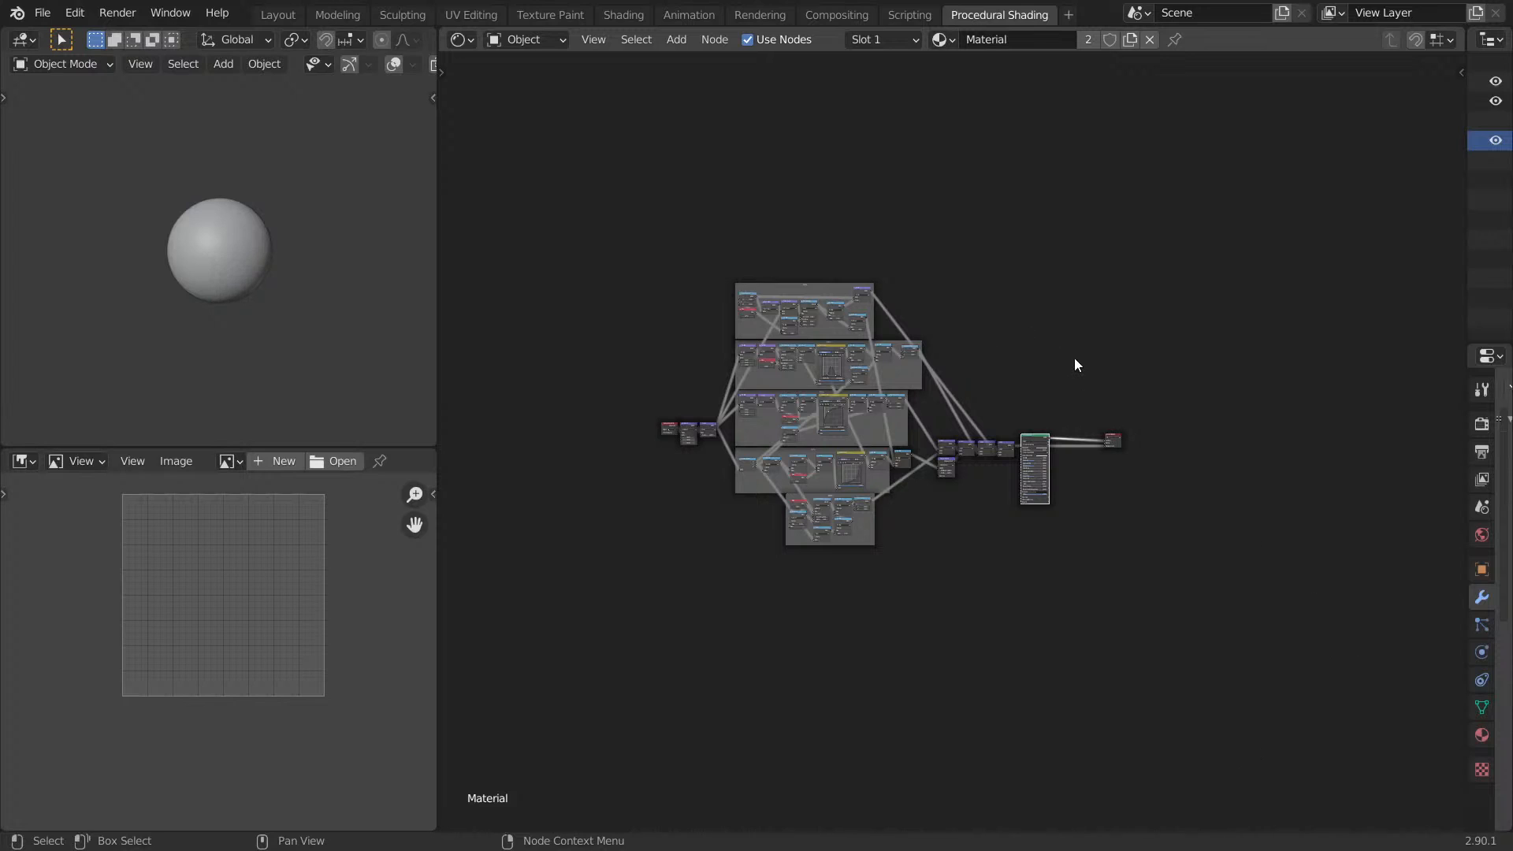
# Show the sphere in rendered shading in a maximized 3D viewport and examine its displaced surface from several sides.
pyautogui.keyDown('ctrl'); pyautogui.hscroll(-5, 793, 309); pyautogui.keyUp('ctrl')
pyautogui.press('z')
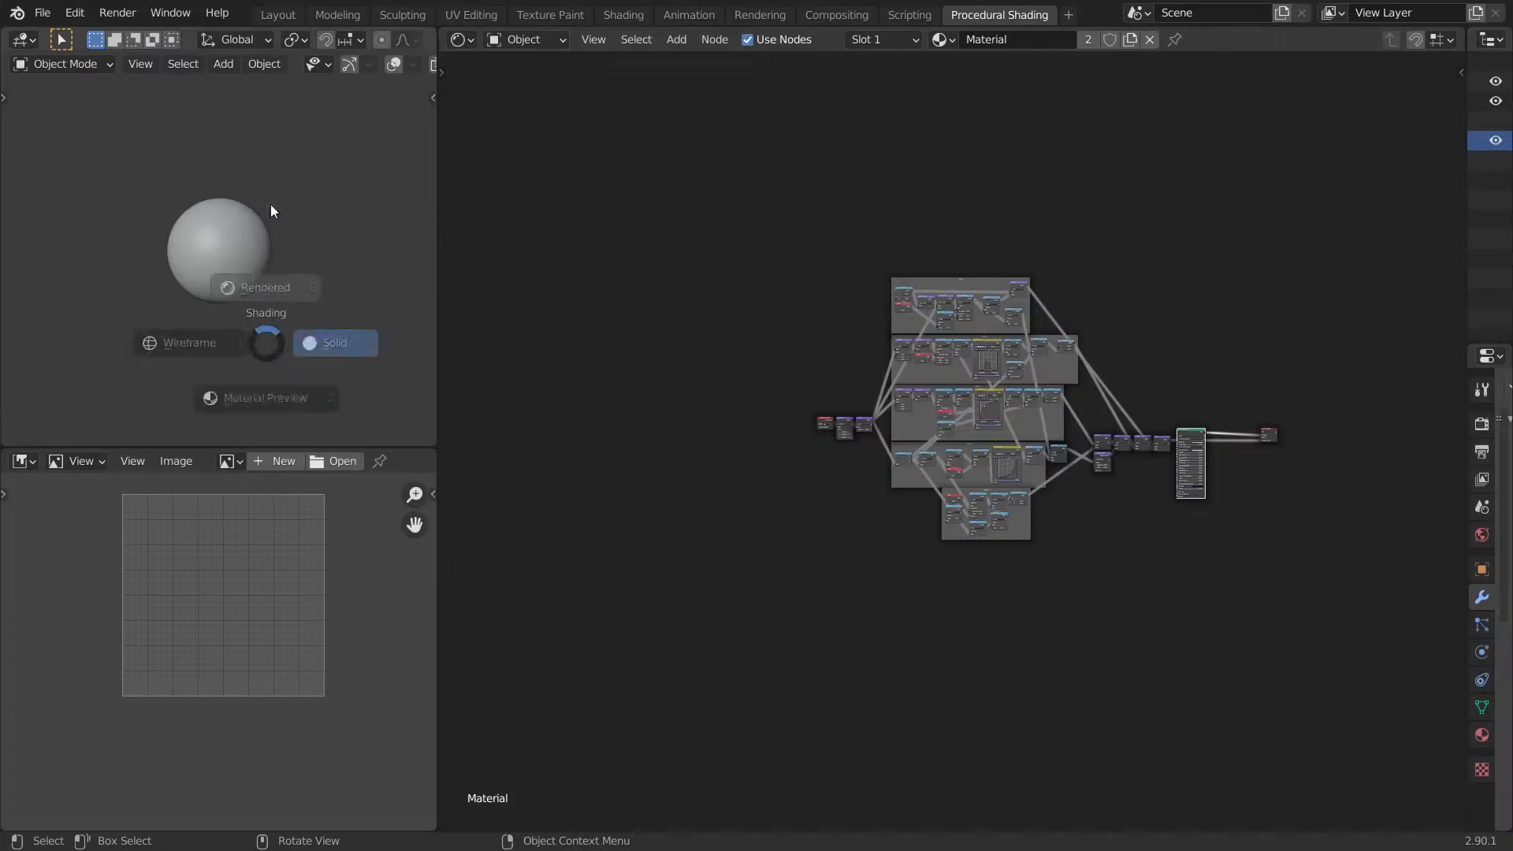
pyautogui.click(297, 132)
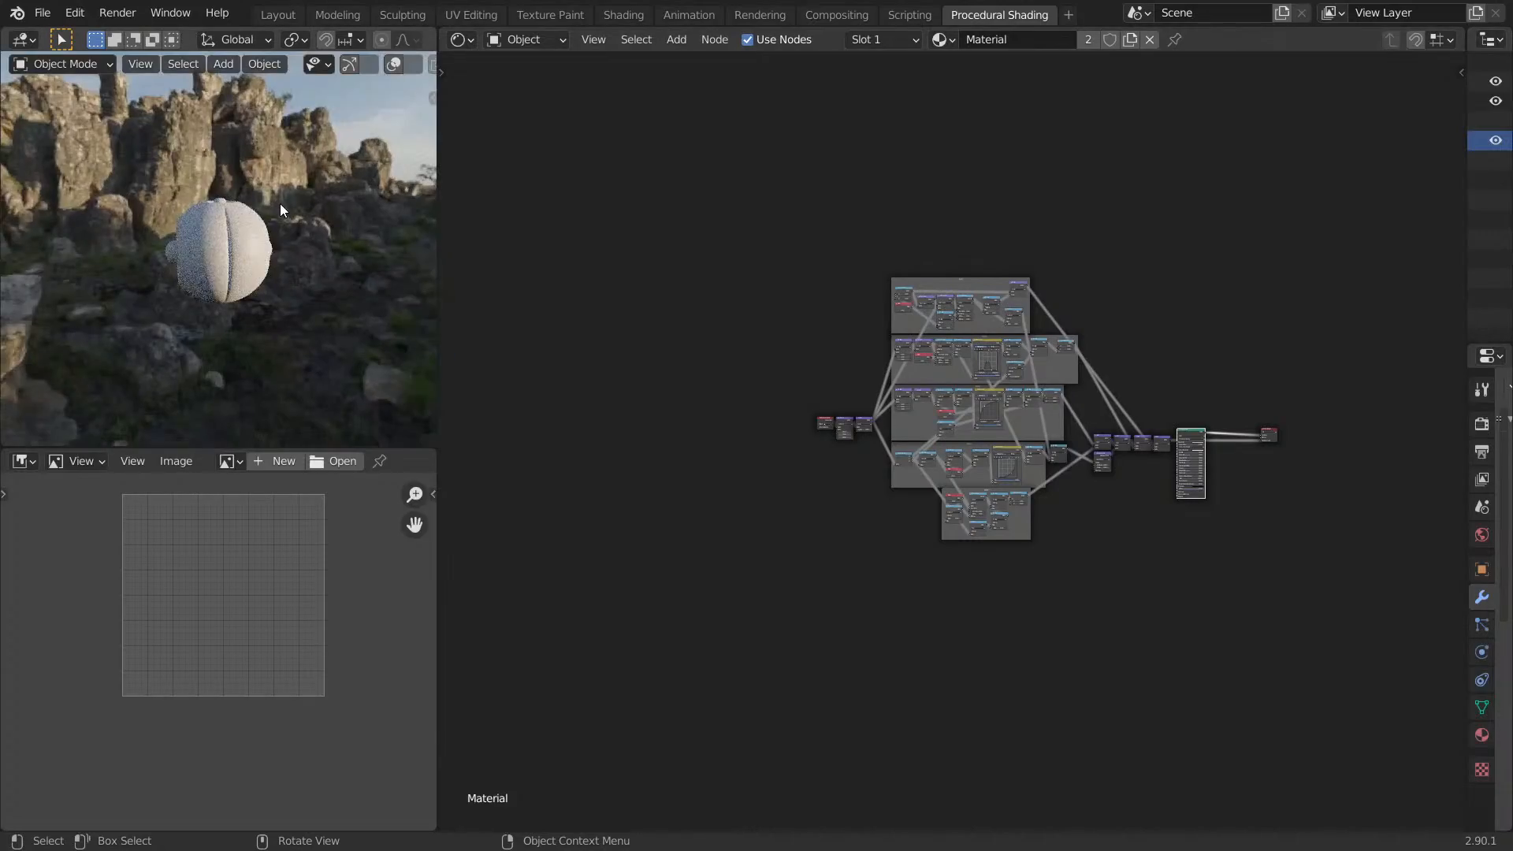
pyautogui.hotkey('ctrl', 'alt', 'space')
pyautogui.moveTo(607, 251); pyautogui.dragTo(1007, 401, button='middle')
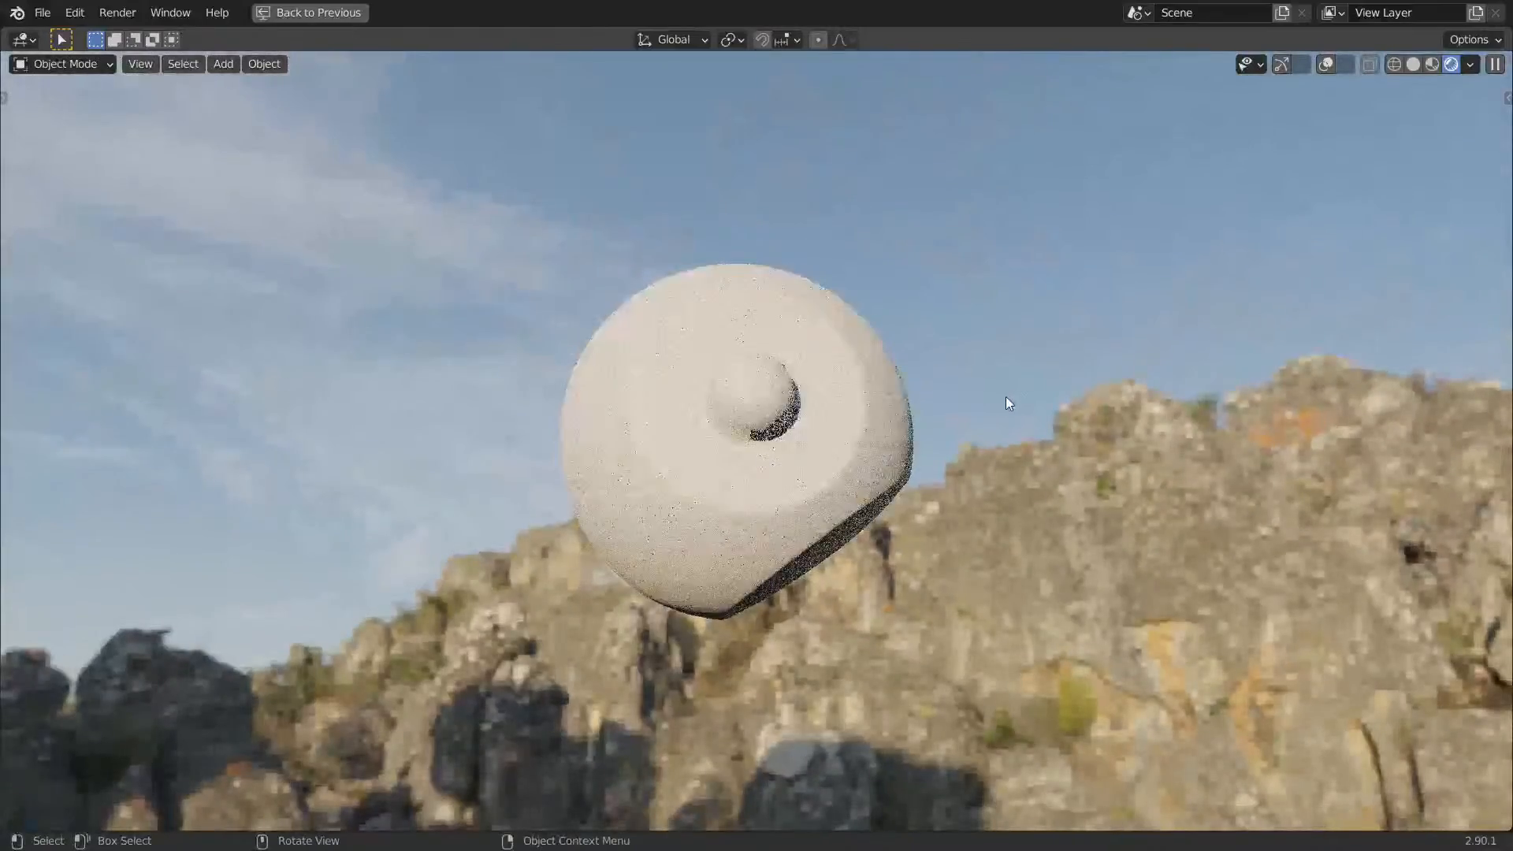
pyautogui.moveTo(896, 365); pyautogui.dragTo(968, 389, button='middle')
pyautogui.scroll(1, 974, 359)
pyautogui.press('Tab')
pyautogui.press('Tab')
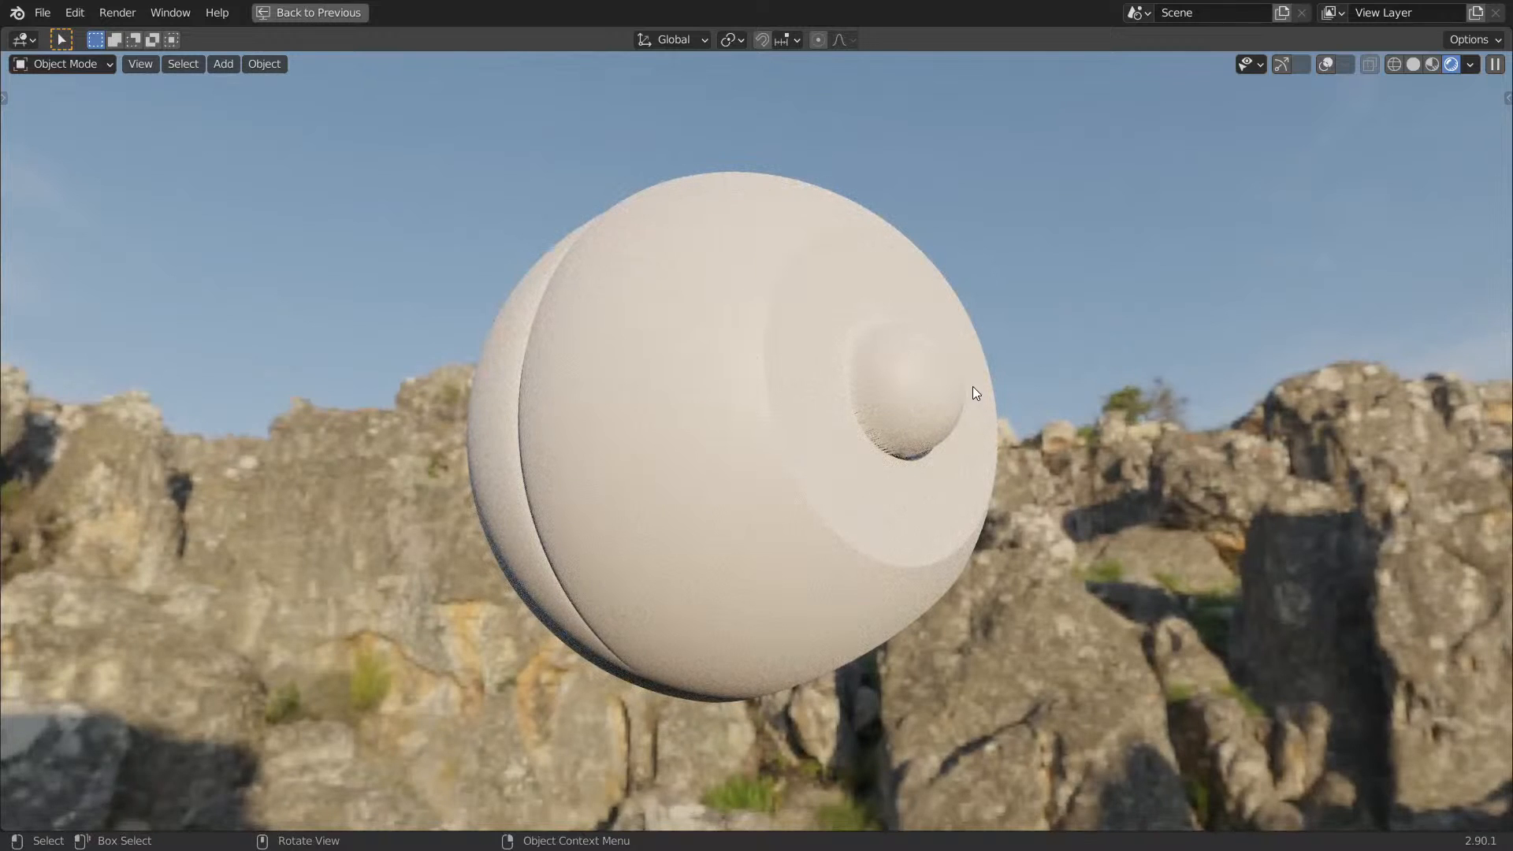
pyautogui.moveTo(714, 343); pyautogui.dragTo(772, 315, button='middle')
pyautogui.moveTo(972, 398); pyautogui.dragTo(824, 402, button='middle')
# Return the 3D viewport to solid shading and restore the multi-editor layout.
pyautogui.press('z')
pyautogui.click(1032, 385)
pyautogui.moveTo(1038, 384); pyautogui.dragTo(788, 396, button='middle')
pyautogui.scroll(-4, 787, 397)
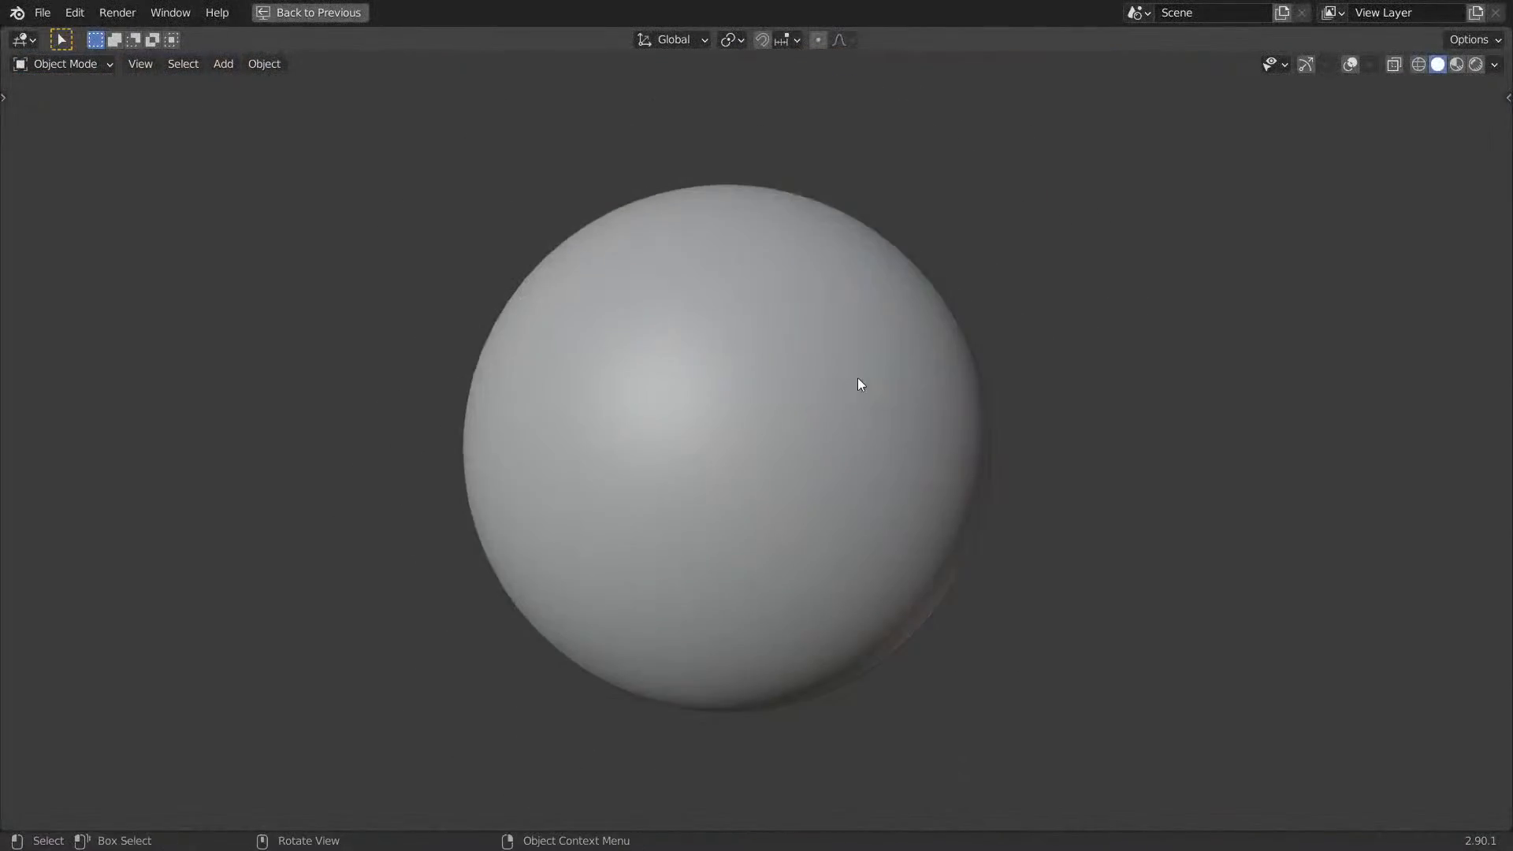
pyautogui.hotkey('ctrl', 'alt', 'space')
pyautogui.scroll(8, 1076, 363)
pyautogui.moveTo(1170, 441); pyautogui.dragTo(1314, 377, button='middle')
pyautogui.moveTo(1418, 393)
pyautogui.mouseDown(button='middle')
pyautogui.moveTo(1236, 392)
pyautogui.moveTo(1199, 370)
pyautogui.moveTo(1462, 364)
pyautogui.mouseUp(button='middle')
# Switch the 3D viewport to Material Preview shading.
pyautogui.press('z')
pyautogui.click(300, 384)
pyautogui.moveTo(243, 254); pyautogui.dragTo(599, 336, button='middle')
pyautogui.hotkey('ctrl', 'space')
pyautogui.hotkey('ctrl', 'space')
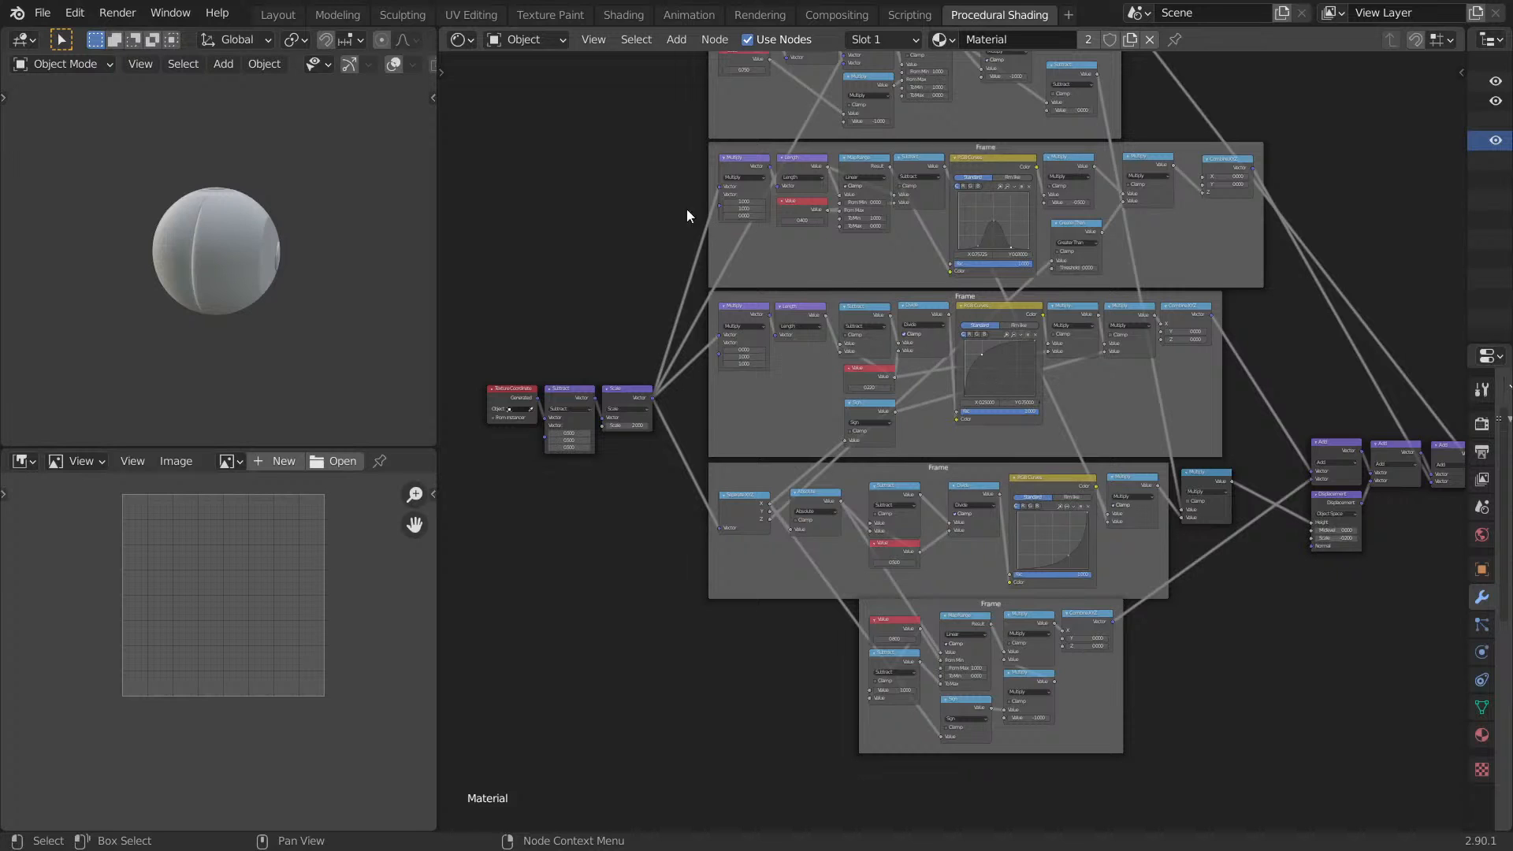
# Duplicate the Texture Coordinate, Subtract and Scale nodes below the existing node tree and preview the copied Scale node's output.
pyautogui.moveTo(660, 224); pyautogui.dragTo(664, 299, button='middle')
pyautogui.scroll(-12, 946, 323)
pyautogui.moveTo(1112, 331); pyautogui.dragTo(1069, 117, button='middle')
pyautogui.moveTo(601, 128); pyautogui.dragTo(711, 202)
pyautogui.click(648, 190)
pyautogui.moveTo(631, 116); pyautogui.dragTo(717, 197)
pyautogui.hotkey('shift', 'd')
pyautogui.click(719, 451)
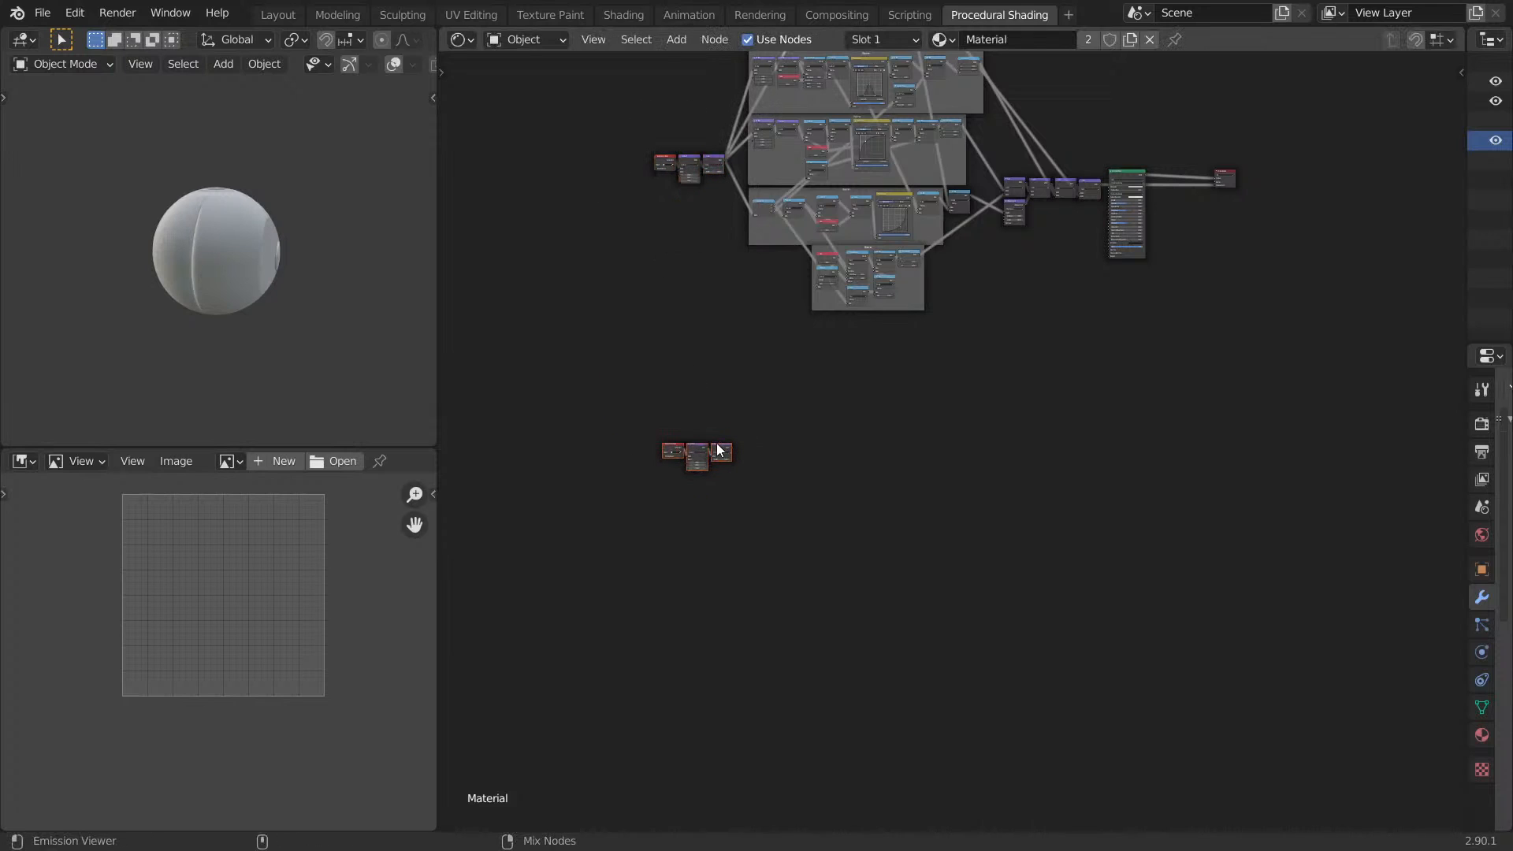
pyautogui.keyDown('ctrl'); pyautogui.keyDown('shift'); pyautogui.click(792, 434); pyautogui.keyUp('shift'); pyautogui.keyUp('ctrl')
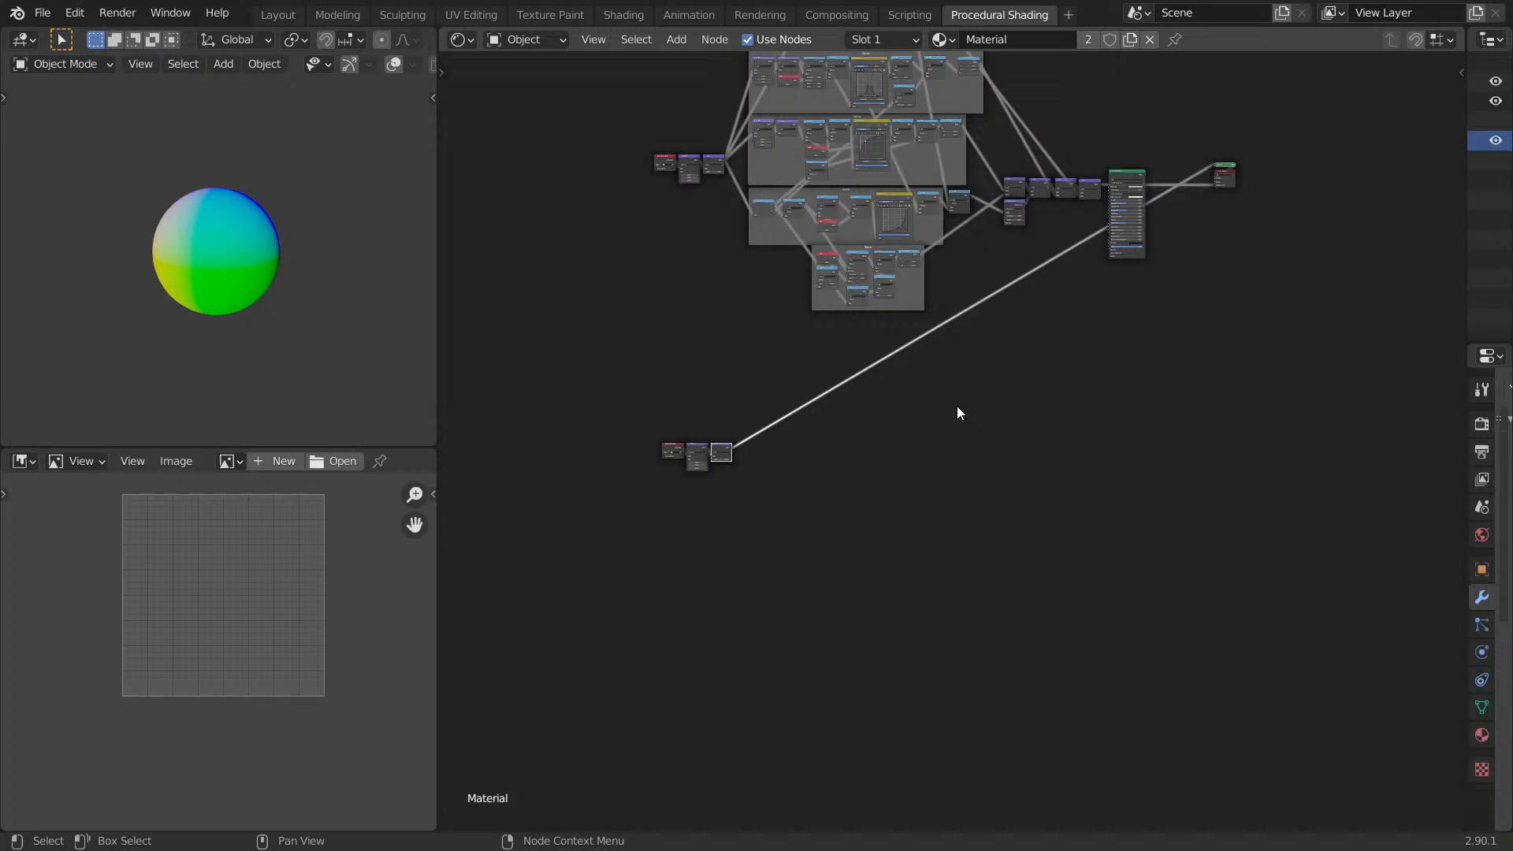
# Duplicate the viewer and Material Output nodes below the node tree and cut the copied output's link from the upper tree.
pyautogui.keyDown('ctrl'); pyautogui.moveTo(969, 405); pyautogui.dragTo(898, 485, button='middle'); pyautogui.keyUp('ctrl')
pyautogui.moveTo(1070, 258); pyautogui.dragTo(1142, 309)
pyautogui.hotkey('shift', 'd')
pyautogui.click(1164, 695)
pyautogui.moveTo(1060, 455); pyautogui.dragTo(1068, 377, button='middle')
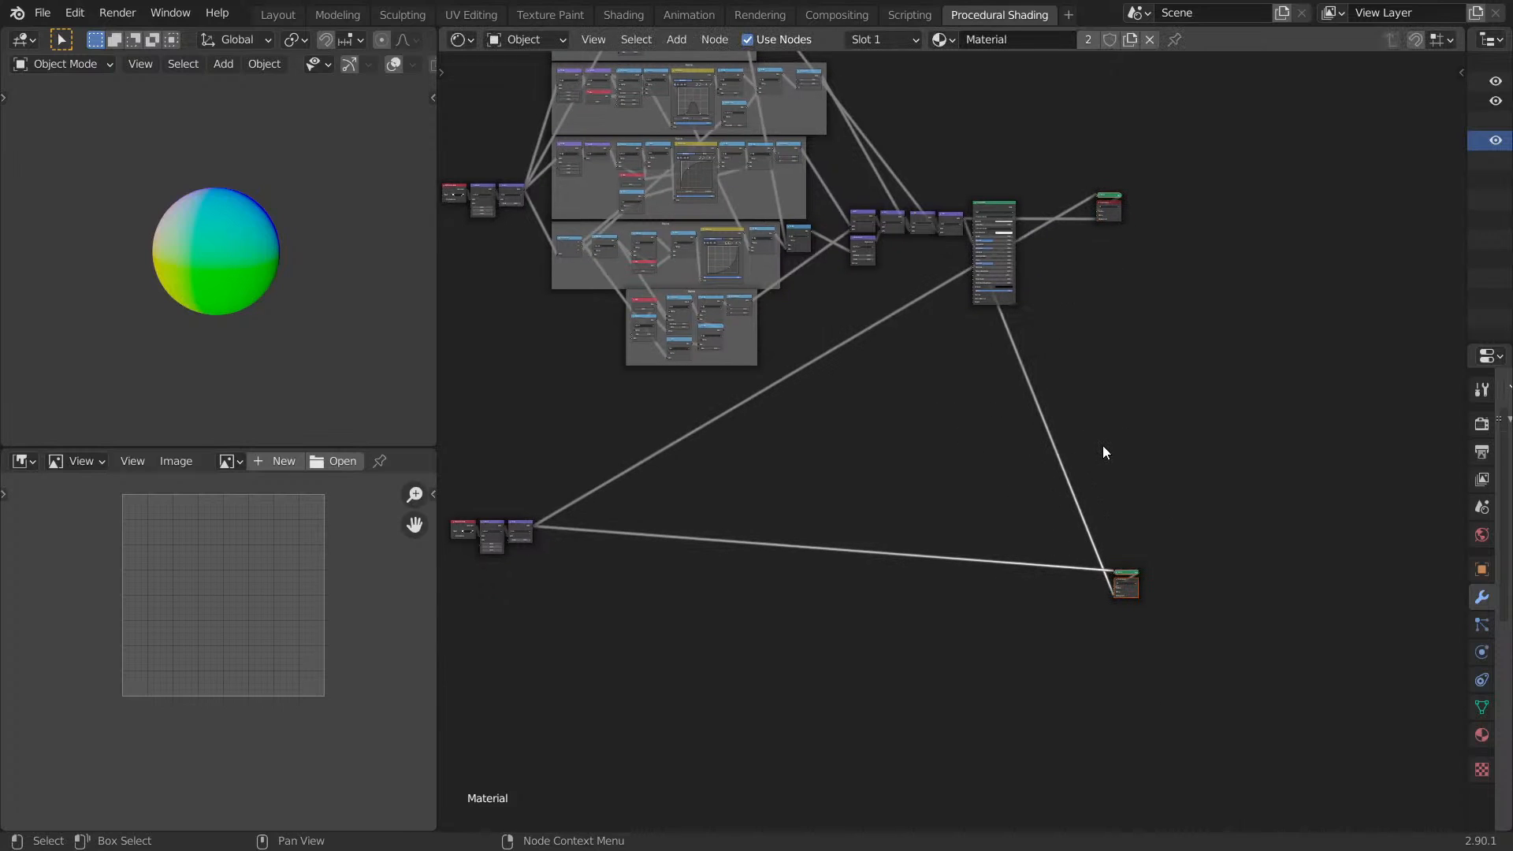
pyautogui.keyDown('ctrl'); pyautogui.moveTo(1103, 443); pyautogui.dragTo(1038, 504, button='right'); pyautogui.keyUp('ctrl')
# Move the copied Texture Coordinate, Subtract and Scale nodes farther down from the original node tree.
pyautogui.moveTo(1037, 503); pyautogui.dragTo(1105, 414, button='middle')
pyautogui.scroll(1, 567, 400)
pyautogui.moveTo(533, 400); pyautogui.dragTo(683, 394, button='middle')
pyautogui.moveTo(653, 397); pyautogui.dragTo(768, 489)
pyautogui.press('g')
pyautogui.click(740, 595)
pyautogui.moveTo(943, 416); pyautogui.dragTo(736, 560, button='middle')
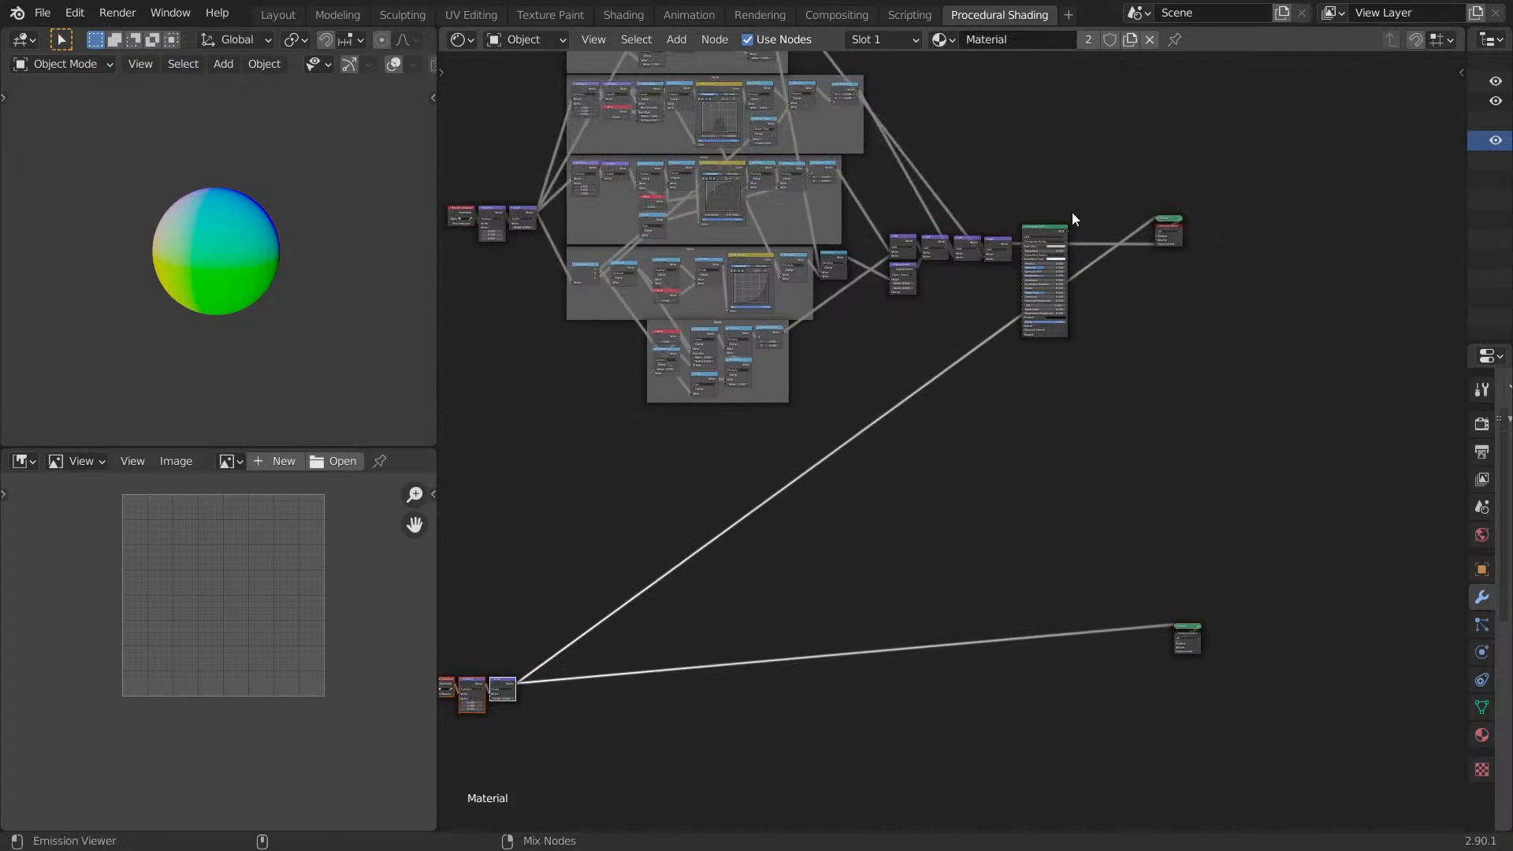
# Reconnect the Principled BSDF to the original Material Output and examine the sphere in rendered shading in a maximized viewport.
pyautogui.keyDown('ctrl'); pyautogui.keyDown('shift'); pyautogui.click(1056, 233); pyautogui.keyUp('shift'); pyautogui.keyUp('ctrl')
pyautogui.press('z')
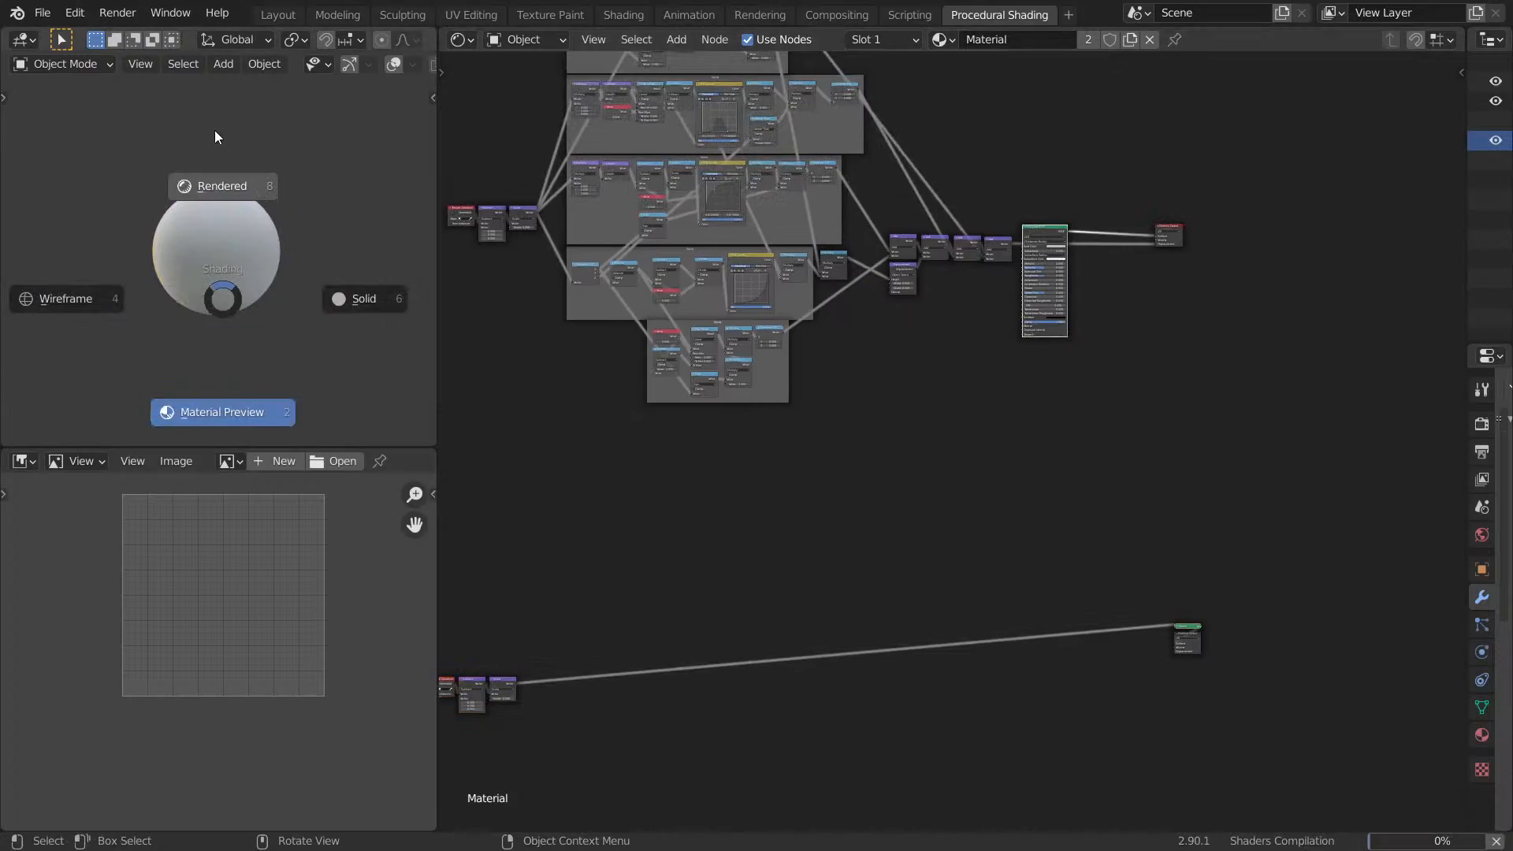
pyautogui.click(215, 131)
pyautogui.hotkey('ctrl', 'space')
pyautogui.moveTo(331, 243); pyautogui.dragTo(810, 499, button='middle')
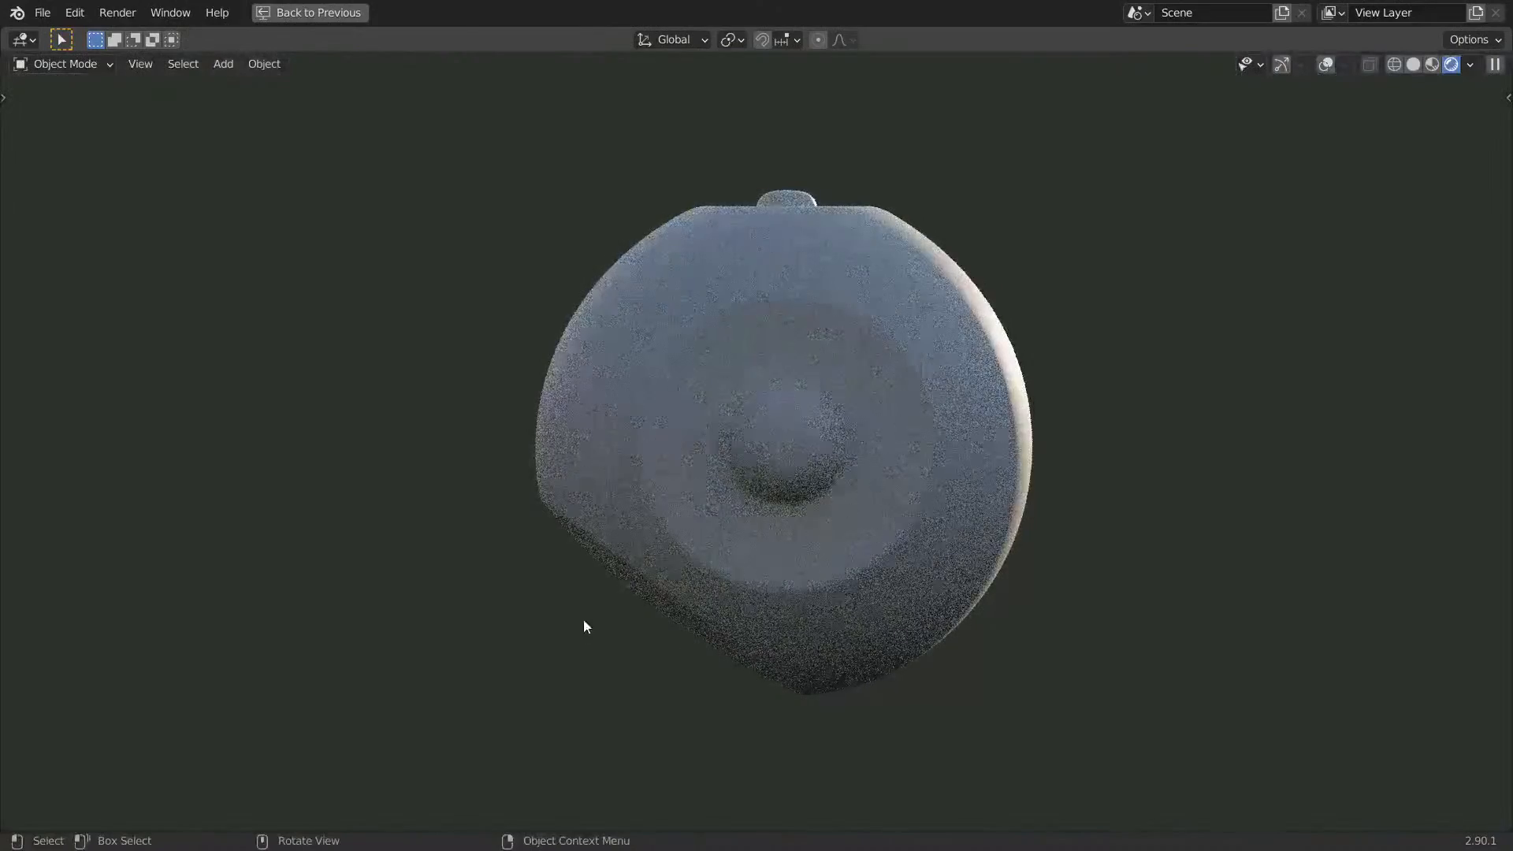
pyautogui.press('KP_5')
pyautogui.hotkey('alt', 'Tab')
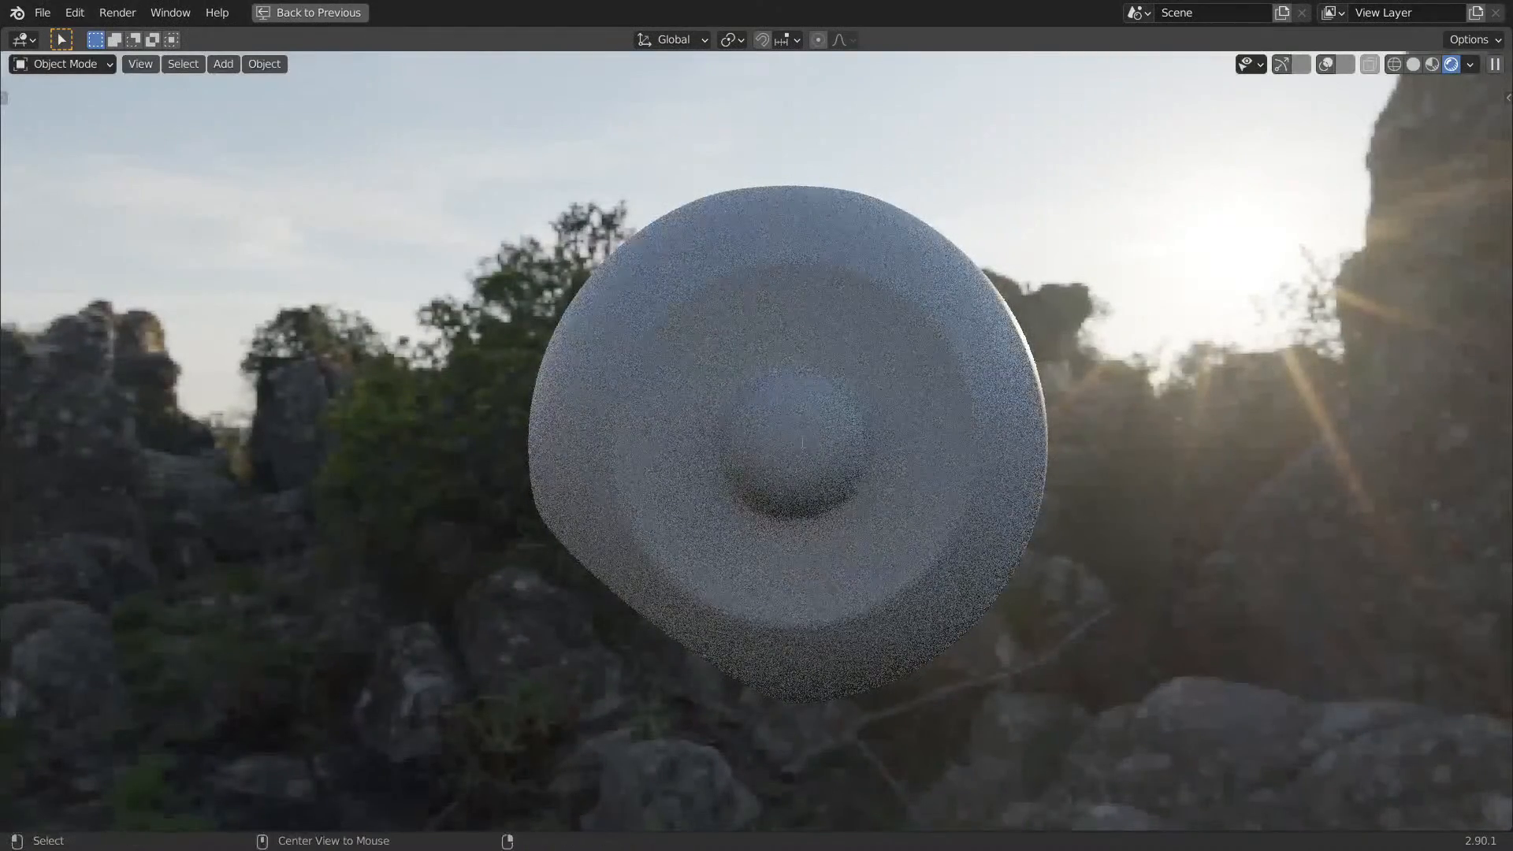
pyautogui.moveTo(806, 424); pyautogui.dragTo(928, 386, button='middle')
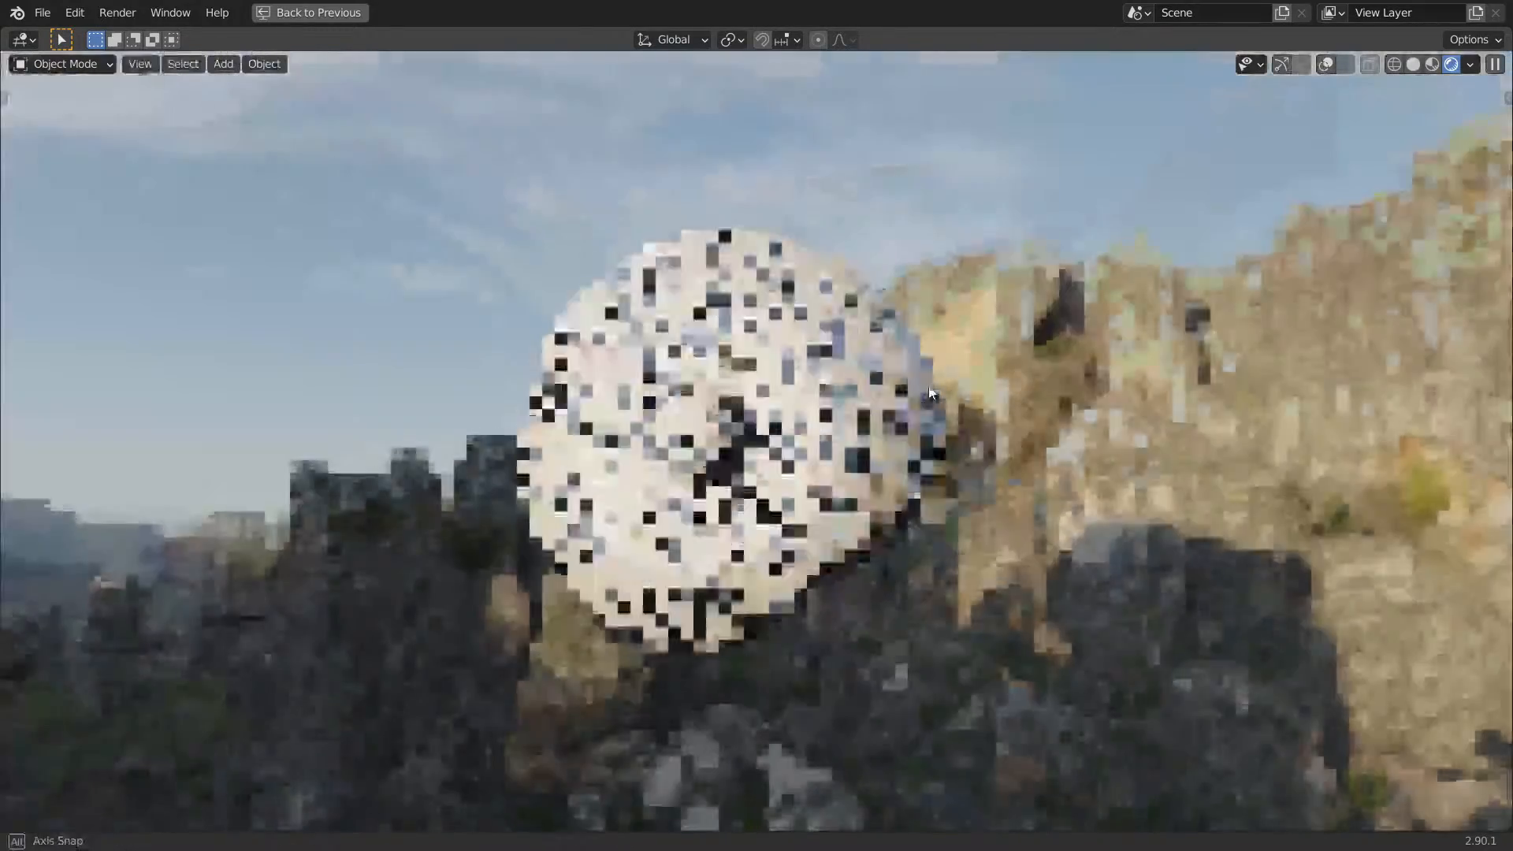
# Switch the 3D viewport back to solid shading and restore the multi-editor layout.
pyautogui.press('z')
pyautogui.press('2')
pyautogui.click(1147, 472)
pyautogui.hotkey('ctrl', 'space')
# Make the copied Material Output node at the end of the lower node chain the active output.
pyautogui.moveTo(622, 529)
pyautogui.mouseDown(button='middle')
pyautogui.moveTo(948, 491)
pyautogui.moveTo(966, 394)
pyautogui.mouseUp(button='middle')
pyautogui.scroll(5, 894, 488)
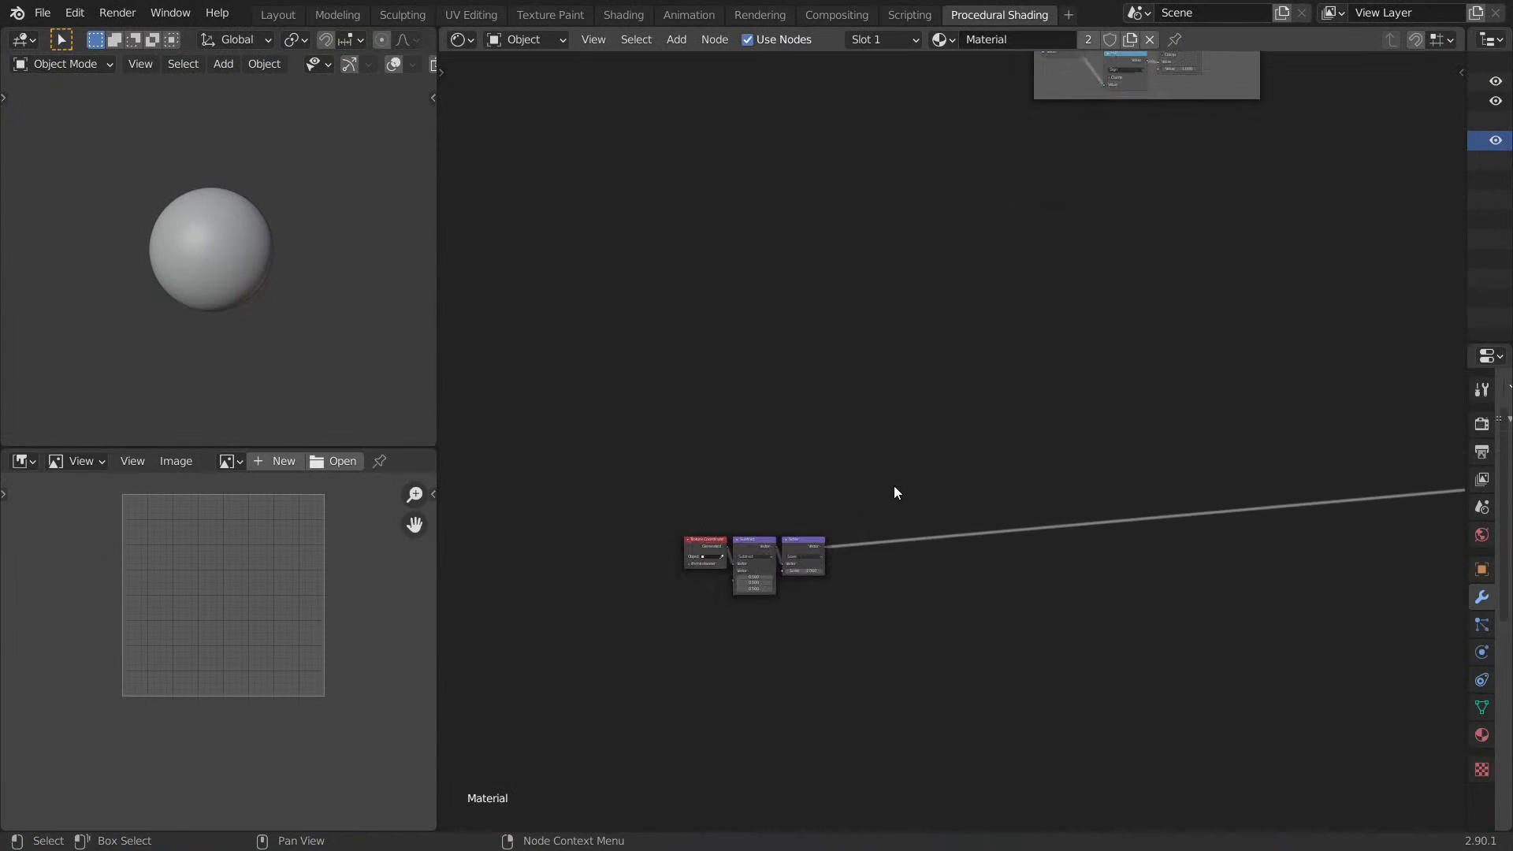
pyautogui.moveTo(872, 517); pyautogui.dragTo(912, 386, button='middle')
pyautogui.scroll(5, 913, 386)
pyautogui.moveTo(1104, 353); pyautogui.dragTo(623, 426, button='middle')
pyautogui.scroll(-5, 816, 446)
pyautogui.moveTo(816, 443); pyautogui.dragTo(681, 415, button='middle')
pyautogui.scroll(-5, 508, 388)
pyautogui.moveTo(508, 388); pyautogui.dragTo(881, 475, button='middle')
pyautogui.moveTo(890, 407); pyautogui.dragTo(694, 488, button='middle')
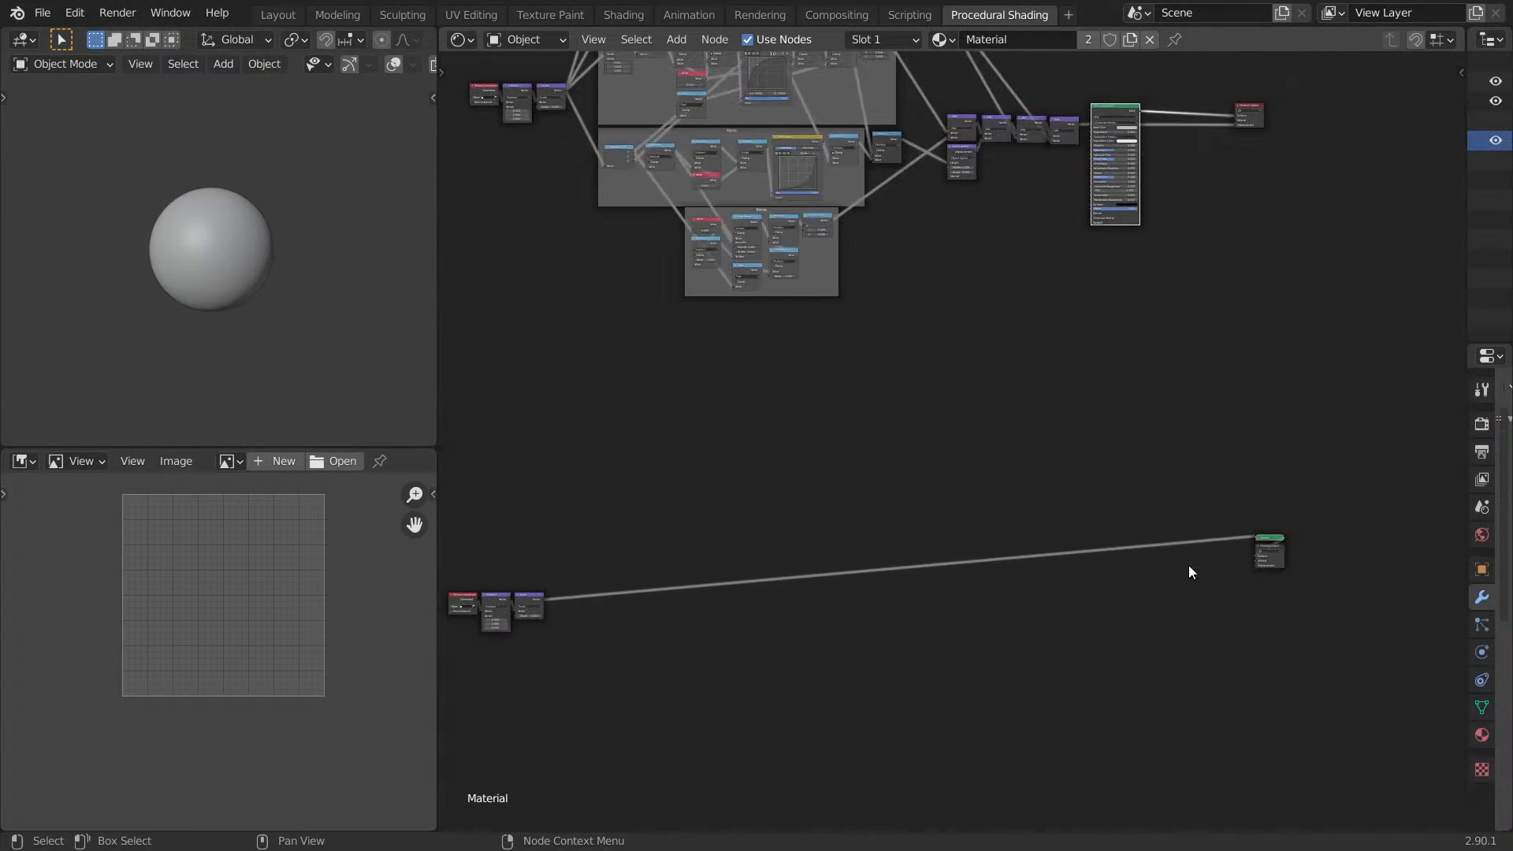
pyautogui.click(1276, 558)
# Select the three copied coordinate nodes and move them up to line up with the lower output.
pyautogui.moveTo(641, 541); pyautogui.dragTo(783, 490, button='middle')
pyautogui.moveTo(776, 493); pyautogui.dragTo(592, 595)
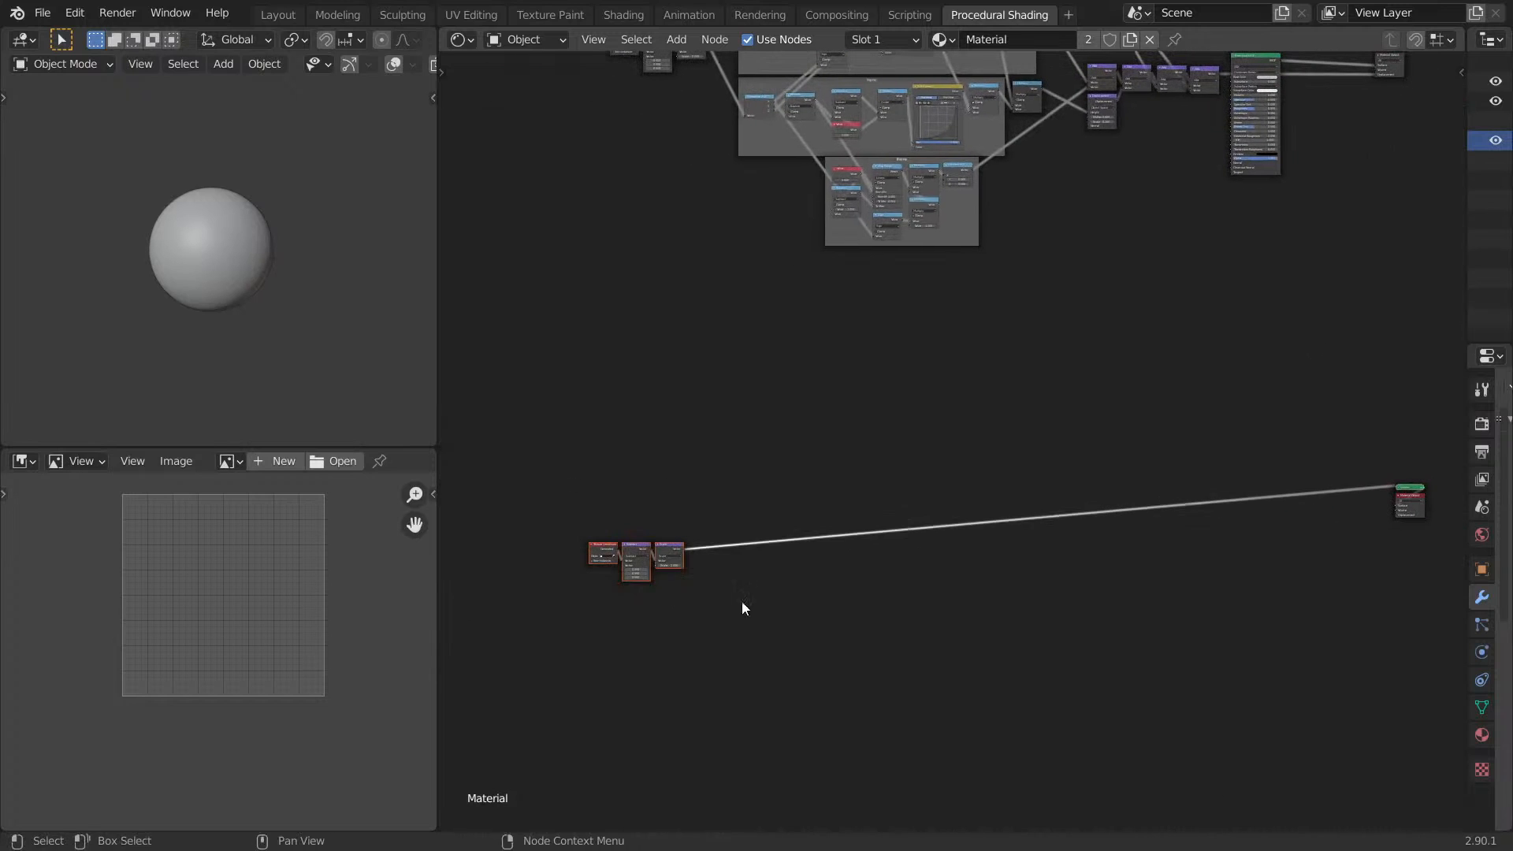
pyautogui.scroll(5, 872, 554)
pyautogui.moveTo(873, 553); pyautogui.dragTo(806, 612, button='middle')
pyautogui.scroll(1, 795, 613)
pyautogui.press('g')
pyautogui.click(1017, 485)
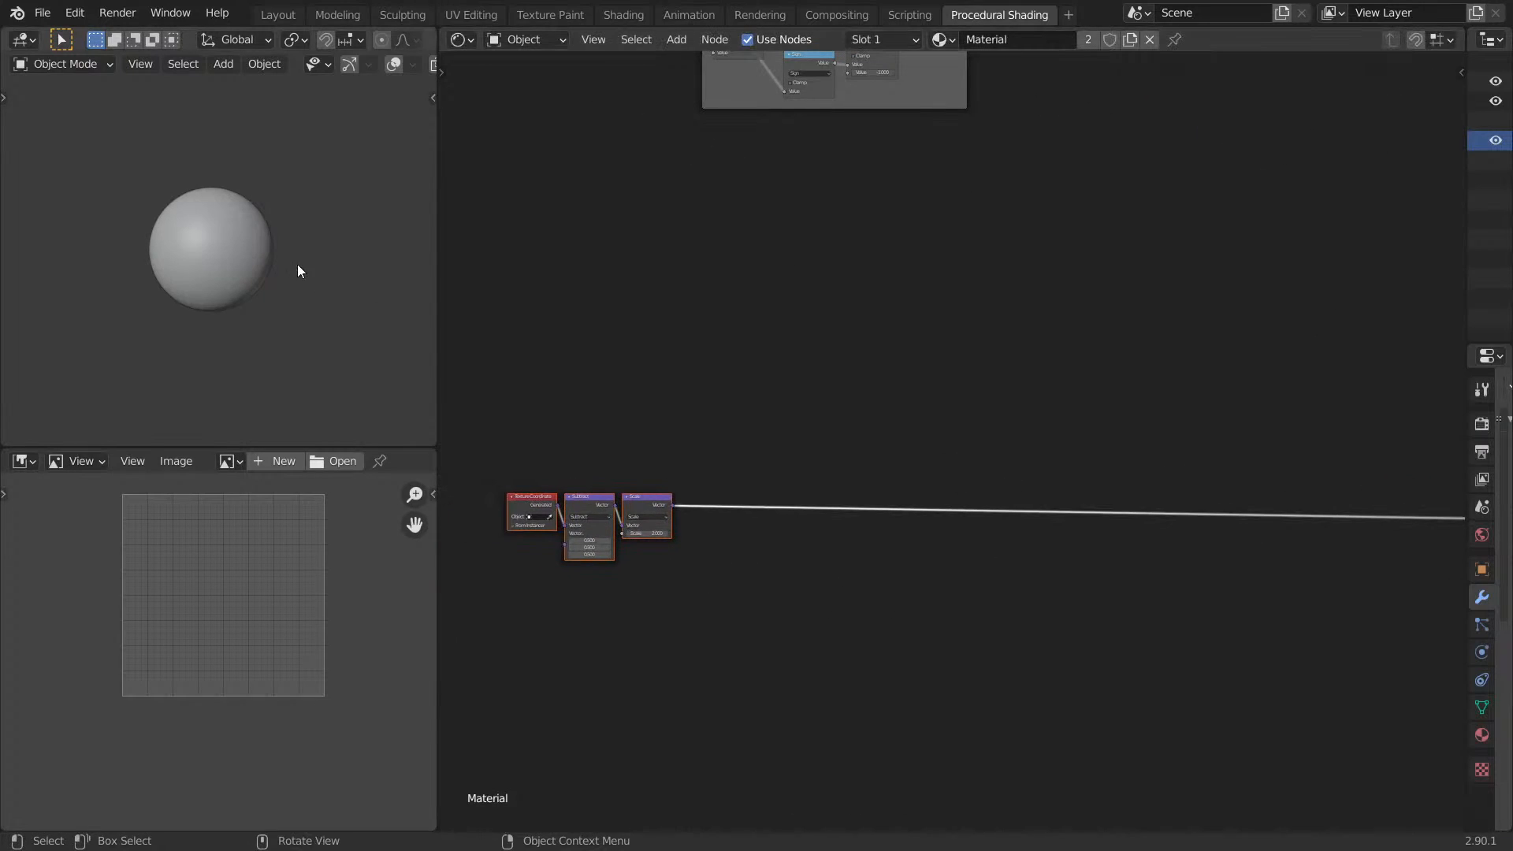
# Switch the 3D viewport to rendered shading to show the coordinate colors on the sphere.
pyautogui.press('z')
pyautogui.click(281, 123)
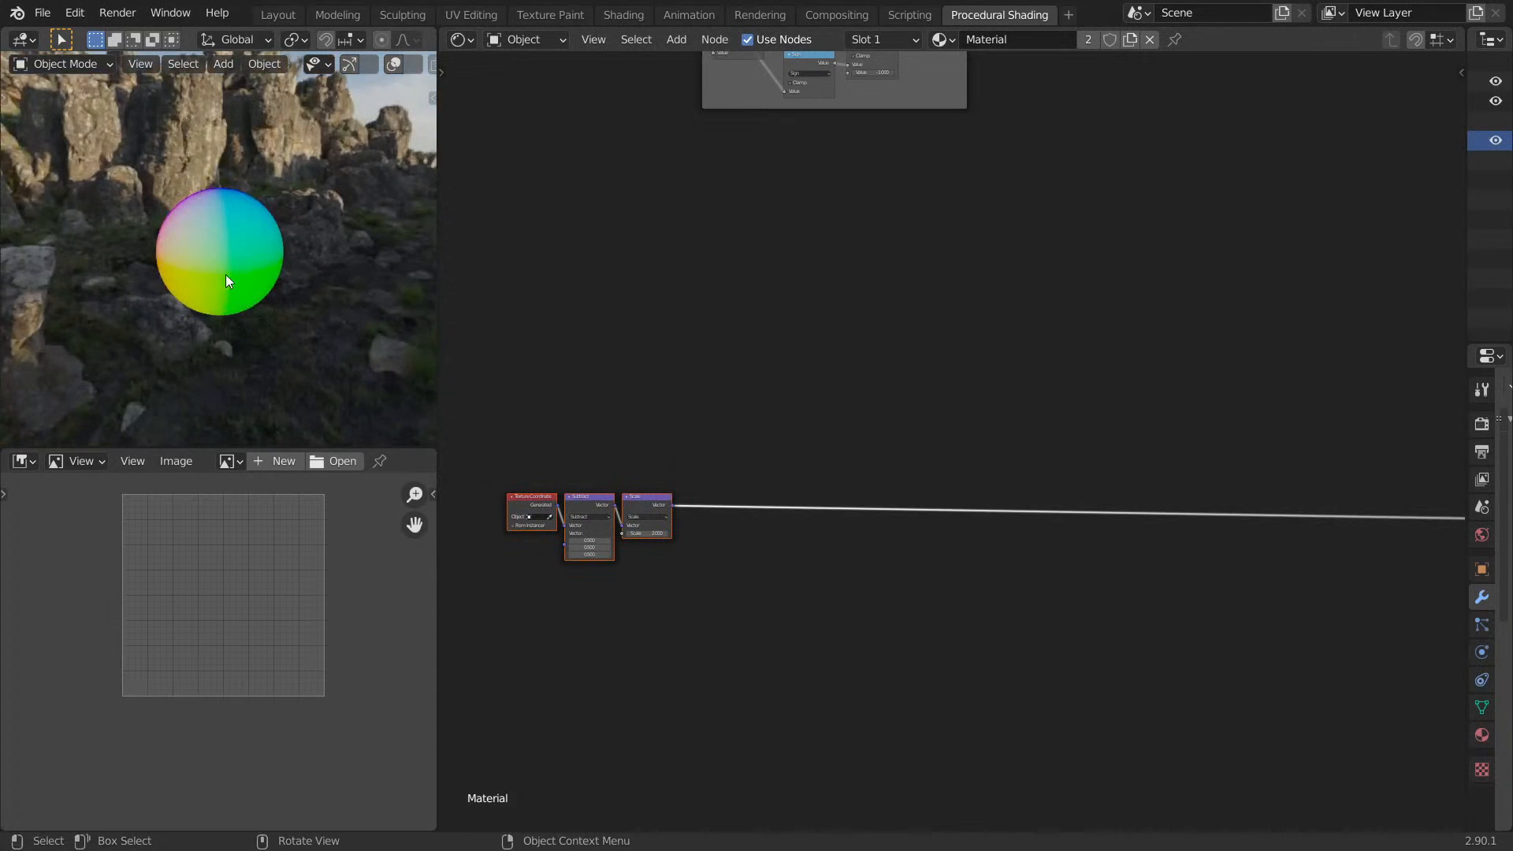
pyautogui.moveTo(222, 274); pyautogui.dragTo(352, 249, button='middle')
pyautogui.scroll(-1, 351, 249)
pyautogui.scroll(1, 845, 389)
# Examine the settings of the copied Subtract and Scale nodes alongside the coordinate colors on the sphere.
pyautogui.moveTo(845, 388); pyautogui.dragTo(1157, 267, button='middle')
pyautogui.scroll(5, 889, 347)
pyautogui.moveTo(606, 357); pyautogui.dragTo(694, 337, button='middle')
pyautogui.click(715, 355)
pyautogui.click(948, 385)
pyautogui.moveTo(355, 293); pyautogui.dragTo(314, 269, button='middle')
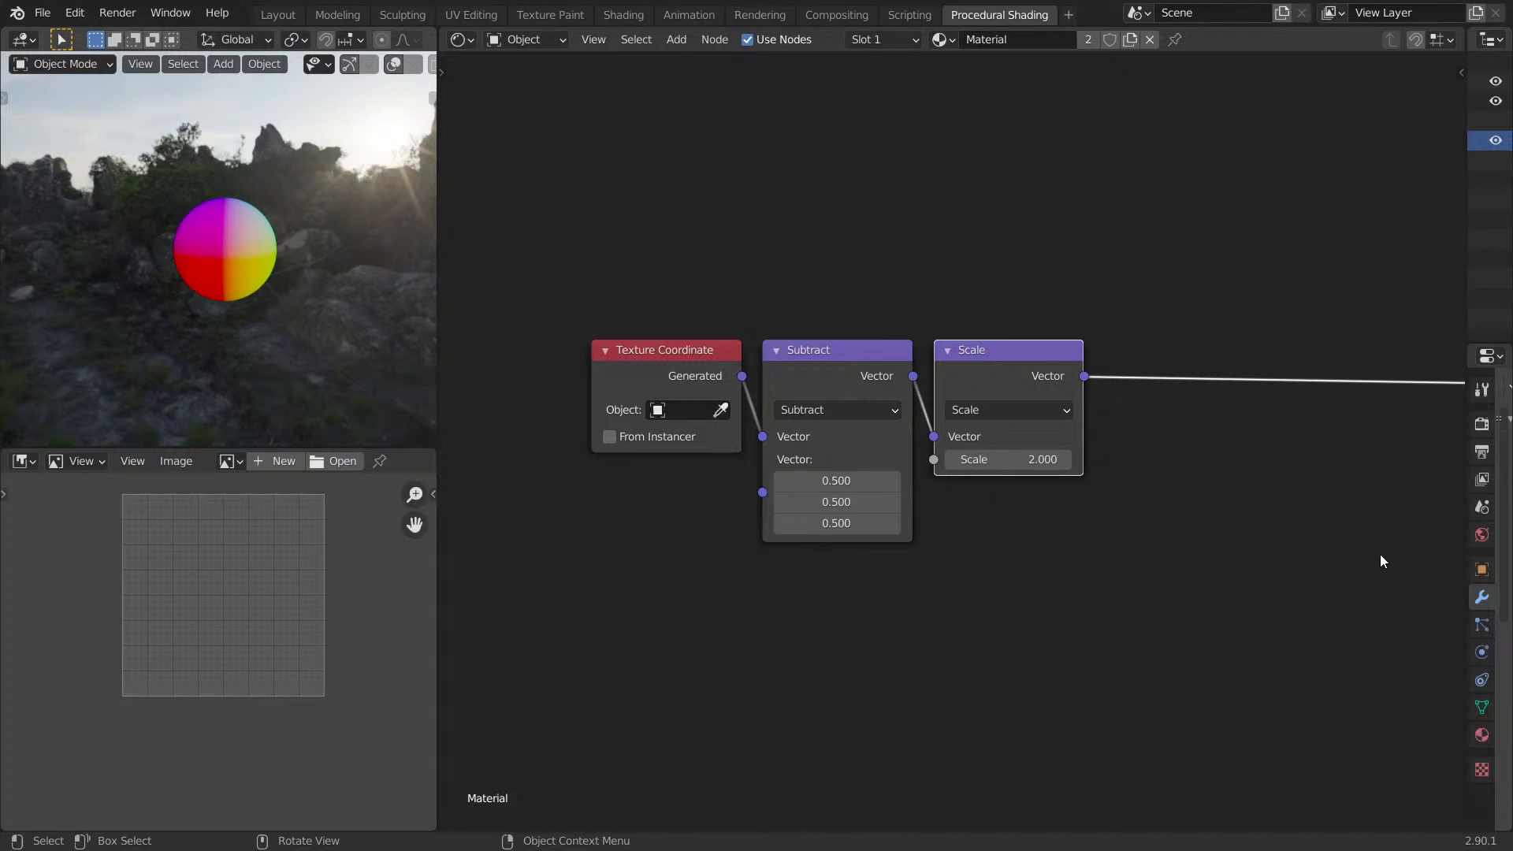
pyautogui.moveTo(1263, 330); pyautogui.dragTo(1185, 332, button='middle')
pyautogui.scroll(1, 1184, 332)
pyautogui.hotkey('shift', 'a')
pyautogui.click(1184, 332)
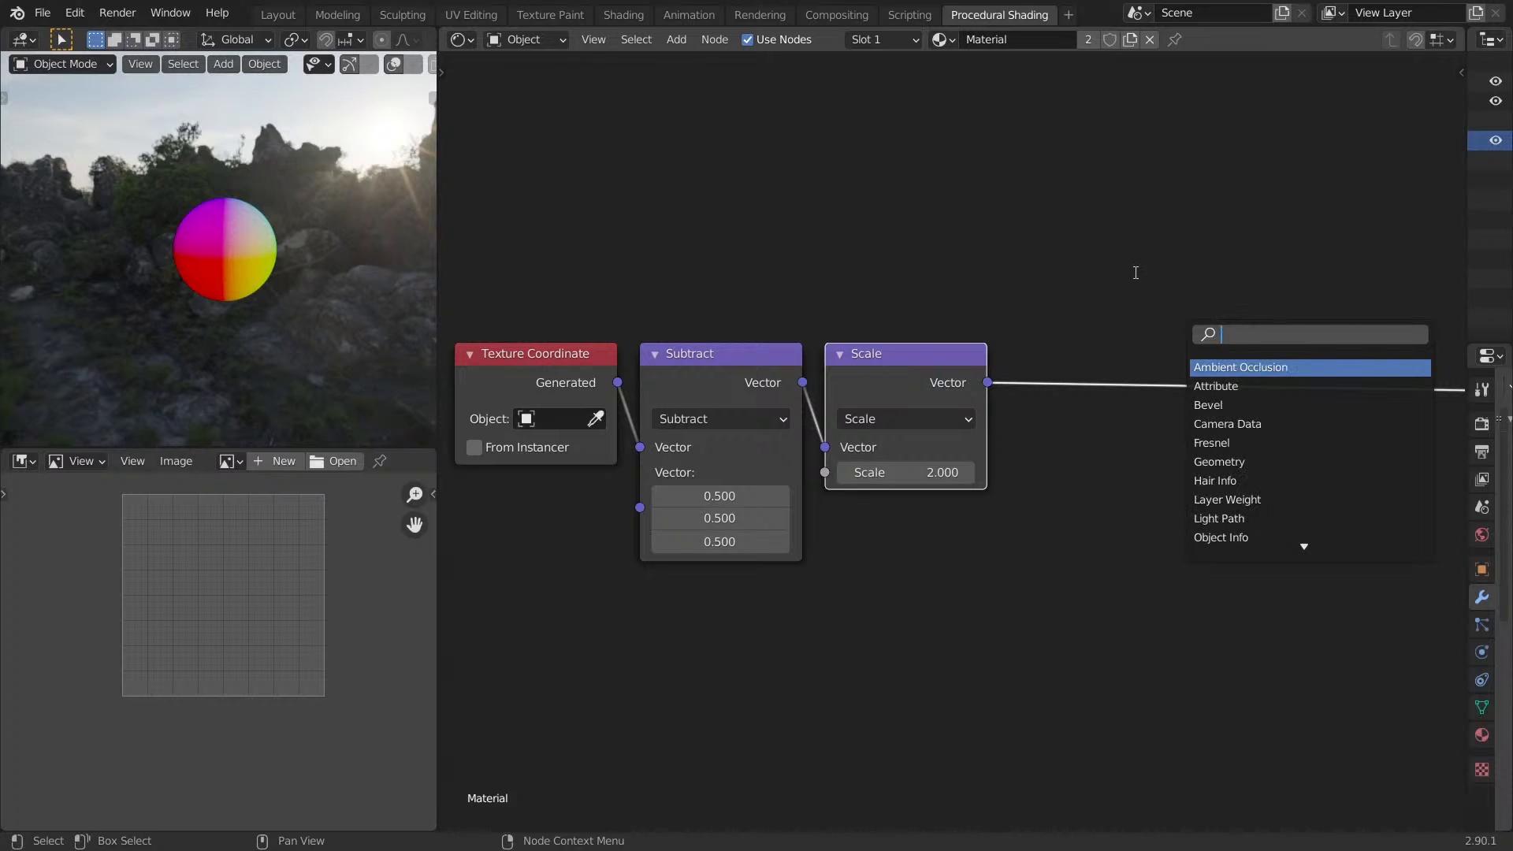
pyautogui.moveTo(1093, 211); pyautogui.dragTo(905, 394, button='middle')
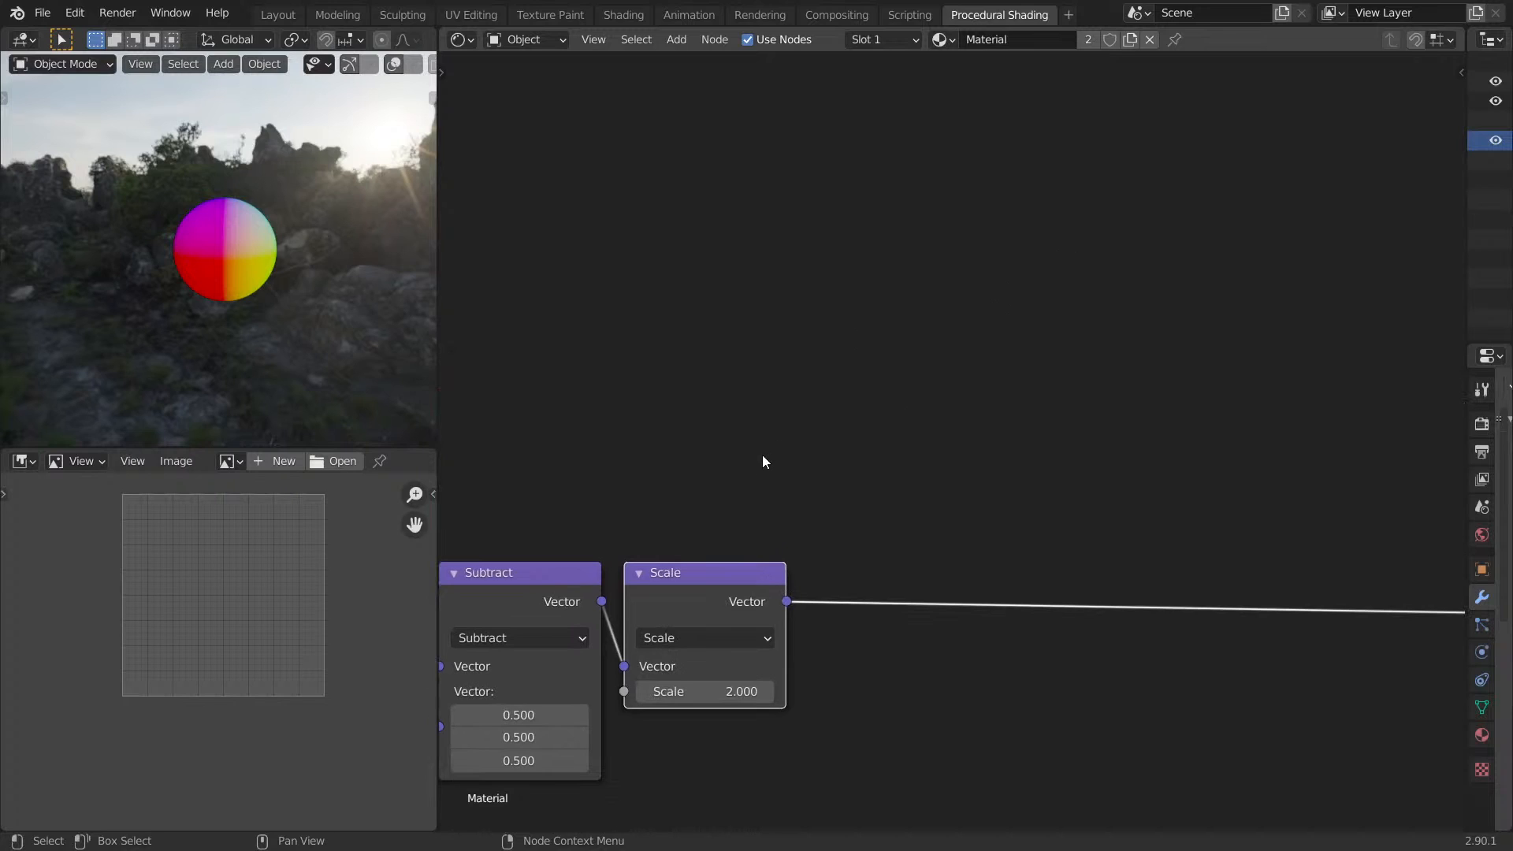
# Sketch a diagonal arrow with crossing guide strokes as annotations above the Scale node, and erase them.
pyautogui.moveTo(711, 472); pyautogui.dragTo(923, 318)
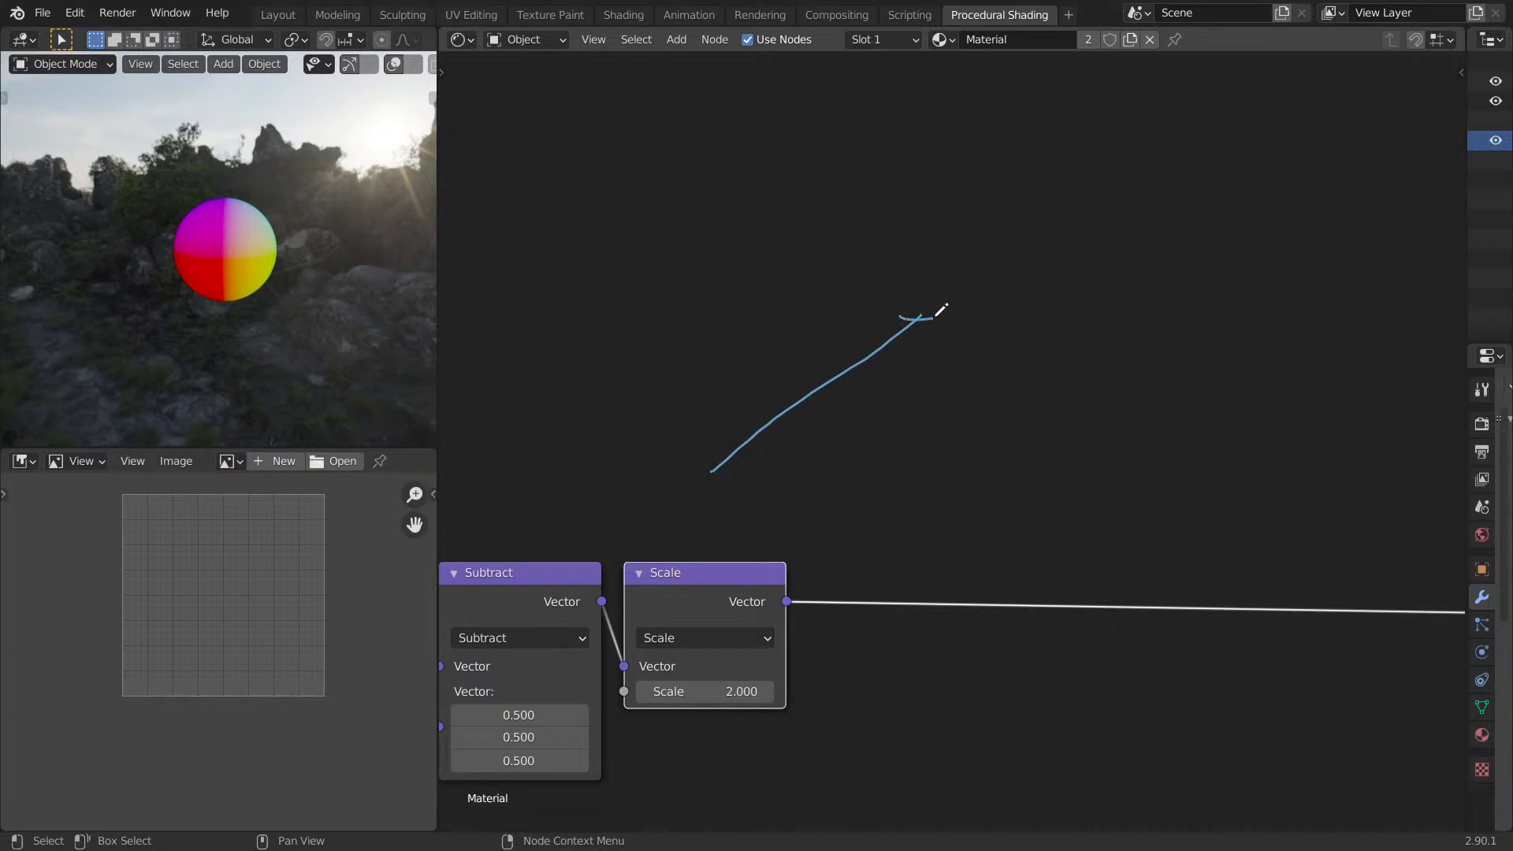
pyautogui.moveTo(733, 279); pyautogui.dragTo(844, 471)
pyautogui.moveTo(753, 321); pyautogui.dragTo(881, 241)
pyautogui.moveTo(805, 372); pyautogui.dragTo(933, 319)
pyautogui.moveTo(837, 449); pyautogui.dragTo(1010, 378)
pyautogui.moveTo(868, 405)
pyautogui.mouseDown(button='right')
pyautogui.moveTo(816, 471)
pyautogui.moveTo(763, 451)
pyautogui.moveTo(944, 363)
pyautogui.moveTo(595, 317)
pyautogui.moveTo(917, 207)
pyautogui.mouseUp(button='right')
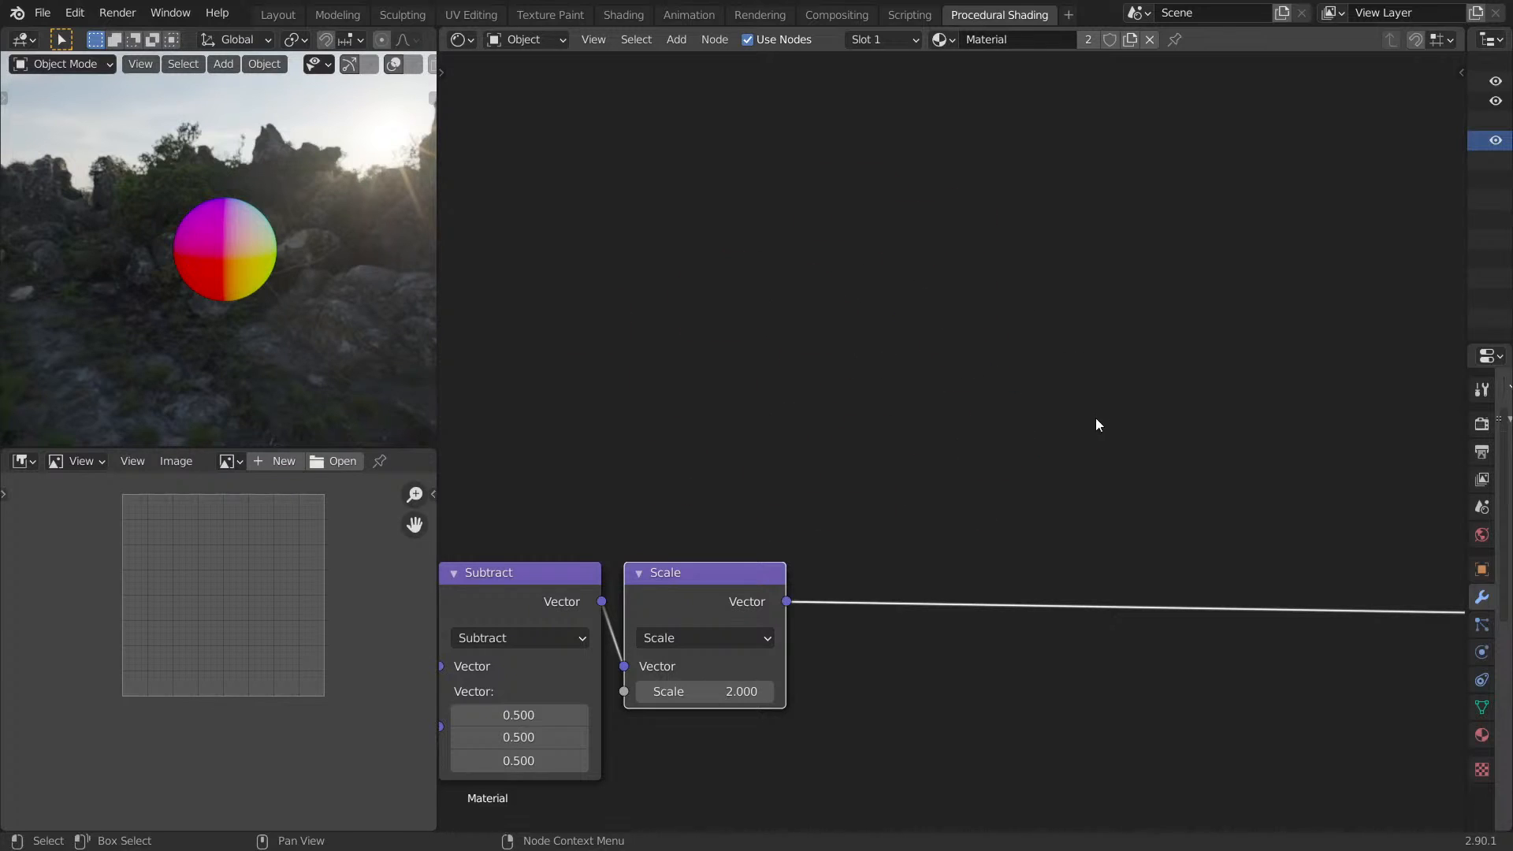
# Add a Vector Math node and insert it on the link after the copied Scale node.
pyautogui.hotkey('shift', 'a')
pyautogui.click(1077, 402)
pyautogui.write('vec')
pyautogui.click(1155, 517)
pyautogui.click(1032, 600)
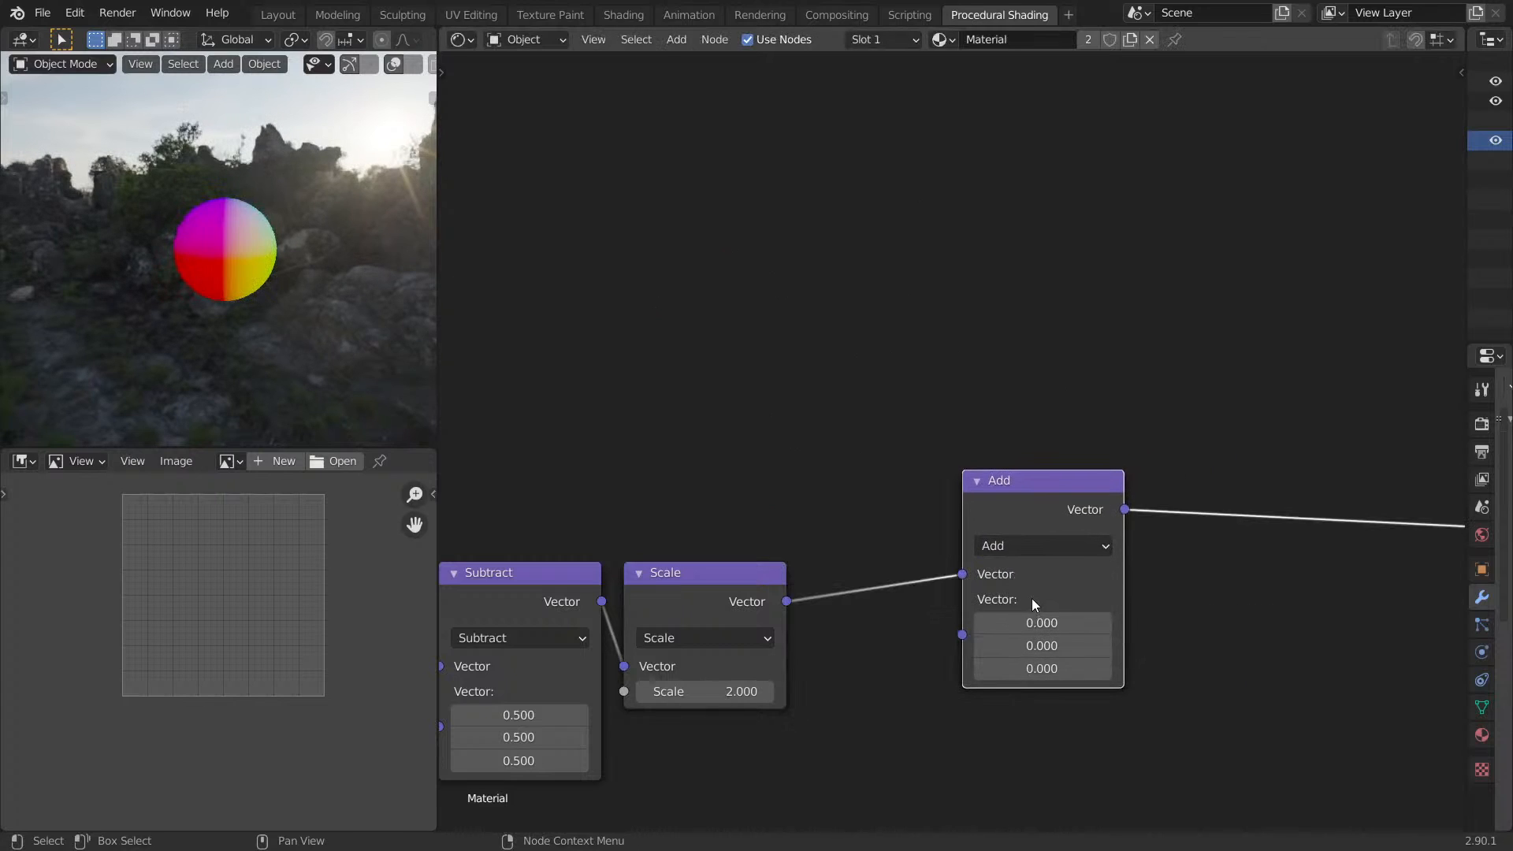
# Set the new Vector Math node's operation to Dot Product and move it closer to the Scale node.
pyautogui.click(1042, 545)
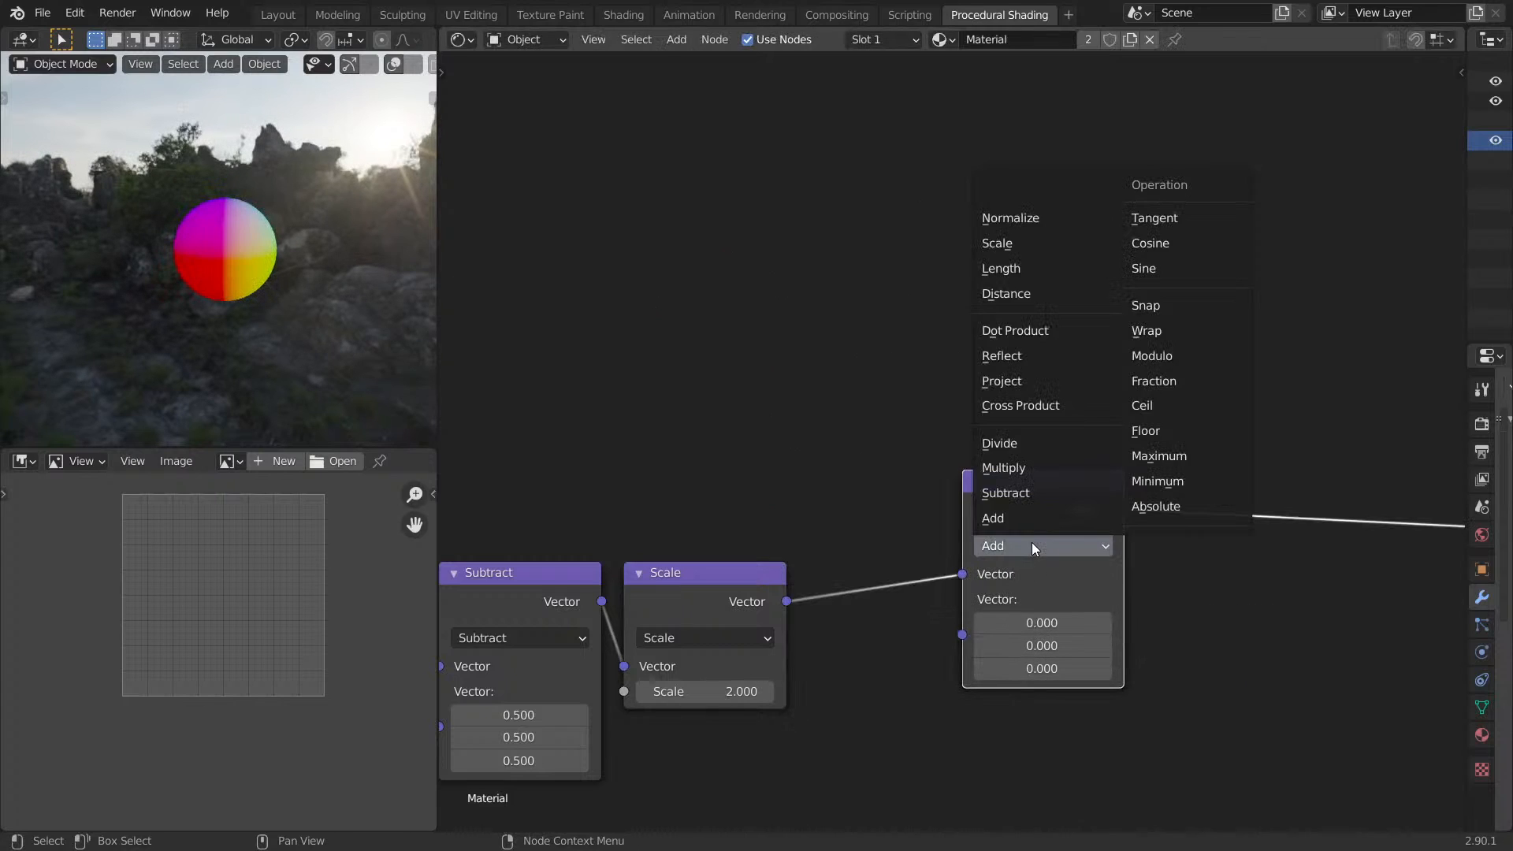
pyautogui.click(1052, 330)
pyautogui.moveTo(1008, 522); pyautogui.dragTo(924, 588)
pyautogui.moveTo(1037, 459); pyautogui.dragTo(952, 266, button='middle')
pyautogui.scroll(1, 917, 288)
pyautogui.moveTo(367, 275); pyautogui.dragTo(248, 245, button='middle')
pyautogui.scroll(2, 247, 244)
pyautogui.scroll(1, 287, 271)
# Try Dot Product vector values of X 0.8 and -1 with Y 1.8, and view the sphere from the front.
pyautogui.moveTo(814, 523); pyautogui.dragTo(867, 523)
pyautogui.moveTo(816, 548); pyautogui.dragTo(899, 548)
pyautogui.moveTo(291, 319); pyautogui.dragTo(368, 331, button='middle')
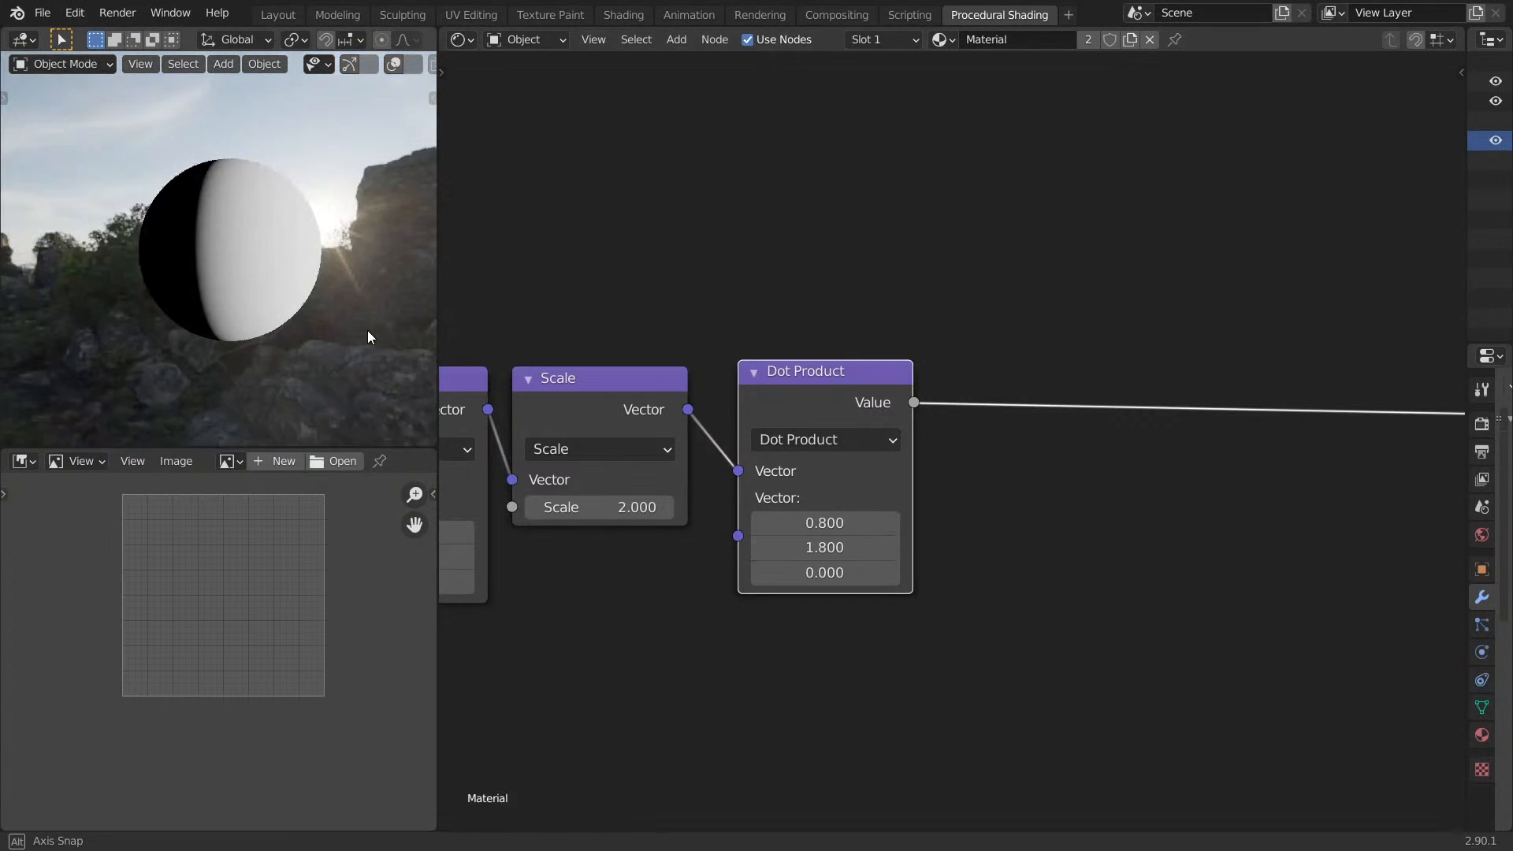
pyautogui.moveTo(820, 524); pyautogui.dragTo(700, 524)
pyautogui.press('KP_1')
# Set the Dot Product node's vector to X 1 and Y 0, and check the sphere from the front.
pyautogui.click(824, 523)
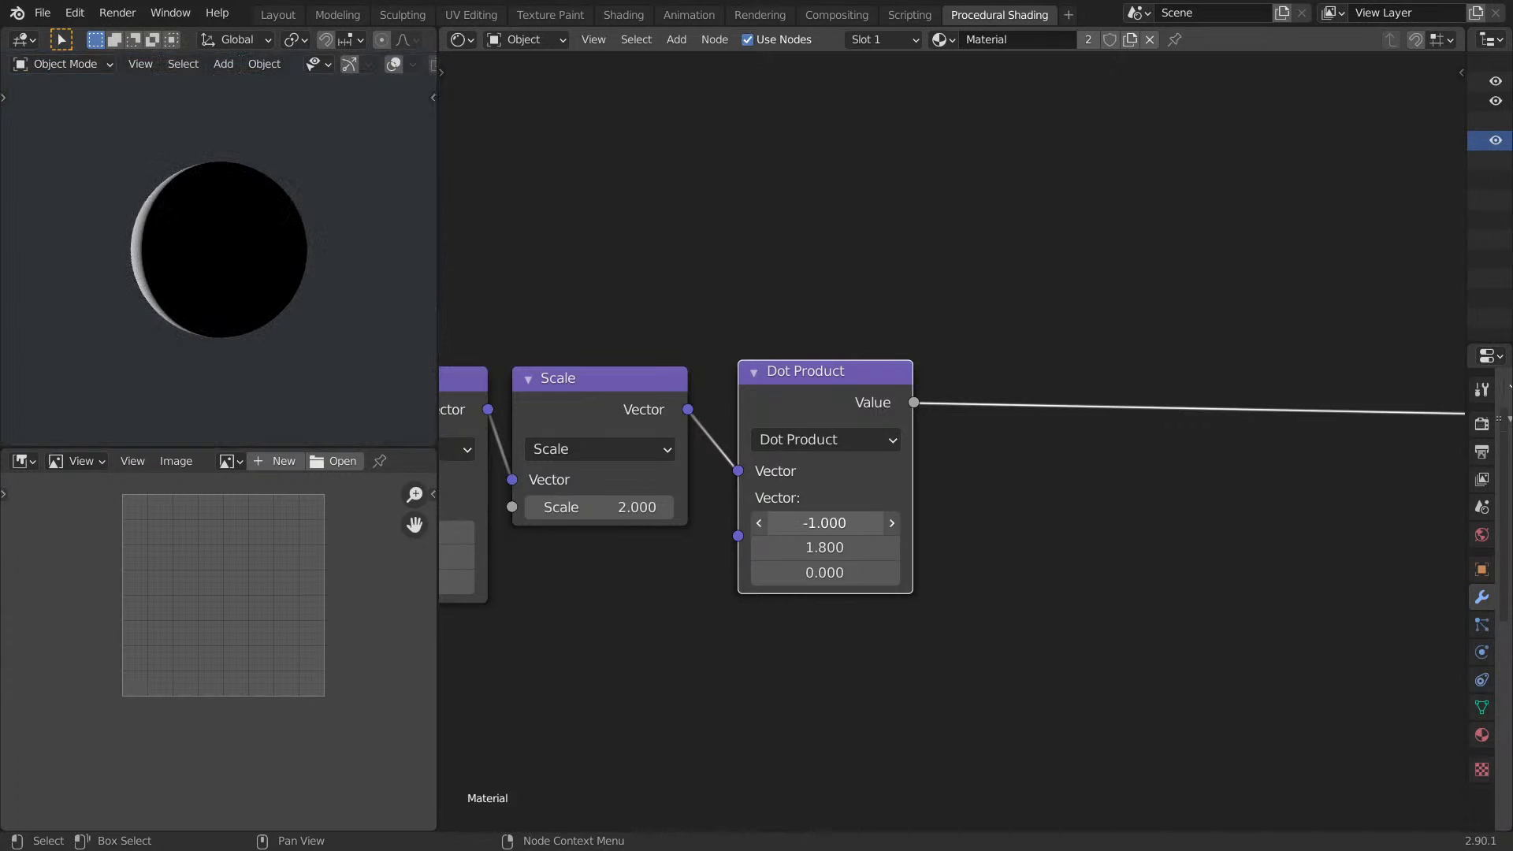
pyautogui.write('1')
pyautogui.press('Tab')
pyautogui.write('1')
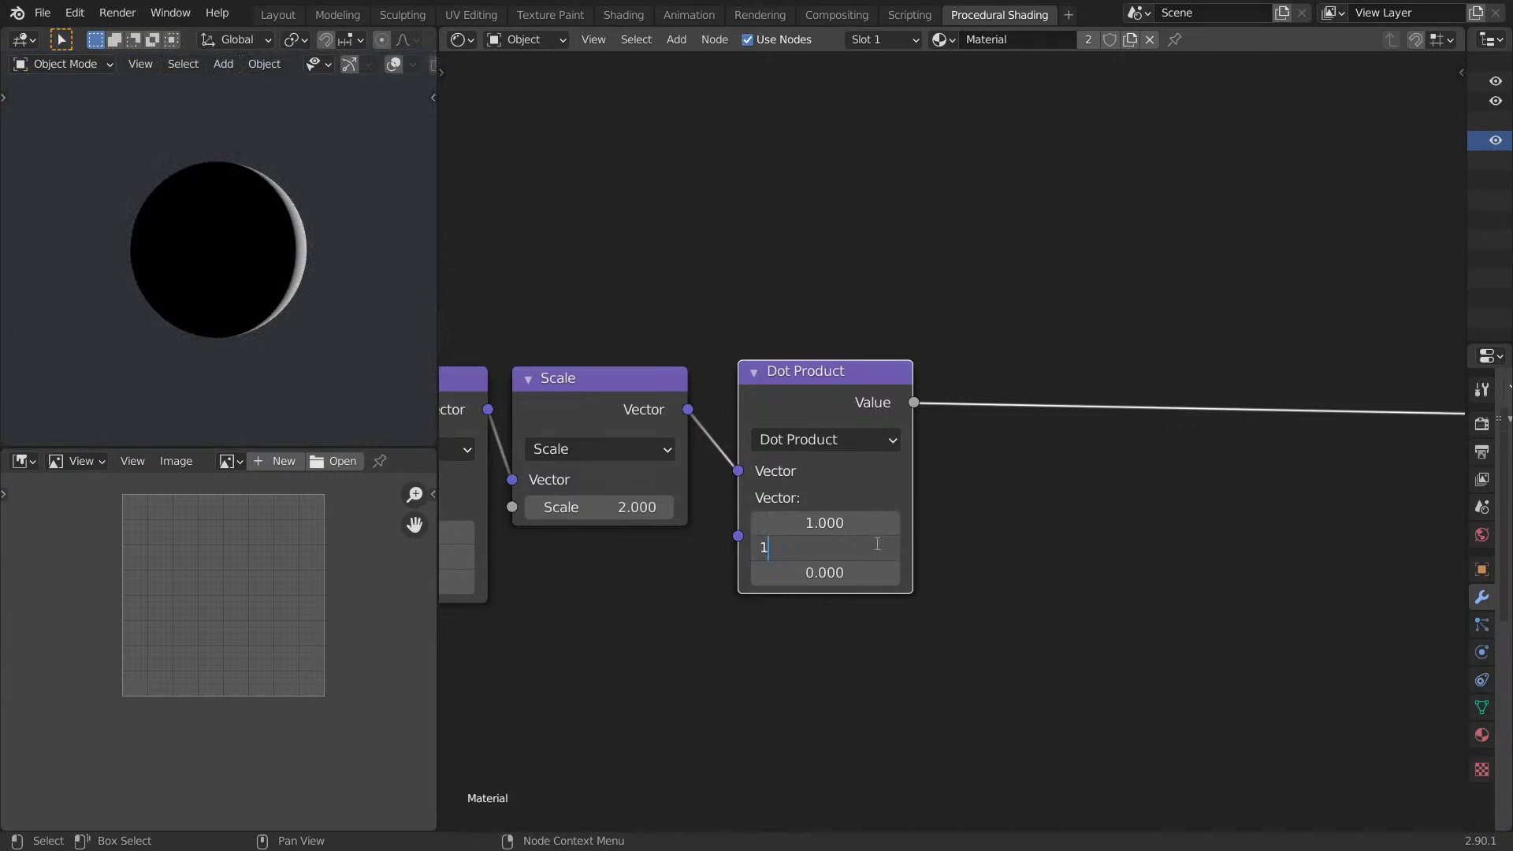
pyautogui.press('Return')
pyautogui.click(836, 547)
pyautogui.write('0')
pyautogui.press('Return')
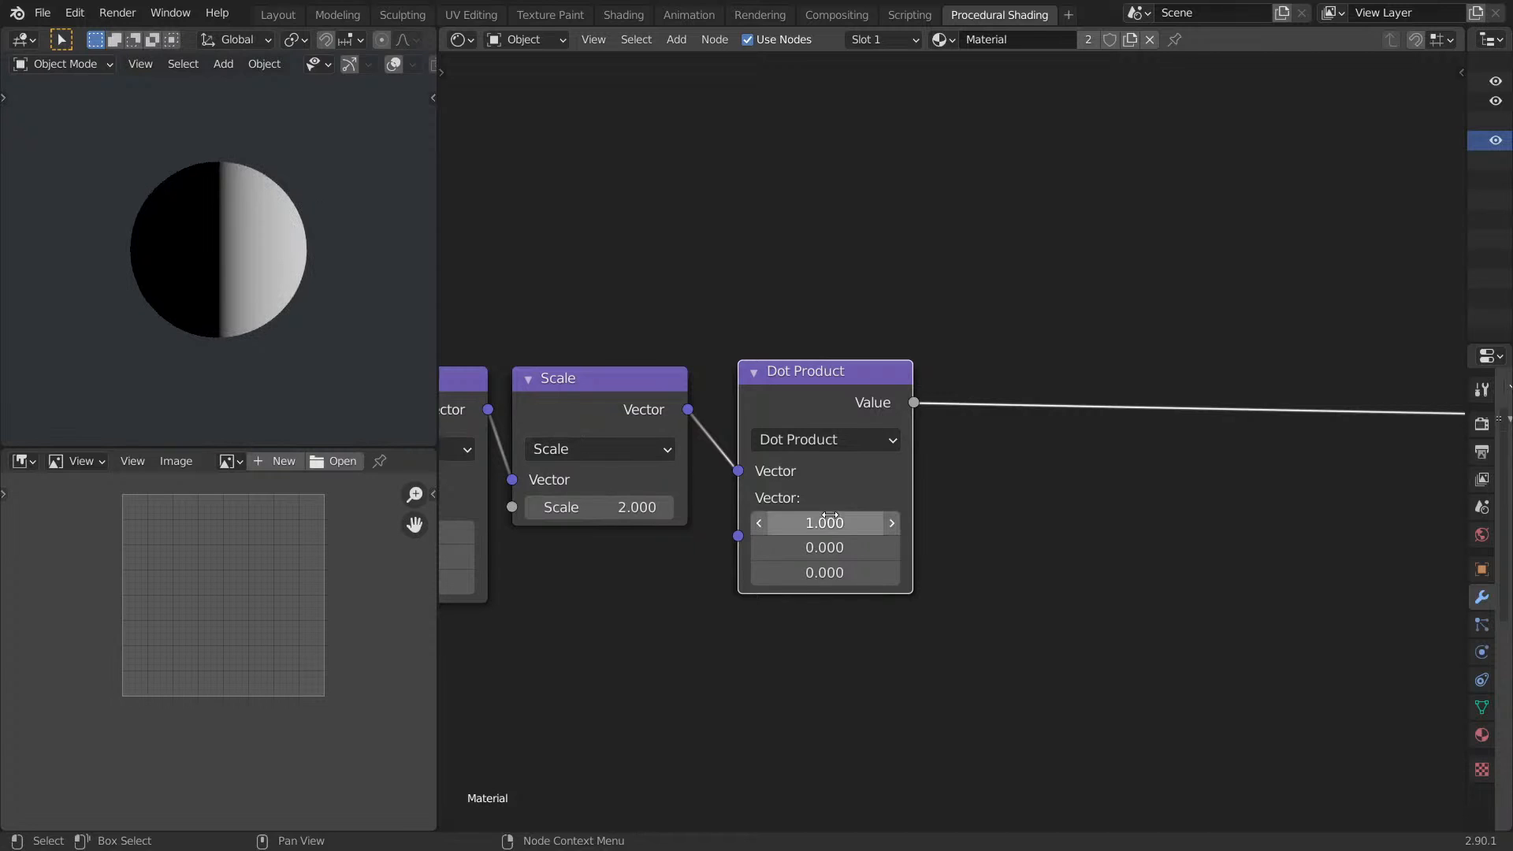
pyautogui.moveTo(259, 258); pyautogui.dragTo(253, 361, button='middle')
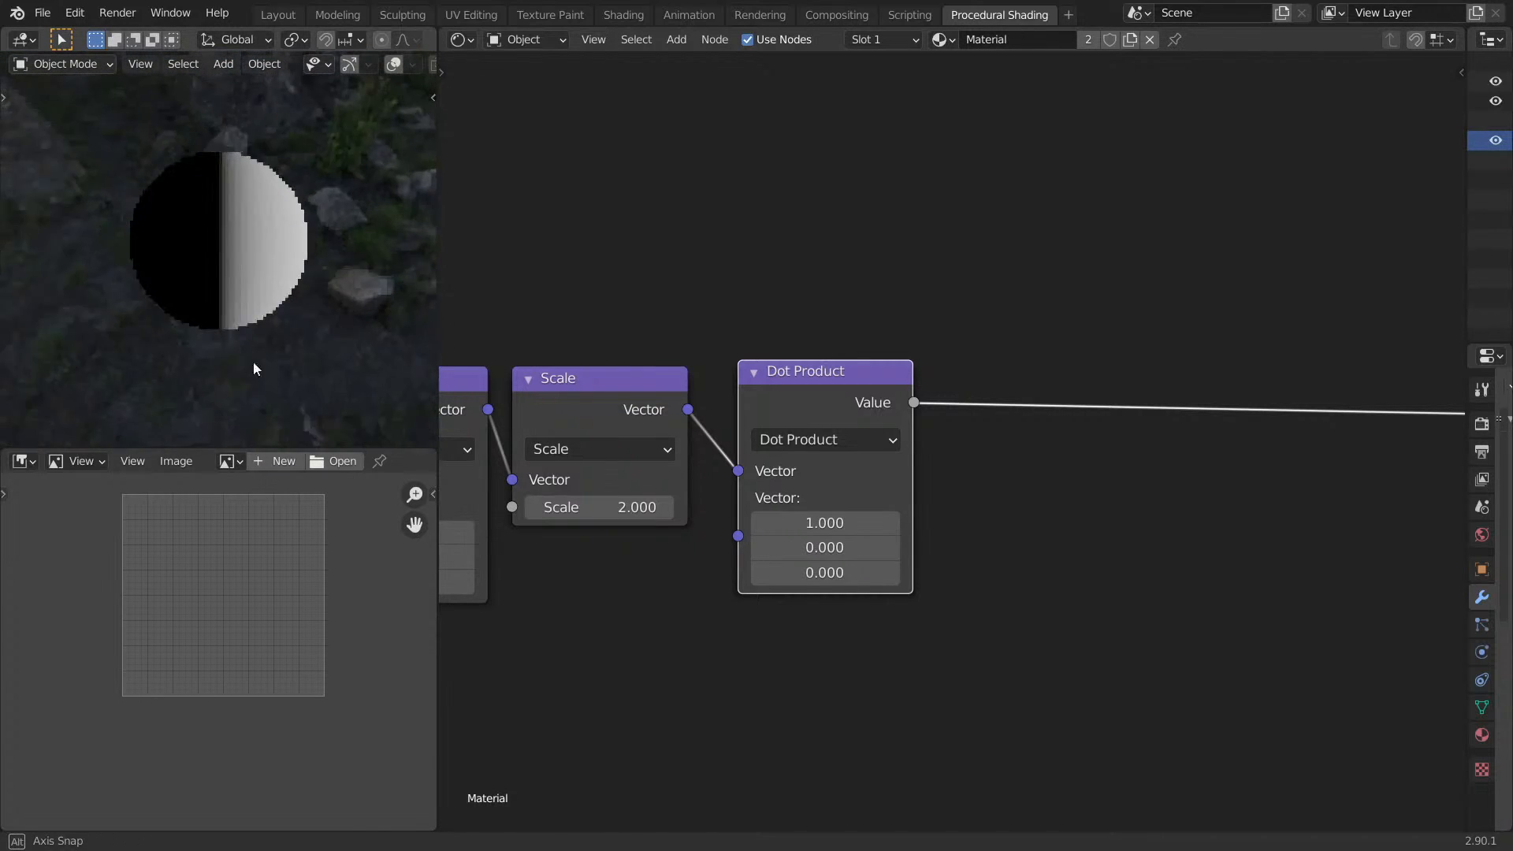
pyautogui.press('KP_1')
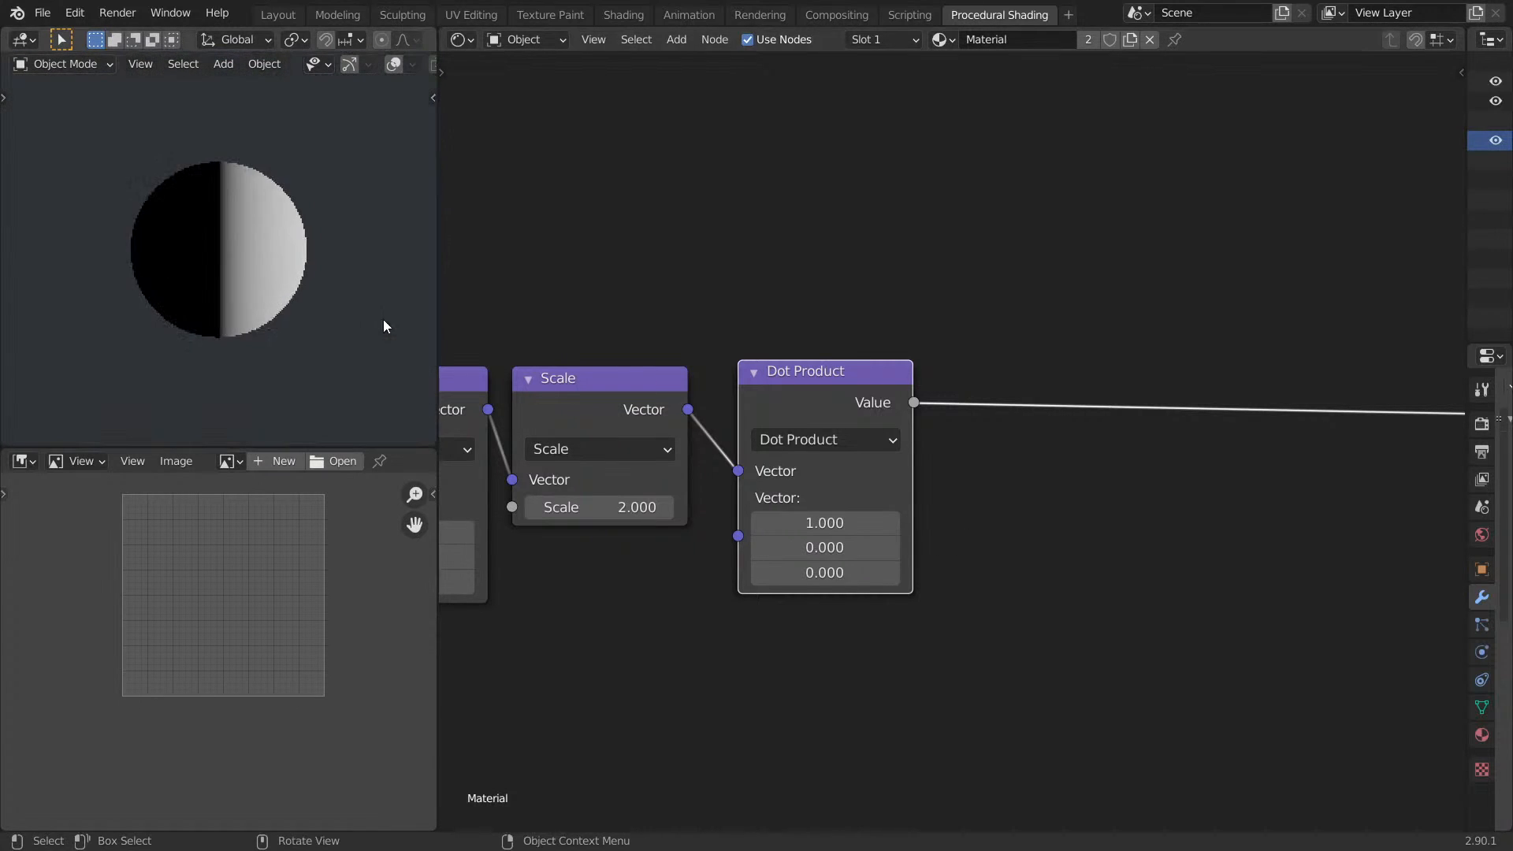
# Set the Z component of the Dot Product node's vector to 1.
pyautogui.click(817, 581)
pyautogui.write('1')
pyautogui.press('Return')
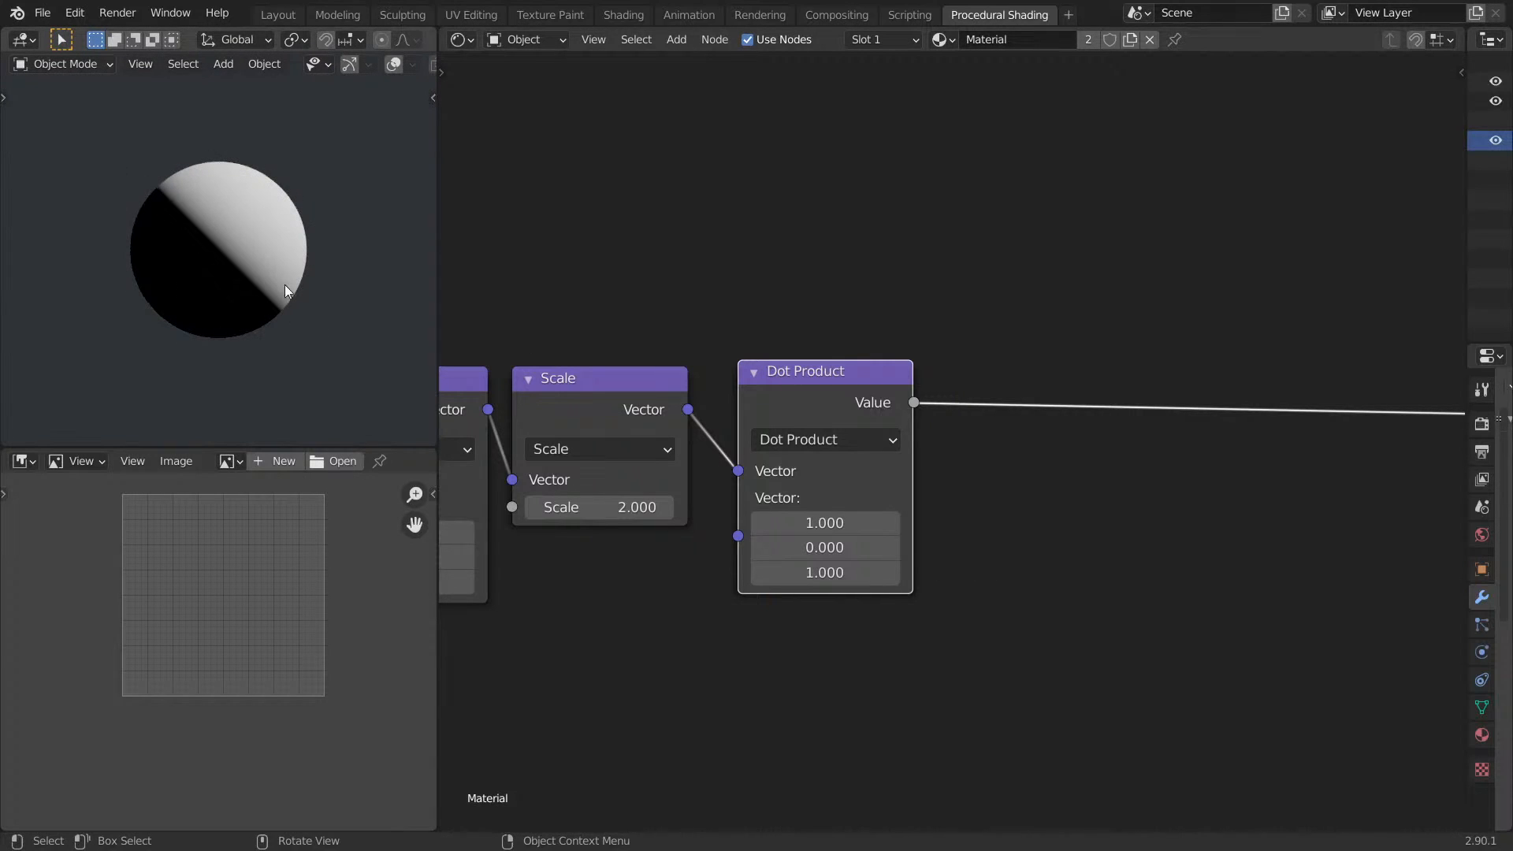
pyautogui.scroll(2, 252, 268)
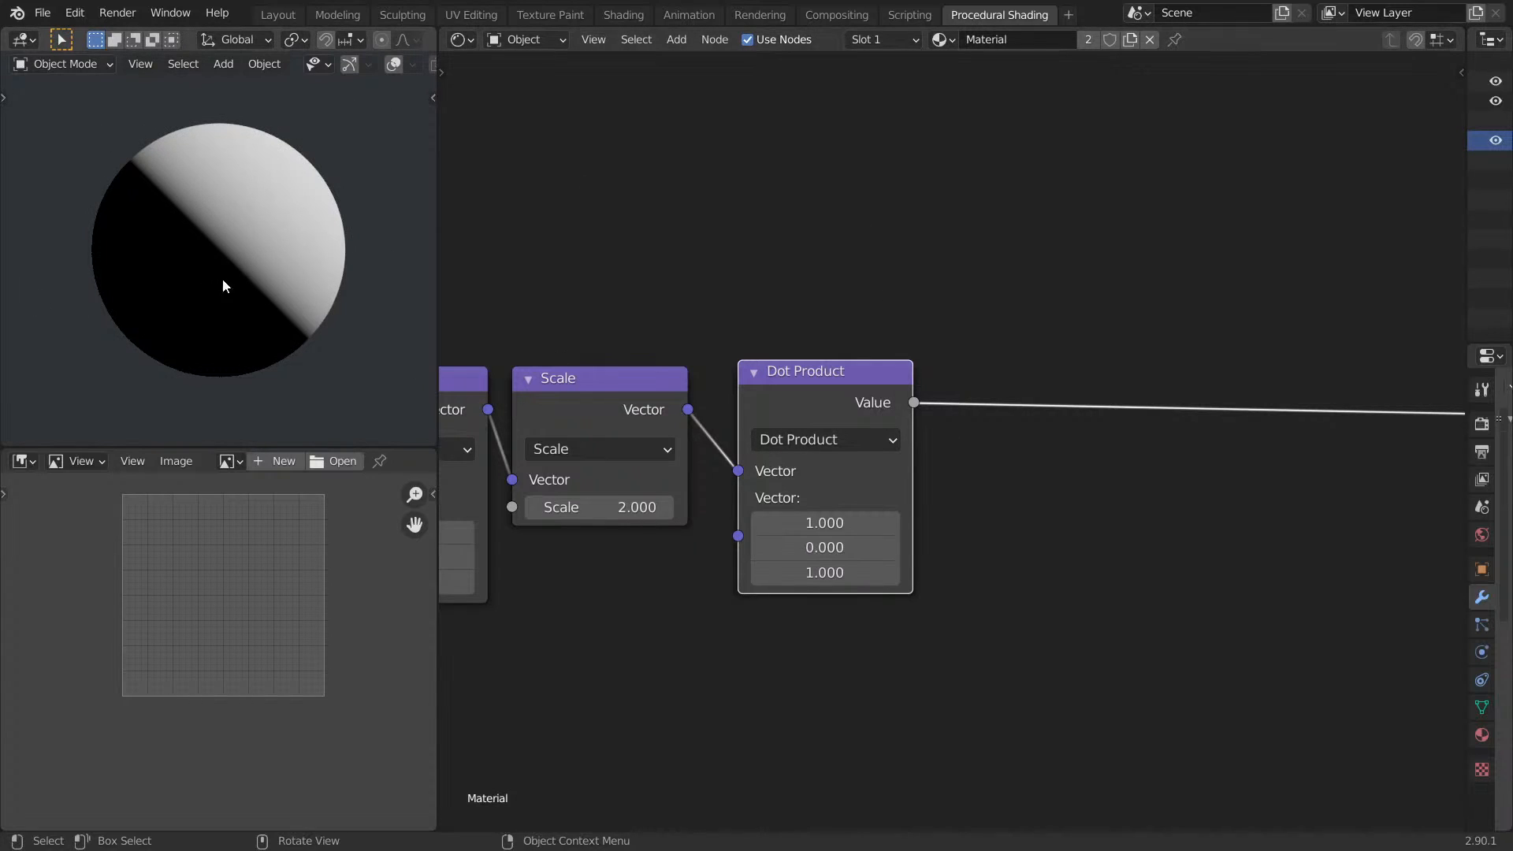
pyautogui.moveTo(1047, 196); pyautogui.dragTo(1022, 309, button='middle')
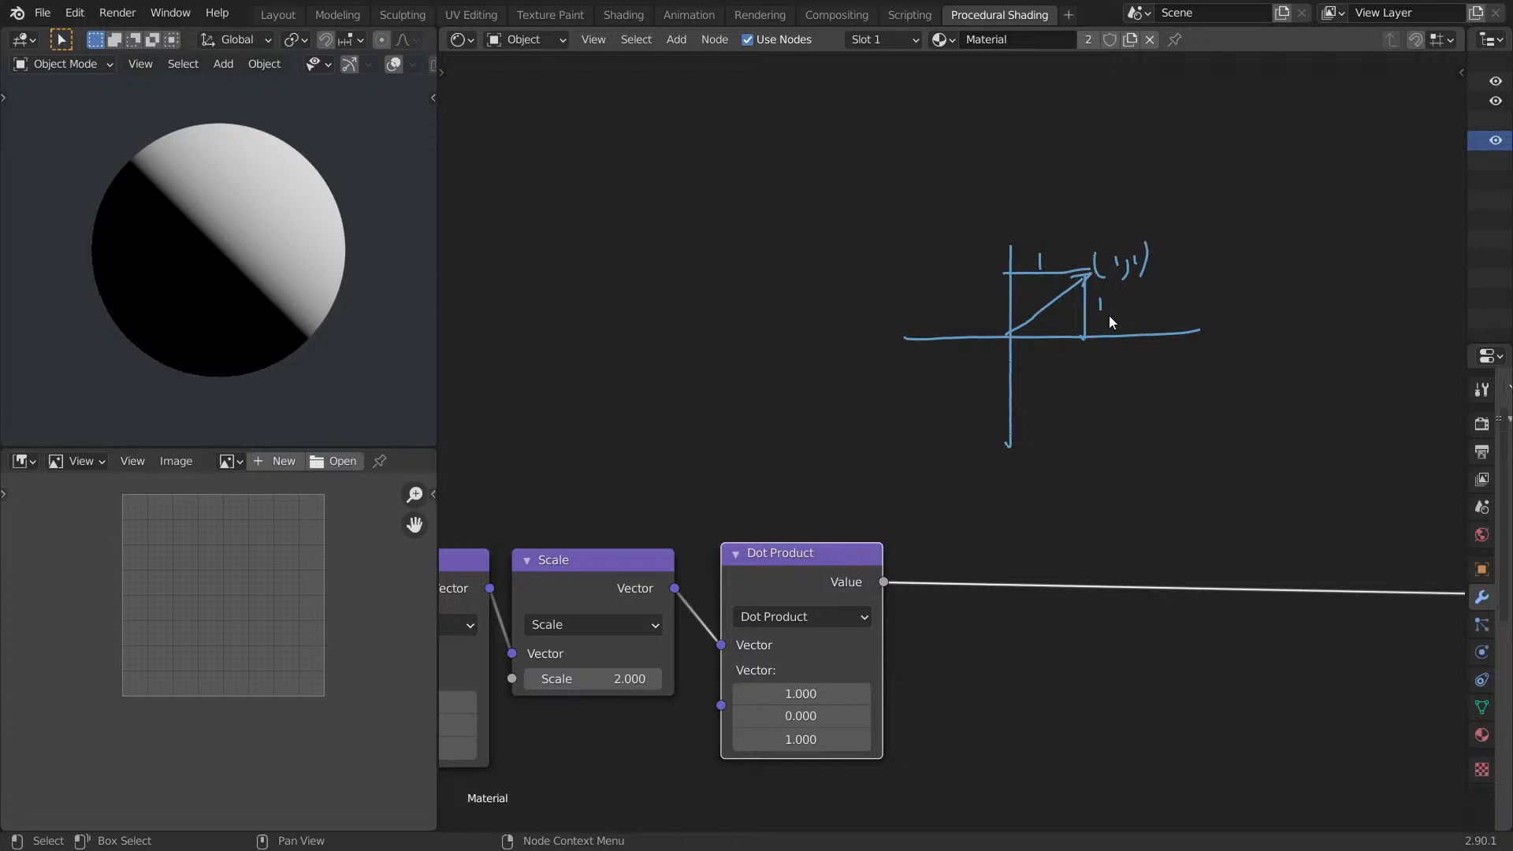
# Erase the drawn vector diagram and insert a Map Range node after the Dot Product node with From Min -0.950.
pyautogui.keyDown('ctrl'); pyautogui.moveTo(1127, 260); pyautogui.dragTo(1018, 339); pyautogui.keyUp('ctrl')
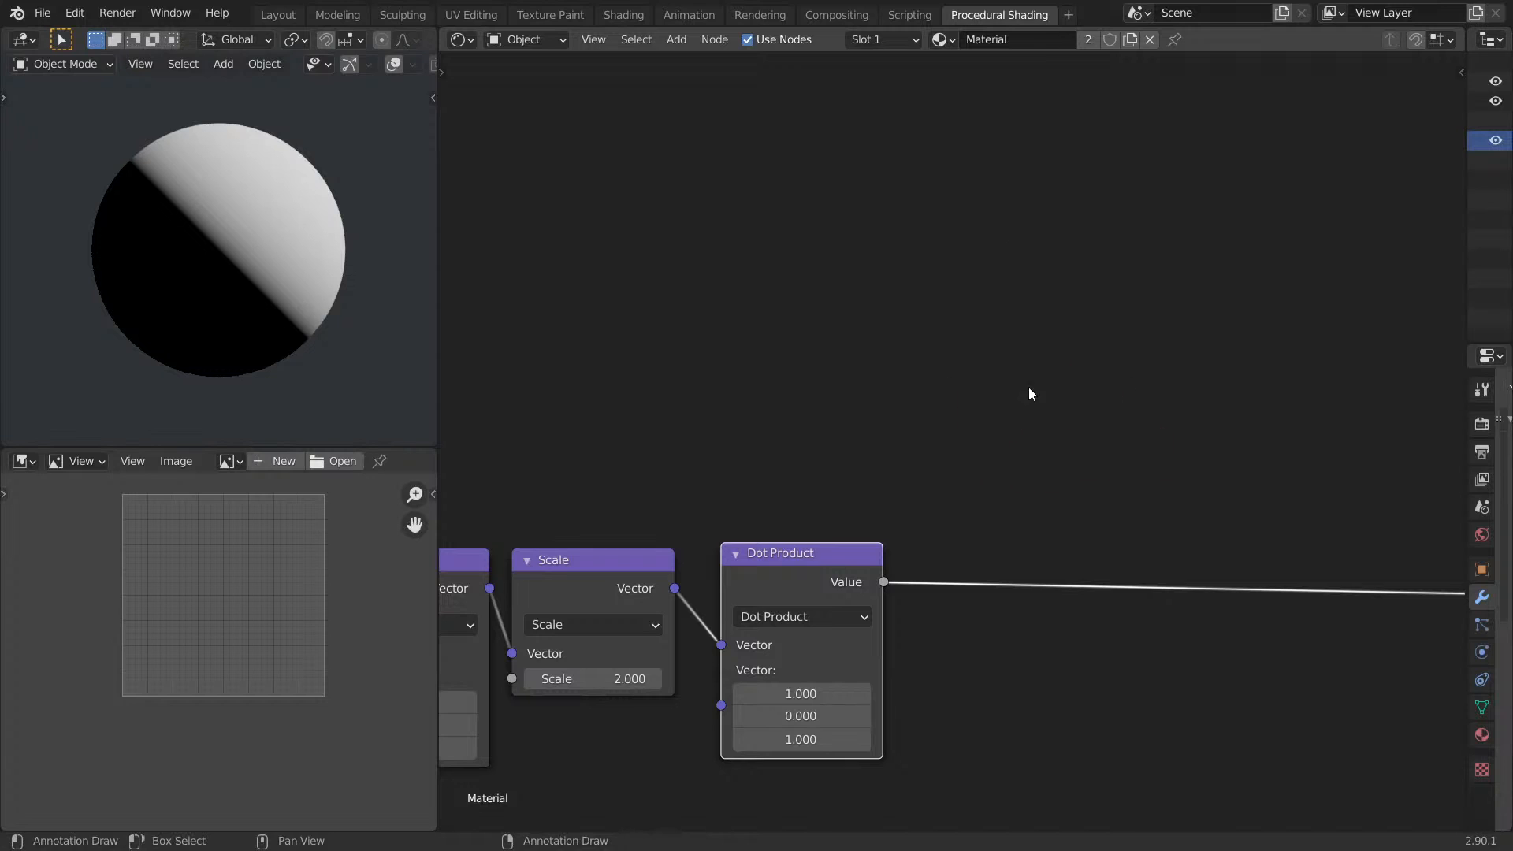
pyautogui.moveTo(1047, 393); pyautogui.dragTo(1094, 299, button='middle')
pyautogui.scroll(-3, 1057, 244)
pyautogui.hscroll(3, 865, 284)
pyautogui.hotkey('shift', 'a')
pyautogui.click(986, 314)
pyautogui.write('map')
pyautogui.click(1150, 406)
pyautogui.click(1182, 428)
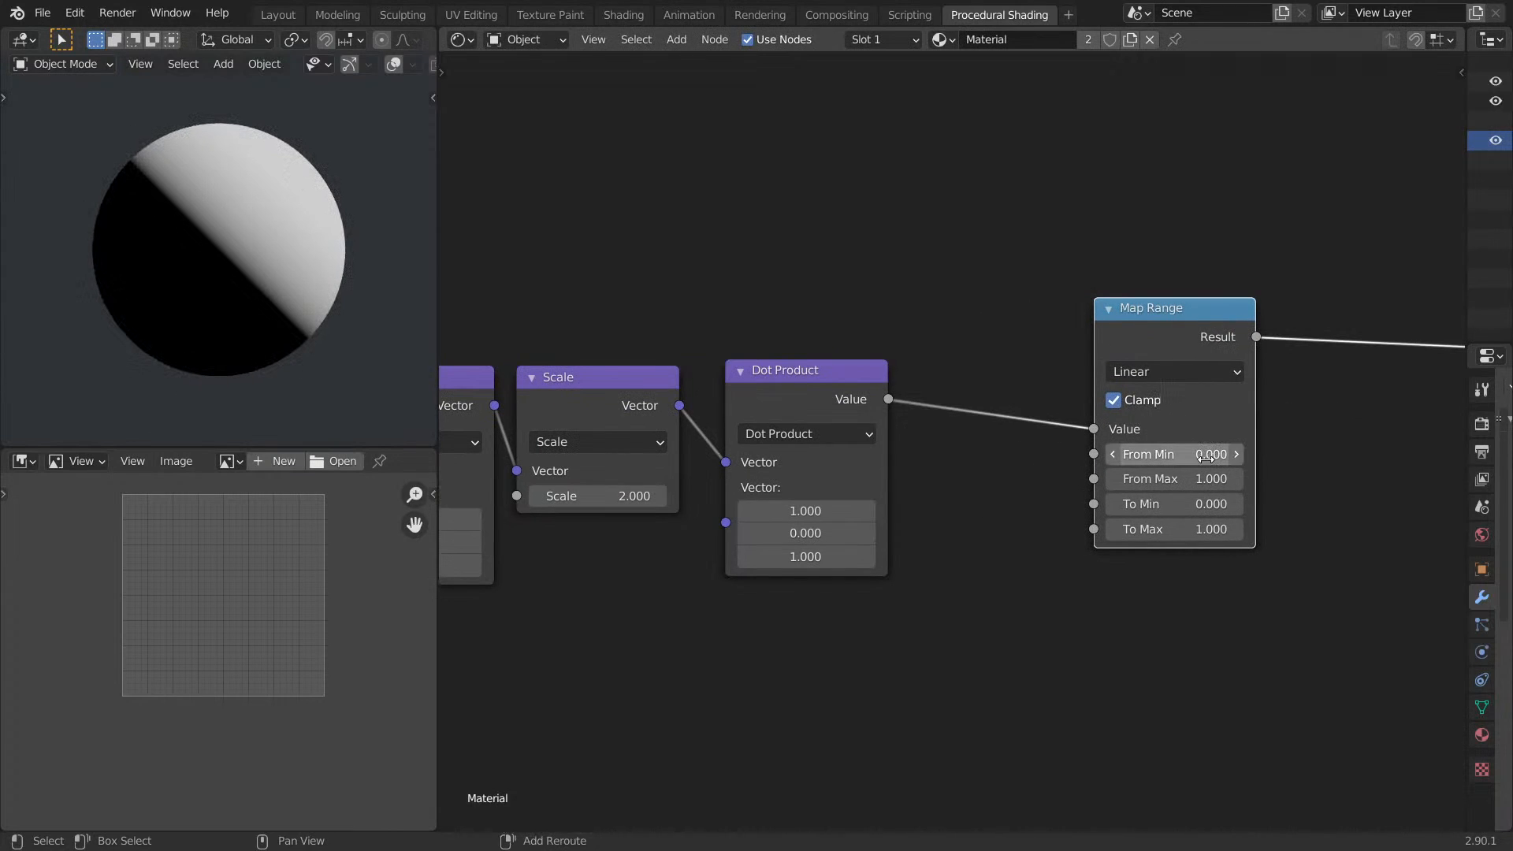
pyautogui.moveTo(1175, 454); pyautogui.dragTo(1103, 454)
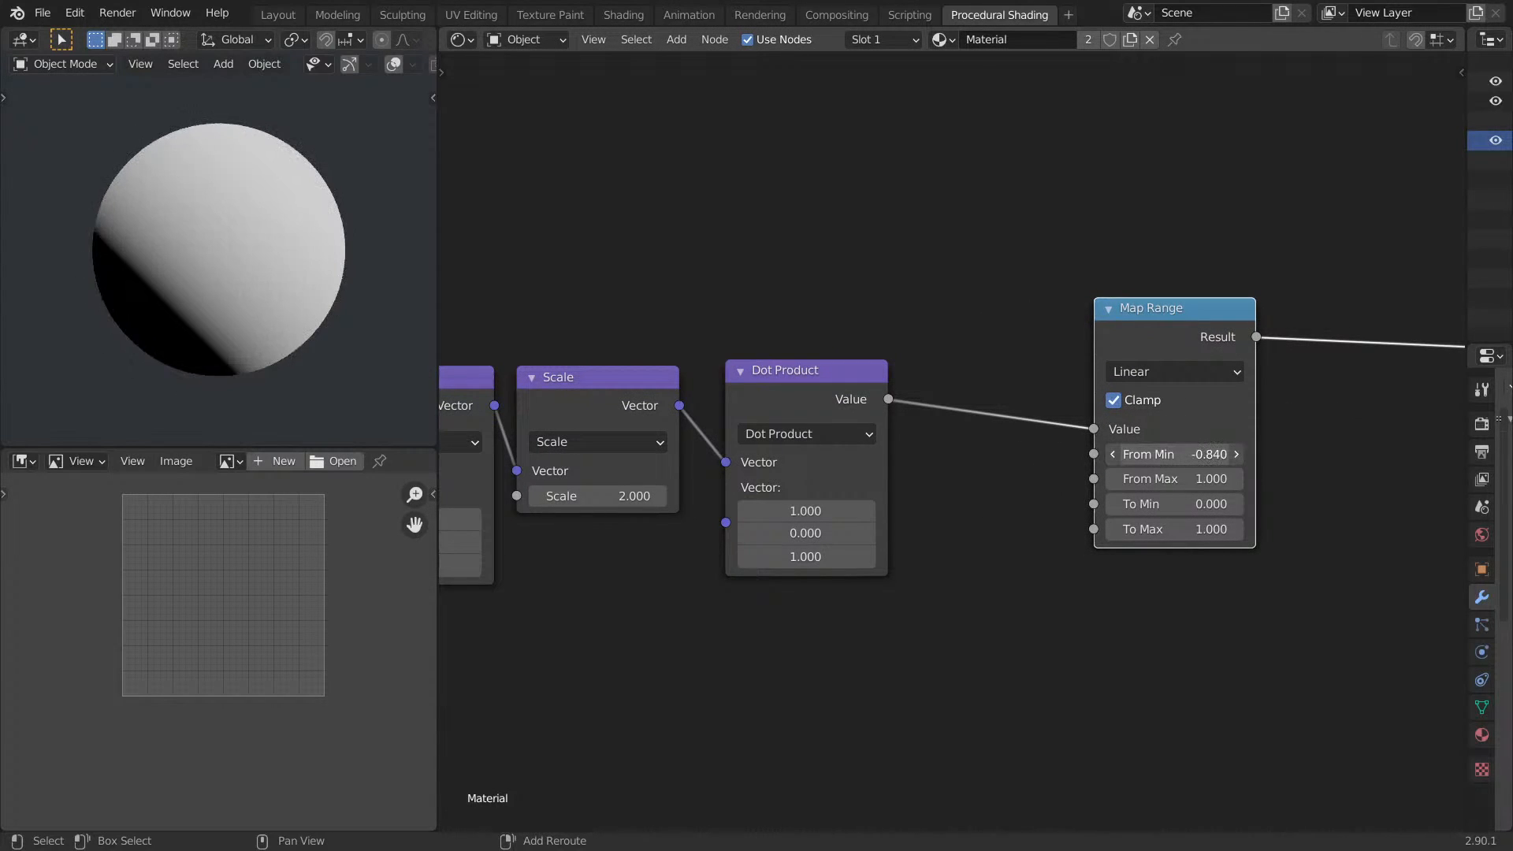
# Add a Vector Math node set to Scale and feed the Map Range result into its Scale input.
pyautogui.scroll(-5, 1101, 392)
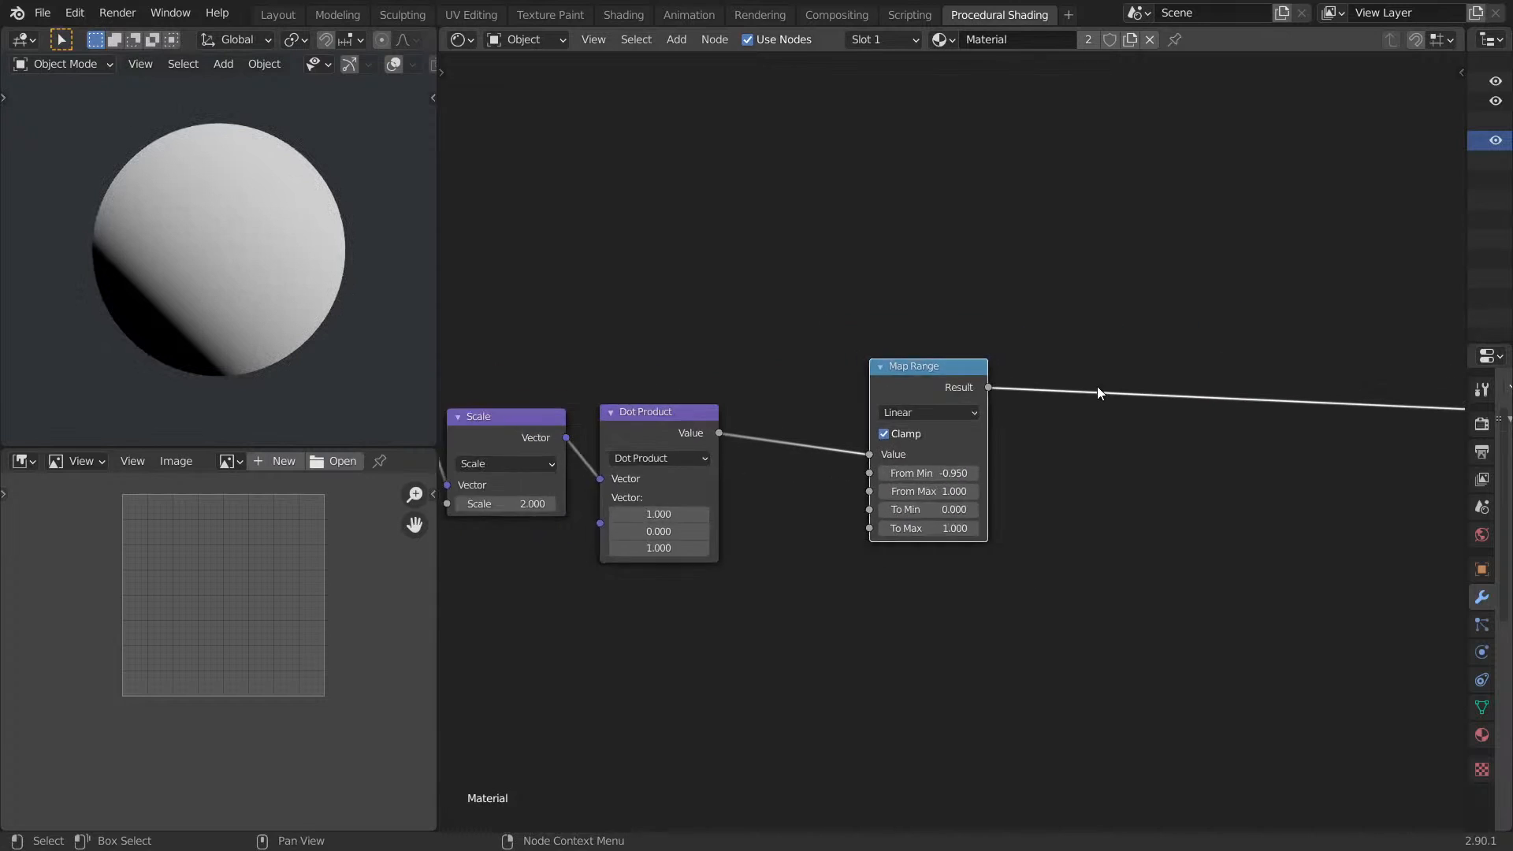
pyautogui.keyDown('shift'); pyautogui.scroll(5, 1036, 218); pyautogui.keyUp('shift')
pyautogui.scroll(6, 1135, 412)
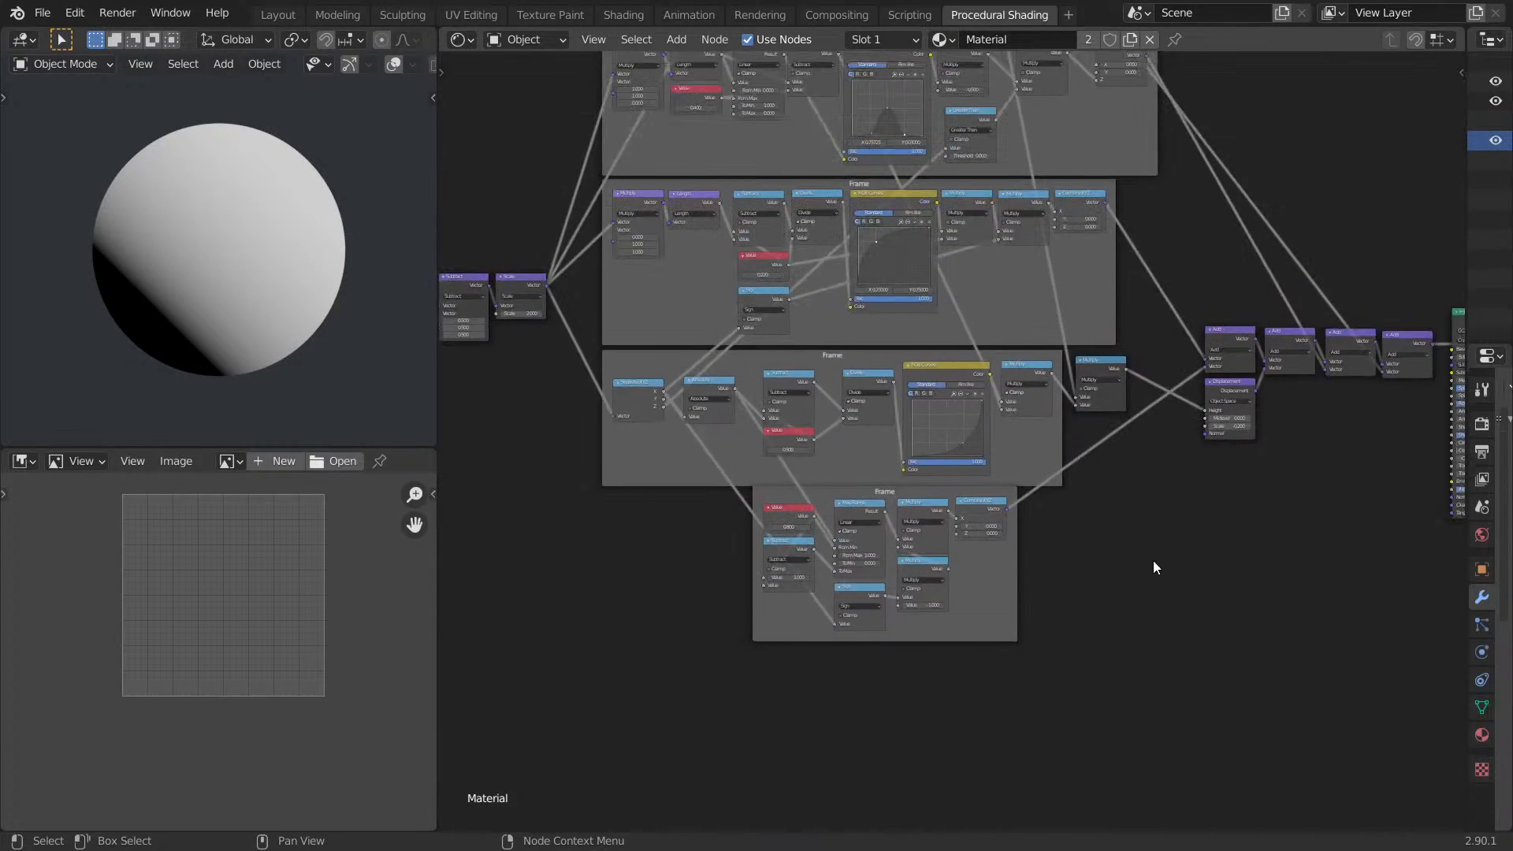
pyautogui.scroll(-4, 1069, 425)
pyautogui.keyDown('shift'); pyautogui.scroll(-5, 1097, 603); pyautogui.keyUp('shift')
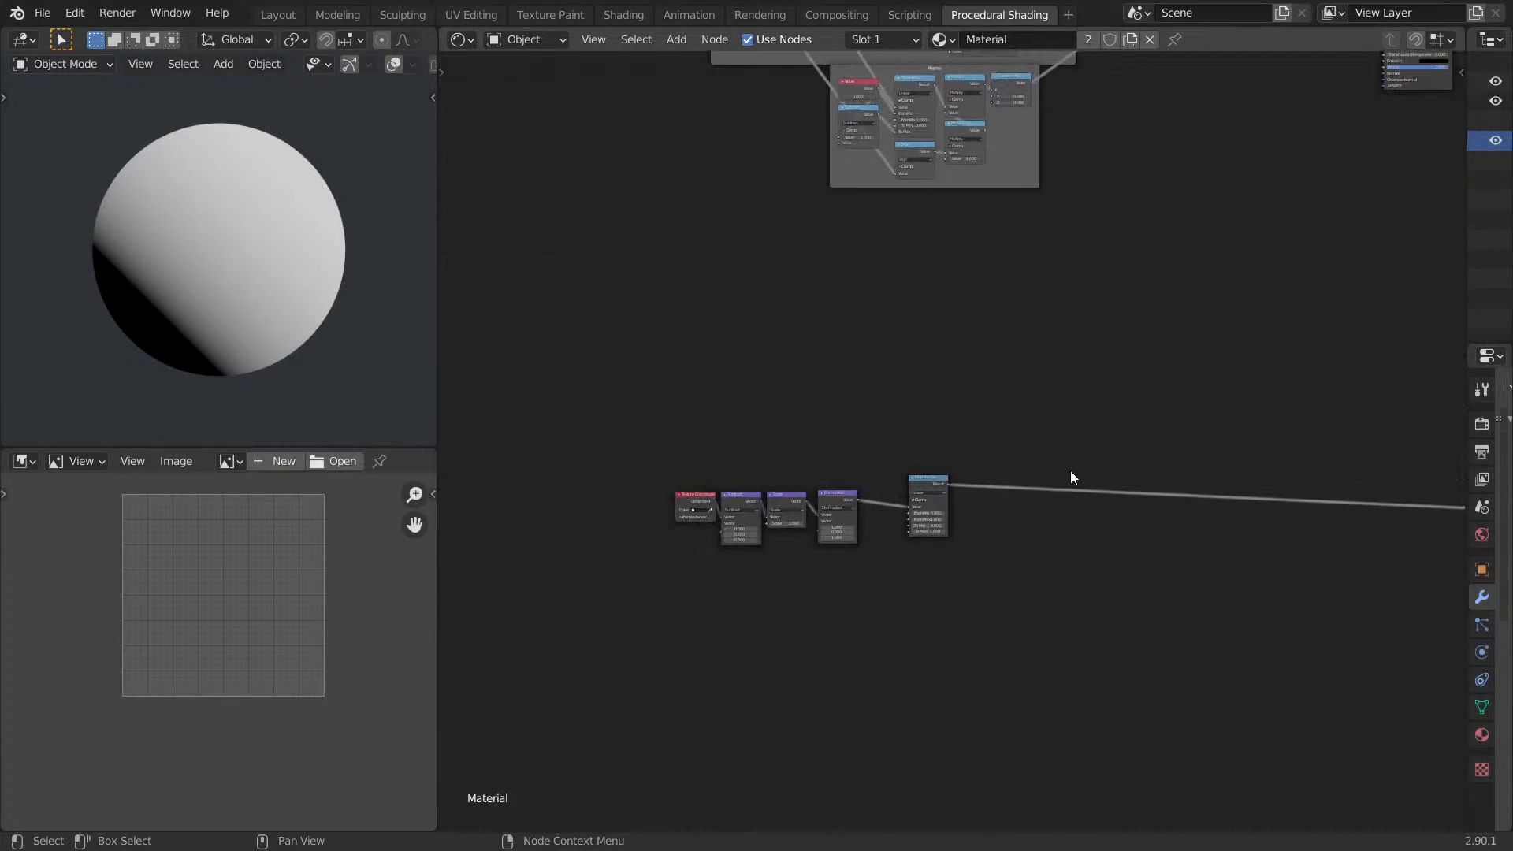
pyautogui.scroll(5, 1070, 485)
pyautogui.scroll(-1, 1057, 355)
pyautogui.hotkey('shift', 'a')
pyautogui.click(1023, 344)
pyautogui.write('vec')
pyautogui.press('Return')
pyautogui.click(1095, 330)
pyautogui.click(1094, 324)
pyautogui.click(1083, 473)
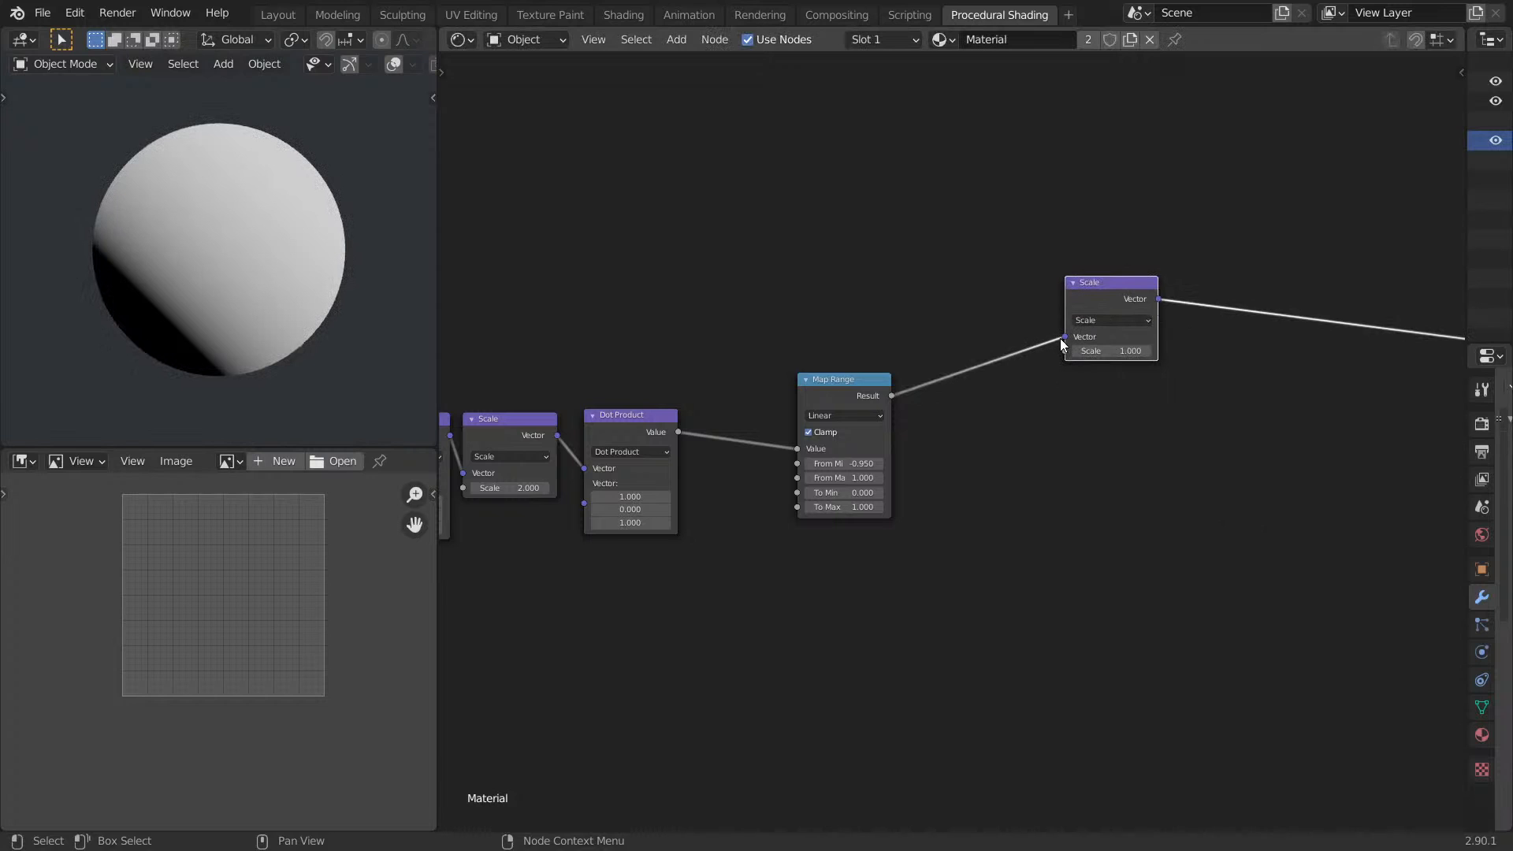
pyautogui.moveTo(1061, 339); pyautogui.dragTo(1065, 390)
# Add a Combine XYZ node feeding the Dot Product's second vector input and set its X and Z to 1.
pyautogui.press('Home')
pyautogui.scroll(6, 841, 429)
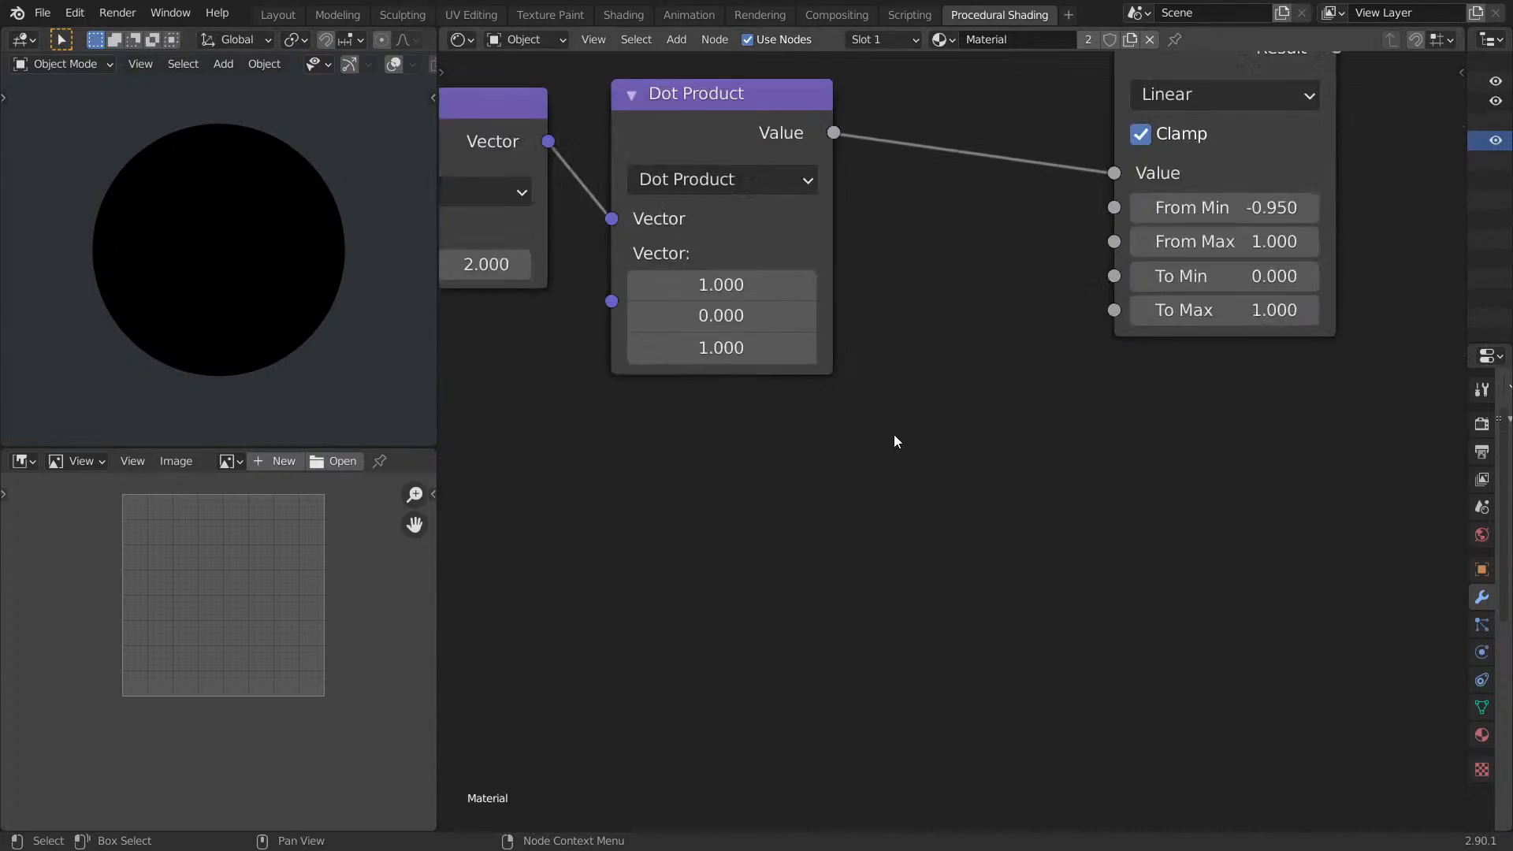
pyautogui.moveTo(730, 584); pyautogui.dragTo(934, 524, button='middle')
pyautogui.hotkey('shift', 'a')
pyautogui.click(933, 524)
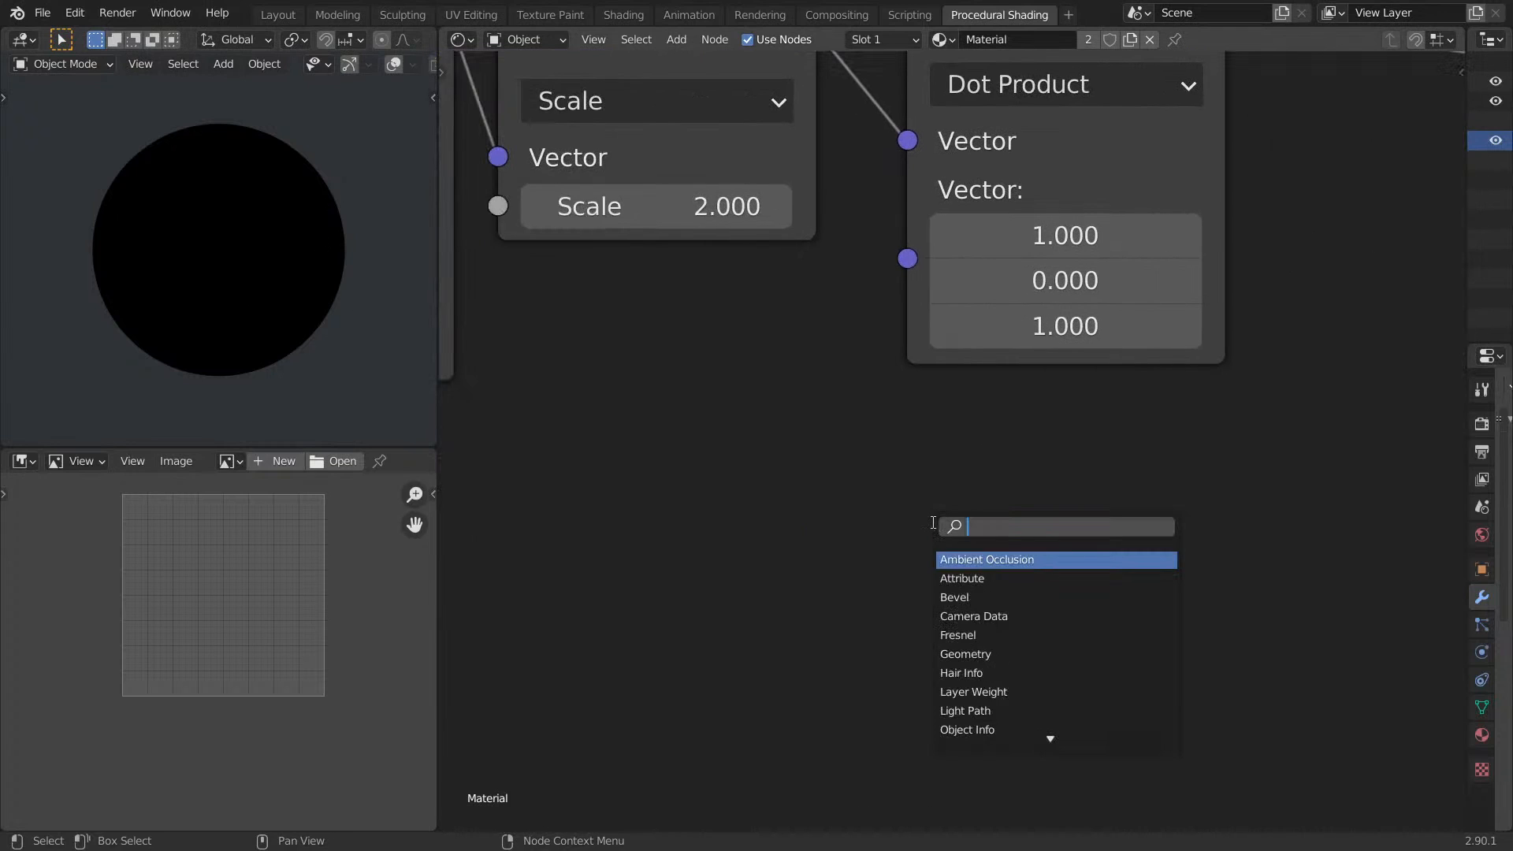
pyautogui.write('comb')
pyautogui.press('Return')
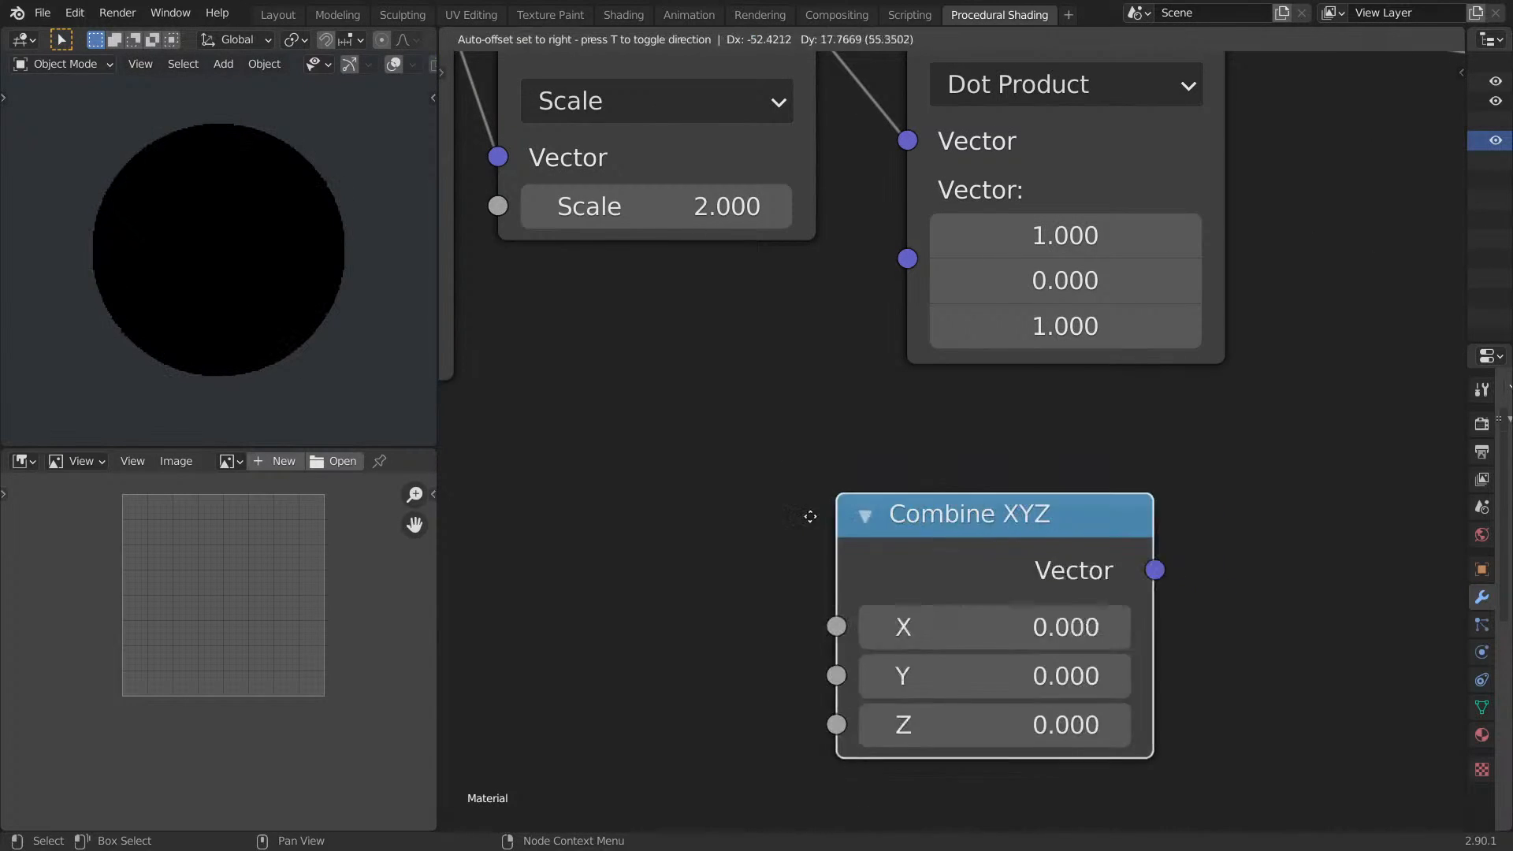
pyautogui.click(726, 451)
pyautogui.moveTo(873, 378); pyautogui.dragTo(906, 260)
pyautogui.click(770, 534)
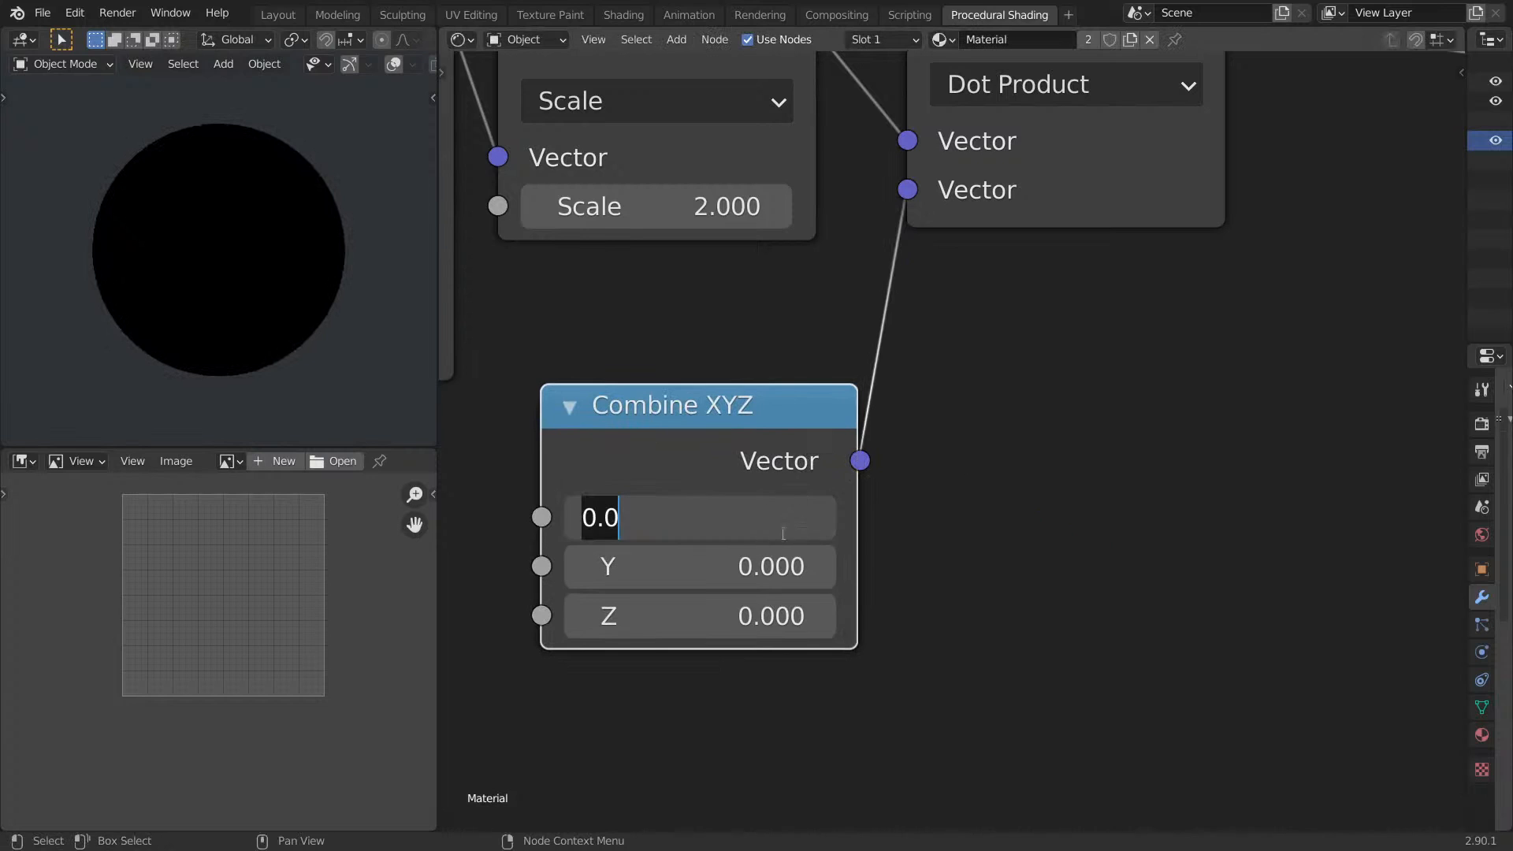
pyautogui.click(770, 619)
pyautogui.write('1')
pyautogui.press('Return')
# Connect the Combine XYZ vector to the new Scale node's Vector input and the Scale output to the Material Output's Displacement.
pyautogui.moveTo(1178, 391); pyautogui.dragTo(704, 597, button='middle')
pyautogui.scroll(-10, 1118, 441)
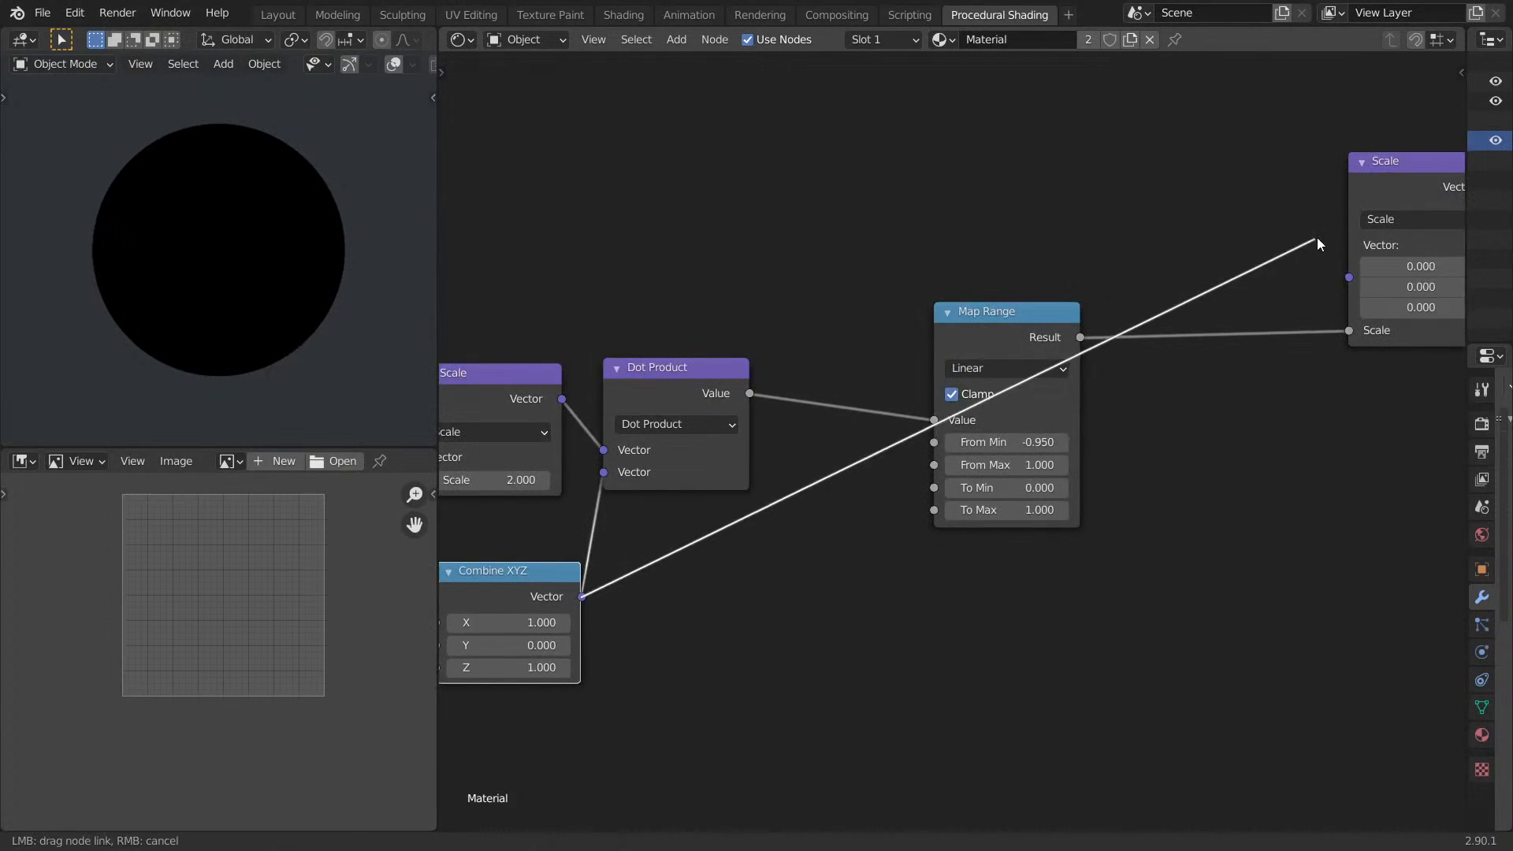
pyautogui.moveTo(1317, 239); pyautogui.dragTo(1348, 277)
pyautogui.moveTo(1283, 220); pyautogui.dragTo(623, 352, button='middle')
pyautogui.scroll(-14, 894, 366)
pyautogui.moveTo(1152, 383); pyautogui.dragTo(838, 383, button='middle')
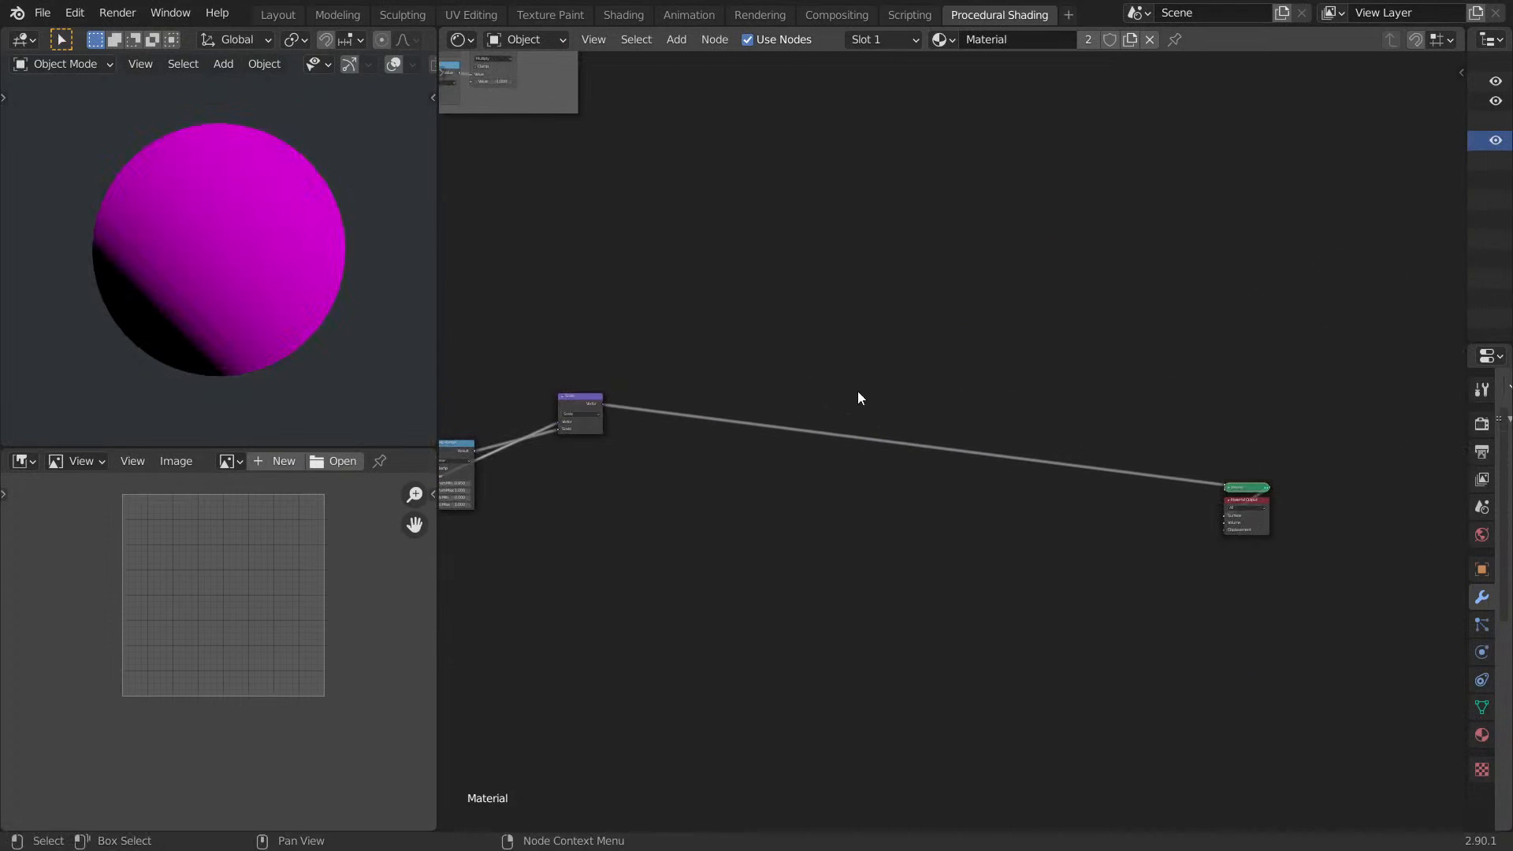
pyautogui.moveTo(1223, 487); pyautogui.dragTo(1225, 531)
# Set the Map Range node's To Min to 1 and To Max to 0, and preview its result on the sphere.
pyautogui.moveTo(653, 101); pyautogui.dragTo(948, 283, button='middle')
pyautogui.moveTo(1175, 256); pyautogui.dragTo(1256, 186, button='middle')
pyautogui.scroll(6, 1048, 394)
pyautogui.moveTo(1057, 446); pyautogui.dragTo(1048, 309, button='middle')
pyautogui.scroll(12, 1026, 339)
pyautogui.moveTo(852, 521); pyautogui.dragTo(1082, 290, button='middle')
pyautogui.click(923, 495)
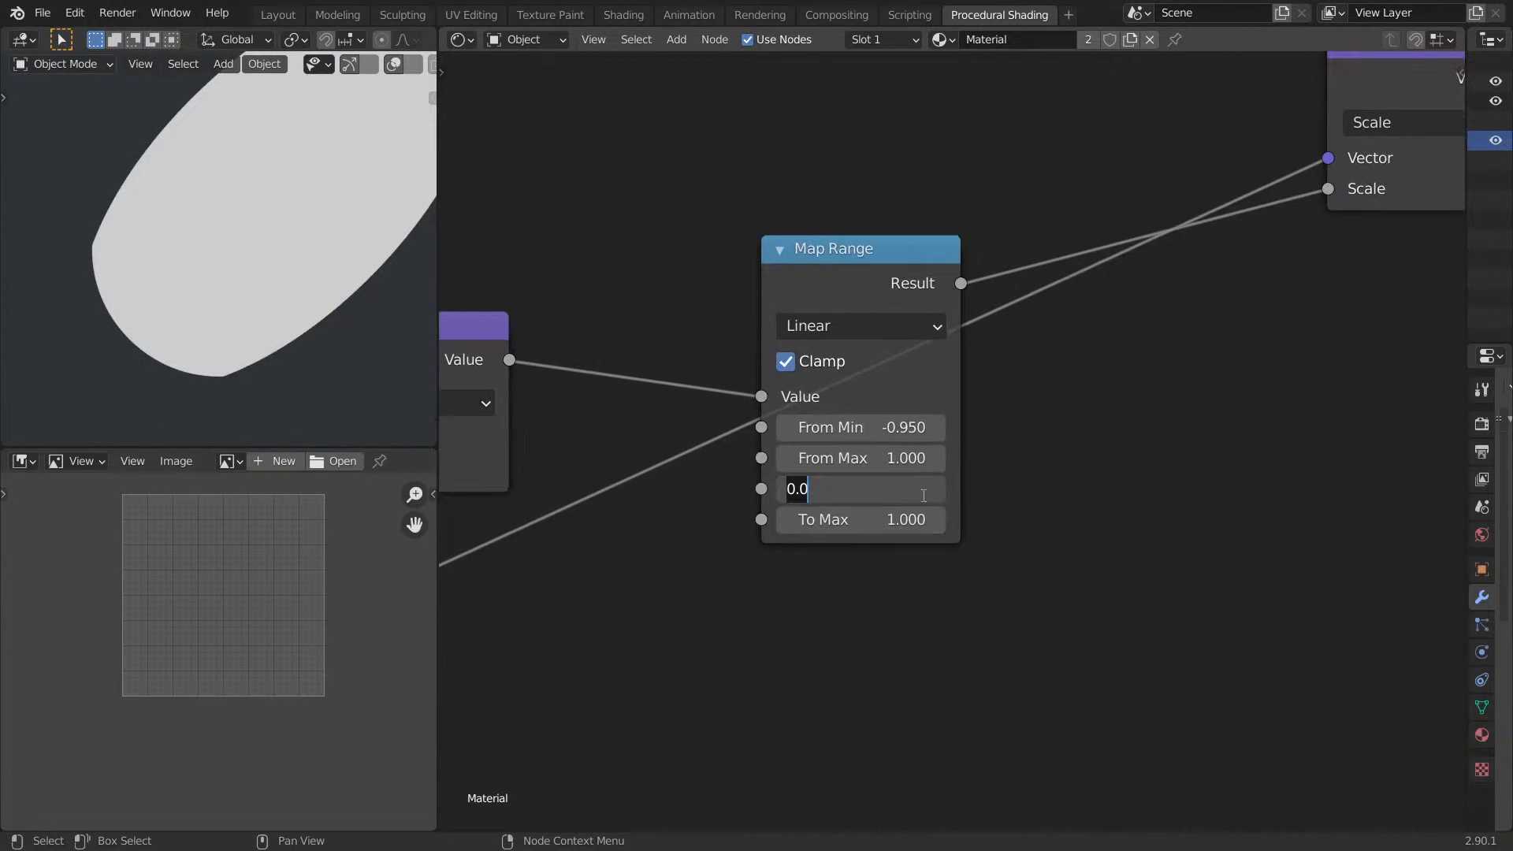
pyautogui.click(891, 521)
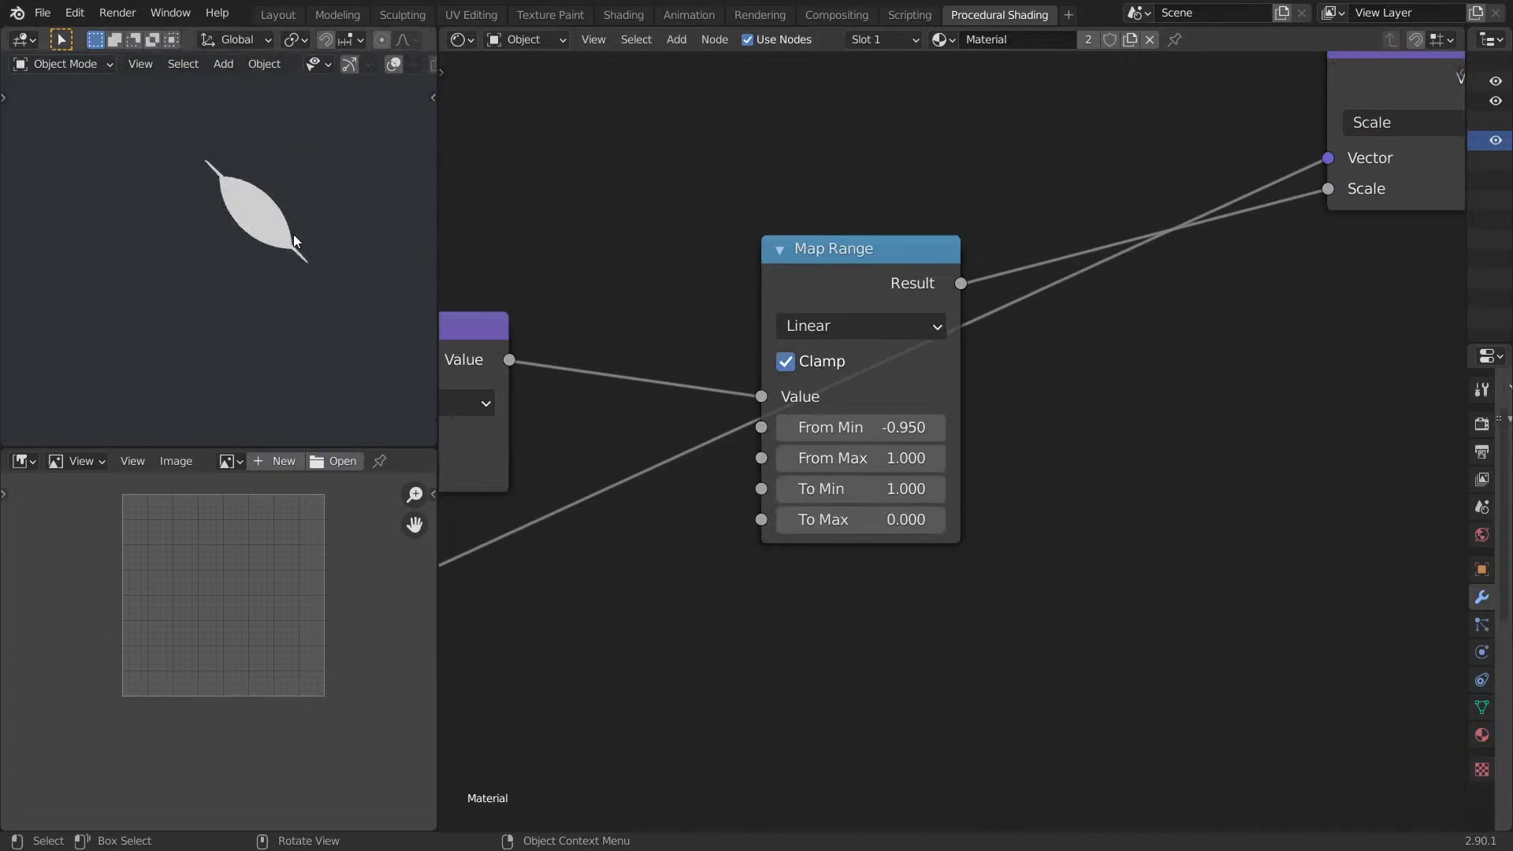
pyautogui.keyDown('ctrl'); pyautogui.keyDown('shift'); pyautogui.click(828, 282); pyautogui.keyUp('shift'); pyautogui.keyUp('ctrl')
pyautogui.moveTo(236, 253); pyautogui.dragTo(254, 254, button='middle')
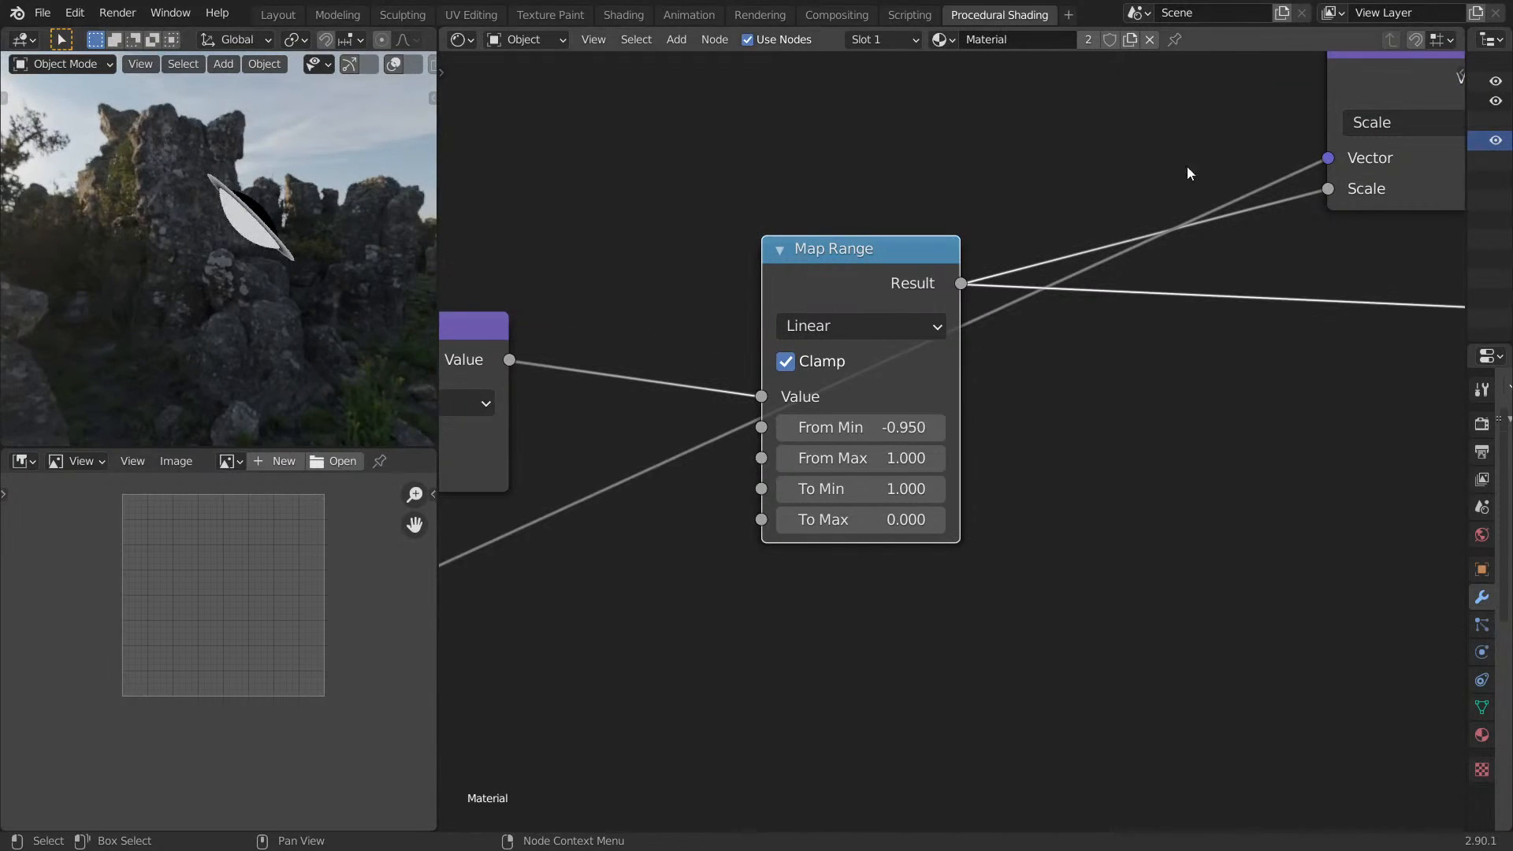
# Preview the Principled BSDF, move it down near the new nodes, and disconnect it from the original Material Output.
pyautogui.scroll(-7, 1157, 167)
pyautogui.moveTo(1157, 167); pyautogui.dragTo(715, 606, button='middle')
pyautogui.scroll(-7, 1146, 292)
pyautogui.moveTo(1332, 126); pyautogui.dragTo(1111, 465, button='middle')
pyautogui.keyDown('ctrl'); pyautogui.keyDown('shift'); pyautogui.click(1213, 145); pyautogui.keyUp('shift'); pyautogui.keyUp('ctrl')
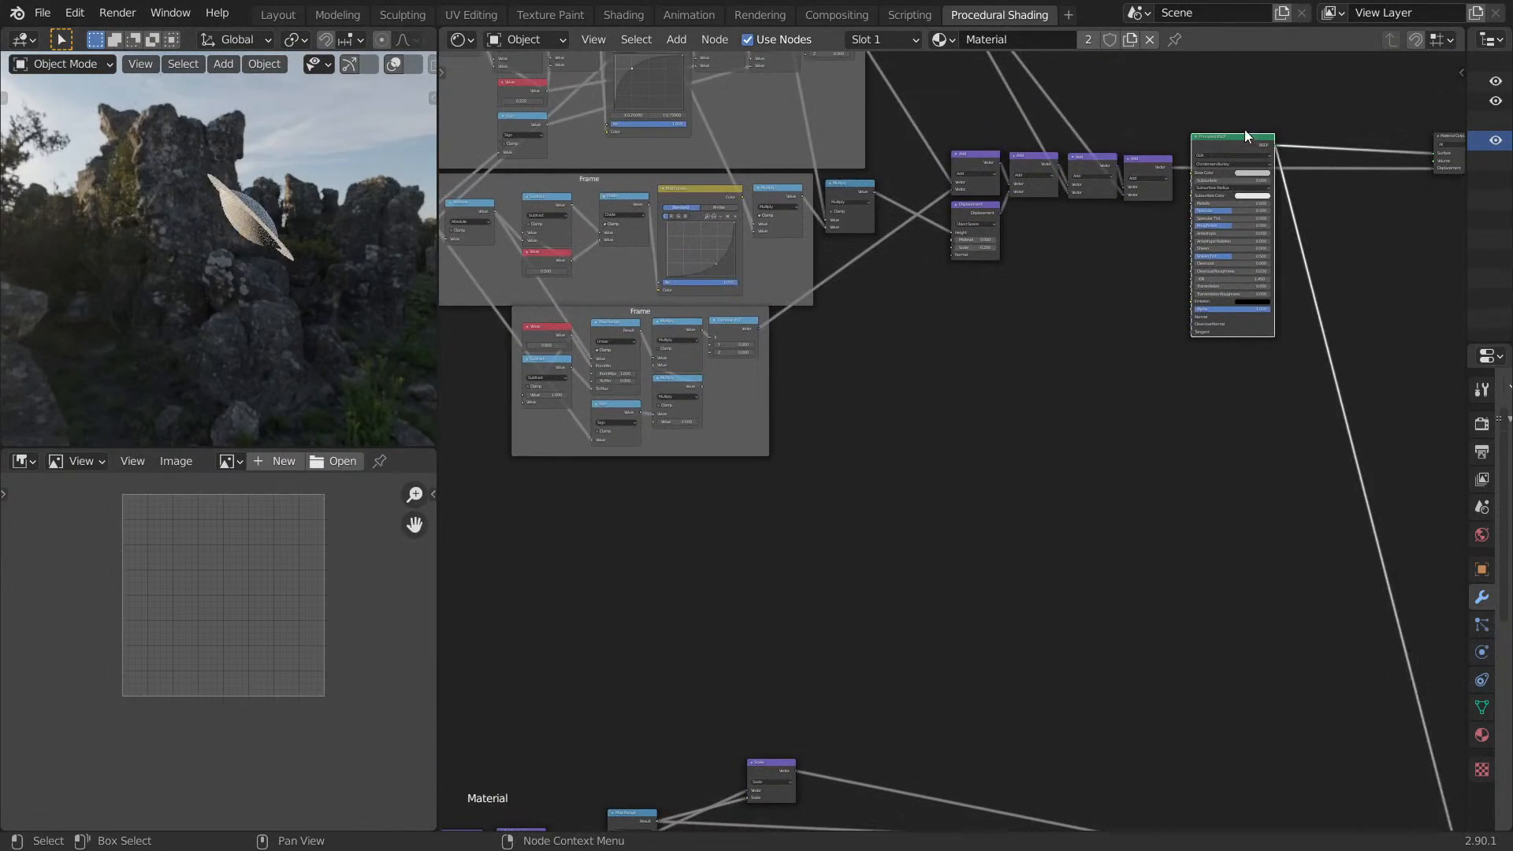
pyautogui.moveTo(1238, 145); pyautogui.dragTo(1022, 578)
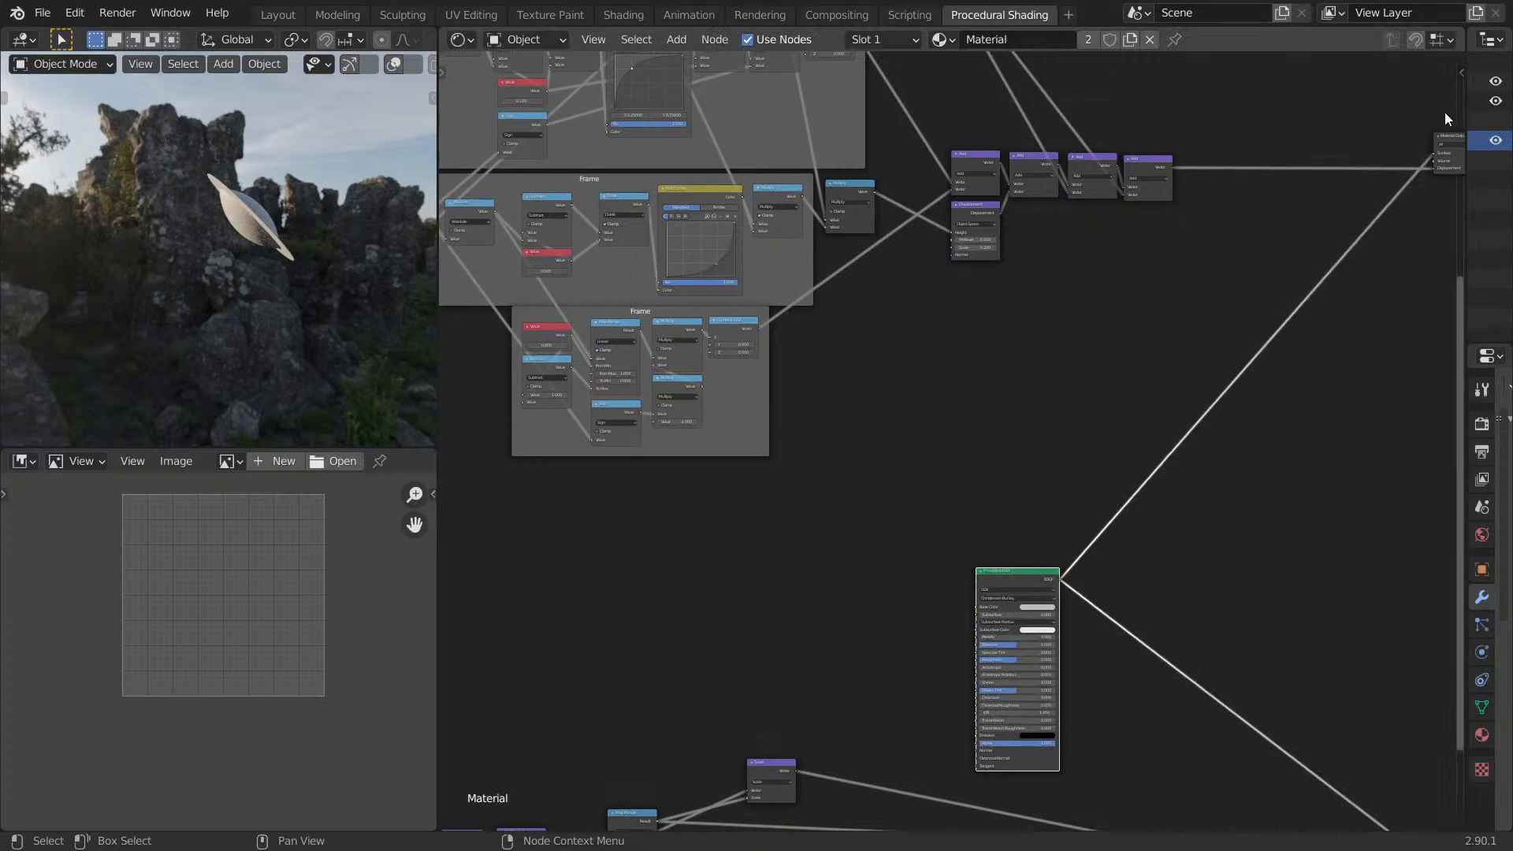
pyautogui.moveTo(1435, 154); pyautogui.dragTo(1367, 178)
# Preview the Principled BSDF on the original output and make the Material Output beside the new nodes active.
pyautogui.moveTo(1011, 580); pyautogui.dragTo(1012, 338, button='middle')
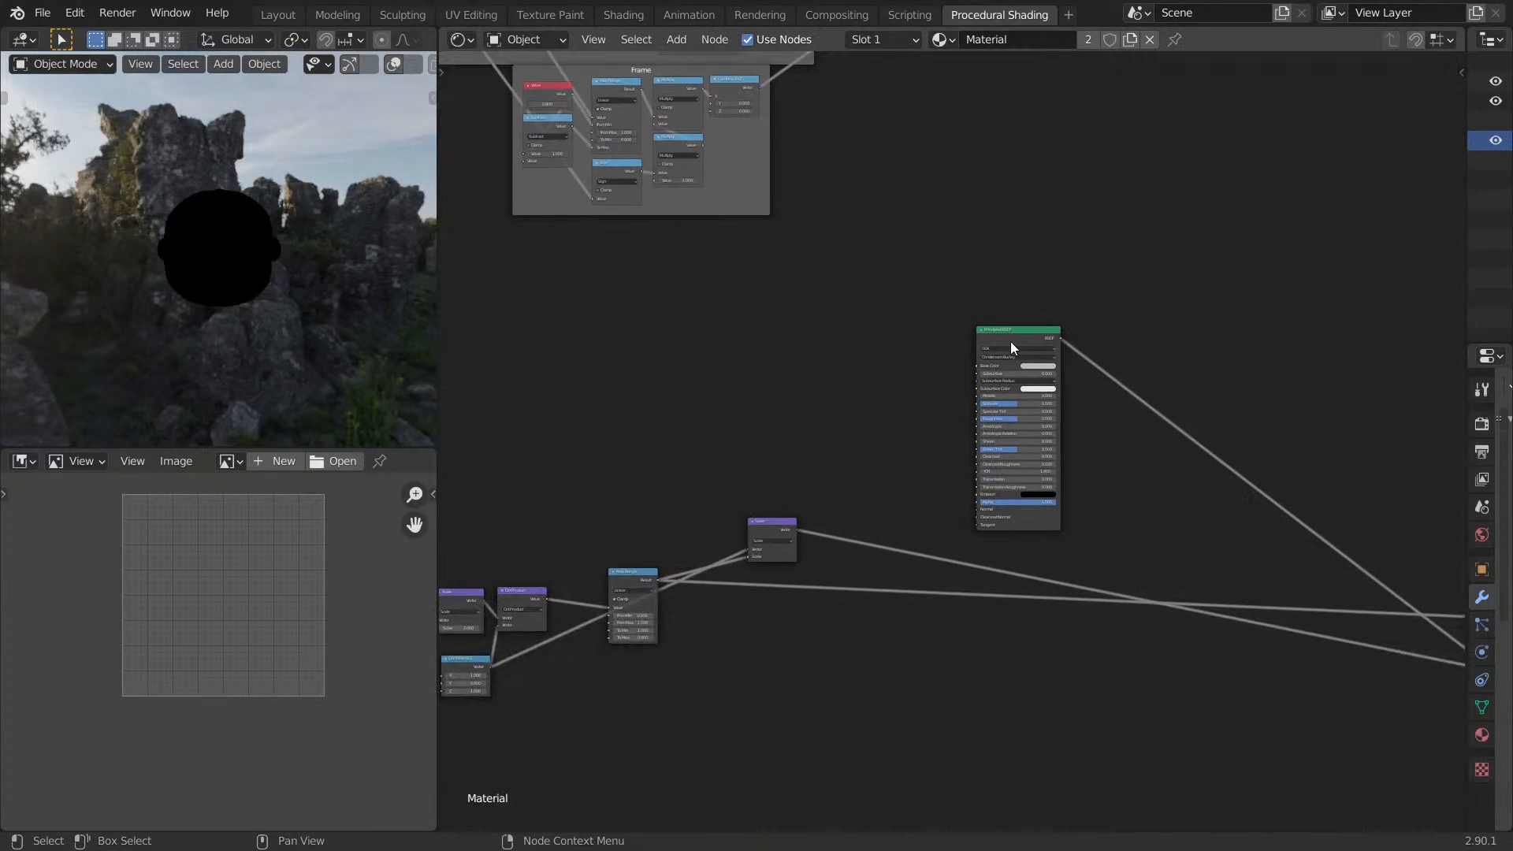
pyautogui.moveTo(1255, 390); pyautogui.dragTo(1004, 268, button='middle')
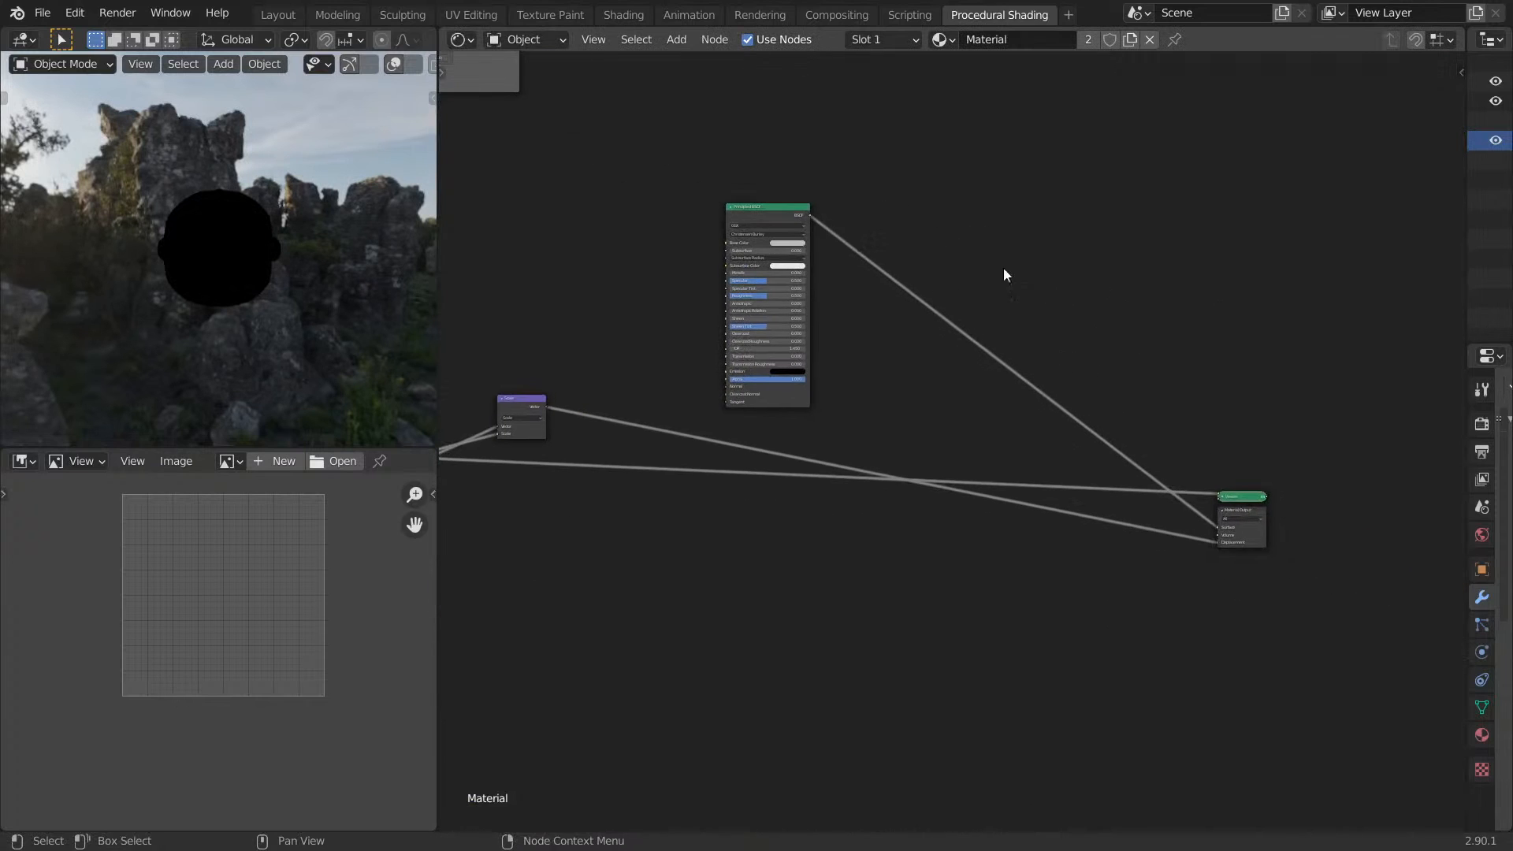
pyautogui.keyDown('ctrl'); pyautogui.keyDown('shift'); pyautogui.click(770, 221); pyautogui.keyUp('shift'); pyautogui.keyUp('ctrl')
pyautogui.moveTo(330, 254); pyautogui.dragTo(372, 246, button='middle')
pyautogui.moveTo(994, 216)
pyautogui.mouseDown(button='middle')
pyautogui.moveTo(1016, 235)
pyautogui.moveTo(1276, 241)
pyautogui.moveTo(1389, 218)
pyautogui.moveTo(983, 207)
pyautogui.mouseUp(button='middle')
pyautogui.moveTo(1142, 217); pyautogui.dragTo(1076, 413, button='middle')
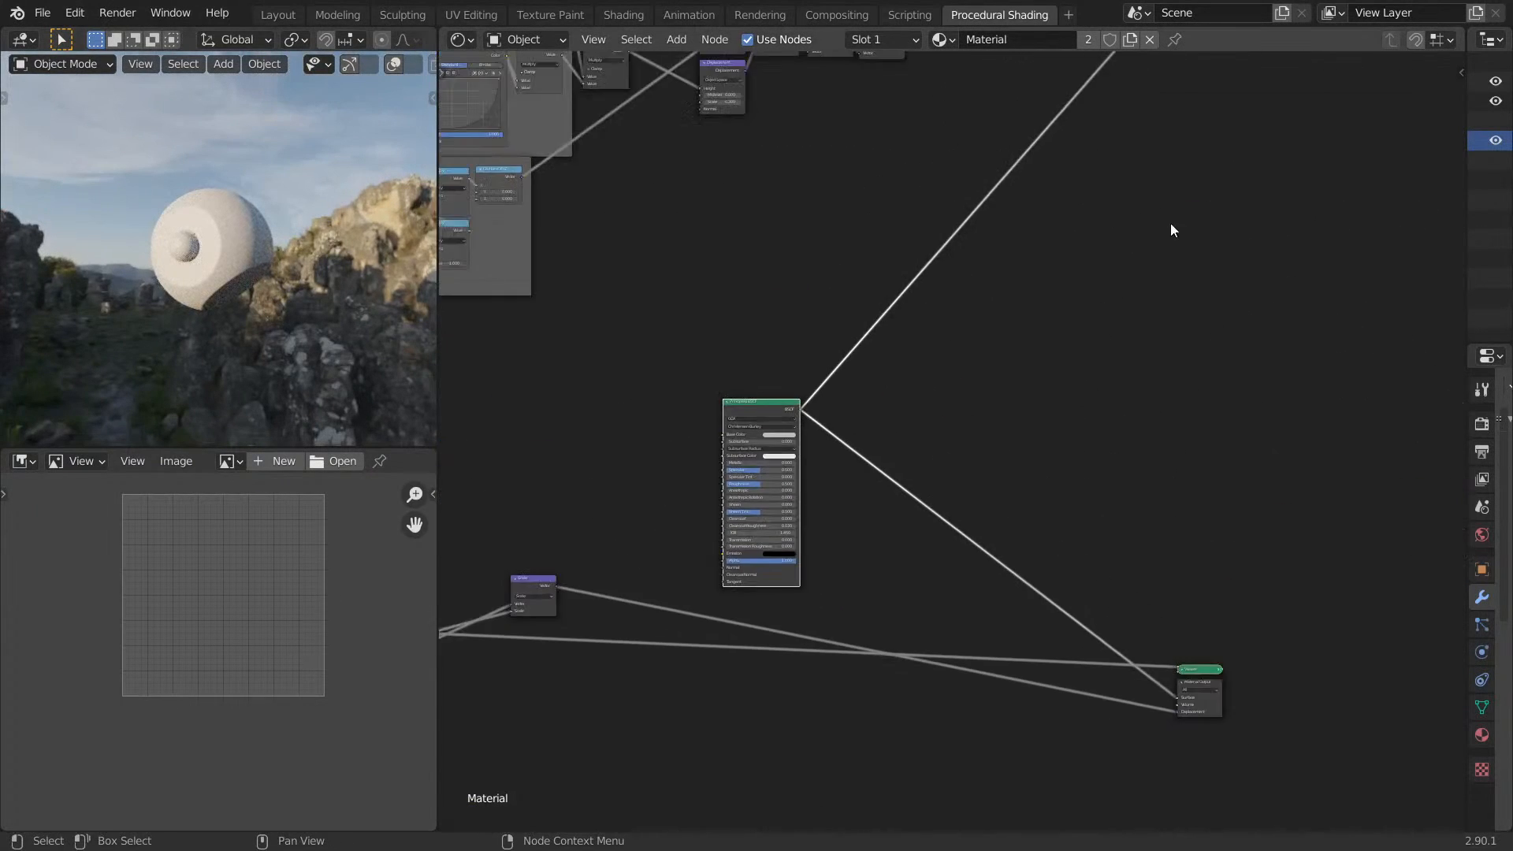
pyautogui.click(1214, 703)
# Preview the new chain's Dot Product value and the Map Range result on the displaced sphere.
pyautogui.scroll(-1, 1020, 470)
pyautogui.moveTo(1019, 469); pyautogui.dragTo(1108, 366, button='middle')
pyautogui.scroll(2, 1095, 361)
pyautogui.moveTo(908, 268)
pyautogui.mouseDown(button='middle')
pyautogui.moveTo(1034, 191)
pyautogui.moveTo(1053, 196)
pyautogui.mouseUp(button='middle')
pyautogui.moveTo(659, 401)
pyautogui.mouseDown(button='middle')
pyautogui.moveTo(1045, 289)
pyautogui.moveTo(1023, 257)
pyautogui.mouseUp(button='middle')
pyautogui.scroll(3, 1044, 229)
pyautogui.moveTo(1097, 213); pyautogui.dragTo(1148, 279)
pyautogui.scroll(2, 1169, 239)
pyautogui.moveTo(956, 418); pyautogui.dragTo(1311, 240, button='middle')
pyautogui.moveTo(1229, 269); pyautogui.dragTo(1332, 268, button='middle')
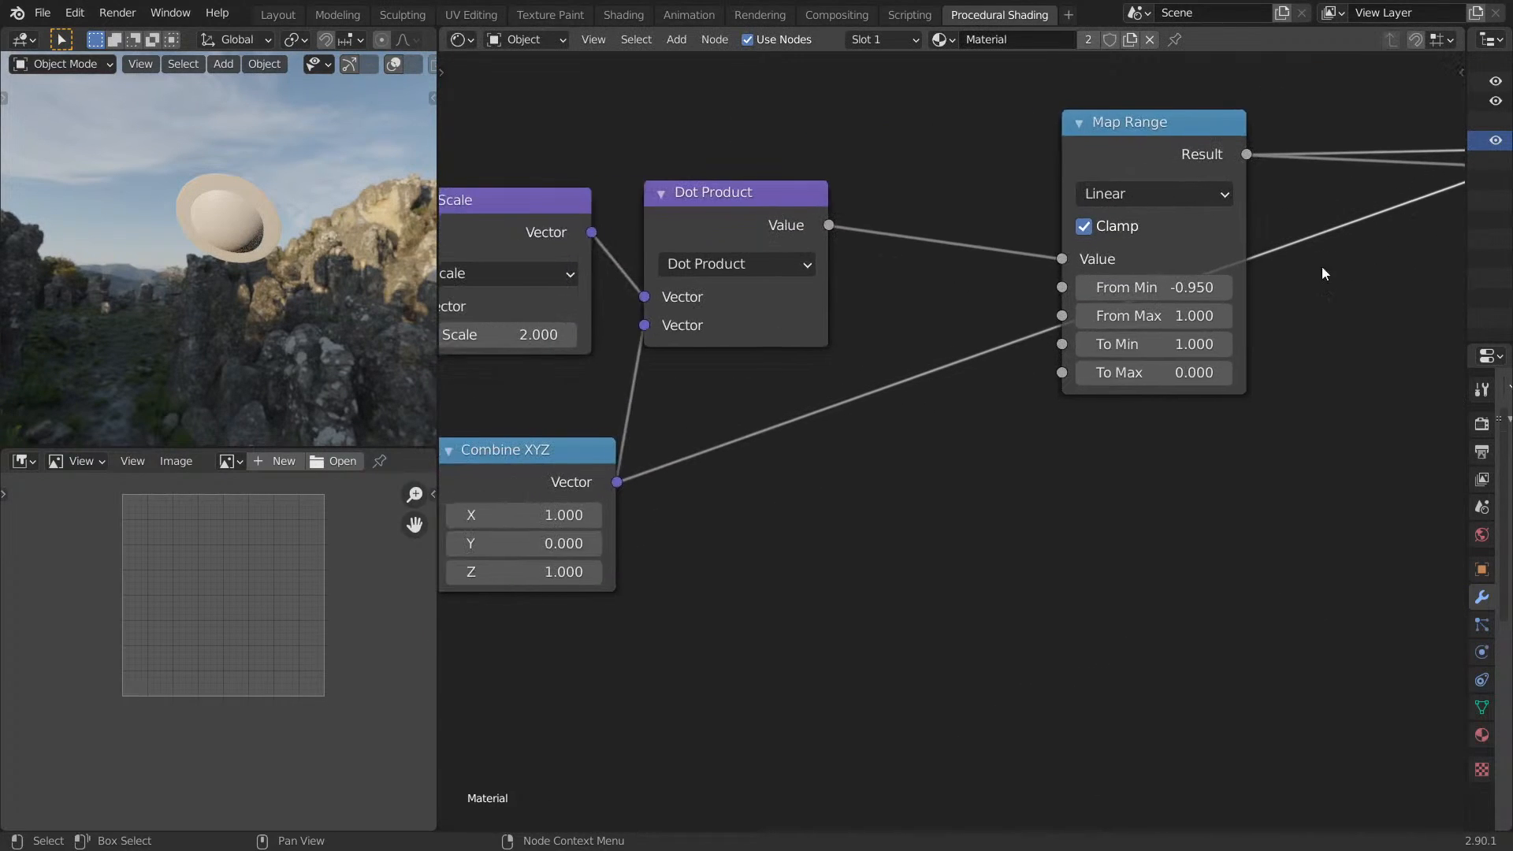
pyautogui.keyDown('ctrl'); pyautogui.keyDown('shift'); pyautogui.click(710, 249); pyautogui.keyUp('shift'); pyautogui.keyUp('ctrl')
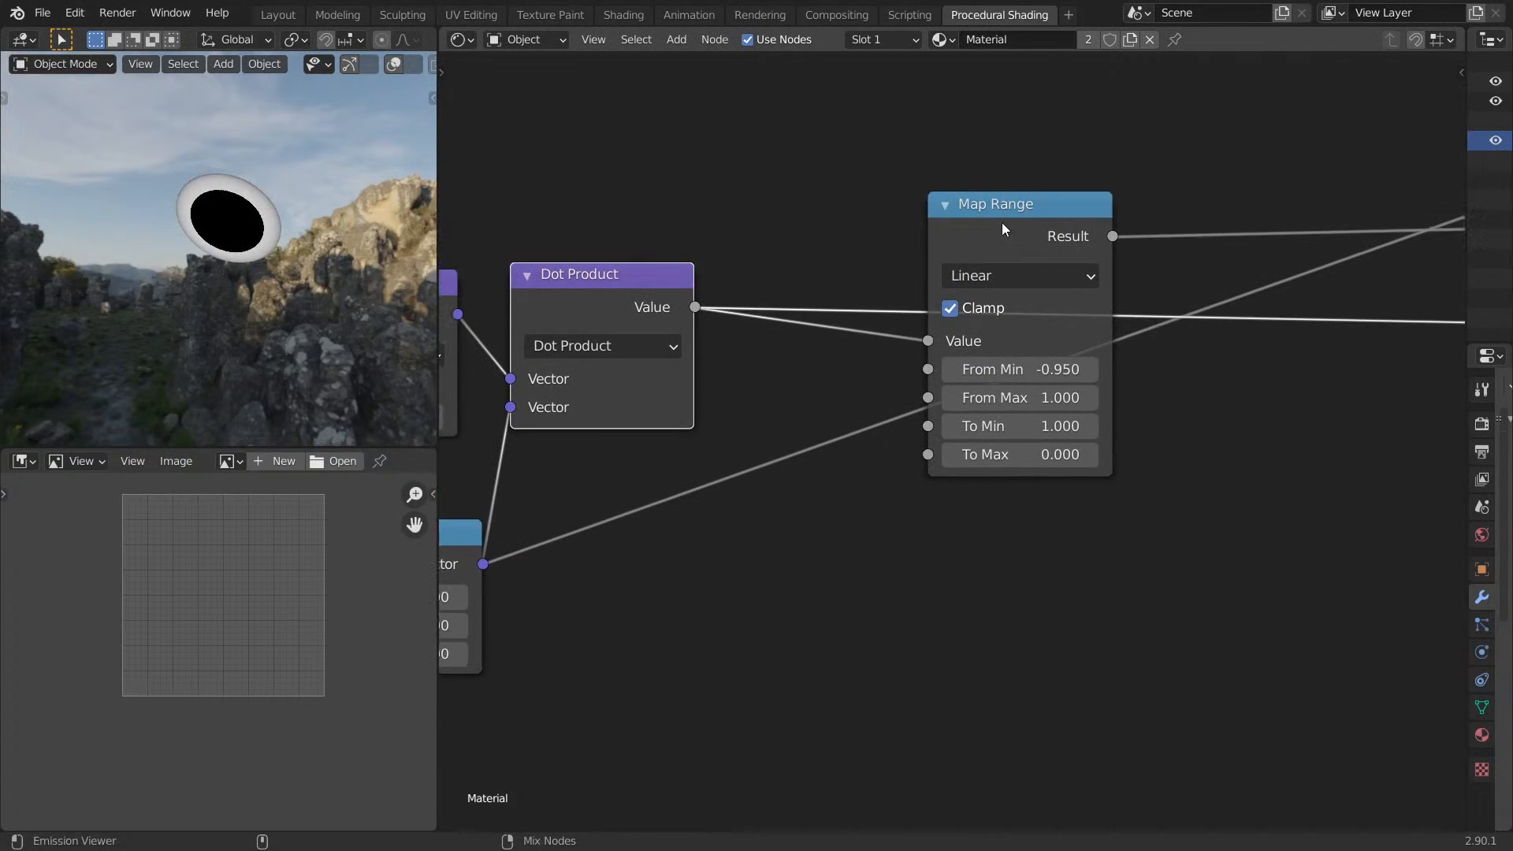
pyautogui.keyDown('ctrl'); pyautogui.keyDown('shift'); pyautogui.click(1002, 230); pyautogui.keyUp('shift'); pyautogui.keyUp('ctrl')
# Add a Value node and connect it to the Combine XYZ's X input and the Map Range's From Max input.
pyautogui.moveTo(940, 256); pyautogui.dragTo(1267, 186, button='middle')
pyautogui.scroll(-1, 1104, 378)
pyautogui.moveTo(996, 540); pyautogui.dragTo(1159, 452, button='middle')
pyautogui.hotkey('shift', 'a')
pyautogui.click(1153, 466)
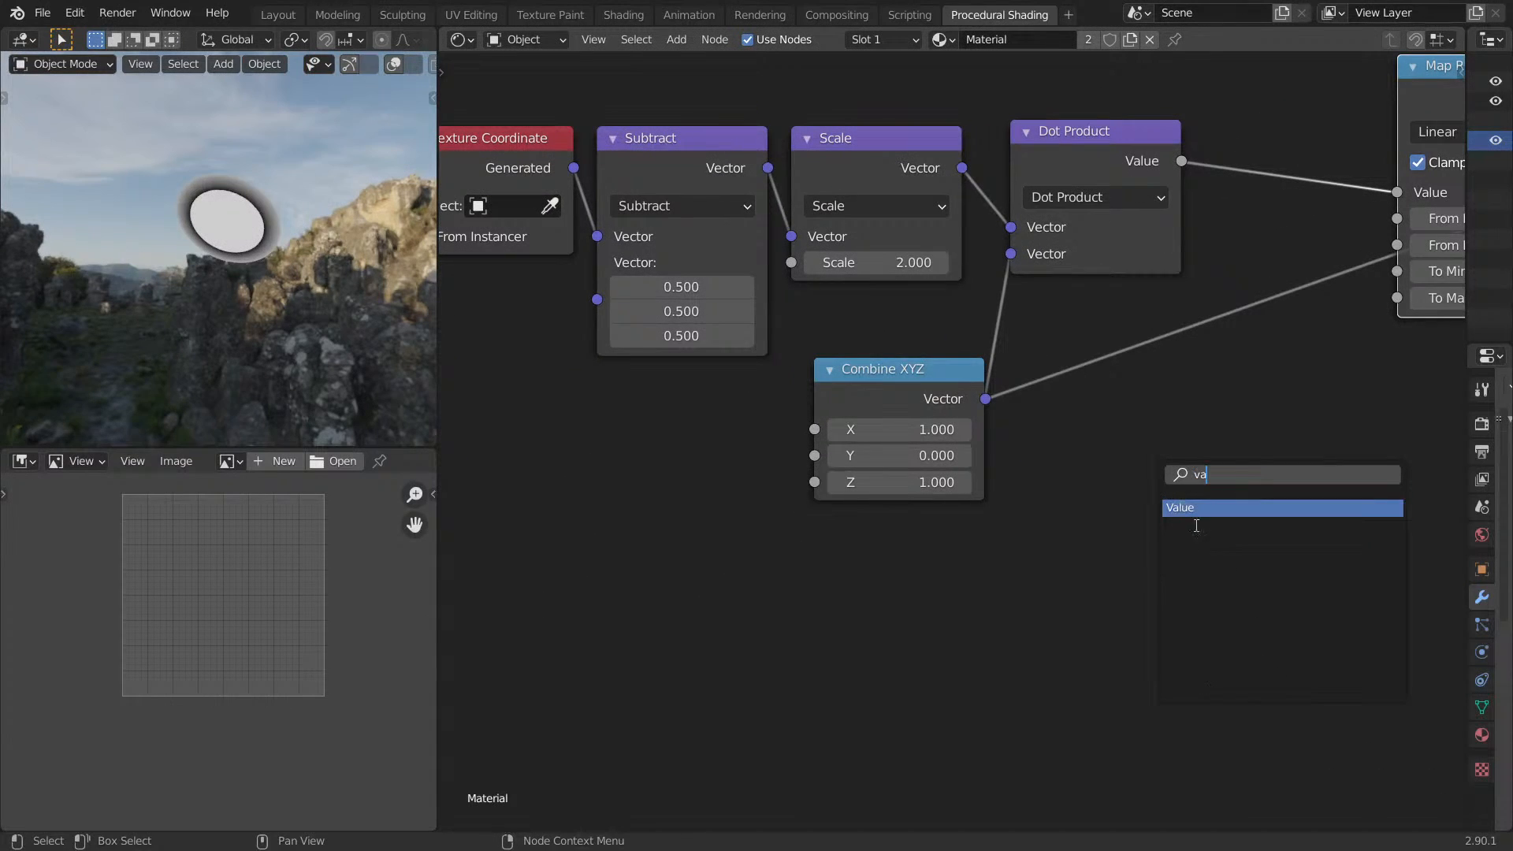
pyautogui.write('va')
pyautogui.press('Return')
pyautogui.click(747, 554)
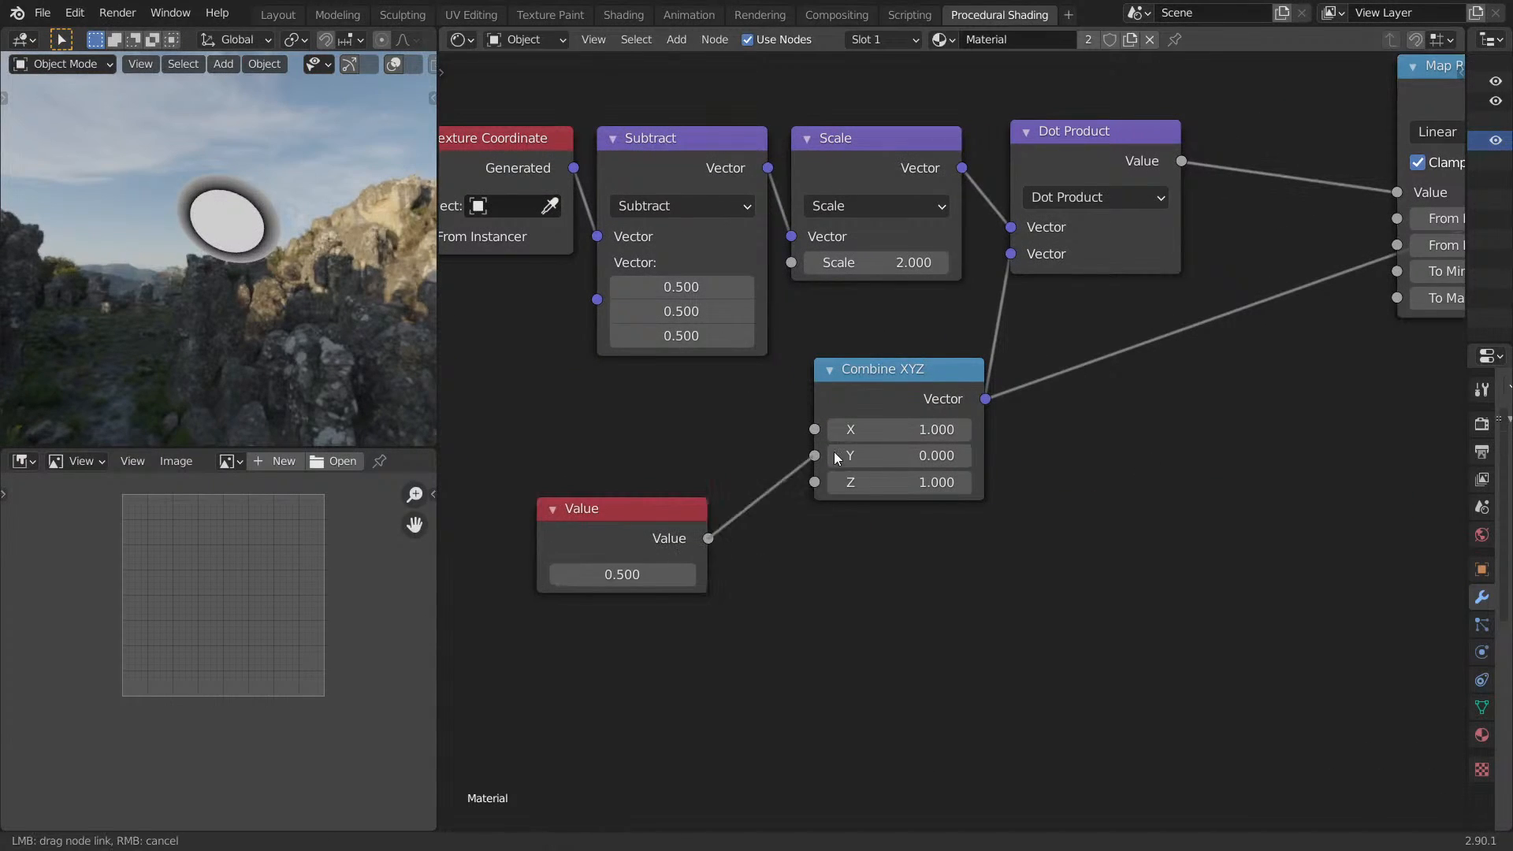
pyautogui.scroll(-2, 809, 434)
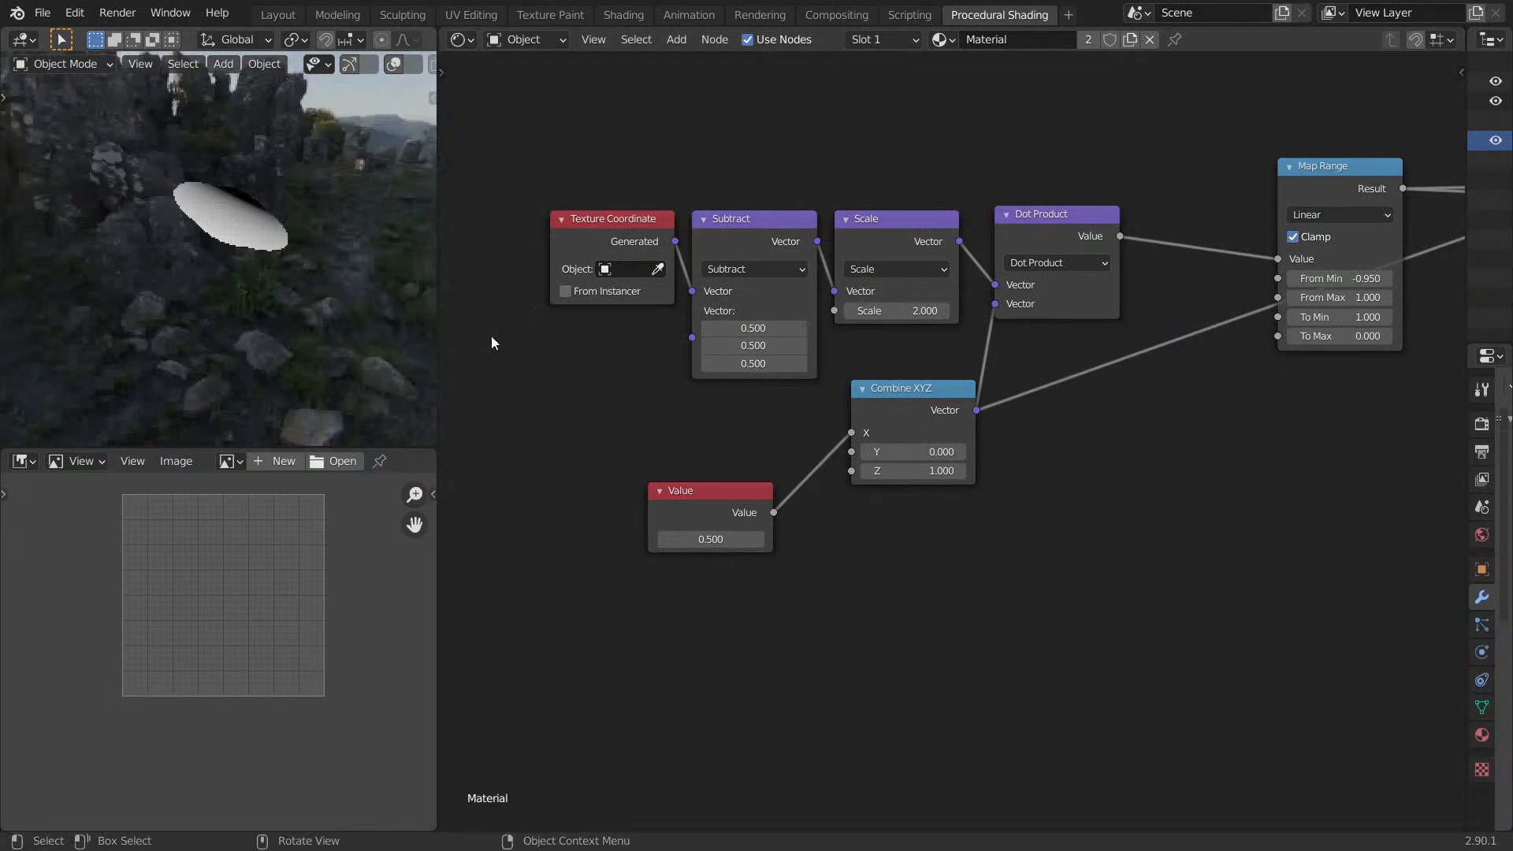
pyautogui.moveTo(772, 512); pyautogui.dragTo(1279, 298)
# Inspect the displaced sphere in an enlarged viewport and set the Map Range's To Max to -0.5.
pyautogui.moveTo(198, 236); pyautogui.dragTo(82, 272, button='middle')
pyautogui.hotkey('ctrl', 'space')
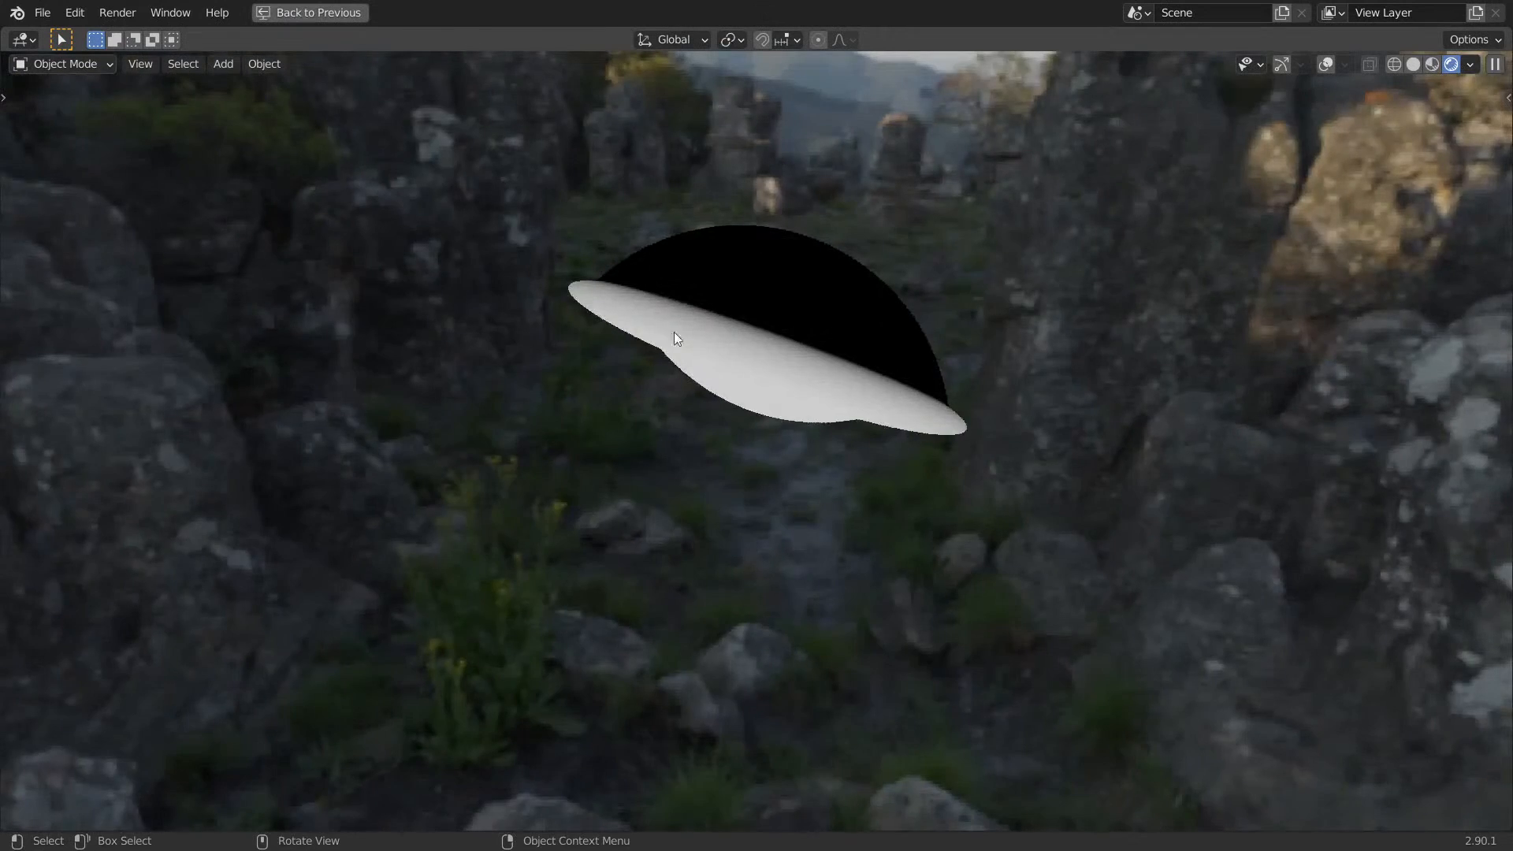
pyautogui.hotkey('ctrl', 'space')
pyautogui.scroll(3, 1105, 424)
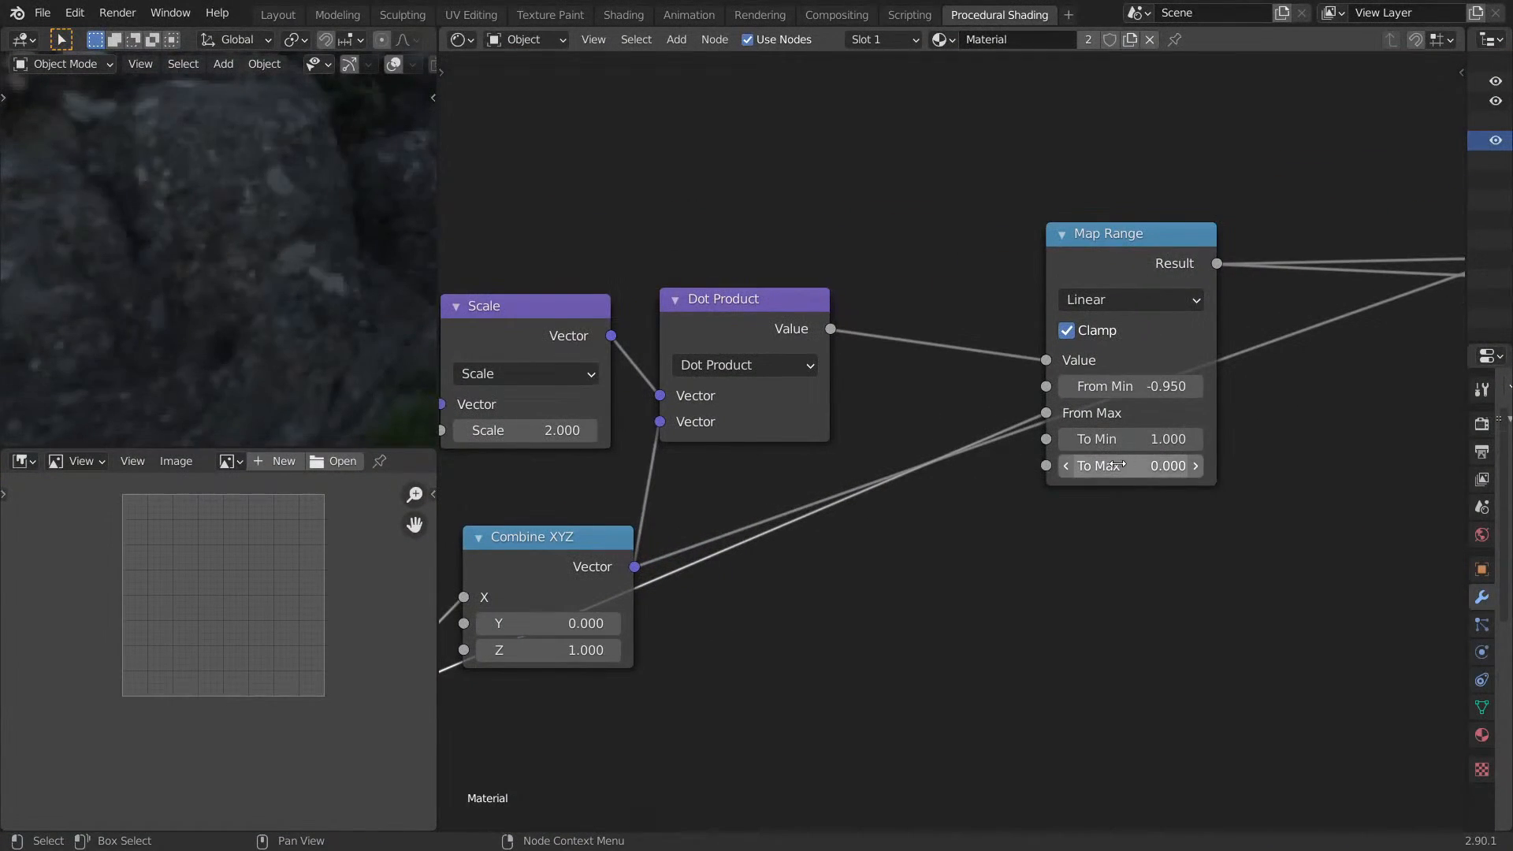
pyautogui.moveTo(1131, 466)
pyautogui.mouseDown()
pyautogui.moveTo(1102, 466)
pyautogui.moveTo(1124, 466)
pyautogui.mouseUp()
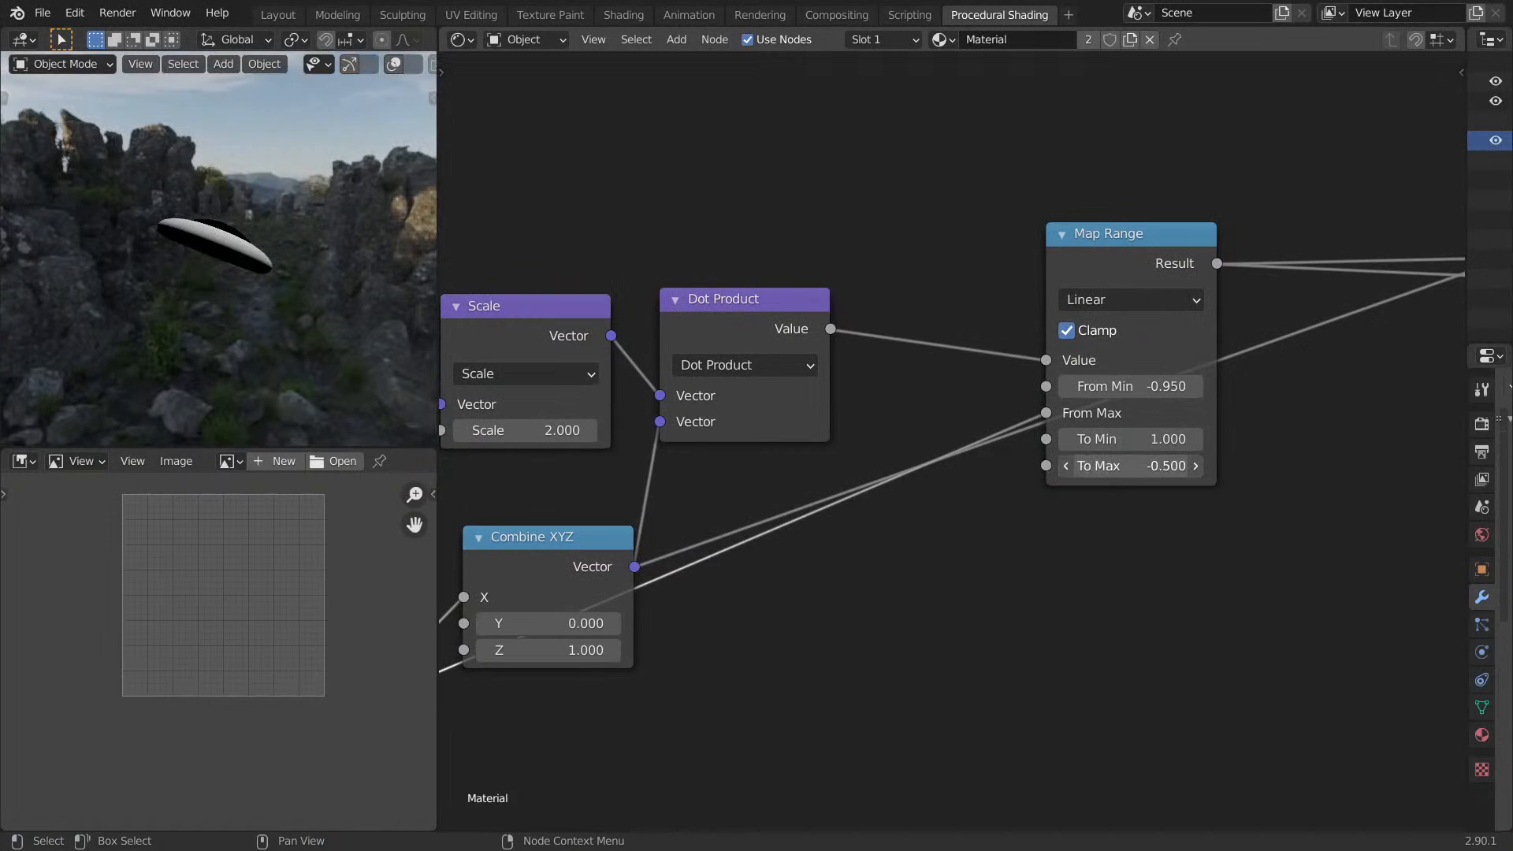
pyautogui.moveTo(93, 234); pyautogui.dragTo(71, 315, button='middle')
# Preview the Dot Product node inside the topmost frame of the original node network.
pyautogui.scroll(-10, 1103, 173)
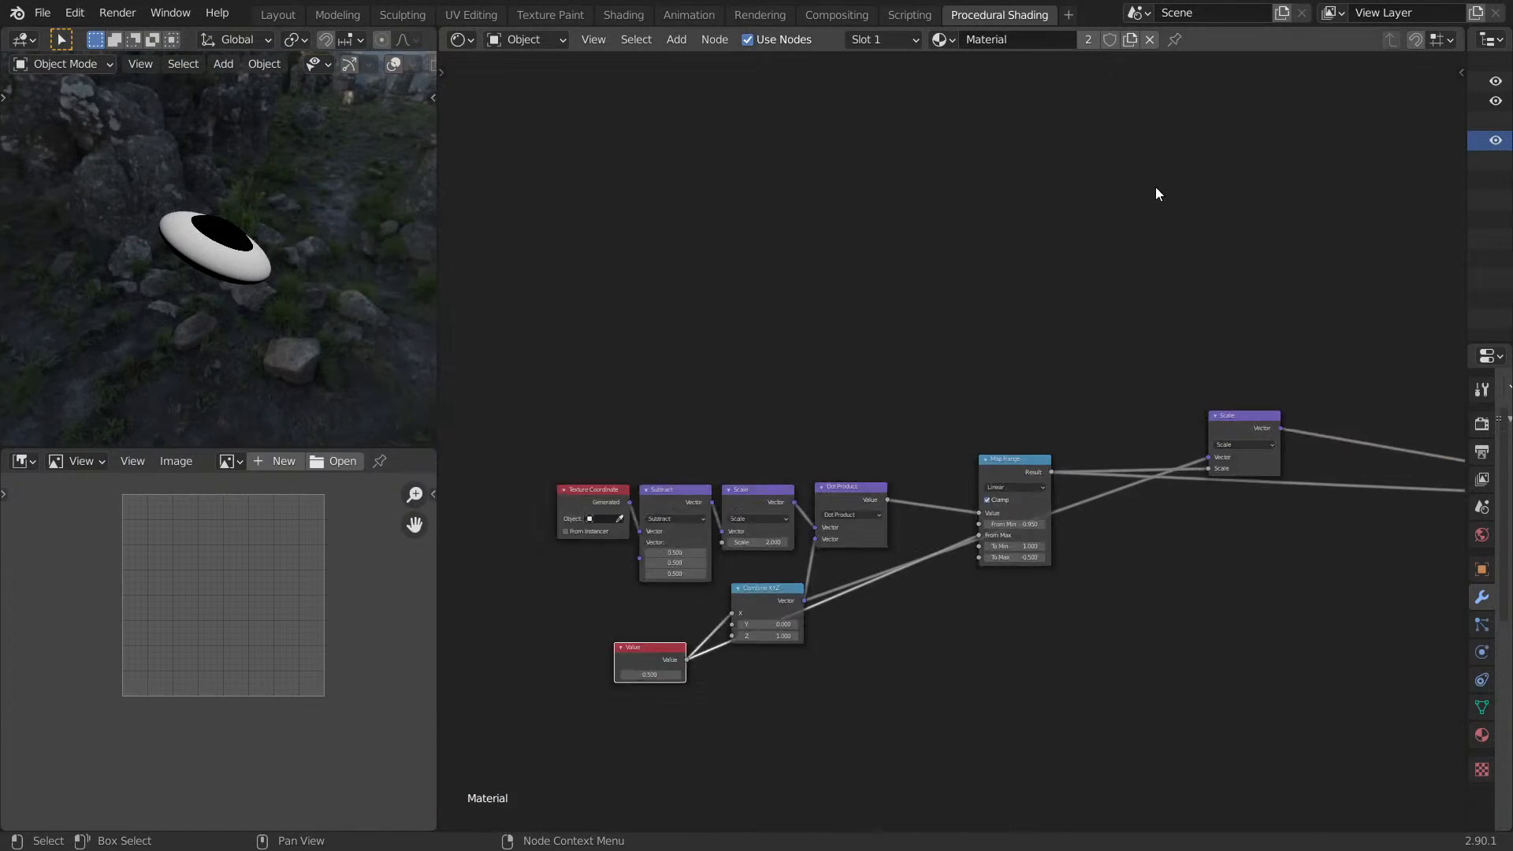
pyautogui.moveTo(1160, 186); pyautogui.dragTo(1125, 352, button='middle')
pyautogui.press('Home')
pyautogui.scroll(8, 1295, 643)
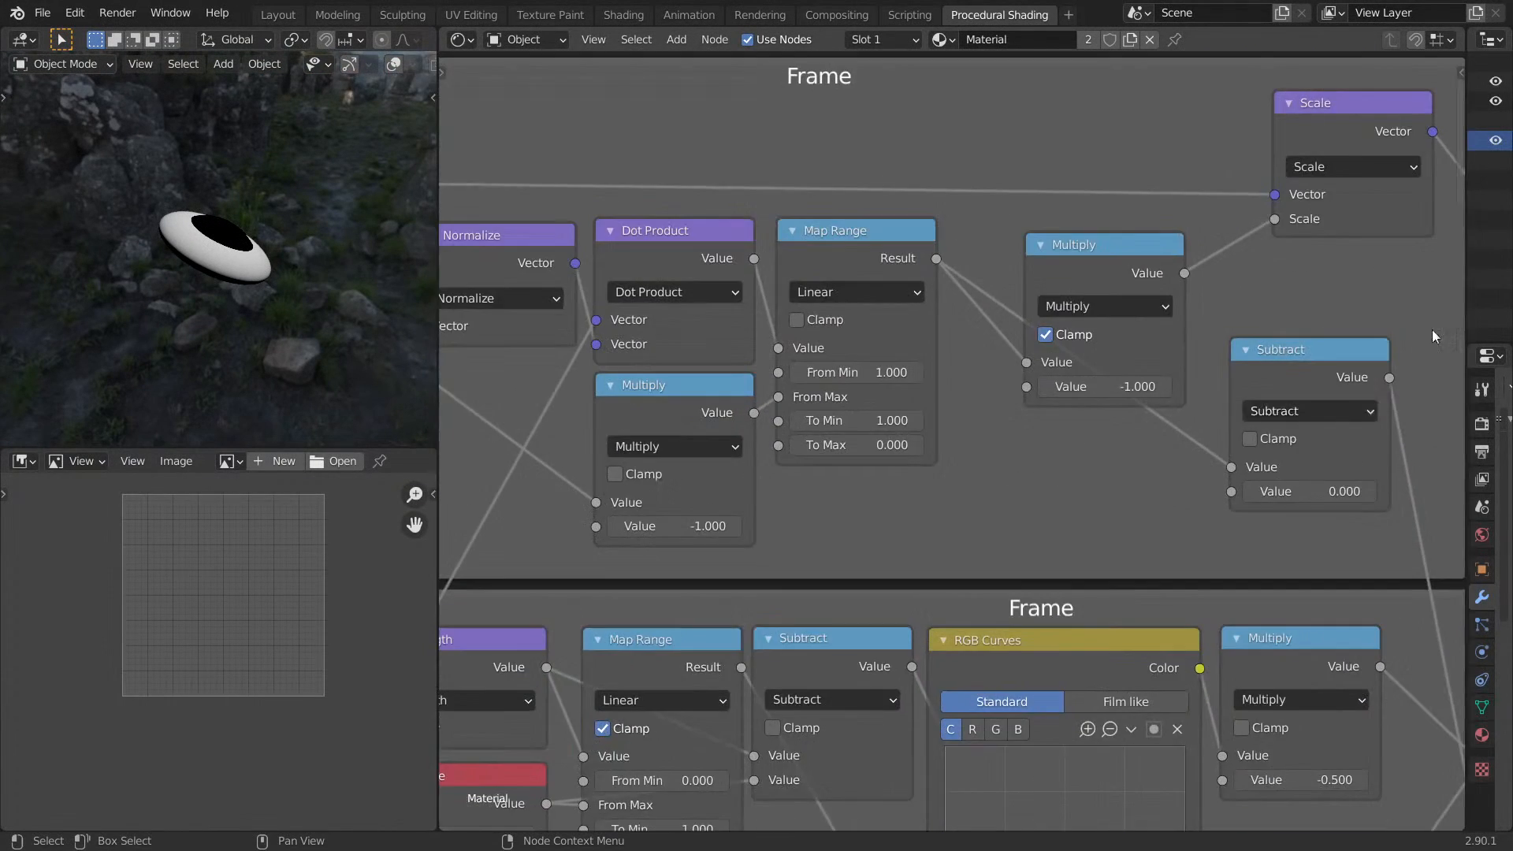
pyautogui.moveTo(1433, 331); pyautogui.dragTo(1512, 380, button='middle')
pyautogui.scroll(-1, 876, 445)
pyautogui.keyDown('ctrl'); pyautogui.keyDown('shift'); pyautogui.click(707, 301); pyautogui.keyUp('shift'); pyautogui.keyUp('ctrl')
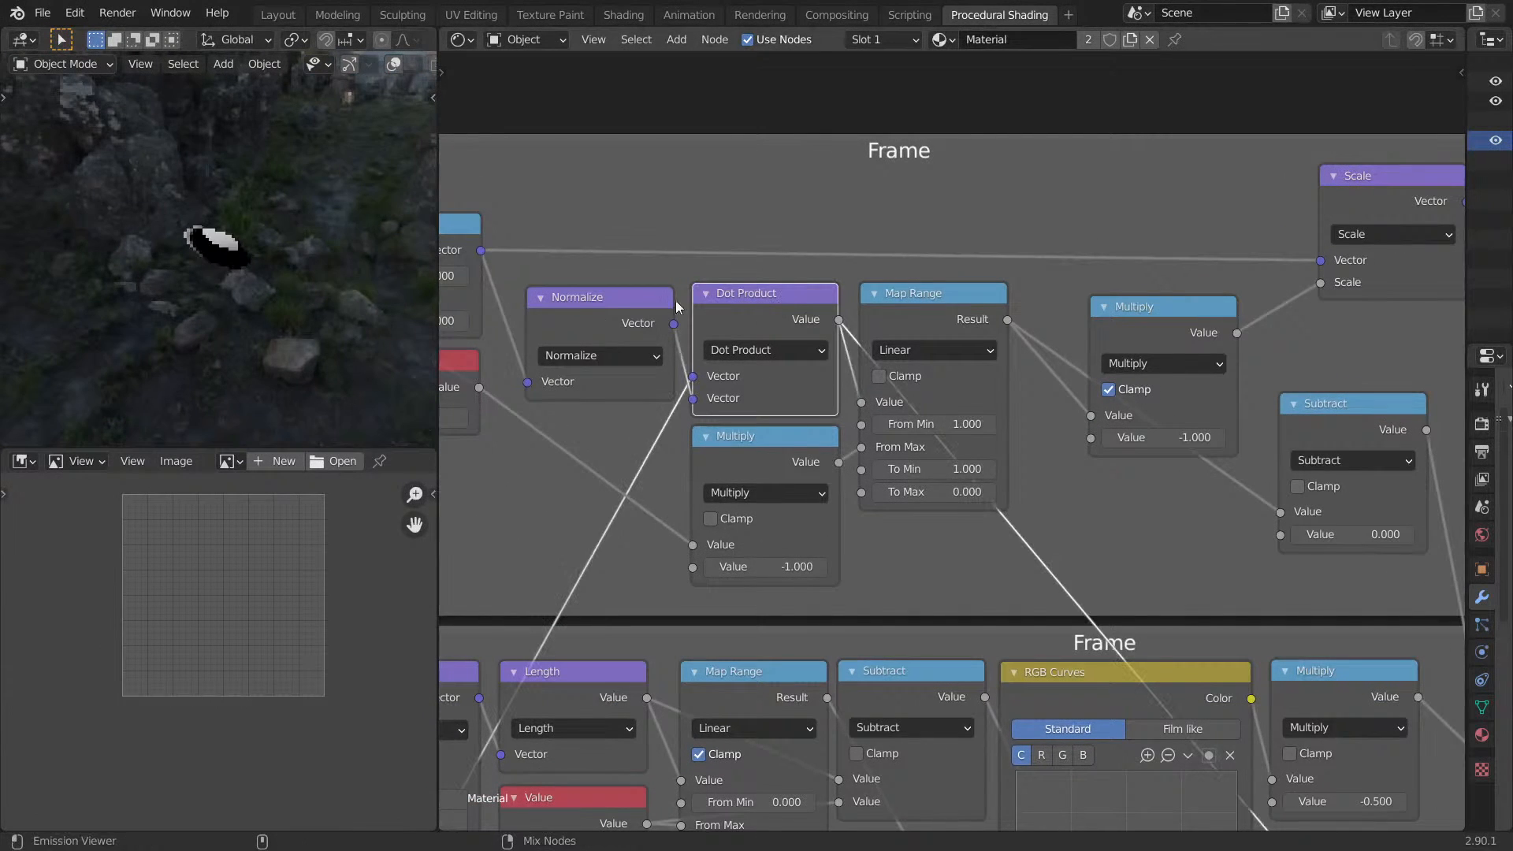
# Make the original Material Output active and preview the topmost frame's Dot Product on the sphere again.
pyautogui.scroll(-10, 1115, 418)
pyautogui.scroll(3, 1020, 441)
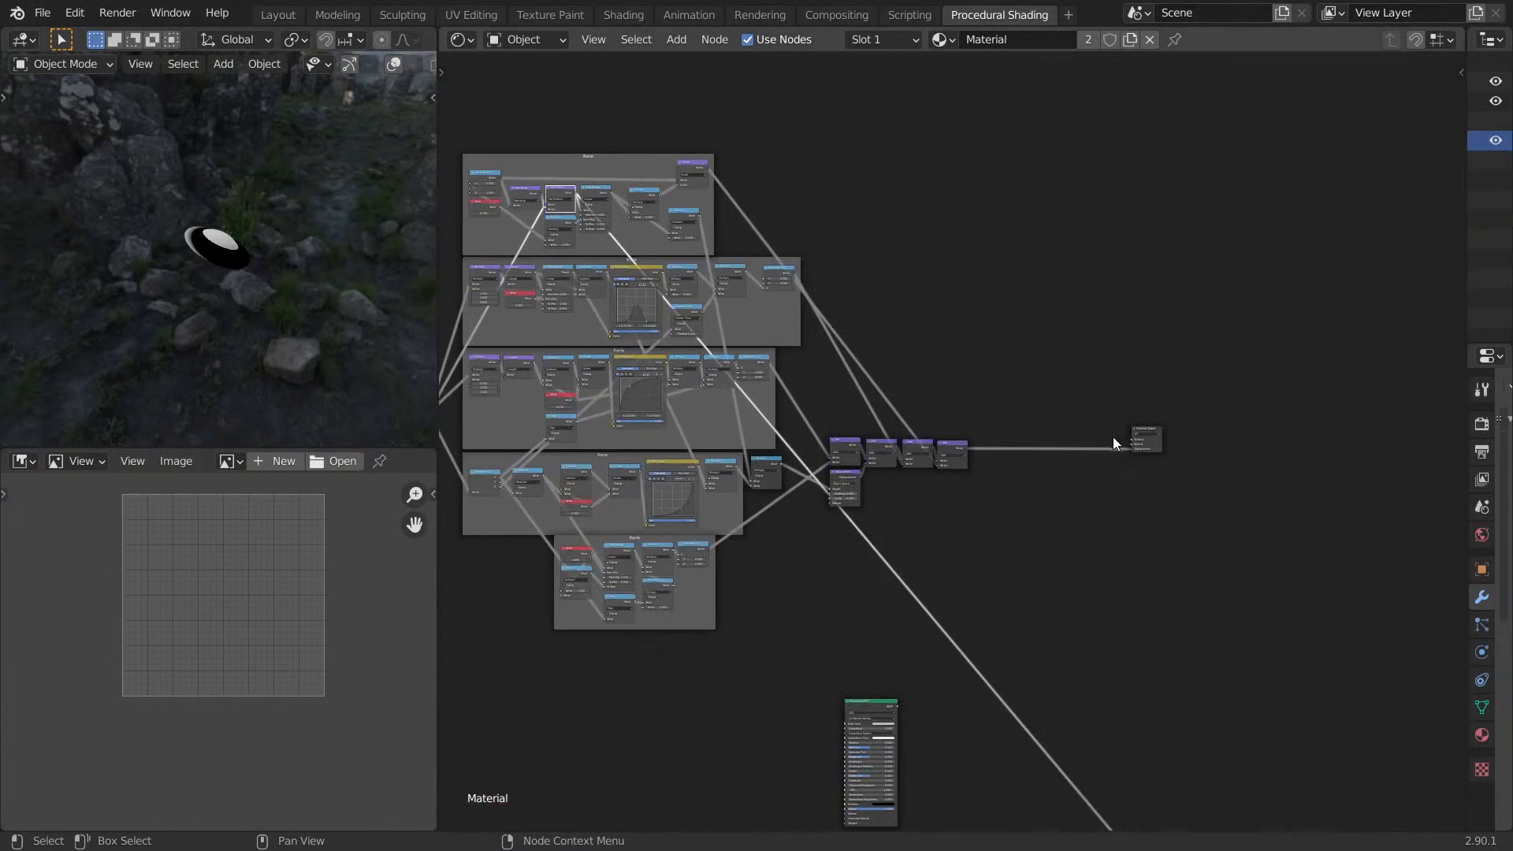
pyautogui.click(1170, 442)
pyautogui.moveTo(1049, 440); pyautogui.dragTo(1153, 525, button='middle')
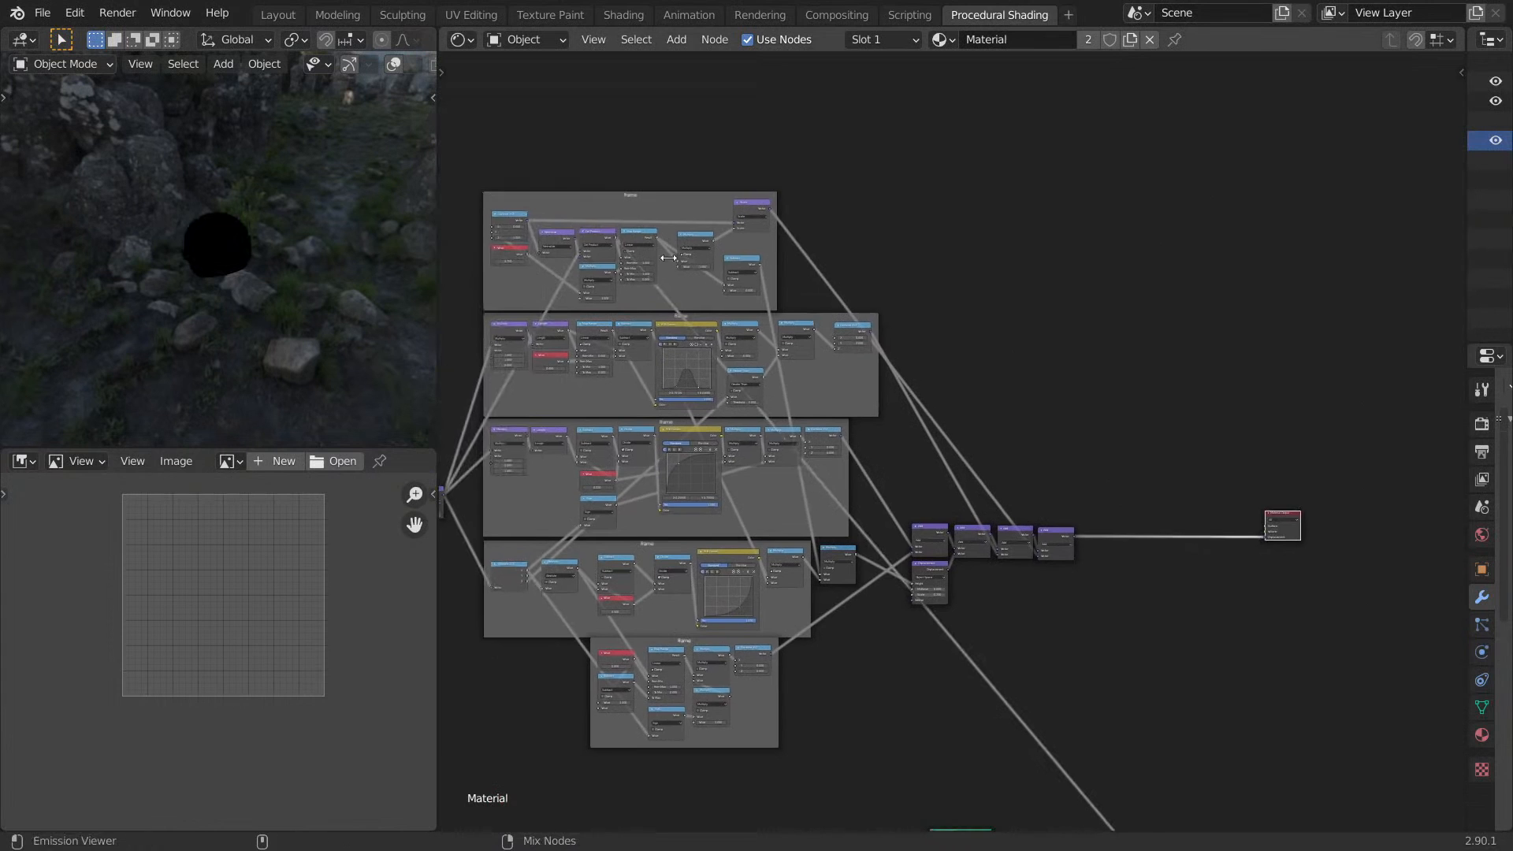
pyautogui.keyDown('ctrl'); pyautogui.keyDown('shift'); pyautogui.click(595, 240); pyautogui.keyUp('shift'); pyautogui.keyUp('ctrl')
pyautogui.moveTo(594, 239); pyautogui.dragTo(752, 345, button='middle')
pyautogui.scroll(8, 788, 354)
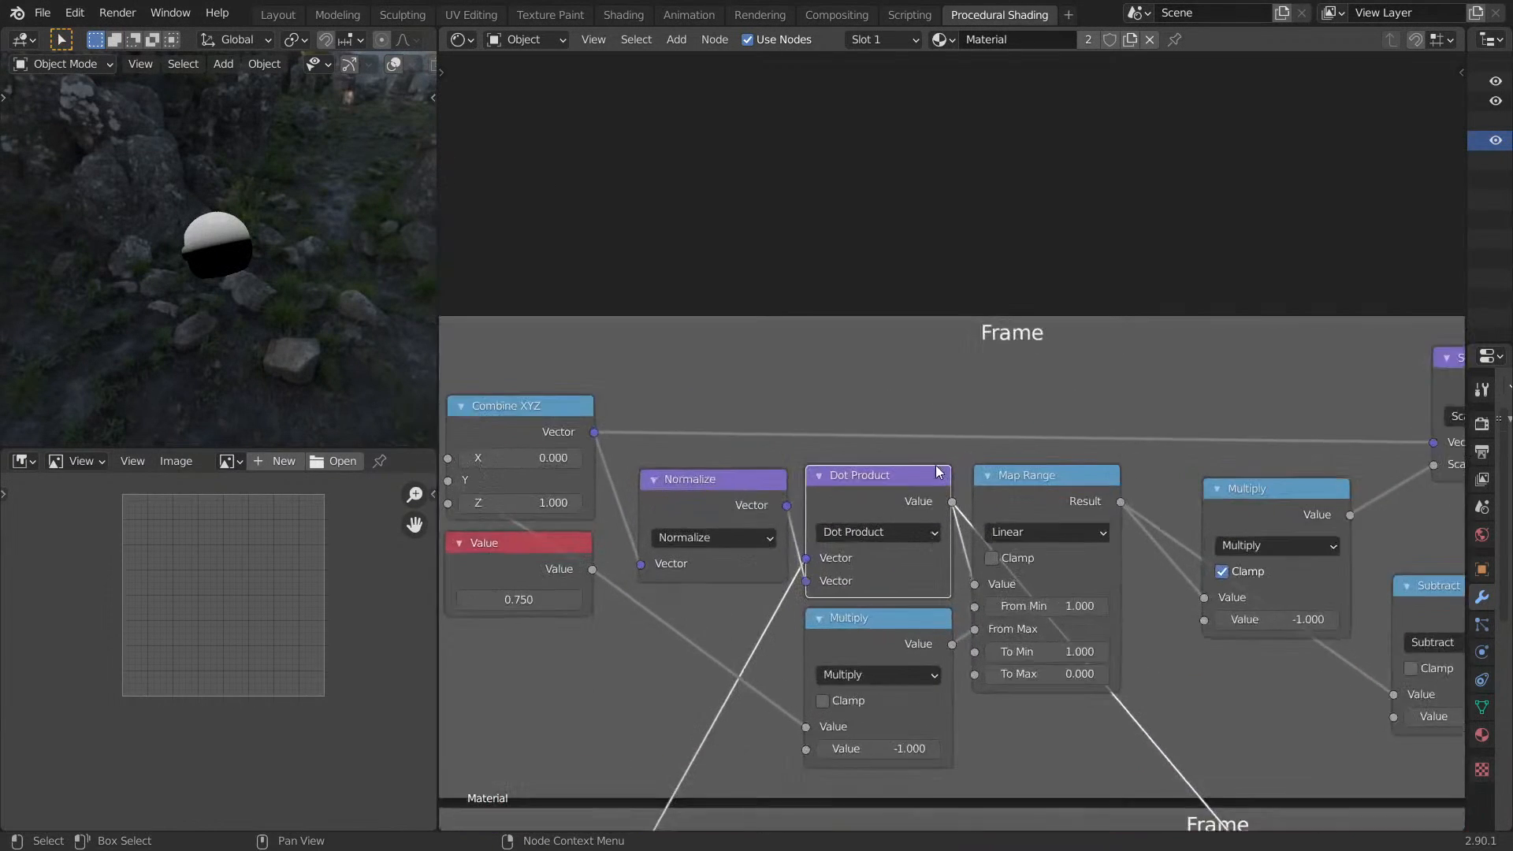
# Examine the topmost frame's Dot Product mask on the sphere from the front and from the side.
pyautogui.scroll(2, 859, 386)
pyautogui.moveTo(581, 517); pyautogui.dragTo(750, 439, button='middle')
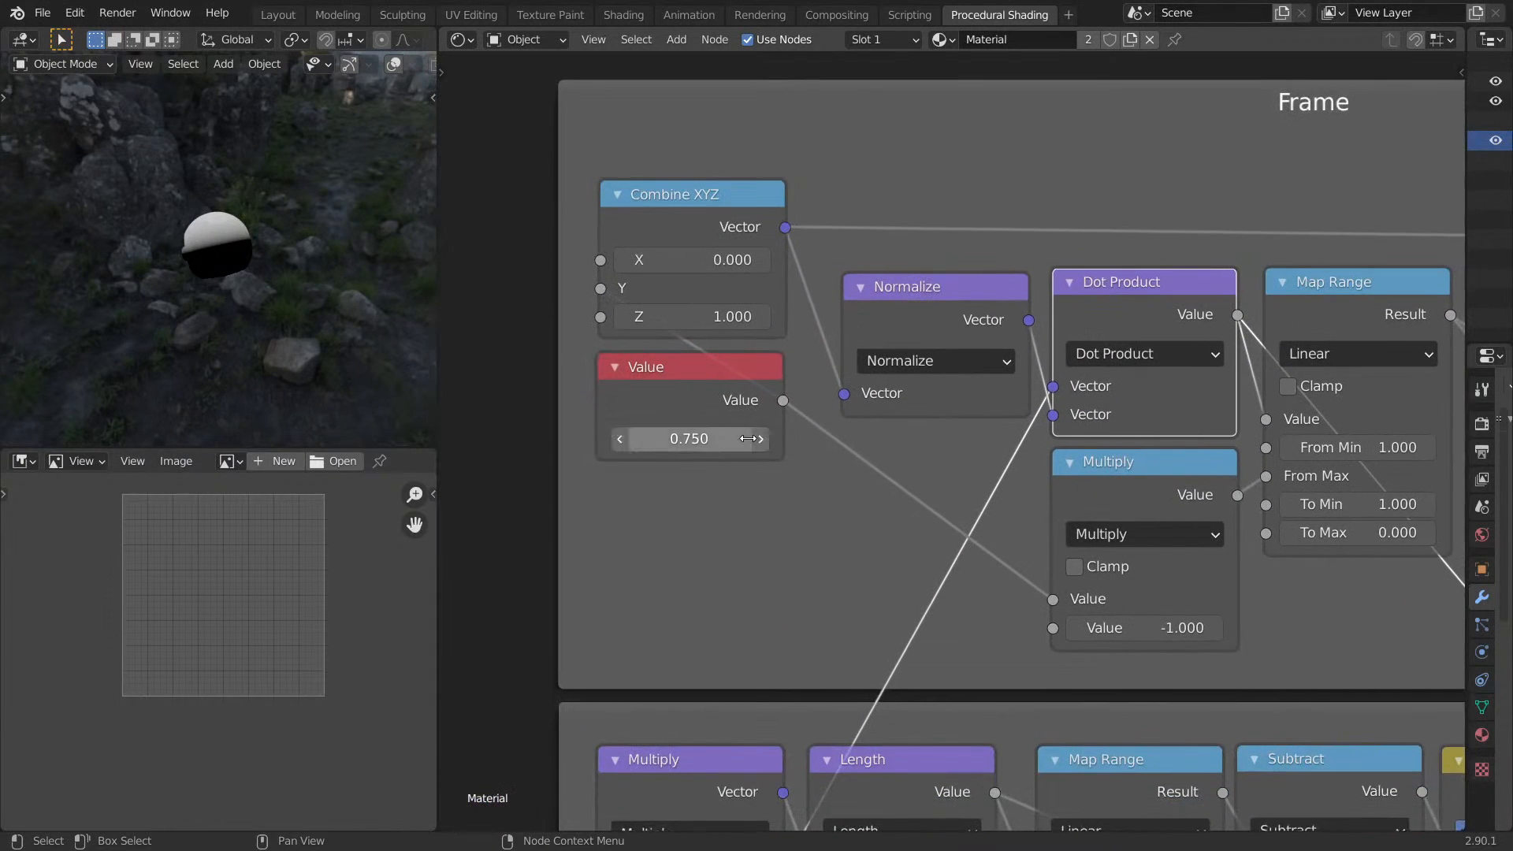
pyautogui.moveTo(248, 296); pyautogui.dragTo(331, 260, button='middle')
pyautogui.press('KP_1')
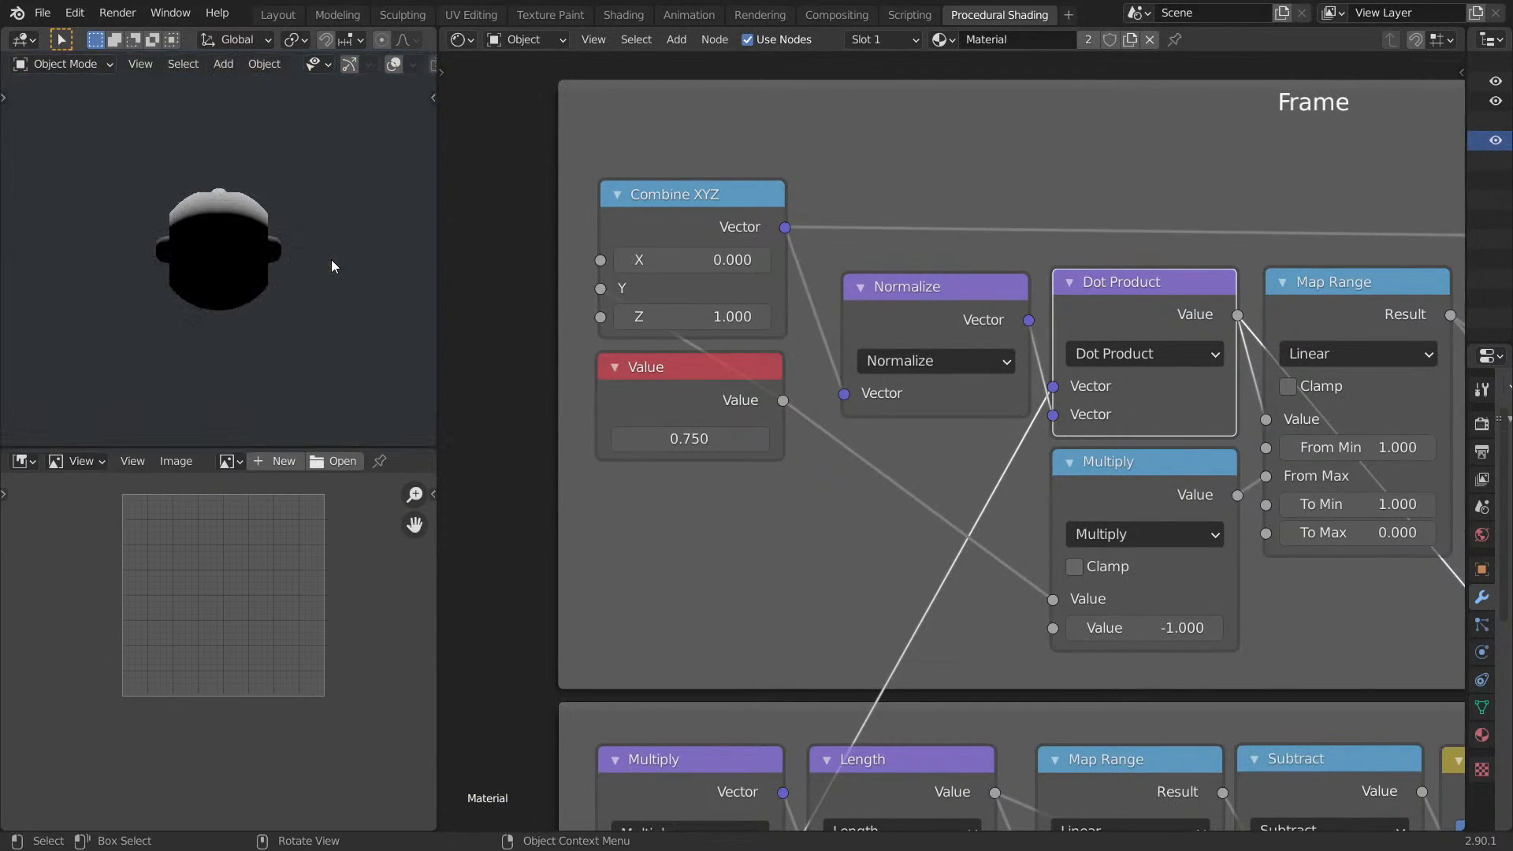
pyautogui.press('KP_3')
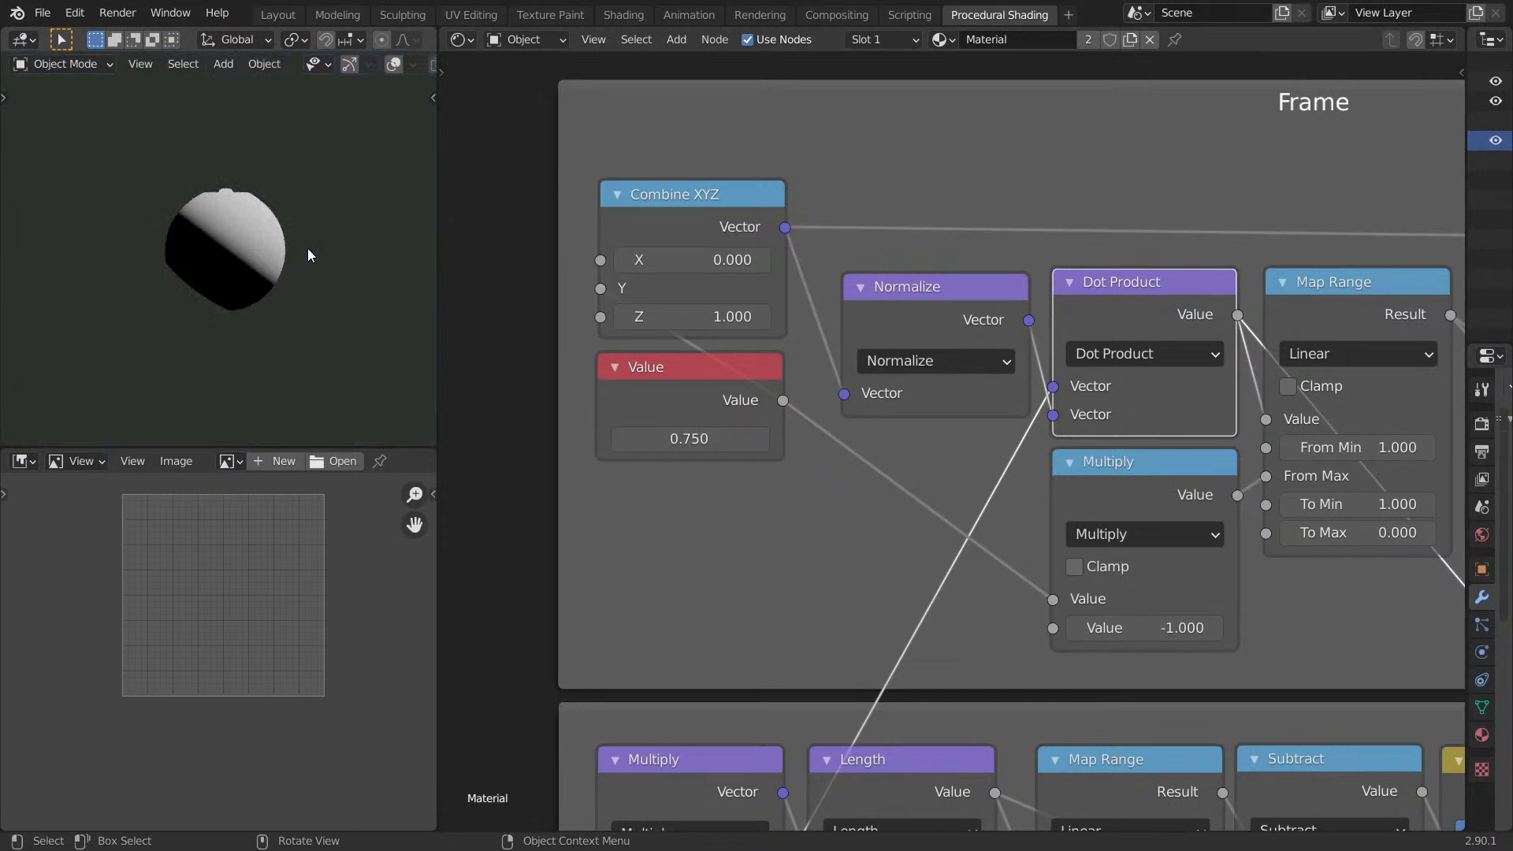
pyautogui.moveTo(993, 316); pyautogui.dragTo(907, 317, button='middle')
pyautogui.moveTo(1093, 286); pyautogui.dragTo(855, 234, button='middle')
pyautogui.scroll(1, 855, 234)
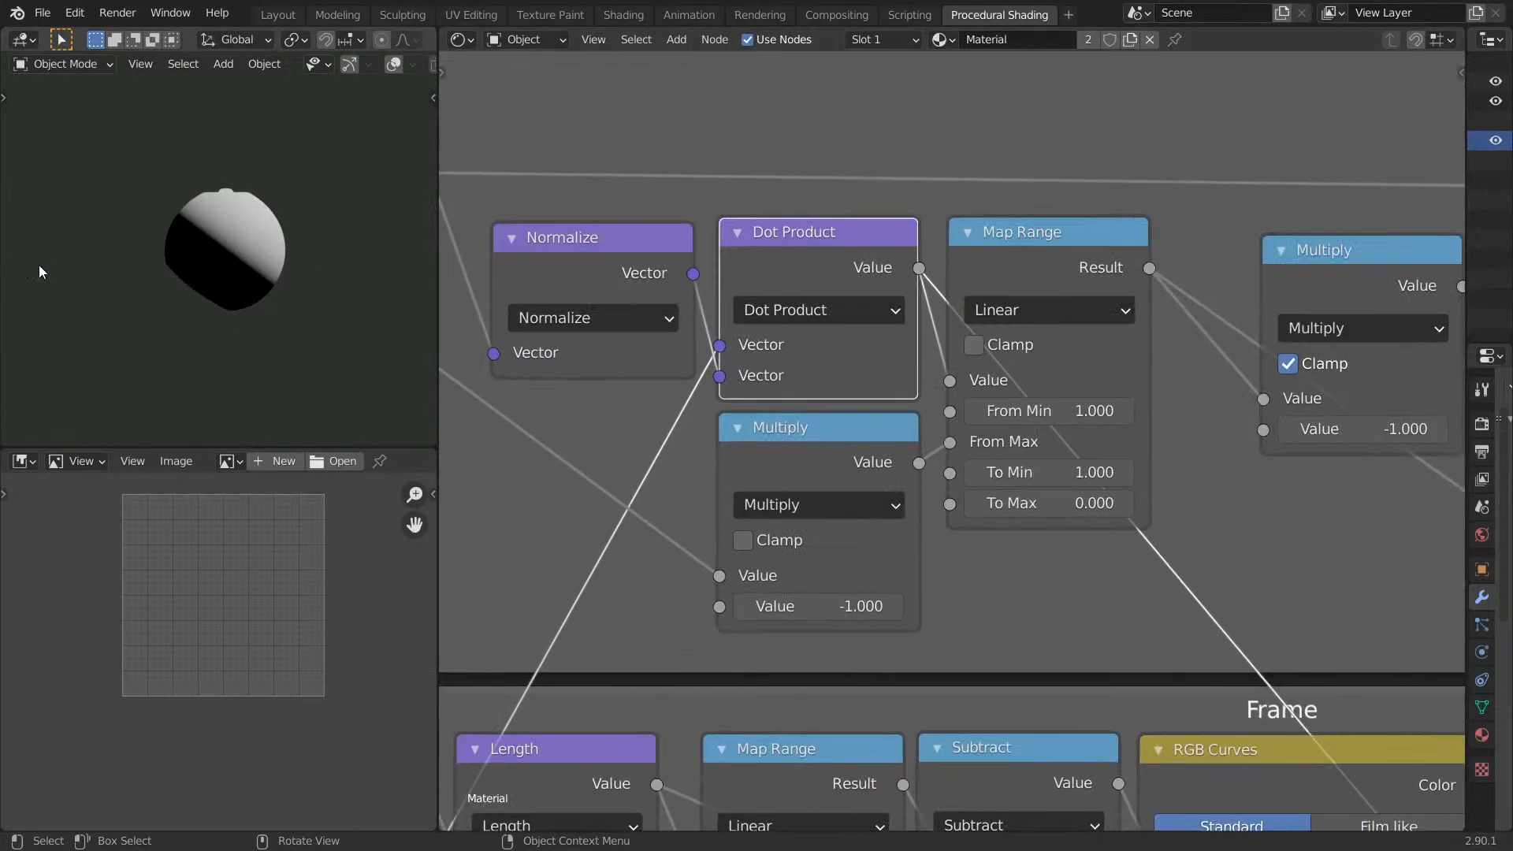
# Preview the topmost frame's Map Range on the sphere and examine the nodes that feed it.
pyautogui.keyDown('ctrl'); pyautogui.keyDown('shift'); pyautogui.click(968, 280); pyautogui.keyUp('shift'); pyautogui.keyUp('ctrl')
pyautogui.scroll(2, 168, 317)
pyautogui.moveTo(768, 457); pyautogui.dragTo(1045, 340, button='middle')
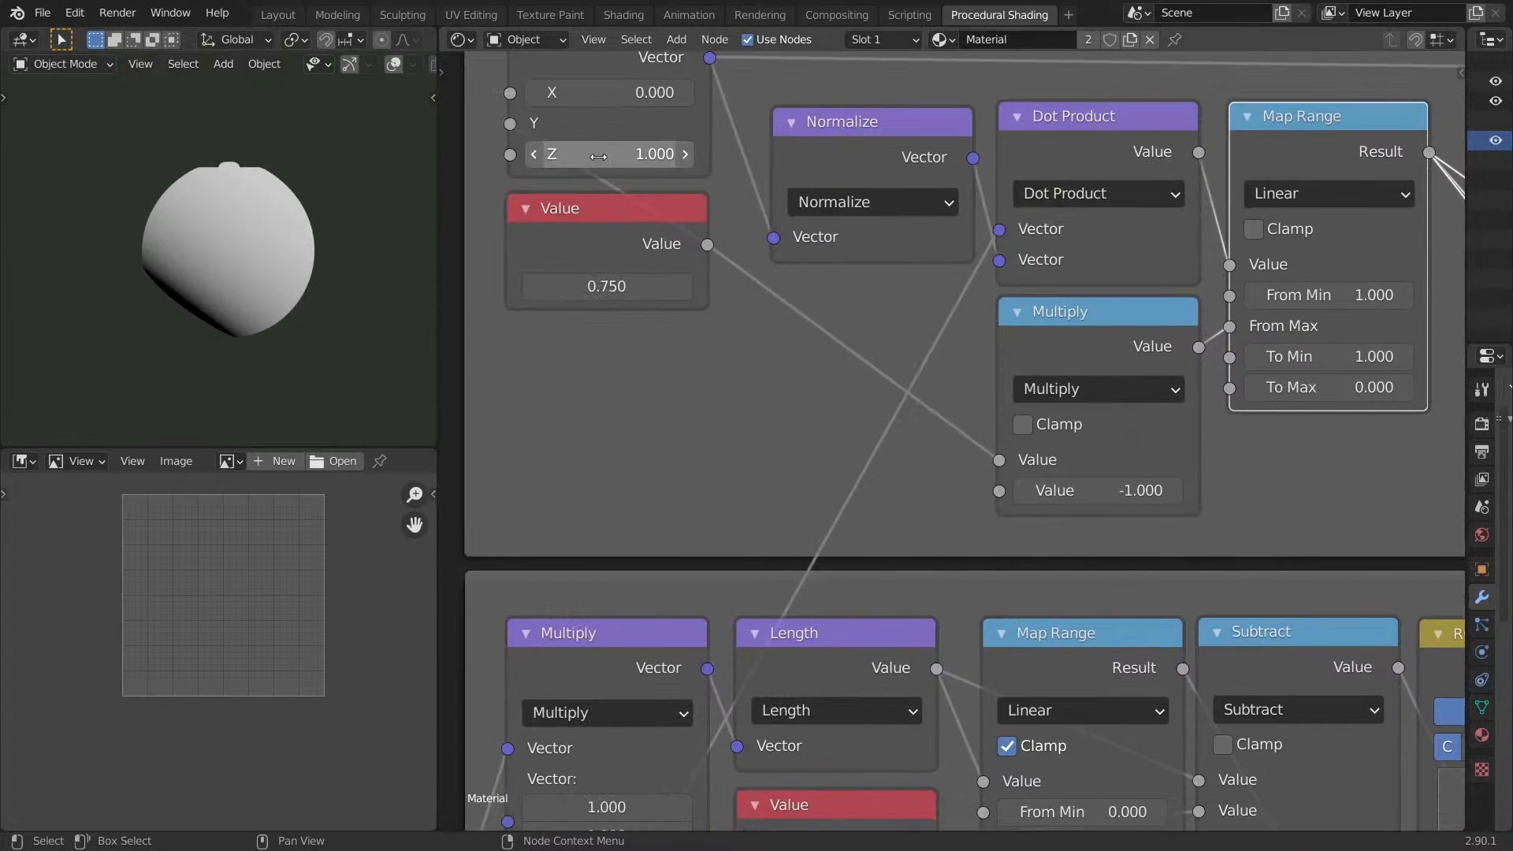
pyautogui.moveTo(1275, 338); pyautogui.dragTo(1069, 361, button='middle')
pyautogui.moveTo(807, 359); pyautogui.dragTo(1061, 358, button='middle')
pyautogui.moveTo(932, 353); pyautogui.dragTo(854, 355, button='middle')
pyautogui.moveTo(1138, 304); pyautogui.dragTo(703, 315, button='middle')
pyautogui.moveTo(988, 254); pyautogui.dragTo(854, 299, button='middle')
# Preview the topmost frame's clamped Multiply node and its Scale node on the sphere in turn.
pyautogui.keyDown('ctrl'); pyautogui.keyDown('shift'); pyautogui.click(1024, 225); pyautogui.keyUp('shift'); pyautogui.keyUp('ctrl')
pyautogui.moveTo(1105, 239); pyautogui.dragTo(791, 326, button='middle')
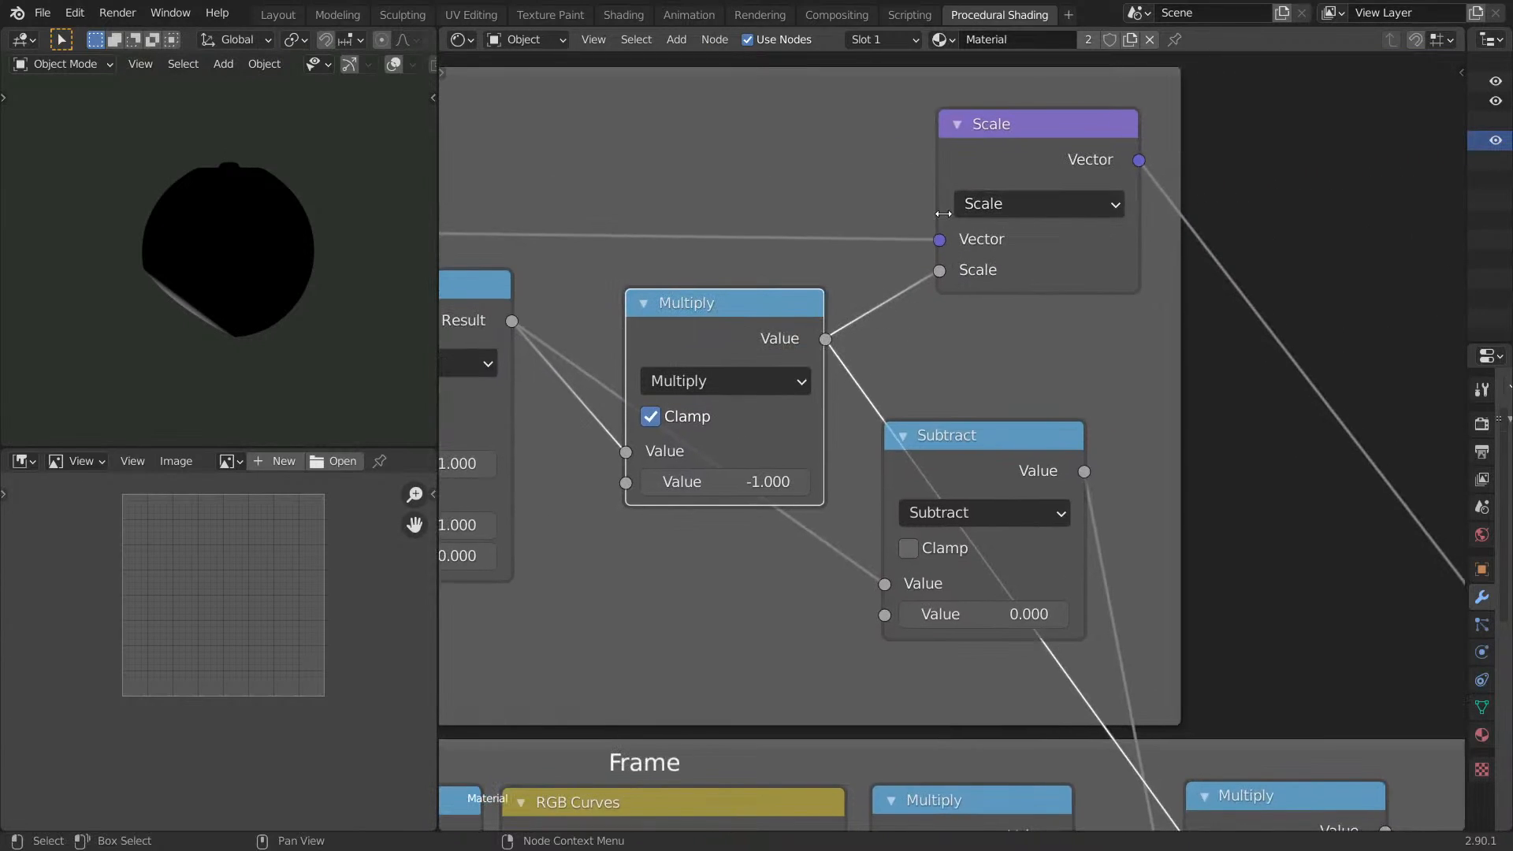
pyautogui.keyDown('ctrl'); pyautogui.keyDown('shift'); pyautogui.click(1051, 145); pyautogui.keyUp('shift'); pyautogui.keyUp('ctrl')
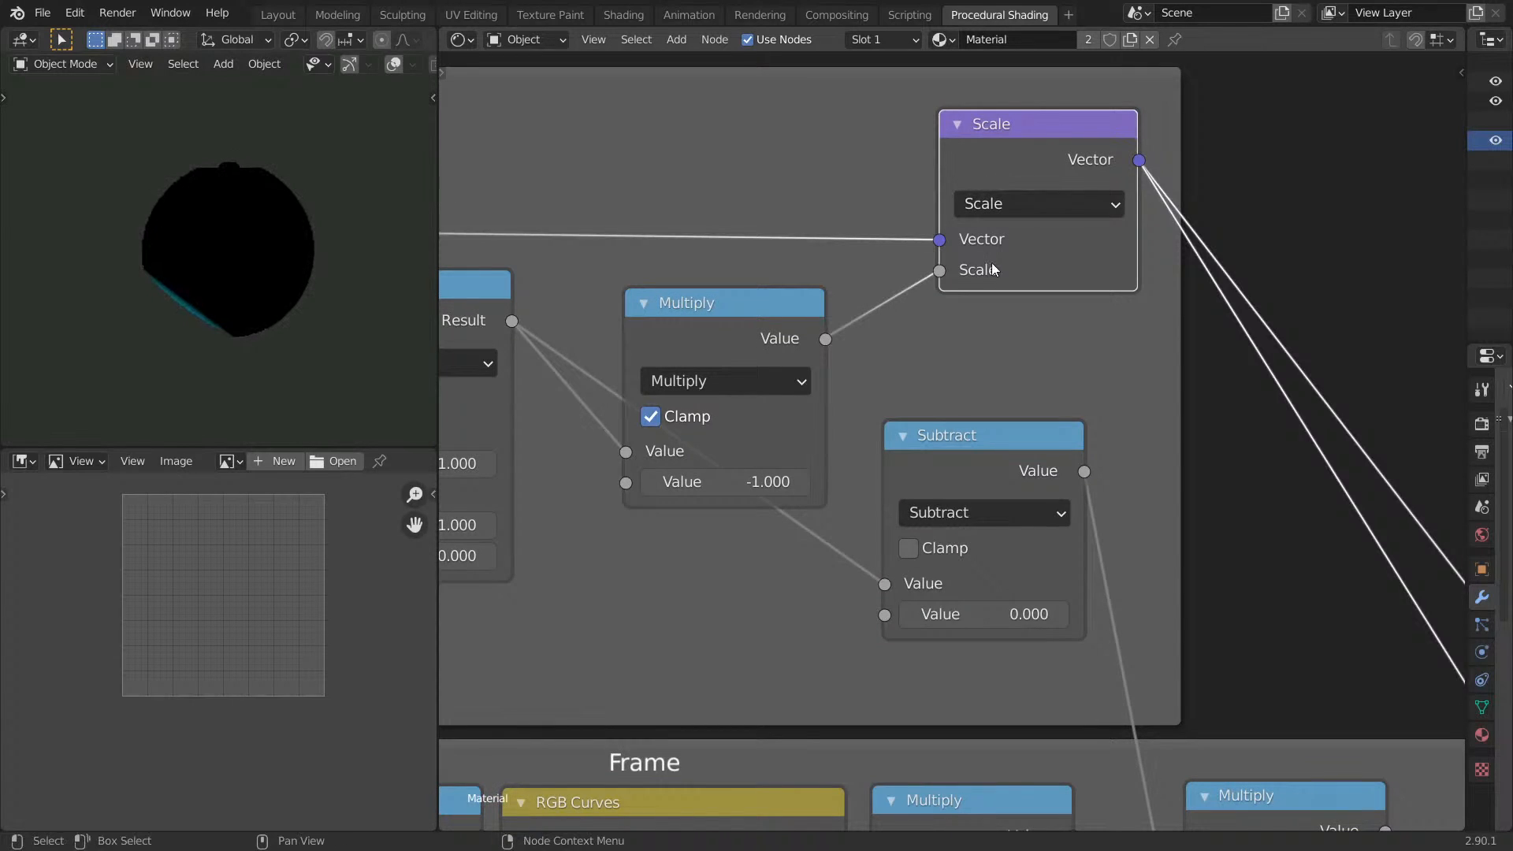
pyautogui.scroll(-3, 1028, 239)
pyautogui.scroll(-6, 1116, 532)
pyautogui.moveTo(1102, 499); pyautogui.dragTo(1074, 139, button='middle')
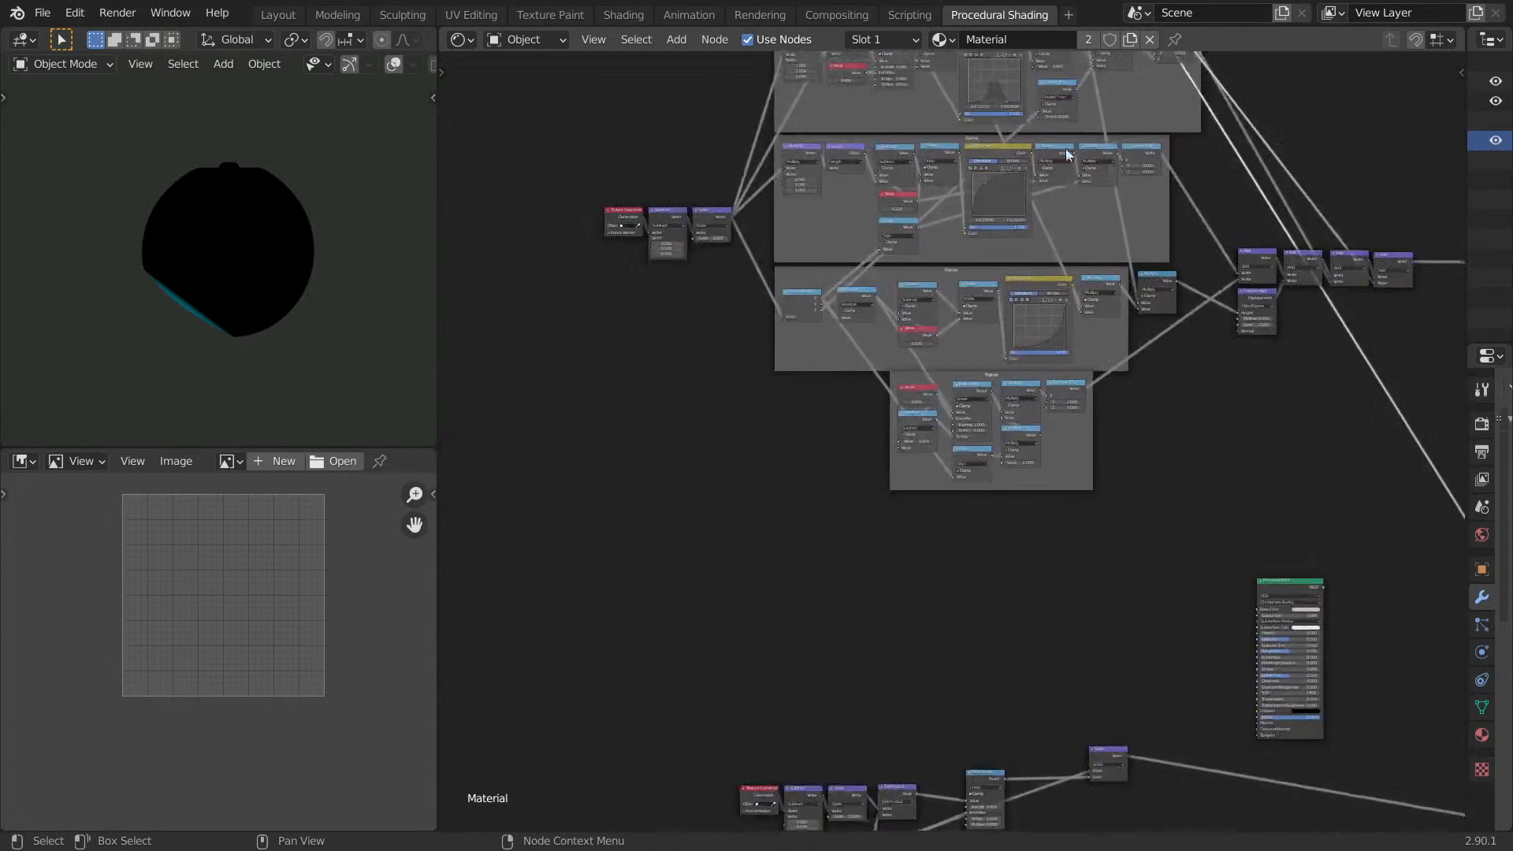
pyautogui.moveTo(1135, 473); pyautogui.dragTo(1076, 96, button='middle')
pyautogui.scroll(8, 1048, 181)
pyautogui.moveTo(1038, 295); pyautogui.dragTo(1030, 322, button='middle')
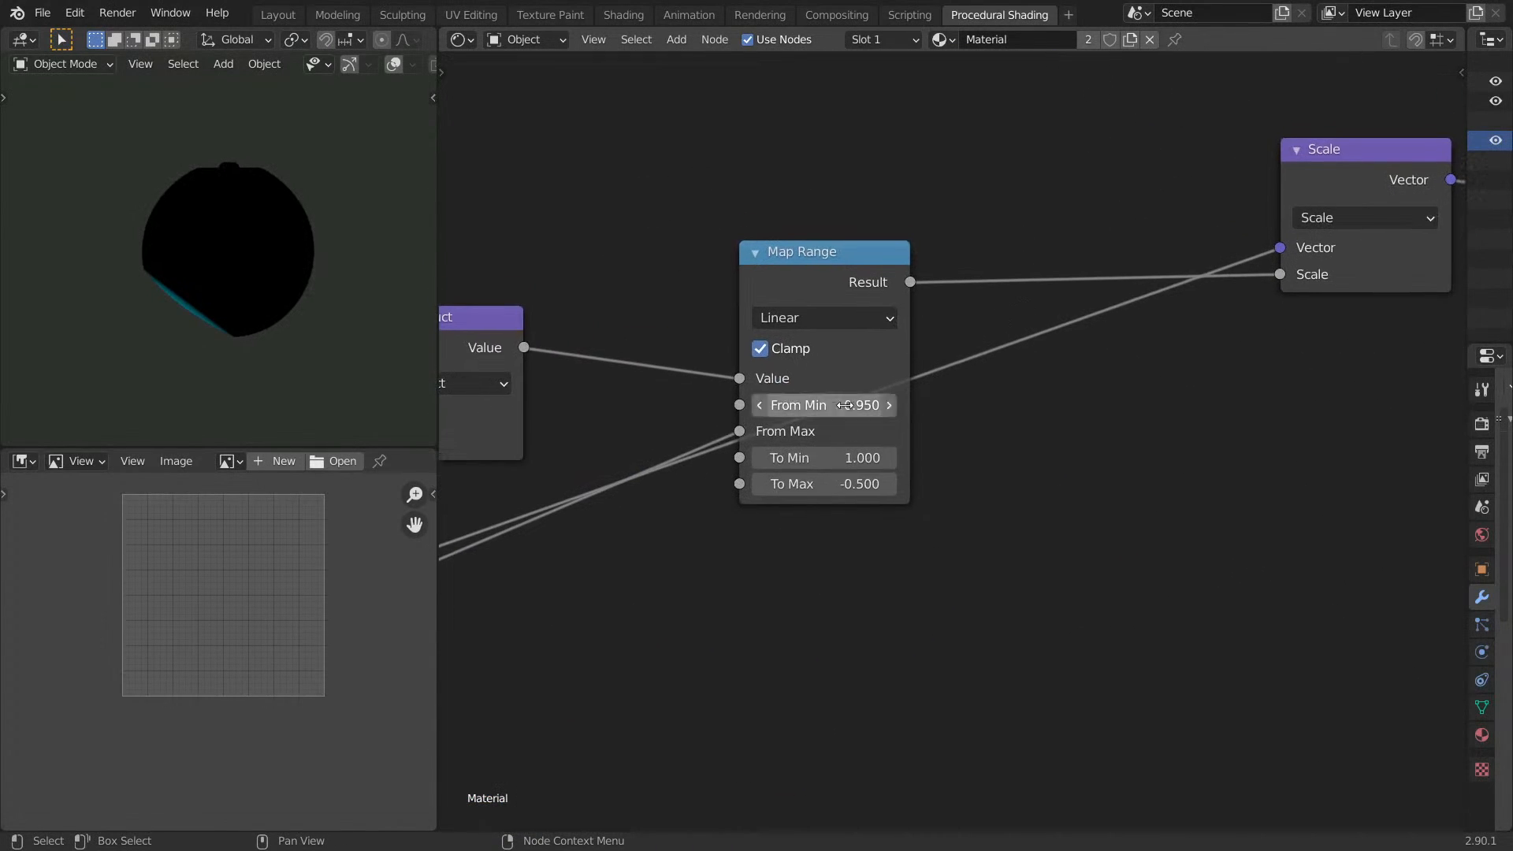
pyautogui.moveTo(1080, 378); pyautogui.dragTo(1037, 413, button='middle')
pyautogui.hotkey('shift', 'a')
pyautogui.write('s')
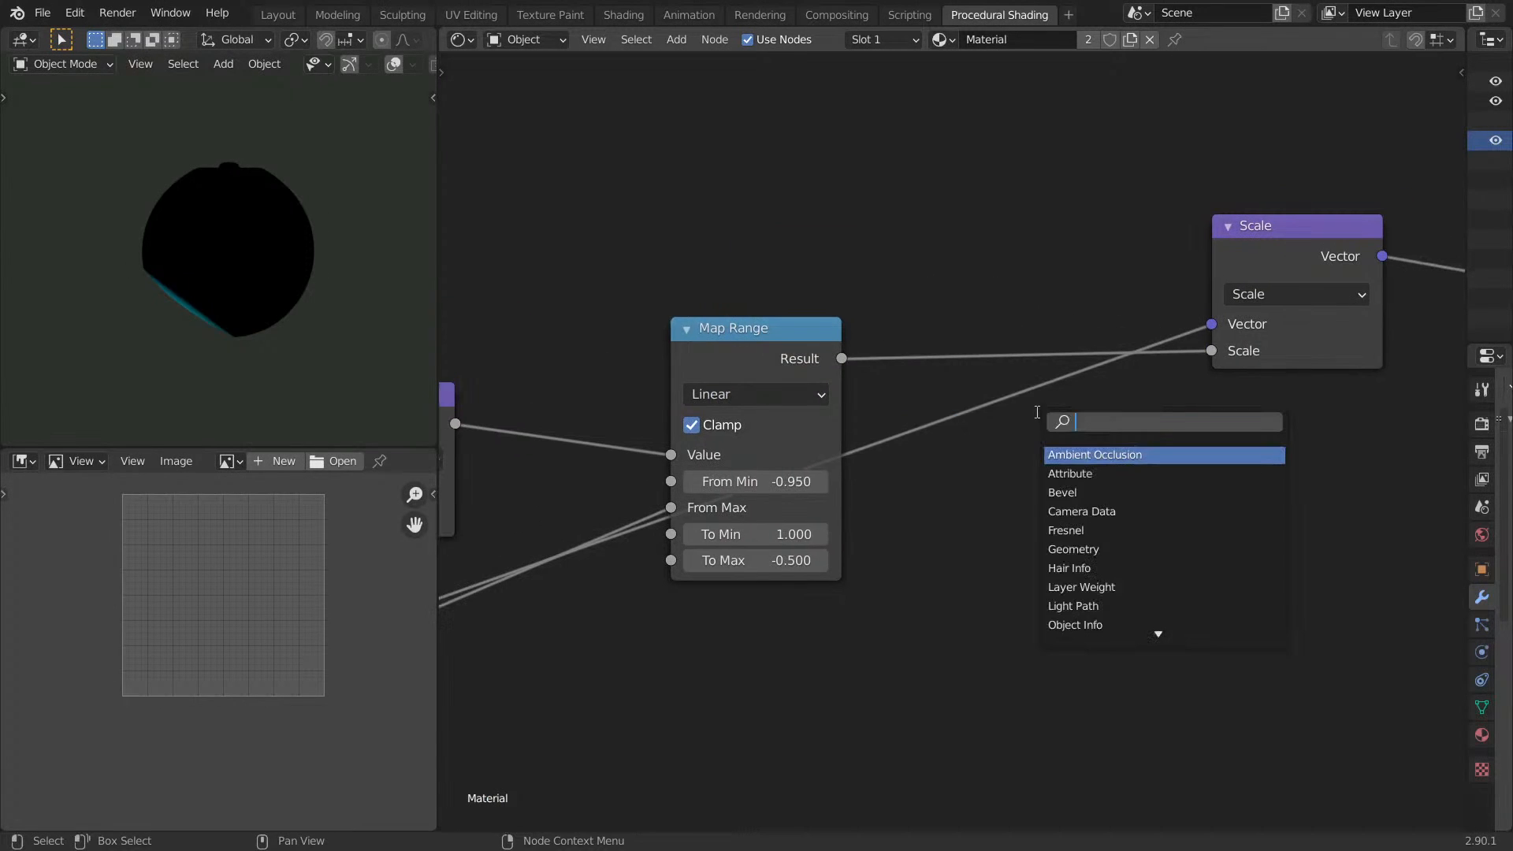
pyautogui.write('may')
pyautogui.press('Escape')
# Insert a Math node set to Multiply by -1 between the new network's Map Range and Scale nodes.
pyautogui.hotkey('shift', 'a')
pyautogui.write('s')
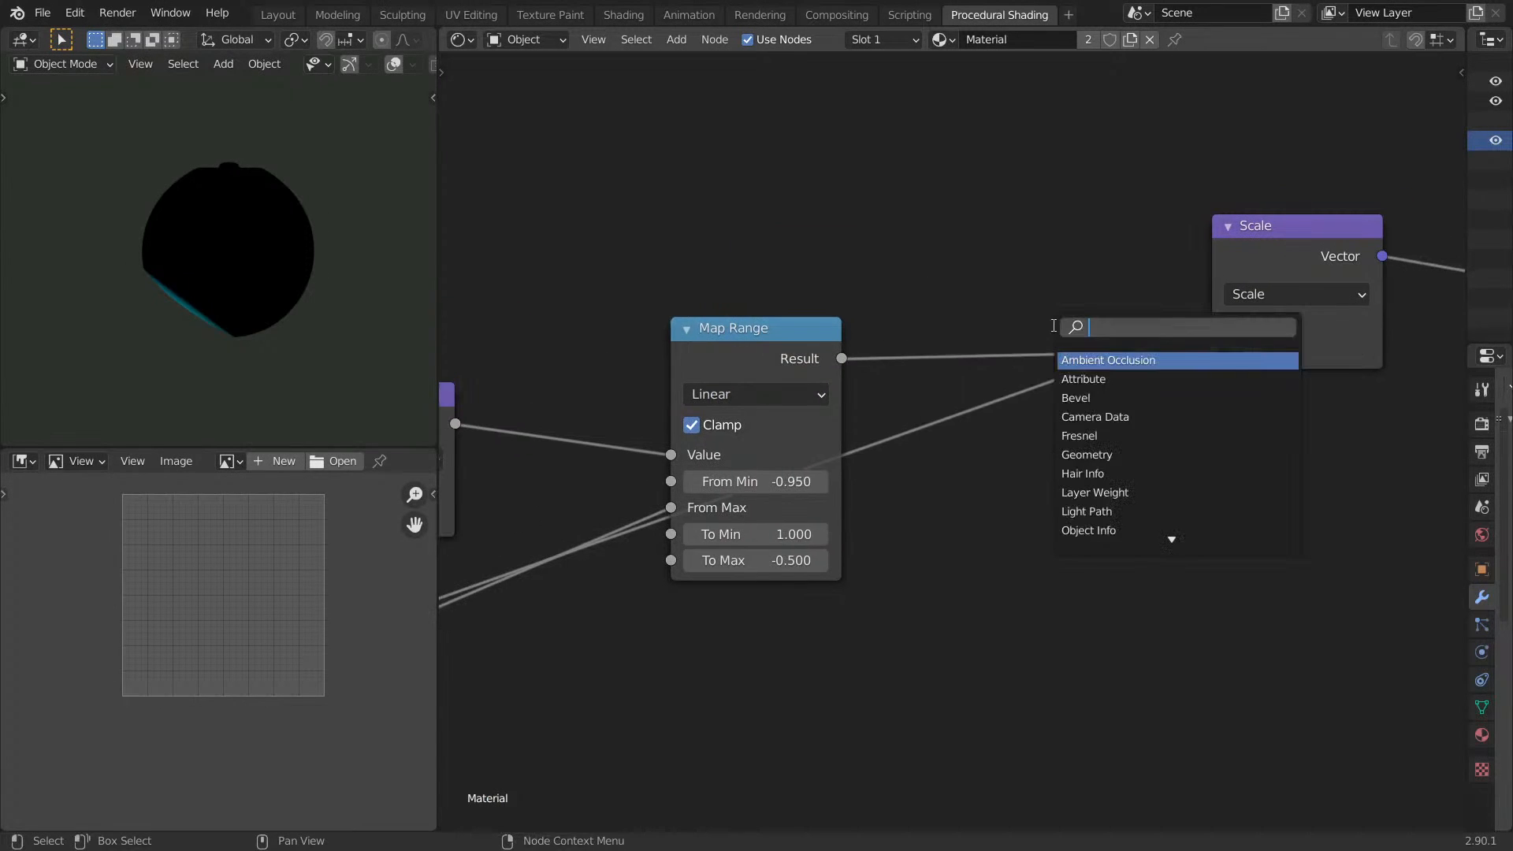
pyautogui.write('math')
pyautogui.press('Return')
pyautogui.click(1051, 284)
pyautogui.click(1041, 357)
pyautogui.press('n')
pyautogui.click(1044, 355)
pyautogui.click(1046, 401)
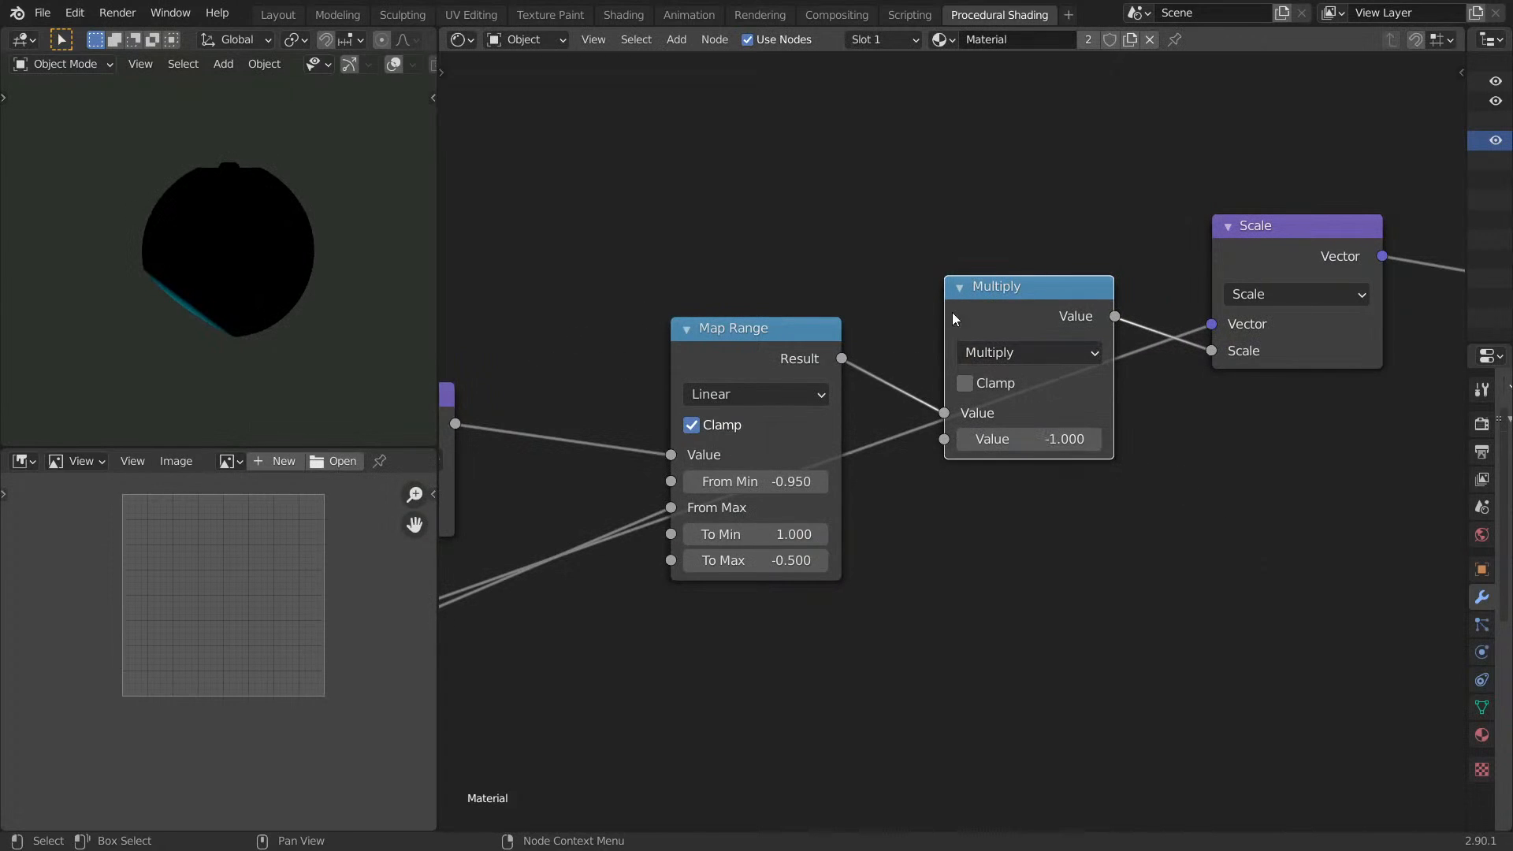
# Make the new network's Material Output active to show its displacement on the sphere.
pyautogui.moveTo(940, 309); pyautogui.dragTo(852, 422, button='middle')
pyautogui.scroll(-8, 852, 422)
pyautogui.moveTo(1128, 394); pyautogui.dragTo(772, 398, button='middle')
pyautogui.moveTo(1069, 446); pyautogui.dragTo(533, 390, button='middle')
pyautogui.moveTo(816, 421); pyautogui.dragTo(1198, 417, button='middle')
pyautogui.moveTo(943, 410); pyautogui.dragTo(1346, 404, button='middle')
pyautogui.scroll(5, 1071, 403)
pyautogui.moveTo(1072, 403); pyautogui.dragTo(1382, 381, button='middle')
pyautogui.scroll(5, 929, 431)
pyautogui.moveTo(929, 431); pyautogui.dragTo(1260, 389, button='middle')
pyautogui.scroll(3, 906, 437)
pyautogui.scroll(1, 893, 544)
pyautogui.moveTo(892, 544); pyautogui.dragTo(1174, 504, button='middle')
pyautogui.moveTo(861, 545); pyautogui.dragTo(779, 508)
# Move the Map Range up and insert a Multiply node with a value of -1 on the link into its From Max.
pyautogui.scroll(-9, 928, 475)
pyautogui.moveTo(1375, 382); pyautogui.dragTo(845, 534, button='middle')
pyautogui.scroll(3, 944, 452)
pyautogui.moveTo(817, 391); pyautogui.dragTo(832, 276)
pyautogui.hotkey('shift', 'a')
pyautogui.click(829, 593)
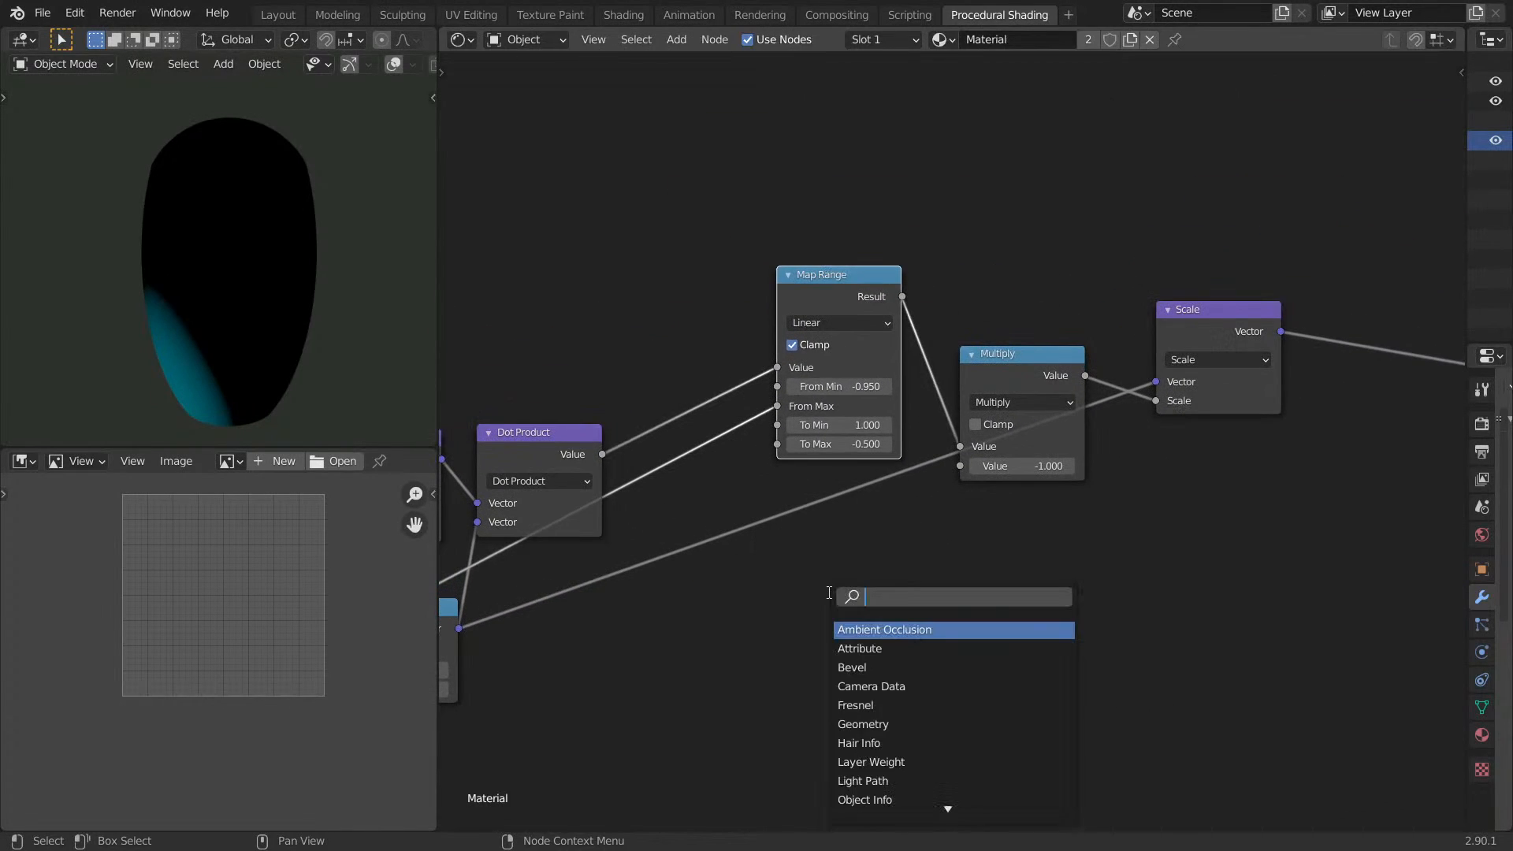
pyautogui.write('math')
pyautogui.press('Return')
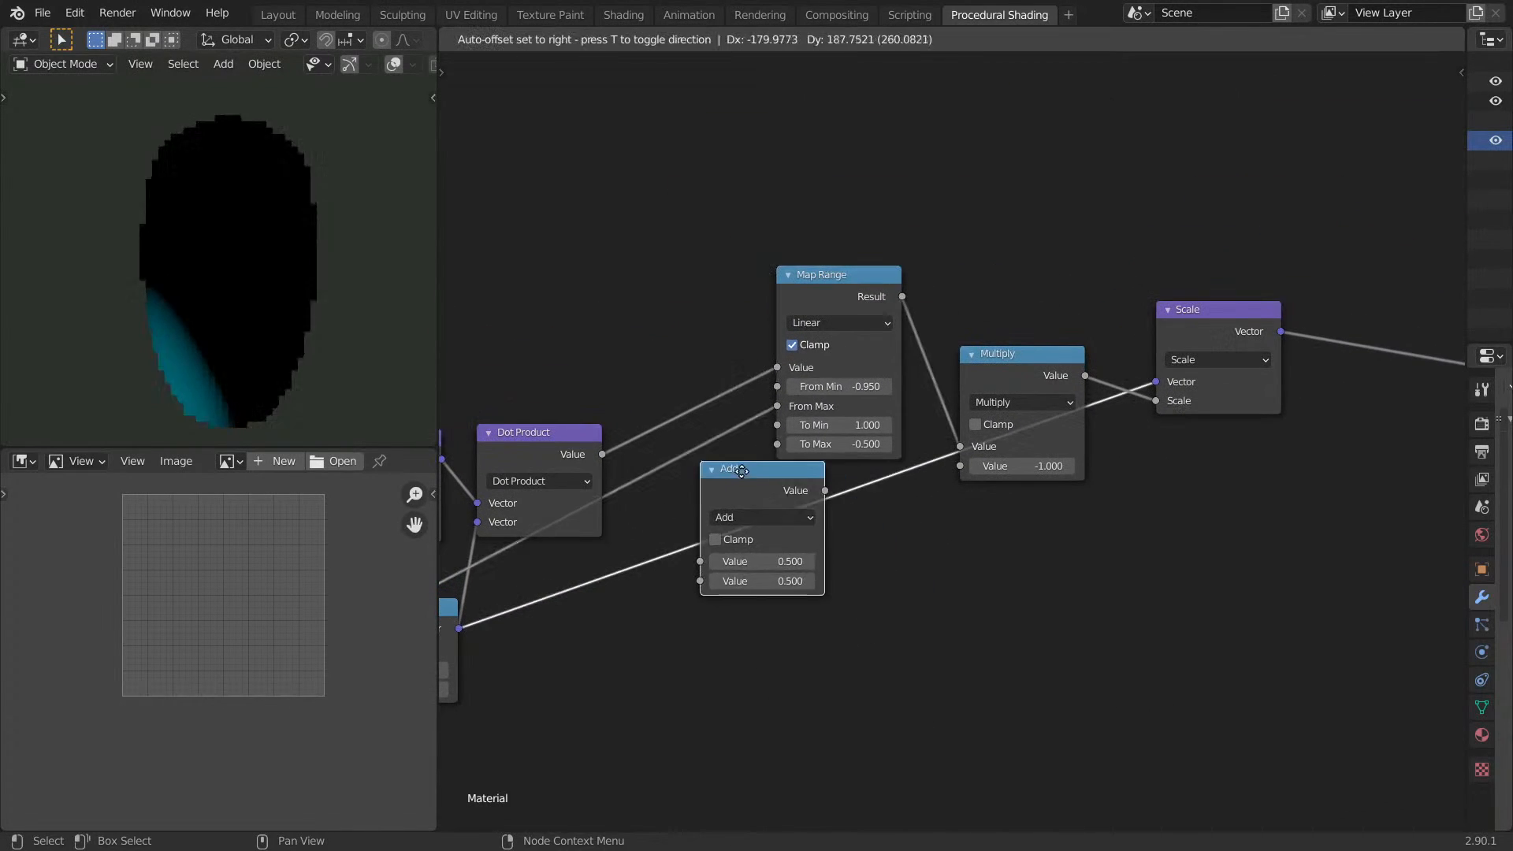
pyautogui.click(701, 691)
pyautogui.click(694, 700)
pyautogui.click(644, 520)
pyautogui.click(735, 753)
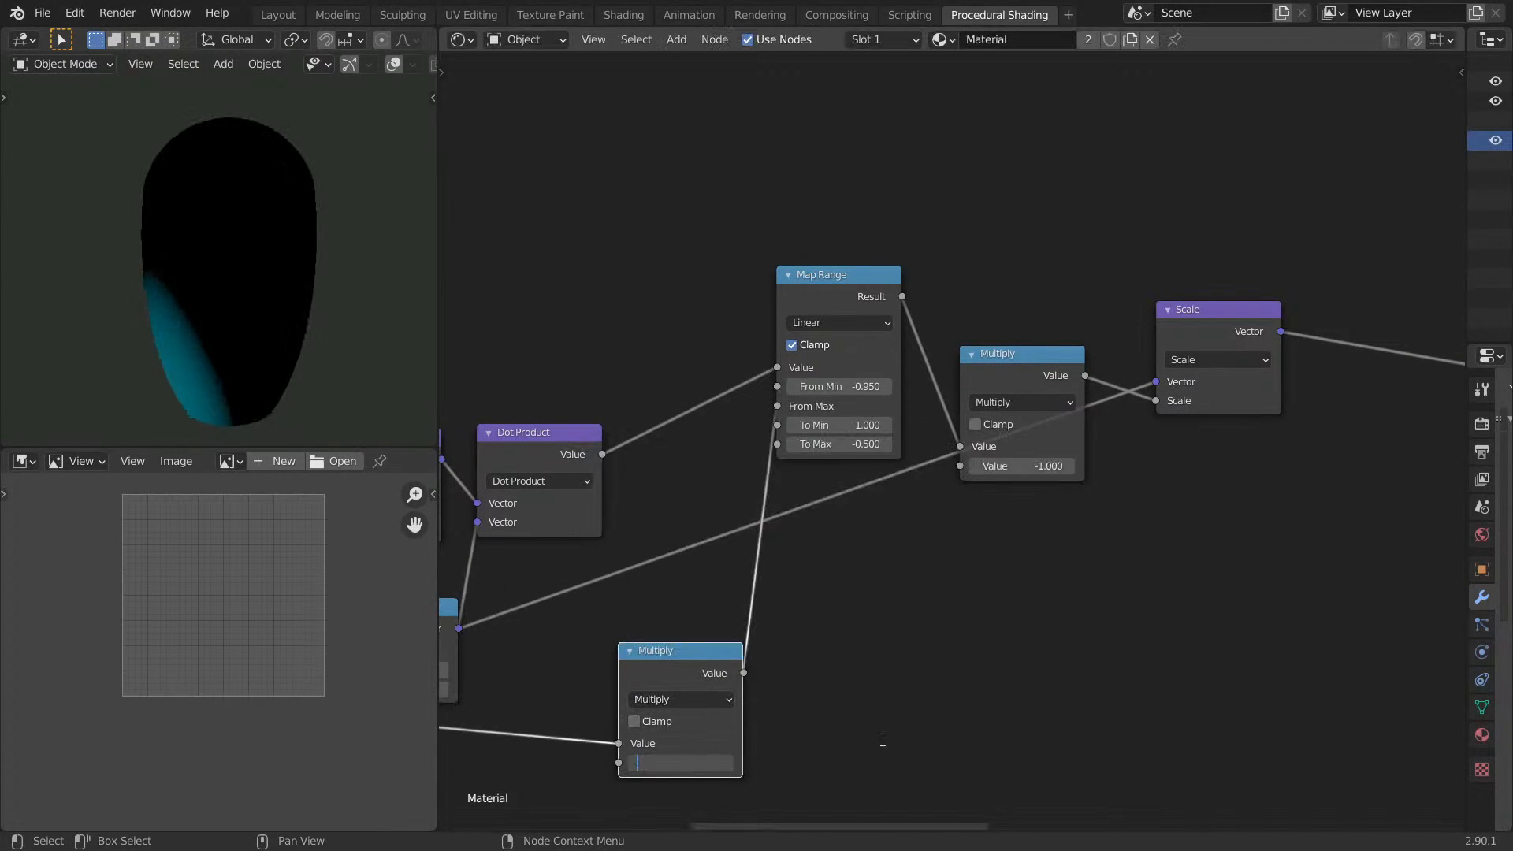
# Connect the topmost frame's Scale result to the original Material Output's Displacement and make that output active.
pyautogui.moveTo(768, 588); pyautogui.dragTo(1037, 454, button='middle')
pyautogui.scroll(-6, 1048, 452)
pyautogui.moveTo(1310, 422); pyautogui.dragTo(867, 512, button='middle')
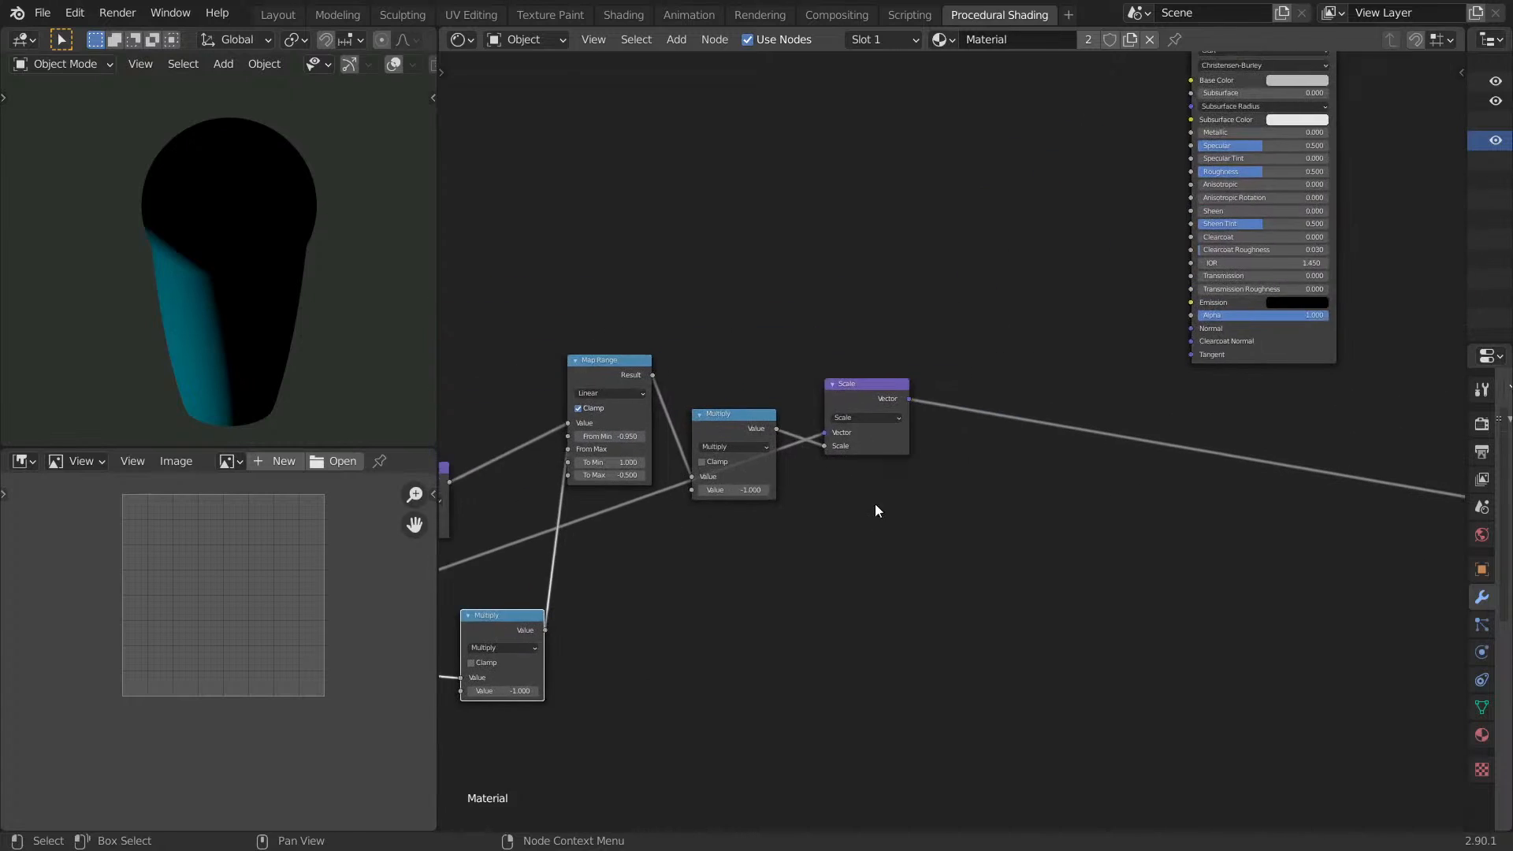
pyautogui.moveTo(1261, 548); pyautogui.dragTo(872, 497, button='middle')
pyautogui.moveTo(1313, 538); pyautogui.dragTo(1096, 514, button='middle')
pyautogui.scroll(-4, 866, 465)
pyautogui.moveTo(985, 495); pyautogui.dragTo(1131, 696, button='middle')
pyautogui.moveTo(1112, 189); pyautogui.dragTo(1097, 642, button='middle')
pyautogui.moveTo(1136, 228); pyautogui.dragTo(1133, 240, button='middle')
pyautogui.scroll(-3, 1134, 240)
pyautogui.moveTo(1055, 364); pyautogui.dragTo(882, 451, button='middle')
pyautogui.moveTo(848, 351)
pyautogui.mouseDown()
pyautogui.moveTo(1166, 447)
pyautogui.moveTo(1199, 432)
pyautogui.mouseUp()
pyautogui.click(1214, 421)
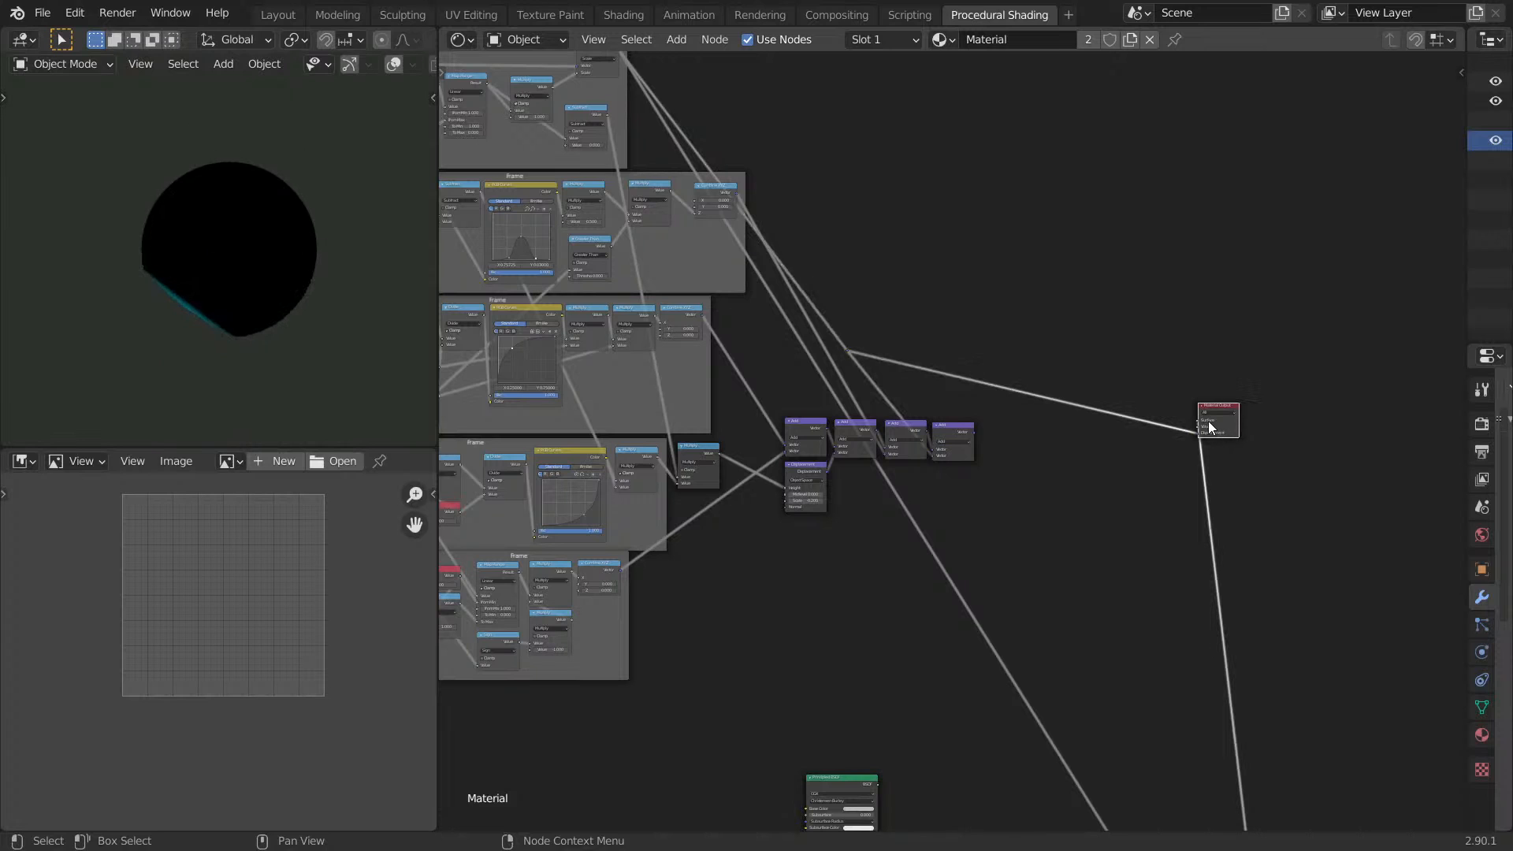
# Check the topmost frame's Map Range settings and set the new network's Map Range From Min to 1.
pyautogui.press('Home')
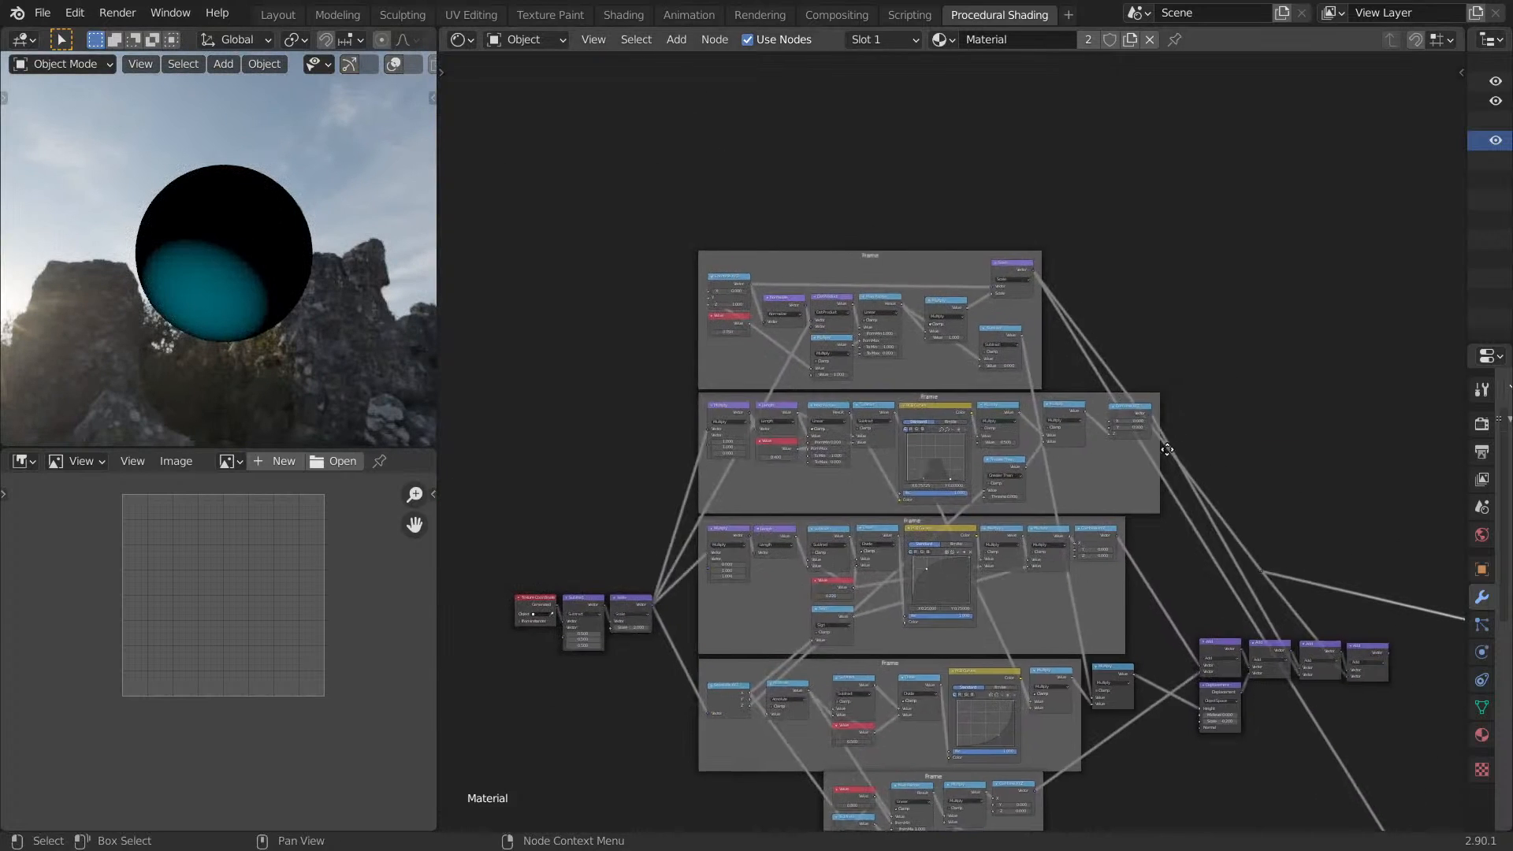
pyautogui.scroll(4, 1130, 410)
pyautogui.moveTo(1201, 537); pyautogui.dragTo(1064, 484, button='middle')
pyautogui.moveTo(900, 427); pyautogui.dragTo(974, 421, button='middle')
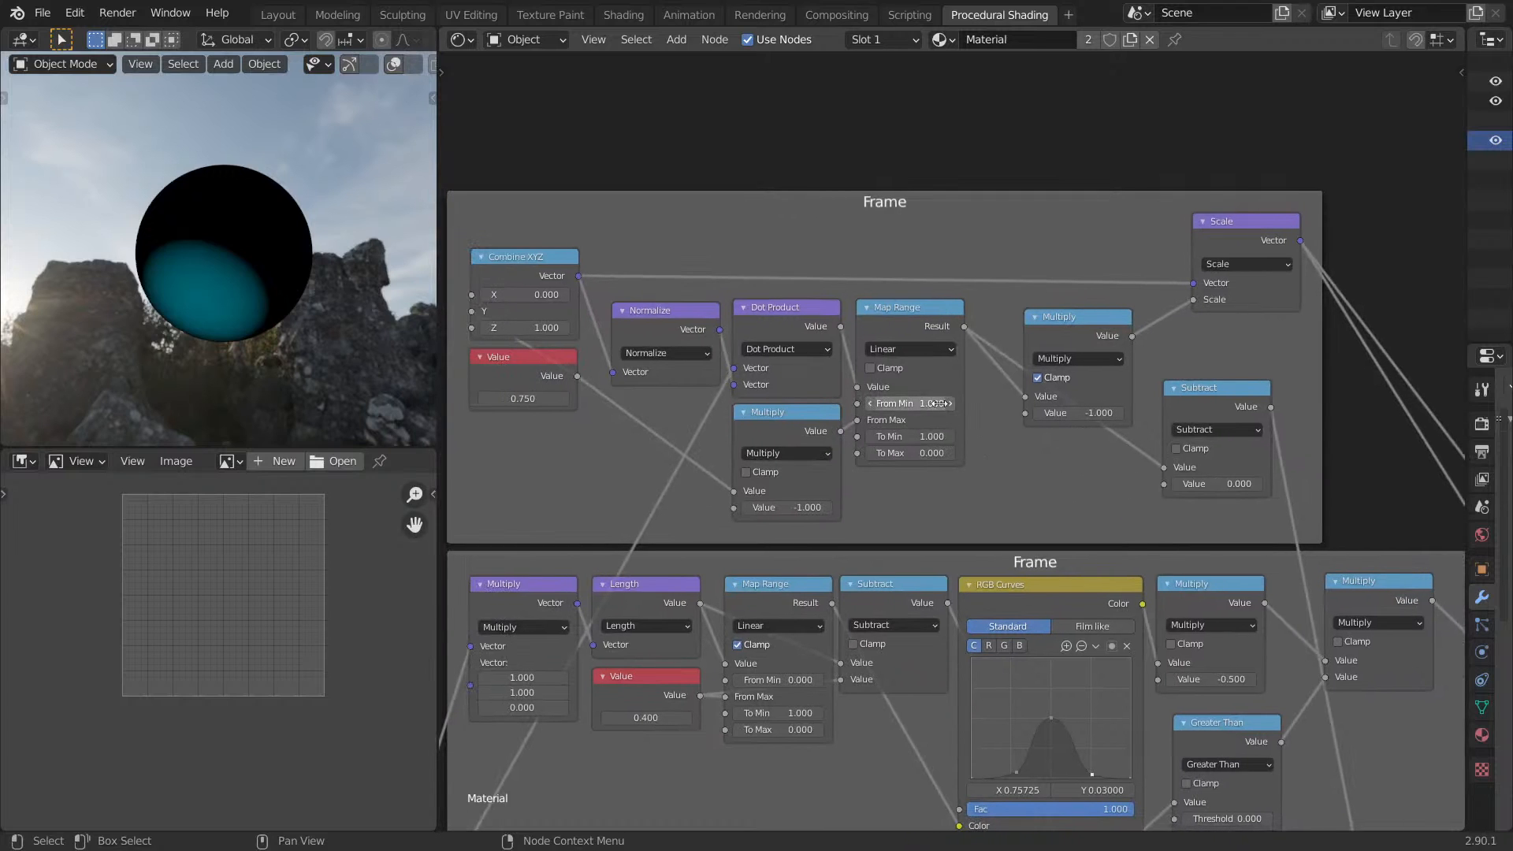
pyautogui.moveTo(957, 497); pyautogui.dragTo(974, 363, button='middle')
pyautogui.scroll(-12, 975, 364)
pyautogui.moveTo(969, 552); pyautogui.dragTo(960, 296, button='middle')
pyautogui.moveTo(1094, 812); pyautogui.dragTo(940, 404, button='middle')
pyautogui.scroll(9, 946, 525)
pyautogui.scroll(2, 942, 413)
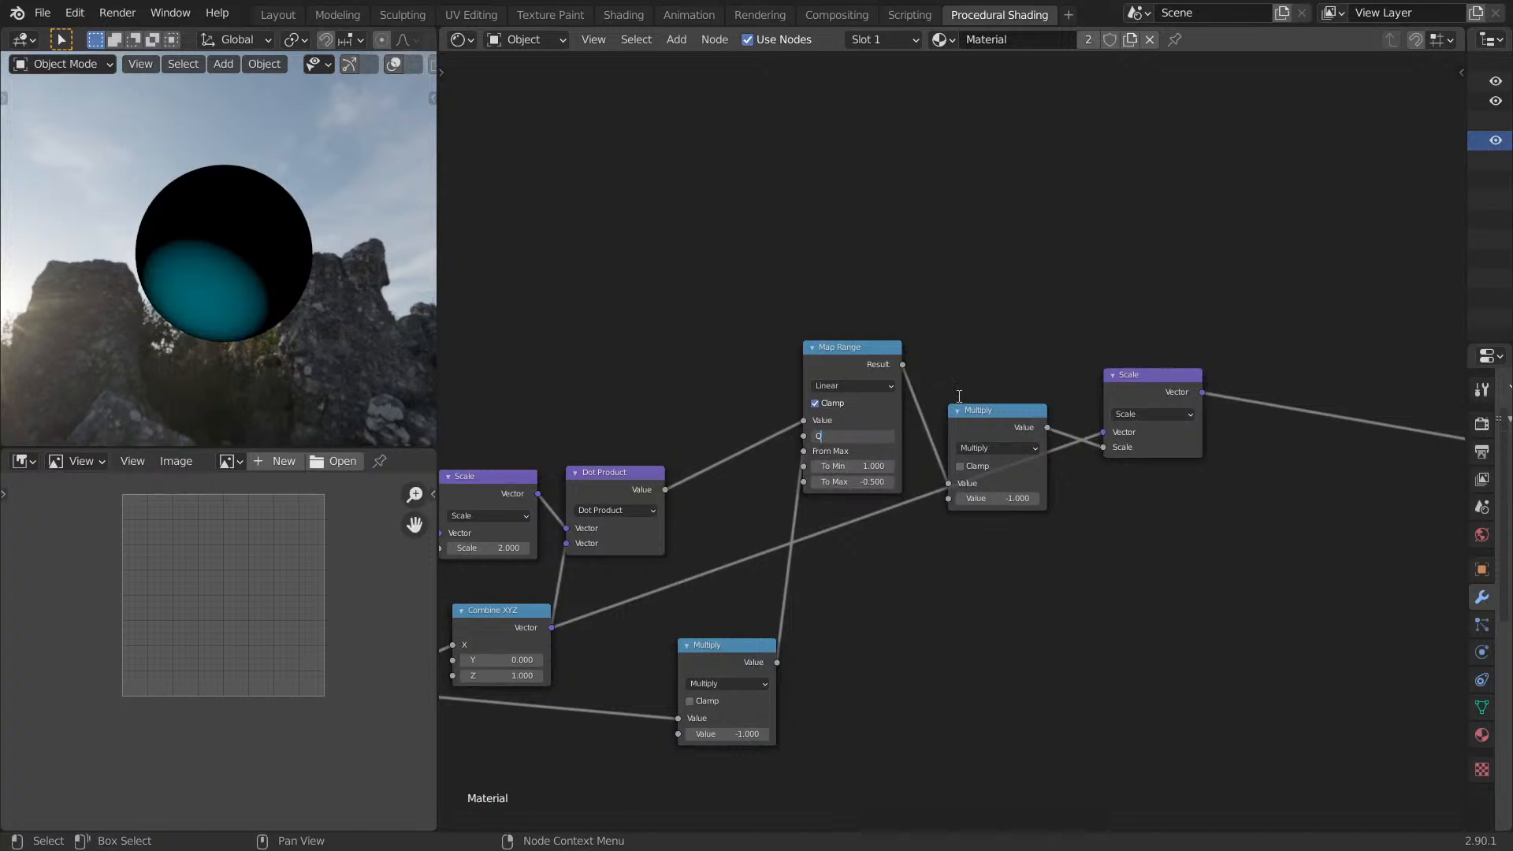
# Make the new network's Material Output active again and check the sphere's displacement.
pyautogui.moveTo(315, 321); pyautogui.dragTo(203, 334, button='middle')
pyautogui.moveTo(847, 313); pyautogui.dragTo(446, 321, button='middle')
pyautogui.moveTo(1418, 413); pyautogui.dragTo(990, 378, button='middle')
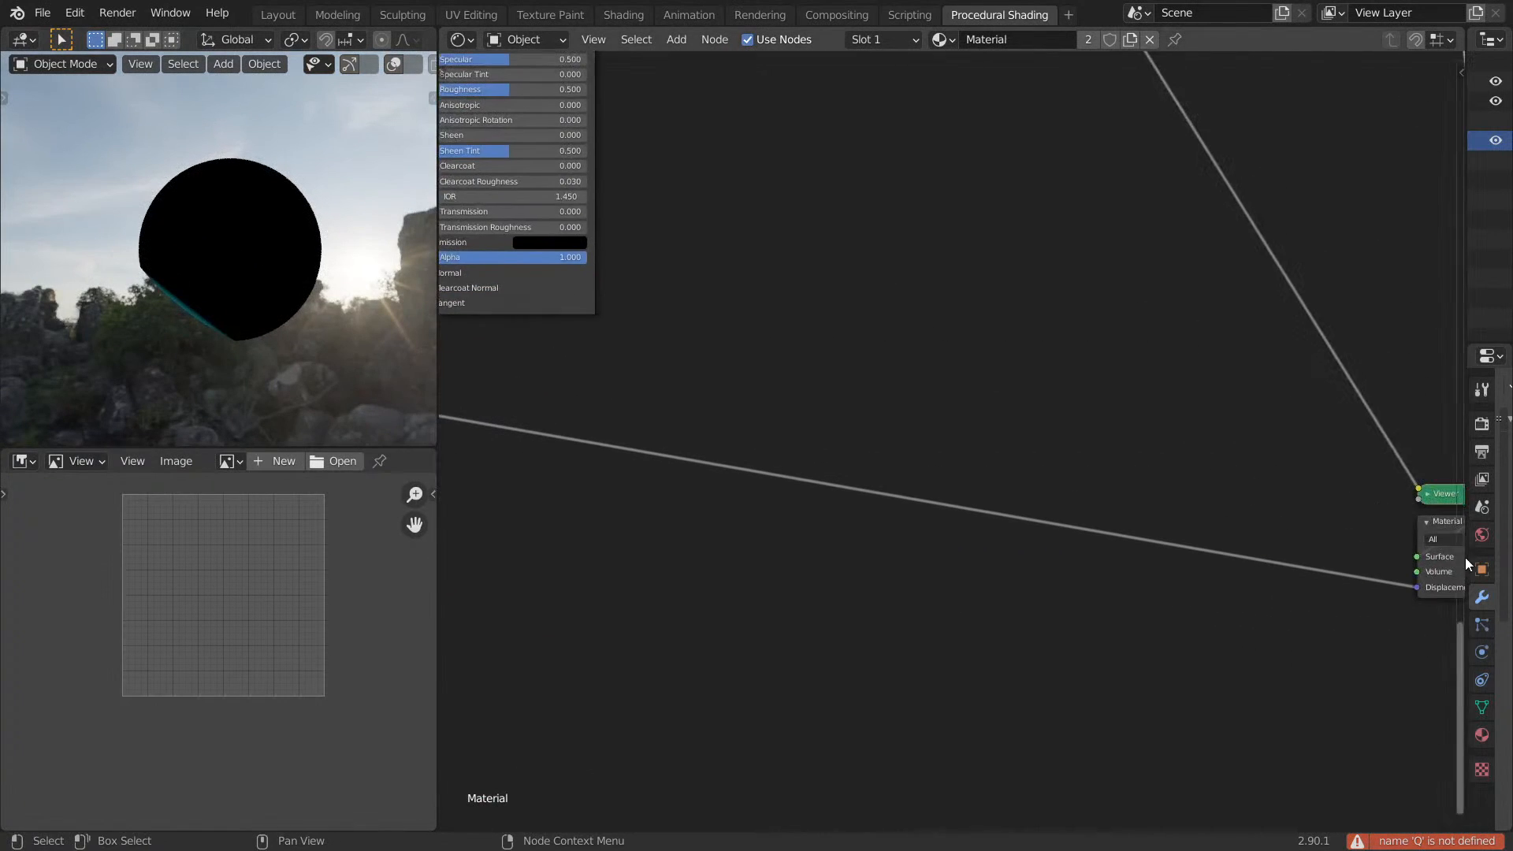
pyautogui.click(1434, 524)
pyautogui.moveTo(611, 372); pyautogui.dragTo(602, 368, button='middle')
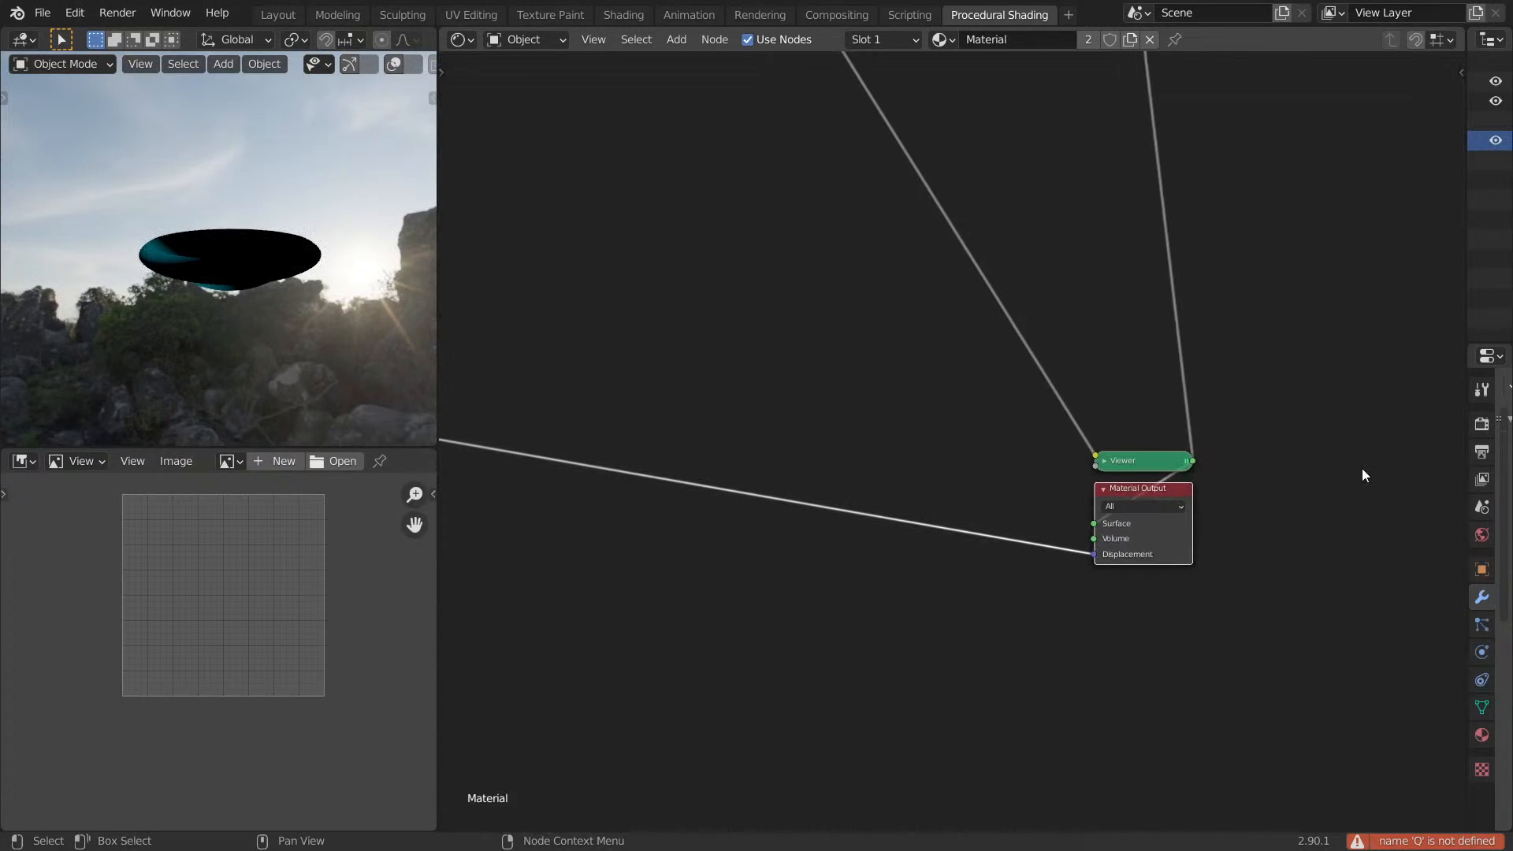
pyautogui.moveTo(477, 429); pyautogui.dragTo(1265, 431, button='middle')
pyautogui.scroll(-6, 952, 451)
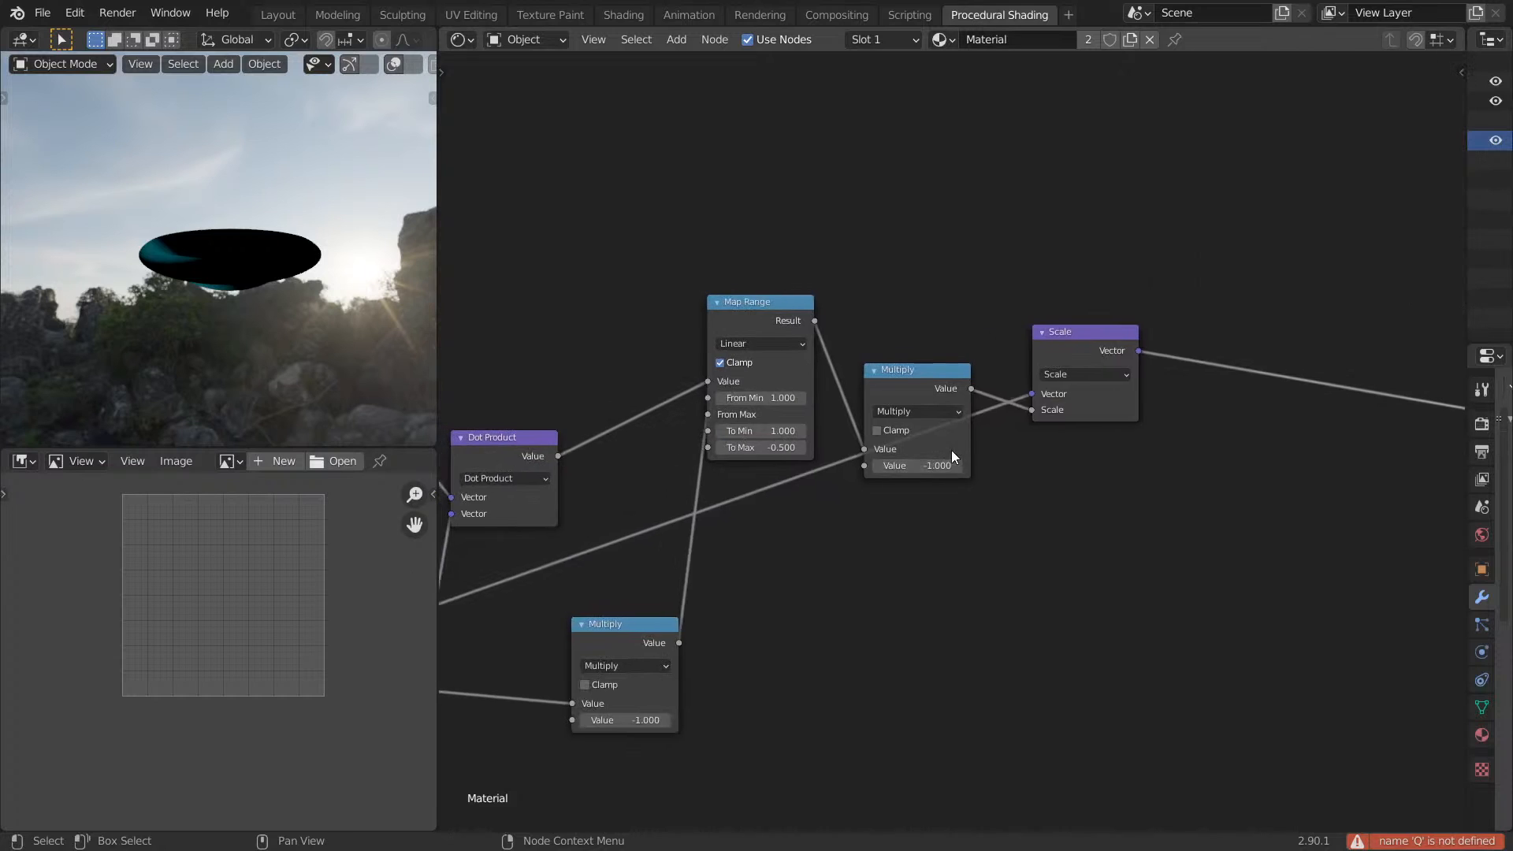
# Rearrange the new network with the Combine XYZ, Value and From Max Multiply nodes above the Dot Product chain.
pyautogui.moveTo(707, 556); pyautogui.dragTo(749, 319)
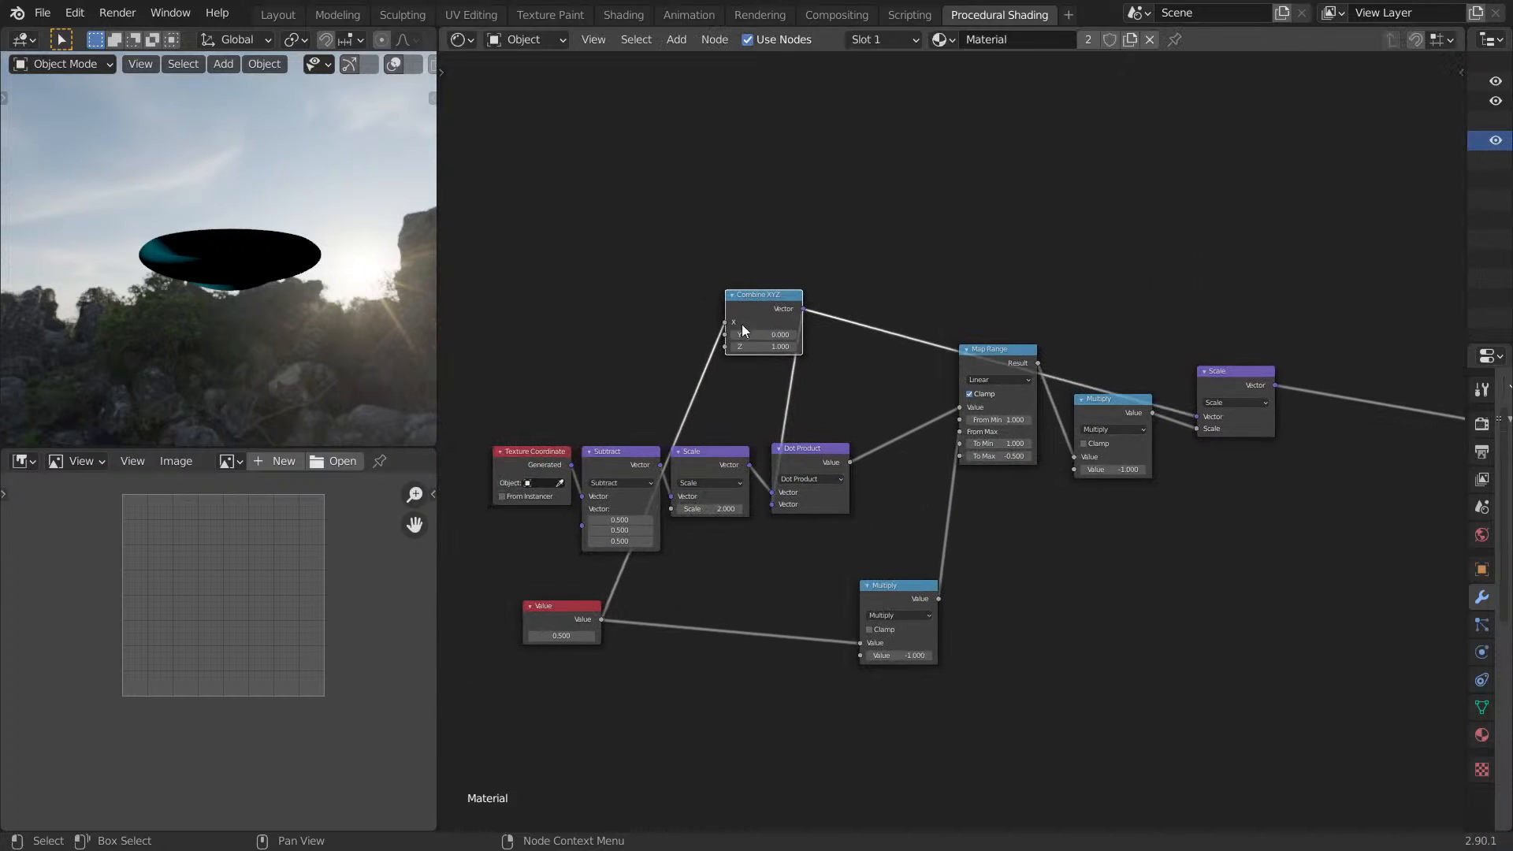
pyautogui.moveTo(546, 612); pyautogui.dragTo(614, 320)
pyautogui.scroll(3, 859, 791)
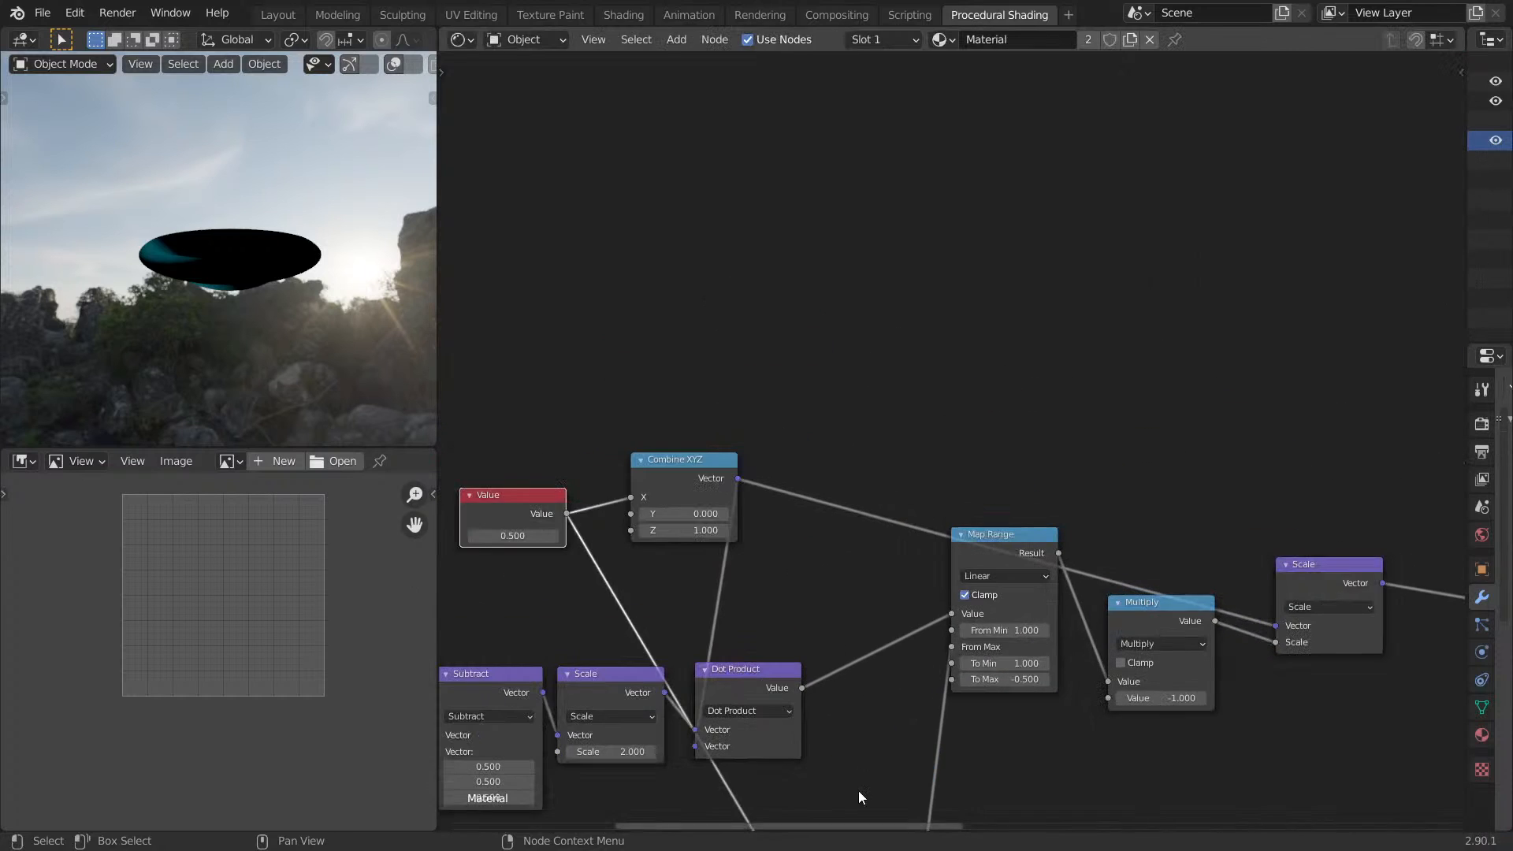
pyautogui.keyDown('shift'); pyautogui.scroll(-5, 934, 359); pyautogui.keyUp('shift')
pyautogui.moveTo(875, 575); pyautogui.dragTo(840, 192)
pyautogui.moveTo(839, 191); pyautogui.dragTo(737, 301, button='middle')
pyautogui.scroll(4, 976, 386)
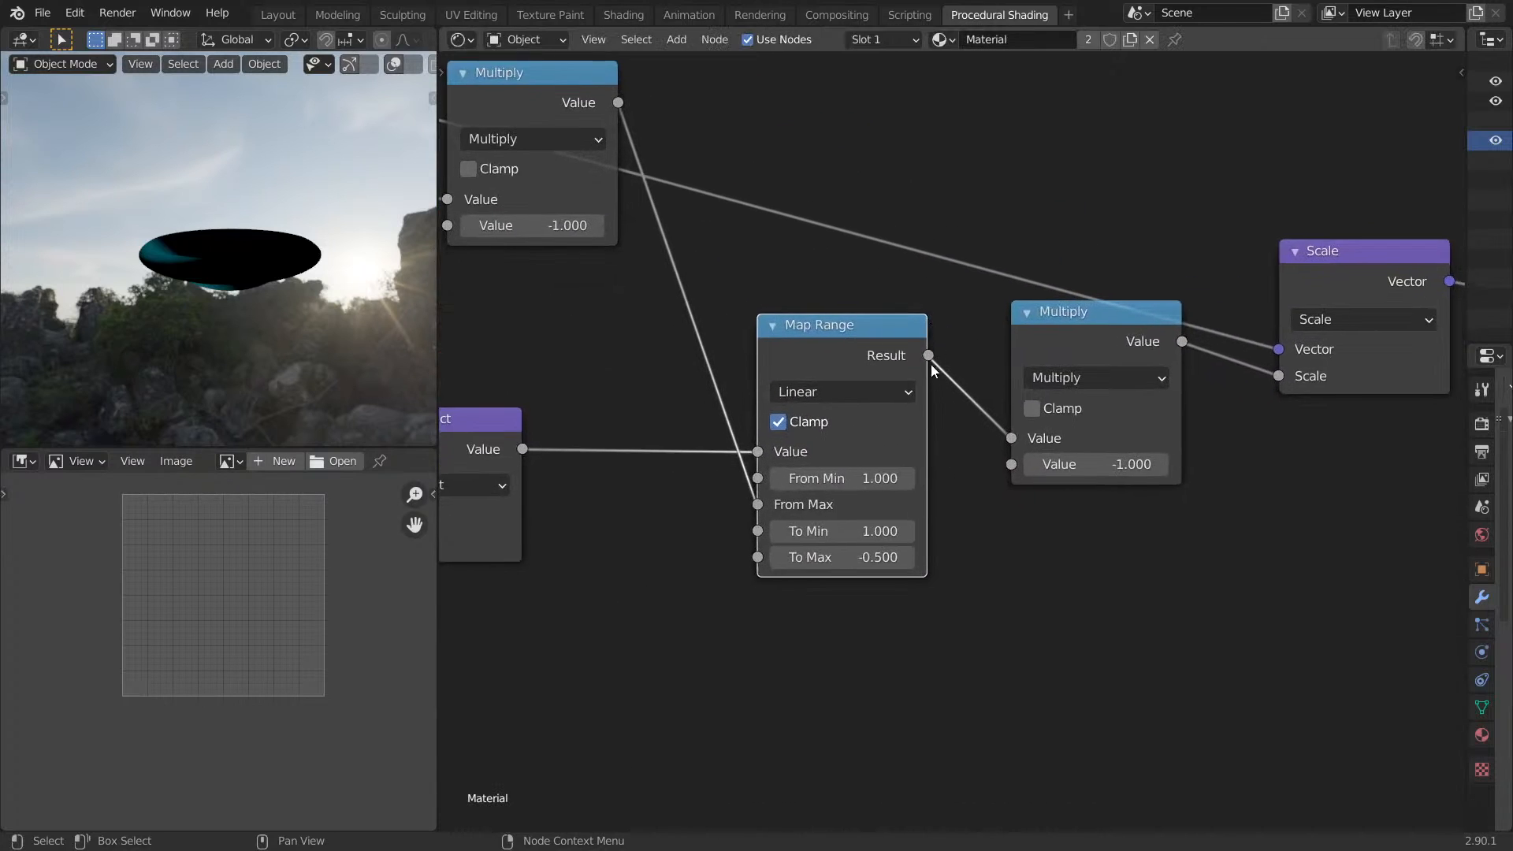
# Set the new network's Map Range To Max to 0 and inspect the displaced sphere from another angle.
pyautogui.click(867, 577)
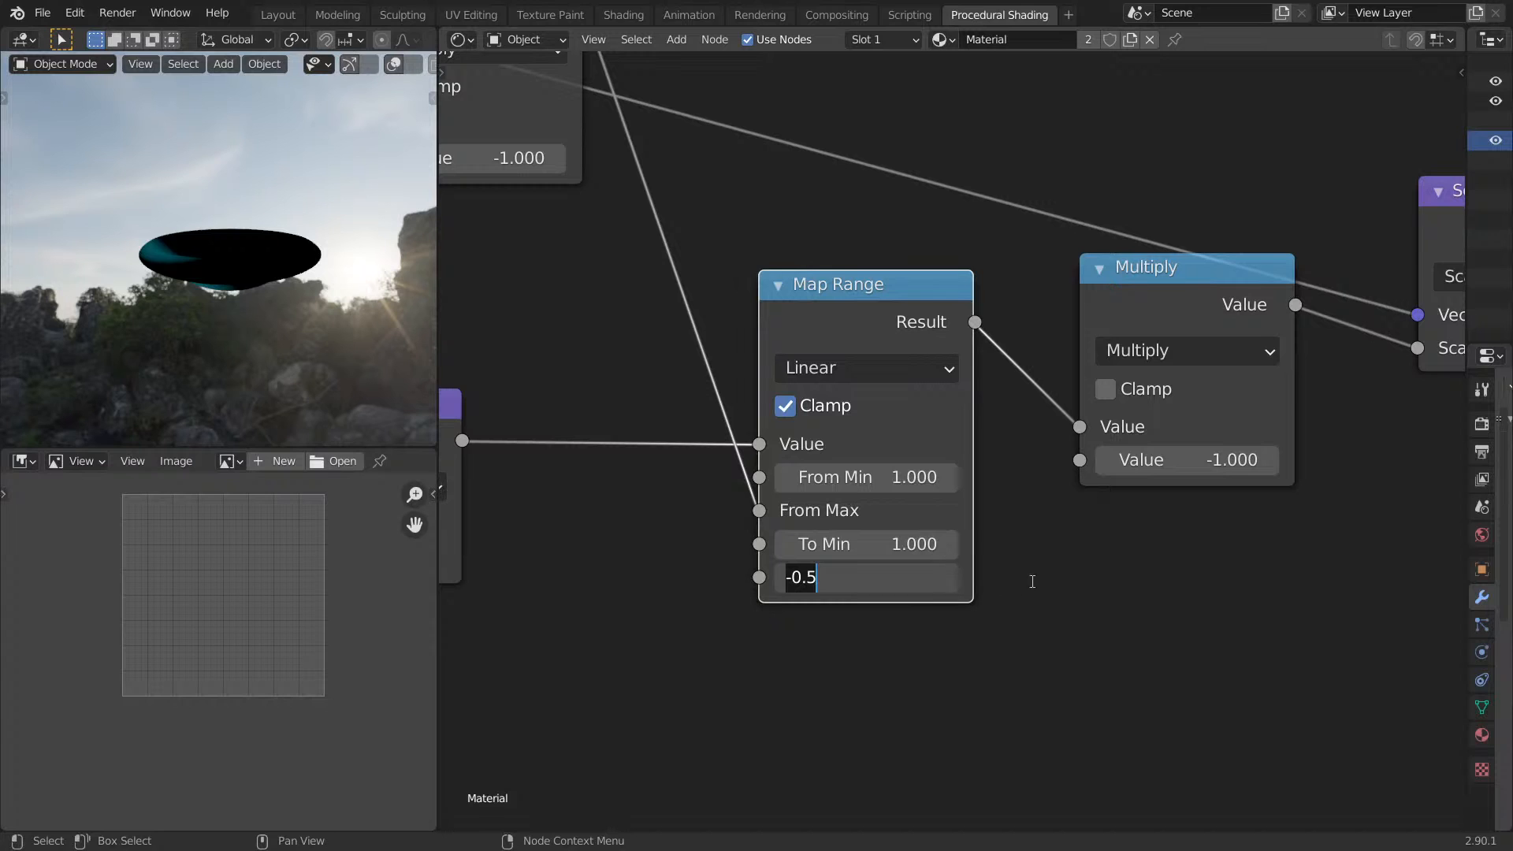
pyautogui.write('0')
pyautogui.press('Return')
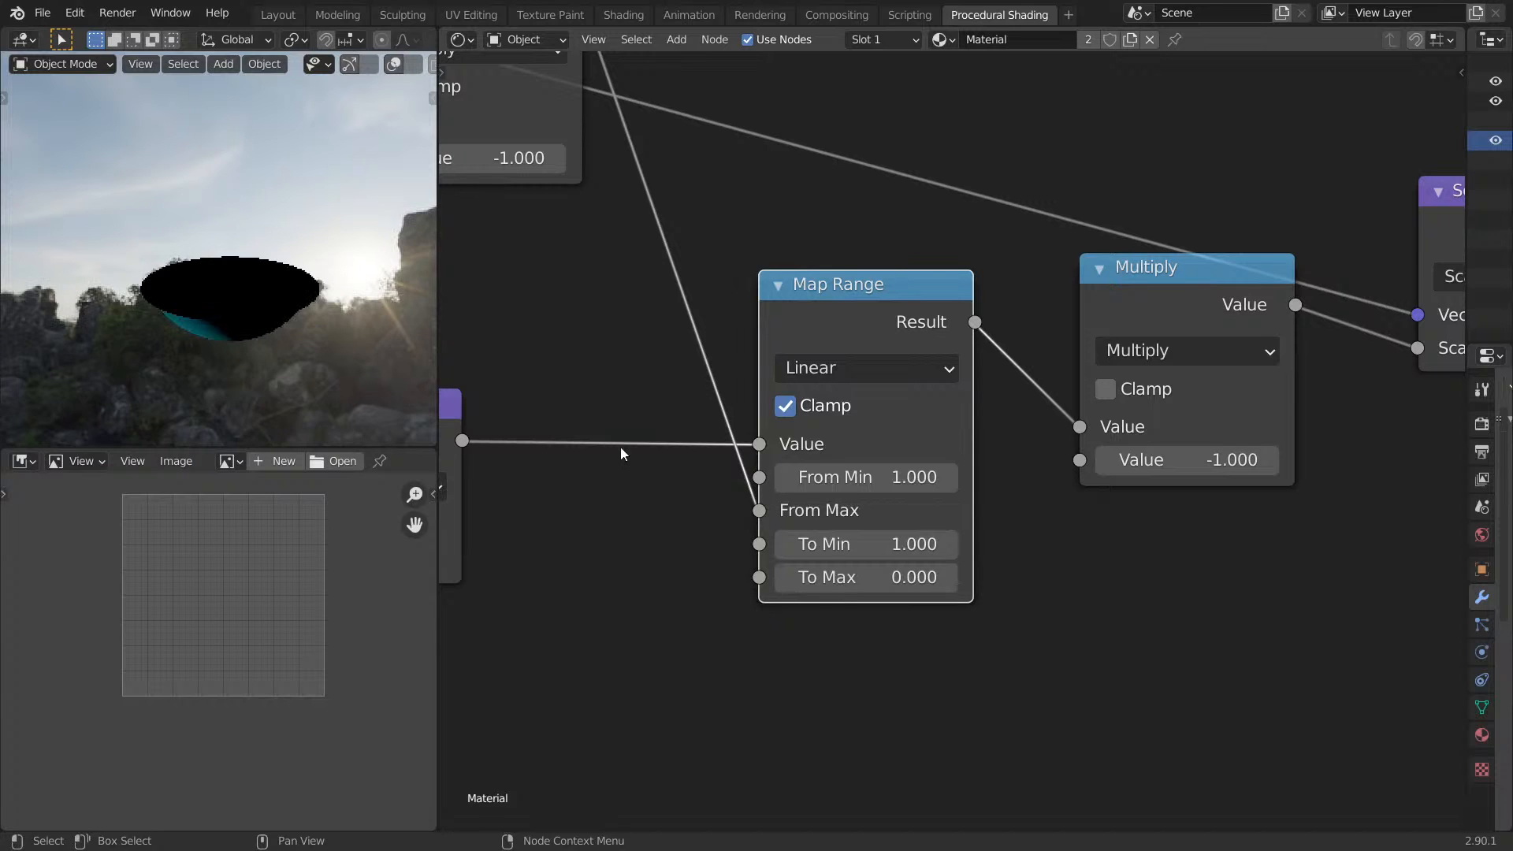
pyautogui.moveTo(159, 289); pyautogui.dragTo(301, 282, button='middle')
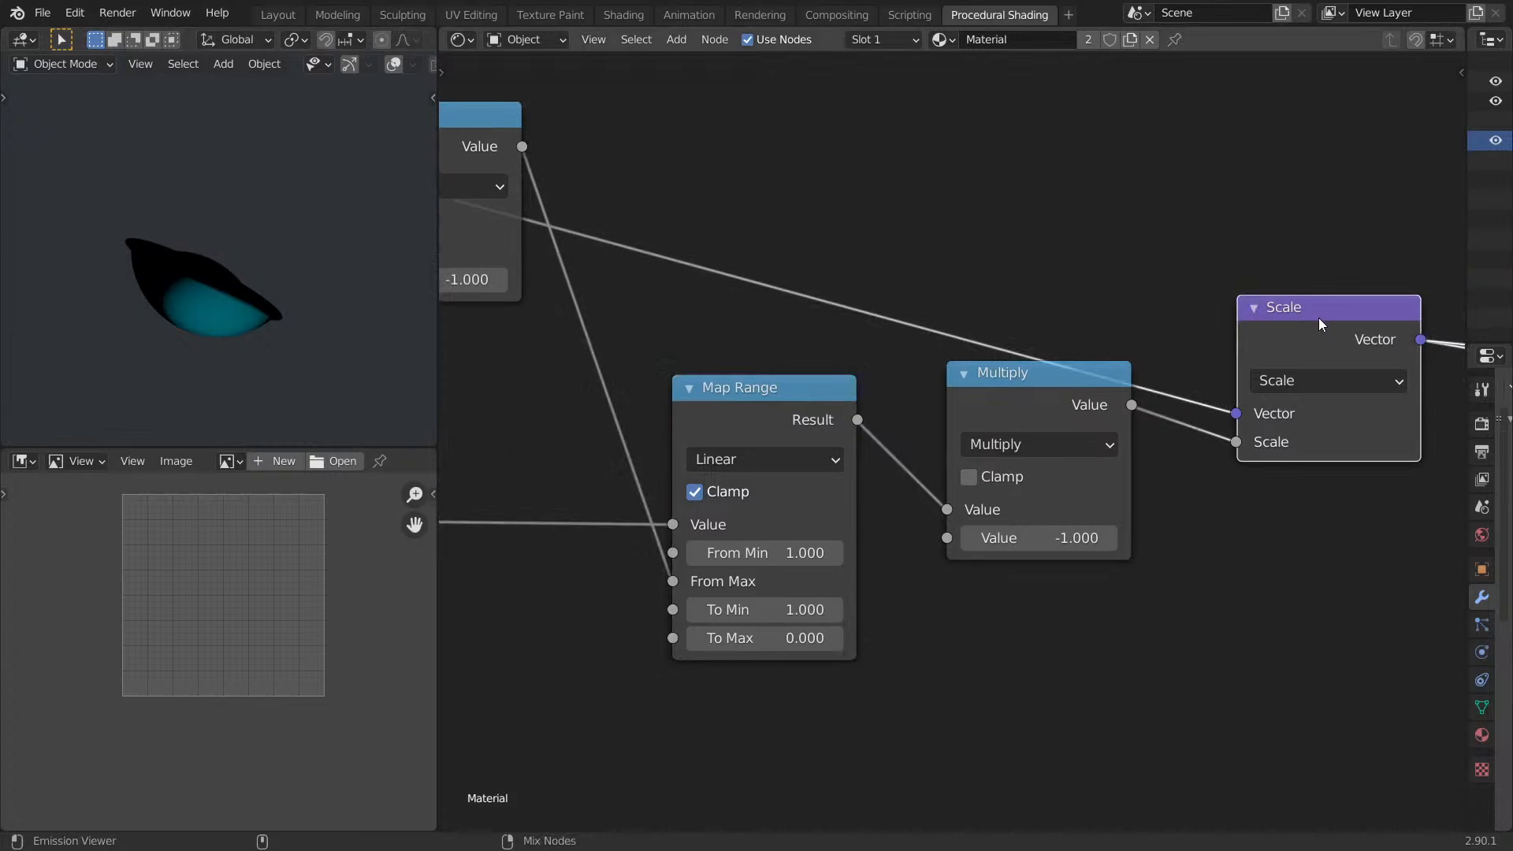
# Preview the new network's Scale node on the sphere and set the Multiply feeding it to 1.
pyautogui.keyDown('ctrl'); pyautogui.keyDown('shift'); pyautogui.click(1318, 318); pyautogui.keyUp('shift'); pyautogui.keyUp('ctrl')
pyautogui.moveTo(1304, 332); pyautogui.dragTo(1168, 339, button='middle')
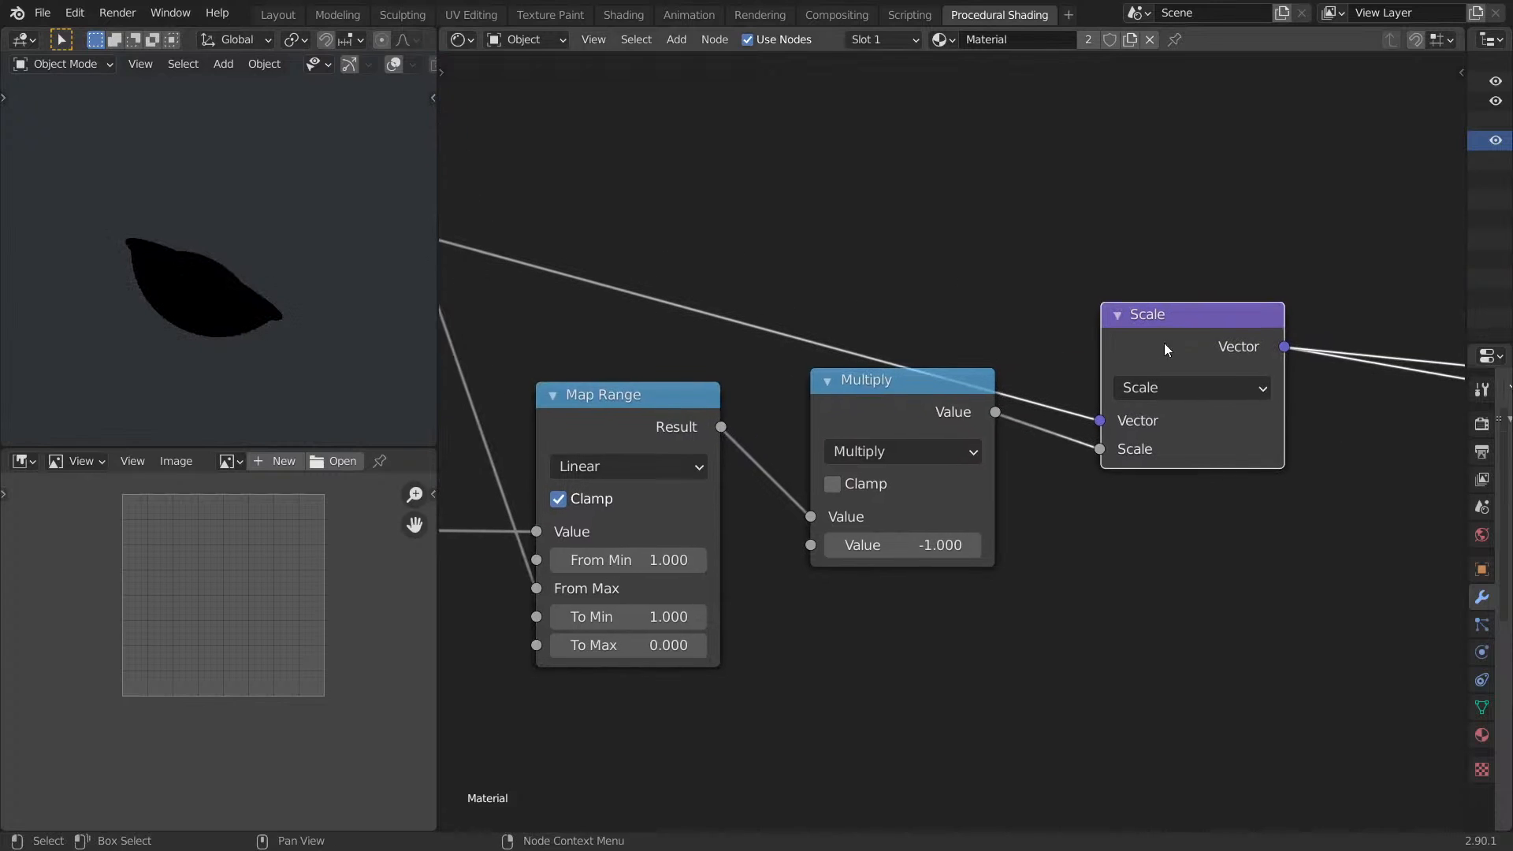
pyautogui.click(945, 543)
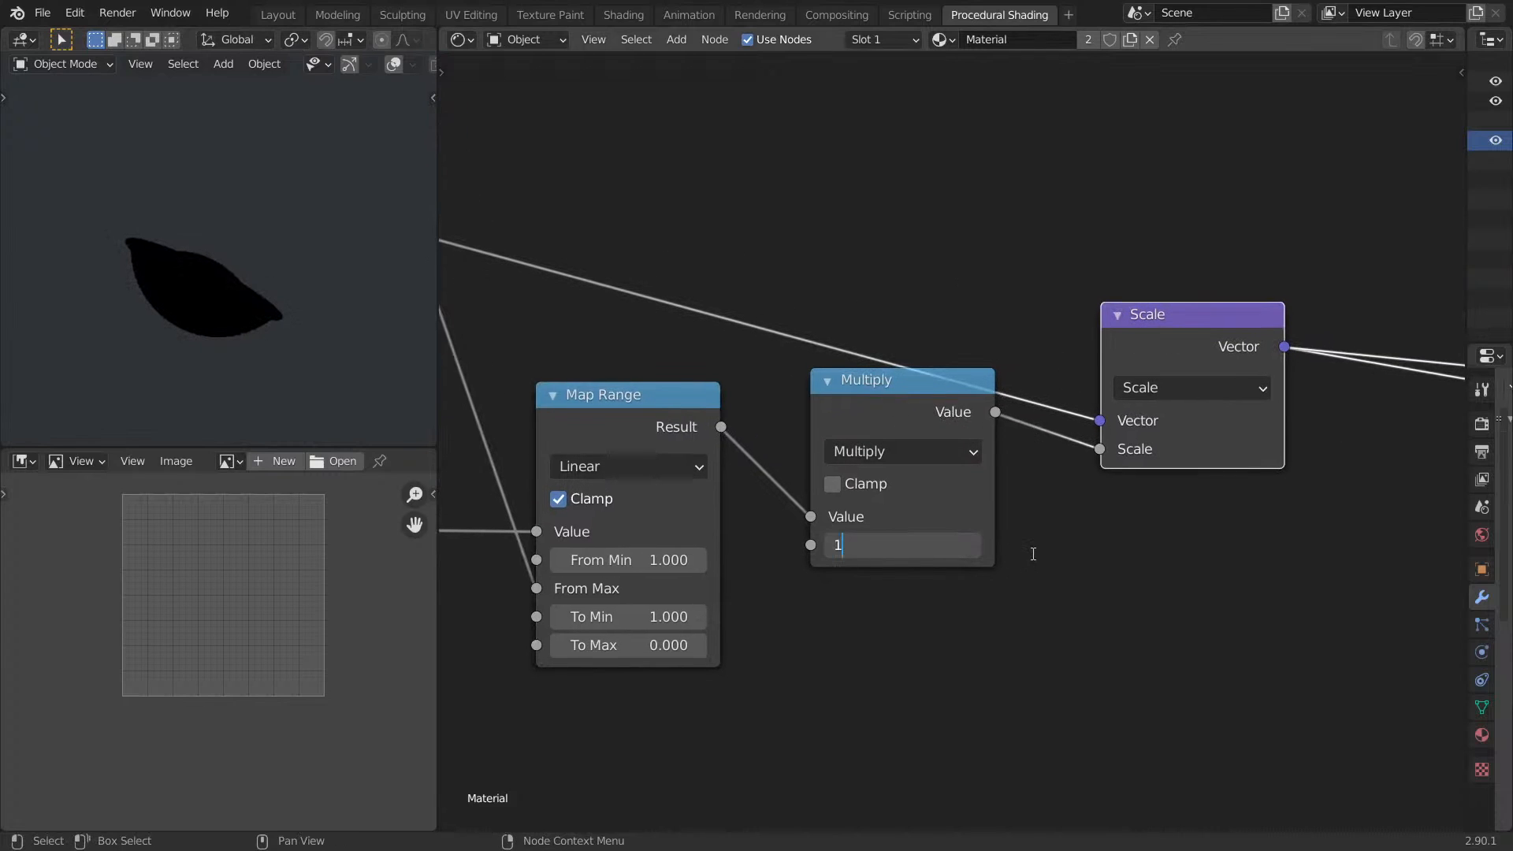
pyautogui.write('1')
pyautogui.press('Return')
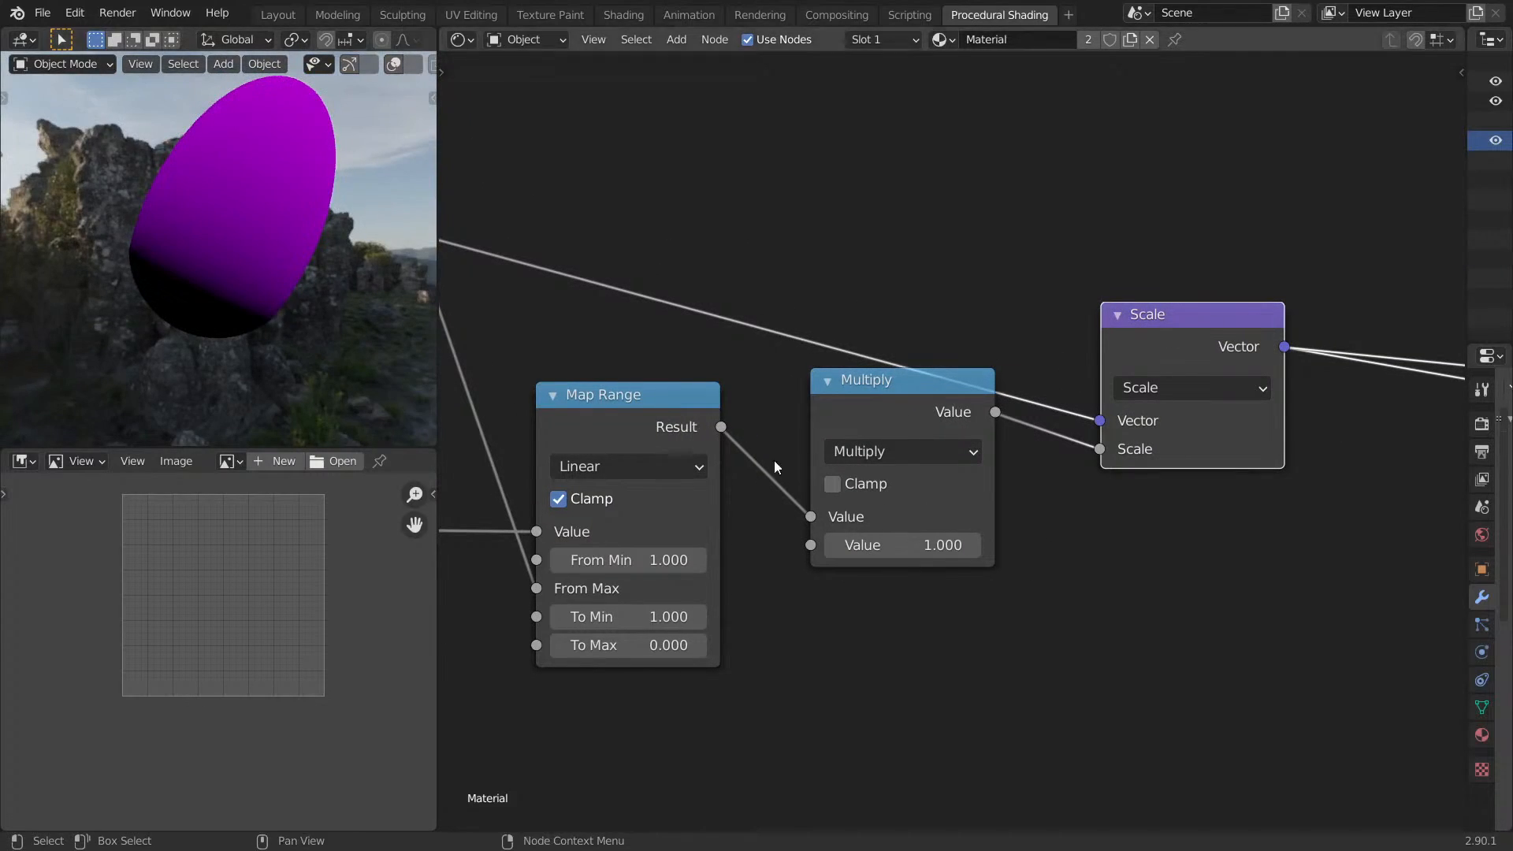
# Turn off the Map Range's clamping and preview the Multiply node after it on the sphere.
pyautogui.keyDown('ctrl'); pyautogui.keyDown('shift'); pyautogui.click(870, 423); pyautogui.keyUp('shift'); pyautogui.keyUp('ctrl')
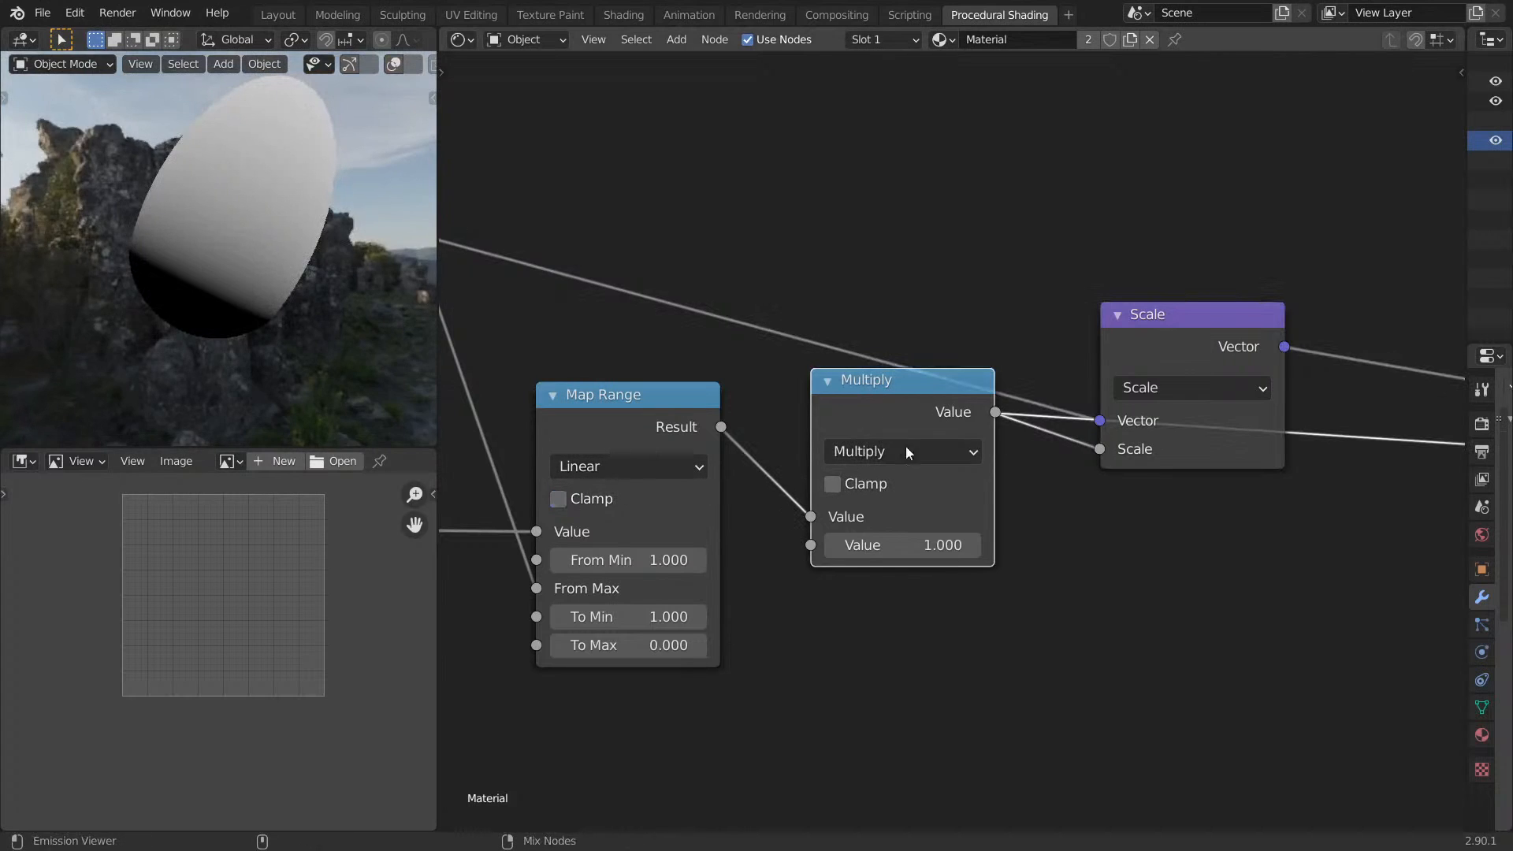
# Set the previewed Multiply node's value to -1 and turn on its clamping.
pyautogui.press('-')
pyautogui.moveTo(358, 371); pyautogui.dragTo(179, 345, button='middle')
pyautogui.moveTo(863, 479); pyautogui.dragTo(857, 482, button='middle')
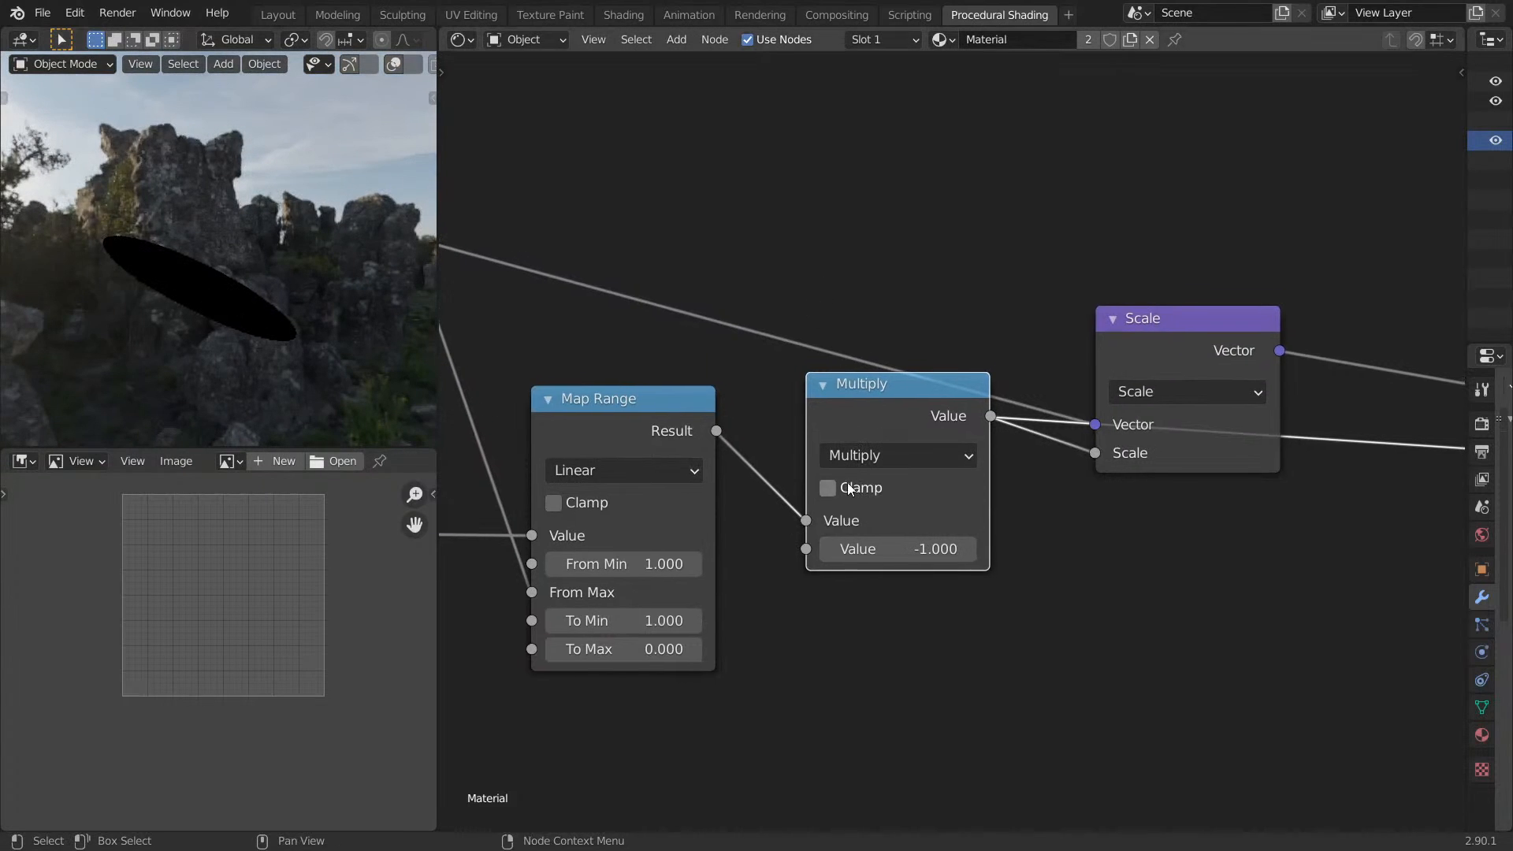
pyautogui.moveTo(315, 406); pyautogui.dragTo(221, 288, button='middle')
pyautogui.moveTo(820, 281); pyautogui.dragTo(908, 243, button='middle')
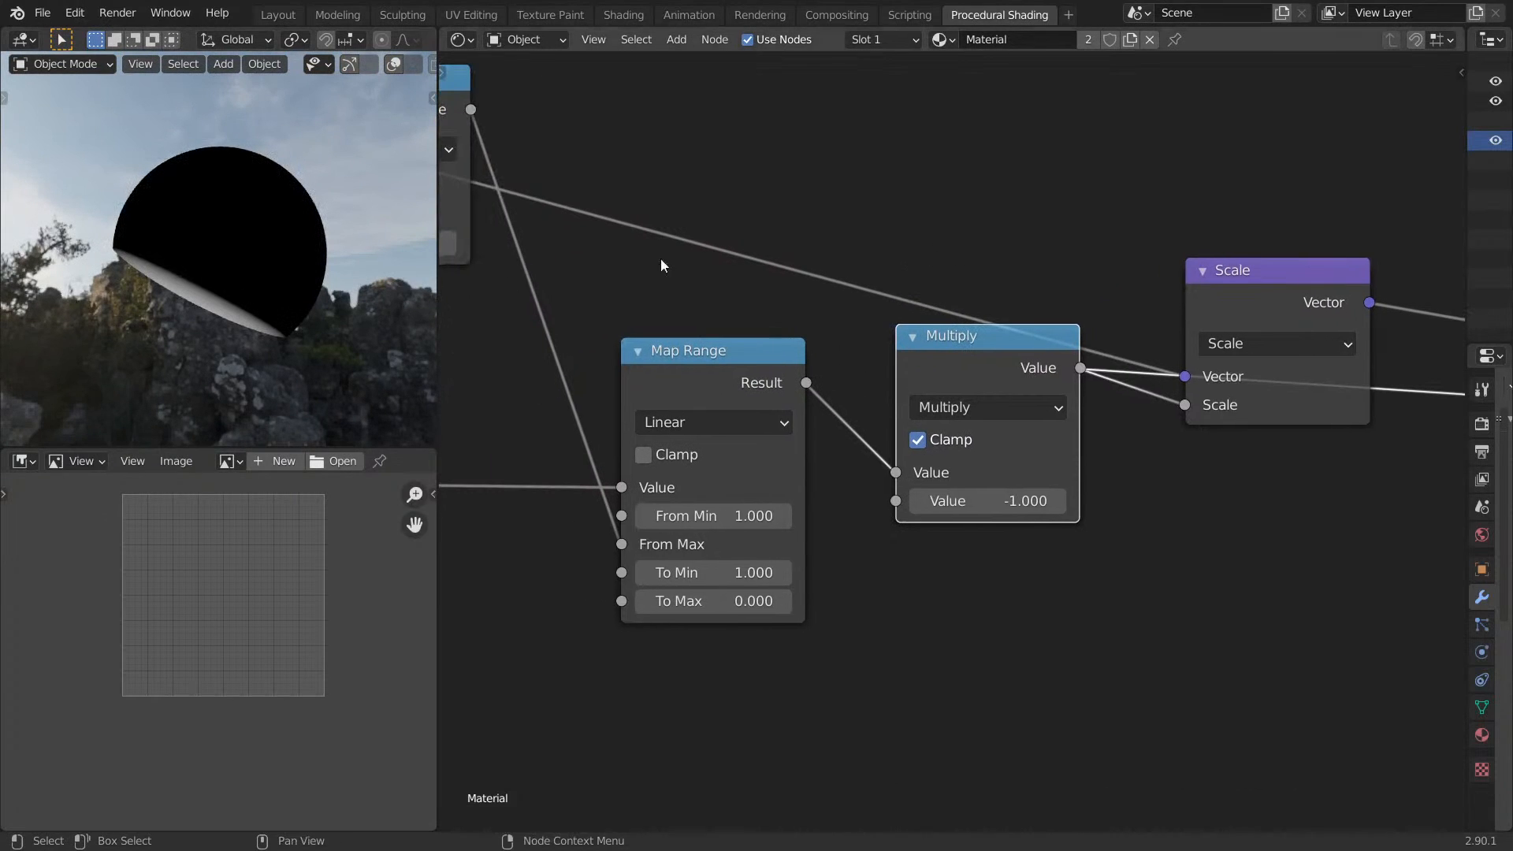
# Try clamping the Map Range instead of the Multiply node, compare both unclamped, and restore clamping on the Multiply.
pyautogui.moveTo(874, 313); pyautogui.dragTo(952, 286, button='middle')
pyautogui.scroll(1, 952, 285)
pyautogui.click(685, 425)
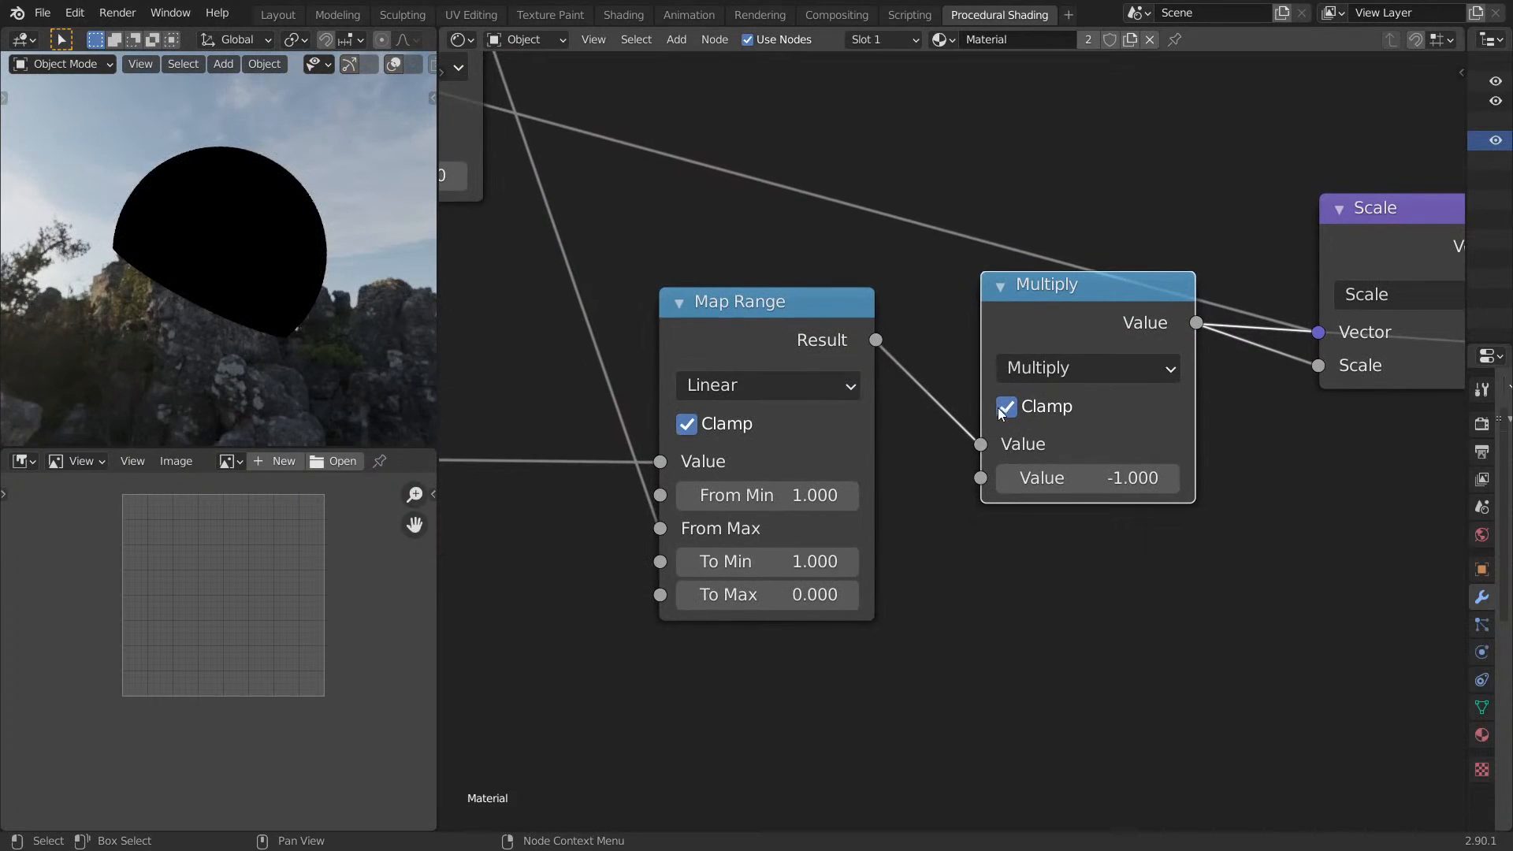
pyautogui.moveTo(197, 339); pyautogui.dragTo(350, 347, button='middle')
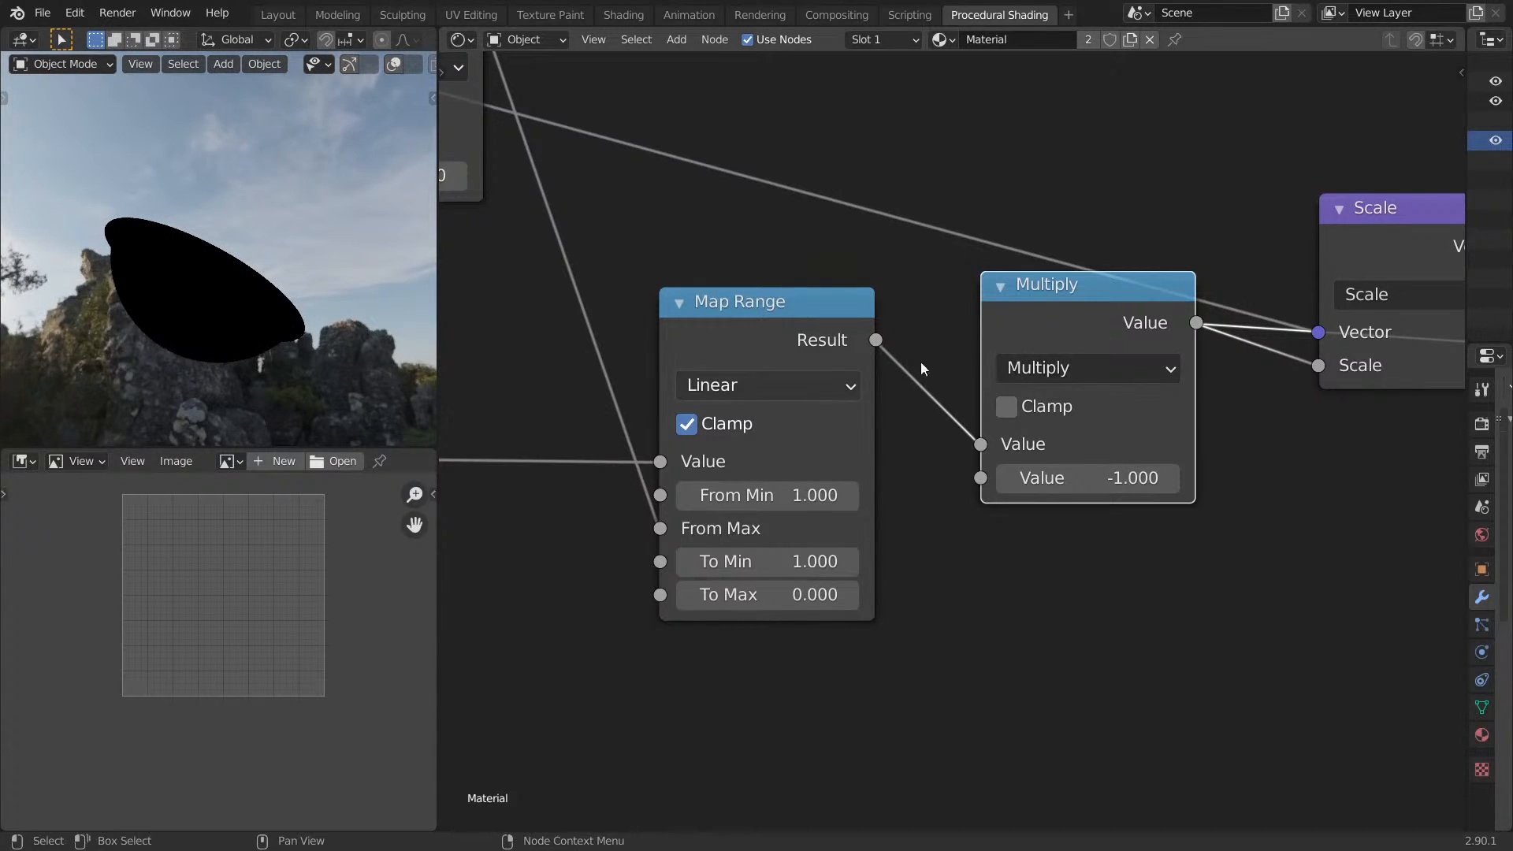
pyautogui.click(689, 427)
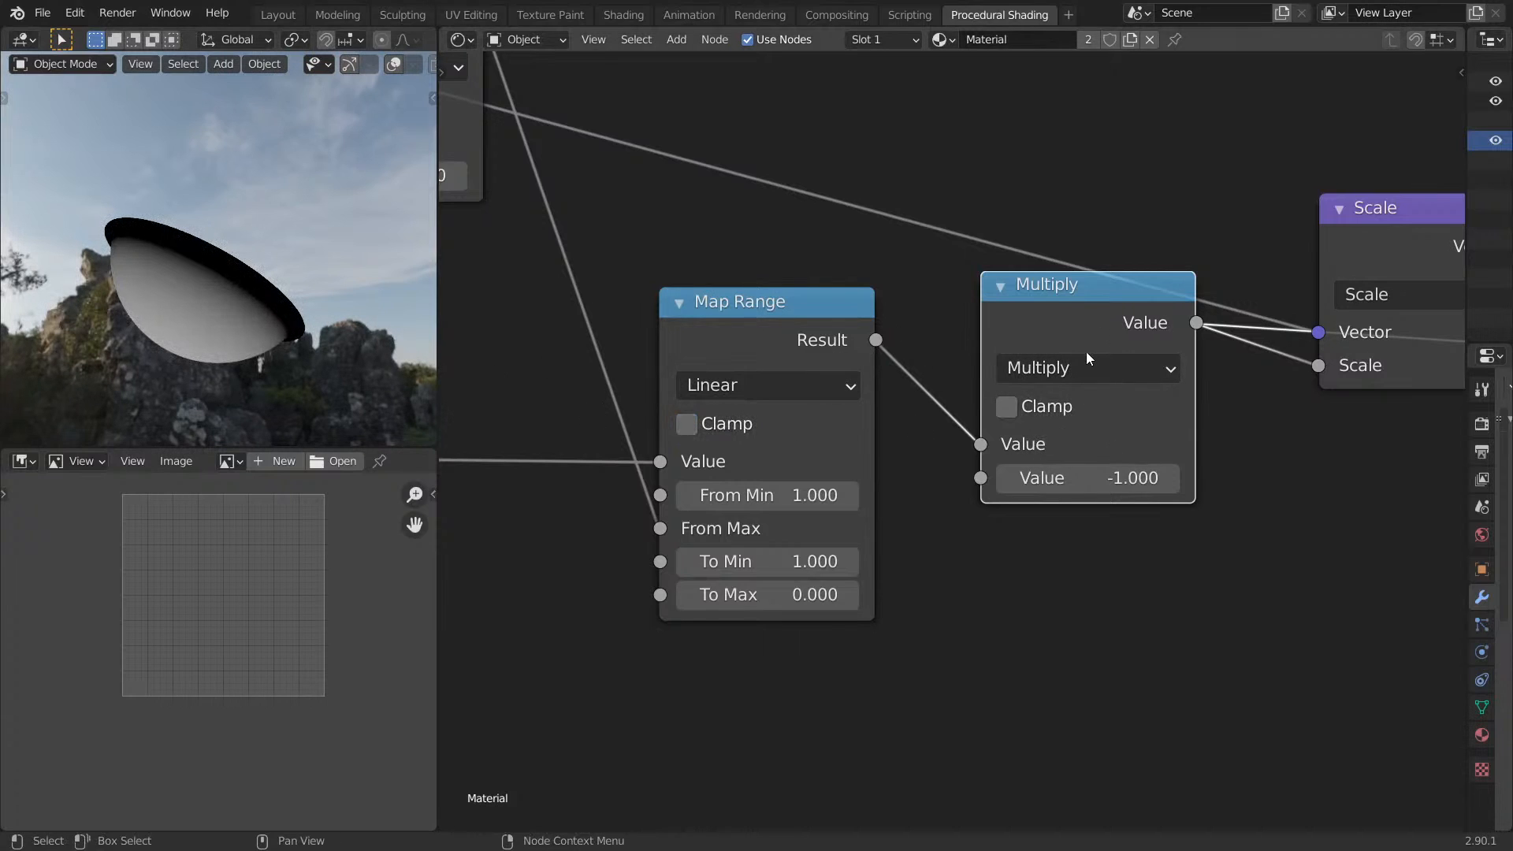
pyautogui.moveTo(175, 298)
pyautogui.mouseDown(button='middle')
pyautogui.moveTo(217, 355)
pyautogui.moveTo(307, 325)
pyautogui.moveTo(161, 304)
pyautogui.mouseUp(button='middle')
pyautogui.click(1017, 405)
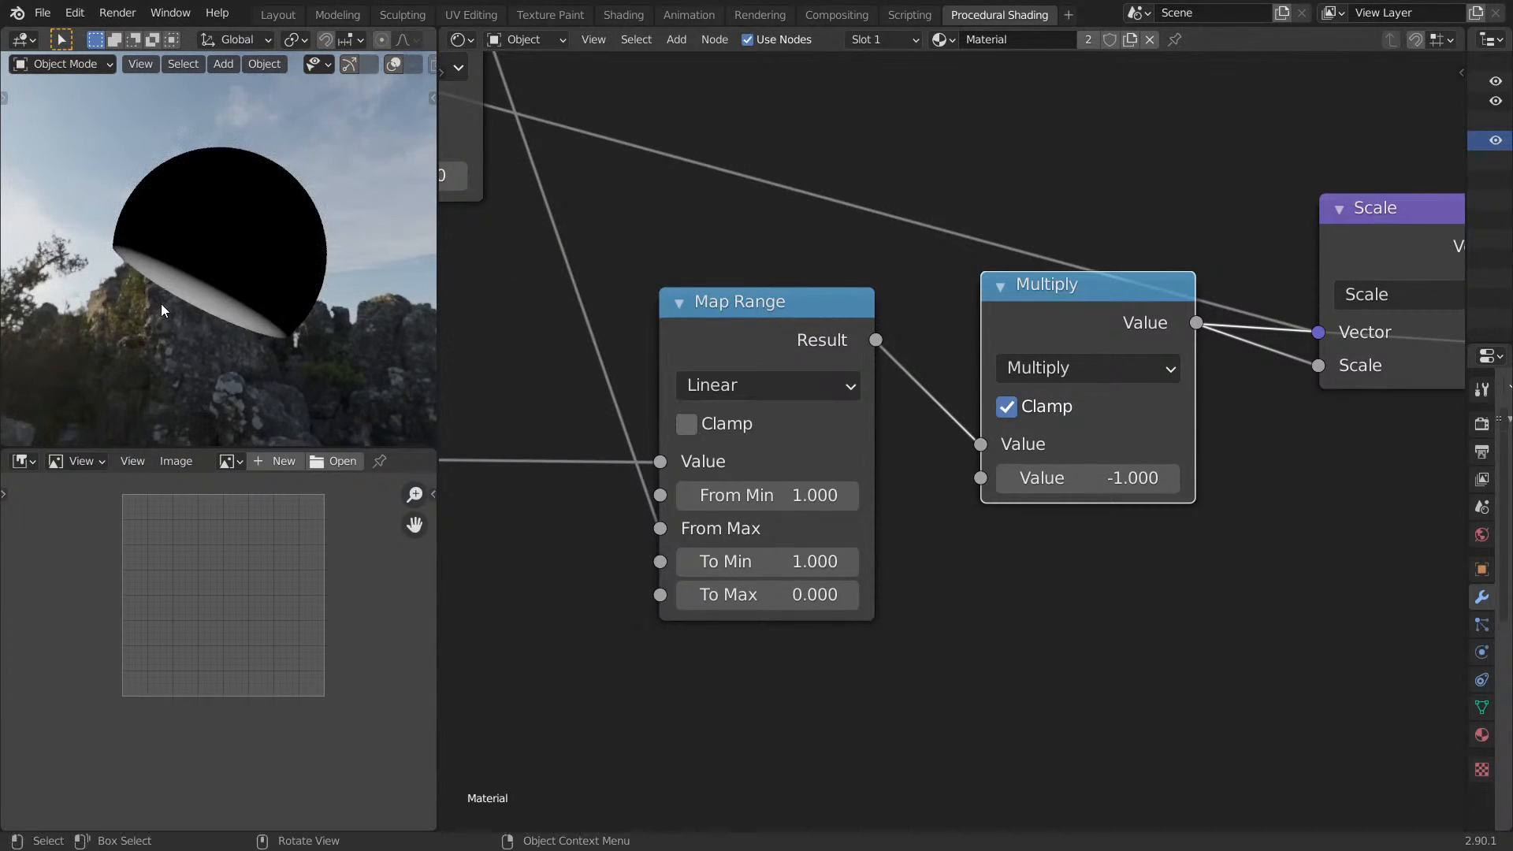
# Switch the sphere's surface preview to the Principled BSDF.
pyautogui.moveTo(1003, 308); pyautogui.dragTo(890, 385, button='middle')
pyautogui.scroll(-14, 891, 386)
pyautogui.moveTo(1224, 396); pyautogui.dragTo(736, 501, button='middle')
pyautogui.keyDown('ctrl'); pyautogui.keyDown('shift'); pyautogui.click(902, 434); pyautogui.keyUp('shift'); pyautogui.keyUp('ctrl')
# Inspect the sliced sphere from several sides in a maximized 3D viewport.
pyautogui.hotkey('ctrl', 'space')
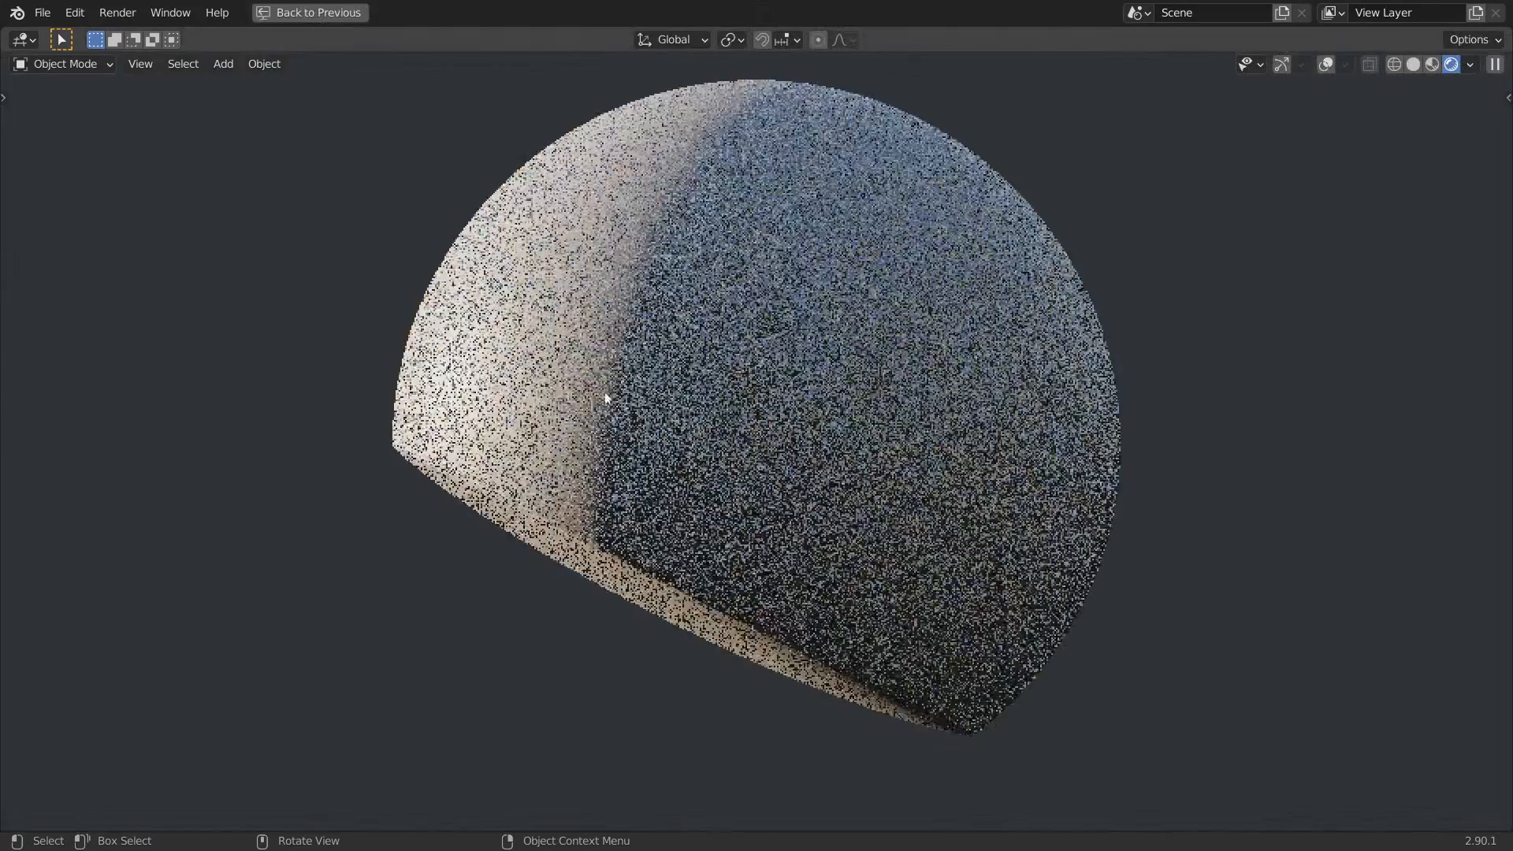
pyautogui.moveTo(603, 397); pyautogui.dragTo(693, 283, button='middle')
pyautogui.scroll(1, 694, 284)
pyautogui.moveTo(709, 409); pyautogui.dragTo(1034, 518, button='middle')
pyautogui.scroll(-2, 930, 512)
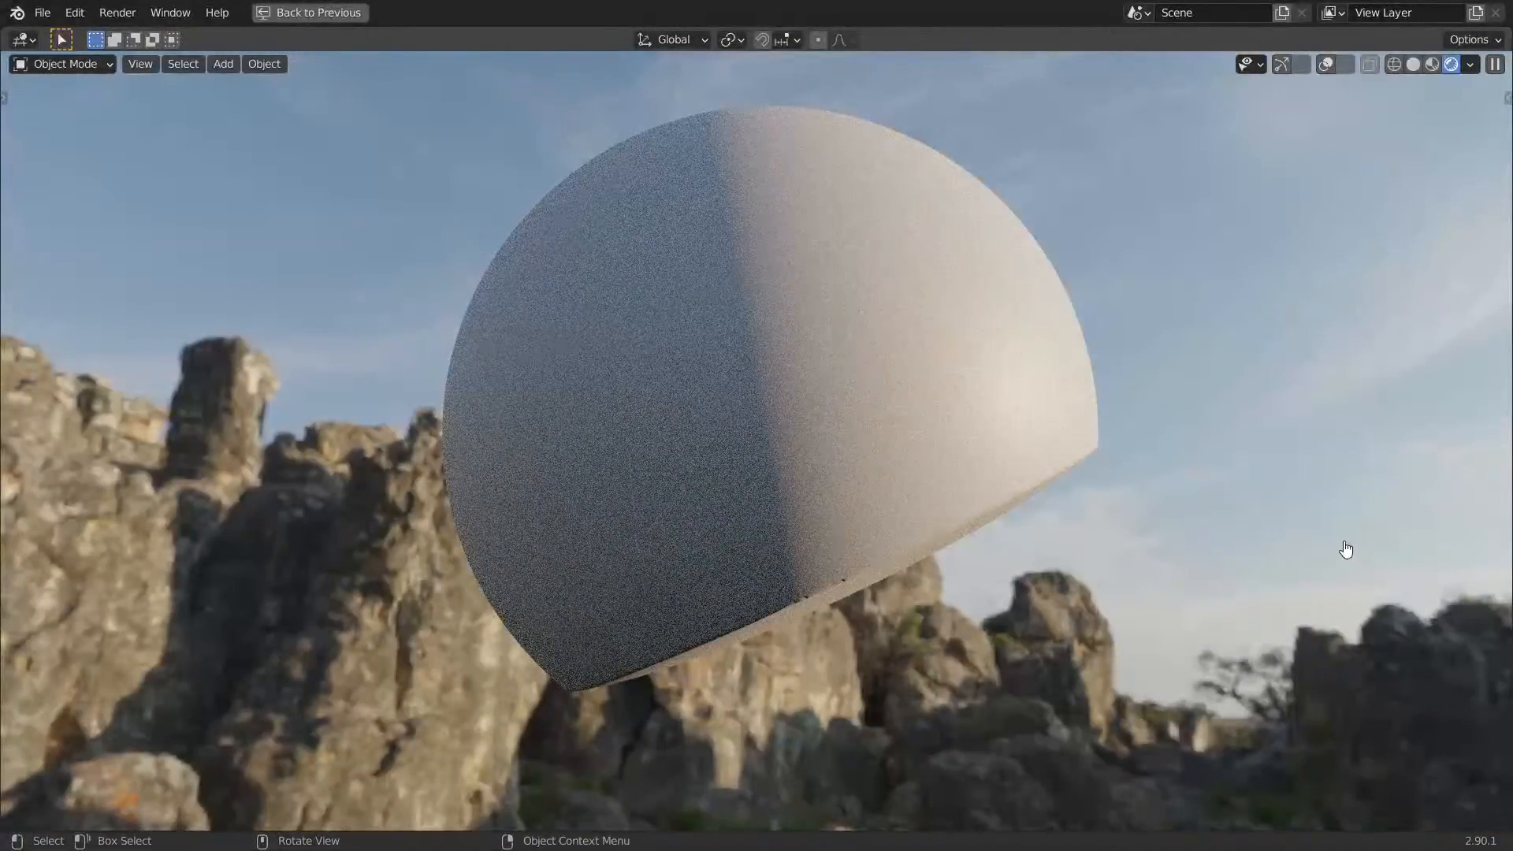
pyautogui.moveTo(1147, 476); pyautogui.dragTo(949, 489, button='middle')
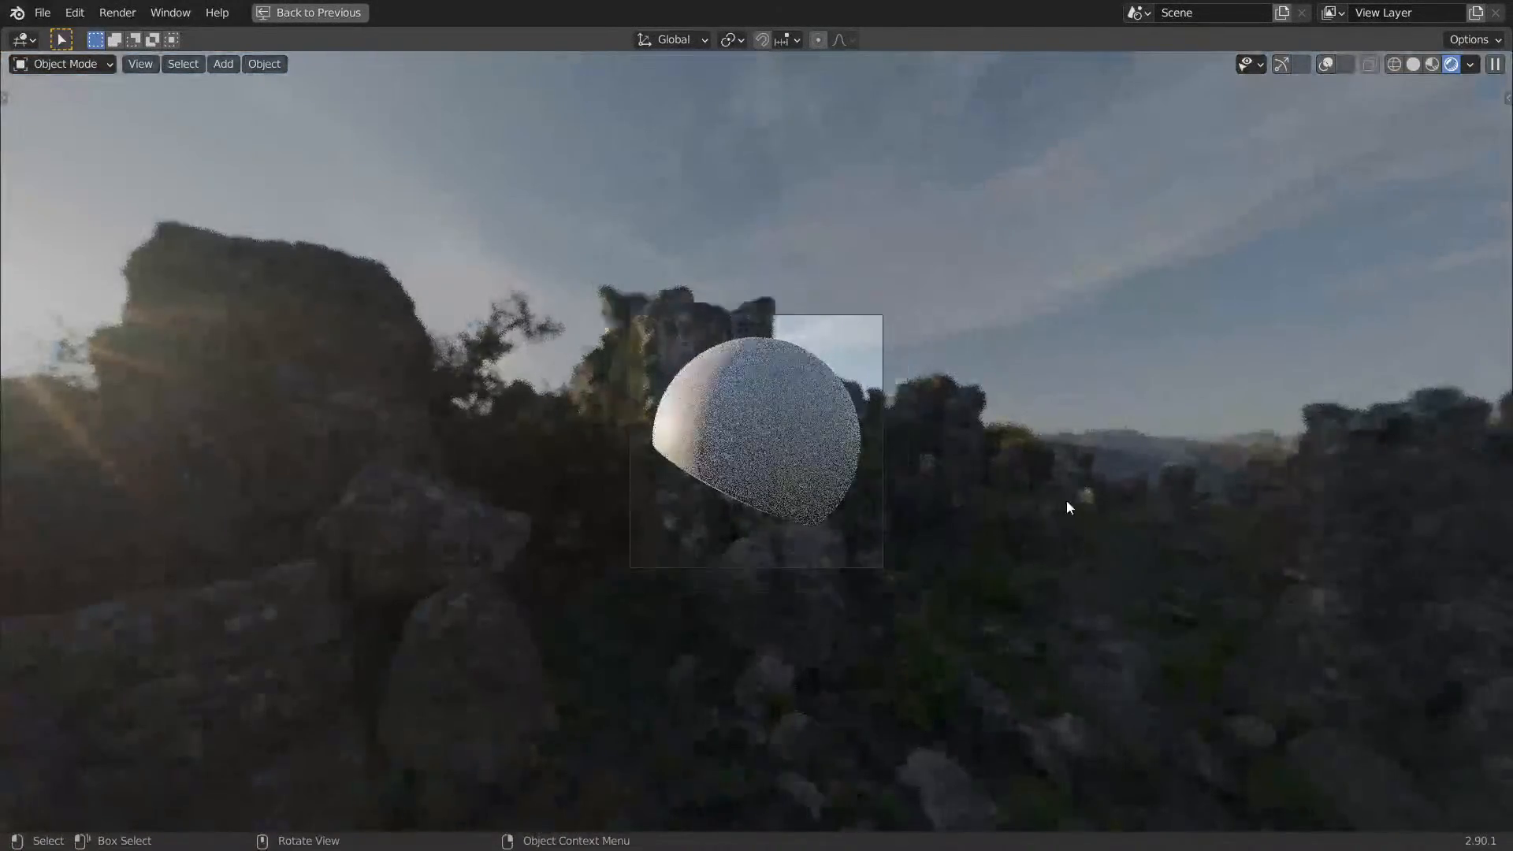
pyautogui.scroll(3, 887, 462)
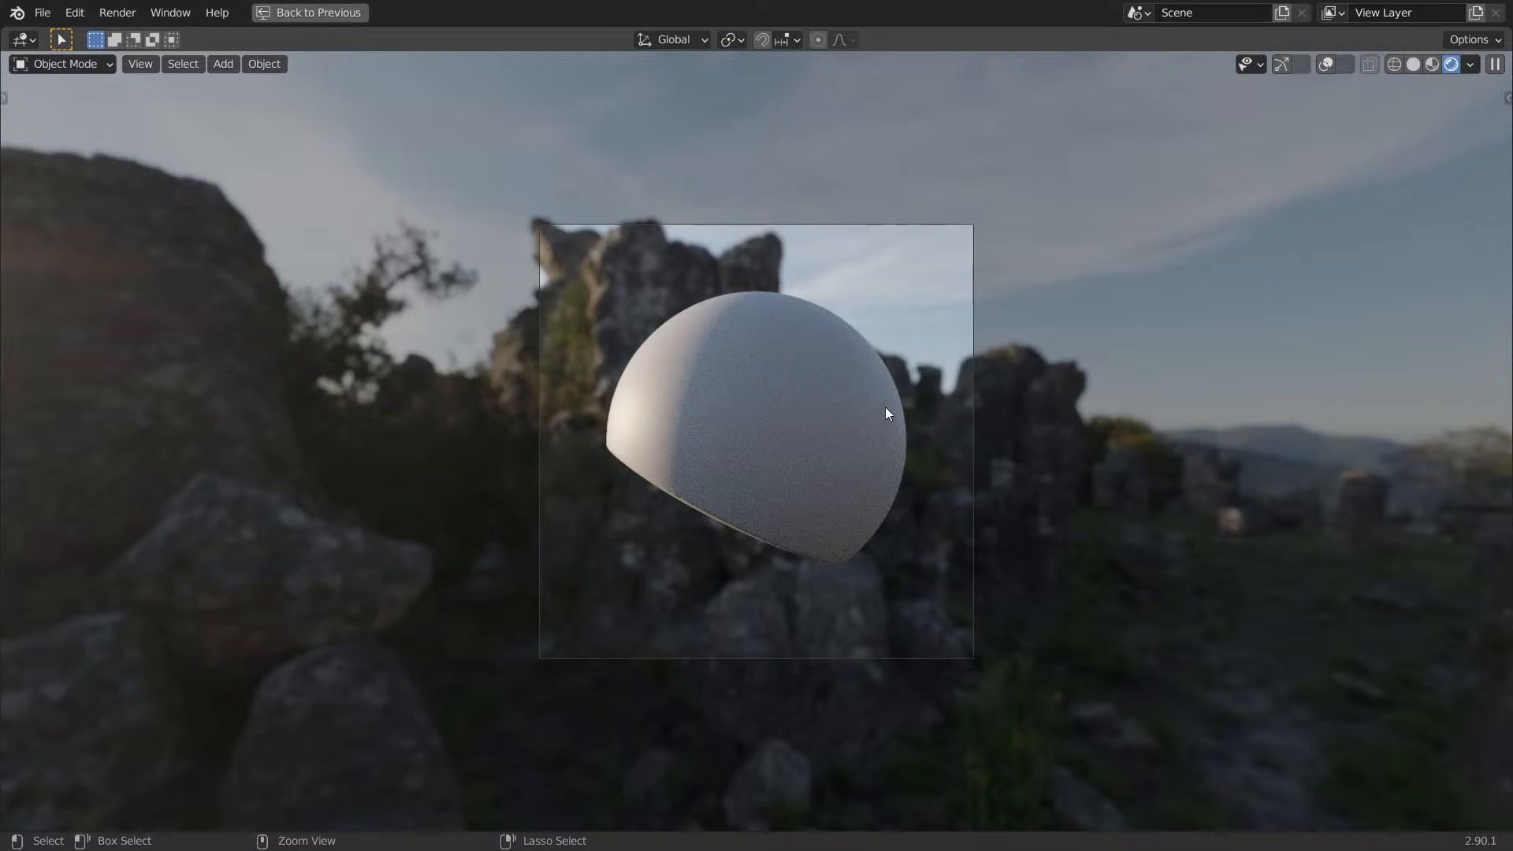
pyautogui.hotkey('ctrl', 'space')
# Separate the new network's overlapping Combine XYZ and Multiply nodes, placing the Multiply below the Combine XYZ.
pyautogui.scroll(-8, 903, 419)
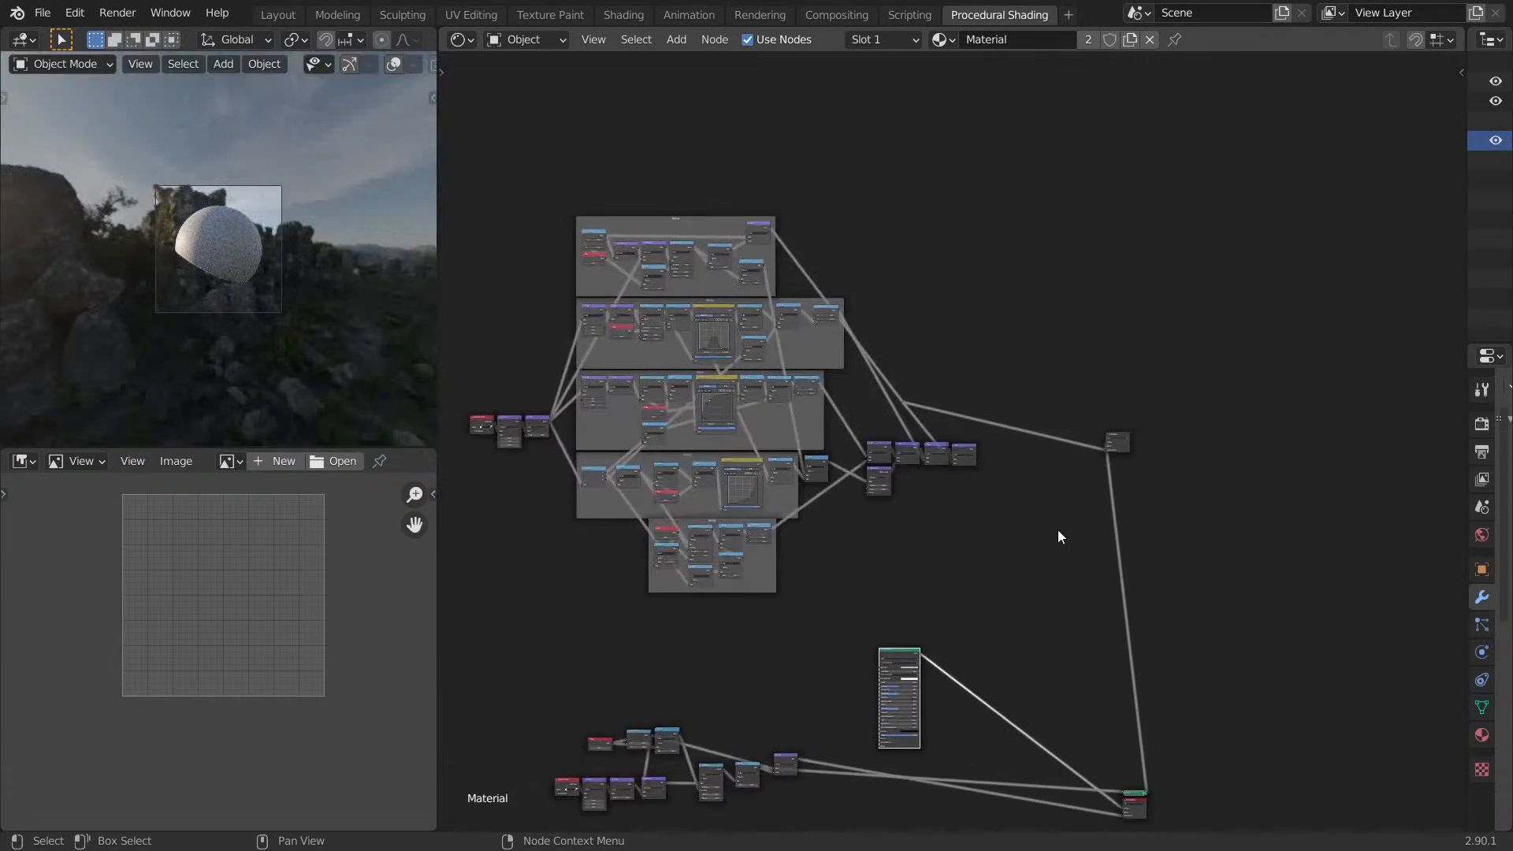
pyautogui.scroll(5, 1057, 542)
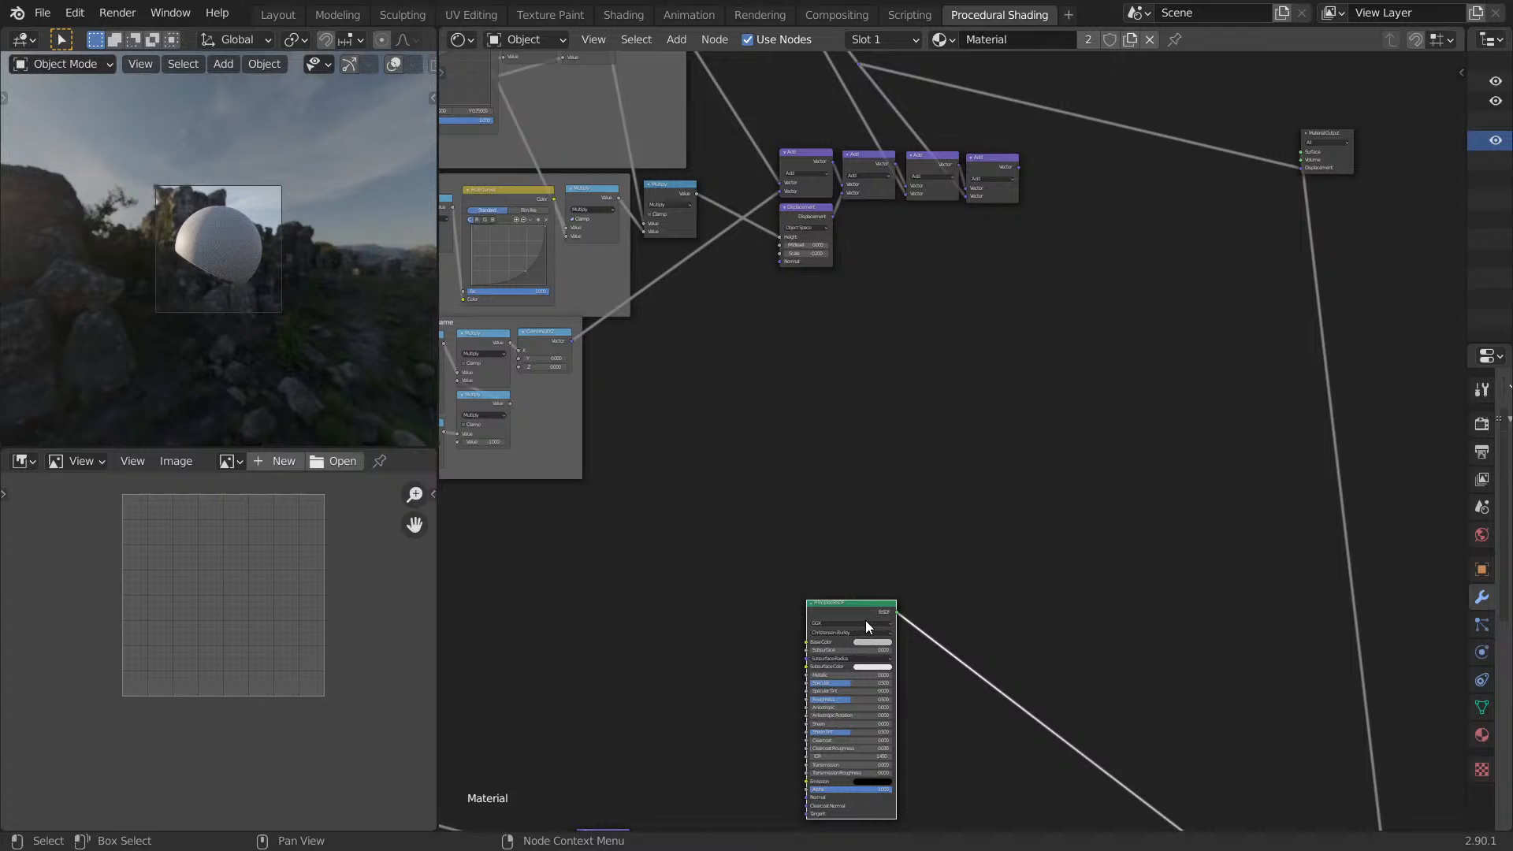
pyautogui.moveTo(868, 451); pyautogui.dragTo(1075, 254, button='middle')
pyautogui.moveTo(724, 310); pyautogui.dragTo(932, 289, button='middle')
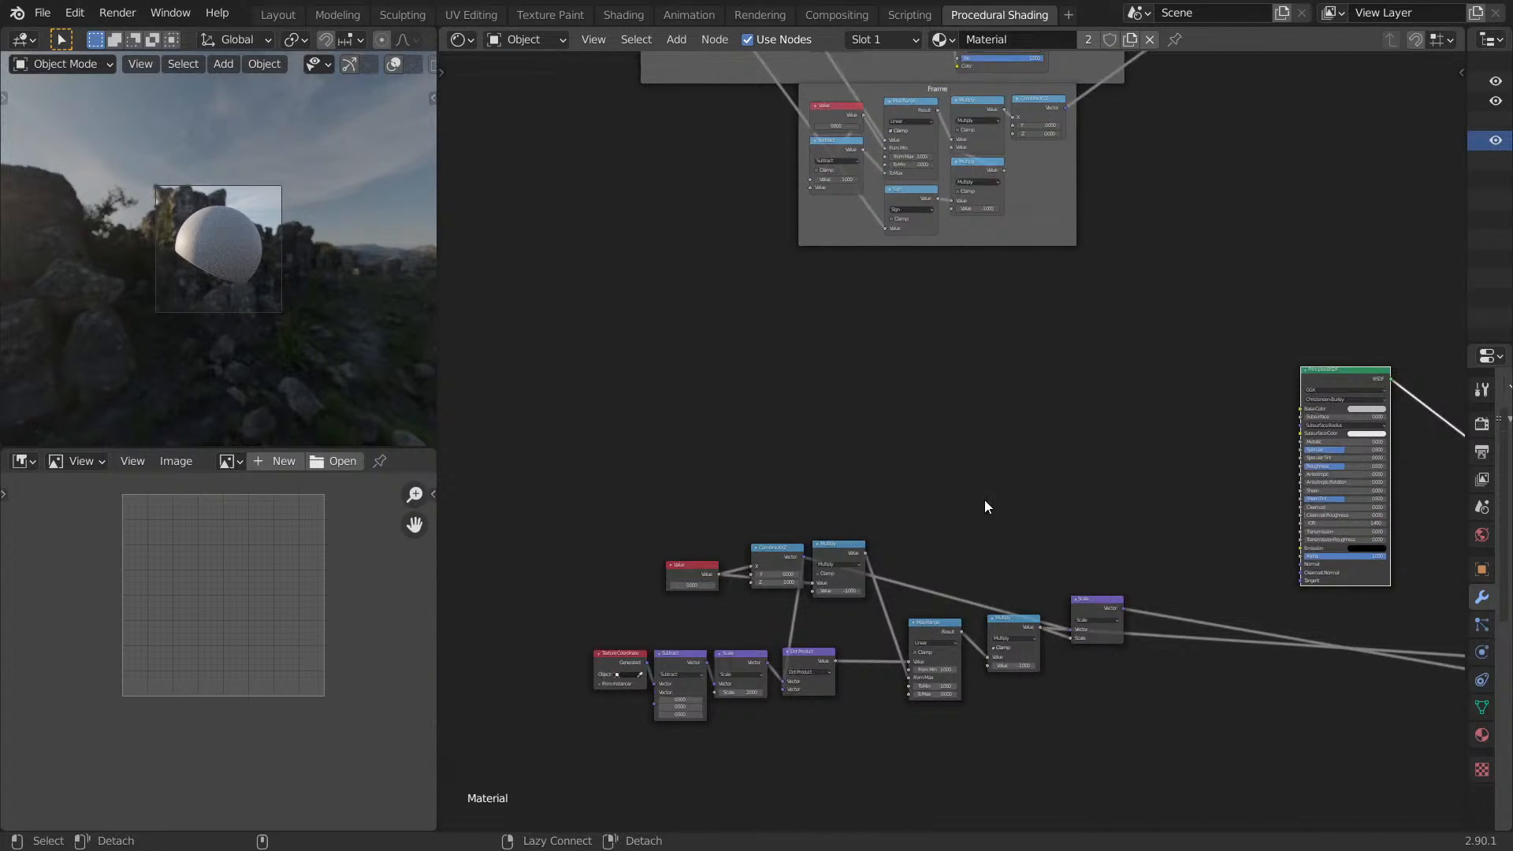
pyautogui.moveTo(905, 429); pyautogui.dragTo(1073, 434, button='middle')
pyautogui.moveTo(206, 254); pyautogui.dragTo(110, 319, button='middle')
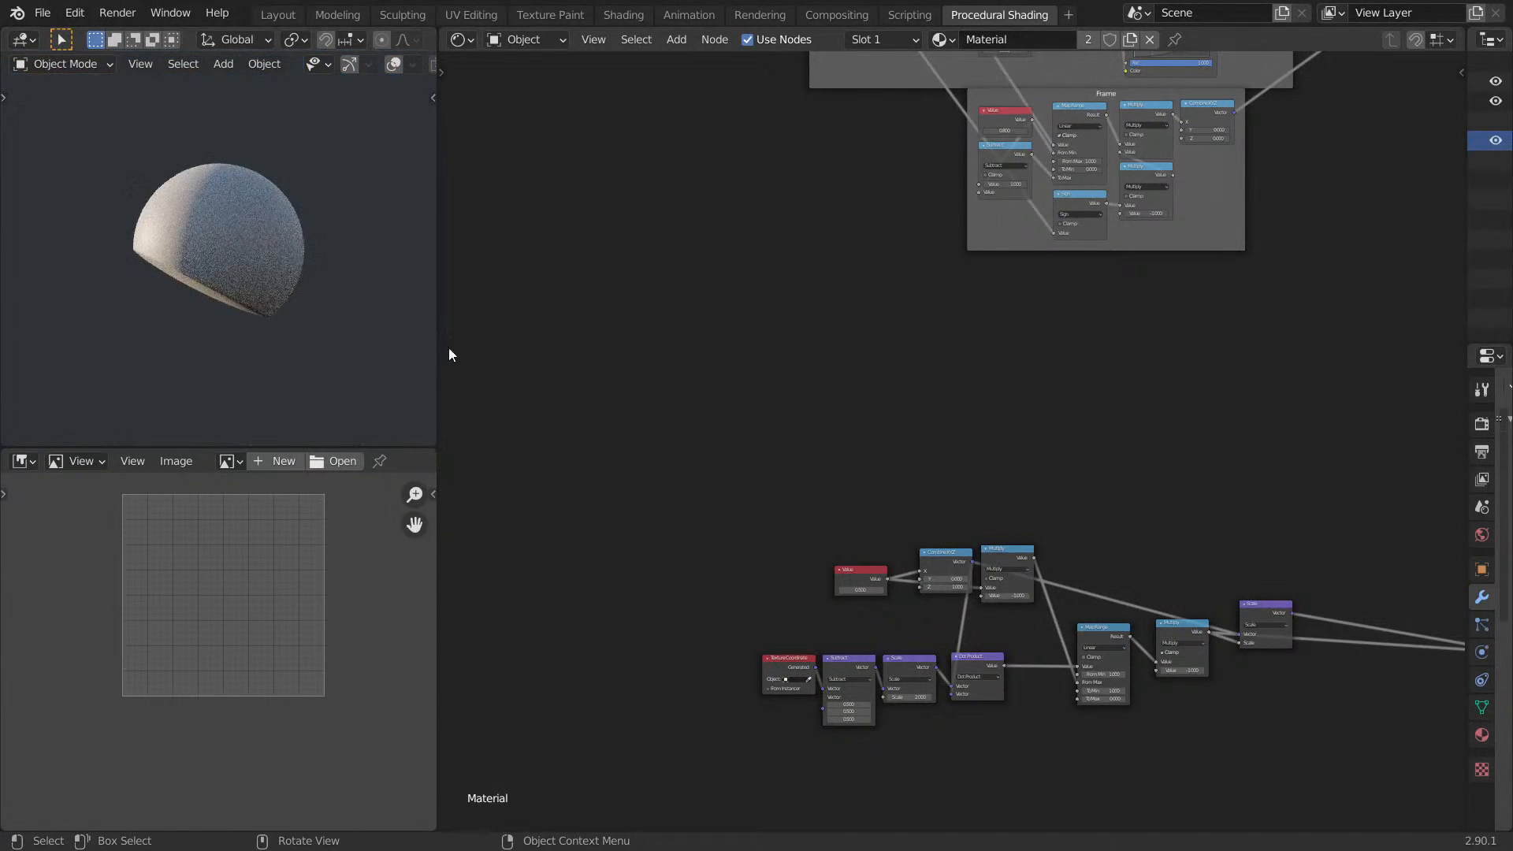
pyautogui.moveTo(1018, 431); pyautogui.dragTo(957, 313, button='middle')
pyautogui.scroll(6, 950, 329)
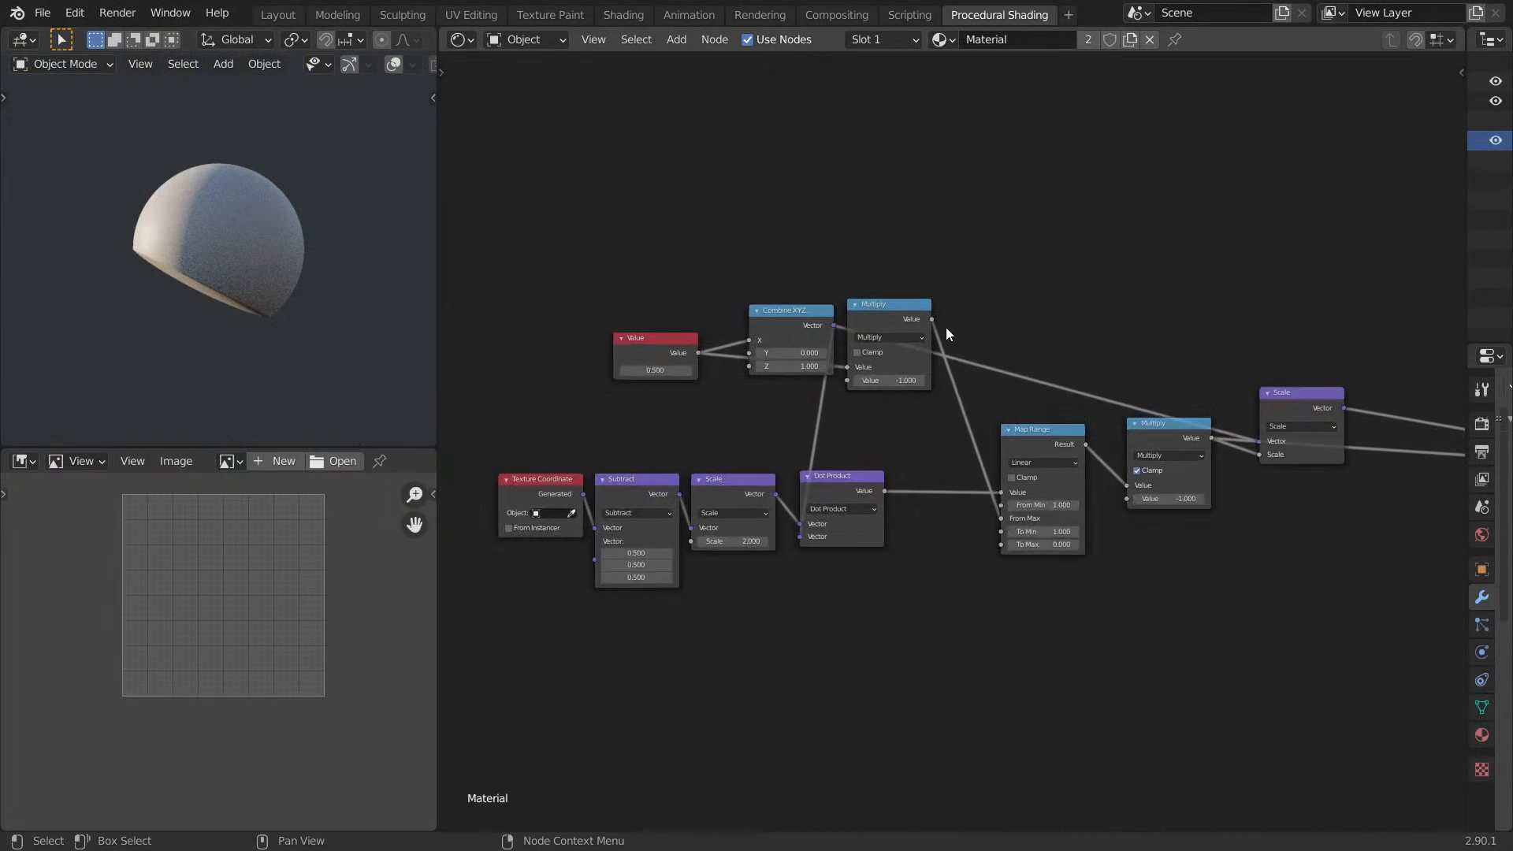
pyautogui.scroll(3, 949, 328)
pyautogui.moveTo(856, 217); pyautogui.dragTo(832, 353)
pyautogui.moveTo(700, 247); pyautogui.dragTo(838, 240)
pyautogui.moveTo(804, 314); pyautogui.dragTo(885, 324, button='middle')
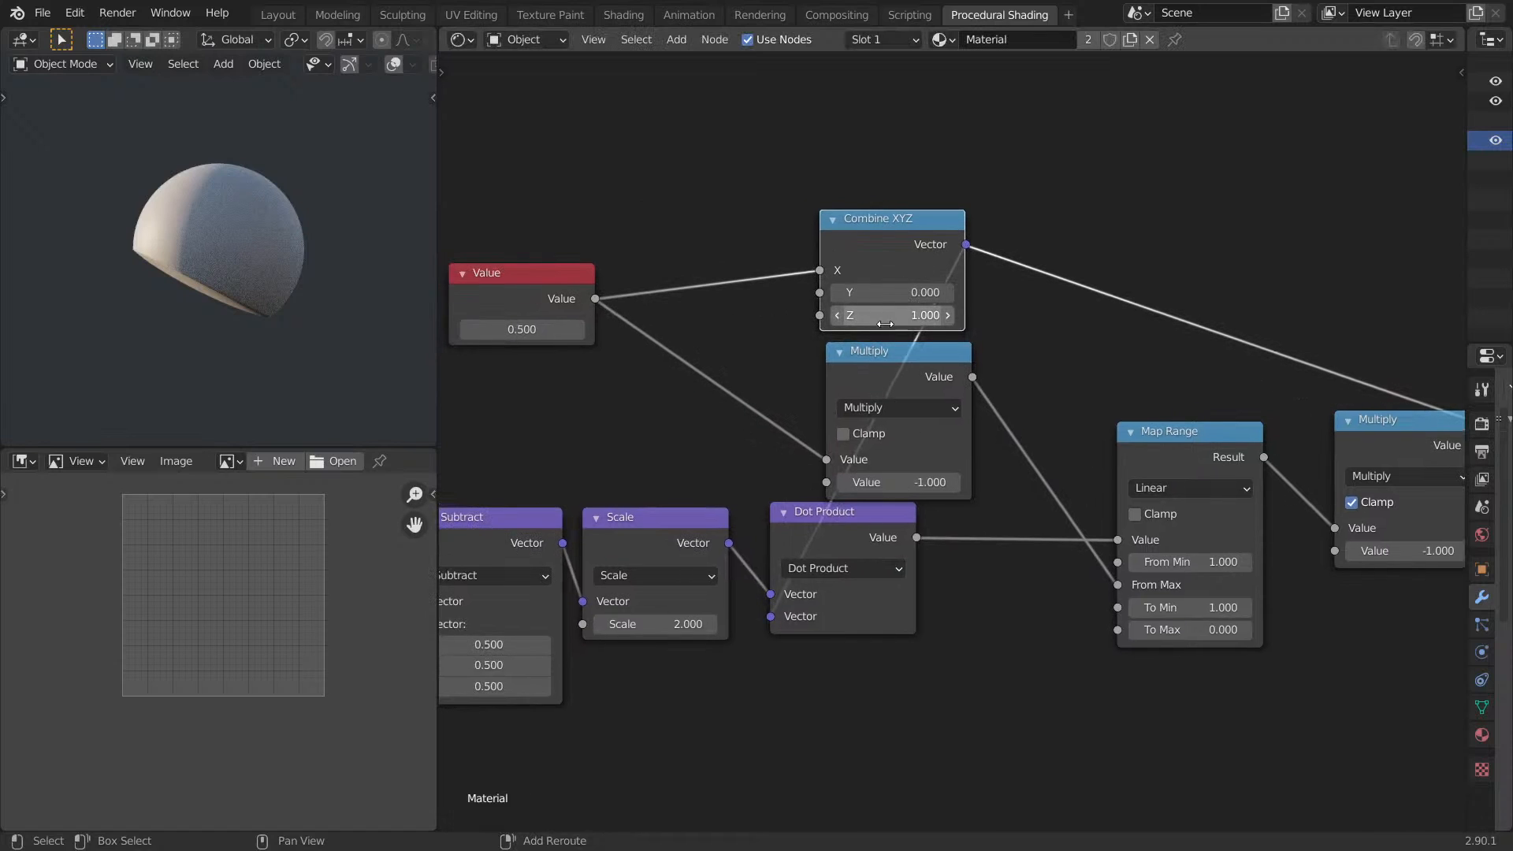
# Set the Combine XYZ's Z to 0.770 and the Value node to 3.300, checking the sphere from different angles.
pyautogui.moveTo(890, 316); pyautogui.dragTo(710, 321)
pyautogui.moveTo(37, 270); pyautogui.dragTo(125, 296, button='middle')
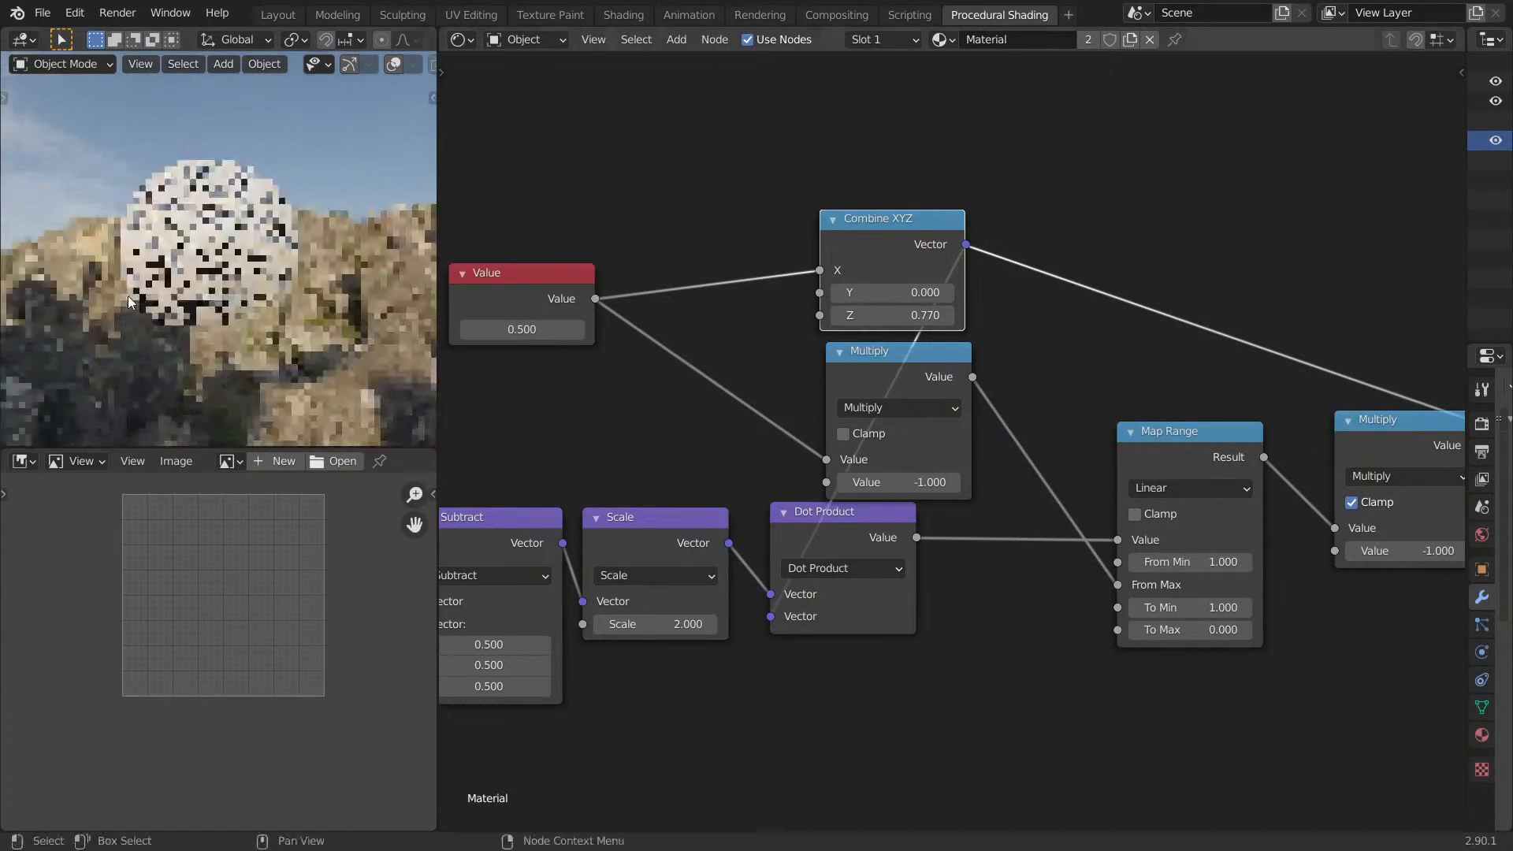
pyautogui.moveTo(522, 329); pyautogui.dragTo(472, 329)
pyautogui.moveTo(268, 316); pyautogui.dragTo(347, 270, button='middle')
# Insert a Vector Math node set to Normalize between the Combine XYZ and the final Scale node.
pyautogui.moveTo(961, 263); pyautogui.dragTo(777, 277, button='middle')
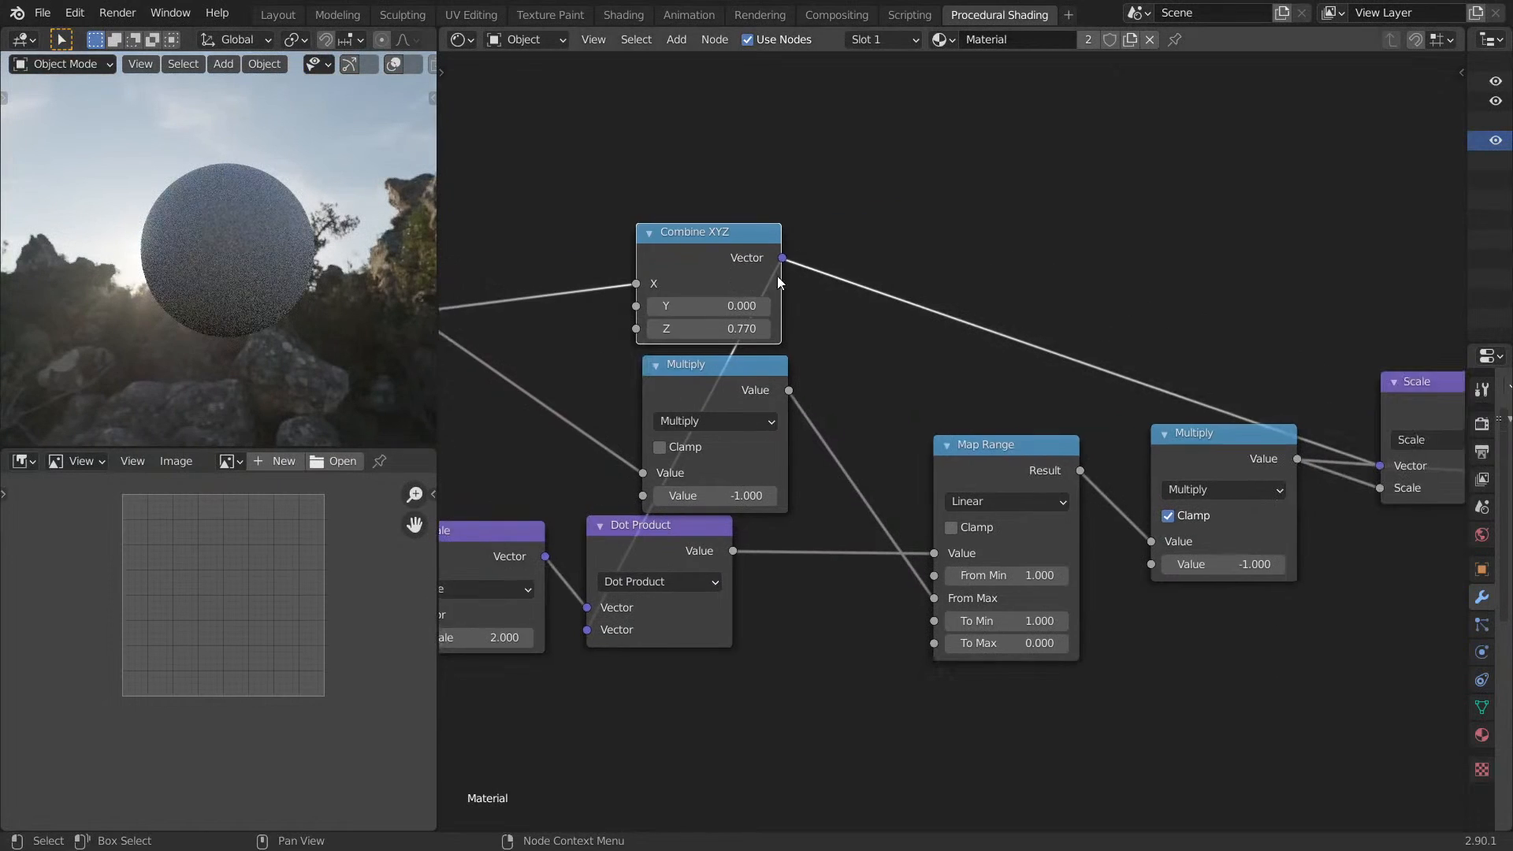
pyautogui.scroll(-3, 930, 325)
pyautogui.hotkey('shift', 'a')
pyautogui.click(955, 312)
pyautogui.write('VEC')
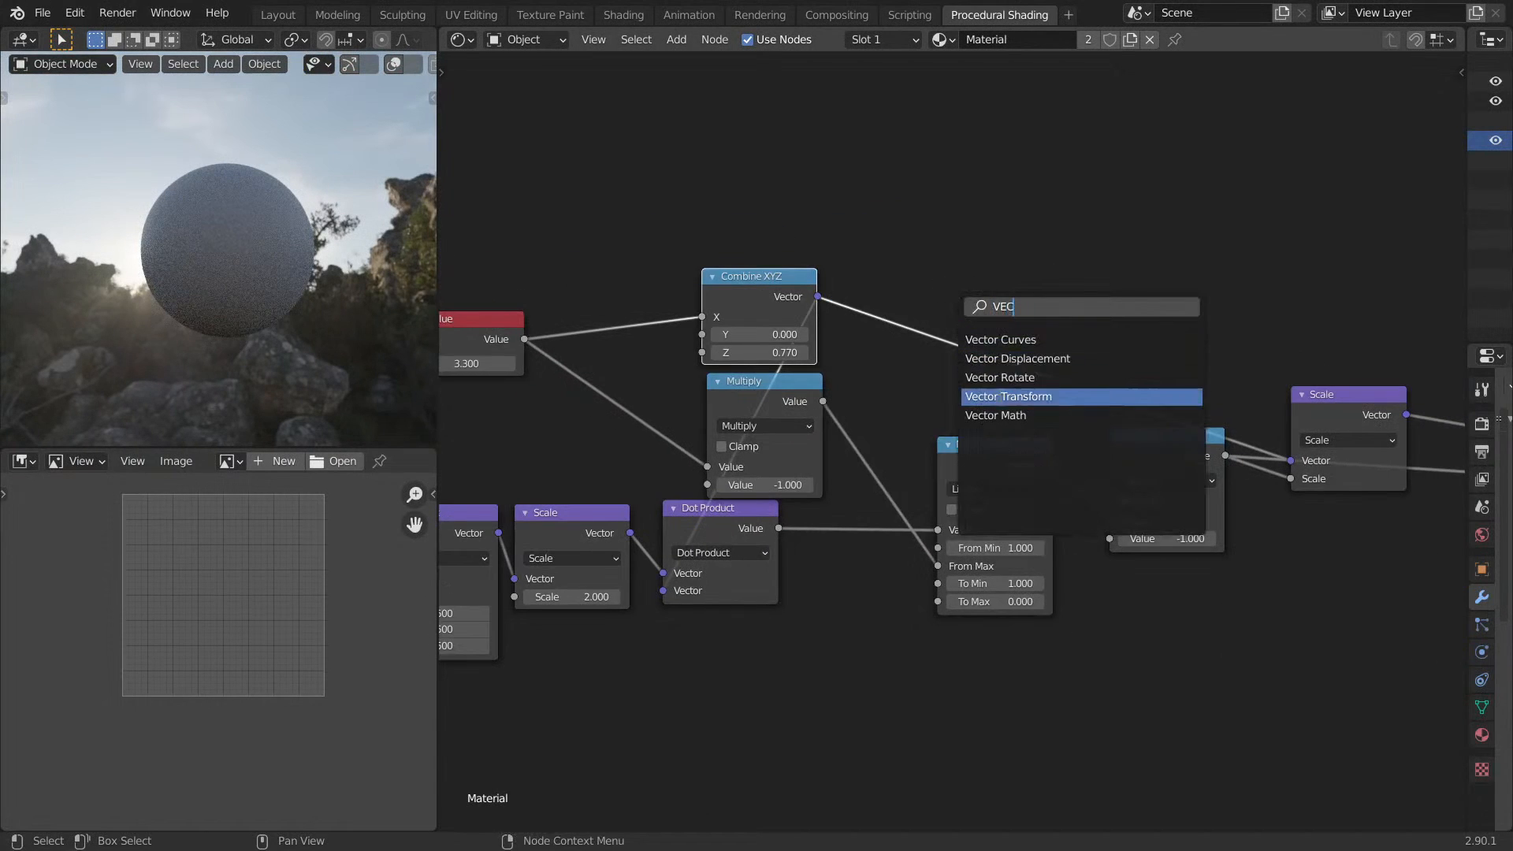
pyautogui.click(997, 416)
pyautogui.click(971, 282)
pyautogui.click(967, 268)
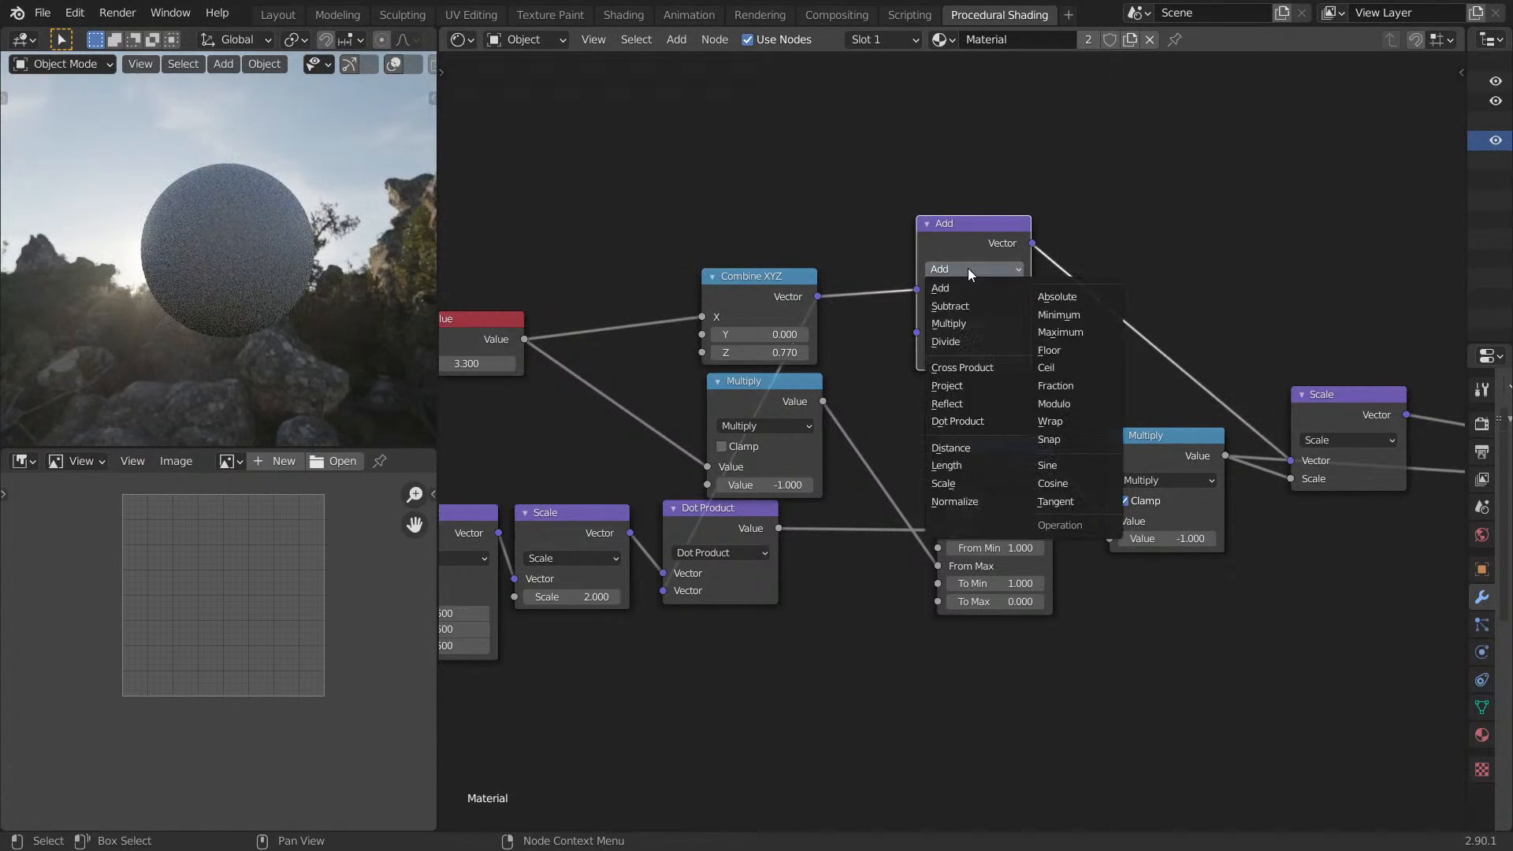
pyautogui.click(954, 501)
# Inspect the sphere in an enlarged viewport, and set the Combine XYZ's Z to 1.000 and the Value node to 1.300.
pyautogui.moveTo(77, 318); pyautogui.dragTo(328, 301, button='middle')
pyautogui.hotkey('ctrl', 'space')
pyautogui.moveTo(598, 367); pyautogui.dragTo(776, 283, button='middle')
pyautogui.moveTo(922, 323); pyautogui.dragTo(1125, 455, button='middle')
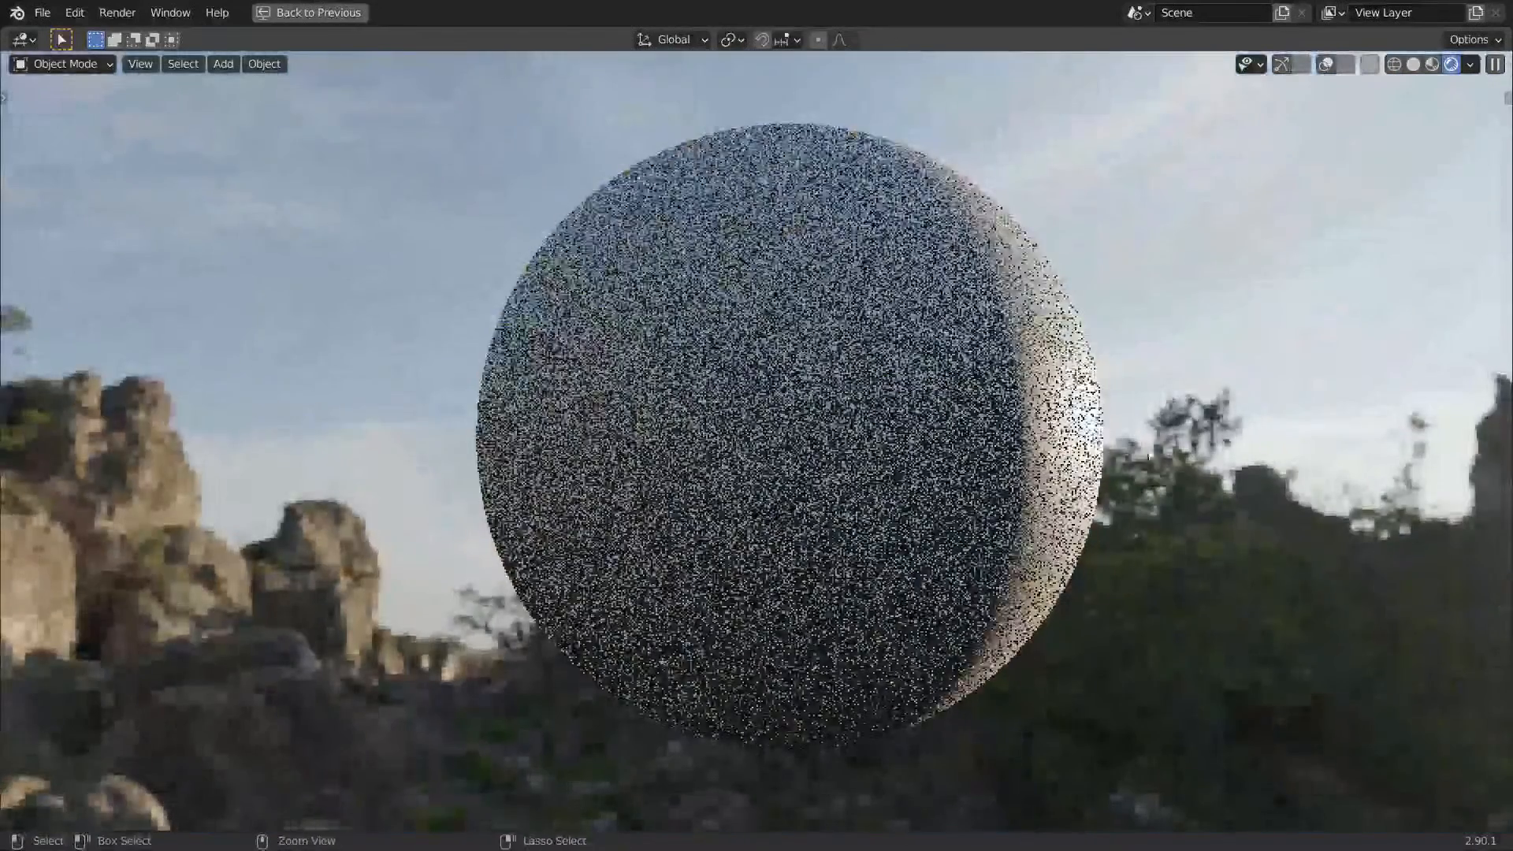
pyautogui.hotkey('ctrl', 'space')
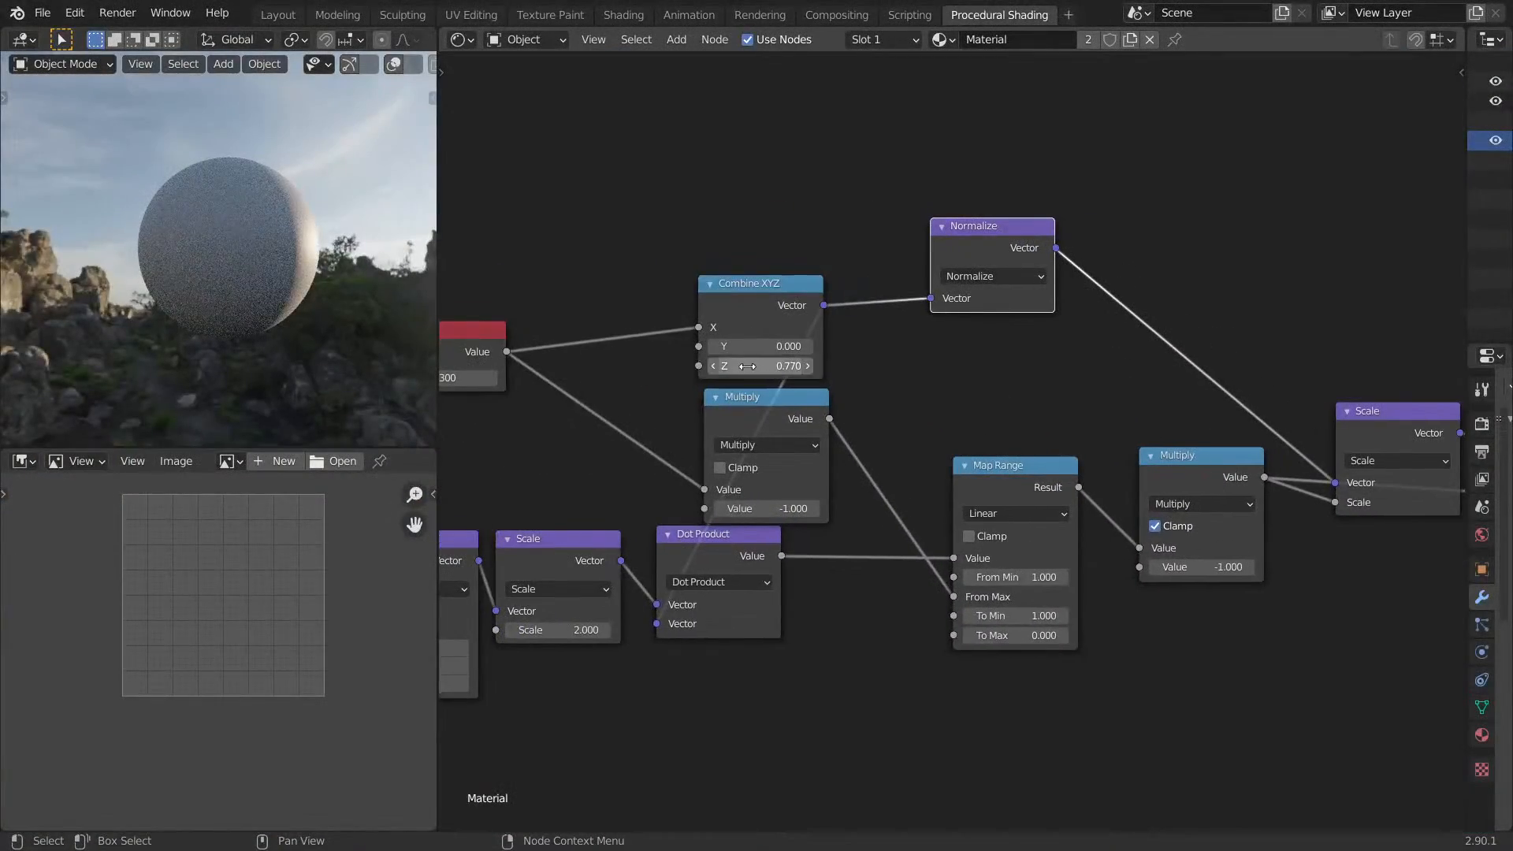
pyautogui.press('Return')
pyautogui.moveTo(311, 328); pyautogui.dragTo(635, 369, button='middle')
pyautogui.moveTo(584, 376)
pyautogui.mouseDown()
pyautogui.moveTo(485, 377)
pyautogui.moveTo(515, 377)
pyautogui.mouseUp()
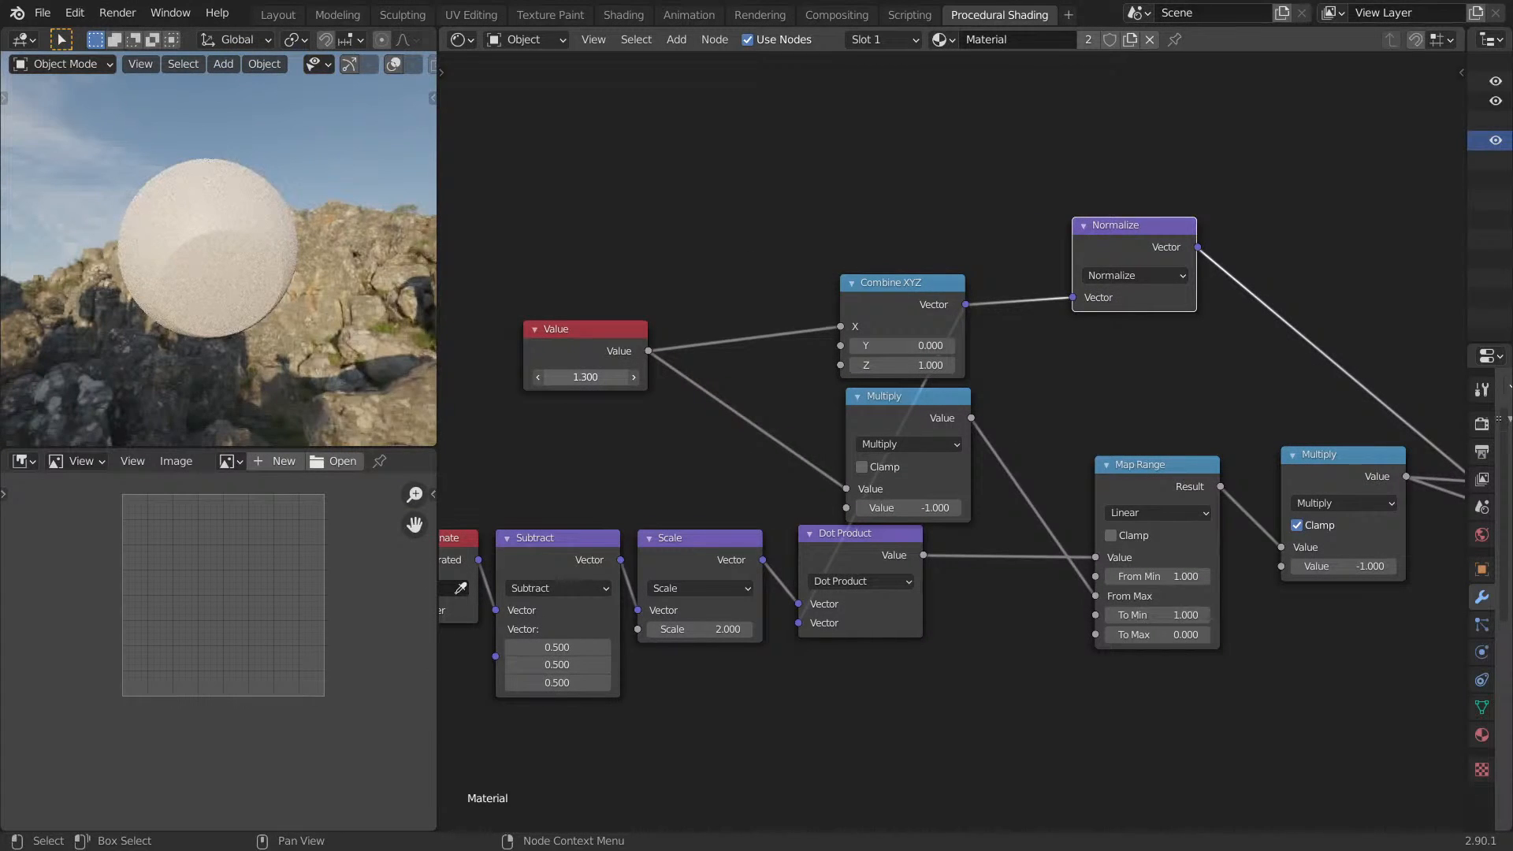
pyautogui.moveTo(237, 339); pyautogui.dragTo(384, 293, button='middle')
pyautogui.scroll(2, 240, 325)
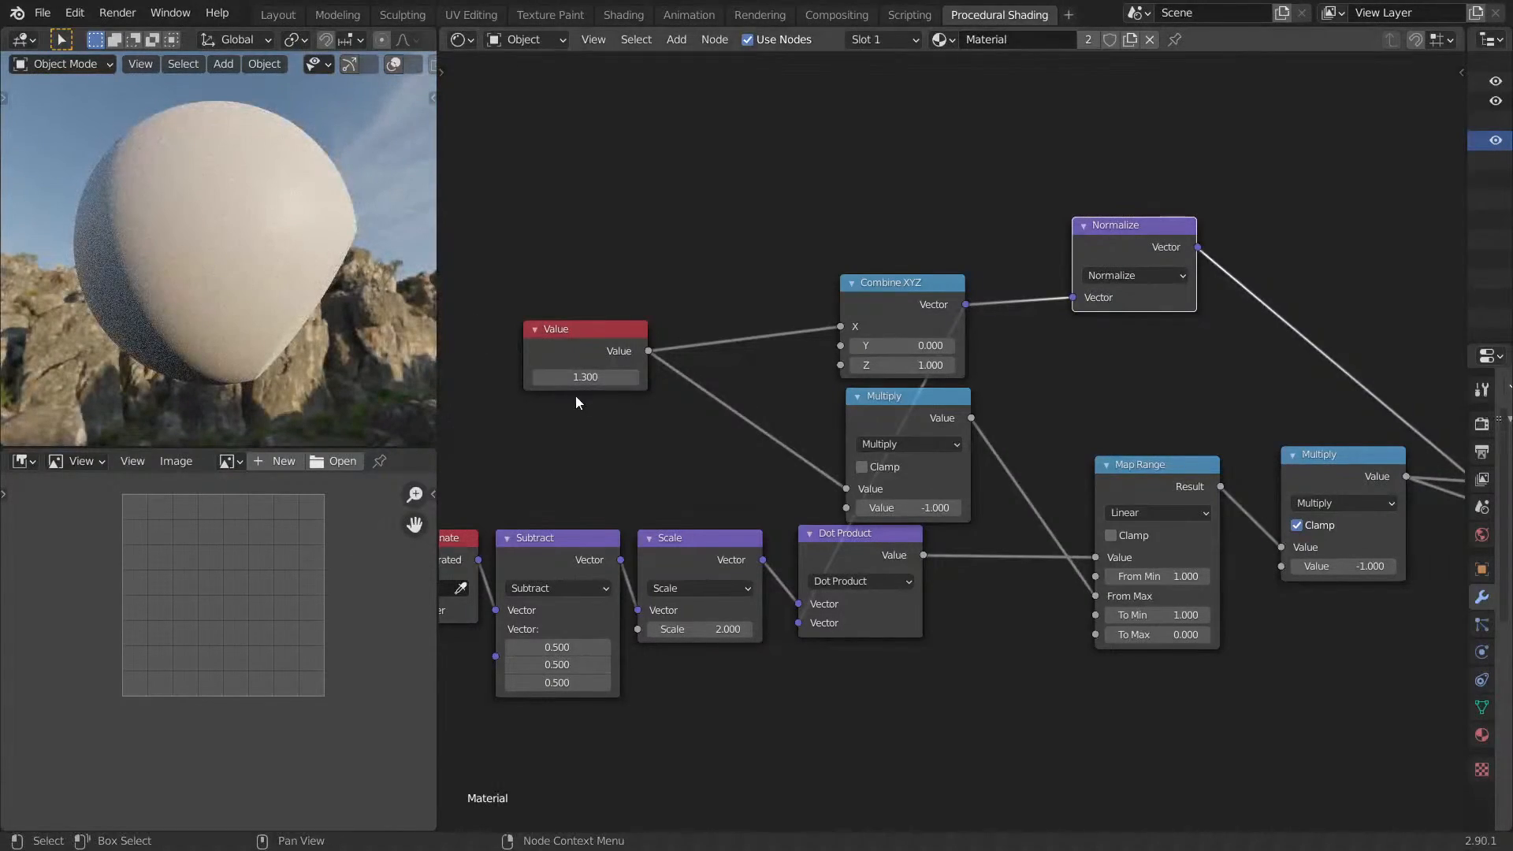
# Vary the Value node, trying 2.200, and check the displaced sphere from the front and another angle.
pyautogui.moveTo(370, 344); pyautogui.dragTo(203, 319, button='middle')
pyautogui.press('KP_1')
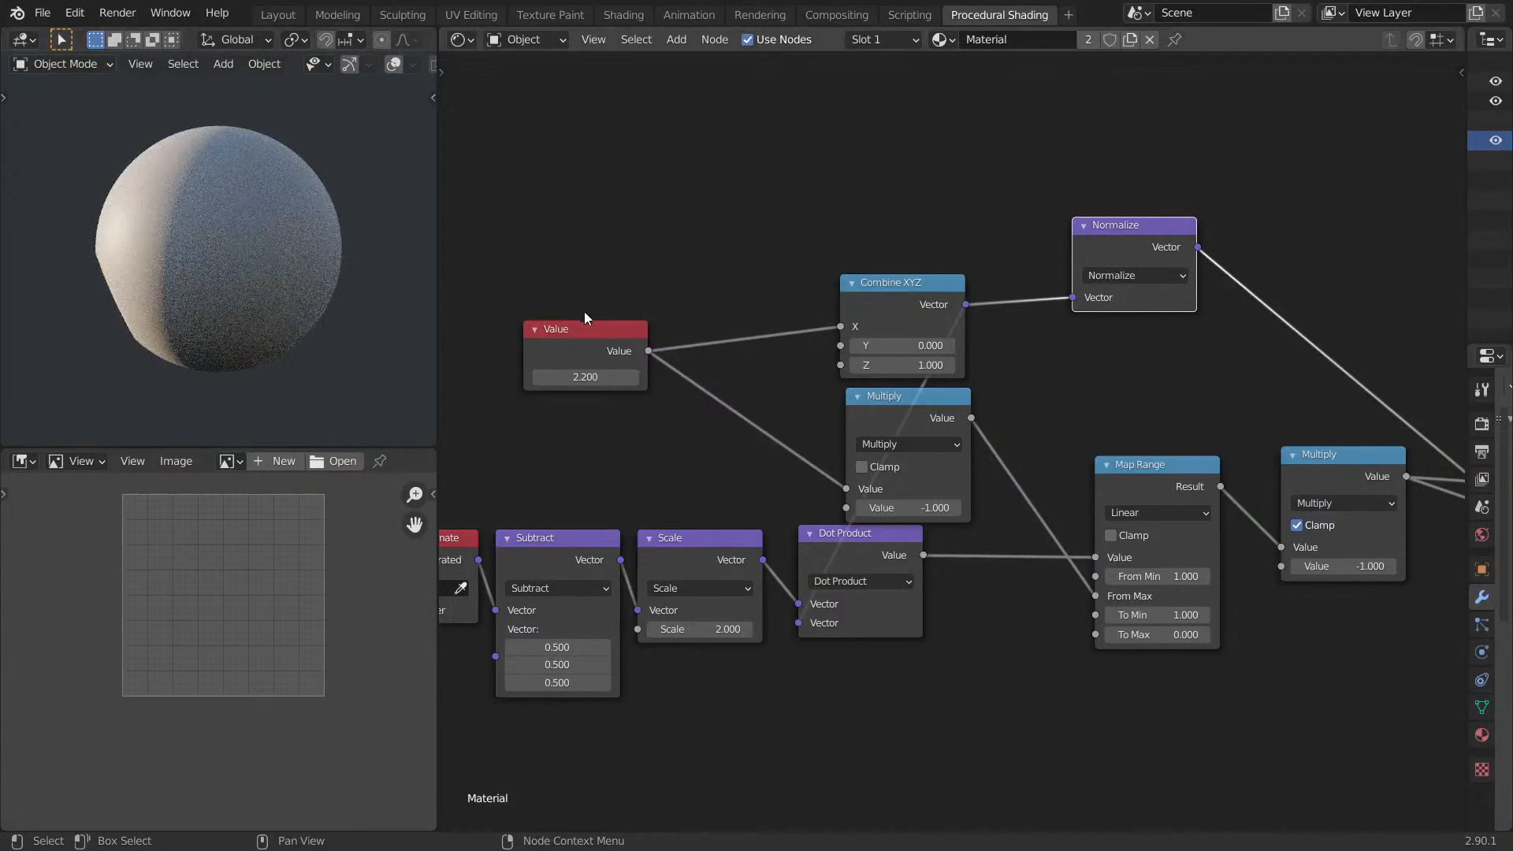
pyautogui.moveTo(591, 372); pyautogui.dragTo(585, 377)
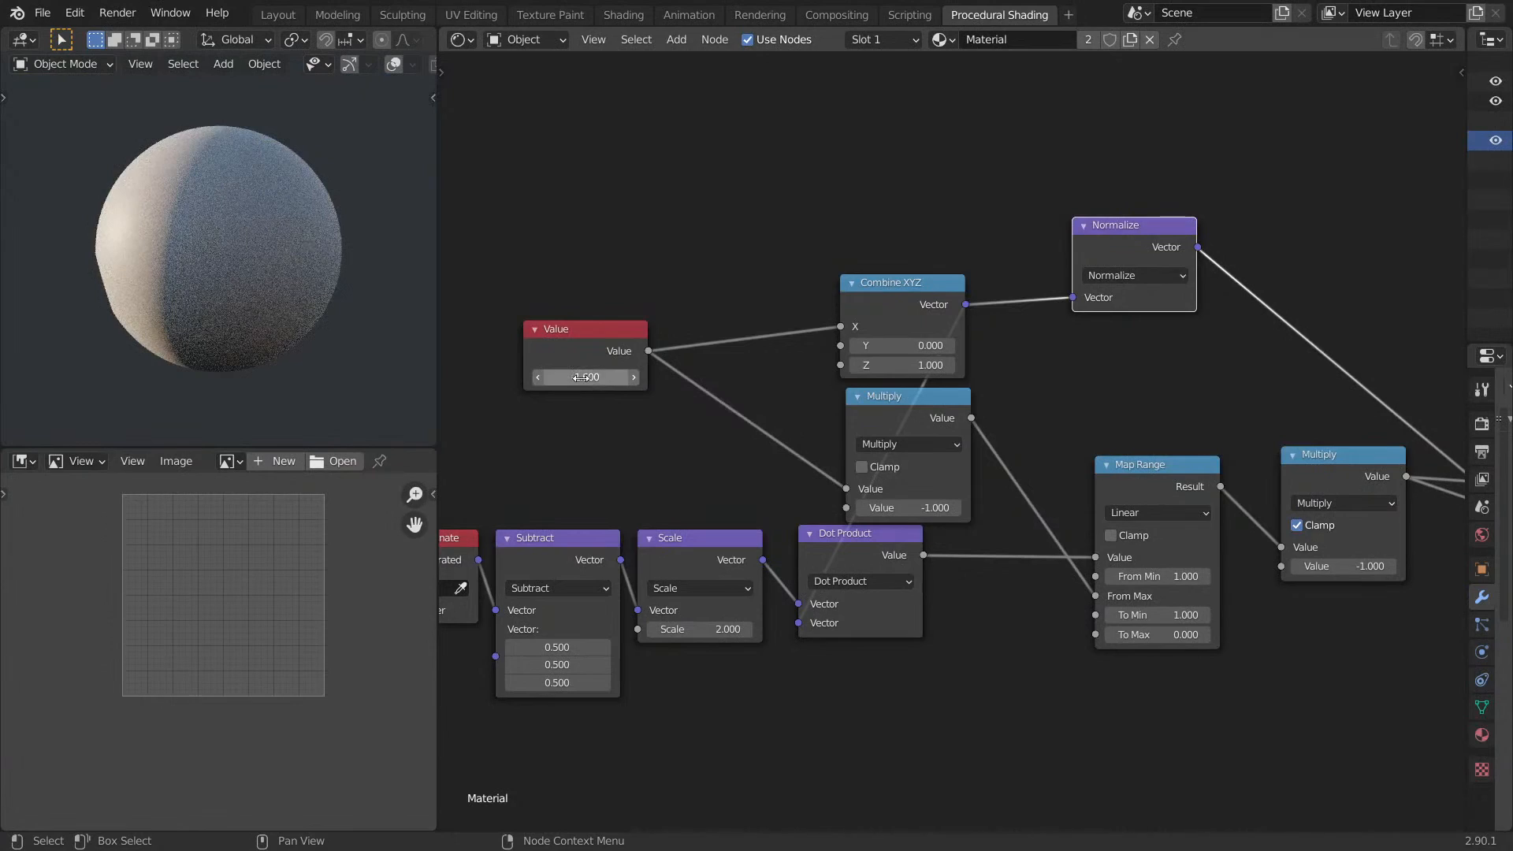
pyautogui.moveTo(304, 287); pyautogui.dragTo(373, 269, button='middle')
# Preview the Normalize node and the final Scale node in turn on the sphere.
pyautogui.moveTo(848, 257); pyautogui.dragTo(621, 253, button='middle')
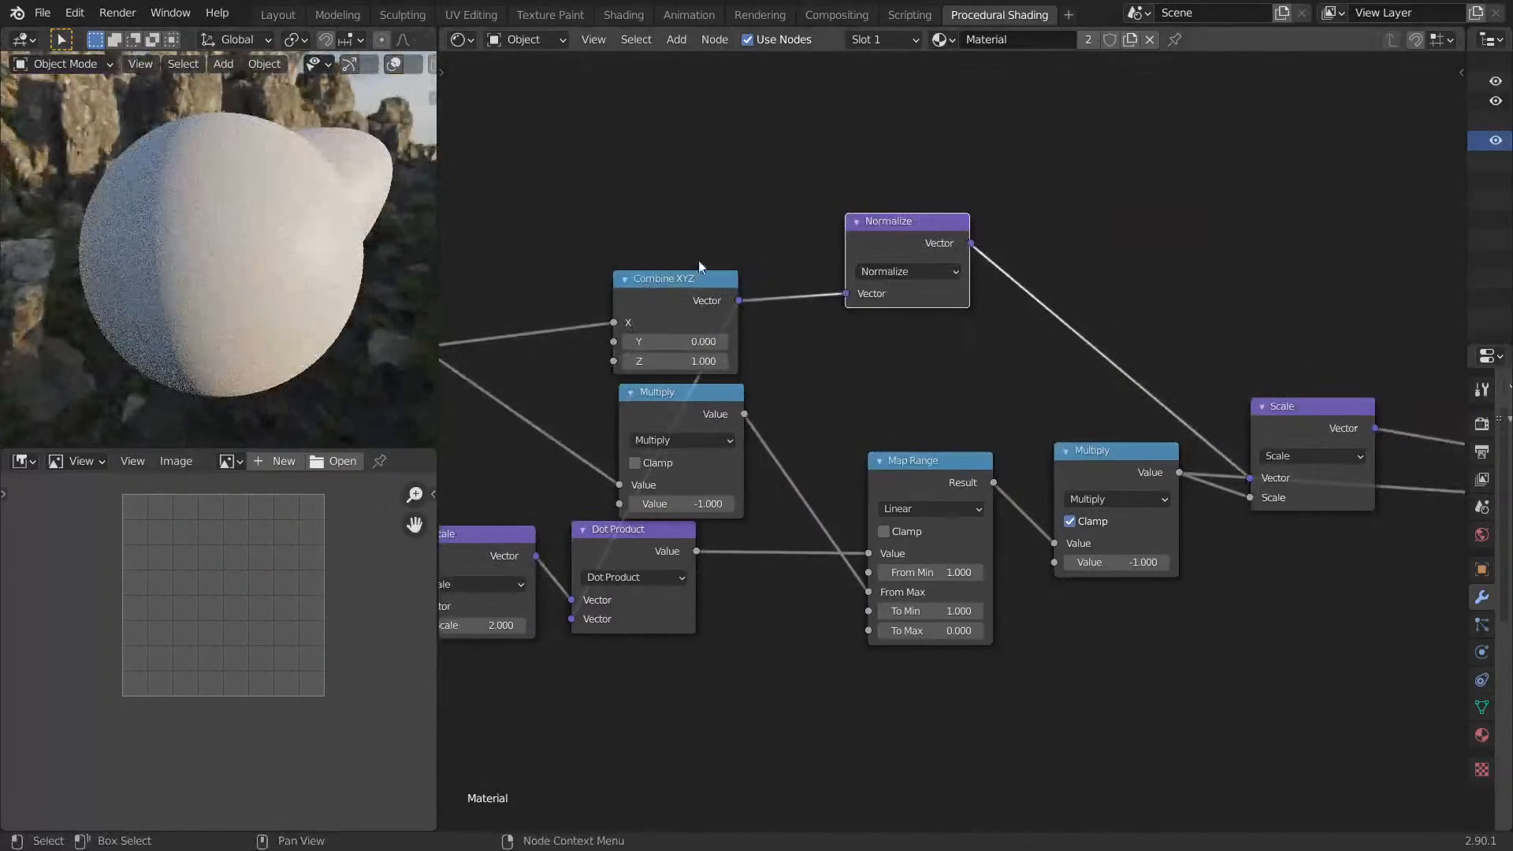
pyautogui.keyDown('ctrl'); pyautogui.keyDown('shift'); pyautogui.click(930, 253); pyautogui.keyUp('shift'); pyautogui.keyUp('ctrl')
pyautogui.moveTo(1401, 406); pyautogui.dragTo(1007, 405, button='middle')
pyautogui.keyDown('ctrl'); pyautogui.keyDown('shift'); pyautogui.click(955, 419); pyautogui.keyUp('shift'); pyautogui.keyUp('ctrl')
pyautogui.moveTo(1110, 433); pyautogui.dragTo(767, 385, button='middle')
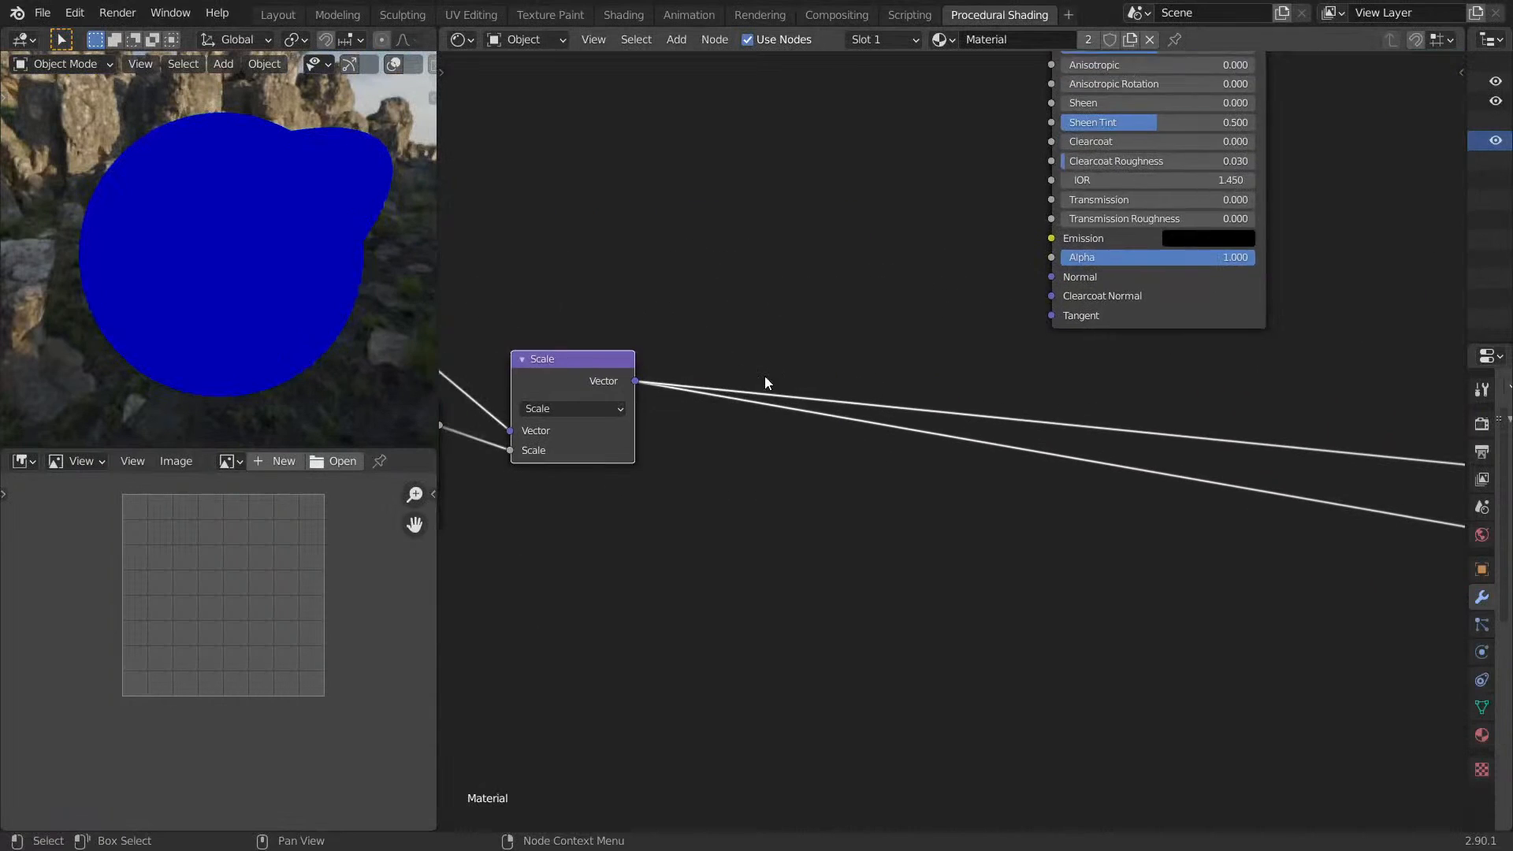
pyautogui.moveTo(655, 396); pyautogui.dragTo(948, 376, button='middle')
pyautogui.moveTo(736, 315); pyautogui.dragTo(959, 336, button='middle')
# Rearrange the Combine XYZ and Normalize nodes, feeding Normalize into the Dot Product and Combine XYZ directly into the final Scale.
pyautogui.moveTo(724, 243); pyautogui.dragTo(1078, 264, button='middle')
pyautogui.moveTo(1151, 306); pyautogui.dragTo(1318, 443, button='middle')
pyautogui.moveTo(1007, 356); pyautogui.dragTo(1017, 201)
pyautogui.moveTo(1213, 298); pyautogui.dragTo(1190, 352)
pyautogui.moveTo(1190, 338); pyautogui.dragTo(821, 348, button='middle')
pyautogui.moveTo(745, 258); pyautogui.dragTo(934, 290)
pyautogui.moveTo(1434, 486); pyautogui.dragTo(1013, 442, button='middle')
# Return the sphere's preview to the Principled BSDF and inspect the result from the front.
pyautogui.keyDown('ctrl'); pyautogui.keyDown('shift'); pyautogui.click(1323, 471); pyautogui.keyUp('shift'); pyautogui.keyUp('ctrl')
pyautogui.moveTo(395, 292); pyautogui.dragTo(260, 256, button='middle')
pyautogui.moveTo(1073, 276); pyautogui.dragTo(655, 324, button='middle')
pyautogui.moveTo(339, 288)
pyautogui.mouseDown(button='middle')
pyautogui.moveTo(40, 266)
pyautogui.moveTo(244, 251)
pyautogui.mouseUp(button='middle')
pyautogui.keyDown('ctrl'); pyautogui.keyDown('shift'); pyautogui.click(1064, 439); pyautogui.keyUp('shift'); pyautogui.keyUp('ctrl')
pyautogui.moveTo(307, 321)
pyautogui.mouseDown(button='middle')
pyautogui.moveTo(143, 257)
pyautogui.moveTo(160, 238)
pyautogui.moveTo(186, 271)
pyautogui.moveTo(261, 270)
pyautogui.mouseUp(button='middle')
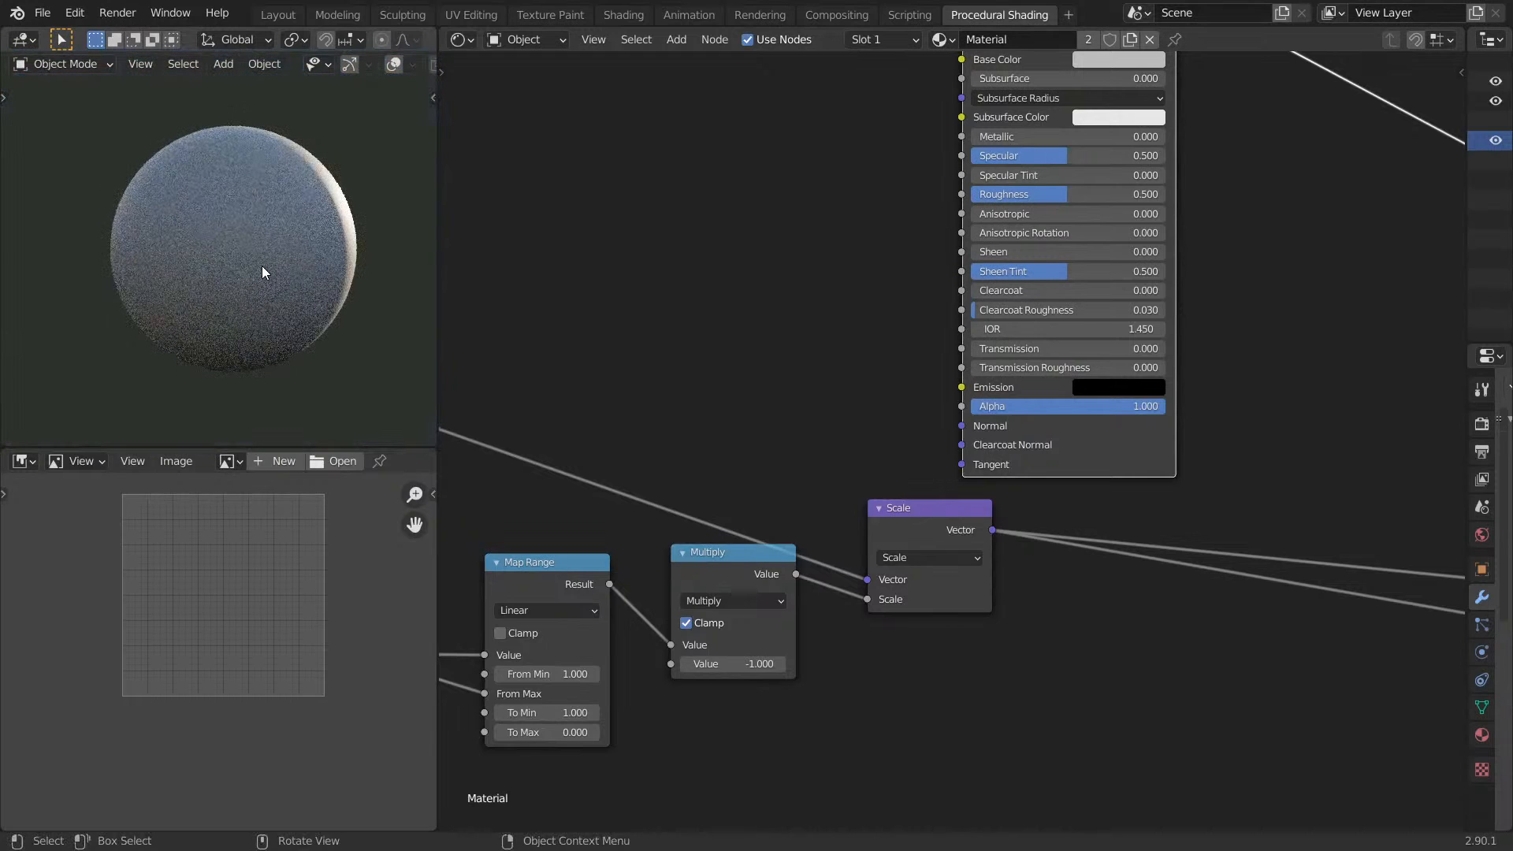
pyautogui.press('KP_1')
# Place the Normalize node below the Combine XYZ and set the Value node to 1.500.
pyautogui.moveTo(627, 392); pyautogui.dragTo(1485, 409, button='middle')
pyautogui.moveTo(876, 401); pyautogui.dragTo(881, 443)
pyautogui.moveTo(866, 441); pyautogui.dragTo(1051, 452, button='middle')
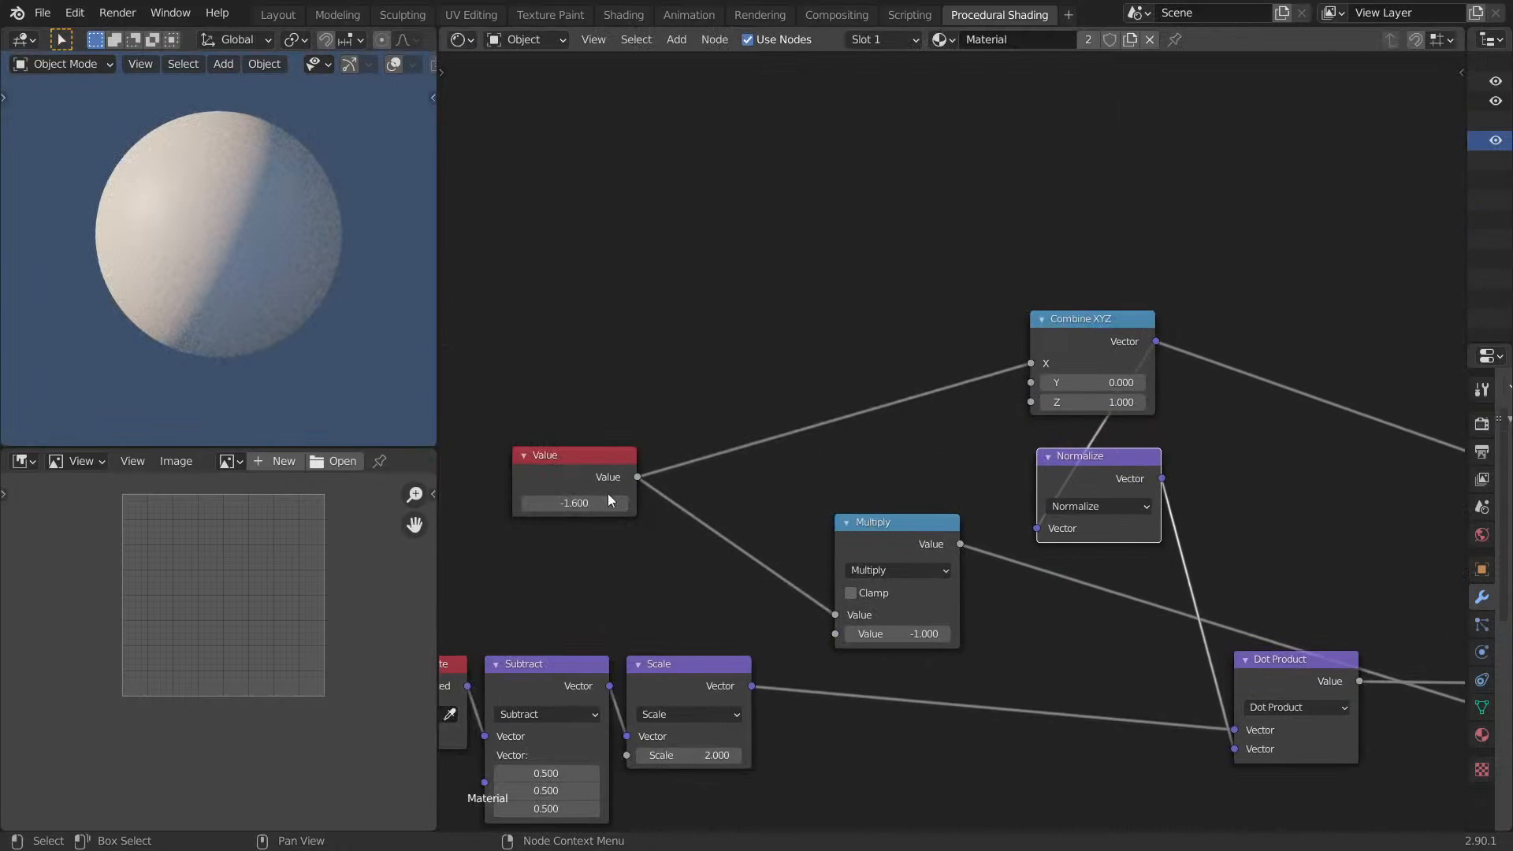
pyautogui.moveTo(339, 229); pyautogui.dragTo(397, 210, button='middle')
pyautogui.scroll(1, 397, 210)
pyautogui.moveTo(1190, 464); pyautogui.dragTo(1136, 447, button='middle')
pyautogui.scroll(1, 1023, 482)
pyautogui.scroll(-1, 1136, 448)
pyautogui.scroll(-1, 1112, 433)
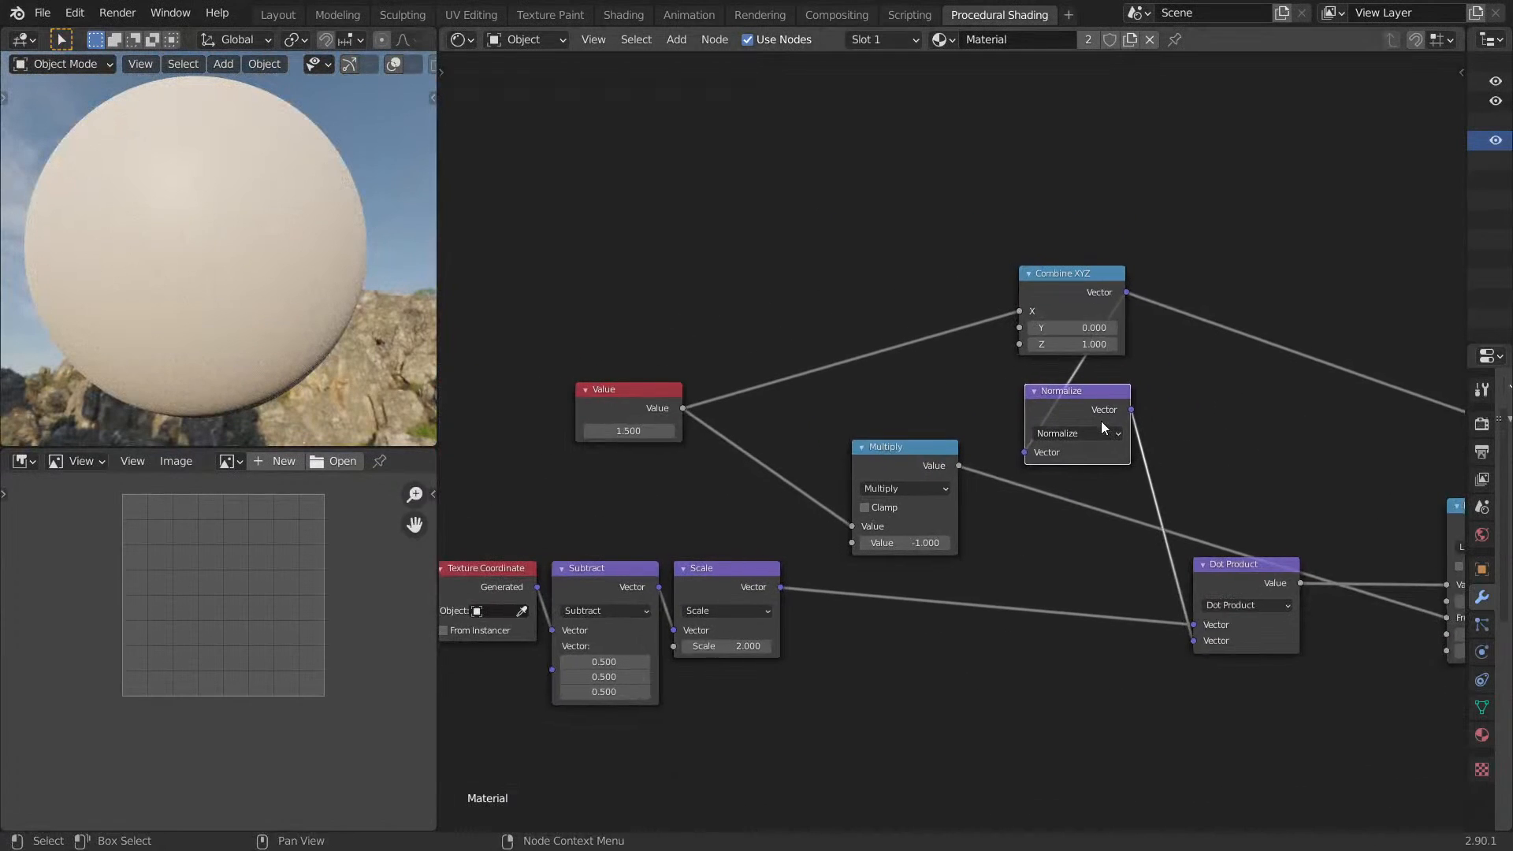
# Preview the Normalize node's vector on the sphere.
pyautogui.keyDown('ctrl'); pyautogui.keyDown('shift'); pyautogui.click(1098, 422); pyautogui.keyUp('shift'); pyautogui.keyUp('ctrl')
pyautogui.moveTo(370, 262); pyautogui.dragTo(406, 272, button='middle')
pyautogui.moveTo(1022, 349); pyautogui.dragTo(873, 351, button='middle')
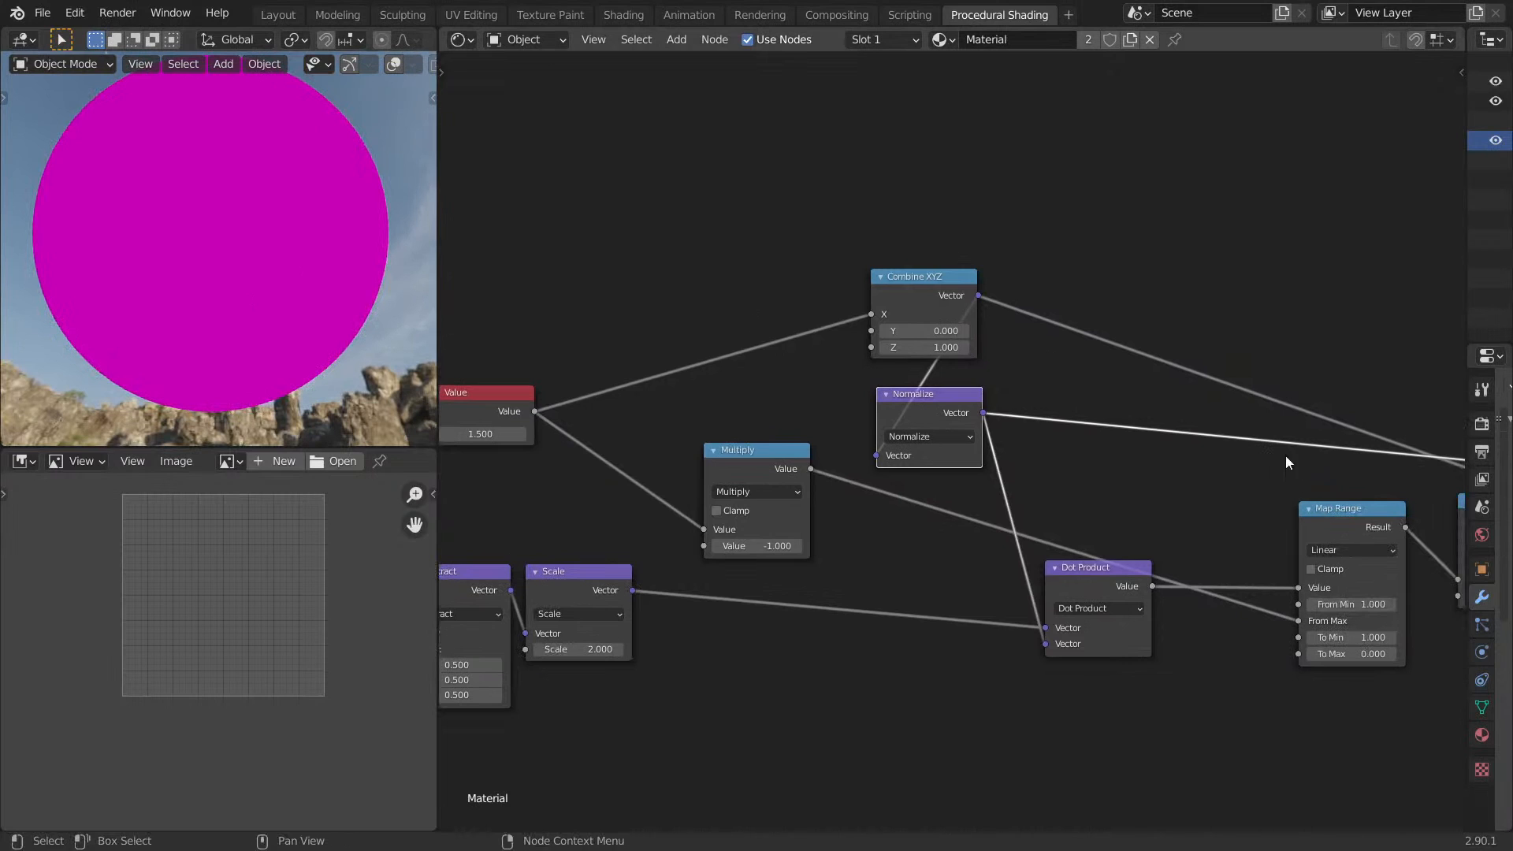
# Move the Map Range and the clamped Multiply nodes closer to the Dot Product node.
pyautogui.scroll(-3, 1209, 385)
pyautogui.scroll(-1, 1071, 452)
pyautogui.moveTo(1070, 453); pyautogui.dragTo(995, 380, button='middle')
pyautogui.scroll(4, 995, 380)
pyautogui.moveTo(1004, 385); pyautogui.dragTo(825, 472)
pyautogui.moveTo(1245, 396); pyautogui.dragTo(992, 462)
# Preview the clamped Multiply, Map Range and Dot Product nodes in turn, and view the sphere straight on in orthographic projection.
pyautogui.keyDown('ctrl'); pyautogui.keyDown('shift'); pyautogui.click(1034, 449); pyautogui.keyUp('shift'); pyautogui.keyUp('ctrl')
pyautogui.moveTo(1226, 384); pyautogui.dragTo(1083, 410, button='middle')
pyautogui.moveTo(232, 229); pyautogui.dragTo(394, 402, button='middle')
pyautogui.keyDown('ctrl'); pyautogui.keyDown('shift'); pyautogui.click(645, 482); pyautogui.keyUp('shift'); pyautogui.keyUp('ctrl')
pyautogui.moveTo(723, 304); pyautogui.dragTo(1095, 277, button='middle')
pyautogui.keyDown('ctrl'); pyautogui.keyDown('shift'); pyautogui.click(853, 446); pyautogui.keyUp('shift'); pyautogui.keyUp('ctrl')
pyautogui.moveTo(868, 423); pyautogui.dragTo(1183, 584, button='middle')
pyautogui.moveTo(311, 298); pyautogui.dragTo(249, 283, button='middle')
pyautogui.press('KP_5')
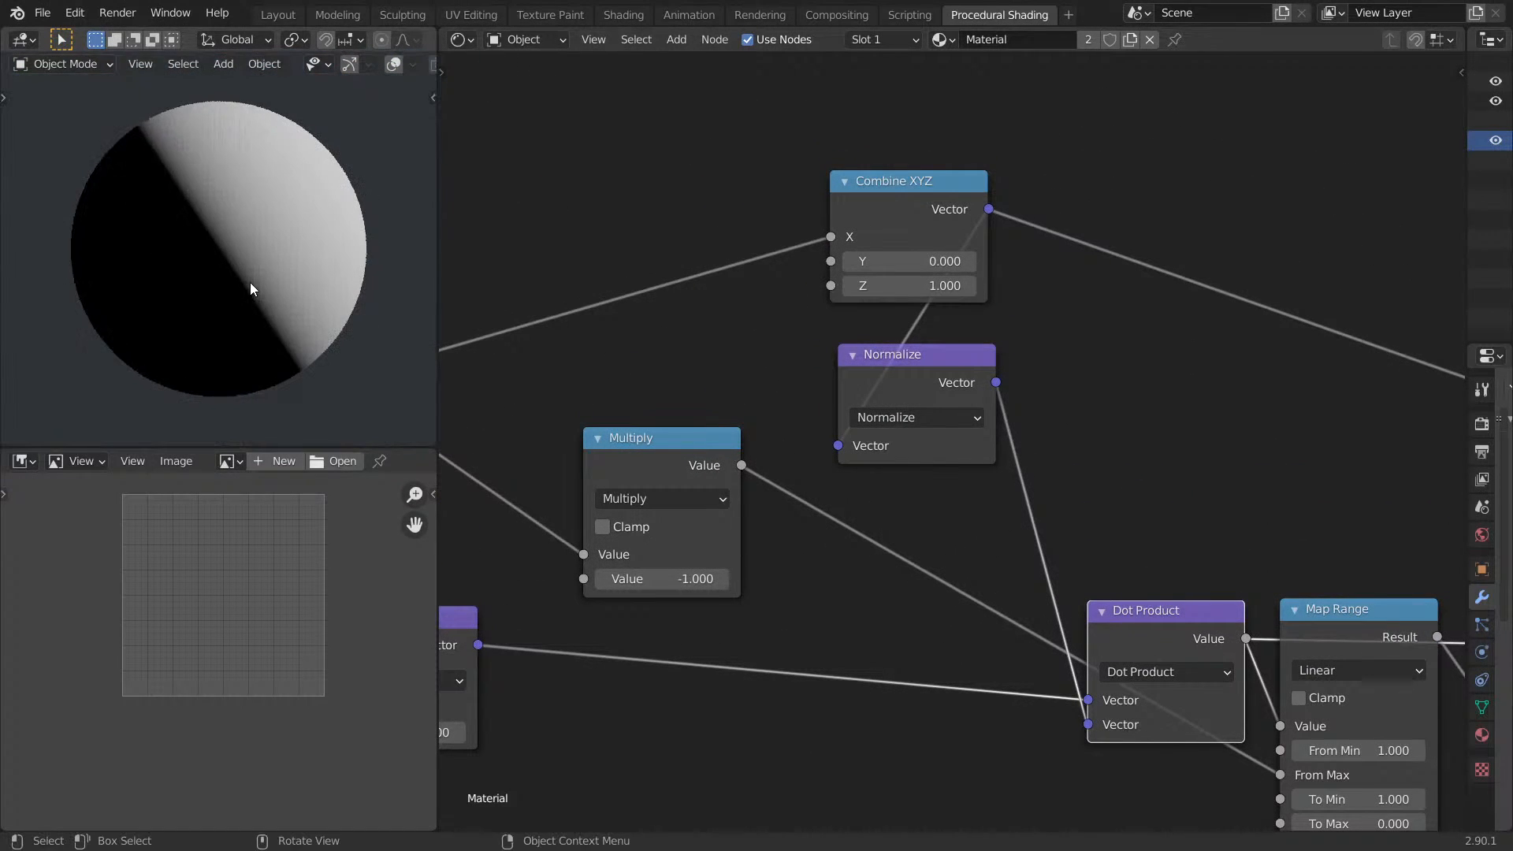
# Preview the Map Range node on the sphere and set the Value node to 0.750.
pyautogui.moveTo(867, 473); pyautogui.dragTo(834, 463, button='middle')
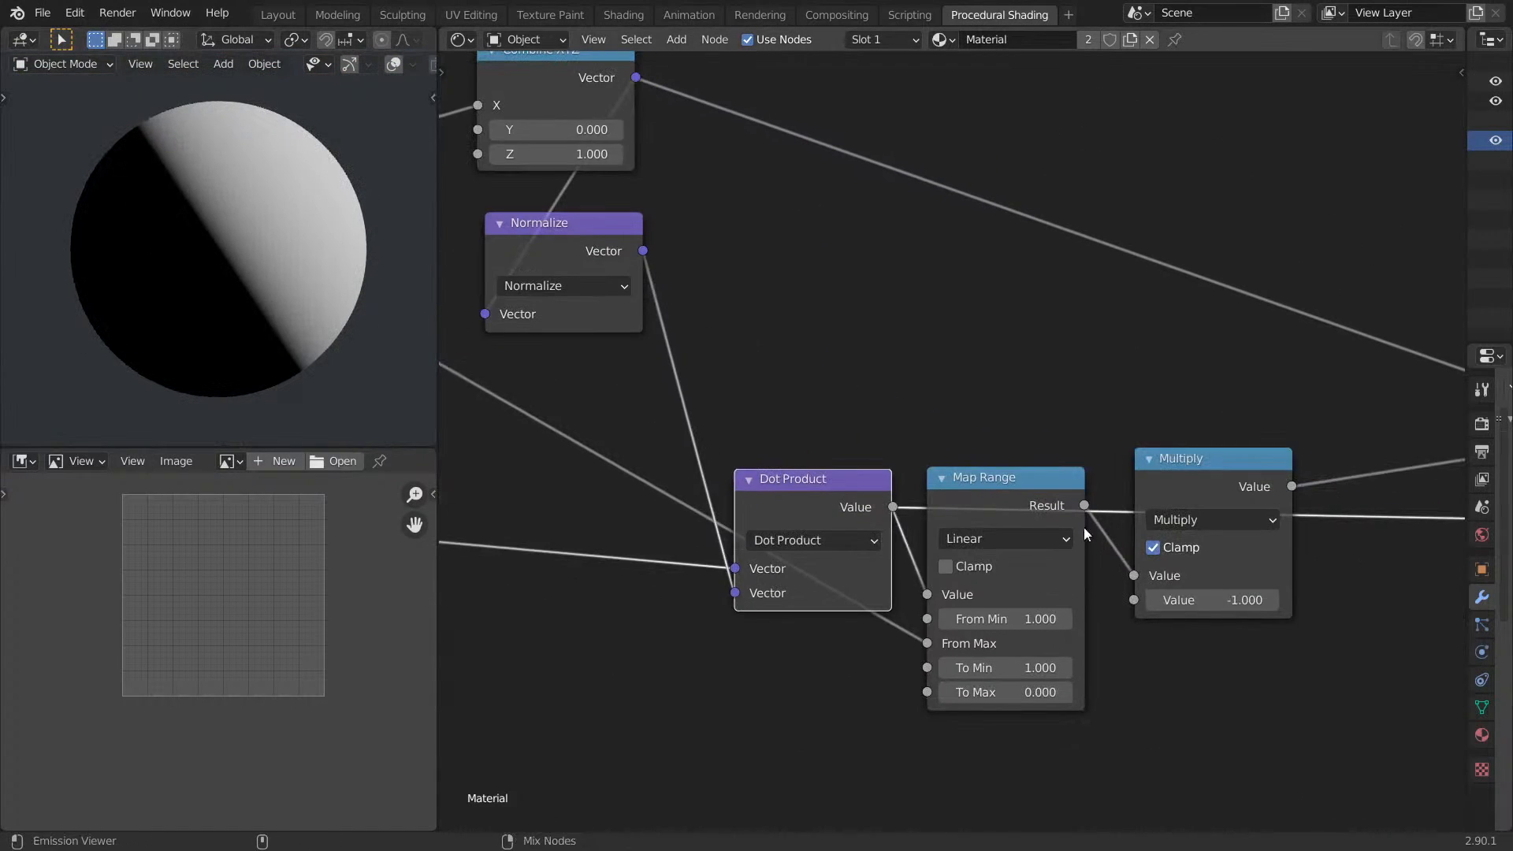
pyautogui.keyDown('ctrl'); pyautogui.keyDown('shift'); pyautogui.click(1025, 500); pyautogui.keyUp('shift'); pyautogui.keyUp('ctrl')
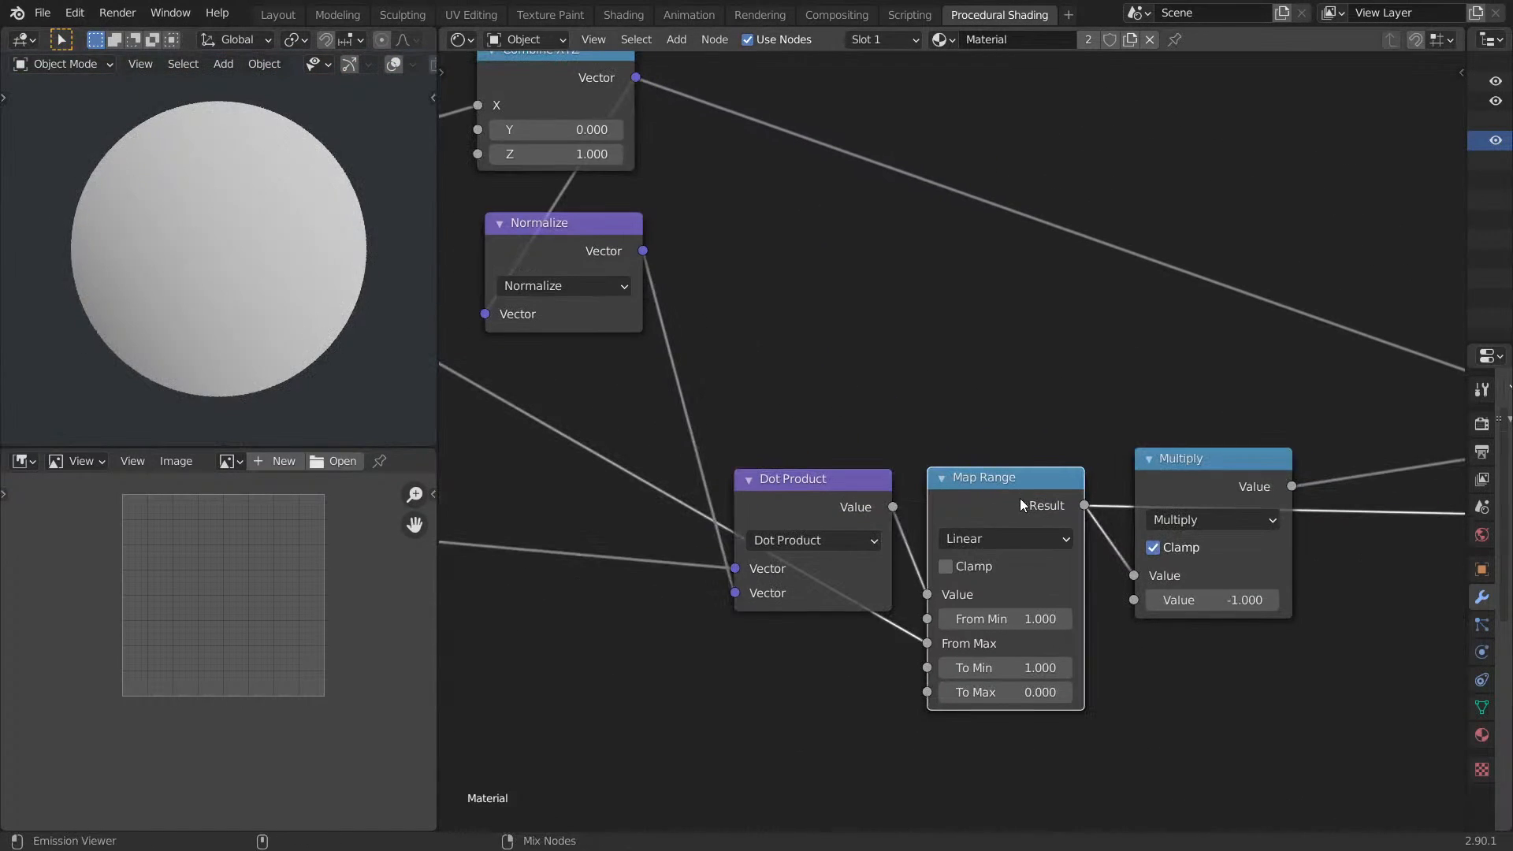
pyautogui.moveTo(922, 473)
pyautogui.mouseDown(button='middle')
pyautogui.moveTo(895, 472)
pyautogui.moveTo(979, 448)
pyautogui.mouseUp(button='middle')
pyautogui.moveTo(843, 342); pyautogui.dragTo(1165, 536, button='middle')
pyautogui.scroll(1, 1165, 536)
pyautogui.moveTo(1006, 532)
pyautogui.mouseDown(button='middle')
pyautogui.moveTo(1127, 489)
pyautogui.moveTo(1151, 409)
pyautogui.mouseUp(button='middle')
pyautogui.scroll(-2, 1071, 500)
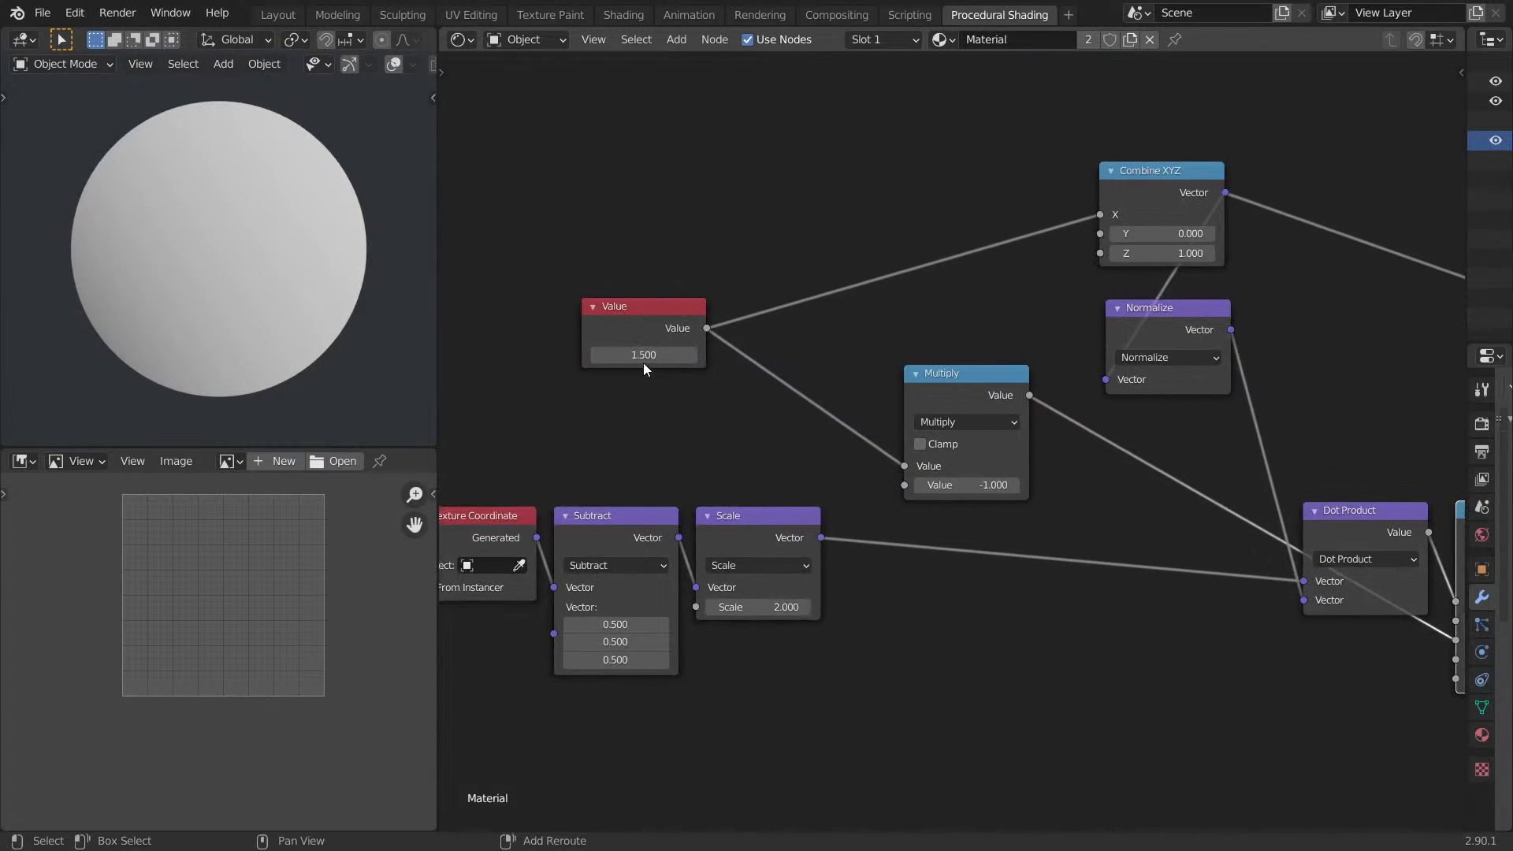
pyautogui.moveTo(644, 355); pyautogui.dragTo(630, 355)
pyautogui.moveTo(790, 376); pyautogui.dragTo(801, 320, button='middle')
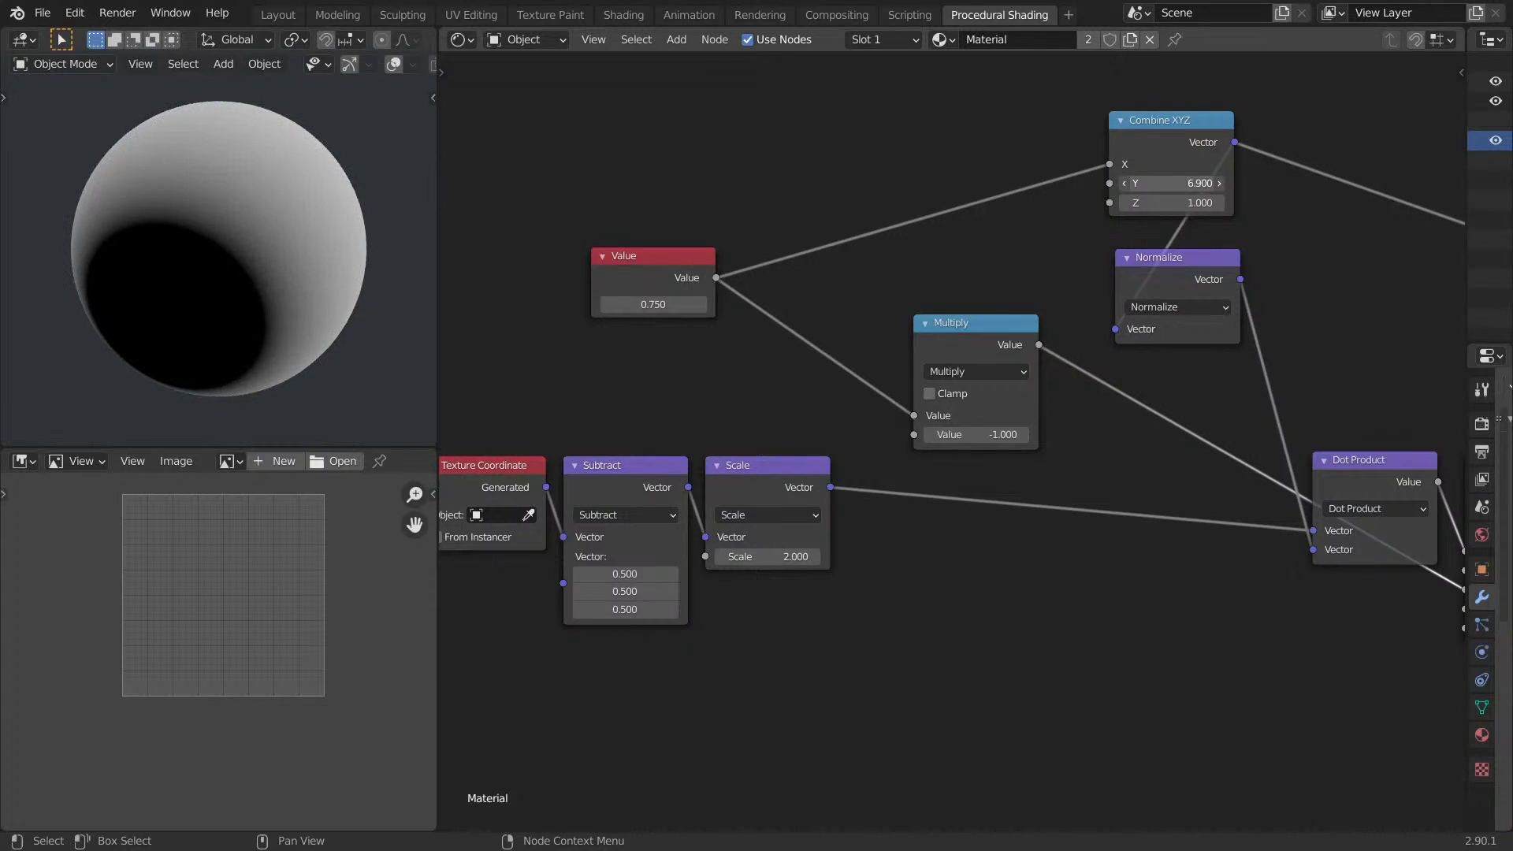
# Set the Combine XYZ node's Y to 3.500 and orbit around the sphere to check the changed direction.
pyautogui.moveTo(1178, 182); pyautogui.dragTo(1170, 183)
pyautogui.moveTo(154, 260); pyautogui.dragTo(325, 253, button='middle')
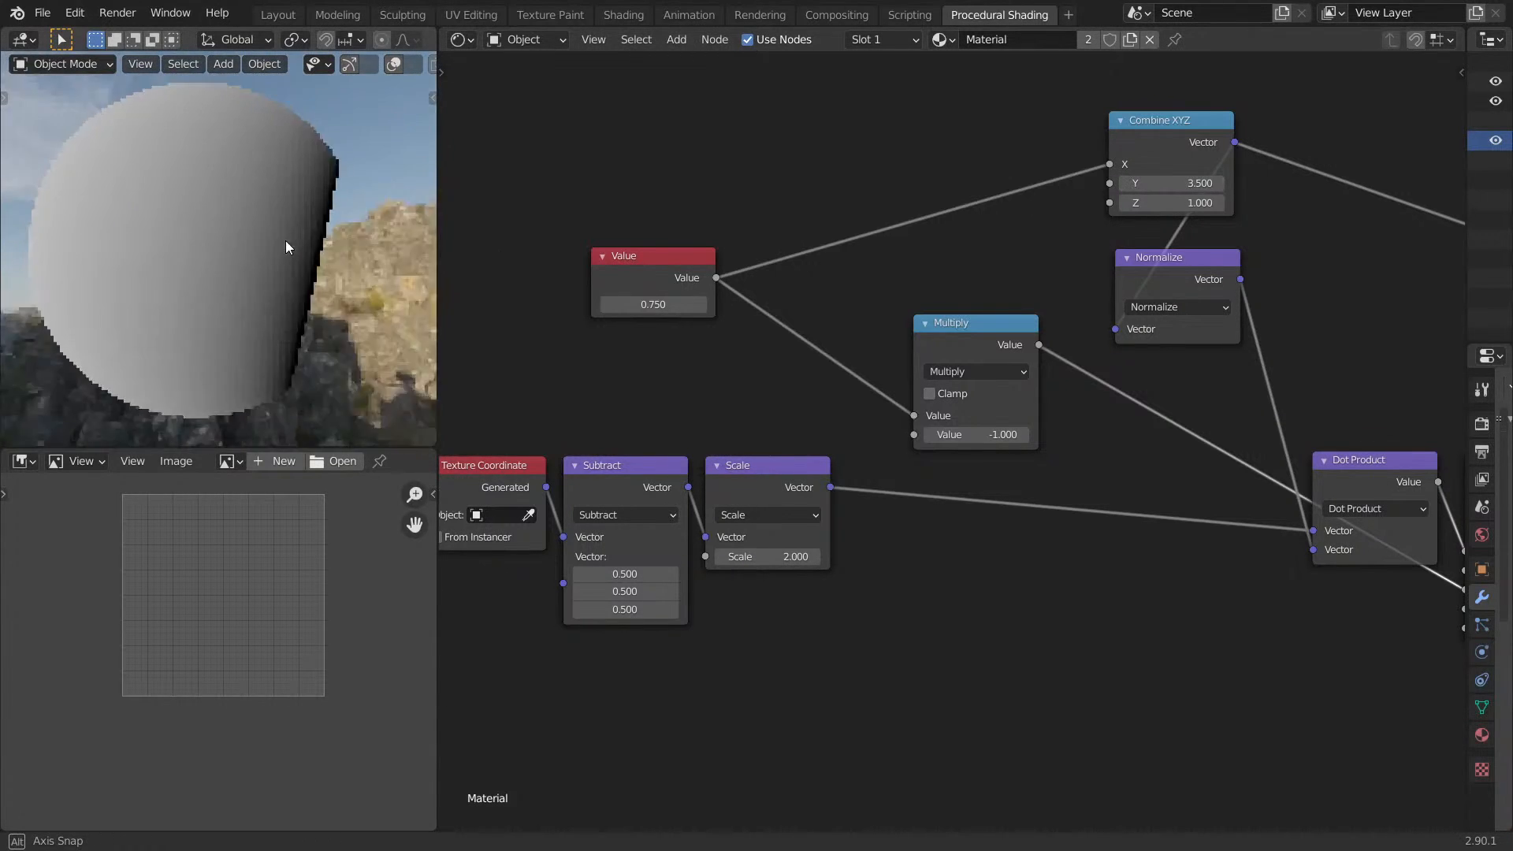
# Preview the Principled BSDF on the sphere and move that node farther from the Scale node that ends the slicing chain.
pyautogui.keyDown('ctrl'); pyautogui.hscroll(6, 527, 248); pyautogui.keyUp('ctrl')
pyautogui.scroll(-5, 704, 352)
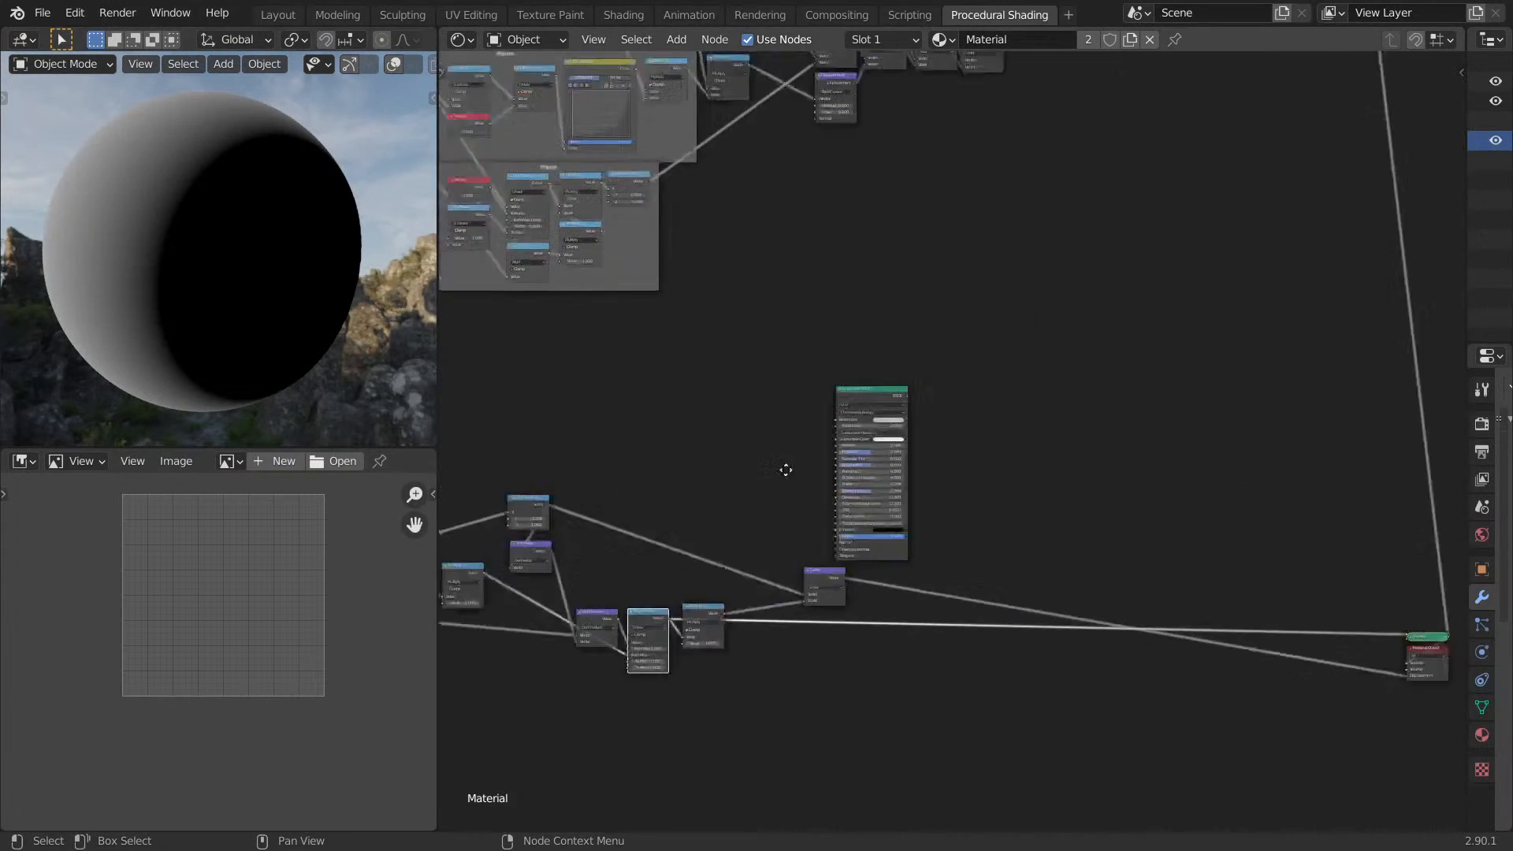
pyautogui.keyDown('ctrl'); pyautogui.keyDown('shift'); pyautogui.click(790, 428); pyautogui.keyUp('shift'); pyautogui.keyUp('ctrl')
pyautogui.moveTo(796, 400); pyautogui.dragTo(965, 341, button='middle')
pyautogui.moveTo(964, 340); pyautogui.dragTo(1072, 271)
pyautogui.moveTo(389, 283); pyautogui.dragTo(130, 300, button='middle')
# Reset the Combine XYZ node's Y to 0.000 and view the sliced sphere.
pyautogui.moveTo(614, 357); pyautogui.dragTo(1027, 149, button='middle')
pyautogui.scroll(3, 826, 291)
pyautogui.scroll(4, 983, 302)
pyautogui.moveTo(945, 386); pyautogui.dragTo(962, 262, button='middle')
pyautogui.scroll(4, 963, 261)
pyautogui.moveTo(579, 211); pyautogui.dragTo(1033, 401, button='middle')
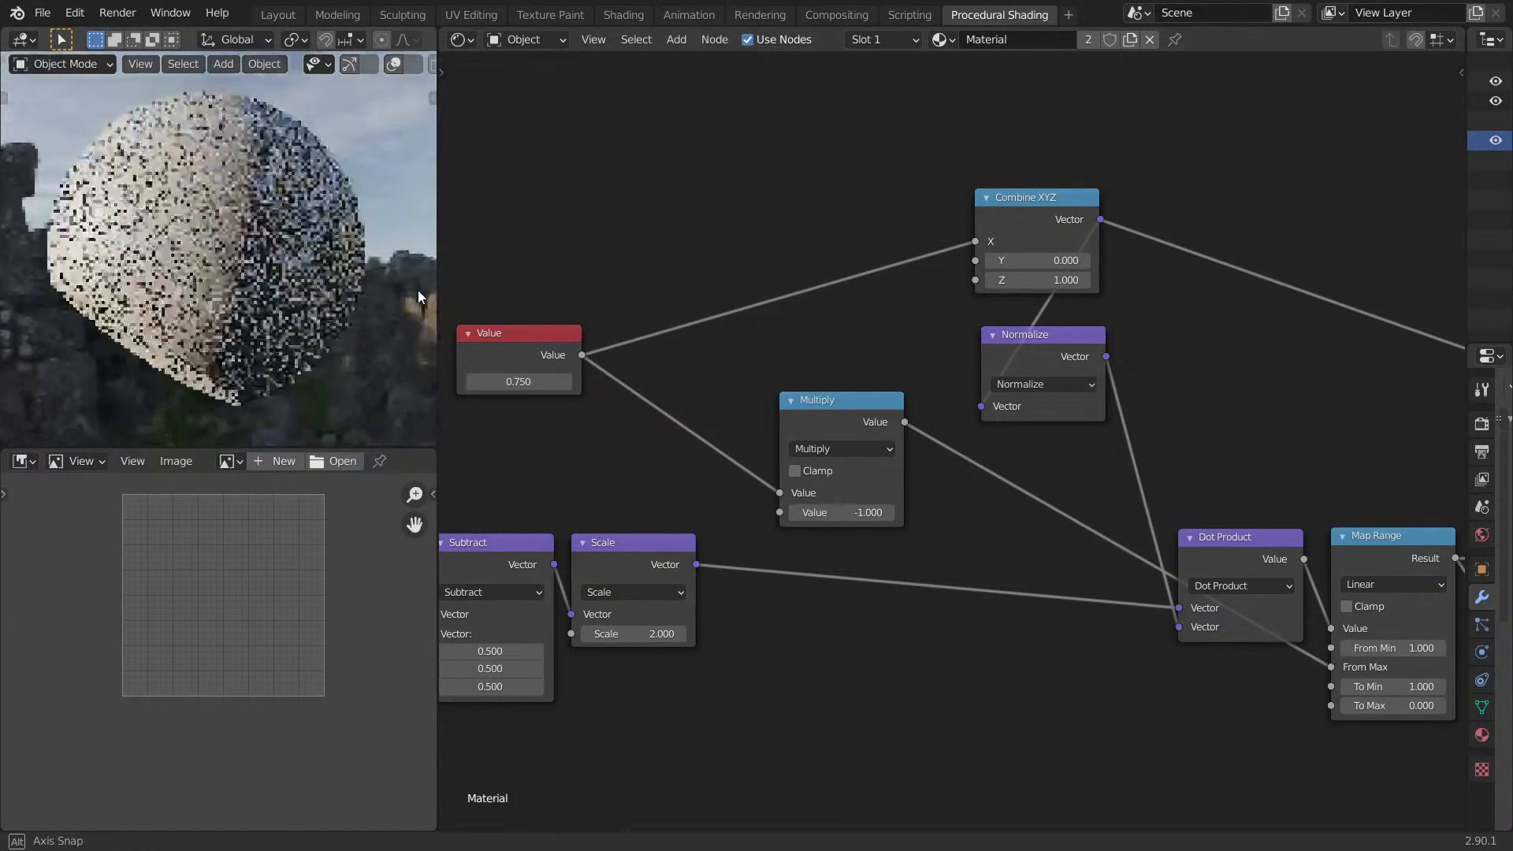
pyautogui.scroll(-10, 821, 327)
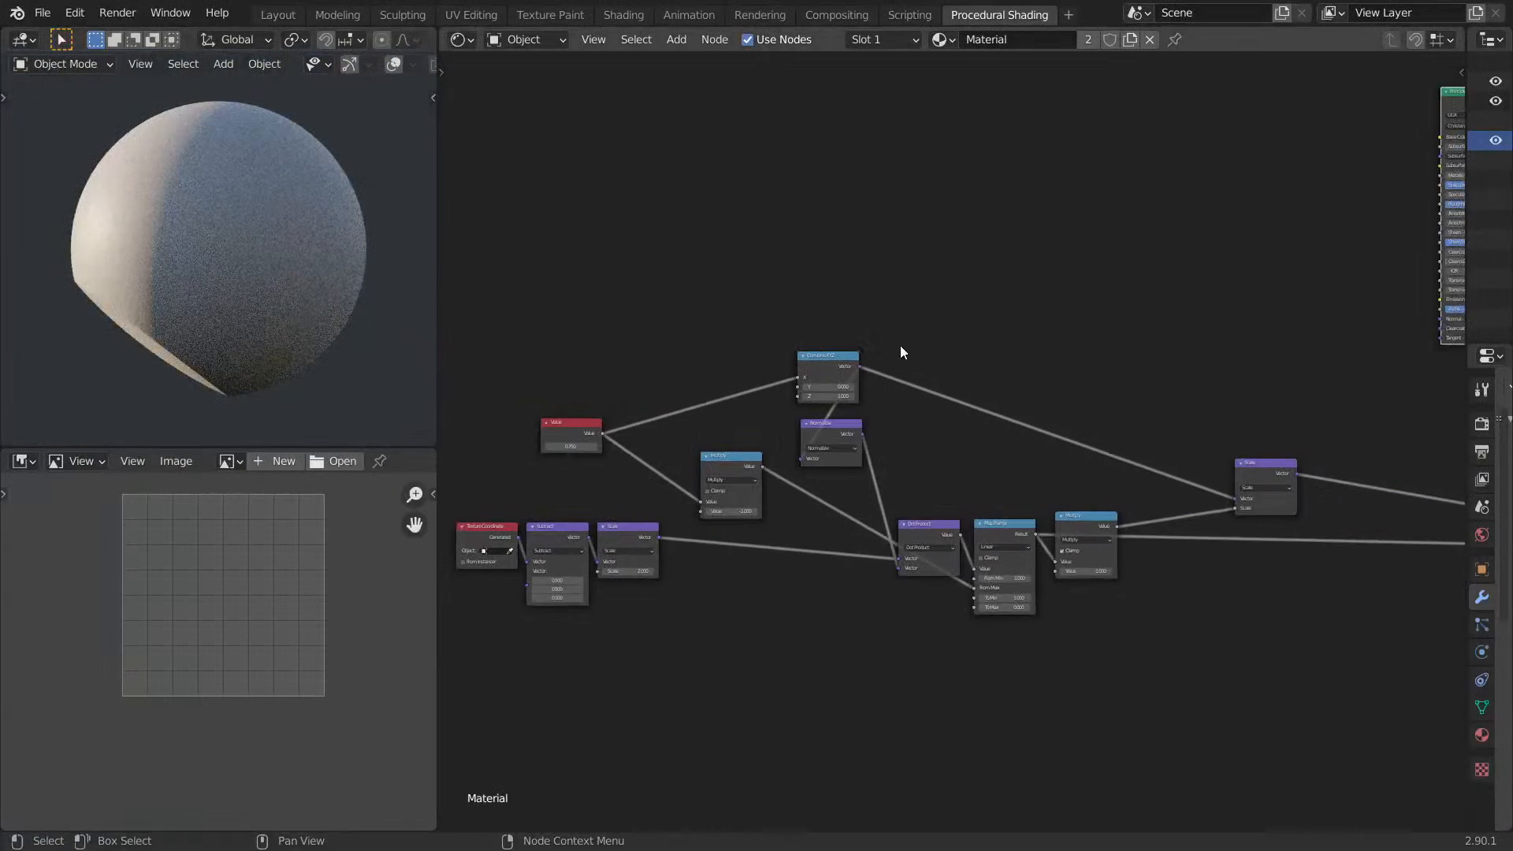
# Preview the centred coordinates from the Scale node that follows the Subtract node.
pyautogui.moveTo(990, 439); pyautogui.dragTo(925, 284, button='middle')
pyautogui.moveTo(810, 296); pyautogui.dragTo(878, 243, button='middle')
pyautogui.moveTo(1224, 270); pyautogui.dragTo(825, 230, button='middle')
pyautogui.scroll(1, 1115, 353)
pyautogui.scroll(1, 1135, 362)
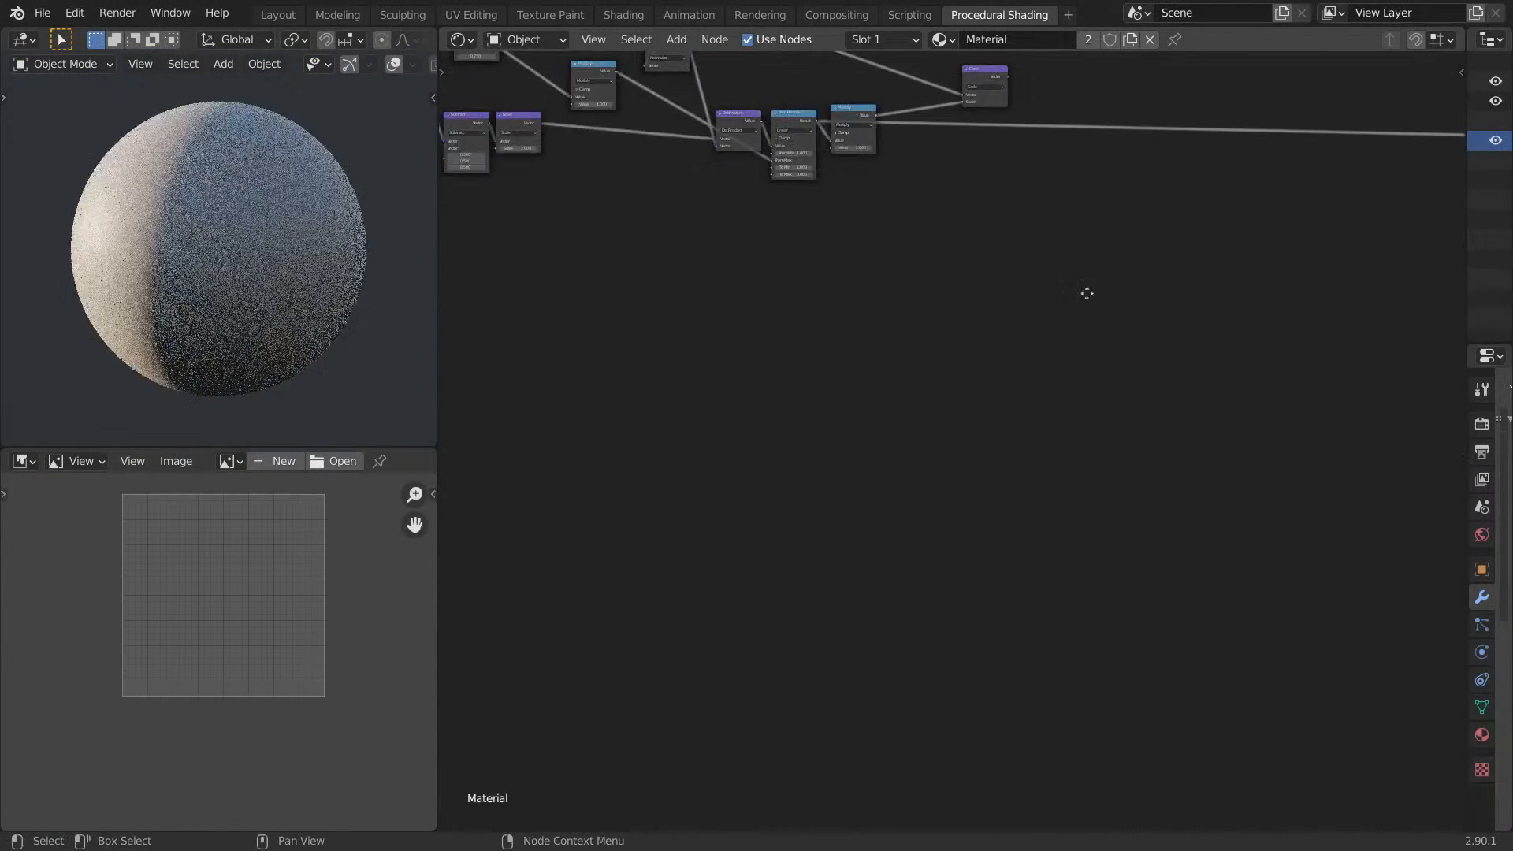
pyautogui.moveTo(659, 132); pyautogui.dragTo(873, 235, button='middle')
pyautogui.keyDown('ctrl'); pyautogui.keyDown('shift'); pyautogui.click(733, 230); pyautogui.keyUp('shift'); pyautogui.keyUp('ctrl')
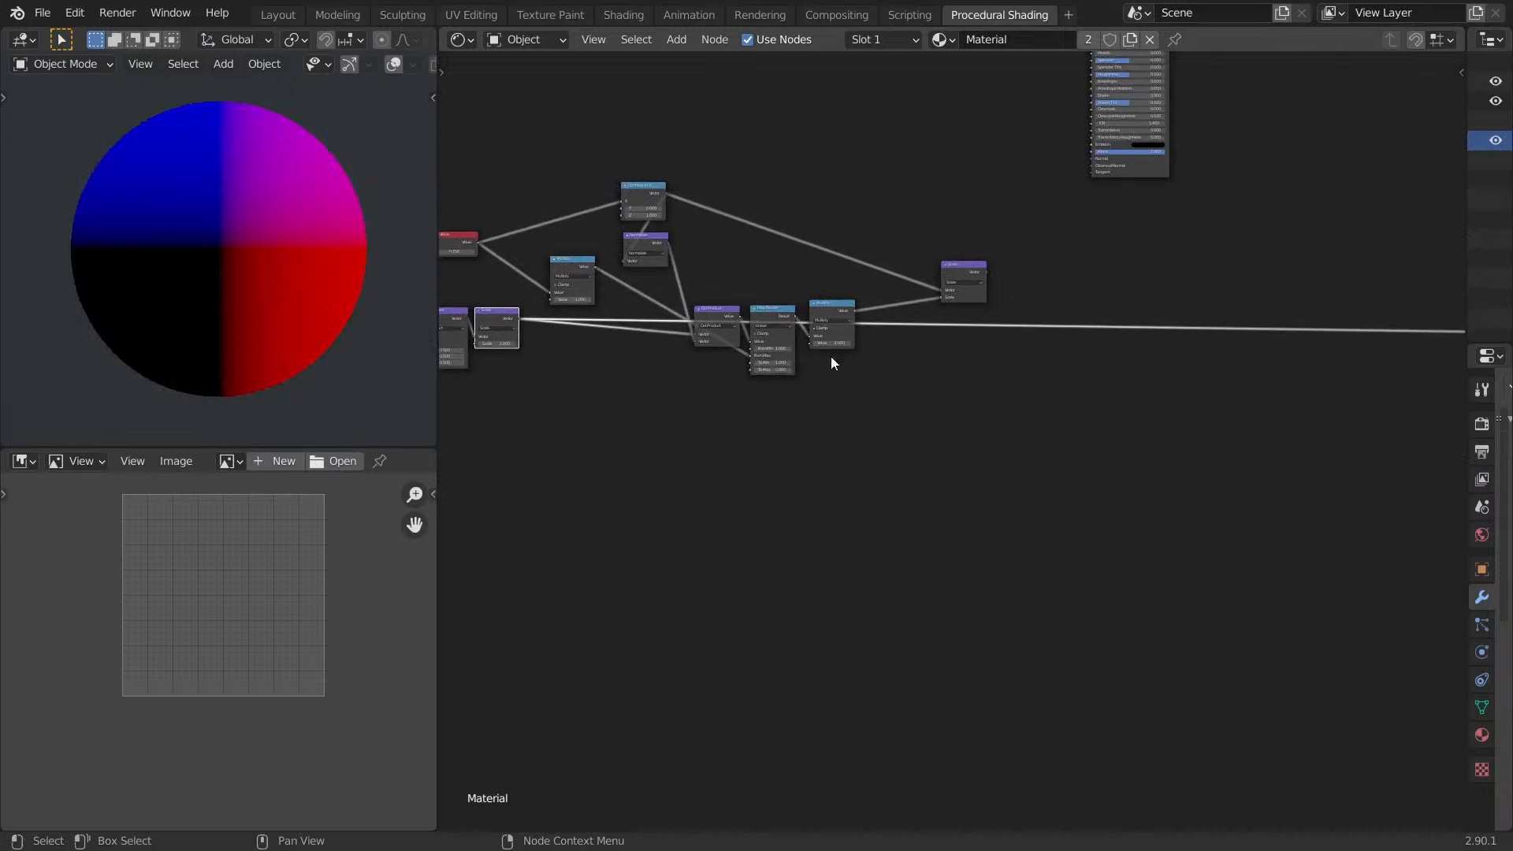
# Insert a Vector Math node after the coordinate Scale node, place it below the slicing chain and set it to Length.
pyautogui.hotkey('shift', 'a')
pyautogui.write('VEC')
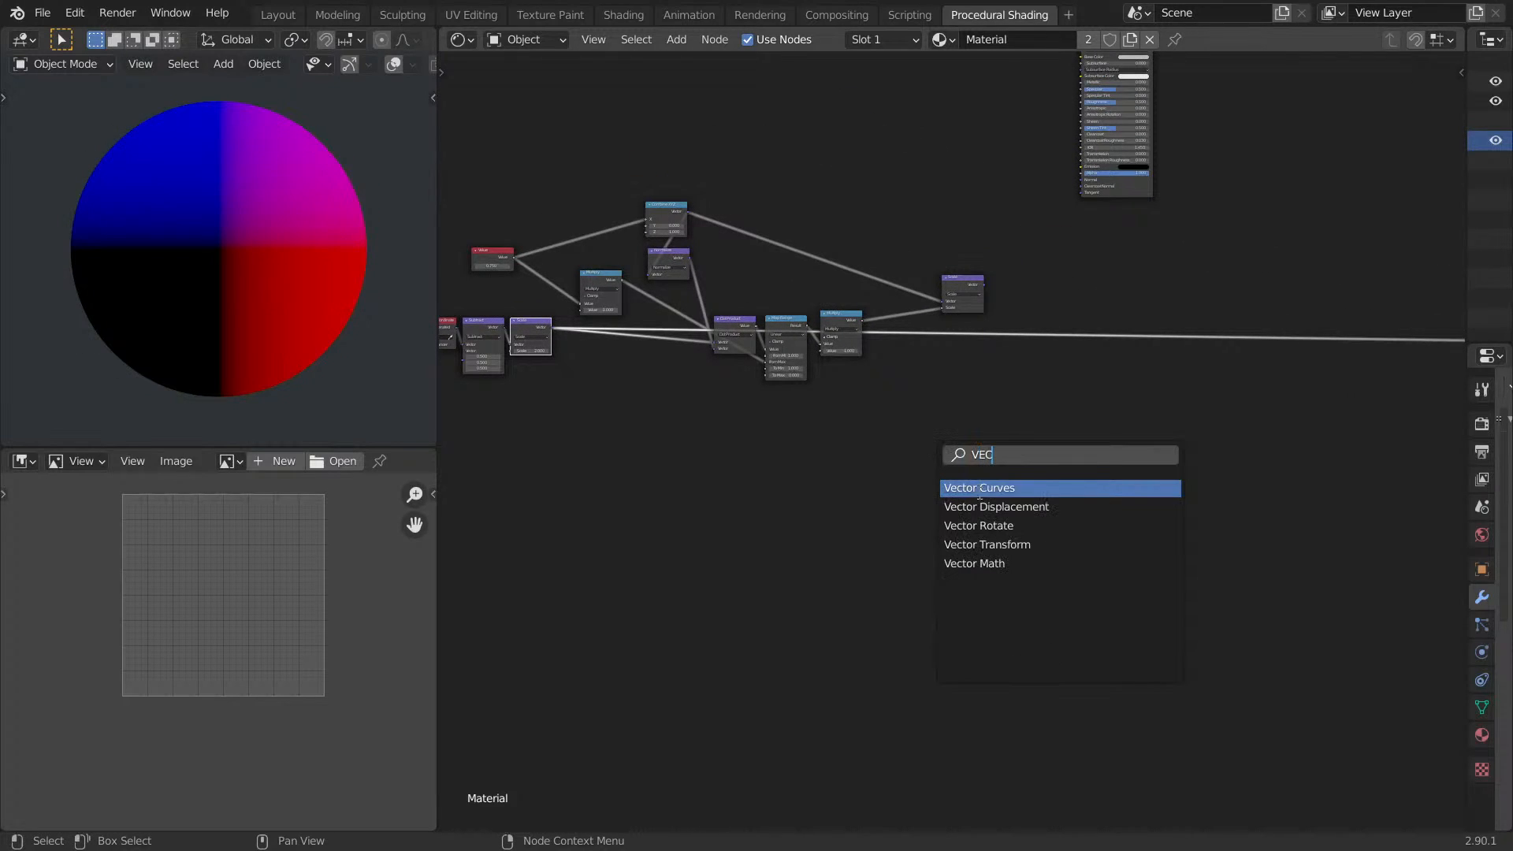
pyautogui.click(978, 564)
pyautogui.click(1058, 420)
pyautogui.moveTo(1045, 257); pyautogui.dragTo(745, 426)
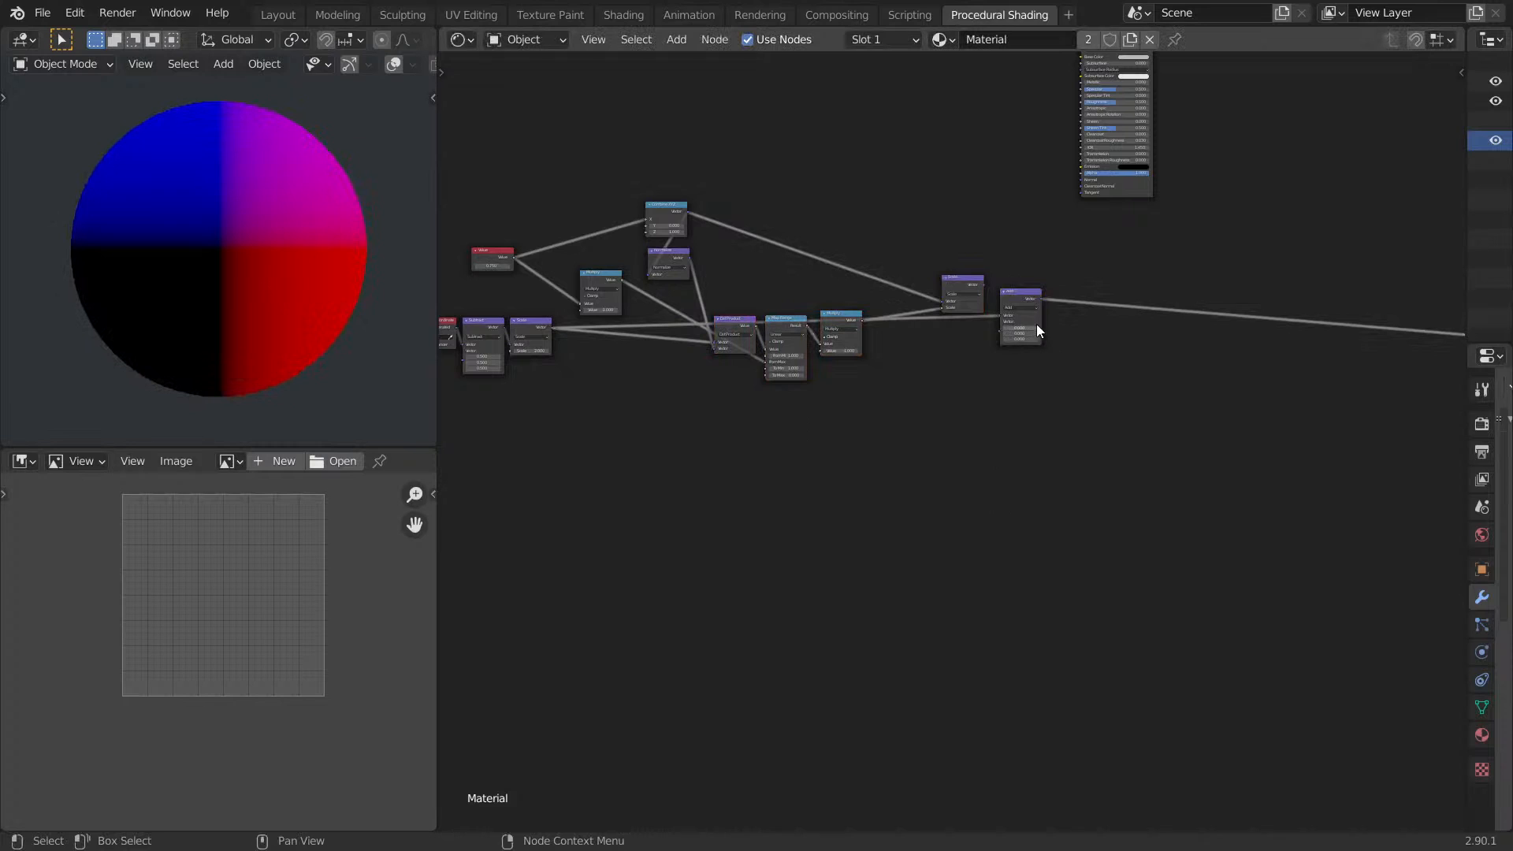
pyautogui.moveTo(1038, 326); pyautogui.dragTo(838, 470)
pyautogui.scroll(5, 836, 467)
pyautogui.click(833, 476)
pyautogui.press('l')
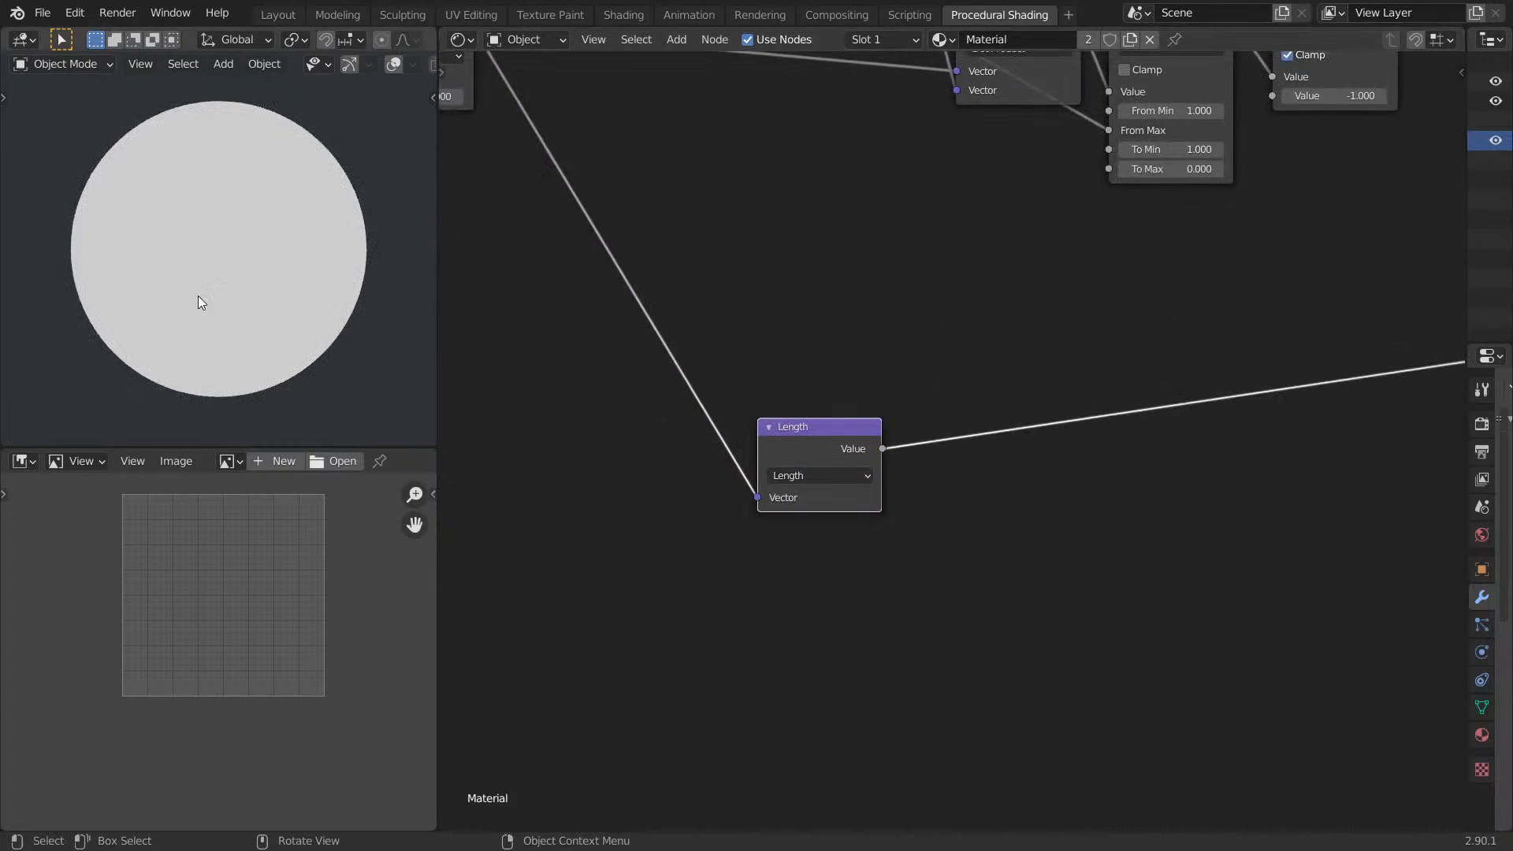
# Insert another Vector Math node before the Length node and set it to Multiply.
pyautogui.moveTo(891, 368); pyautogui.dragTo(983, 380, button='middle')
pyautogui.hotkey('shift', 'a')
pyautogui.write('svec')
pyautogui.click(1032, 500)
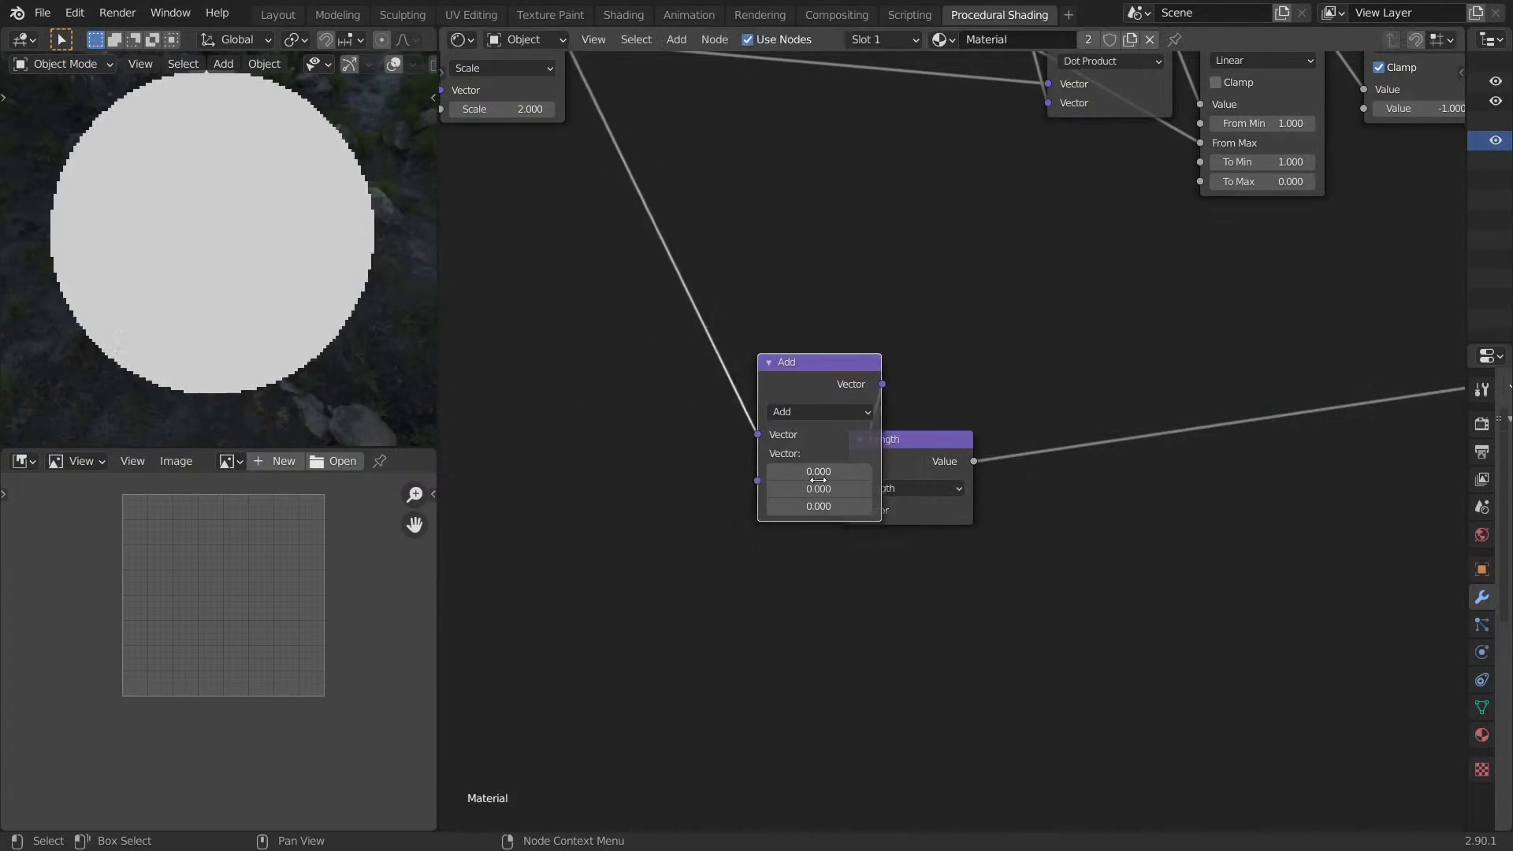
pyautogui.click(740, 418)
pyautogui.click(740, 419)
pyautogui.click(748, 466)
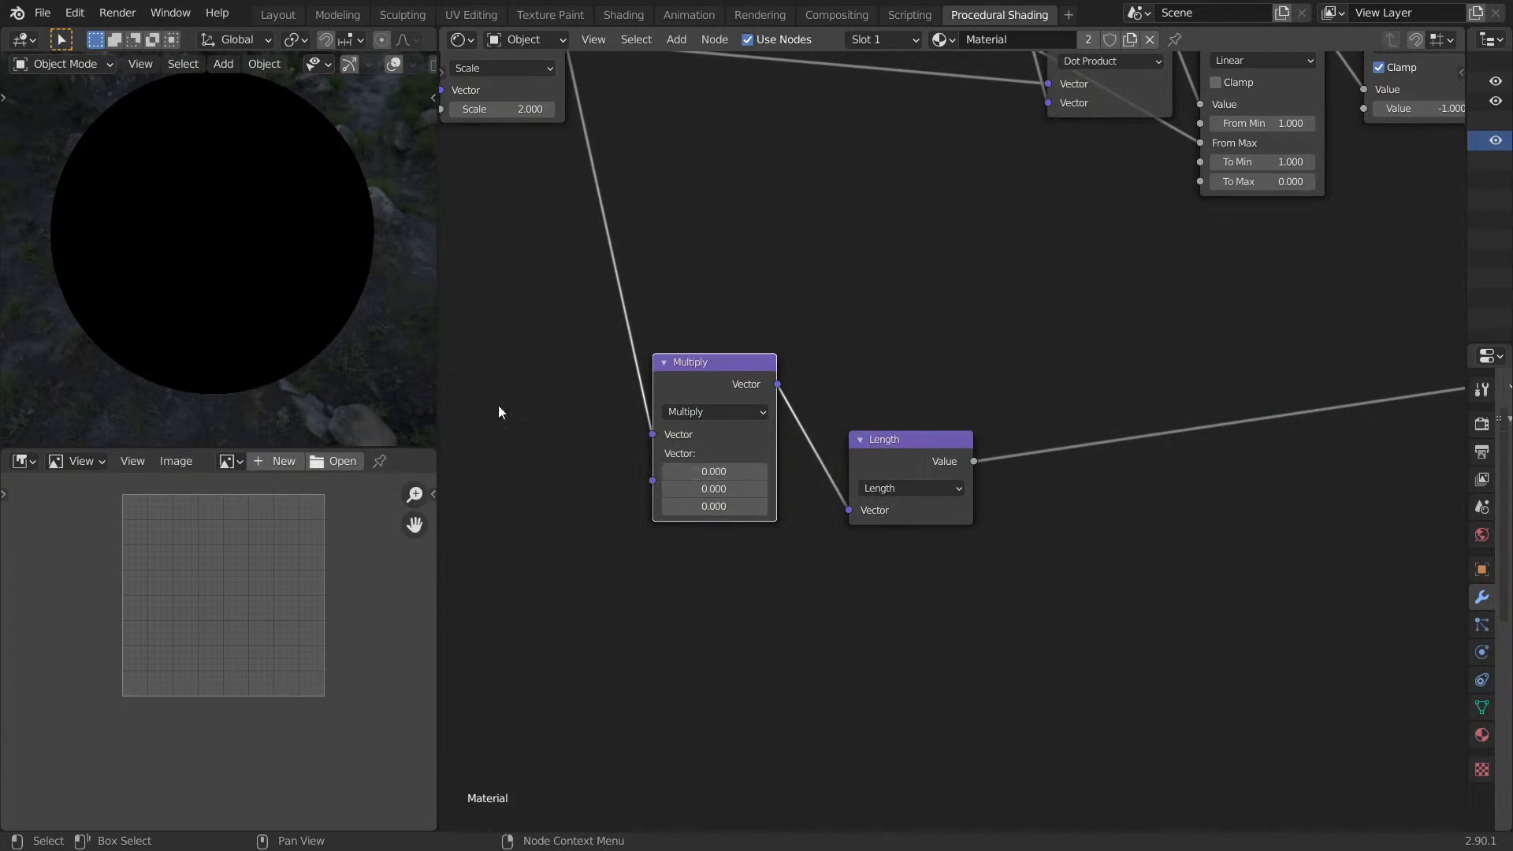
# Set the vector Multiply node's X and Z to 1 and inspect the radial gradient through the camera and from around the sphere.
pyautogui.press('KP_0')
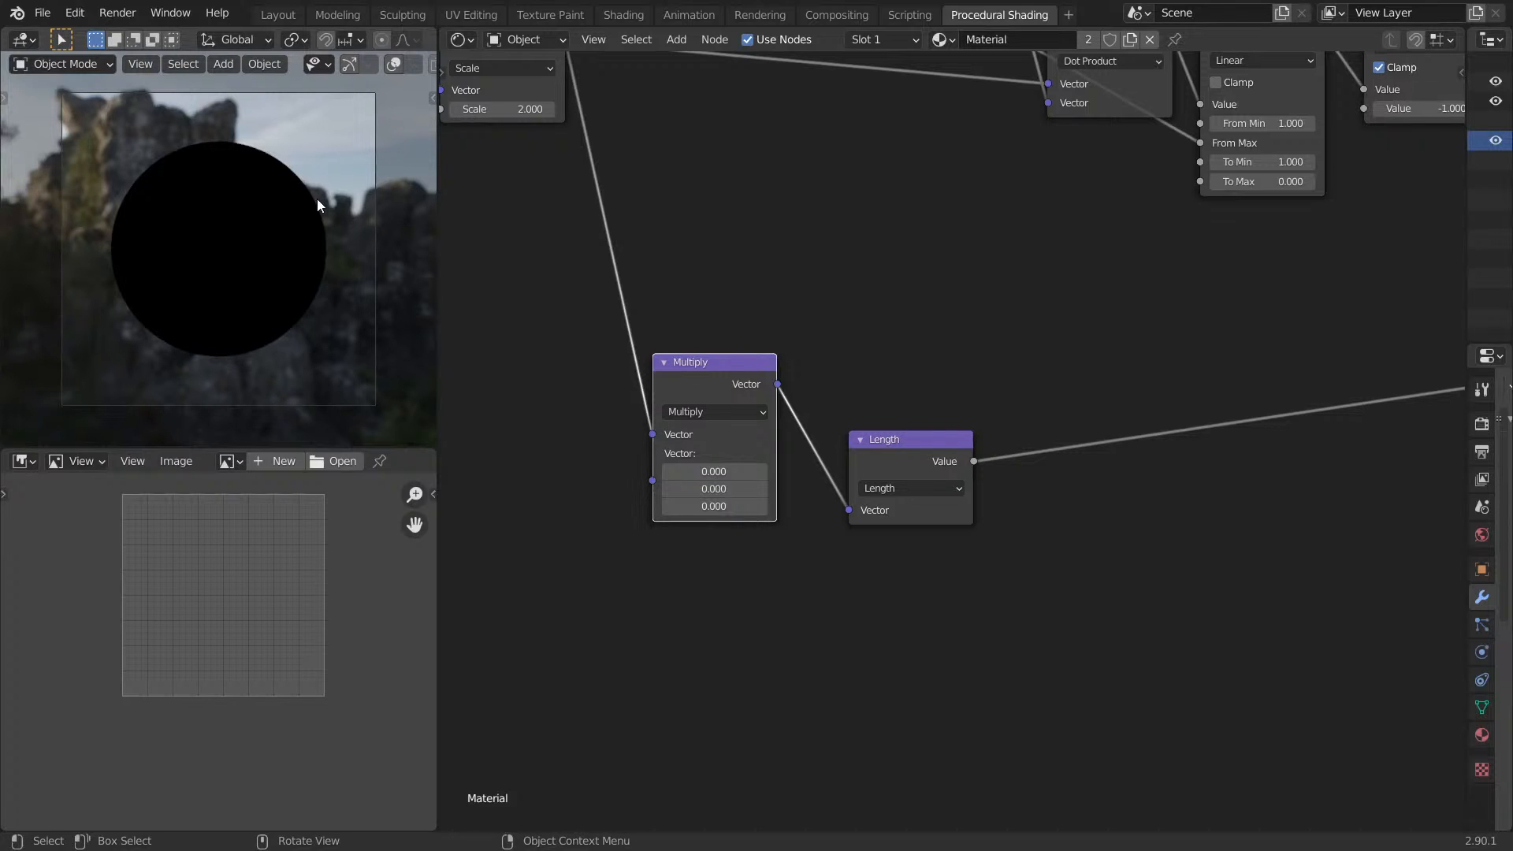
pyautogui.scroll(-3, 1061, 345)
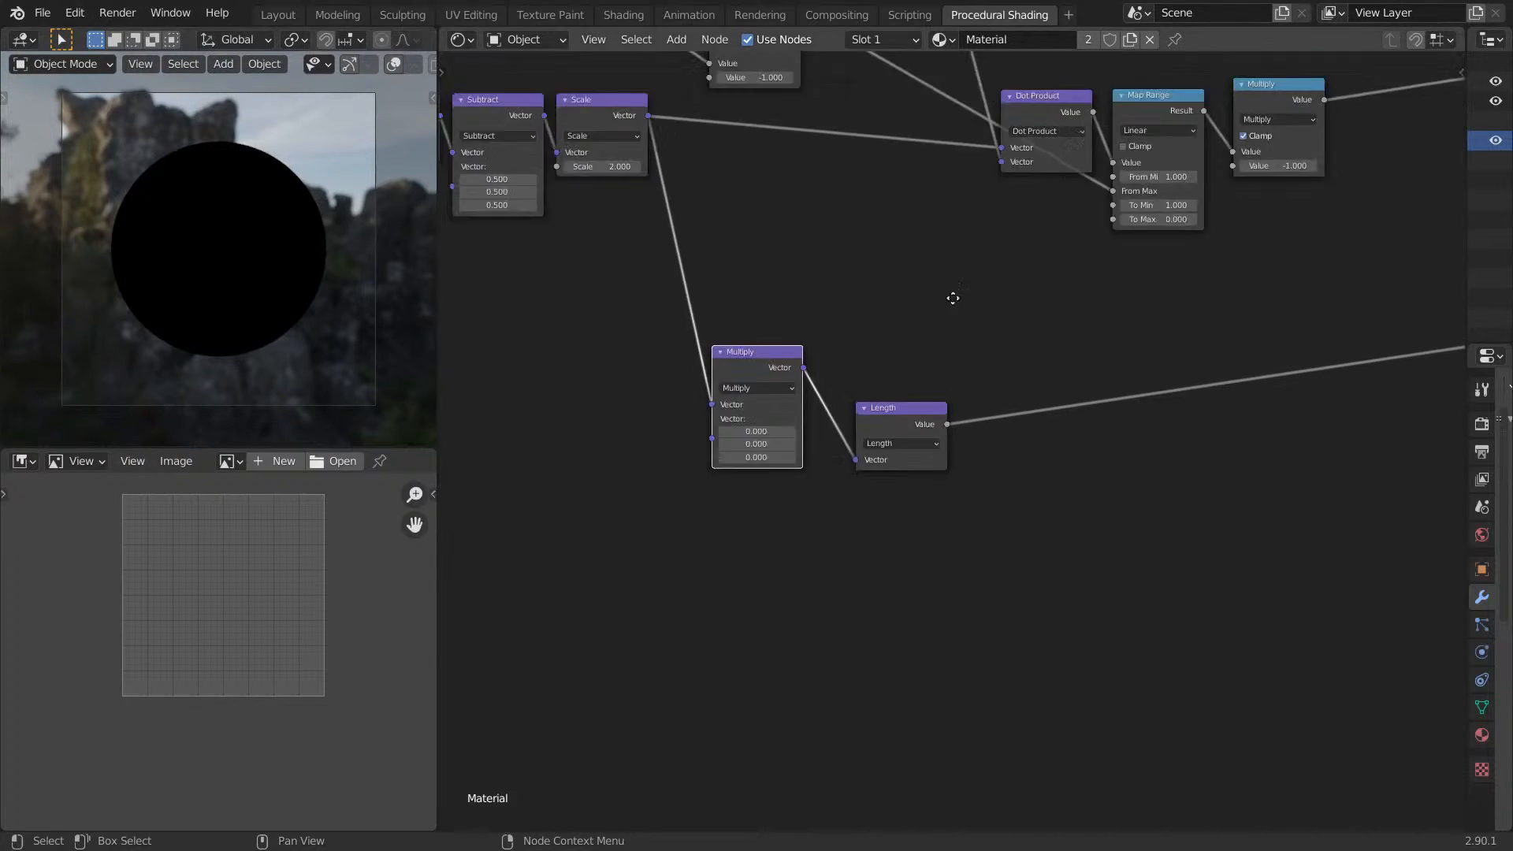
pyautogui.write('1')
pyautogui.press('Return')
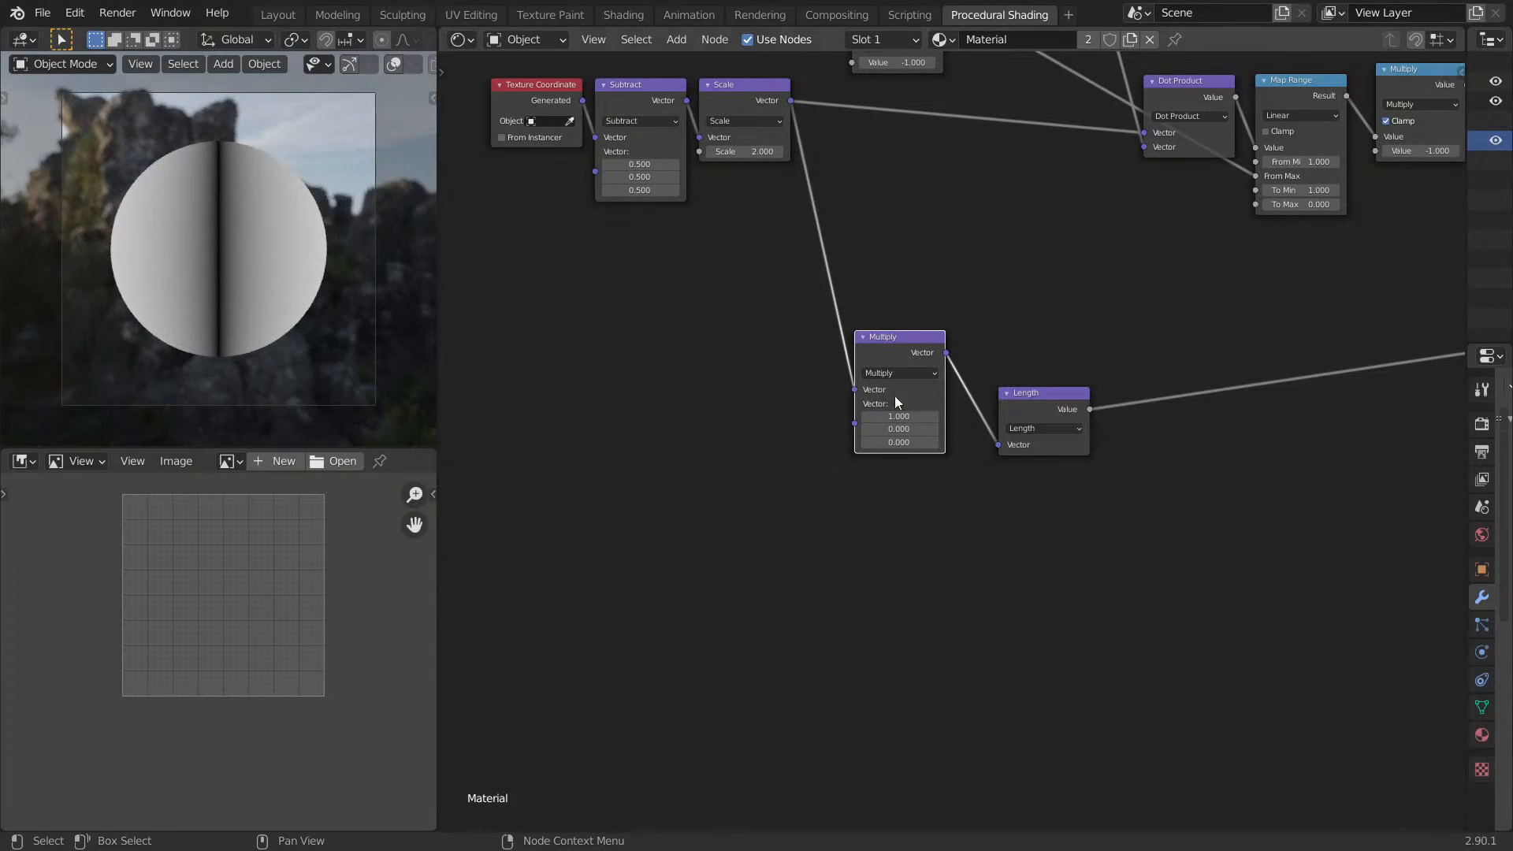
pyautogui.click(898, 442)
pyautogui.write('1')
pyautogui.press('Return')
pyautogui.moveTo(176, 300)
pyautogui.mouseDown(button='middle')
pyautogui.moveTo(395, 327)
pyautogui.moveTo(93, 317)
pyautogui.moveTo(396, 314)
pyautogui.moveTo(429, 339)
pyautogui.mouseUp(button='middle')
pyautogui.scroll(3, 722, 385)
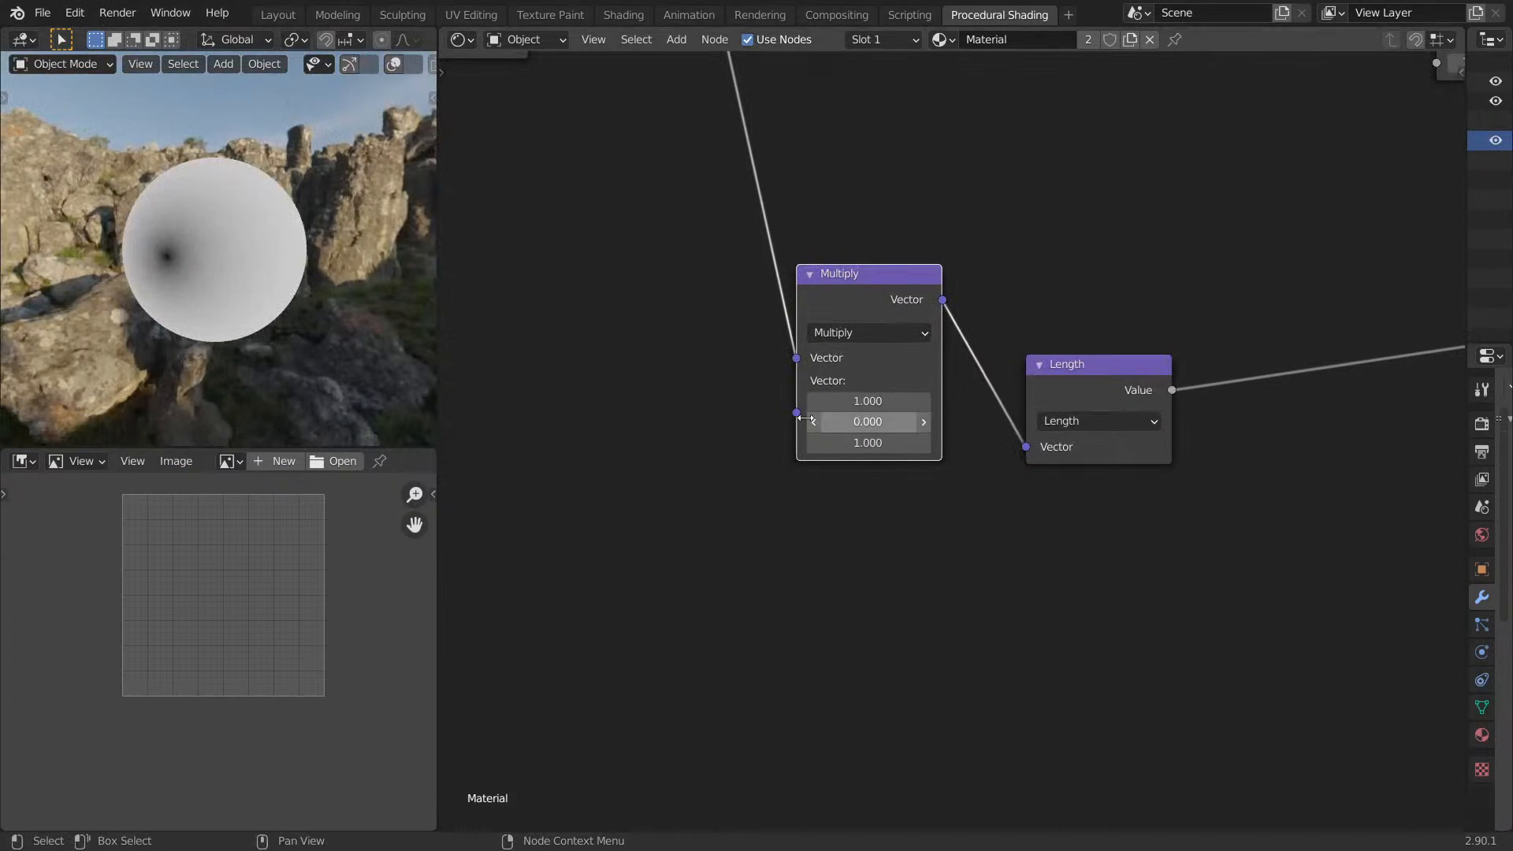
pyautogui.moveTo(203, 314); pyautogui.dragTo(51, 304, button='middle')
pyautogui.moveTo(228, 302); pyautogui.dragTo(183, 261, button='middle')
pyautogui.scroll(-2, 1363, 349)
# Insert a Math node after the Length node and set it to Subtract with a value of 0.450.
pyautogui.moveTo(1364, 347); pyautogui.dragTo(1159, 352, button='middle')
pyautogui.hotkey('shift', 'a')
pyautogui.write('s')
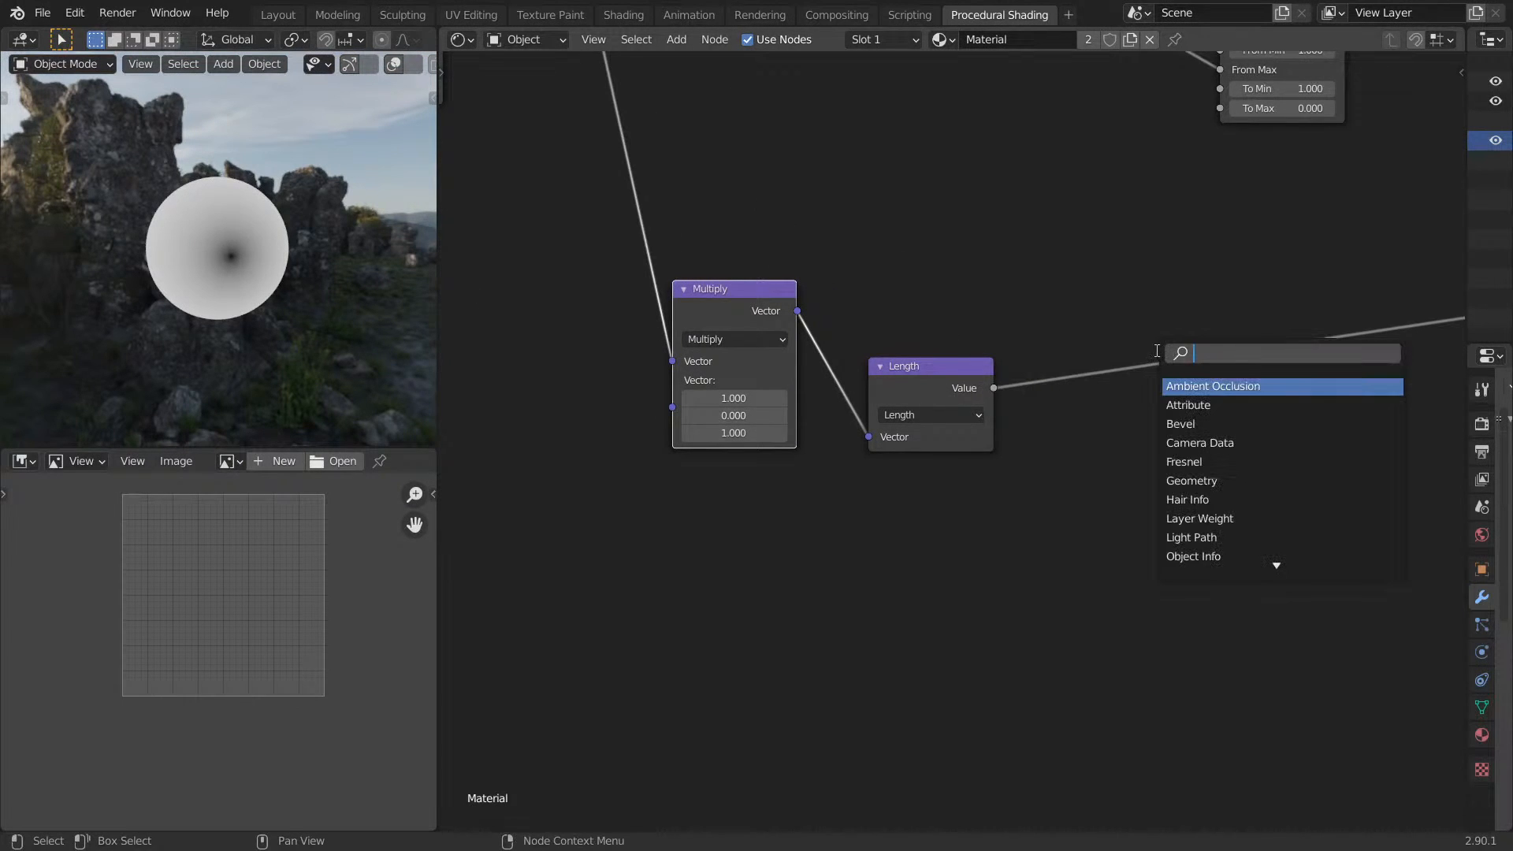
pyautogui.write('MAT')
pyautogui.press('Return')
pyautogui.click(1164, 350)
pyautogui.click(1164, 350)
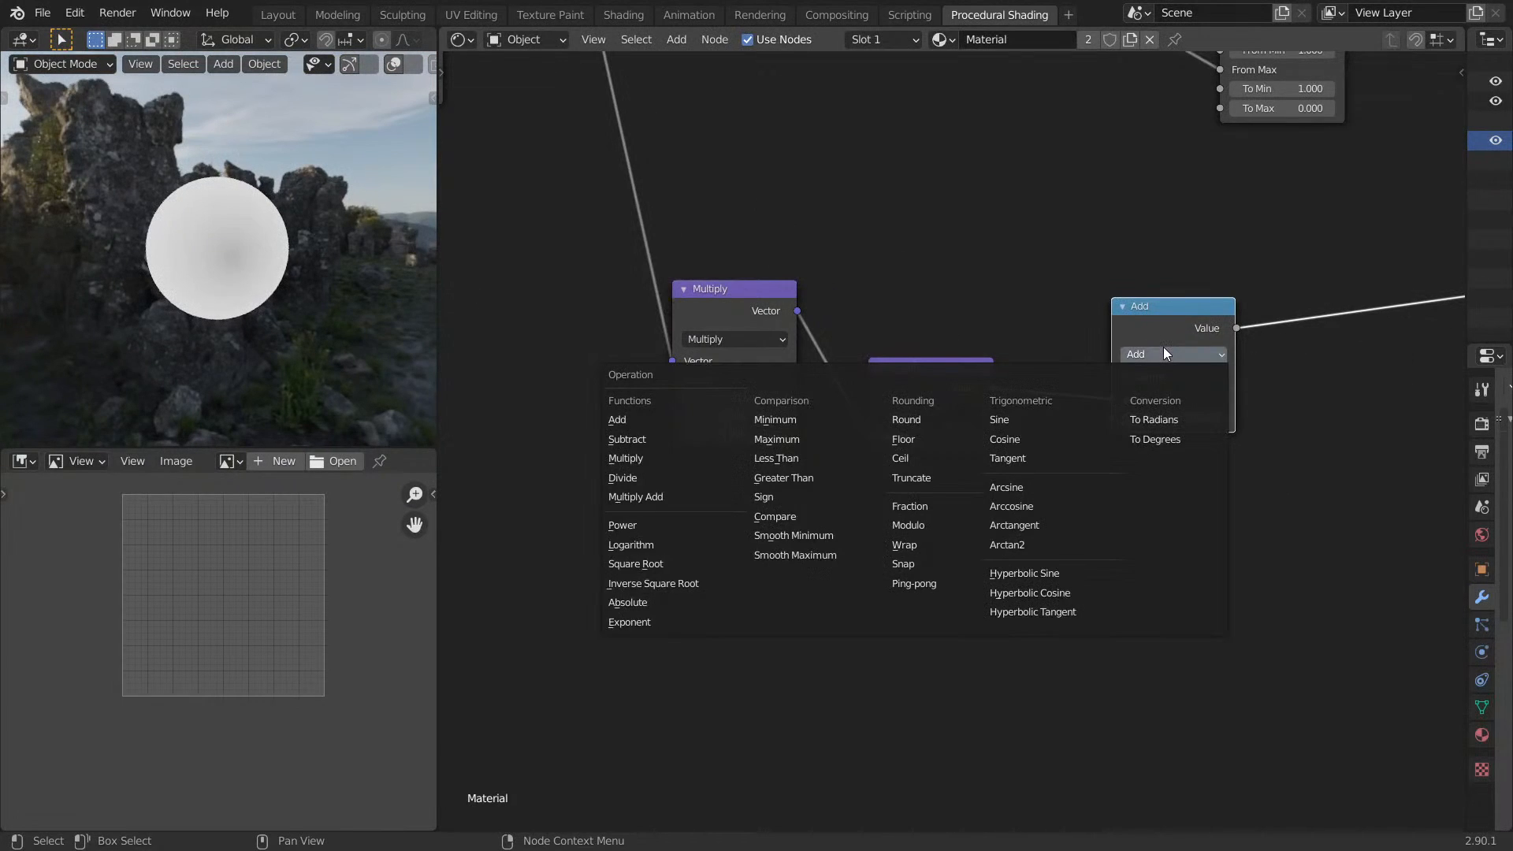
pyautogui.press('s')
pyautogui.moveTo(1186, 418); pyautogui.dragTo(1168, 417)
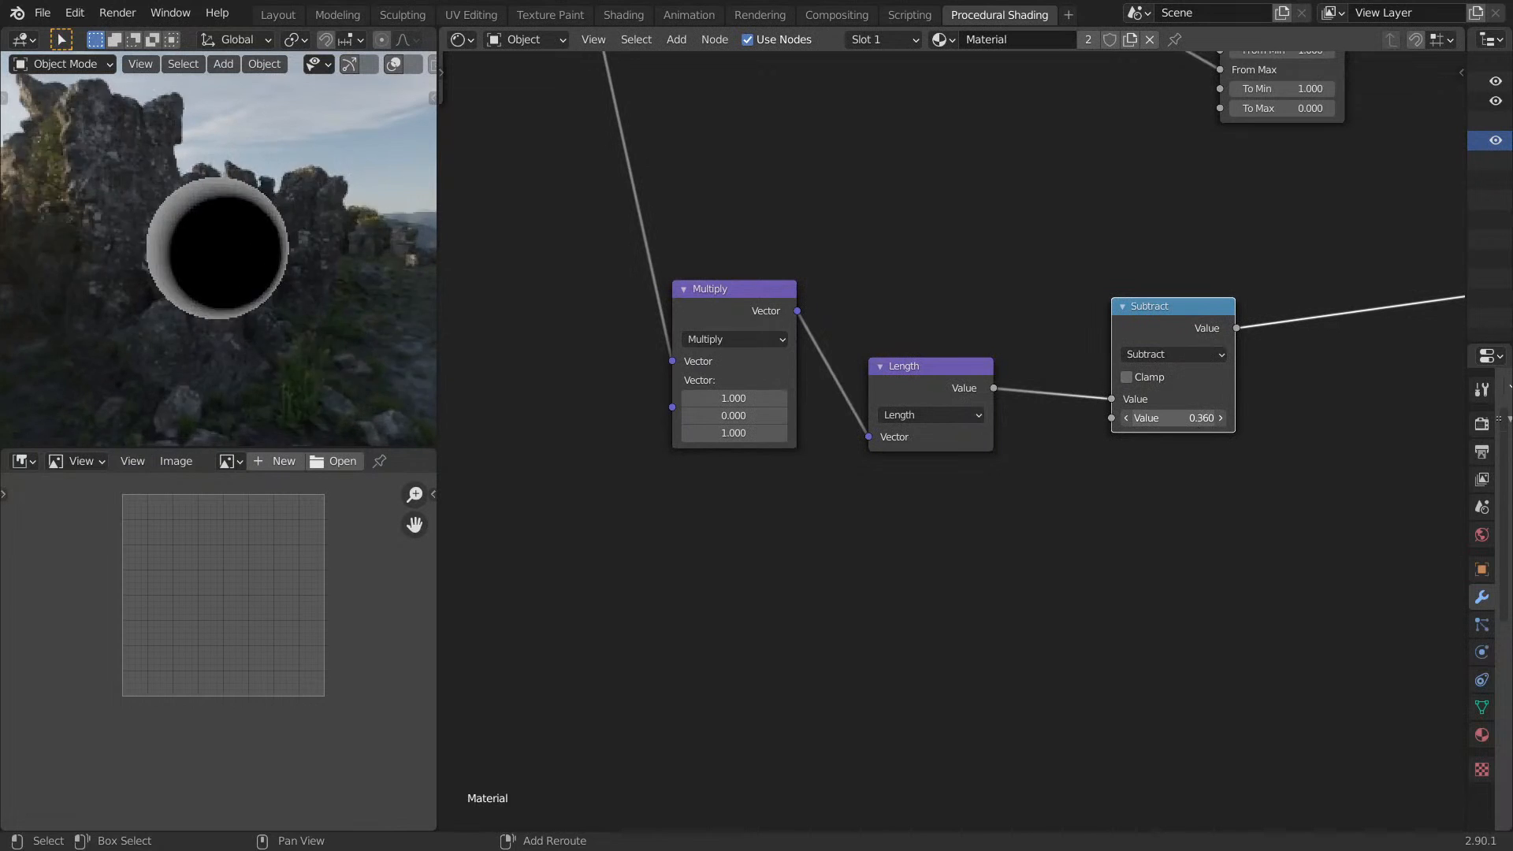
# View the sphere through the camera and move the Length link to the Subtract node's second value input.
pyautogui.press('KP_0')
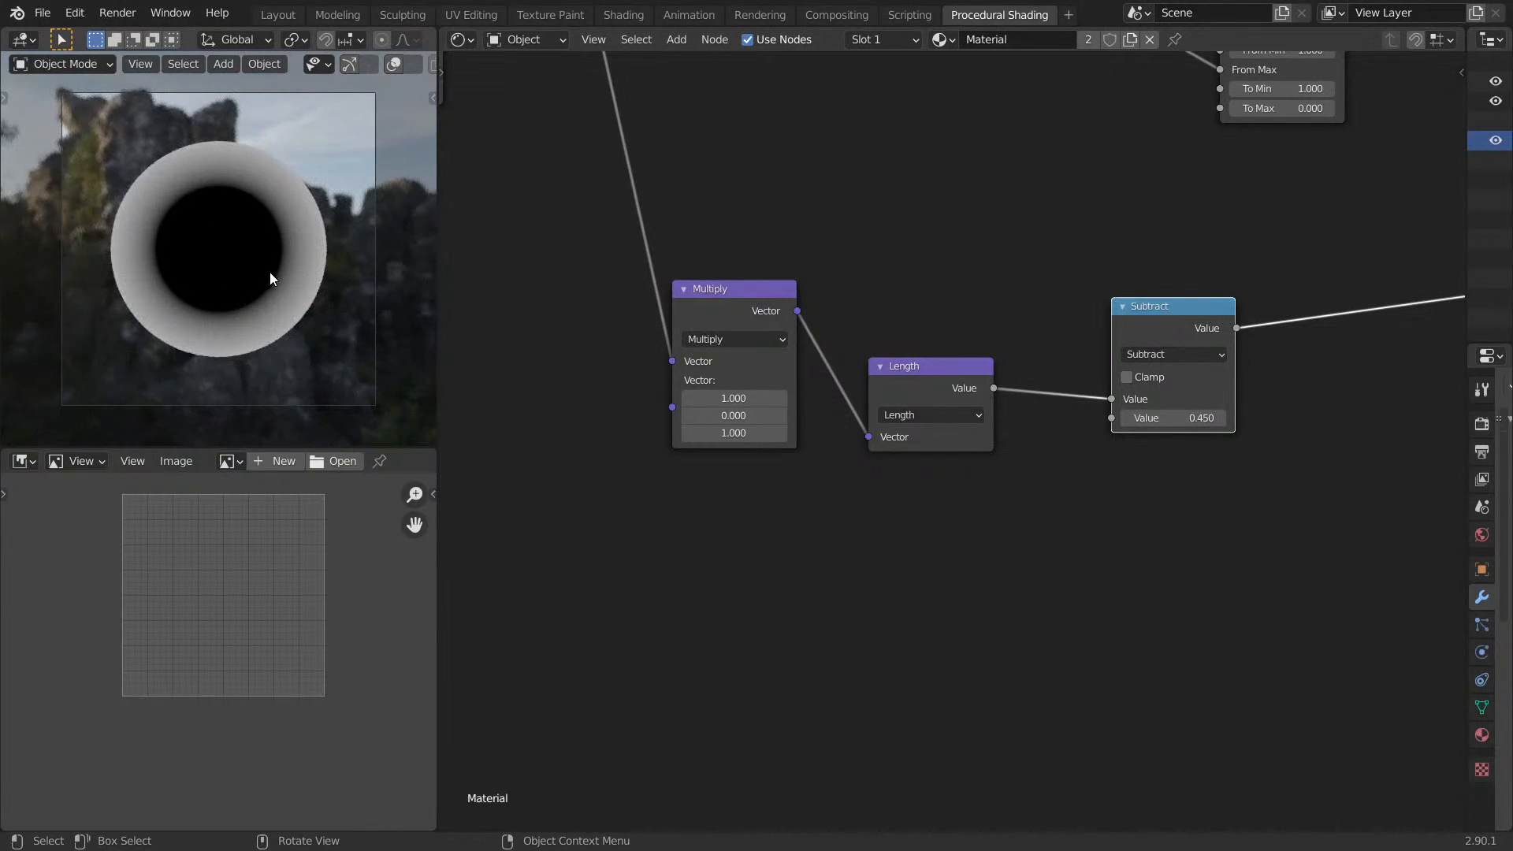
pyautogui.scroll(3, 269, 271)
pyautogui.moveTo(1169, 372); pyautogui.dragTo(976, 380, button='middle')
pyautogui.moveTo(919, 408); pyautogui.dragTo(919, 426)
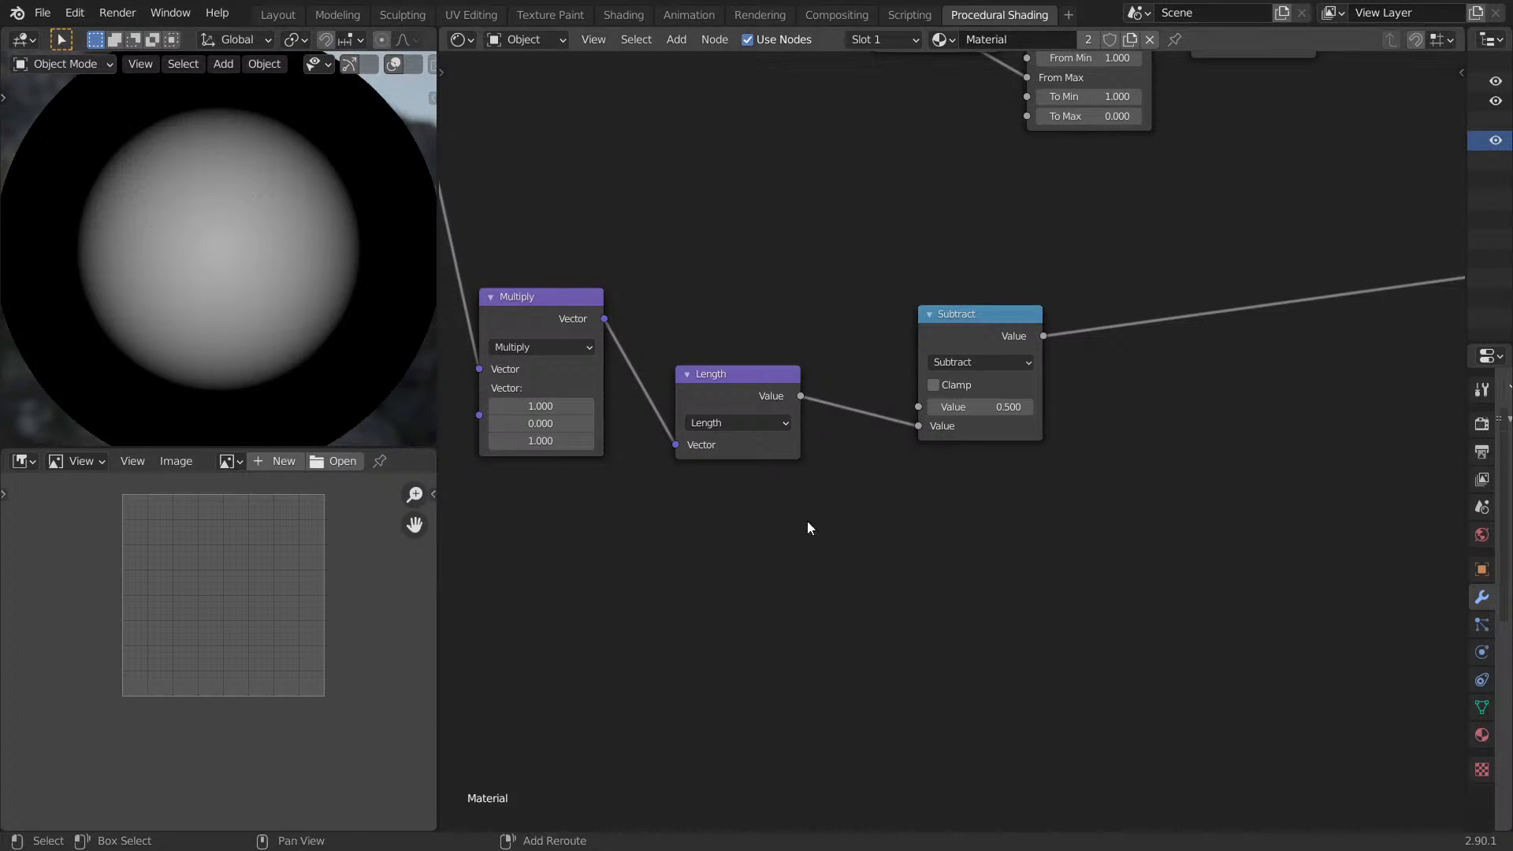
# Add a Value node below the Subtract node and connect it to Subtract's first value input.
pyautogui.hotkey('shift', 'a')
pyautogui.click(911, 526)
pyautogui.press('Return')
pyautogui.click(1081, 499)
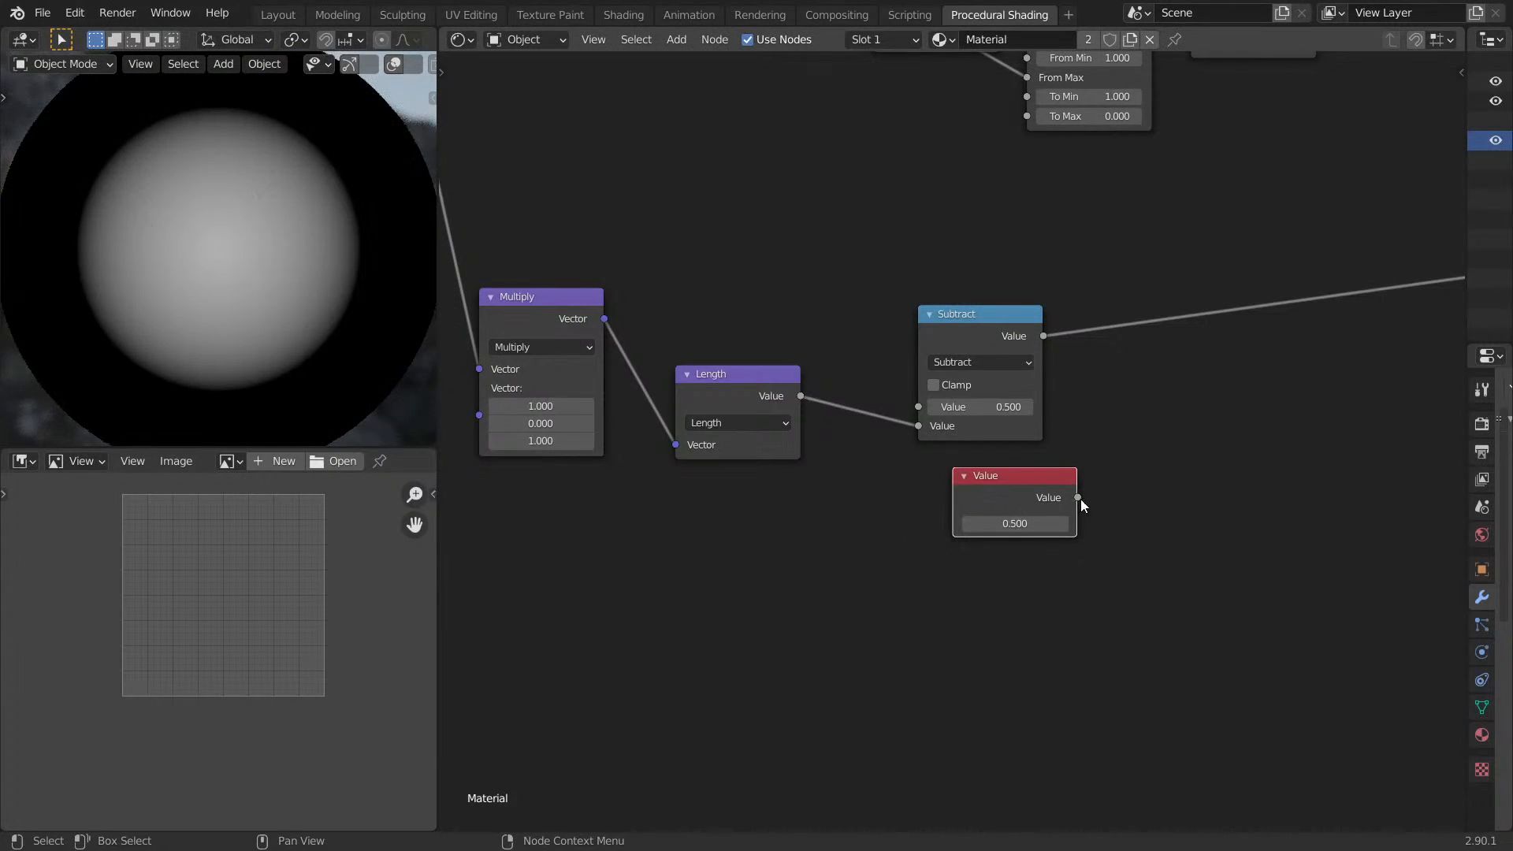
# Duplicate the Subtract node after itself as Divide, use the Value node as the divisor and set it to 0.330.
pyautogui.hotkey('shift', 'd')
pyautogui.click(1150, 357)
pyautogui.click(1151, 362)
pyautogui.click(630, 485)
pyautogui.moveTo(1078, 497); pyautogui.dragTo(1115, 427)
pyautogui.moveTo(1020, 500); pyautogui.dragTo(996, 493)
pyautogui.moveTo(1176, 342); pyautogui.dragTo(1149, 328)
pyautogui.moveTo(975, 517); pyautogui.dragTo(957, 518)
# Examine the Divide node's result on the sphere up close and from the front and side views.
pyautogui.moveTo(238, 287)
pyautogui.mouseDown(button='middle')
pyautogui.moveTo(93, 301)
pyautogui.moveTo(228, 280)
pyautogui.mouseUp(button='middle')
pyautogui.scroll(5, 248, 260)
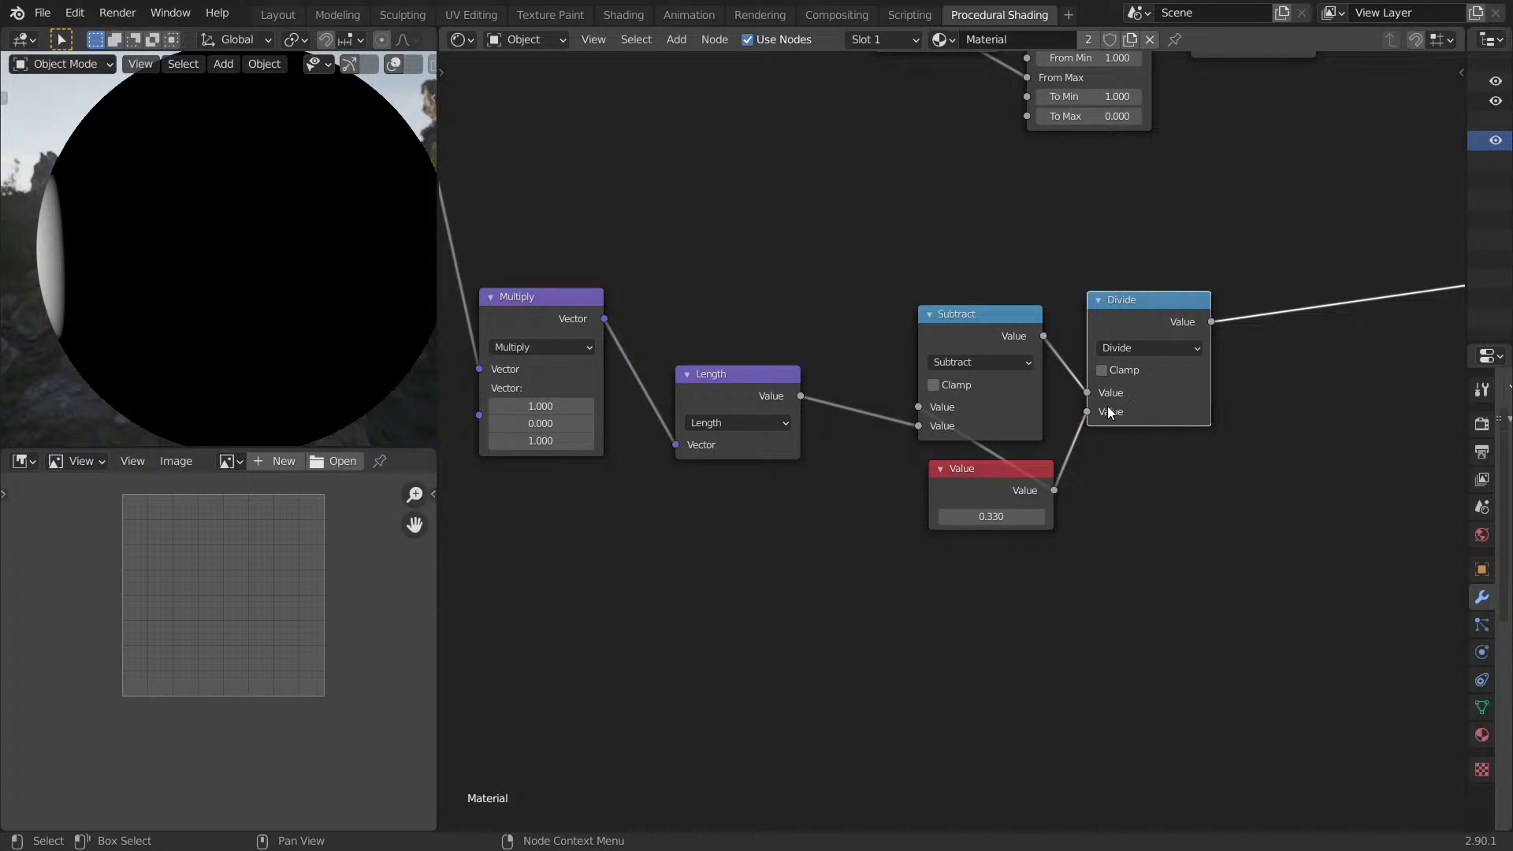
pyautogui.scroll(-6, 94, 258)
pyautogui.moveTo(153, 261); pyautogui.dragTo(236, 263, button='middle')
pyautogui.press('KP_1')
pyautogui.press('KP_3')
pyautogui.scroll(3, 221, 254)
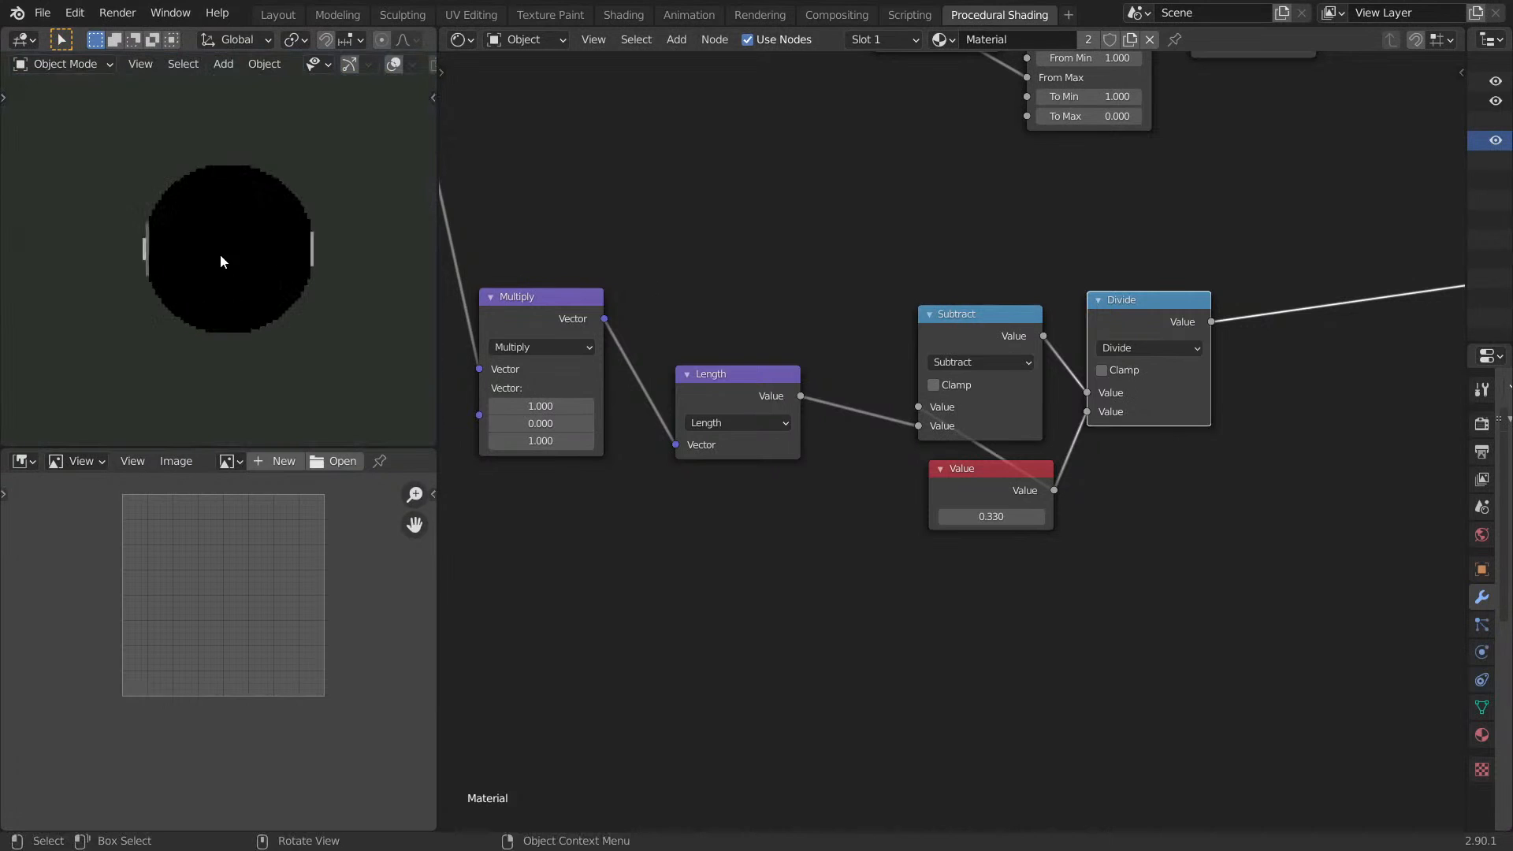
# Insert a Combine XYZ node after the Divide node, feeding the Divide value into X.
pyautogui.moveTo(1052, 298); pyautogui.dragTo(681, 309, button='middle')
pyautogui.hotkey('shift', 'a')
pyautogui.press('s')
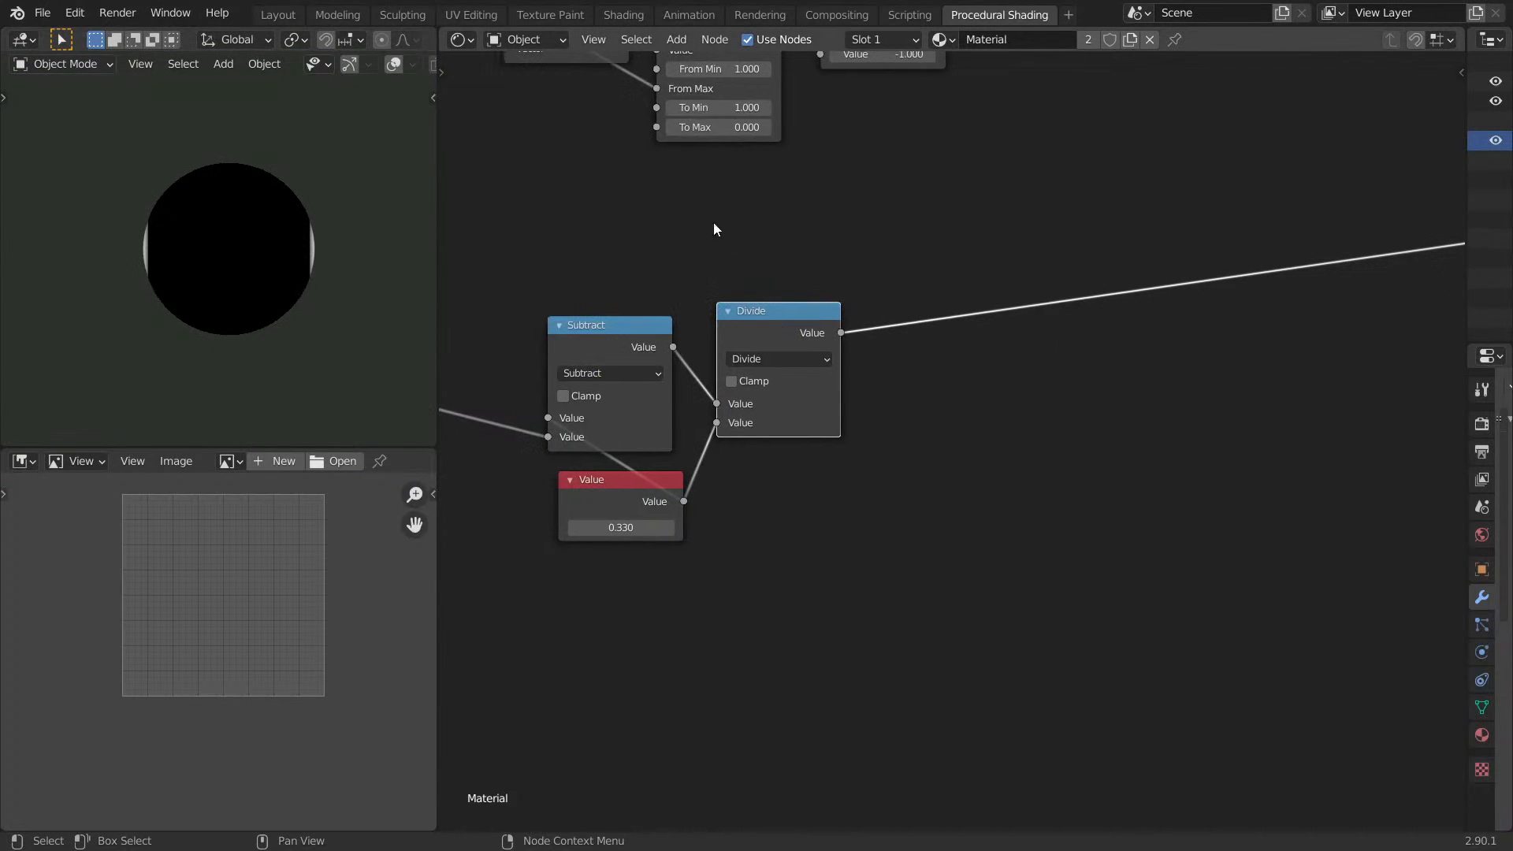
pyautogui.moveTo(883, 329); pyautogui.dragTo(1131, 361, button='middle')
pyautogui.hotkey('shift', 'a')
pyautogui.write('scomb')
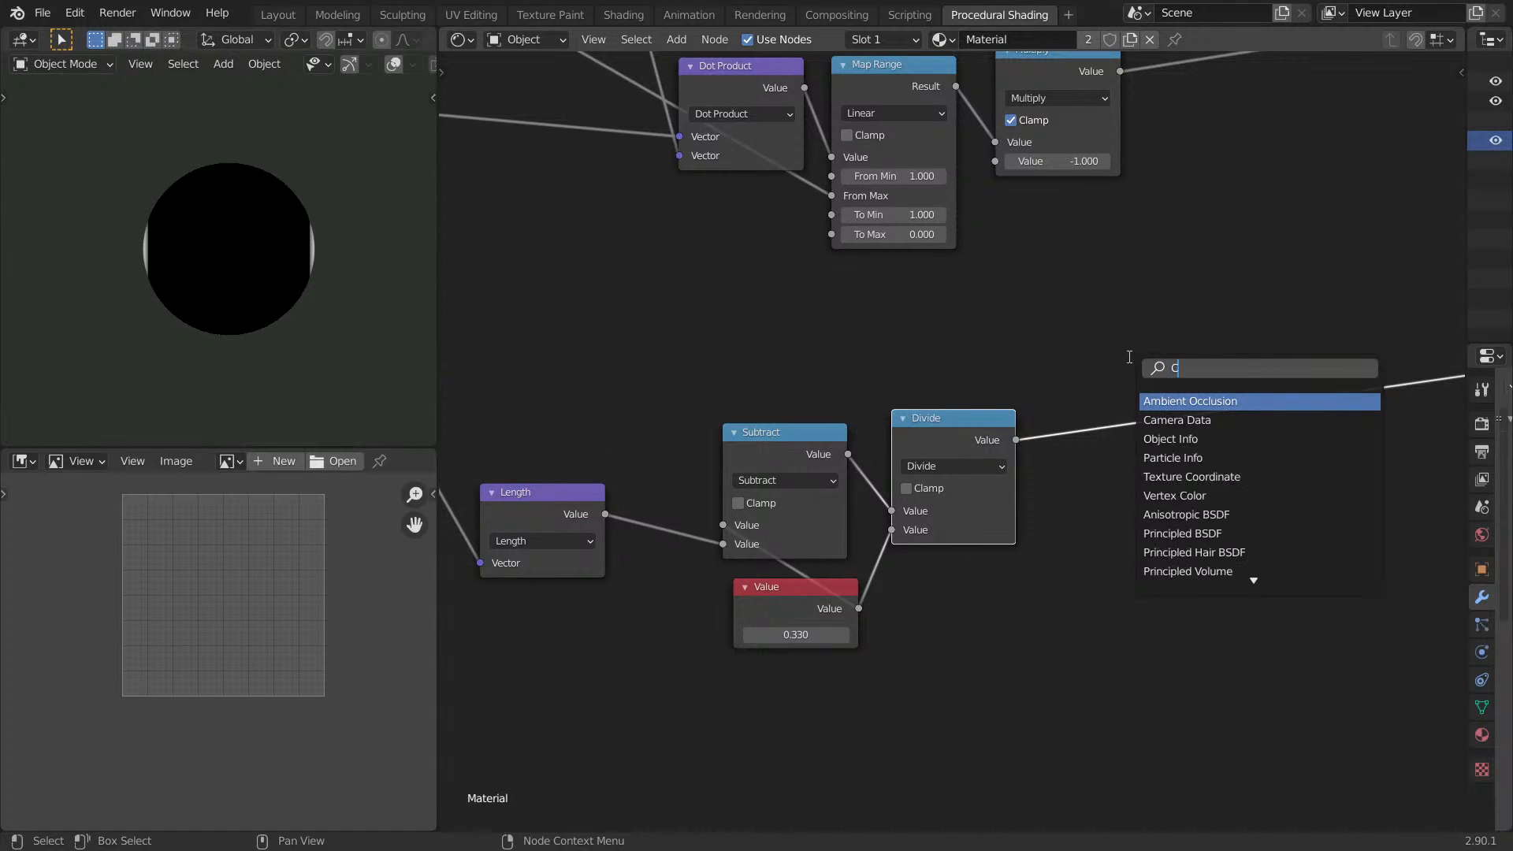
pyautogui.click(1194, 443)
pyautogui.click(1202, 444)
pyautogui.moveTo(1255, 454); pyautogui.dragTo(750, 457, button='middle')
# Move the Combine XYZ link from the Material Output's Surface to its Displacement input and inspect the displaced sphere.
pyautogui.scroll(-8, 749, 458)
pyautogui.moveTo(955, 507); pyautogui.dragTo(751, 526, button='middle')
pyautogui.moveTo(1344, 487); pyautogui.dragTo(971, 517, button='middle')
pyautogui.scroll(-8, 977, 512)
pyautogui.scroll(1, 1111, 402)
pyautogui.moveTo(1166, 369); pyautogui.dragTo(1164, 411)
pyautogui.moveTo(847, 461); pyautogui.dragTo(1049, 423, button='middle')
pyautogui.moveTo(402, 347); pyautogui.dragTo(236, 350, button='middle')
pyautogui.moveTo(687, 481); pyautogui.dragTo(956, 463, button='middle')
pyautogui.scroll(10, 949, 458)
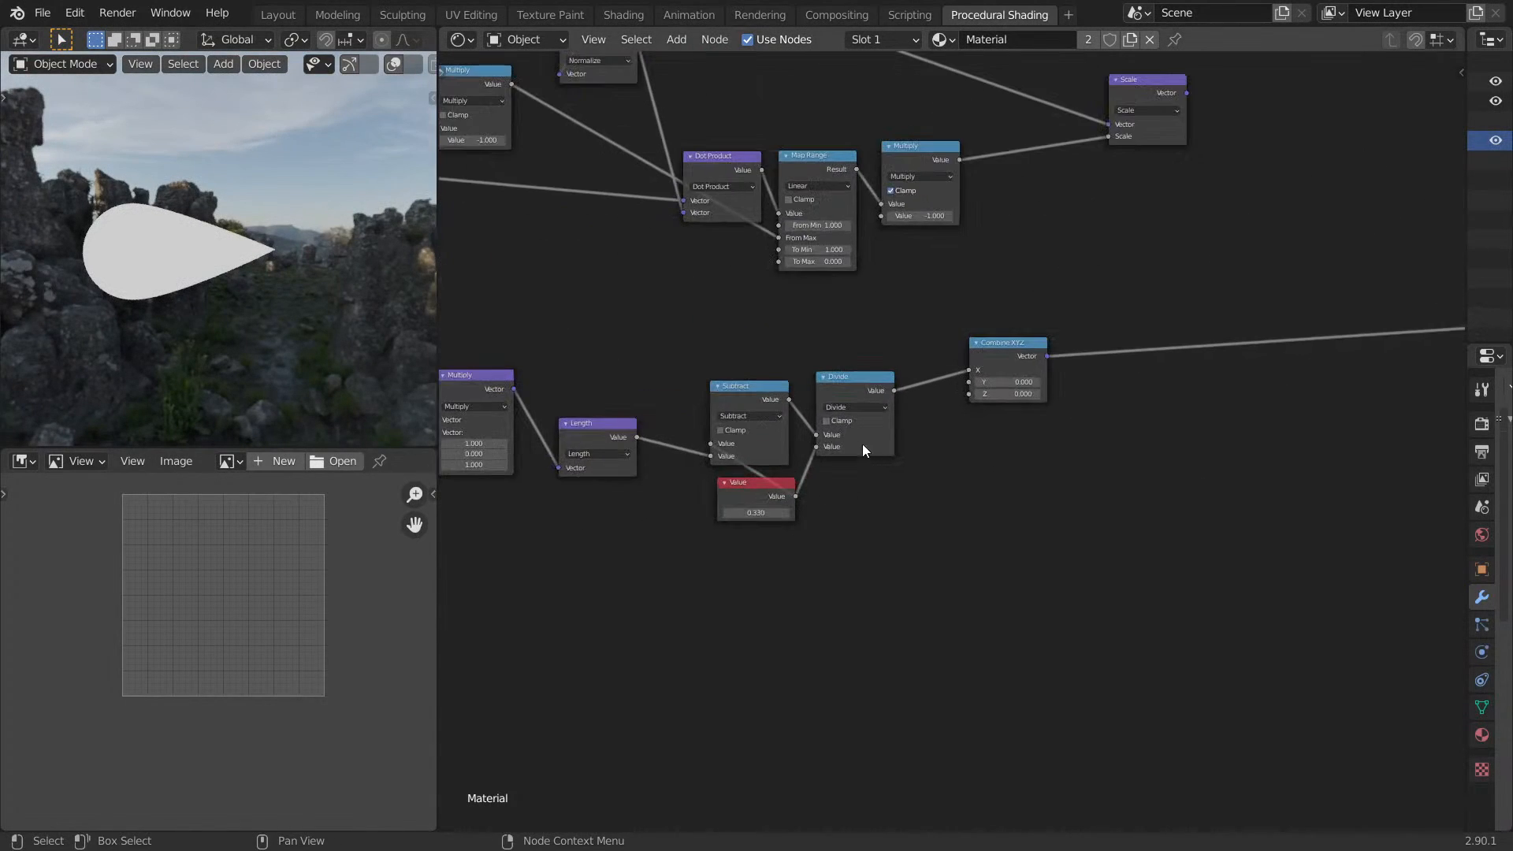
# Enable Clamp on the Divide node and check the displaced sphere in the side and front views.
pyautogui.click(796, 419)
pyautogui.moveTo(798, 418); pyautogui.dragTo(894, 414, button='middle')
pyautogui.moveTo(333, 340); pyautogui.dragTo(178, 323, button='middle')
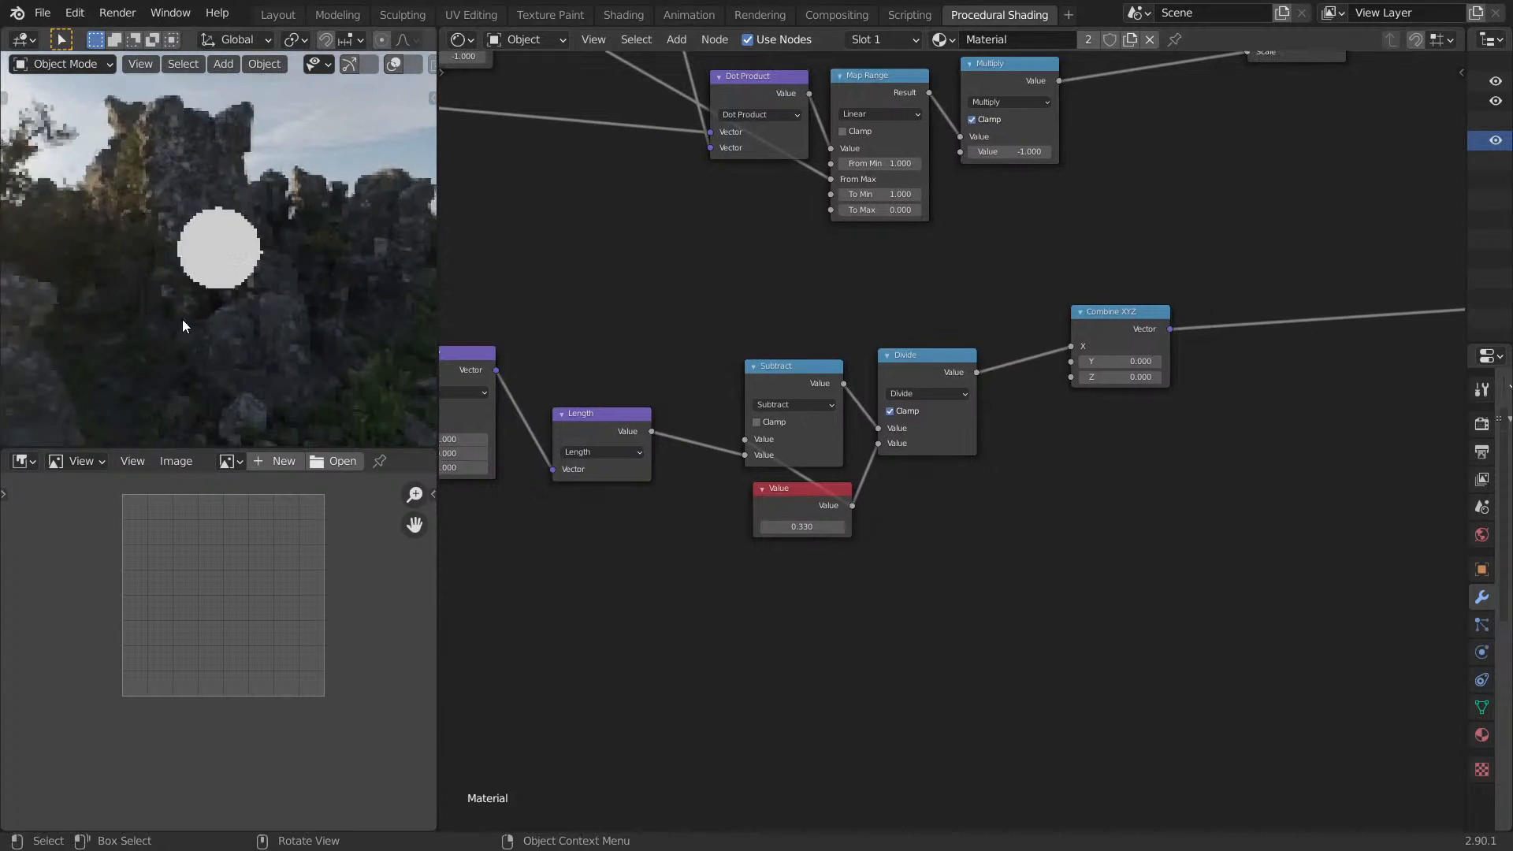
pyautogui.press('KP_3')
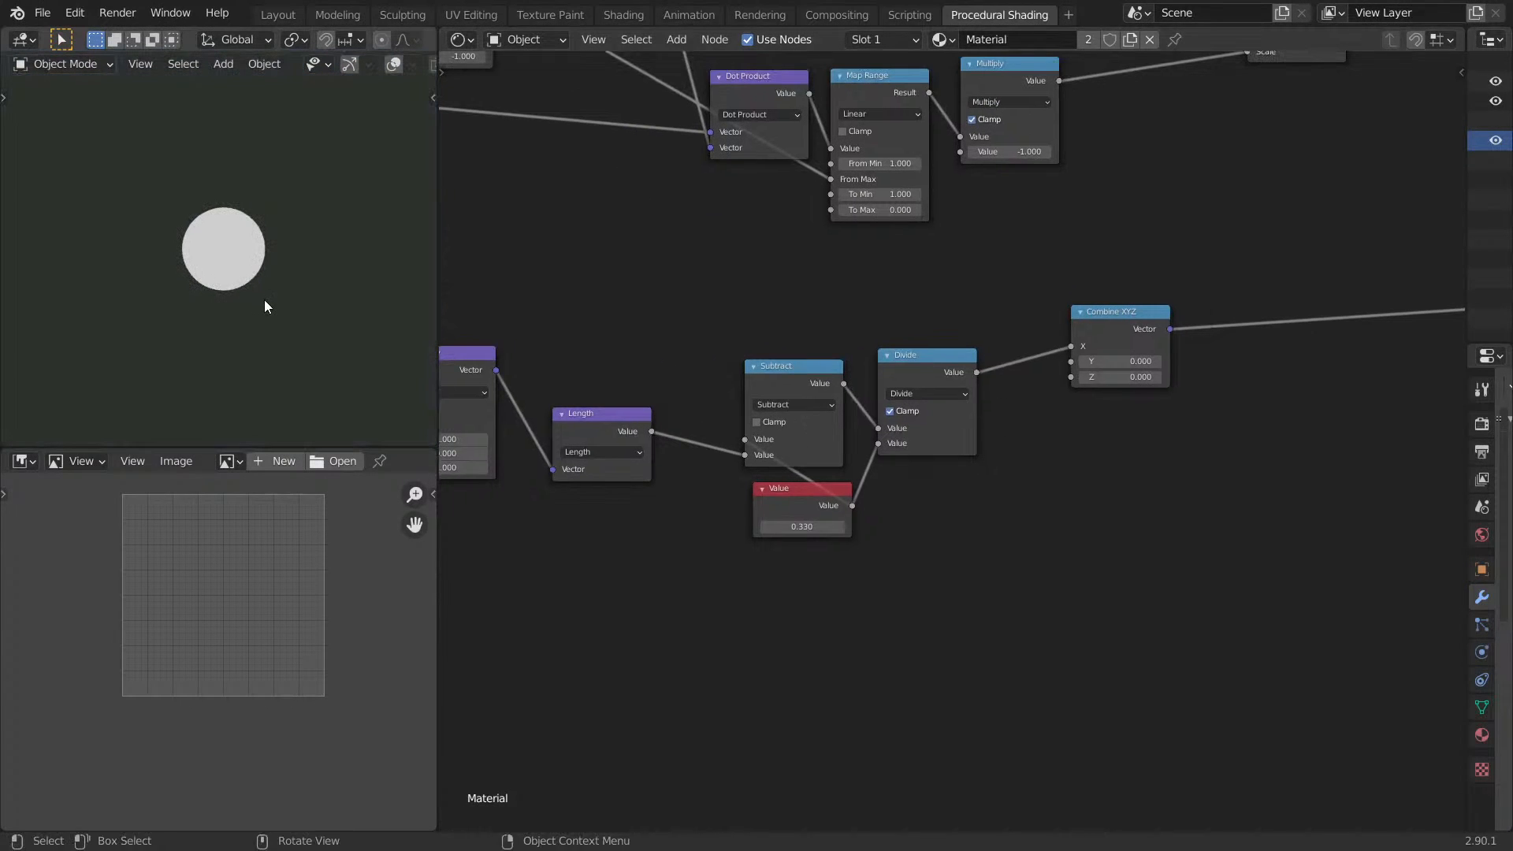
pyautogui.press('KP_1')
pyautogui.scroll(5, 251, 272)
pyautogui.scroll(4, 958, 469)
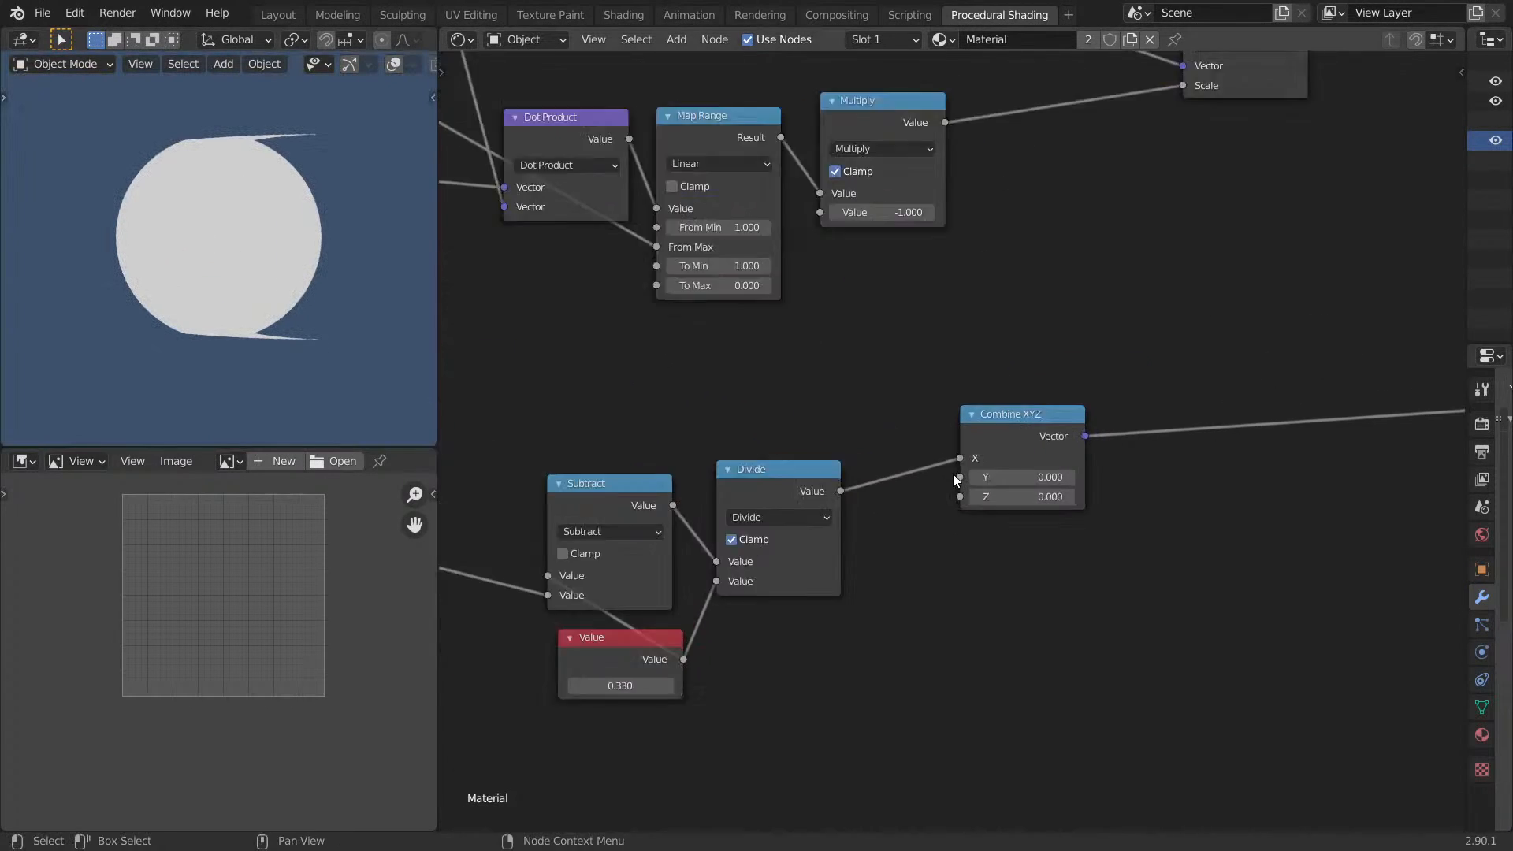
# Move the Divide link from X to Y on the Combine XYZ node and preview the Divide node on the sphere.
pyautogui.moveTo(965, 469); pyautogui.dragTo(965, 499)
pyautogui.moveTo(376, 339); pyautogui.dragTo(230, 185, button='middle')
pyautogui.keyDown('ctrl'); pyautogui.keyDown('shift'); pyautogui.click(720, 507); pyautogui.keyUp('shift'); pyautogui.keyUp('ctrl')
pyautogui.moveTo(278, 301); pyautogui.dragTo(126, 299, button='middle')
pyautogui.scroll(3, 174, 274)
pyautogui.press('KP_0')
# Move the Combine XYZ node away from Divide and insert a Math node between them set to Maximum with value 0.000.
pyautogui.moveTo(999, 428); pyautogui.dragTo(1251, 428)
pyautogui.moveTo(1009, 450); pyautogui.dragTo(921, 389, button='middle')
pyautogui.scroll(1, 1072, 392)
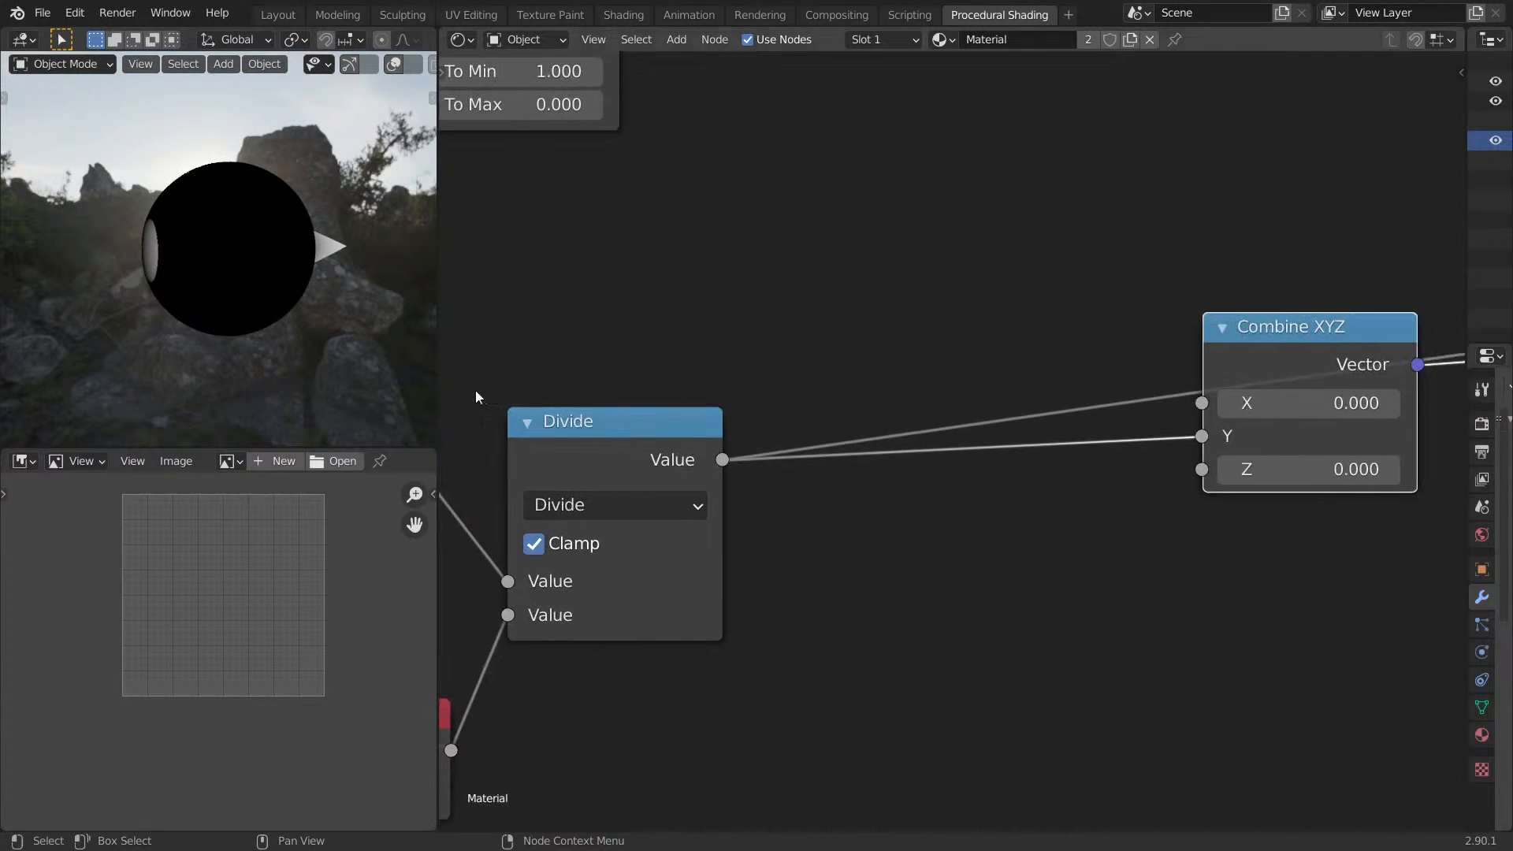
pyautogui.hotkey('shift', 'a')
pyautogui.click(1053, 366)
pyautogui.write('MATH')
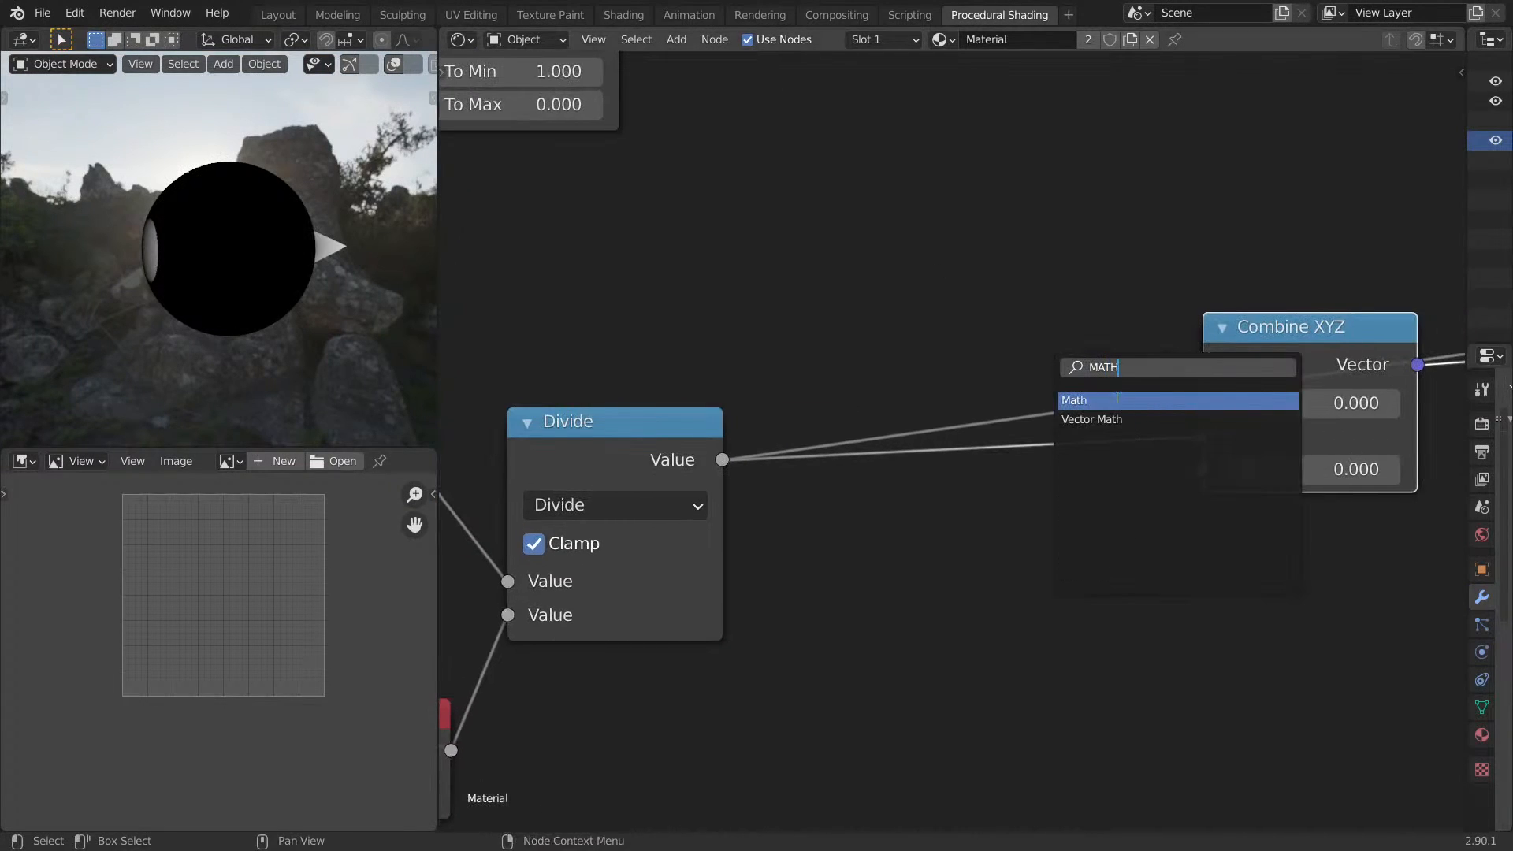
pyautogui.click(1110, 405)
pyautogui.click(918, 478)
pyautogui.click(963, 540)
pyautogui.press('x')
pyautogui.click(1006, 647)
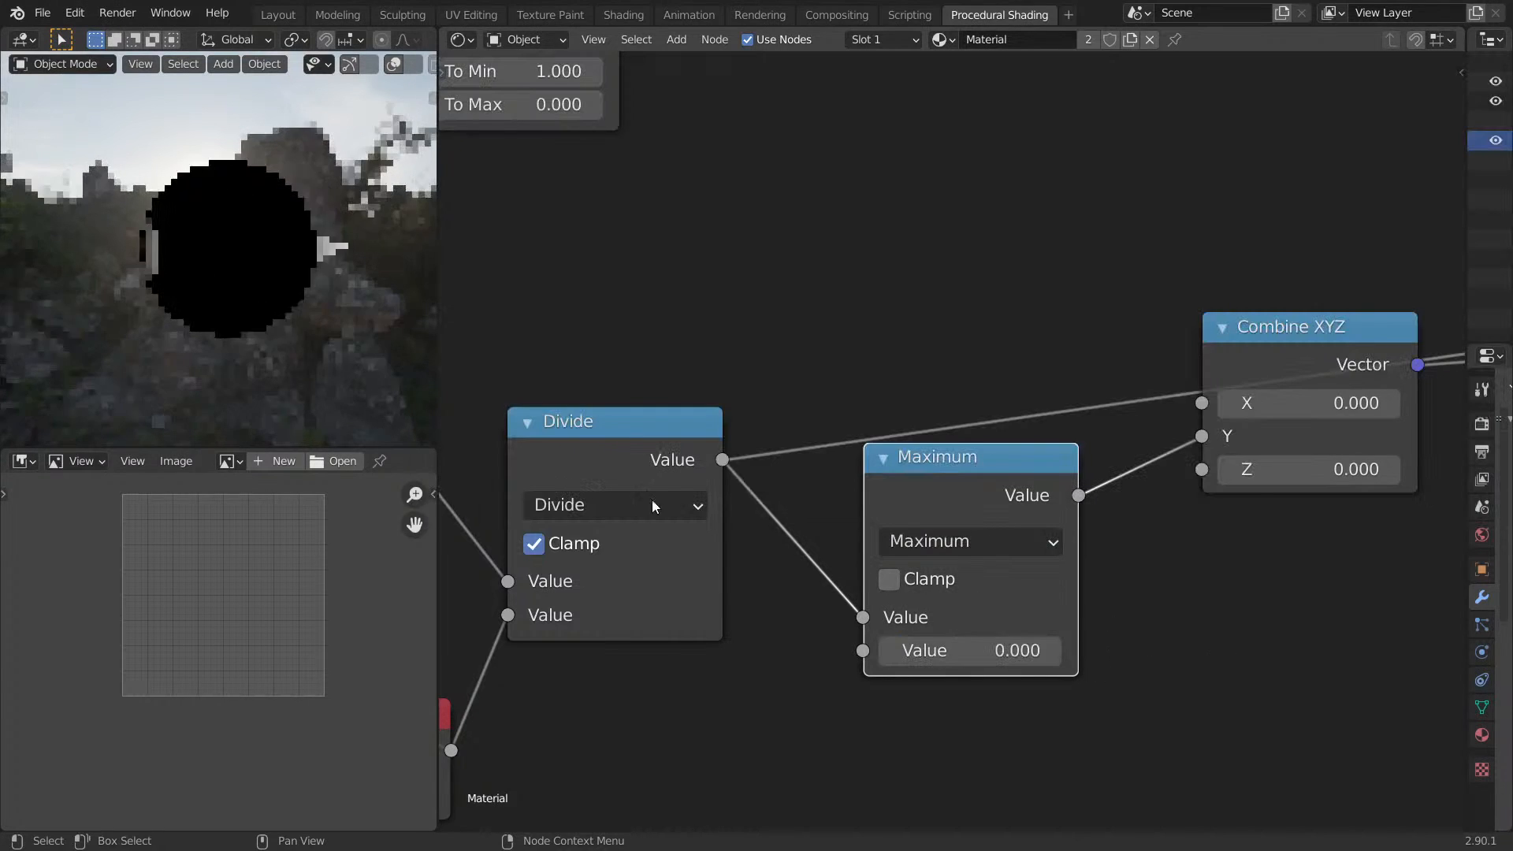
# Duplicate the Maximum node after itself and set the copy to Multiply with a value of -1.000.
pyautogui.moveTo(303, 324); pyautogui.dragTo(324, 314, button='middle')
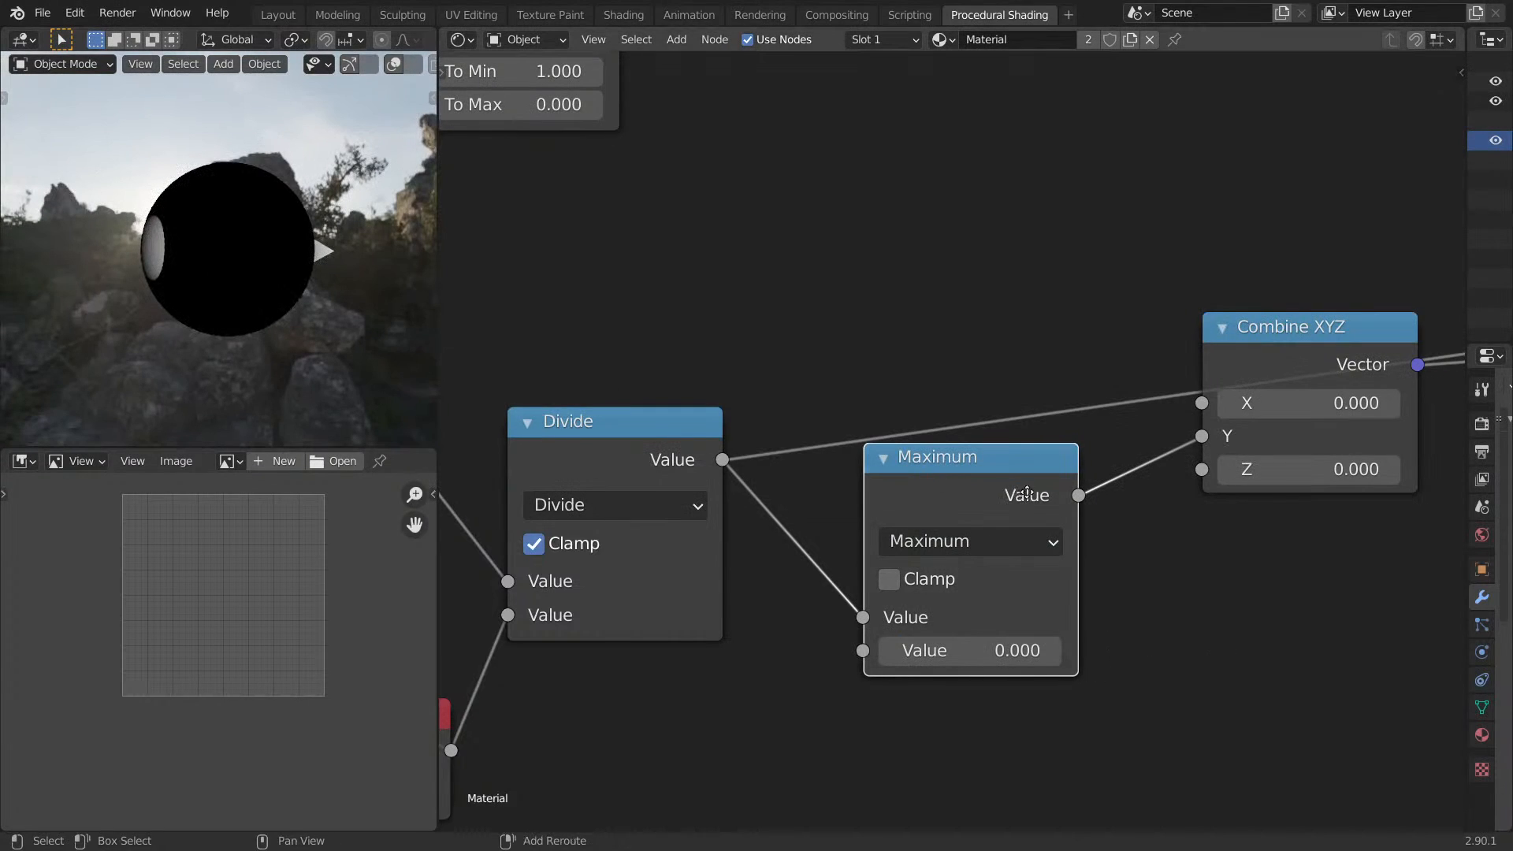
pyautogui.hotkey('shift', 'd')
pyautogui.click(1365, 501)
pyautogui.click(1387, 549)
pyautogui.press('m')
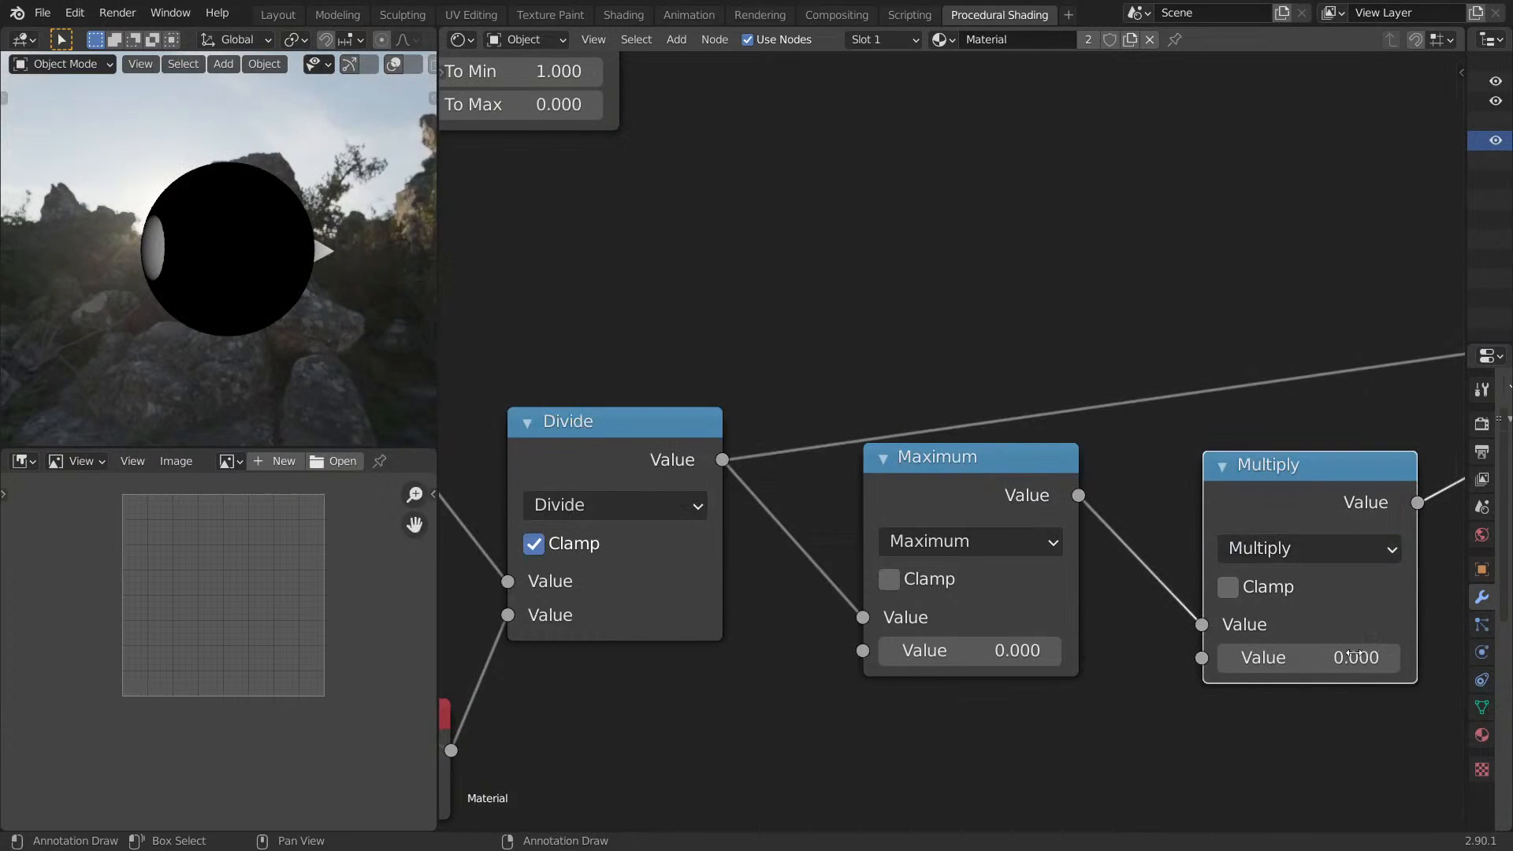
pyautogui.click(1356, 654)
pyautogui.press('Return')
# Detach and delete the Maximum node, and move the Multiply node next to the Divide node.
pyautogui.moveTo(250, 362)
pyautogui.mouseDown(button='middle')
pyautogui.moveTo(425, 338)
pyautogui.moveTo(64, 327)
pyautogui.moveTo(201, 320)
pyautogui.mouseUp(button='middle')
pyautogui.moveTo(787, 320); pyautogui.dragTo(730, 320, button='middle')
pyautogui.keyDown('alt'); pyautogui.moveTo(932, 486); pyautogui.dragTo(1450, 488); pyautogui.keyUp('alt')
pyautogui.moveTo(1303, 505); pyautogui.dragTo(971, 511)
pyautogui.moveTo(978, 511); pyautogui.dragTo(739, 476, button='middle')
pyautogui.moveTo(102, 335); pyautogui.dragTo(347, 327, button='middle')
pyautogui.click(1313, 449)
pyautogui.hotkey('ctrl', 'x')
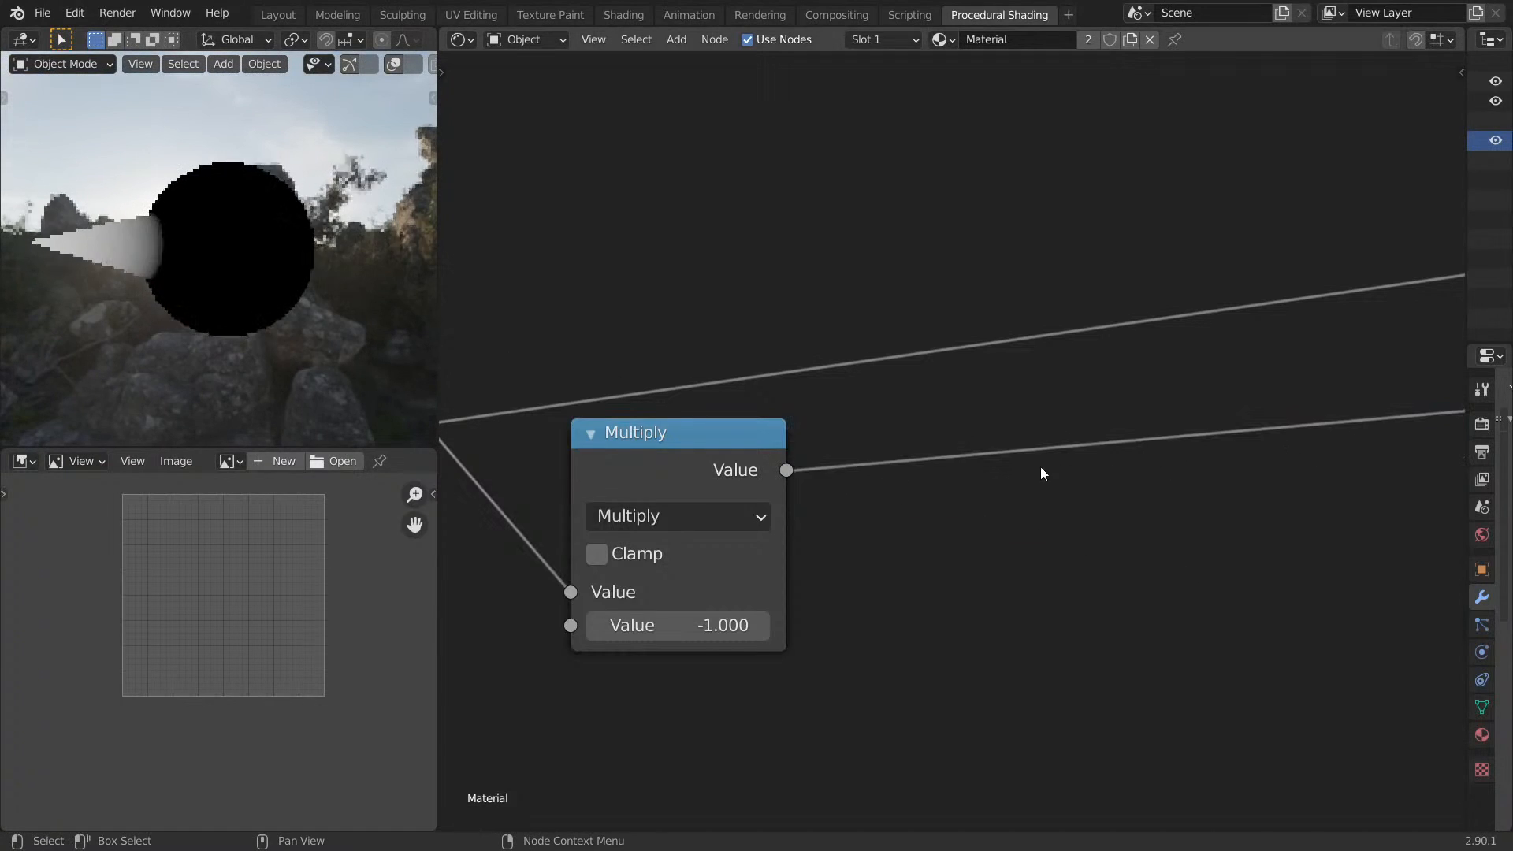
# Inspect the spike on the sphere and preview the Scale node's vector output on it.
pyautogui.moveTo(1057, 466); pyautogui.dragTo(1277, 485, button='middle')
pyautogui.moveTo(281, 327); pyautogui.dragTo(503, 363, button='middle')
pyautogui.press('KP_0')
pyautogui.moveTo(319, 355); pyautogui.dragTo(438, 347, button='middle')
pyautogui.scroll(-5, 685, 345)
pyautogui.keyDown('ctrl'); pyautogui.keyDown('shift'); pyautogui.click(628, 422); pyautogui.keyUp('shift'); pyautogui.keyUp('ctrl')
pyautogui.moveTo(509, 270); pyautogui.dragTo(719, 342, button='middle')
pyautogui.keyDown('ctrl'); pyautogui.keyDown('shift'); pyautogui.click(673, 267); pyautogui.keyUp('shift'); pyautogui.keyUp('ctrl')
pyautogui.moveTo(954, 352); pyautogui.dragTo(851, 459, button='middle')
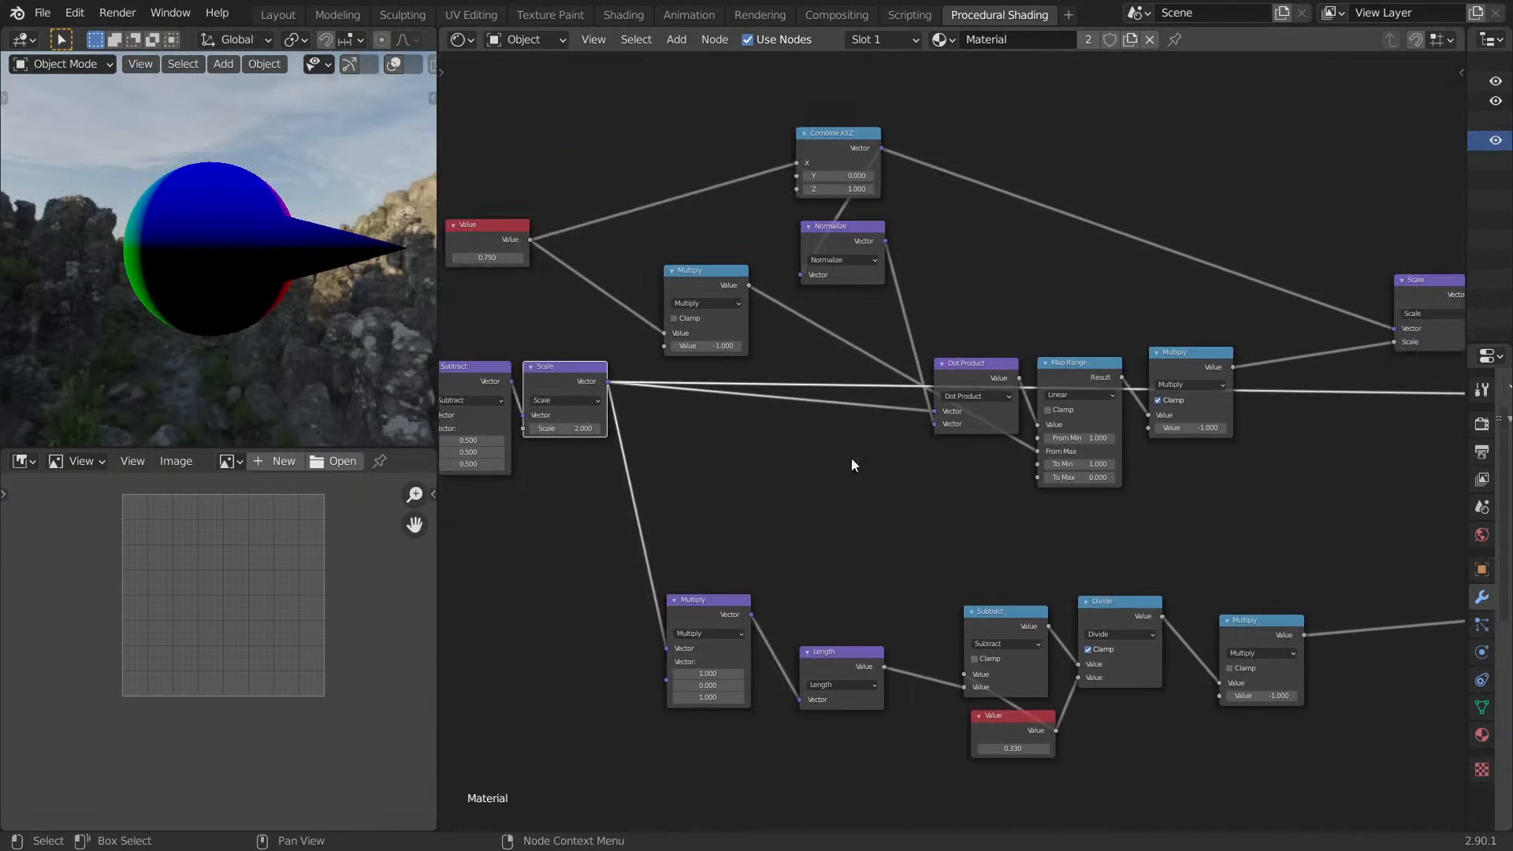
# Add a Separate XYZ node, feed it from the Scale node's vector, and preview its X and Y outputs.
pyautogui.hotkey('shift', 'a')
pyautogui.write('SEP')
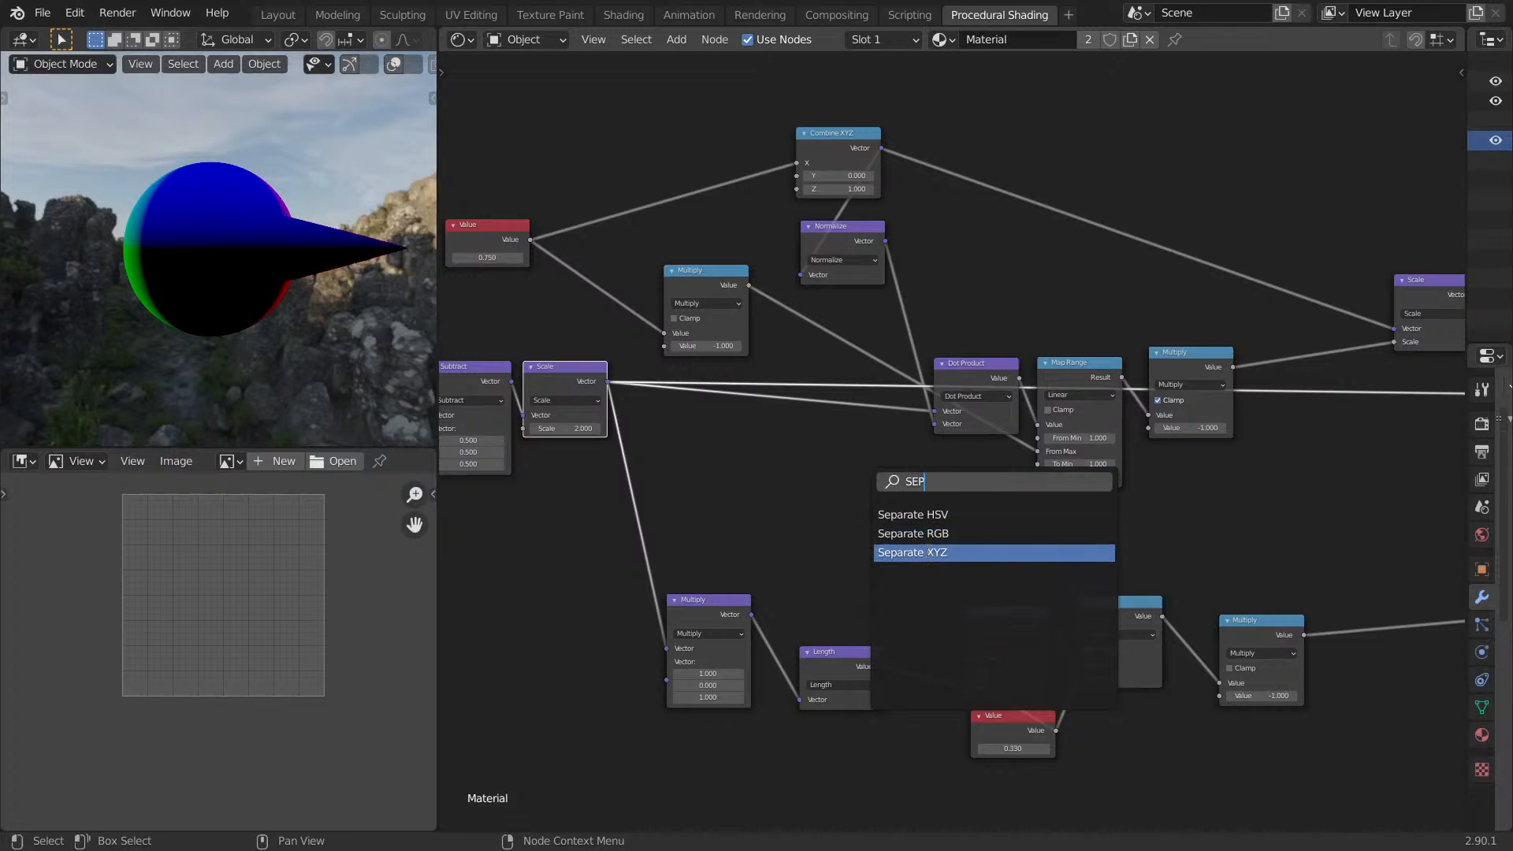
pyautogui.press('Return')
pyautogui.click(596, 380)
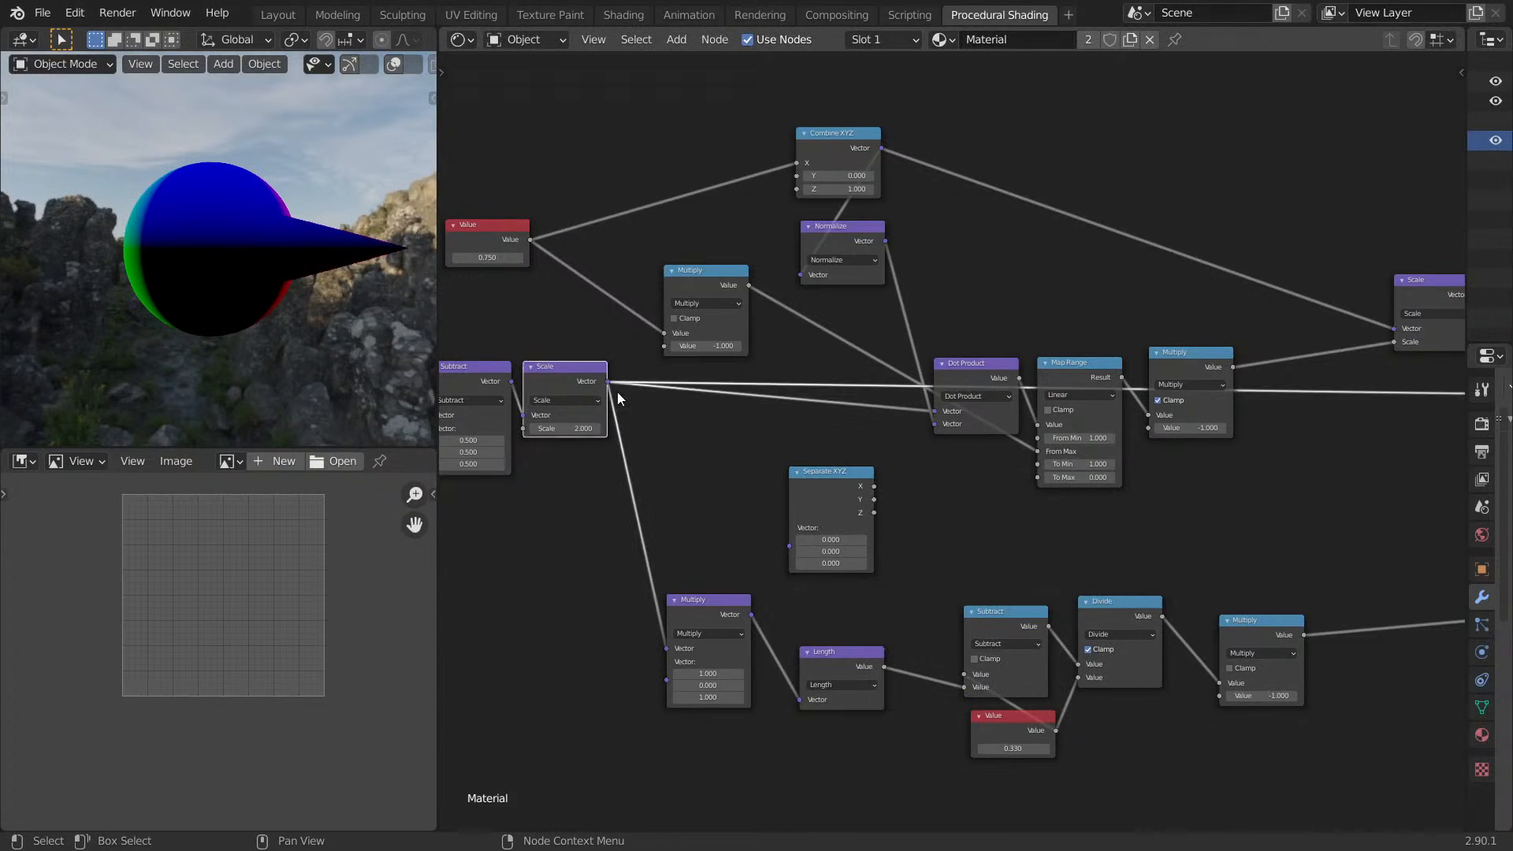
pyautogui.moveTo(606, 382); pyautogui.dragTo(792, 531)
pyautogui.keyDown('ctrl'); pyautogui.keyDown('shift'); pyautogui.click(851, 498); pyautogui.keyUp('shift'); pyautogui.keyUp('ctrl')
pyautogui.moveTo(189, 276); pyautogui.dragTo(272, 429, button='middle')
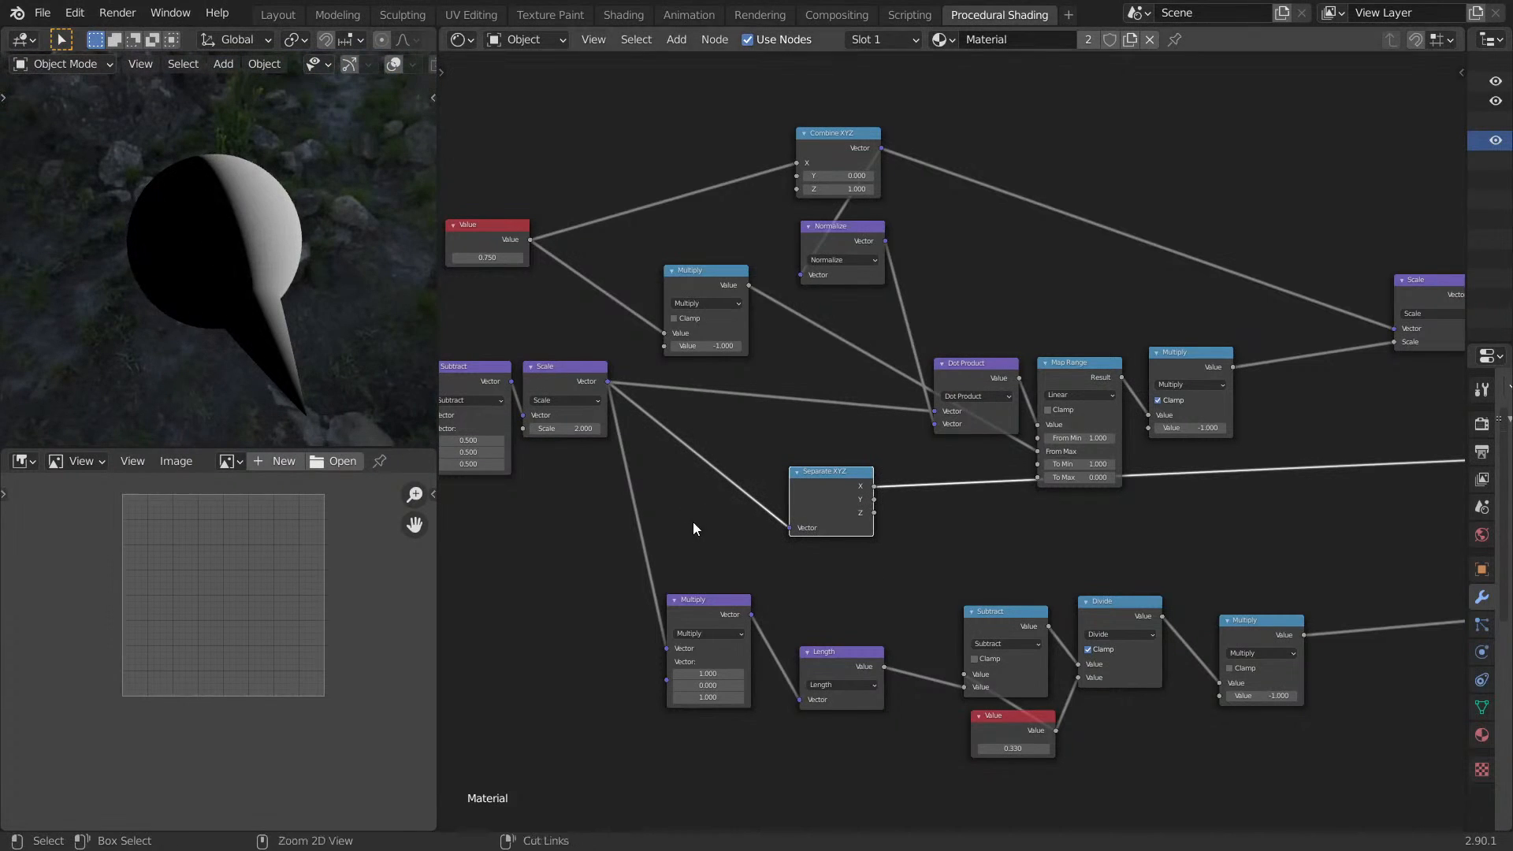
pyautogui.keyDown('ctrl'); pyautogui.keyDown('shift'); pyautogui.click(853, 506); pyautogui.keyUp('shift'); pyautogui.keyUp('ctrl')
pyautogui.moveTo(840, 499); pyautogui.dragTo(816, 534)
# Add a Math node after Separate XYZ's Y output and set it to Less Than with a threshold of 0.000.
pyautogui.hotkey('shift', 'a')
pyautogui.click(919, 554)
pyautogui.write('MAT')
pyautogui.press('Return')
pyautogui.click(934, 518)
pyautogui.click(940, 533)
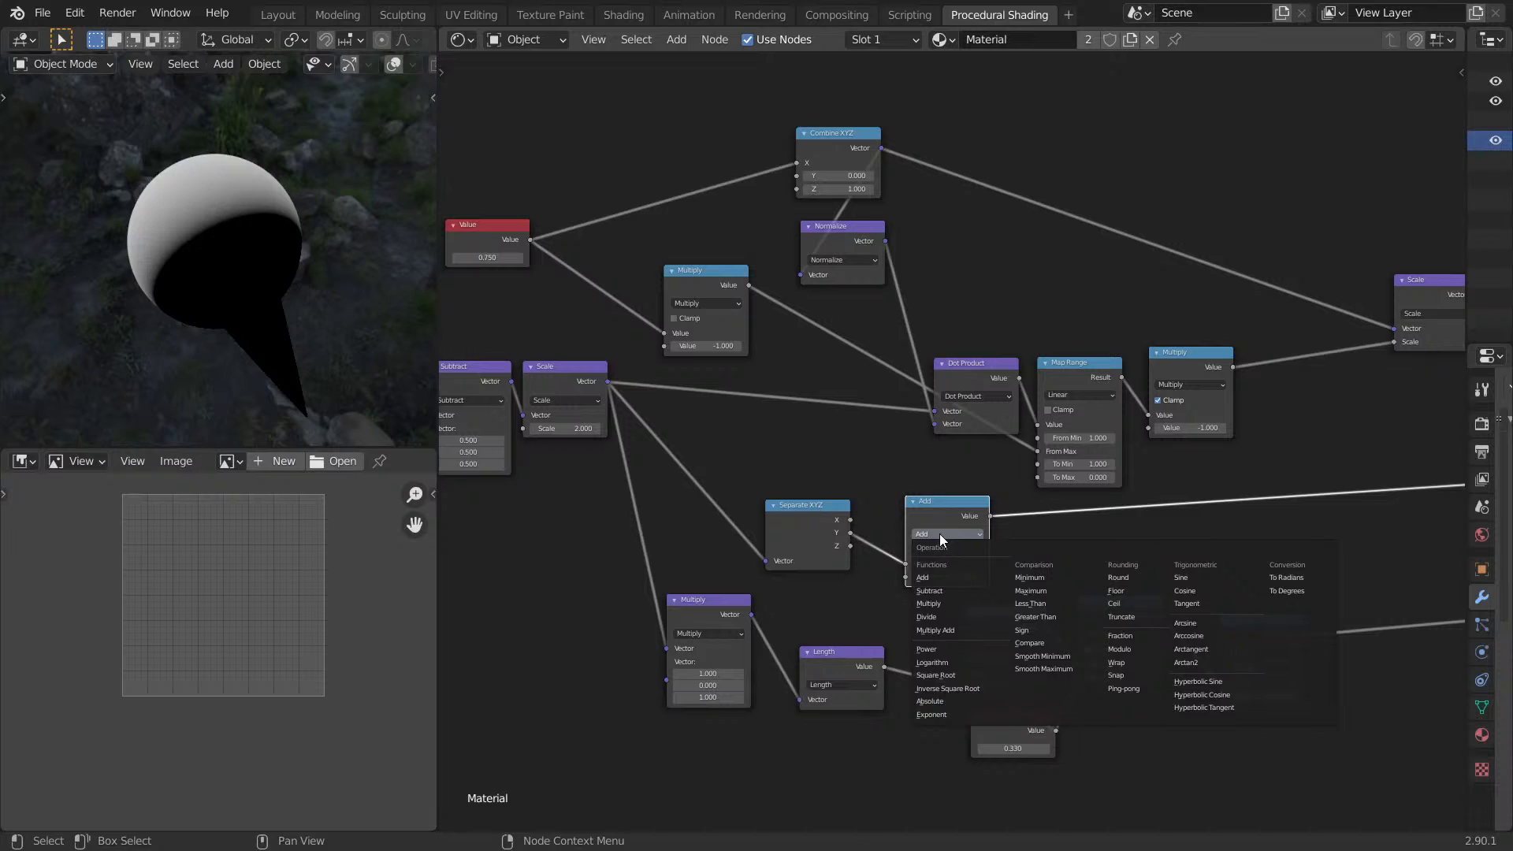
pyautogui.click(1030, 604)
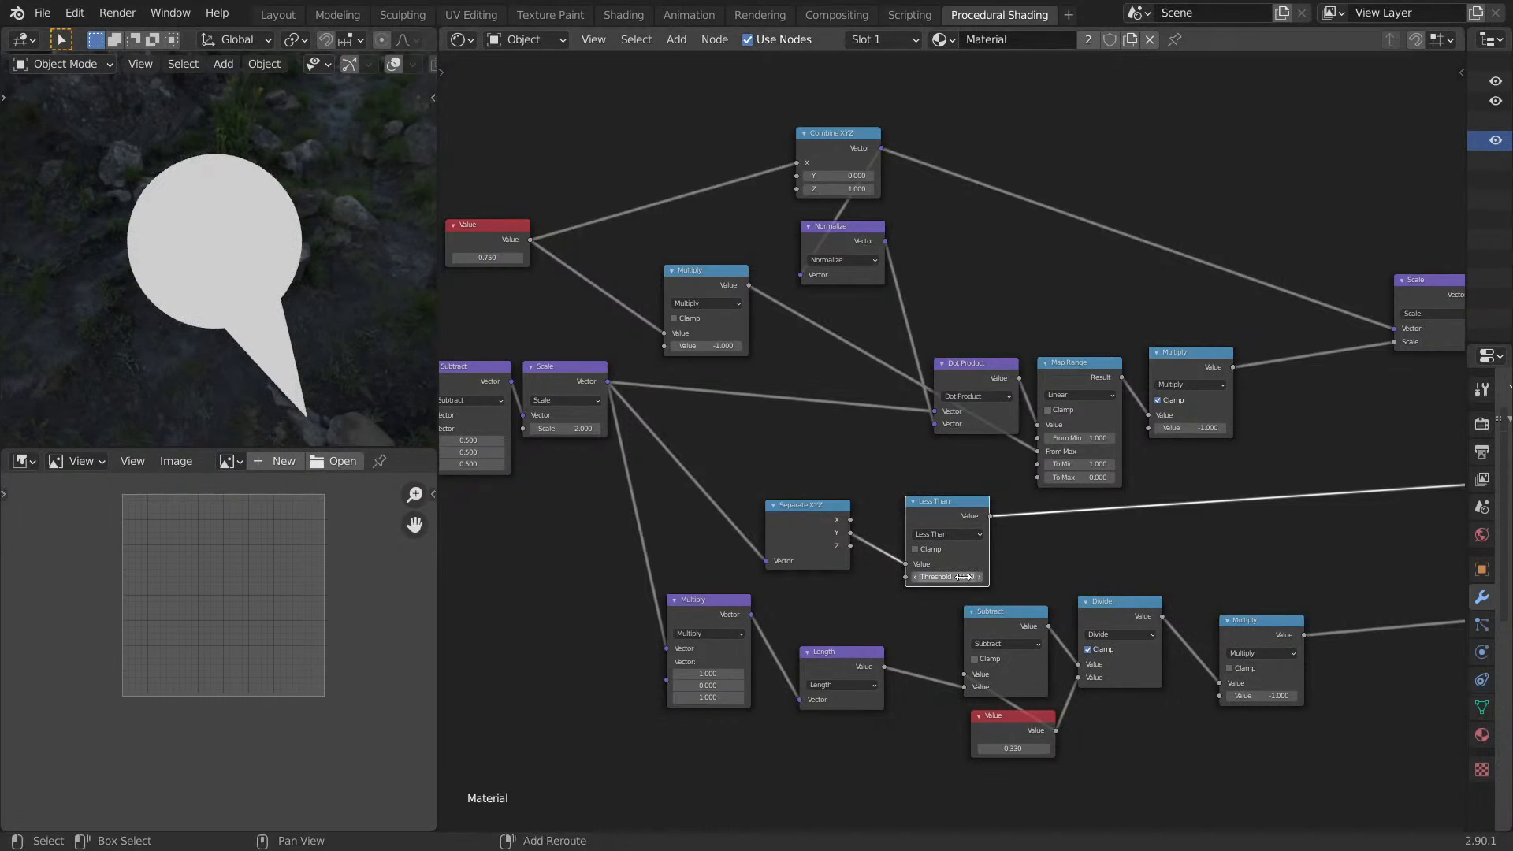
pyautogui.moveTo(947, 577); pyautogui.dragTo(914, 576)
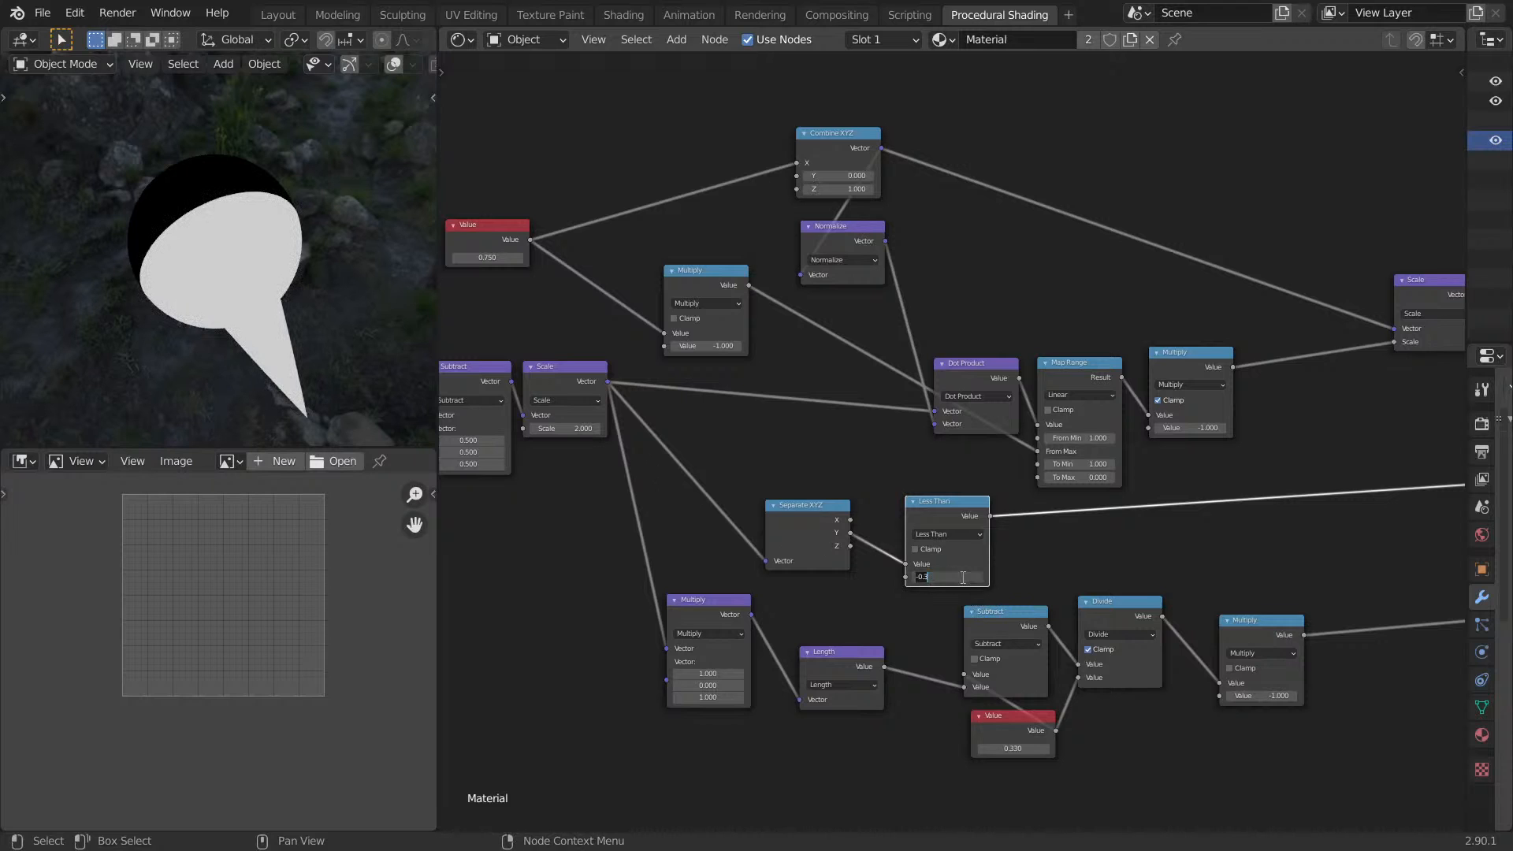
pyautogui.write('0')
pyautogui.press('Return')
pyautogui.moveTo(245, 327); pyautogui.dragTo(212, 312, button='middle')
# Duplicate the Multiply node into the link before Combine XYZ and connect Less Than to the copy's second value.
pyautogui.moveTo(978, 512); pyautogui.dragTo(1054, 639, button='middle')
pyautogui.click(1074, 610)
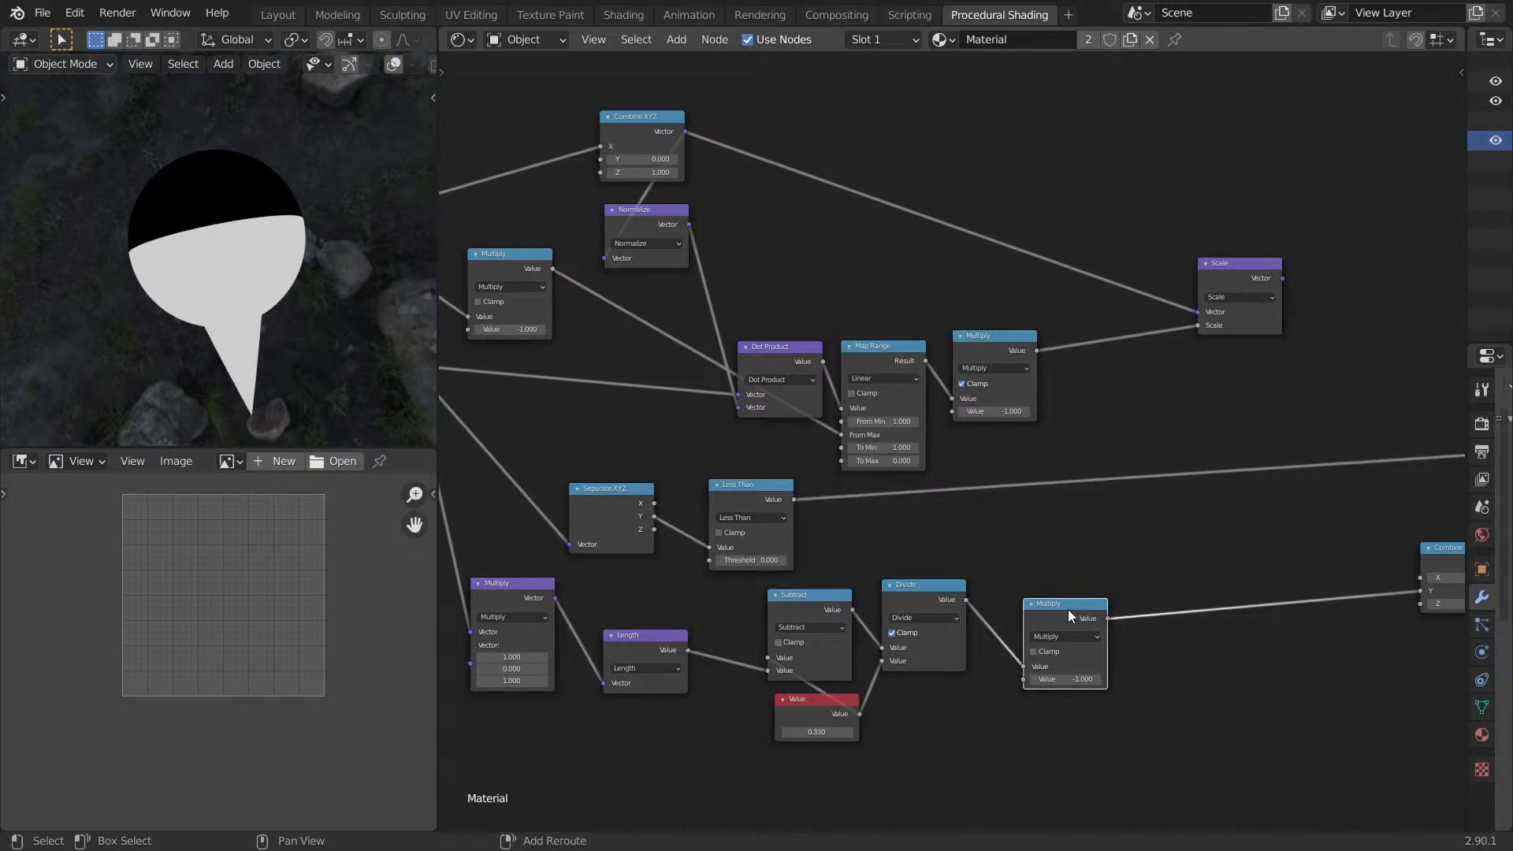
pyautogui.hotkey('shift', 'd')
pyautogui.click(1199, 596)
pyautogui.keyDown('alt'); pyautogui.moveTo(726, 488); pyautogui.dragTo(1176, 629, button='right'); pyautogui.keyUp('alt')
pyautogui.moveTo(428, 441); pyautogui.dragTo(418, 205, button='middle')
pyautogui.moveTo(1107, 518); pyautogui.dragTo(786, 541, button='middle')
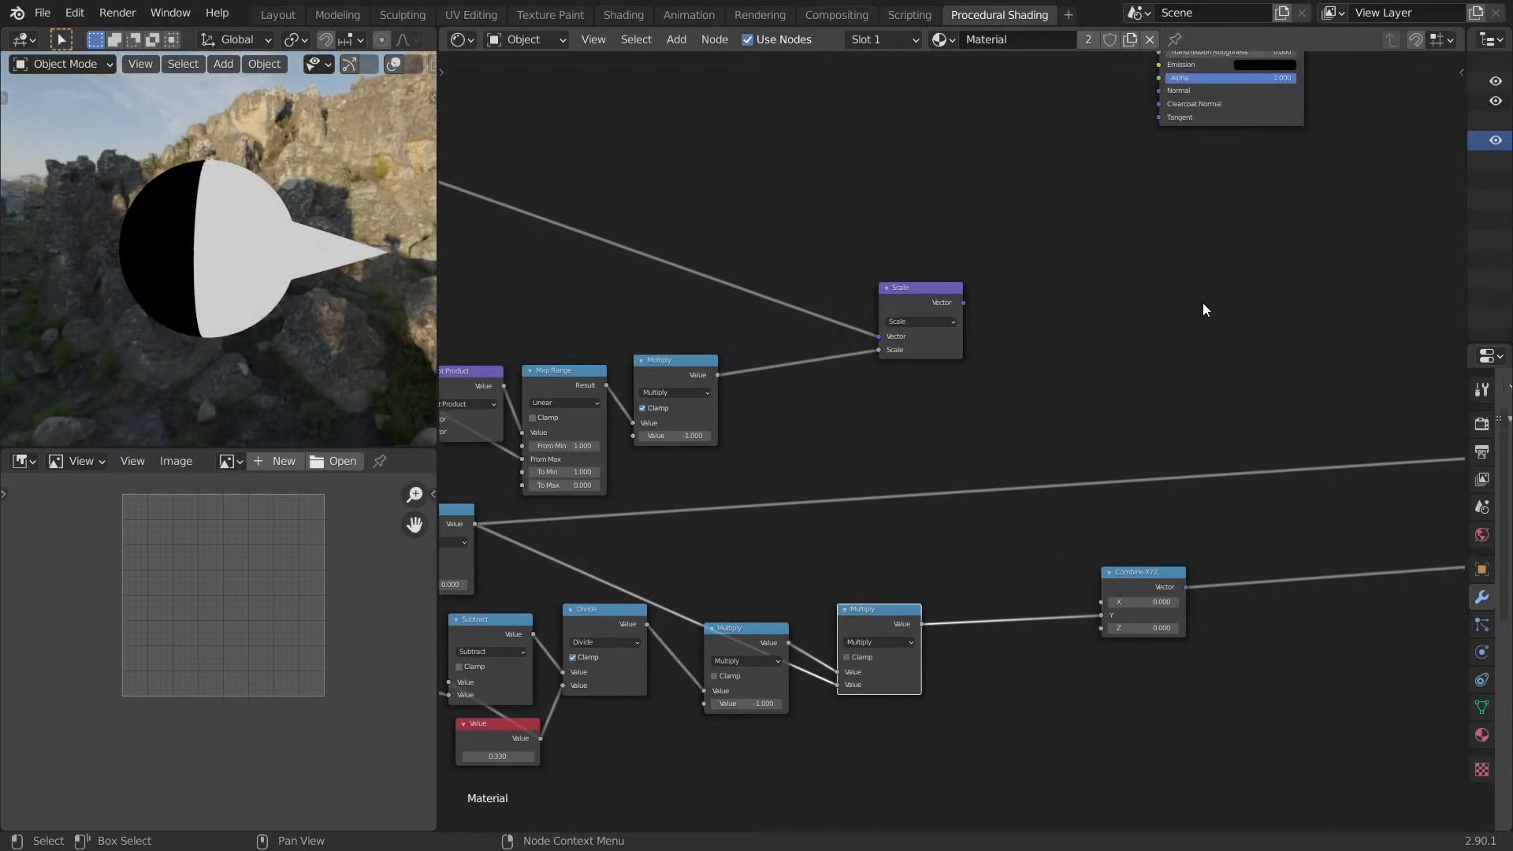
# Preview the full material on the sphere and set the Multiply node after Divide to 1.000.
pyautogui.moveTo(1202, 306); pyautogui.dragTo(1087, 533, button='middle')
pyautogui.moveTo(319, 361)
pyautogui.mouseDown(button='middle')
pyautogui.moveTo(301, 337)
pyautogui.moveTo(258, 336)
pyautogui.mouseUp(button='middle')
pyautogui.moveTo(749, 345); pyautogui.dragTo(1105, 121, button='middle')
pyautogui.moveTo(1013, 686); pyautogui.dragTo(947, 518, button='middle')
pyautogui.scroll(1, 945, 519)
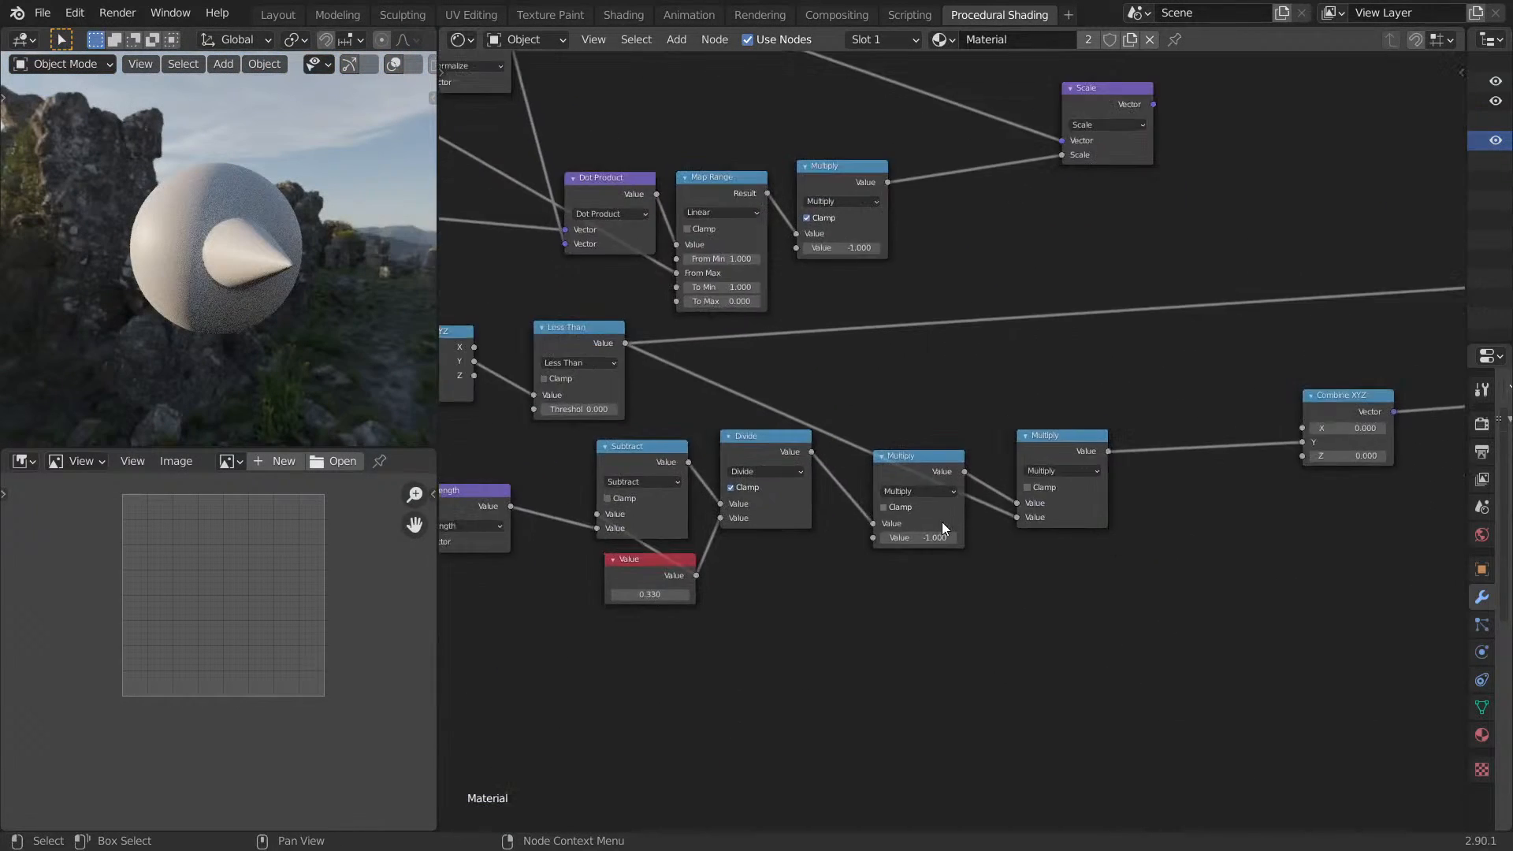
pyautogui.press('-')
pyautogui.scroll(1, 253, 328)
pyautogui.moveTo(253, 328); pyautogui.dragTo(197, 324, button='middle')
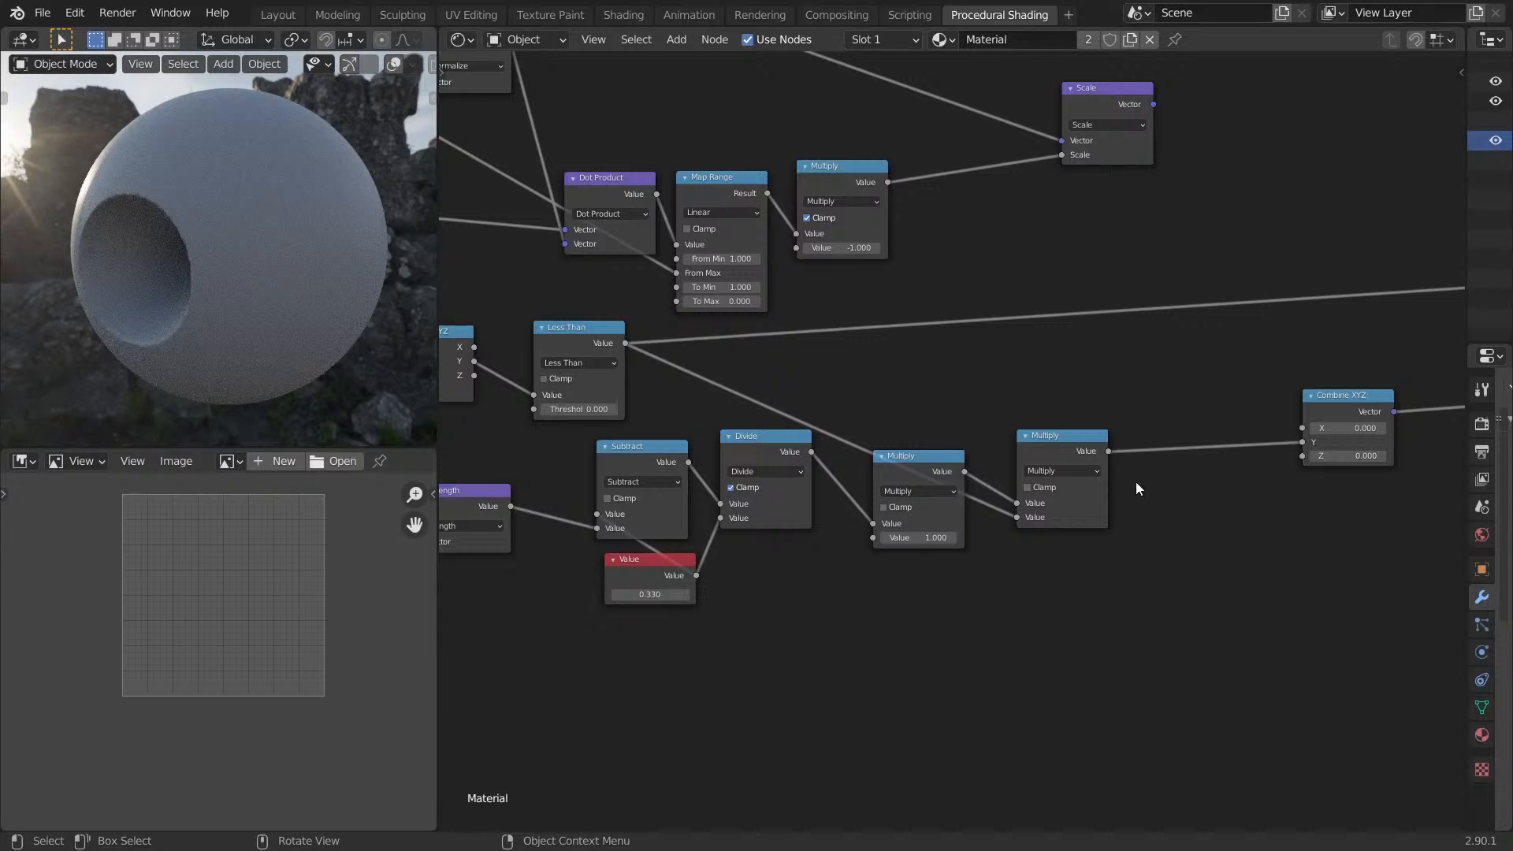
pyautogui.moveTo(205, 256); pyautogui.dragTo(309, 260, button='middle')
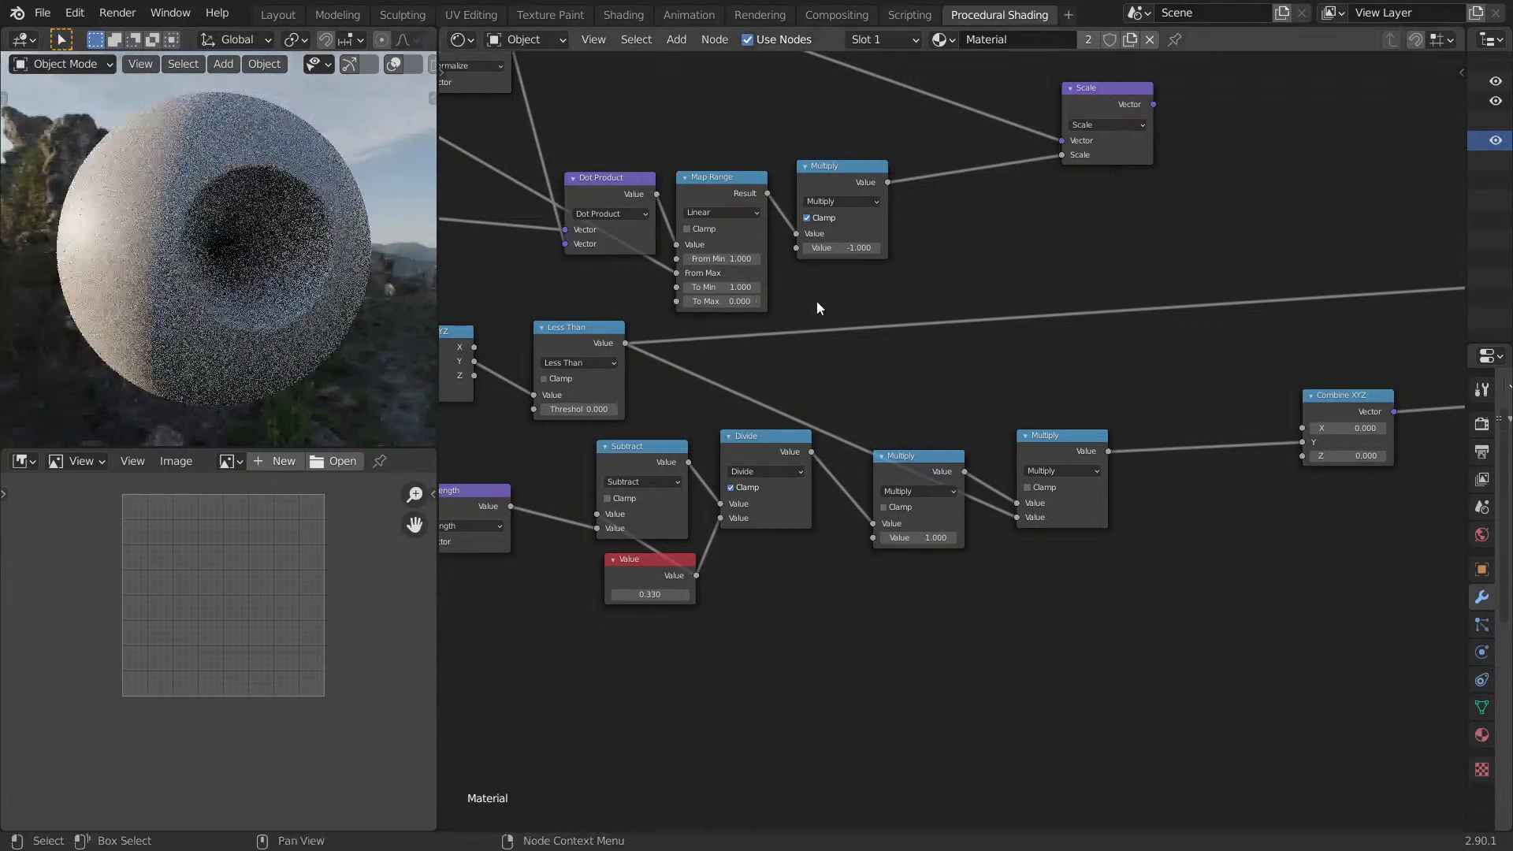
# Reduce the factor of the Multiply node after Divide to 0.300 for a shallower dent.
pyautogui.moveTo(940, 352); pyautogui.dragTo(809, 352, button='middle')
pyautogui.scroll(1, 808, 352)
pyautogui.scroll(3, 809, 352)
pyautogui.moveTo(695, 582); pyautogui.dragTo(623, 582)
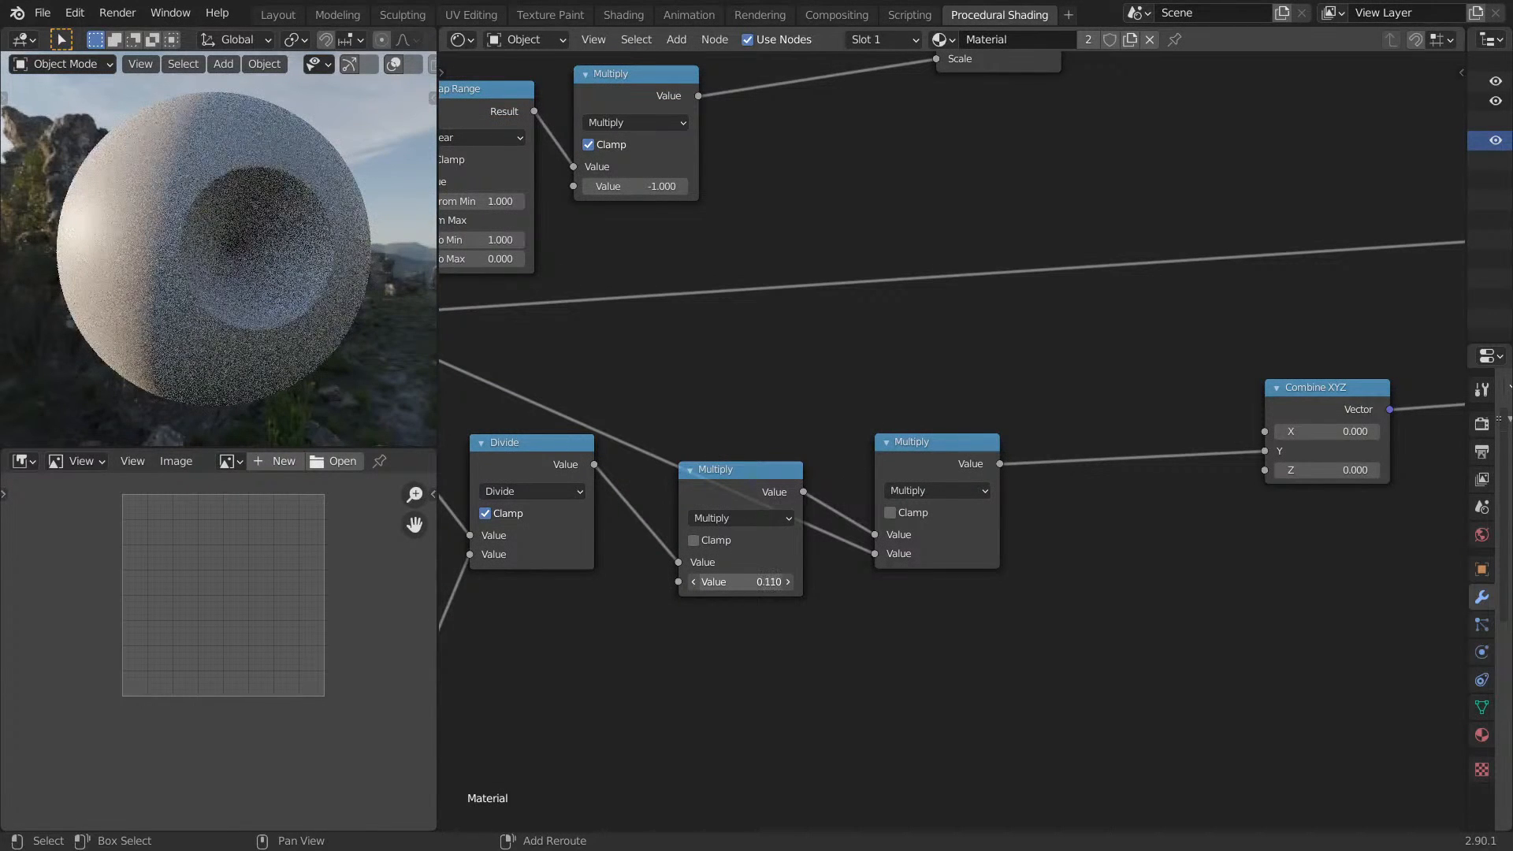
pyautogui.moveTo(320, 305); pyautogui.dragTo(394, 355, button='middle')
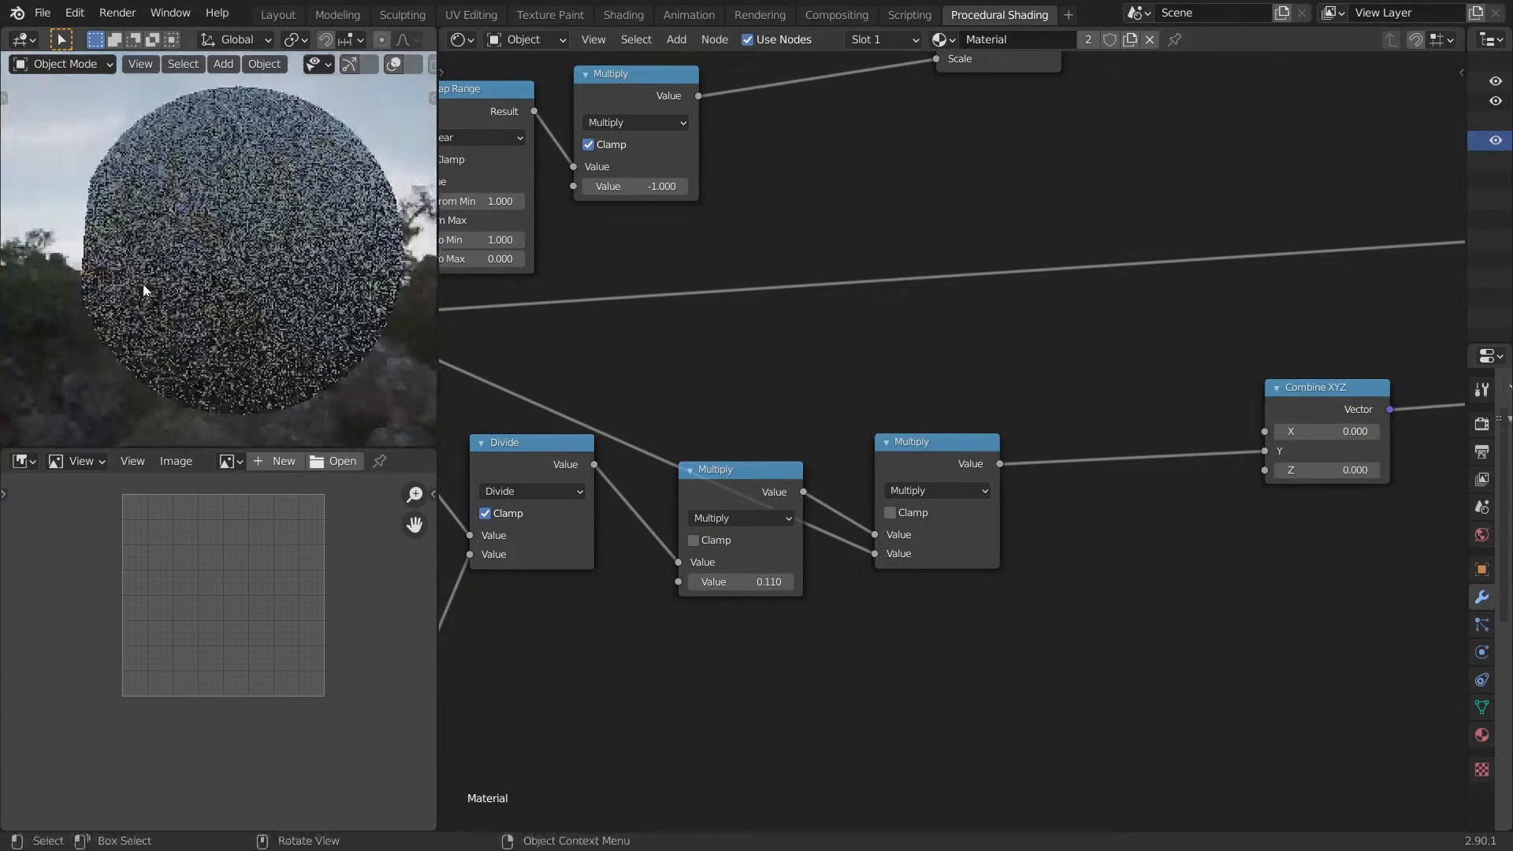
pyautogui.click(776, 582)
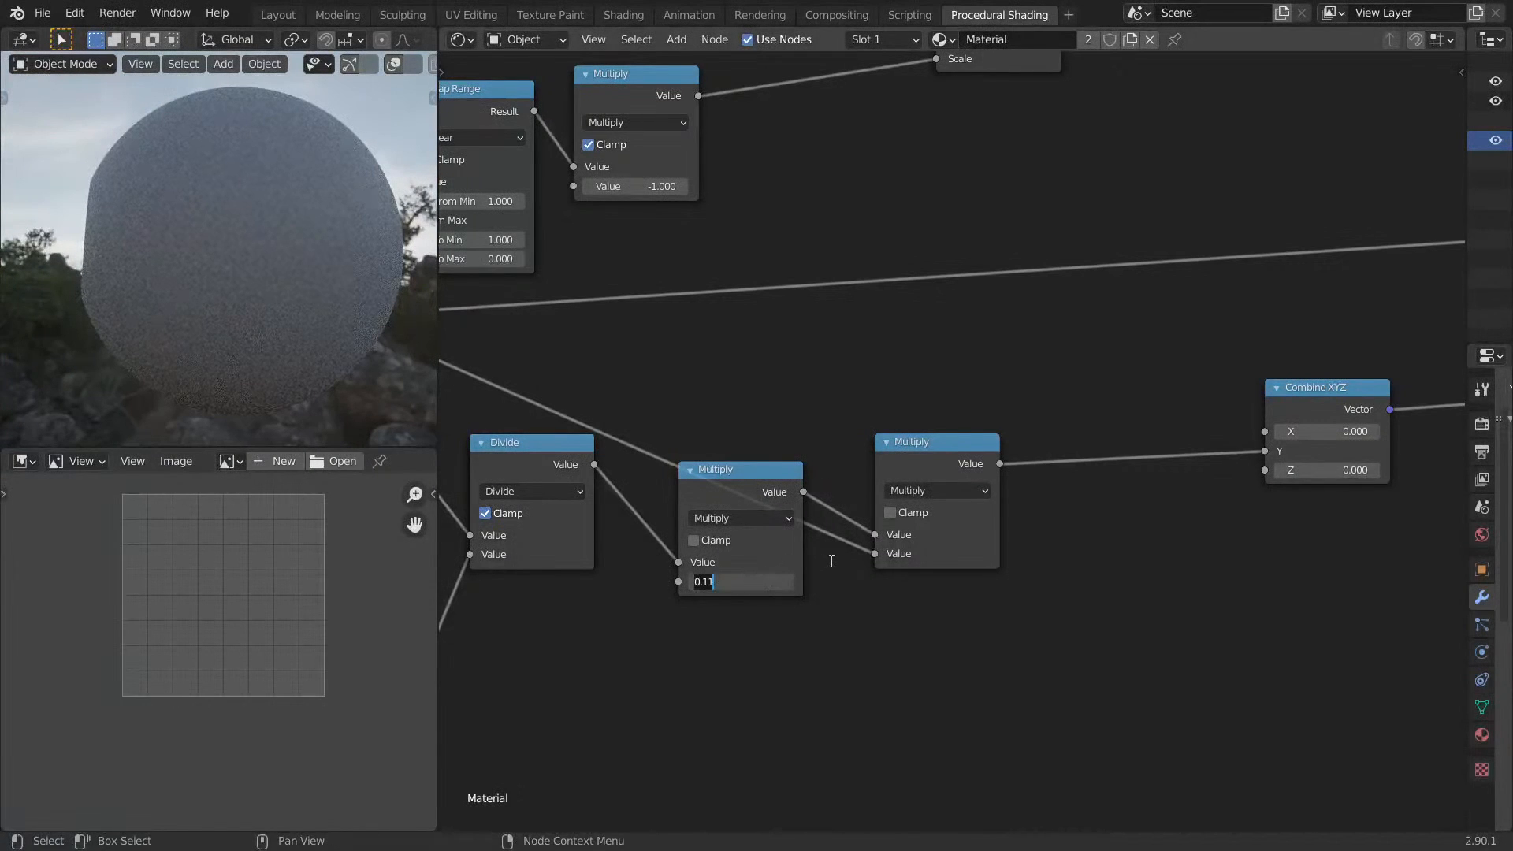
pyautogui.write('0.3')
pyautogui.press('Return')
pyautogui.moveTo(158, 286); pyautogui.dragTo(304, 305, button='middle')
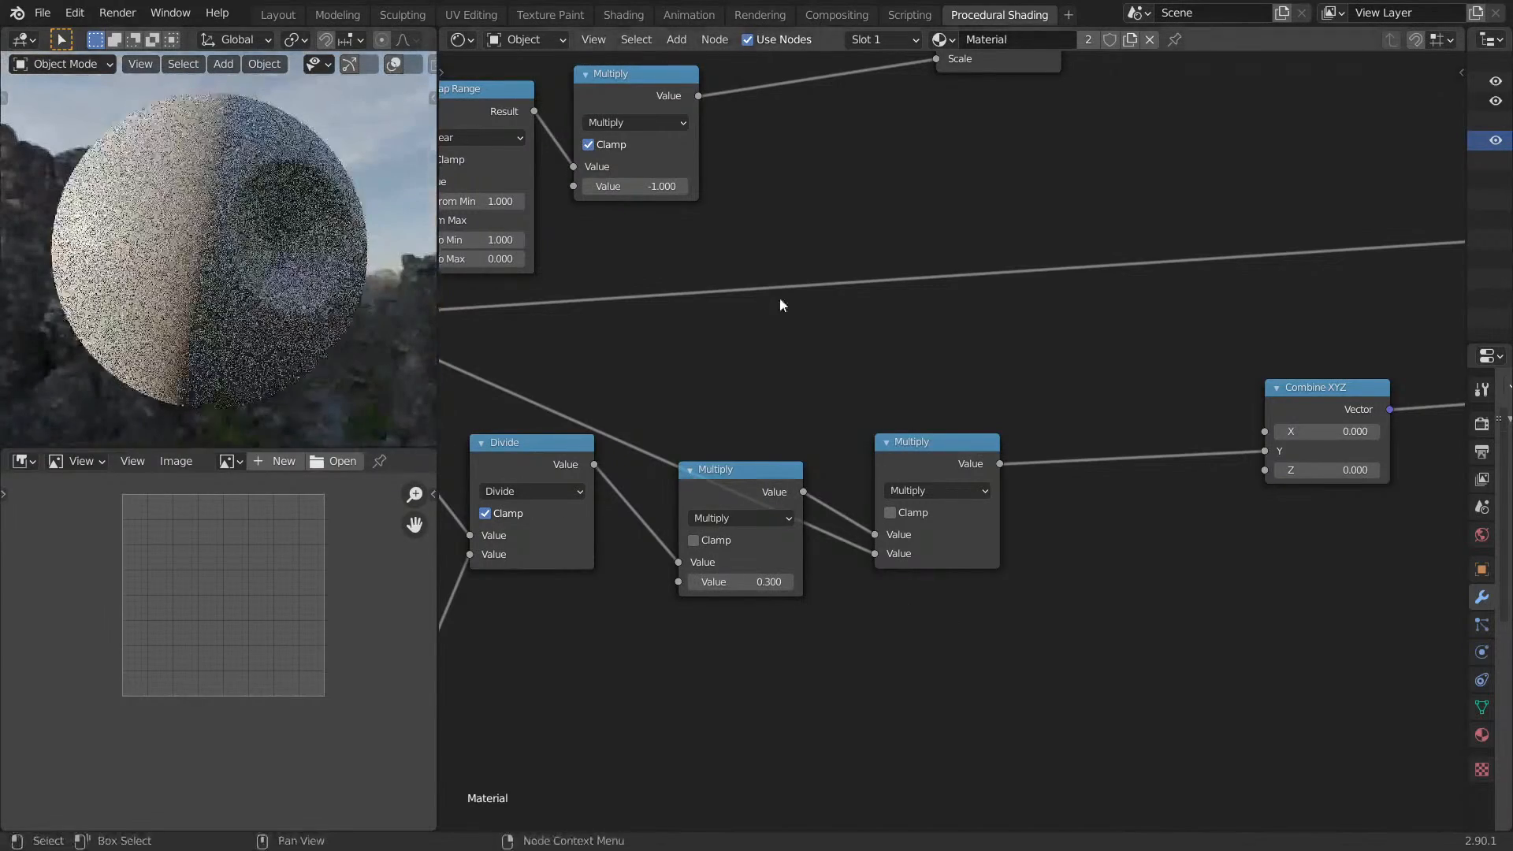
# Examine the dent on the sphere in a maximised viewport and restore the layout.
pyautogui.moveTo(996, 353); pyautogui.dragTo(932, 383, button='middle')
pyautogui.scroll(-4, 922, 391)
pyautogui.scroll(3, 914, 426)
pyautogui.moveTo(910, 432); pyautogui.dragTo(1065, 347, button='middle')
pyautogui.scroll(1, 961, 358)
pyautogui.moveTo(960, 358); pyautogui.dragTo(1225, 323, button='middle')
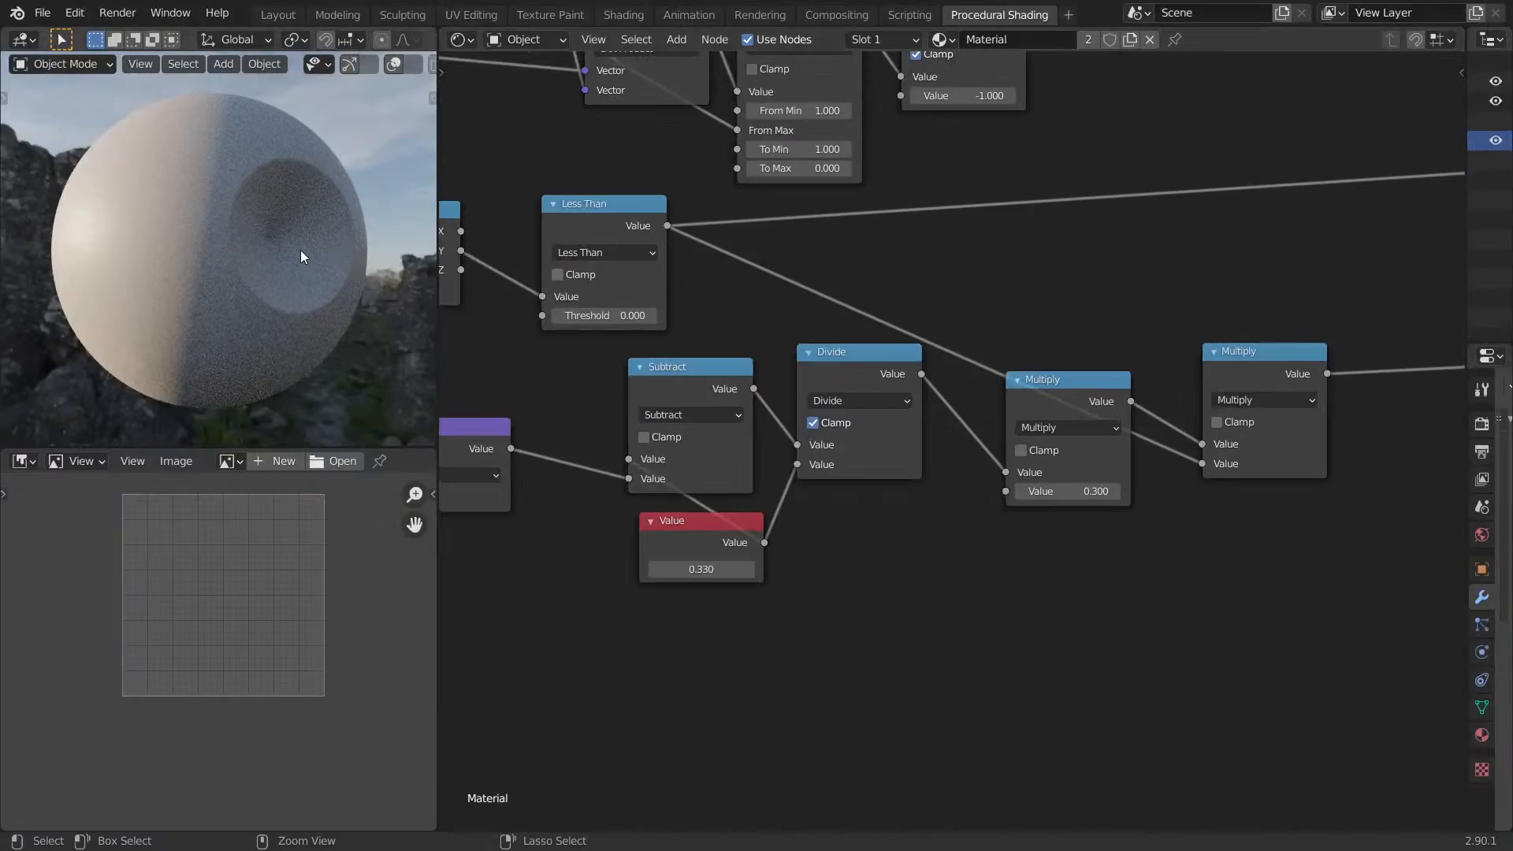
pyautogui.hotkey('ctrl', 'space')
pyautogui.moveTo(643, 299); pyautogui.dragTo(662, 309, button='middle')
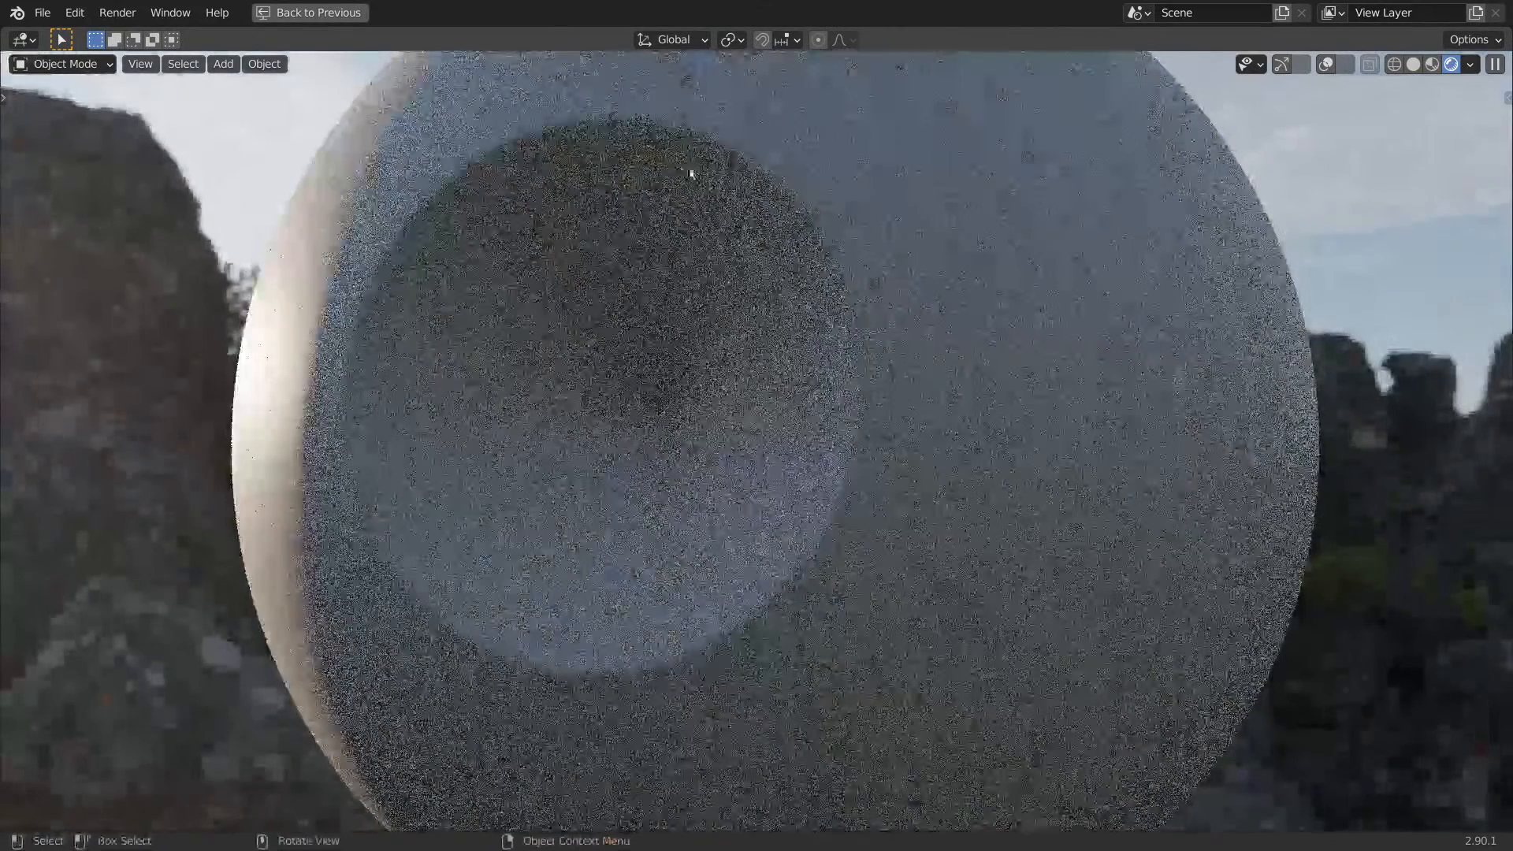
pyautogui.hotkey('ctrl', 'space')
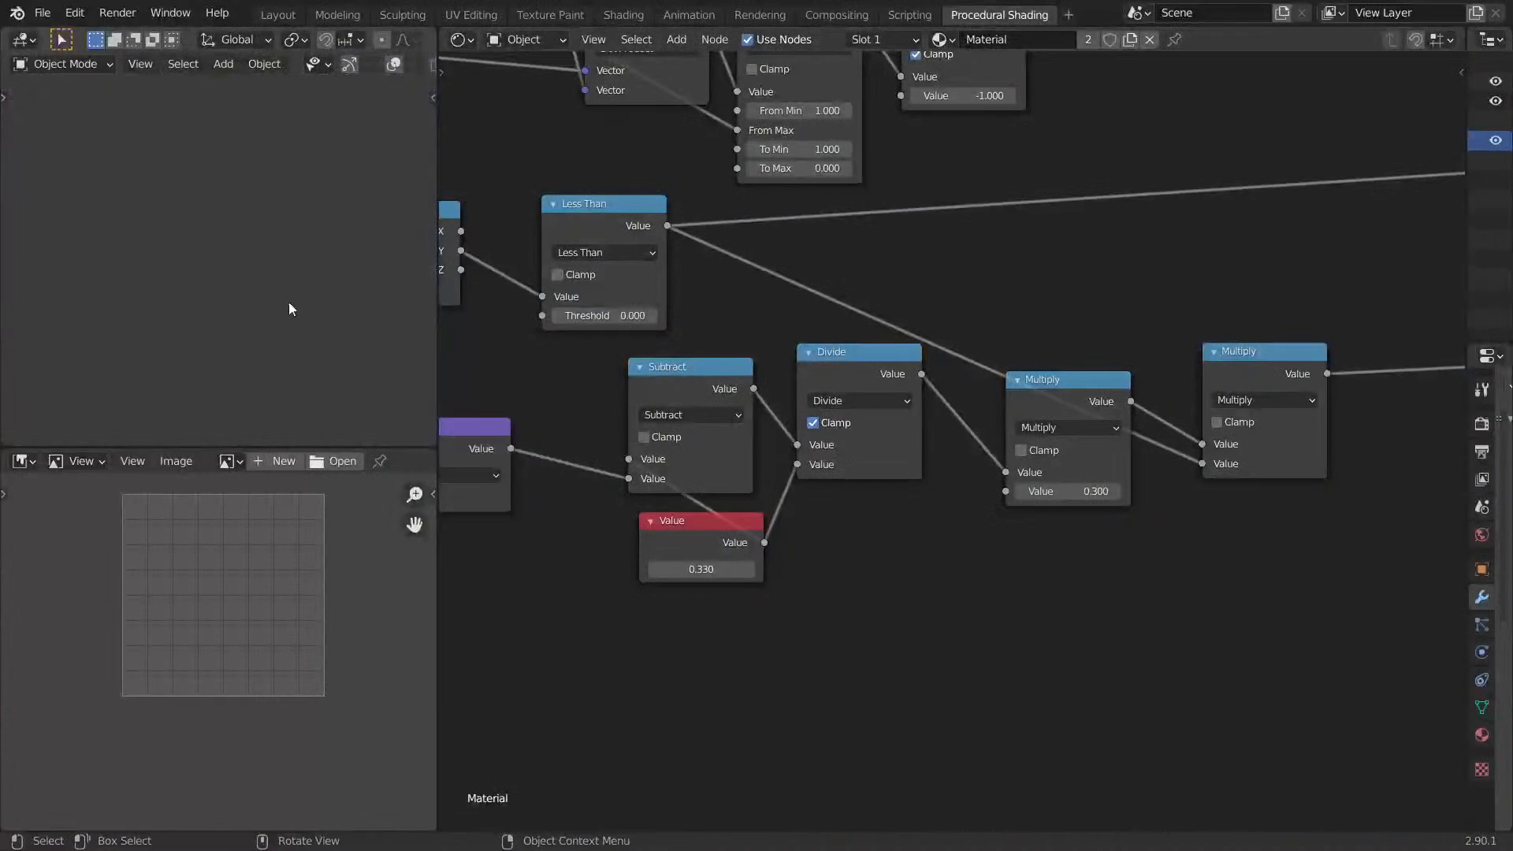
pyautogui.moveTo(296, 301); pyautogui.dragTo(336, 293, button='middle')
# Move the vector Multiply, Length, Subtract, Value and Divide nodes closer together into a compact row.
pyautogui.moveTo(762, 291); pyautogui.dragTo(1268, 208, button='middle')
pyautogui.scroll(-3, 1080, 305)
pyautogui.scroll(3, 1094, 297)
pyautogui.scroll(2, 1085, 319)
pyautogui.moveTo(867, 400); pyautogui.dragTo(978, 331)
pyautogui.moveTo(628, 311); pyautogui.dragTo(807, 330)
pyautogui.moveTo(1122, 308); pyautogui.dragTo(930, 335, button='middle')
pyautogui.moveTo(1060, 332); pyautogui.dragTo(1028, 346)
pyautogui.moveTo(939, 535); pyautogui.dragTo(920, 527)
pyautogui.moveTo(1069, 362); pyautogui.dragTo(1061, 362)
# Label the Value node below Subtract as "eye Radius".
pyautogui.scroll(-5, 950, 430)
pyautogui.moveTo(698, 385); pyautogui.dragTo(924, 484)
pyautogui.press('F2')
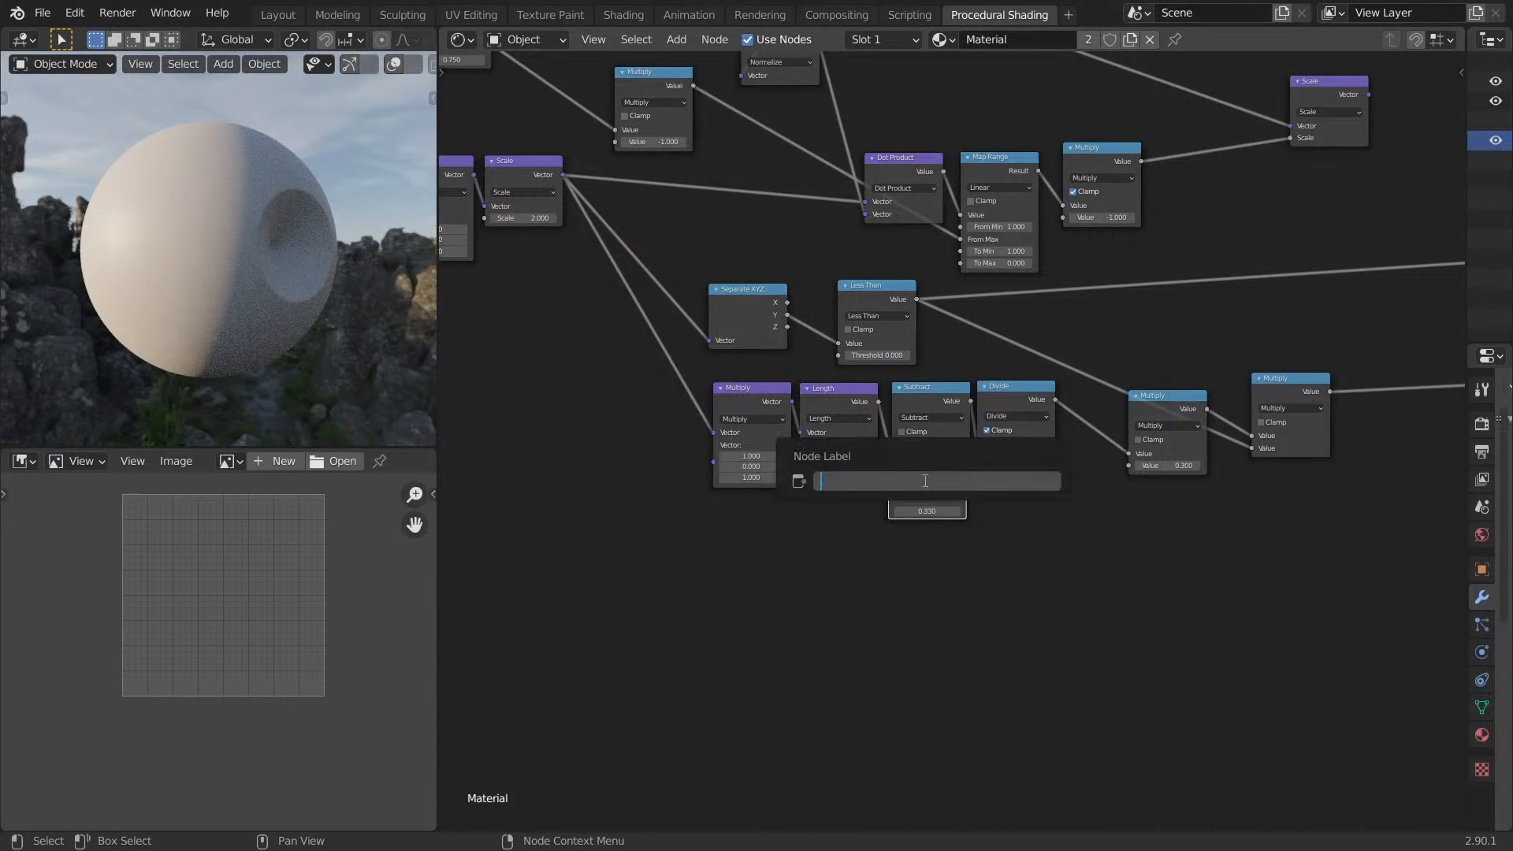
pyautogui.write('eye Radius')
pyautogui.press('Return')
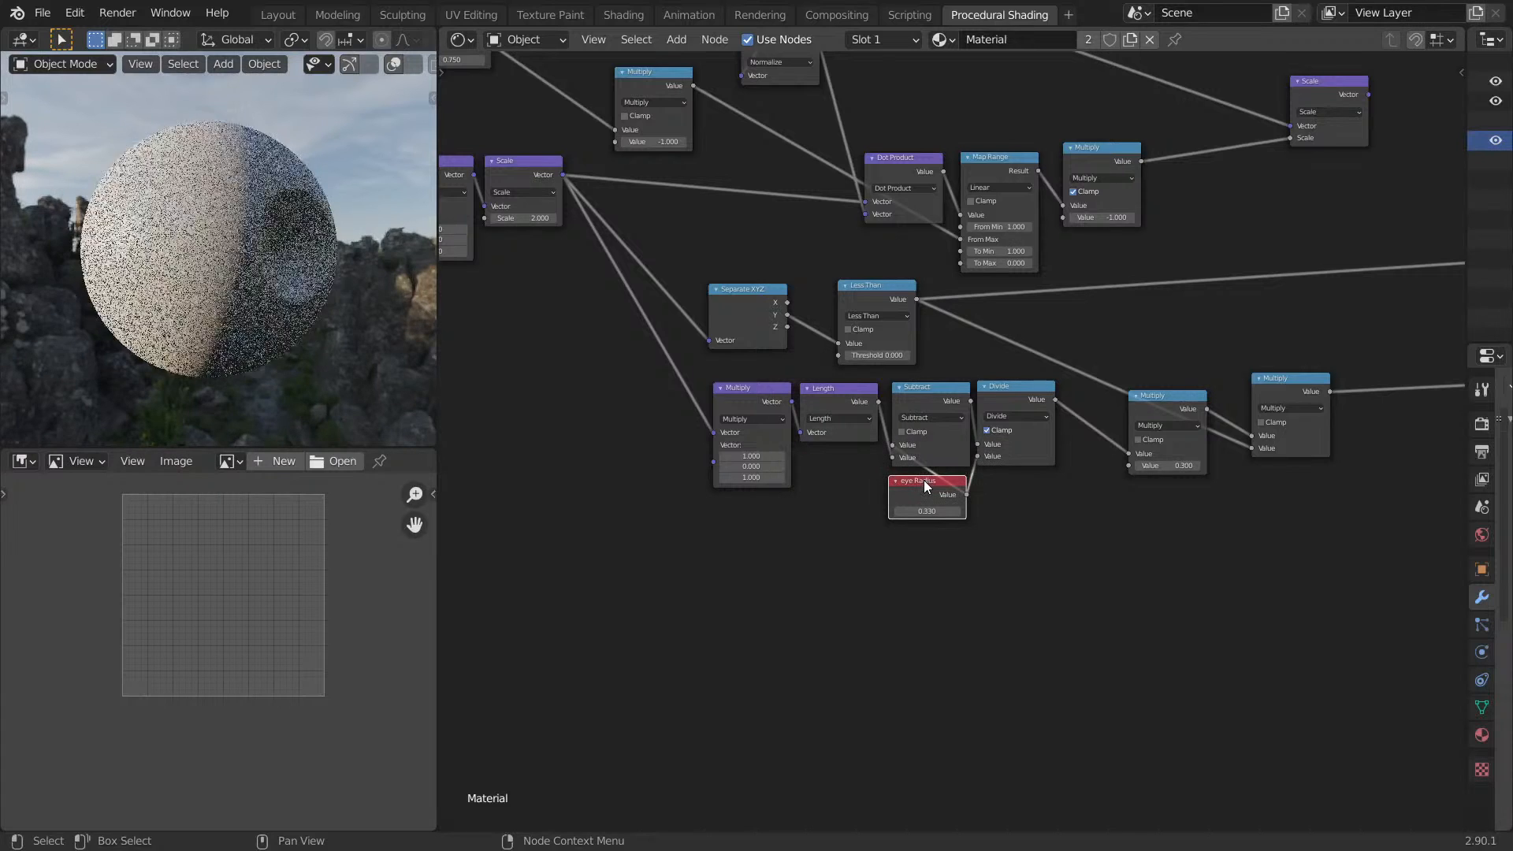
# Pull the two Multiply nodes after Divide in next to it and tidy the Less Than node's position.
pyautogui.scroll(1, 924, 480)
pyautogui.moveTo(693, 364); pyautogui.dragTo(1241, 511)
pyautogui.moveTo(1209, 409); pyautogui.dragTo(1094, 400)
pyautogui.click(1176, 409)
pyautogui.moveTo(1348, 375); pyautogui.dragTo(1219, 394)
pyautogui.moveTo(907, 306); pyautogui.dragTo(874, 309)
# Group the row of dent nodes in a frame labelled "eye".
pyautogui.moveTo(594, 387); pyautogui.dragTo(1349, 546)
pyautogui.hotkey('ctrl', 'j')
pyautogui.click(1061, 556)
pyautogui.moveTo(1061, 555); pyautogui.dragTo(1132, 547)
pyautogui.press('F2')
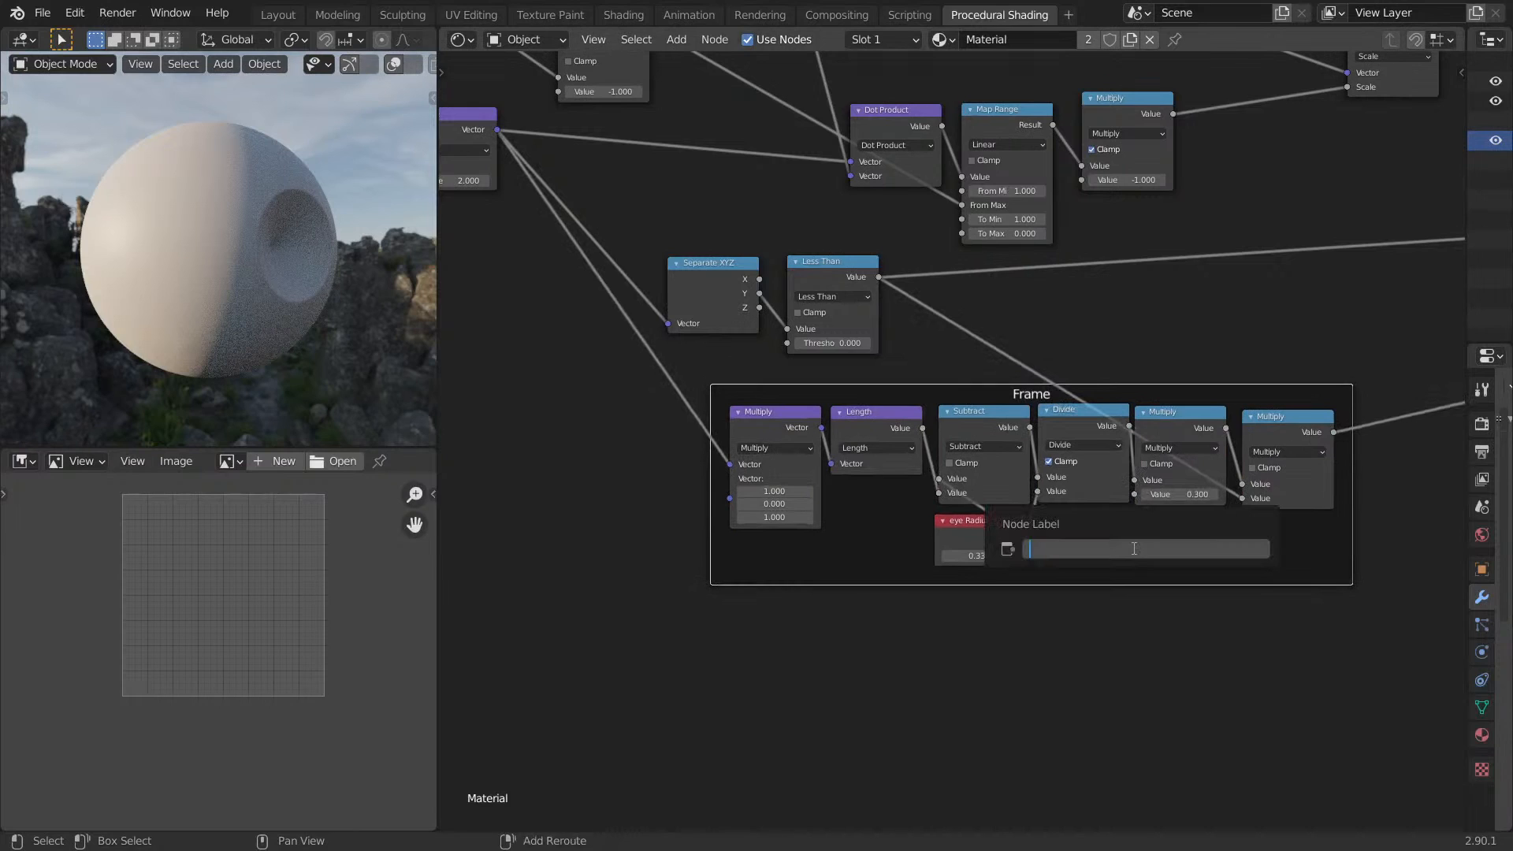
pyautogui.write('eye')
pyautogui.press('Return')
# Examine the eye recess from another angle in a maximised viewport.
pyautogui.hotkey('ctrl', 'space')
pyautogui.moveTo(871, 442); pyautogui.dragTo(786, 426, button='middle')
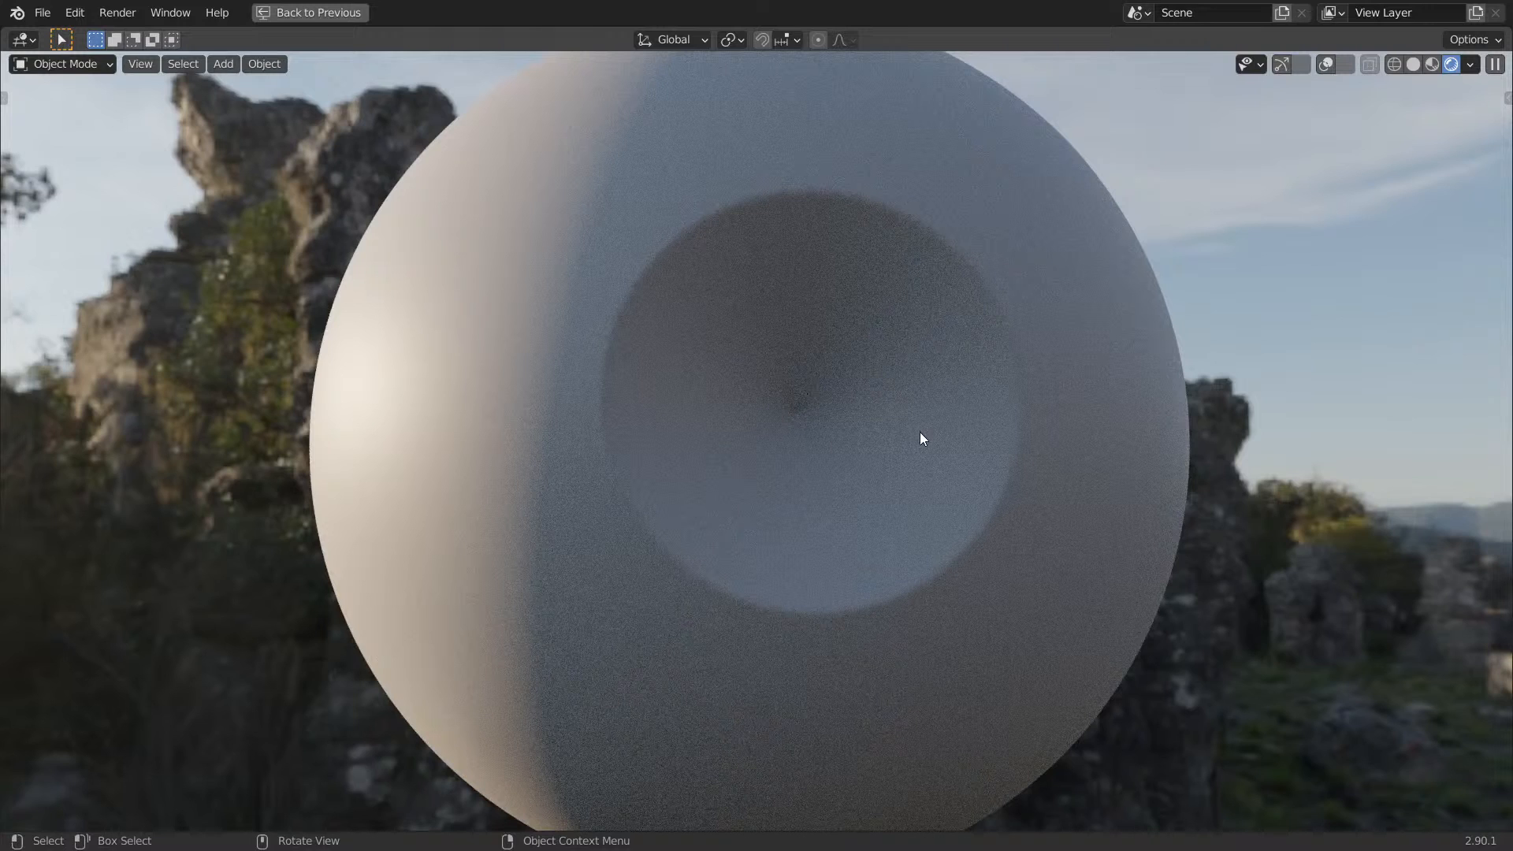
pyautogui.hotkey('ctrl', 'space')
pyautogui.moveTo(1239, 262); pyautogui.dragTo(1160, 329, button='middle')
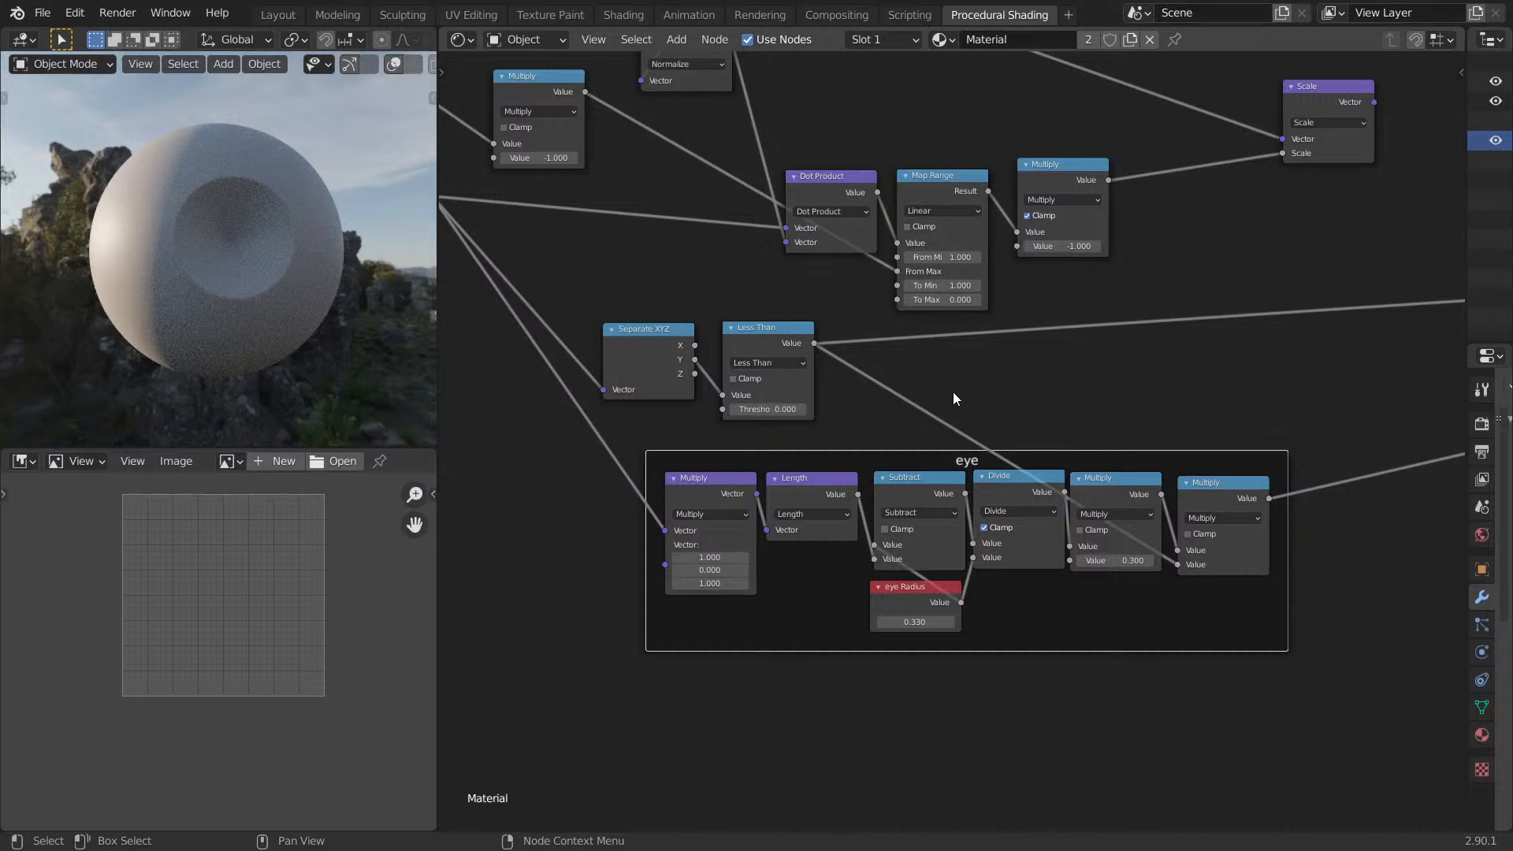
# Duplicate the eye frame with its incoming links below the original and preview the copy's last Multiply node.
pyautogui.moveTo(937, 383); pyautogui.dragTo(801, 347, button='middle')
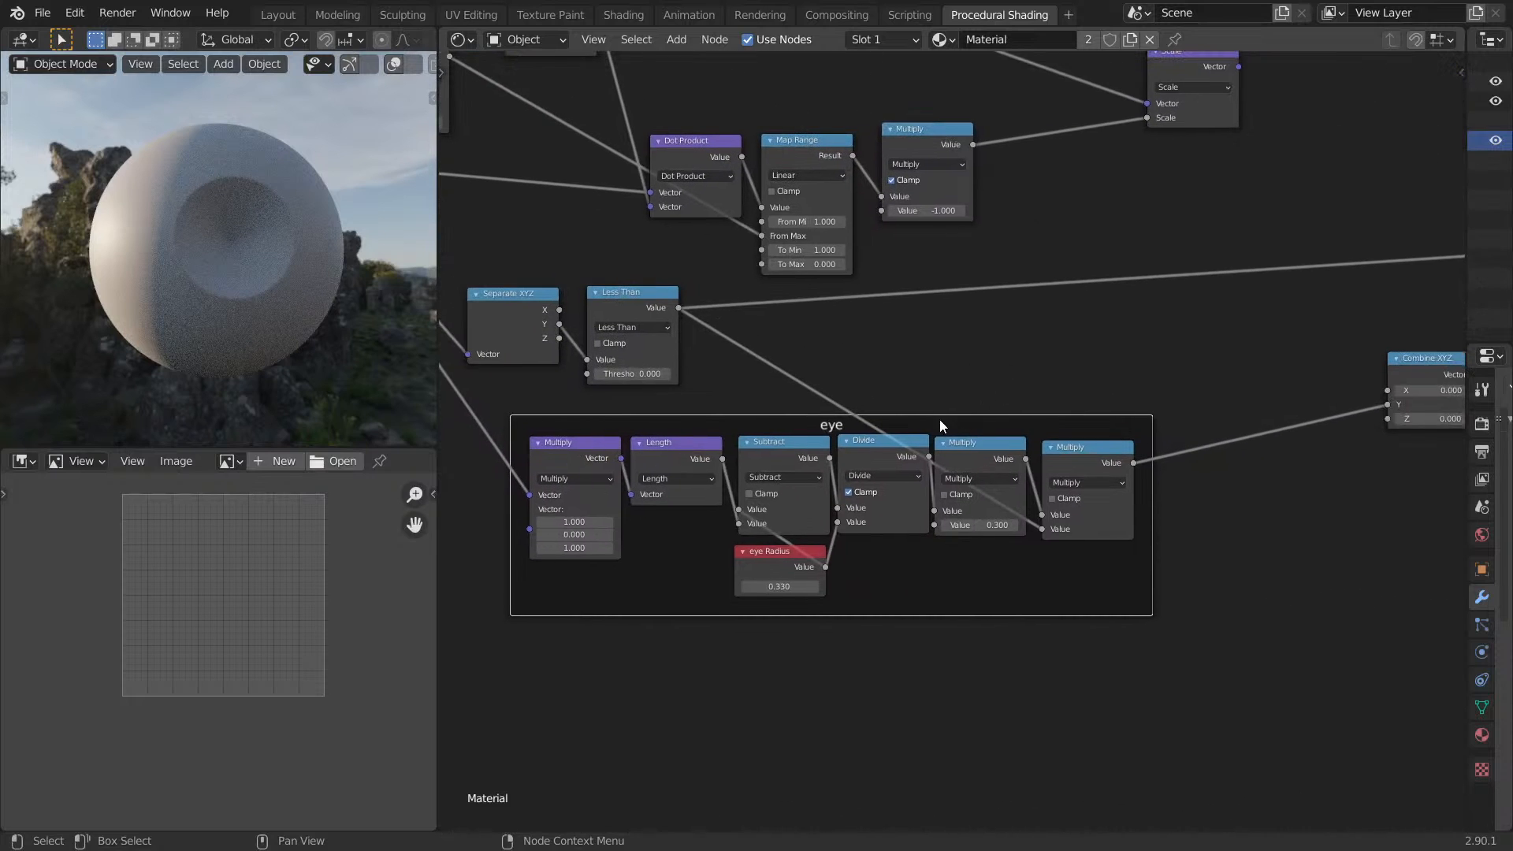
pyautogui.moveTo(950, 344); pyautogui.dragTo(1086, 284, button='middle')
pyautogui.scroll(1, 987, 331)
pyautogui.scroll(-2, 987, 331)
pyautogui.moveTo(656, 352); pyautogui.dragTo(1279, 591)
pyautogui.hotkey('shift', 'd')
pyautogui.click(1203, 667)
pyautogui.keyDown('ctrl'); pyautogui.keyDown('shift'); pyautogui.click(1191, 643); pyautogui.keyUp('shift'); pyautogui.keyUp('ctrl')
pyautogui.moveTo(1085, 545); pyautogui.dragTo(1084, 342, button='middle')
pyautogui.moveTo(367, 355)
pyautogui.mouseDown(button='middle')
pyautogui.moveTo(36, 347)
pyautogui.moveTo(367, 338)
pyautogui.mouseUp(button='middle')
# Remove the 0.300 Multiply and the Divide node from the copied eye frame, keeping the chain connected.
pyautogui.scroll(5, 915, 398)
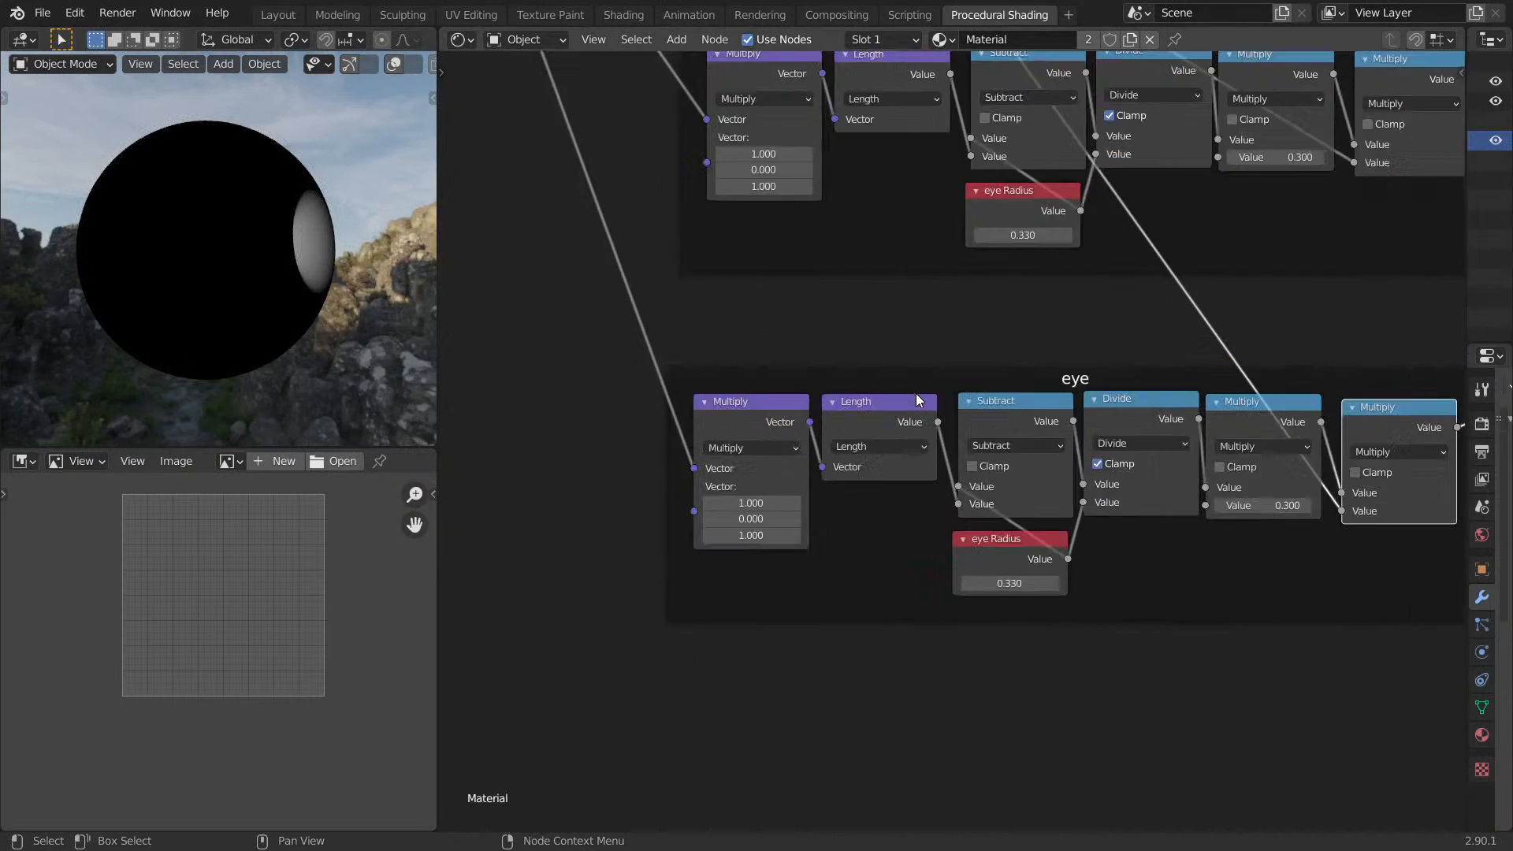
pyautogui.moveTo(813, 413); pyautogui.dragTo(558, 423, button='middle')
pyautogui.click(1104, 410)
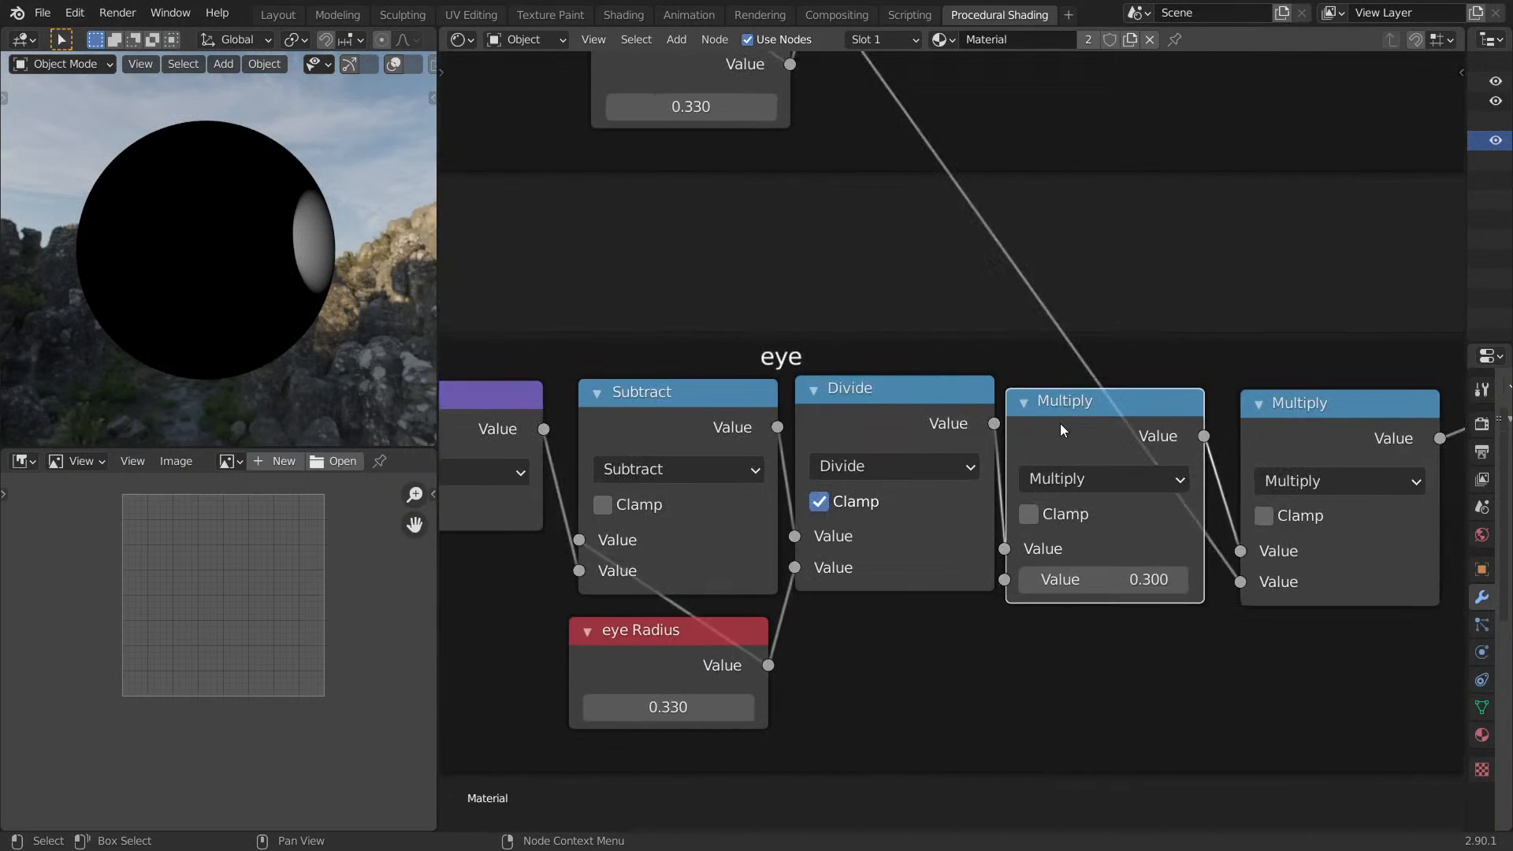
pyautogui.hotkey('ctrl', 'x')
pyautogui.moveTo(1044, 409); pyautogui.dragTo(978, 403, button='middle')
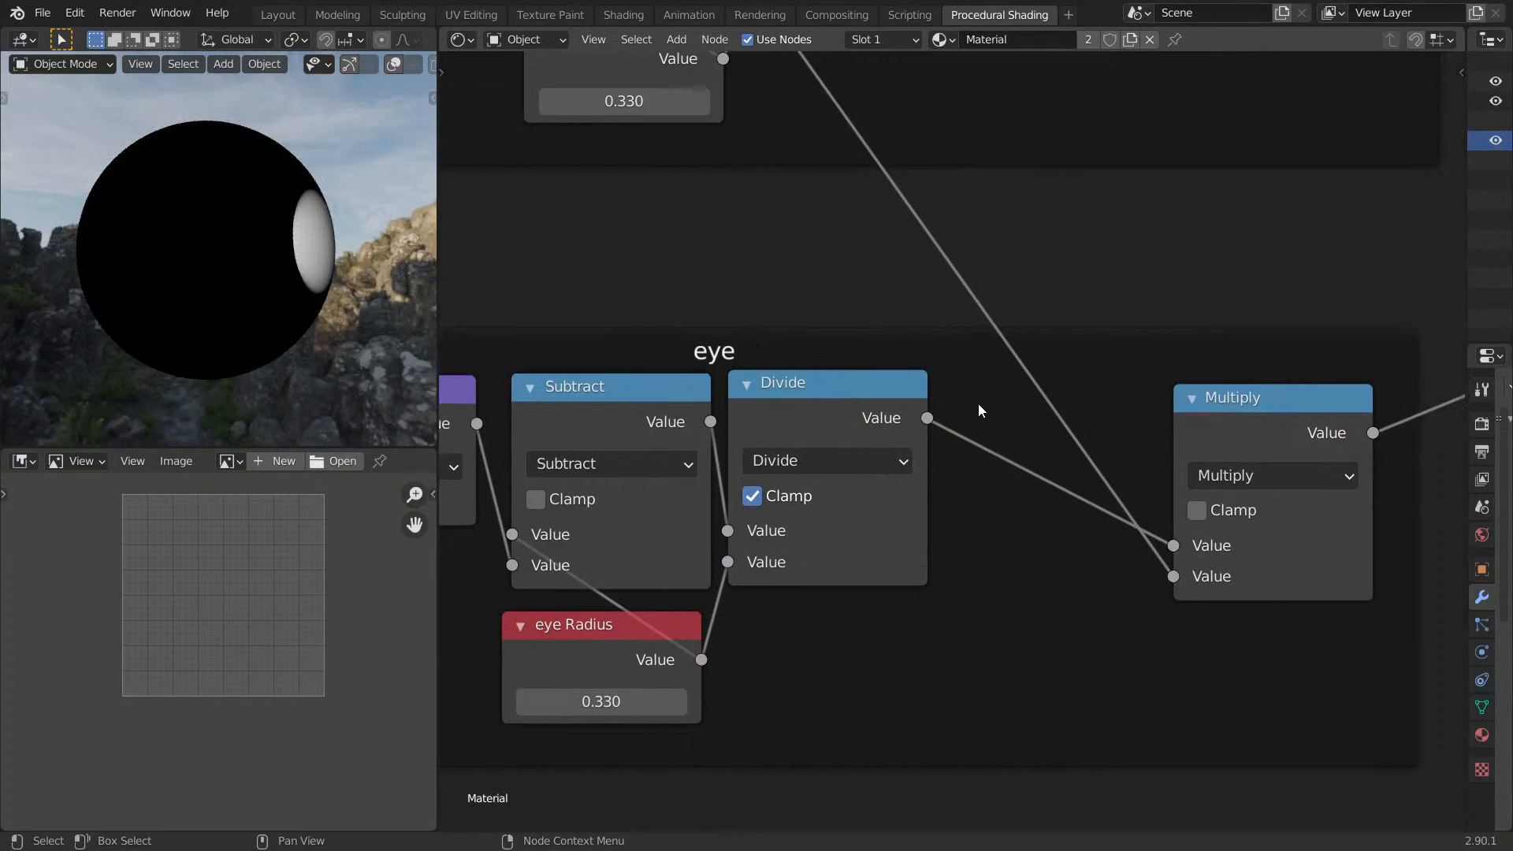
pyautogui.click(871, 411)
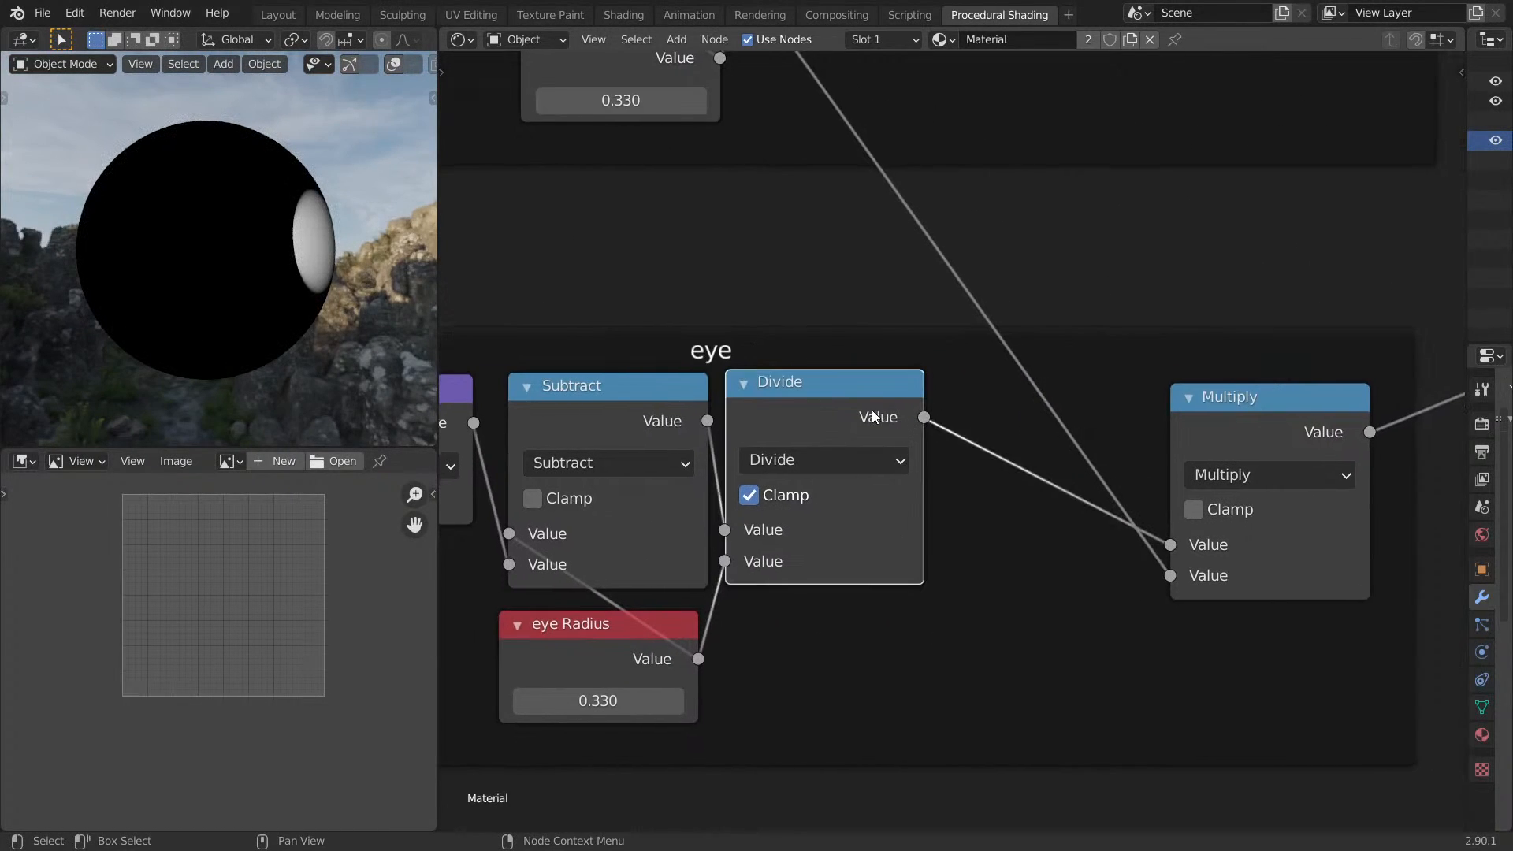
pyautogui.hotkey('ctrl', 'x')
pyautogui.moveTo(848, 405); pyautogui.dragTo(933, 412, button='middle')
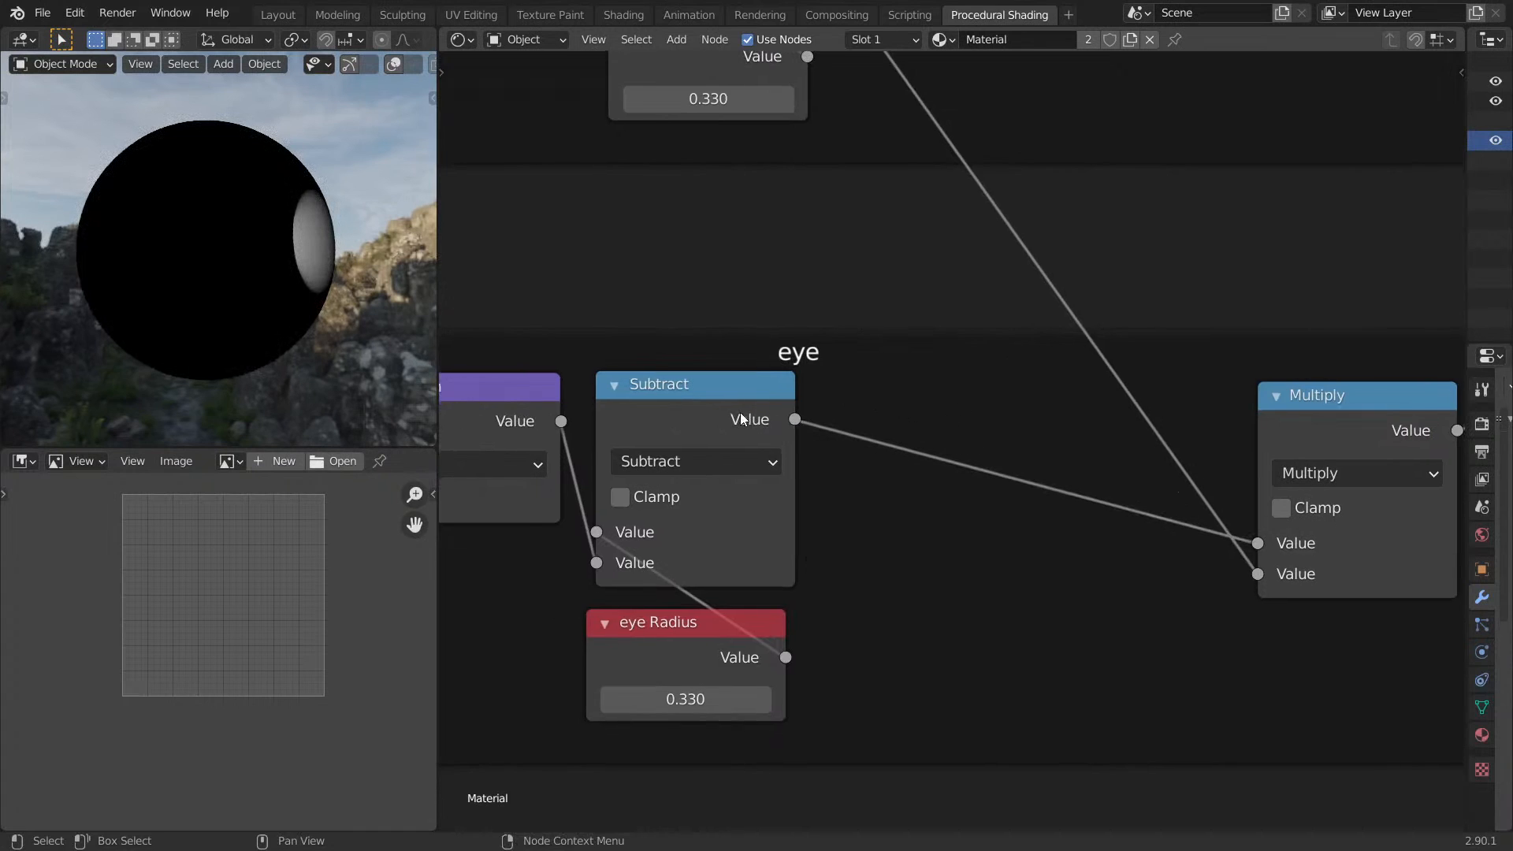
# Duplicate the copied frame's Subtract node into the link before Multiply and set the duplicate to Absolute.
pyautogui.click(740, 413)
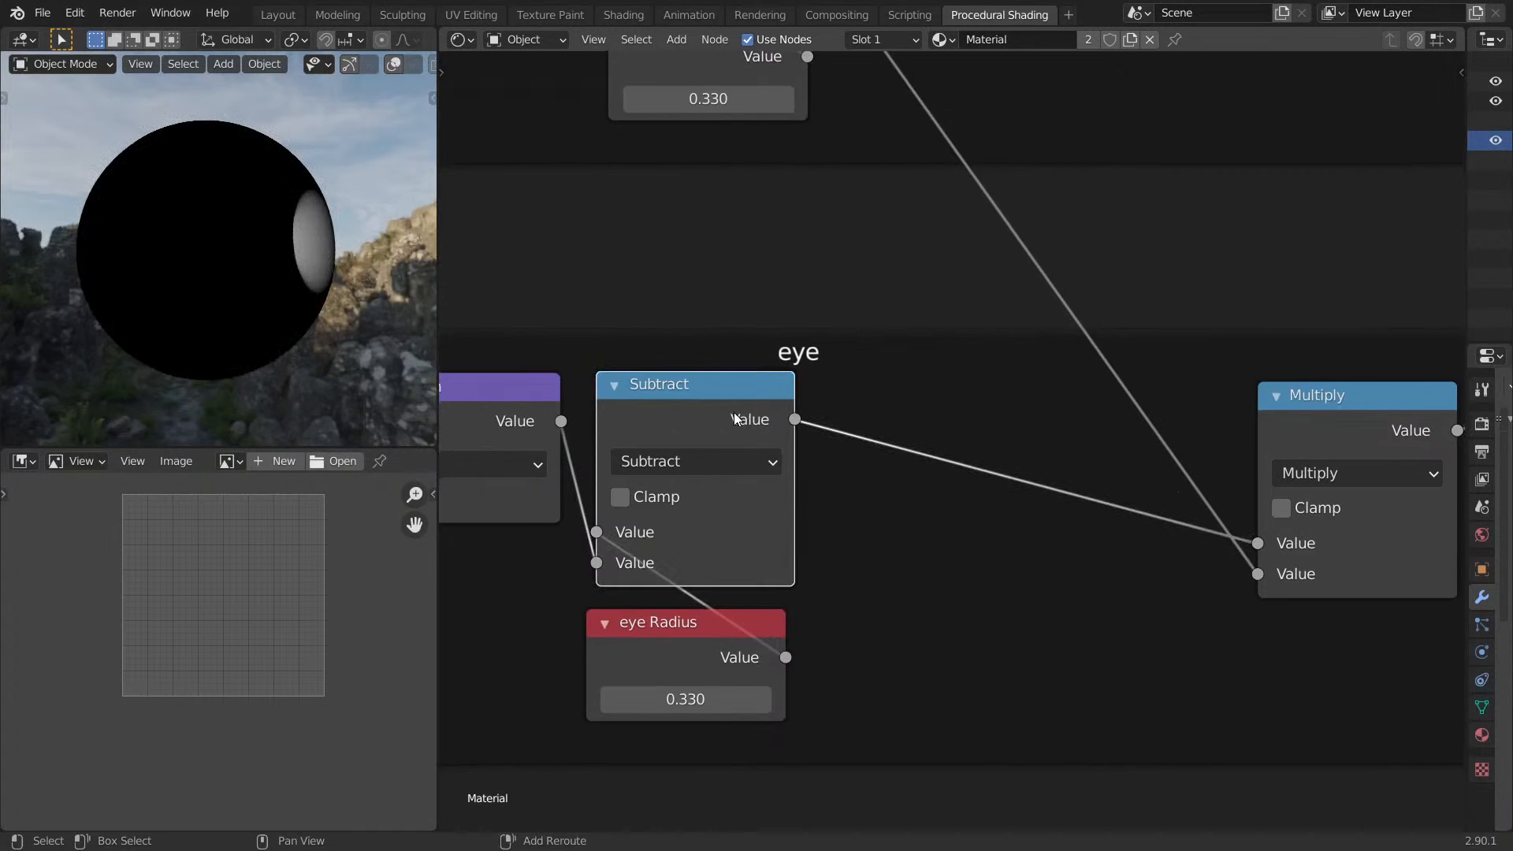
pyautogui.hotkey('shift', 'd')
pyautogui.click(1054, 413)
pyautogui.click(950, 447)
pyautogui.press('b')
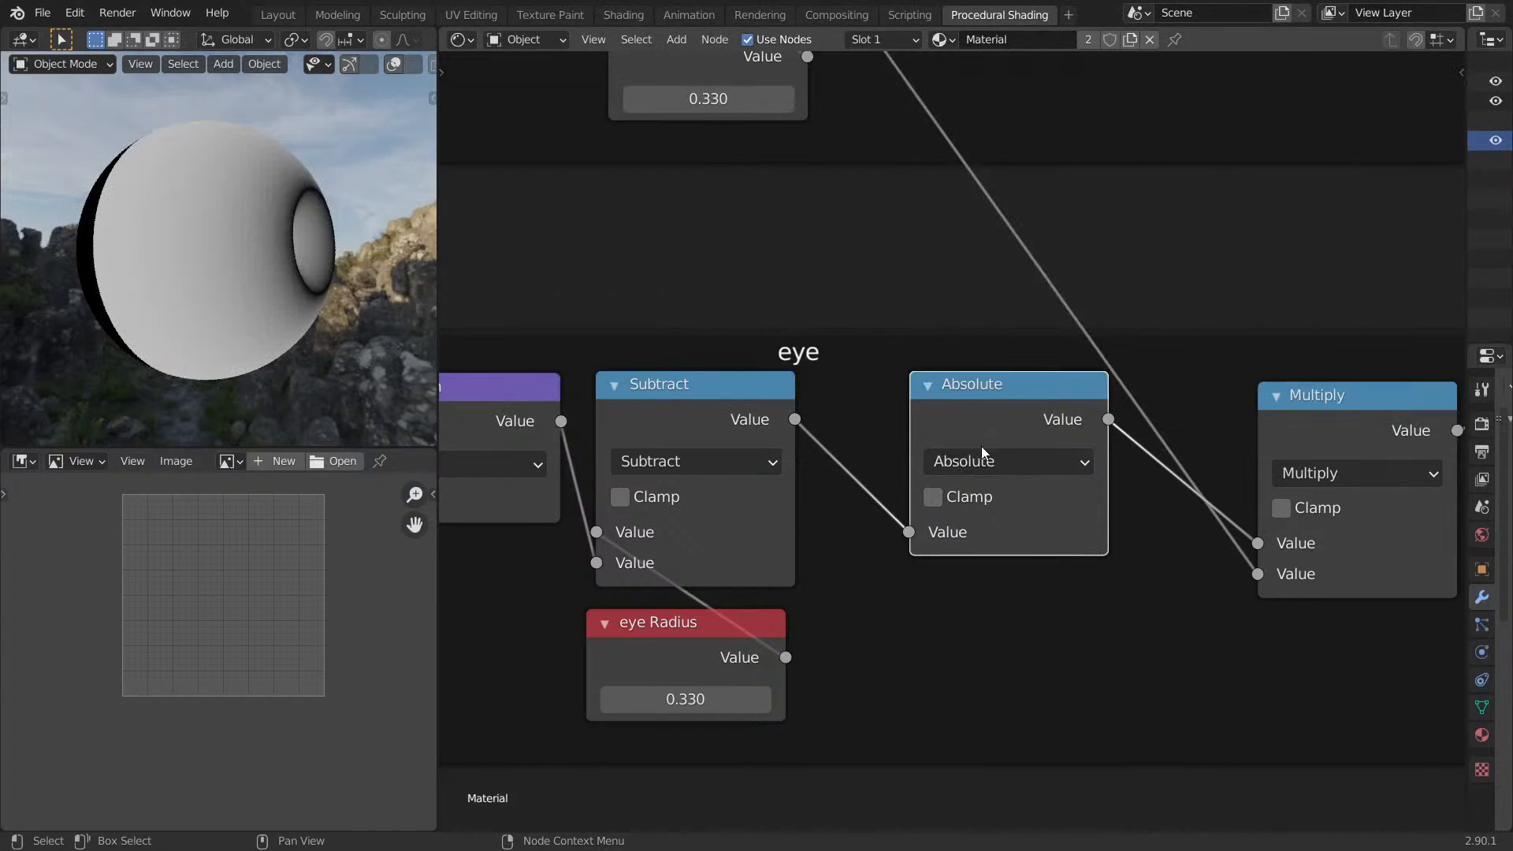
pyautogui.moveTo(364, 318); pyautogui.dragTo(227, 303, button='middle')
# Duplicate the Absolute node after itself, set the copy to Subtract, and move the incoming link to its second value.
pyautogui.moveTo(876, 355); pyautogui.dragTo(660, 345, button='middle')
pyautogui.moveTo(1103, 401); pyautogui.dragTo(1356, 333)
pyautogui.click(793, 403)
pyautogui.hotkey('shift', 'd')
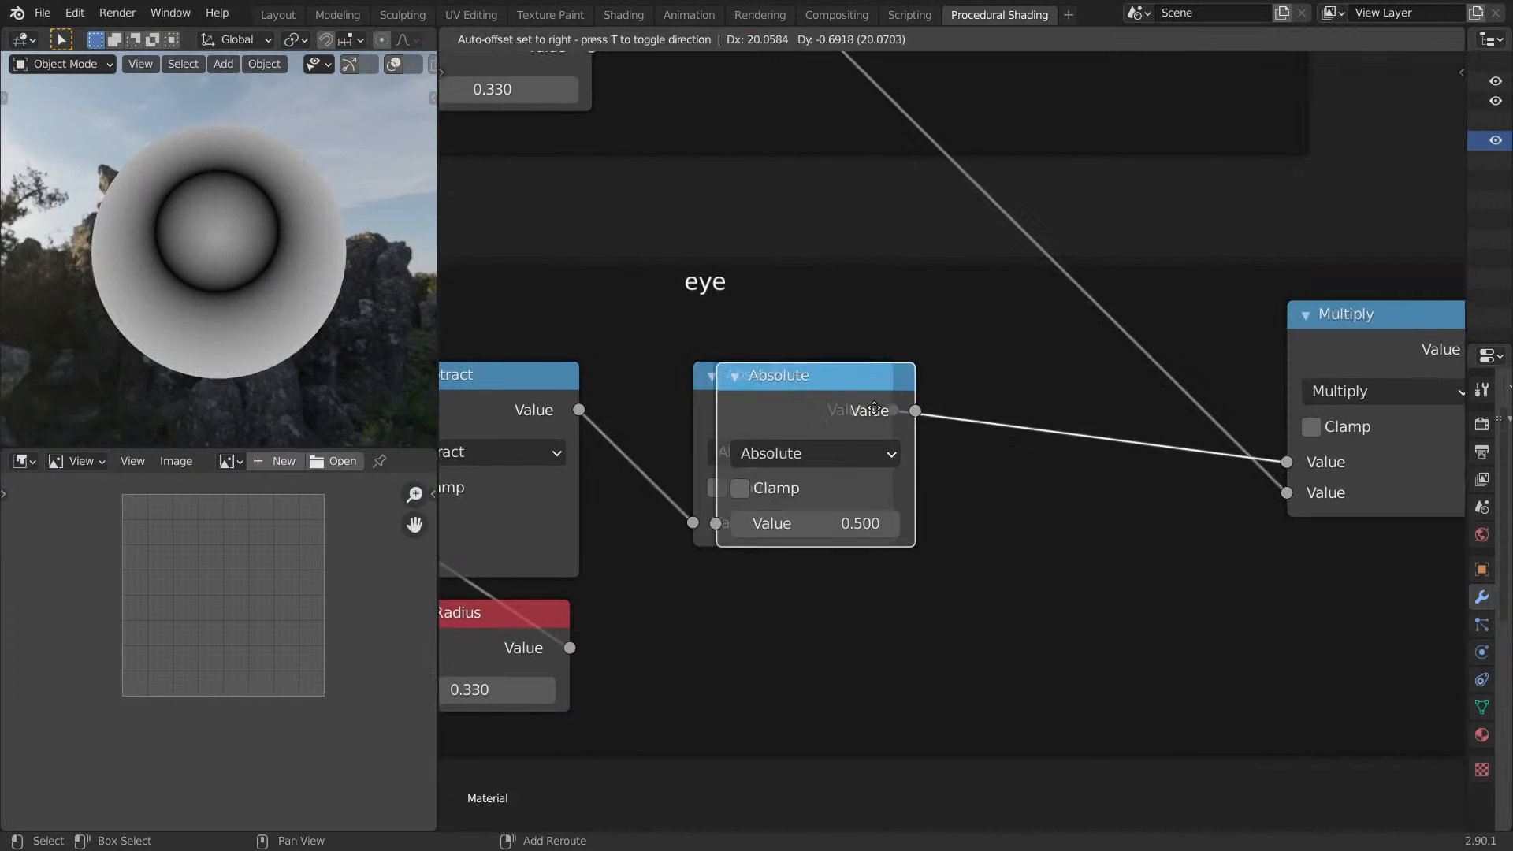
pyautogui.click(1105, 407)
pyautogui.click(1089, 446)
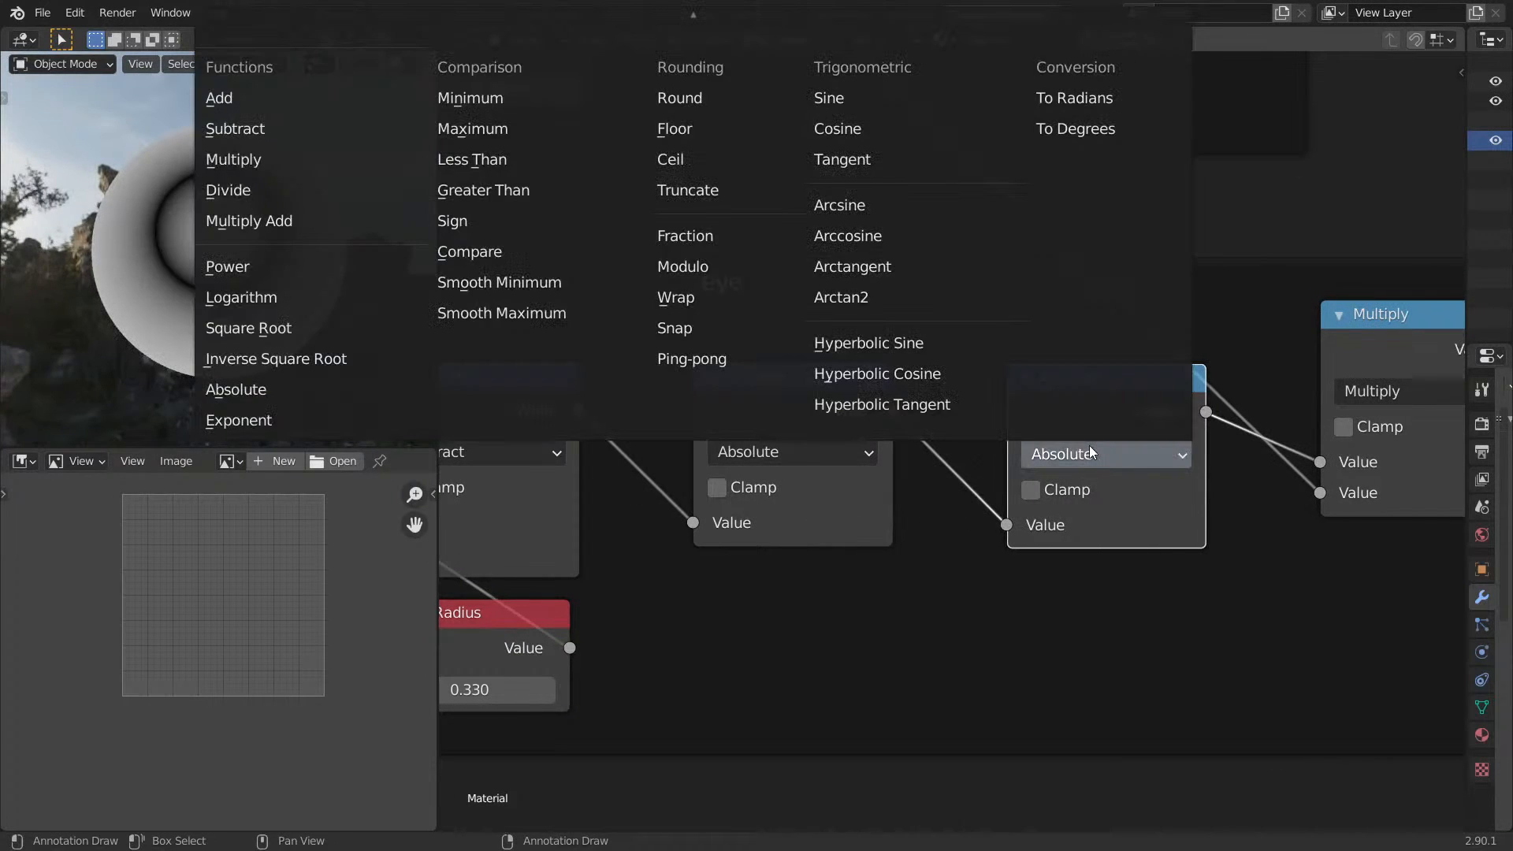
pyautogui.press('s')
pyautogui.moveTo(1006, 525); pyautogui.dragTo(1006, 555)
pyautogui.moveTo(1080, 399); pyautogui.dragTo(1008, 398)
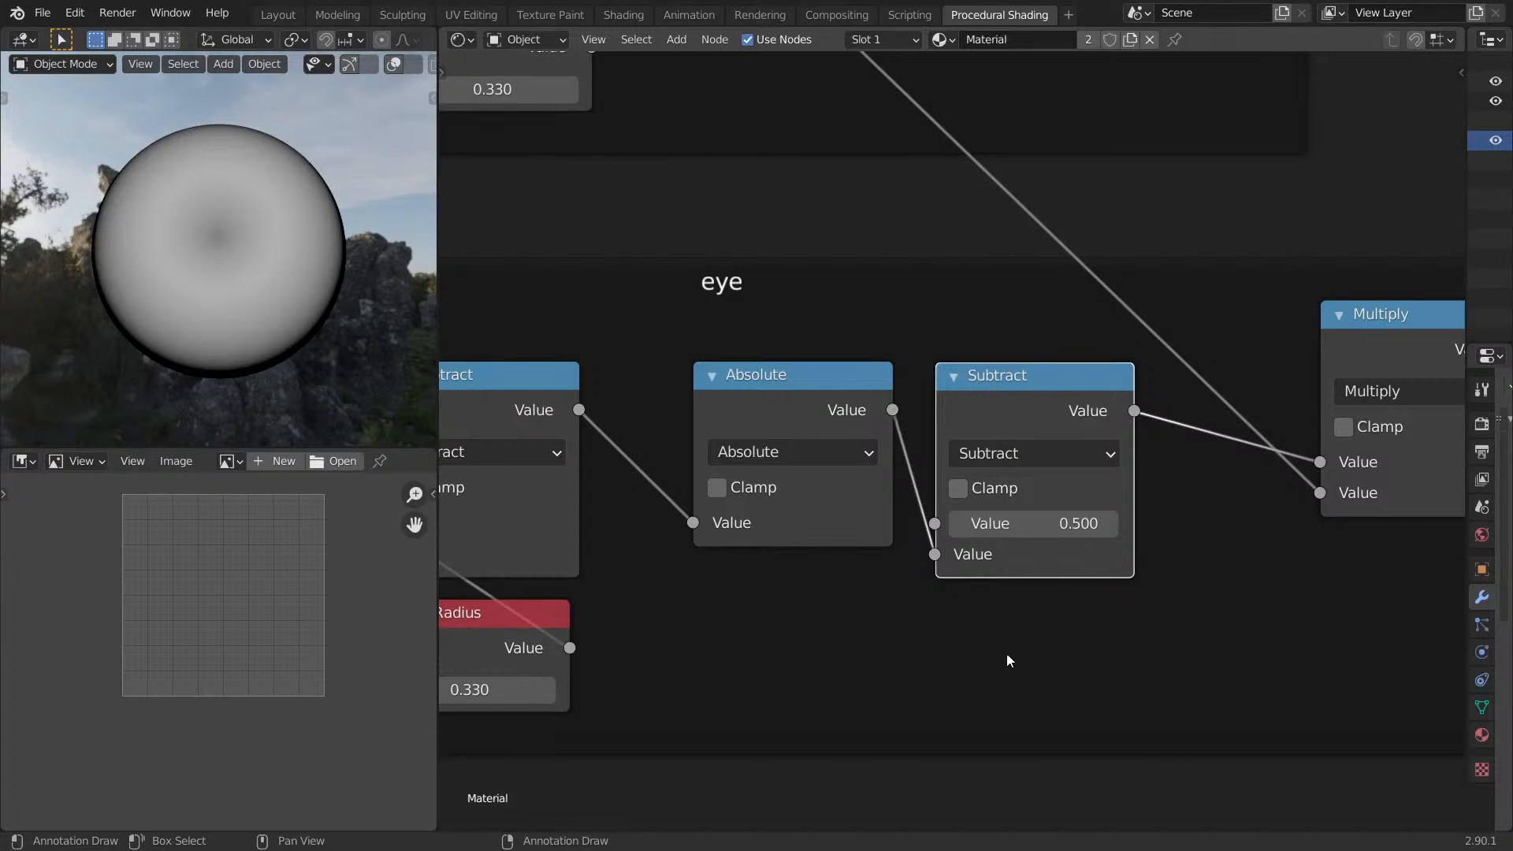
# Duplicate the copied frame's eye Radius node below the last Subtract node and label the duplicate Eye Boundry Radius.
pyautogui.click(497, 648)
pyautogui.hotkey('shift', 'd')
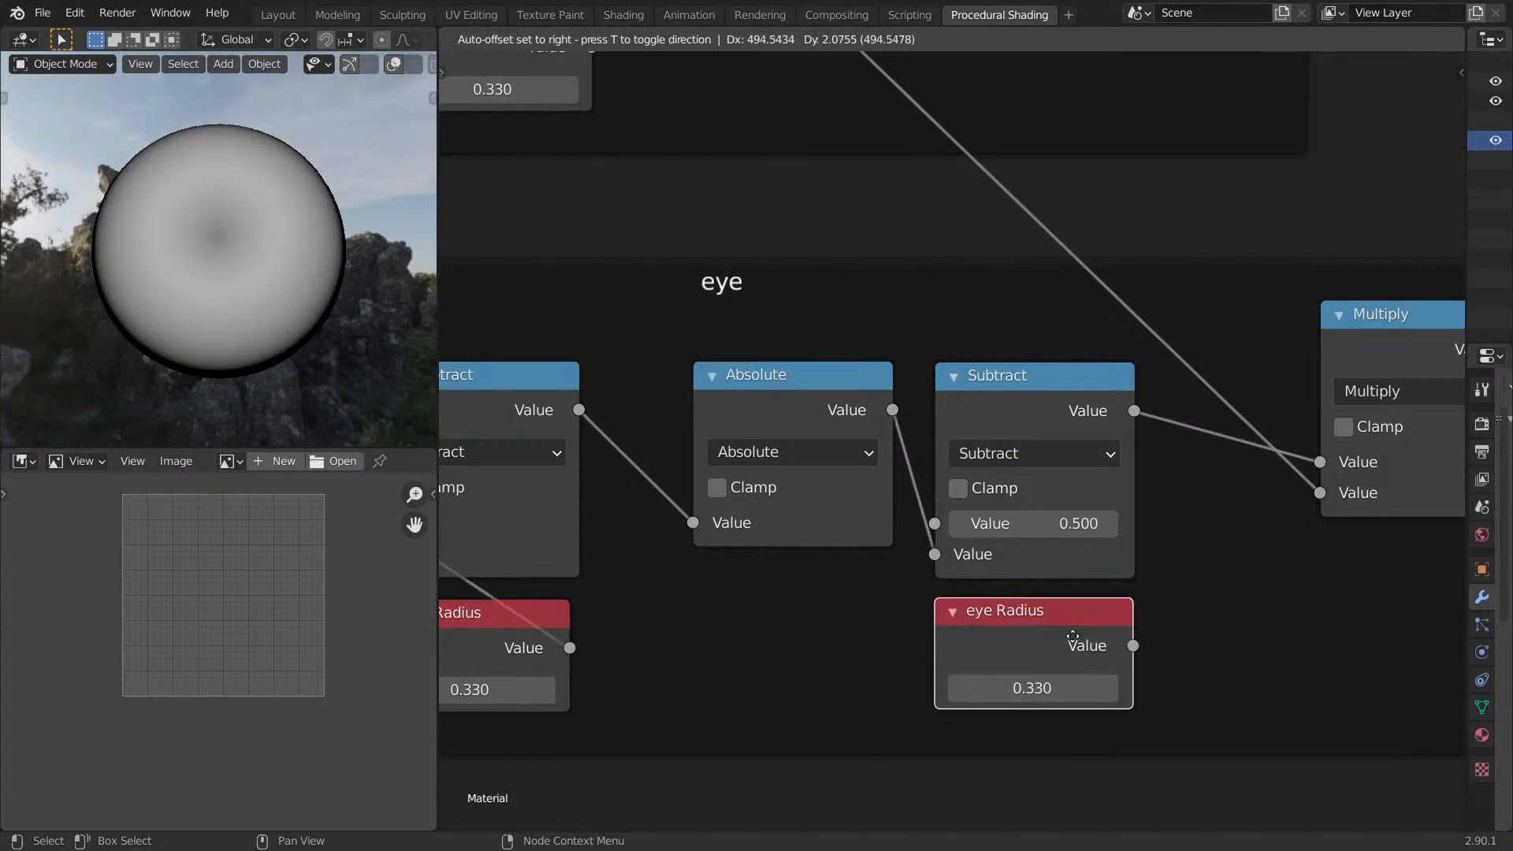
pyautogui.click(1159, 646)
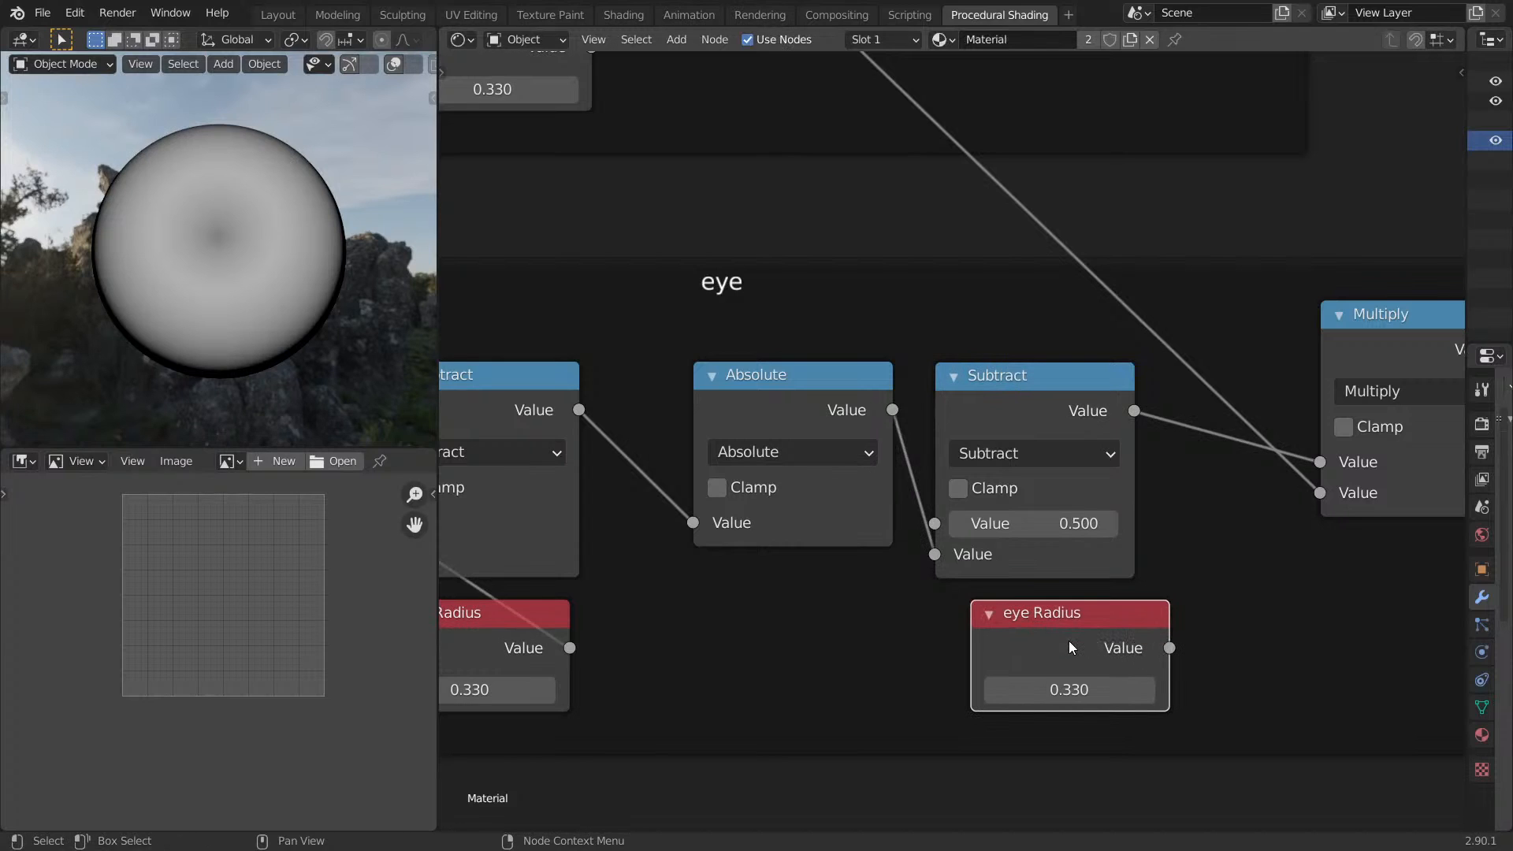
pyautogui.press('F3')
pyautogui.press('Escape')
pyautogui.press('F2')
pyautogui.click(991, 642)
pyautogui.write('Boundy')
pyautogui.press('BackSpace')
pyautogui.write('ryRadius')
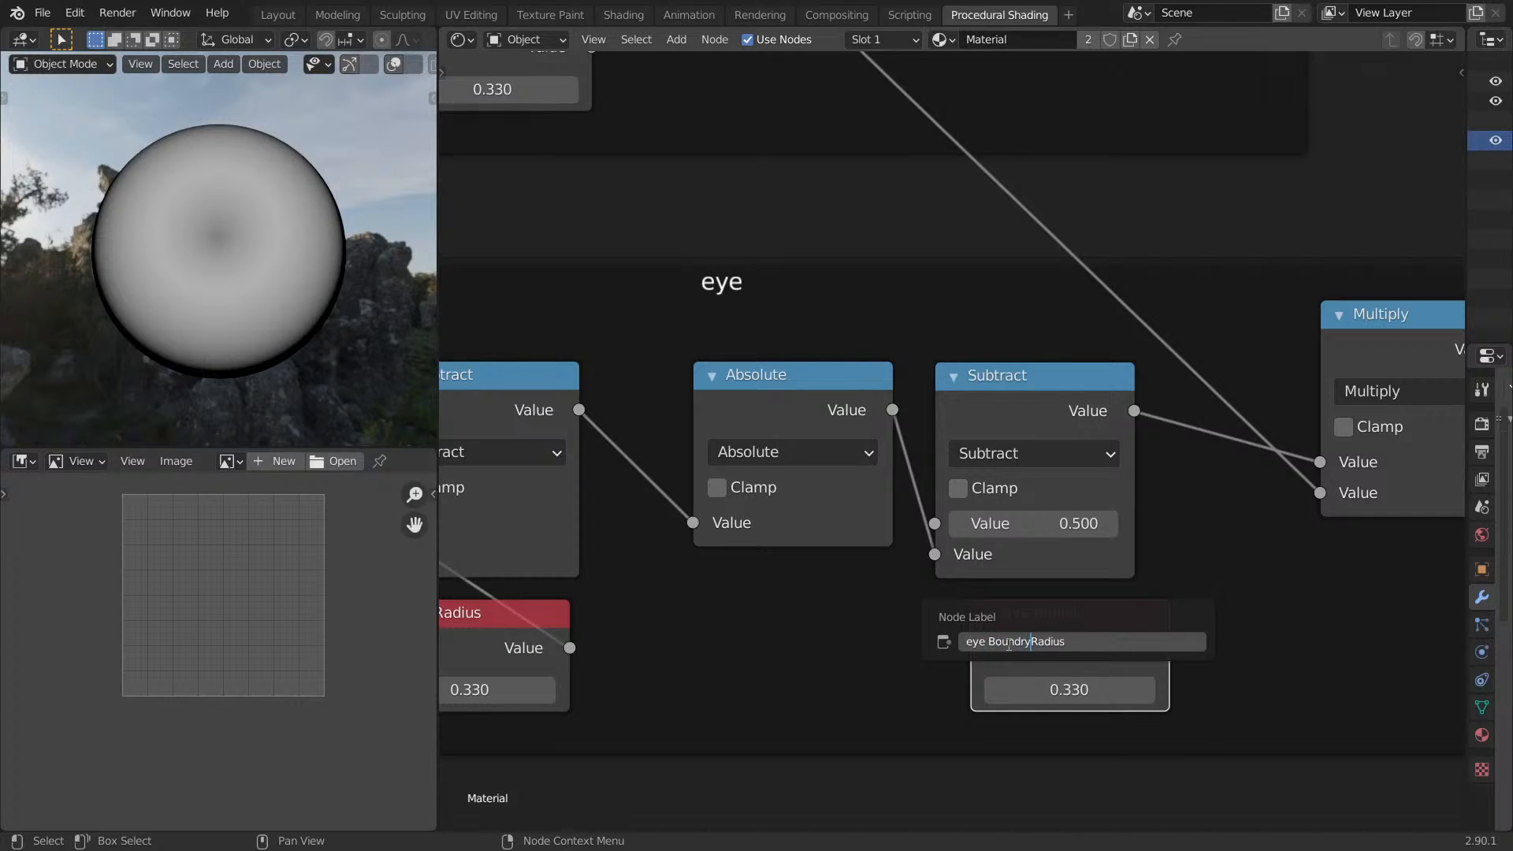
pyautogui.moveTo(970, 641); pyautogui.dragTo(967, 642)
pyautogui.write('E')
pyautogui.press('Return')
# Link Eye Boundry Radius to the last Subtract's first value, then insert a Divide node after it with that radius as divisor.
pyautogui.moveTo(1170, 648); pyautogui.dragTo(950, 552)
pyautogui.click(998, 411)
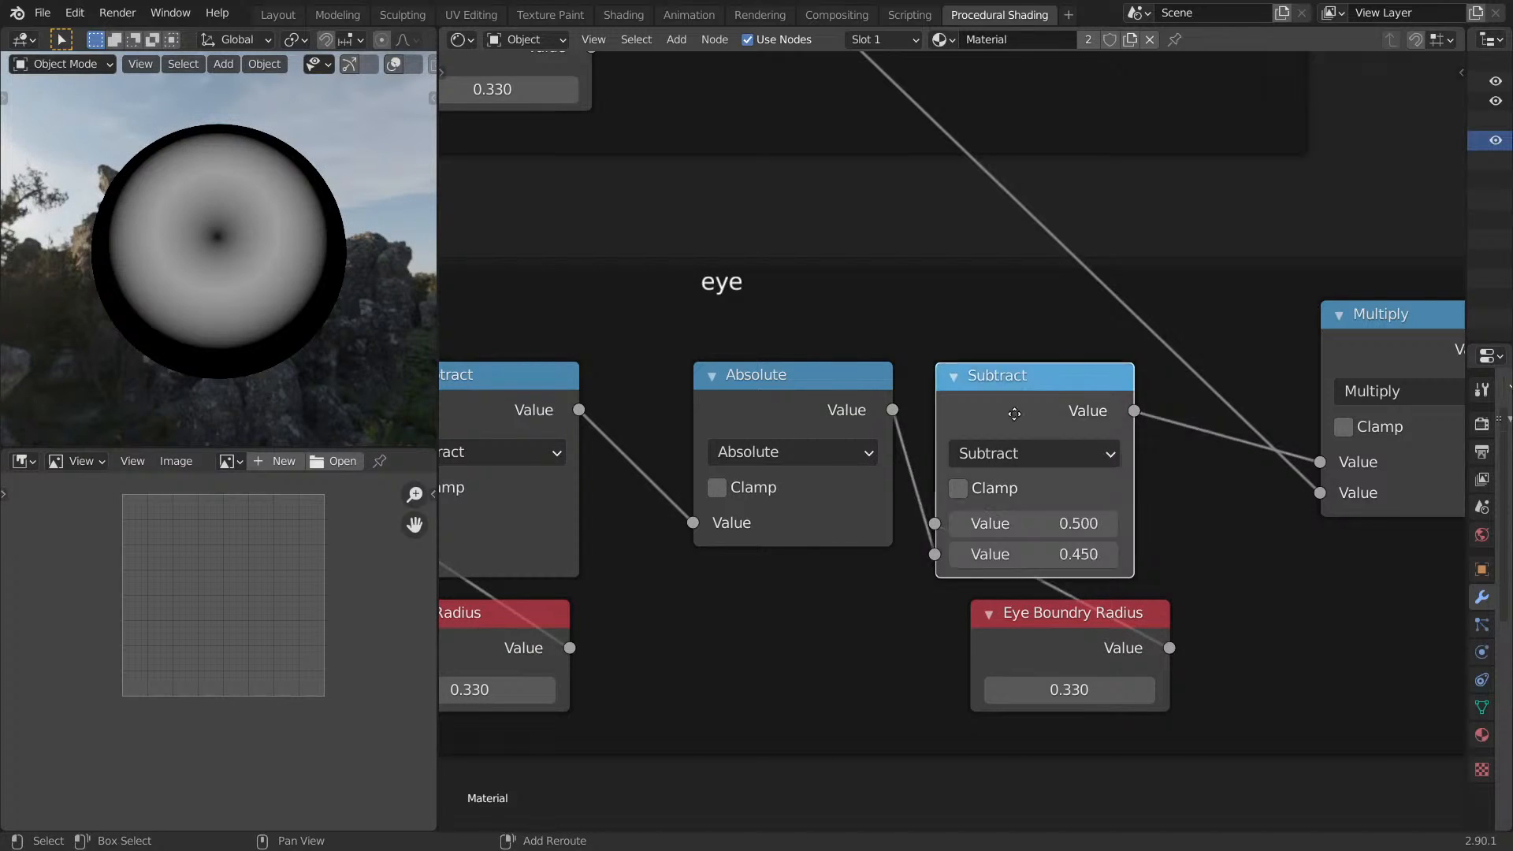
pyautogui.hotkey('shift', 'd')
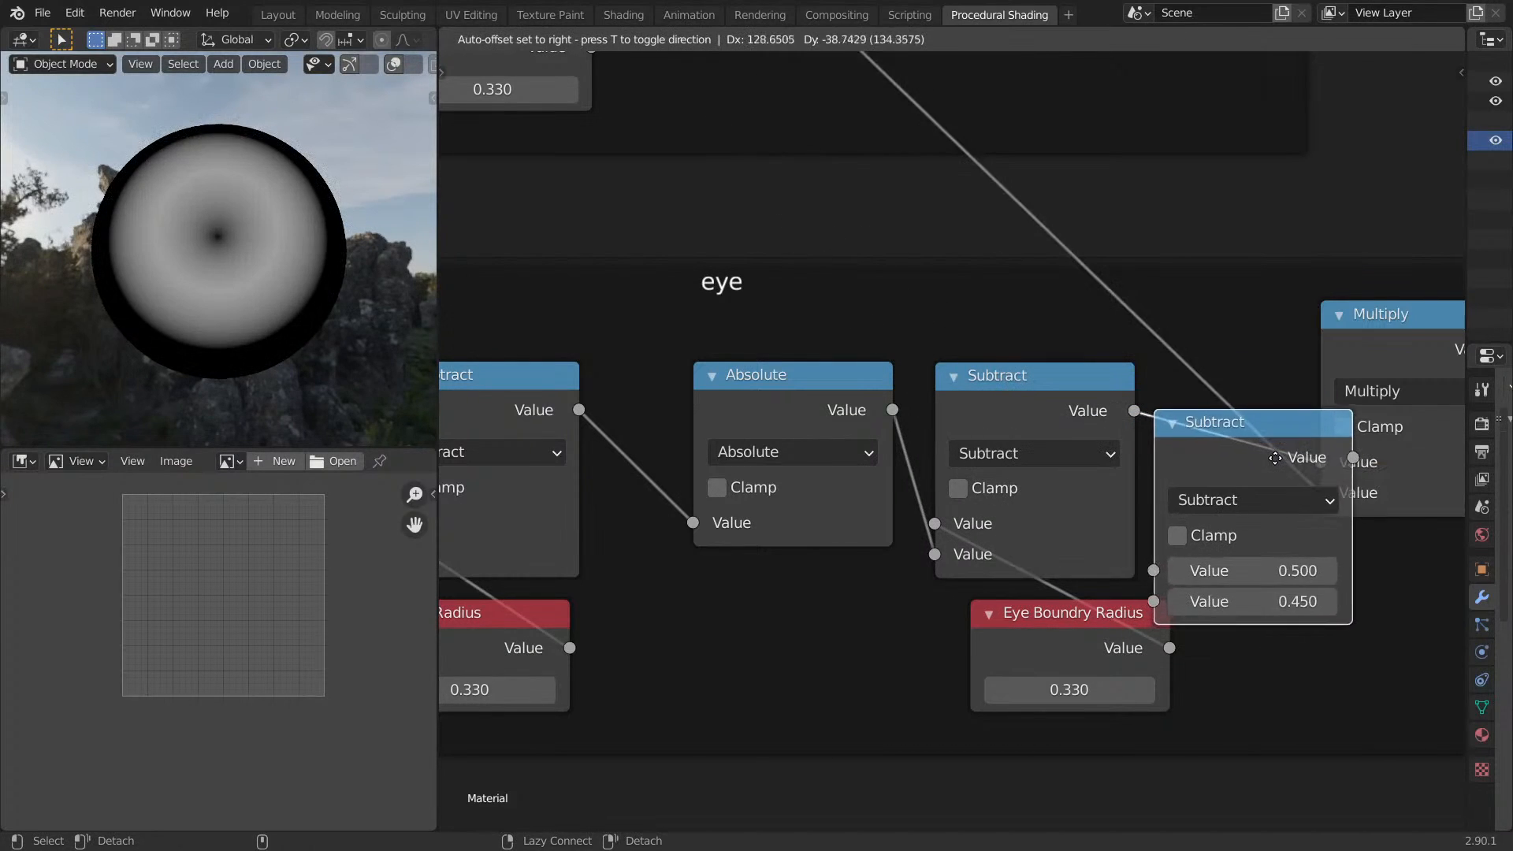
pyautogui.click(1275, 457)
pyautogui.click(1297, 504)
pyautogui.press('d')
pyautogui.moveTo(1170, 648); pyautogui.dragTo(1248, 600)
# Set Eye Boundry Radius to 0.050 and inspect the ring on the sphere from the front.
pyautogui.moveTo(1126, 692); pyautogui.dragTo(1049, 692)
pyautogui.moveTo(348, 338); pyautogui.dragTo(262, 342, button='middle')
pyautogui.press('KP_1')
pyautogui.scroll(7, 252, 268)
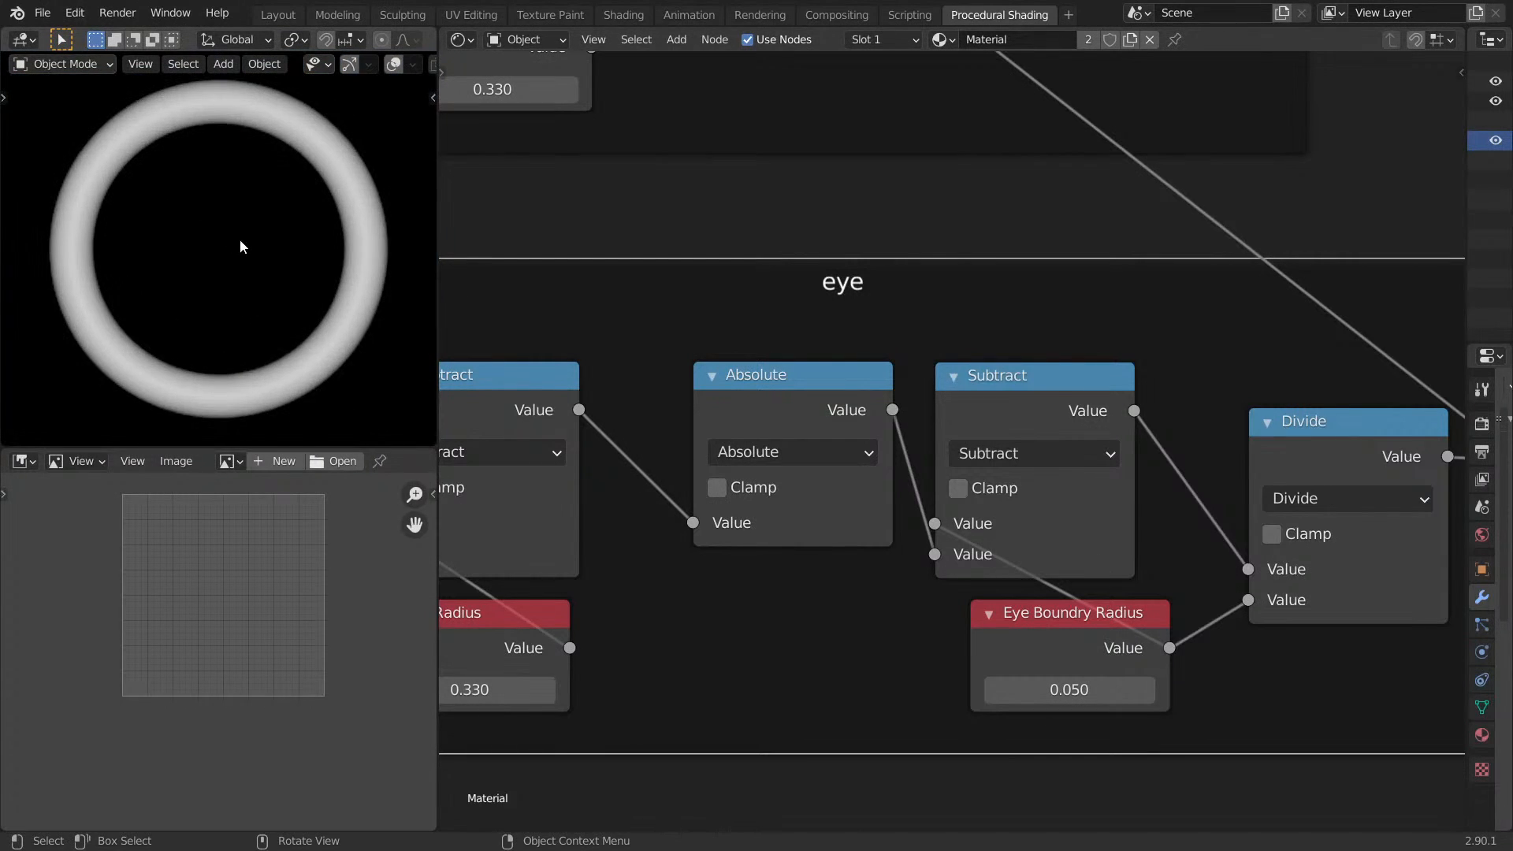
# Set the copied frame's eye Radius value to 0.390.
pyautogui.moveTo(700, 276); pyautogui.dragTo(1178, 183, button='middle')
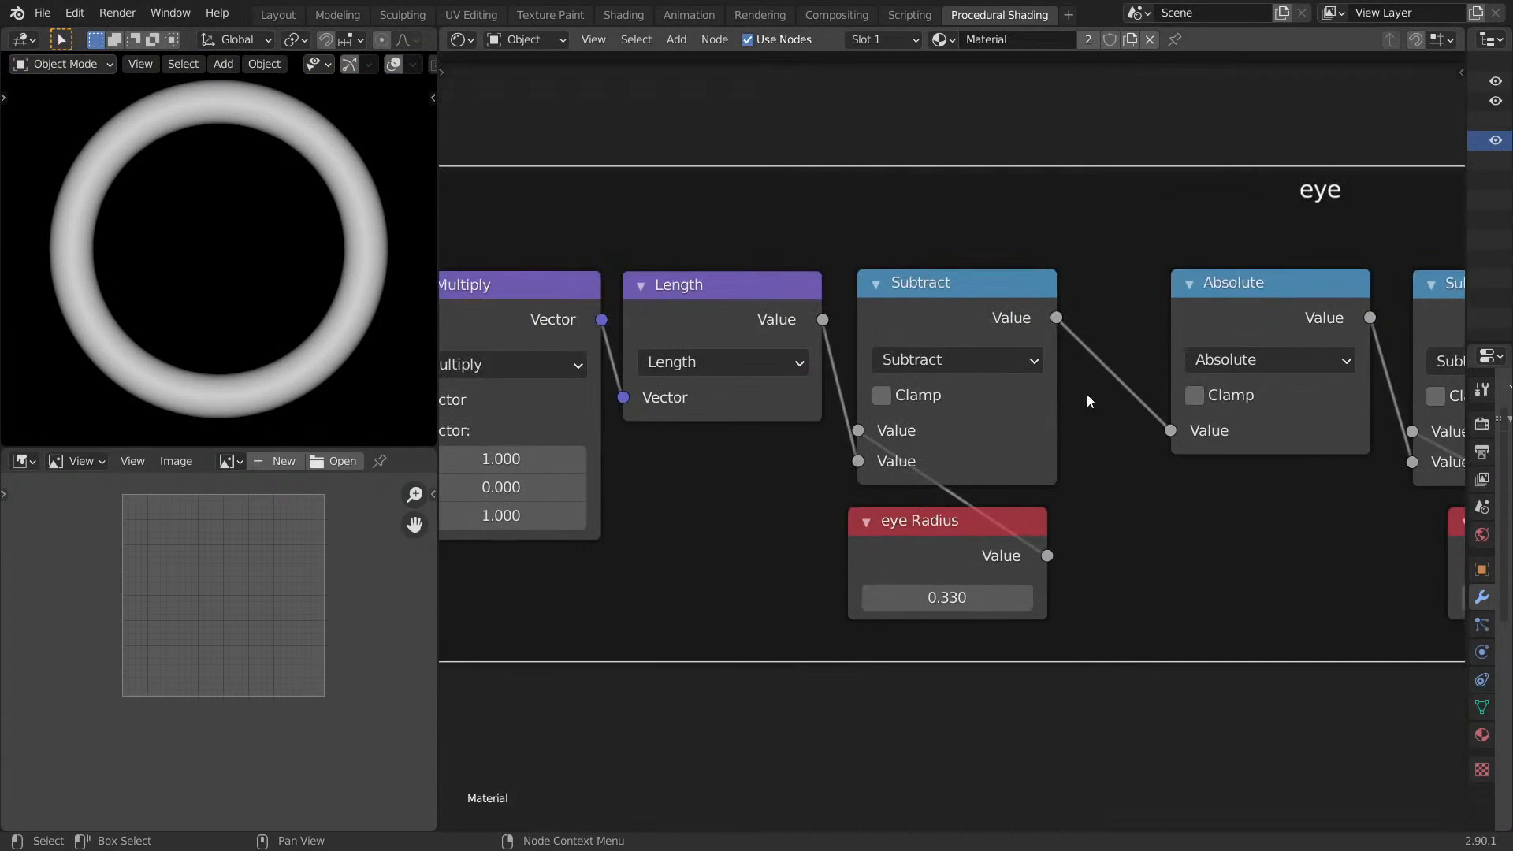
pyautogui.moveTo(946, 597); pyautogui.dragTo(961, 597)
pyautogui.moveTo(1083, 501); pyautogui.dragTo(944, 497, button='middle')
pyautogui.moveTo(1338, 541); pyautogui.dragTo(1187, 541, button='middle')
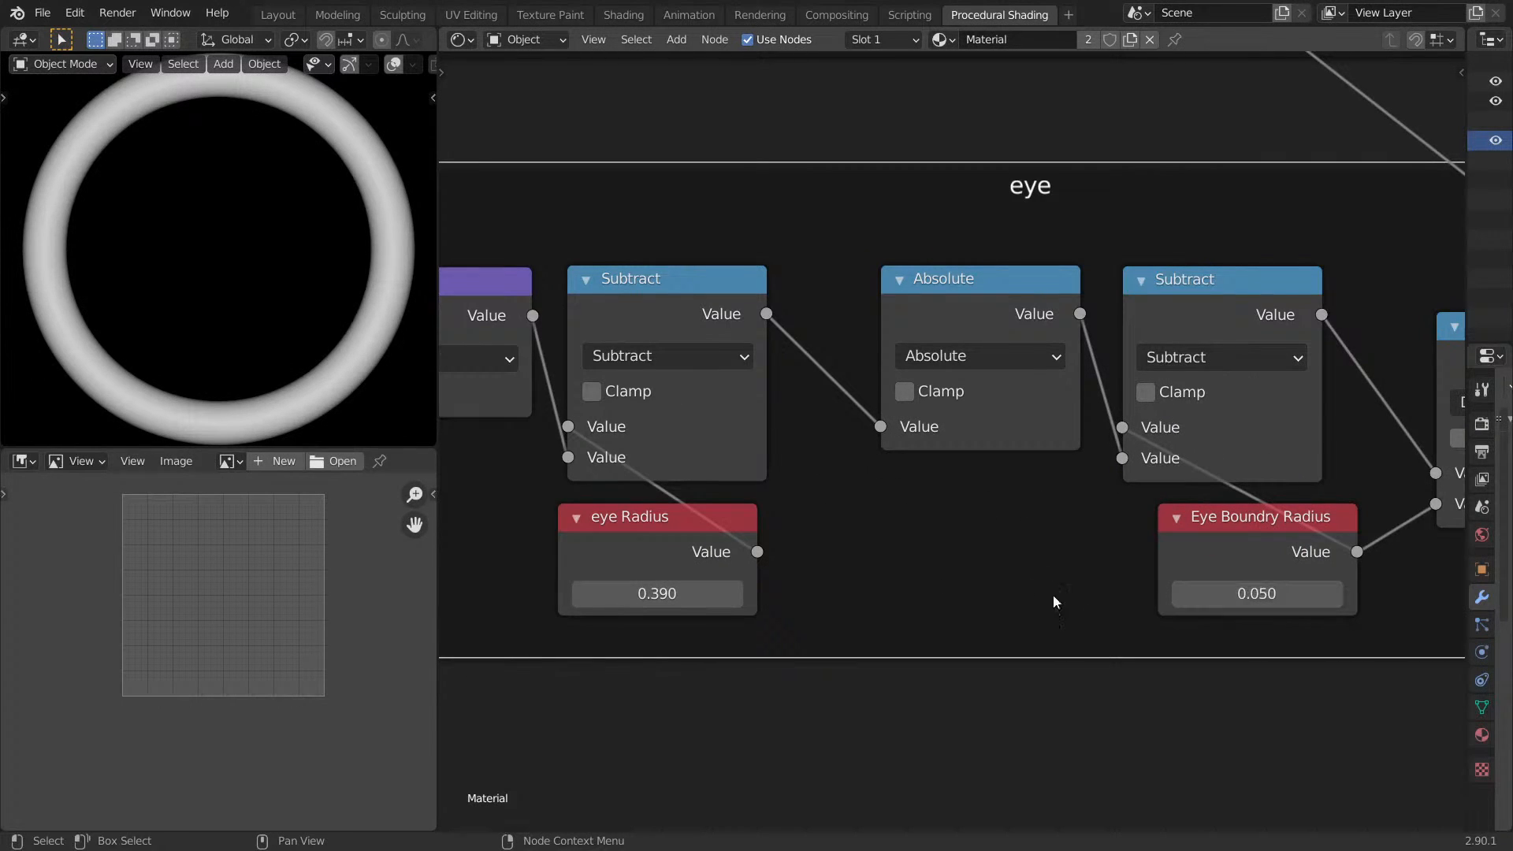
# Delete the copied frame's eye Radius node and place Eye Boundry Radius below the Length node.
pyautogui.moveTo(966, 594); pyautogui.dragTo(1024, 518, button='middle')
pyautogui.moveTo(854, 491); pyautogui.dragTo(993, 479, button='middle')
pyautogui.moveTo(816, 441); pyautogui.dragTo(697, 466)
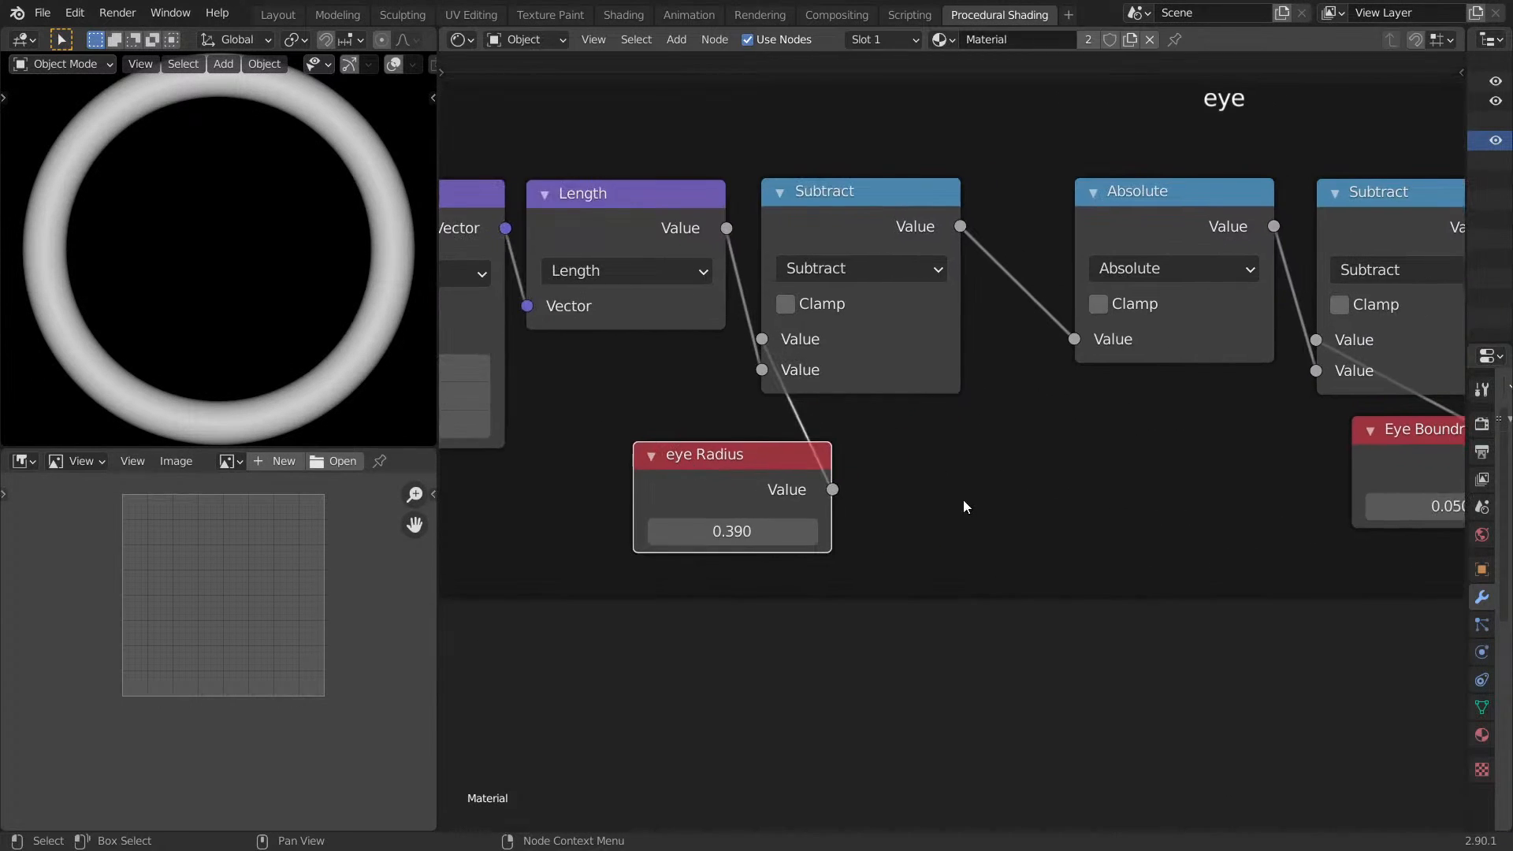
pyautogui.moveTo(949, 499); pyautogui.dragTo(1174, 489, button='middle')
pyautogui.scroll(-1, 1147, 484)
pyautogui.scroll(-2, 1148, 484)
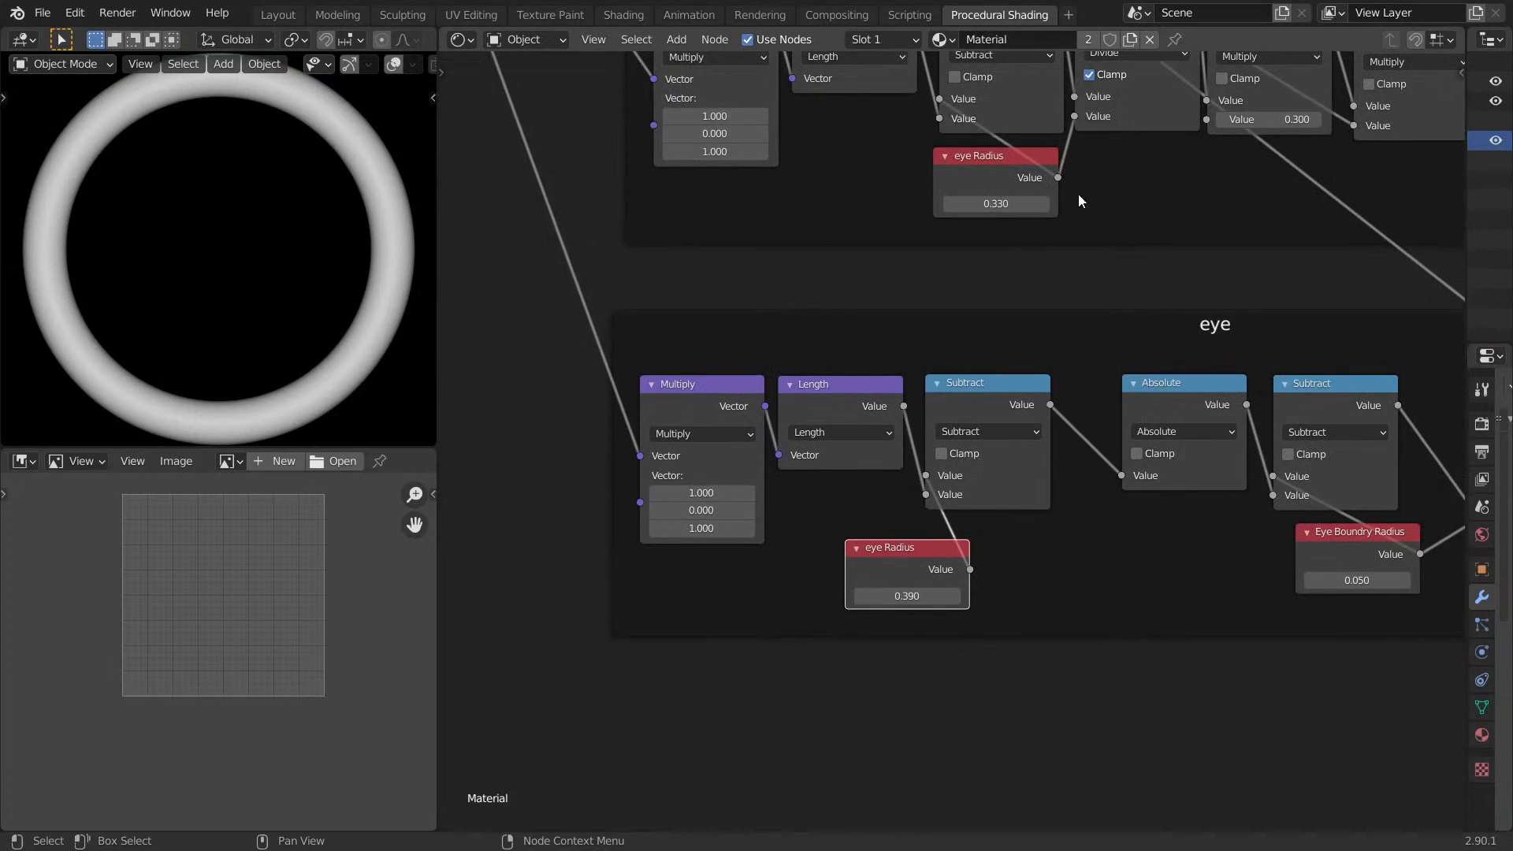
pyautogui.moveTo(1035, 455); pyautogui.dragTo(1003, 449, button='middle')
pyautogui.moveTo(1318, 547); pyautogui.dragTo(987, 570)
pyautogui.moveTo(849, 552); pyautogui.dragTo(792, 555)
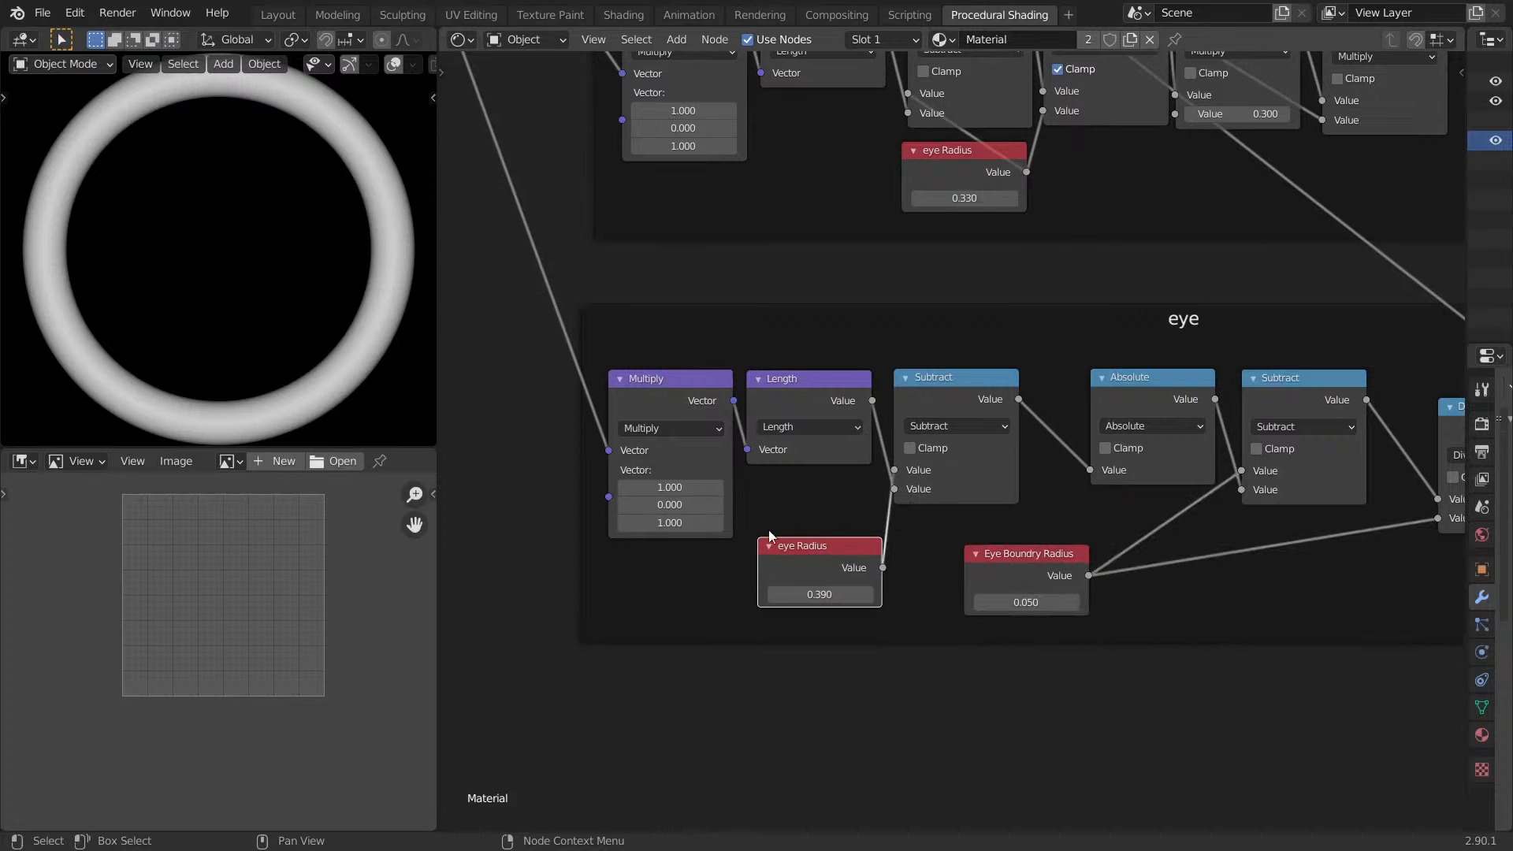
pyautogui.press('x')
pyautogui.moveTo(1033, 568); pyautogui.dragTo(890, 582)
# Add a Math node set to Add below the copied eye frame.
pyautogui.hotkey('shift', 'a')
pyautogui.click(986, 334)
pyautogui.write('math')
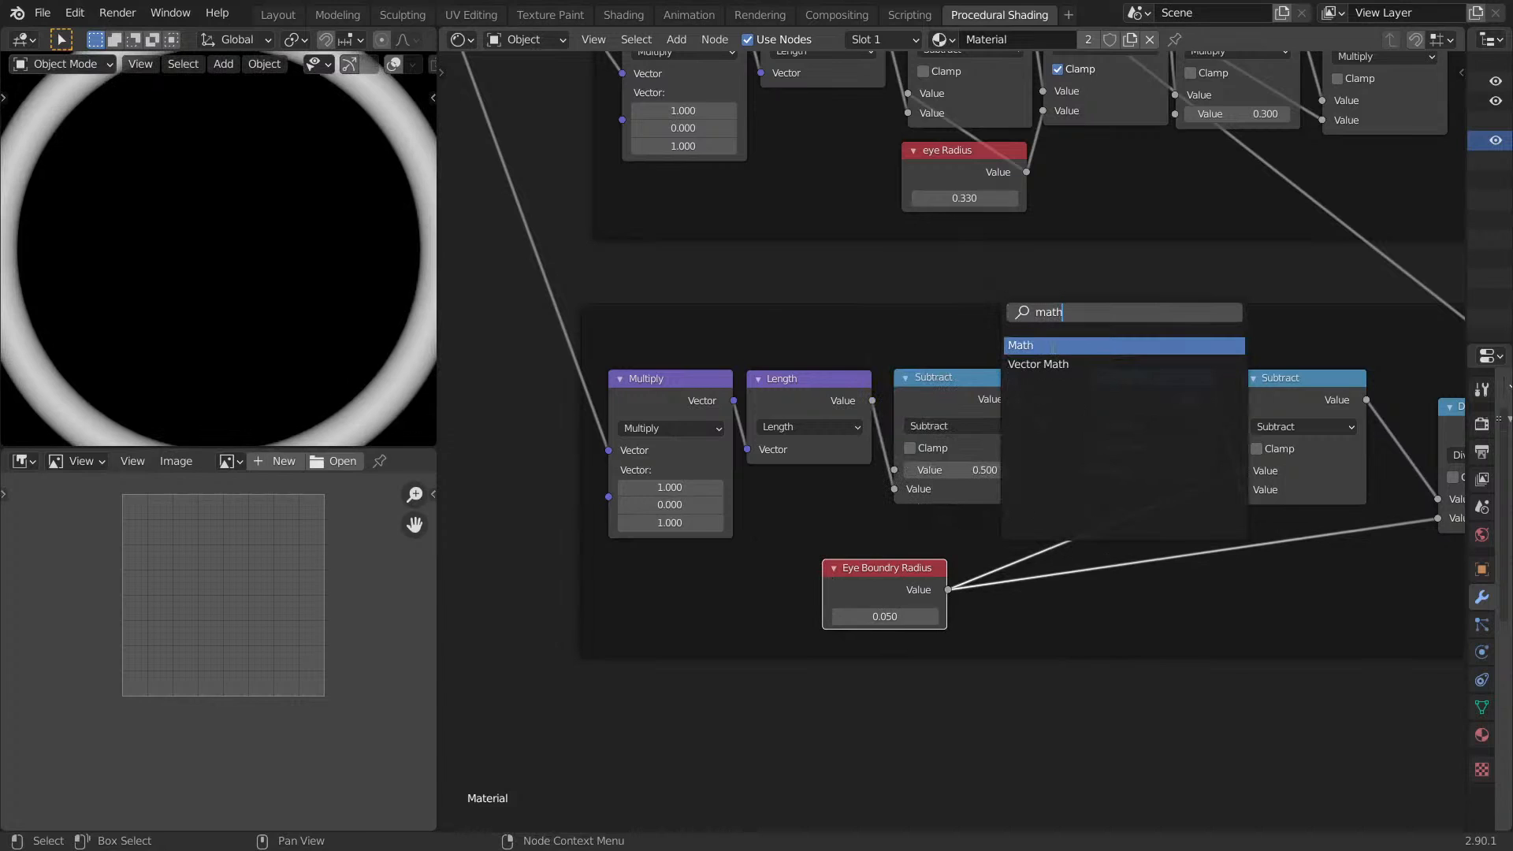
pyautogui.press('Return')
pyautogui.click(1143, 713)
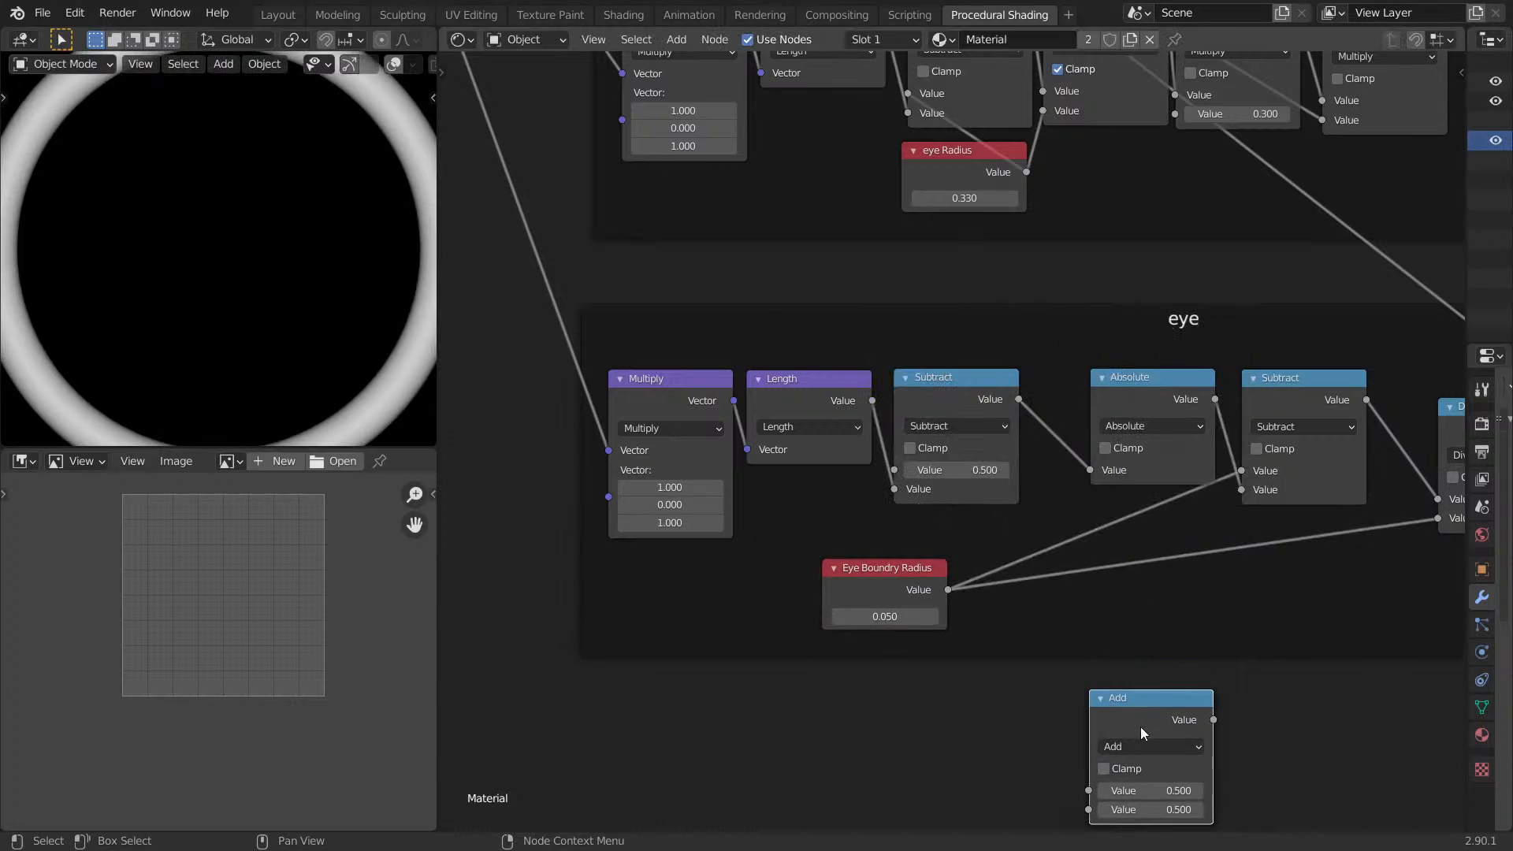
# Link the original eye Radius and Eye Boundry Radius into Add, and its output to the copied frame's first Subtract's first value.
pyautogui.click(1030, 177)
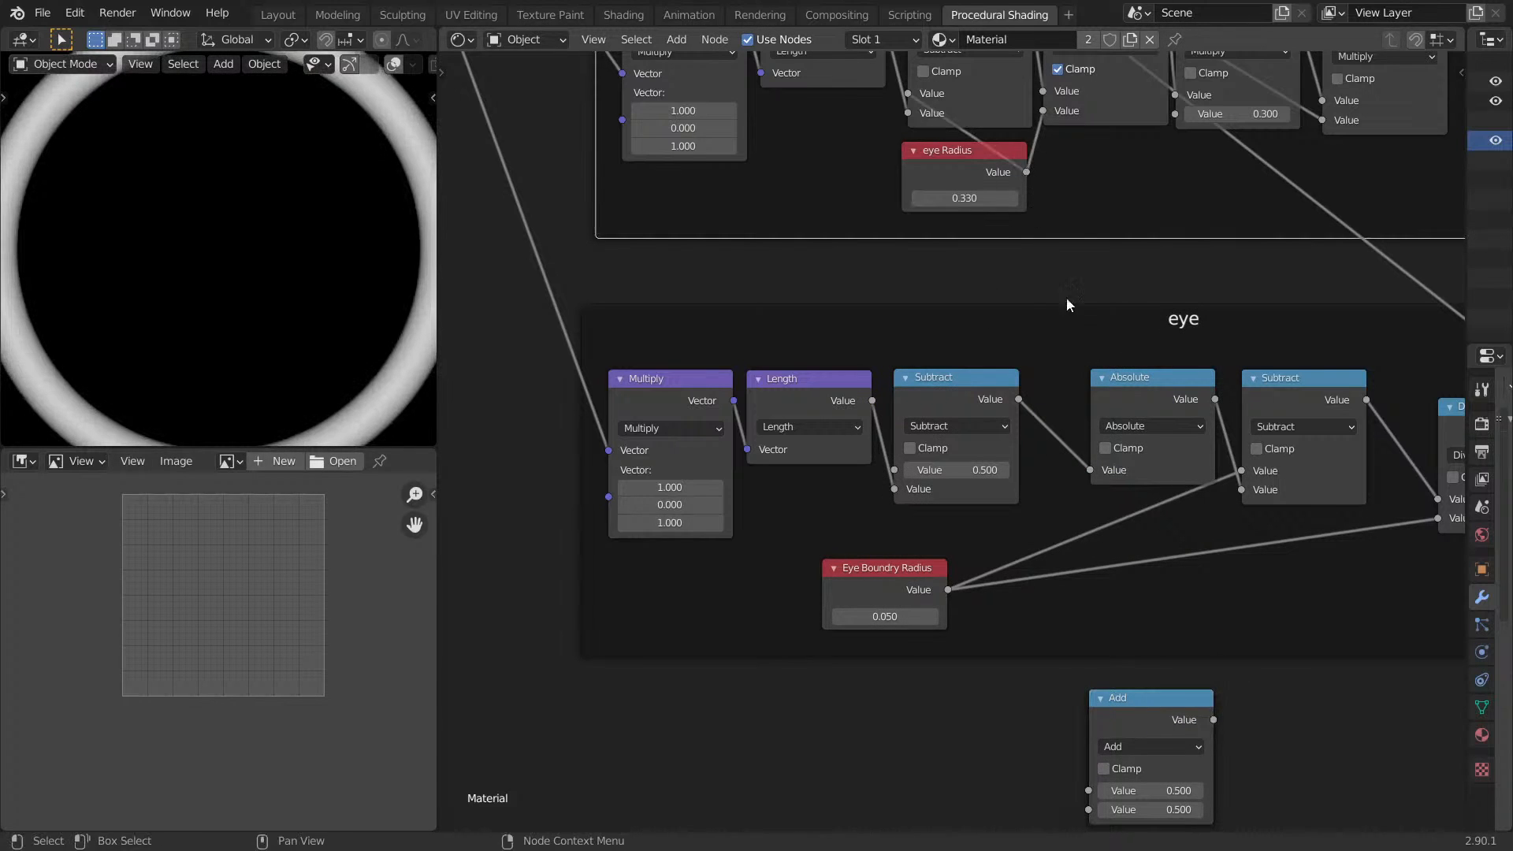
pyautogui.moveTo(1028, 172); pyautogui.dragTo(1092, 790)
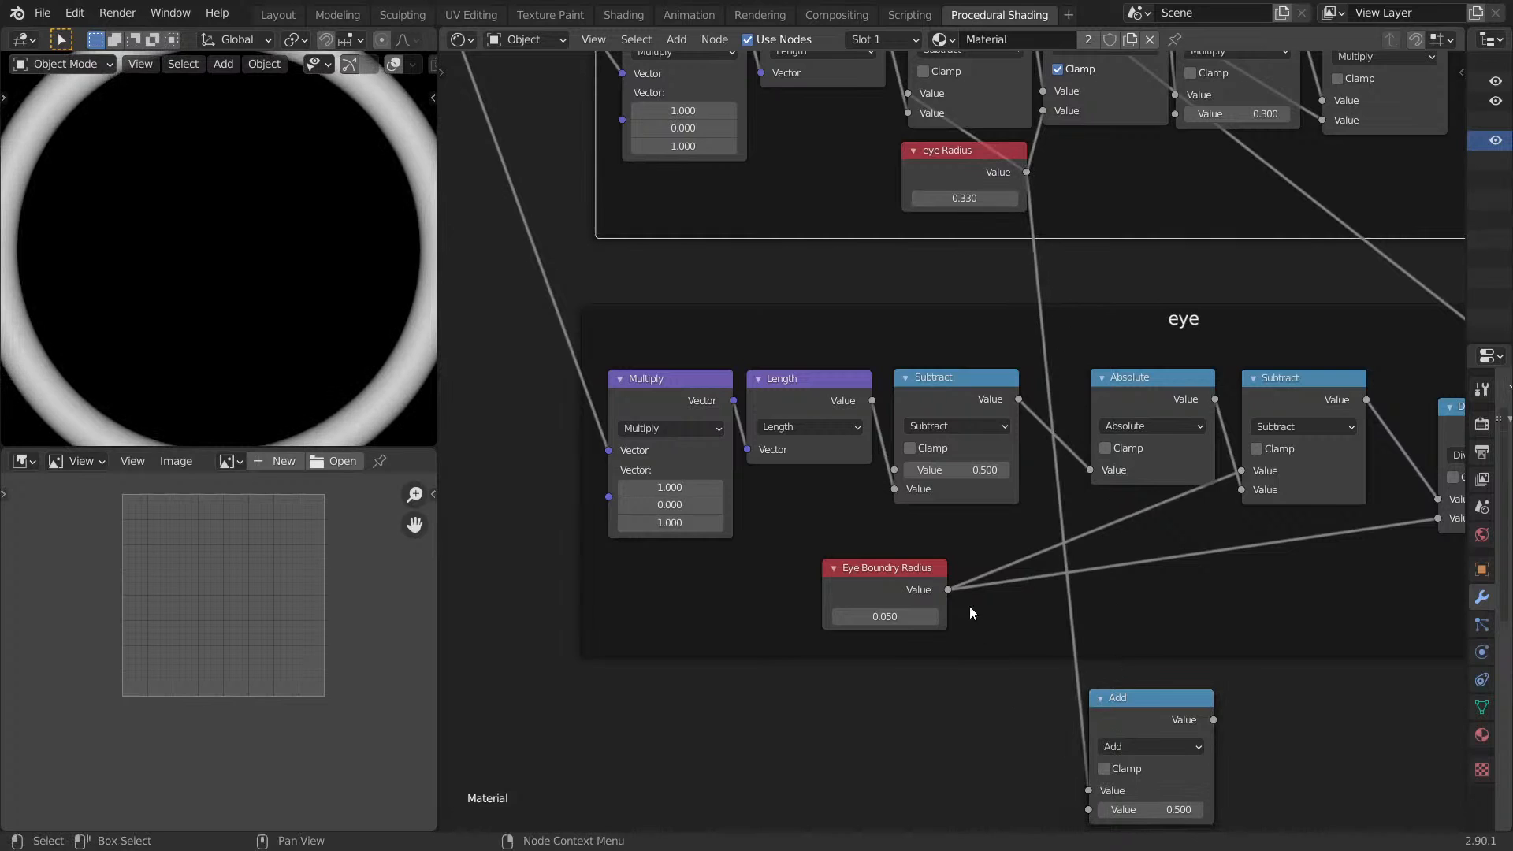
pyautogui.moveTo(949, 589); pyautogui.dragTo(1089, 809)
pyautogui.moveTo(1212, 719); pyautogui.dragTo(907, 474)
pyautogui.keyDown('ctrl'); pyautogui.hscroll(5, 1344, 356); pyautogui.keyUp('ctrl')
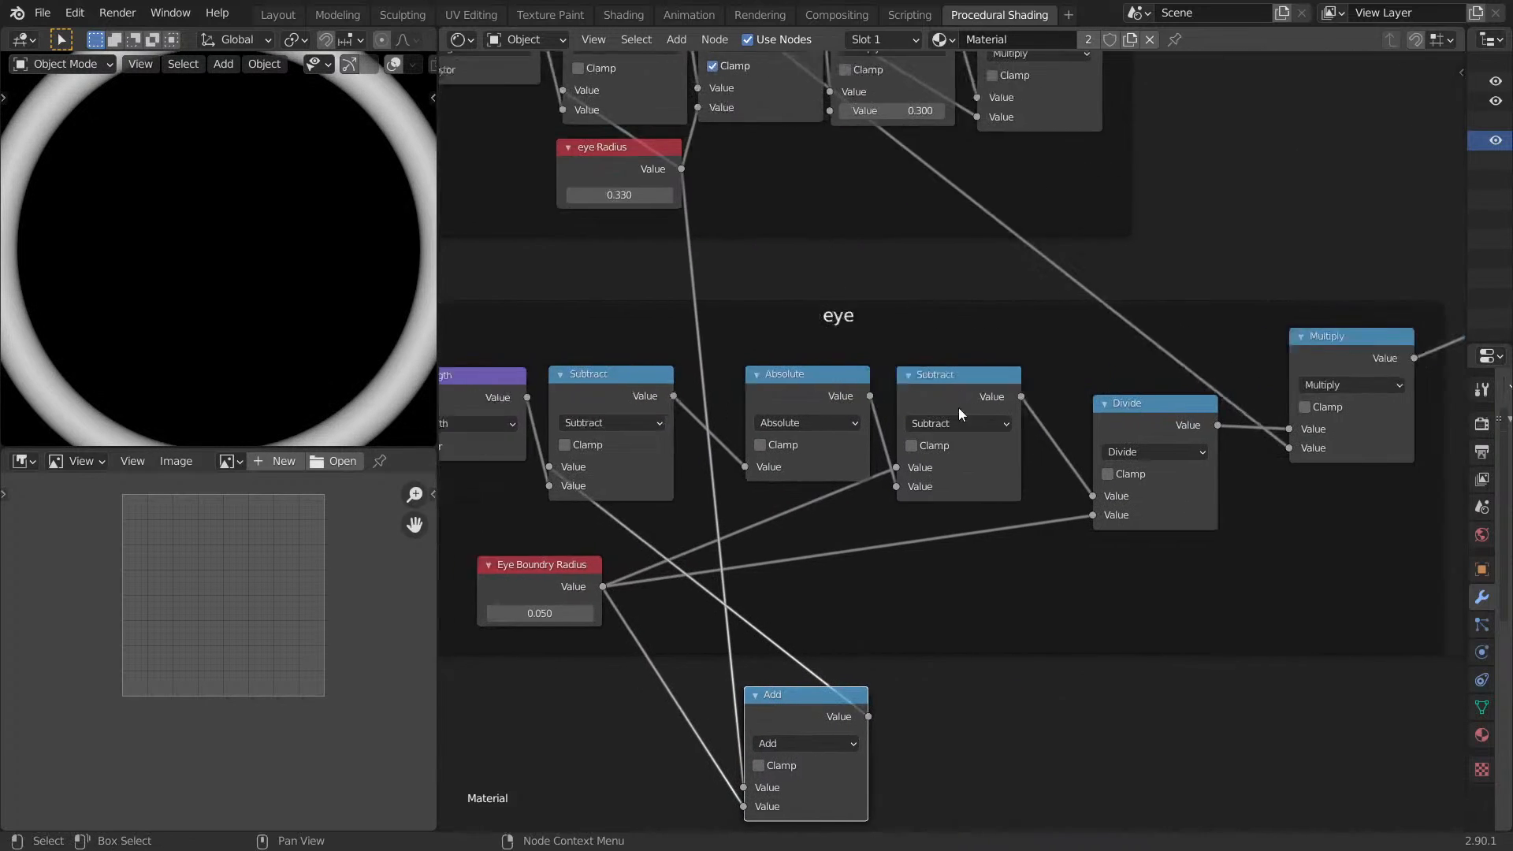
# Move the Add node into the copied eye frame beside Eye Boundry Radius and check the ring on the sphere.
pyautogui.click(1344, 357)
pyautogui.moveTo(347, 266); pyautogui.dragTo(4, 271, button='middle')
pyautogui.moveTo(802, 716); pyautogui.dragTo(810, 655, button='middle')
pyautogui.moveTo(810, 654); pyautogui.dragTo(717, 475)
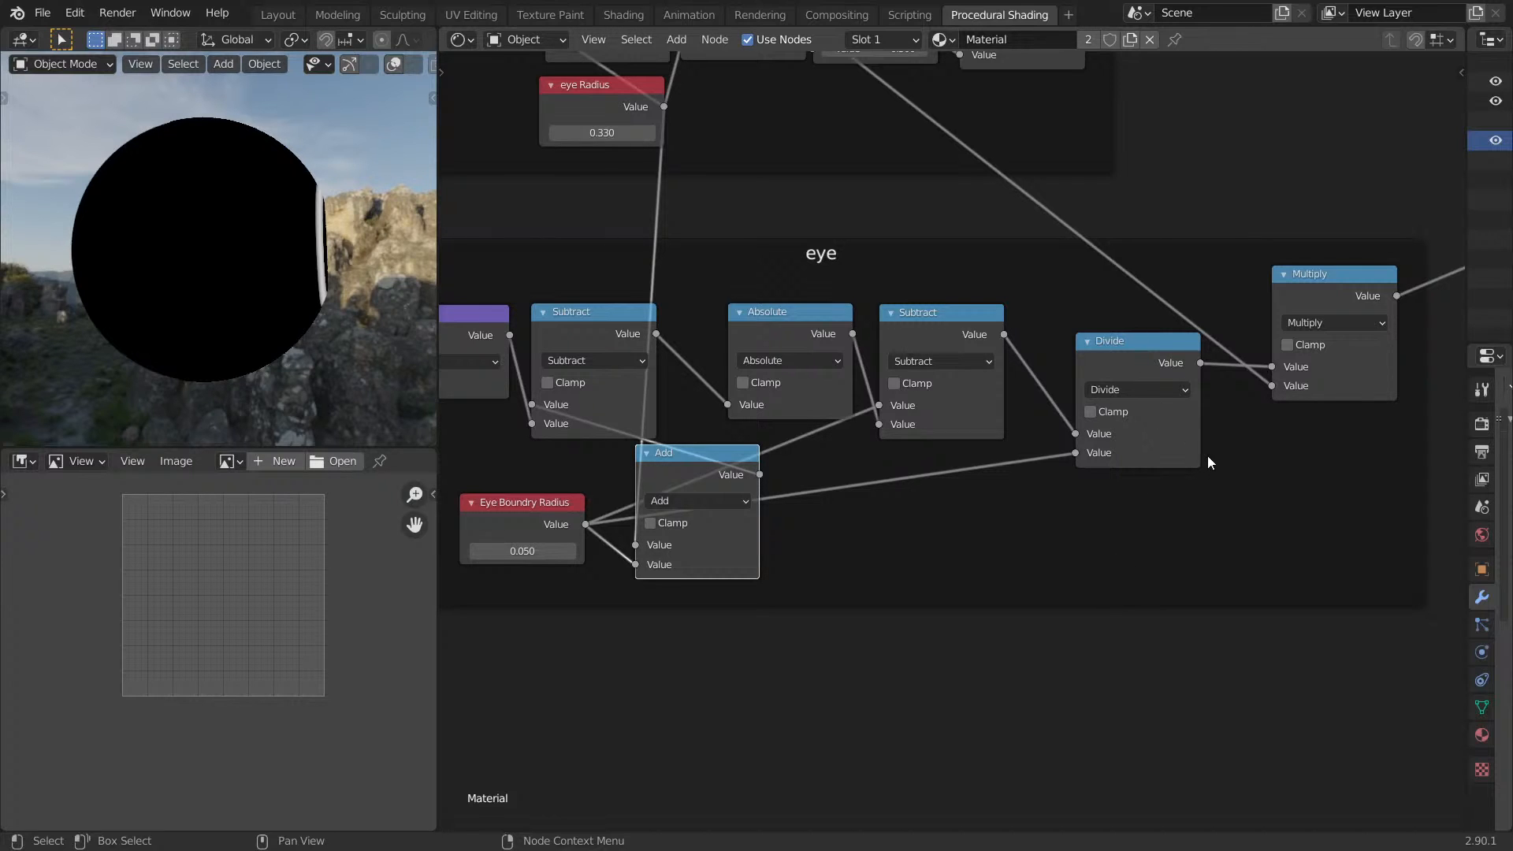
pyautogui.moveTo(1039, 371); pyautogui.dragTo(970, 421, button='middle')
pyautogui.moveTo(323, 314); pyautogui.dragTo(394, 229, button='middle')
# Preview the material's final shader on the displaced sphere.
pyautogui.scroll(-4, 1108, 436)
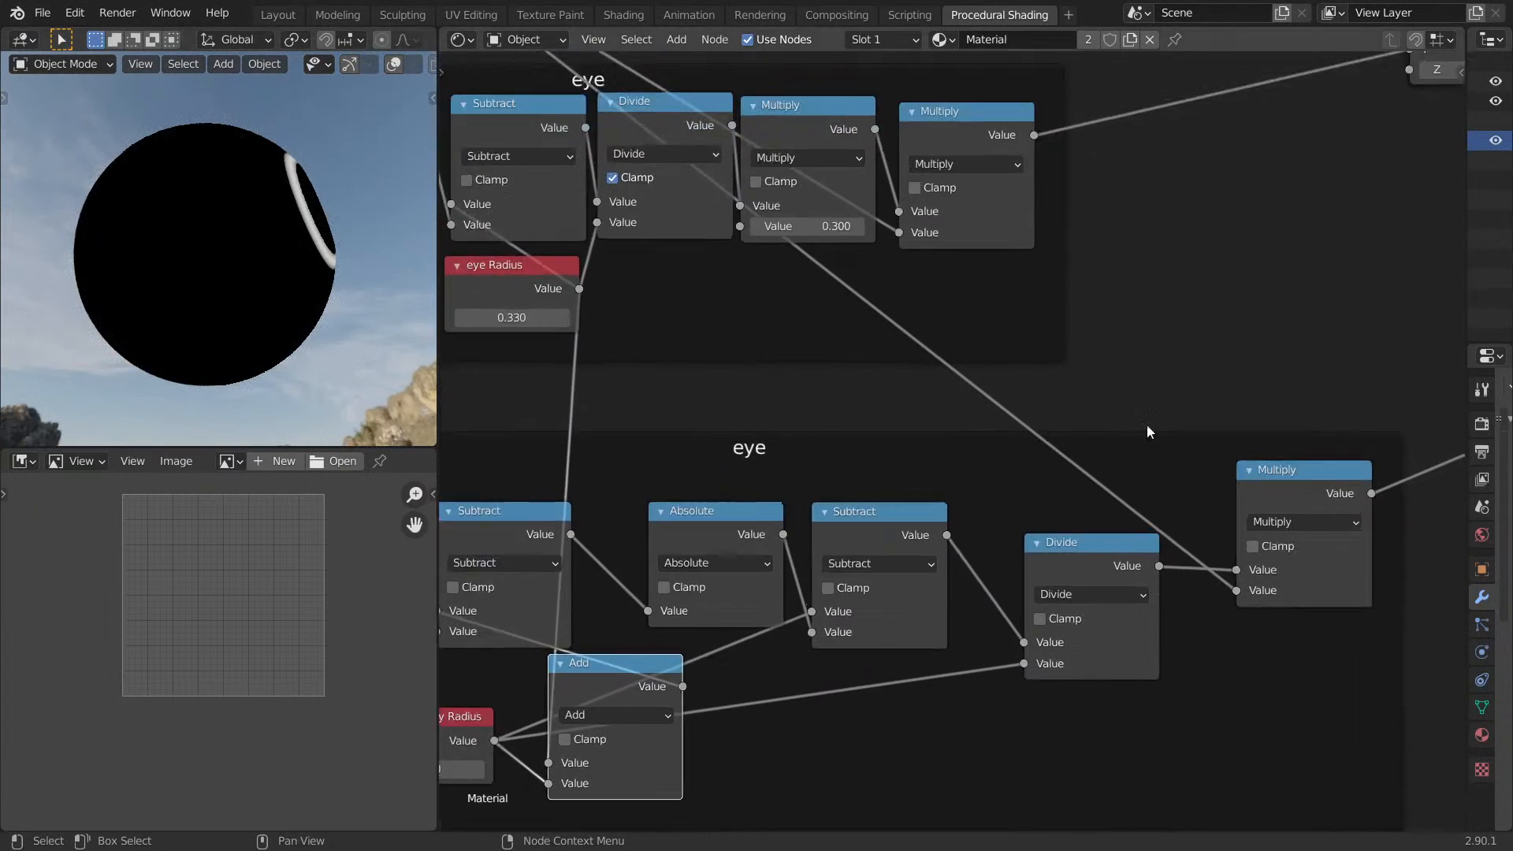
pyautogui.scroll(-2, 1058, 601)
pyautogui.moveTo(1380, 339); pyautogui.dragTo(953, 540, button='middle')
pyautogui.scroll(-8, 953, 541)
pyautogui.keyDown('ctrl'); pyautogui.keyDown('shift'); pyautogui.click(766, 347); pyautogui.keyUp('shift'); pyautogui.keyUp('ctrl')
pyautogui.moveTo(347, 314); pyautogui.dragTo(197, 319, button='middle')
# Move the Combine XYZ node farther from the original eye frame to make room for more nodes.
pyautogui.moveTo(717, 471); pyautogui.dragTo(973, 307, button='middle')
pyautogui.scroll(8, 975, 424)
pyautogui.moveTo(975, 424); pyautogui.dragTo(1072, 351, button='middle')
pyautogui.scroll(5, 1143, 427)
pyautogui.moveTo(1394, 448); pyautogui.dragTo(1248, 372, button='middle')
pyautogui.scroll(-5, 1253, 372)
pyautogui.moveTo(1411, 325); pyautogui.dragTo(1104, 451, button='middle')
pyautogui.scroll(4, 871, 451)
pyautogui.moveTo(870, 452); pyautogui.dragTo(952, 394, button='middle')
pyautogui.scroll(6, 719, 450)
pyautogui.moveTo(719, 449); pyautogui.dragTo(787, 413, button='middle')
pyautogui.click(834, 307)
pyautogui.hotkey('shift', 's')
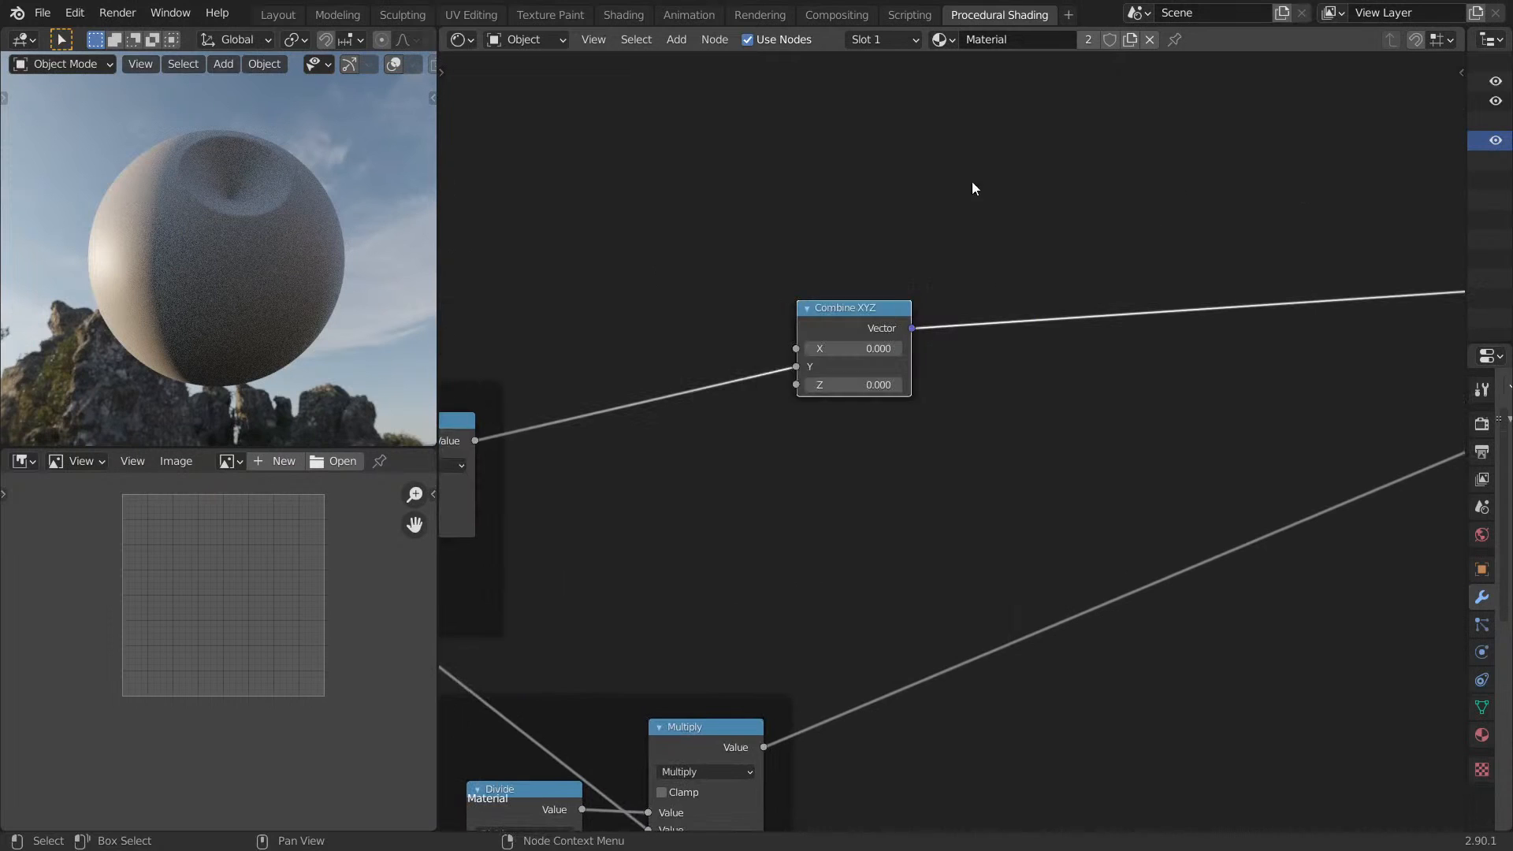
pyautogui.moveTo(850, 323); pyautogui.dragTo(1082, 272)
pyautogui.scroll(1, 765, 413)
pyautogui.moveTo(764, 413); pyautogui.dragTo(948, 372, button='middle')
# Enable clamping on the copied eye frame's last Multiply node and preview its output.
pyautogui.keyDown('ctrl'); pyautogui.keyDown('shift'); pyautogui.click(624, 376); pyautogui.keyUp('shift'); pyautogui.keyUp('ctrl')
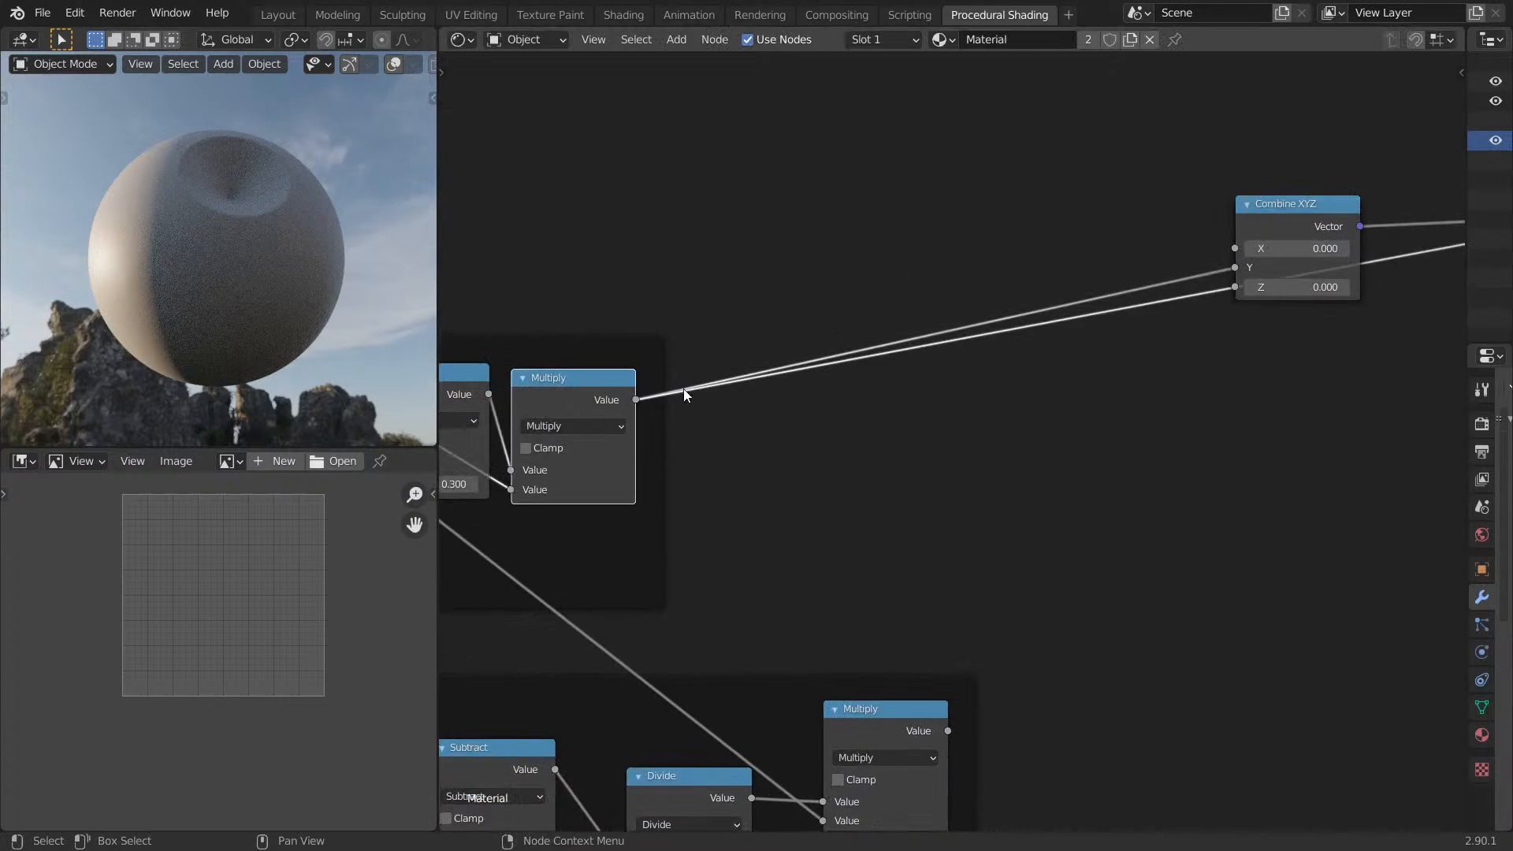
pyautogui.moveTo(643, 427); pyautogui.dragTo(900, 343, button='middle')
pyautogui.moveTo(946, 735); pyautogui.dragTo(860, 537, button='middle')
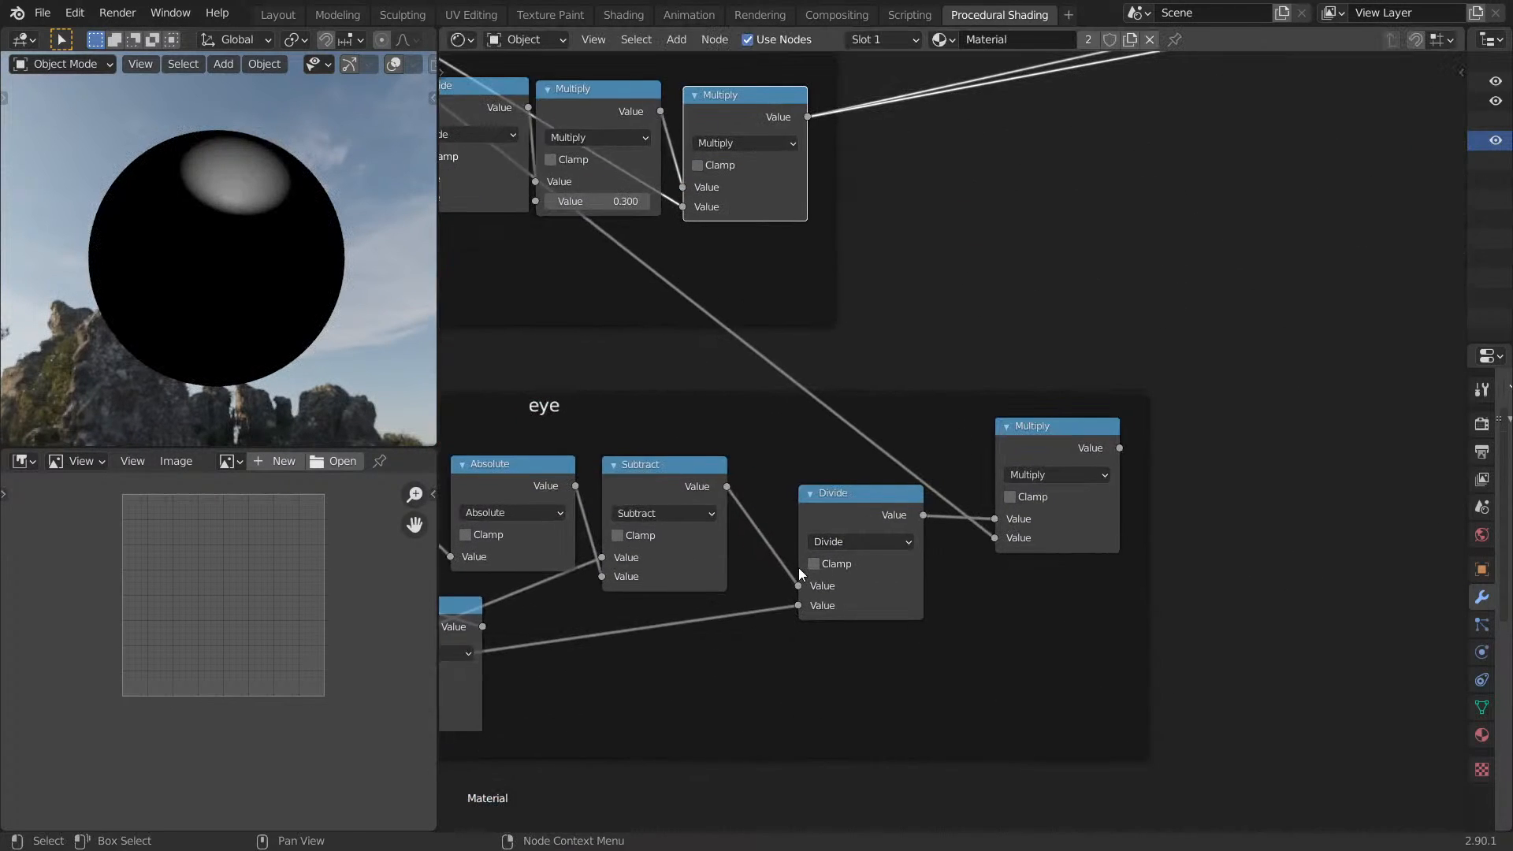
pyautogui.click(1010, 497)
pyautogui.keyDown('ctrl'); pyautogui.keyDown('shift'); pyautogui.click(1047, 447); pyautogui.keyUp('shift'); pyautogui.keyUp('ctrl')
pyautogui.moveTo(425, 347); pyautogui.dragTo(395, 287, button='middle')
# Compare the previews of the last Multiply nodes in the original and copied eye frames.
pyautogui.moveTo(1224, 398); pyautogui.dragTo(987, 388, button='middle')
pyautogui.hotkey('shift', 'a')
pyautogui.press('s')
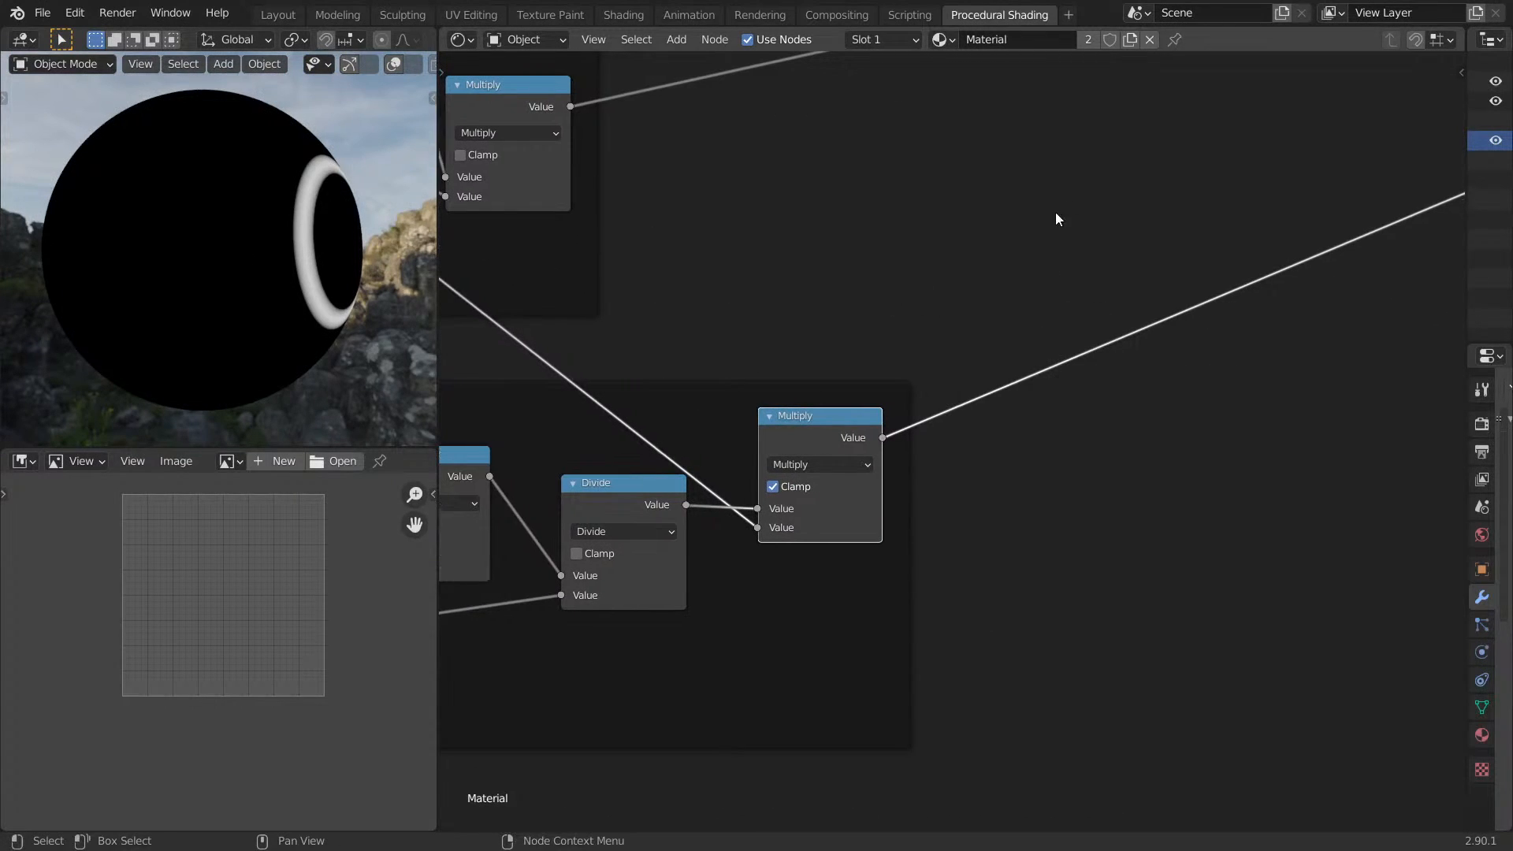
pyautogui.moveTo(1049, 216); pyautogui.dragTo(1025, 408, button='middle')
pyautogui.keyDown('ctrl'); pyautogui.keyDown('shift'); pyautogui.click(550, 301); pyautogui.keyUp('shift'); pyautogui.keyUp('ctrl')
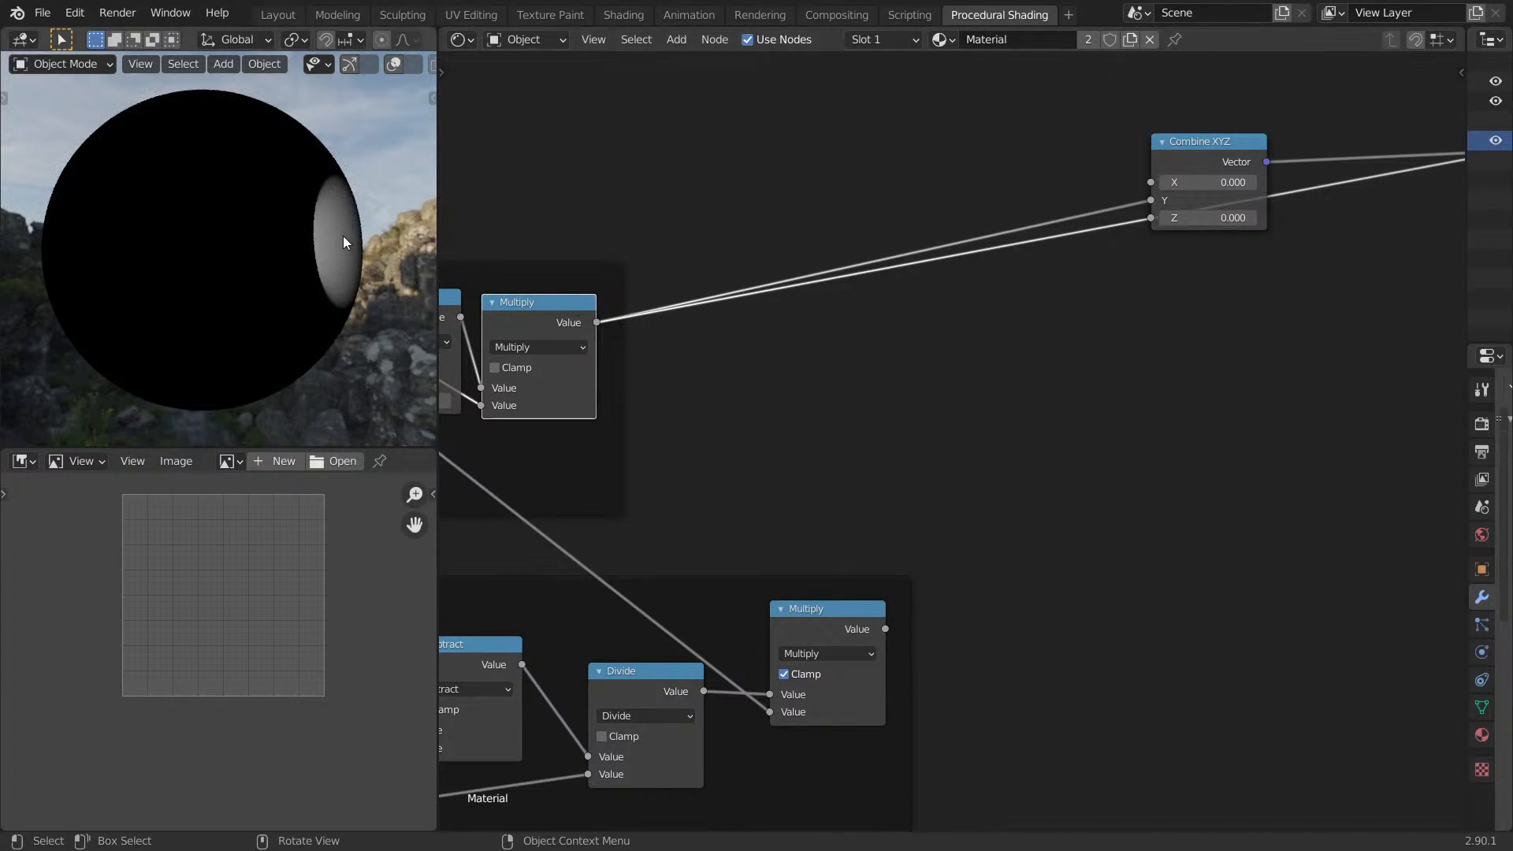
pyautogui.keyDown('ctrl'); pyautogui.keyDown('shift'); pyautogui.click(867, 621); pyautogui.keyUp('shift'); pyautogui.keyUp('ctrl')
# Insert a Math Add node before Combine XYZ and link the copied frame's last Multiply to its second value.
pyautogui.hotkey('shift', 'a')
pyautogui.write('math')
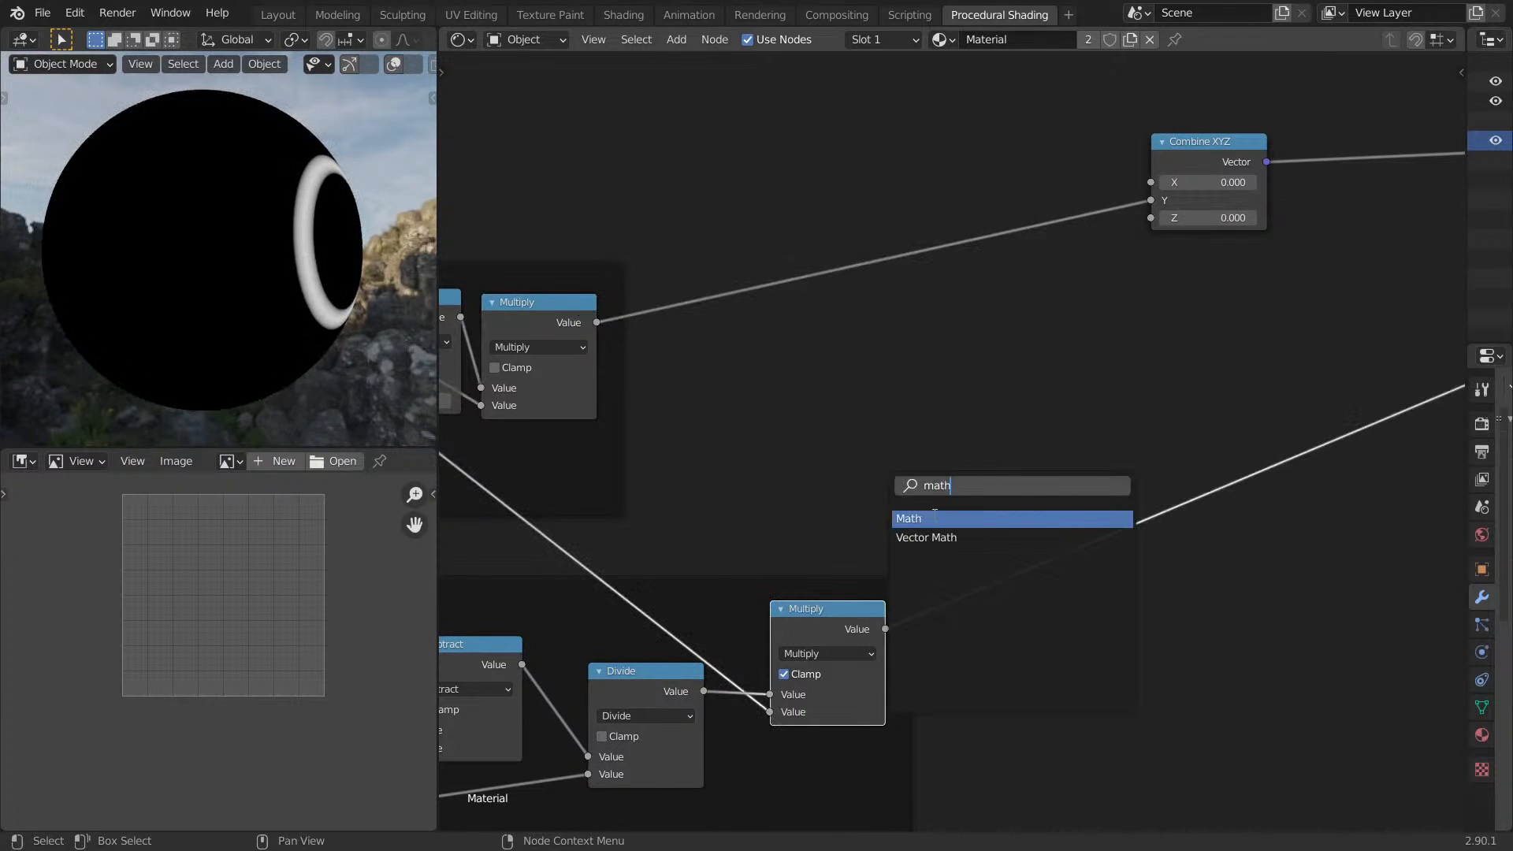
pyautogui.press('Return')
pyautogui.click(872, 247)
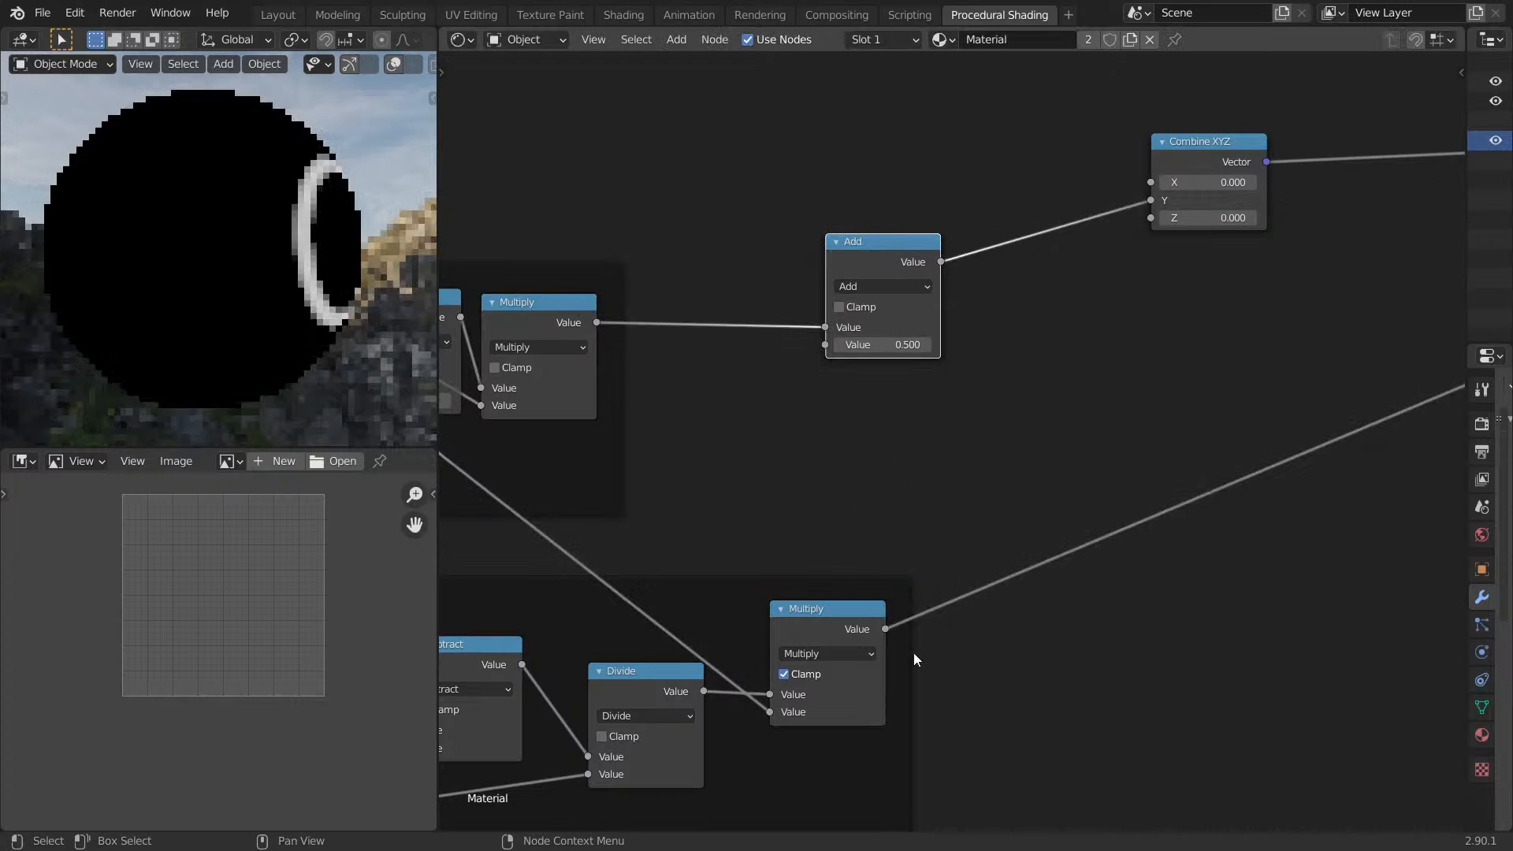
pyautogui.moveTo(884, 628); pyautogui.dragTo(825, 345)
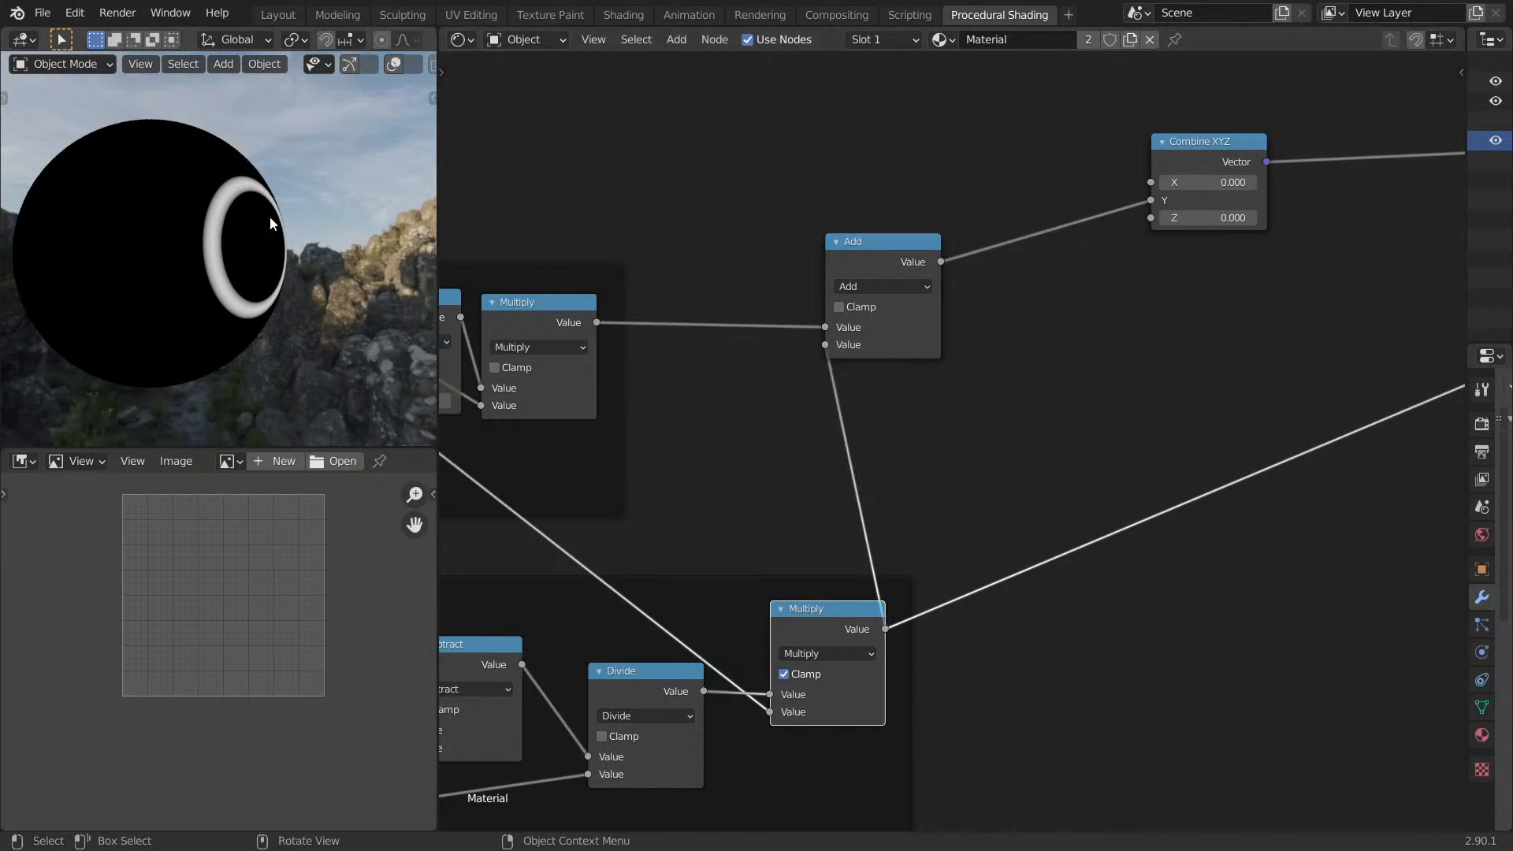
pyautogui.press('KP_Decimal')
pyautogui.moveTo(279, 224); pyautogui.dragTo(220, 204, button='middle')
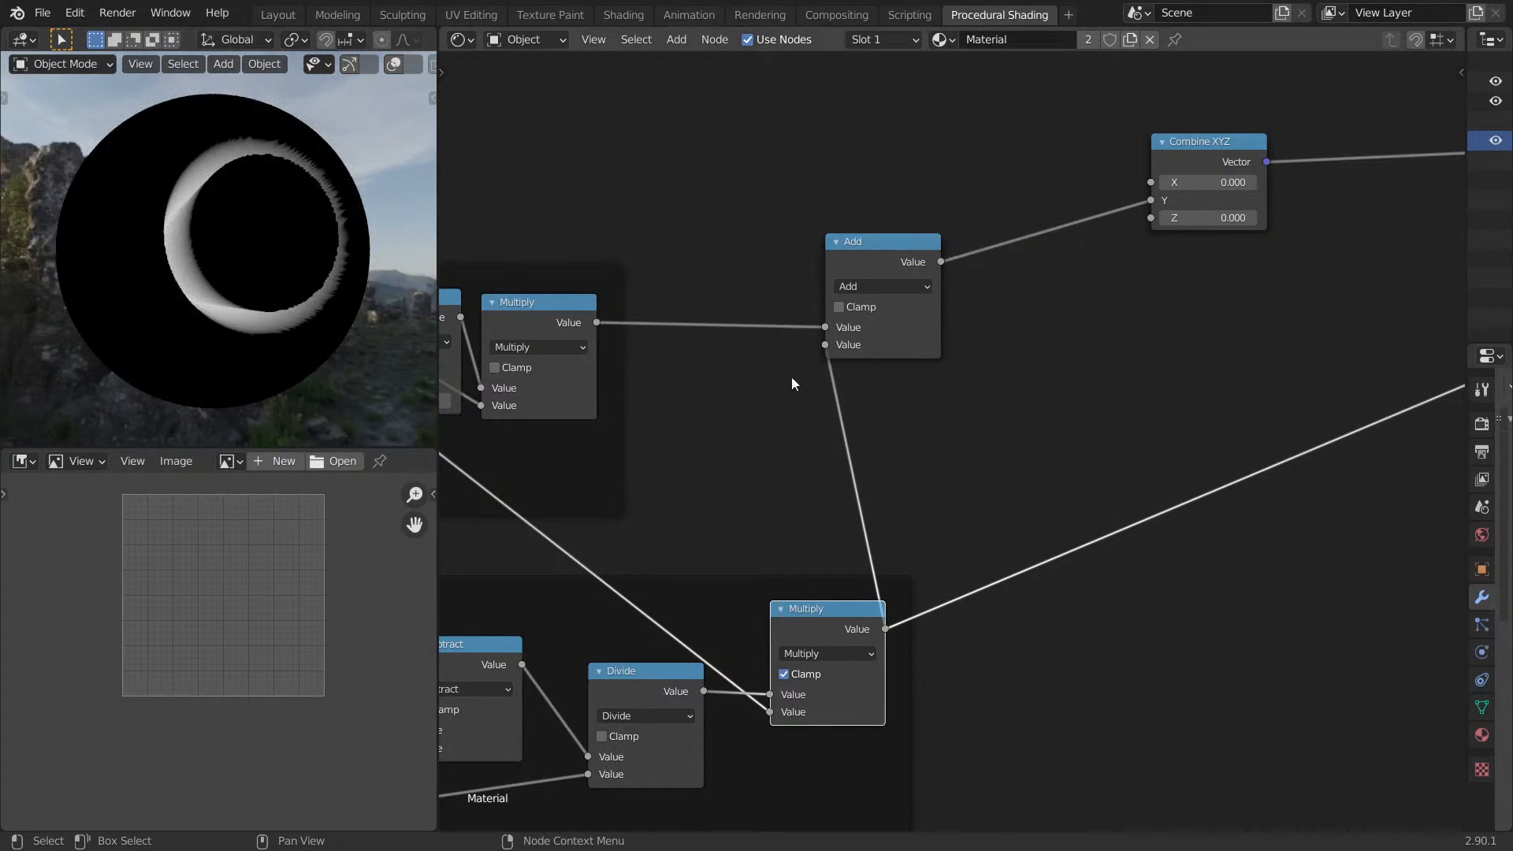
# Move Add closer to Combine XYZ and insert a Multiply node with value -1.000 between the copied frame's last Multiply and Add.
pyautogui.moveTo(885, 361); pyautogui.dragTo(914, 344, button='middle')
pyautogui.moveTo(1084, 289); pyautogui.dragTo(1015, 311, button='middle')
pyautogui.scroll(-1, 1015, 311)
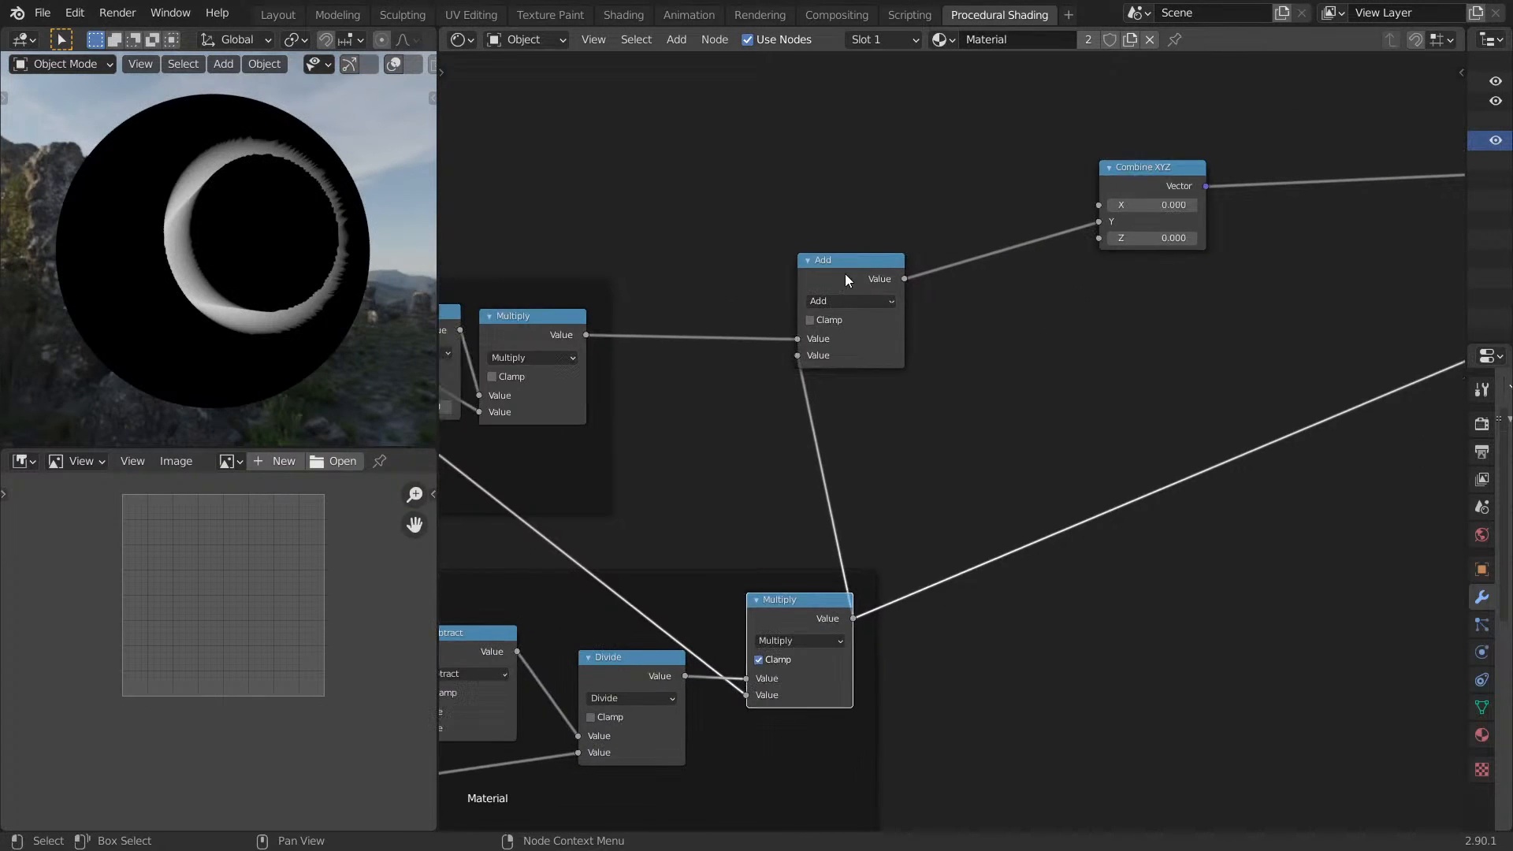
pyautogui.moveTo(845, 273); pyautogui.dragTo(964, 278)
pyautogui.click(824, 599)
pyautogui.moveTo(824, 599); pyautogui.dragTo(992, 490)
pyautogui.click(940, 531)
pyautogui.press('m')
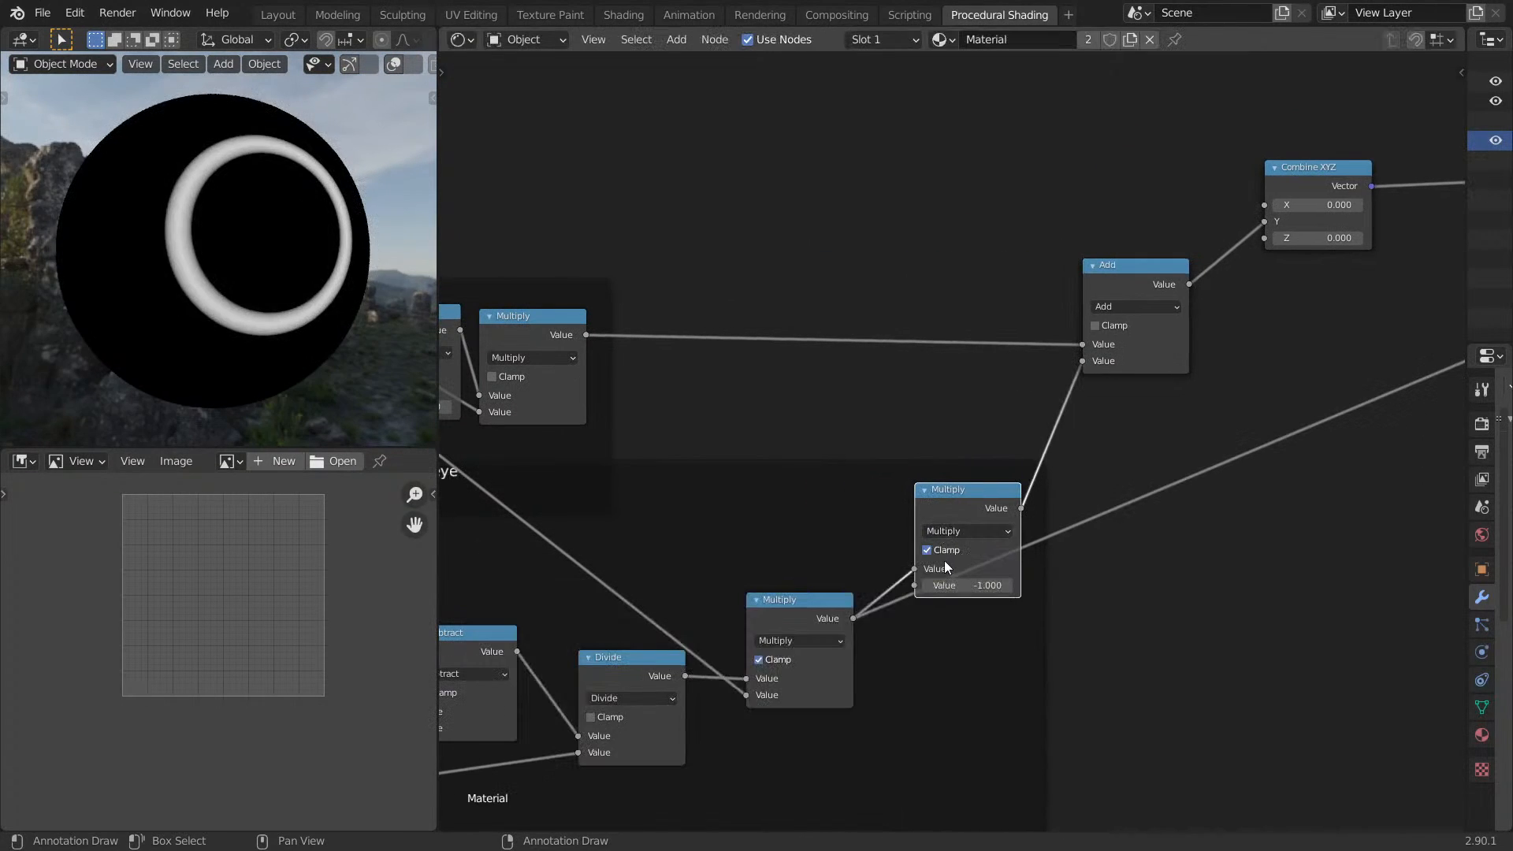
# Disable clamping on the -1.000 Multiply node and place it beside the preceding Multiply node.
pyautogui.moveTo(201, 270); pyautogui.dragTo(413, 311, button='middle')
pyautogui.scroll(-4, 285, 280)
pyautogui.scroll(3, 938, 489)
pyautogui.moveTo(960, 538); pyautogui.dragTo(908, 680)
pyautogui.scroll(-1, 1084, 566)
pyautogui.scroll(-1, 1086, 569)
# Insert another Math node on the link between the -1.000 Multiply node and Add.
pyautogui.hotkey('shift', 'a')
pyautogui.click(1056, 551)
pyautogui.write('math')
pyautogui.press('Return')
pyautogui.click(920, 503)
# Set the newly inserted Math node to Multiply with a value of 0.090.
pyautogui.click(972, 510)
pyautogui.press('n')
pyautogui.click(971, 511)
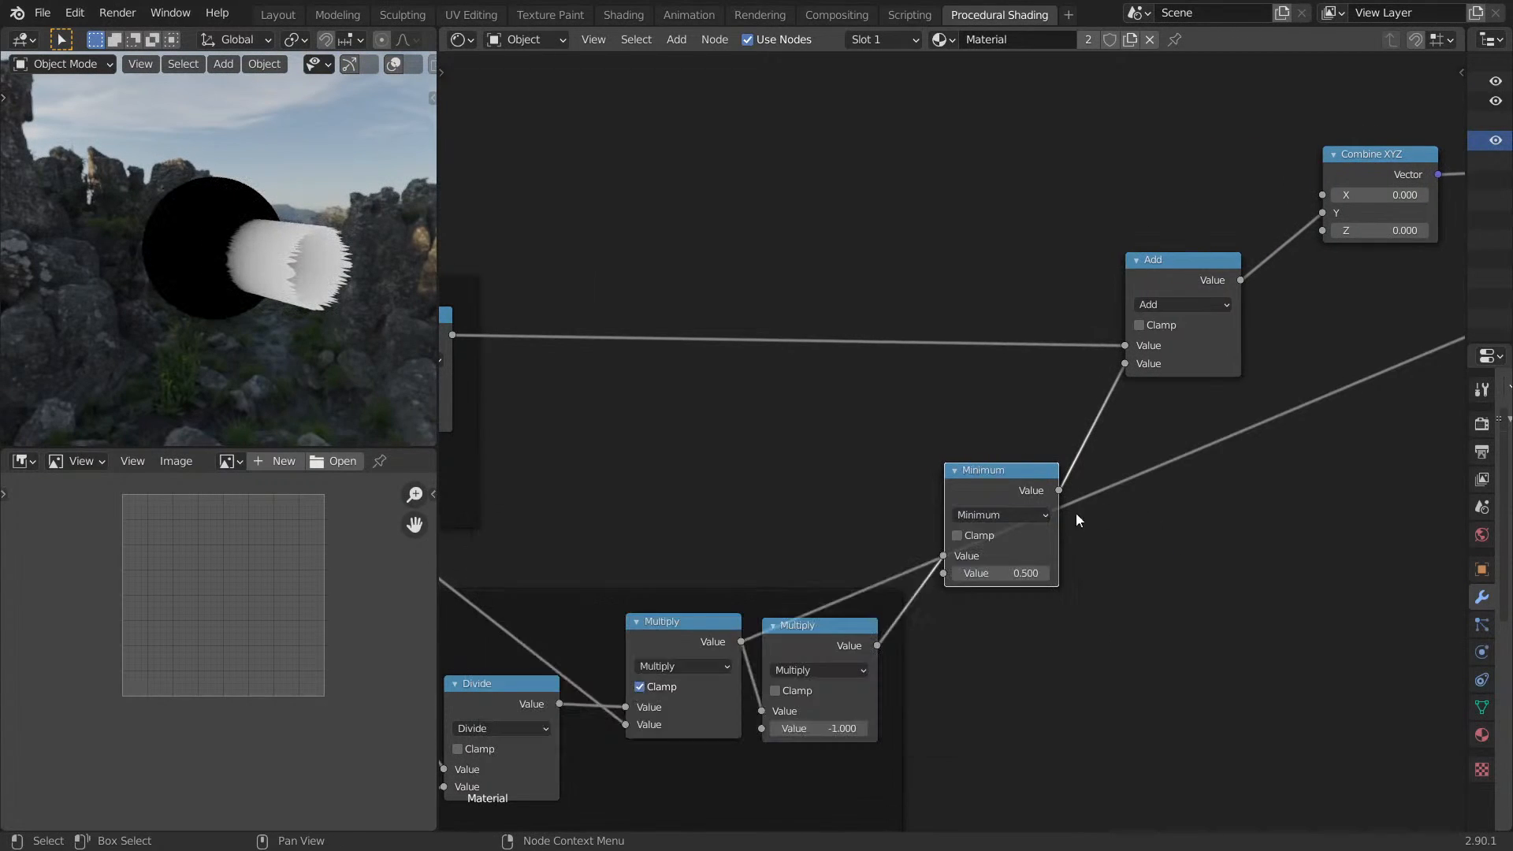
pyautogui.click(995, 518)
pyautogui.press('u')
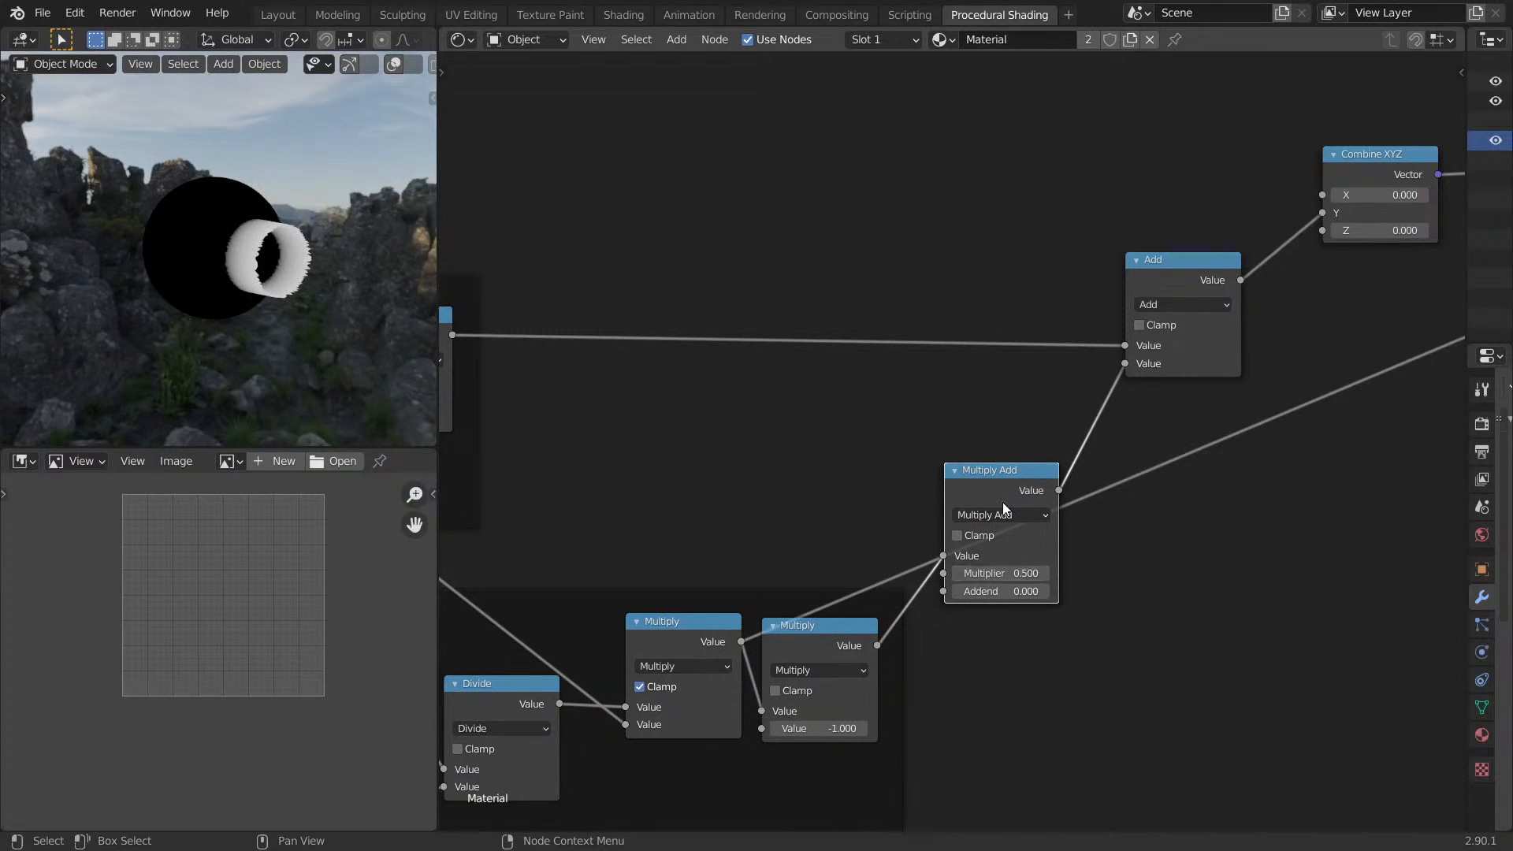
pyautogui.click(995, 520)
pyautogui.click(501, 611)
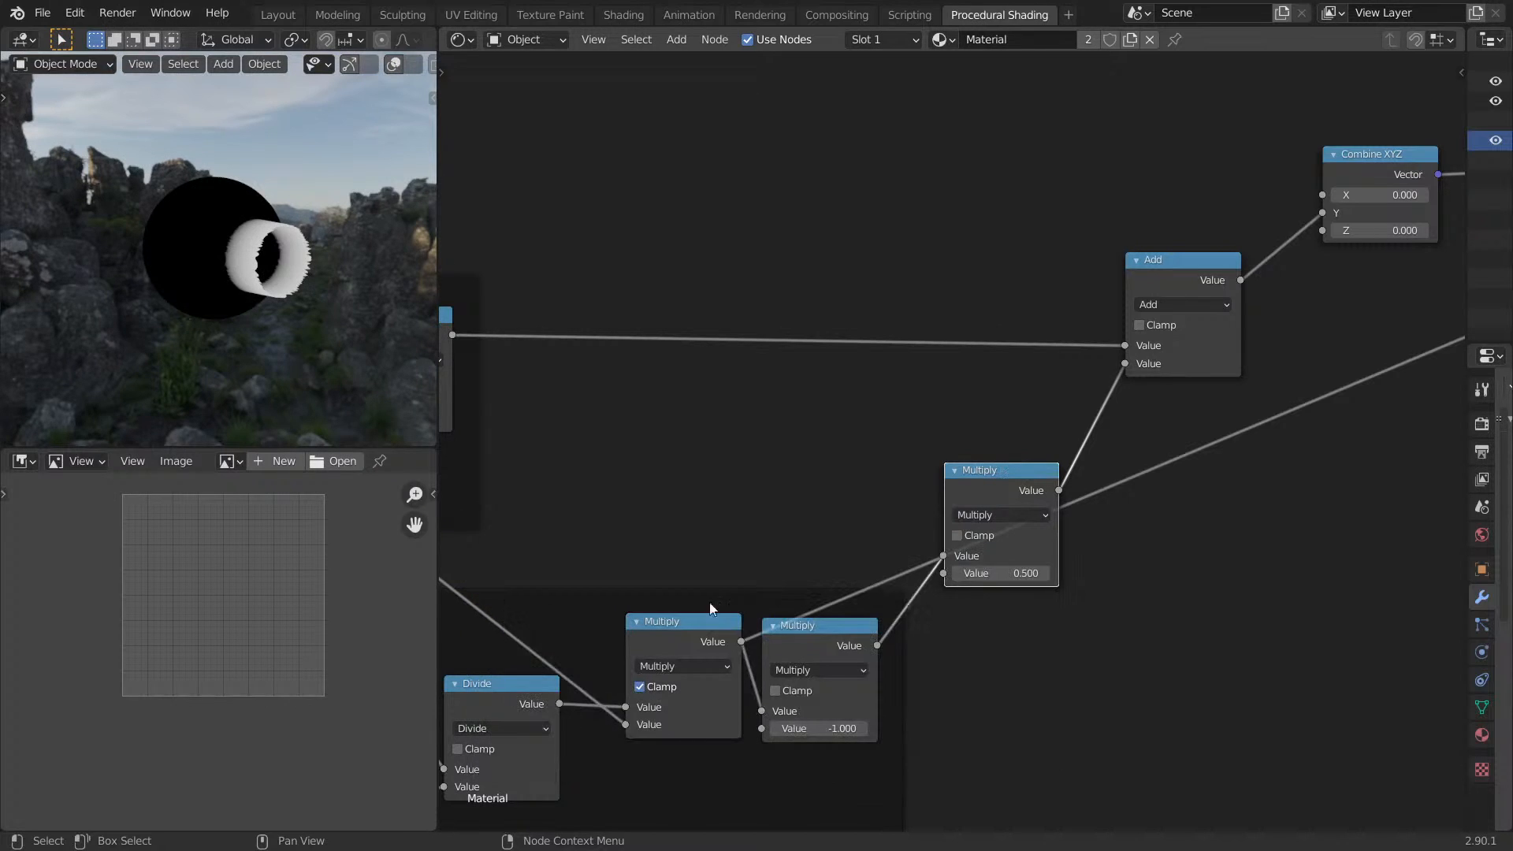
pyautogui.moveTo(1025, 573); pyautogui.dragTo(962, 573)
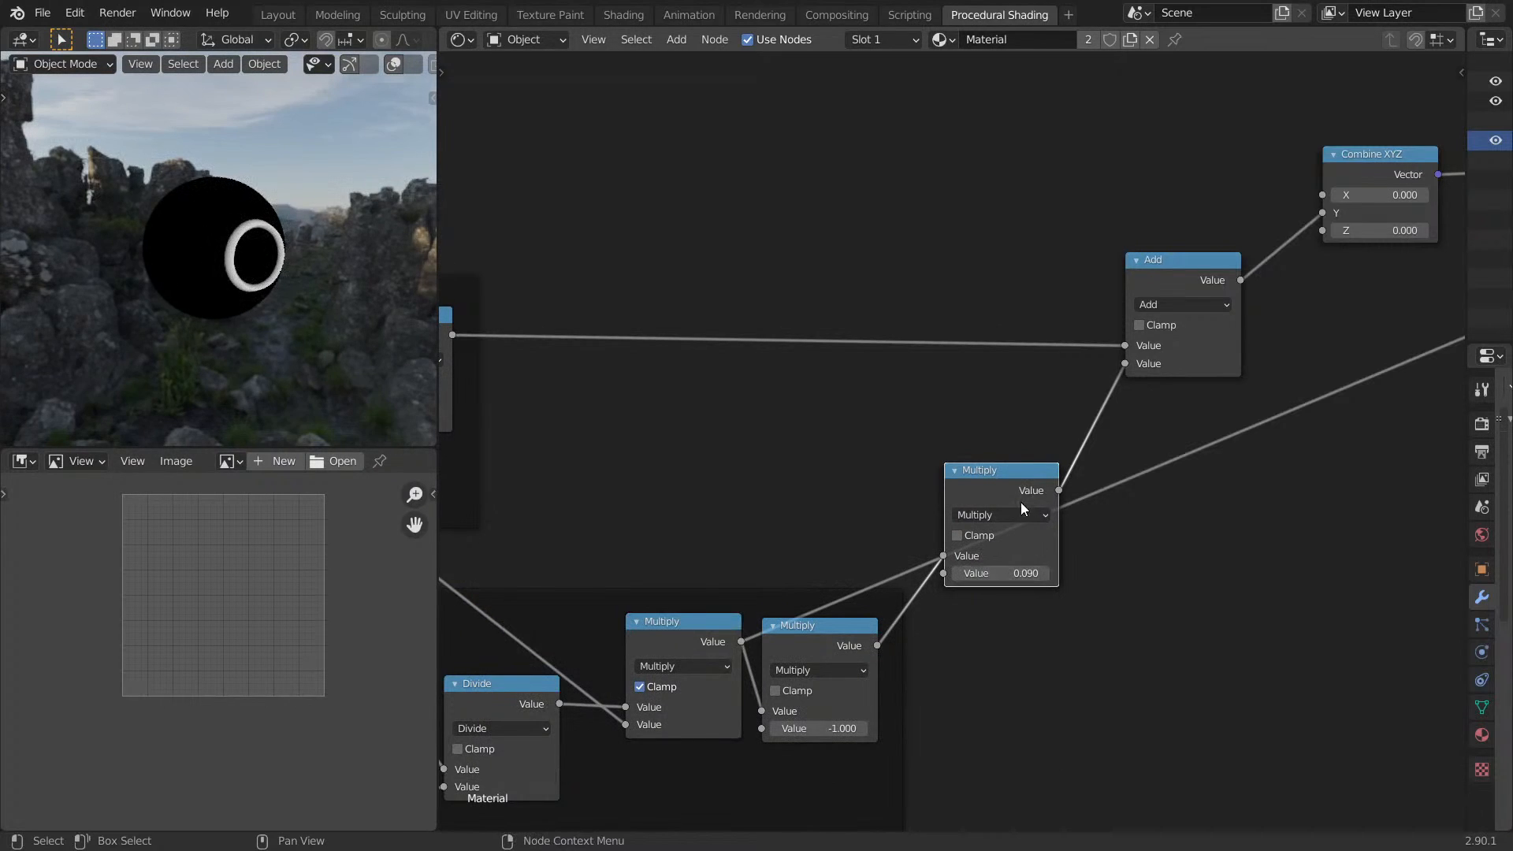
# Move the 0.090 Multiply node beside the -1.000 one and shift the Add node before Combine XYZ slightly down.
pyautogui.press('g')
pyautogui.click(1038, 672)
pyautogui.moveTo(1152, 272); pyautogui.dragTo(1140, 321)
pyautogui.moveTo(1034, 324); pyautogui.dragTo(1291, 298, button='middle')
pyautogui.scroll(1, 1056, 331)
# Tidy the copied eye frame, placing Add below Length and Eye Boundry Radius below the first Multiply node.
pyautogui.scroll(-3, 1291, 299)
pyautogui.scroll(1, 1148, 564)
pyautogui.moveTo(1148, 564)
pyautogui.mouseDown()
pyautogui.moveTo(935, 578)
pyautogui.moveTo(1160, 537)
pyautogui.mouseUp()
pyautogui.scroll(3, 1135, 539)
pyautogui.moveTo(854, 547); pyautogui.dragTo(916, 607)
pyautogui.moveTo(762, 535); pyautogui.dragTo(640, 508)
pyautogui.moveTo(949, 619); pyautogui.dragTo(540, 576)
pyautogui.moveTo(864, 433); pyautogui.dragTo(901, 460, button='middle')
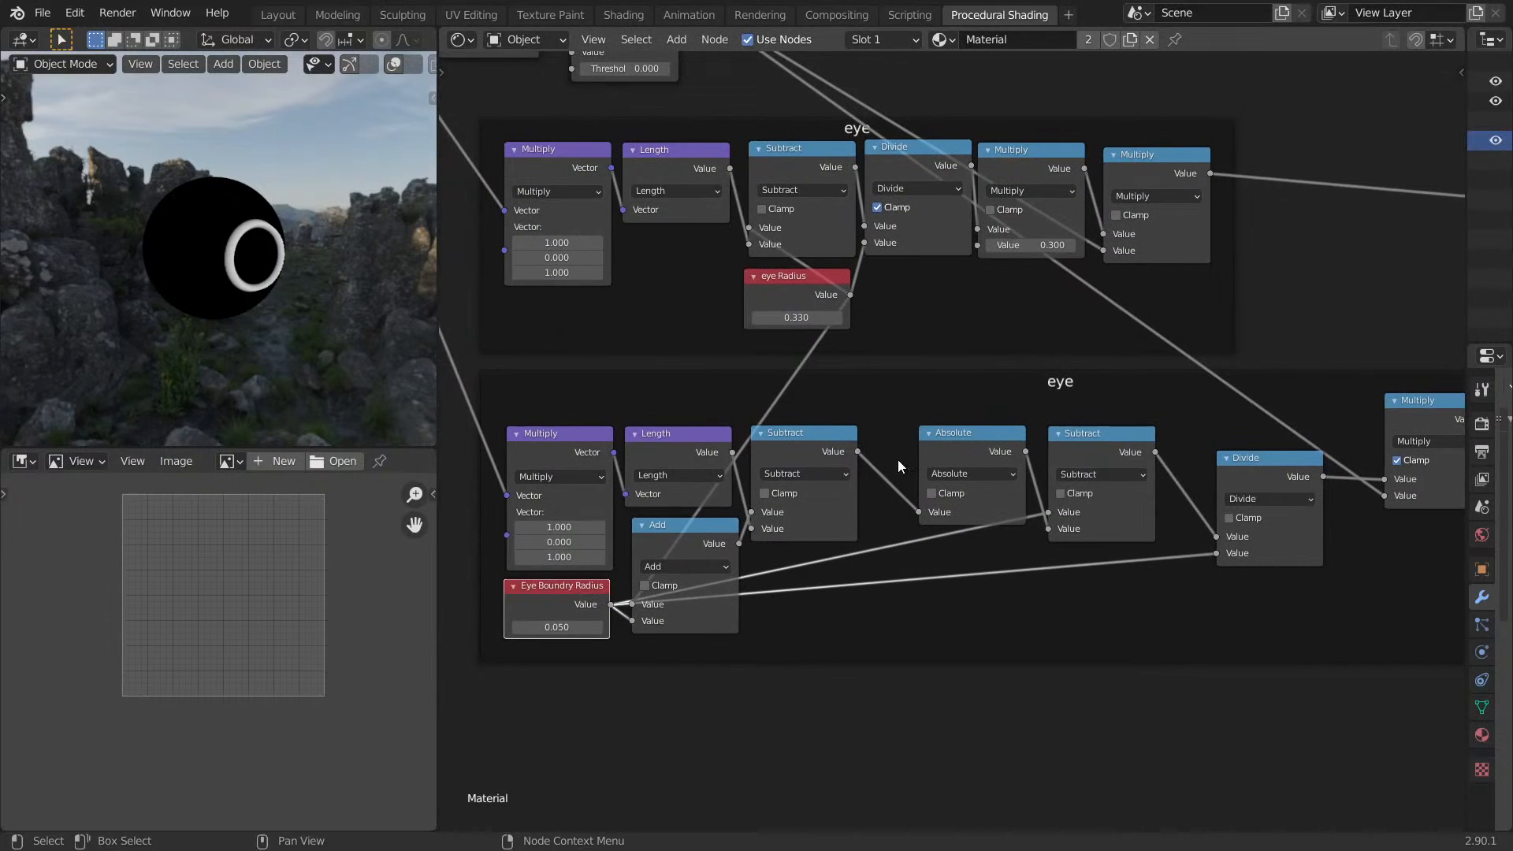
pyautogui.moveTo(283, 321); pyautogui.dragTo(245, 315, button='middle')
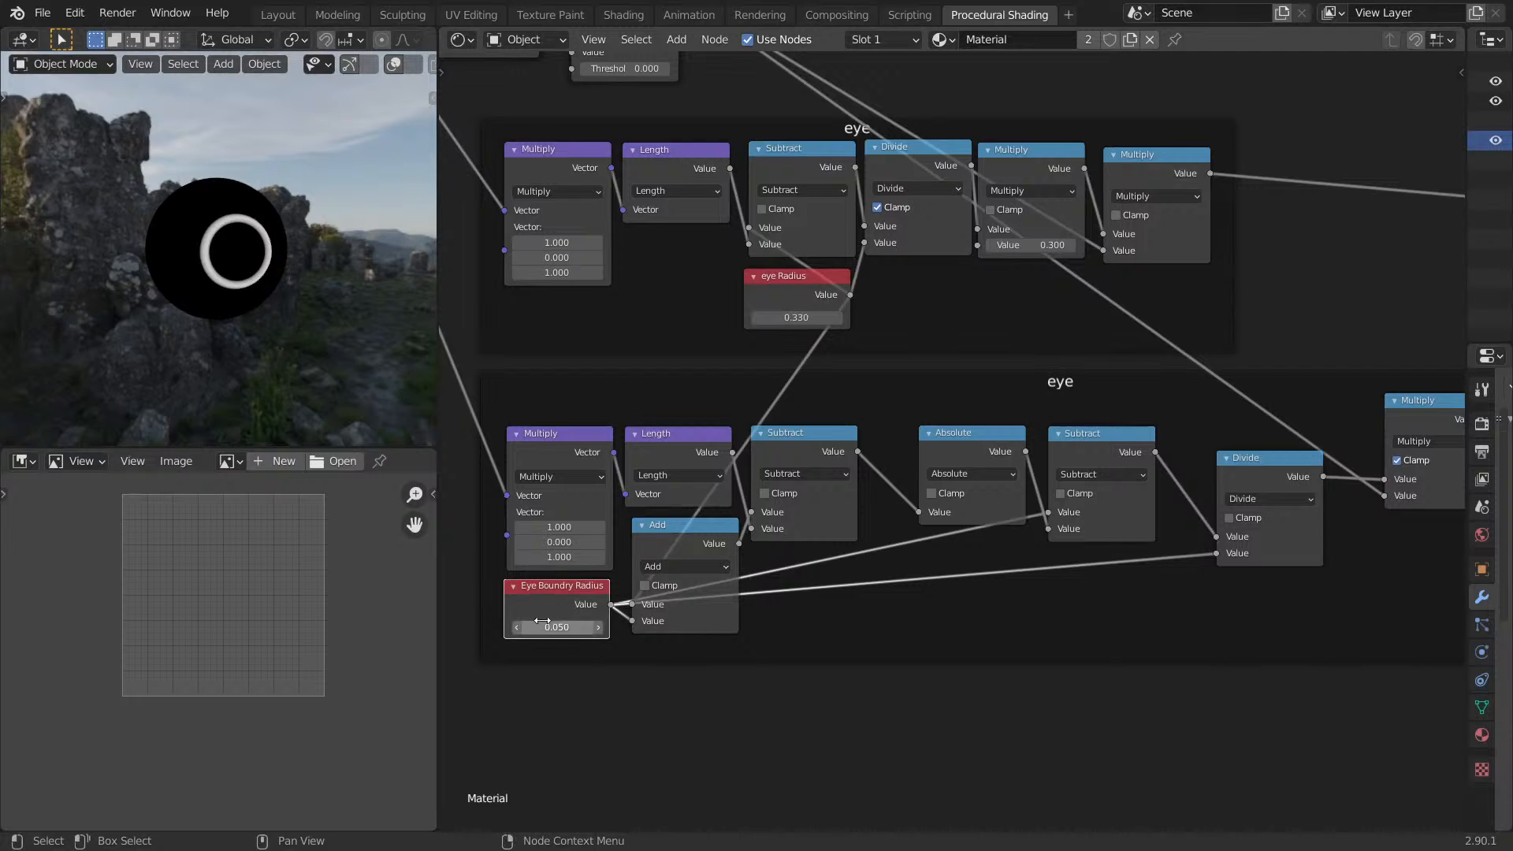
# Preview the Principled BSDF shader on the sphere and inspect the displaced eye recess in an enlarged viewport.
pyautogui.moveTo(1096, 318); pyautogui.dragTo(772, 388, button='middle')
pyautogui.scroll(-7, 836, 391)
pyautogui.moveTo(1045, 361); pyautogui.dragTo(904, 433, button='middle')
pyautogui.moveTo(1380, 327); pyautogui.dragTo(905, 557, button='middle')
pyautogui.scroll(-4, 907, 544)
pyautogui.moveTo(932, 428); pyautogui.dragTo(1047, 520, button='middle')
pyautogui.scroll(1, 1047, 520)
pyautogui.keyDown('ctrl'); pyautogui.keyDown('shift'); pyautogui.click(654, 277); pyautogui.keyUp('shift'); pyautogui.keyUp('ctrl')
pyautogui.hotkey('ctrl', 'space')
pyautogui.moveTo(761, 406); pyautogui.dragTo(662, 395, button='middle')
pyautogui.scroll(2, 662, 394)
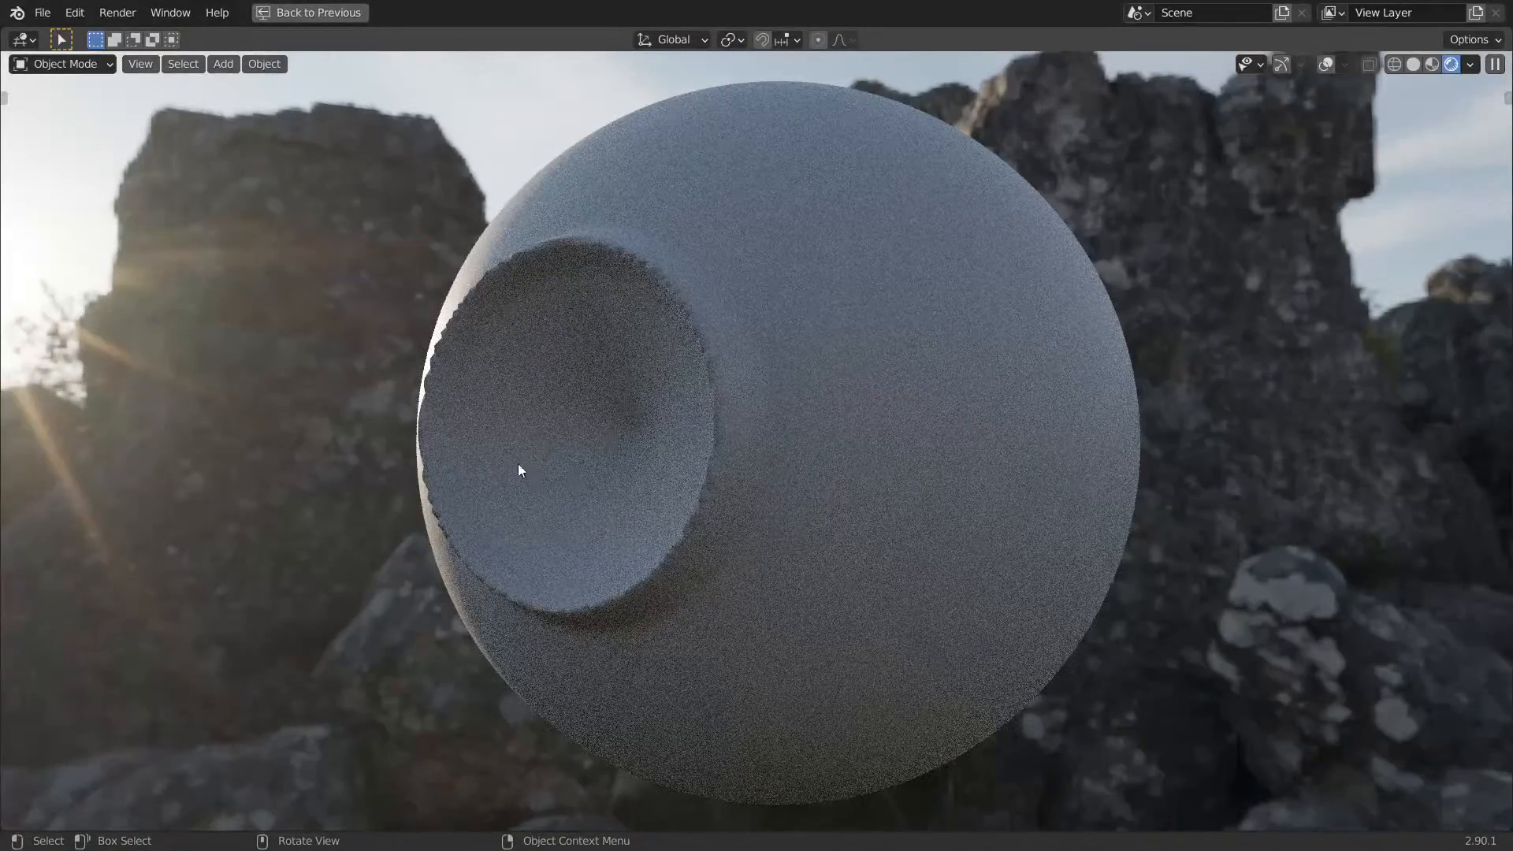
pyautogui.hotkey('ctrl', 'space')
# Set the eye Radius value to 0.250 and check the smaller recess from the front in an enlarged viewport.
pyautogui.moveTo(820, 416)
pyautogui.mouseDown(button='middle')
pyautogui.moveTo(966, 390)
pyautogui.moveTo(1176, 299)
pyautogui.mouseUp(button='middle')
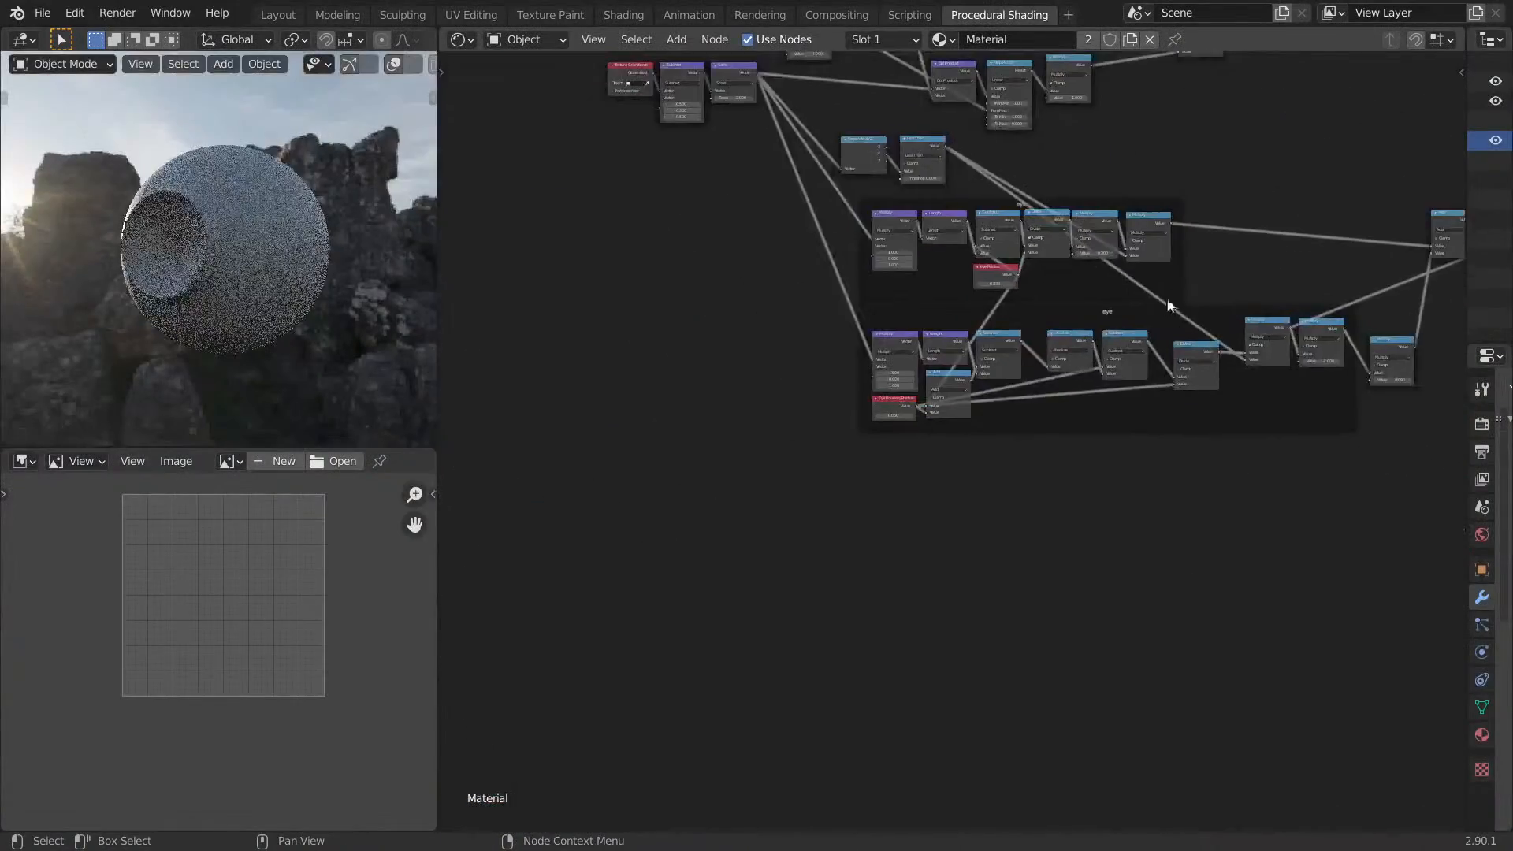
pyautogui.scroll(4, 1176, 304)
pyautogui.click(1052, 343)
pyautogui.press('BackSpace')
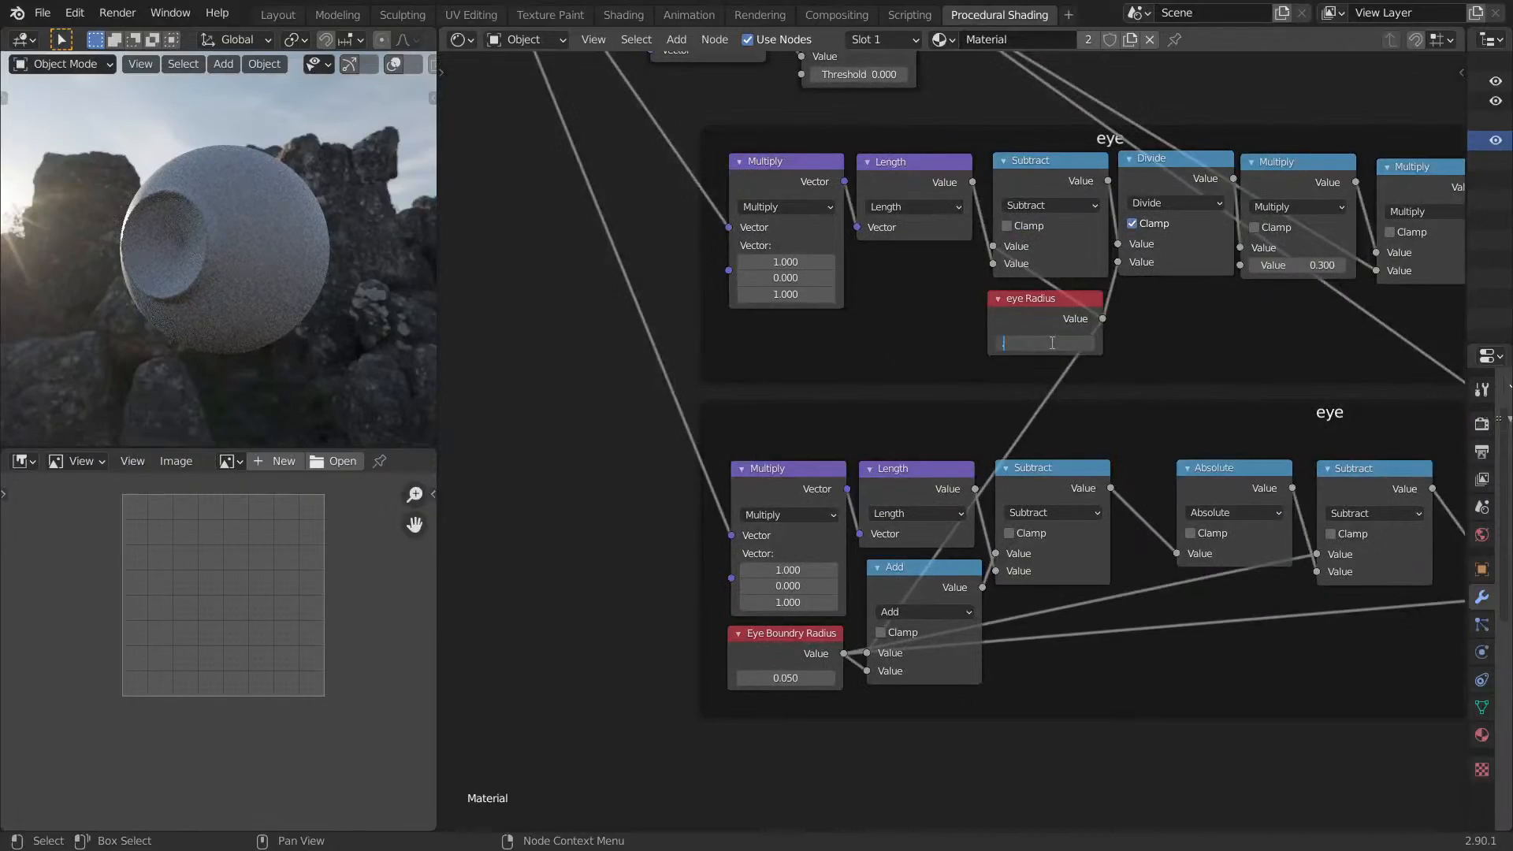
pyautogui.write('.25')
pyautogui.press('Return')
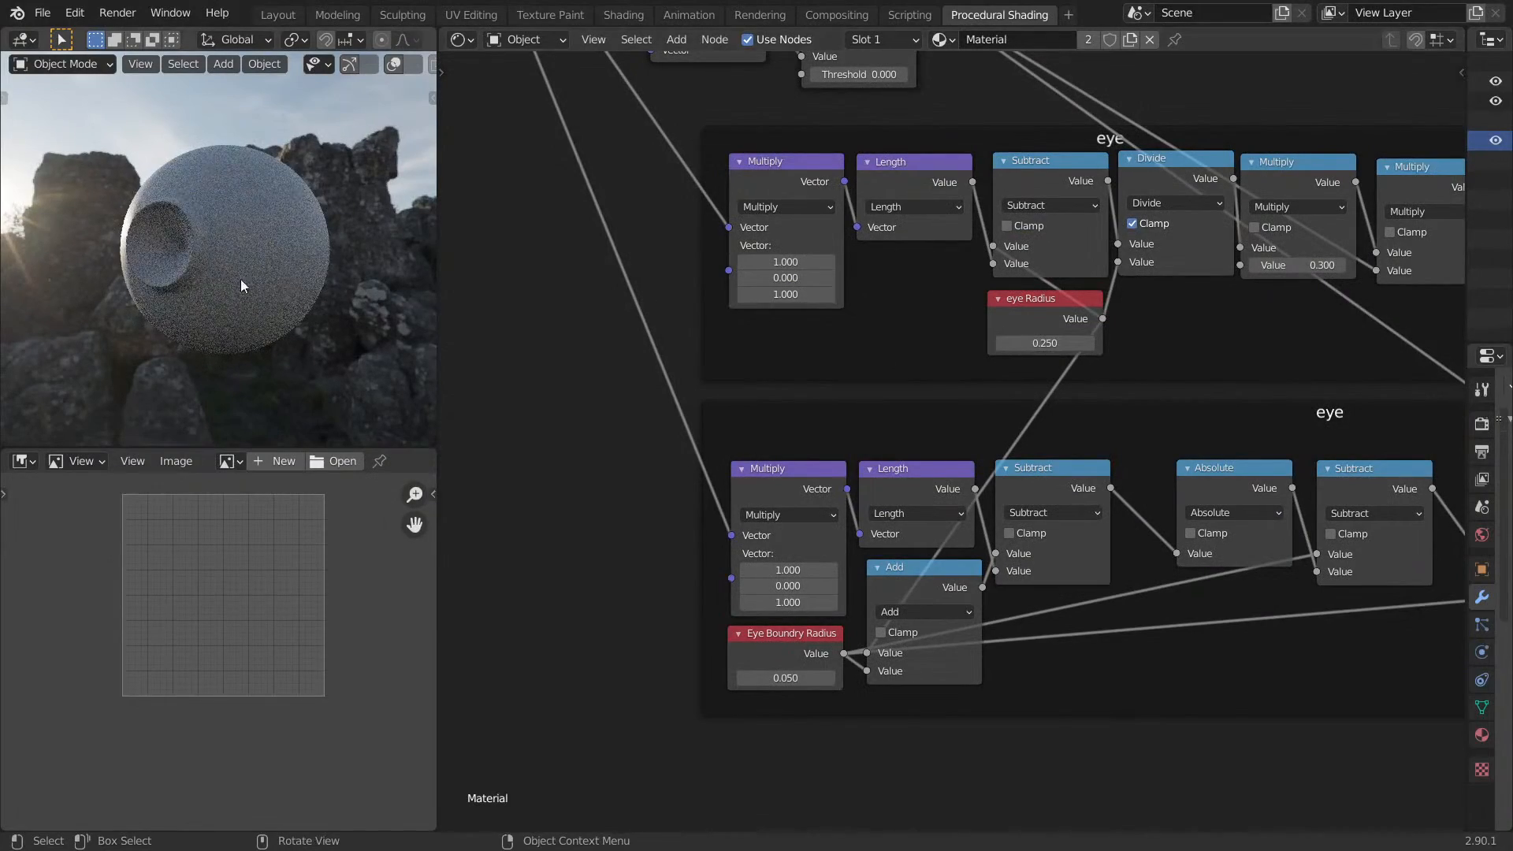
pyautogui.hotkey('ctrl', 'space')
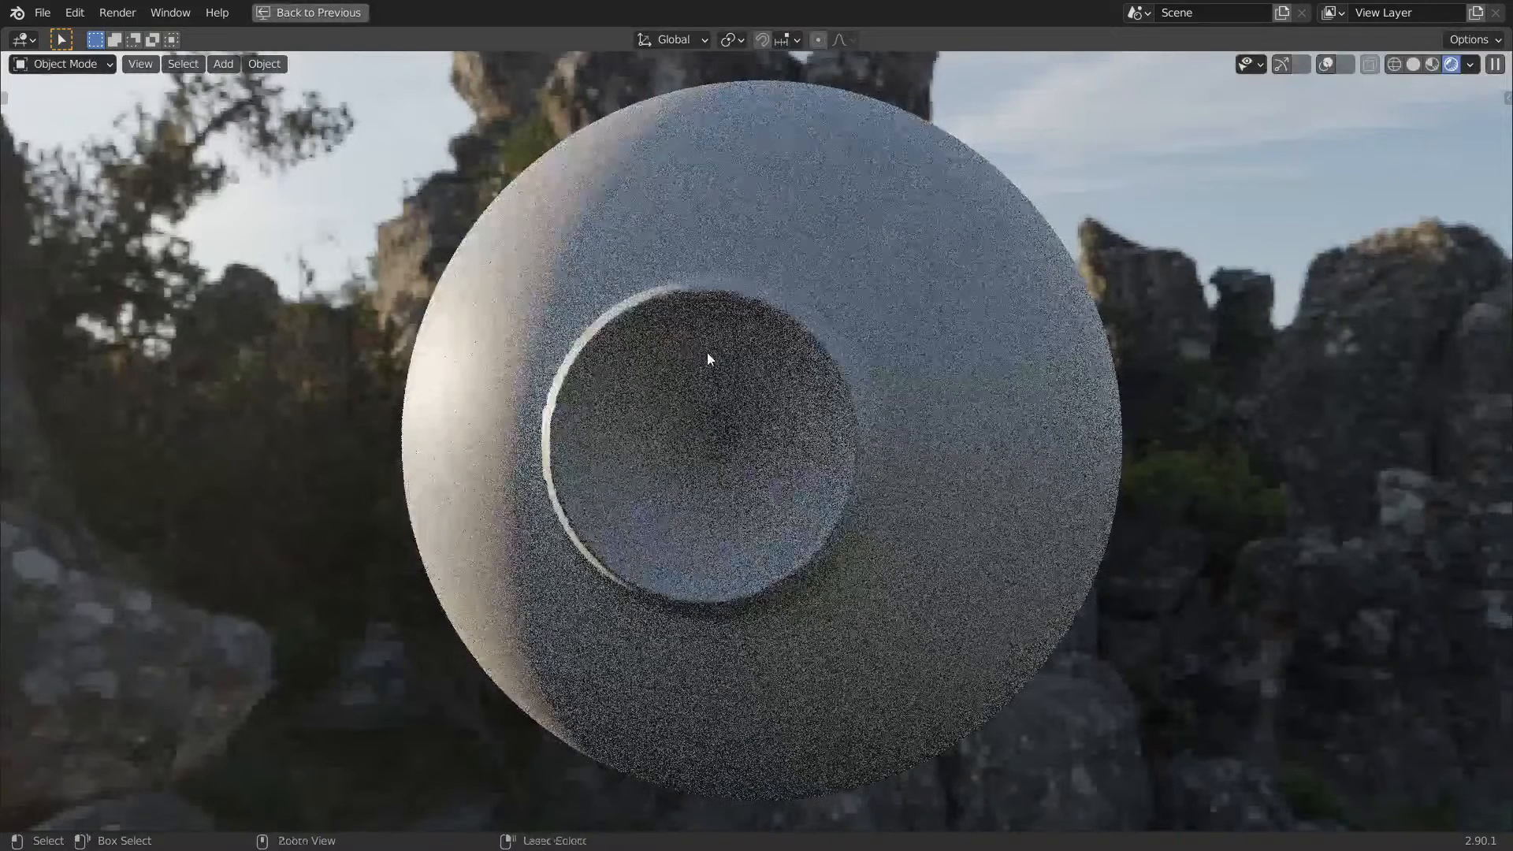
pyautogui.hotkey('ctrl', 'space')
# Examine the eye boundary nodes up close and the rim of the recess on the rendered sphere.
pyautogui.moveTo(979, 456); pyautogui.dragTo(1037, 372, button='middle')
pyautogui.scroll(6, 1001, 451)
pyautogui.moveTo(972, 574); pyautogui.dragTo(955, 503, button='middle')
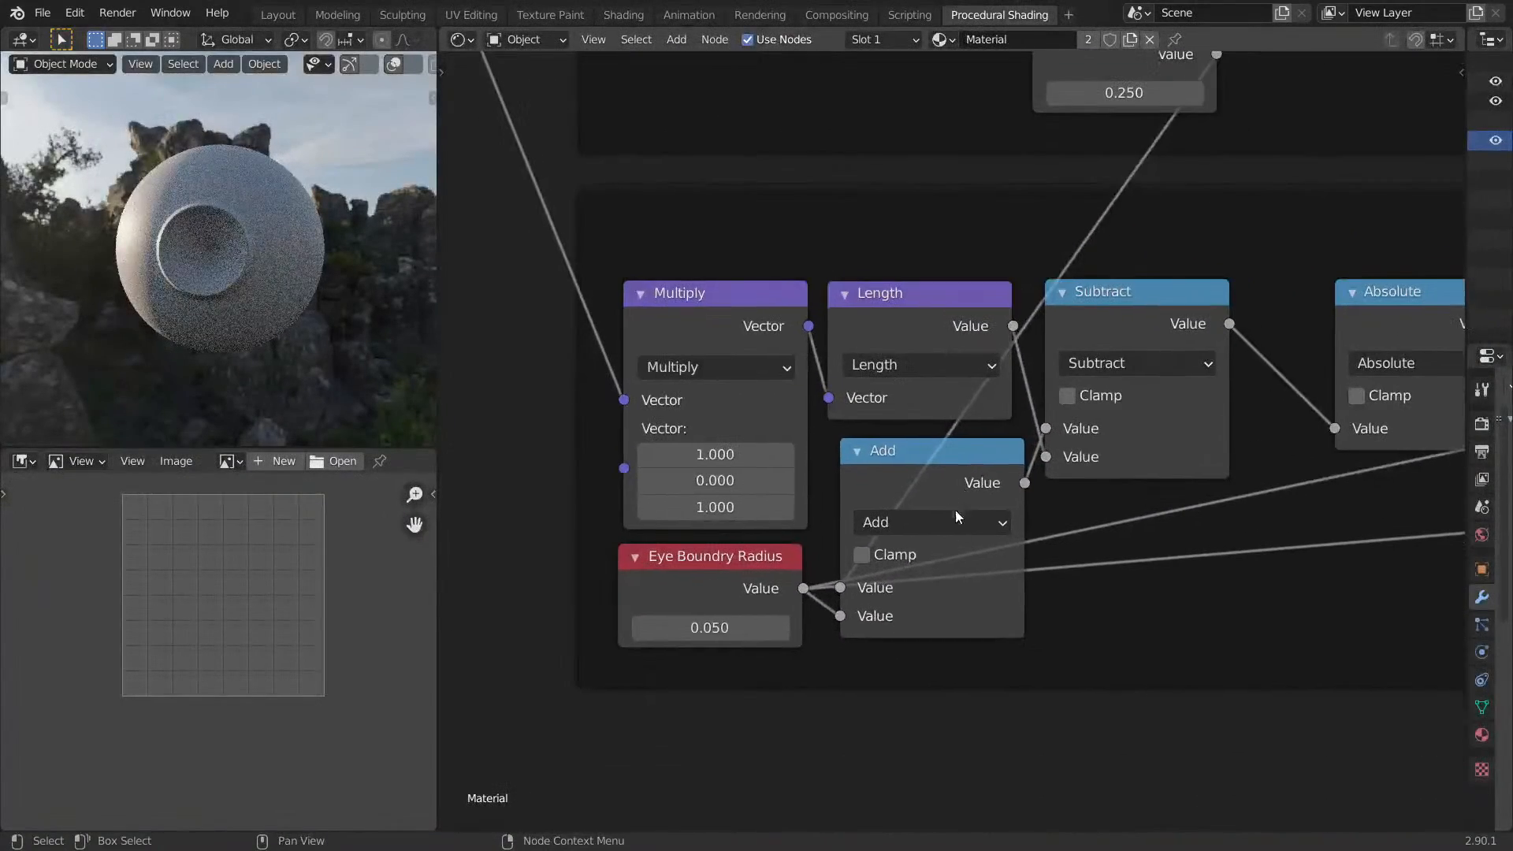
pyautogui.scroll(-2, 1029, 476)
pyautogui.scroll(-2, 1031, 476)
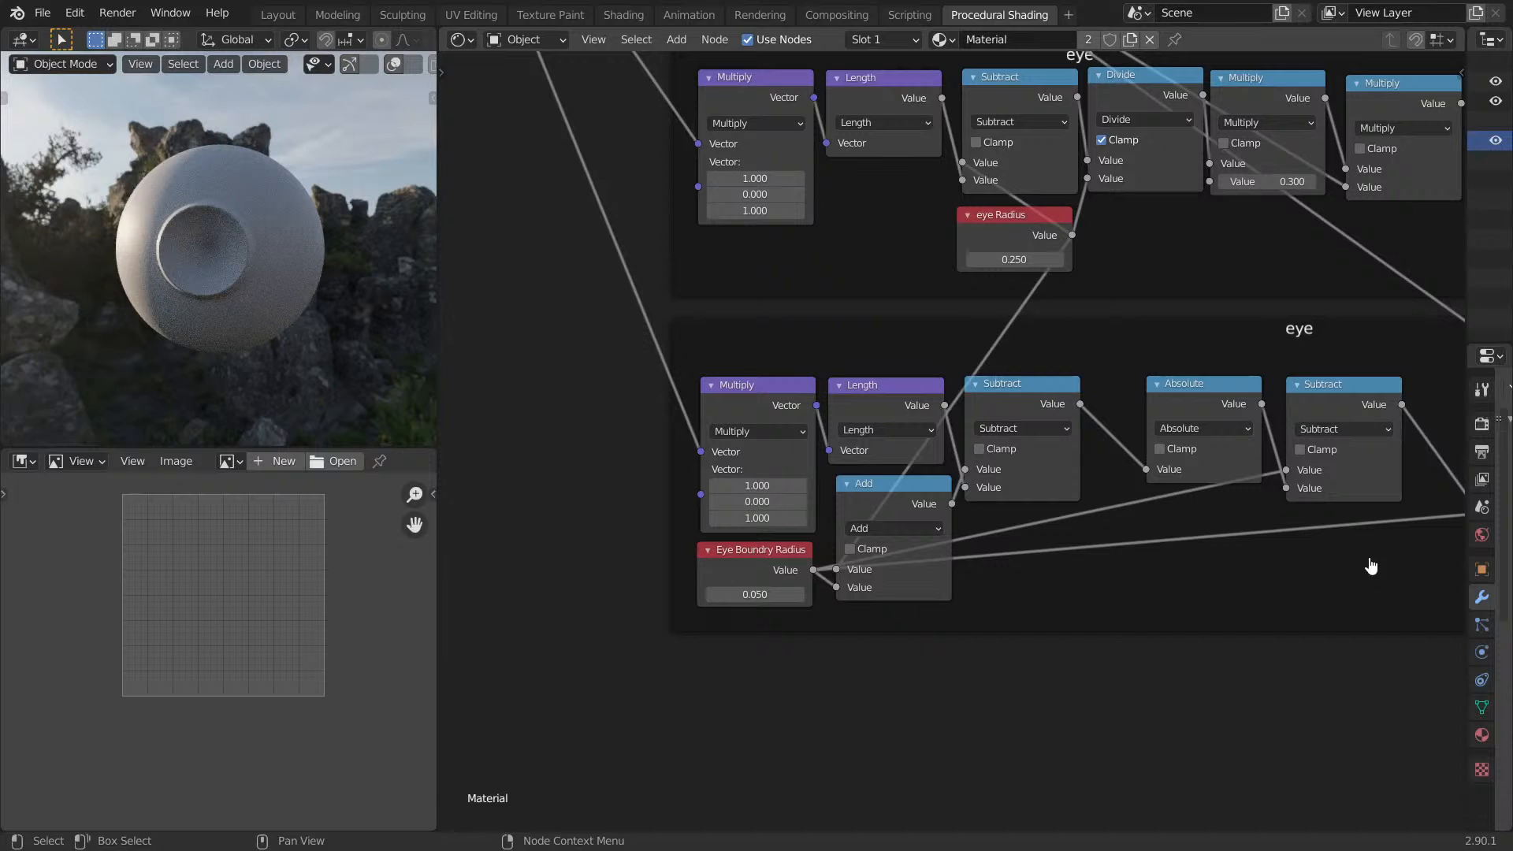
pyautogui.moveTo(252, 320); pyautogui.dragTo(238, 242, button='middle')
pyautogui.scroll(3, 260, 290)
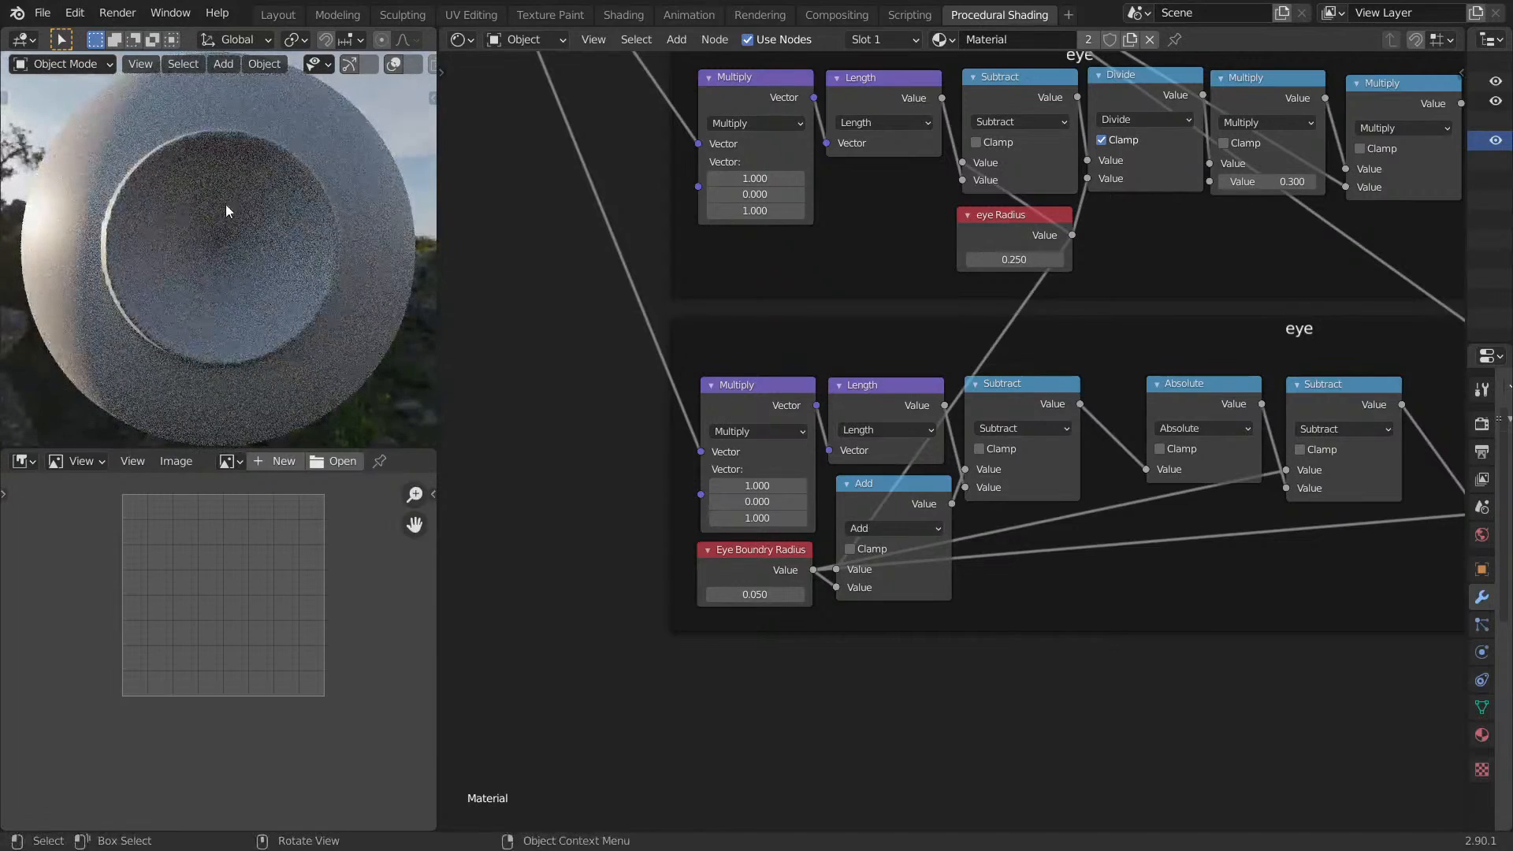
# Move the -1.000 Multiply node away from the clamped Multiply node and bring the 0.090 Multiply node closer to it.
pyautogui.moveTo(1104, 283); pyautogui.dragTo(794, 402, button='middle')
pyautogui.scroll(-3, 794, 402)
pyautogui.moveTo(1068, 351); pyautogui.dragTo(983, 558, button='middle')
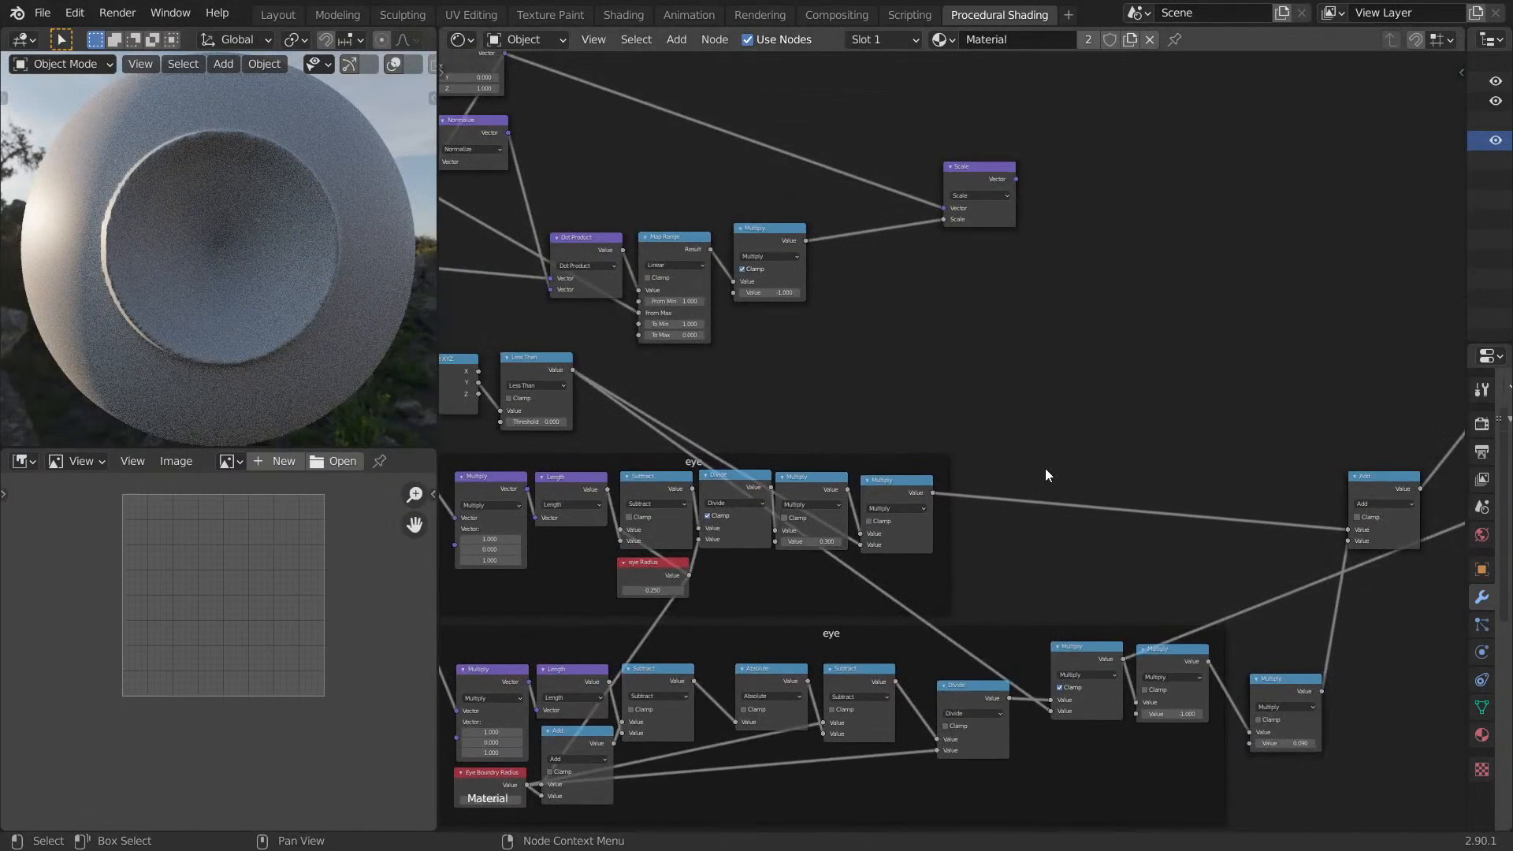
pyautogui.moveTo(1048, 468); pyautogui.dragTo(998, 402, button='middle')
pyautogui.scroll(3, 852, 425)
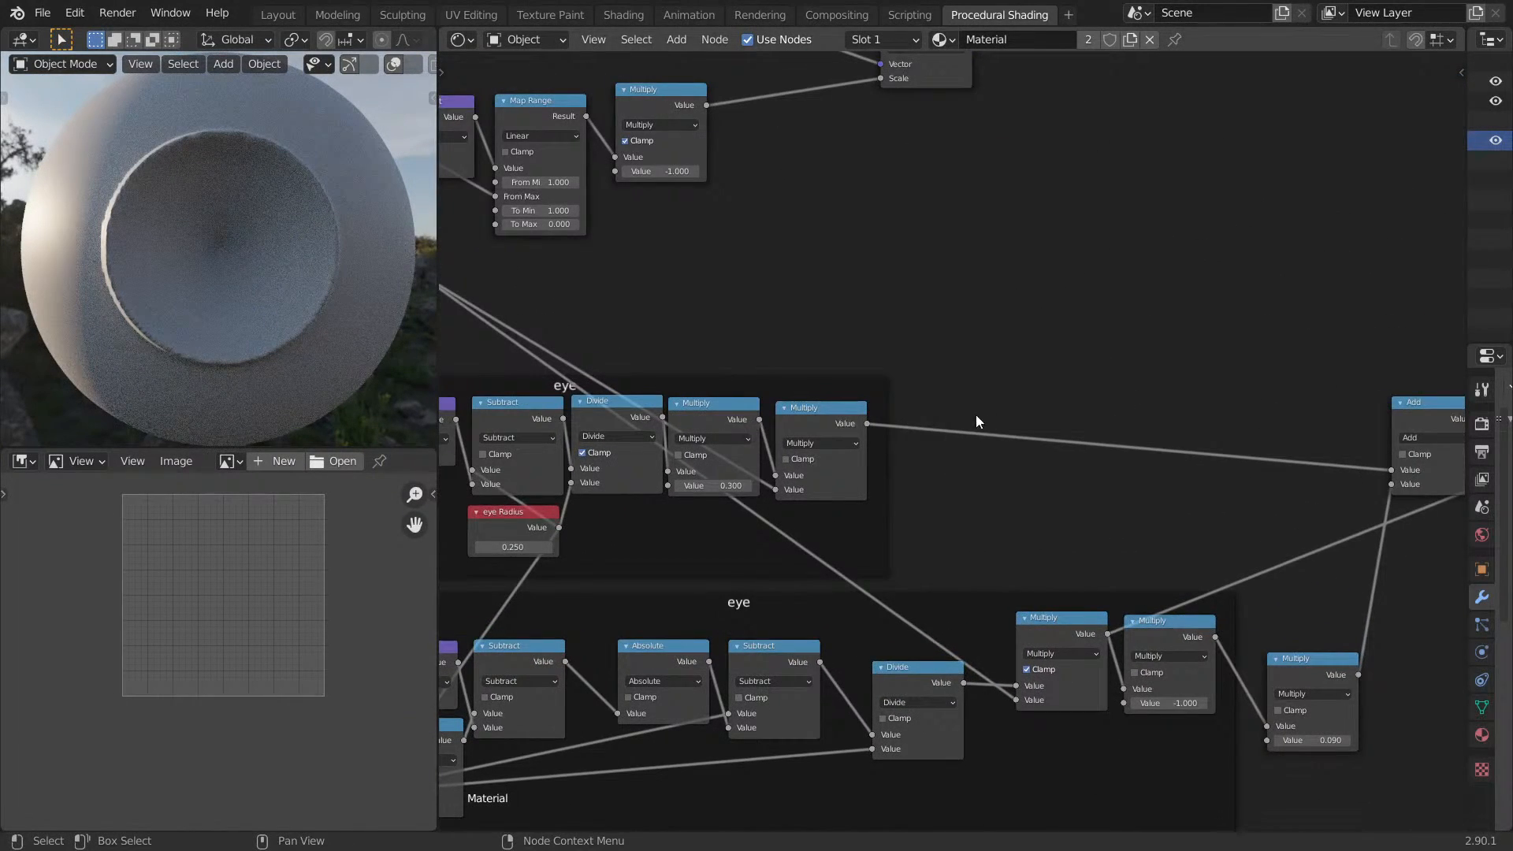
pyautogui.moveTo(1197, 555); pyautogui.dragTo(1048, 414, button='middle')
pyautogui.scroll(4, 1099, 468)
pyautogui.moveTo(1099, 467); pyautogui.dragTo(1142, 472, button='middle')
pyautogui.moveTo(1053, 507); pyautogui.dragTo(1110, 521)
pyautogui.moveTo(1247, 565); pyautogui.dragTo(1276, 522)
# Set the -1.000 Multiply node's value to -0.090 and remove the trailing 0.090 Multiply node, keeping the link to Add.
pyautogui.click(1272, 609)
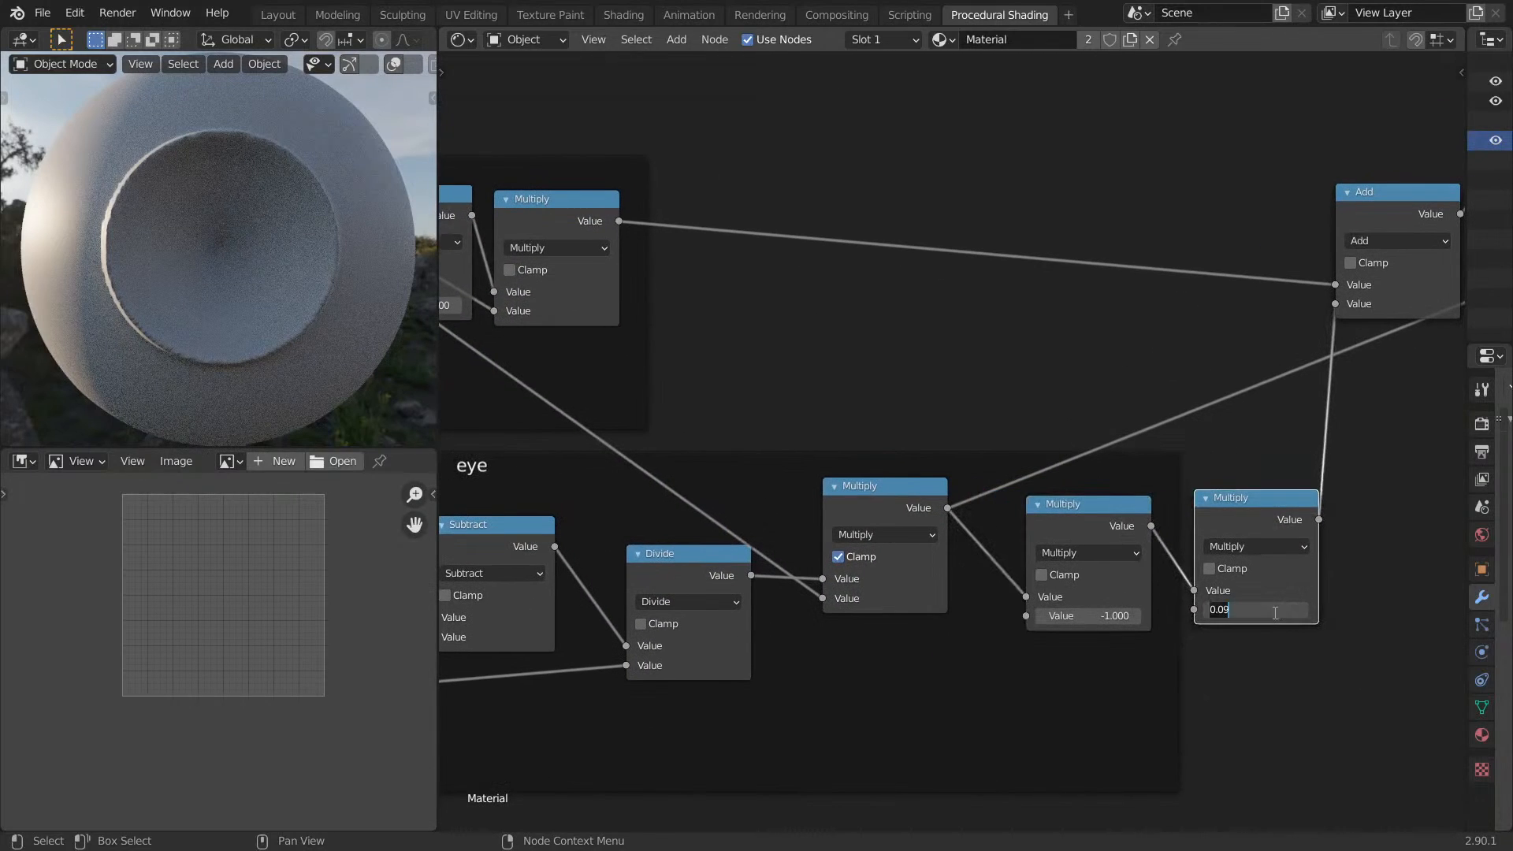
pyautogui.press('Return')
pyautogui.click(1103, 615)
pyautogui.write('*0.09')
pyautogui.press('Return')
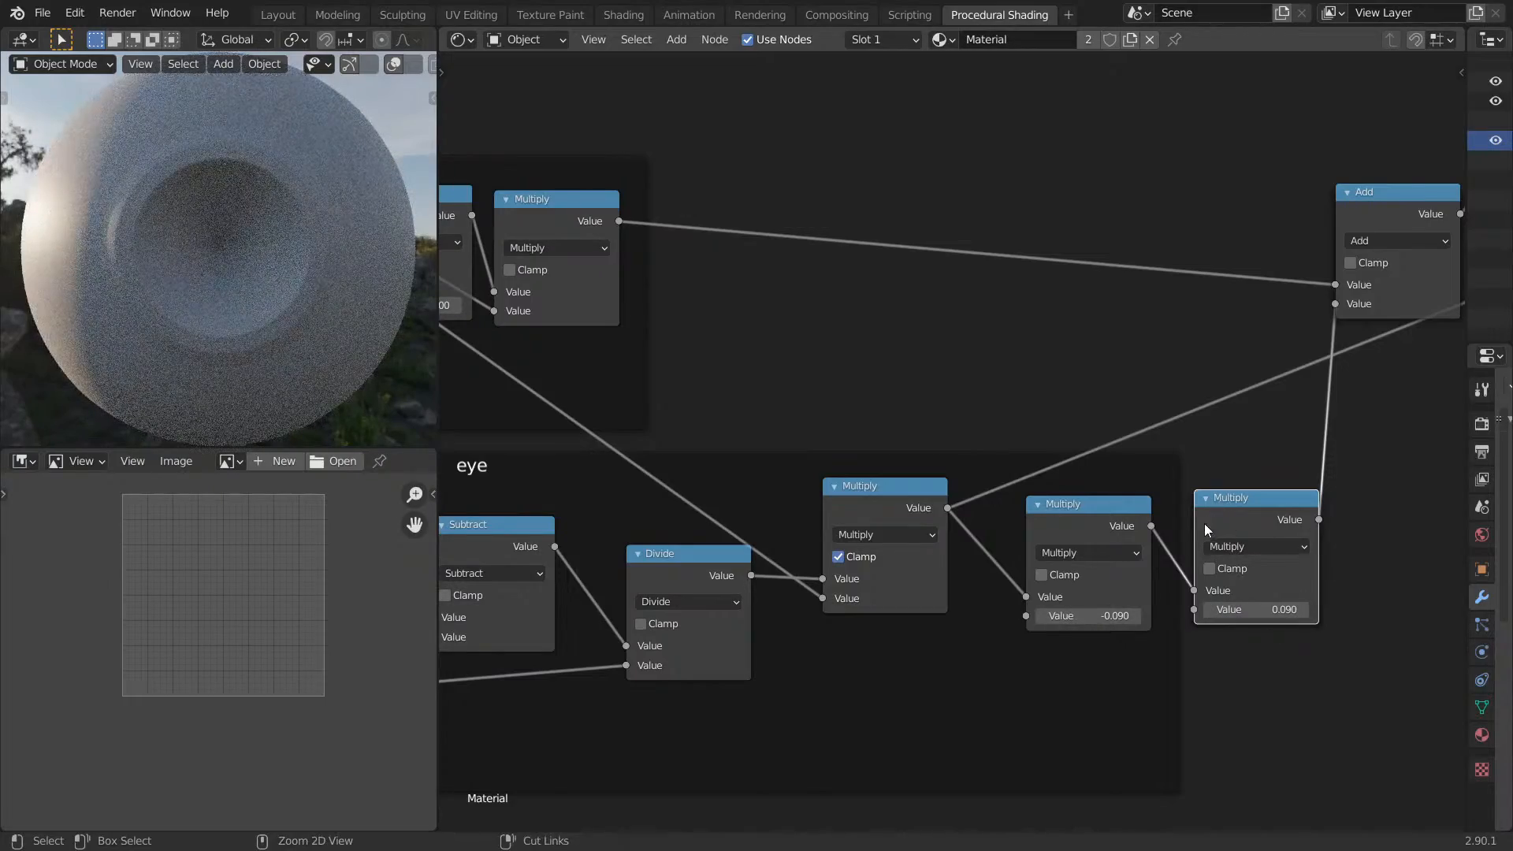
pyautogui.hotkey('ctrl', 'x')
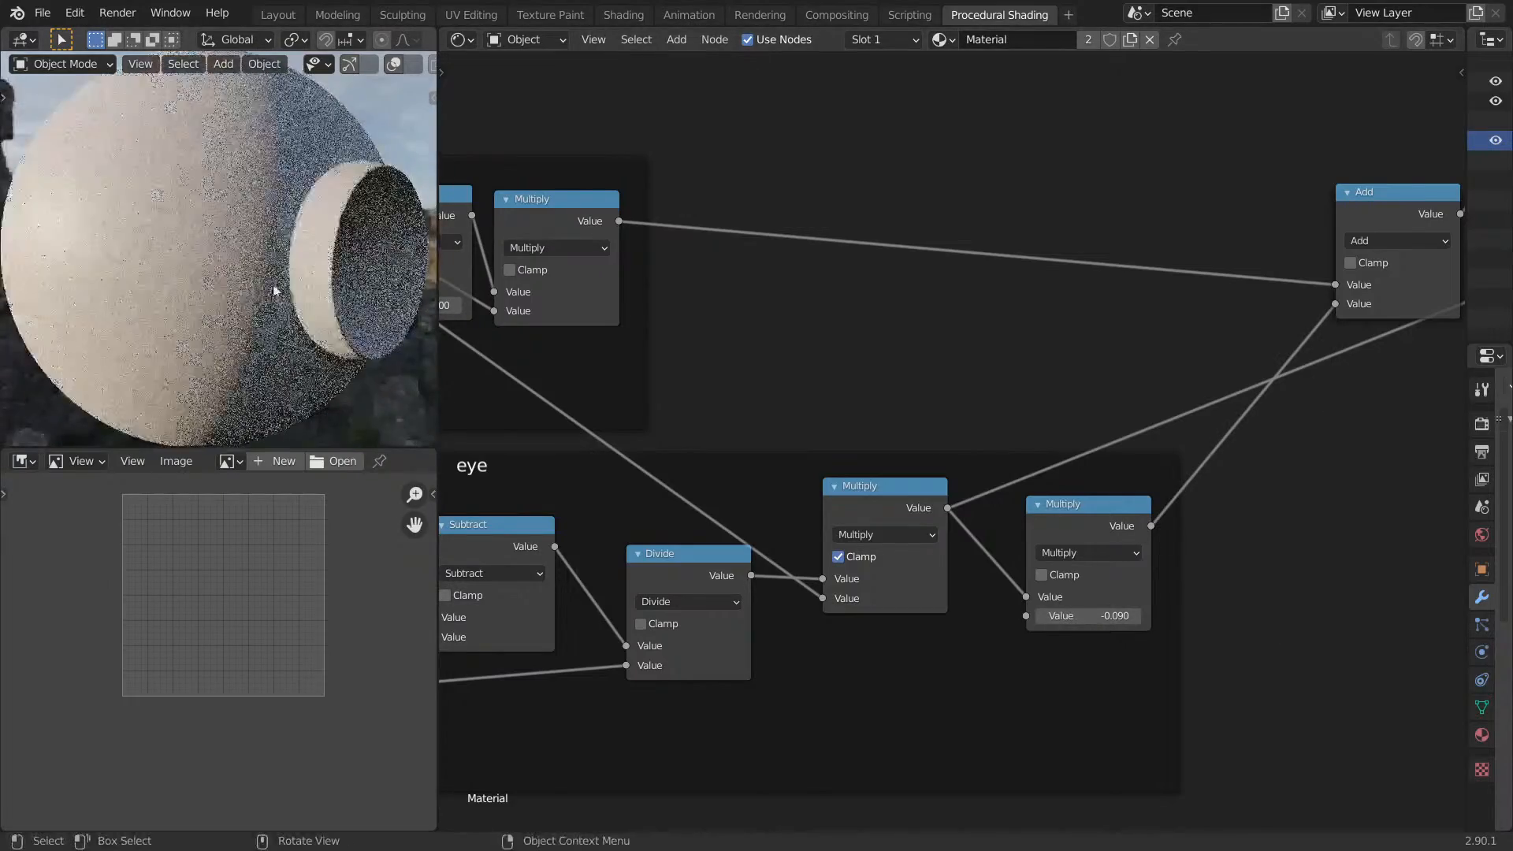
# Set the last Multiply node's value to -0.050 and check the ring's height on the sphere.
pyautogui.moveTo(1002, 473); pyautogui.dragTo(908, 460, button='middle')
pyautogui.keyDown('shift'); pyautogui.moveTo(994, 603); pyautogui.dragTo(1008, 603); pyautogui.keyUp('shift')
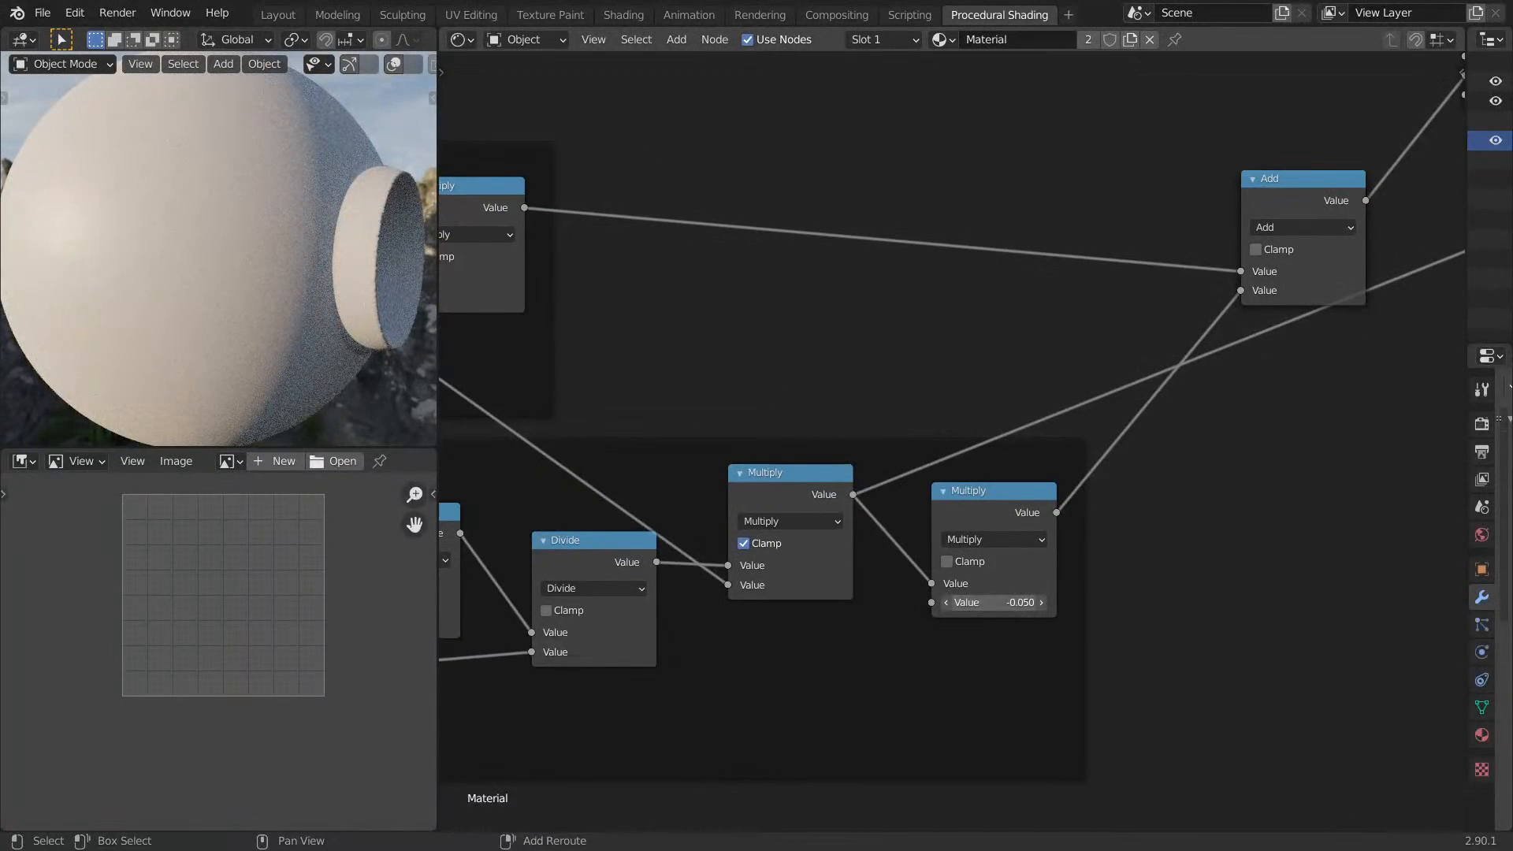
pyautogui.moveTo(321, 297); pyautogui.dragTo(283, 260, button='middle')
# Make room before the -0.050 Multiply node and insert an RGB Curves node between the clamped Multiply and it.
pyautogui.click(1032, 514)
pyautogui.moveTo(1032, 514); pyautogui.dragTo(1273, 520)
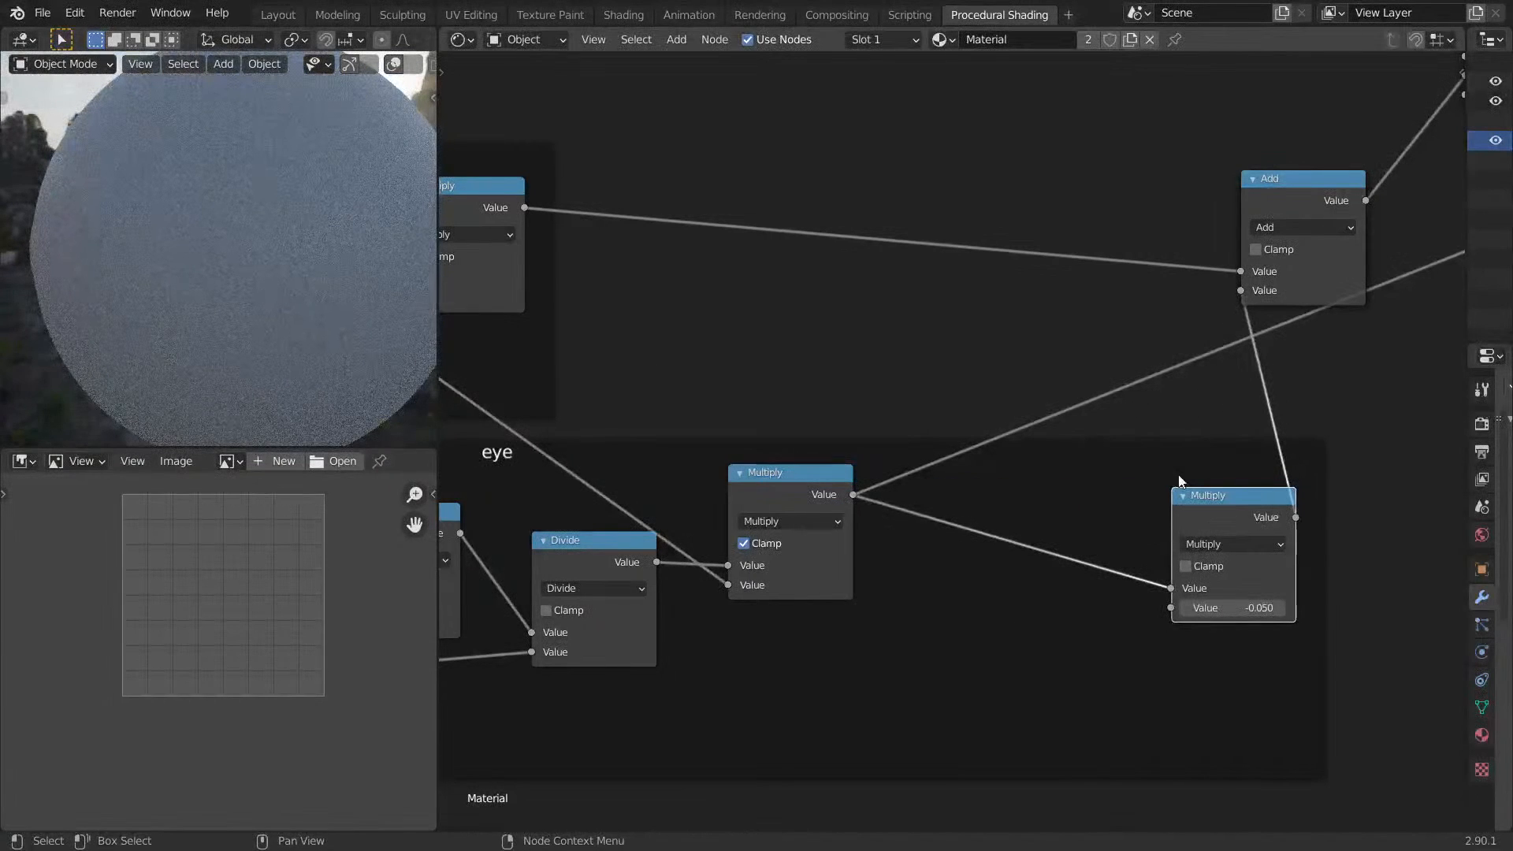
pyautogui.hotkey('shift', 'a')
pyautogui.write('rgb')
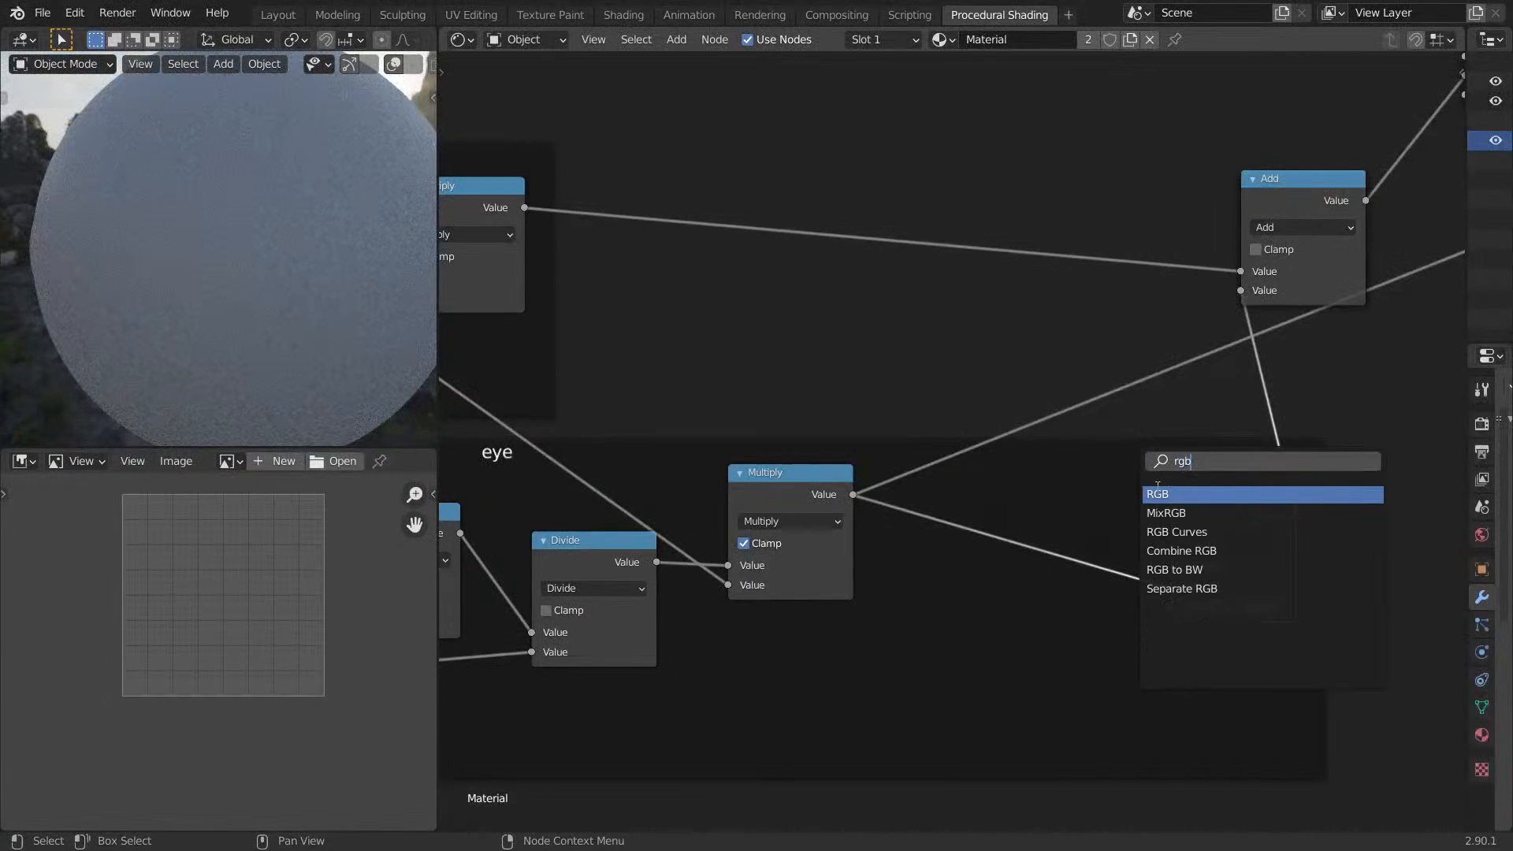
pyautogui.click(1182, 531)
pyautogui.click(958, 579)
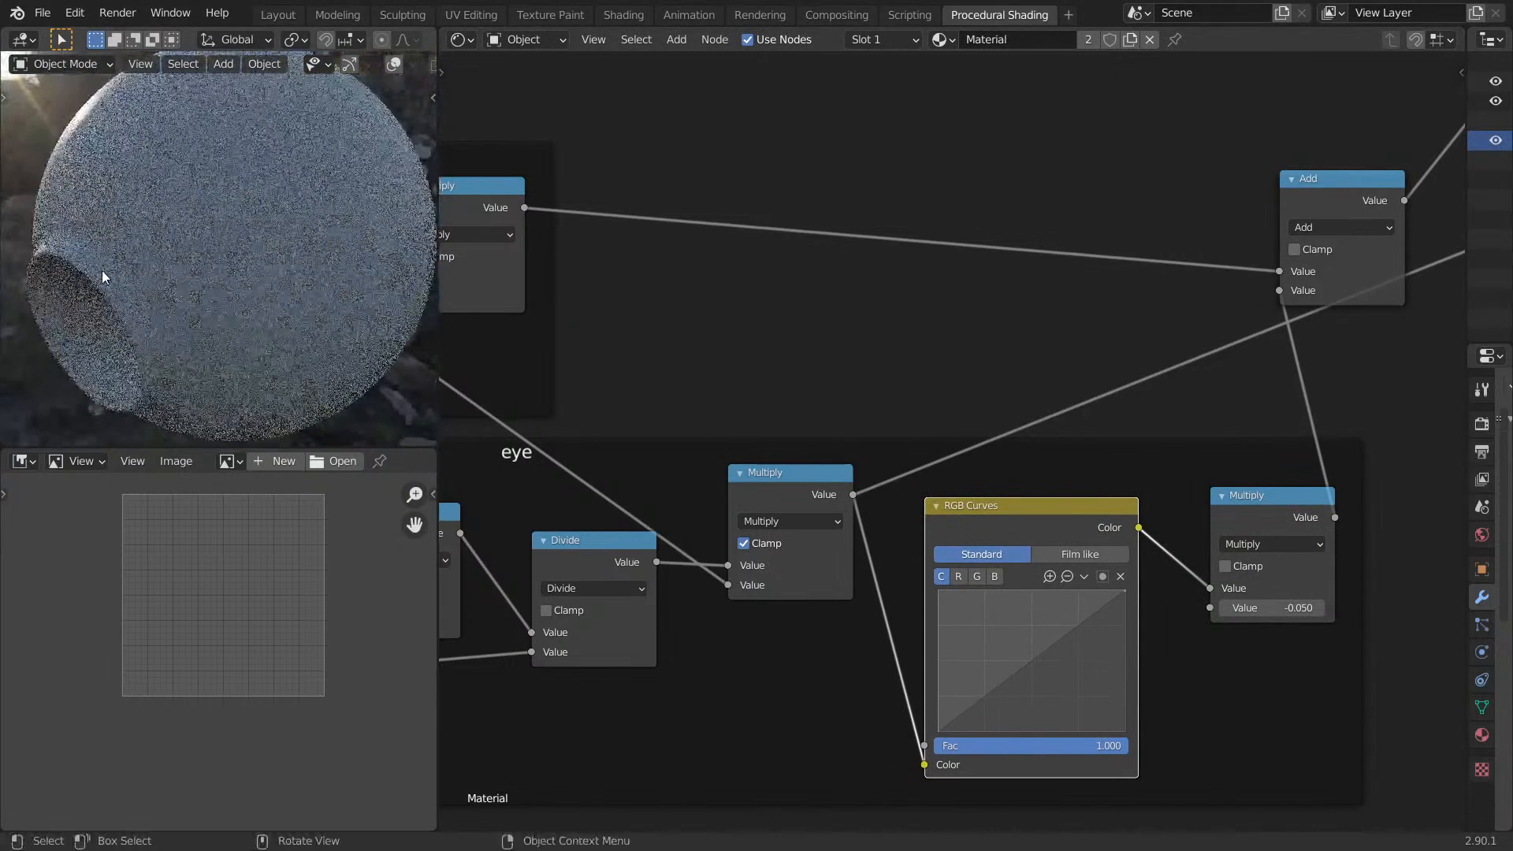
# Bend the RGB curve upward with a point at X 0.42029, Y 0.75500 and view the rounded ring in an enlarged viewport.
pyautogui.moveTo(1032, 666); pyautogui.dragTo(1016, 625)
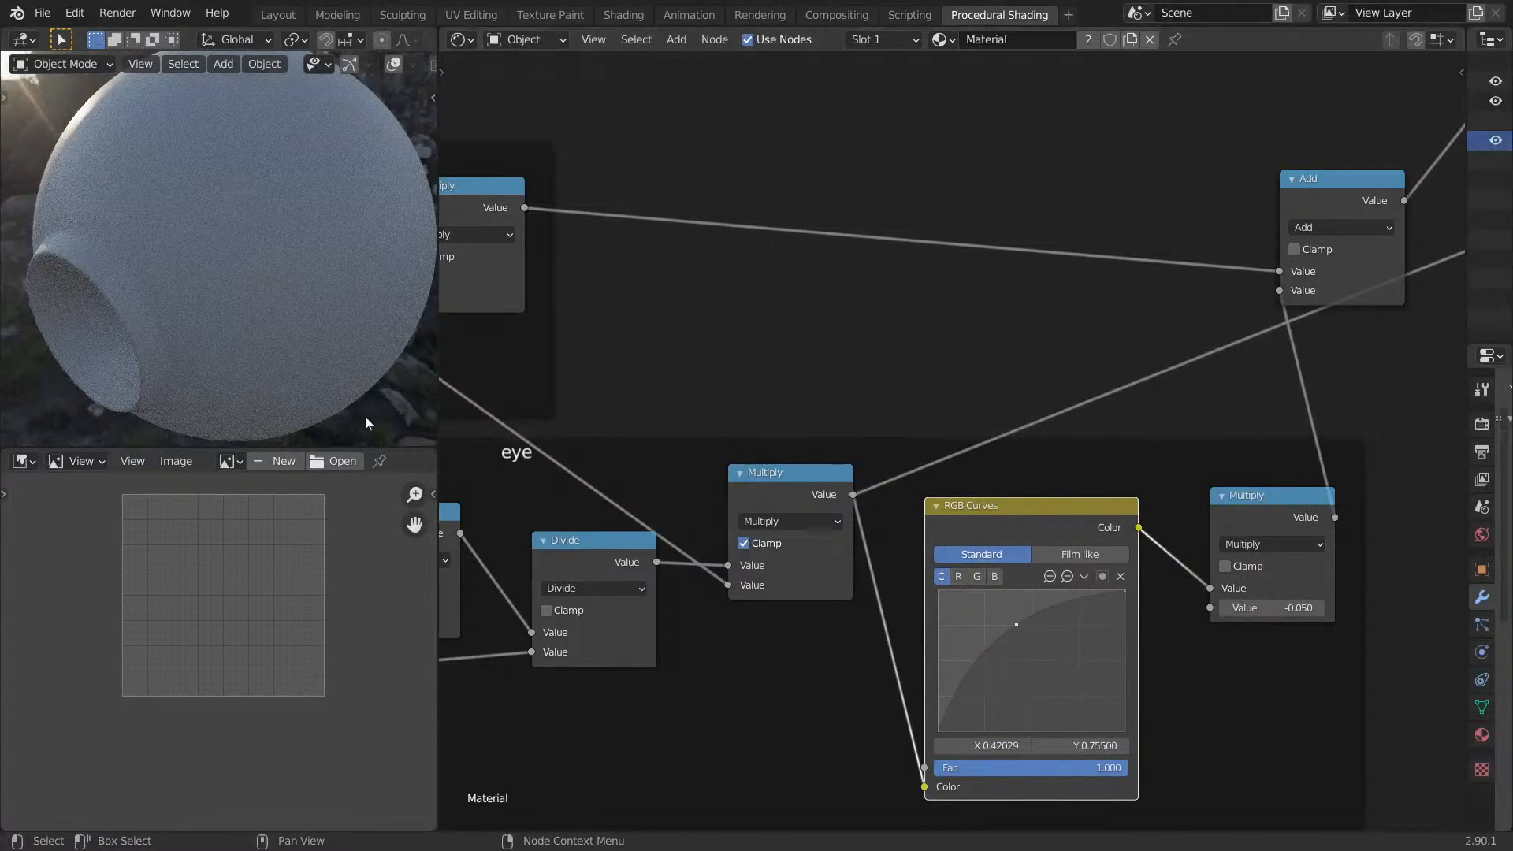
pyautogui.moveTo(210, 310); pyautogui.dragTo(293, 288, button='middle')
pyautogui.hotkey('ctrl', 'space')
pyautogui.moveTo(620, 368); pyautogui.dragTo(999, 406, button='middle')
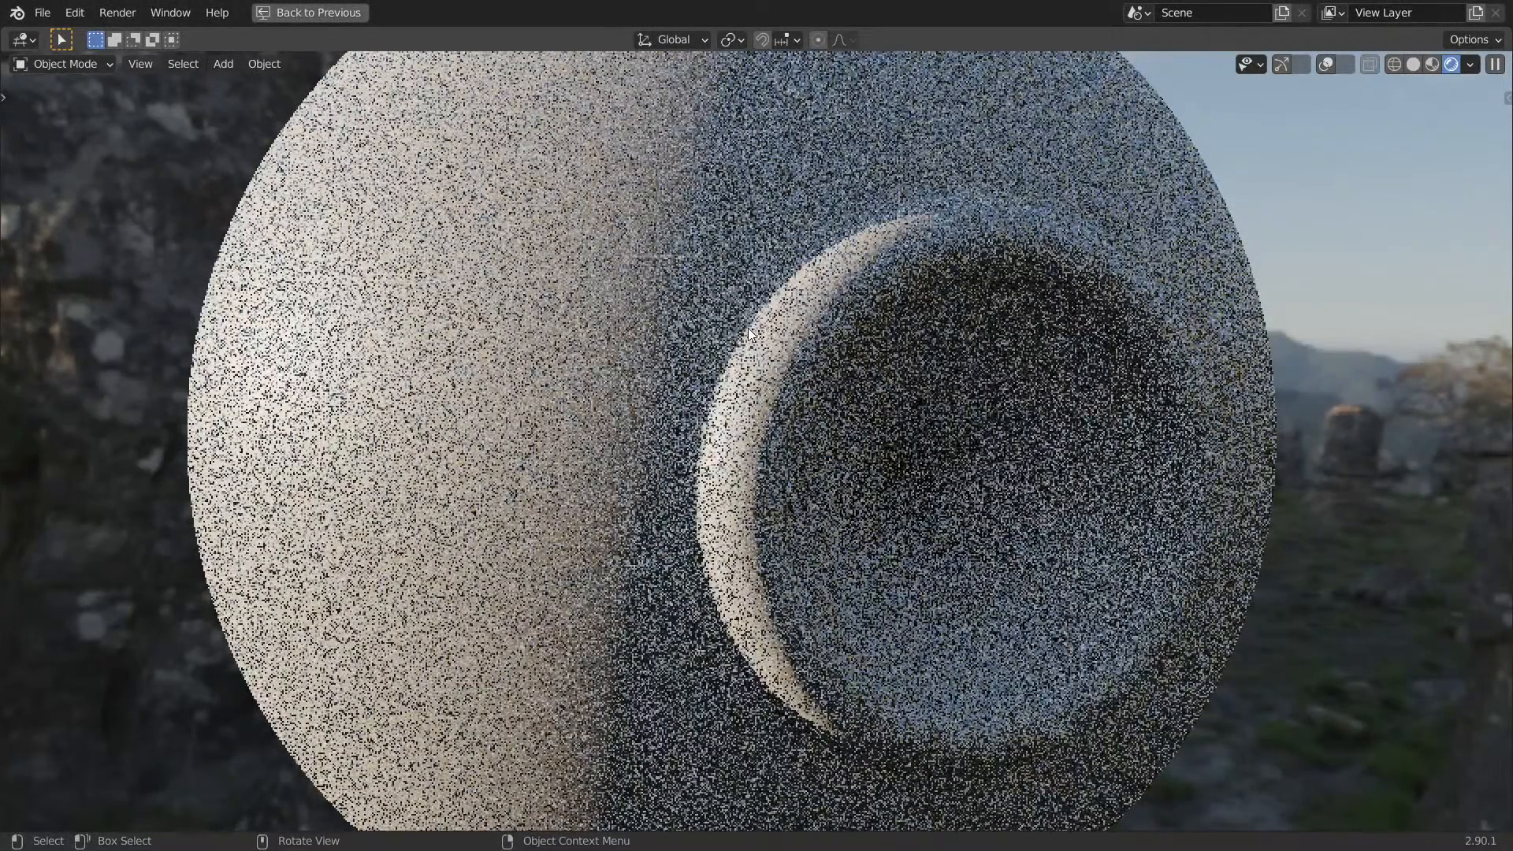
# Switch the viewport to Solid shading and expand the Performance section of the render settings.
pyautogui.press('z')
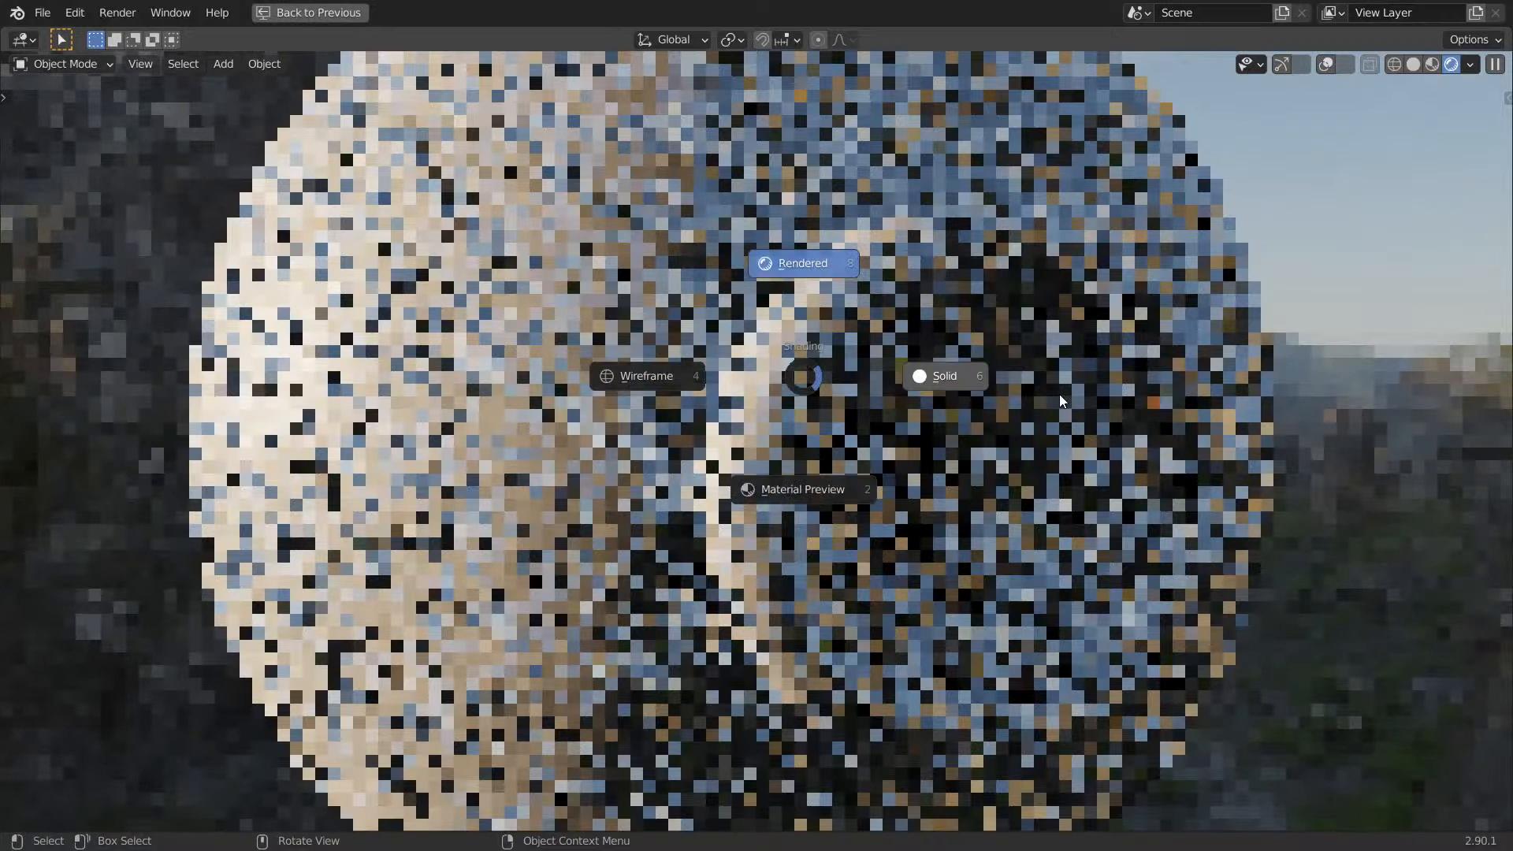
pyautogui.click(1059, 402)
pyautogui.scroll(-4, 1057, 389)
pyautogui.hotkey('ctrl', 'space')
pyautogui.hotkey('ctrl', 'space')
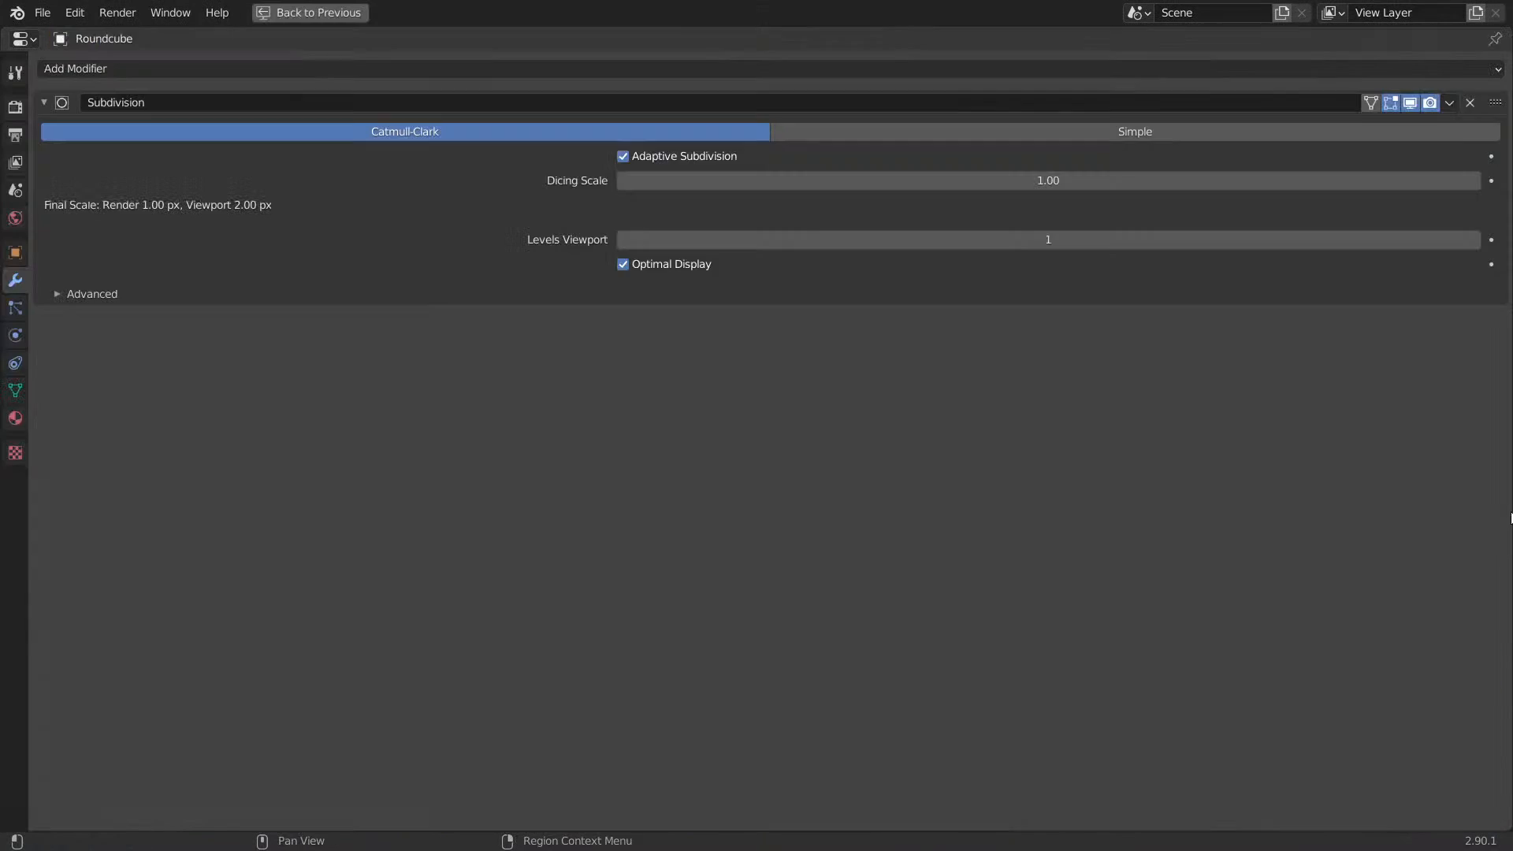
pyautogui.click(15, 107)
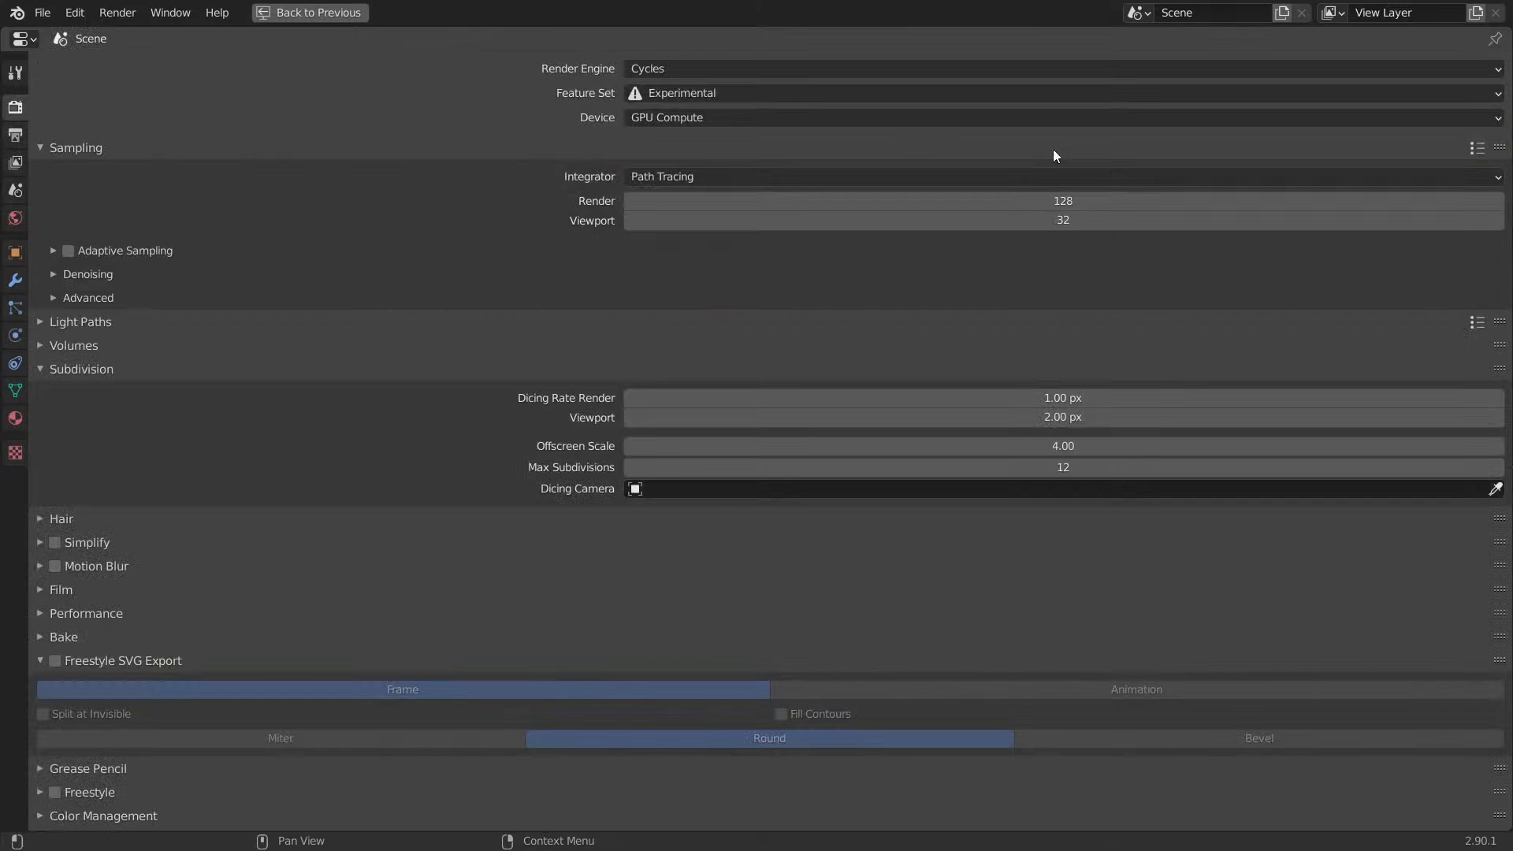
pyautogui.click(60, 612)
pyautogui.scroll(-10, 864, 634)
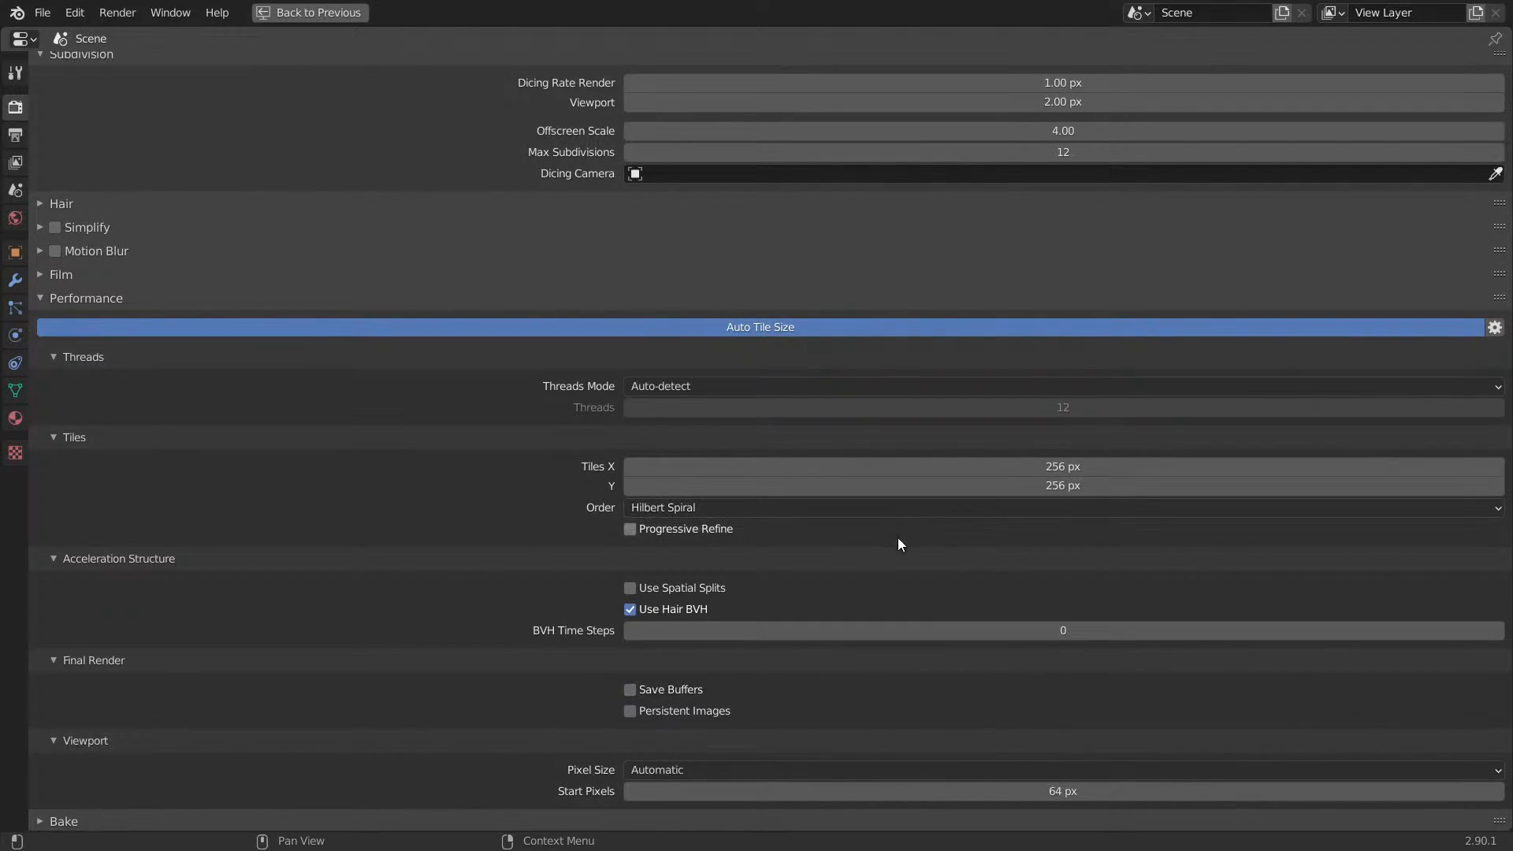
# Try 1024 px as the viewport's Start Pixels value and set it back to 64 px.
pyautogui.scroll(-6, 898, 539)
pyautogui.click(1033, 612)
pyautogui.write('102')
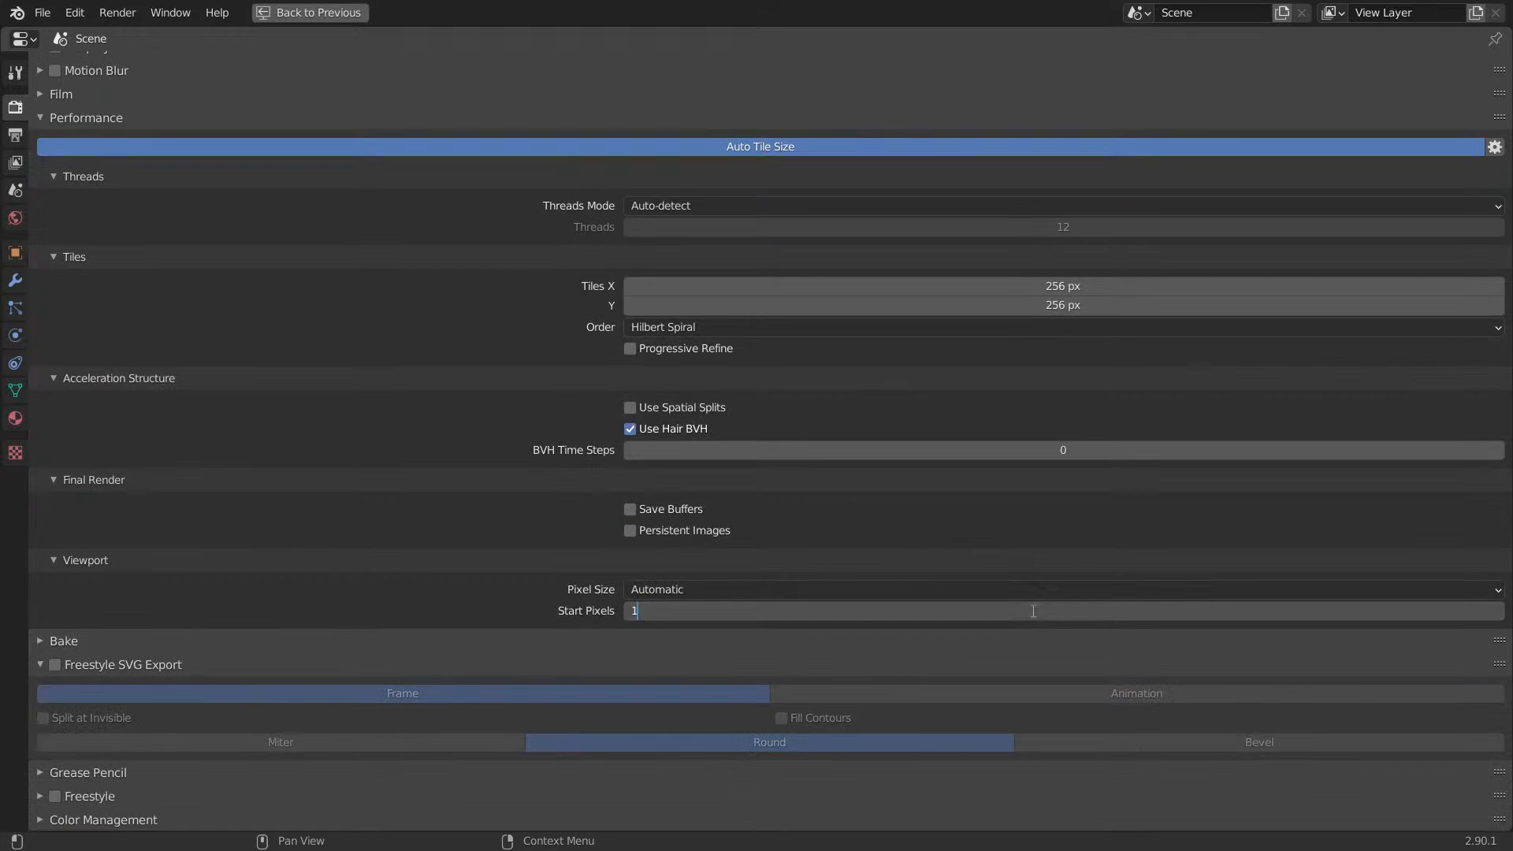
pyautogui.write('4')
pyautogui.press('Return')
pyautogui.click(1025, 611)
pyautogui.write('64')
pyautogui.press('Return')
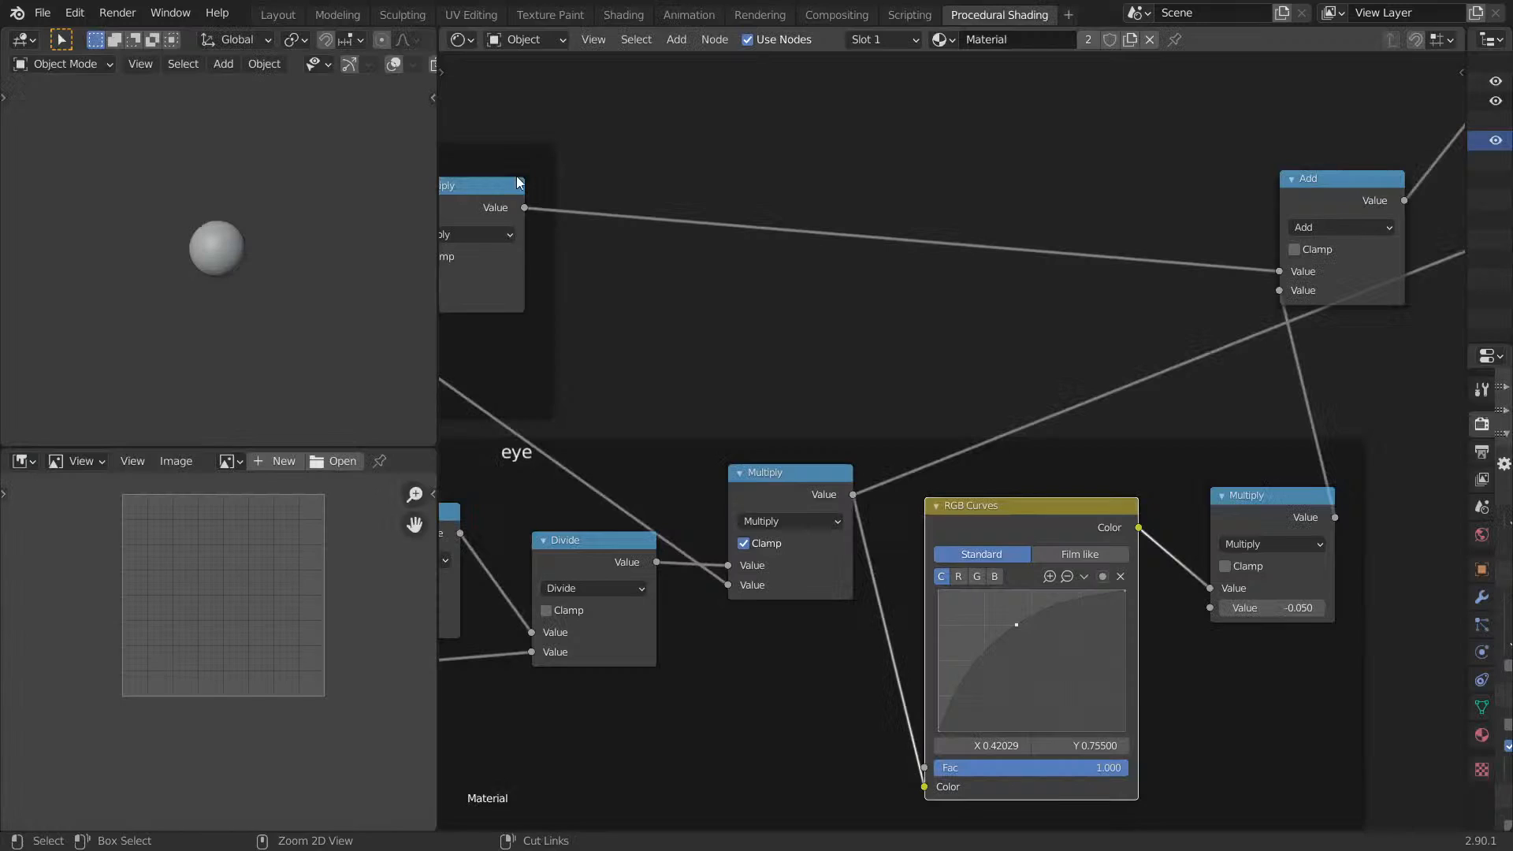
# Return the viewport to Rendered shading and inspect the eye recess and its raised ring from several angles.
pyautogui.press('x')
pyautogui.click(292, 286)
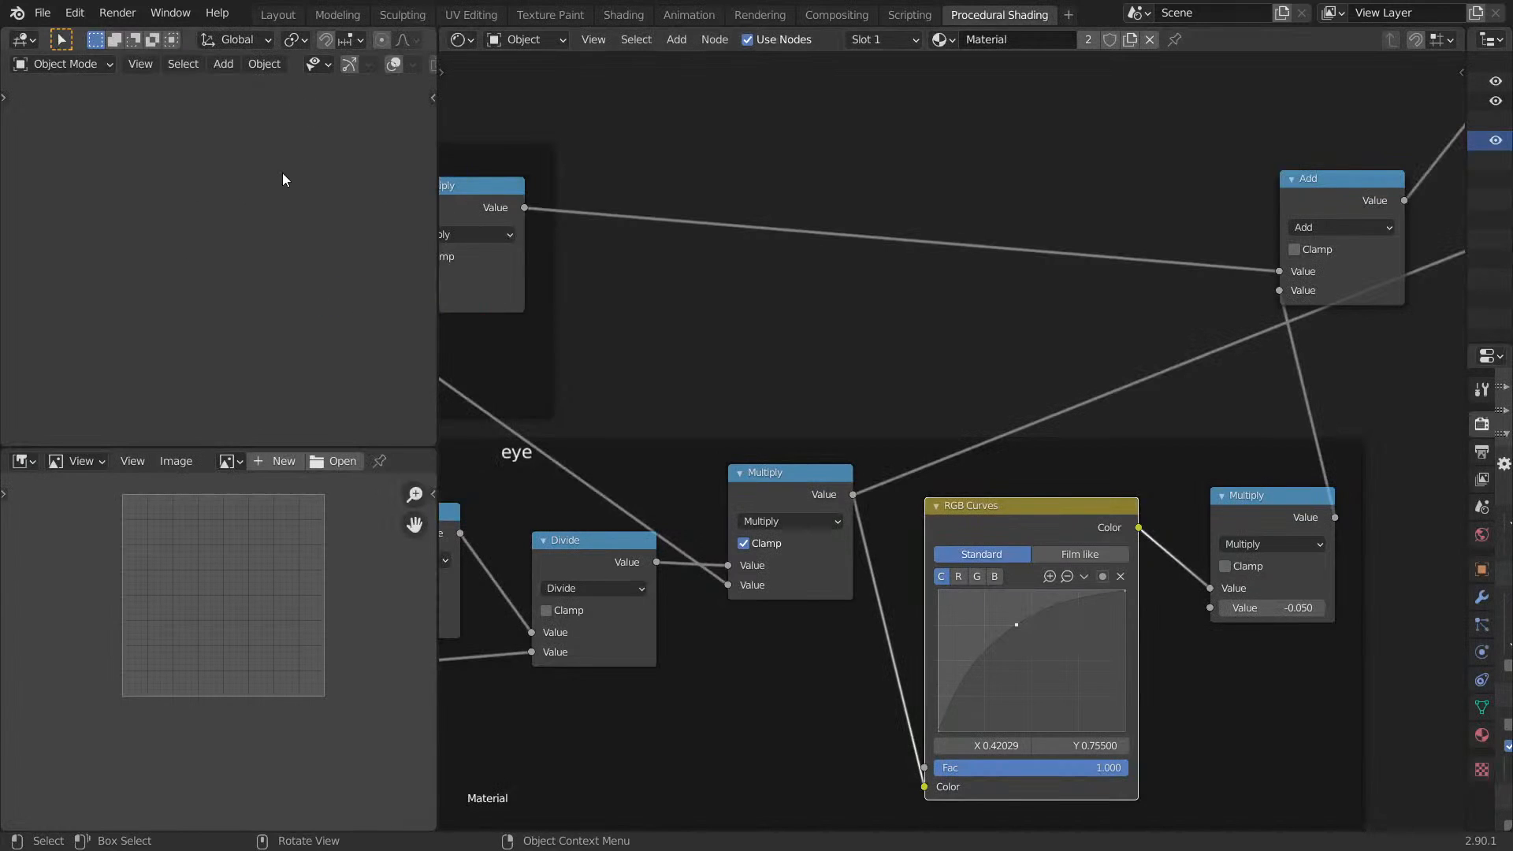
pyautogui.hotkey('ctrl', 'z')
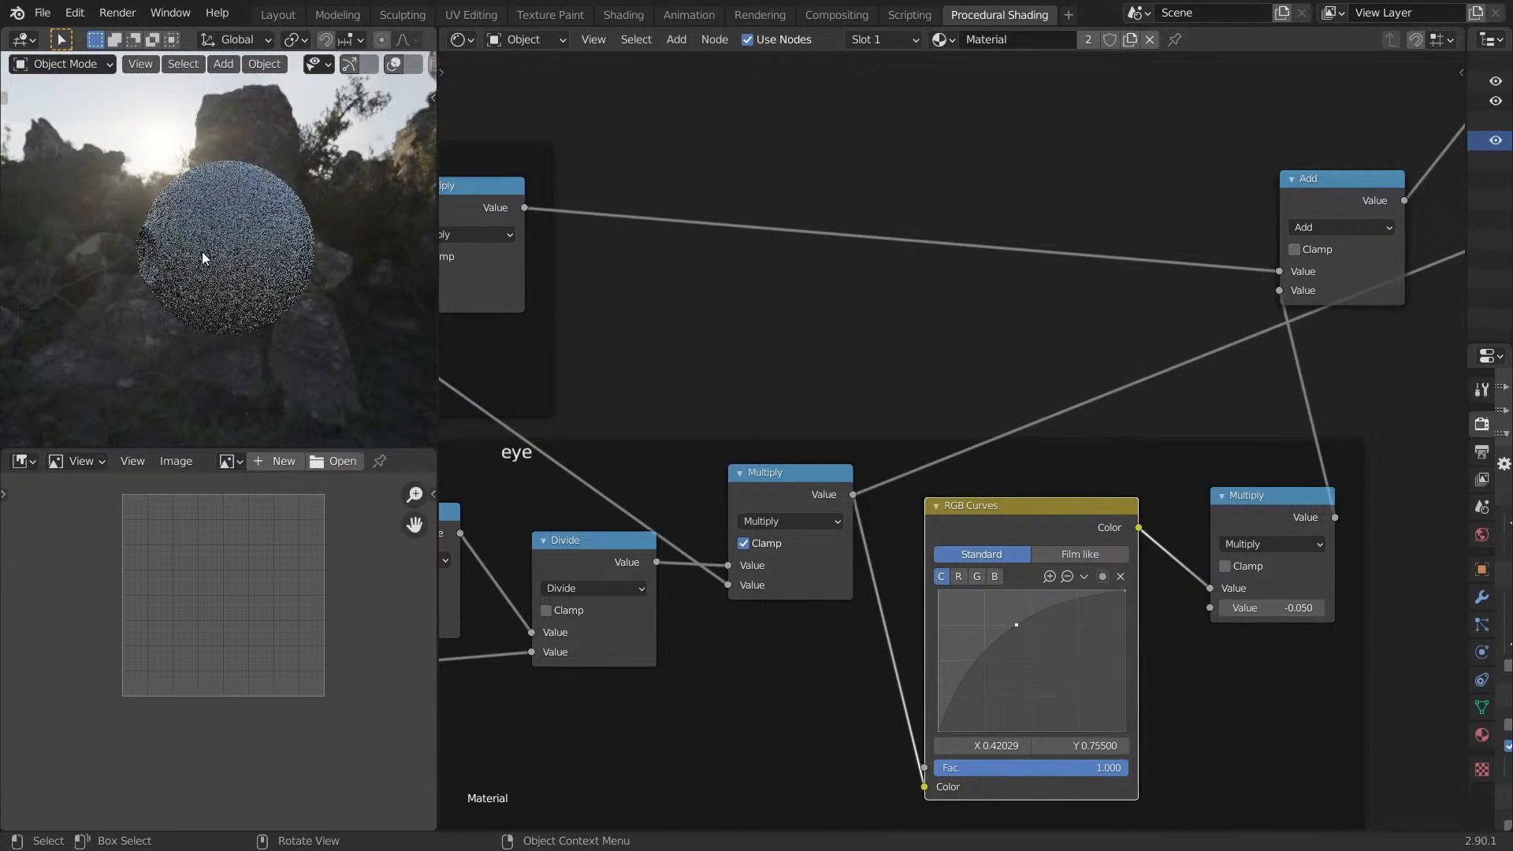
pyautogui.hotkey('ctrl', 'space')
pyautogui.moveTo(759, 378); pyautogui.dragTo(650, 388, button='middle')
pyautogui.moveTo(576, 428); pyautogui.dragTo(861, 469, button='middle')
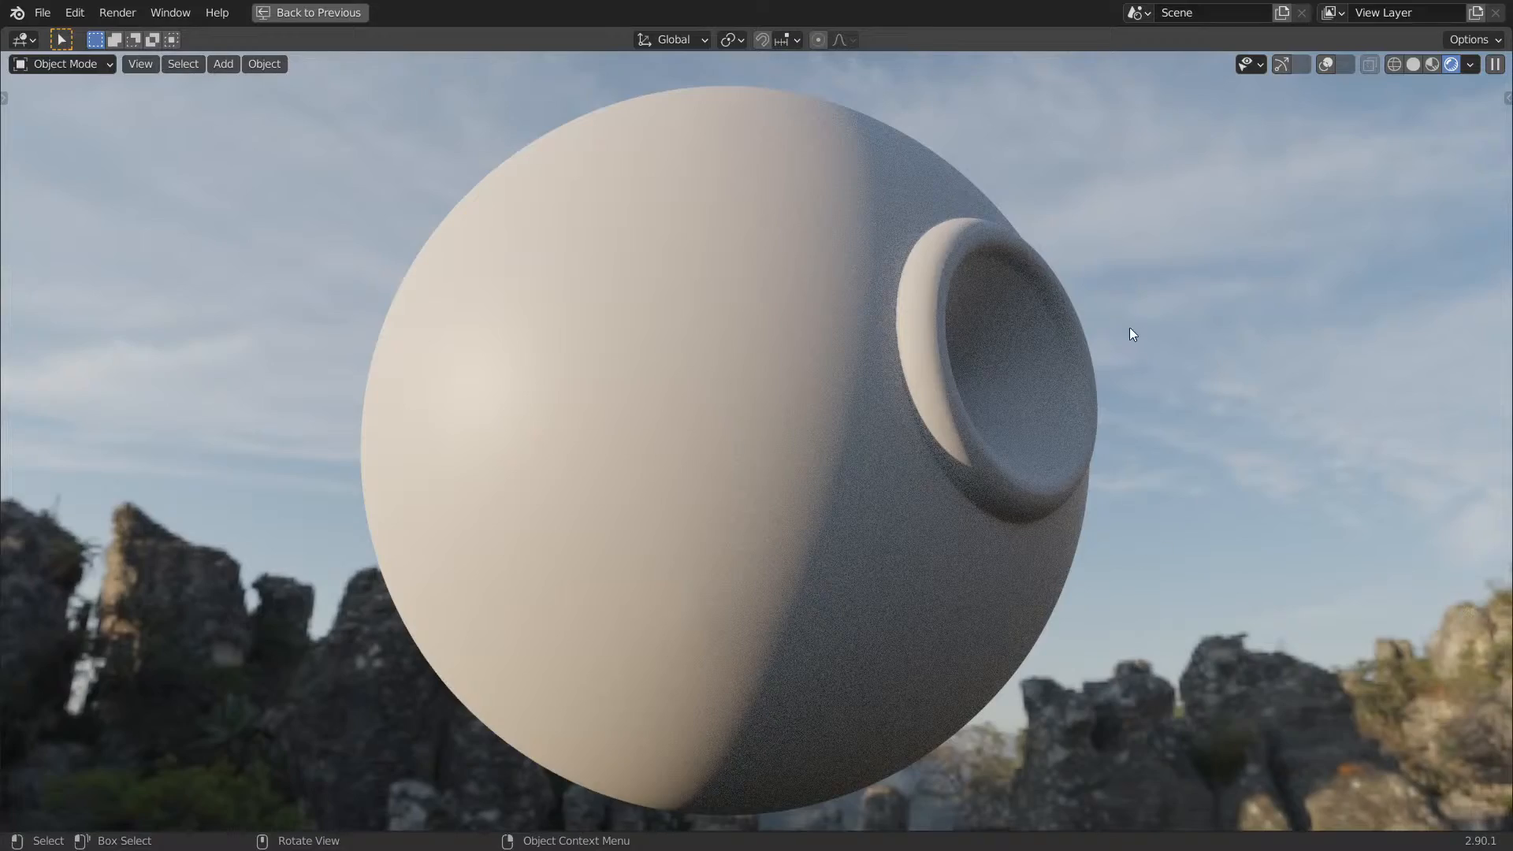
pyautogui.moveTo(1150, 348); pyautogui.dragTo(1073, 377, button='middle')
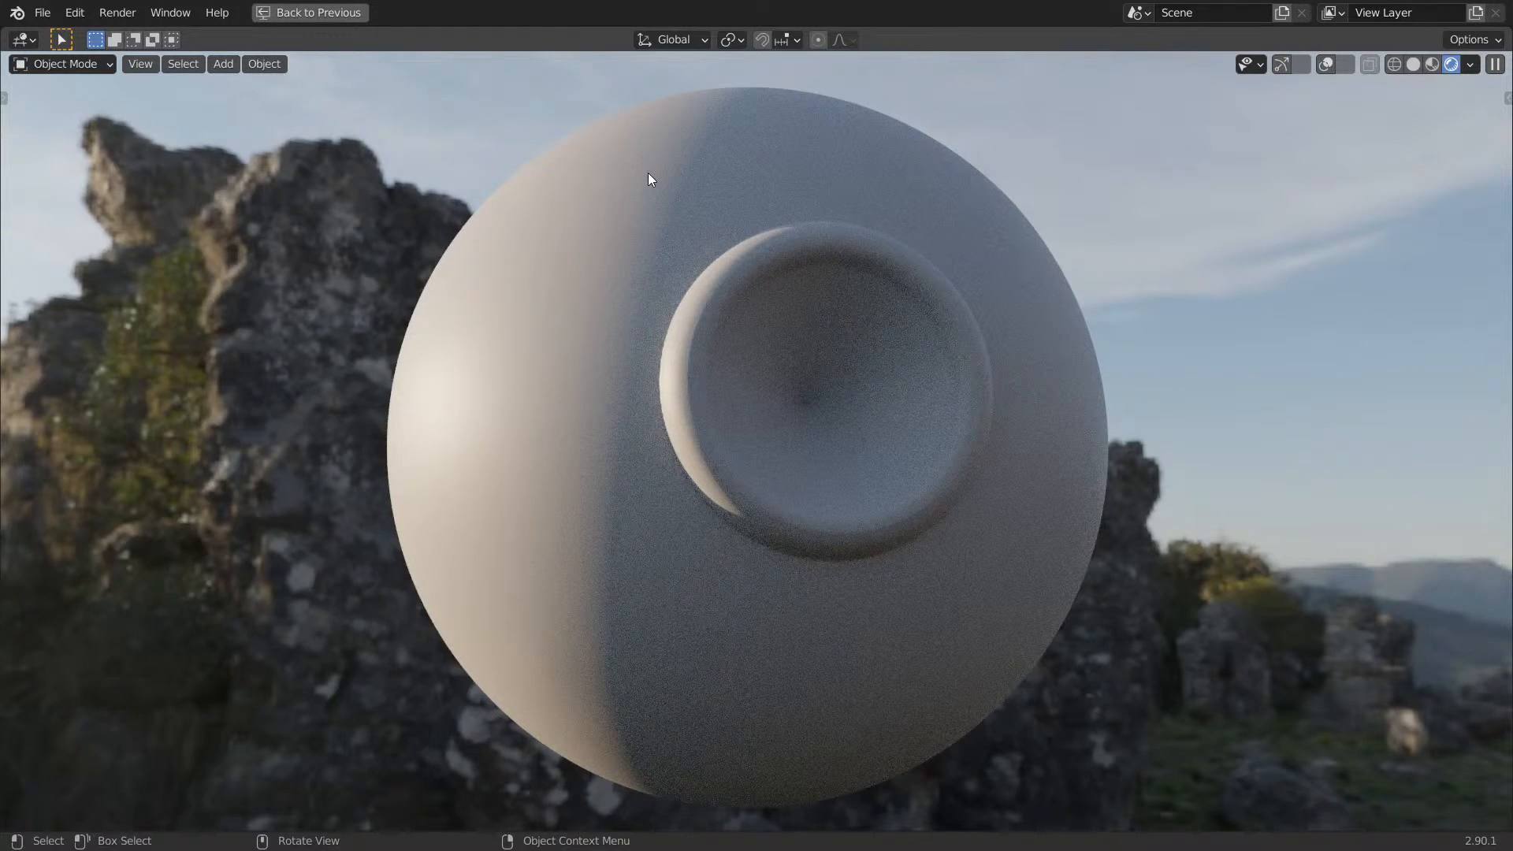
pyautogui.hotkey('ctrl', 'space')
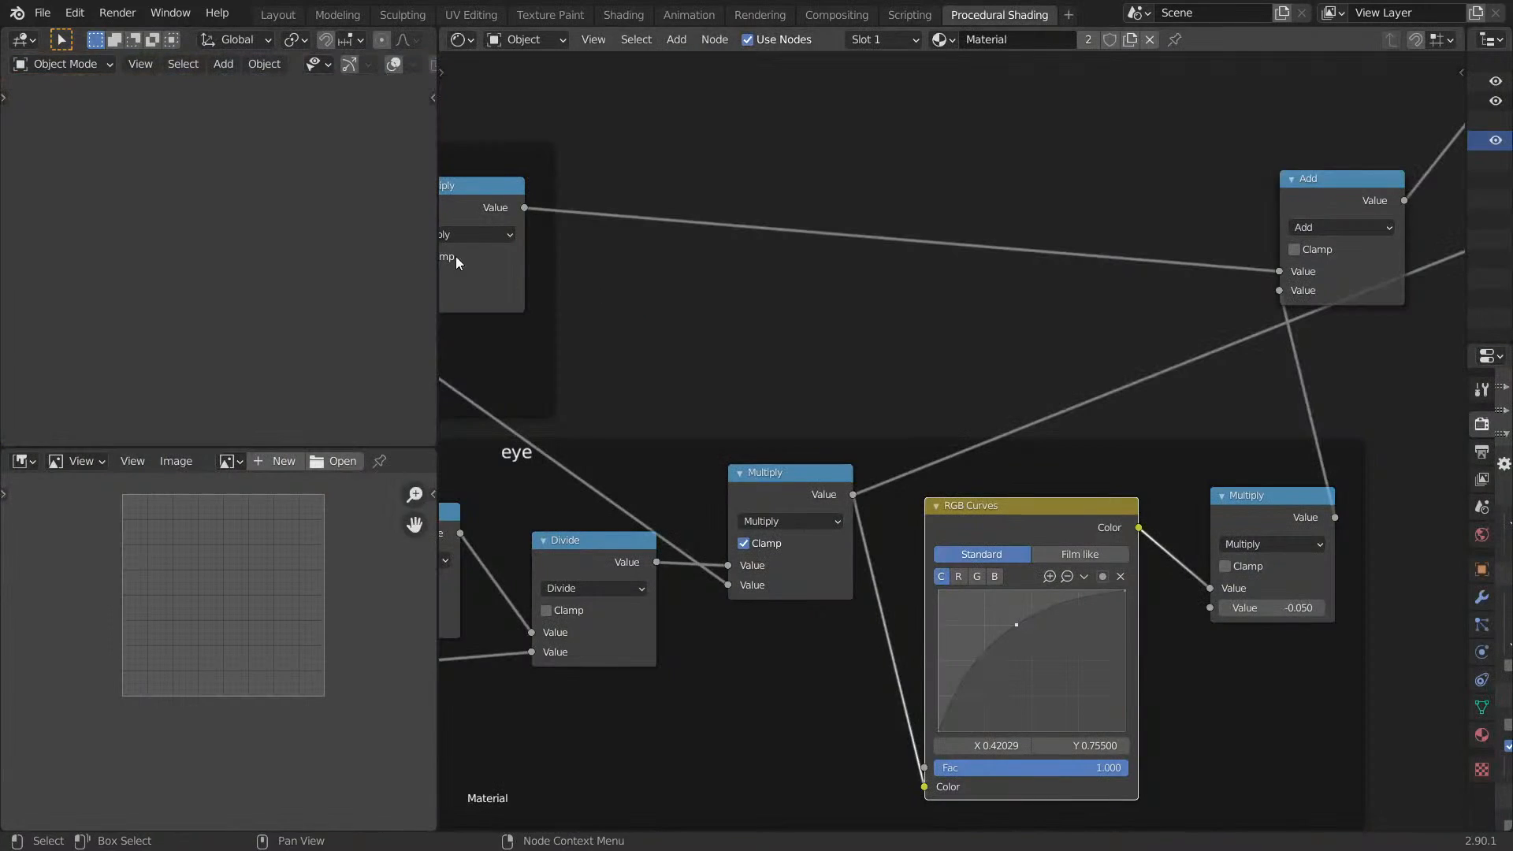
# Move the Absolute node and the second Subtract node close behind the first Subtract in the copied eye frame.
pyautogui.scroll(-5, 1173, 288)
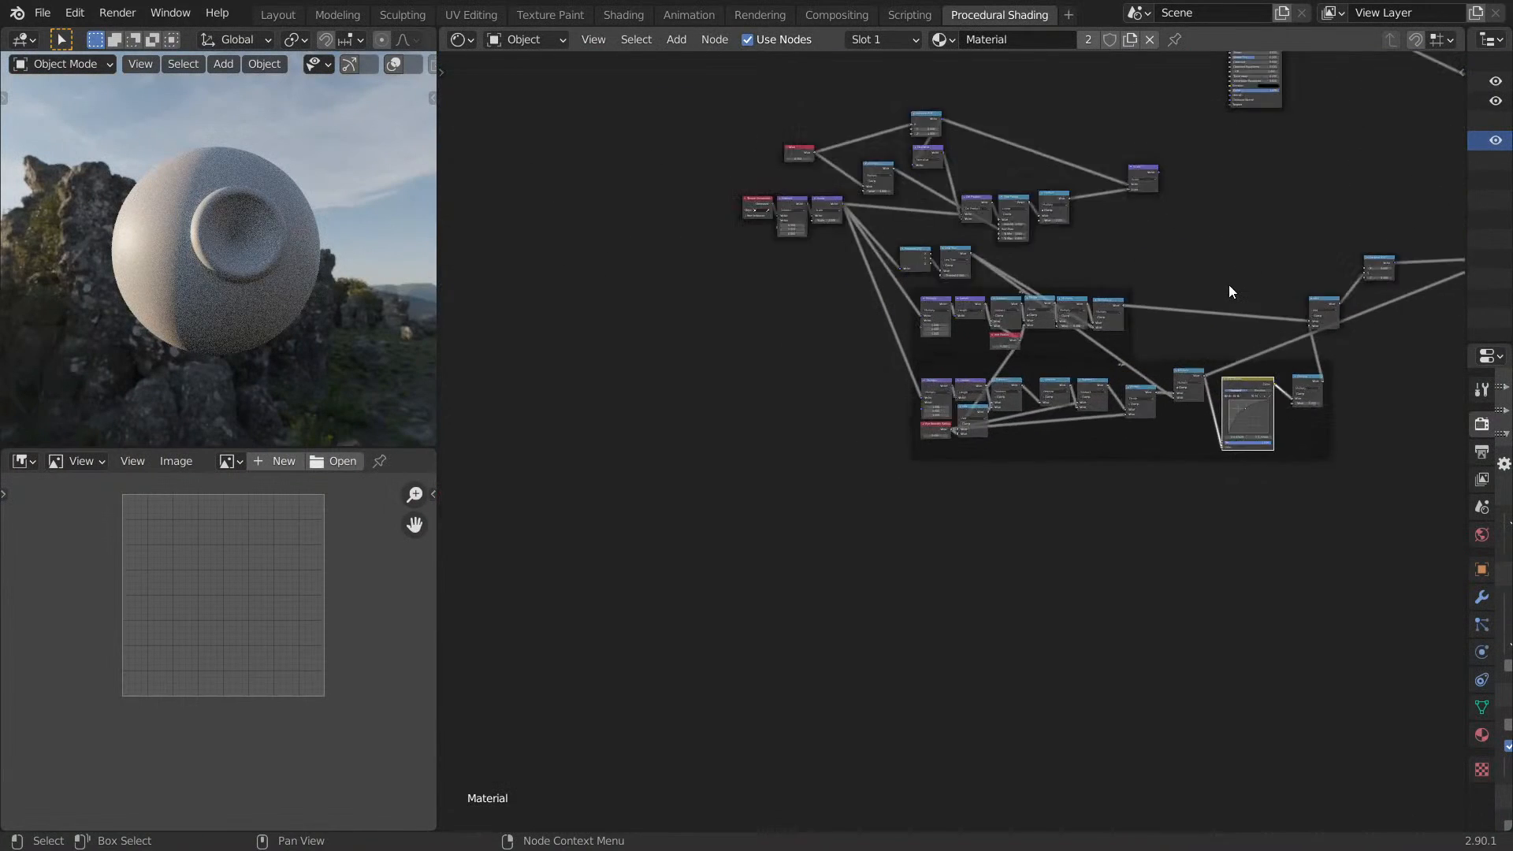
pyautogui.scroll(5, 1222, 290)
pyautogui.moveTo(1077, 373); pyautogui.dragTo(1042, 435)
pyautogui.moveTo(887, 399); pyautogui.dragTo(1007, 382, button='middle')
pyautogui.scroll(3, 890, 373)
pyautogui.moveTo(890, 373); pyautogui.dragTo(1049, 349, button='middle')
pyautogui.moveTo(848, 339); pyautogui.dragTo(791, 338)
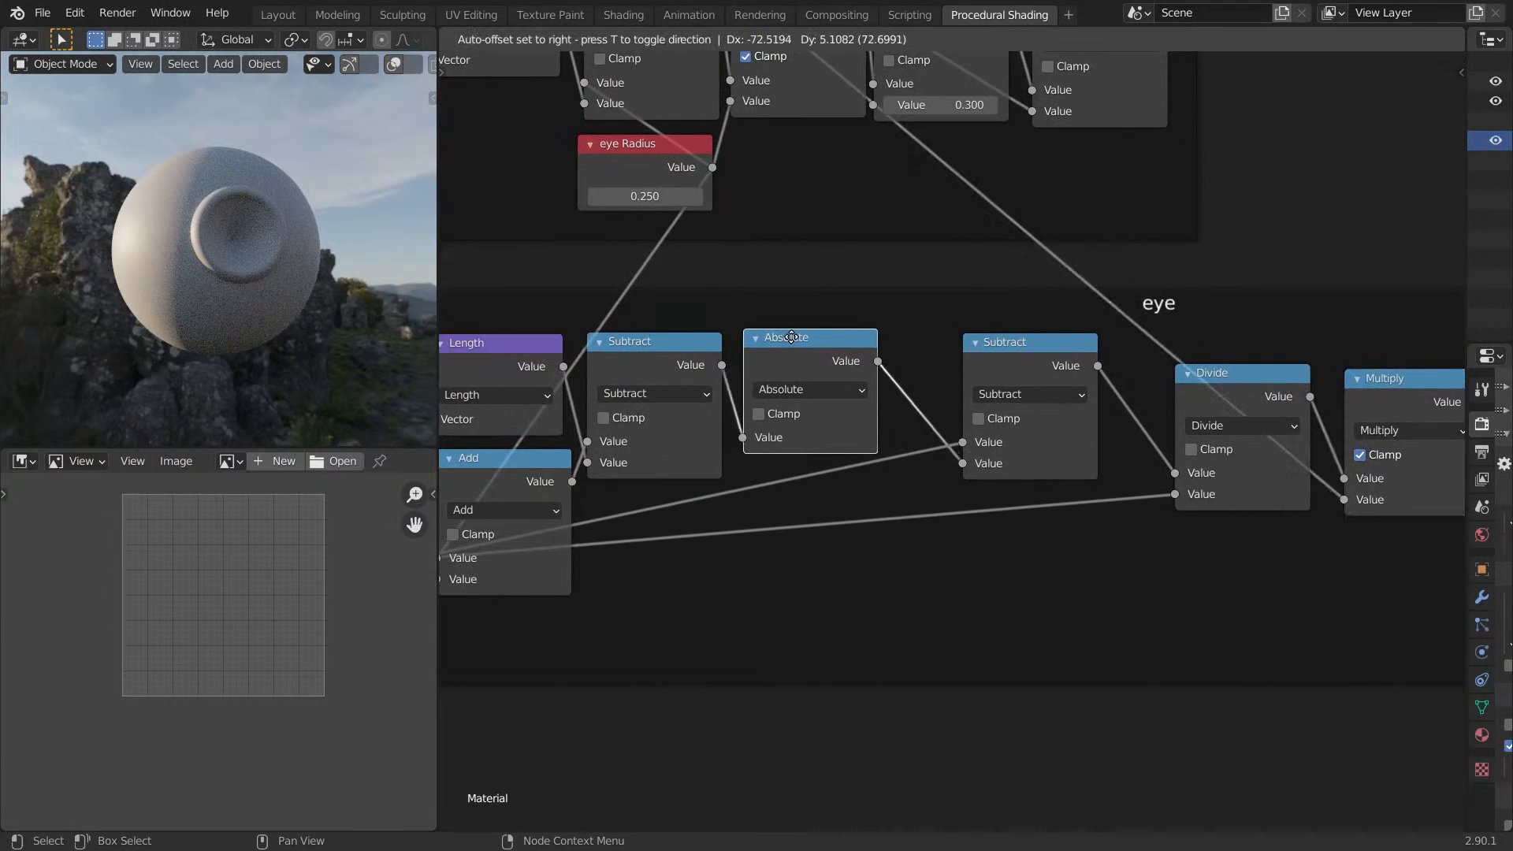
pyautogui.moveTo(1021, 360); pyautogui.dragTo(958, 359)
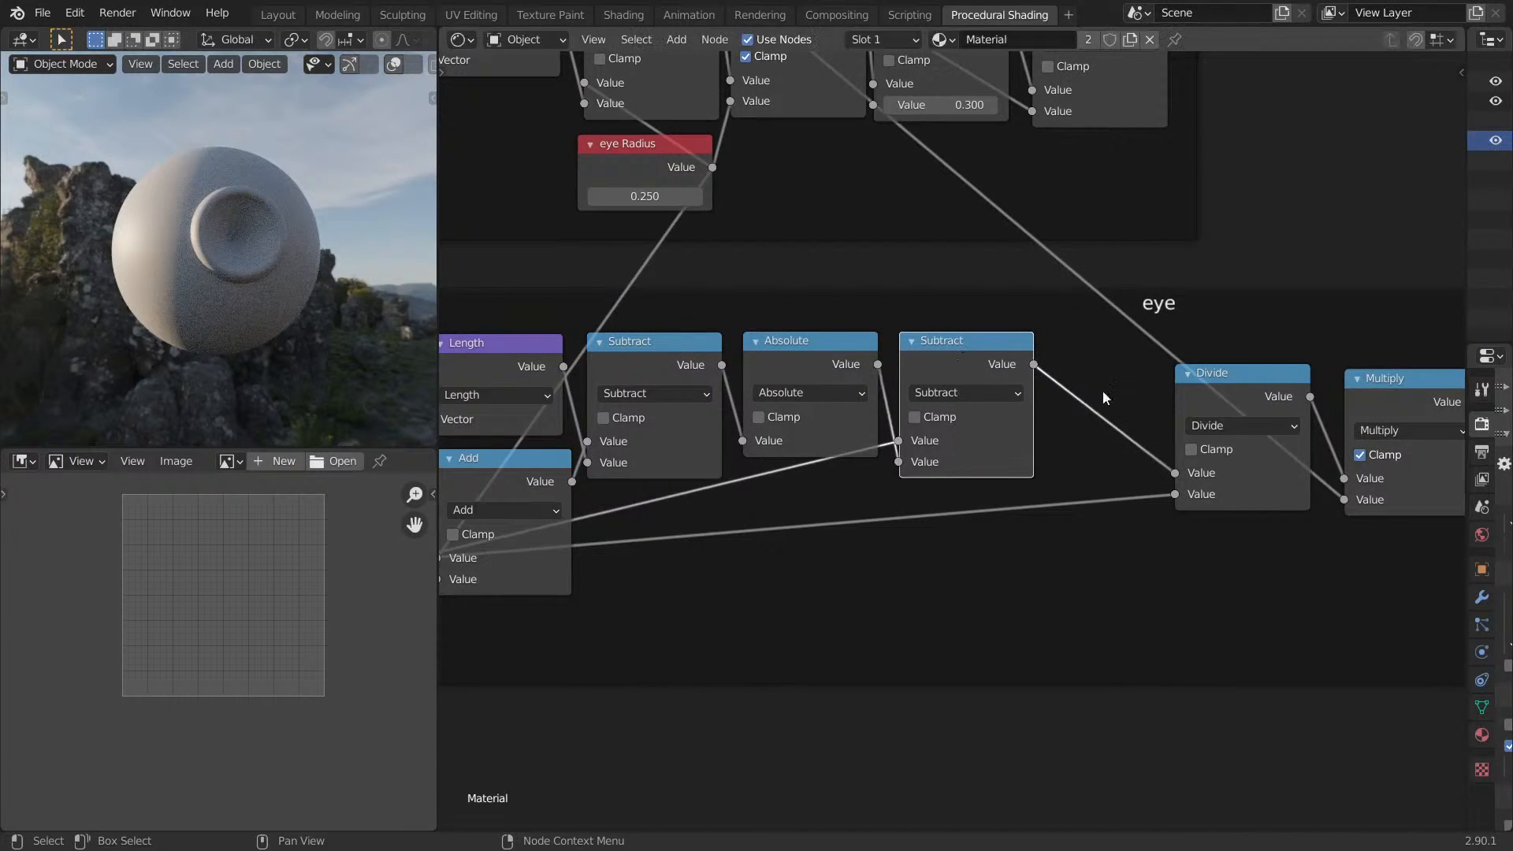
# Line up the Divide, clamped Multiply and RGB Curves nodes in a compact row after the second Subtract.
pyautogui.moveTo(1237, 392); pyautogui.dragTo(1116, 357)
pyautogui.moveTo(1393, 389); pyautogui.dragTo(1250, 349)
pyautogui.moveTo(1250, 350); pyautogui.dragTo(763, 326, button='middle')
pyautogui.moveTo(1212, 326); pyautogui.dragTo(981, 330)
pyautogui.moveTo(1264, 332); pyautogui.dragTo(962, 375, button='middle')
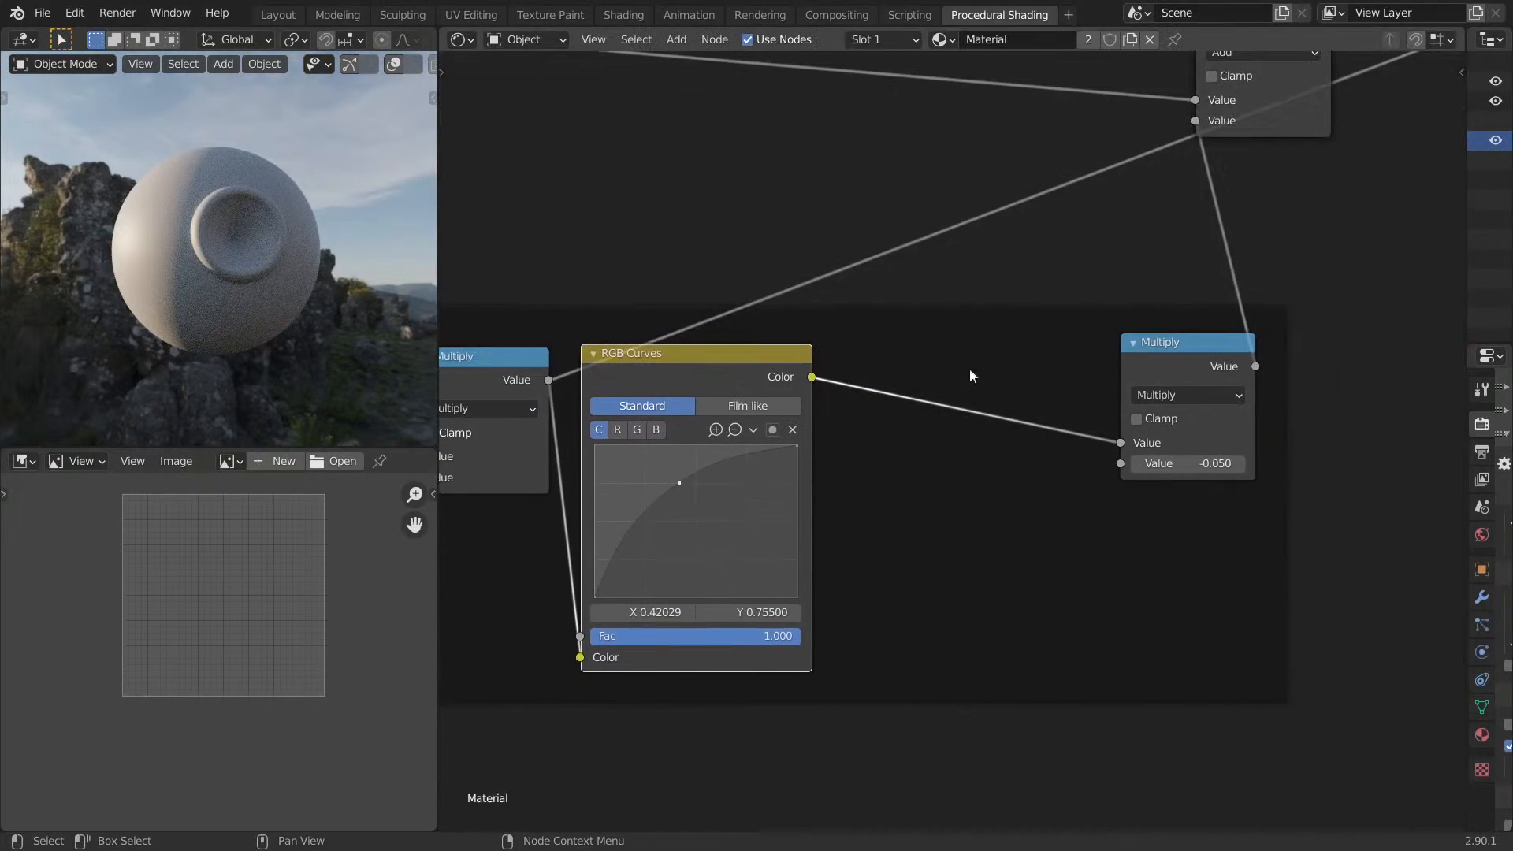
# Bring the -0.050 Multiply node beside RGB Curves and move the Add and Combine XYZ nodes closer to the eye frames.
pyautogui.moveTo(1141, 359); pyautogui.dragTo(891, 373)
pyautogui.moveTo(1021, 303); pyautogui.dragTo(893, 524, button='middle')
pyautogui.moveTo(1181, 219); pyautogui.dragTo(983, 316)
pyautogui.moveTo(983, 315); pyautogui.dragTo(1460, 354, button='middle')
pyautogui.moveTo(1098, 336); pyautogui.dragTo(756, 459, button='middle')
pyautogui.scroll(-15, 796, 452)
pyautogui.moveTo(1025, 377); pyautogui.dragTo(952, 457)
pyautogui.moveTo(930, 302); pyautogui.dragTo(1008, 467, button='middle')
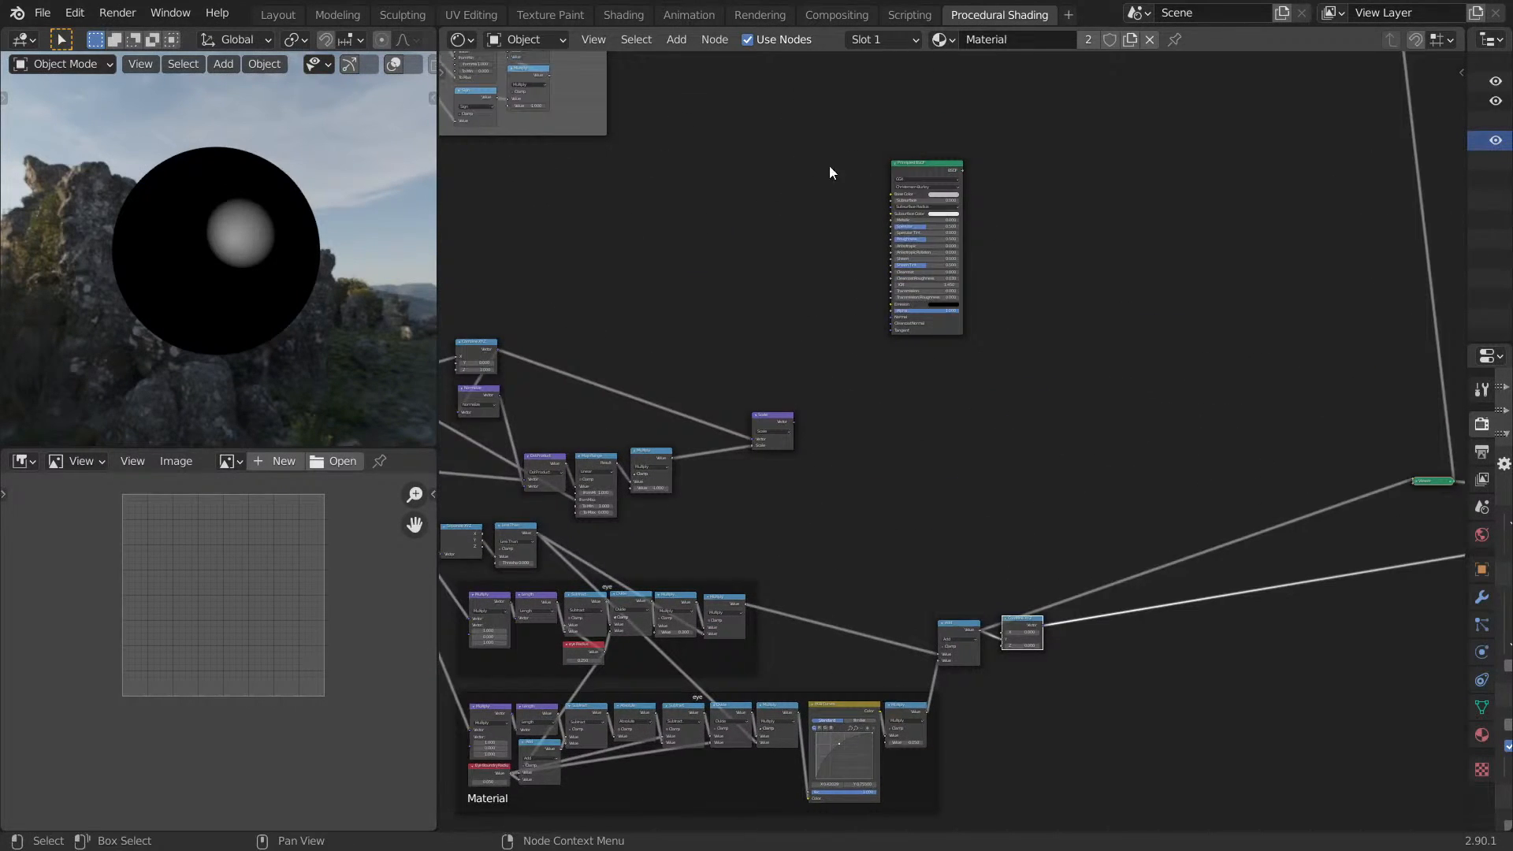
# Preview the Principled BSDF shader on the sphere and inspect the displaced eye recess from several angles.
pyautogui.keyDown('ctrl'); pyautogui.keyDown('shift'); pyautogui.click(919, 166); pyautogui.keyUp('shift'); pyautogui.keyUp('ctrl')
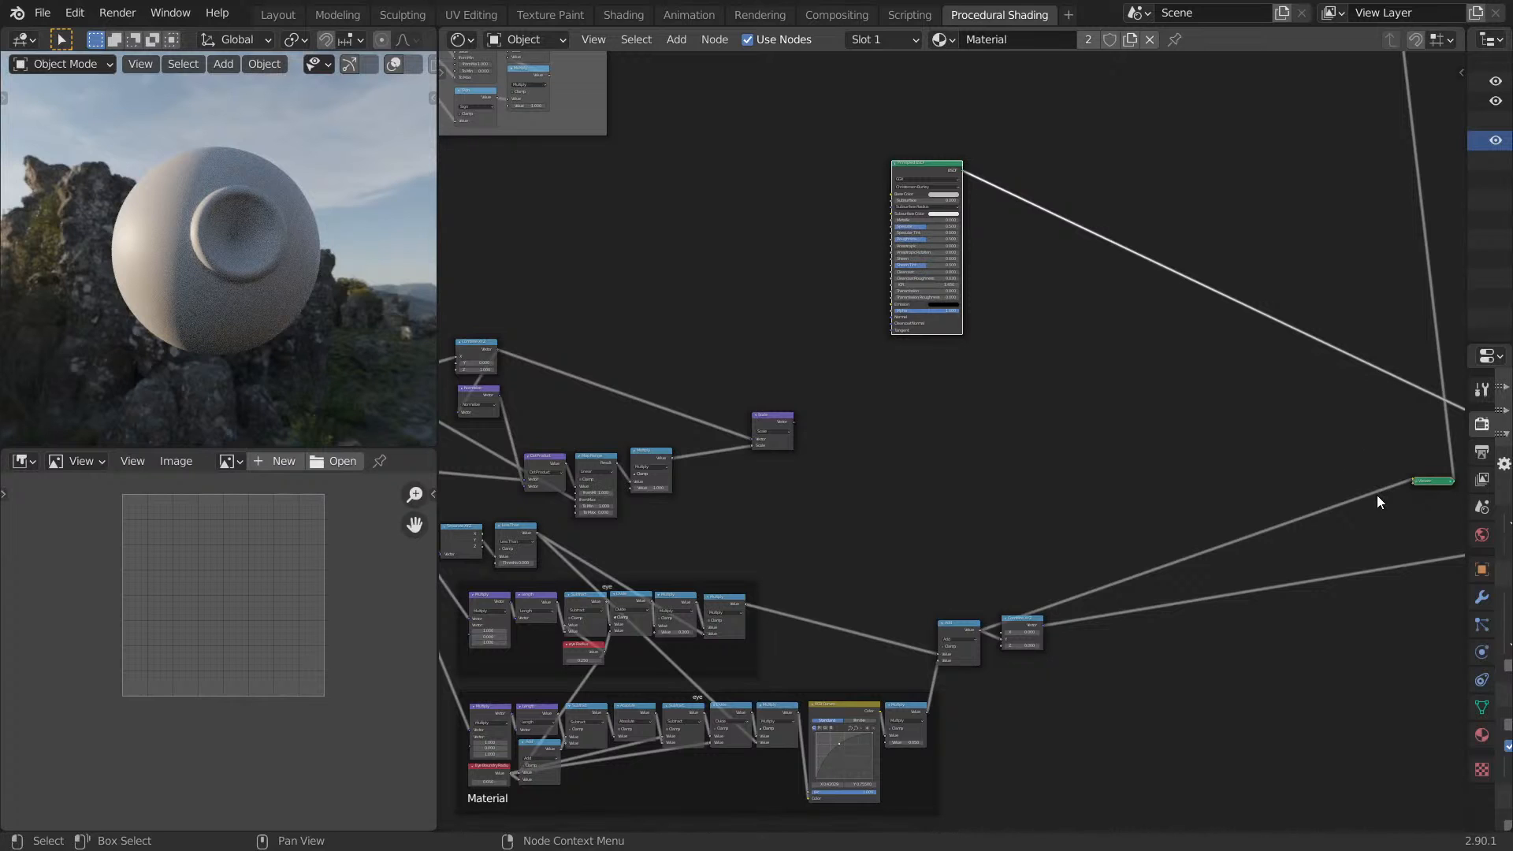
pyautogui.moveTo(196, 386); pyautogui.dragTo(342, 300, button='middle')
pyautogui.moveTo(485, 279); pyautogui.dragTo(814, 291, button='middle')
pyautogui.moveTo(241, 306); pyautogui.dragTo(288, 239, button='middle')
pyautogui.scroll(-1, 214, 305)
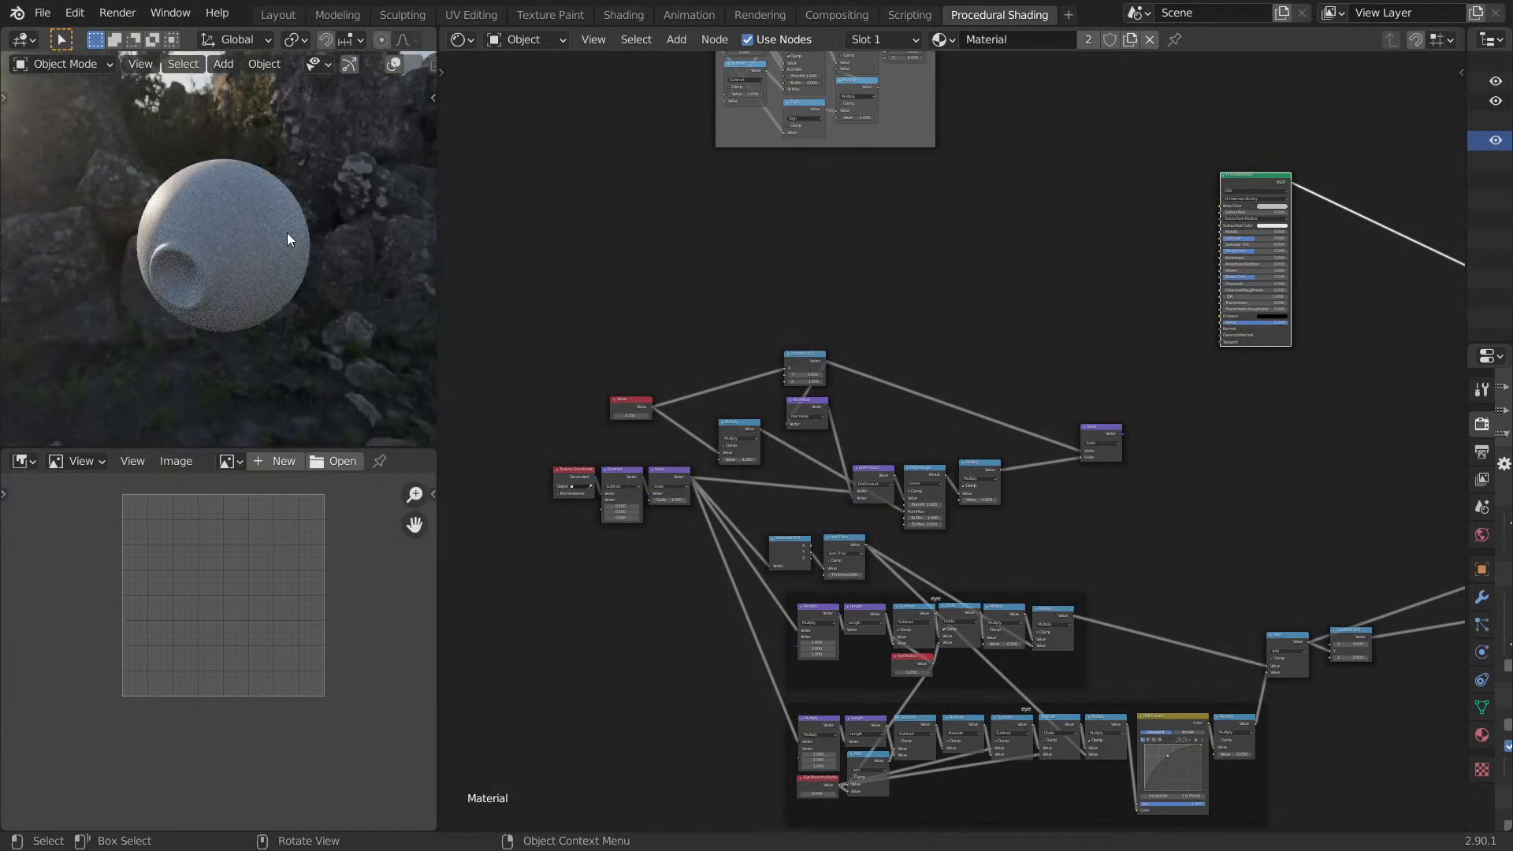
pyautogui.moveTo(183, 244)
pyautogui.mouseDown(button='middle')
pyautogui.moveTo(271, 362)
pyautogui.moveTo(276, 173)
pyautogui.moveTo(258, 259)
pyautogui.moveTo(212, 253)
pyautogui.mouseUp(button='middle')
# Preview the output of the purple Scale node on the sphere and inspect it from several angles.
pyautogui.press('z')
pyautogui.scroll(1, 274, 350)
pyautogui.scroll(6, 211, 253)
pyautogui.moveTo(994, 383); pyautogui.dragTo(1001, 274, button='middle')
pyautogui.scroll(4, 1100, 396)
pyautogui.moveTo(1099, 396); pyautogui.dragTo(1094, 479, button='middle')
pyautogui.keyDown('ctrl'); pyautogui.keyDown('shift'); pyautogui.click(1120, 381); pyautogui.keyUp('shift'); pyautogui.keyUp('ctrl')
pyautogui.moveTo(1075, 368); pyautogui.dragTo(1117, 379, button='middle')
pyautogui.scroll(-6, 343, 284)
pyautogui.moveTo(339, 276); pyautogui.dragTo(241, 138, button='middle')
pyautogui.moveTo(950, 391); pyautogui.dragTo(826, 375, button='middle')
pyautogui.scroll(1, 291, 311)
pyautogui.moveTo(268, 306); pyautogui.dragTo(225, 260, button='middle')
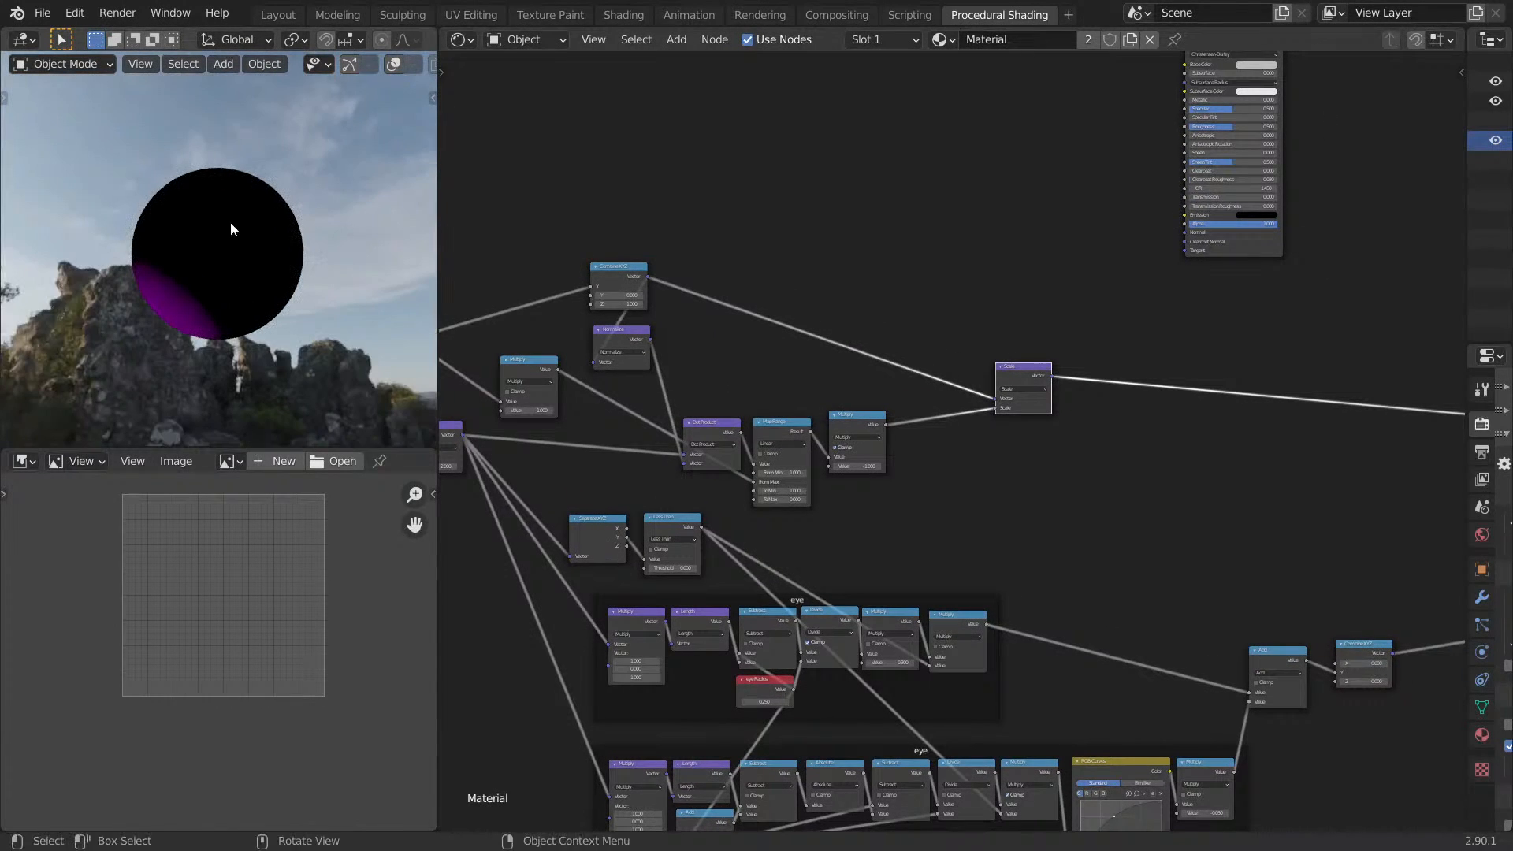
# Enclose the test nodes from Value through the final Scale in a new frame labelled "Testing".
pyautogui.moveTo(962, 328)
pyautogui.mouseDown(button='middle')
pyautogui.moveTo(1069, 333)
pyautogui.moveTo(1030, 276)
pyautogui.mouseUp(button='middle')
pyautogui.moveTo(570, 202); pyautogui.dragTo(1294, 393)
pyautogui.click(842, 189)
pyautogui.moveTo(574, 208); pyautogui.dragTo(1315, 433)
pyautogui.hotkey('ctrl', 'j')
pyautogui.moveTo(1037, 251); pyautogui.dragTo(1193, 228)
pyautogui.press('F2')
pyautogui.write('Testing')
pyautogui.press('Return')
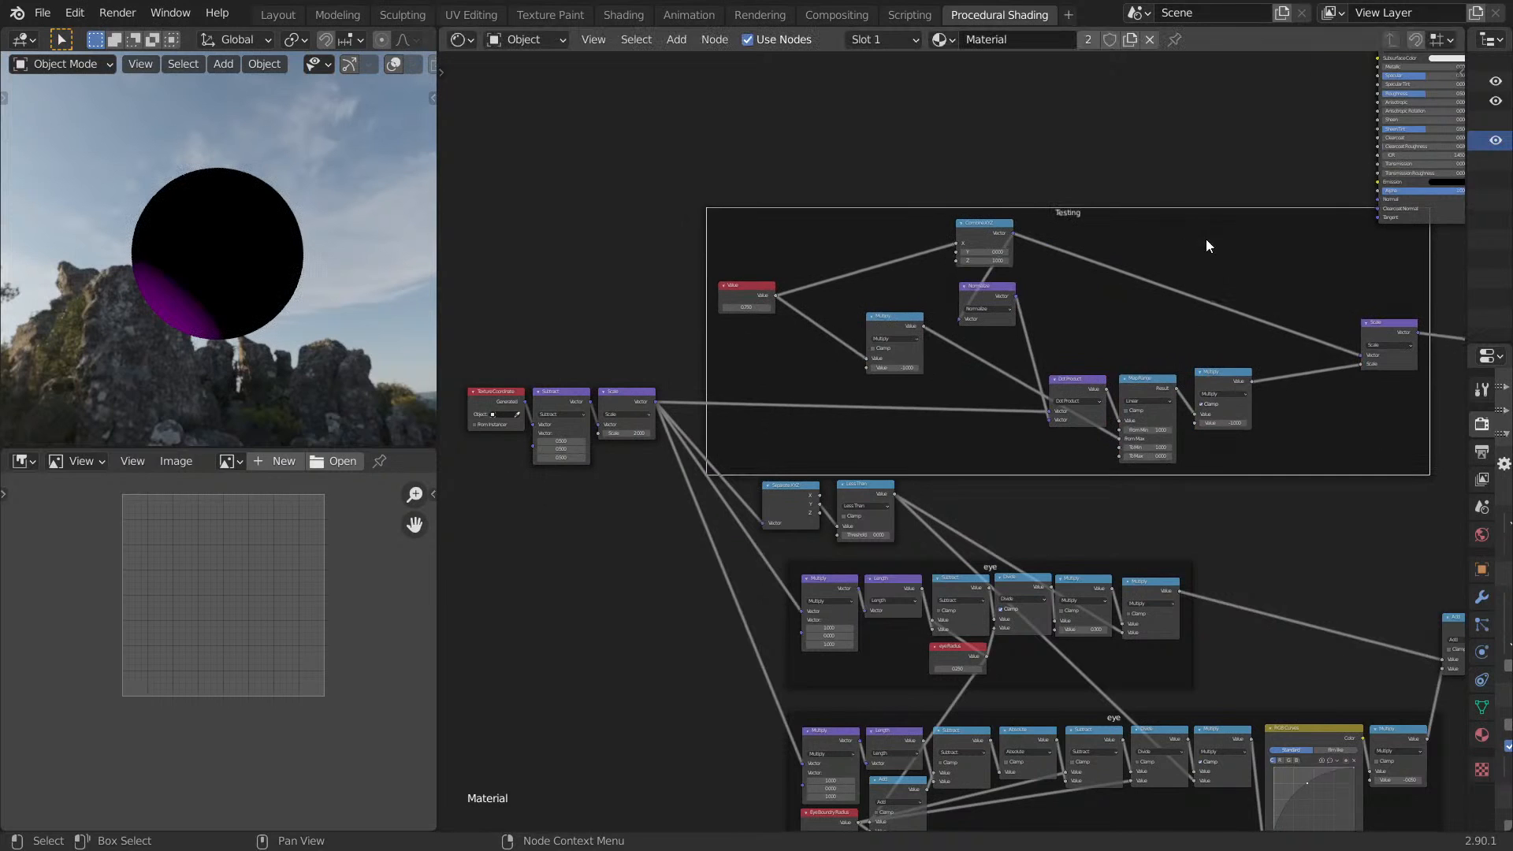
# Move the Testing frame above the Texture Coordinate nodes, away from the eye frames.
pyautogui.scroll(-2, 1206, 239)
pyautogui.moveTo(1090, 363); pyautogui.dragTo(1075, 430, button='middle')
pyautogui.moveTo(1075, 430); pyautogui.dragTo(822, 323)
# Reconnect Principled BSDF to the eye shader's output, then activate the Material Output beside the Add chain and connect Principled BSDF to it too.
pyautogui.moveTo(1322, 186); pyautogui.dragTo(928, 507, button='middle')
pyautogui.moveTo(994, 390); pyautogui.dragTo(900, 484, button='middle')
pyautogui.scroll(4, 895, 457)
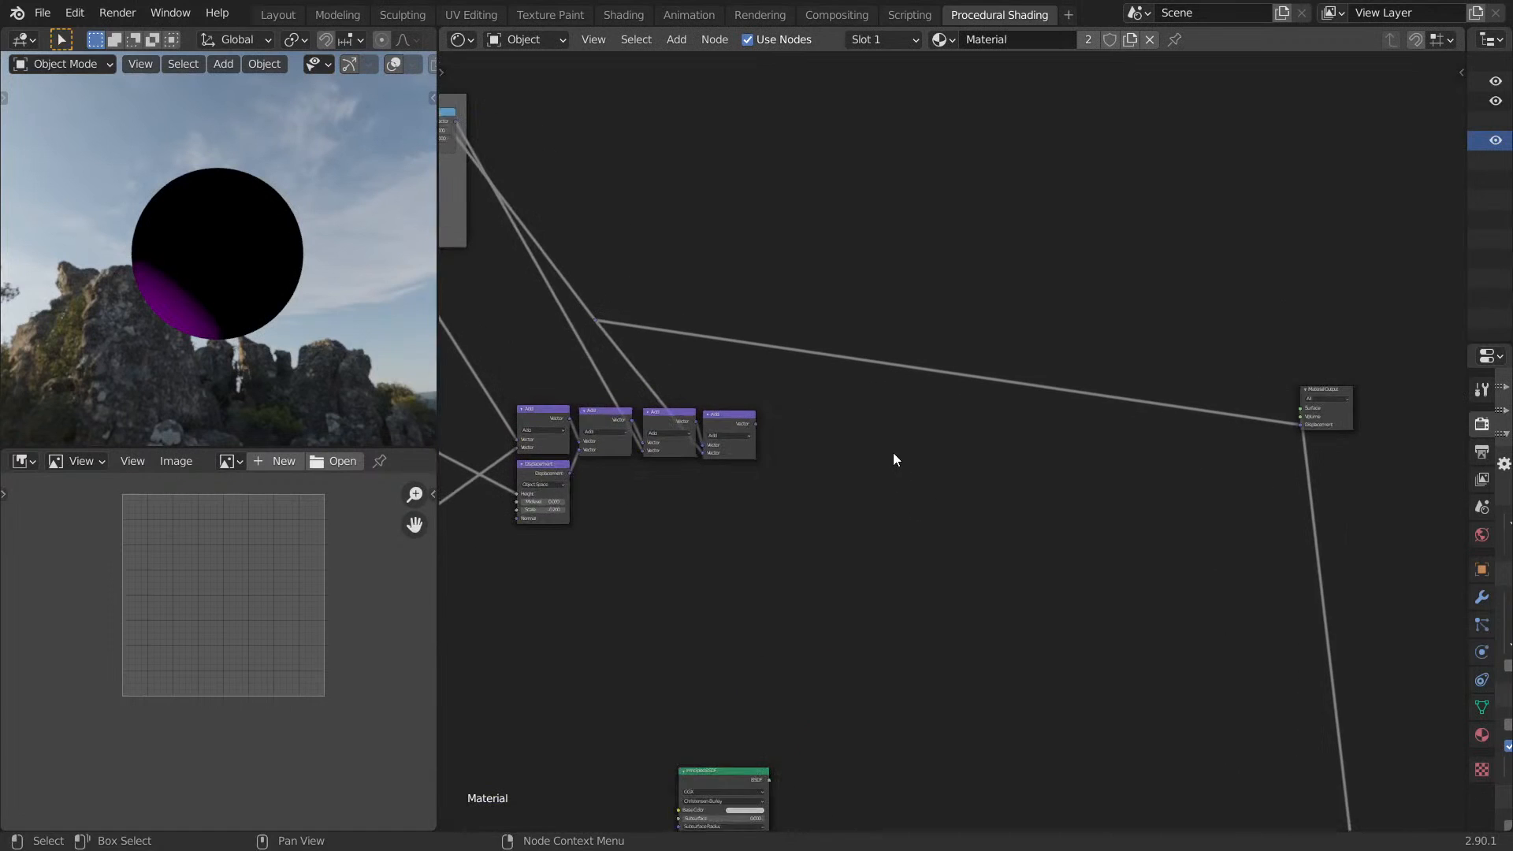
pyautogui.moveTo(1041, 426); pyautogui.dragTo(858, 433, button='middle')
pyautogui.moveTo(572, 428); pyautogui.dragTo(866, 442)
pyautogui.keyDown('ctrl'); pyautogui.keyDown('shift'); pyautogui.click(554, 787); pyautogui.keyUp('shift'); pyautogui.keyUp('ctrl')
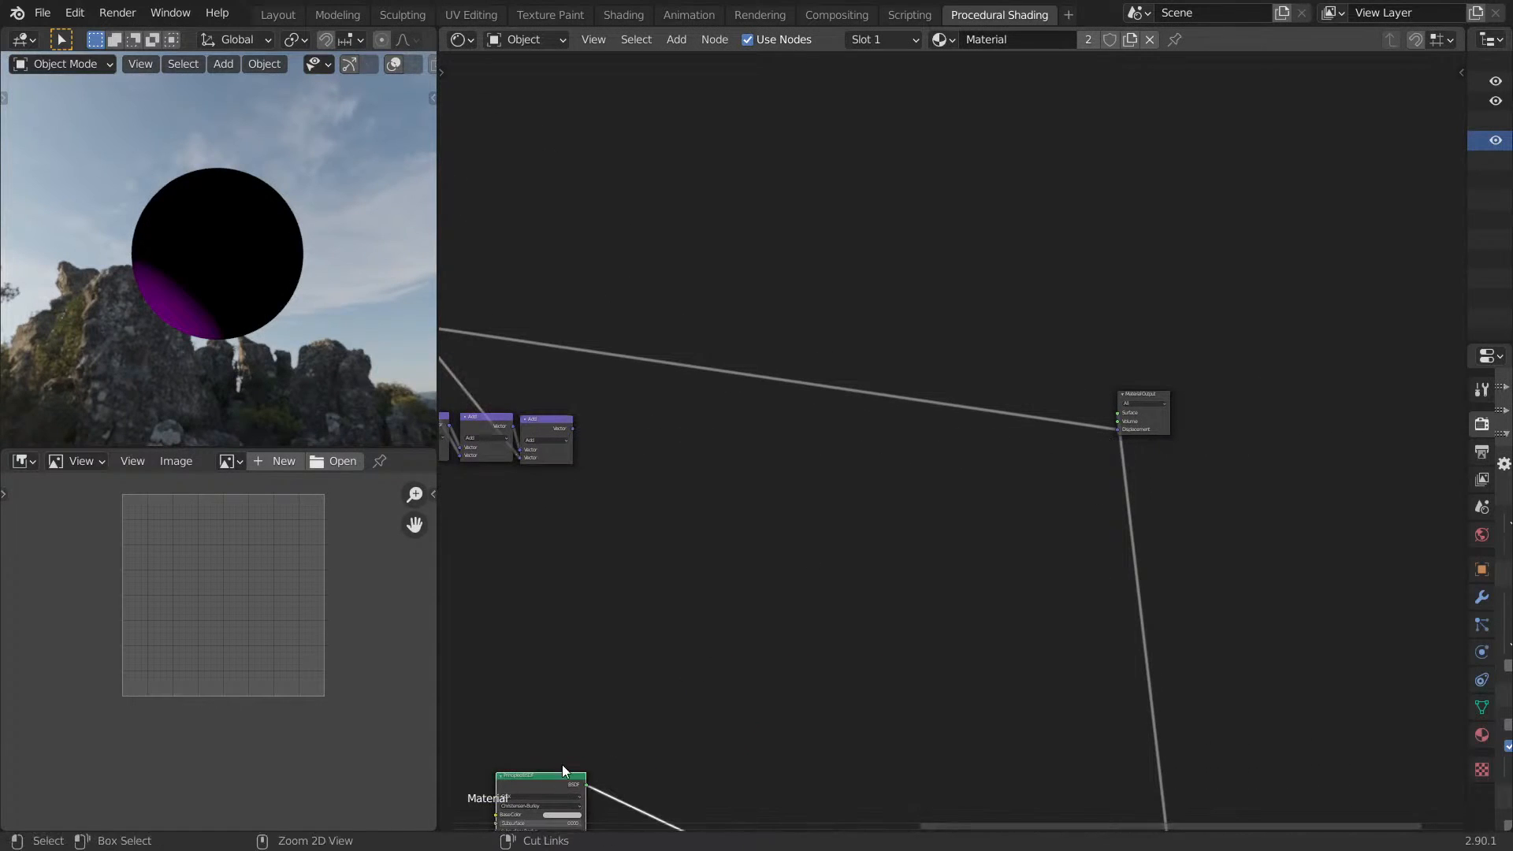
pyautogui.click(1152, 425)
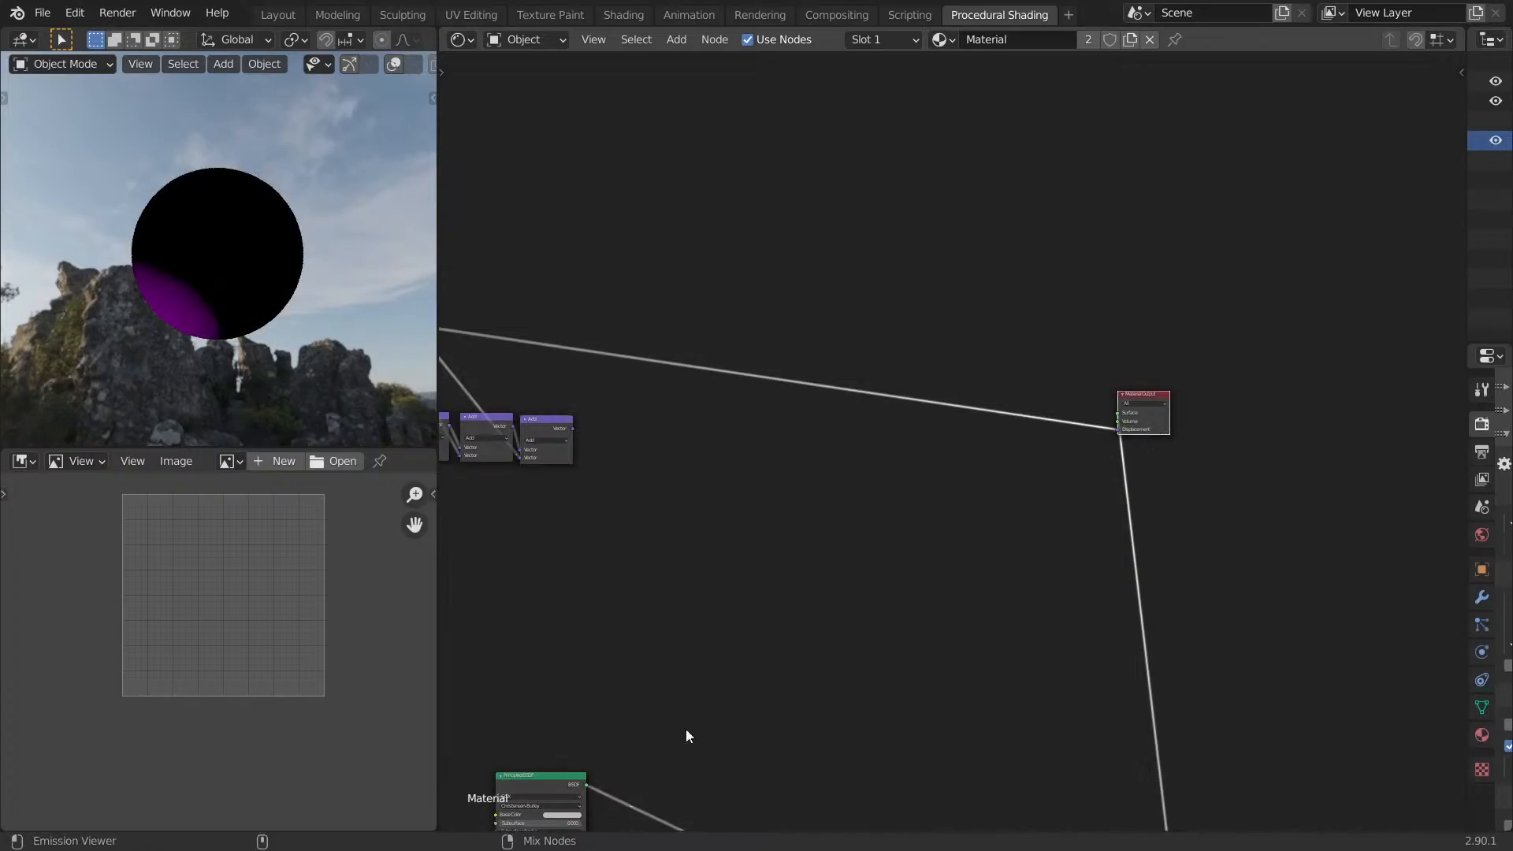
pyautogui.keyDown('ctrl'); pyautogui.keyDown('shift'); pyautogui.click(566, 776); pyautogui.keyUp('shift'); pyautogui.keyUp('ctrl')
# Link the last vector Add node of the slice chain to the Displacement input of its Material Output.
pyautogui.hotkey('ctrl', 'space')
pyautogui.moveTo(721, 422); pyautogui.dragTo(1136, 449, button='middle')
pyautogui.hotkey('ctrl', 'space')
pyautogui.moveTo(807, 454); pyautogui.dragTo(1352, 454)
# Maximize the 3D viewport and inspect the sphere's combined slices, groove and protrusions from several angles.
pyautogui.hotkey('ctrl', 'space')
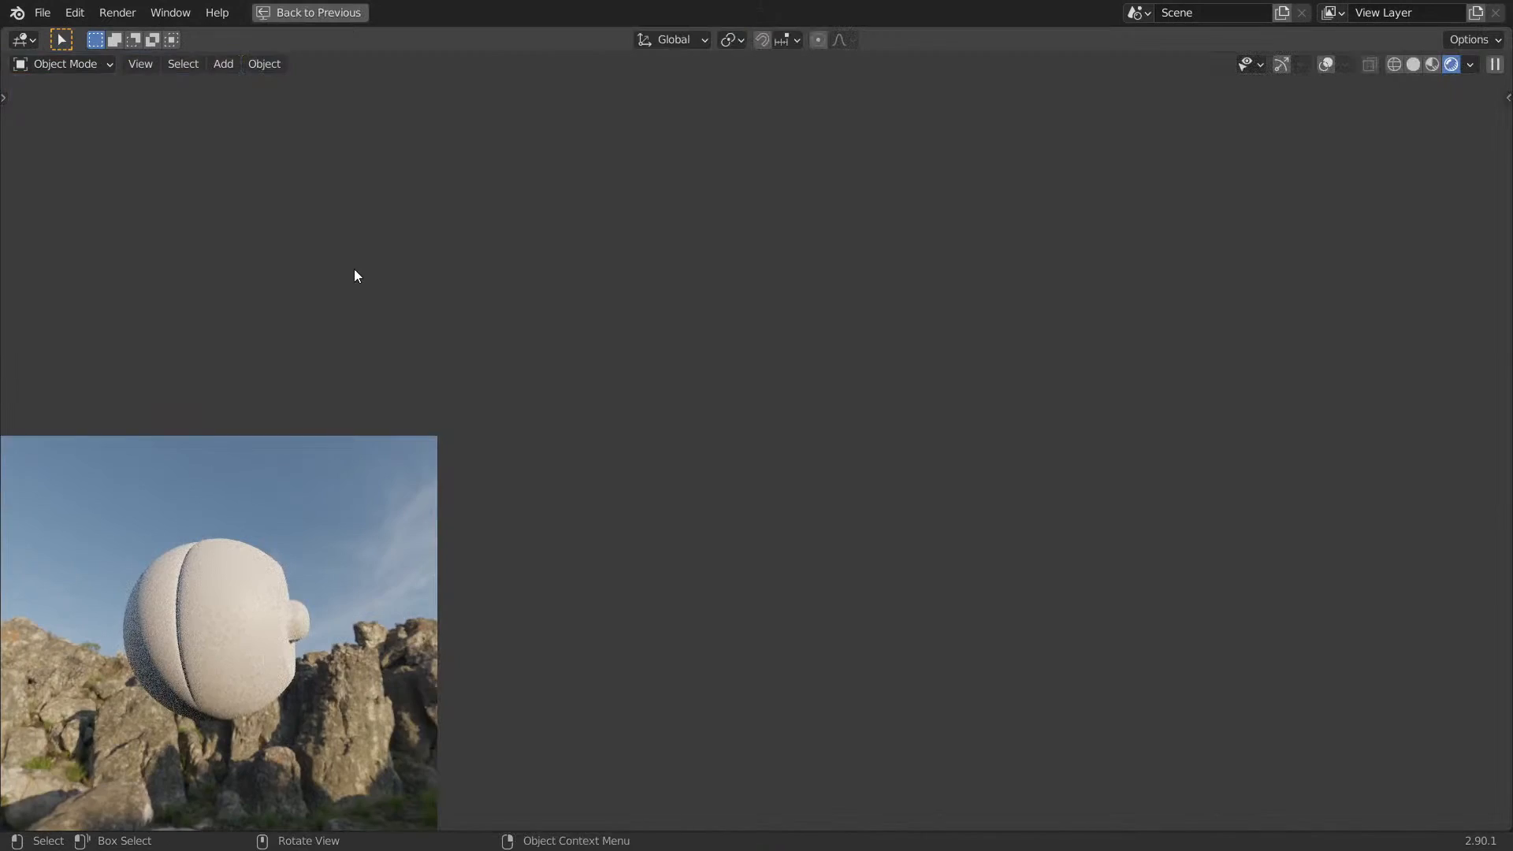
pyautogui.moveTo(354, 274); pyautogui.dragTo(574, 314, button='middle')
pyautogui.moveTo(780, 390); pyautogui.dragTo(864, 328, button='middle')
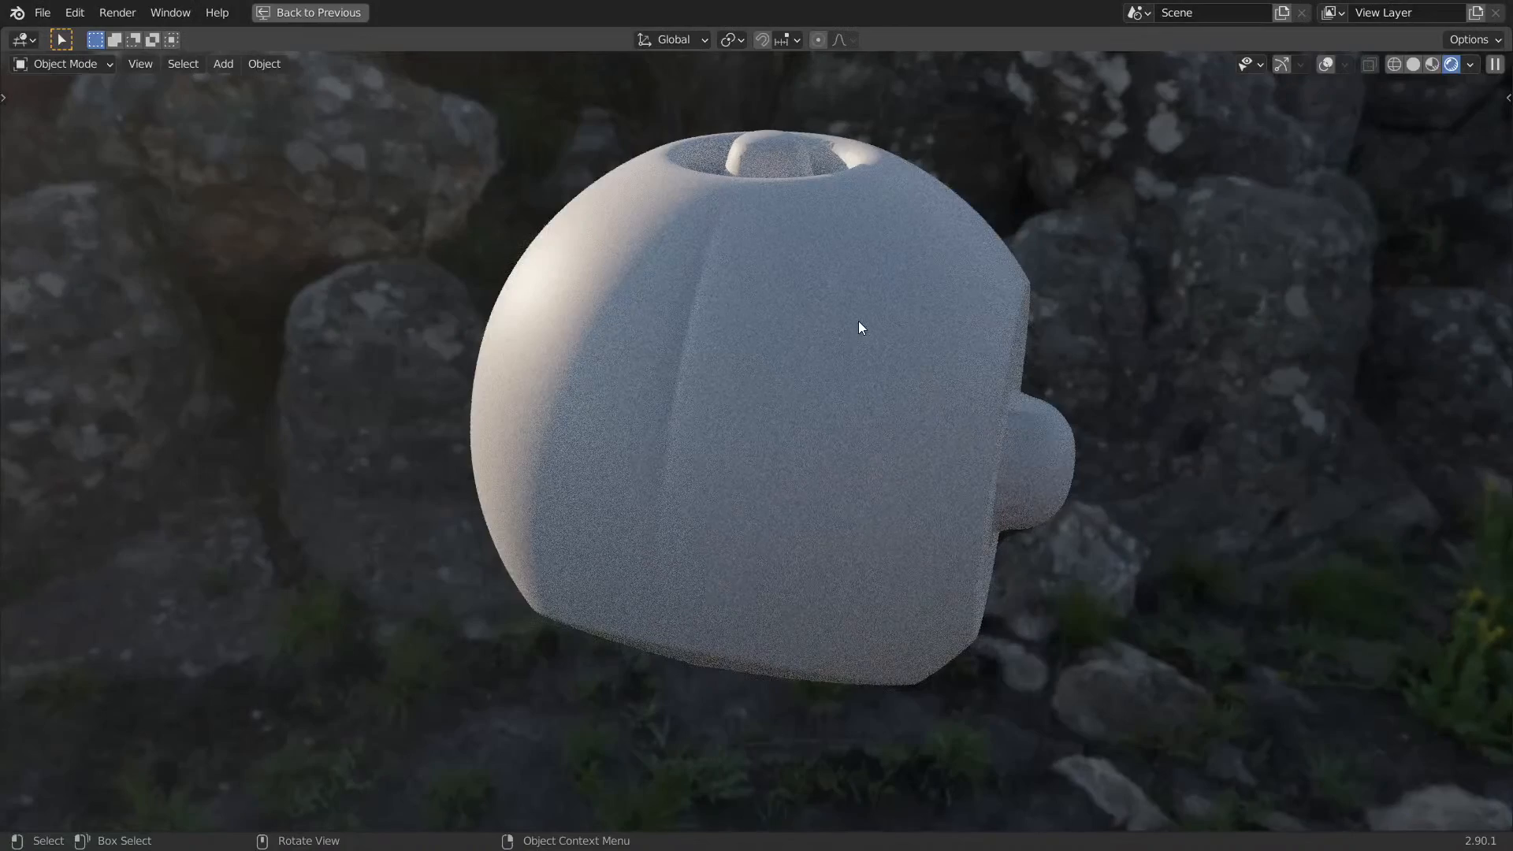
pyautogui.moveTo(864, 307); pyautogui.dragTo(914, 640, button='middle')
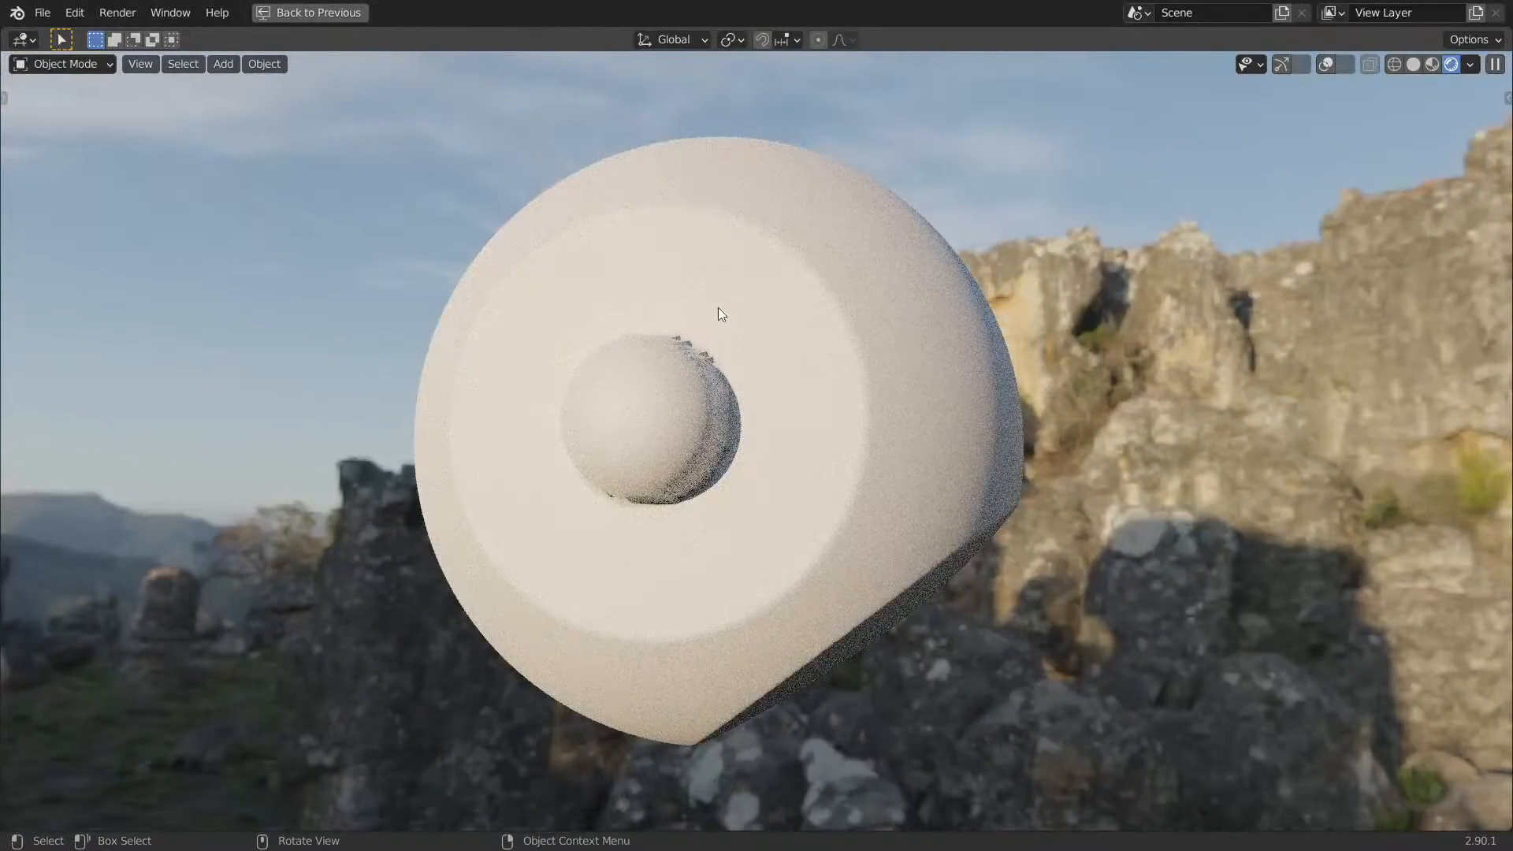
pyautogui.moveTo(711, 313); pyautogui.dragTo(887, 313, button='middle')
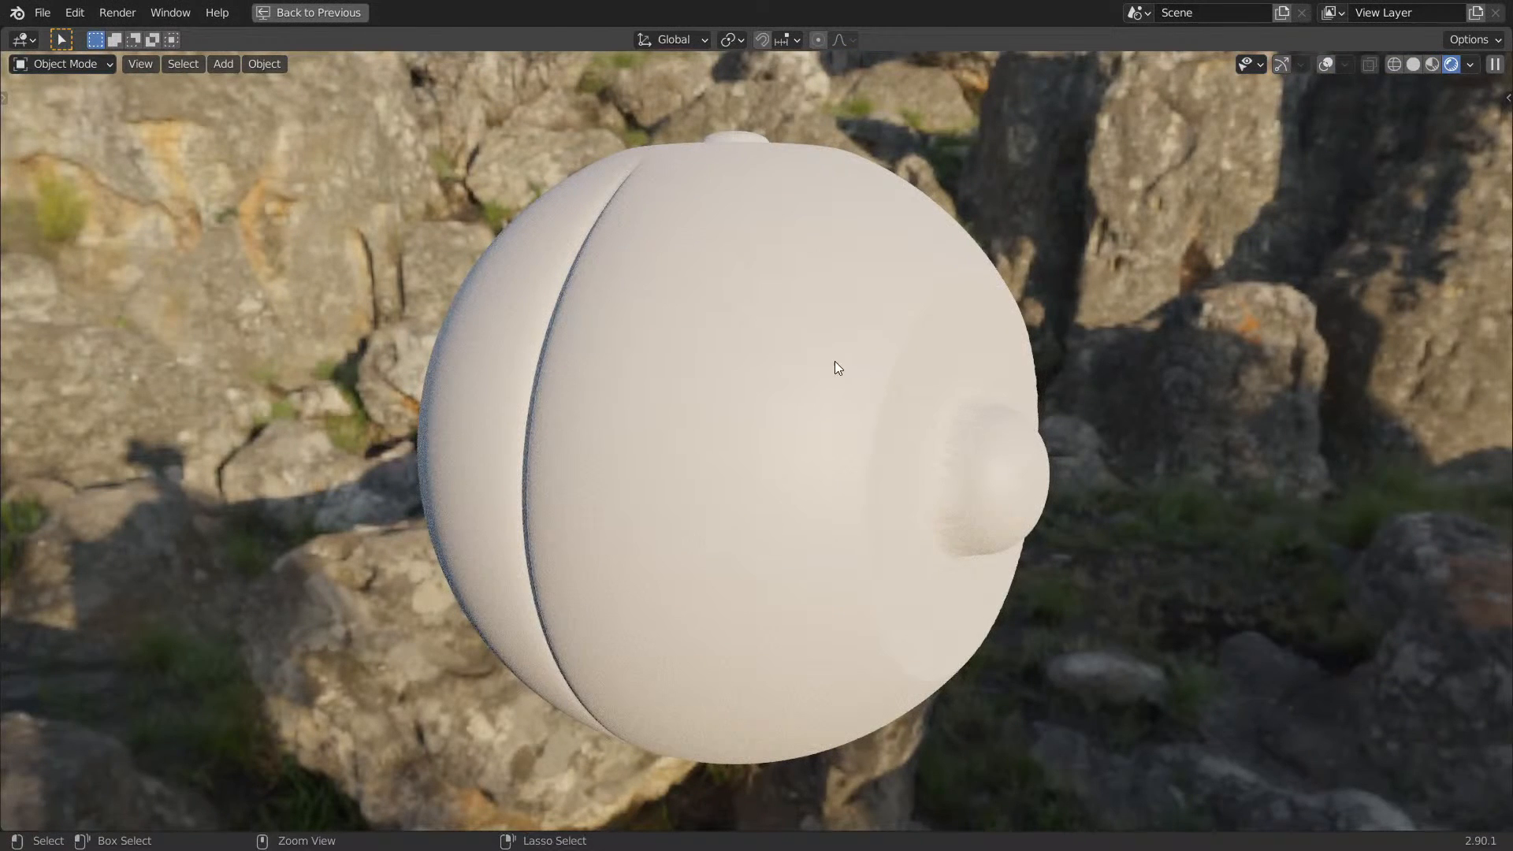
# Restore the split layout and make the eye shader's Material Output active again.
pyautogui.hotkey('ctrl', 'alt', 'space')
pyautogui.moveTo(990, 270); pyautogui.dragTo(1009, 109, button='middle')
pyautogui.moveTo(1385, 554); pyautogui.dragTo(1020, 107, button='middle')
pyautogui.moveTo(1382, 512); pyautogui.dragTo(1166, 402, button='middle')
pyautogui.scroll(-1, 1166, 402)
pyautogui.click(1185, 449)
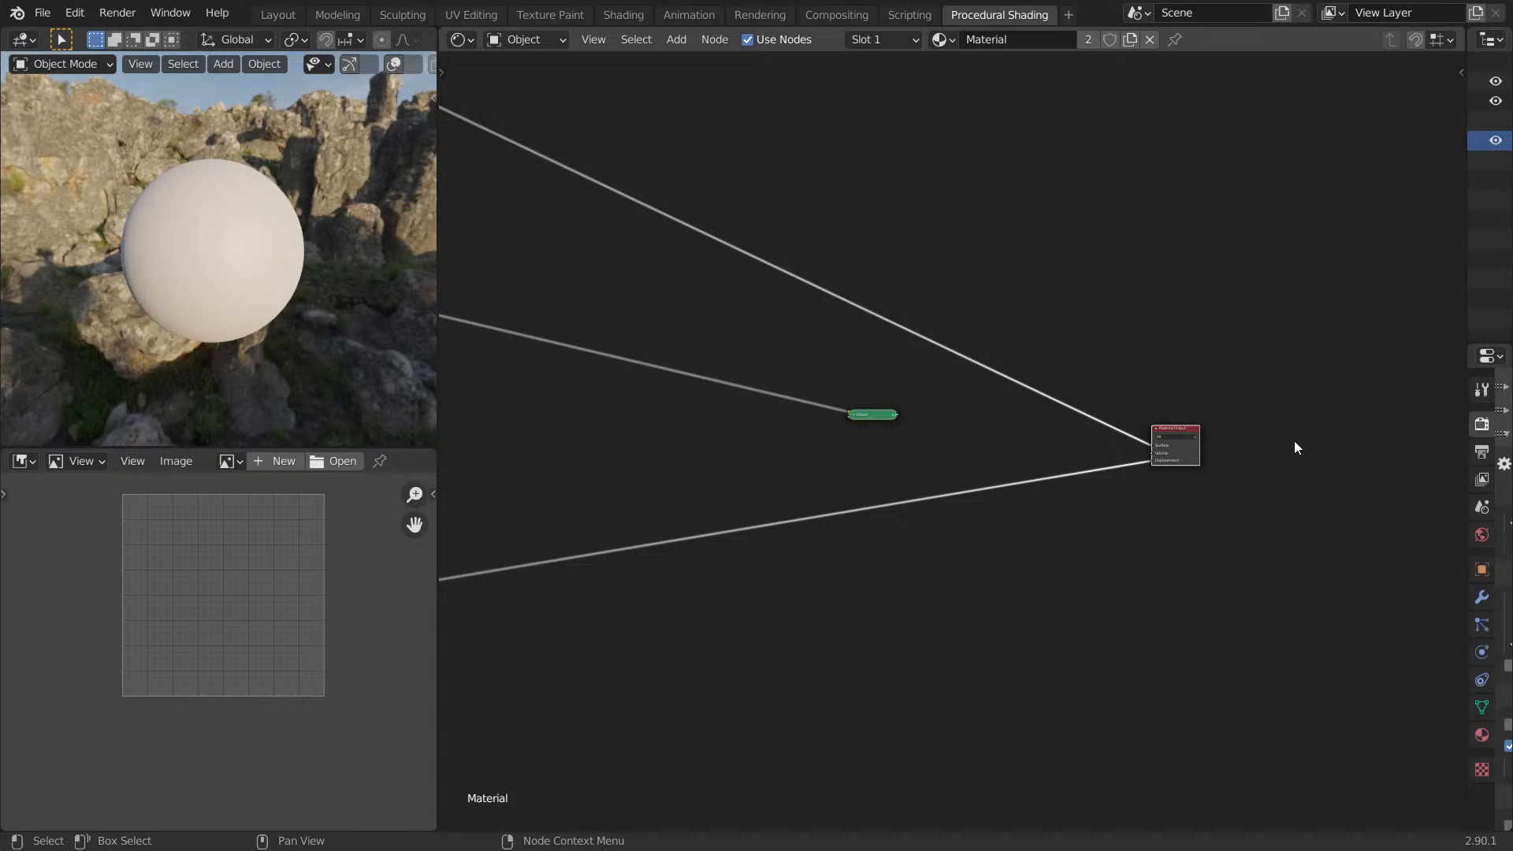
# Move the Texture Coordinate, Subtract and Scale nodes down so they sit level with the eye frames.
pyautogui.moveTo(882, 309); pyautogui.dragTo(1246, 301, button='middle')
pyautogui.moveTo(1127, 309); pyautogui.dragTo(1279, 425, button='middle')
pyautogui.moveTo(956, 217); pyautogui.dragTo(921, 207, button='middle')
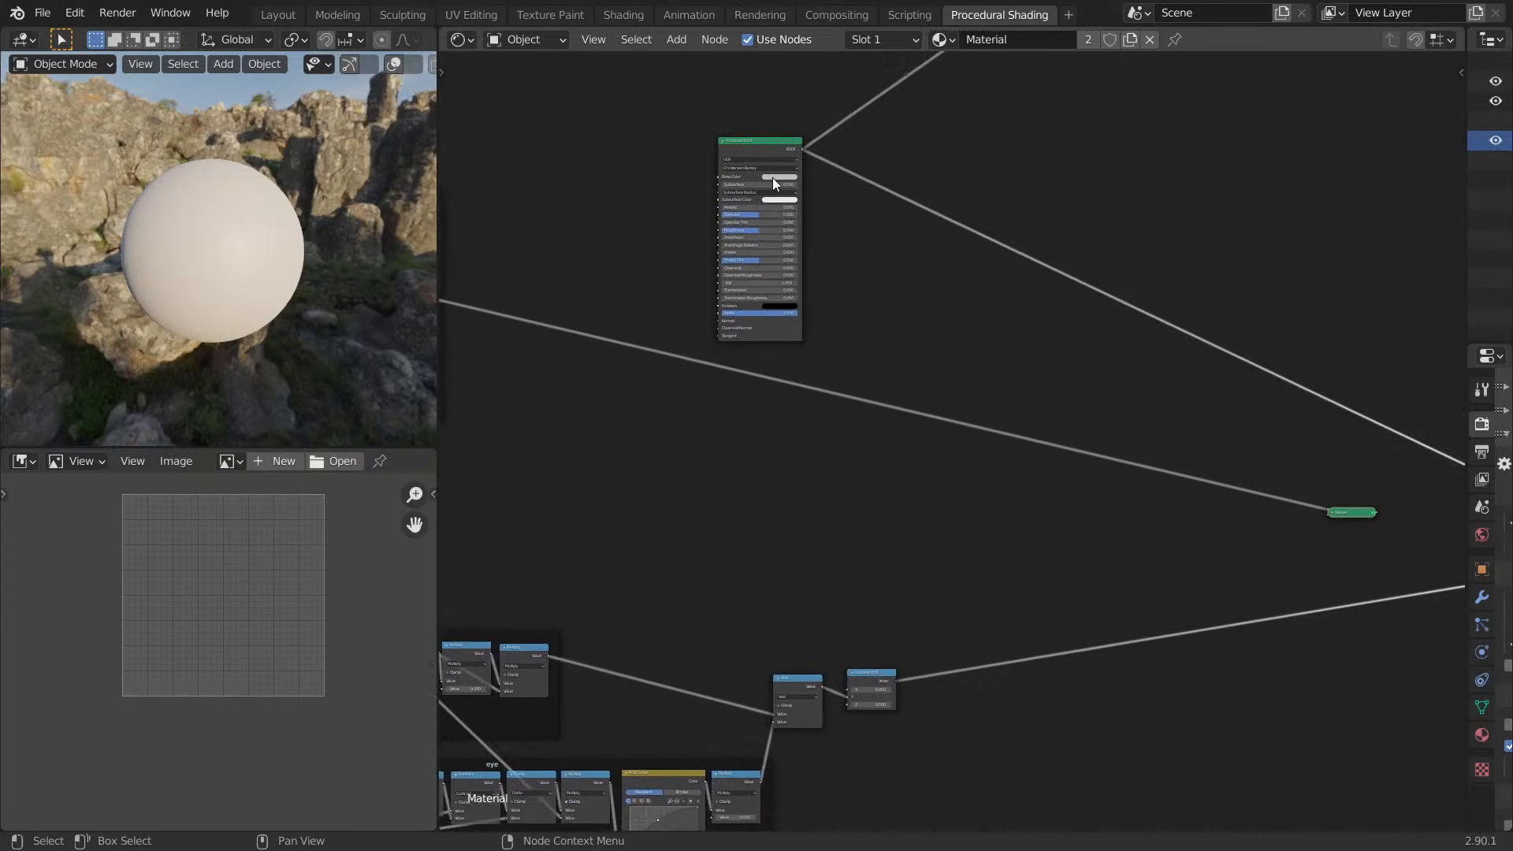
pyautogui.moveTo(672, 413); pyautogui.dragTo(857, 264, button='middle')
pyautogui.moveTo(799, 454); pyautogui.dragTo(1182, 281, button='middle')
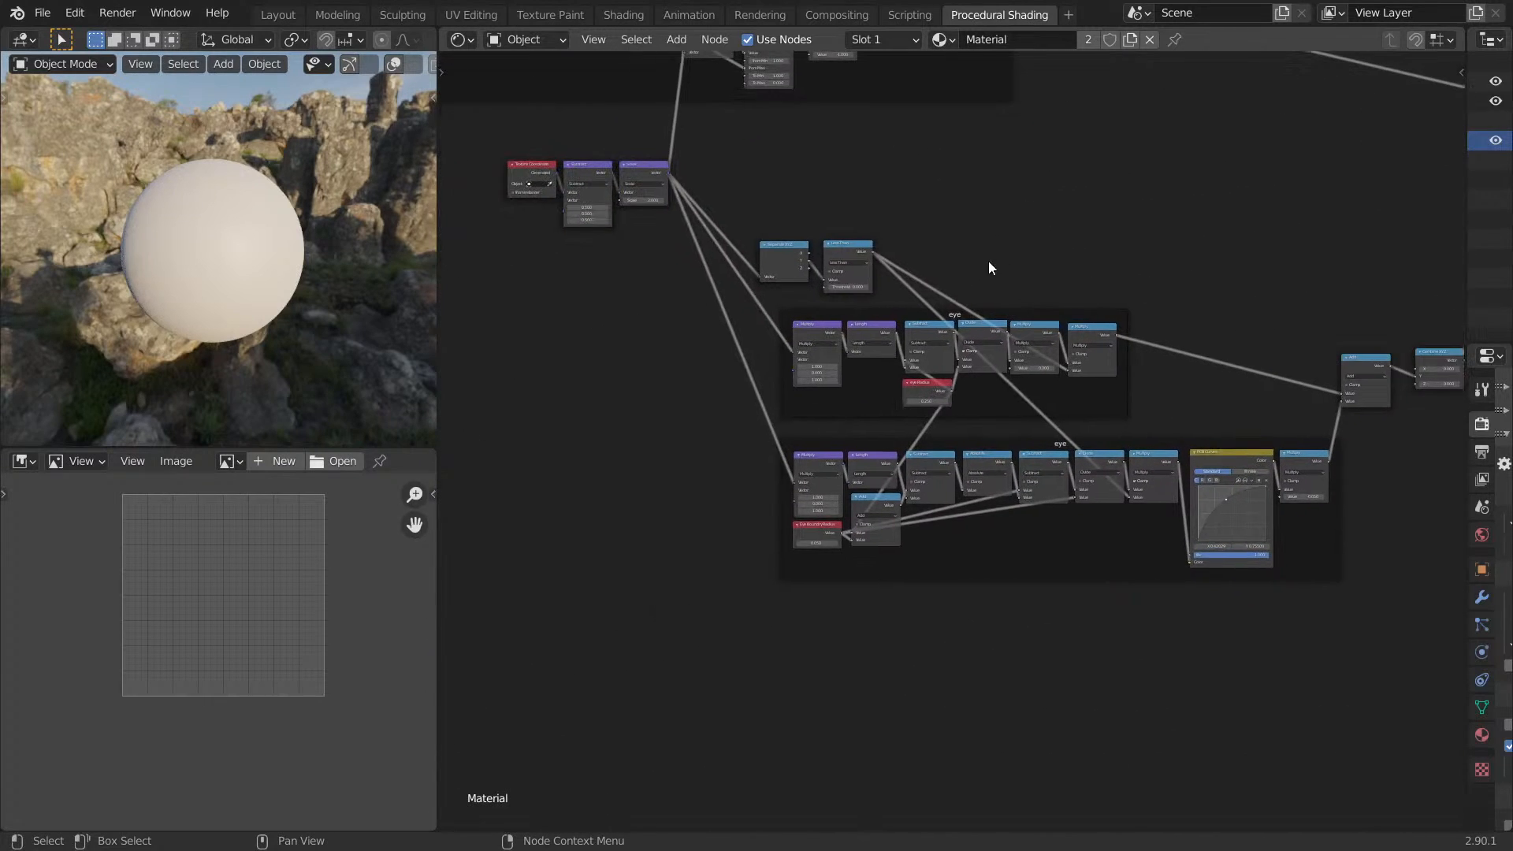
pyautogui.moveTo(988, 258); pyautogui.dragTo(1123, 259, button='middle')
pyautogui.moveTo(621, 148); pyautogui.dragTo(834, 201)
pyautogui.press('g')
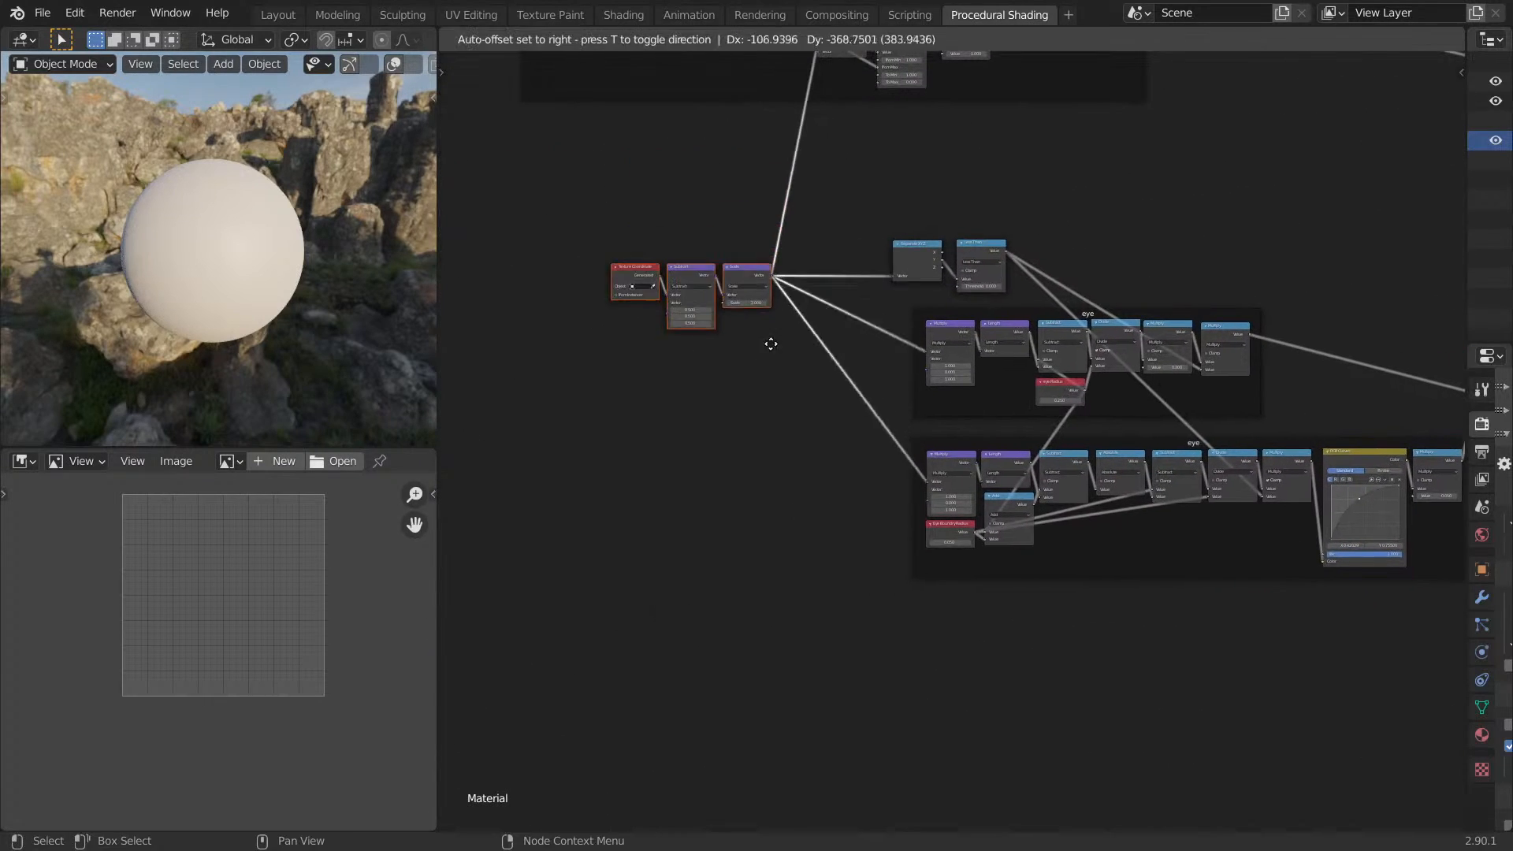
pyautogui.click(763, 421)
pyautogui.moveTo(811, 264); pyautogui.dragTo(656, 301, button='middle')
pyautogui.keyDown('ctrl'); pyautogui.hscroll(5, 1006, 274); pyautogui.keyUp('ctrl')
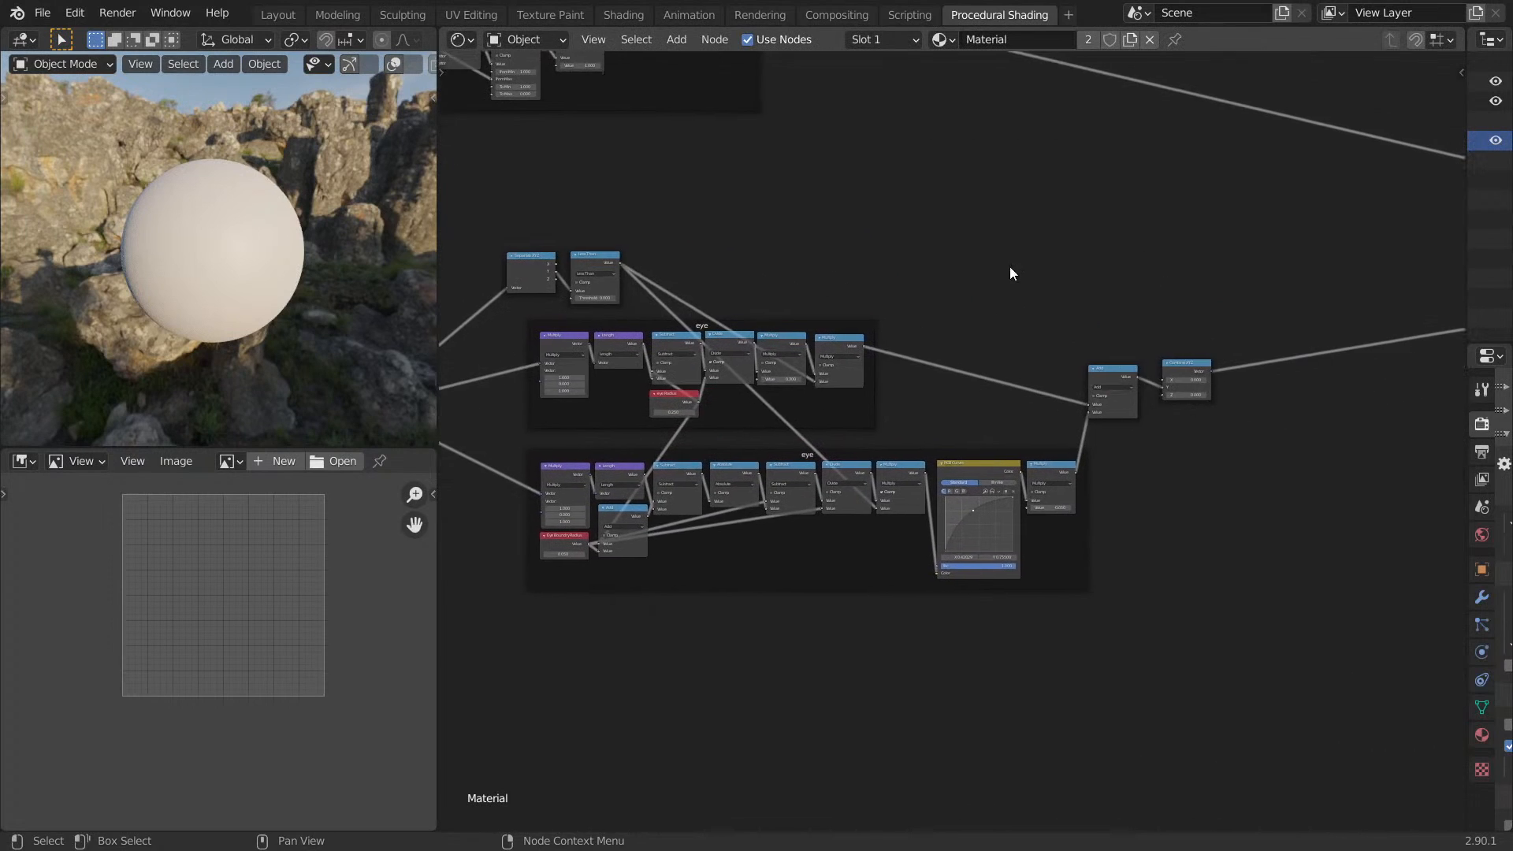
# Relabel the copied eye frame as "eye border" and save the file.
pyautogui.scroll(3, 1010, 277)
pyautogui.scroll(3, 952, 288)
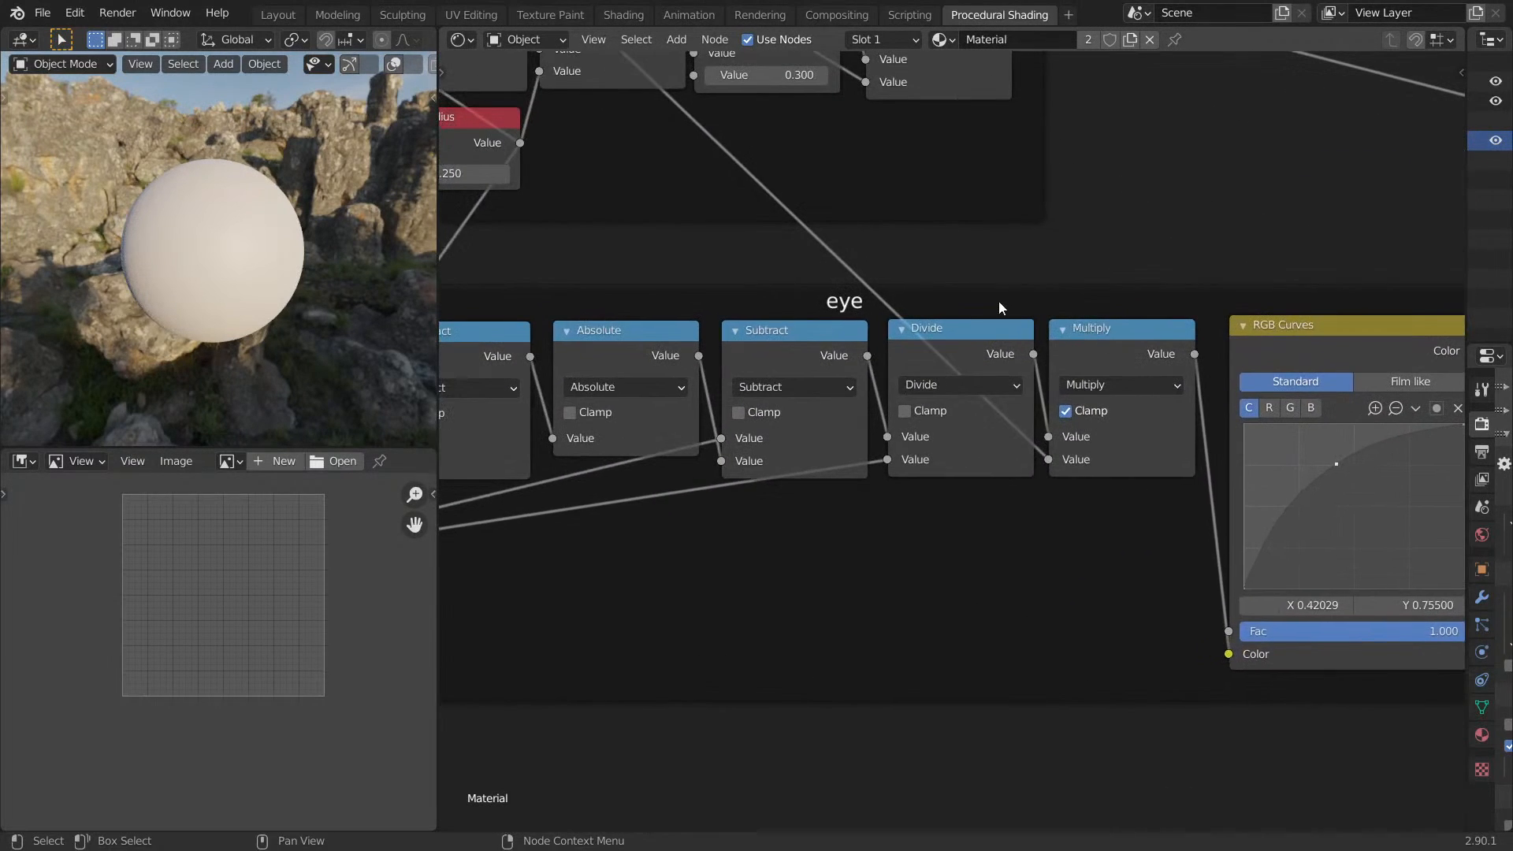
pyautogui.press('F2')
pyautogui.click(999, 301)
pyautogui.write('N')
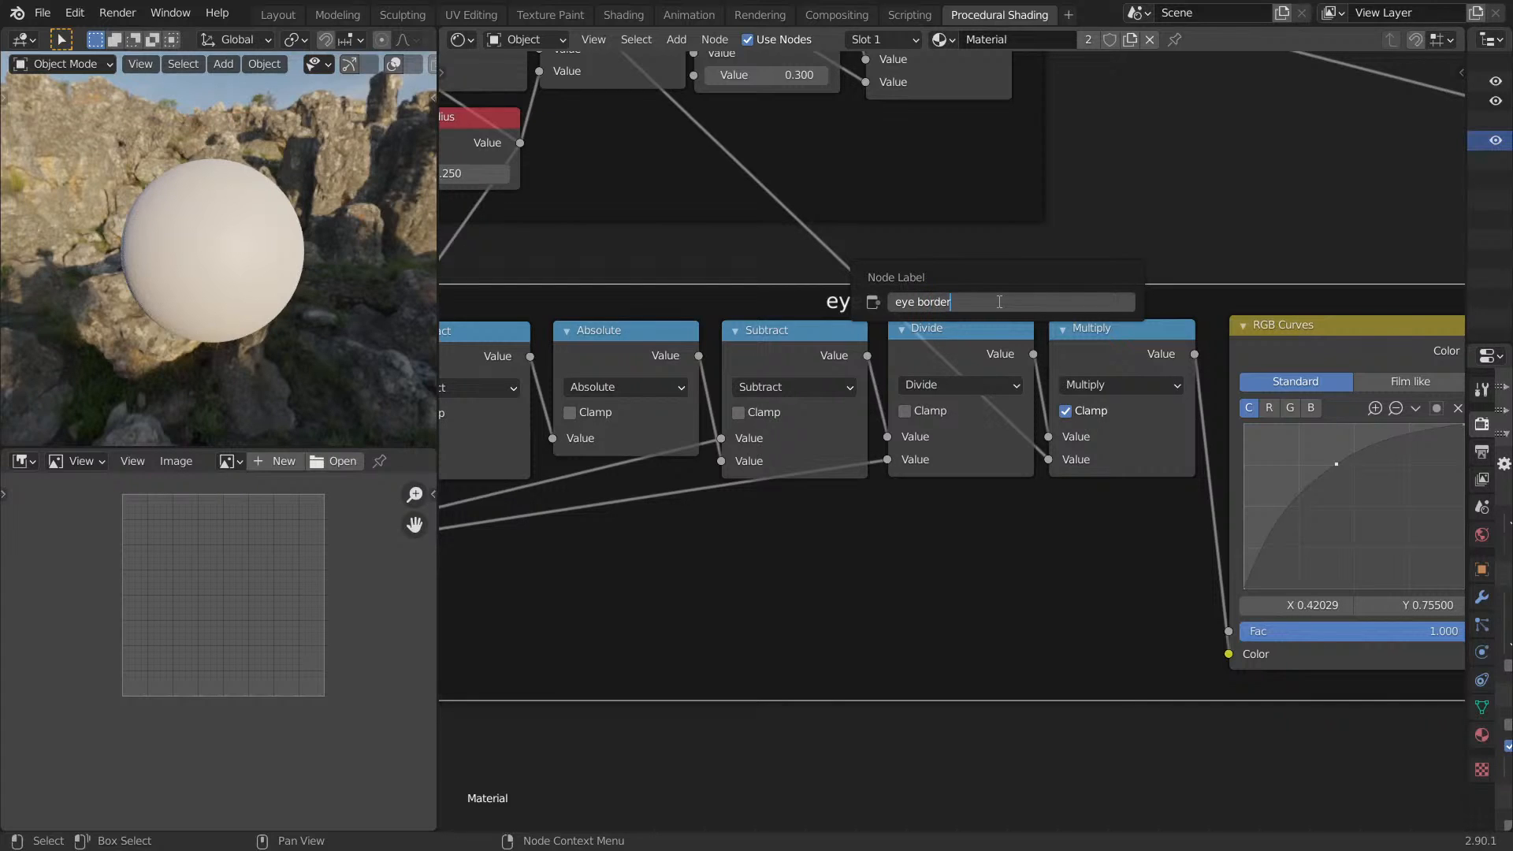
pyautogui.press('Return')
pyautogui.press('Home')
pyautogui.moveTo(260, 307); pyautogui.dragTo(334, 287, button='middle')
pyautogui.hotkey('ctrl', 's')
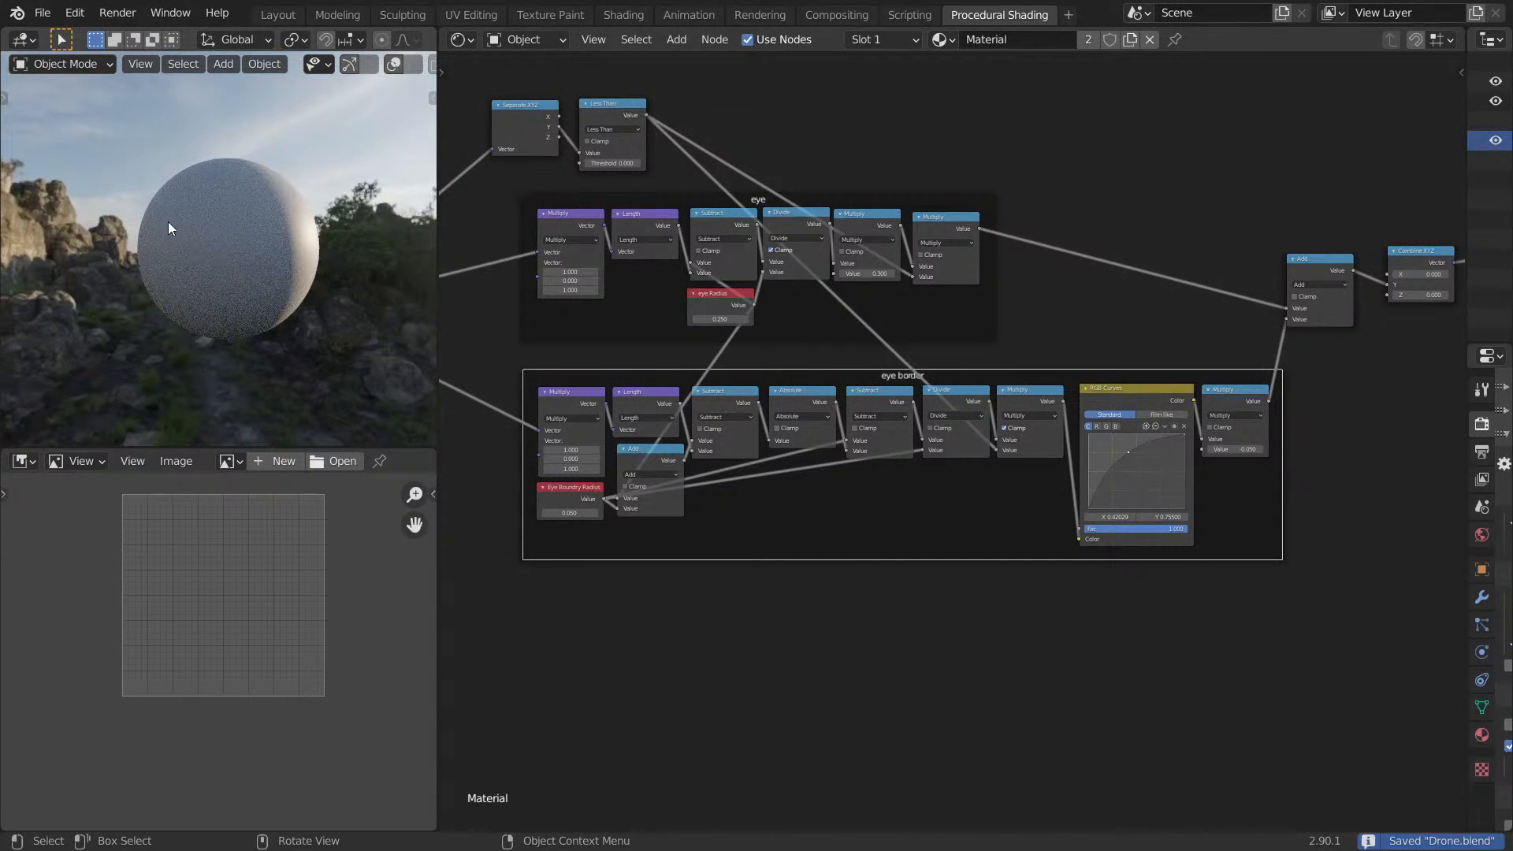
# Open the recent file Scales.blend and bring its complete Scales node tree into view.
pyautogui.click(42, 14)
pyautogui.moveTo(91, 75)
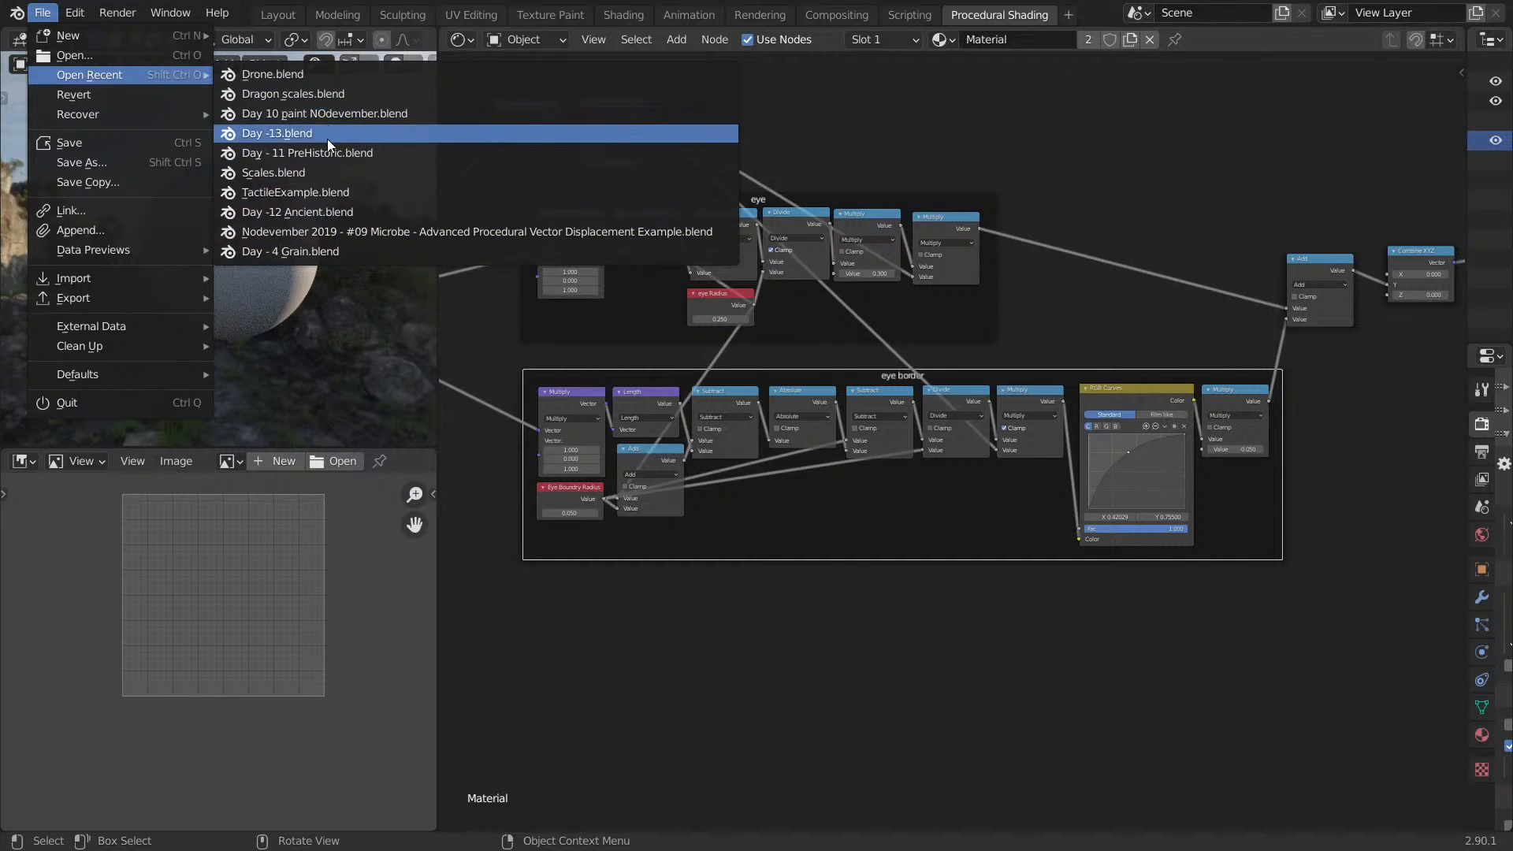
pyautogui.click(317, 173)
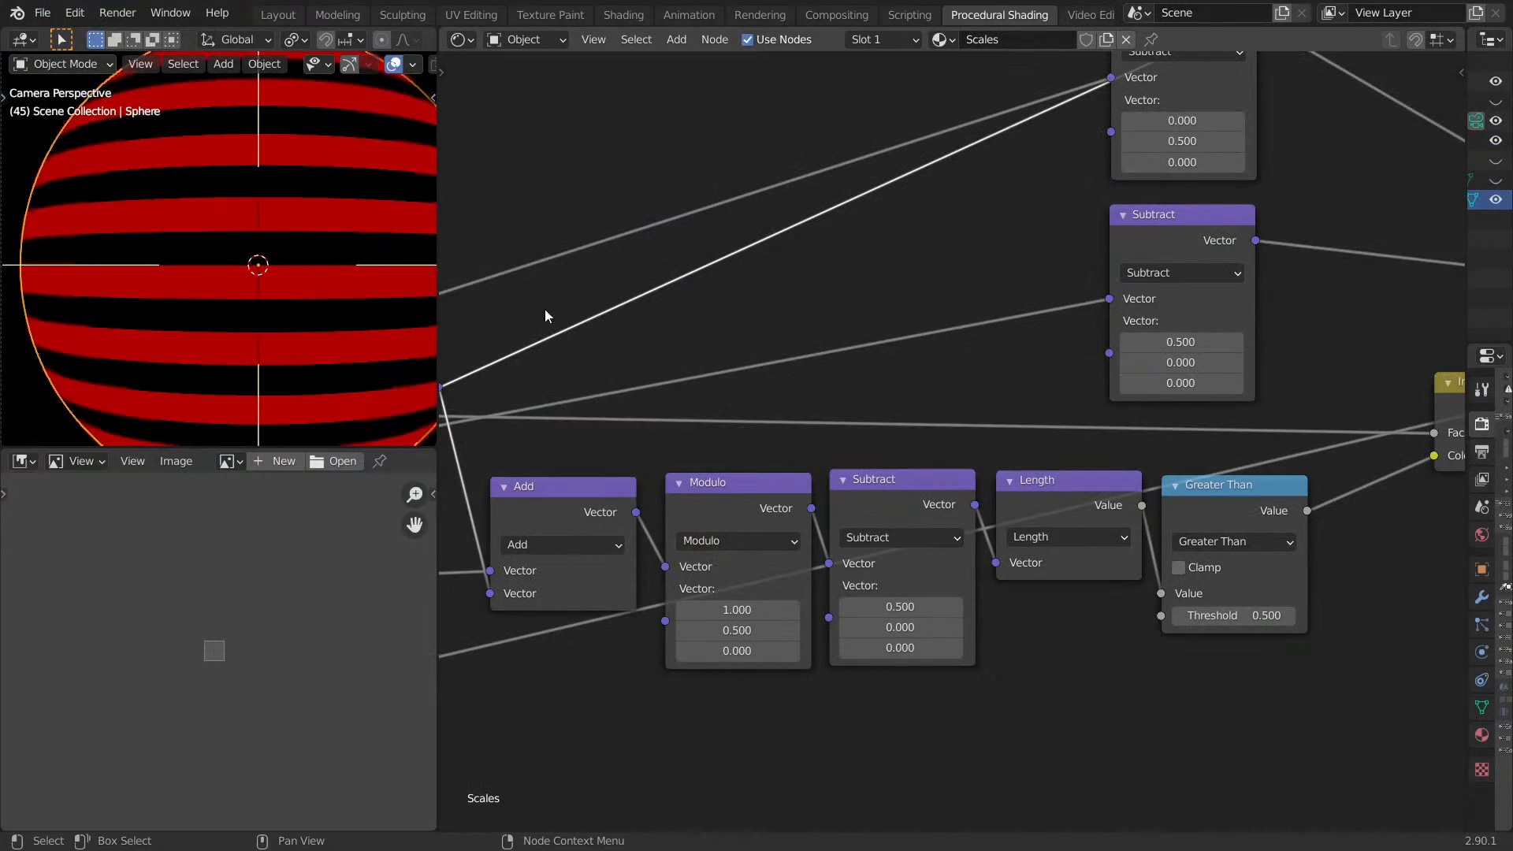
pyautogui.moveTo(1329, 324); pyautogui.dragTo(976, 387, button='middle')
pyautogui.scroll(-13, 975, 386)
pyautogui.moveTo(1223, 395); pyautogui.dragTo(1122, 457, button='middle')
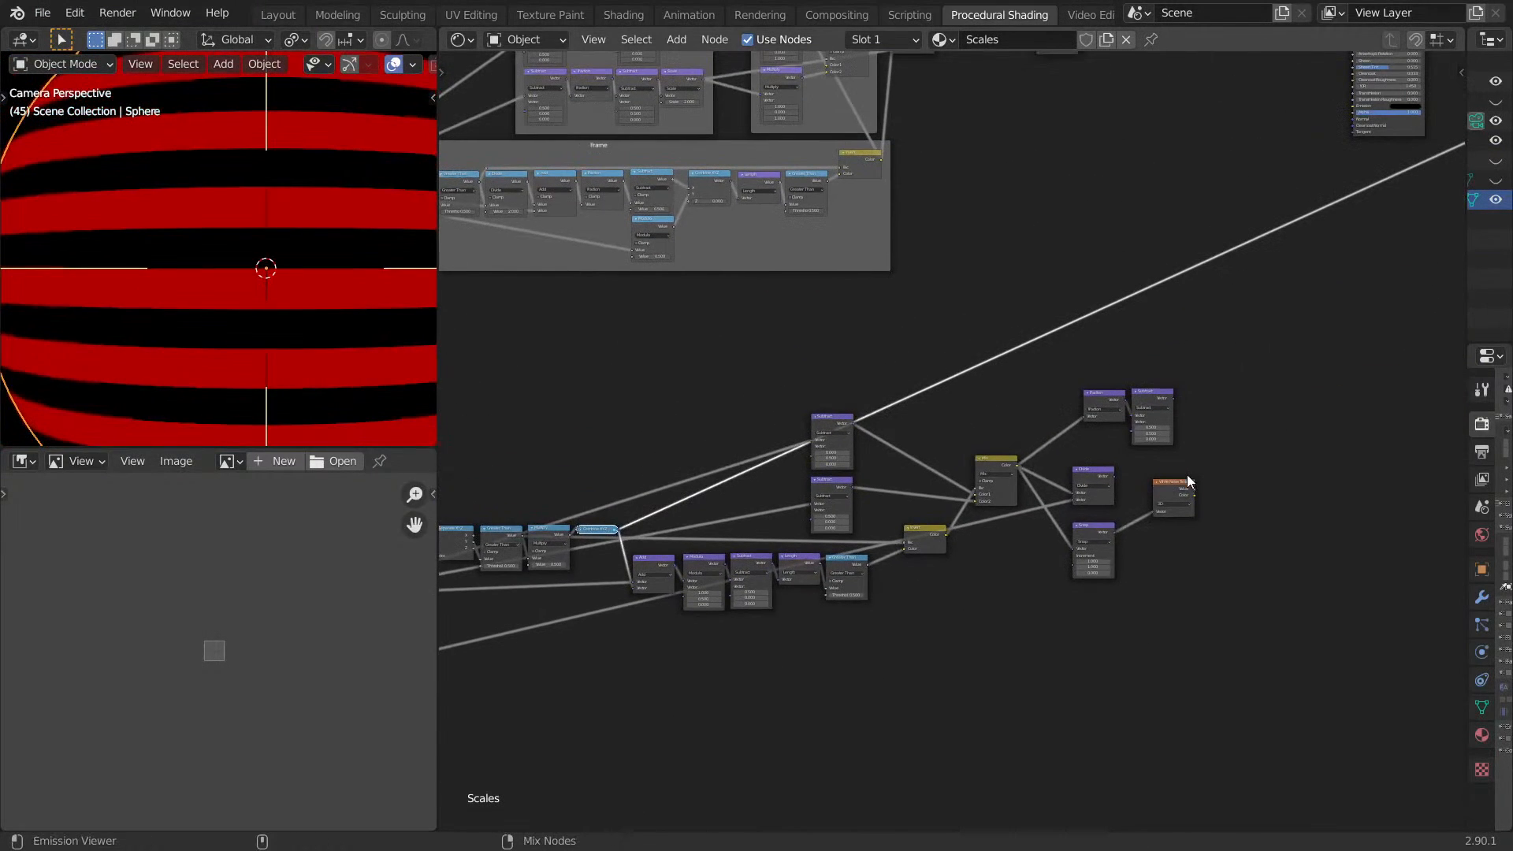
pyautogui.scroll(-5, 1391, 327)
pyautogui.moveTo(1341, 354); pyautogui.dragTo(1088, 366, button='middle')
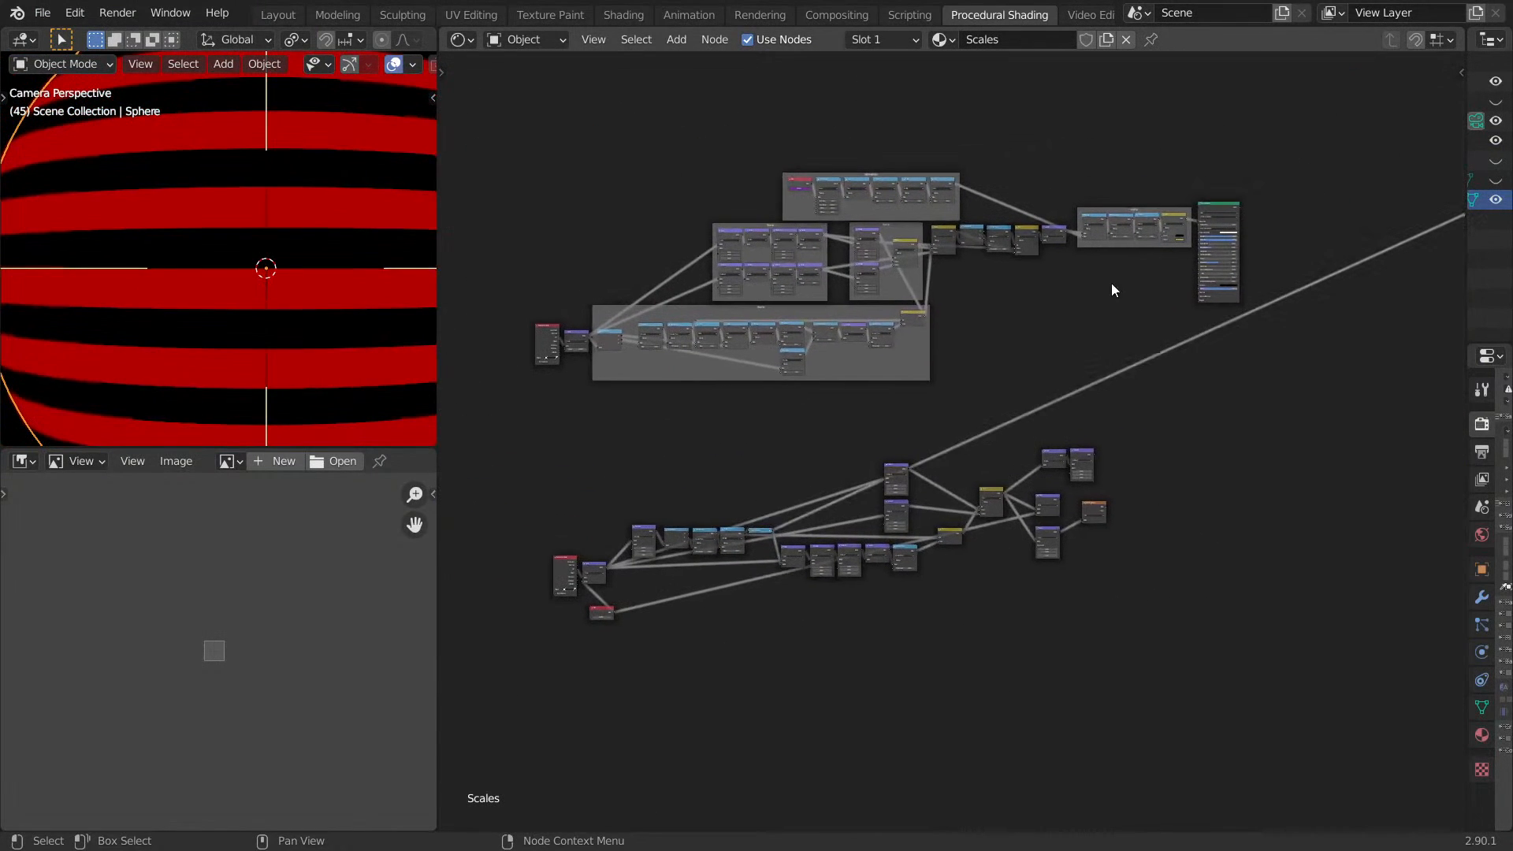
# Preview the final color node of the Scales material through the camera and play its animation in the maximized viewport.
pyautogui.keyDown('ctrl'); pyautogui.keyDown('shift'); pyautogui.click(1163, 230); pyautogui.keyUp('shift'); pyautogui.keyUp('ctrl')
pyautogui.moveTo(369, 362); pyautogui.dragTo(236, 288, button='middle')
pyautogui.press('KP_0')
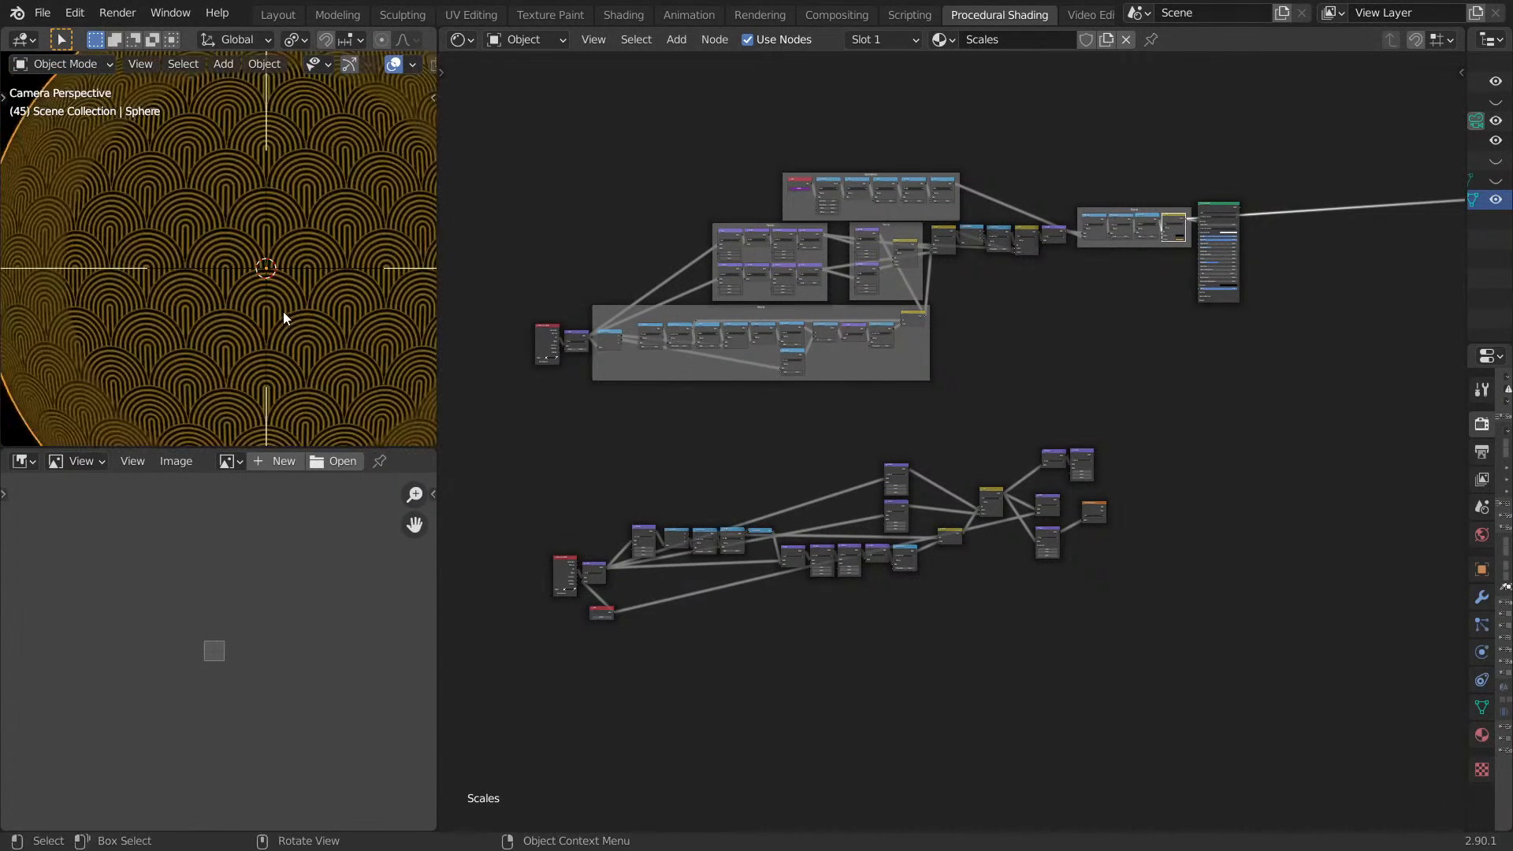
pyautogui.scroll(4, 284, 308)
pyautogui.press('space')
pyautogui.hotkey('ctrl', 'space')
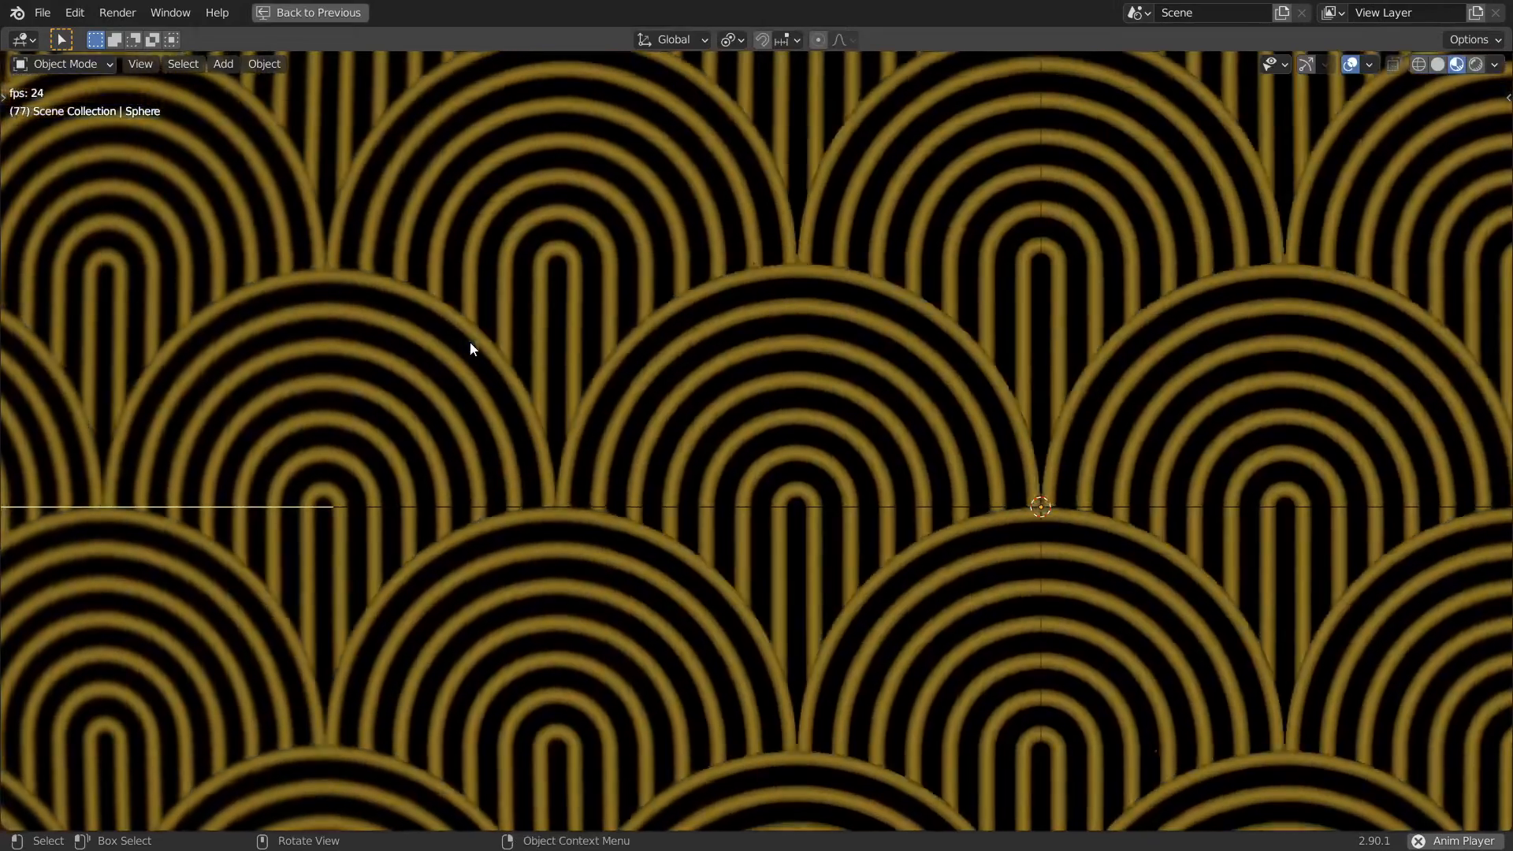
pyautogui.press('Escape')
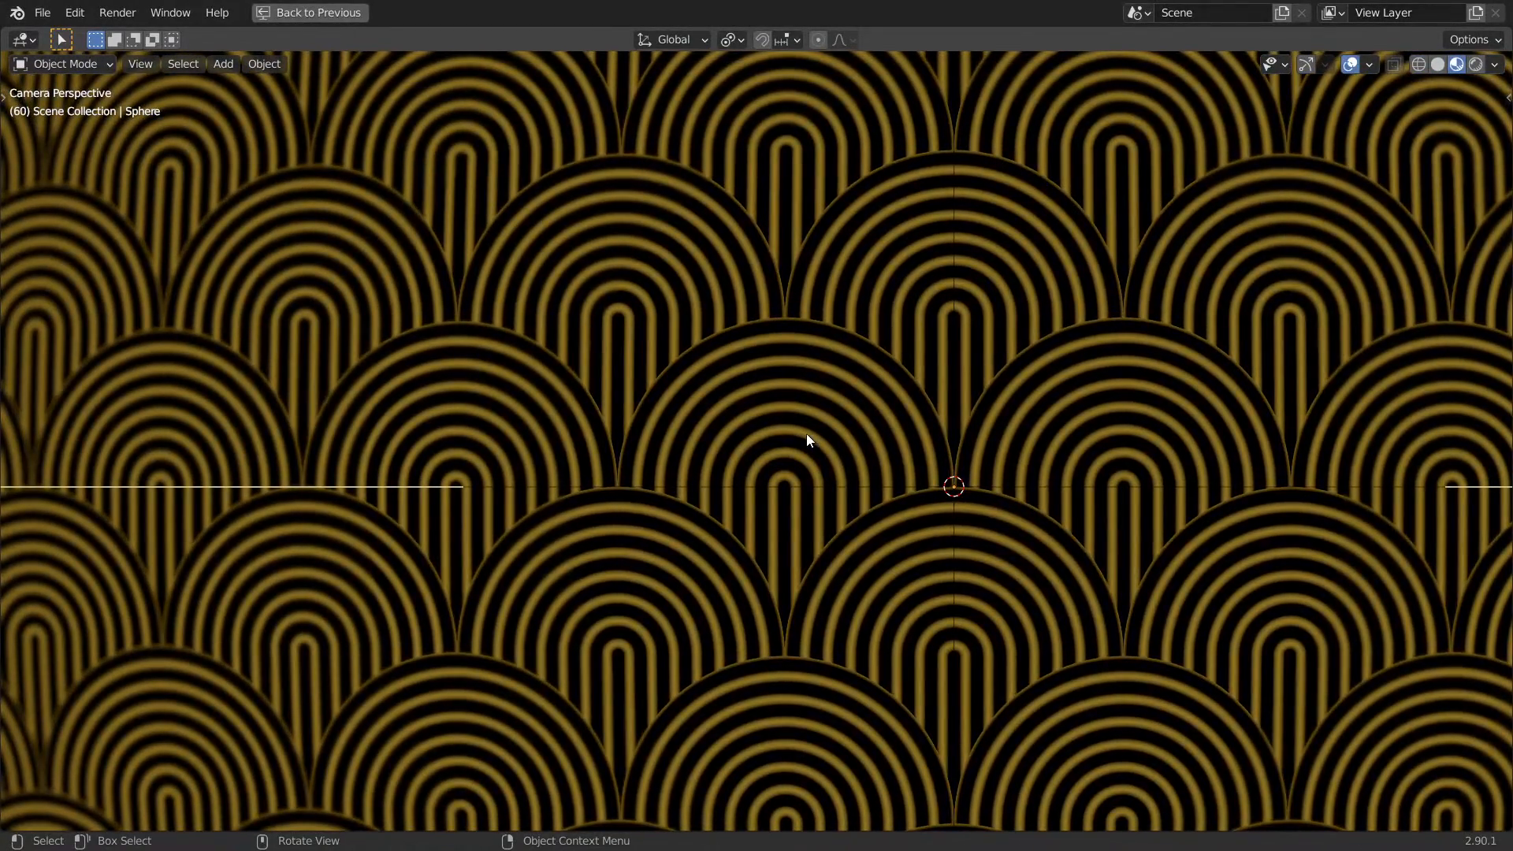
pyautogui.hotkey('ctrl', 'space')
# Compare previews of the lower tree's end Subtract node and the upper tree's Mix node before Length.
pyautogui.scroll(4, 905, 473)
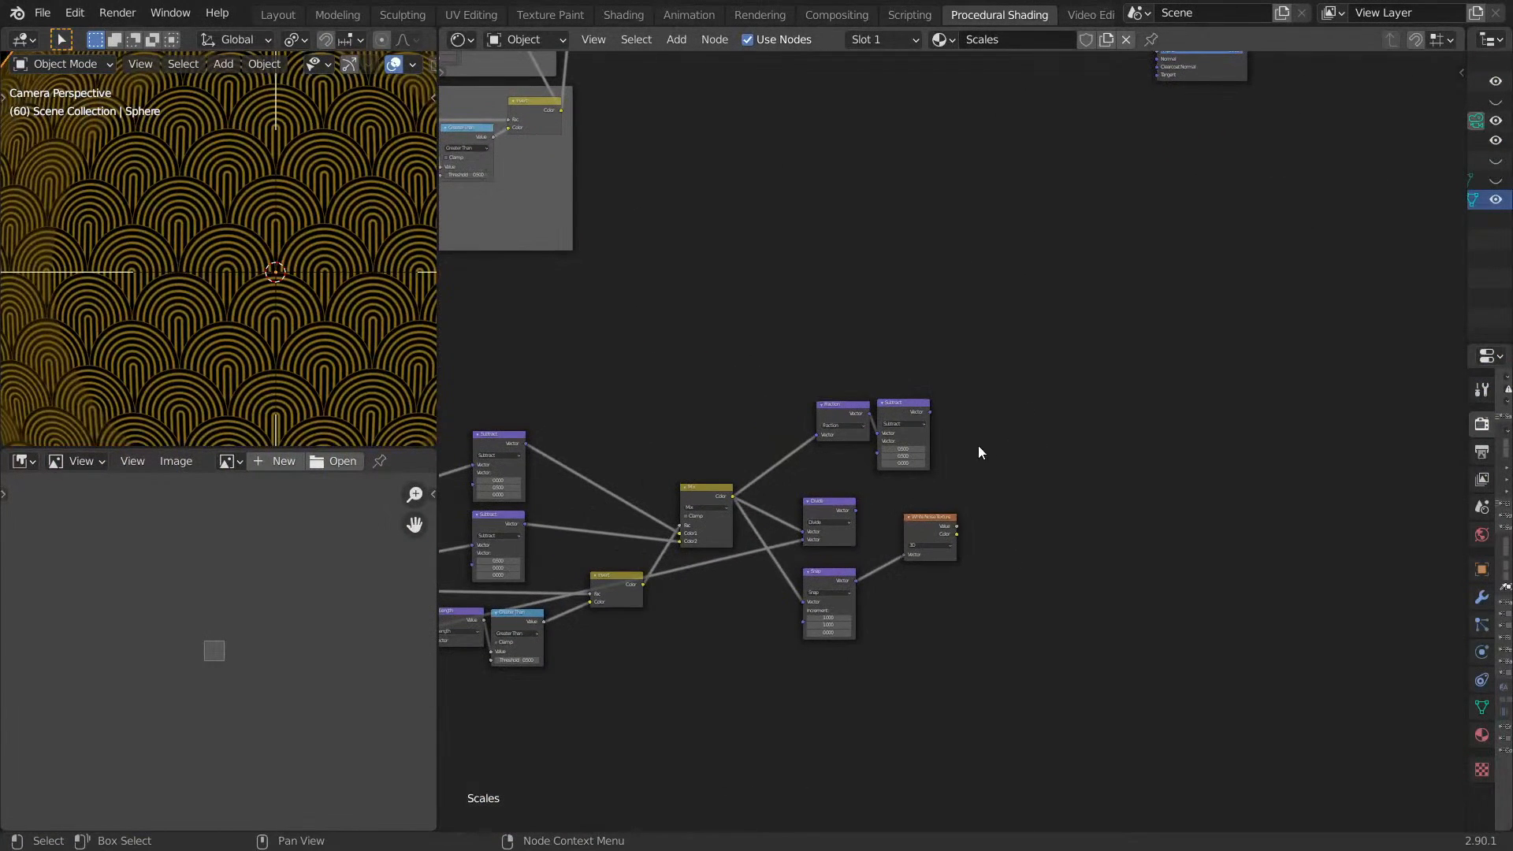
pyautogui.keyDown('ctrl'); pyautogui.keyDown('shift'); pyautogui.click(904, 411); pyautogui.keyUp('shift'); pyautogui.keyUp('ctrl')
pyautogui.moveTo(756, 418); pyautogui.dragTo(1132, 533, button='middle')
pyautogui.keyDown('ctrl'); pyautogui.keyDown('shift'); pyautogui.click(1139, 311); pyautogui.keyUp('shift'); pyautogui.keyUp('ctrl')
pyautogui.moveTo(1113, 436); pyautogui.dragTo(1300, 149, button='middle')
pyautogui.moveTo(1052, 540); pyautogui.dragTo(1040, 439, button='middle')
pyautogui.scroll(-4, 950, 473)
pyautogui.scroll(2, 973, 457)
pyautogui.moveTo(1290, 230); pyautogui.dragTo(873, 519, button='middle')
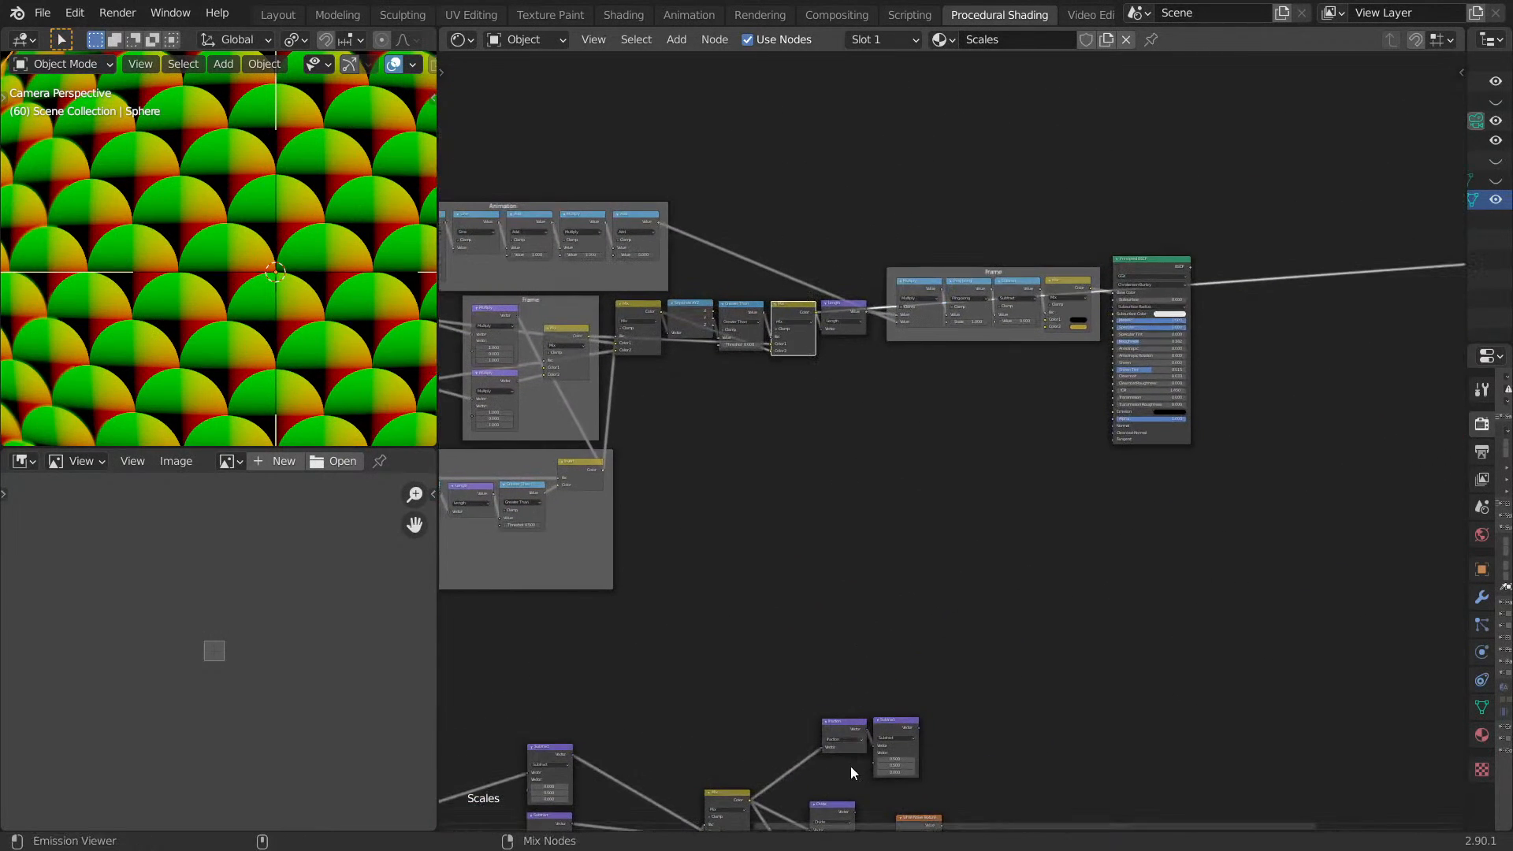
pyautogui.keyDown('ctrl'); pyautogui.keyDown('shift'); pyautogui.click(889, 765); pyautogui.keyUp('shift'); pyautogui.keyUp('ctrl')
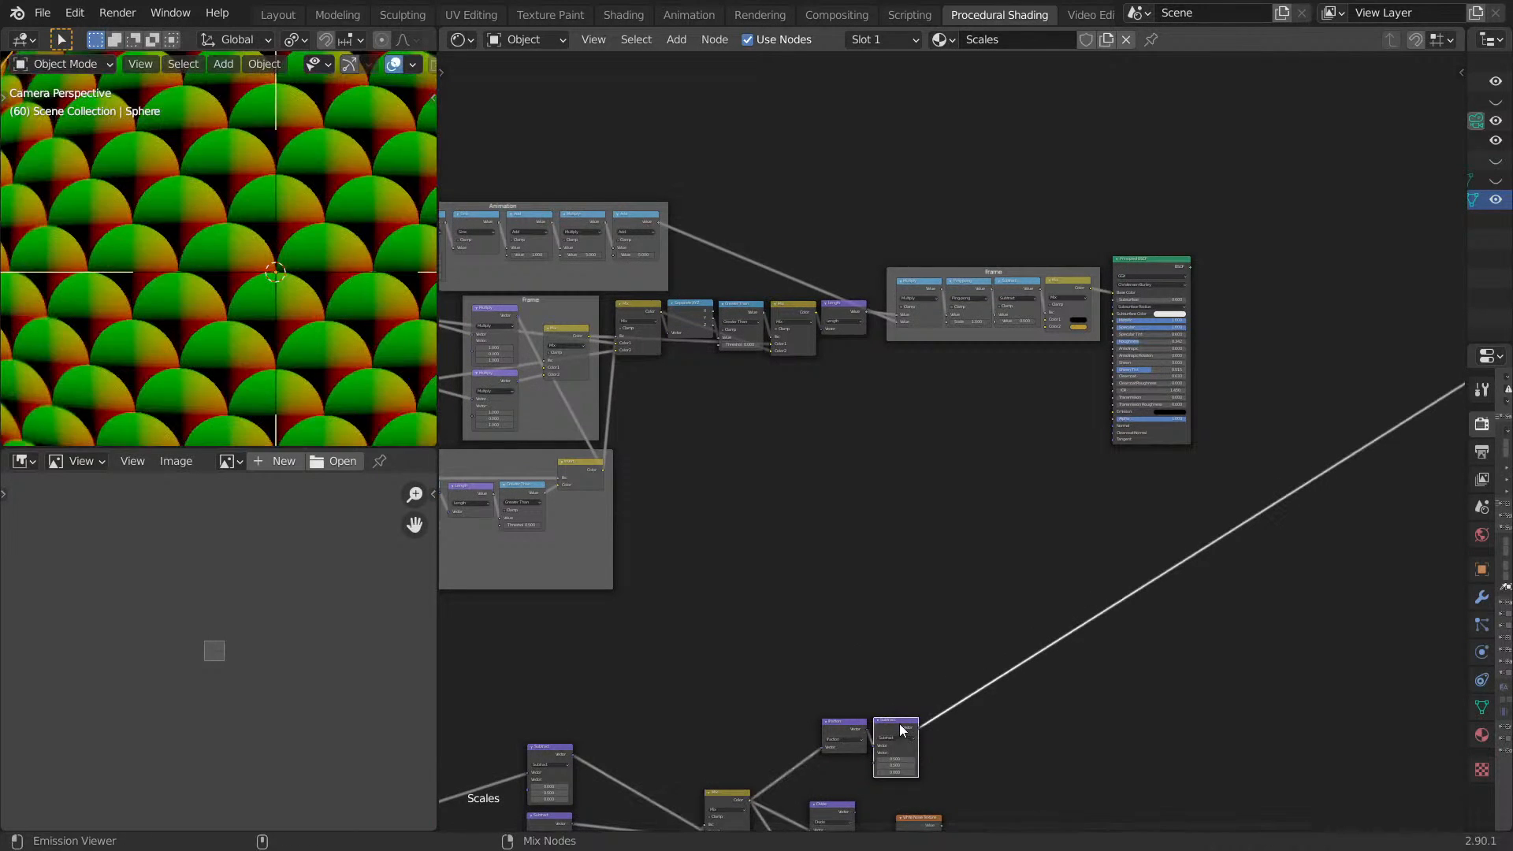
# Preview the Principled BSDF of the Scales material and view the gold-patterned sphere outside the camera.
pyautogui.keyDown('ctrl'); pyautogui.keyDown('shift'); pyautogui.click(1151, 263); pyautogui.keyUp('shift'); pyautogui.keyUp('ctrl')
pyautogui.moveTo(603, 473); pyautogui.dragTo(1077, 339, button='middle')
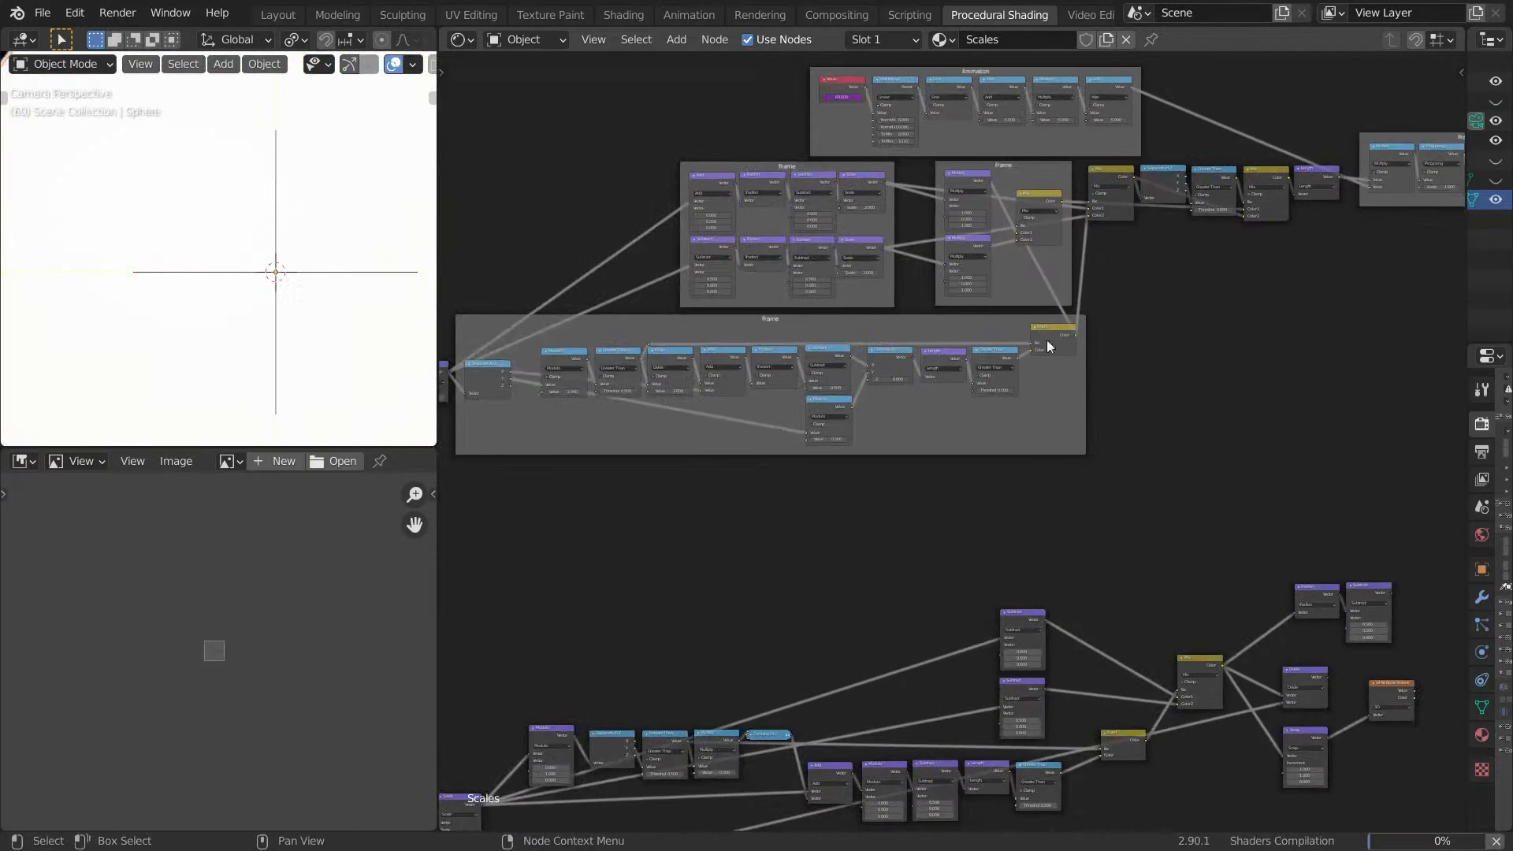
pyautogui.press('Home')
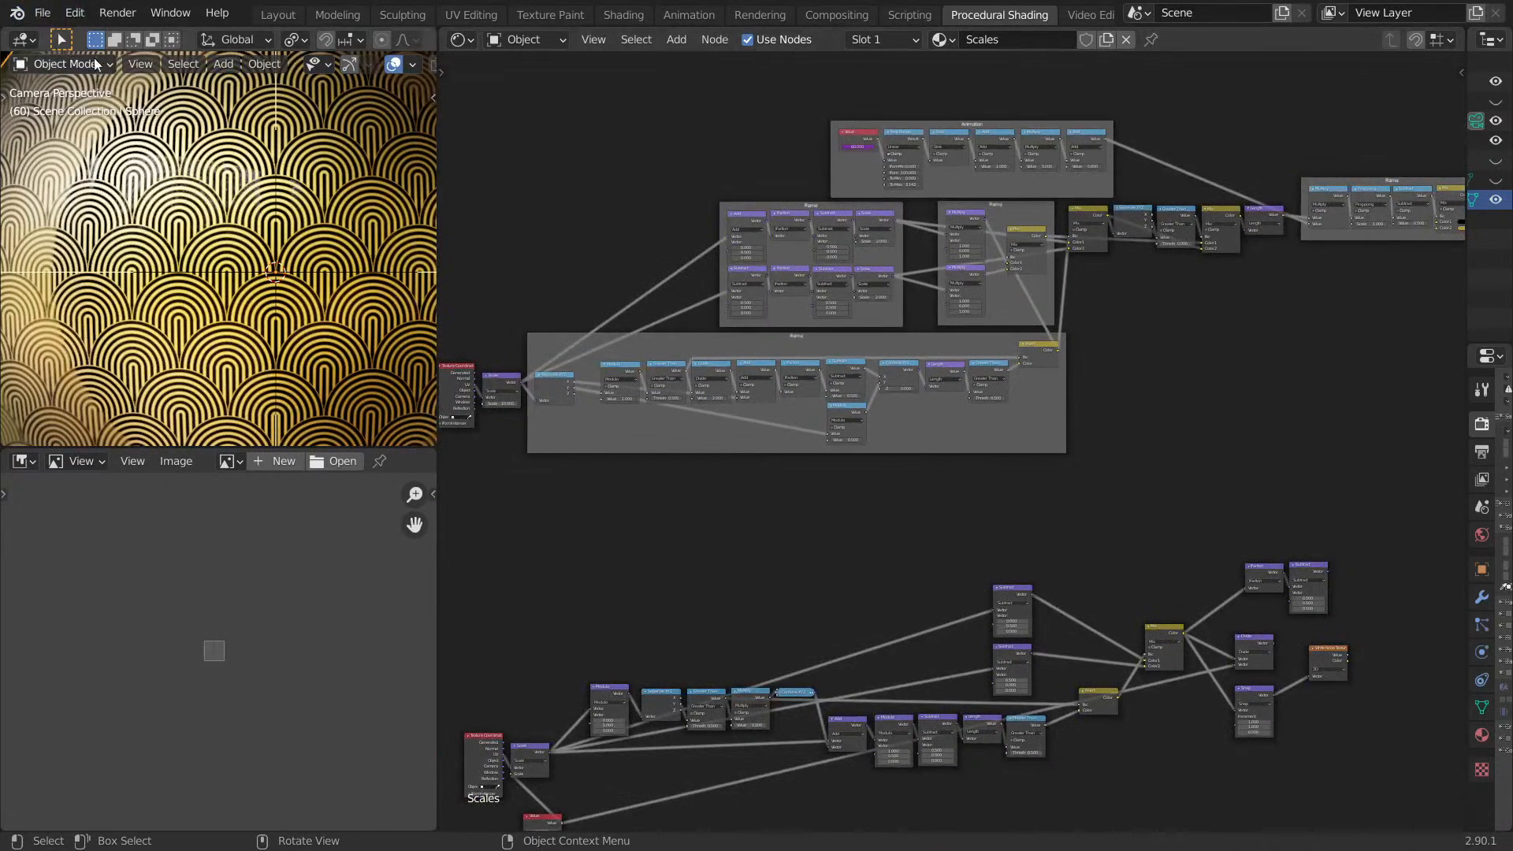
pyautogui.click(41, 13)
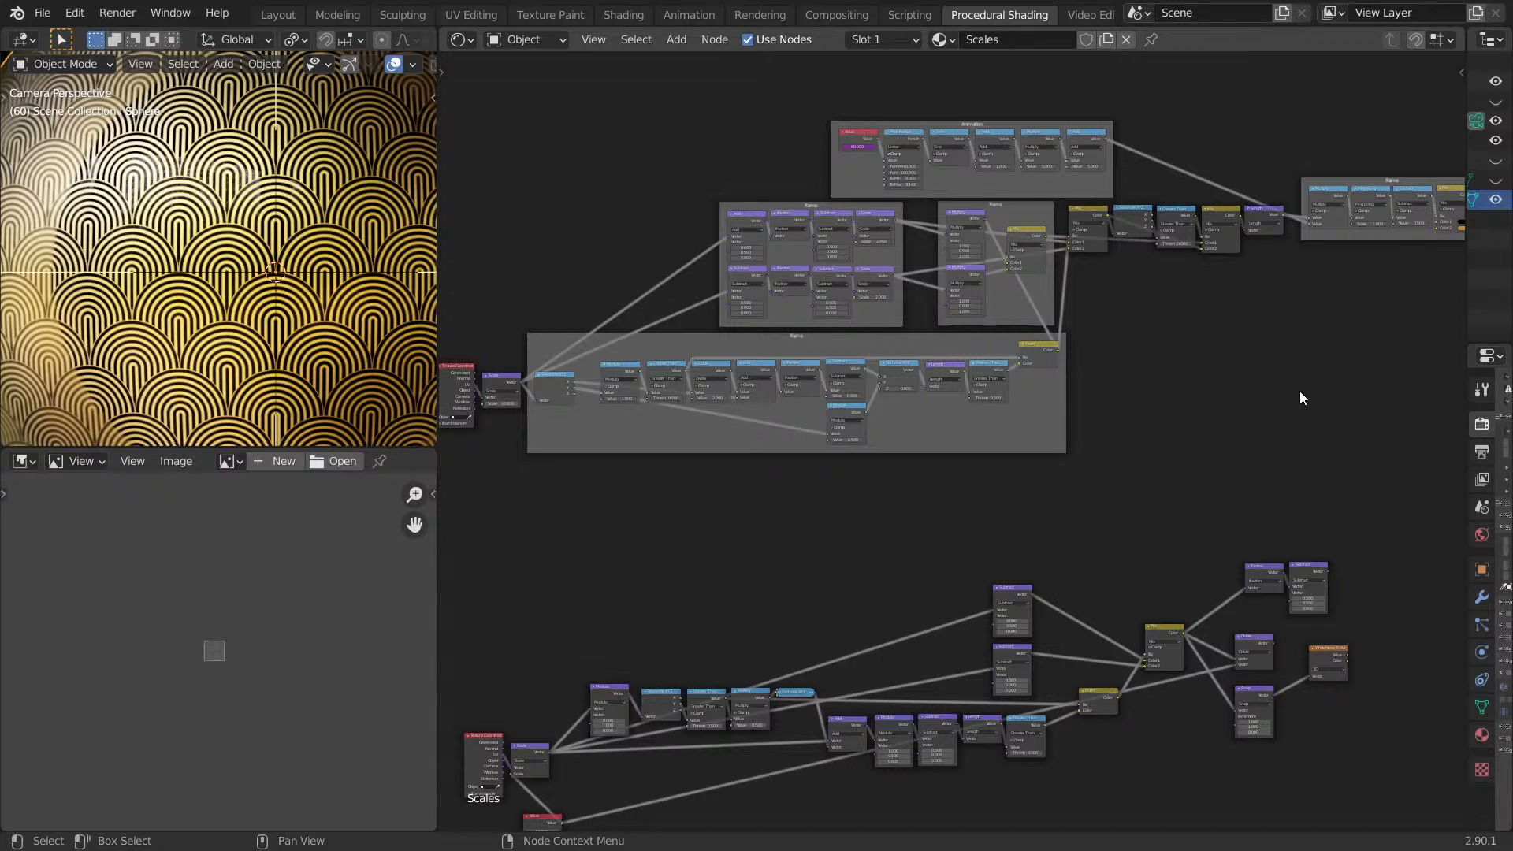
pyautogui.moveTo(270, 244)
pyautogui.mouseDown(button='middle')
pyautogui.moveTo(309, 255)
pyautogui.moveTo(252, 249)
pyautogui.mouseUp(button='middle')
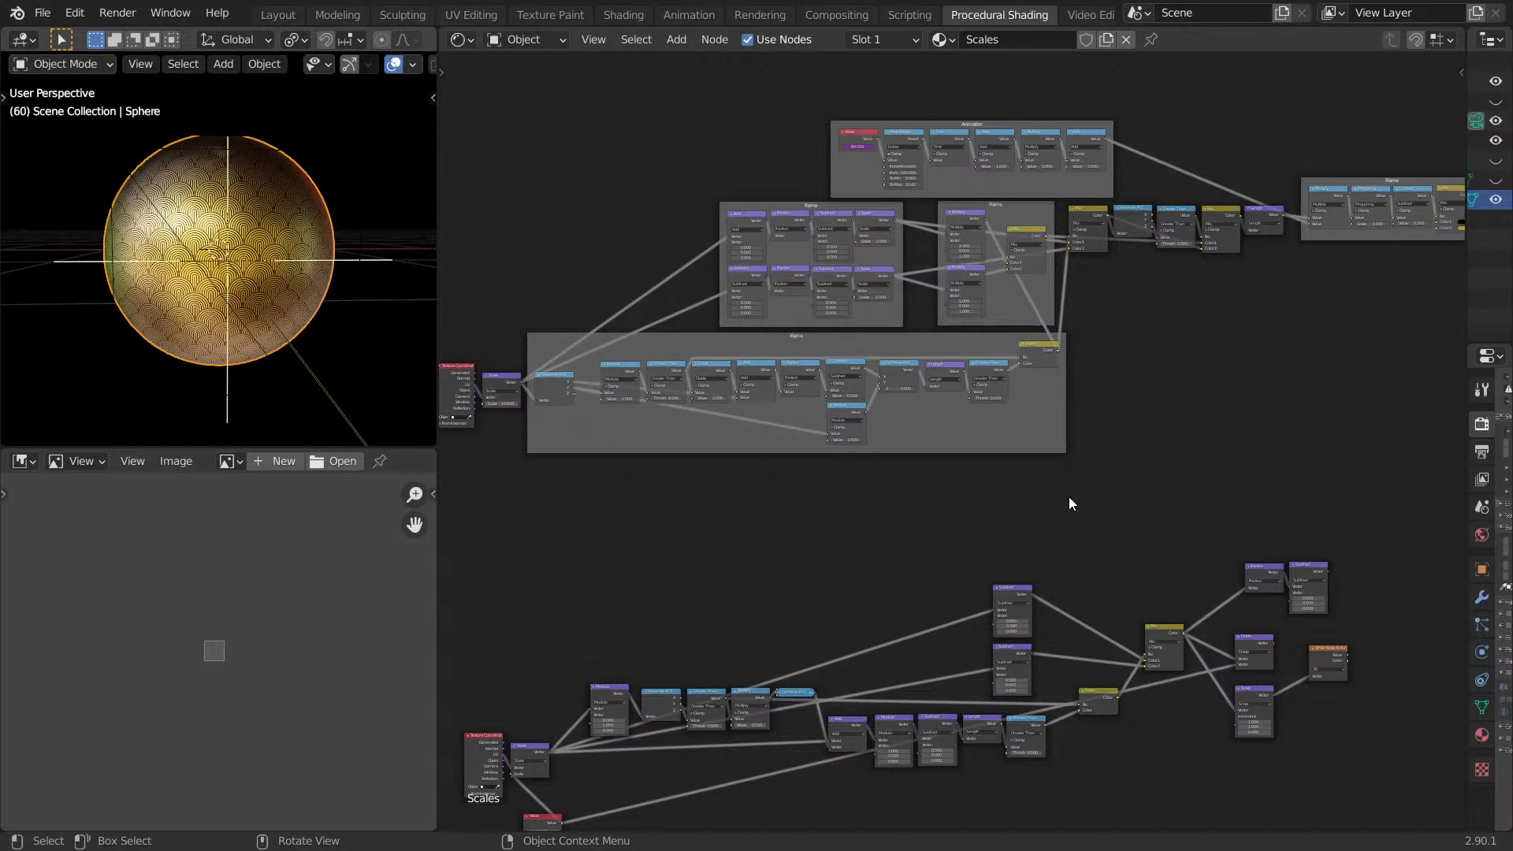
pyautogui.moveTo(243, 181); pyautogui.dragTo(33, 189, button='middle')
# Open the recent file Dragon scales.blend without saving the changes to Scales.blend.
pyautogui.click(31, 14)
pyautogui.moveTo(89, 75)
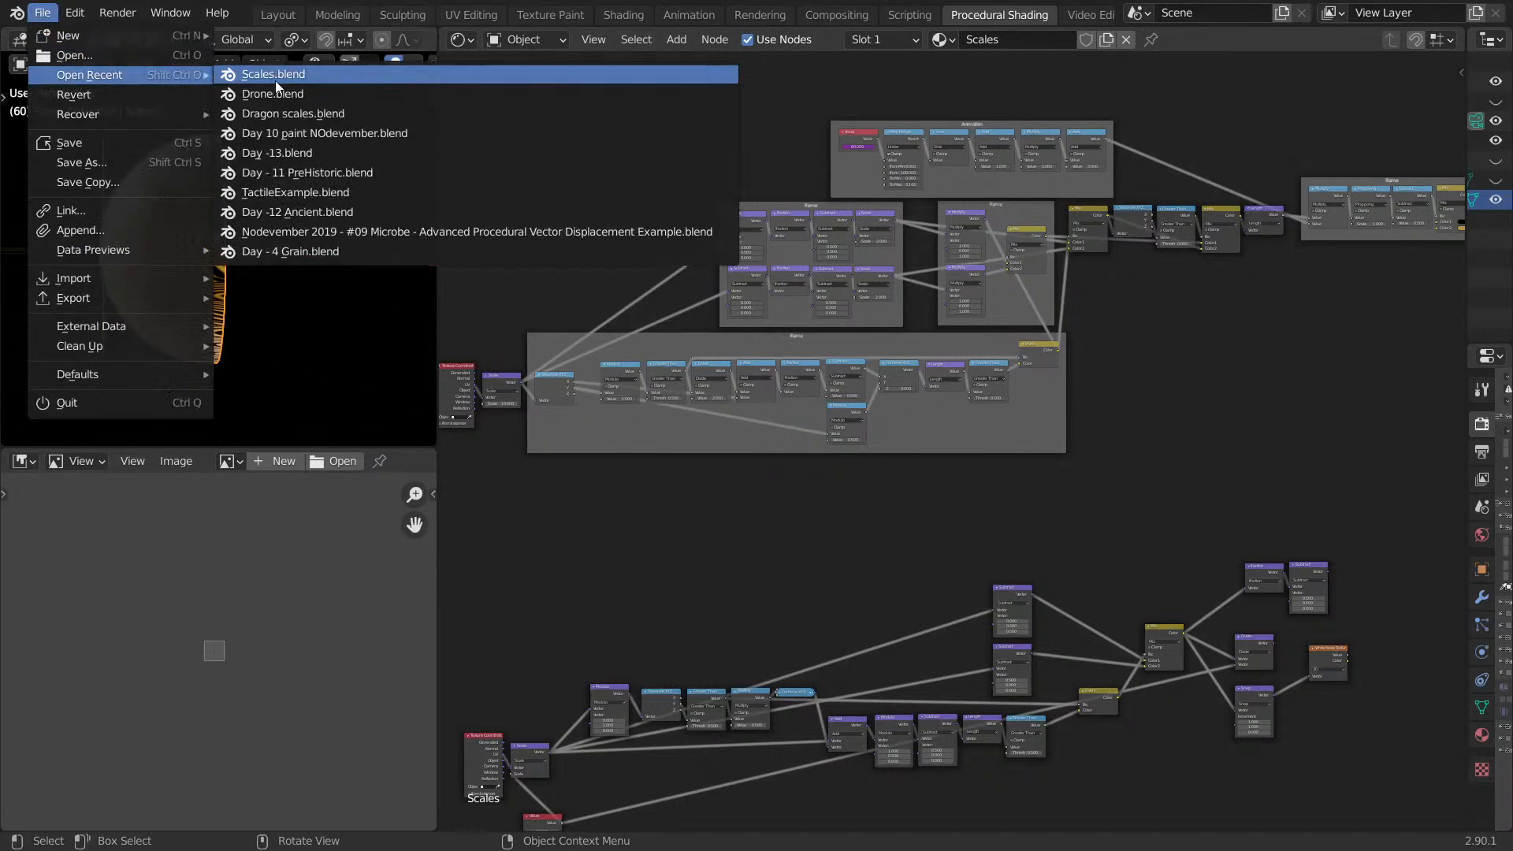
pyautogui.click(312, 115)
pyautogui.click(774, 461)
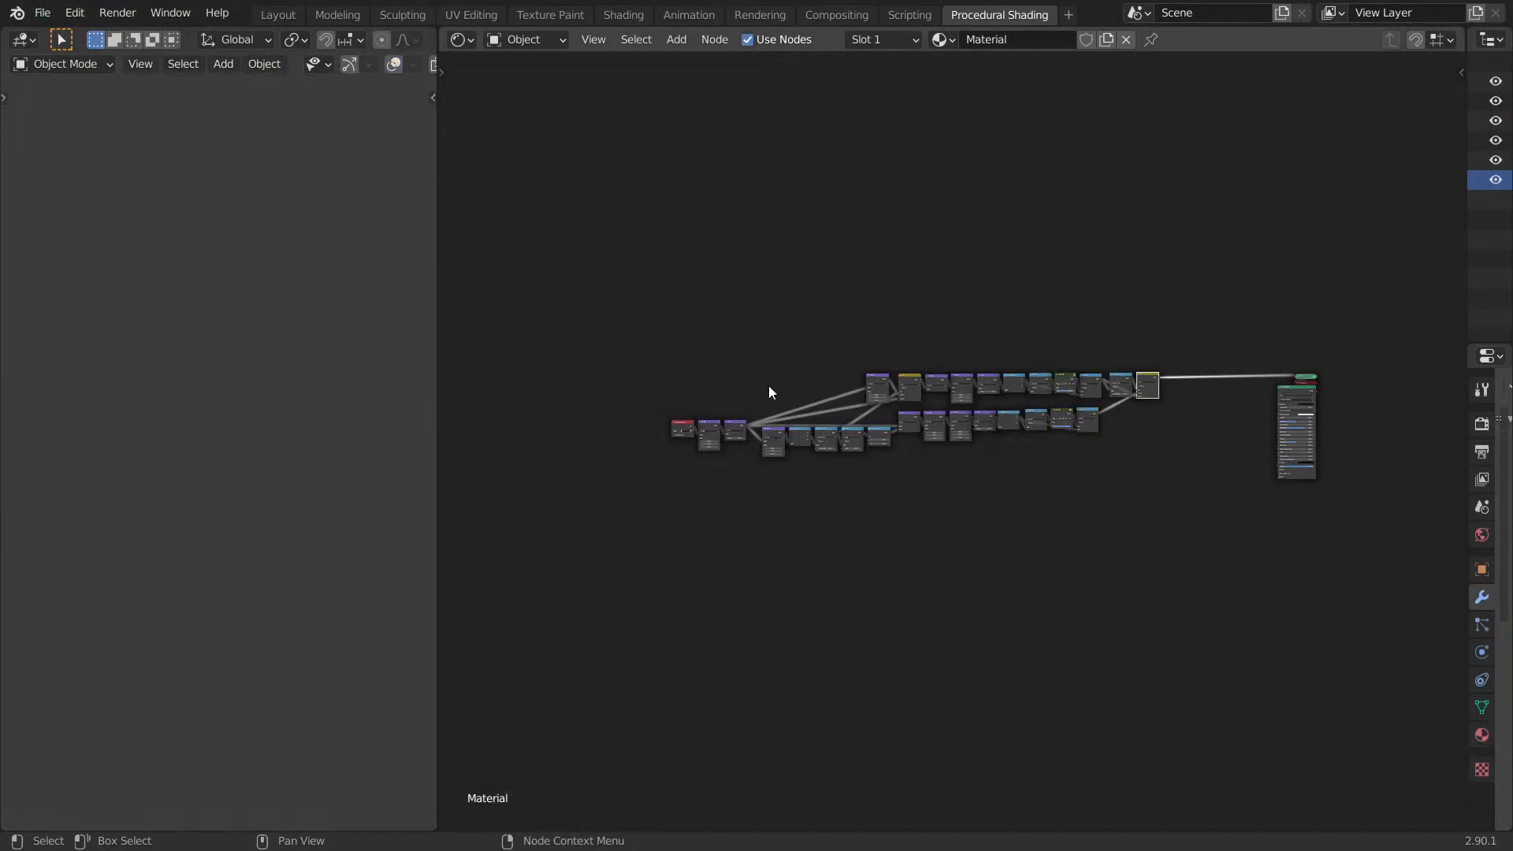
# Display the scales plane in rendered shading and view its pattern up close.
pyautogui.moveTo(809, 346); pyautogui.dragTo(785, 349, button='middle')
pyautogui.scroll(1, 907, 340)
pyautogui.press('z')
pyautogui.click(235, 280)
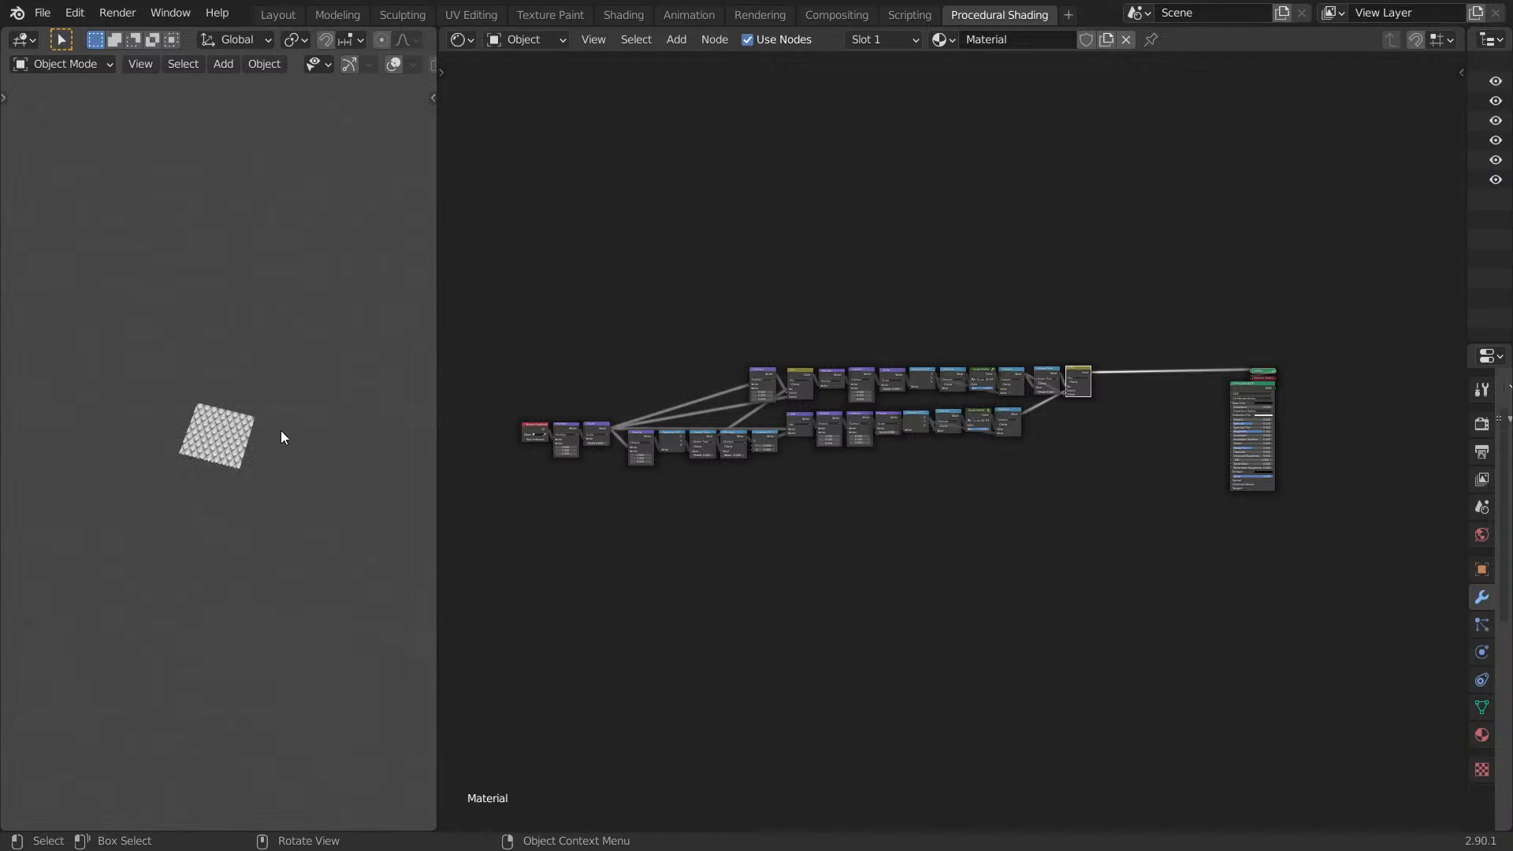
pyautogui.scroll(10, 260, 402)
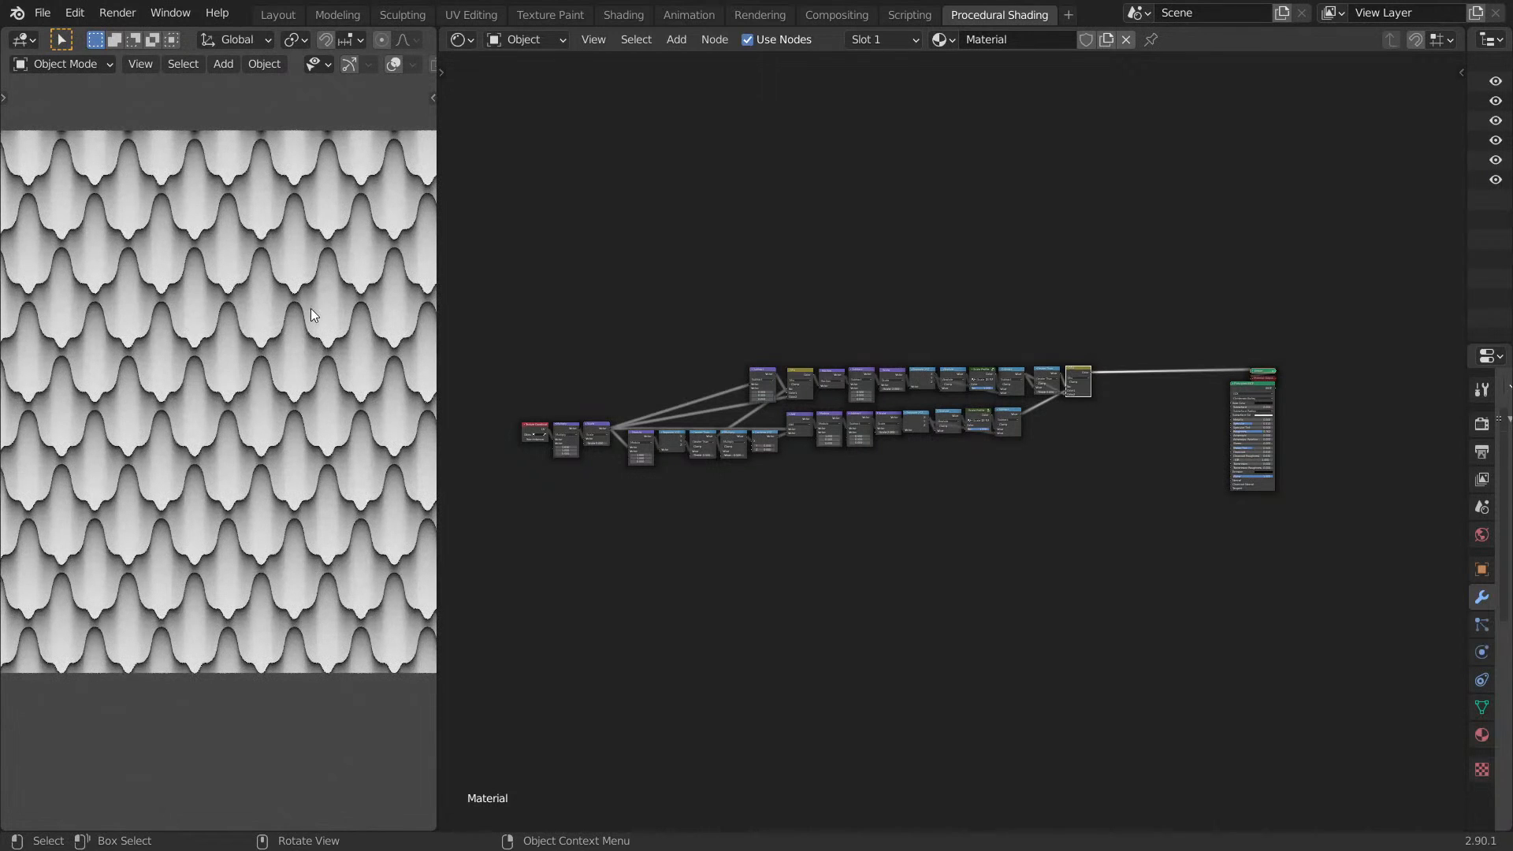
# Open the Scale Profile node group for editing at its RGB Curves node.
pyautogui.scroll(2, 758, 284)
pyautogui.scroll(7, 758, 278)
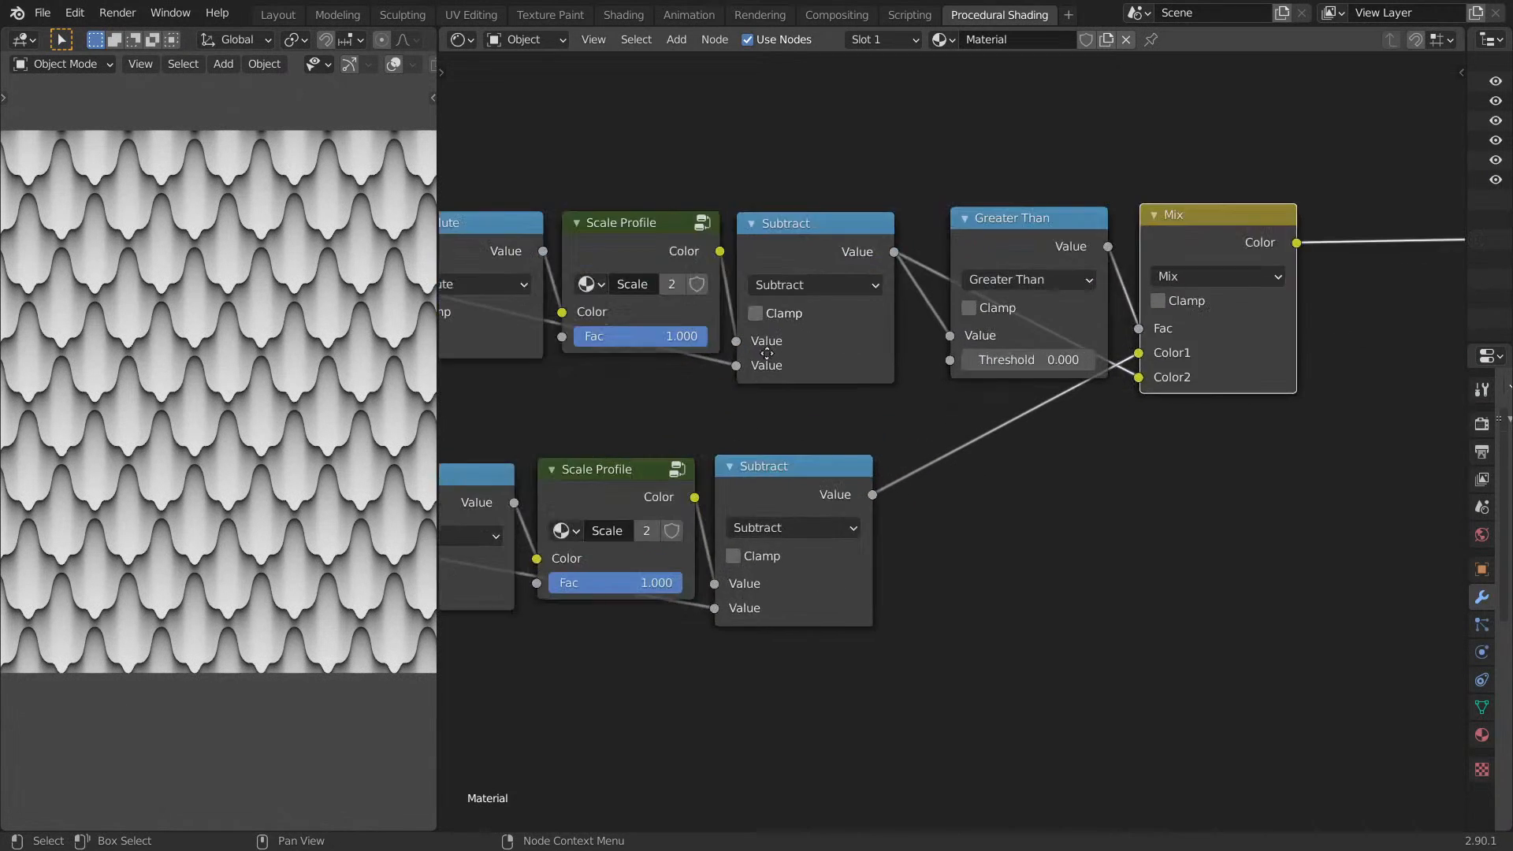
pyautogui.click(833, 511)
pyautogui.press('Tab')
pyautogui.scroll(5, 888, 424)
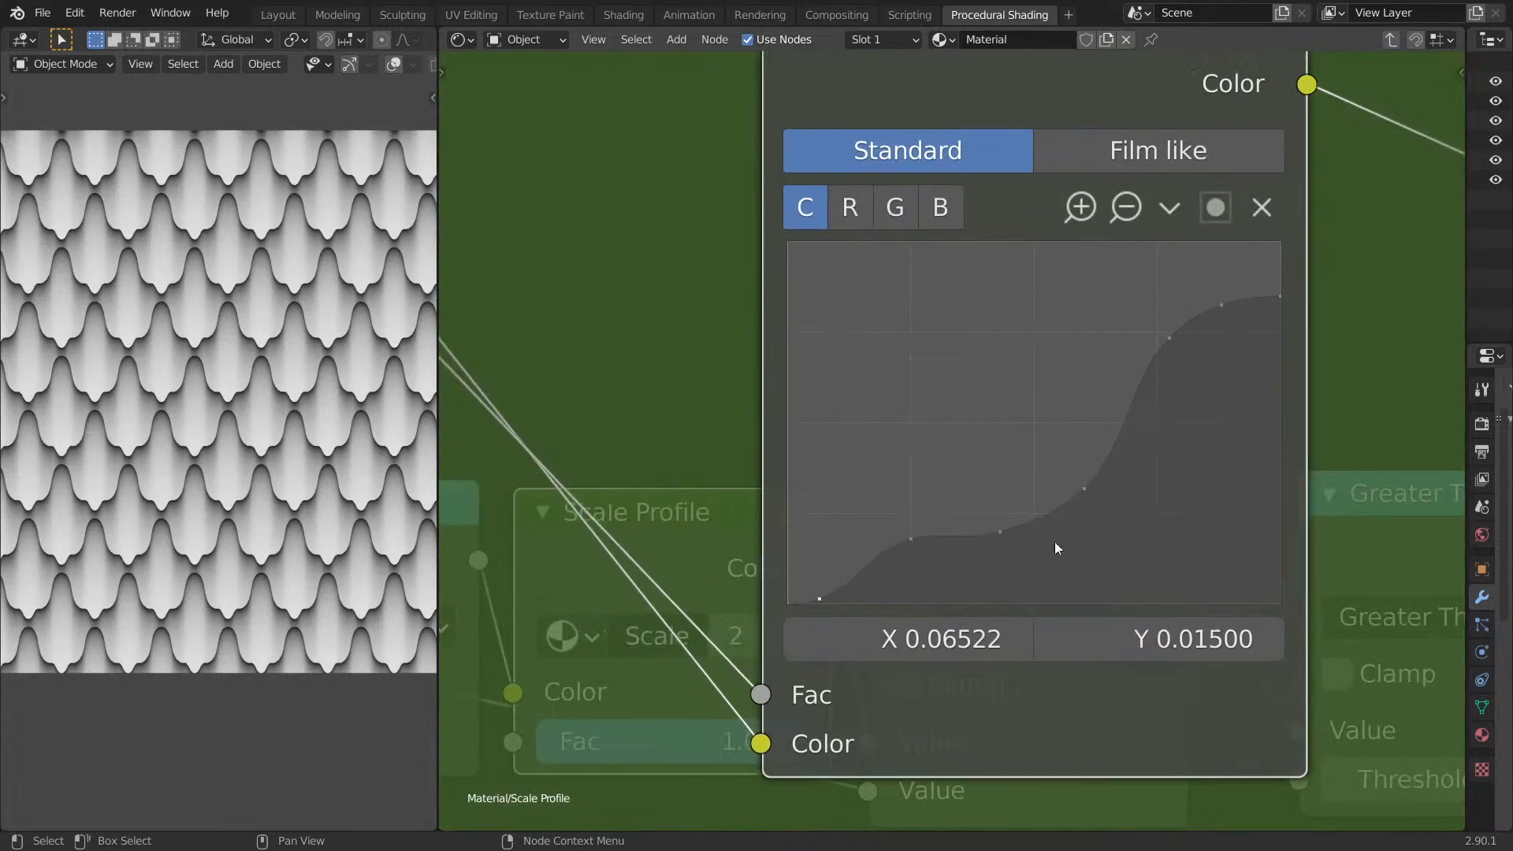
# Smooth the scale profile curve, moving its middle point to X 0.58696, Y 0.48 and its end point to X 1.0, Y 1.0.
pyautogui.scroll(2, 113, 315)
pyautogui.moveTo(899, 541); pyautogui.dragTo(1076, 433)
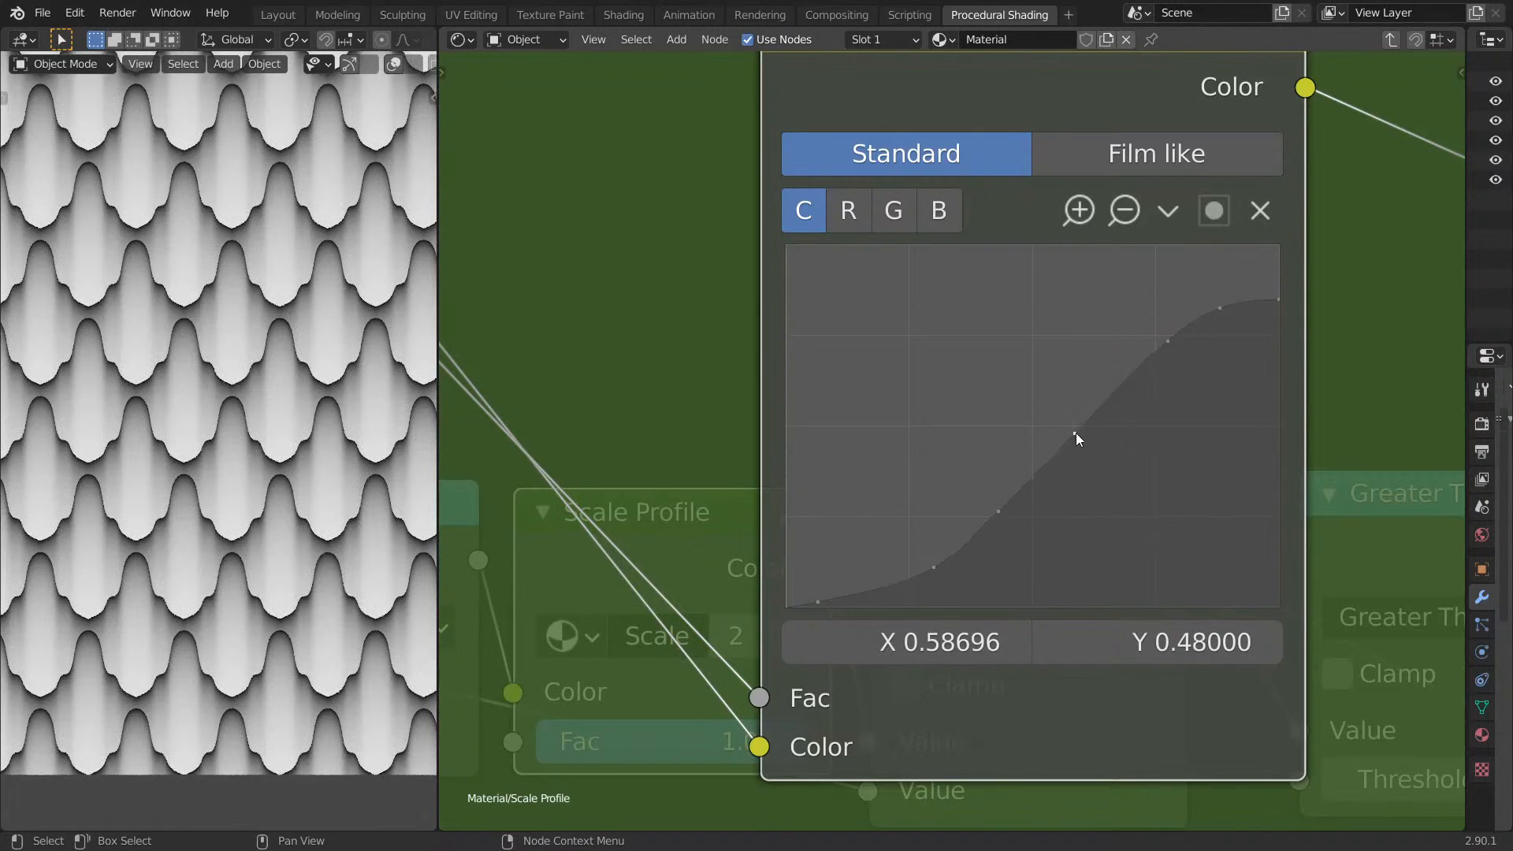
pyautogui.click(1167, 340)
pyautogui.click(1219, 305)
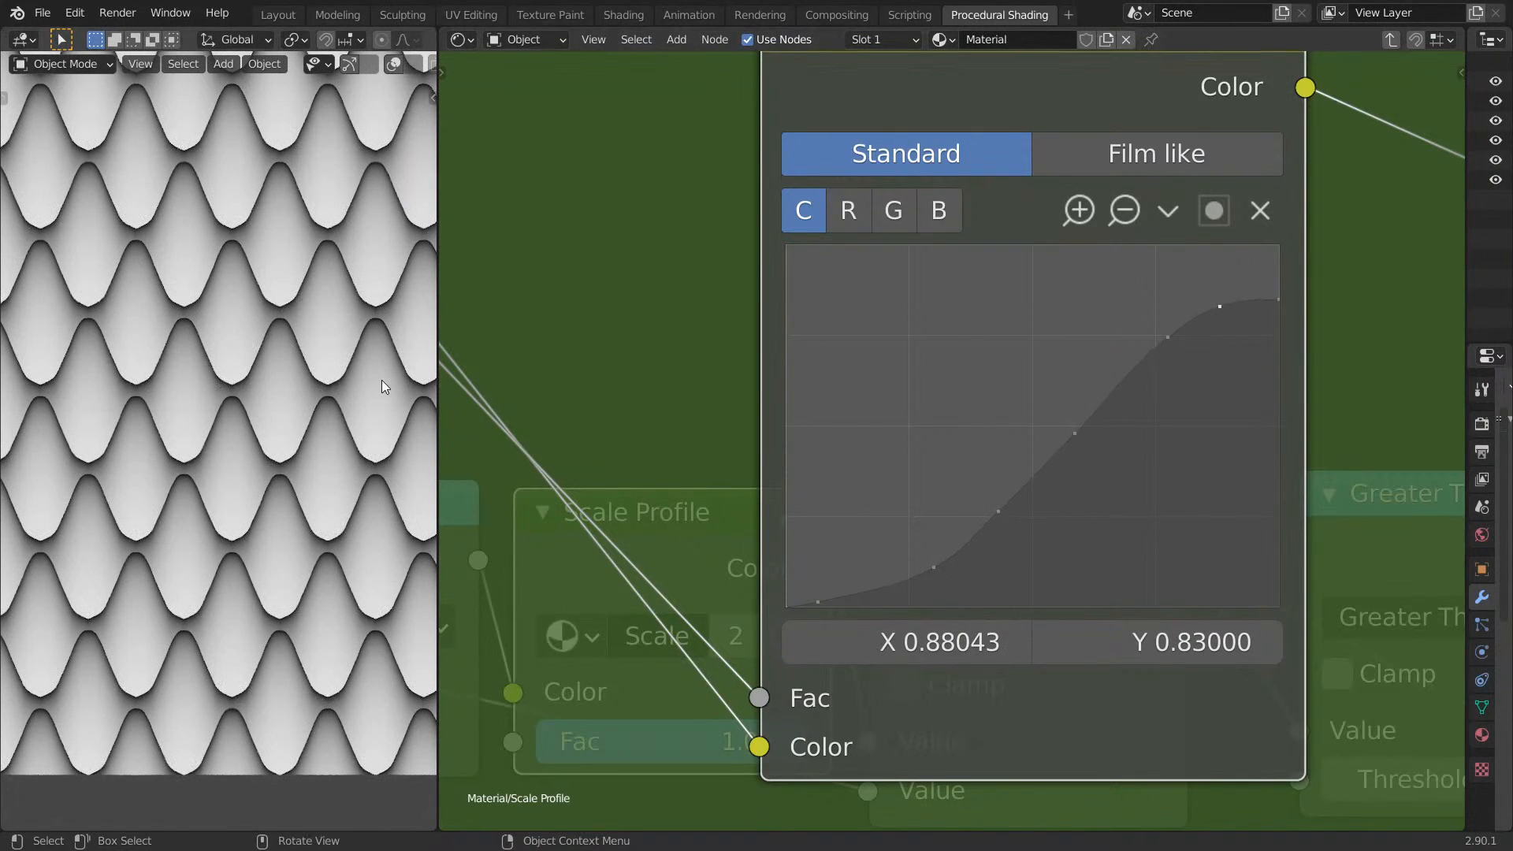
pyautogui.moveTo(1278, 300); pyautogui.dragTo(1279, 245)
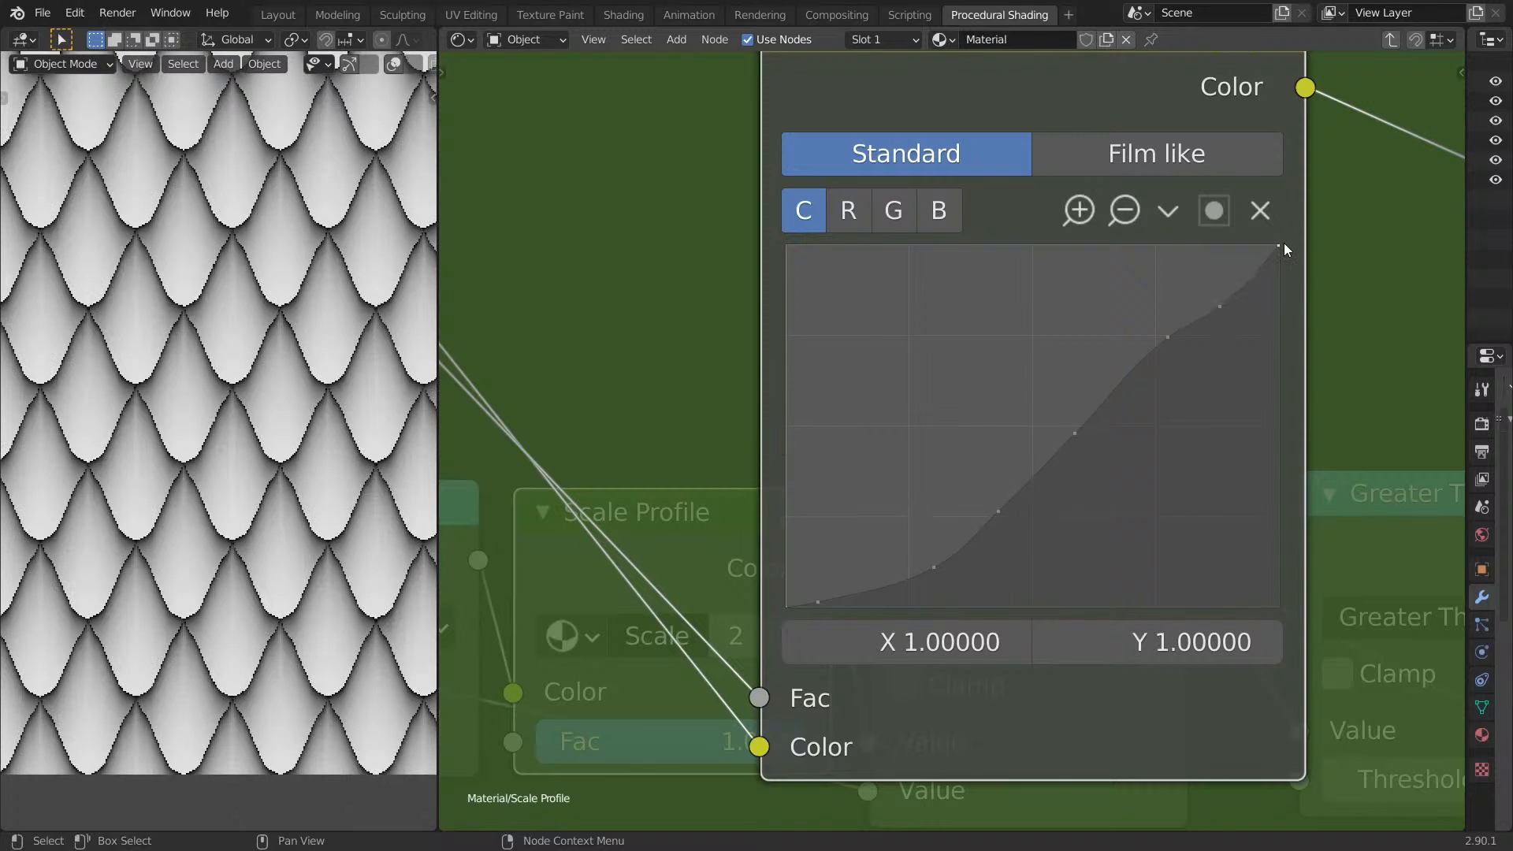
# Straighten the profile curve, placing the upper point at X 0.86957, Y 0.855 and the middle point at X 0.60145, Y 0.545.
pyautogui.scroll(-6, 229, 361)
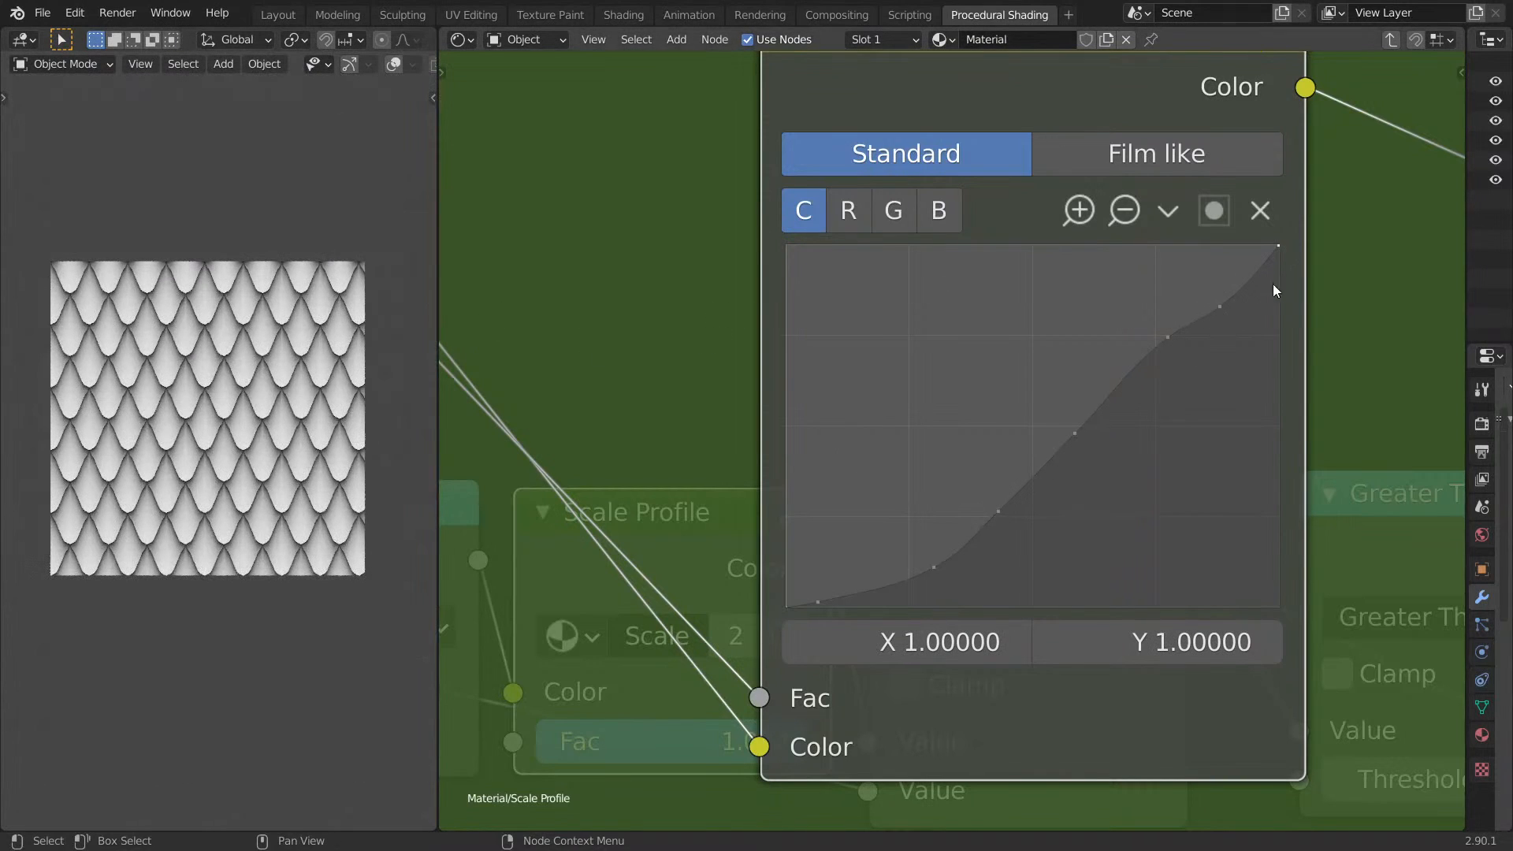
pyautogui.moveTo(1220, 307); pyautogui.dragTo(1214, 298)
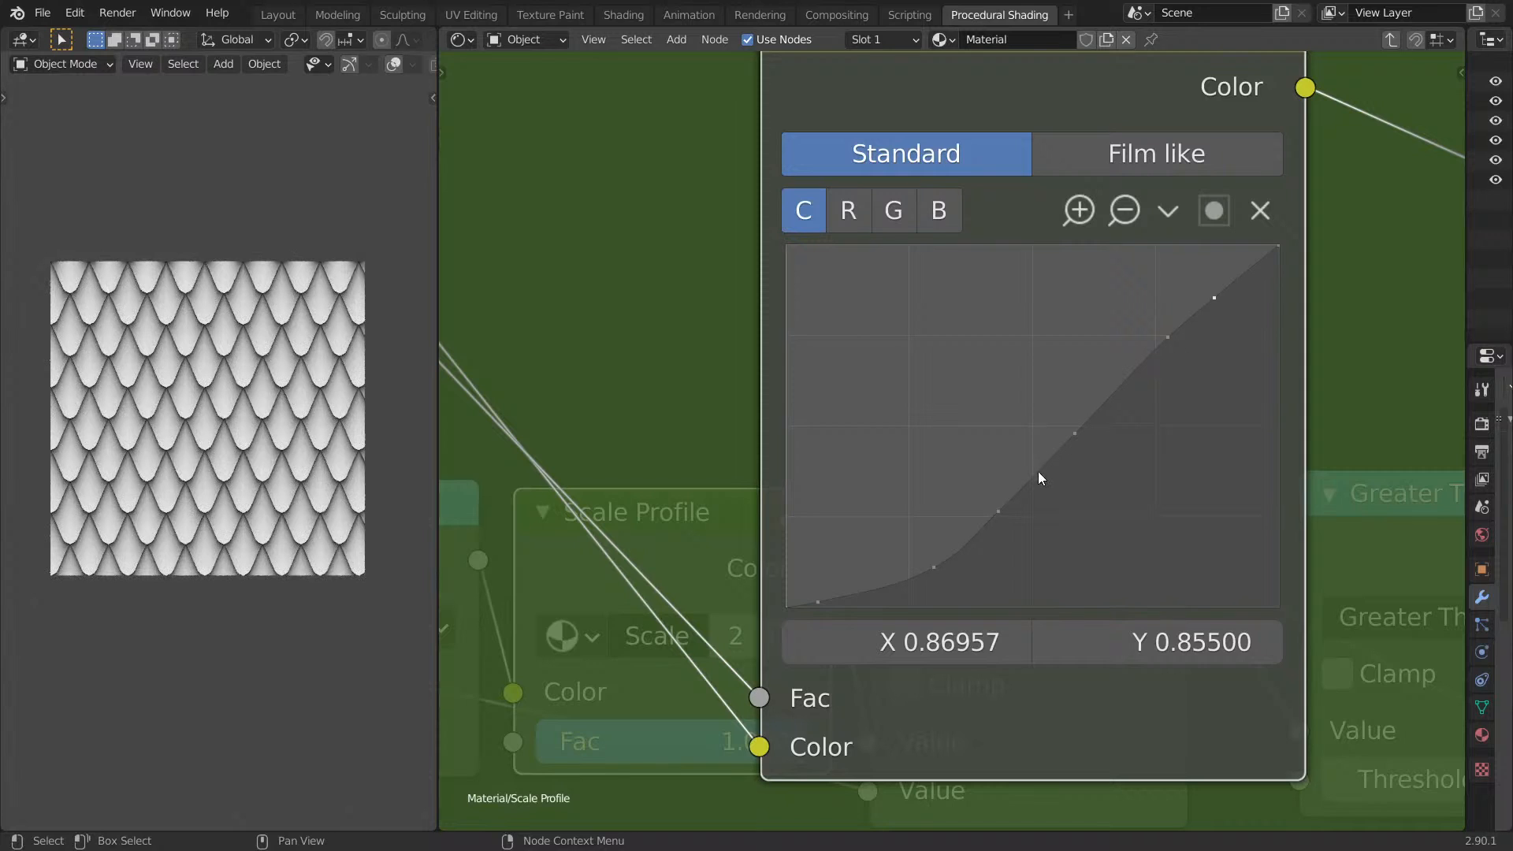
pyautogui.moveTo(926, 571); pyautogui.dragTo(1010, 475)
pyautogui.moveTo(1075, 432); pyautogui.dragTo(1083, 410)
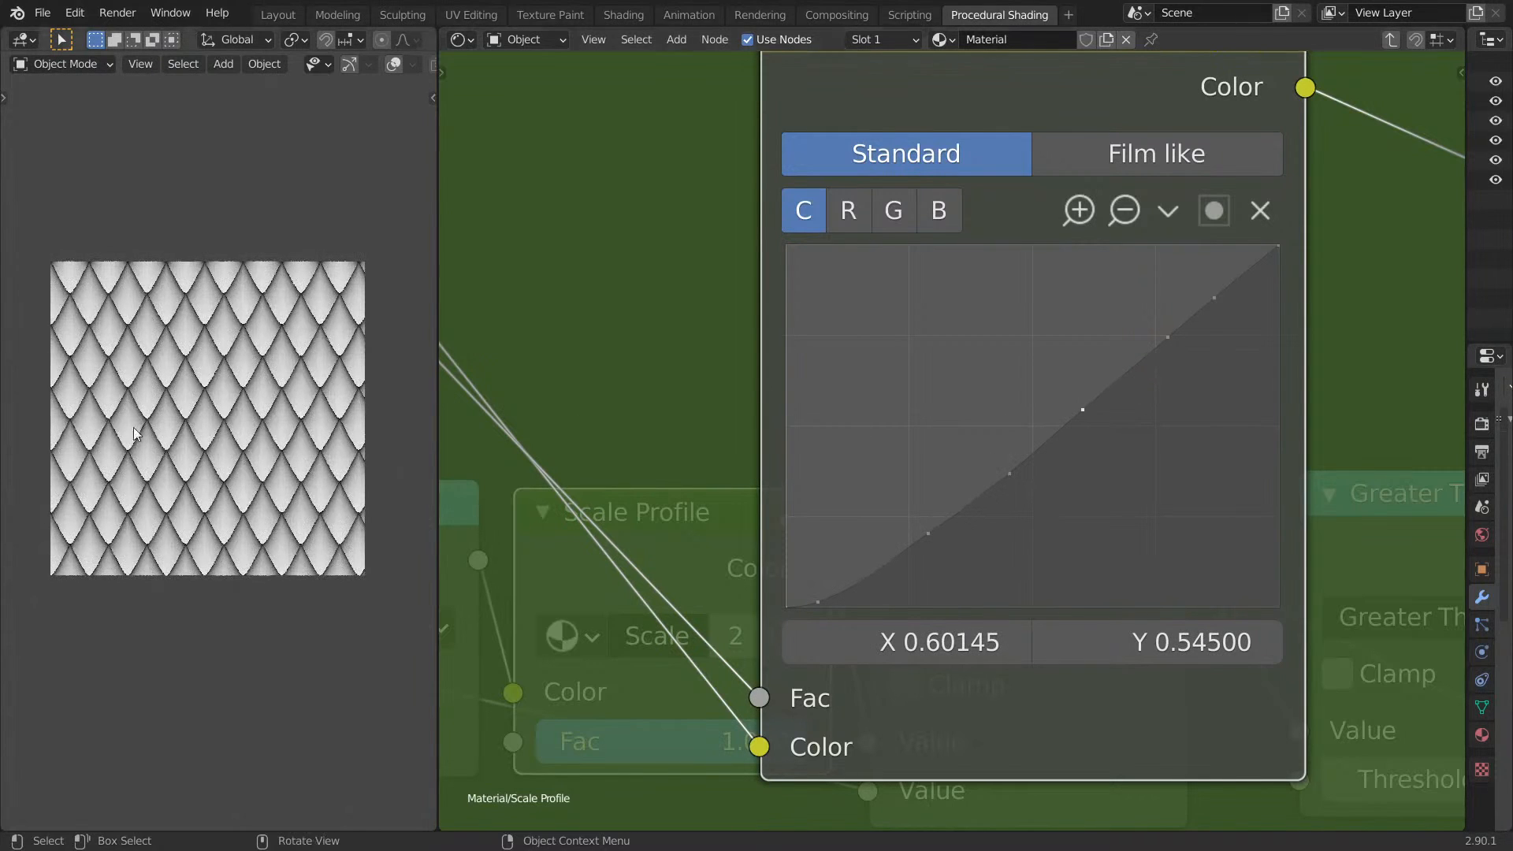
# Delete four intermediate points from the scale profile curve.
pyautogui.scroll(2, 242, 426)
pyautogui.click(1260, 210)
pyautogui.click(1168, 336)
pyautogui.click(1260, 211)
pyautogui.click(1010, 474)
pyautogui.click(1260, 211)
pyautogui.click(929, 533)
pyautogui.click(1260, 210)
# Bulge the profile curve upward with a single intermediate point at X 0.25725, Y 0.755, deleting the other leftover points.
pyautogui.moveTo(858, 588); pyautogui.dragTo(912, 333)
pyautogui.click(1214, 298)
pyautogui.click(1261, 211)
pyautogui.click(827, 579)
pyautogui.click(1261, 211)
pyautogui.click(878, 365)
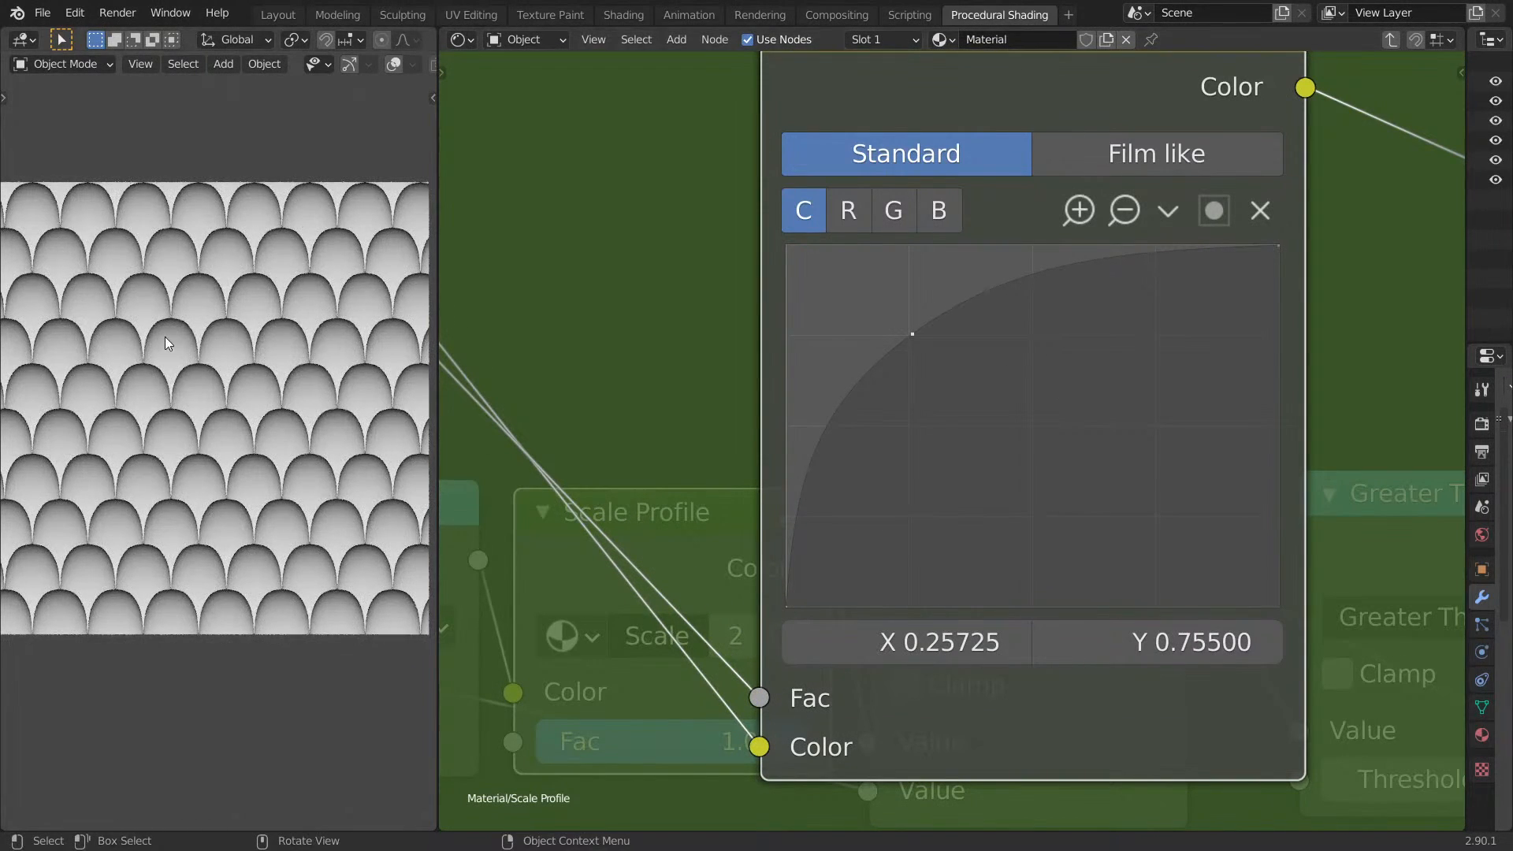
# Inspect the rounded scales in the maximized viewport from several angles and from the top view.
pyautogui.scroll(-2, 164, 338)
pyautogui.moveTo(186, 333); pyautogui.dragTo(268, 253, button='middle')
pyautogui.hotkey('ctrl', 'space')
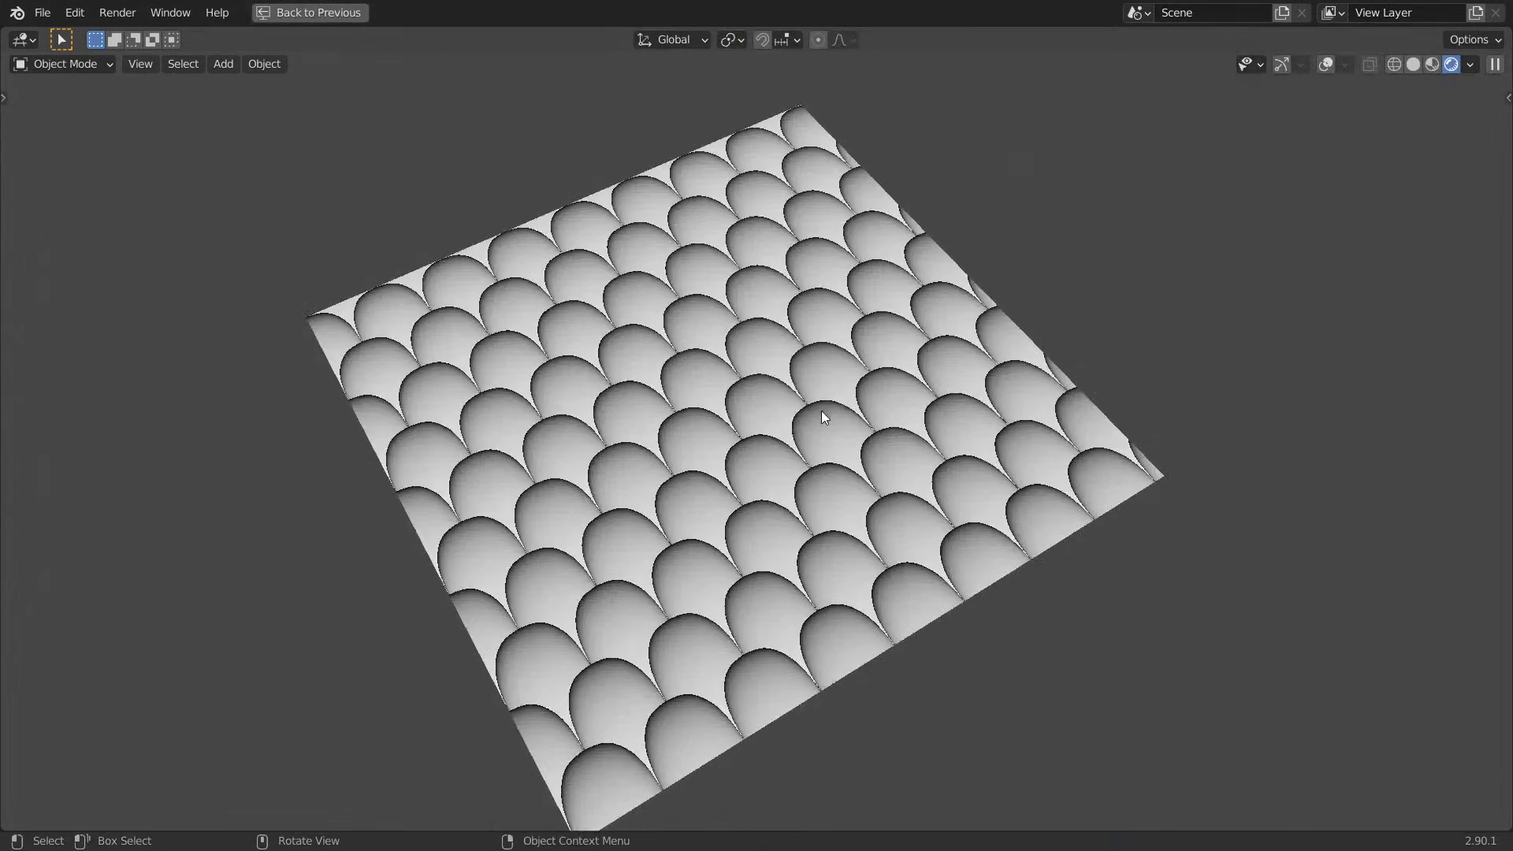
pyautogui.moveTo(821, 408); pyautogui.dragTo(794, 498, button='middle')
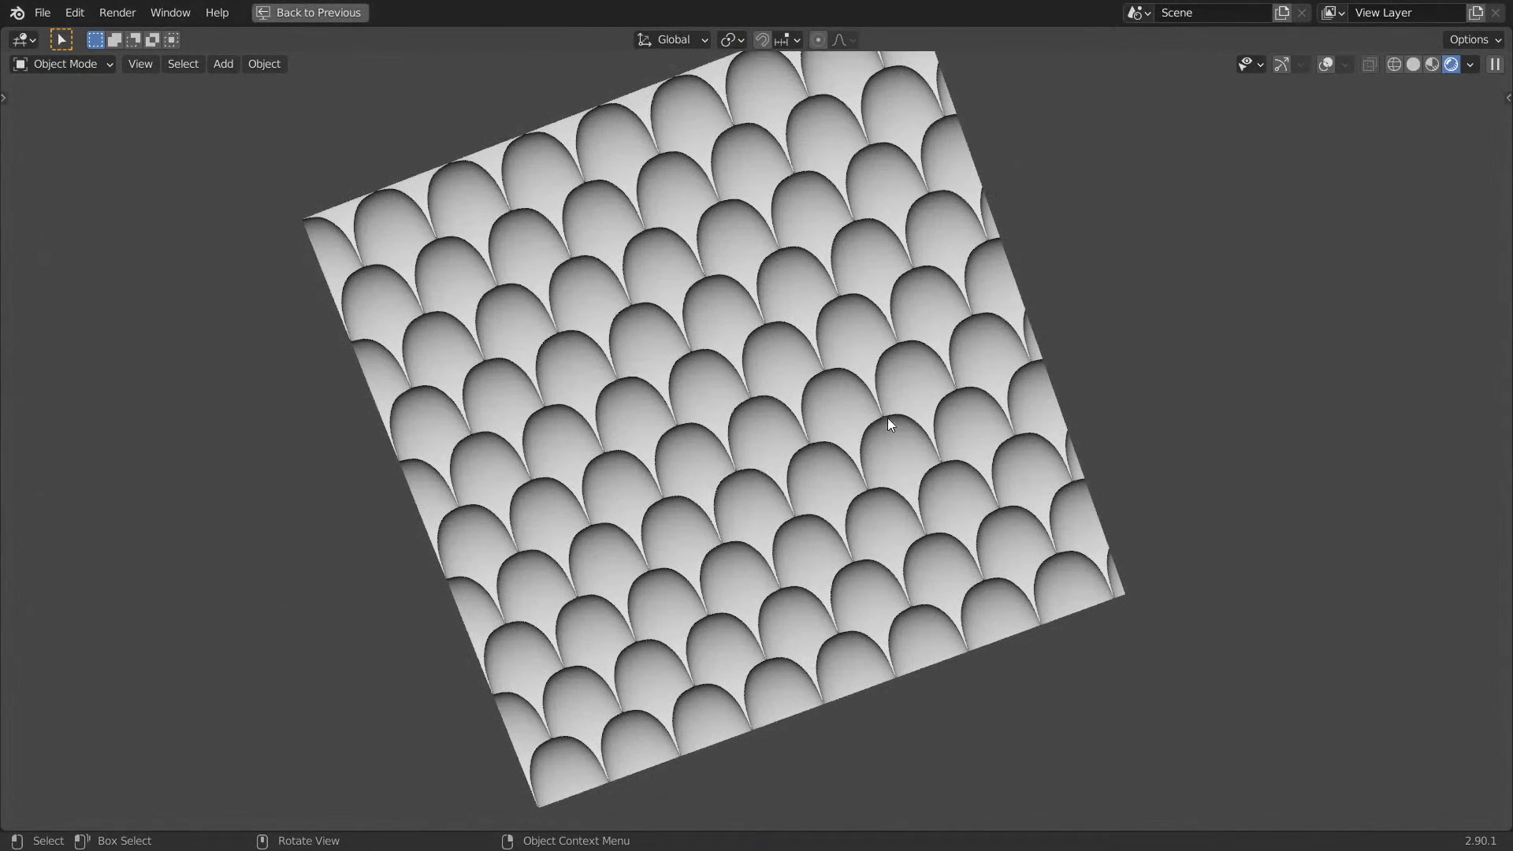
pyautogui.moveTo(583, 323); pyautogui.dragTo(788, 418, button='middle')
pyautogui.moveTo(512, 400); pyautogui.dragTo(662, 413, button='middle')
pyautogui.press('KP_7')
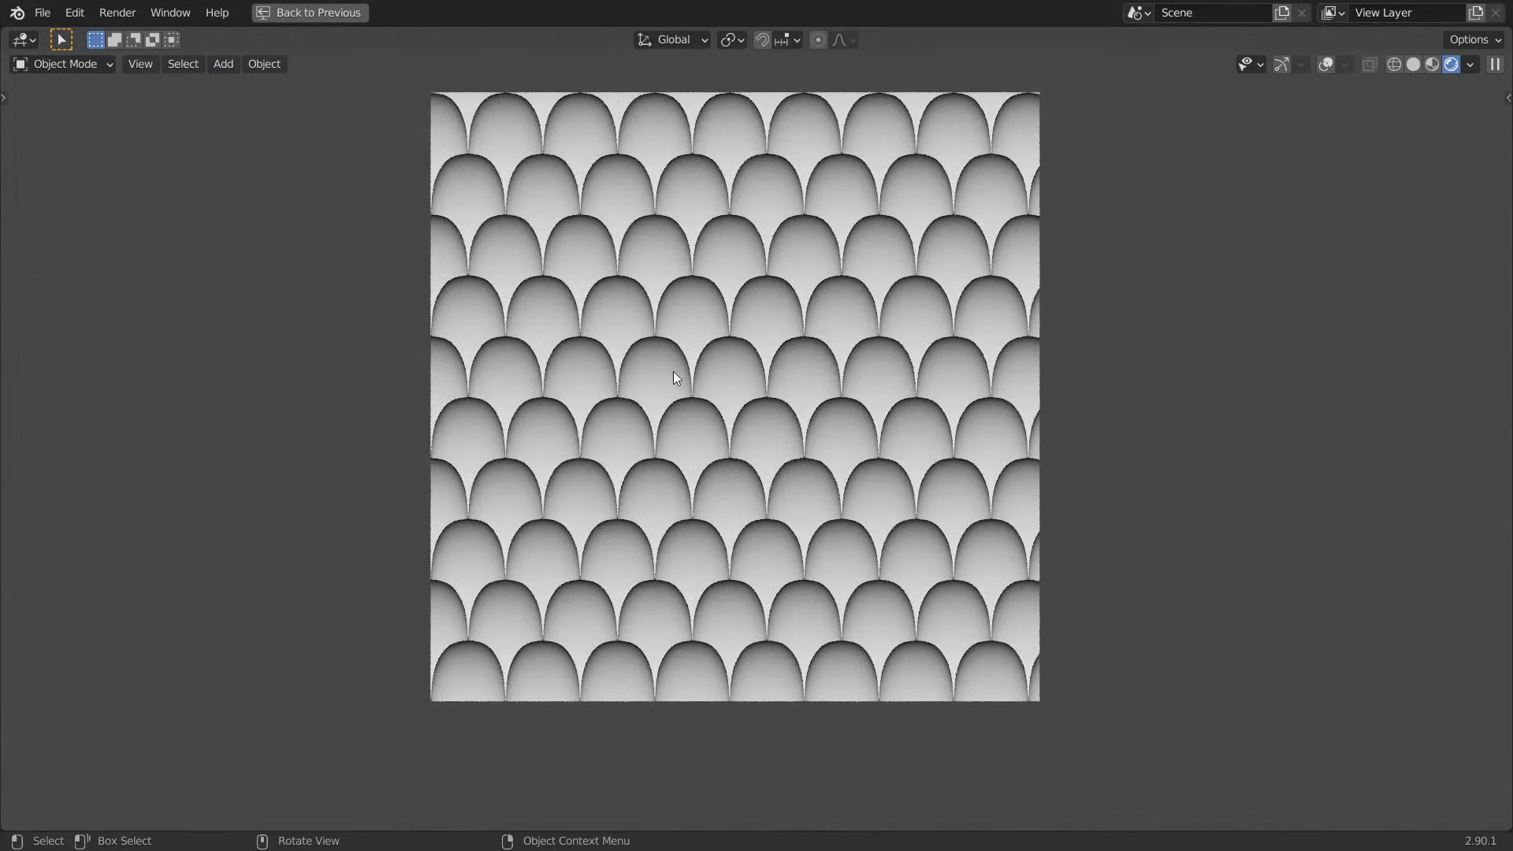
# Open the recent file Drone.blend without saving the changes to Dragon scales.
pyautogui.click(43, 13)
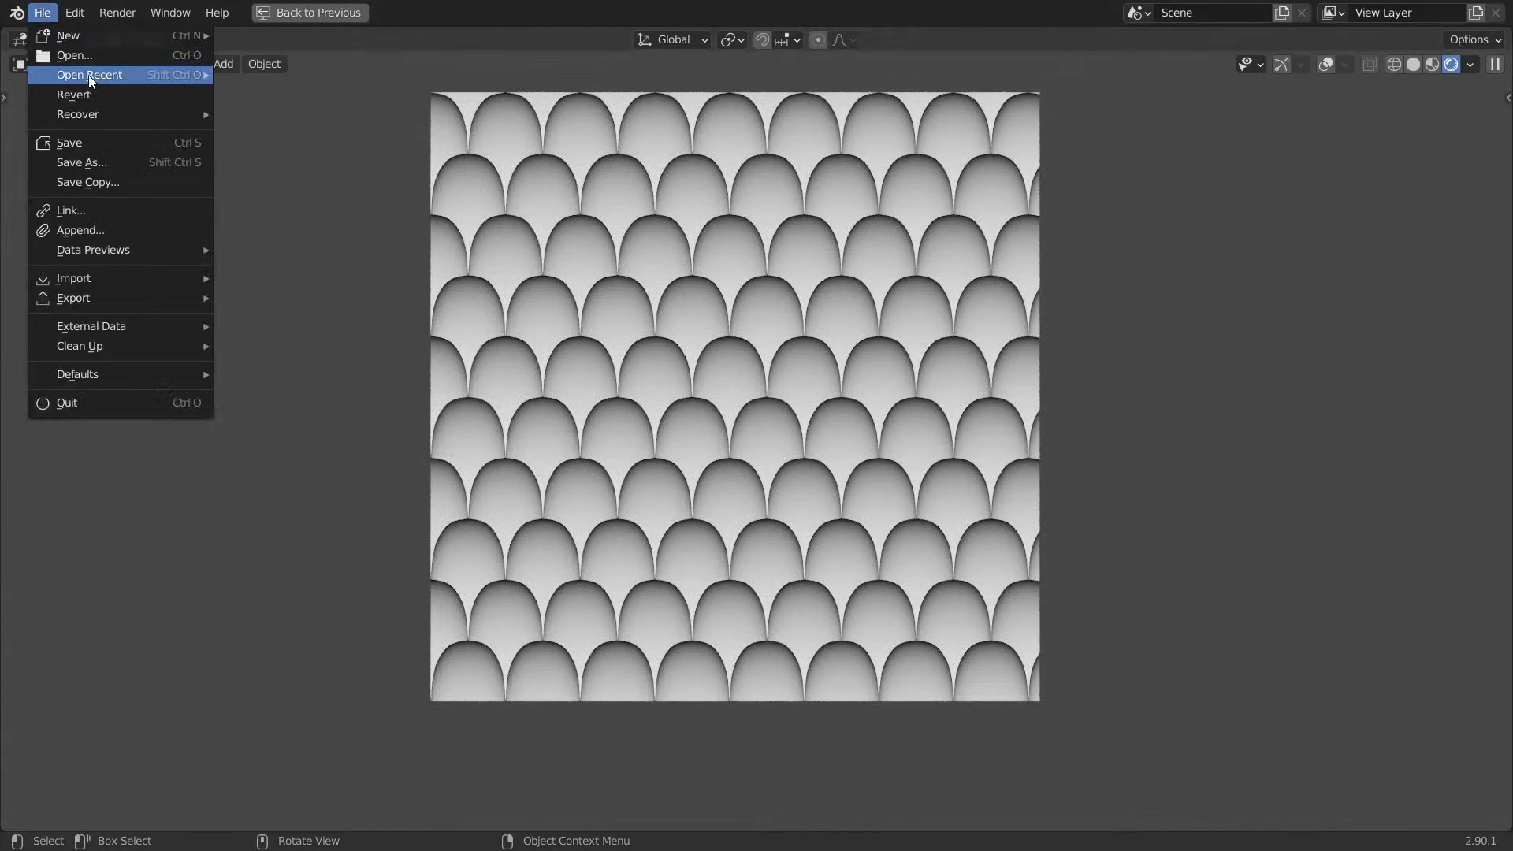
pyautogui.moveTo(93, 74)
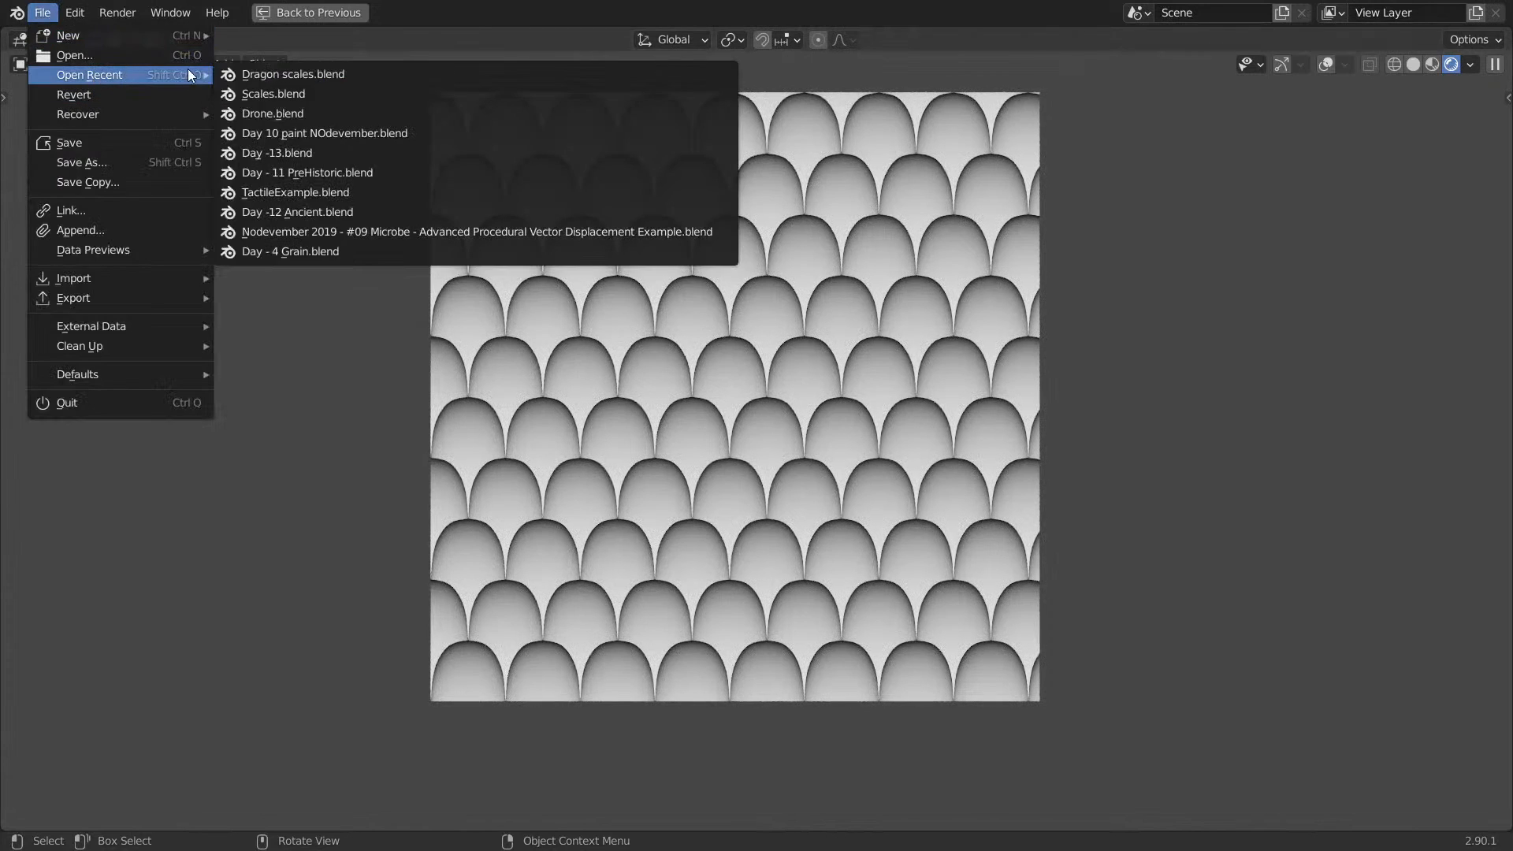
pyautogui.click(350, 112)
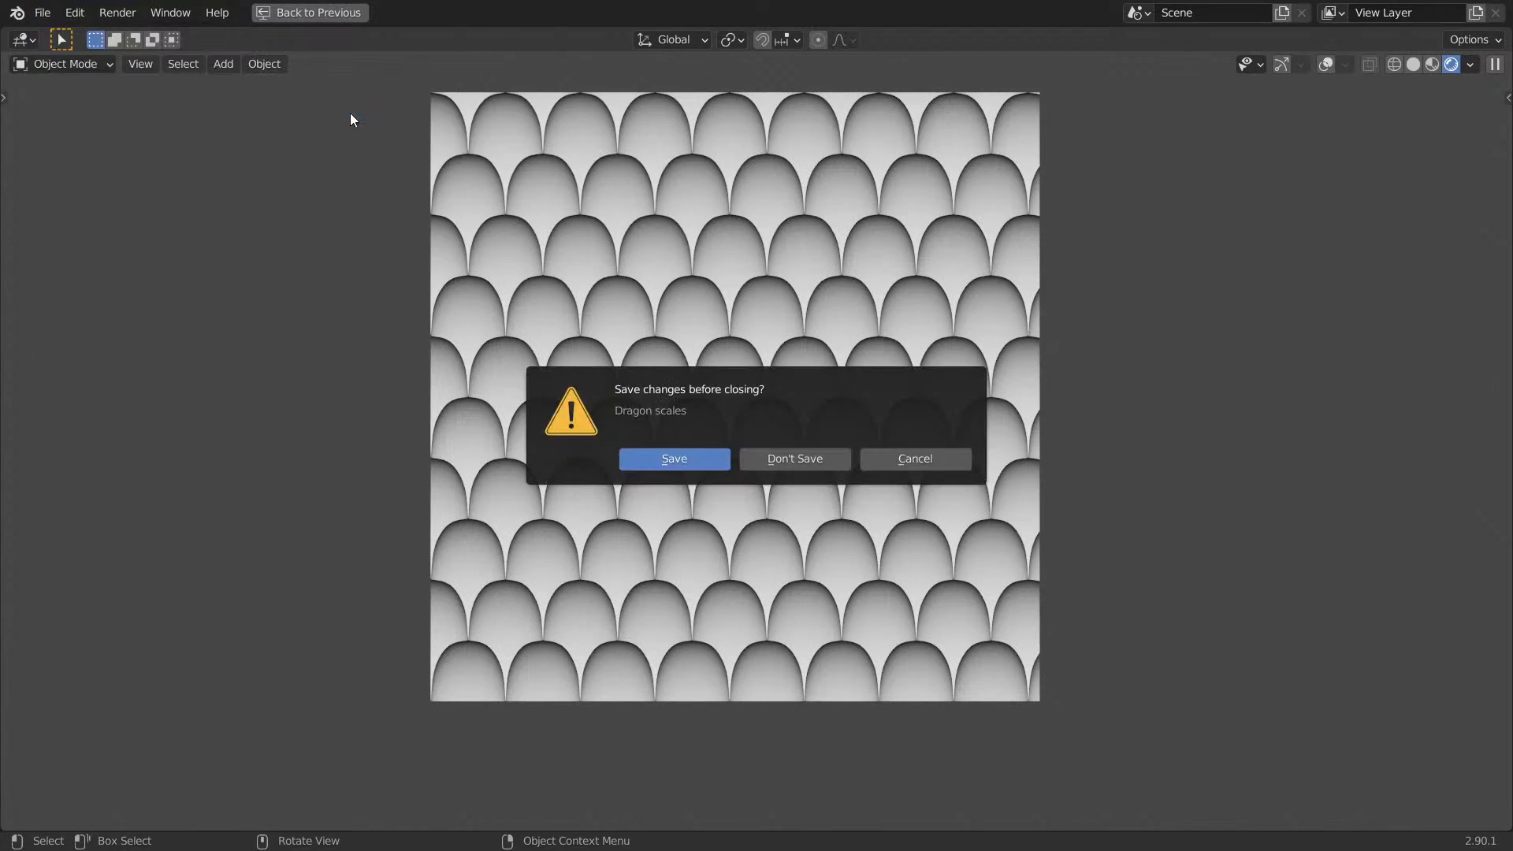
pyautogui.click(787, 458)
# Show the sphere in rendered shading, expand the 3D viewport over the image editor area, and view the eye up close.
pyautogui.moveTo(1209, 266); pyautogui.dragTo(888, 343, button='middle')
pyautogui.press('z')
pyautogui.click(213, 180)
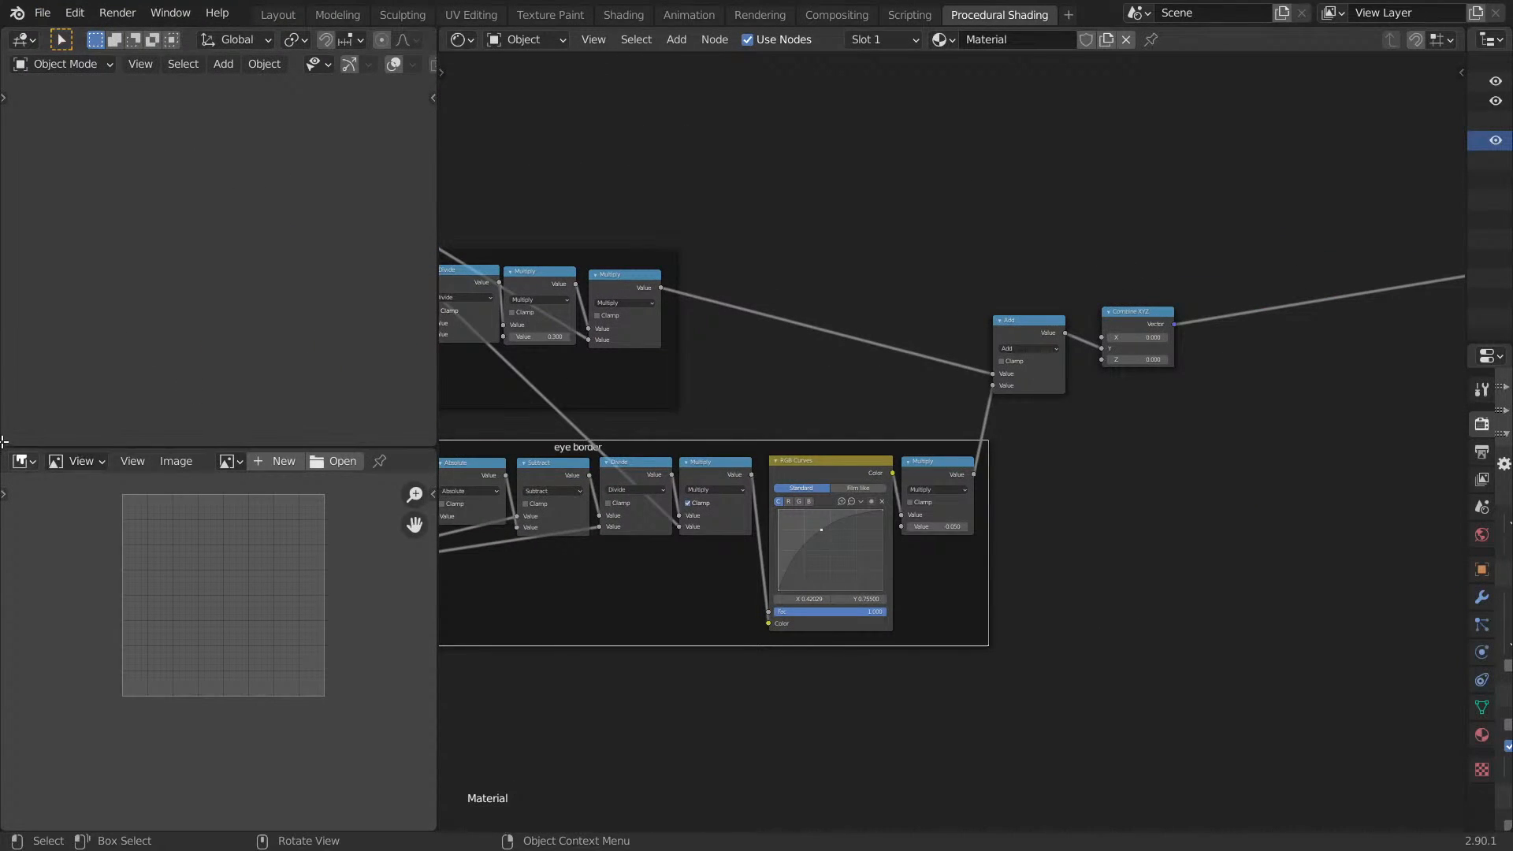
pyautogui.moveTo(3, 444); pyautogui.dragTo(12, 475)
pyautogui.moveTo(140, 421); pyautogui.dragTo(504, 362, button='middle')
pyautogui.scroll(-4, 1088, 270)
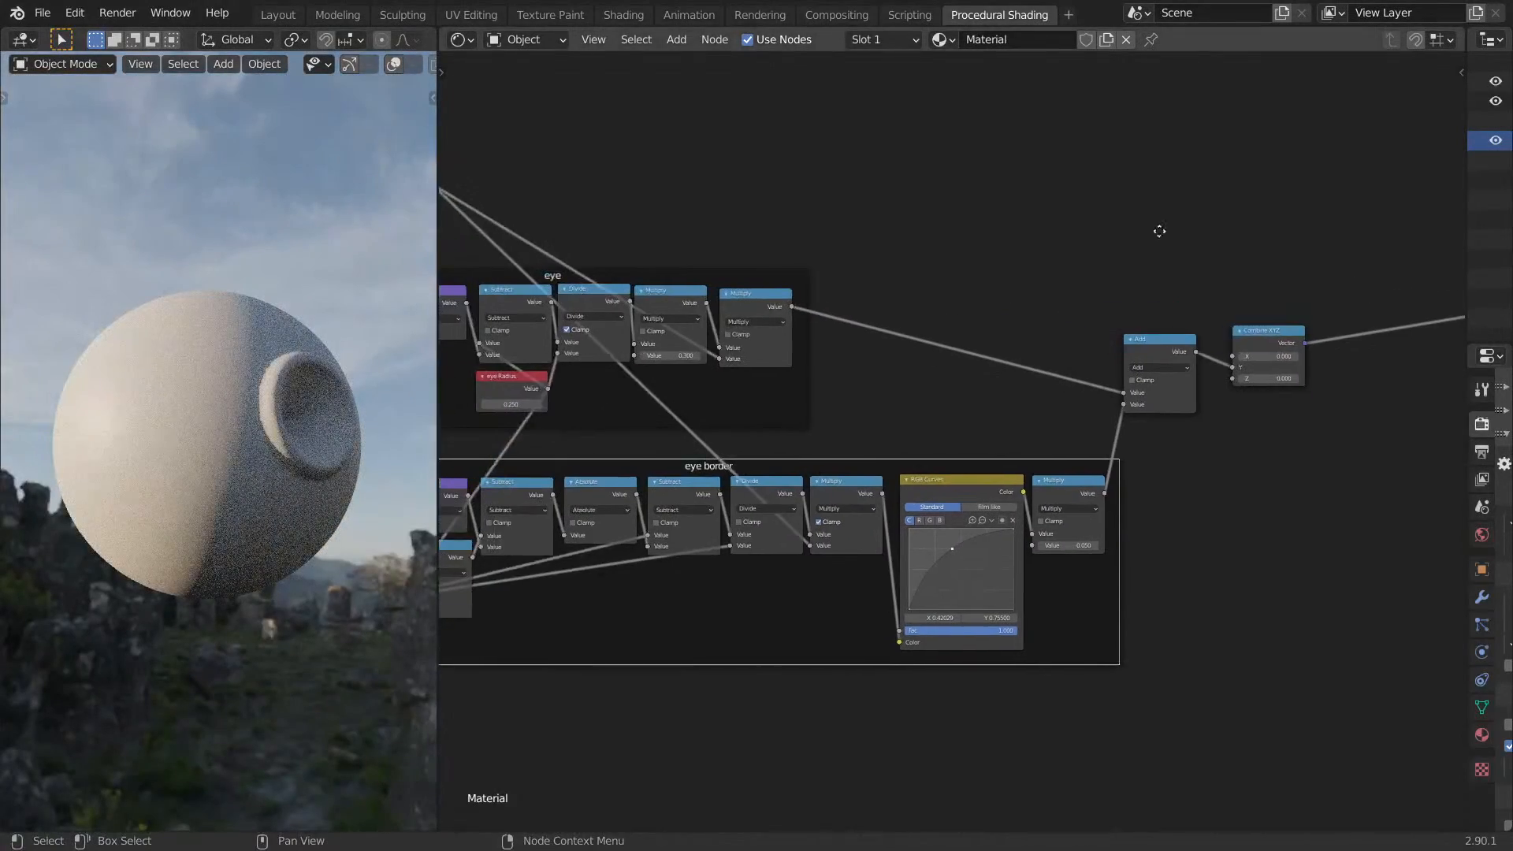
pyautogui.moveTo(250, 452); pyautogui.dragTo(285, 441, button='middle')
pyautogui.scroll(3, 285, 442)
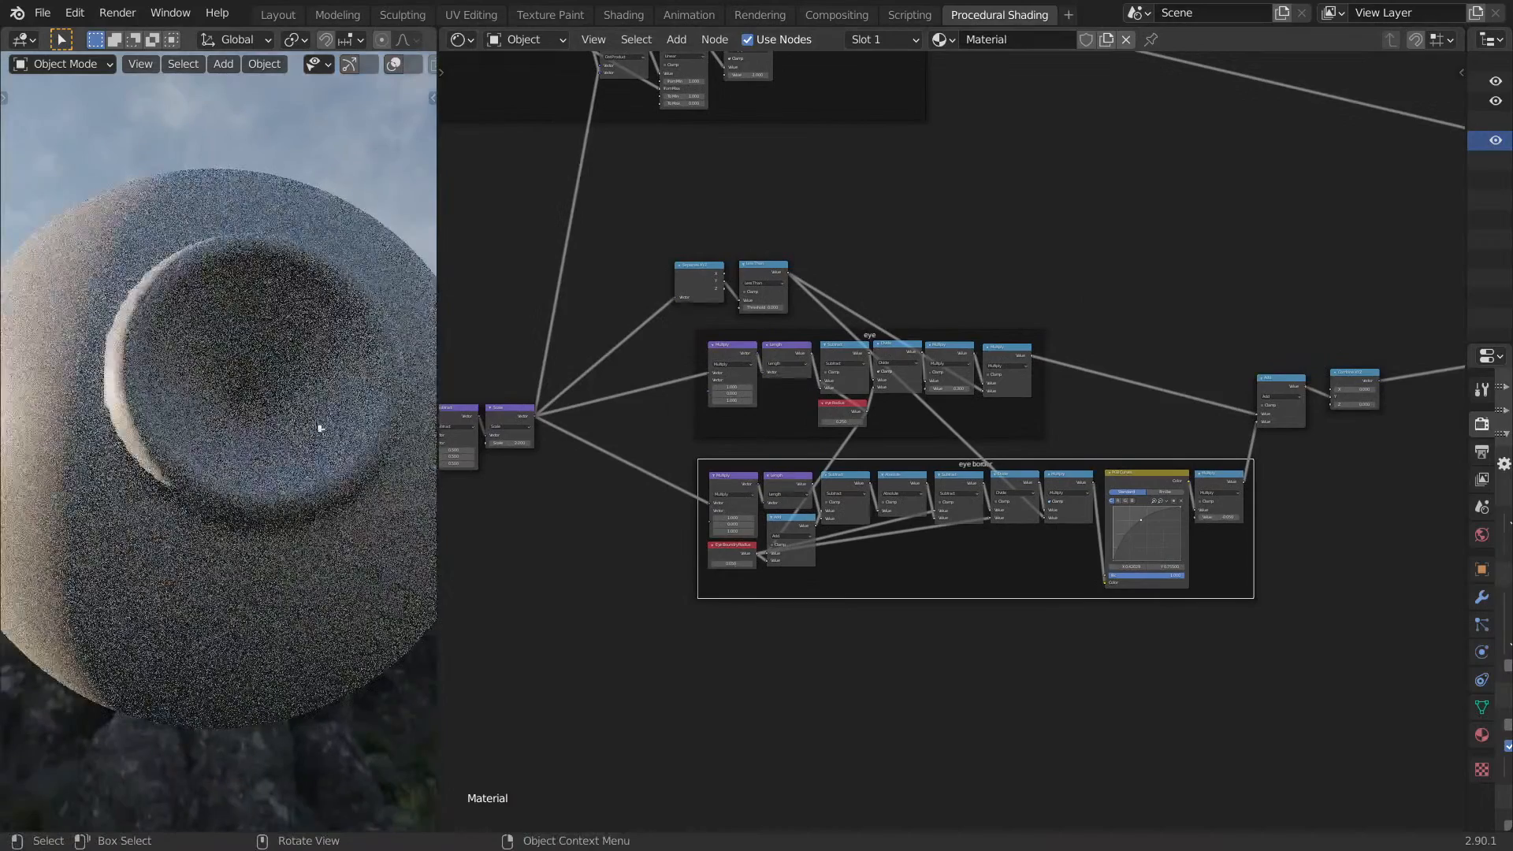
pyautogui.scroll(2, 872, 414)
# Duplicate the eye frame with its nodes and input links, placing the copy below the eye border frame.
pyautogui.moveTo(1129, 437); pyautogui.dragTo(1023, 422, button='middle')
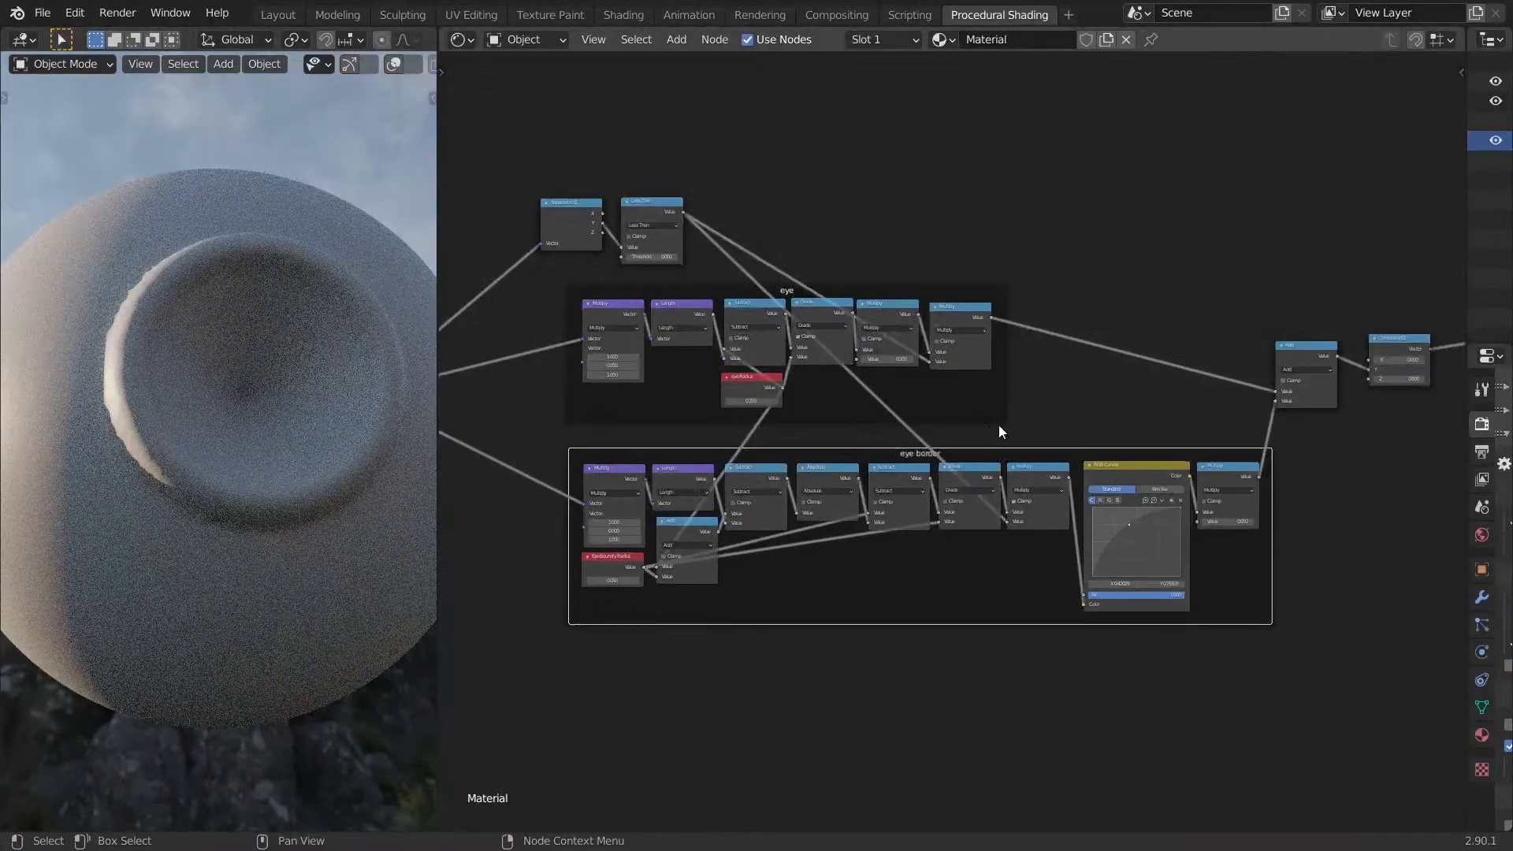
pyautogui.scroll(-1, 1023, 422)
pyautogui.moveTo(624, 310); pyautogui.dragTo(1023, 438)
pyautogui.moveTo(1049, 419); pyautogui.dragTo(1042, 401, button='middle')
pyautogui.hotkey('shift', 'd')
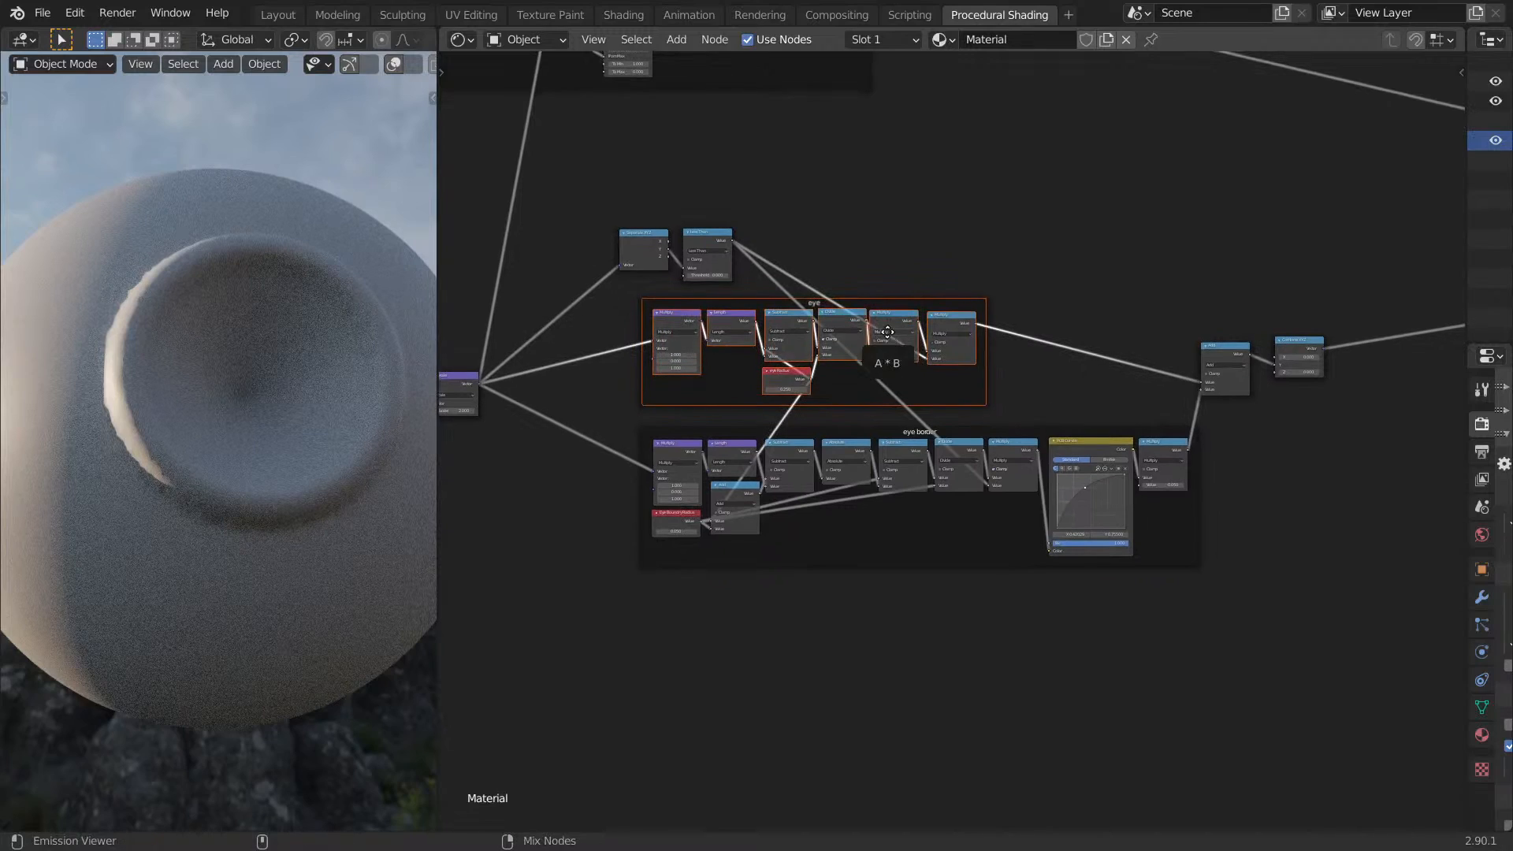
pyautogui.click(820, 724)
# Relabel the original eye frame as "eye Socket".
pyautogui.click(922, 381)
pyautogui.press('F3')
pyautogui.press('F2')
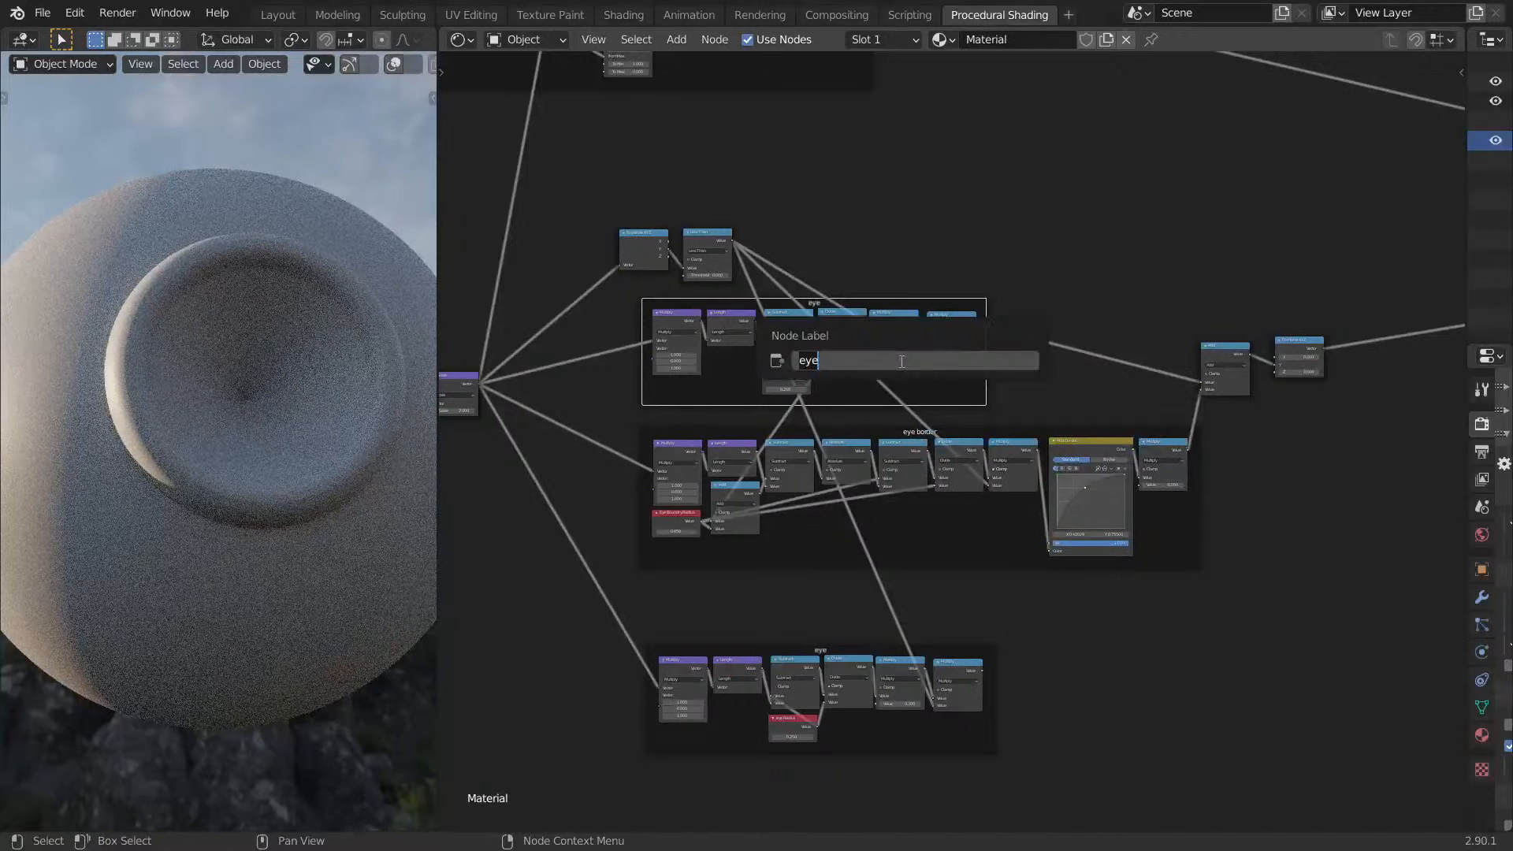
pyautogui.write('Socket')
pyautogui.press('Return')
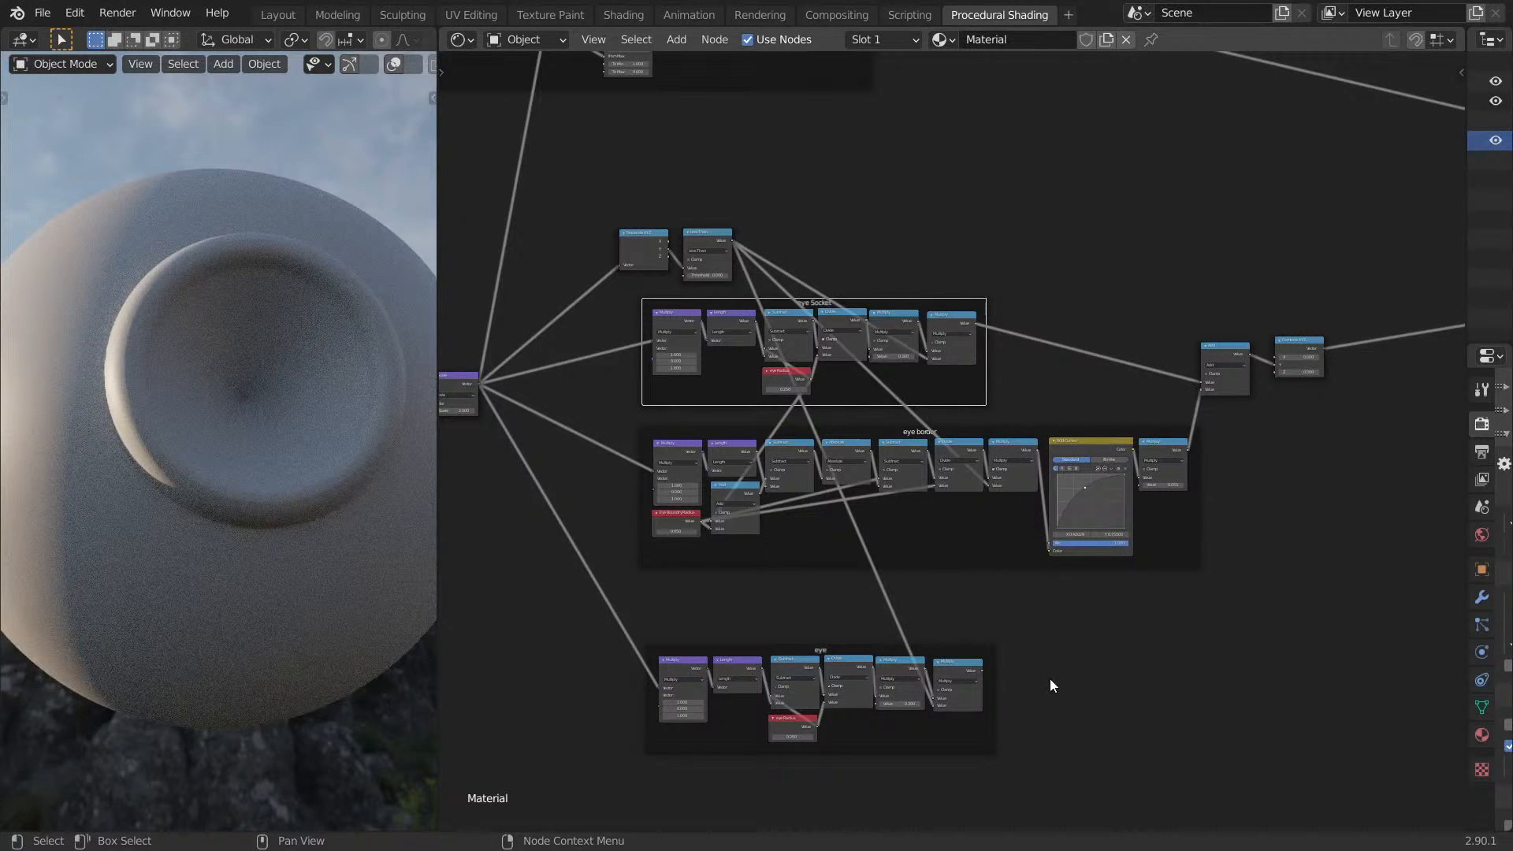
# Preview the final Multiply node of the duplicated eye frame and set its eye Radius to 0.1.
pyautogui.scroll(5, 981, 448)
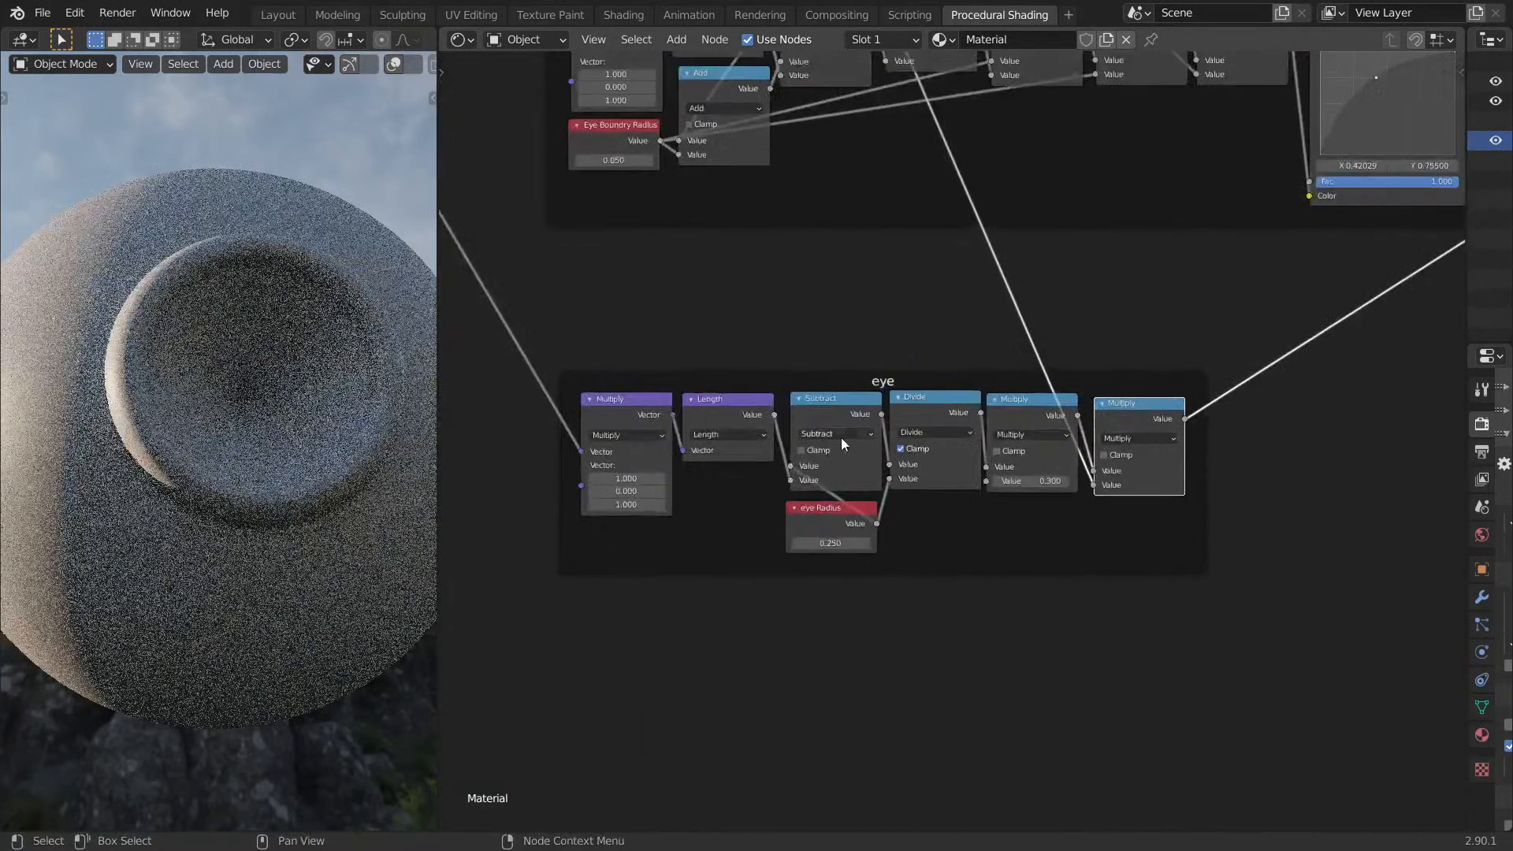
pyautogui.scroll(5, 892, 523)
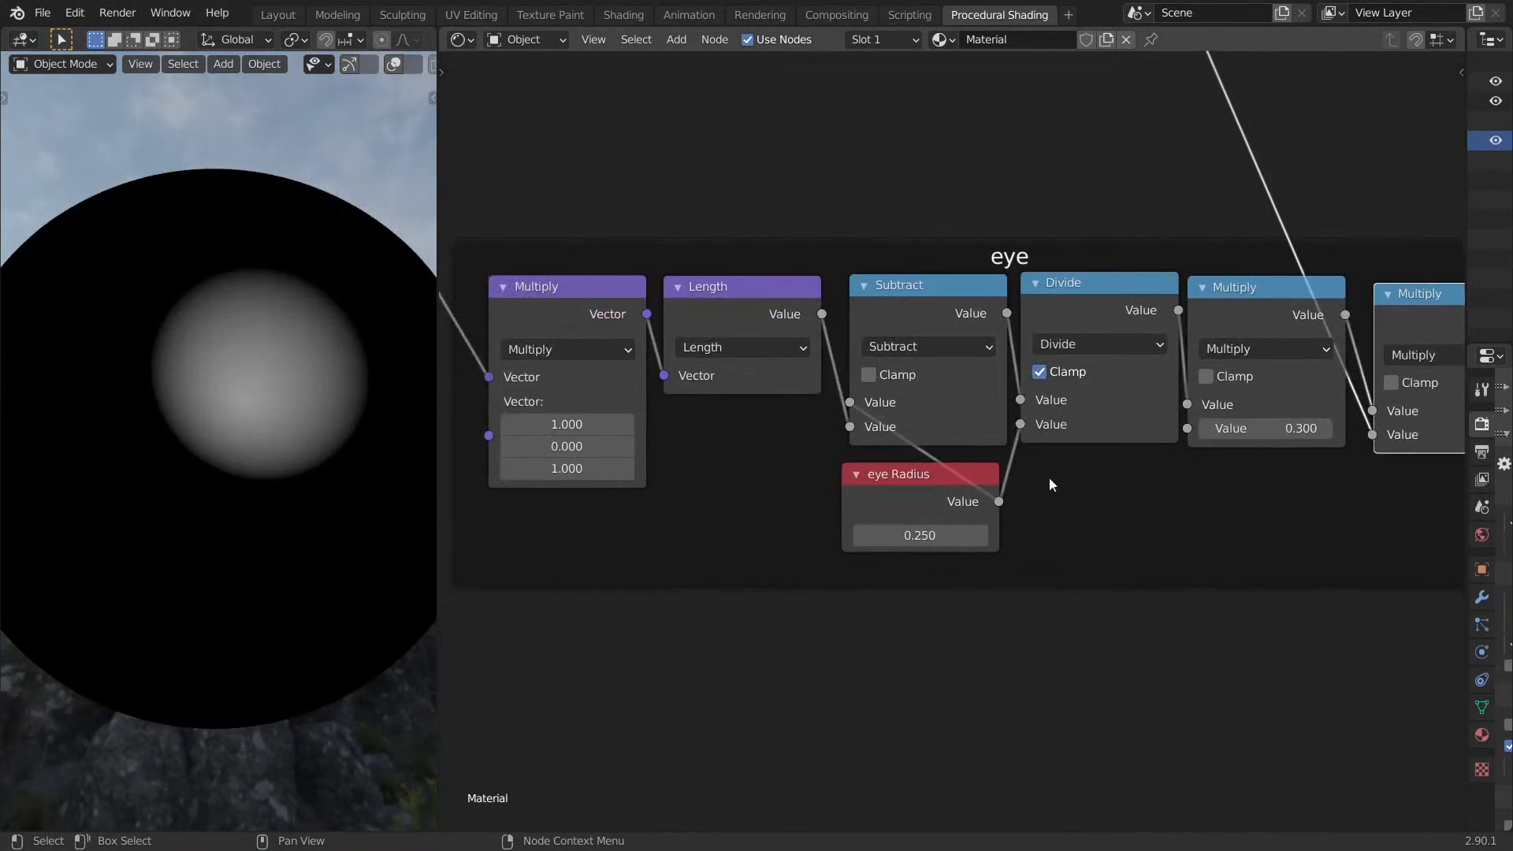
pyautogui.click(835, 543)
pyautogui.click(914, 591)
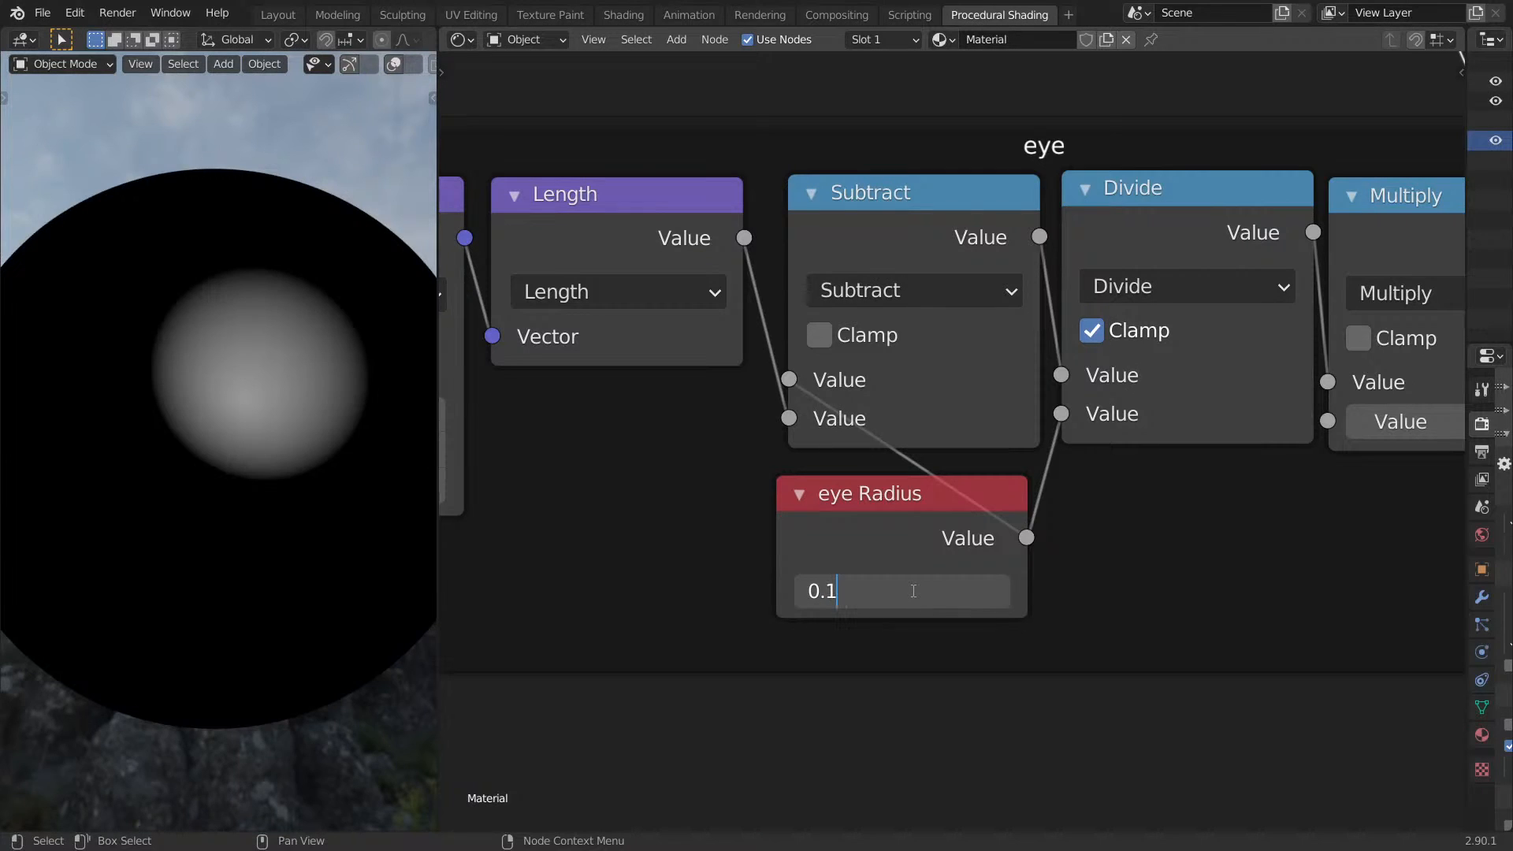
pyautogui.write('1')
pyautogui.press('Return')
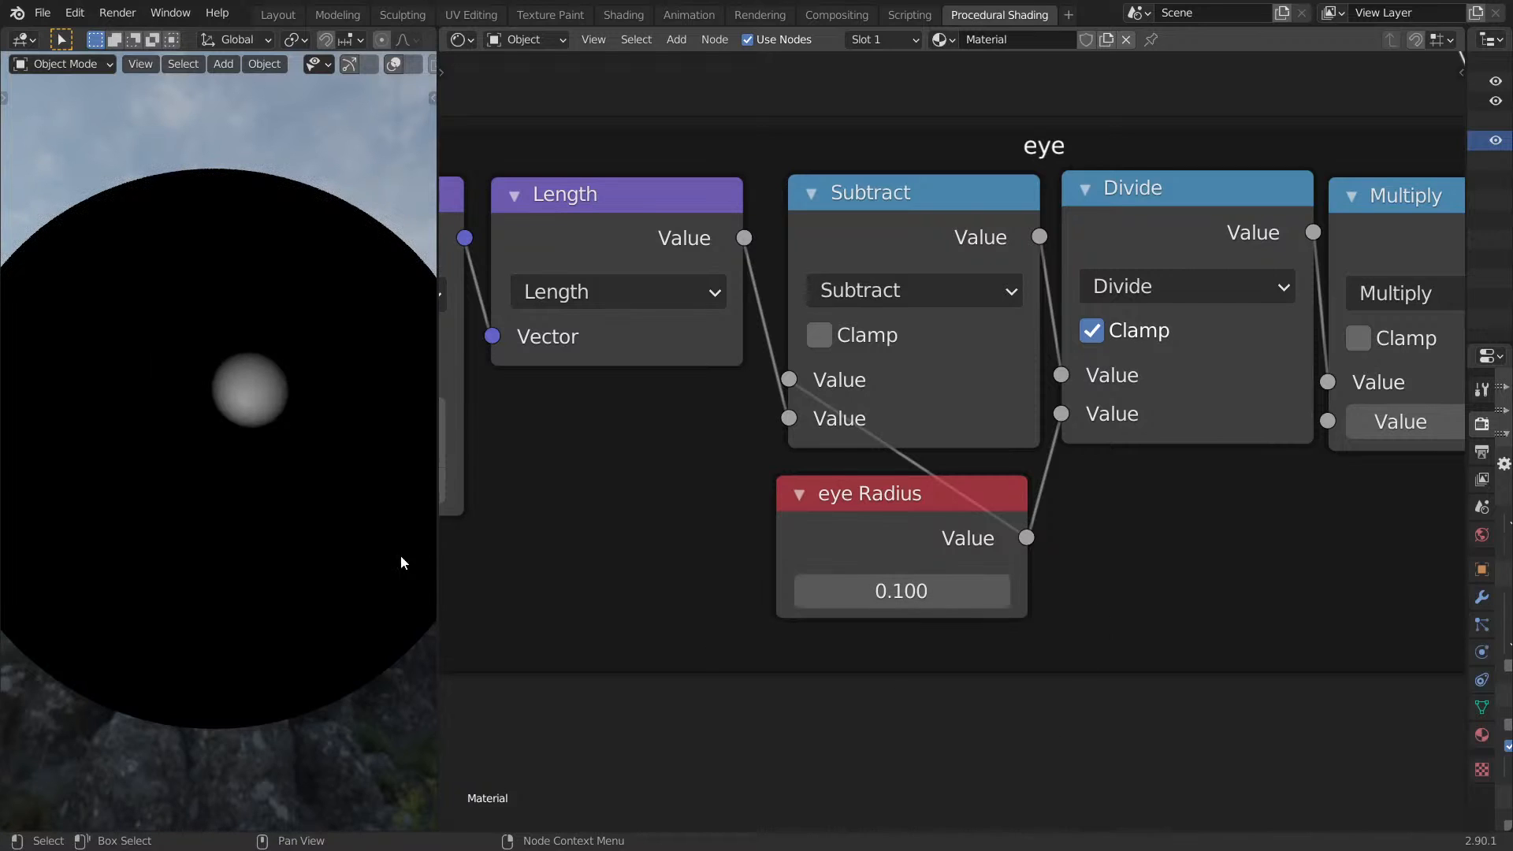
# Set the eye Radius in the duplicated eye frame to 0.15.
pyautogui.scroll(-2, 867, 580)
pyautogui.scroll(1, 867, 580)
pyautogui.doubleClick(923, 568)
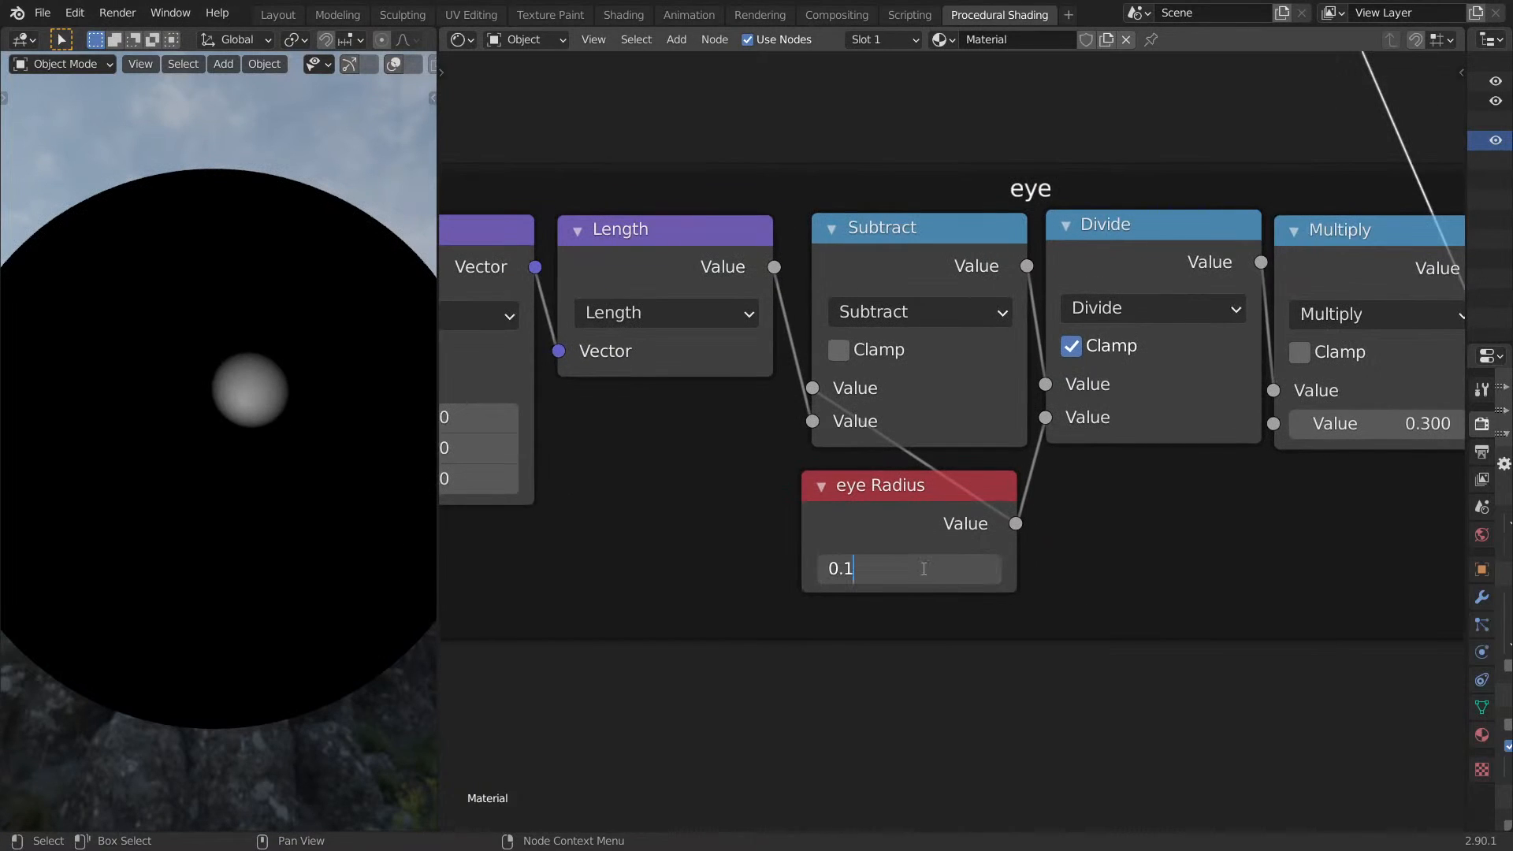
pyautogui.write('5')
pyautogui.press('Return')
# Insert a duplicate of the Add node before Combine XYZ and feed the eye frame's final Multiply output into it.
pyautogui.scroll(-4, 946, 552)
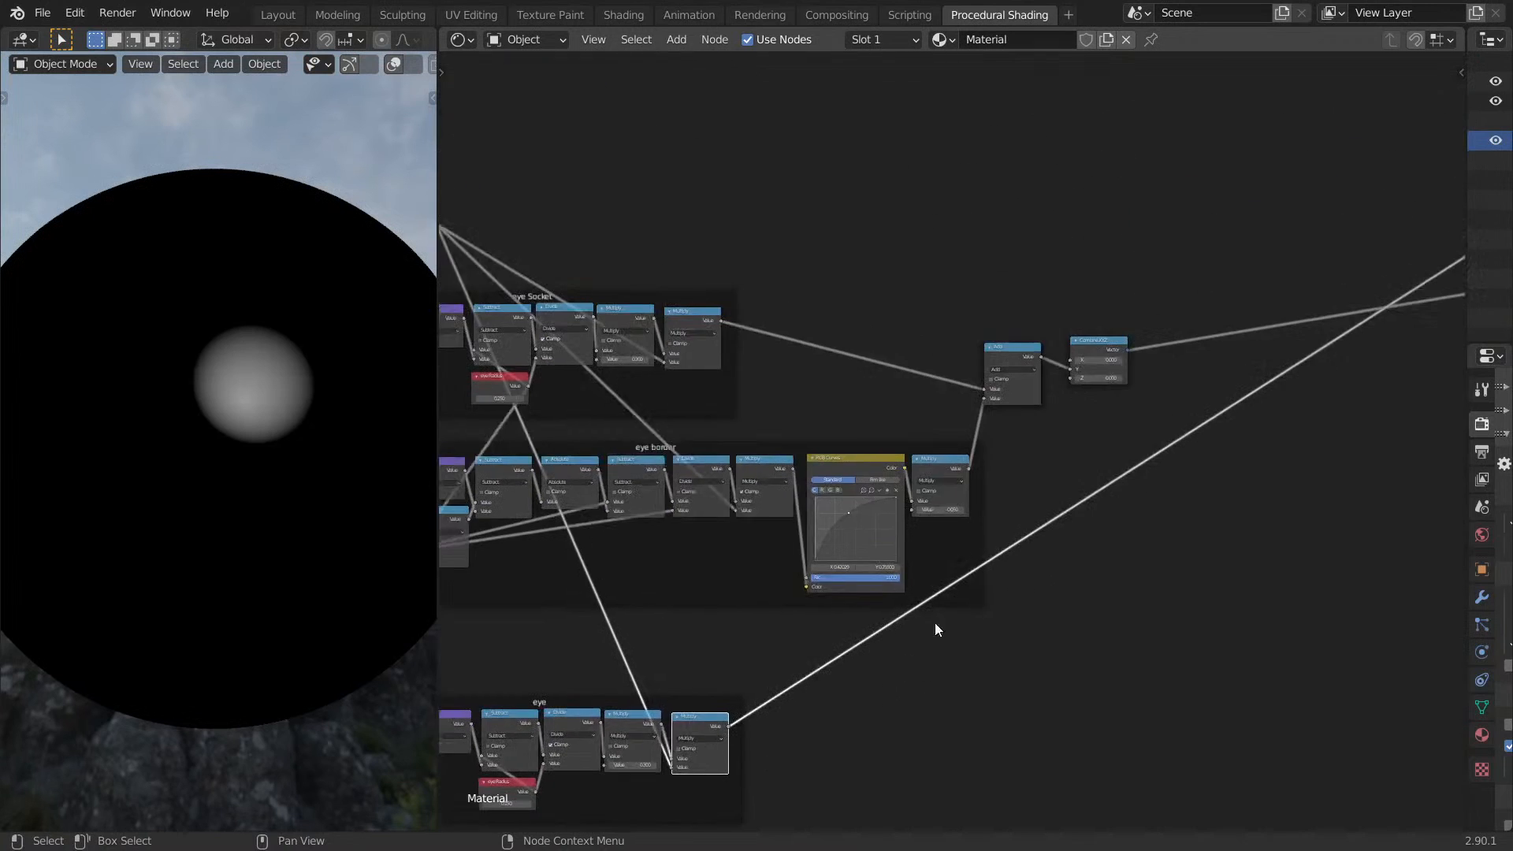
pyautogui.moveTo(1133, 472); pyautogui.dragTo(1256, 267, button='middle')
pyautogui.scroll(5, 954, 504)
pyautogui.moveTo(1455, 186); pyautogui.dragTo(1074, 478, button='middle')
pyautogui.scroll(-3, 1277, 358)
pyautogui.scroll(1, 1073, 477)
pyautogui.moveTo(900, 426); pyautogui.dragTo(1046, 420)
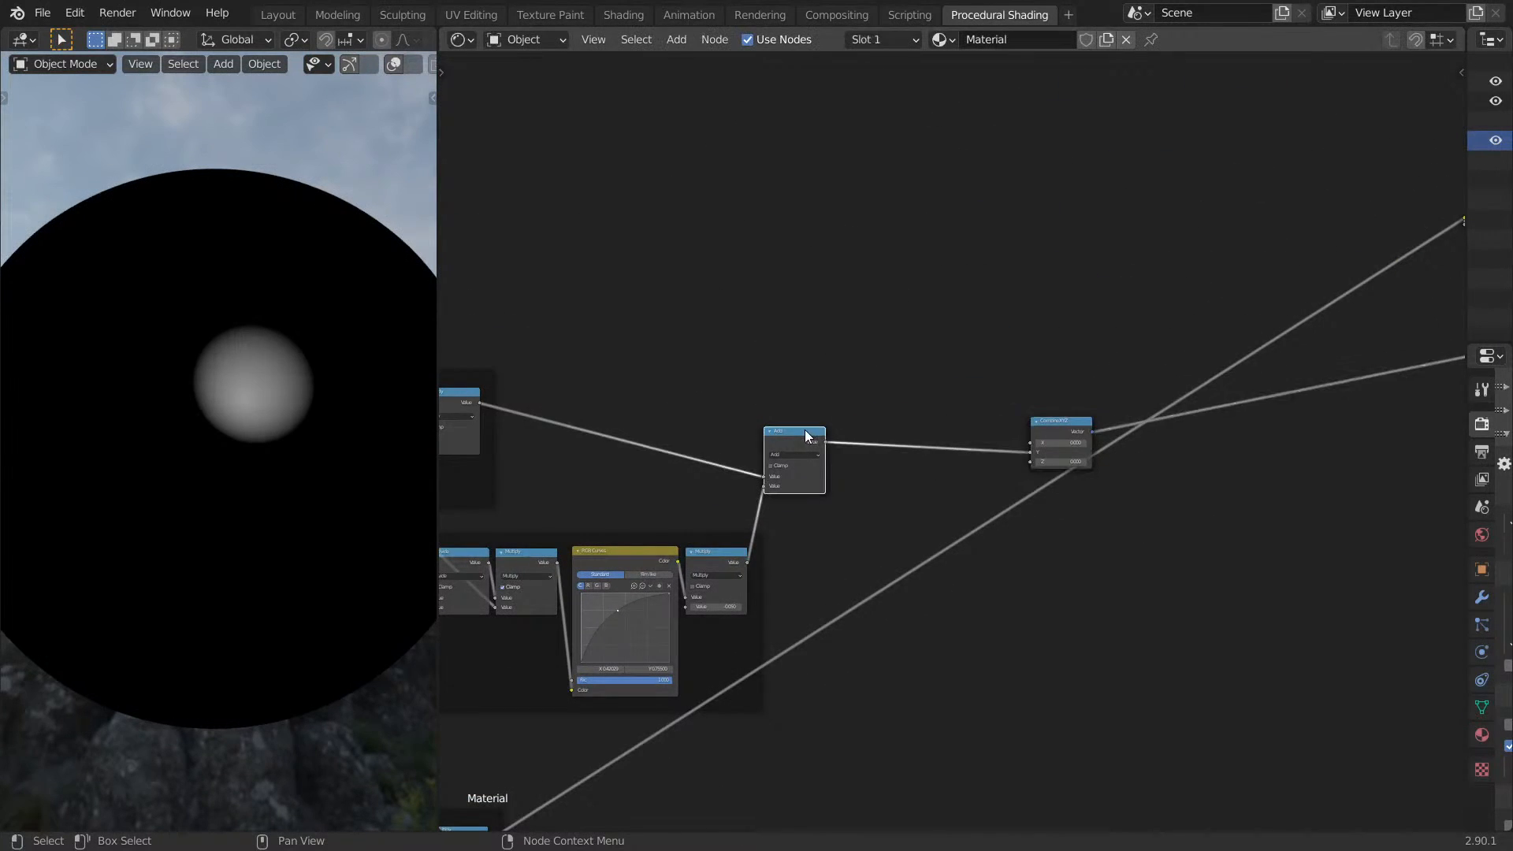
pyautogui.hotkey('shift', 'd')
pyautogui.click(973, 432)
pyautogui.moveTo(662, 719); pyautogui.dragTo(849, 598, button='middle')
pyautogui.moveTo(675, 721); pyautogui.dragTo(1122, 359)
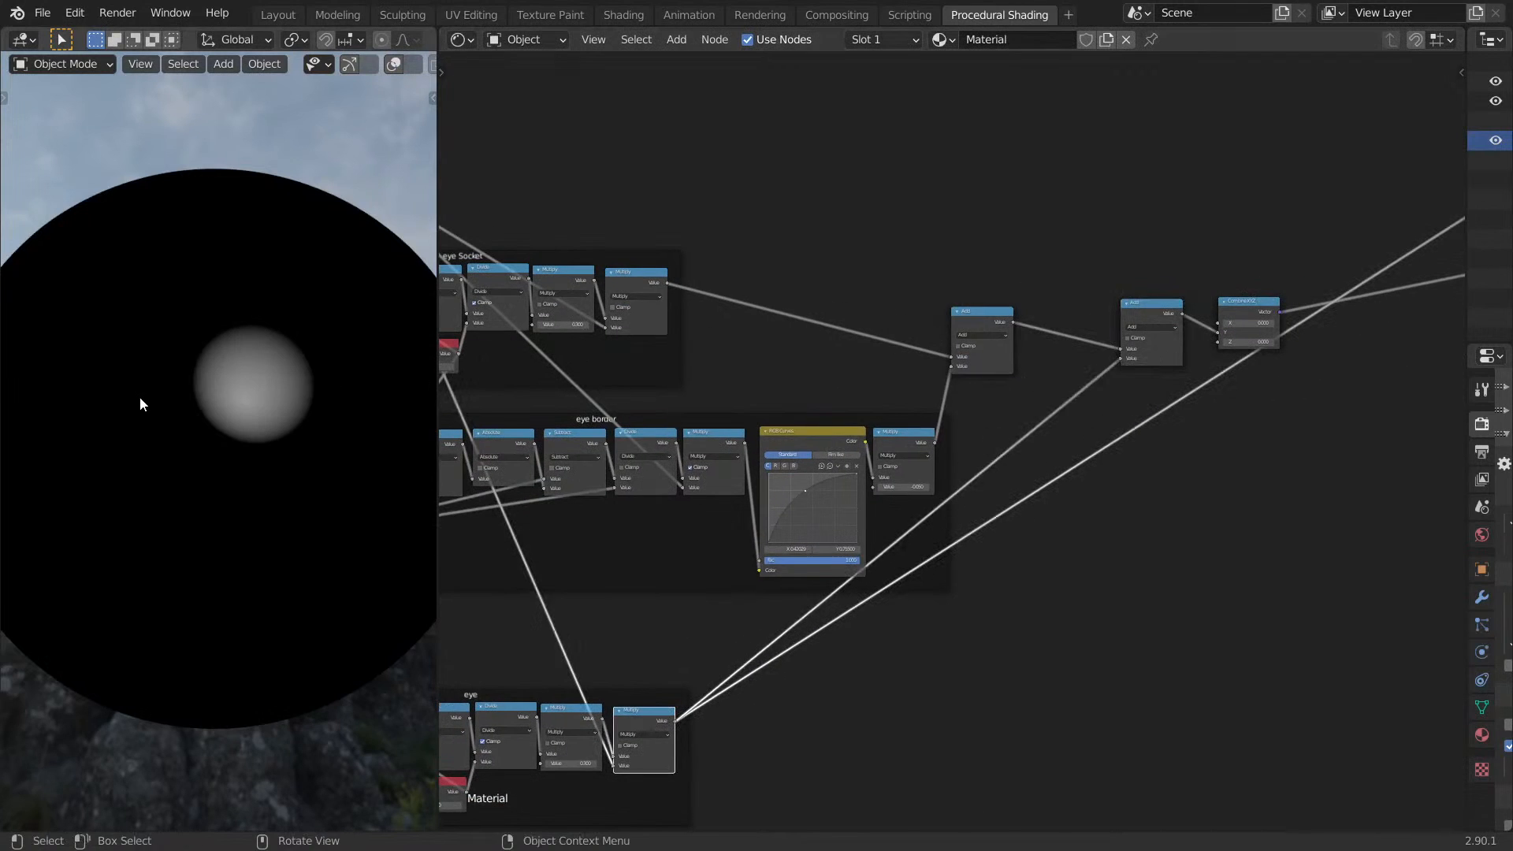
# Preview the Principled BSDF and view the displaced eye on the sphere.
pyautogui.moveTo(245, 381); pyautogui.dragTo(399, 395, button='middle')
pyautogui.scroll(-4, 987, 344)
pyautogui.keyDown('ctrl'); pyautogui.keyDown('shift'); pyautogui.click(697, 230); pyautogui.keyUp('shift'); pyautogui.keyUp('ctrl')
pyautogui.scroll(8, 671, 544)
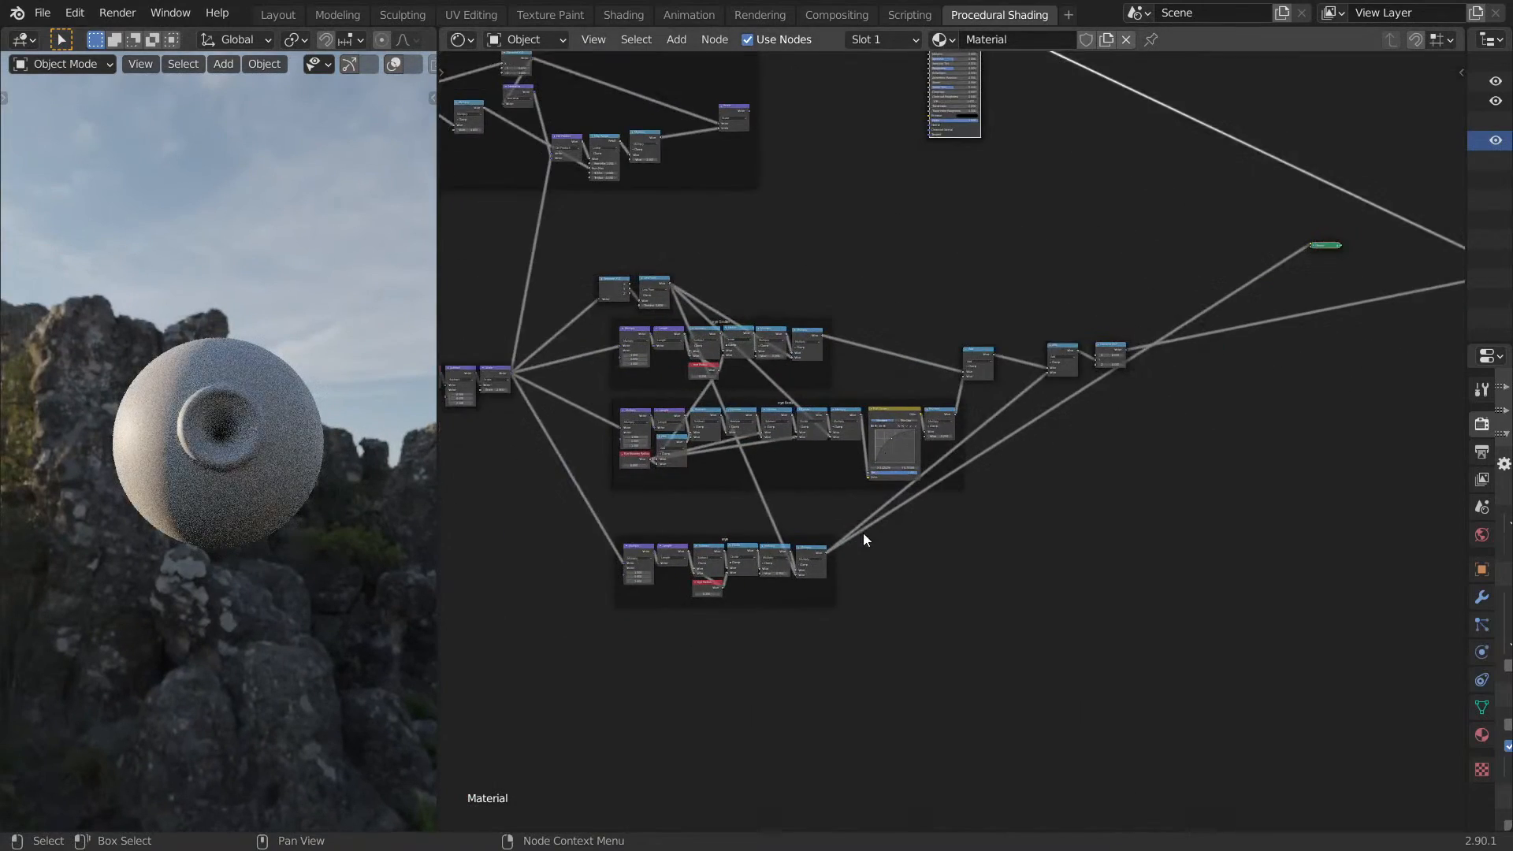
pyautogui.scroll(3, 226, 439)
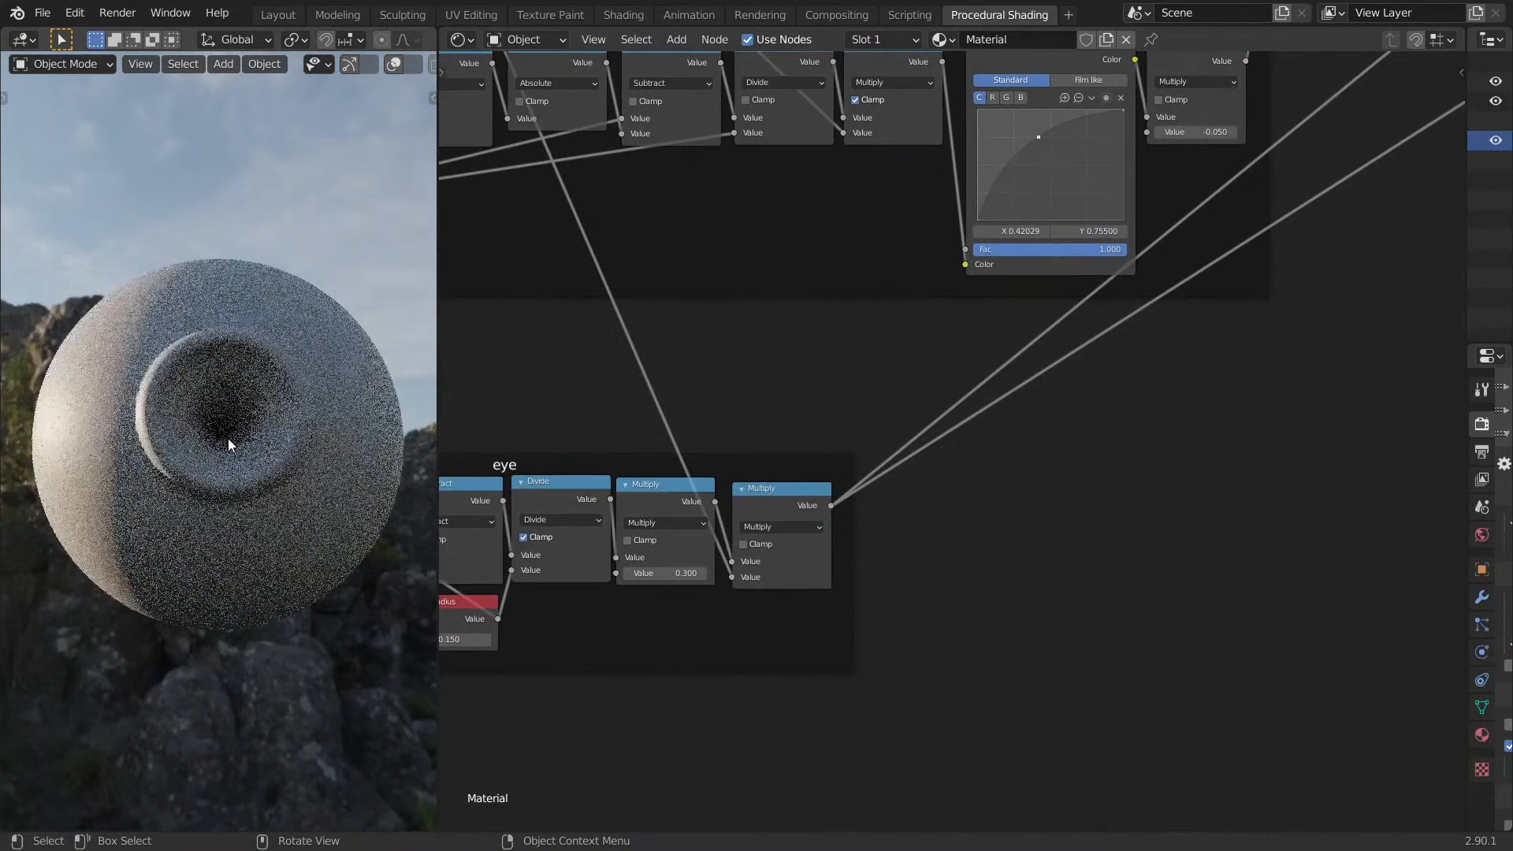
# Insert a Math node set to Multiply with value -1 directly after the eye frame's final Multiply output.
pyautogui.scroll(3, 891, 507)
pyautogui.hotkey('shift', 'a')
pyautogui.write('smath')
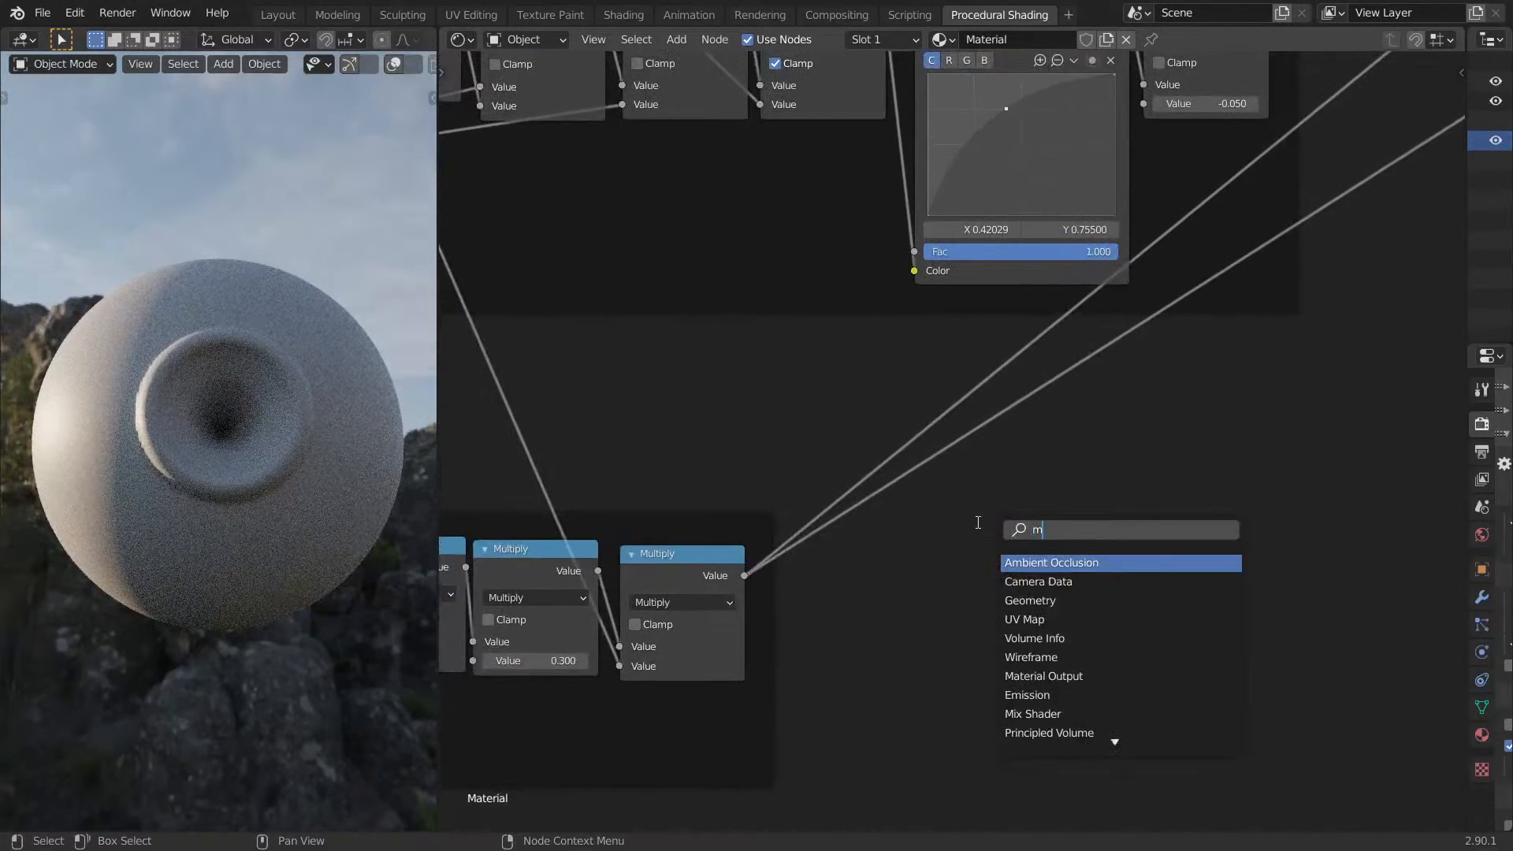
pyautogui.press('Return')
pyautogui.click(869, 482)
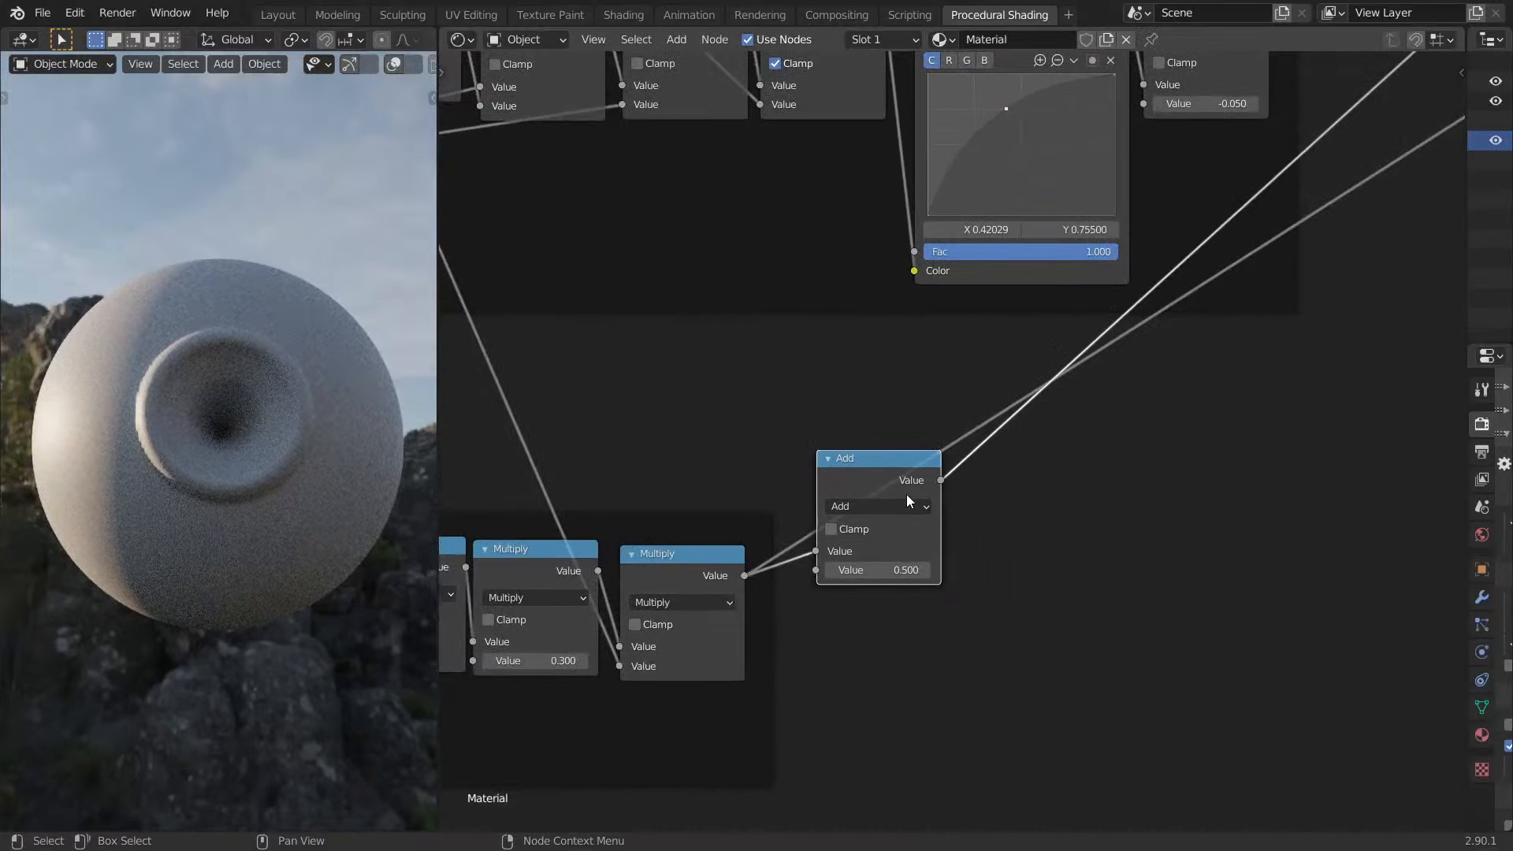
pyautogui.click(880, 506)
pyautogui.click(335, 621)
pyautogui.click(899, 570)
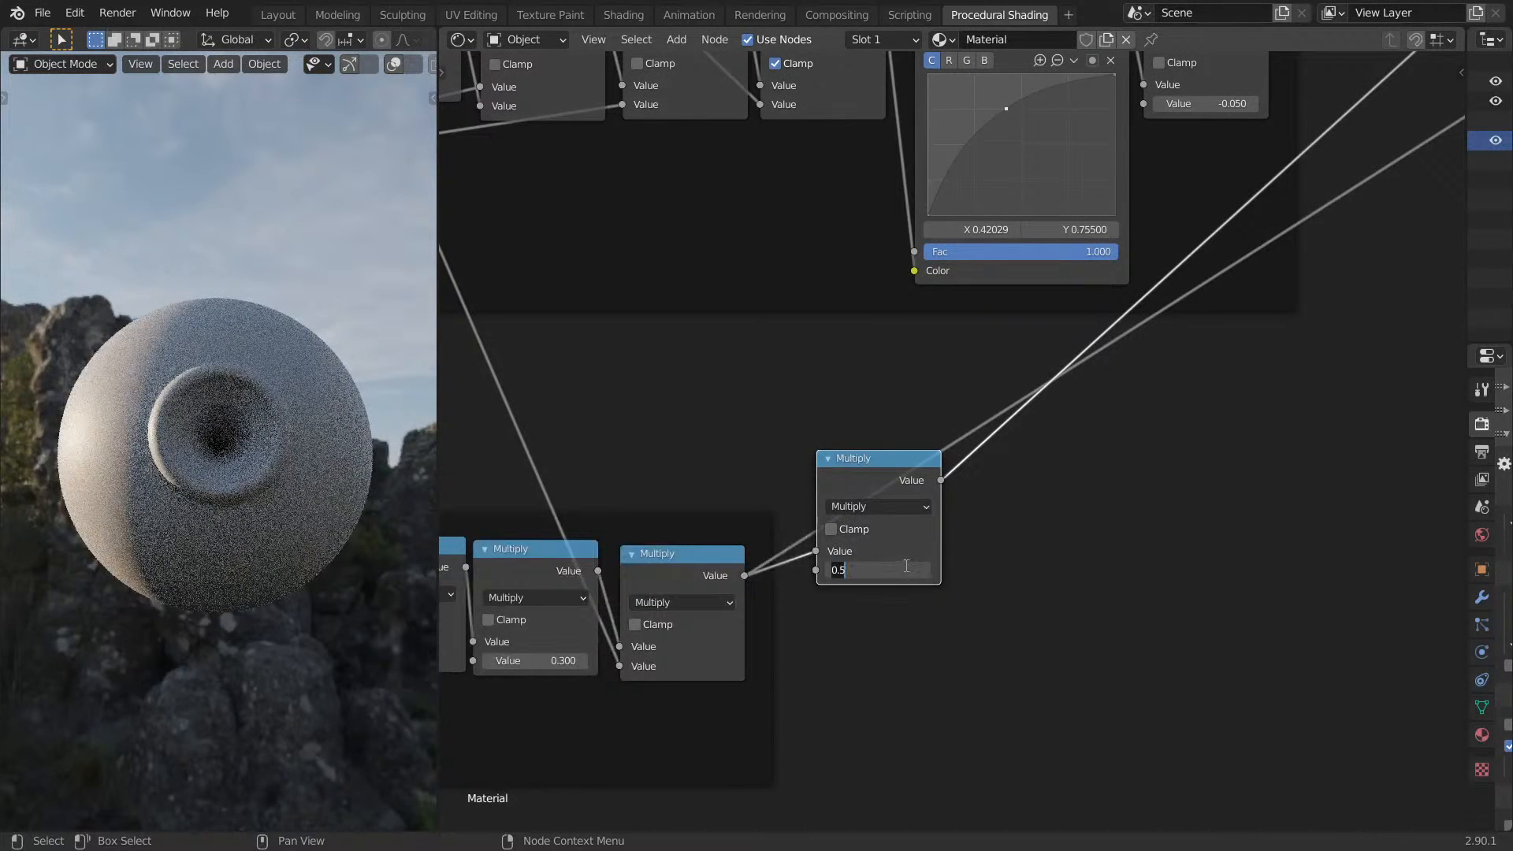
pyautogui.press('BackSpace')
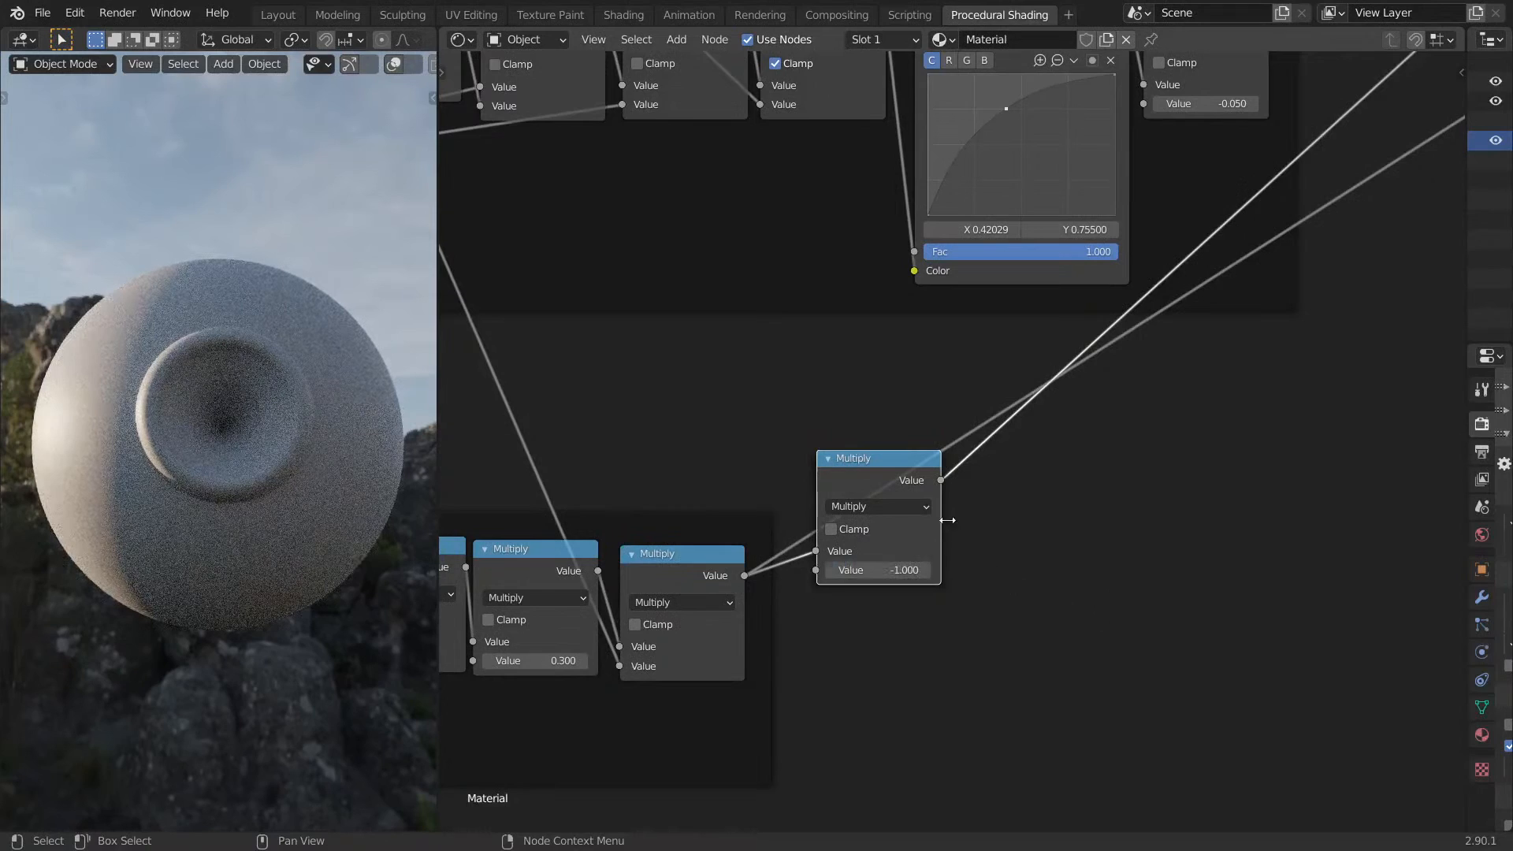
pyautogui.moveTo(356, 468); pyautogui.dragTo(321, 441, button='middle')
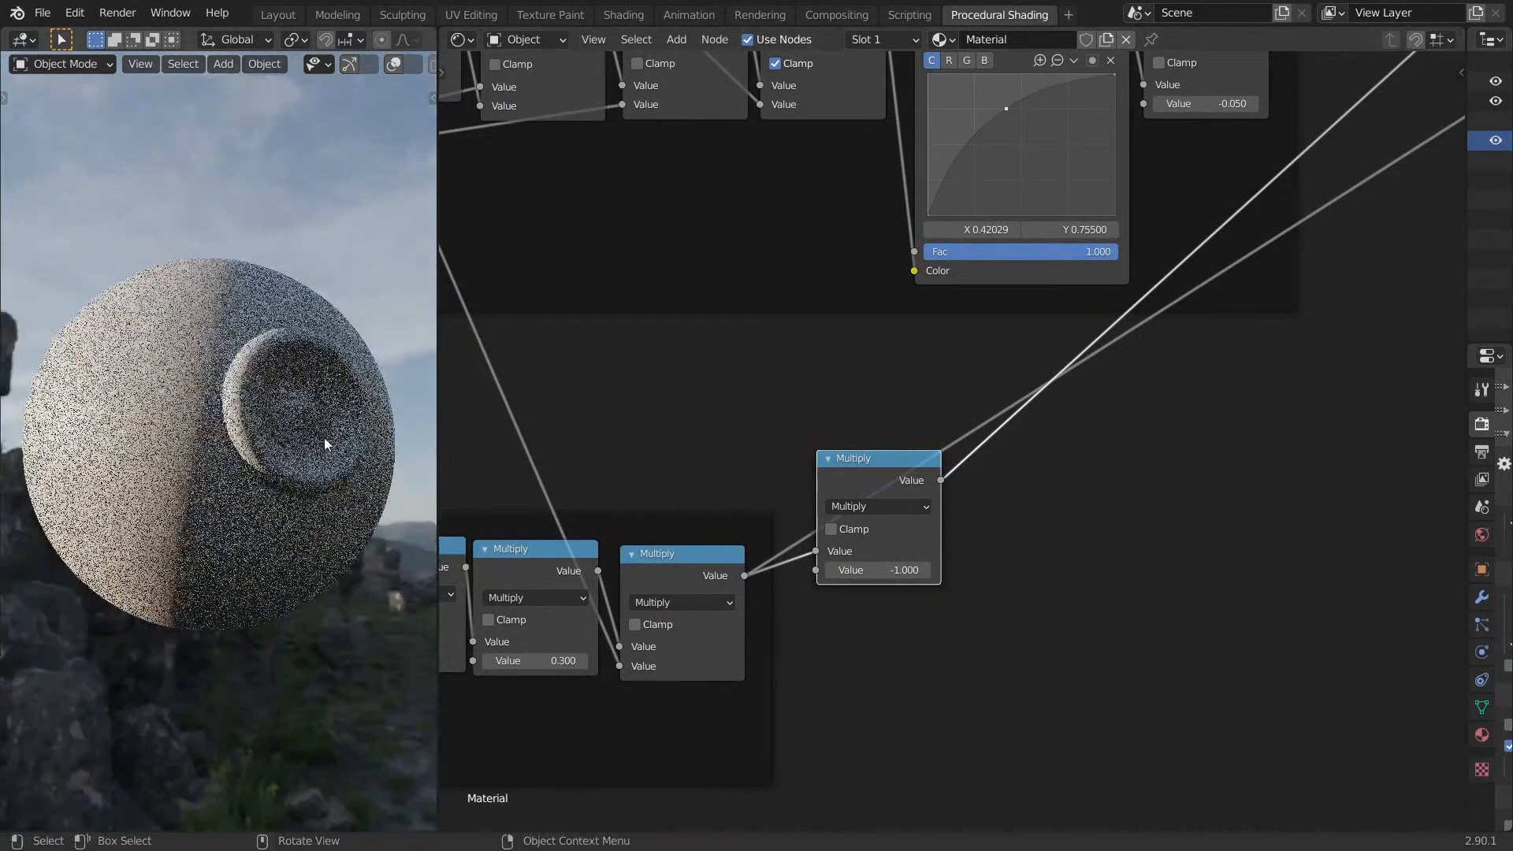
pyautogui.moveTo(875, 470); pyautogui.dragTo(811, 567)
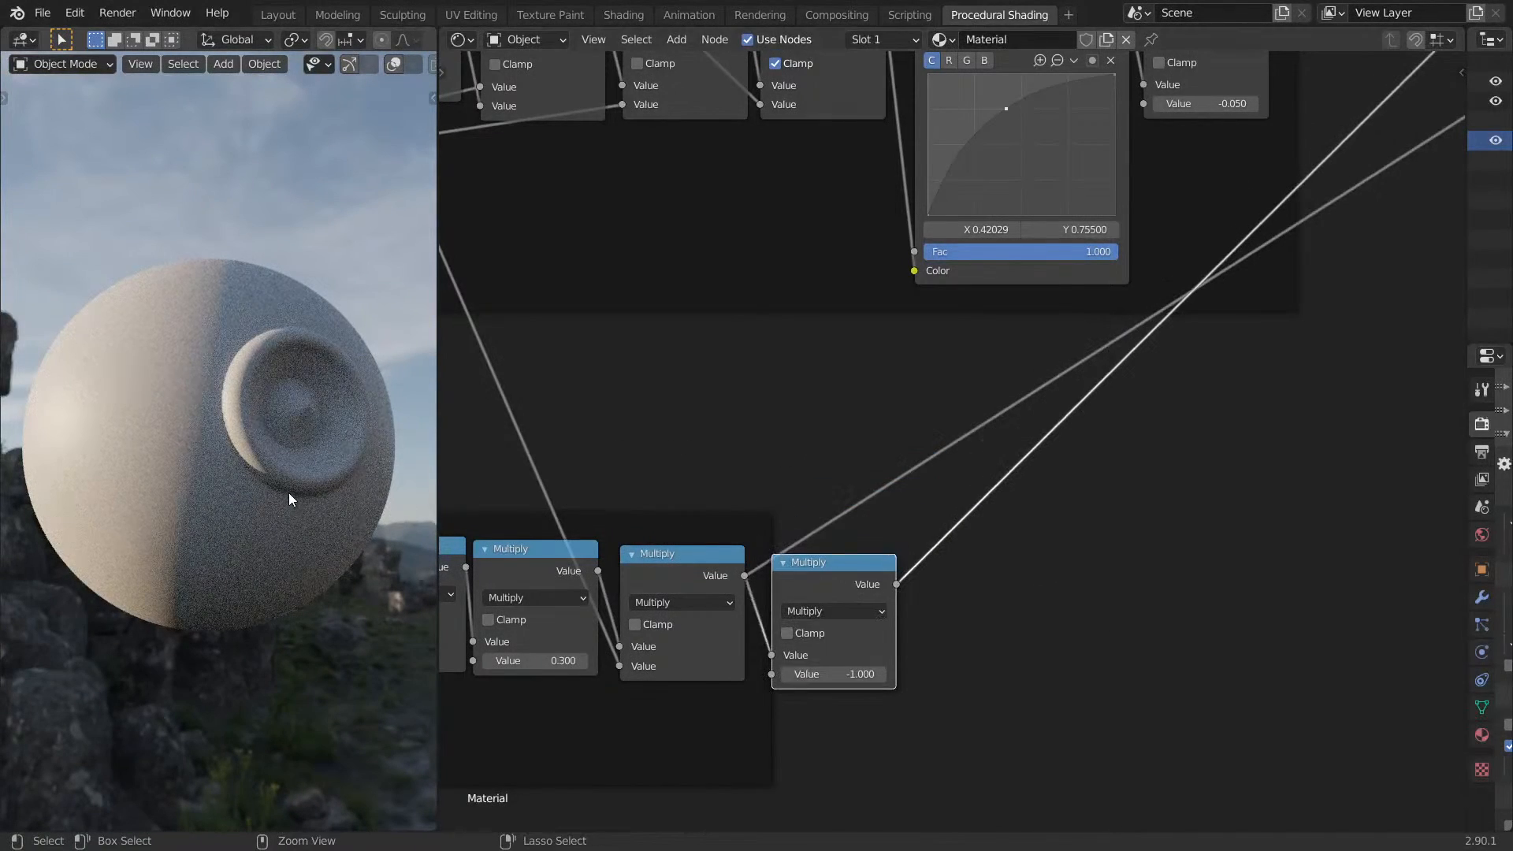
# View the inverted eye displacement on the sphere in a maximized viewport.
pyautogui.hotkey('ctrl', 'space')
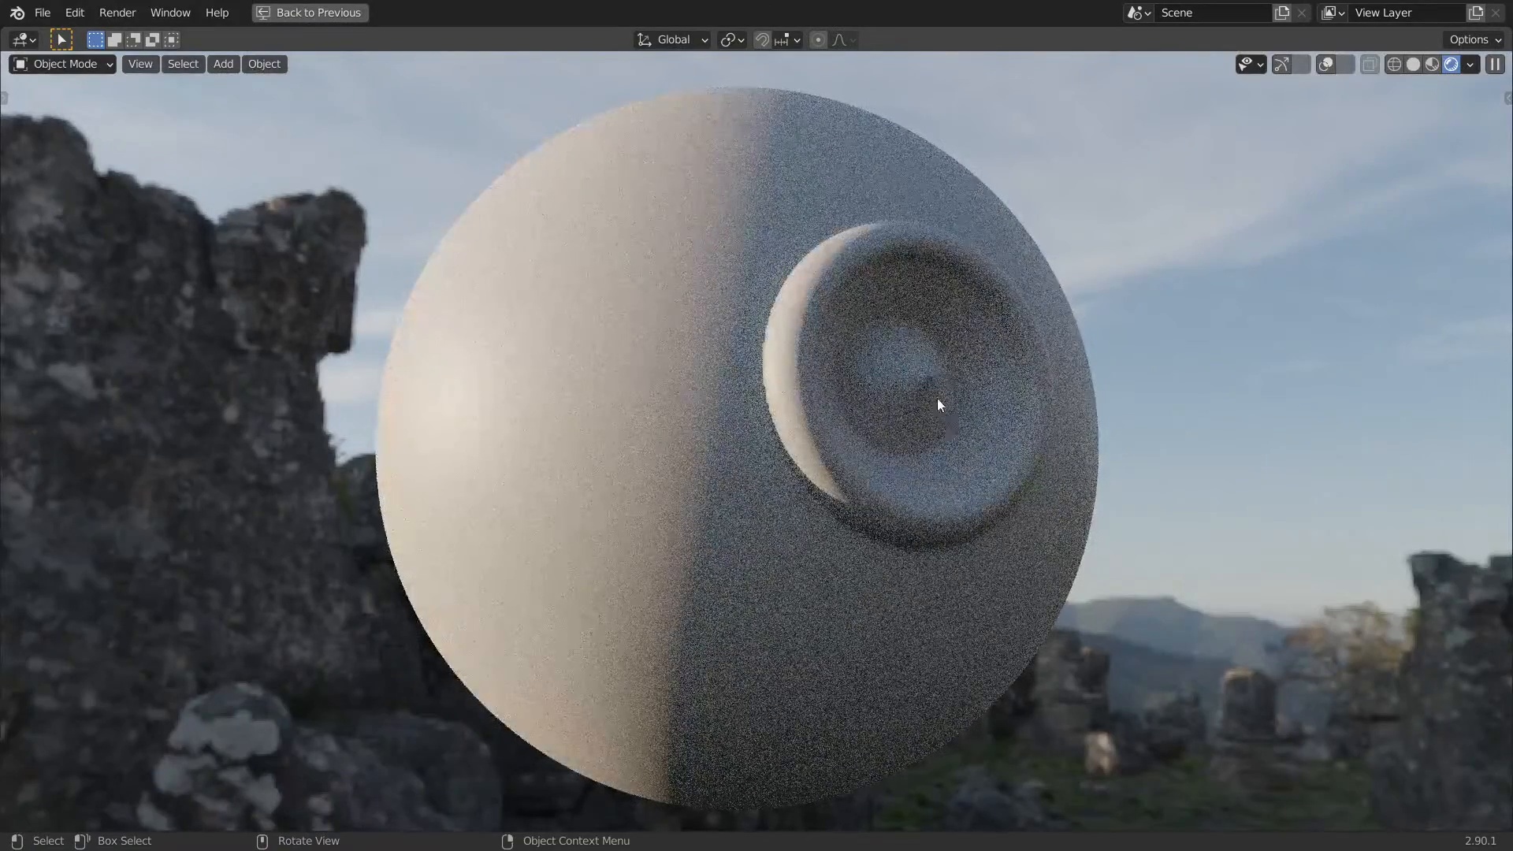
pyautogui.moveTo(957, 348); pyautogui.dragTo(841, 259, button='middle')
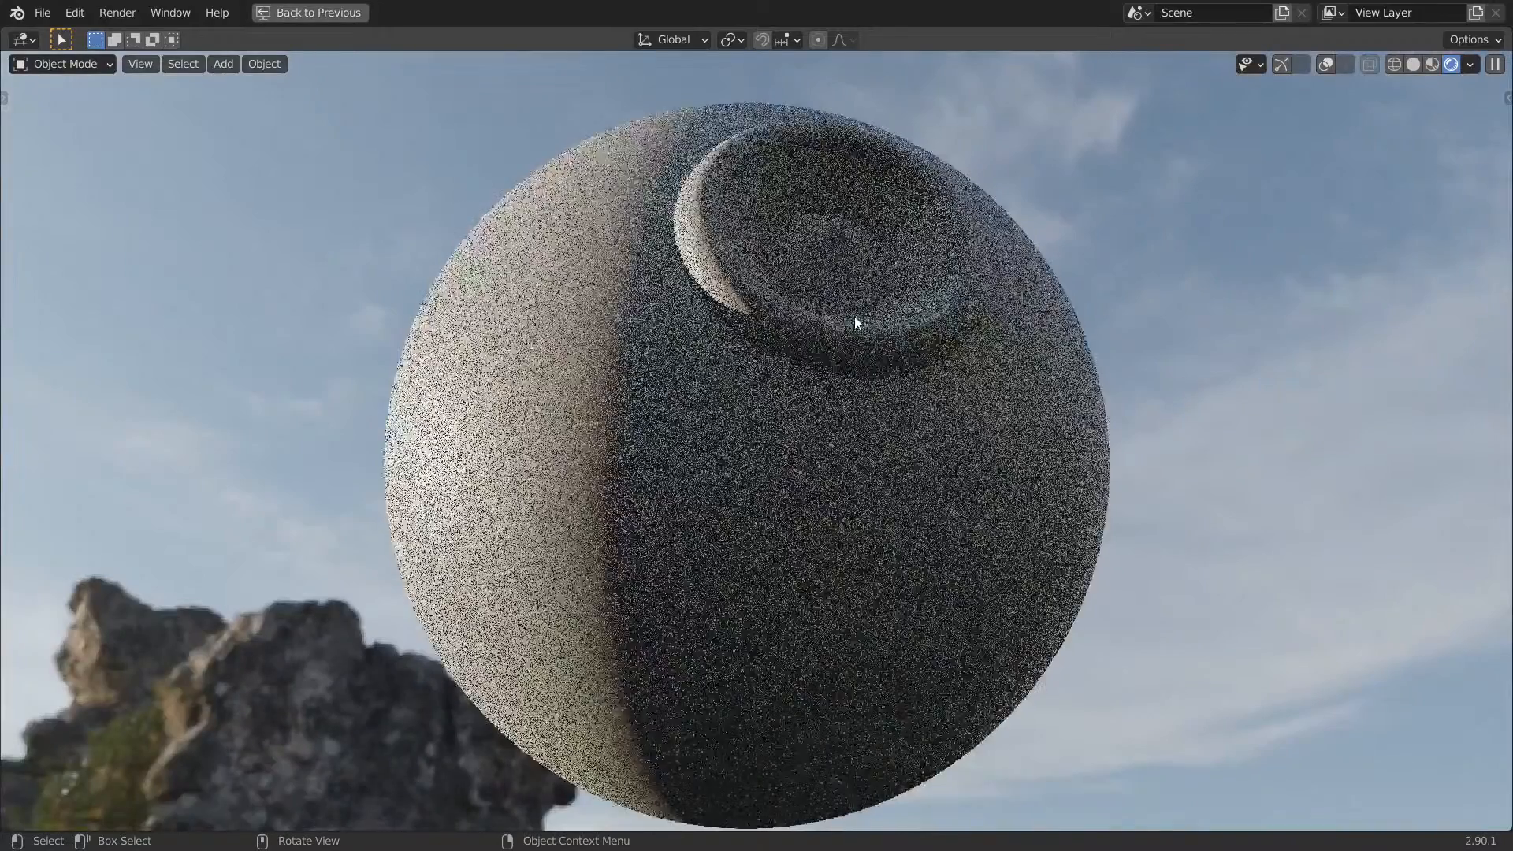
pyautogui.hotkey('ctrl', 'space')
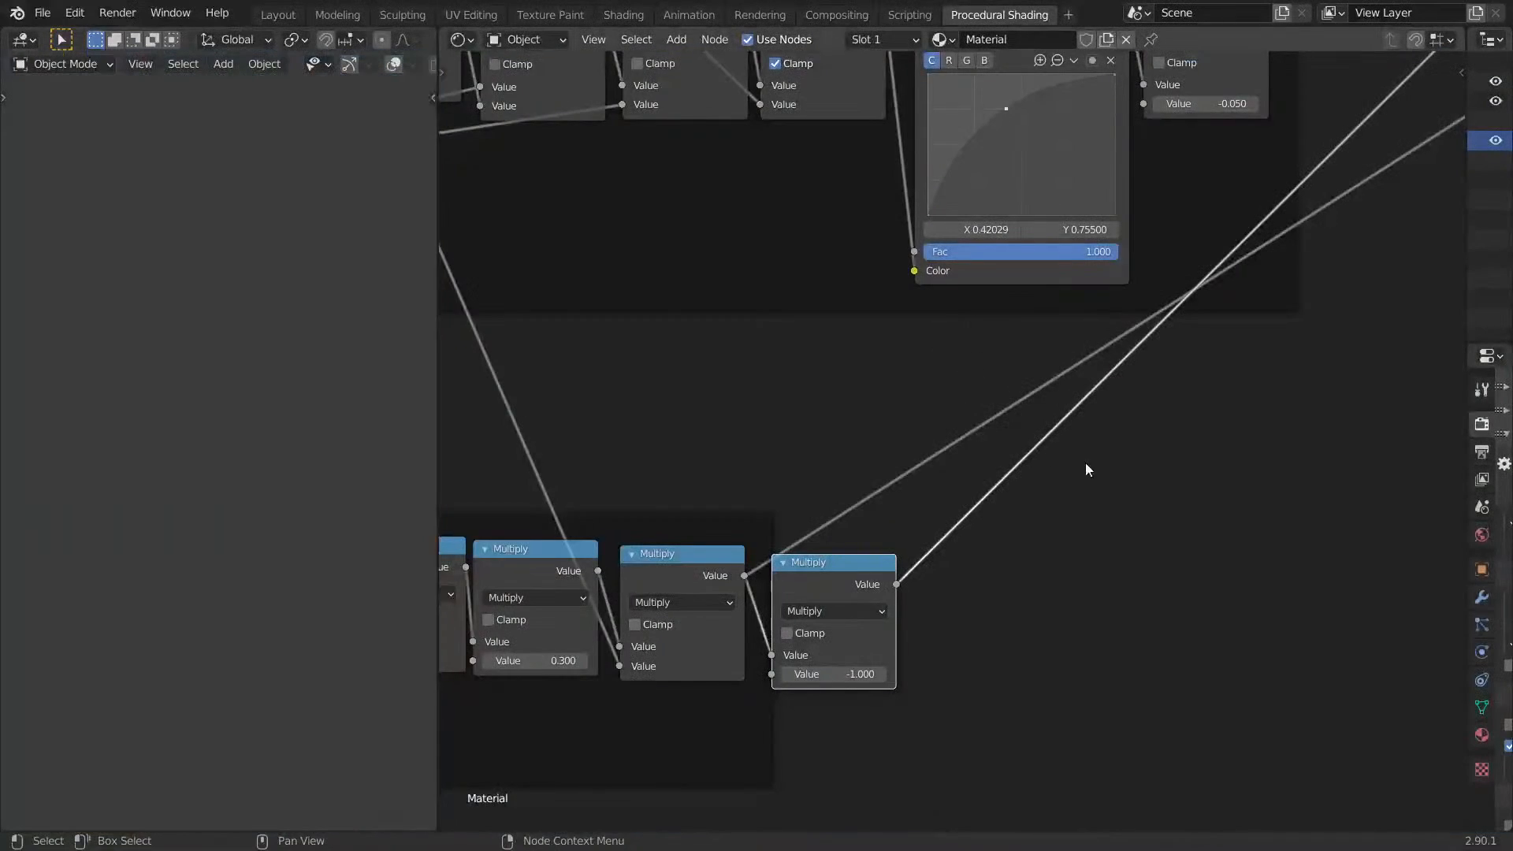
# Insert an RGB Curves node before the -1 Multiply node and raise its curve with a point at X 0.25, Y 0.75.
pyautogui.hotkey('shift', 'a')
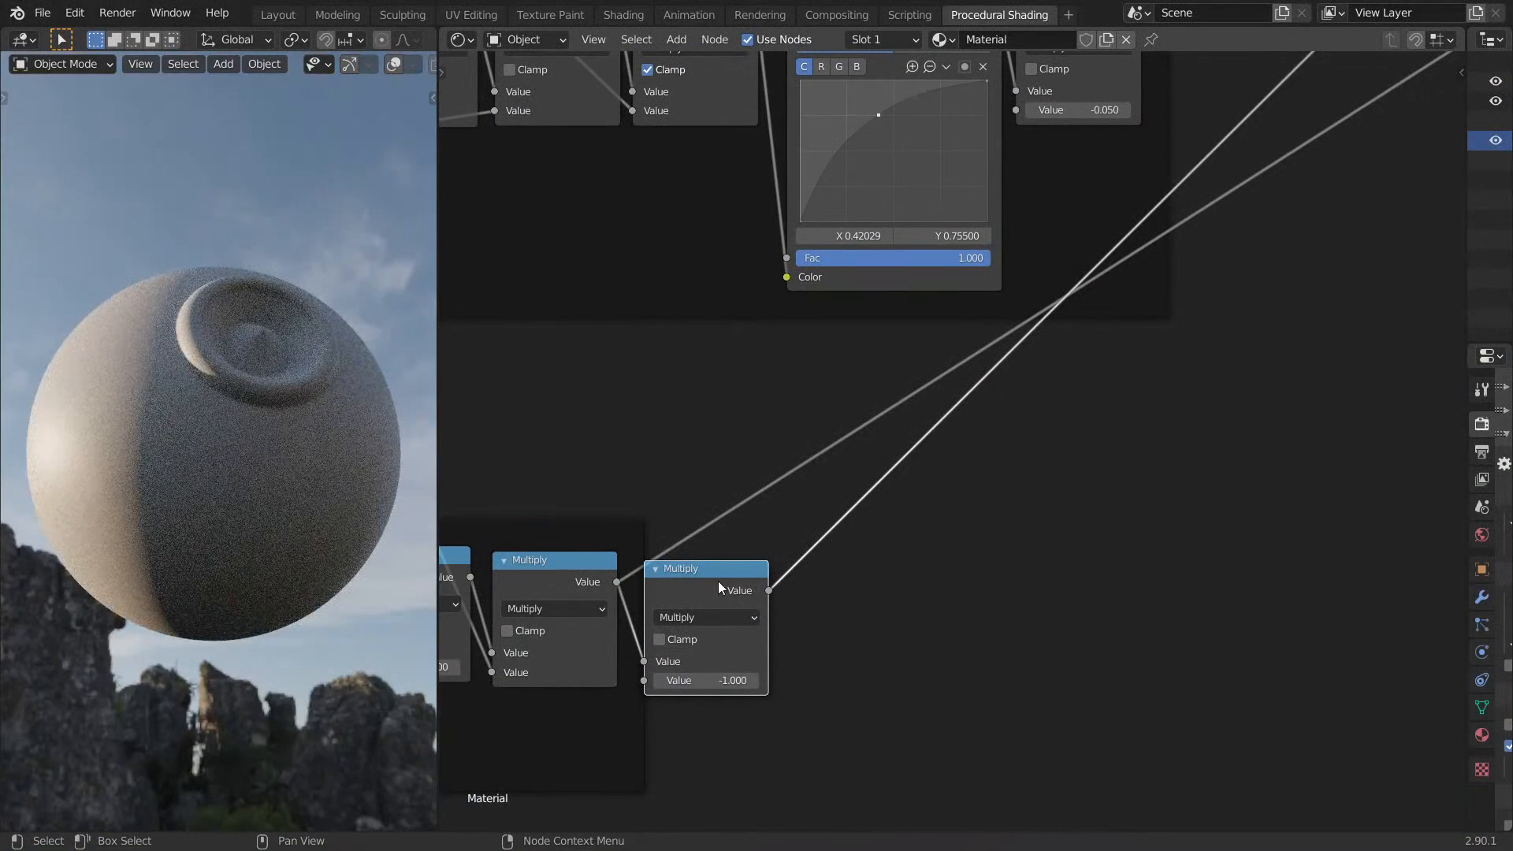
pyautogui.moveTo(717, 580); pyautogui.dragTo(1044, 559)
pyautogui.hotkey('shift', 'a')
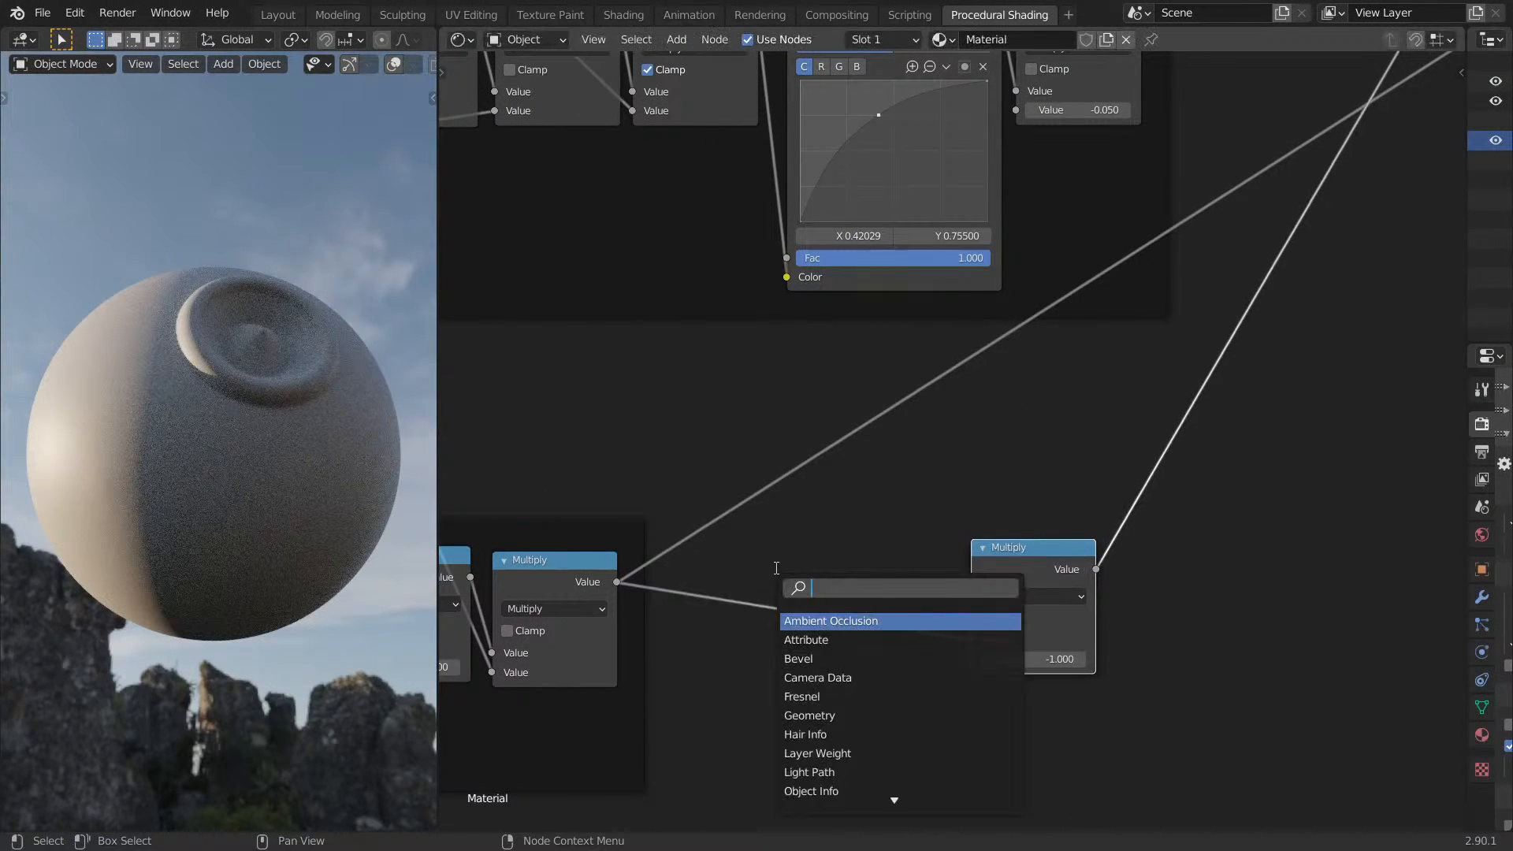
pyautogui.write('rgb')
pyautogui.click(819, 658)
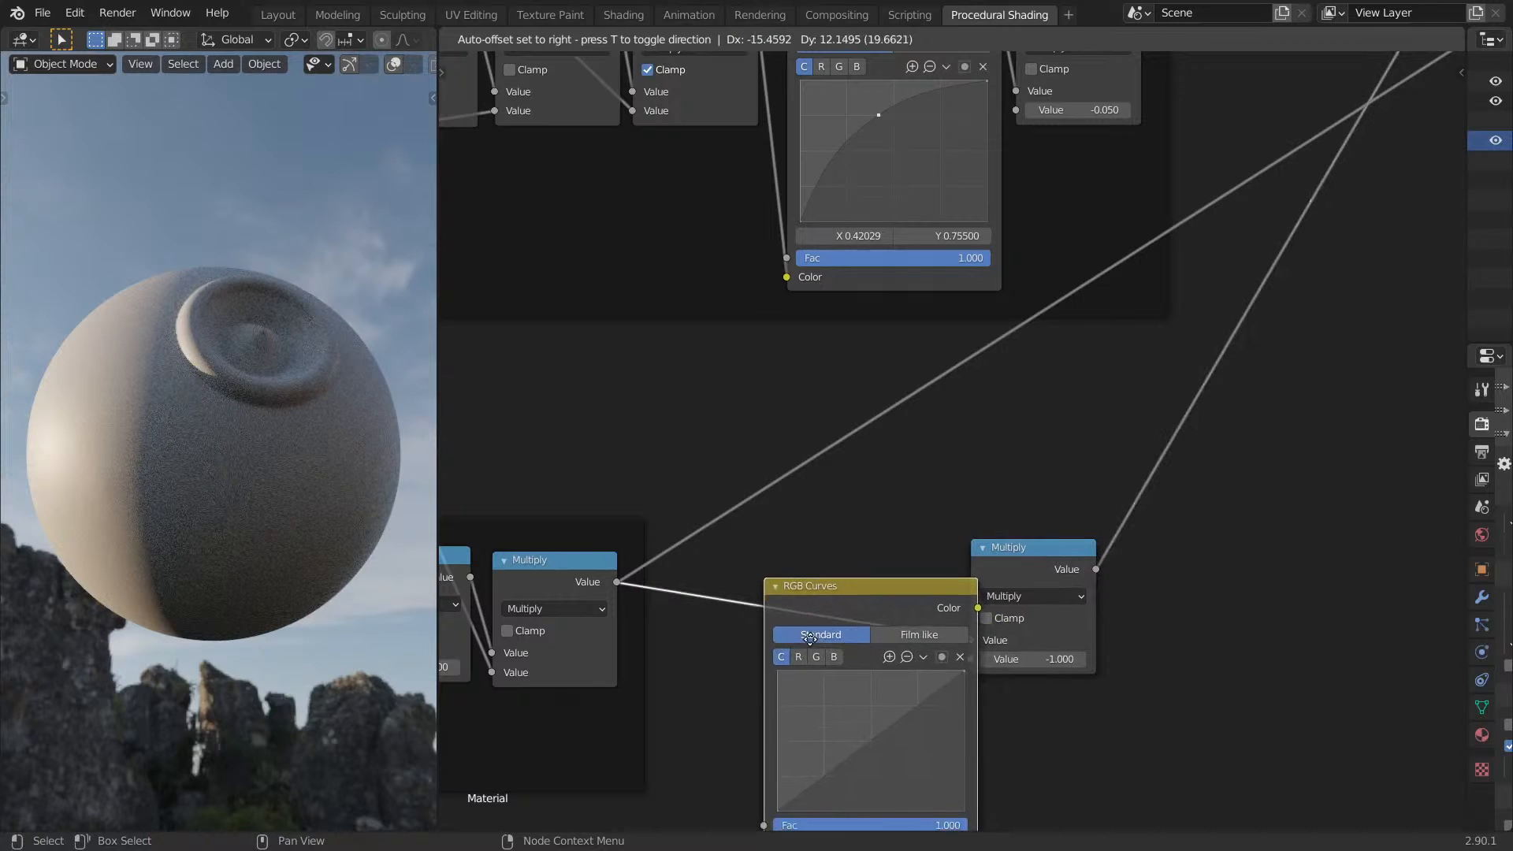
pyautogui.click(785, 621)
pyautogui.moveTo(829, 716); pyautogui.dragTo(792, 679)
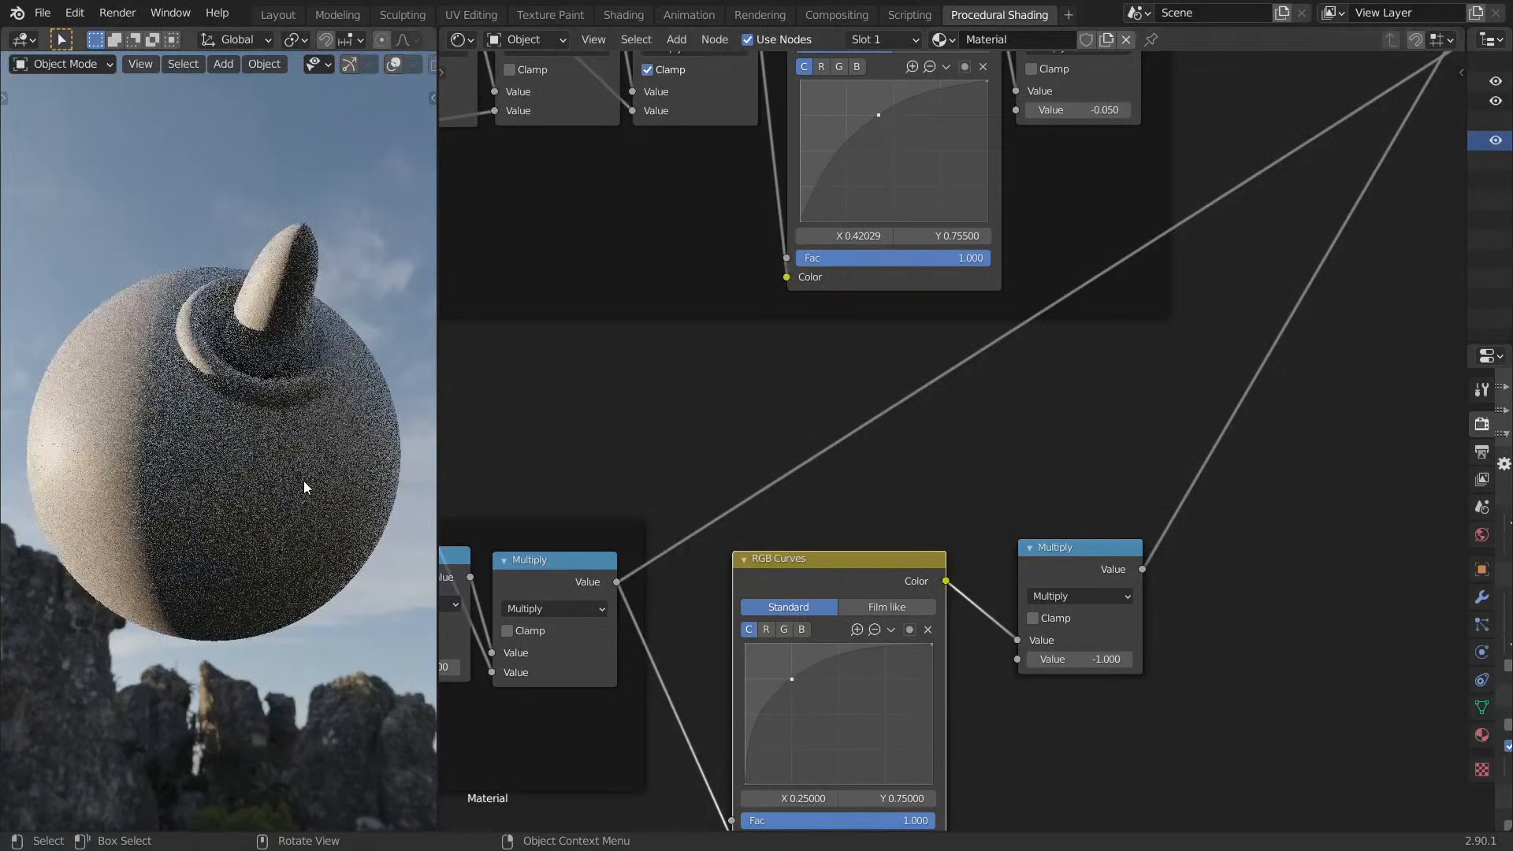
# Rearrange the eye frame so the 0.300 Multiply node sits after the RGB Curves node, before the -1 Multiply.
pyautogui.moveTo(618, 585); pyautogui.dragTo(796, 506, button='middle')
pyautogui.moveTo(598, 511); pyautogui.dragTo(787, 482, button='middle')
pyautogui.moveTo(761, 475); pyautogui.dragTo(841, 656)
pyautogui.moveTo(903, 467); pyautogui.dragTo(788, 468)
pyautogui.moveTo(1182, 450); pyautogui.dragTo(1039, 436)
pyautogui.moveTo(865, 637); pyautogui.dragTo(1325, 480)
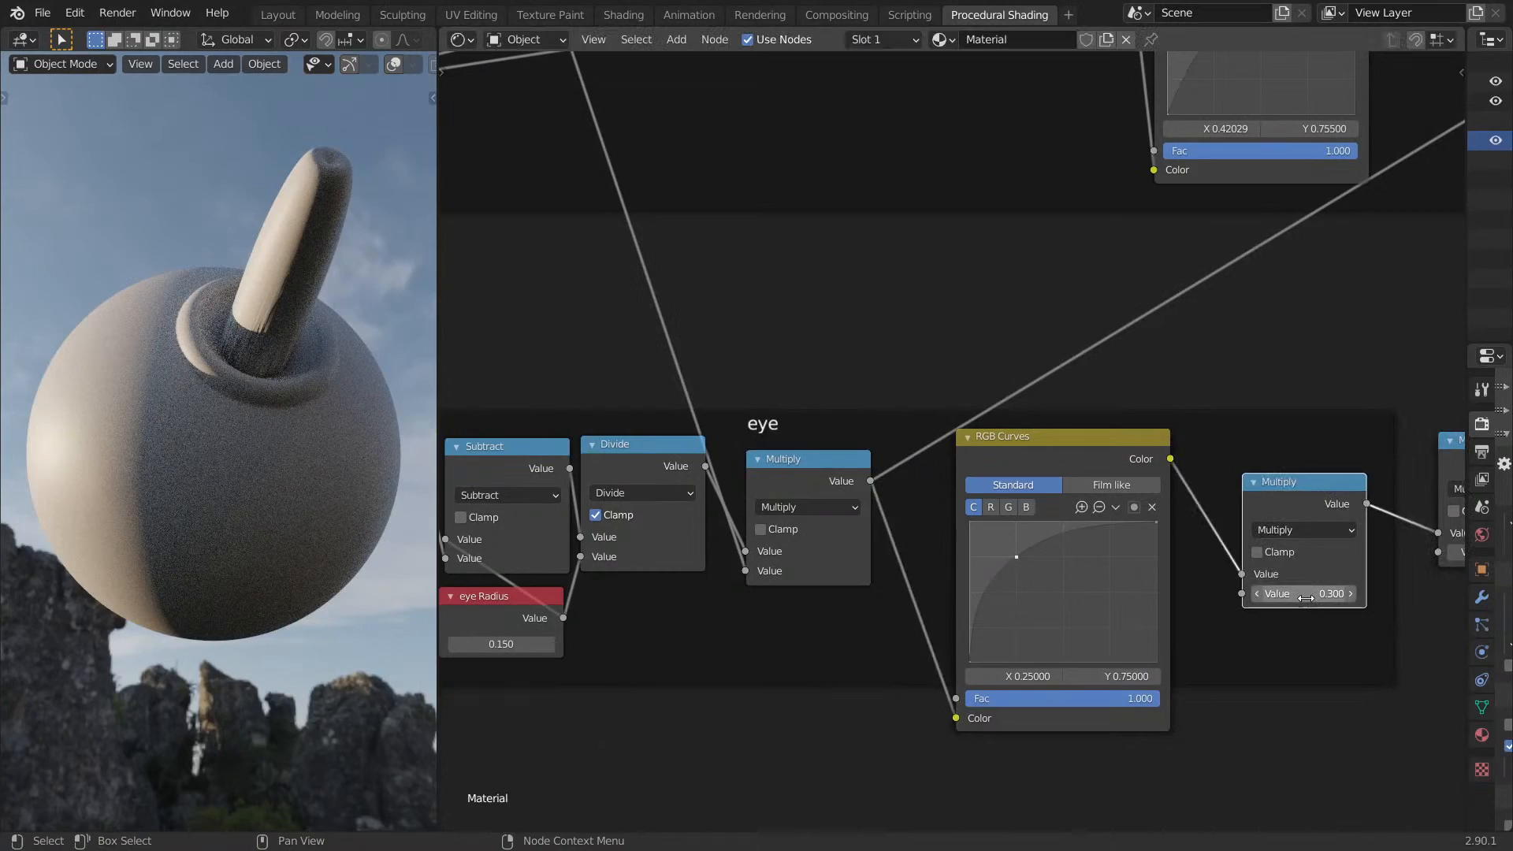
# Set the eye frame's last Multiply value to -0.3 and dissolve the extra -1 Multiply node while keeping the link.
pyautogui.press('-')
pyautogui.moveTo(1380, 492); pyautogui.dragTo(948, 548, button='middle')
pyautogui.click(1059, 525)
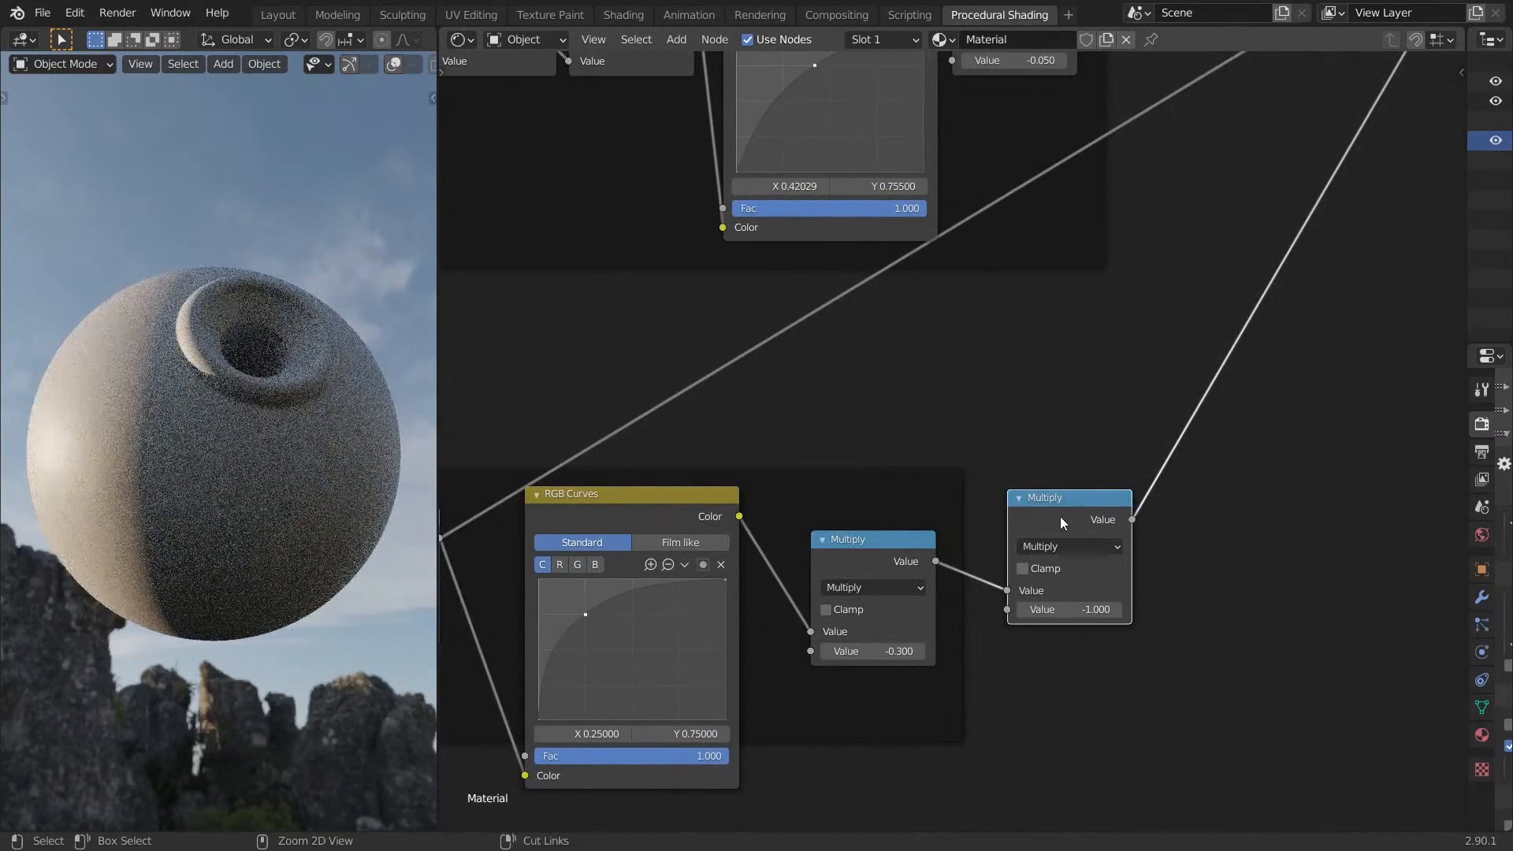
pyautogui.hotkey('ctrl', 'x')
# Preview the eye's RGB Curves and final Multiply outputs, and move the curve point to X 0.24275, Y 0.755.
pyautogui.moveTo(259, 462); pyautogui.dragTo(296, 482, button='middle')
pyautogui.moveTo(835, 450); pyautogui.dragTo(1025, 419, button='middle')
pyautogui.scroll(2, 973, 446)
pyautogui.keyDown('ctrl'); pyautogui.keyDown('shift'); pyautogui.click(839, 470); pyautogui.keyUp('shift'); pyautogui.keyUp('ctrl')
pyautogui.keyDown('ctrl'); pyautogui.keyDown('shift'); pyautogui.click(1158, 521); pyautogui.keyUp('shift'); pyautogui.keyUp('ctrl')
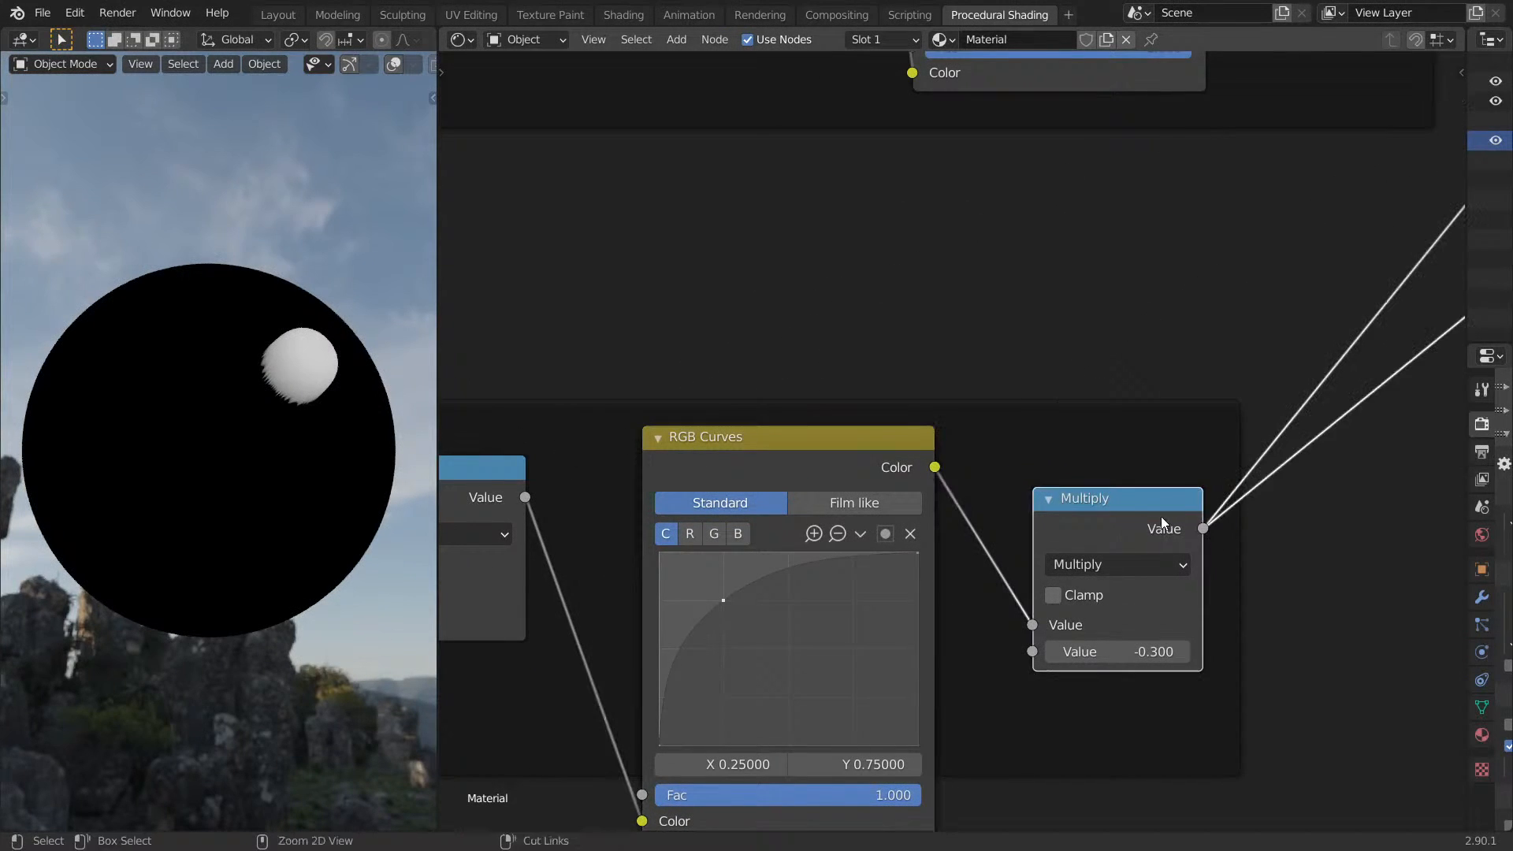
pyautogui.moveTo(793, 596); pyautogui.dragTo(866, 529, button='middle')
pyautogui.moveTo(773, 532); pyautogui.dragTo(811, 531)
# Preview the Combine XYZ output and the Principled BSDF to check the displaced eye on the sphere.
pyautogui.keyDown('ctrl'); pyautogui.moveTo(1135, 536); pyautogui.dragTo(1024, 820, button='middle'); pyautogui.keyUp('ctrl')
pyautogui.moveTo(1310, 446); pyautogui.dragTo(1013, 734, button='middle')
pyautogui.keyDown('ctrl'); pyautogui.keyDown('shift'); pyautogui.click(1094, 406); pyautogui.keyUp('shift'); pyautogui.keyUp('ctrl')
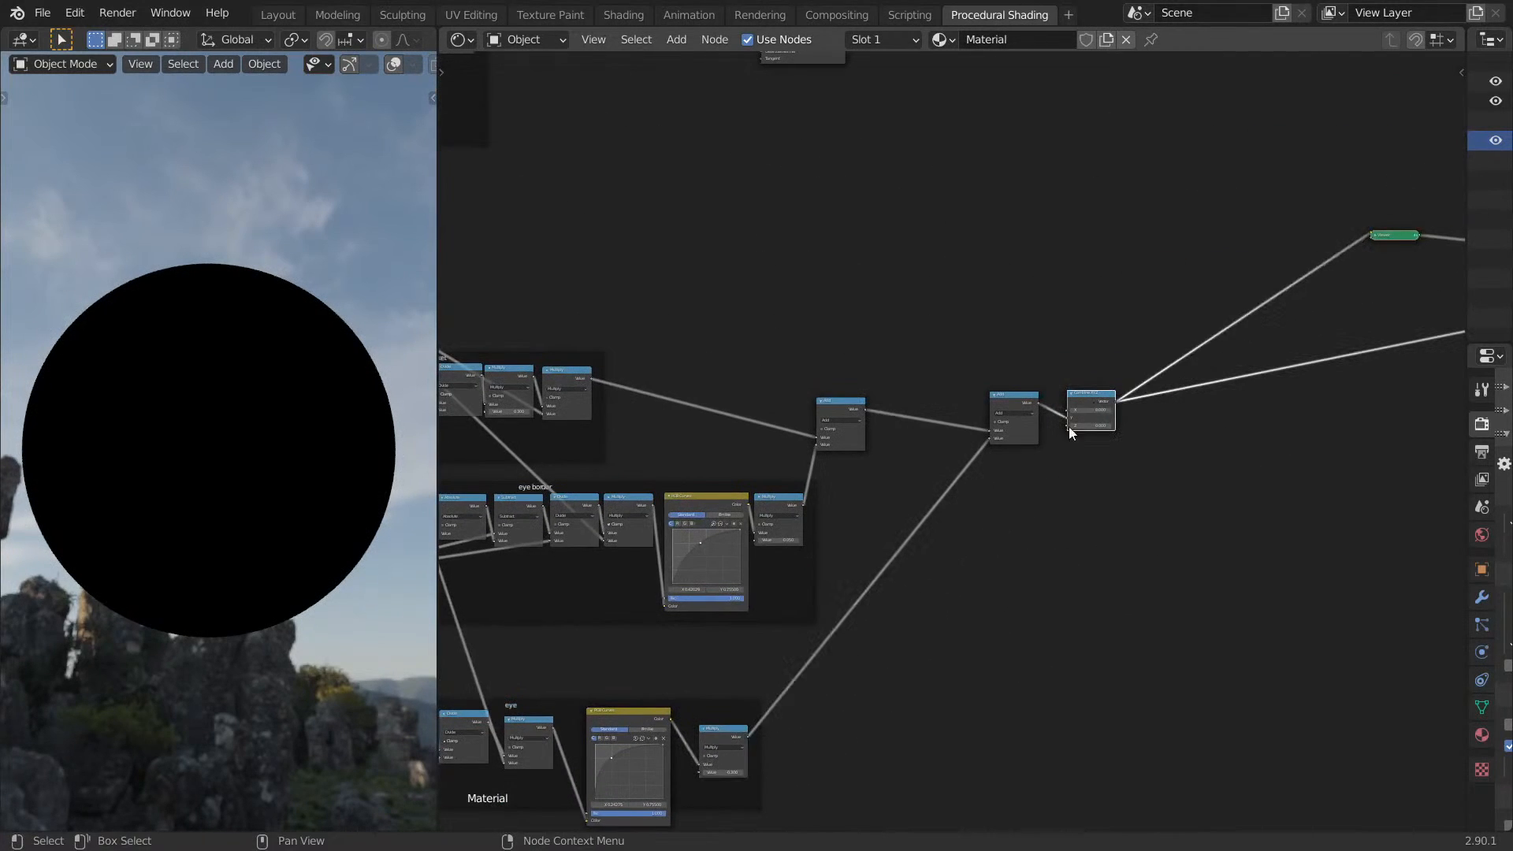
pyautogui.moveTo(968, 525); pyautogui.dragTo(1113, 415, button='middle')
pyautogui.moveTo(982, 406); pyautogui.dragTo(1076, 421, button='middle')
pyautogui.scroll(-8, 1109, 350)
pyautogui.moveTo(1041, 339); pyautogui.dragTo(1093, 318, button='middle')
pyautogui.keyDown('ctrl'); pyautogui.keyDown('shift'); pyautogui.click(1025, 217); pyautogui.keyUp('shift'); pyautogui.keyUp('ctrl')
# Preview the eye frame's Multiply mask that feeds the RGB Curves node, and save the file.
pyautogui.scroll(7, 1141, 457)
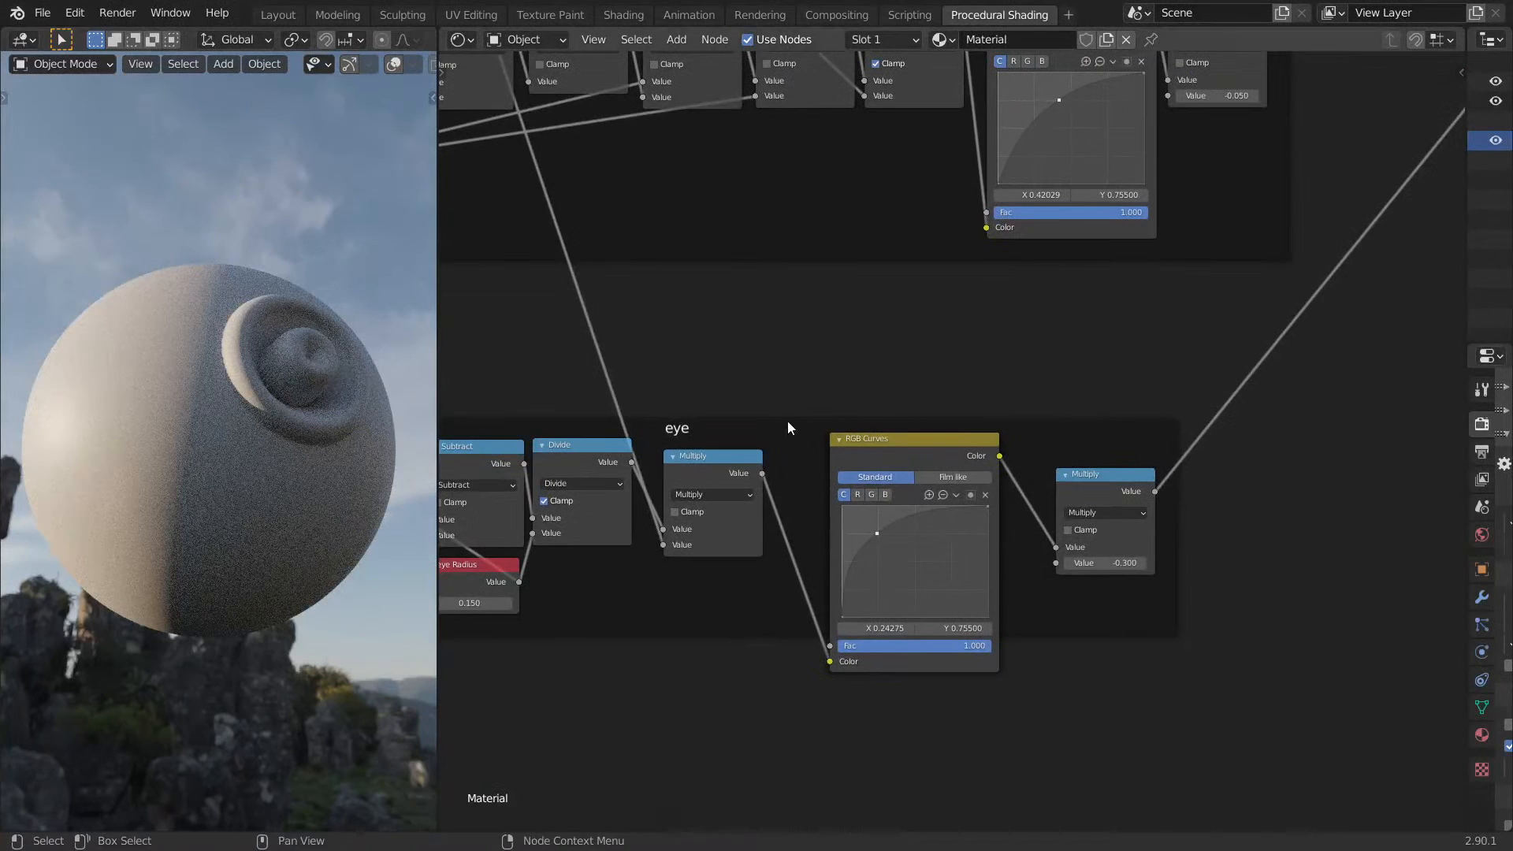
pyautogui.keyDown('ctrl'); pyautogui.keyDown('shift'); pyautogui.click(705, 471); pyautogui.keyUp('shift'); pyautogui.keyUp('ctrl')
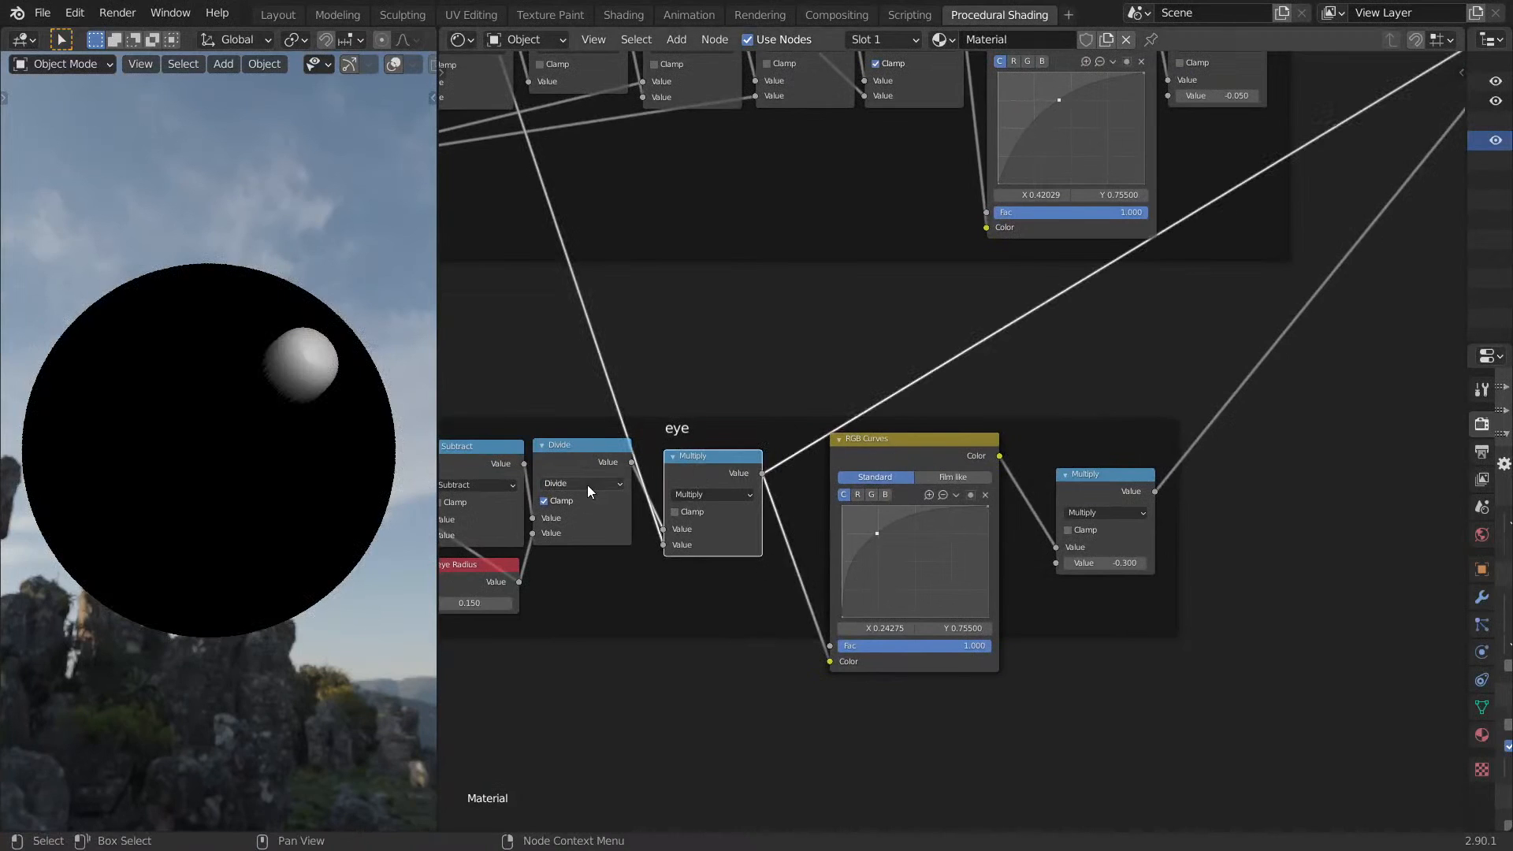
pyautogui.moveTo(276, 361); pyautogui.dragTo(262, 402, button='middle')
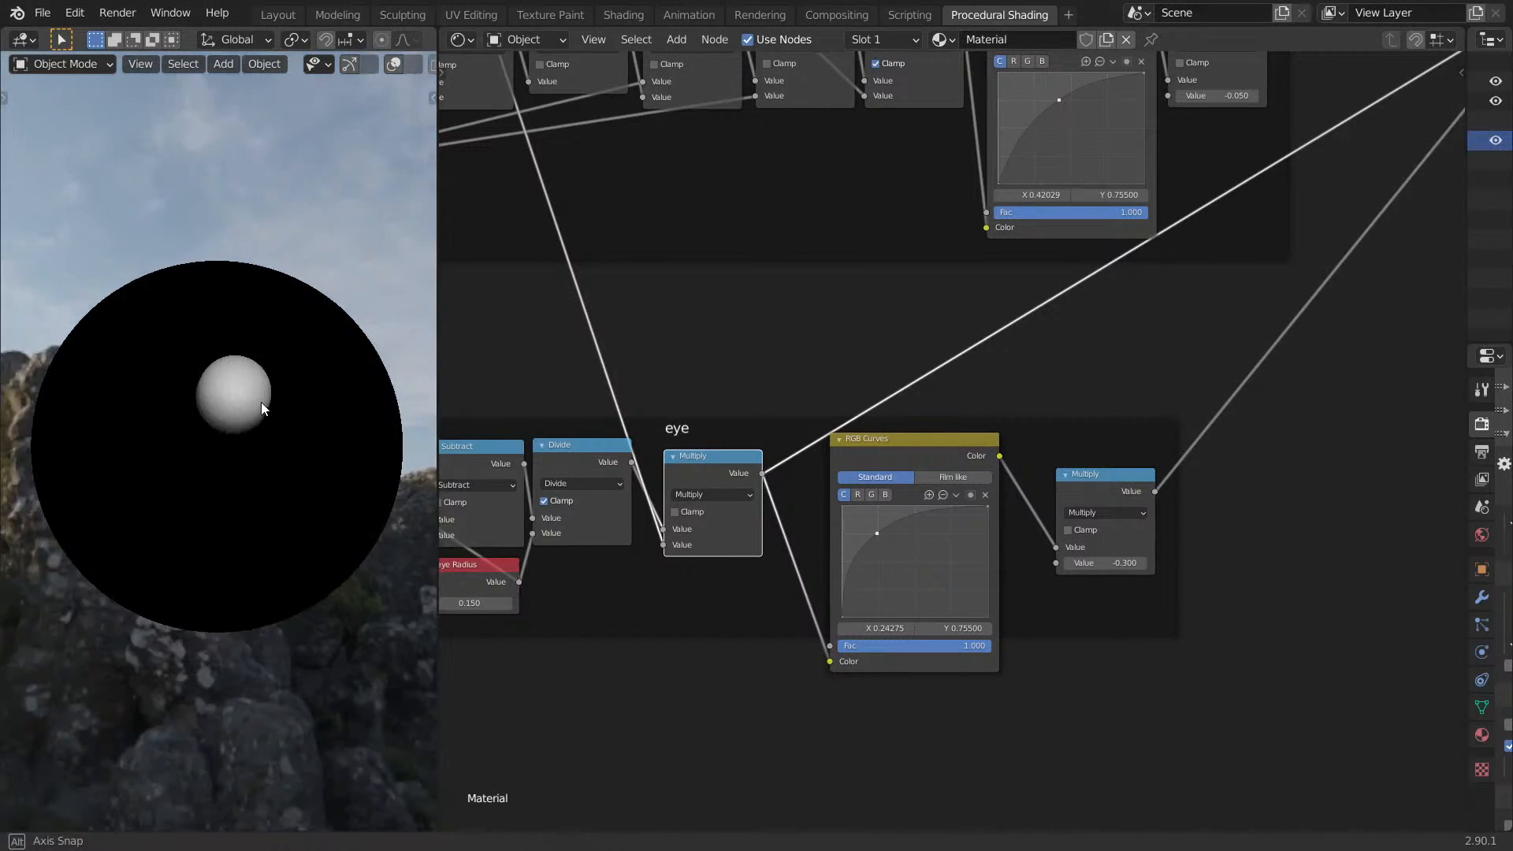
pyautogui.hotkey('ctrl', 's')
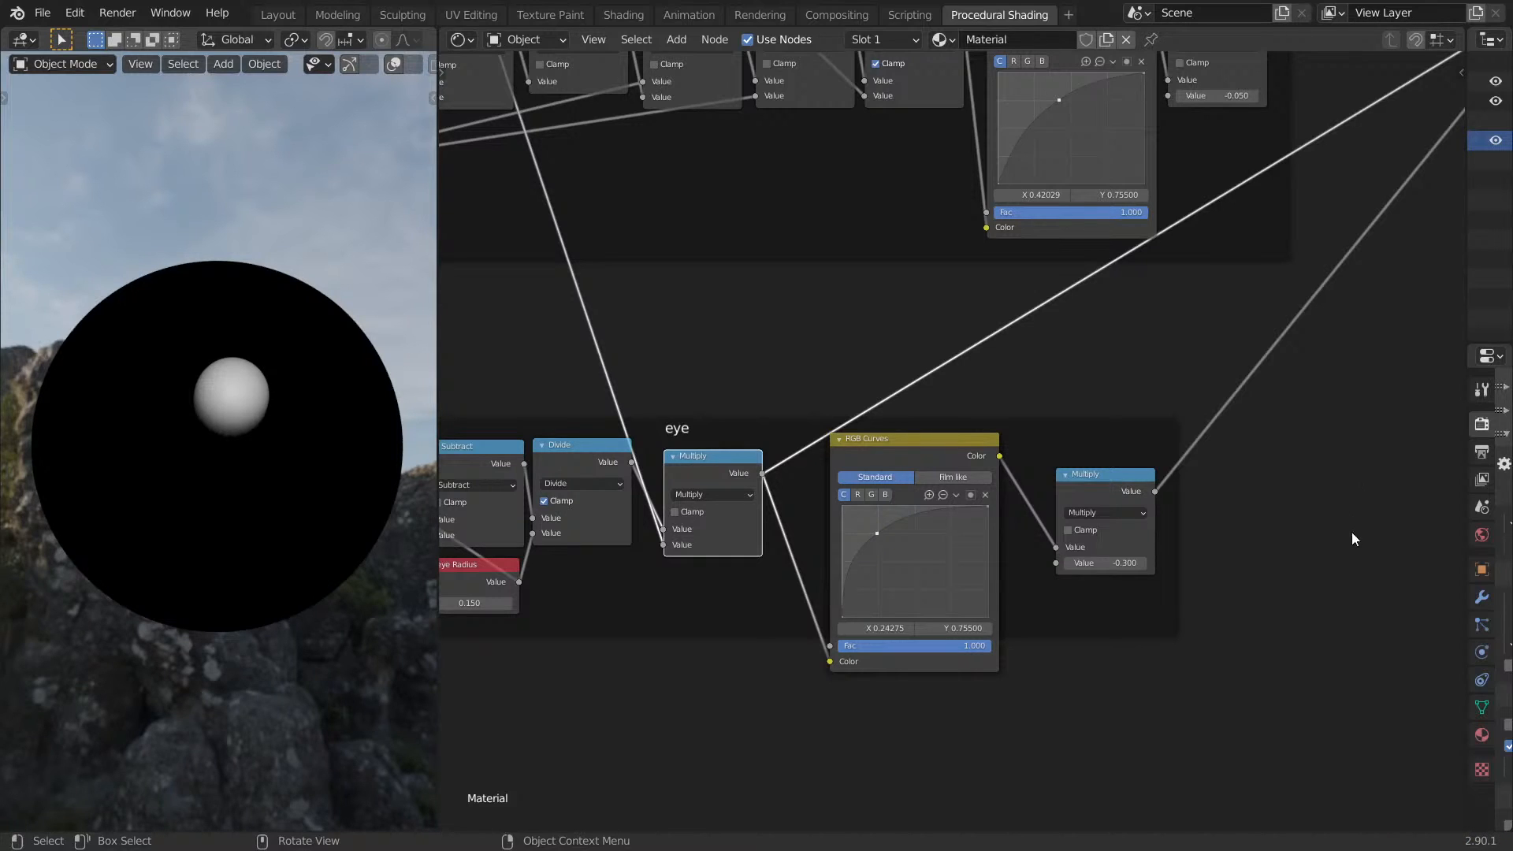
# Switch the preview back to the Principled BSDF and examine the dent in the eye's centre up close.
pyautogui.click(1114, 483)
pyautogui.moveTo(1070, 474); pyautogui.dragTo(1155, 437, button='middle')
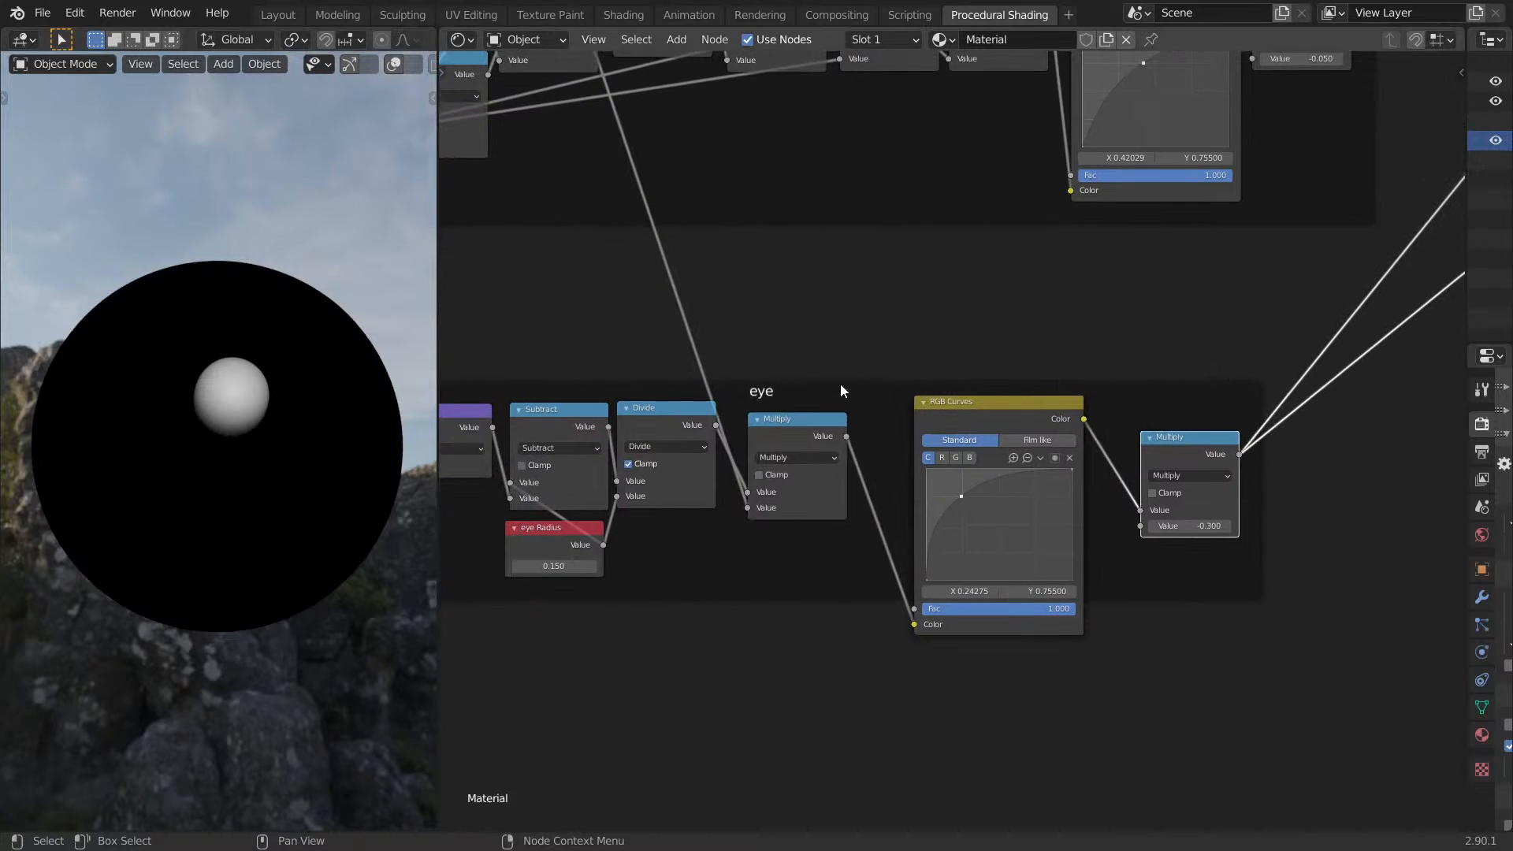
pyautogui.moveTo(321, 392); pyautogui.dragTo(34, 348, button='middle')
pyautogui.scroll(-9, 1155, 317)
pyautogui.moveTo(1129, 448); pyautogui.dragTo(829, 811, button='middle')
pyautogui.moveTo(1009, 427); pyautogui.dragTo(932, 637, button='middle')
pyautogui.keyDown('ctrl'); pyautogui.keyDown('shift'); pyautogui.click(892, 271); pyautogui.keyUp('shift'); pyautogui.keyUp('ctrl')
pyautogui.moveTo(872, 425)
pyautogui.mouseDown(button='middle')
pyautogui.moveTo(952, 195)
pyautogui.moveTo(931, 158)
pyautogui.mouseUp(button='middle')
pyautogui.moveTo(223, 465); pyautogui.dragTo(341, 422, button='middle')
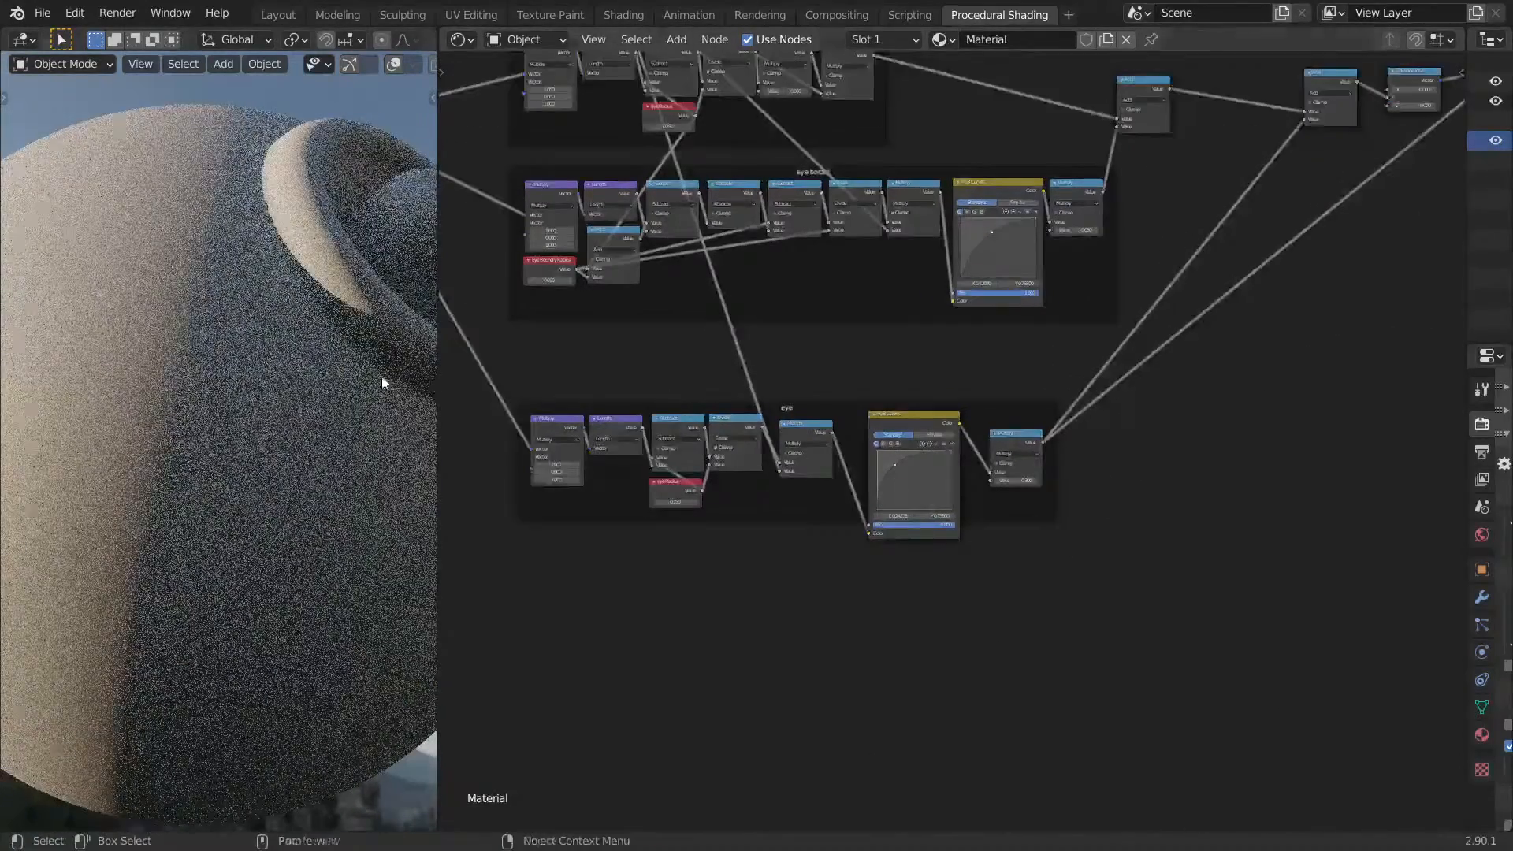
pyautogui.moveTo(381, 376); pyautogui.dragTo(296, 381, button='middle')
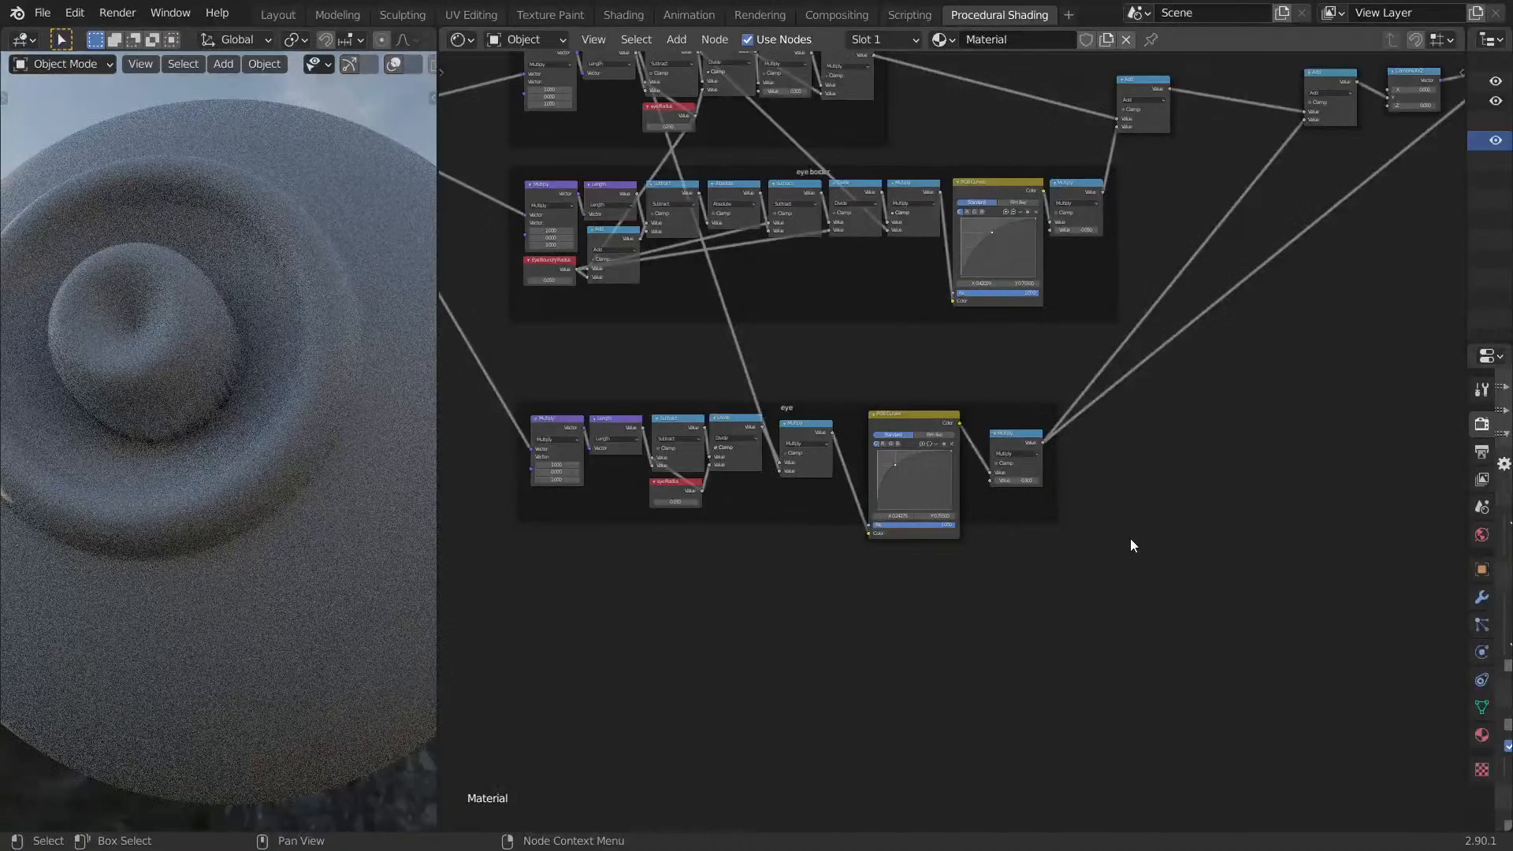
# Set the eye's final Multiply value back to -0.3 and preview the Multiply node feeding the RGB Curves.
pyautogui.scroll(4, 957, 420)
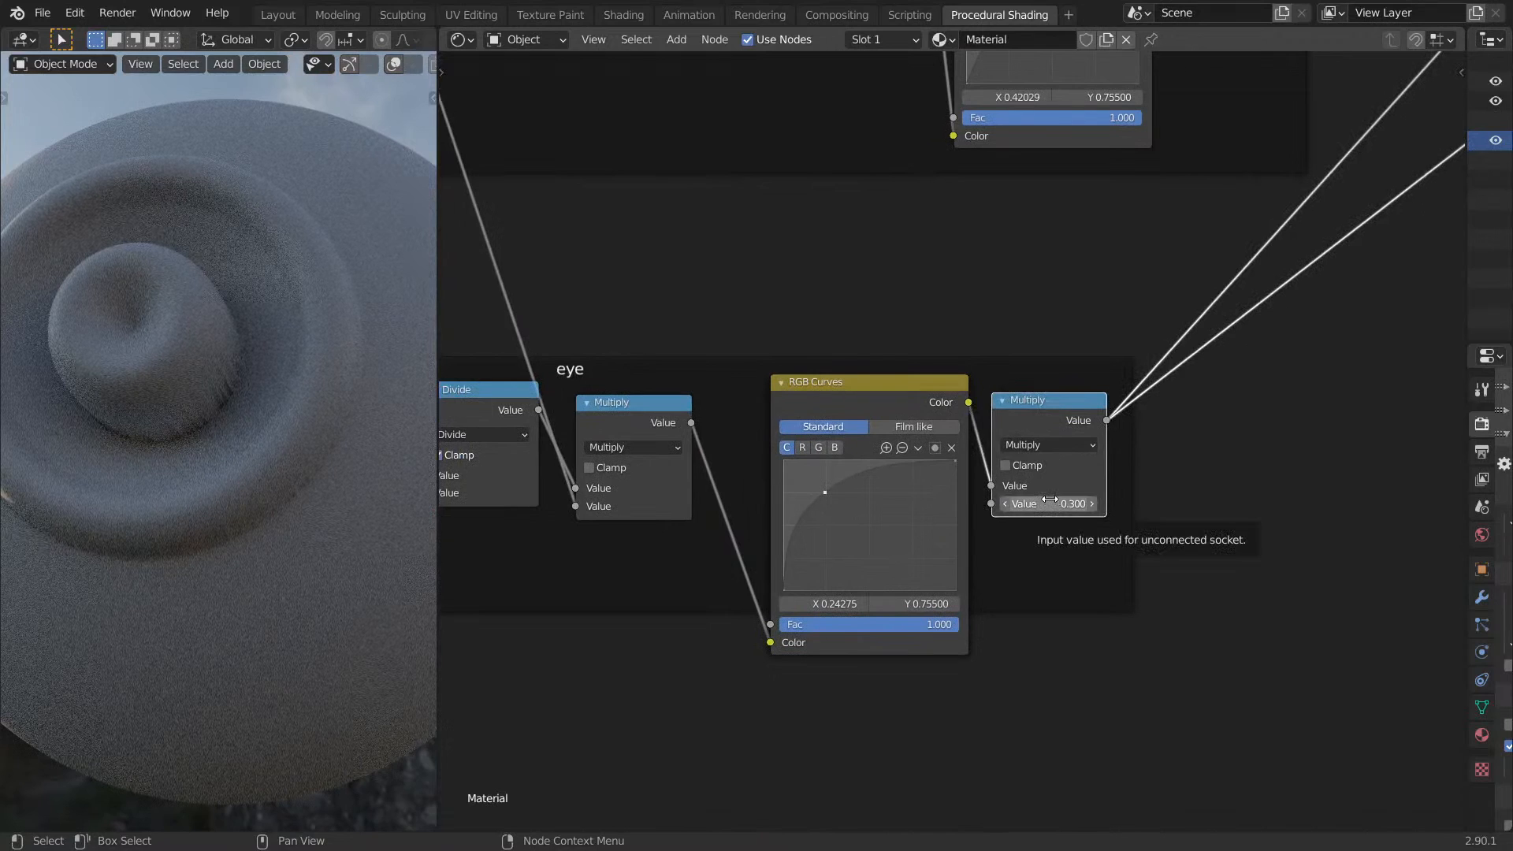
pyautogui.press('-')
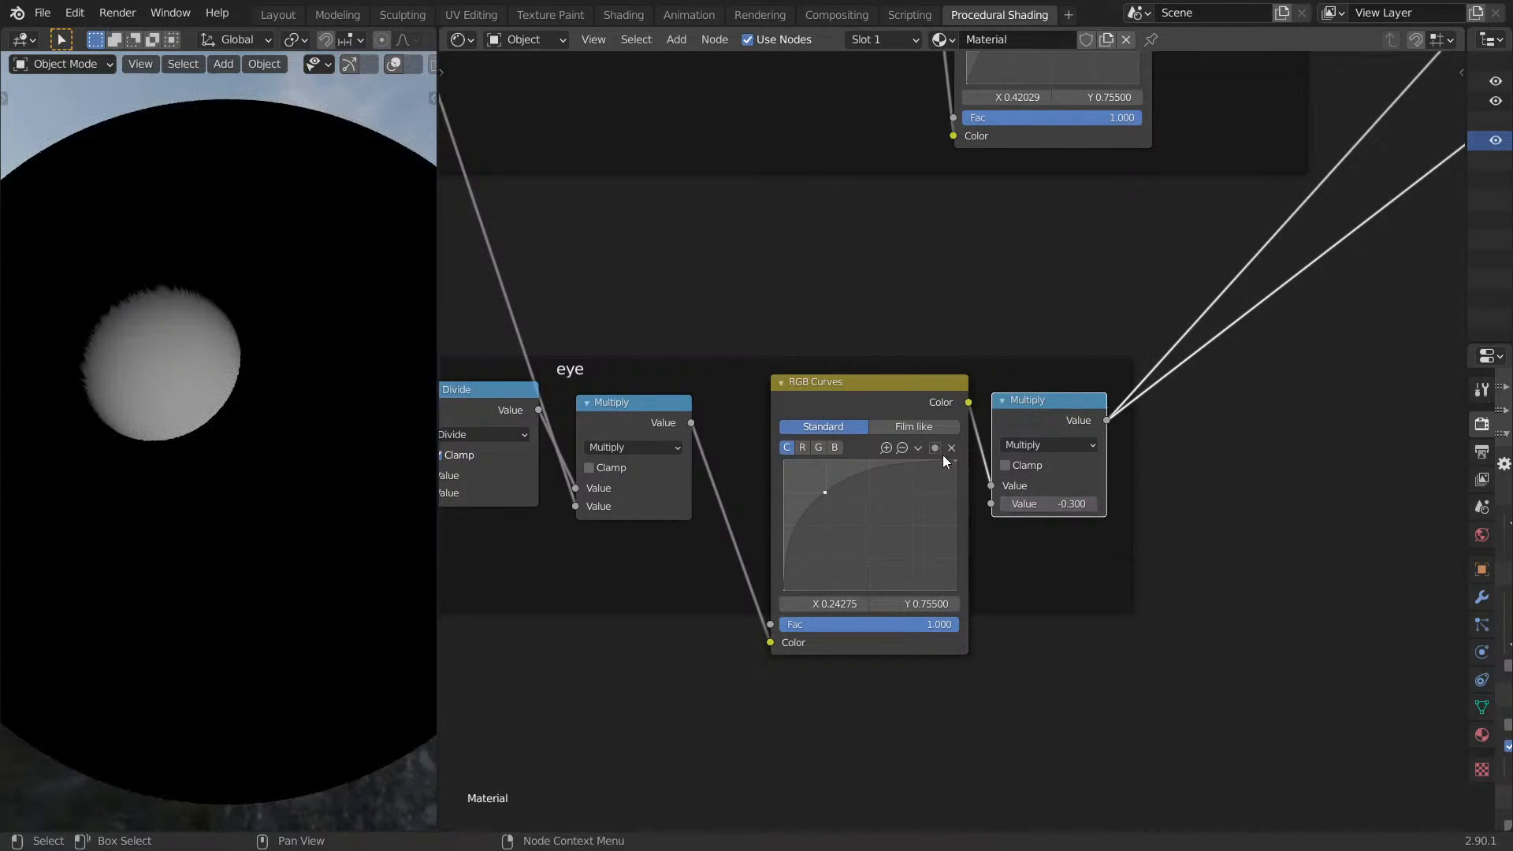
pyautogui.keyDown('ctrl'); pyautogui.keyDown('shift'); pyautogui.click(883, 403); pyautogui.keyUp('shift'); pyautogui.keyUp('ctrl')
pyautogui.keyDown('ctrl'); pyautogui.keyDown('shift'); pyautogui.click(636, 421); pyautogui.keyUp('shift'); pyautogui.keyUp('ctrl')
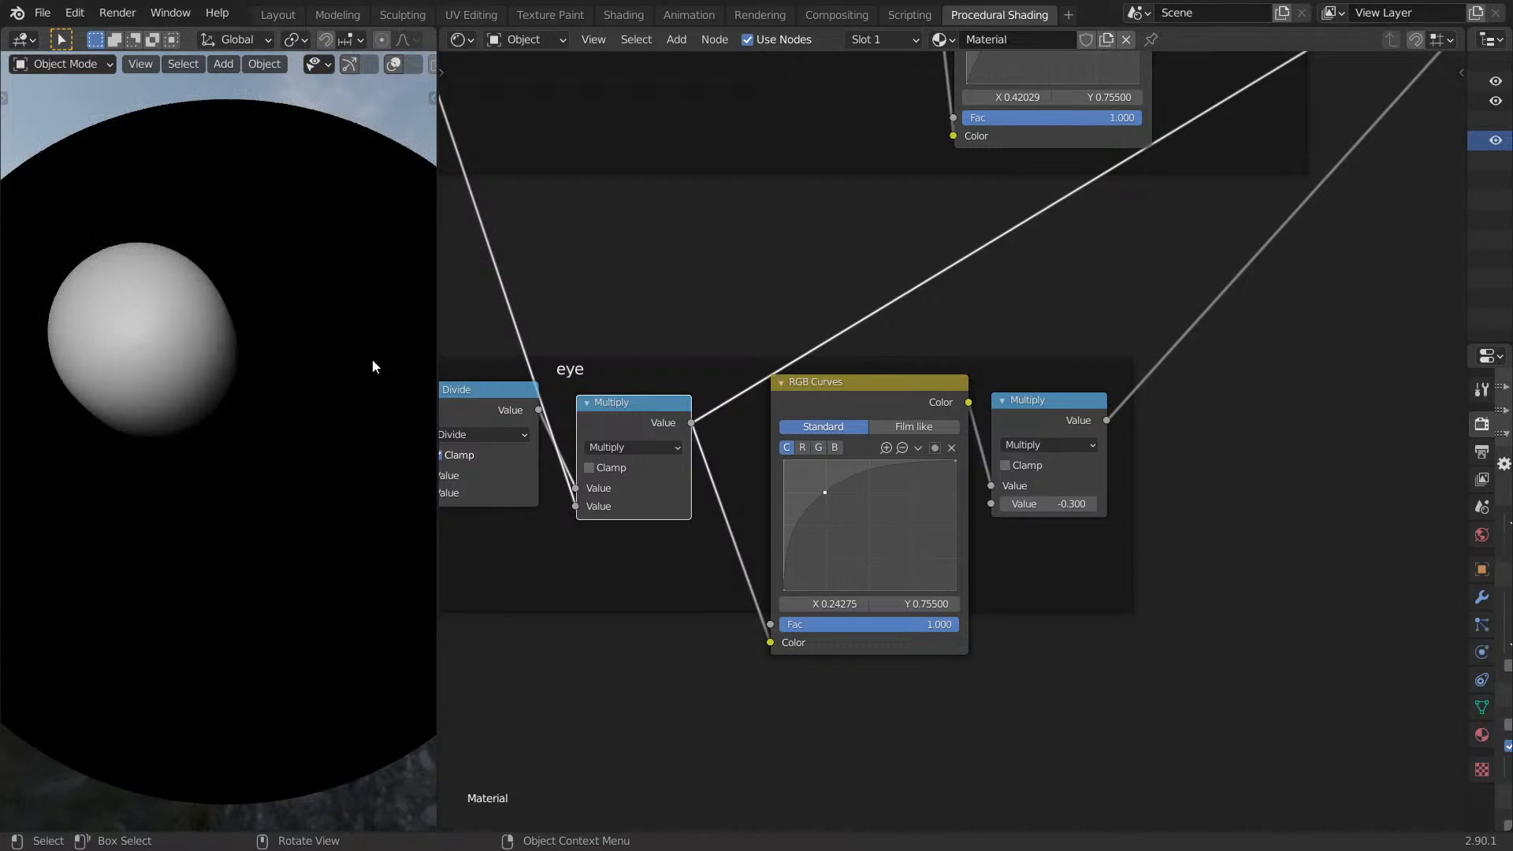
# View the eye mask from the side and preview the eye frame's Divide and final Multiply outputs.
pyautogui.scroll(-6, 296, 381)
pyautogui.moveTo(296, 381); pyautogui.dragTo(0, 392, button='middle')
pyautogui.scroll(4, 158, 402)
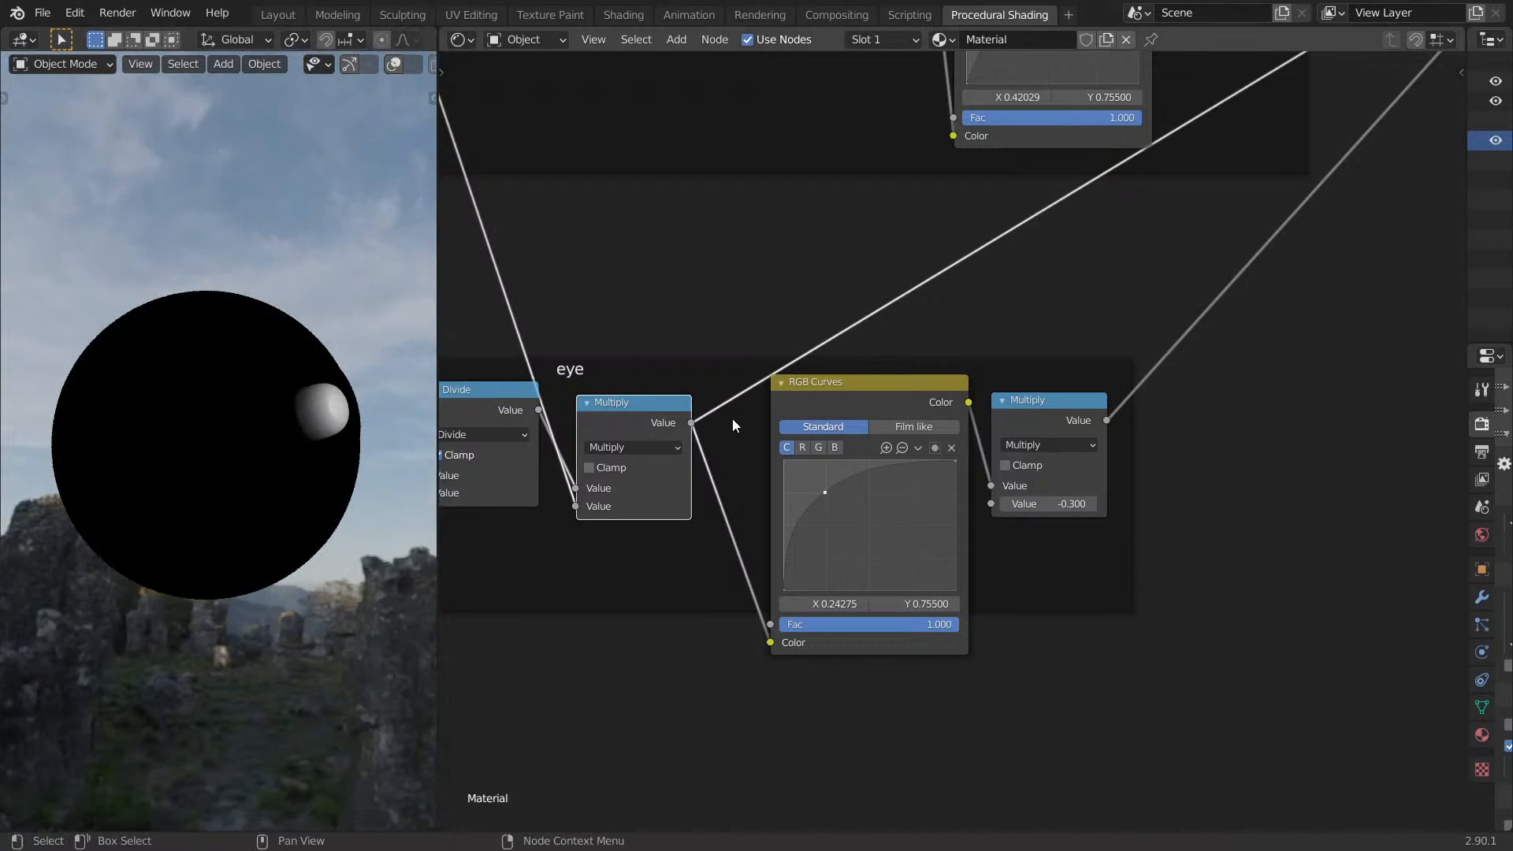
pyautogui.keyDown('ctrl'); pyautogui.hscroll(-10, 853, 458); pyautogui.keyUp('ctrl')
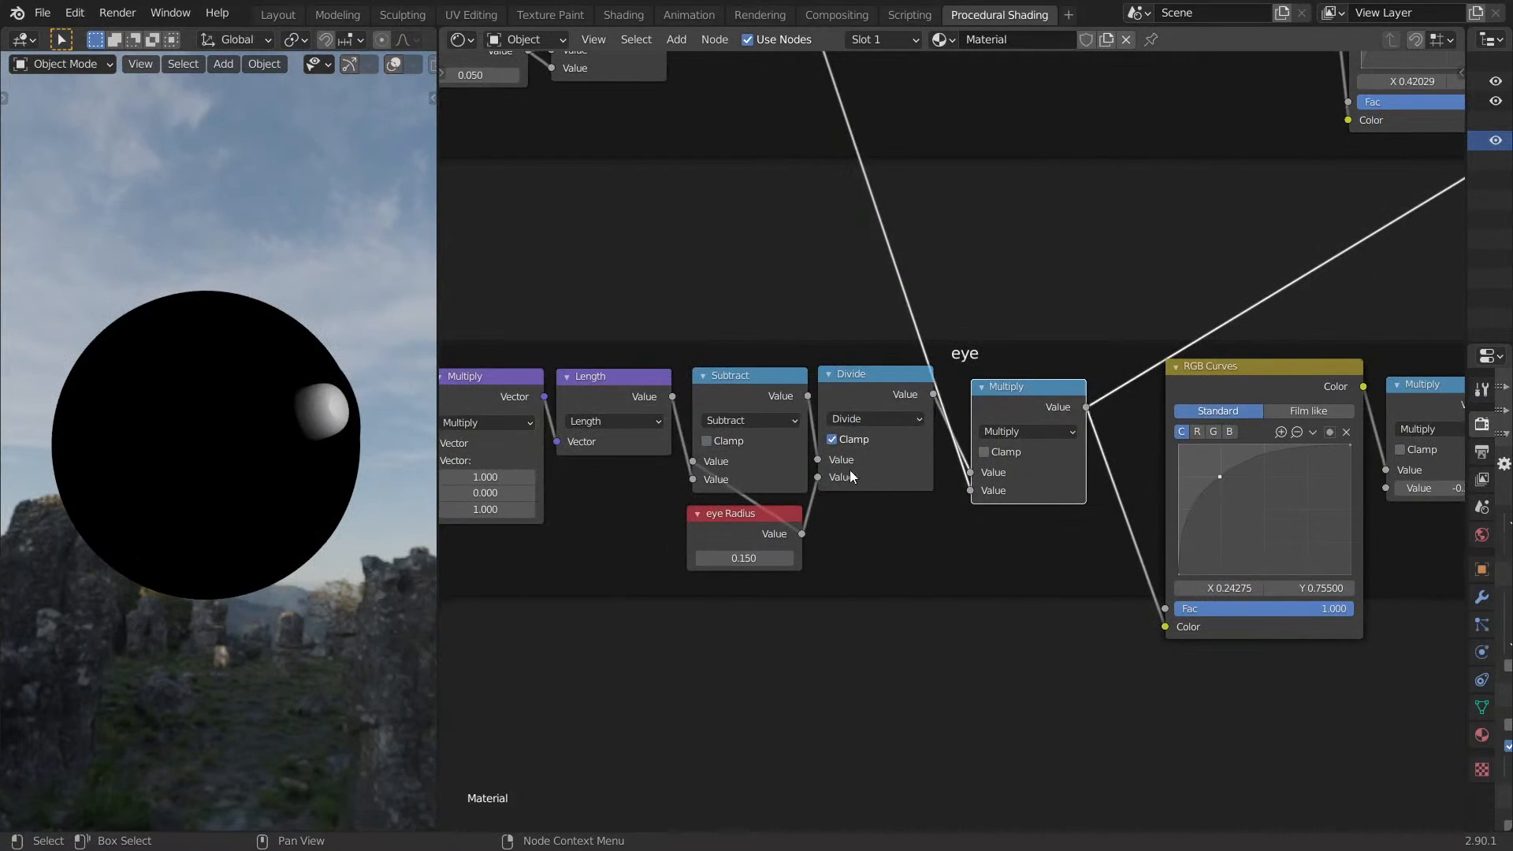
pyautogui.keyDown('ctrl'); pyautogui.keyDown('shift'); pyautogui.click(863, 412); pyautogui.keyUp('shift'); pyautogui.keyUp('ctrl')
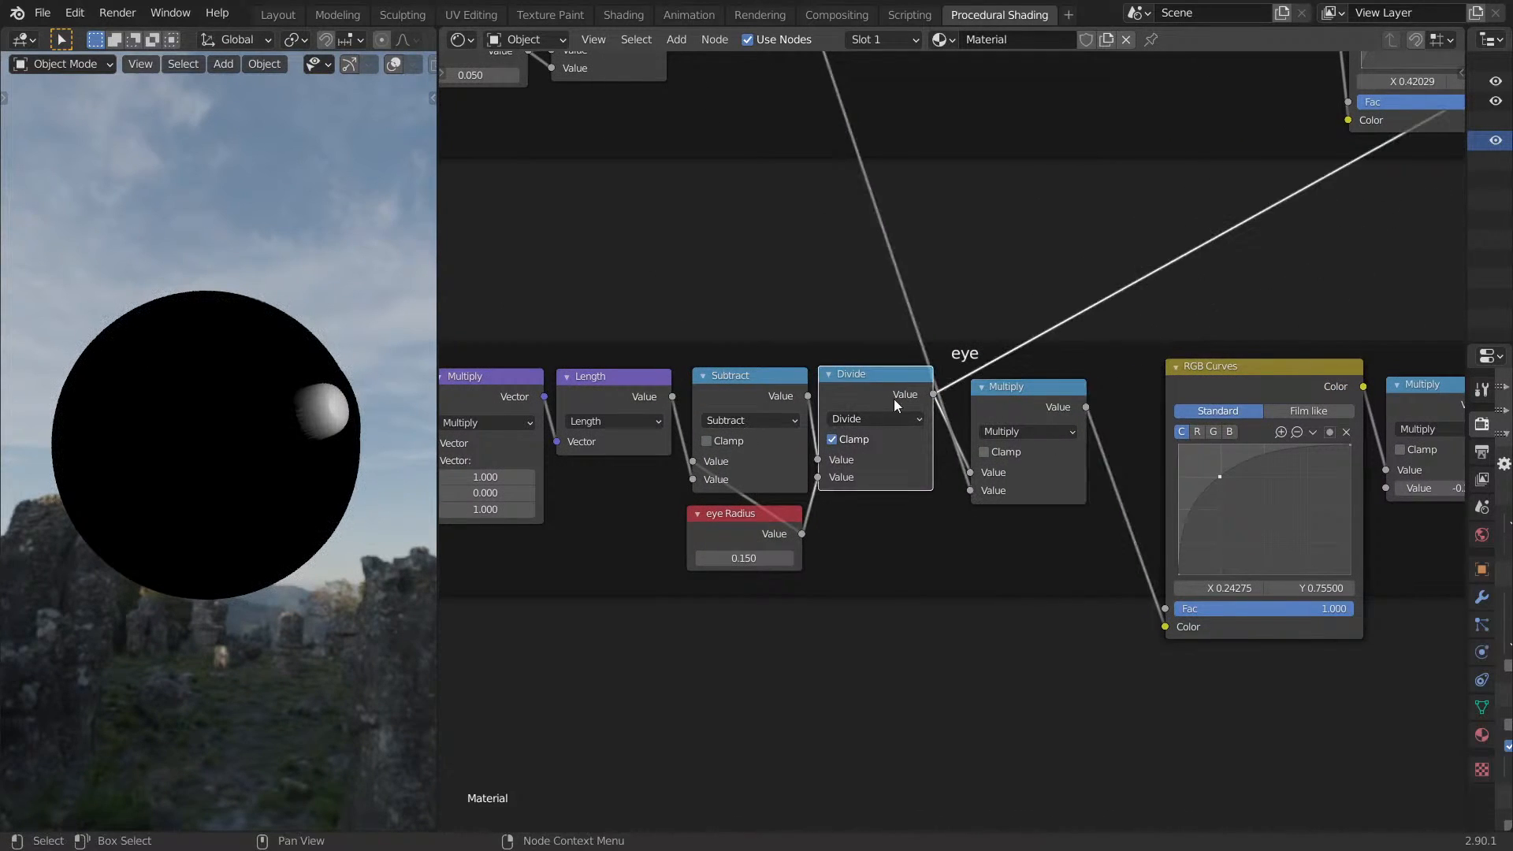
pyautogui.moveTo(1275, 213); pyautogui.dragTo(1084, 486, button='middle')
pyautogui.moveTo(1230, 573); pyautogui.dragTo(849, 520, button='middle')
pyautogui.keyDown('ctrl'); pyautogui.keyDown('shift'); pyautogui.click(881, 610); pyautogui.keyUp('shift'); pyautogui.keyUp('ctrl')
# Change the Add node directly before Combine XYZ to the Maximum operation.
pyautogui.moveTo(1103, 447); pyautogui.dragTo(881, 654, button='middle')
pyautogui.scroll(-7, 882, 653)
pyautogui.moveTo(1047, 599); pyautogui.dragTo(941, 654, button='middle')
pyautogui.scroll(4, 946, 653)
pyautogui.moveTo(1029, 493); pyautogui.dragTo(1017, 615, button='middle')
pyautogui.scroll(3, 1020, 599)
pyautogui.moveTo(1053, 426); pyautogui.dragTo(972, 446)
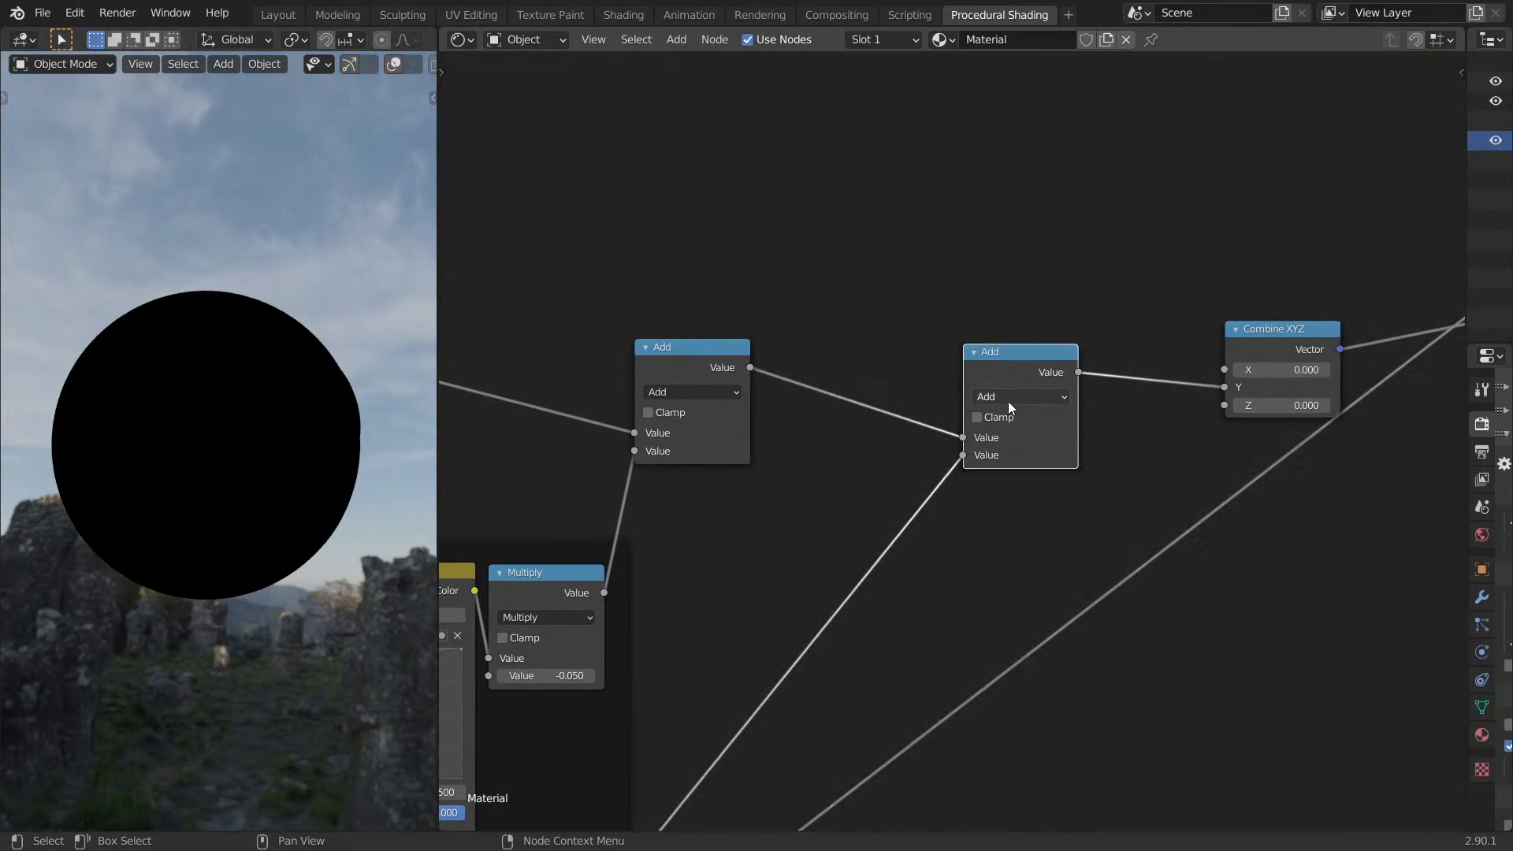
pyautogui.click(1011, 396)
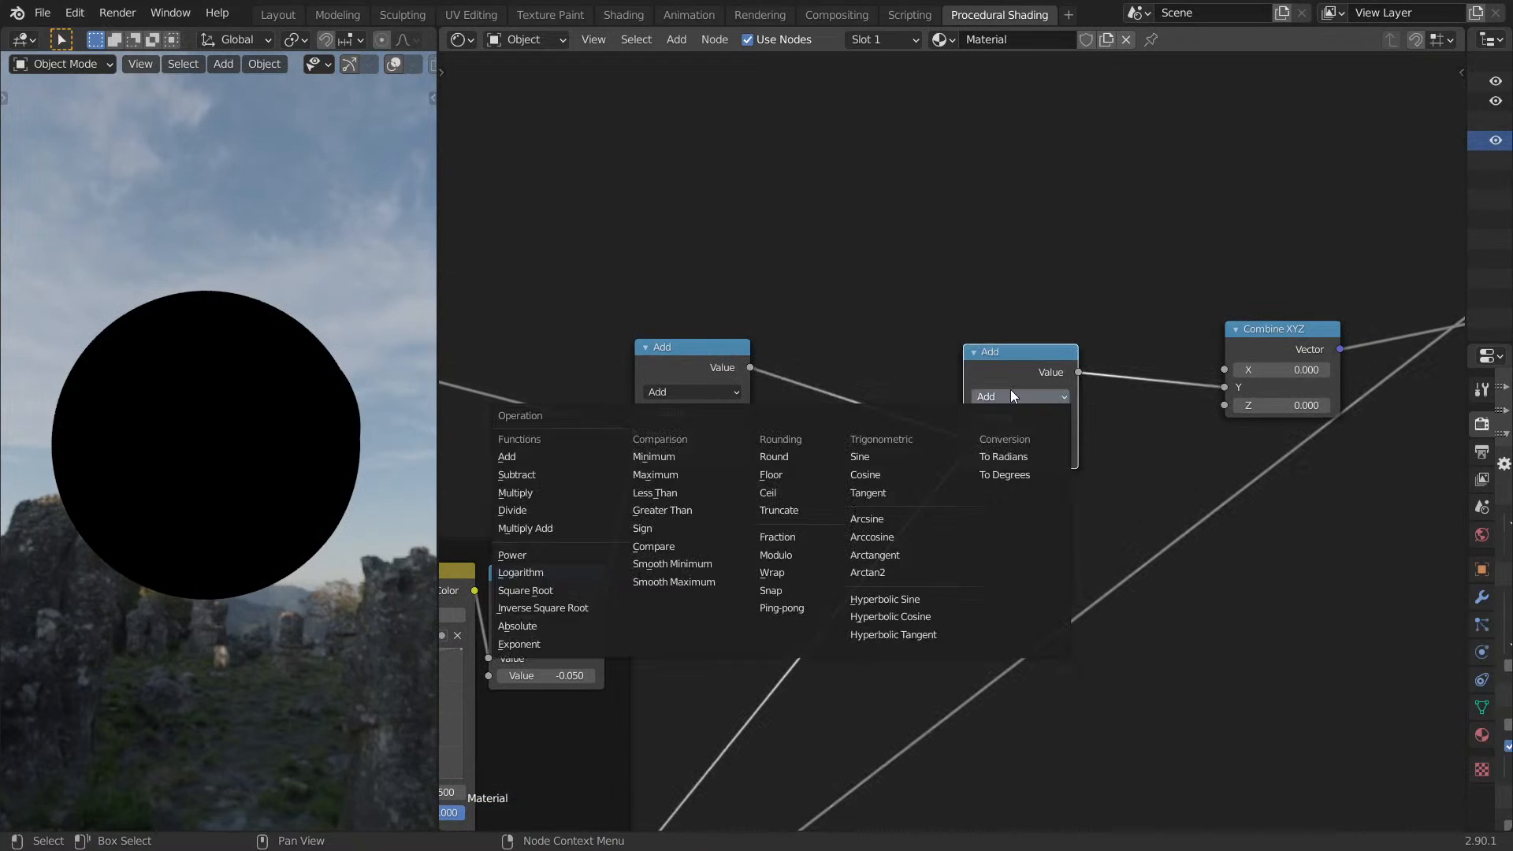
pyautogui.click(655, 475)
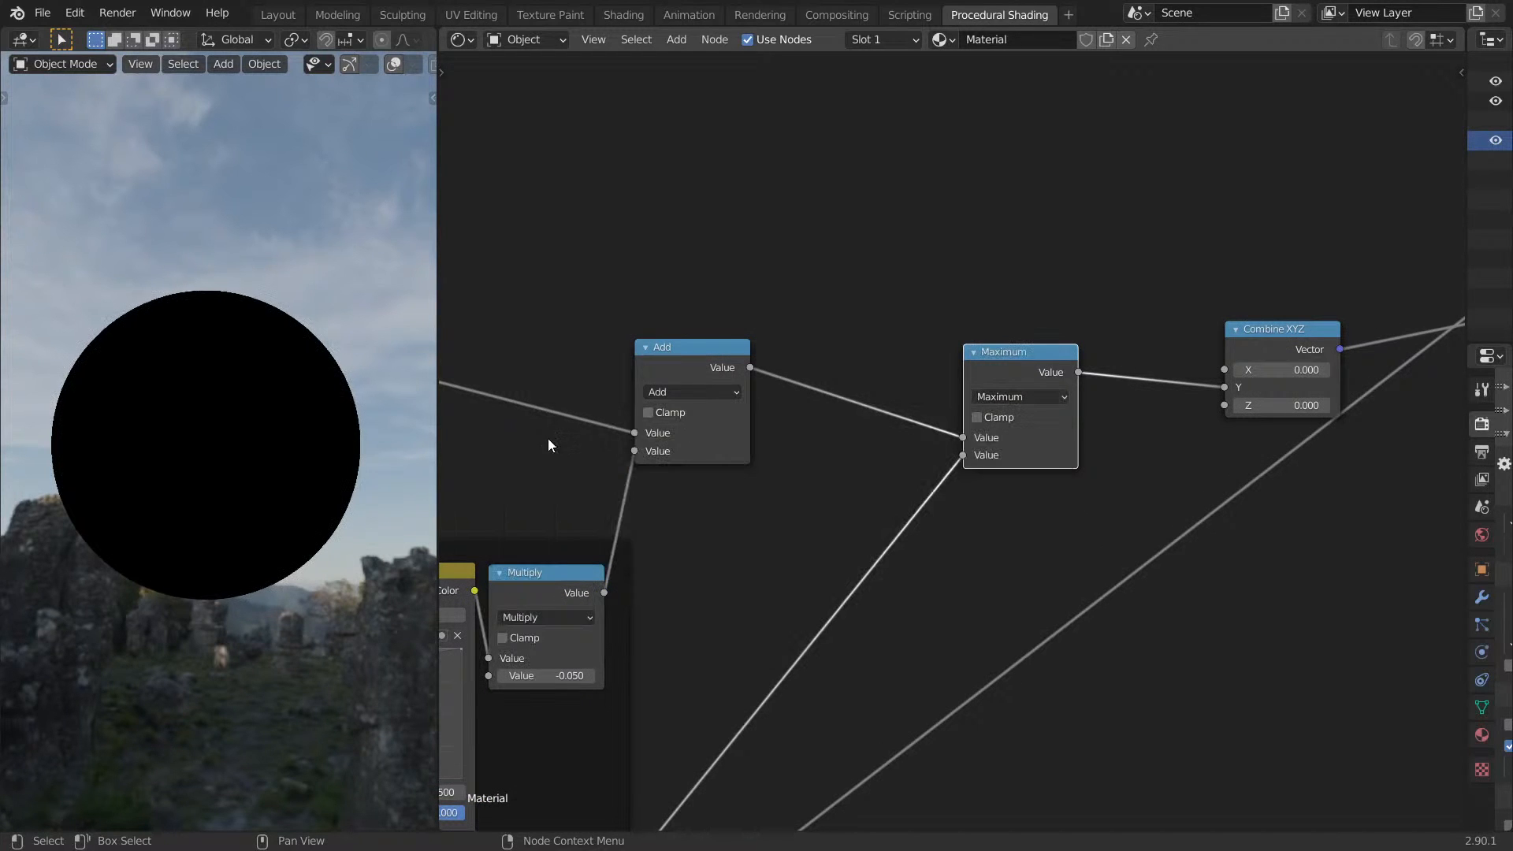
# Preview the Principled BSDF and view the sphere's displacement with the Maximum operation.
pyautogui.scroll(-6, 625, 496)
pyautogui.moveTo(757, 614); pyautogui.dragTo(703, 689, button='middle')
pyautogui.keyDown('ctrl'); pyautogui.keyDown('shift'); pyautogui.click(569, 267); pyautogui.keyUp('shift'); pyautogui.keyUp('ctrl')
pyautogui.moveTo(688, 511); pyautogui.dragTo(811, 374, button='middle')
pyautogui.moveTo(288, 468); pyautogui.dragTo(228, 471, button='middle')
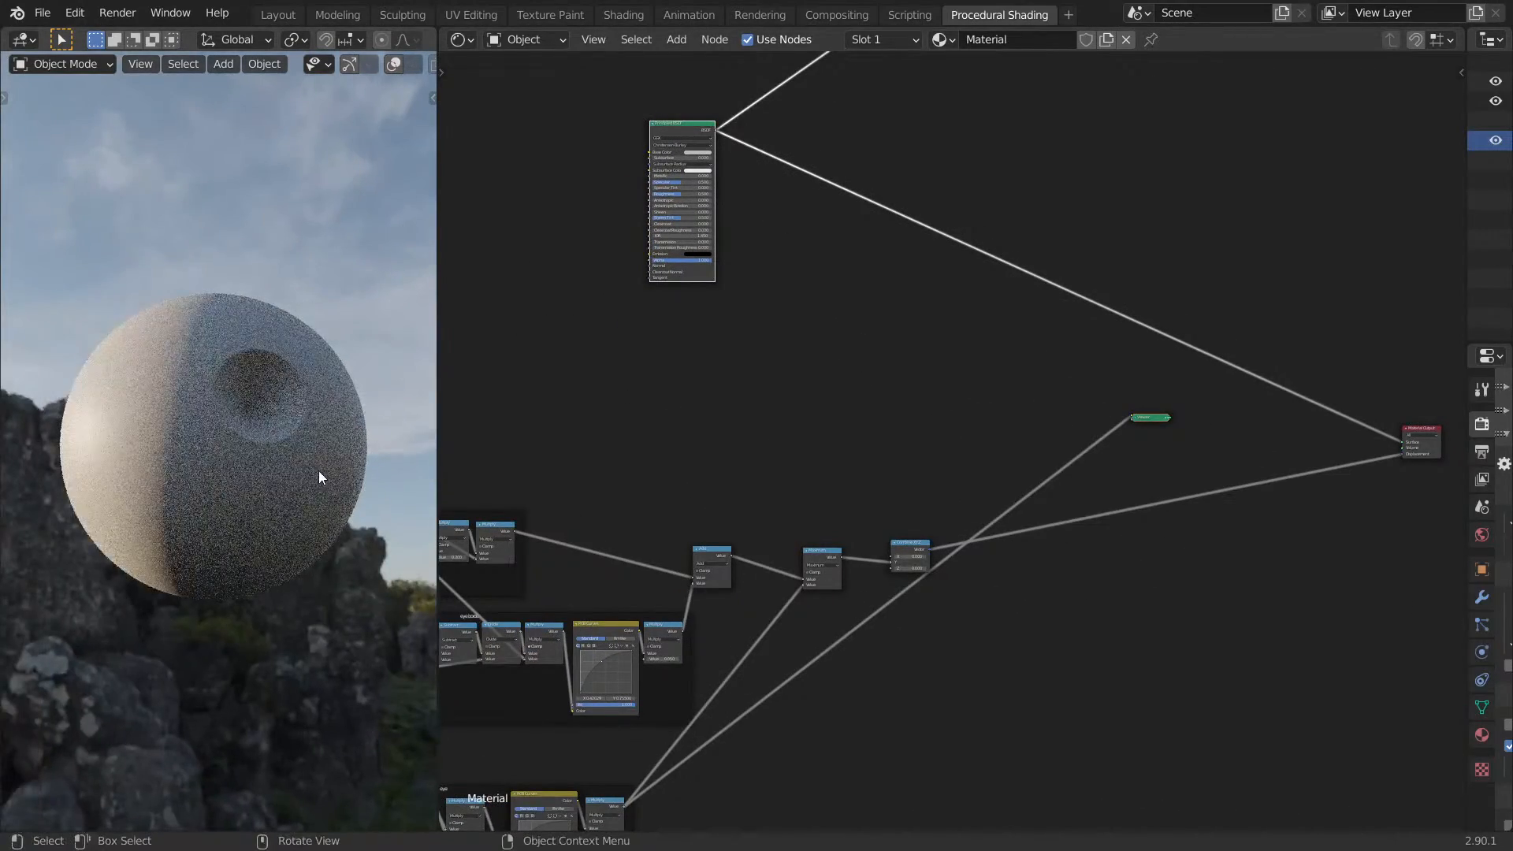
# Preview the Add node that combines the eye socket and eye border displacement.
pyautogui.scroll(3, 319, 471)
pyautogui.moveTo(598, 509); pyautogui.dragTo(745, 244, button='middle')
pyautogui.scroll(-1, 982, 475)
pyautogui.scroll(7, 980, 477)
pyautogui.keyDown('ctrl'); pyautogui.keyDown('shift'); pyautogui.click(910, 223); pyautogui.keyUp('shift'); pyautogui.keyUp('ctrl')
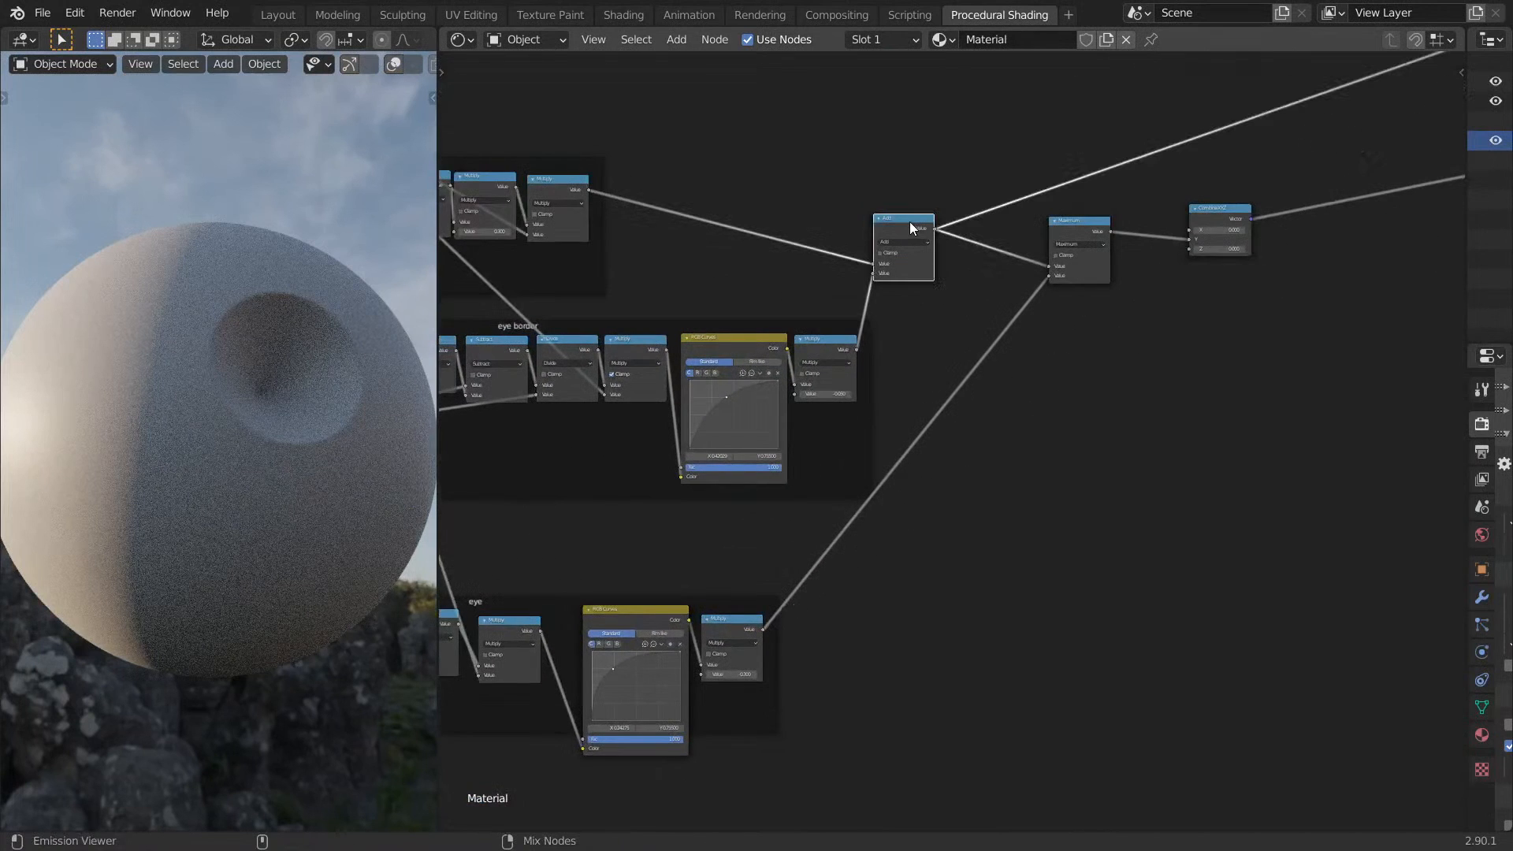
# Preview the eye frame's final Multiply output and remove the Maximum node while keeping the link from Add to Combine XYZ.
pyautogui.keyDown('ctrl'); pyautogui.keyDown('shift'); pyautogui.click(744, 623); pyautogui.keyUp('shift'); pyautogui.keyUp('ctrl')
pyautogui.moveTo(882, 552); pyautogui.dragTo(904, 426, button='middle')
pyautogui.moveTo(977, 225); pyautogui.dragTo(952, 529, button='middle')
pyautogui.scroll(5, 952, 529)
pyautogui.scroll(-1, 952, 527)
pyautogui.click(1115, 364)
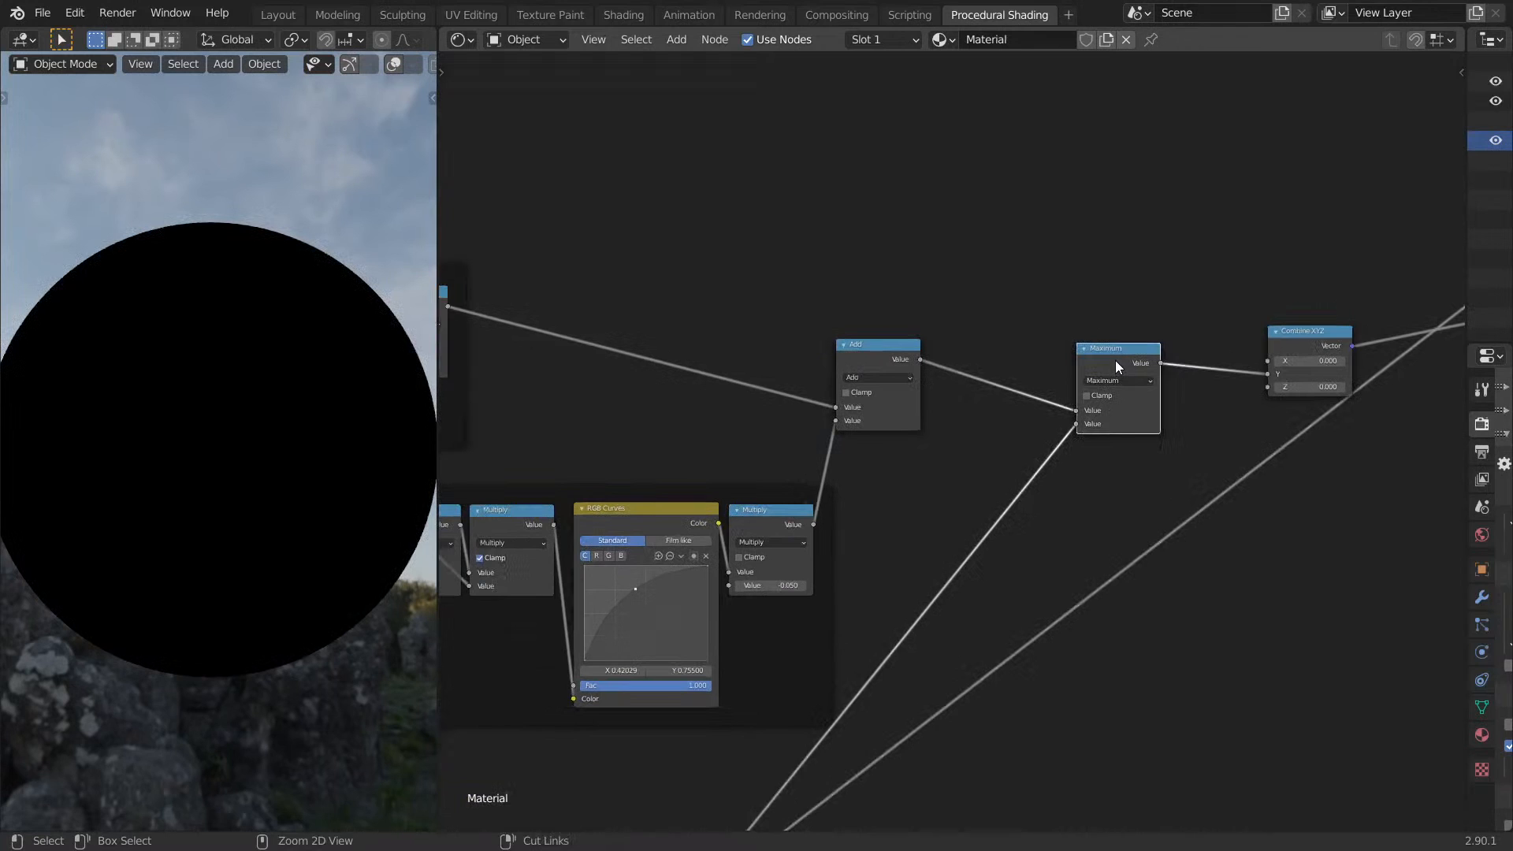
pyautogui.hotkey('ctrl', 'x')
# Move the Combine XYZ node next to the Add node and insert a duplicate of it after the eye frame's final Multiply.
pyautogui.moveTo(1186, 390); pyautogui.dragTo(1030, 405, button='middle')
pyautogui.moveTo(1184, 351); pyautogui.dragTo(890, 368)
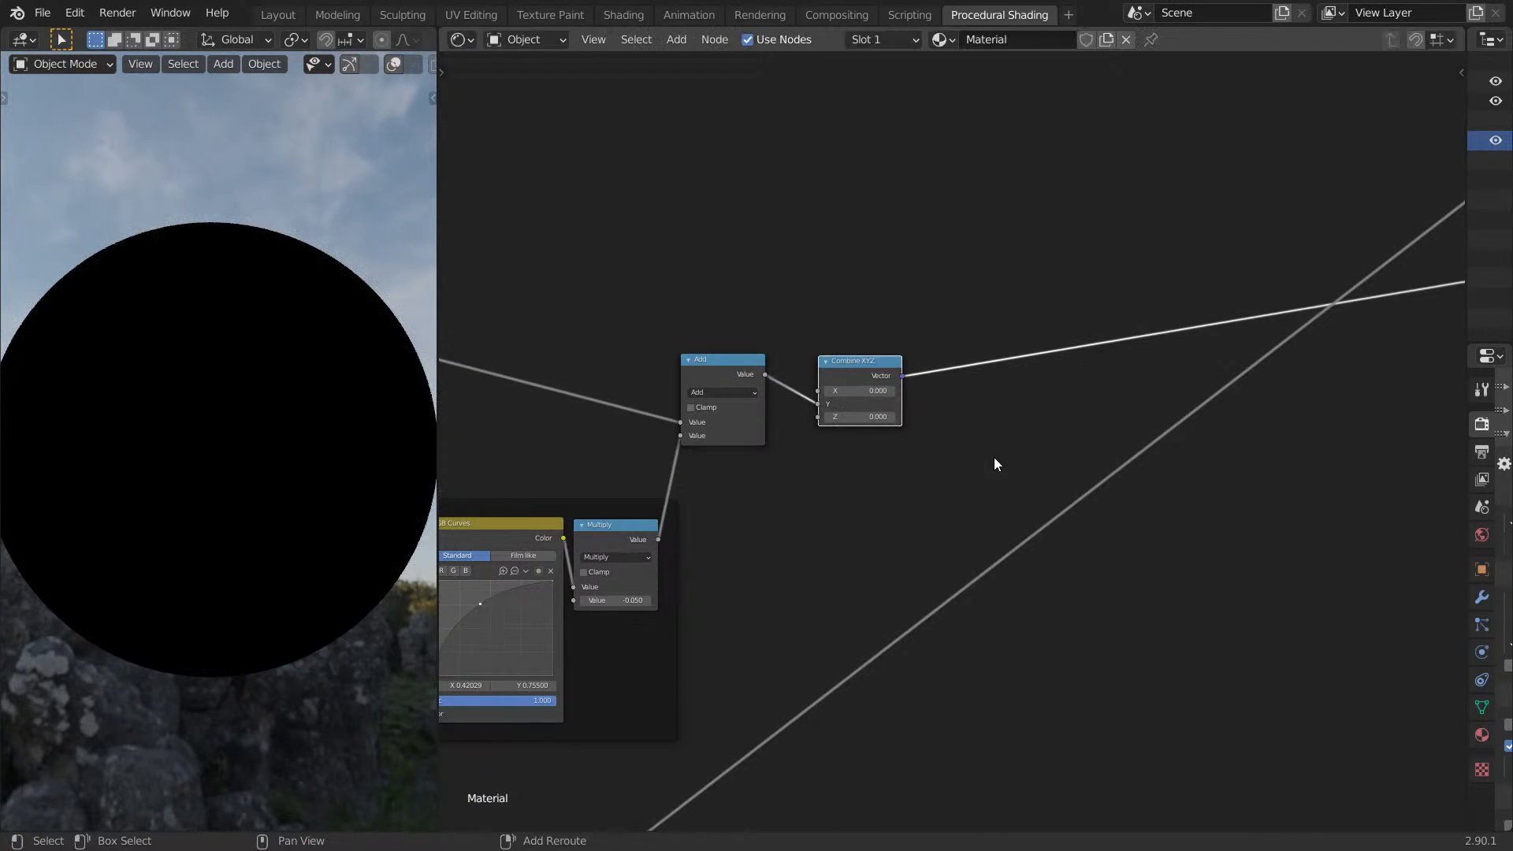
pyautogui.hotkey('shift', 'a')
pyautogui.press('s')
pyautogui.press('Escape')
pyautogui.hotkey('shift', 'd')
pyautogui.click(888, 706)
pyautogui.moveTo(888, 706); pyautogui.dragTo(1032, 468, button='middle')
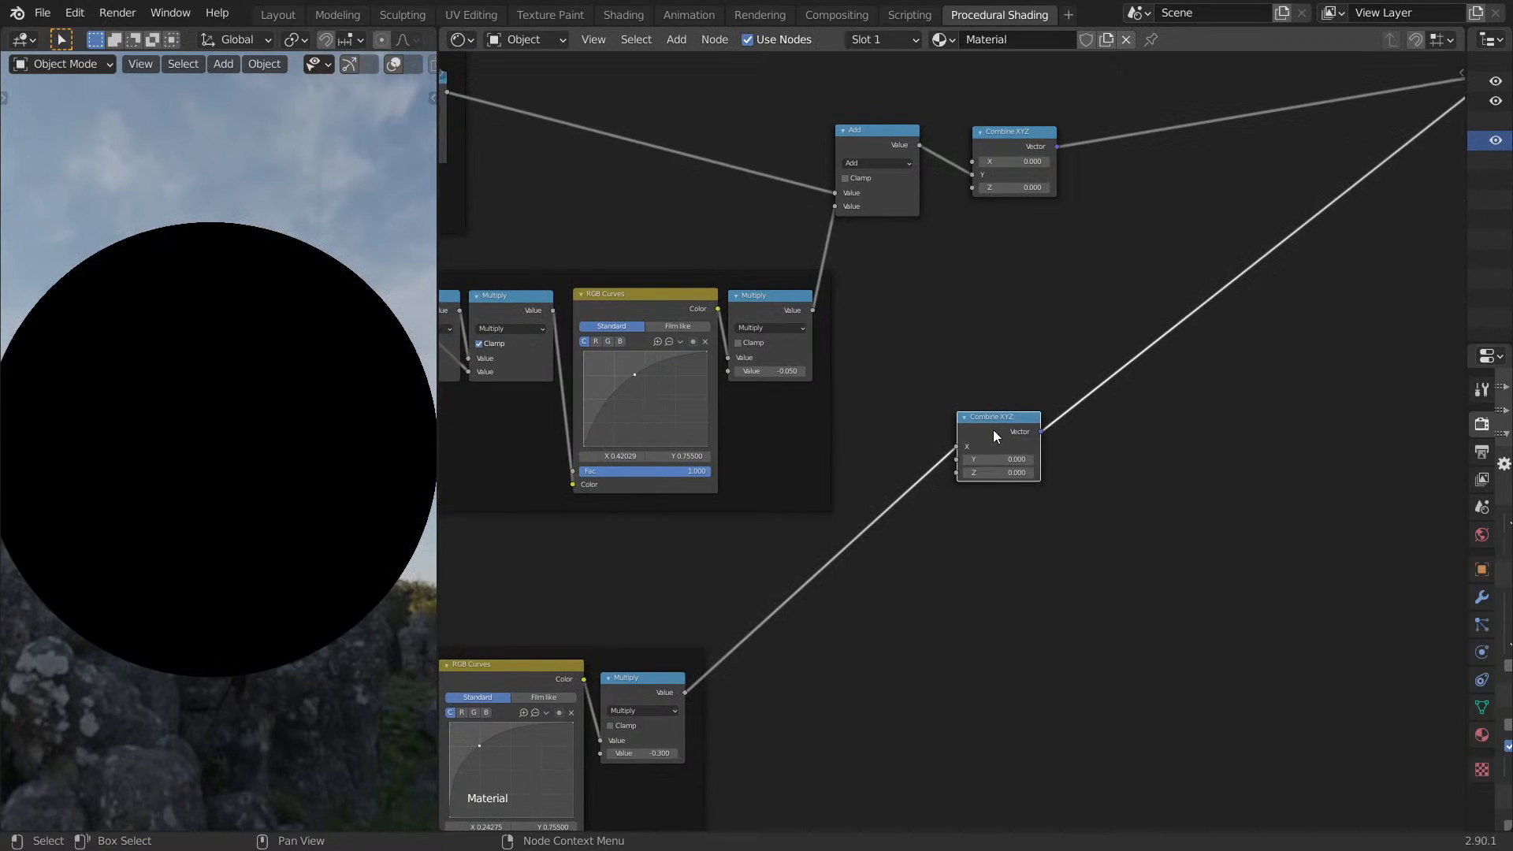
pyautogui.moveTo(993, 429); pyautogui.dragTo(922, 536)
# Compare the previews of the Add node's combined socket and border displacement with the eye frame's final Multiply output.
pyautogui.moveTo(1027, 178); pyautogui.dragTo(1027, 297, button='middle')
pyautogui.keyDown('ctrl'); pyautogui.keyDown('shift'); pyautogui.click(889, 323); pyautogui.keyUp('shift'); pyautogui.keyUp('ctrl')
pyautogui.moveTo(674, 781); pyautogui.dragTo(780, 628, button='middle')
pyautogui.keyDown('ctrl'); pyautogui.keyDown('shift'); pyautogui.click(778, 597); pyautogui.keyUp('shift'); pyautogui.keyUp('ctrl')
pyautogui.moveTo(794, 541); pyautogui.dragTo(744, 619, button='middle')
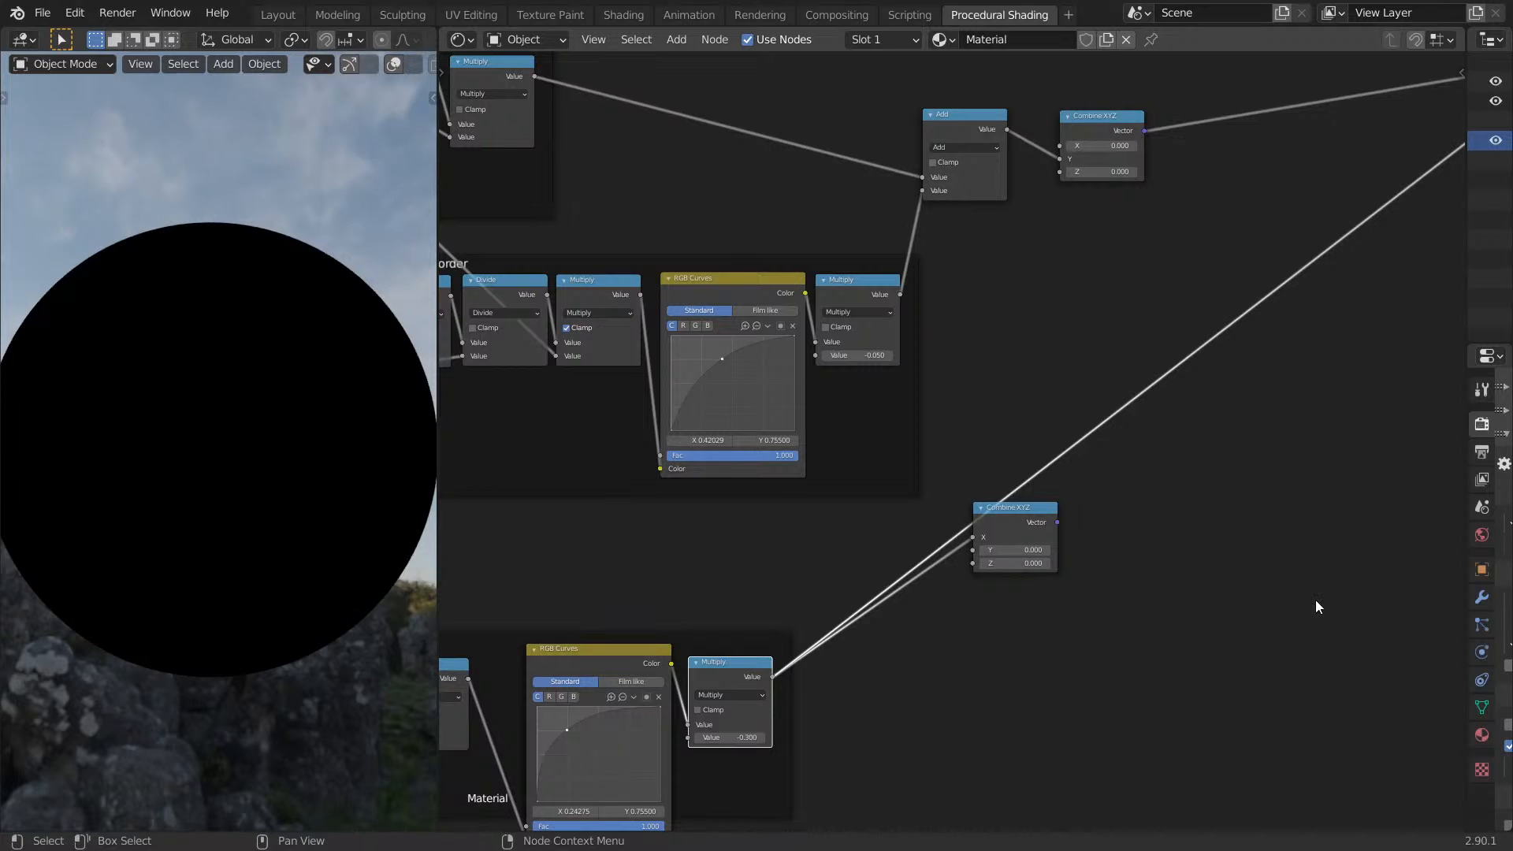
pyautogui.moveTo(935, 506); pyautogui.dragTo(1011, 623, button='middle')
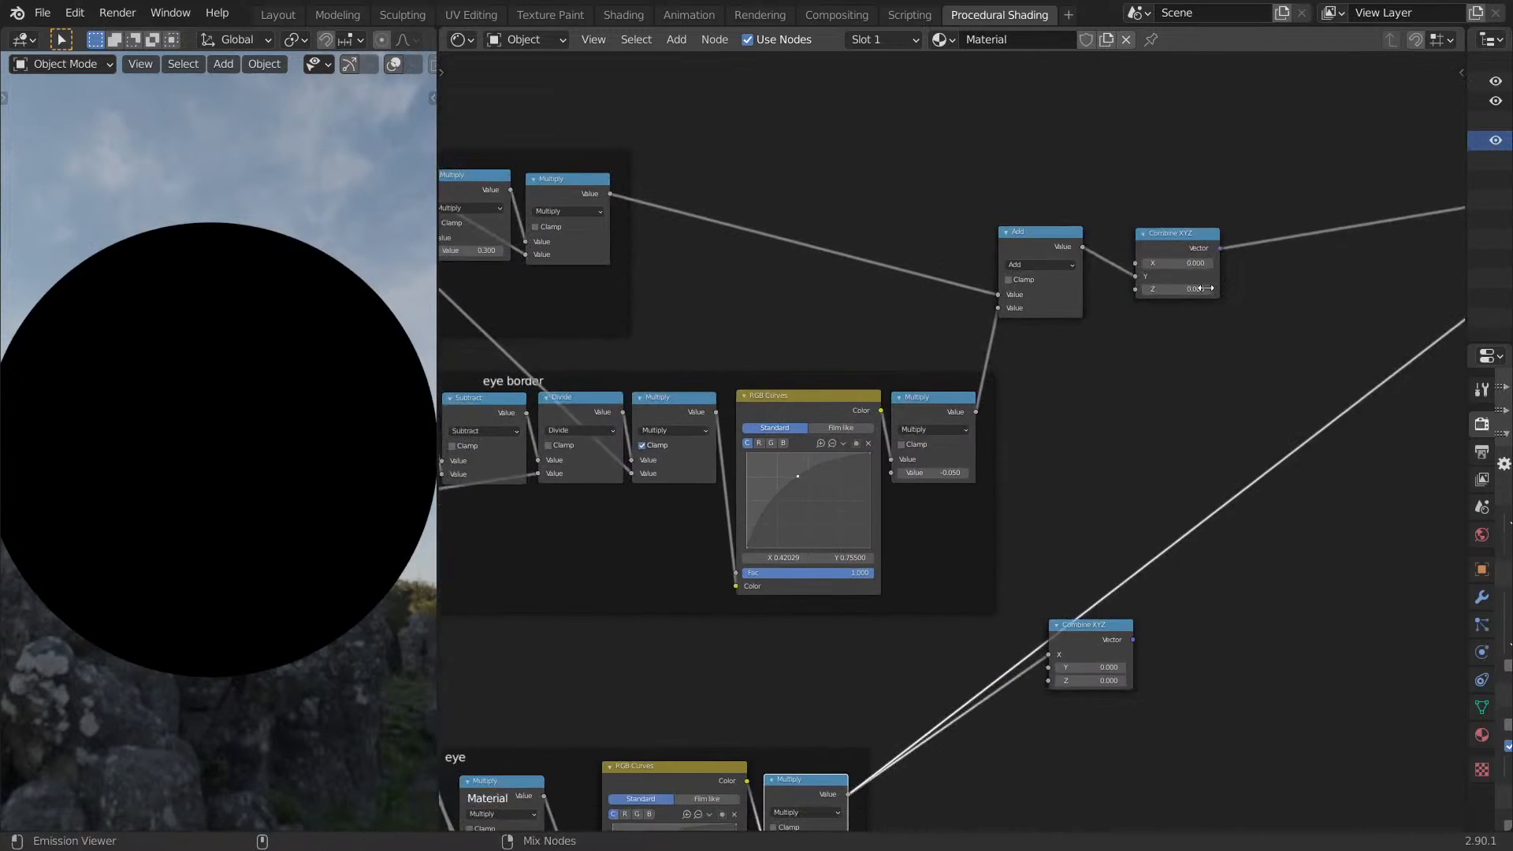
pyautogui.keyDown('ctrl'); pyautogui.keyDown('shift'); pyautogui.click(1059, 253); pyautogui.keyUp('shift'); pyautogui.keyUp('ctrl')
pyautogui.moveTo(211, 435); pyautogui.dragTo(238, 413, button='middle')
pyautogui.moveTo(785, 780); pyautogui.dragTo(874, 591, button='middle')
pyautogui.keyDown('ctrl'); pyautogui.keyDown('shift'); pyautogui.click(882, 590); pyautogui.keyUp('shift'); pyautogui.keyUp('ctrl')
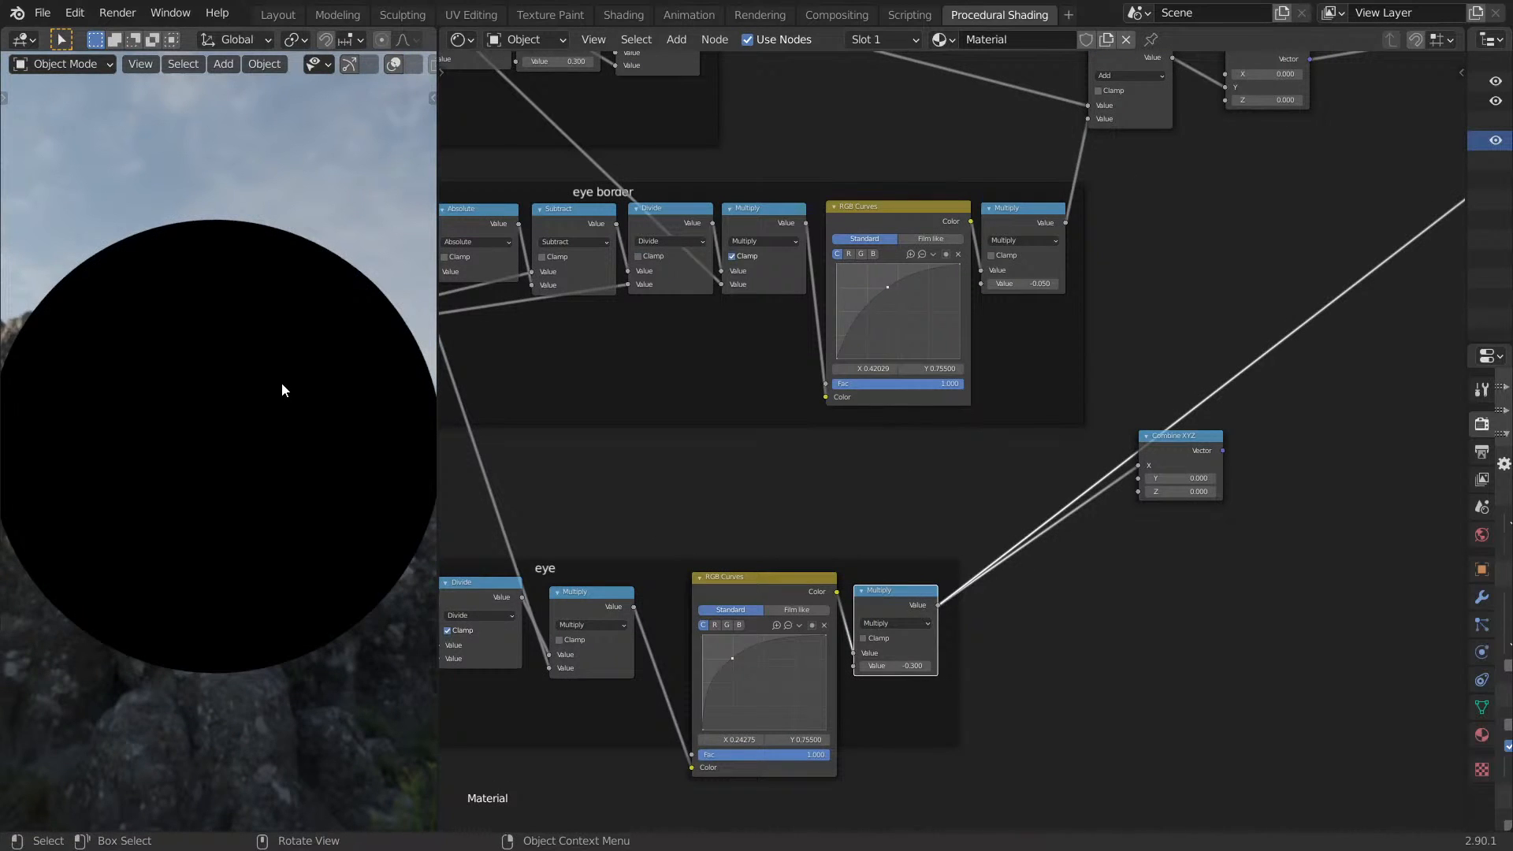
# Preview the Add node's output and the vector output of the Combine XYZ node connected to it.
pyautogui.moveTo(1152, 311); pyautogui.dragTo(969, 314, button='middle')
pyautogui.keyDown('ctrl'); pyautogui.keyDown('shift'); pyautogui.click(952, 263); pyautogui.keyUp('shift'); pyautogui.keyUp('ctrl')
pyautogui.keyDown('ctrl'); pyautogui.keyDown('shift'); pyautogui.click(1073, 253); pyautogui.keyUp('shift'); pyautogui.keyUp('ctrl')
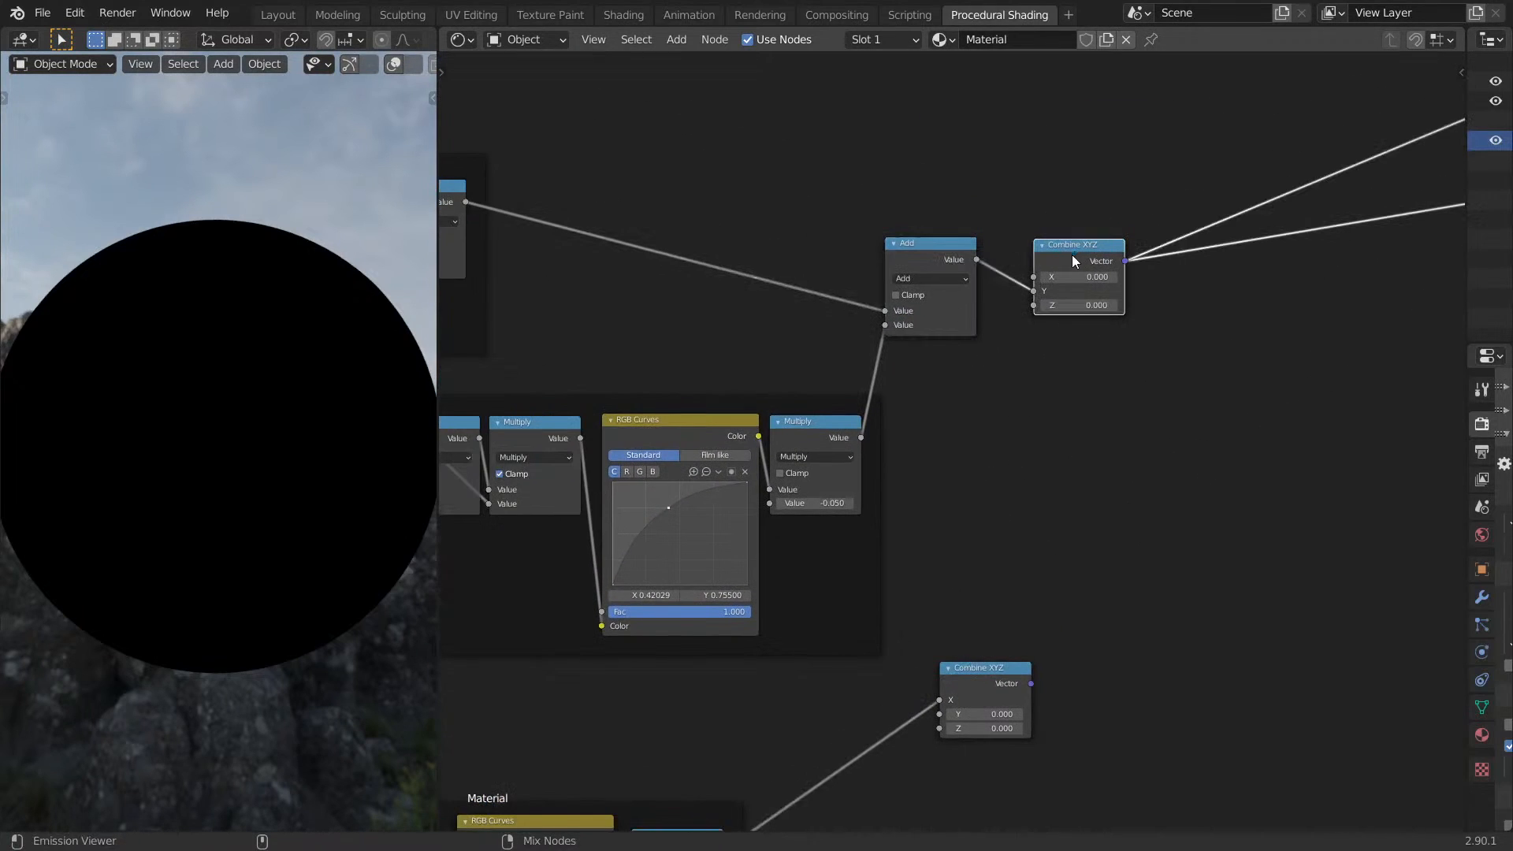
# Move the eye's Combine XYZ node aside and preview the output of the eye's RGB Curves node.
pyautogui.keyDown('ctrl'); pyautogui.keyDown('shift'); pyautogui.click(941, 270); pyautogui.keyUp('shift'); pyautogui.keyUp('ctrl')
pyautogui.moveTo(991, 598); pyautogui.dragTo(987, 471, button='middle')
pyautogui.keyDown('ctrl'); pyautogui.keyDown('shift'); pyautogui.click(980, 549); pyautogui.keyUp('shift'); pyautogui.keyUp('ctrl')
pyautogui.moveTo(985, 545); pyautogui.dragTo(1128, 508)
pyautogui.moveTo(895, 604); pyautogui.dragTo(924, 508, button='middle')
pyautogui.keyDown('ctrl'); pyautogui.keyDown('shift'); pyautogui.click(764, 591); pyautogui.keyUp('shift'); pyautogui.keyUp('ctrl')
# Add a Math node set to Greater Than with a threshold of 0, fed by the eye's RGB Curves color.
pyautogui.hotkey('shift', 'a')
pyautogui.click(925, 507)
pyautogui.write('math')
pyautogui.click(920, 657)
pyautogui.moveTo(673, 616); pyautogui.dragTo(891, 702)
pyautogui.click(911, 667)
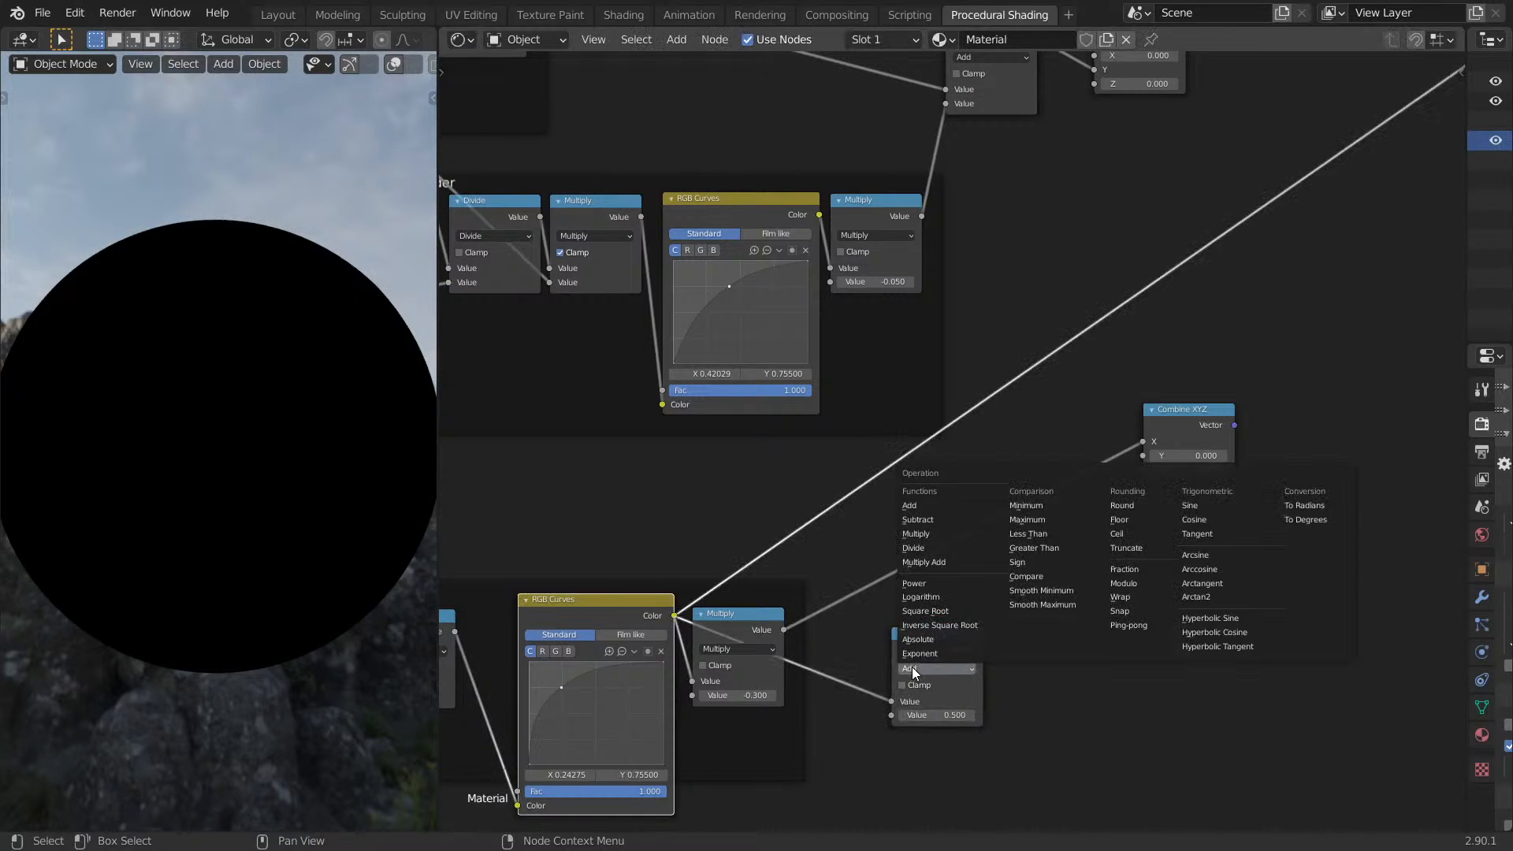
pyautogui.click(1034, 547)
pyautogui.click(927, 670)
pyautogui.click(944, 715)
pyautogui.write('0.5')
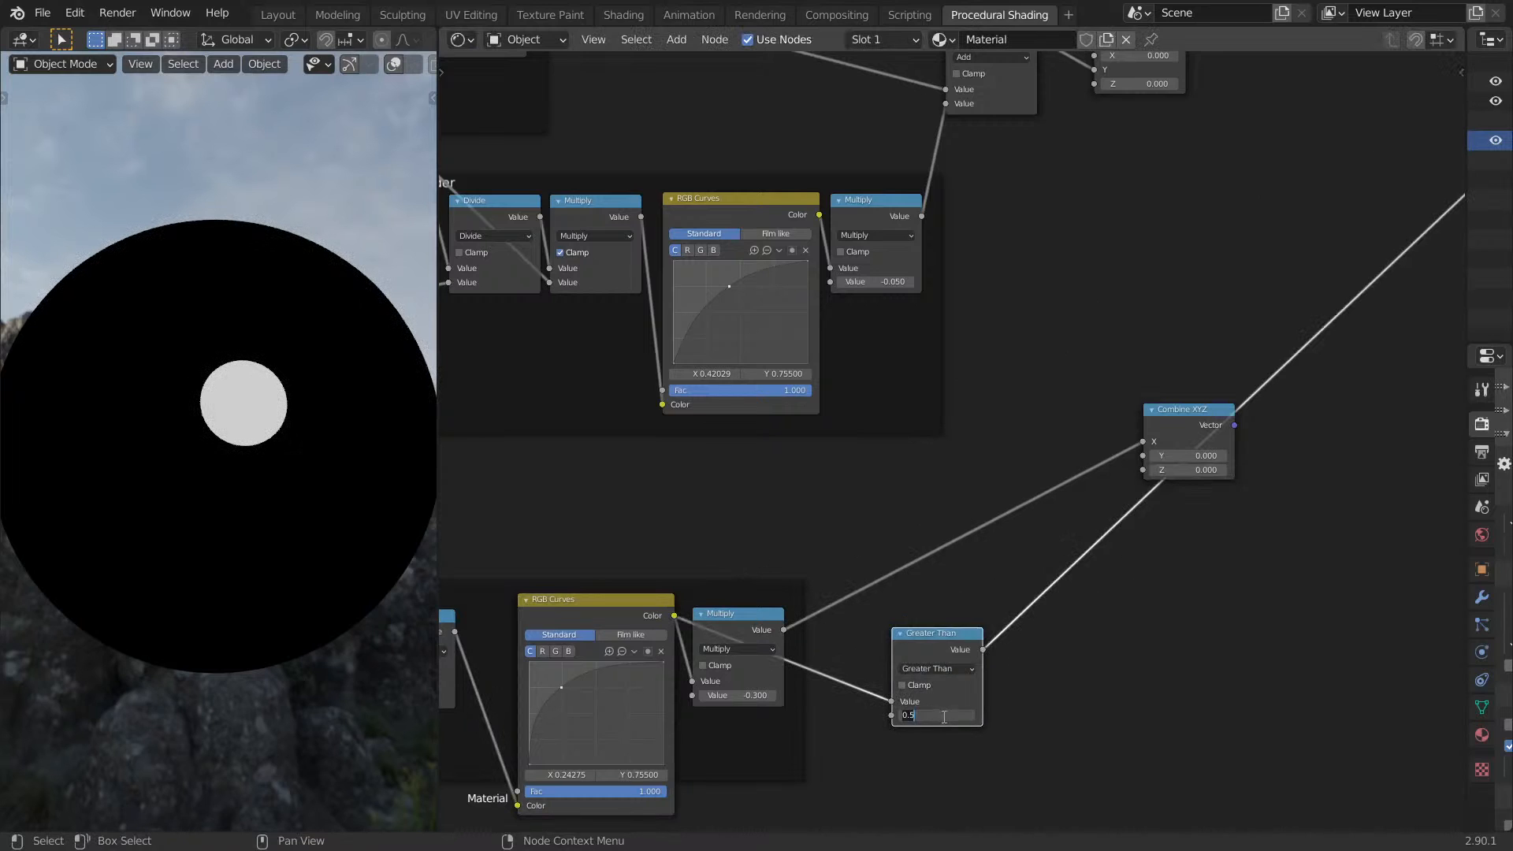
# Insert a MixRGB node after the upper Combine XYZ and connect the Greater Than value to its Fac input.
pyautogui.moveTo(1092, 393); pyautogui.dragTo(903, 544, button='middle')
pyautogui.hotkey('shift', 'a')
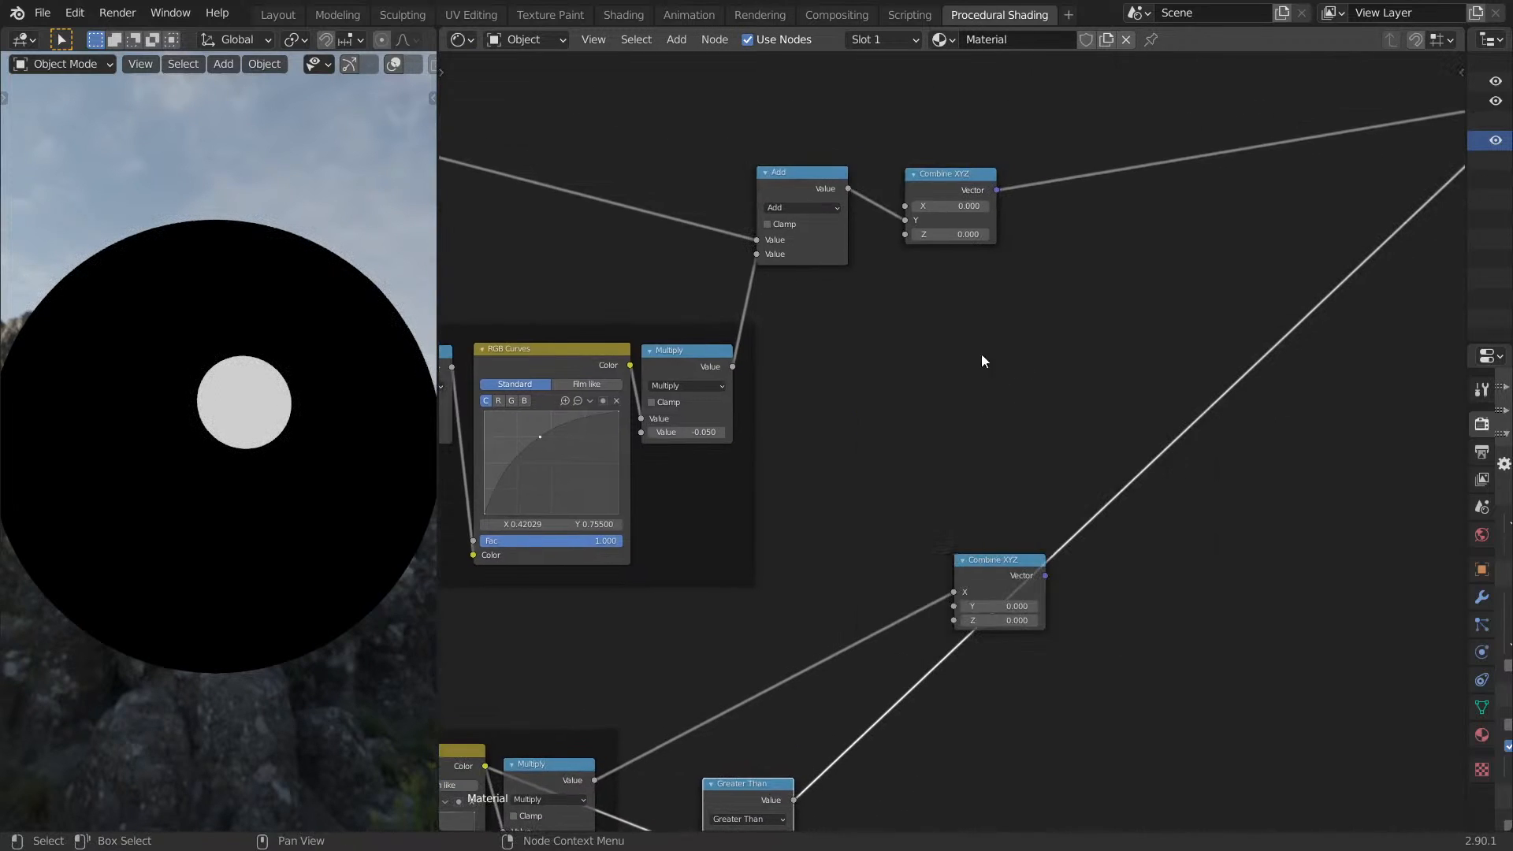
pyautogui.write('mix')
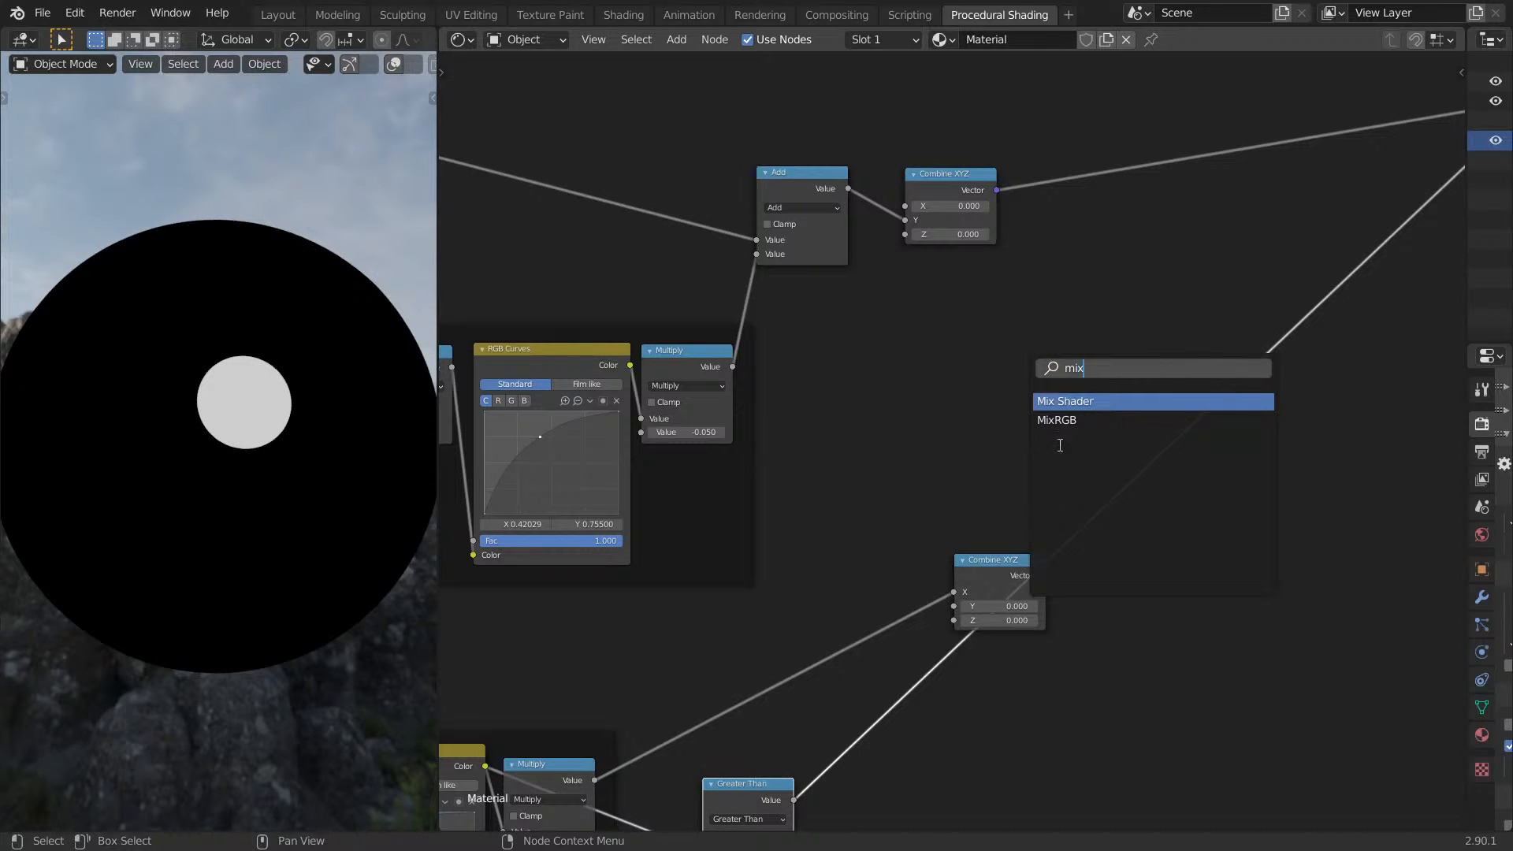
pyautogui.click(1056, 420)
pyautogui.click(1113, 208)
pyautogui.moveTo(791, 798); pyautogui.dragTo(1086, 229)
# Connect the eye's Combine XYZ vector to the Mix node's Color2 input.
pyautogui.moveTo(851, 647); pyautogui.dragTo(919, 511, button='middle')
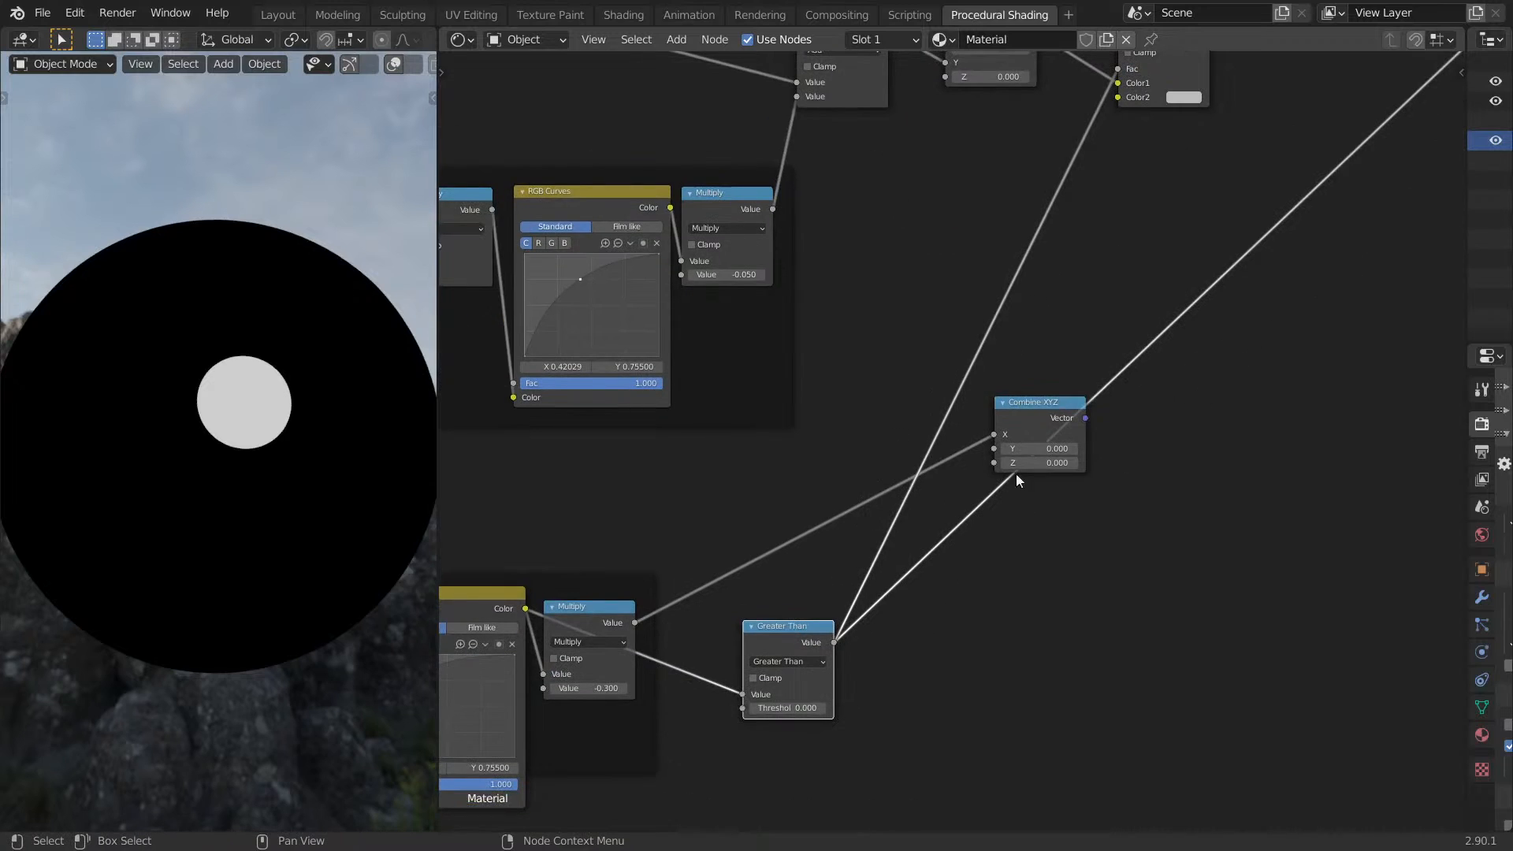
pyautogui.moveTo(1132, 404); pyautogui.dragTo(1072, 633, button='middle')
pyautogui.moveTo(1027, 648); pyautogui.dragTo(1052, 447)
pyautogui.moveTo(1071, 329); pyautogui.dragTo(1071, 324)
pyautogui.keyDown('shift'); pyautogui.scroll(6, 1099, 406); pyautogui.keyUp('shift')
pyautogui.keyDown('ctrl'); pyautogui.hscroll(6, 1136, 404); pyautogui.keyUp('ctrl')
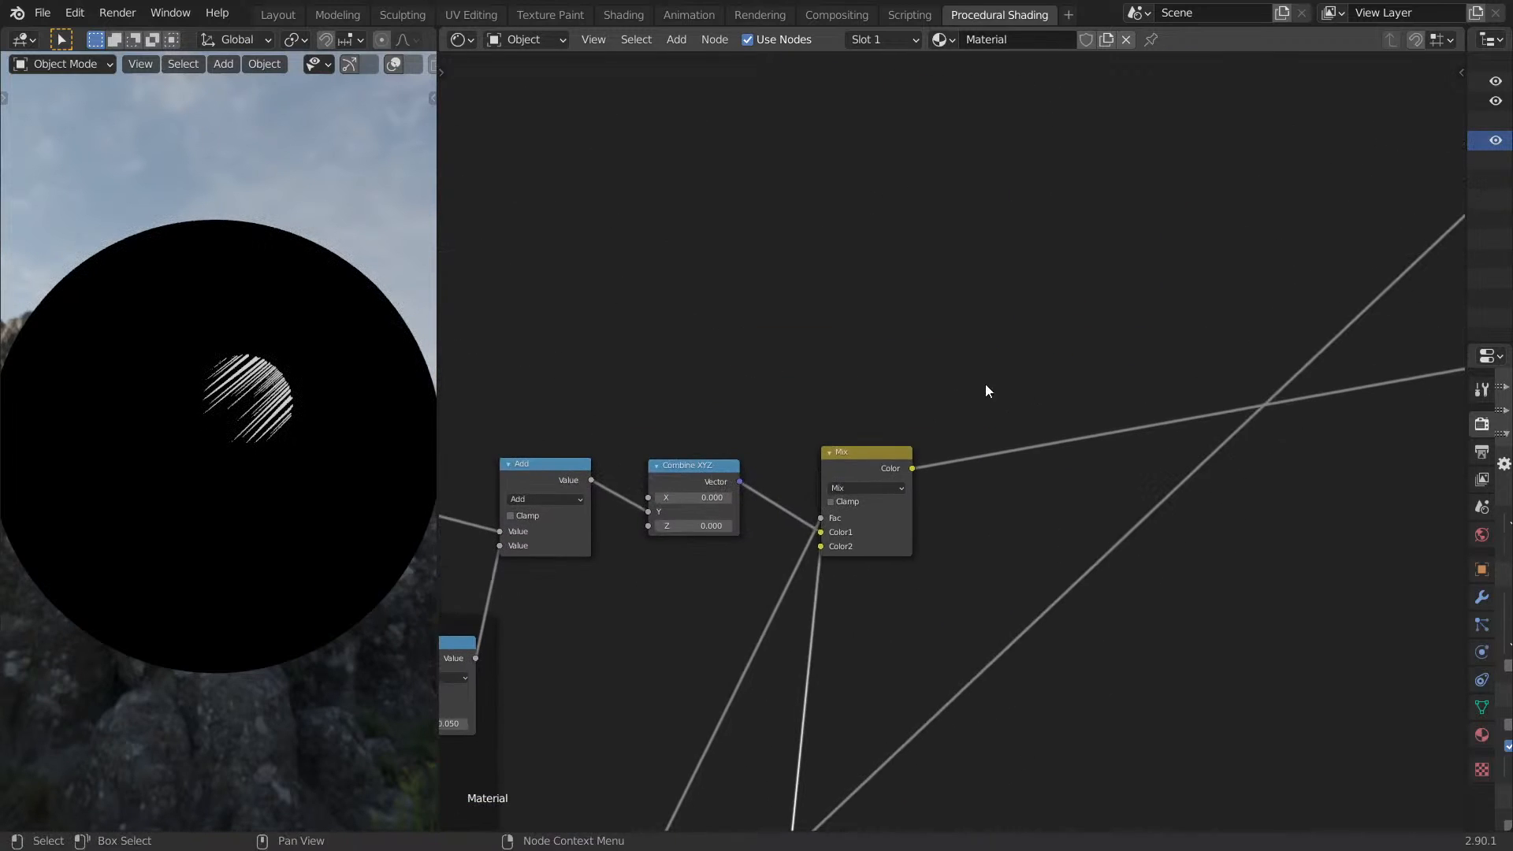
# Trace the links around the Mix node and preview its combined output on the sphere.
pyautogui.moveTo(1084, 338); pyautogui.dragTo(894, 465, button='middle')
pyautogui.scroll(-7, 894, 465)
pyautogui.moveTo(1009, 447); pyautogui.dragTo(1083, 436, button='middle')
pyautogui.moveTo(930, 475); pyautogui.dragTo(986, 403, button='middle')
pyautogui.scroll(3, 974, 438)
pyautogui.moveTo(974, 438); pyautogui.dragTo(1038, 383, button='middle')
pyautogui.scroll(4, 1001, 413)
pyautogui.moveTo(912, 497); pyautogui.dragTo(1039, 395, button='middle')
pyautogui.scroll(-2, 966, 313)
pyautogui.scroll(2, 937, 303)
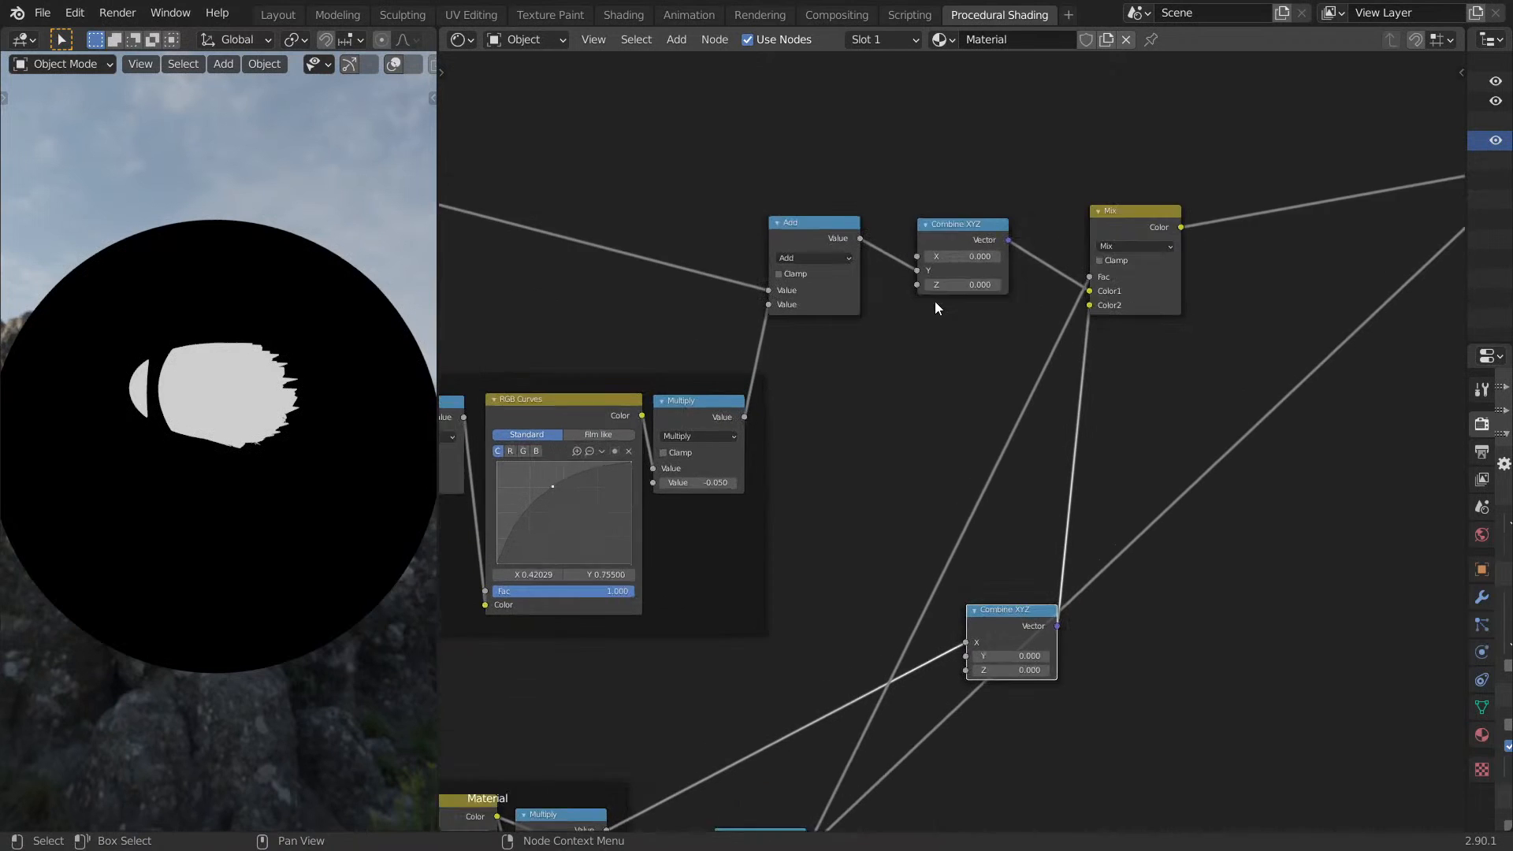
pyautogui.scroll(1, 952, 316)
pyautogui.moveTo(933, 339); pyautogui.dragTo(995, 91, button='middle')
pyautogui.click(866, 607)
pyautogui.moveTo(1026, 322); pyautogui.dragTo(927, 506, button='middle')
pyautogui.scroll(3, 1067, 304)
pyautogui.keyDown('ctrl'); pyautogui.keyDown('shift'); pyautogui.click(1070, 281); pyautogui.keyUp('shift'); pyautogui.keyUp('ctrl')
# Preview the Principled BSDF shader and inspect the displaced eye on the sphere.
pyautogui.scroll(5, 1107, 199)
pyautogui.scroll(-6, 1107, 198)
pyautogui.moveTo(1106, 199); pyautogui.dragTo(938, 552, button='middle')
pyautogui.moveTo(1060, 284); pyautogui.dragTo(977, 520, button='middle')
pyautogui.moveTo(977, 237); pyautogui.dragTo(933, 523, button='middle')
pyautogui.moveTo(1225, 812); pyautogui.dragTo(1052, 197, button='middle')
pyautogui.moveTo(1035, 506); pyautogui.dragTo(1392, 318, button='middle')
pyautogui.moveTo(1131, 312); pyautogui.dragTo(438, 534, button='middle')
pyautogui.scroll(-6, 925, 372)
pyautogui.moveTo(875, 308); pyautogui.dragTo(1099, 539, button='middle')
pyautogui.scroll(-4, 1100, 539)
pyautogui.moveTo(774, 563); pyautogui.dragTo(1060, 491, button='middle')
pyautogui.scroll(1, 1059, 491)
pyautogui.keyDown('ctrl'); pyautogui.keyDown('shift'); pyautogui.click(870, 409); pyautogui.keyUp('shift'); pyautogui.keyUp('ctrl')
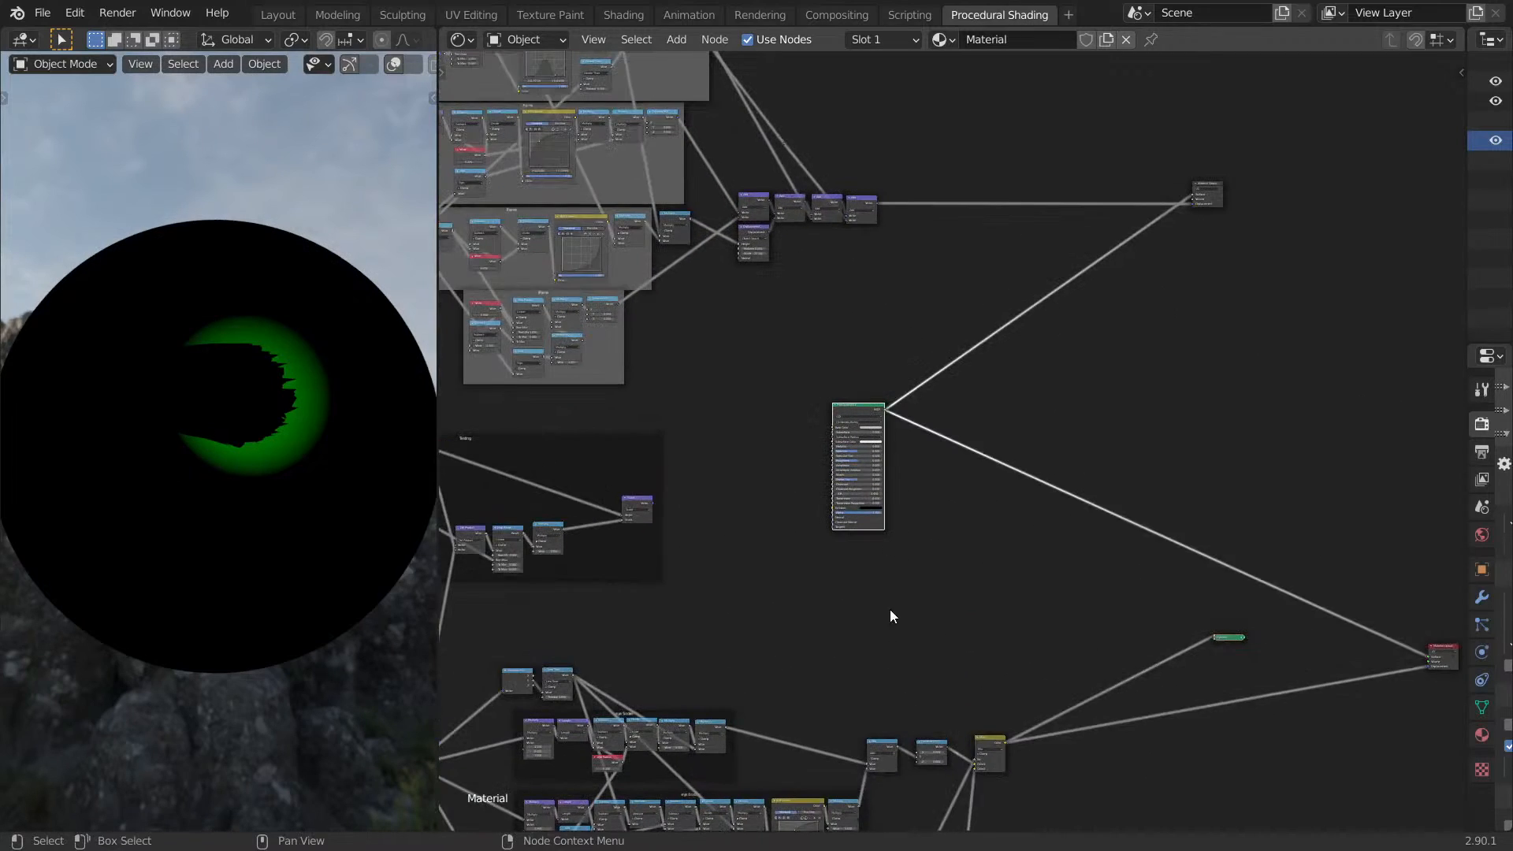
pyautogui.moveTo(889, 607); pyautogui.dragTo(959, 414, button='middle')
pyautogui.moveTo(258, 479); pyautogui.dragTo(279, 469, button='middle')
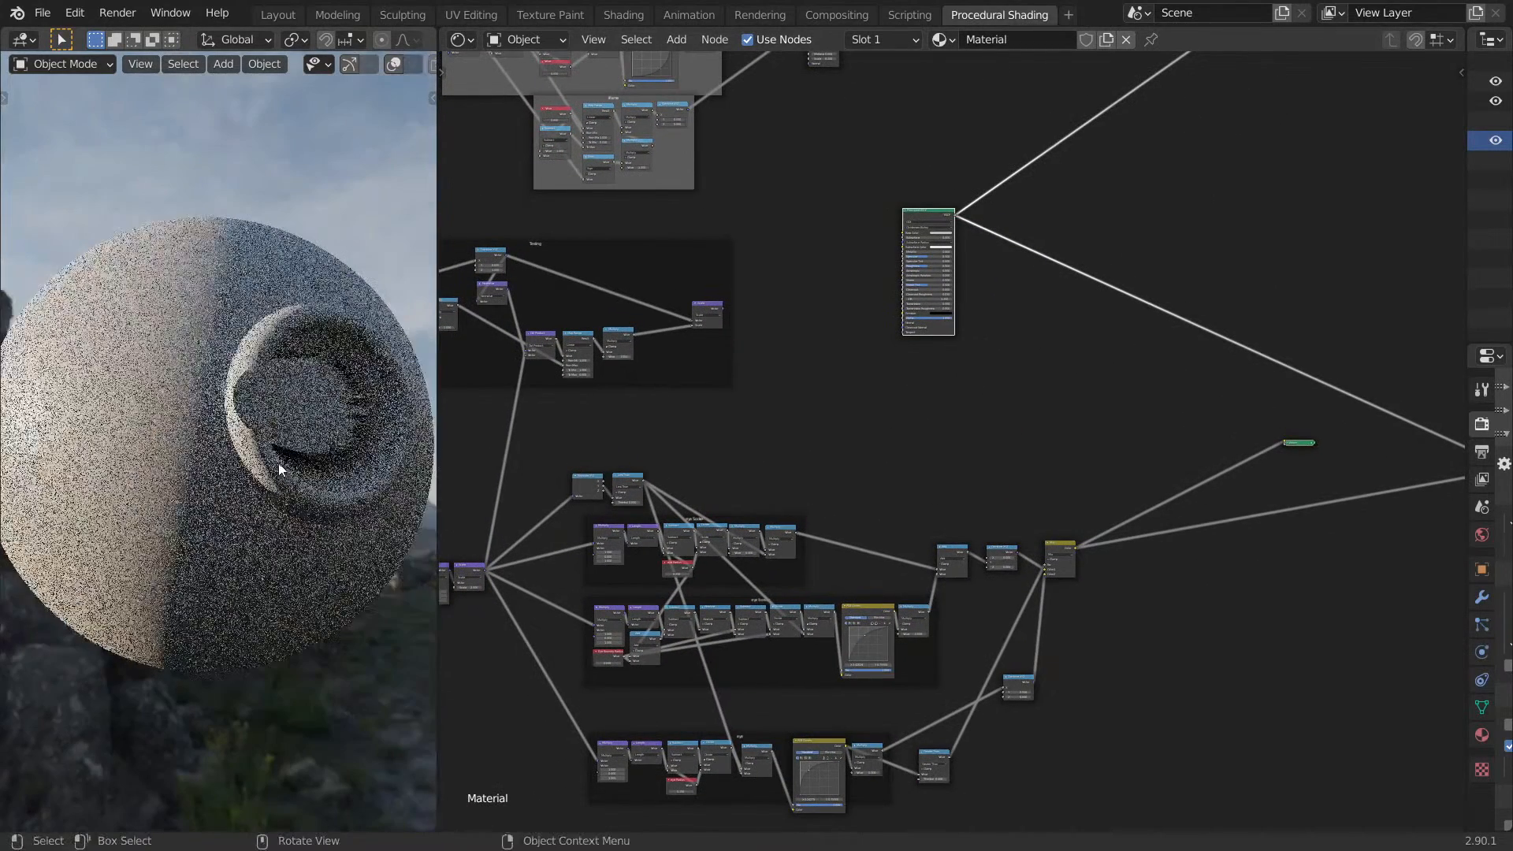
# Insert a Combine XYZ node after the Mix node, with the Mix color feeding its Y input.
pyautogui.scroll(10, 954, 520)
pyautogui.moveTo(1123, 548); pyautogui.dragTo(992, 469, button='middle')
pyautogui.moveTo(889, 558); pyautogui.dragTo(1007, 394, button='middle')
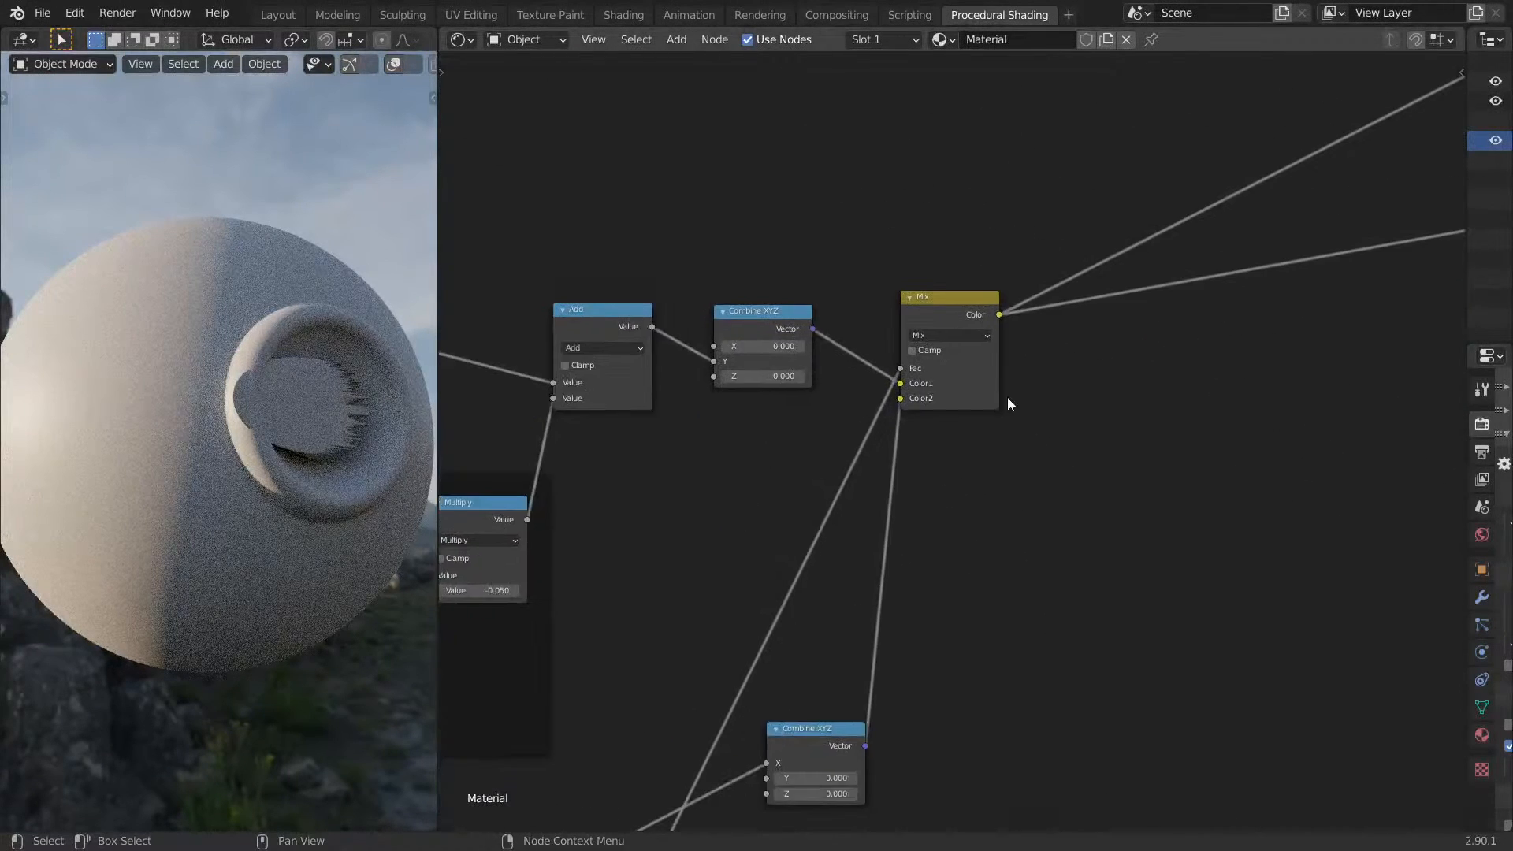
pyautogui.scroll(2, 961, 333)
pyautogui.hotkey('shift', 'a')
pyautogui.click(1049, 425)
pyautogui.write('x')
pyautogui.press('BackSpace')
pyautogui.write('com')
pyautogui.click(1234, 498)
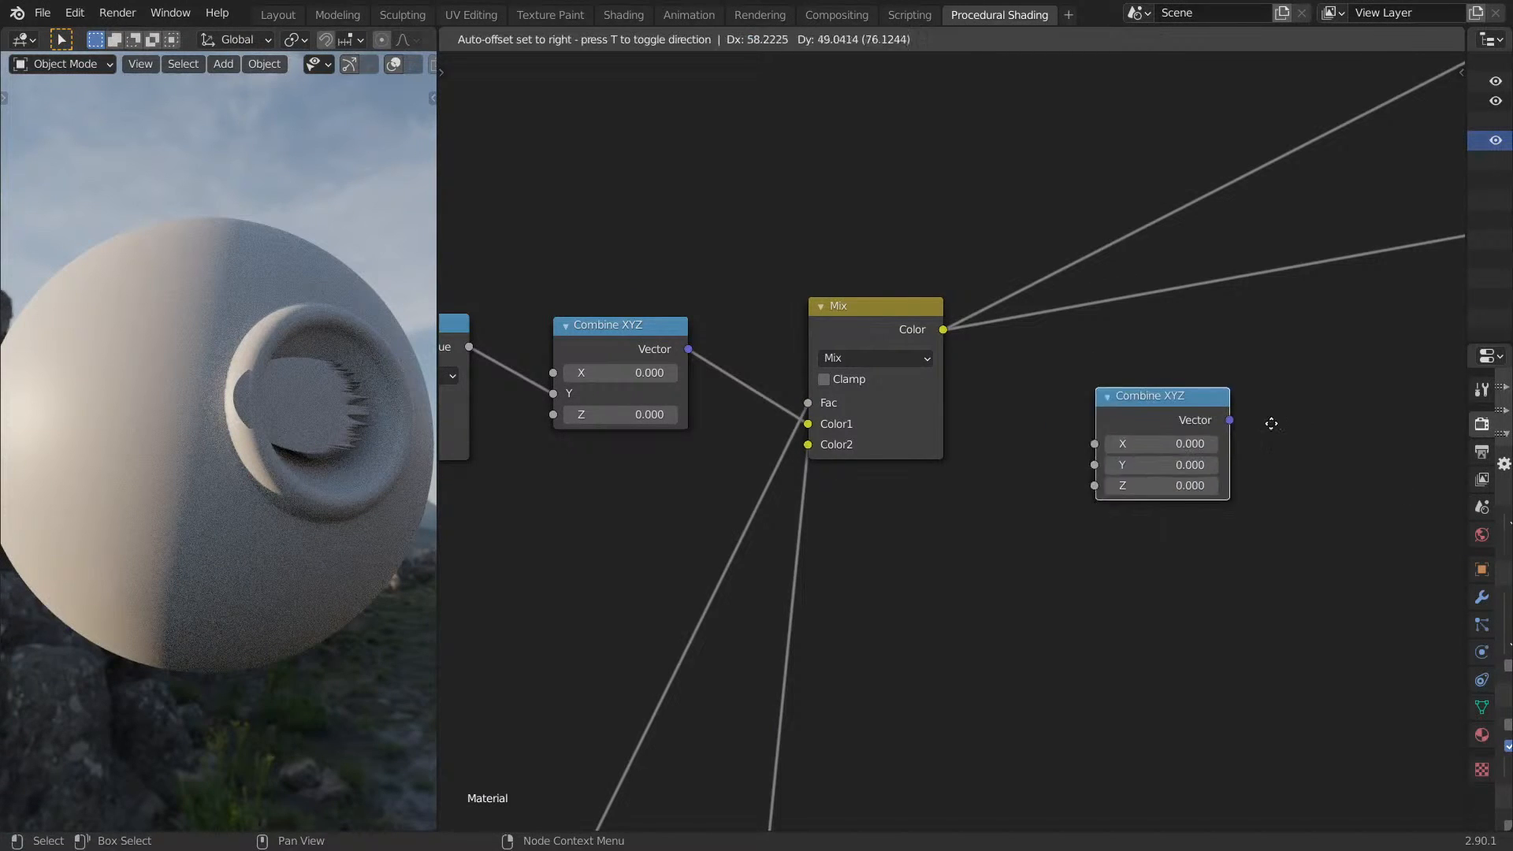
pyautogui.click(1214, 306)
pyautogui.moveTo(1146, 329)
pyautogui.mouseDown()
pyautogui.moveTo(1148, 367)
pyautogui.moveTo(1151, 349)
pyautogui.mouseUp()
# Inspect the displaced eye from several angles in a maximized viewport, then restore the layout.
pyautogui.moveTo(389, 465); pyautogui.dragTo(274, 460, button='middle')
pyautogui.hotkey('ctrl', 'space')
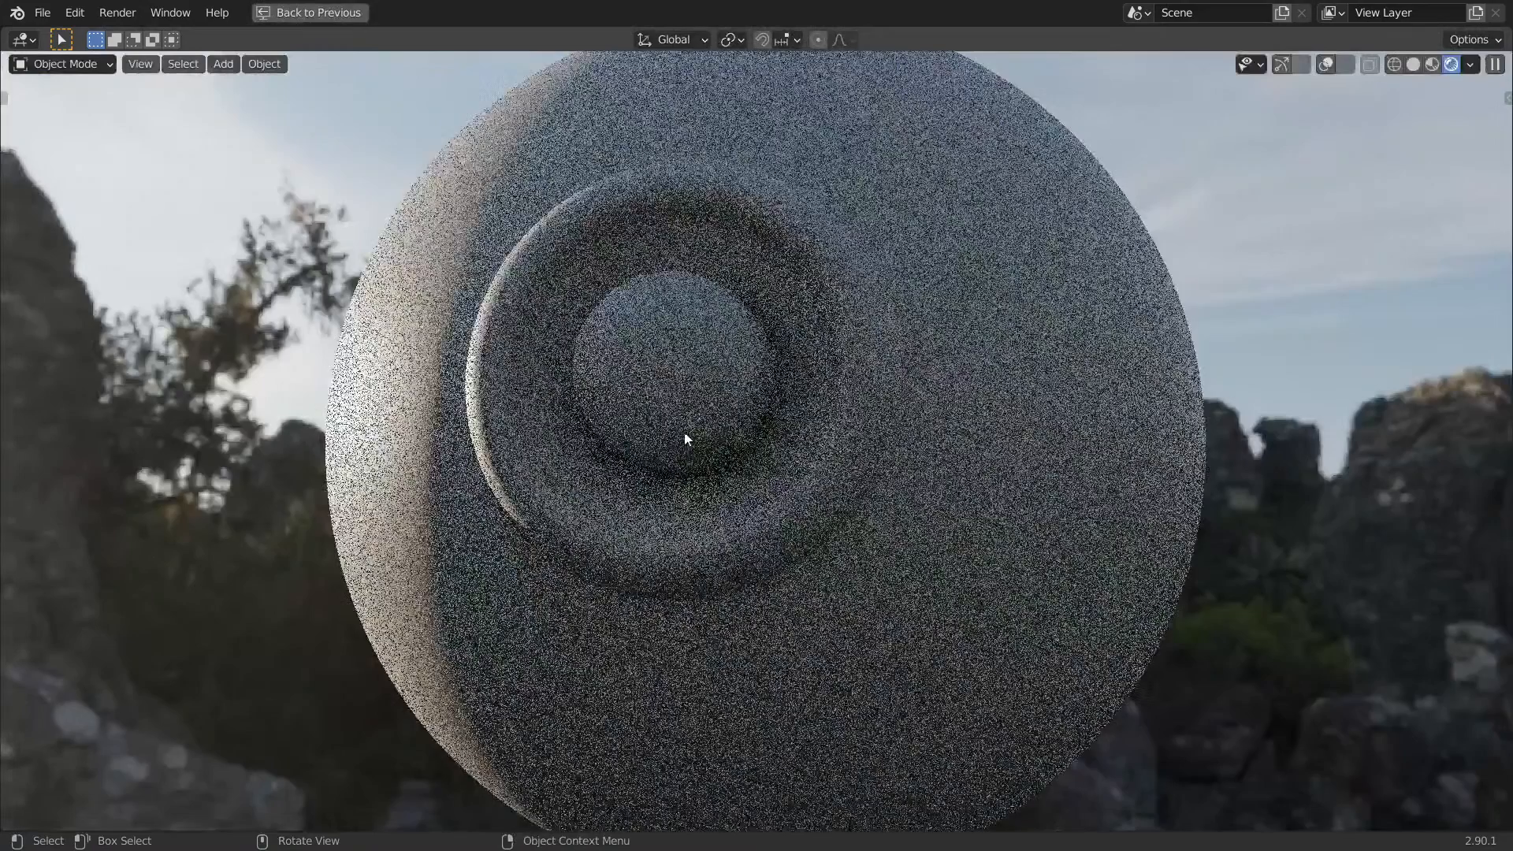
pyautogui.moveTo(778, 428); pyautogui.dragTo(972, 397, button='middle')
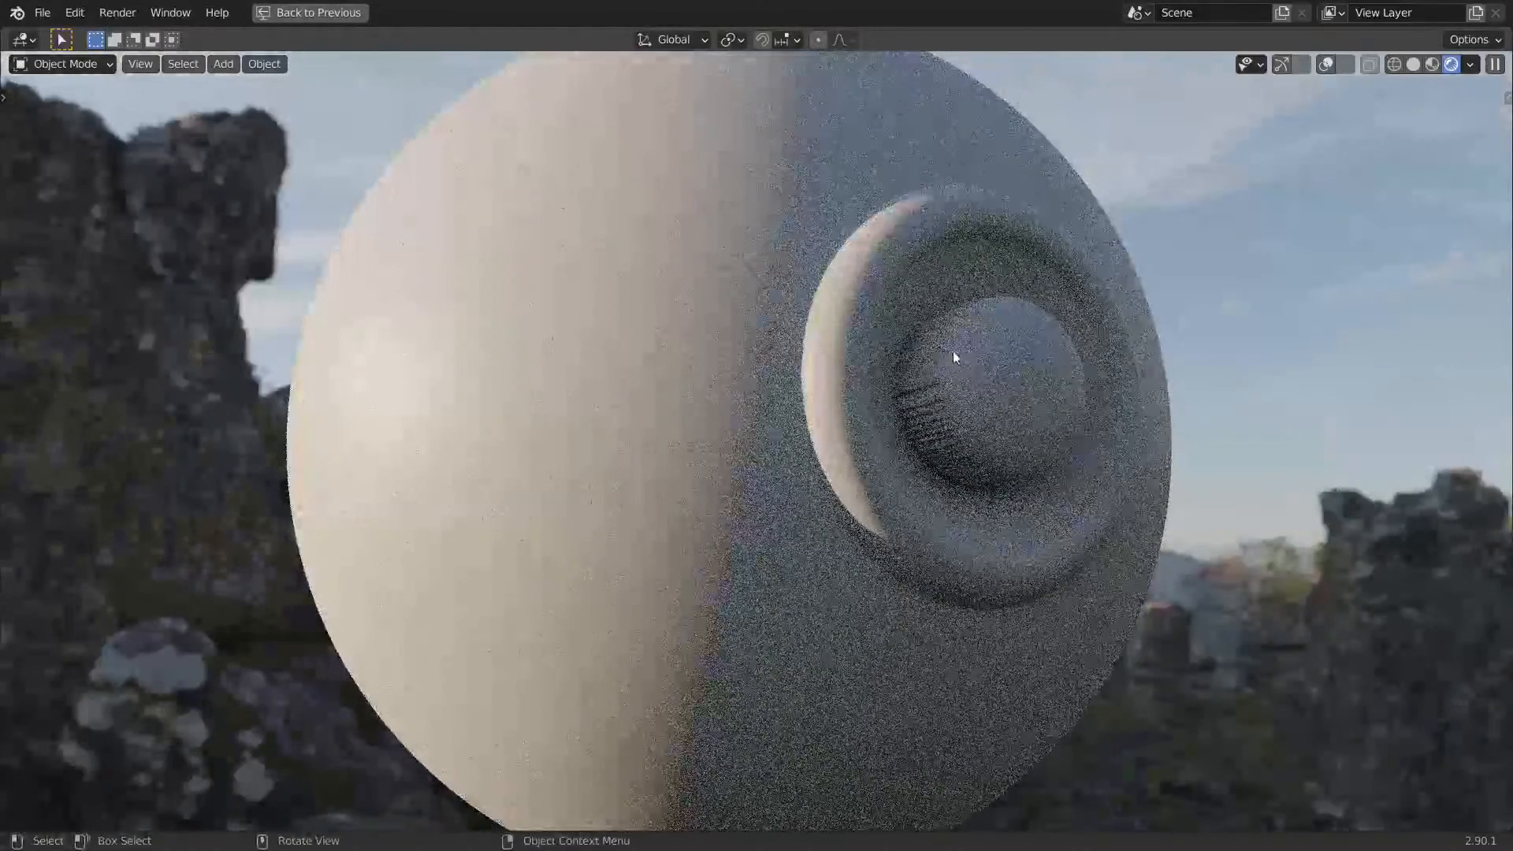
pyautogui.hotkey('ctrl', 'space')
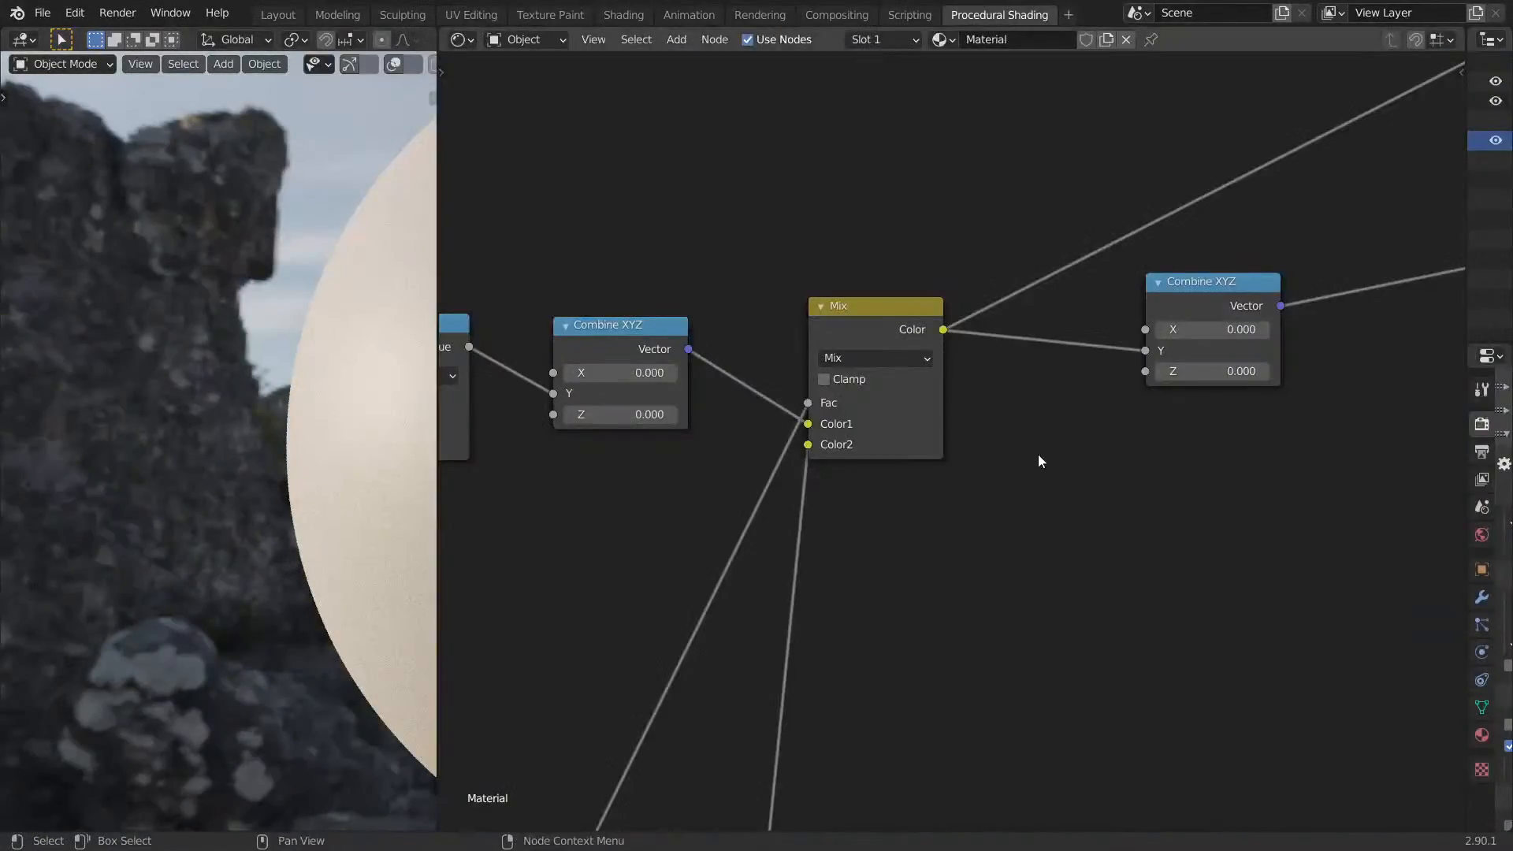
# Move the Greater Than node farther from the eye frame to make room for another node.
pyautogui.moveTo(900, 576); pyautogui.dragTo(1116, 323, button='middle')
pyautogui.moveTo(908, 640)
pyautogui.mouseDown(button='middle')
pyautogui.moveTo(1104, 465)
pyautogui.moveTo(1259, 288)
pyautogui.mouseUp(button='middle')
pyautogui.moveTo(1056, 499); pyautogui.dragTo(1118, 406, button='middle')
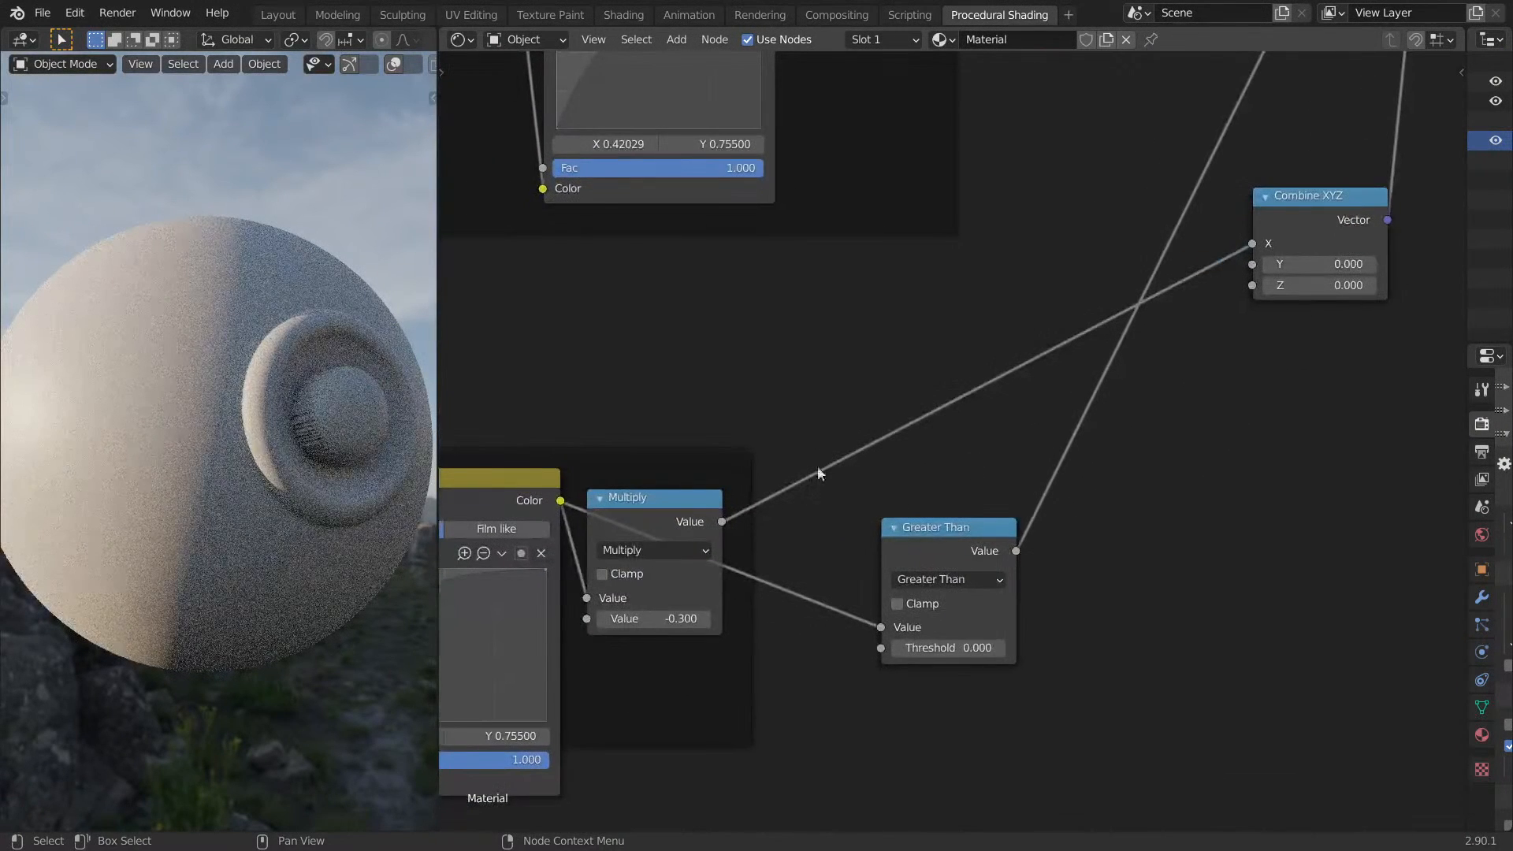
pyautogui.moveTo(761, 526); pyautogui.dragTo(826, 492, button='middle')
pyautogui.moveTo(1004, 530); pyautogui.dragTo(990, 578)
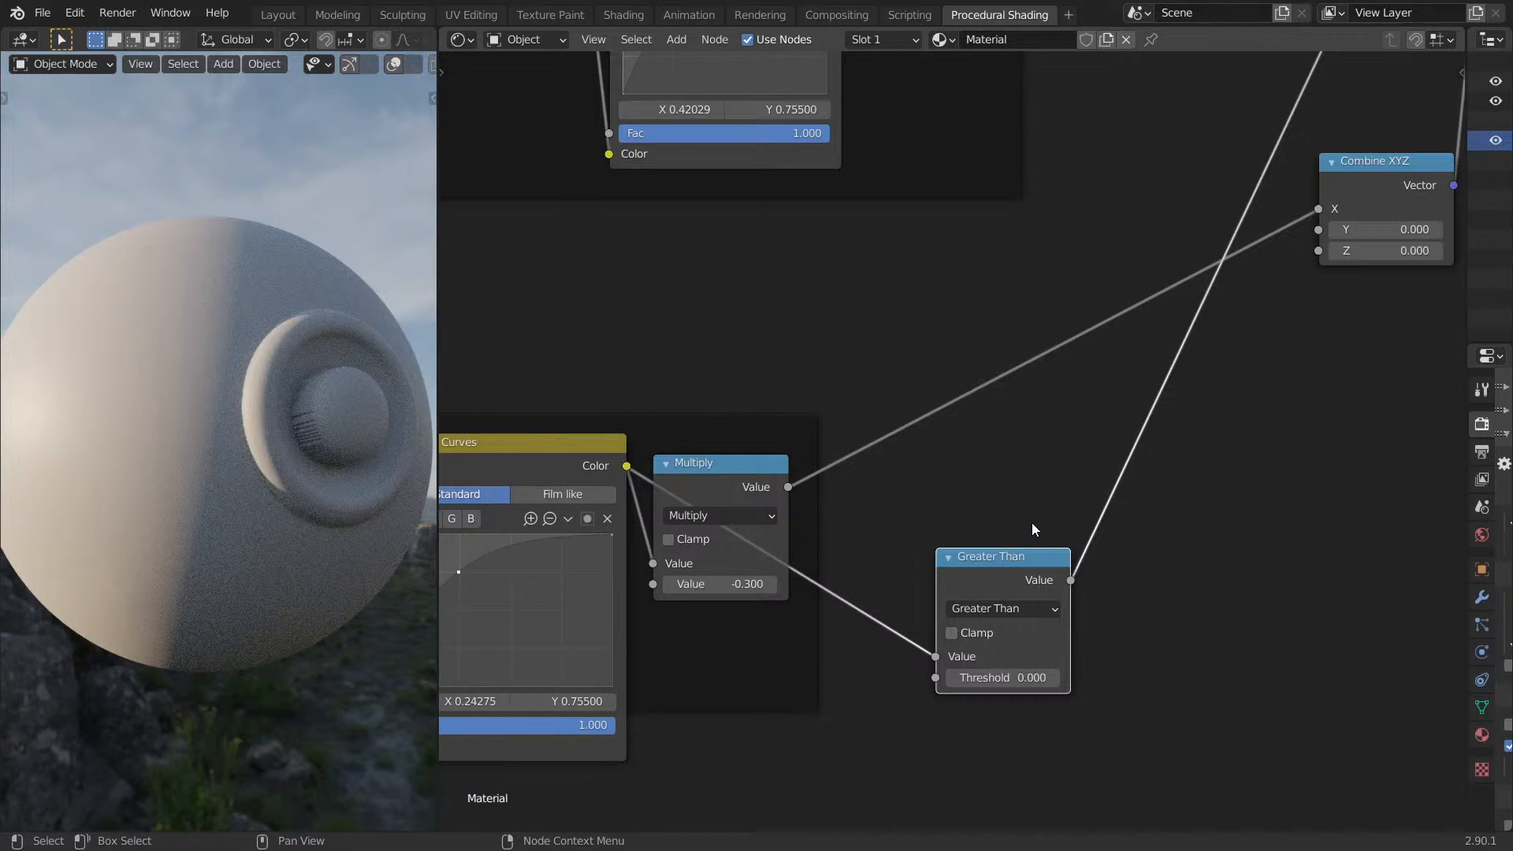
pyautogui.moveTo(962, 442); pyautogui.dragTo(1055, 374, button='middle')
pyautogui.scroll(1, 976, 463)
pyautogui.moveTo(999, 466); pyautogui.dragTo(939, 478, button='middle')
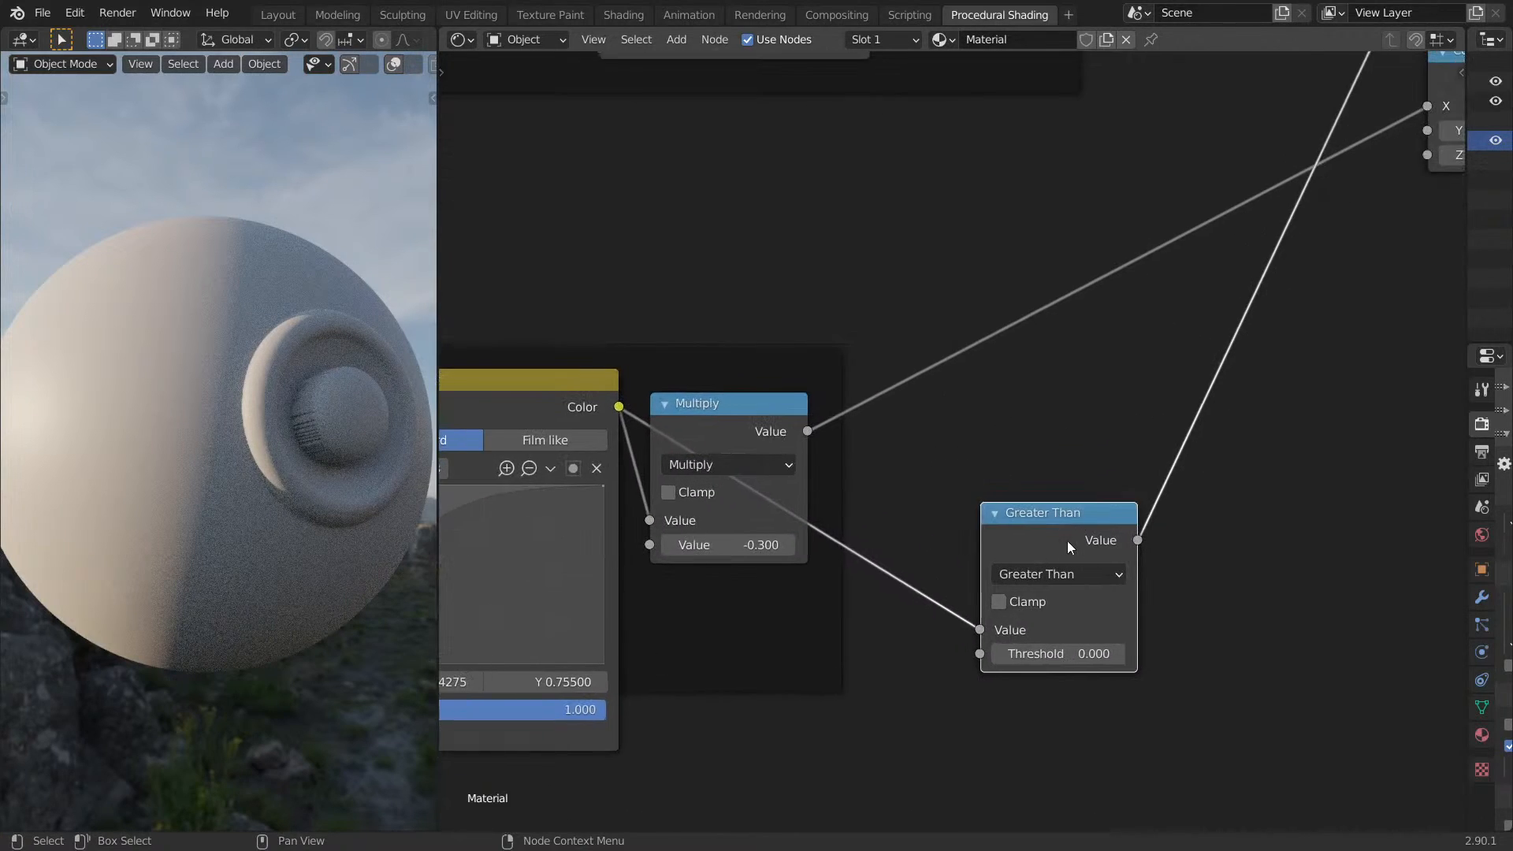
pyautogui.moveTo(1103, 539); pyautogui.dragTo(1331, 560)
pyautogui.hotkey('shift', 'a')
pyautogui.click(1180, 523)
pyautogui.write('map')
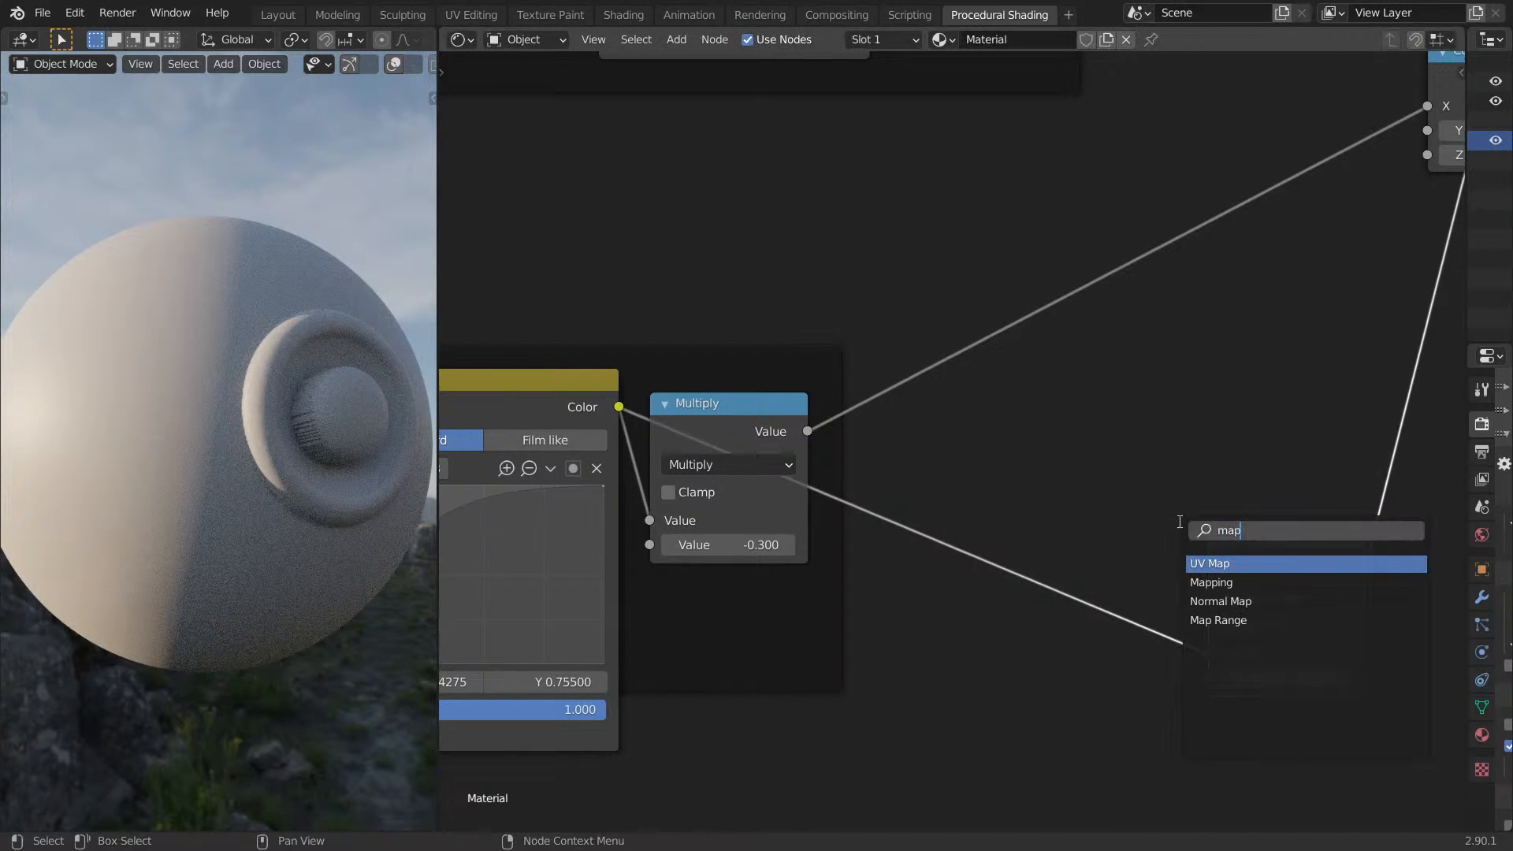
pyautogui.press('Escape')
# Insert a Map Range node between the eye's RGB Curves and the Greater Than node and preview its result.
pyautogui.scroll(-3, 1183, 508)
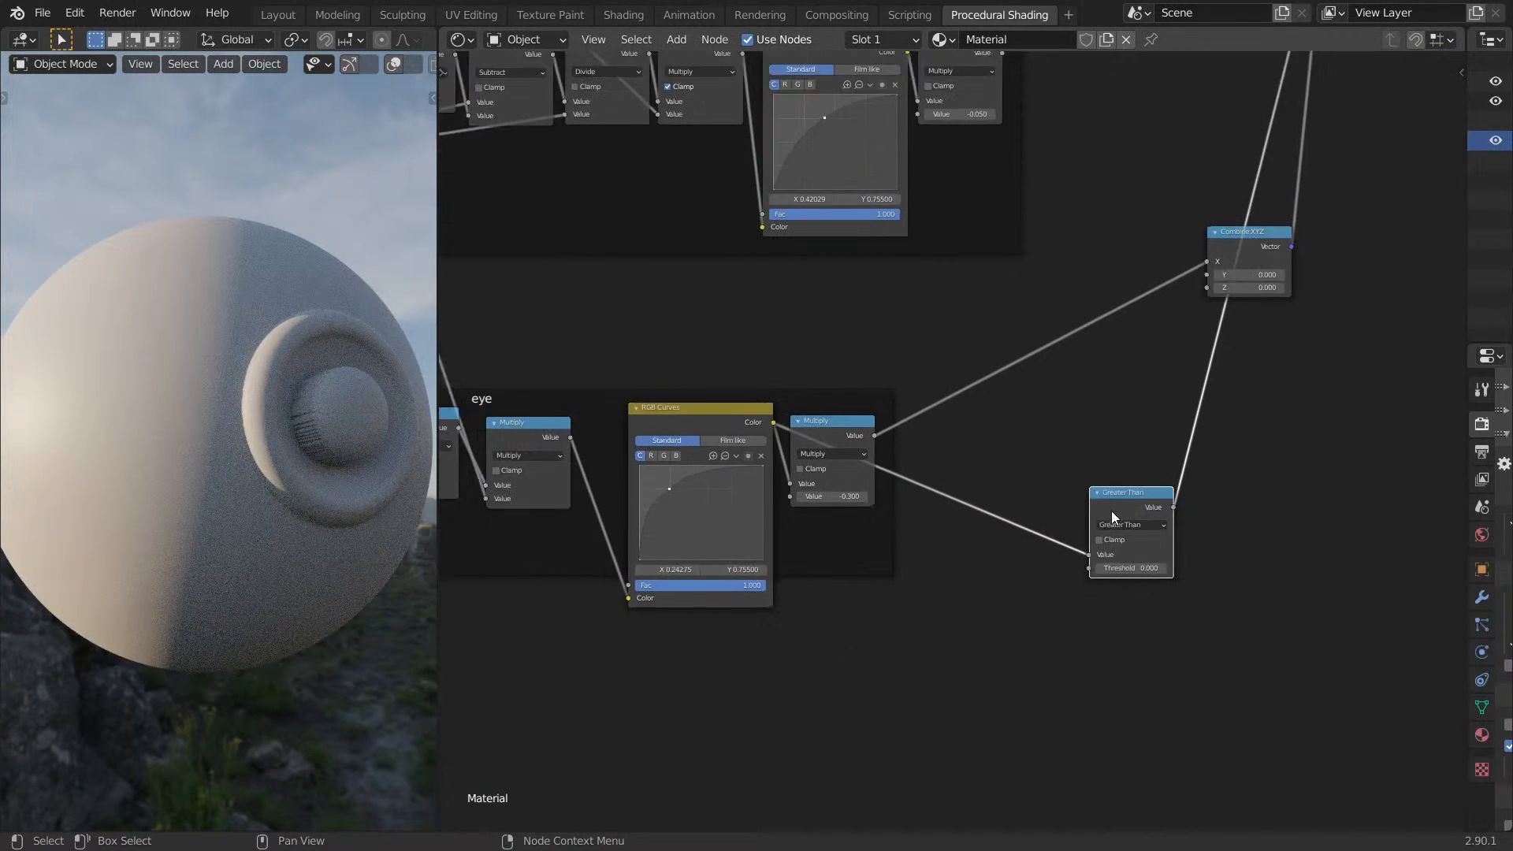
pyautogui.hotkey('shift', 'a')
pyautogui.click(1104, 492)
pyautogui.write('map')
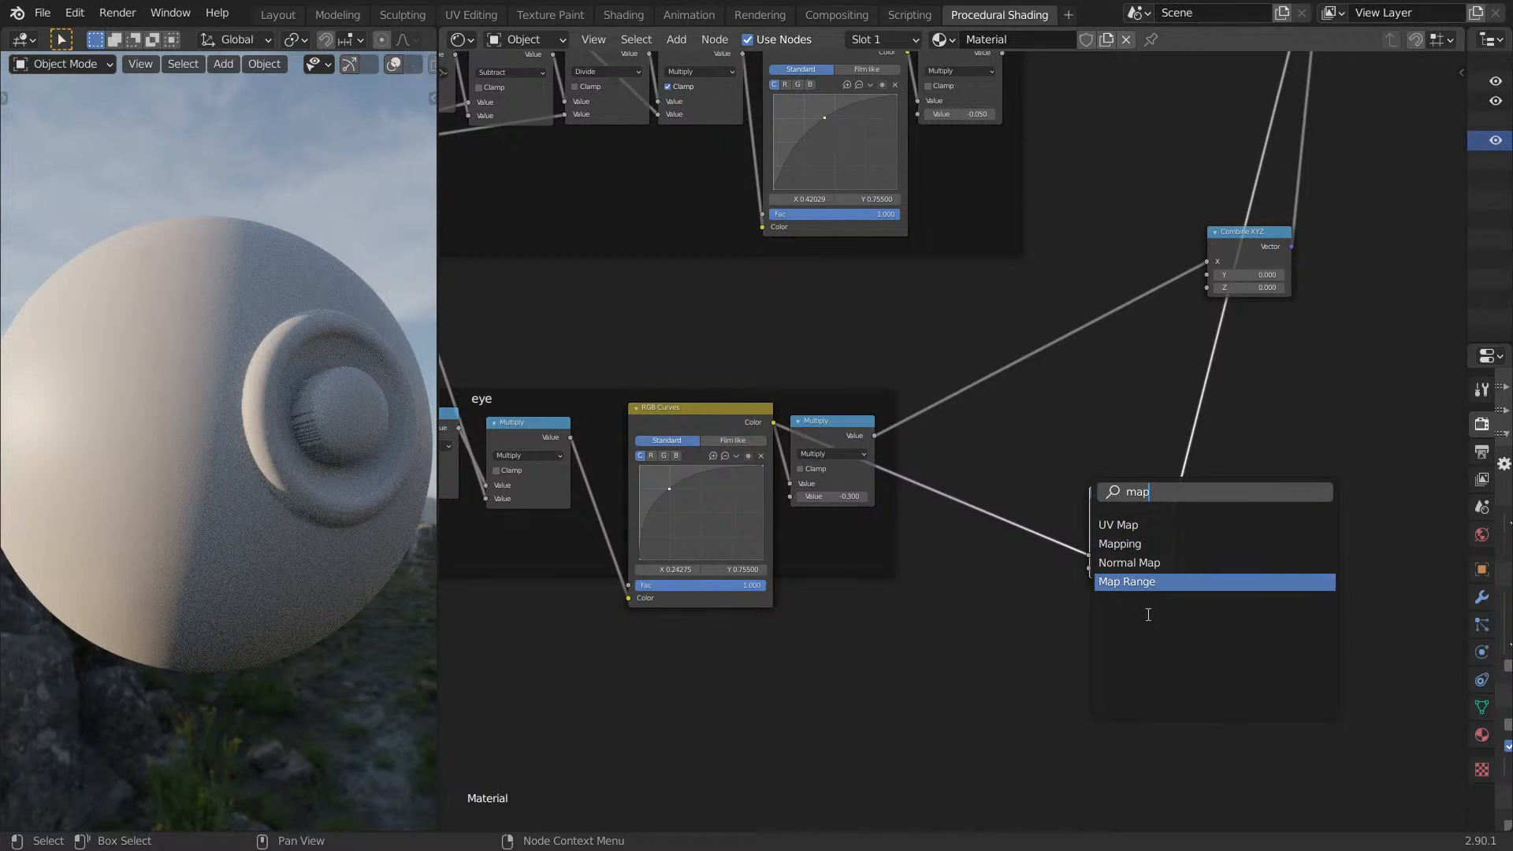
pyautogui.click(1127, 581)
pyautogui.click(1030, 549)
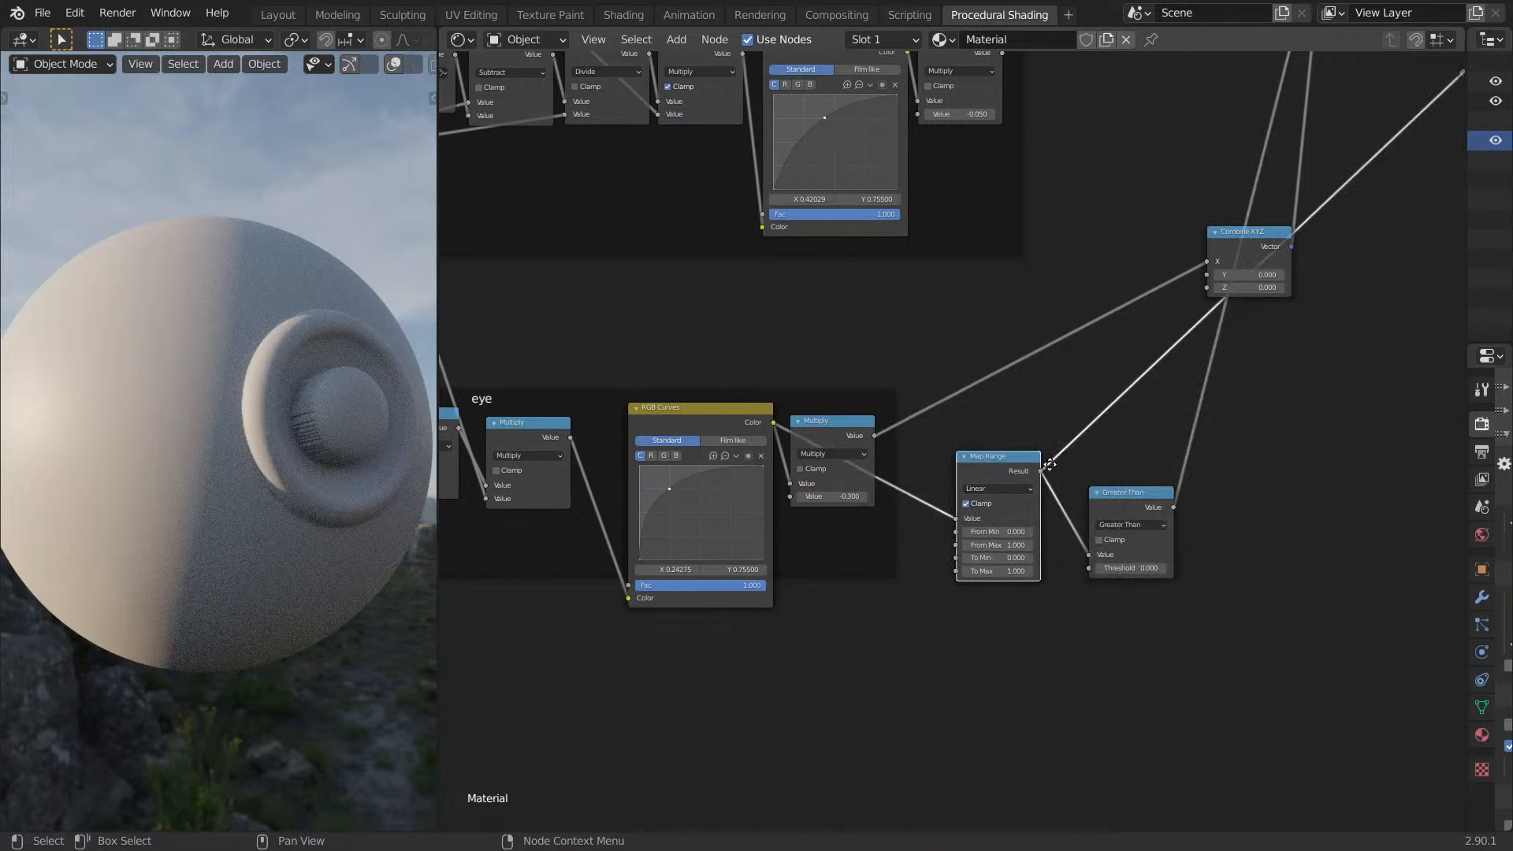
pyautogui.scroll(2, 1040, 477)
pyautogui.scroll(1, 1061, 542)
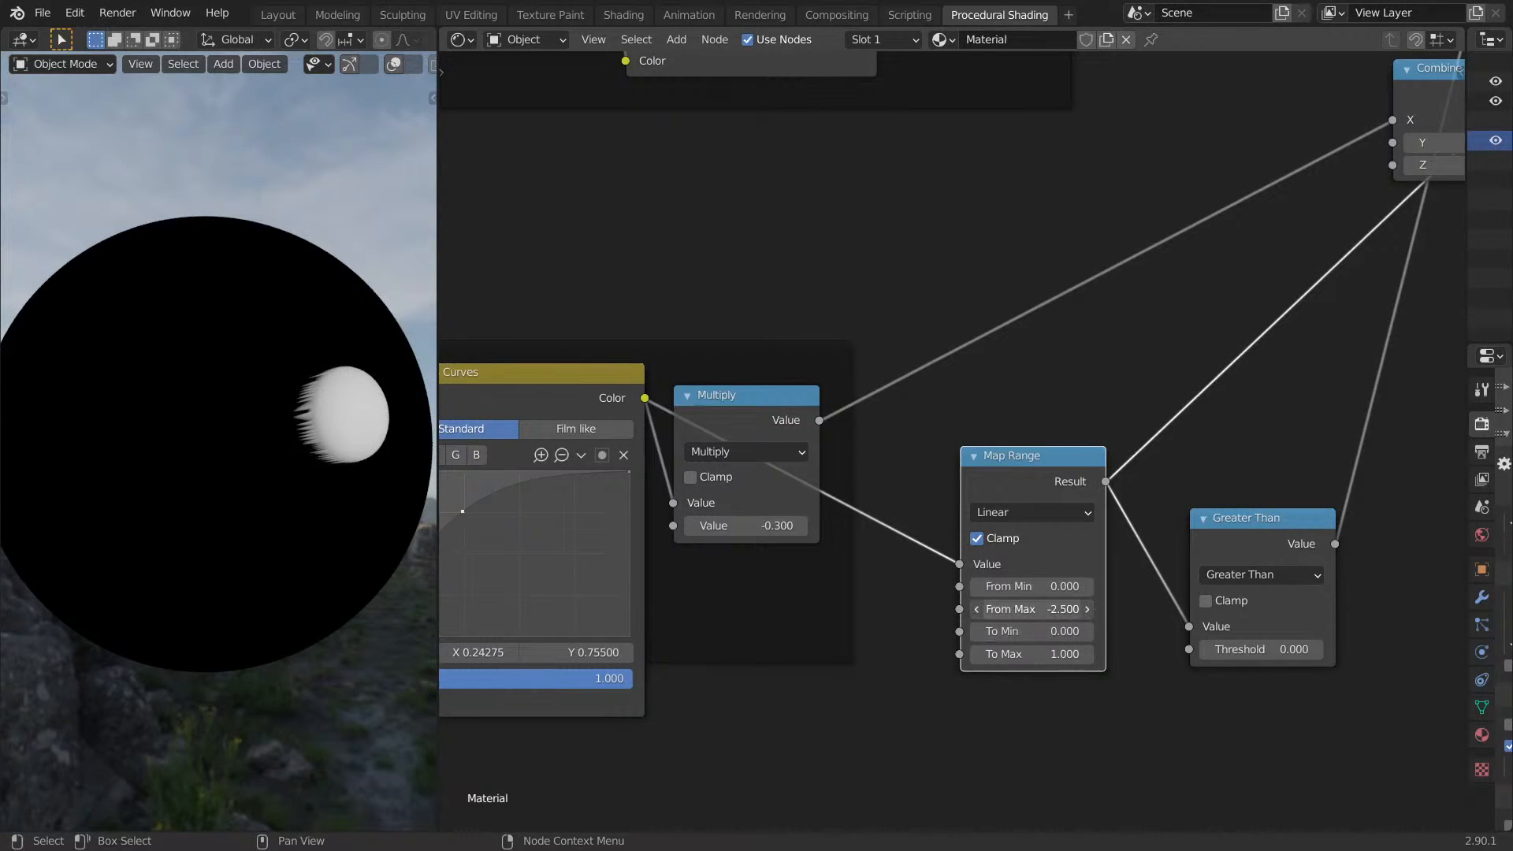
# Move the Map Range node closer to the Mix node and connect its Result to the Mix Fac input.
pyautogui.scroll(-4, 1154, 578)
pyautogui.moveTo(1293, 512); pyautogui.dragTo(1056, 710, button='middle')
pyautogui.moveTo(1088, 608); pyautogui.dragTo(980, 736, button='middle')
pyautogui.moveTo(1103, 544); pyautogui.dragTo(1000, 695, button='middle')
pyautogui.scroll(-6, 1000, 695)
pyautogui.moveTo(1003, 758); pyautogui.dragTo(1007, 576, button='middle')
pyautogui.moveTo(767, 746); pyautogui.dragTo(862, 475)
pyautogui.scroll(3, 862, 475)
pyautogui.moveTo(819, 641); pyautogui.dragTo(823, 639)
pyautogui.moveTo(1029, 325); pyautogui.dragTo(1056, 311)
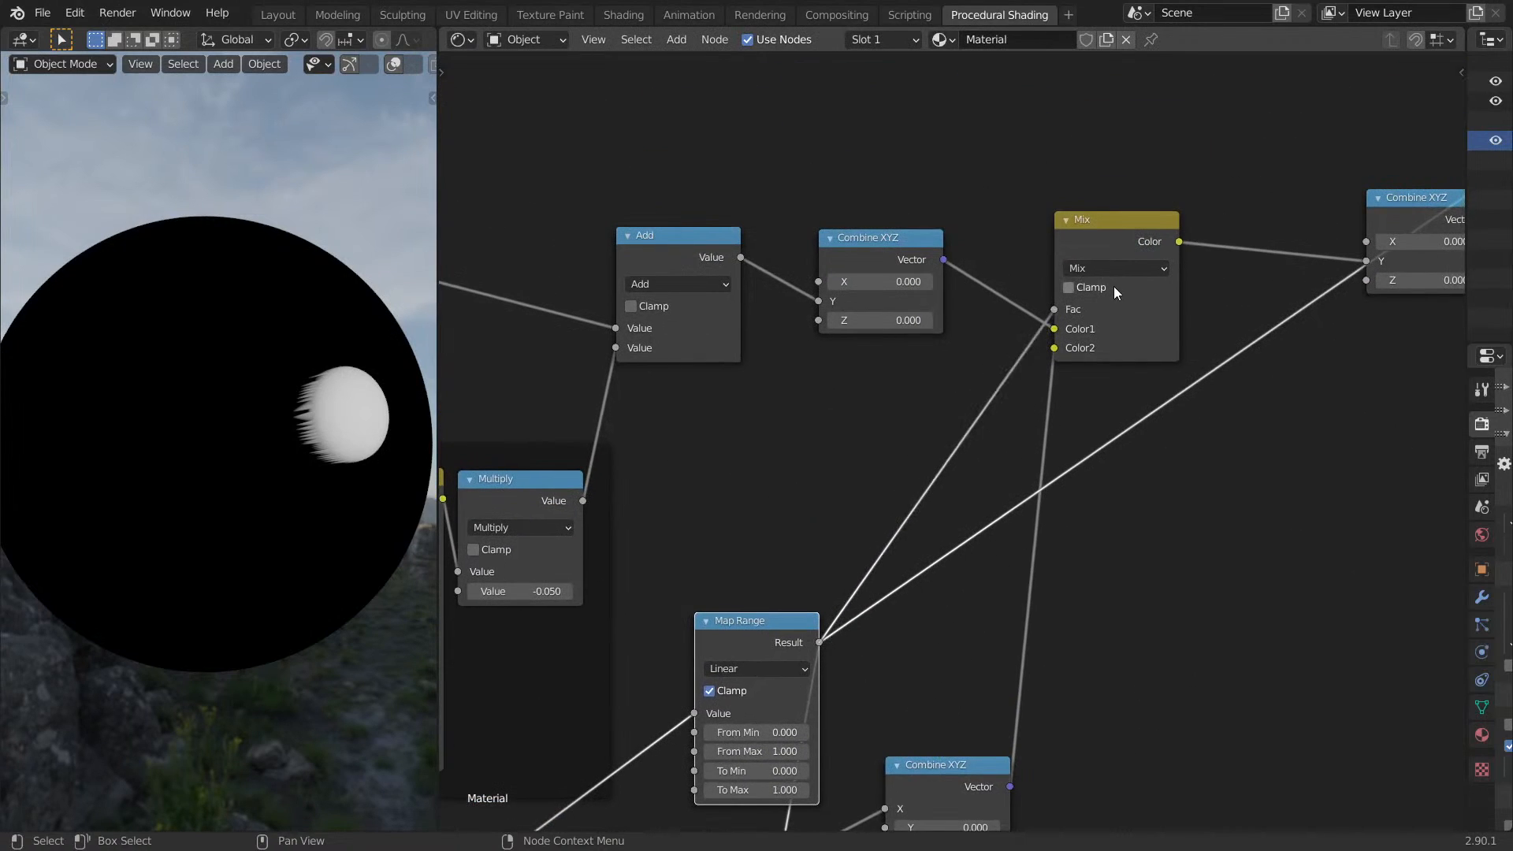
# Preview the Combine XYZ after the Mix node and set the Map Range's To Max to 2.
pyautogui.moveTo(1246, 316); pyautogui.dragTo(956, 433, button='middle')
pyautogui.keyDown('ctrl'); pyautogui.keyDown('shift'); pyautogui.click(1186, 331); pyautogui.keyUp('shift'); pyautogui.keyUp('ctrl')
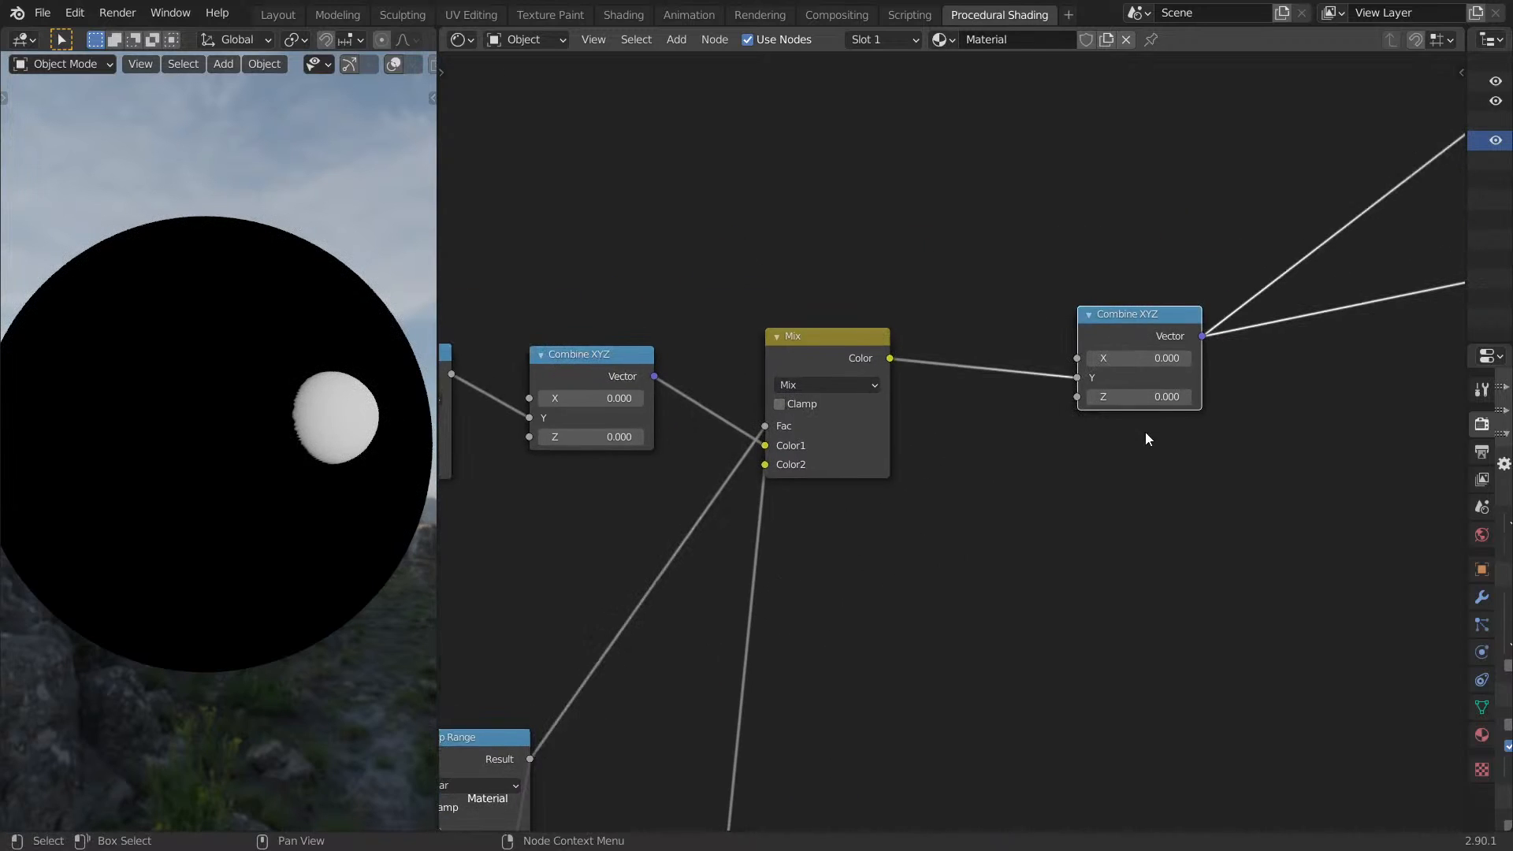
pyautogui.moveTo(1012, 644); pyautogui.dragTo(1039, 514, button='middle')
pyautogui.moveTo(815, 668); pyautogui.dragTo(975, 527, button='middle')
pyautogui.moveTo(845, 631); pyautogui.dragTo(996, 493, button='middle')
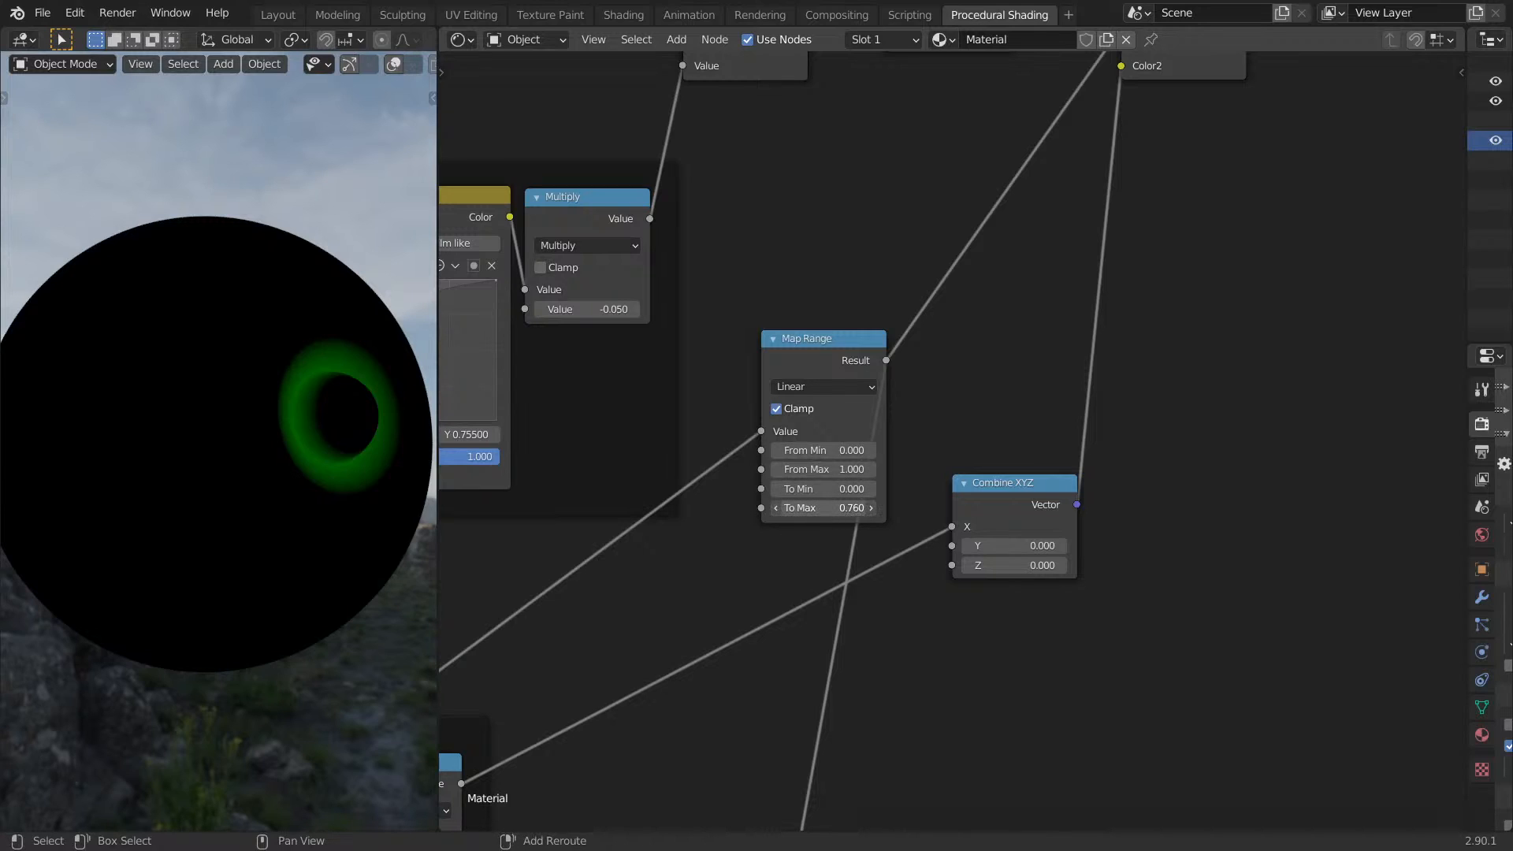
pyautogui.moveTo(837, 509); pyautogui.dragTo(855, 510)
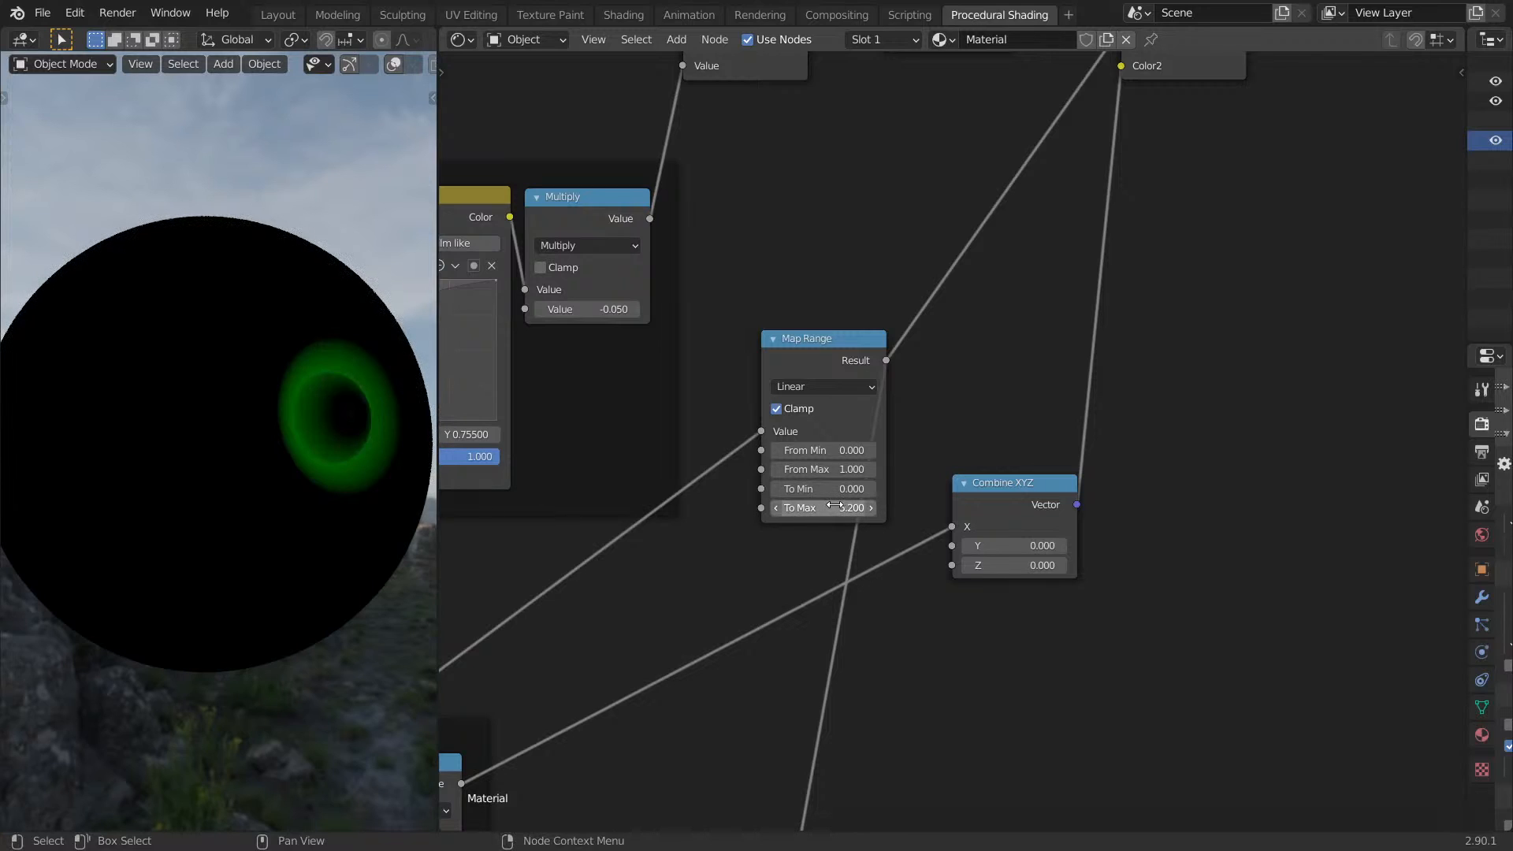
pyautogui.moveTo(821, 503); pyautogui.dragTo(827, 503)
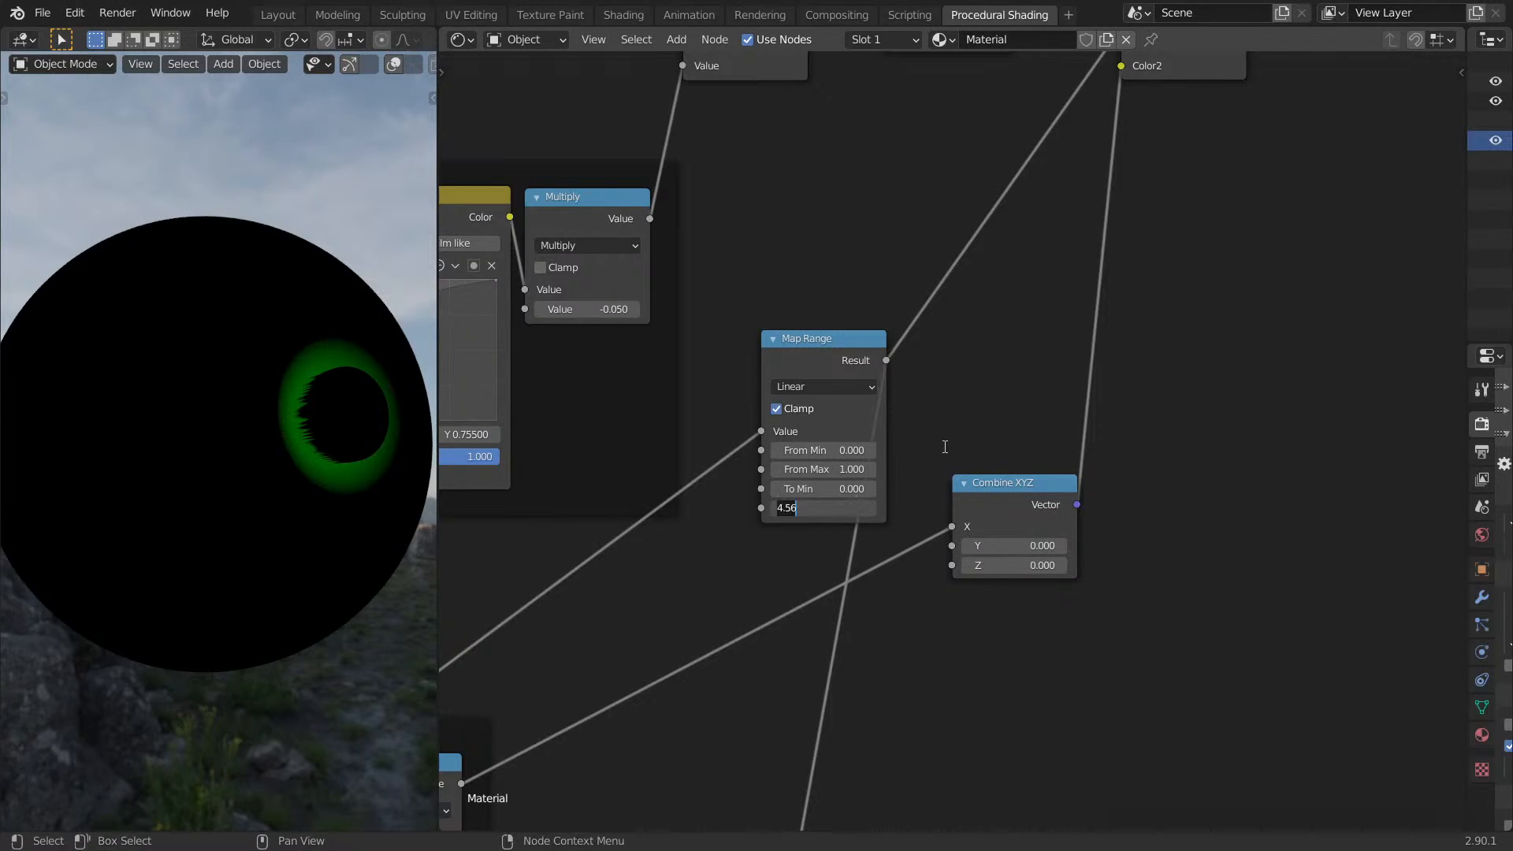
# Preview the Principled BSDF shader again and examine how the eye blends into its socket.
pyautogui.moveTo(285, 447); pyautogui.dragTo(246, 440, button='middle')
pyautogui.scroll(-4, 1014, 476)
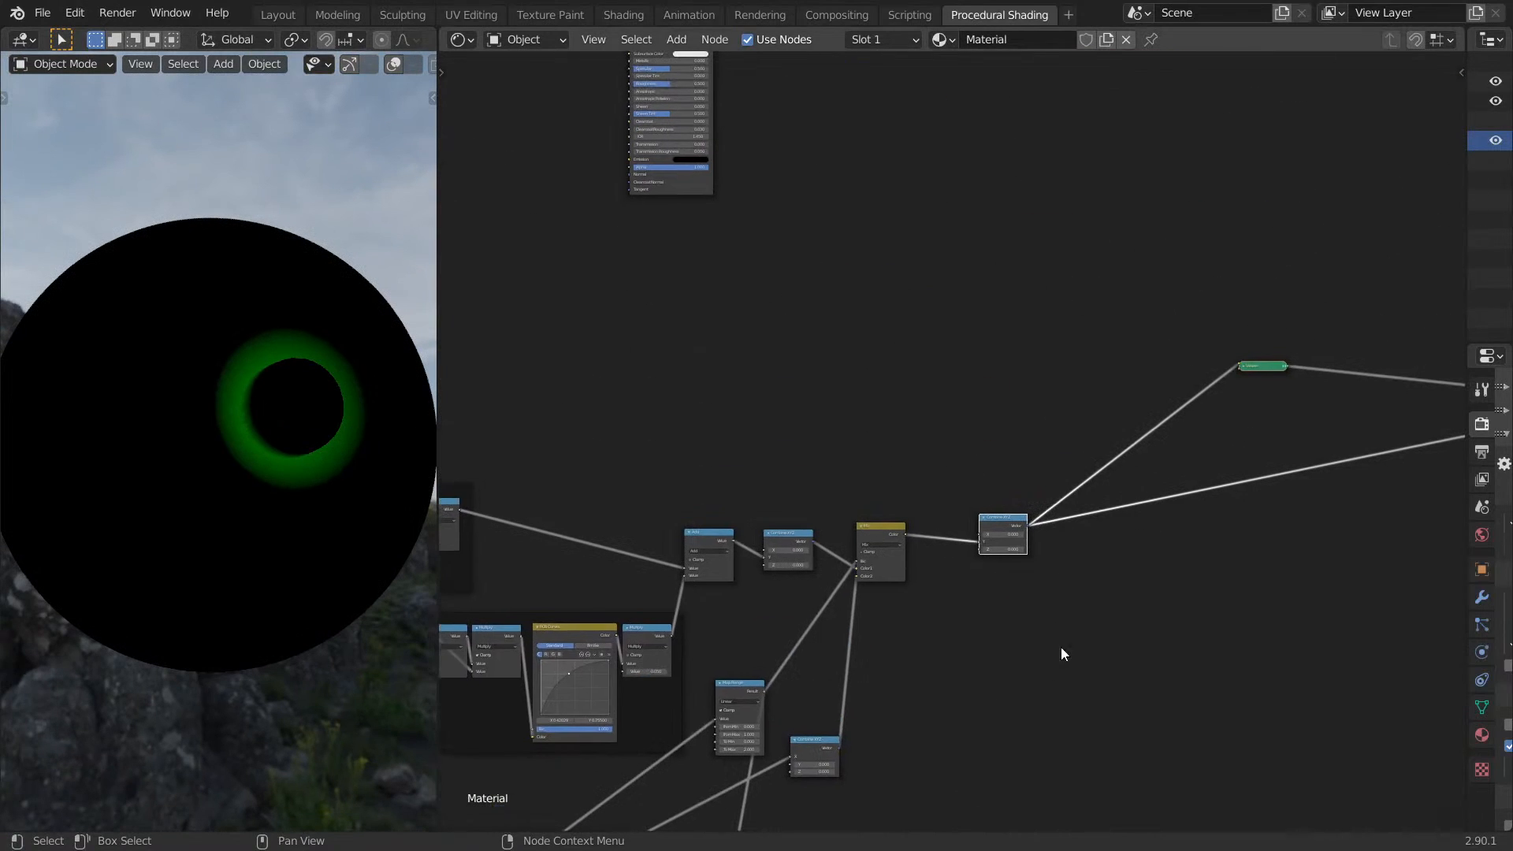
pyautogui.keyDown('ctrl'); pyautogui.keyDown('shift'); pyautogui.click(687, 189); pyautogui.keyUp('shift'); pyautogui.keyUp('ctrl')
pyautogui.moveTo(778, 451); pyautogui.dragTo(962, 303, button='middle')
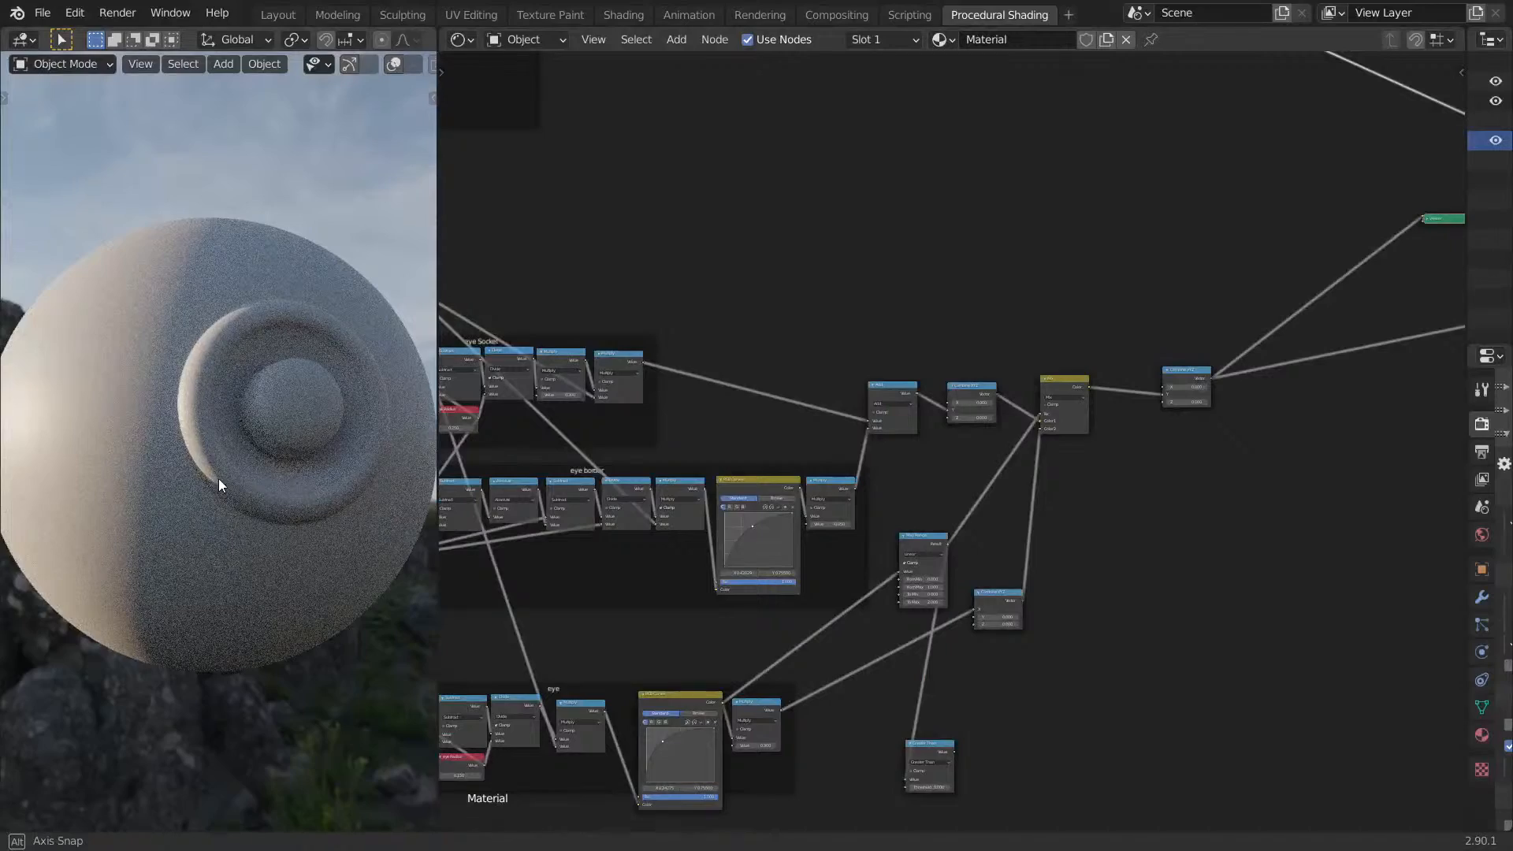
# Try a value of -0.1 in the eye frame's last Multiply node and check the eye's shape.
pyautogui.scroll(8, 911, 476)
pyautogui.doubleClick(848, 484)
pyautogui.press('Return')
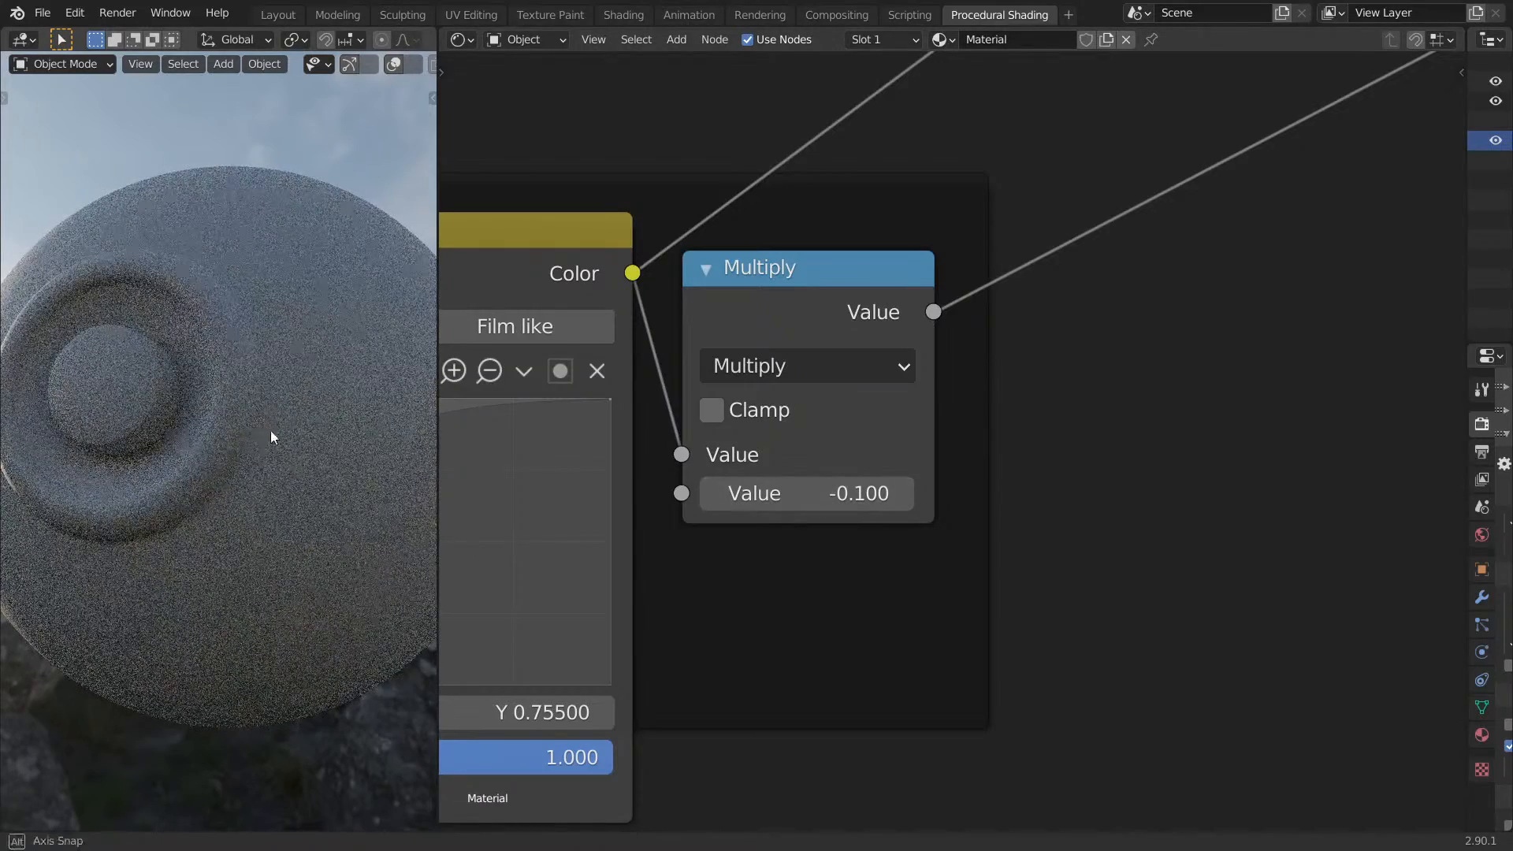
pyautogui.moveTo(272, 430); pyautogui.dragTo(187, 421, button='middle')
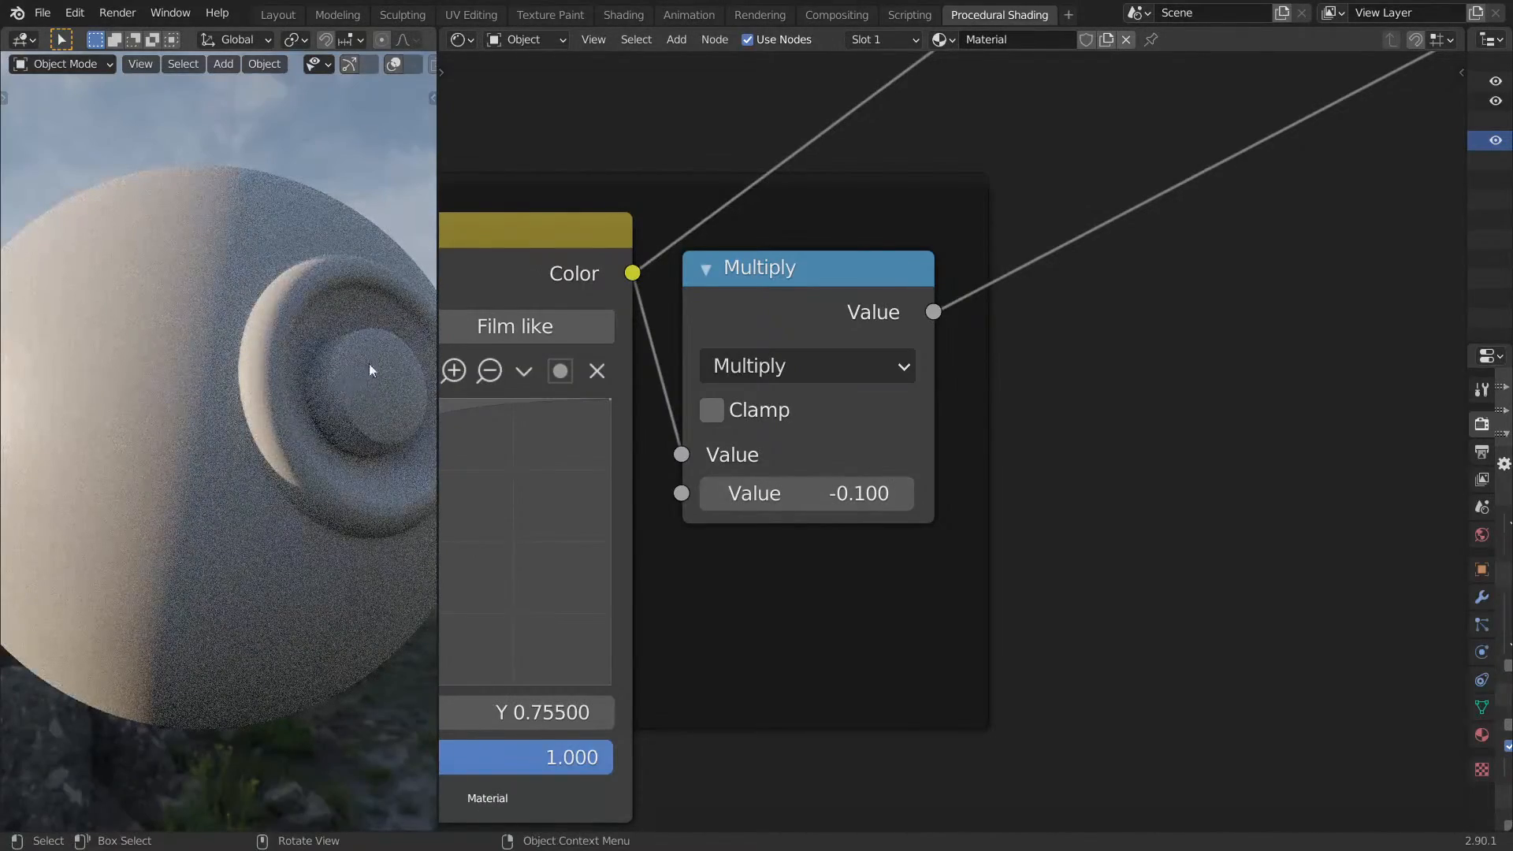
# Set the value of the eye frame's last Multiply node to 0 and check the eye from another angle.
pyautogui.click(844, 494)
pyautogui.click(797, 484)
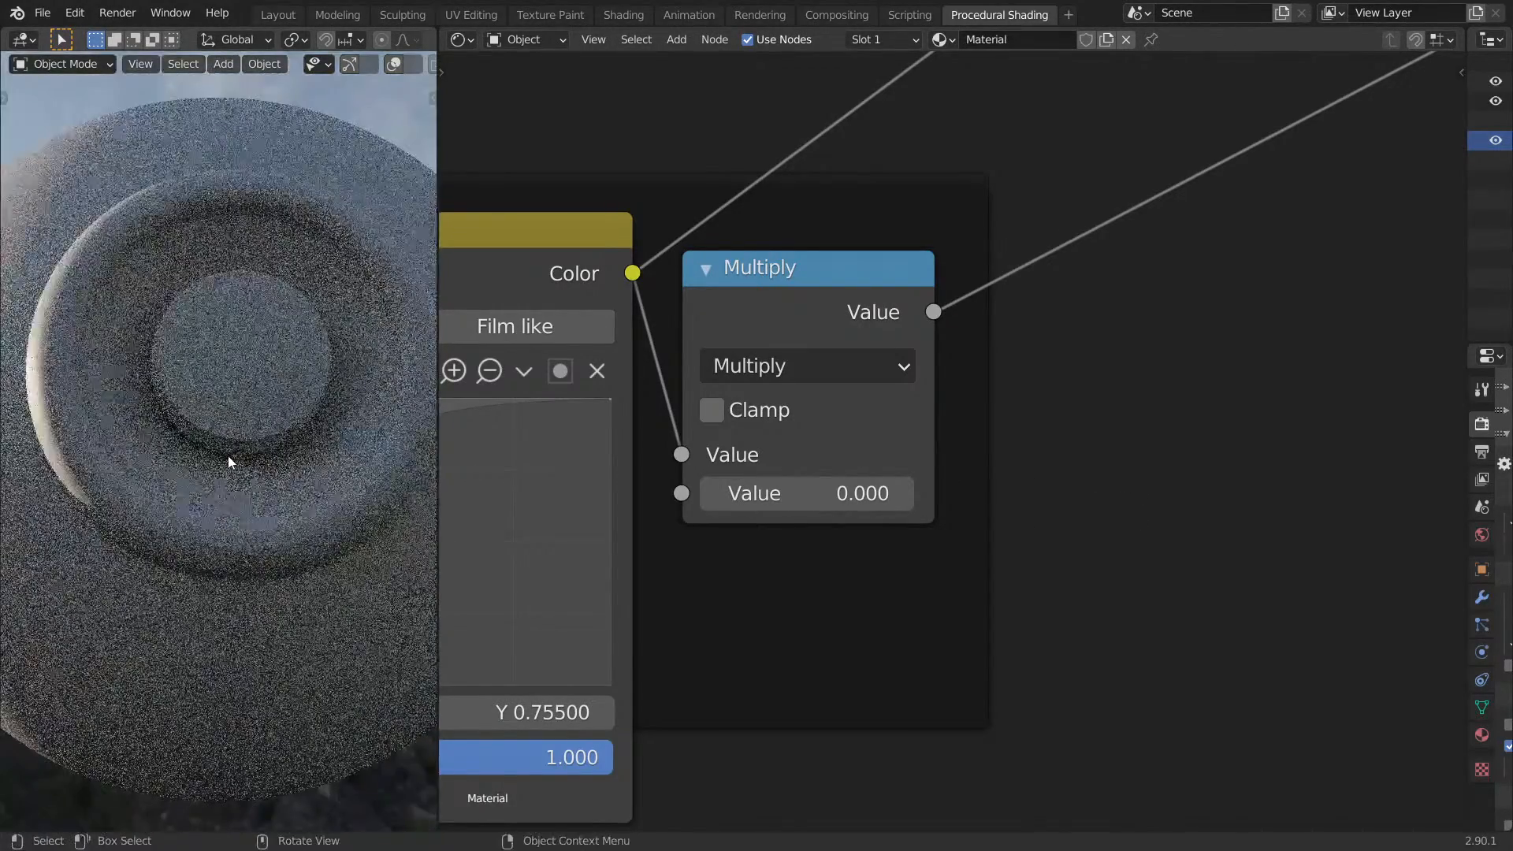
pyautogui.moveTo(228, 443); pyautogui.dragTo(279, 436, button='middle')
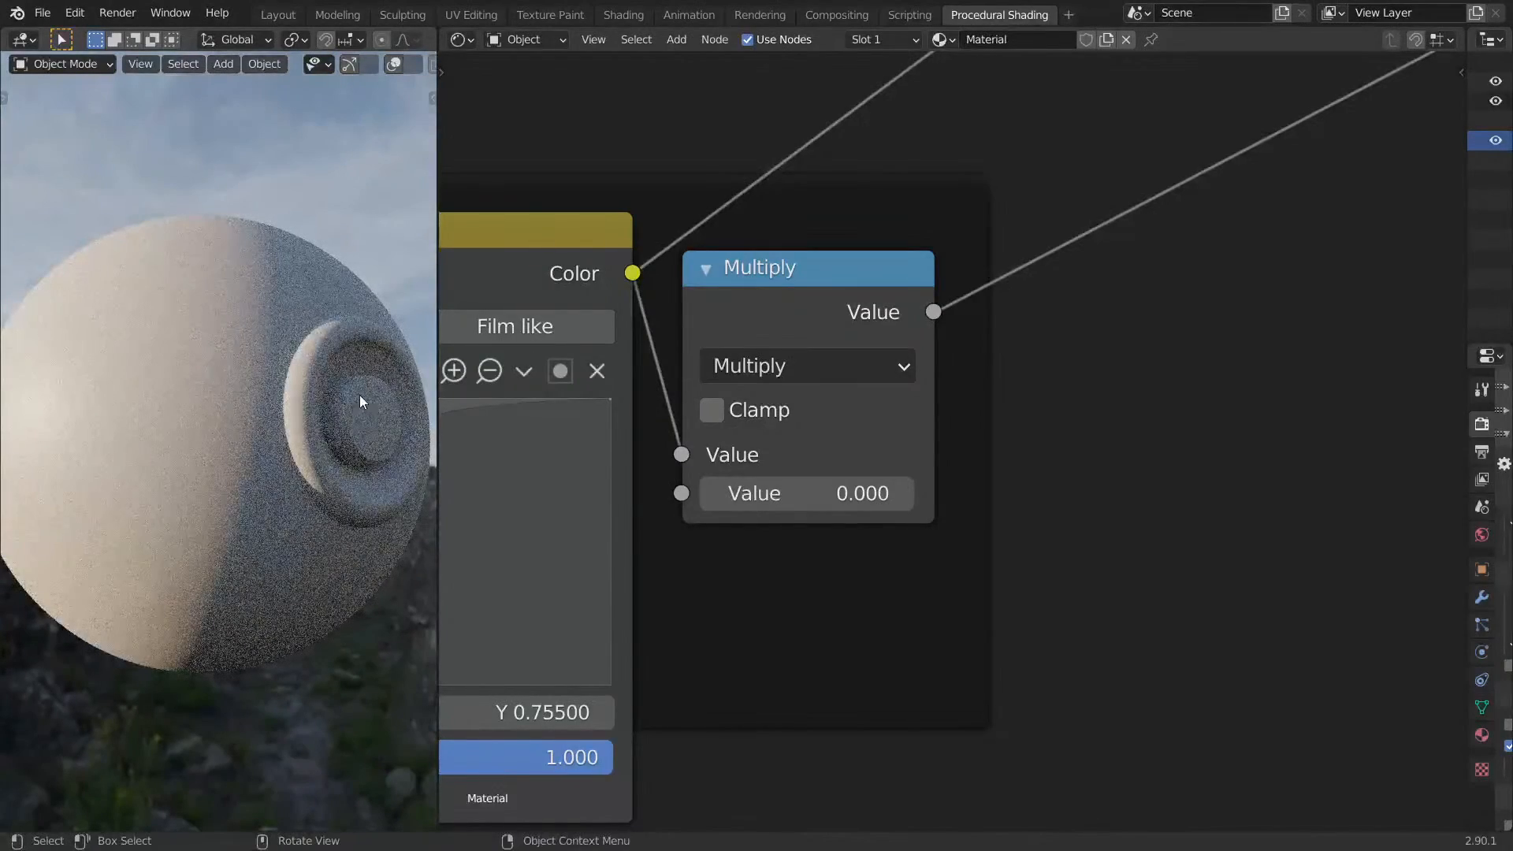
# Preview the eye frame's RGB Curves output and try a From Min of -0.19 in the Map Range node.
pyautogui.moveTo(859, 462); pyautogui.dragTo(1117, 459, button='middle')
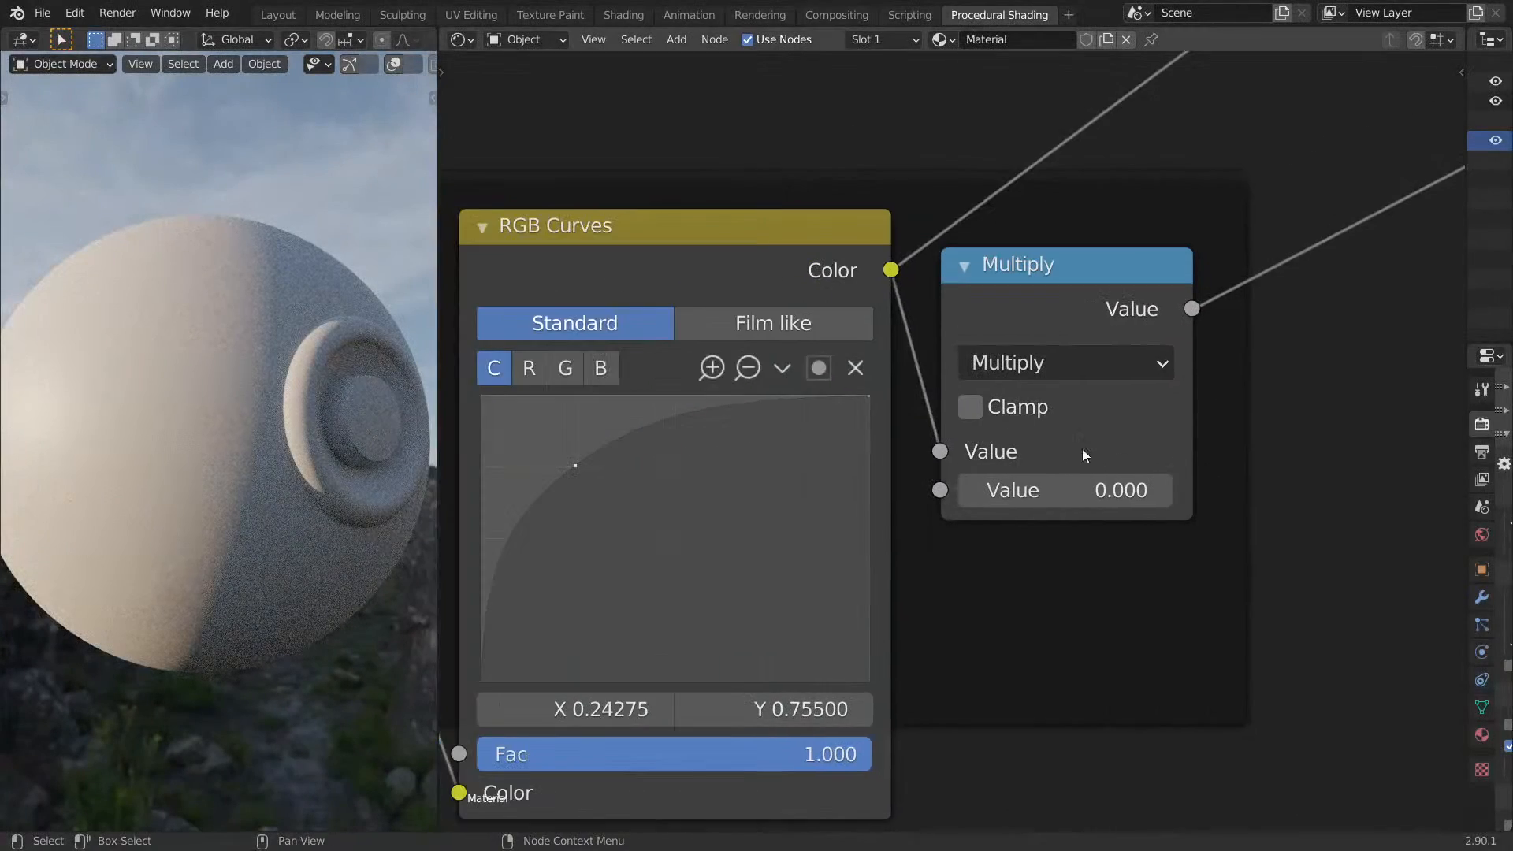
pyautogui.keyDown('ctrl'); pyautogui.keyDown('shift'); pyautogui.click(796, 274); pyautogui.keyUp('shift'); pyautogui.keyUp('ctrl')
pyautogui.moveTo(982, 314); pyautogui.dragTo(897, 497, button='middle')
pyautogui.scroll(-8, 897, 497)
pyautogui.moveTo(1190, 229); pyautogui.dragTo(852, 592, button='middle')
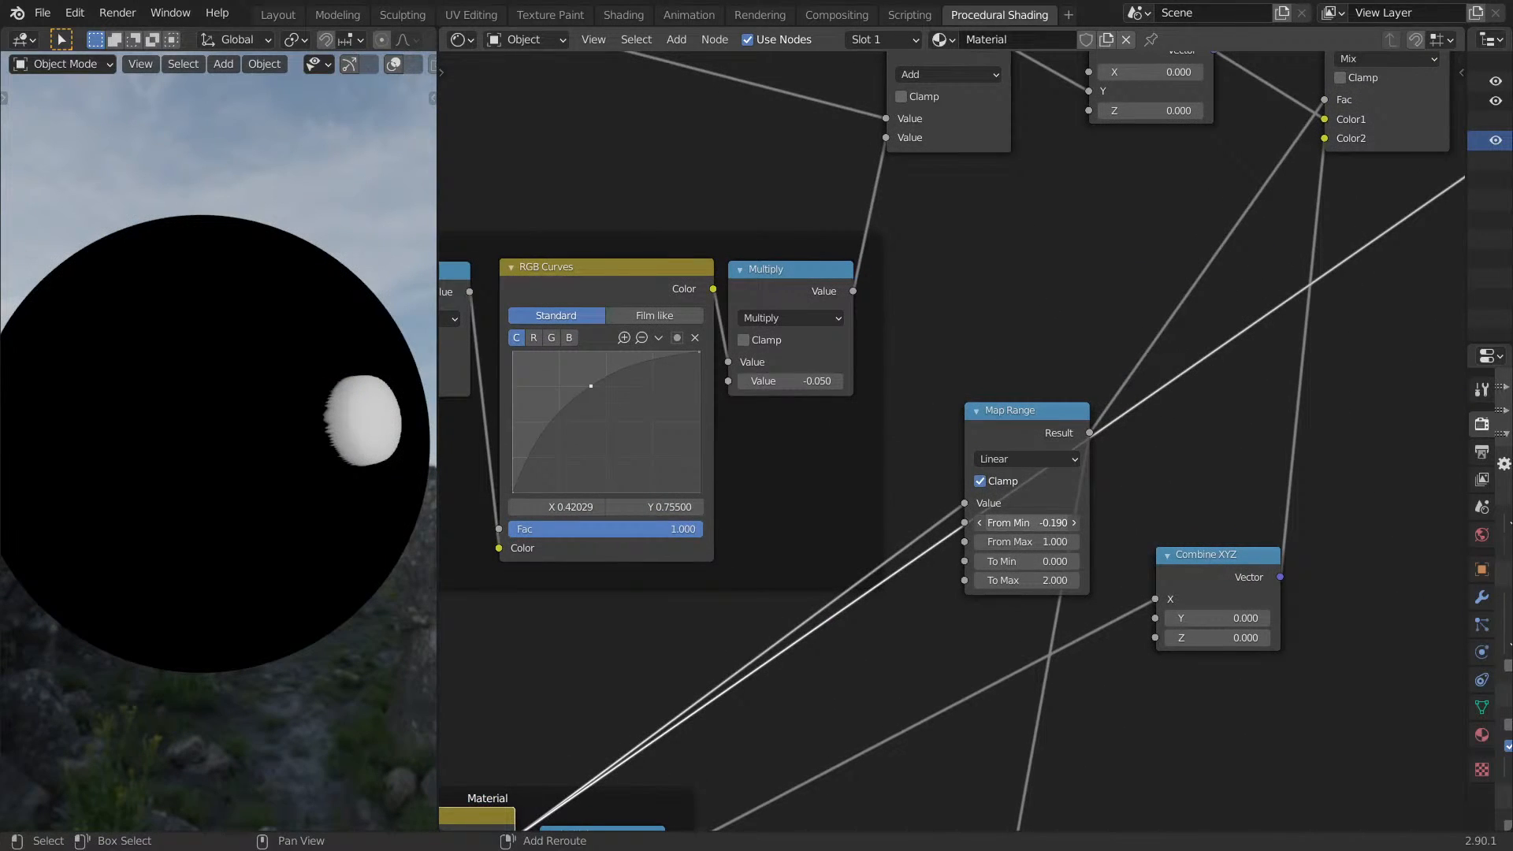
pyautogui.moveTo(1338, 792); pyautogui.dragTo(1177, 541, button='middle')
pyautogui.moveTo(1097, 624); pyautogui.dragTo(1294, 614, button='middle')
pyautogui.moveTo(889, 689); pyautogui.dragTo(1122, 547, button='middle')
pyautogui.keyDown('ctrl'); pyautogui.moveTo(712, 411); pyautogui.dragTo(807, 410, button='middle'); pyautogui.keyUp('ctrl')
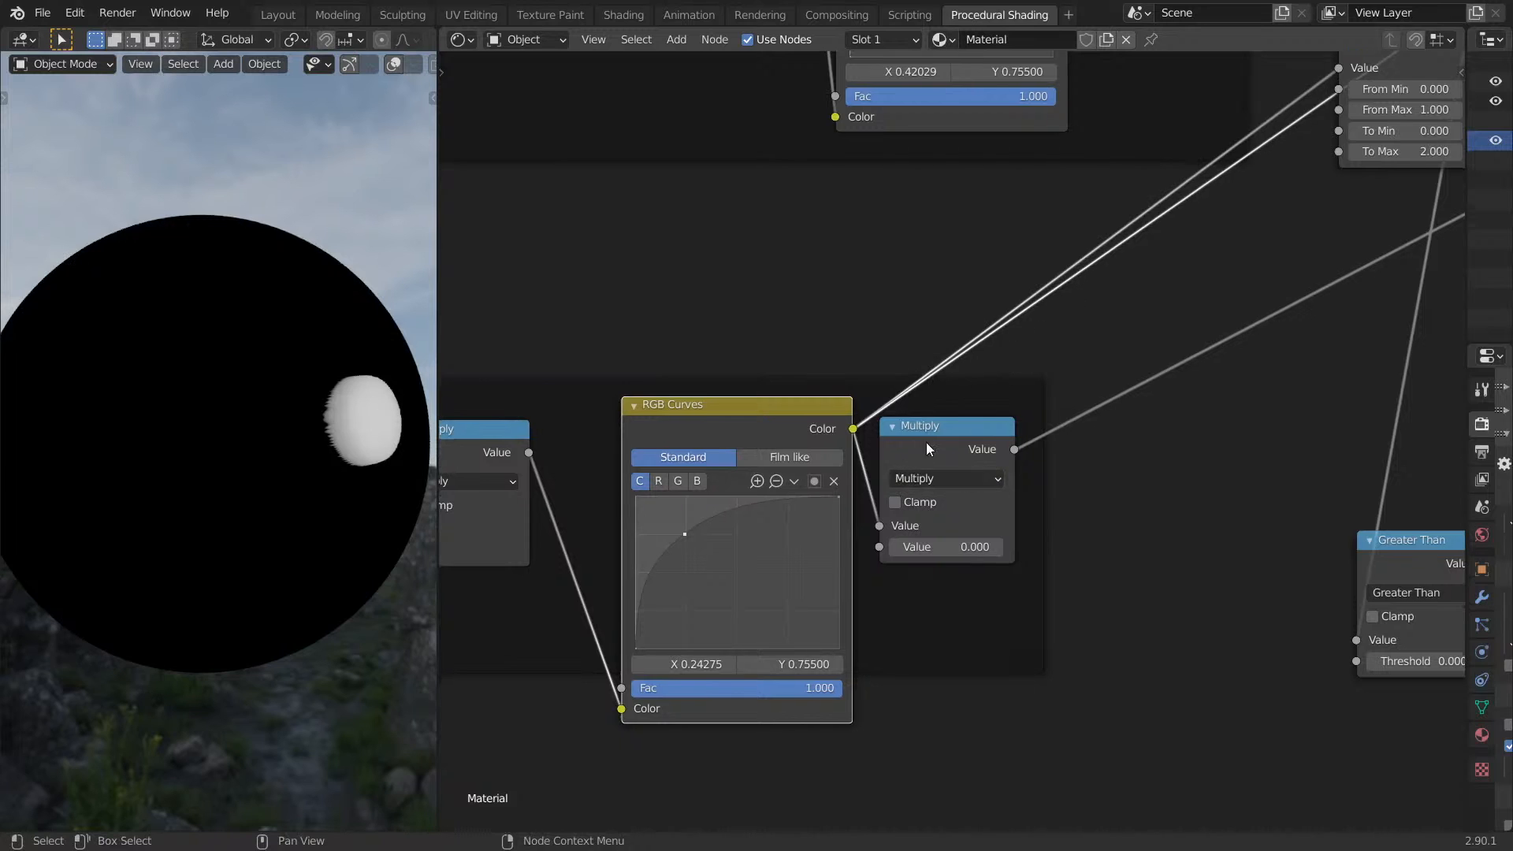
# Examine how the eye's Map Range and Combine XYZ feed the Mix node and the final displacement output.
pyautogui.moveTo(1172, 268); pyautogui.dragTo(910, 477, button='middle')
pyautogui.scroll(-6, 910, 478)
pyautogui.moveTo(1122, 289); pyautogui.dragTo(891, 554, button='middle')
pyautogui.click(839, 564)
pyautogui.moveTo(938, 498); pyautogui.dragTo(699, 591, button='middle')
pyautogui.moveTo(1017, 473); pyautogui.dragTo(991, 435, button='middle')
pyautogui.scroll(-7, 970, 579)
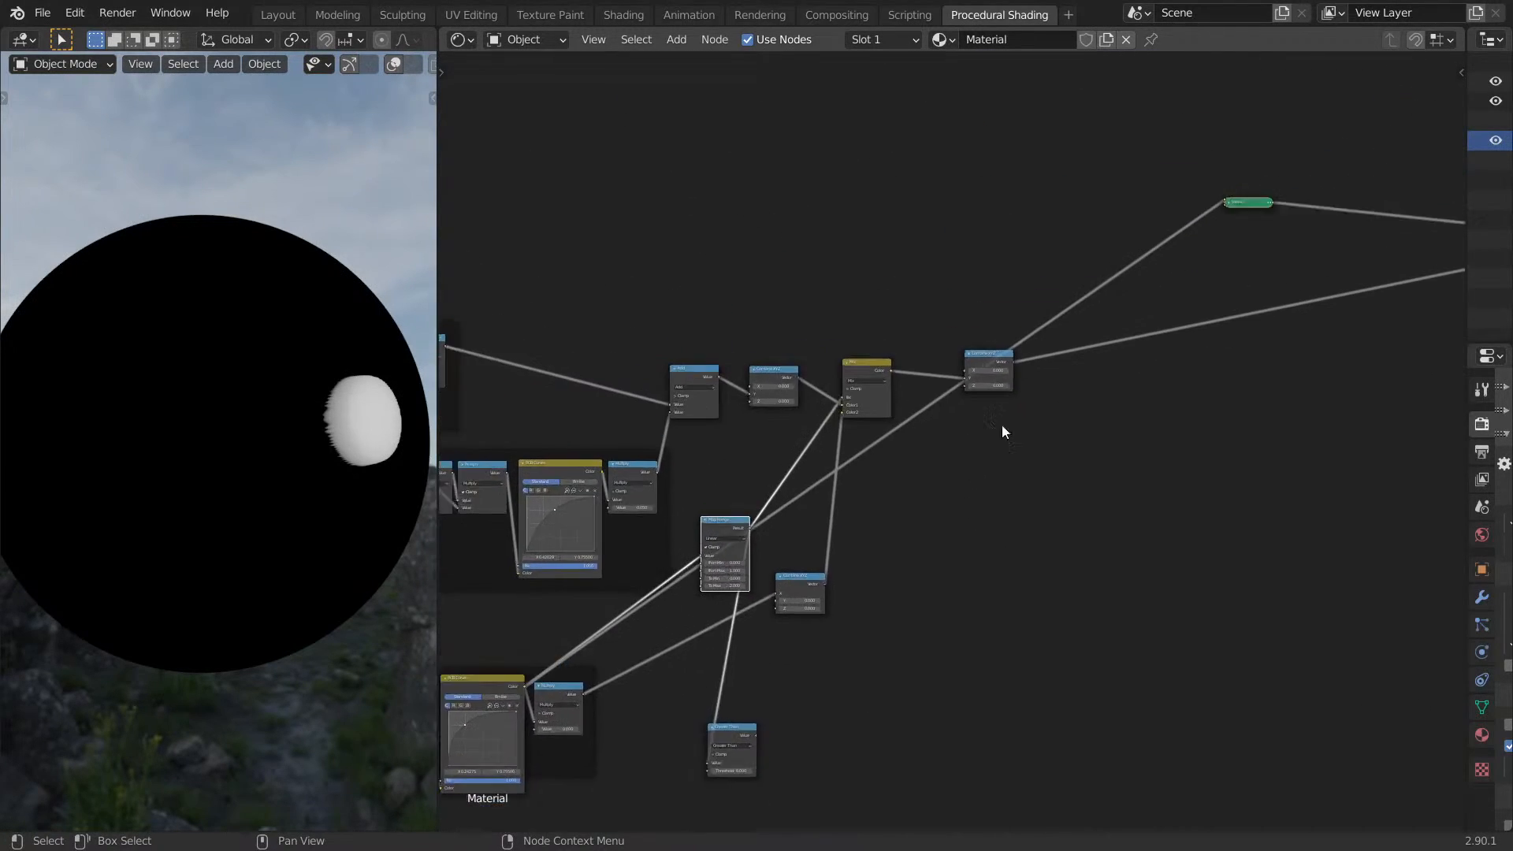
pyautogui.scroll(3, 1204, 193)
pyautogui.moveTo(1205, 194); pyautogui.dragTo(1001, 410, button='middle')
pyautogui.moveTo(932, 229); pyautogui.dragTo(1276, 71, button='middle')
pyautogui.moveTo(1151, 327); pyautogui.dragTo(1176, 437, button='middle')
pyautogui.scroll(-3, 1135, 714)
pyautogui.scroll(2, 1140, 490)
pyautogui.moveTo(885, 784); pyautogui.dragTo(968, 552, button='middle')
pyautogui.scroll(2, 968, 551)
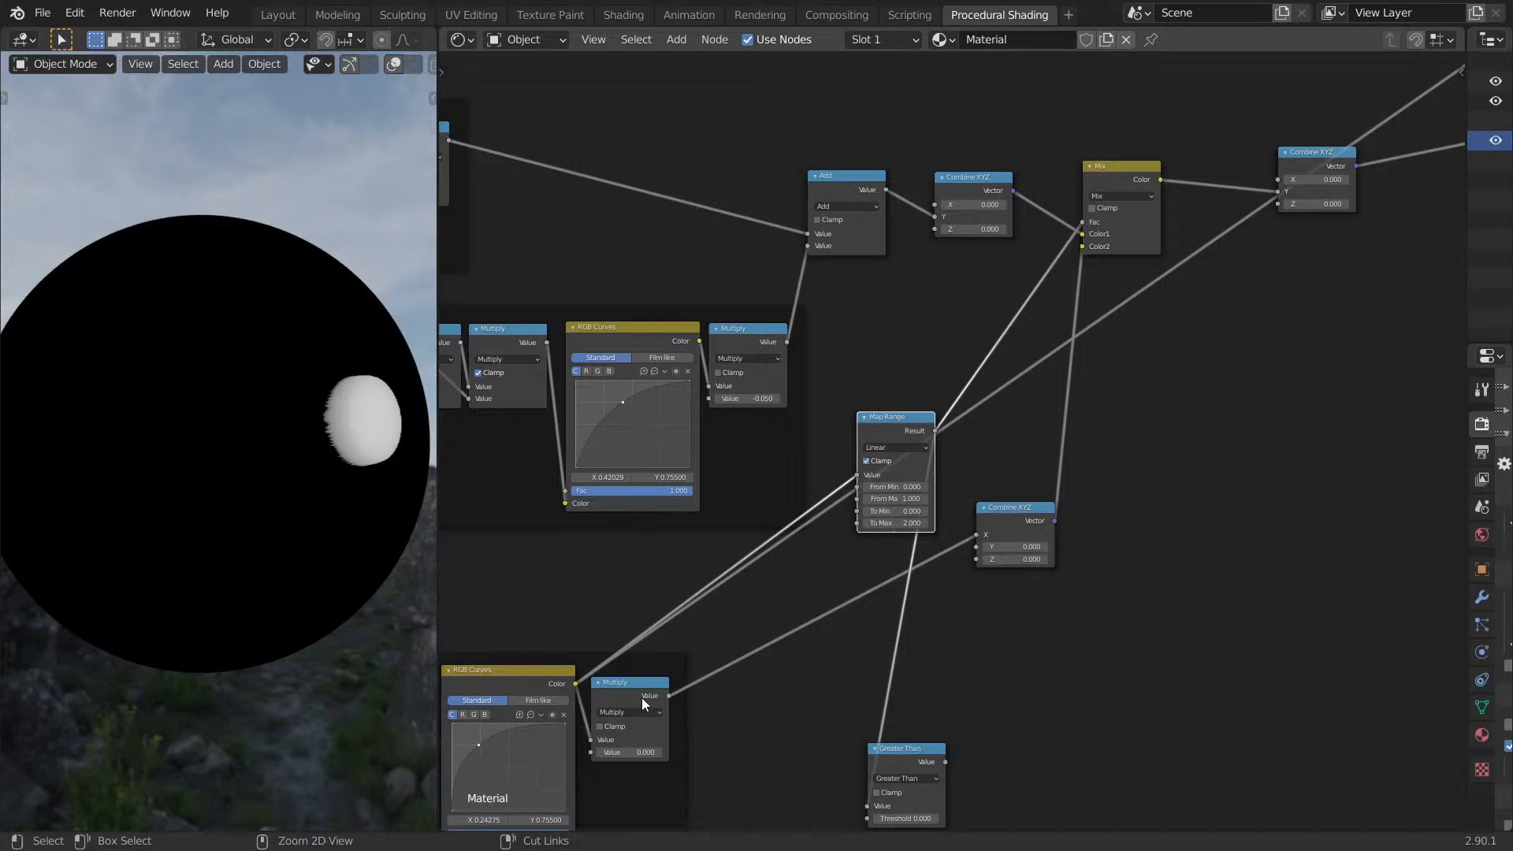
# Try the eye's last Multiply output in the Y input of its Combine XYZ and preview the Principled BSDF.
pyautogui.moveTo(979, 535); pyautogui.dragTo(977, 548)
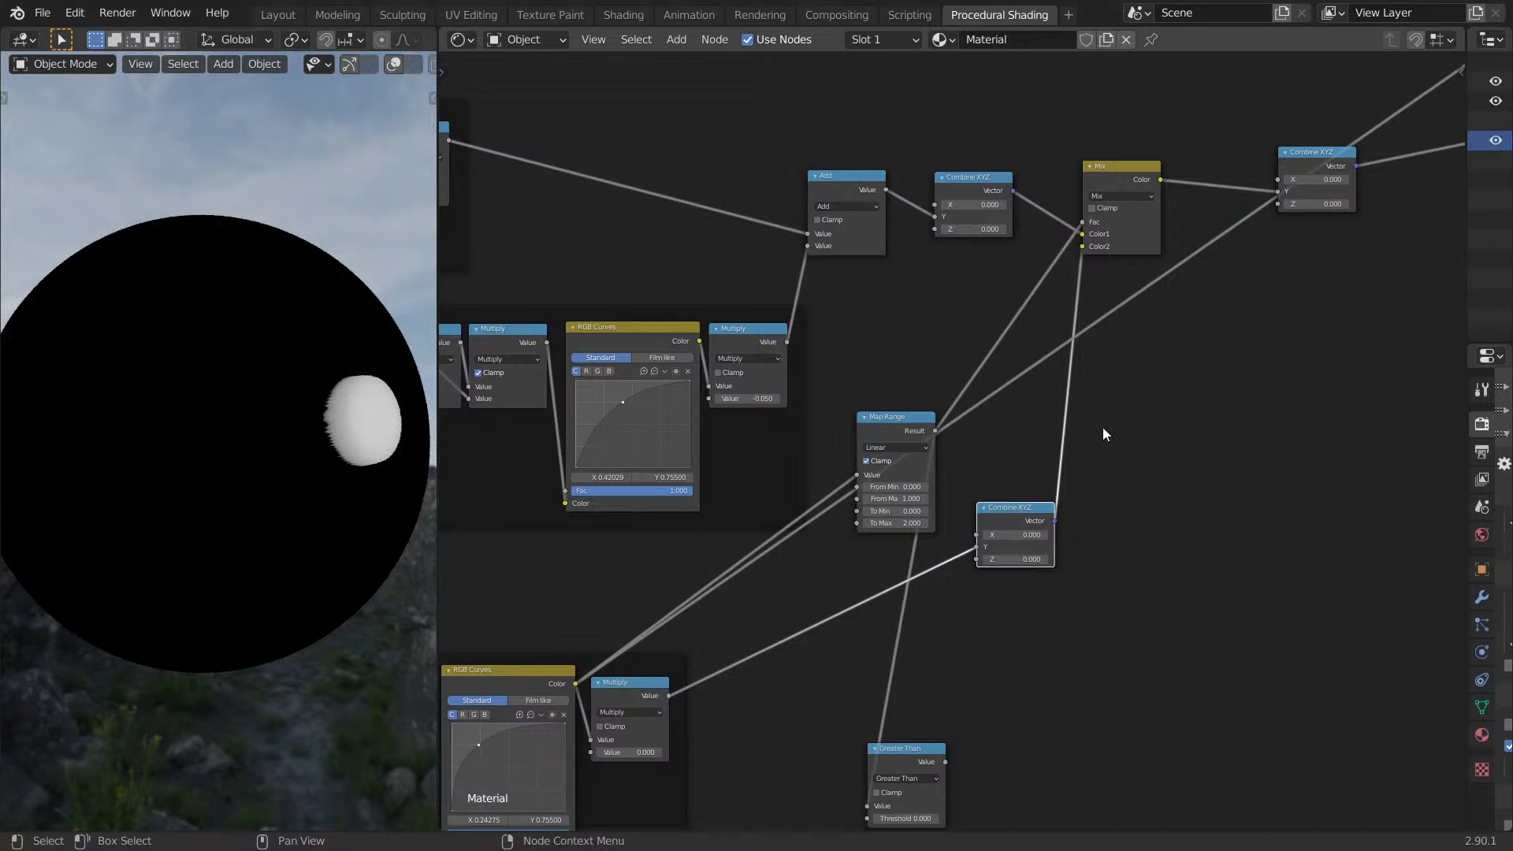
pyautogui.moveTo(1142, 365); pyautogui.dragTo(943, 535, button='middle')
pyautogui.scroll(-5, 1144, 405)
pyautogui.moveTo(1342, 293); pyautogui.dragTo(1107, 827, button='middle')
pyautogui.keyDown('ctrl'); pyautogui.keyDown('shift'); pyautogui.click(686, 451); pyautogui.keyUp('shift'); pyautogui.keyUp('ctrl')
pyautogui.moveTo(636, 677); pyautogui.dragTo(774, 434, button='middle')
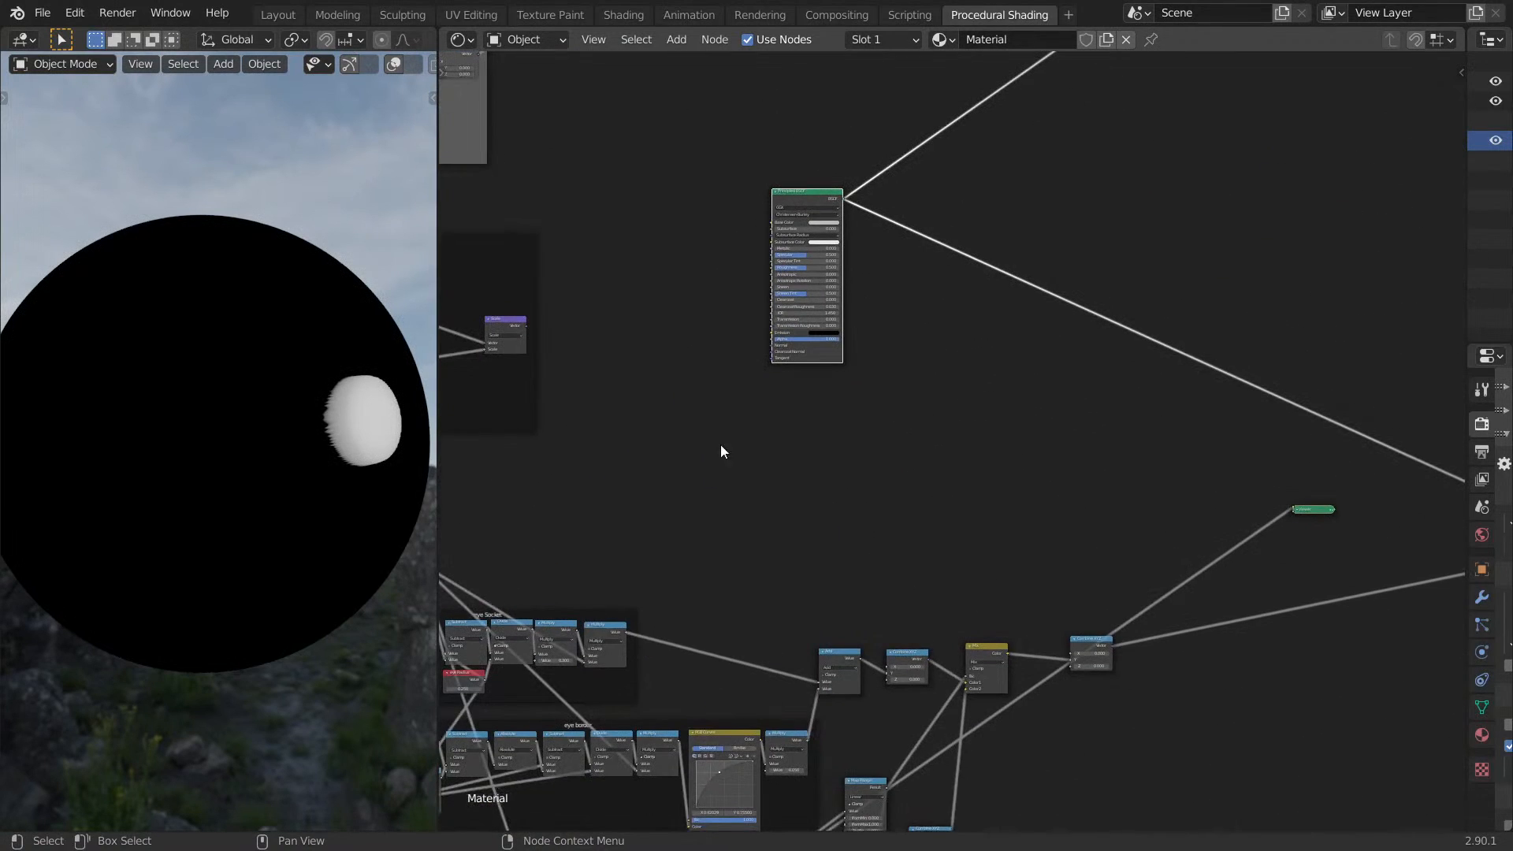
pyautogui.moveTo(831, 658); pyautogui.dragTo(864, 305, button='middle')
pyautogui.scroll(8, 954, 438)
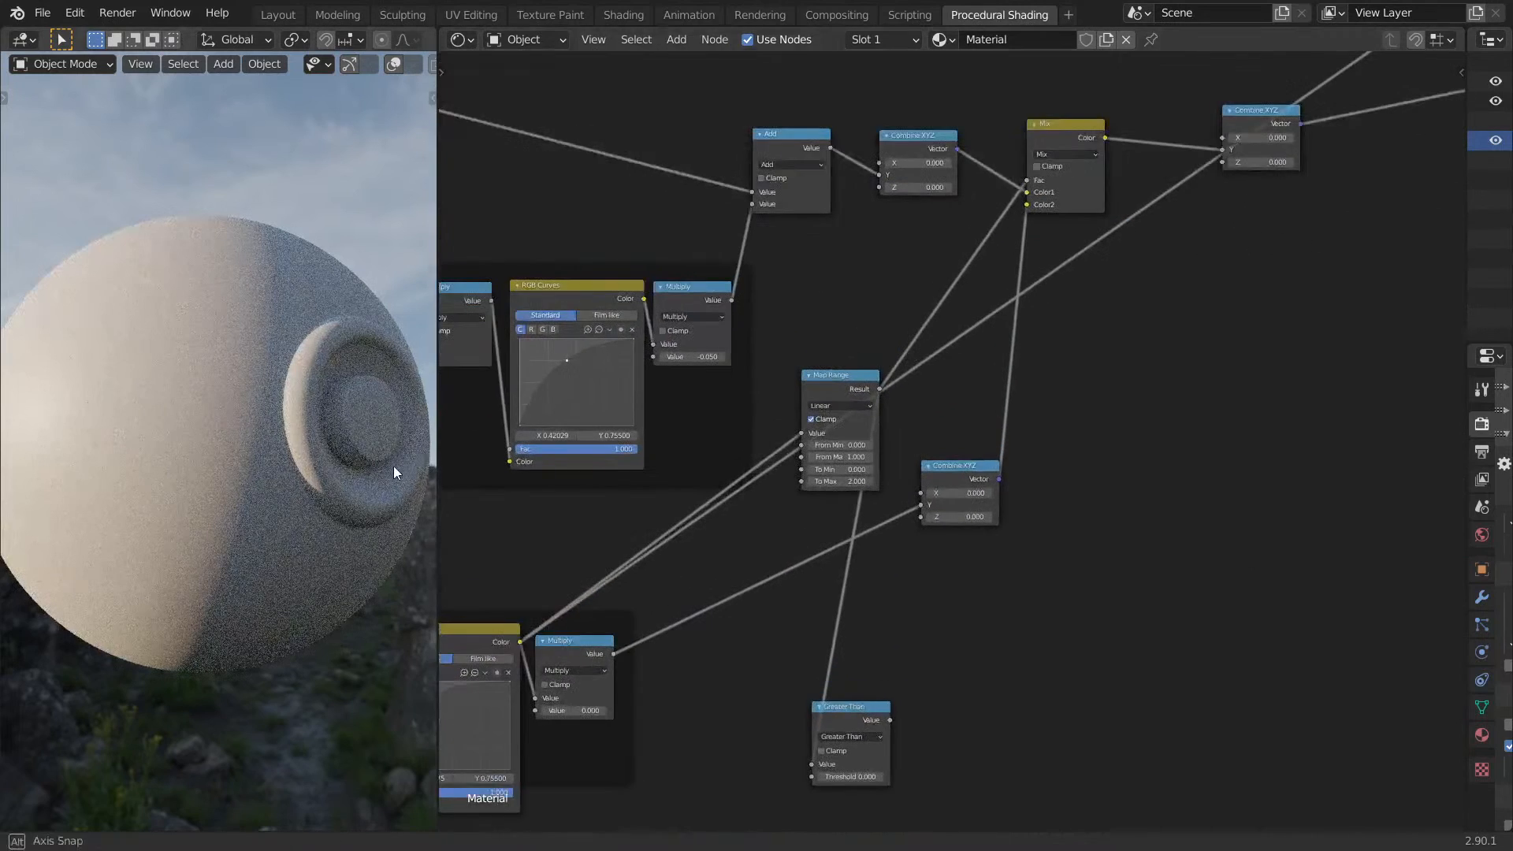
pyautogui.moveTo(395, 466); pyautogui.dragTo(351, 459, button='middle')
# Move the eye's Multiply link back to the X input of its Combine XYZ and preview the Principled BSDF again.
pyautogui.moveTo(829, 528); pyautogui.dragTo(825, 446, button='middle')
pyautogui.scroll(5, 825, 446)
pyautogui.moveTo(996, 381); pyautogui.dragTo(1145, 451, button='middle')
pyautogui.moveTo(1145, 451); pyautogui.dragTo(1148, 430)
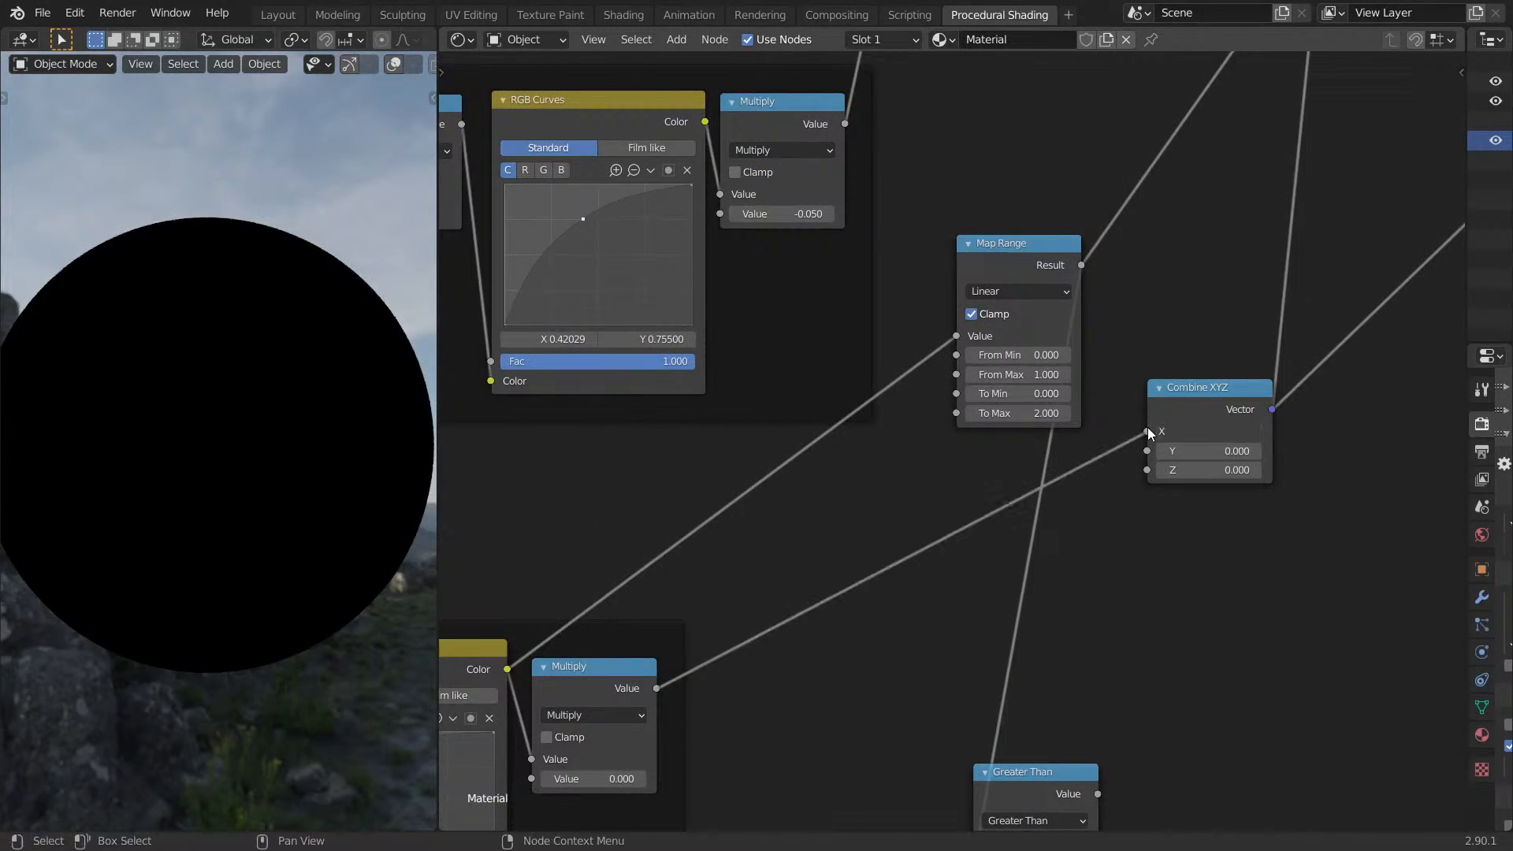
pyautogui.moveTo(1213, 283); pyautogui.dragTo(989, 623, button='middle')
pyautogui.scroll(-6, 1066, 418)
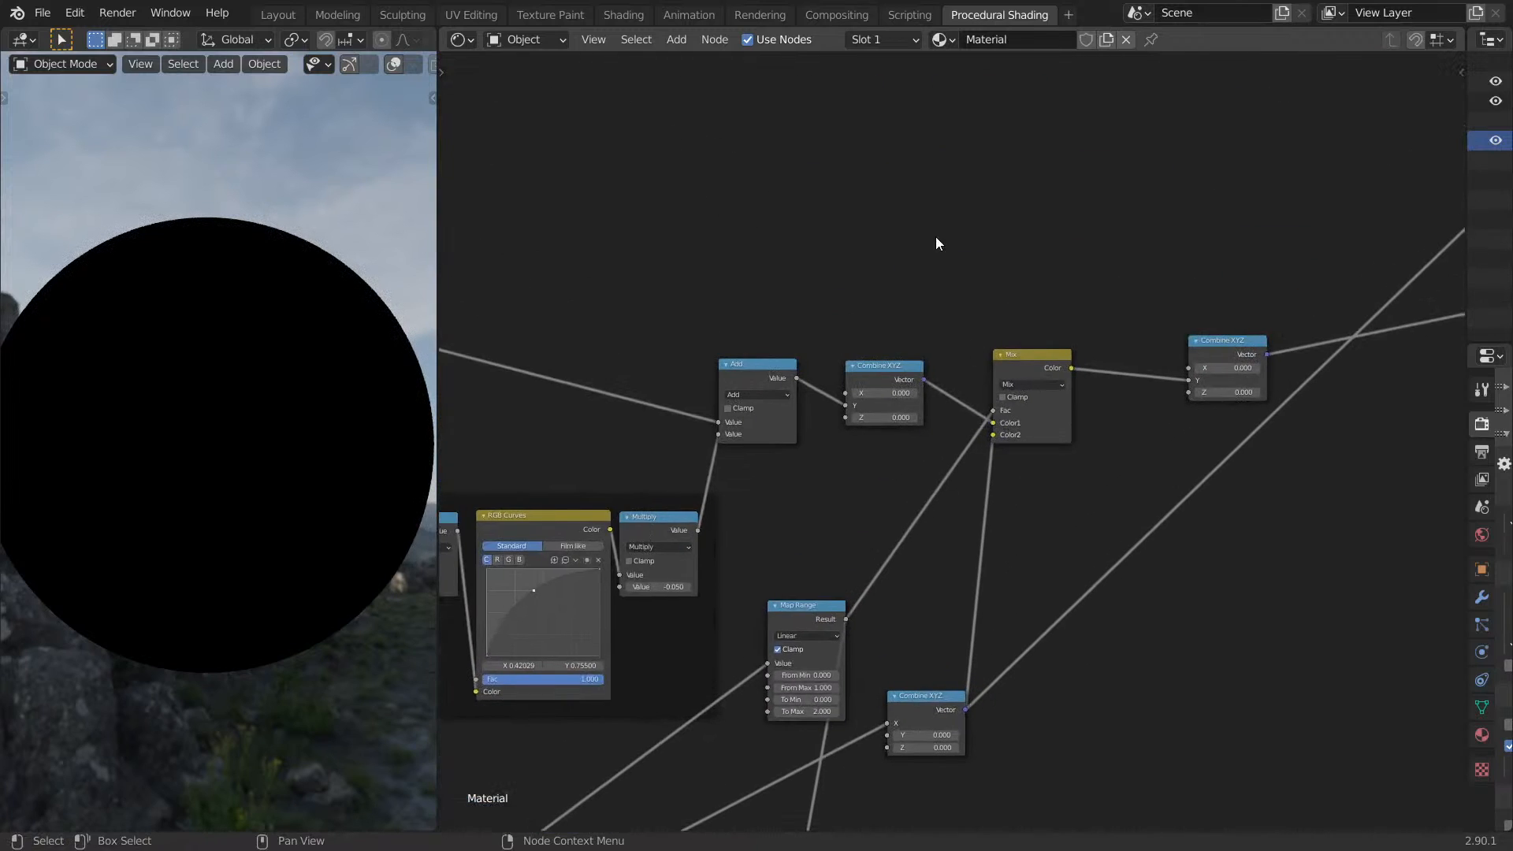
pyautogui.scroll(-5, 934, 238)
pyautogui.moveTo(923, 272); pyautogui.dragTo(960, 449, button='middle')
pyautogui.moveTo(852, 191); pyautogui.dragTo(999, 446)
pyautogui.keyDown('ctrl'); pyautogui.keyDown('shift'); pyautogui.click(969, 248); pyautogui.keyUp('shift'); pyautogui.keyUp('ctrl')
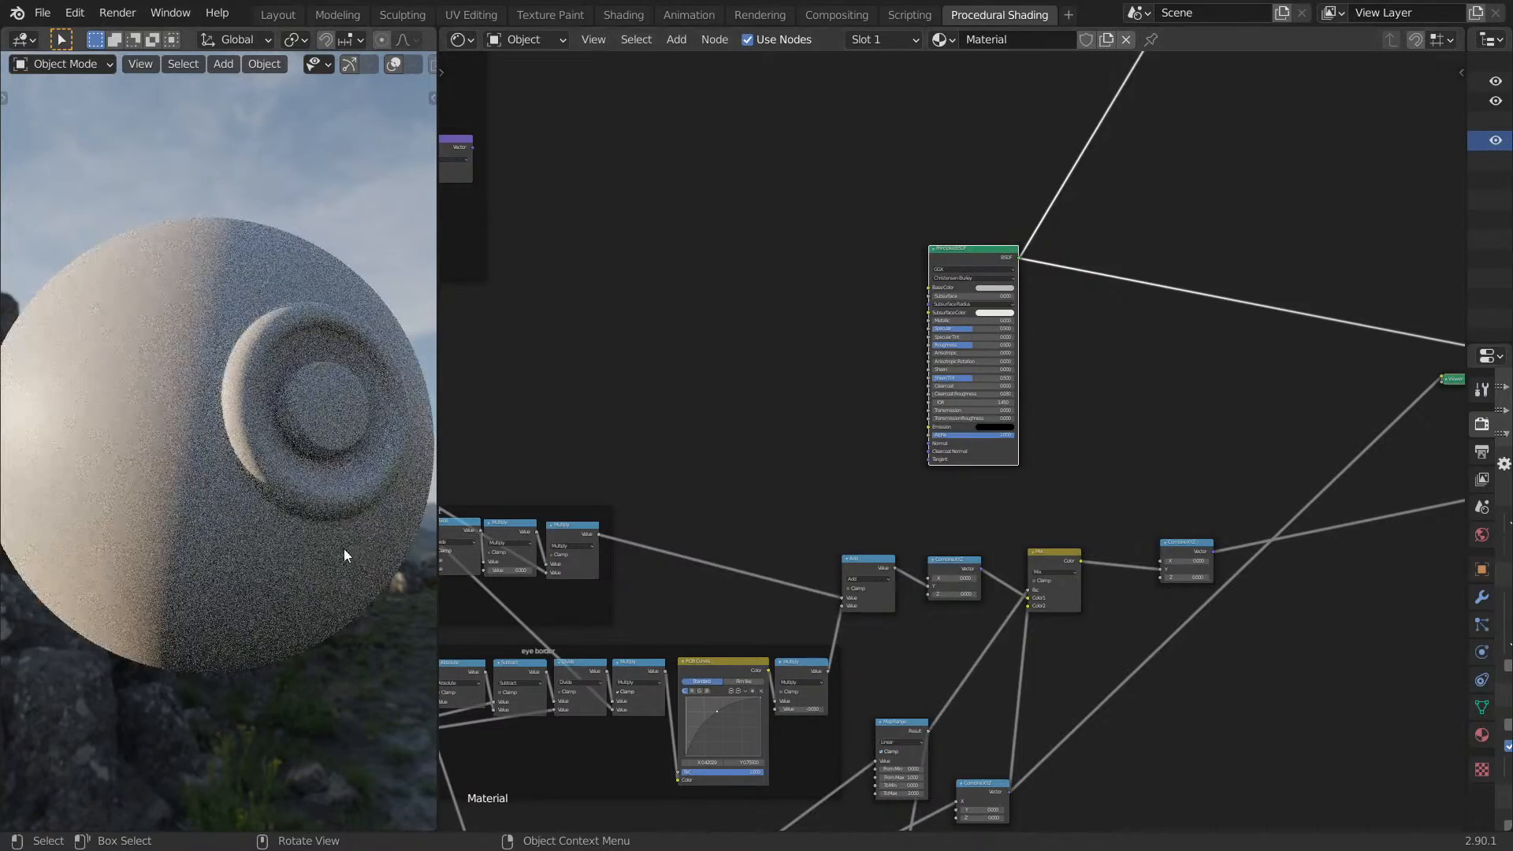
pyautogui.moveTo(74, 589); pyautogui.dragTo(163, 522, button='middle')
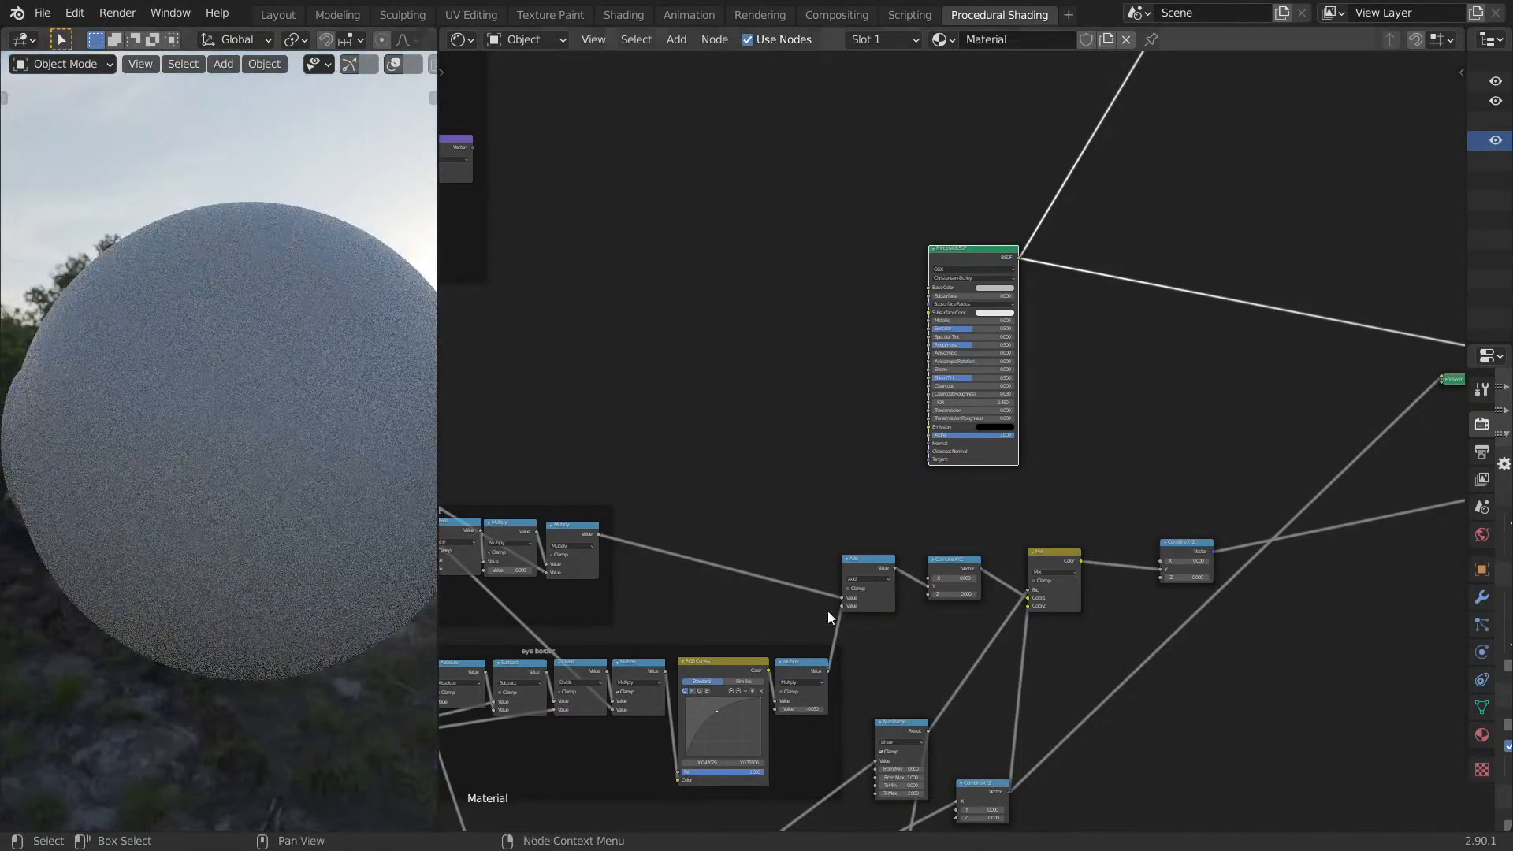
# Delete the unused Greater Than node below the eye's Map Range.
pyautogui.keyDown('shift'); pyautogui.scroll(-8, 1048, 469); pyautogui.keyUp('shift')
pyautogui.scroll(6, 969, 548)
pyautogui.moveTo(969, 547); pyautogui.dragTo(1012, 415, button='middle')
pyautogui.click(928, 556)
pyautogui.hotkey('ctrl', 'x')
pyautogui.moveTo(944, 589); pyautogui.dragTo(947, 793, button='middle')
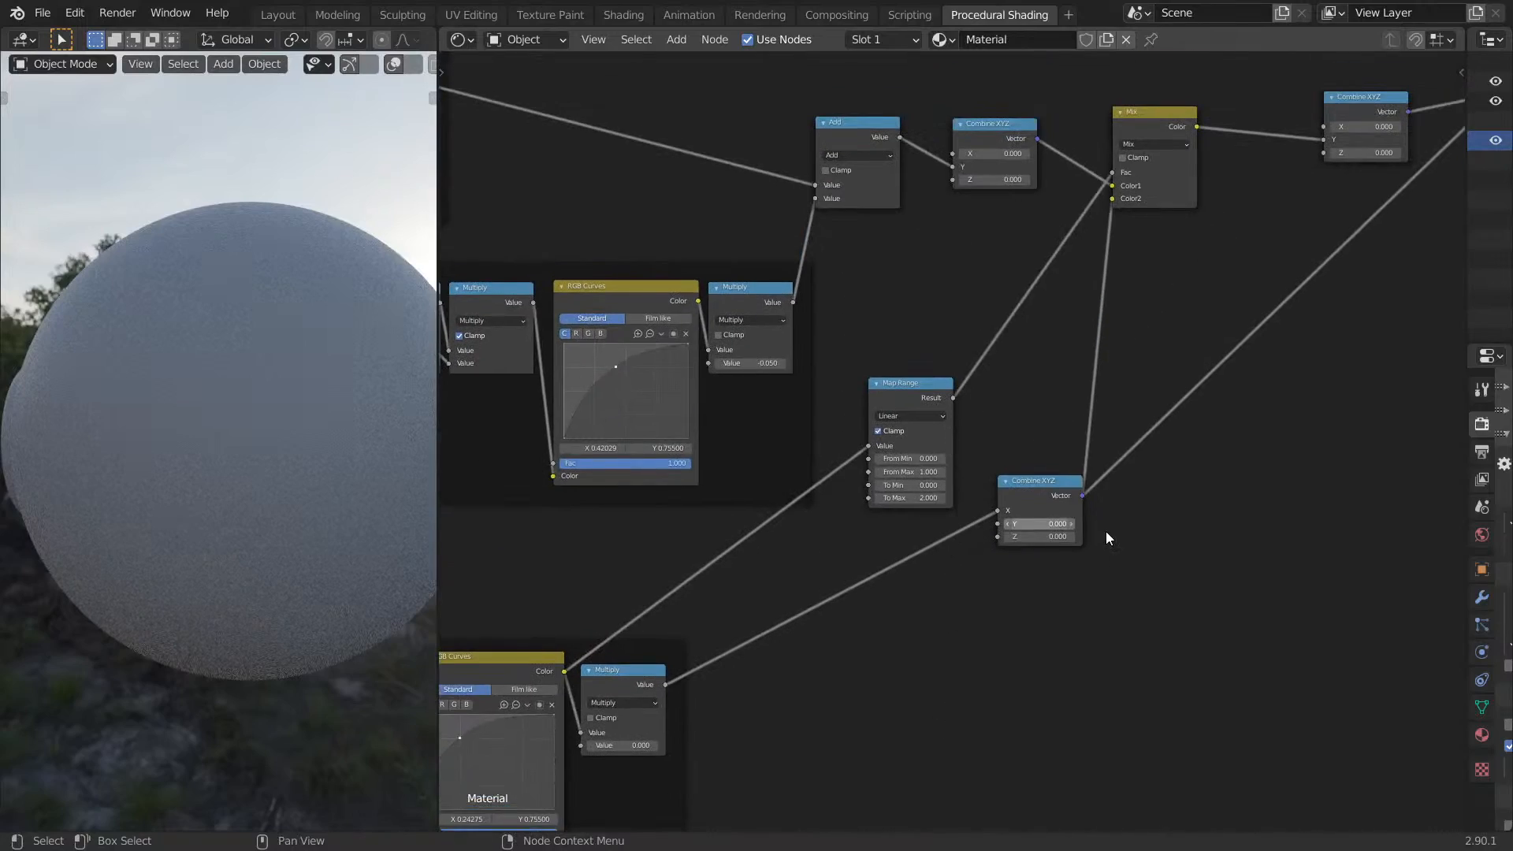
# Set the value of the eye frame's last Multiply node to -0.05 and check the eye from both sides.
pyautogui.scroll(4, 1103, 529)
pyautogui.moveTo(1052, 492); pyautogui.dragTo(999, 657, button='middle')
pyautogui.moveTo(915, 400); pyautogui.dragTo(1091, 159, button='middle')
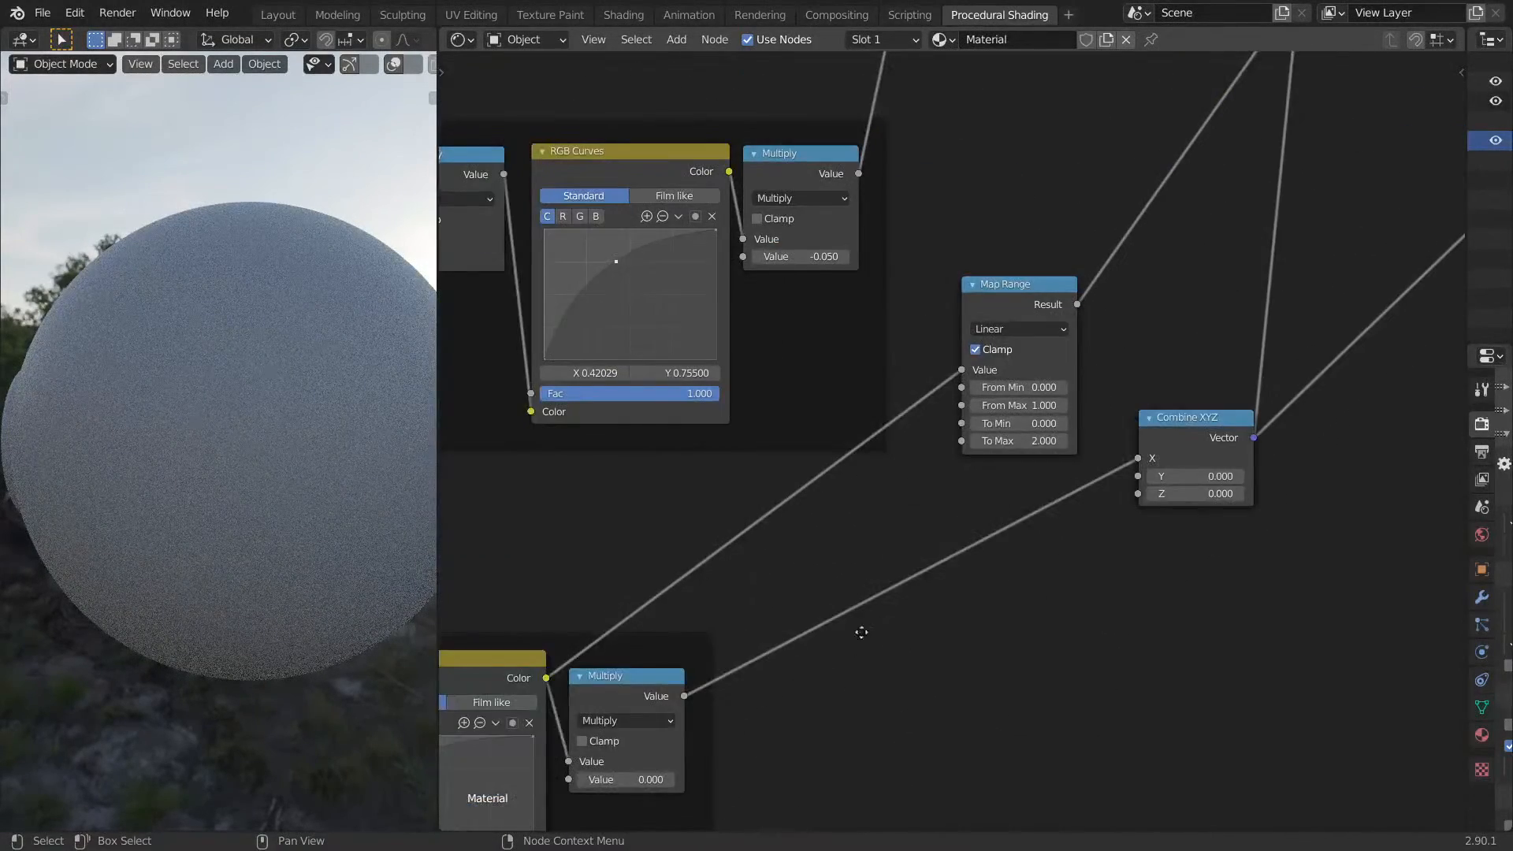
pyautogui.moveTo(853, 648); pyautogui.dragTo(929, 530, button='middle')
pyautogui.moveTo(383, 508); pyautogui.dragTo(17, 506, button='middle')
pyautogui.keyDown('shift'); pyautogui.moveTo(680, 665); pyautogui.dragTo(698, 666); pyautogui.keyUp('shift')
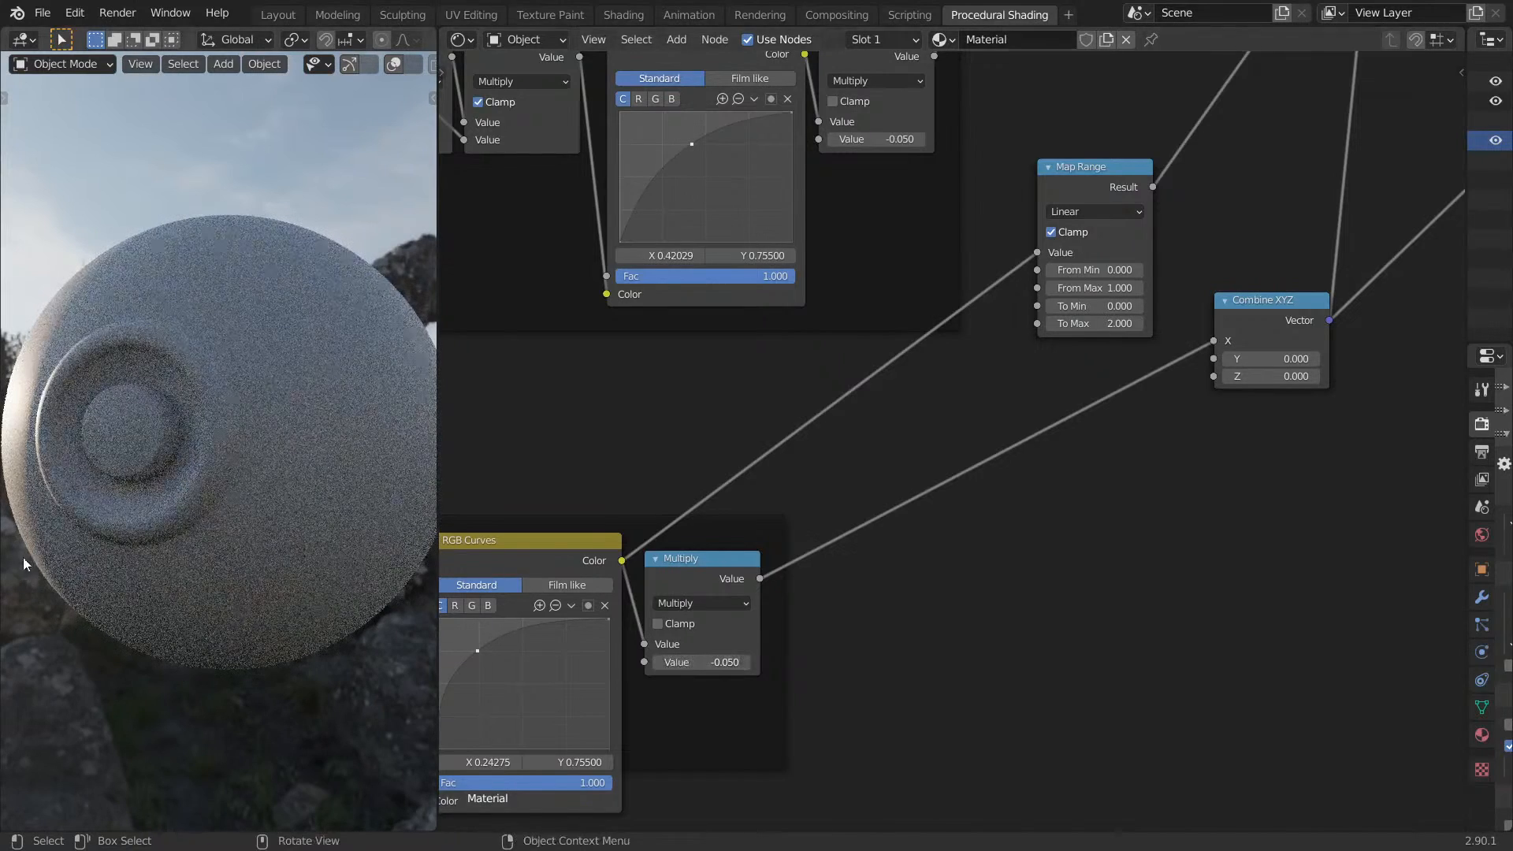
pyautogui.moveTo(178, 550); pyautogui.dragTo(302, 506, button='middle')
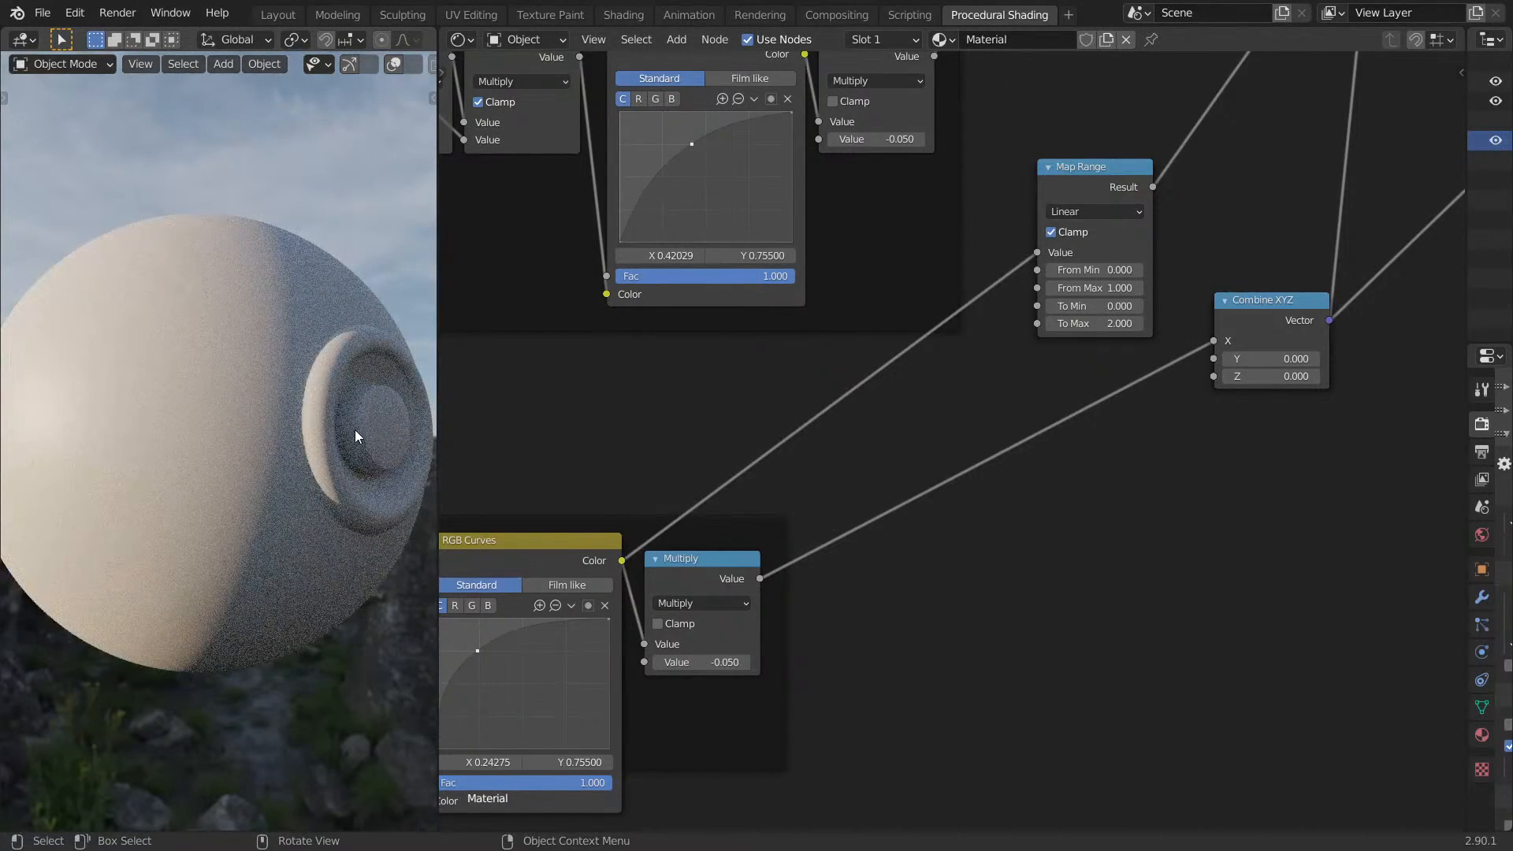
# Examine the whole sphere from several angles and review the layout of the socket, border and eye frames.
pyautogui.press('Home')
pyautogui.moveTo(337, 531); pyautogui.dragTo(284, 510, button='middle')
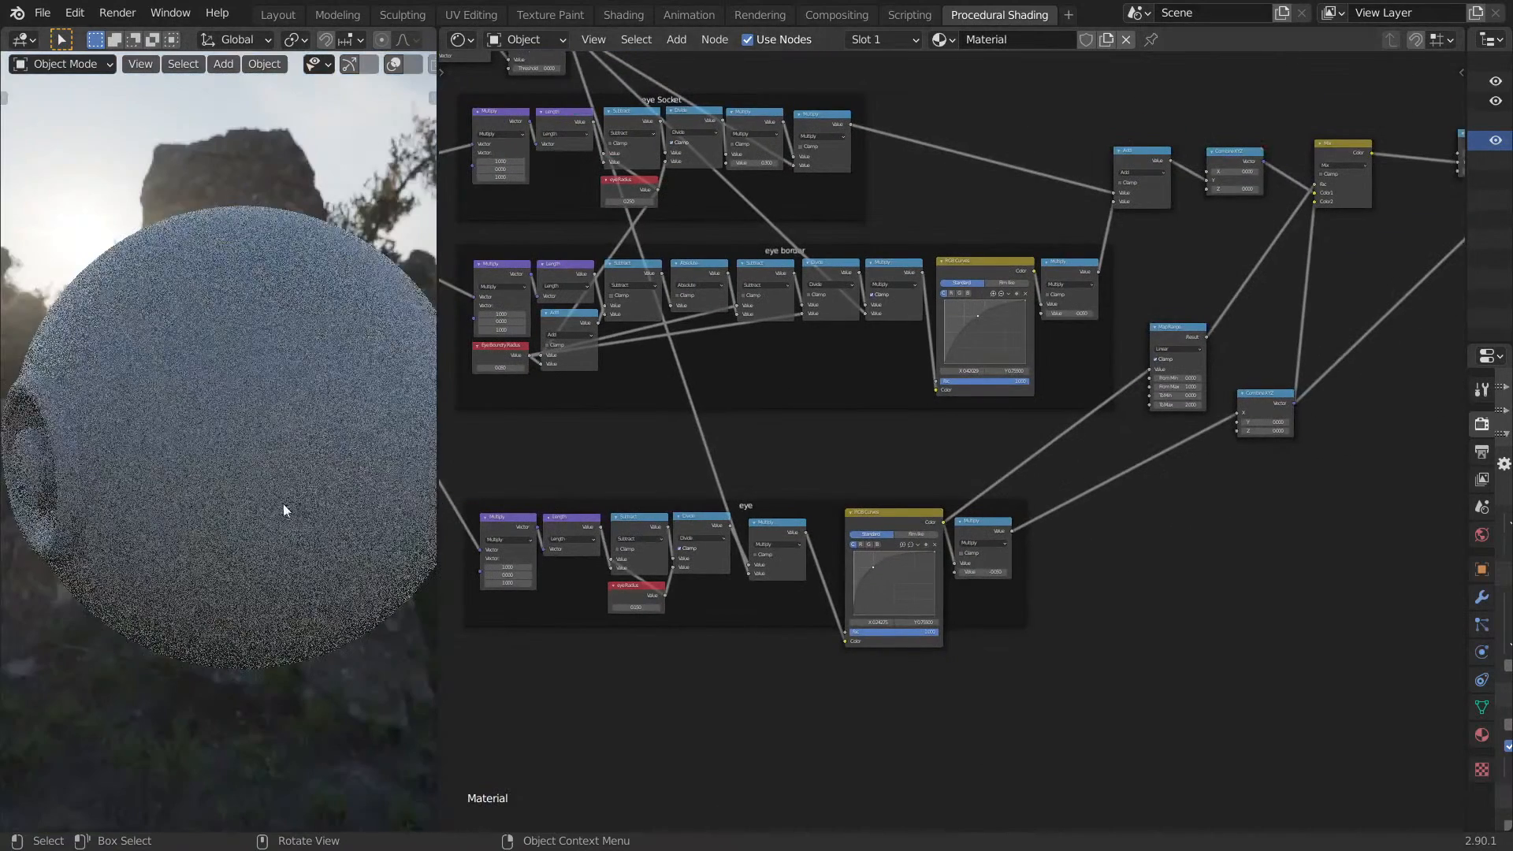
pyautogui.scroll(-5, 186, 536)
pyautogui.moveTo(186, 537); pyautogui.dragTo(277, 512, button='middle')
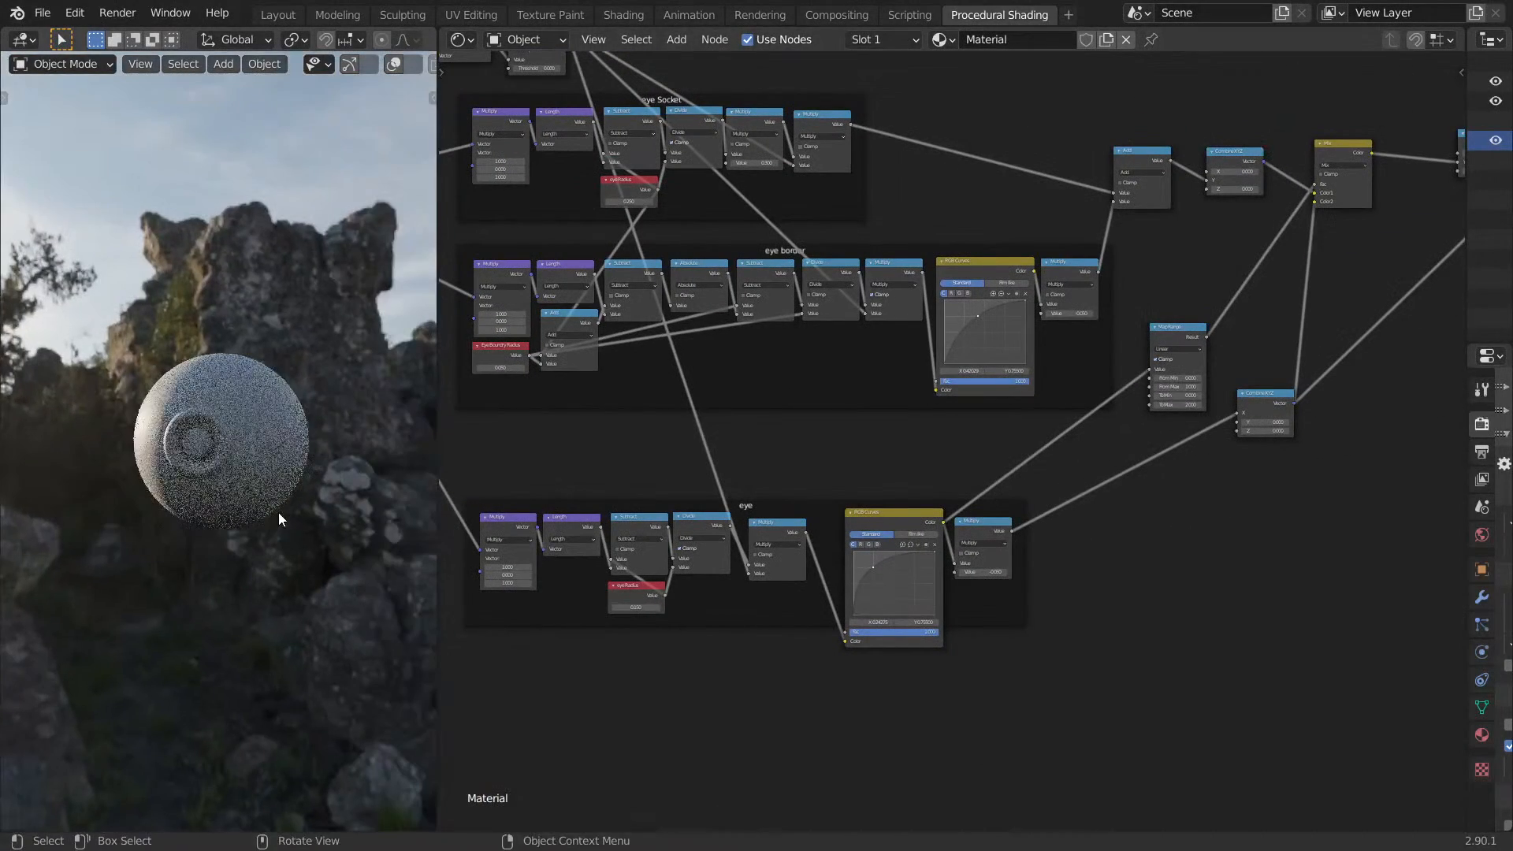
pyautogui.scroll(-3, 905, 453)
pyautogui.scroll(4, 905, 455)
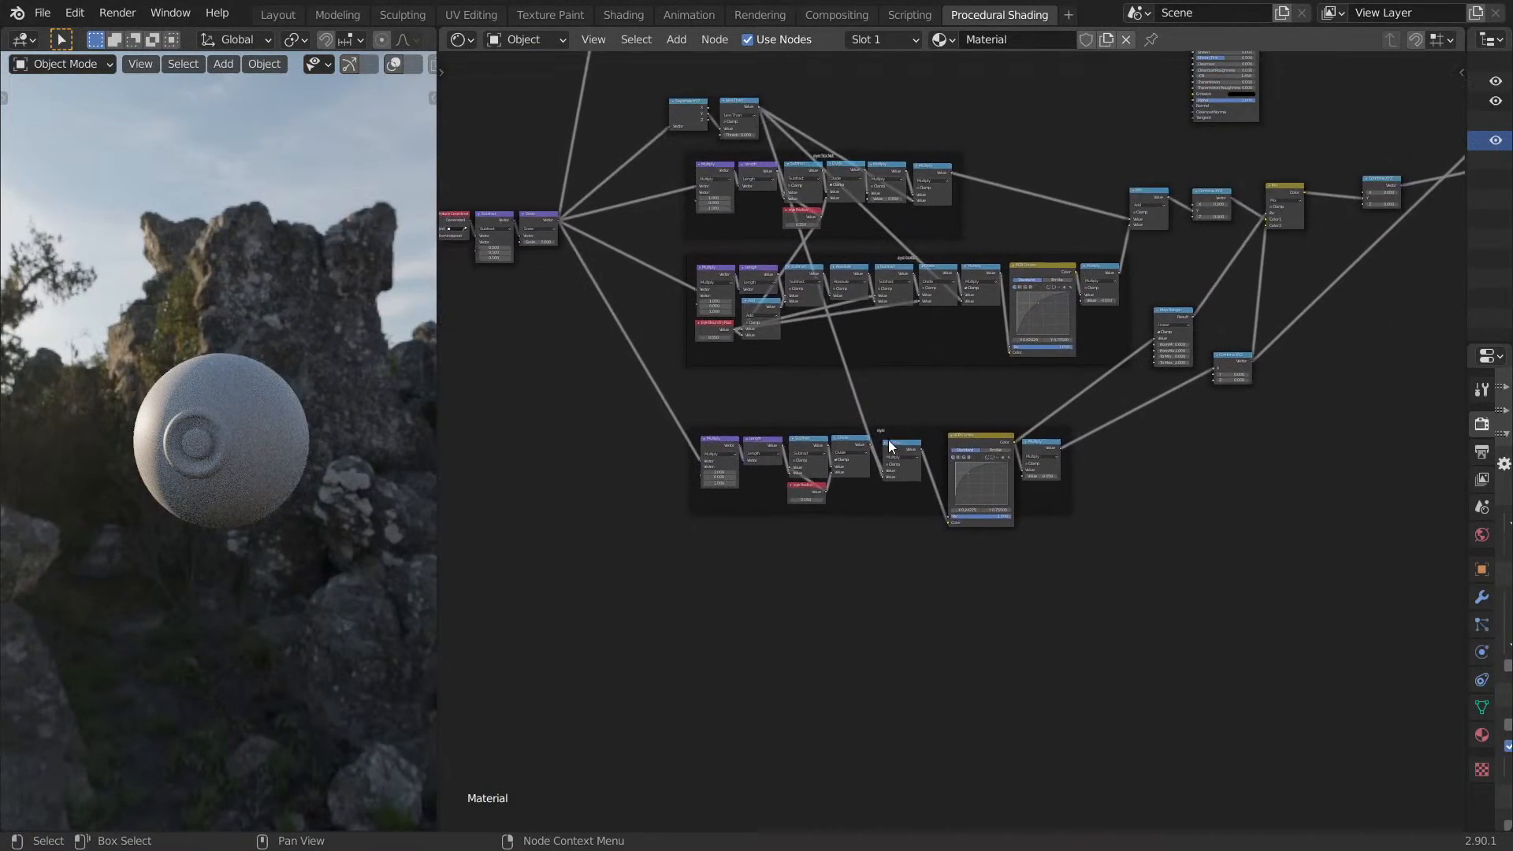
pyautogui.moveTo(922, 337); pyautogui.dragTo(783, 650, button='middle')
pyautogui.scroll(-2, 716, 657)
pyautogui.moveTo(200, 510); pyautogui.dragTo(231, 484, button='middle')
# Turn on the overlays in an enlarged front view, sketch diagonal guide lines over the sphere and erase them.
pyautogui.press('KP_1')
pyautogui.scroll(2, 232, 485)
pyautogui.hotkey('ctrl', 'space')
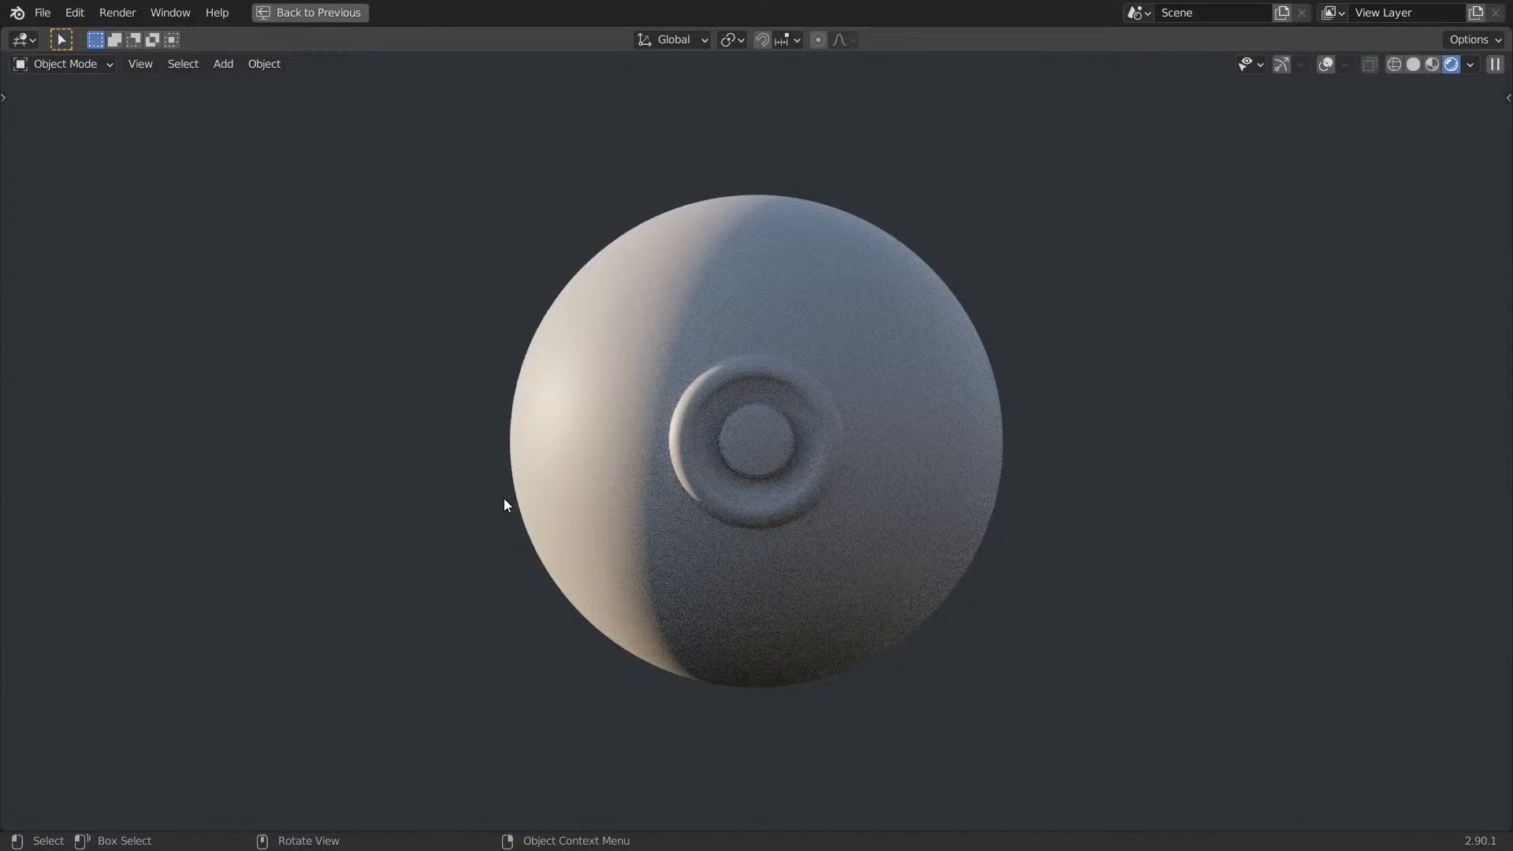
pyautogui.click(1328, 64)
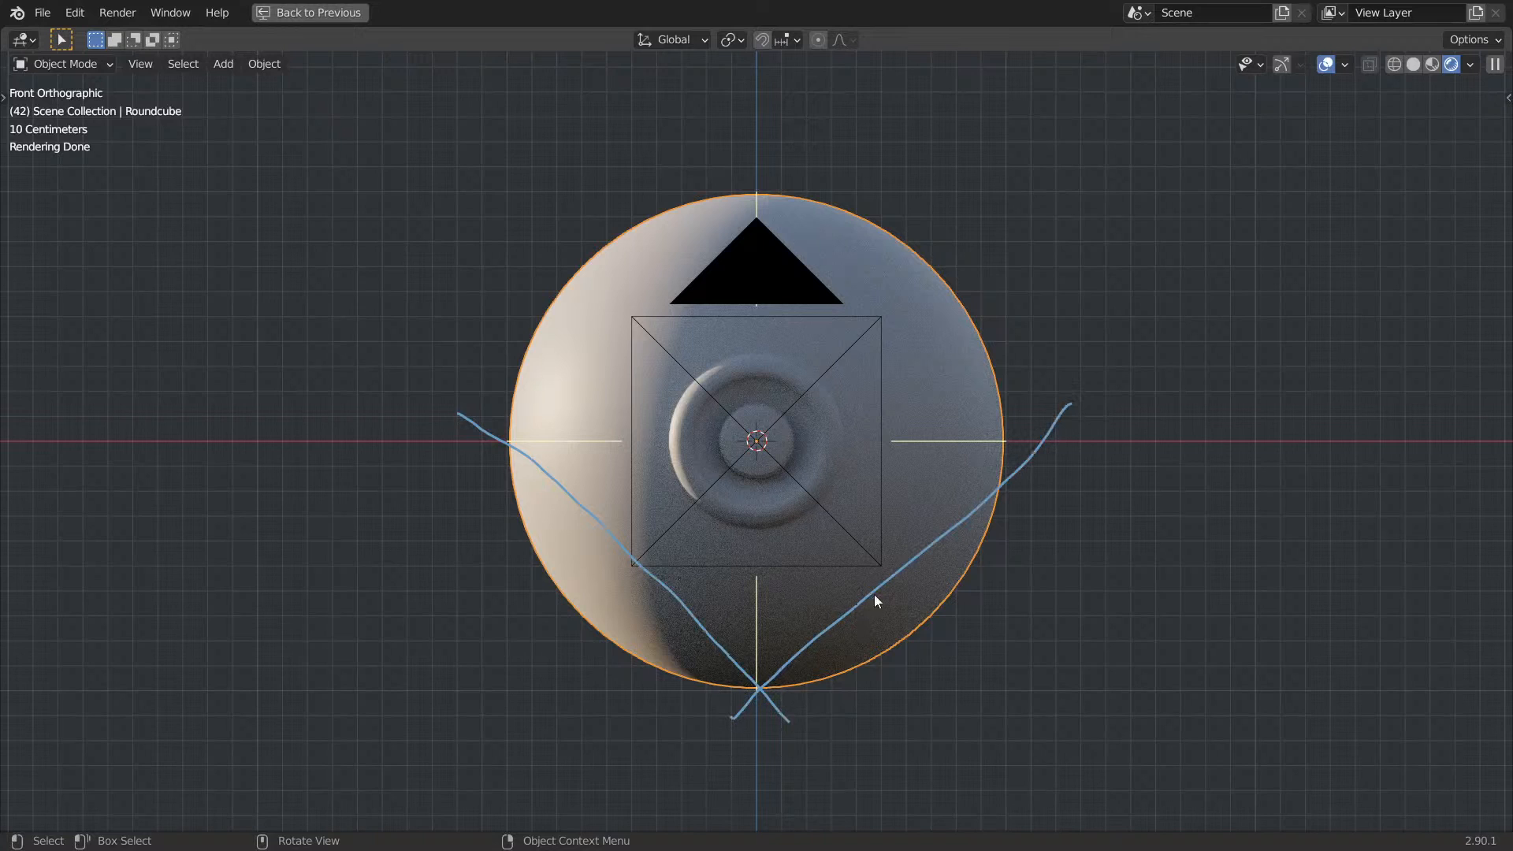
pyautogui.moveTo(757, 644); pyautogui.dragTo(526, 833, button='right')
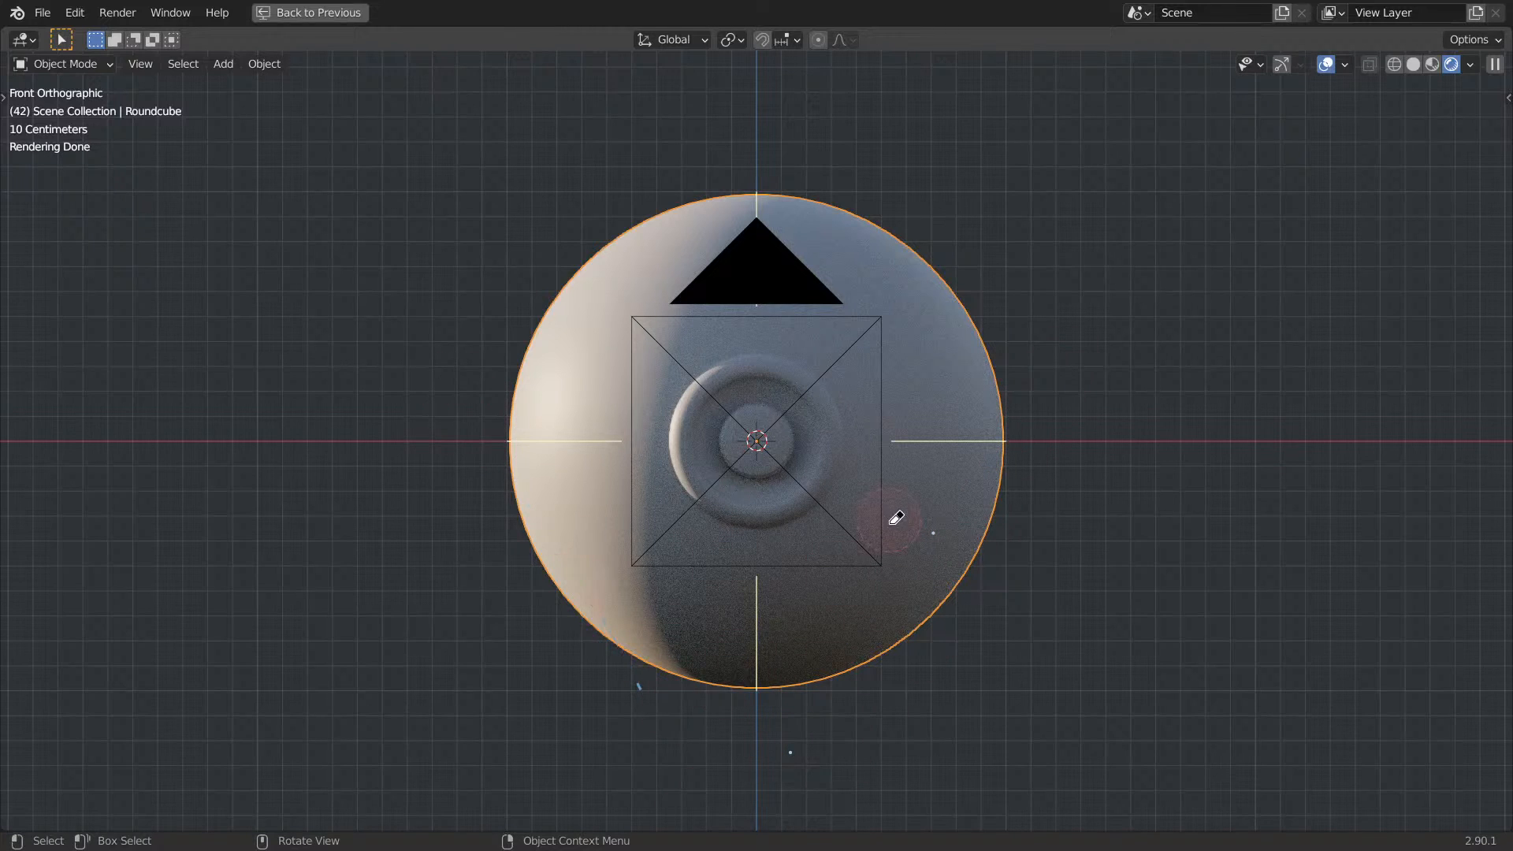
pyautogui.hotkey('ctrl', 'space')
# Preview the Scale node's output from the Testing frame on the sphere.
pyautogui.scroll(3, 1048, 420)
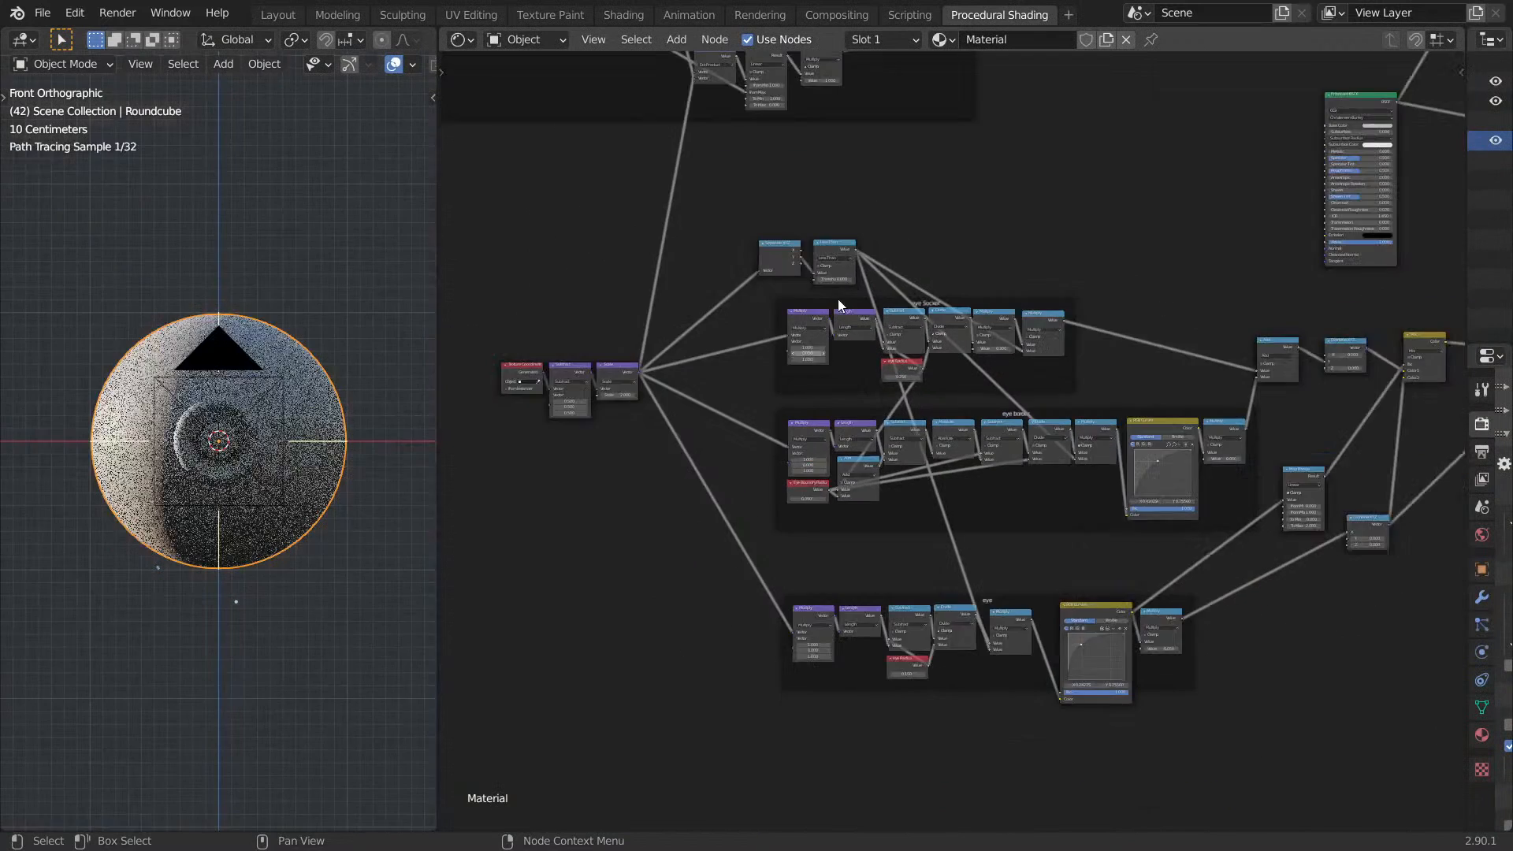
pyautogui.keyDown('ctrl'); pyautogui.keyDown('shift'); pyautogui.click(955, 418); pyautogui.keyUp('shift'); pyautogui.keyUp('ctrl')
pyautogui.moveTo(629, 383); pyautogui.dragTo(827, 447, button='middle')
pyautogui.scroll(6, 901, 392)
pyautogui.moveTo(1151, 403); pyautogui.dragTo(1111, 709, button='middle')
pyautogui.scroll(-9, 1199, 699)
pyautogui.keyDown('ctrl'); pyautogui.keyDown('shift'); pyautogui.click(1104, 329); pyautogui.keyUp('shift'); pyautogui.keyUp('ctrl')
pyautogui.moveTo(850, 326); pyautogui.dragTo(1113, 396)
pyautogui.scroll(4, 865, 443)
pyautogui.scroll(2, 174, 533)
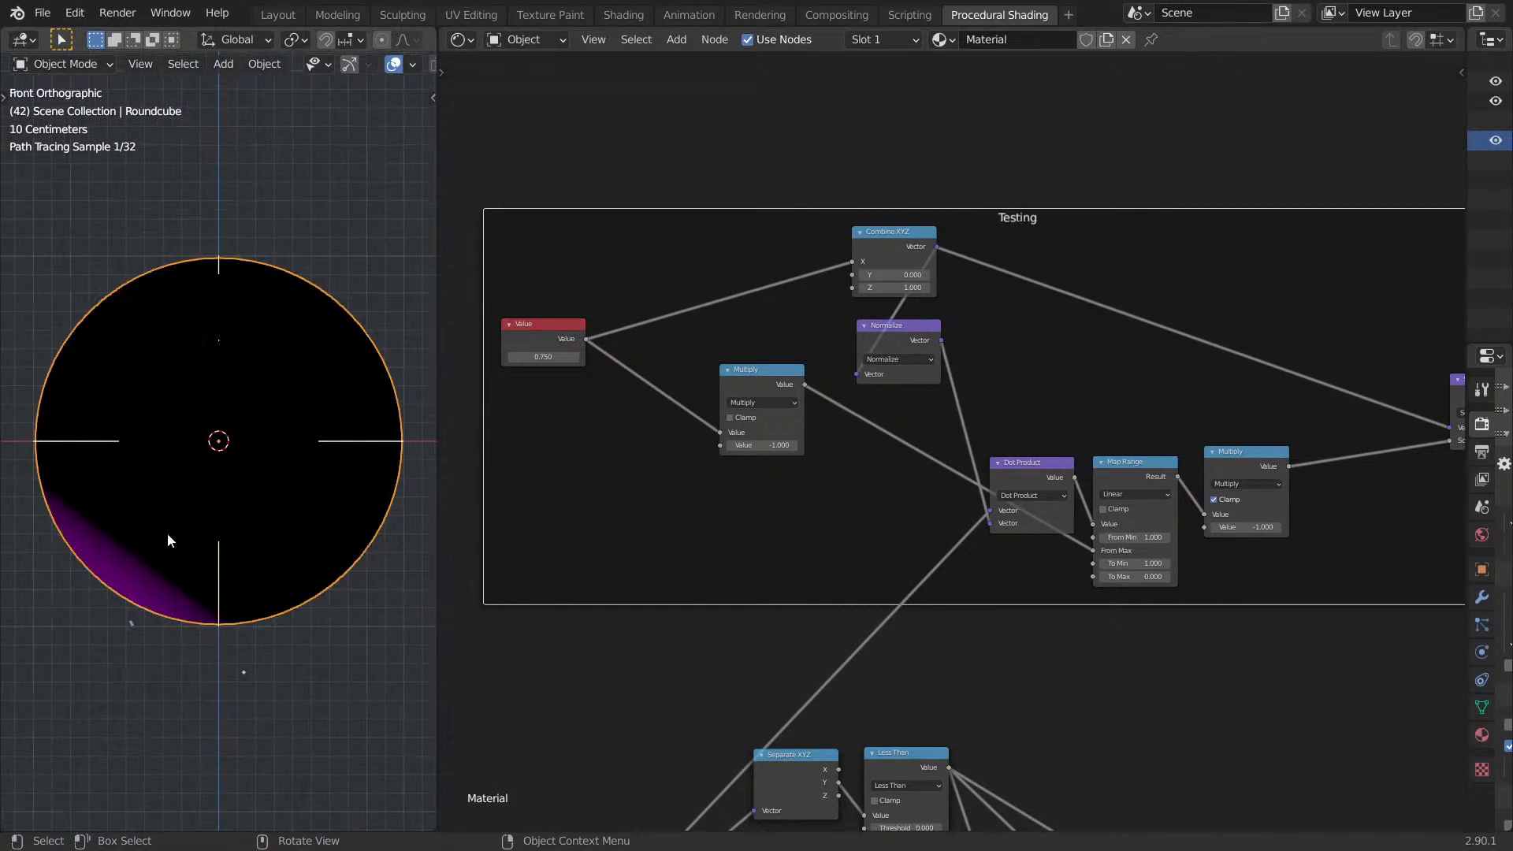
pyautogui.moveTo(791, 556); pyautogui.dragTo(830, 591, button='middle')
pyautogui.scroll(2, 831, 591)
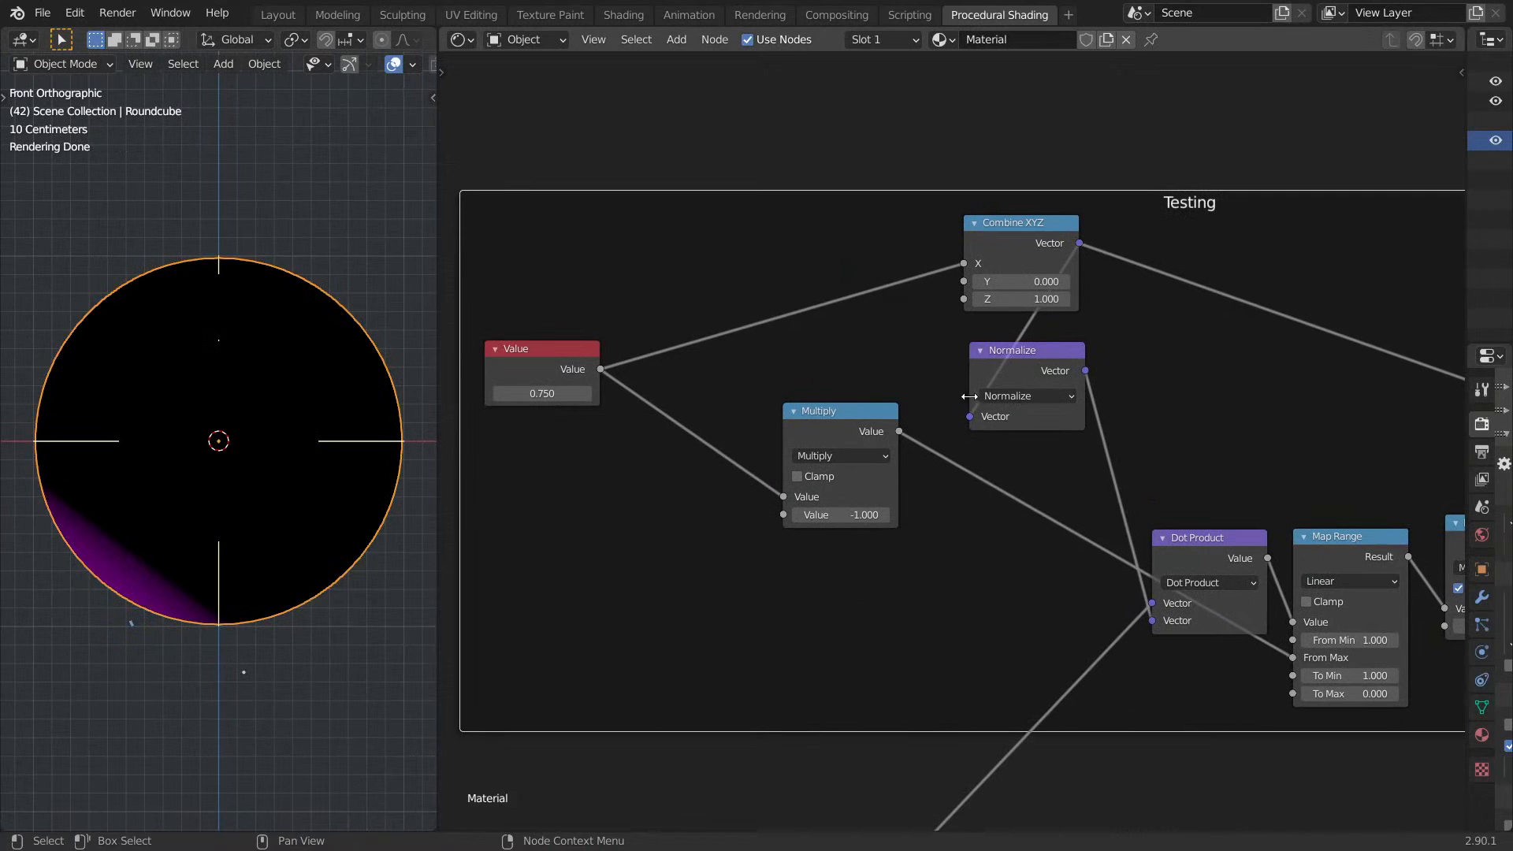
# Try a Z of 1.21 in the Testing frame's Combine XYZ and cancel the change.
pyautogui.moveTo(542, 393); pyautogui.dragTo(528, 393)
pyautogui.moveTo(1024, 299); pyautogui.dragTo(1042, 298)
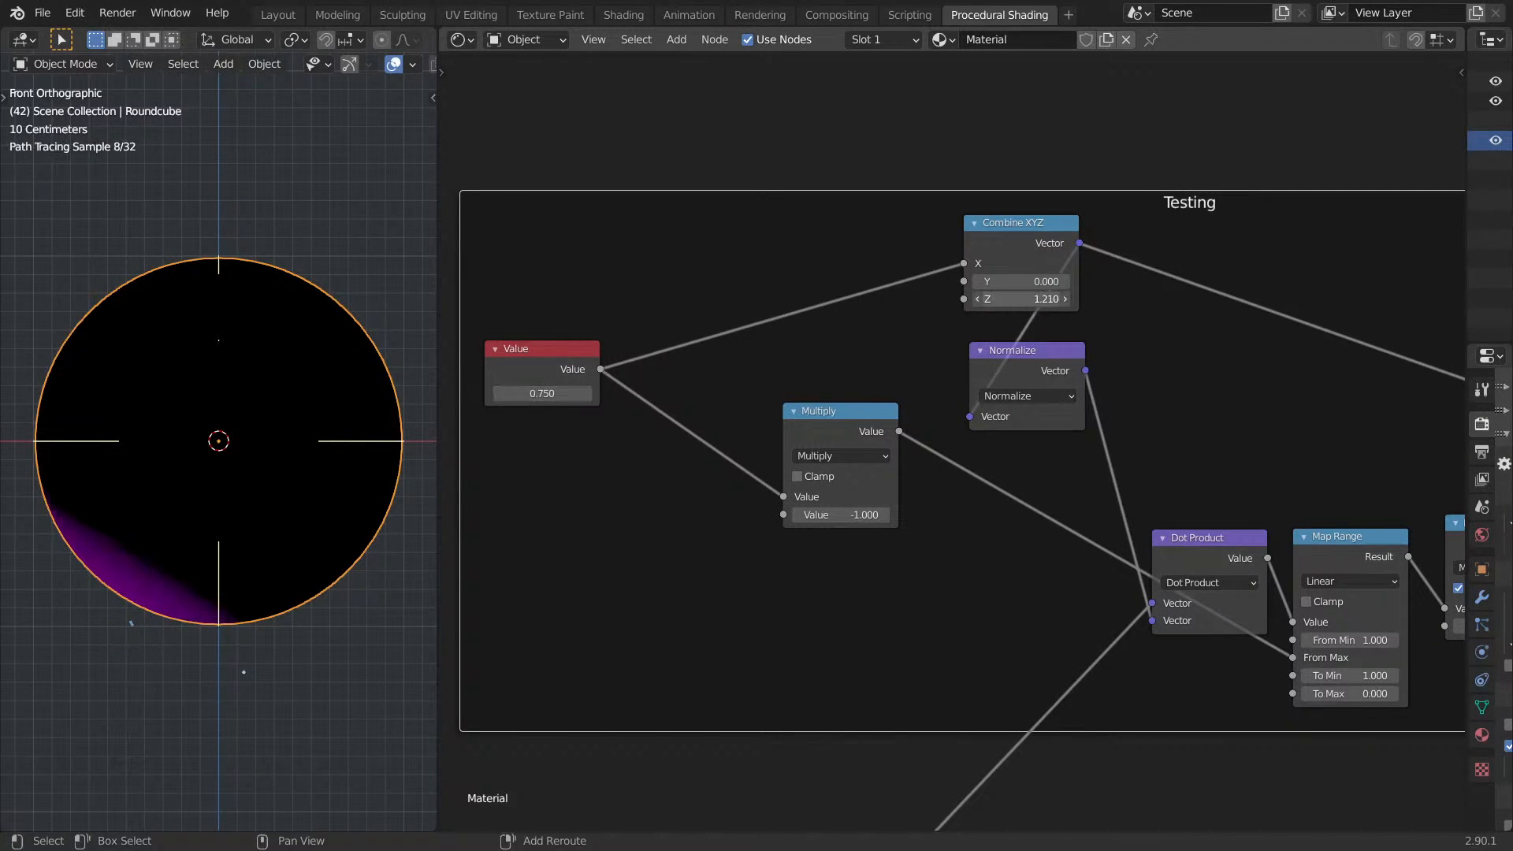
pyautogui.press('Escape')
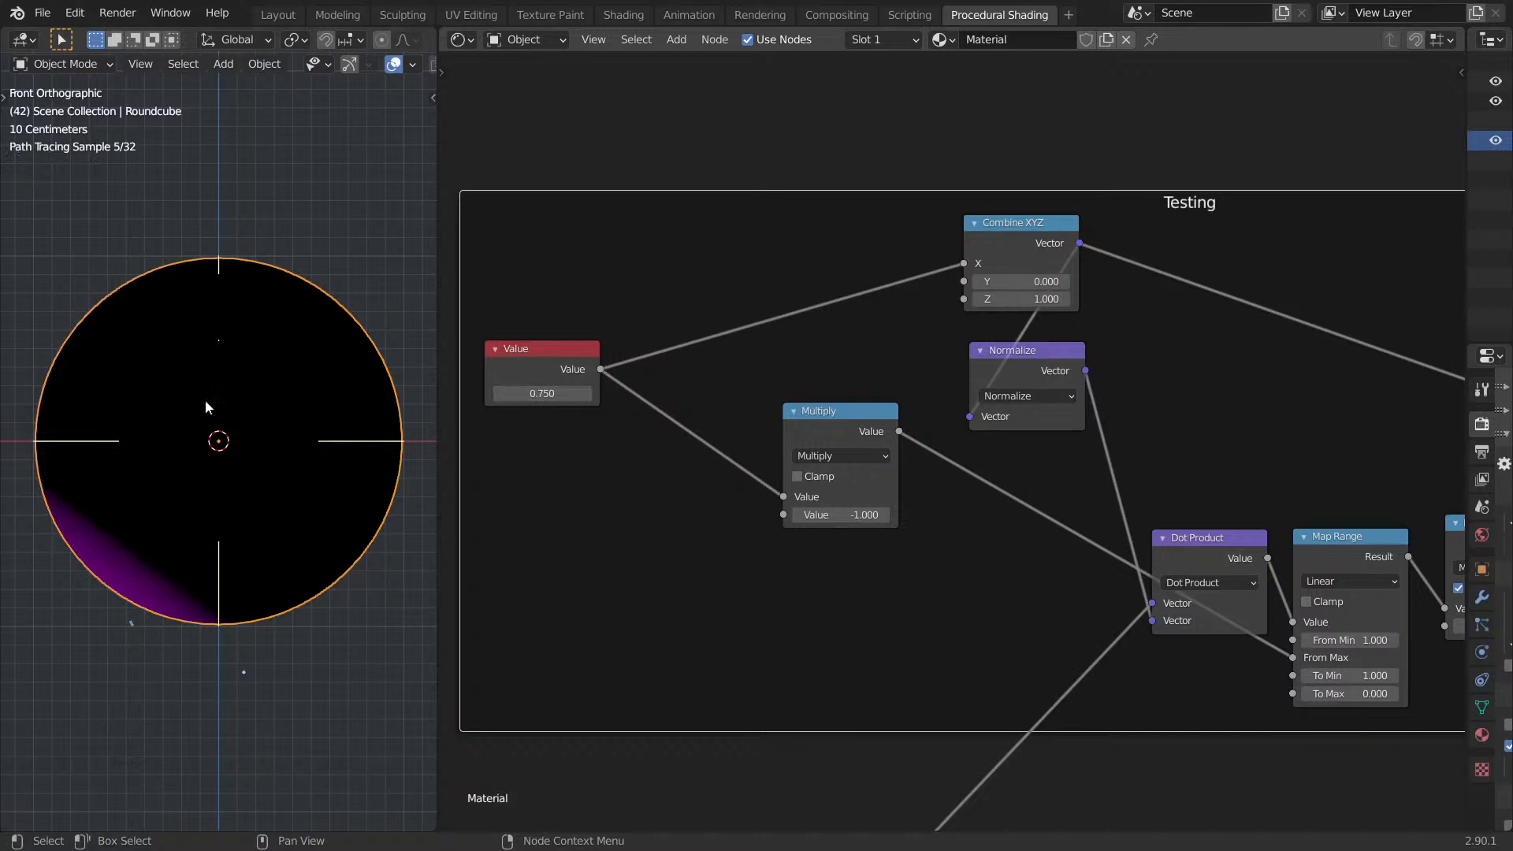
# Switch the viewport to Material Preview and set the Z of the Testing frame's Combine XYZ to 0.37.
pyautogui.press('z')
pyautogui.click(224, 513)
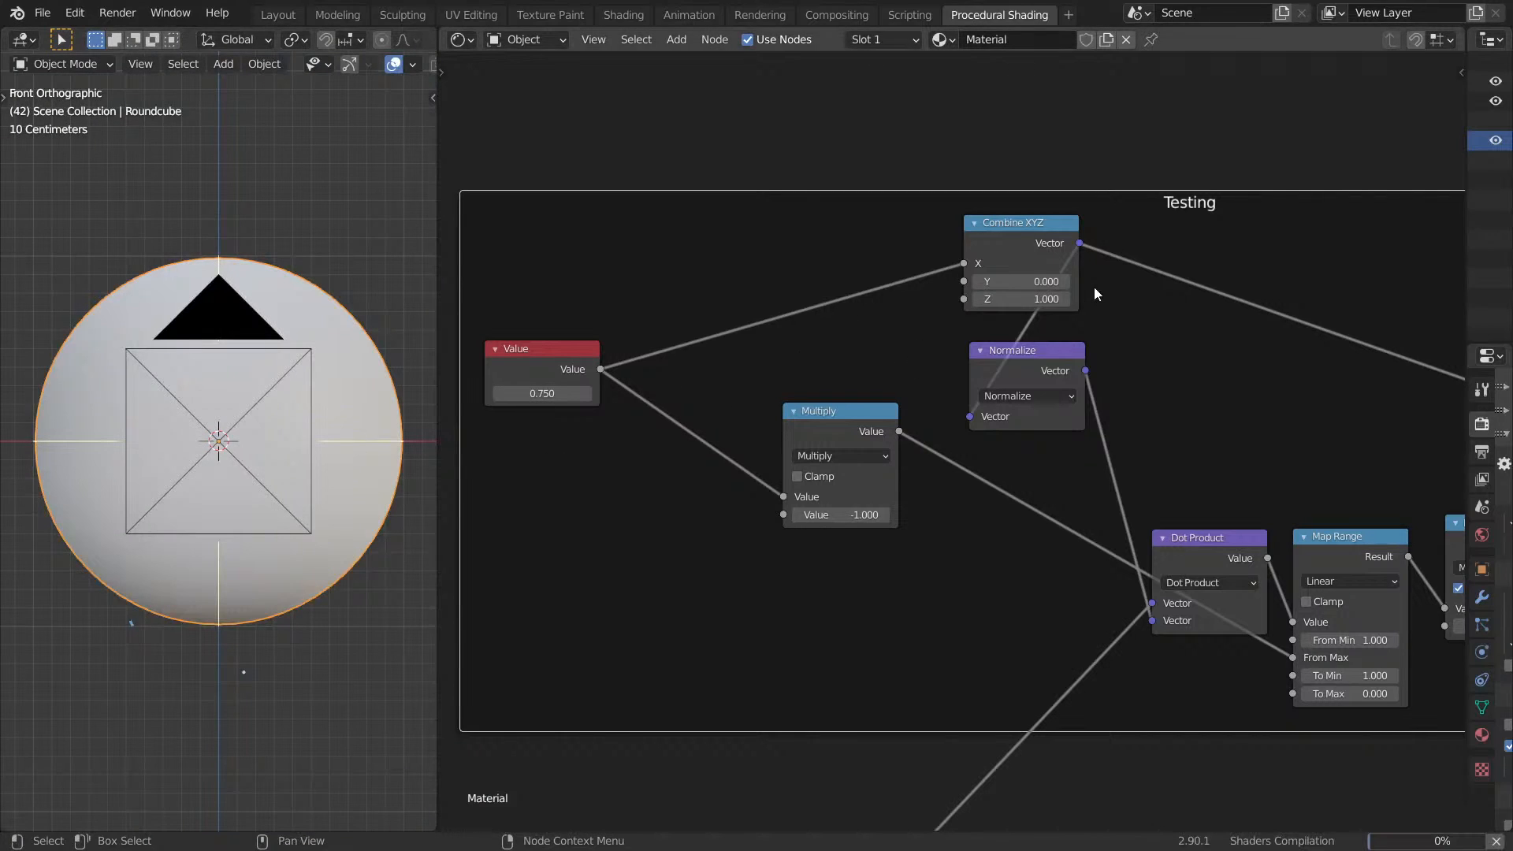
pyautogui.moveTo(1025, 299)
pyautogui.mouseDown()
pyautogui.moveTo(1072, 299)
pyautogui.moveTo(1017, 298)
pyautogui.mouseUp()
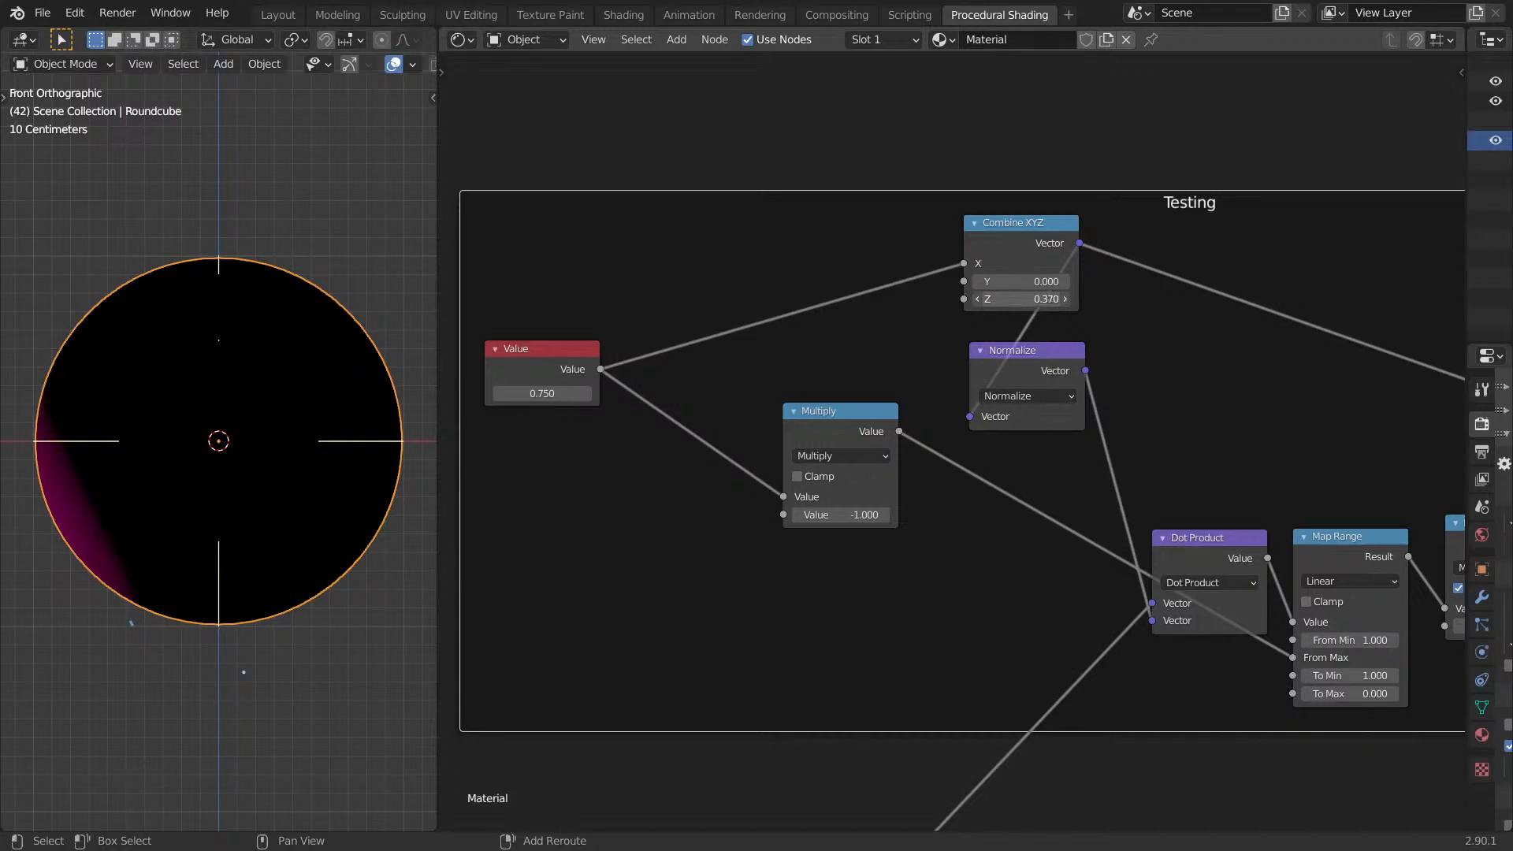
# Try flipping the signs of the Testing frame's Combine XYZ Z and Value node, restoring each one.
pyautogui.moveTo(1154, 306); pyautogui.dragTo(1071, 331, button='middle')
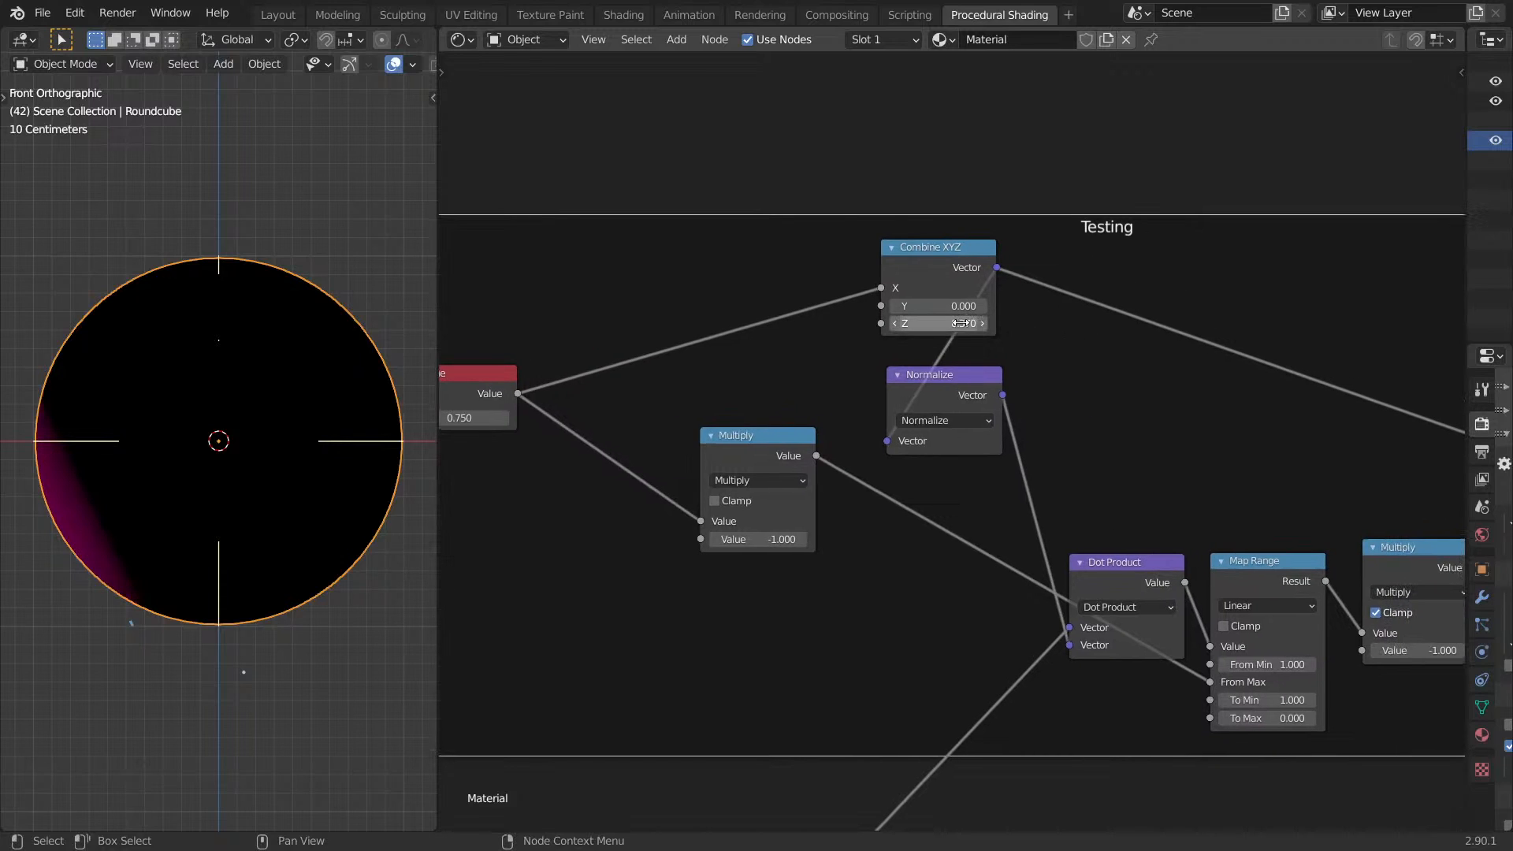
pyautogui.press('-')
pyautogui.press('-')
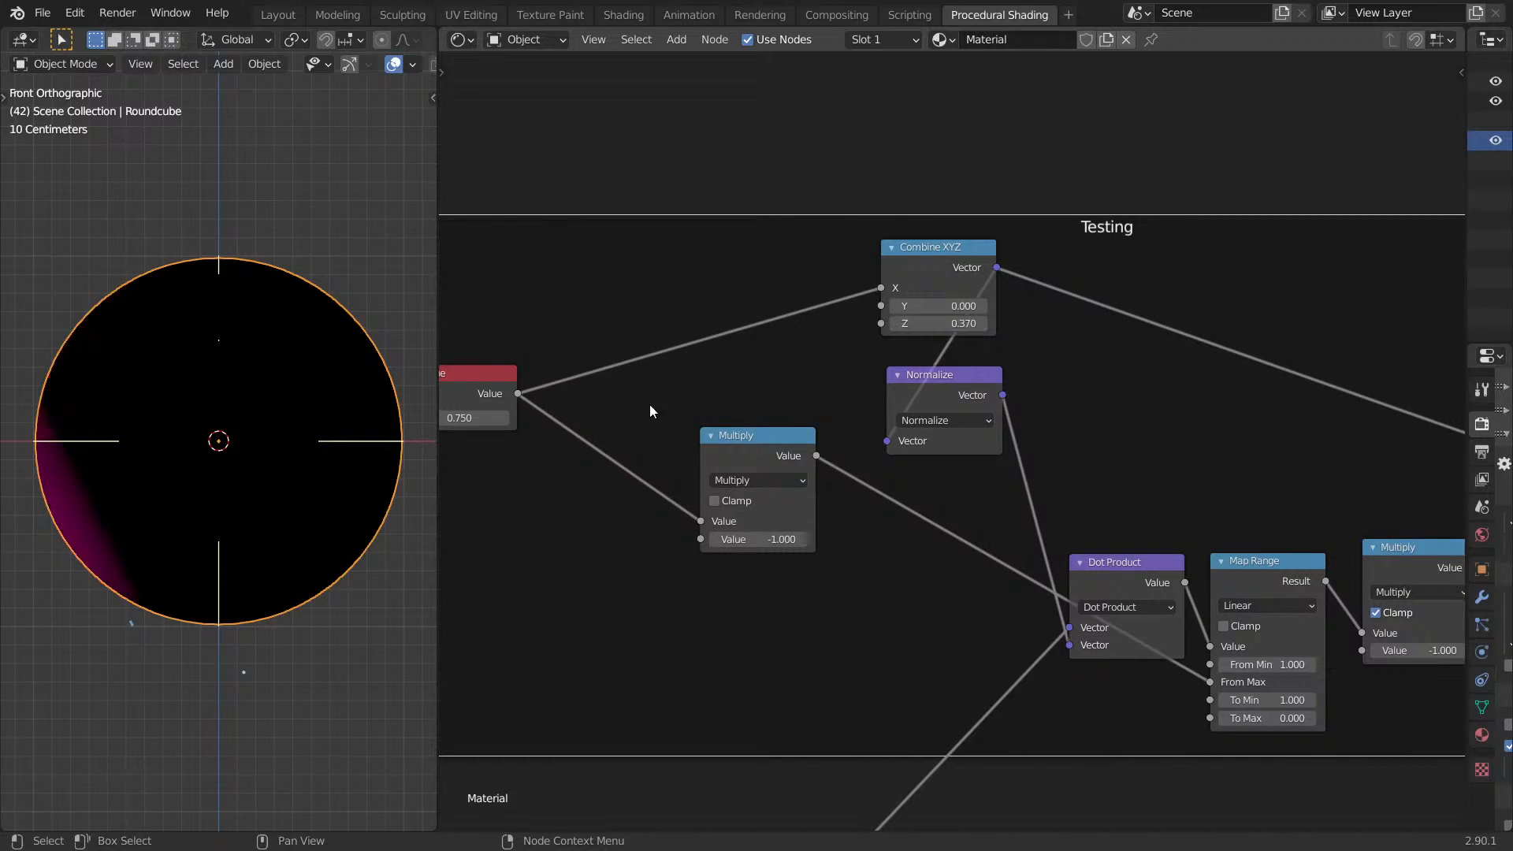
pyautogui.moveTo(496, 441); pyautogui.dragTo(648, 414, button='middle')
pyautogui.press('-')
pyautogui.press('-')
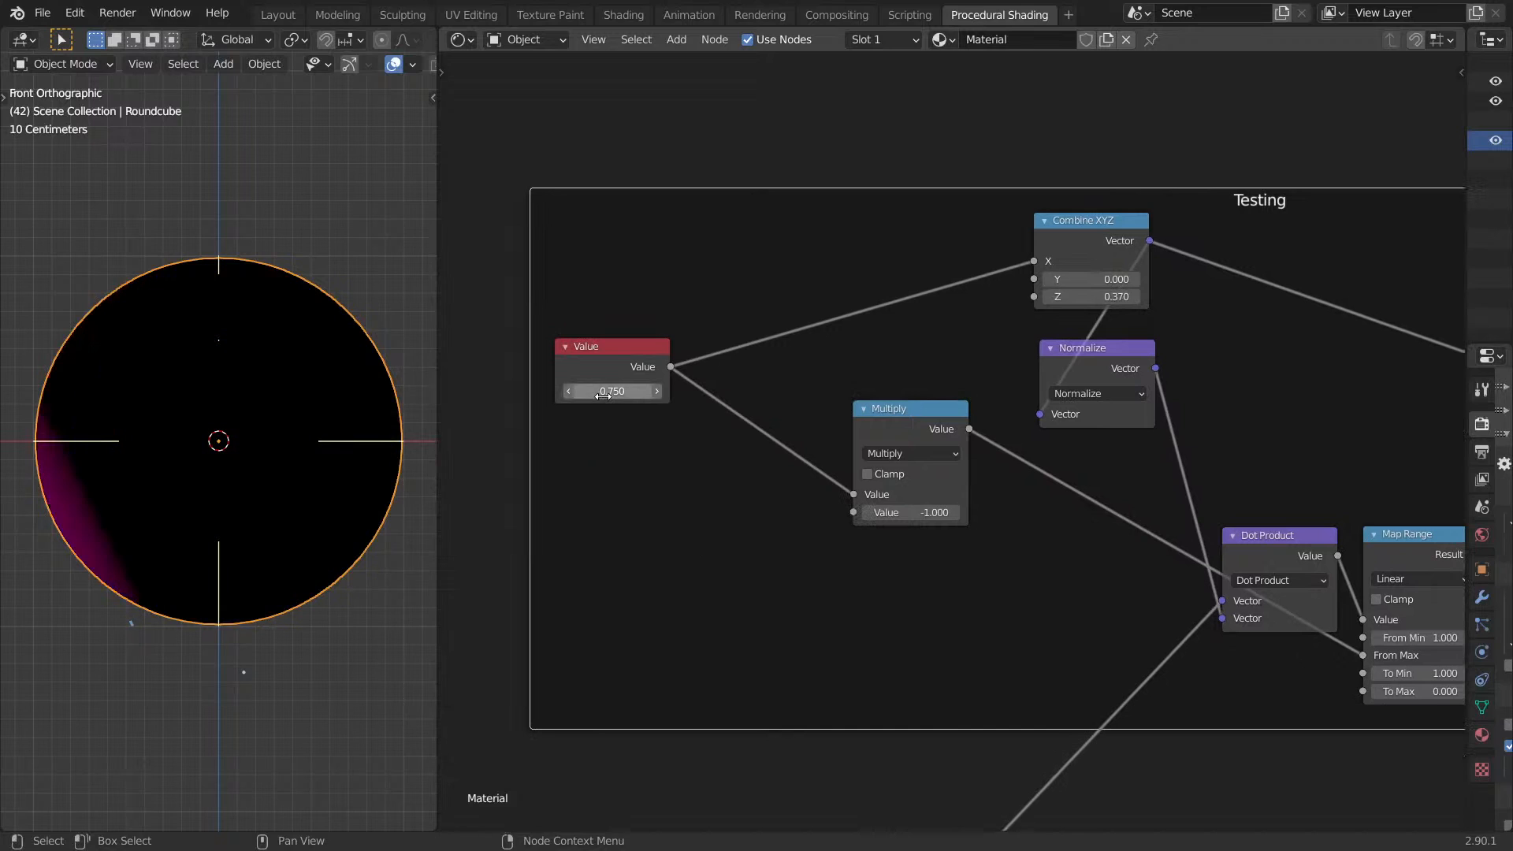
pyautogui.press('-')
pyautogui.press('-')
pyautogui.moveTo(1078, 287); pyautogui.dragTo(1030, 309, button='middle')
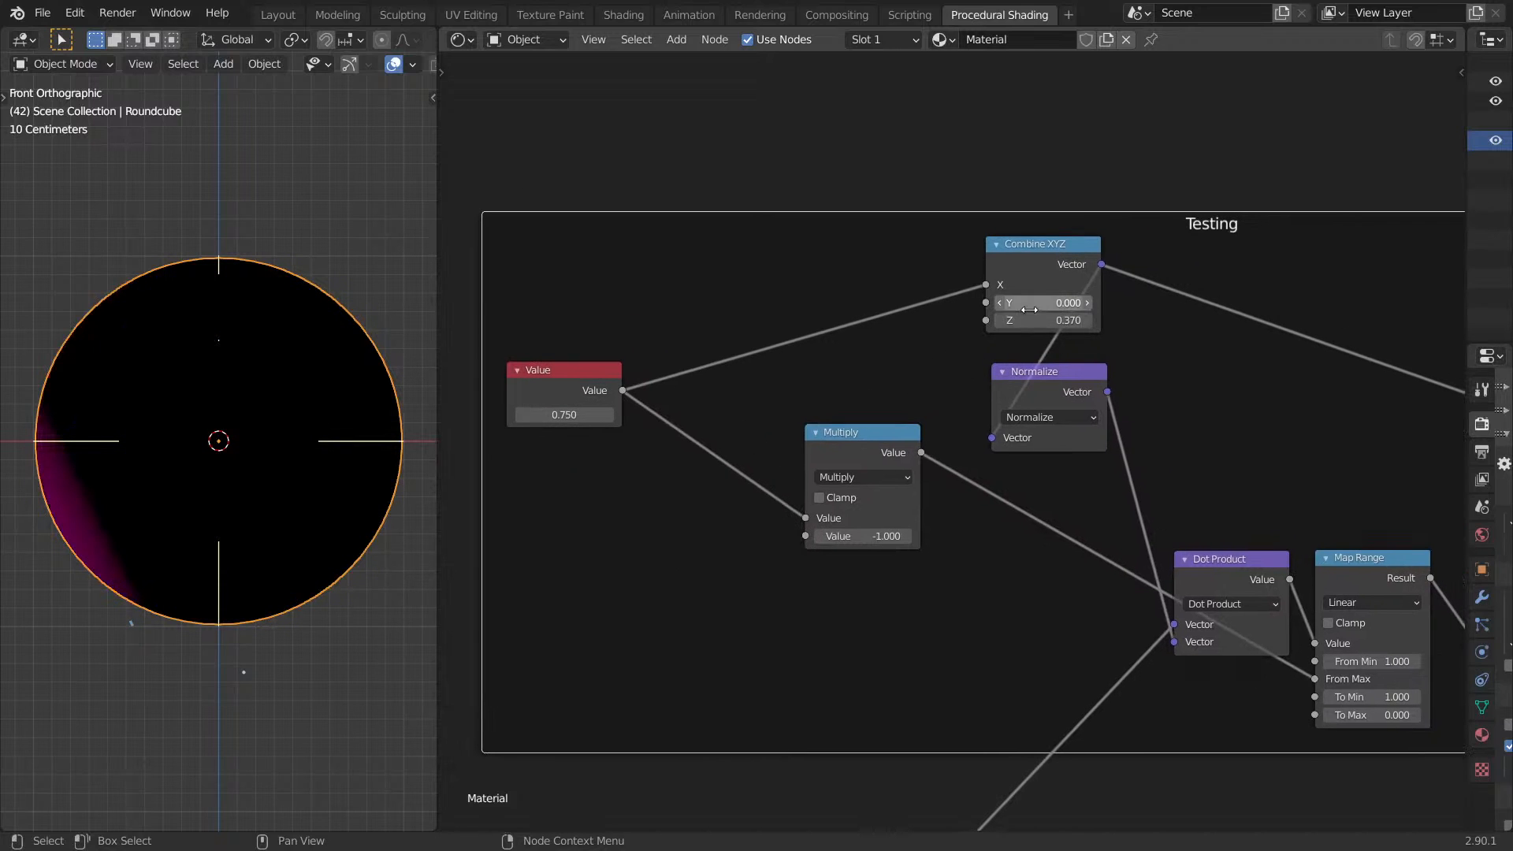
# Preview the Testing frame's Scale output and the Scale output after the texture coordinates, viewing the sphere from an angle.
pyautogui.moveTo(1190, 348); pyautogui.dragTo(1091, 364, button='middle')
pyautogui.scroll(-5, 1005, 432)
pyautogui.moveTo(1194, 405); pyautogui.dragTo(996, 421, button='middle')
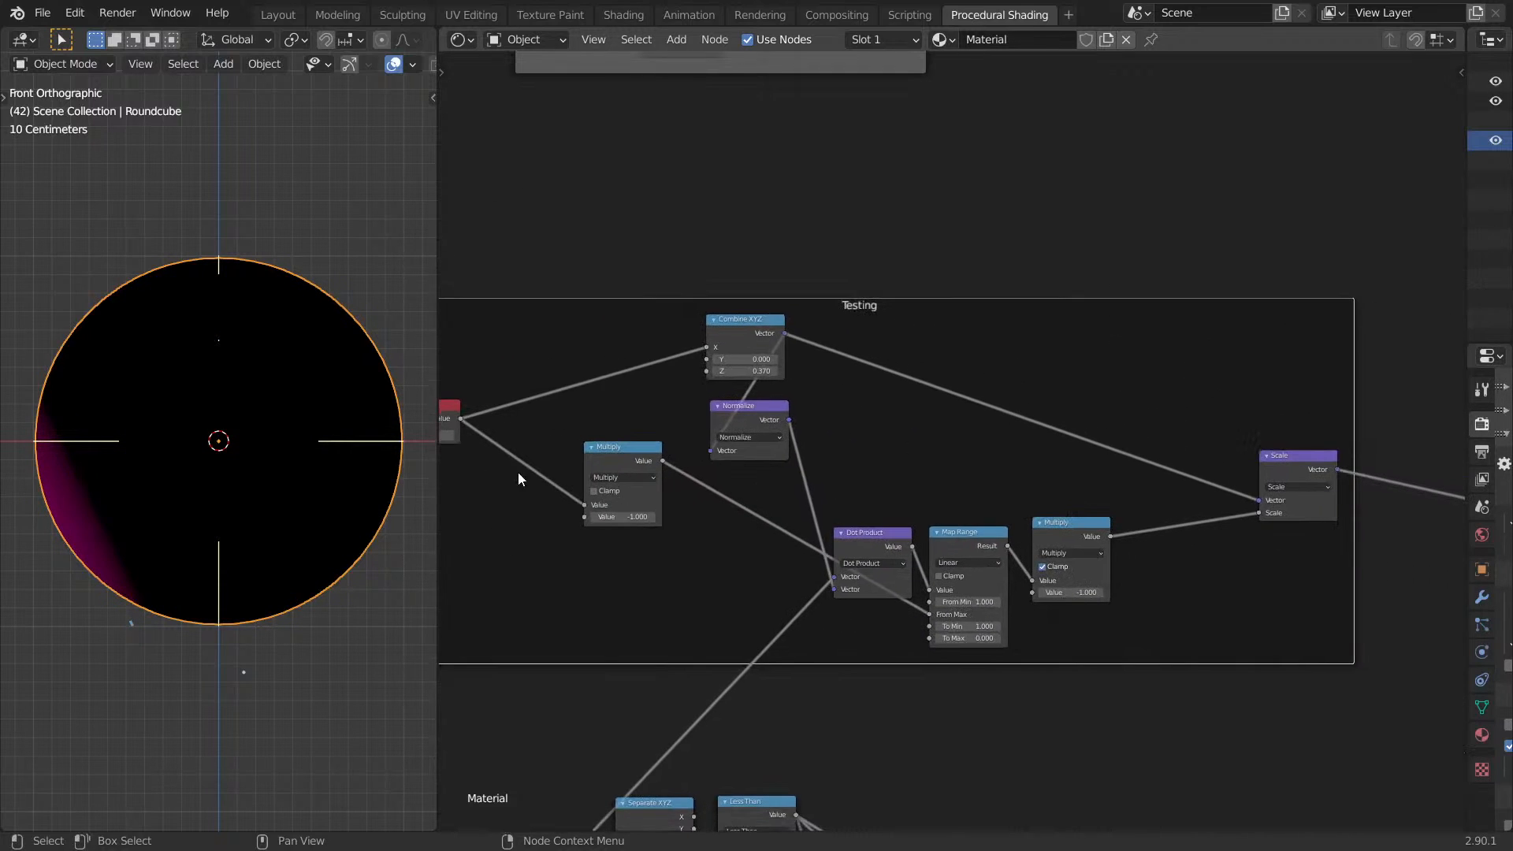
pyautogui.moveTo(1333, 430); pyautogui.dragTo(1224, 418, button='middle')
pyautogui.keyDown('ctrl'); pyautogui.keyDown('shift'); pyautogui.click(1189, 470); pyautogui.keyUp('shift'); pyautogui.keyUp('ctrl')
pyautogui.moveTo(881, 519); pyautogui.dragTo(1184, 356, button='middle')
pyautogui.moveTo(897, 643)
pyautogui.mouseDown(button='middle')
pyautogui.moveTo(1074, 500)
pyautogui.moveTo(1196, 363)
pyautogui.mouseUp(button='middle')
pyautogui.keyDown('ctrl'); pyautogui.keyDown('shift'); pyautogui.click(859, 590); pyautogui.keyUp('shift'); pyautogui.keyUp('ctrl')
pyautogui.moveTo(110, 447)
pyautogui.mouseDown(button='middle')
pyautogui.moveTo(221, 435)
pyautogui.moveTo(179, 446)
pyautogui.mouseUp(button='middle')
# Try collapsing the Separate XYZ and Less Than nodes above the eye Socket frame.
pyautogui.moveTo(749, 397); pyautogui.dragTo(669, 471, button='middle')
pyautogui.scroll(-1, 668, 471)
pyautogui.scroll(-1, 1061, 408)
pyautogui.moveTo(1060, 408); pyautogui.dragTo(971, 437, button='middle')
pyautogui.moveTo(925, 430); pyautogui.dragTo(1052, 452)
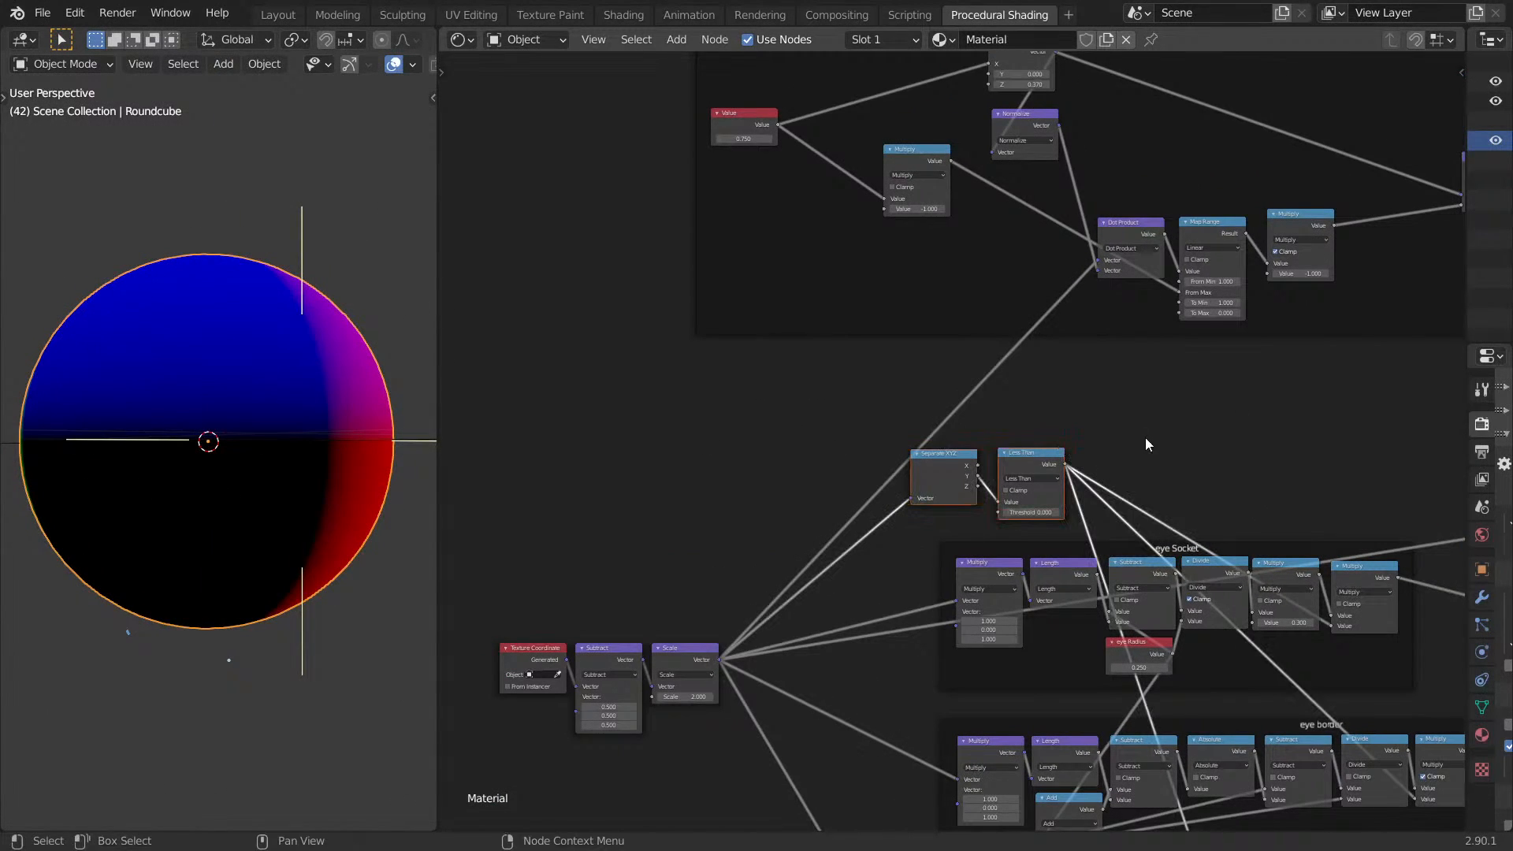
pyautogui.press('h')
pyautogui.press('h')
# Rearrange the Testing frame compactly, moving its first Multiply, Normalize, Combine XYZ, Value and Scale nodes closer to the Dot Product chain.
pyautogui.moveTo(1091, 417); pyautogui.dragTo(925, 626, button='middle')
pyautogui.scroll(5, 715, 393)
pyautogui.moveTo(715, 392); pyautogui.dragTo(844, 490, button='middle')
pyautogui.scroll(4, 922, 455)
pyautogui.moveTo(883, 458); pyautogui.dragTo(1311, 739)
pyautogui.moveTo(1107, 404); pyautogui.dragTo(1129, 594)
pyautogui.moveTo(1086, 232); pyautogui.dragTo(954, 568)
pyautogui.moveTo(589, 388); pyautogui.dragTo(1023, 695)
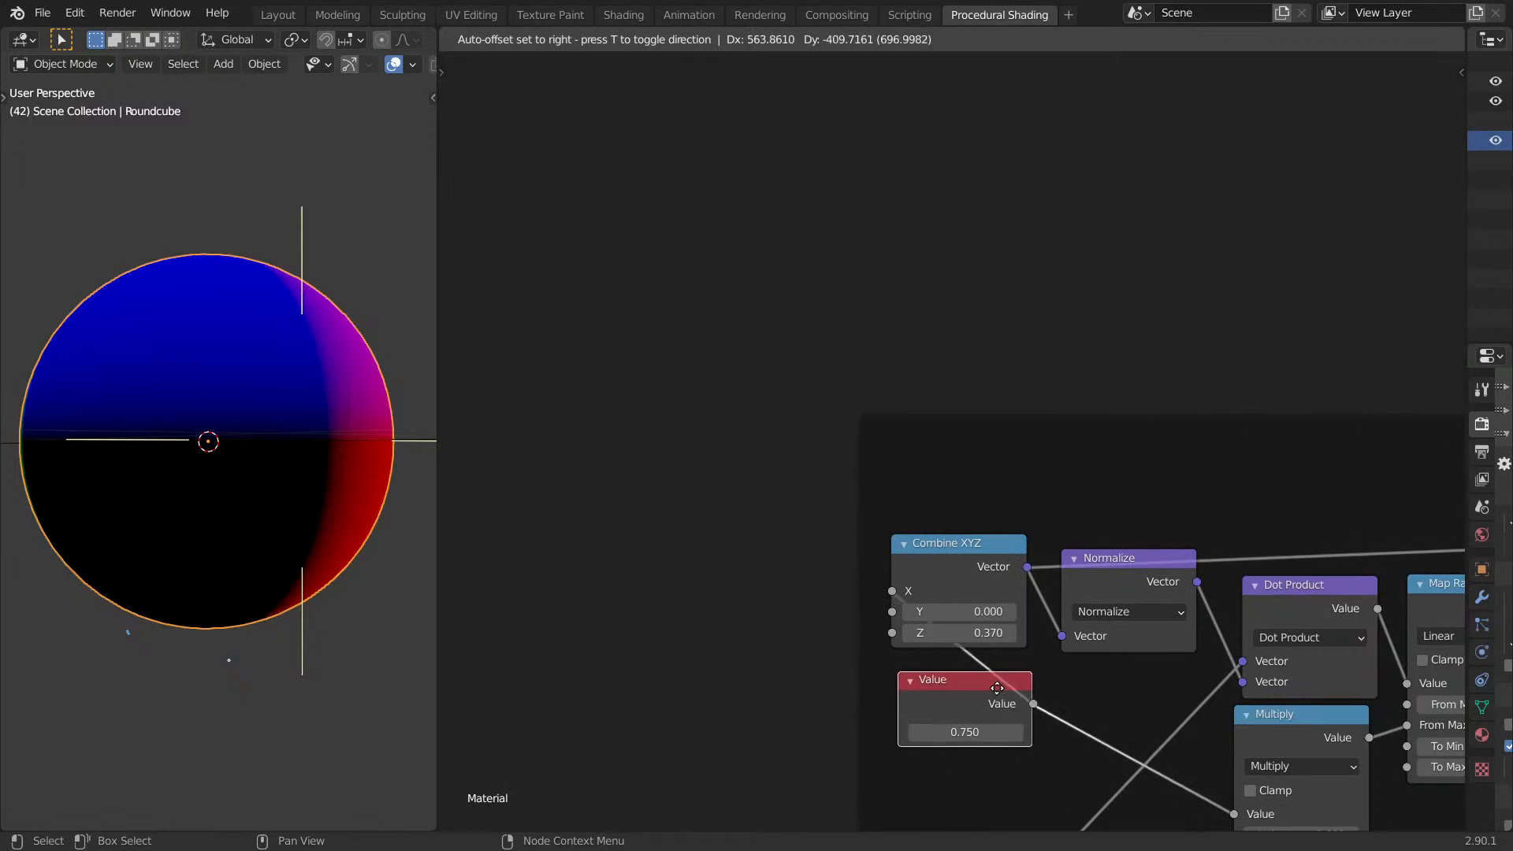
pyautogui.moveTo(975, 603); pyautogui.dragTo(836, 563, button='middle')
pyautogui.scroll(-2, 836, 563)
pyautogui.moveTo(1159, 387); pyautogui.dragTo(1019, 404)
# Rename the Testing frame as Booleans.
pyautogui.scroll(-5, 1016, 481)
pyautogui.moveTo(1015, 520); pyautogui.dragTo(989, 465, button='middle')
pyautogui.scroll(2, 1099, 426)
pyautogui.scroll(4, 788, 378)
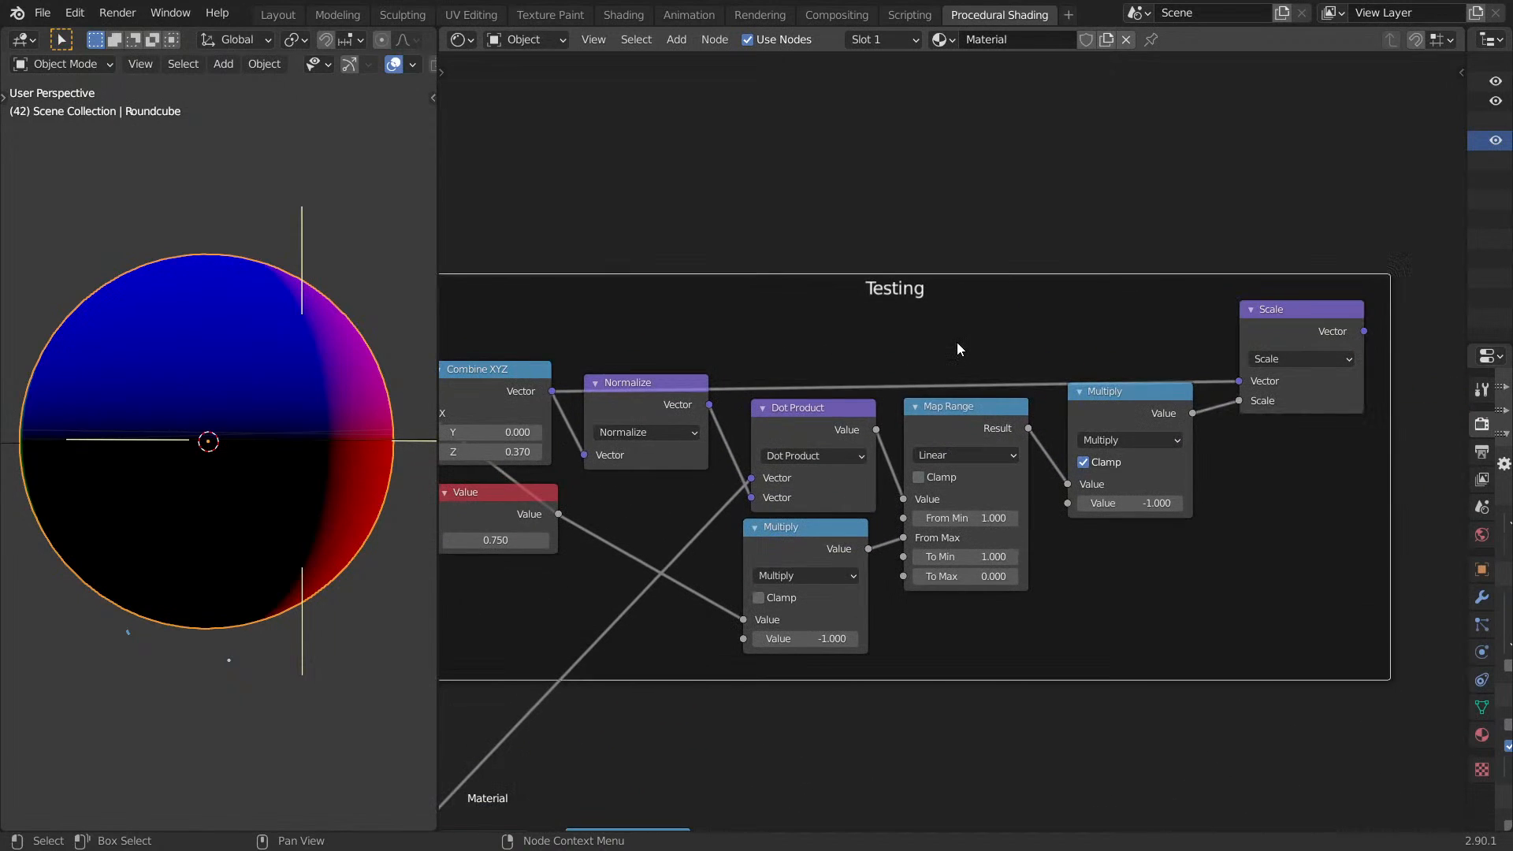
pyautogui.press('F2')
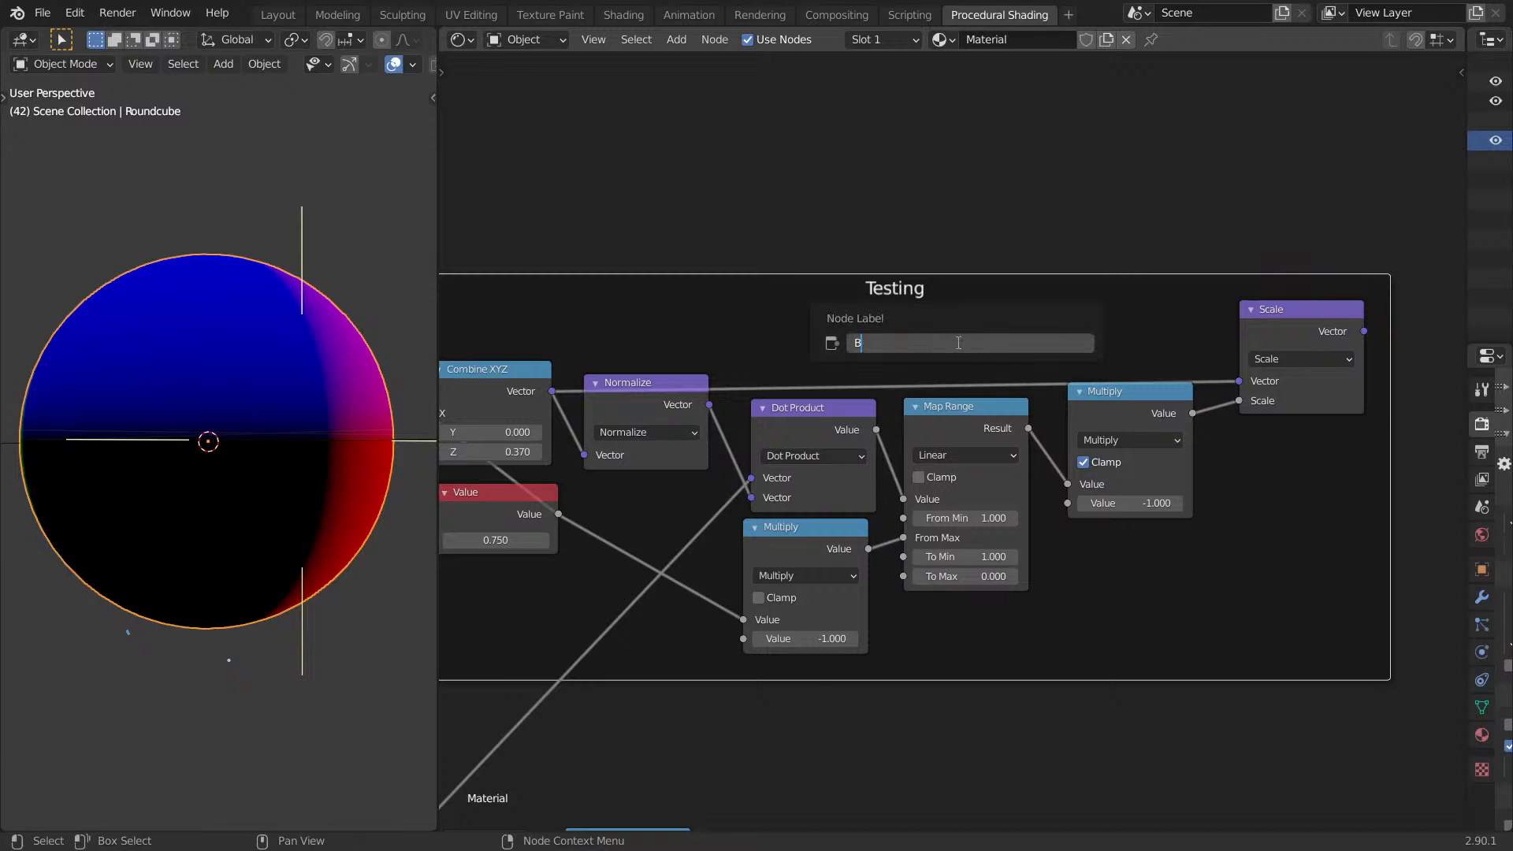
pyautogui.press('Return')
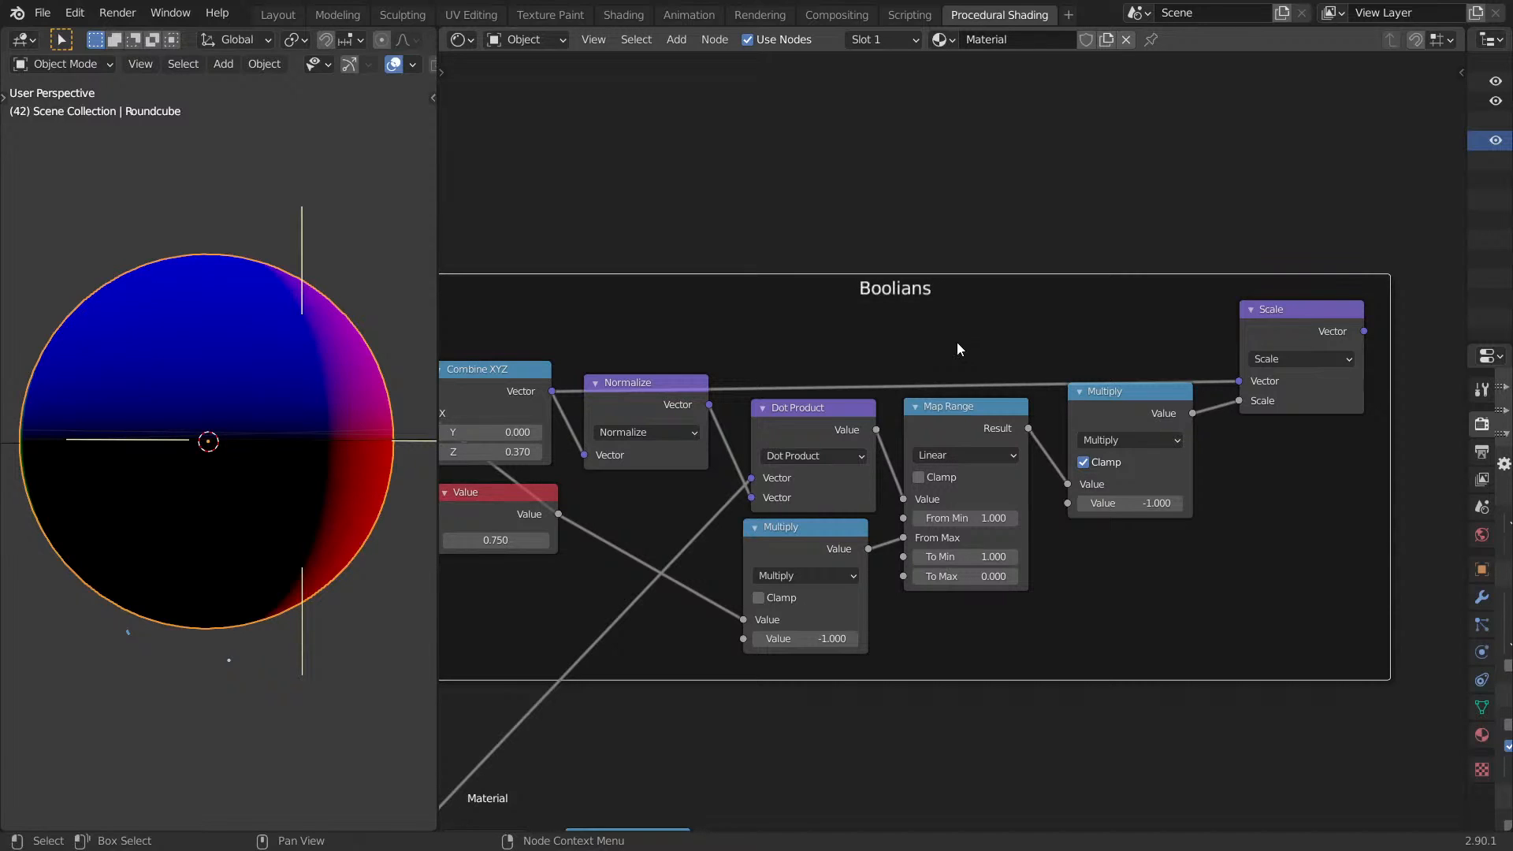
pyautogui.press('F2')
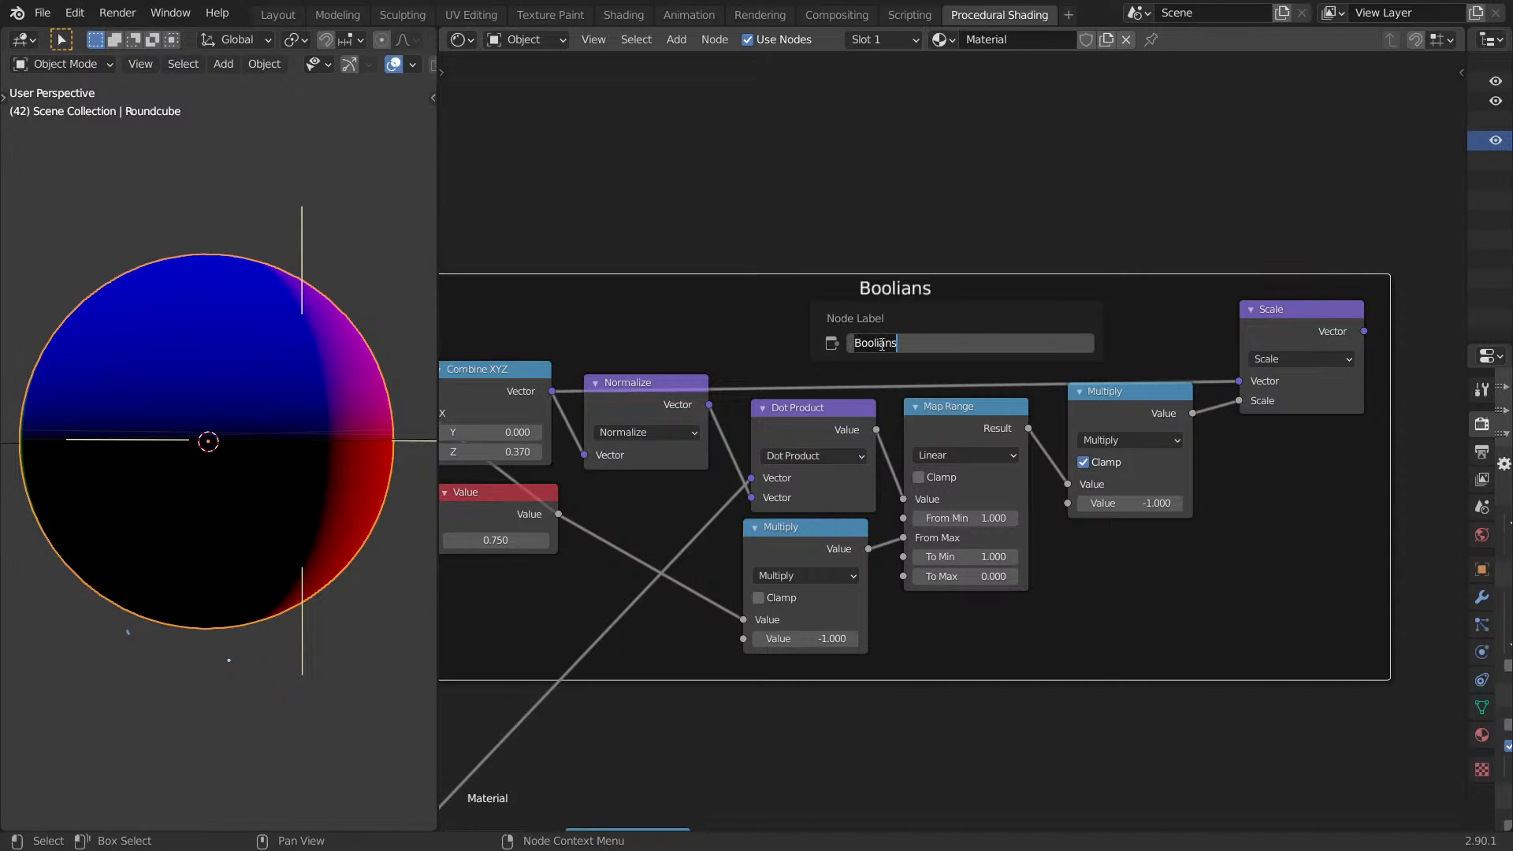
pyautogui.press('Return')
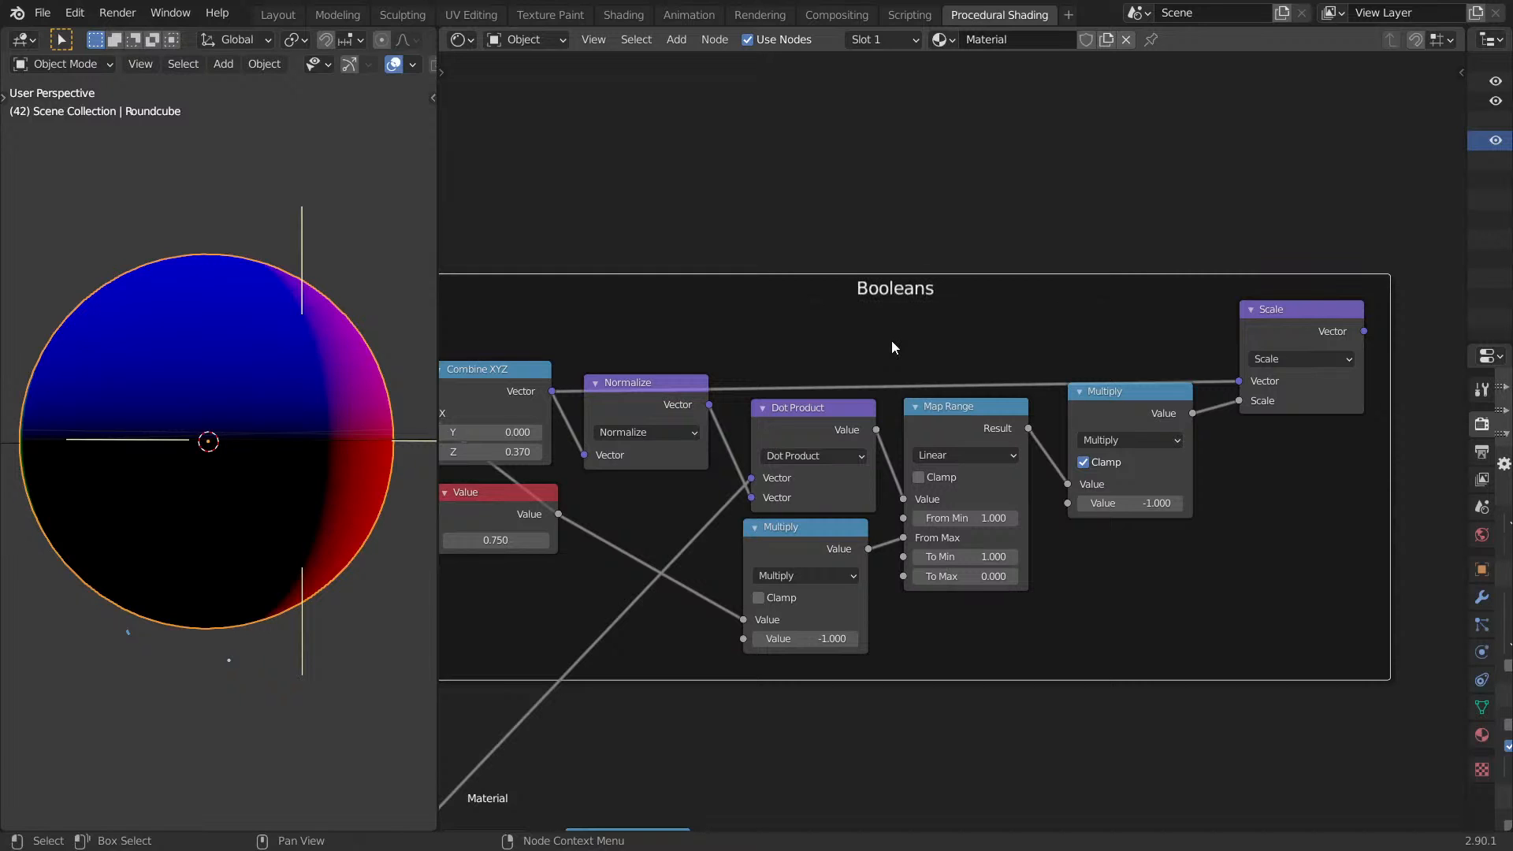
# Preview the Booleans frame's Scale output and insert a Vector Math node set to Add after the final Combine XYZ.
pyautogui.scroll(-3, 1152, 367)
pyautogui.keyDown('ctrl'); pyautogui.keyDown('shift'); pyautogui.click(1143, 371); pyautogui.keyUp('shift'); pyautogui.keyUp('ctrl')
pyautogui.scroll(-5, 950, 438)
pyautogui.moveTo(1333, 502); pyautogui.dragTo(825, 392, button='middle')
pyautogui.moveTo(1105, 487); pyautogui.dragTo(820, 383, button='middle')
pyautogui.scroll(2, 886, 512)
pyautogui.moveTo(887, 518); pyautogui.dragTo(827, 528)
pyautogui.hotkey('shift', 'a')
pyautogui.click(910, 477)
pyautogui.write('vec')
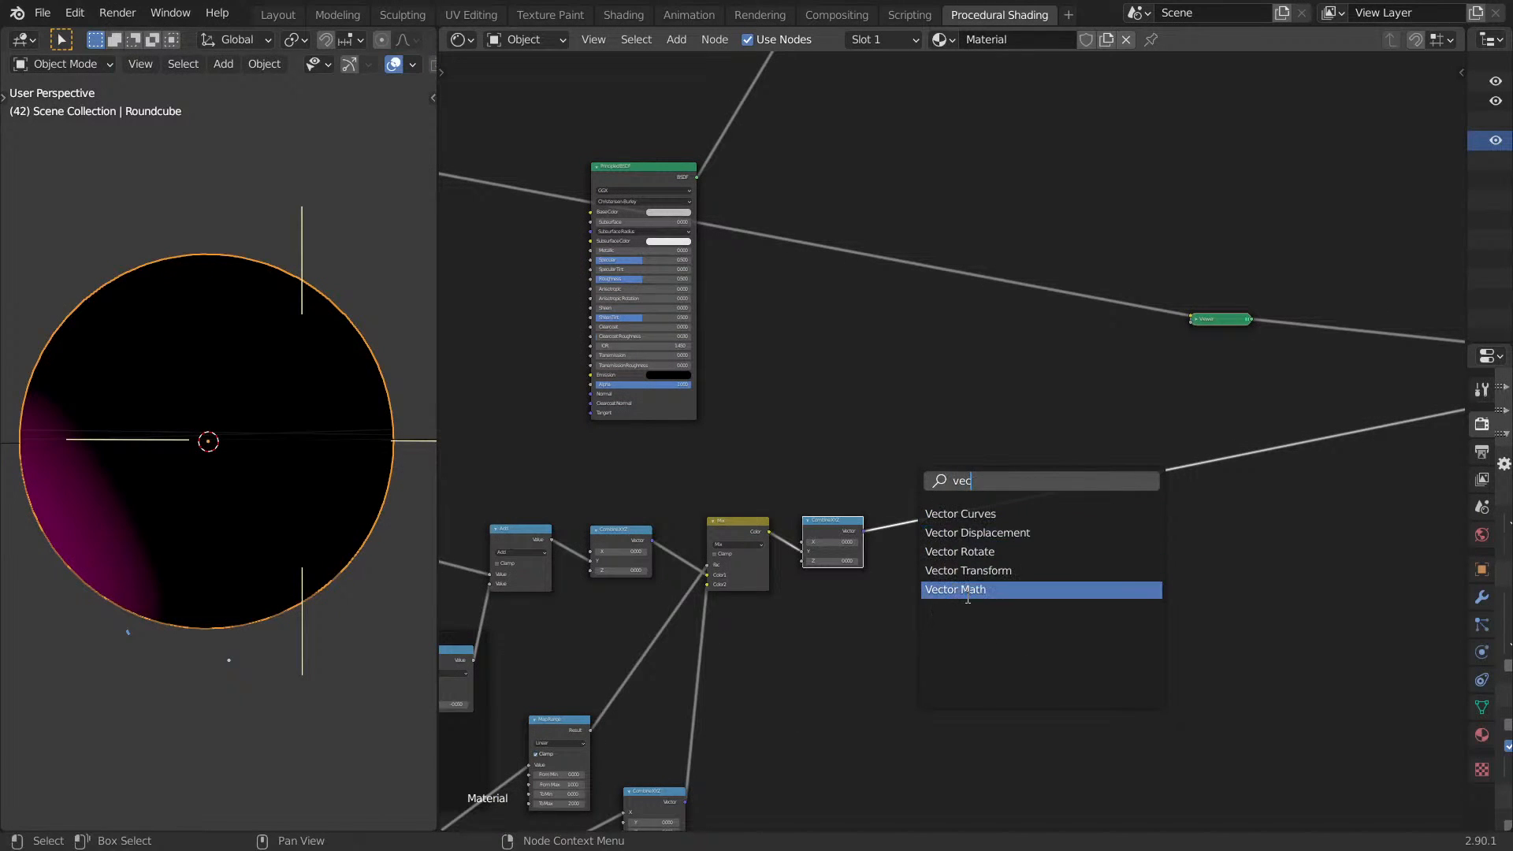
pyautogui.click(969, 594)
pyautogui.click(979, 570)
# Connect the Booleans frame's Scale output to the free vector input of the new Add node.
pyautogui.moveTo(877, 465); pyautogui.dragTo(1080, 465, button='middle')
pyautogui.moveTo(970, 312); pyautogui.dragTo(1263, 310, button='middle')
pyautogui.keyDown('alt'); pyautogui.moveTo(702, 134); pyautogui.dragTo(1464, 478, button='right'); pyautogui.keyUp('alt')
# Preview the Principled BSDF as the surface and switch the viewport to Rendered shading.
pyautogui.moveTo(1351, 384); pyautogui.dragTo(891, 568, button='middle')
pyautogui.keyDown('ctrl'); pyautogui.keyDown('shift'); pyautogui.click(544, 412); pyautogui.keyUp('shift'); pyautogui.keyUp('ctrl')
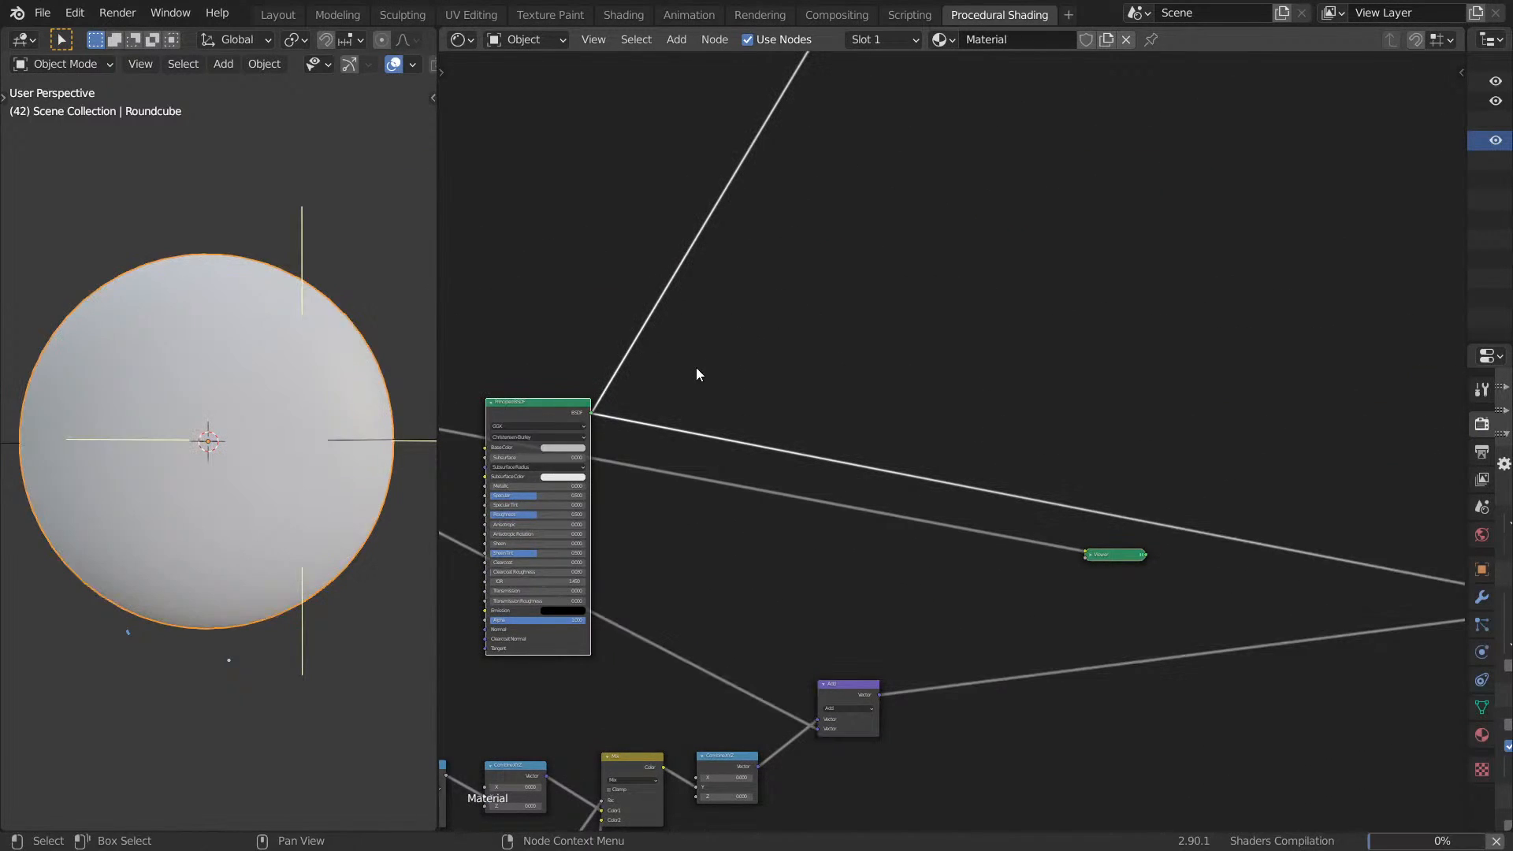
pyautogui.moveTo(697, 373); pyautogui.dragTo(939, 258, button='middle')
pyautogui.press('z')
pyautogui.click(292, 316)
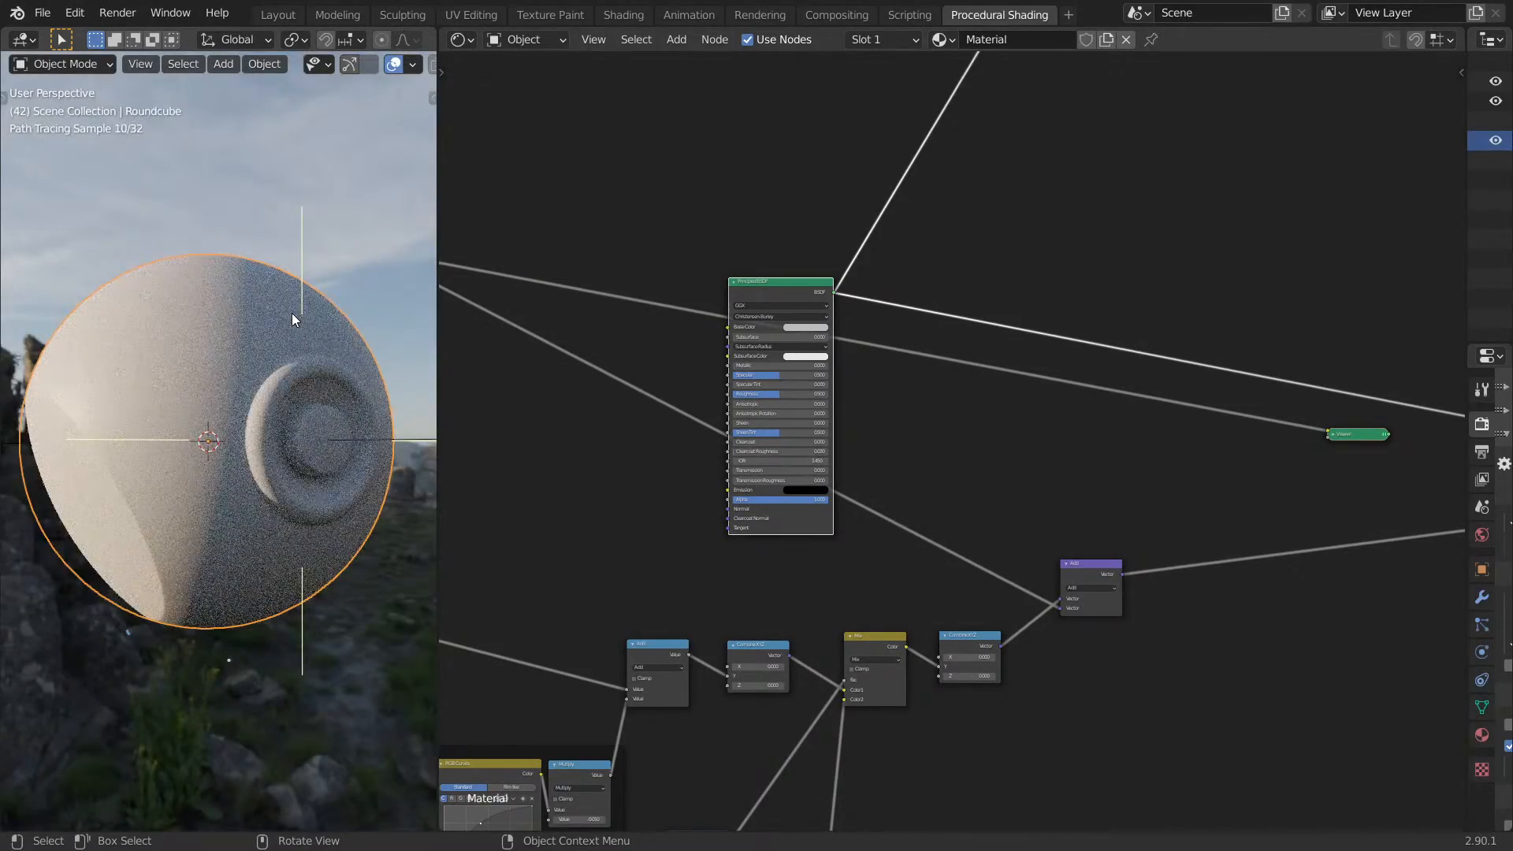
# Examine the combined eye and boolean displacement in a maximized viewport, from the camera, at an angle and from the front.
pyautogui.press('KP_0')
pyautogui.hotkey('ctrl', 'space')
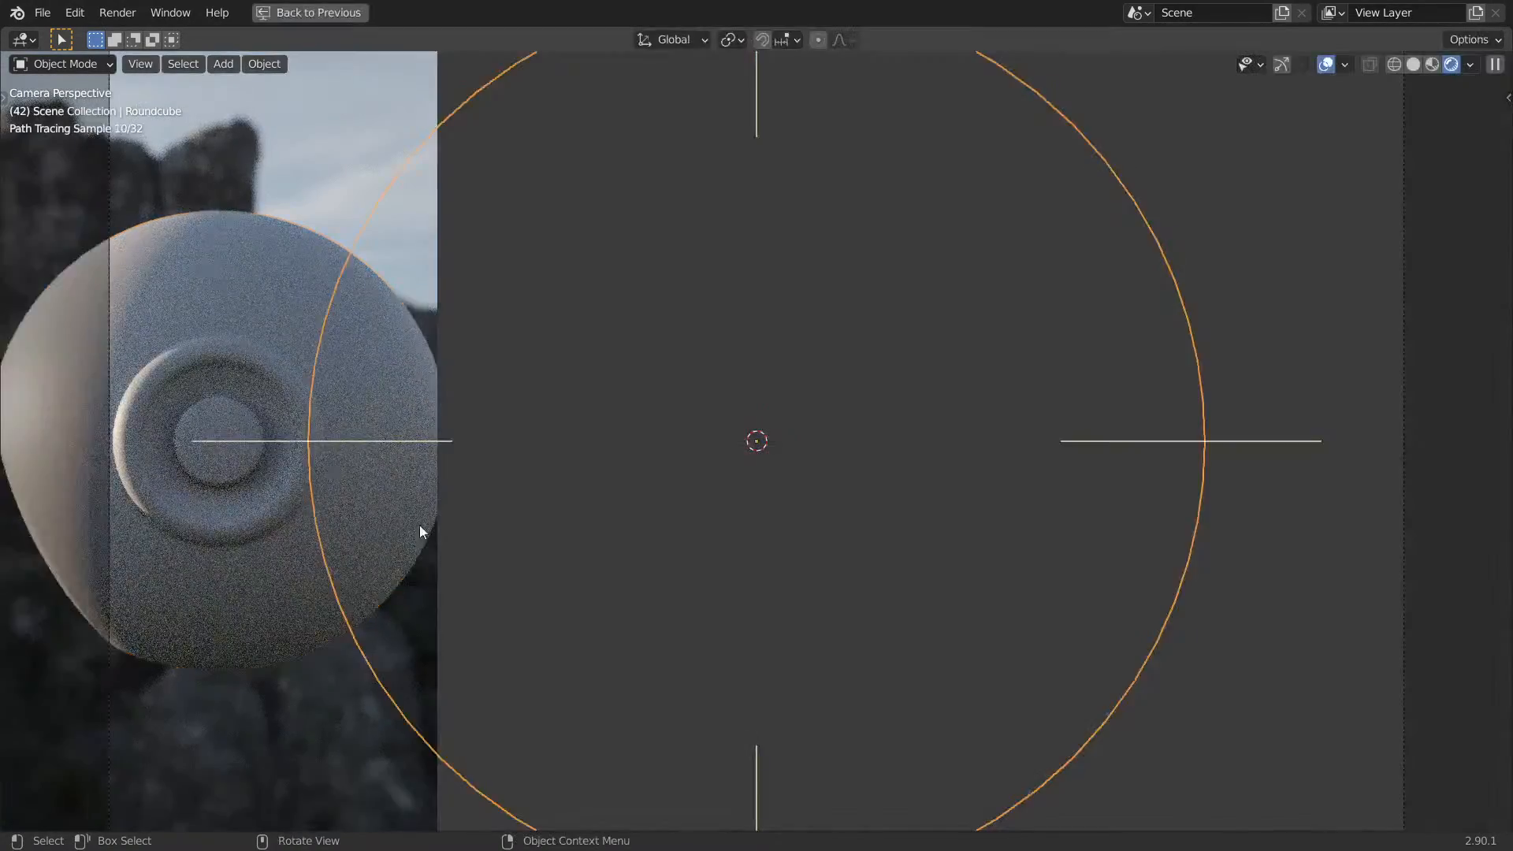
pyautogui.scroll(-3, 697, 558)
pyautogui.moveTo(560, 411); pyautogui.dragTo(758, 503, button='middle')
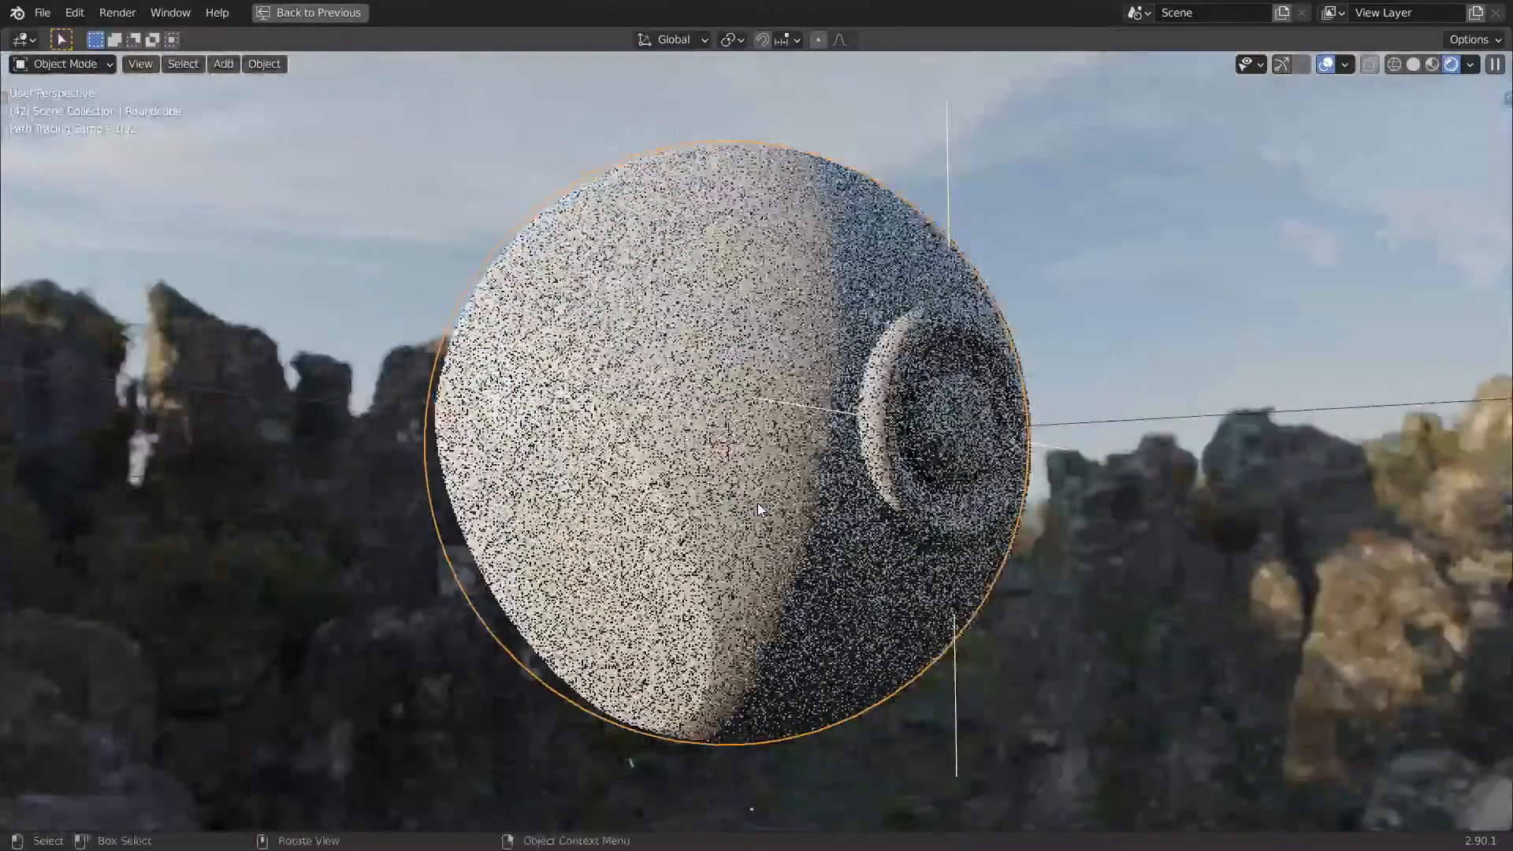
pyautogui.moveTo(676, 572)
pyautogui.mouseDown(button='middle')
pyautogui.moveTo(878, 533)
pyautogui.moveTo(948, 542)
pyautogui.mouseUp(button='middle')
pyautogui.press('KP_1')
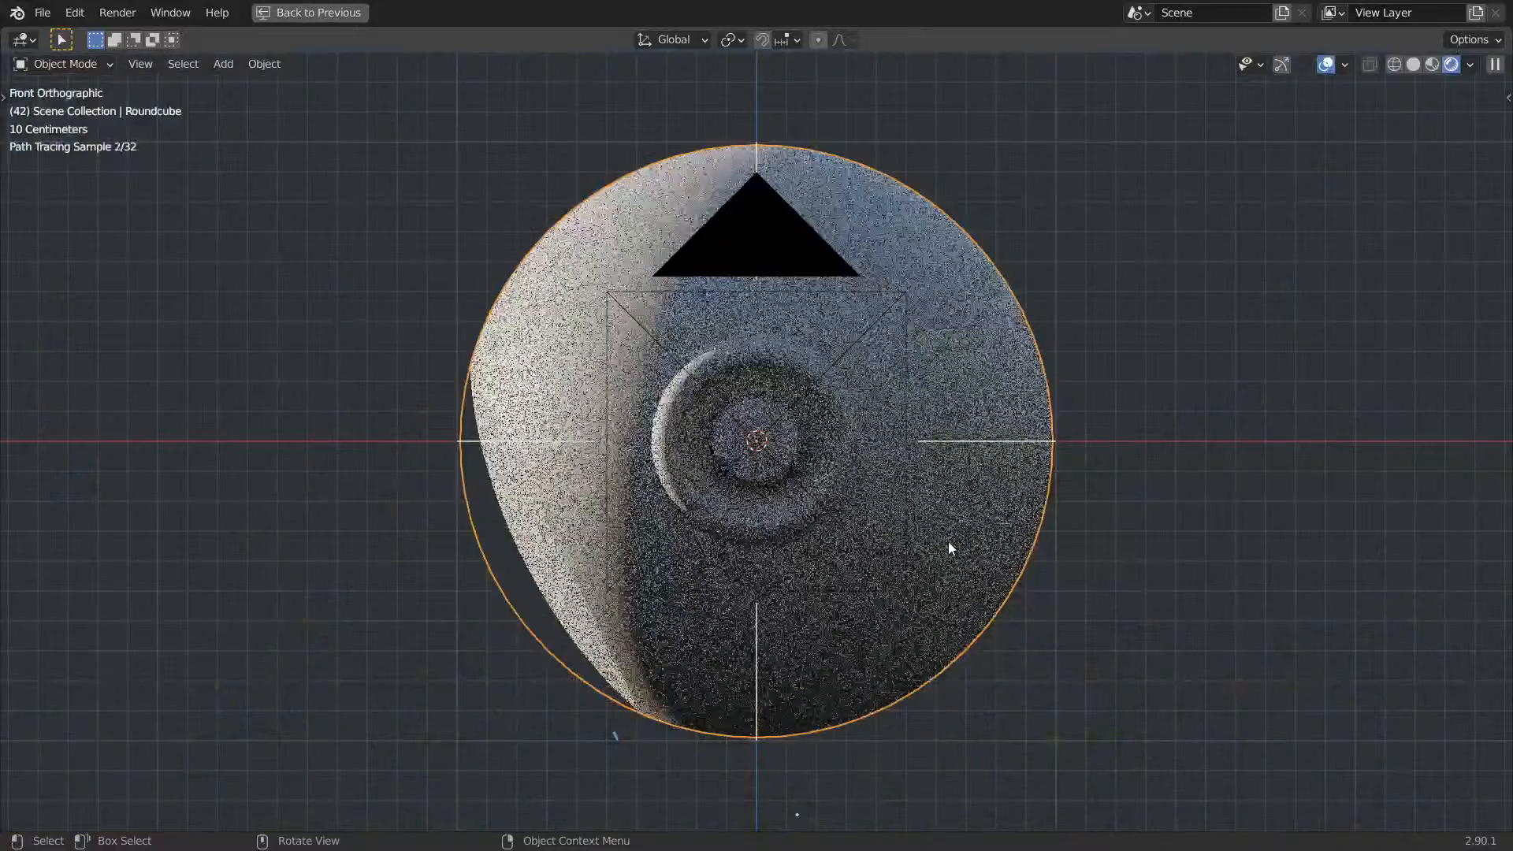
pyautogui.hotkey('ctrl', 'space')
# Look over the node tree, deselect the sphere and view it through the camera.
pyautogui.scroll(-5, 717, 386)
pyautogui.scroll(-1, 969, 340)
pyautogui.moveTo(969, 340); pyautogui.dragTo(929, 359, button='middle')
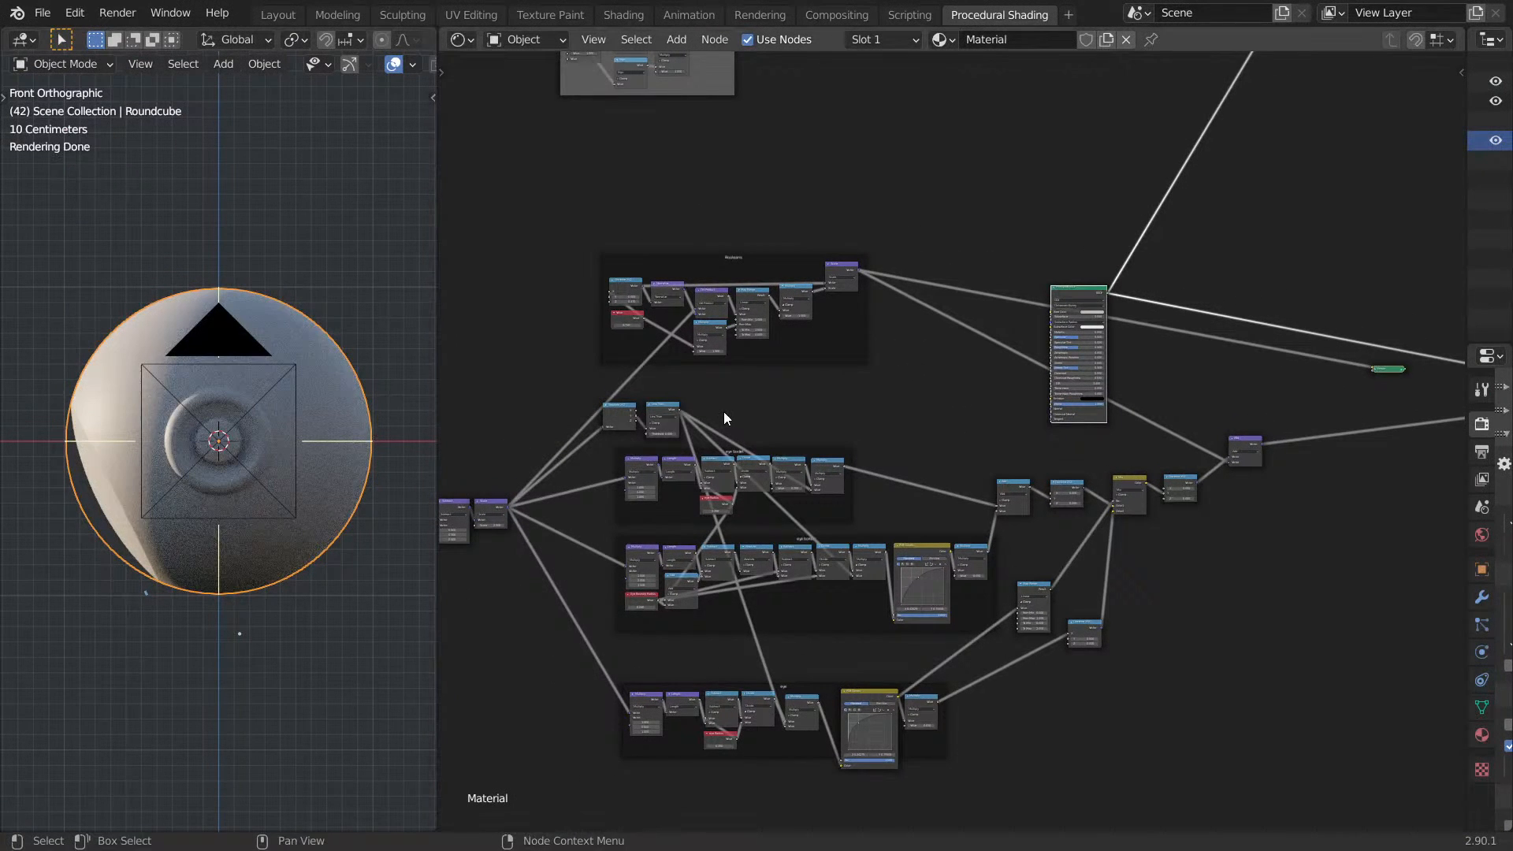
pyautogui.moveTo(980, 321); pyautogui.dragTo(1006, 324, button='middle')
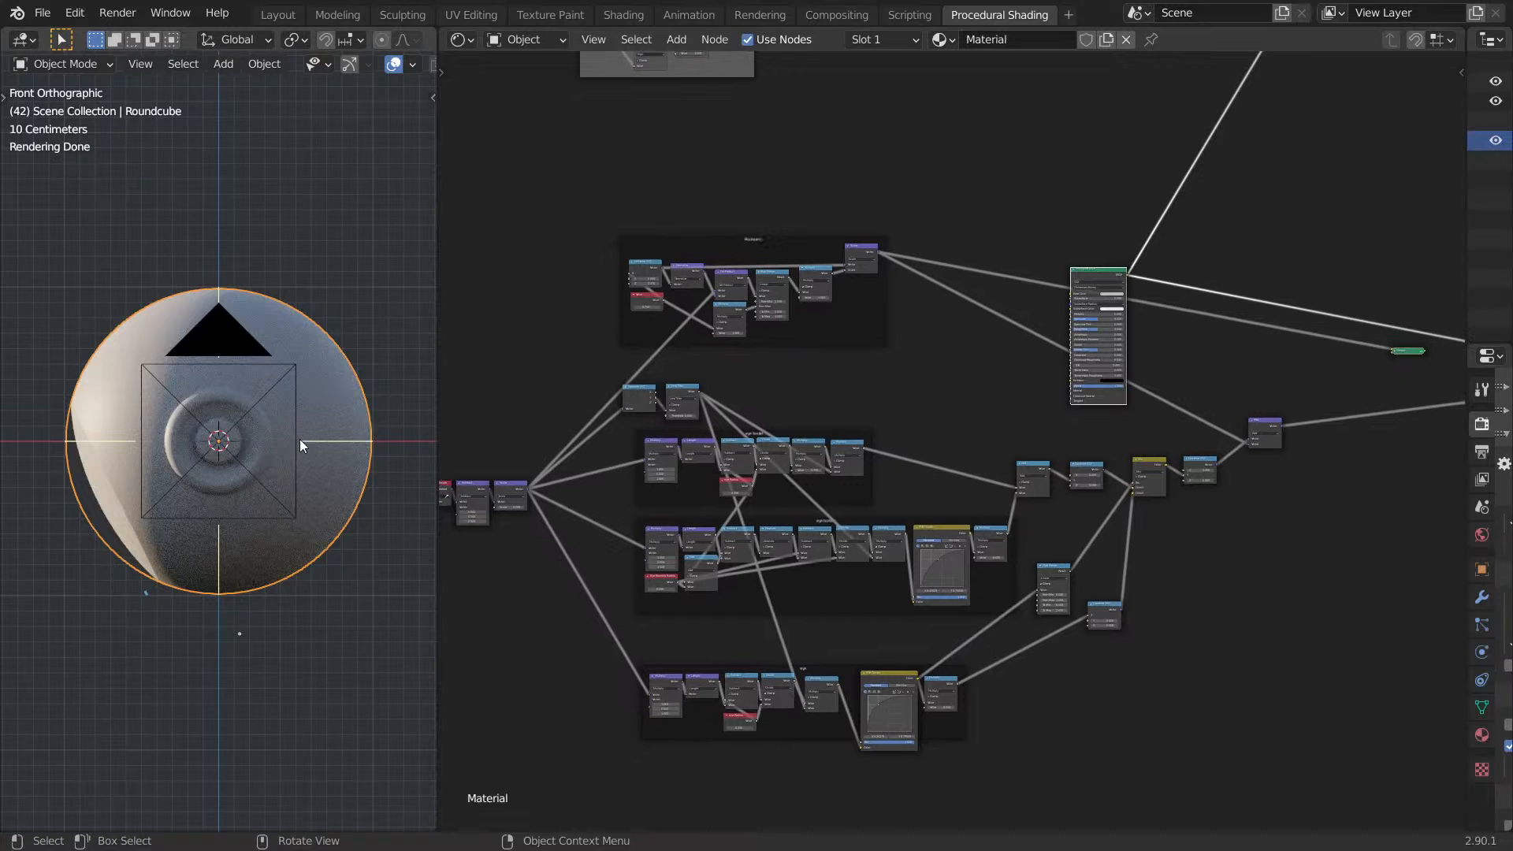
pyautogui.click(272, 617)
pyautogui.press('KP_0')
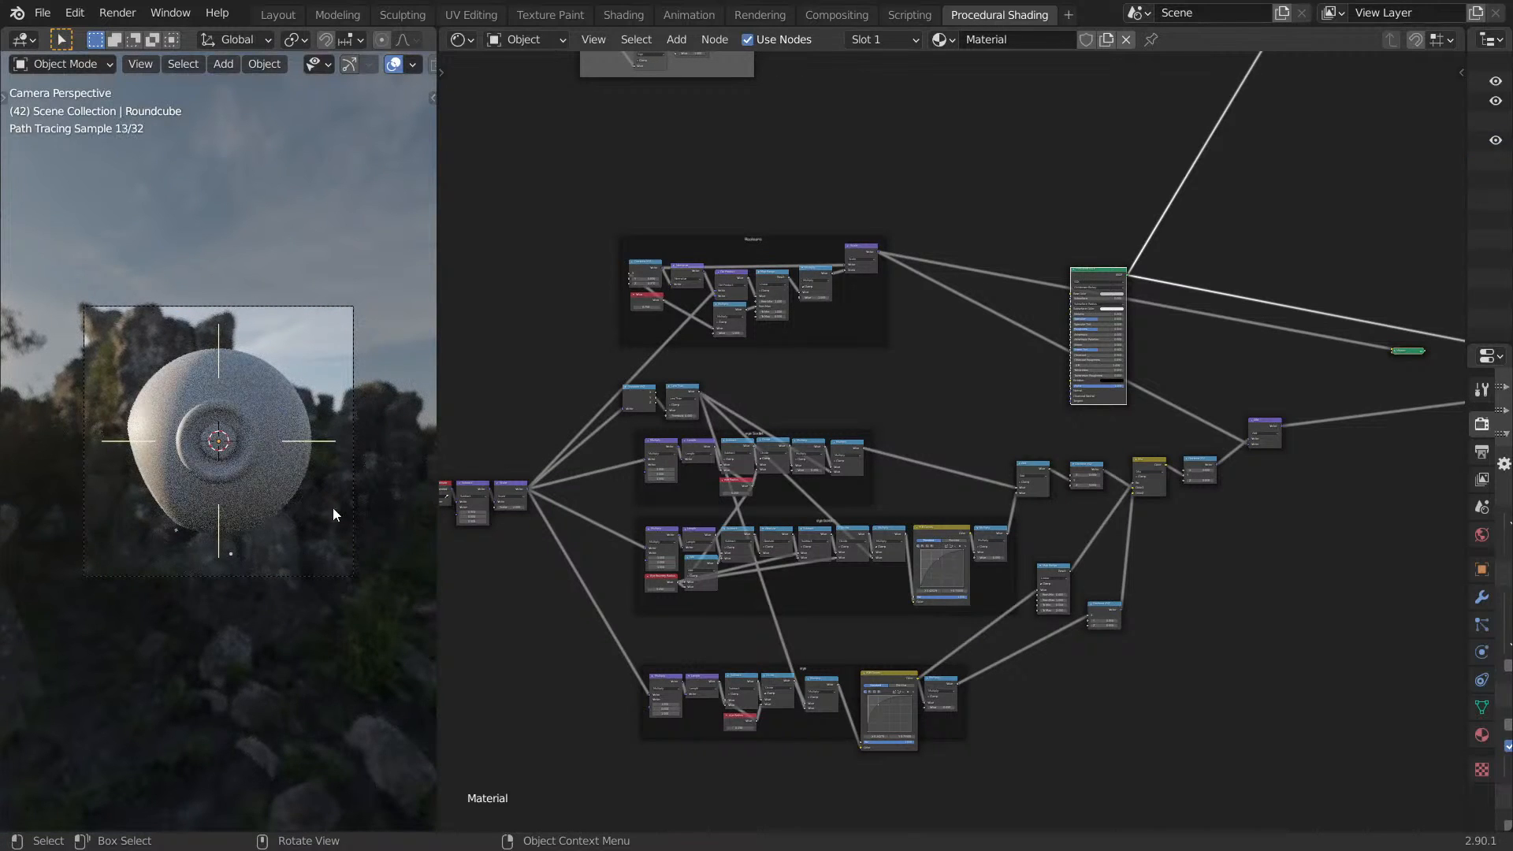
pyautogui.scroll(2, 324, 504)
pyautogui.scroll(4, 1025, 375)
# Move the entire Booleans frame with its nodes below the eye frame.
pyautogui.moveTo(940, 323); pyautogui.dragTo(1039, 466, button='middle')
pyautogui.scroll(4, 1039, 467)
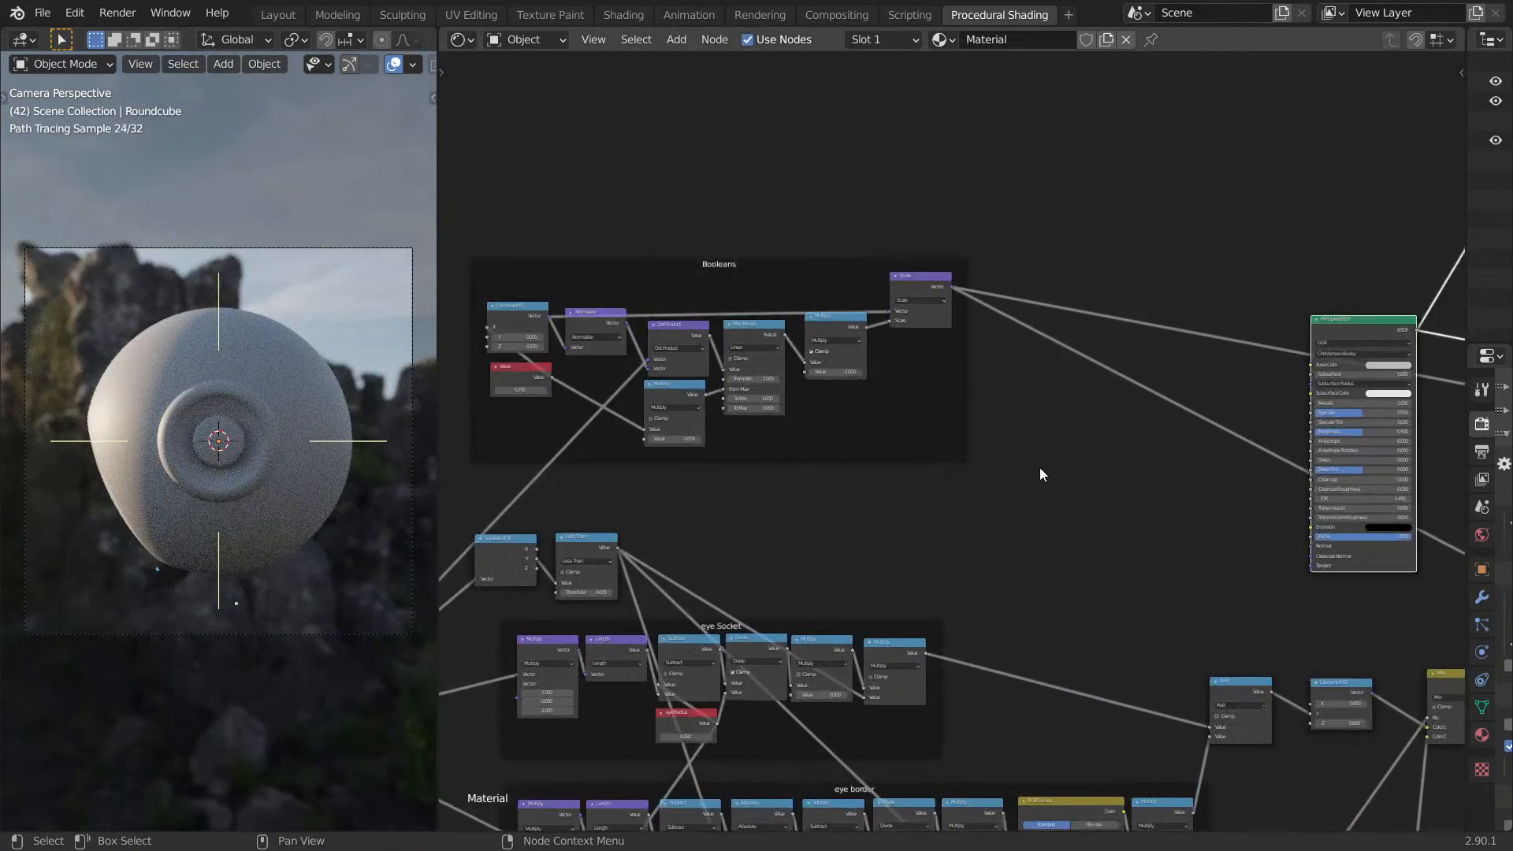
pyautogui.moveTo(684, 295); pyautogui.dragTo(822, 353, button='middle')
pyautogui.scroll(3, 823, 353)
pyautogui.moveTo(493, 225); pyautogui.dragTo(1189, 588)
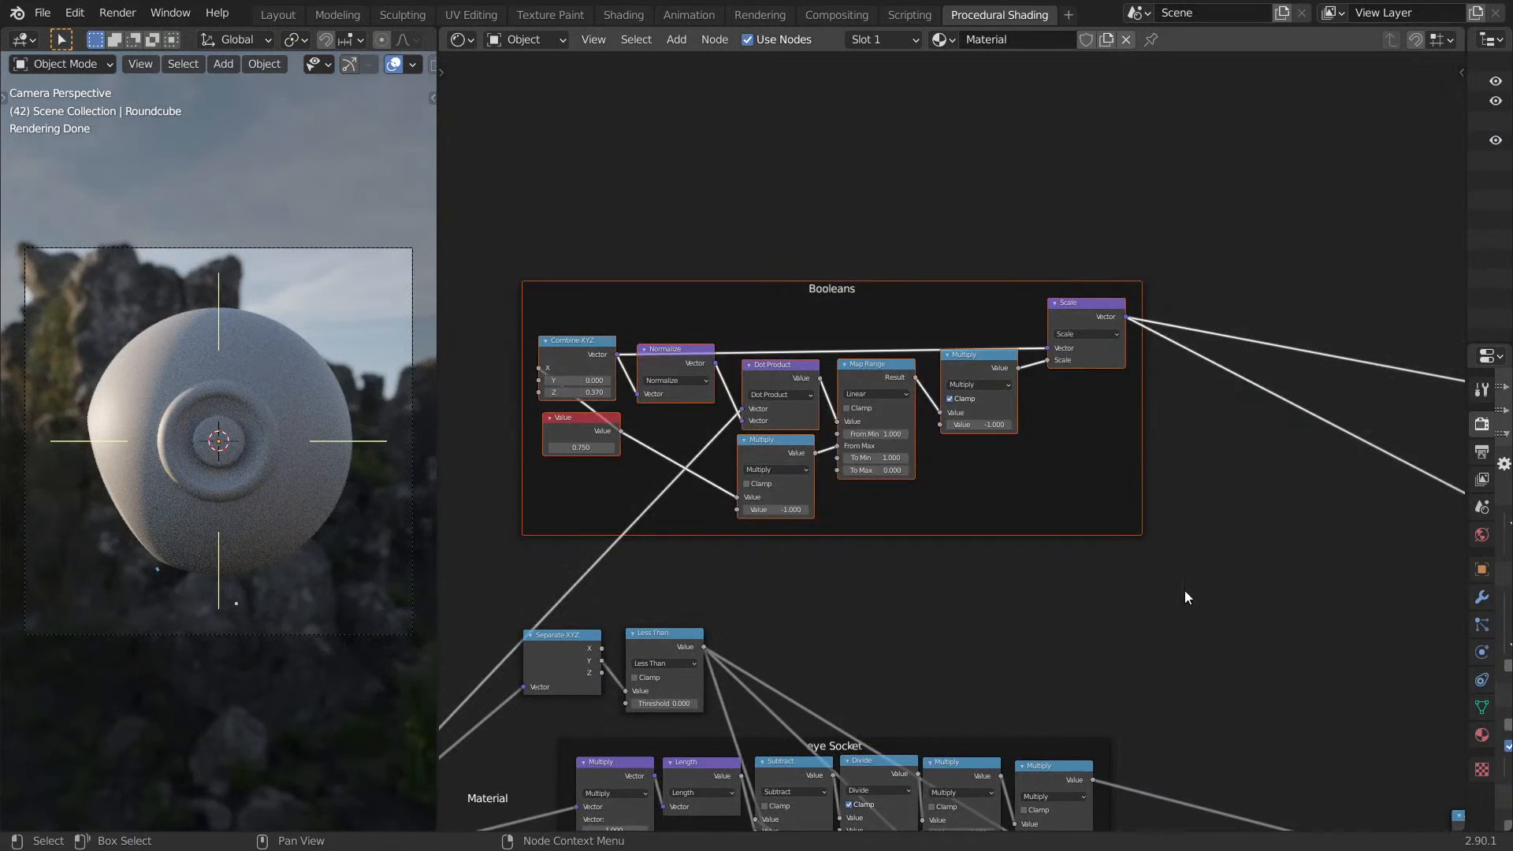
pyautogui.scroll(-6, 1041, 451)
pyautogui.press('g')
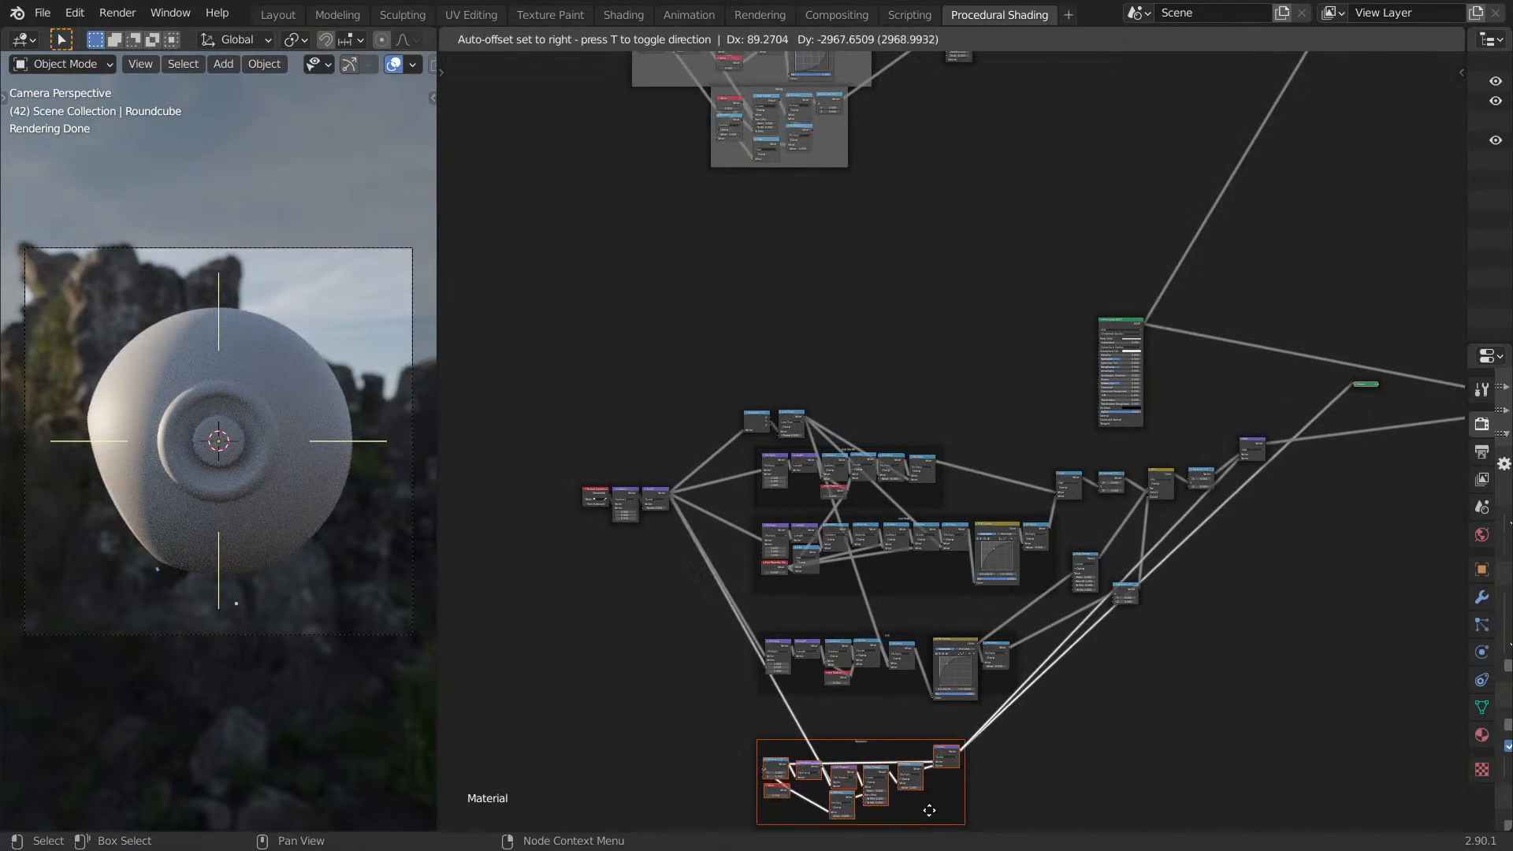
pyautogui.click(958, 828)
# Move the Map Range node and its neighbouring Combine XYZ close to the end of the eye frame.
pyautogui.scroll(5, 1018, 727)
pyautogui.scroll(3, 1079, 465)
pyautogui.moveTo(1055, 509); pyautogui.dragTo(1042, 403)
pyautogui.moveTo(1138, 368); pyautogui.dragTo(841, 584, button='middle')
pyautogui.moveTo(982, 591); pyautogui.dragTo(969, 494)
pyautogui.moveTo(1430, 380); pyautogui.dragTo(991, 569, button='middle')
pyautogui.scroll(1, 991, 570)
pyautogui.click(992, 524)
pyautogui.moveTo(991, 524); pyautogui.dragTo(787, 720)
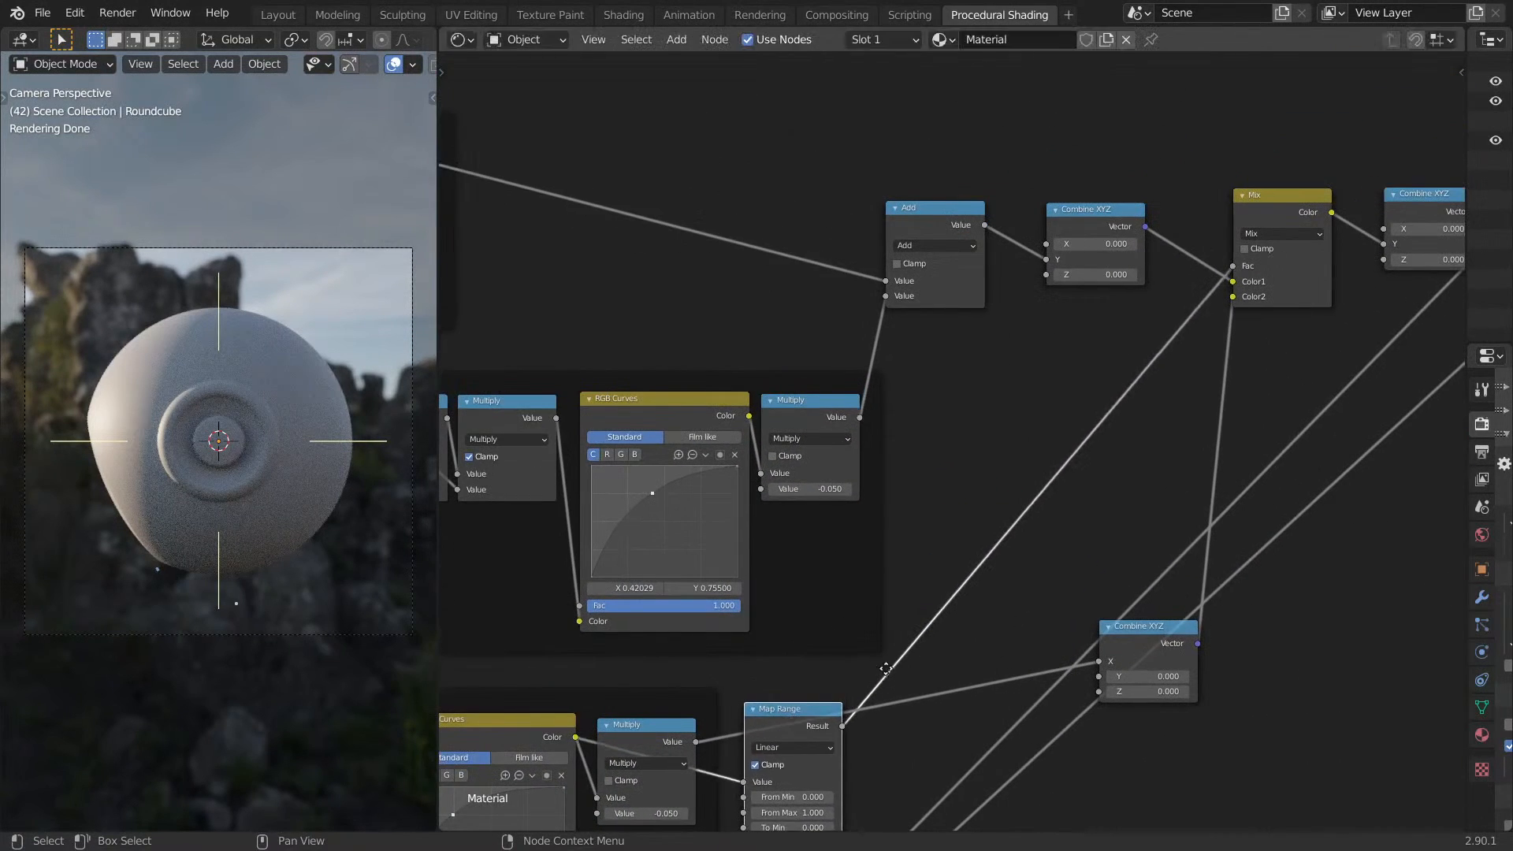
pyautogui.moveTo(1108, 650); pyautogui.dragTo(1050, 538, button='middle')
pyautogui.moveTo(1116, 518); pyautogui.dragTo(878, 600)
# Arrange the Add, Combine XYZ, Mix and final Combine XYZ nodes in a row after the eye border frame.
pyautogui.moveTo(1251, 174); pyautogui.dragTo(1129, 333, button='middle')
pyautogui.scroll(1, 1129, 333)
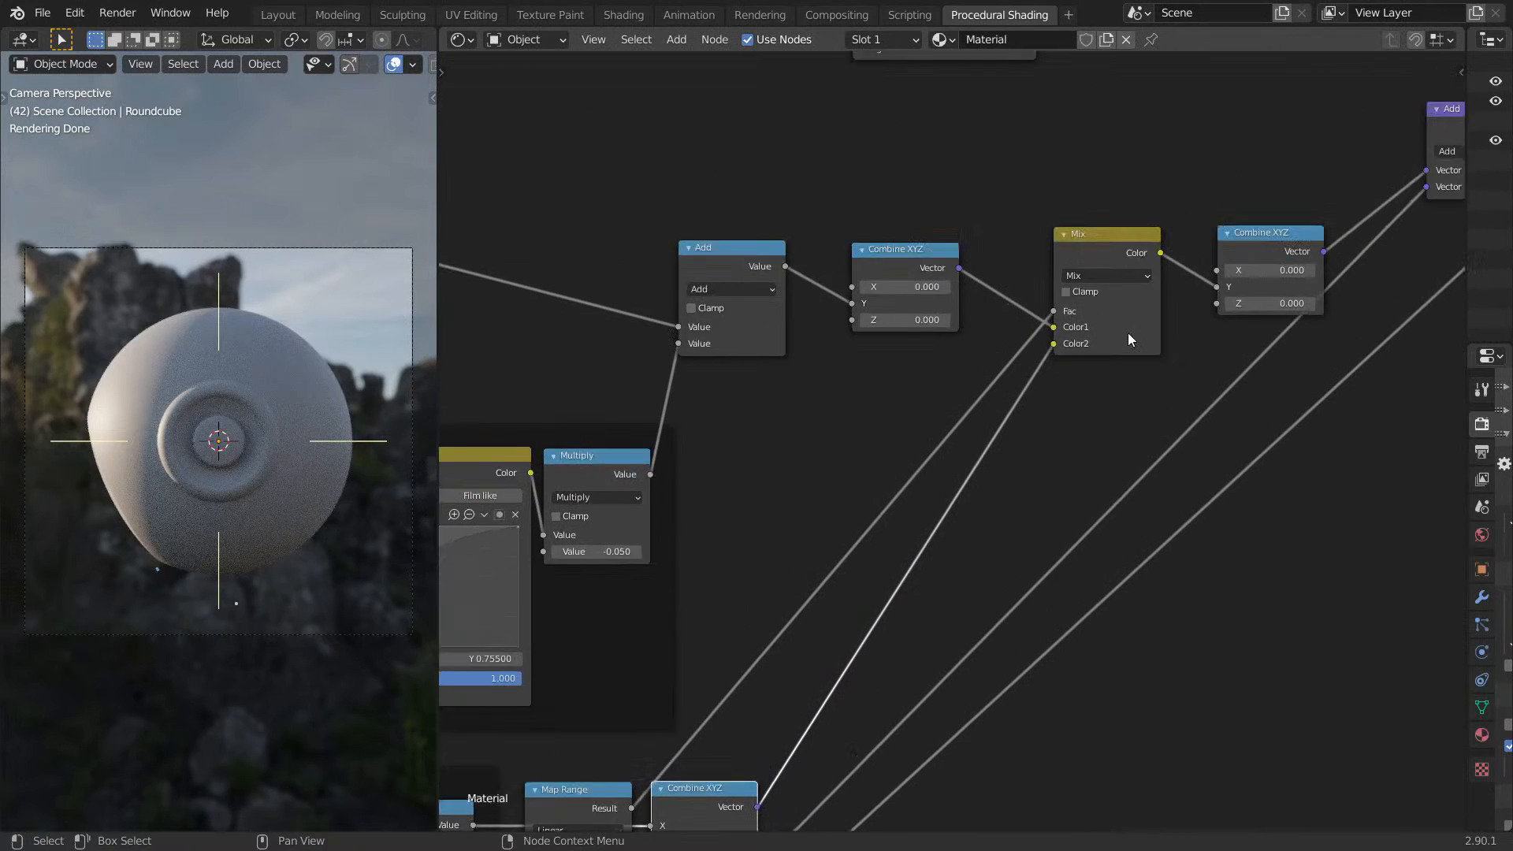
pyautogui.scroll(-2, 1119, 334)
pyautogui.moveTo(906, 342); pyautogui.dragTo(932, 479)
pyautogui.moveTo(788, 324); pyautogui.dragTo(802, 473)
pyautogui.moveTo(942, 442); pyautogui.dragTo(893, 450)
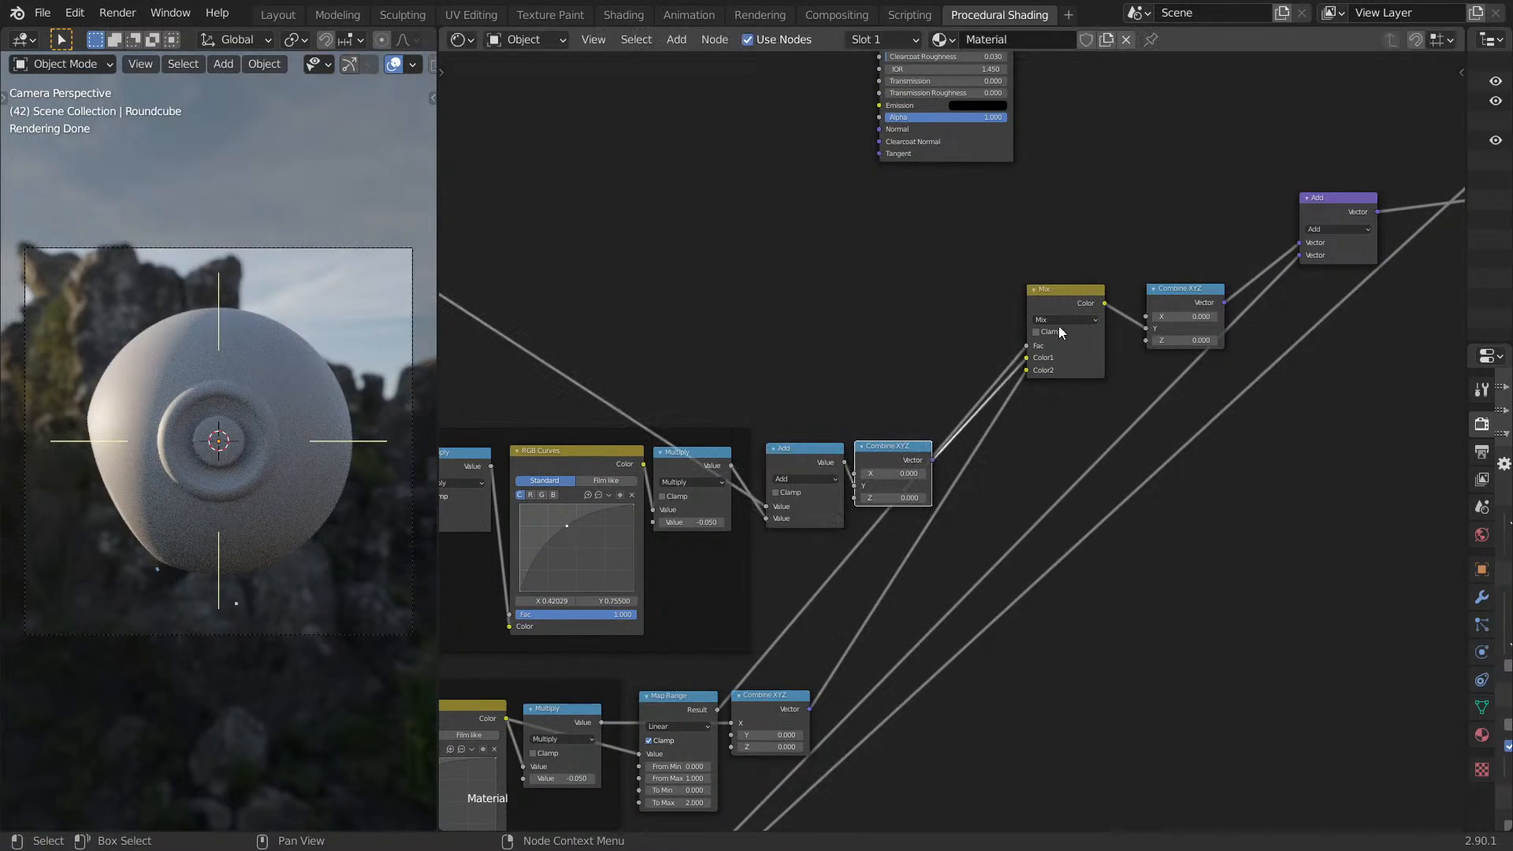
pyautogui.moveTo(1073, 301); pyautogui.dragTo(1008, 482)
pyautogui.moveTo(1168, 302); pyautogui.dragTo(1082, 482)
# Dissolve the two Combine XYZ nodes feeding the Mix node while keeping their links connected.
pyautogui.moveTo(1048, 467); pyautogui.dragTo(1064, 447, button='middle')
pyautogui.scroll(1, 914, 441)
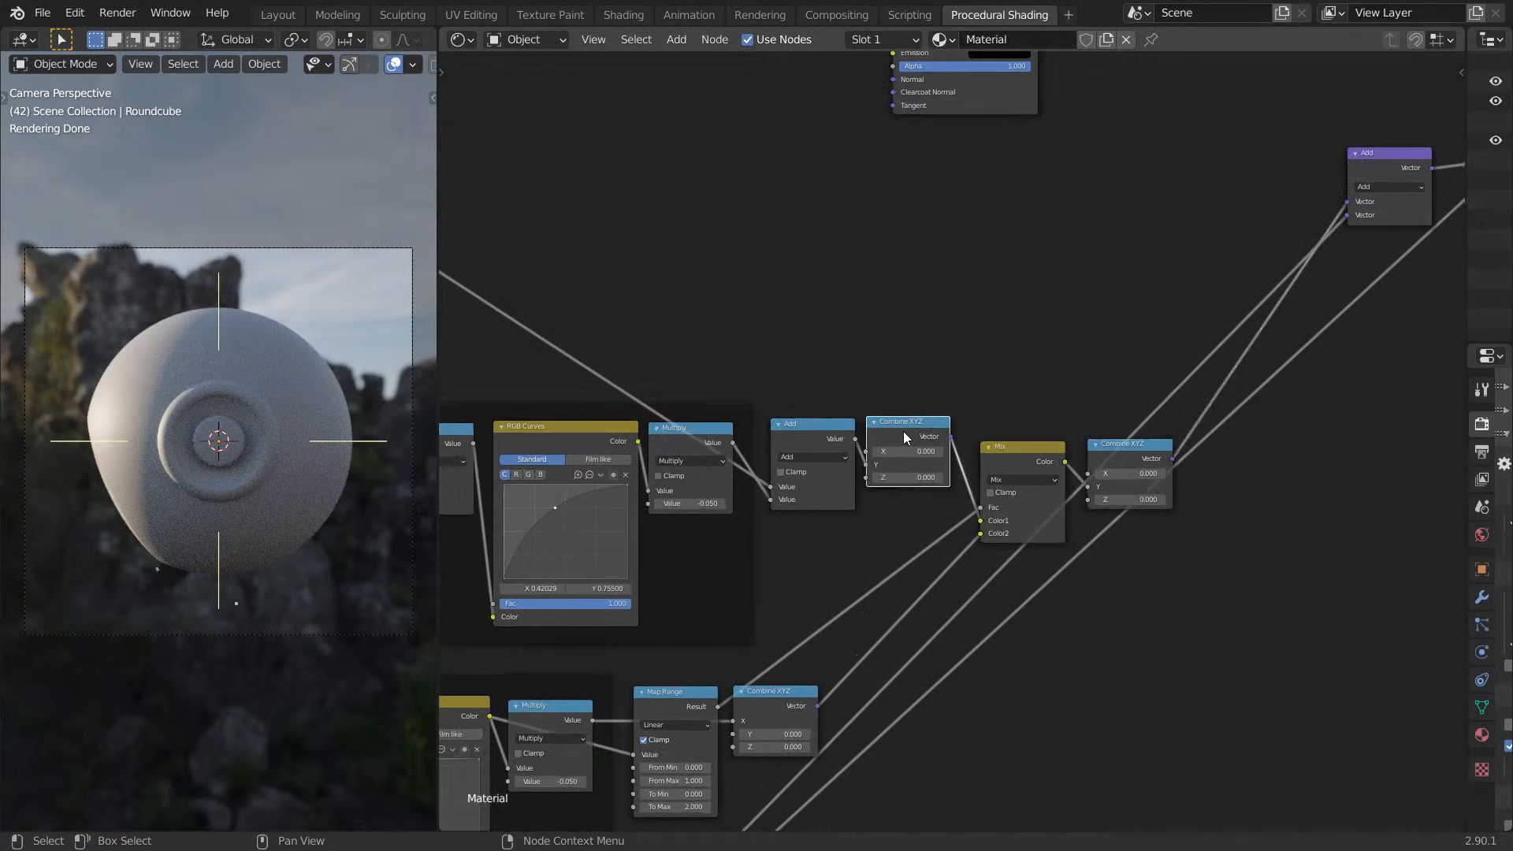
pyautogui.hotkey('ctrl', 'x')
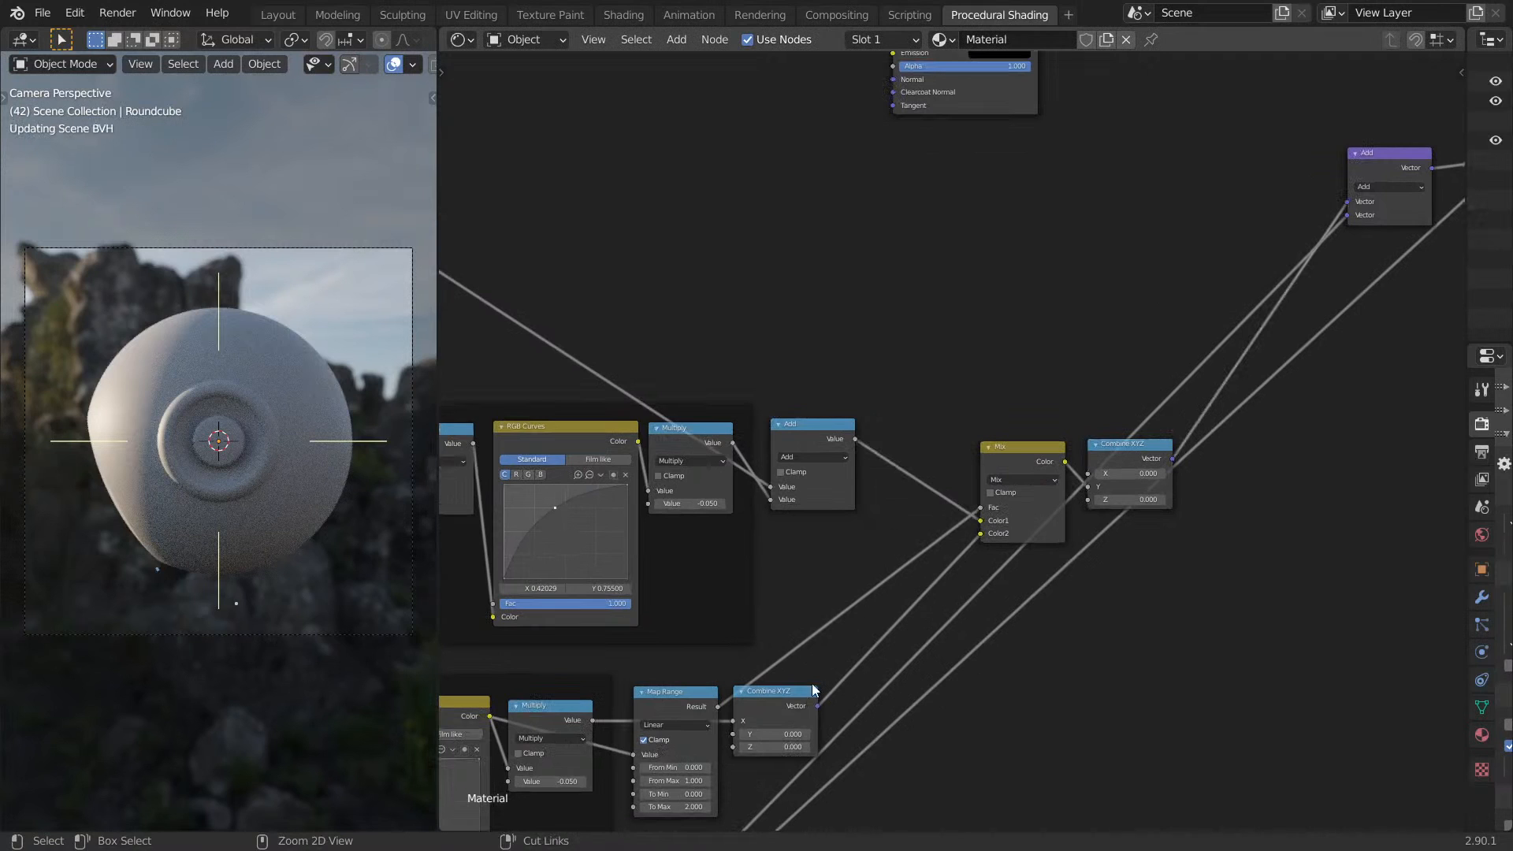
pyautogui.click(800, 701)
pyautogui.hotkey('ctrl', 'x')
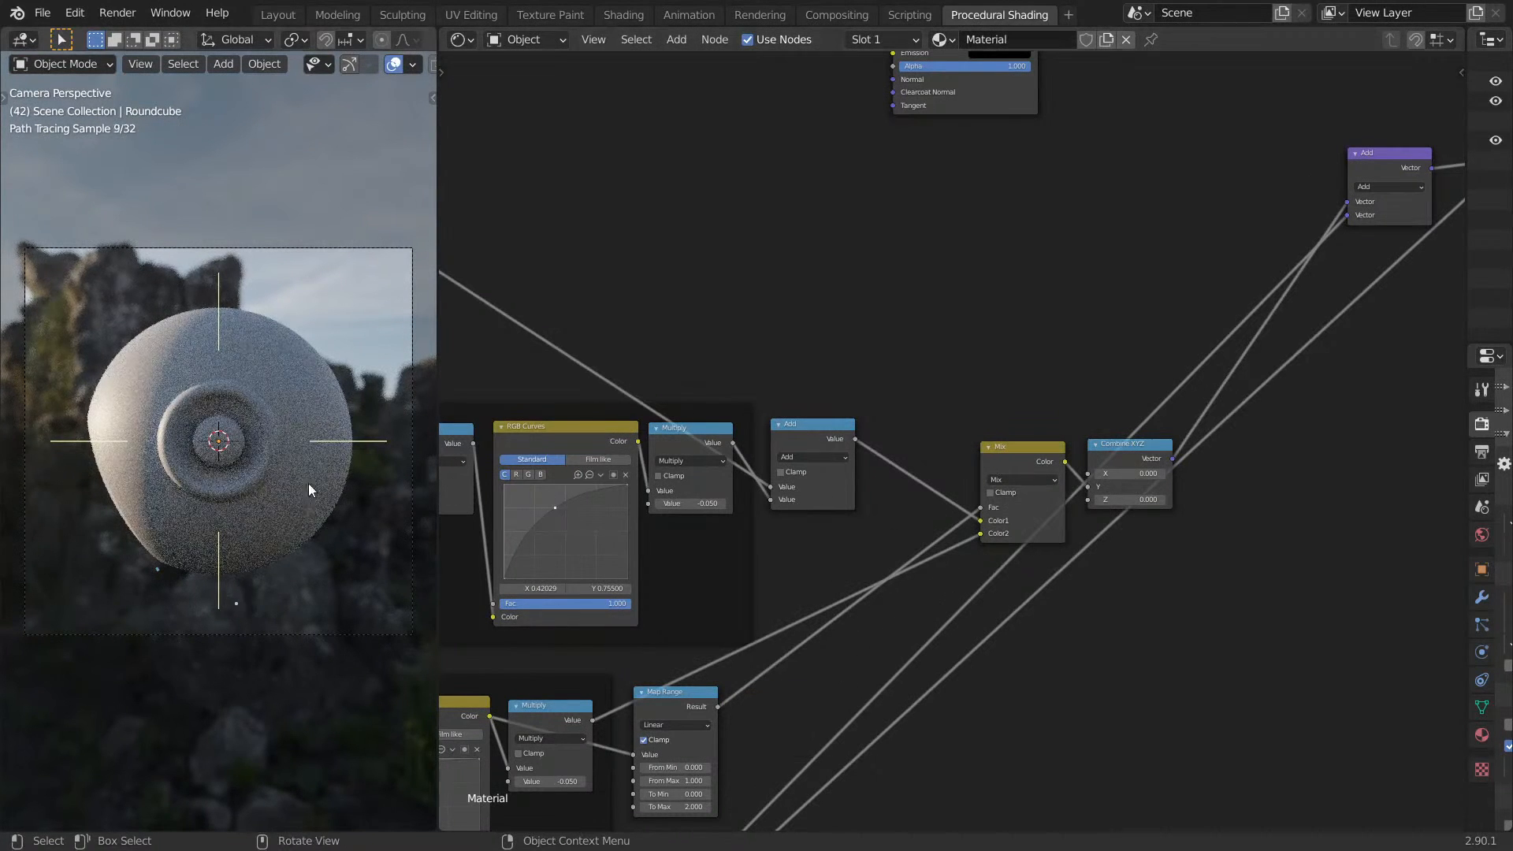
# Align the Mix, final Combine XYZ and vector Add nodes in a compact row.
pyautogui.moveTo(1378, 317); pyautogui.dragTo(1214, 447, button='middle')
pyautogui.moveTo(1215, 293); pyautogui.dragTo(1149, 565)
pyautogui.moveTo(1064, 510); pyautogui.dragTo(1227, 351, button='middle')
pyautogui.moveTo(1026, 415); pyautogui.dragTo(946, 406)
pyautogui.moveTo(1127, 415); pyautogui.dragTo(1045, 408)
pyautogui.moveTo(1361, 402); pyautogui.dragTo(1206, 412)
# Shift the Booleans frame with all its nodes sideways to make room in front of it.
pyautogui.moveTo(1218, 411); pyautogui.dragTo(1091, 429, button='middle')
pyautogui.scroll(-9, 1095, 431)
pyautogui.moveTo(996, 568); pyautogui.dragTo(1262, 348, button='middle')
pyautogui.scroll(2, 981, 535)
pyautogui.moveTo(979, 537); pyautogui.dragTo(1132, 442, button='middle')
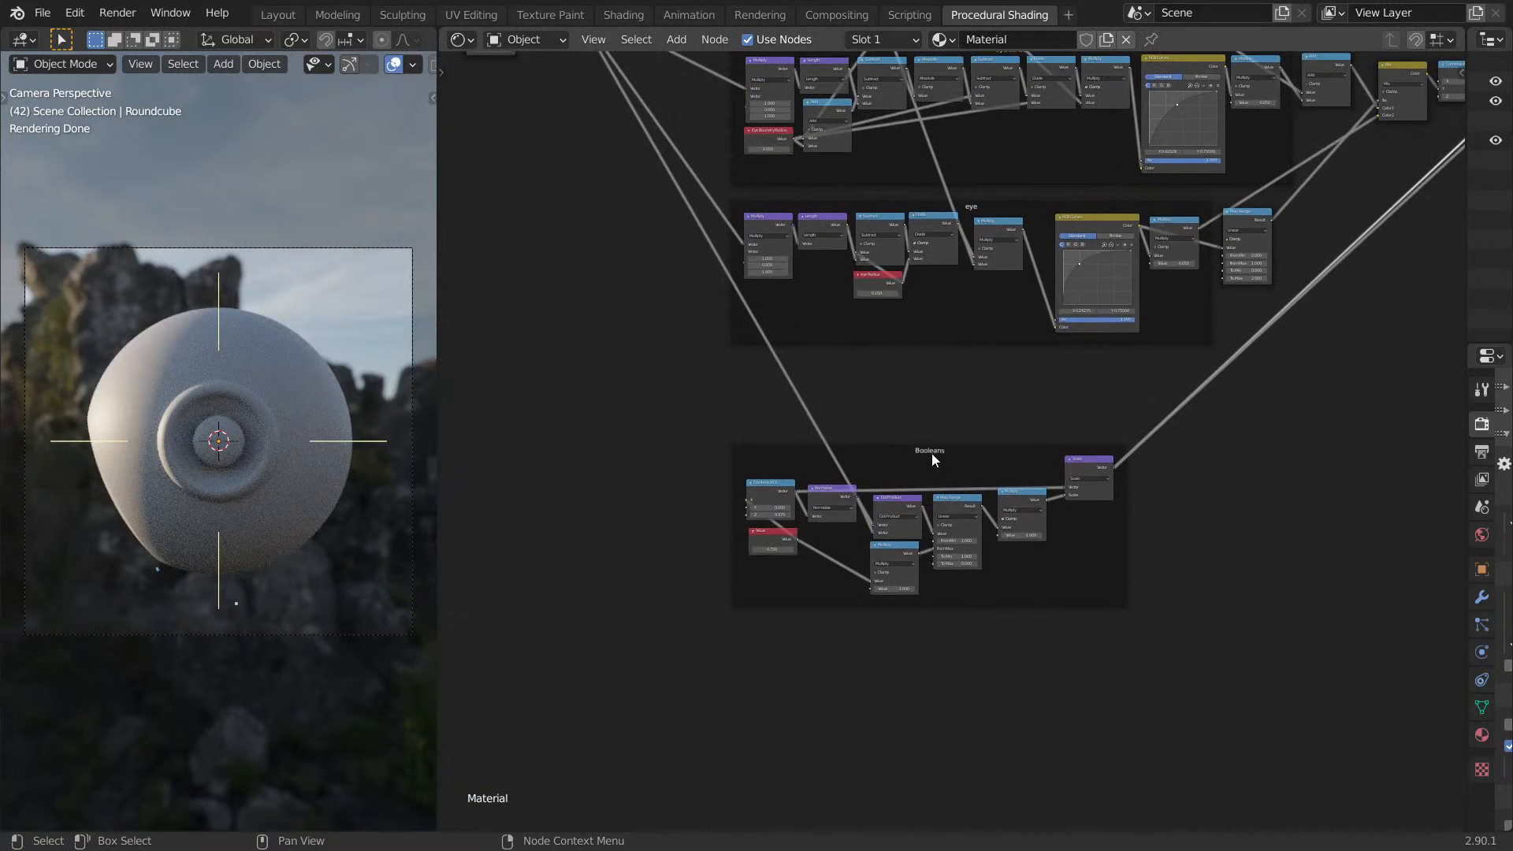
pyautogui.moveTo(932, 456); pyautogui.dragTo(972, 410)
pyautogui.moveTo(744, 369); pyautogui.dragTo(1190, 637)
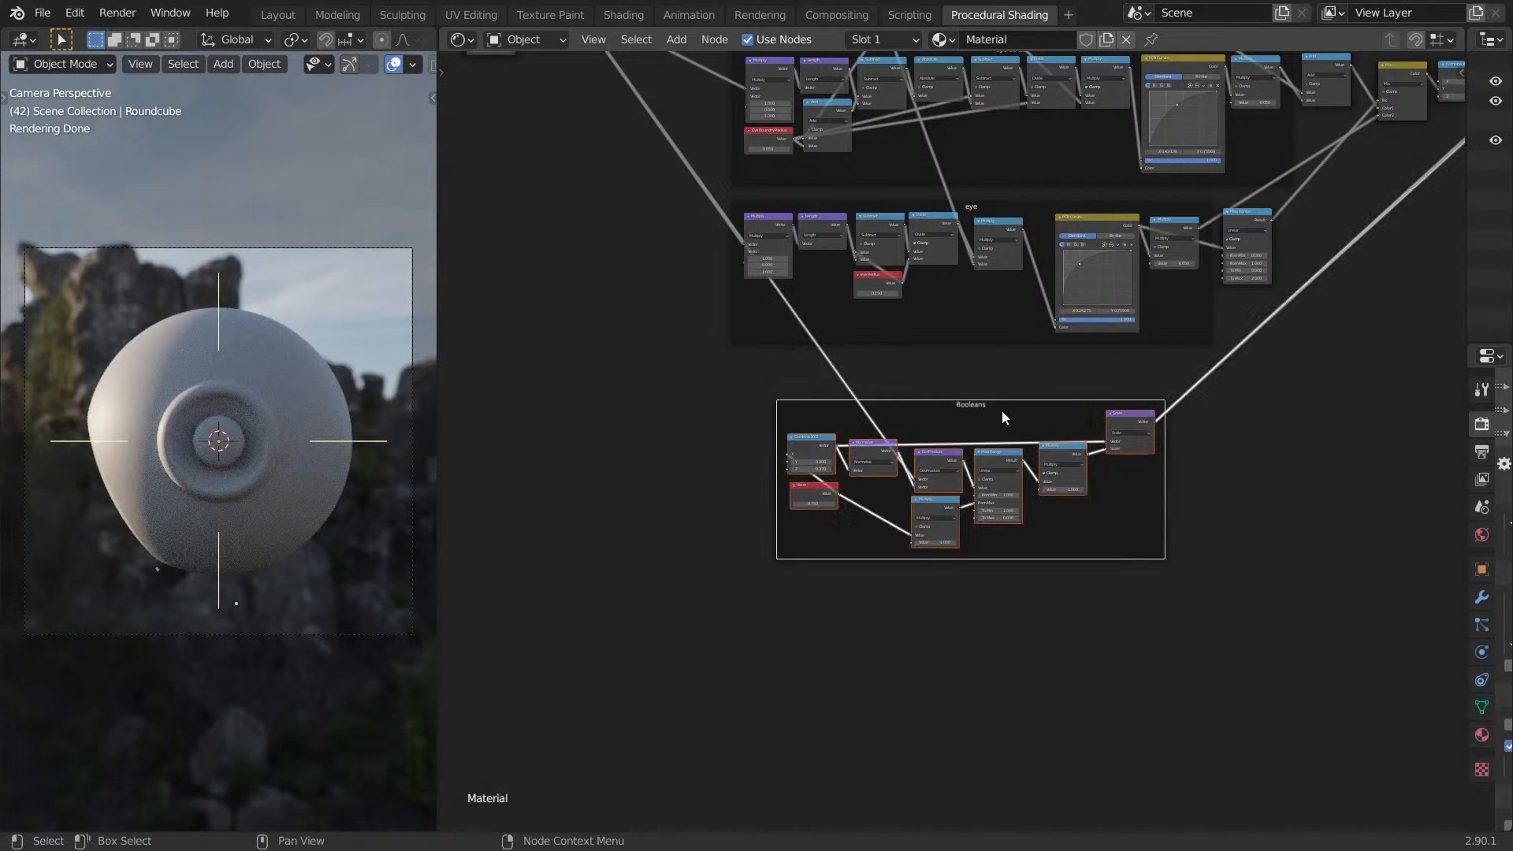
pyautogui.moveTo(1008, 416); pyautogui.dragTo(1259, 463)
pyautogui.click(964, 438)
# Insert a Combine XYZ node on the link between the texture coordinate Scale and the Booleans frame's Dot Product.
pyautogui.scroll(8, 960, 442)
pyautogui.moveTo(939, 479); pyautogui.dragTo(953, 605, button='middle')
pyautogui.hotkey('shift', 'a')
pyautogui.click(980, 547)
pyautogui.write('se')
pyautogui.hotkey('shift', 'a')
pyautogui.write('scomb')
pyautogui.click(942, 605)
pyautogui.click(1116, 487)
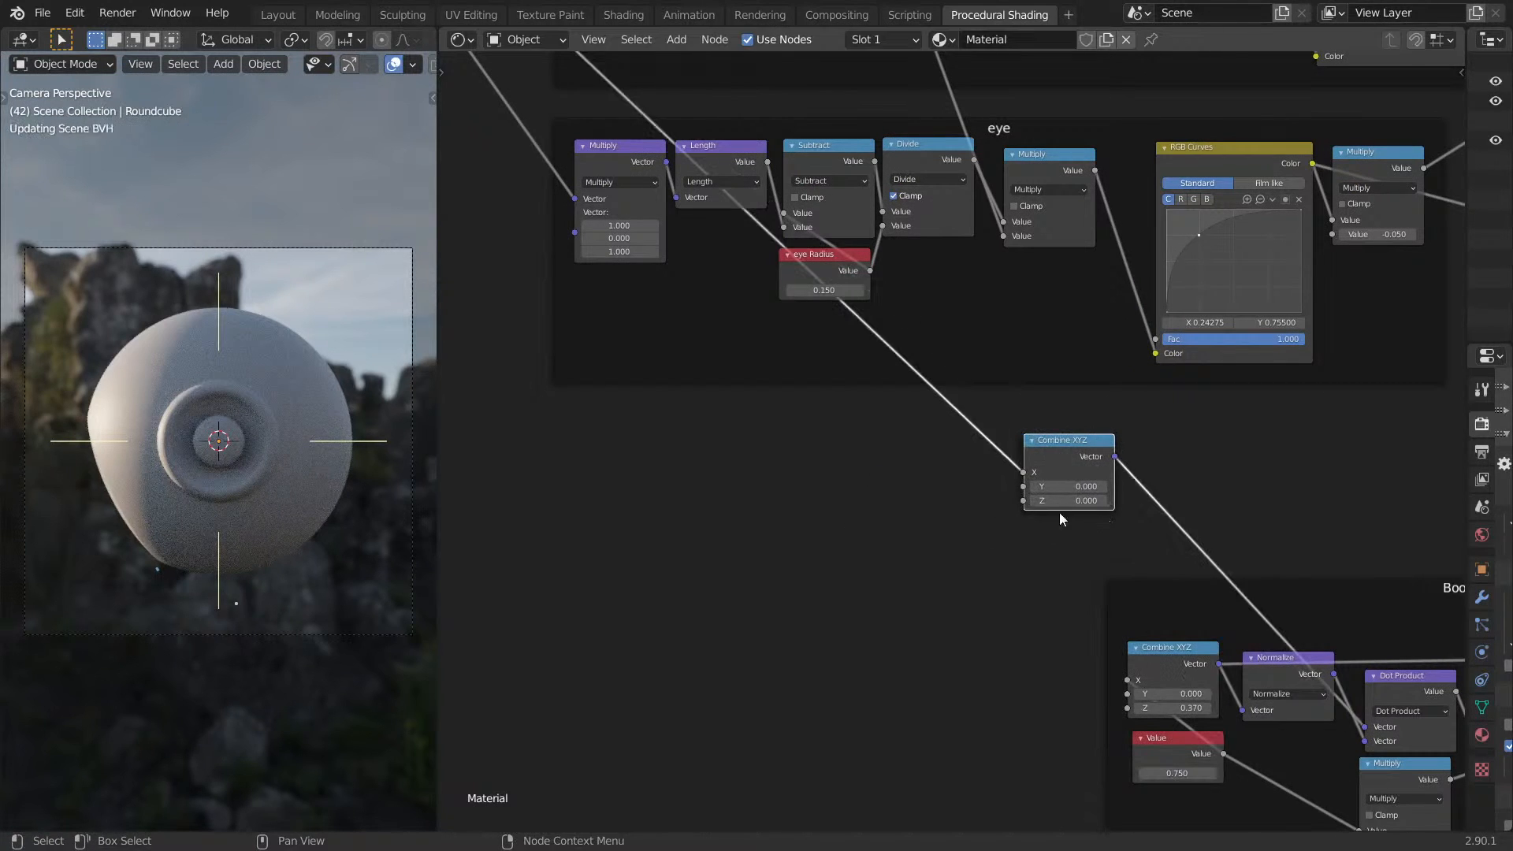
# Insert a Separate XYZ node ahead of the new Combine XYZ and move the Combine XYZ beside it.
pyautogui.hotkey('shift', 'a')
pyautogui.write('ssep')
pyautogui.click(959, 594)
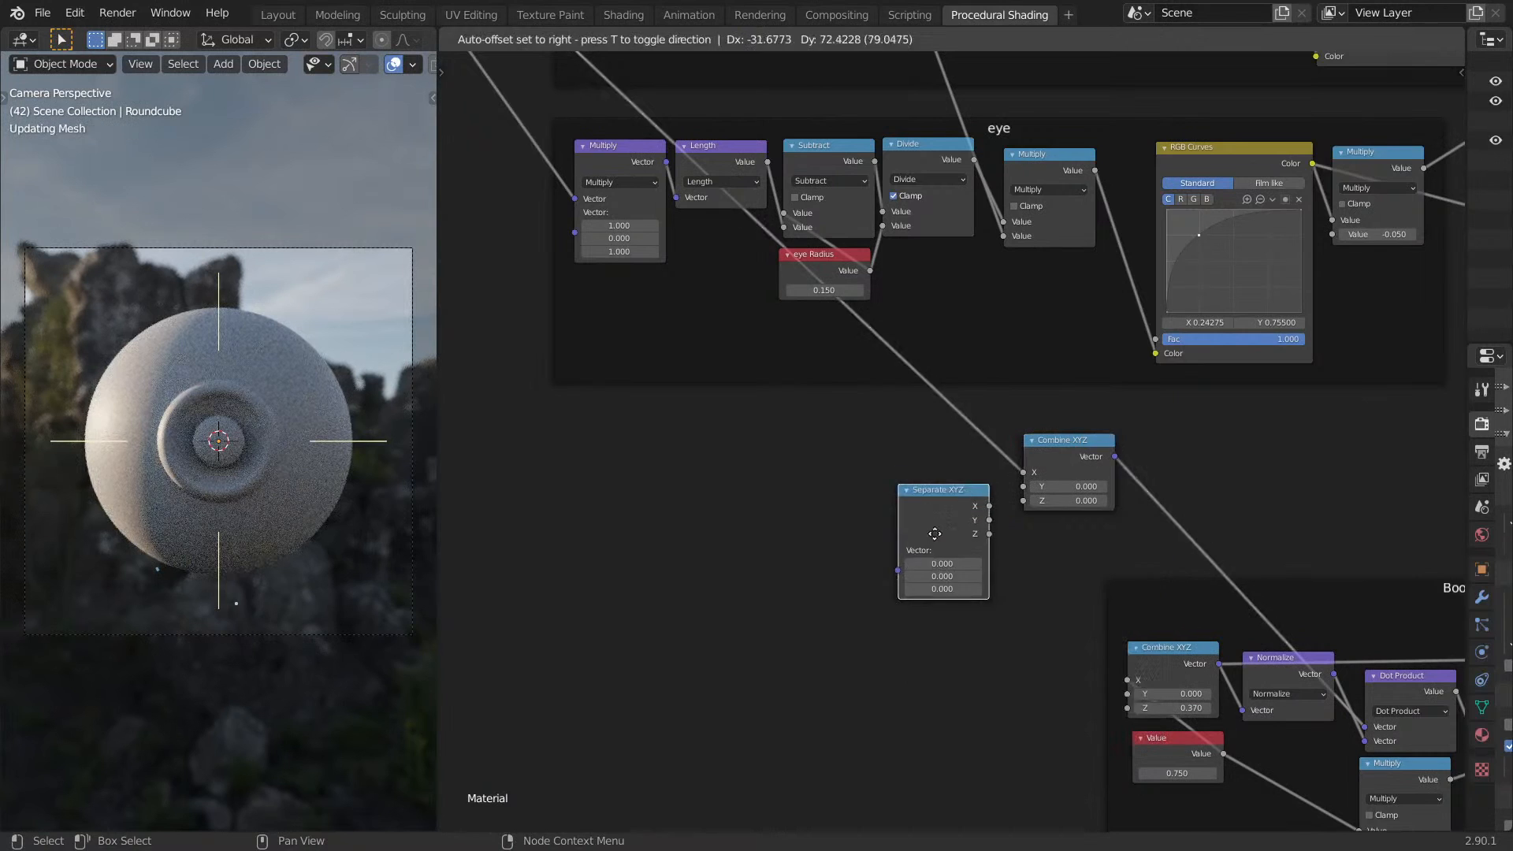
pyautogui.click(763, 607)
pyautogui.moveTo(1099, 442); pyautogui.dragTo(994, 512)
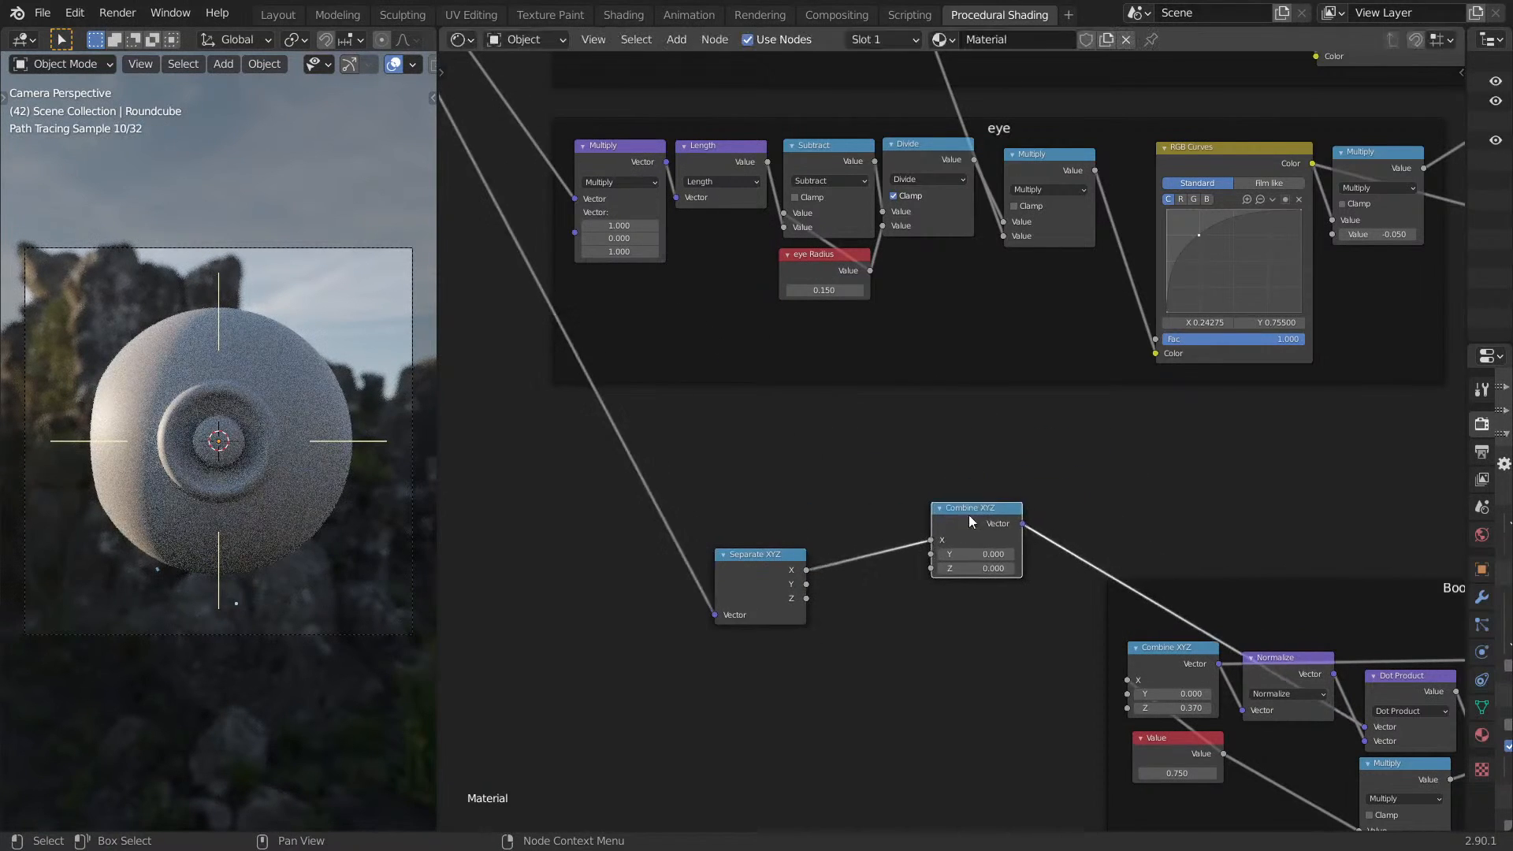
# Connect the Separate XYZ's Y and Z to the Combine XYZ's matching inputs and preview the combined vector.
pyautogui.scroll(3, 957, 473)
pyautogui.moveTo(710, 569); pyautogui.dragTo(925, 518)
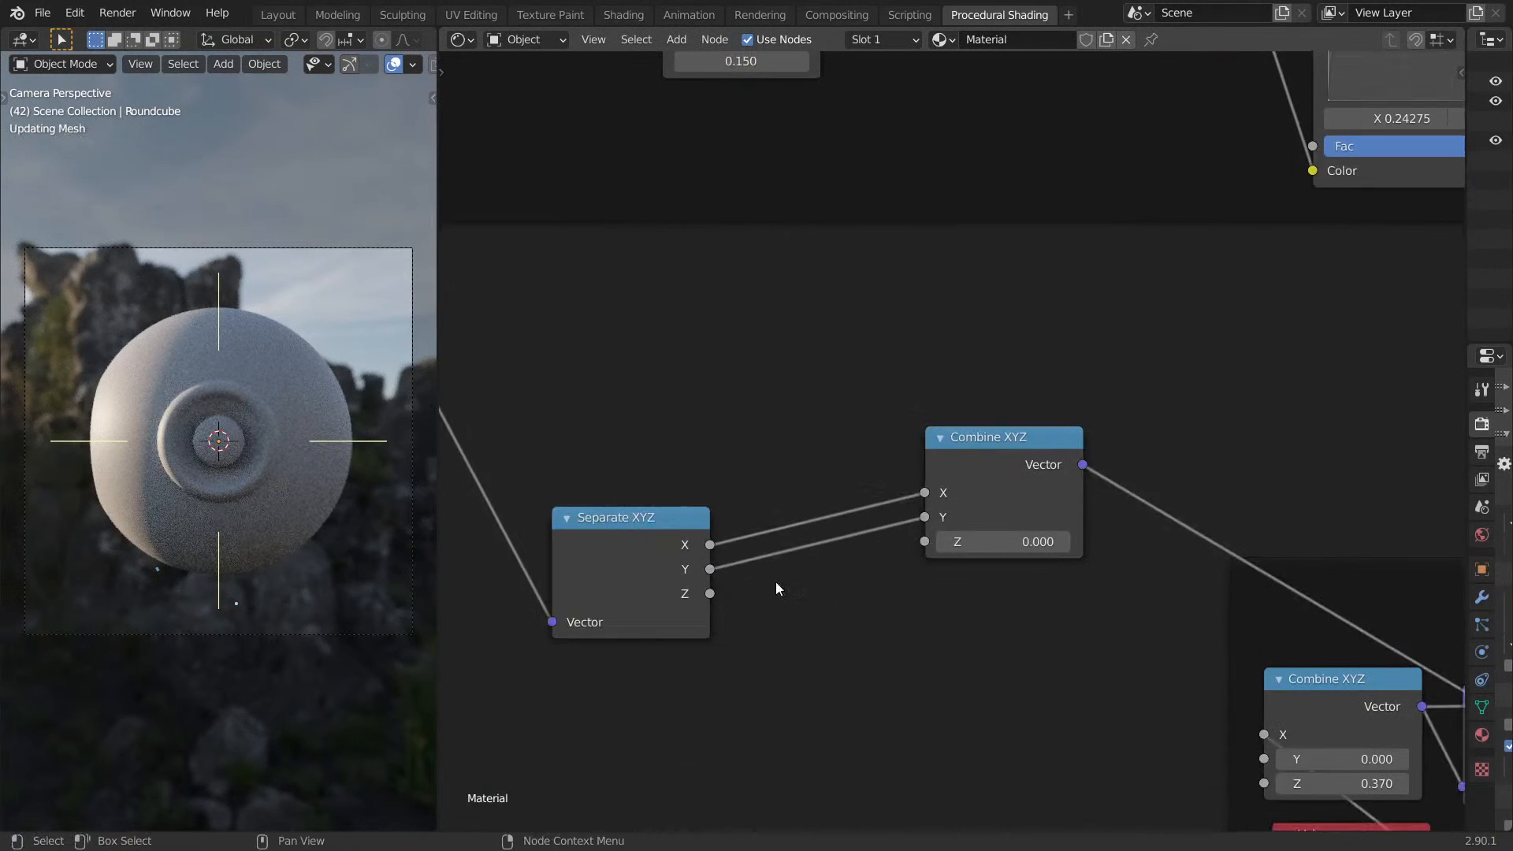
pyautogui.moveTo(710, 594); pyautogui.dragTo(925, 542)
pyautogui.keyDown('ctrl'); pyautogui.keyDown('shift'); pyautogui.click(1022, 477); pyautogui.keyUp('shift'); pyautogui.keyUp('ctrl')
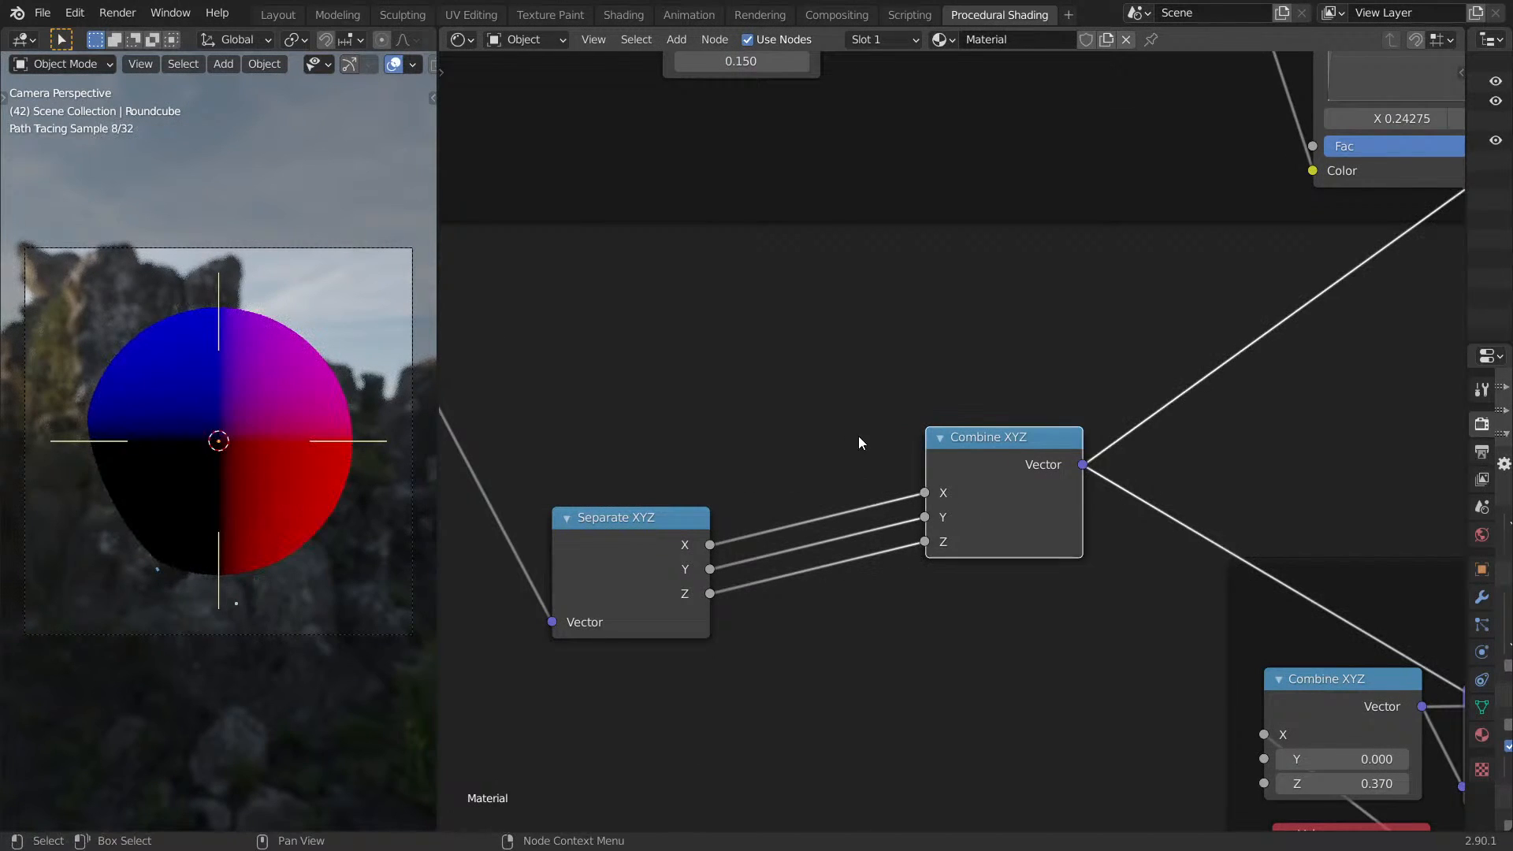
# Insert a Math node set to Absolute on the X link between the Separate XYZ and Combine XYZ.
pyautogui.moveTo(814, 485); pyautogui.dragTo(895, 466, button='middle')
pyautogui.hotkey('shift', 'a')
pyautogui.click(914, 444)
pyautogui.write('add')
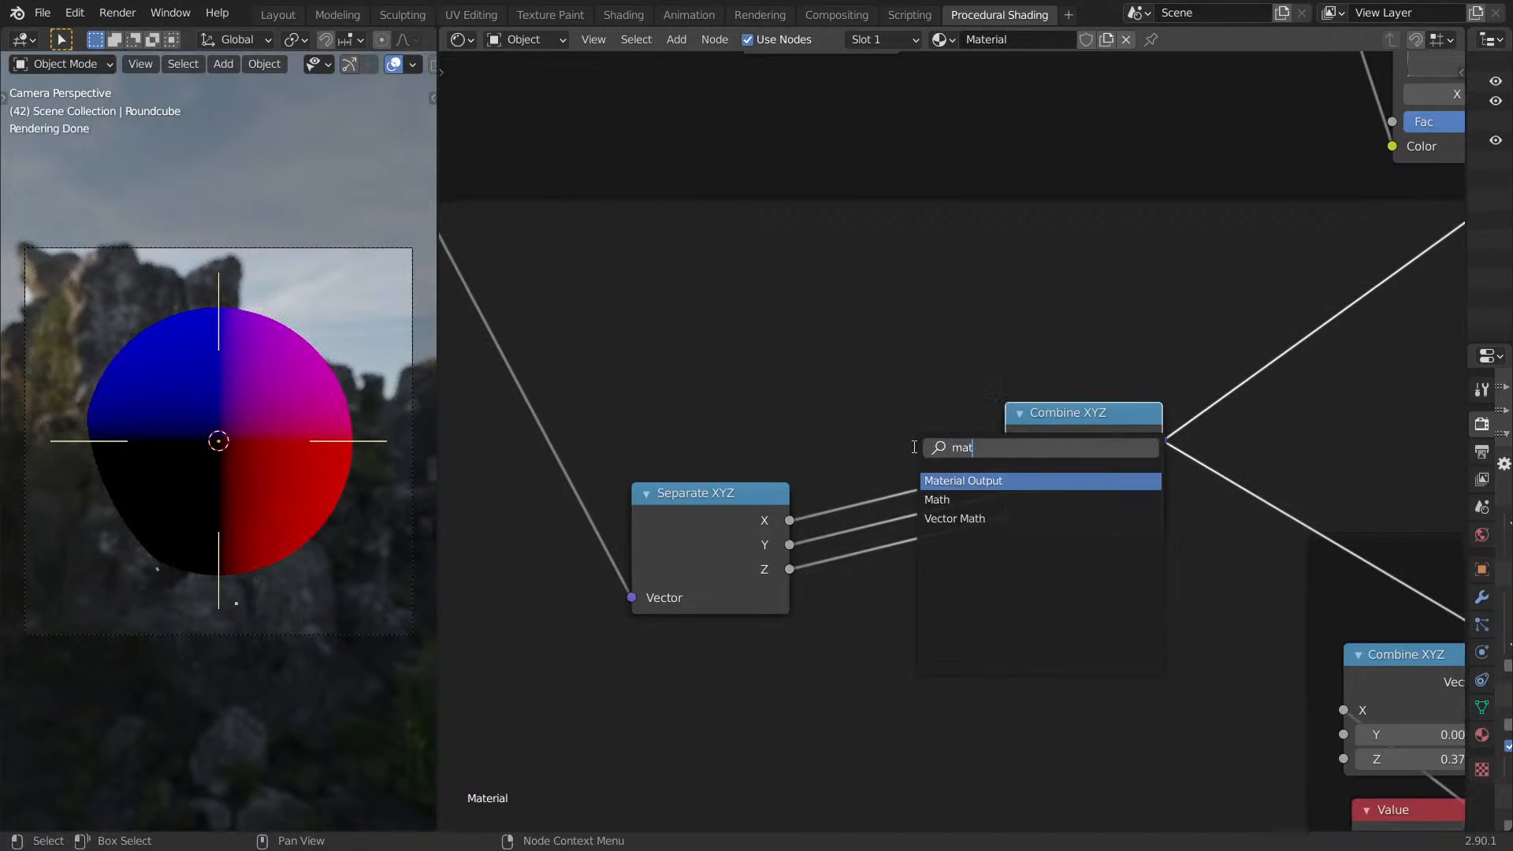
pyautogui.press('Return')
pyautogui.click(898, 473)
pyautogui.click(908, 471)
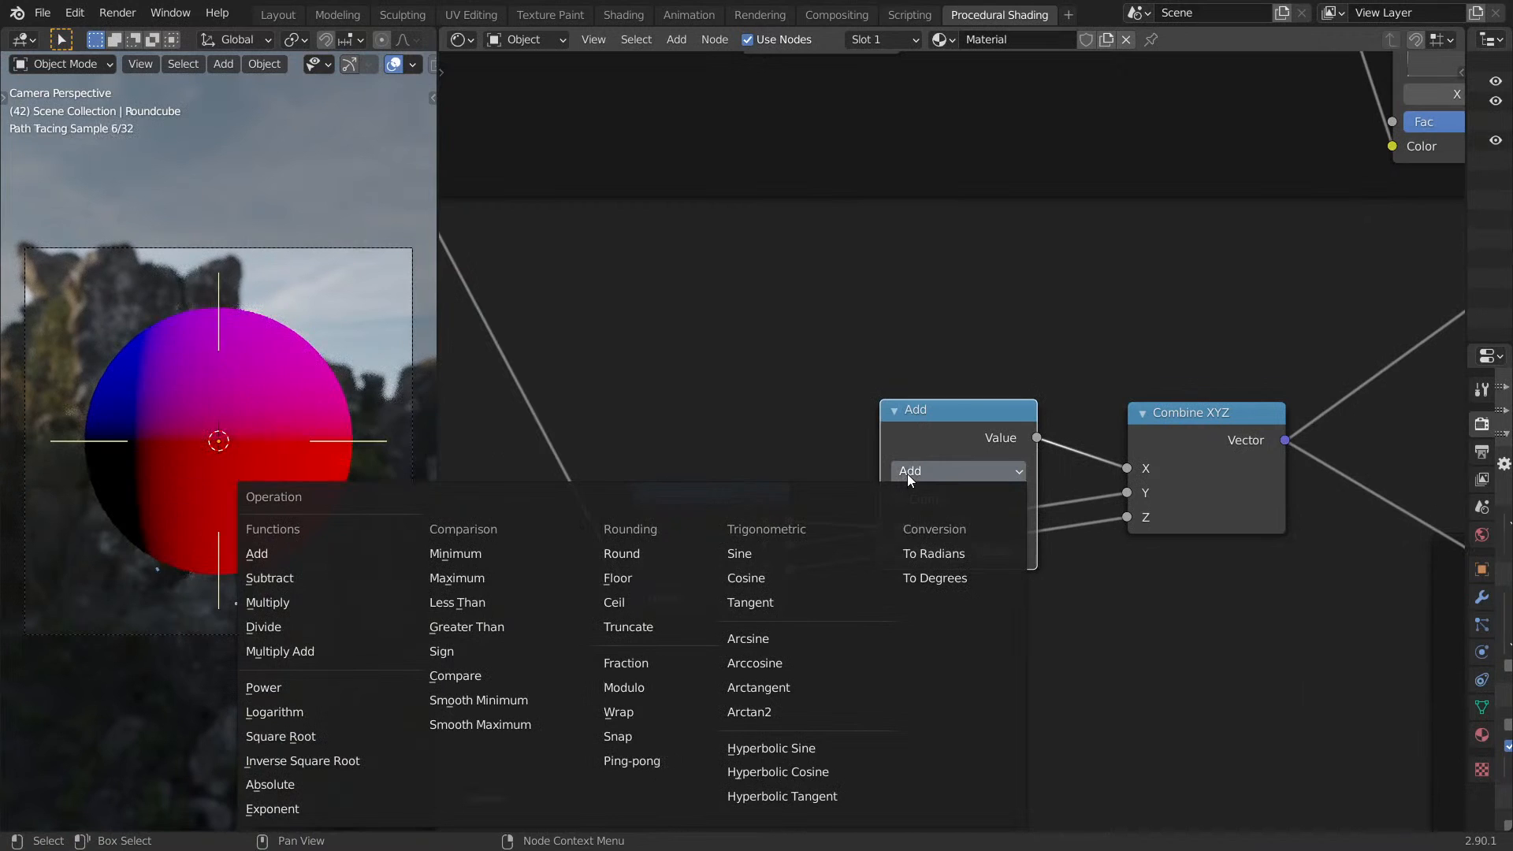
pyautogui.press('b')
pyautogui.moveTo(1062, 471); pyautogui.dragTo(994, 474, button='middle')
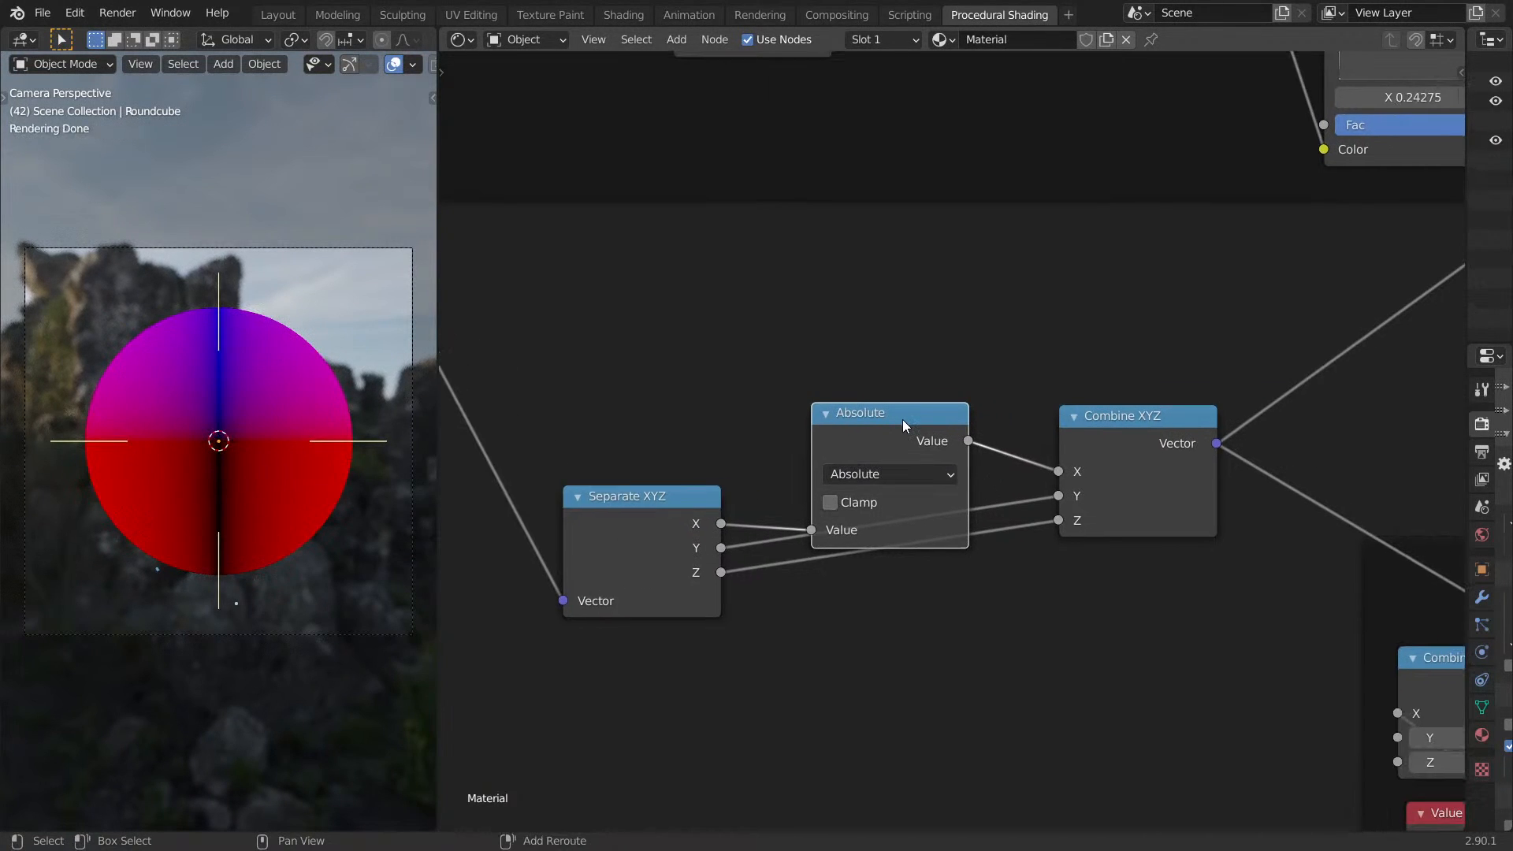
# Duplicate the Absolute node onto the X link before the Combine XYZ and set the copy to Multiply by -1.
pyautogui.hotkey('shift', 'd')
pyautogui.click(1135, 401)
pyautogui.click(1121, 454)
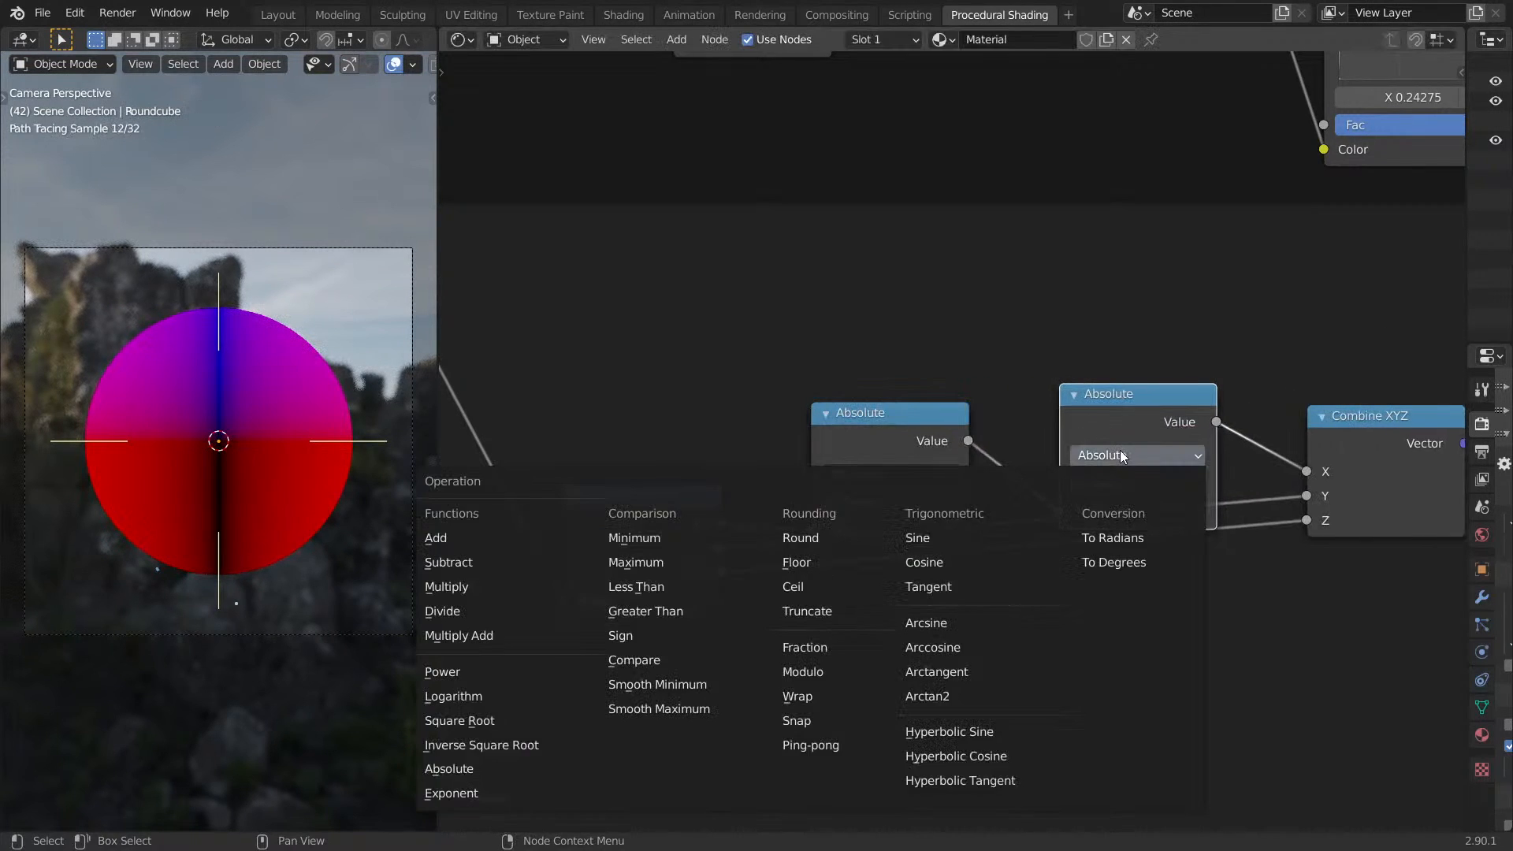
pyautogui.click(446, 586)
pyautogui.click(1139, 536)
pyautogui.write('-1')
pyautogui.press('Return')
# View the sphere from the front and preview the output of the Booleans frame's Scale node.
pyautogui.moveTo(249, 479); pyautogui.dragTo(25, 428, button='middle')
pyautogui.press('KP_1')
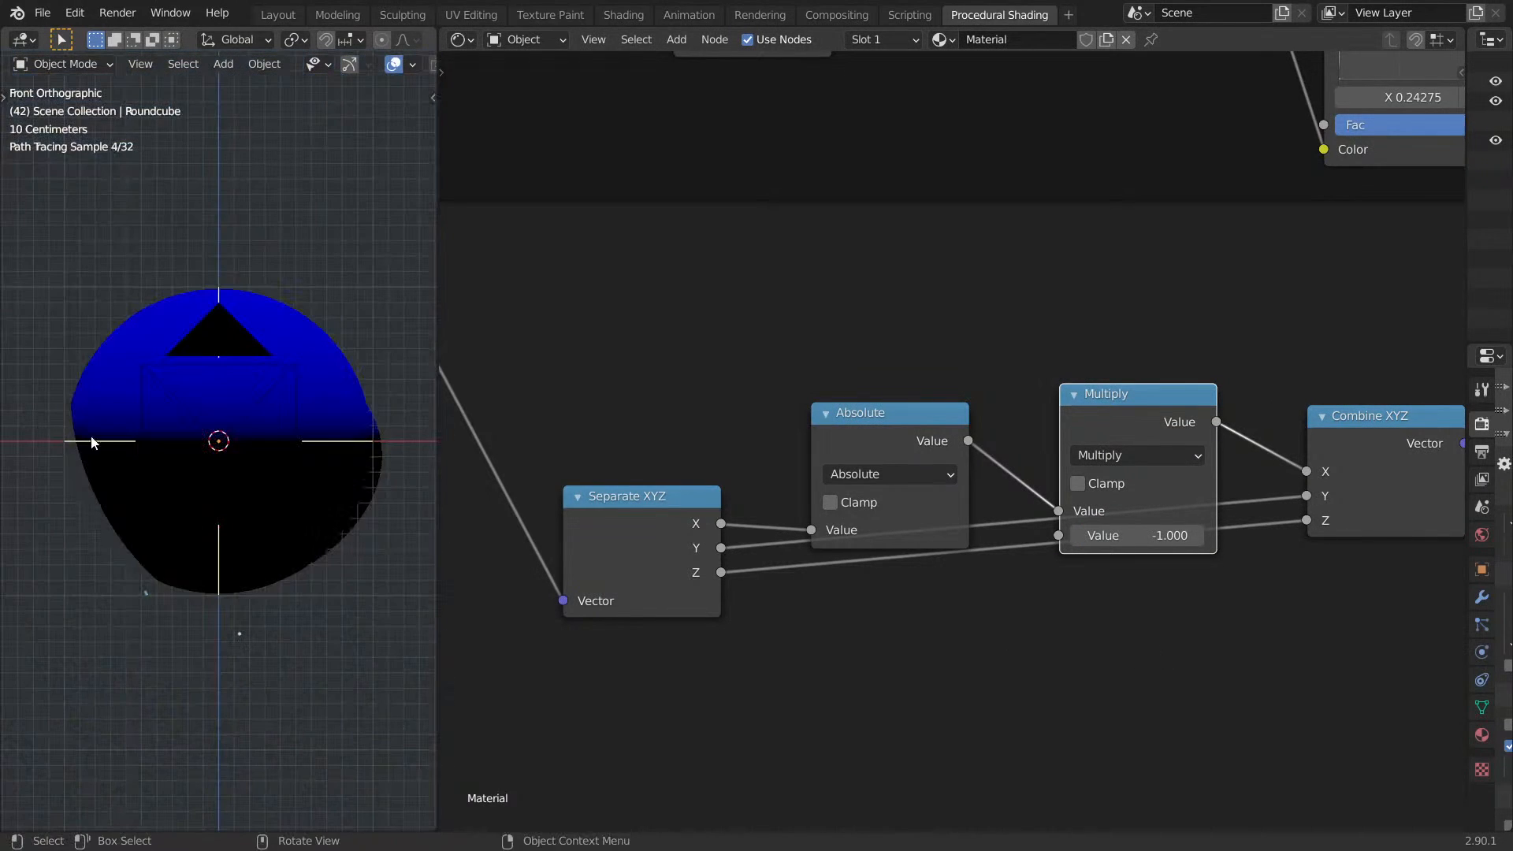
pyautogui.scroll(-4, 708, 455)
pyautogui.scroll(-1, 1000, 468)
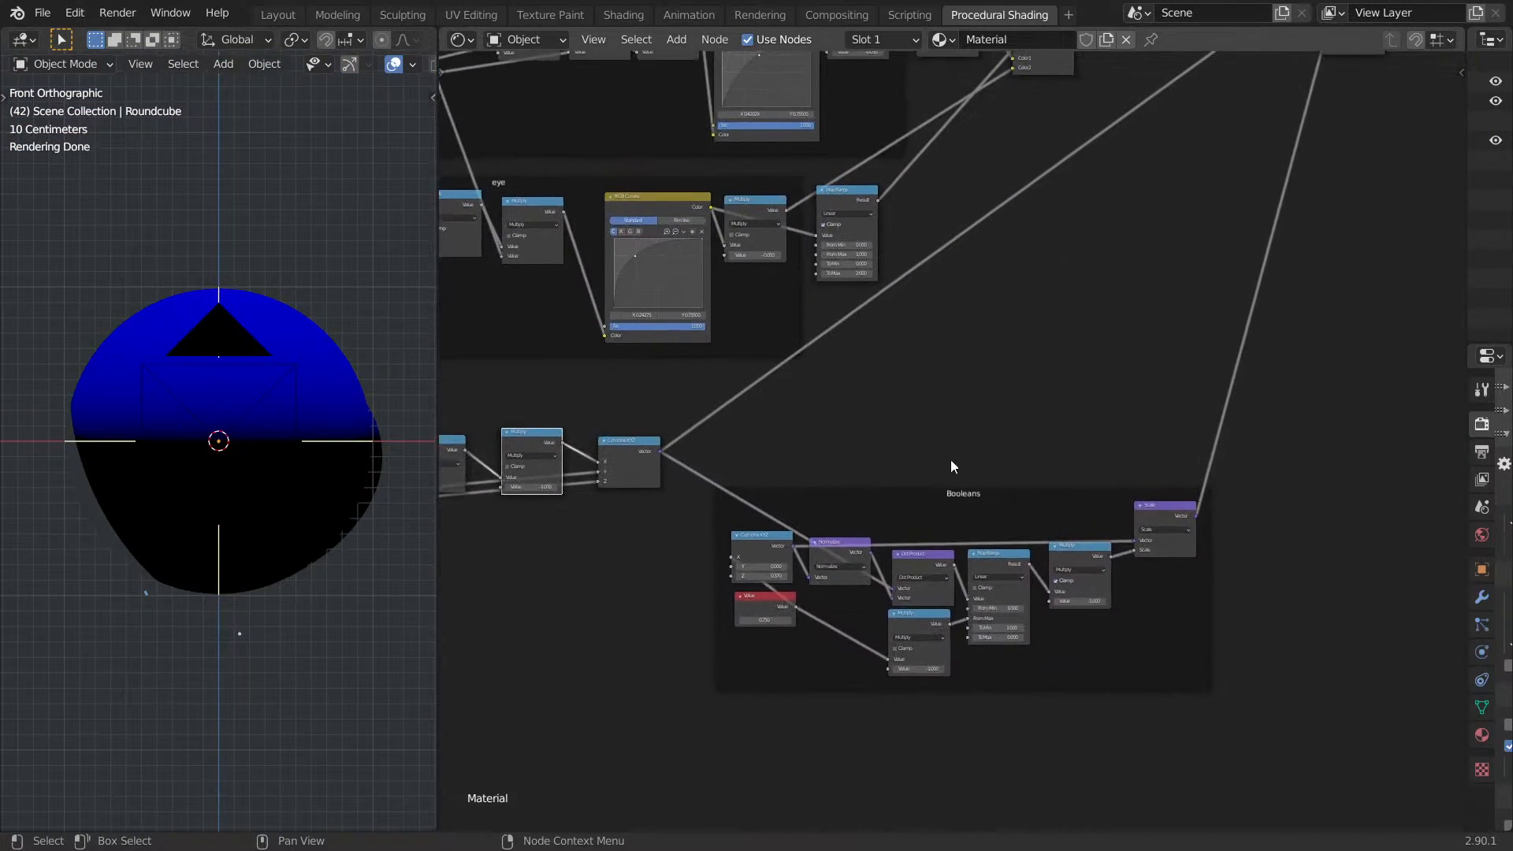
pyautogui.scroll(3, 949, 469)
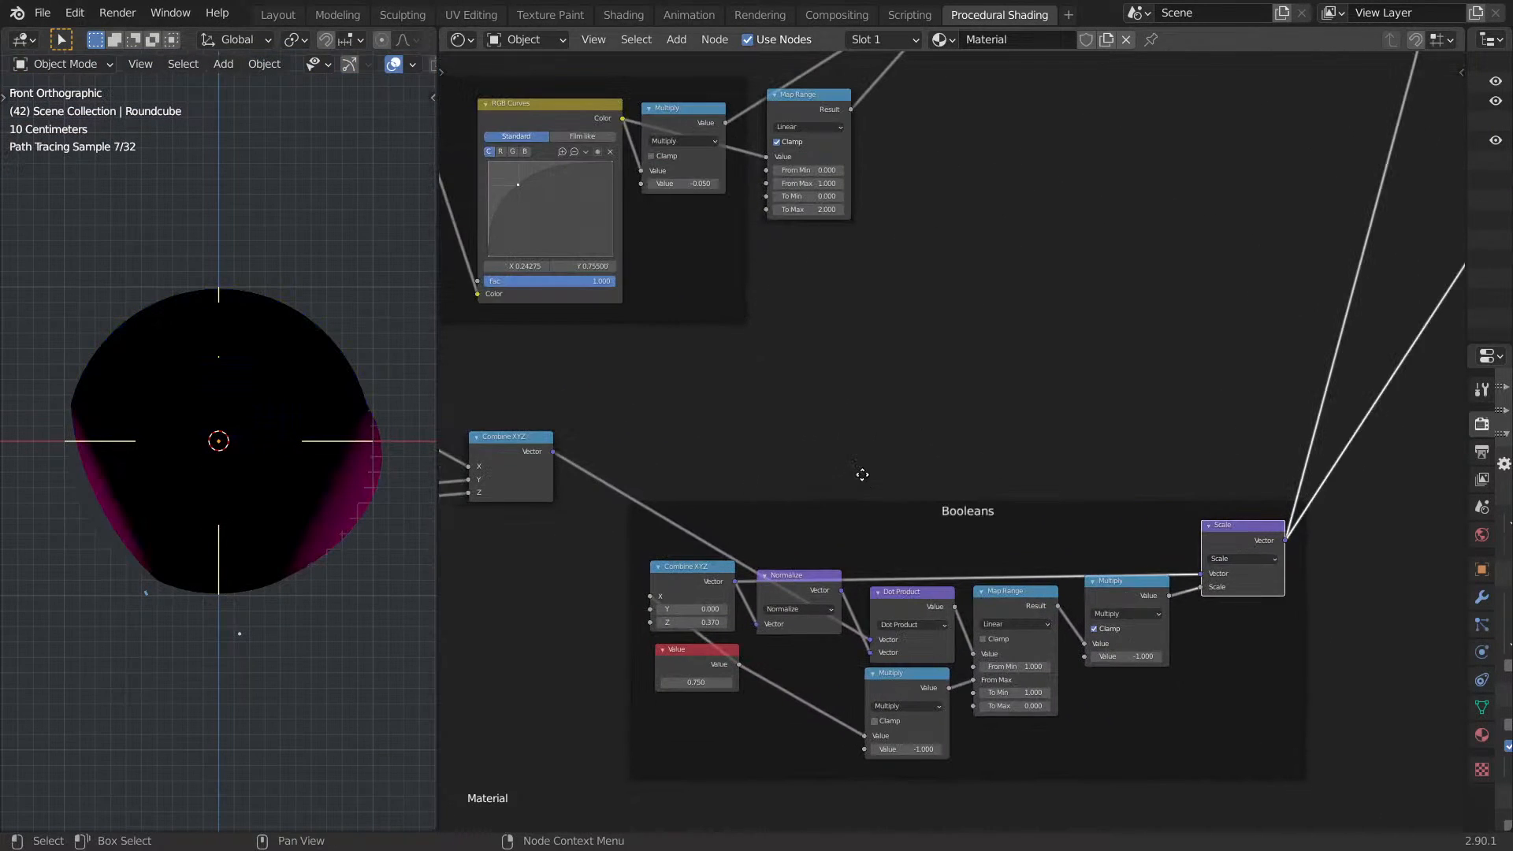
pyautogui.moveTo(861, 473); pyautogui.dragTo(878, 402, button='middle')
pyautogui.keyDown('ctrl'); pyautogui.hscroll(-10, 976, 391); pyautogui.keyUp('ctrl')
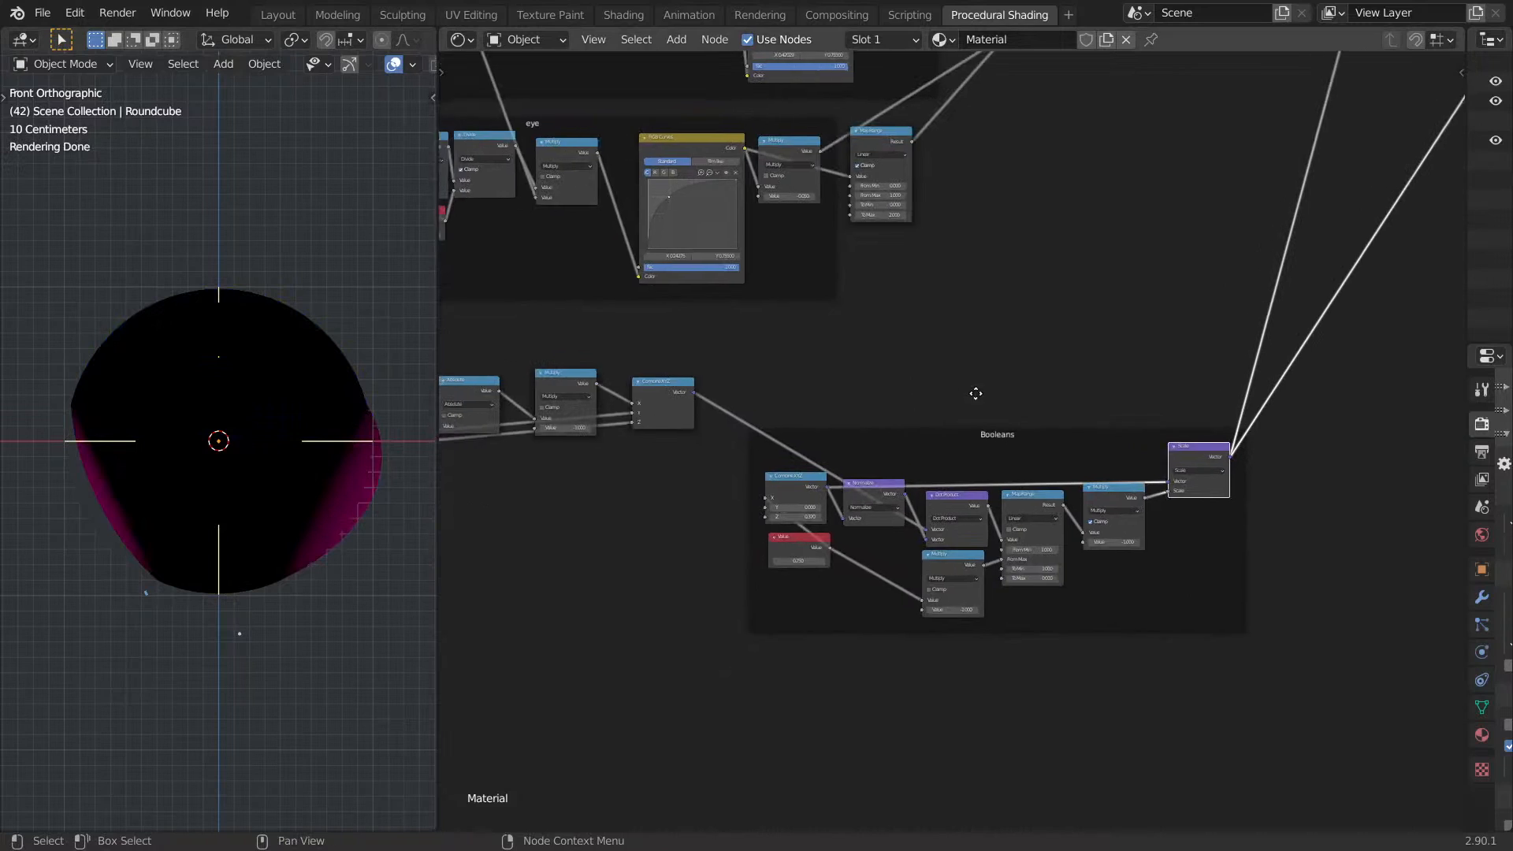
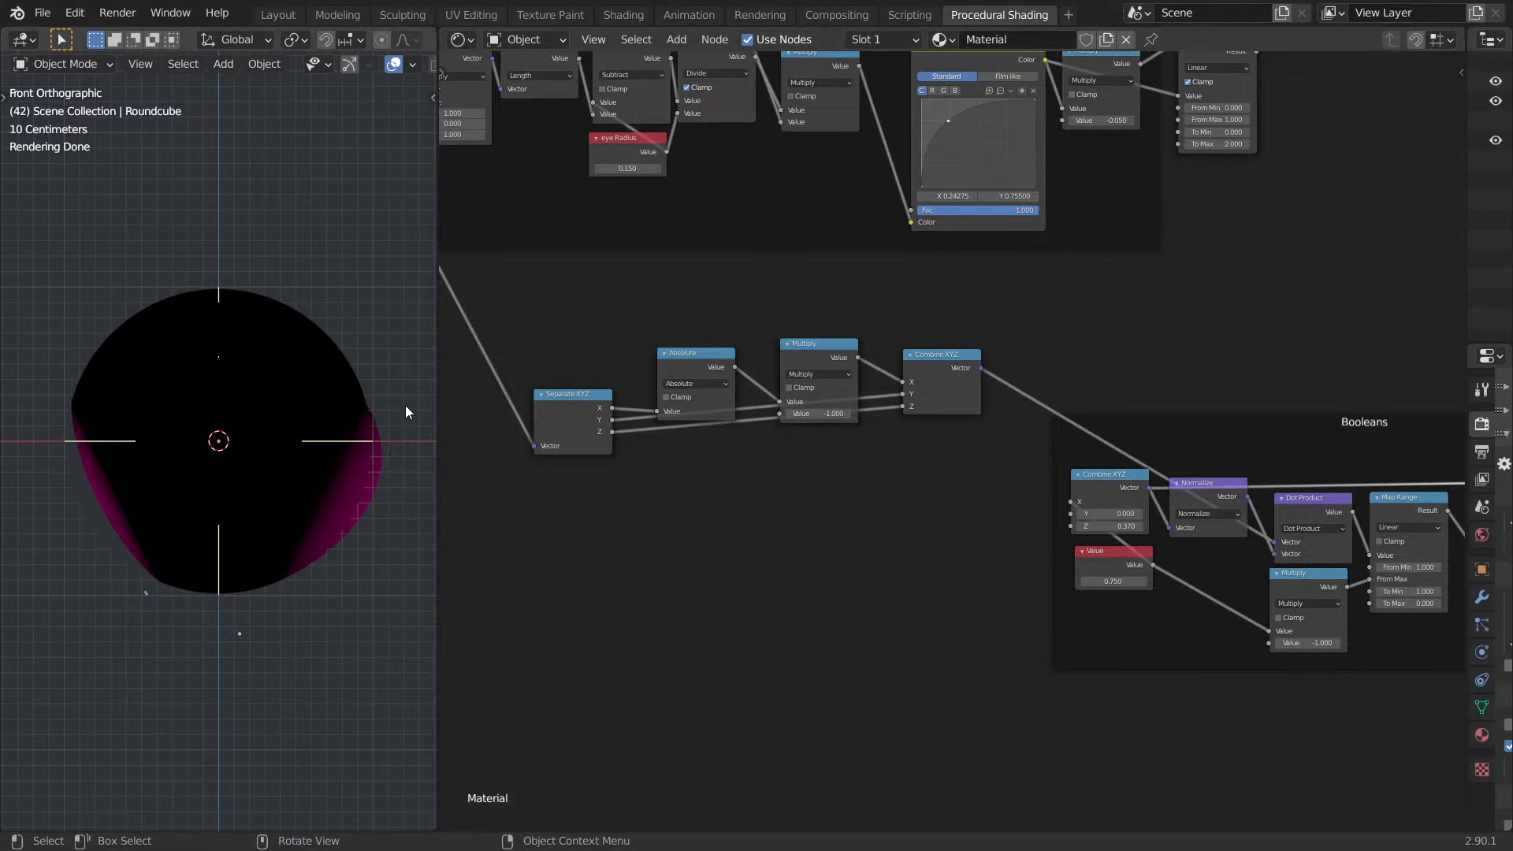
# Preview the X output of the Separate XYZ node on the sphere.
pyautogui.moveTo(1388, 473); pyautogui.dragTo(1183, 432, button='middle')
pyautogui.scroll(4, 1249, 473)
pyautogui.moveTo(817, 436); pyautogui.dragTo(1312, 582, button='middle')
pyautogui.click(578, 518)
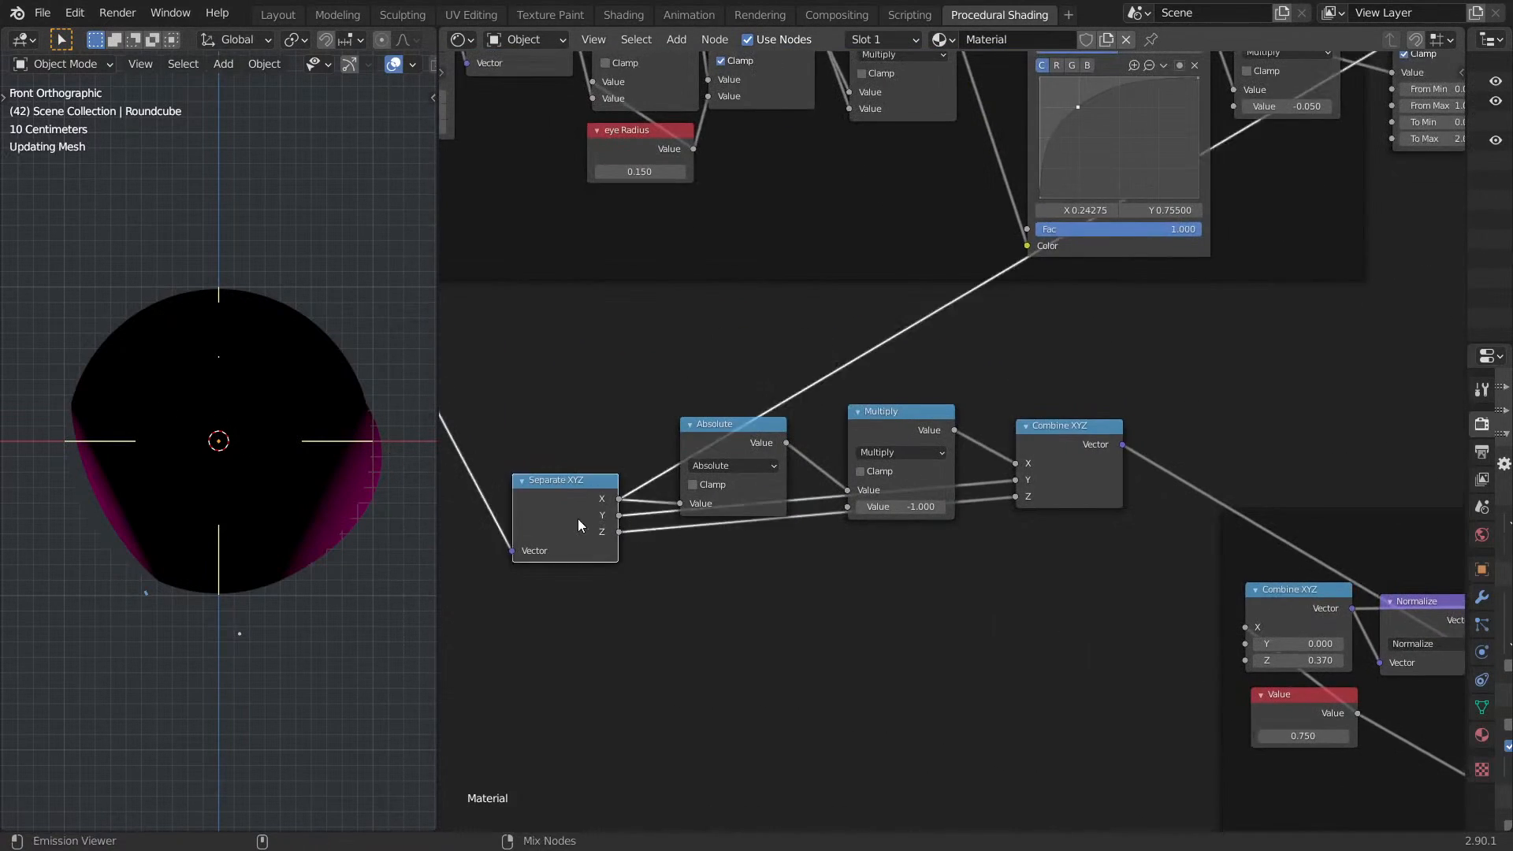
pyautogui.keyDown('ctrl'); pyautogui.keyDown('shift'); pyautogui.click(584, 523); pyautogui.keyUp('shift'); pyautogui.keyUp('ctrl')
pyautogui.keyDown('ctrl'); pyautogui.keyDown('shift'); pyautogui.click(580, 525); pyautogui.keyUp('shift'); pyautogui.keyUp('ctrl')
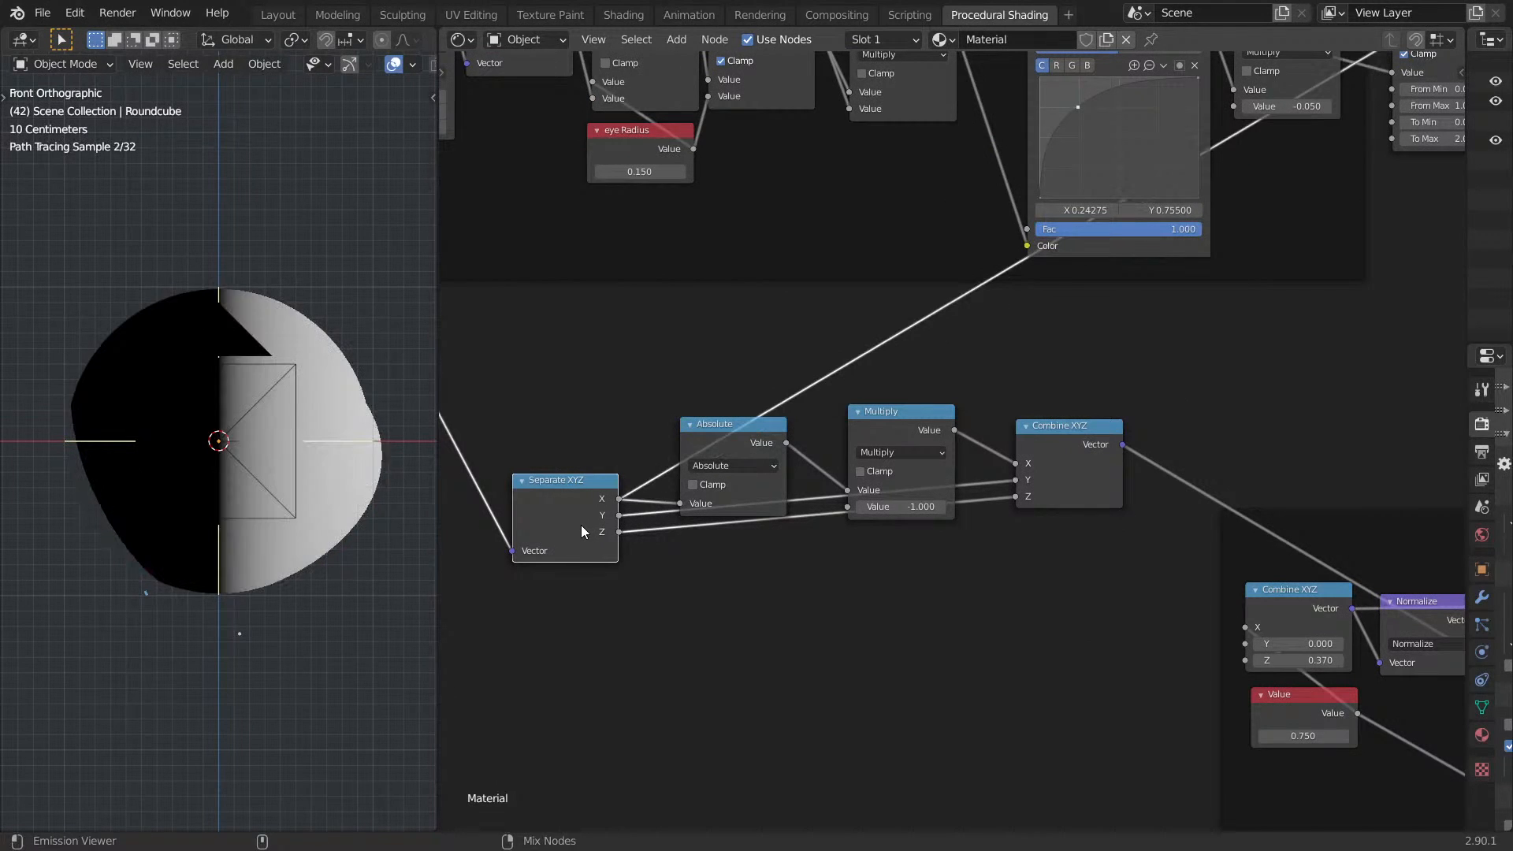
# Add a Math node set to Sign, feed it the Separate XYZ's X, preview it and place it below the Combine XYZ.
pyautogui.moveTo(820, 604); pyautogui.dragTo(771, 607, button='middle')
pyautogui.hotkey('shift', 'a')
pyautogui.write('sadd')
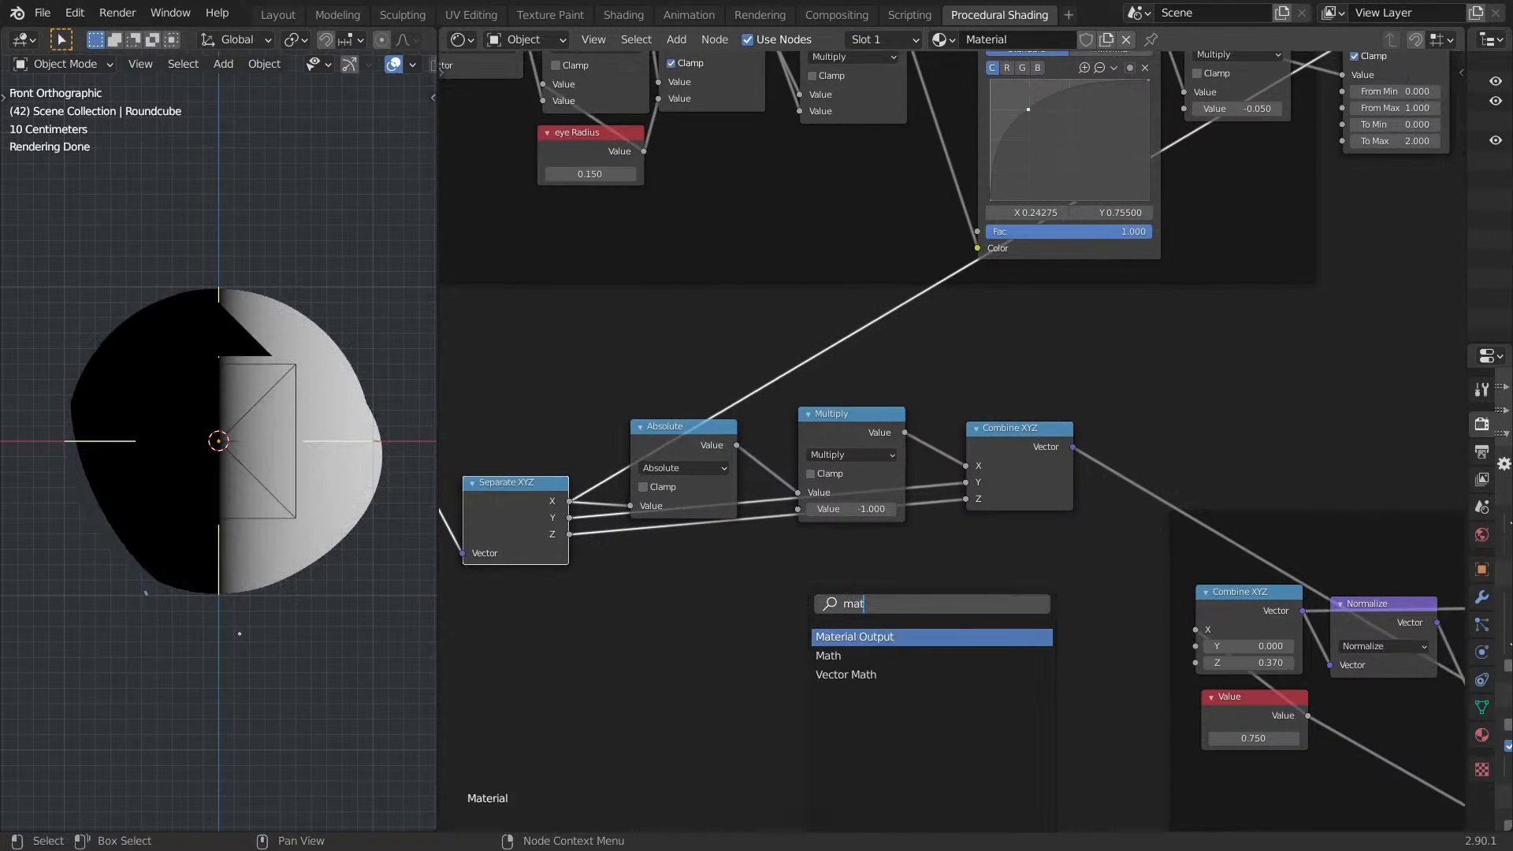
pyautogui.press('Return')
pyautogui.moveTo(569, 502); pyautogui.dragTo(925, 676)
pyautogui.click(950, 640)
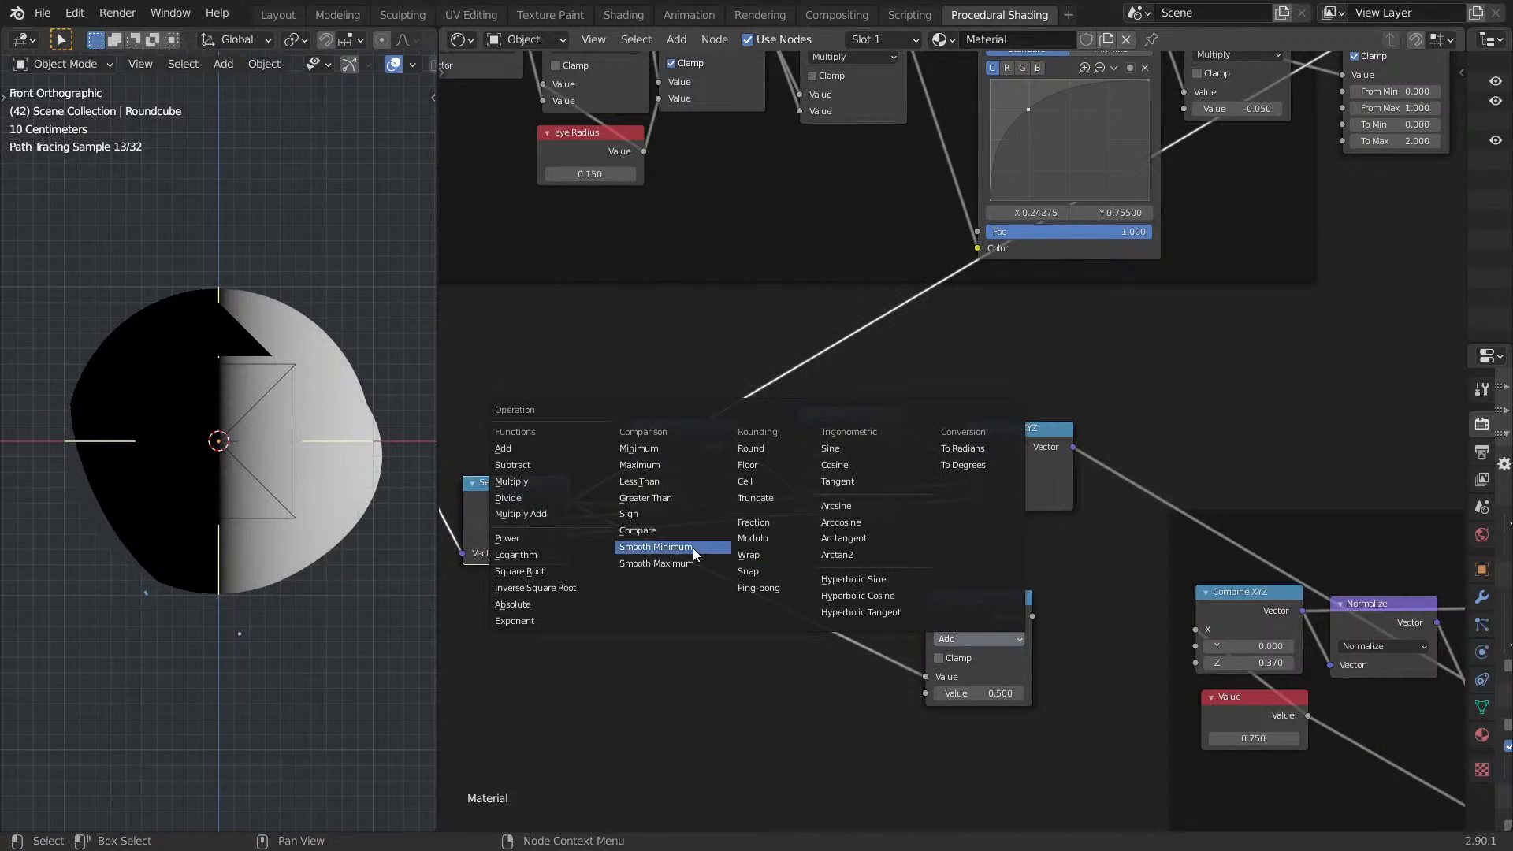
pyautogui.click(692, 524)
pyautogui.keyDown('ctrl'); pyautogui.keyDown('shift'); pyautogui.click(972, 616); pyautogui.keyUp('shift'); pyautogui.keyUp('ctrl')
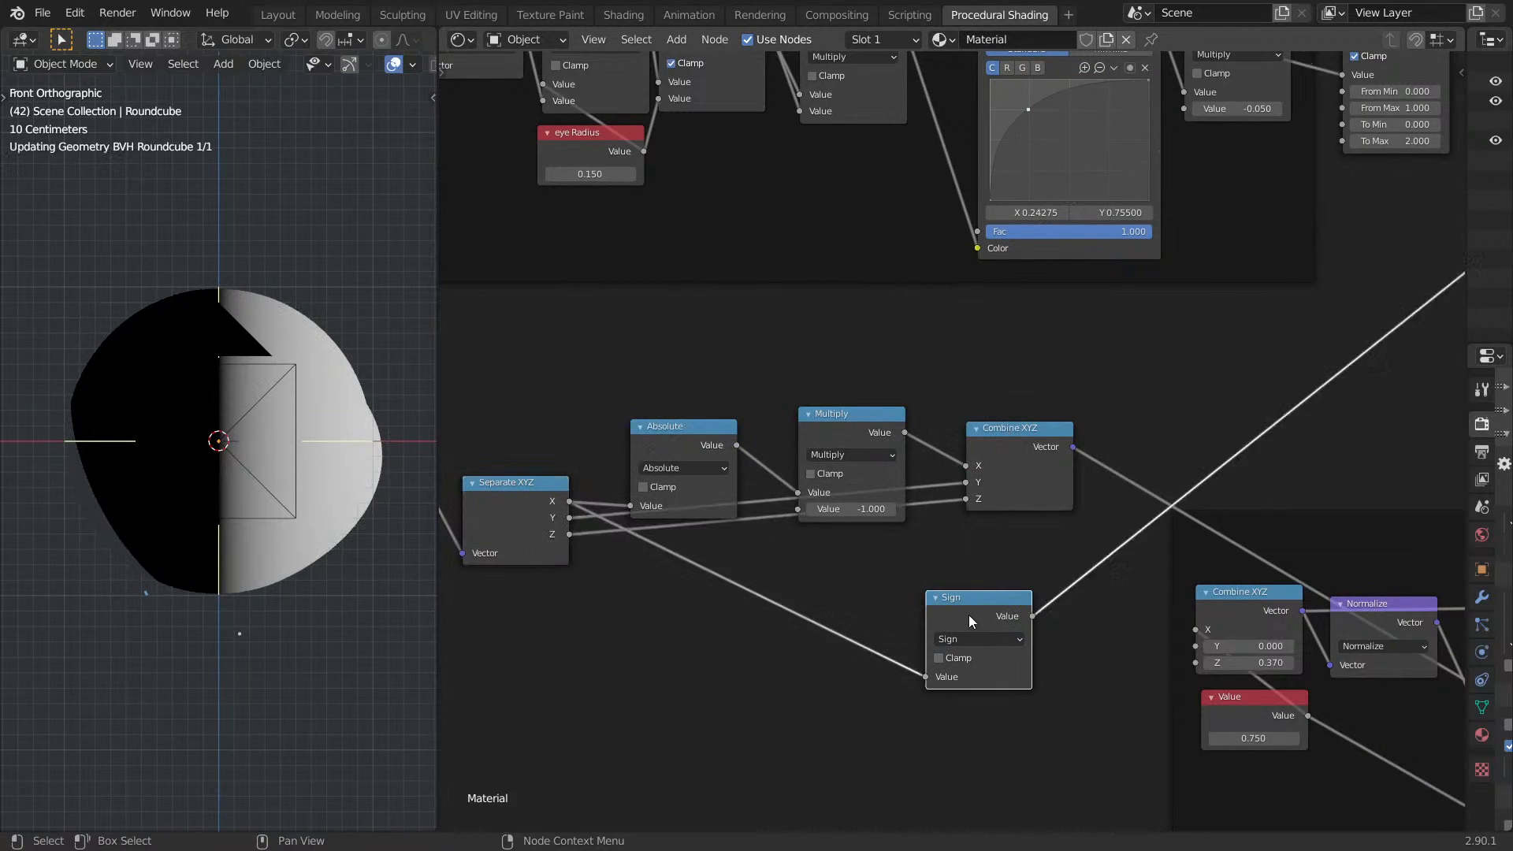
pyautogui.moveTo(972, 615); pyautogui.dragTo(836, 589)
pyautogui.moveTo(938, 575); pyautogui.dragTo(865, 562, button='middle')
pyautogui.moveTo(734, 582); pyautogui.dragTo(806, 573)
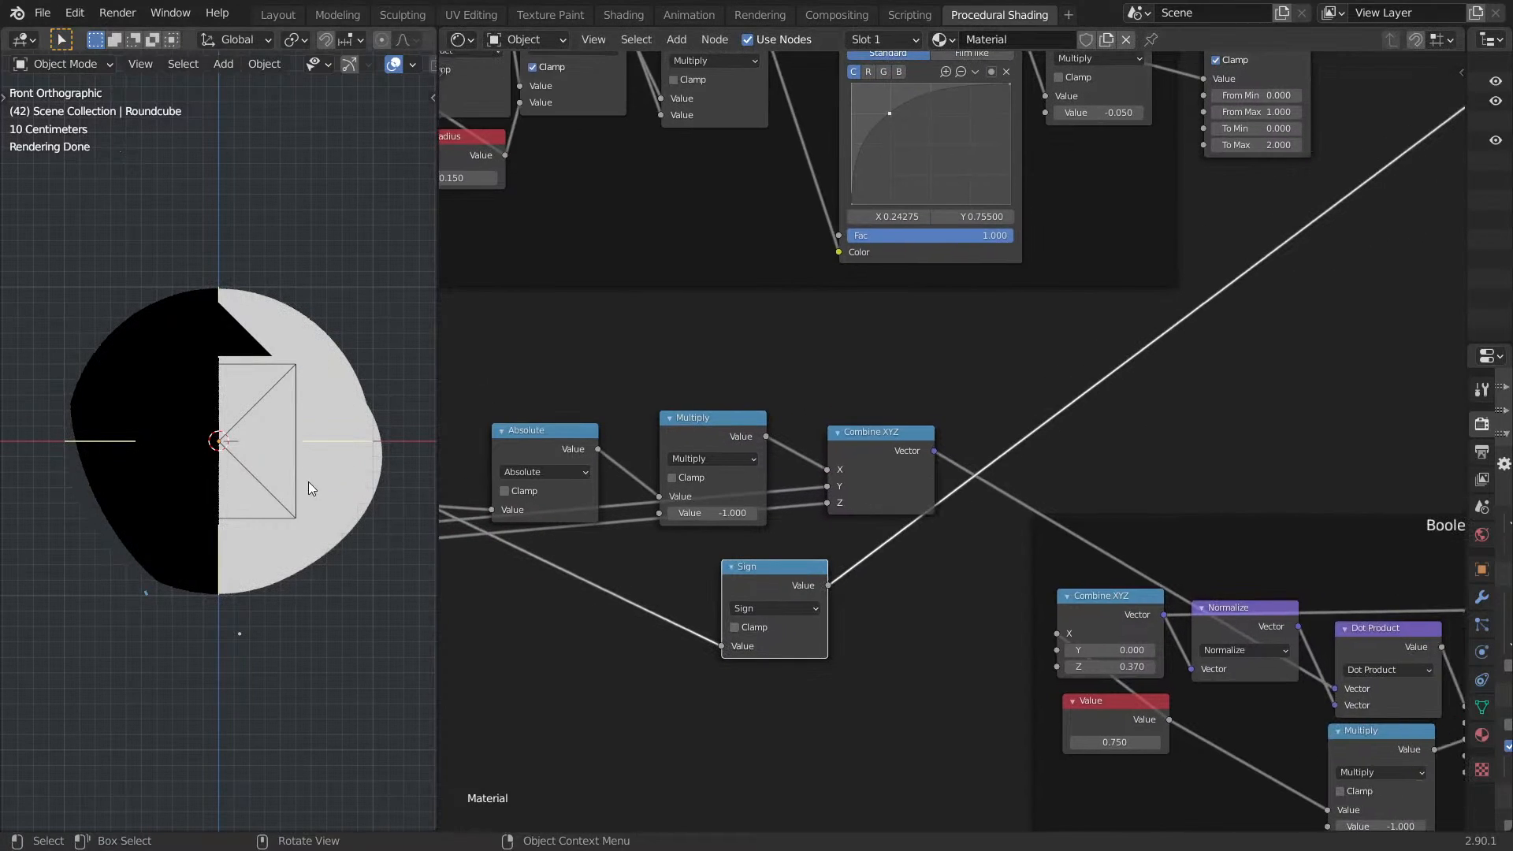
# Connect the Sign value to the Booleans frame's last Multiply, then move that link to the Map Range's From Max.
pyautogui.moveTo(940, 519); pyautogui.dragTo(528, 492, button='middle')
pyautogui.scroll(-4, 551, 495)
pyautogui.moveTo(1252, 516); pyautogui.dragTo(1164, 510, button='middle')
pyautogui.scroll(1, 1165, 511)
pyautogui.moveTo(1131, 495); pyautogui.dragTo(1216, 491)
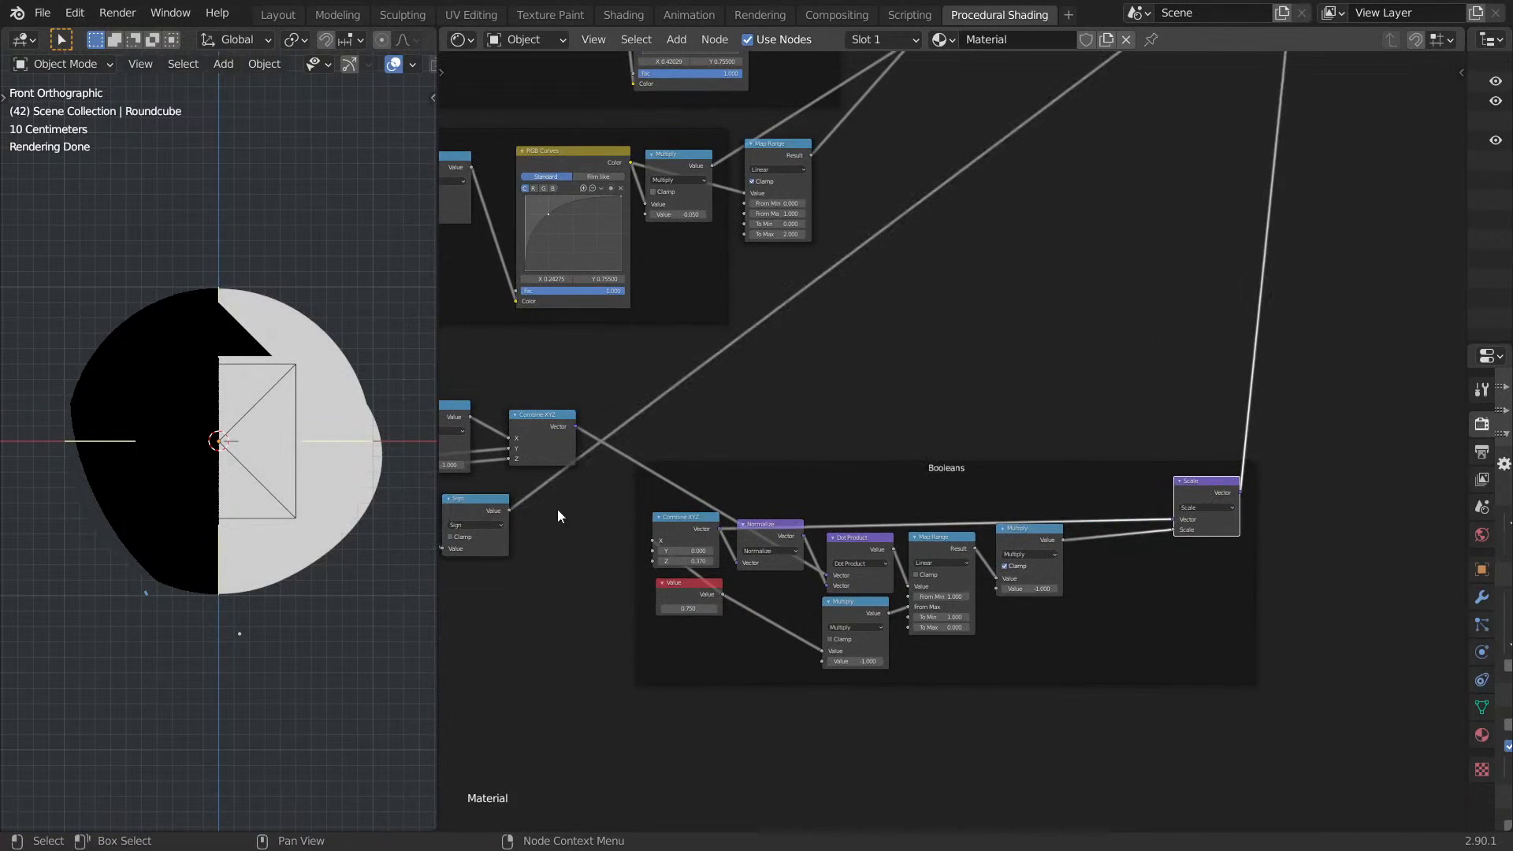
pyautogui.moveTo(507, 513); pyautogui.dragTo(999, 588)
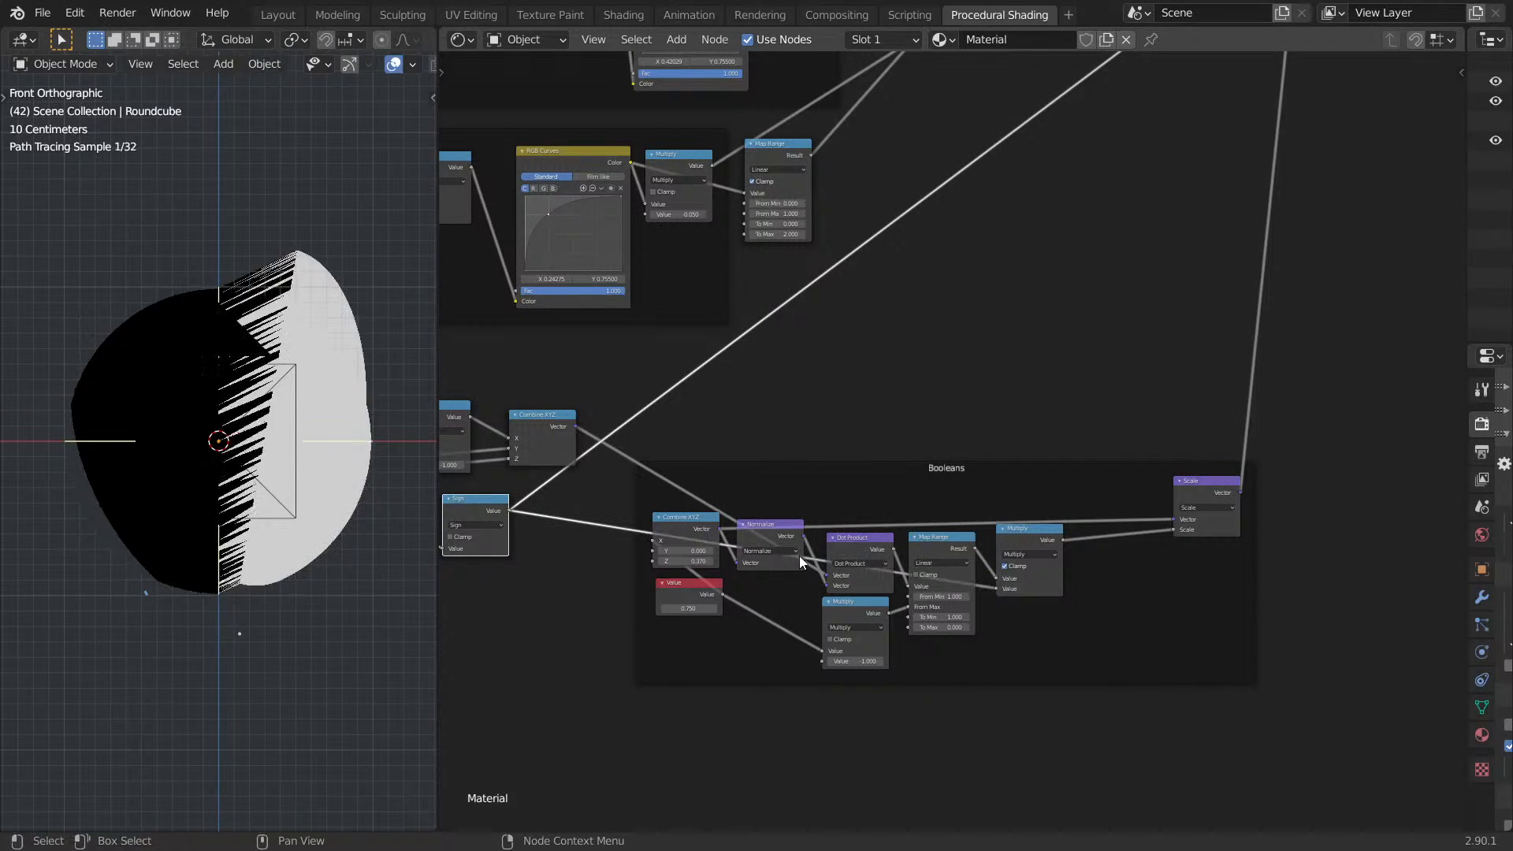
pyautogui.moveTo(1001, 591); pyautogui.dragTo(908, 607)
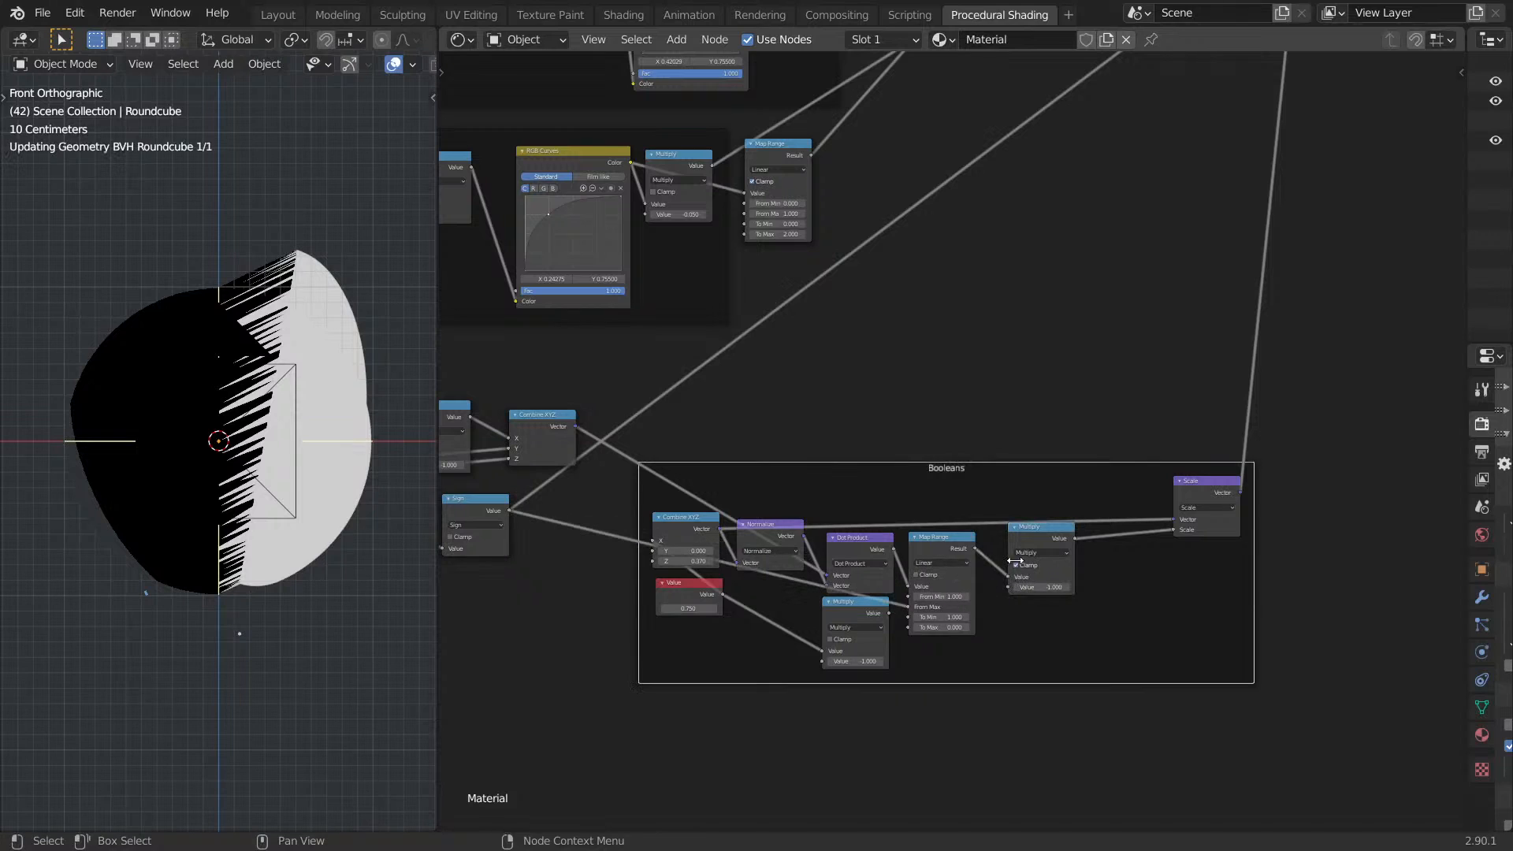
pyautogui.moveTo(1054, 533); pyautogui.dragTo(1029, 548)
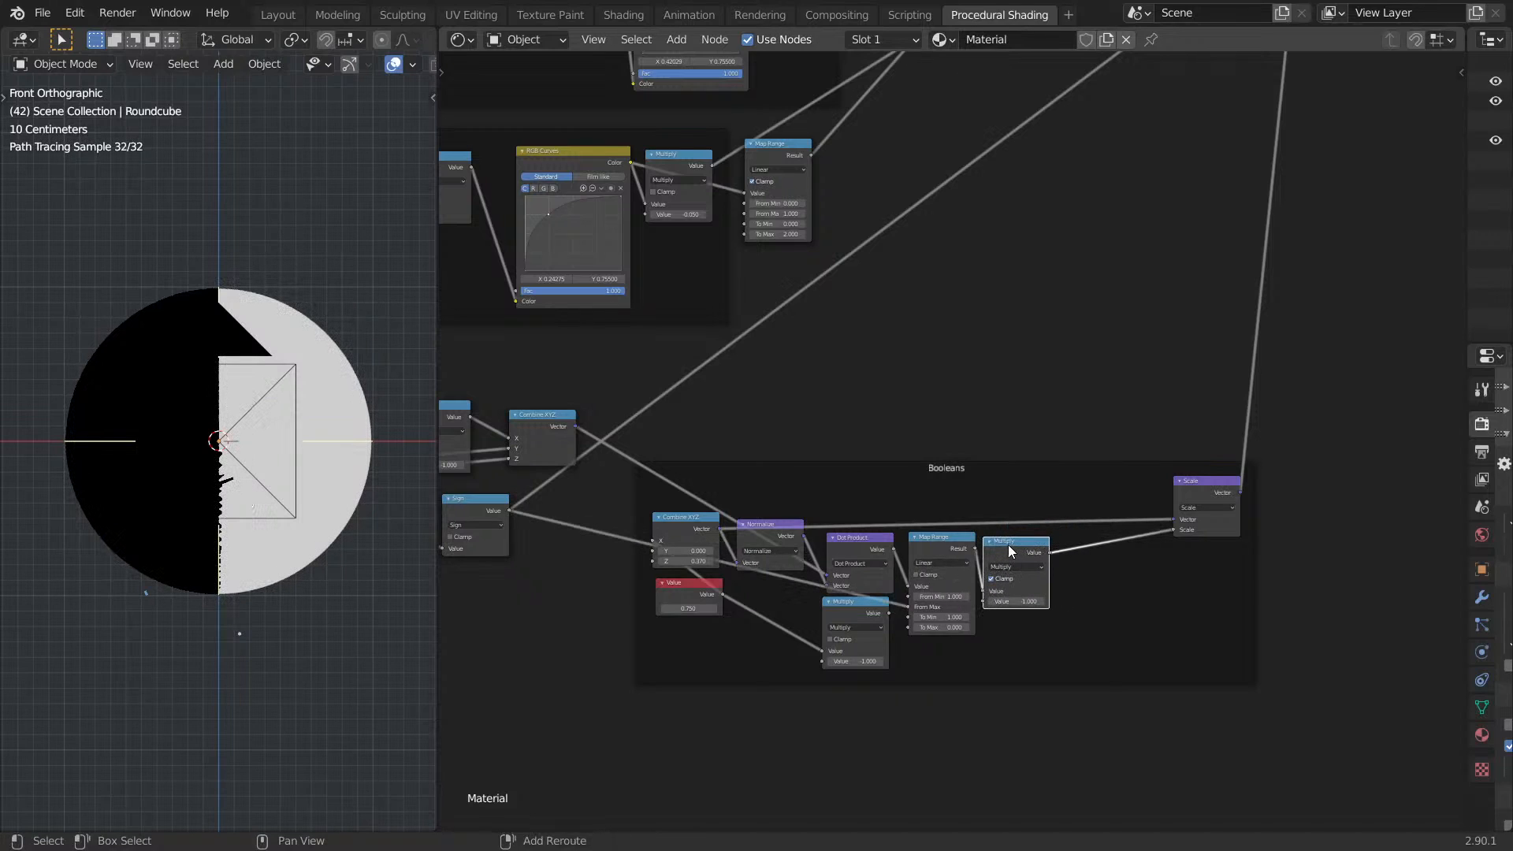
pyautogui.hotkey('shift', 'd')
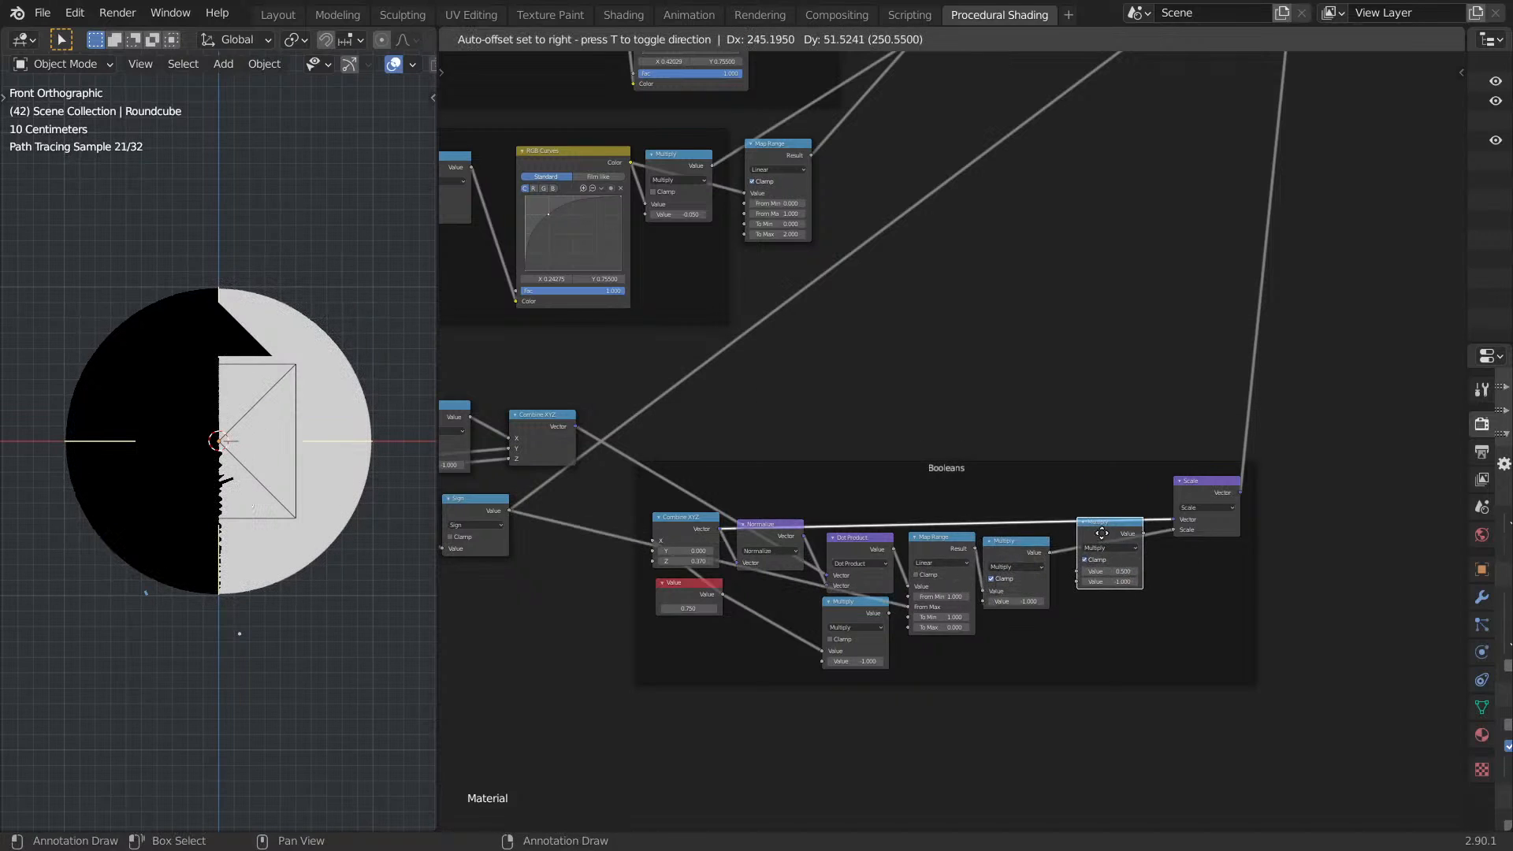
pyautogui.click(1101, 527)
pyautogui.hotkey('ctrl', 'x')
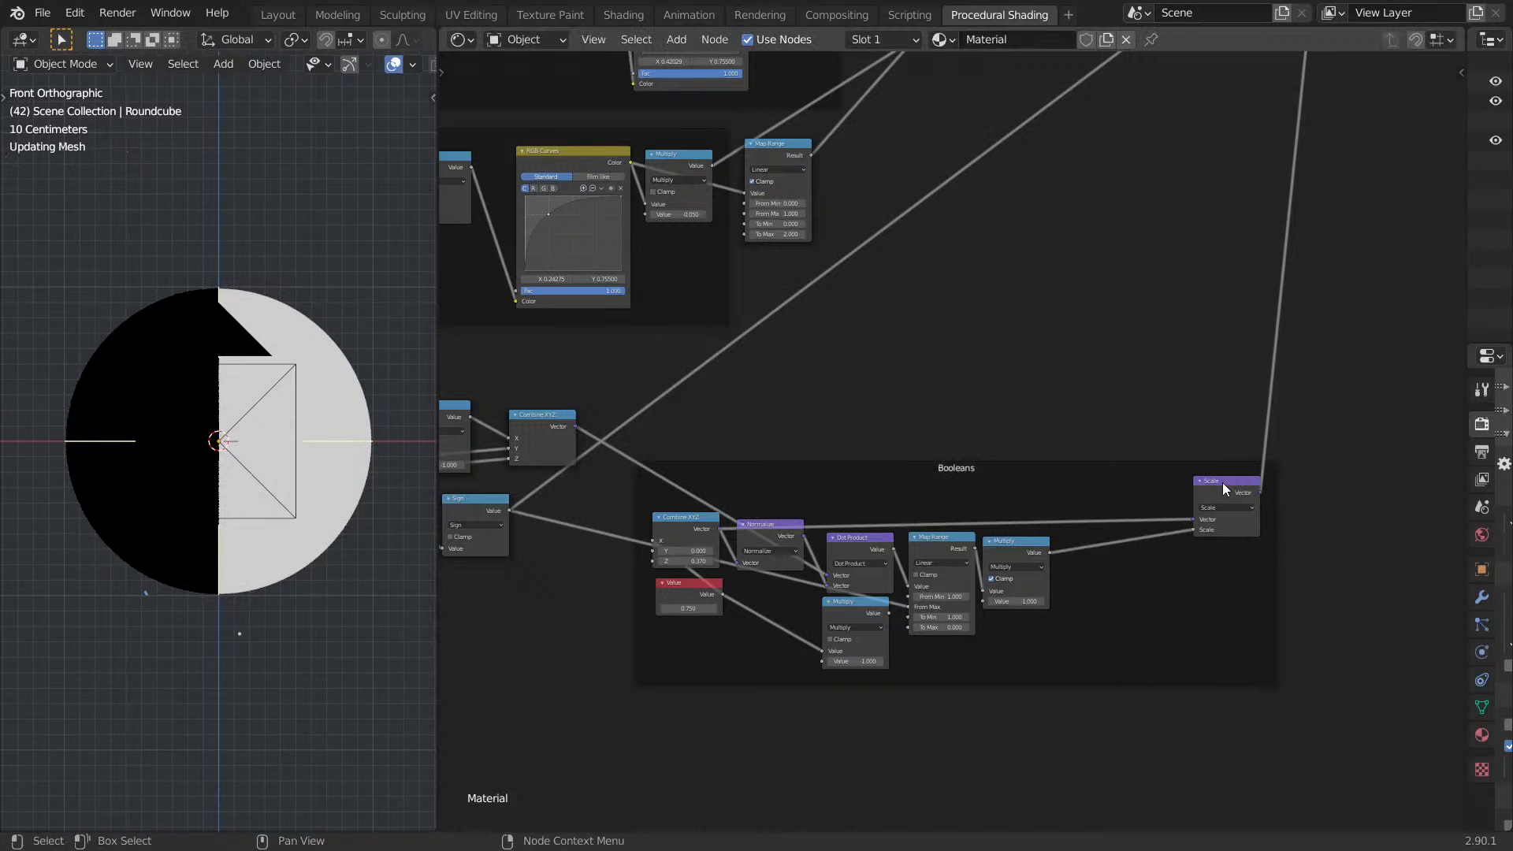
# Insert a Vector Math node set to Scale after the Booleans frame's Scale and drive its scale with the Sign value.
pyautogui.moveTo(1223, 480); pyautogui.dragTo(1134, 504)
pyautogui.hotkey('shift', 'a')
pyautogui.click(1148, 414)
pyautogui.write('ve')
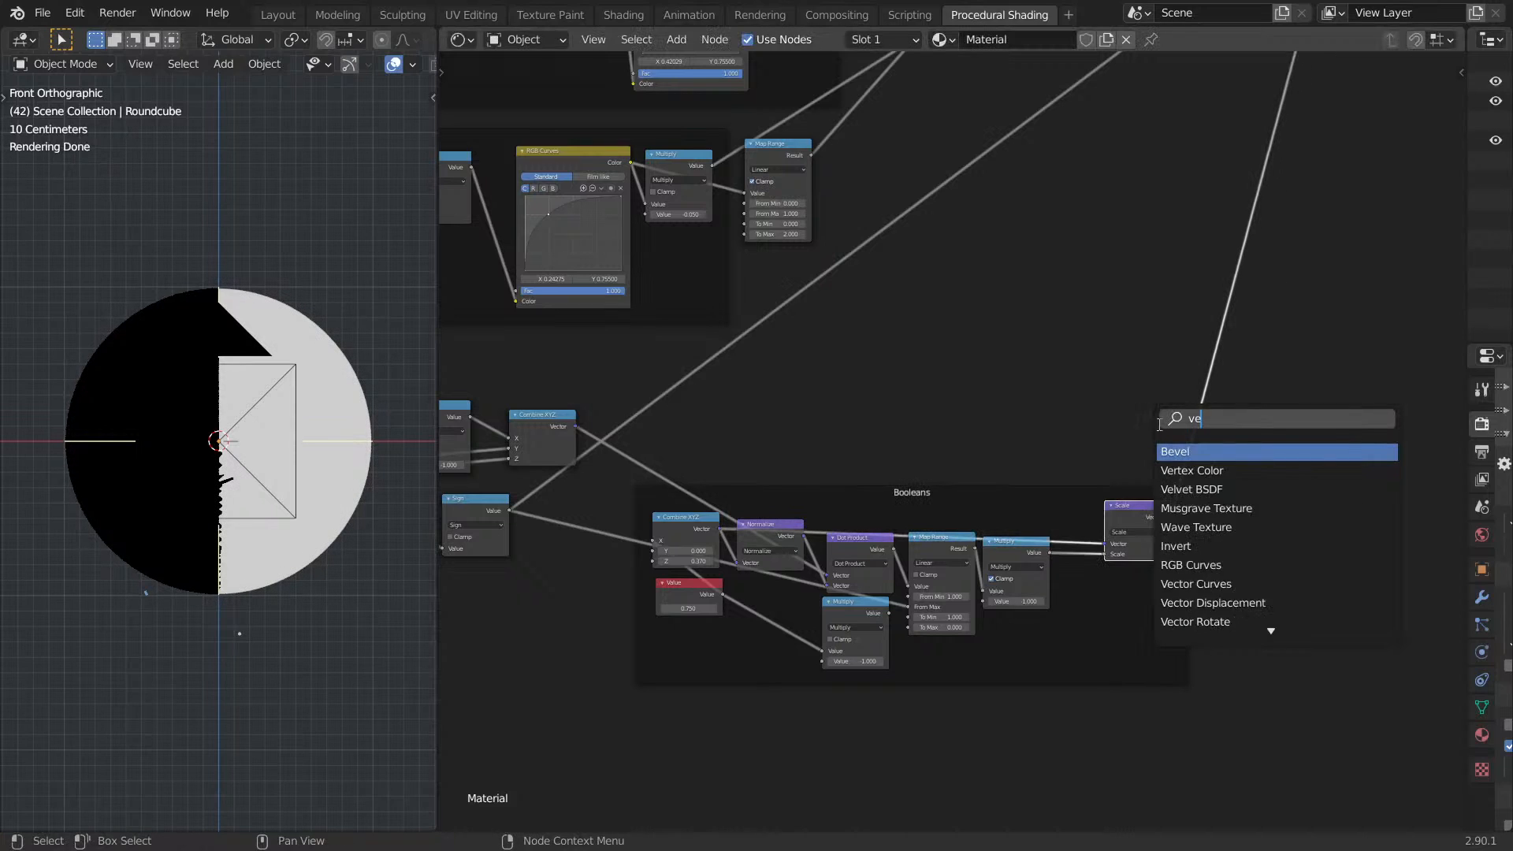
pyautogui.write('c')
pyautogui.click(1222, 525)
pyautogui.click(1281, 498)
pyautogui.click(1235, 422)
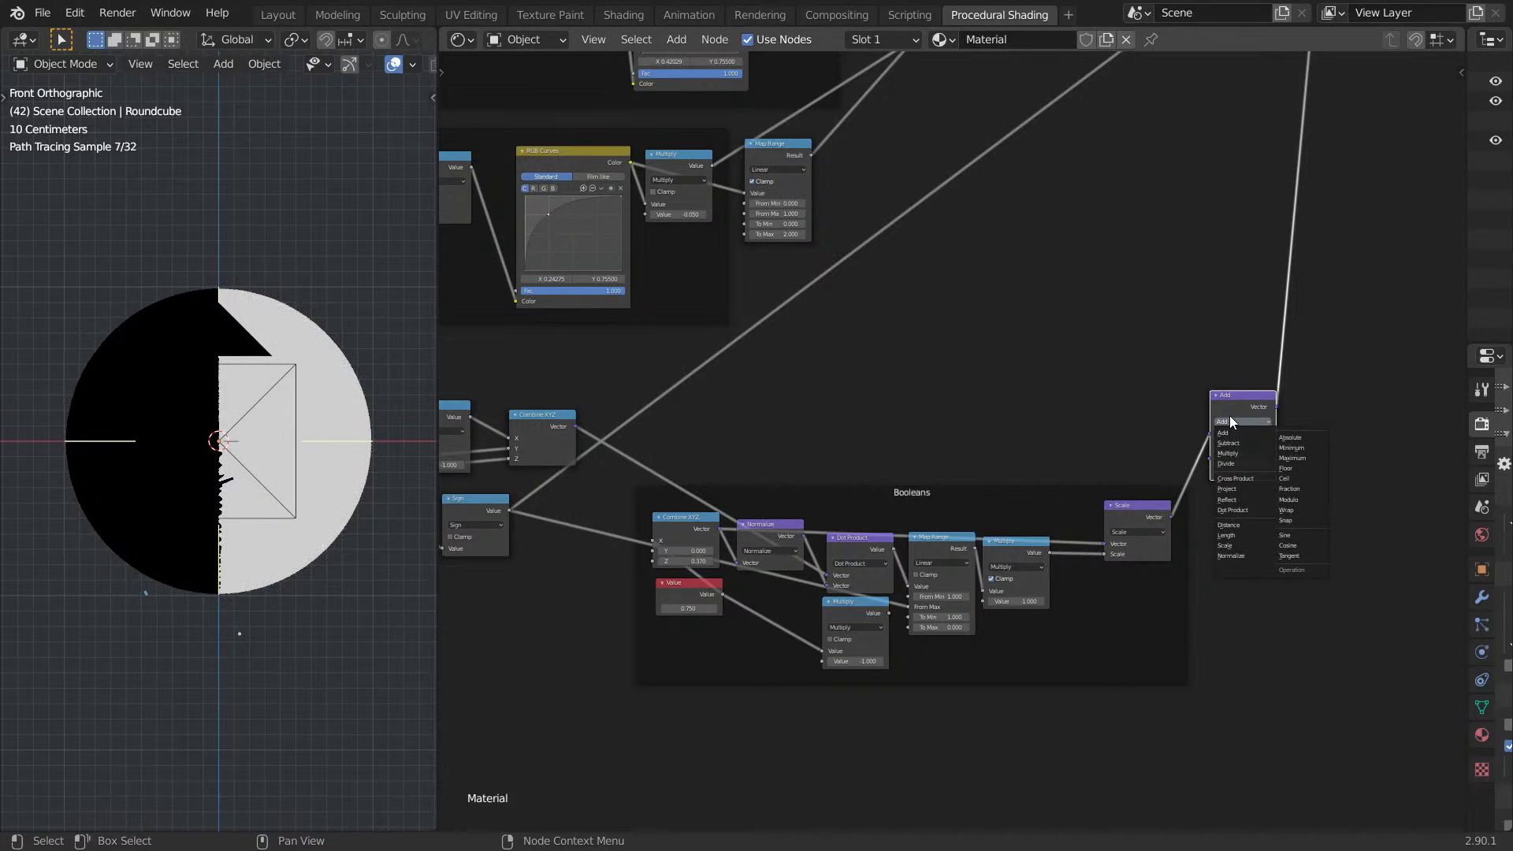
pyautogui.click(1225, 545)
pyautogui.moveTo(509, 511); pyautogui.dragTo(1210, 445)
# Move the Sign node to the space above the Booleans frame.
pyautogui.moveTo(715, 451); pyautogui.dragTo(1108, 440, button='middle')
pyautogui.moveTo(172, 492); pyautogui.dragTo(298, 457, button='middle')
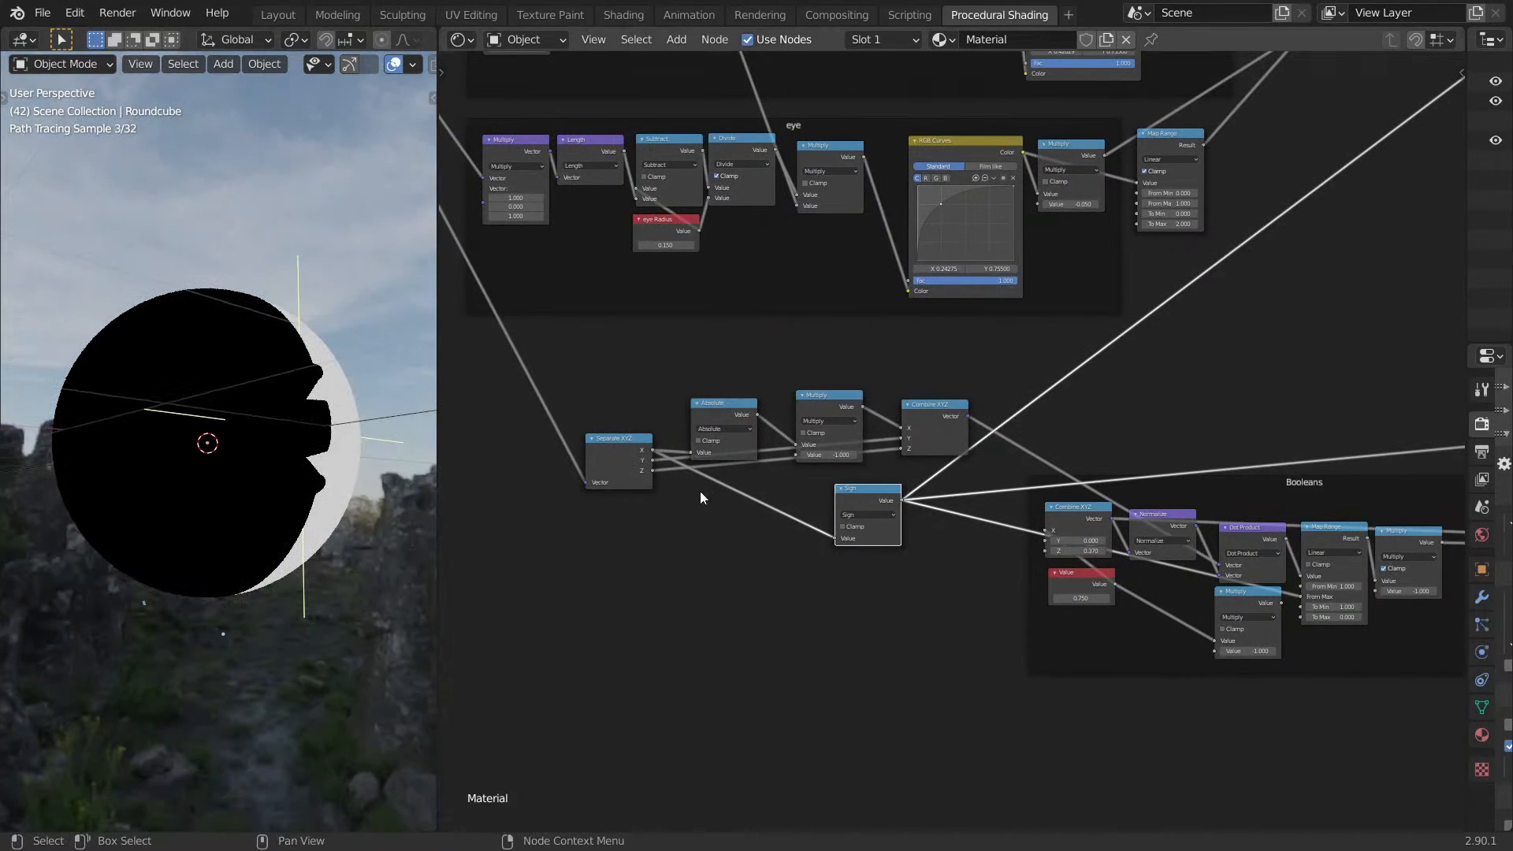
pyautogui.moveTo(1115, 449); pyautogui.dragTo(891, 509, button='middle')
pyautogui.press('g')
pyautogui.click(1087, 435)
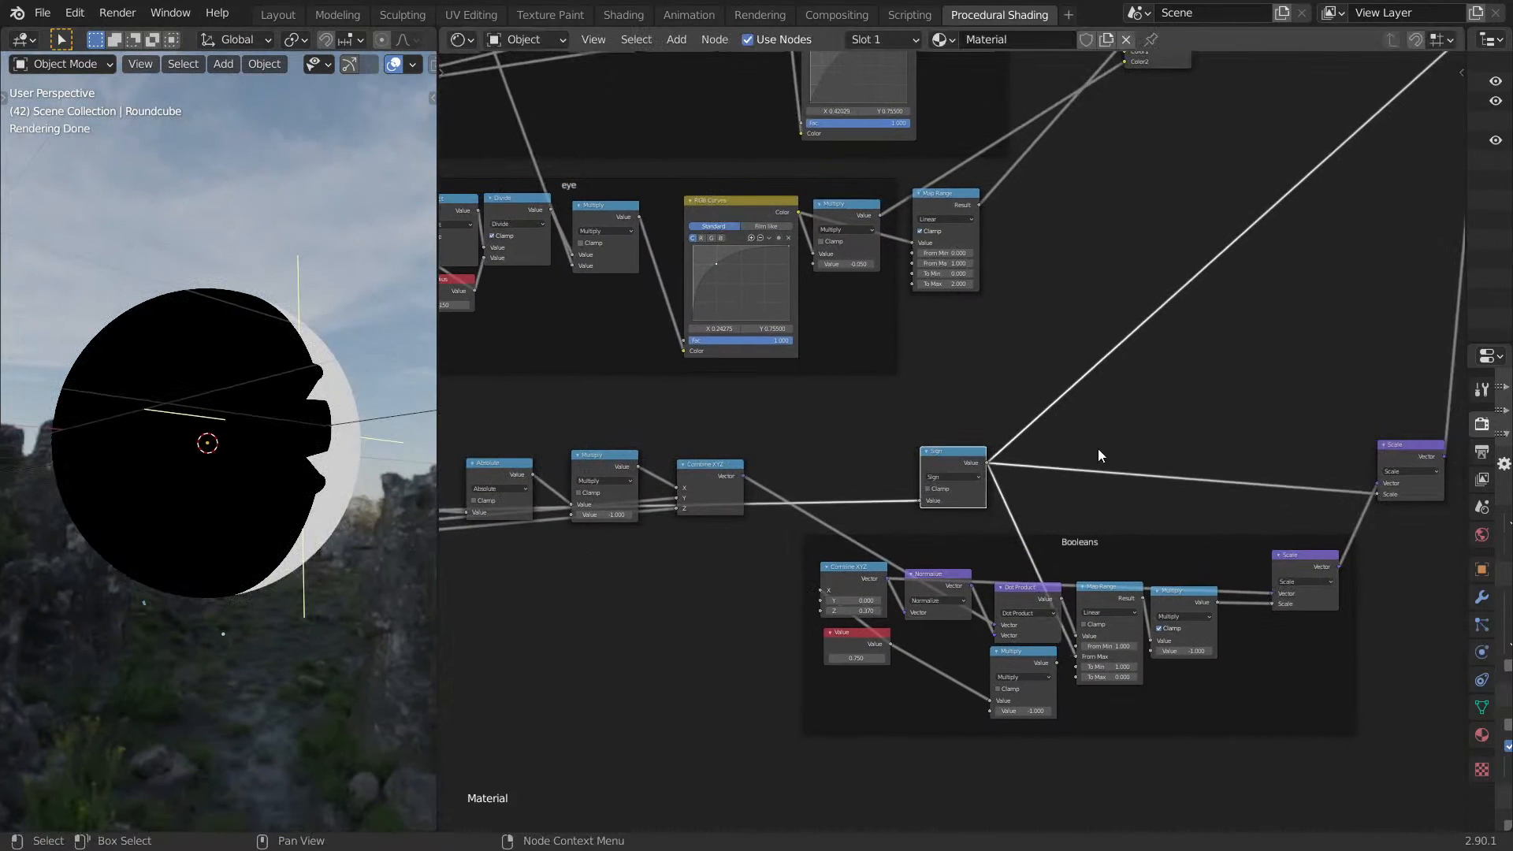
# Examine the sphere from the front with the Sign node's output previewed.
pyautogui.scroll(-4, 1099, 455)
pyautogui.moveTo(252, 527); pyautogui.dragTo(232, 527, button='middle')
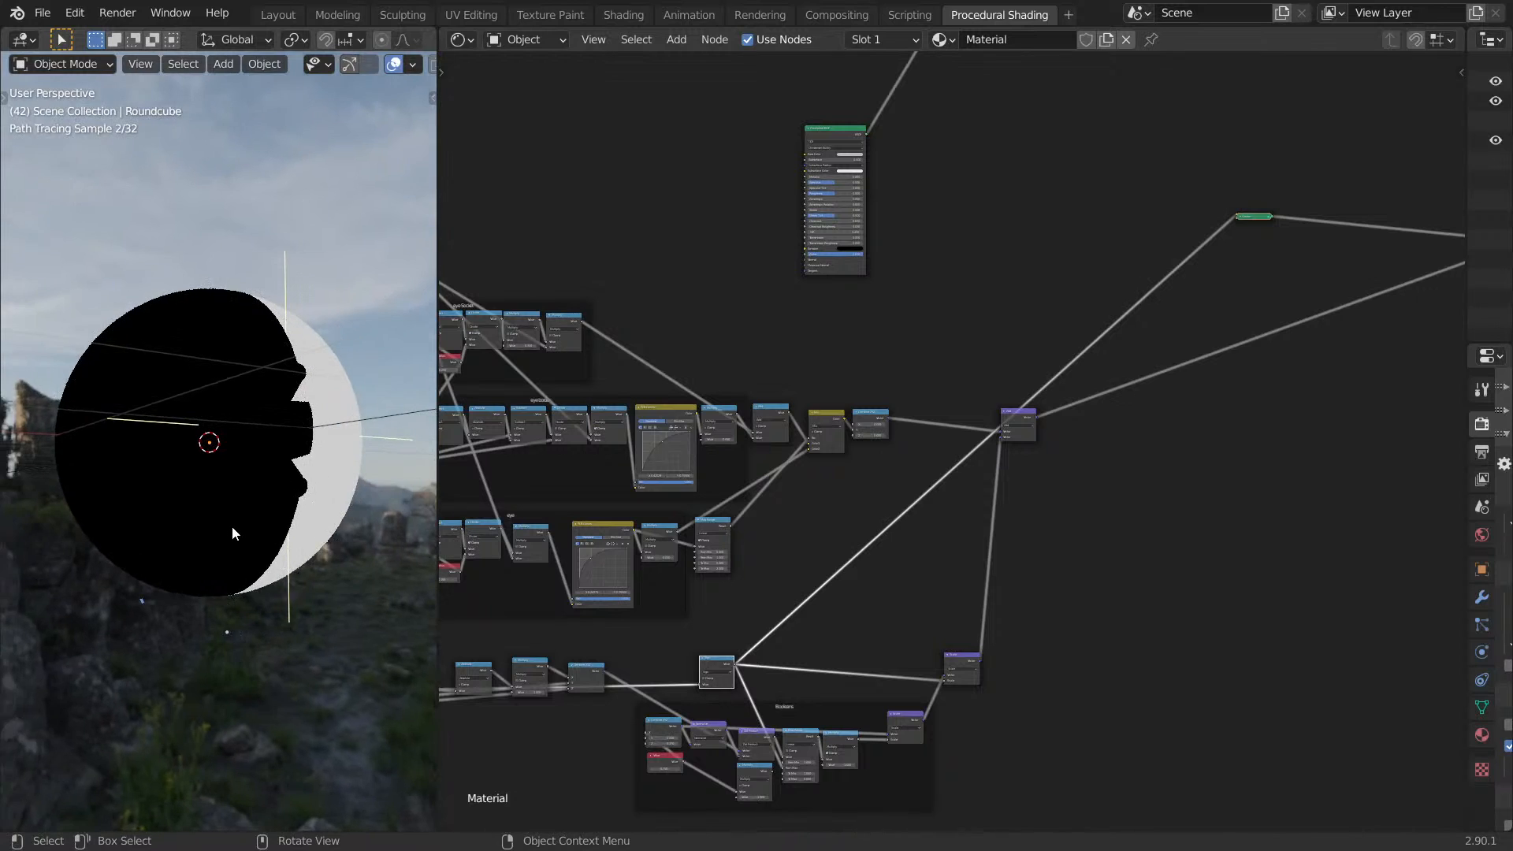
pyautogui.press('KP_1')
pyautogui.moveTo(845, 539); pyautogui.dragTo(1146, 311, button='middle')
pyautogui.scroll(11, 1114, 354)
pyautogui.moveTo(946, 528); pyautogui.dragTo(1011, 461, button='middle')
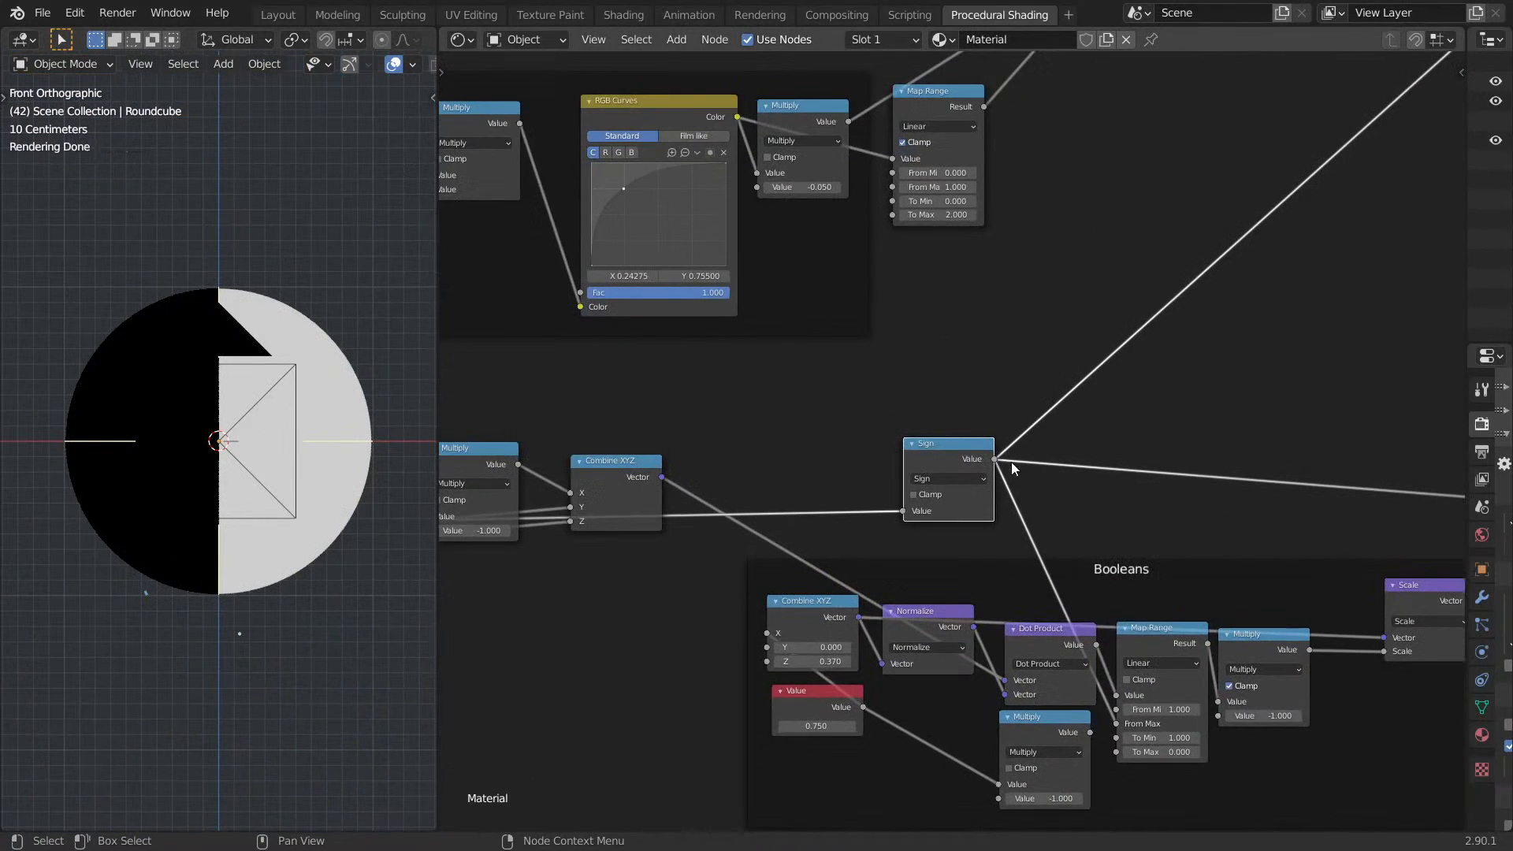
pyautogui.keyDown('ctrl'); pyautogui.keyDown('shift'); pyautogui.click(944, 457); pyautogui.keyUp('shift'); pyautogui.keyUp('ctrl')
# Mute the Scale node placed after the Booleans frame and preview the Principled BSDF on the sphere.
pyautogui.moveTo(1166, 477); pyautogui.dragTo(819, 460, button='middle')
pyautogui.click(1200, 430)
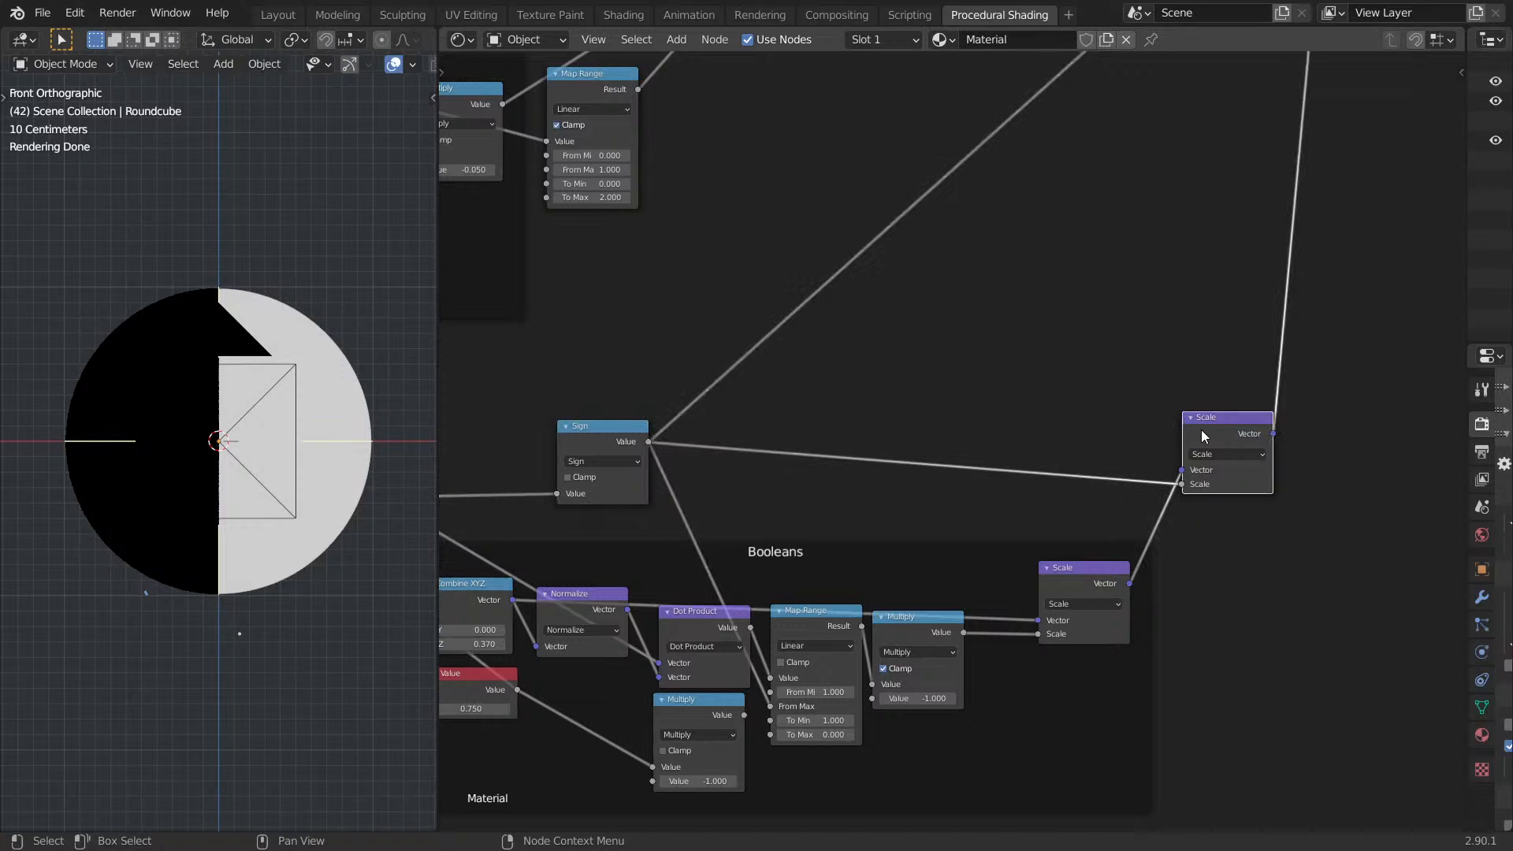
pyautogui.press('m')
pyautogui.moveTo(418, 460)
pyautogui.mouseDown(button='middle')
pyautogui.moveTo(327, 448)
pyautogui.moveTo(435, 462)
pyautogui.moveTo(418, 466)
pyautogui.mouseUp(button='middle')
pyautogui.scroll(-10, 1237, 390)
pyautogui.moveTo(1239, 390); pyautogui.dragTo(1262, 813, button='middle')
pyautogui.keyDown('ctrl'); pyautogui.keyDown('shift'); pyautogui.click(951, 246); pyautogui.keyUp('shift'); pyautogui.keyUp('ctrl')
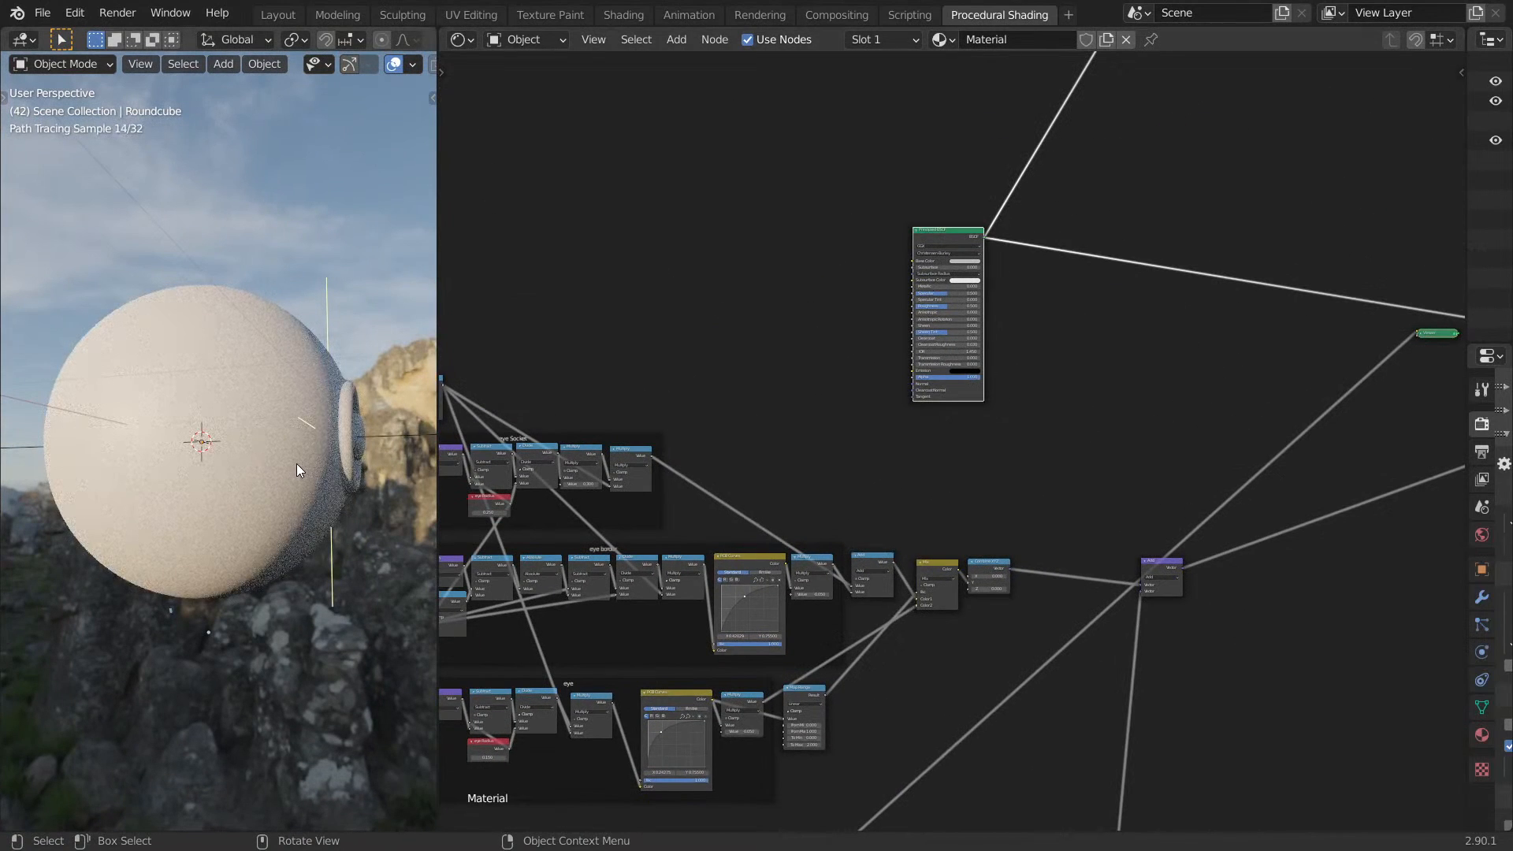
# Delete the Multiply node between the Absolute and Combine XYZ nodes while keeping the X link connected.
pyautogui.press('KP_1')
pyautogui.moveTo(1064, 757); pyautogui.dragTo(1057, 575, button='middle')
pyautogui.scroll(3, 1111, 443)
pyautogui.scroll(3, 1112, 443)
pyautogui.moveTo(1101, 463); pyautogui.dragTo(1267, 465, button='middle')
pyautogui.moveTo(931, 446); pyautogui.dragTo(1081, 453, button='middle')
pyautogui.click(773, 408)
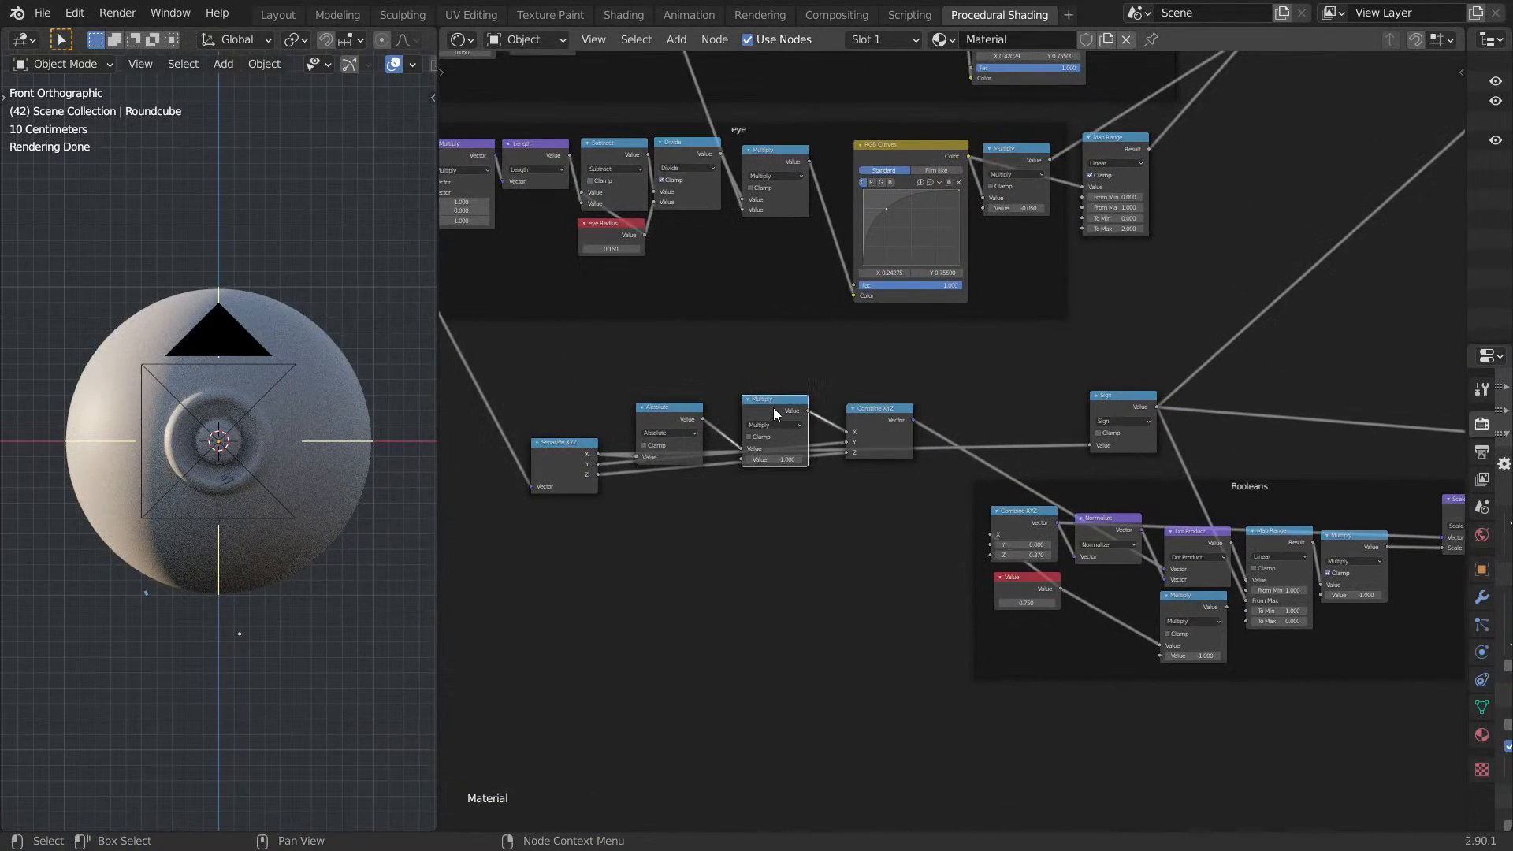
pyautogui.hotkey('ctrl', 'x')
# Delete the muted Scale node after the Booleans frame while keeping its link connected.
pyautogui.moveTo(822, 431); pyautogui.dragTo(848, 432, button='middle')
pyautogui.moveTo(1086, 450); pyautogui.dragTo(626, 456, button='middle')
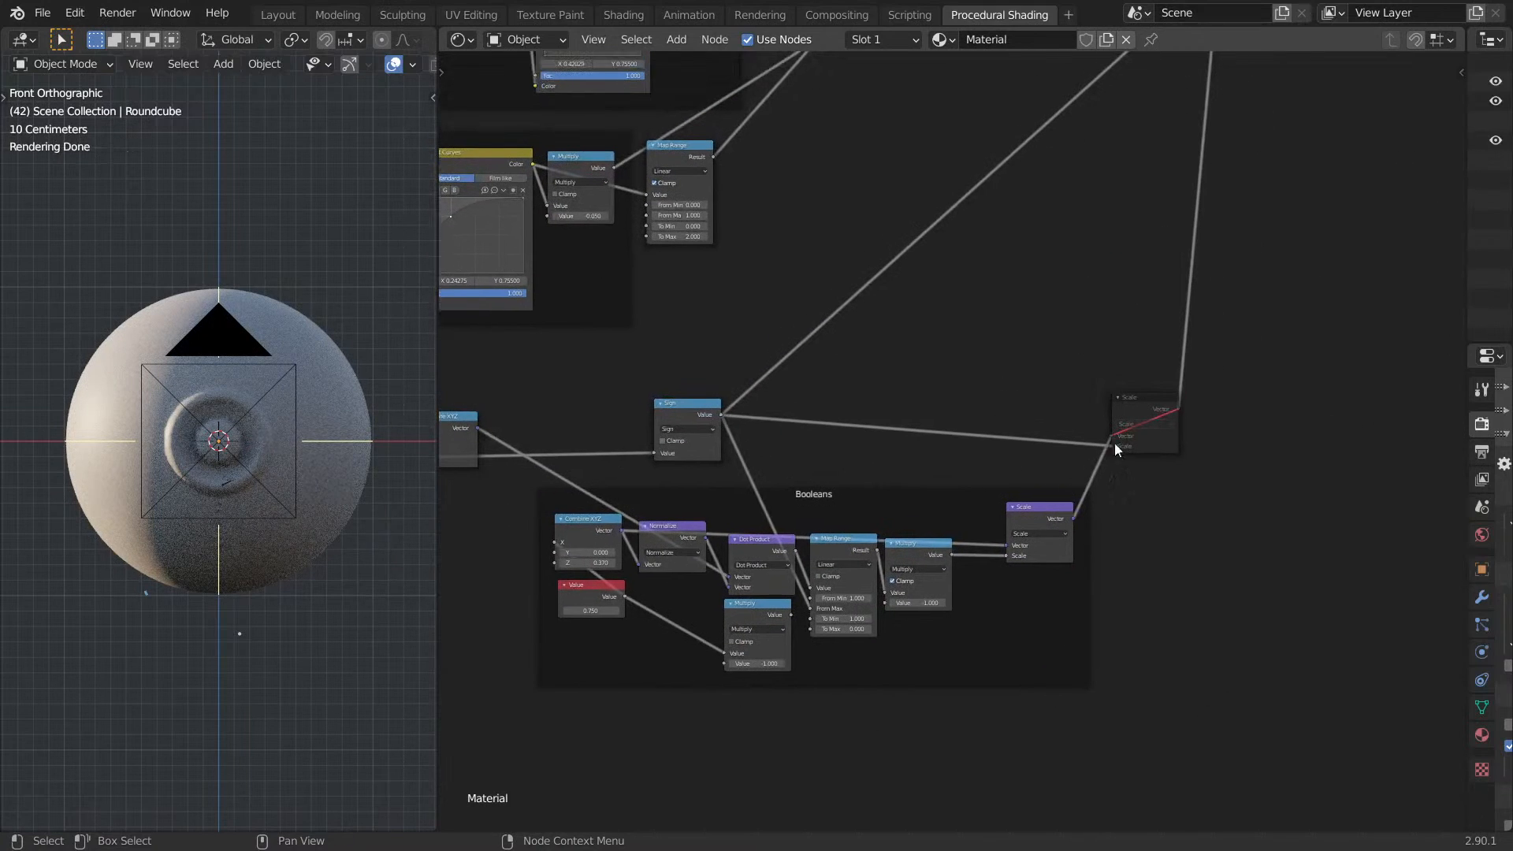
pyautogui.click(1133, 417)
pyautogui.hotkey('ctrl', 'x')
# Examine the displaced sphere from the side and follow the node links up to the Material Output.
pyautogui.moveTo(426, 473); pyautogui.dragTo(571, 472, button='middle')
pyautogui.moveTo(792, 394); pyautogui.dragTo(736, 607, button='middle')
pyautogui.scroll(-8, 857, 592)
pyautogui.scroll(7, 1015, 512)
pyautogui.moveTo(1135, 404); pyautogui.dragTo(824, 619, button='middle')
pyautogui.scroll(-6, 824, 619)
pyautogui.moveTo(959, 543); pyautogui.dragTo(780, 594, button='middle')
pyautogui.moveTo(505, 351); pyautogui.dragTo(741, 279, button='middle')
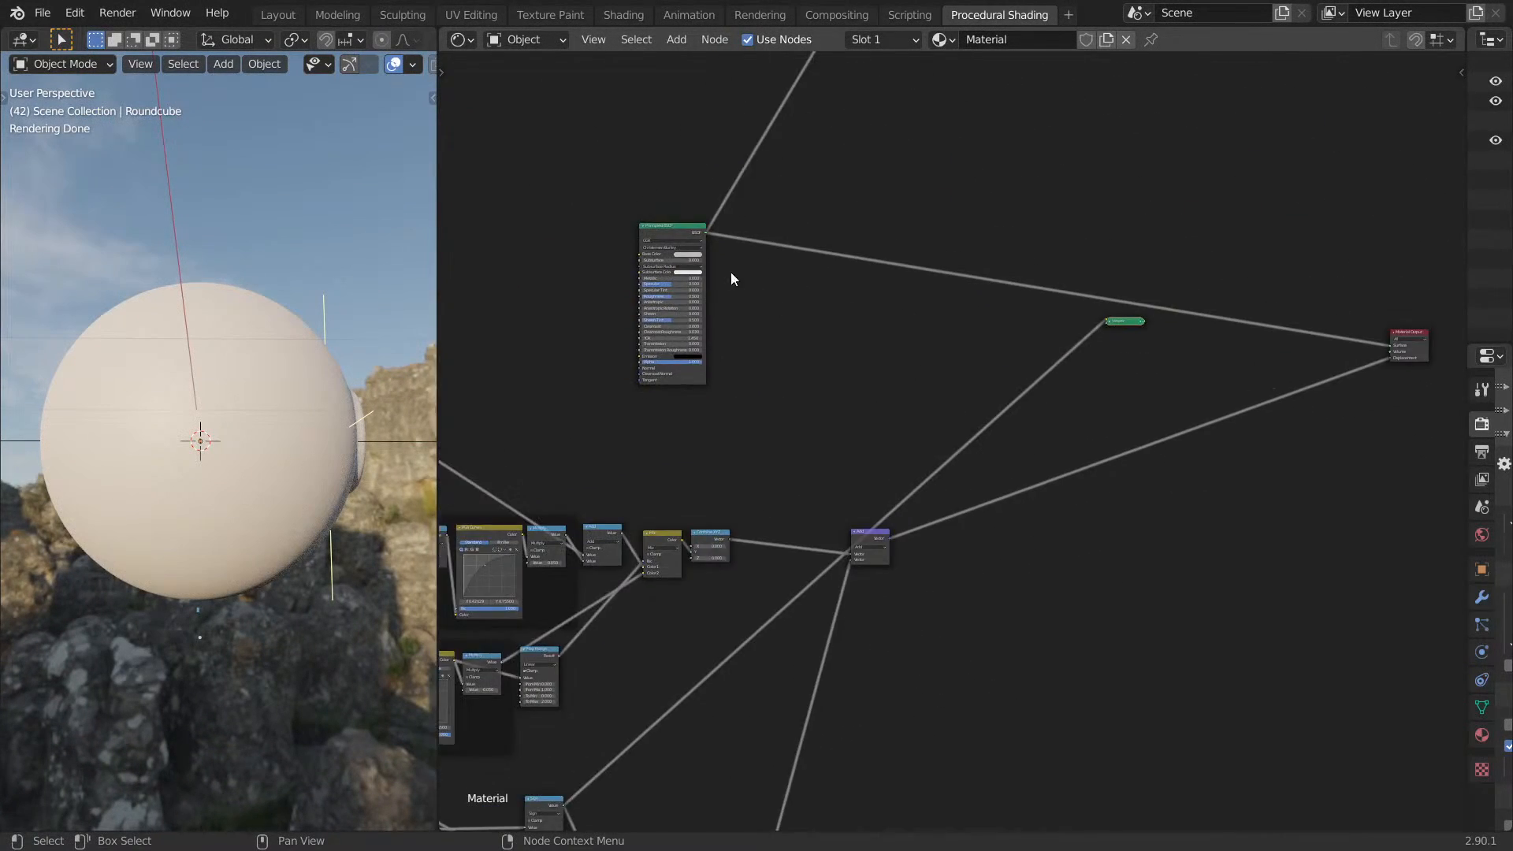
# Delete the Sign node above the Booleans frame while keeping its links connected.
pyautogui.scroll(-3, 1098, 361)
pyautogui.scroll(6, 1019, 423)
pyautogui.scroll(4, 1233, 464)
pyautogui.moveTo(1087, 466); pyautogui.dragTo(1196, 485, button='middle')
pyautogui.moveTo(776, 480); pyautogui.dragTo(840, 535, button='middle')
pyautogui.scroll(1, 707, 428)
pyautogui.moveTo(707, 428); pyautogui.dragTo(737, 477, button='middle')
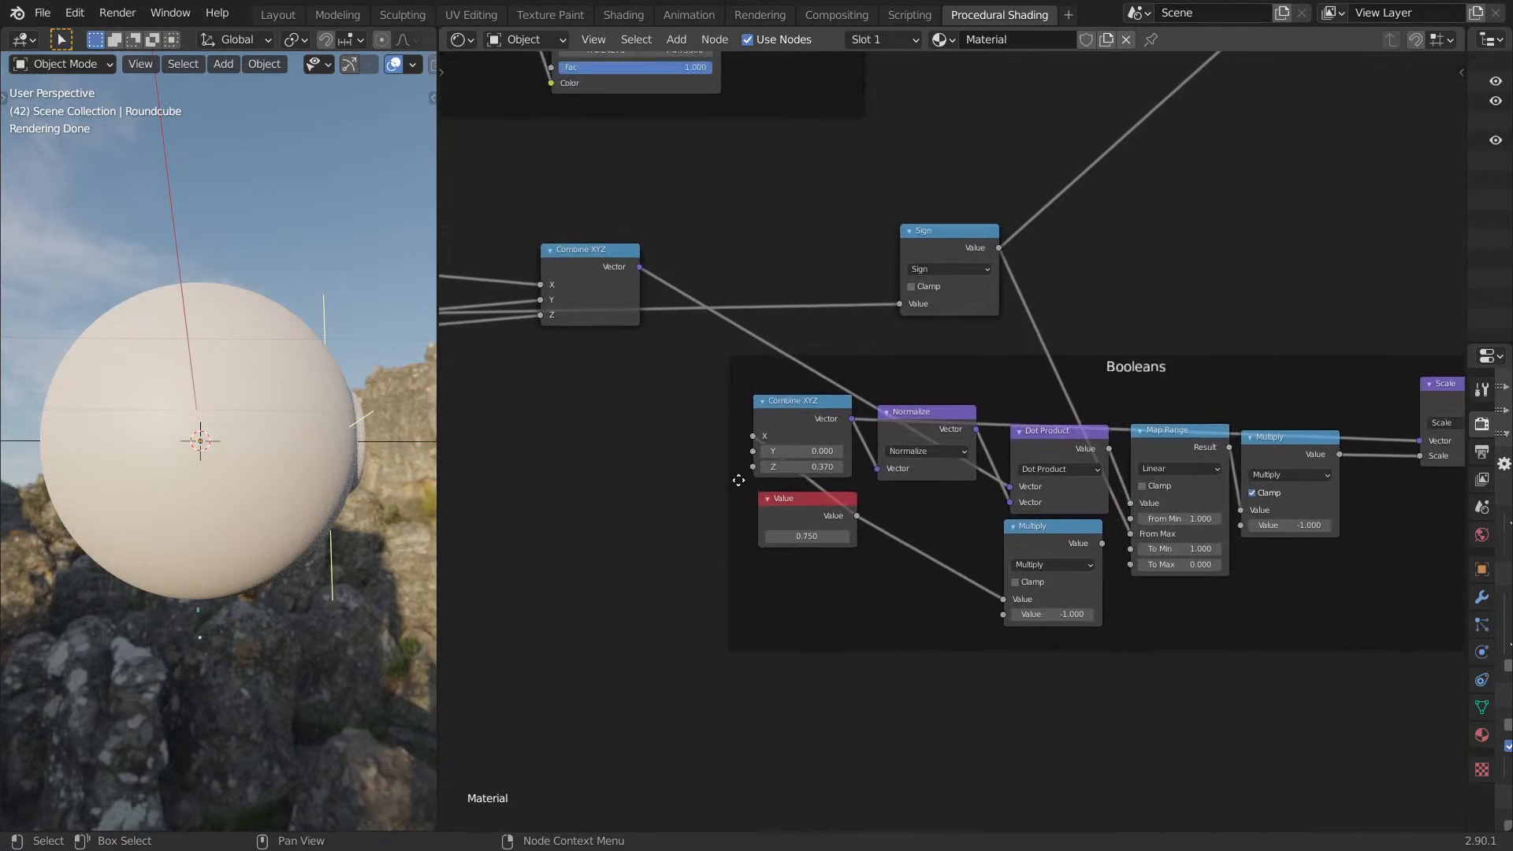
pyautogui.click(939, 253)
pyautogui.hotkey('ctrl', 'x')
# Orbit around the sphere and preview the Separate XYZ's X output on it again.
pyautogui.moveTo(1073, 319); pyautogui.dragTo(1150, 356, button='middle')
pyautogui.moveTo(276, 477); pyautogui.dragTo(149, 487, button='middle')
pyautogui.moveTo(970, 403); pyautogui.dragTo(1026, 398, button='middle')
pyautogui.scroll(-4, 1008, 433)
pyautogui.moveTo(961, 444); pyautogui.dragTo(1071, 421, button='middle')
pyautogui.keyDown('ctrl'); pyautogui.keyDown('shift'); pyautogui.click(589, 354); pyautogui.keyUp('shift'); pyautogui.keyUp('ctrl')
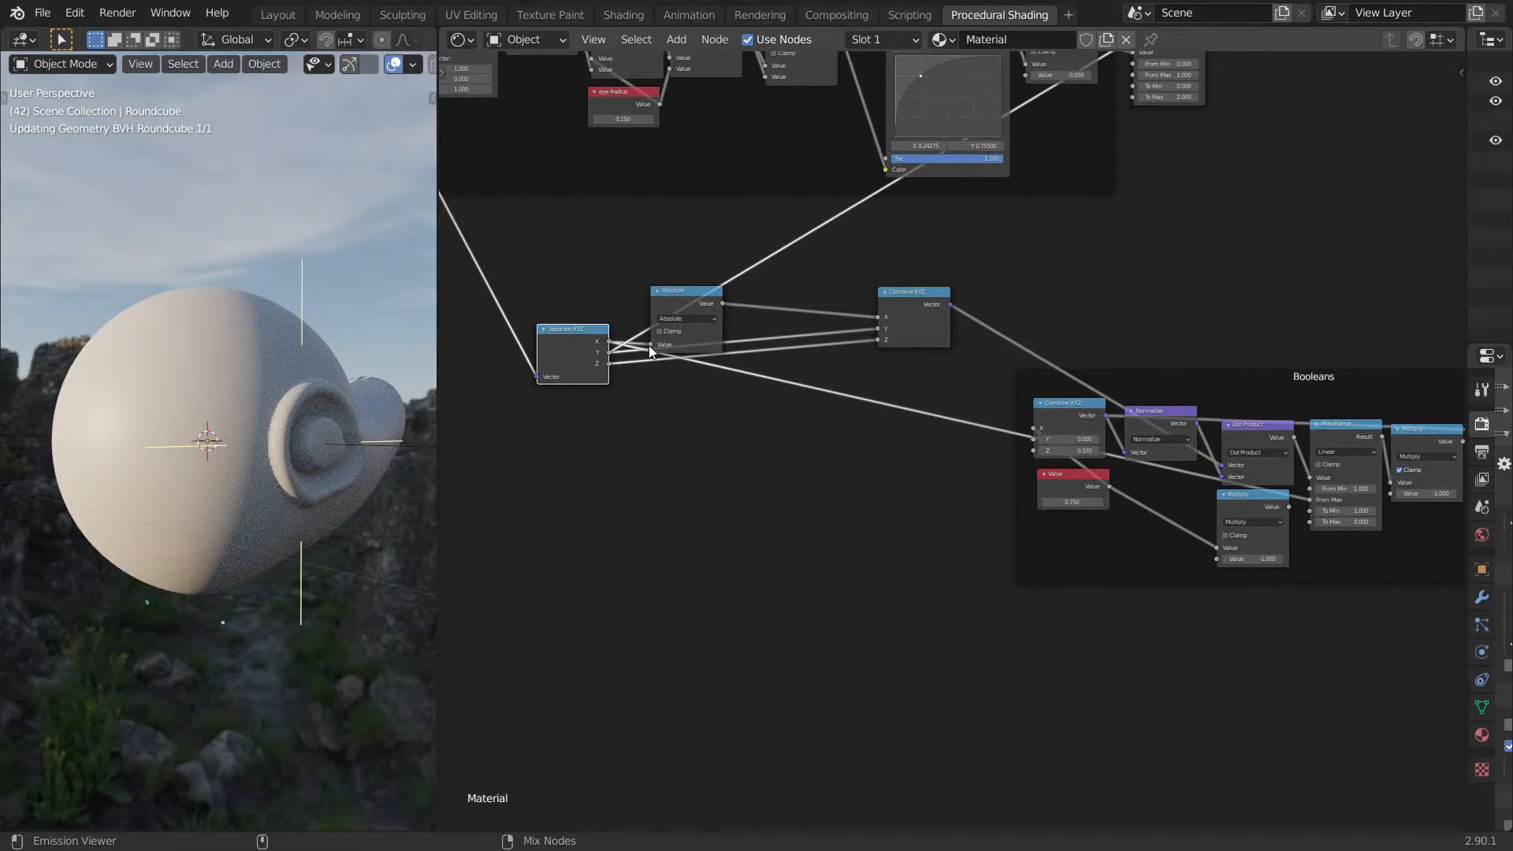
pyautogui.keyDown('ctrl'); pyautogui.keyDown('shift'); pyautogui.click(581, 352); pyautogui.keyUp('shift'); pyautogui.keyUp('ctrl')
pyautogui.keyDown('ctrl'); pyautogui.keyDown('shift'); pyautogui.click(581, 352); pyautogui.keyUp('shift'); pyautogui.keyUp('ctrl')
# Add a new Math node below the Absolute node, connect the Separate XYZ's X to it and set it to Sign.
pyautogui.scroll(4, 689, 377)
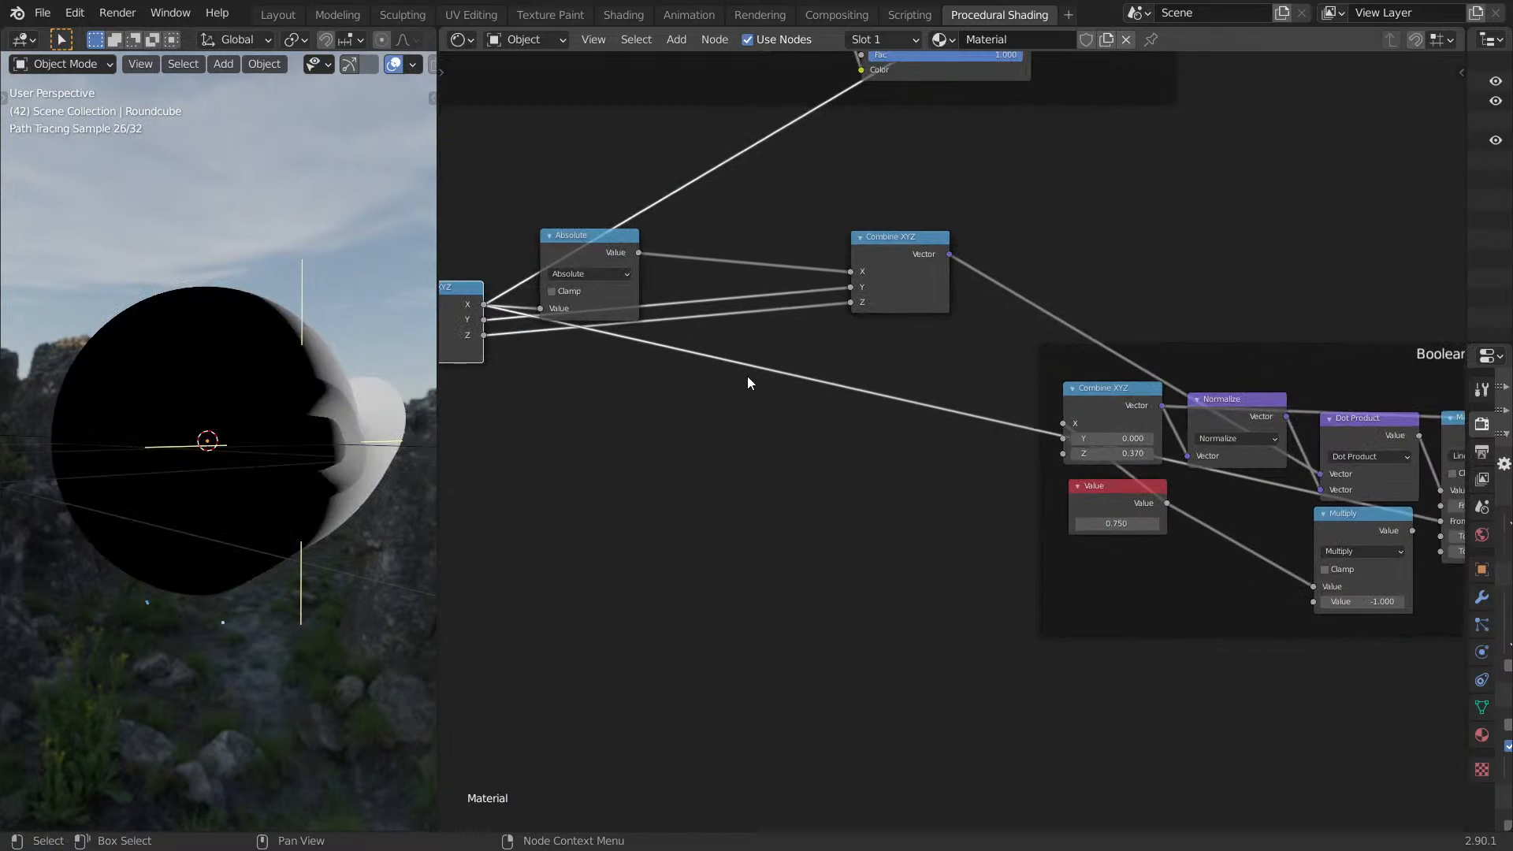
pyautogui.hotkey('shift', 'a')
pyautogui.write('s')
pyautogui.write('math')
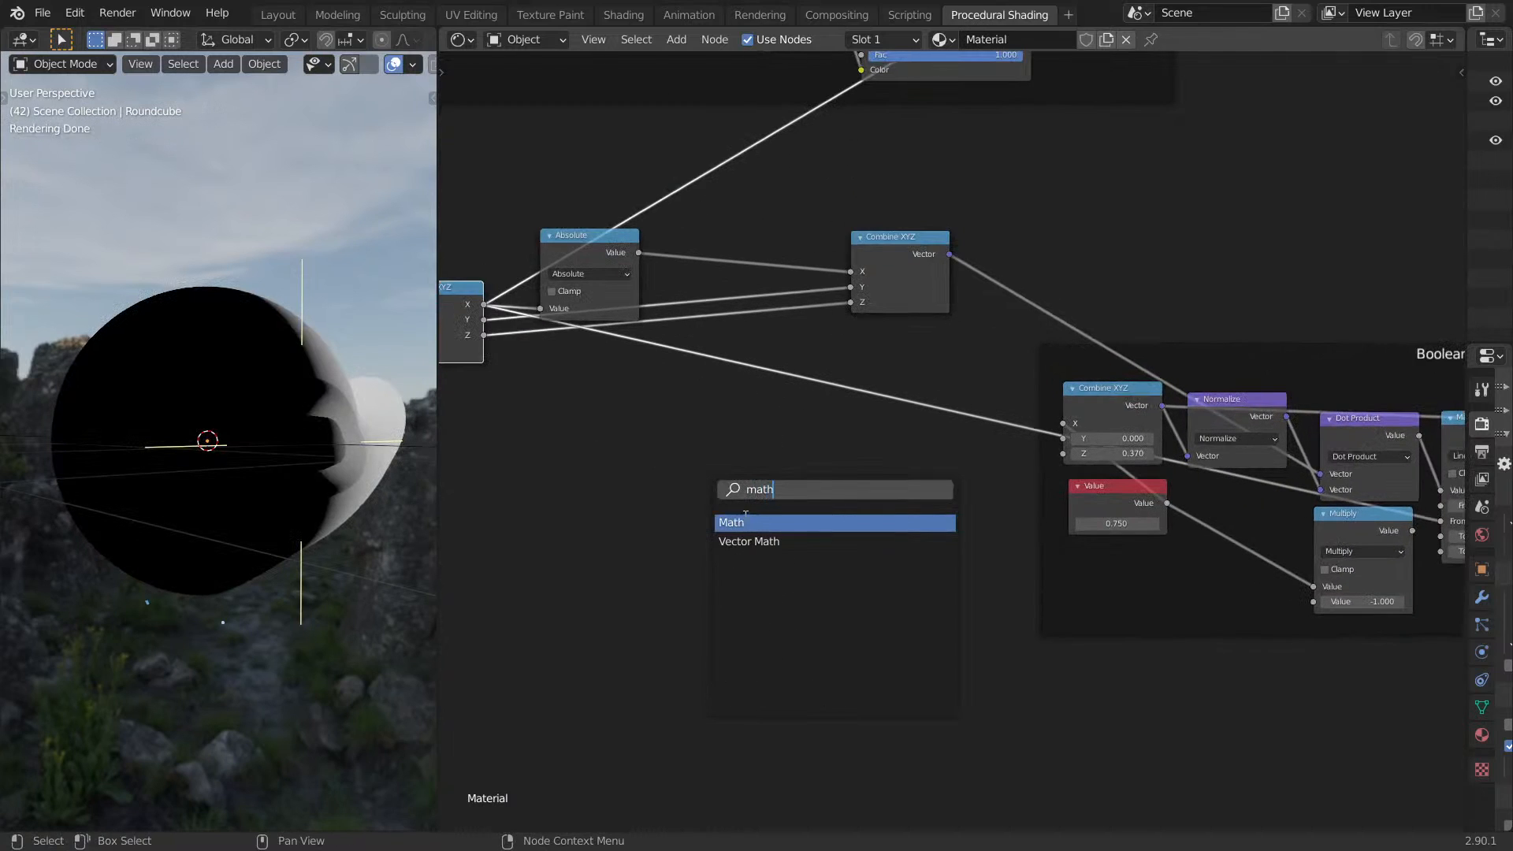
pyautogui.press('Return')
pyautogui.click(765, 512)
pyautogui.moveTo(484, 306); pyautogui.dragTo(740, 518)
pyautogui.click(756, 484)
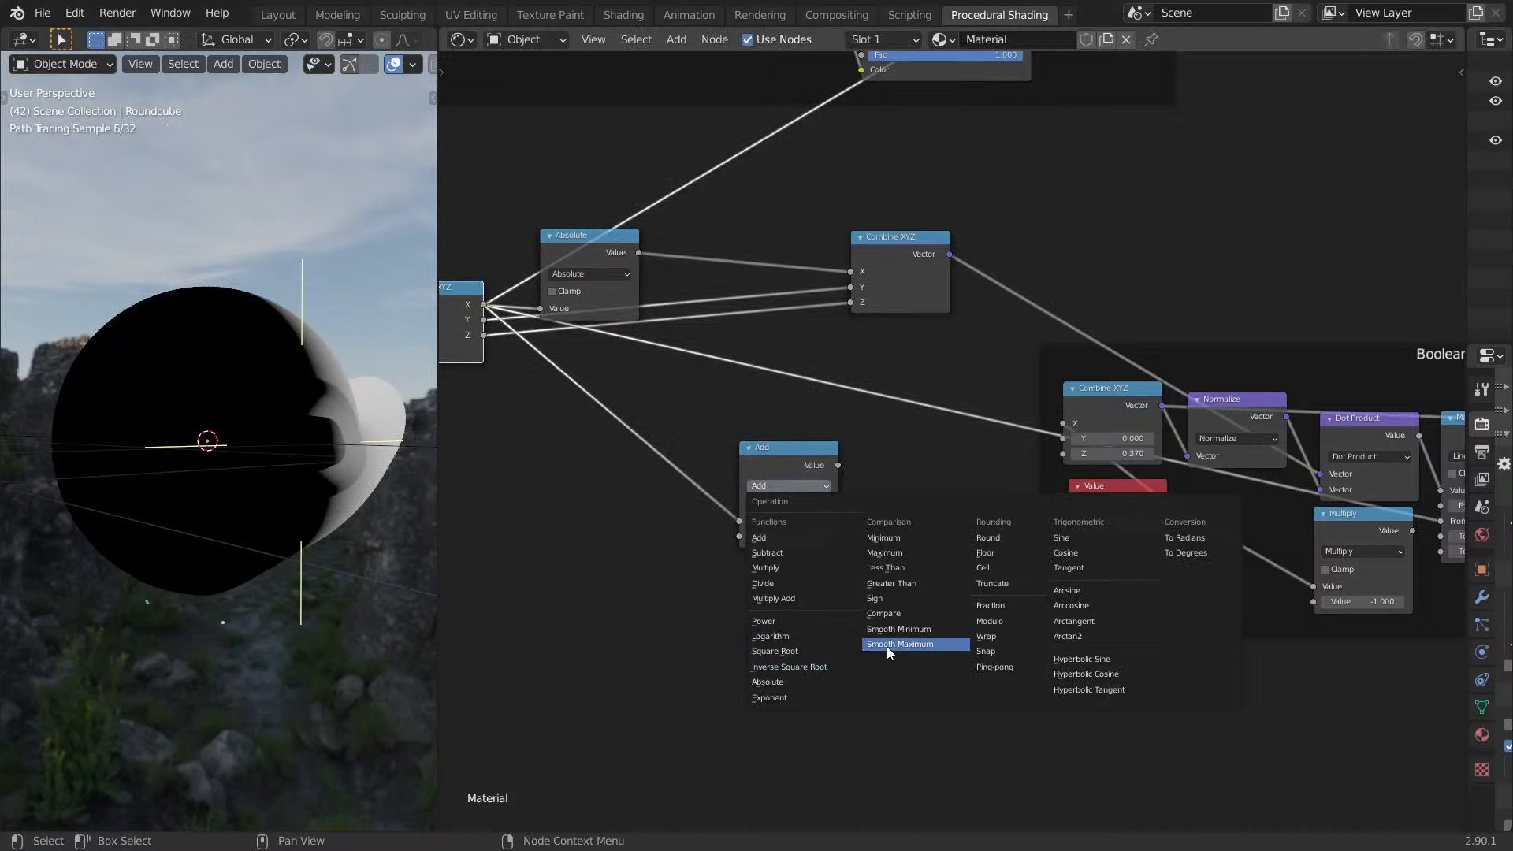
pyautogui.click(908, 601)
pyautogui.moveTo(945, 544); pyautogui.dragTo(784, 575, button='middle')
pyautogui.scroll(-5, 782, 576)
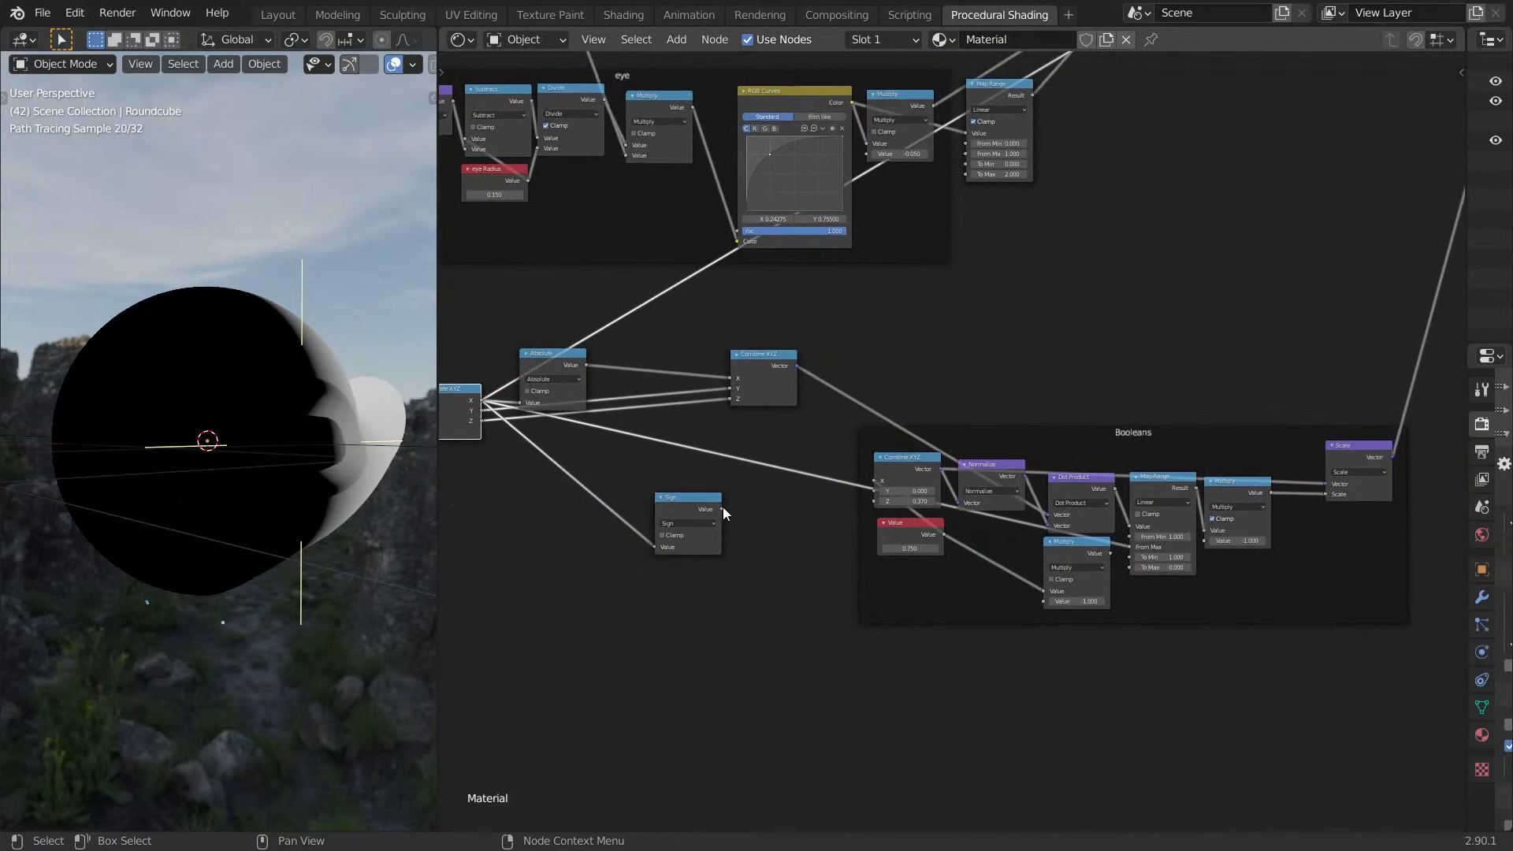
# Preview the Sign node's output on the sphere in front view and move the node above the Booleans frame.
pyautogui.keyDown('ctrl'); pyautogui.keyDown('shift'); pyautogui.click(692, 507); pyautogui.keyUp('shift'); pyautogui.keyUp('ctrl')
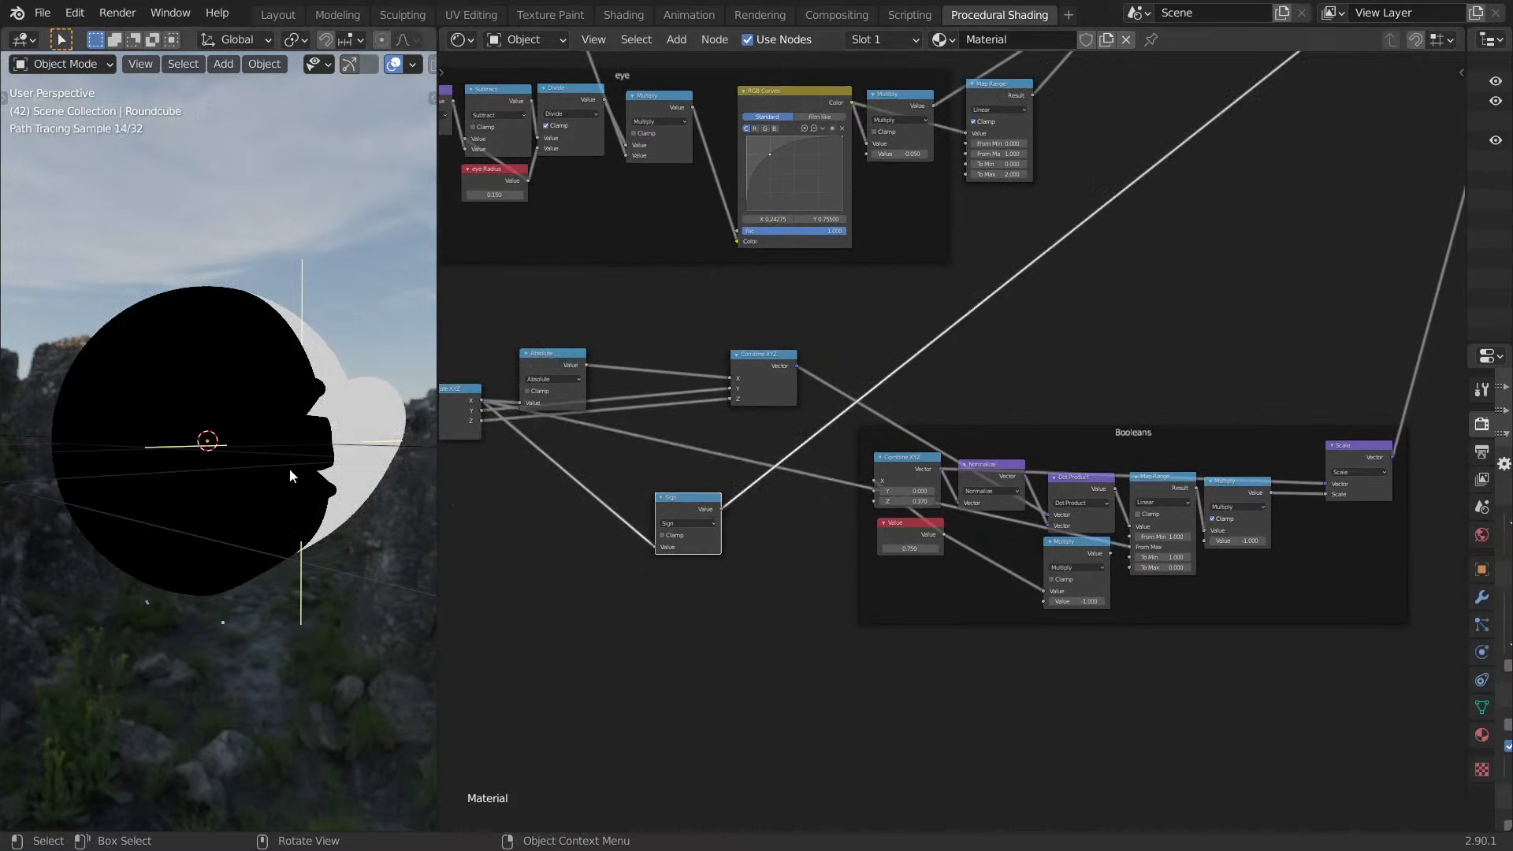
pyautogui.press('KP_1')
pyautogui.scroll(-5, 277, 513)
pyautogui.moveTo(445, 490); pyautogui.dragTo(519, 577, button='middle')
pyautogui.moveTo(564, 557); pyautogui.dragTo(961, 379)
pyautogui.moveTo(1048, 387); pyautogui.dragTo(863, 438, button='middle')
pyautogui.scroll(2, 789, 457)
pyautogui.moveTo(646, 492); pyautogui.dragTo(1185, 448, button='middle')
# Try inserting a Math node set to Multiply with value -1 between the Absolute and Combine XYZ nodes.
pyautogui.click(772, 427)
pyautogui.hotkey('shift', 'd')
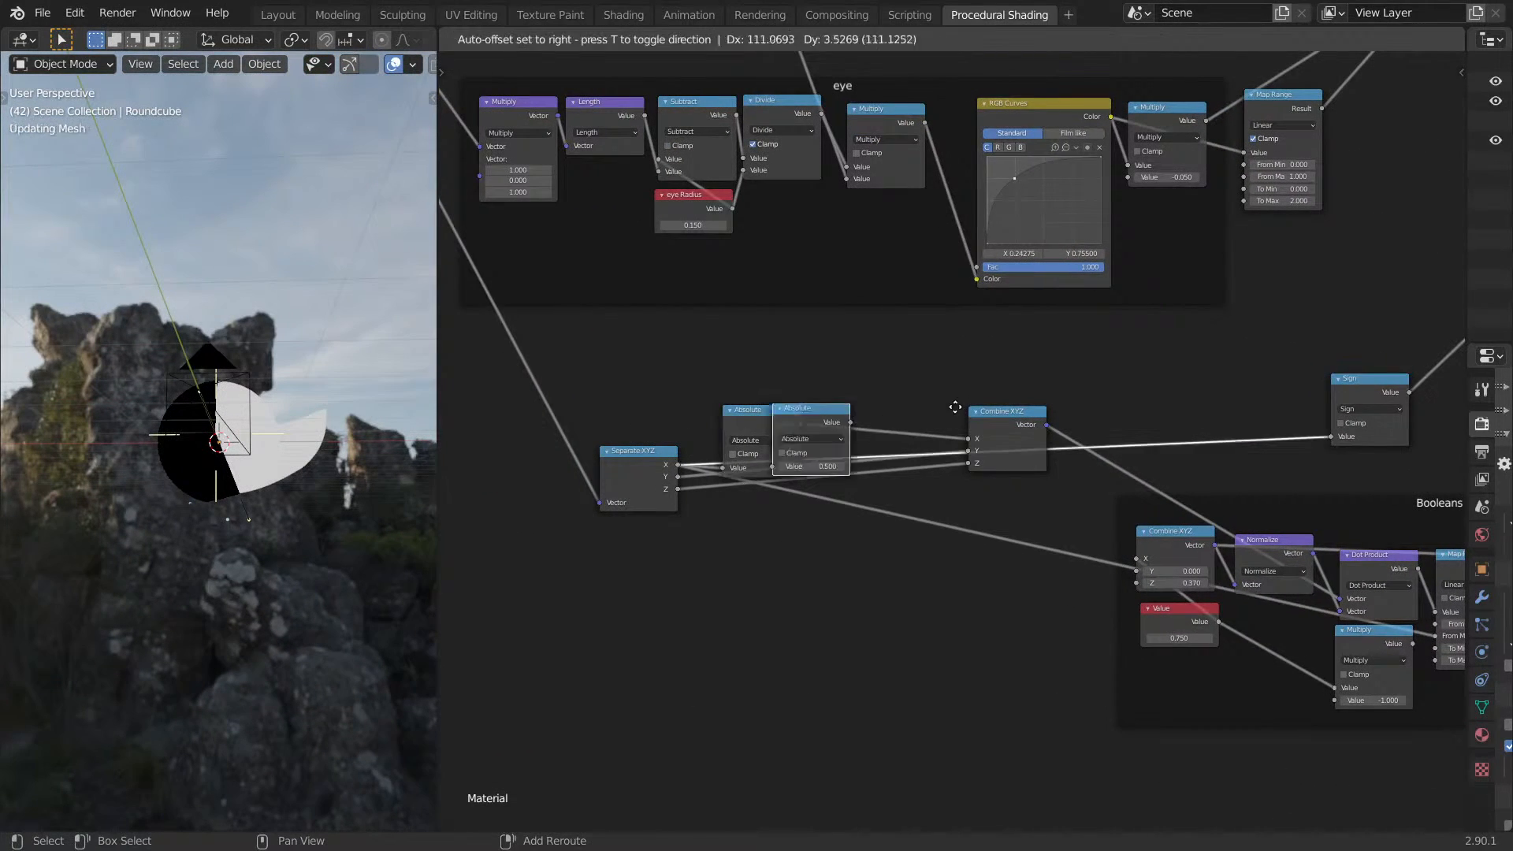
pyautogui.click(895, 430)
pyautogui.click(878, 421)
pyautogui.click(894, 438)
pyautogui.click(882, 460)
pyautogui.write('-1')
pyautogui.press('Return')
pyautogui.moveTo(245, 429); pyautogui.dragTo(158, 441, button='middle')
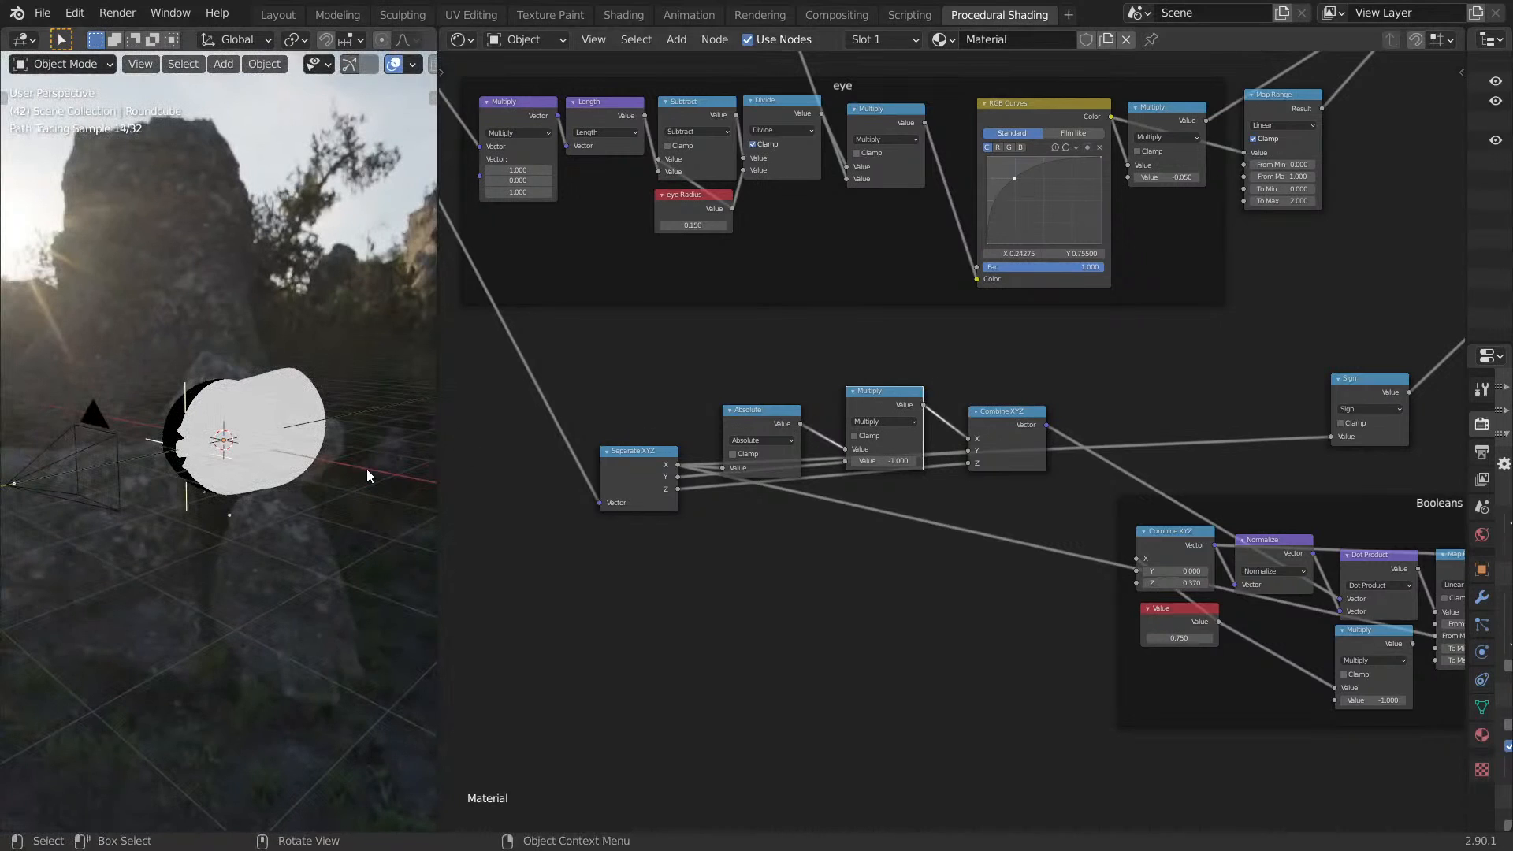
pyautogui.press('KP_1')
pyautogui.hotkey('ctrl', 'x')
# Preview the vector output of the Combine XYZ node after the Absolute on the sphere and orbit around it.
pyautogui.moveTo(1110, 450)
pyautogui.mouseDown(button='middle')
pyautogui.moveTo(892, 481)
pyautogui.moveTo(704, 455)
pyautogui.moveTo(804, 475)
pyautogui.mouseUp(button='middle')
pyautogui.keyDown('ctrl'); pyautogui.keyDown('shift'); pyautogui.click(962, 575); pyautogui.keyUp('shift'); pyautogui.keyUp('ctrl')
pyautogui.keyDown('ctrl'); pyautogui.keyDown('shift'); pyautogui.click(749, 435); pyautogui.keyUp('shift'); pyautogui.keyUp('ctrl')
pyautogui.moveTo(413, 439); pyautogui.dragTo(381, 456, button='middle')
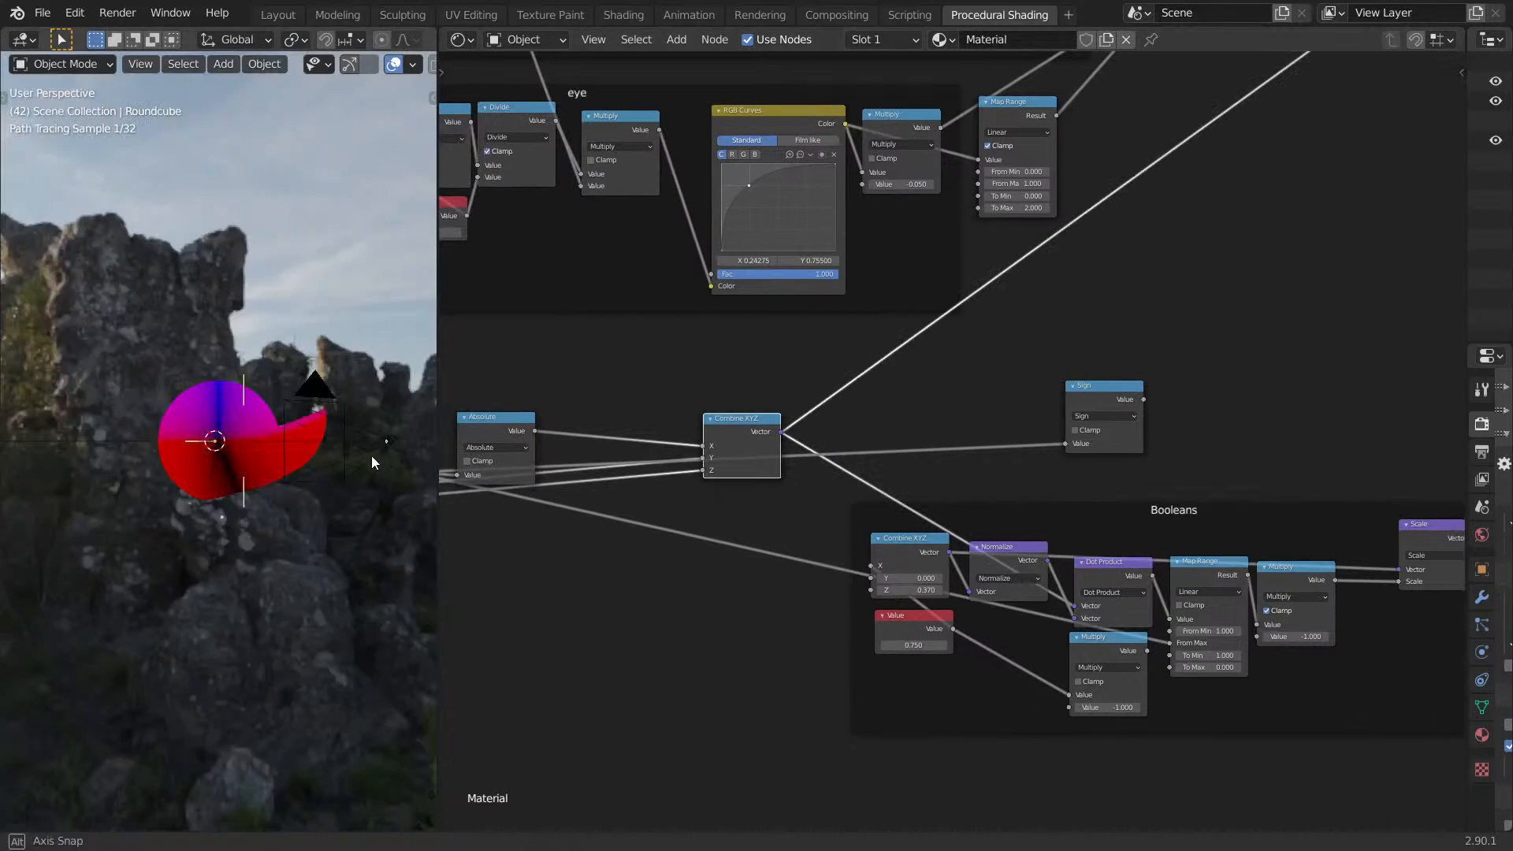
pyautogui.press('KP_Decimal')
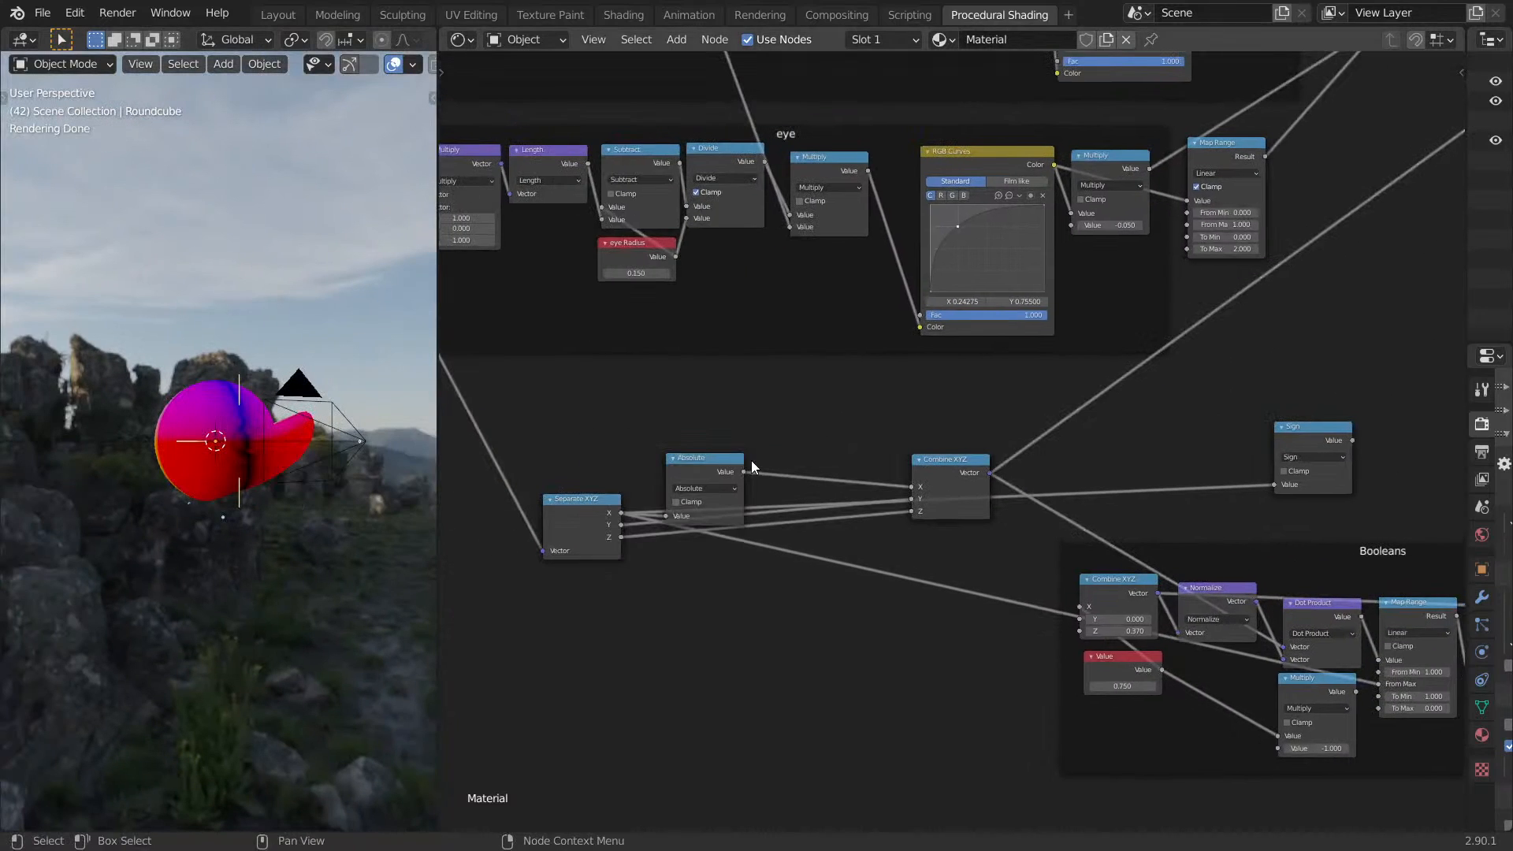
# Delete the Sign node above the Booleans frame.
pyautogui.scroll(4, 847, 461)
pyautogui.moveTo(1232, 516); pyautogui.dragTo(841, 523, button='middle')
pyautogui.click(1080, 447)
pyautogui.press('x')
# Preview the Booleans frame's Scale output on the sphere and move the vector Add node closer to the eye's Combine XYZ.
pyautogui.moveTo(1045, 470); pyautogui.dragTo(806, 479, button='middle')
pyautogui.moveTo(1369, 581); pyautogui.dragTo(1052, 526, button='middle')
pyautogui.scroll(-5, 1044, 530)
pyautogui.keyDown('ctrl'); pyautogui.keyDown('shift'); pyautogui.click(1018, 537); pyautogui.keyUp('shift'); pyautogui.keyUp('ctrl')
pyautogui.moveTo(937, 569); pyautogui.dragTo(1052, 637, button='middle')
pyautogui.scroll(-5, 1054, 637)
pyautogui.moveTo(1078, 586); pyautogui.dragTo(1099, 721, button='middle')
pyautogui.scroll(4, 1255, 370)
pyautogui.moveTo(1283, 297); pyautogui.dragTo(1150, 303)
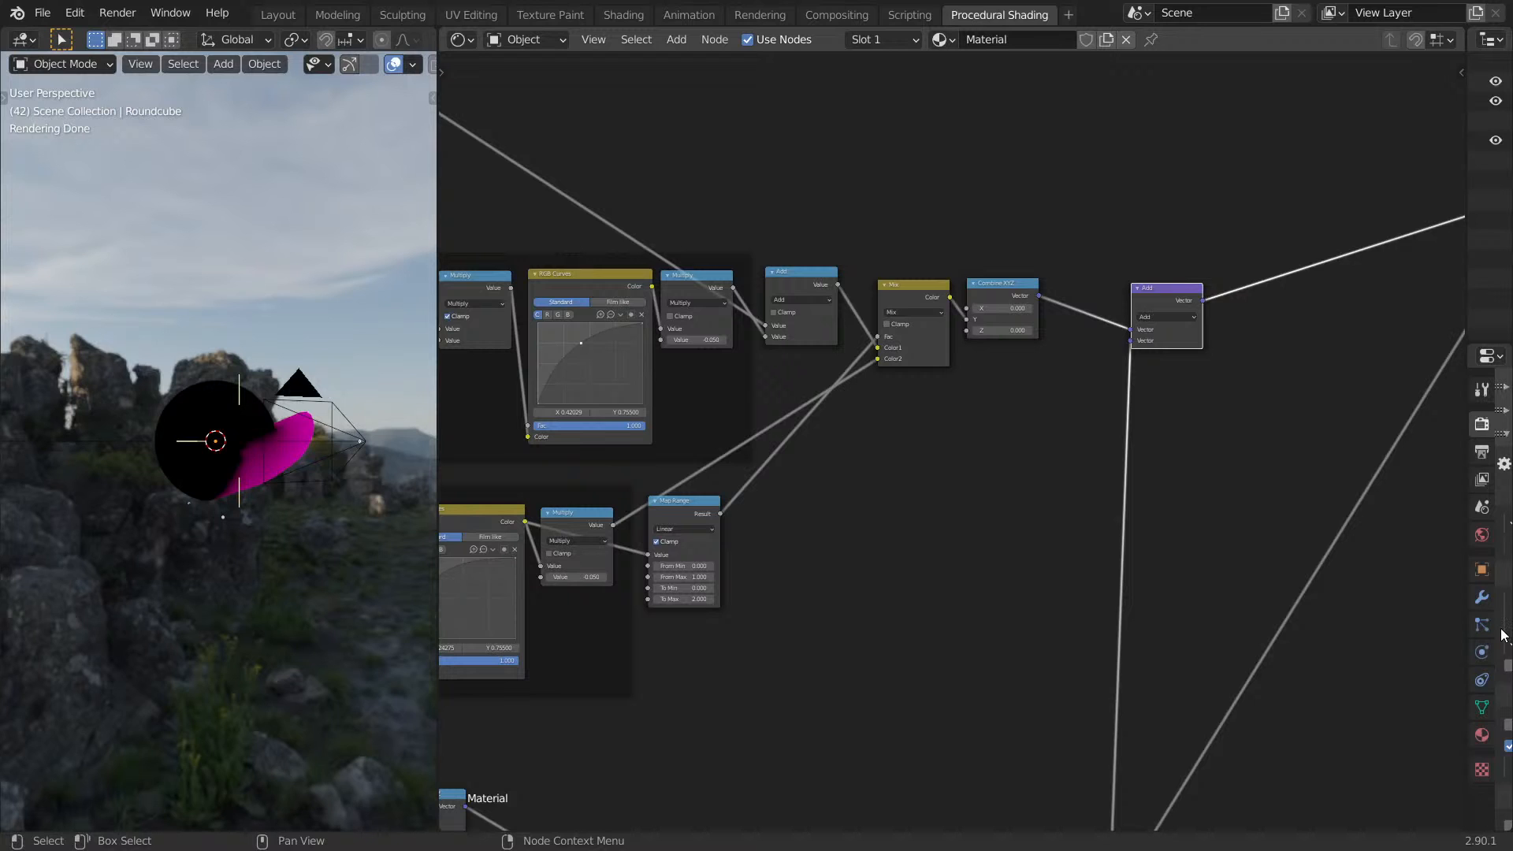
# Rearrange the Absolute and Combine XYZ nodes beside the Separate XYZ so that their links are clearly separated.
pyautogui.moveTo(1334, 685); pyautogui.dragTo(1131, 331, button='middle')
pyautogui.scroll(-2, 1241, 491)
pyautogui.moveTo(1241, 492); pyautogui.dragTo(1359, 387, button='middle')
pyautogui.scroll(7, 951, 440)
pyautogui.moveTo(650, 350); pyautogui.dragTo(740, 293)
pyautogui.moveTo(986, 360); pyautogui.dragTo(903, 404)
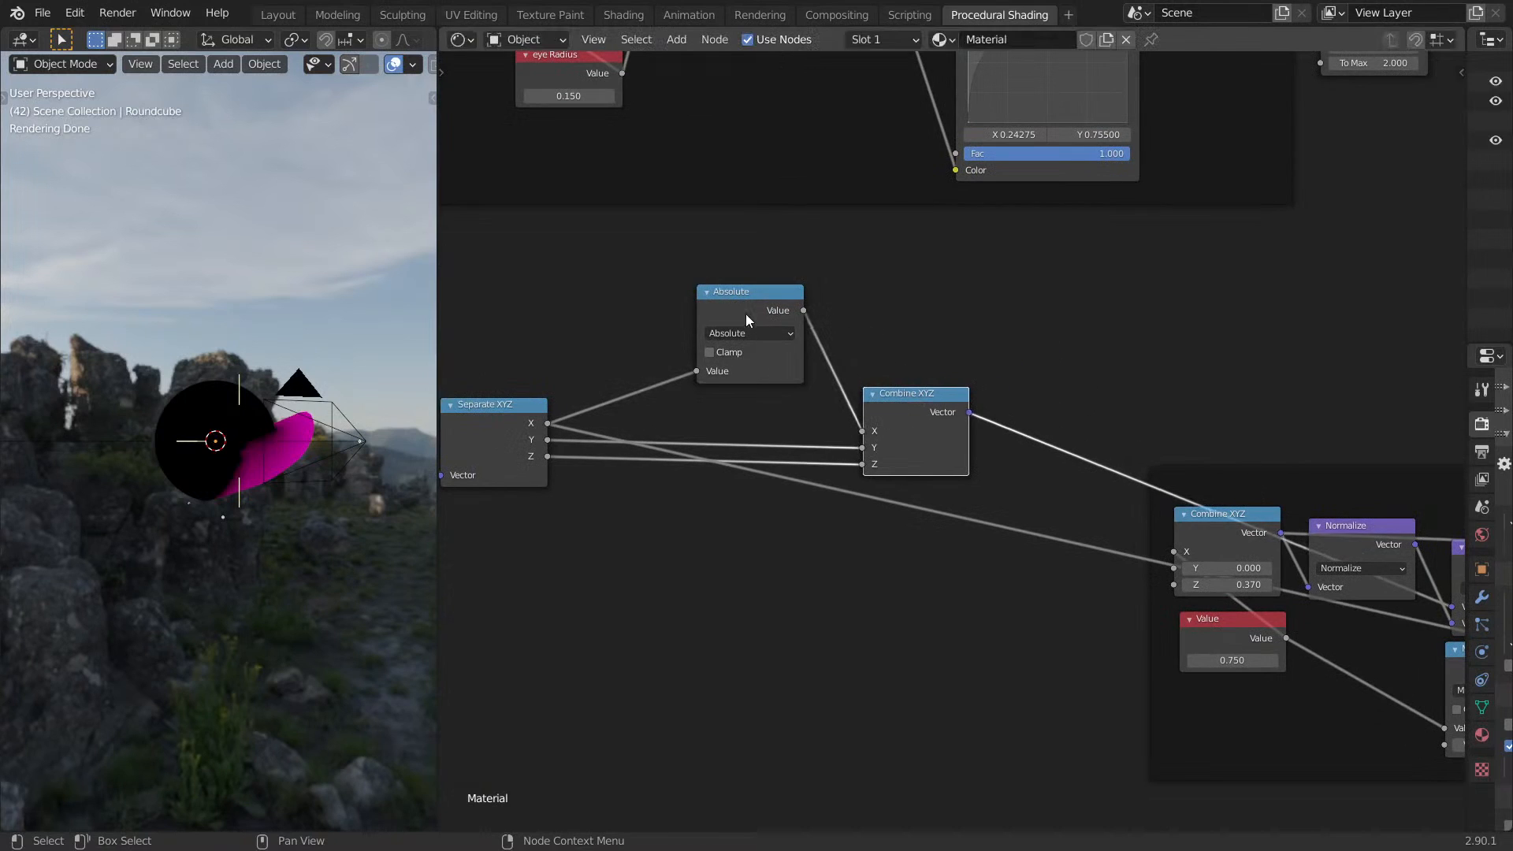
pyautogui.moveTo(745, 311); pyautogui.dragTo(725, 334)
# Mute the Absolute node and check the displaced sphere in front view.
pyautogui.scroll(-7, 930, 360)
pyautogui.moveTo(929, 360); pyautogui.dragTo(925, 367, button='middle')
pyautogui.press('m')
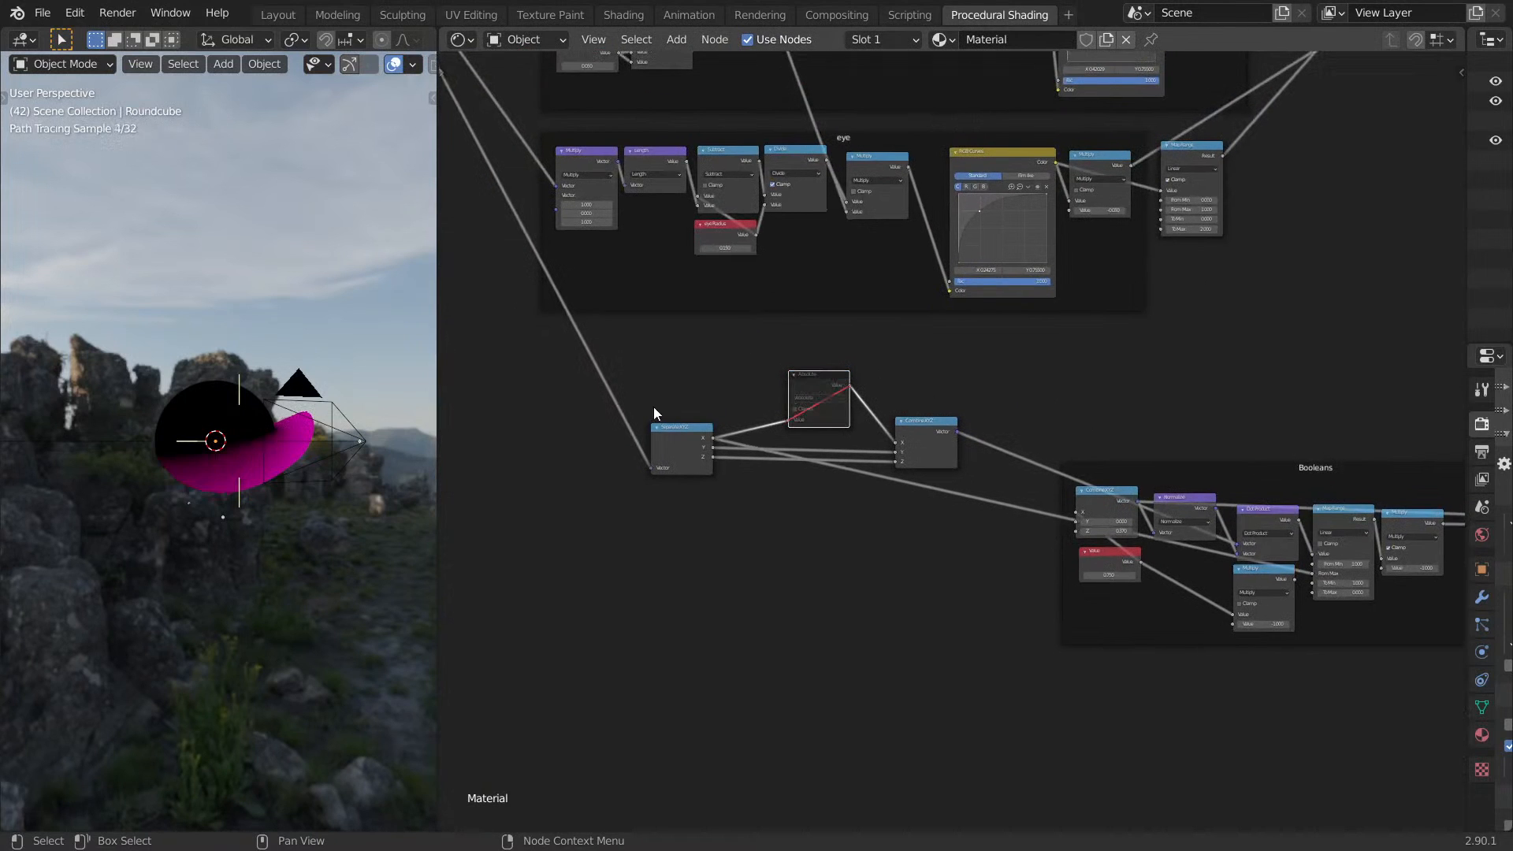
pyautogui.press('KP_1')
pyautogui.moveTo(933, 521); pyautogui.dragTo(777, 447, button='middle')
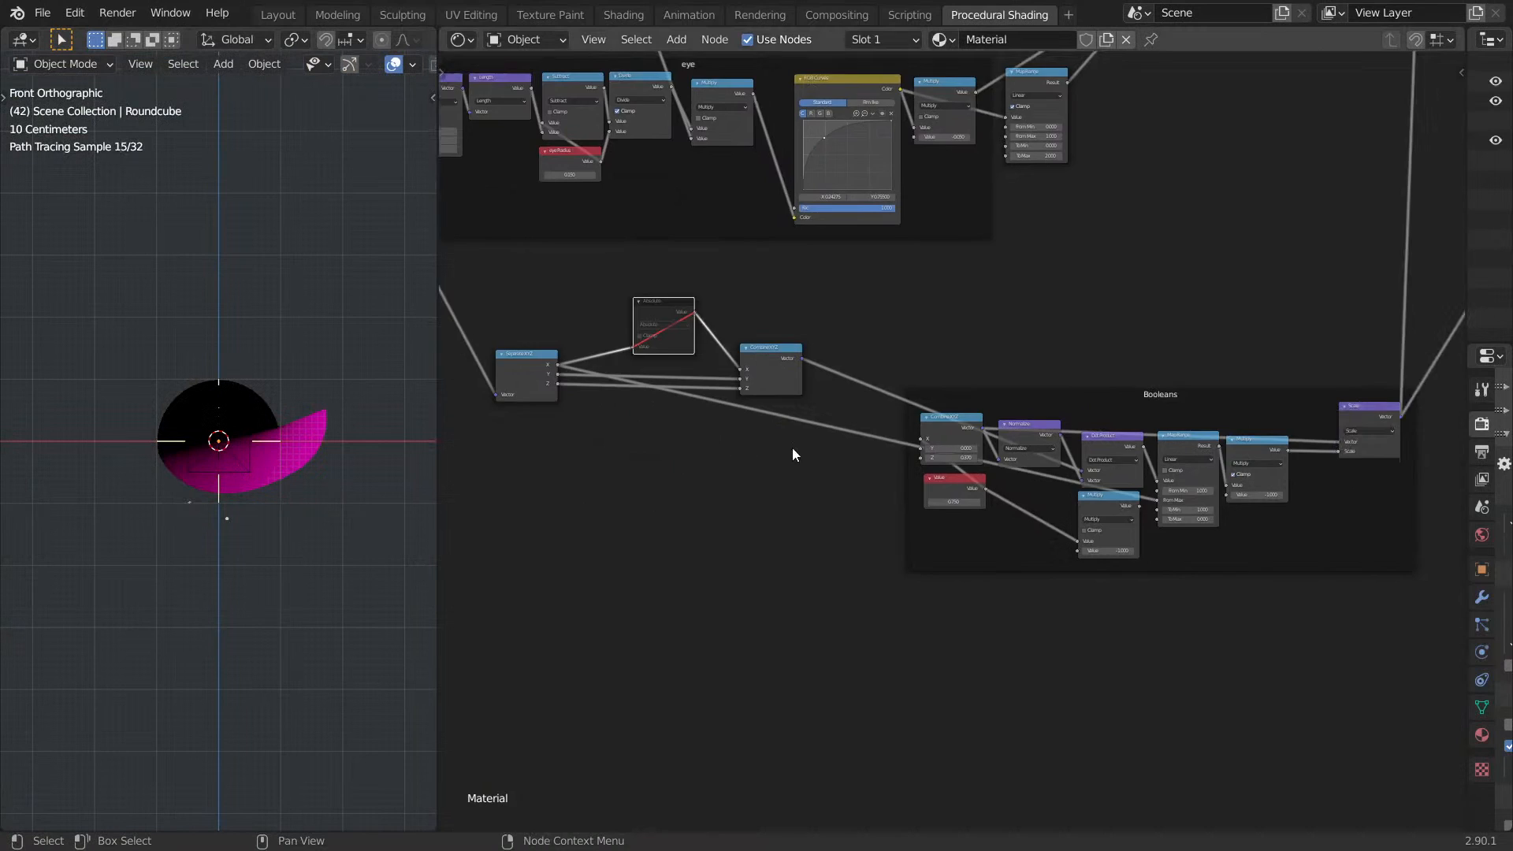
# Reposition the unconnected Multiply node below the Dot Product in the Booleans frame.
pyautogui.scroll(14, 950, 444)
pyautogui.moveTo(1132, 579); pyautogui.dragTo(625, 515, button='middle')
pyautogui.moveTo(1002, 569); pyautogui.dragTo(1064, 552)
pyautogui.moveTo(994, 587); pyautogui.dragTo(936, 581)
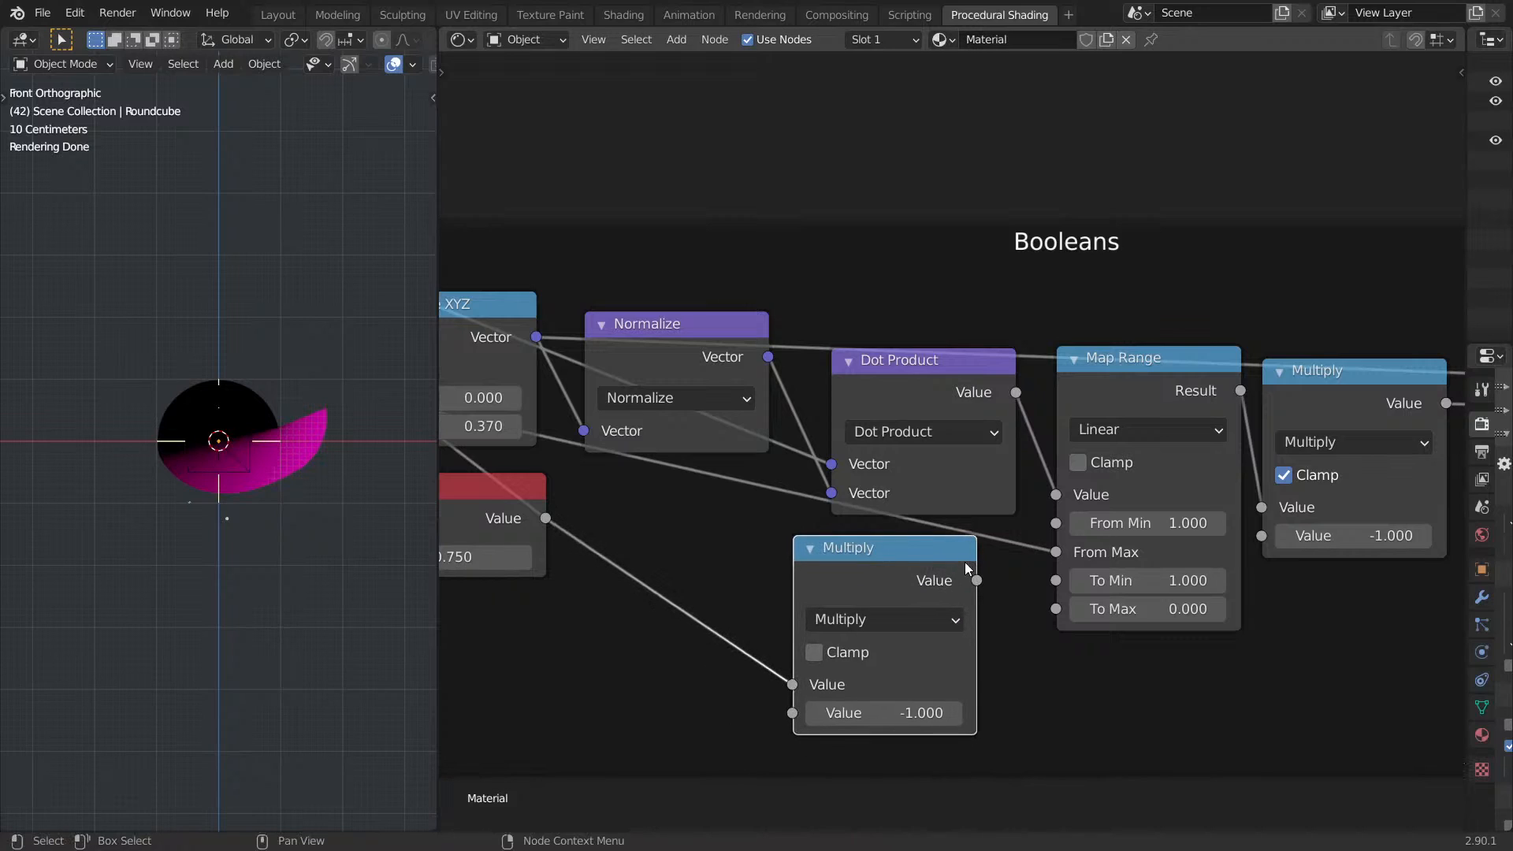
pyautogui.moveTo(1004, 591); pyautogui.dragTo(872, 569, button='middle')
pyautogui.moveTo(841, 569)
pyautogui.mouseDown()
pyautogui.moveTo(924, 541)
pyautogui.moveTo(862, 557)
pyautogui.mouseUp()
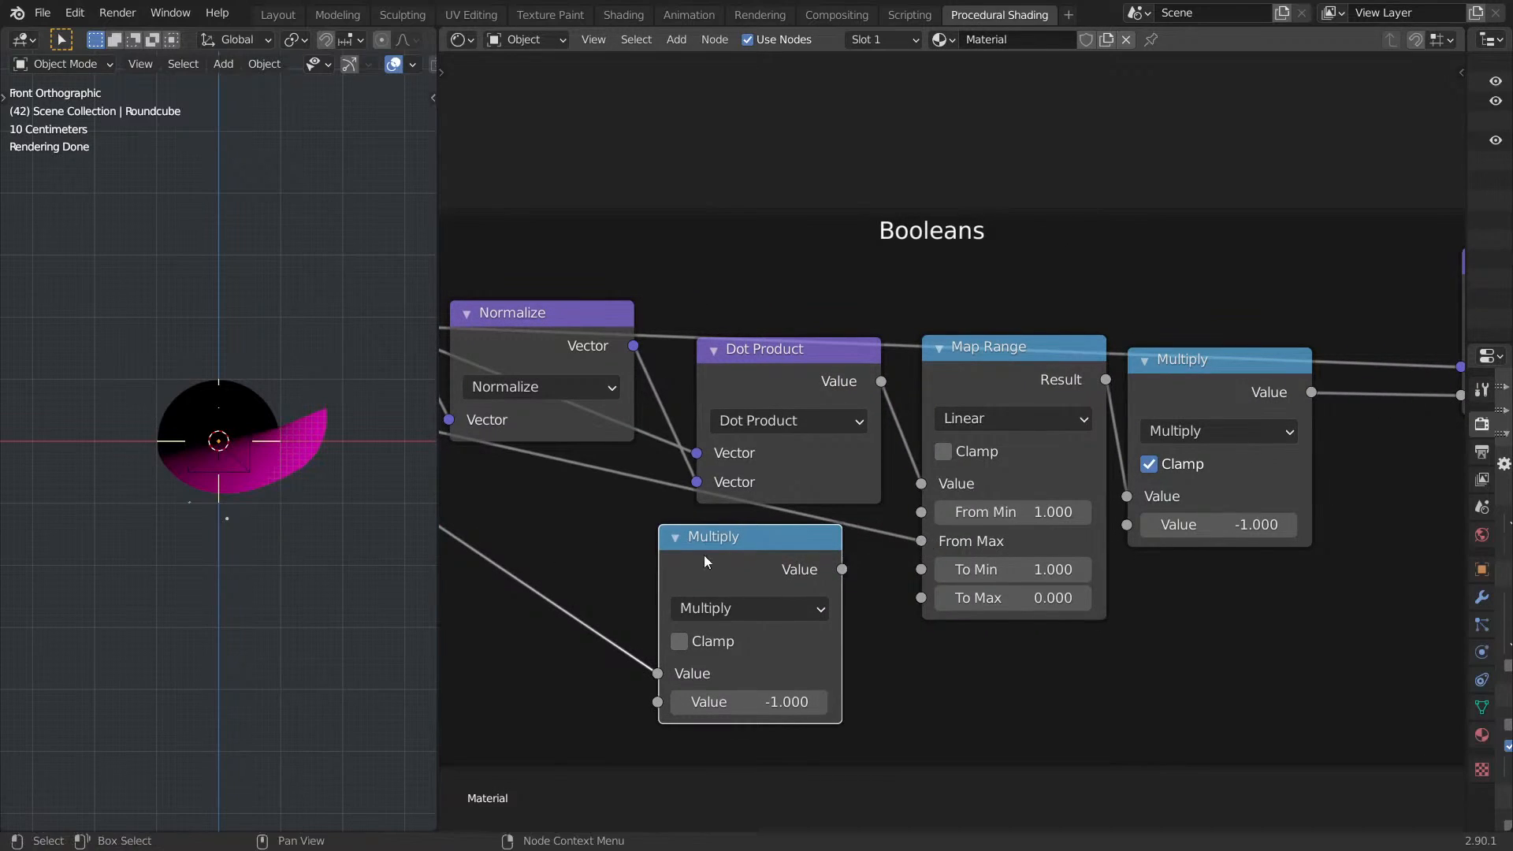
# Connect the lower Multiply node's Value to the Map Range's From Max, replacing the existing link, and delete the leftover reroute.
pyautogui.keyDown('shift'); pyautogui.moveTo(631, 462); pyautogui.dragTo(635, 487, button='right'); pyautogui.keyUp('shift')
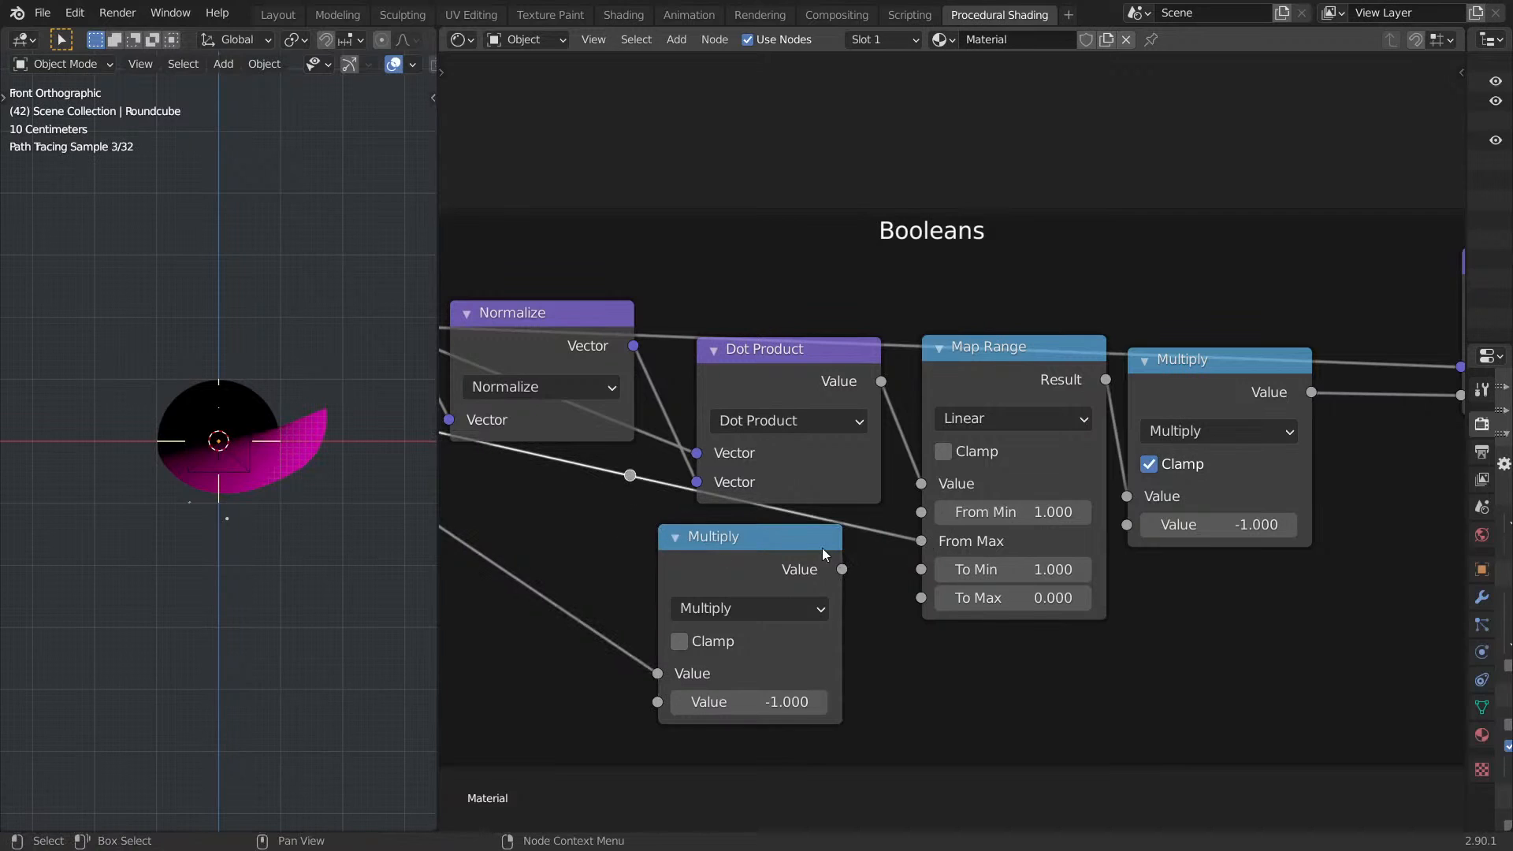
pyautogui.moveTo(844, 565); pyautogui.dragTo(947, 539)
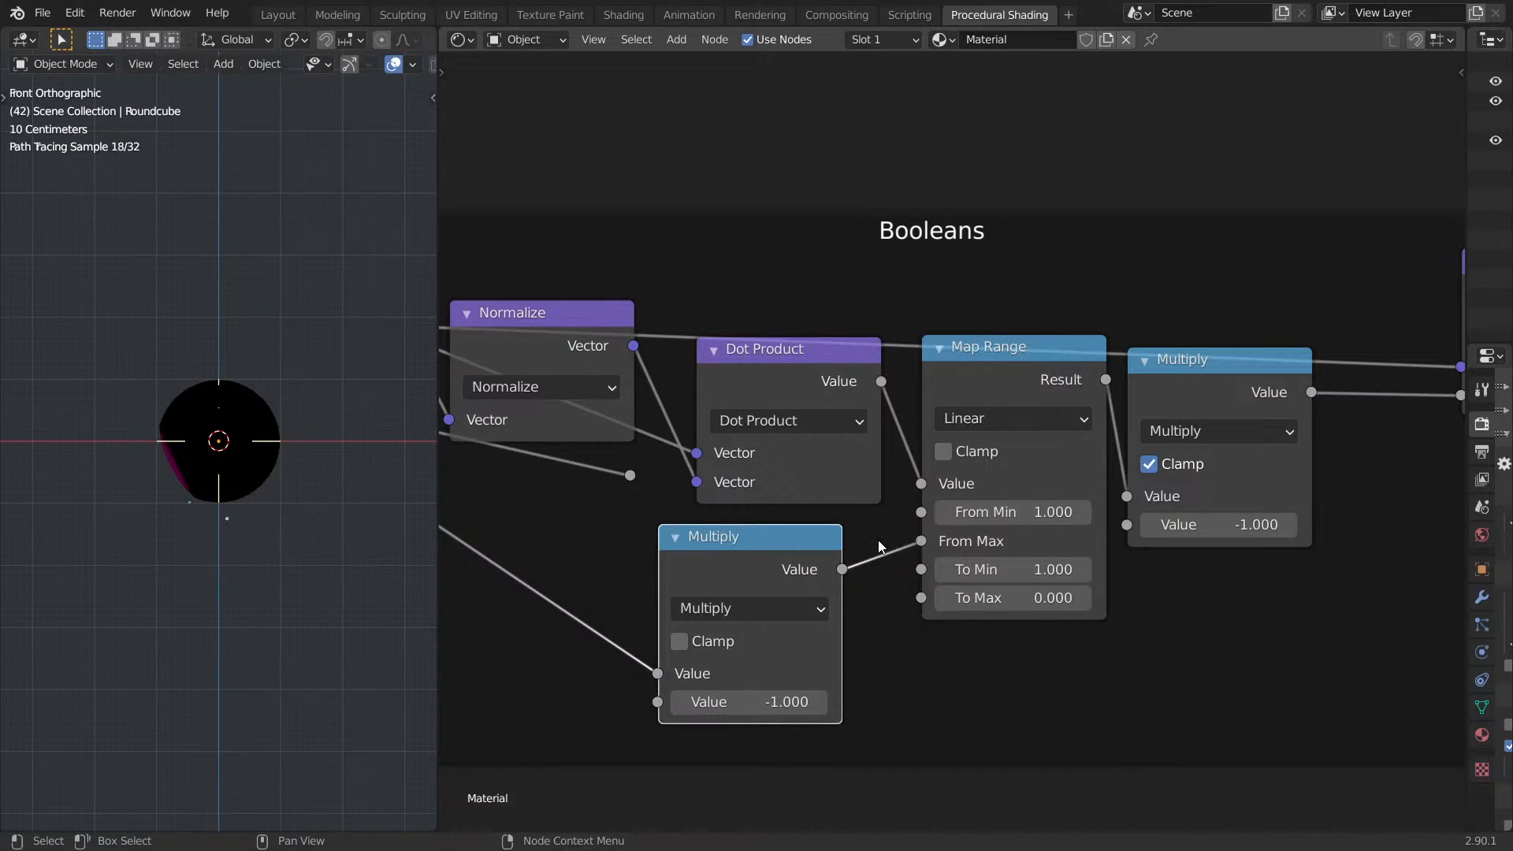
pyautogui.moveTo(630, 475); pyautogui.dragTo(921, 540)
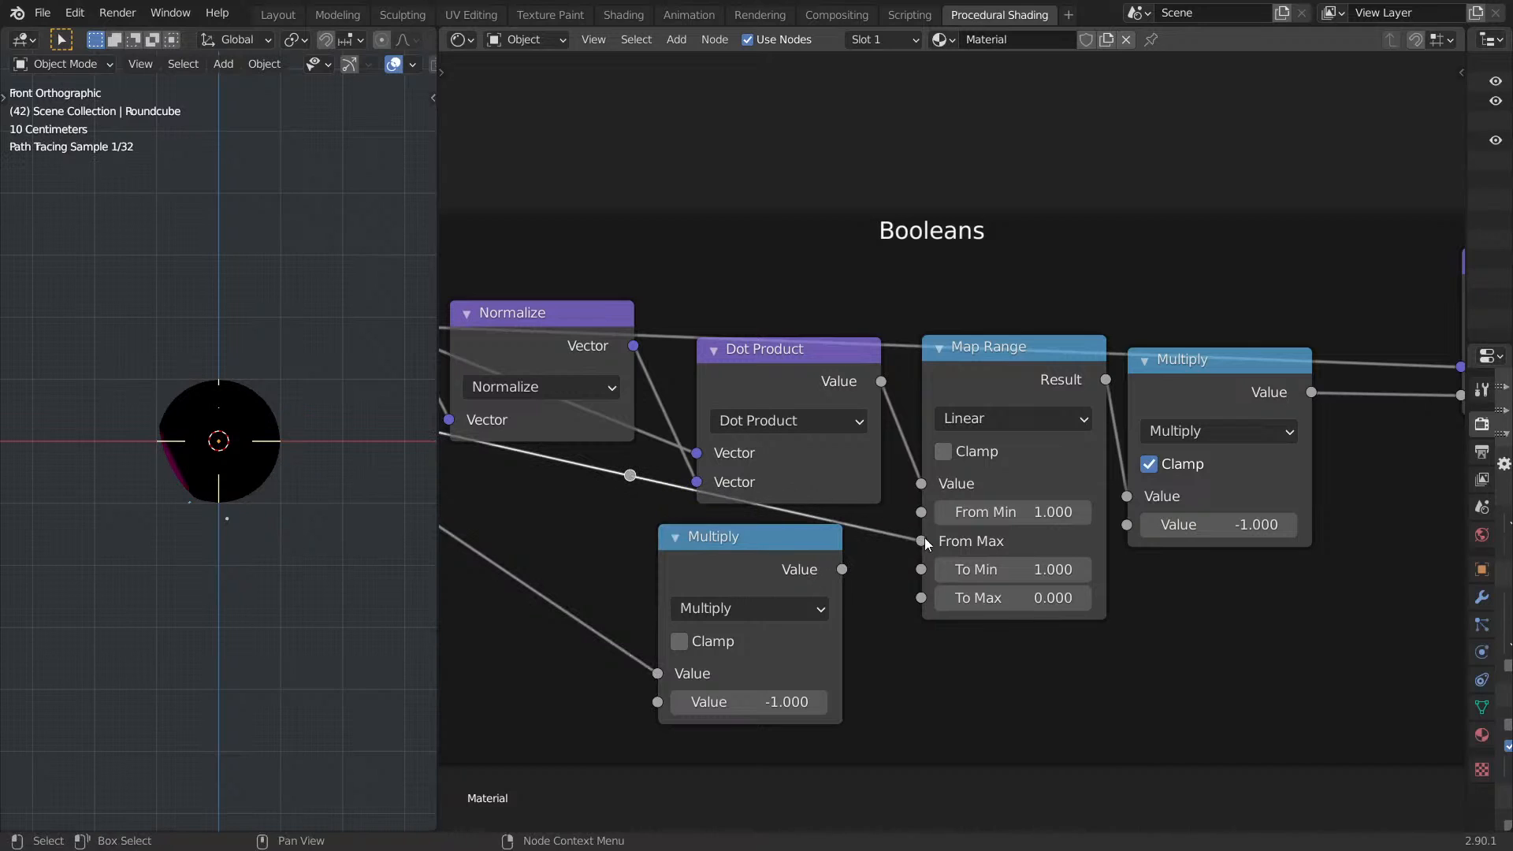
pyautogui.moveTo(842, 569); pyautogui.dragTo(921, 541)
pyautogui.click(630, 475)
pyautogui.press('x')
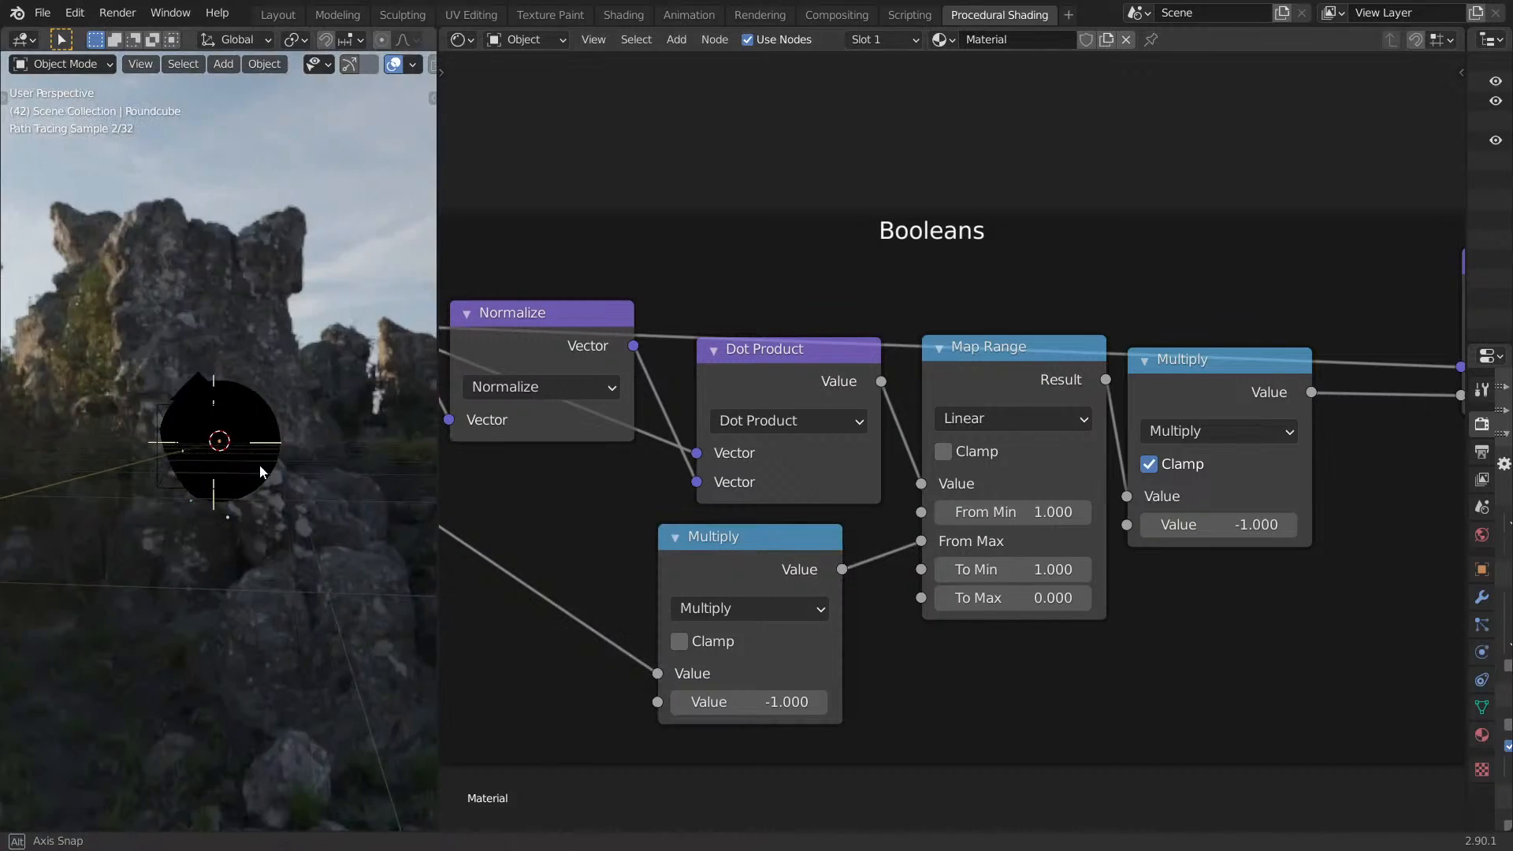
# Unmute the Absolute node between the Separate XYZ and Combine XYZ.
pyautogui.scroll(2, 276, 473)
pyautogui.moveTo(743, 257); pyautogui.dragTo(1000, 543, button='middle')
pyautogui.click(772, 261)
pyautogui.press('b')
pyautogui.press('Escape')
pyautogui.press('m')
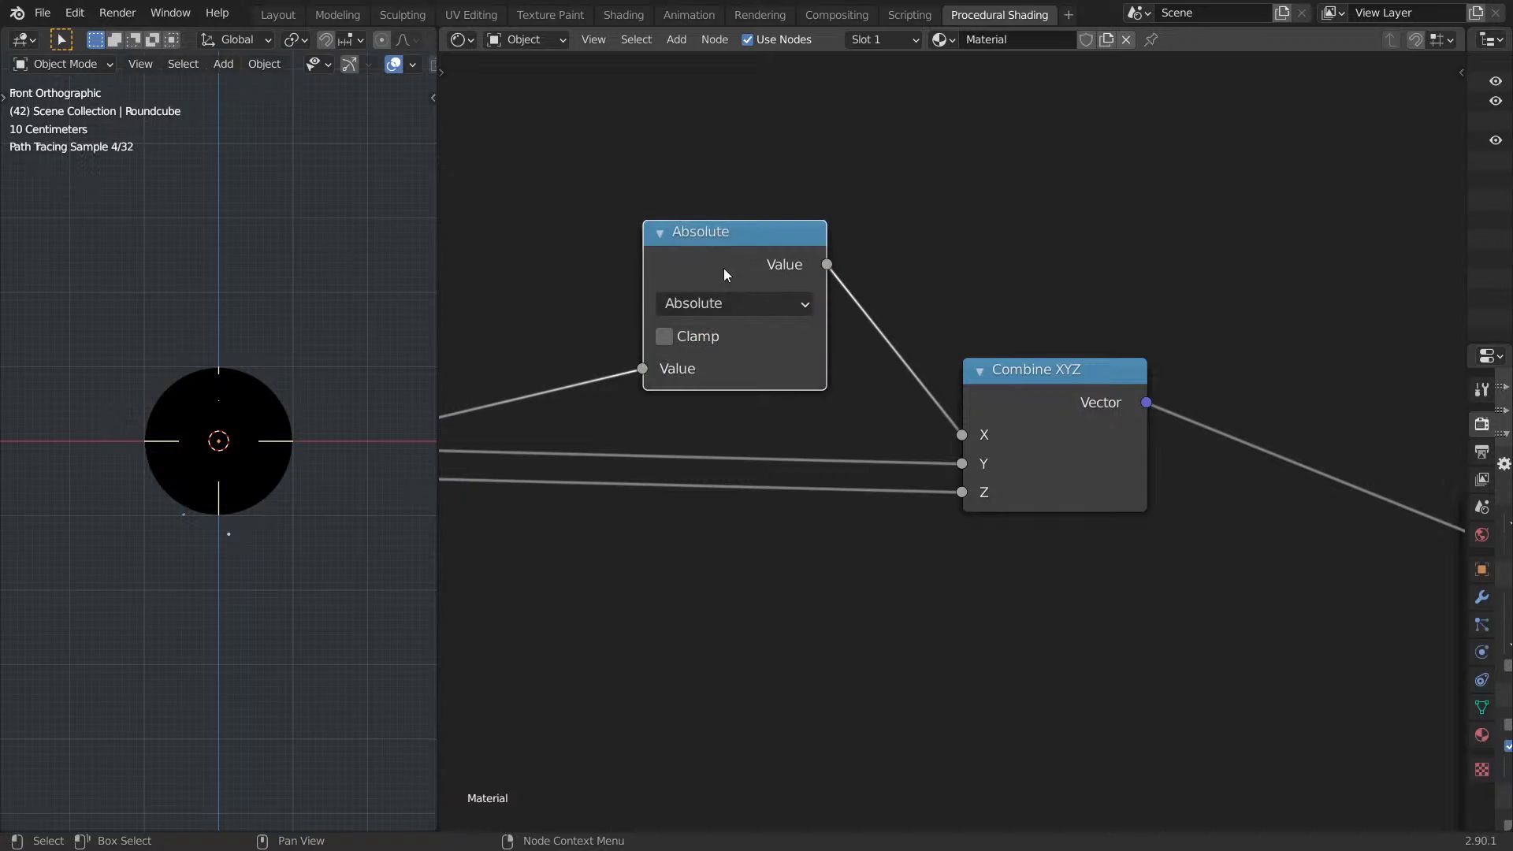
# Duplicate the Absolute node onto its link to the Combine XYZ and set the copy to Multiply with value -1.
pyautogui.moveTo(724, 268); pyautogui.dragTo(605, 291)
pyautogui.hotkey('shift', 'd')
pyautogui.click(839, 310)
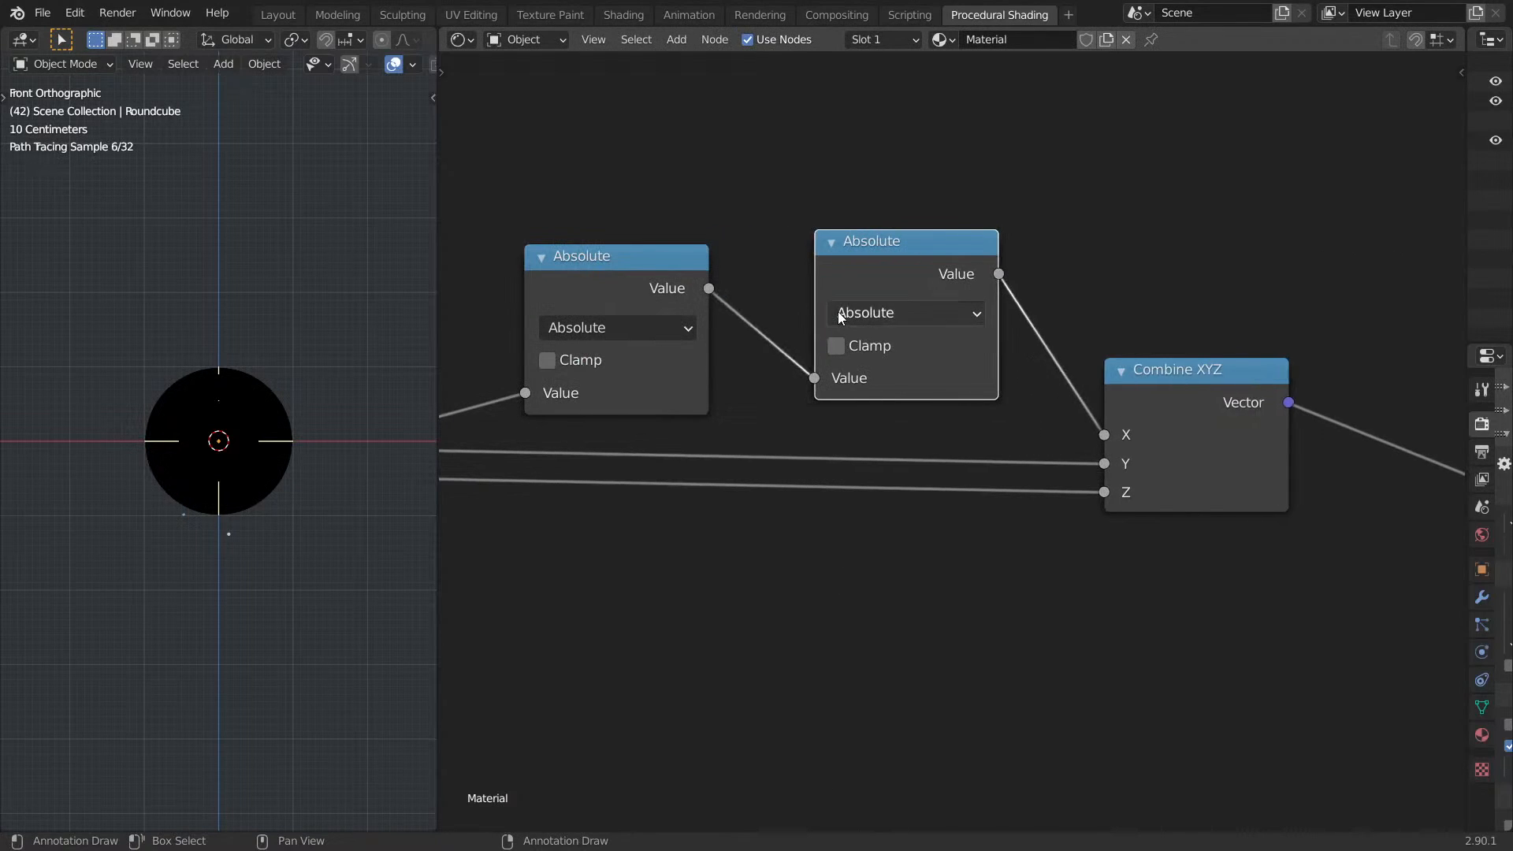
pyautogui.click(618, 463)
pyautogui.doubleClick(907, 406)
pyautogui.write('0')
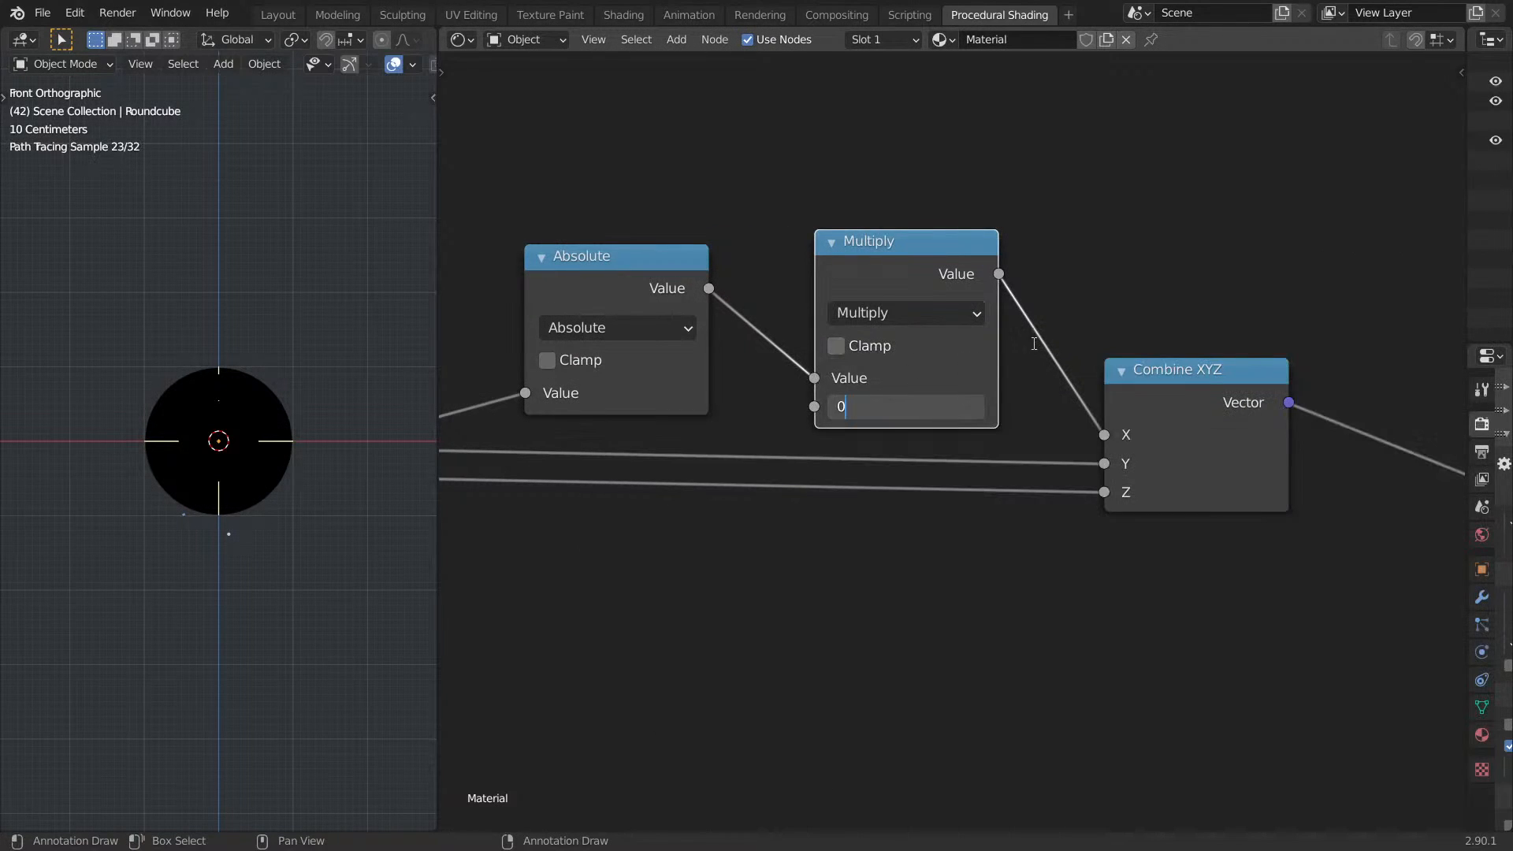
pyautogui.press('BackSpace')
pyautogui.write('-1')
pyautogui.press('Return')
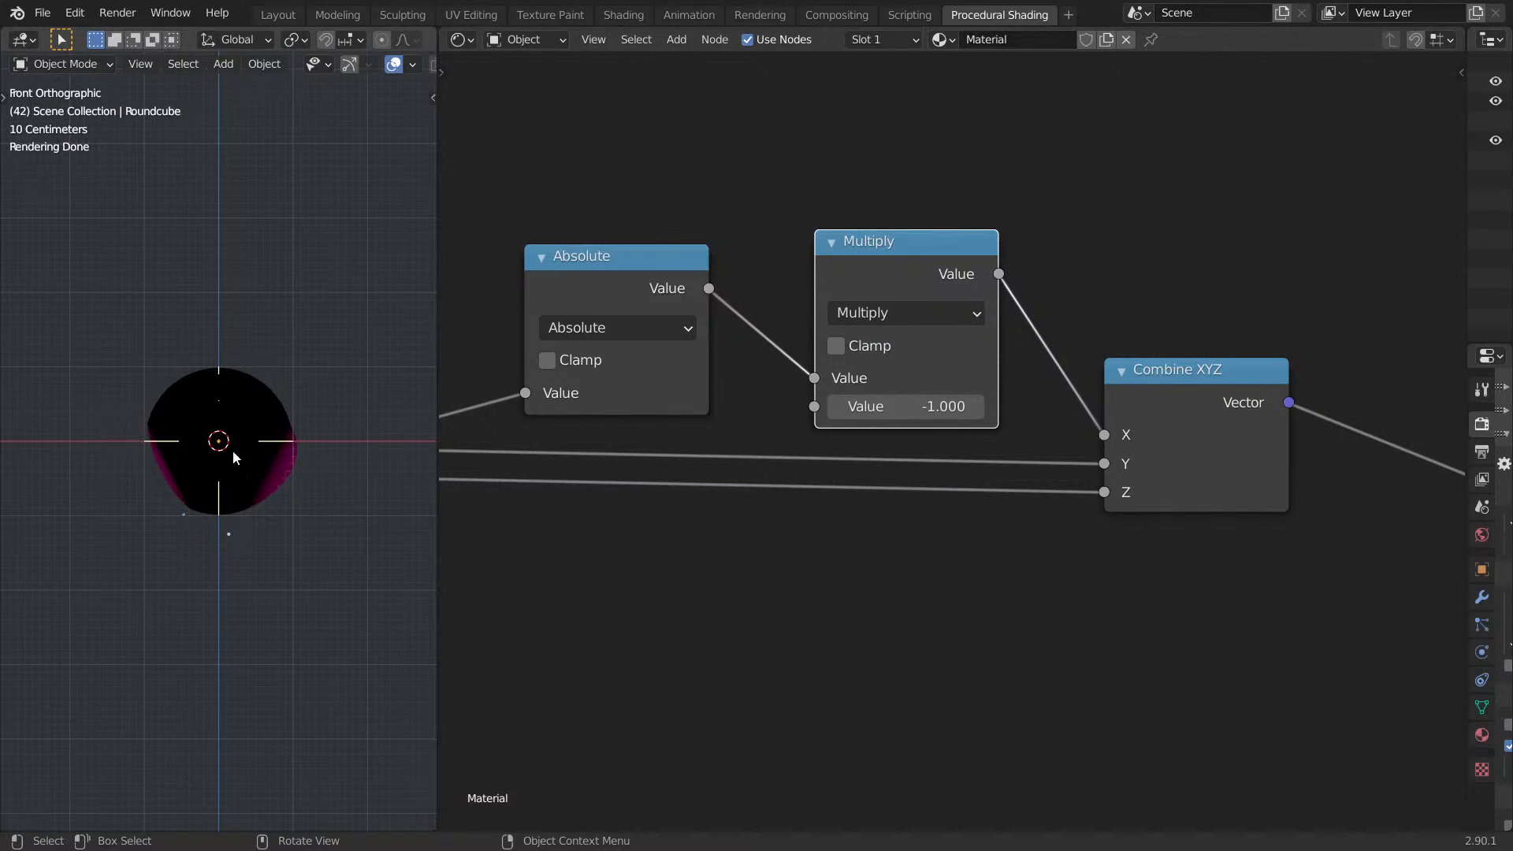
# Add a Math node below the Absolute and Multiply nodes and connect the Separate XYZ's X output to it.
pyautogui.scroll(-3, 854, 500)
pyautogui.moveTo(952, 536); pyautogui.dragTo(872, 611, button='middle')
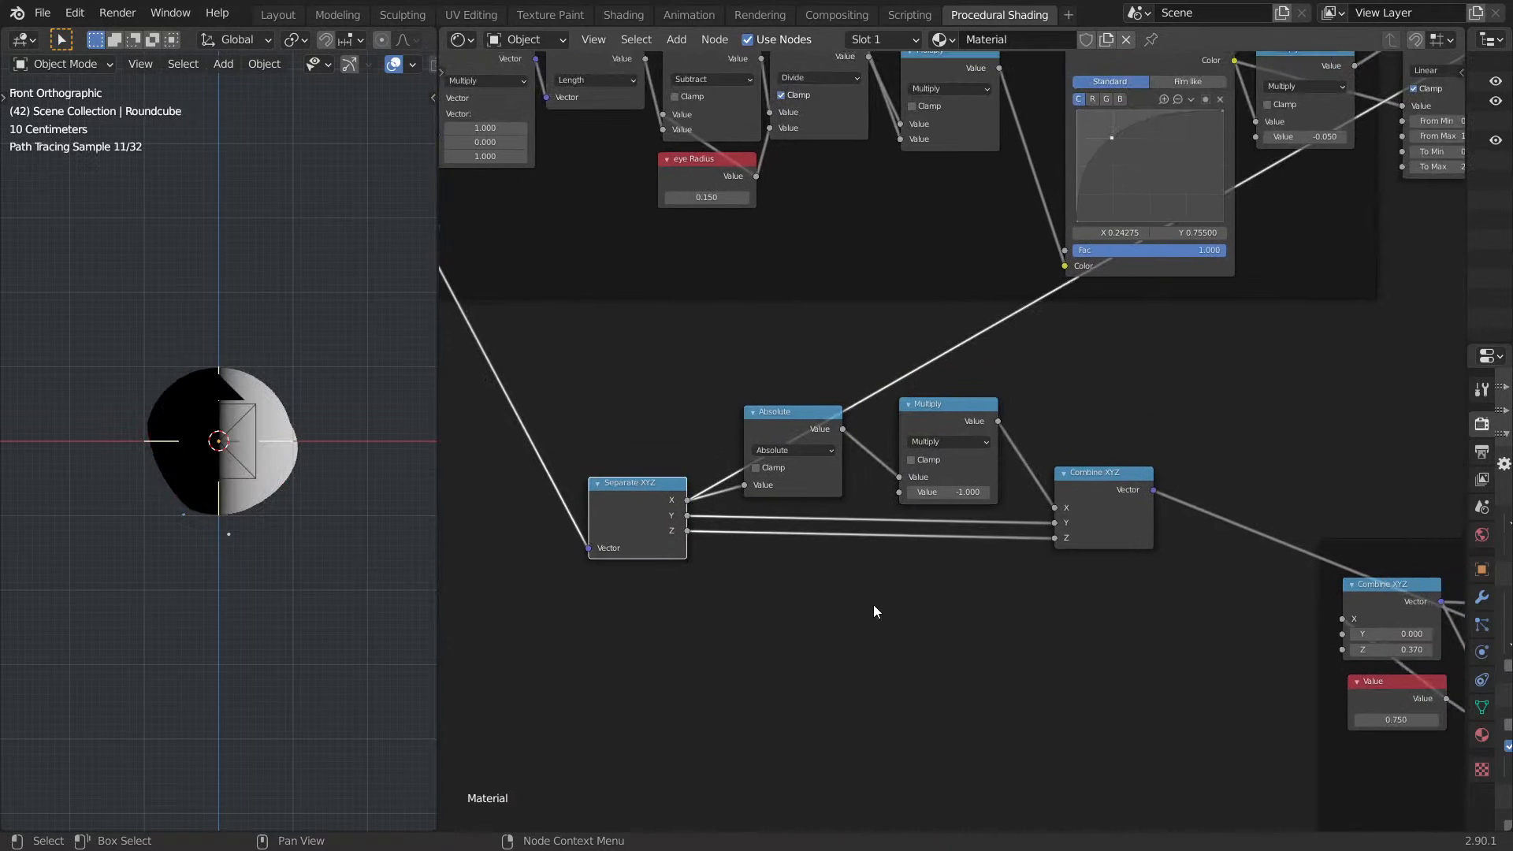
pyautogui.hotkey('shift', 'a')
pyautogui.click(872, 607)
pyautogui.write('math')
pyautogui.press('Return')
pyautogui.click(935, 630)
pyautogui.moveTo(687, 500); pyautogui.dragTo(915, 667)
# Set the new Math node to Sign and preview its output on the sphere.
pyautogui.click(929, 632)
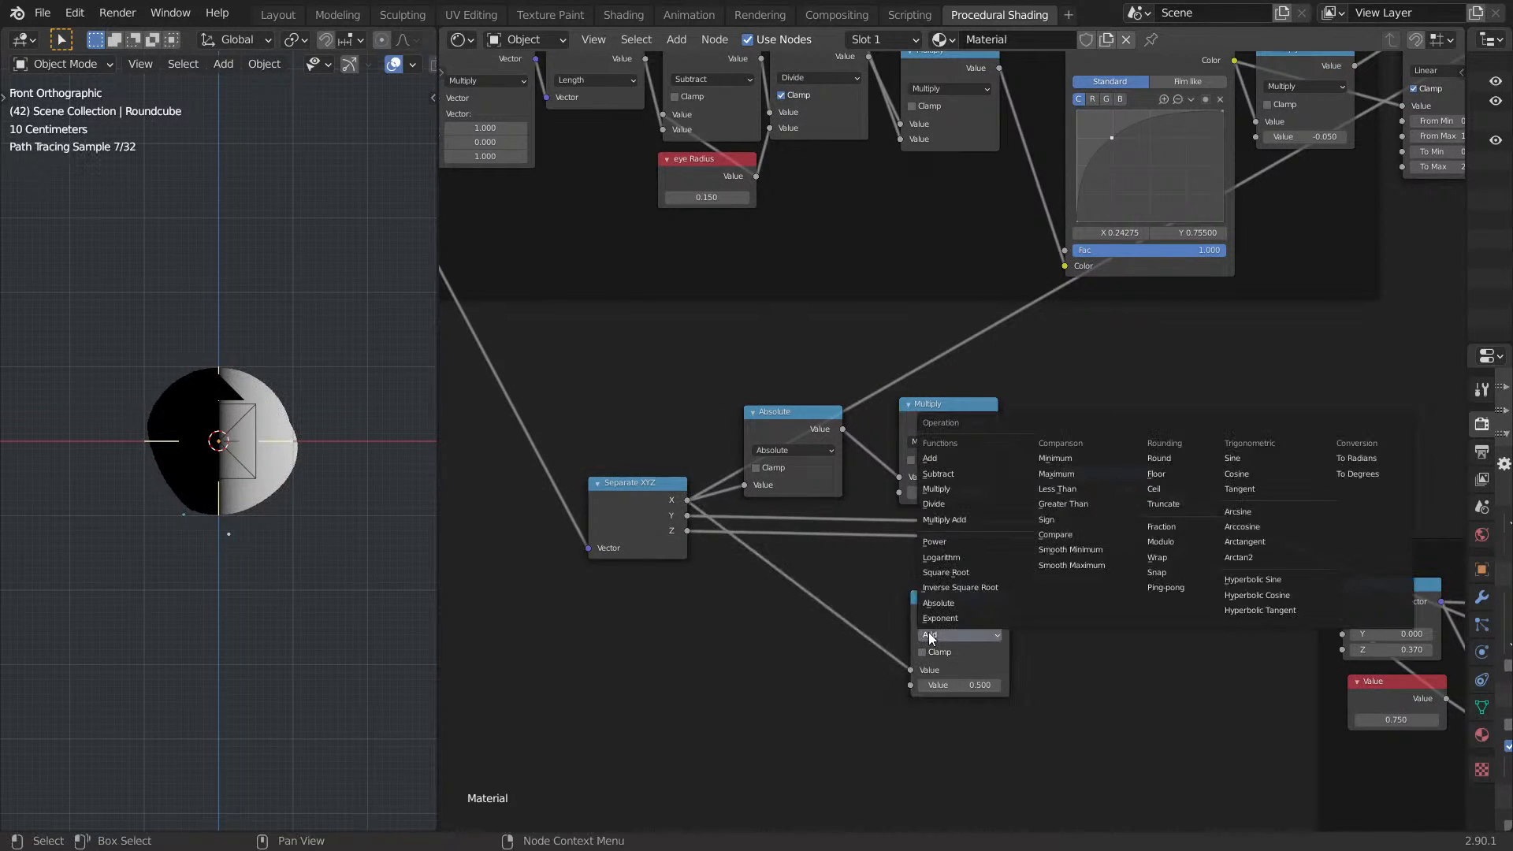
pyautogui.click(953, 632)
pyautogui.click(1051, 534)
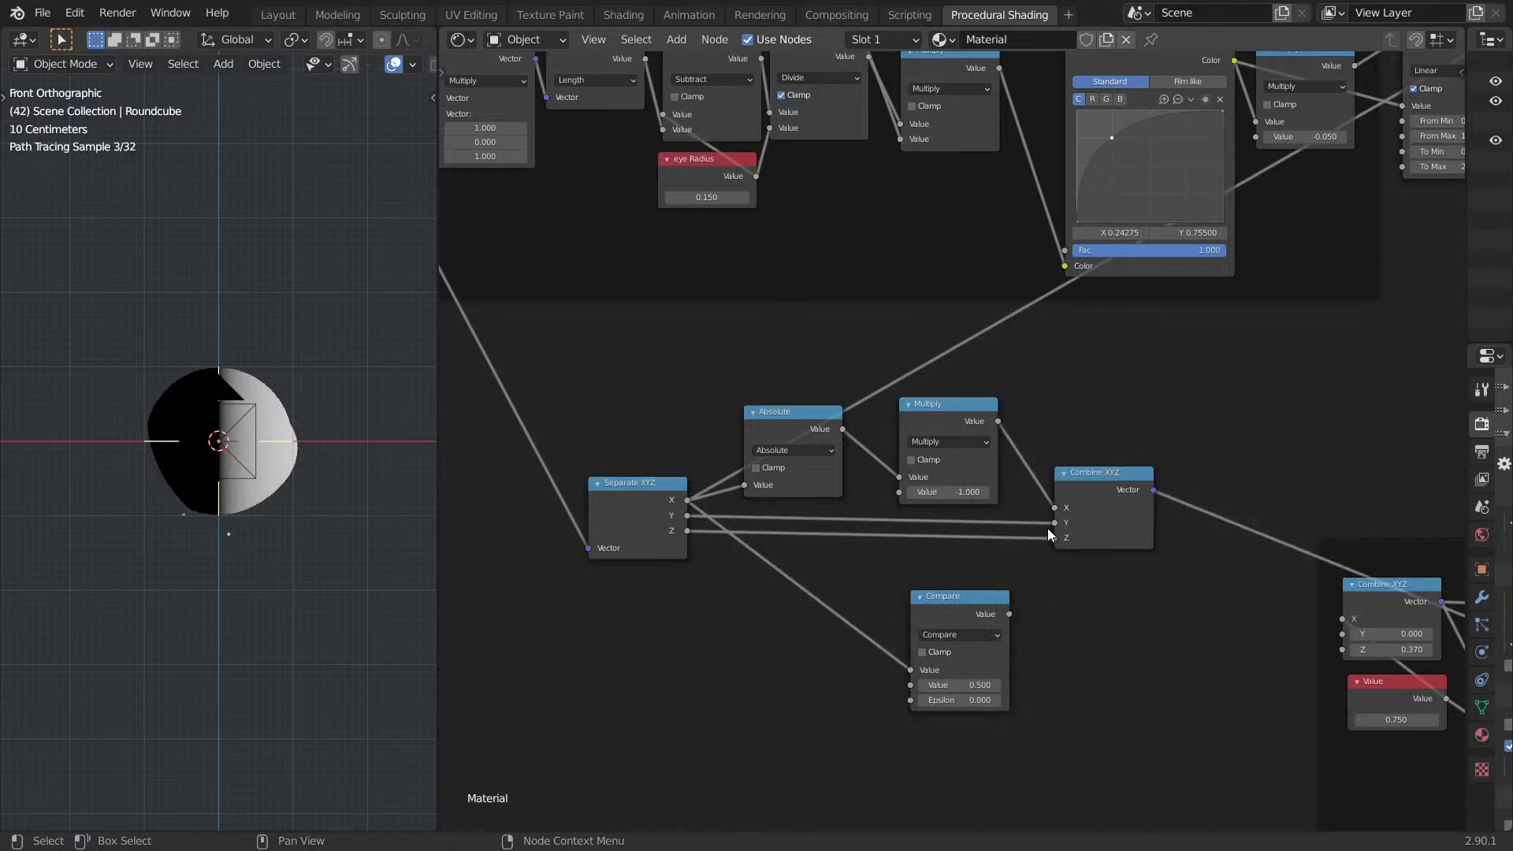
pyautogui.moveTo(965, 613); pyautogui.dragTo(790, 618, button='middle')
pyautogui.click(911, 627)
pyautogui.click(1012, 522)
pyautogui.keyDown('ctrl'); pyautogui.keyDown('shift'); pyautogui.click(907, 605); pyautogui.keyUp('shift'); pyautogui.keyUp('ctrl')
# Move the Sign node above the Booleans frame, next to its final Scale node.
pyautogui.press('g')
pyautogui.click(1257, 419)
pyautogui.moveTo(1255, 419); pyautogui.dragTo(515, 451, button='middle')
pyautogui.moveTo(615, 437); pyautogui.dragTo(853, 439)
# Insert a Vector Math node set to Scale after the Booleans frame's Scale node and connect the Sign's Value to its Scale input.
pyautogui.moveTo(1142, 461); pyautogui.dragTo(826, 511, button='middle')
pyautogui.hotkey('shift', 'a')
pyautogui.write('vec')
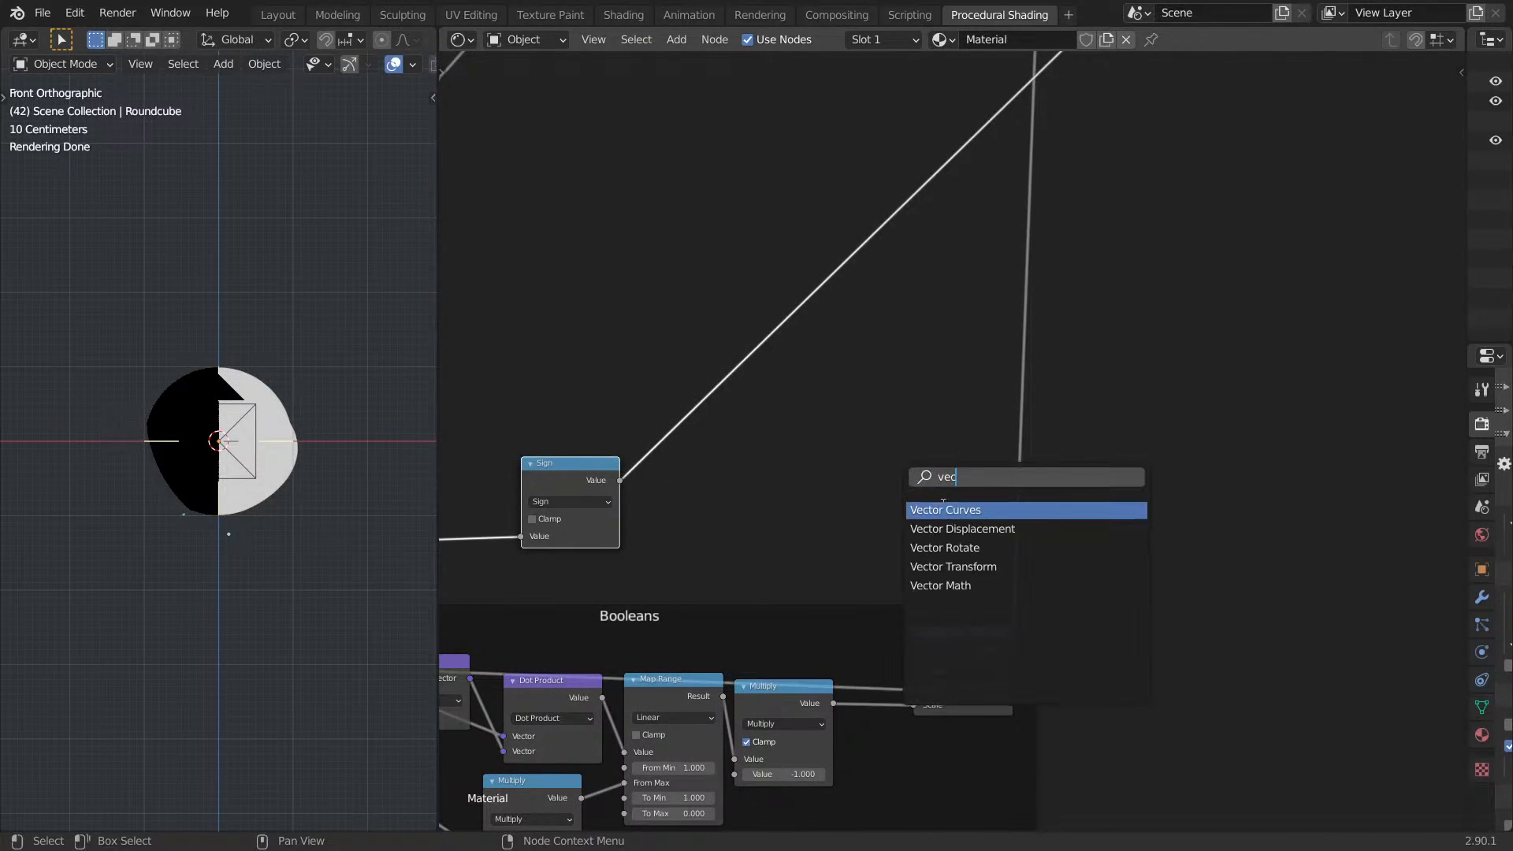
pyautogui.press('Down')
pyautogui.press('Down')
pyautogui.press('Down')
pyautogui.press('Down')
pyautogui.press('Return')
pyautogui.click(1091, 465)
pyautogui.click(1091, 465)
pyautogui.click(1103, 552)
pyautogui.moveTo(619, 480); pyautogui.dragTo(1067, 494)
# Duplicate the Sign node onto its link to the new Scale node and set the copy to Multiply with value -1.
pyautogui.moveTo(383, 497); pyautogui.dragTo(111, 443, button='middle')
pyautogui.scroll(4, 816, 478)
pyautogui.moveTo(847, 475); pyautogui.dragTo(957, 495, button='middle')
pyautogui.hotkey('shift', 'd')
pyautogui.click(844, 513)
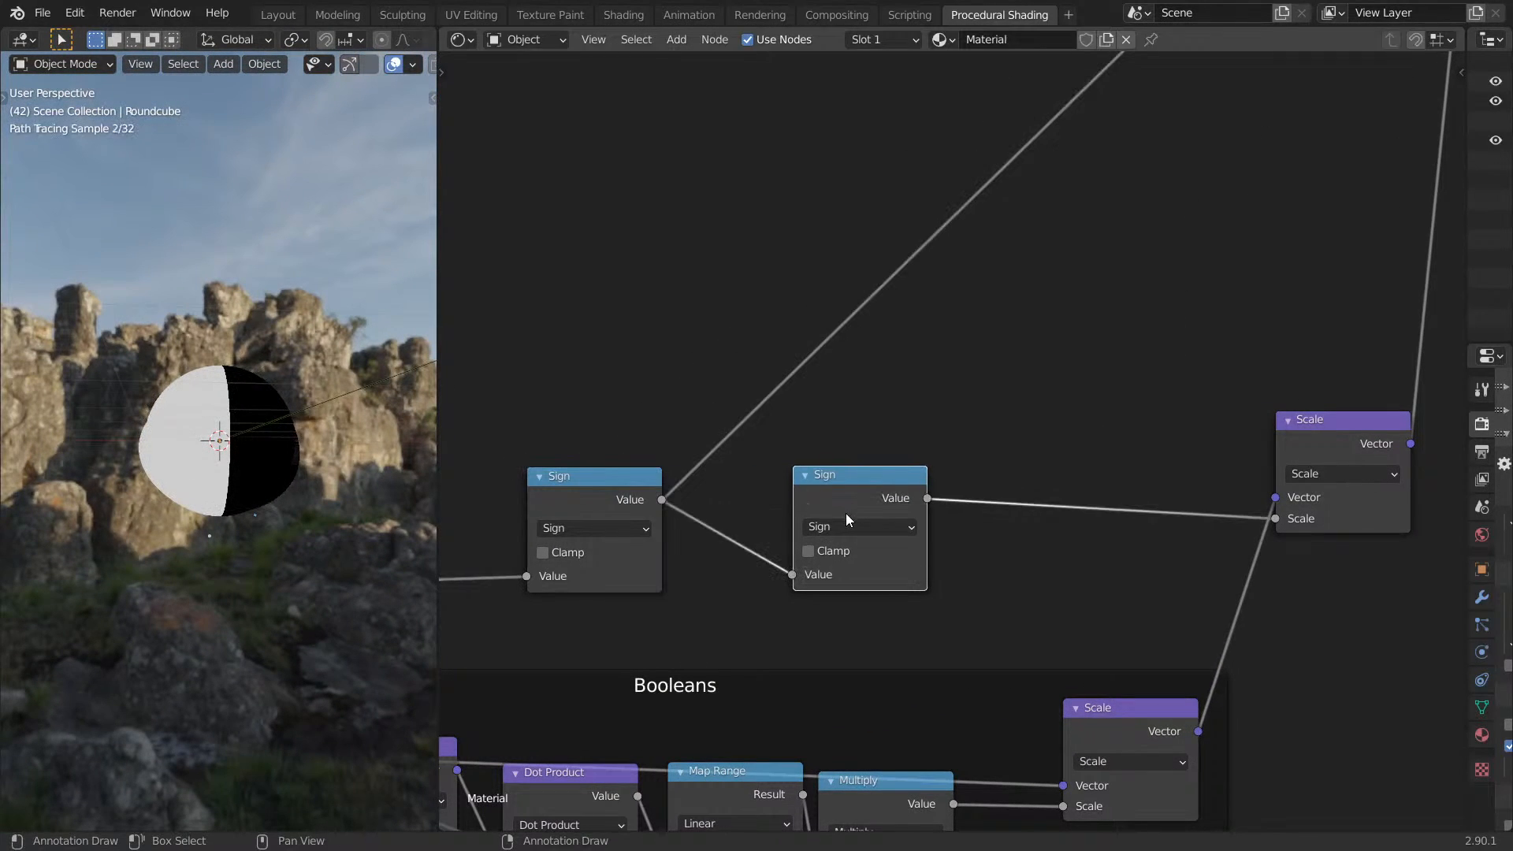
pyautogui.click(847, 527)
pyautogui.press('m')
pyautogui.click(863, 596)
pyautogui.write('-1')
pyautogui.press('Return')
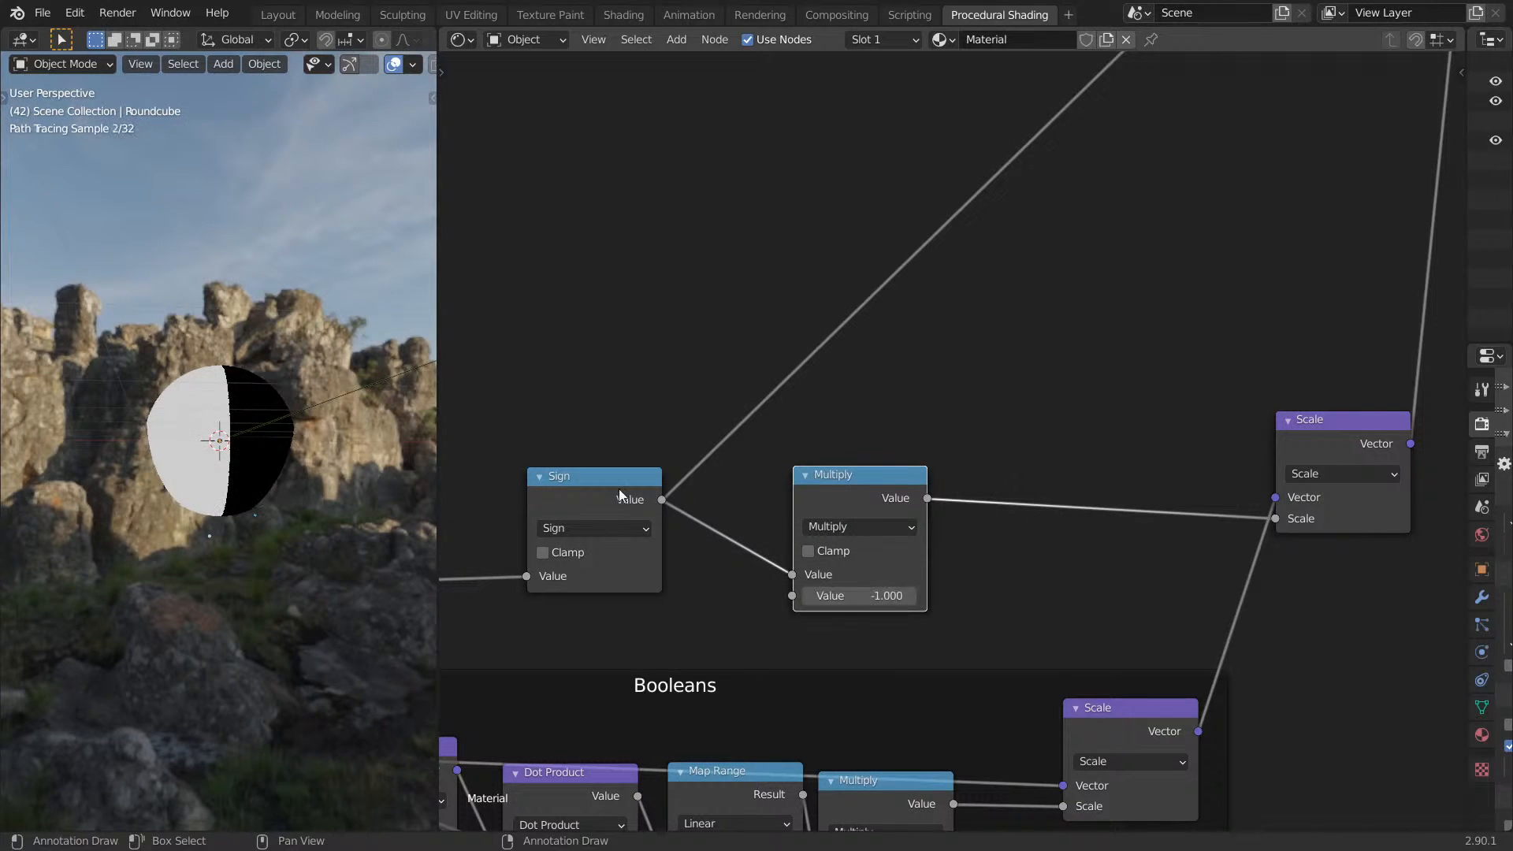
# Check the mirrored displacement from several angles and switch the preview back to the Principled BSDF shader.
pyautogui.moveTo(168, 497); pyautogui.dragTo(36, 519, button='middle')
pyautogui.press('KP_1')
pyautogui.moveTo(220, 472); pyautogui.dragTo(508, 467, button='middle')
pyautogui.scroll(-10, 508, 467)
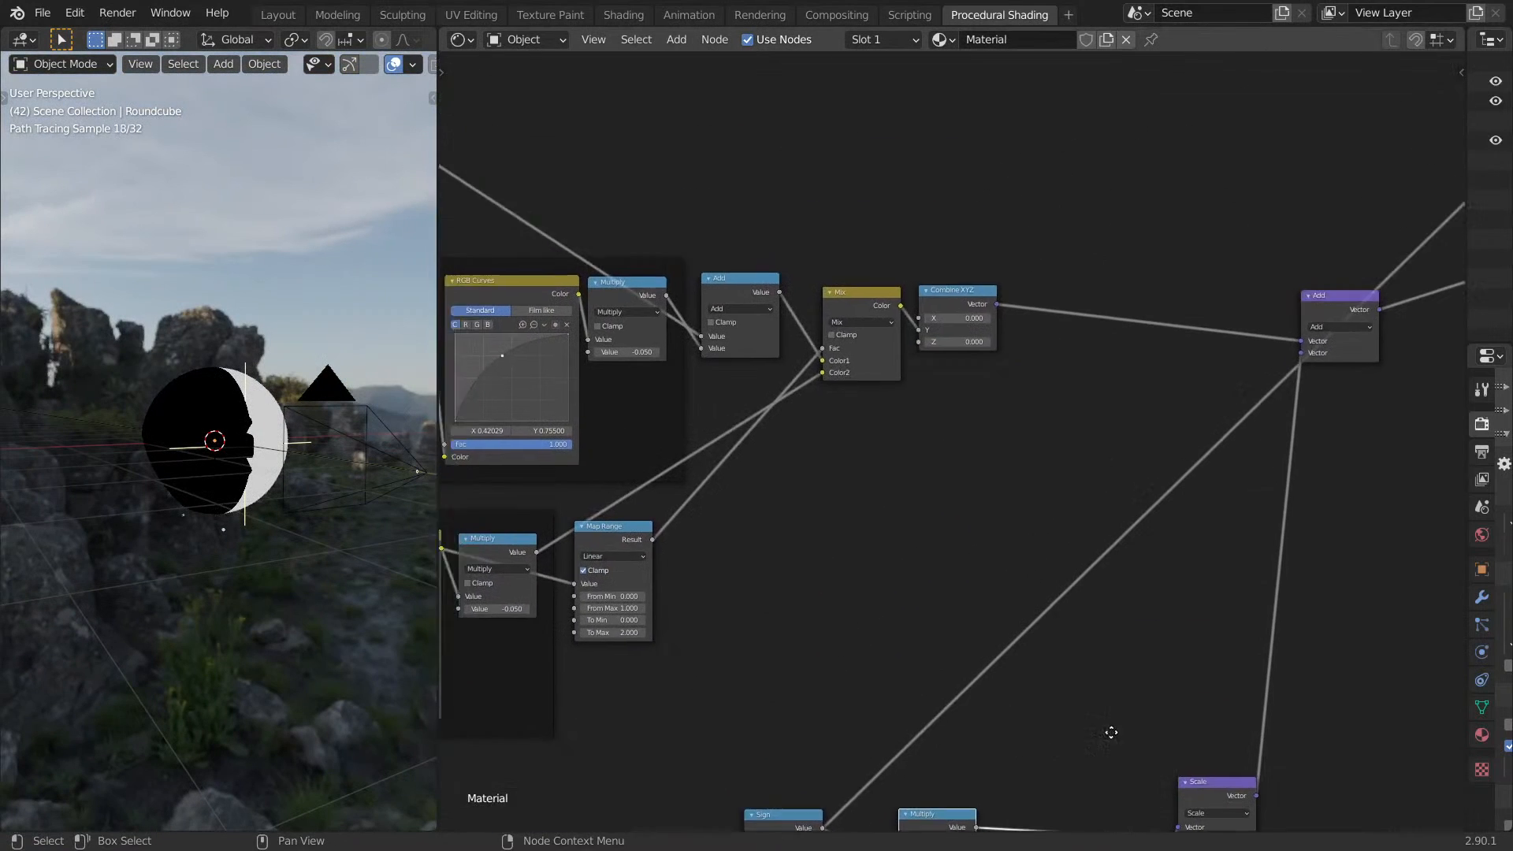
pyautogui.keyDown('ctrl'); pyautogui.keyDown('shift'); pyautogui.click(955, 218); pyautogui.keyUp('shift'); pyautogui.keyUp('ctrl')
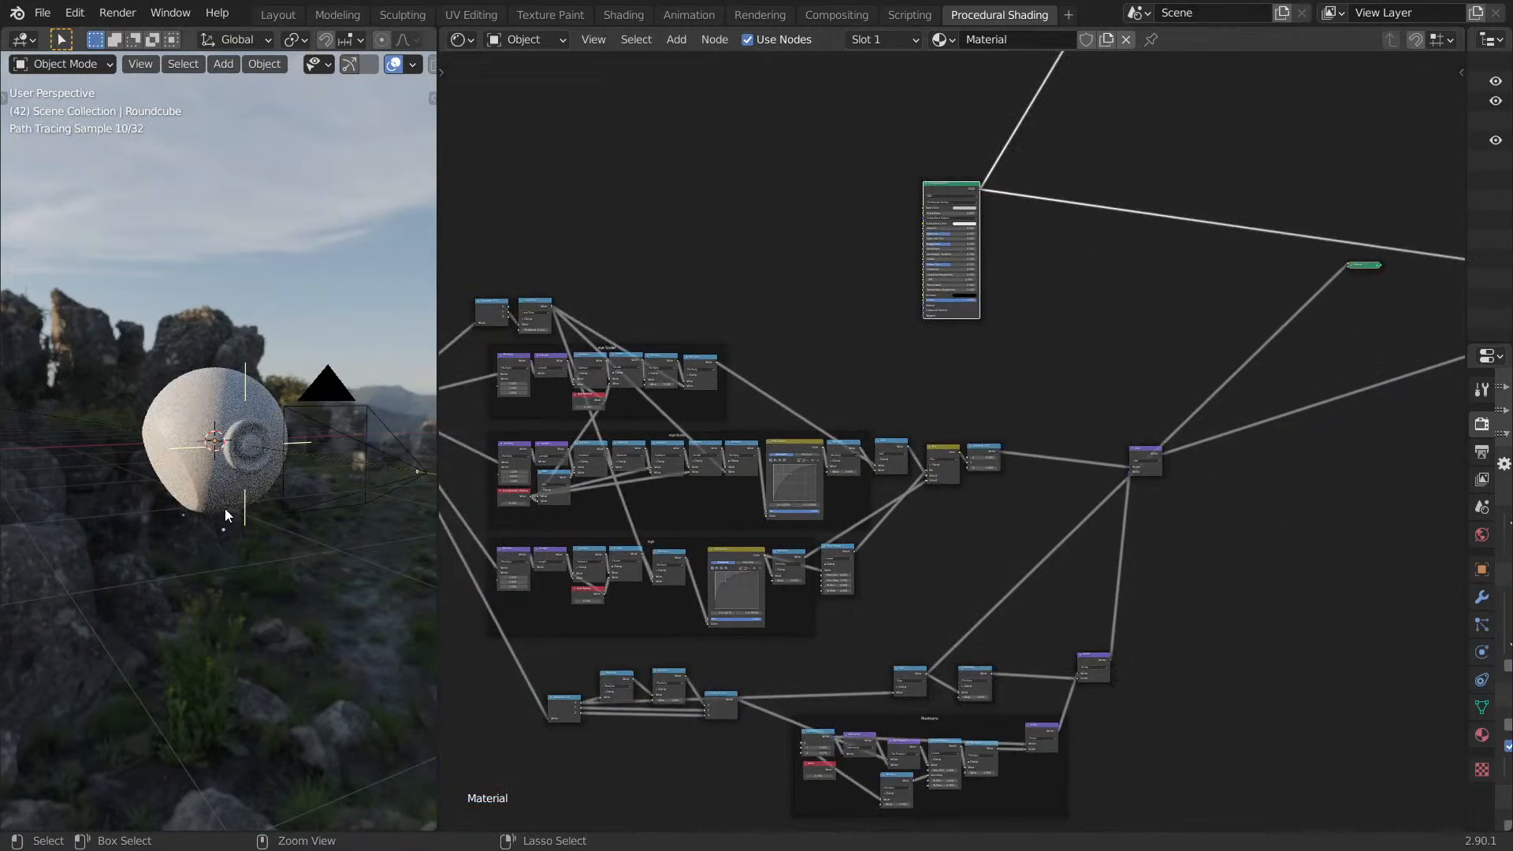
# Maximize the 3D viewport and examine the shaded sphere through the camera and from several orbit angles.
pyautogui.hotkey('ctrl', 'space')
pyautogui.moveTo(591, 574); pyautogui.dragTo(371, 578, button='middle')
pyautogui.moveTo(845, 584); pyautogui.dragTo(753, 569, button='middle')
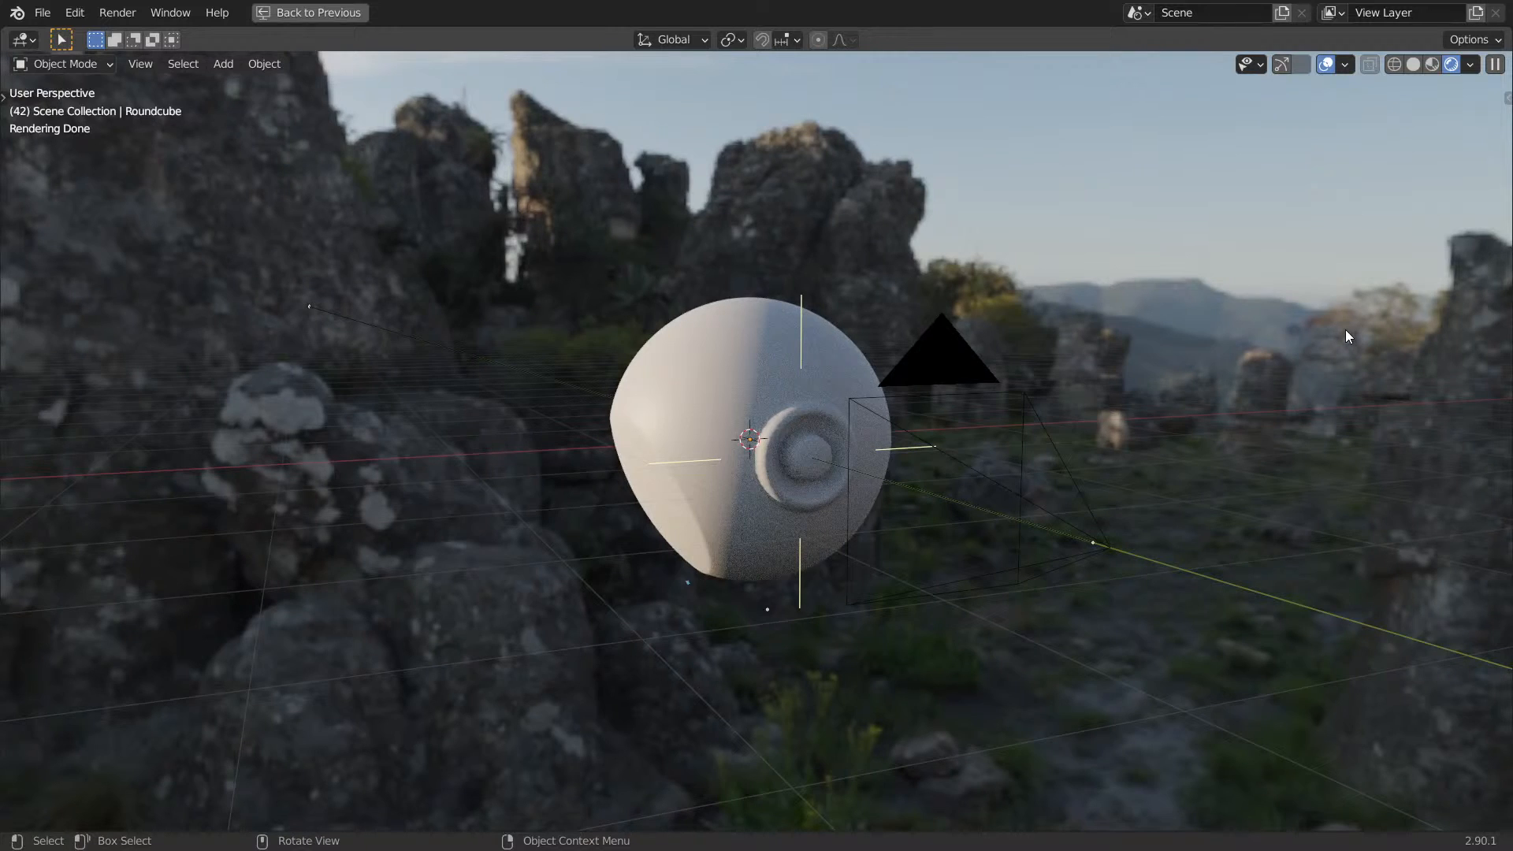
pyautogui.moveTo(971, 370); pyautogui.dragTo(948, 367, button='middle')
pyautogui.press('KP_0')
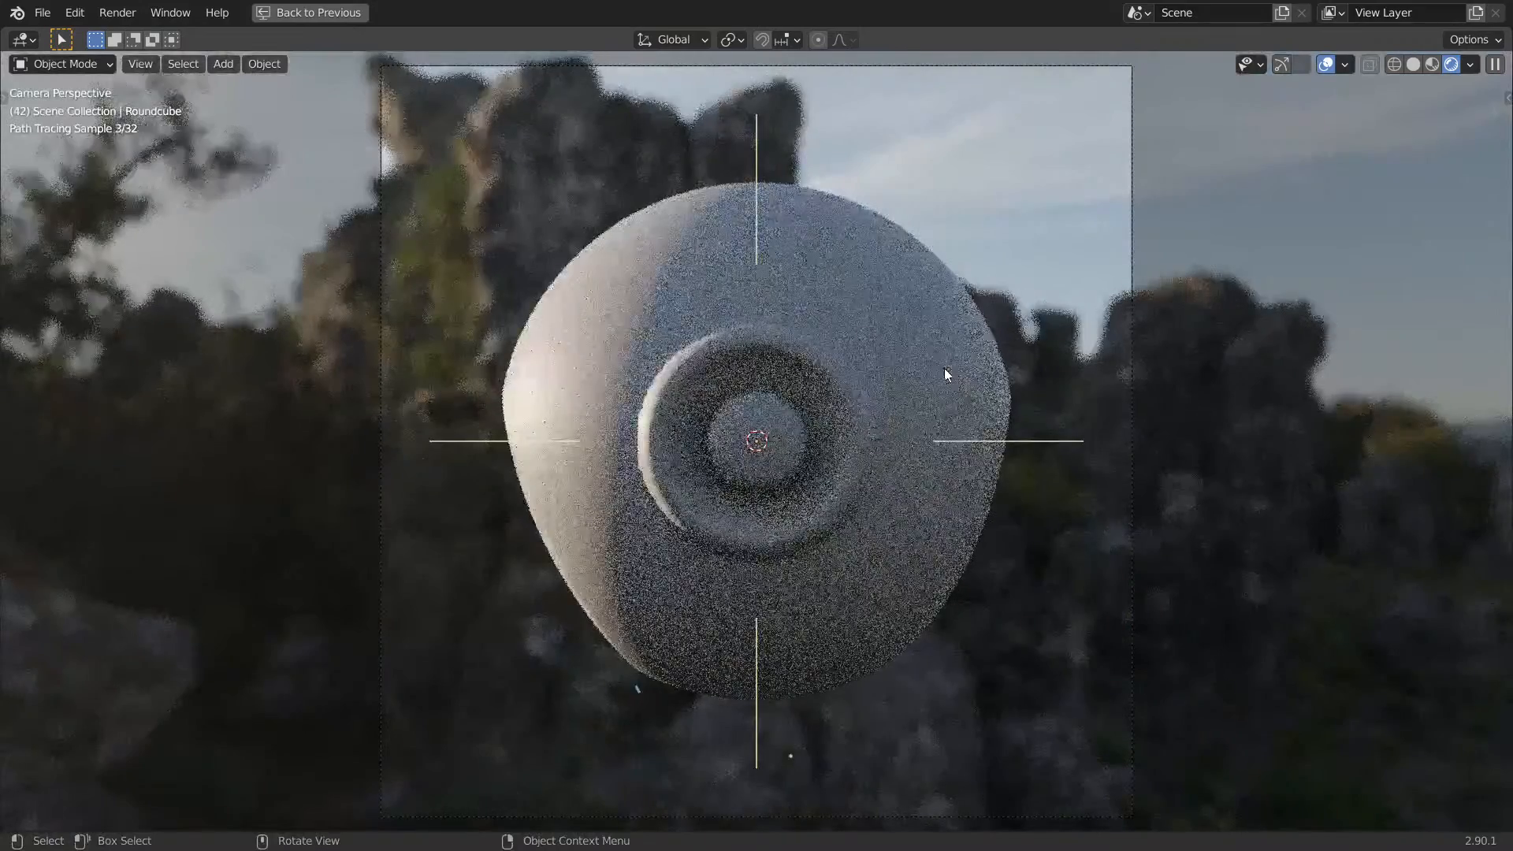
pyautogui.press('Tab')
pyautogui.press('Tab')
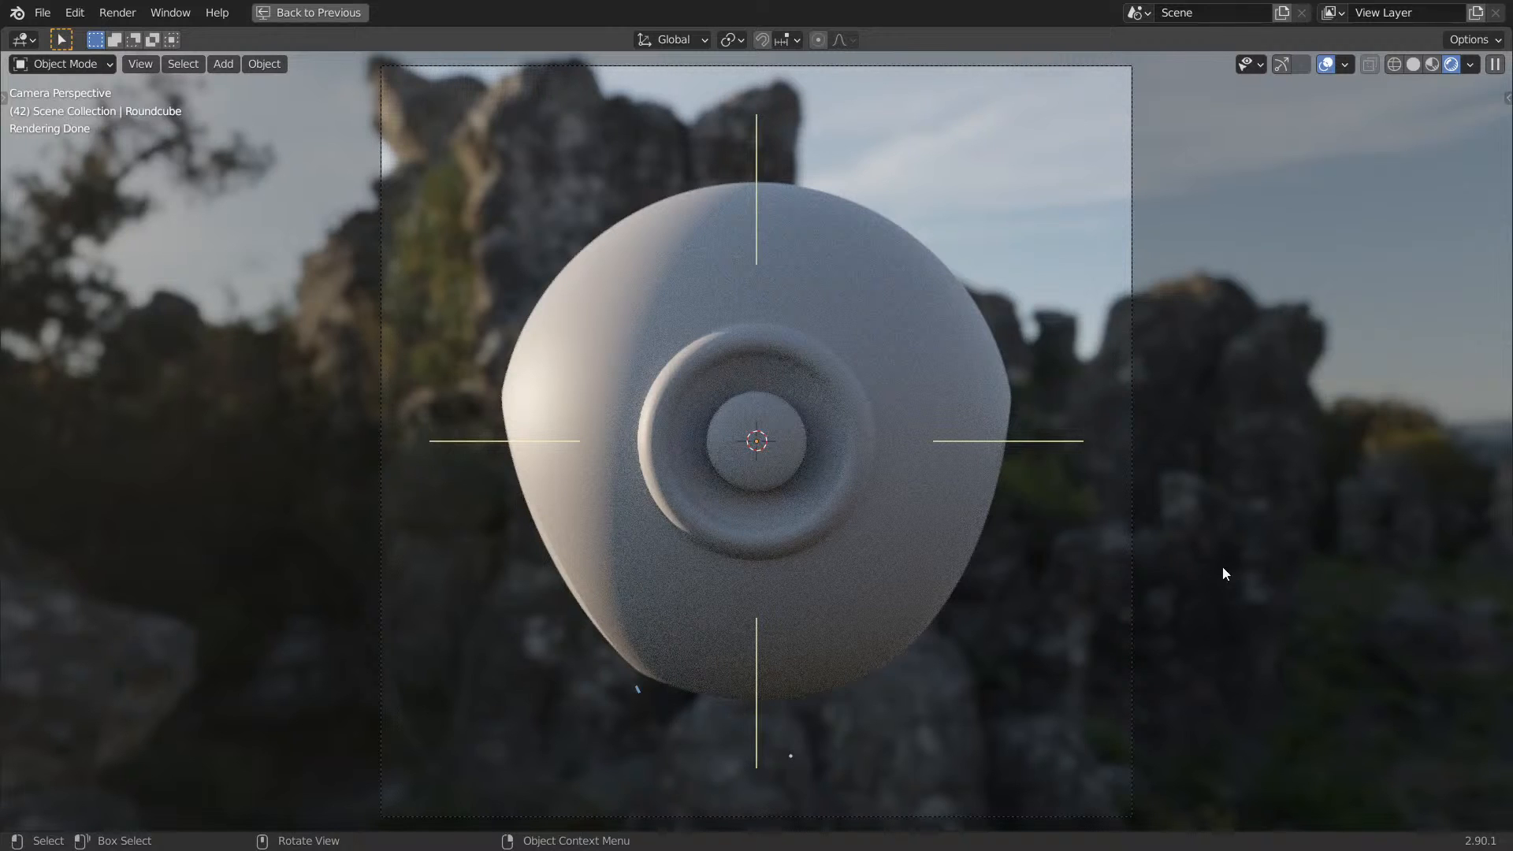
pyautogui.moveTo(636, 531); pyautogui.dragTo(817, 545, button='middle')
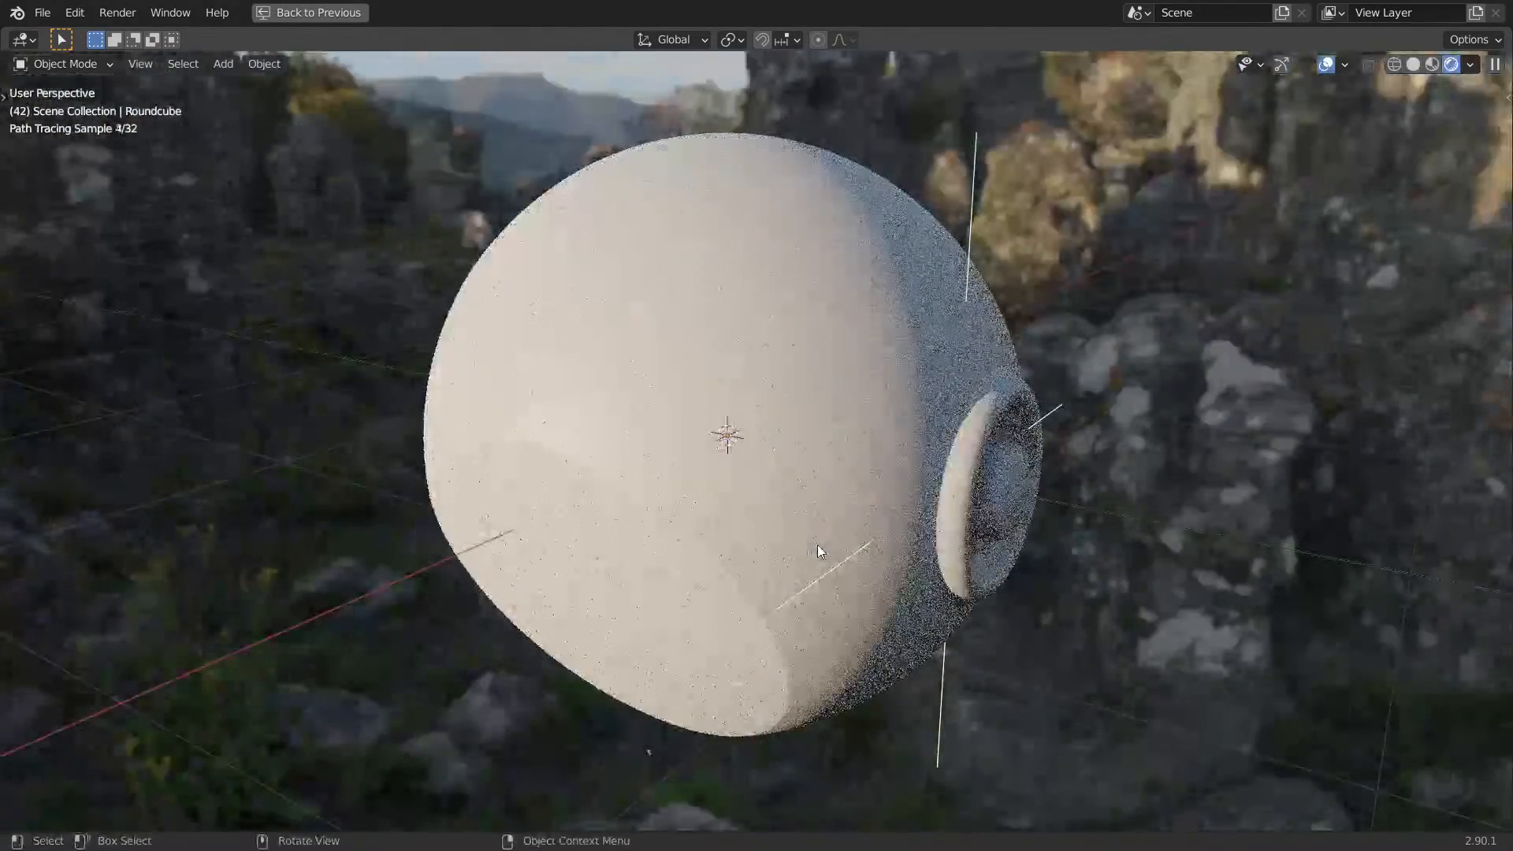
pyautogui.moveTo(710, 485); pyautogui.dragTo(793, 443, button='middle')
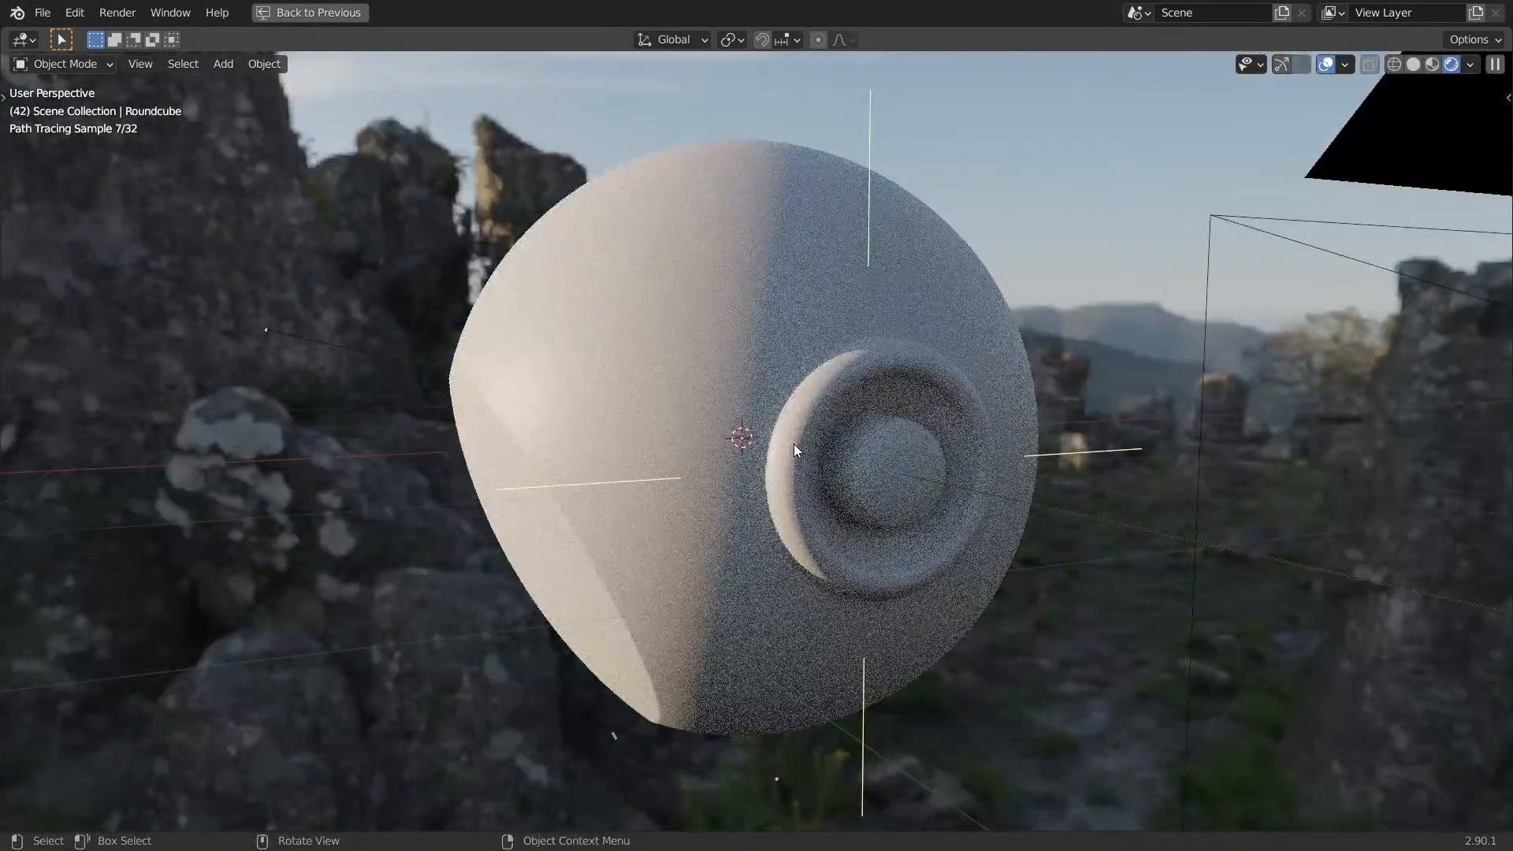
pyautogui.moveTo(909, 468); pyautogui.dragTo(862, 455, button='middle')
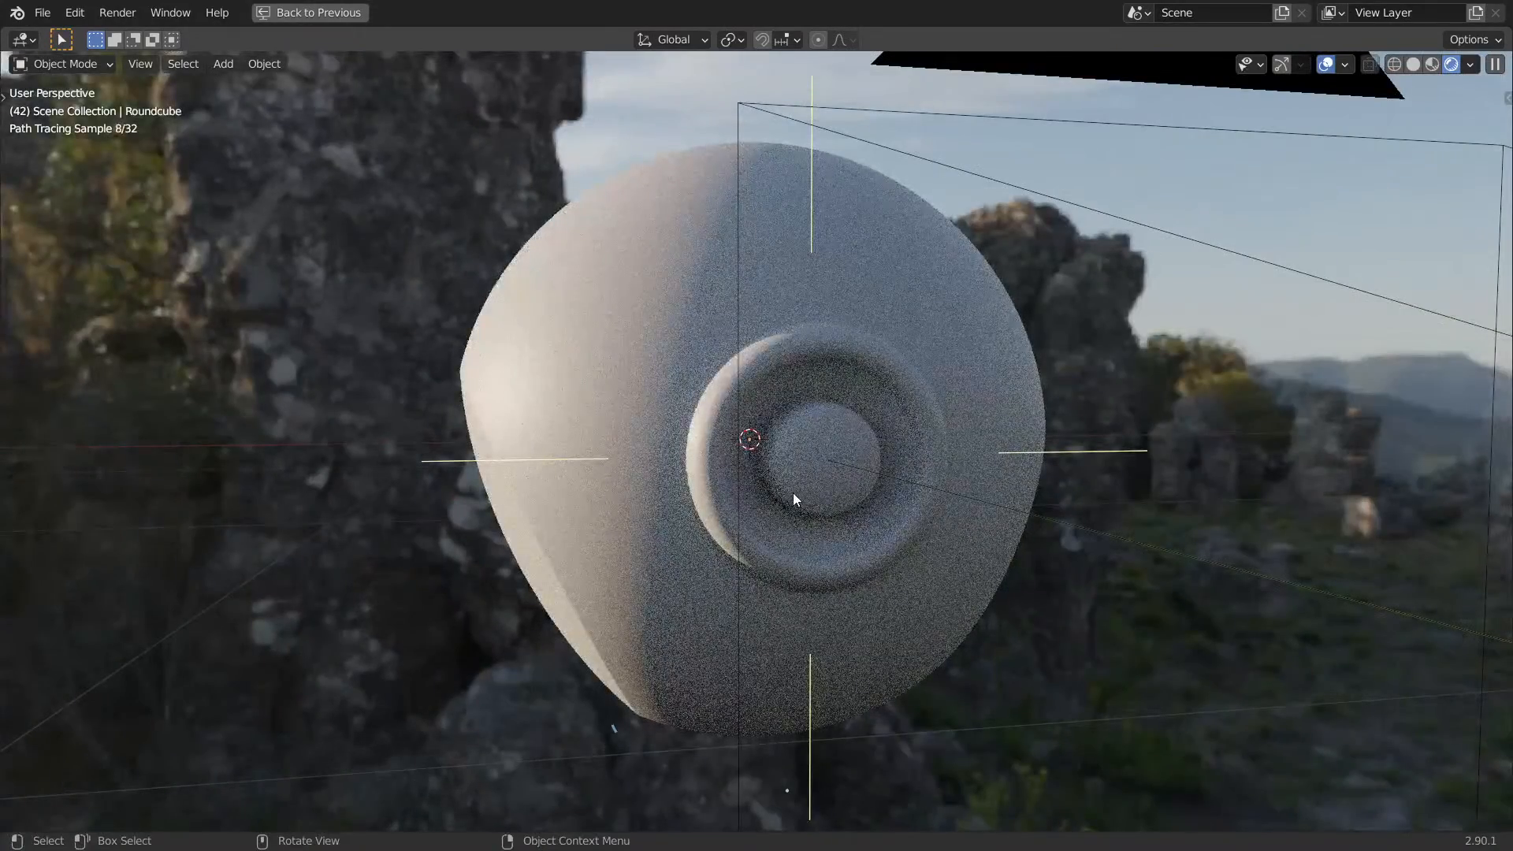
# Check the sphere in front and right views and save the Drone.blend file.
pyautogui.press('KP_1')
pyautogui.press('KP_3')
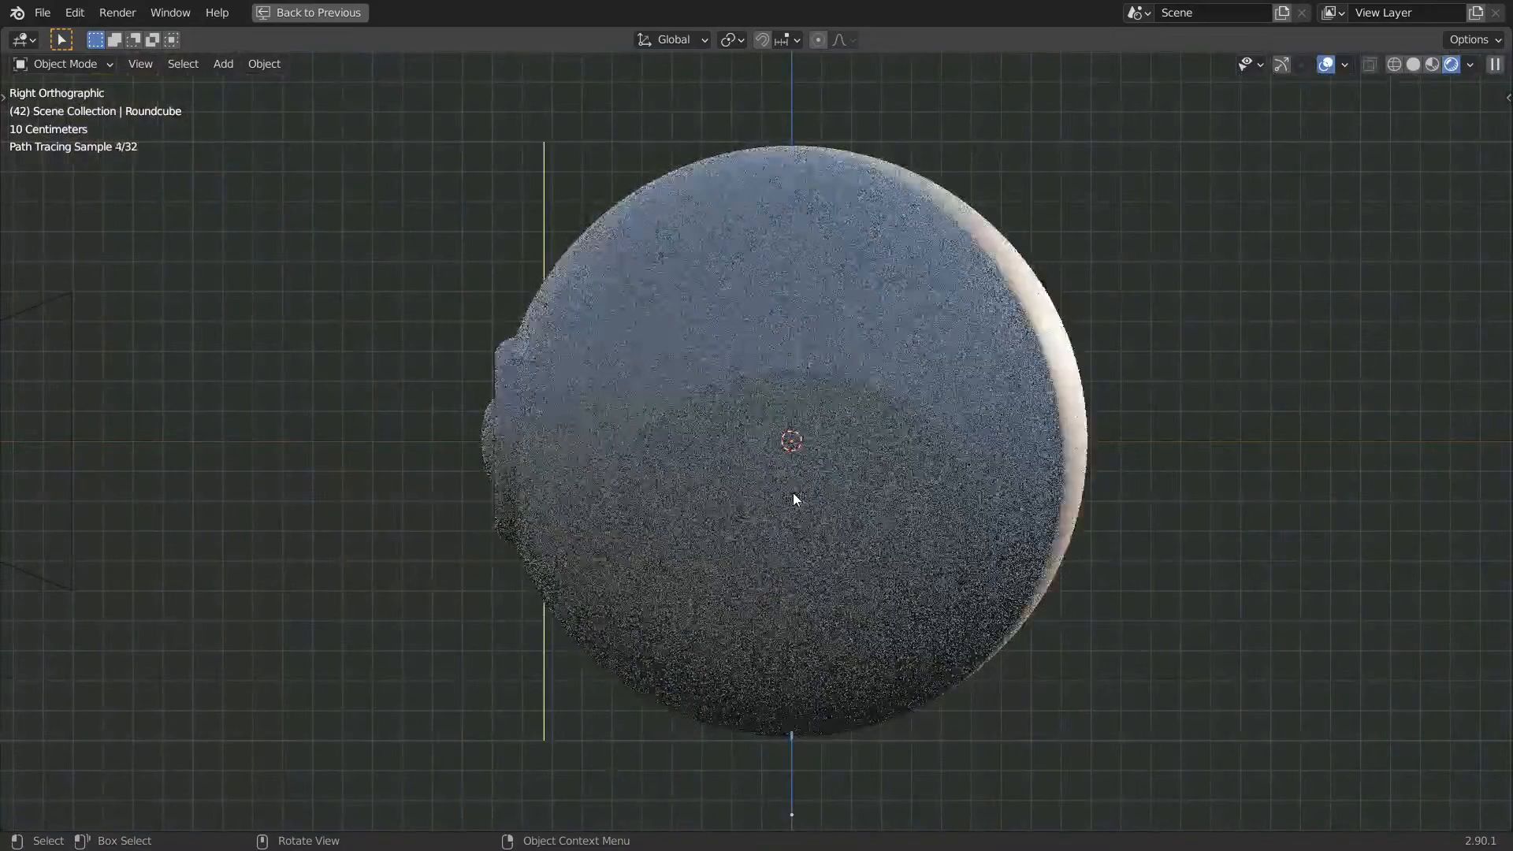
pyautogui.moveTo(778, 478); pyautogui.dragTo(826, 462, button='middle')
pyautogui.hotkey('ctrl', 's')
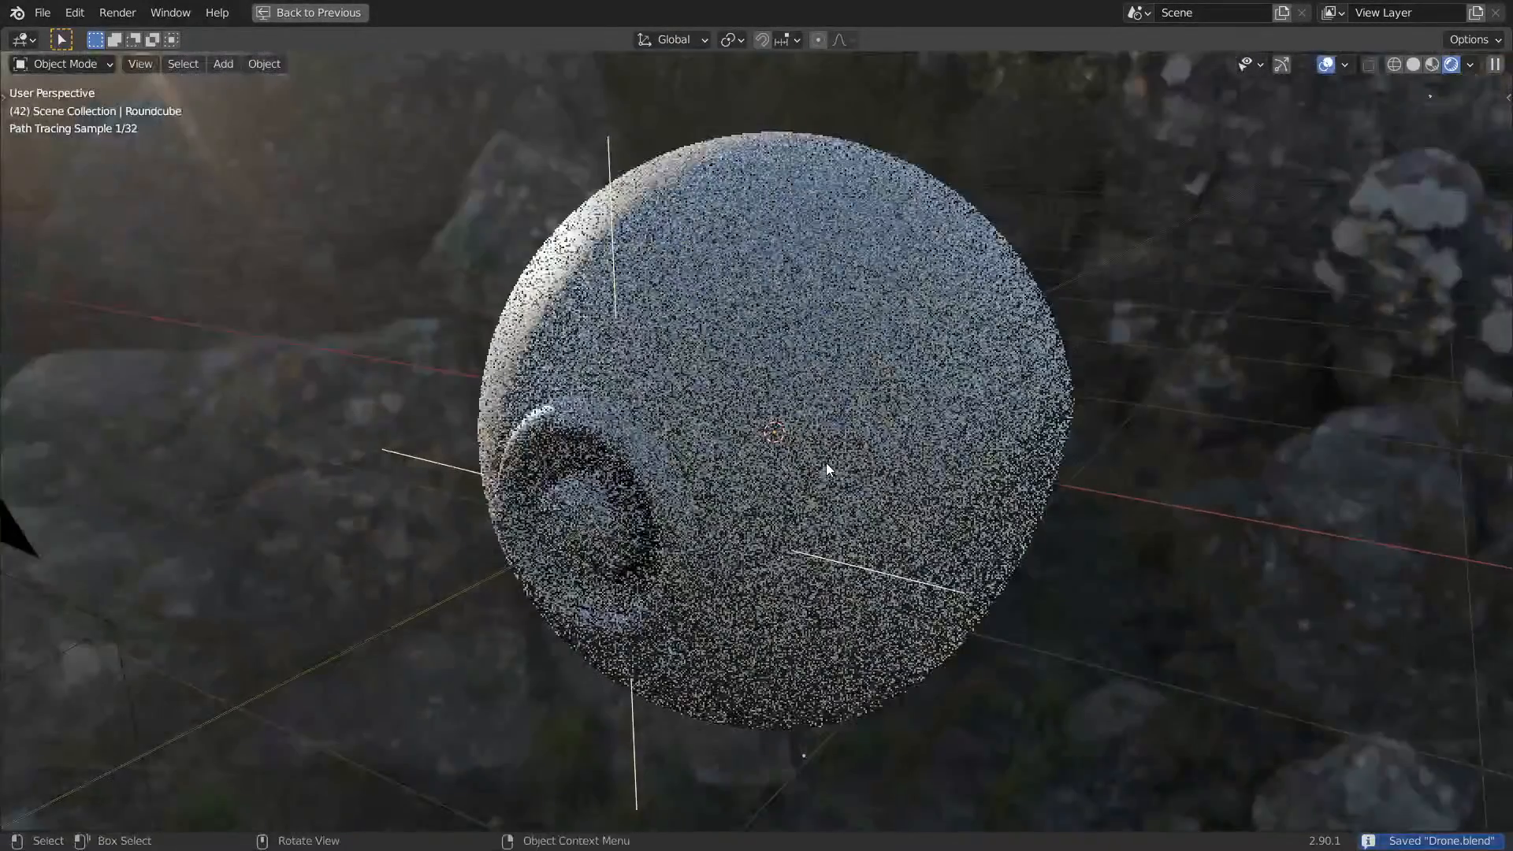
# Check the sphere in front and top views, restore the full workspace layout and look over the node tree.
pyautogui.press('KP_1')
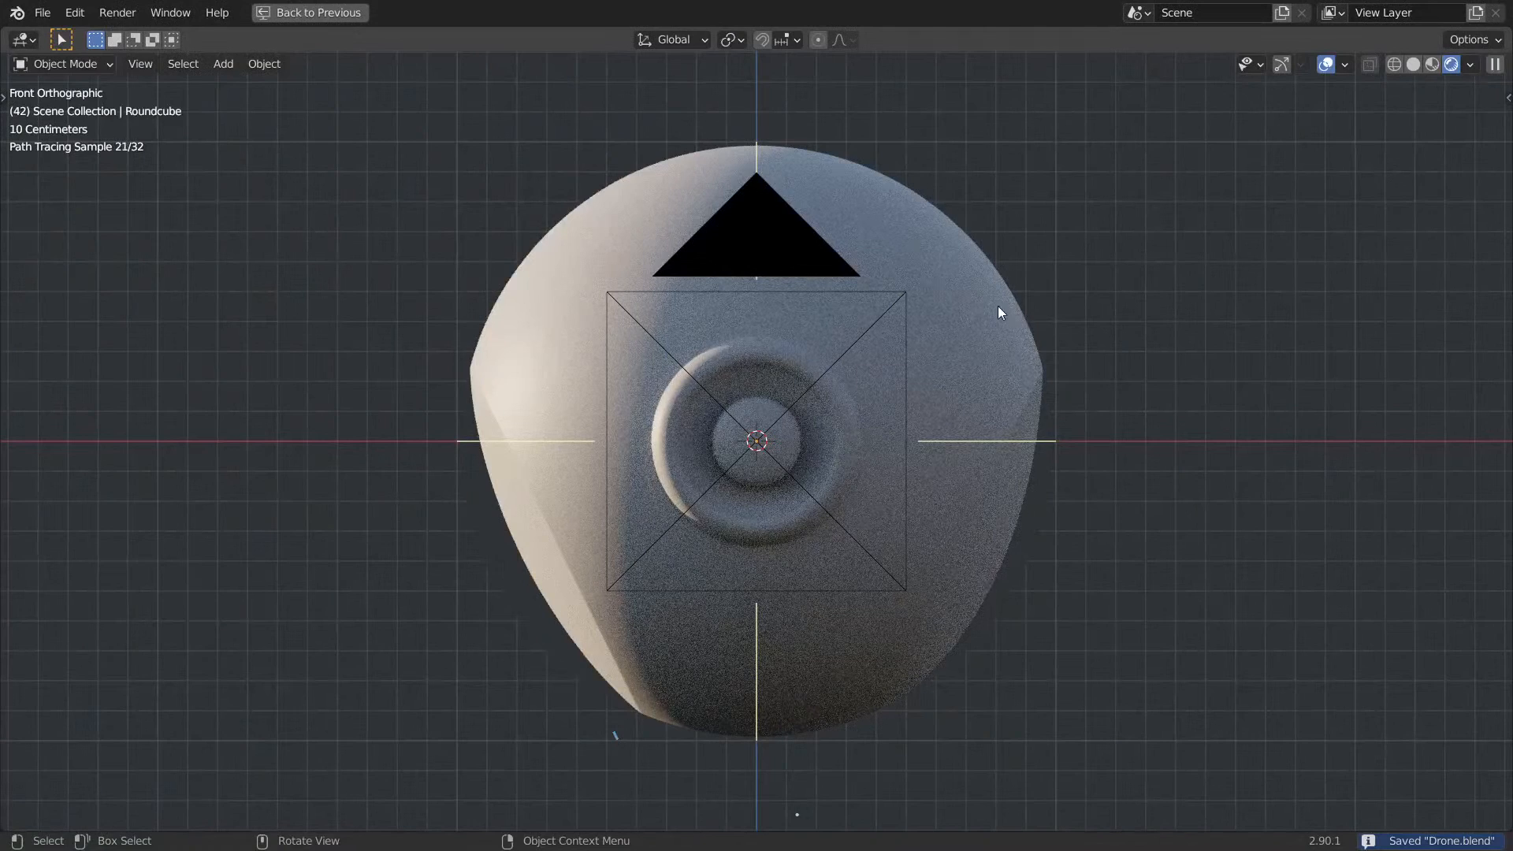
pyautogui.hotkey('ctrl', 'space')
pyautogui.moveTo(815, 315)
pyautogui.mouseDown(button='middle')
pyautogui.moveTo(871, 237)
pyautogui.moveTo(1009, 177)
pyautogui.mouseUp(button='middle')
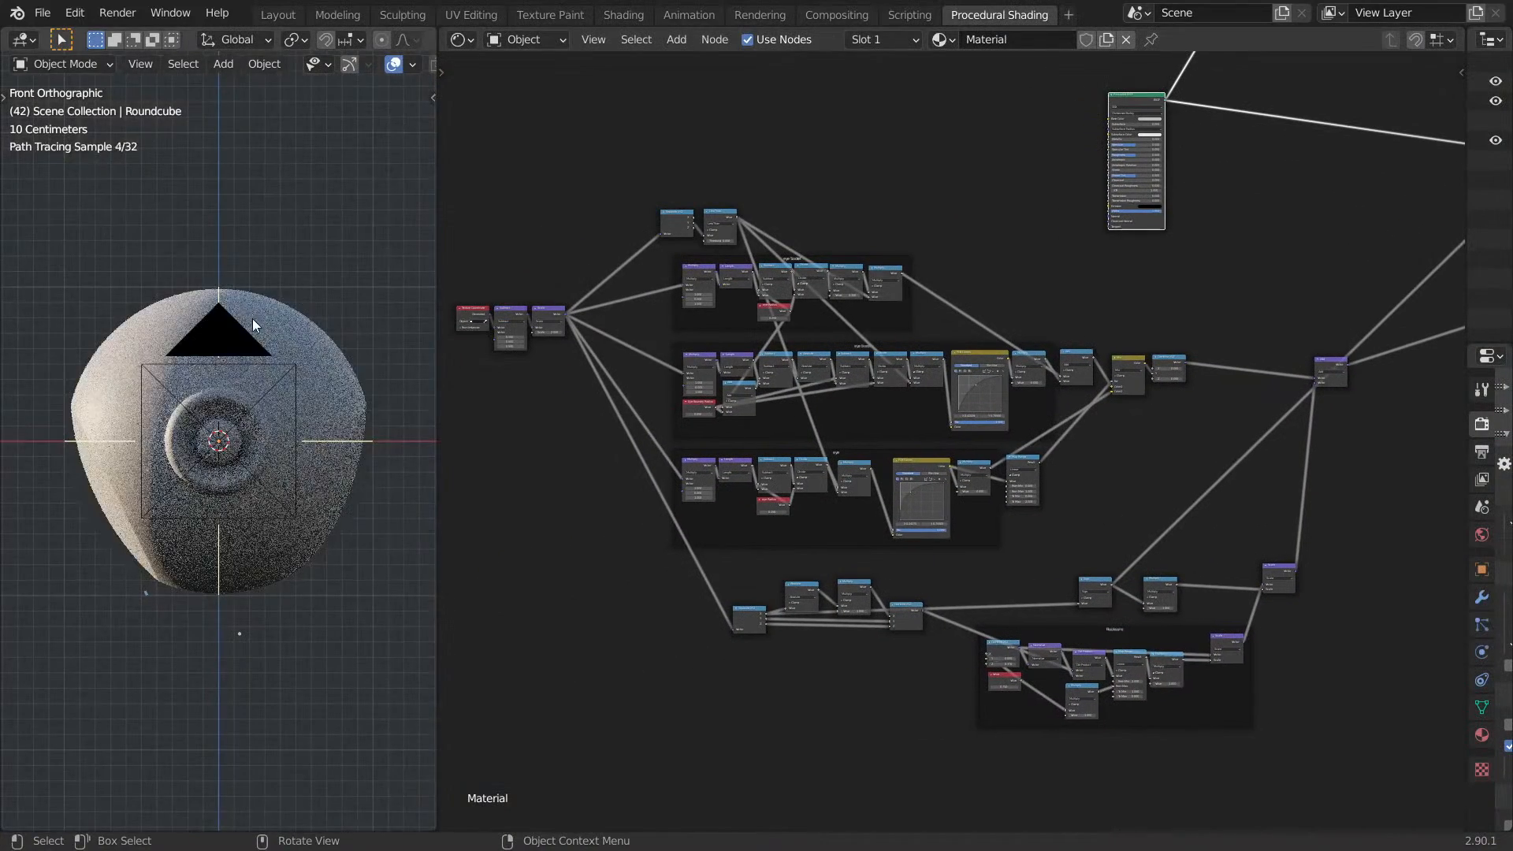
pyautogui.moveTo(246, 307); pyautogui.dragTo(257, 386, button='middle')
pyautogui.press('KP_7')
pyautogui.moveTo(949, 274); pyautogui.dragTo(903, 406, button='middle')
pyautogui.moveTo(1072, 281); pyautogui.dragTo(1028, 376, button='middle')
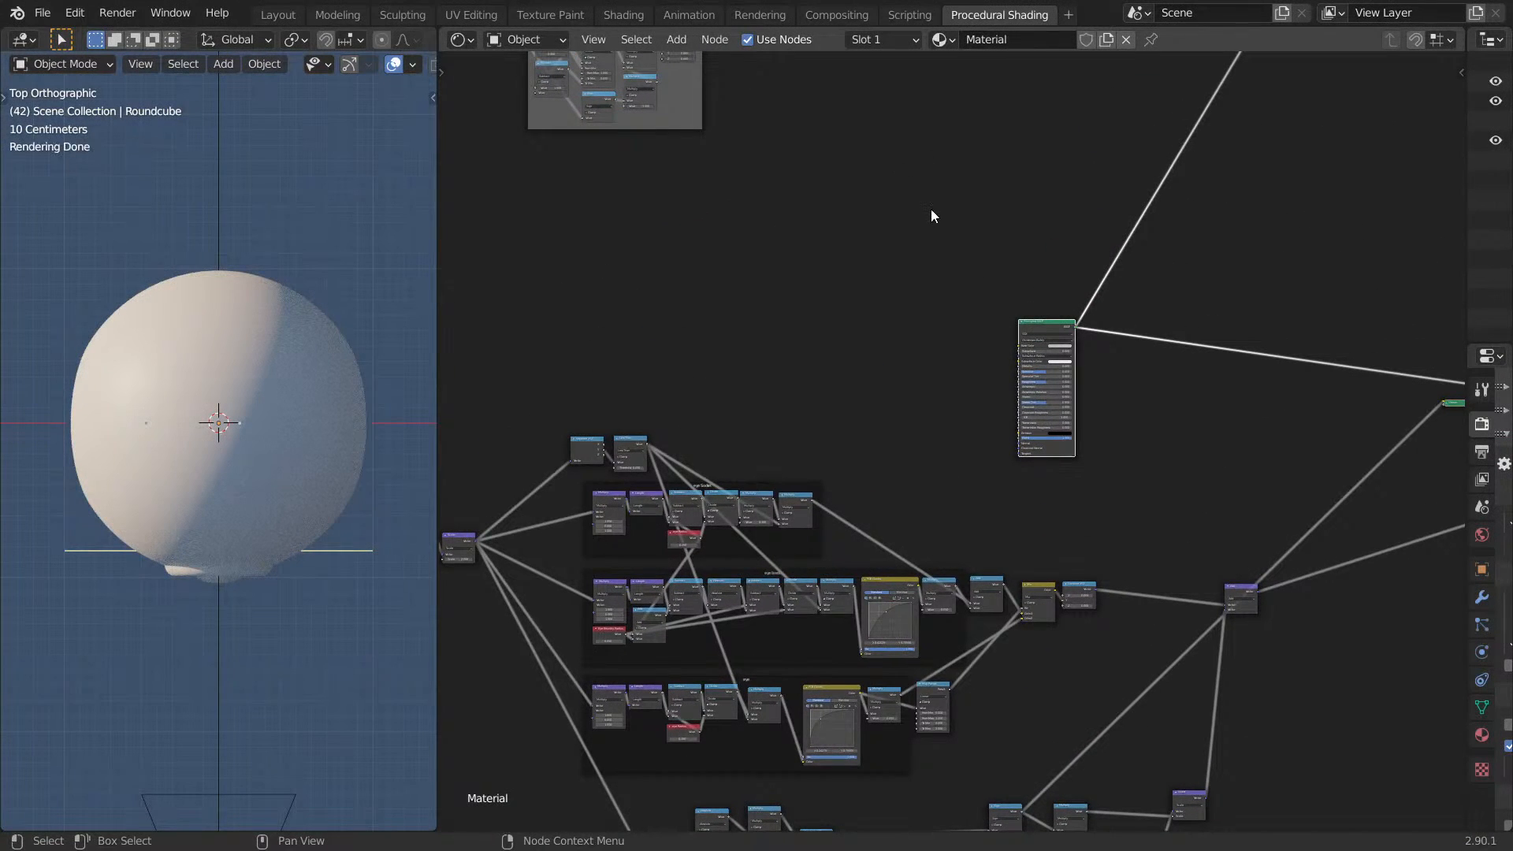
pyautogui.scroll(-5, 991, 238)
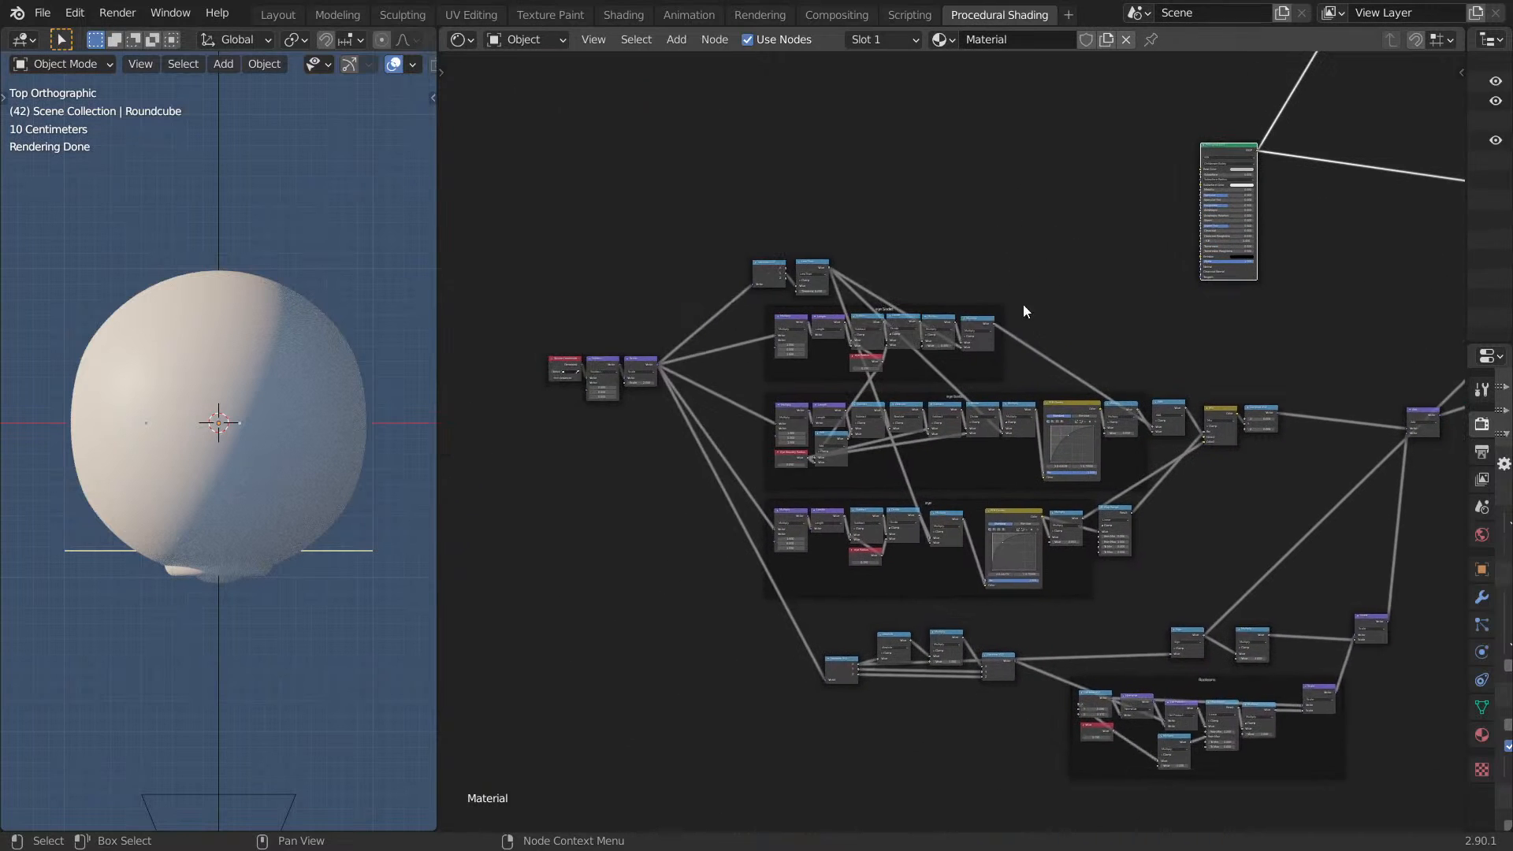
pyautogui.scroll(2, 1007, 184)
pyautogui.moveTo(1004, 205); pyautogui.dragTo(1009, 246, button='middle')
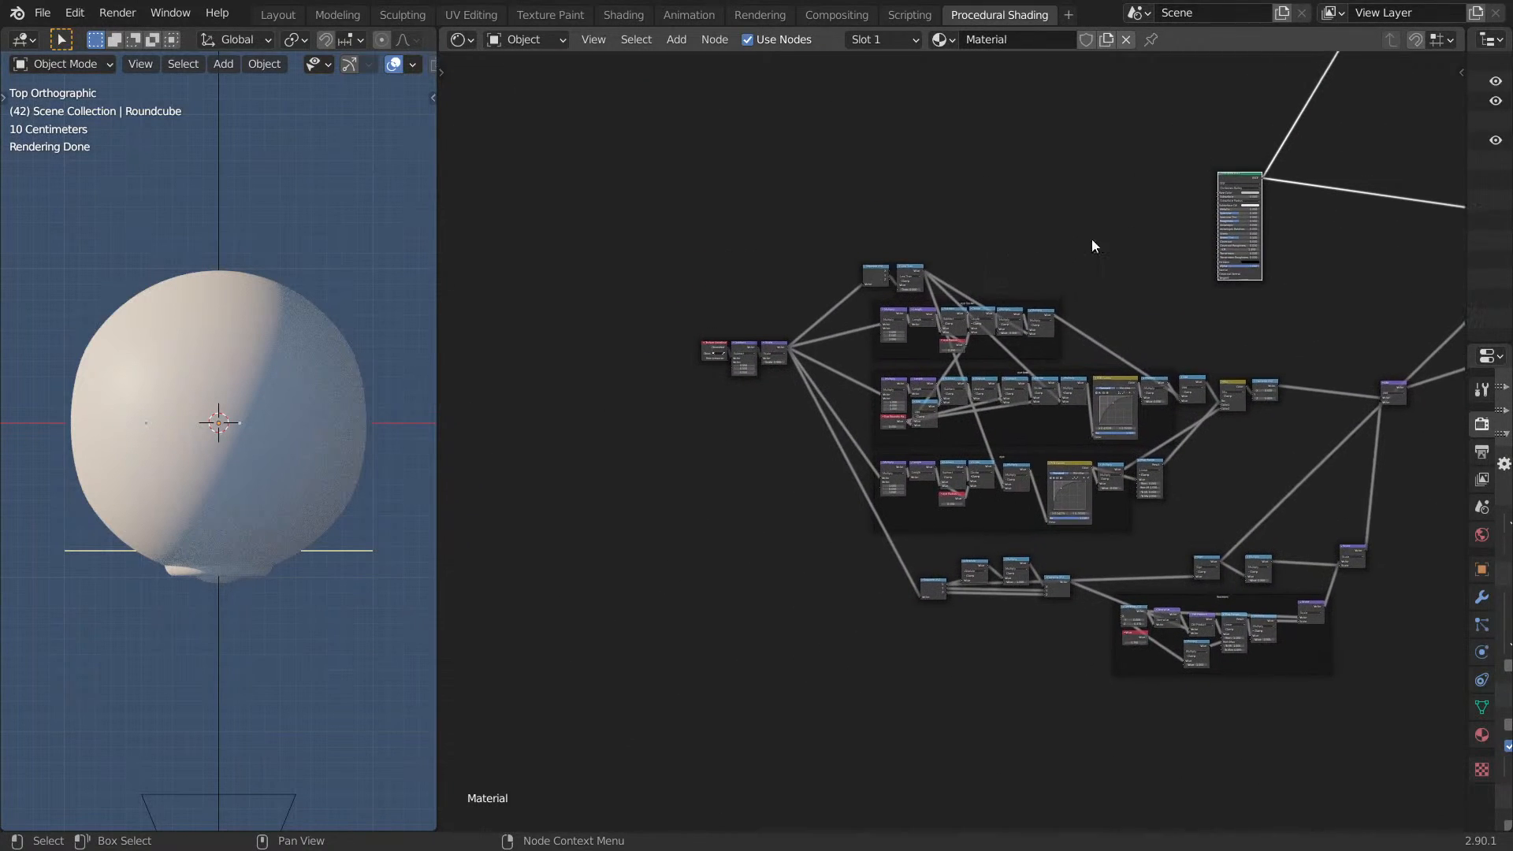
# Tidy the Separate XYZ, Absolute, Multiply and Combine XYZ nodes of the mirroring chain into a compact row.
pyautogui.scroll(3, 1062, 240)
pyautogui.moveTo(1126, 314); pyautogui.dragTo(1064, 98, button='middle')
pyautogui.scroll(3, 950, 440)
pyautogui.scroll(6, 1073, 349)
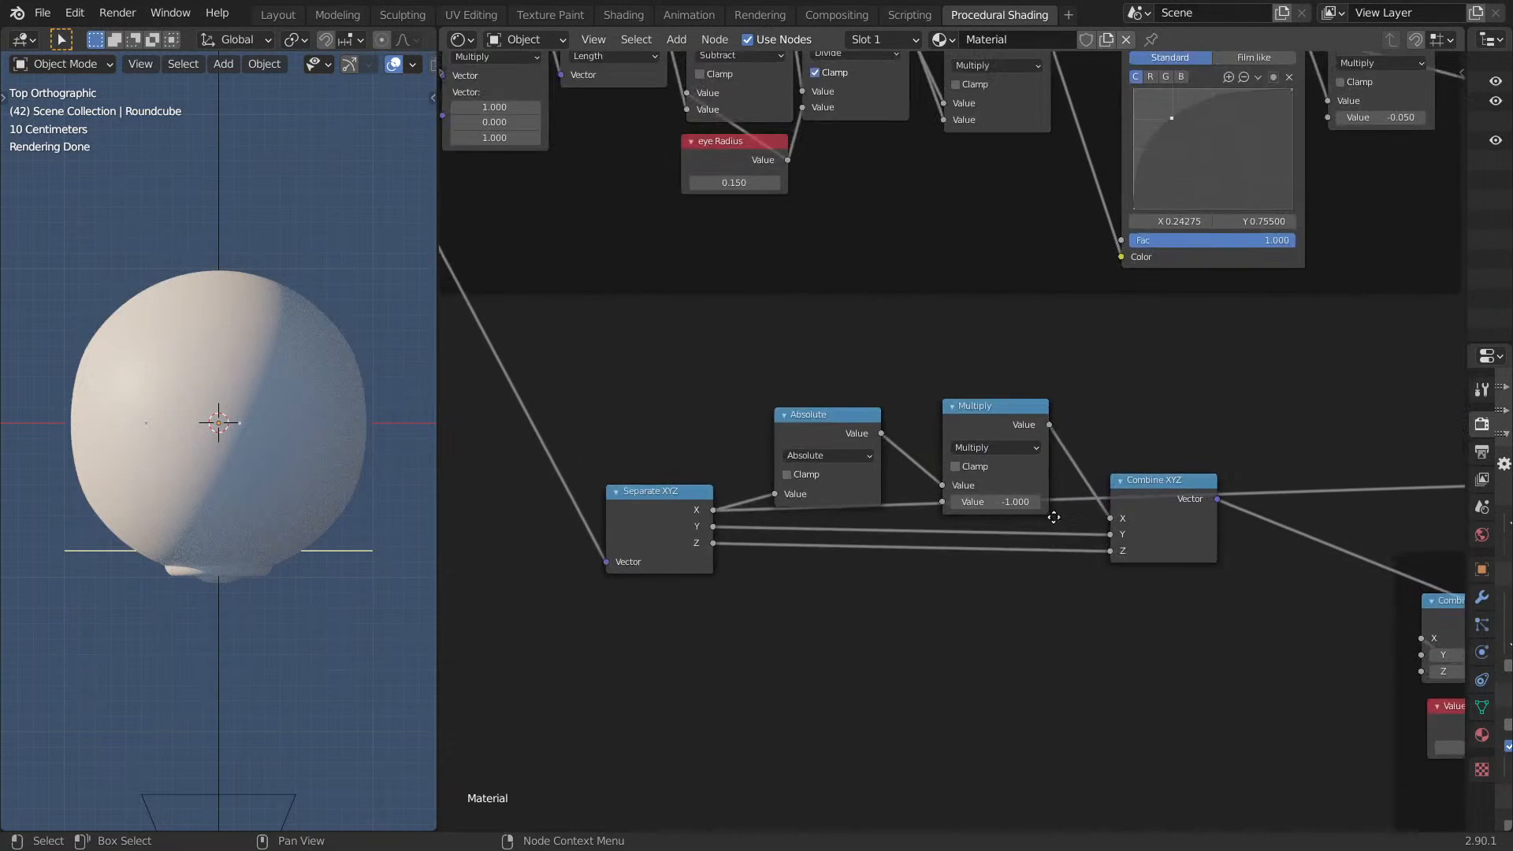
pyautogui.moveTo(774, 447); pyautogui.dragTo(817, 429)
pyautogui.moveTo(1012, 429); pyautogui.dragTo(991, 421)
pyautogui.moveTo(552, 530); pyautogui.dragTo(571, 490)
pyautogui.moveTo(1172, 544); pyautogui.dragTo(1229, 497)
# Enclose the four mirroring nodes in a frame and label it "Mirrored and invited coordinates".
pyautogui.moveTo(512, 367); pyautogui.dragTo(1344, 649)
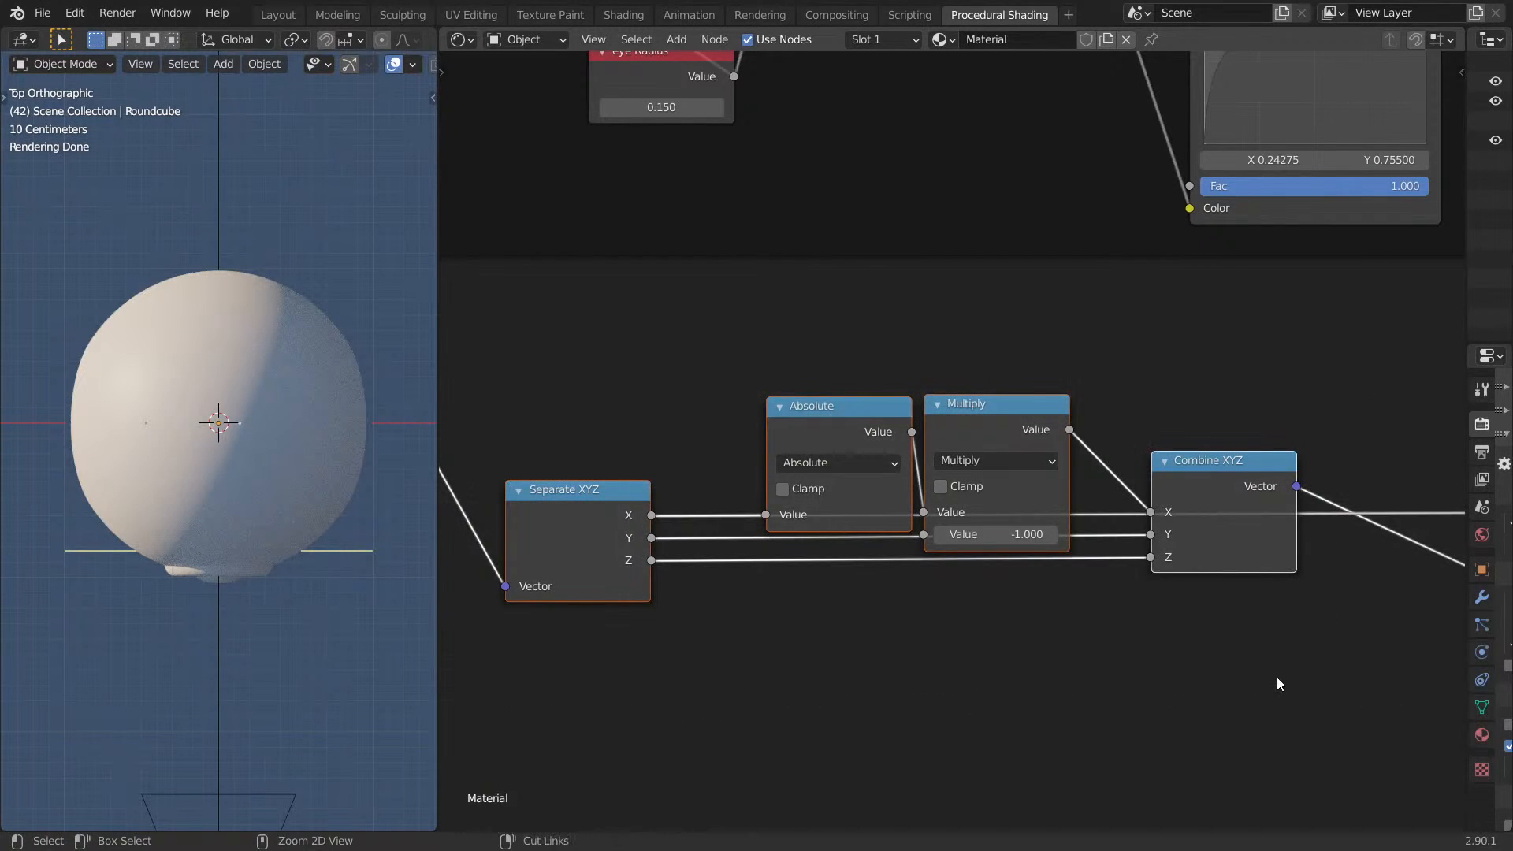
pyautogui.hotkey('ctrl', 'j')
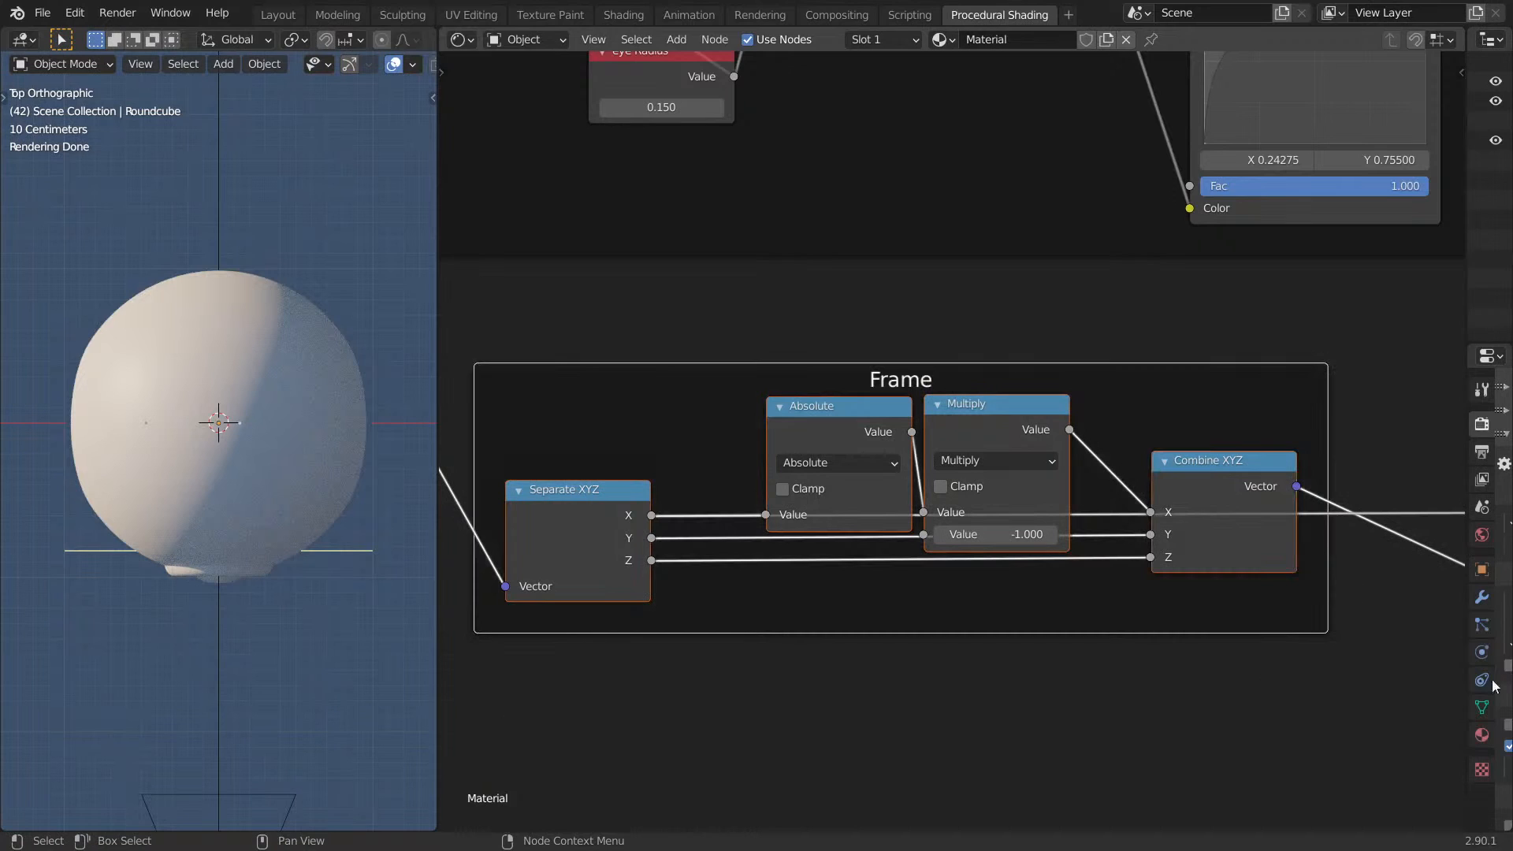
pyautogui.press('F2')
pyautogui.click(1197, 346)
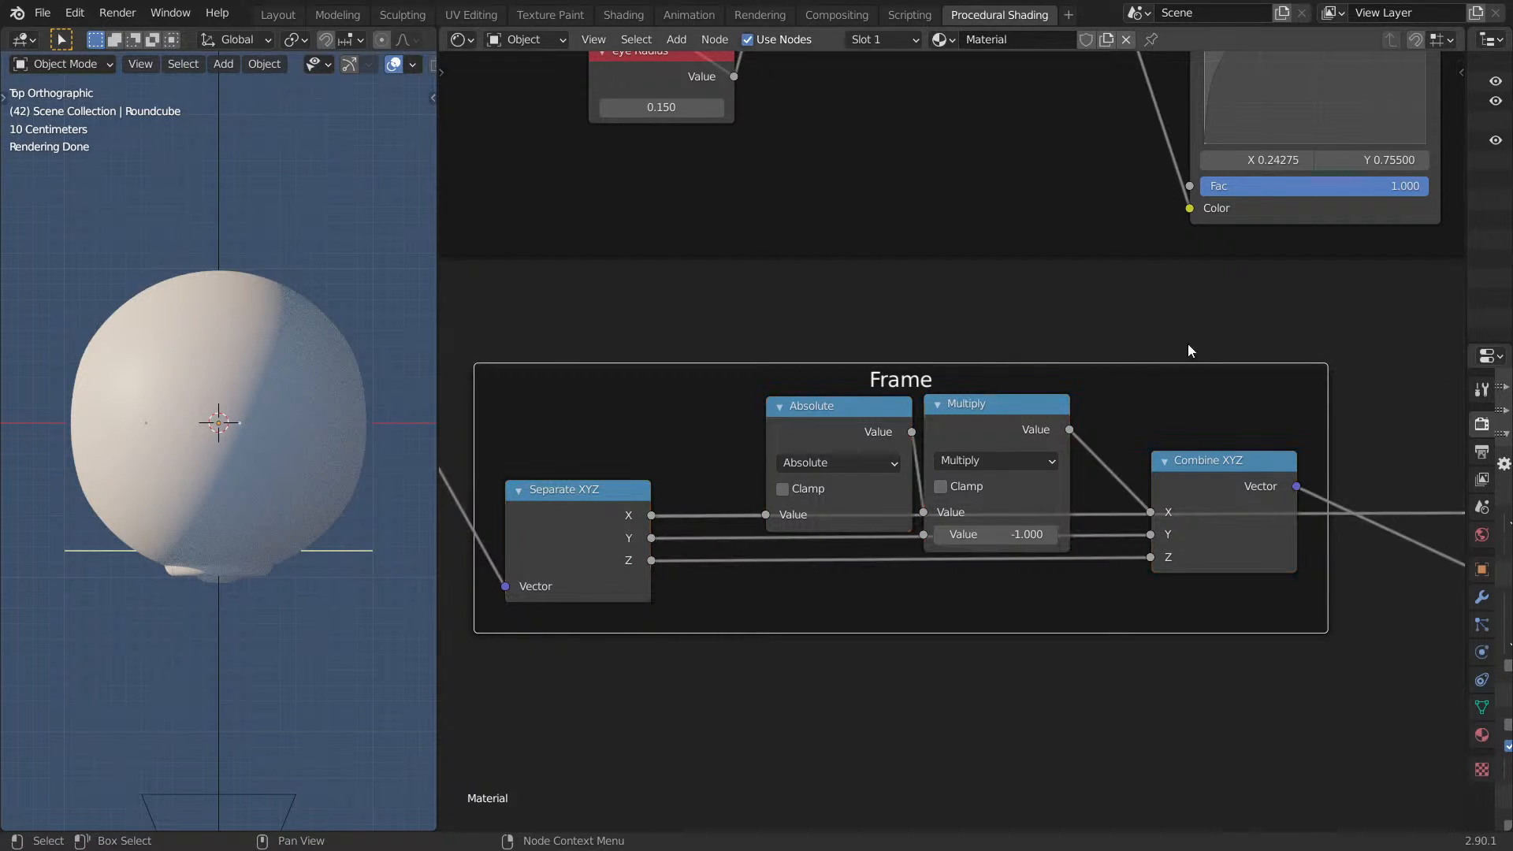
pyautogui.press('F2')
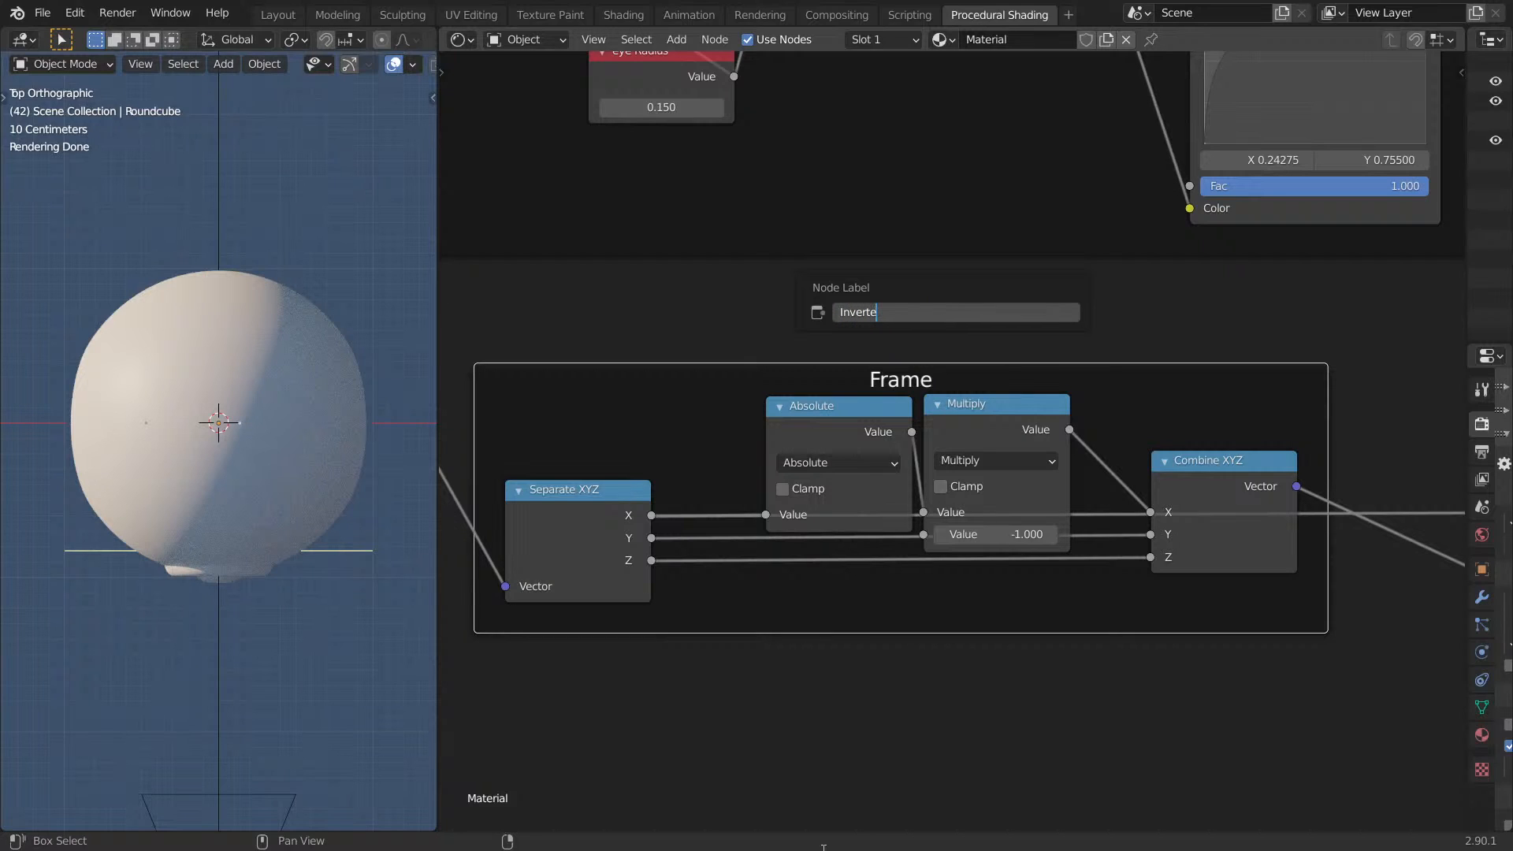
pyautogui.press('BackSpace')
pyautogui.press('BackSpace')
pyautogui.press('BackSpace')
pyautogui.press('BackSpace')
pyautogui.write('Mirroede')
pyautogui.press('BackSpace')
pyautogui.press('BackSpace')
pyautogui.press('BackSpace')
pyautogui.write('s')
pyautogui.press('Return')
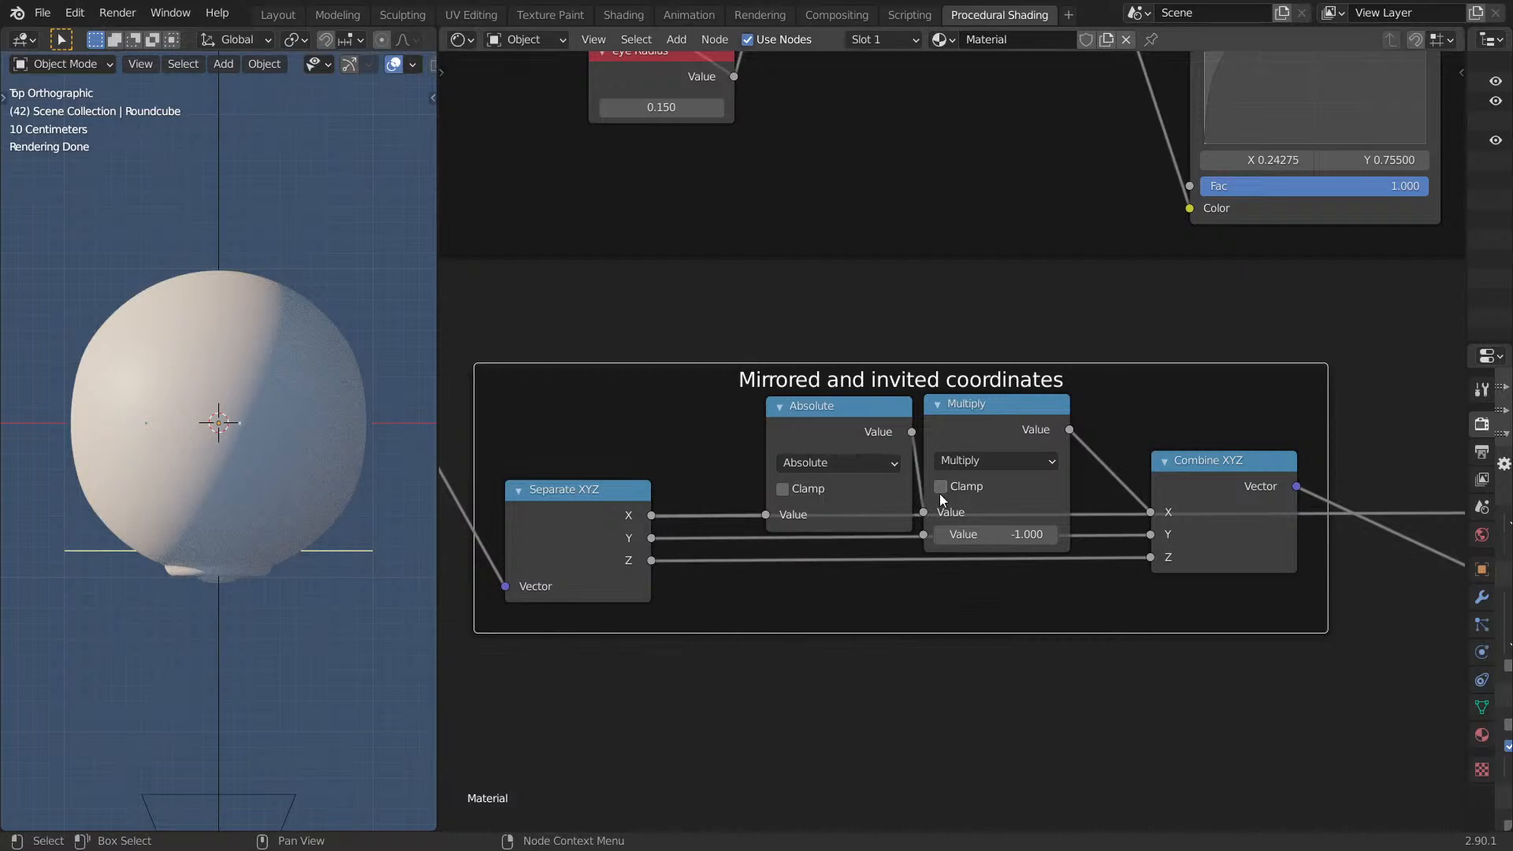
# Inspect the sphere from the side and move the mirrored coordinates frame lower, further away from the eye frame.
pyautogui.click(1235, 338)
pyautogui.moveTo(1013, 335); pyautogui.dragTo(1122, 324, button='middle')
pyautogui.scroll(-7, 1123, 324)
pyautogui.moveTo(194, 483); pyautogui.dragTo(211, 307, button='middle')
pyautogui.moveTo(186, 439); pyautogui.dragTo(98, 430, button='middle')
pyautogui.moveTo(281, 442); pyautogui.dragTo(230, 442, button='middle')
pyautogui.moveTo(977, 505); pyautogui.dragTo(845, 510, button='middle')
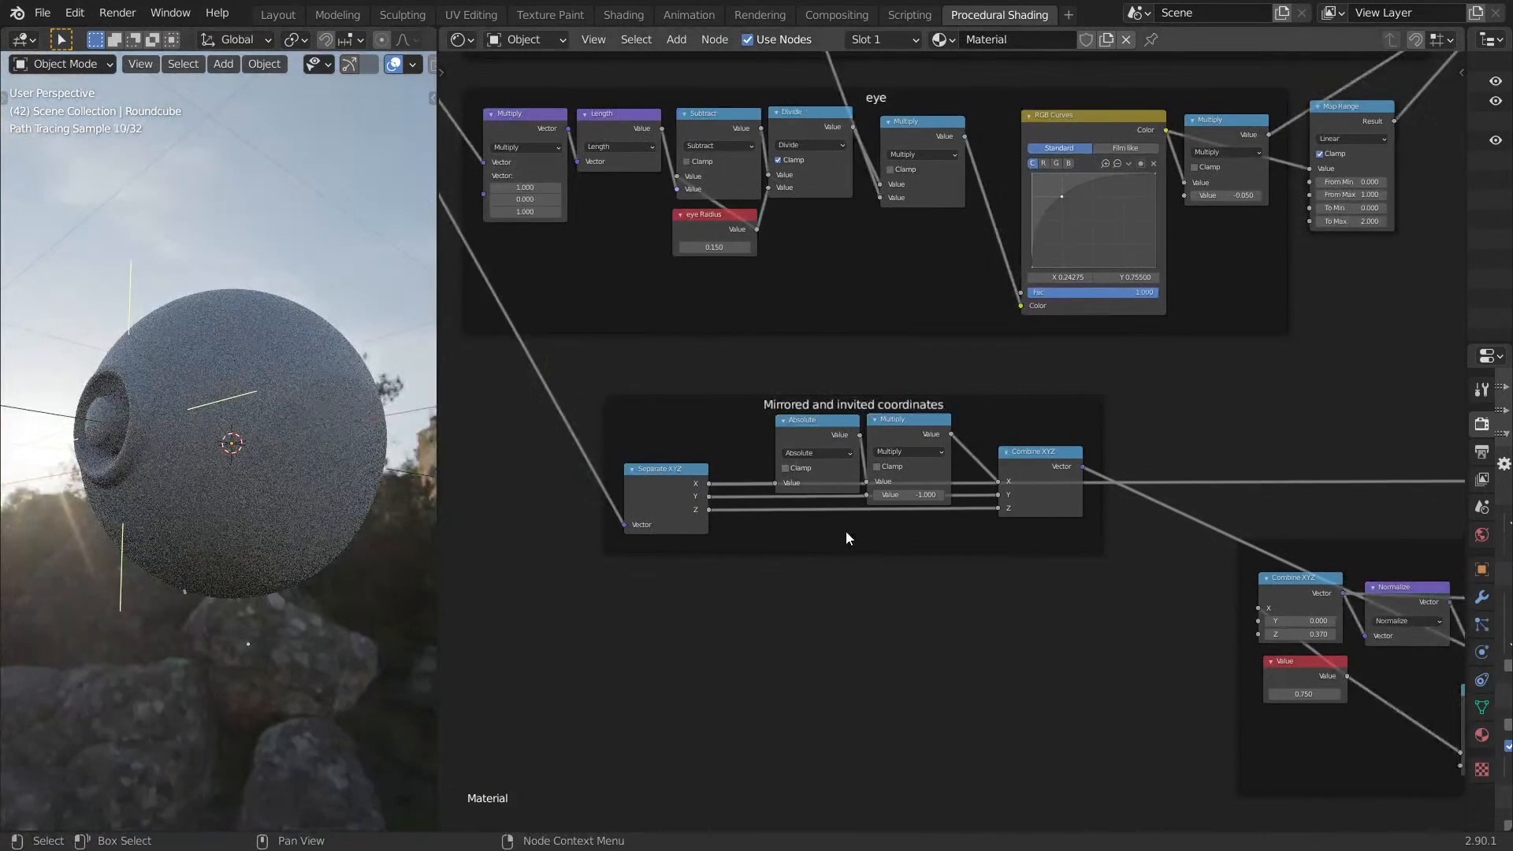
pyautogui.moveTo(847, 533); pyautogui.dragTo(835, 601)
# Correct the frame's label to "Mirrored and inverted coordinates".
pyautogui.press('F2')
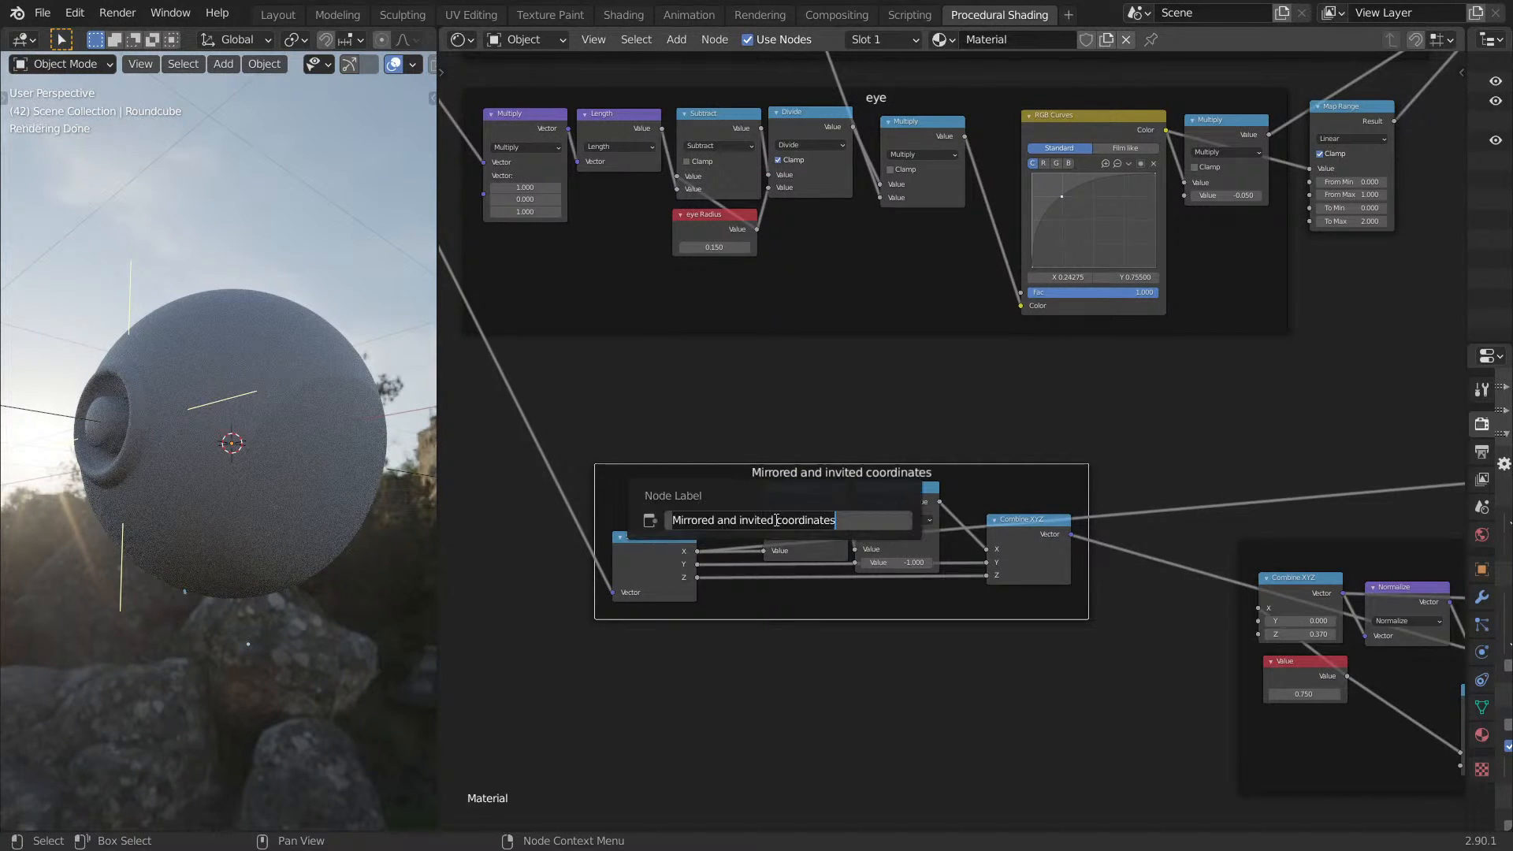
pyautogui.click(759, 520)
pyautogui.press('BackSpace')
pyautogui.write('r')
pyautogui.press('Return')
pyautogui.moveTo(1034, 661); pyautogui.dragTo(964, 657, button='middle')
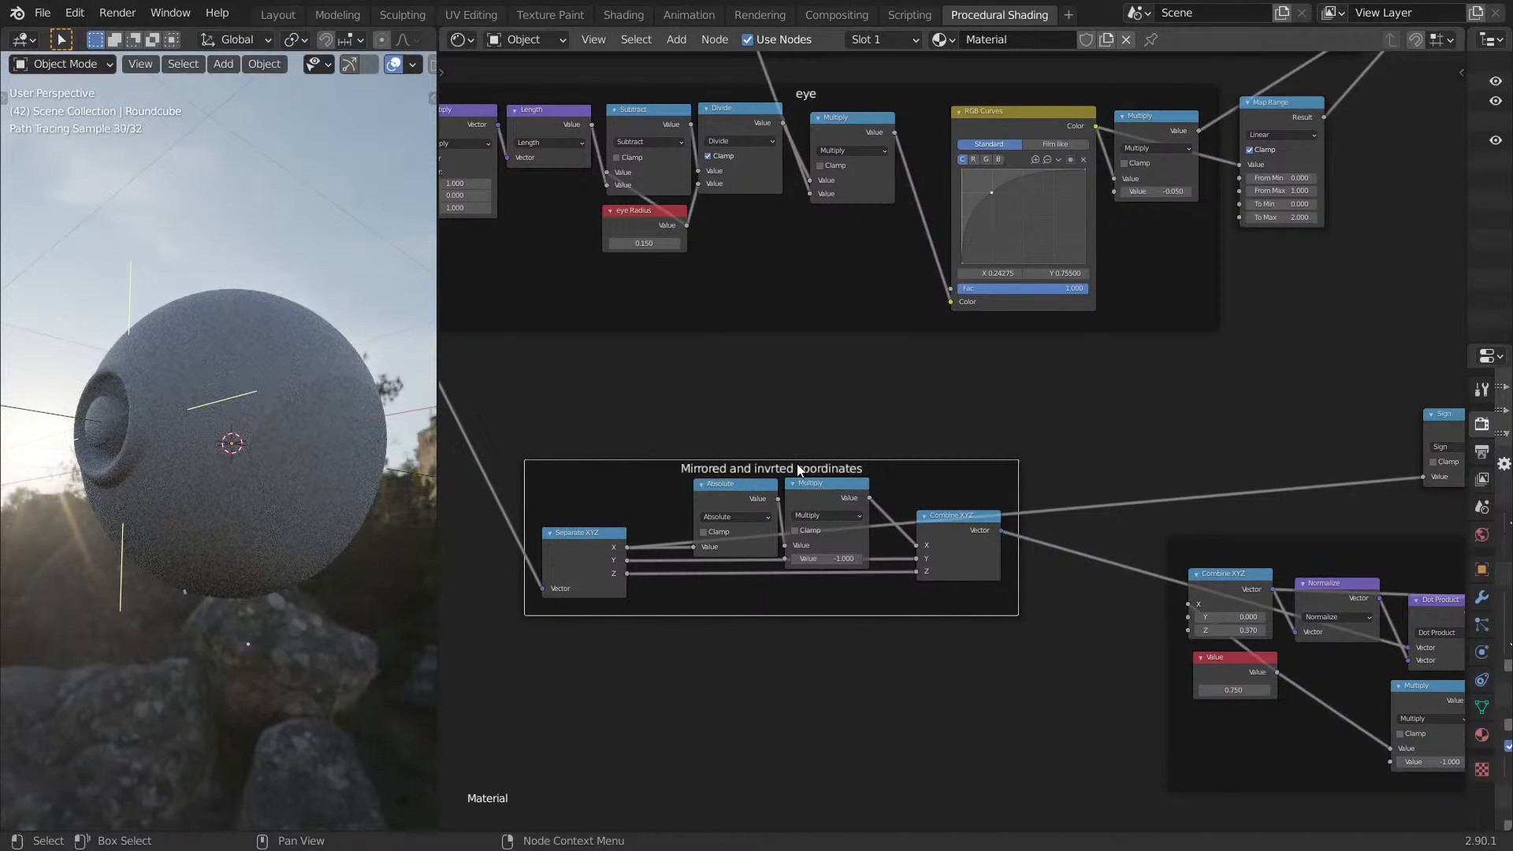
pyautogui.press('F2')
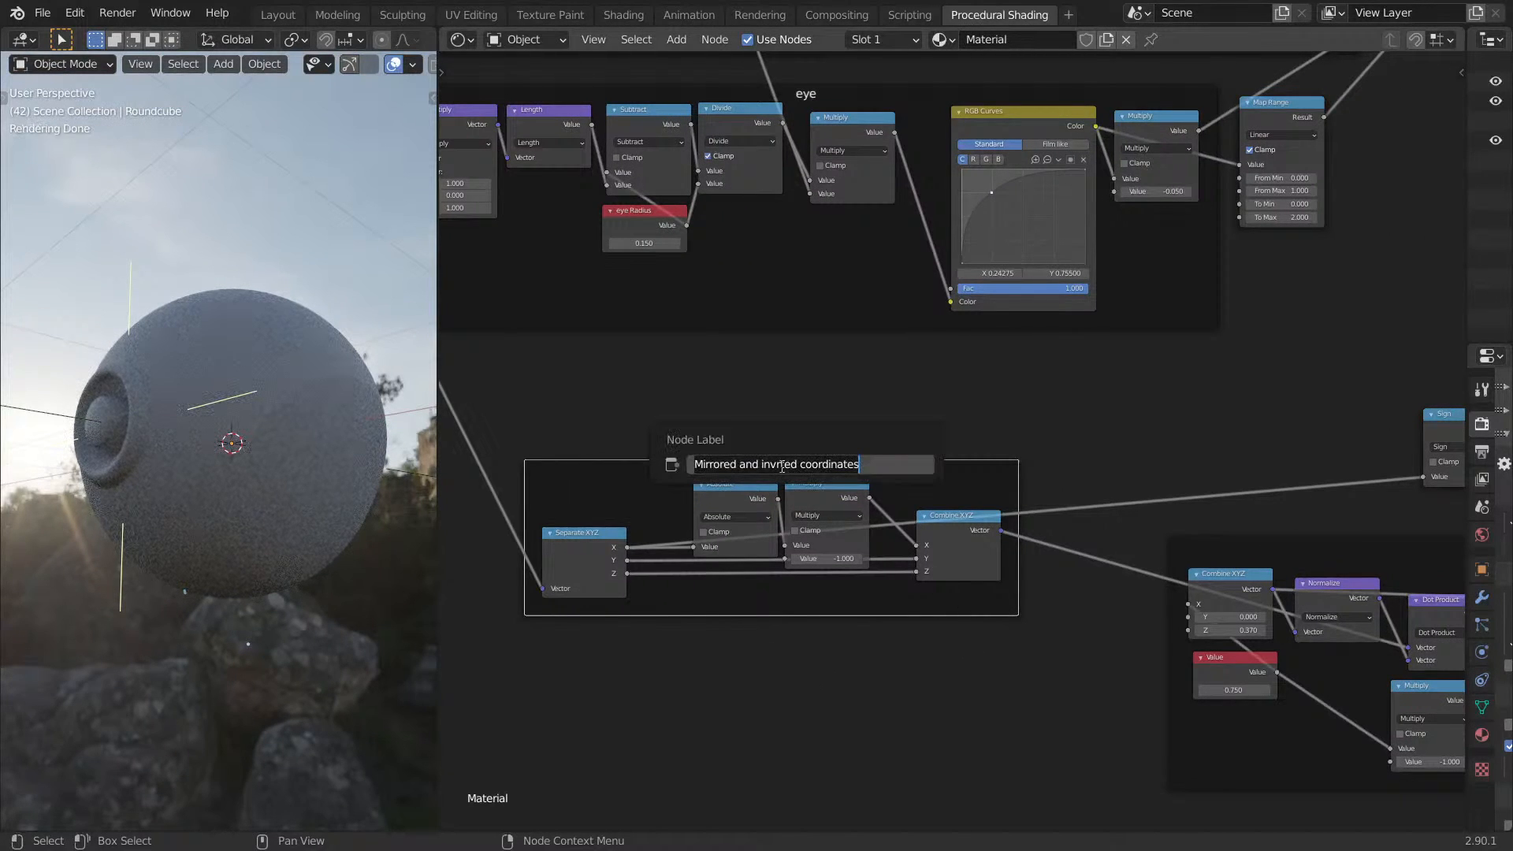
pyautogui.click(778, 465)
pyautogui.write('e')
pyautogui.press('Return')
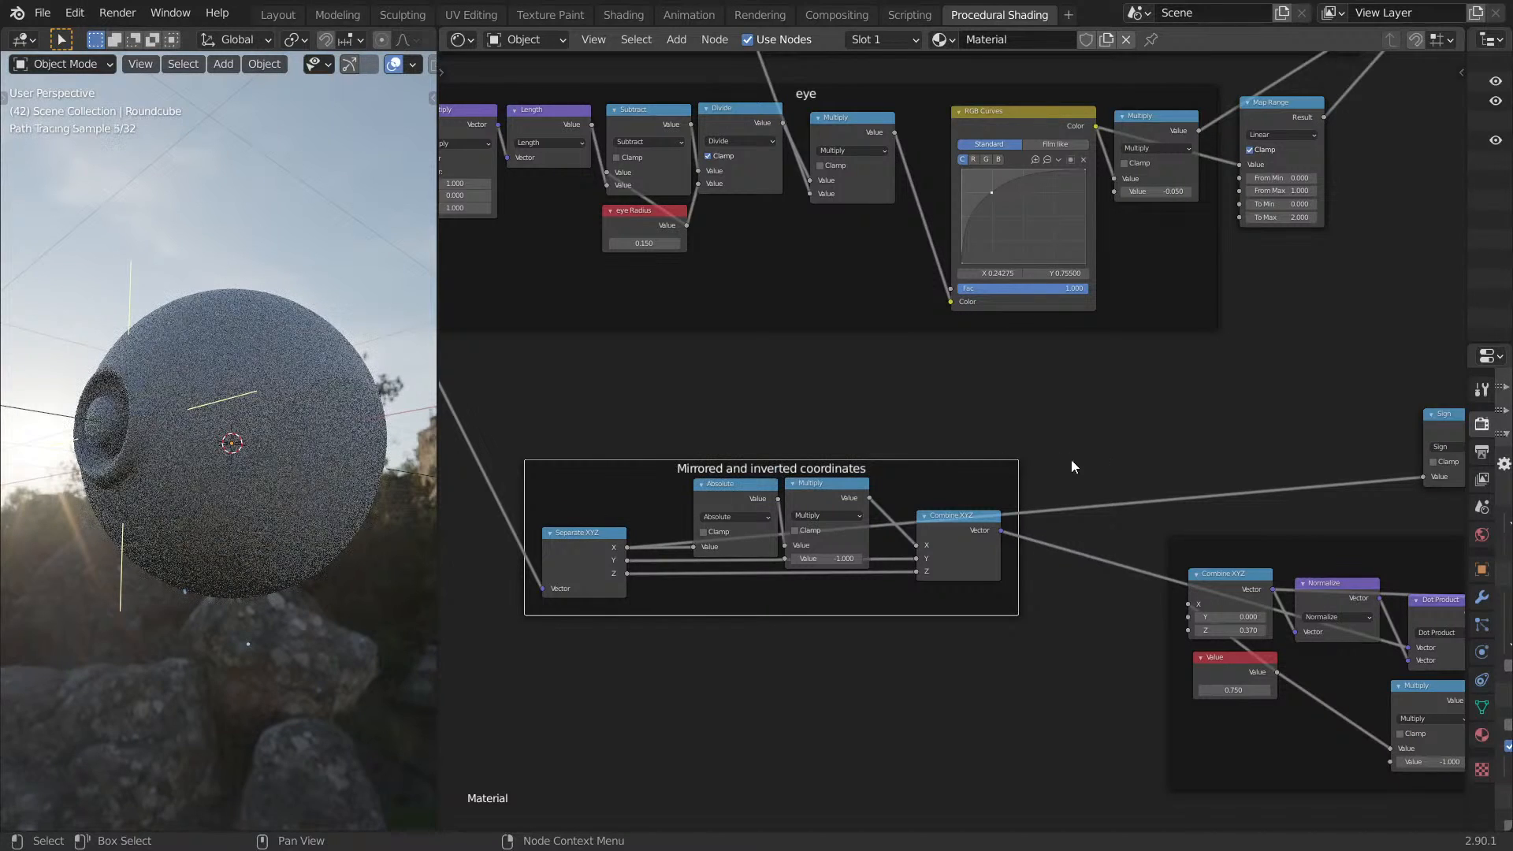
# Move the Sign node and its following Multiply node into the Booleans frame and bring the outer Scale node closer.
pyautogui.scroll(-5, 1079, 457)
pyautogui.scroll(1, 990, 503)
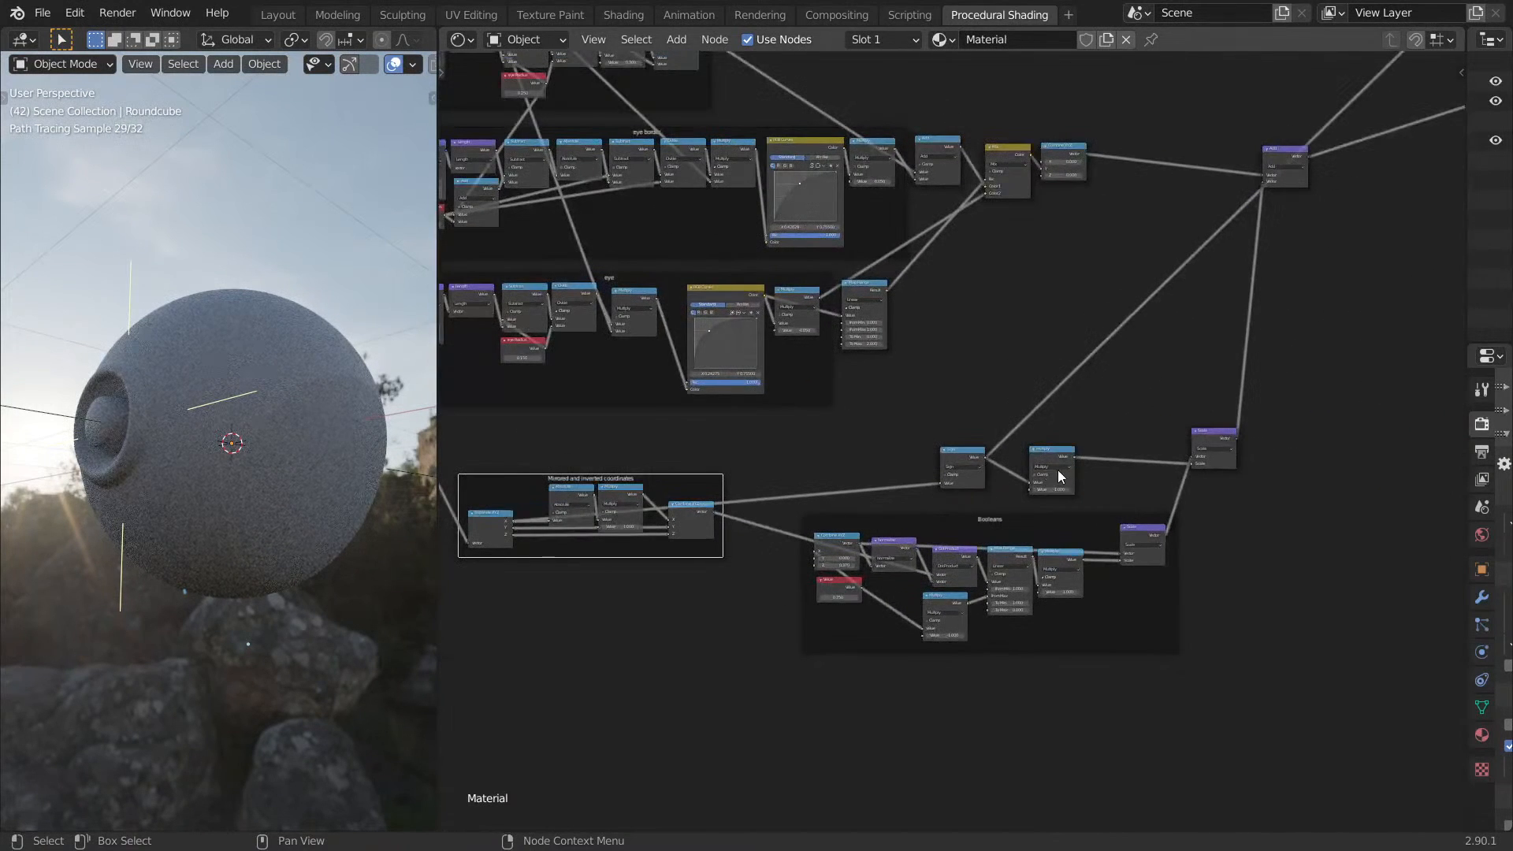
pyautogui.scroll(1, 1056, 473)
pyautogui.moveTo(950, 453); pyautogui.dragTo(991, 601)
pyautogui.moveTo(1062, 468); pyautogui.dragTo(1091, 606)
pyautogui.moveTo(1273, 441); pyautogui.dragTo(1242, 504)
pyautogui.scroll(2, 1078, 382)
pyautogui.moveTo(1115, 474); pyautogui.dragTo(1119, 456, button='middle')
pyautogui.scroll(-1, 1119, 456)
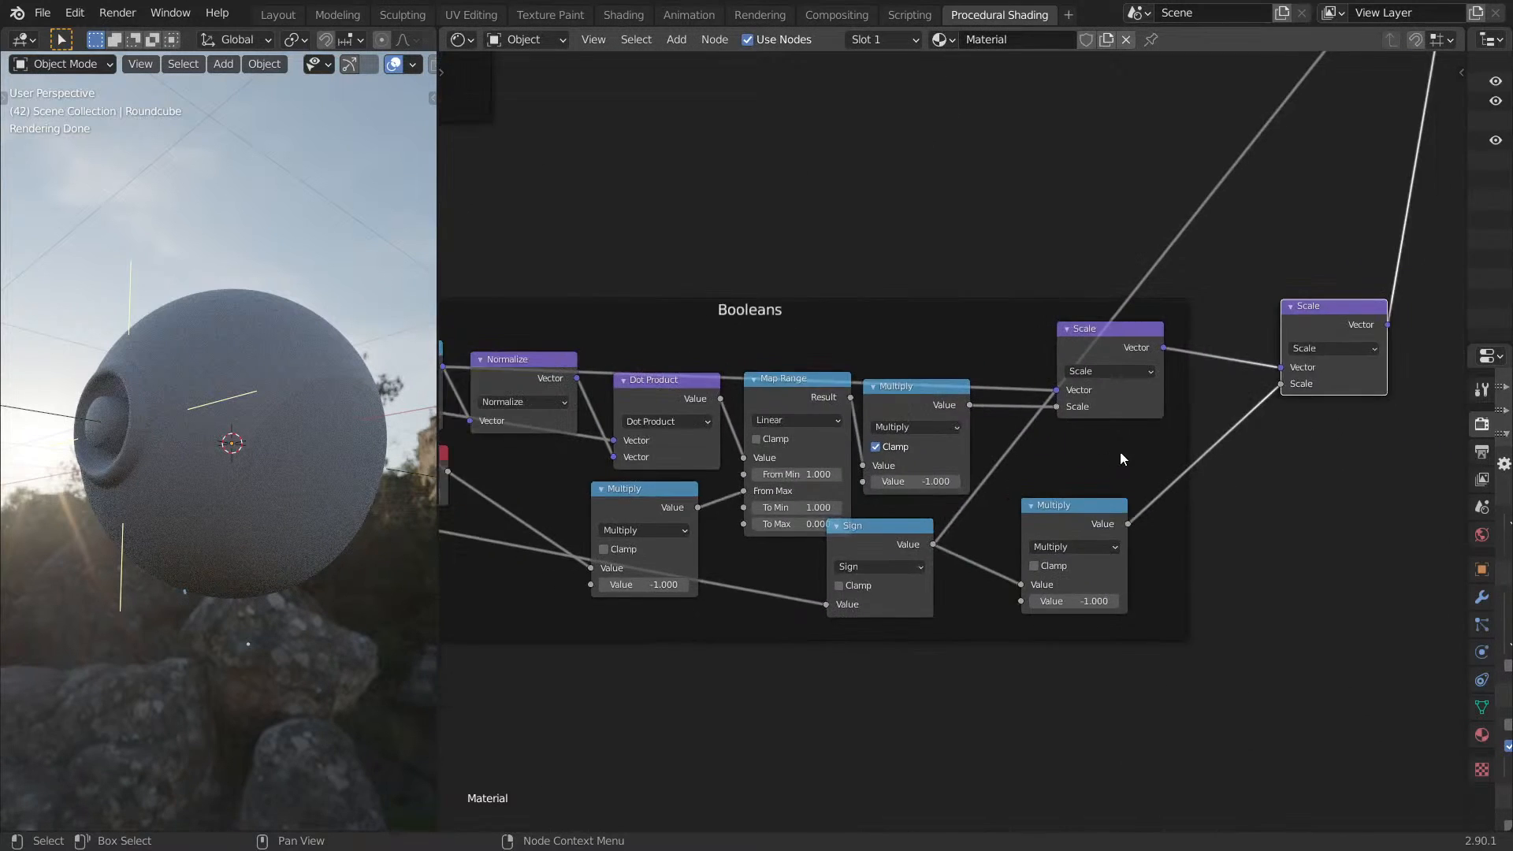
# Place the outer Scale node beside the first one in the Booleans frame and align the Sign and Multiply nodes below.
pyautogui.scroll(1, 1184, 468)
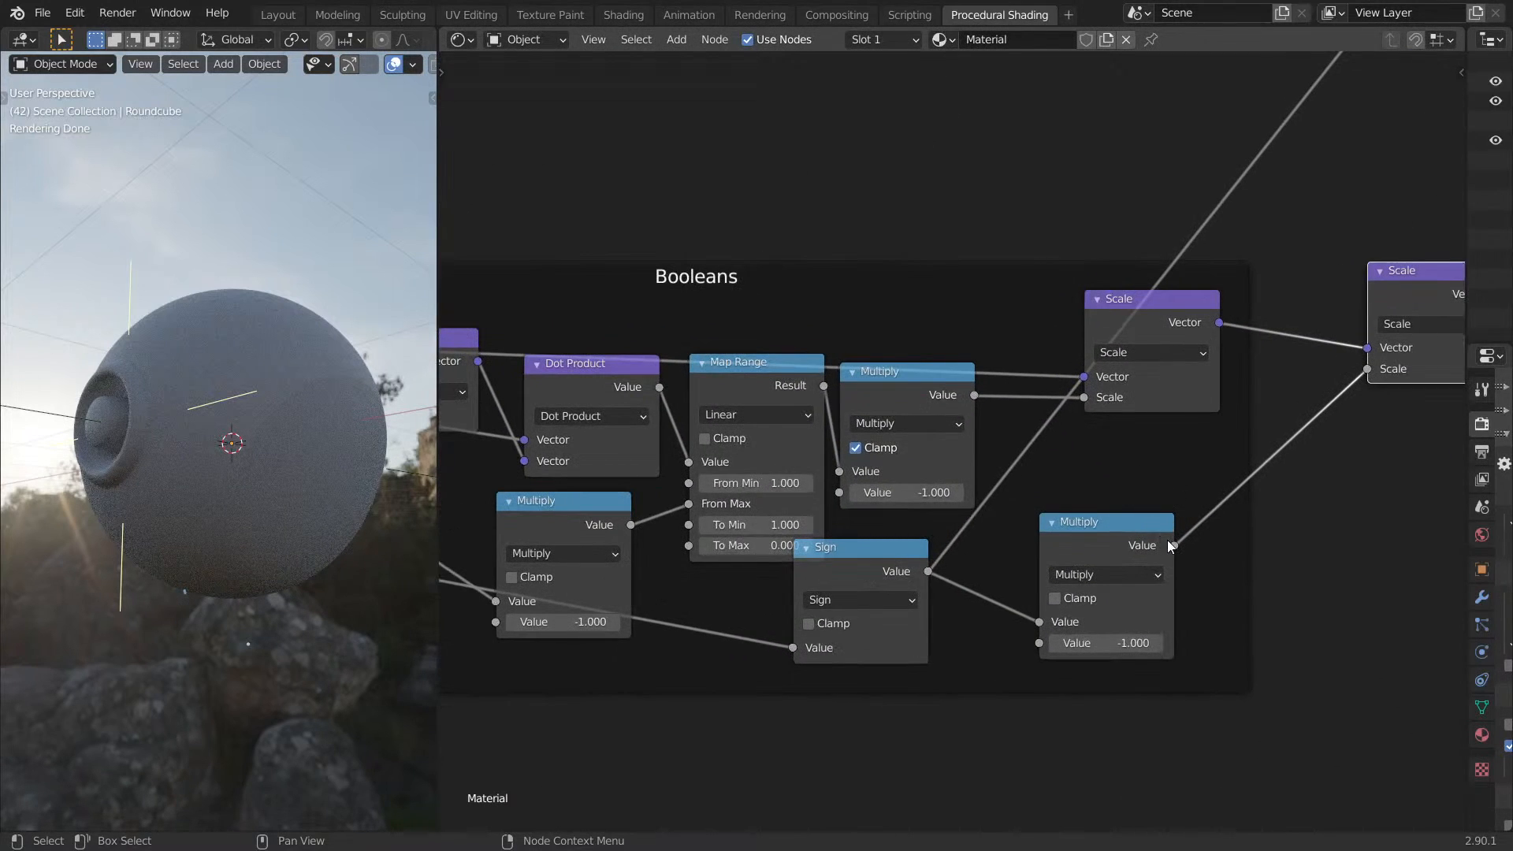
pyautogui.moveTo(1225, 435); pyautogui.dragTo(1079, 479, button='middle')
pyautogui.scroll(1, 1038, 421)
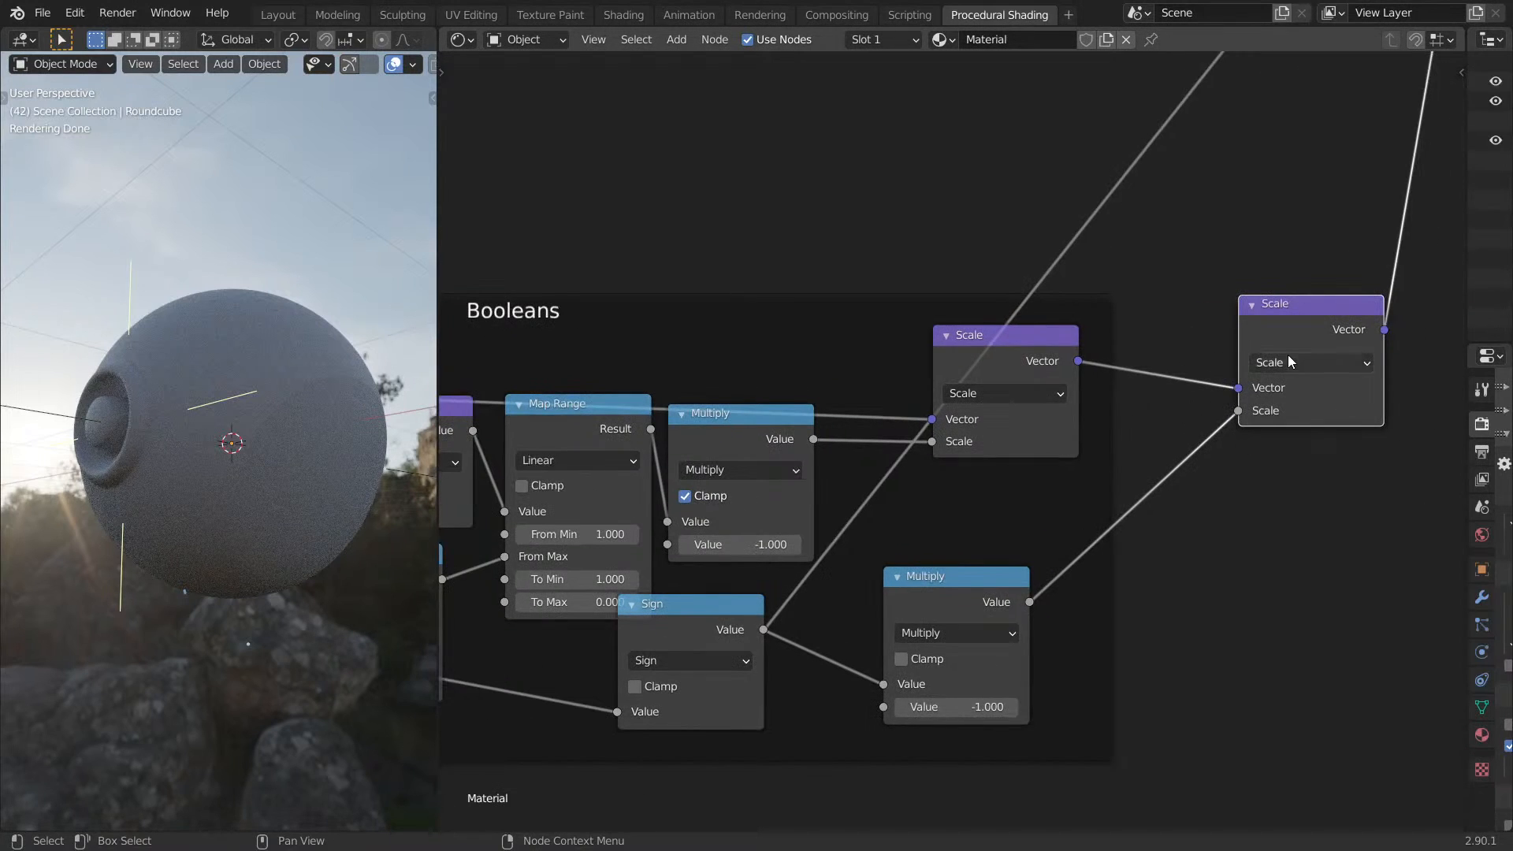
pyautogui.moveTo(1273, 372); pyautogui.dragTo(1231, 394, button='middle')
pyautogui.moveTo(1230, 347); pyautogui.dragTo(1133, 366)
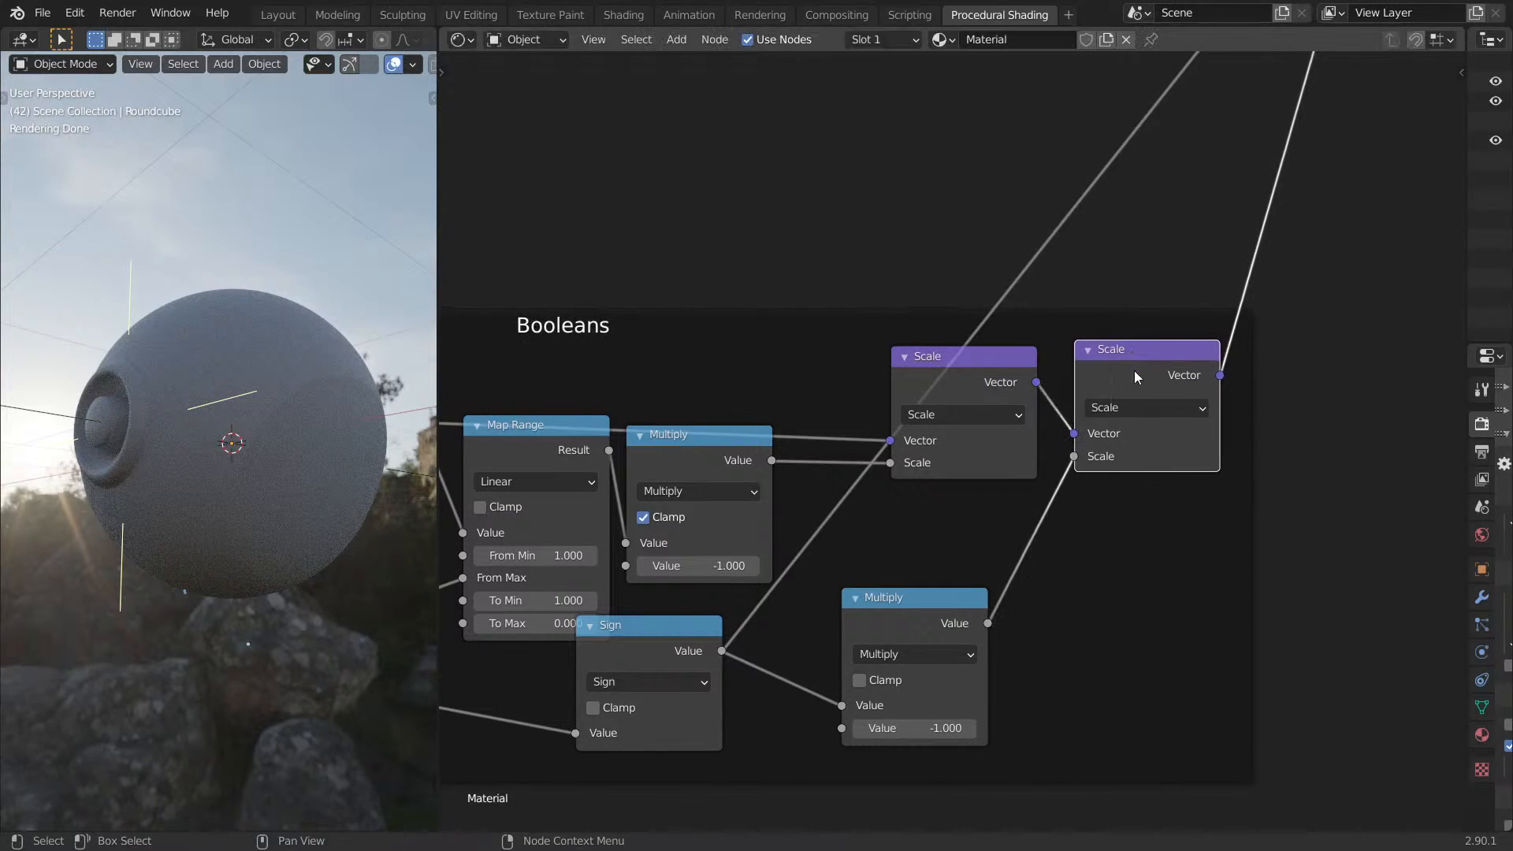
pyautogui.scroll(-3, 1064, 517)
pyautogui.scroll(2, 801, 571)
pyautogui.moveTo(801, 571); pyautogui.dragTo(849, 551)
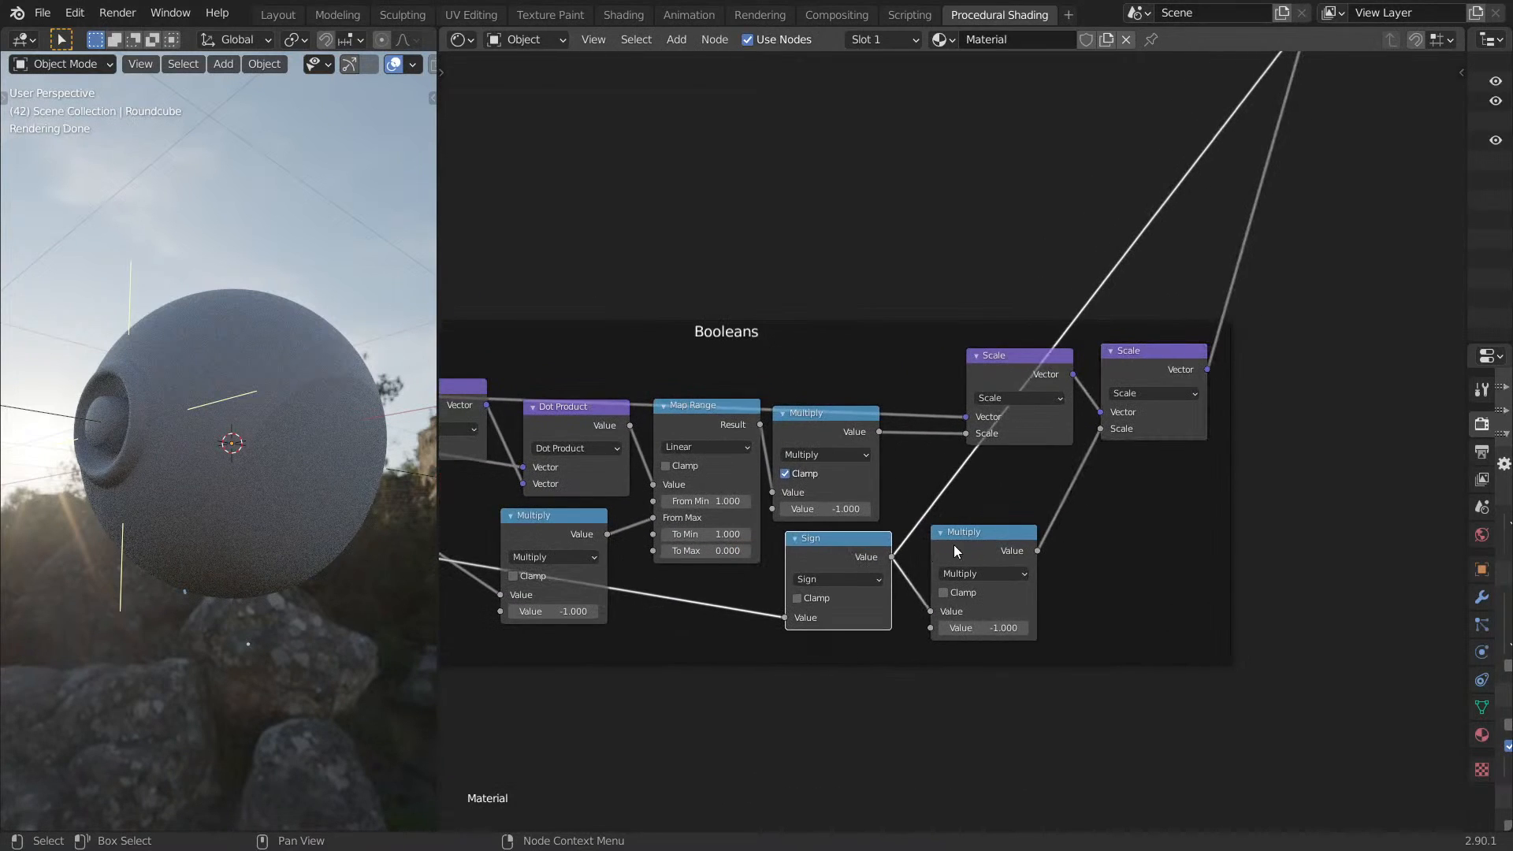
pyautogui.moveTo(986, 541); pyautogui.dragTo(976, 542)
# Preview the output of the Multiply node after Sign on the sphere and dissolve the emission viewer node.
pyautogui.keyDown('ctrl'); pyautogui.keyDown('shift'); pyautogui.click(979, 540); pyautogui.keyUp('shift'); pyautogui.keyUp('ctrl')
pyautogui.moveTo(1166, 376); pyautogui.dragTo(1093, 469, button='middle')
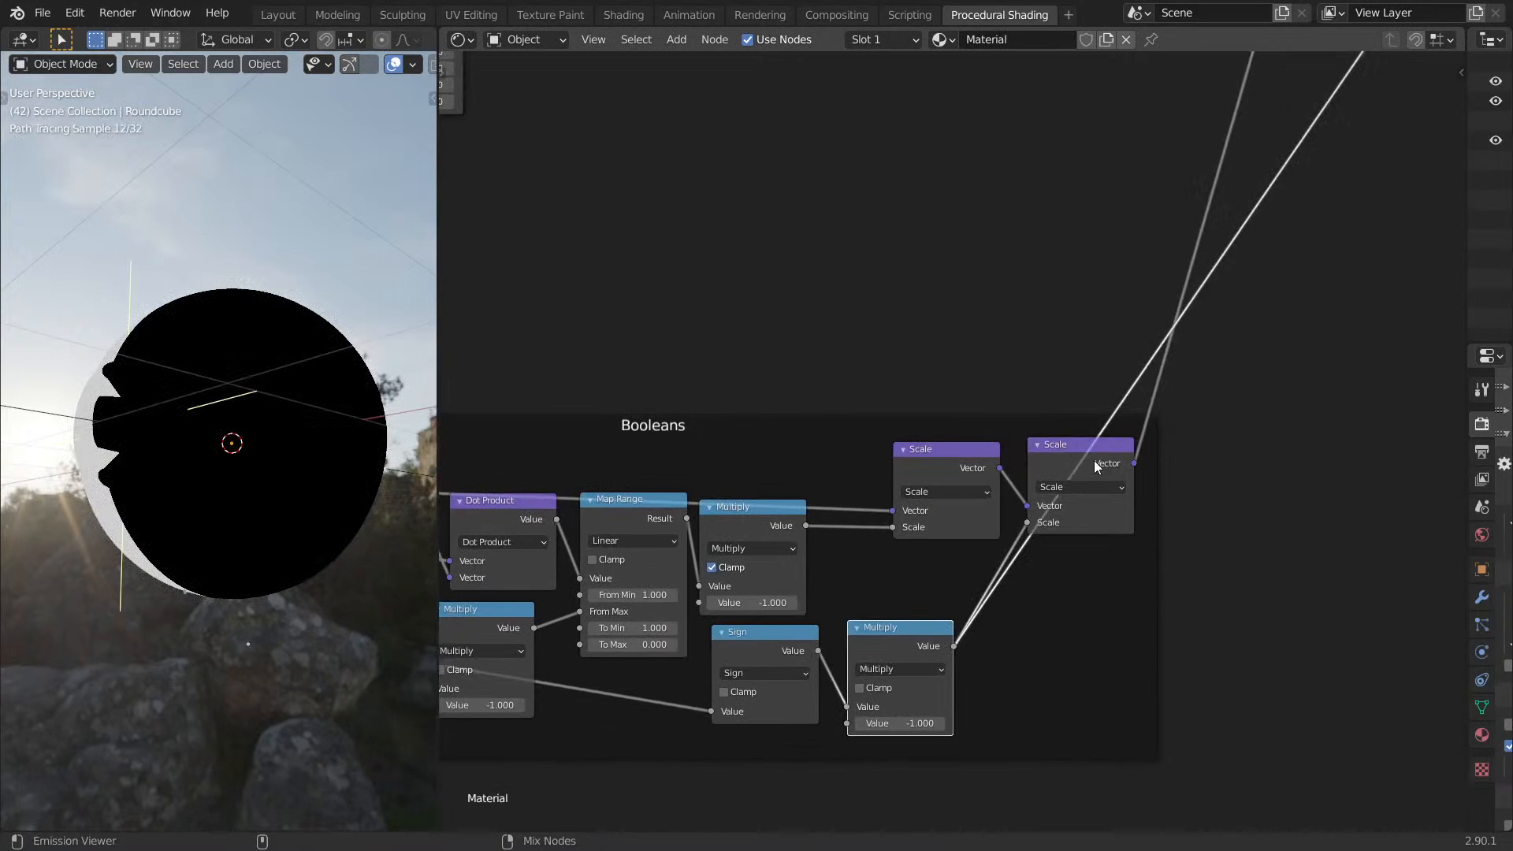
pyautogui.scroll(-6, 1094, 462)
pyautogui.moveTo(1052, 619); pyautogui.dragTo(1072, 574, button='middle')
pyautogui.keyDown('ctrl'); pyautogui.keyDown('shift'); pyautogui.click(923, 578); pyautogui.keyUp('shift'); pyautogui.keyUp('ctrl')
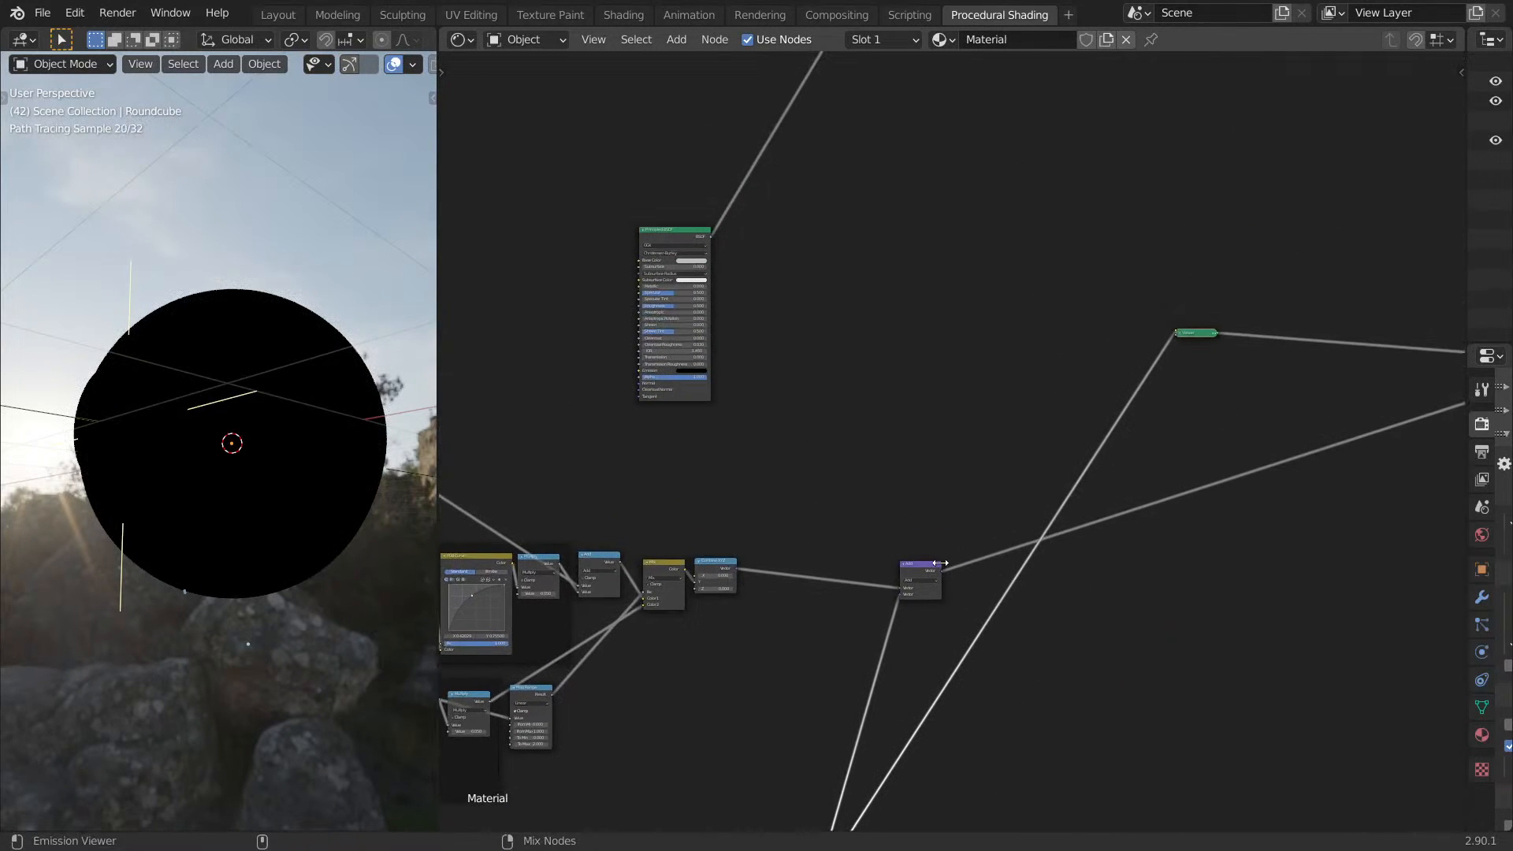
pyautogui.click(1191, 332)
pyautogui.hotkey('ctrl', 'x')
# Rearrange the node tree, placing the Booleans frame directly beneath the eye frame beside the mirrored coordinates frame.
pyautogui.moveTo(1068, 351); pyautogui.dragTo(818, 200, button='middle')
pyautogui.moveTo(1277, 176); pyautogui.dragTo(1364, 229)
pyautogui.press('g')
pyautogui.click(807, 541)
pyautogui.moveTo(754, 490); pyautogui.dragTo(1011, 425, button='middle')
pyautogui.moveTo(836, 426); pyautogui.dragTo(1120, 331, button='middle')
pyautogui.moveTo(760, 533); pyautogui.dragTo(943, 511, button='middle')
pyautogui.scroll(1, 943, 511)
pyautogui.moveTo(703, 530); pyautogui.dragTo(672, 485)
pyautogui.moveTo(1360, 513); pyautogui.dragTo(976, 447)
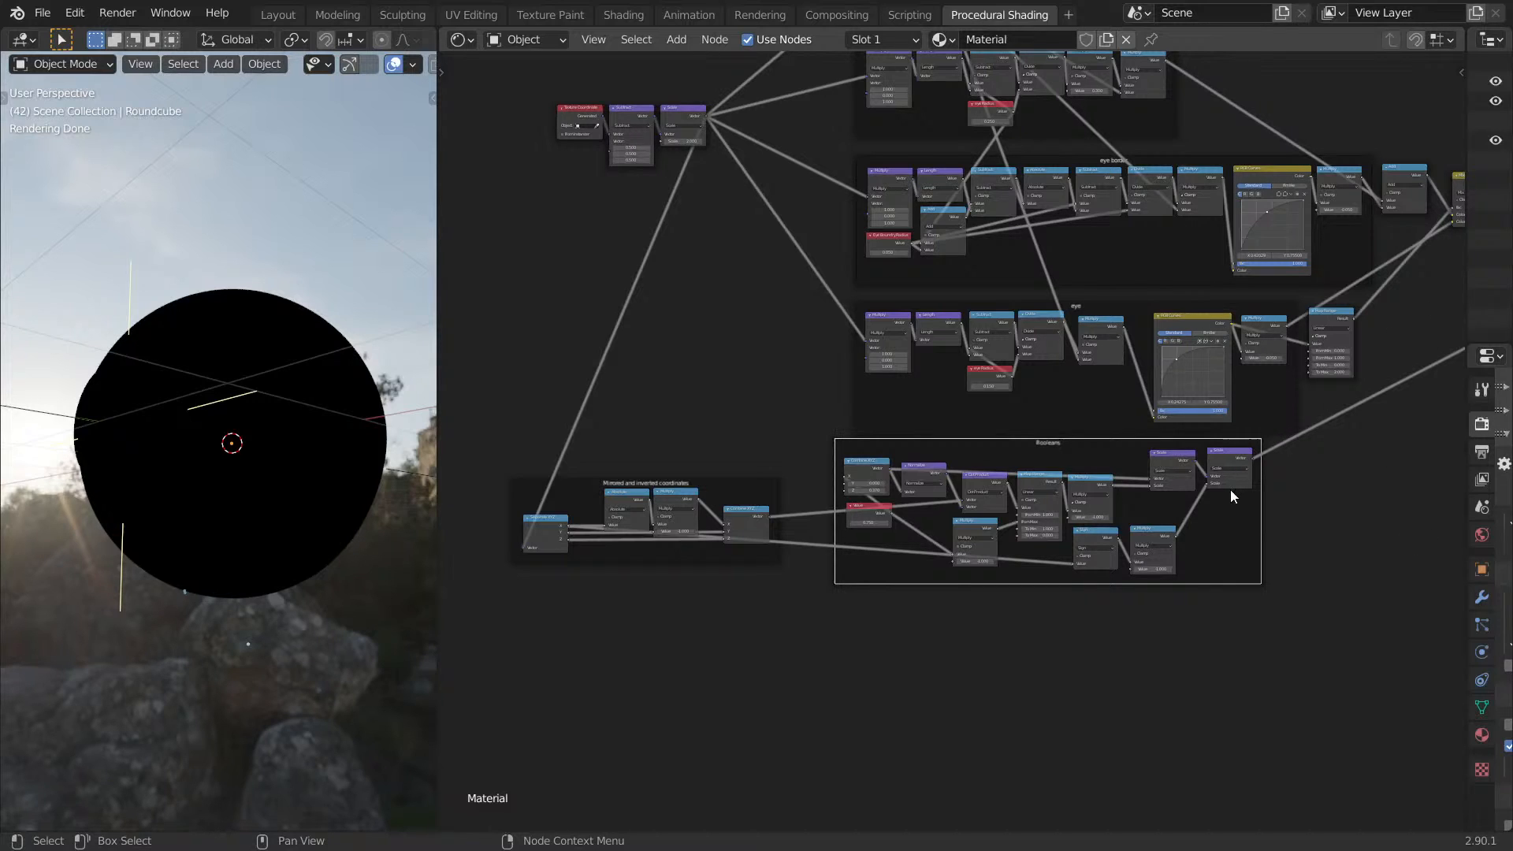
pyautogui.moveTo(1388, 436); pyautogui.dragTo(1139, 476, button='middle')
pyautogui.moveTo(868, 501); pyautogui.dragTo(875, 507)
# Switch the preview back to the Principled BSDF shader and check the sphere from another angle.
pyautogui.moveTo(1258, 105); pyautogui.dragTo(1075, 355, button='middle')
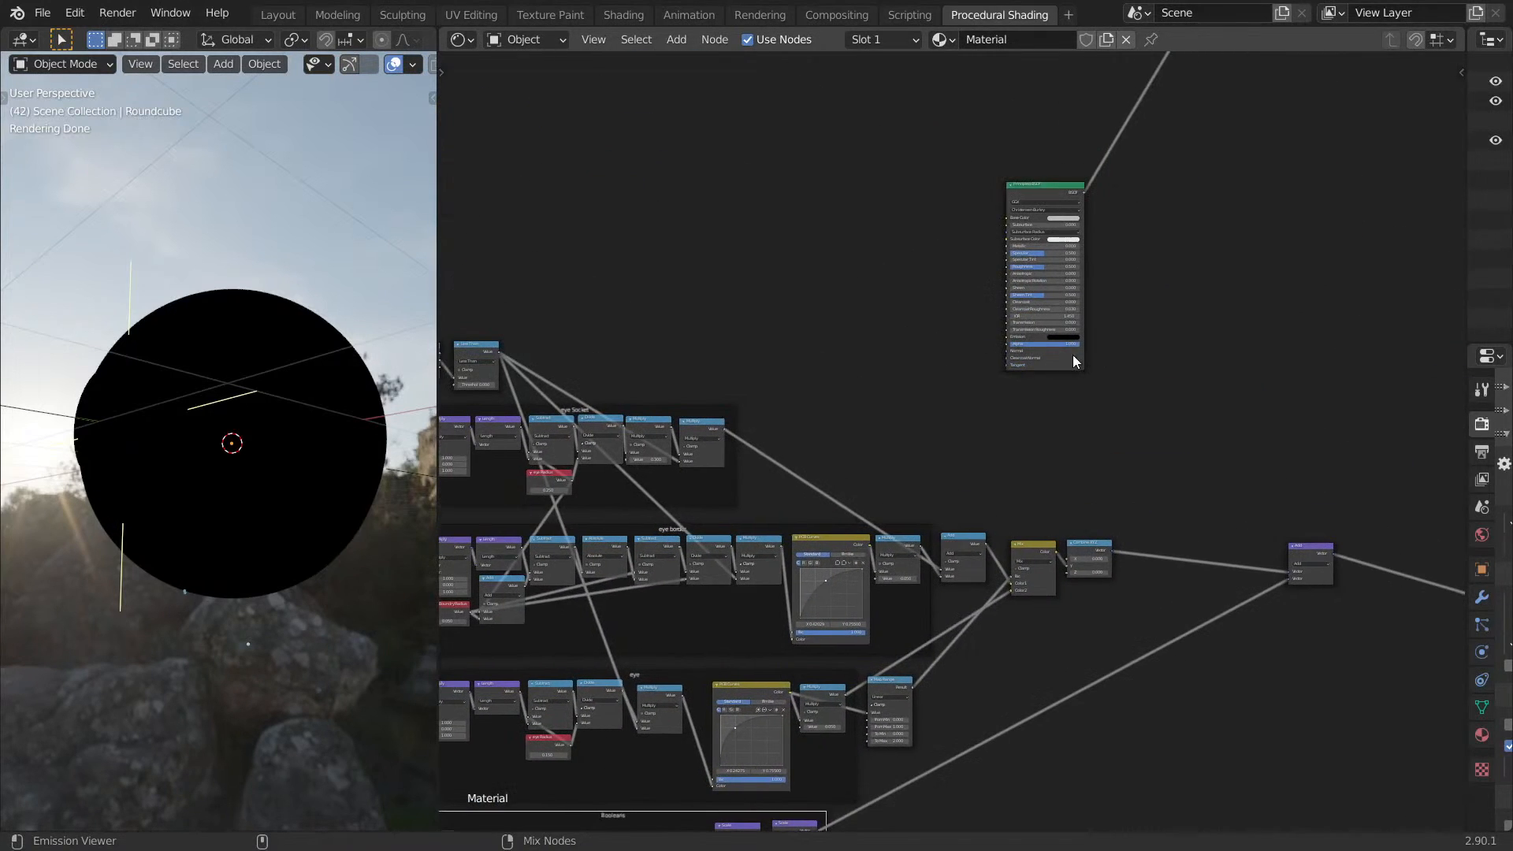
pyautogui.moveTo(155, 475); pyautogui.dragTo(363, 520, button='middle')
pyautogui.moveTo(517, 826); pyautogui.dragTo(1041, 326, button='middle')
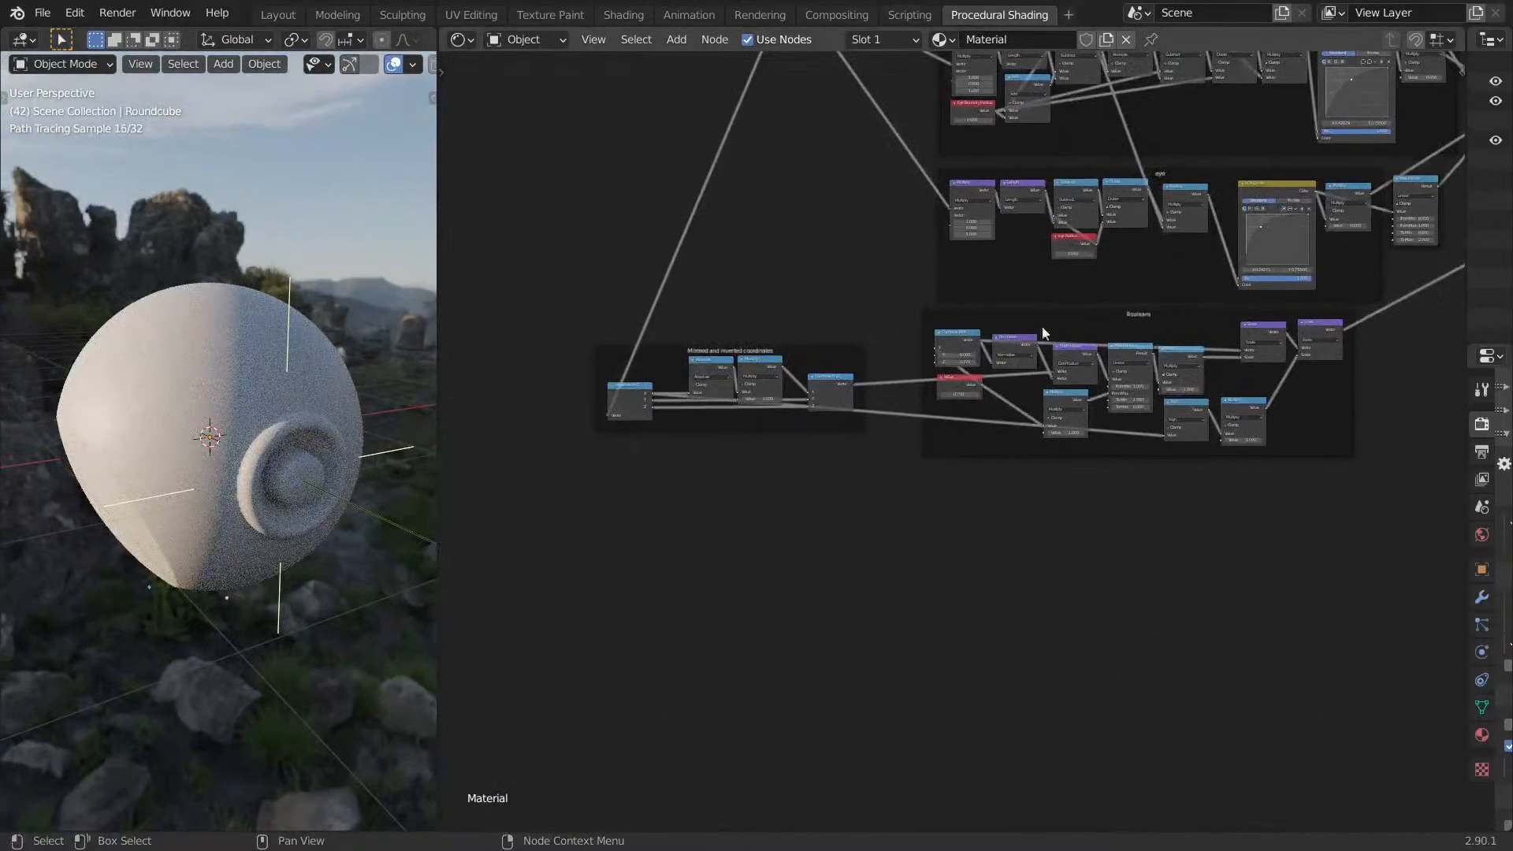
pyautogui.moveTo(960, 541); pyautogui.dragTo(978, 505, button='middle')
pyautogui.hotkey('shift', 'a')
pyautogui.write('smath')
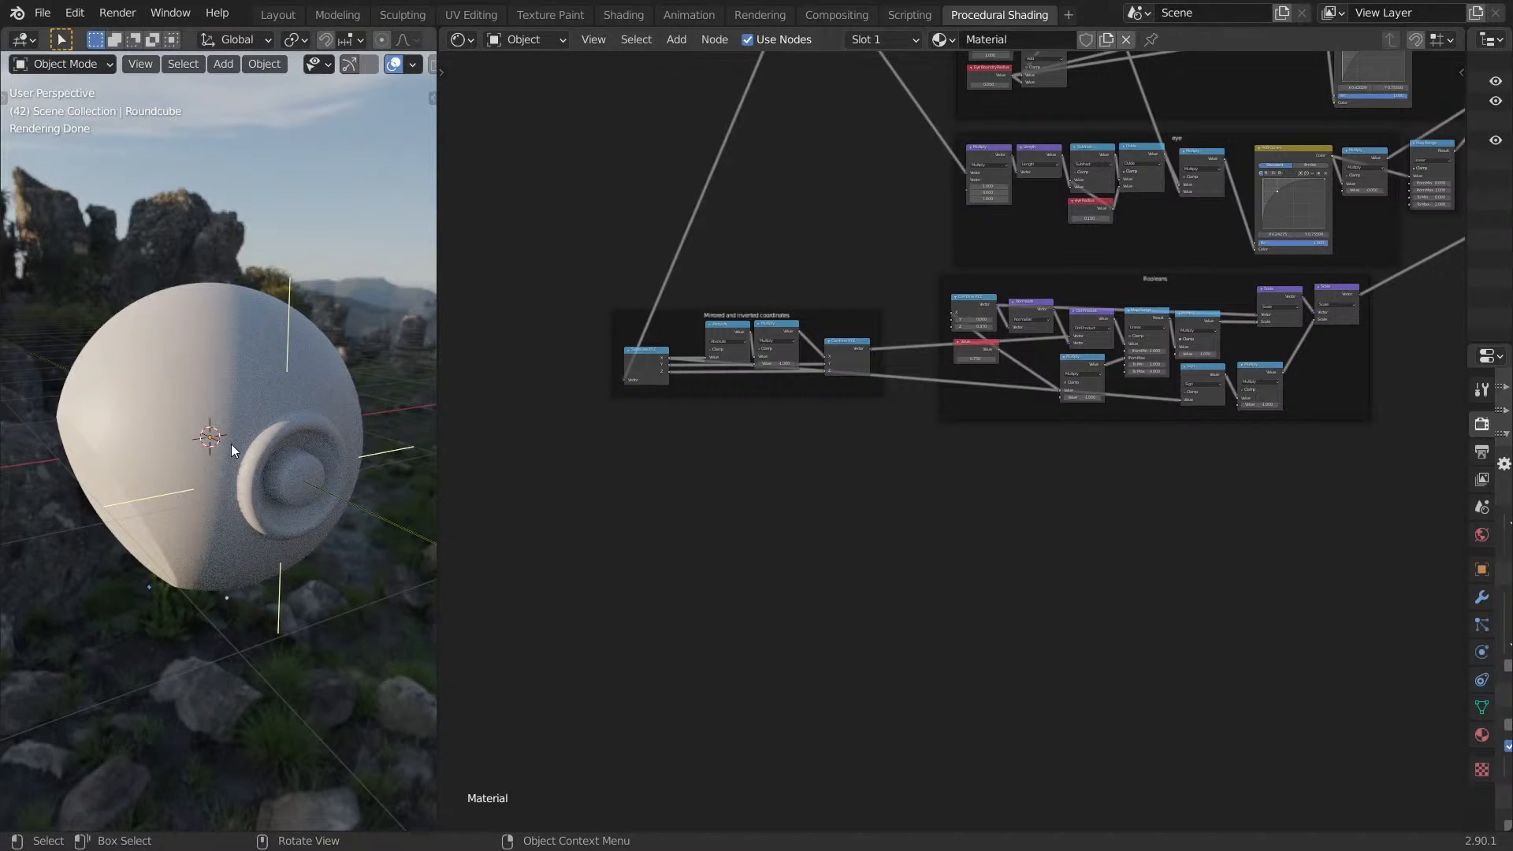
pyautogui.press('KP_0')
pyautogui.scroll(3, 290, 385)
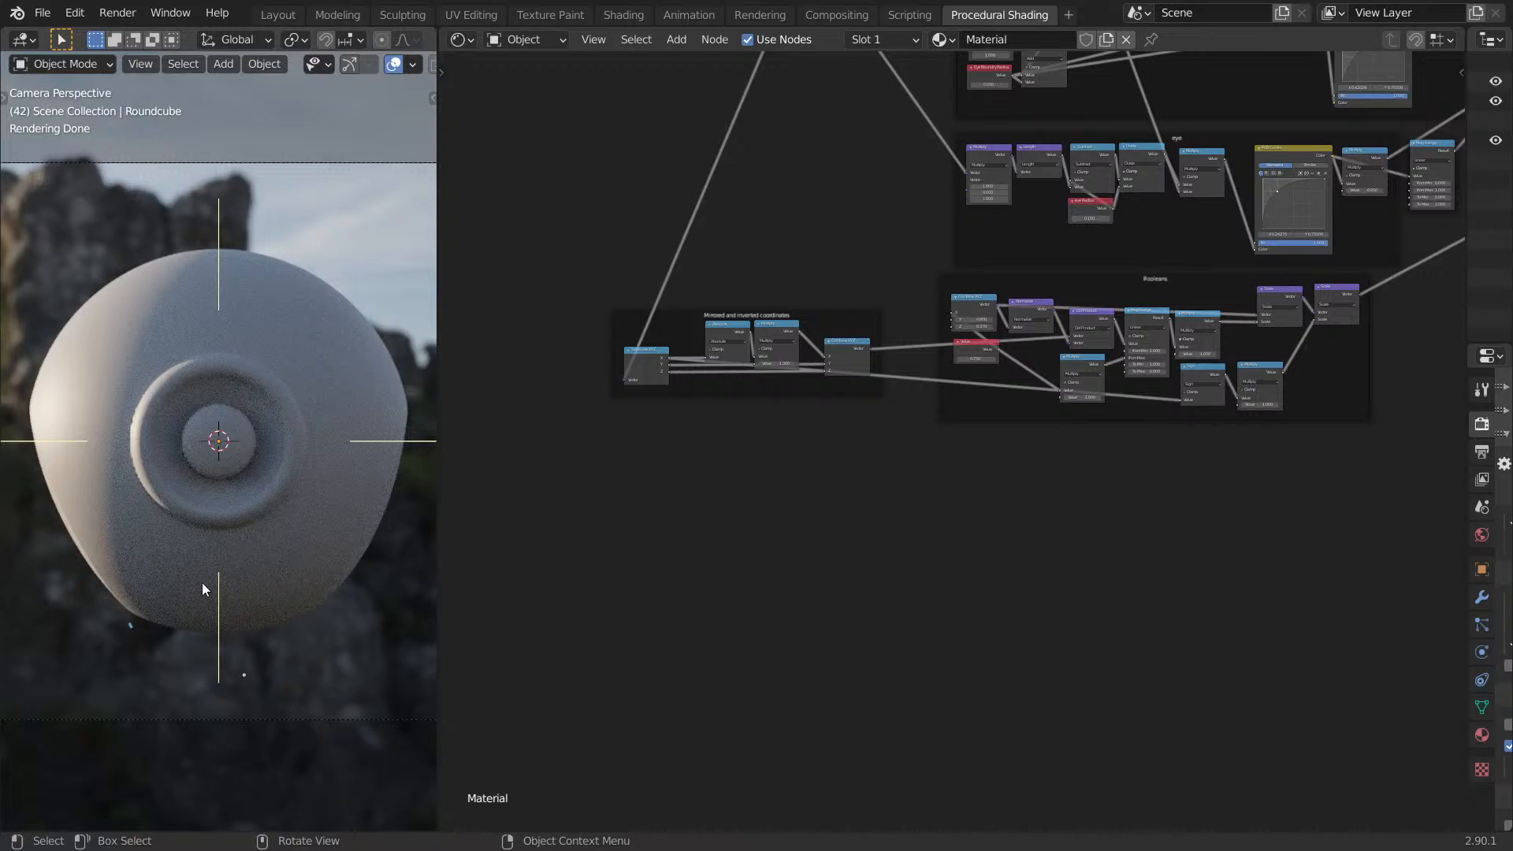
pyautogui.moveTo(749, 413)
pyautogui.mouseDown(button='middle')
pyautogui.moveTo(763, 428)
pyautogui.moveTo(747, 404)
pyautogui.mouseUp(button='middle')
pyautogui.scroll(2, 825, 495)
pyautogui.hotkey('shift', 'a')
pyautogui.write('sm')
pyautogui.press('Escape')
pyautogui.hotkey('shift', 'a')
pyautogui.press('s')
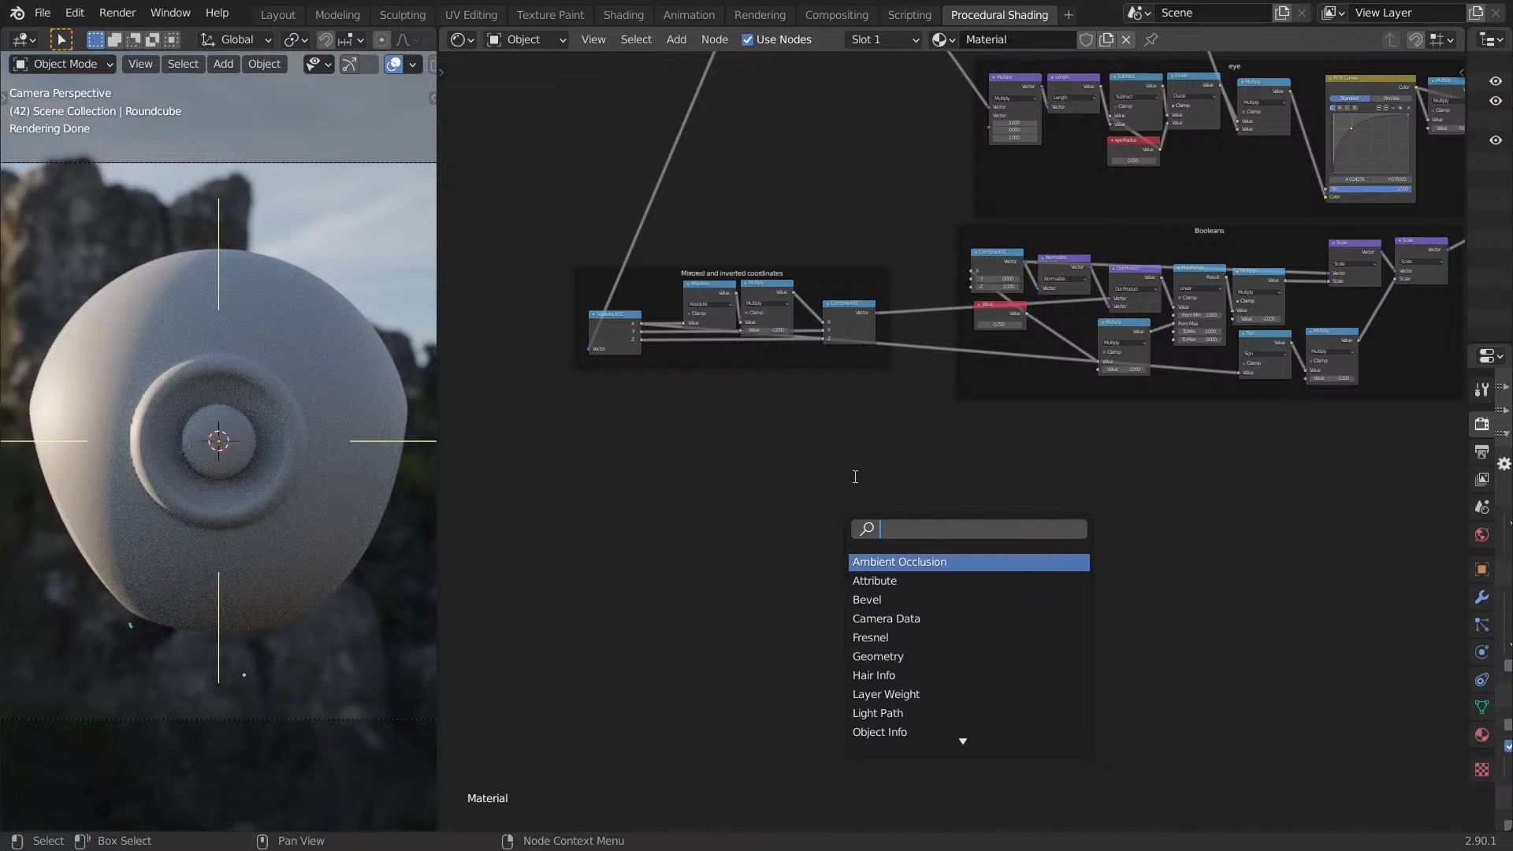
pyautogui.press('Escape')
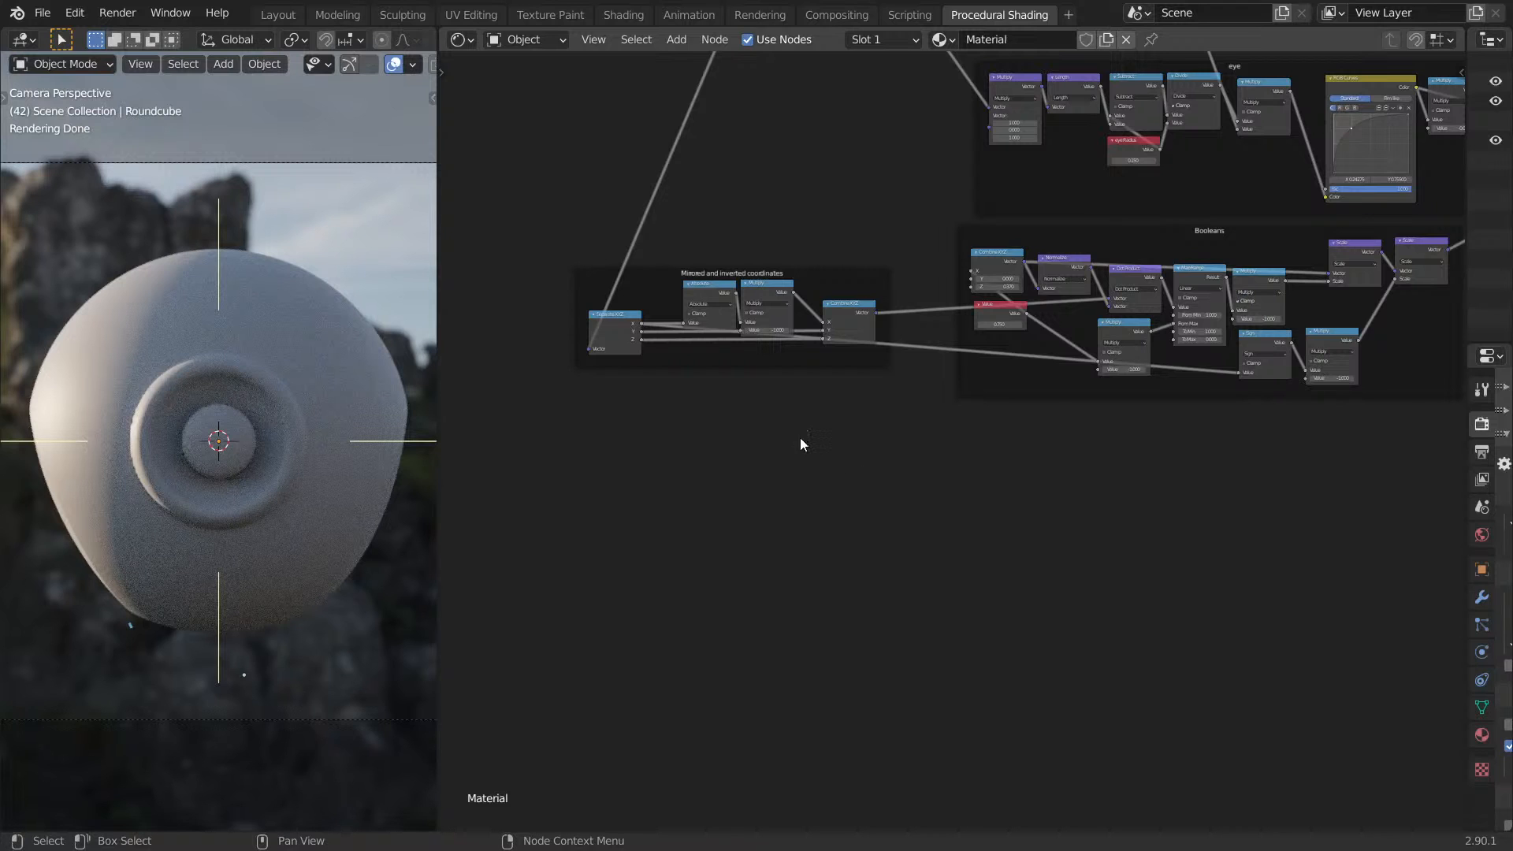
# Preview the vector node that feeds coordinates to all the frames and examine the sphere's colours from the top view.
pyautogui.moveTo(802, 451); pyautogui.dragTo(898, 718, button='middle')
pyautogui.scroll(-7, 962, 442)
pyautogui.scroll(6, 969, 345)
pyautogui.moveTo(969, 344); pyautogui.dragTo(838, 525, button='middle')
pyautogui.keyDown('ctrl'); pyautogui.keyDown('shift'); pyautogui.click(751, 381); pyautogui.keyUp('shift'); pyautogui.keyUp('ctrl')
pyautogui.scroll(1, 1454, 370)
pyautogui.moveTo(1454, 371); pyautogui.dragTo(742, 448, button='middle')
pyautogui.moveTo(331, 374); pyautogui.dragTo(284, 498, button='middle')
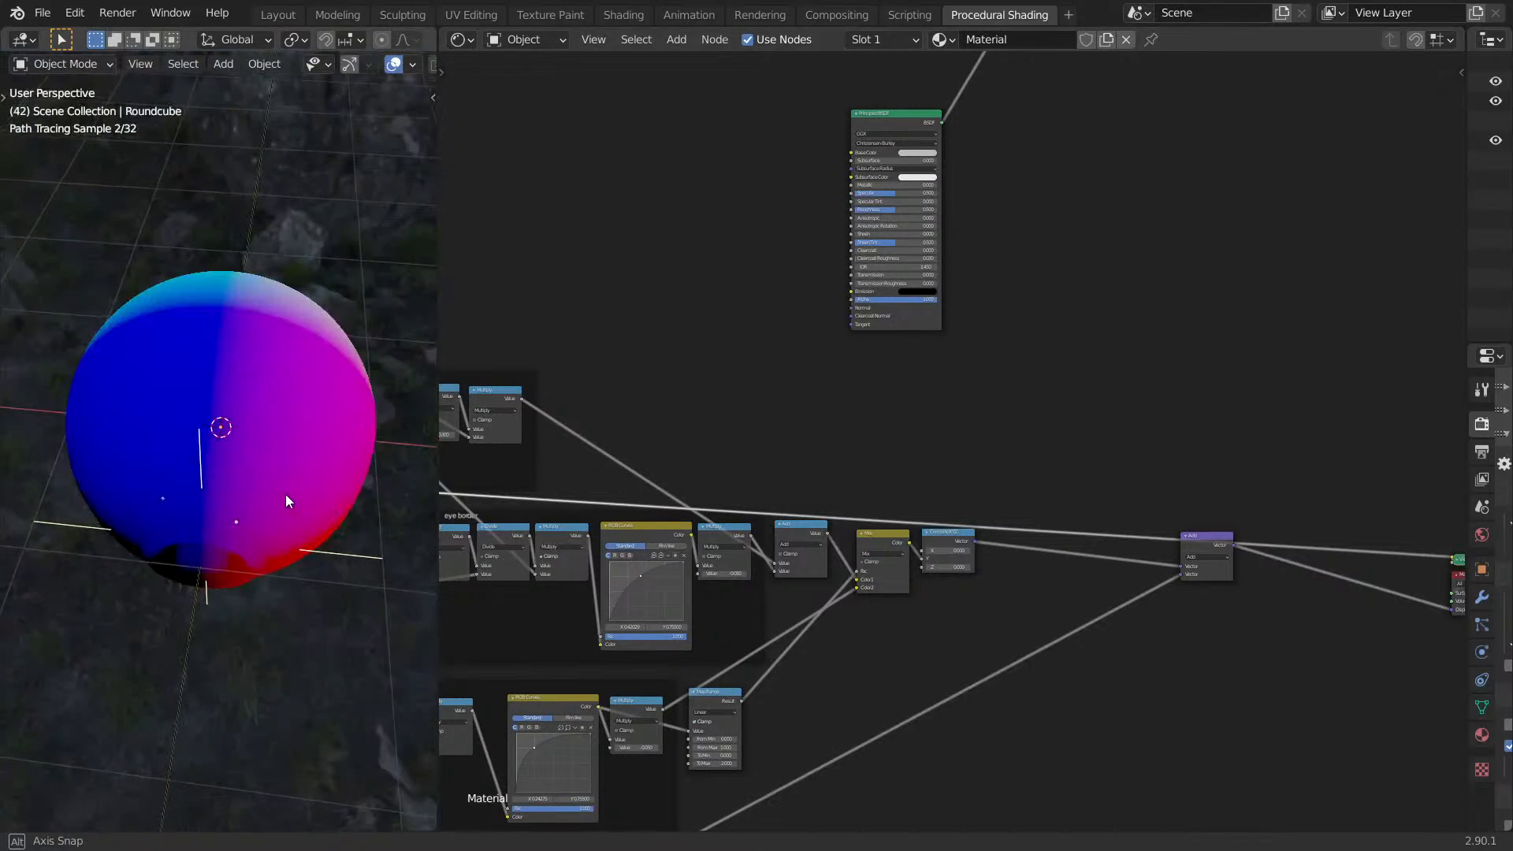
pyautogui.press('KP_7')
pyautogui.moveTo(717, 458); pyautogui.dragTo(817, 433, button='middle')
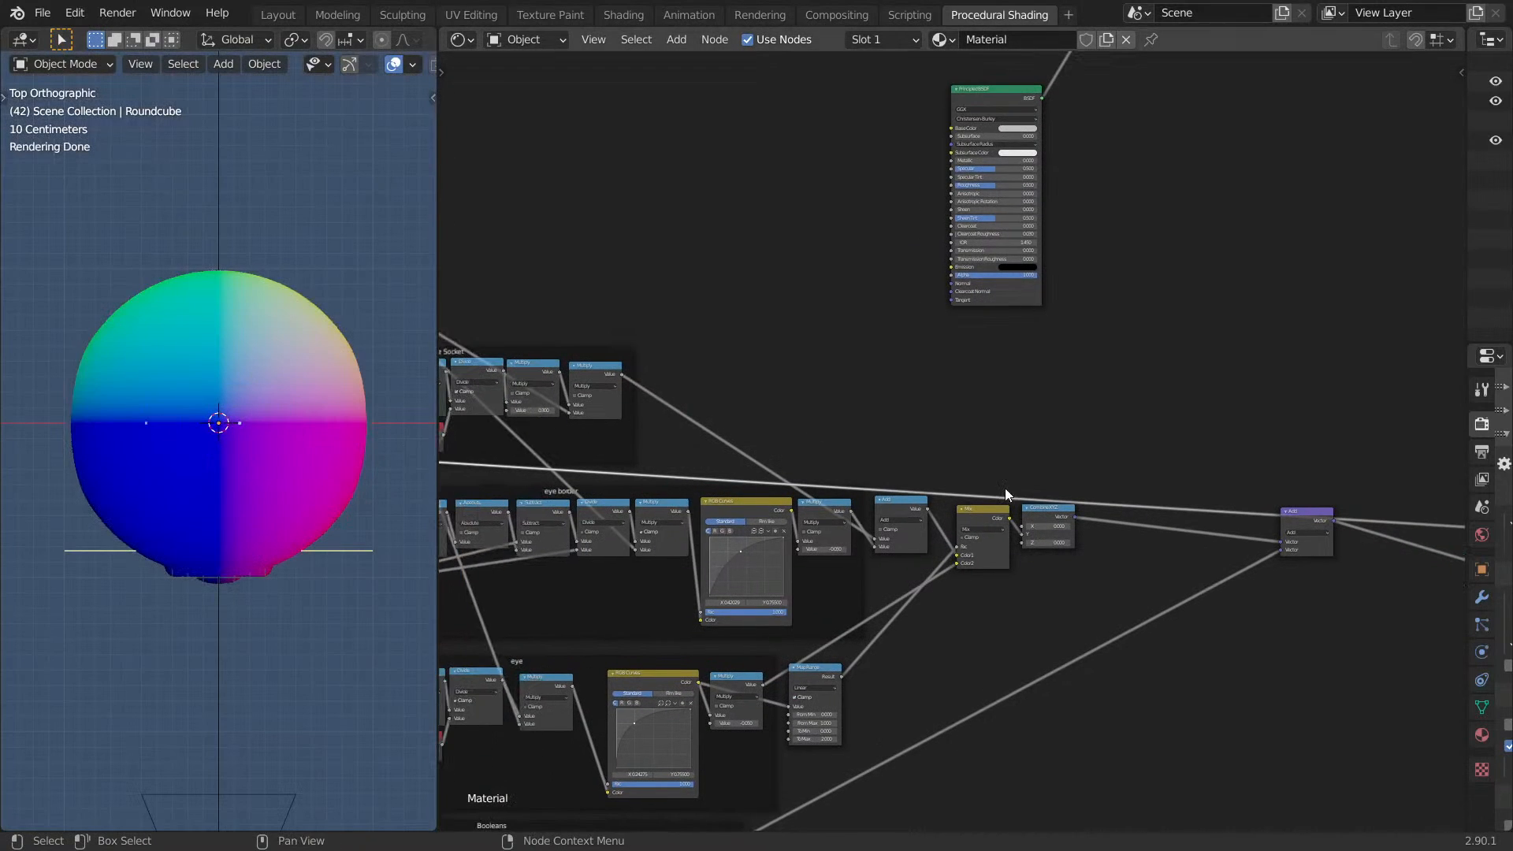
# Insert a Vector Math Add node on the link from the coordinates to the viewer and move it beneath the Booleans frame.
pyautogui.hotkey('shift', 'a')
pyautogui.click(1089, 418)
pyautogui.write('vec')
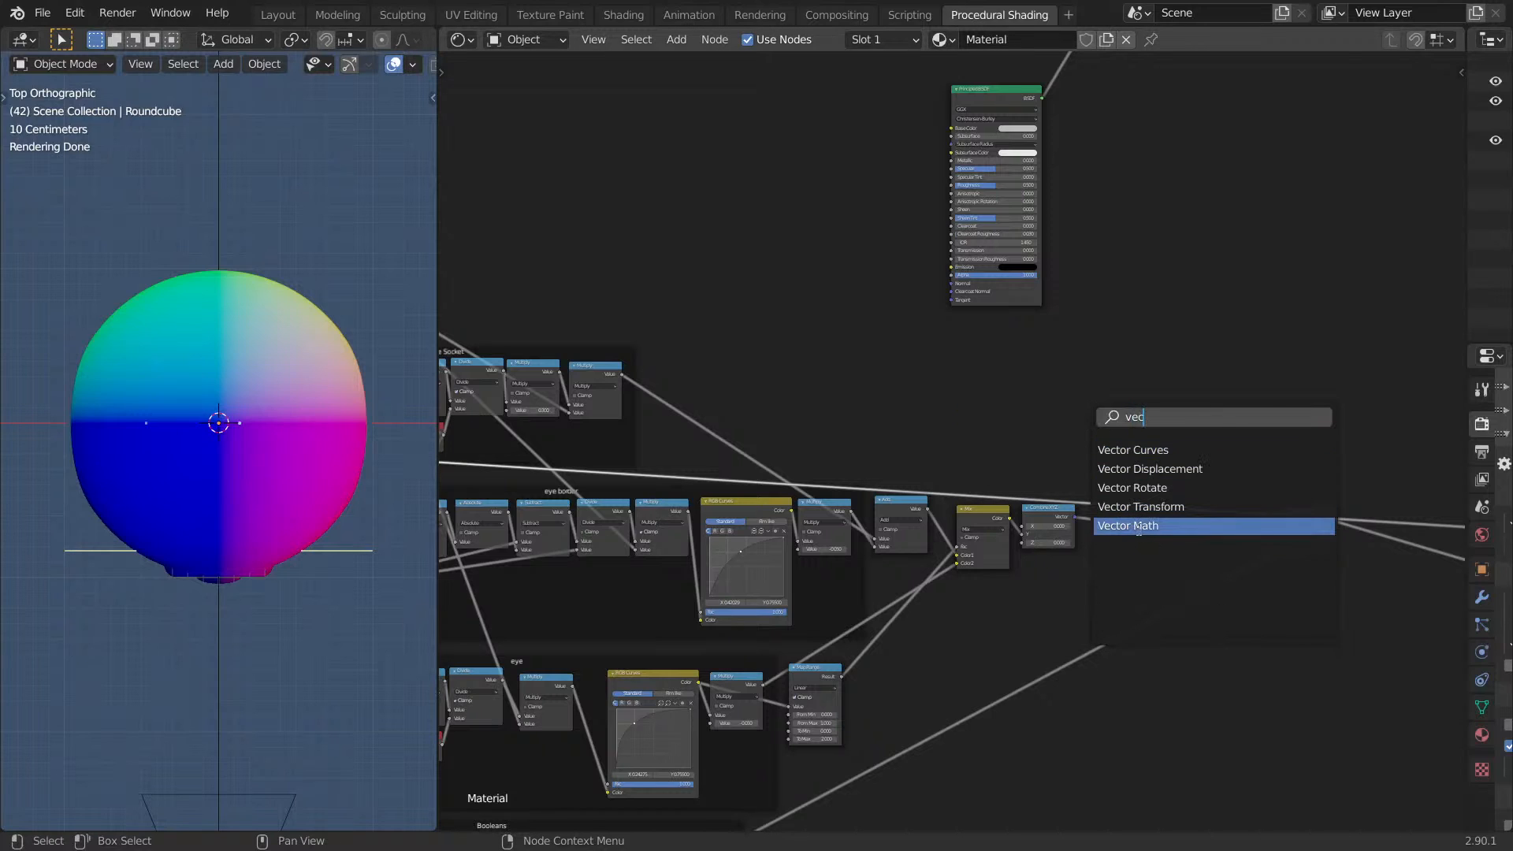
pyautogui.click(1141, 528)
pyautogui.click(1212, 531)
pyautogui.moveTo(1171, 441); pyautogui.dragTo(1034, 729)
pyautogui.moveTo(1093, 635); pyautogui.dragTo(1236, 305, button='middle')
pyautogui.moveTo(1182, 391); pyautogui.dragTo(637, 731)
pyautogui.moveTo(643, 736); pyautogui.dragTo(979, 361, button='middle')
pyautogui.scroll(8, 906, 514)
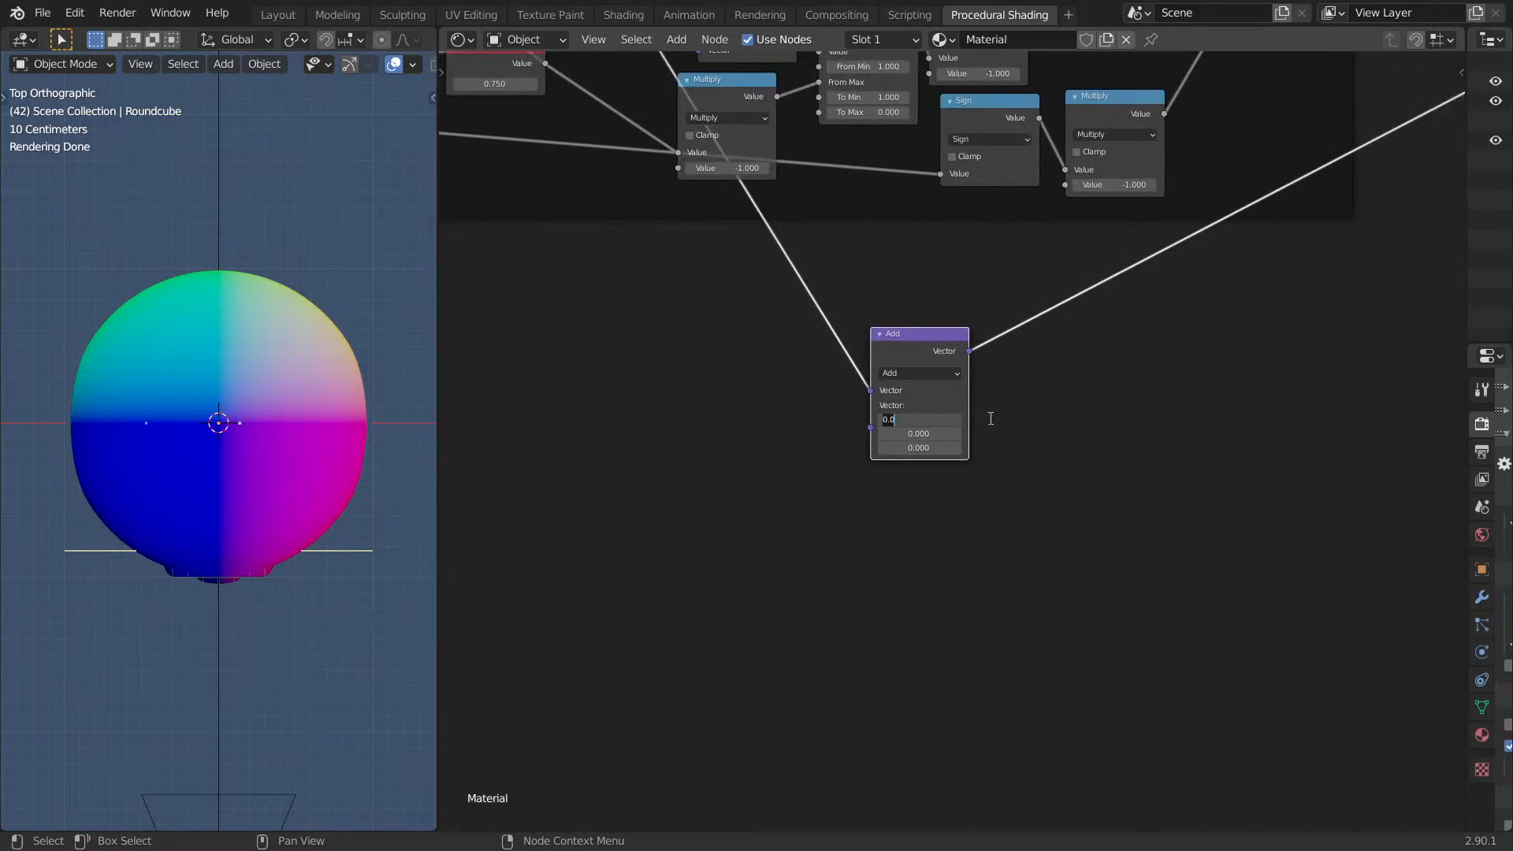
# Set the new vector node's values to 1, 1, 0, change it to Multiply, and check the sphere from the top view.
pyautogui.press('Tab')
pyautogui.write('1')
pyautogui.press('Return')
pyautogui.moveTo(930, 380); pyautogui.dragTo(665, 382)
pyautogui.moveTo(664, 375)
pyautogui.mouseDown(button='middle')
pyautogui.moveTo(967, 391)
pyautogui.moveTo(949, 403)
pyautogui.mouseUp(button='middle')
pyautogui.click(949, 403)
pyautogui.press('m')
pyautogui.moveTo(949, 381); pyautogui.dragTo(763, 395)
pyautogui.moveTo(215, 489); pyautogui.dragTo(346, 315, button='middle')
pyautogui.moveTo(902, 499); pyautogui.dragTo(822, 509, button='middle')
pyautogui.hotkey('shift', 'a')
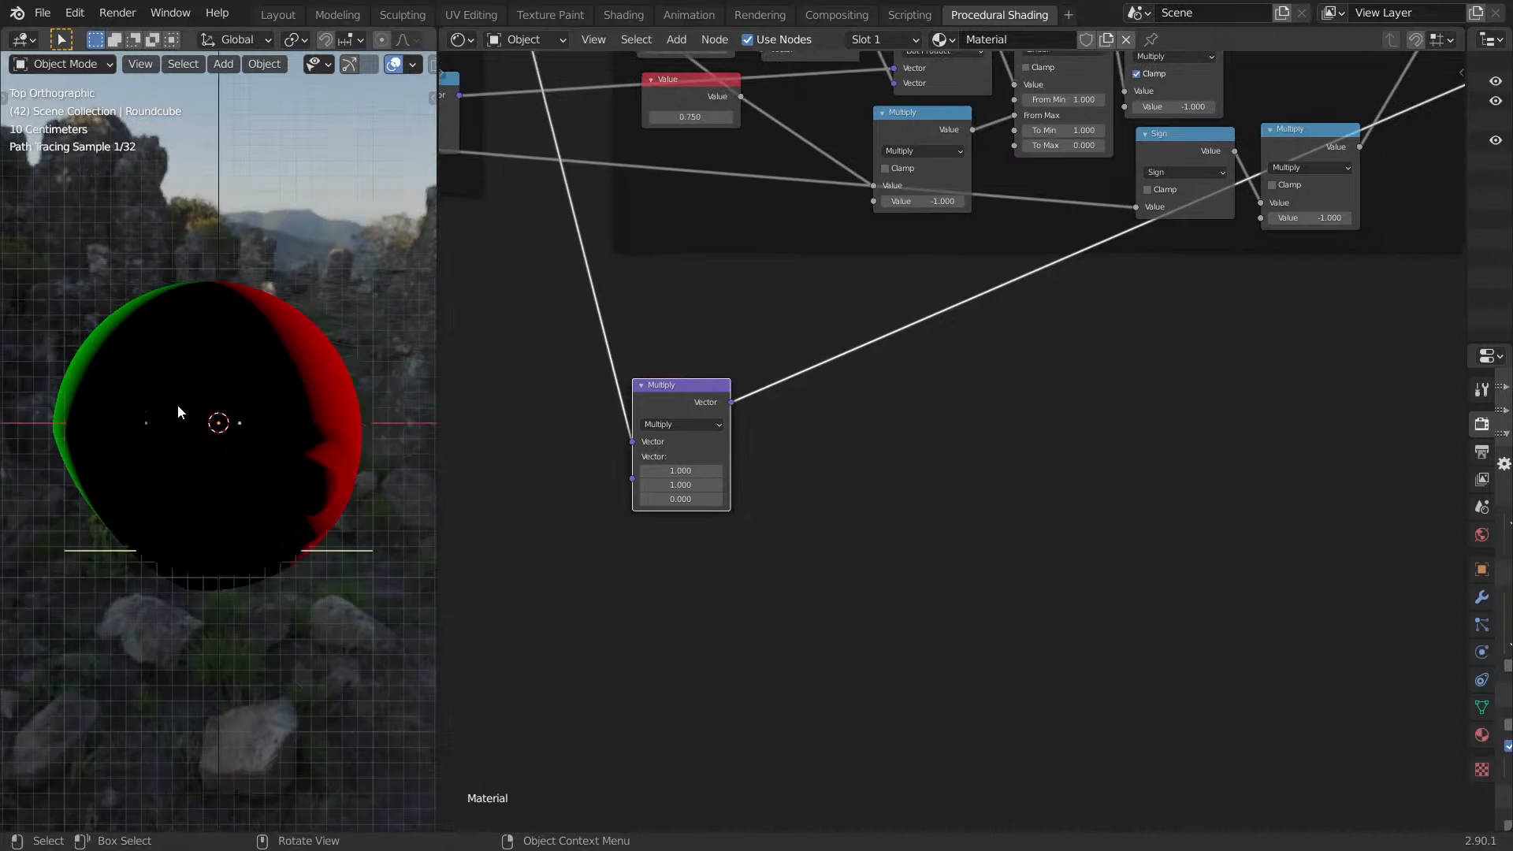
pyautogui.press('KP_7')
# Duplicate the vector Multiply node onto its outgoing link and change the copy to Absolute.
pyautogui.hotkey('shift', 'd')
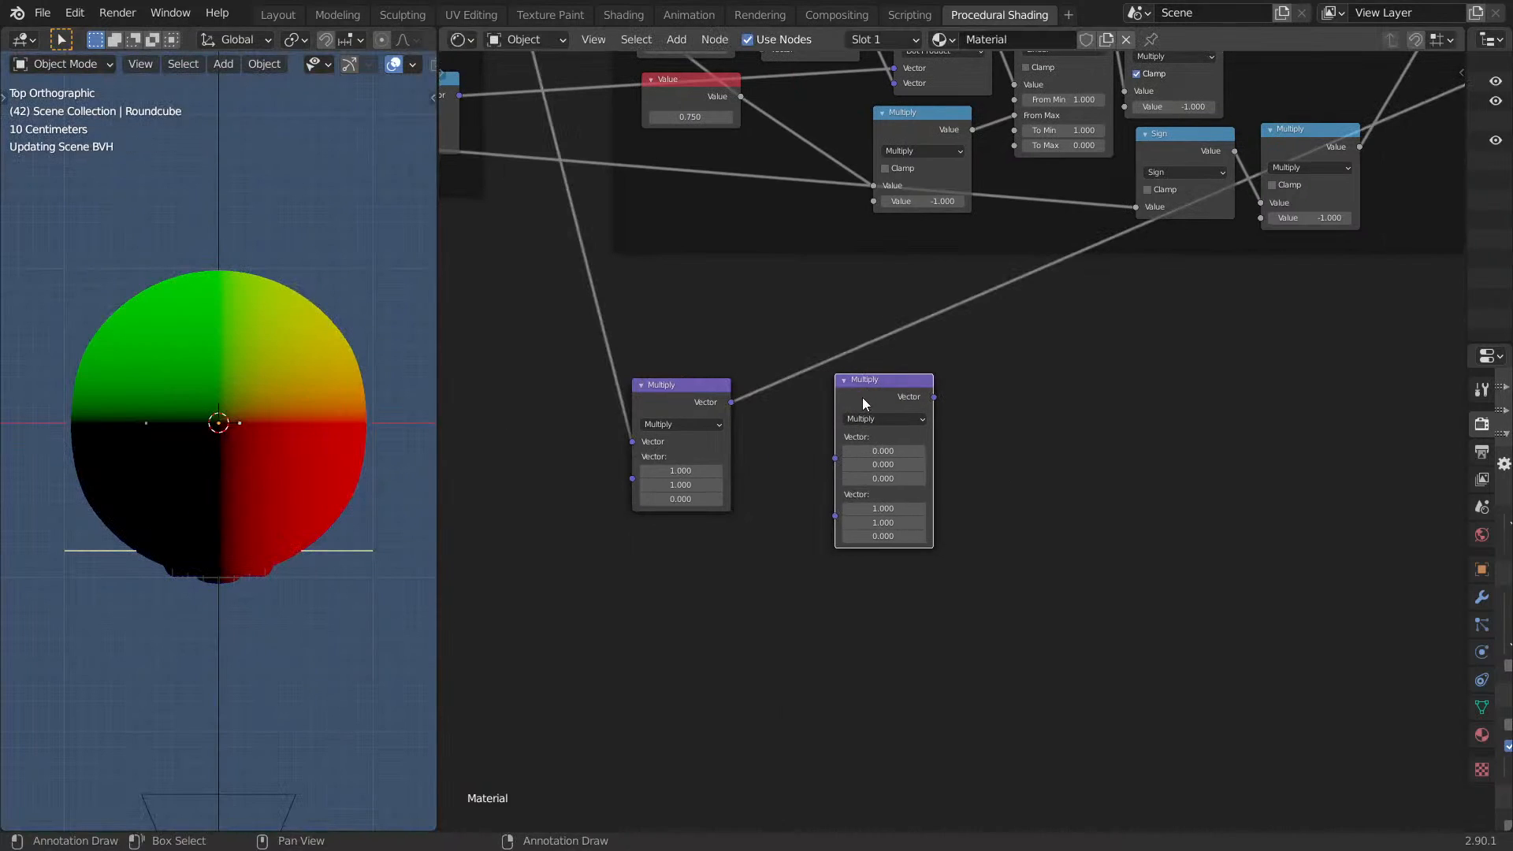
pyautogui.click(818, 383)
pyautogui.scroll(2, 841, 392)
pyautogui.press('g')
pyautogui.click(848, 379)
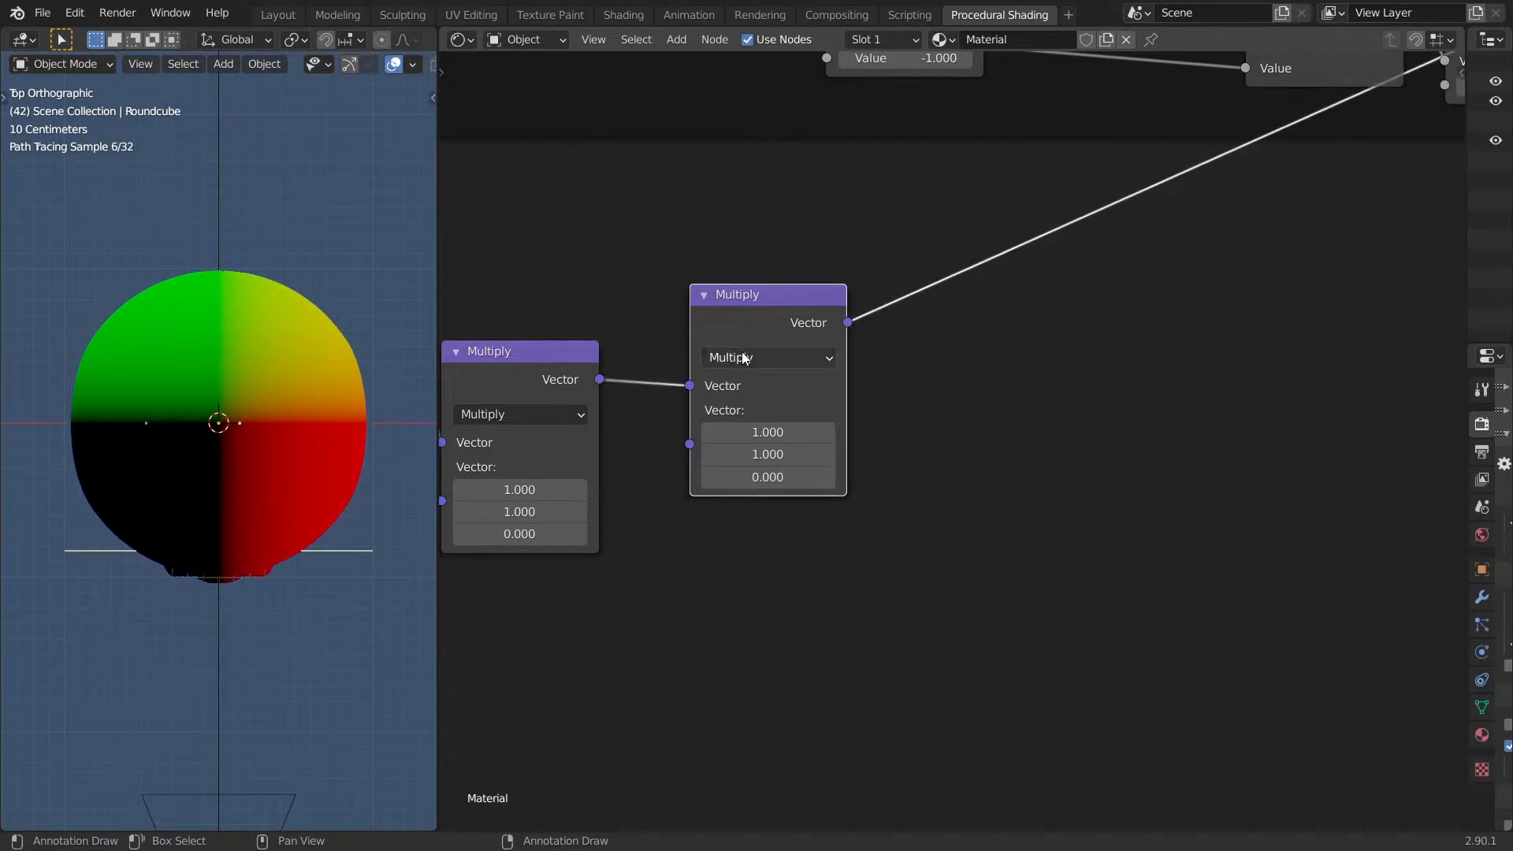
pyautogui.click(750, 355)
pyautogui.click(886, 396)
# Duplicate the Absolute node onto its output link as a Subtract node with the values 0.610, 0.510, 0.000.
pyautogui.moveTo(762, 317); pyautogui.dragTo(743, 373)
pyautogui.hotkey('shift', 'd')
pyautogui.click(991, 331)
pyautogui.click(990, 373)
pyautogui.click(964, 426)
pyautogui.moveTo(992, 448)
pyautogui.mouseDown()
pyautogui.moveTo(950, 448)
pyautogui.moveTo(966, 470)
pyautogui.moveTo(943, 470)
pyautogui.moveTo(1005, 449)
pyautogui.mouseUp()
pyautogui.moveTo(261, 425); pyautogui.dragTo(410, 284, button='middle')
pyautogui.moveTo(1072, 323); pyautogui.dragTo(904, 392, button='middle')
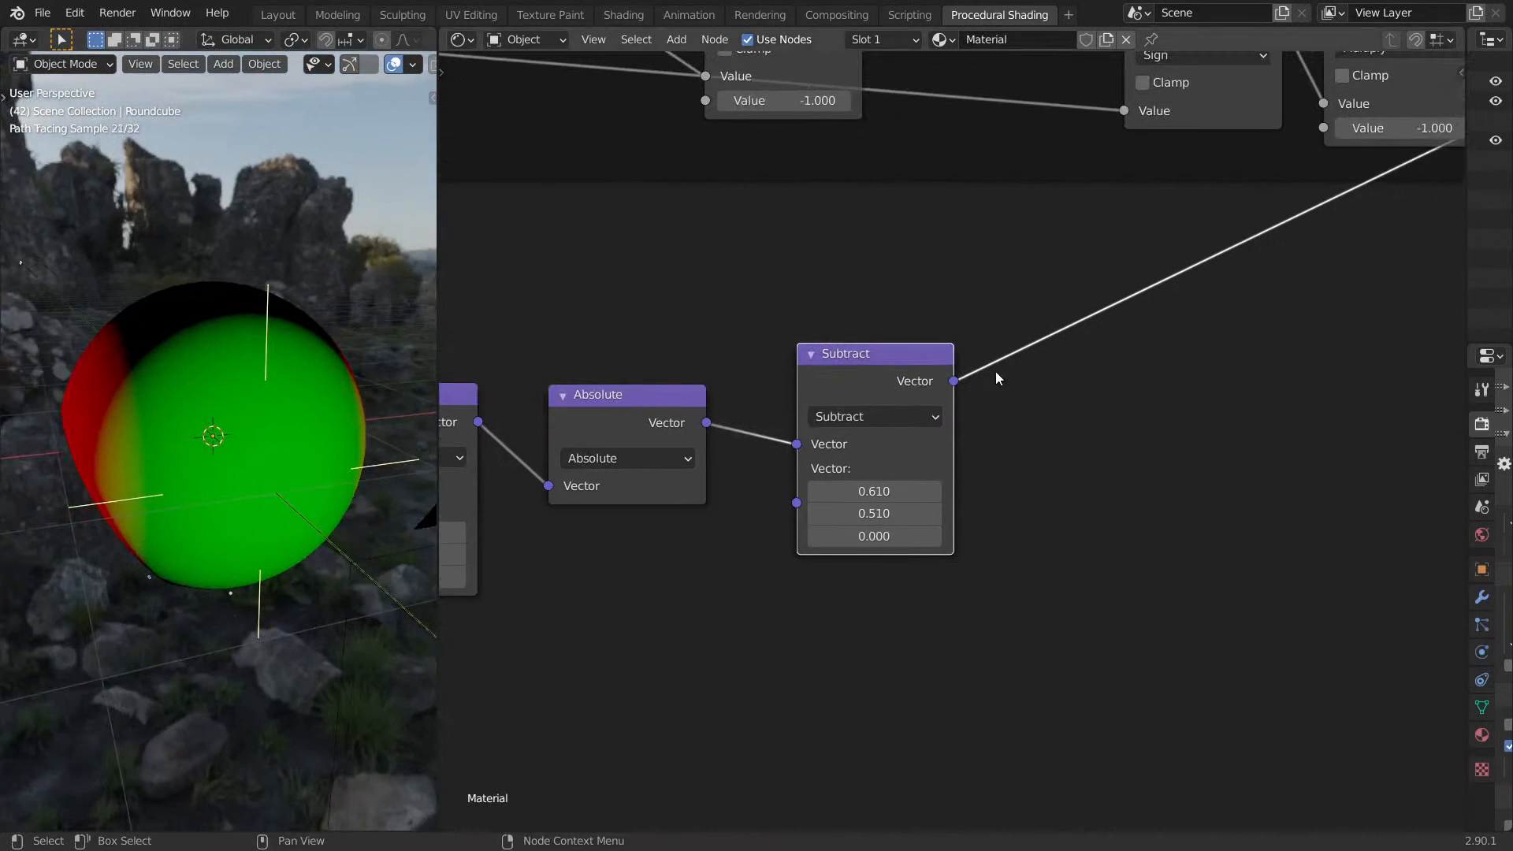
pyautogui.moveTo(997, 378); pyautogui.dragTo(940, 396, button='middle')
pyautogui.scroll(-1, 830, 407)
pyautogui.hotkey('shift', 'a')
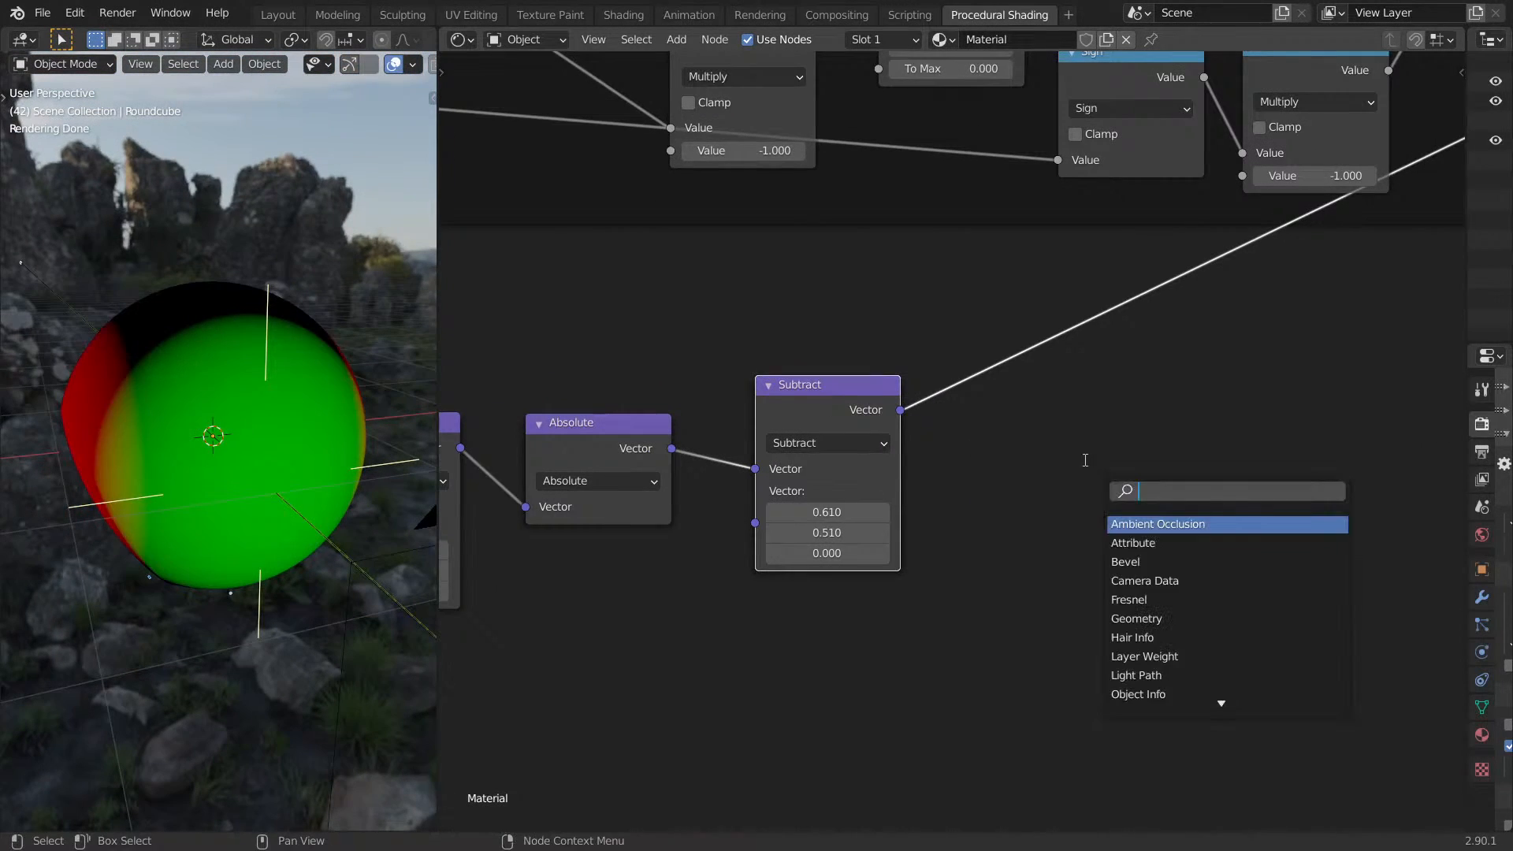
pyautogui.press('Escape')
pyautogui.hotkey('shift', 'a')
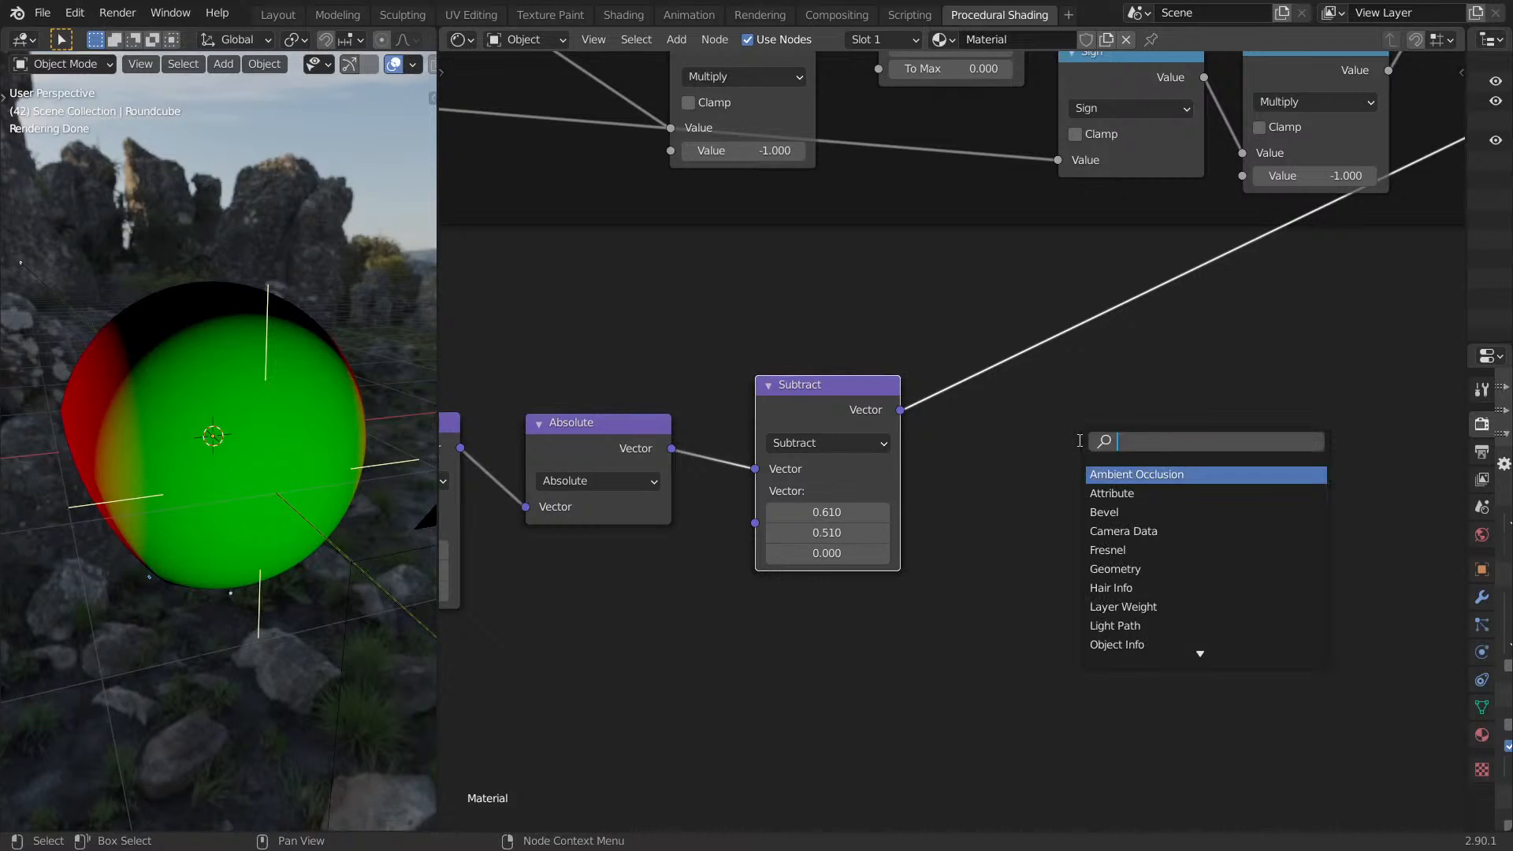
pyautogui.write('max')
pyautogui.press('Escape')
# Insert a Vector Math node after Subtract, set it to Maximum with zero values, and check the sphere from the top view.
pyautogui.hotkey('shift', 'a')
pyautogui.write('vec')
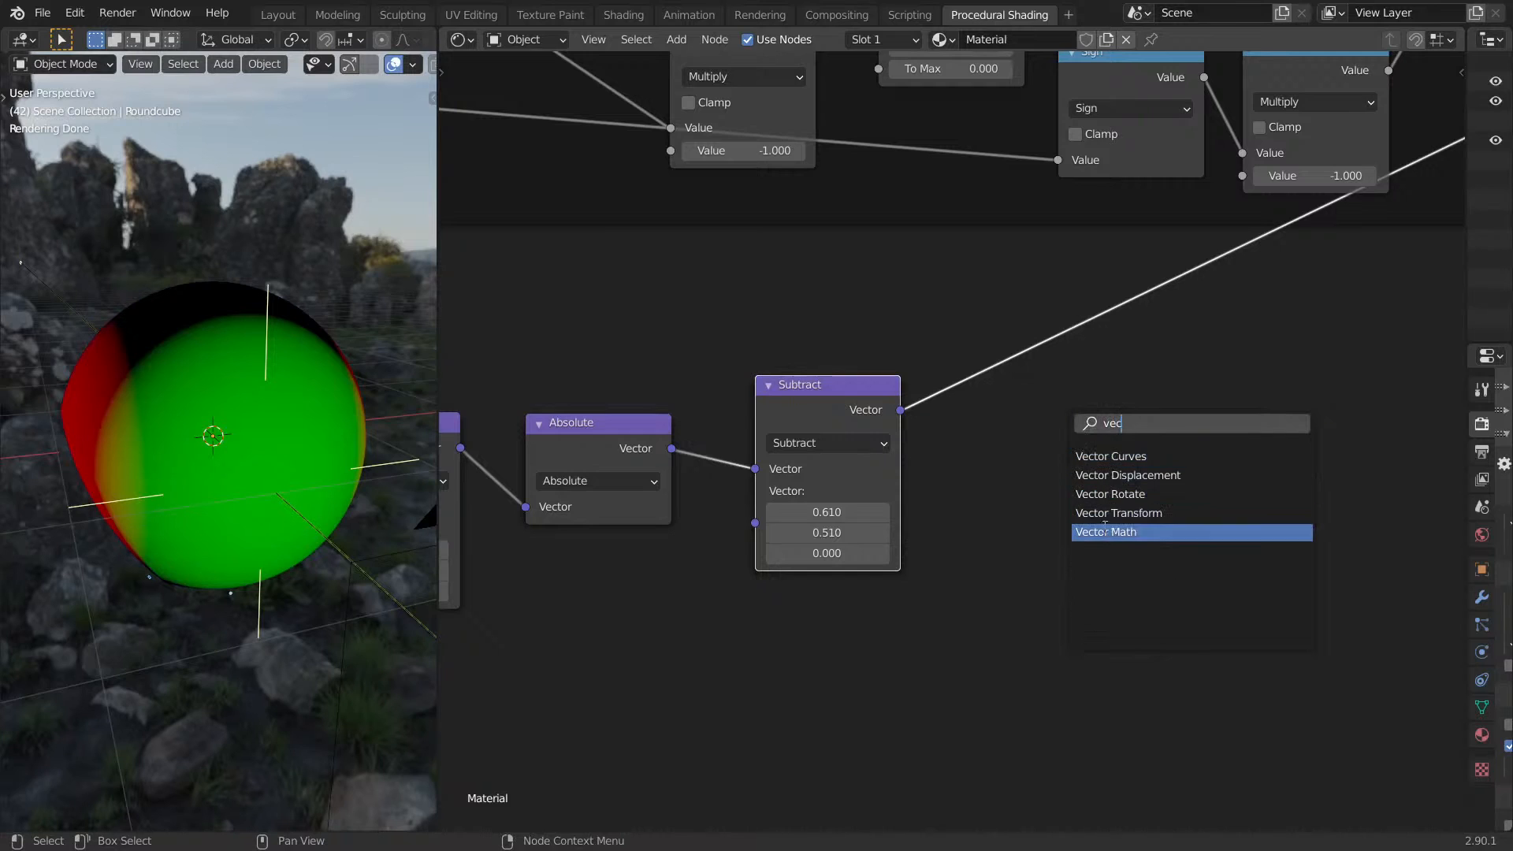
pyautogui.click(1096, 529)
pyautogui.click(994, 423)
pyautogui.click(1028, 400)
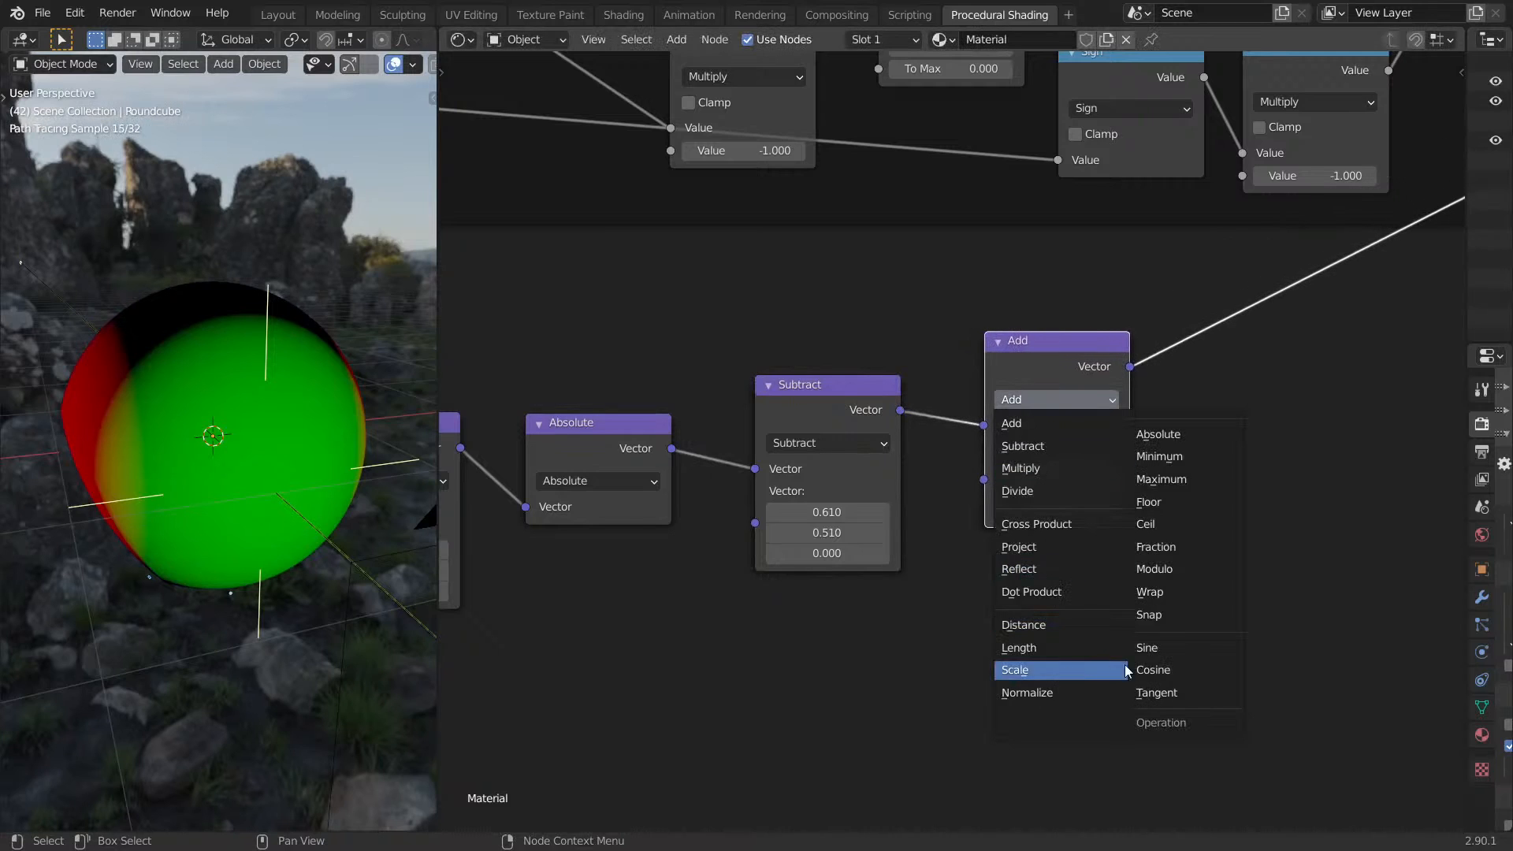
pyautogui.click(1161, 480)
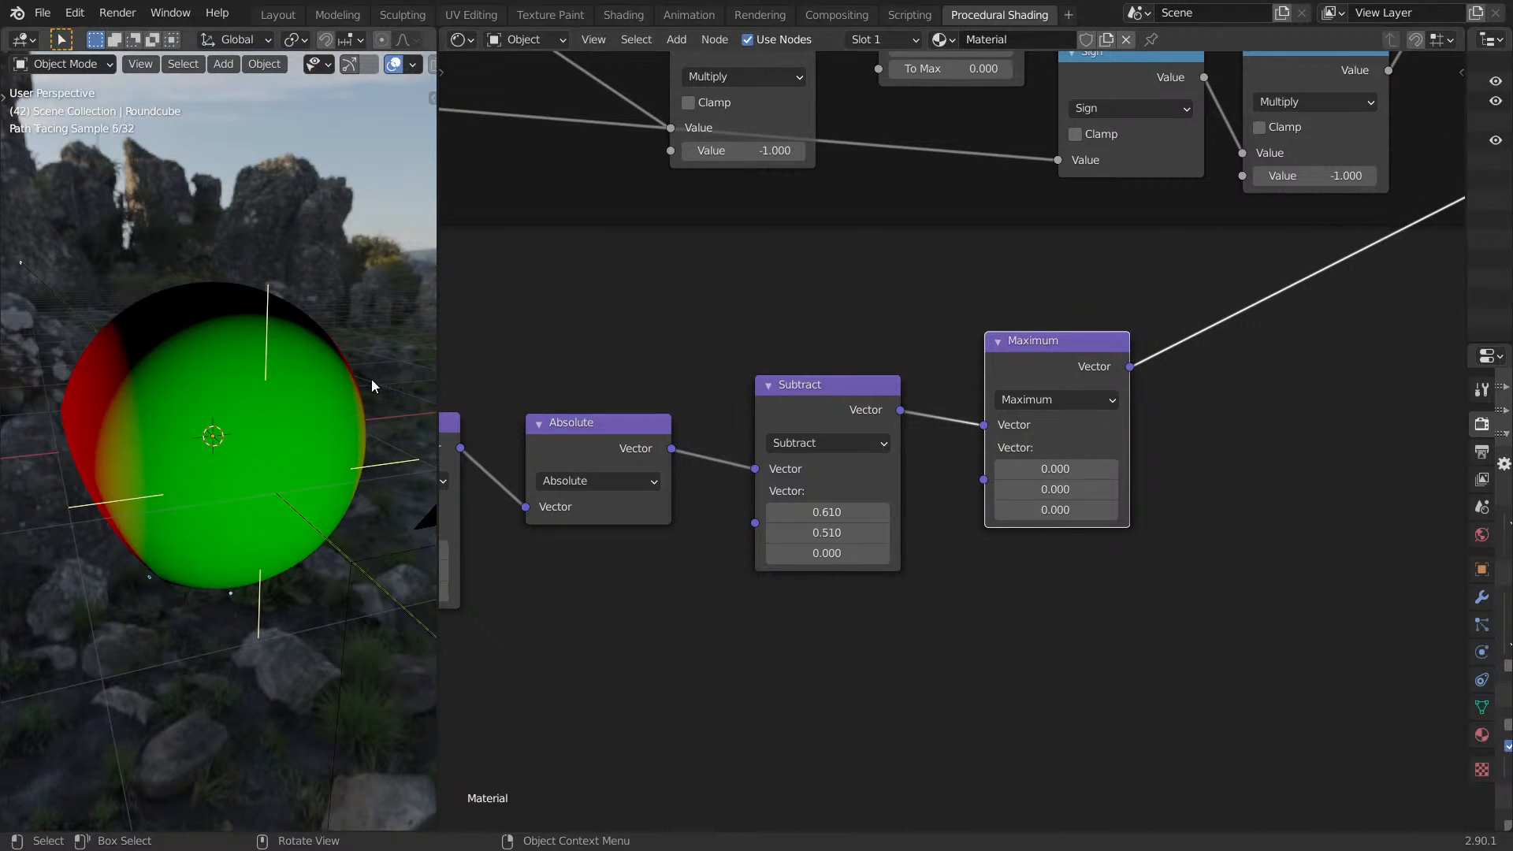
pyautogui.moveTo(372, 383); pyautogui.dragTo(334, 446, button='middle')
pyautogui.press('KP_7')
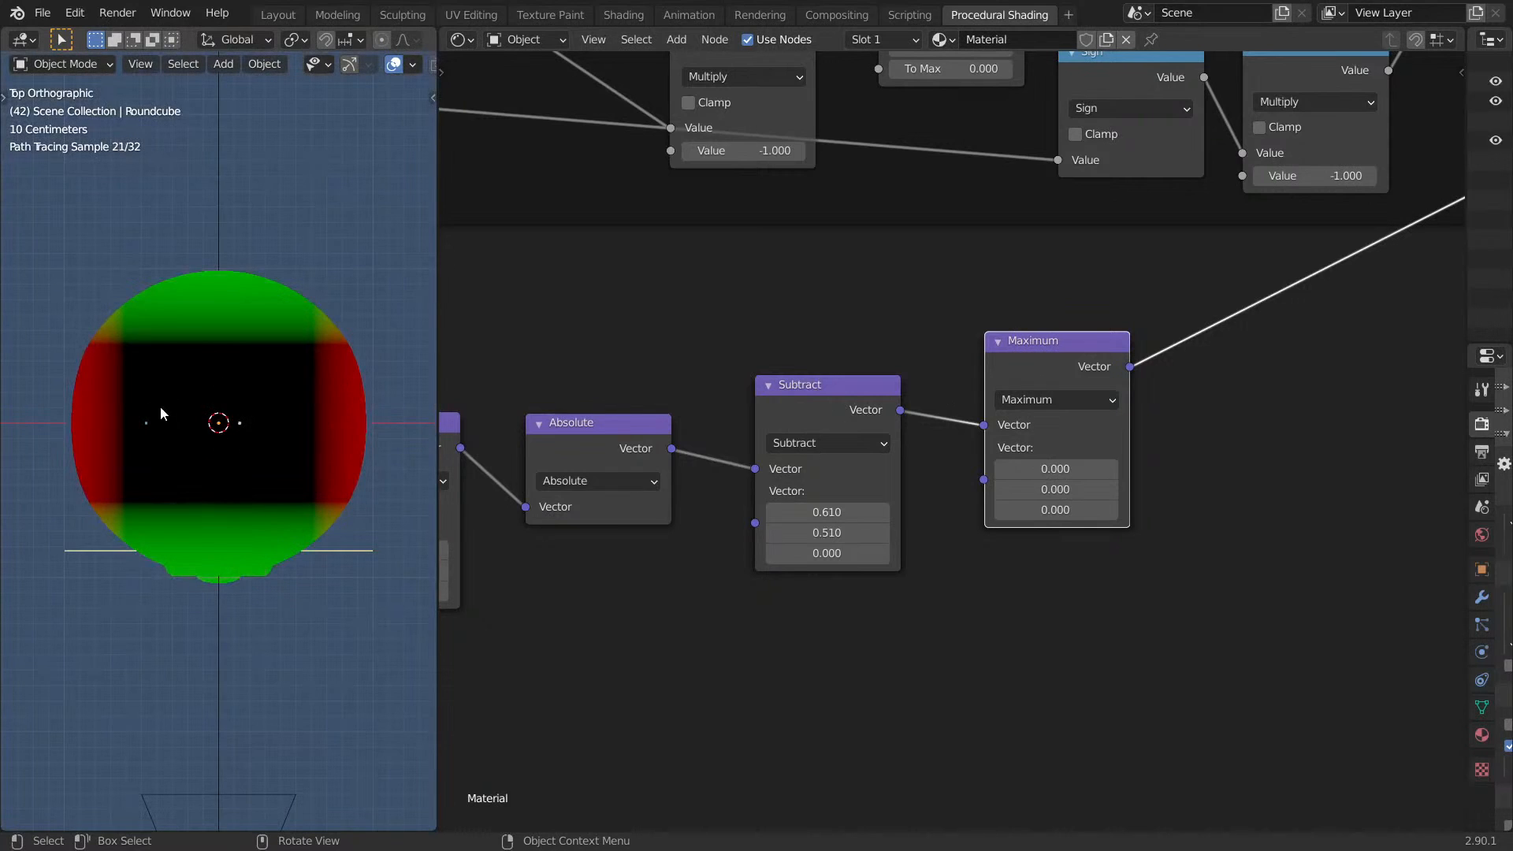
# Move Maximum beside Subtract, duplicate it onto its output link as a Length node, and inspect the rectangular mask enlarged.
pyautogui.moveTo(1039, 375); pyautogui.dragTo(900, 442, button='middle')
pyautogui.moveTo(900, 442); pyautogui.dragTo(859, 460)
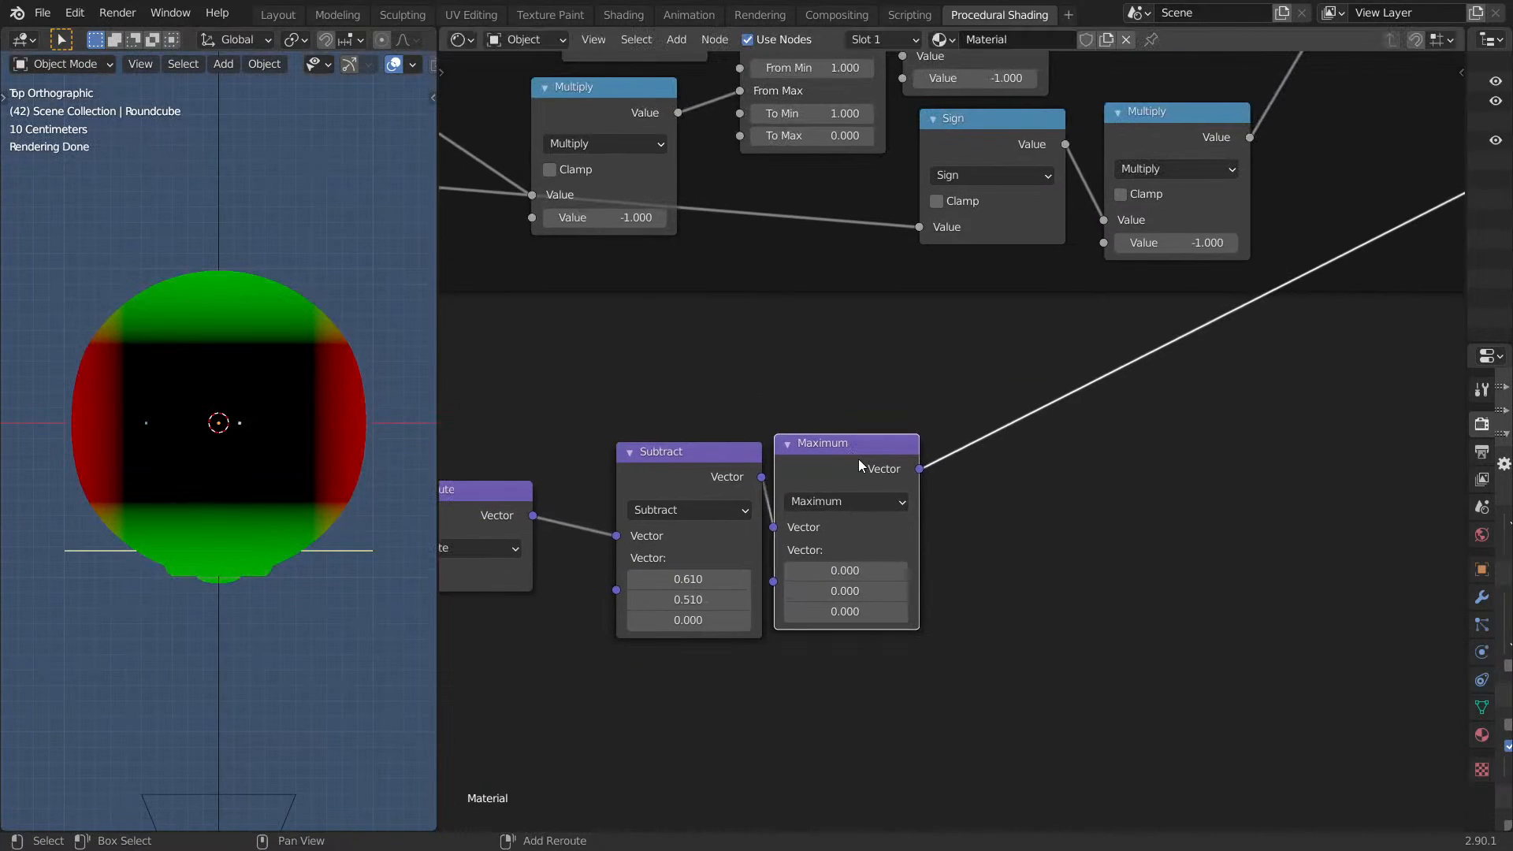
pyautogui.hotkey('shift', 'd')
pyautogui.click(1088, 439)
pyautogui.click(1081, 479)
pyautogui.click(1048, 715)
pyautogui.hotkey('ctrl', 'space')
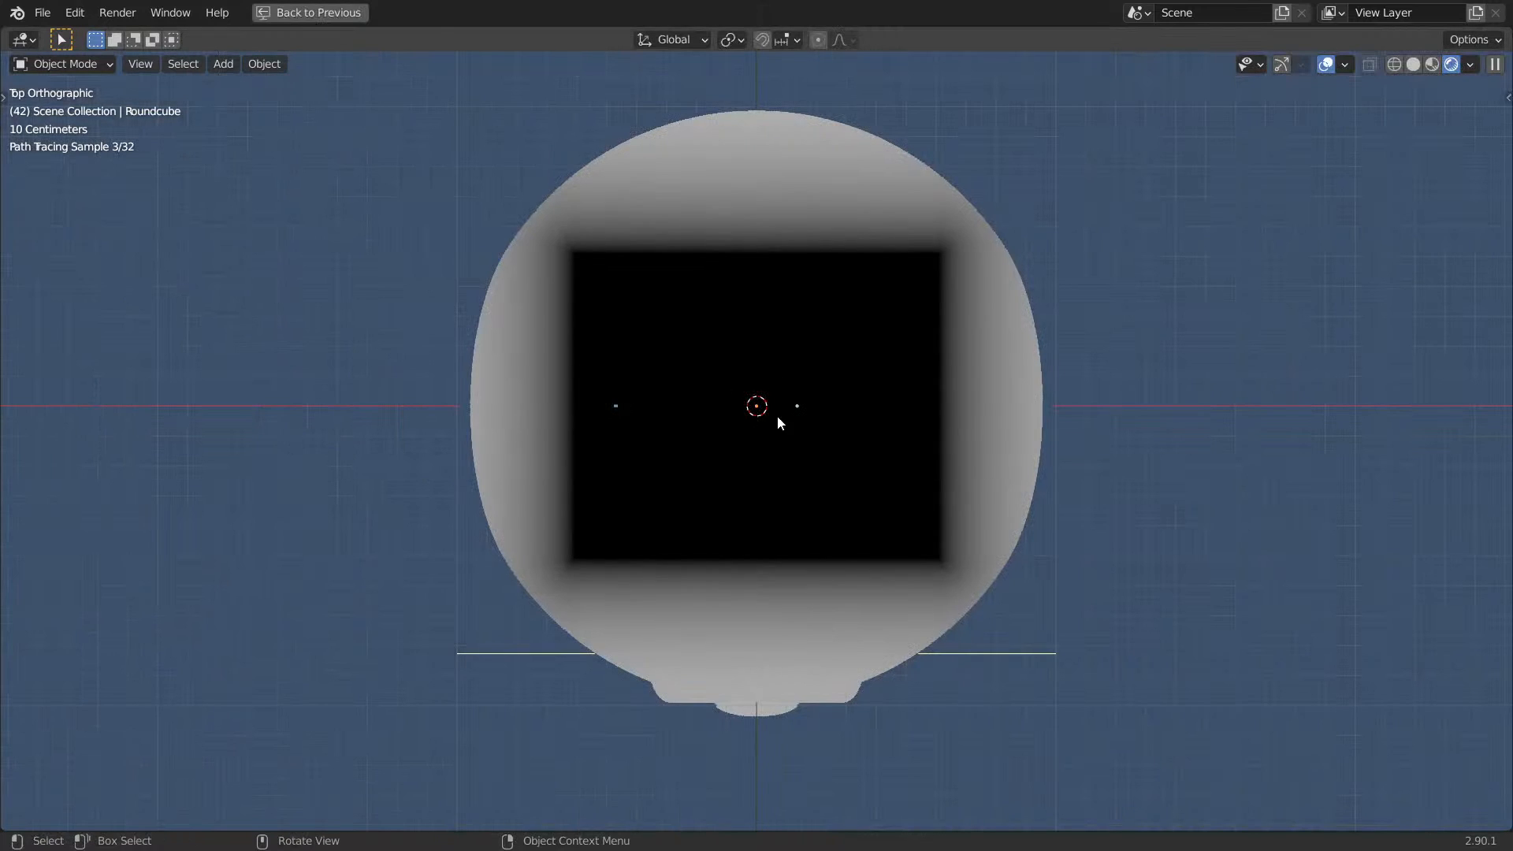
pyautogui.hotkey('ctrl', 'space')
# Insert a Math Subtract node after Length, feed Length into its second value, and try small first values around 0.030.
pyautogui.moveTo(1218, 435); pyautogui.dragTo(975, 470, button='middle')
pyautogui.hotkey('shift', 'a')
pyautogui.click(976, 470)
pyautogui.write('math')
pyautogui.press('Return')
pyautogui.click(979, 524)
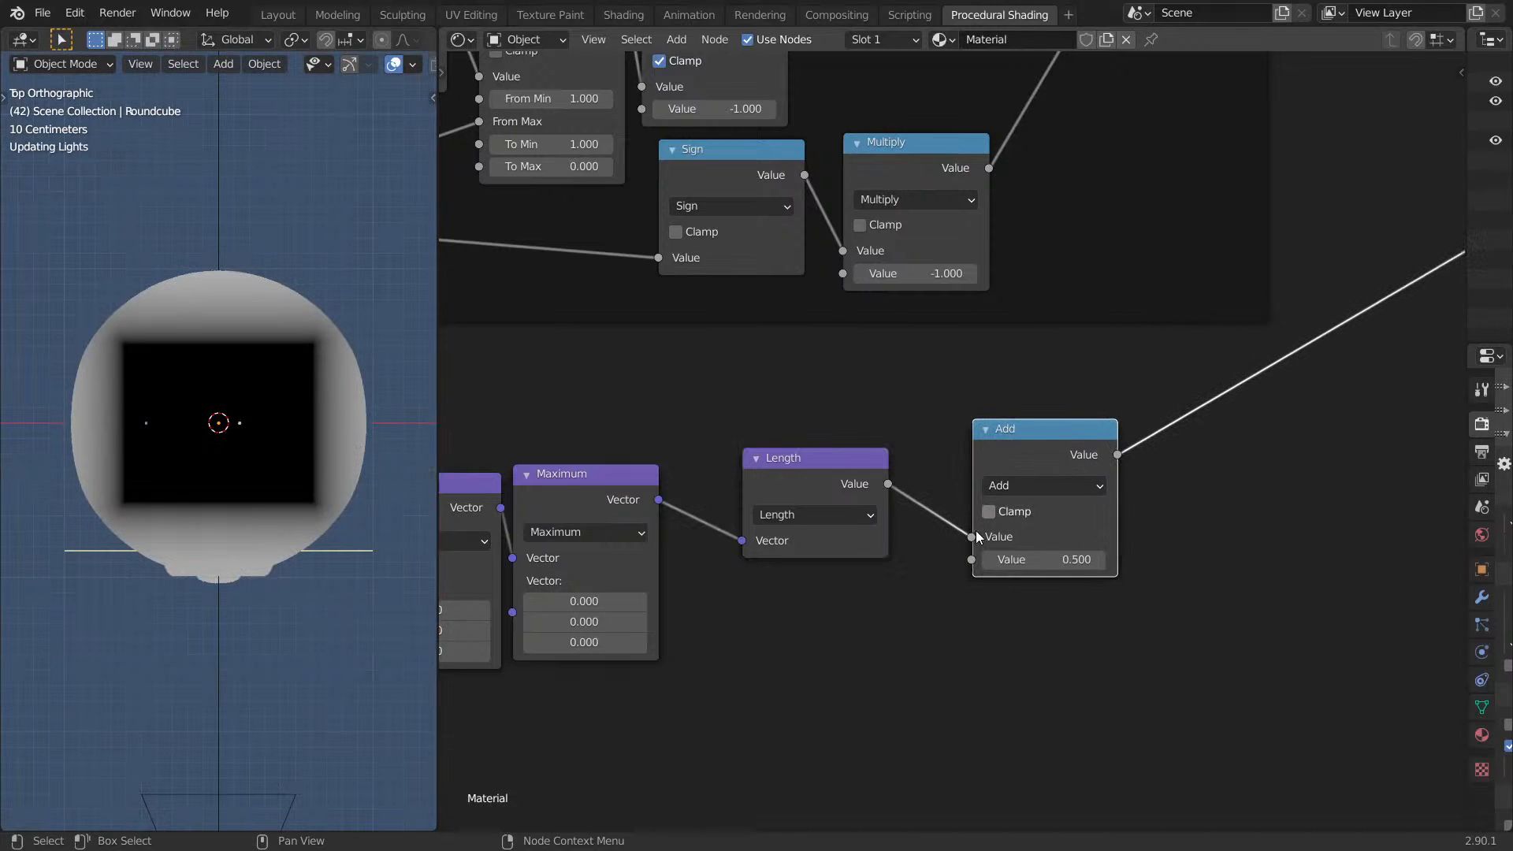
pyautogui.click(1042, 487)
pyautogui.press('s')
pyautogui.moveTo(1083, 522); pyautogui.dragTo(1034, 523)
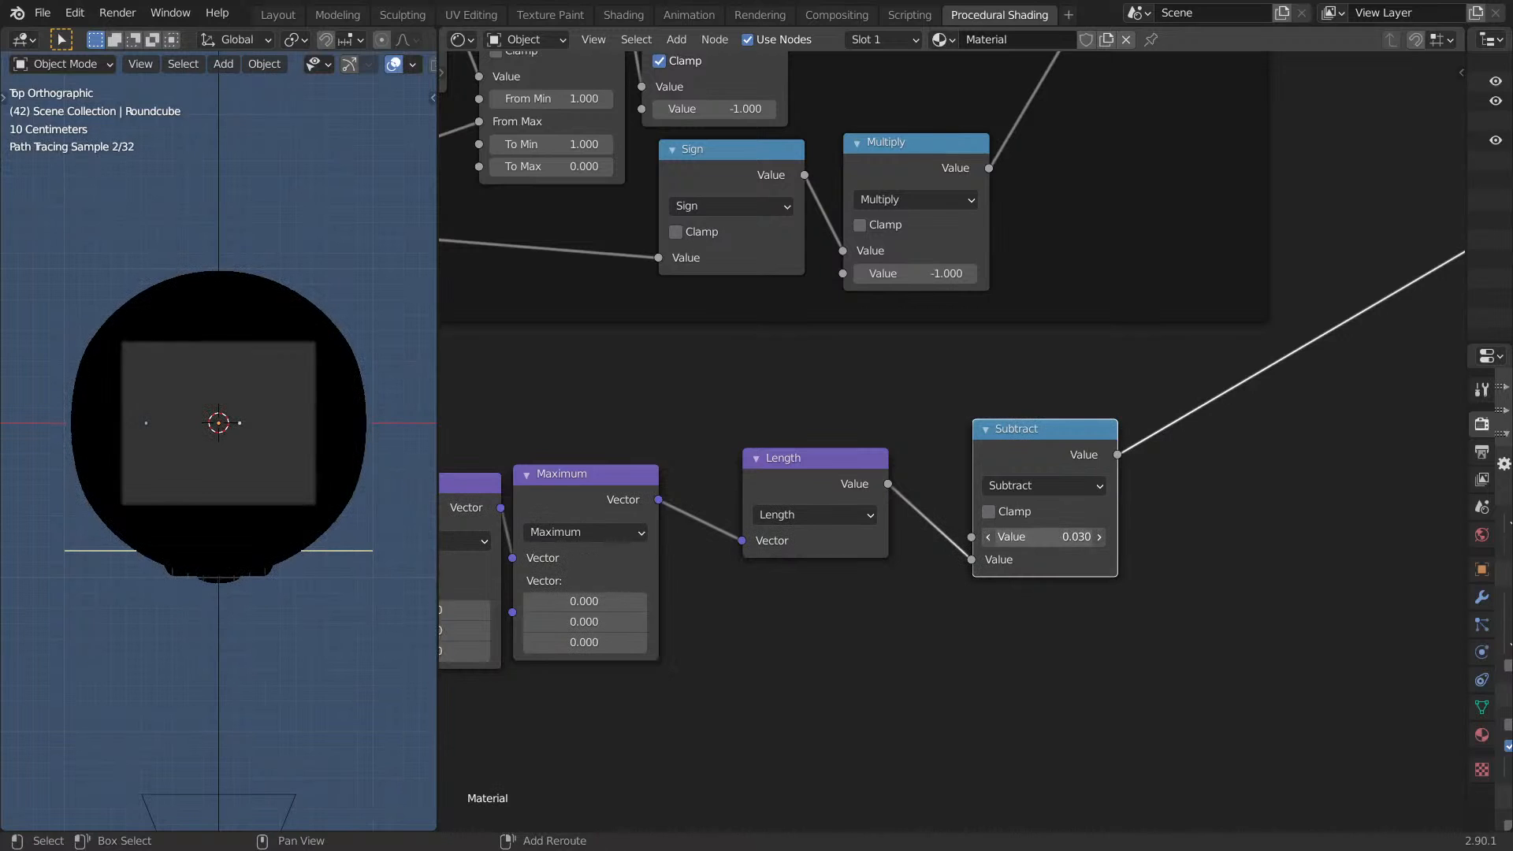
pyautogui.hotkey('ctrl', 'space')
pyautogui.hotkey('ctrl', 'space')
pyautogui.moveTo(1034, 536); pyautogui.dragTo(1063, 537)
# Add a Value node below the Math Subtract node and connect it to the subtraction's first value.
pyautogui.hotkey('shift', 'a')
pyautogui.click(905, 602)
pyautogui.write('val')
pyautogui.press('Return')
pyautogui.click(934, 654)
pyautogui.moveTo(1013, 654); pyautogui.dragTo(977, 535)
# Duplicate the Math Subtract node onto its output link as Divide and connect the Value node to its second value.
pyautogui.click(1005, 452)
pyautogui.hotkey('shift', 'd')
pyautogui.click(1235, 476)
pyautogui.click(1236, 476)
pyautogui.click(678, 611)
pyautogui.moveTo(1014, 654); pyautogui.dragTo(1200, 540)
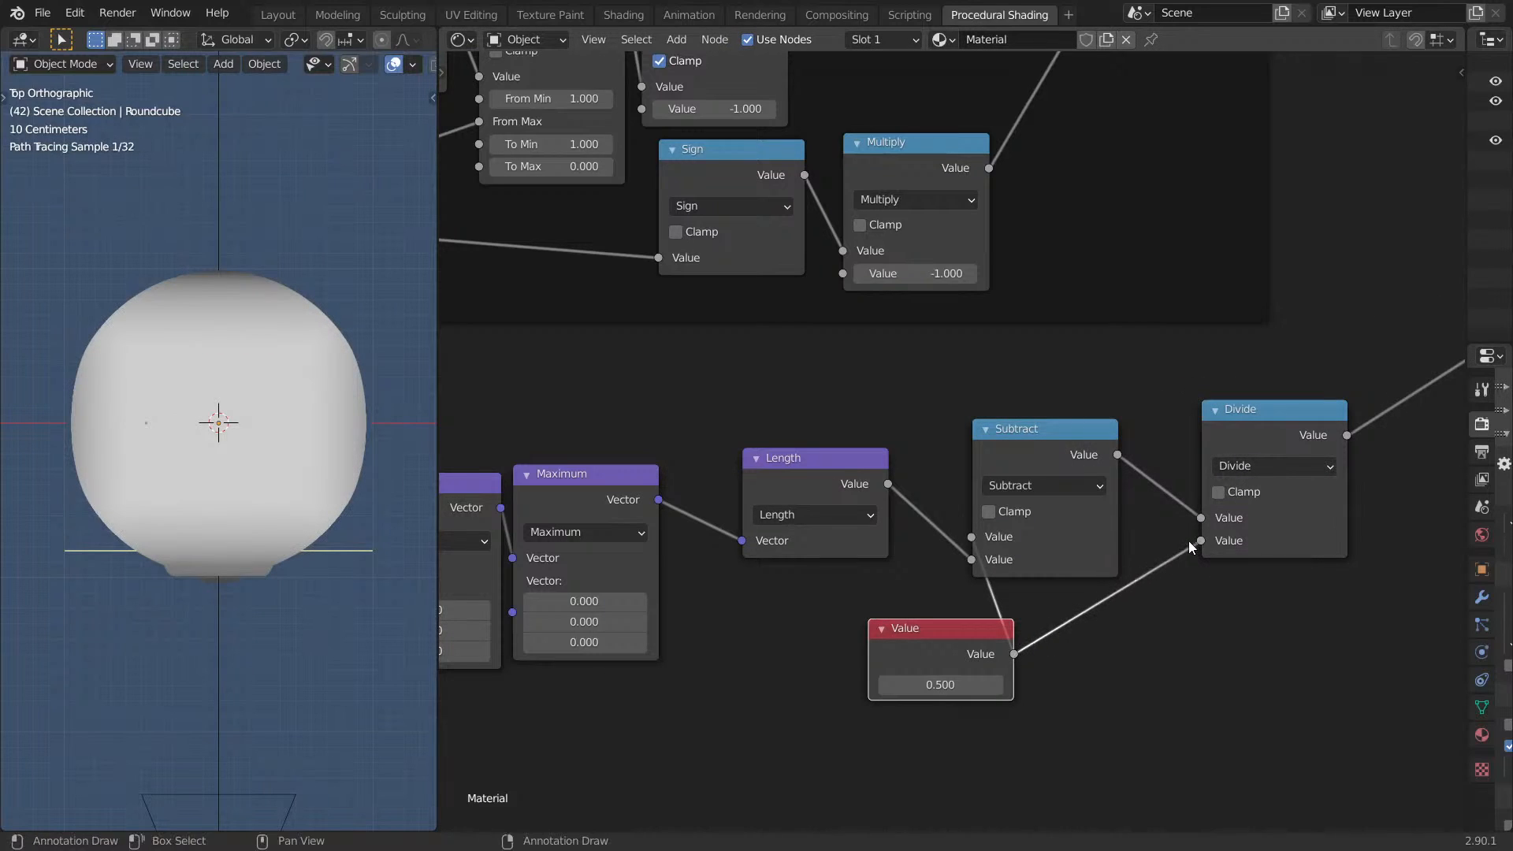
# Set the new Value node to 0.020 and inspect the mask from the front view.
pyautogui.moveTo(978, 685); pyautogui.dragTo(891, 685)
pyautogui.moveTo(89, 514); pyautogui.dragTo(106, 380, button='middle')
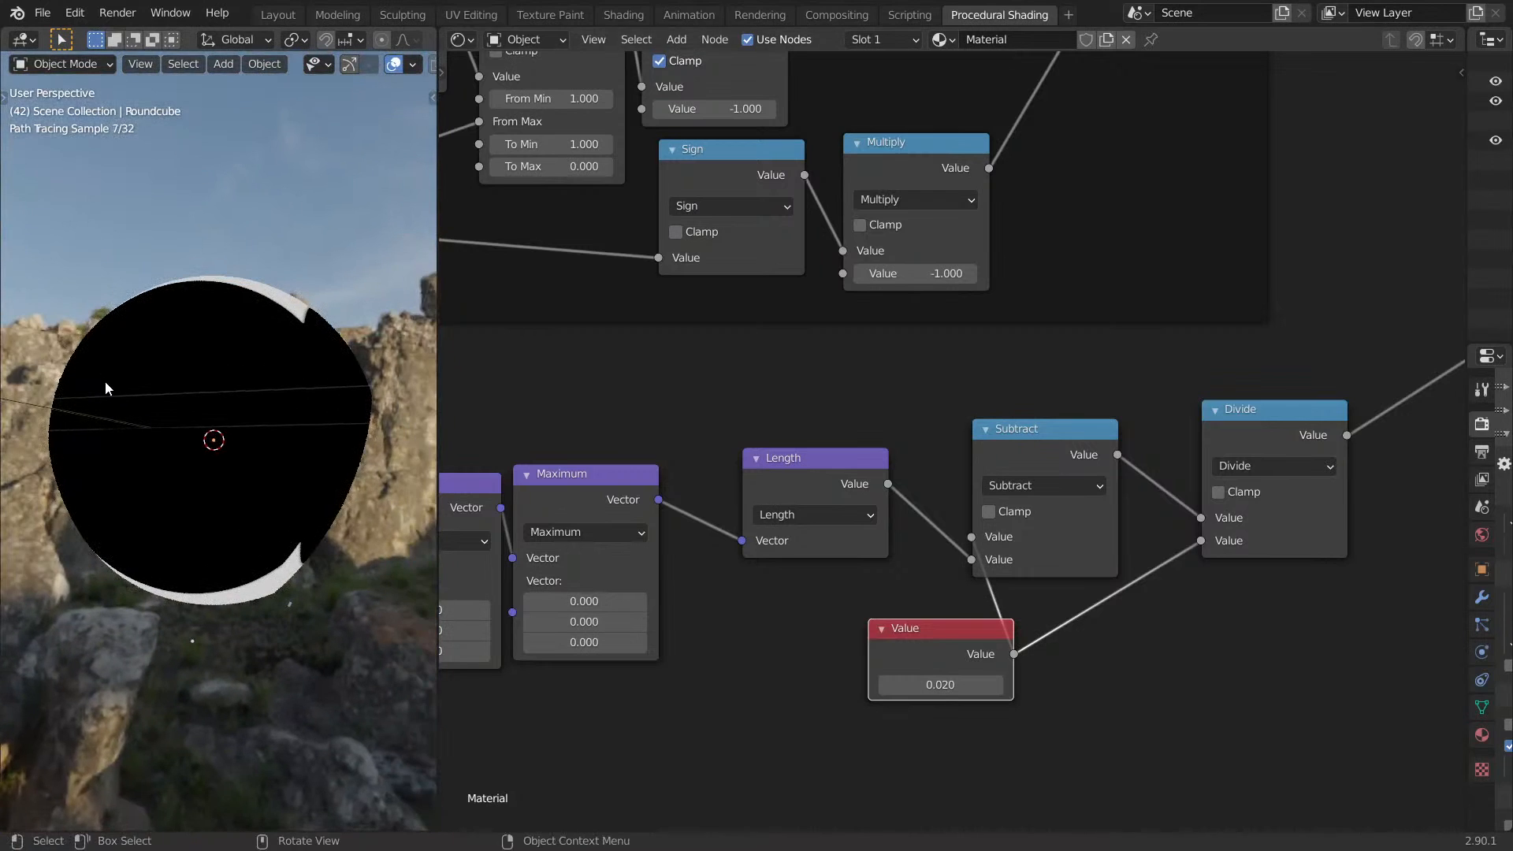
pyautogui.press('KP_1')
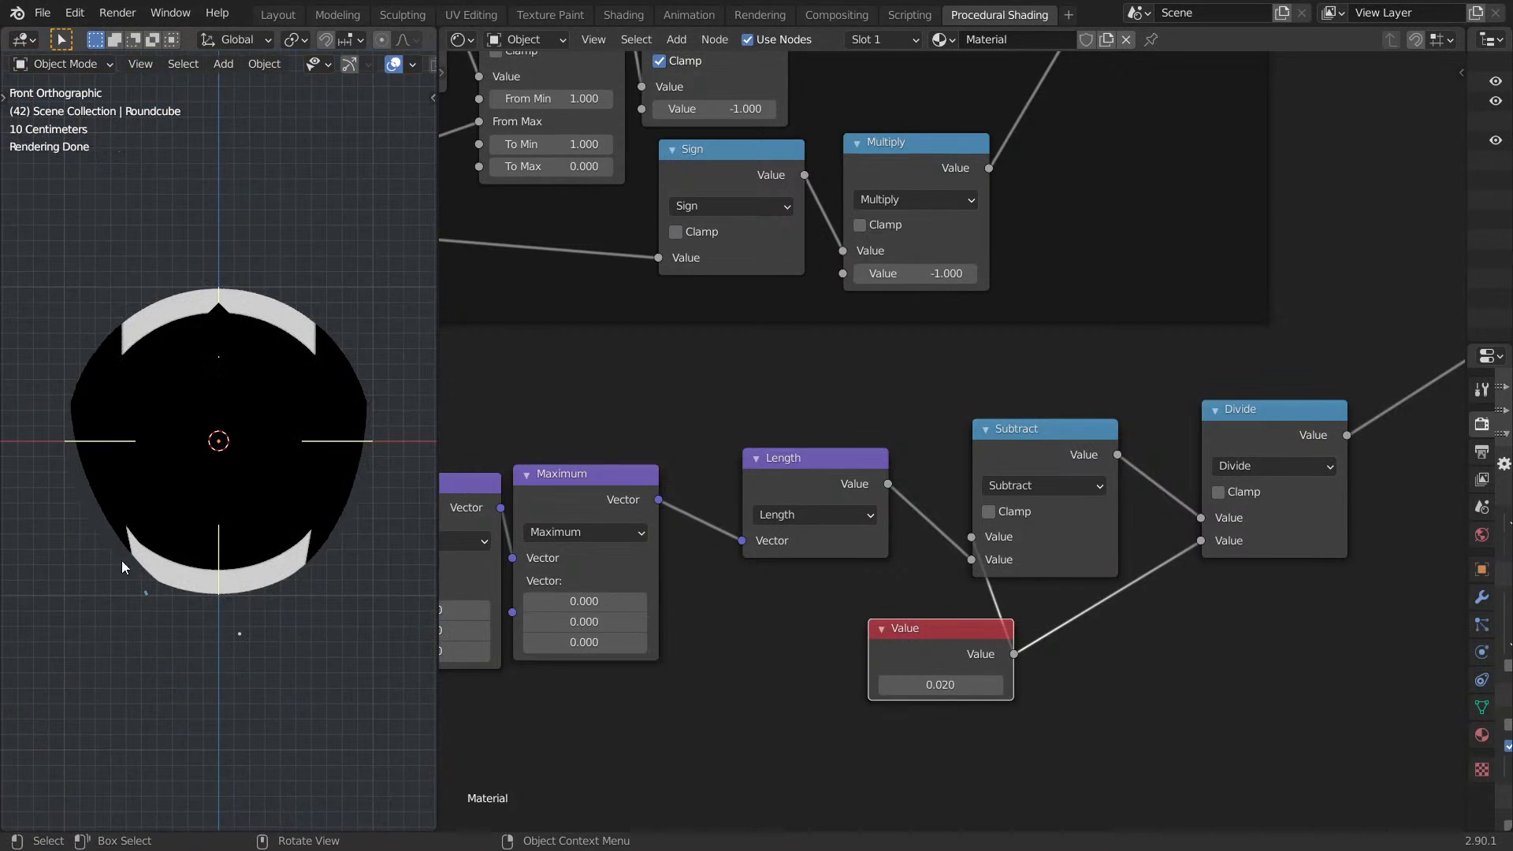
# Preview the Less Than node attached to Separate XYZ above the eye Socket frame.
pyautogui.scroll(-6, 942, 341)
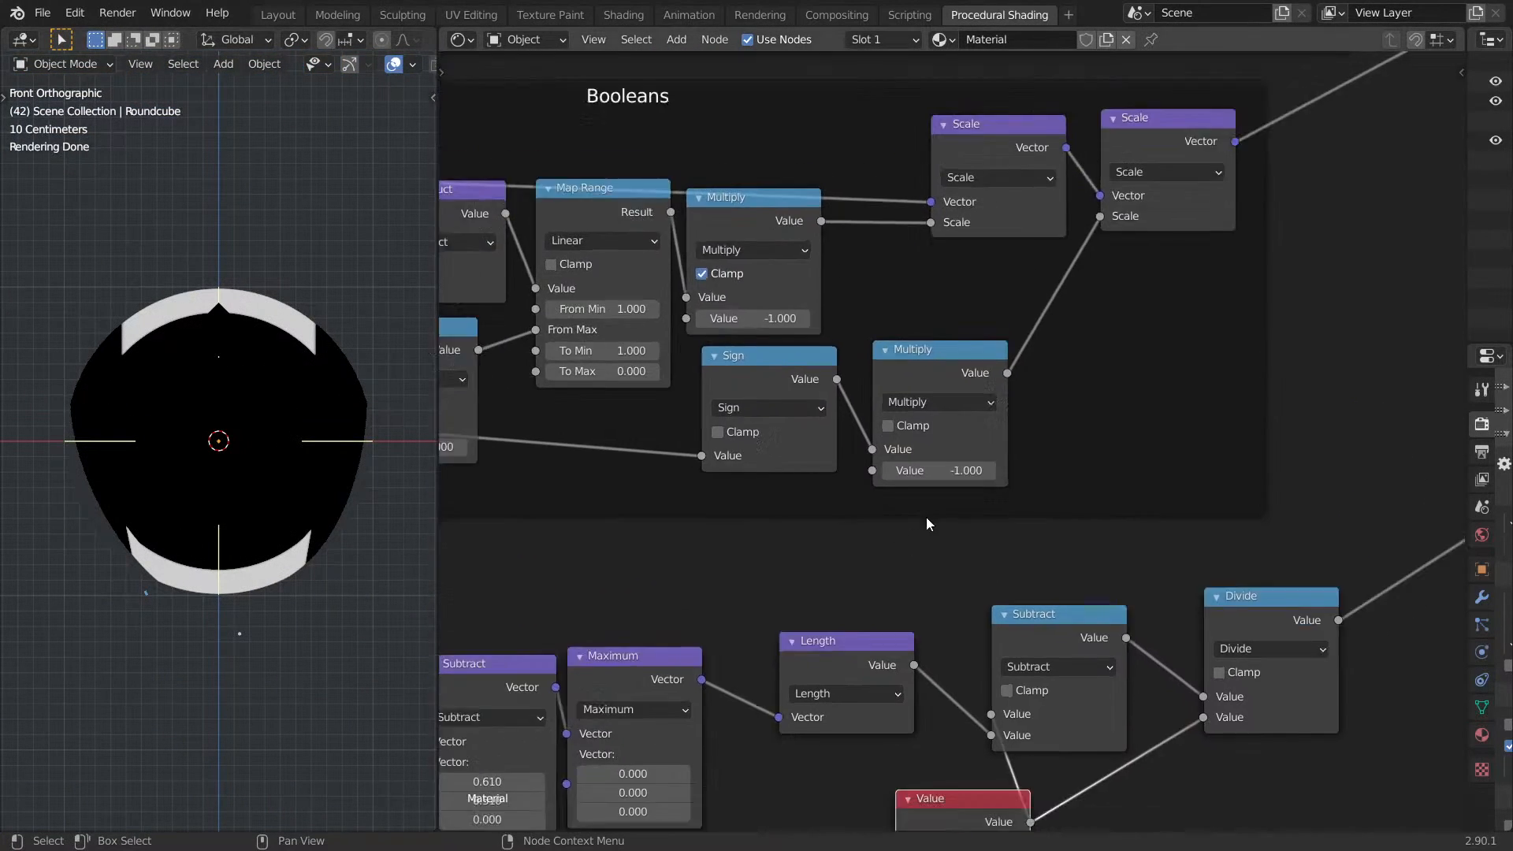
pyautogui.moveTo(924, 366); pyautogui.dragTo(1006, 575, button='middle')
pyautogui.keyDown('ctrl'); pyautogui.keyDown('shift'); pyautogui.click(848, 336); pyautogui.keyUp('shift'); pyautogui.keyUp('ctrl')
pyautogui.moveTo(676, 356); pyautogui.dragTo(700, 380, button='middle')
pyautogui.scroll(4, 700, 380)
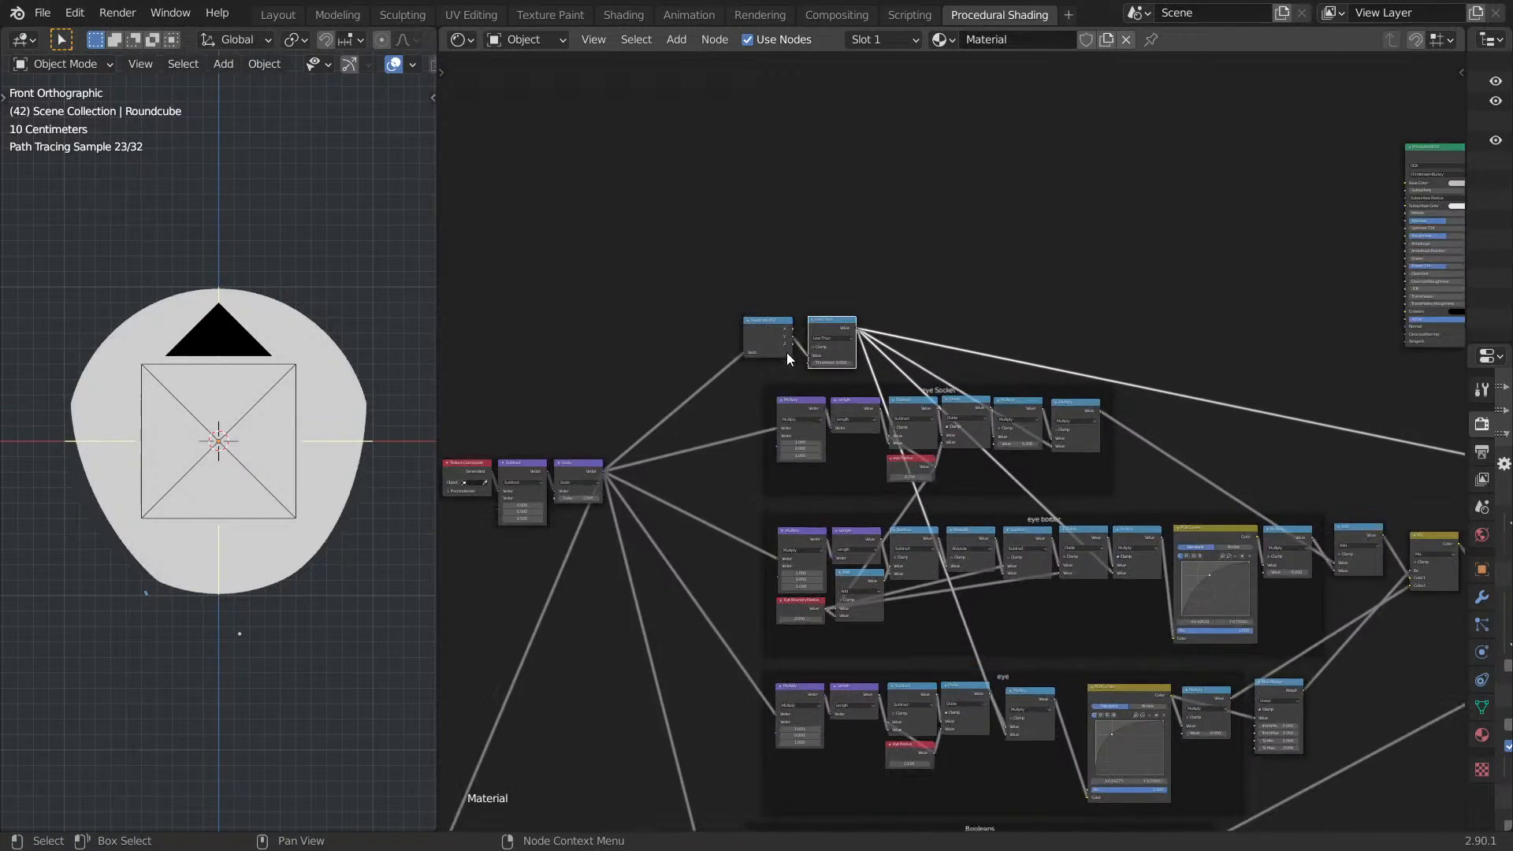
# Duplicate the Less Than node with its input link, feed it from Separate XYZ's Z output, and preview it.
pyautogui.moveTo(822, 346); pyautogui.dragTo(842, 481, button='middle')
pyautogui.scroll(5, 842, 481)
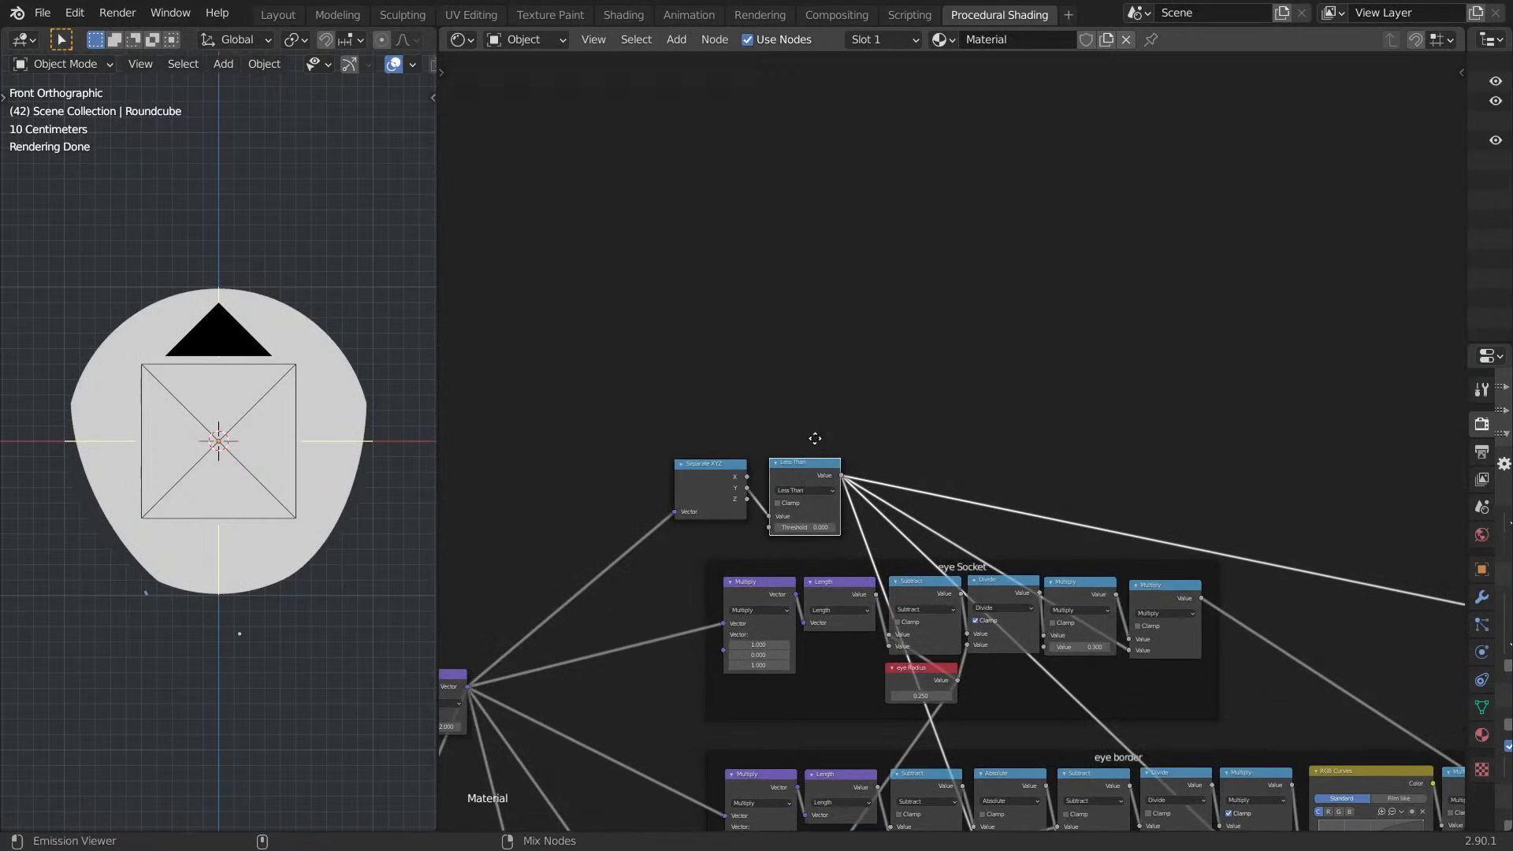
pyautogui.hotkey('ctrl', 'shift', 'd')
pyautogui.click(817, 368)
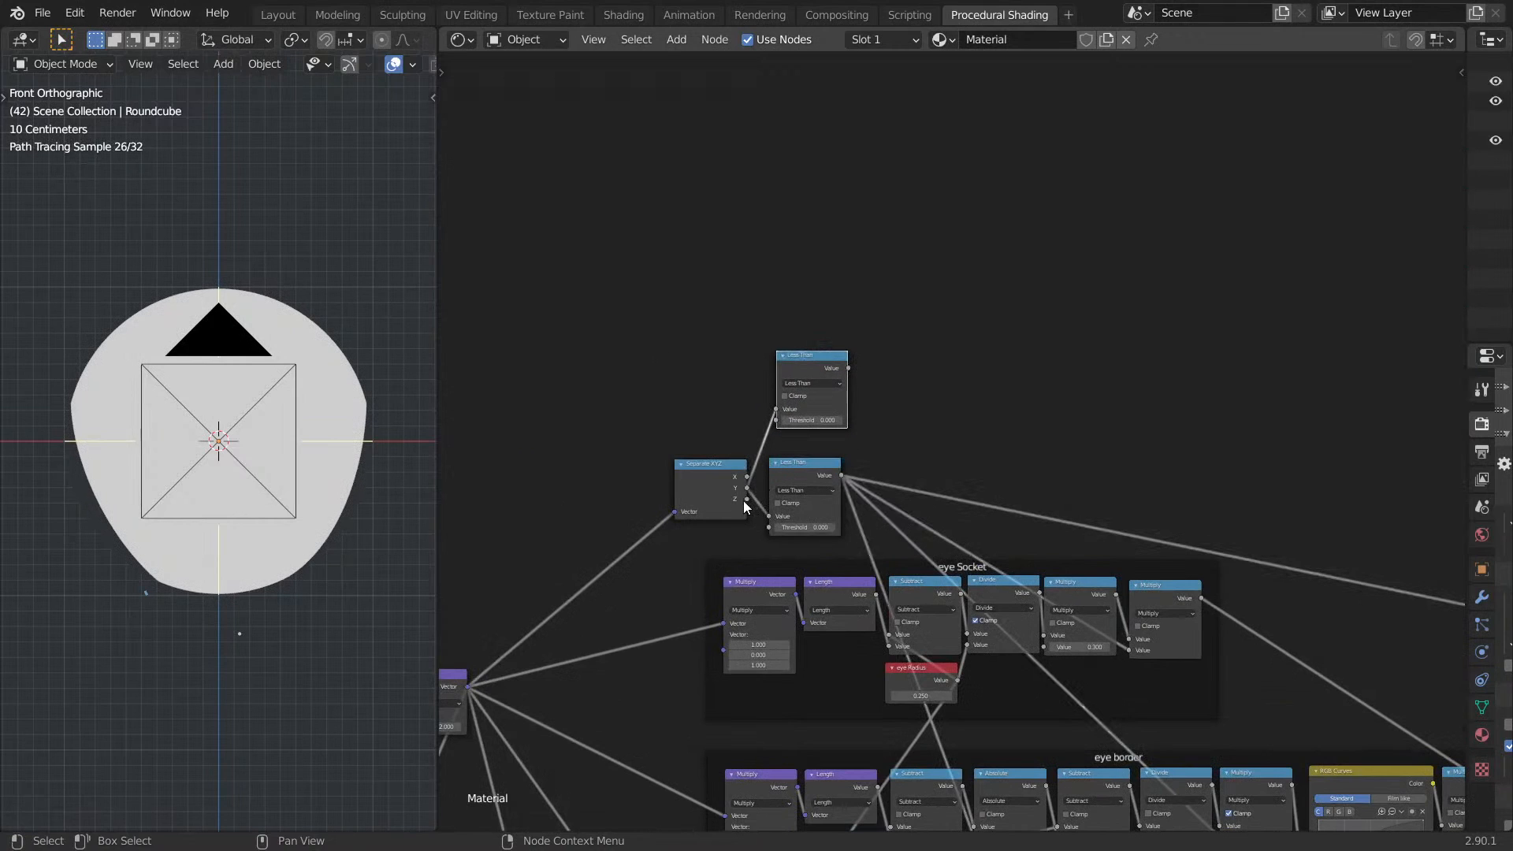
pyautogui.moveTo(776, 410); pyautogui.dragTo(747, 499)
pyautogui.keyDown('ctrl'); pyautogui.keyDown('shift'); pyautogui.click(812, 394); pyautogui.keyUp('shift'); pyautogui.keyUp('ctrl')
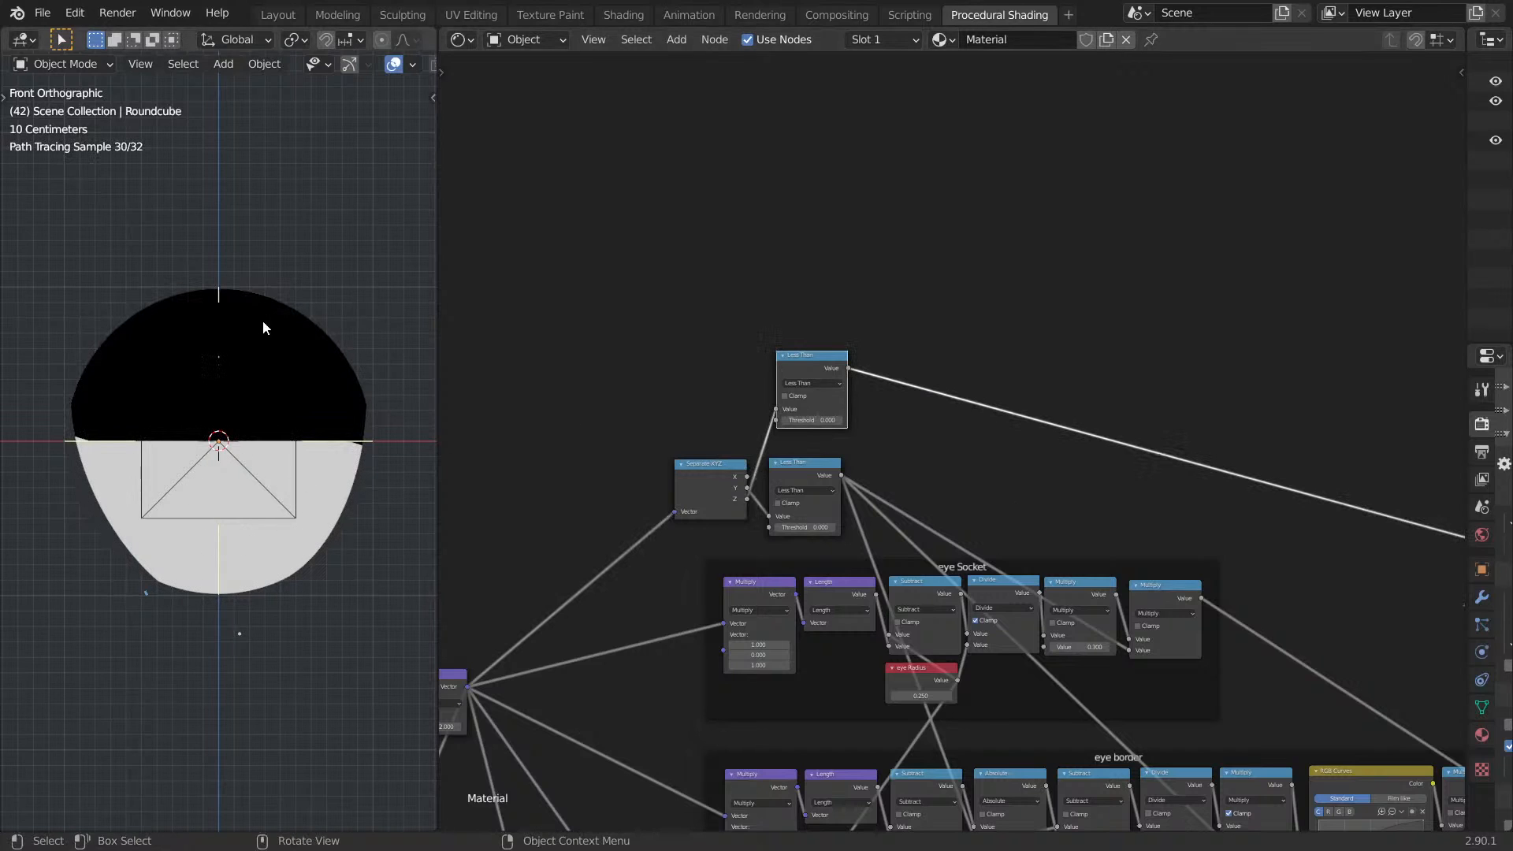
# Move the duplicated Less Than node beneath the rectangular mask's node chain and change it to Greater Than.
pyautogui.scroll(-5, 772, 267)
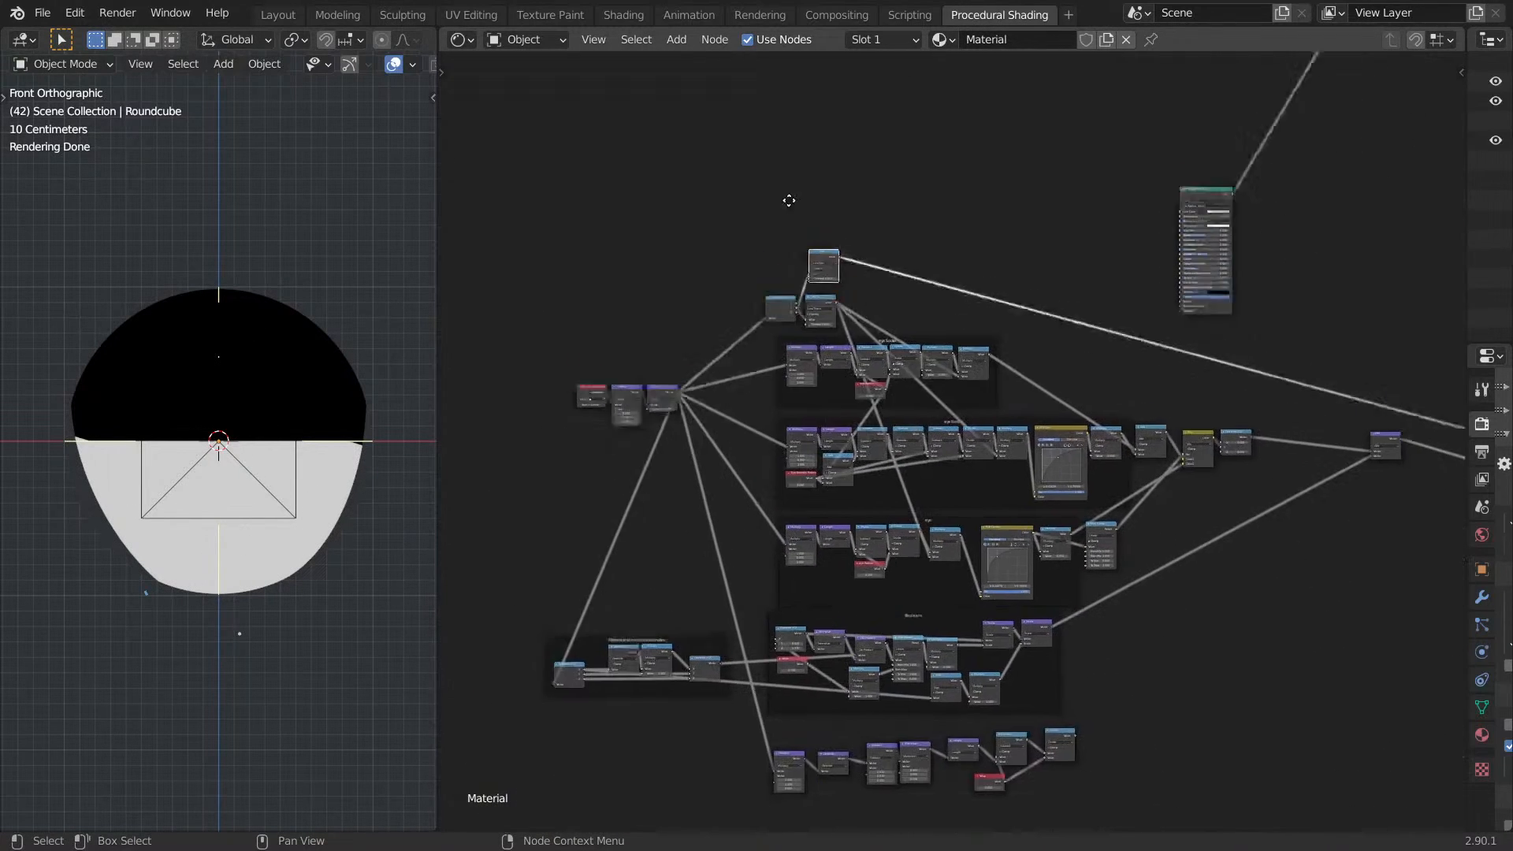
pyautogui.press('g')
pyautogui.click(1059, 676)
pyautogui.moveTo(1059, 676); pyautogui.dragTo(1128, 264, button='middle')
pyautogui.scroll(5, 1128, 264)
pyautogui.moveTo(1116, 376); pyautogui.dragTo(700, 506)
pyautogui.scroll(7, 944, 442)
pyautogui.moveTo(944, 441); pyautogui.dragTo(784, 603, button='middle')
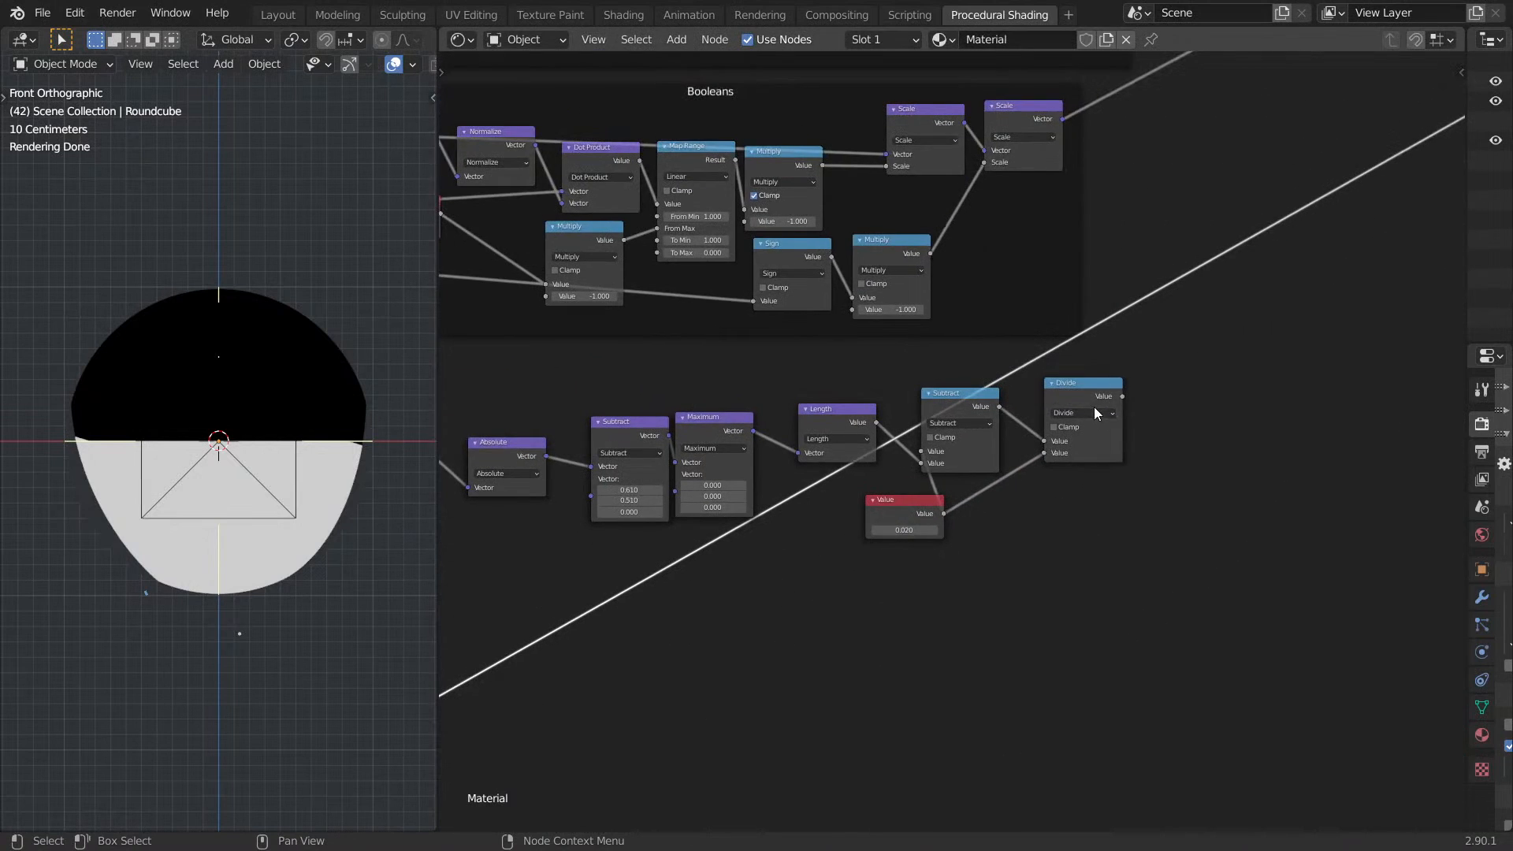
pyautogui.press('KP_Decimal')
pyautogui.click(737, 560)
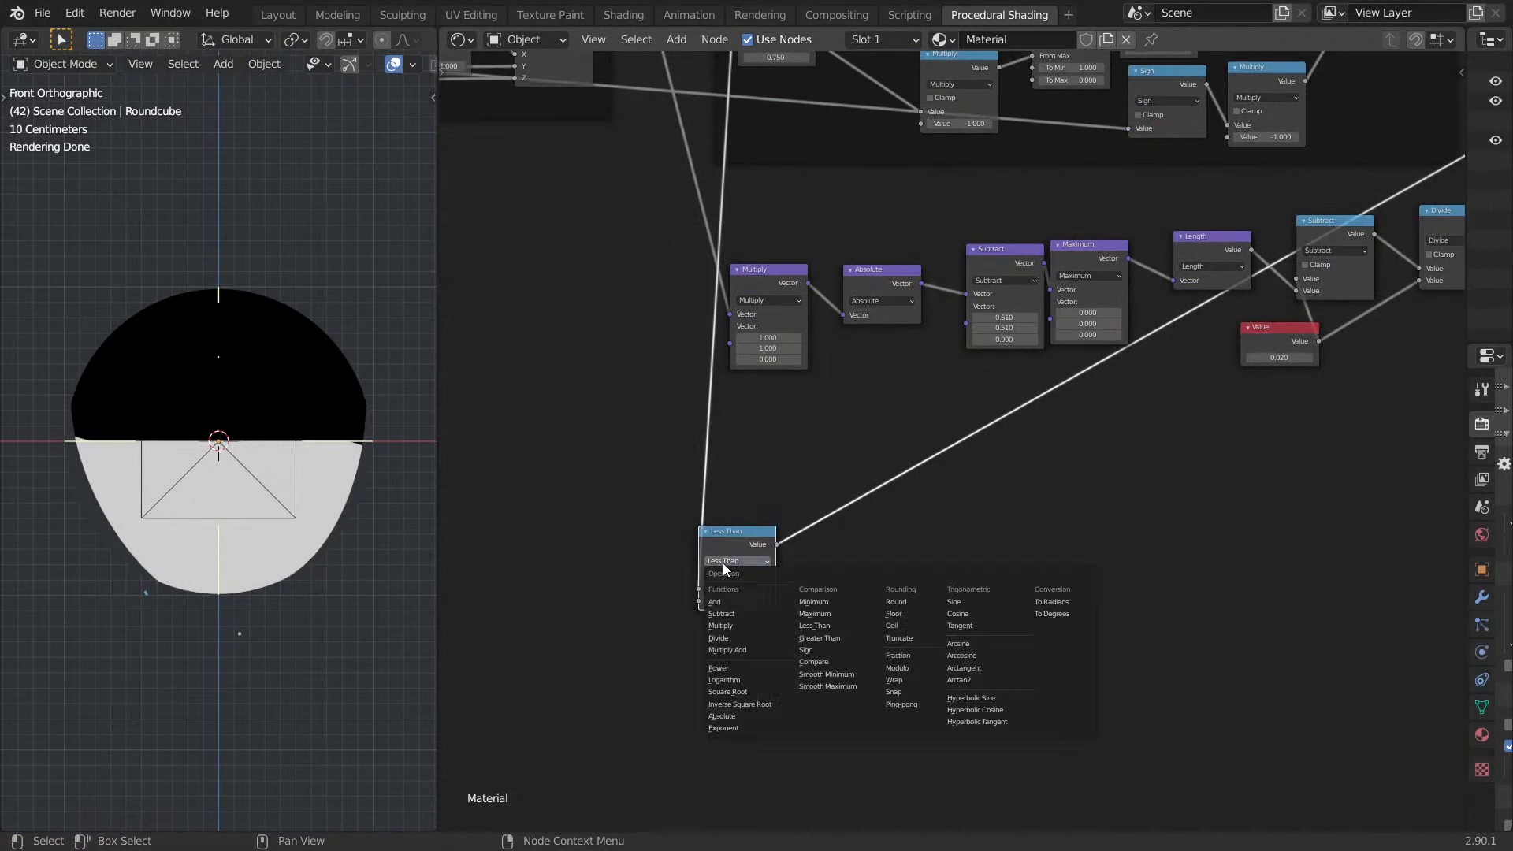
pyautogui.click(820, 662)
# Duplicate Divide as a Multiply node combining the rectangular mask with the Greater Than result, and inspect the mask from several angles.
pyautogui.moveTo(964, 496); pyautogui.dragTo(436, 686, button='middle')
pyautogui.click(940, 418)
pyautogui.hotkey('shift', 'd')
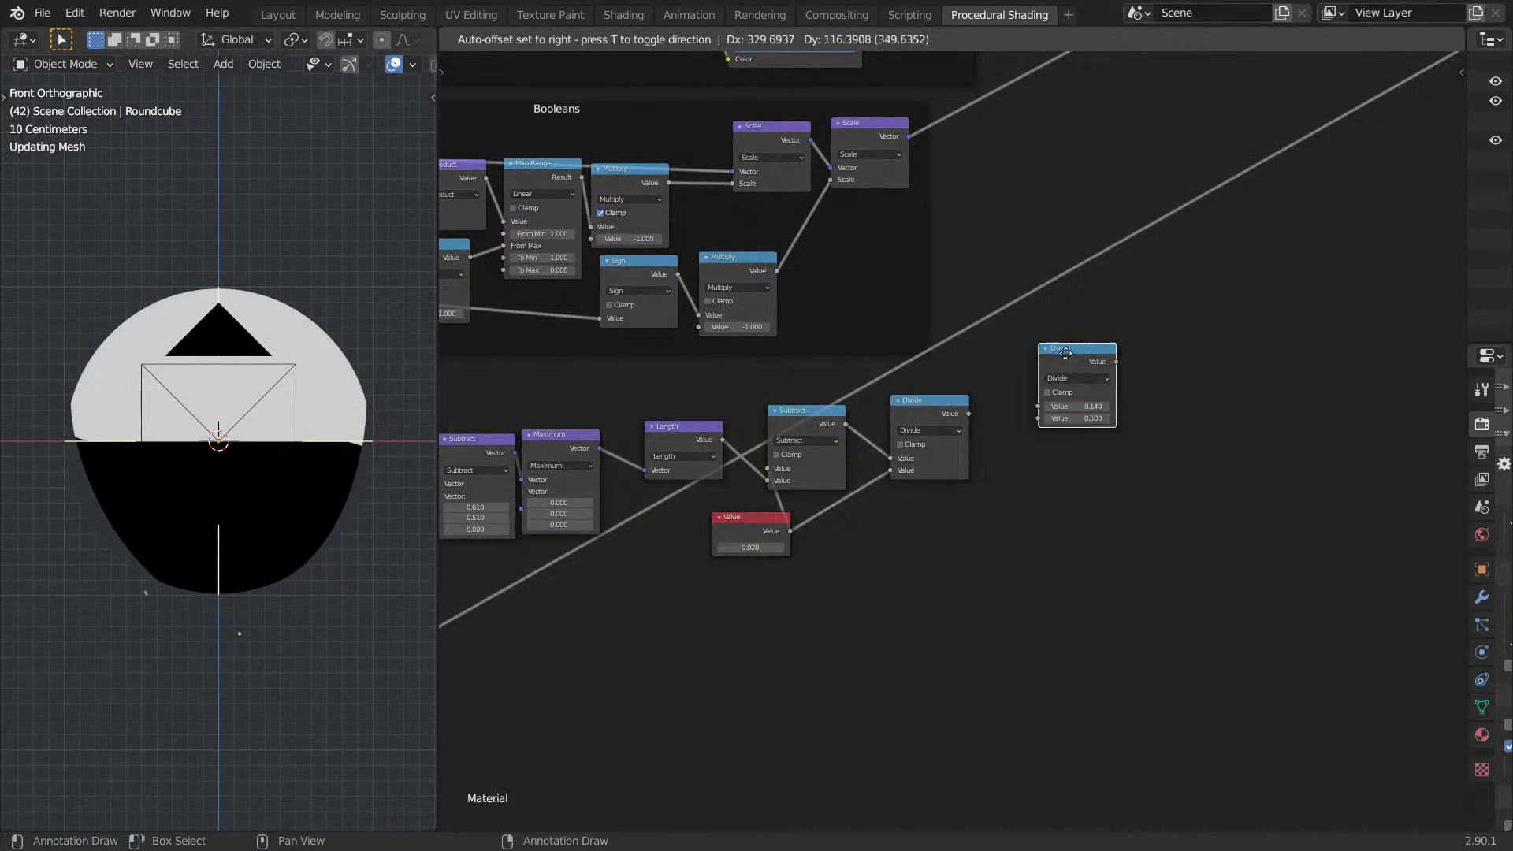
pyautogui.click(988, 416)
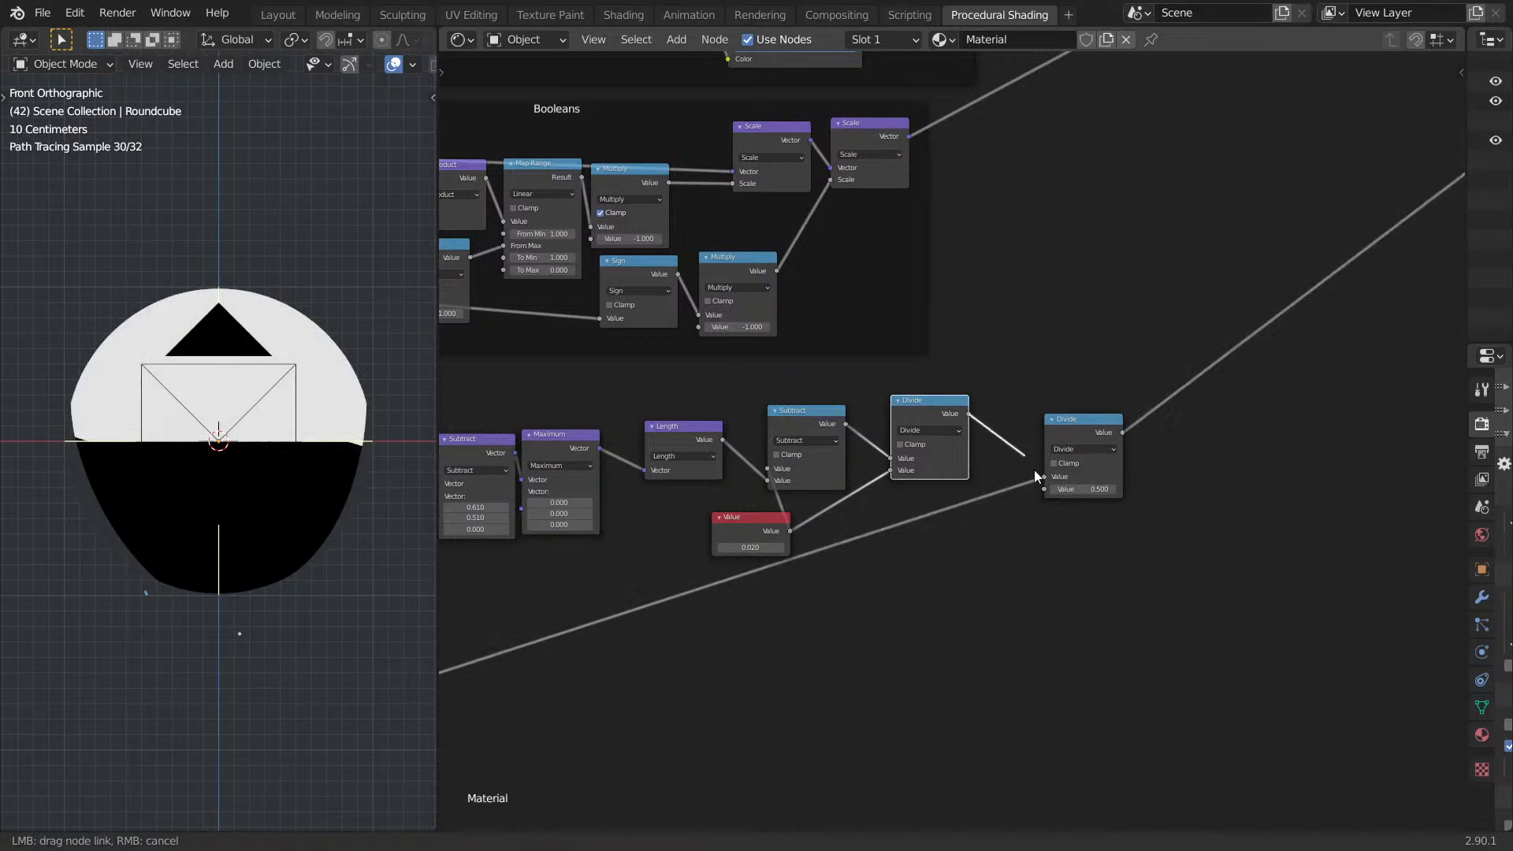
pyautogui.click(1061, 448)
pyautogui.press('Escape')
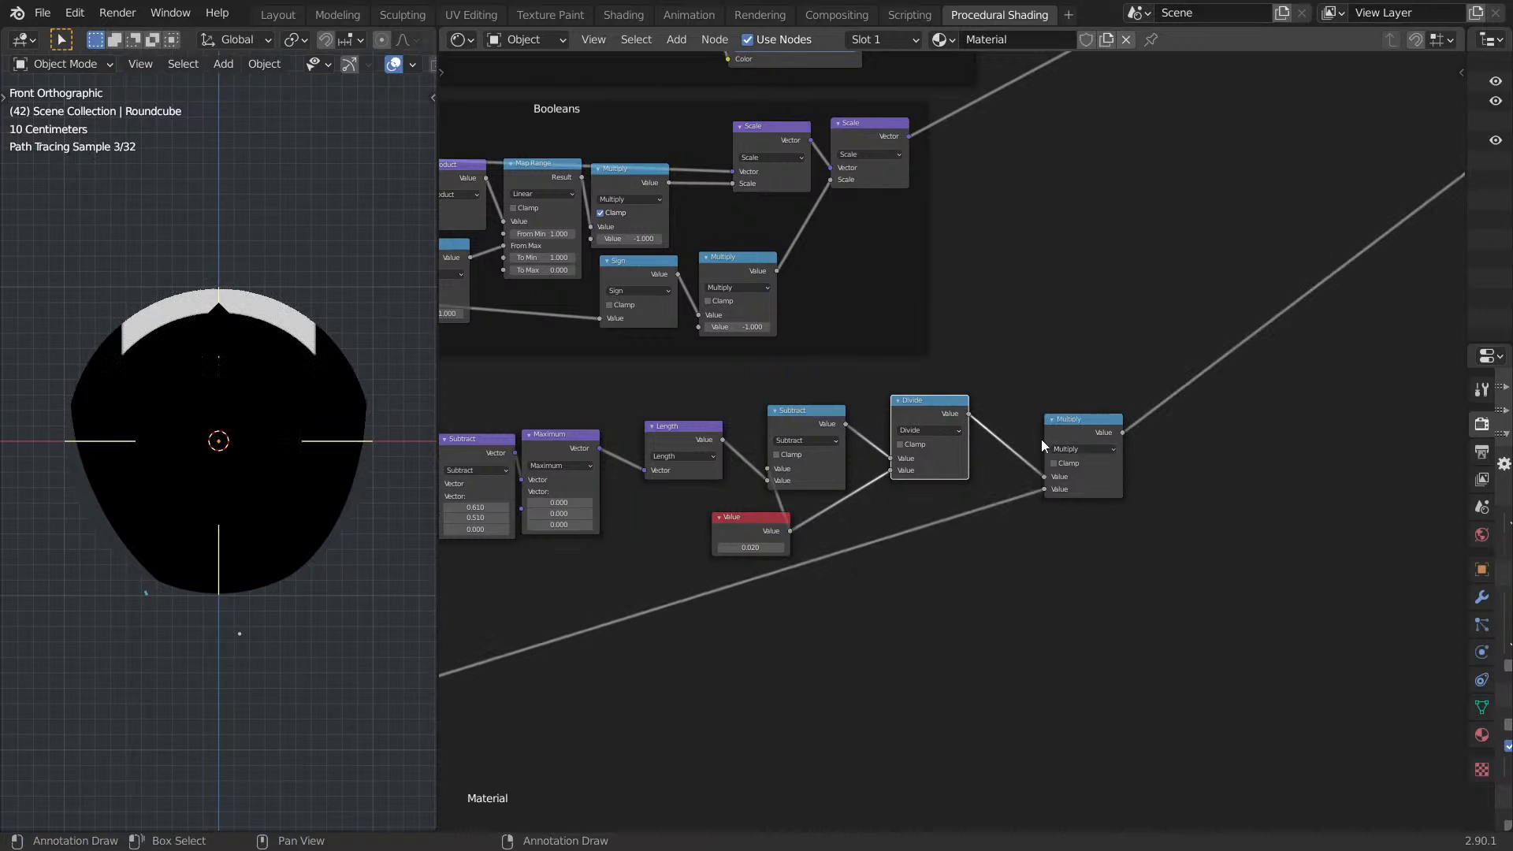
pyautogui.press('KP_5')
pyautogui.hotkey('ctrl', 'space')
pyautogui.moveTo(320, 407); pyautogui.dragTo(623, 389, button='middle')
pyautogui.moveTo(690, 348); pyautogui.dragTo(920, 386, button='middle')
pyautogui.press('KP_1')
pyautogui.hotkey('ctrl', 'space')
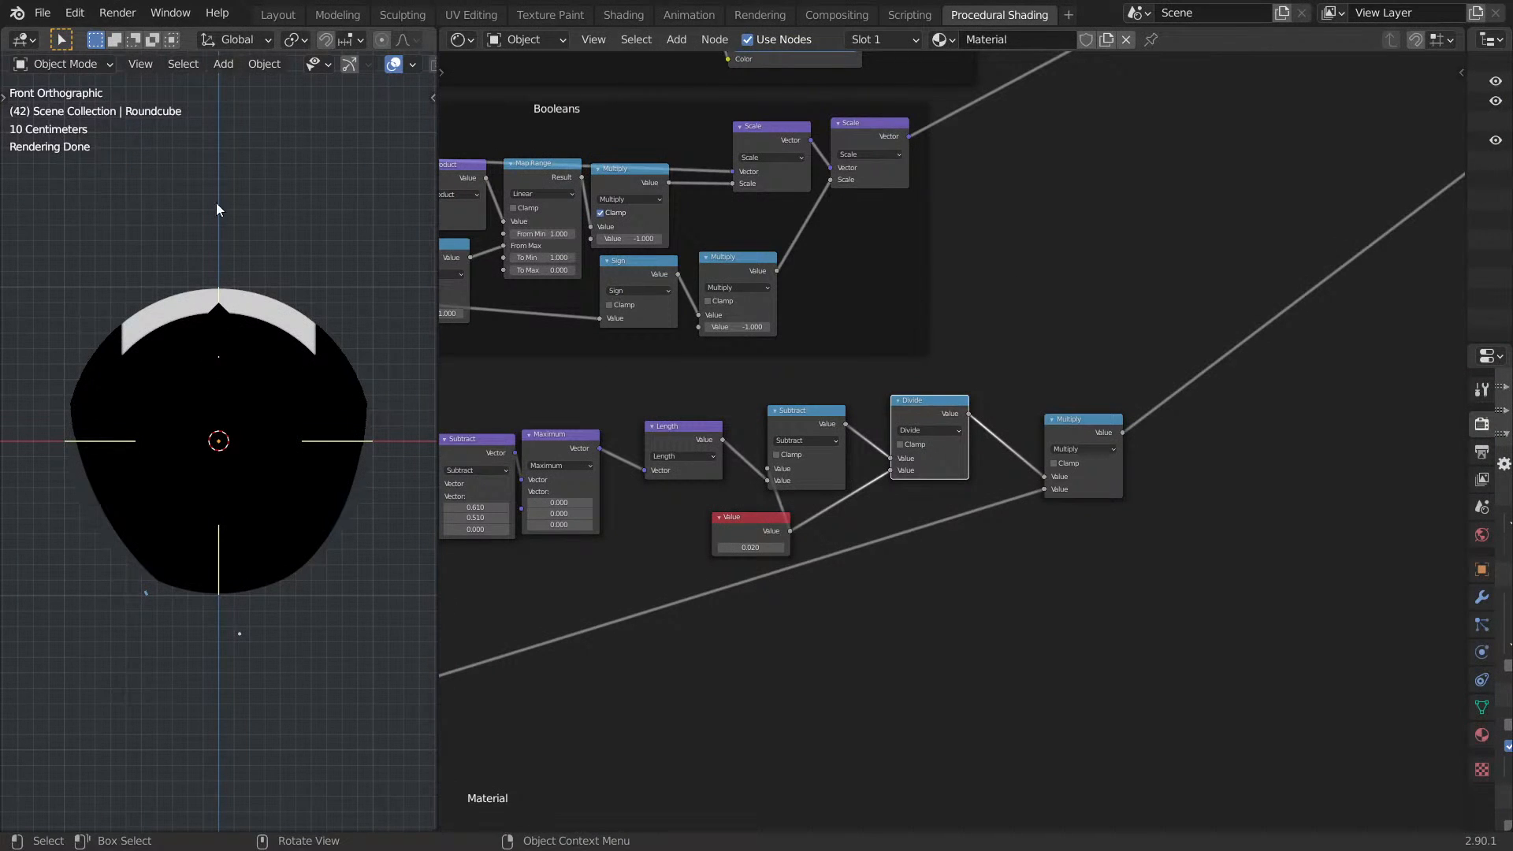
# Move the vector Add node closer to Combine XYZ and duplicate it onto the link to the material output's displacement.
pyautogui.scroll(-8, 979, 446)
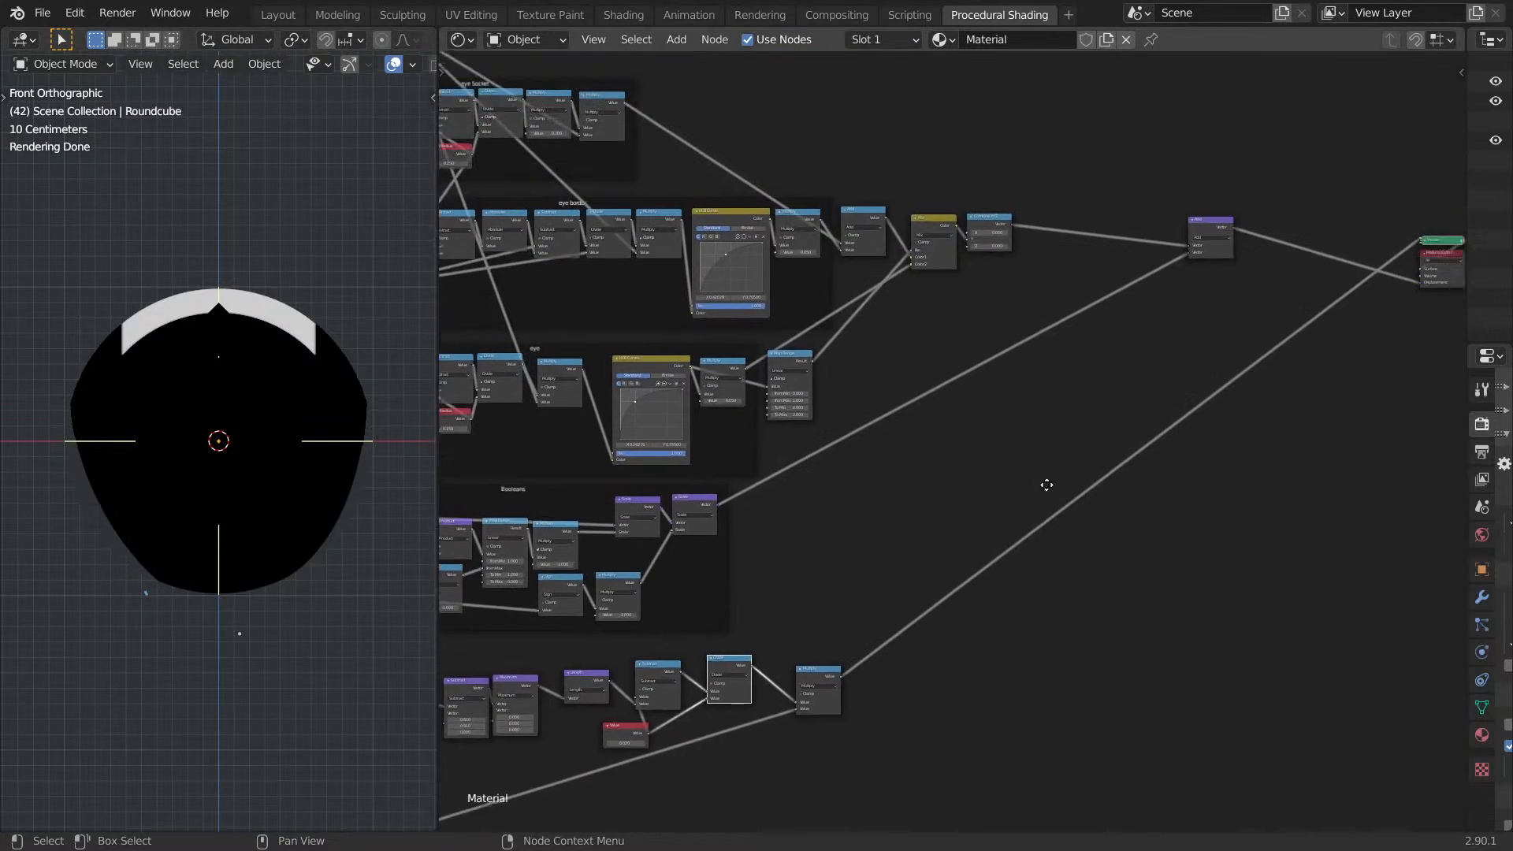
pyautogui.scroll(2, 1059, 395)
pyautogui.moveTo(1158, 237); pyautogui.dragTo(918, 227)
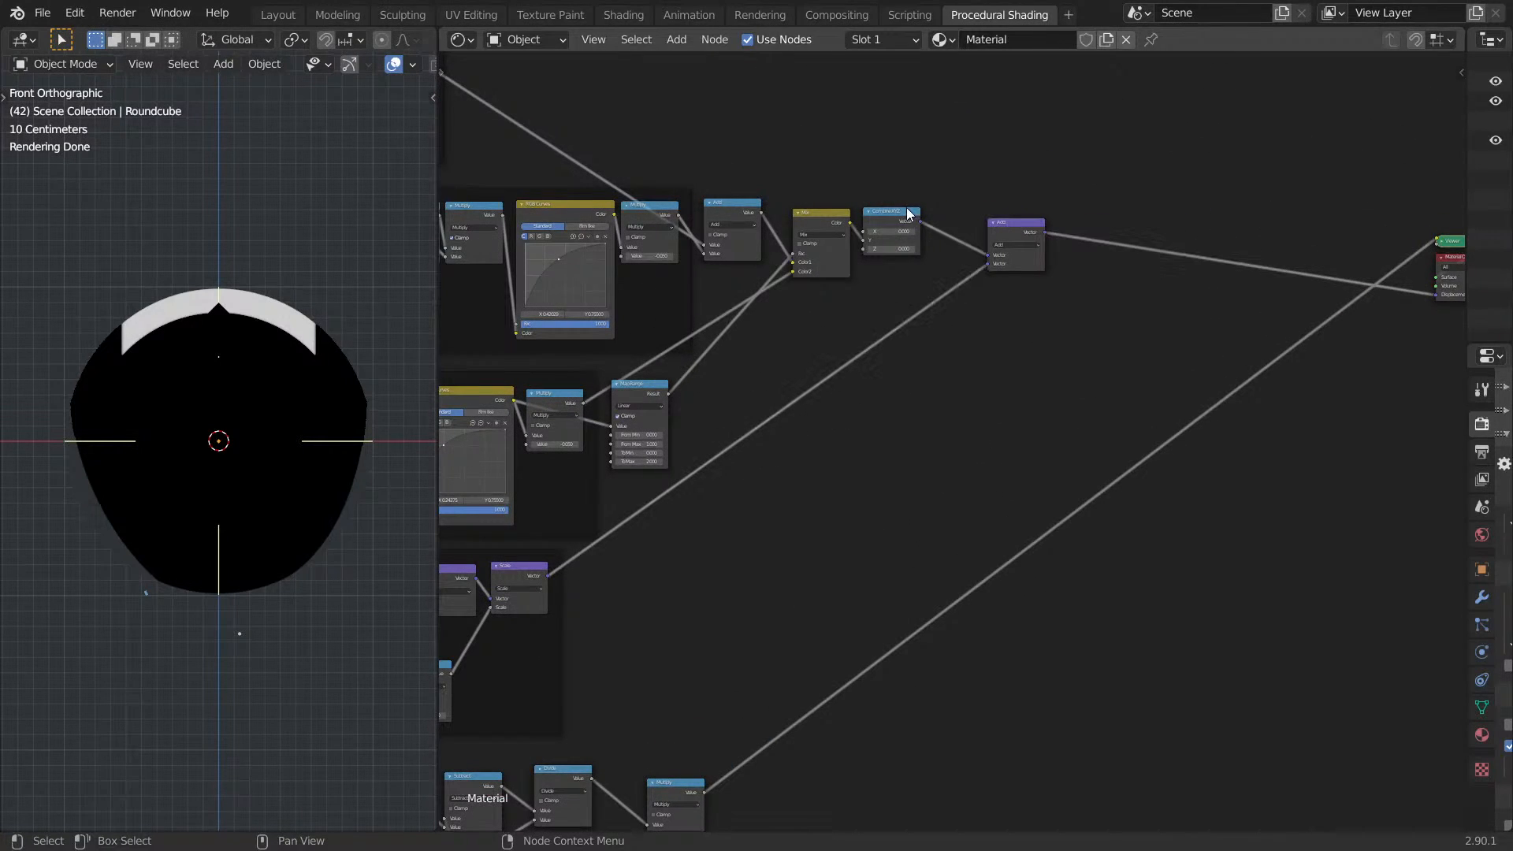
pyautogui.hotkey('shift', 'd')
pyautogui.click(1163, 233)
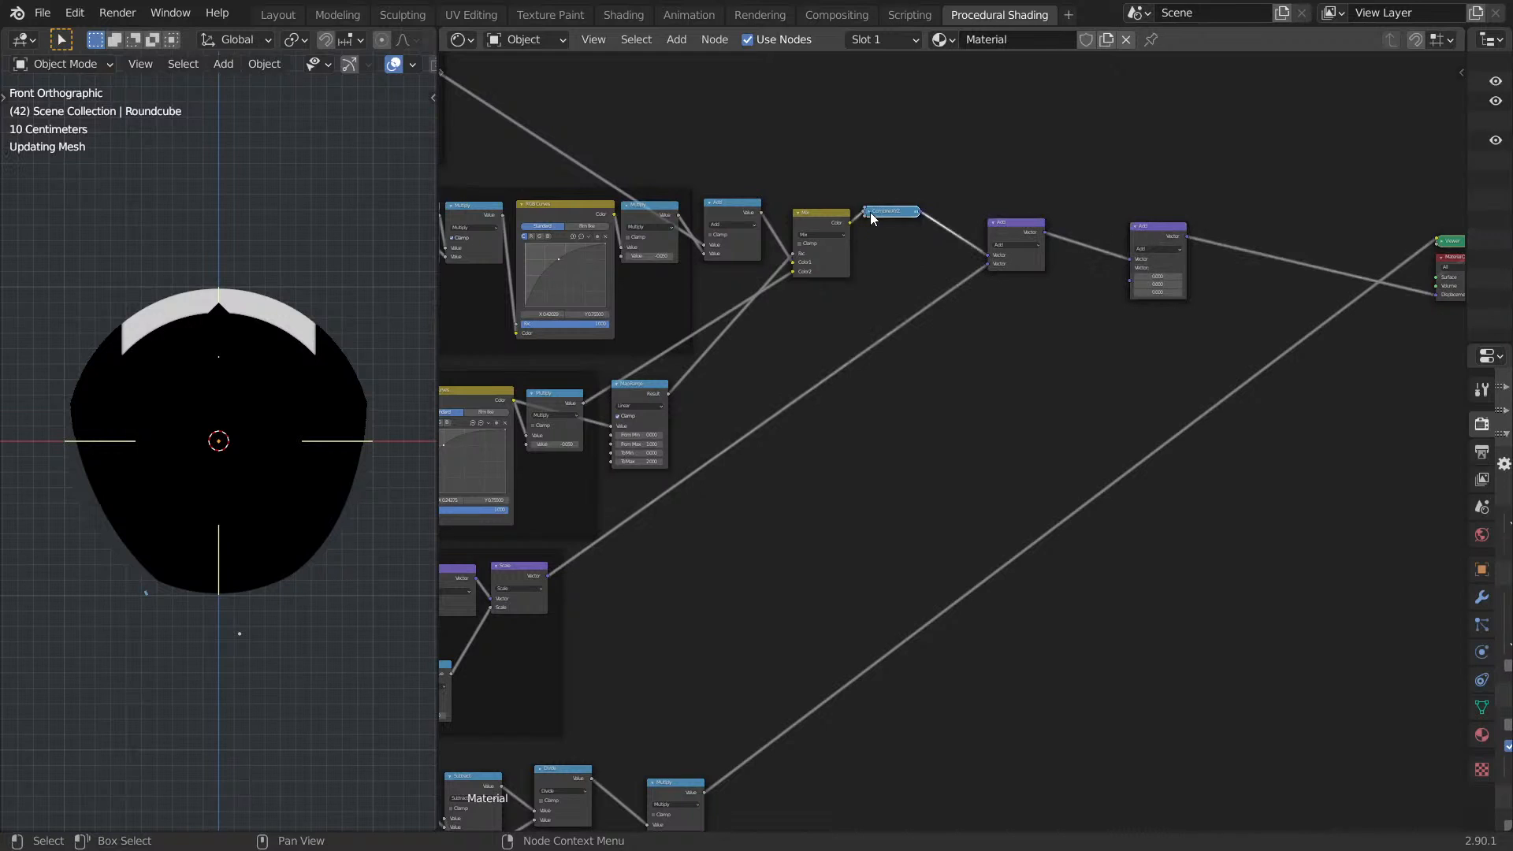
# Duplicate the Combine XYZ node below the Add nodes and feed the new mask's final Multiply into its X input.
pyautogui.click(869, 212)
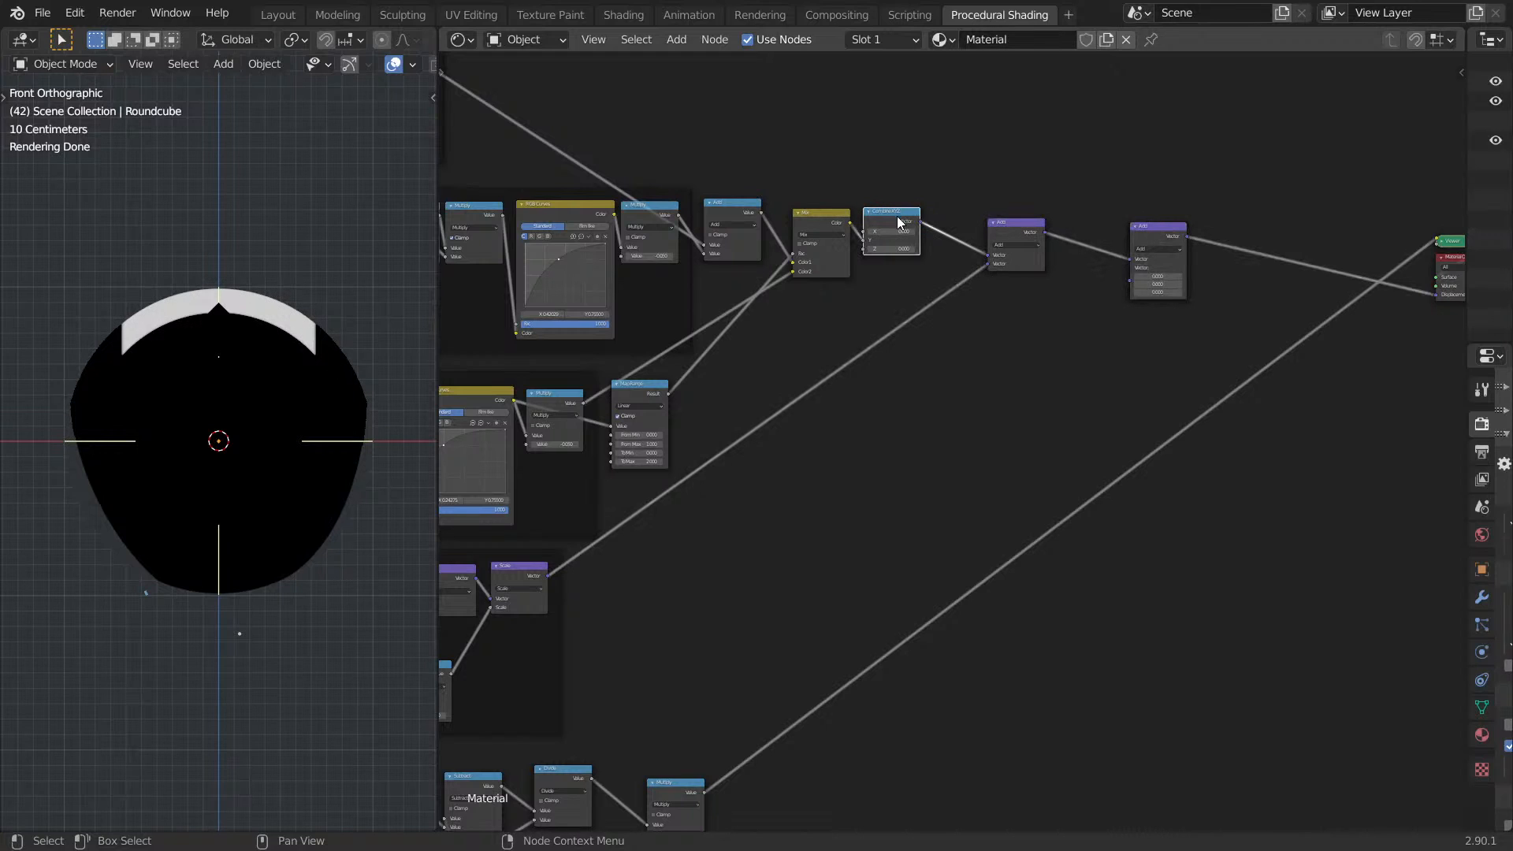
pyautogui.hotkey('shift', 'd')
pyautogui.click(956, 503)
pyautogui.moveTo(817, 677); pyautogui.dragTo(909, 453, button='middle')
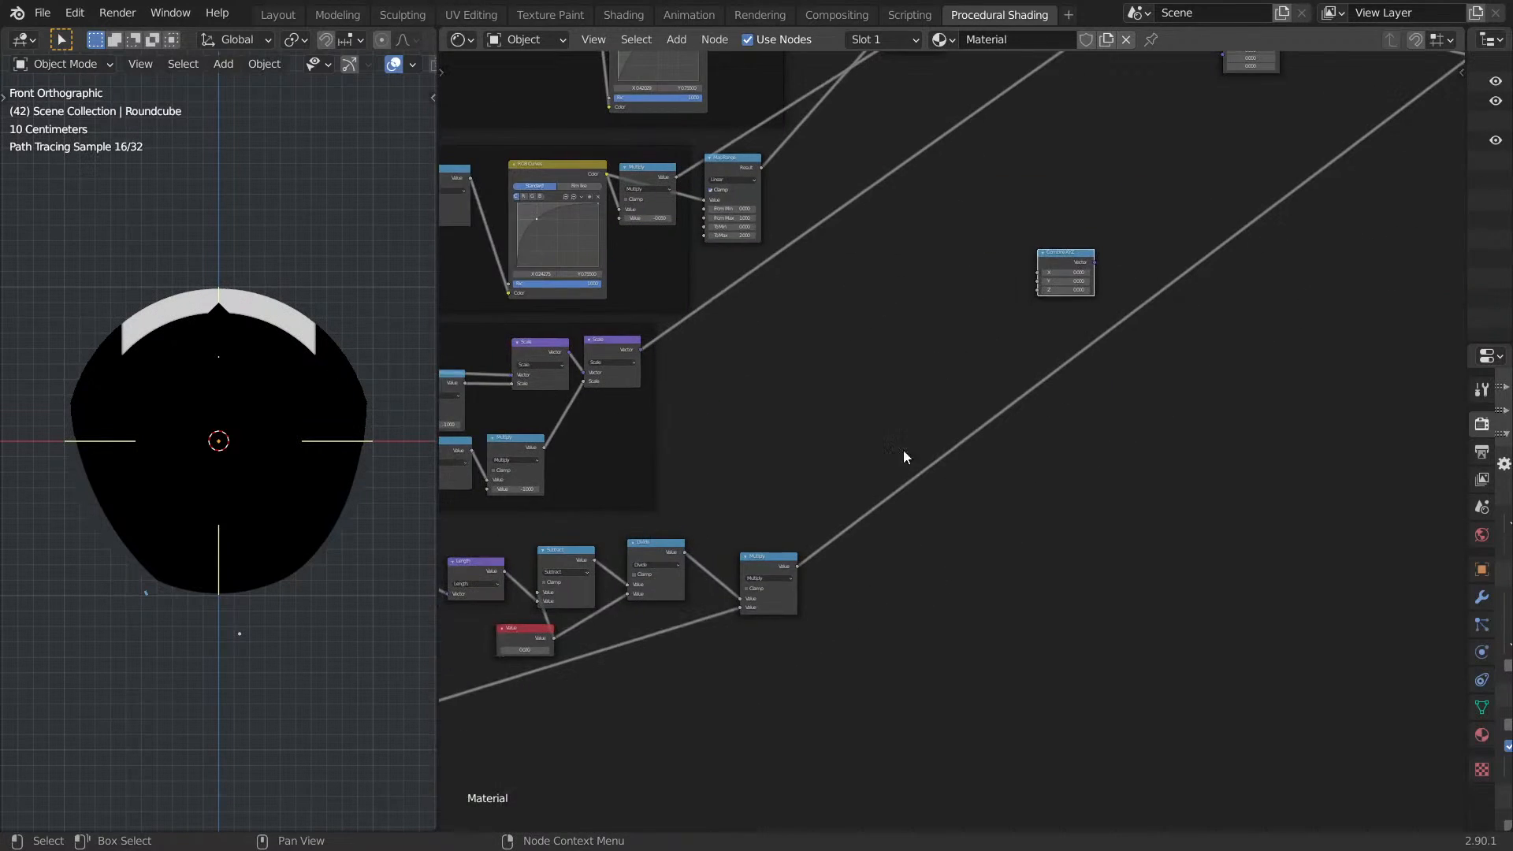
pyautogui.scroll(1, 910, 452)
pyautogui.keyDown('alt'); pyautogui.moveTo(1091, 260); pyautogui.dragTo(1090, 260, button='right'); pyautogui.keyUp('alt')
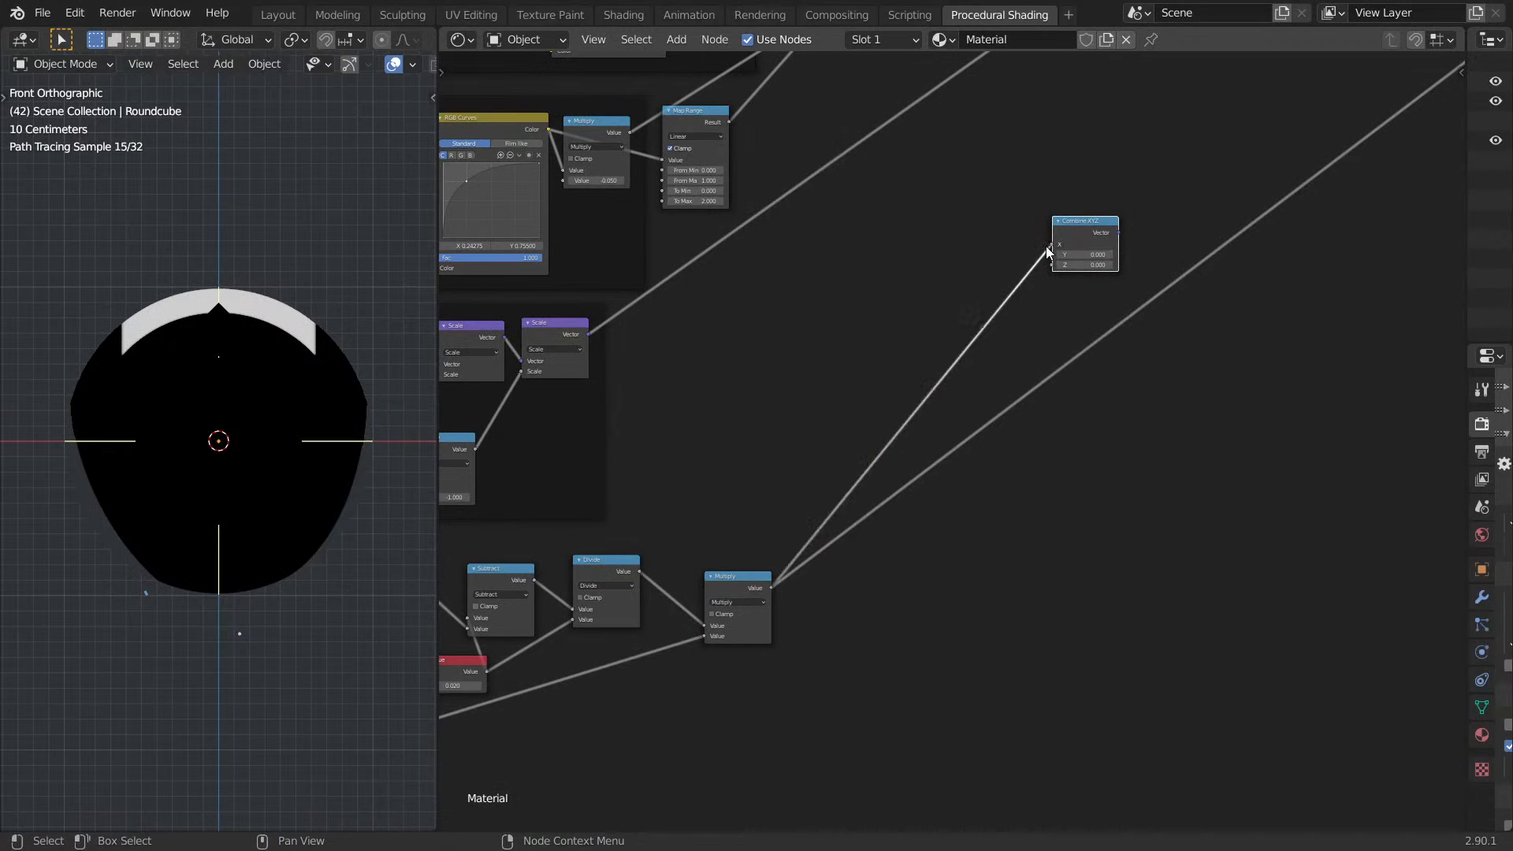
# Move the new mask's link to the Z input of the duplicated Combine XYZ node and preview that node's output.
pyautogui.moveTo(1052, 246); pyautogui.dragTo(1055, 265)
pyautogui.keyDown('ctrl'); pyautogui.keyDown('shift'); pyautogui.click(1080, 230); pyautogui.keyUp('shift'); pyautogui.keyUp('ctrl')
pyautogui.moveTo(1136, 266); pyautogui.dragTo(949, 583, button='middle')
pyautogui.moveTo(916, 550); pyautogui.dragTo(919, 507)
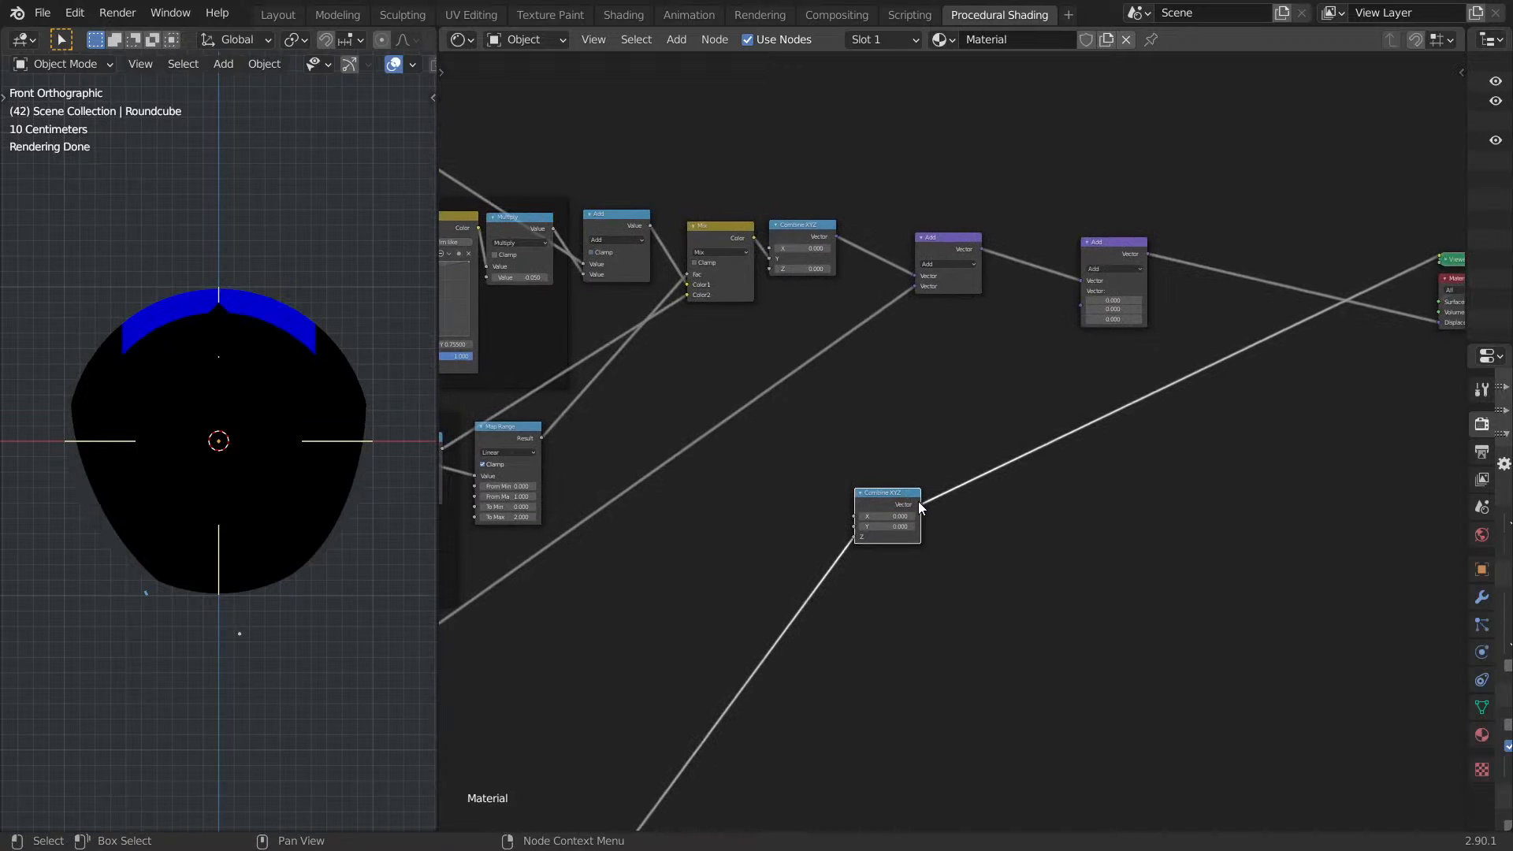
# Enable Clamp on the new mask's final Multiply and feed the duplicated Combine XYZ into the last Add node's second vector input.
pyautogui.moveTo(926, 511); pyautogui.dragTo(1261, 190, button='middle')
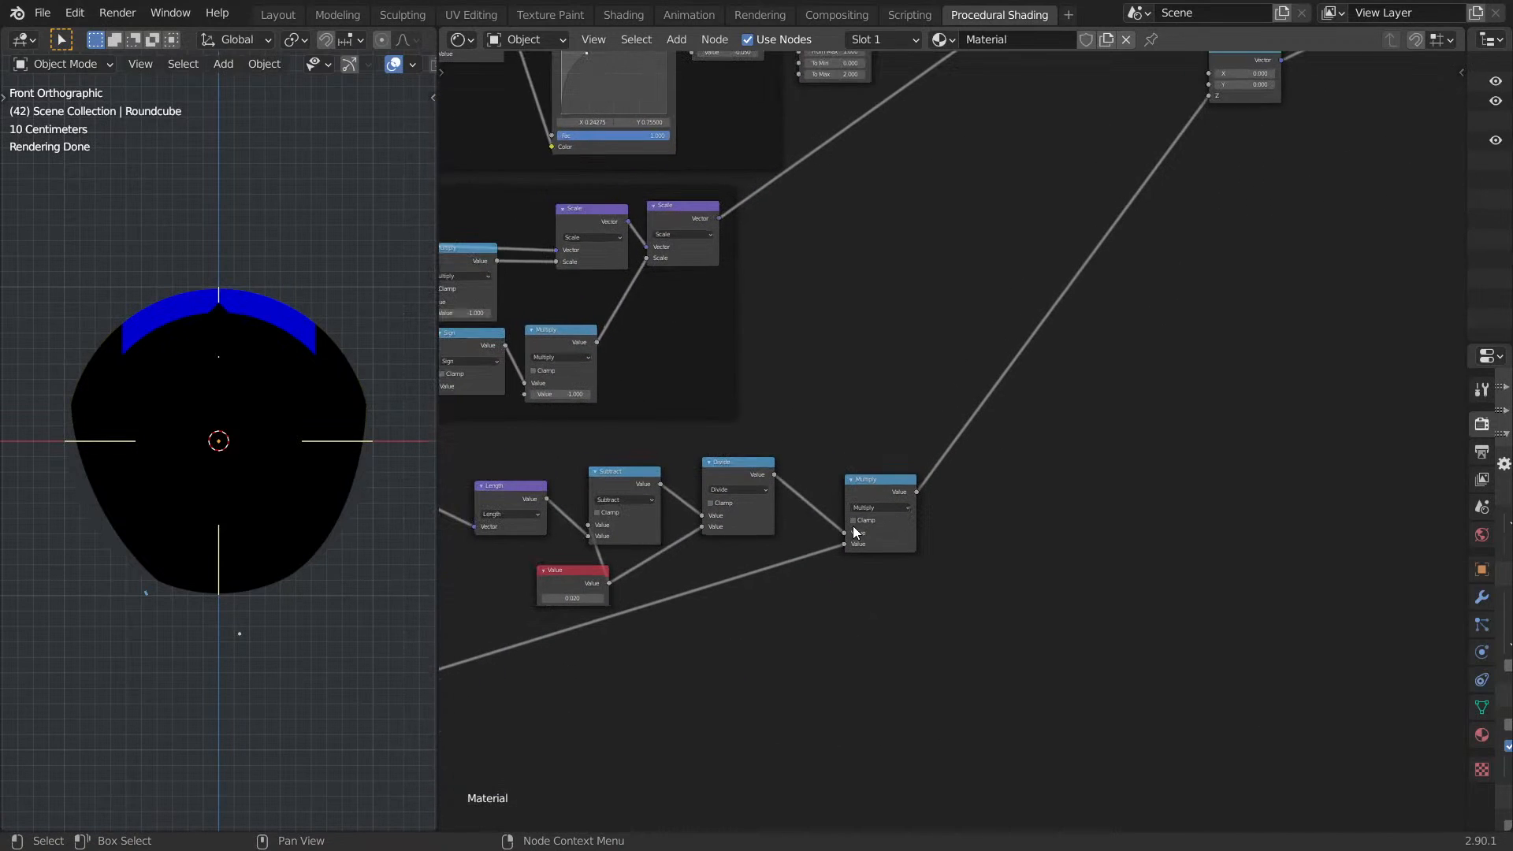
pyautogui.moveTo(865, 477); pyautogui.dragTo(817, 457)
pyautogui.moveTo(1117, 305); pyautogui.dragTo(941, 564, button='middle')
pyautogui.moveTo(1109, 365); pyautogui.dragTo(1108, 360)
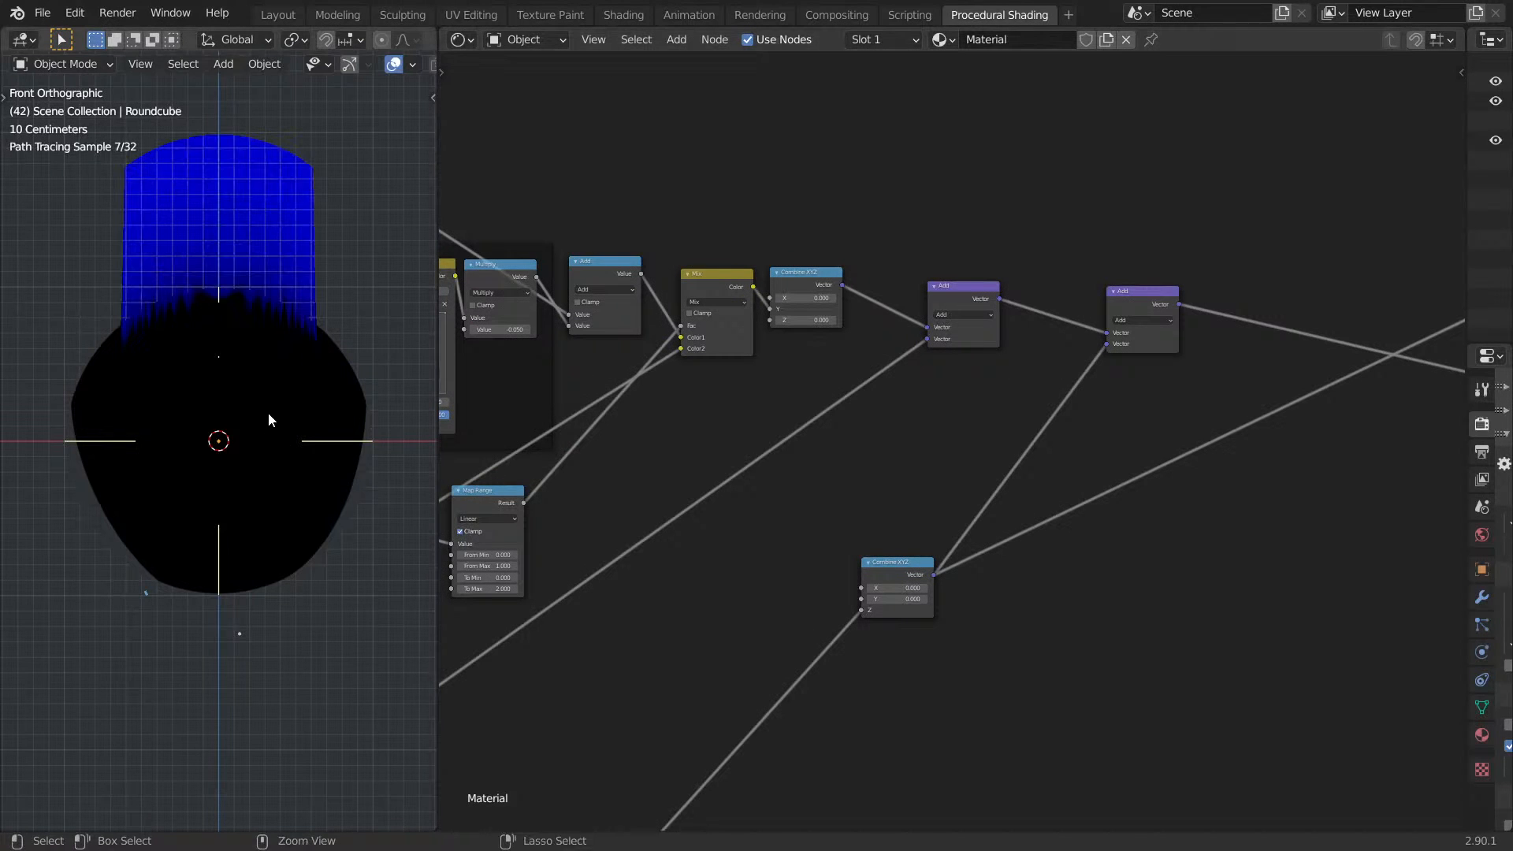
# Inspect the displaced sphere in an enlarged viewport and switch the material preview back to the main shader.
pyautogui.hotkey('ctrl', 'space')
pyautogui.moveTo(466, 351); pyautogui.dragTo(703, 372, button='middle')
pyautogui.hotkey('ctrl', 'space')
pyautogui.moveTo(962, 375); pyautogui.dragTo(966, 630, button='middle')
pyautogui.moveTo(820, 452); pyautogui.dragTo(867, 582, button='middle')
pyautogui.scroll(1, 867, 582)
pyautogui.keyDown('ctrl'); pyautogui.keyDown('shift'); pyautogui.click(811, 355); pyautogui.keyUp('shift'); pyautogui.keyUp('ctrl')
# Duplicate the mask's final Multiply onto the link to Combine XYZ, set its value to 0.100, and check the camera view.
pyautogui.moveTo(899, 662); pyautogui.dragTo(968, 302, button='middle')
pyautogui.moveTo(972, 774); pyautogui.dragTo(1014, 489, button='middle')
pyautogui.moveTo(705, 769); pyautogui.dragTo(852, 479, button='middle')
pyautogui.scroll(-1, 851, 479)
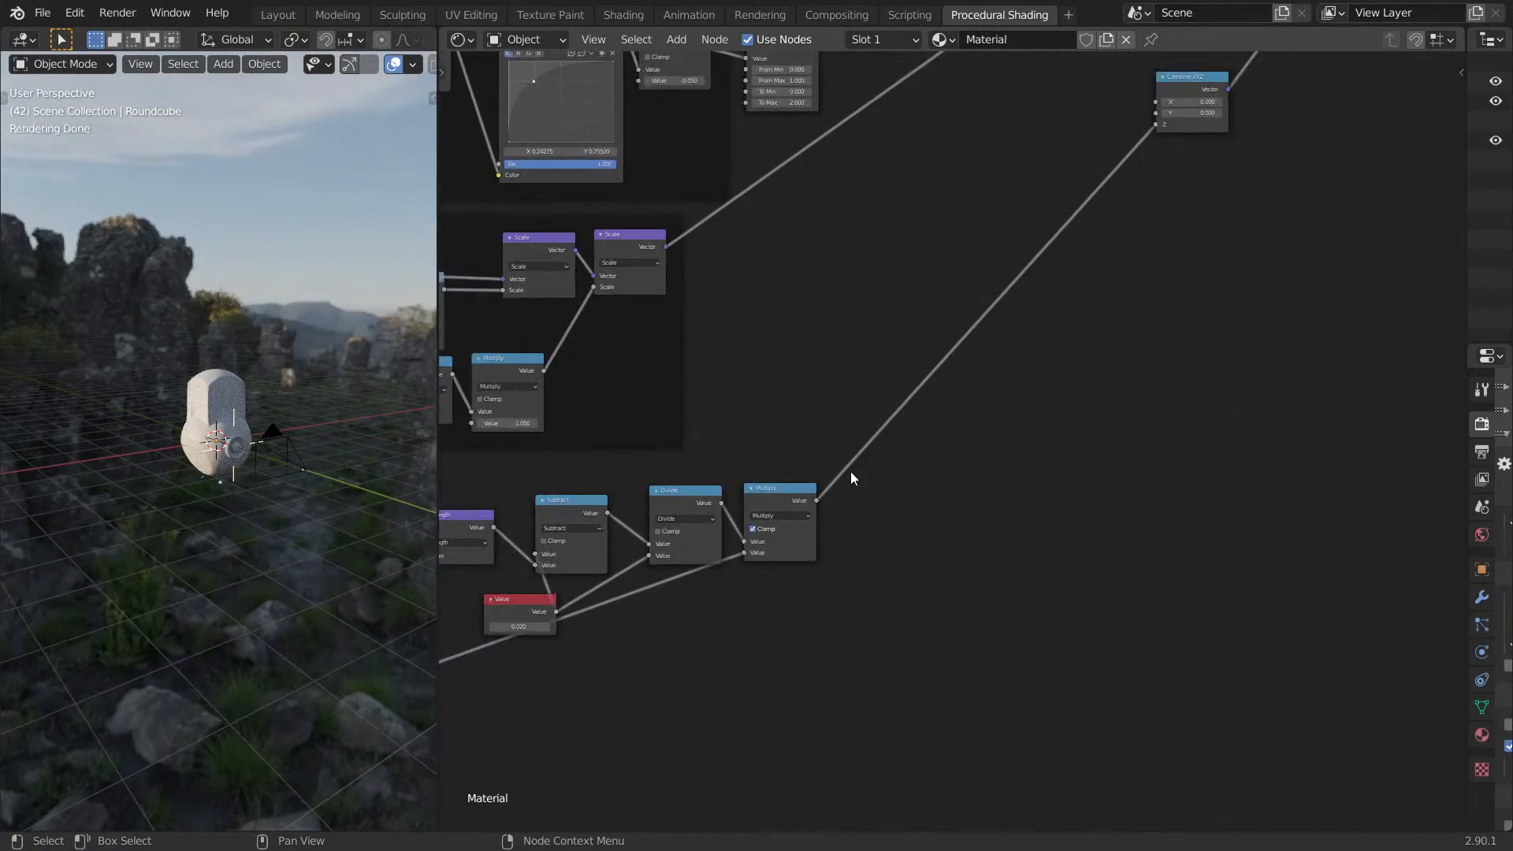
pyautogui.scroll(2, 851, 479)
pyautogui.hotkey('shift', 'd')
pyautogui.click(906, 470)
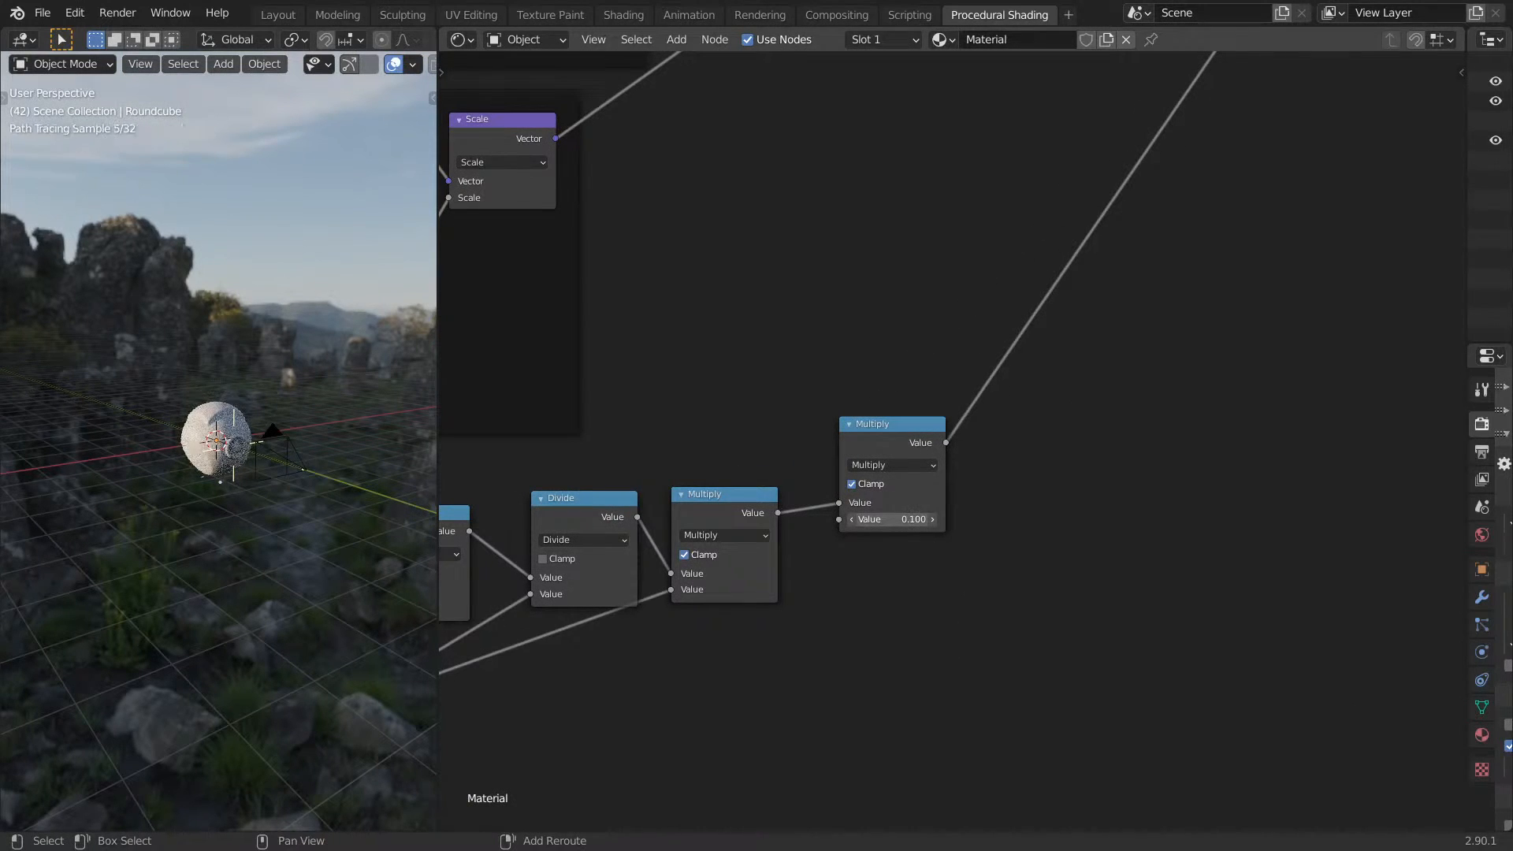
pyautogui.press('KP_0')
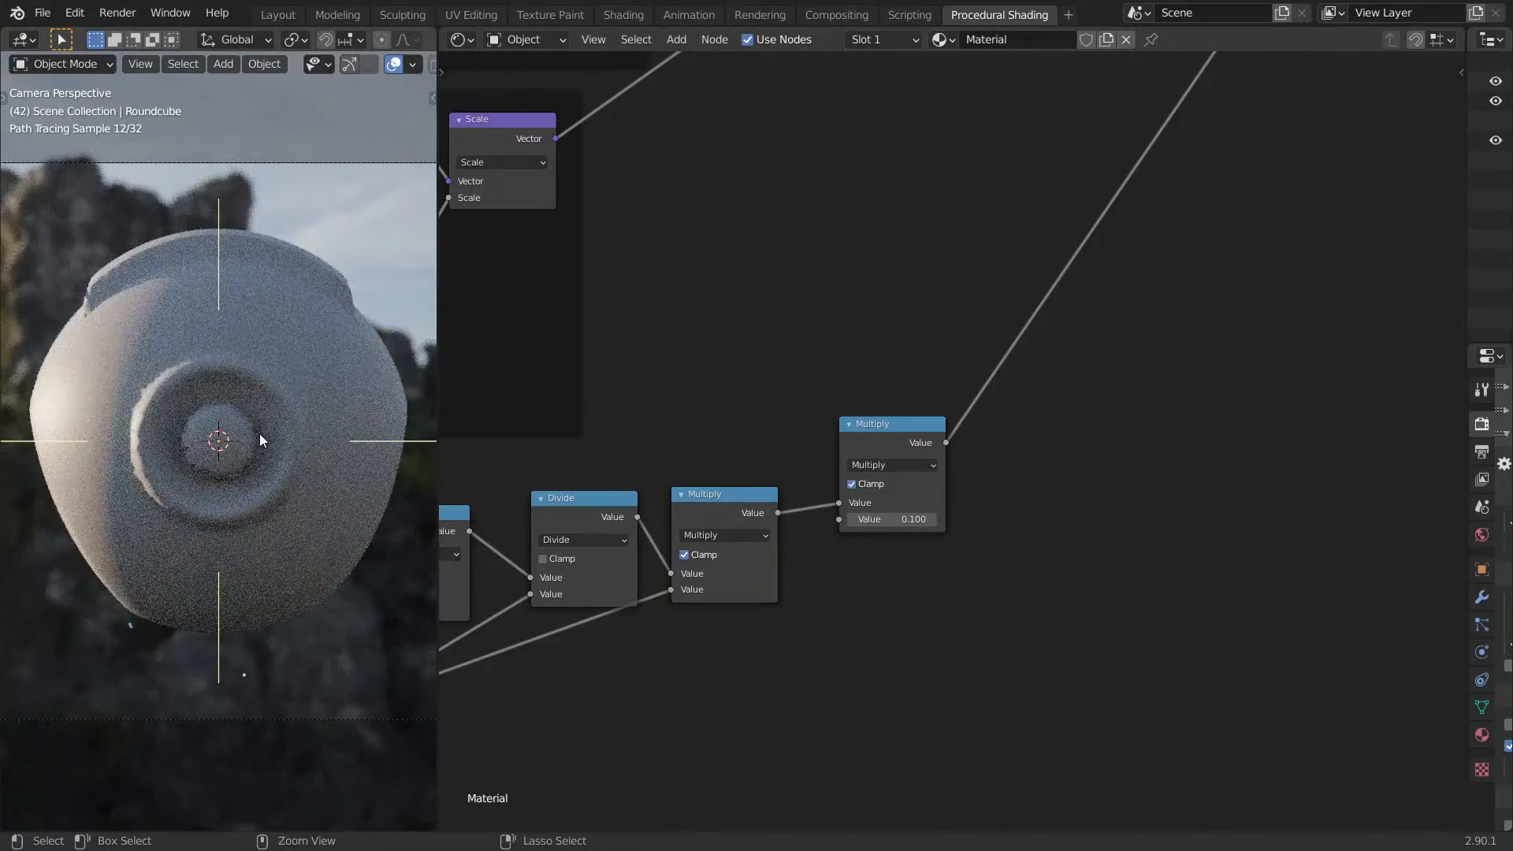
pyautogui.hotkey('ctrl', 'space')
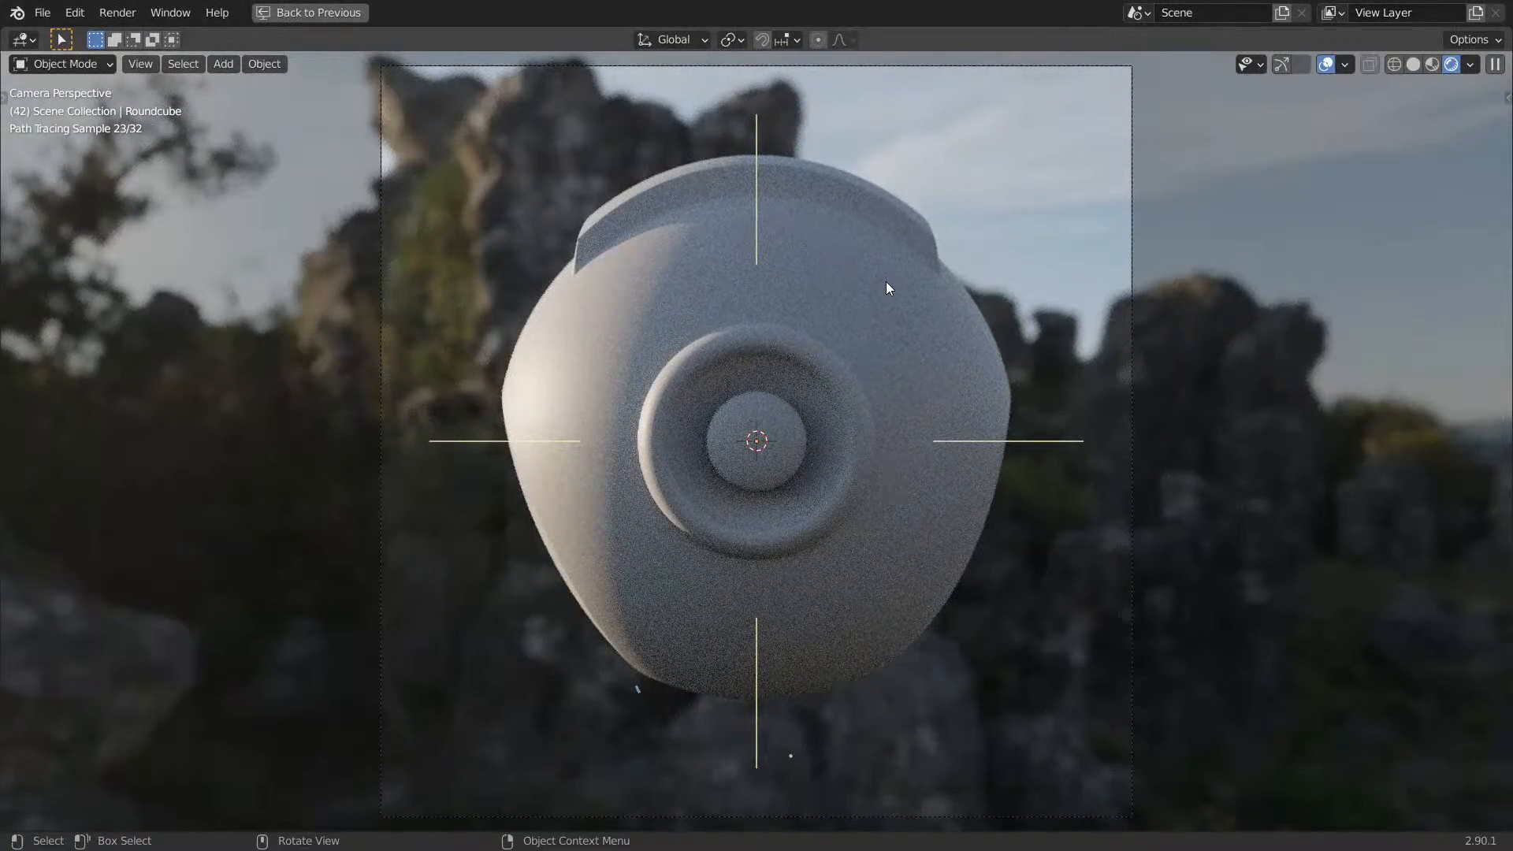
pyautogui.hotkey('ctrl', 'space')
# Insert a Vector Math node set to Scale between the duplicated Combine XYZ and the last Add node.
pyautogui.scroll(-6, 1135, 331)
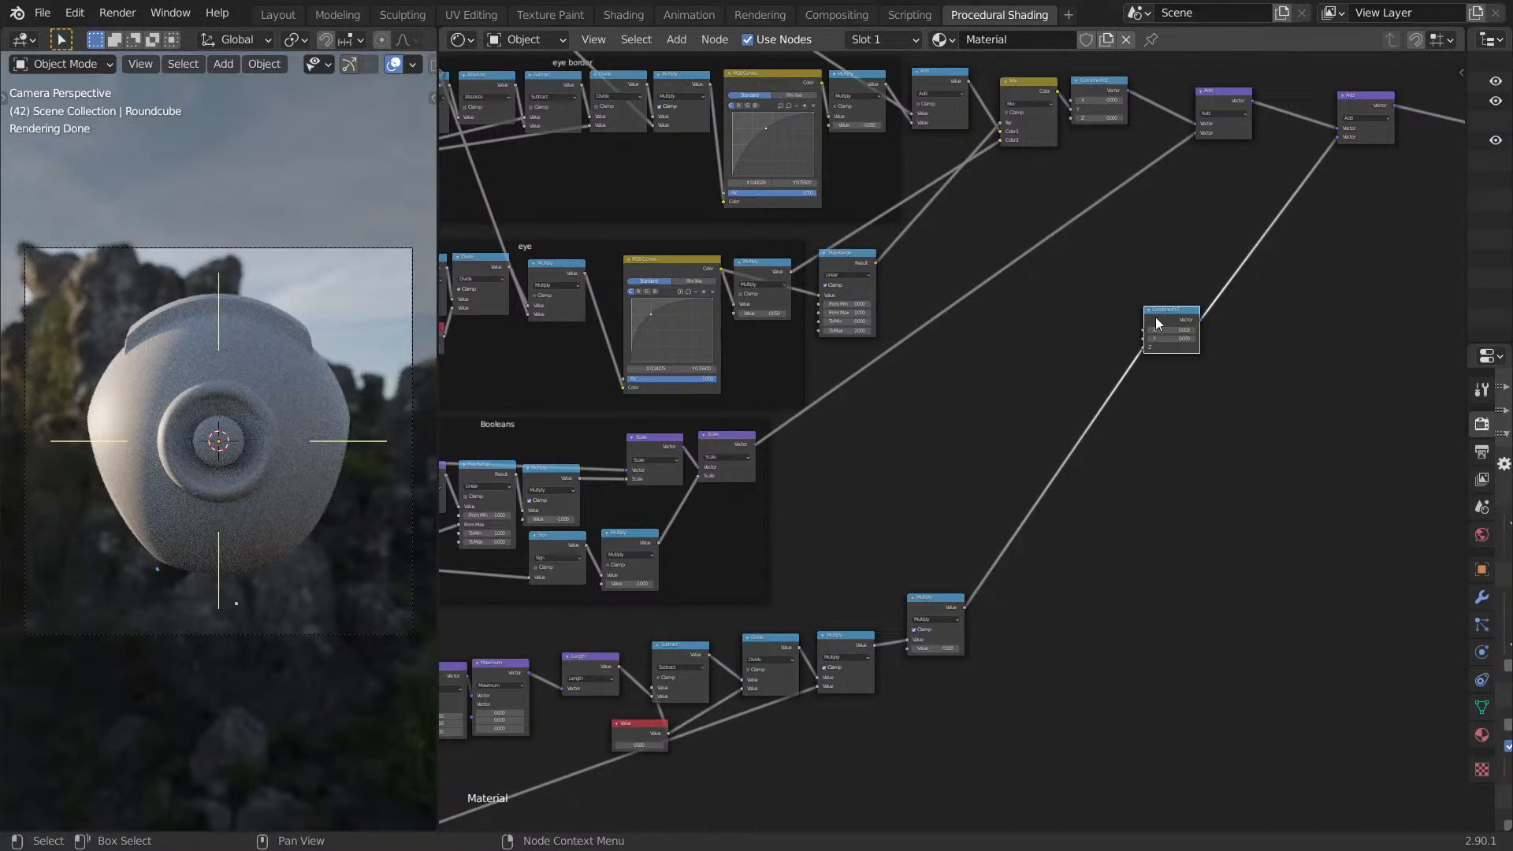
pyautogui.hotkey('shift', 'a')
pyautogui.click(1069, 381)
pyautogui.write('vector')
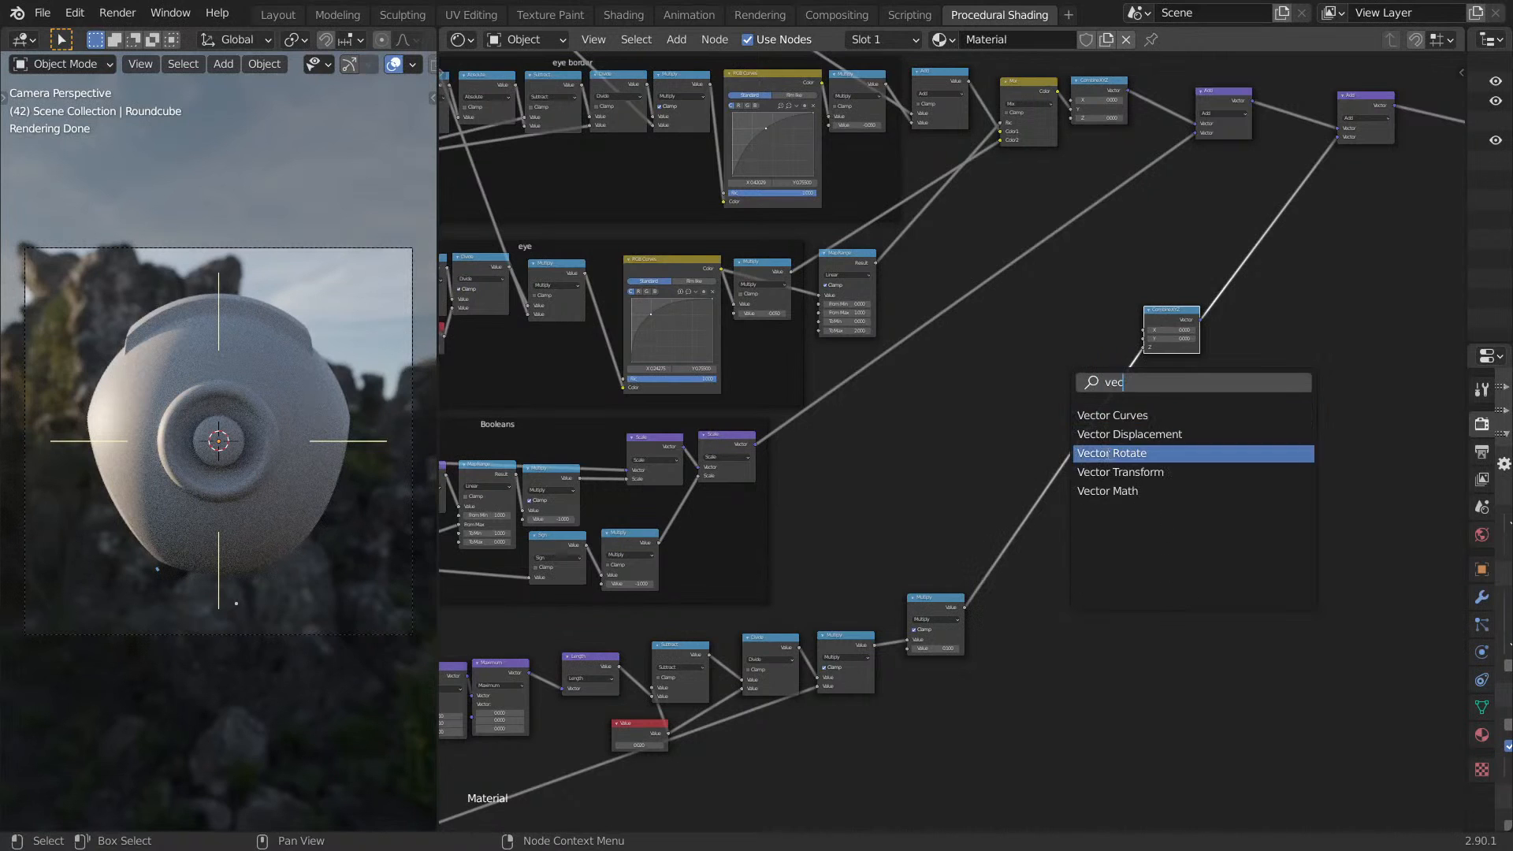
pyautogui.click(1119, 453)
pyautogui.click(1257, 302)
pyautogui.click(1256, 285)
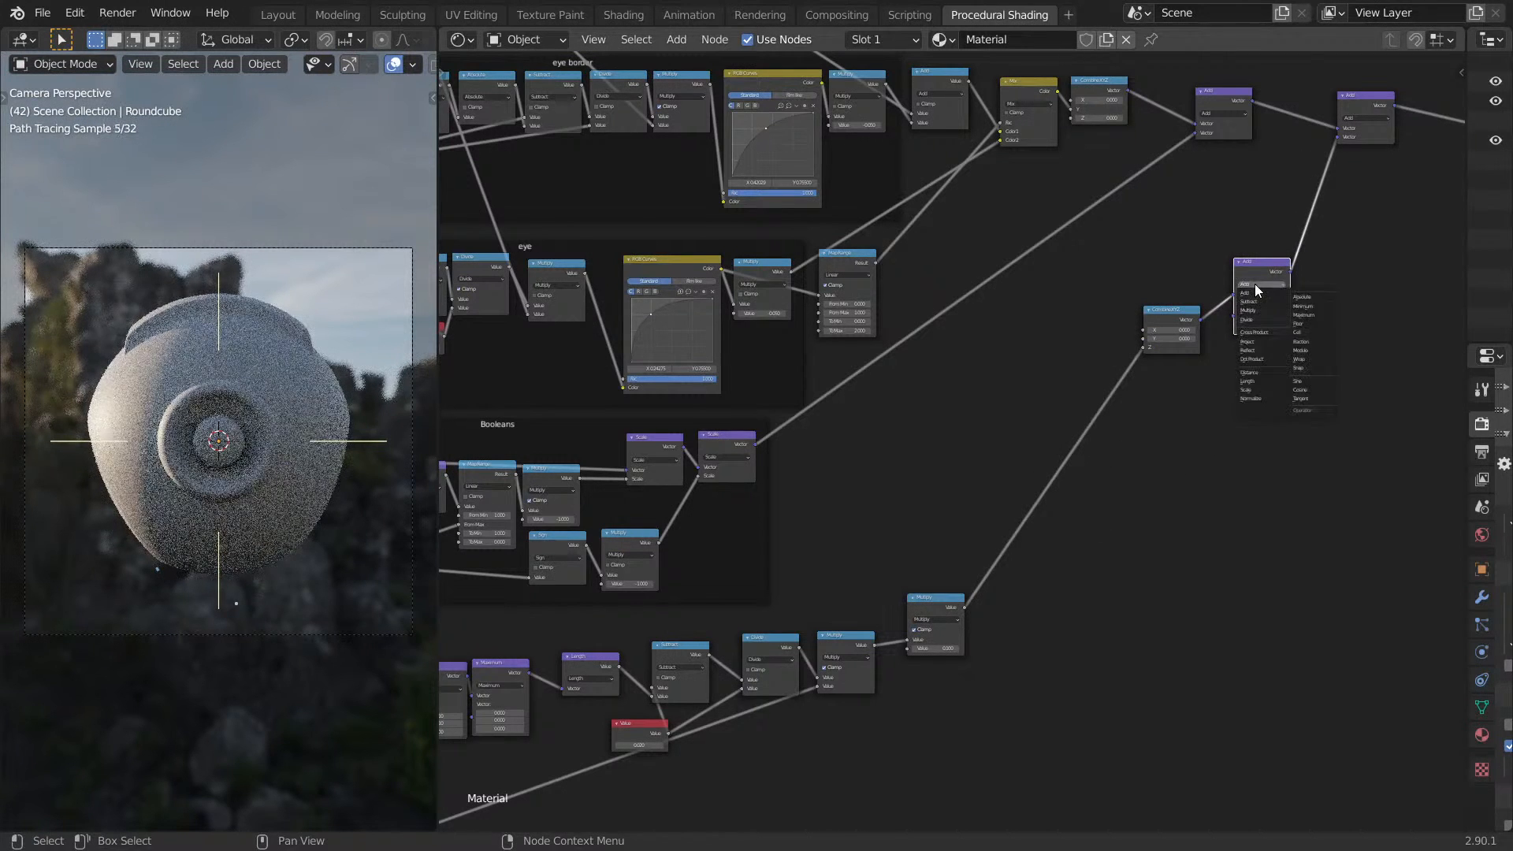
pyautogui.click(1260, 390)
# Detach Combine XYZ from the new Scale node and feed the mask's last Multiply into its Scale input.
pyautogui.moveTo(862, 327); pyautogui.dragTo(1002, 357, button='middle')
pyautogui.scroll(-1, 1002, 357)
pyautogui.press('Home')
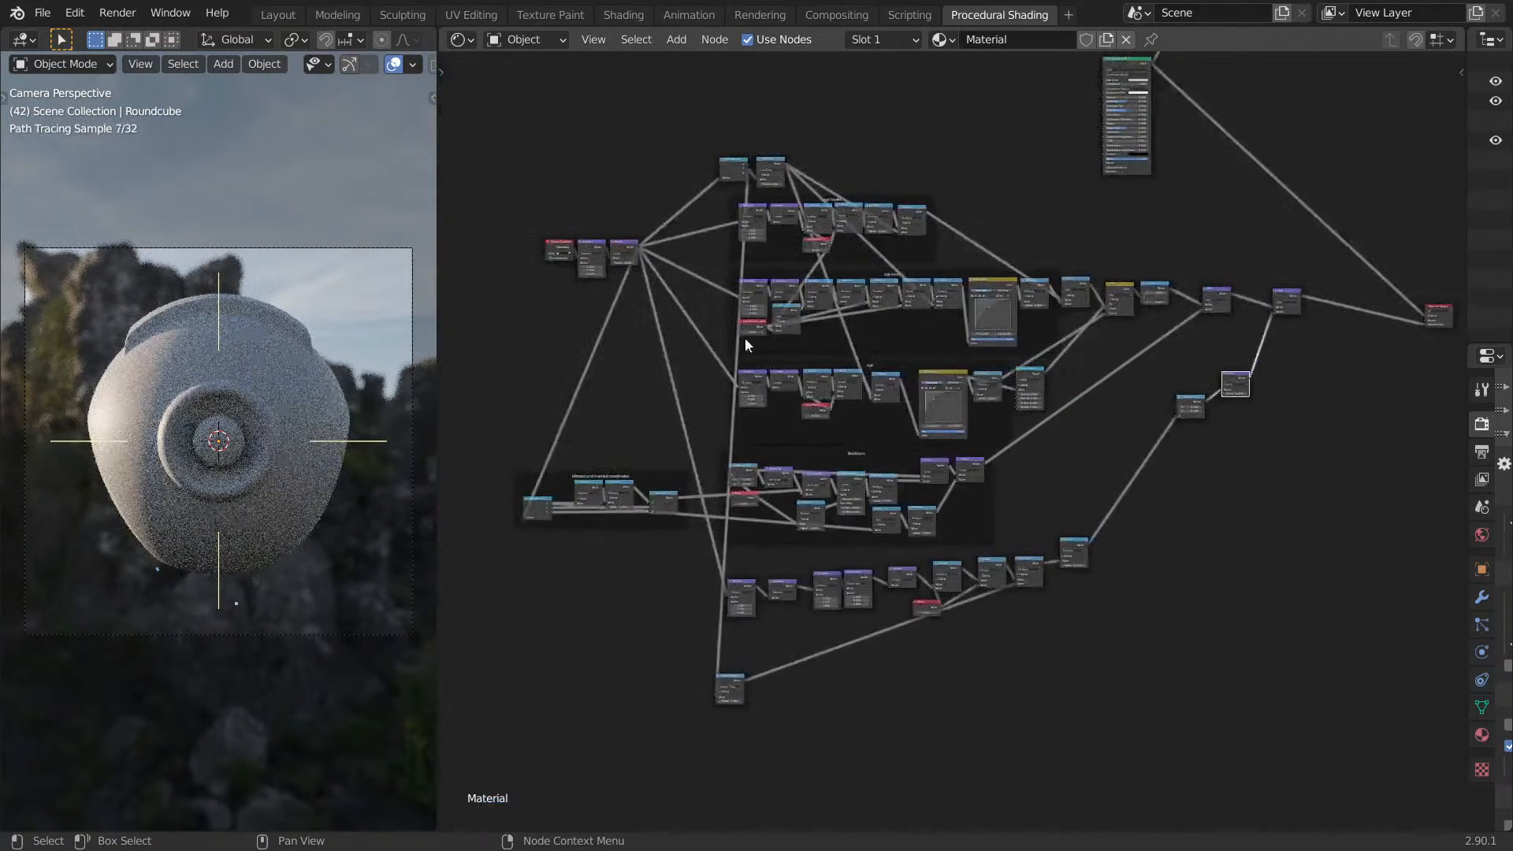
pyautogui.keyDown('alt'); pyautogui.moveTo(1228, 396); pyautogui.dragTo(1229, 386, button='right'); pyautogui.keyUp('alt')
pyautogui.scroll(6, 1085, 465)
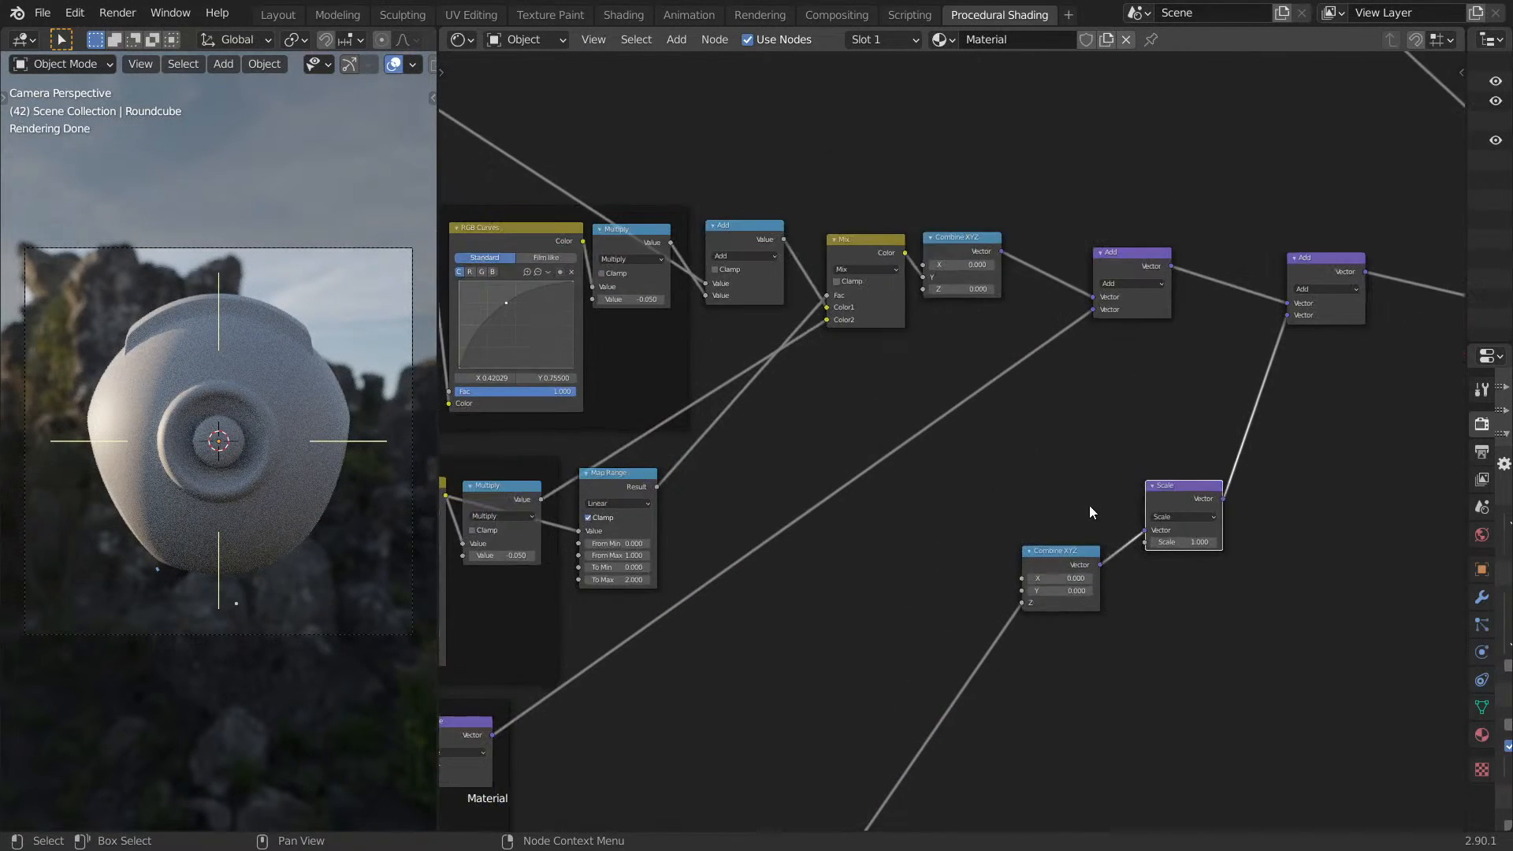
pyautogui.scroll(-3, 1116, 476)
pyautogui.scroll(1, 1136, 504)
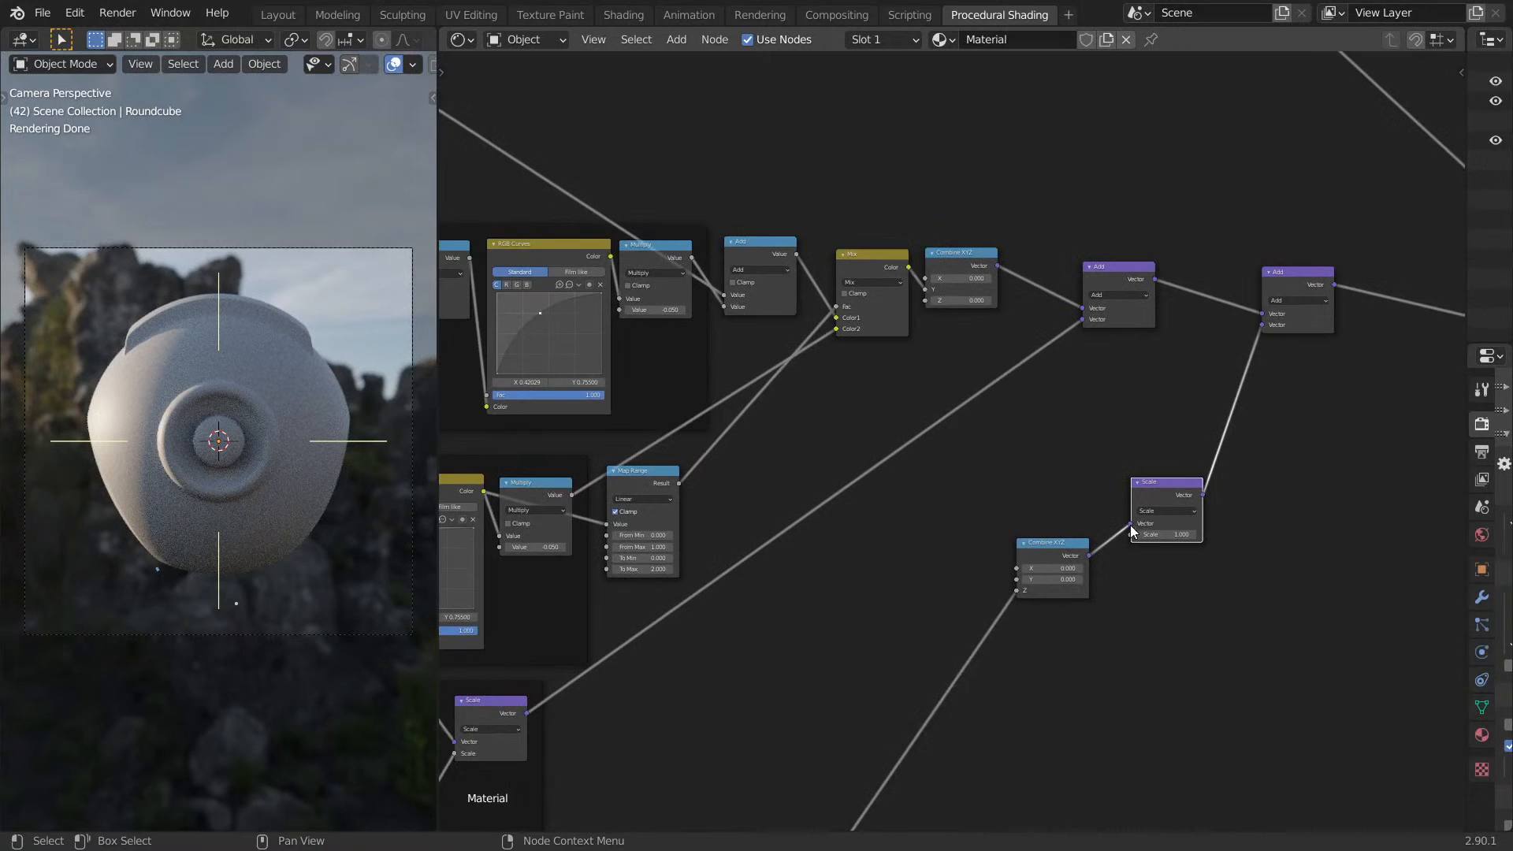
pyautogui.moveTo(1131, 523); pyautogui.dragTo(1104, 552)
pyautogui.moveTo(1013, 597); pyautogui.dragTo(1130, 564)
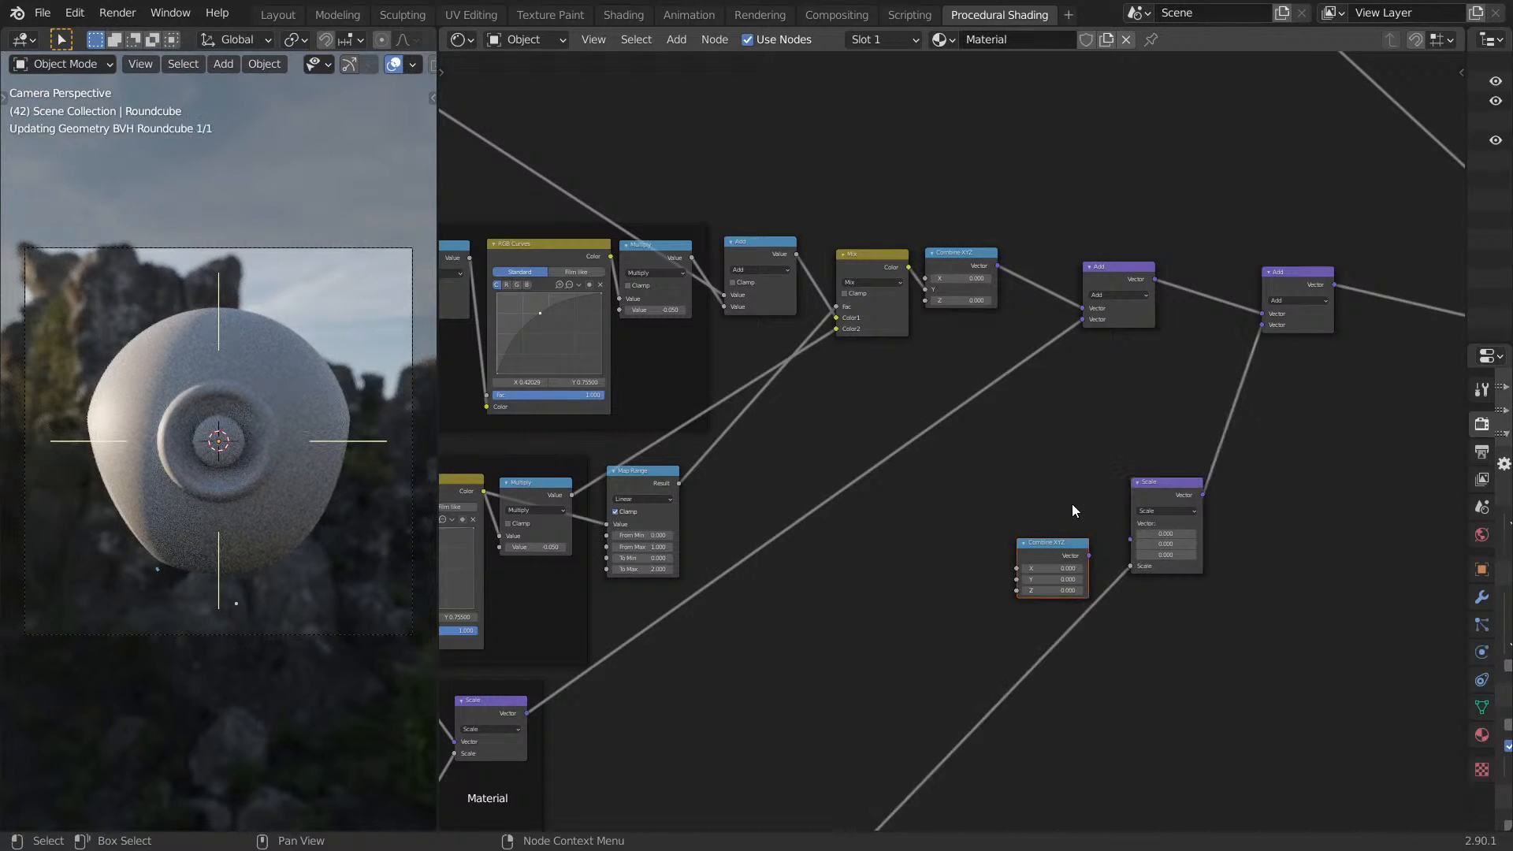
# Connect the last vector node of the shared coordinate chain to the new Scale node's Vector input.
pyautogui.scroll(-8, 934, 495)
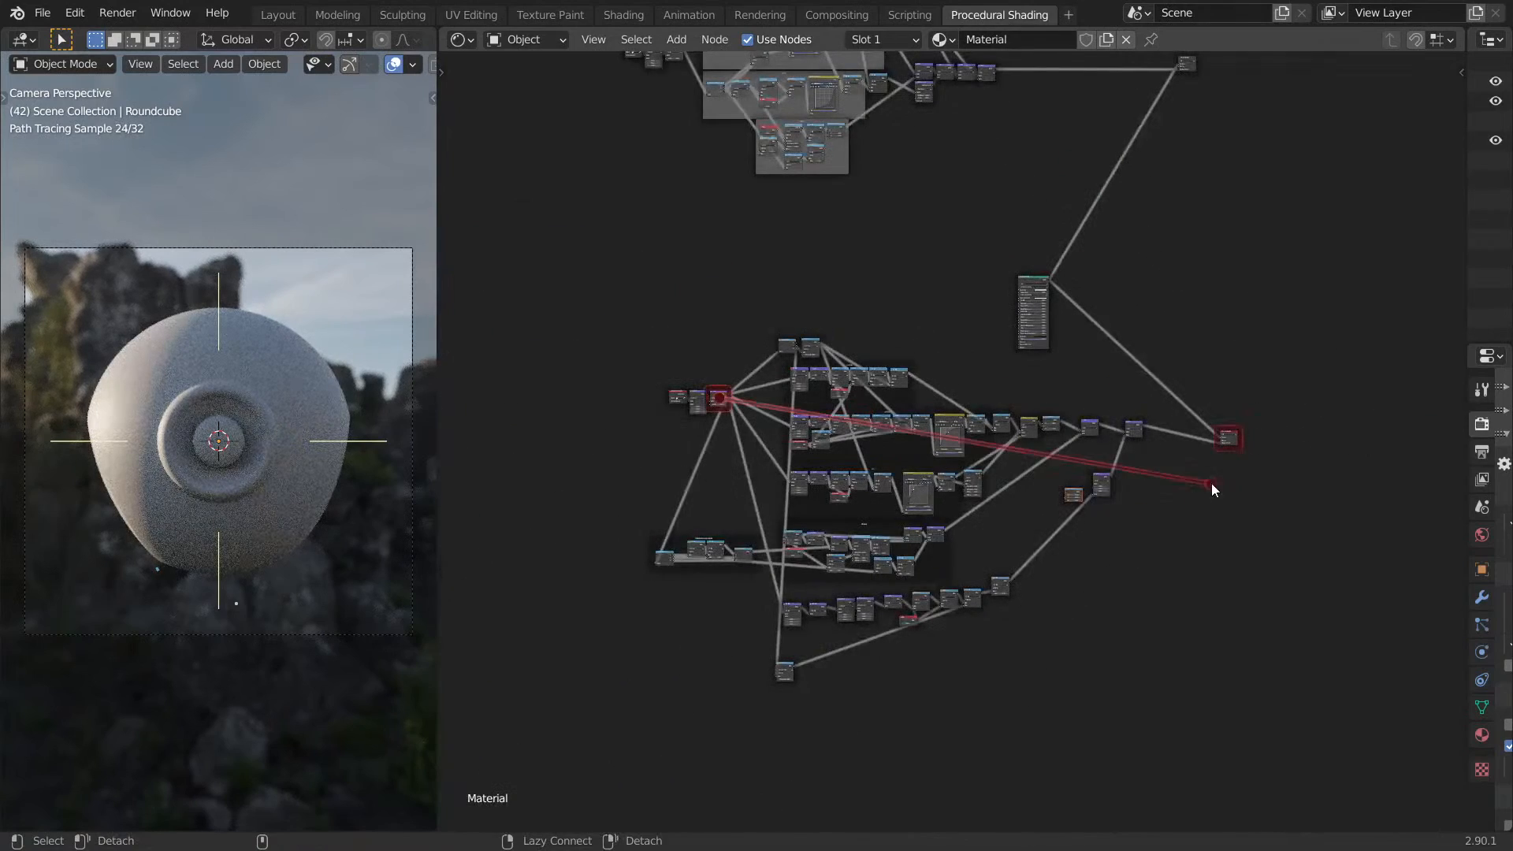
pyautogui.keyDown('alt'); pyautogui.moveTo(1103, 484); pyautogui.dragTo(1105, 484, button='right'); pyautogui.keyUp('alt')
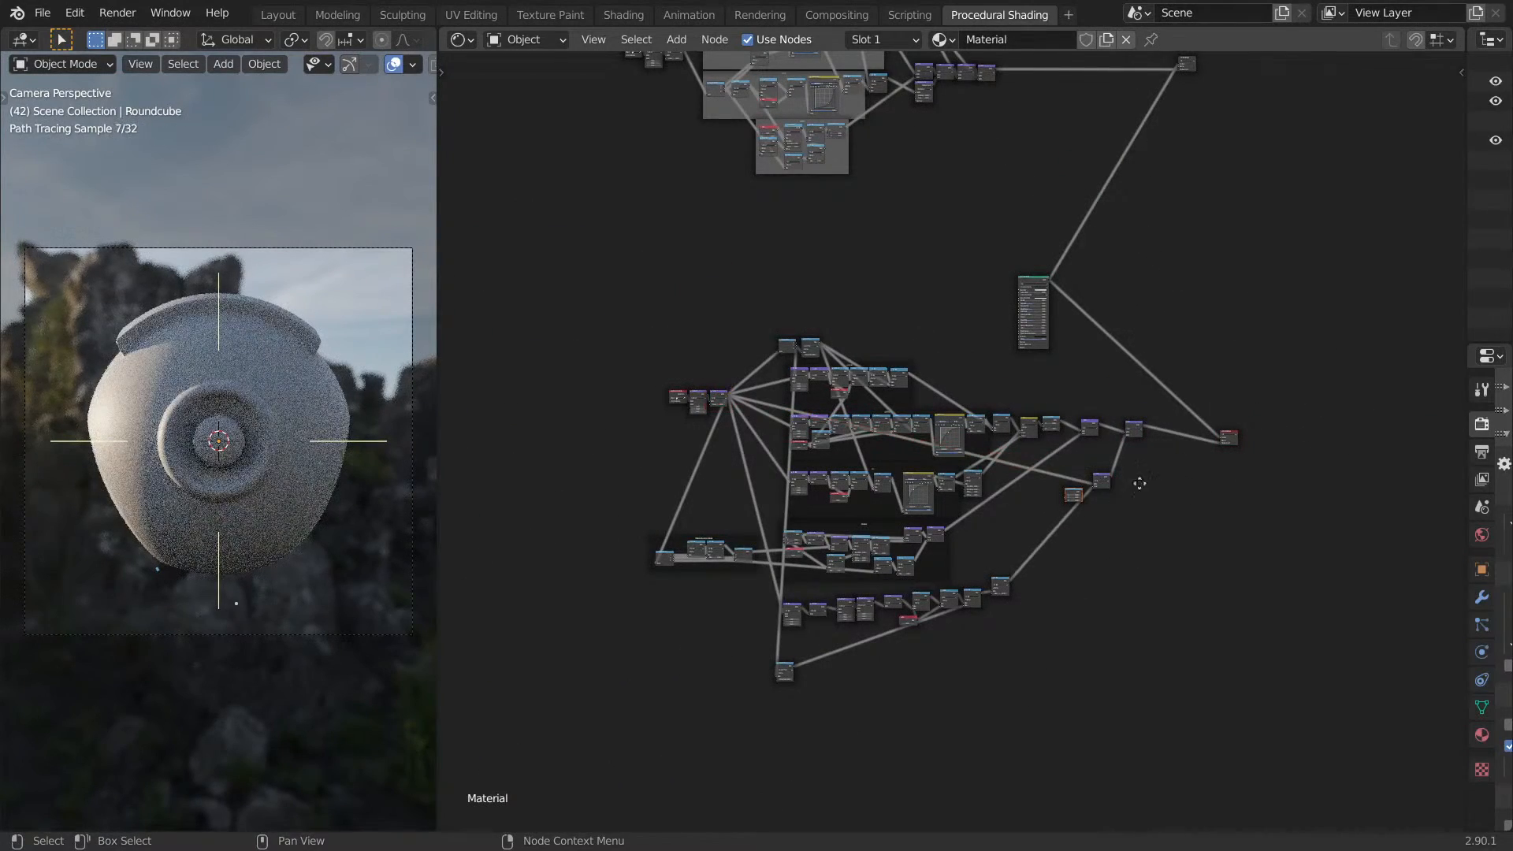
pyautogui.moveTo(1138, 482); pyautogui.dragTo(1008, 498, button='middle')
pyautogui.scroll(2, 1007, 499)
# Refresh the mesh and examine the raised top plate from the camera, the sides, the top and the front.
pyautogui.hotkey('ctrl', 'space')
pyautogui.keyDown('shift'); pyautogui.moveTo(749, 349); pyautogui.dragTo(763, 480, button='middle'); pyautogui.keyUp('shift')
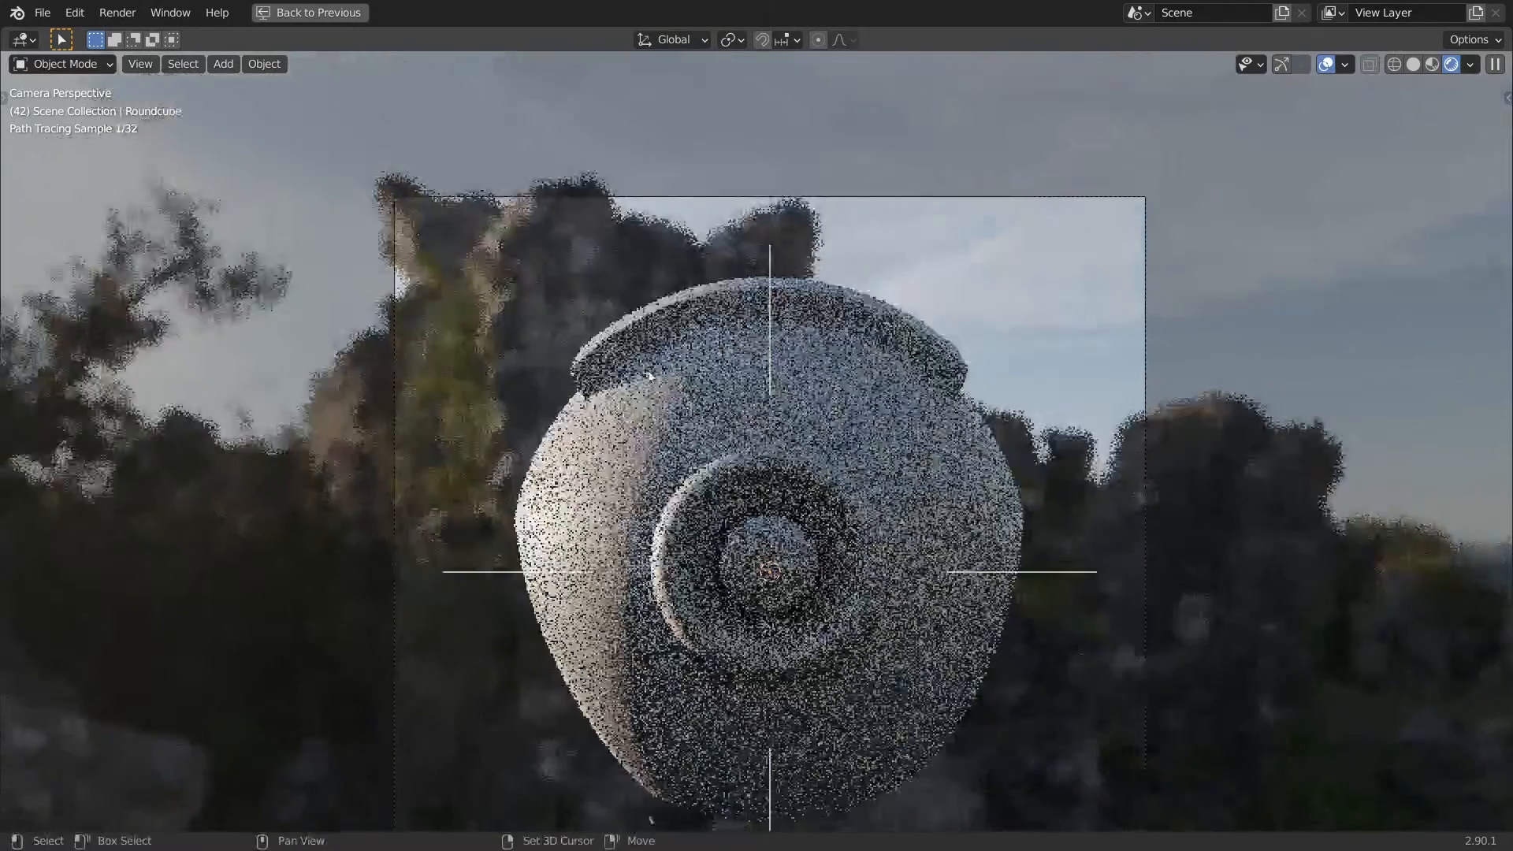
pyautogui.press('Tab')
pyautogui.press('Tab')
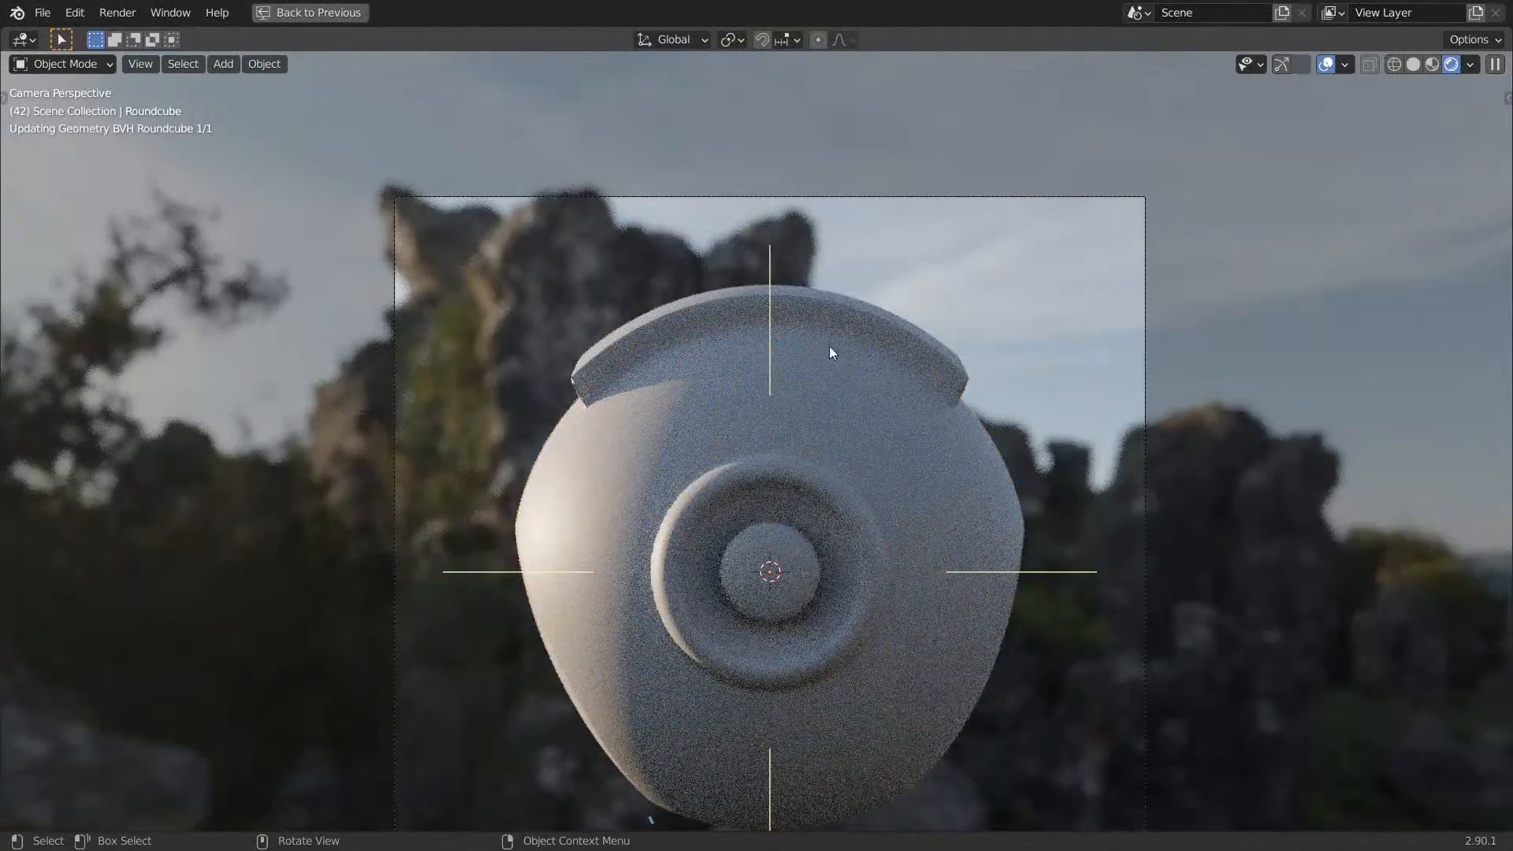
pyautogui.moveTo(788, 361); pyautogui.dragTo(821, 429, button='middle')
pyautogui.scroll(-7, 795, 431)
pyautogui.scroll(9, 821, 428)
pyautogui.scroll(-3, 825, 374)
pyautogui.moveTo(891, 392); pyautogui.dragTo(867, 290, button='middle')
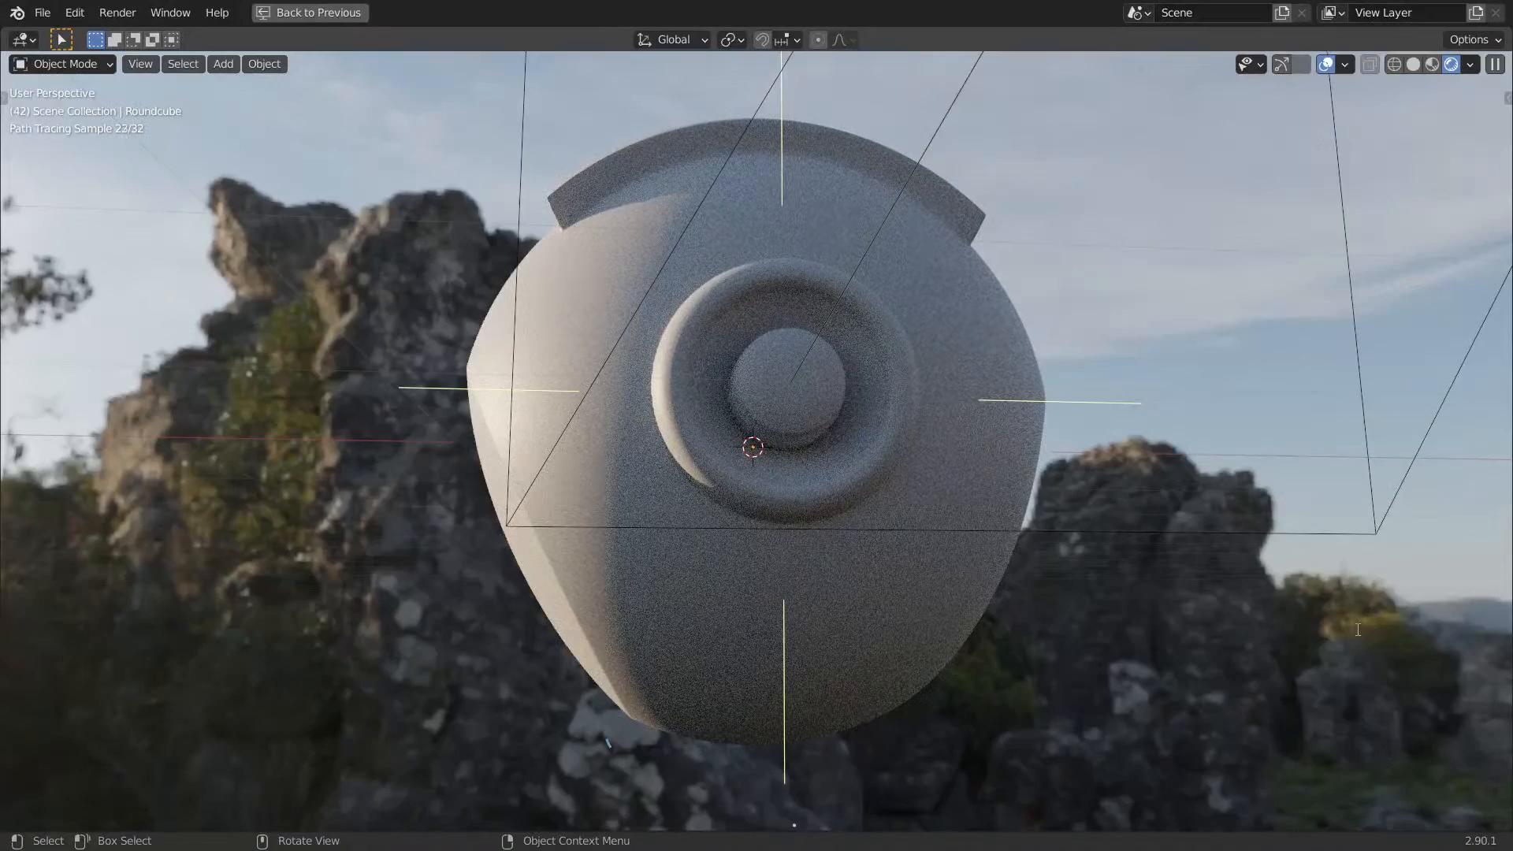
pyautogui.moveTo(1056, 478); pyautogui.dragTo(780, 356, button='middle')
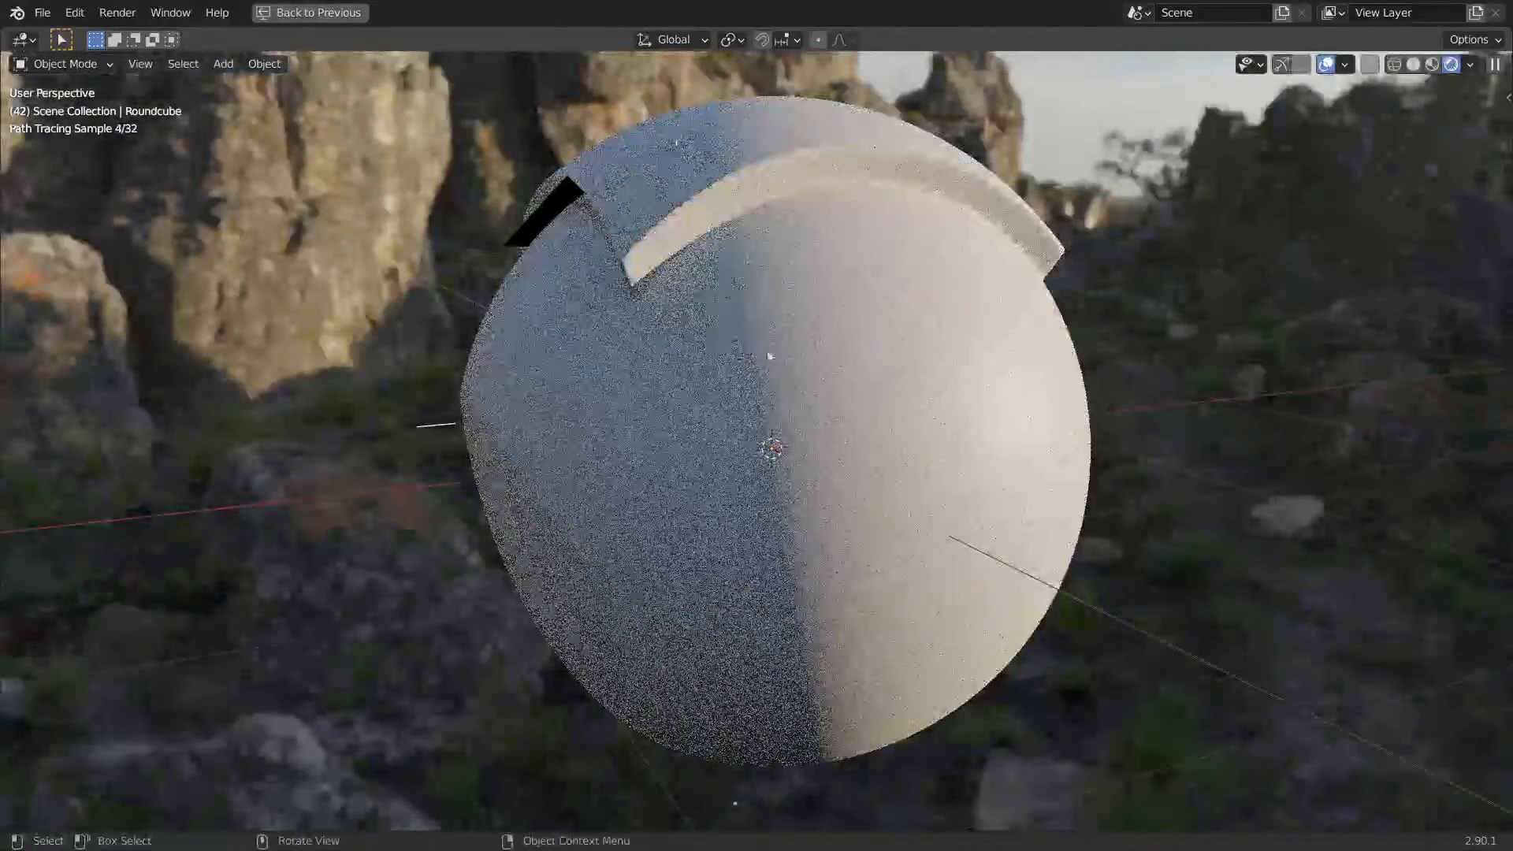
pyautogui.press('KP_7')
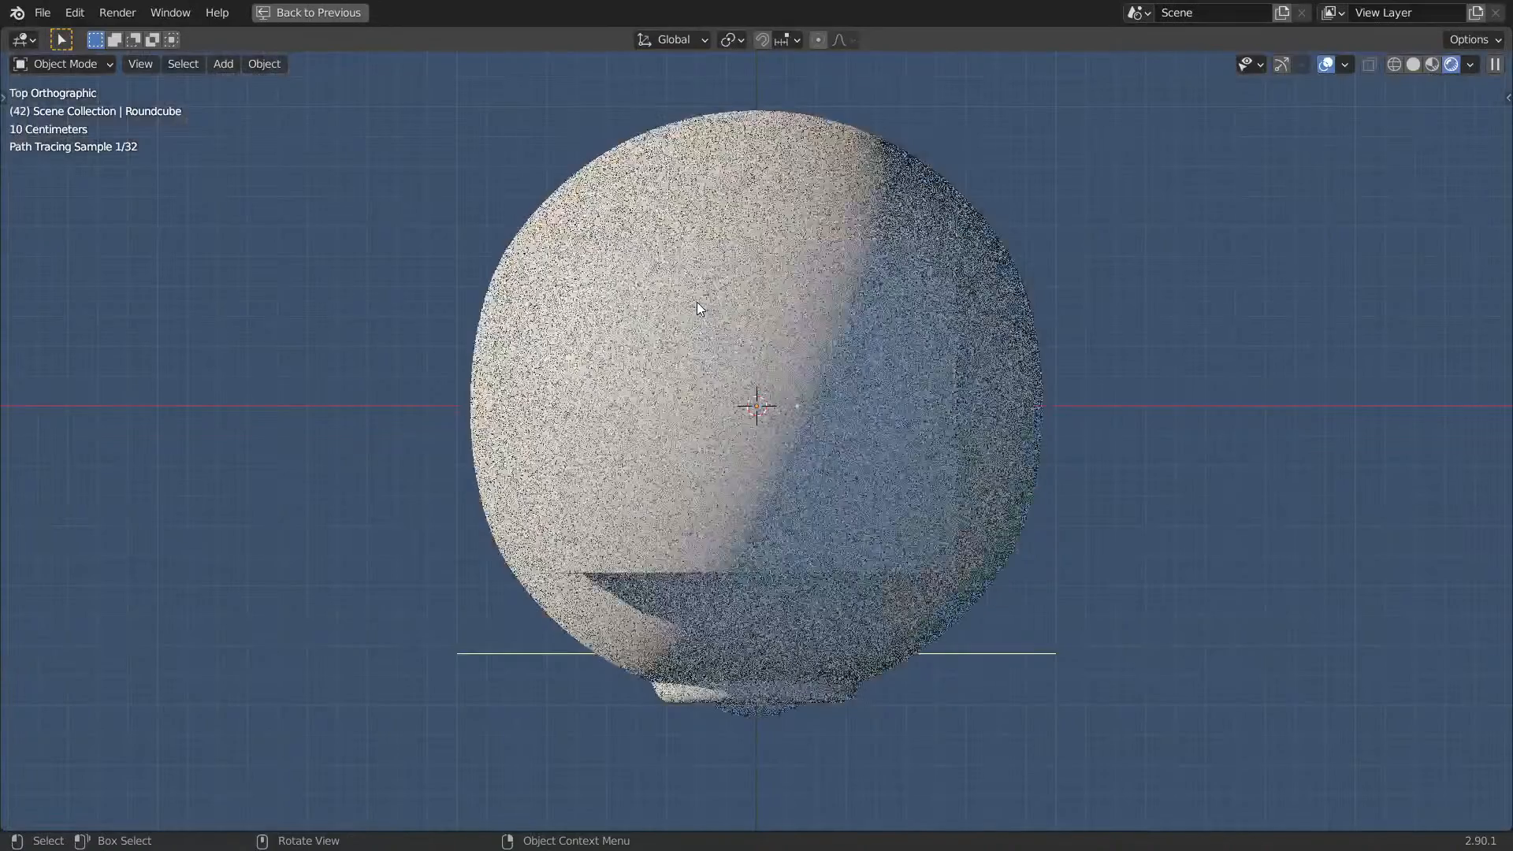
pyautogui.moveTo(758, 399); pyautogui.dragTo(793, 252, button='middle')
pyautogui.press('KP_1')
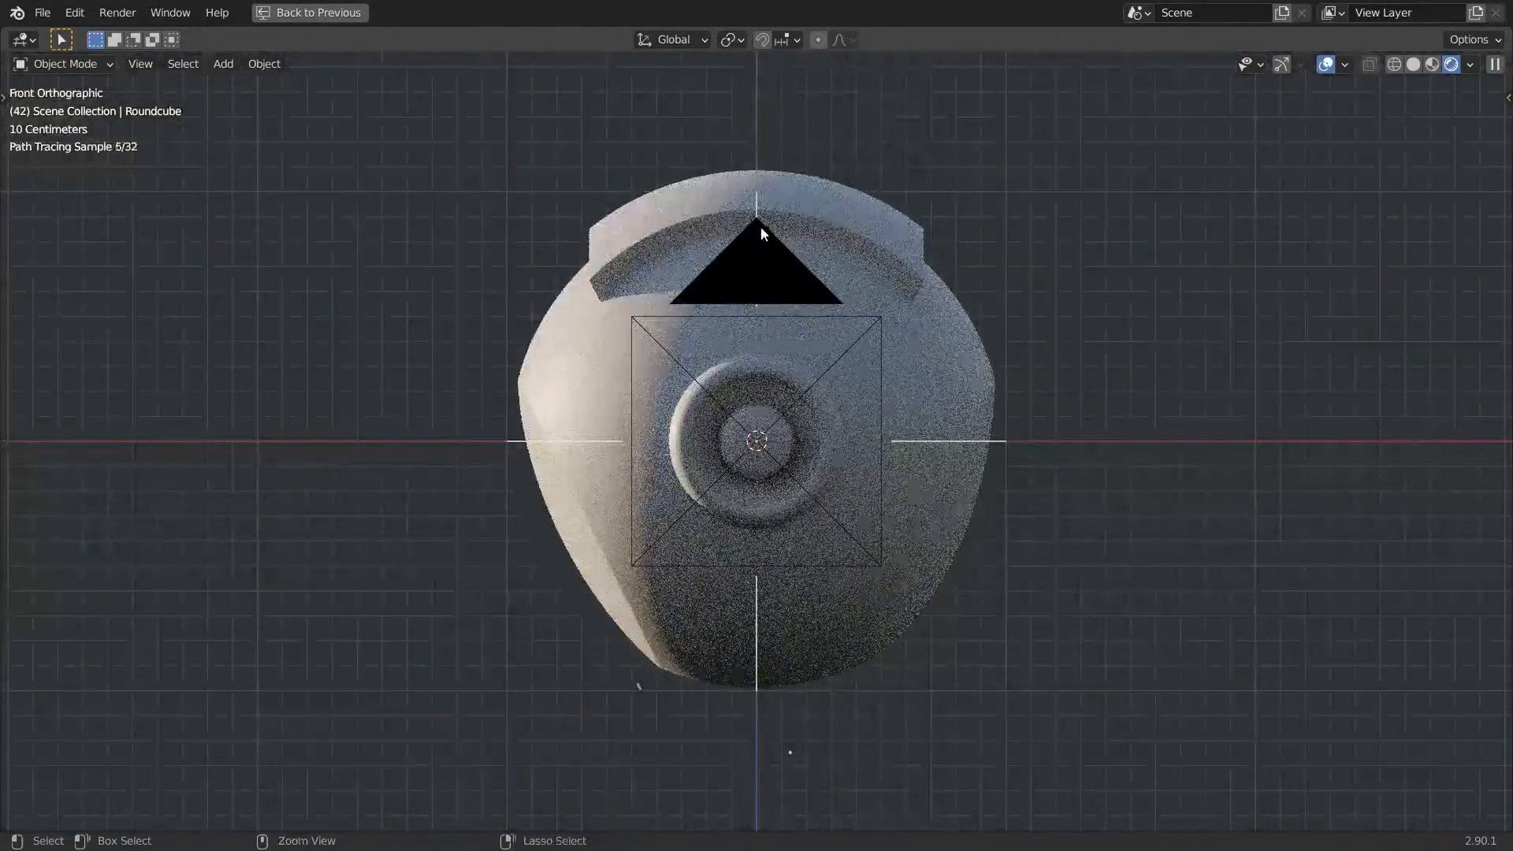
pyautogui.hotkey('ctrl', 'space')
# Bring up the rectangular mask's Subtract node and view the sphere from the top in Material Preview shading.
pyautogui.moveTo(972, 273); pyautogui.dragTo(1130, 256, button='middle')
pyautogui.scroll(1, 848, 615)
pyautogui.moveTo(848, 665); pyautogui.dragTo(925, 440, button='middle')
pyautogui.scroll(9, 925, 438)
pyautogui.scroll(8, 926, 440)
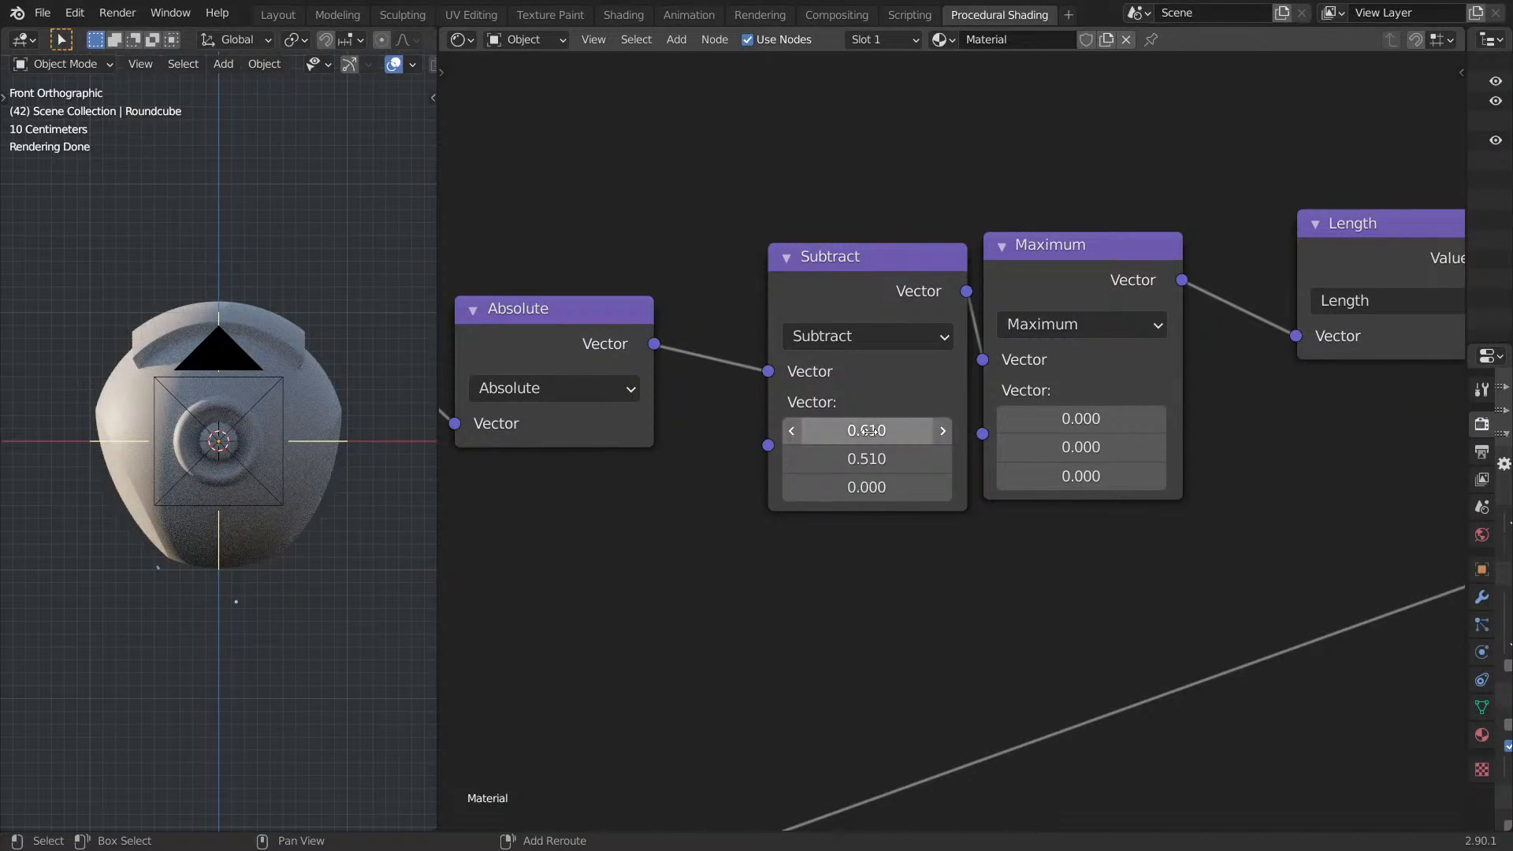
pyautogui.press('z')
pyautogui.click(273, 445)
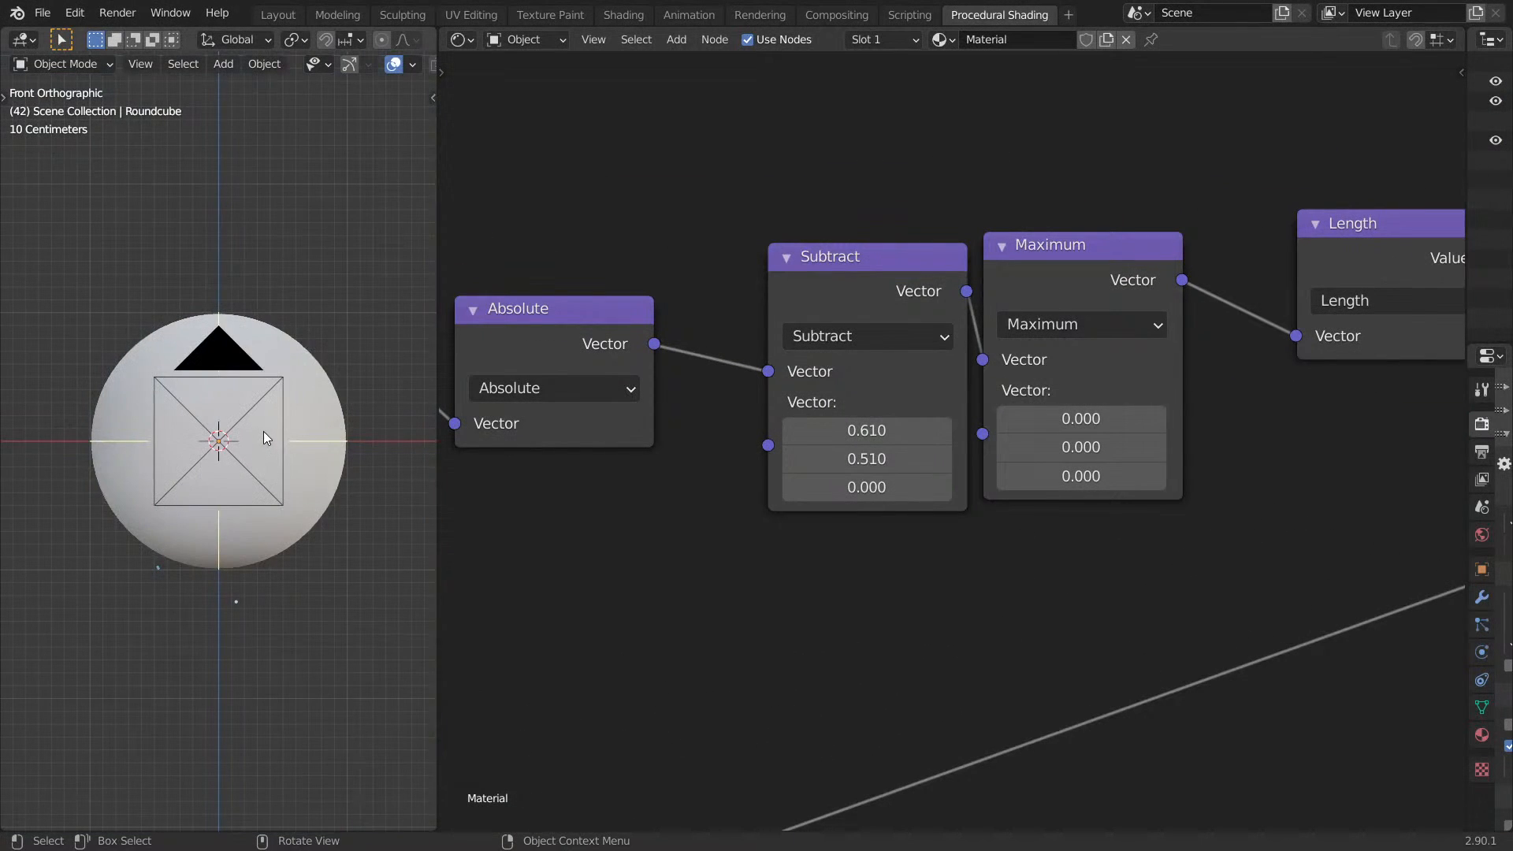
pyautogui.press('KP_7')
pyautogui.scroll(2, 277, 445)
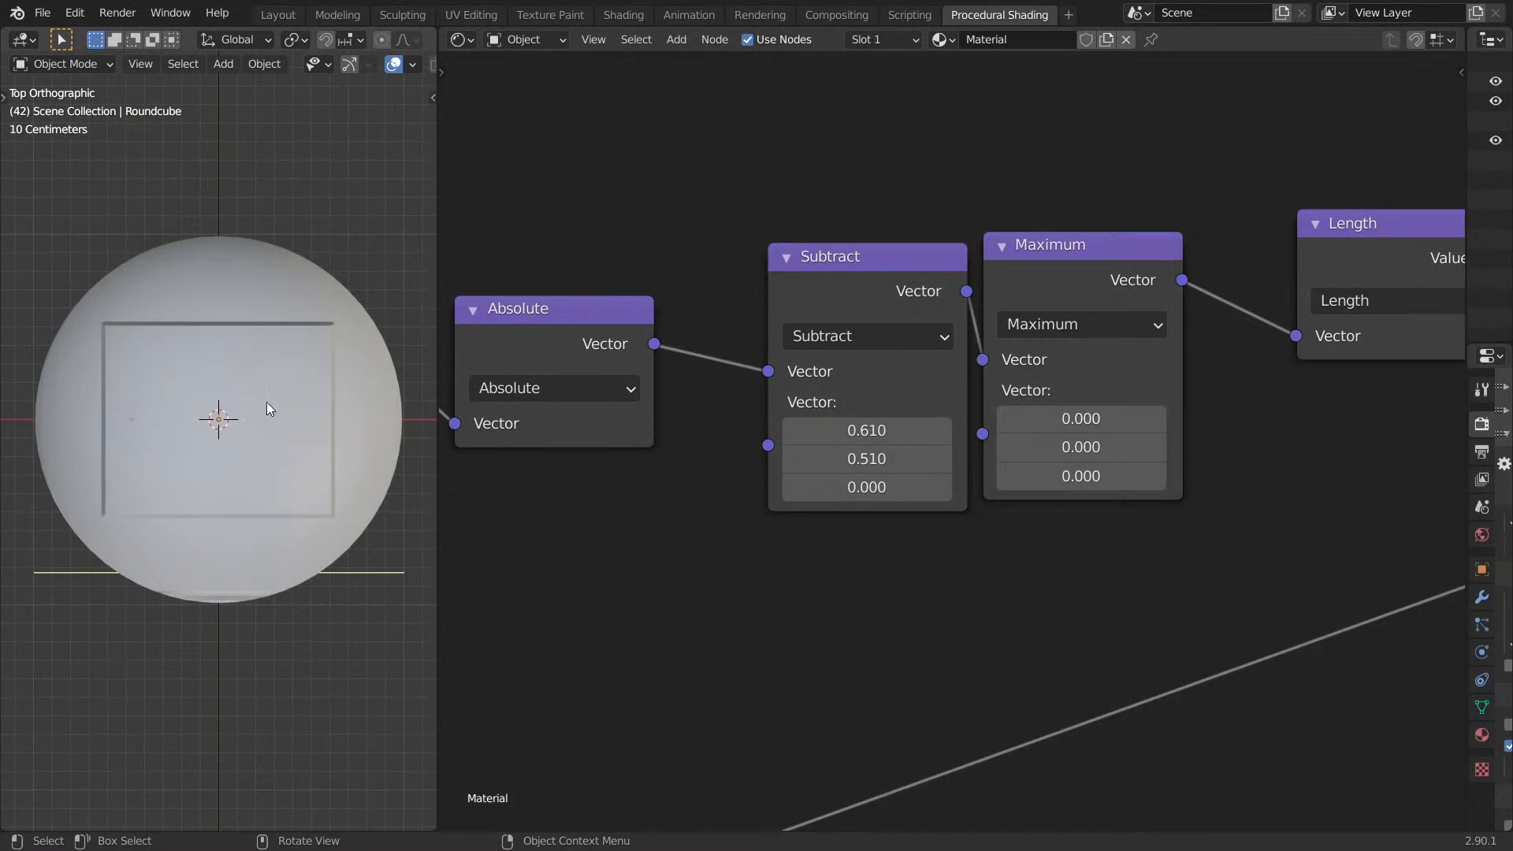
pyautogui.scroll(1, 278, 405)
# Set the rectangular mask's Subtract vector to 0.730 in X and 0.620 in Y.
pyautogui.moveTo(867, 430); pyautogui.dragTo(922, 430)
pyautogui.moveTo(852, 440); pyautogui.dragTo(795, 298, button='middle')
pyautogui.moveTo(421, 590); pyautogui.dragTo(301, 417, button='middle')
pyautogui.moveTo(803, 288); pyautogui.dragTo(823, 289)
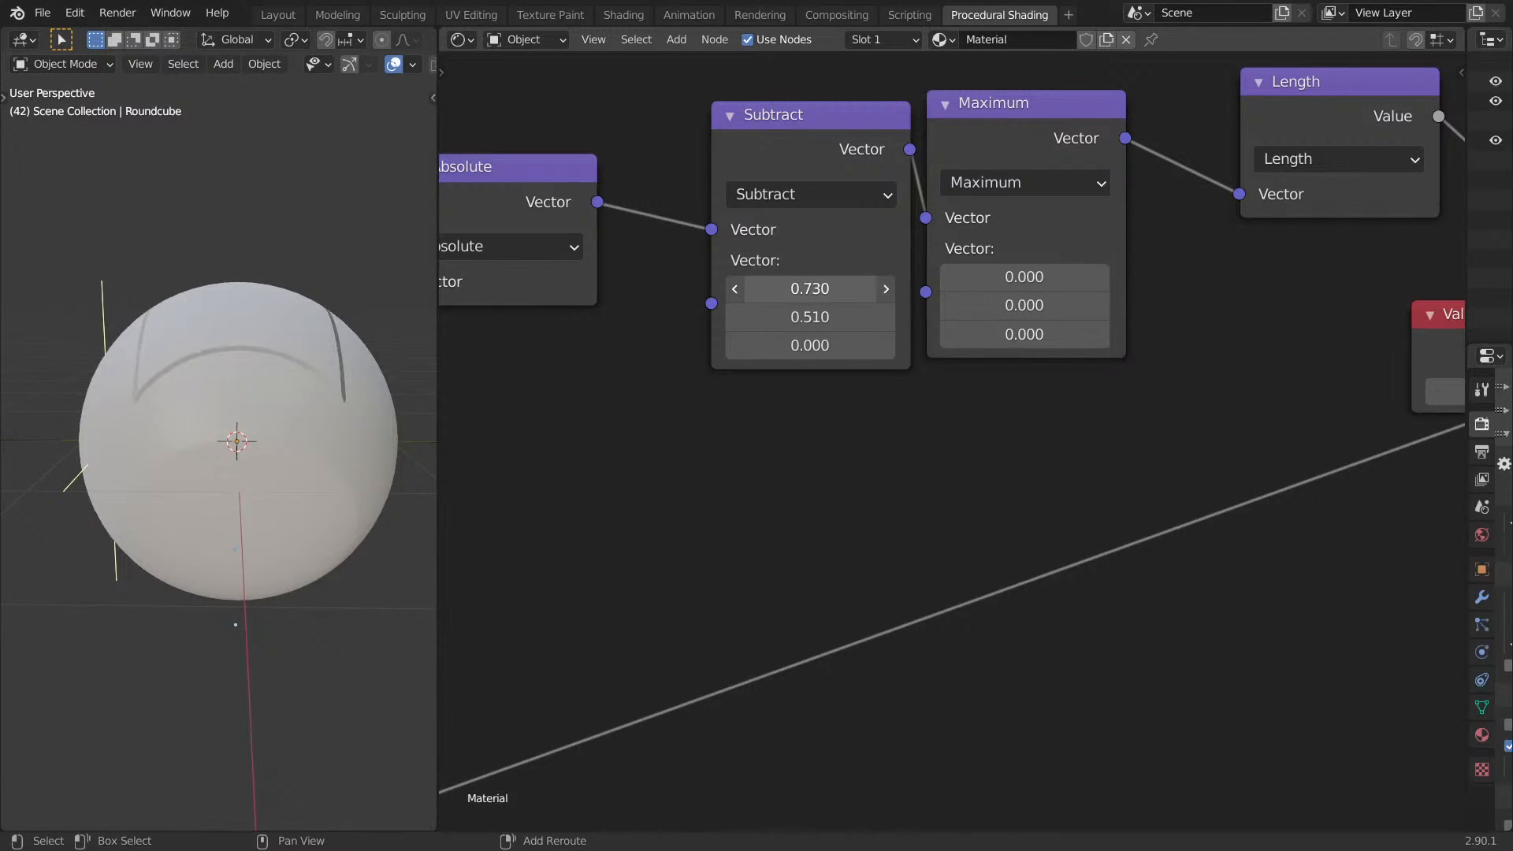
pyautogui.moveTo(810, 317); pyautogui.dragTo(807, 317)
# Return the viewport to rendered shading, inspecting the enlarged top plate from both sides, and save the file.
pyautogui.moveTo(208, 384); pyautogui.dragTo(102, 375, button='middle')
pyautogui.press('z')
pyautogui.click(308, 308)
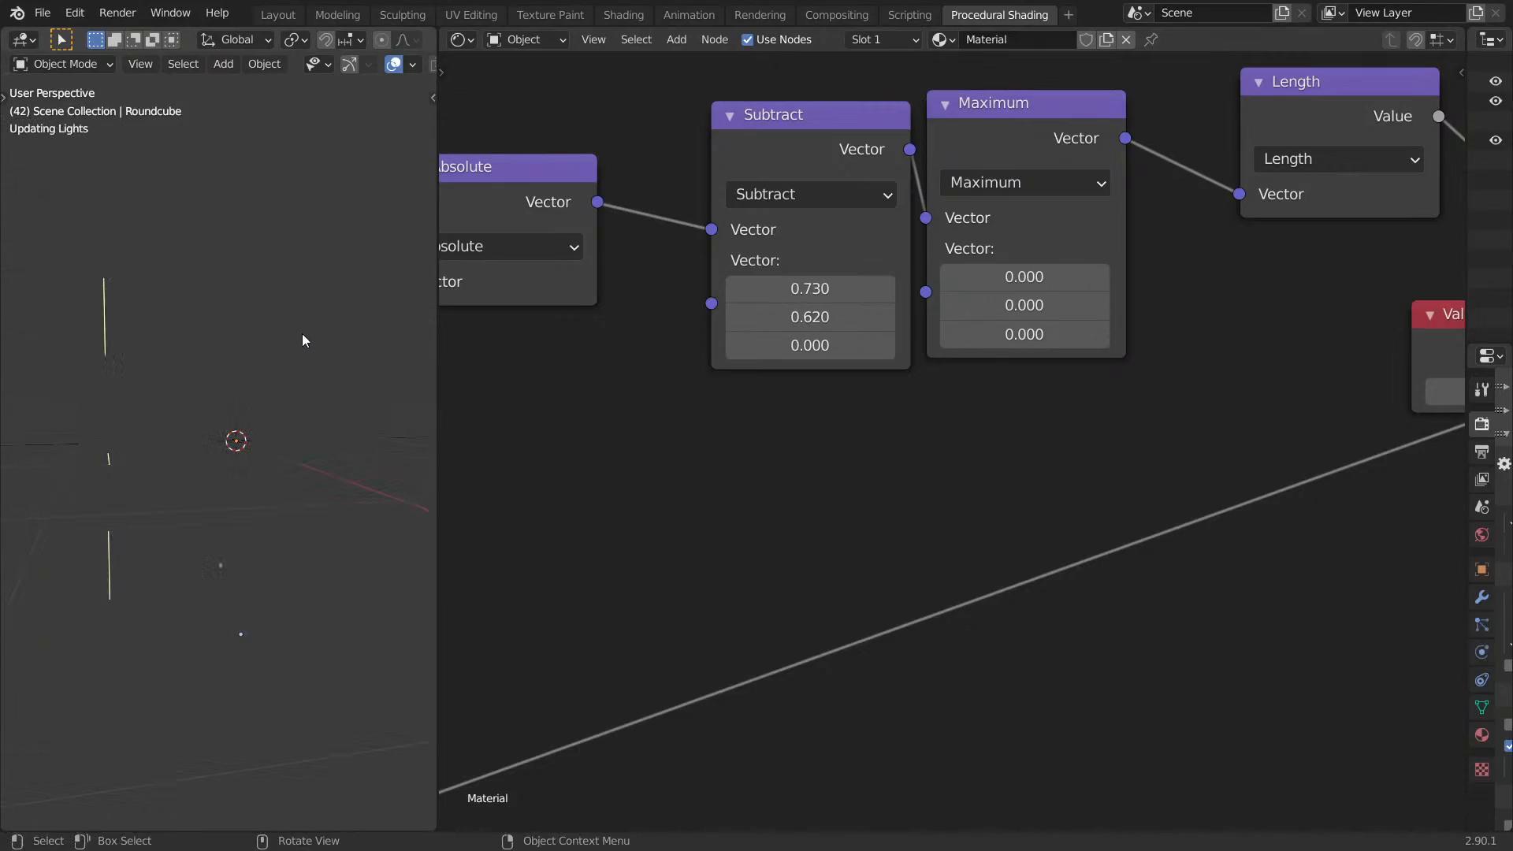
pyautogui.hotkey('ctrl', 'space')
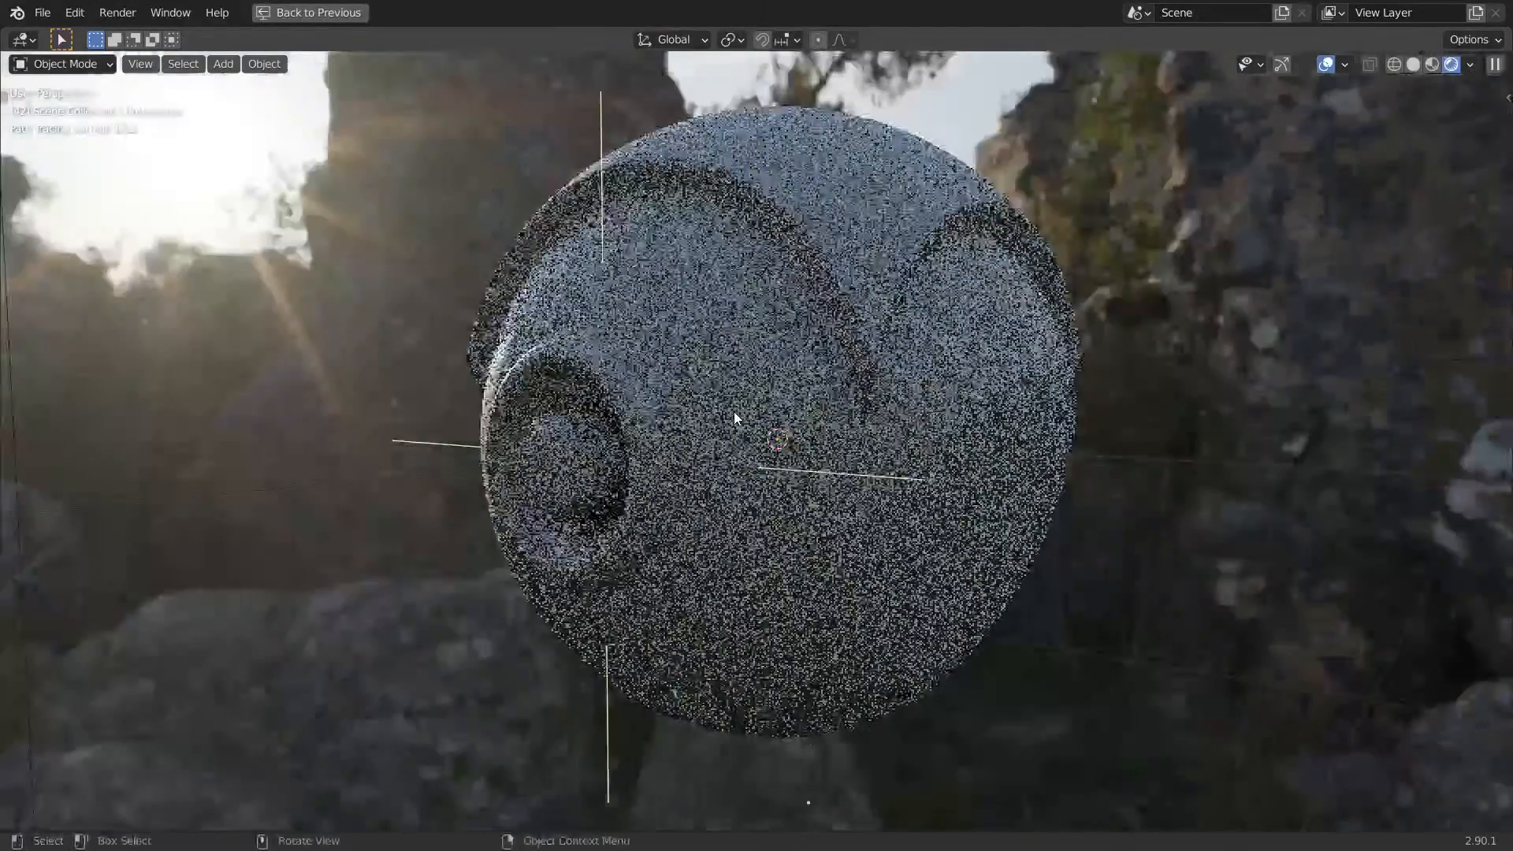
pyautogui.moveTo(779, 408); pyautogui.dragTo(940, 457, button='middle')
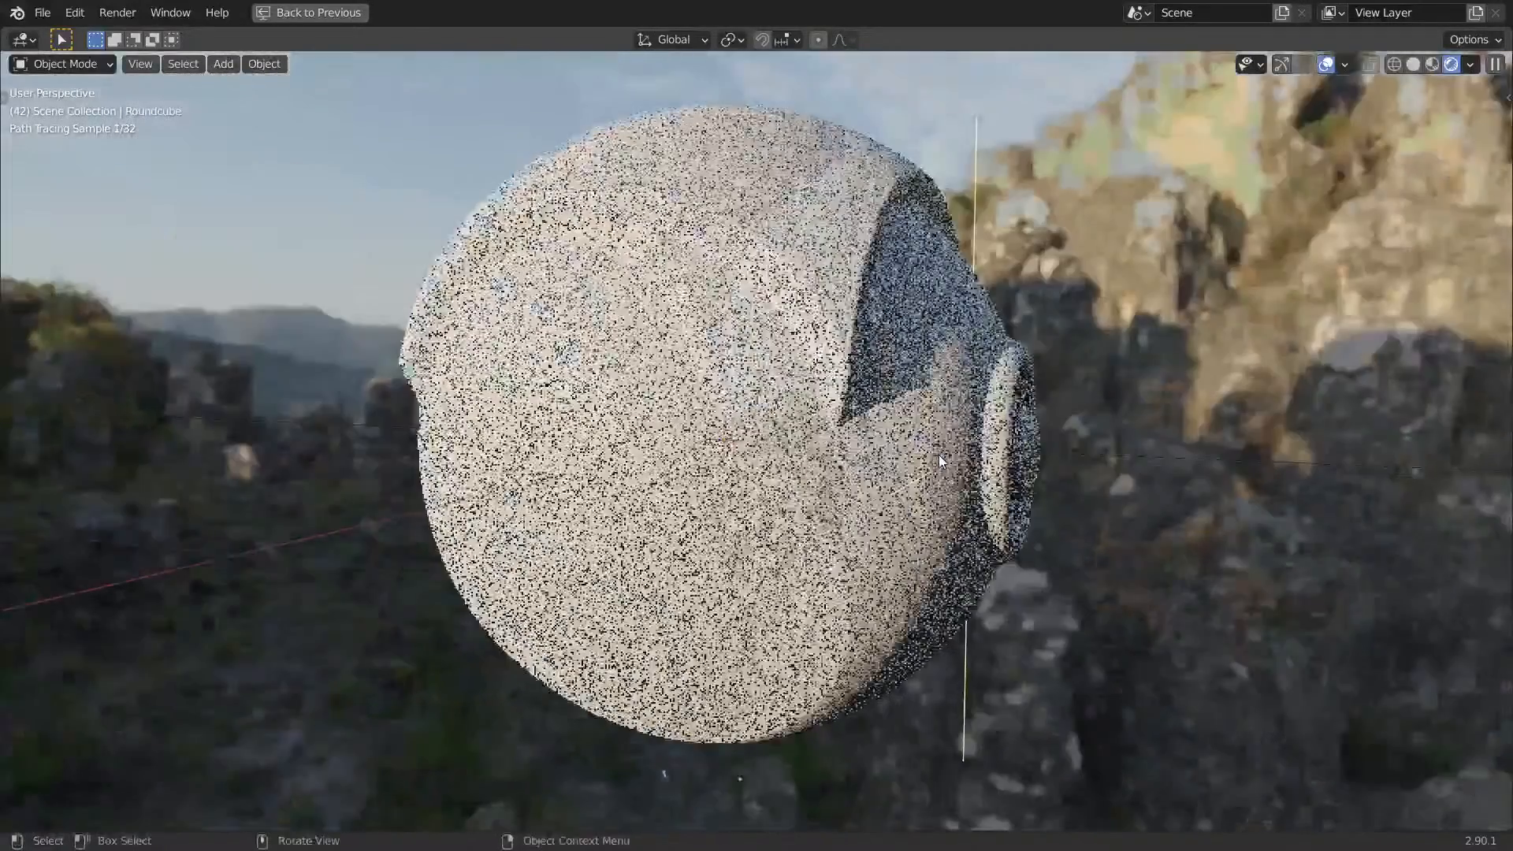
pyautogui.hotkey('ctrl', 's')
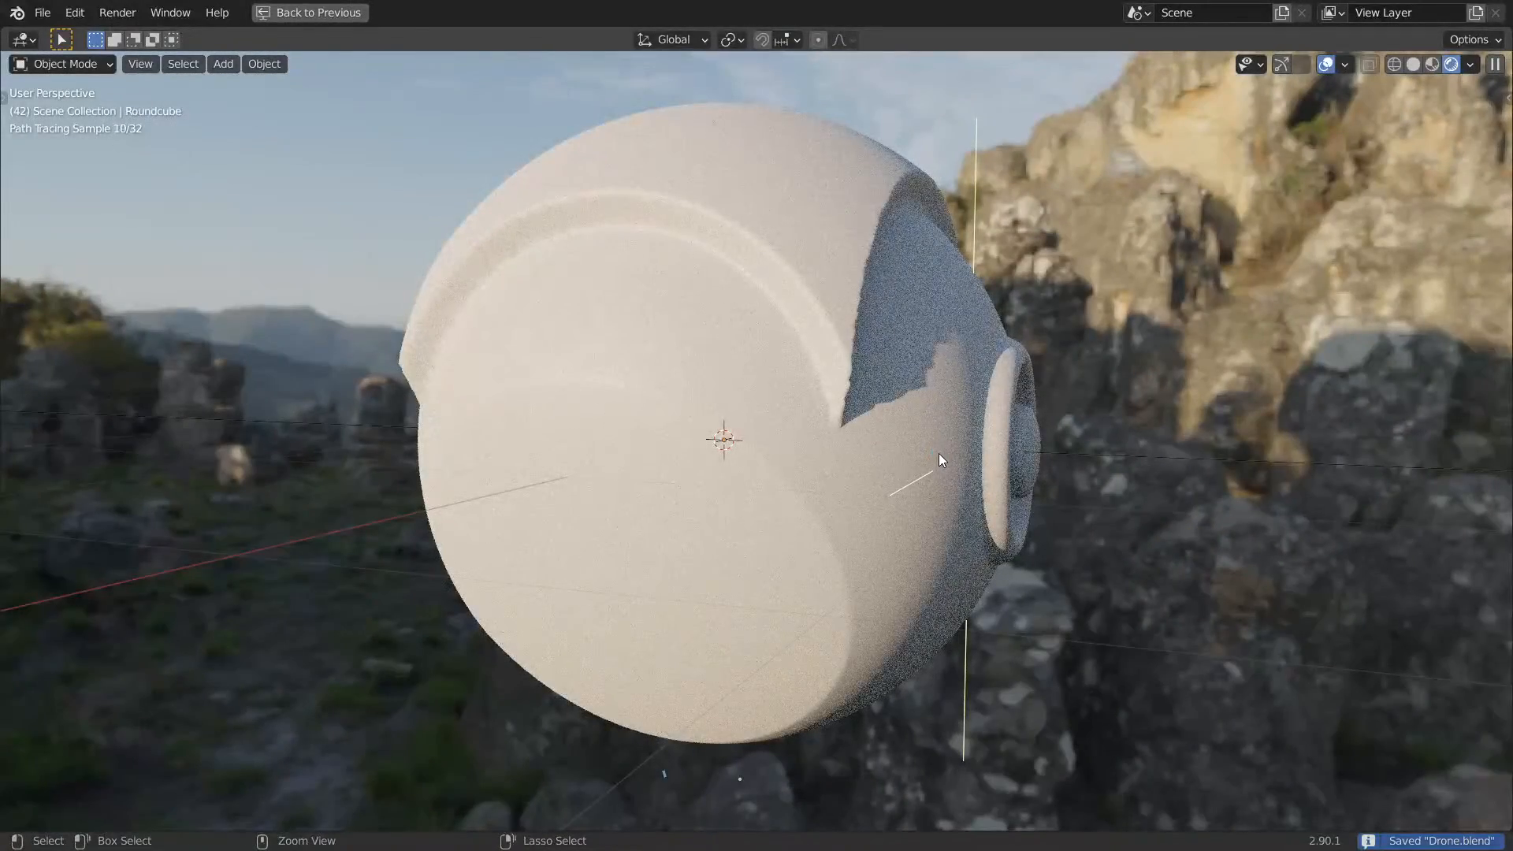
# Add a Geometry input node and place it beside the unused Combine XYZ, near the new Scale node.
pyautogui.hotkey('ctrl', 'space')
pyautogui.moveTo(316, 377); pyautogui.dragTo(193, 395, button='middle')
pyautogui.scroll(-6, 945, 457)
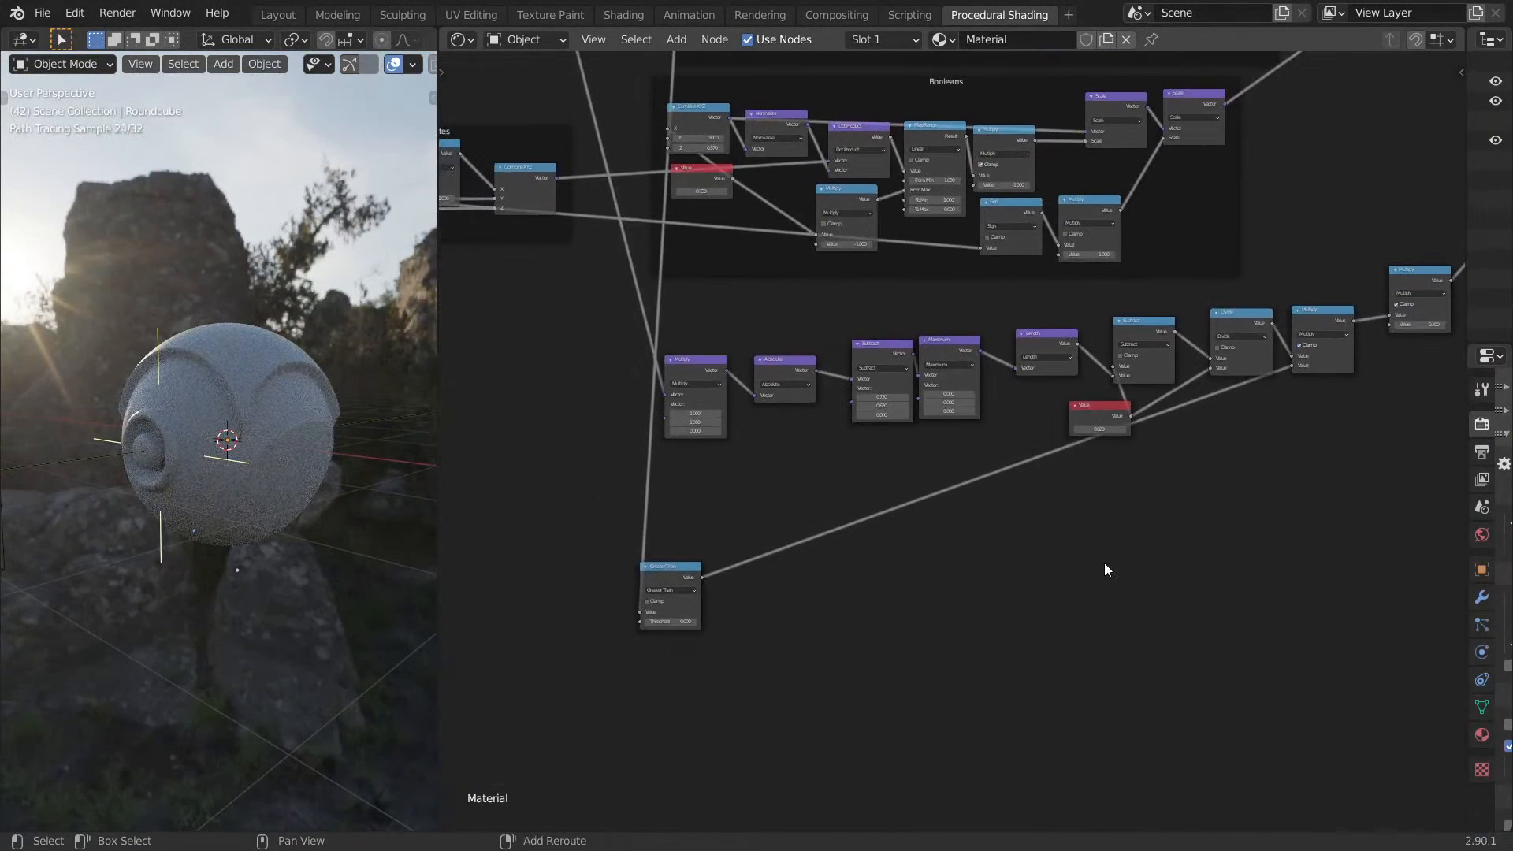
pyautogui.hotkey('shift', 'a')
pyautogui.click(1104, 567)
pyautogui.write('g')
pyautogui.press('Return')
pyautogui.click(1244, 493)
pyautogui.moveTo(1176, 470); pyautogui.dragTo(772, 588, button='middle')
pyautogui.moveTo(936, 541); pyautogui.dragTo(774, 659, button='middle')
pyautogui.scroll(-1, 840, 612)
pyautogui.press('g')
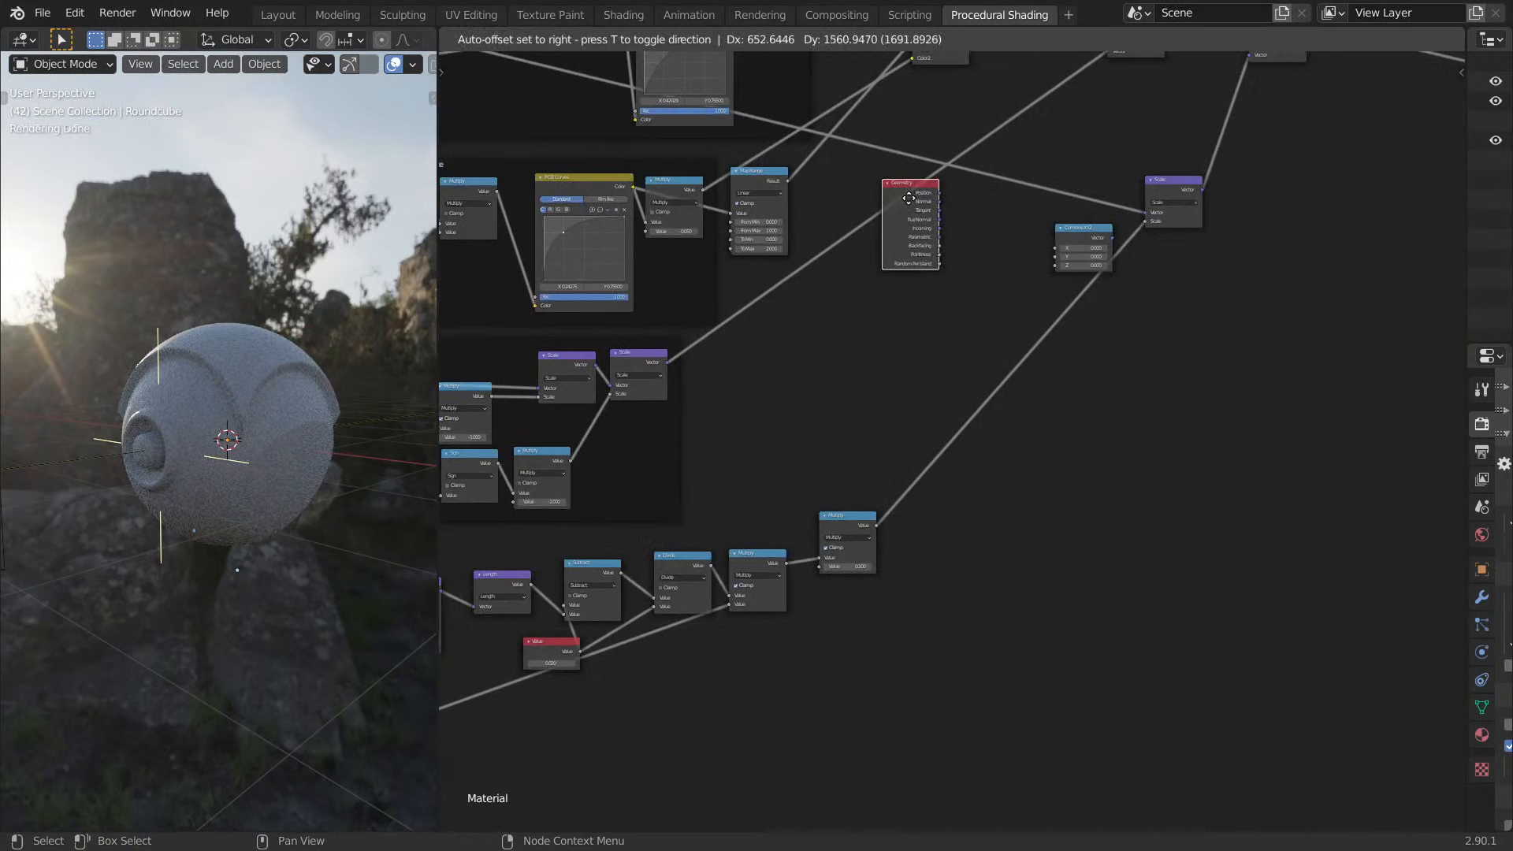
pyautogui.click(993, 195)
pyautogui.scroll(1, 997, 205)
# Add a reroute on the Scale node's incoming vector link, connect Geometry's Normal to its Vector input instead, and refresh the mesh.
pyautogui.moveTo(997, 207); pyautogui.dragTo(978, 473, button='middle')
pyautogui.scroll(6, 1025, 544)
pyautogui.keyDown('shift'); pyautogui.moveTo(1059, 394); pyautogui.dragTo(986, 507, button='right'); pyautogui.keyUp('shift')
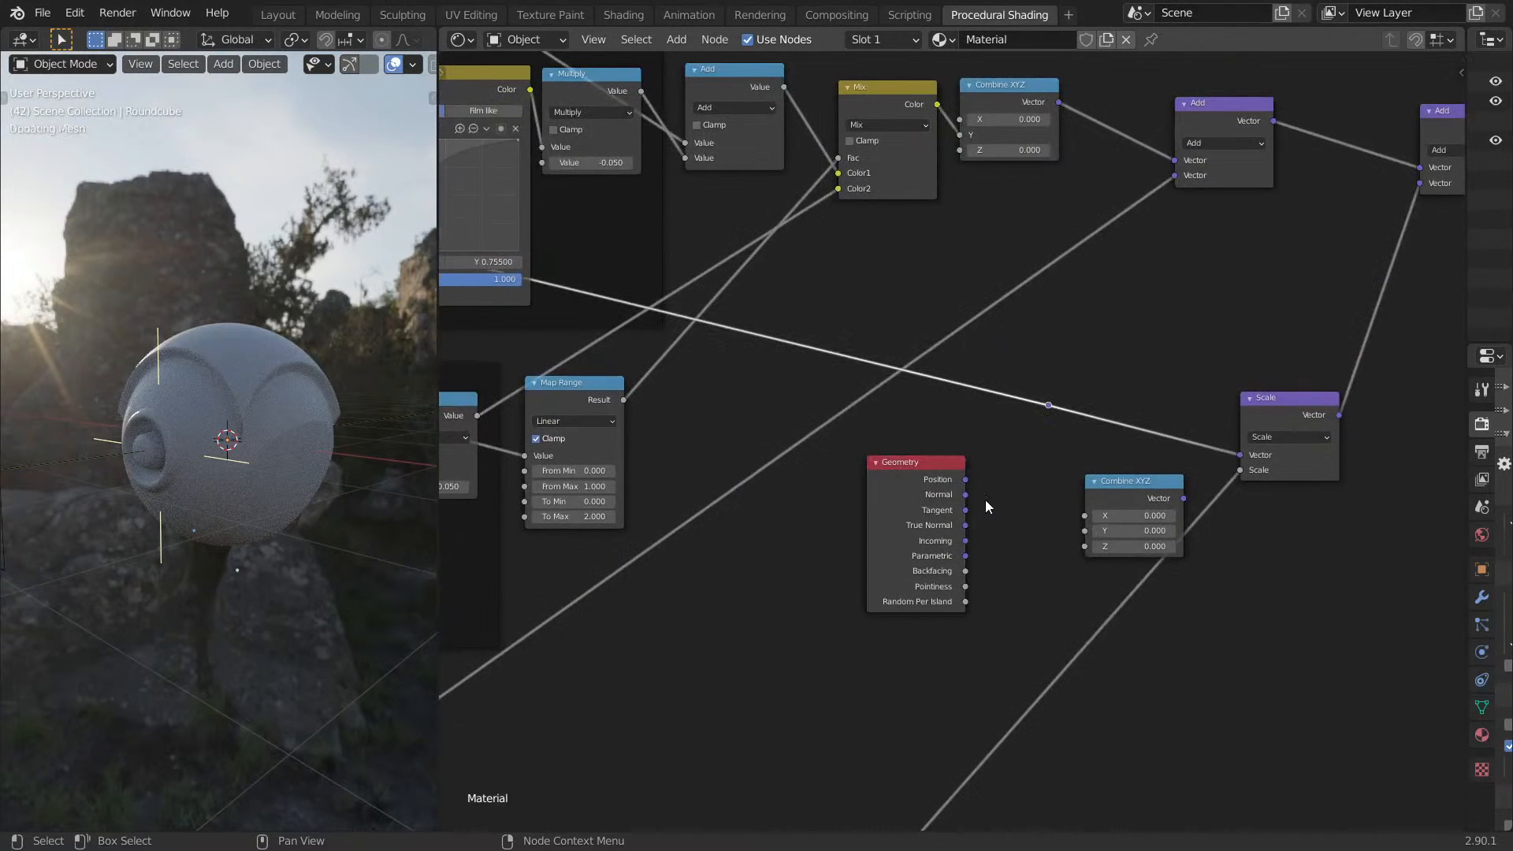
pyautogui.moveTo(966, 497); pyautogui.dragTo(1220, 450)
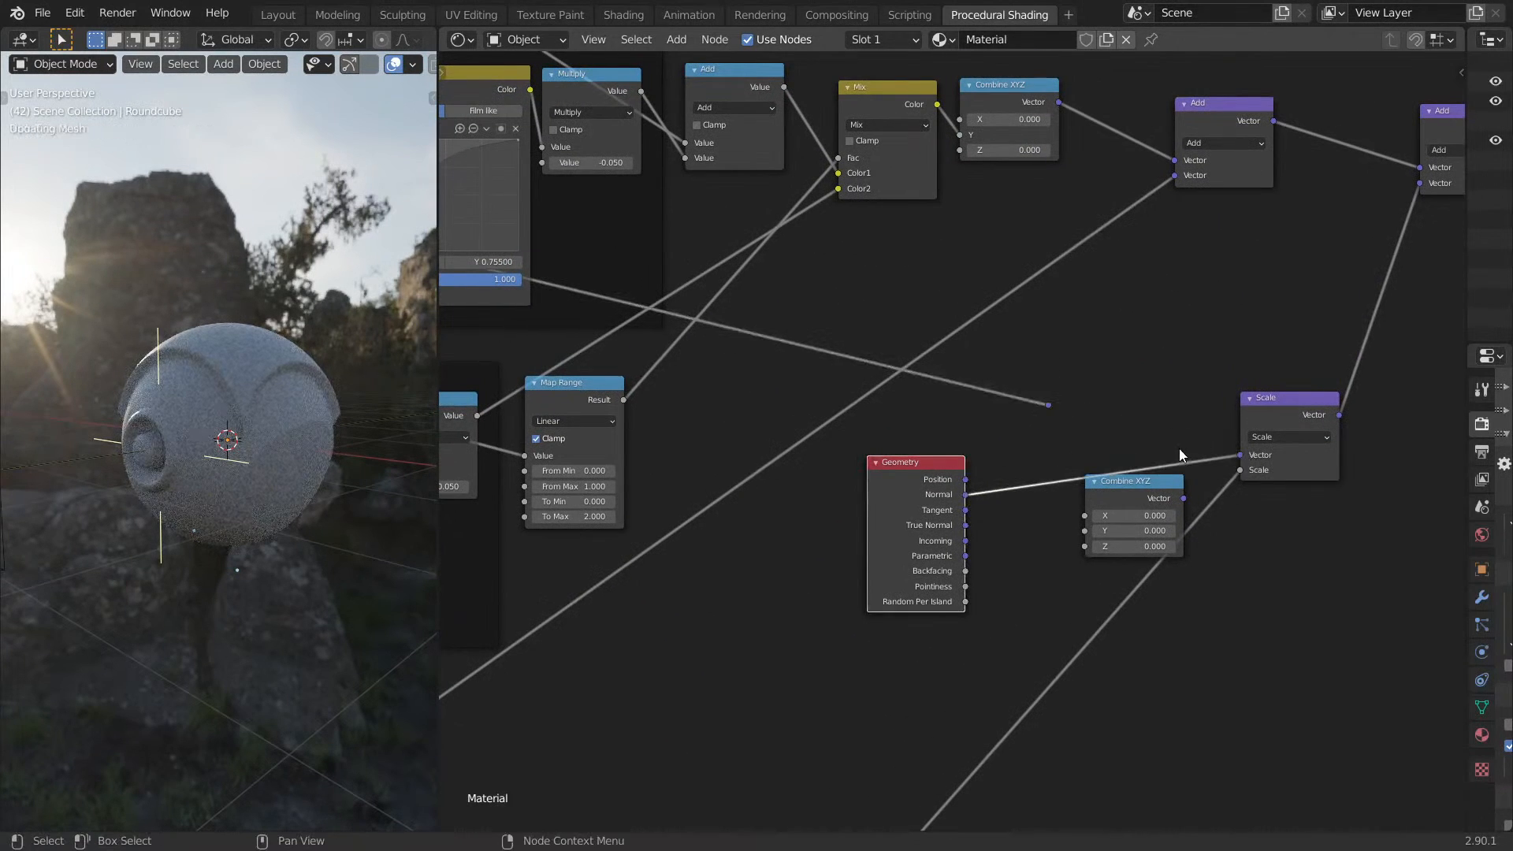
pyautogui.hotkey('ctrl', 'space')
pyautogui.press('Tab')
pyautogui.press('Tab')
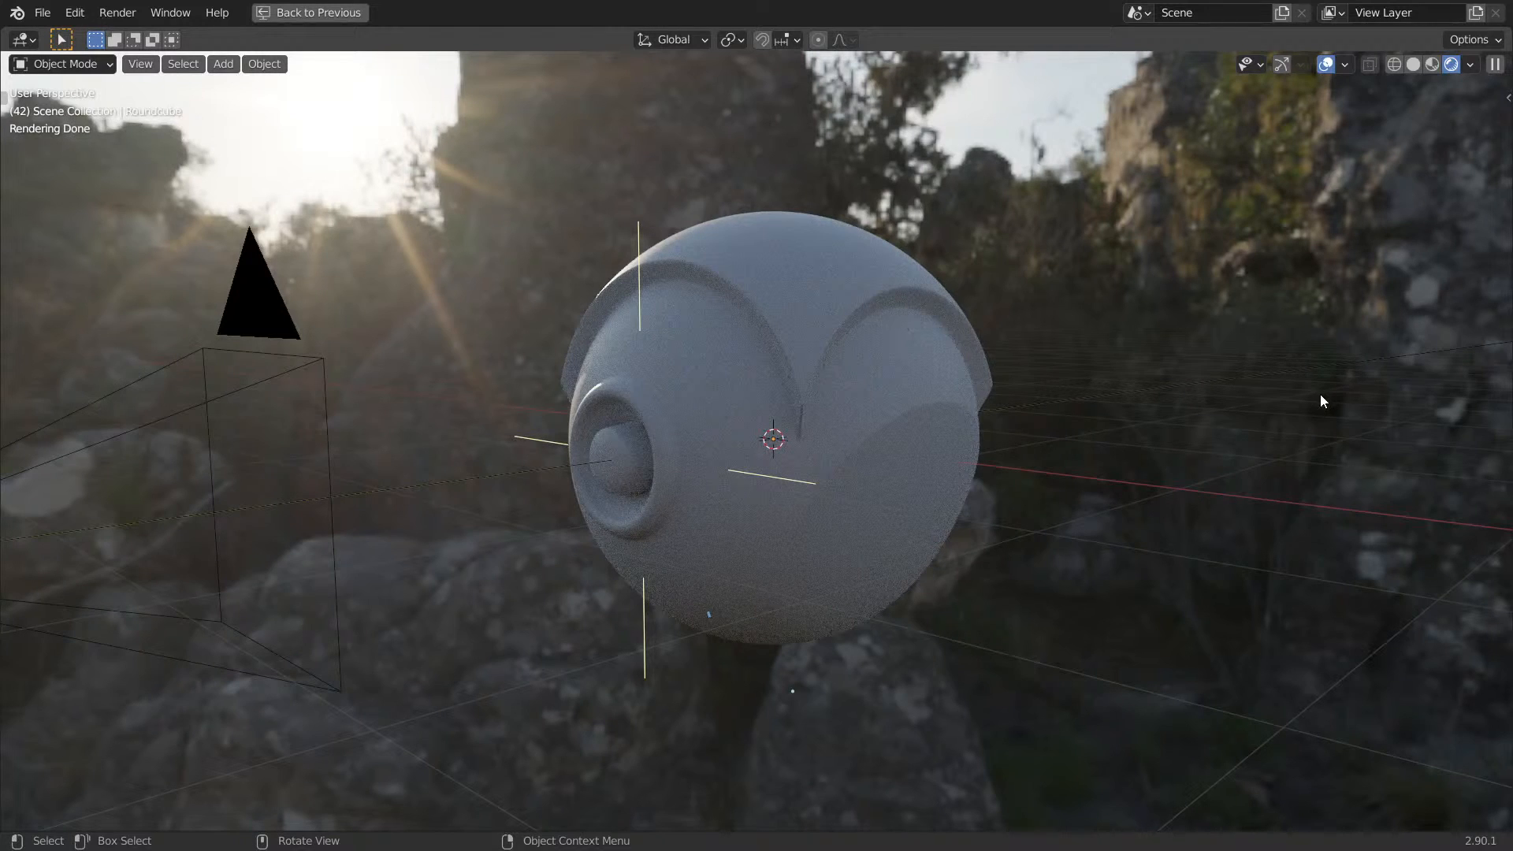
# Reconnect the reroute to the Scale node's Vector input in place of Geometry's Normal, and delete the Geometry and unused Combine XYZ nodes.
pyautogui.moveTo(874, 367); pyautogui.dragTo(905, 425, button='middle')
pyautogui.press('KP_0')
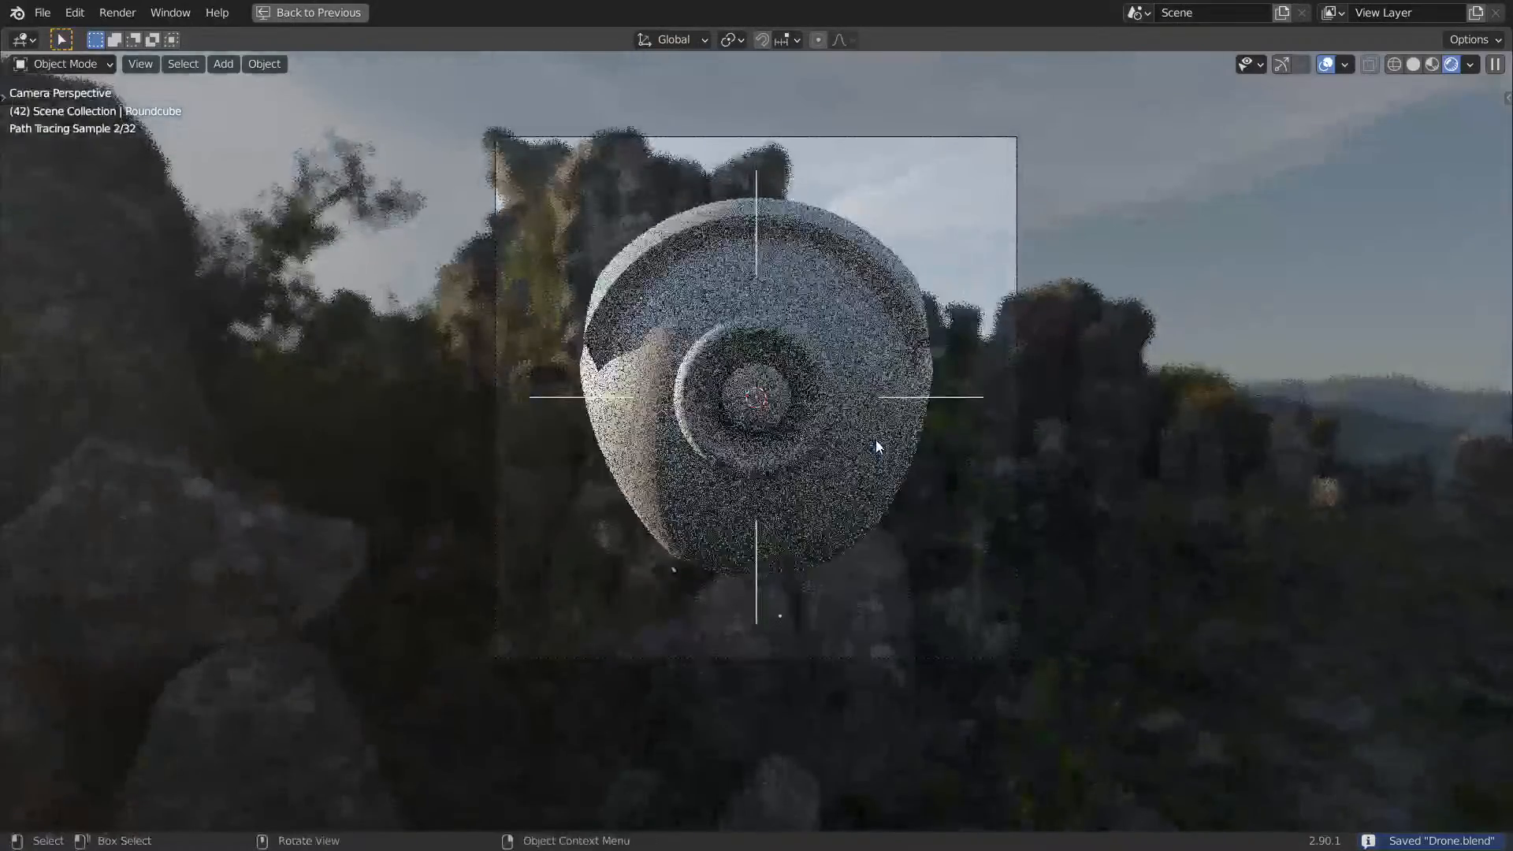
pyautogui.hotkey('ctrl', 'space')
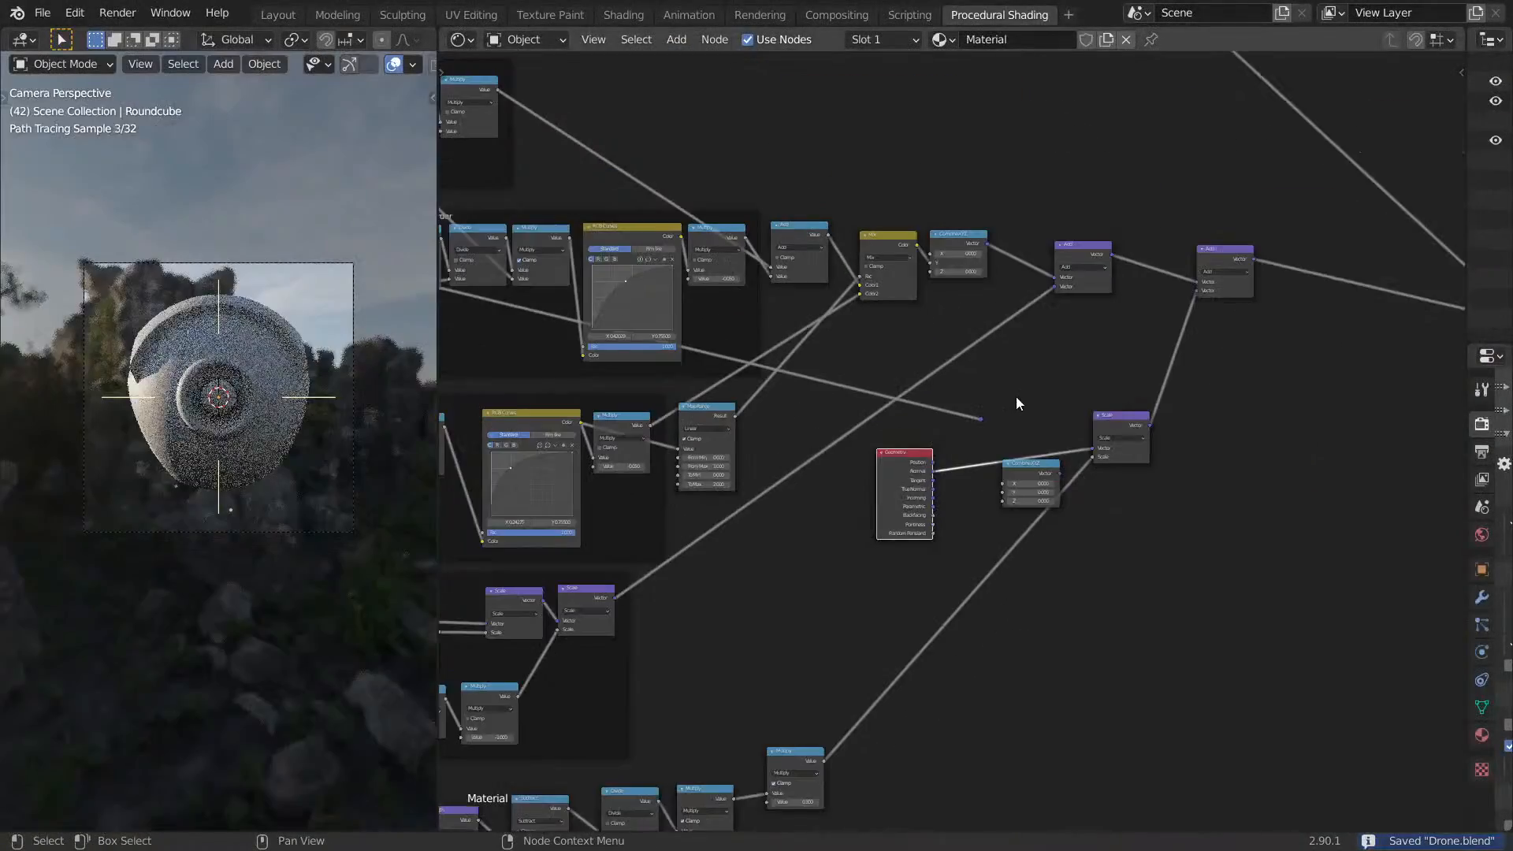
pyautogui.moveTo(298, 451); pyautogui.dragTo(219, 442, button='middle')
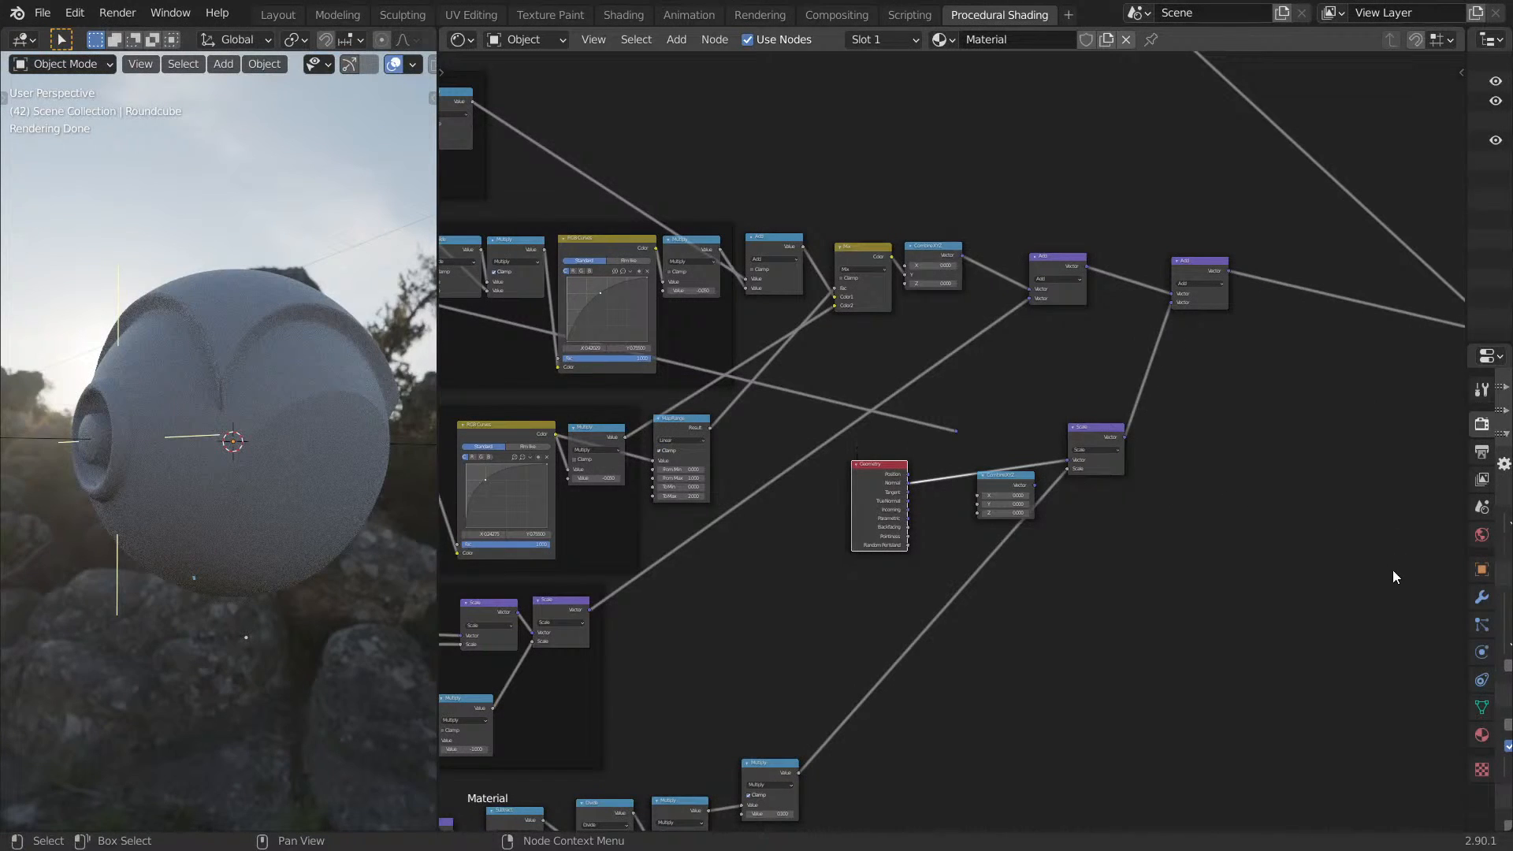
pyautogui.moveTo(930, 424); pyautogui.dragTo(1000, 438)
pyautogui.click(1039, 441)
pyautogui.moveTo(957, 432); pyautogui.dragTo(1068, 460)
pyautogui.click(869, 481)
pyautogui.press('x')
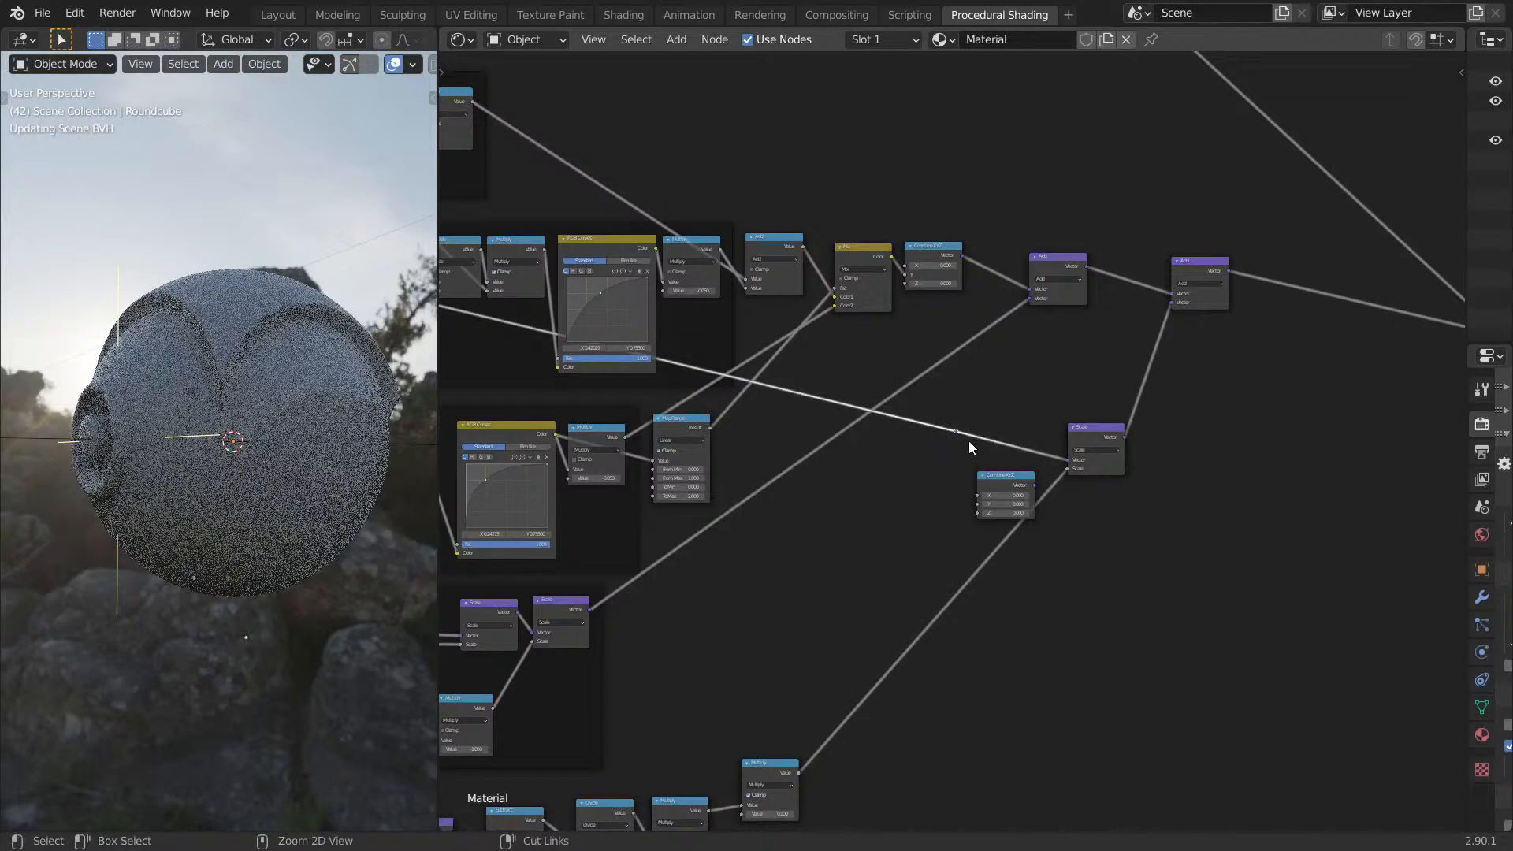
pyautogui.click(994, 477)
pyautogui.press('x')
# Move the rectangular mask's Absolute, vector Subtract, Maximum and Length nodes closer together in a compact row beneath the Booleans frame.
pyautogui.moveTo(936, 488); pyautogui.dragTo(1304, 392, button='middle')
pyautogui.press('Home')
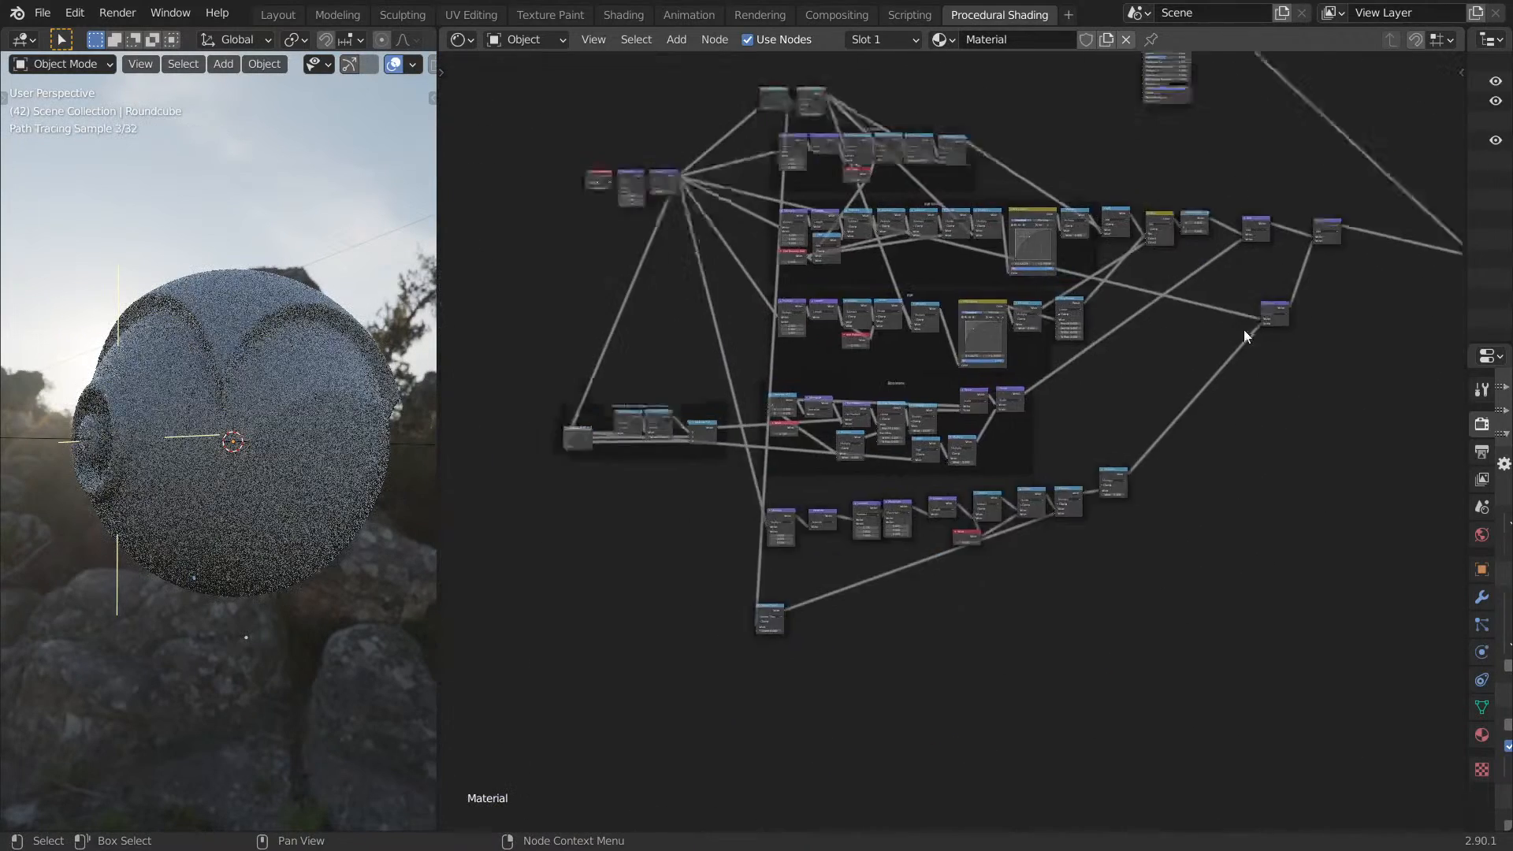
pyautogui.scroll(8, 840, 505)
pyautogui.scroll(3, 900, 526)
pyautogui.moveTo(918, 475); pyautogui.dragTo(859, 476)
pyautogui.moveTo(1182, 446); pyautogui.dragTo(1031, 493)
pyautogui.moveTo(1398, 435); pyautogui.dragTo(1259, 486)
pyautogui.moveTo(1314, 435); pyautogui.dragTo(917, 422, button='middle')
pyautogui.moveTo(1320, 380); pyautogui.dragTo(1097, 451)
pyautogui.moveTo(1152, 408); pyautogui.dragTo(834, 390, button='middle')
# Line up the mask's math Subtract, Value, Divide and two Multiply nodes directly after the Length node.
pyautogui.moveTo(1273, 354); pyautogui.dragTo(974, 462)
pyautogui.click(1183, 604)
pyautogui.moveTo(1182, 605); pyautogui.dragTo(1001, 677)
pyautogui.scroll(-5, 1447, 459)
pyautogui.moveTo(1446, 459); pyautogui.dragTo(1052, 472, button='middle')
pyautogui.moveTo(1130, 395); pyautogui.dragTo(878, 486)
pyautogui.moveTo(1298, 367); pyautogui.dragTo(1037, 459)
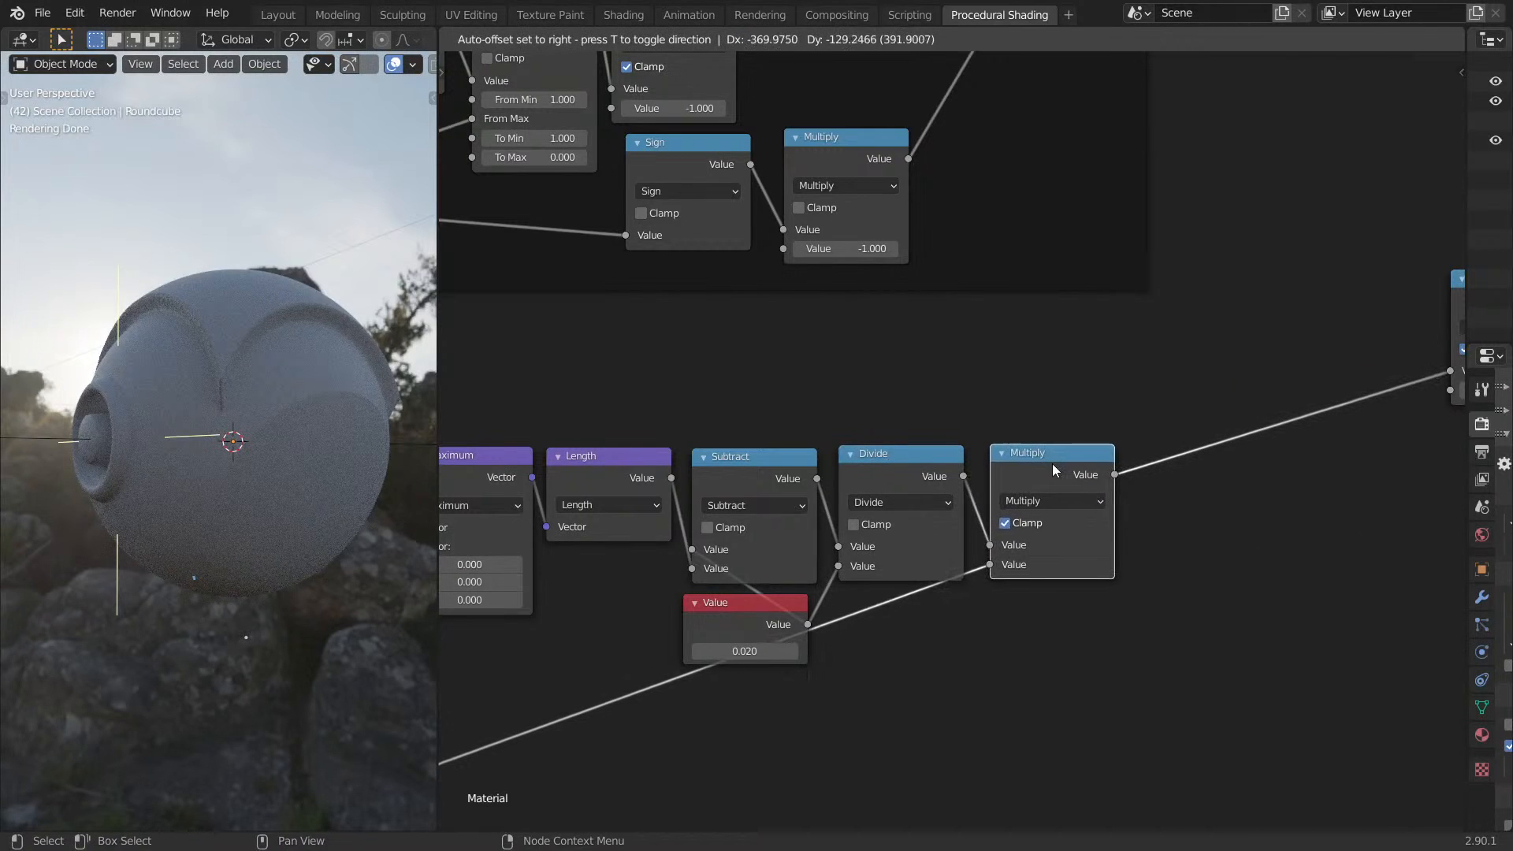
pyautogui.moveTo(1214, 411); pyautogui.dragTo(952, 460, button='middle')
pyautogui.moveTo(1223, 347); pyautogui.dragTo(925, 531)
pyautogui.scroll(-1, 923, 543)
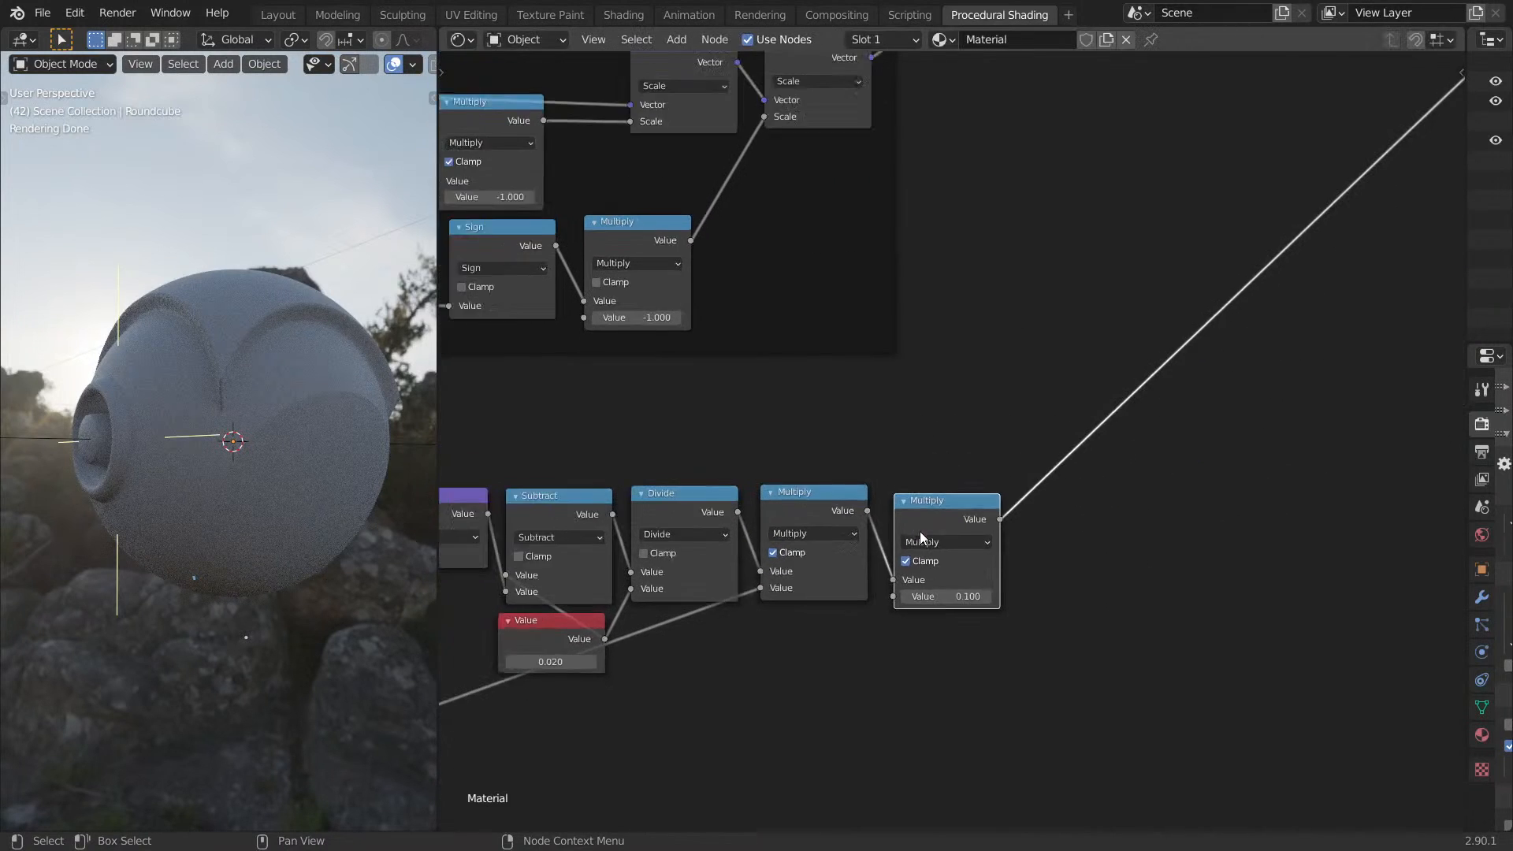
# Turn off Clamp on the mask's first Multiply node, keep it enabled on the last Multiply, and save the file.
pyautogui.scroll(2, 906, 567)
pyautogui.click(894, 589)
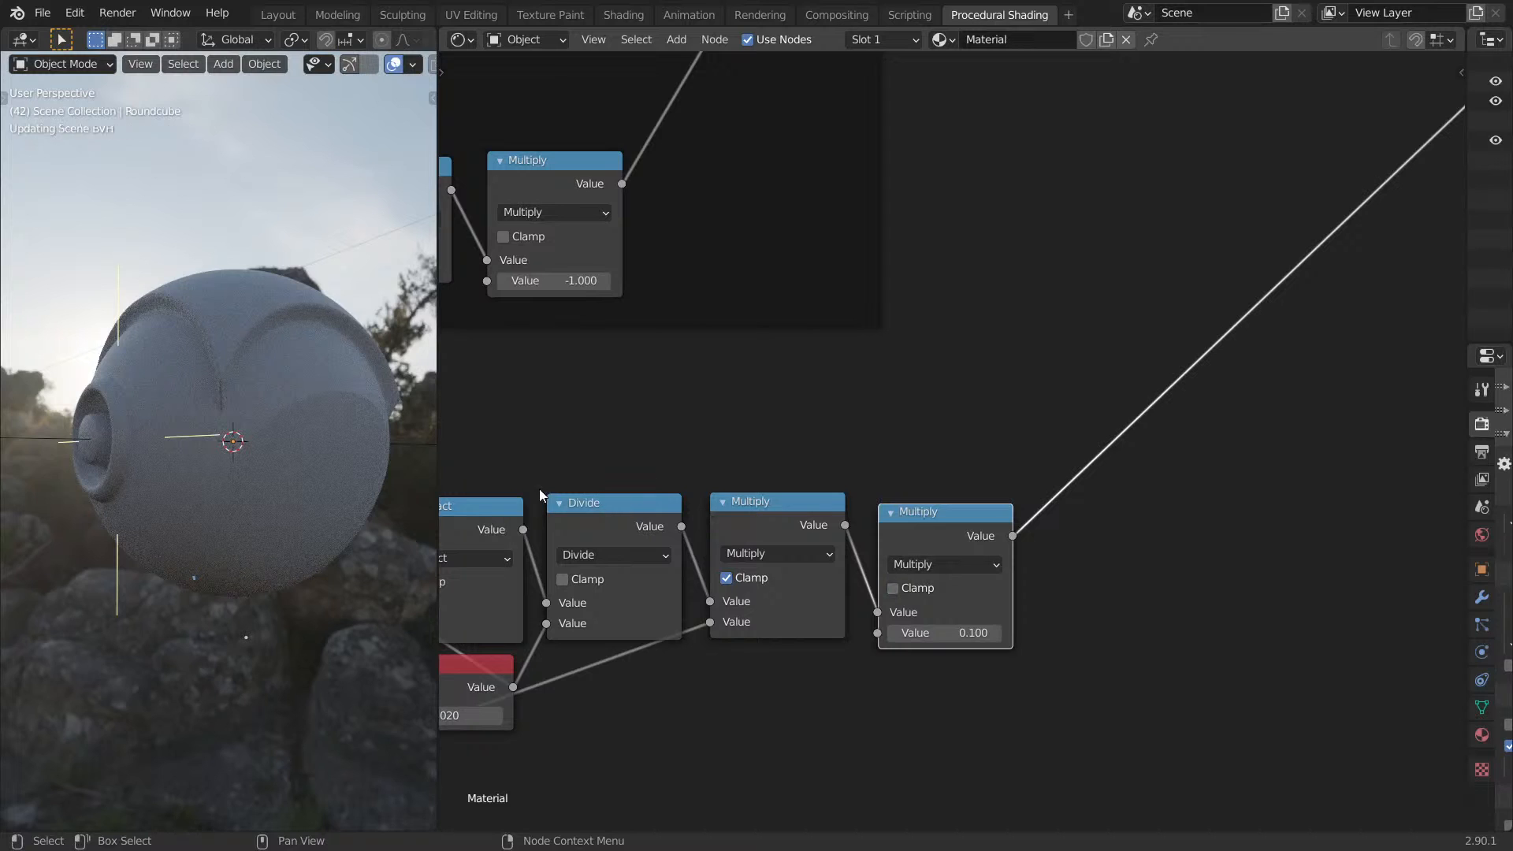
pyautogui.scroll(-2, 295, 462)
pyautogui.moveTo(295, 462); pyautogui.dragTo(557, 471, button='middle')
pyautogui.moveTo(755, 575); pyautogui.dragTo(784, 568, button='middle')
pyautogui.click(784, 568)
pyautogui.click(918, 581)
pyautogui.moveTo(274, 471); pyautogui.dragTo(228, 473, button='middle')
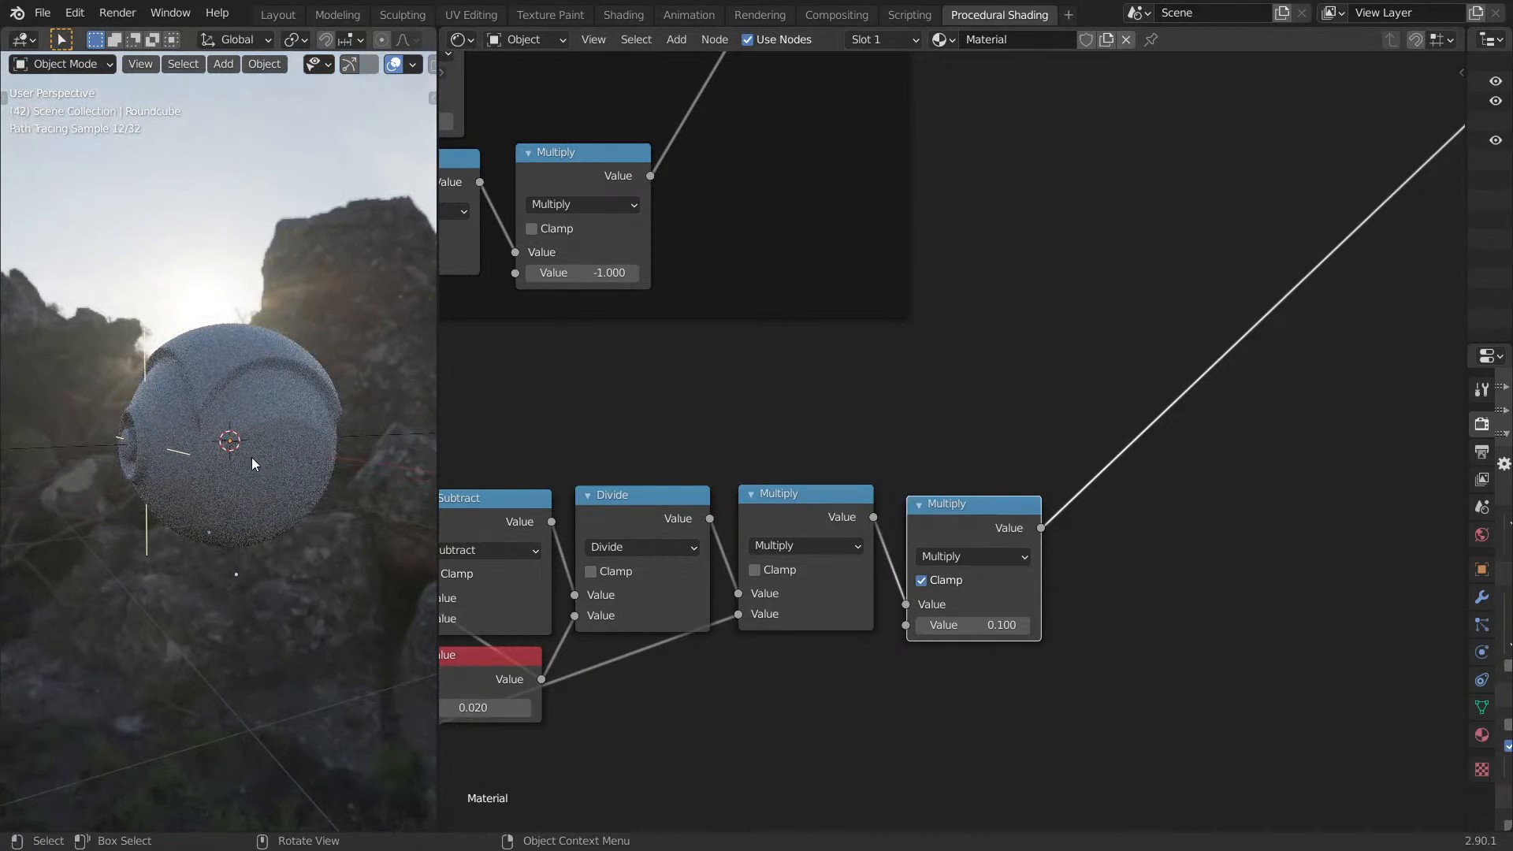
pyautogui.hotkey('ctrl', 's')
# Try a value of 0.500 in the mask's last Multiply node while viewing the plate from the front.
pyautogui.press('KP_1')
pyautogui.moveTo(762, 407); pyautogui.dragTo(959, 368, button='middle')
pyautogui.moveTo(1134, 315); pyautogui.dragTo(1277, 227, button='middle')
pyautogui.scroll(1, 1277, 350)
pyautogui.moveTo(1458, 359); pyautogui.dragTo(1182, 358, button='middle')
pyautogui.scroll(-1, 1152, 429)
pyautogui.scroll(2, 1147, 437)
pyautogui.click(1077, 501)
pyautogui.click(1074, 510)
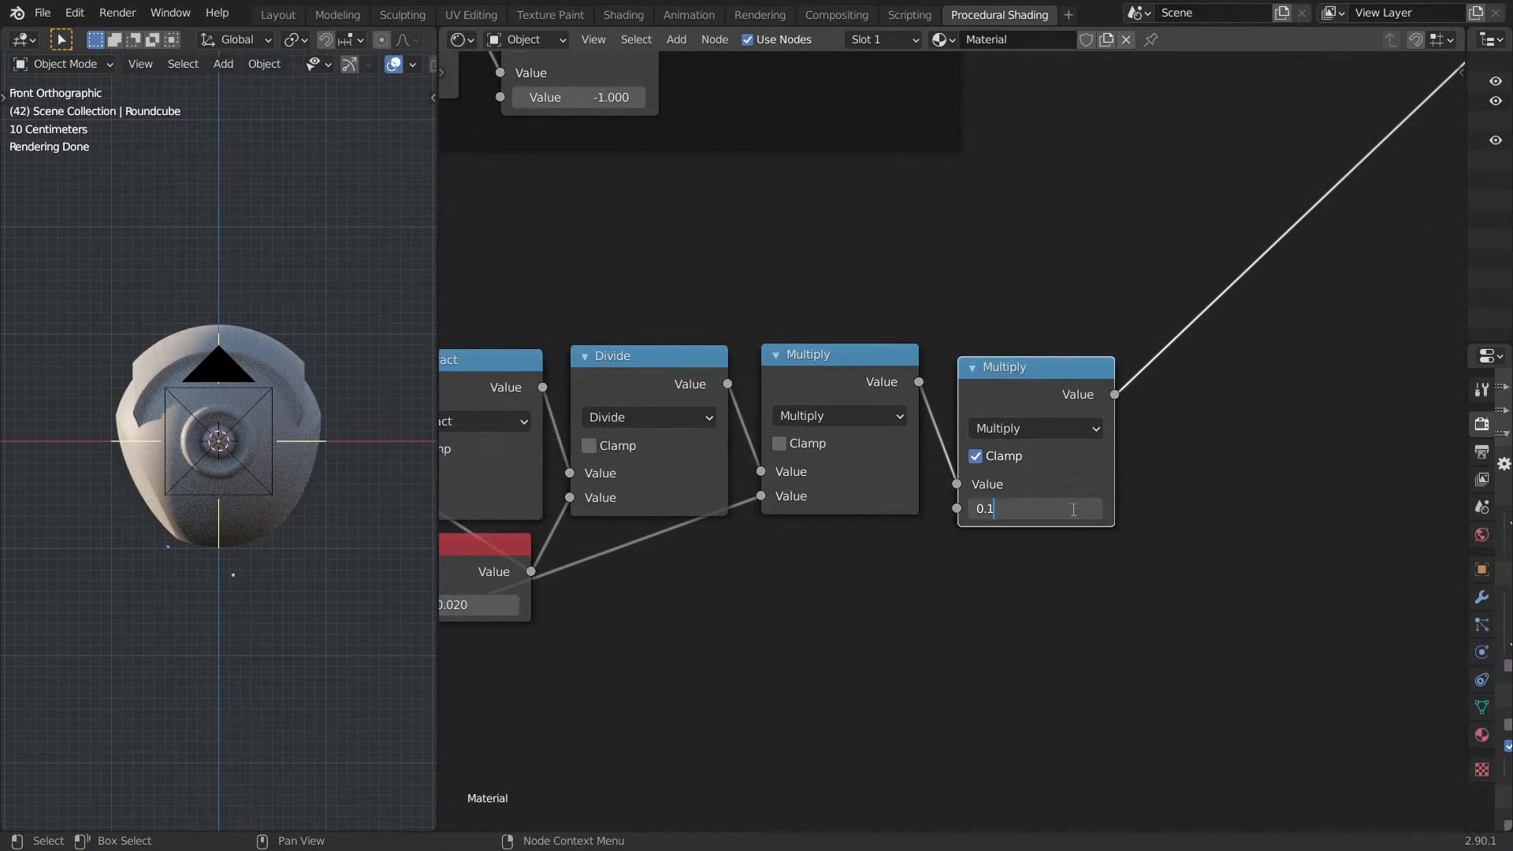
pyautogui.press('BackSpace')
pyautogui.write('5')
pyautogui.press('Return')
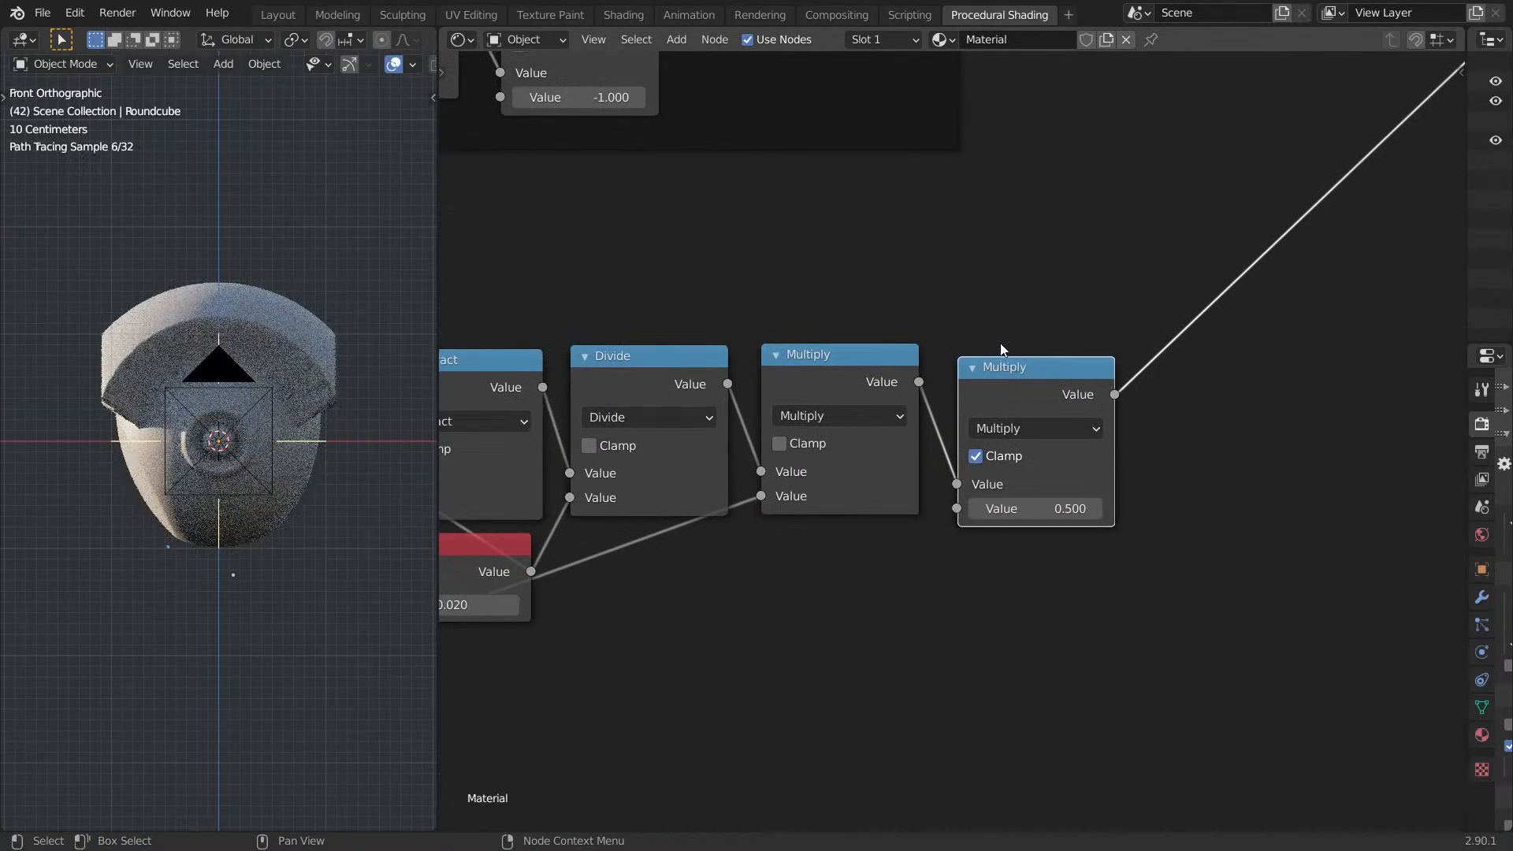
# Set the value of the mask's last Multiply node to 0.050.
pyautogui.click(1027, 508)
pyautogui.click(995, 510)
pyautogui.write('0')
pyautogui.press('Return')
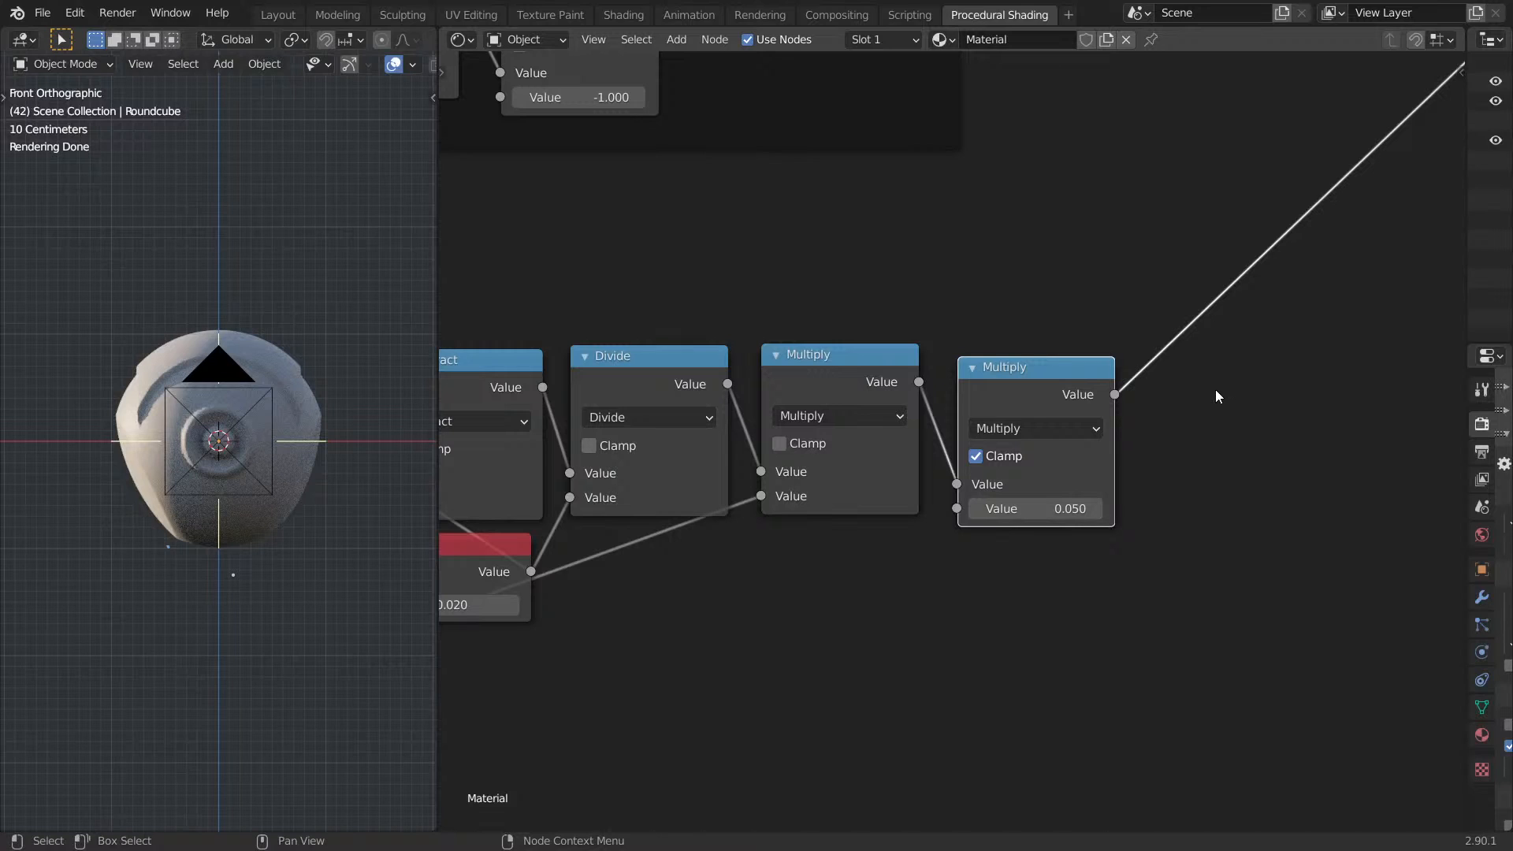
# Inspect the top plate from the front and in the maximized camera view, and select the sphere.
pyautogui.moveTo(261, 366)
pyautogui.mouseDown(button='middle')
pyautogui.moveTo(327, 344)
pyautogui.moveTo(263, 365)
pyautogui.mouseUp(button='middle')
pyautogui.press('KP_1')
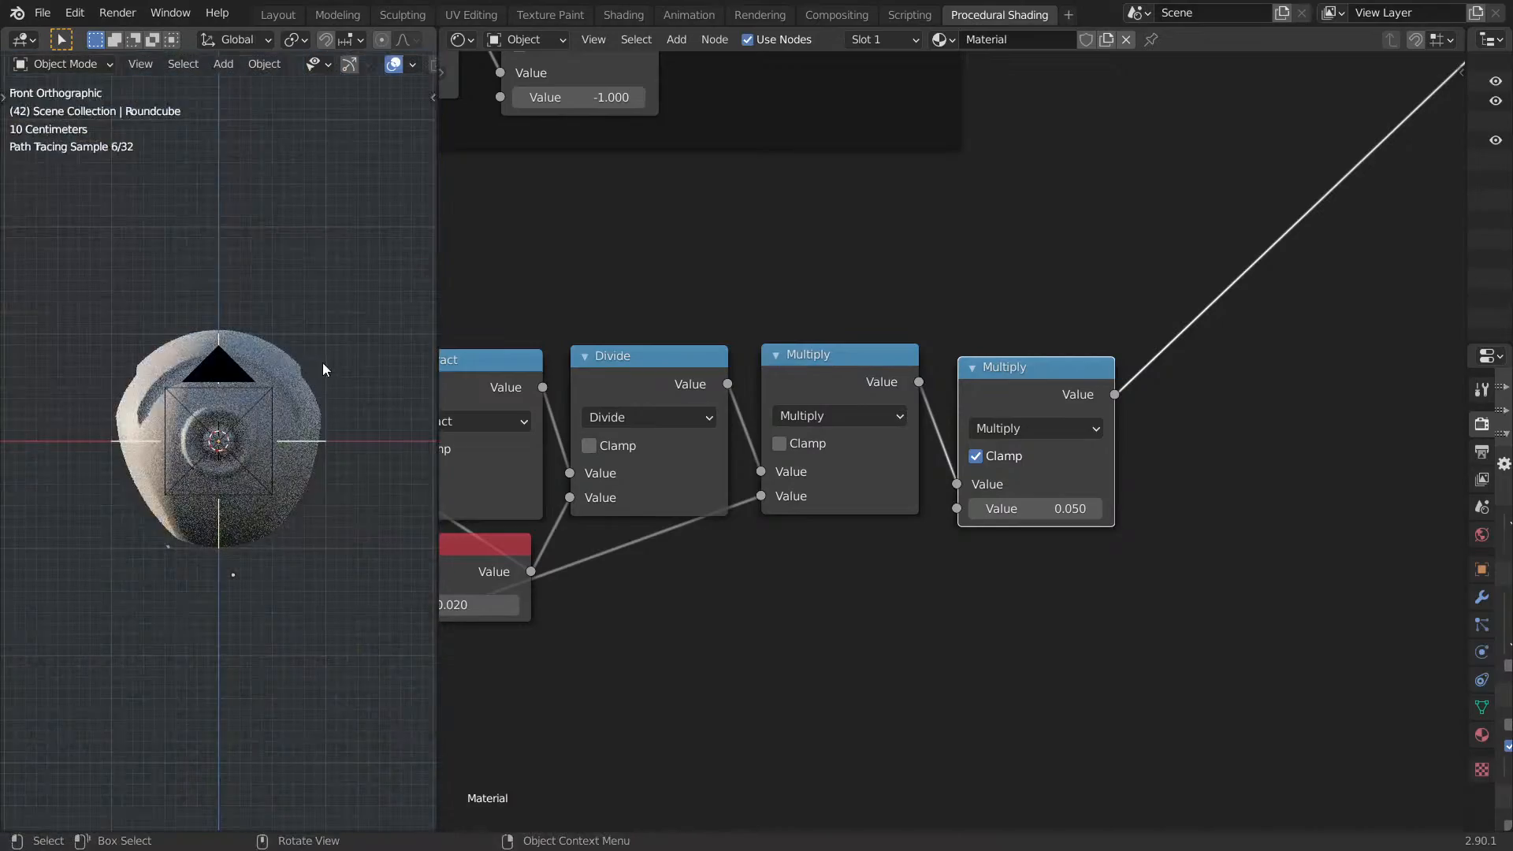
pyautogui.press('KP_0')
pyautogui.scroll(4, 305, 364)
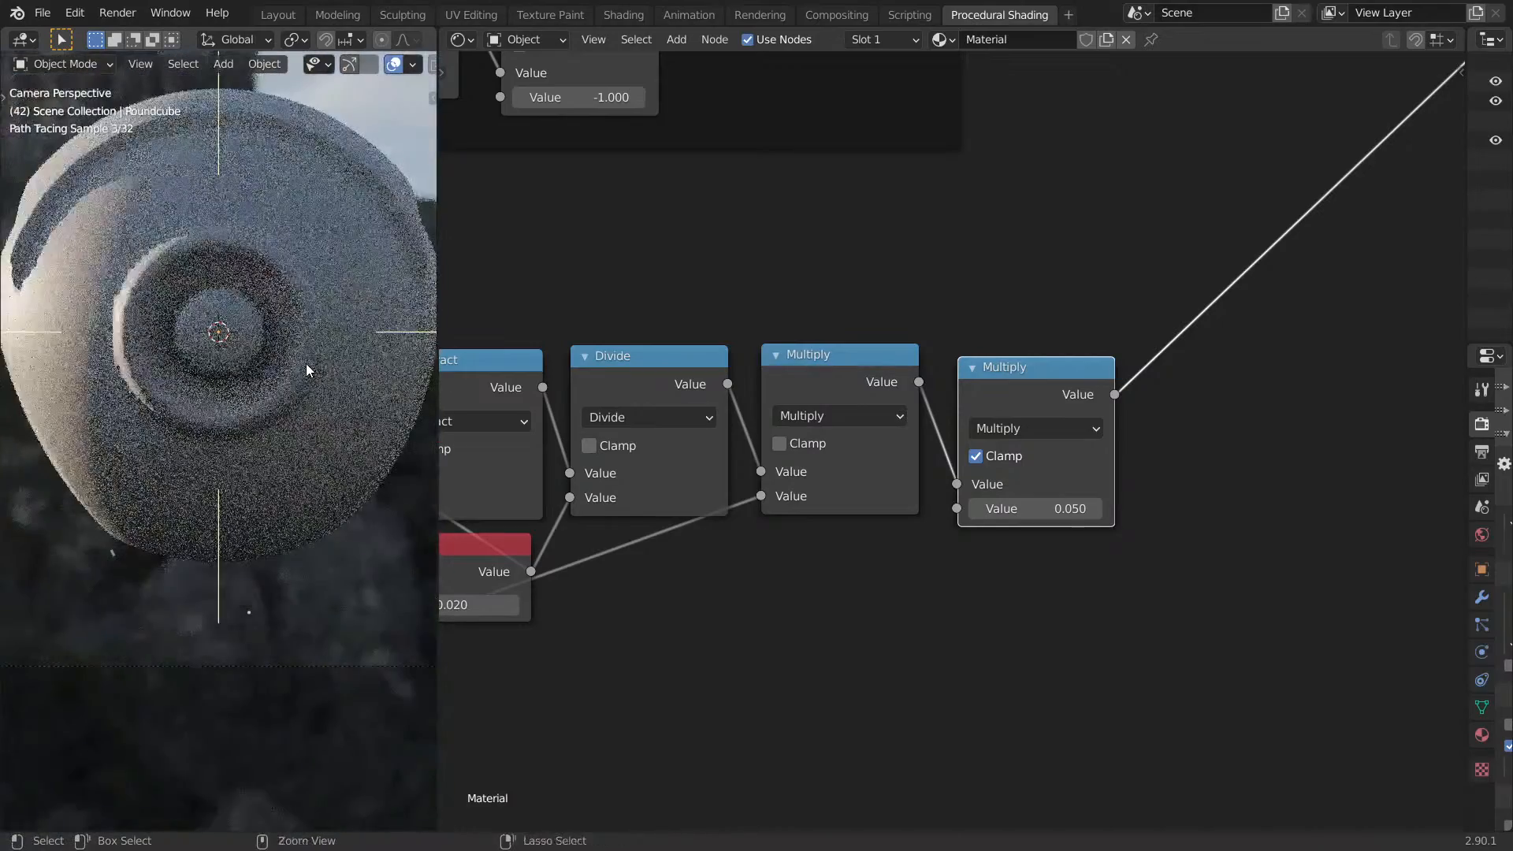
pyautogui.hotkey('ctrl', 'space')
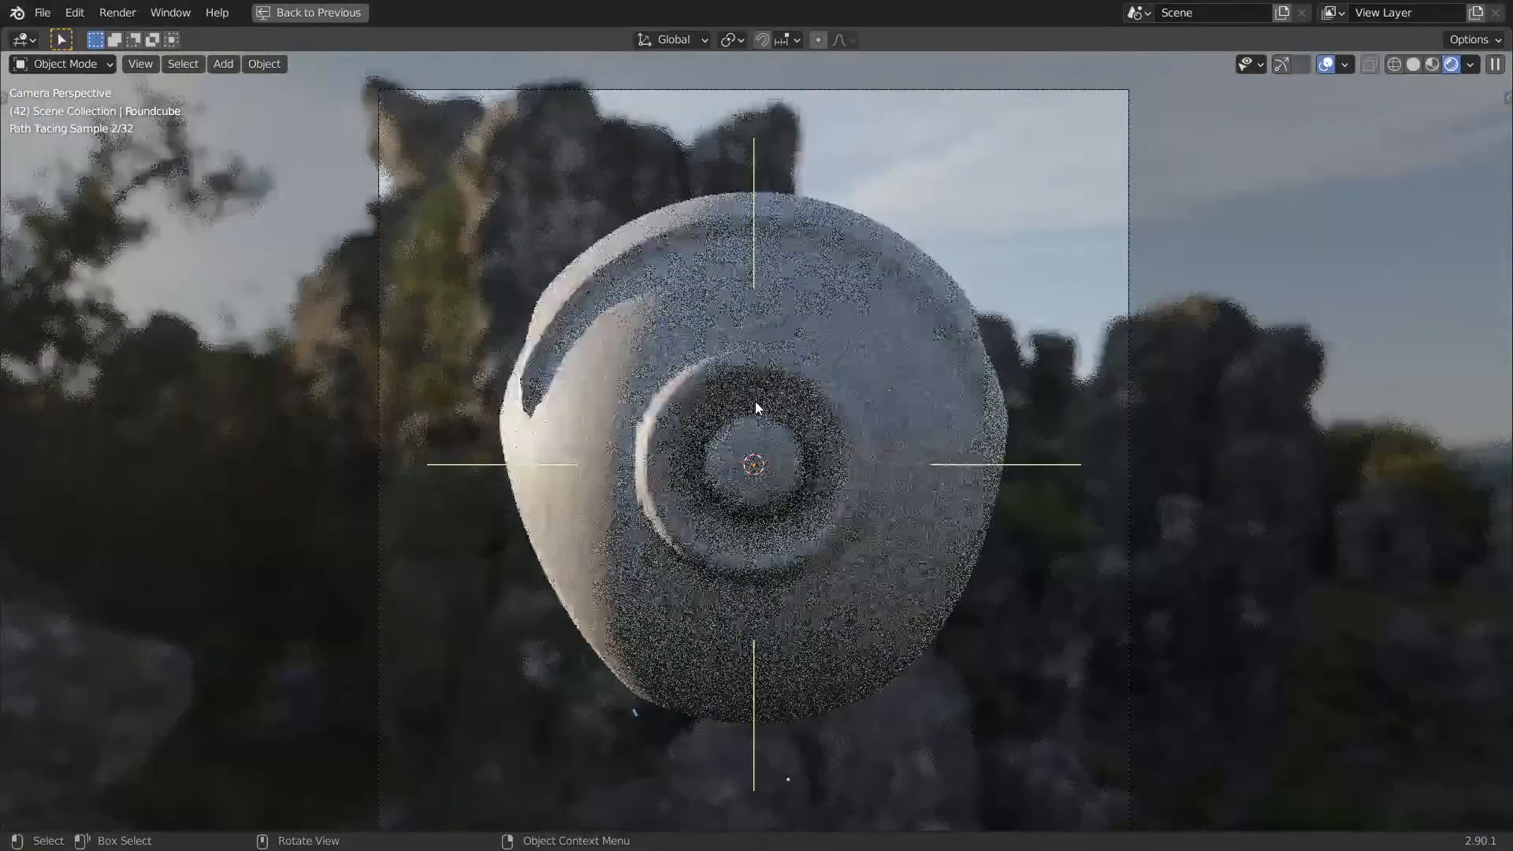
pyautogui.click(756, 405)
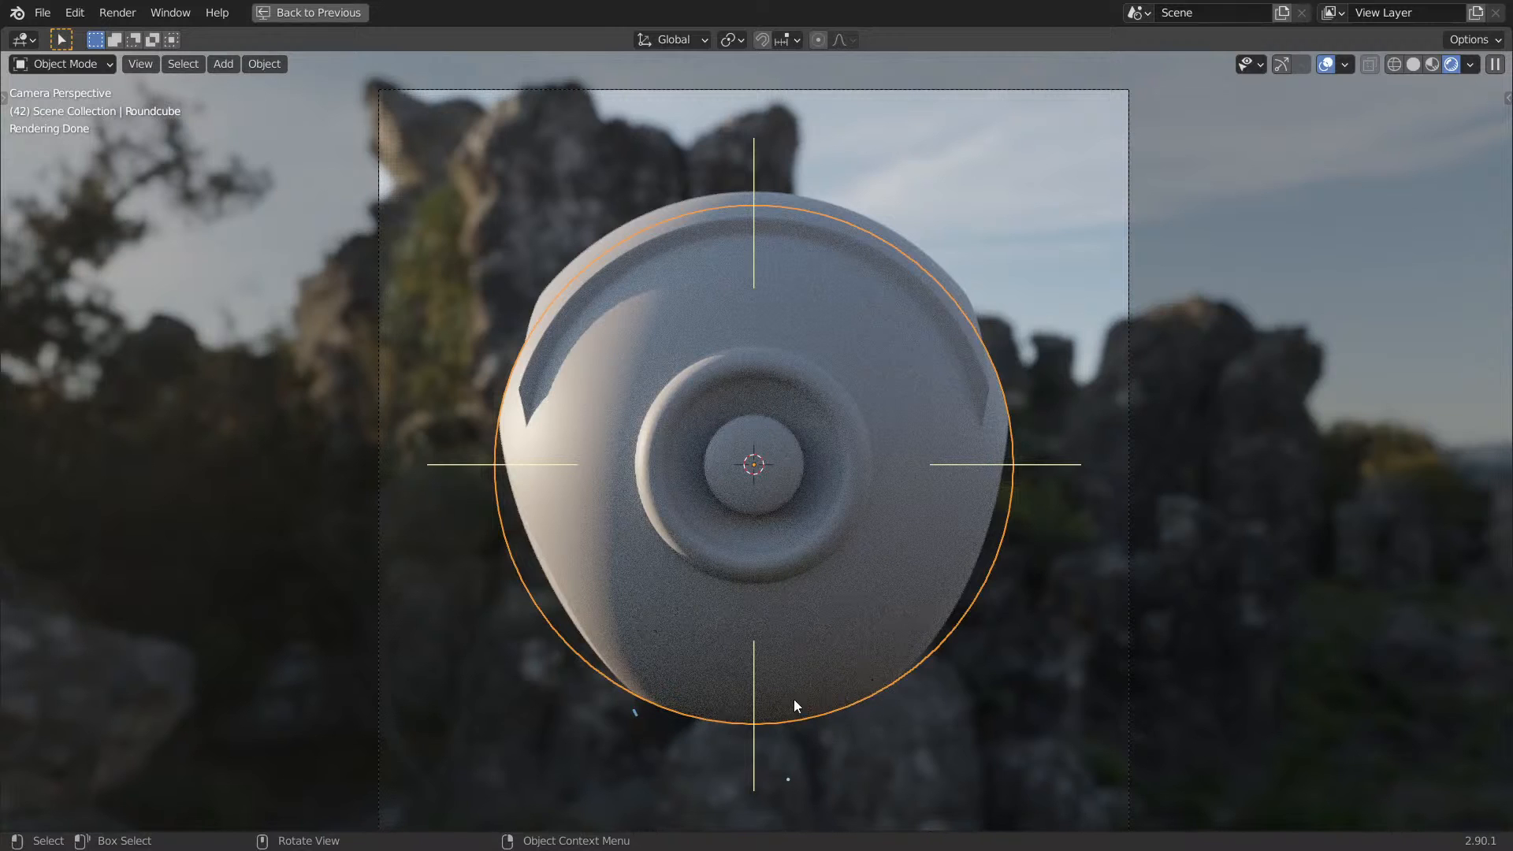
pyautogui.hotkey('ctrl', 'space')
# Place the Greater Than node beneath the mask's Divide node, and group the whole row in a frame labelled "Pannel".
pyautogui.scroll(-6, 701, 607)
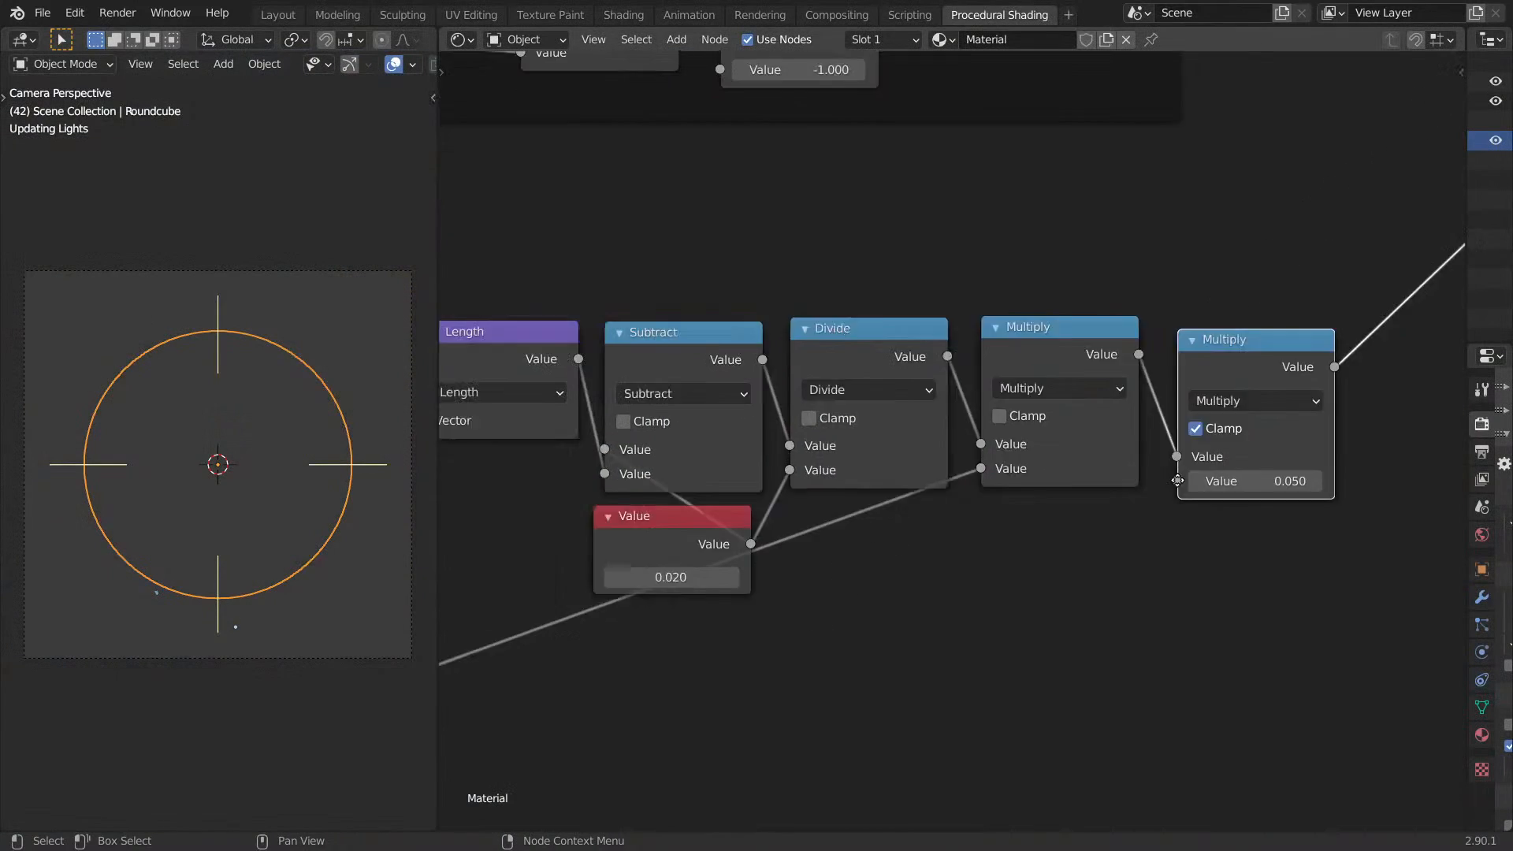
pyautogui.scroll(2, 726, 431)
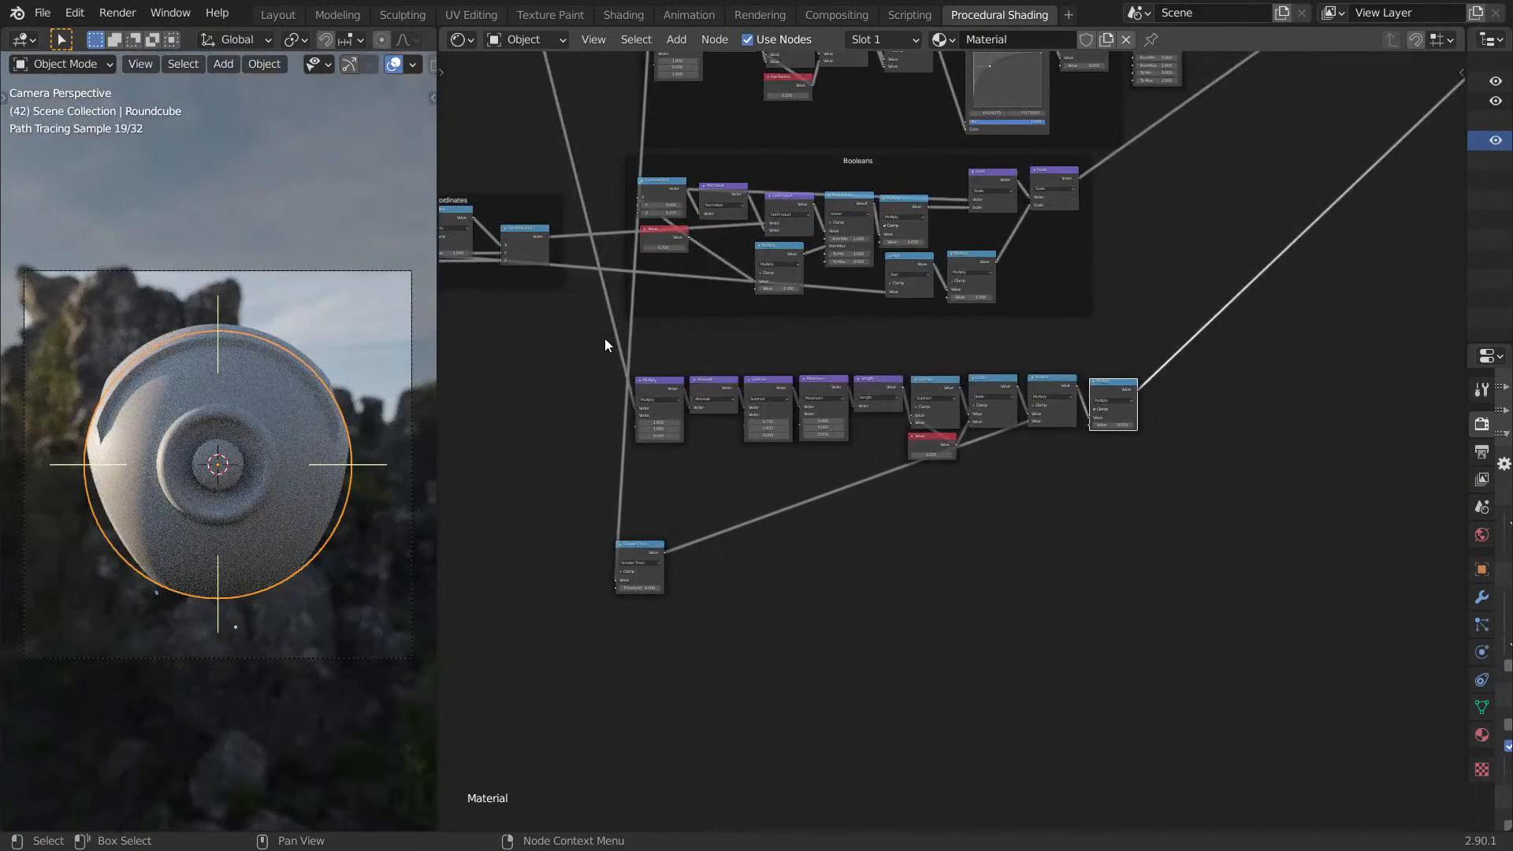
pyautogui.moveTo(643, 560); pyautogui.dragTo(1000, 447)
pyautogui.moveTo(607, 352); pyautogui.dragTo(1218, 563)
pyautogui.hotkey('ctrl', 'j')
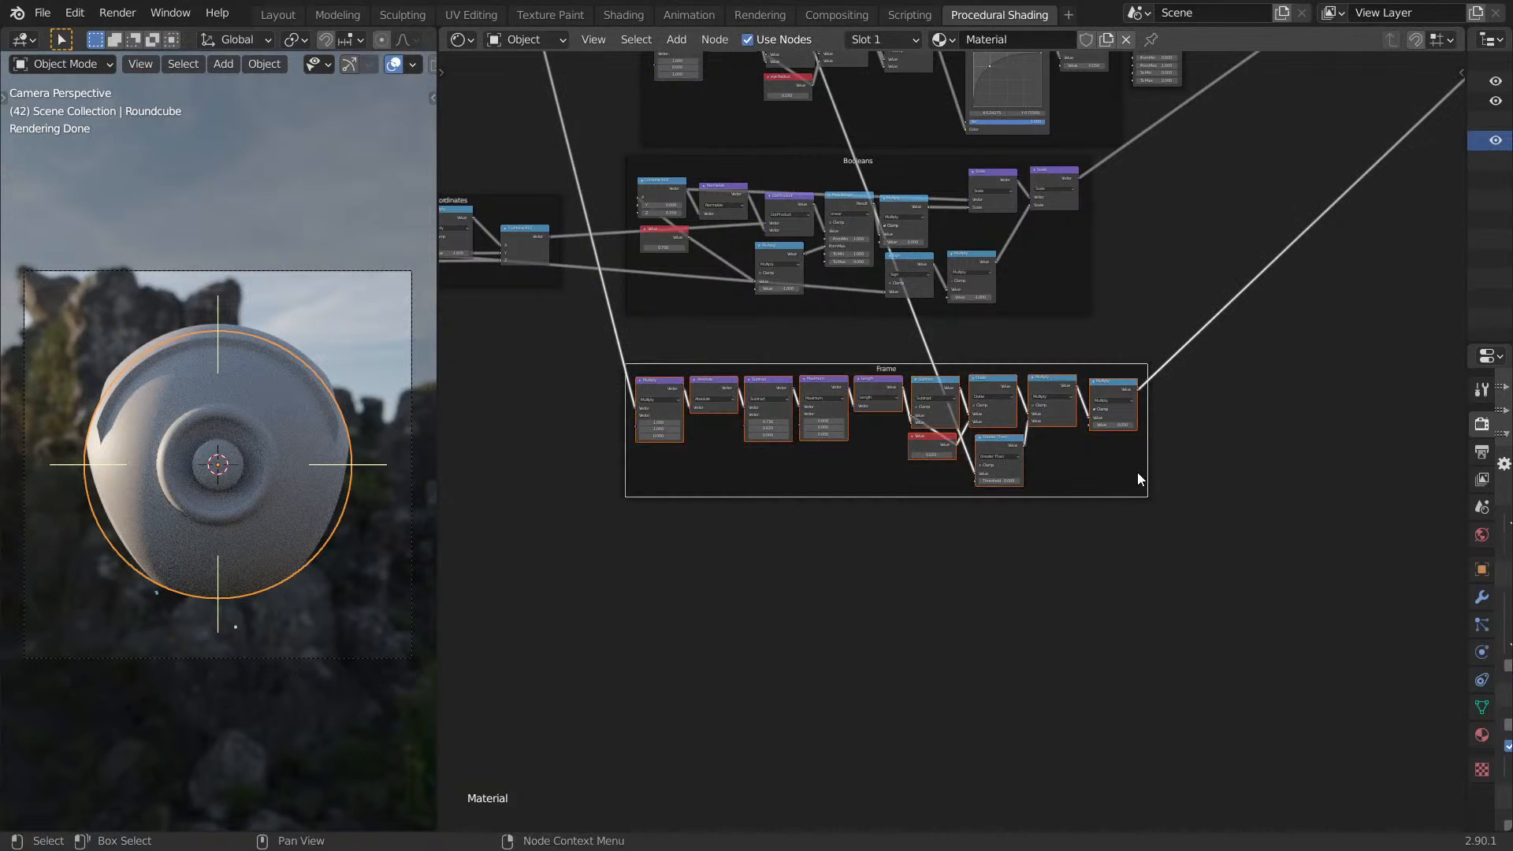
pyautogui.press('F2')
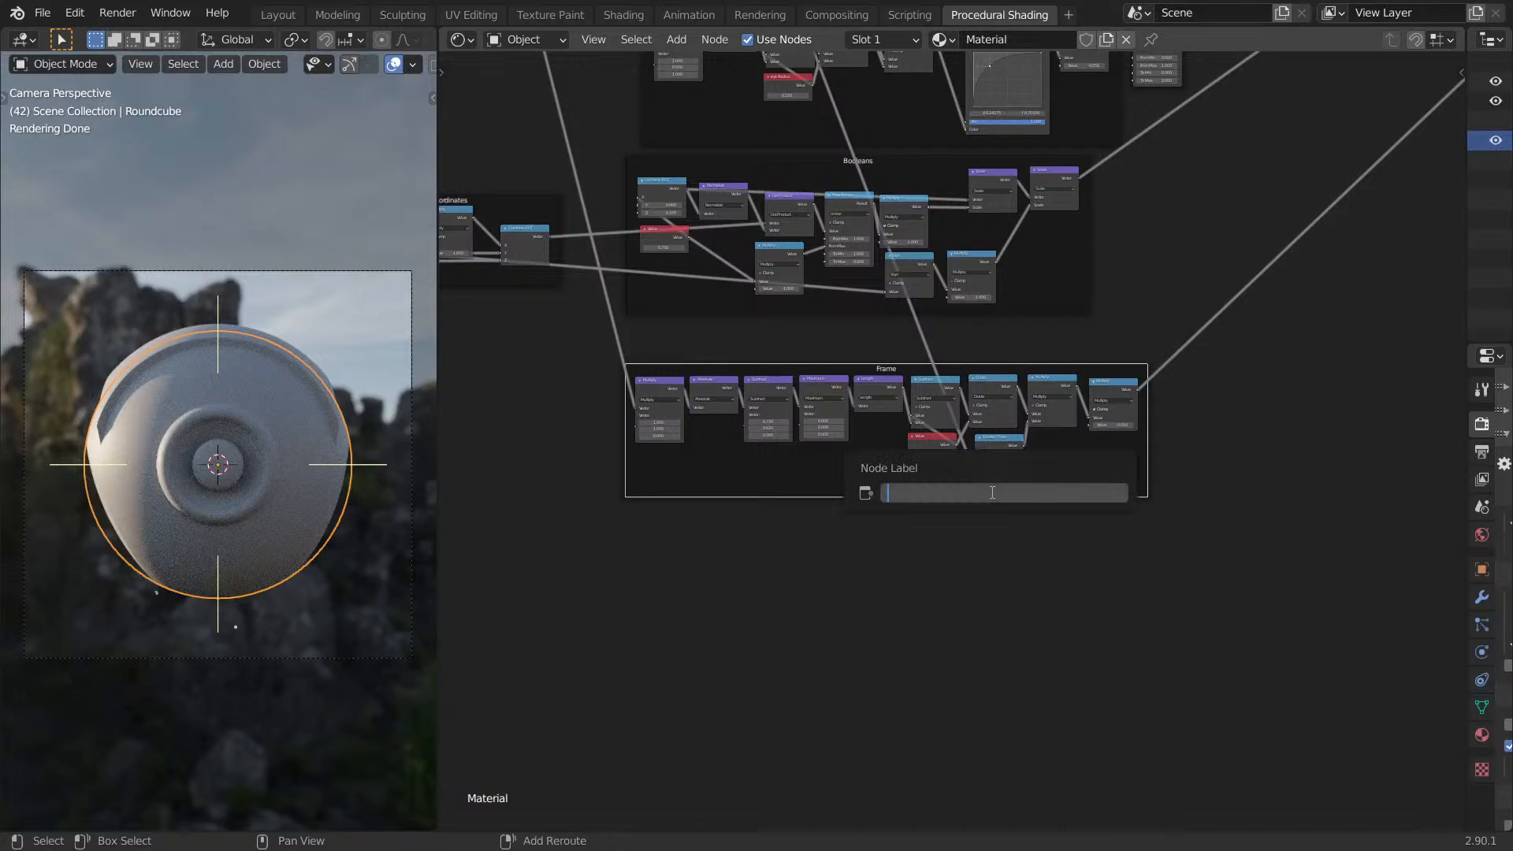
pyautogui.write('PA')
pyautogui.press('Return')
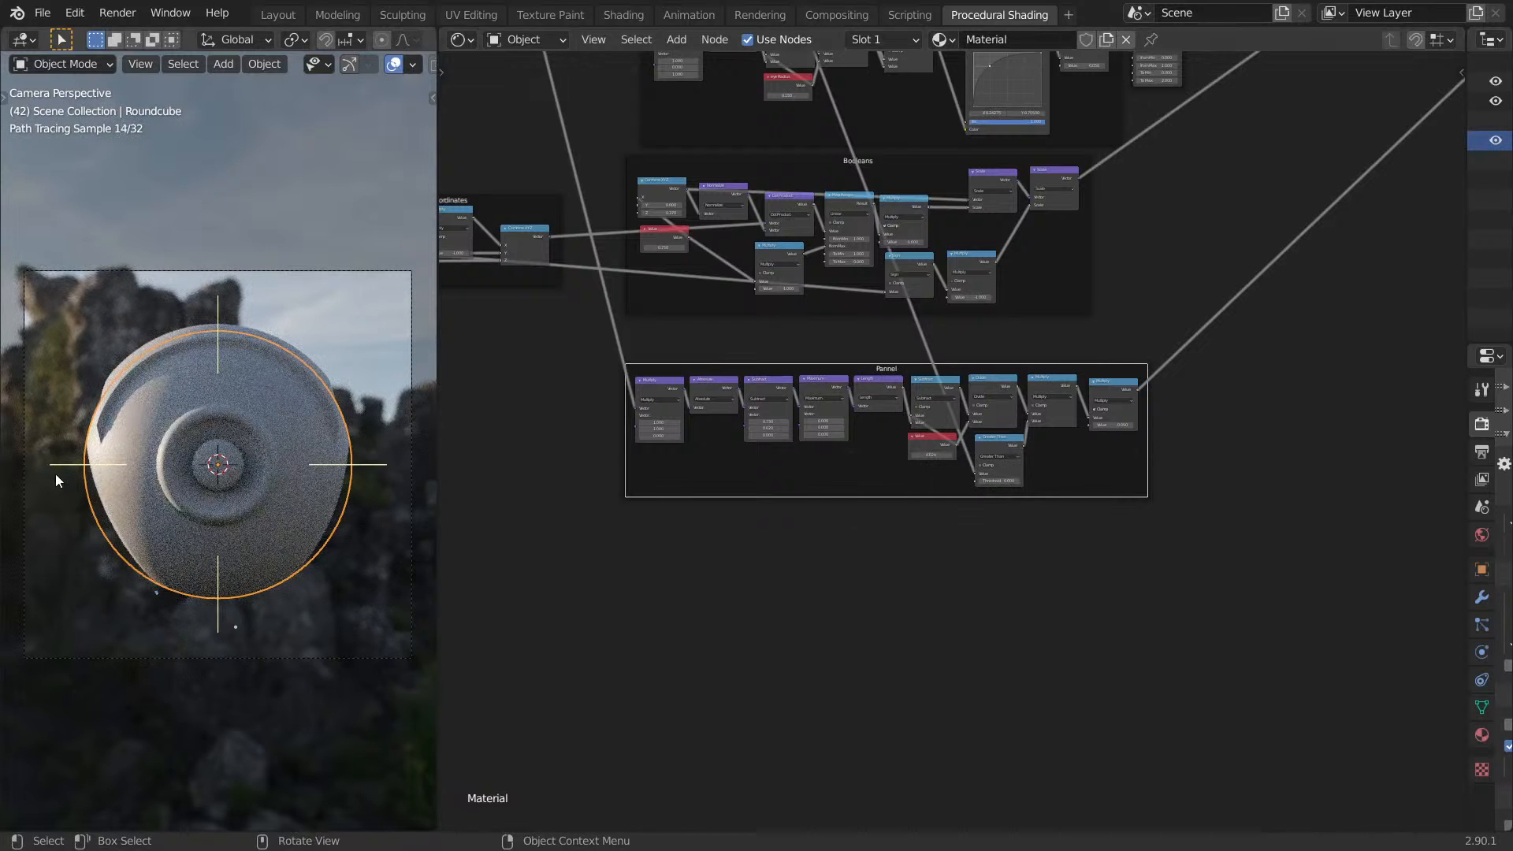
# Check the plate from above, move the new frame closer to the Booleans frame, and correct its label to "Panel".
pyautogui.press('KP_7')
pyautogui.moveTo(249, 405)
pyautogui.mouseDown(button='middle')
pyautogui.moveTo(267, 415)
pyautogui.moveTo(240, 435)
pyautogui.moveTo(226, 391)
pyautogui.mouseUp(button='middle')
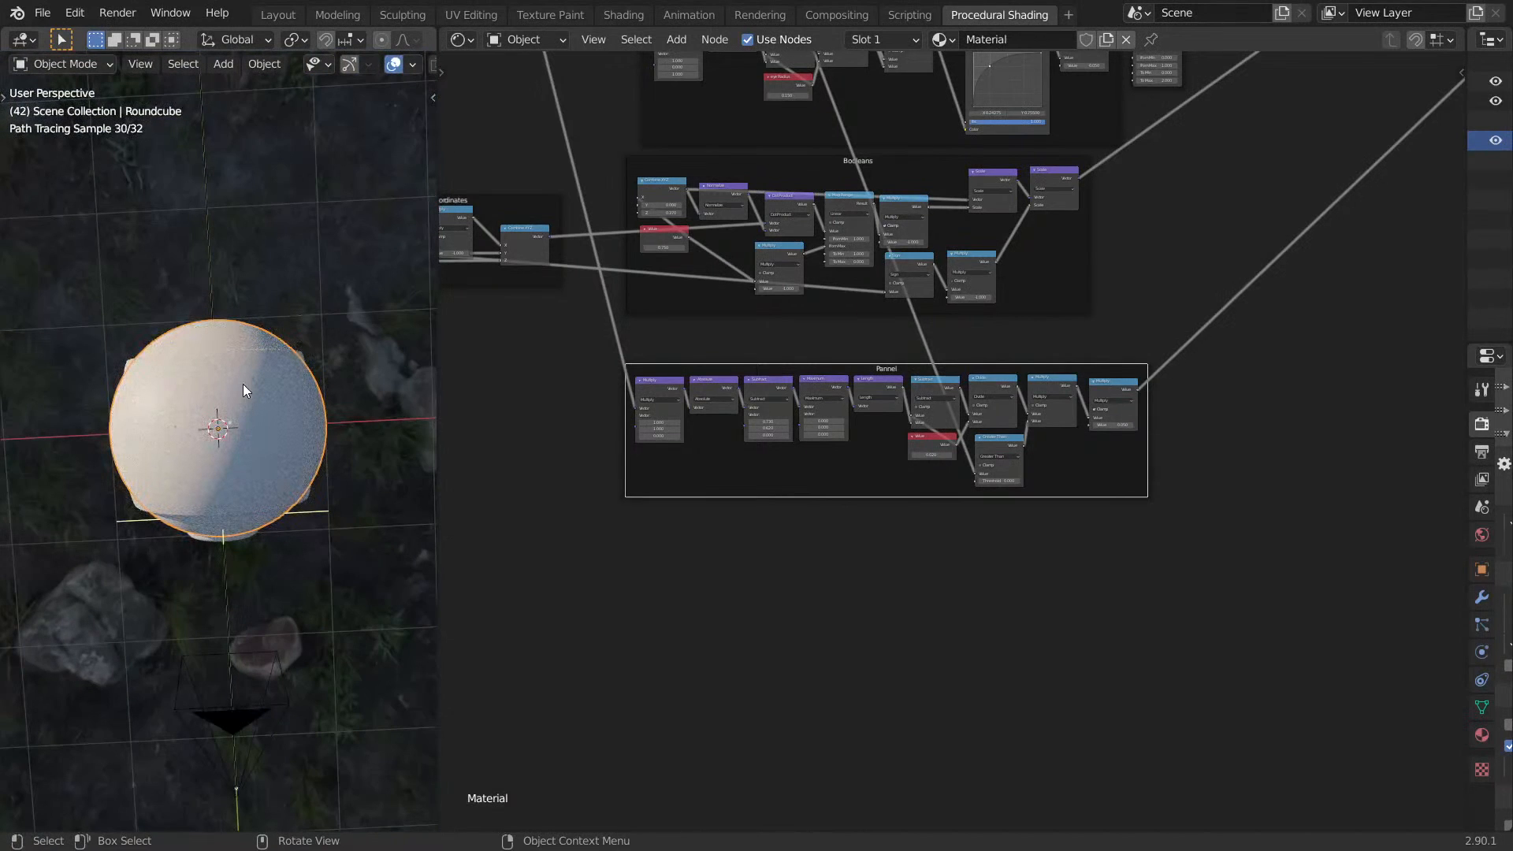
pyautogui.moveTo(253, 287); pyautogui.dragTo(233, 331, button='middle')
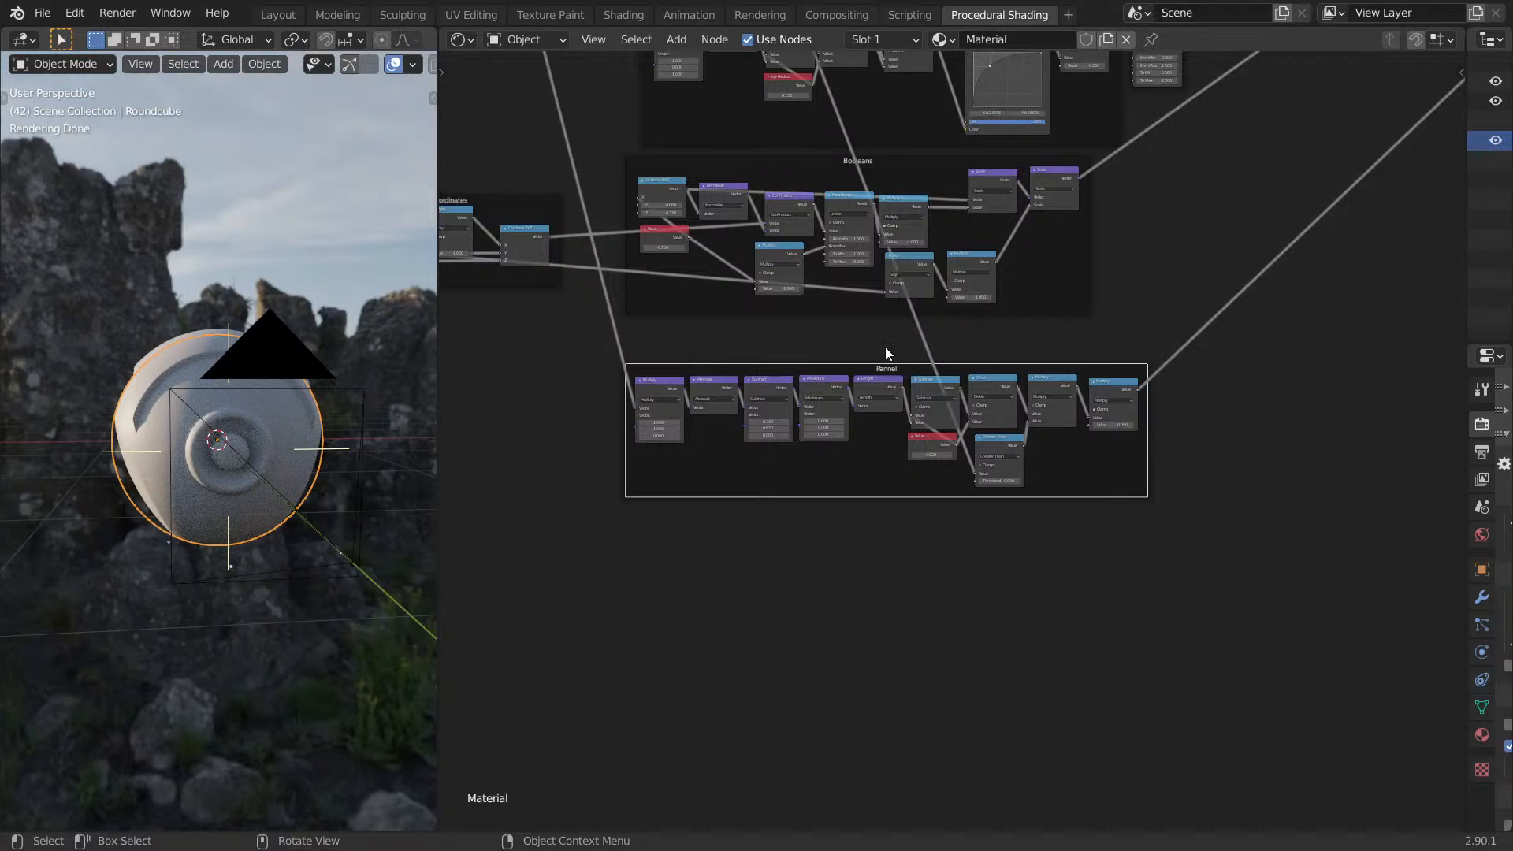
pyautogui.press('g')
pyautogui.click(930, 442)
pyautogui.moveTo(845, 460); pyautogui.dragTo(780, 433, button='middle')
pyautogui.scroll(15, 781, 432)
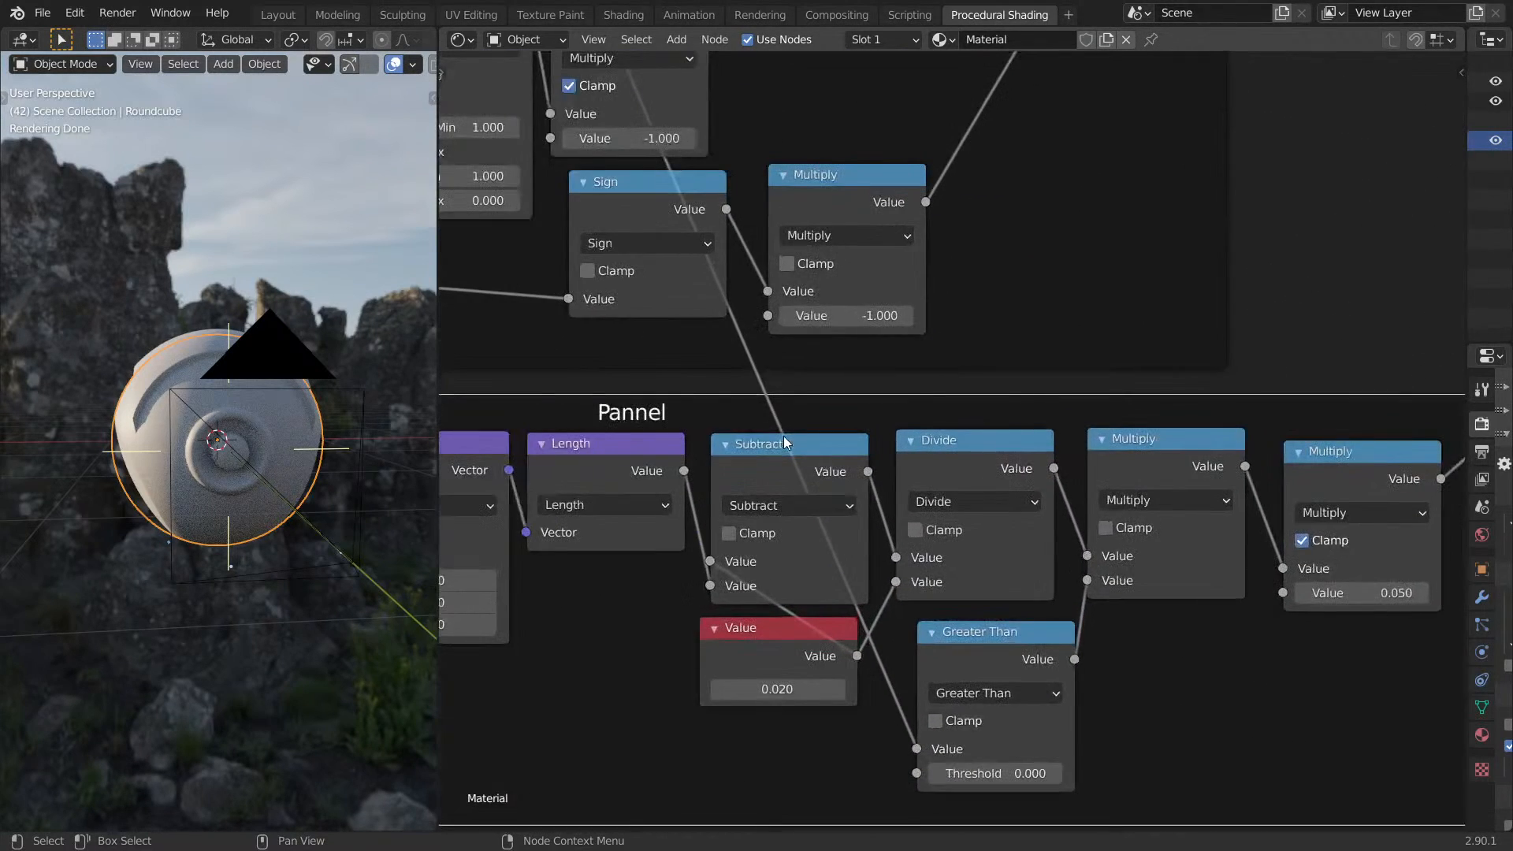
pyautogui.press('F2')
pyautogui.click(709, 425)
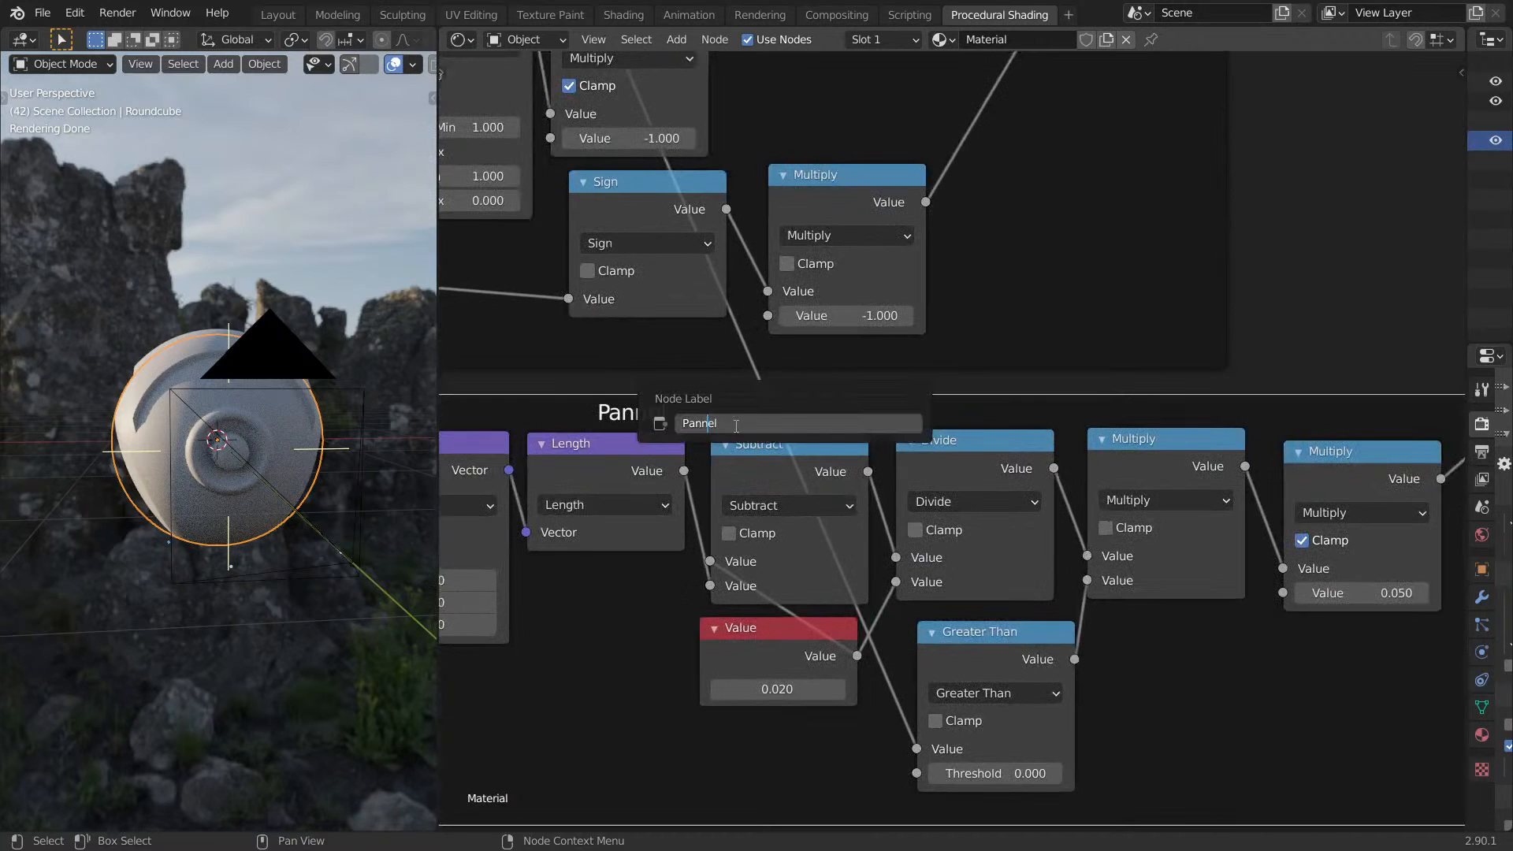
pyautogui.press('BackSpace')
pyautogui.press('Return')
# Extend the plate mask frame's label to "Tp[Panel".
pyautogui.moveTo(759, 429); pyautogui.dragTo(890, 422, button='middle')
pyautogui.scroll(-4, 887, 423)
pyautogui.scroll(-1, 863, 424)
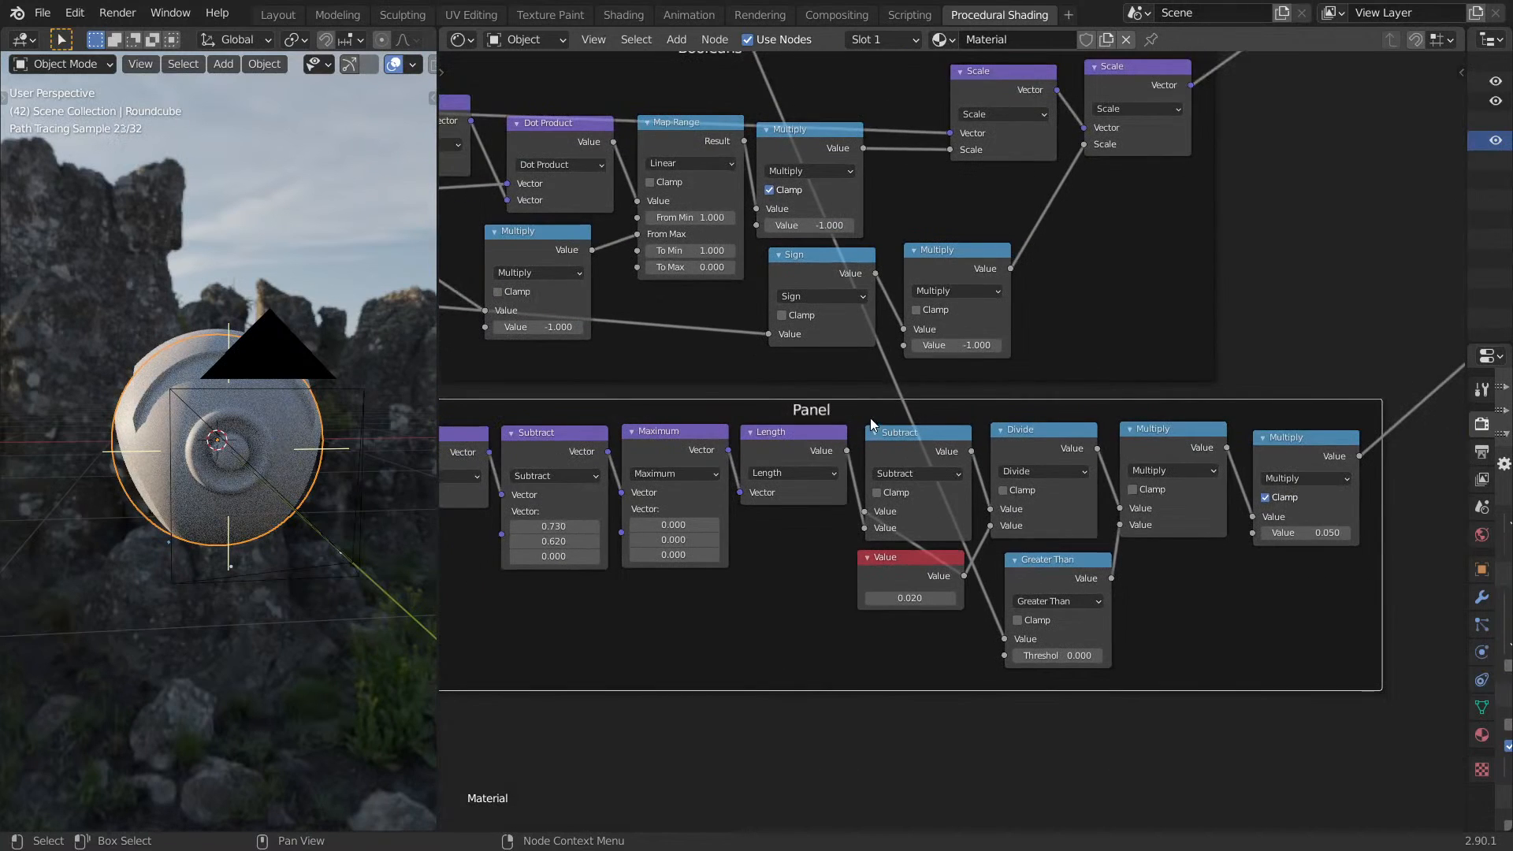
pyautogui.press('F2')
pyautogui.click(770, 417)
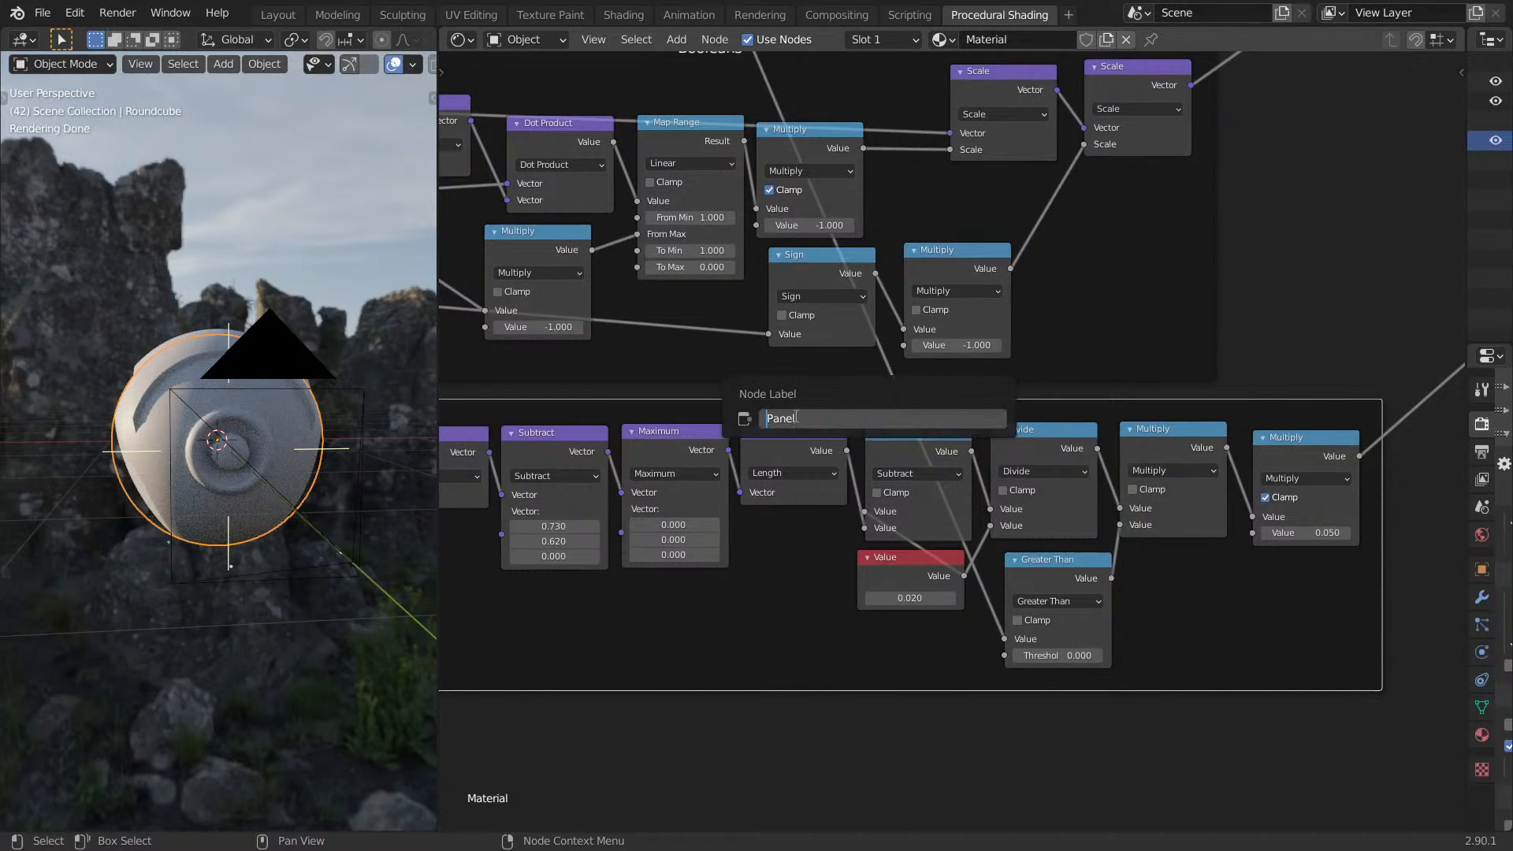
pyautogui.write('Tp[')
pyautogui.press('Return')
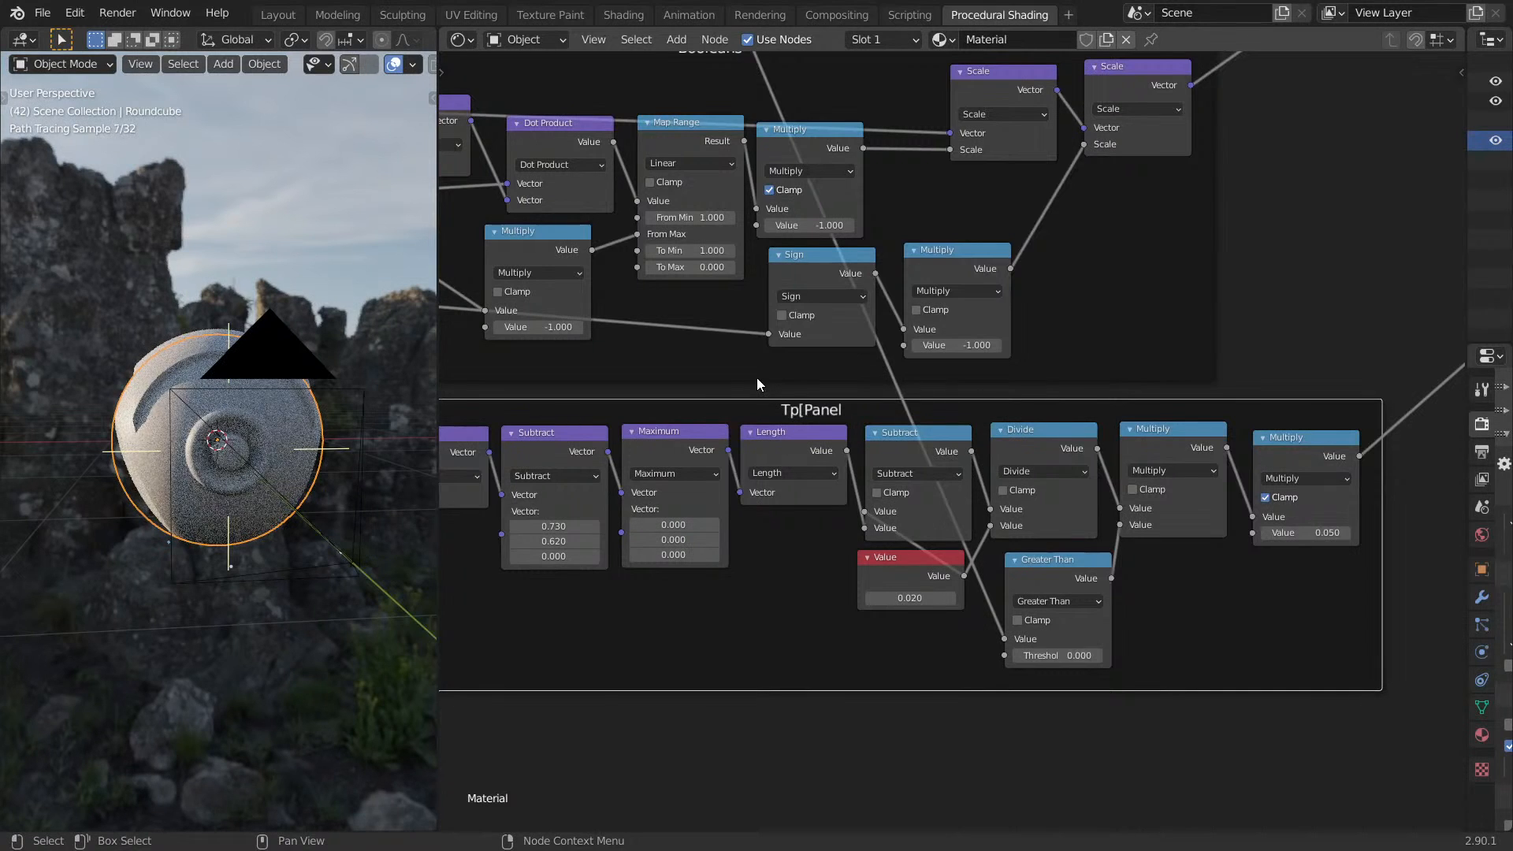
# Examine the sphere from the top and review the overall node tree layout above the panel frame.
pyautogui.press('KP_7')
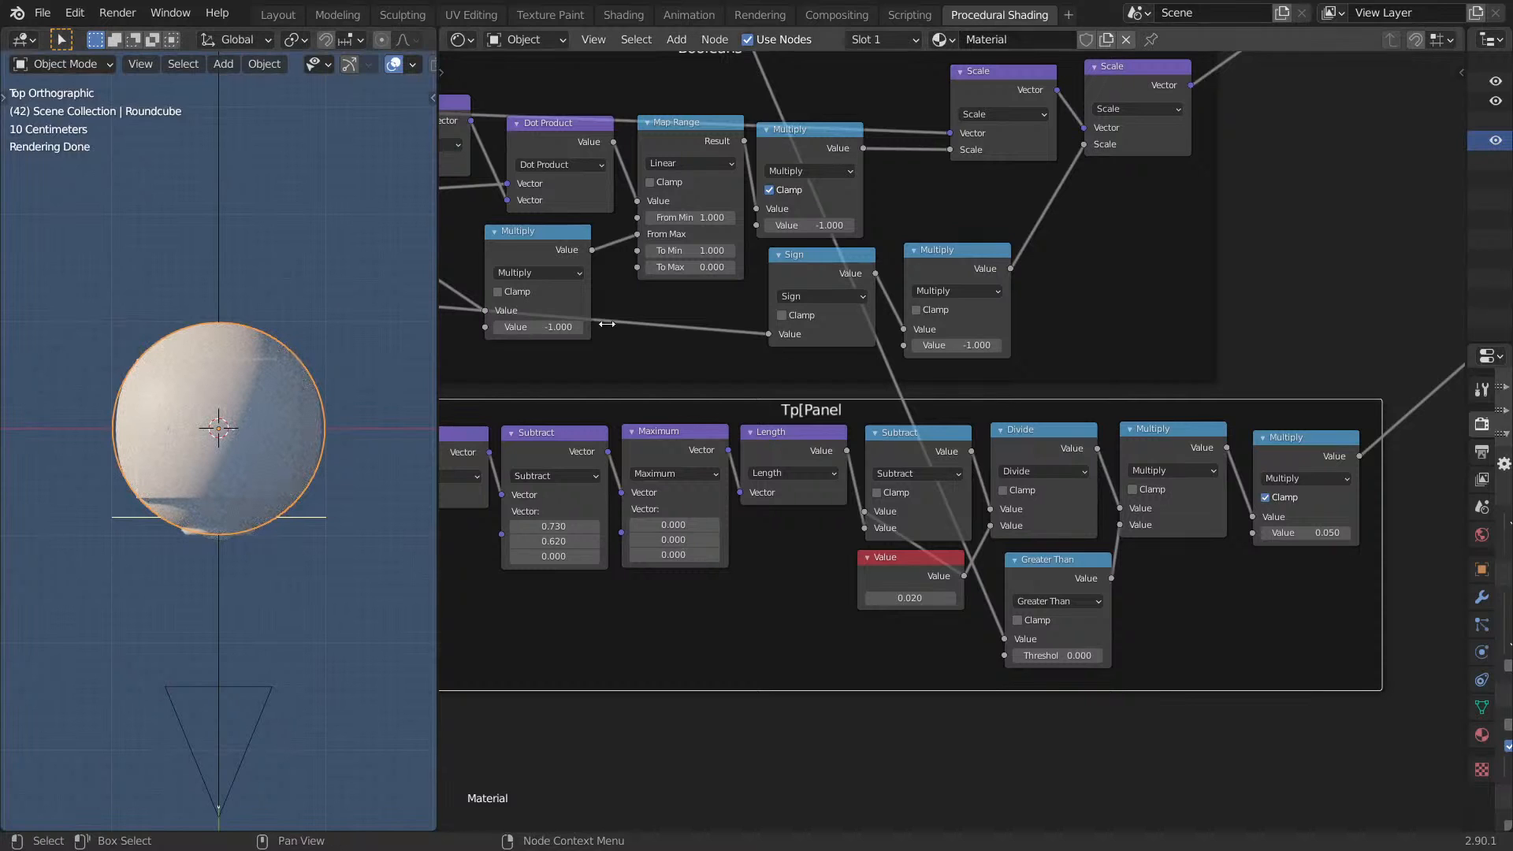
pyautogui.scroll(-5, 1056, 366)
pyautogui.scroll(5, 1185, 445)
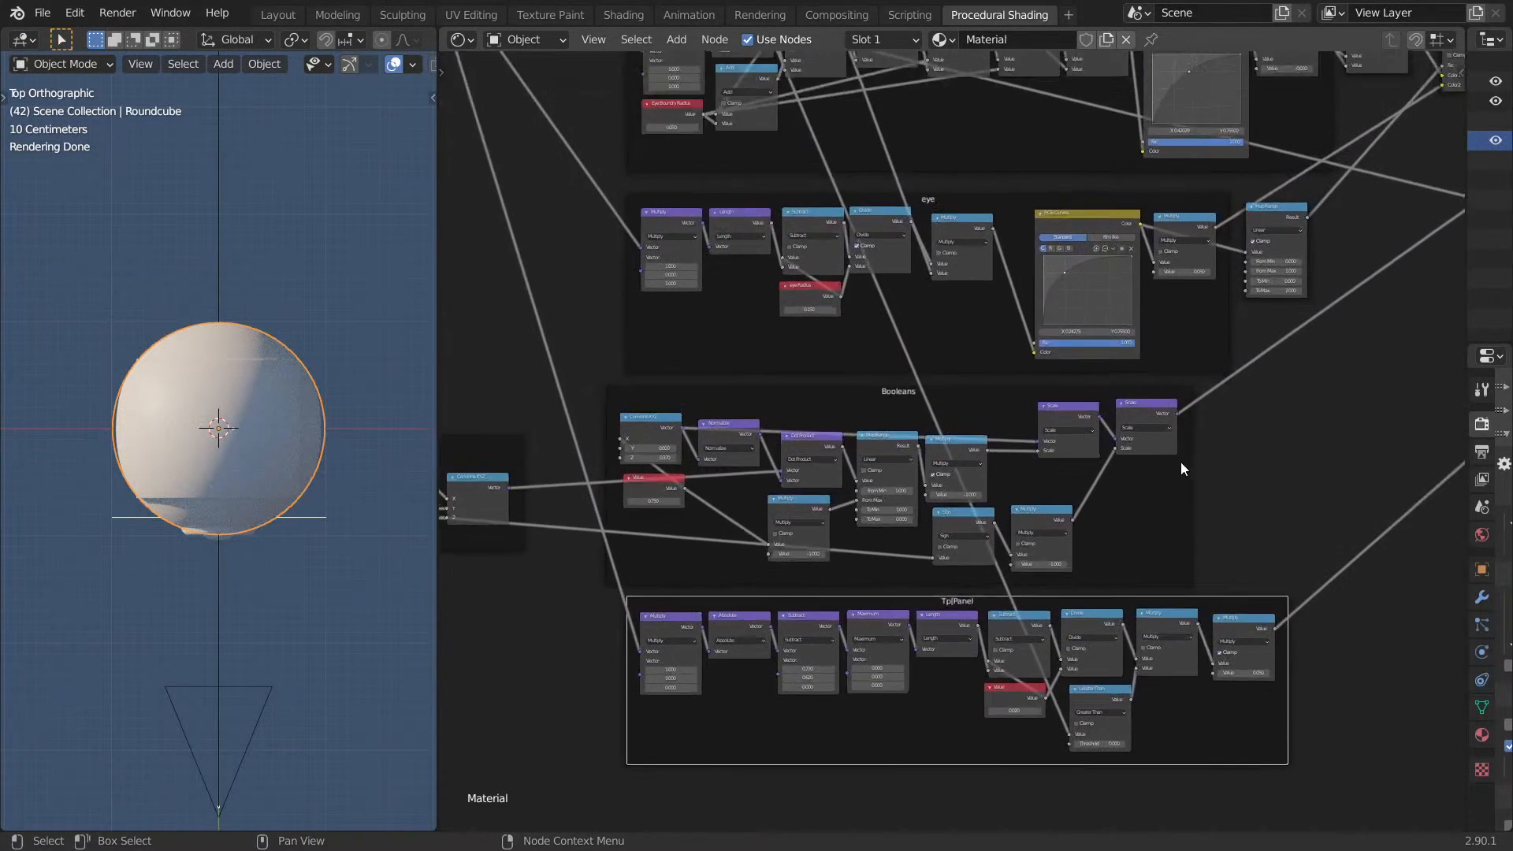
pyautogui.scroll(-4, 1206, 496)
pyautogui.scroll(2, 1198, 430)
pyautogui.moveTo(1223, 392); pyautogui.dragTo(1181, 579, button='middle')
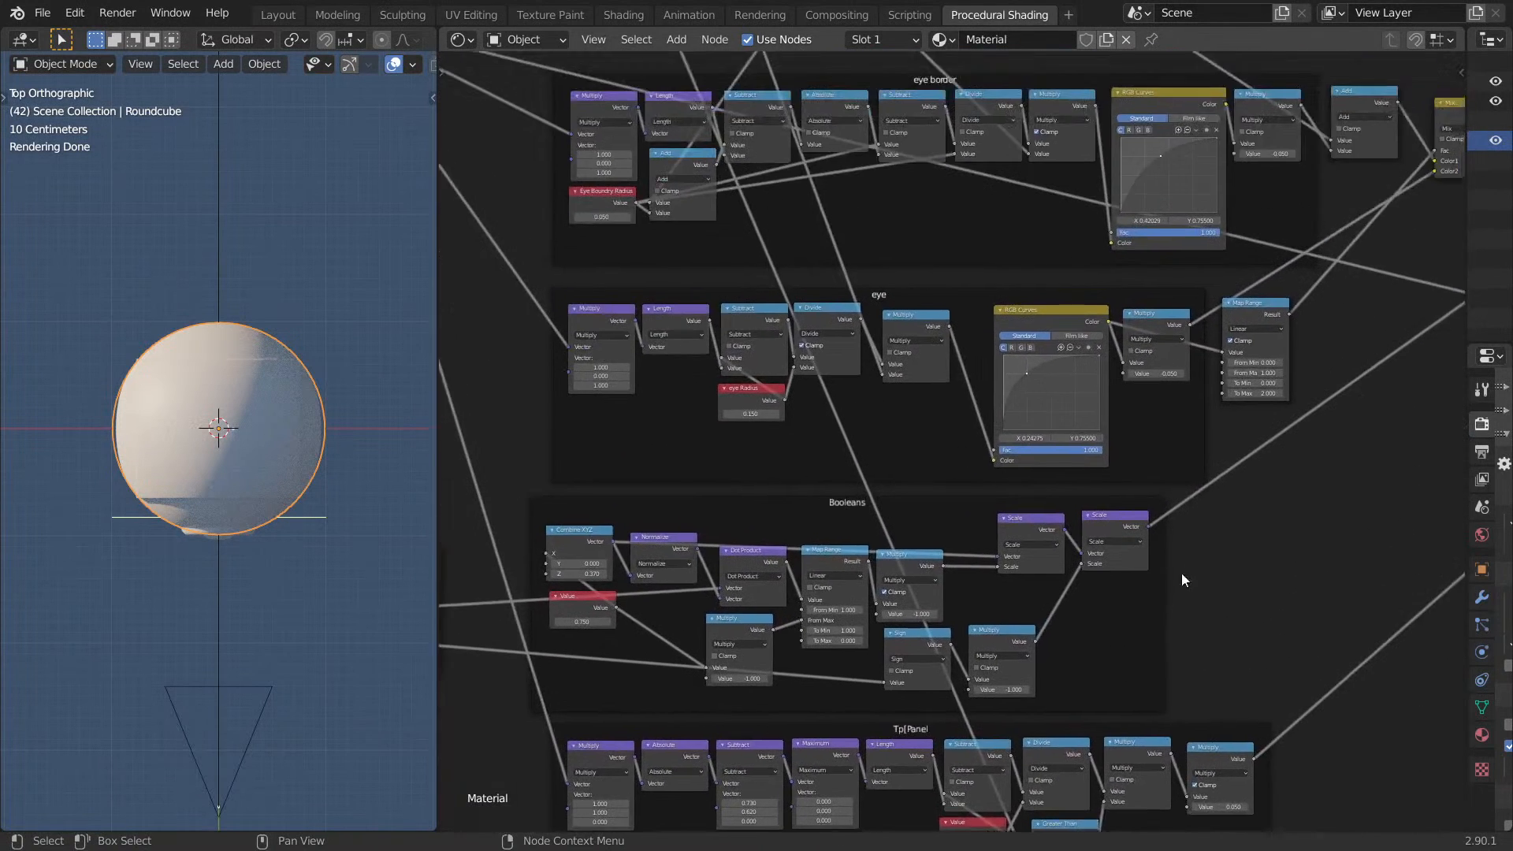
pyautogui.scroll(-5, 1190, 543)
pyautogui.moveTo(1206, 490); pyautogui.dragTo(1174, 594, button='middle')
pyautogui.scroll(1, 1143, 544)
pyautogui.moveTo(1064, 467); pyautogui.dragTo(1071, 512, button='middle')
pyautogui.scroll(-1, 748, 288)
# Group the three starting coordinate nodes in a frame and move it well away from the shape frames to make room.
pyautogui.moveTo(741, 283); pyautogui.dragTo(813, 305)
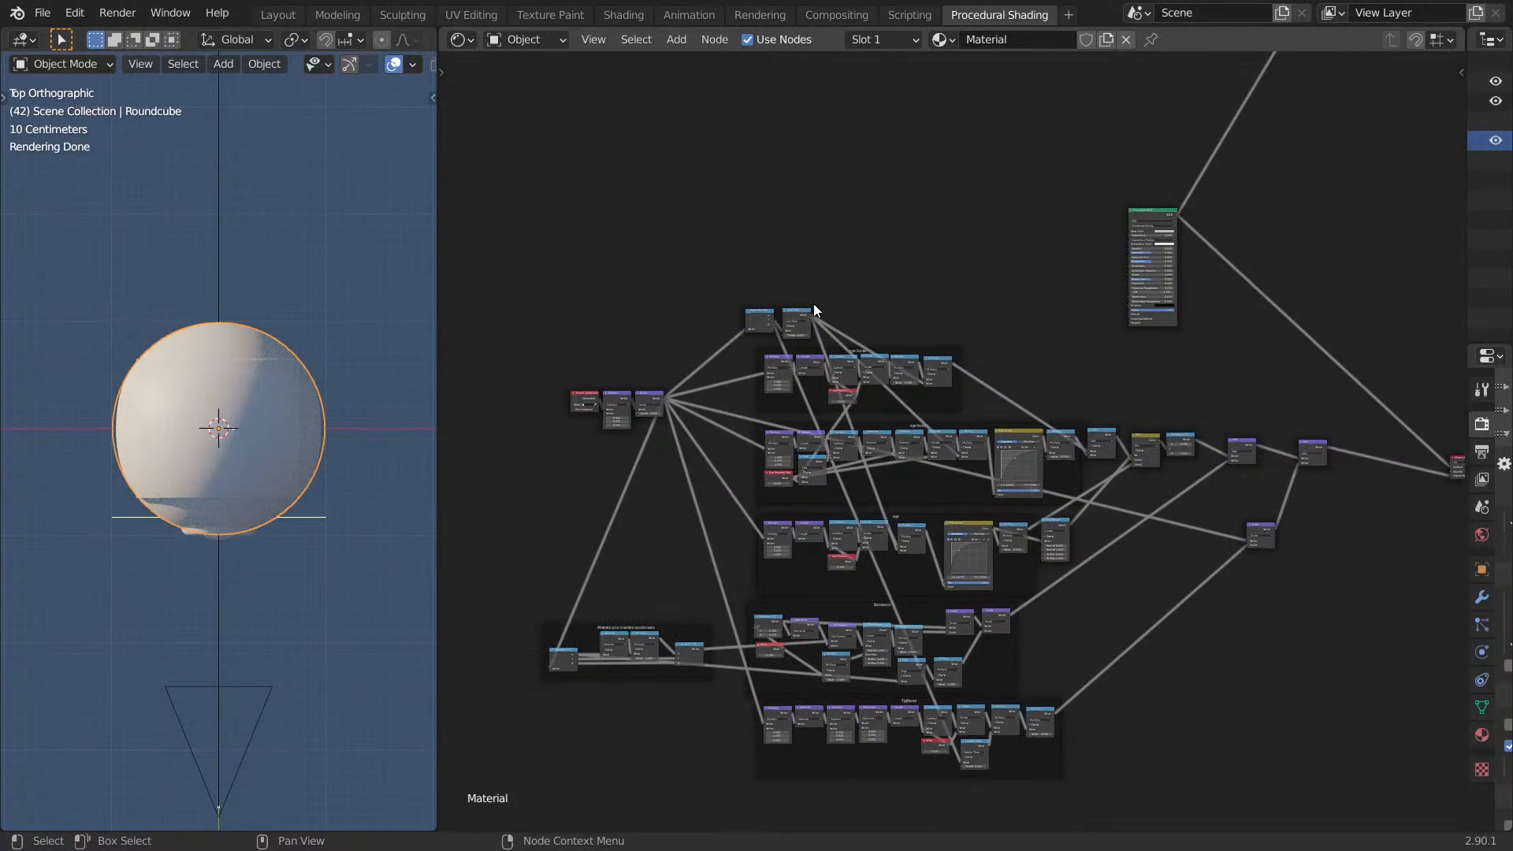
pyautogui.moveTo(818, 318); pyautogui.dragTo(835, 257, button='middle')
pyautogui.moveTo(755, 237); pyautogui.dragTo(850, 277)
pyautogui.moveTo(642, 328); pyautogui.dragTo(902, 302, button='middle')
pyautogui.moveTo(902, 301); pyautogui.dragTo(972, 364)
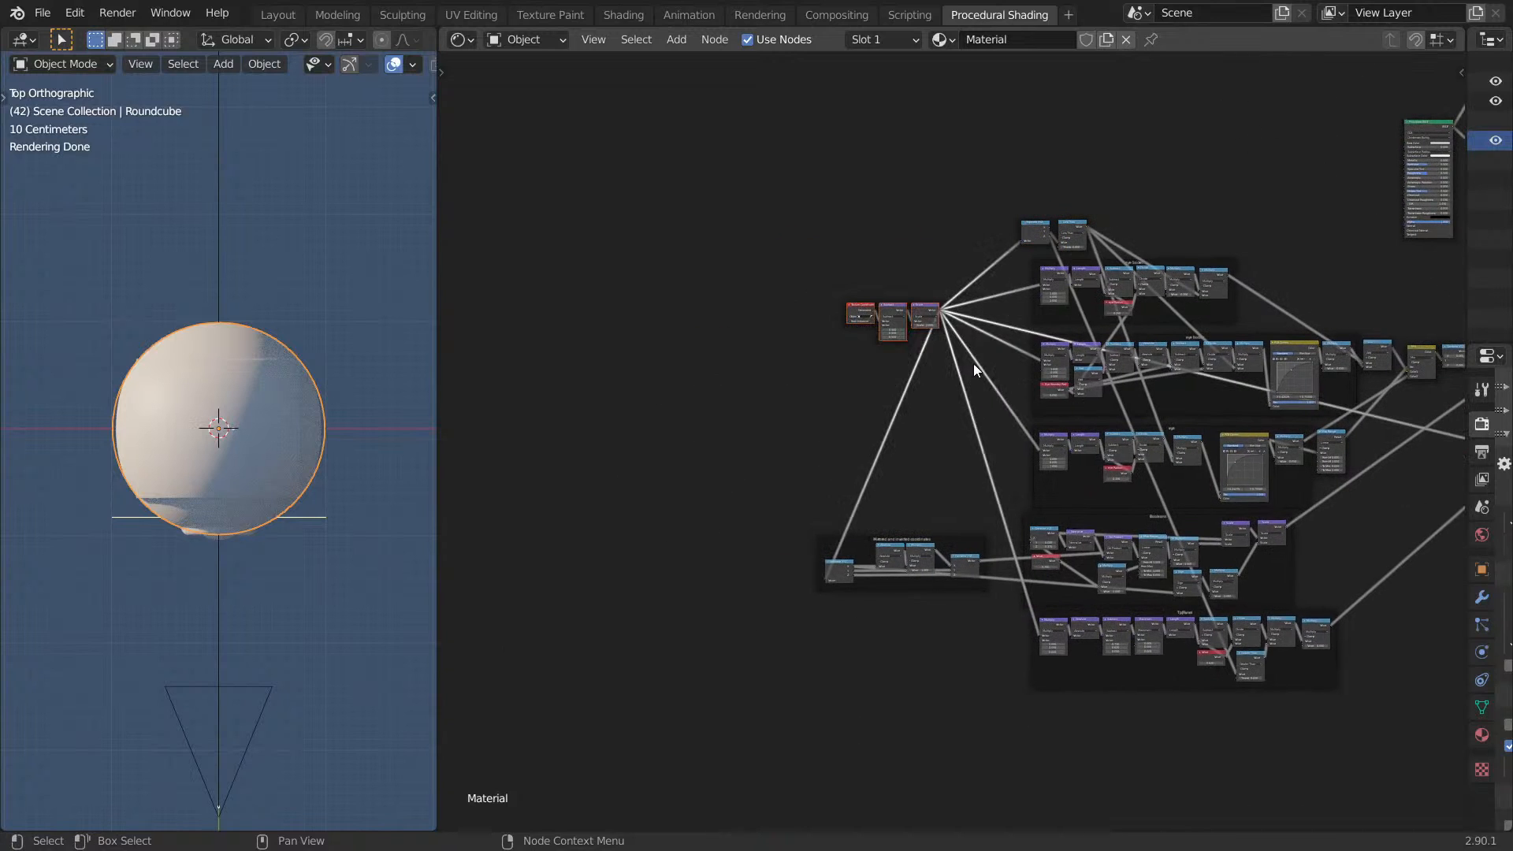
pyautogui.hotkey('ctrl', 'j')
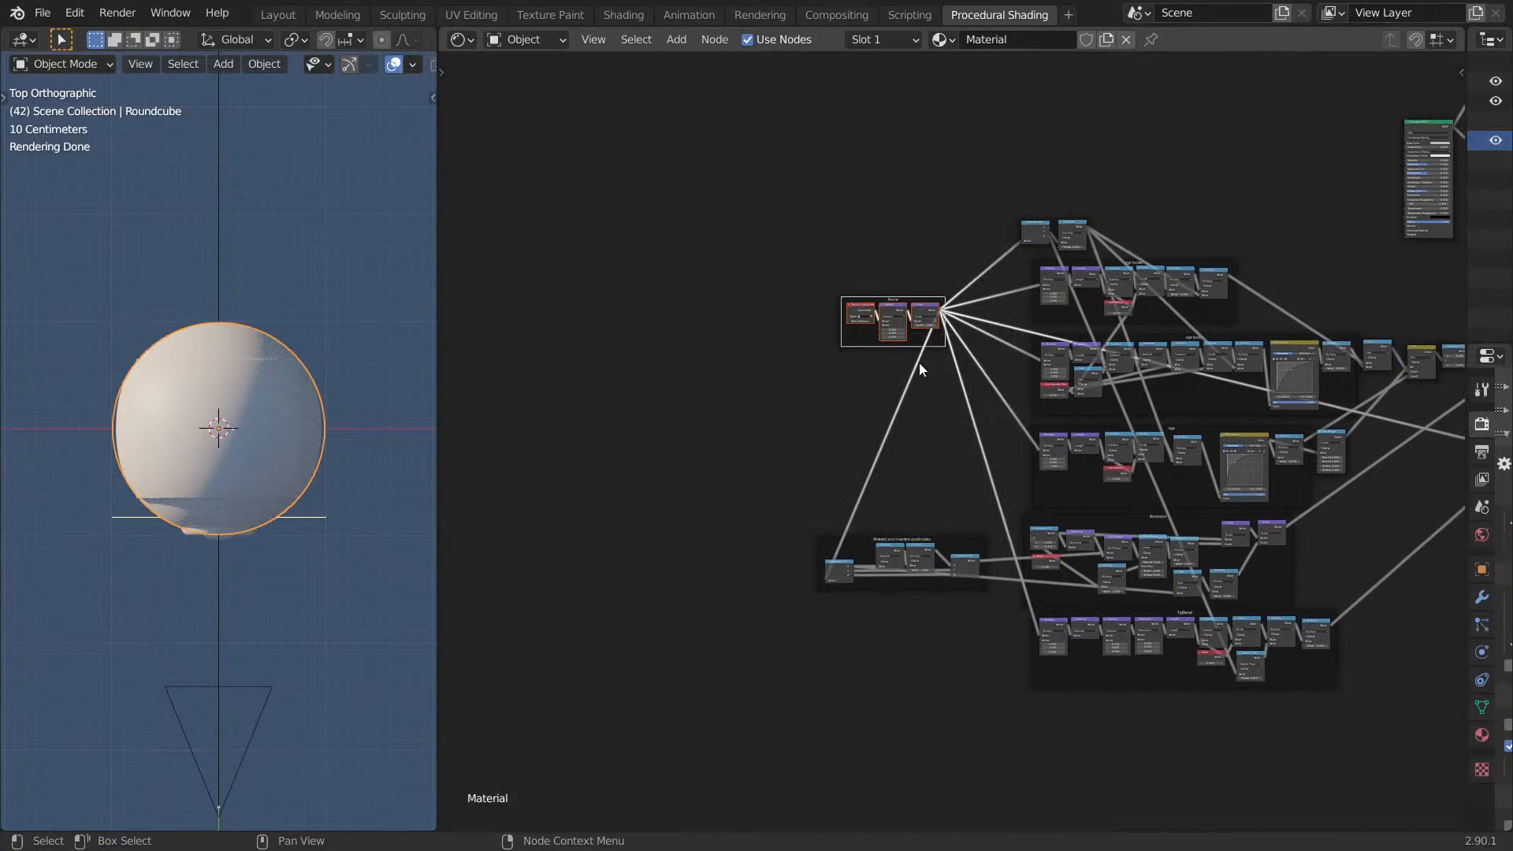
pyautogui.press('g')
pyautogui.click(550, 362)
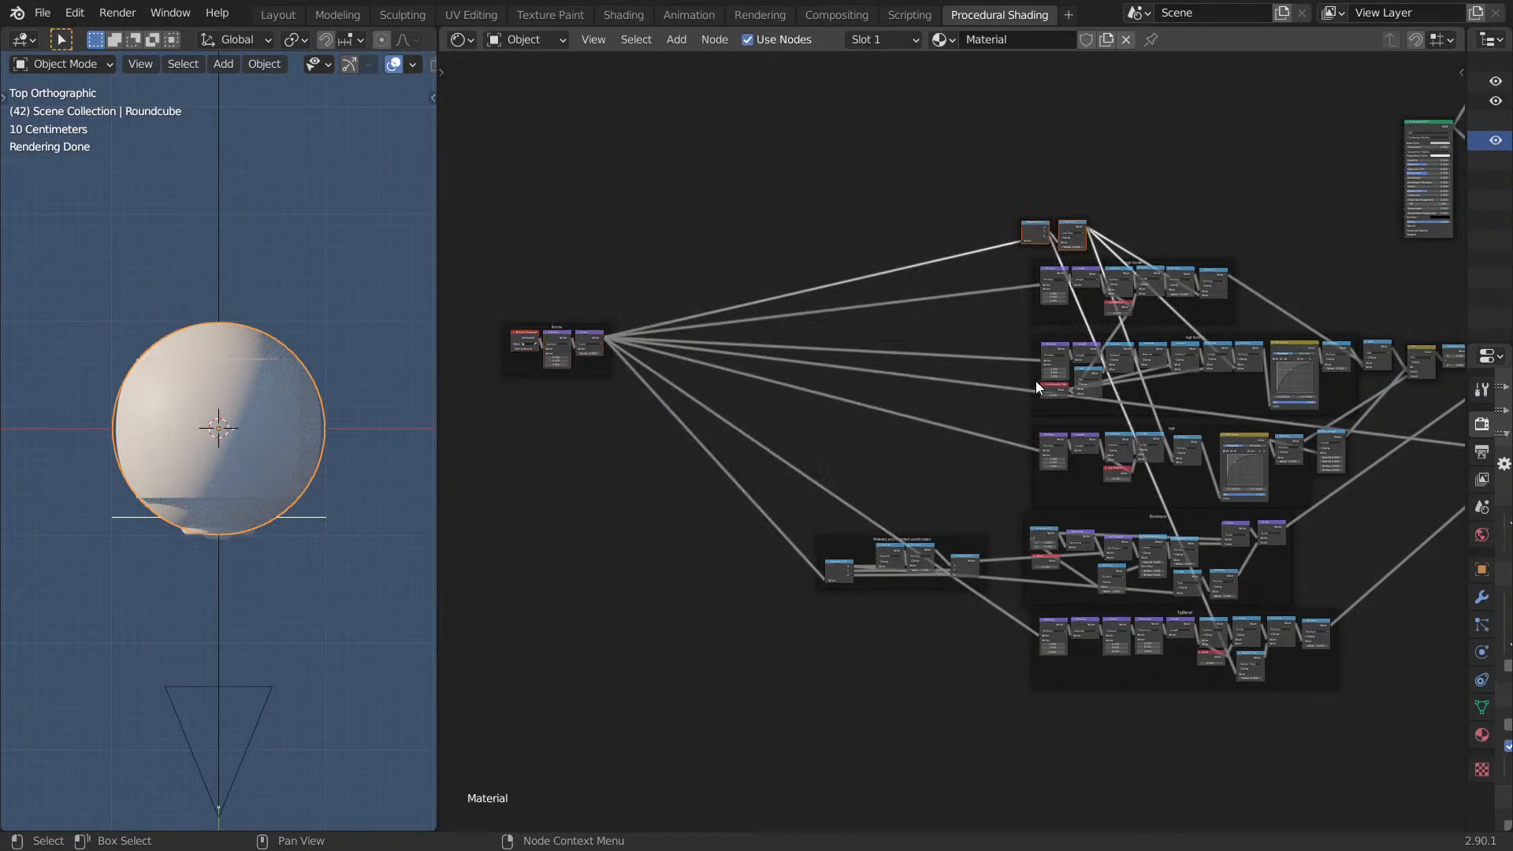
pyautogui.press('g')
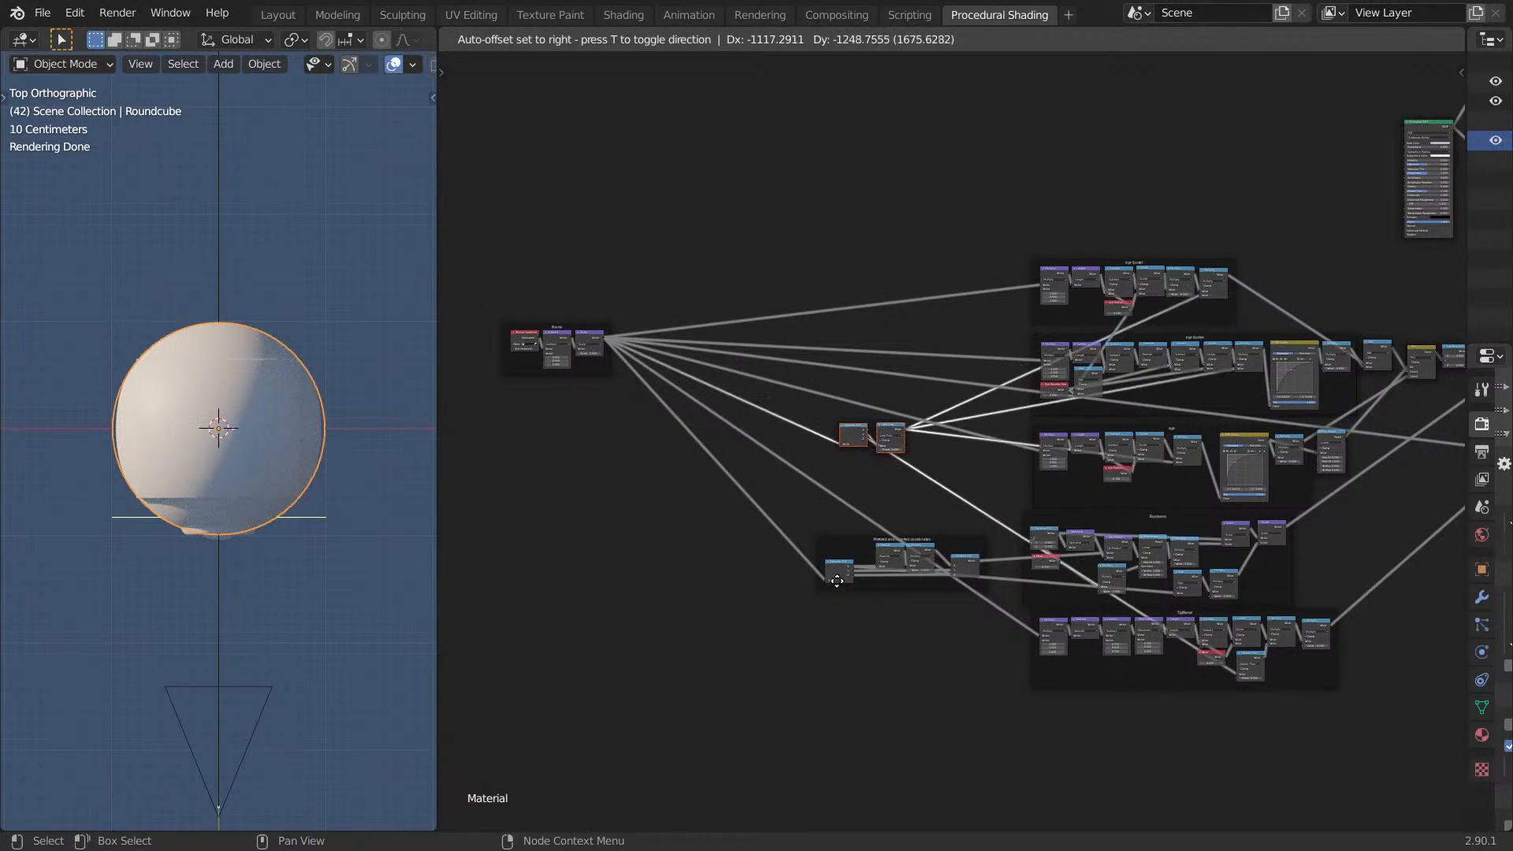
pyautogui.click(837, 581)
pyautogui.hotkey('ctrl', 'z')
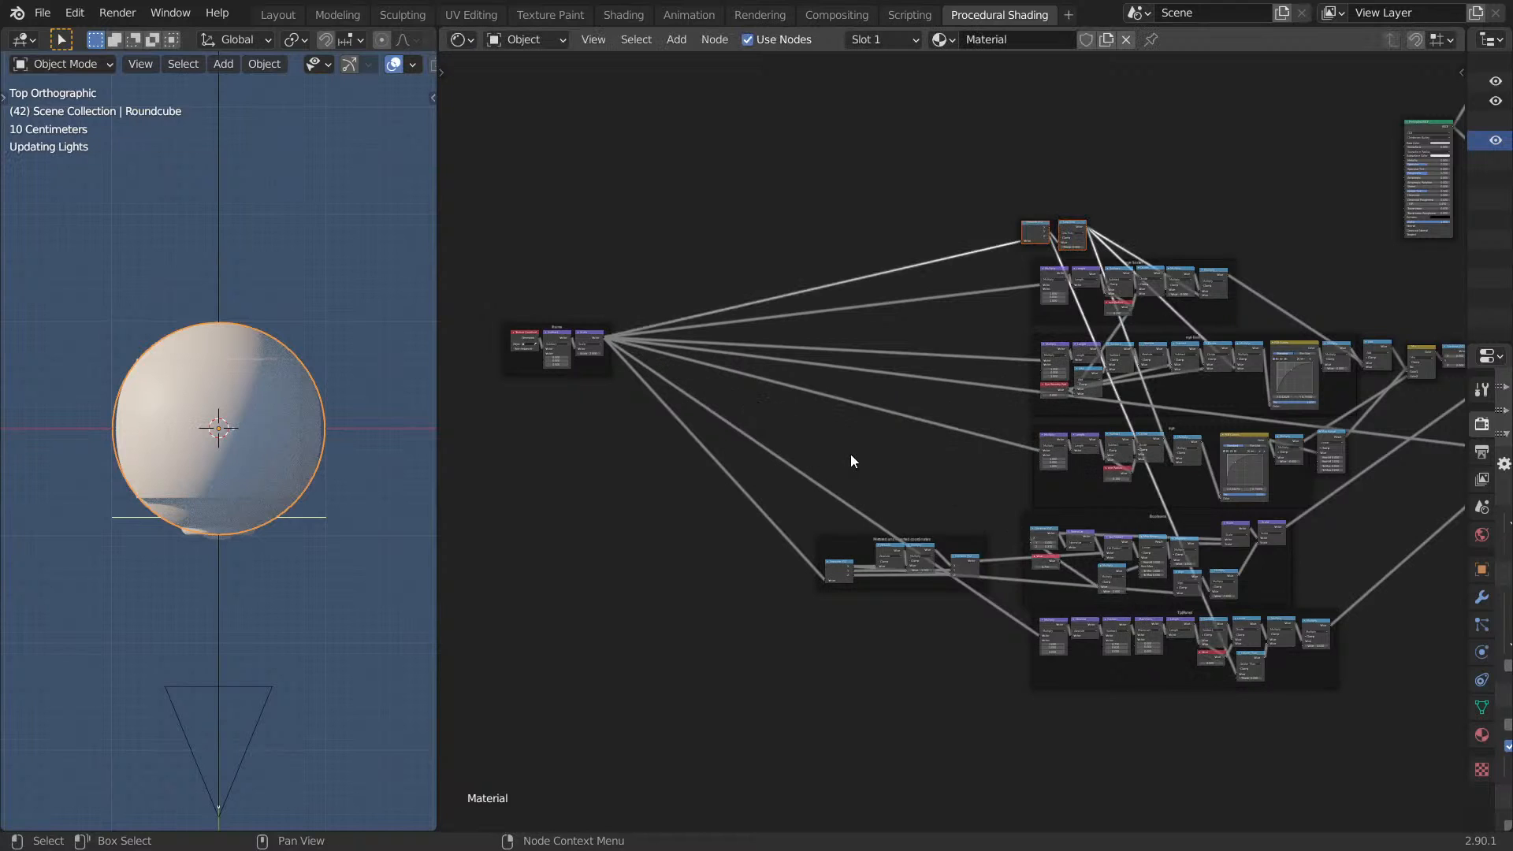
# Move the unframed Separate XYZ and Less Than nodes above the mirrored coordinates frame and group them in their own frame.
pyautogui.press('g')
pyautogui.click(765, 449)
pyautogui.press('g')
pyautogui.click(849, 484)
pyautogui.hotkey('ctrl', 'j')
pyautogui.click(846, 381)
pyautogui.scroll(1, 890, 432)
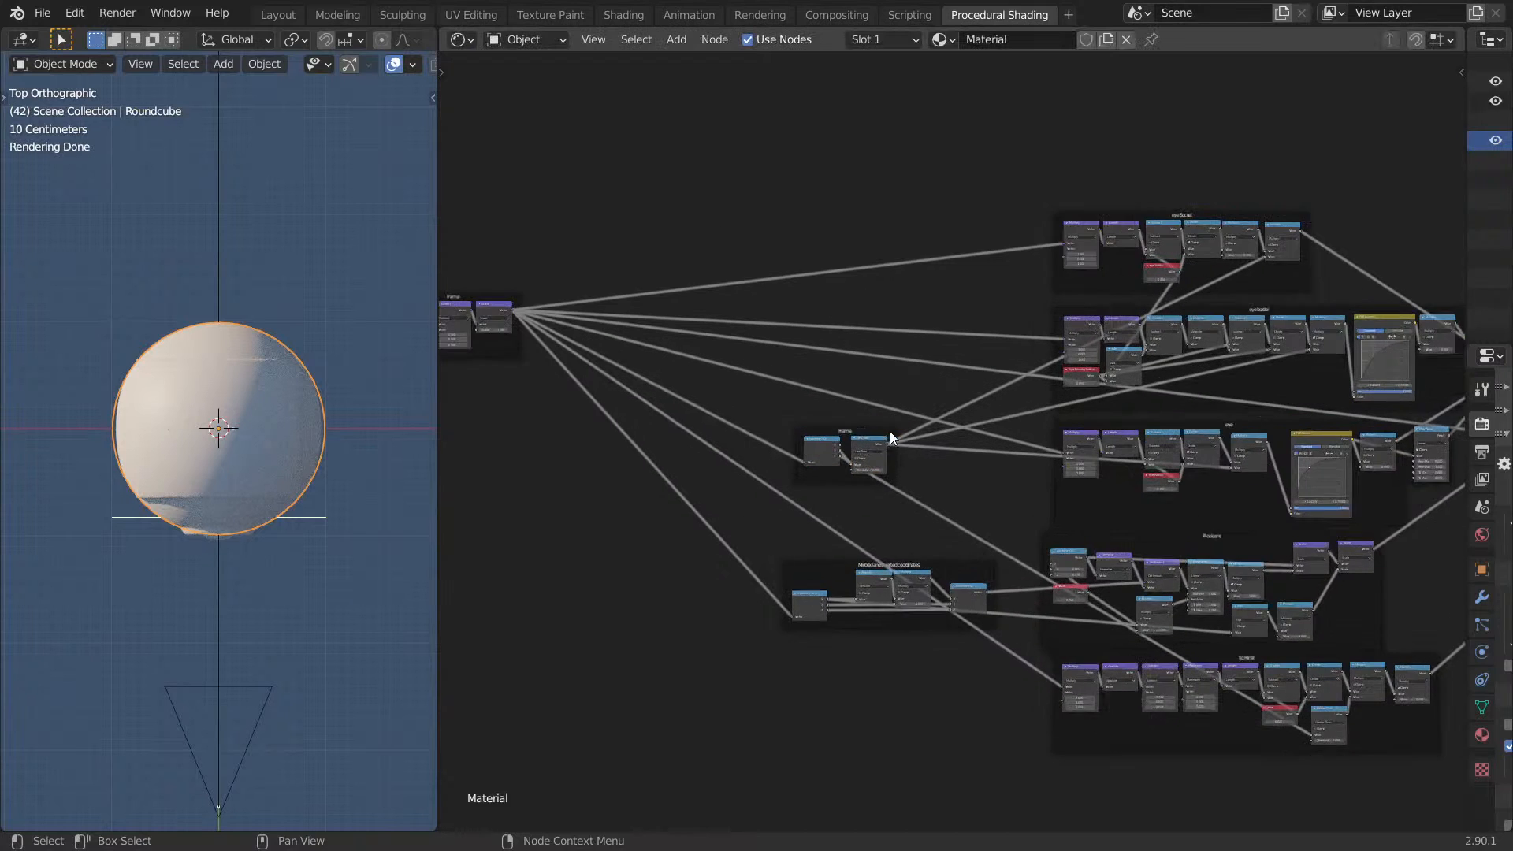
# Look at the sphere from the front and through the camera.
pyautogui.scroll(4, 890, 432)
pyautogui.moveTo(371, 339); pyautogui.dragTo(292, 290, button='middle')
pyautogui.press('KP_1')
pyautogui.scroll(4, 305, 389)
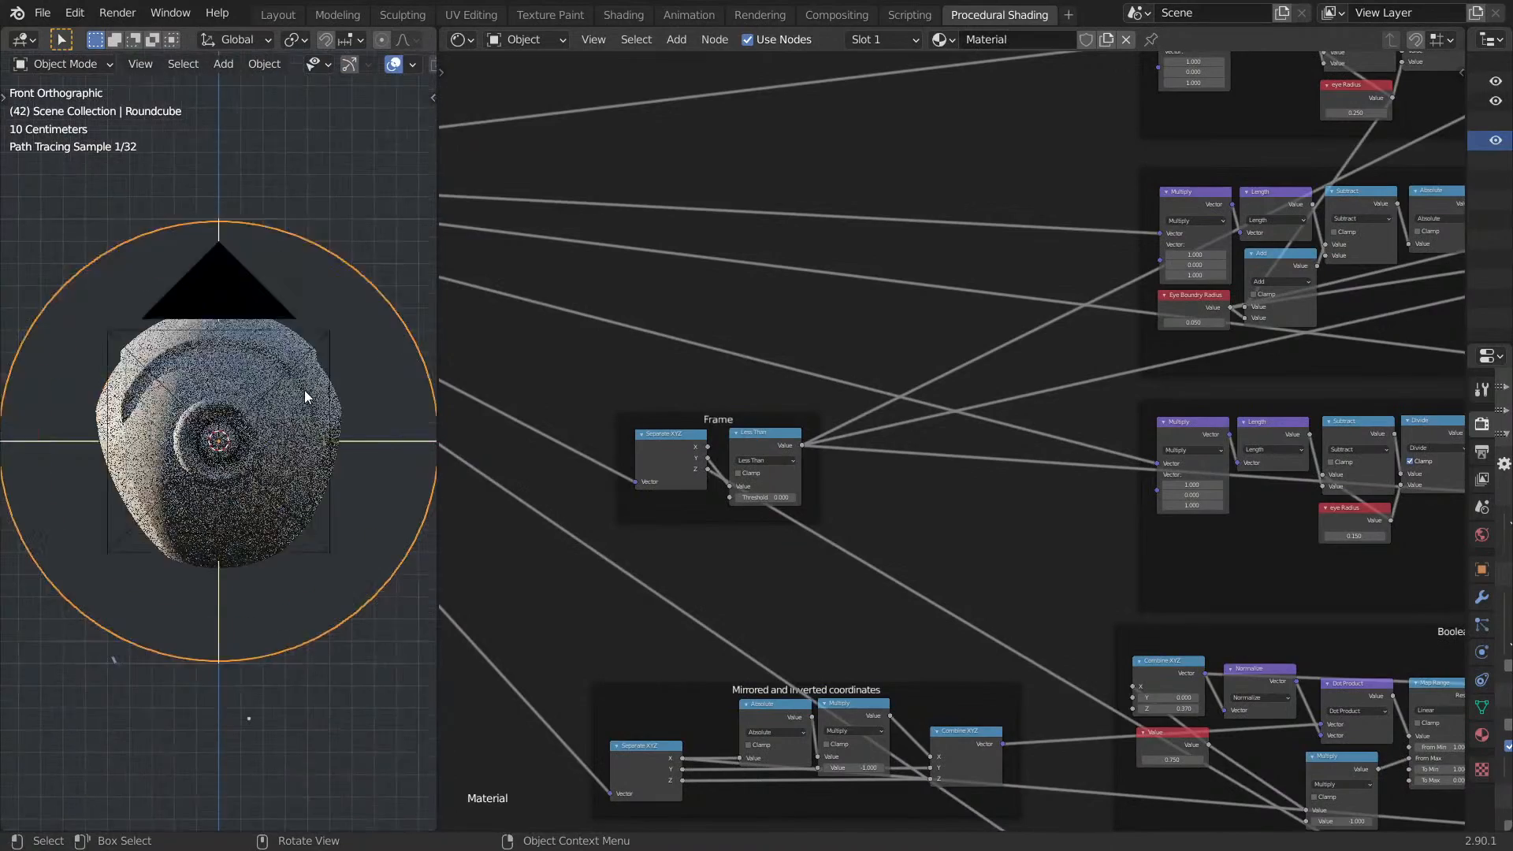
pyautogui.press('KP_0')
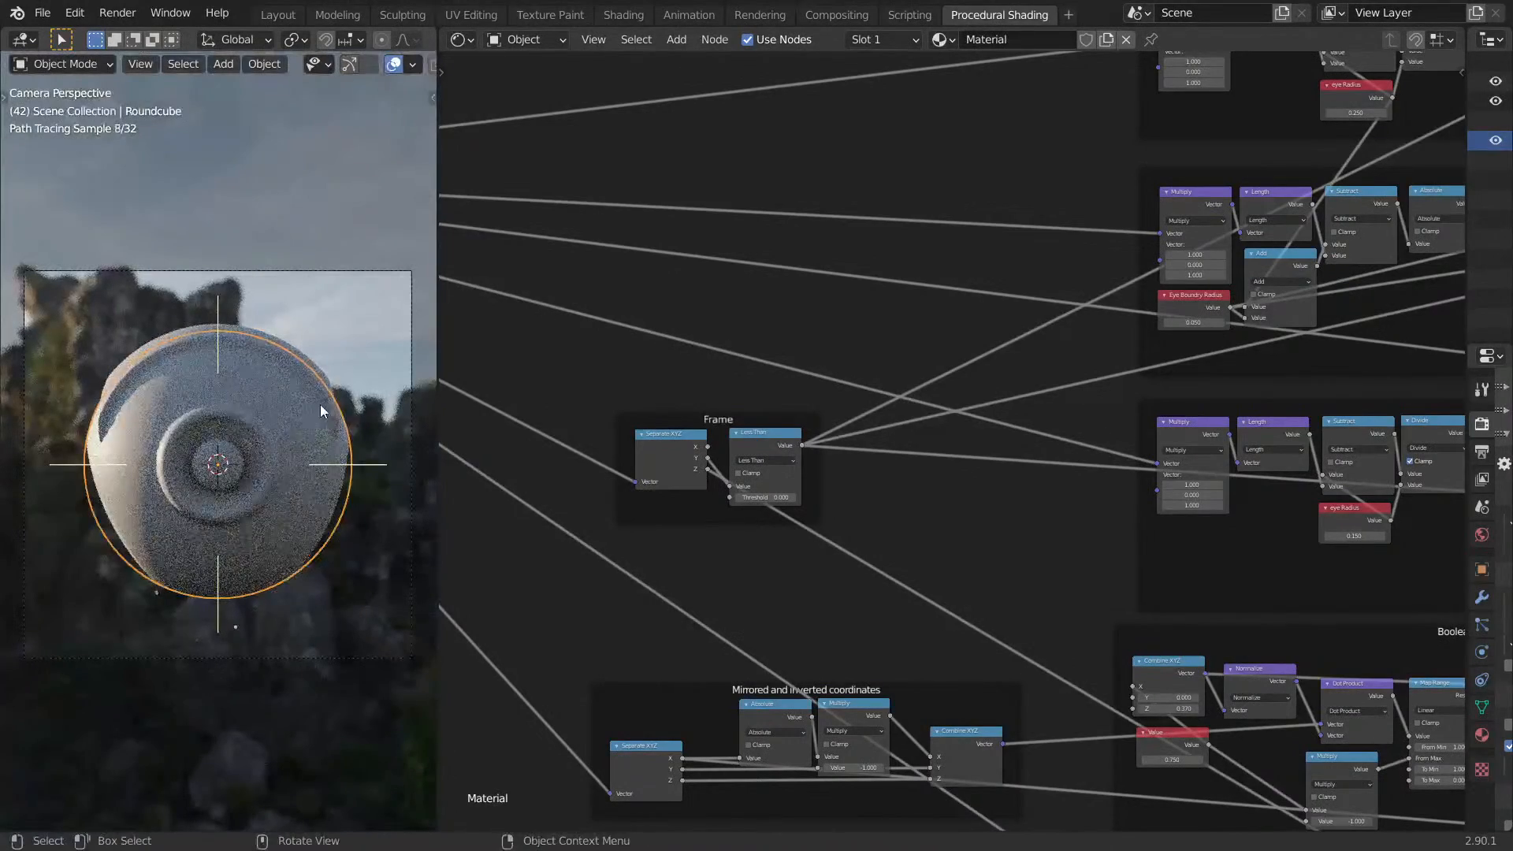
pyautogui.scroll(-6, 617, 270)
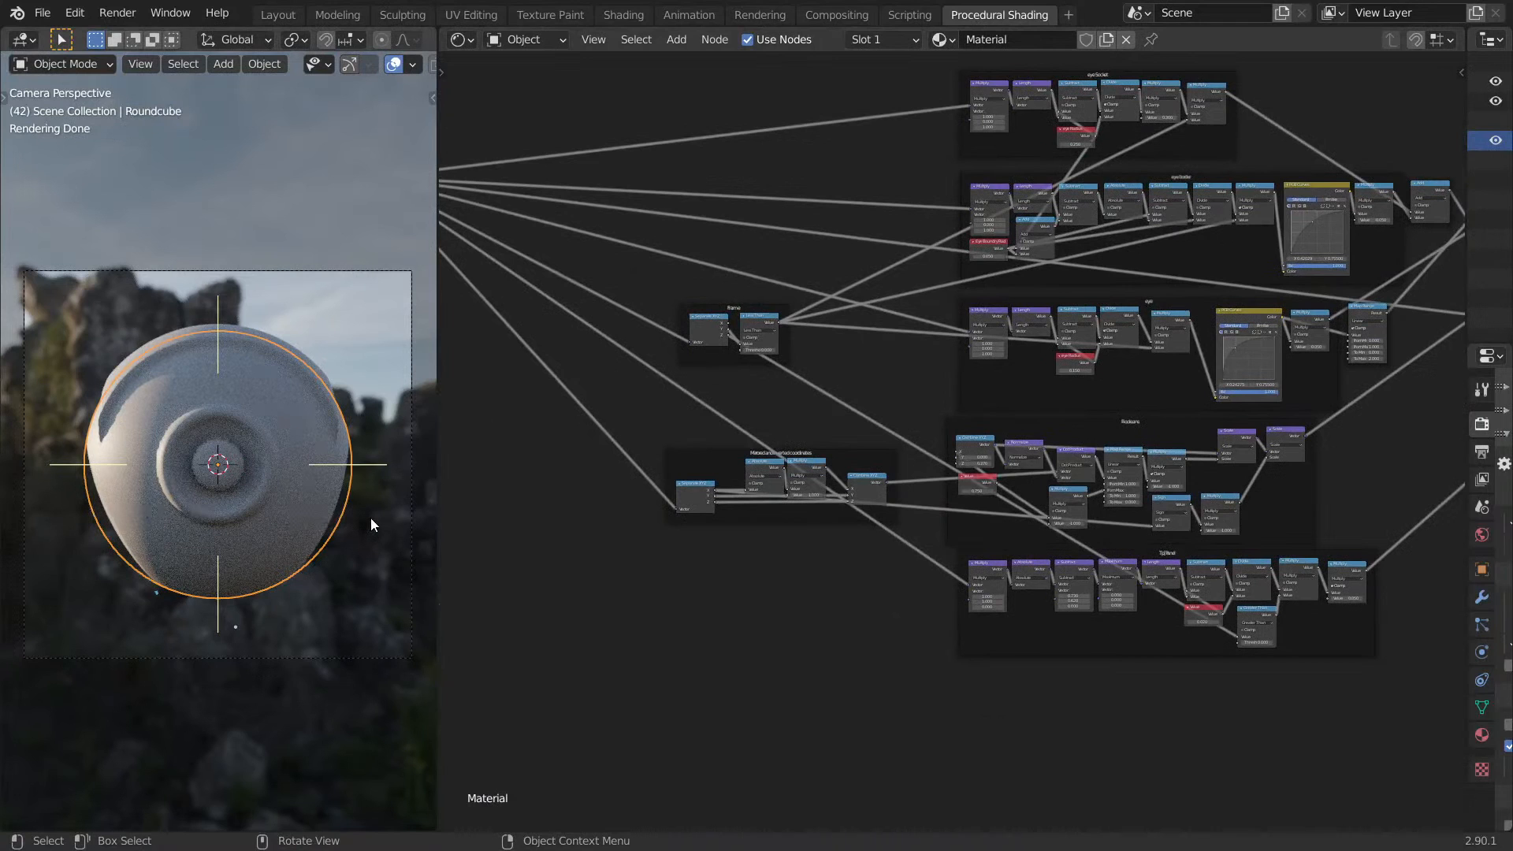
# Duplicate the whole top panel frame with its nodes and place the copy below the original.
pyautogui.moveTo(833, 634); pyautogui.dragTo(556, 497, button='middle')
pyautogui.scroll(7, 646, 520)
pyautogui.moveTo(730, 524); pyautogui.dragTo(702, 553)
pyautogui.scroll(-2, 622, 476)
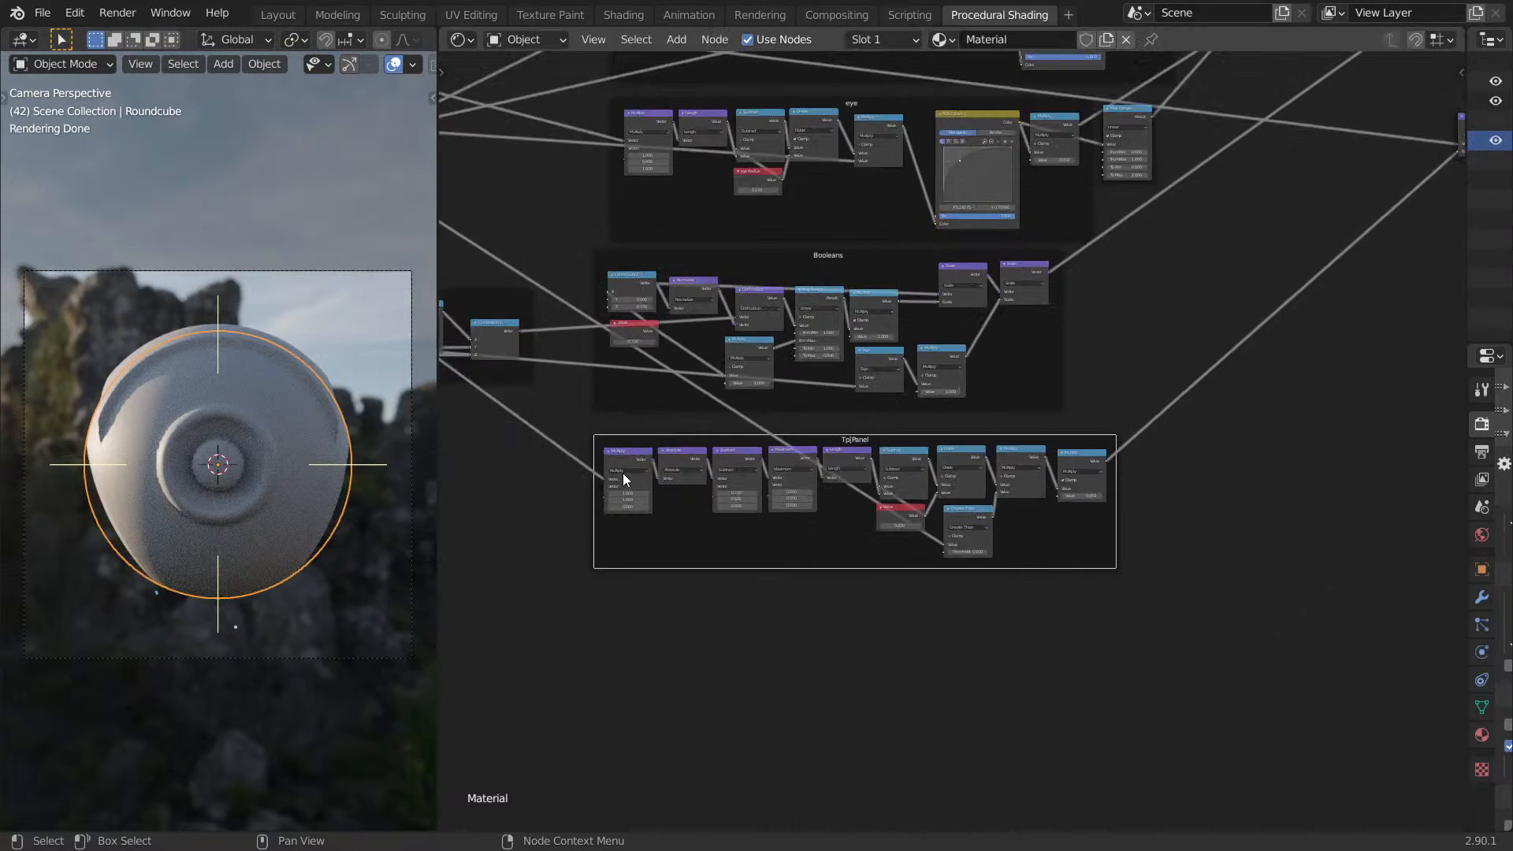
pyautogui.hotkey('shift', 'd')
pyautogui.click(1145, 799)
# Correct the original panel frame's label to "Top Panel".
pyautogui.scroll(3, 813, 462)
pyautogui.click(809, 431)
pyautogui.press('F2')
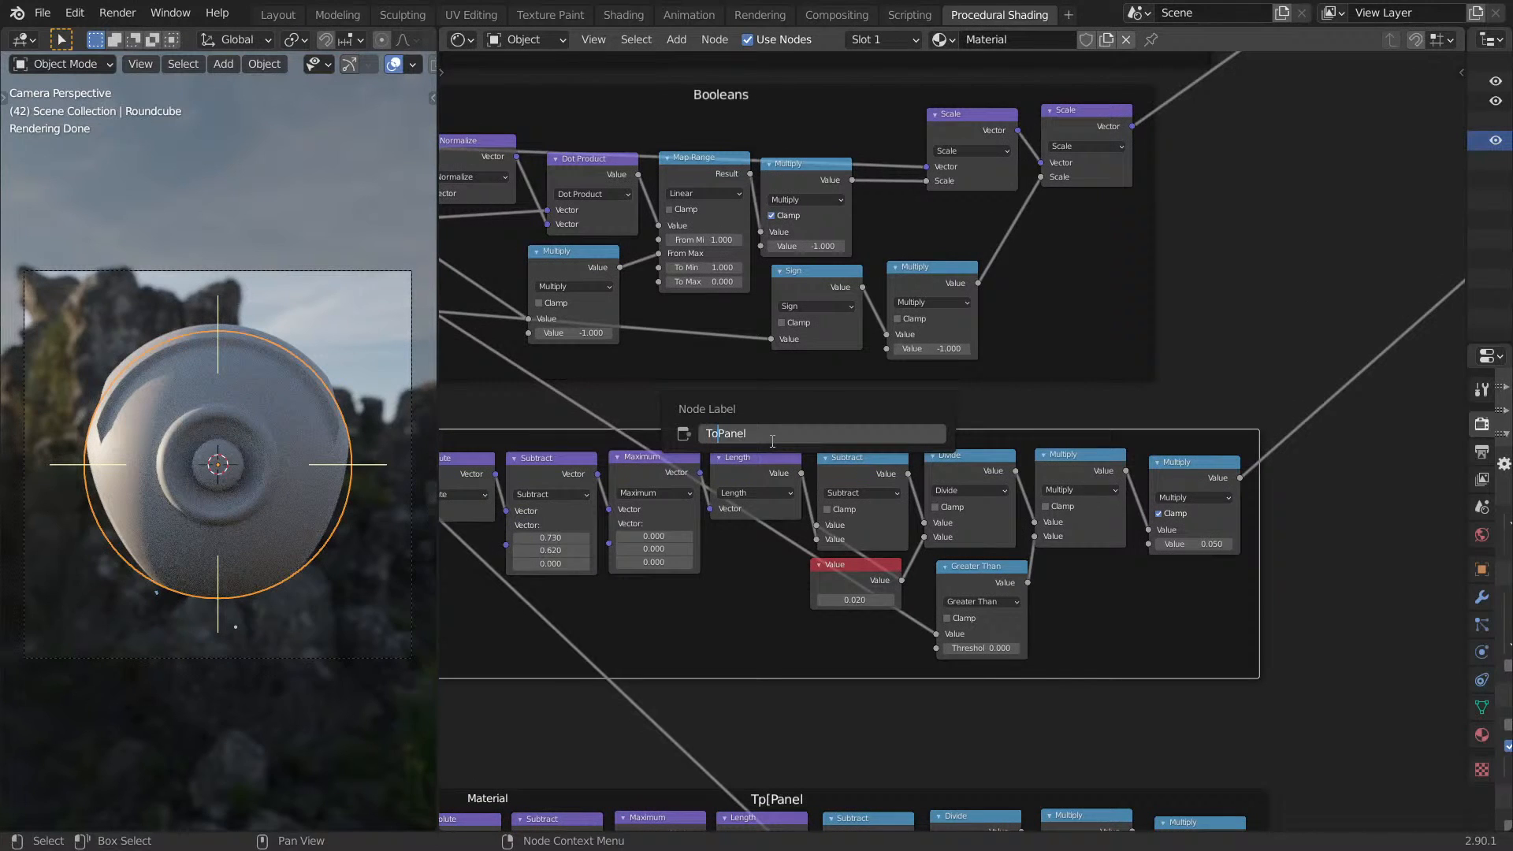
pyautogui.press('Return')
# Label the duplicated panel frame "FrontPanel".
pyautogui.scroll(-5, 993, 441)
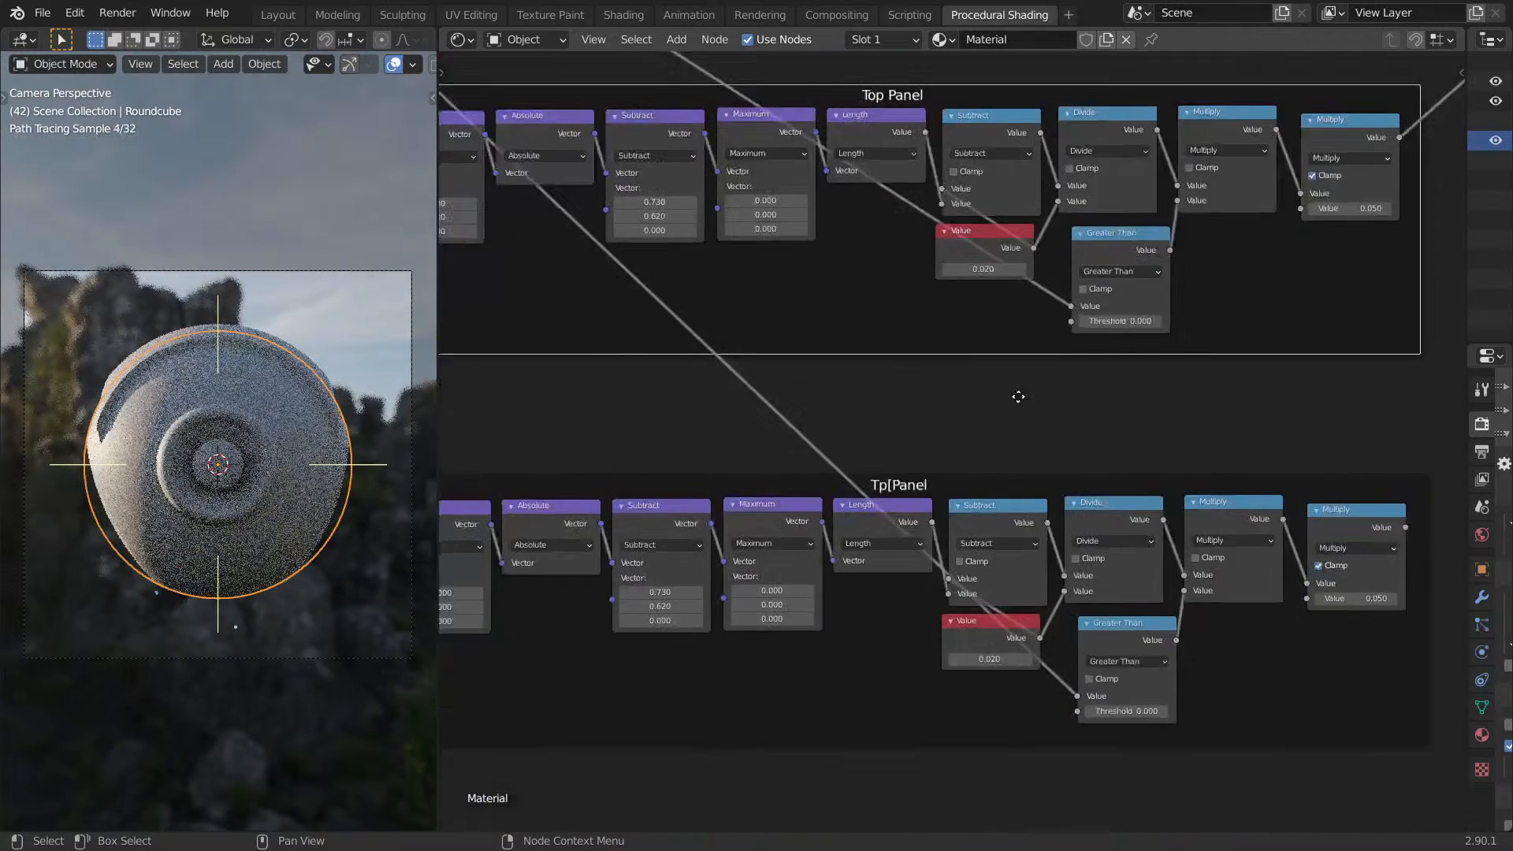
pyautogui.press('F2')
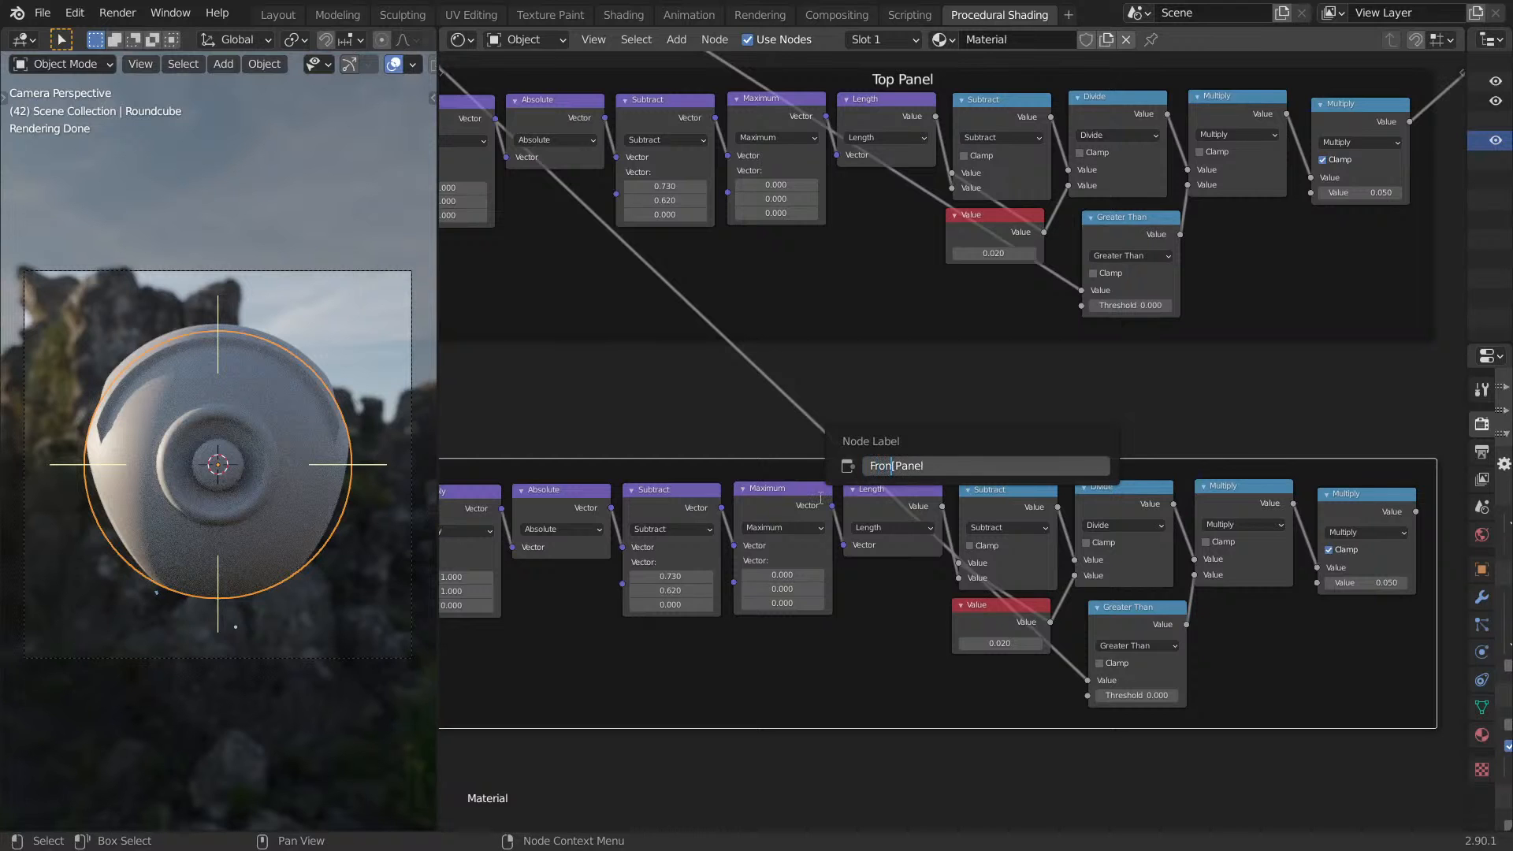
pyautogui.write('Front')
pyautogui.press('Return')
pyautogui.scroll(-3, 660, 438)
pyautogui.scroll(5, 946, 463)
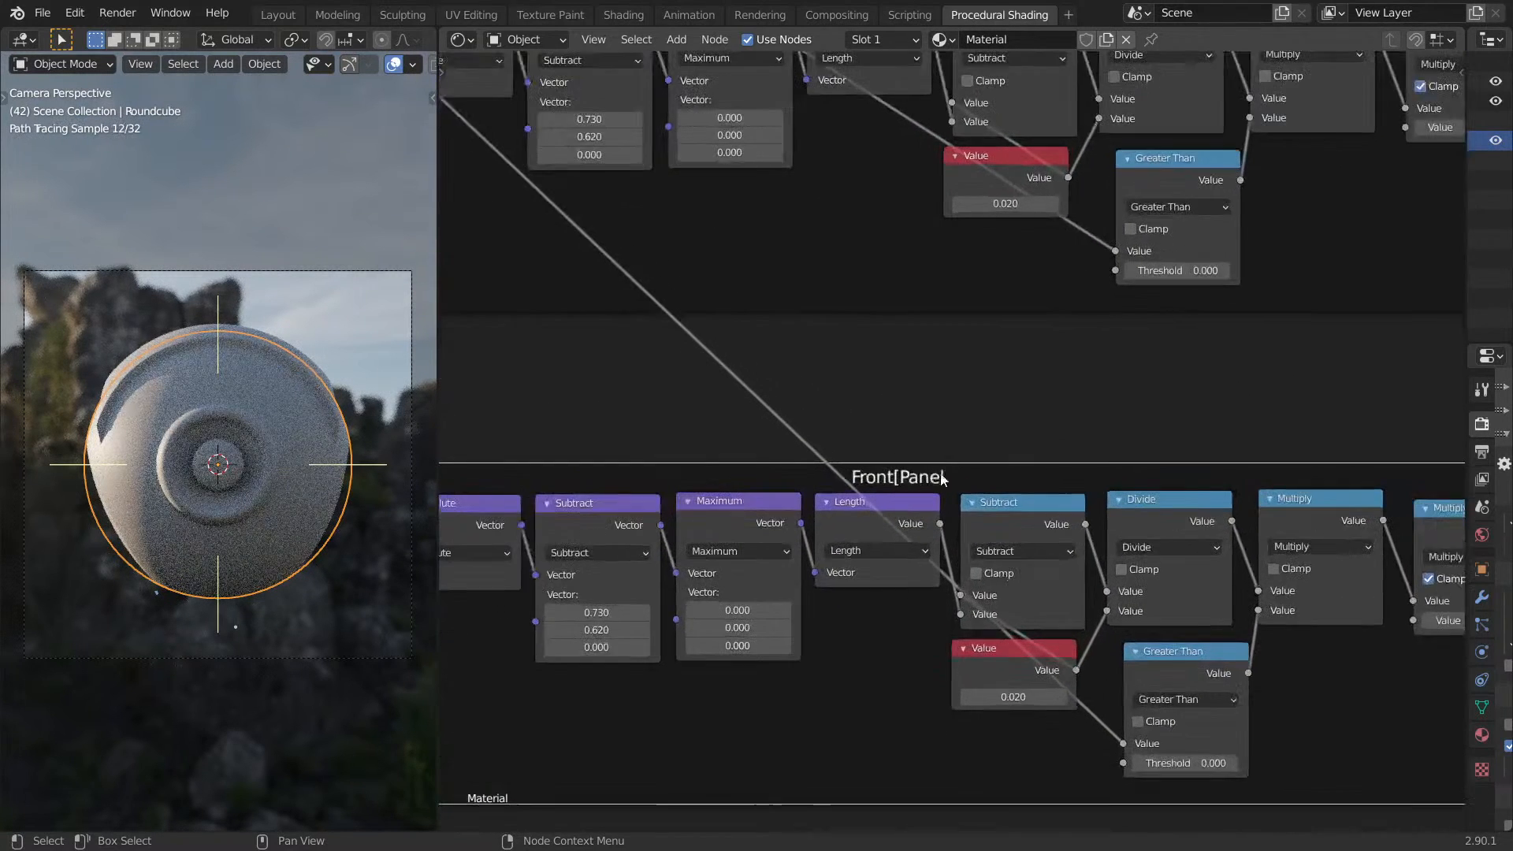
pyautogui.press('F2')
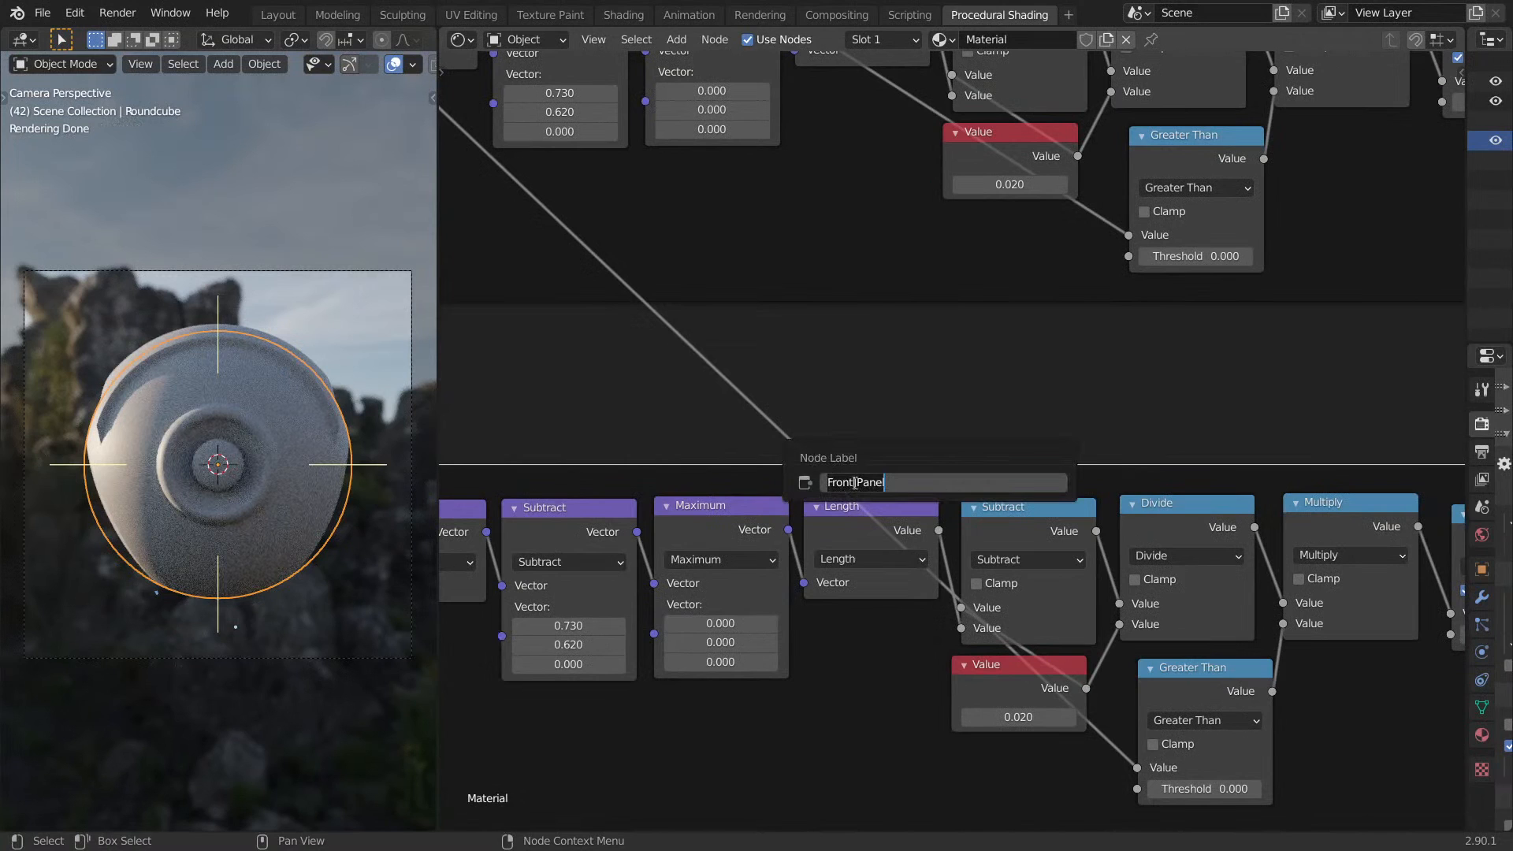
pyautogui.press('Return')
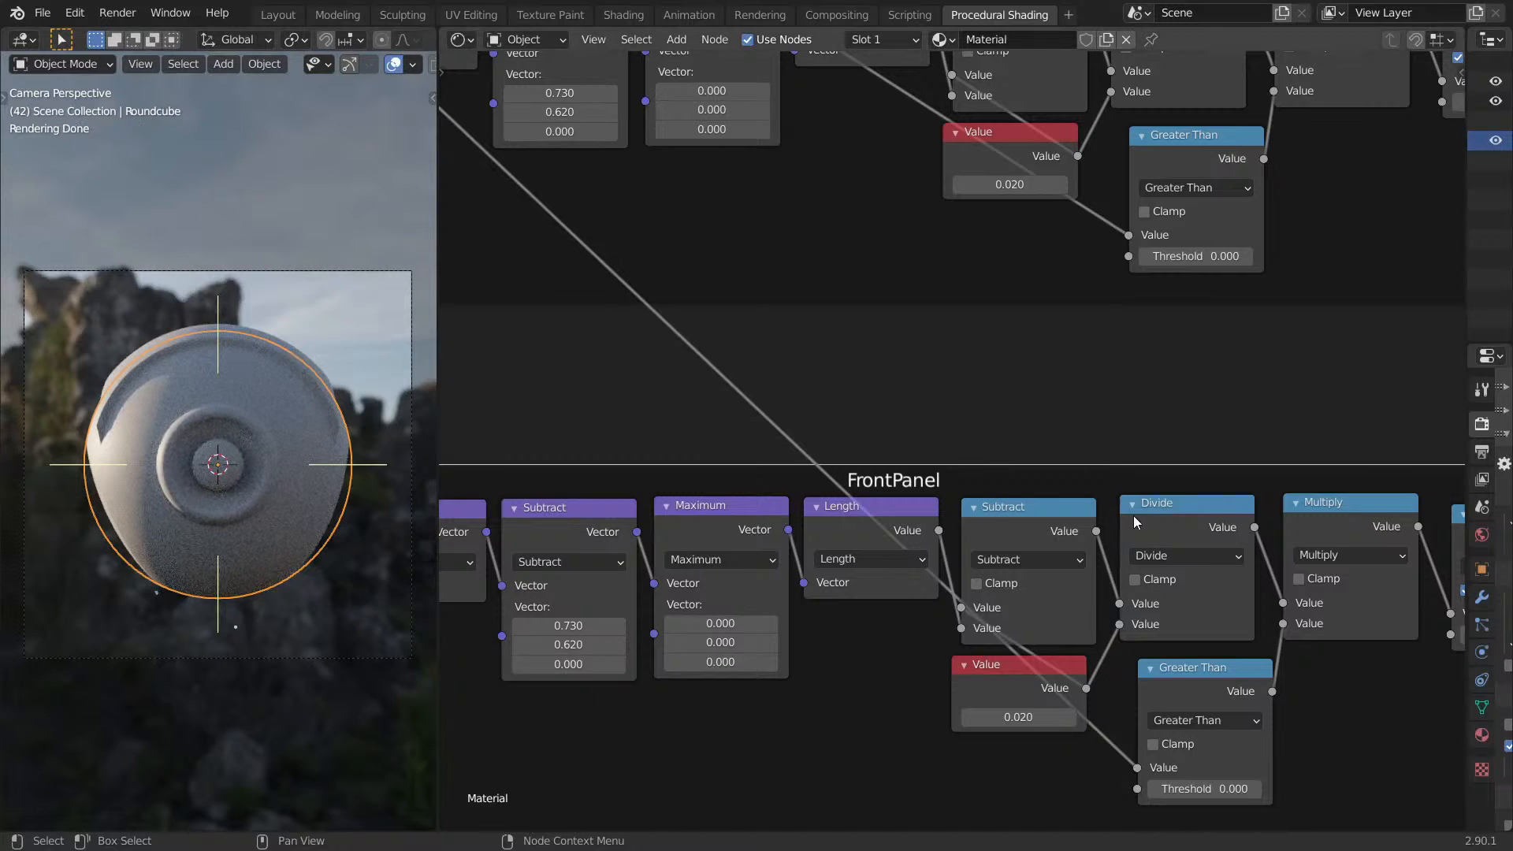
# Preview the FrontPanel frame's last Multiply node on the sphere, seen at an angle in Material Preview shading.
pyautogui.moveTo(1080, 517); pyautogui.dragTo(668, 385, button='middle')
pyautogui.click(1090, 396)
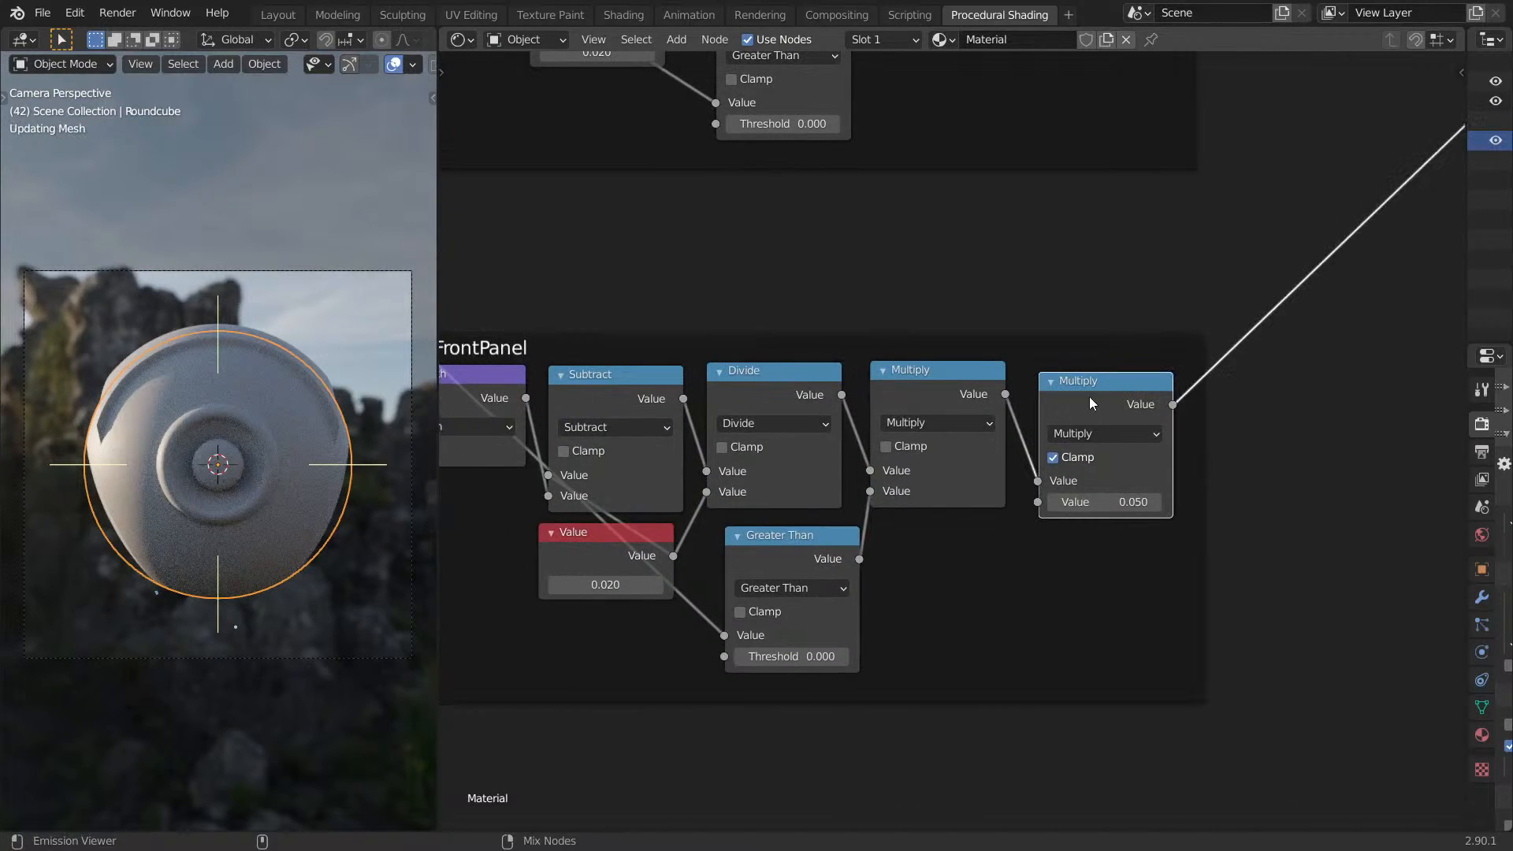
pyautogui.moveTo(314, 438); pyautogui.dragTo(428, 433, button='middle')
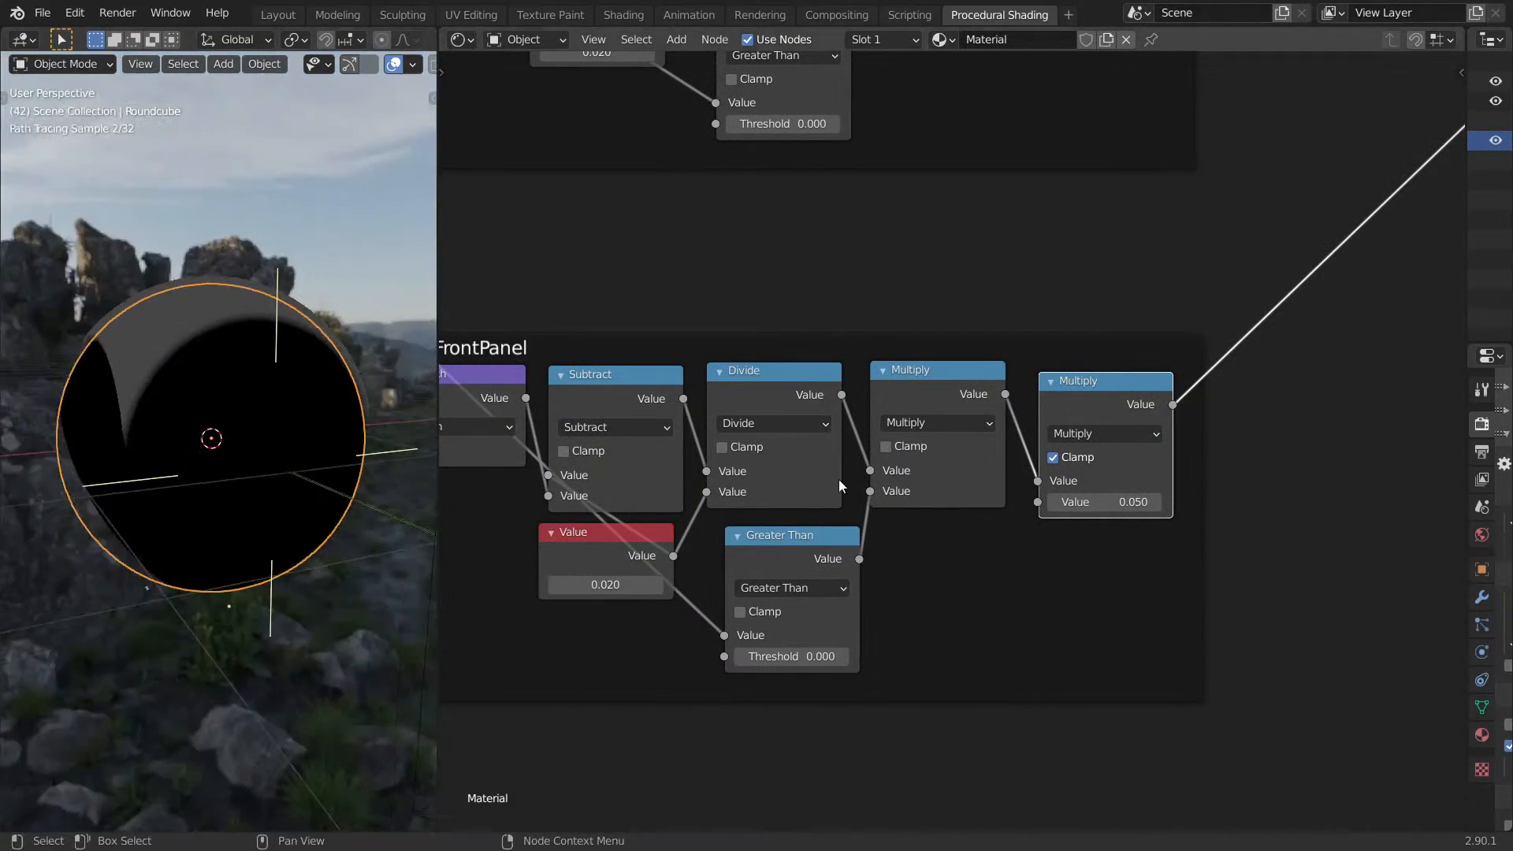
pyautogui.press('z')
pyautogui.click(353, 504)
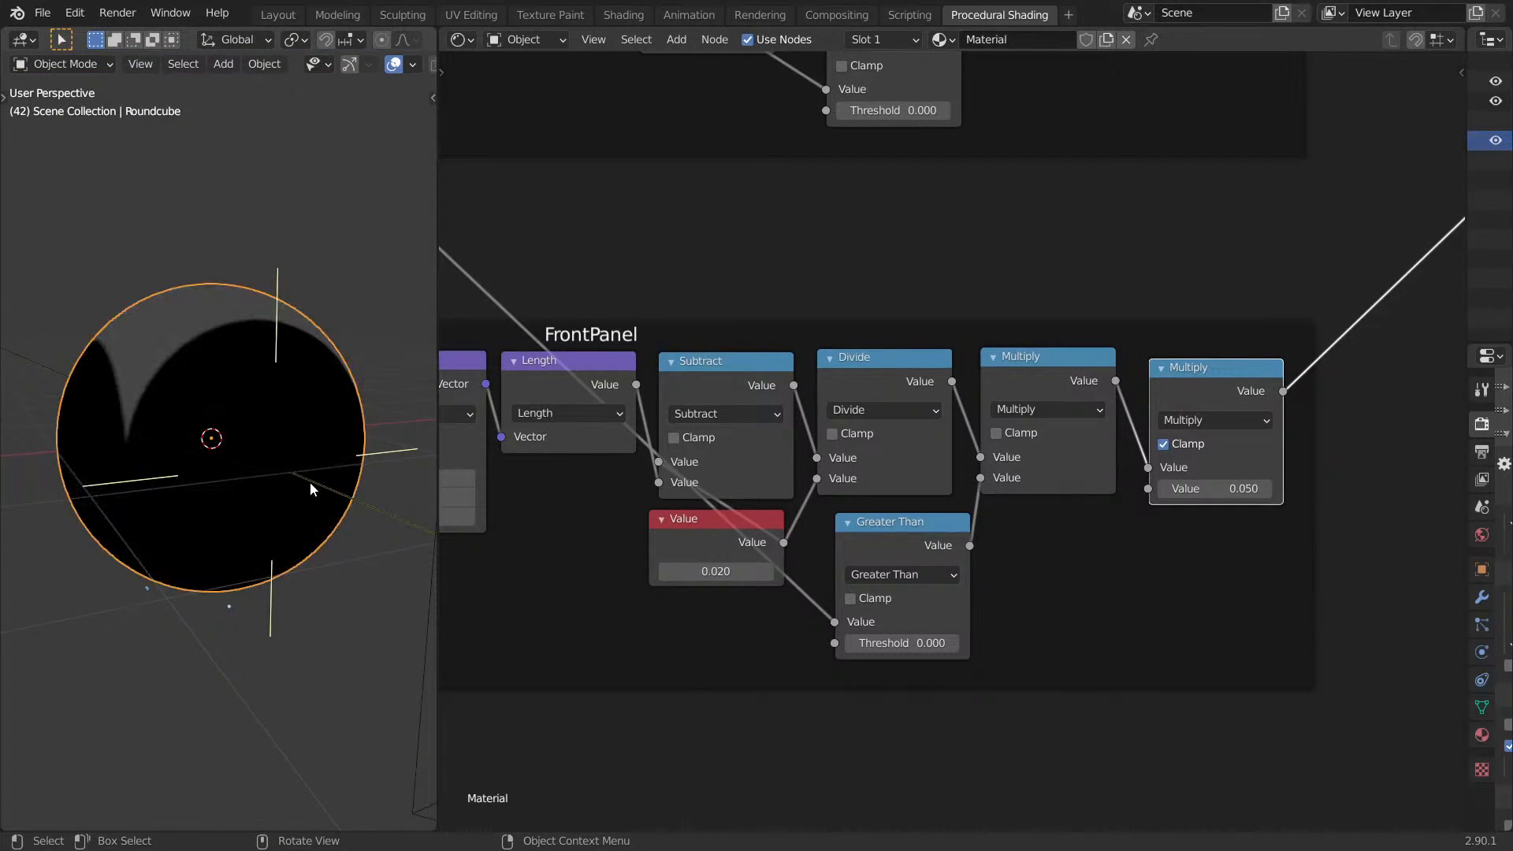
# Duplicate FrontPanel's first vector Multiply node, insert the copy before Absolute, and set its operation to Add.
pyautogui.moveTo(545, 467); pyautogui.dragTo(1300, 402, button='middle')
pyautogui.click(721, 327)
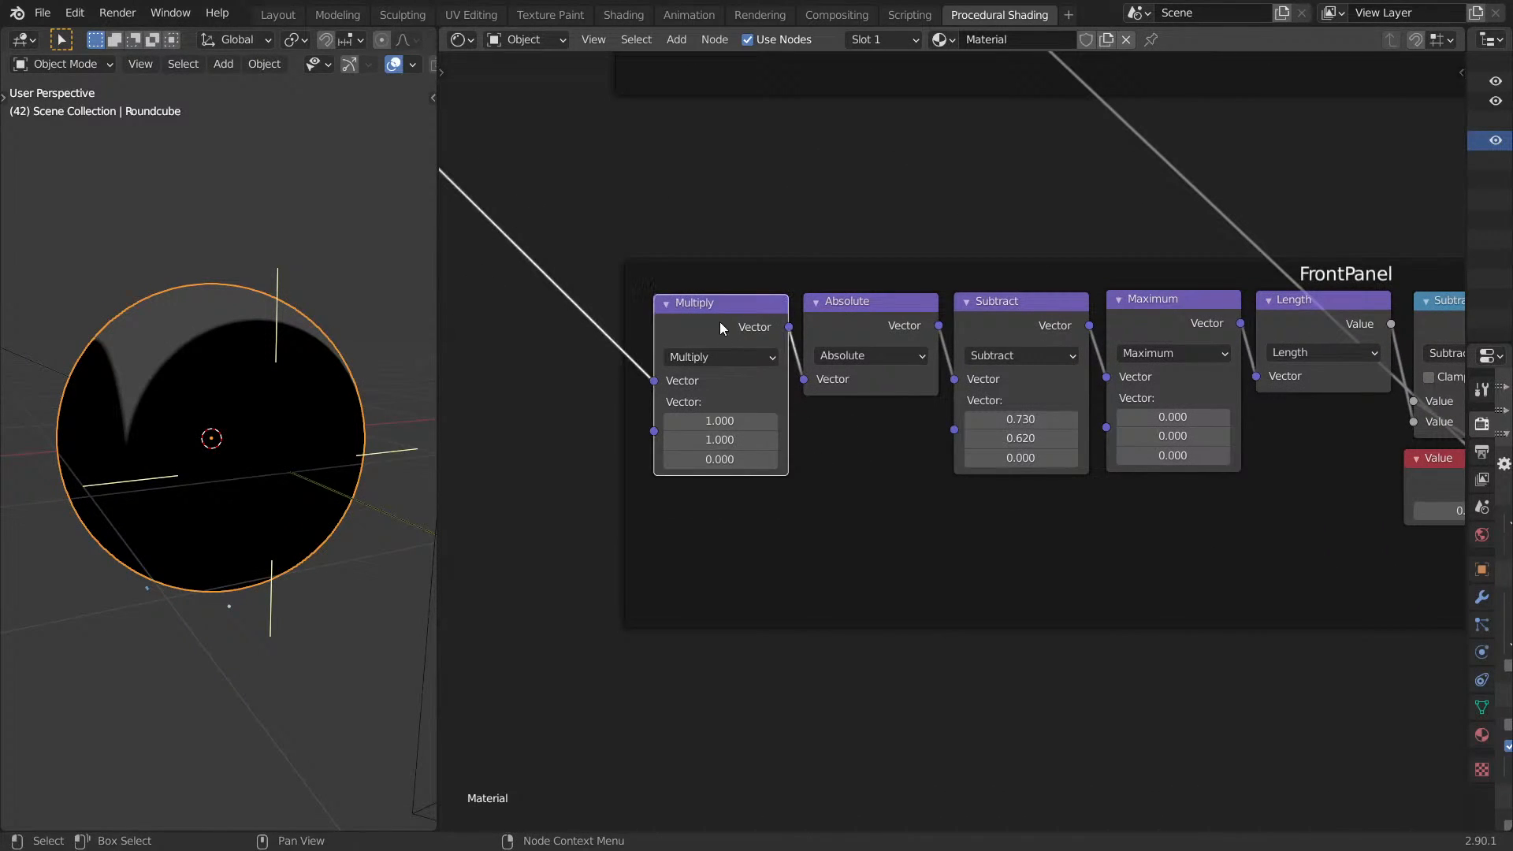
pyautogui.hotkey('shift', 'd')
pyautogui.click(930, 320)
pyautogui.click(930, 350)
pyautogui.click(933, 372)
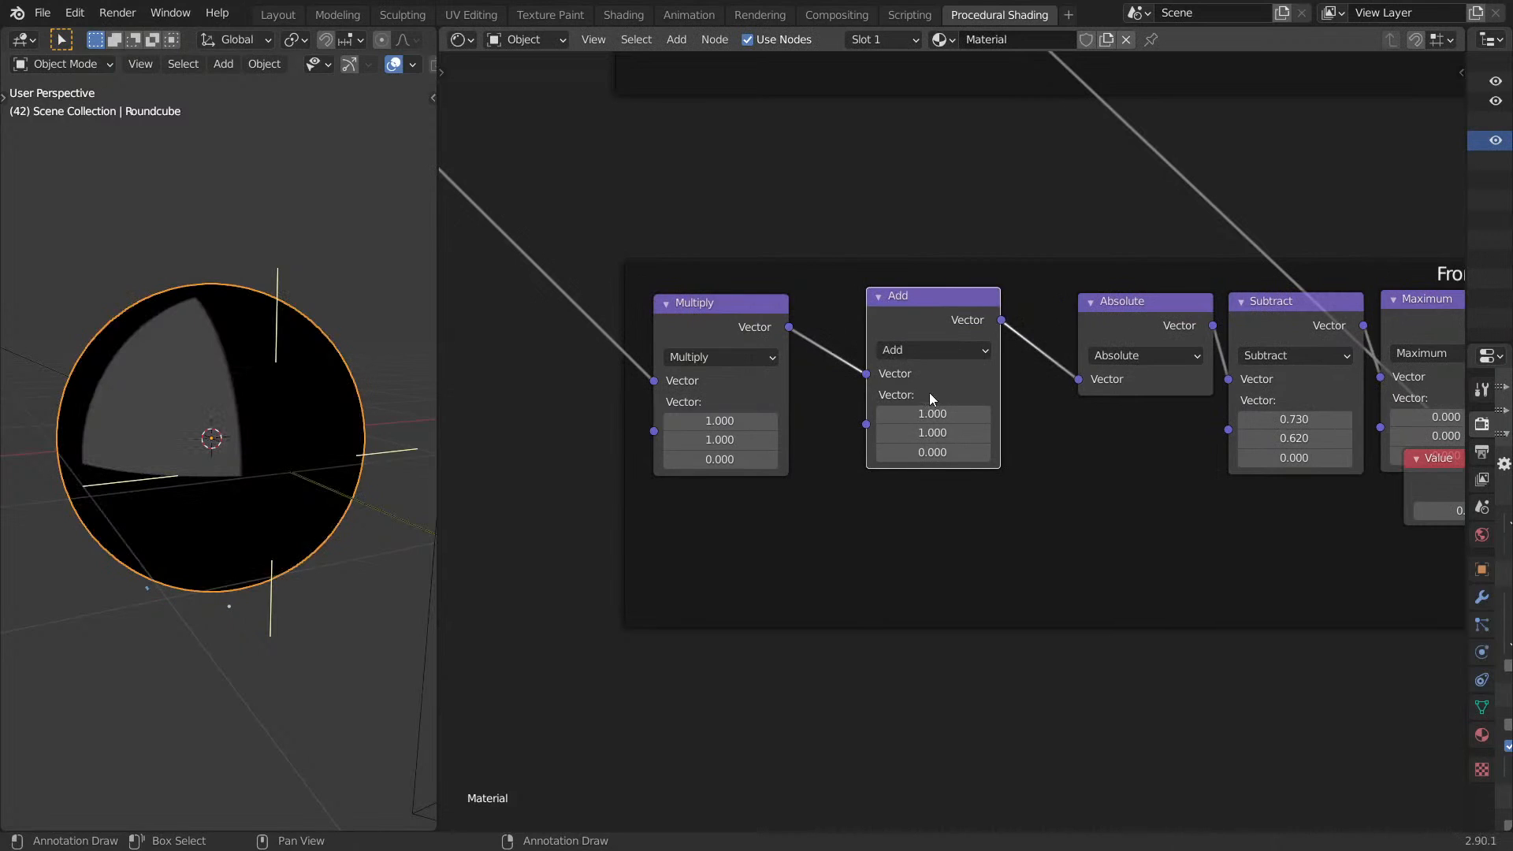
# Set the Add node's vector to 0.000, 0.810, 0.000 to offset the front panel.
pyautogui.write('0')
pyautogui.press('Return')
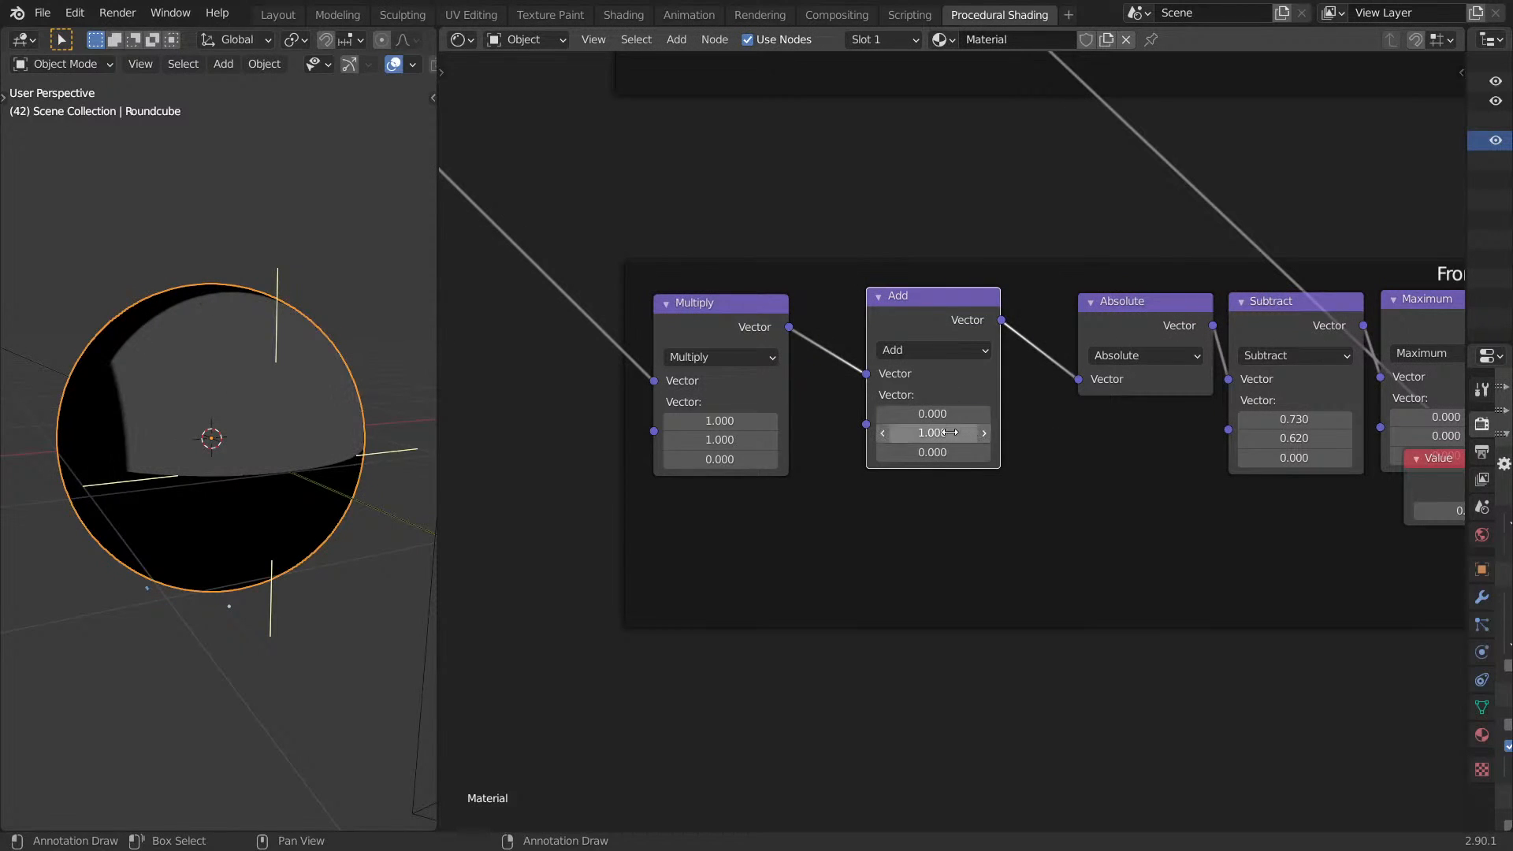
pyautogui.write('0')
pyautogui.press('Return')
pyautogui.moveTo(964, 415)
pyautogui.mouseDown()
pyautogui.moveTo(947, 415)
pyautogui.moveTo(982, 416)
pyautogui.moveTo(934, 415)
pyautogui.moveTo(952, 434)
pyautogui.moveTo(938, 434)
pyautogui.moveTo(1005, 434)
pyautogui.mouseUp()
pyautogui.rightClick(933, 414)
# Set FrontPanel's vector Subtract to 0.210 in X and 0.030 in Y, and return to the rendered camera view.
pyautogui.moveTo(1004, 435); pyautogui.dragTo(736, 446, button='middle')
pyautogui.moveTo(1055, 429); pyautogui.dragTo(981, 450)
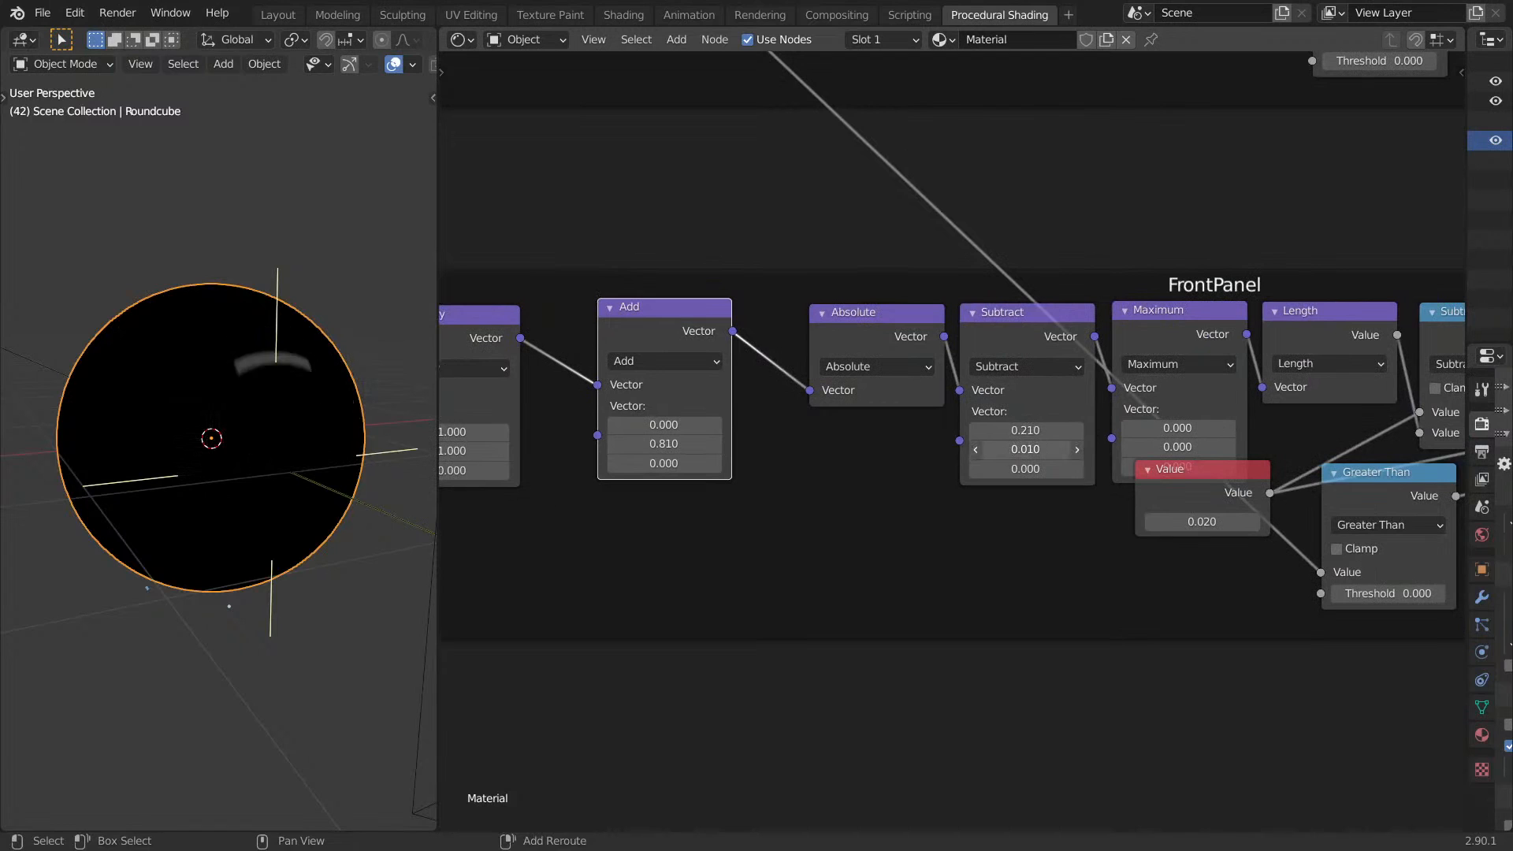
pyautogui.press('KP_0')
pyautogui.press('z')
pyautogui.click(296, 230)
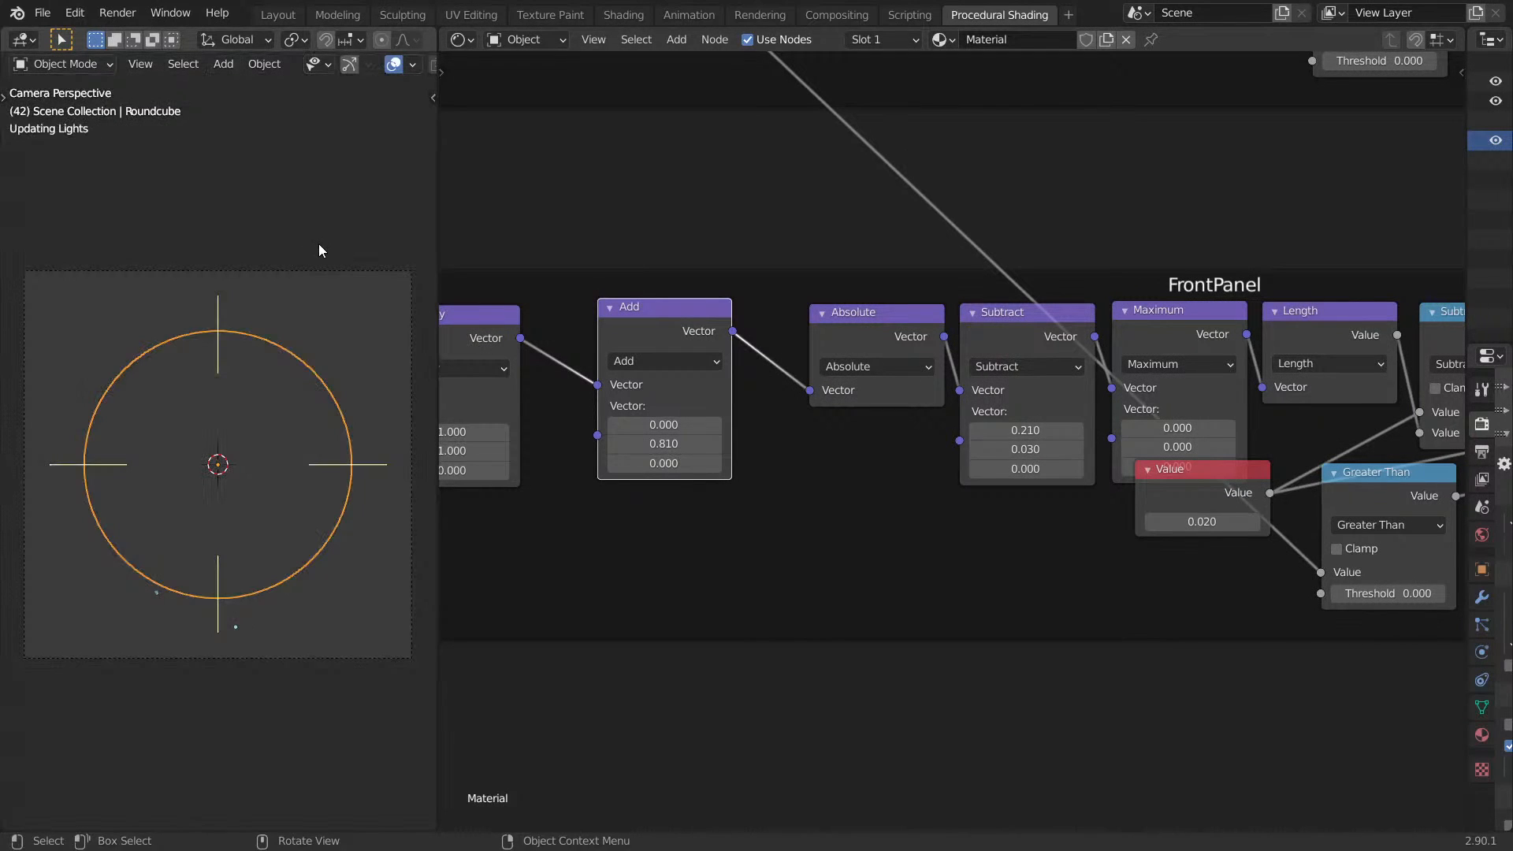
# Preview the complete shaded material through the camera to judge where the front panel fits above the eye.
pyautogui.moveTo(886, 206); pyautogui.dragTo(719, 335, button='middle')
pyautogui.scroll(-9, 719, 336)
pyautogui.moveTo(879, 341); pyautogui.dragTo(851, 583, button='middle')
pyautogui.moveTo(1271, 267); pyautogui.dragTo(986, 512, button='middle')
pyautogui.scroll(-6, 986, 512)
pyautogui.moveTo(1132, 422); pyautogui.dragTo(847, 695, button='middle')
pyautogui.keyDown('ctrl'); pyautogui.keyDown('shift'); pyautogui.click(777, 269); pyautogui.keyUp('shift'); pyautogui.keyUp('ctrl')
pyautogui.moveTo(751, 638); pyautogui.dragTo(872, 476, button='middle')
pyautogui.moveTo(806, 545); pyautogui.dragTo(1064, 283, button='middle')
pyautogui.scroll(6, 1104, 460)
pyautogui.moveTo(969, 508); pyautogui.dragTo(1086, 414, button='middle')
pyautogui.scroll(1, 1104, 459)
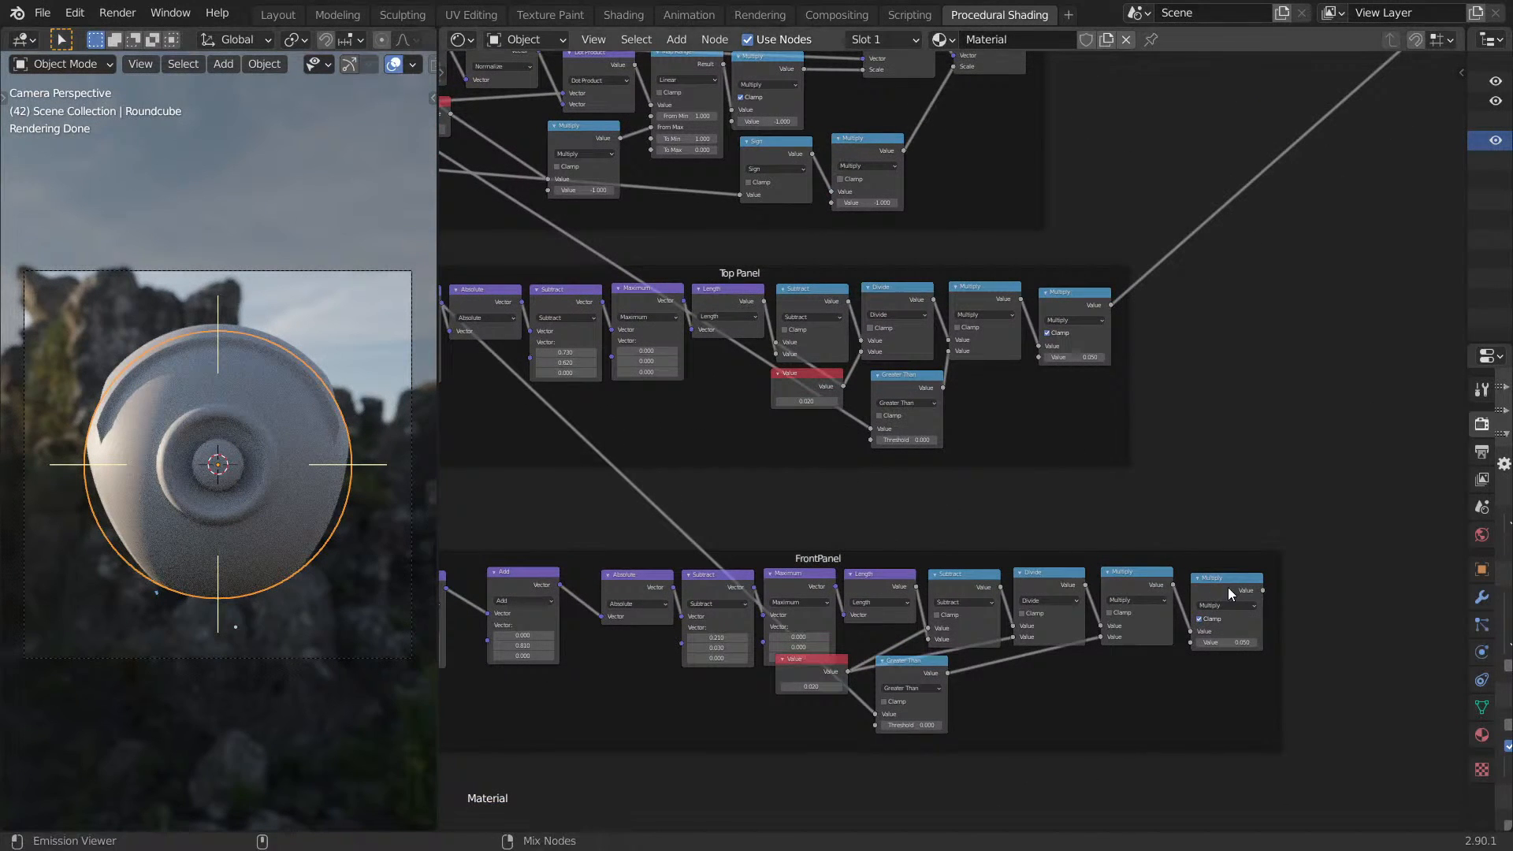
# Preview FrontPanel's last Multiply node again and enlarge the panel by setting the vector Subtract to 0.310 in X and 0.060 in Y.
pyautogui.moveTo(903, 527); pyautogui.dragTo(984, 479, button='middle')
pyautogui.scroll(11, 837, 487)
pyautogui.moveTo(868, 574); pyautogui.dragTo(1133, 296, button='middle')
pyautogui.scroll(6, 947, 465)
pyautogui.moveTo(874, 545); pyautogui.dragTo(825, 584)
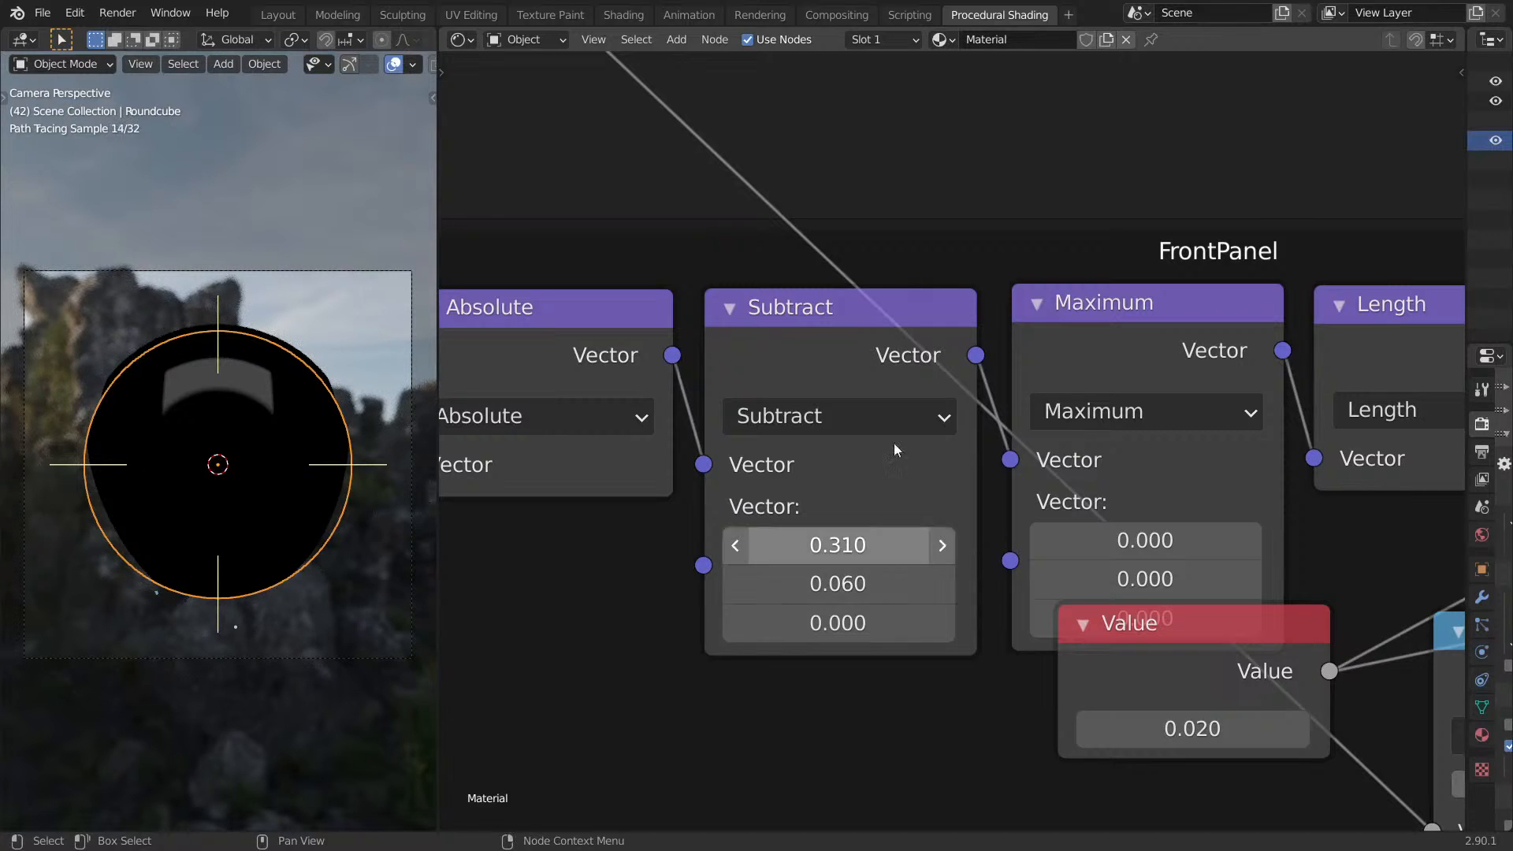
# Examine the mask stages in FrontPanel by previewing the Length, Divide and first math Multiply nodes on the sphere.
pyautogui.keyDown('ctrl'); pyautogui.scroll(-5, 836, 208); pyautogui.keyUp('ctrl')
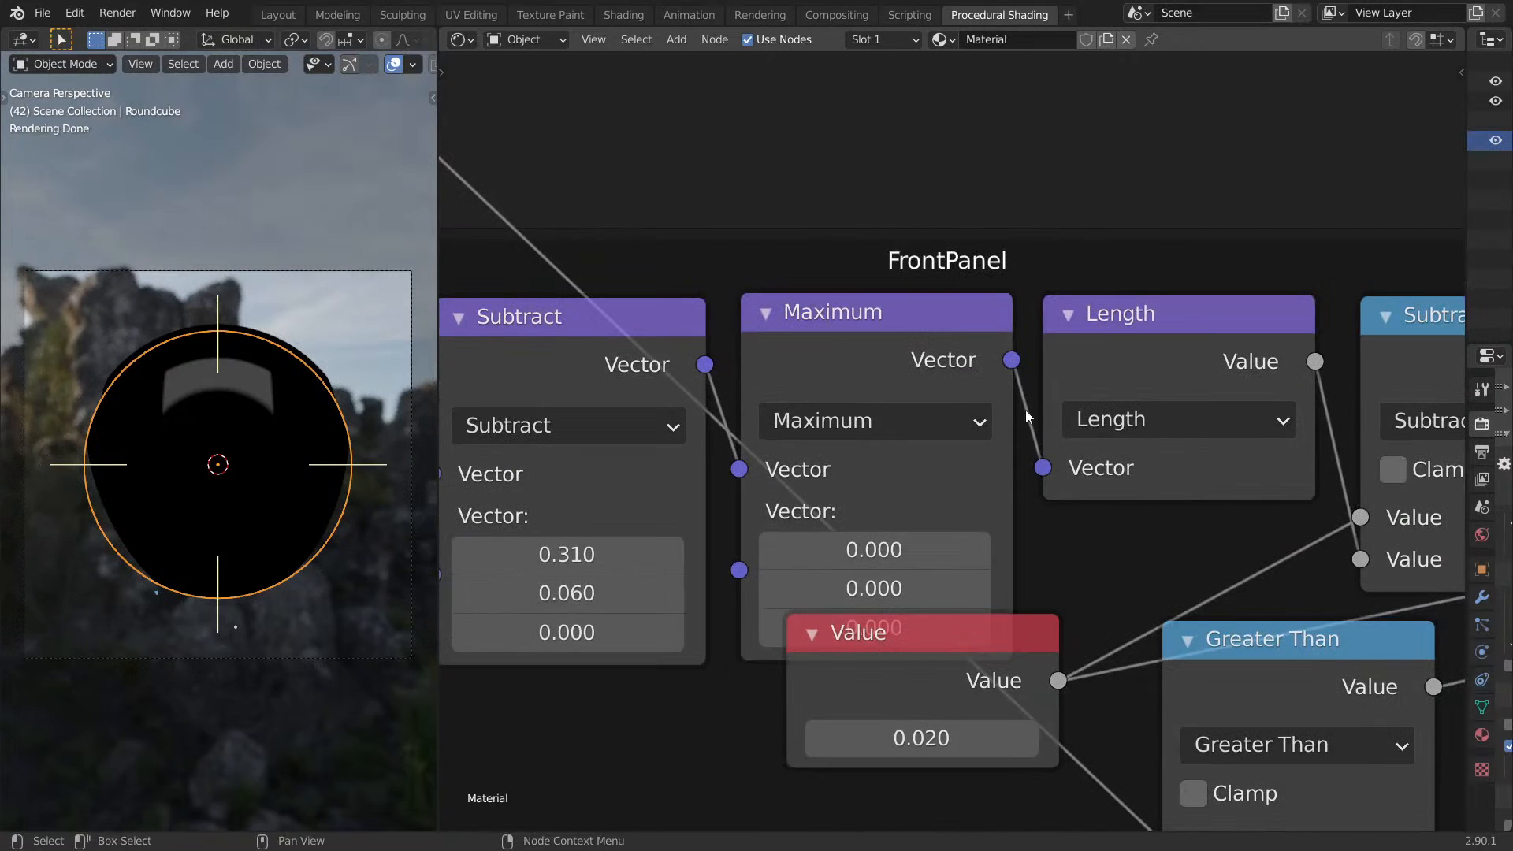
pyautogui.moveTo(1412, 281); pyautogui.dragTo(935, 263, button='middle')
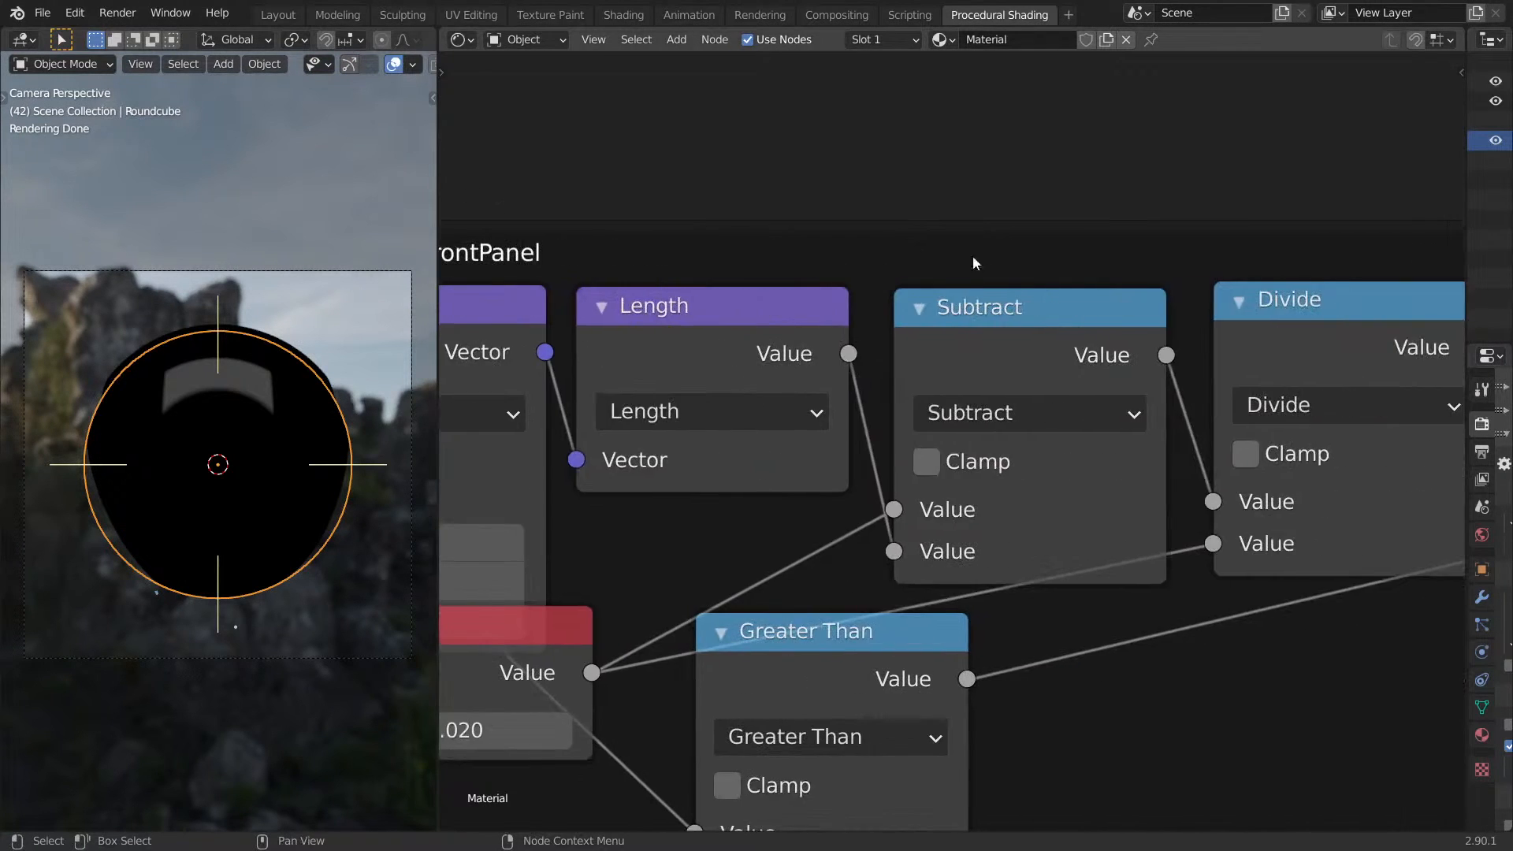
pyautogui.scroll(-7, 936, 263)
pyautogui.moveTo(1190, 266); pyautogui.dragTo(1054, 278, button='middle')
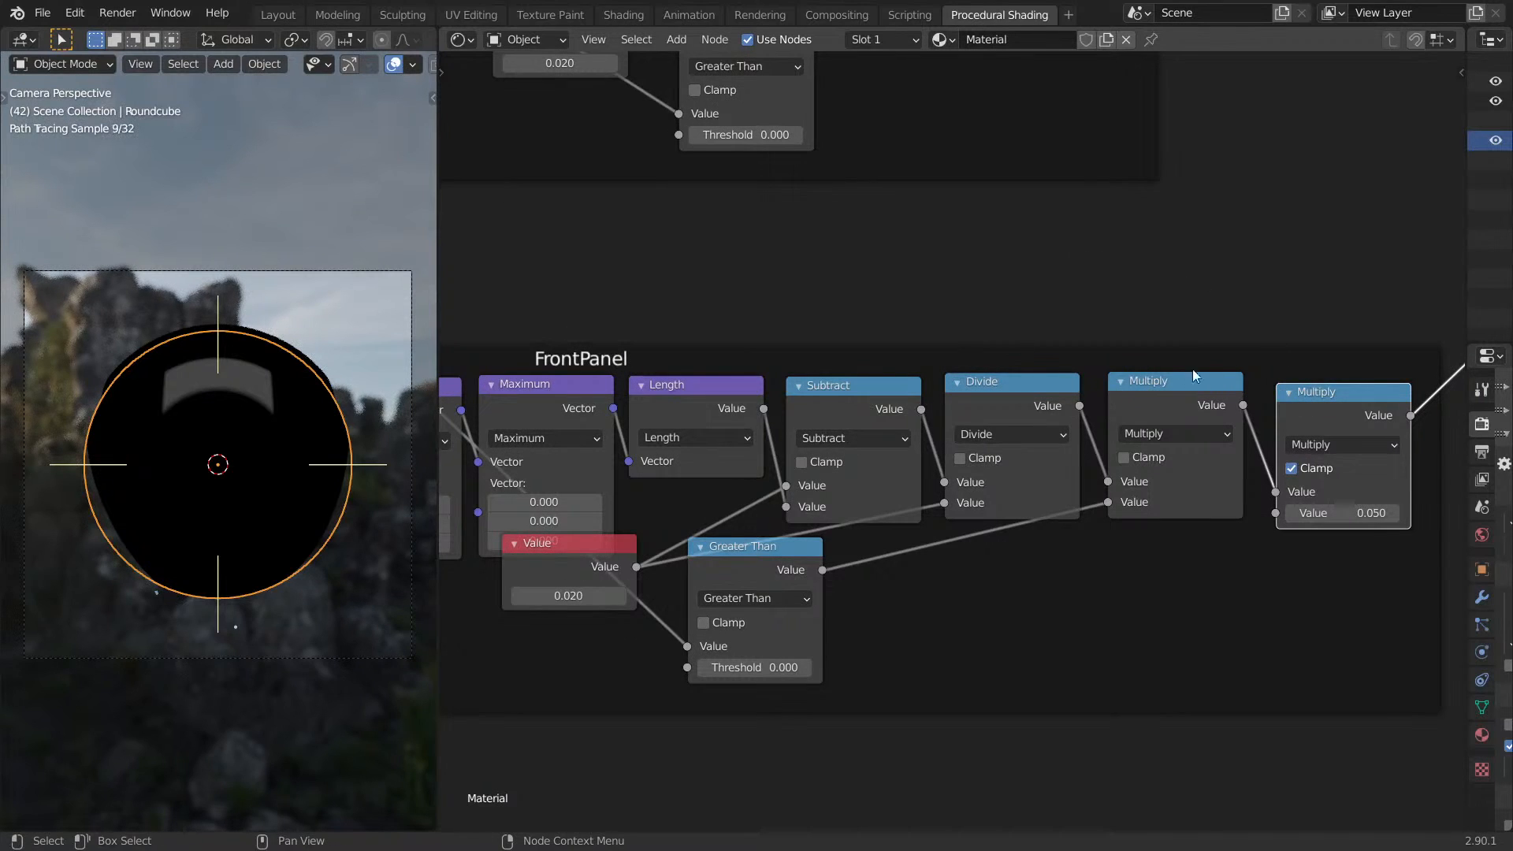
pyautogui.scroll(-2, 1166, 363)
pyautogui.keyDown('ctrl'); pyautogui.keyDown('shift'); pyautogui.click(793, 359); pyautogui.keyUp('shift'); pyautogui.keyUp('ctrl')
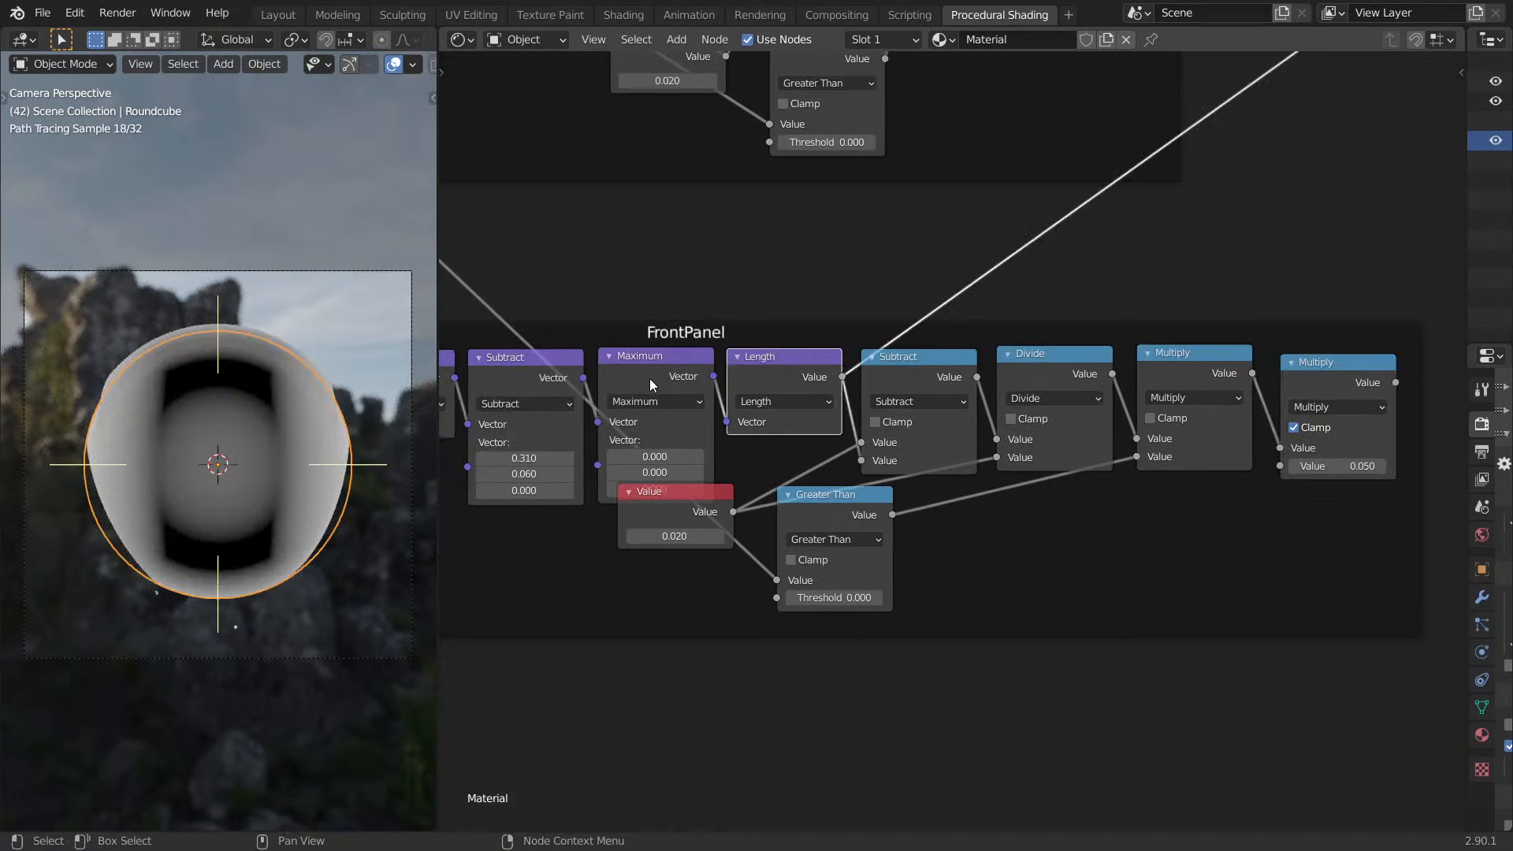
pyautogui.moveTo(995, 350); pyautogui.dragTo(906, 369, button='middle')
pyautogui.keyDown('ctrl'); pyautogui.keyDown('shift'); pyautogui.click(1086, 386); pyautogui.keyUp('shift'); pyautogui.keyUp('ctrl')
pyautogui.moveTo(1086, 386); pyautogui.dragTo(967, 388, button='middle')
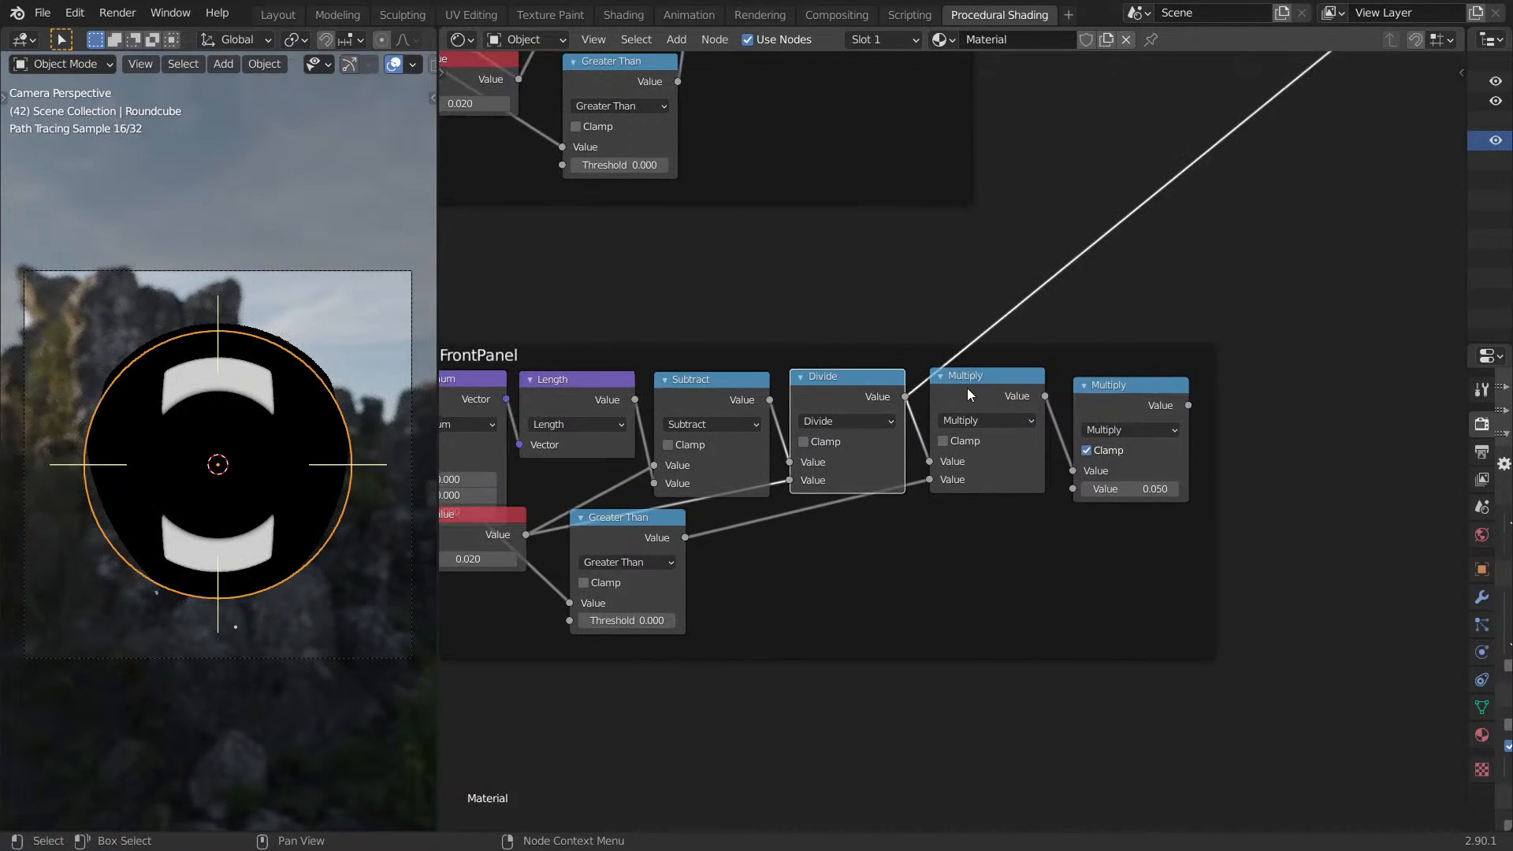
# Insert a copy of the math Multiply node after Divide in FrontPanel and set its operation to Absolute.
pyautogui.moveTo(1166, 396); pyautogui.dragTo(1338, 410)
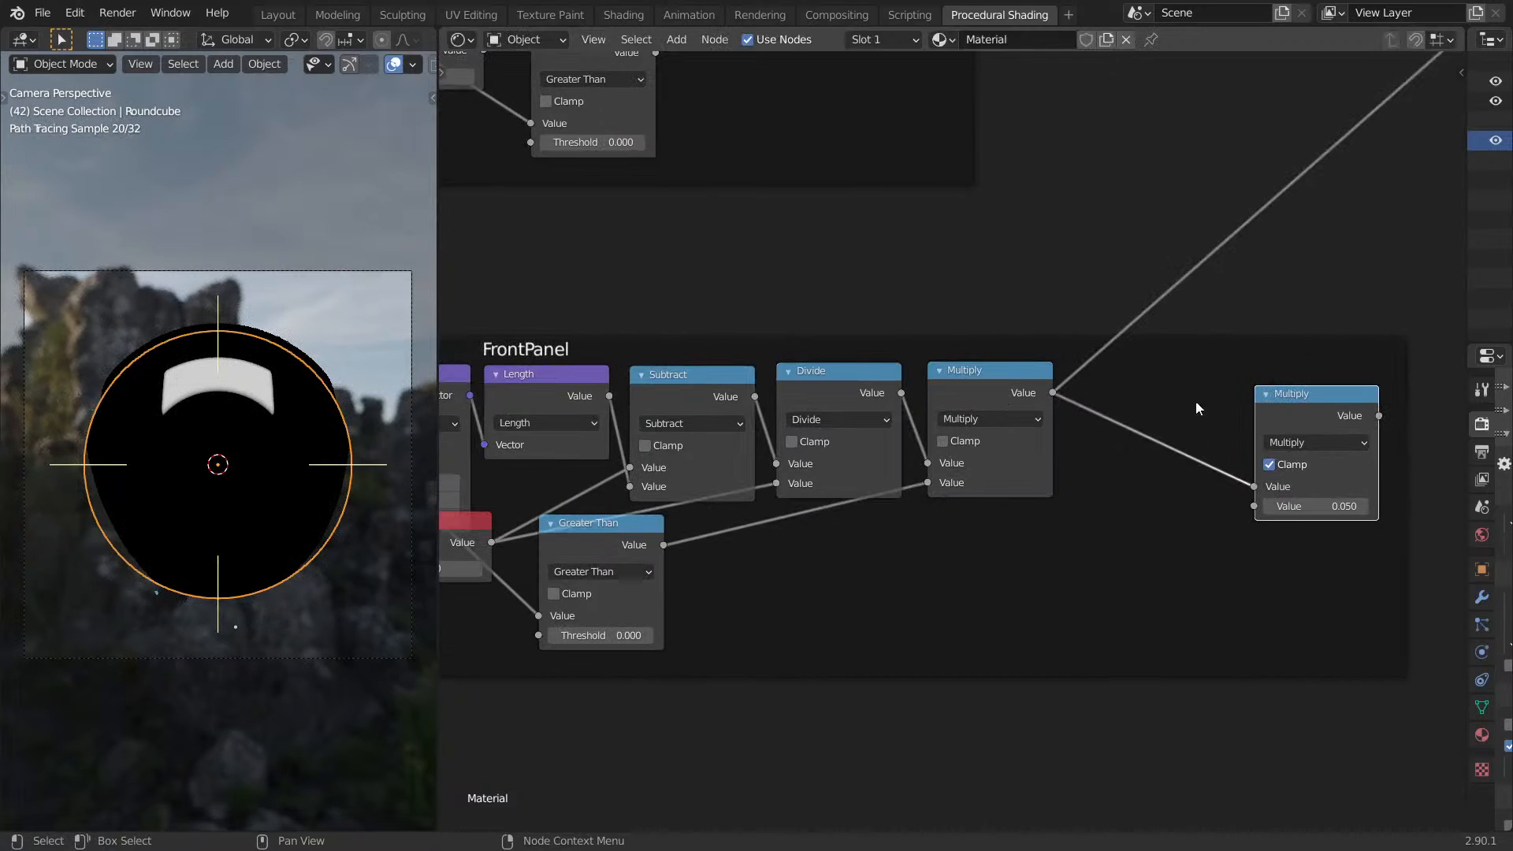
pyautogui.moveTo(1000, 387)
pyautogui.mouseDown()
pyautogui.moveTo(1142, 401)
pyautogui.moveTo(990, 373)
pyautogui.mouseUp()
pyautogui.click(1004, 408)
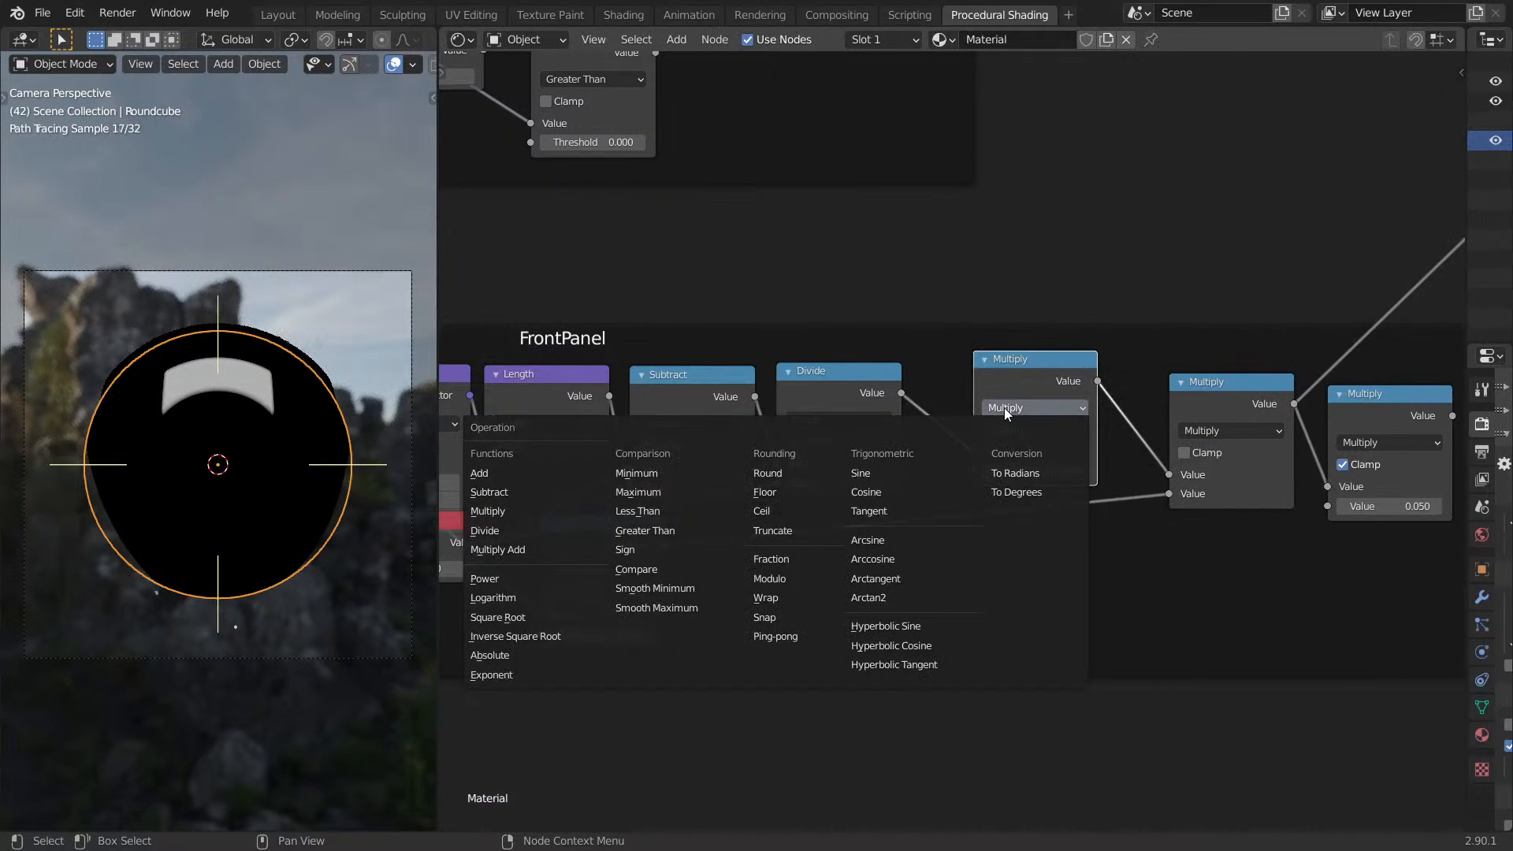
pyautogui.click(1004, 408)
# Examine the Absolute node's output on the sphere in a maximized viewport, then restore the camera view and layout.
pyautogui.hotkey('ctrl', 'space')
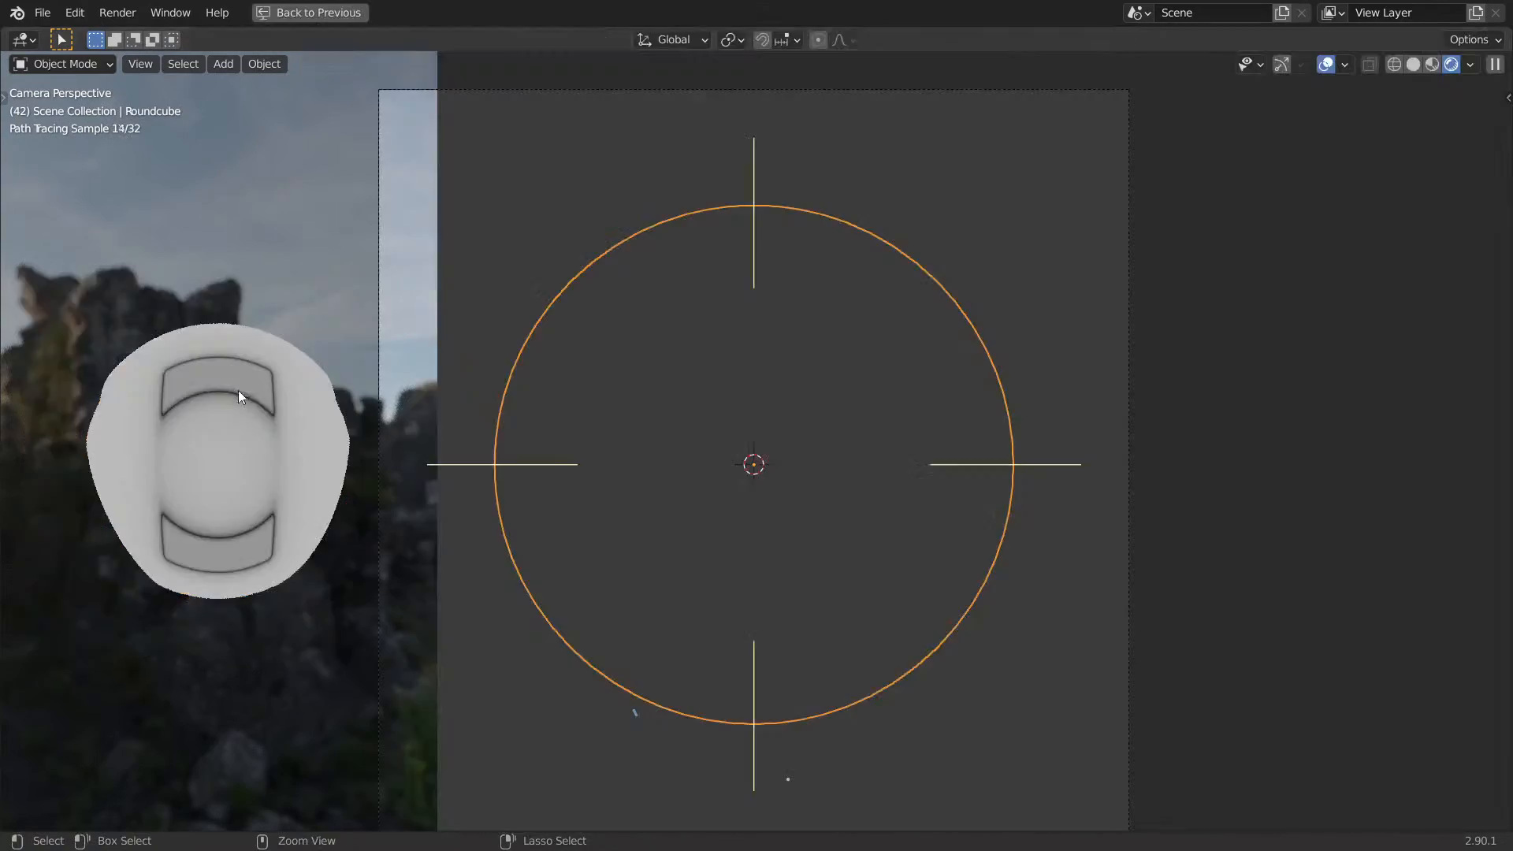
pyautogui.moveTo(540, 399)
pyautogui.mouseDown(button='middle')
pyautogui.moveTo(641, 412)
pyautogui.moveTo(366, 391)
pyautogui.moveTo(434, 395)
pyautogui.mouseUp(button='middle')
pyautogui.press('KP_0')
pyautogui.hotkey('ctrl', 'space')
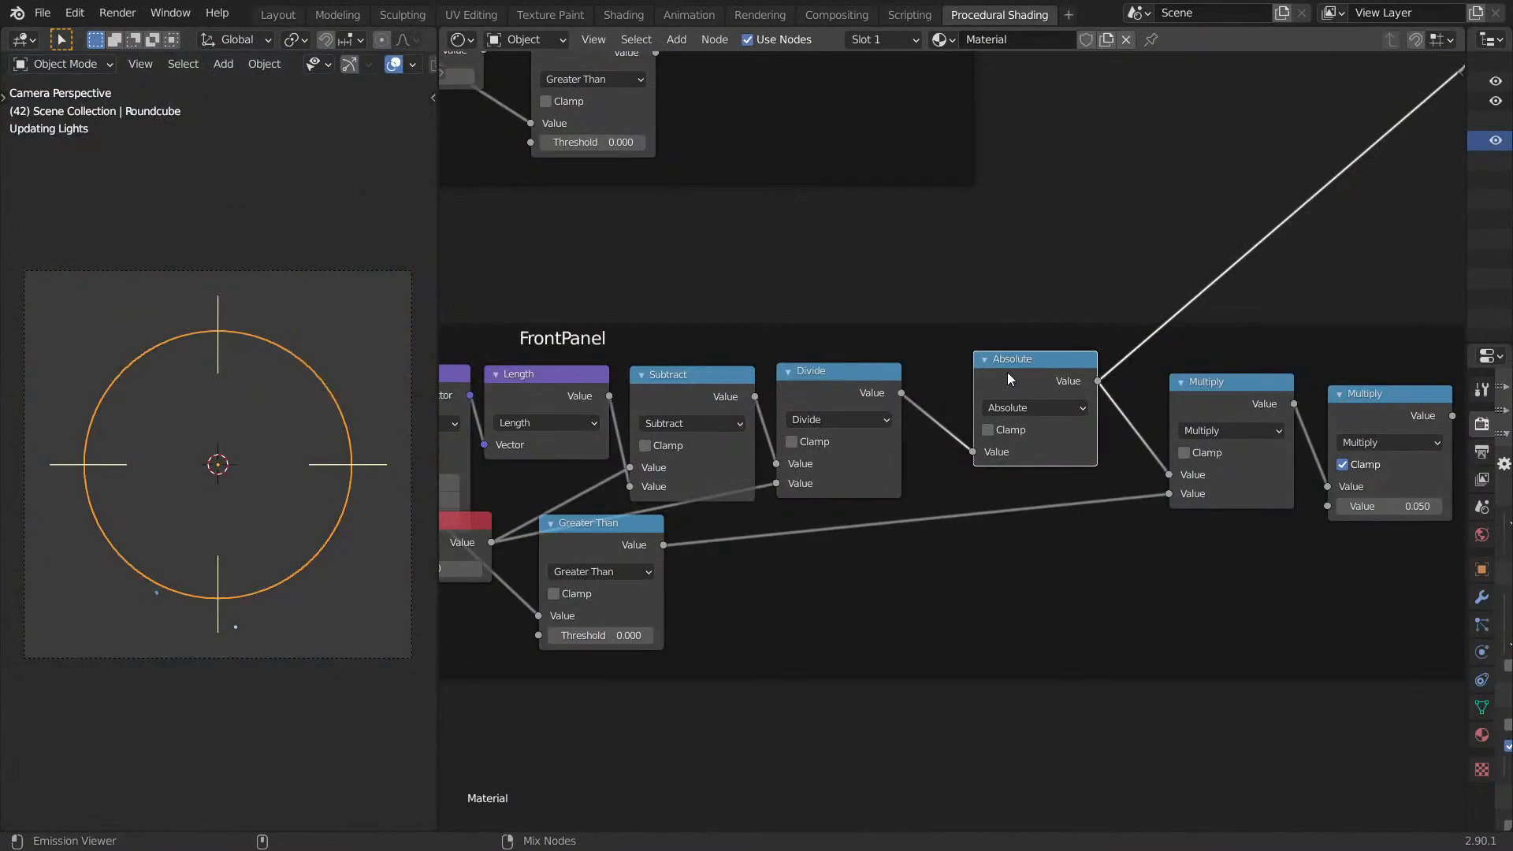
# Preview the two Multiply nodes following Absolute in turn and inspect the panel outline up close through the camera.
pyautogui.keyDown('ctrl'); pyautogui.keyDown('shift'); pyautogui.click(1253, 406); pyautogui.keyUp('shift'); pyautogui.keyUp('ctrl')
pyautogui.moveTo(1241, 386); pyautogui.dragTo(1028, 362, button='middle')
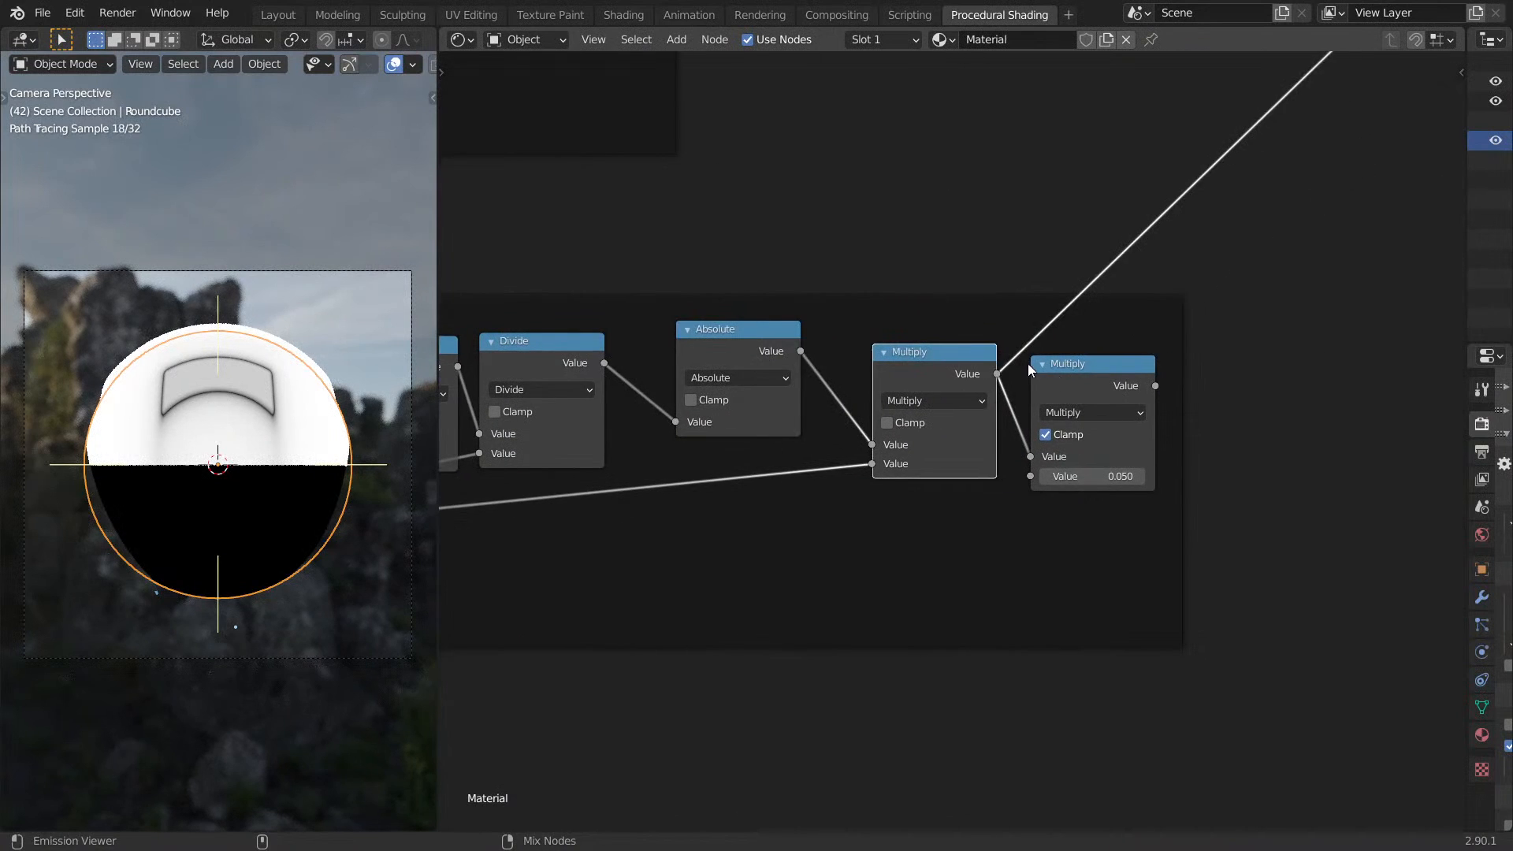
pyautogui.keyDown('ctrl'); pyautogui.keyDown('shift'); pyautogui.click(1037, 366); pyautogui.keyUp('shift'); pyautogui.keyUp('ctrl')
pyautogui.scroll(4, 270, 387)
pyautogui.moveTo(713, 339); pyautogui.dragTo(878, 330, button='middle')
pyautogui.scroll(1, 912, 333)
pyautogui.scroll(-1, 914, 339)
pyautogui.scroll(2, 1067, 375)
pyautogui.moveTo(1182, 374); pyautogui.dragTo(1025, 390, button='middle')
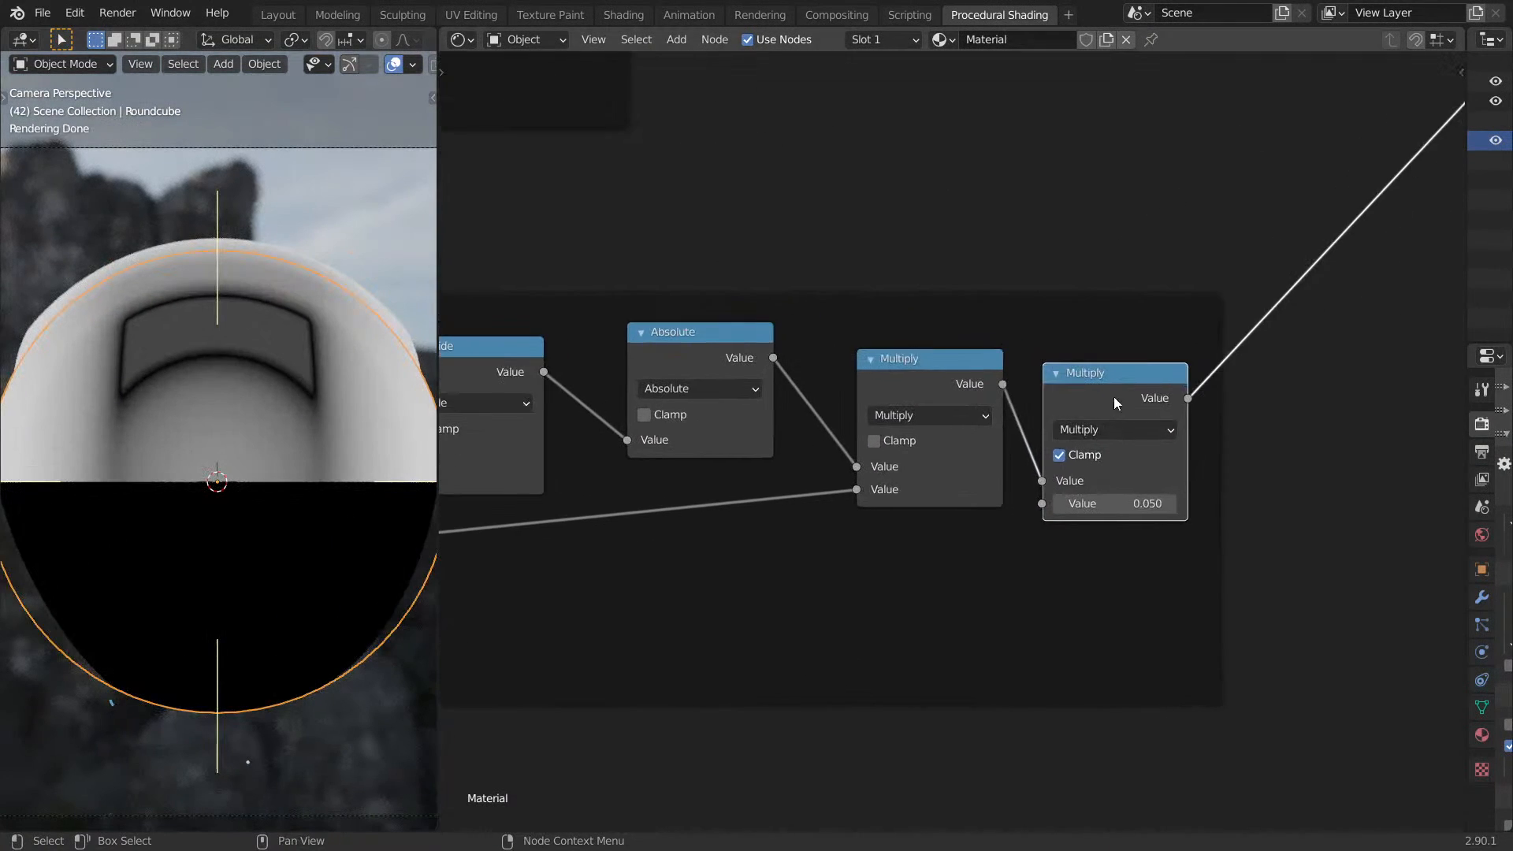
# Make room before FrontPanel's last Multiply node and align the Absolute and preceding Multiply nodes beside Divide.
pyautogui.moveTo(1112, 400); pyautogui.dragTo(1236, 392)
pyautogui.moveTo(598, 364); pyautogui.dragTo(576, 362, button='middle')
pyautogui.moveTo(968, 367); pyautogui.dragTo(1094, 354, button='middle')
pyautogui.moveTo(985, 345); pyautogui.dragTo(928, 323)
pyautogui.moveTo(823, 326); pyautogui.dragTo(769, 343)
pyautogui.moveTo(928, 344); pyautogui.dragTo(889, 355)
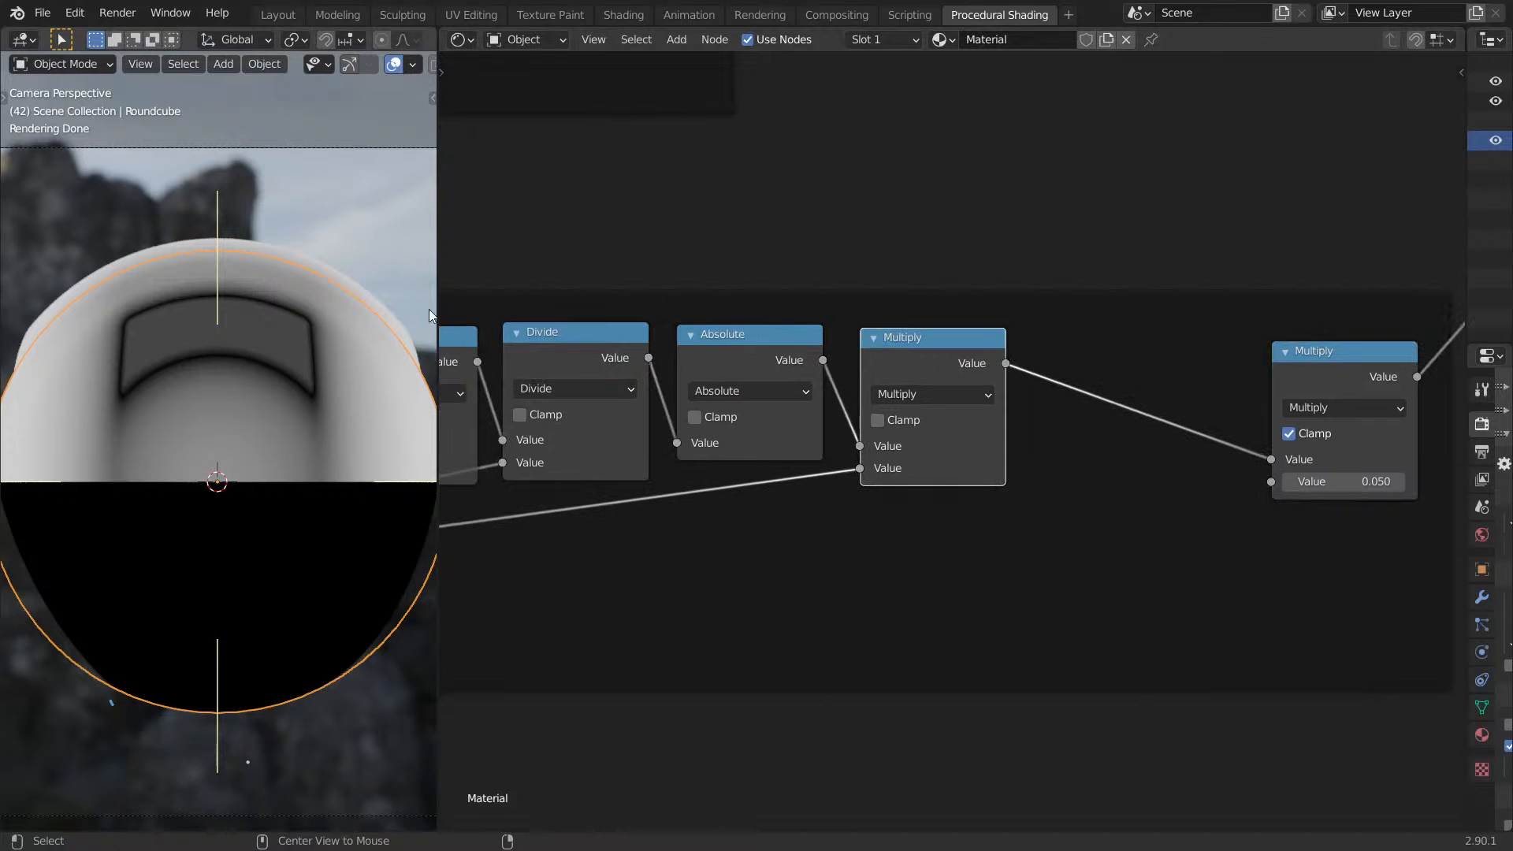
# Place the Greater Than node beneath Divide in FrontPanel and preview Divide, Absolute and the following Multiply in turn.
pyautogui.moveTo(872, 308)
pyautogui.mouseDown(button='middle')
pyautogui.moveTo(802, 324)
pyautogui.moveTo(895, 322)
pyautogui.mouseUp(button='middle')
pyautogui.scroll(1, 802, 446)
pyautogui.moveTo(802, 440); pyautogui.dragTo(1127, 378, button='middle')
pyautogui.moveTo(604, 486); pyautogui.dragTo(894, 499)
pyautogui.click(929, 286)
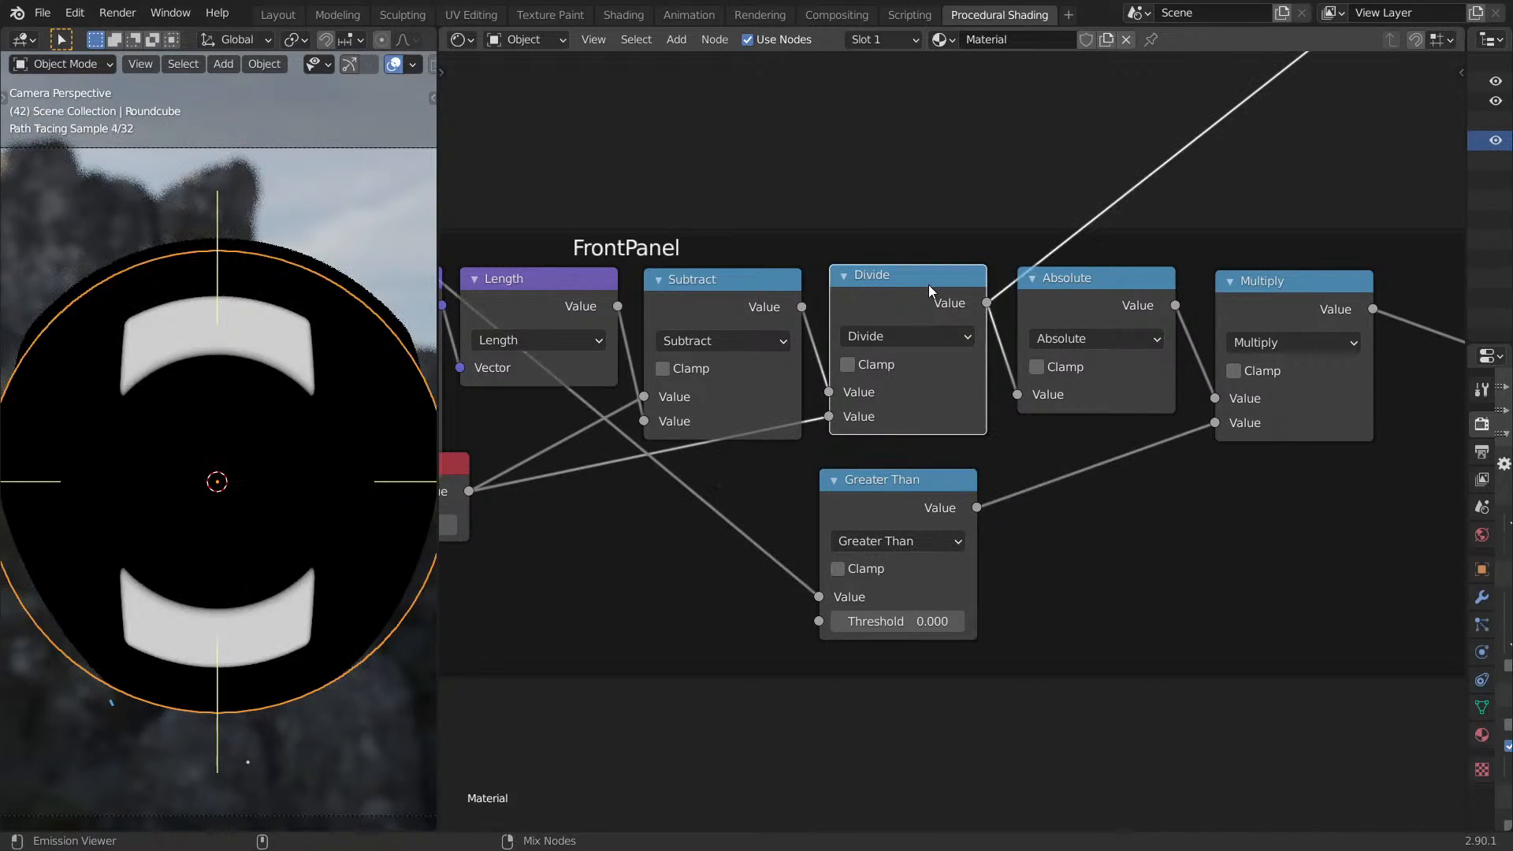
pyautogui.keyDown('ctrl'); pyautogui.keyDown('shift'); pyautogui.click(1086, 297); pyautogui.keyUp('shift'); pyautogui.keyUp('ctrl')
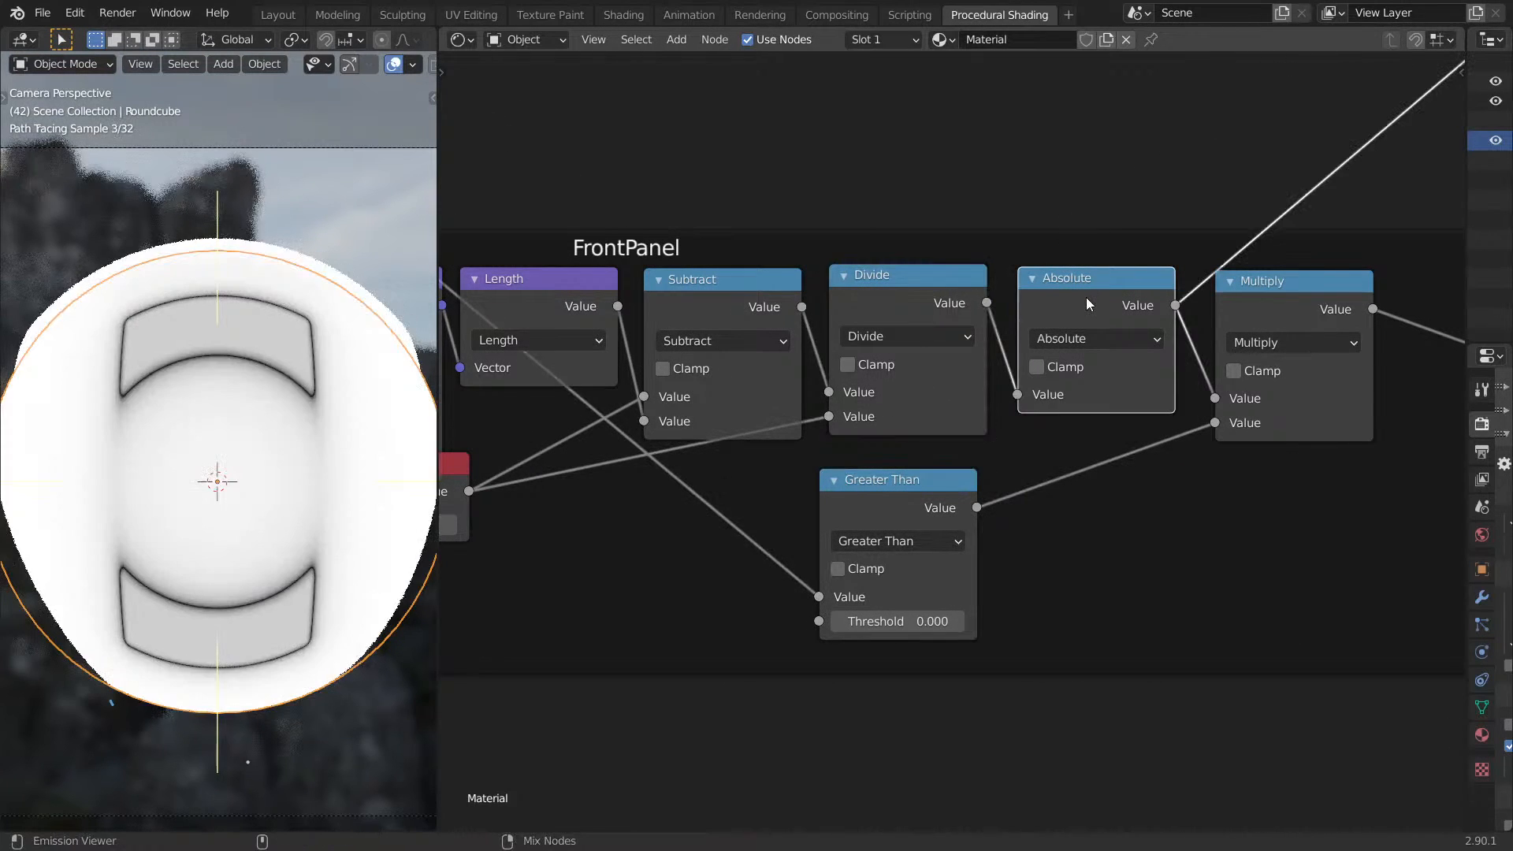
pyautogui.keyDown('ctrl'); pyautogui.keyDown('shift'); pyautogui.click(1262, 304); pyautogui.keyUp('shift'); pyautogui.keyUp('ctrl')
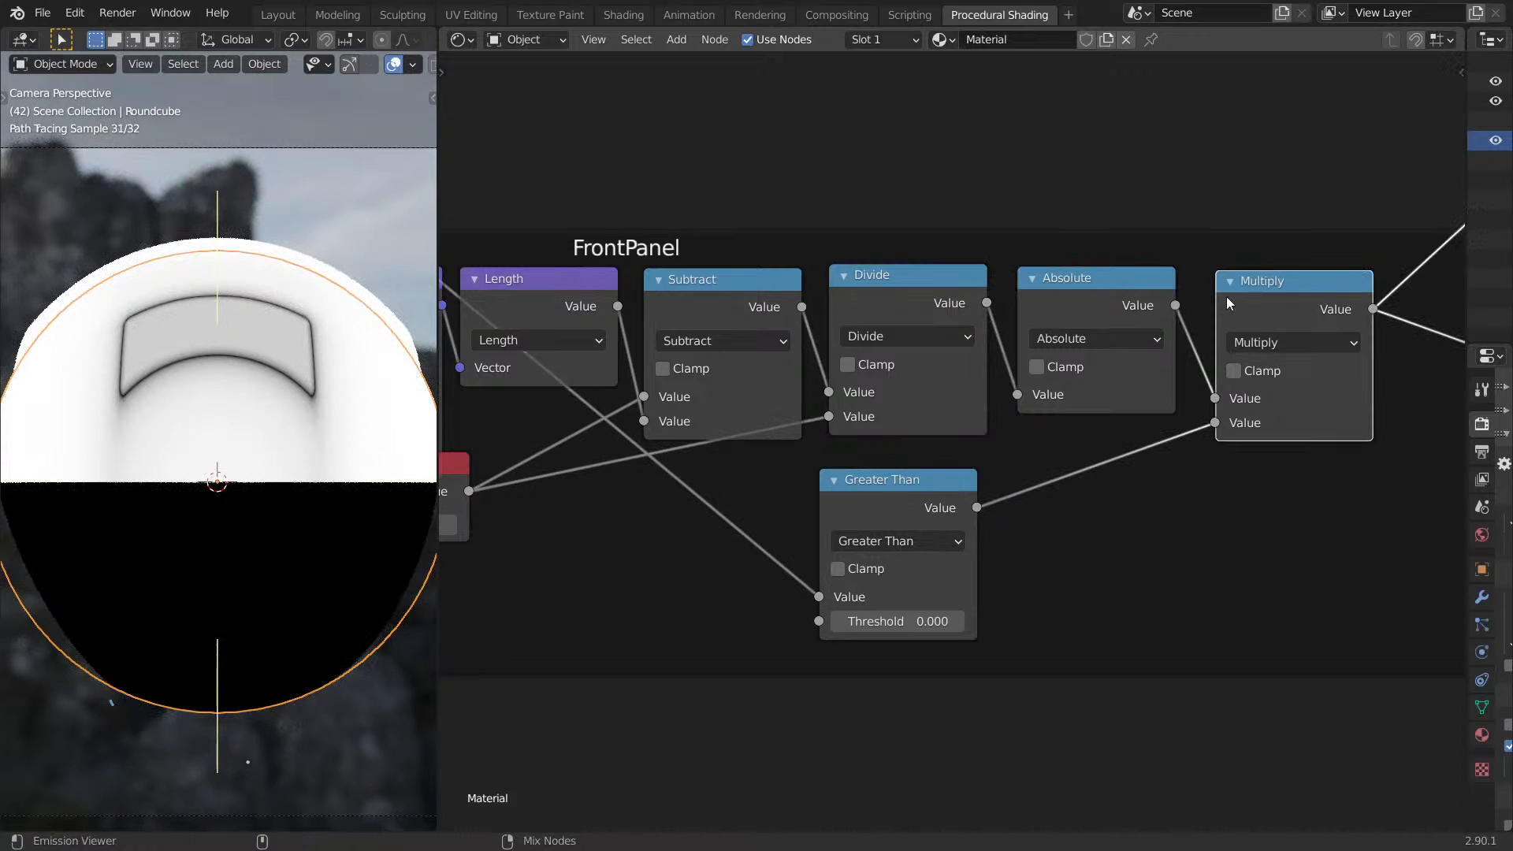
# Make room after Absolute by moving the following Multiply node away, and preview both nodes' outputs again.
pyautogui.moveTo(1197, 273); pyautogui.dragTo(936, 270, button='middle')
pyautogui.moveTo(1083, 305); pyautogui.dragTo(1264, 321)
pyautogui.keyDown('ctrl'); pyautogui.keyDown('shift'); pyautogui.click(855, 280); pyautogui.keyUp('shift'); pyautogui.keyUp('ctrl')
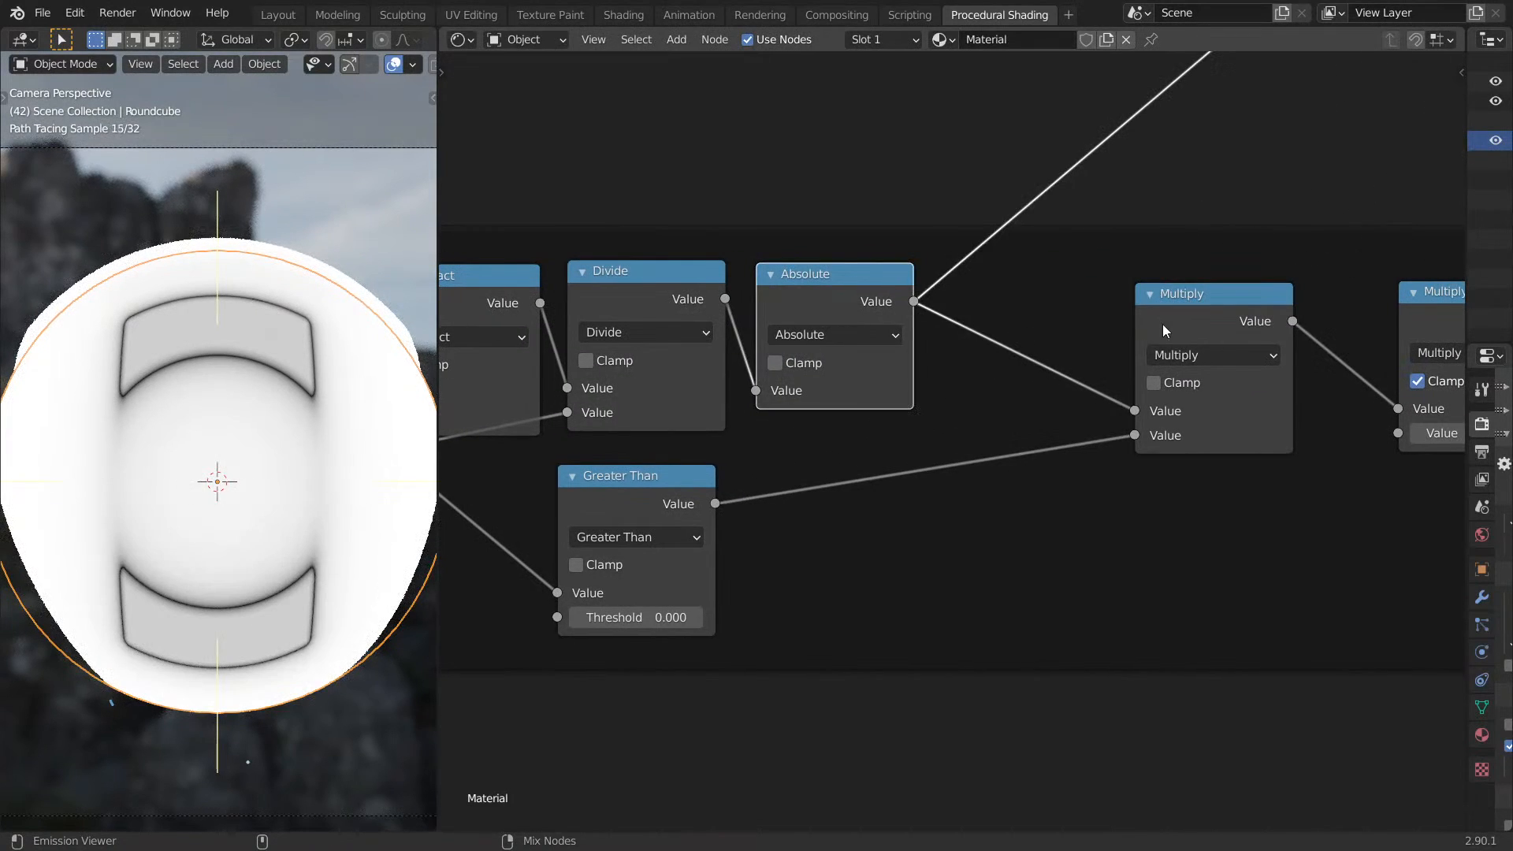
pyautogui.keyDown('ctrl'); pyautogui.keyDown('shift'); pyautogui.click(1162, 324); pyautogui.keyUp('shift'); pyautogui.keyUp('ctrl')
# Insert a copy of the Absolute node before Multiply, set it to Subtract and feed Absolute's output into its second value.
pyautogui.click(849, 295)
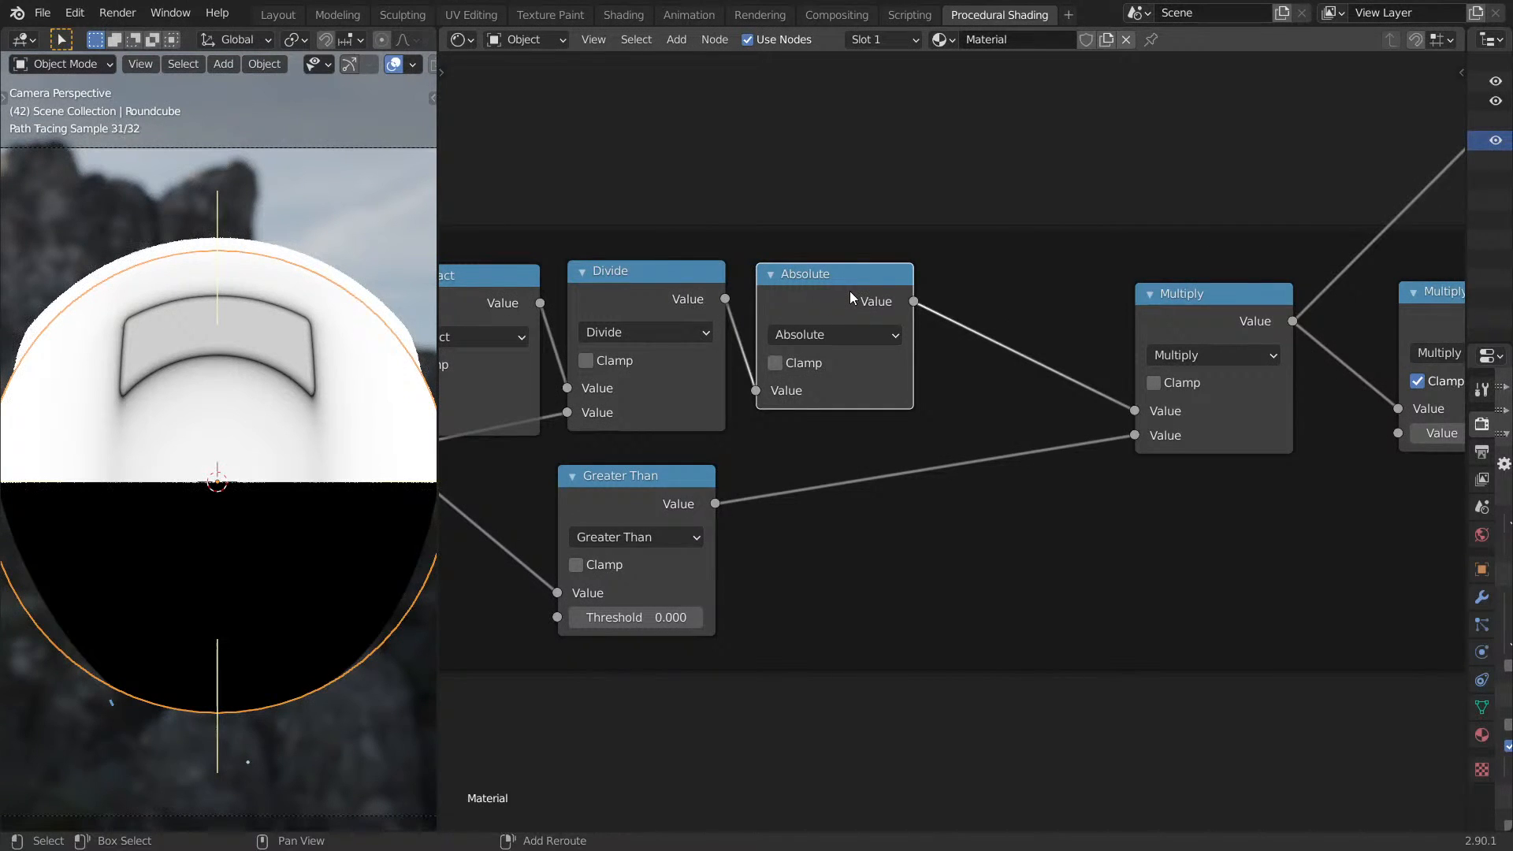
pyautogui.moveTo(851, 290); pyautogui.dragTo(941, 296, button='middle')
pyautogui.hotkey('shift', 'd')
pyautogui.click(1206, 312)
pyautogui.click(1182, 339)
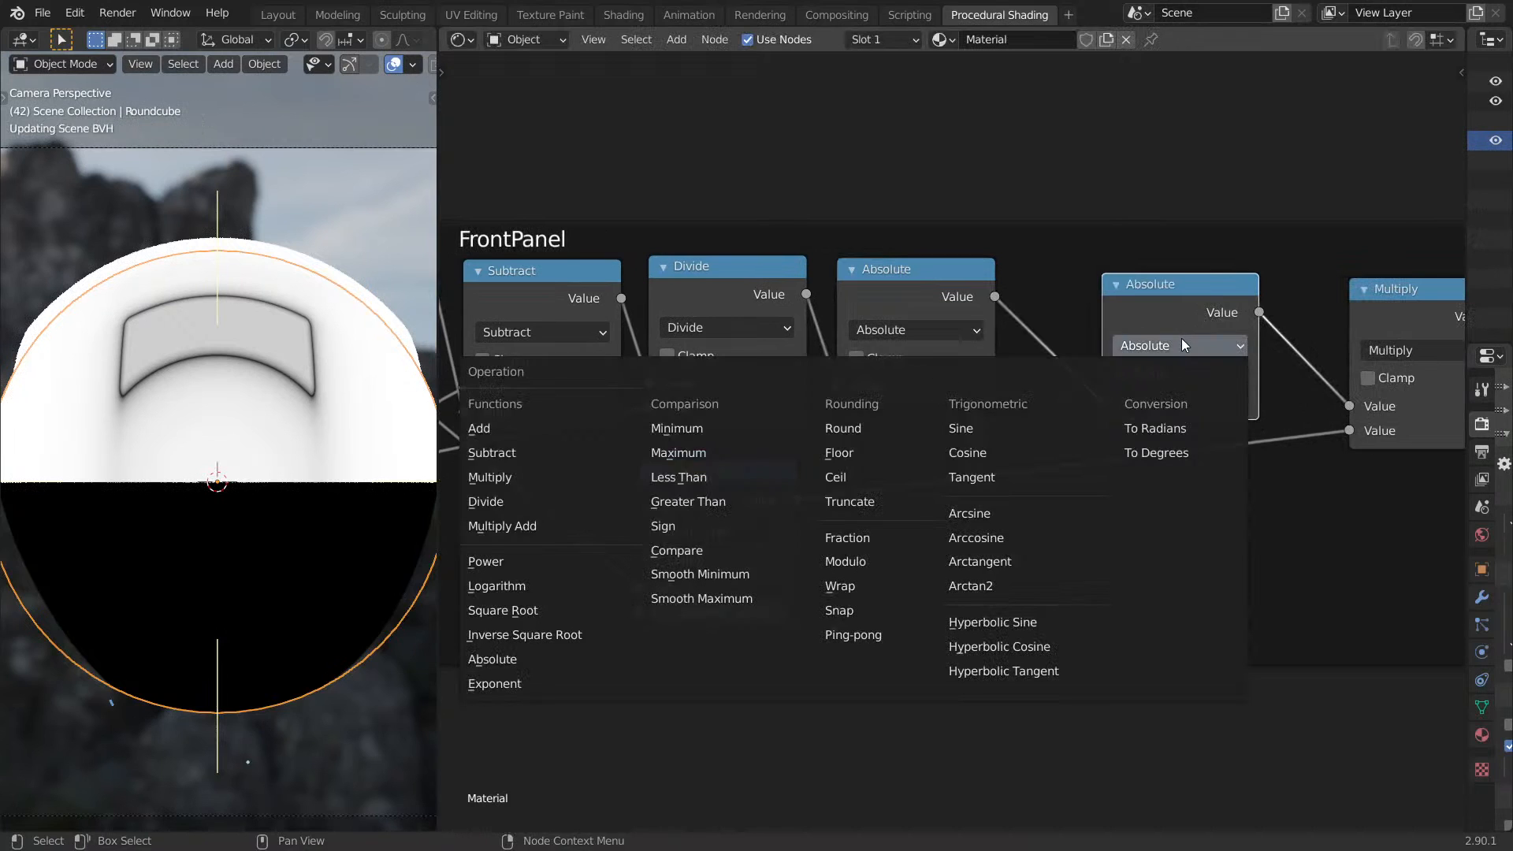
pyautogui.press('d')
pyautogui.moveTo(1098, 402); pyautogui.dragTo(1217, 401)
pyautogui.click(1162, 342)
pyautogui.press('s')
pyautogui.moveTo(1192, 319); pyautogui.dragTo(1135, 316)
# Insert a copy of the new Subtract node between it and Multiply, and set its operation to Divide.
pyautogui.hotkey('shift', 'd')
pyautogui.click(1383, 329)
pyautogui.click(1318, 343)
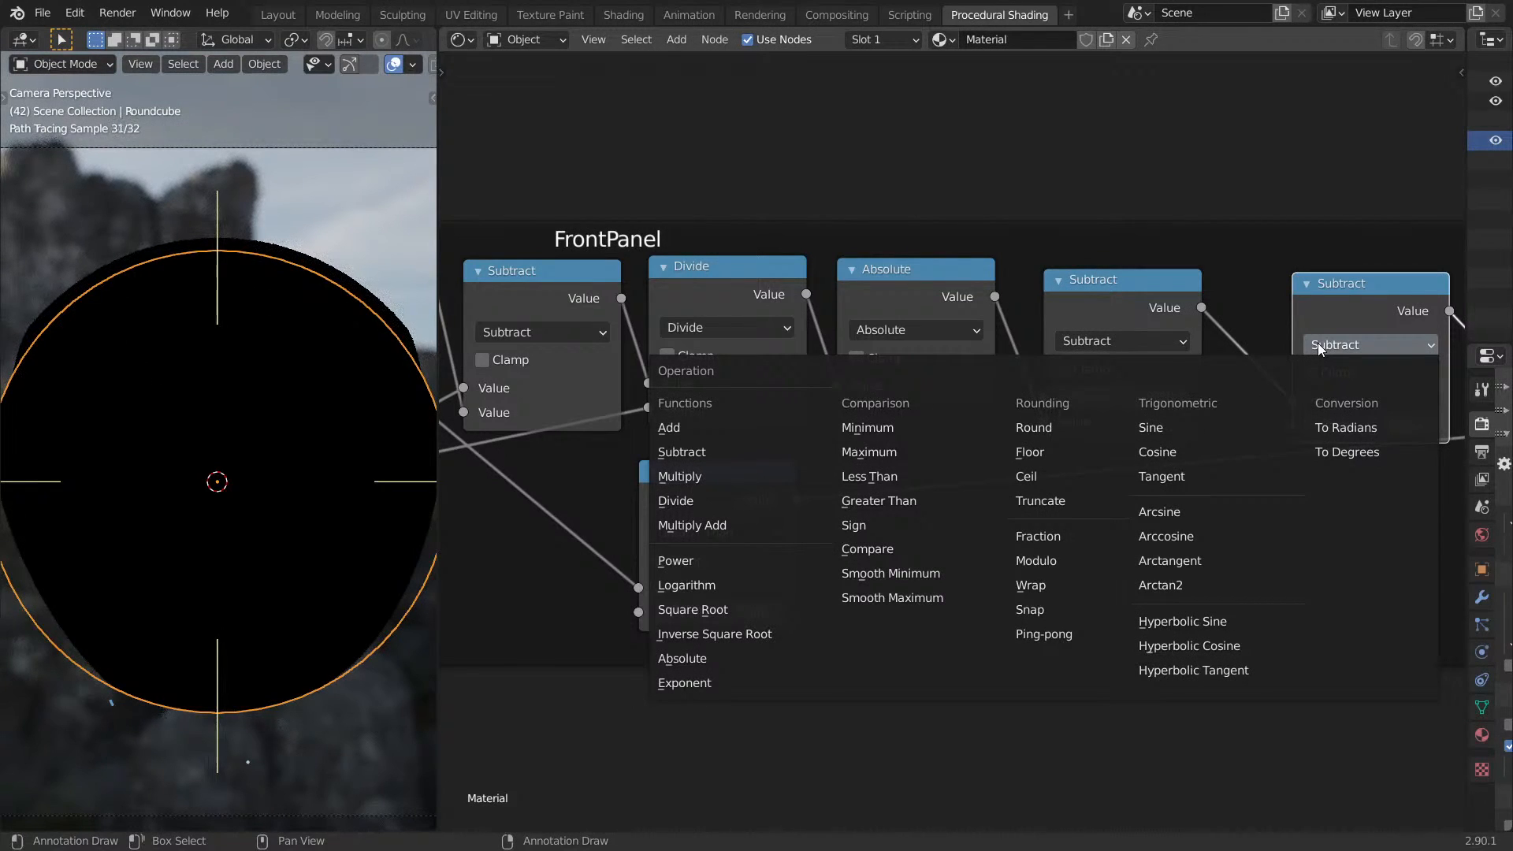
pyautogui.press('d')
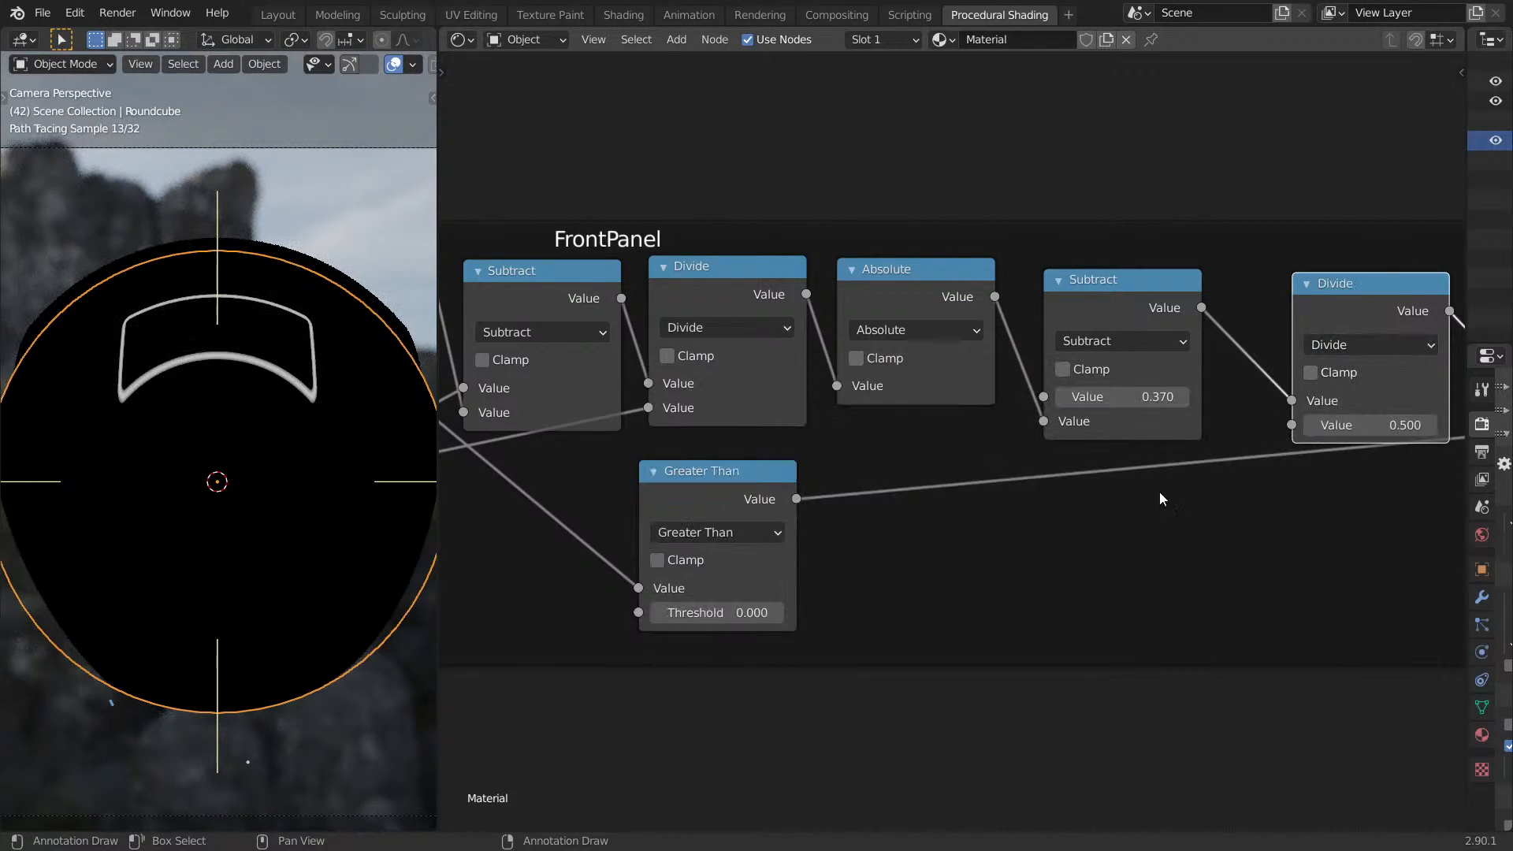
# Add a Value node set to 0.250 and link it to the new Subtract's first input and the new Divide's second input.
pyautogui.hotkey('shift', 'a')
pyautogui.write('sval')
pyautogui.press('Return')
pyautogui.click(1121, 526)
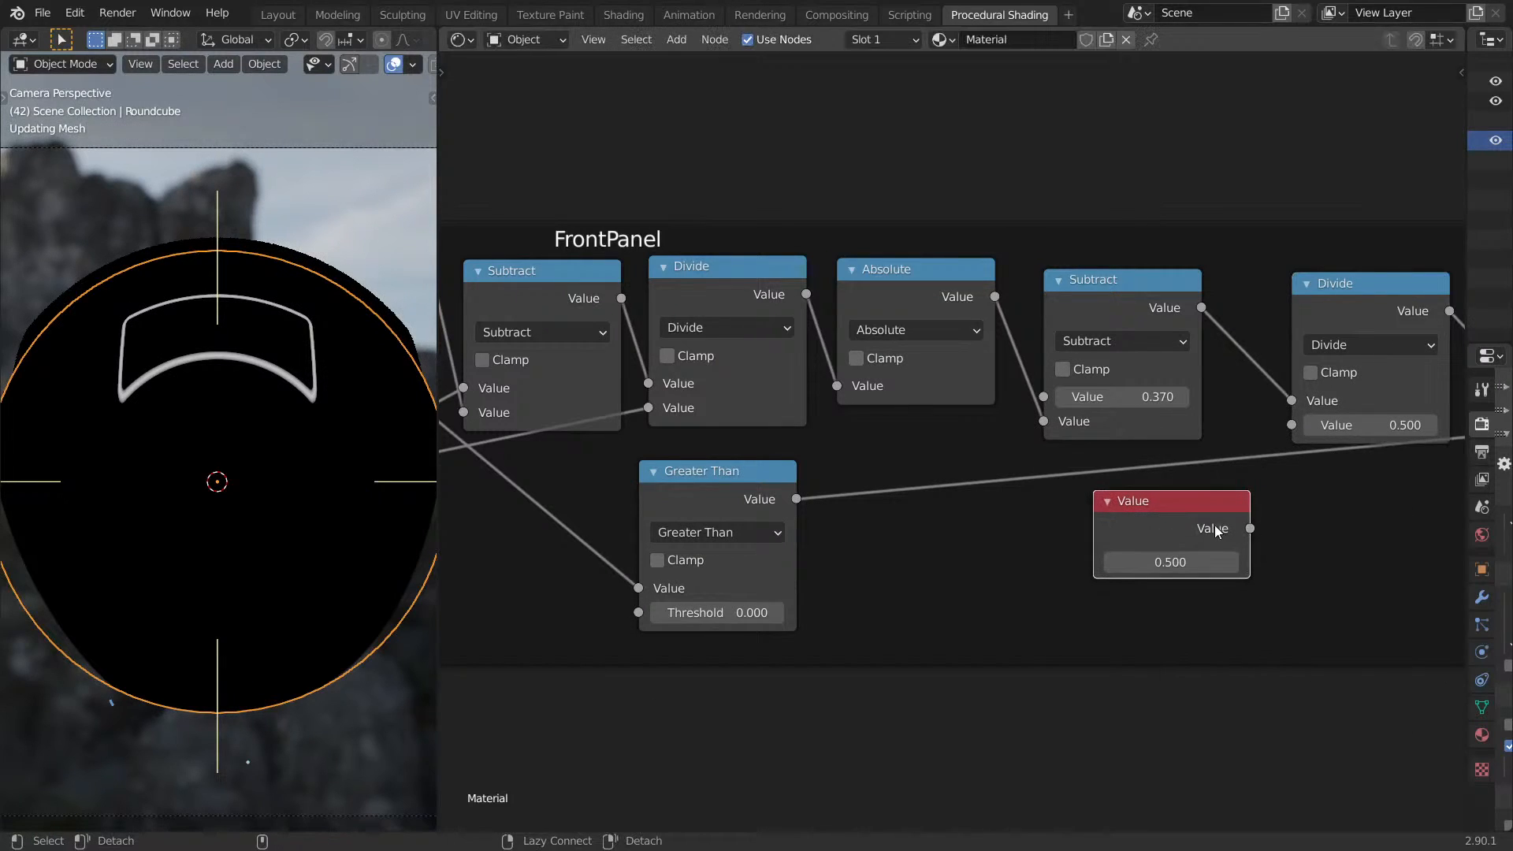
pyautogui.keyDown('alt'); pyautogui.moveTo(1219, 527); pyautogui.dragTo(1139, 388, button='right'); pyautogui.keyUp('alt')
pyautogui.keyDown('alt'); pyautogui.moveTo(1204, 462); pyautogui.dragTo(1326, 385, button='right'); pyautogui.keyUp('alt')
pyautogui.moveTo(1203, 495); pyautogui.dragTo(1131, 472)
pyautogui.moveTo(1101, 539)
pyautogui.mouseDown()
pyautogui.moveTo(1072, 540)
pyautogui.moveTo(1098, 539)
pyautogui.mouseUp()
# Examine the panel outline from around the sphere while previewing FrontPanel's closing Multiply nodes.
pyautogui.moveTo(306, 431); pyautogui.dragTo(632, 337, button='middle')
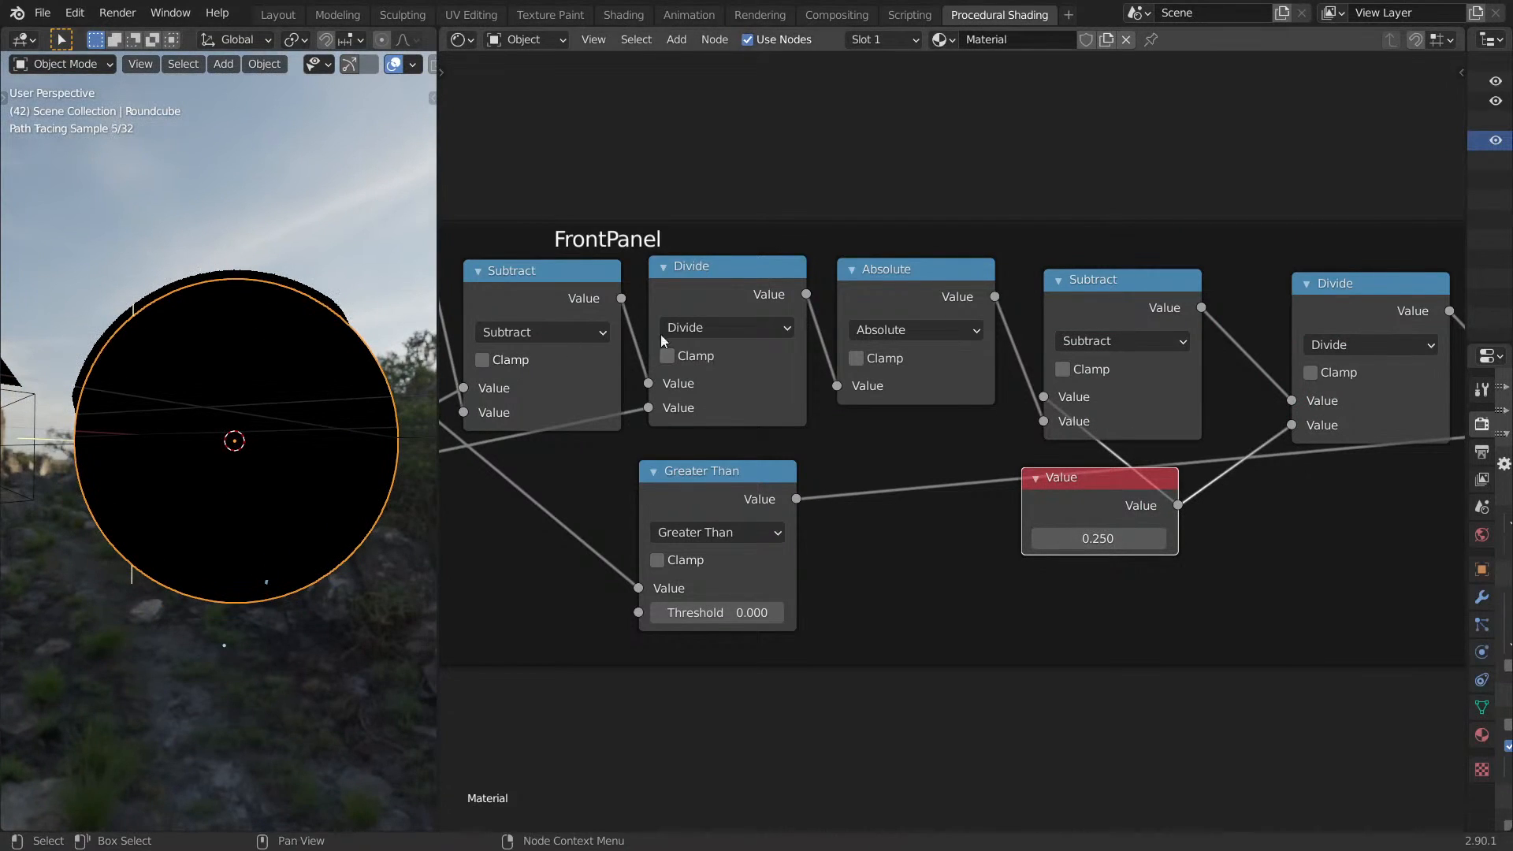
pyautogui.scroll(-1, 725, 330)
pyautogui.moveTo(349, 394); pyautogui.dragTo(379, 372, button='middle')
pyautogui.scroll(-6, 679, 460)
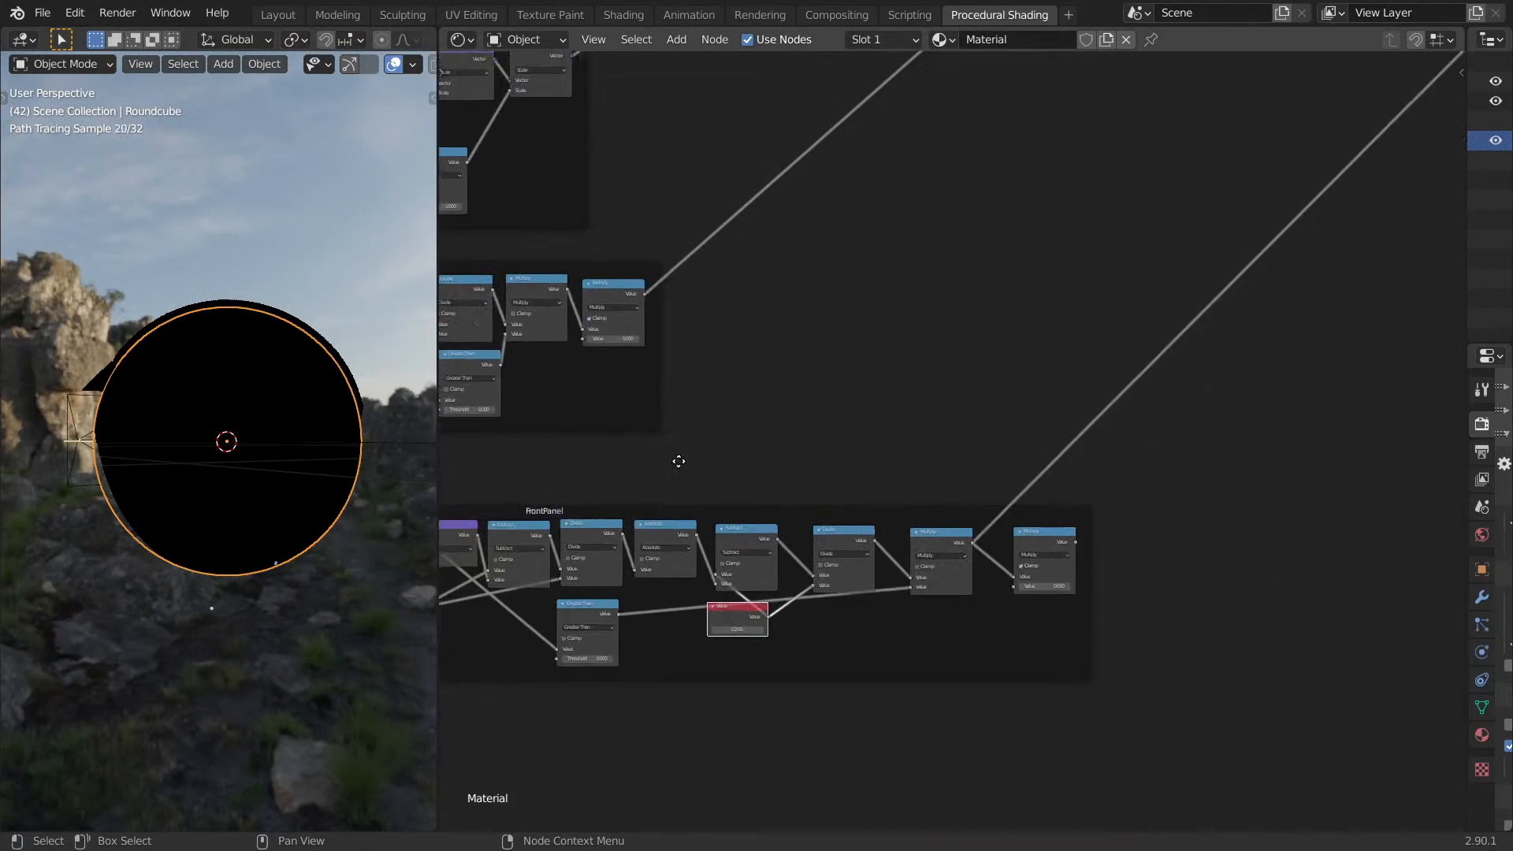
pyautogui.moveTo(744, 430); pyautogui.dragTo(718, 464, button='middle')
pyautogui.scroll(-1, 717, 464)
pyautogui.keyDown('ctrl'); pyautogui.keyDown('shift'); pyautogui.click(924, 540); pyautogui.keyUp('shift'); pyautogui.keyUp('ctrl')
pyautogui.keyDown('ctrl'); pyautogui.keyDown('shift'); pyautogui.click(922, 549); pyautogui.keyUp('shift'); pyautogui.keyUp('ctrl')
pyautogui.moveTo(274, 396); pyautogui.dragTo(699, 354, button='middle')
# Duplicate the last vector math node of the displacement chain and insert the copy before the Material Output.
pyautogui.moveTo(953, 346); pyautogui.dragTo(826, 388, button='middle')
pyautogui.moveTo(866, 304); pyautogui.dragTo(888, 455, button='middle')
pyautogui.scroll(6, 888, 455)
pyautogui.scroll(-1, 888, 456)
pyautogui.moveTo(958, 272); pyautogui.dragTo(922, 396, button='middle')
pyautogui.scroll(4, 892, 491)
pyautogui.click(880, 501)
pyautogui.scroll(-1, 915, 508)
pyautogui.hotkey('shift', 'd')
pyautogui.click(1114, 462)
# Add a reroute point on the long vector link feeding the lower vector math node and preview its output.
pyautogui.moveTo(1013, 581); pyautogui.dragTo(1080, 393, button='middle')
pyautogui.scroll(-3, 1018, 631)
pyautogui.moveTo(1017, 630); pyautogui.dragTo(1000, 389, button='middle')
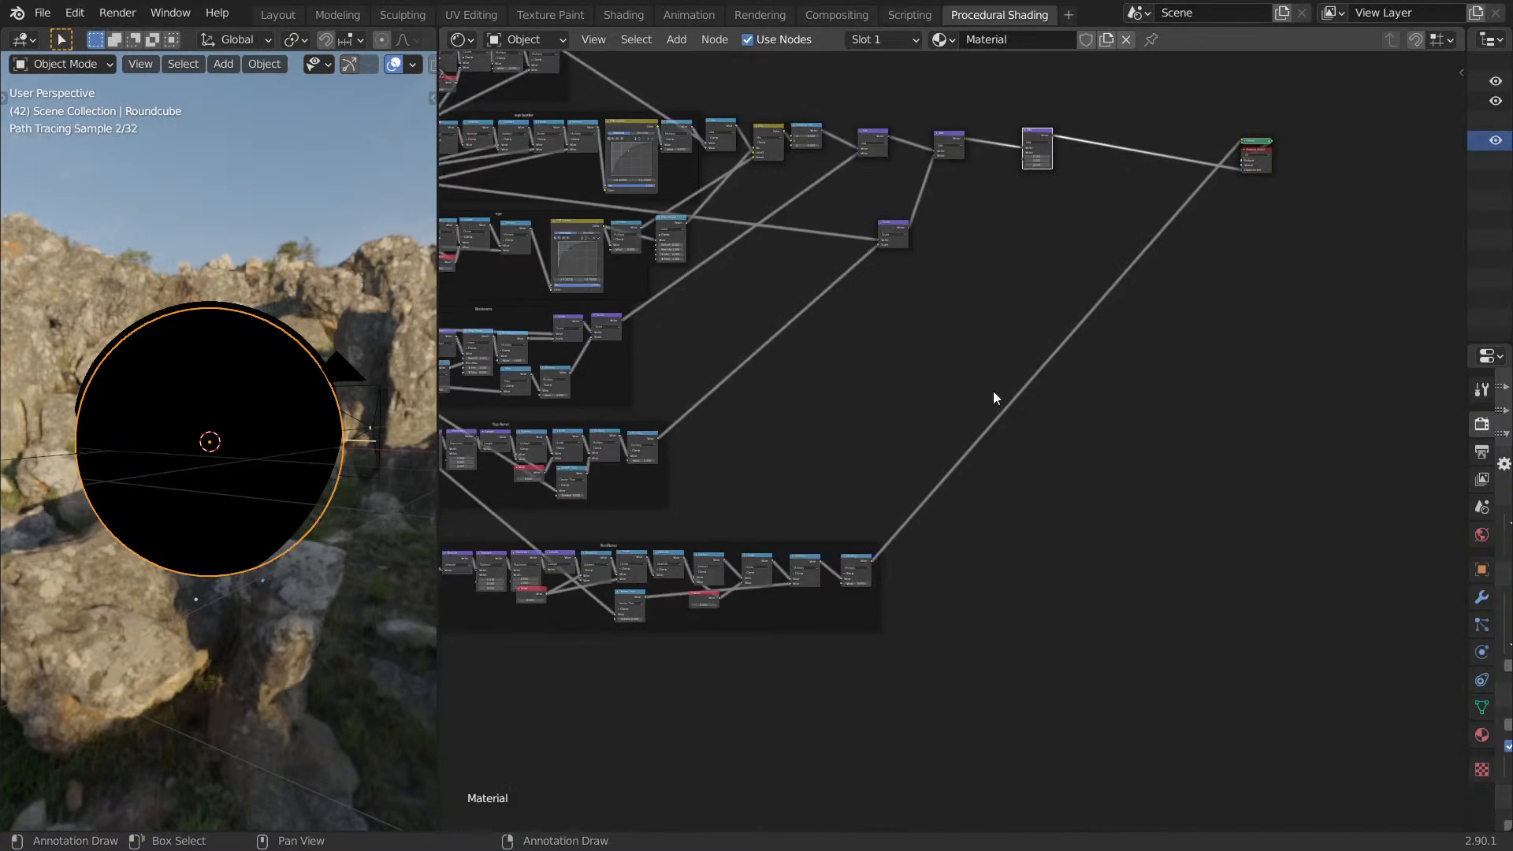
pyautogui.keyDown('shift'); pyautogui.moveTo(811, 234); pyautogui.dragTo(799, 220, button='right'); pyautogui.keyUp('shift')
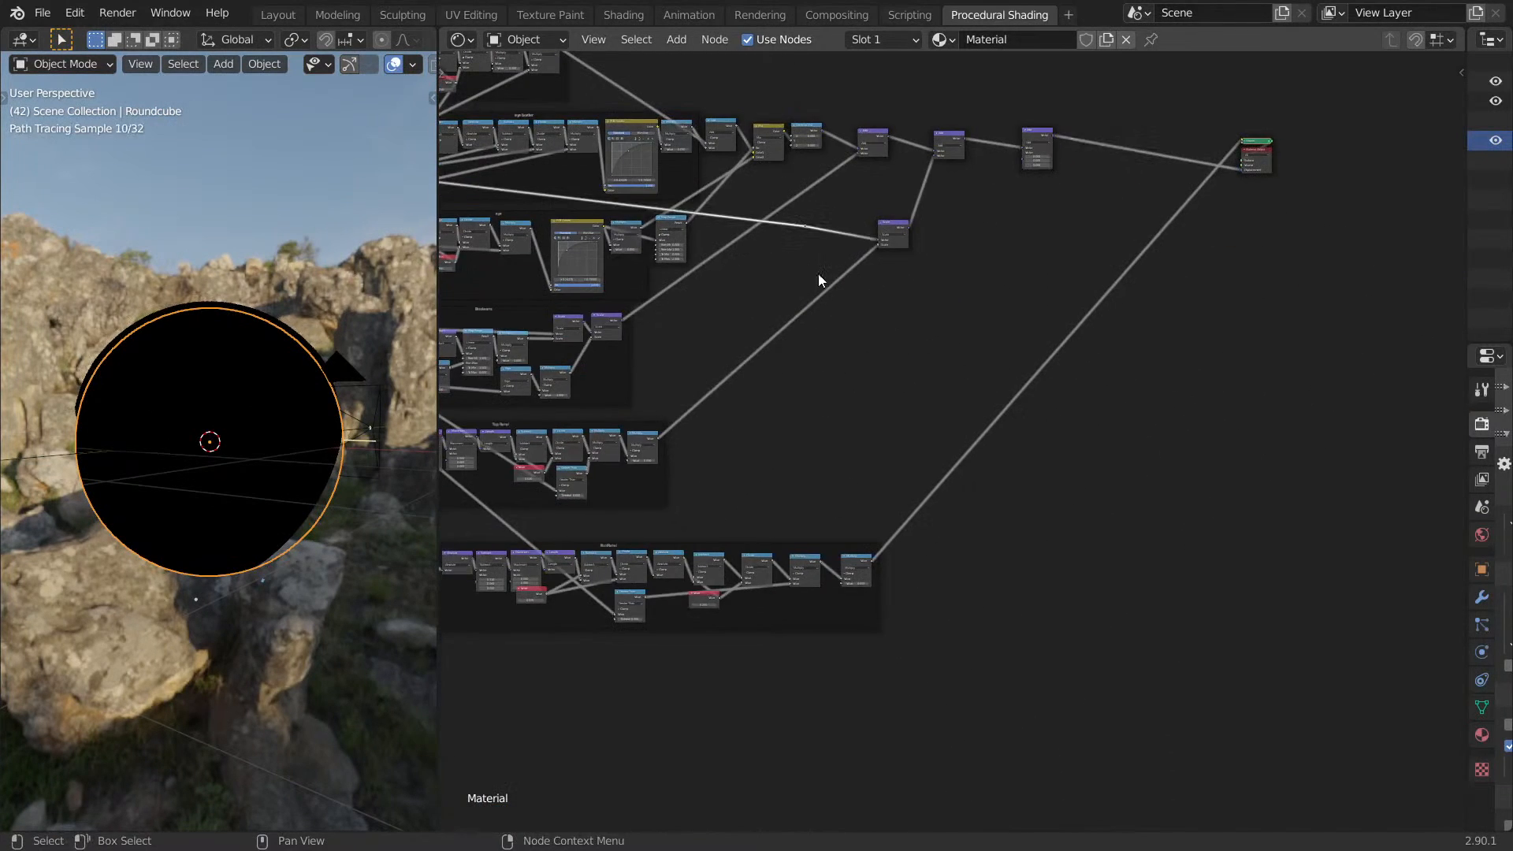
pyautogui.keyDown('ctrl'); pyautogui.keyDown('shift'); pyautogui.click(805, 227); pyautogui.keyUp('shift'); pyautogui.keyUp('ctrl')
pyautogui.moveTo(981, 234); pyautogui.dragTo(921, 375, button='middle')
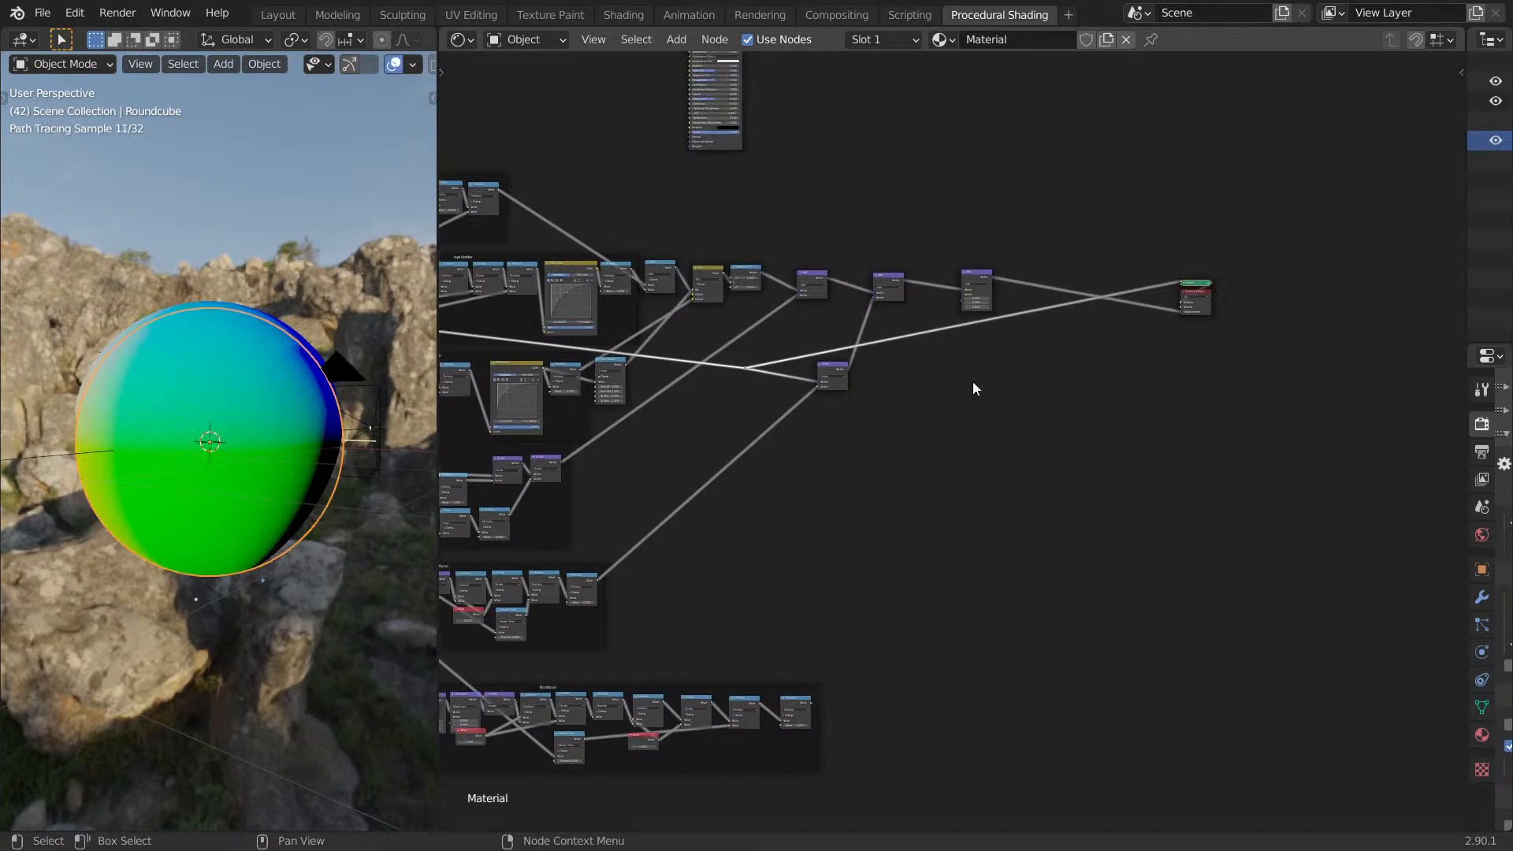
# Add a Vector Math node and drop it onto the preview link coming from the reroute point.
pyautogui.hotkey('shift', 'a')
pyautogui.click(1015, 397)
pyautogui.write('vec')
pyautogui.click(1048, 506)
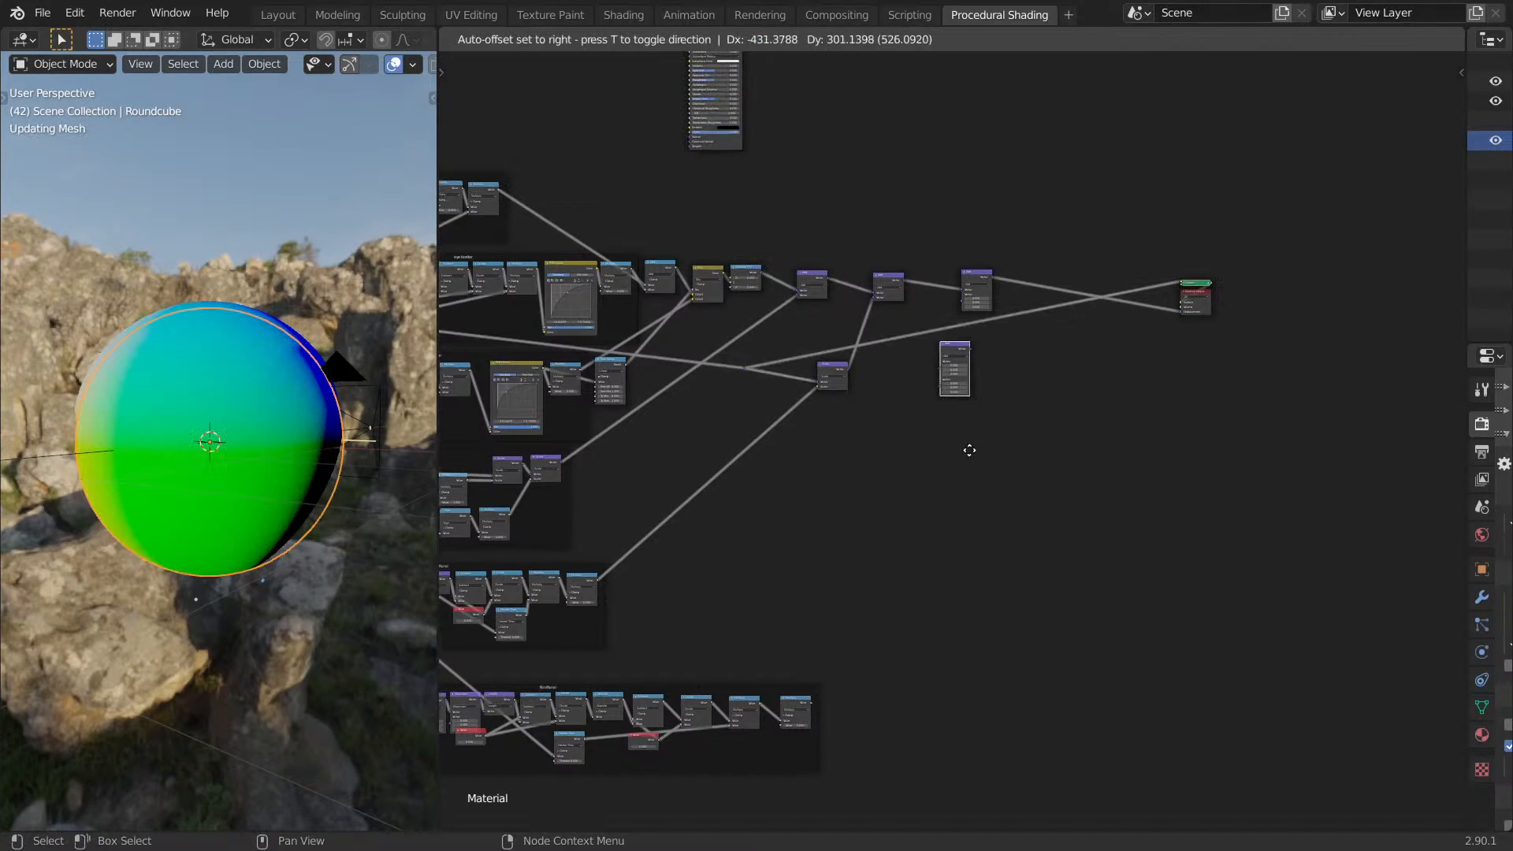
pyautogui.click(938, 432)
# Dissolve the reroute point and move the new vector Add node down above the end of the FrontPanel frame.
pyautogui.click(742, 369)
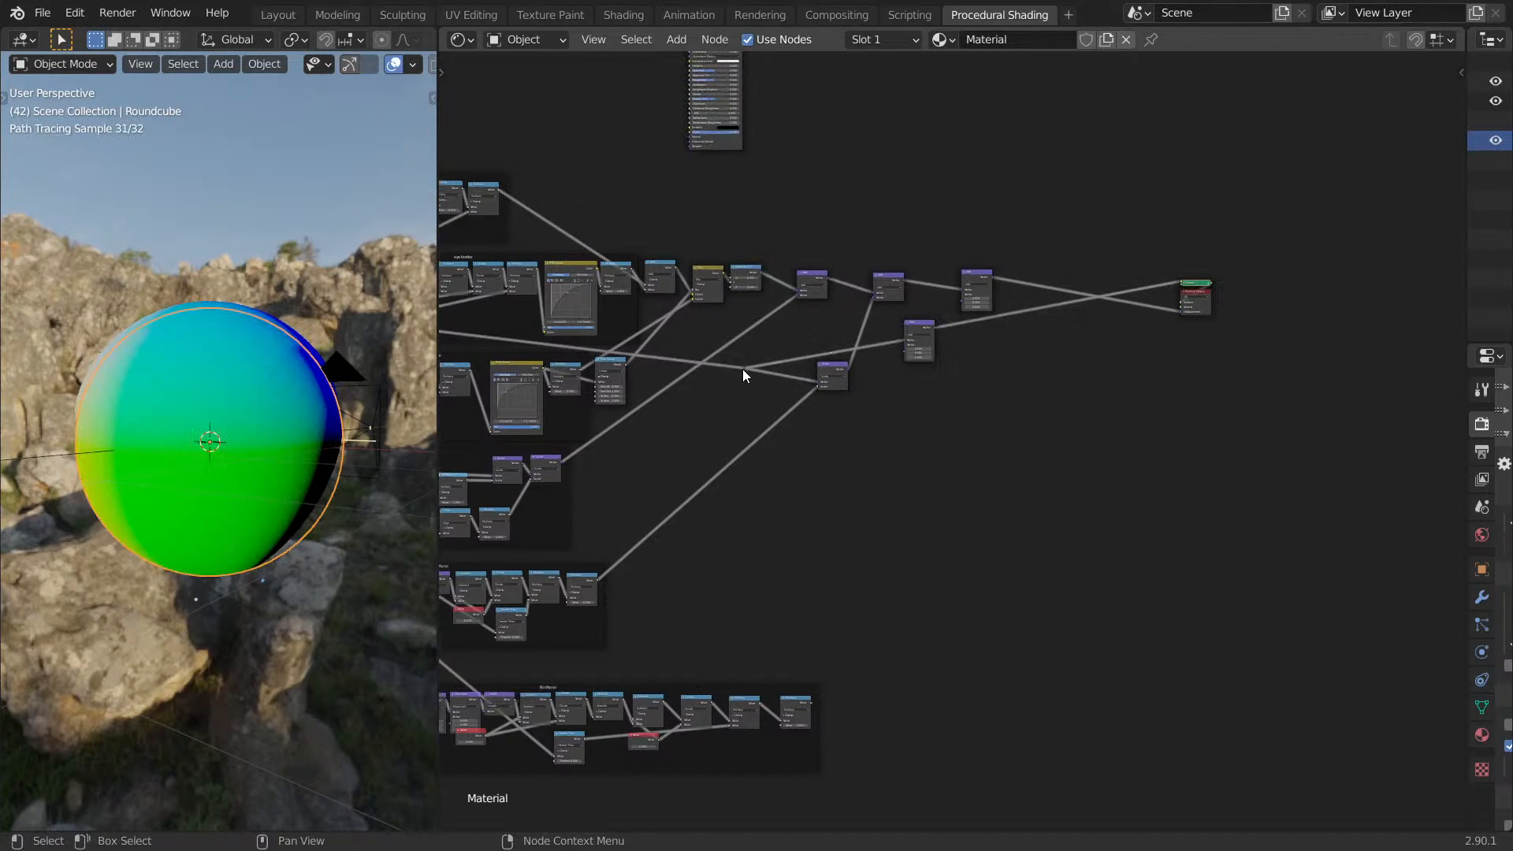
pyautogui.click(745, 368)
pyautogui.hotkey('ctrl', 'x')
pyautogui.moveTo(915, 331); pyautogui.dragTo(793, 635)
pyautogui.moveTo(844, 591); pyautogui.dragTo(851, 372, button='middle')
pyautogui.scroll(1, 851, 372)
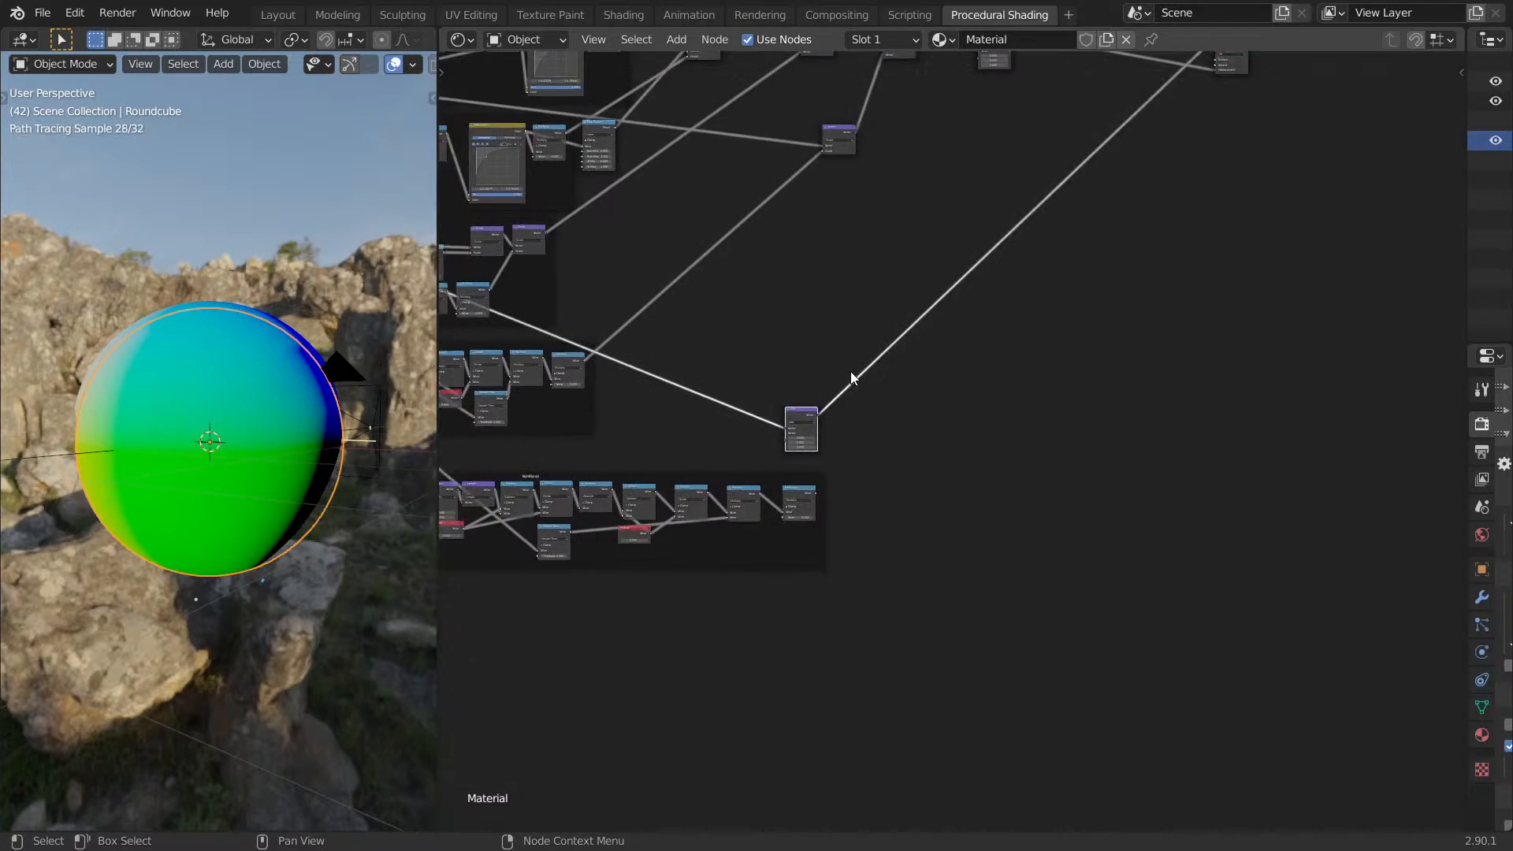
# Set the new vector node to Scale, drive its scale with FrontPanel's last Multiply output and preview the result.
pyautogui.scroll(4, 883, 450)
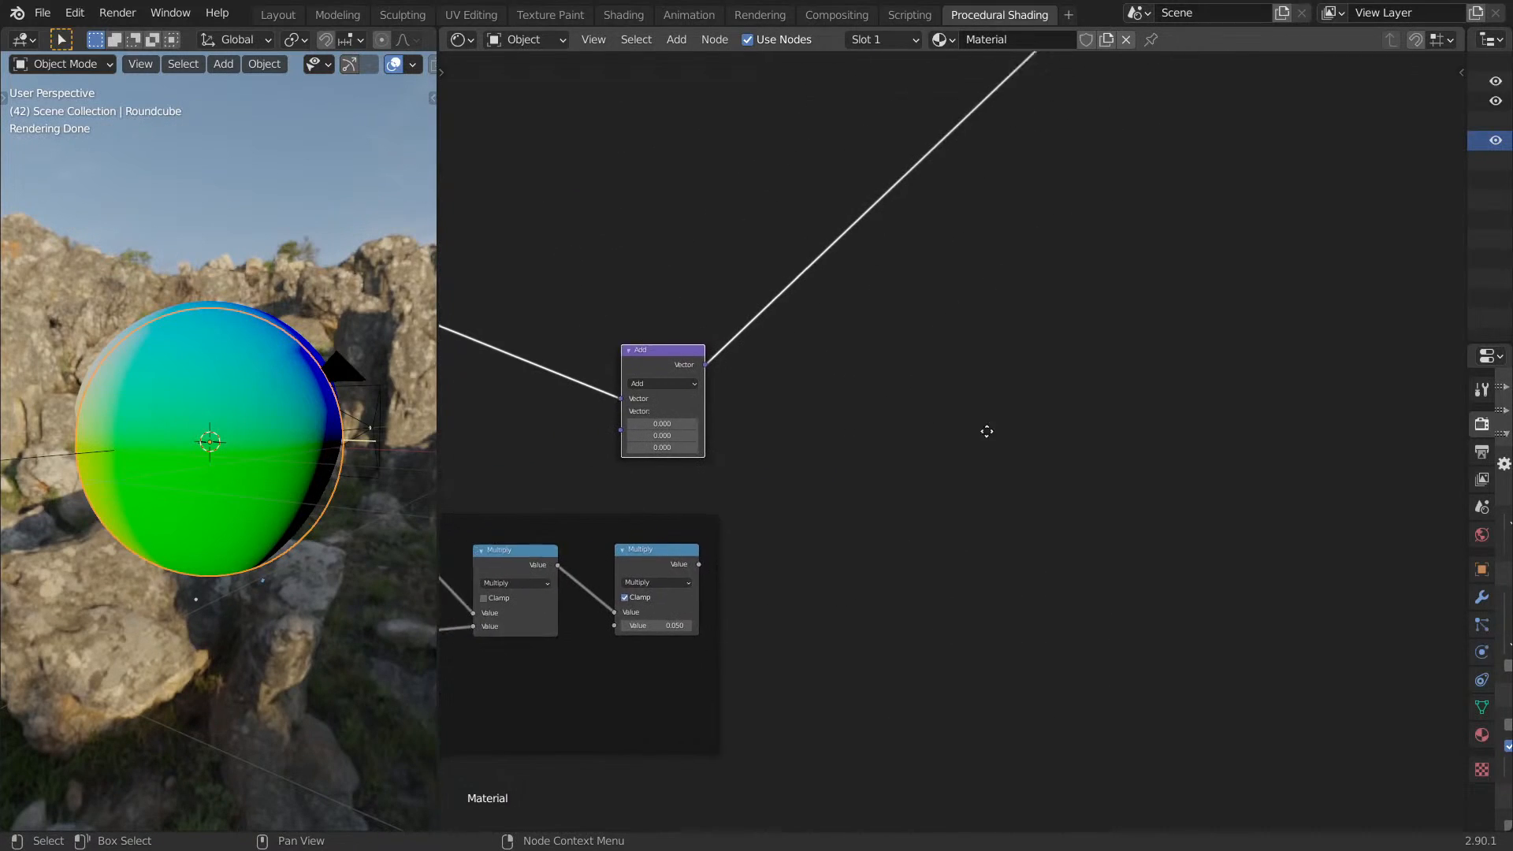
pyautogui.click(665, 383)
pyautogui.click(702, 486)
pyautogui.moveTo(716, 561); pyautogui.dragTo(637, 410)
pyautogui.keyDown('ctrl'); pyautogui.keyDown('shift'); pyautogui.click(682, 366); pyautogui.keyUp('shift'); pyautogui.keyUp('ctrl')
# Connect the Scale node's output to the free input of the vector math node inserted before the Material Output.
pyautogui.moveTo(932, 159); pyautogui.dragTo(956, 315, button='middle')
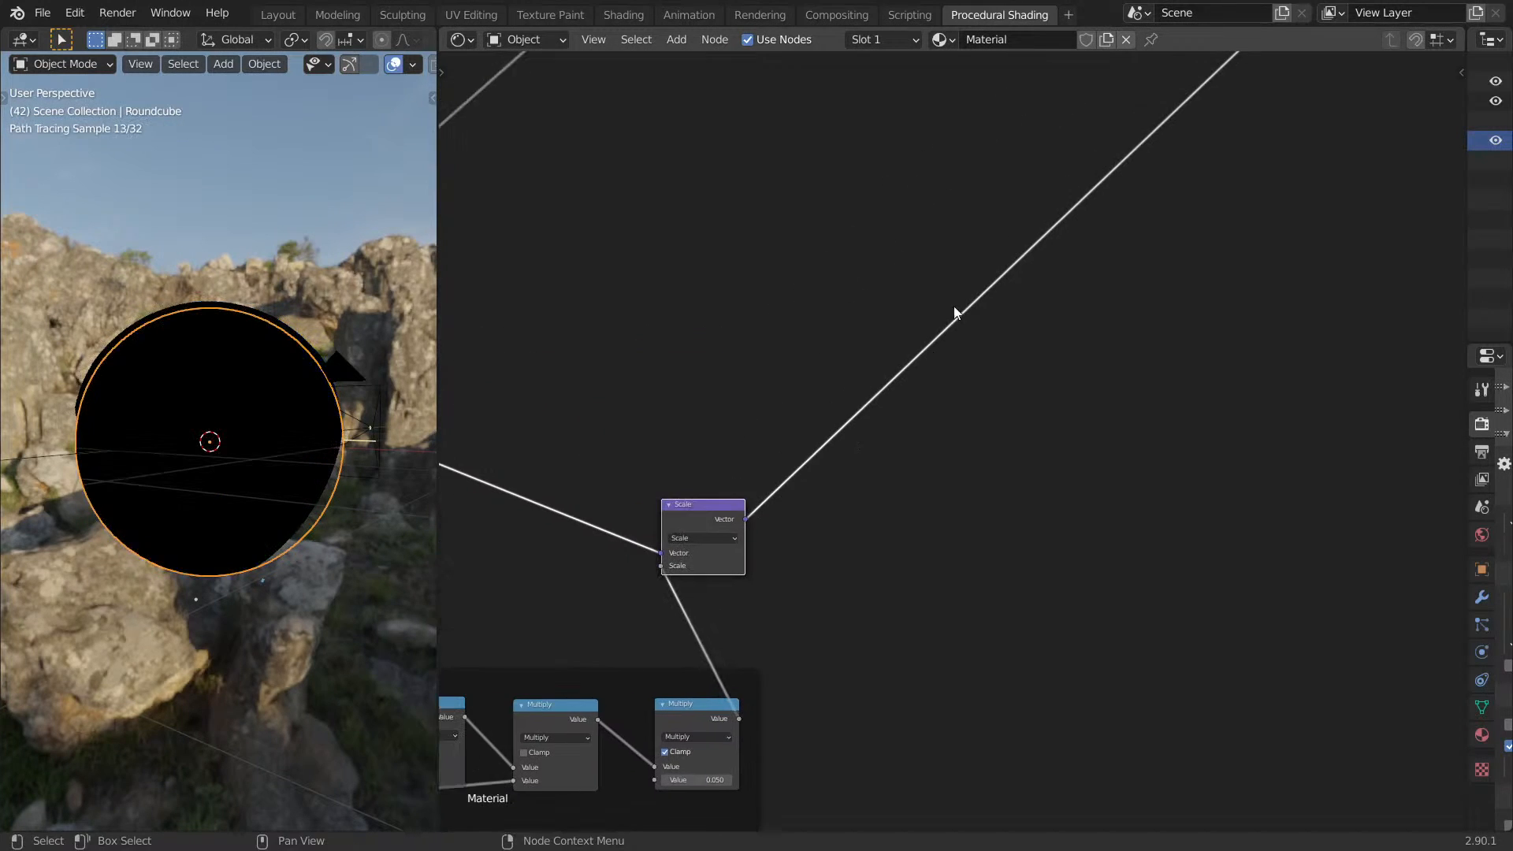
pyautogui.scroll(-8, 949, 315)
pyautogui.moveTo(946, 225); pyautogui.dragTo(787, 635, button='middle')
pyautogui.scroll(1, 1104, 366)
pyautogui.scroll(2, 1104, 372)
pyautogui.moveTo(1287, 327); pyautogui.dragTo(829, 361)
# Preview the Principled BSDF and examine the displaced front panel through the camera in a maximized viewport.
pyautogui.moveTo(607, 259); pyautogui.dragTo(808, 303, button='middle')
pyautogui.scroll(-9, 808, 303)
pyautogui.click(840, 264)
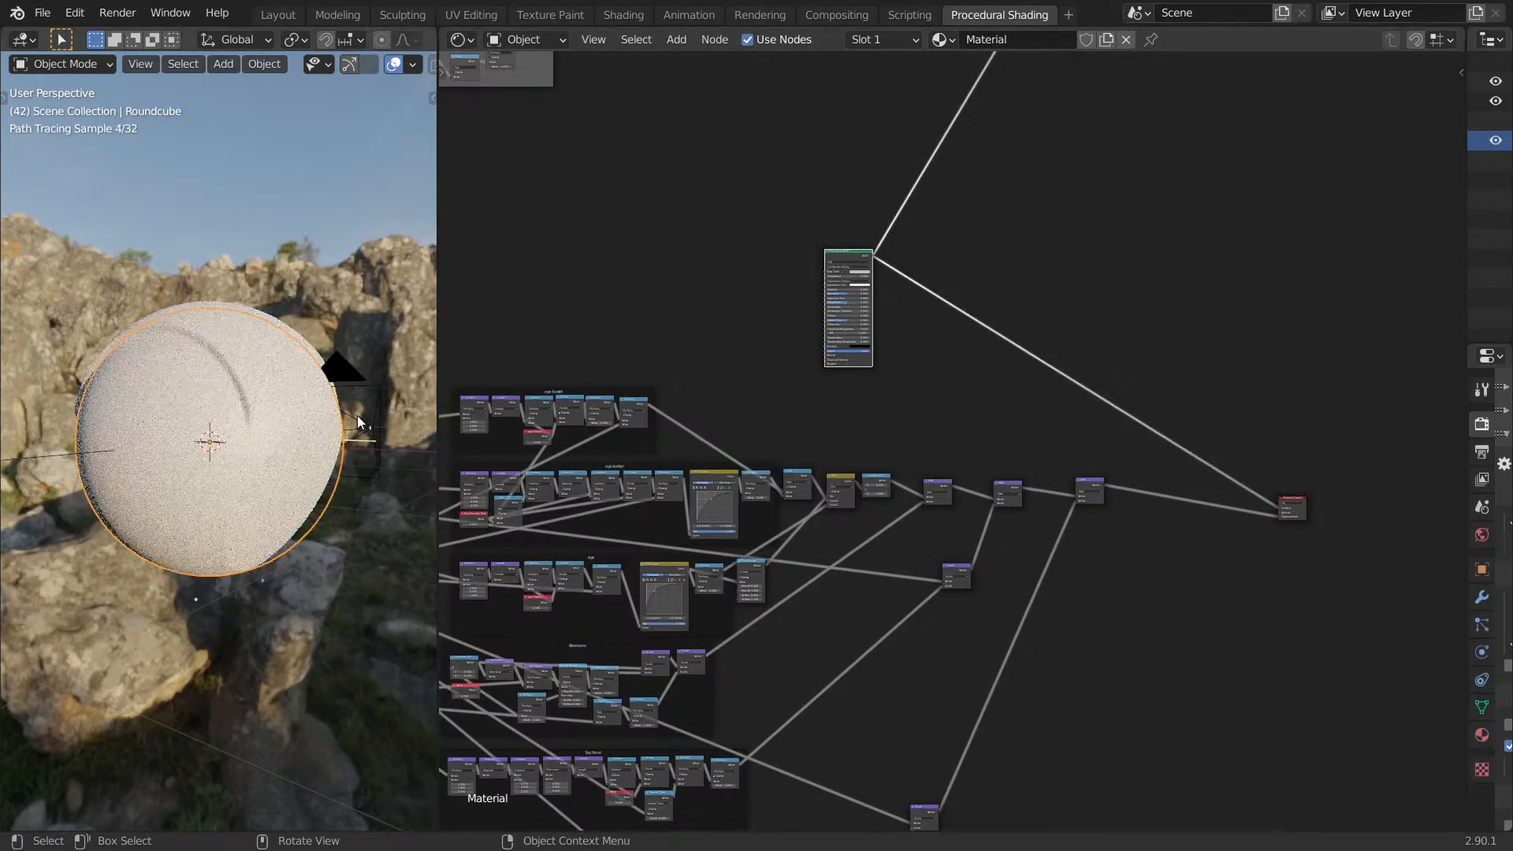
pyautogui.hotkey('ctrl', 'space')
pyautogui.press('KP_0')
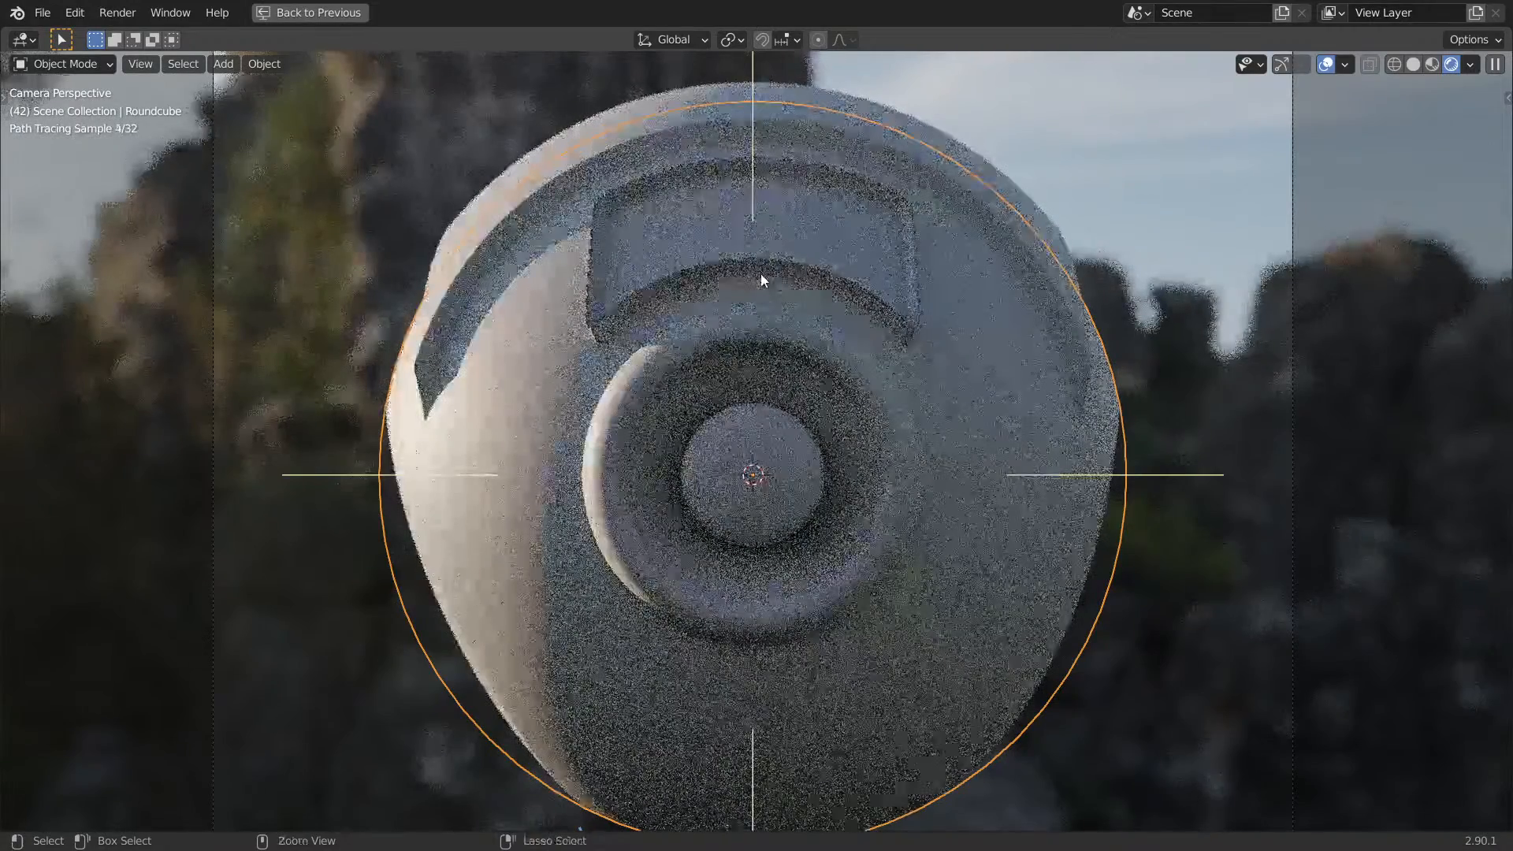
pyautogui.hotkey('ctrl', 'space')
# Try a value of -0.050 in FrontPanel's last Multiply node and inspect the displaced sphere from outside.
pyautogui.moveTo(990, 536); pyautogui.dragTo(1052, 316, button='middle')
pyautogui.scroll(8, 1053, 315)
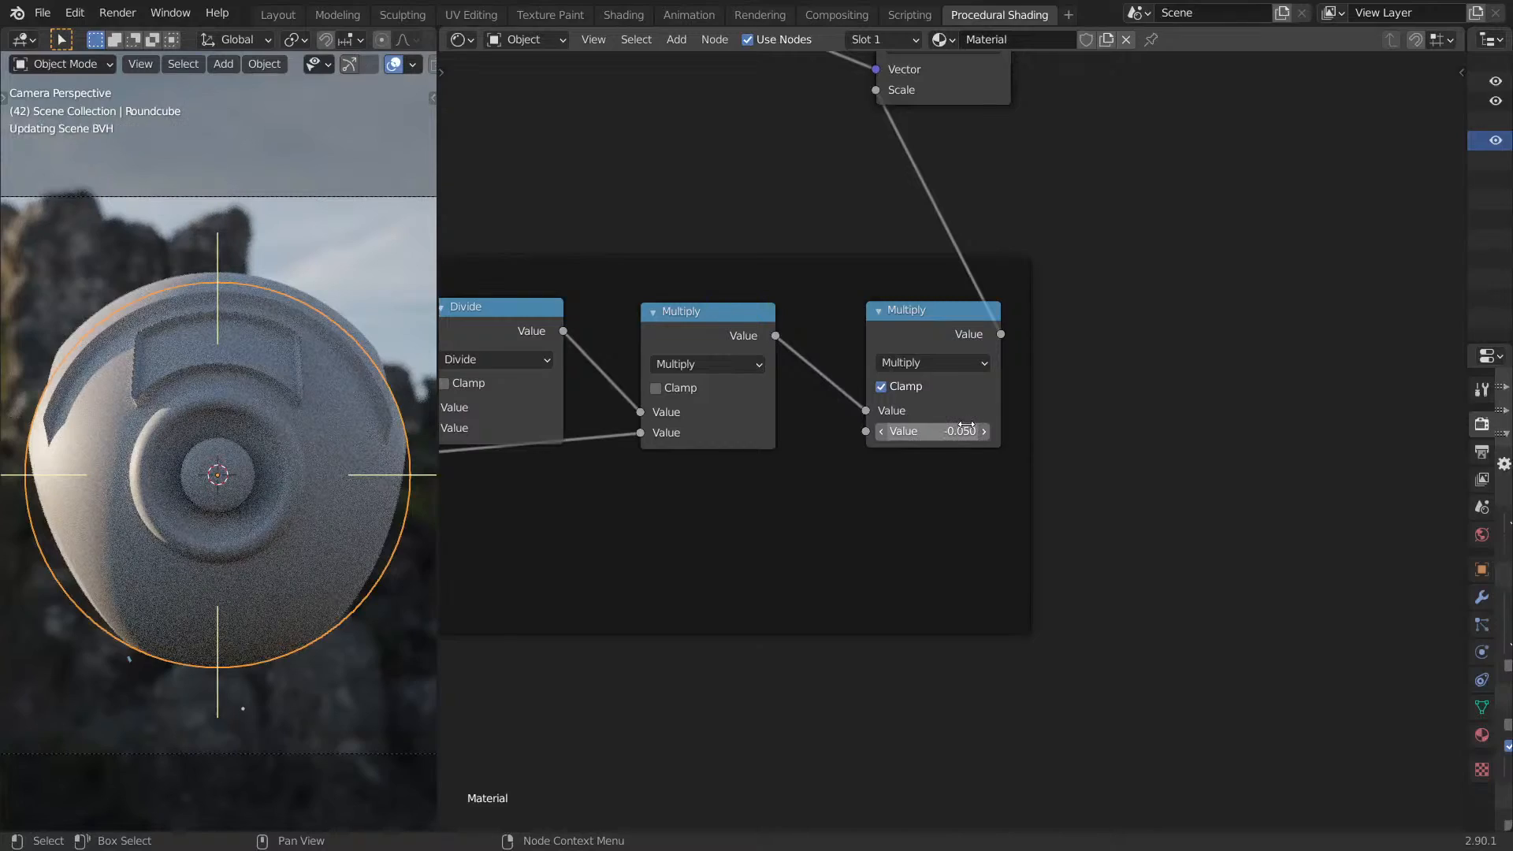
pyautogui.press('-')
pyautogui.moveTo(261, 362); pyautogui.dragTo(302, 397, button='middle')
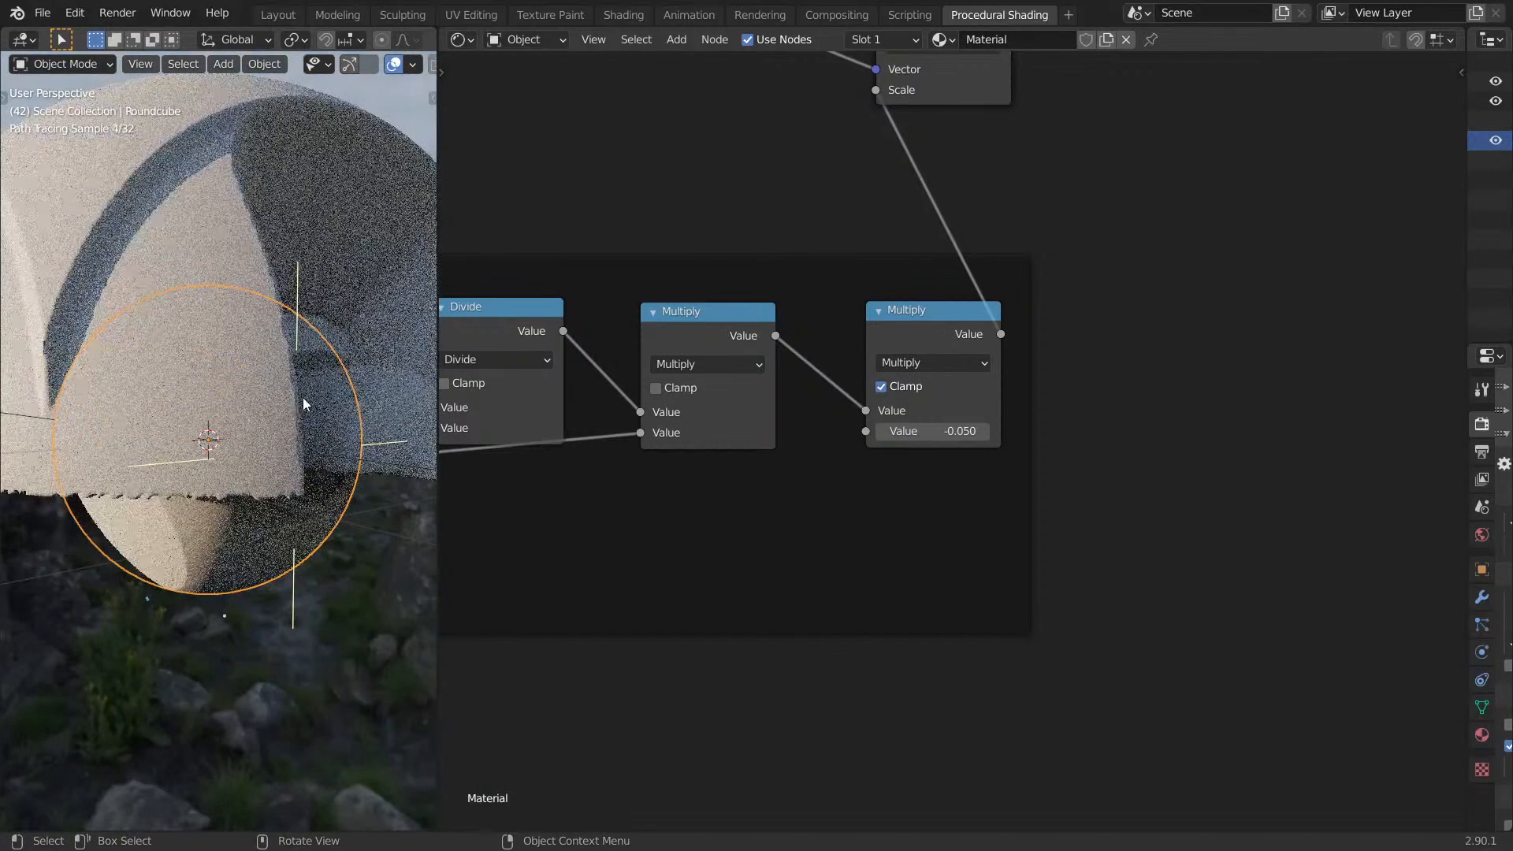
pyautogui.scroll(-5, 300, 395)
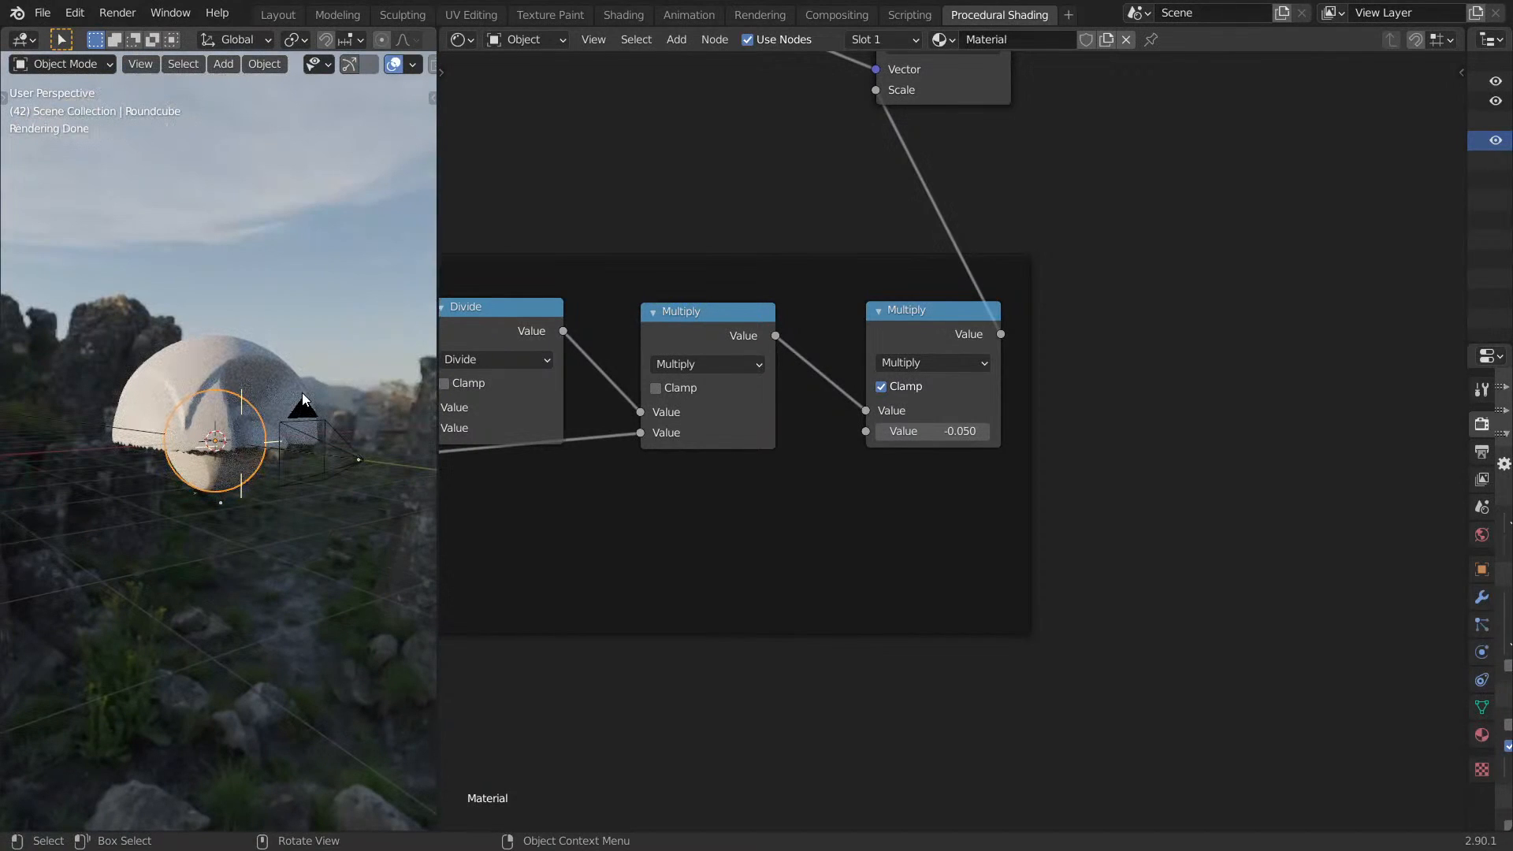
pyautogui.hotkey('ctrl', 'space')
pyautogui.hotkey('ctrl', 'space')
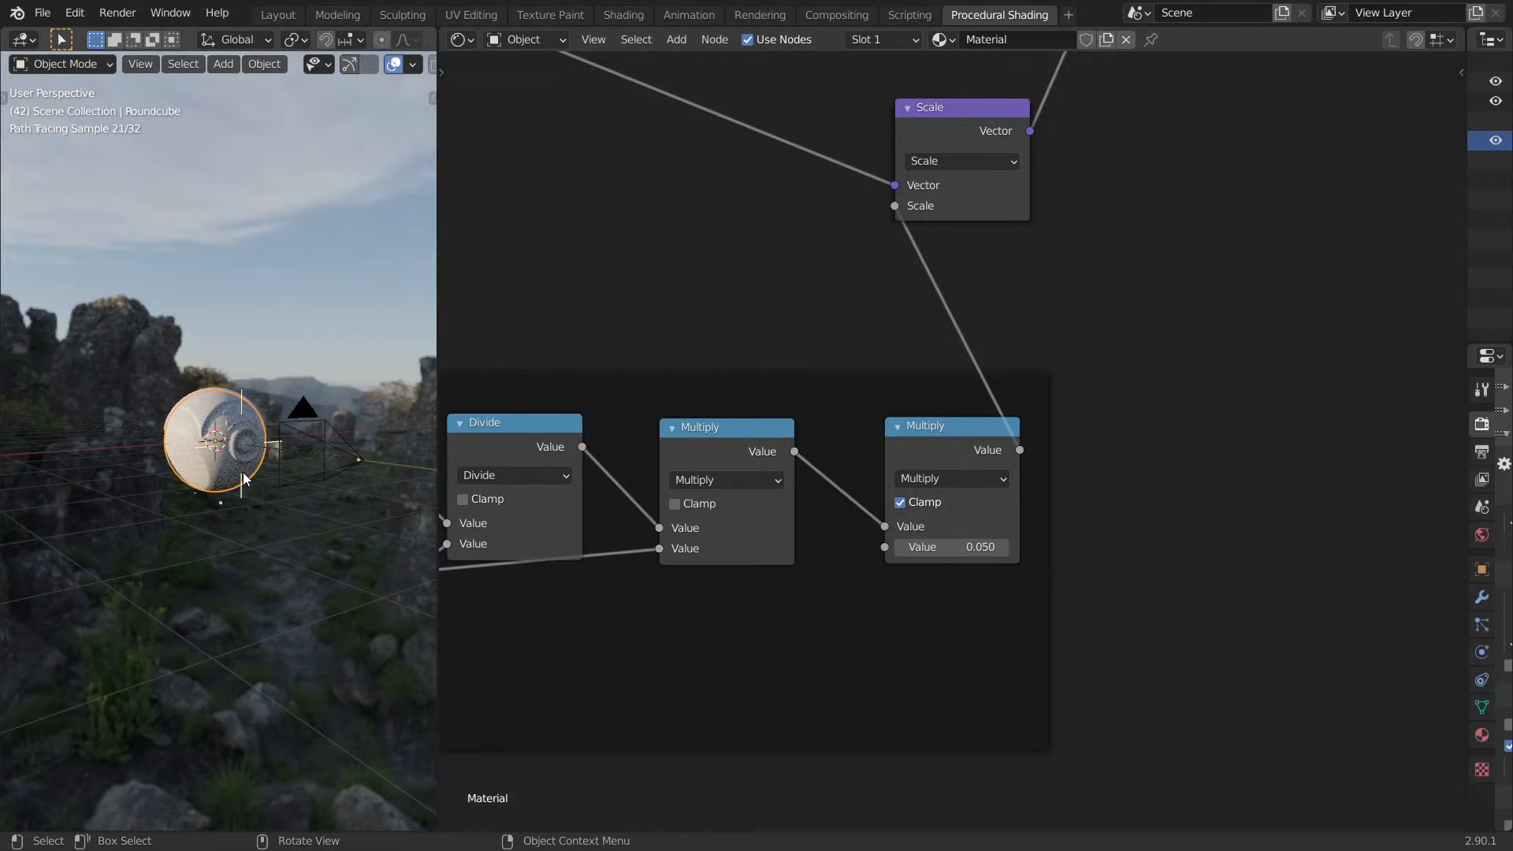
# Set FrontPanel's last Multiply value to -0.050, disable its clamping and enable Clamp on the preceding Multiply node.
pyautogui.press('KP_0')
pyautogui.keyDown('ctrl'); pyautogui.keyDown('shift'); pyautogui.click(772, 453); pyautogui.keyUp('shift'); pyautogui.keyUp('ctrl')
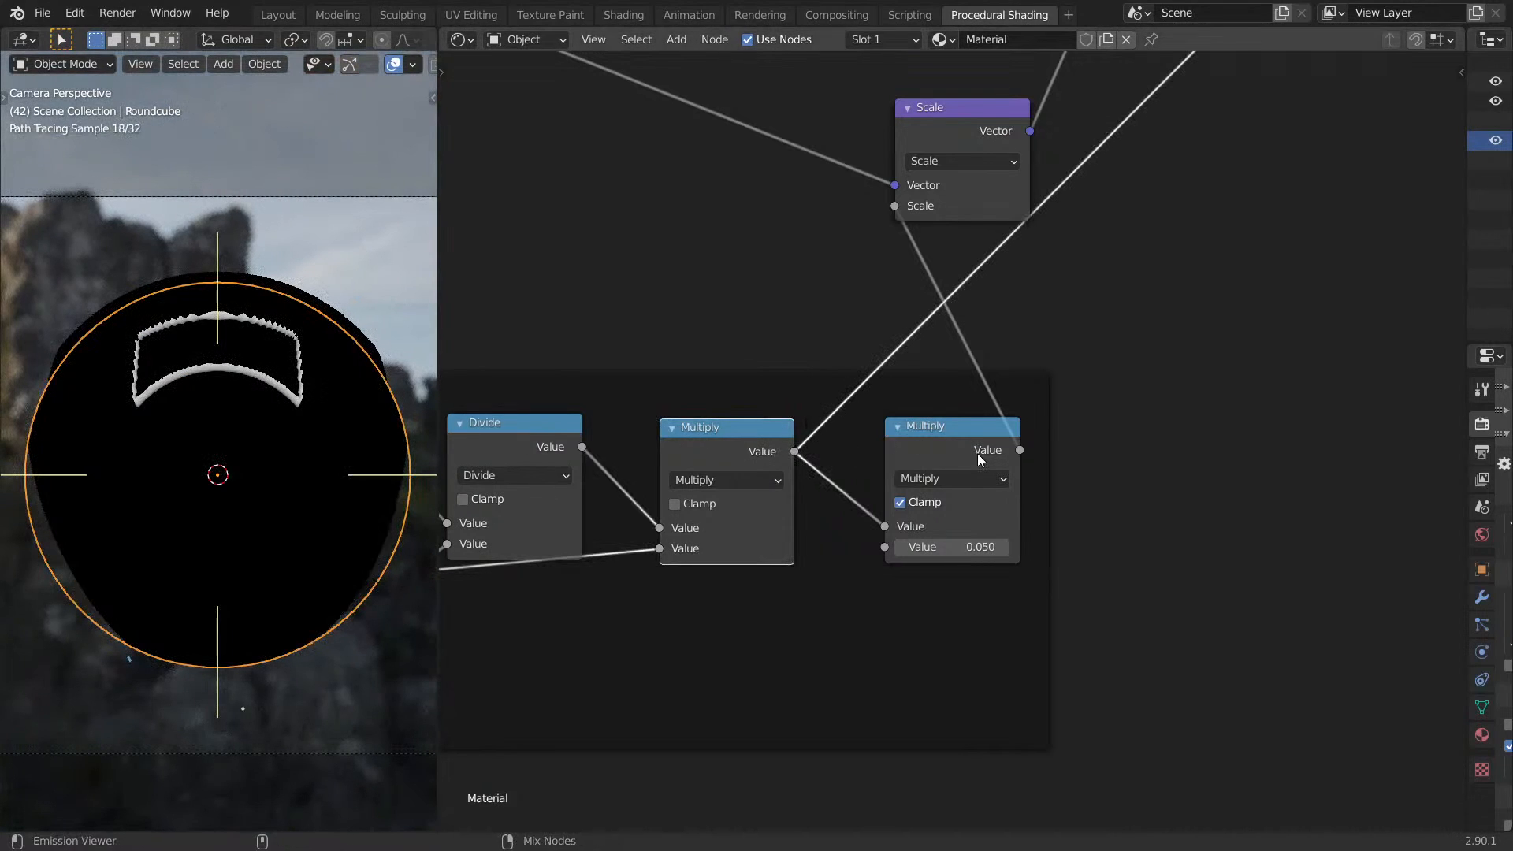
pyautogui.keyDown('ctrl'); pyautogui.keyDown('shift'); pyautogui.click(978, 452); pyautogui.keyUp('shift'); pyautogui.keyUp('ctrl')
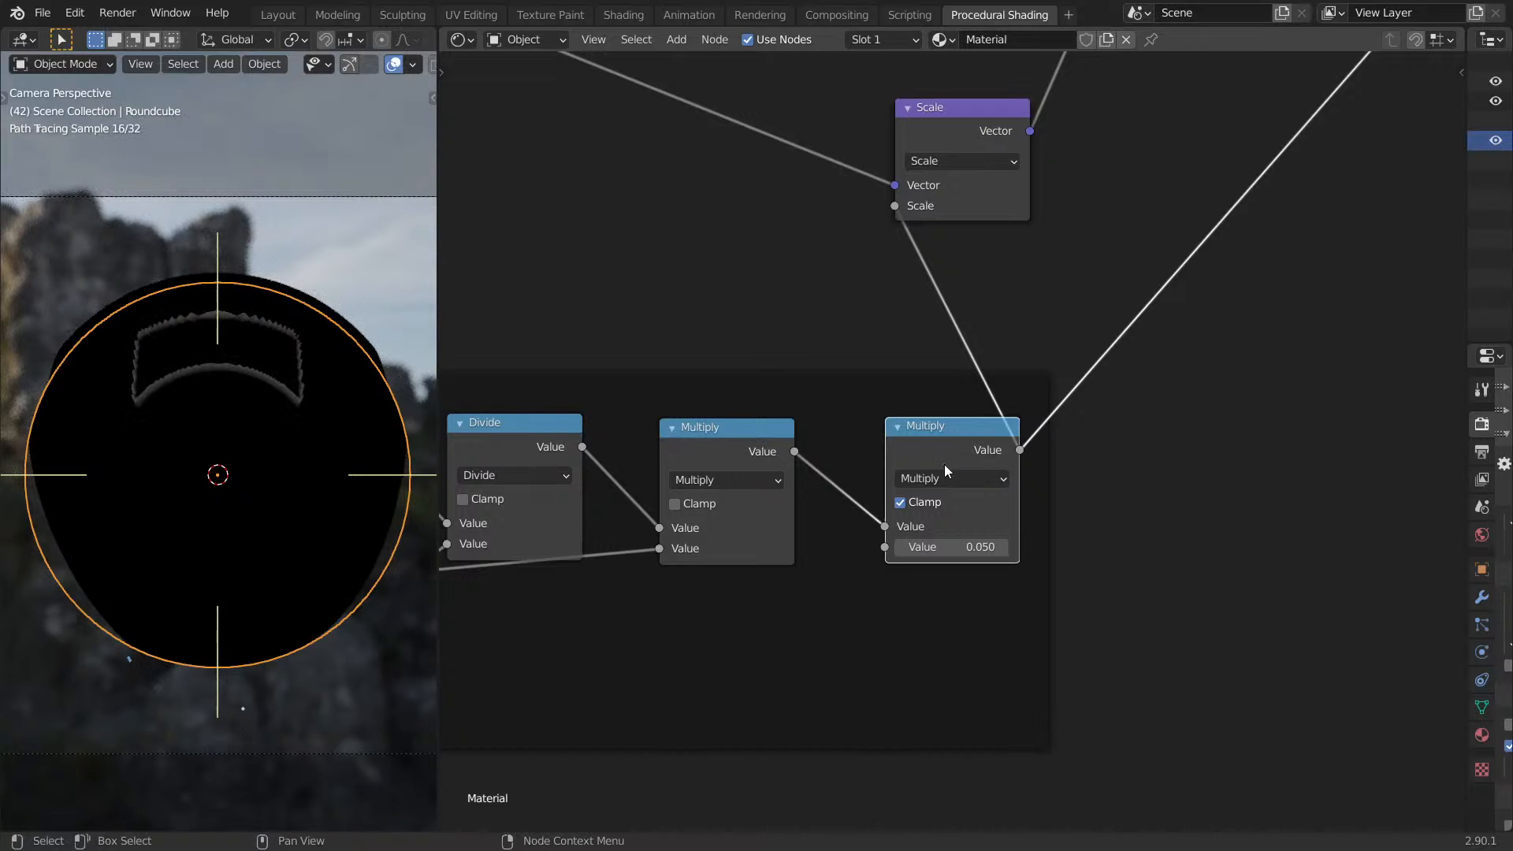
pyautogui.press('-')
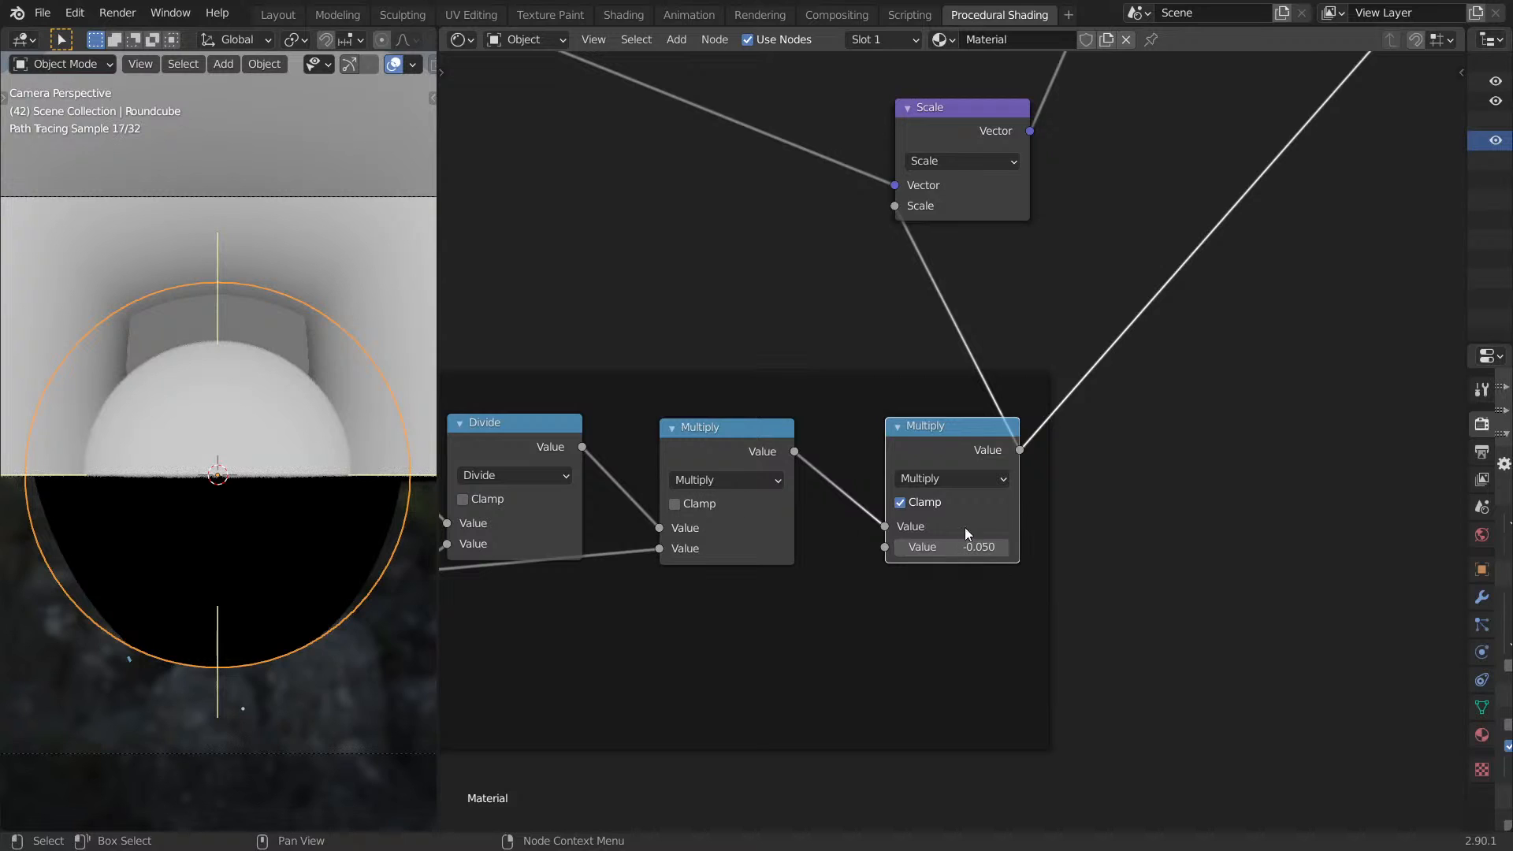
pyautogui.click(900, 502)
pyautogui.click(675, 503)
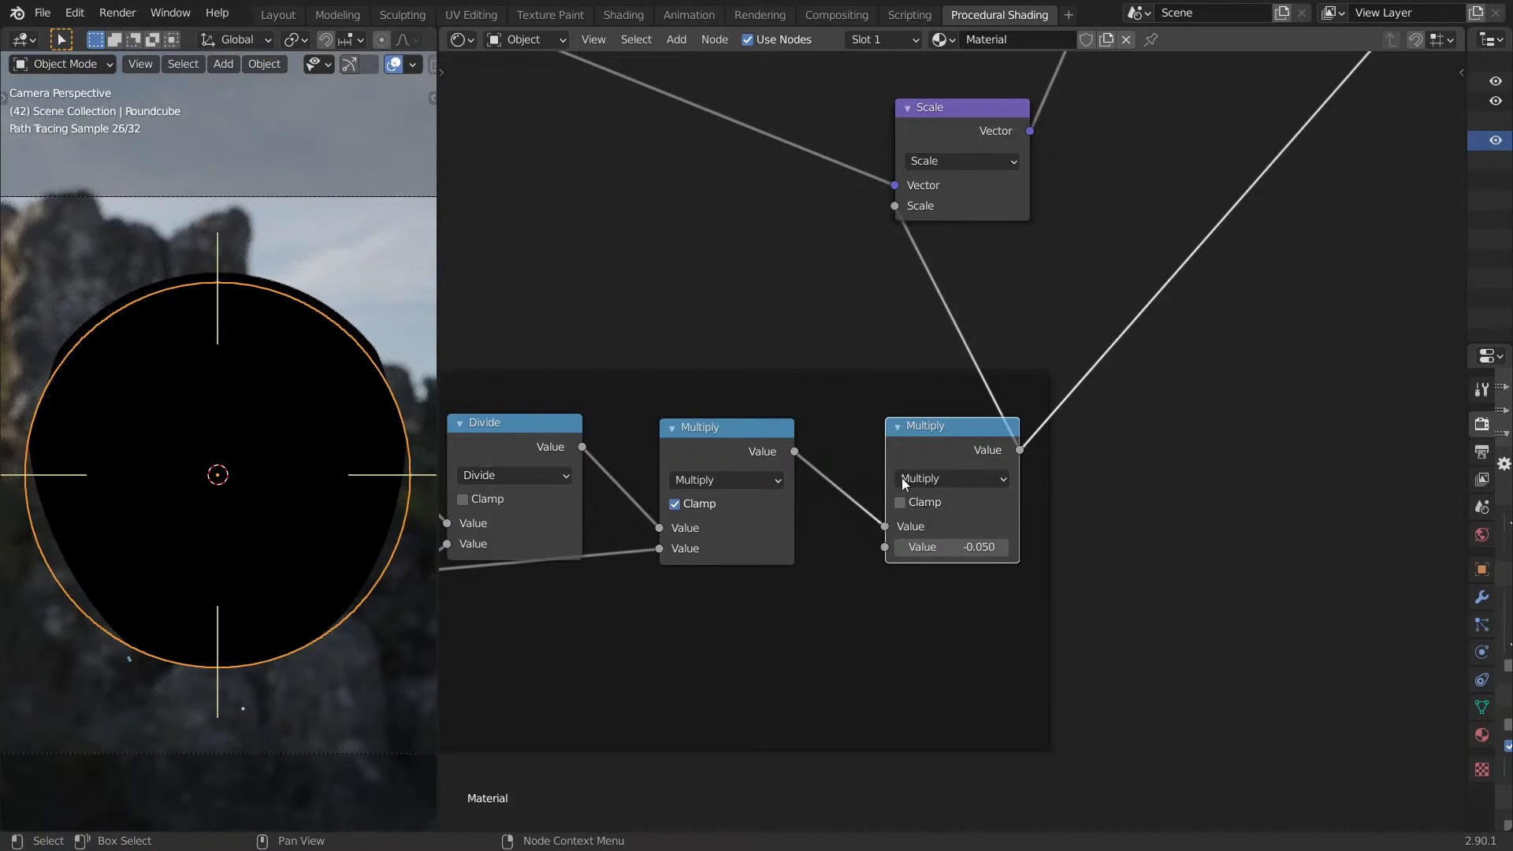
# Preview the Principled BSDF again and examine the front panel groove through the camera in a maximized viewport.
pyautogui.scroll(-5, 1085, 304)
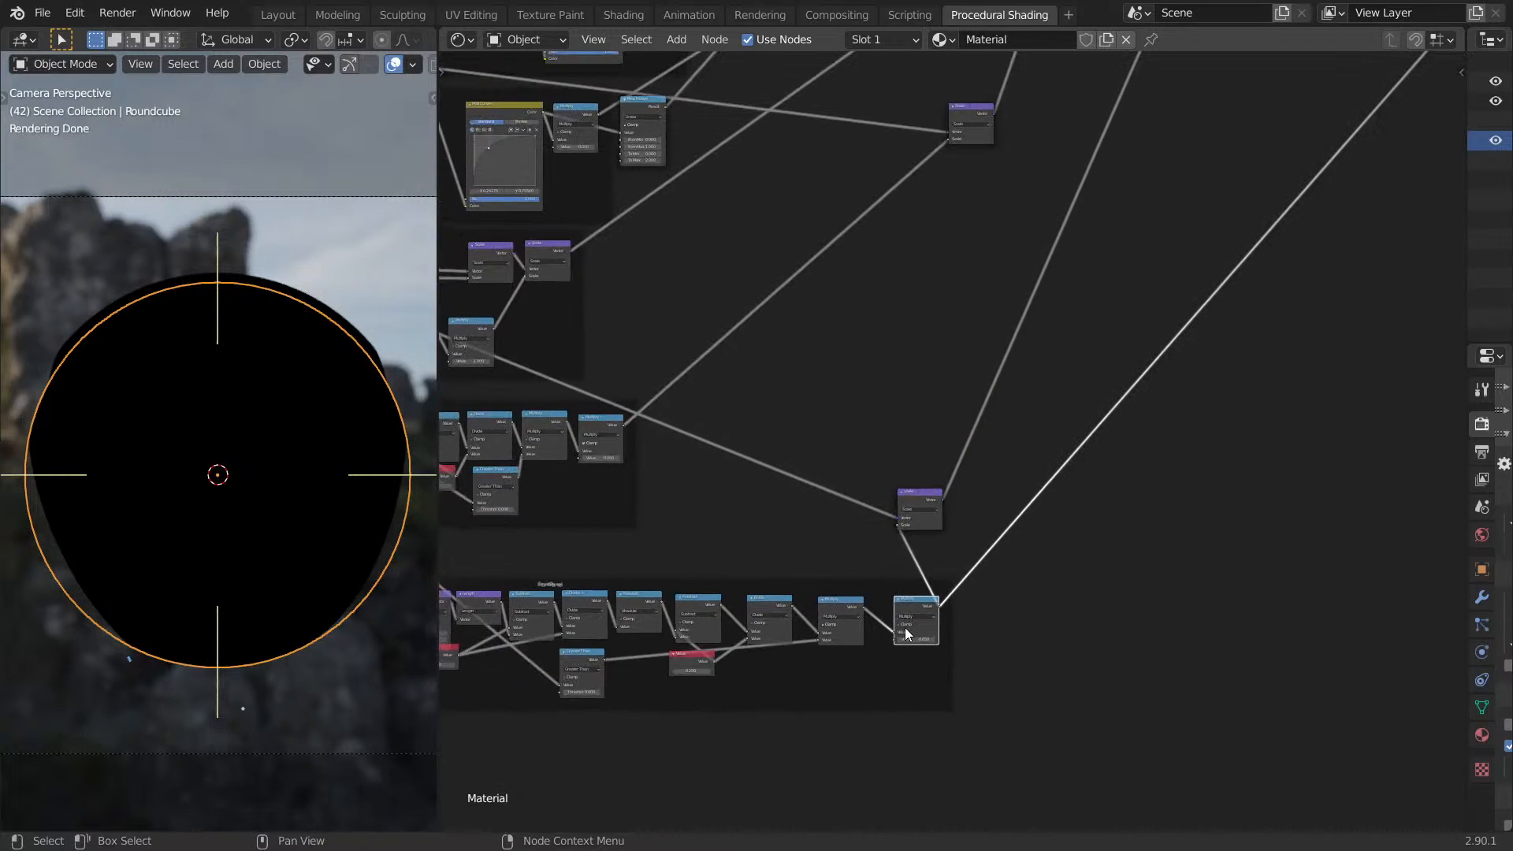
pyautogui.scroll(-8, 1120, 315)
pyautogui.moveTo(1134, 317); pyautogui.dragTo(1026, 605, button='middle')
pyautogui.keyDown('ctrl'); pyautogui.keyDown('shift'); pyautogui.click(810, 282); pyautogui.keyUp('shift'); pyautogui.keyUp('ctrl')
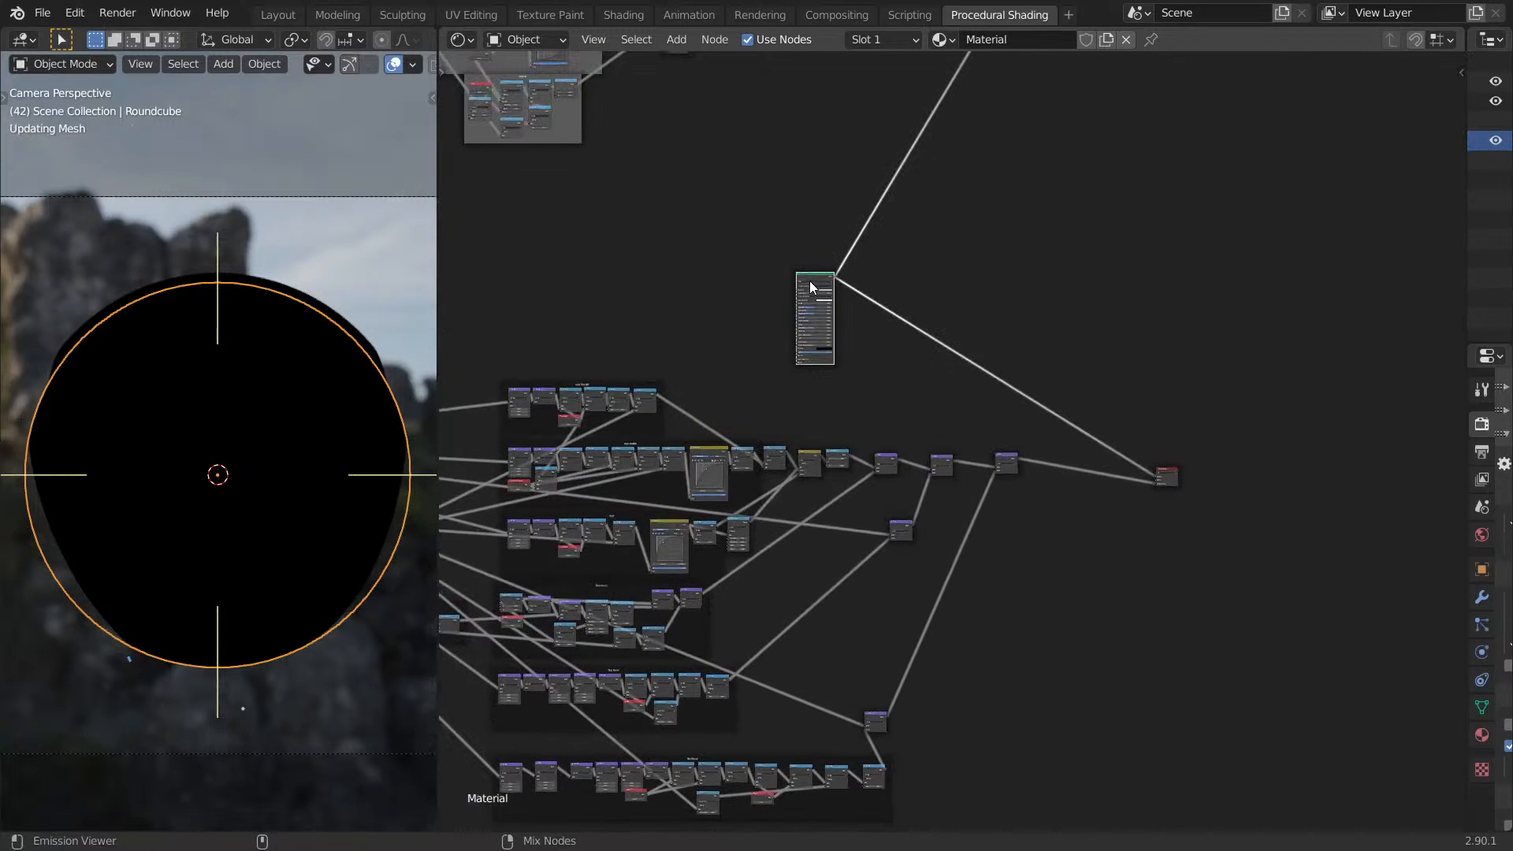
pyautogui.hotkey('ctrl', 'space')
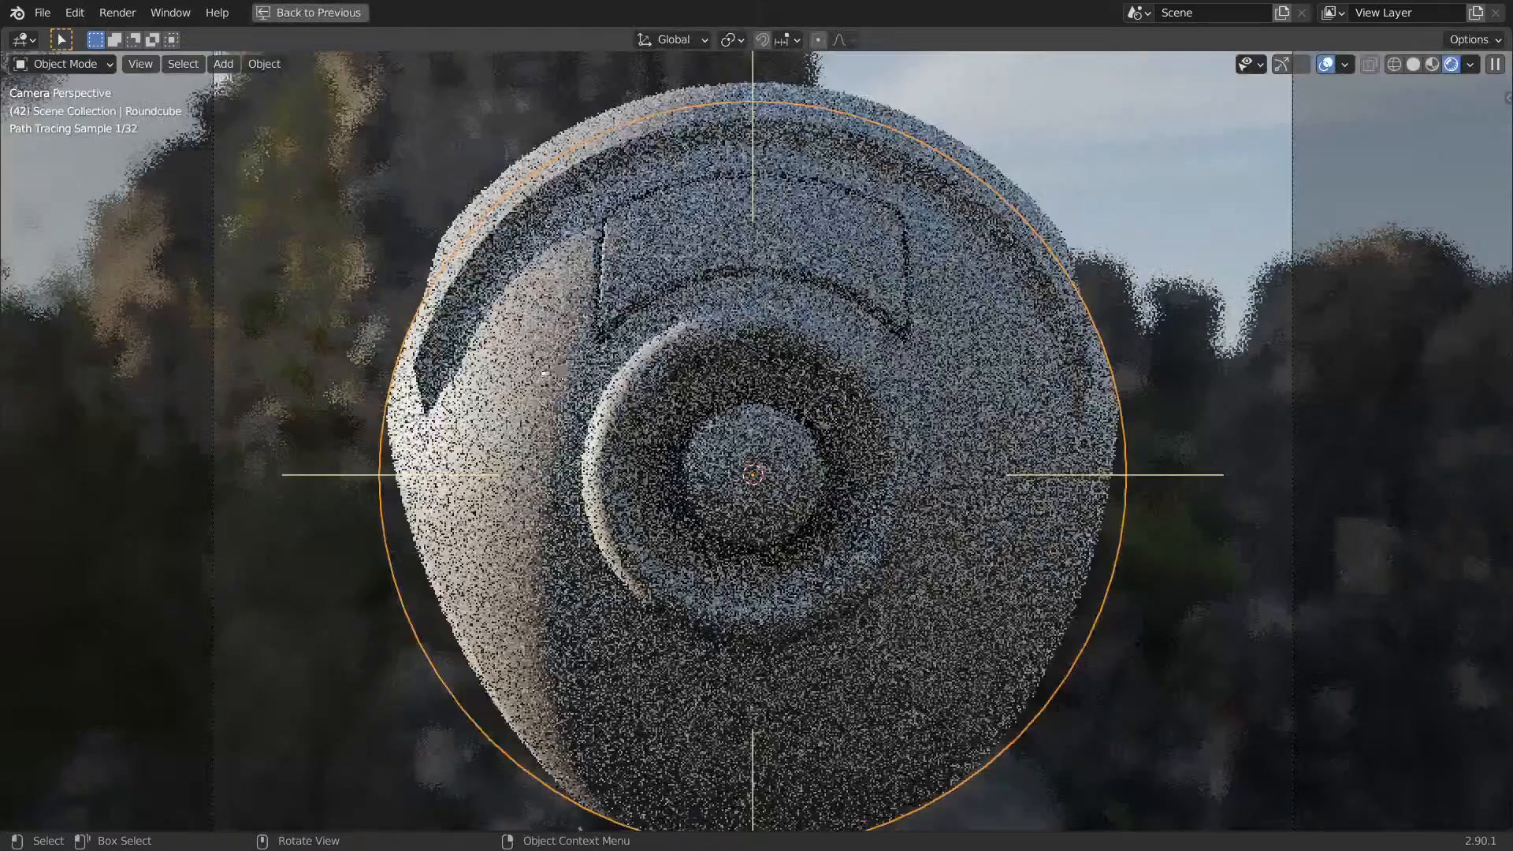
pyautogui.scroll(-1, 536, 372)
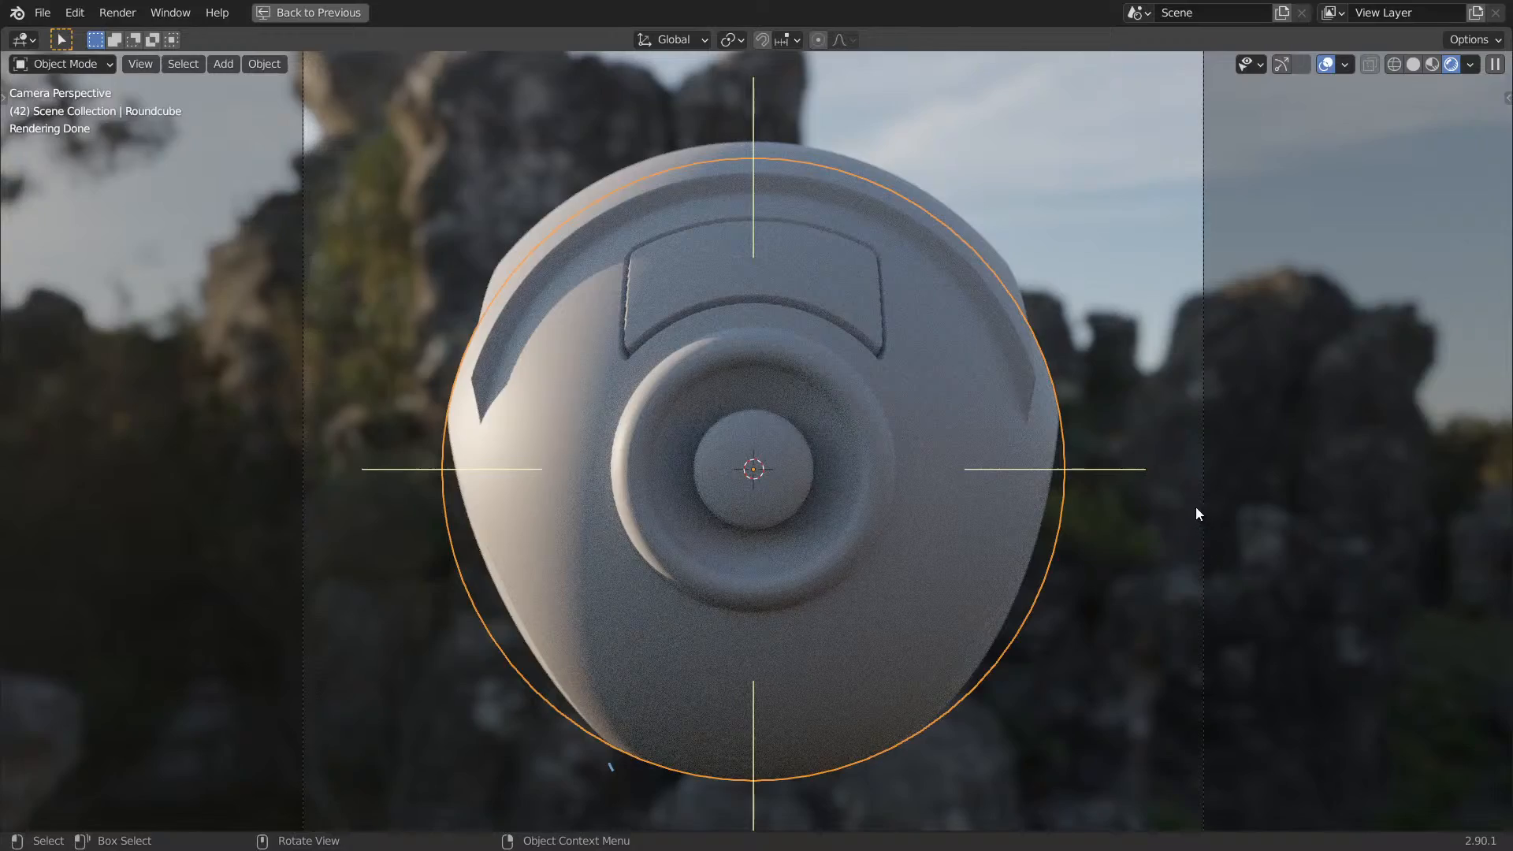
# View the drone eye from a slight angle, save the file and return to the camera view.
pyautogui.moveTo(760, 442); pyautogui.dragTo(894, 432, button='middle')
pyautogui.hotkey('ctrl', 's')
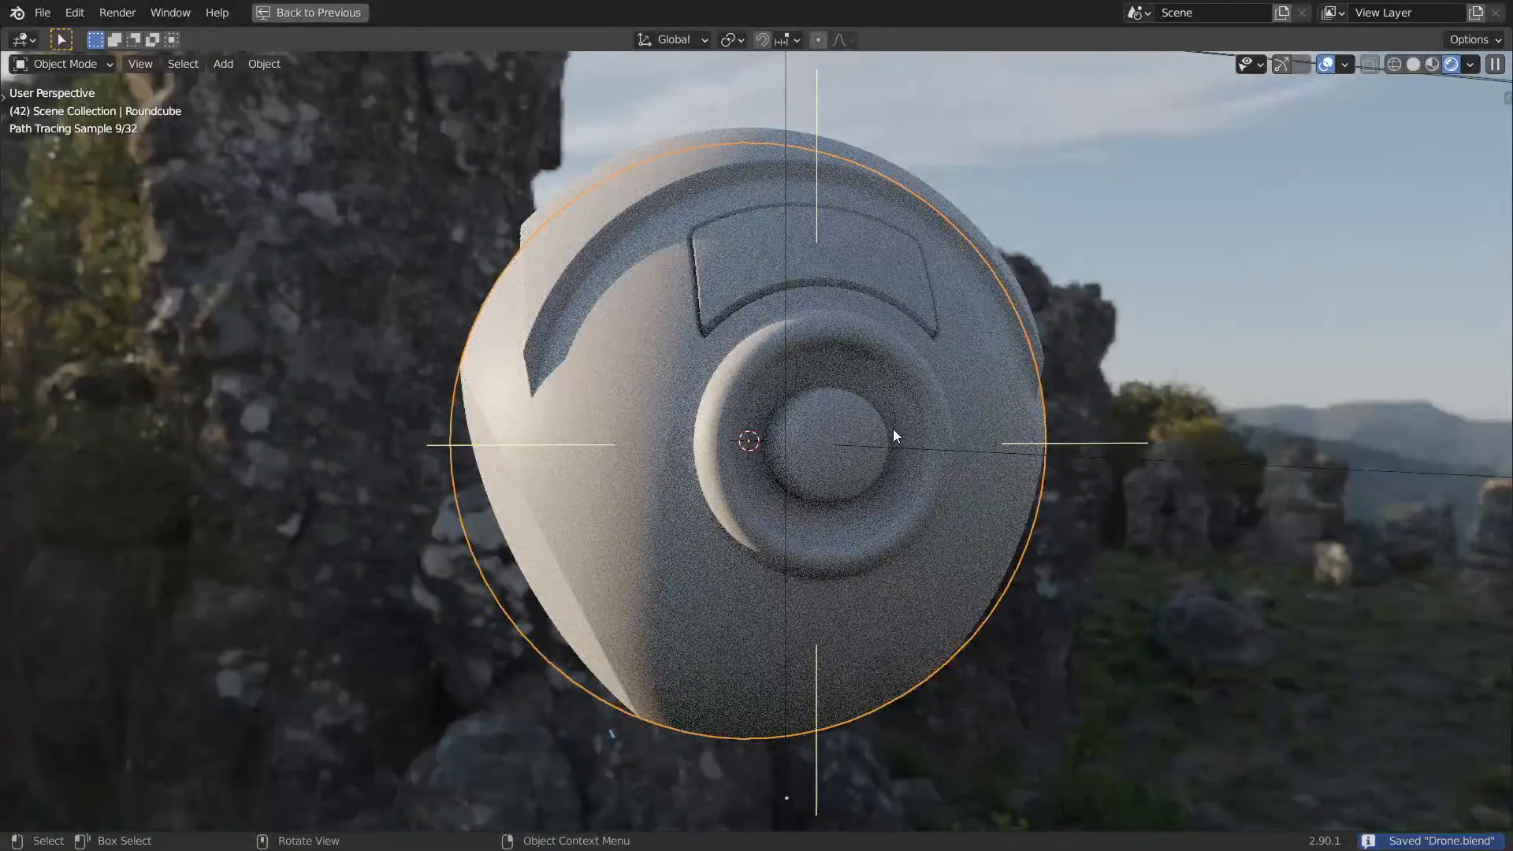
pyautogui.press('KP_0')
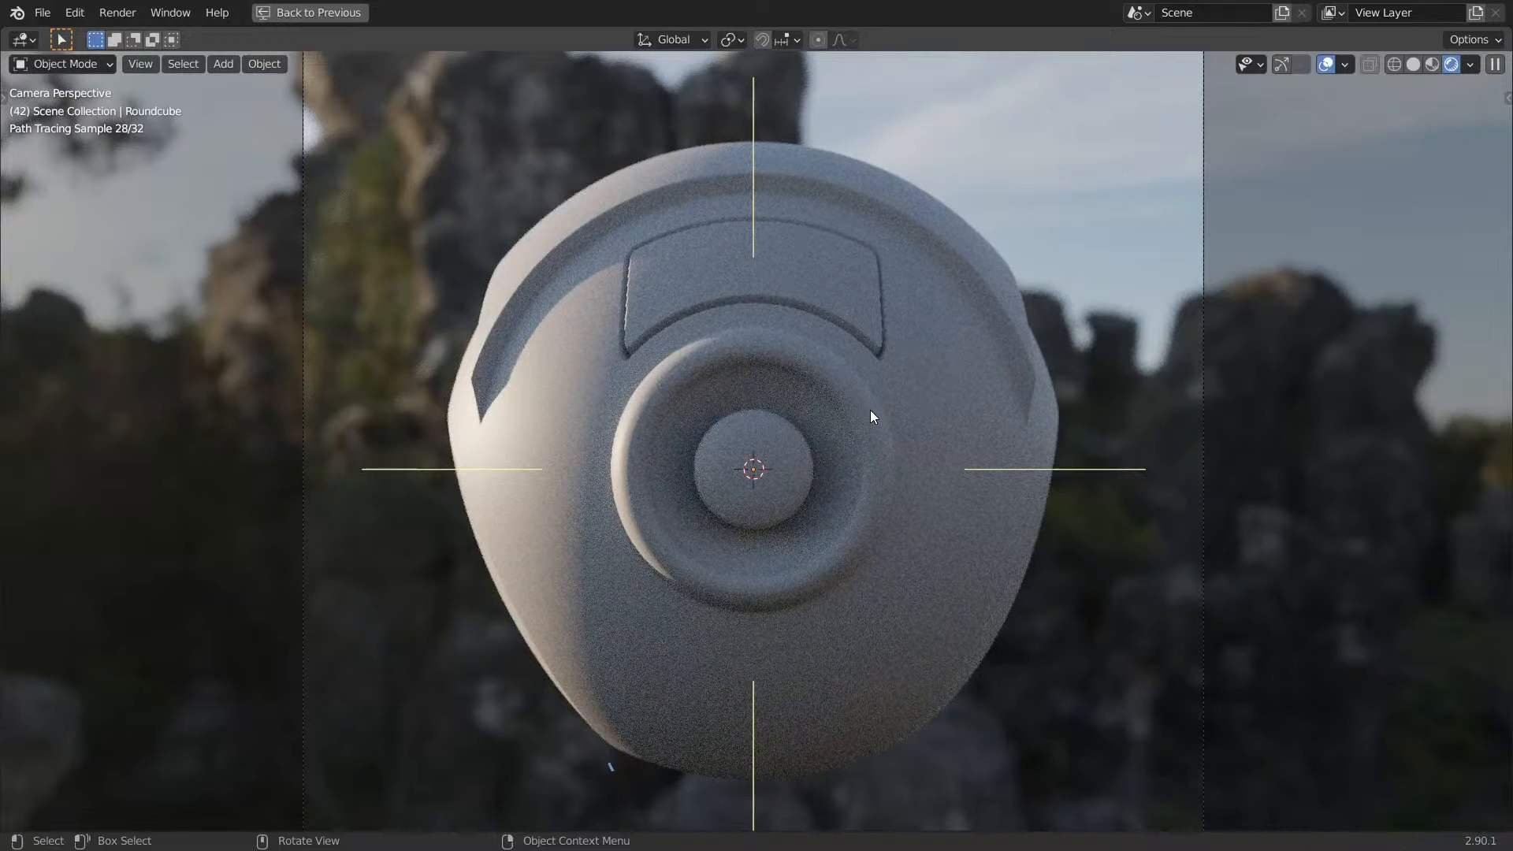
# Move the FrontPanel frame up and to the left so it sits closer beneath the Top Panel frame.
pyautogui.hotkey('ctrl', 'space')
pyautogui.moveTo(970, 318); pyautogui.dragTo(1139, 256, button='middle')
pyautogui.scroll(-6, 1119, 284)
pyautogui.scroll(8, 1017, 431)
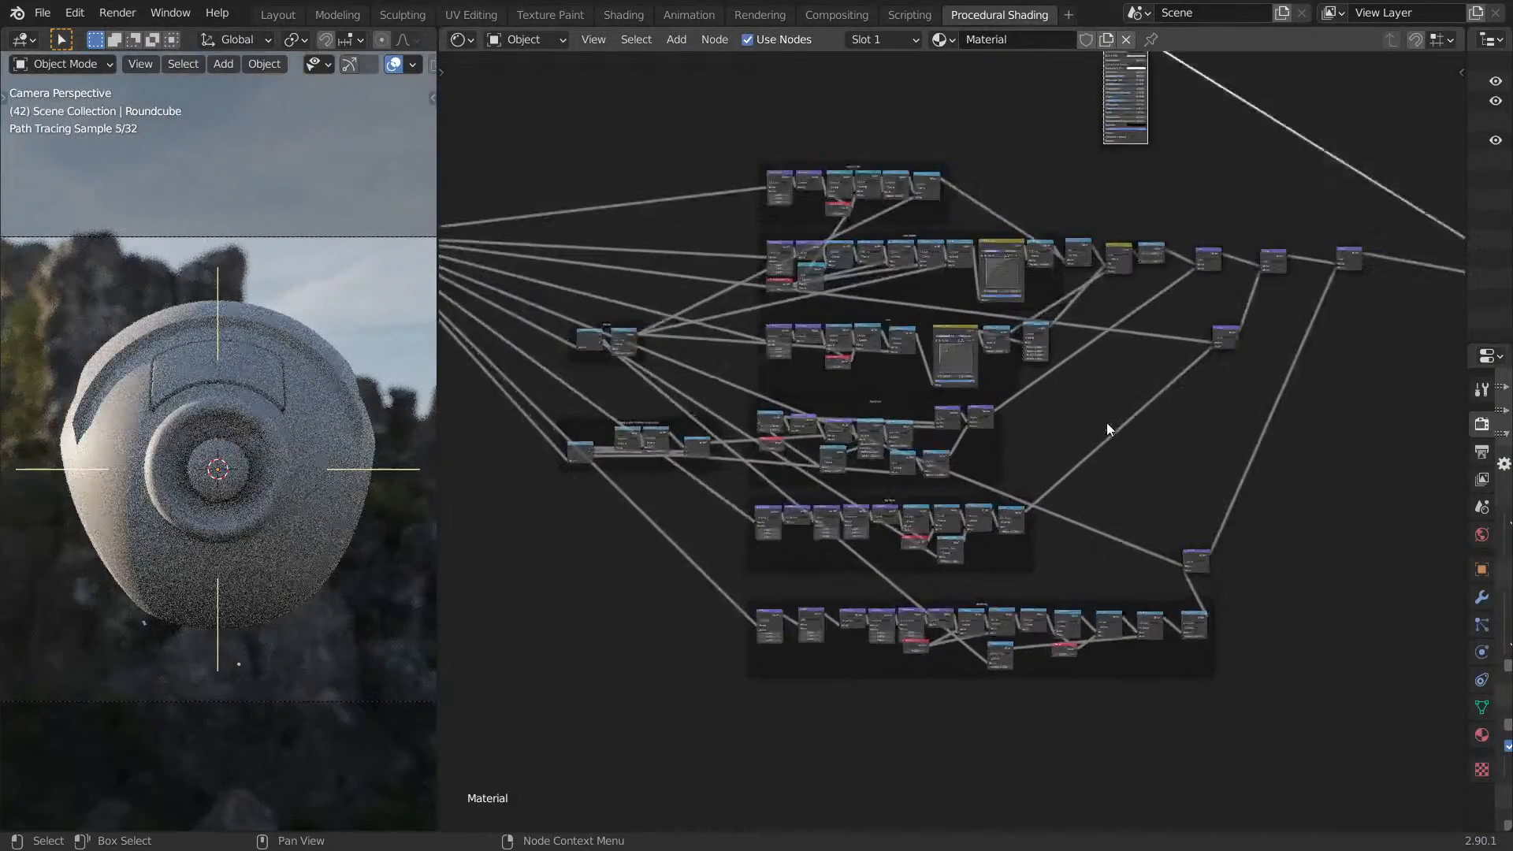
pyautogui.scroll(3, 1106, 423)
pyautogui.moveTo(1071, 597); pyautogui.dragTo(1012, 562)
pyautogui.scroll(3, 1052, 443)
pyautogui.moveTo(1051, 443); pyautogui.dragTo(1120, 452, button='middle')
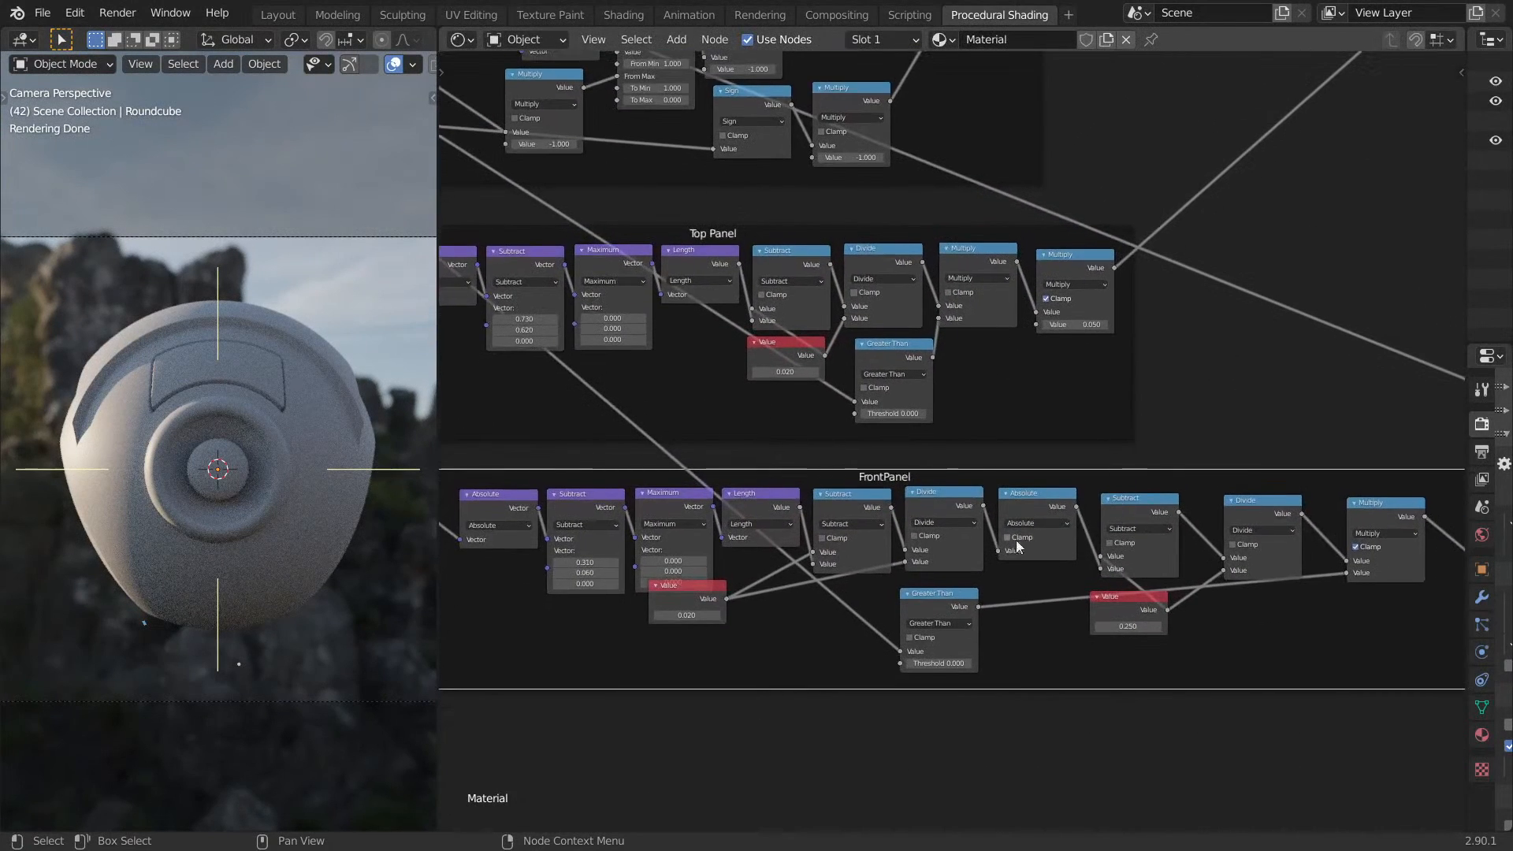
# Move FrontPanel's first Multiply and Add nodes closer to the Absolute node to tighten the start of the chain.
pyautogui.scroll(-5, 1020, 543)
pyautogui.moveTo(1018, 582); pyautogui.dragTo(1013, 457, button='middle')
pyautogui.scroll(3, 941, 524)
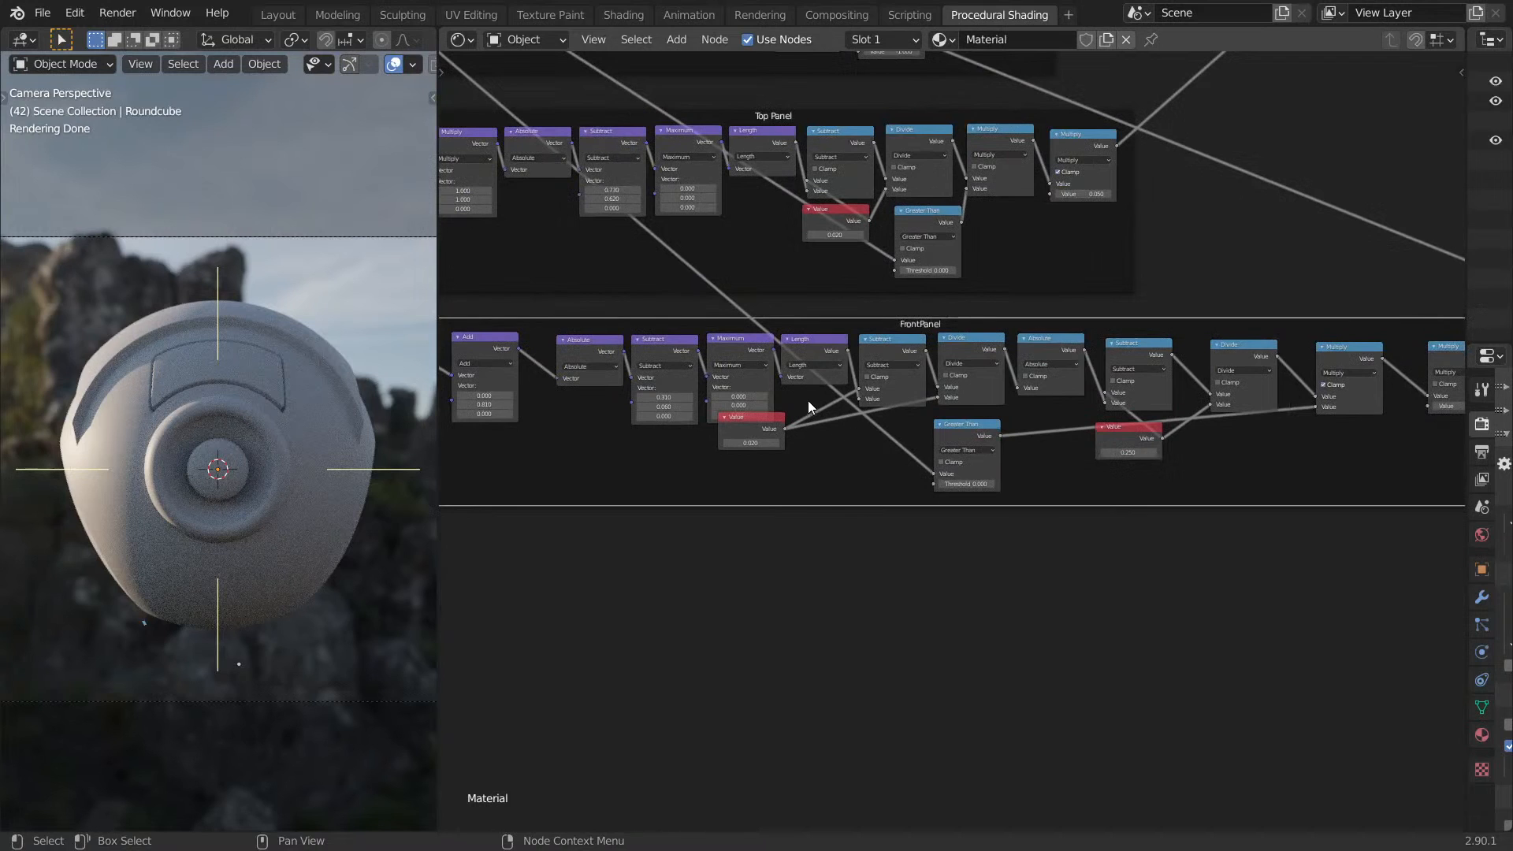
pyautogui.moveTo(646, 463); pyautogui.dragTo(771, 493, button='middle')
pyautogui.scroll(5, 736, 457)
pyautogui.moveTo(735, 456); pyautogui.dragTo(837, 537, button='middle')
pyautogui.moveTo(674, 421); pyautogui.dragTo(705, 420)
pyautogui.moveTo(504, 437); pyautogui.dragTo(568, 424)
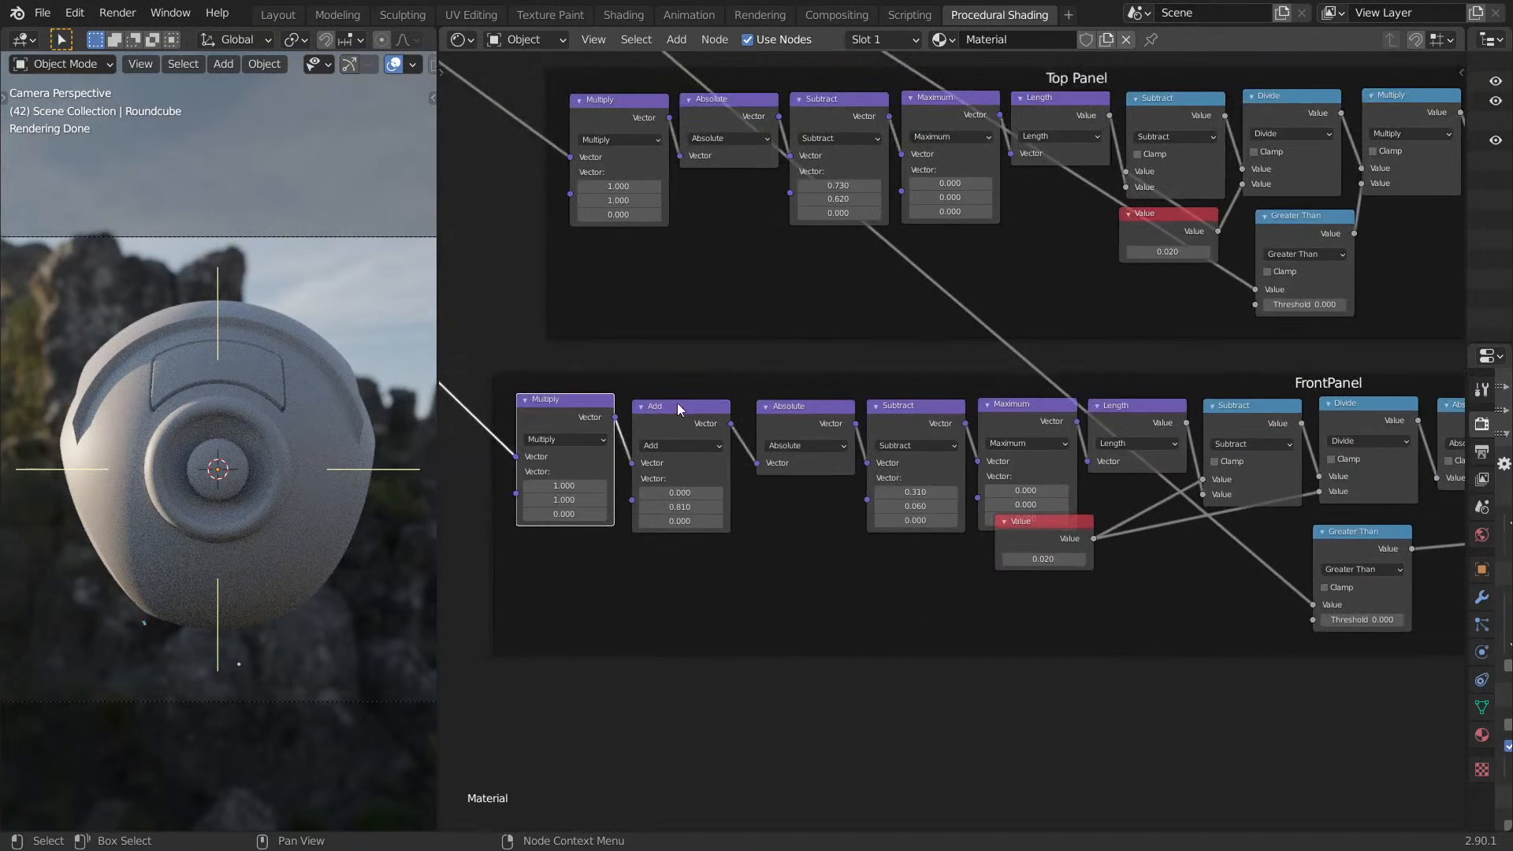
# Activate the upper node tree's Material Output and examine its displaced sphere from several angles in a maximized viewport.
pyautogui.scroll(-10, 982, 536)
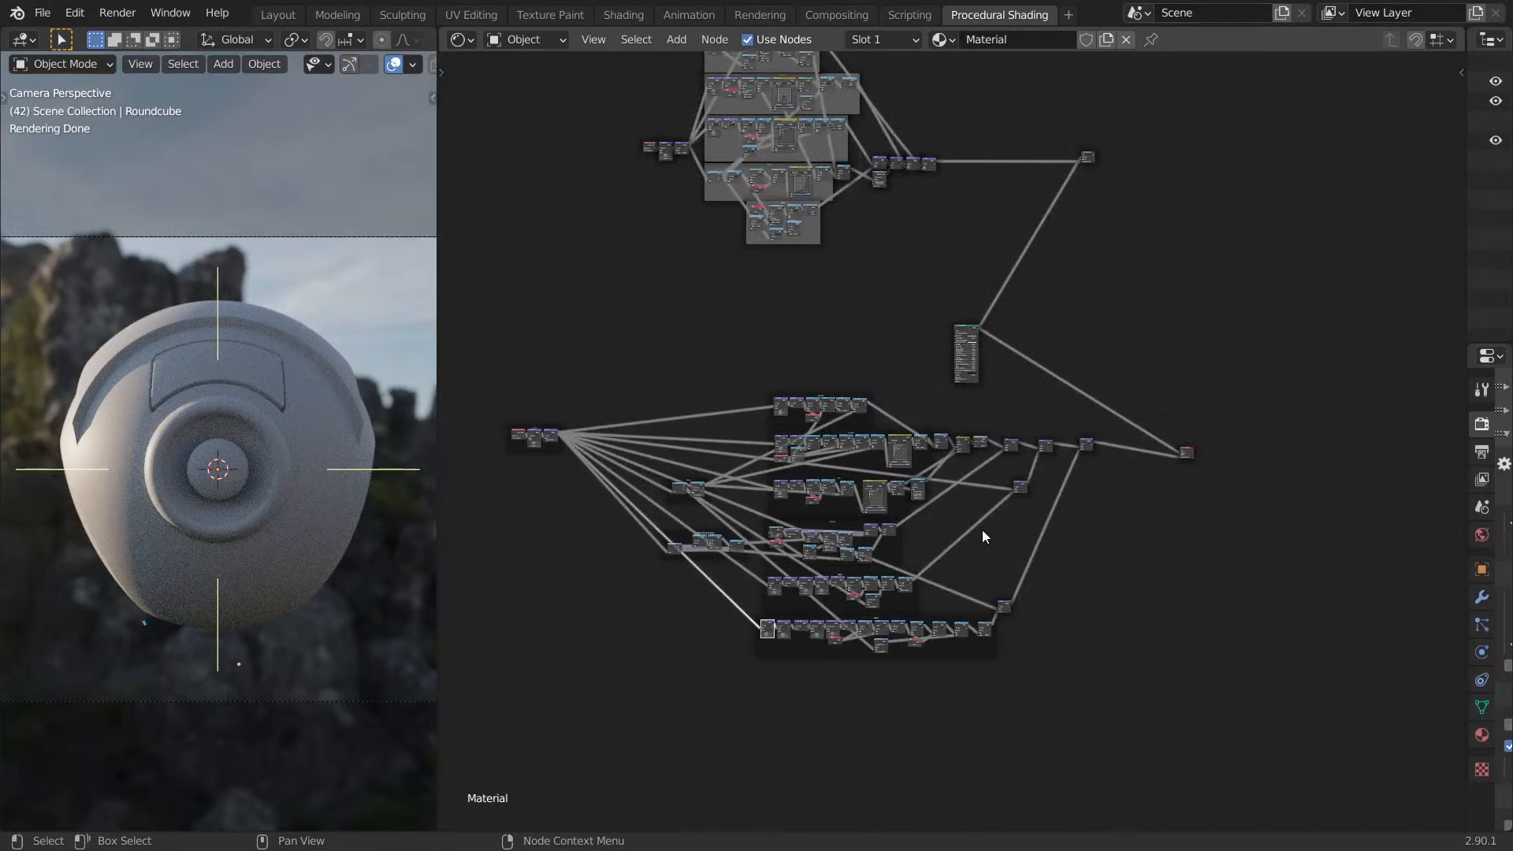
pyautogui.moveTo(256, 450); pyautogui.dragTo(130, 453, button='middle')
pyautogui.moveTo(234, 419); pyautogui.dragTo(218, 429, button='middle')
pyautogui.moveTo(697, 407); pyautogui.dragTo(626, 702, button='middle')
pyautogui.scroll(5, 1011, 455)
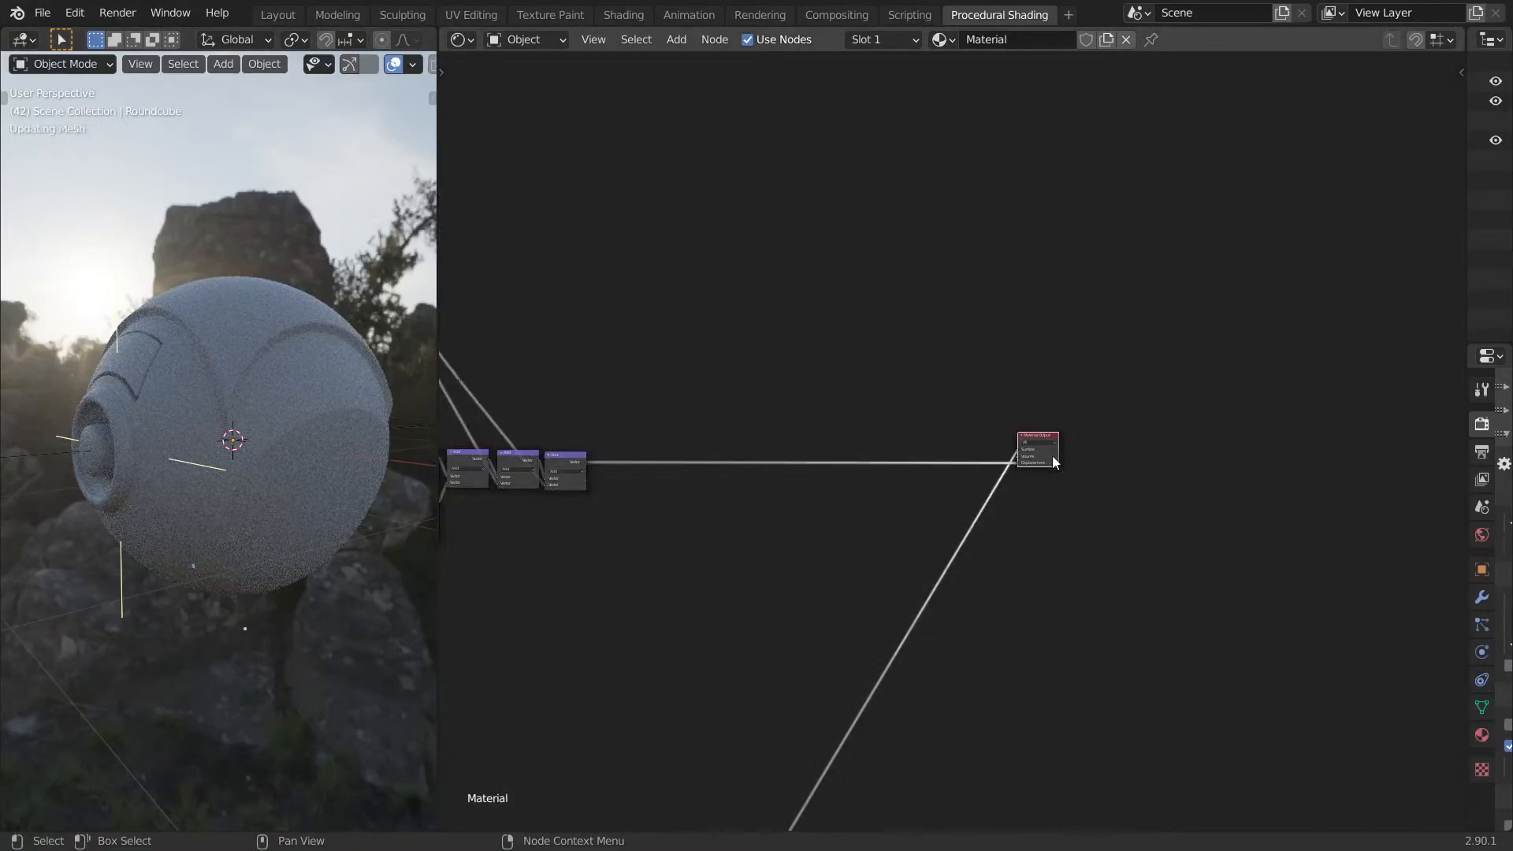
pyautogui.moveTo(253, 537); pyautogui.dragTo(1057, 494, button='middle')
pyautogui.hotkey('ctrl', 'space')
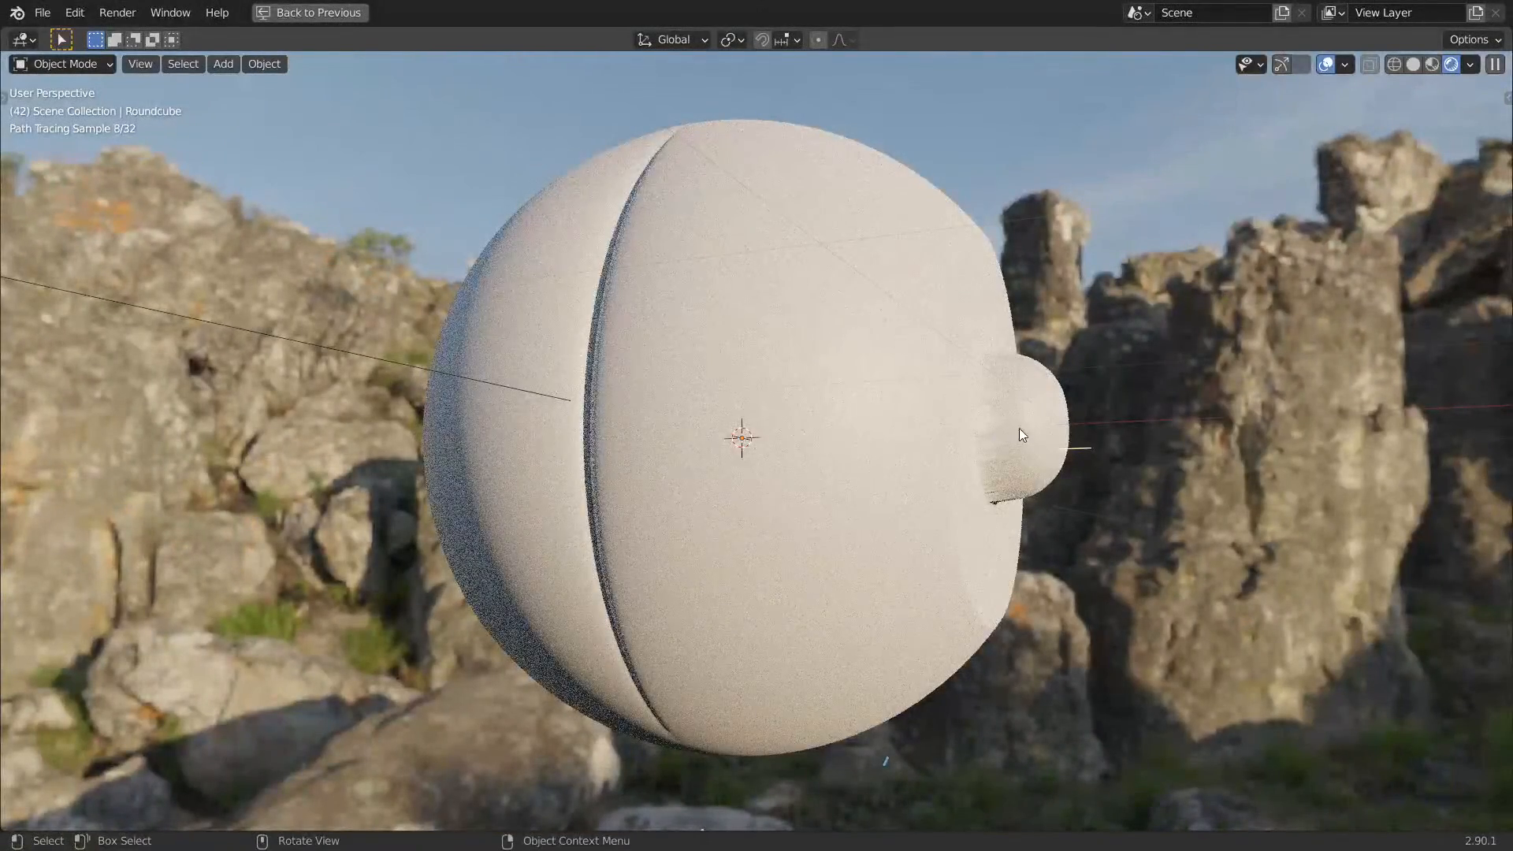
pyautogui.moveTo(893, 457)
pyautogui.mouseDown(button='middle')
pyautogui.moveTo(864, 489)
pyautogui.moveTo(741, 490)
pyautogui.moveTo(790, 509)
pyautogui.moveTo(794, 495)
pyautogui.moveTo(1067, 442)
pyautogui.moveTo(1097, 331)
pyautogui.moveTo(1297, 517)
pyautogui.moveTo(1018, 294)
pyautogui.mouseUp(button='middle')
# Reactivate the lower node tree's Material Output and return to the camera view beside the node editor.
pyautogui.hotkey('ctrl', 'space')
pyautogui.click(1152, 467)
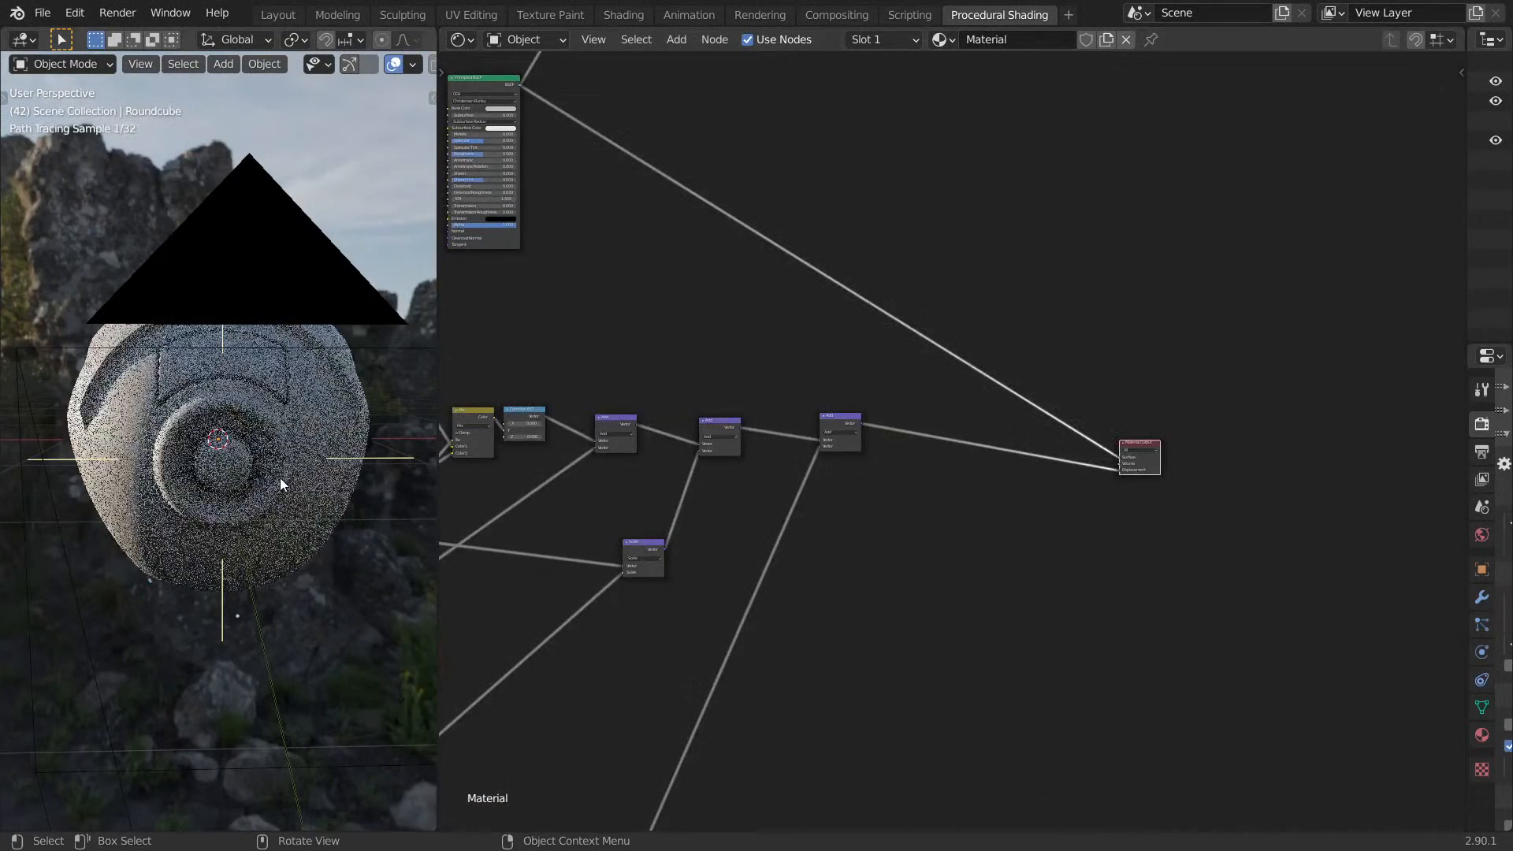
pyautogui.press('KP_0')
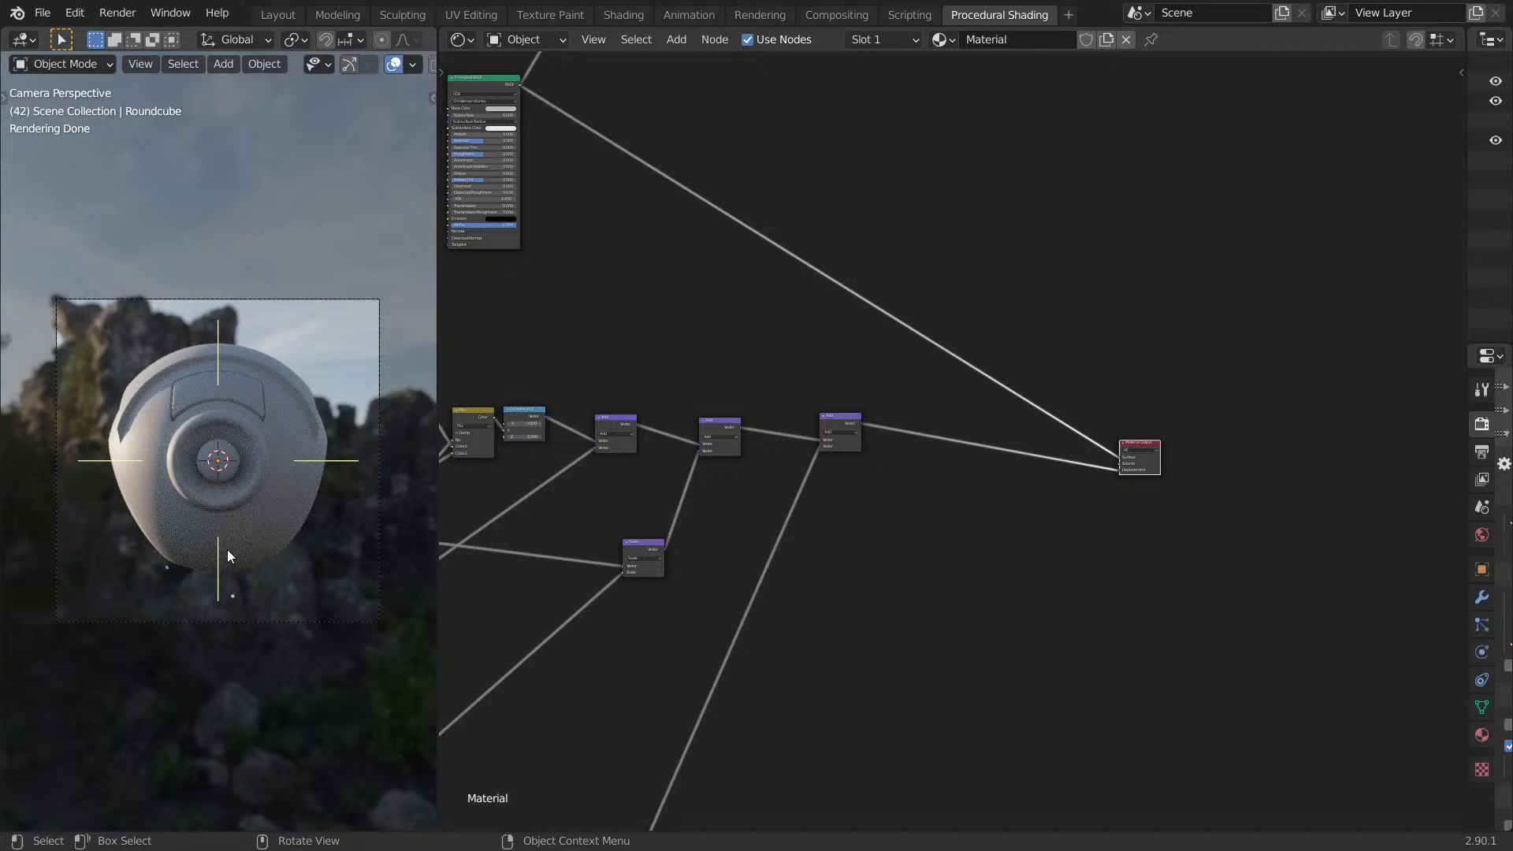
# Reposition the vector math nodes of the displacement chain to tidy the node layout.
pyautogui.moveTo(347, 429); pyautogui.dragTo(313, 433, button='middle')
pyautogui.scroll(2, 314, 433)
pyautogui.moveTo(750, 362); pyautogui.dragTo(1092, 201, button='middle')
pyautogui.scroll(-7, 915, 260)
pyautogui.scroll(6, 1013, 327)
pyautogui.moveTo(989, 339); pyautogui.dragTo(1306, 357, button='middle')
pyautogui.moveTo(666, 237); pyautogui.dragTo(919, 341, button='middle')
pyautogui.scroll(6, 788, 296)
pyautogui.moveTo(705, 216); pyautogui.dragTo(702, 268)
pyautogui.moveTo(1056, 252); pyautogui.dragTo(733, 324, button='middle')
pyautogui.scroll(-8, 733, 324)
pyautogui.moveTo(832, 217); pyautogui.dragTo(721, 327, button='middle')
pyautogui.scroll(4, 1018, 313)
pyautogui.moveTo(1018, 312); pyautogui.dragTo(848, 399, button='middle')
pyautogui.moveTo(936, 268); pyautogui.dragTo(1141, 377)
# Move the Scale node fed by the FrontPanel group down beside the end of that frame.
pyautogui.moveTo(1129, 381); pyautogui.dragTo(1073, 171, button='middle')
pyautogui.scroll(-3, 1019, 403)
pyautogui.scroll(5, 929, 433)
pyautogui.moveTo(899, 395)
pyautogui.mouseDown(button='middle')
pyautogui.moveTo(1021, 440)
pyautogui.moveTo(926, 381)
pyautogui.mouseUp(button='middle')
pyautogui.scroll(5, 1056, 504)
pyautogui.moveTo(1048, 473); pyautogui.dragTo(1007, 404, button='middle')
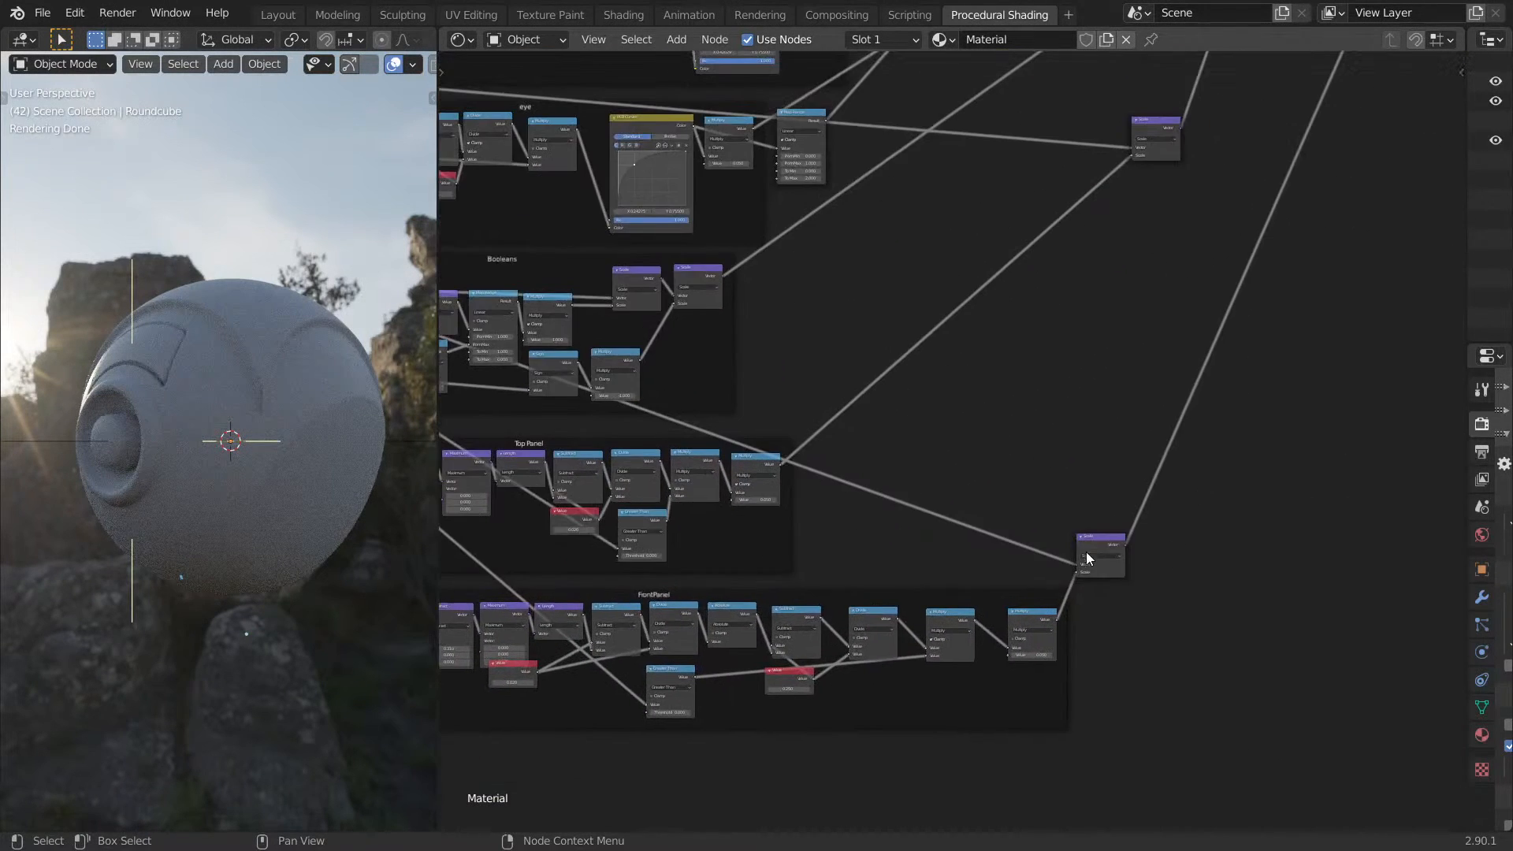
pyautogui.scroll(5, 1079, 541)
pyautogui.moveTo(1030, 490); pyautogui.dragTo(1014, 657)
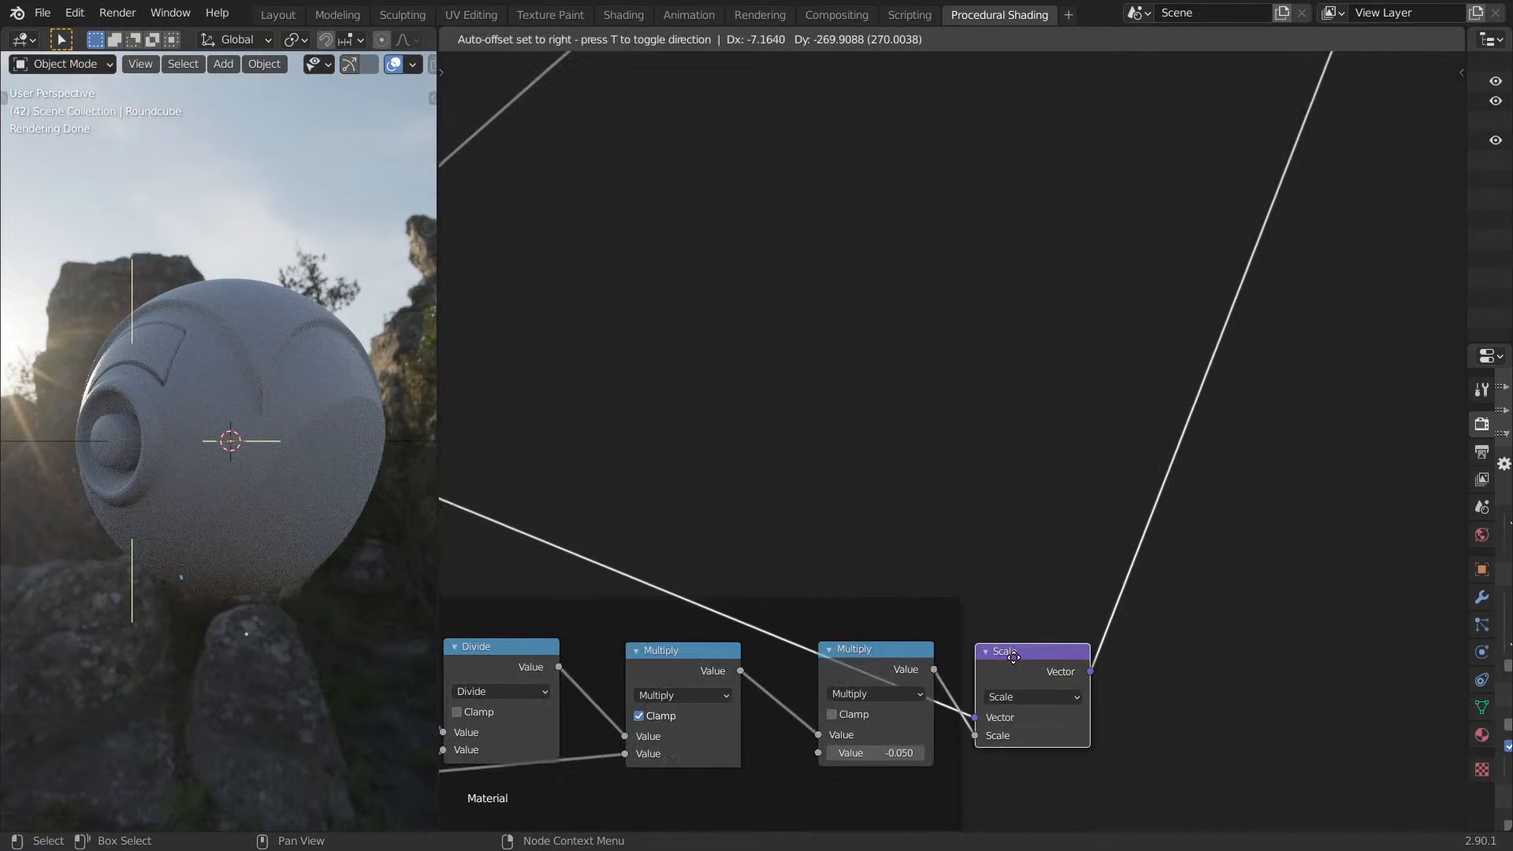
# Space out the math nodes inside the FrontPanel frame and shift the Scale node clear of its end.
pyautogui.moveTo(1008, 587); pyautogui.dragTo(1095, 442, button='middle')
pyautogui.moveTo(853, 577); pyautogui.dragTo(1061, 504, button='middle')
pyautogui.moveTo(768, 458); pyautogui.dragTo(1041, 468, button='middle')
pyautogui.scroll(1, 1082, 467)
pyautogui.moveTo(1082, 466); pyautogui.dragTo(1031, 461)
pyautogui.moveTo(917, 456); pyautogui.dragTo(893, 441)
pyautogui.moveTo(993, 461); pyautogui.dragTo(966, 456)
pyautogui.moveTo(1279, 468); pyautogui.dragTo(1155, 453)
pyautogui.moveTo(1332, 471); pyautogui.dragTo(1012, 433, button='middle')
pyautogui.moveTo(1197, 417); pyautogui.dragTo(1015, 405)
pyautogui.moveTo(1384, 416); pyautogui.dragTo(1250, 381)
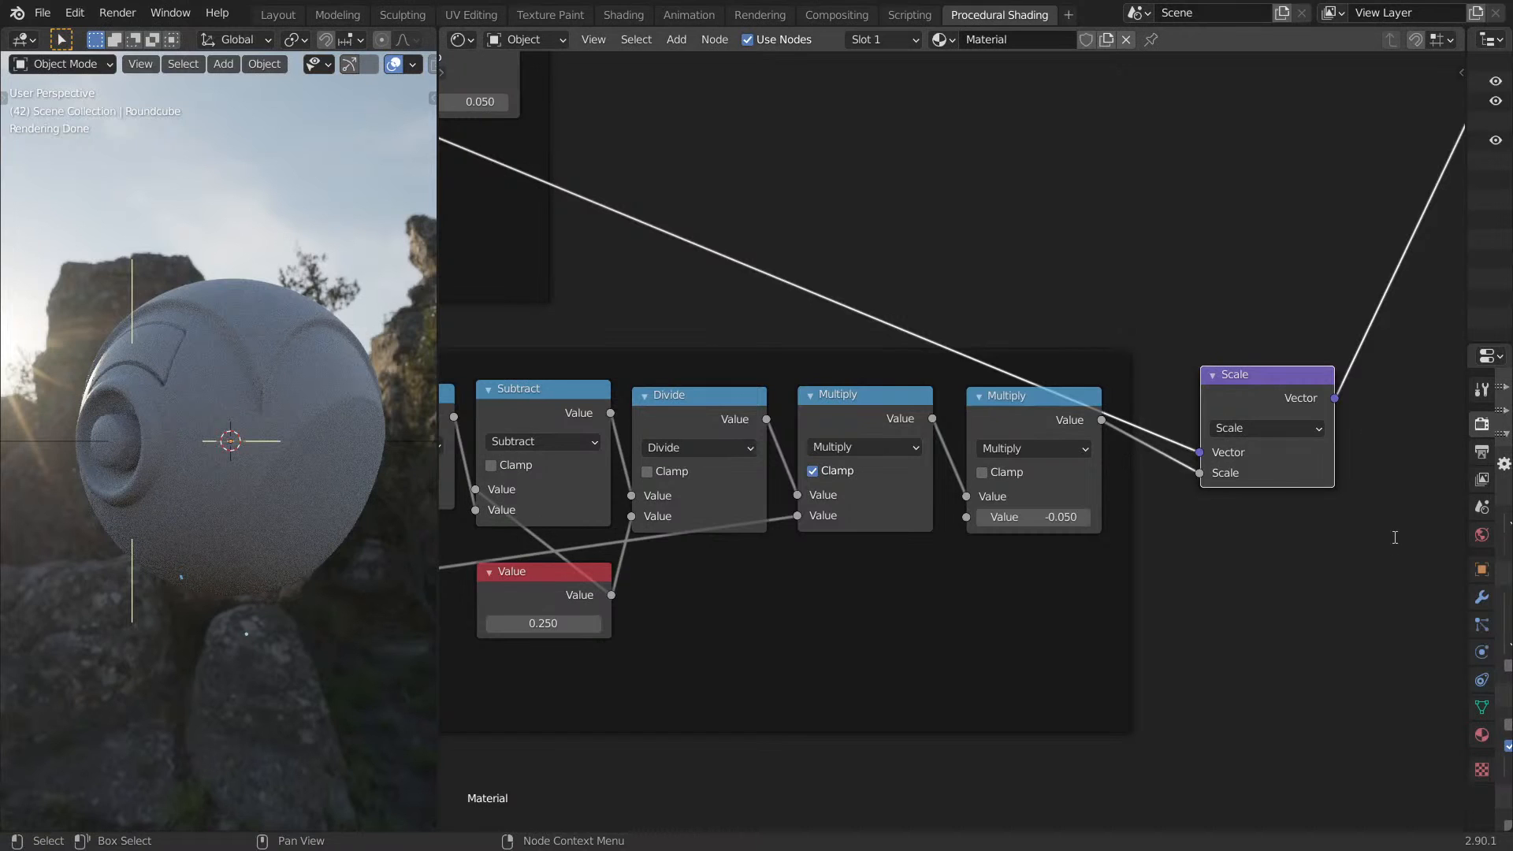
# Inspect the displaced head from the camera view and from the side.
pyautogui.scroll(-4, 1318, 428)
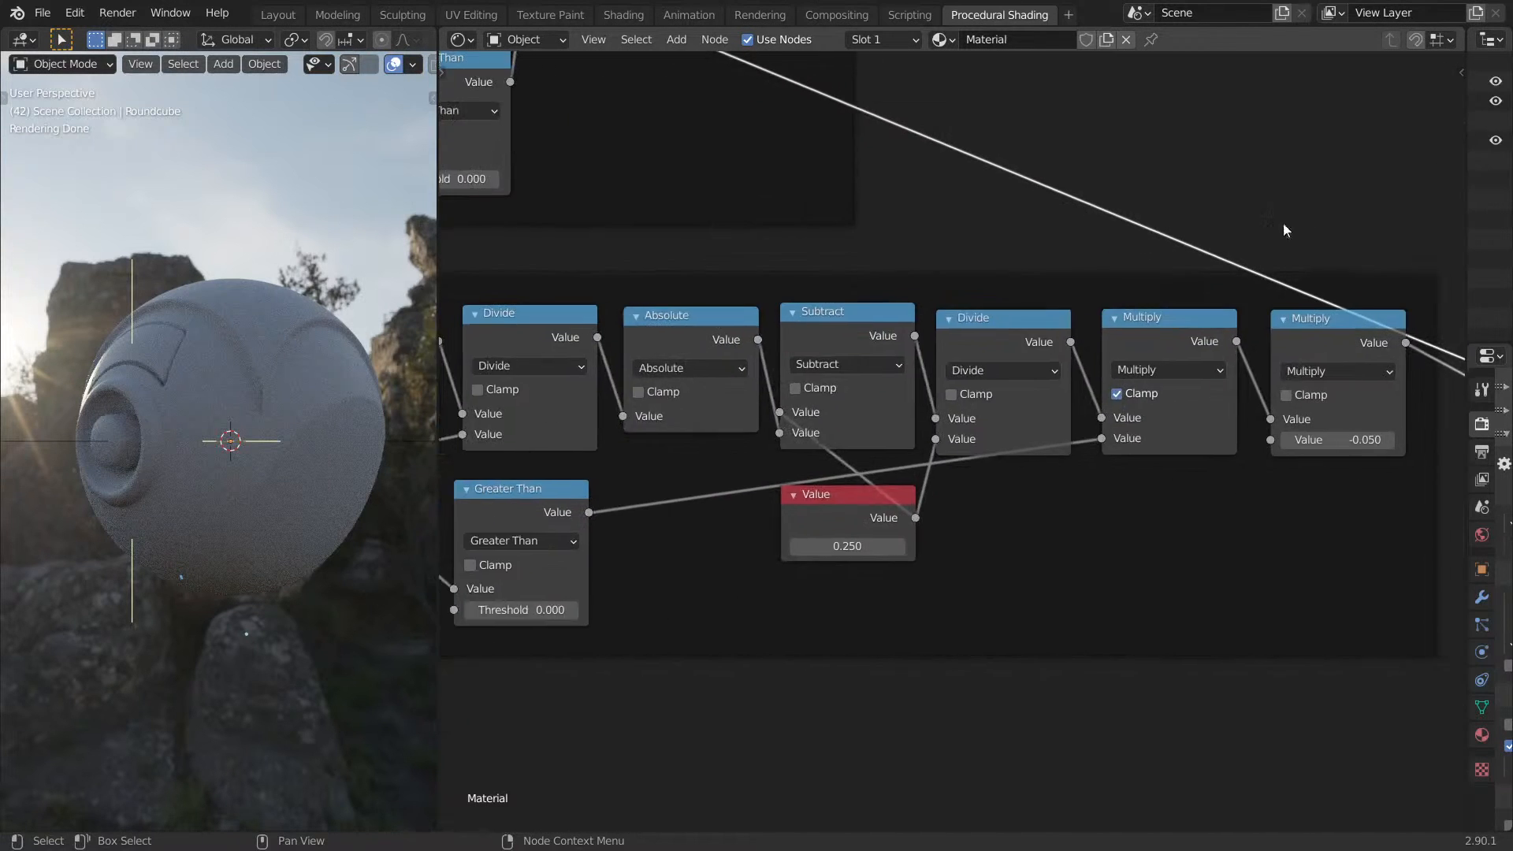
pyautogui.moveTo(263, 500)
pyautogui.mouseDown(button='middle')
pyautogui.moveTo(336, 442)
pyautogui.moveTo(262, 437)
pyautogui.mouseUp(button='middle')
pyautogui.press('KP_0')
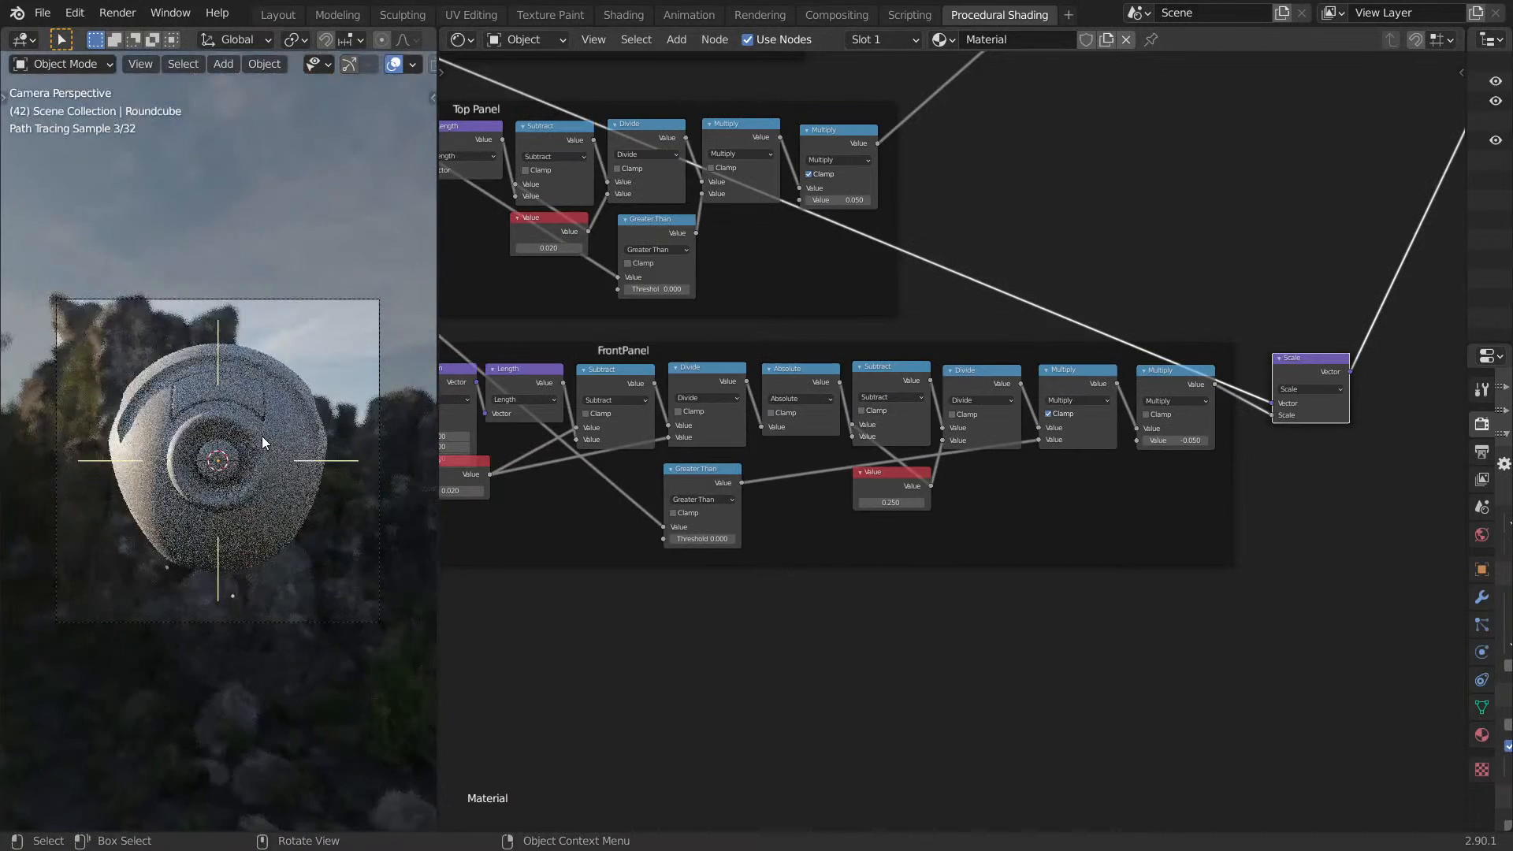
pyautogui.scroll(-1, 1164, 534)
pyautogui.scroll(-1, 1169, 486)
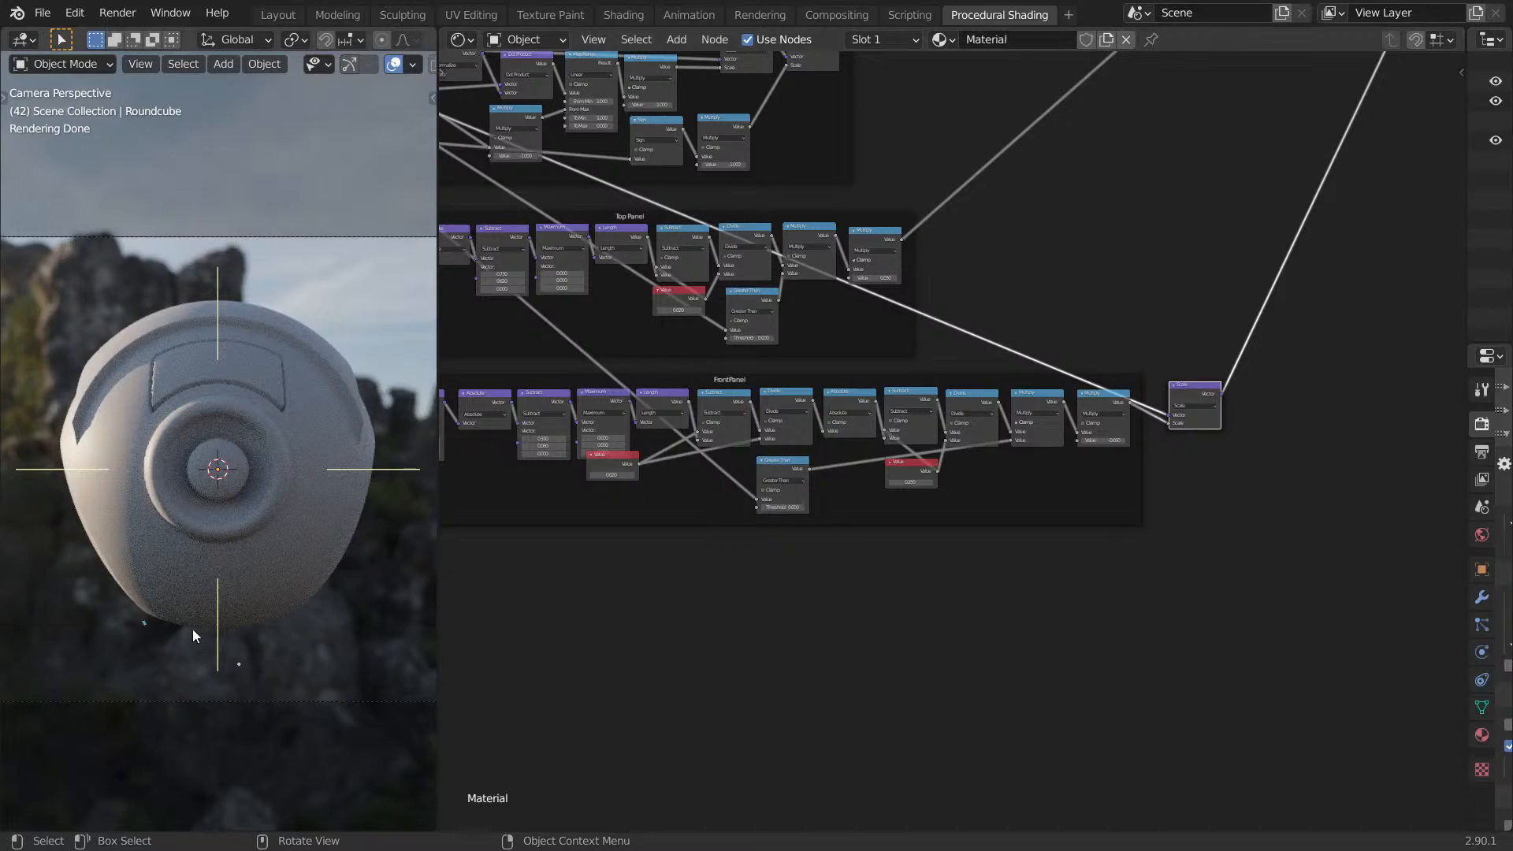
pyautogui.moveTo(237, 612); pyautogui.dragTo(420, 485, button='middle')
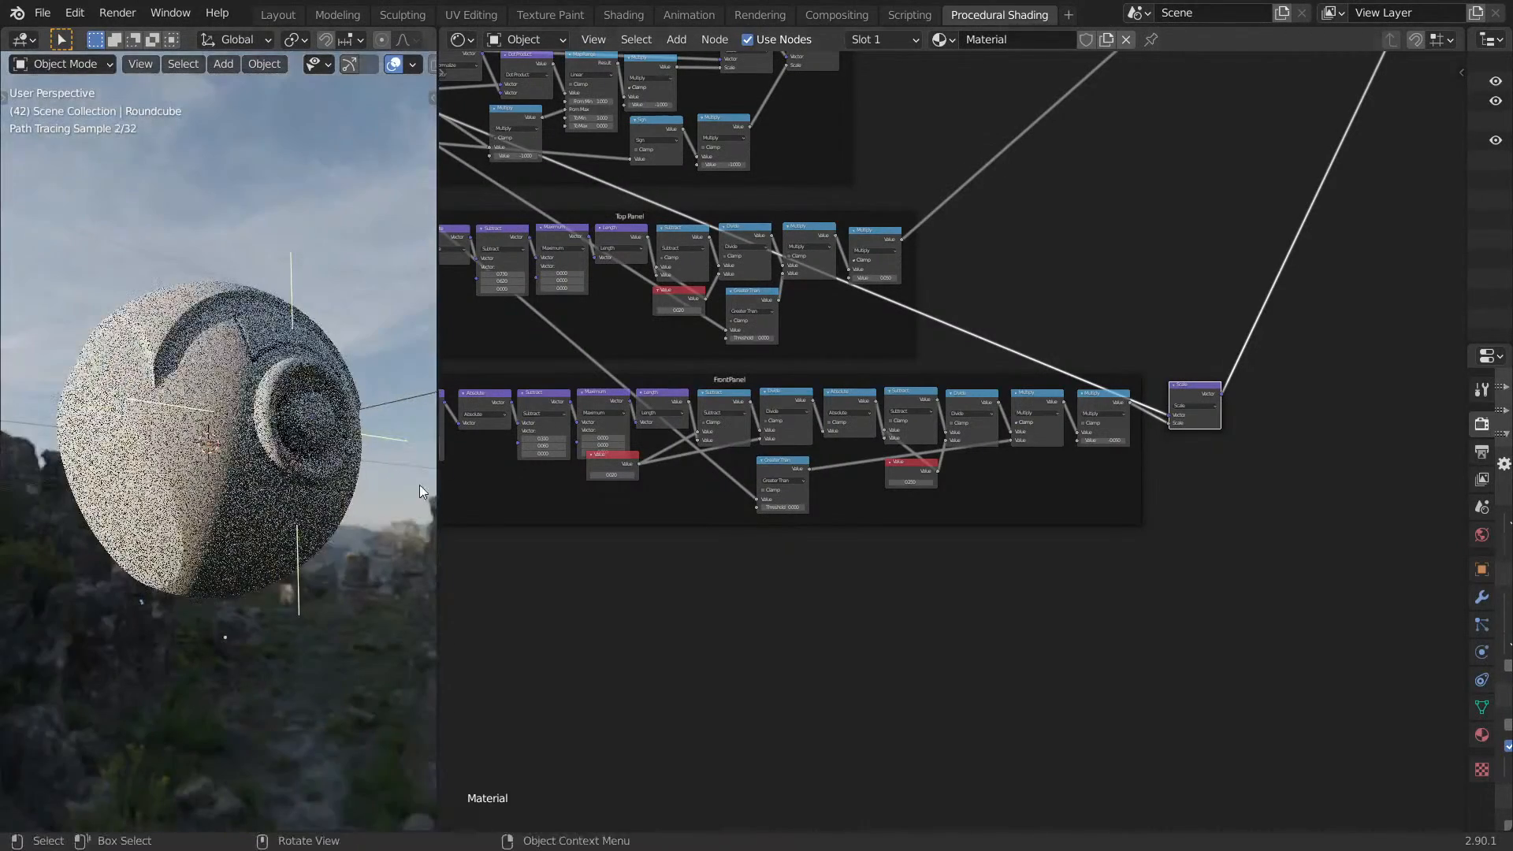
pyautogui.moveTo(1167, 291); pyautogui.dragTo(1090, 403, button='middle')
pyautogui.hotkey('shift', 'a')
pyautogui.click(1090, 399)
pyautogui.write('b')
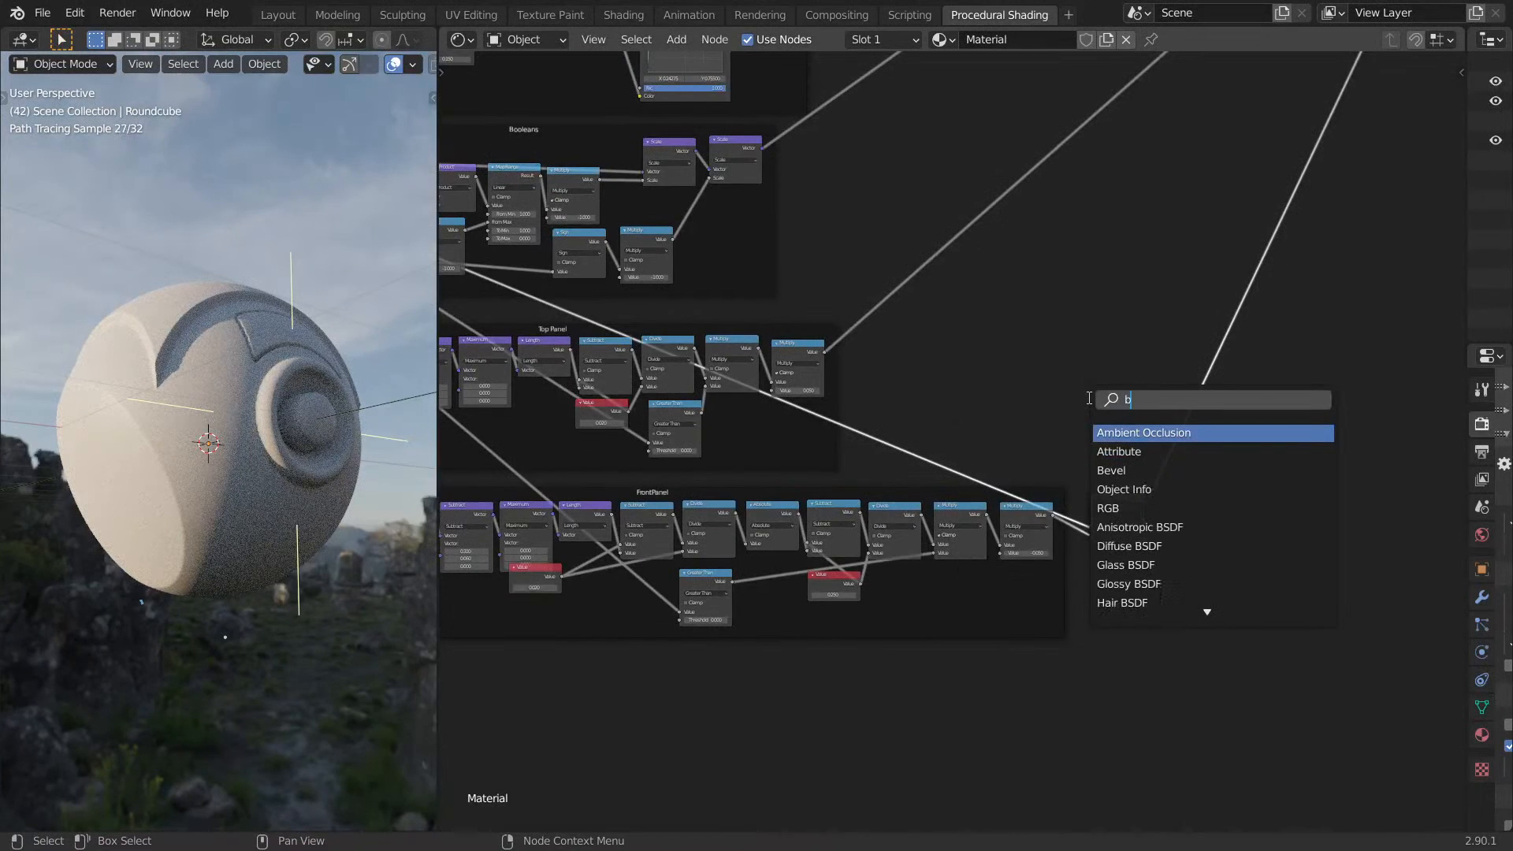
pyautogui.press('Escape')
# Add a Wireframe node above the end of the FrontPanel frame and preview its output on the object.
pyautogui.hotkey('shift', 'a')
pyautogui.click(1083, 371)
pyautogui.write('w')
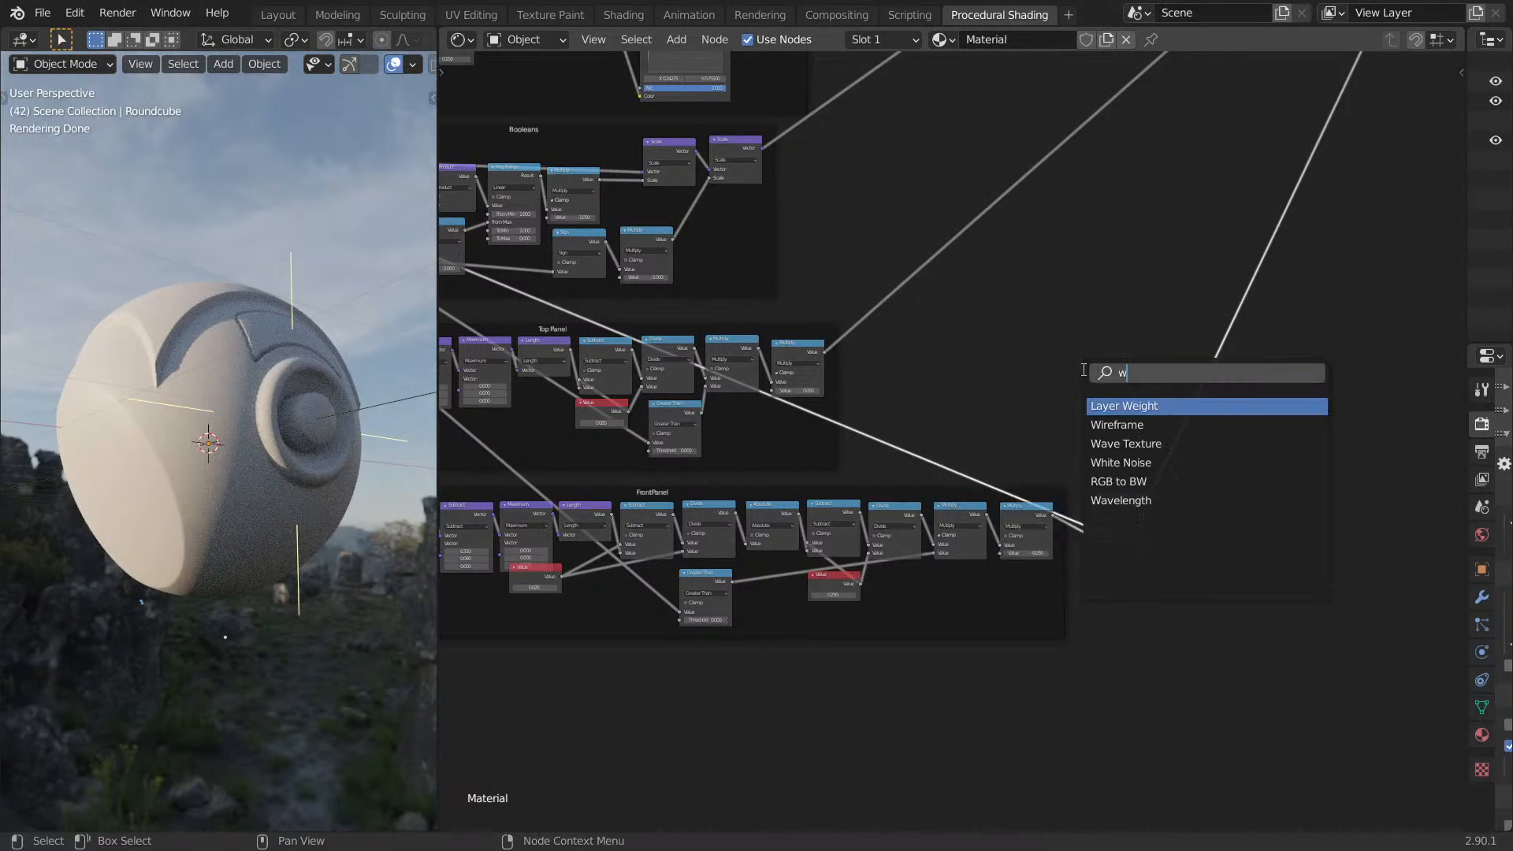
pyautogui.click(1131, 419)
pyautogui.click(1045, 393)
pyautogui.keyDown('ctrl'); pyautogui.keyDown('shift'); pyautogui.click(1027, 367); pyautogui.keyUp('shift'); pyautogui.keyUp('ctrl')
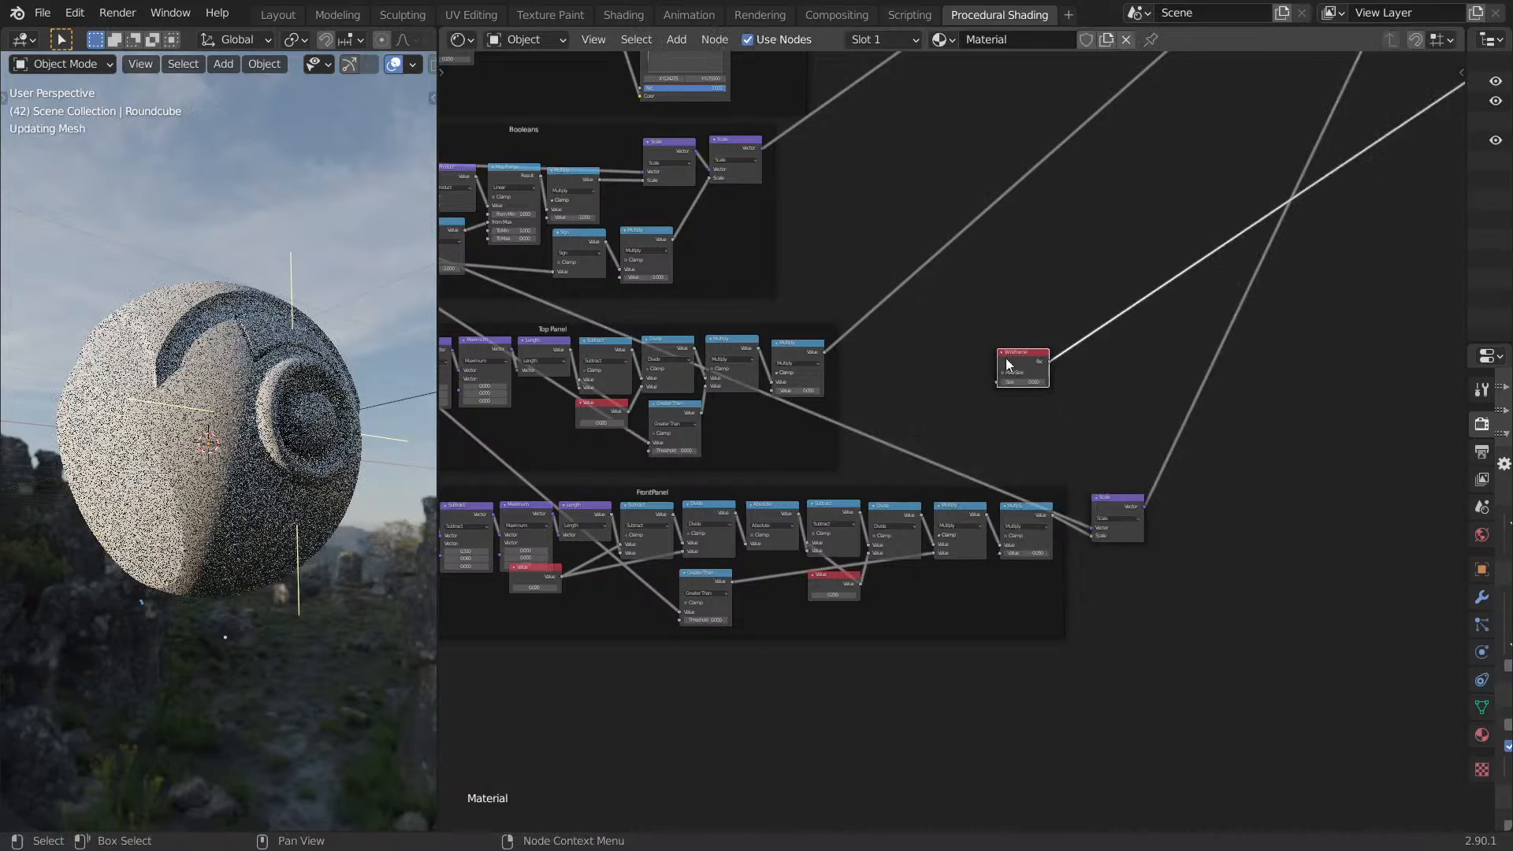
# Enable Pixel Size on the Wireframe node, adjust its size, and inspect the mesh density in a maximized viewport.
pyautogui.scroll(8, 1023, 367)
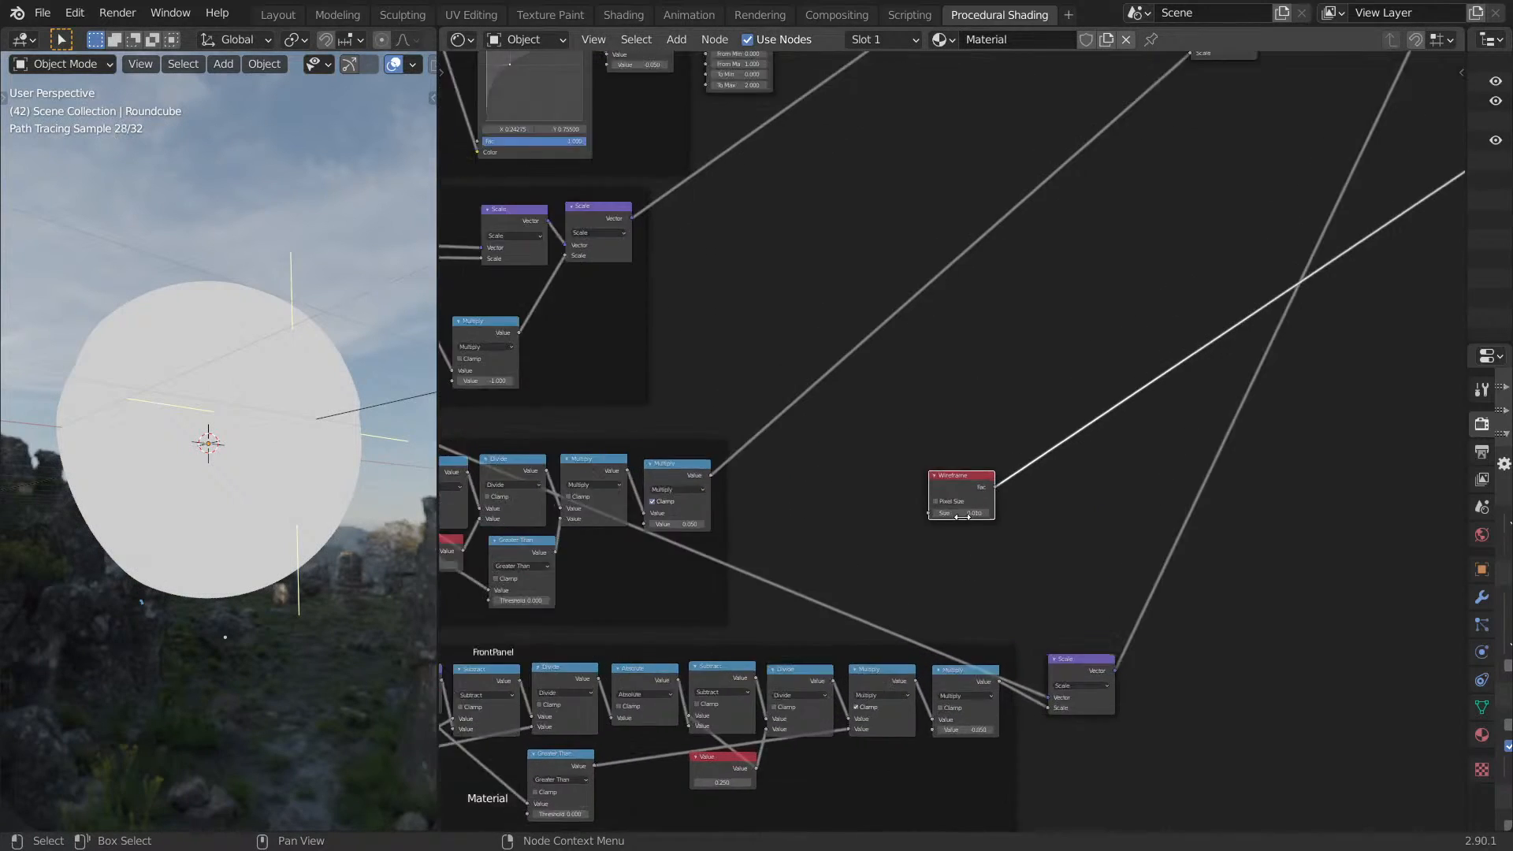
pyautogui.click(919, 562)
pyautogui.moveTo(949, 586); pyautogui.dragTo(985, 586)
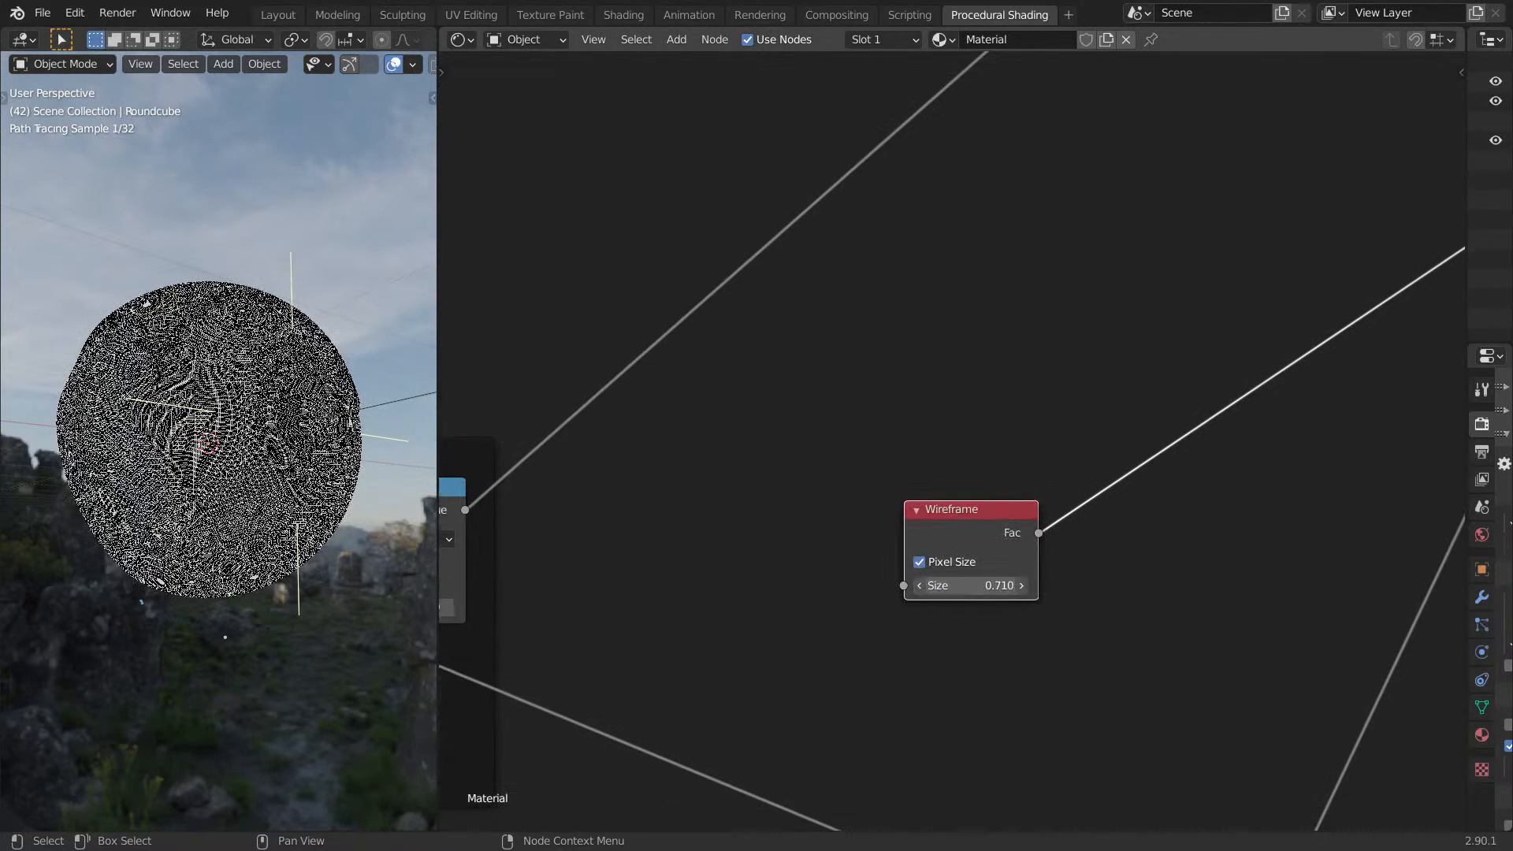
pyautogui.hotkey('ctrl', 'space')
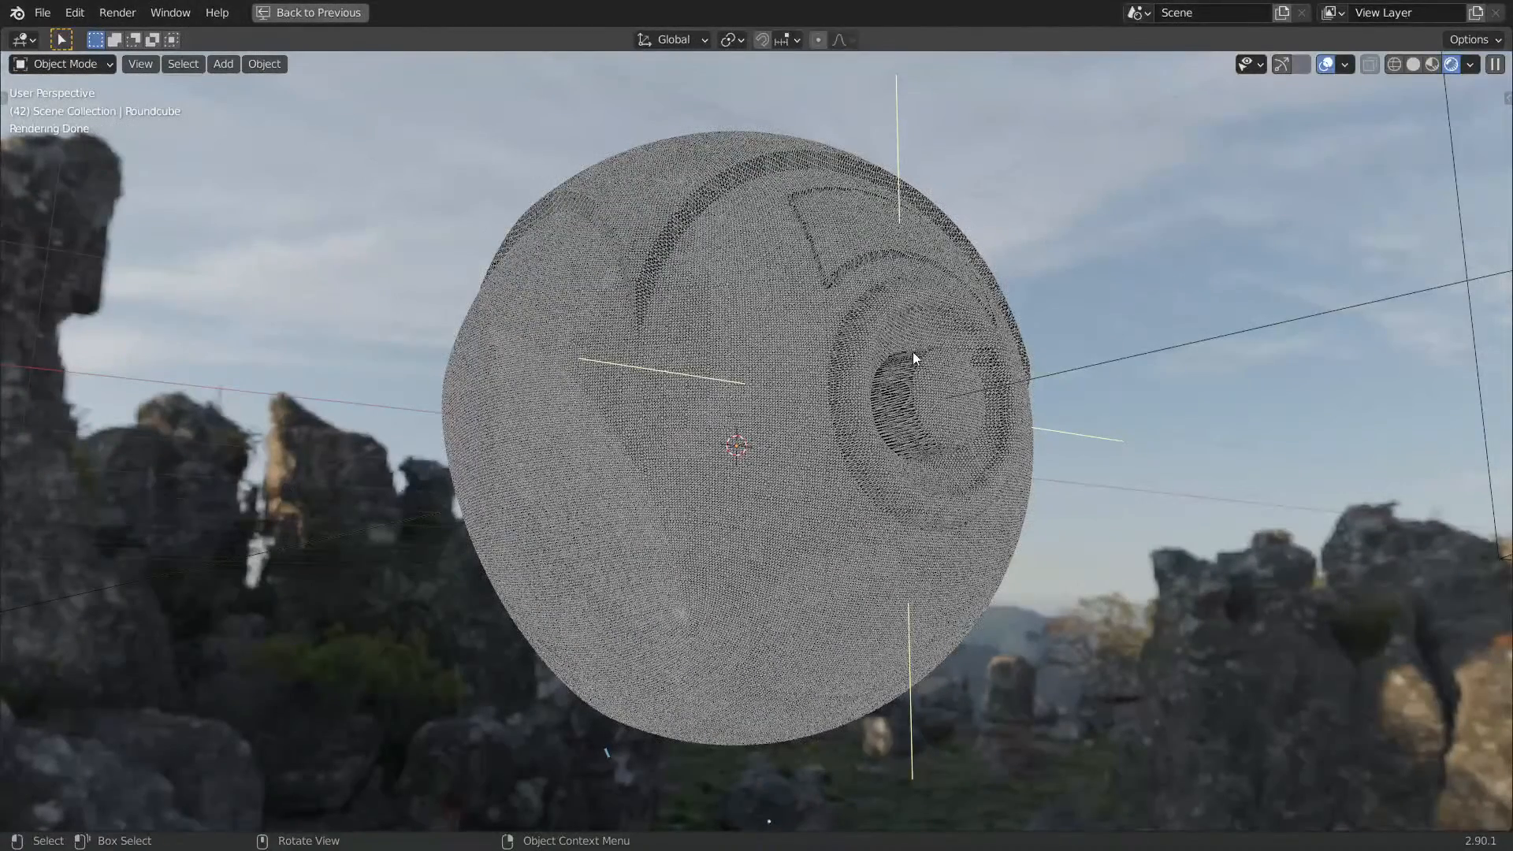
pyautogui.moveTo(864, 408); pyautogui.dragTo(909, 449, button='middle')
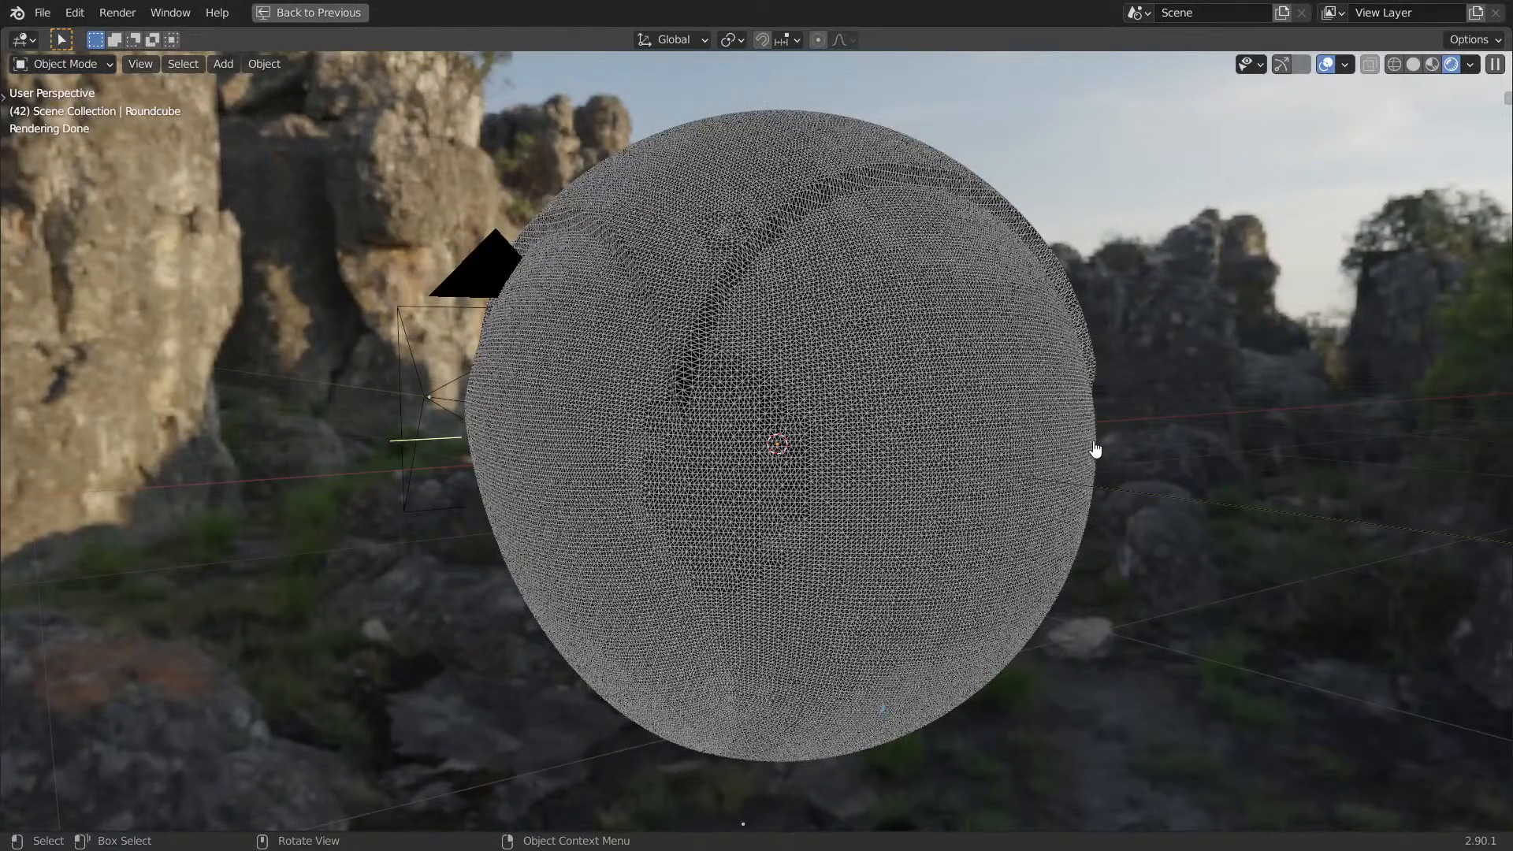
pyautogui.moveTo(1199, 351); pyautogui.dragTo(996, 361, button='middle')
pyautogui.hotkey('ctrl', 'space')
# Switch the preview back to the Principled BSDF shader and view the underside of the head.
pyautogui.moveTo(1113, 413)
pyautogui.mouseDown(button='middle')
pyautogui.moveTo(1056, 408)
pyautogui.moveTo(1023, 379)
pyautogui.mouseUp(button='middle')
pyautogui.scroll(1, 1056, 407)
pyautogui.moveTo(1061, 453); pyautogui.dragTo(993, 679, button='middle')
pyautogui.moveTo(1202, 230)
pyautogui.mouseDown(button='middle')
pyautogui.moveTo(1113, 681)
pyautogui.moveTo(1185, 338)
pyautogui.mouseUp(button='middle')
pyautogui.keyDown('ctrl'); pyautogui.keyDown('shift'); pyautogui.click(1165, 377); pyautogui.keyUp('shift'); pyautogui.keyUp('ctrl')
pyautogui.moveTo(774, 681); pyautogui.dragTo(966, 402, button='middle')
pyautogui.moveTo(300, 556); pyautogui.dragTo(89, 521, button='middle')
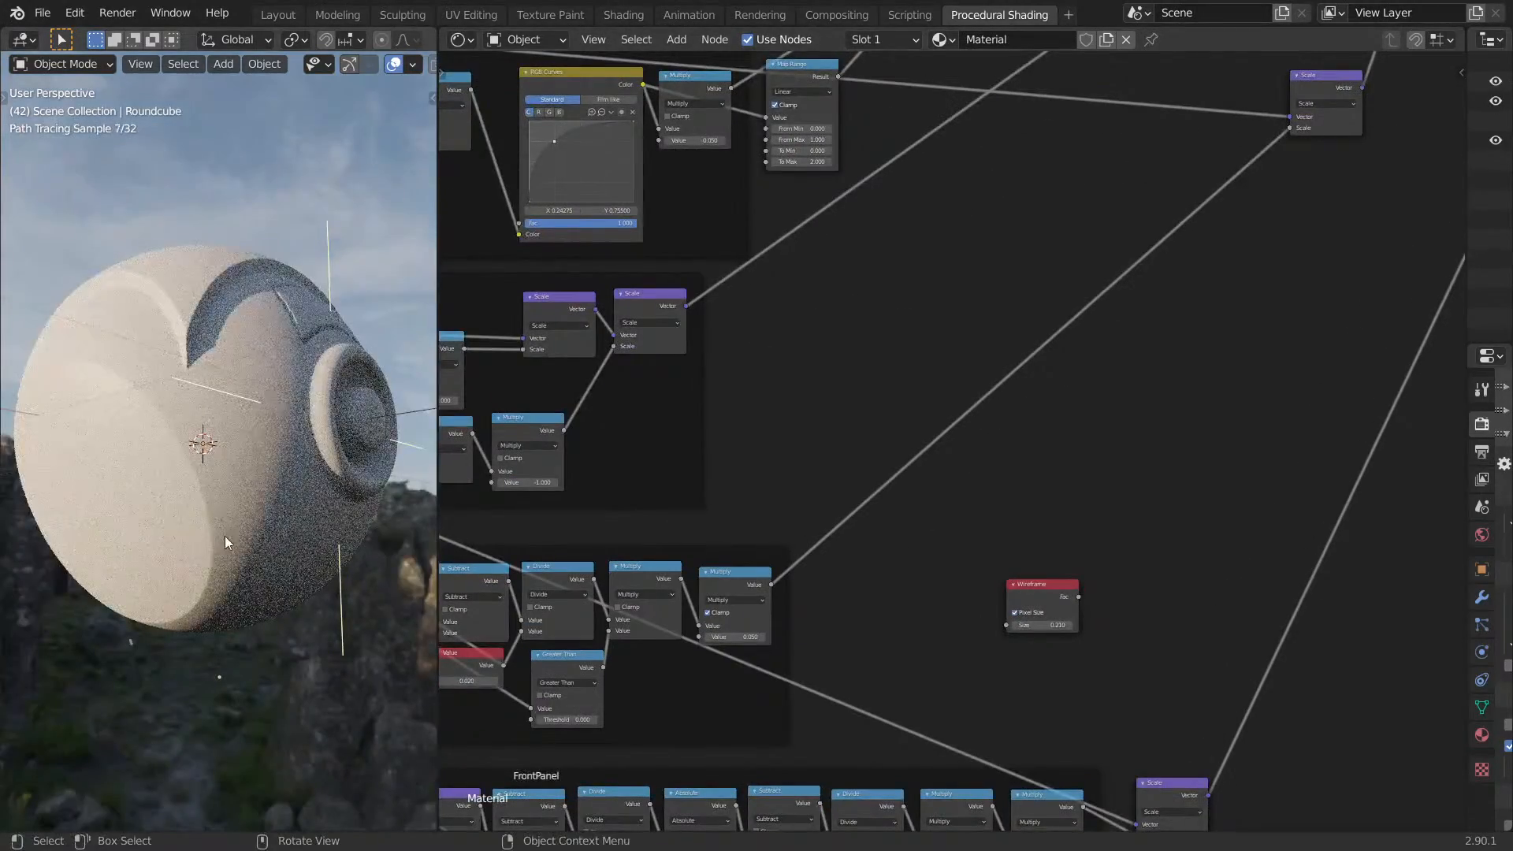
pyautogui.moveTo(226, 538); pyautogui.dragTo(106, 530, button='middle')
pyautogui.moveTo(926, 569); pyautogui.dragTo(1331, 132, button='middle')
pyautogui.moveTo(864, 825); pyautogui.dragTo(1012, 704, button='middle')
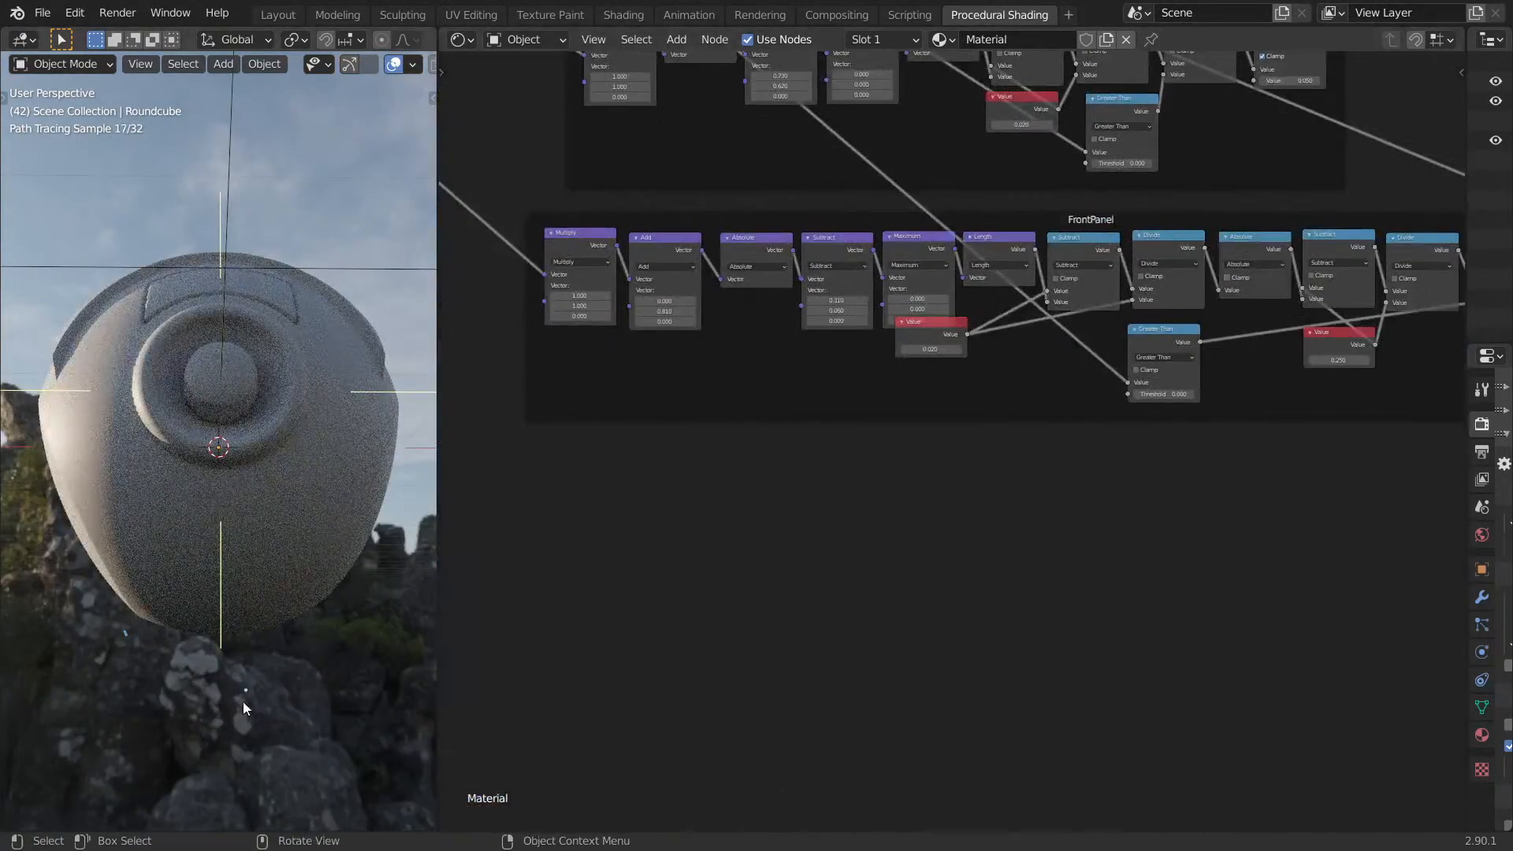
pyautogui.moveTo(229, 711); pyautogui.dragTo(202, 570, button='middle')
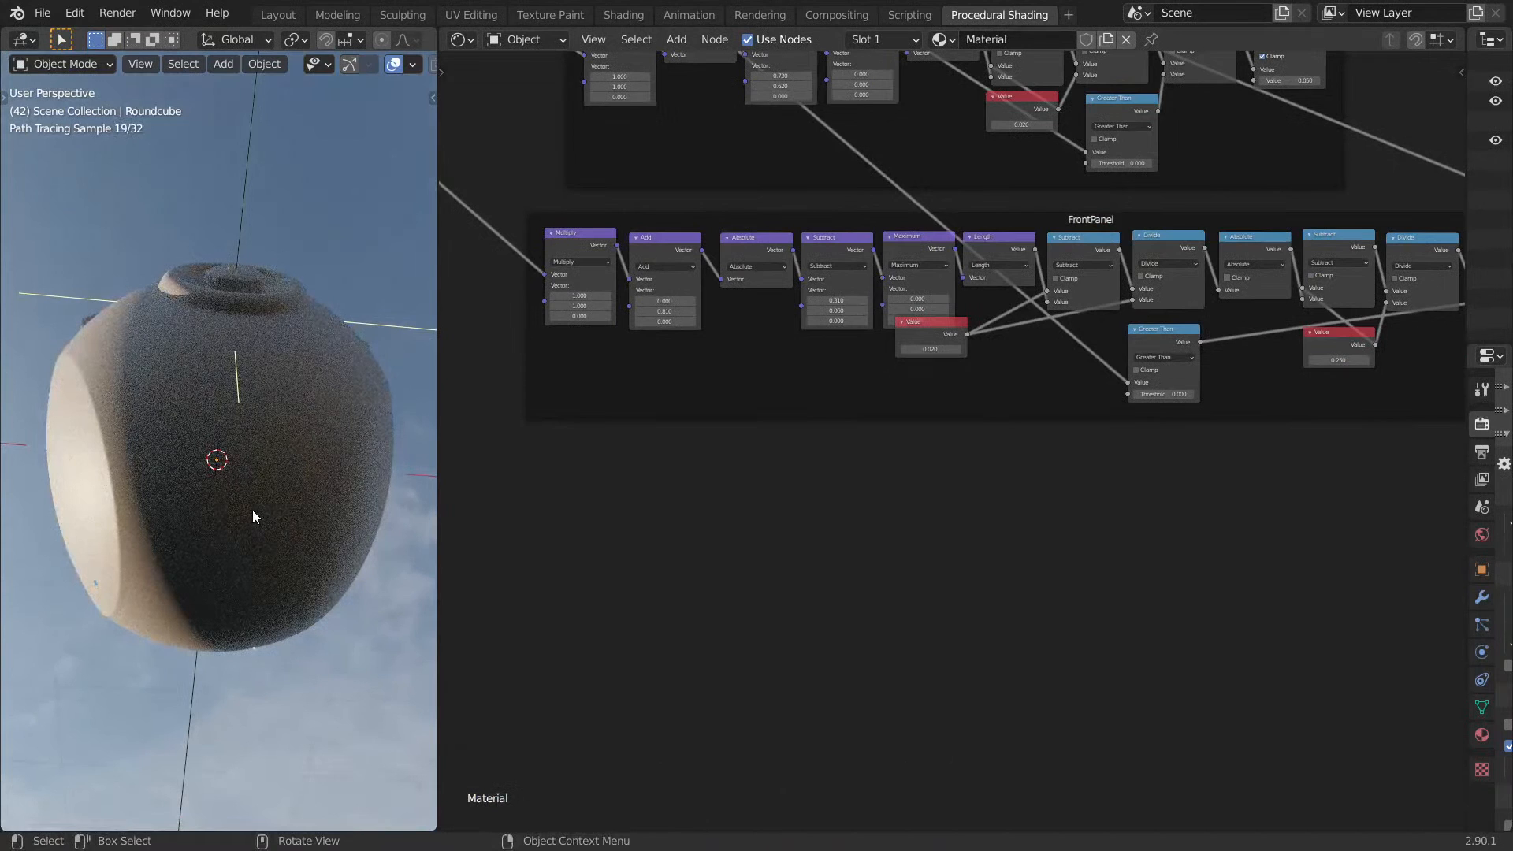
# Duplicate the FrontPanel frame with its nodes and Scale node, placing the copy directly below the original.
pyautogui.moveTo(780, 503); pyautogui.dragTo(747, 640, button='middle')
pyautogui.scroll(-2, 844, 602)
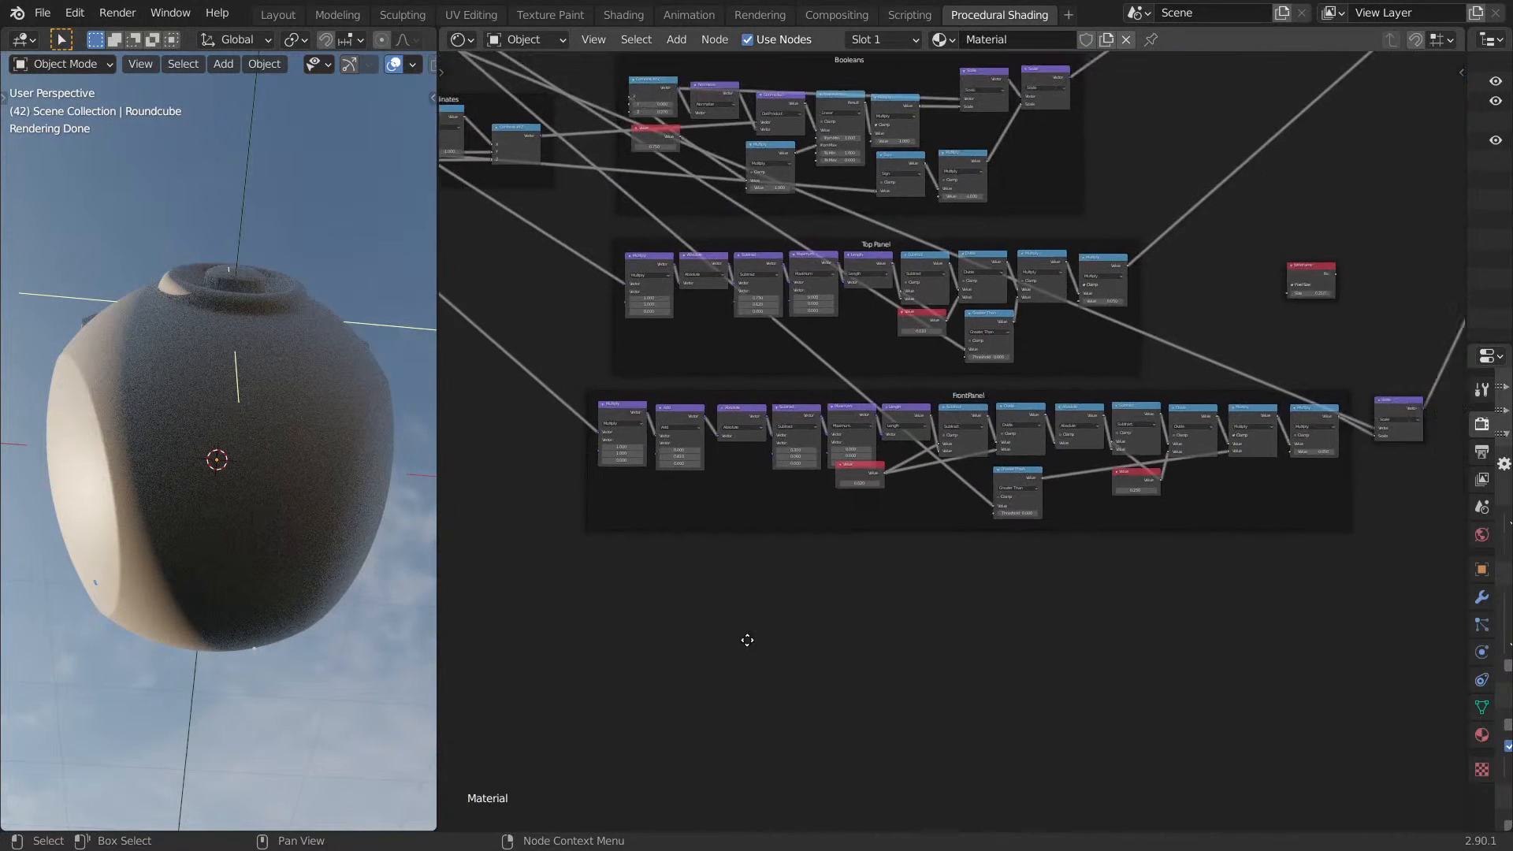
pyautogui.moveTo(568, 371); pyautogui.dragTo(1387, 622)
pyautogui.hotkey('shift', 'd')
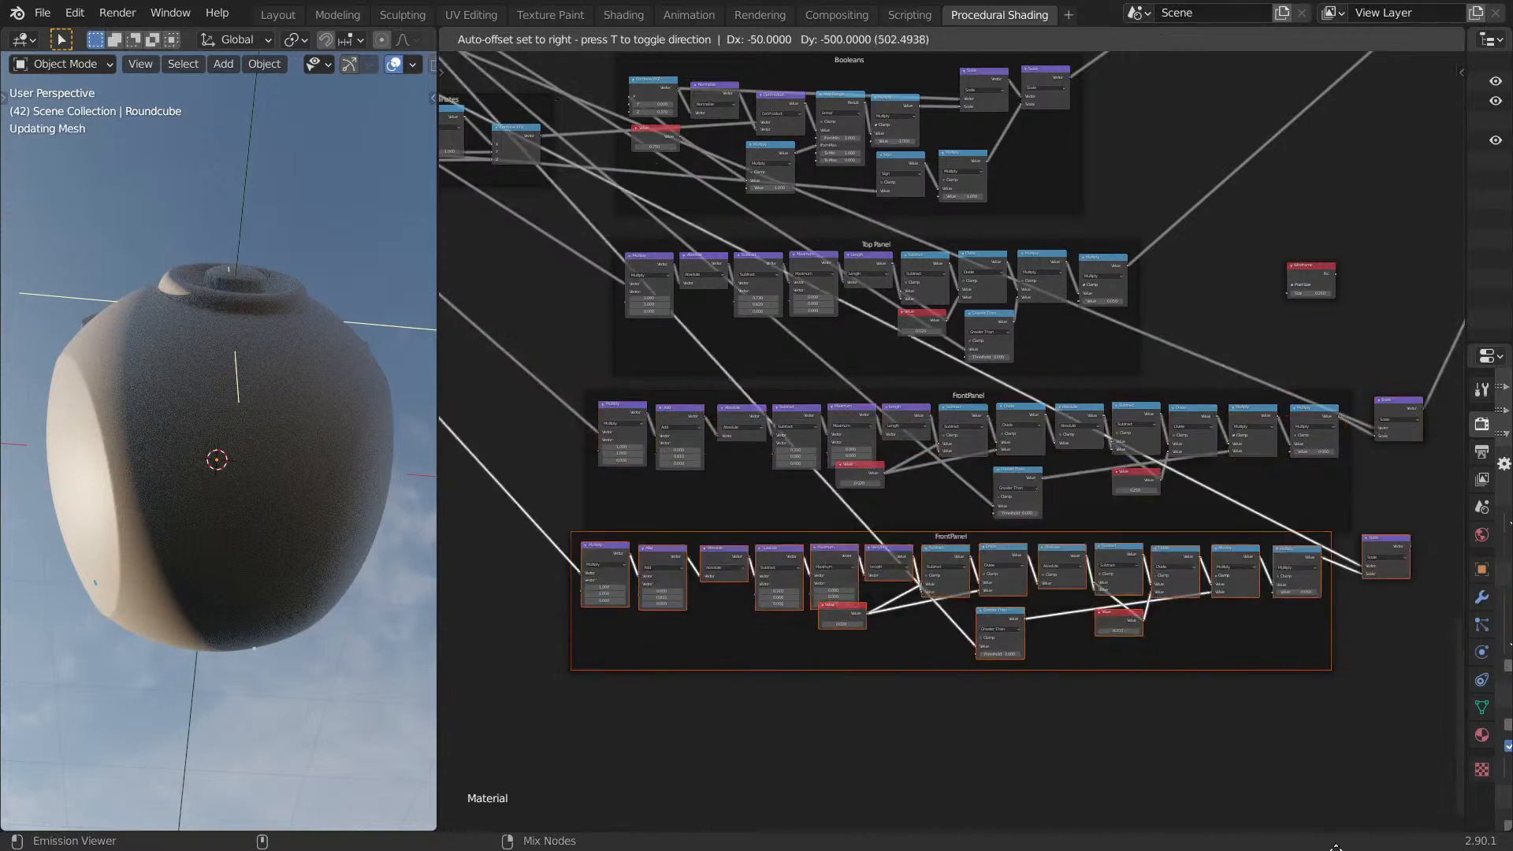
pyautogui.click(1327, 40)
# Preview the duplicated chain's output and set the Y offset of its Add node to 0.
pyautogui.scroll(-1, 1351, 571)
pyautogui.moveTo(1350, 571); pyautogui.dragTo(1280, 258, button='middle')
pyautogui.keyDown('ctrl'); pyautogui.keyDown('shift'); pyautogui.click(1214, 320); pyautogui.keyUp('shift'); pyautogui.keyUp('ctrl')
pyautogui.moveTo(1077, 279); pyautogui.dragTo(1233, 190, button='middle')
pyautogui.scroll(2, 934, 201)
pyautogui.moveTo(751, 192); pyautogui.dragTo(922, 256, button='middle')
pyautogui.scroll(3, 922, 256)
pyautogui.moveTo(909, 348); pyautogui.dragTo(990, 398, button='middle')
pyautogui.scroll(8, 991, 408)
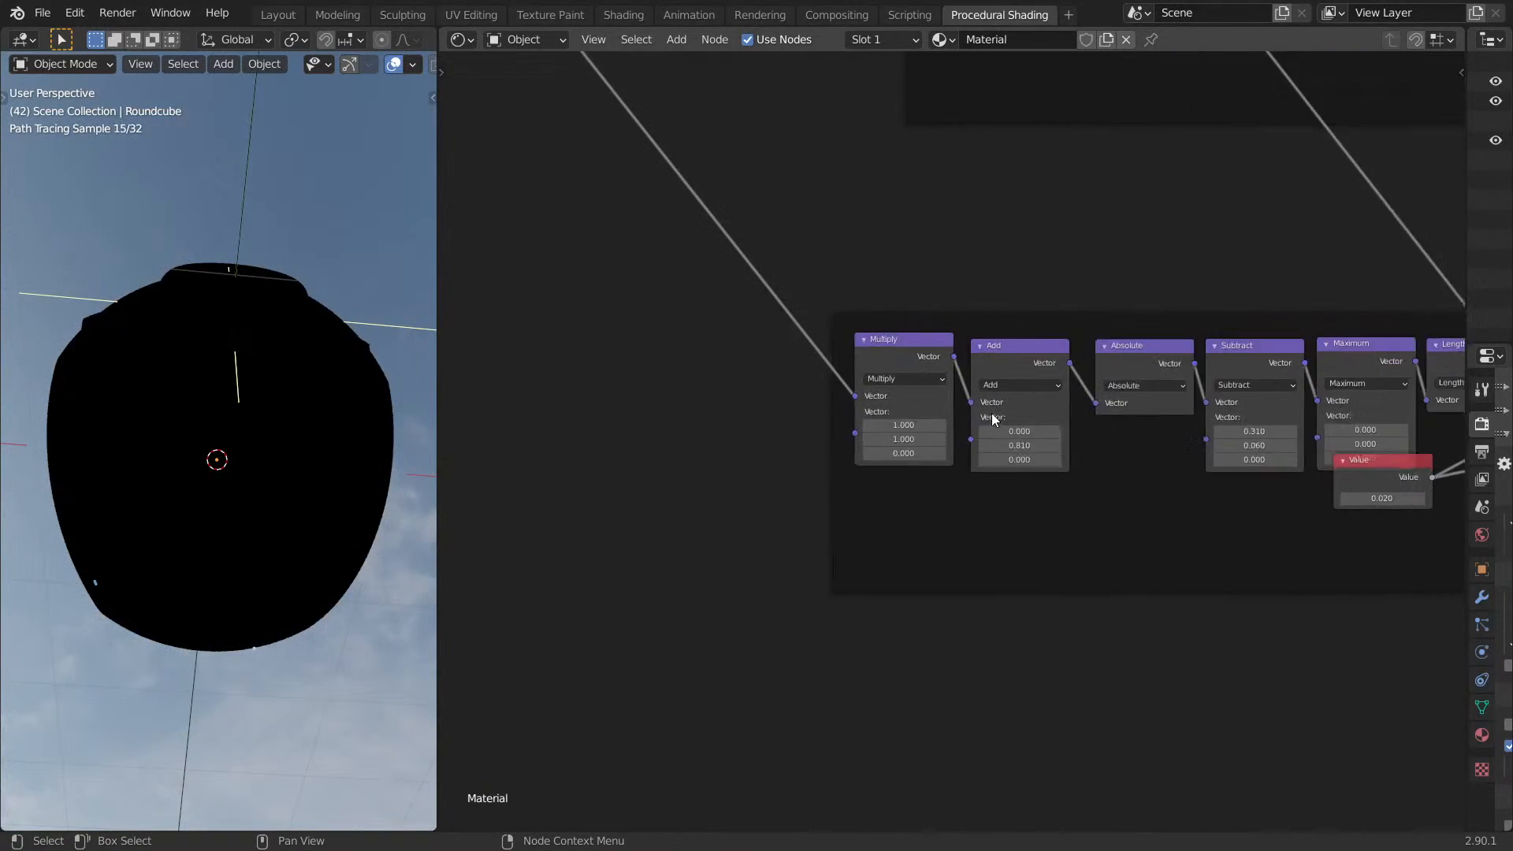
pyautogui.click(1033, 449)
pyautogui.write('0')
pyautogui.press('Return')
pyautogui.click(1033, 467)
pyautogui.press('Return')
# Preview the Divide node after the Length and Subtract nodes in the duplicated group, seen from the top view.
pyautogui.moveTo(1087, 518); pyautogui.dragTo(1358, 505, button='middle')
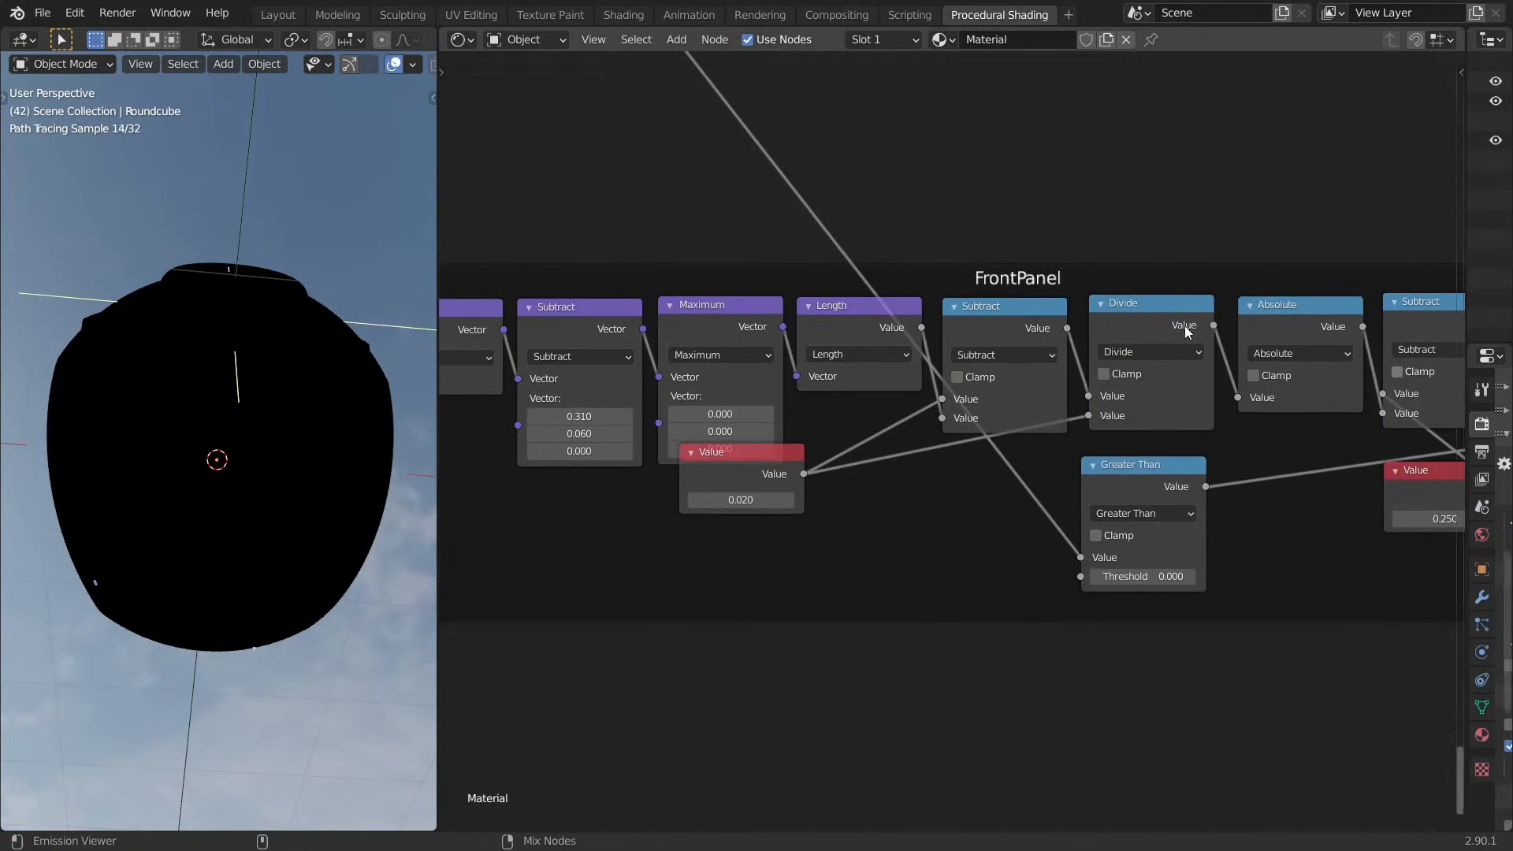
pyautogui.keyDown('ctrl'); pyautogui.keyDown('shift'); pyautogui.click(1165, 327); pyautogui.keyUp('shift'); pyautogui.keyUp('ctrl')
pyautogui.moveTo(940, 349); pyautogui.dragTo(1054, 325, button='middle')
pyautogui.moveTo(303, 483); pyautogui.dragTo(301, 458, button='middle')
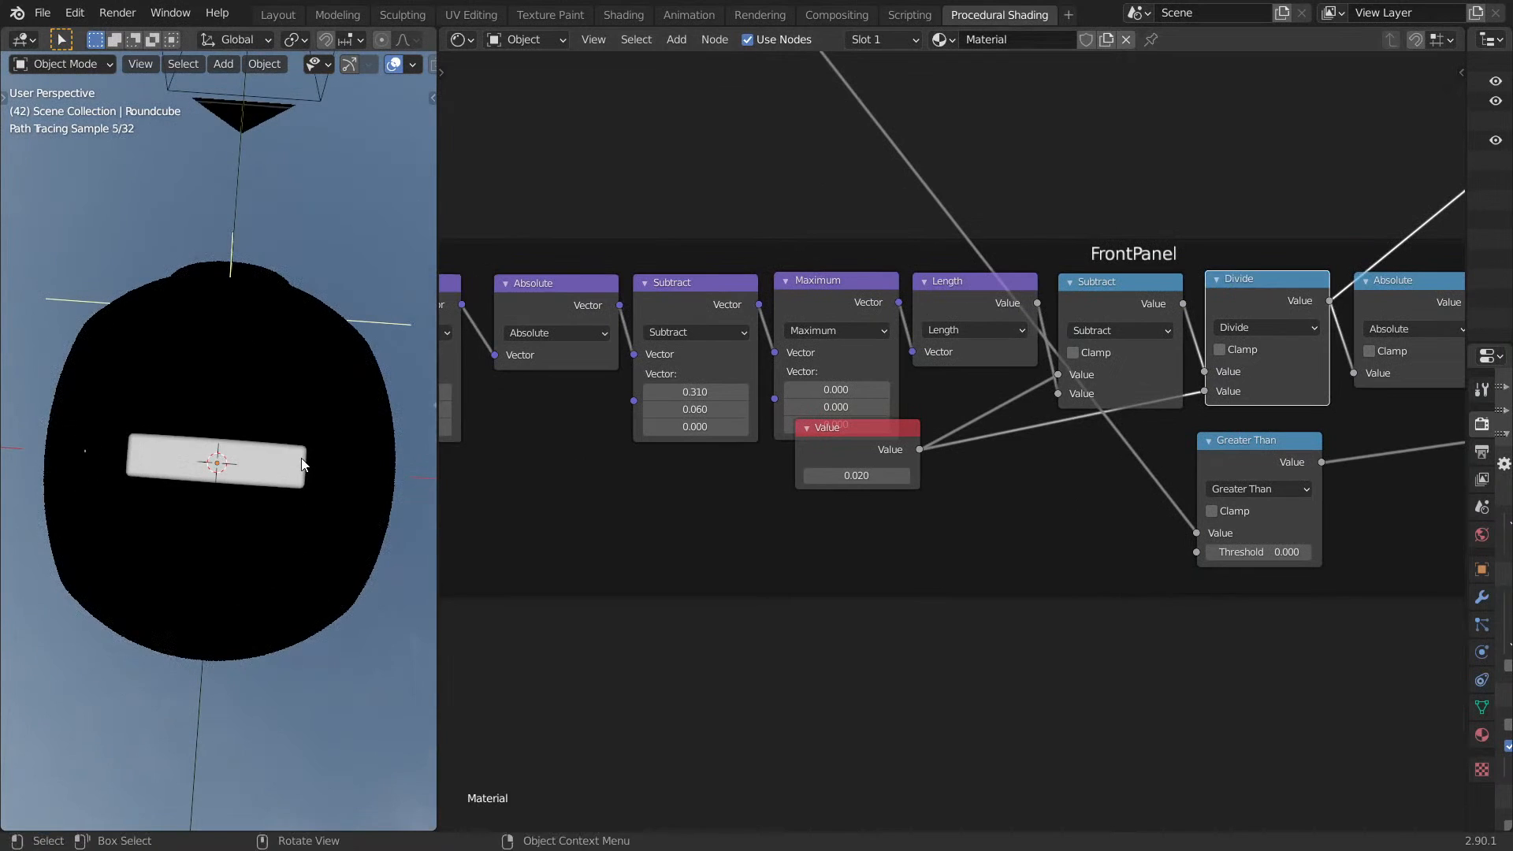
pyautogui.press('KP_7')
pyautogui.scroll(3, 304, 463)
# Try setting the Y value of the duplicated vector Subtract node to 0.
pyautogui.moveTo(764, 479); pyautogui.dragTo(1009, 542, button='middle')
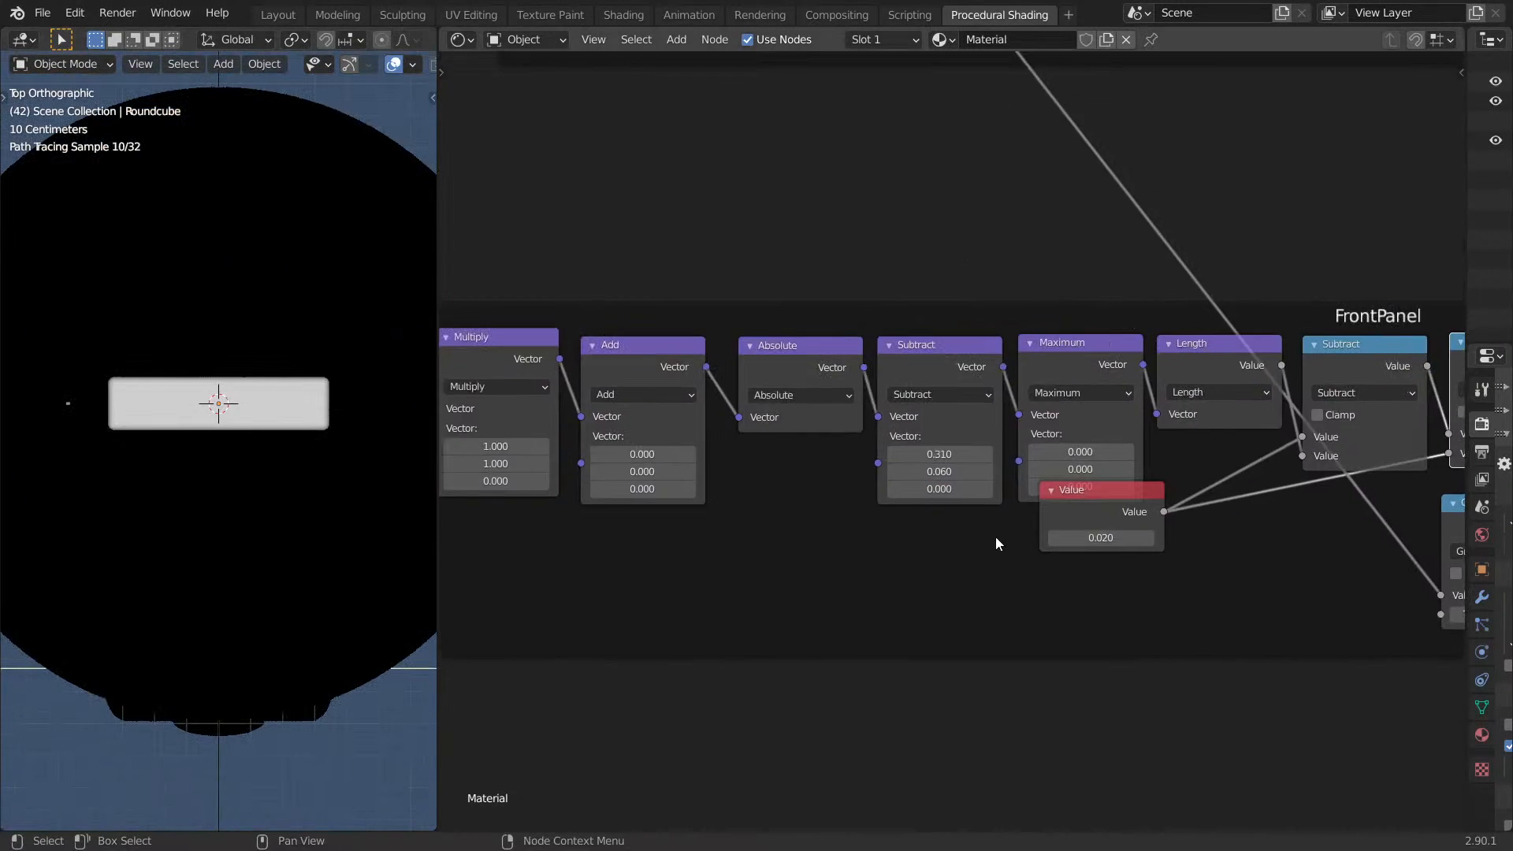
pyautogui.scroll(3, 1009, 544)
pyautogui.moveTo(1016, 594); pyautogui.dragTo(1129, 643, button='middle')
pyautogui.moveTo(670, 506); pyautogui.dragTo(808, 499, button='middle')
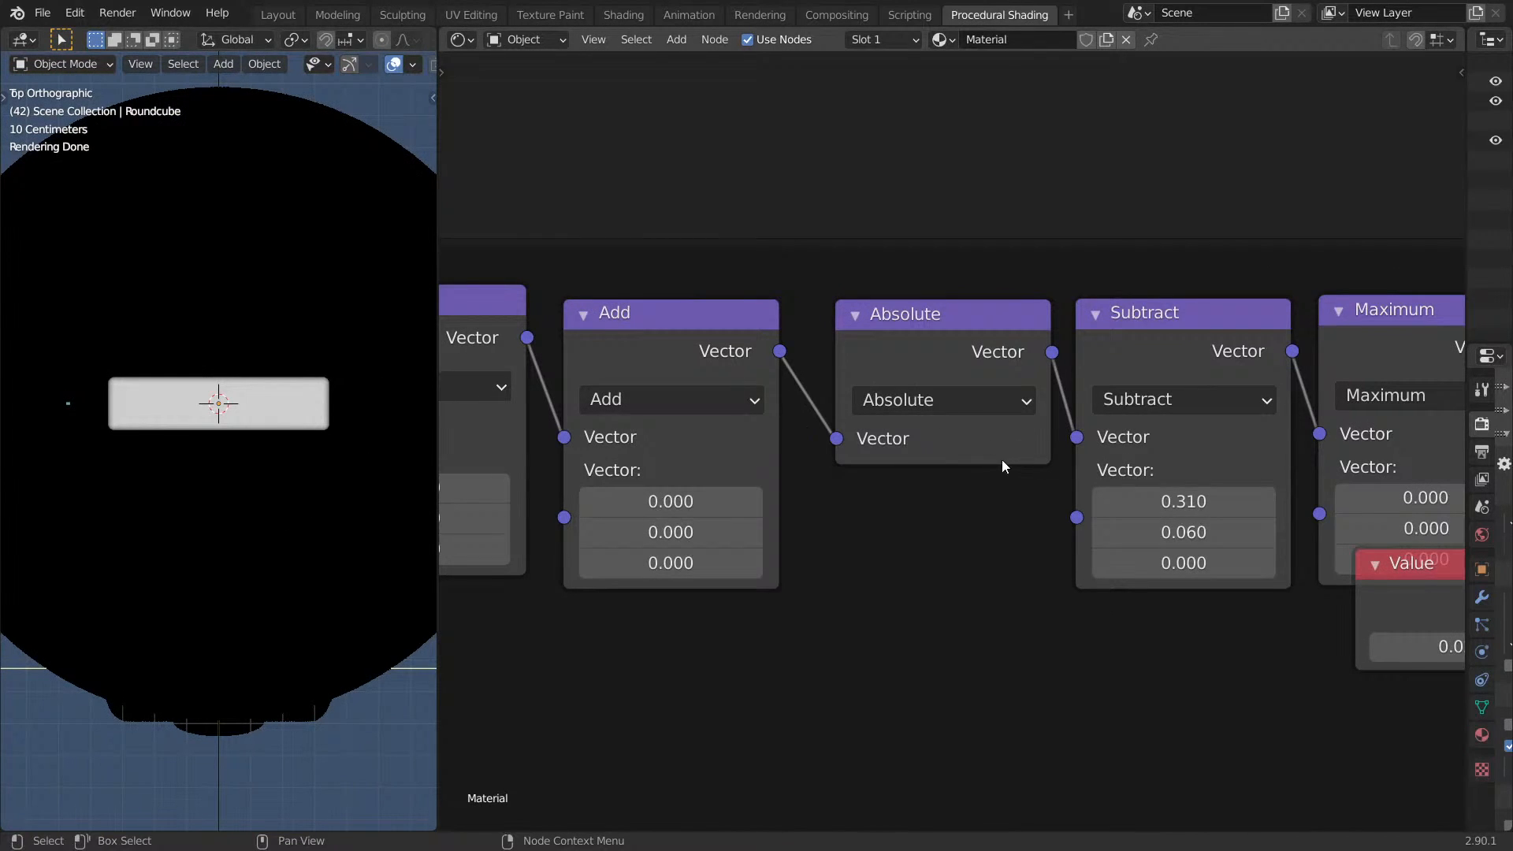
pyautogui.moveTo(941, 528); pyautogui.dragTo(1078, 512, button='middle')
pyautogui.scroll(1, 1080, 512)
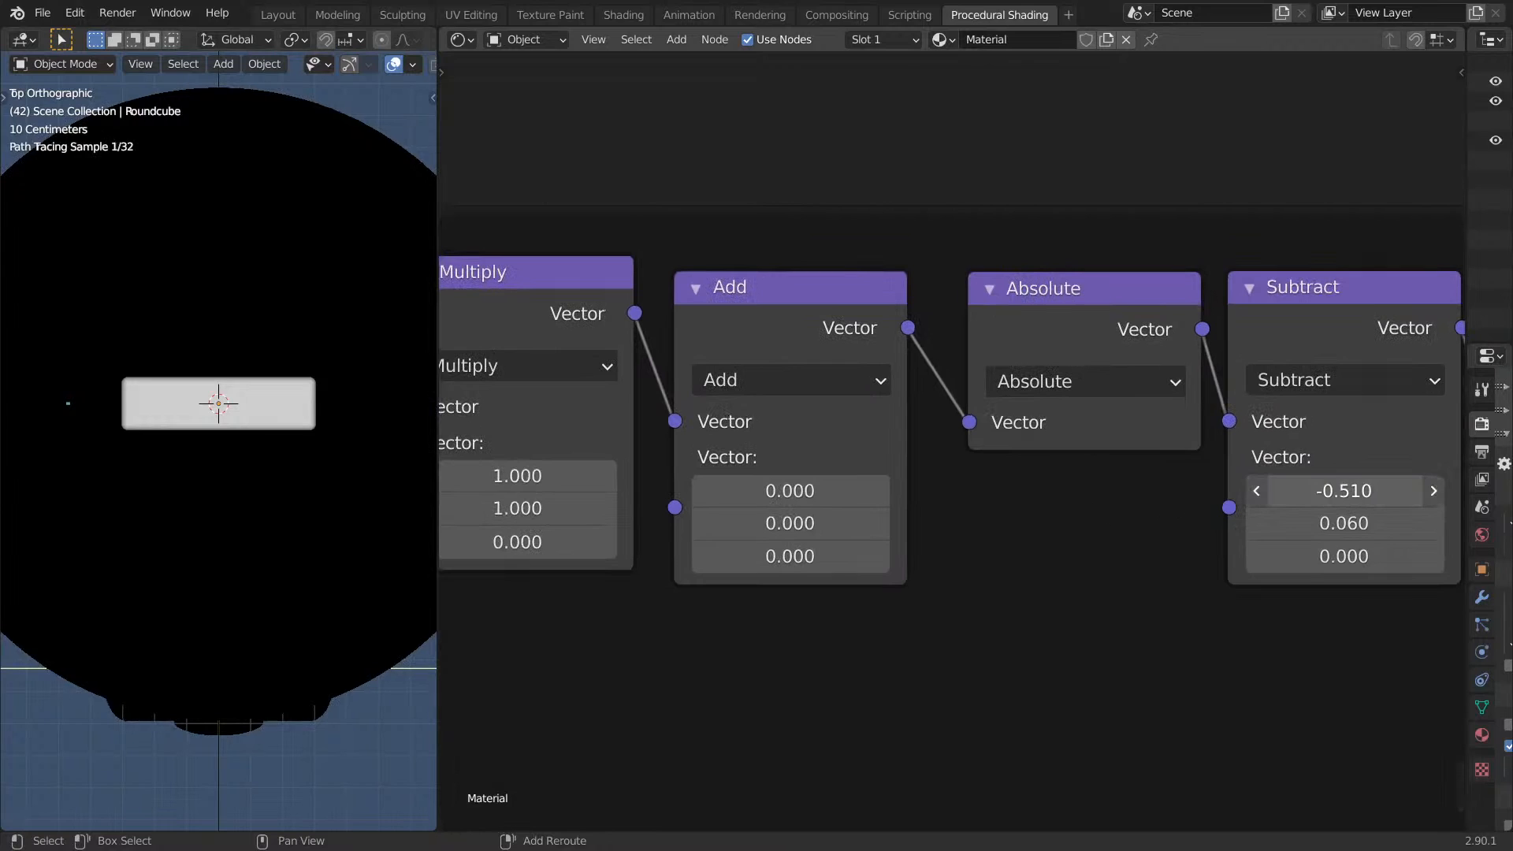
pyautogui.click(1365, 518)
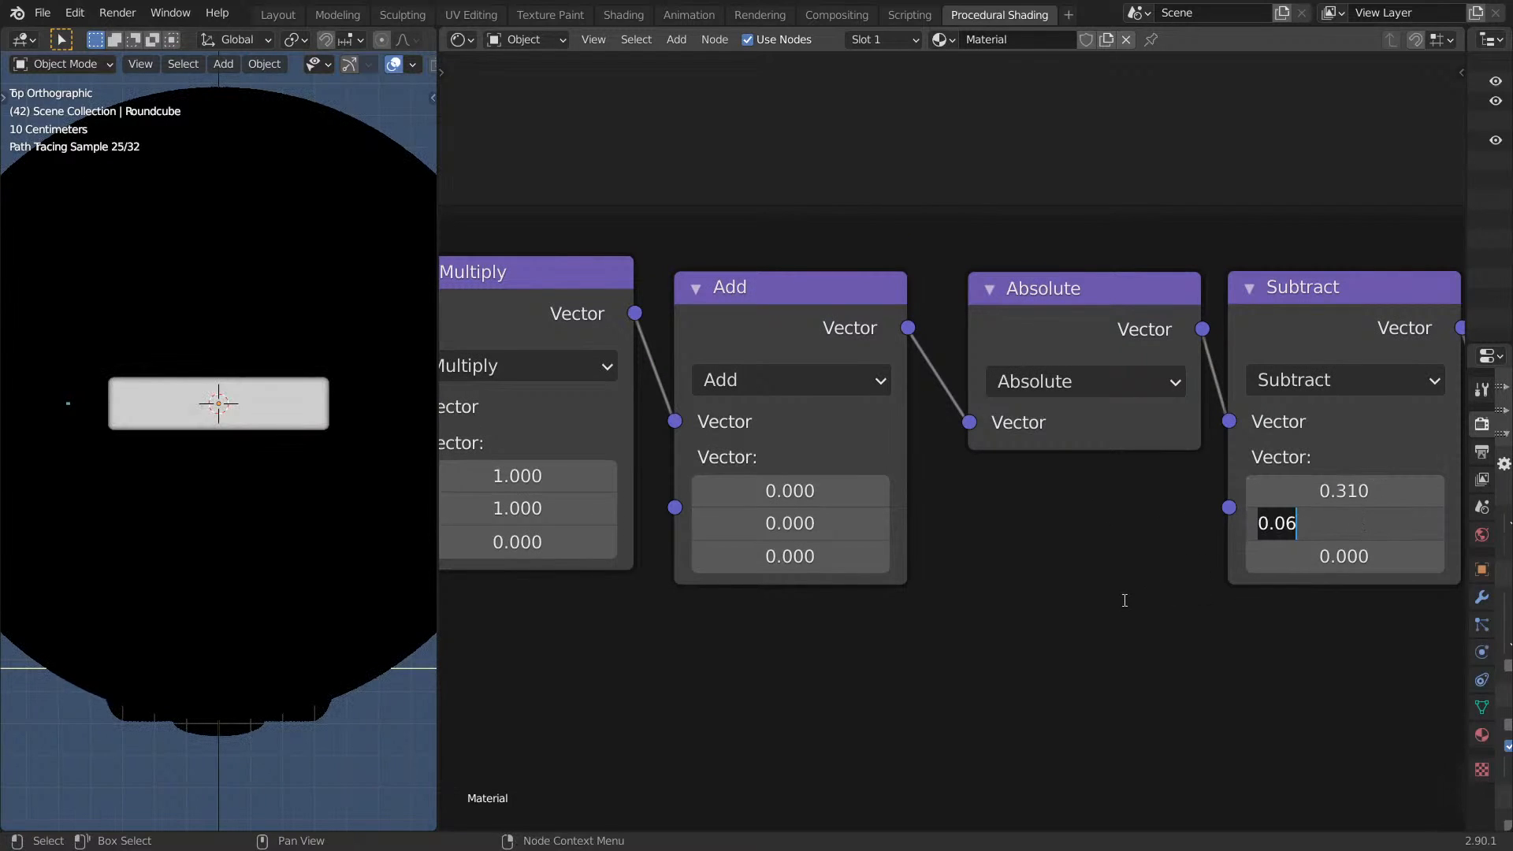
pyautogui.write('0')
pyautogui.press('Return')
pyautogui.scroll(1, 1063, 575)
pyautogui.scroll(2, 132, 439)
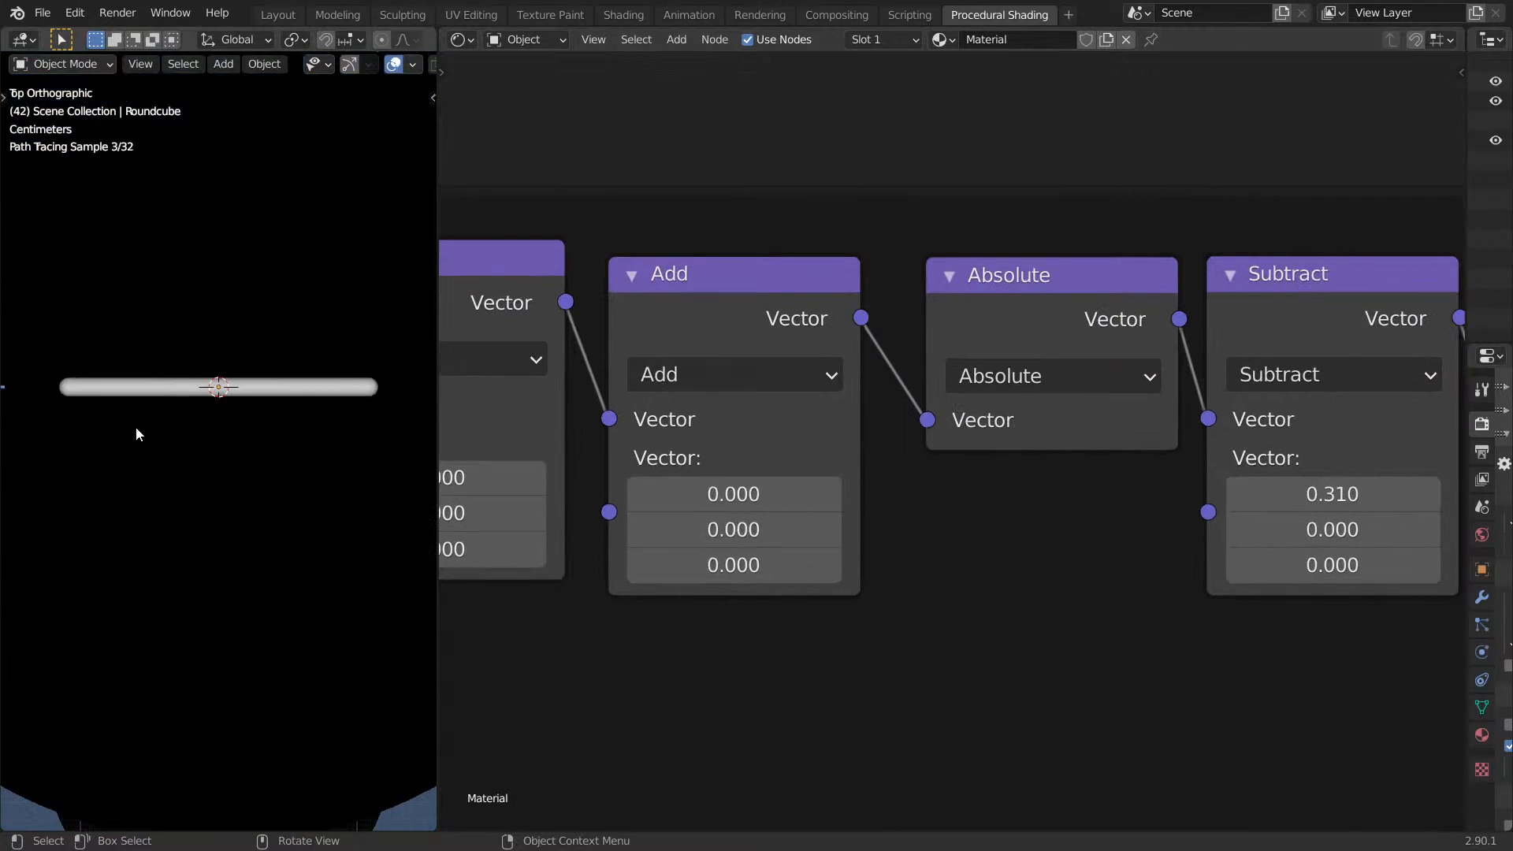
# Try other values for the vector Subtract node's X and the Value node, then undo the recent changes.
pyautogui.moveTo(1112, 465); pyautogui.dragTo(743, 458, button='middle')
pyautogui.scroll(-2, 743, 458)
pyautogui.moveTo(930, 483)
pyautogui.keyDown('shift'); pyautogui.mouseDown()
pyautogui.moveTo(961, 483)
pyautogui.moveTo(905, 483)
pyautogui.mouseUp(); pyautogui.keyUp('shift')
pyautogui.hotkey('ctrl', 'z')
pyautogui.hotkey('ctrl', 'z')
pyautogui.hotkey('ctrl', 'z')
pyautogui.moveTo(1151, 628)
pyautogui.mouseDown()
pyautogui.moveTo(1088, 628)
pyautogui.moveTo(1173, 629)
pyautogui.mouseUp()
pyautogui.hotkey('ctrl', 'z')
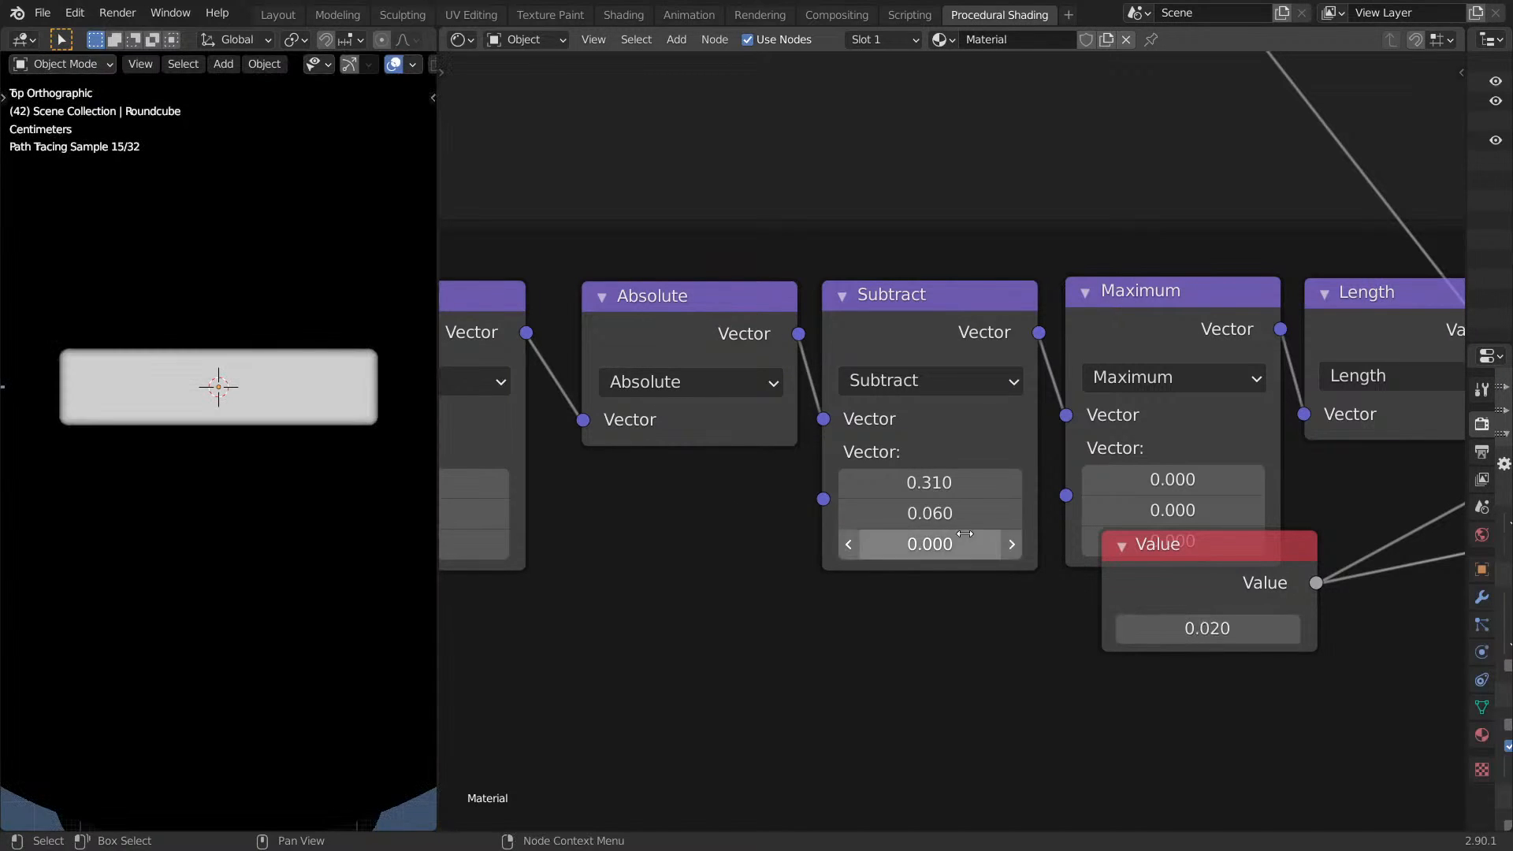
# Set the Y component of the duplicated vector Subtract node to 0.
pyautogui.click(951, 522)
pyautogui.write('0')
pyautogui.press('Return')
# Set the radius Value node to 0.140 and move it off the Maximum node to below the Length node.
pyautogui.keyDown('shift'); pyautogui.moveTo(1174, 629); pyautogui.dragTo(1170, 628); pyautogui.keyUp('shift')
pyautogui.scroll(-4, 395, 510)
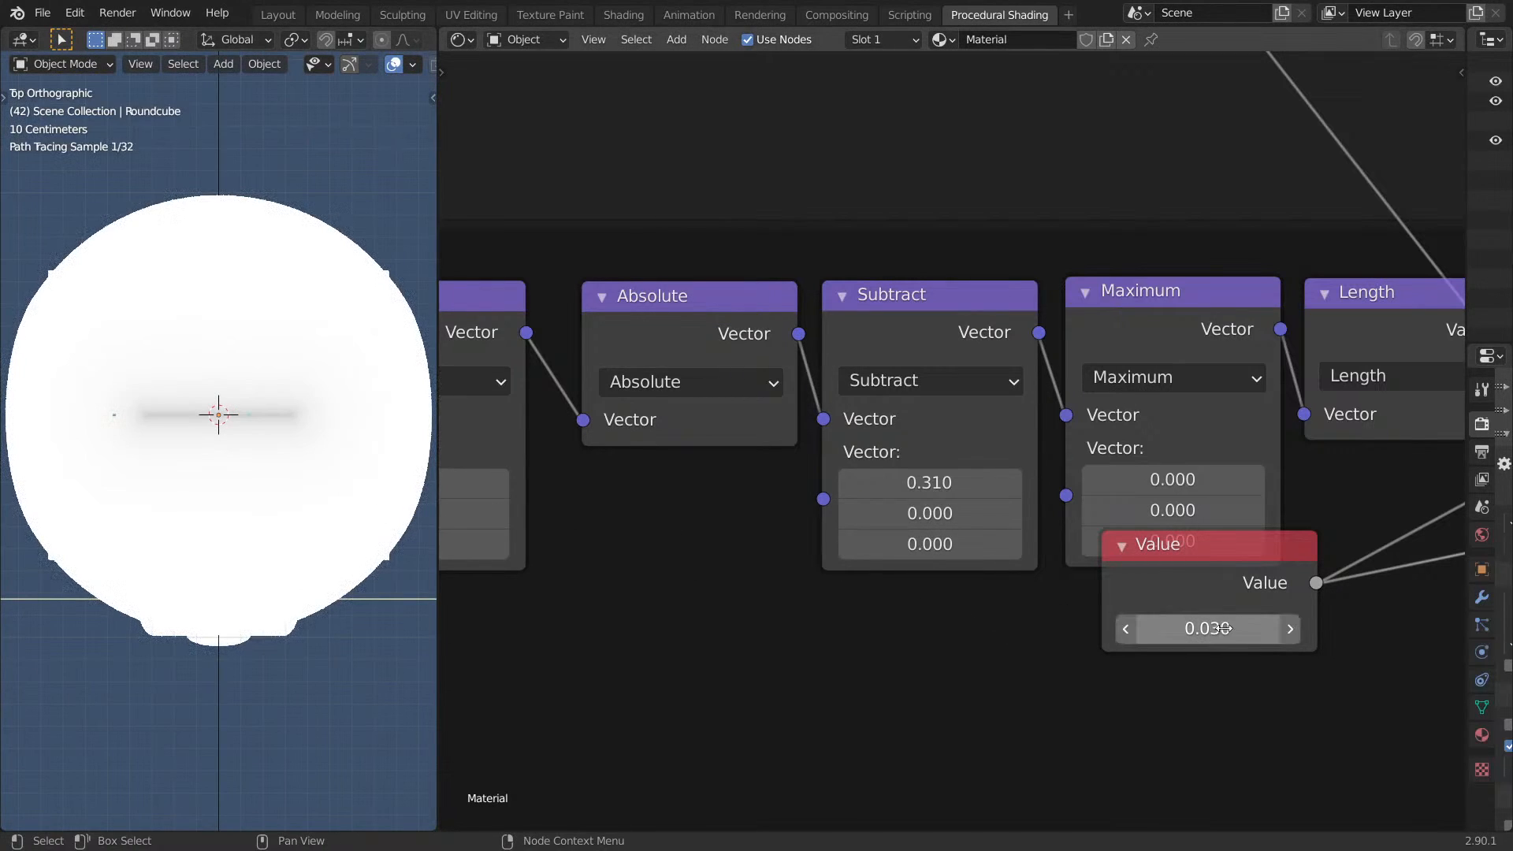
pyautogui.press('-')
pyautogui.moveTo(1193, 644); pyautogui.dragTo(1209, 644)
pyautogui.moveTo(271, 506); pyautogui.dragTo(263, 568, button='middle')
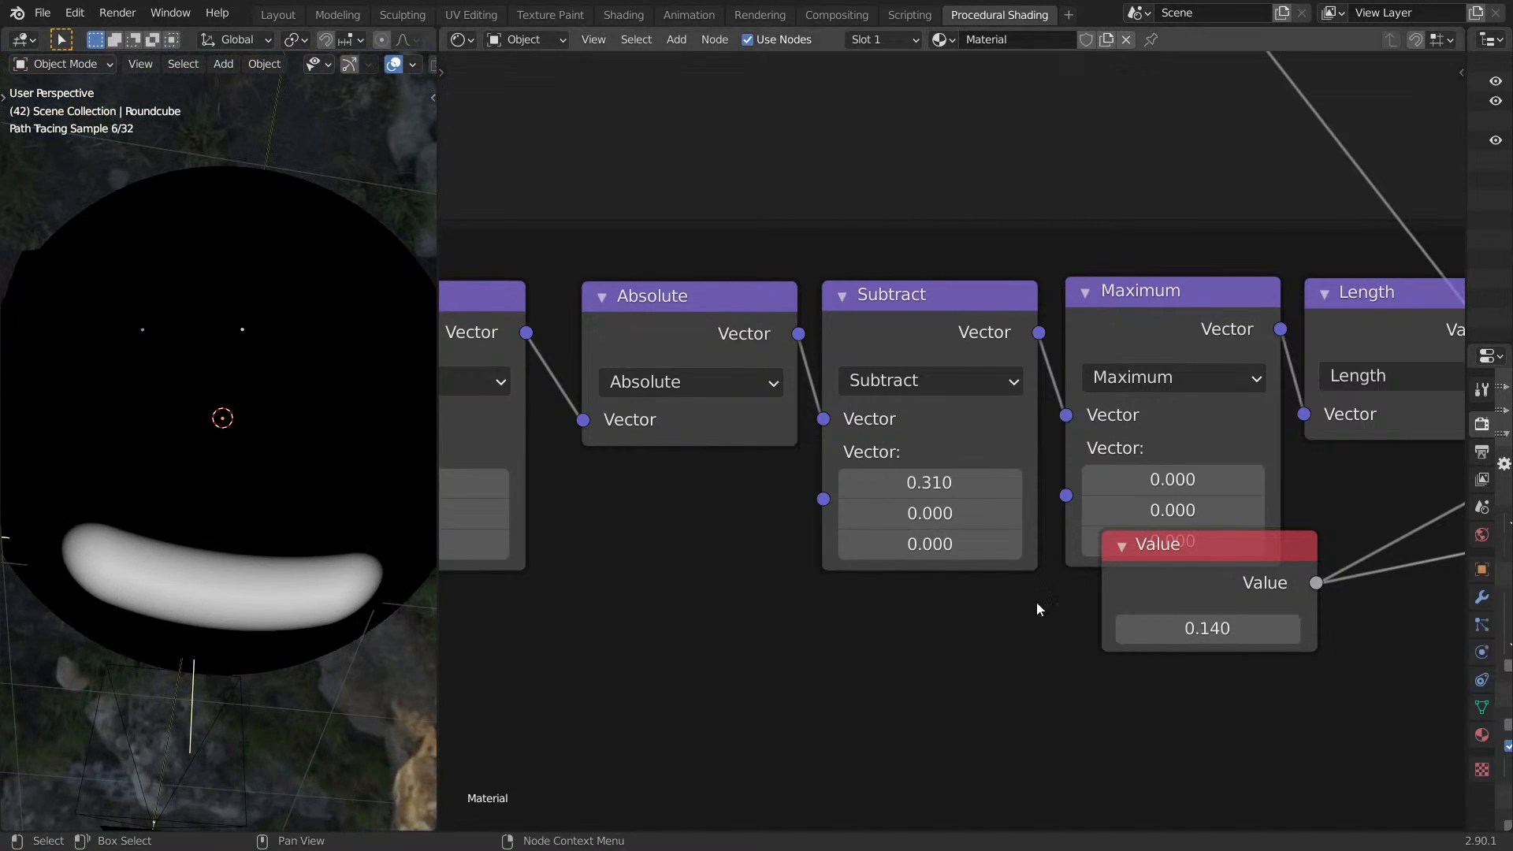
pyautogui.moveTo(1224, 580); pyautogui.dragTo(1405, 531)
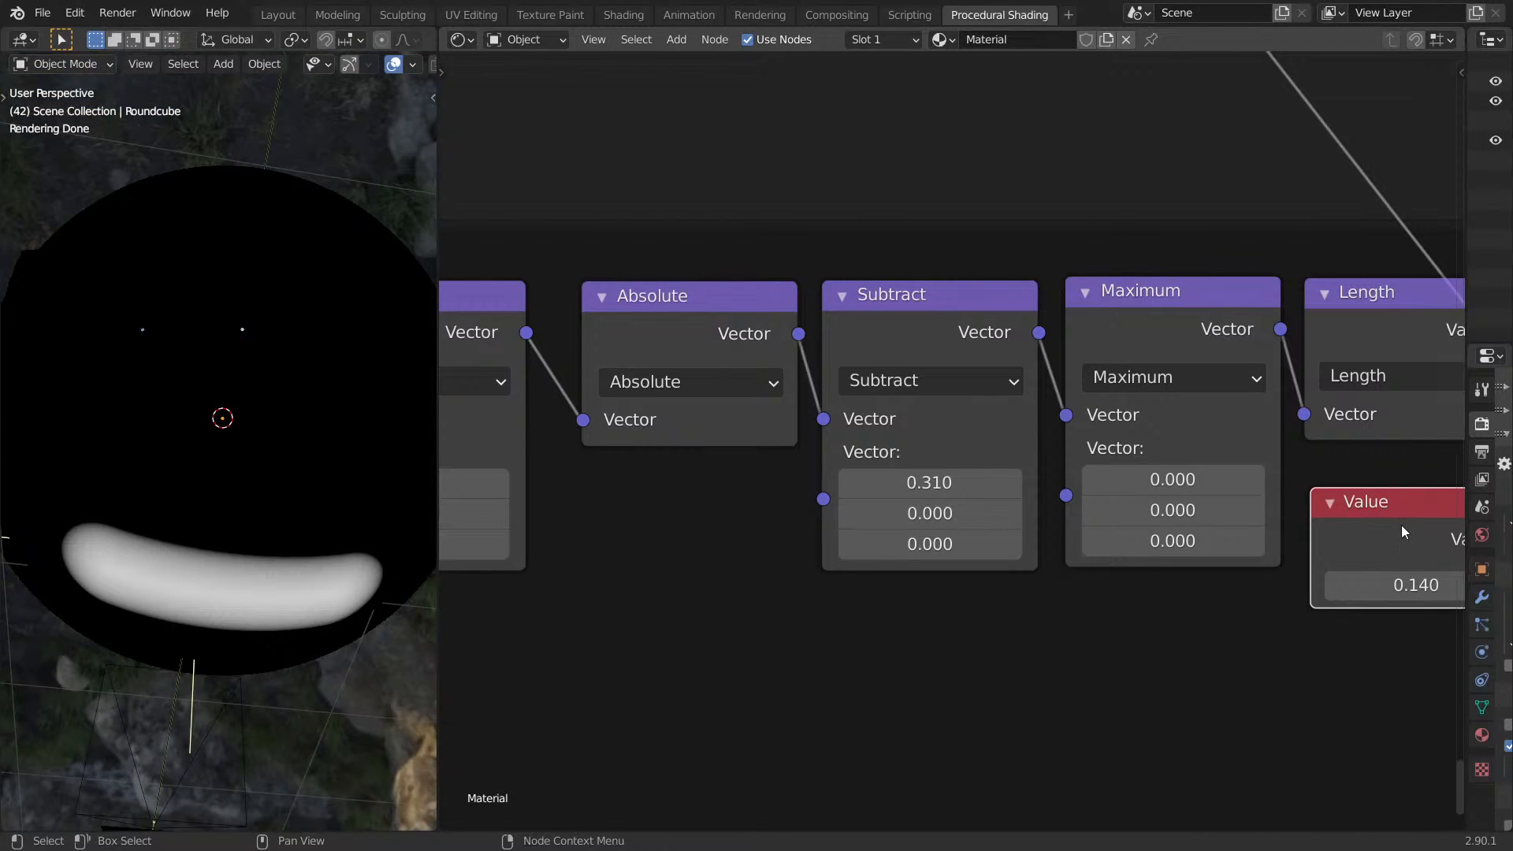
pyautogui.moveTo(1402, 531); pyautogui.dragTo(844, 513, button='middle')
# Preview the duplicated group's math nodes one after another, from the first scalar Subtract to the clamped Multiply.
pyautogui.keyDown('ctrl'); pyautogui.keyDown('shift'); pyautogui.click(1123, 315); pyautogui.keyUp('shift'); pyautogui.keyUp('ctrl')
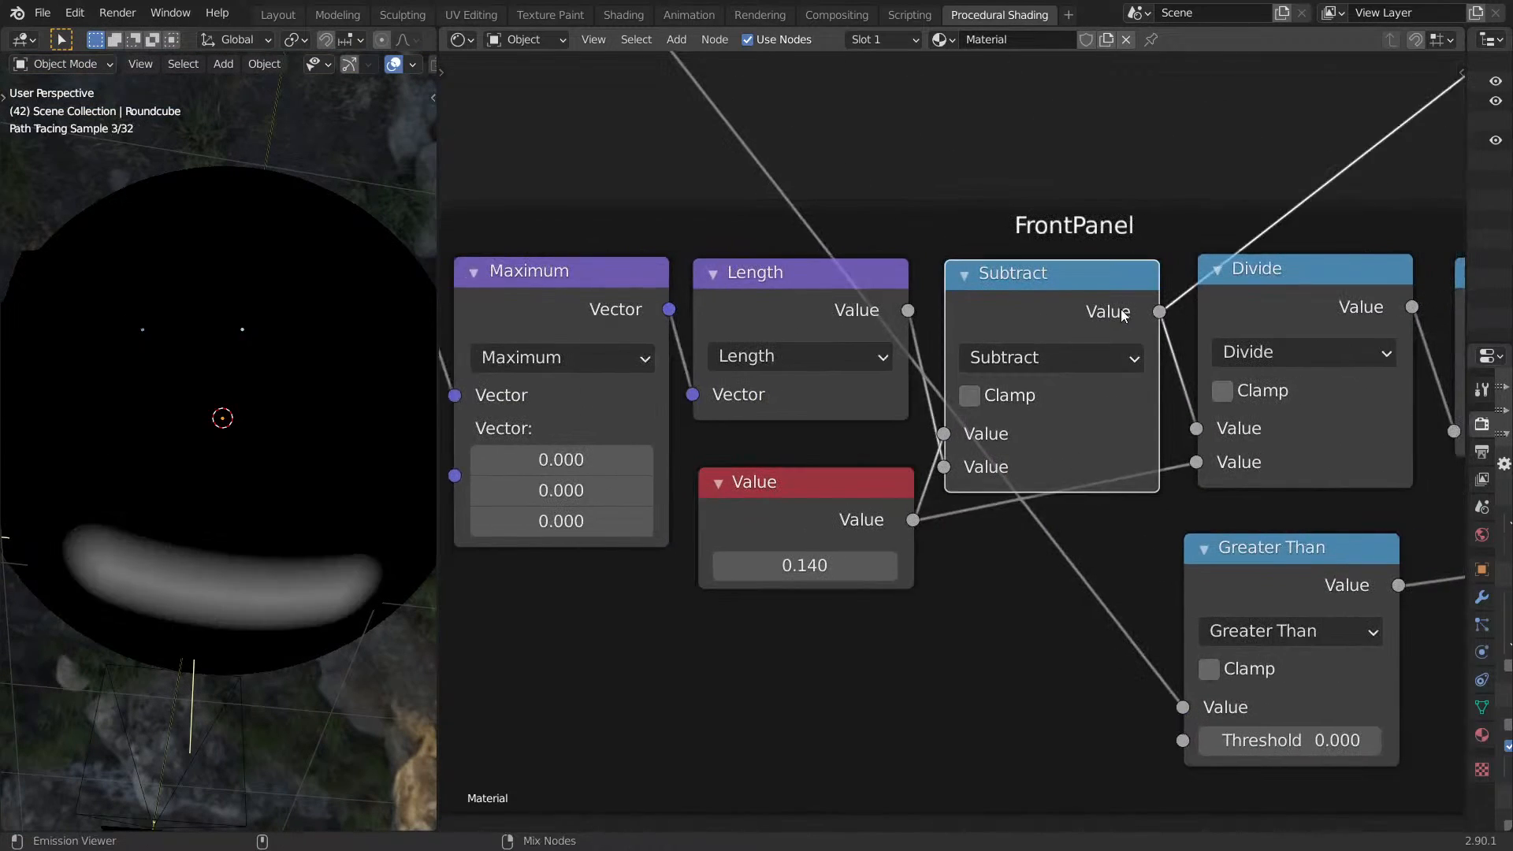
pyautogui.keyDown('ctrl'); pyautogui.keyDown('shift'); pyautogui.click(1299, 305); pyautogui.keyUp('shift'); pyautogui.keyUp('ctrl')
pyautogui.moveTo(1210, 321); pyautogui.dragTo(978, 328, button='middle')
pyautogui.moveTo(1308, 390); pyautogui.dragTo(1190, 416, button='middle')
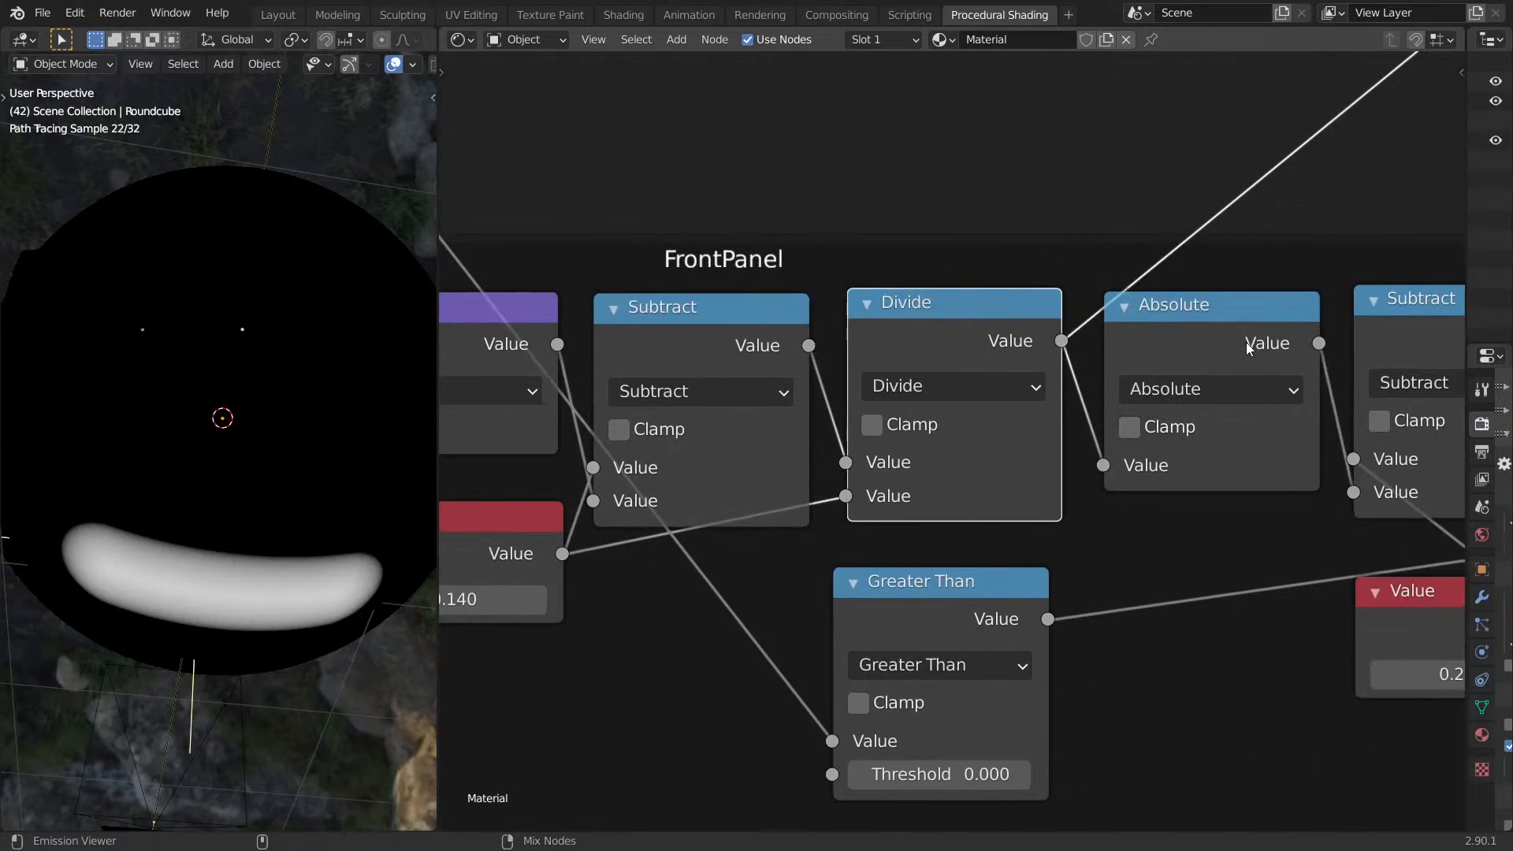
pyautogui.keyDown('ctrl'); pyautogui.keyDown('shift'); pyautogui.click(1246, 340); pyautogui.keyUp('shift'); pyautogui.keyUp('ctrl')
pyautogui.moveTo(1256, 339); pyautogui.dragTo(1185, 338, button='middle')
pyautogui.keyDown('ctrl'); pyautogui.keyDown('shift'); pyautogui.click(1310, 346); pyautogui.keyUp('shift'); pyautogui.keyUp('ctrl')
pyautogui.keyDown('ctrl'); pyautogui.keyDown('shift'); pyautogui.click(1198, 371); pyautogui.keyUp('shift'); pyautogui.keyUp('ctrl')
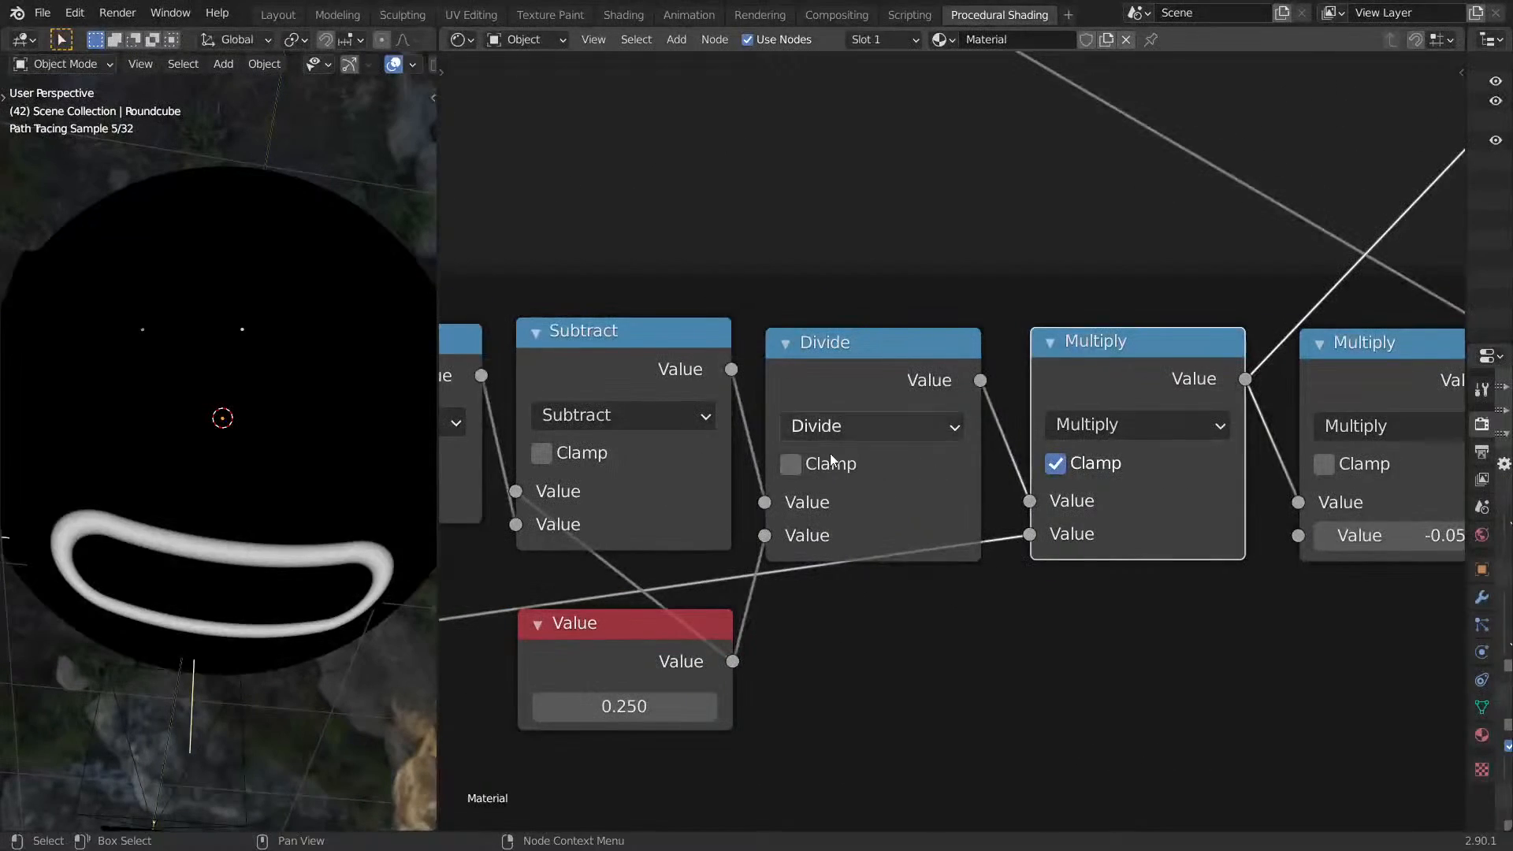
pyautogui.moveTo(480, 569); pyautogui.dragTo(1065, 470, button='middle')
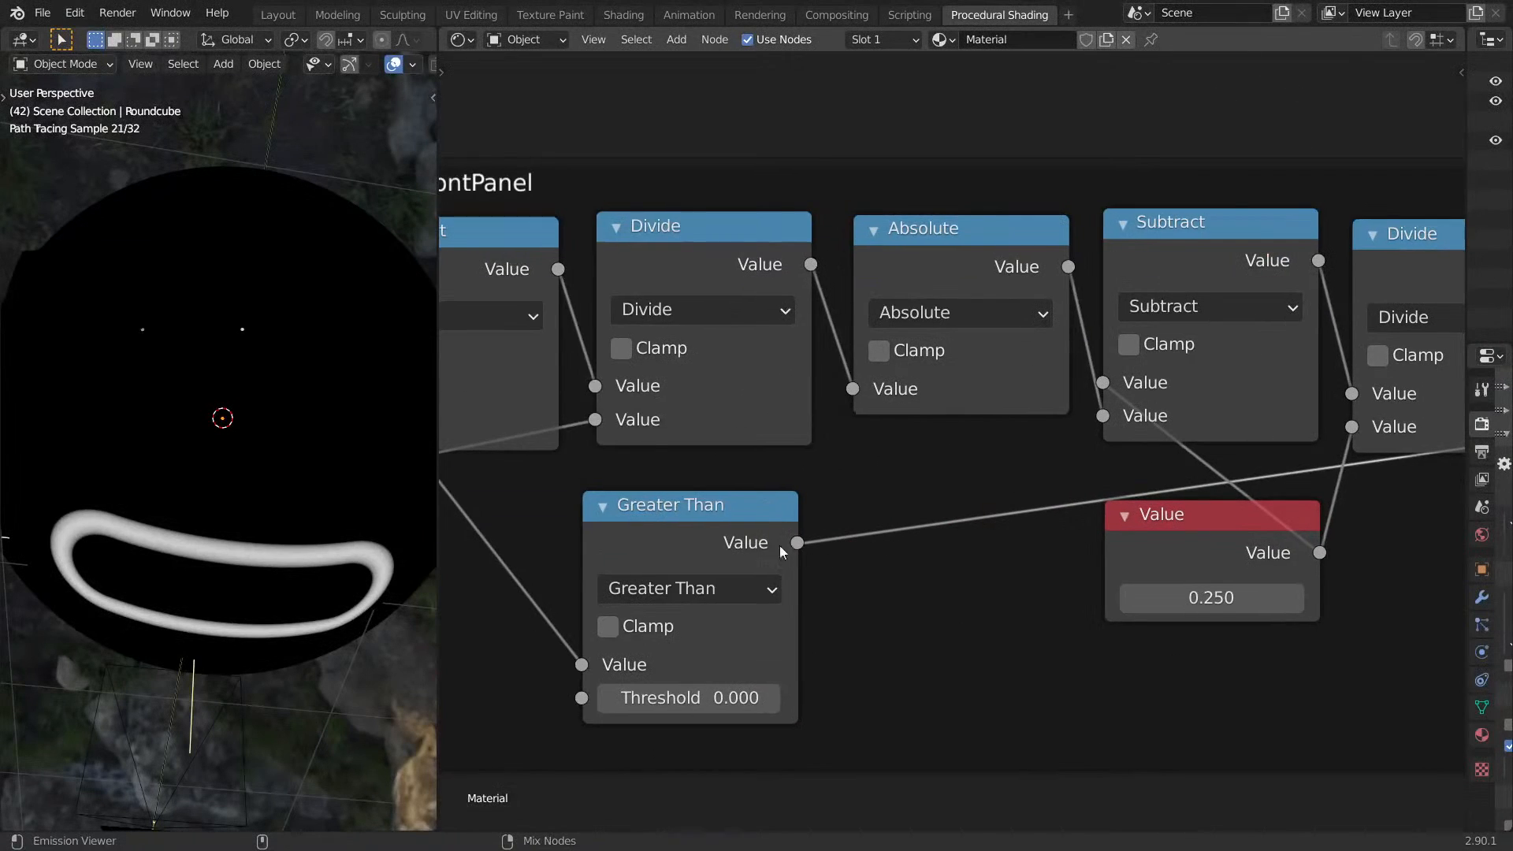
# Preview the Greater Than node of the duplicated FrontPanel group on the head through the camera view.
pyautogui.keyDown('ctrl'); pyautogui.keyDown('shift'); pyautogui.click(778, 545); pyautogui.keyUp('shift'); pyautogui.keyUp('ctrl')
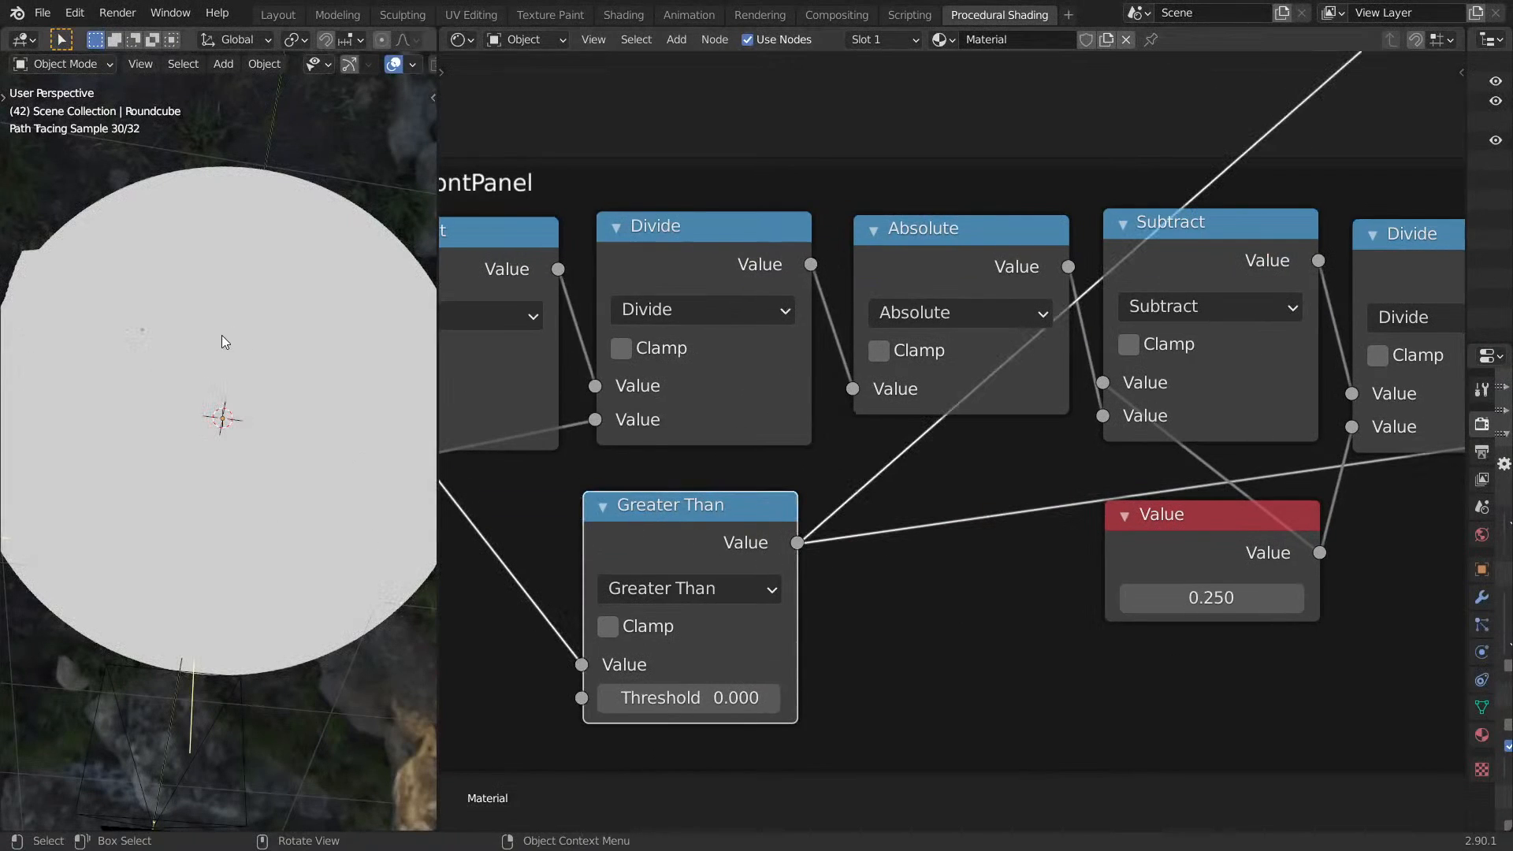
pyautogui.press('KP_1')
pyautogui.press('KP_0')
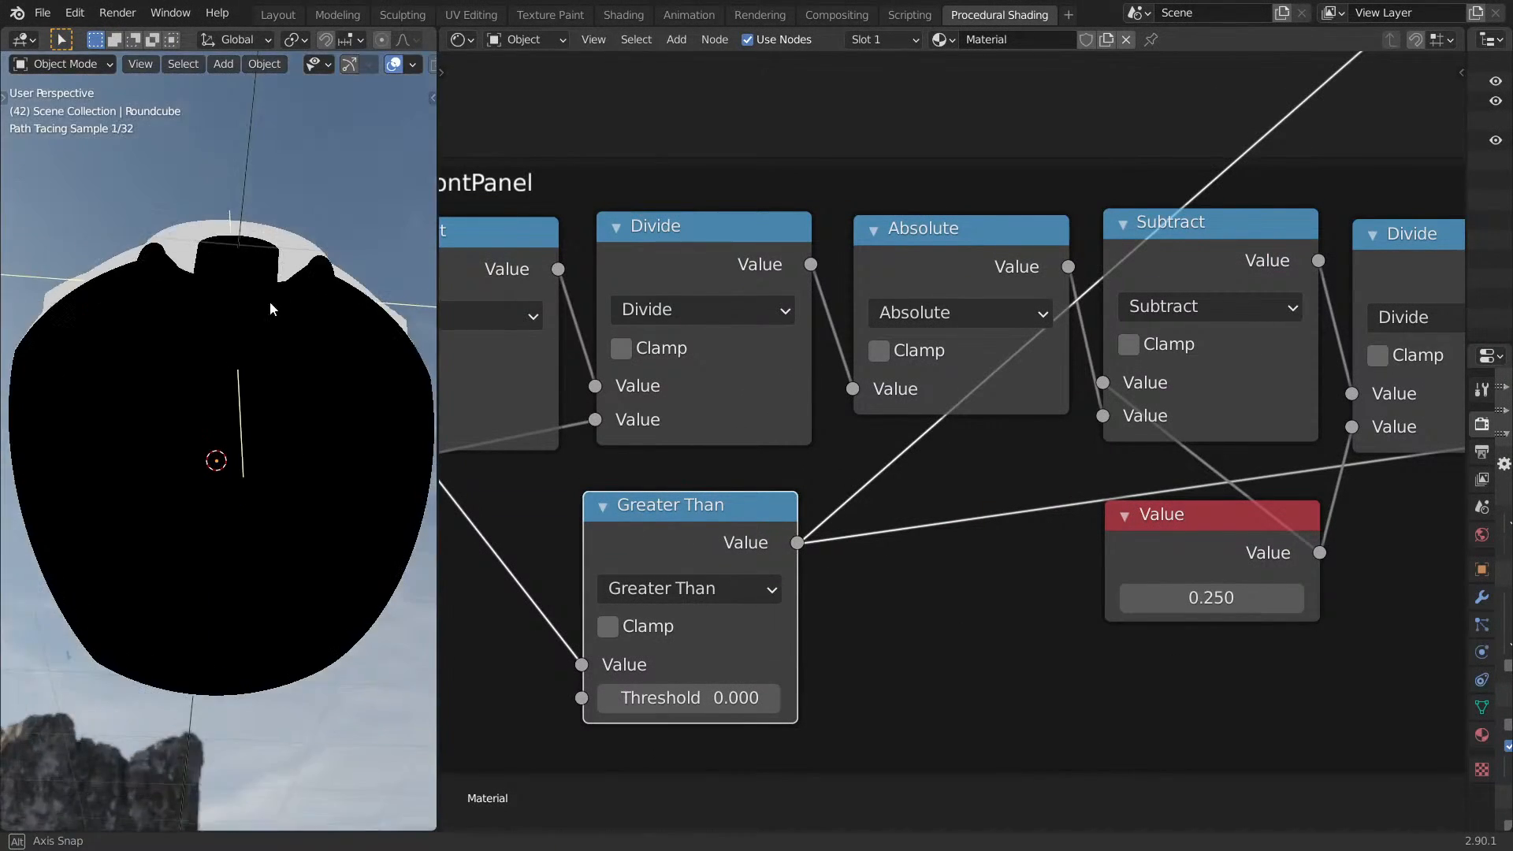
pyautogui.moveTo(1263, 442); pyautogui.dragTo(886, 468, button='middle')
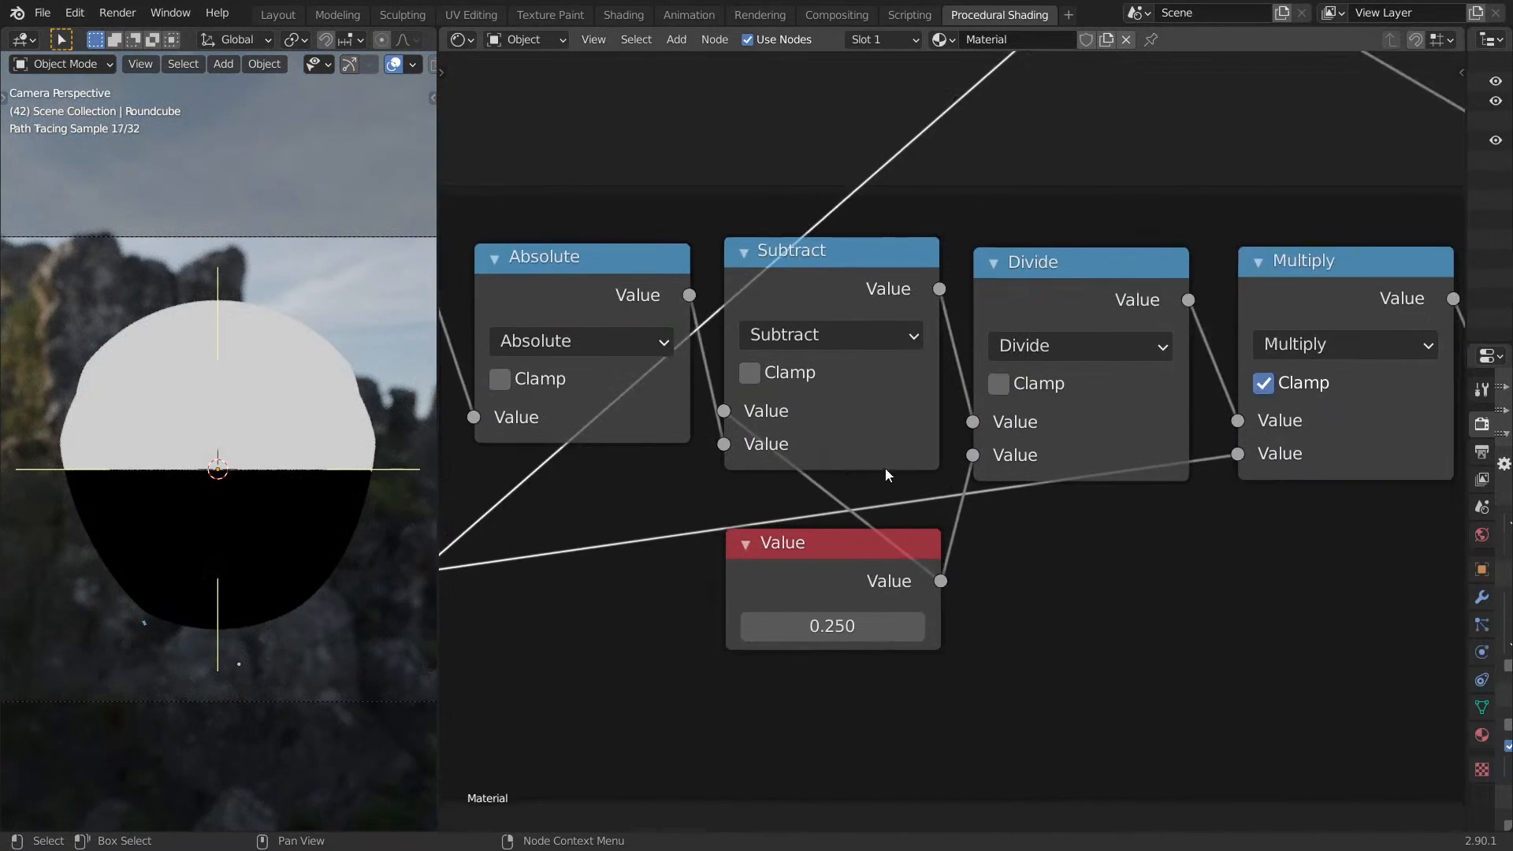
pyautogui.moveTo(1239, 379); pyautogui.dragTo(943, 397, button='middle')
# Preview the duplicated group's last two Multiply nodes on the head, returning to the clamped one.
pyautogui.keyDown('ctrl'); pyautogui.click(1005, 310); pyautogui.keyUp('ctrl')
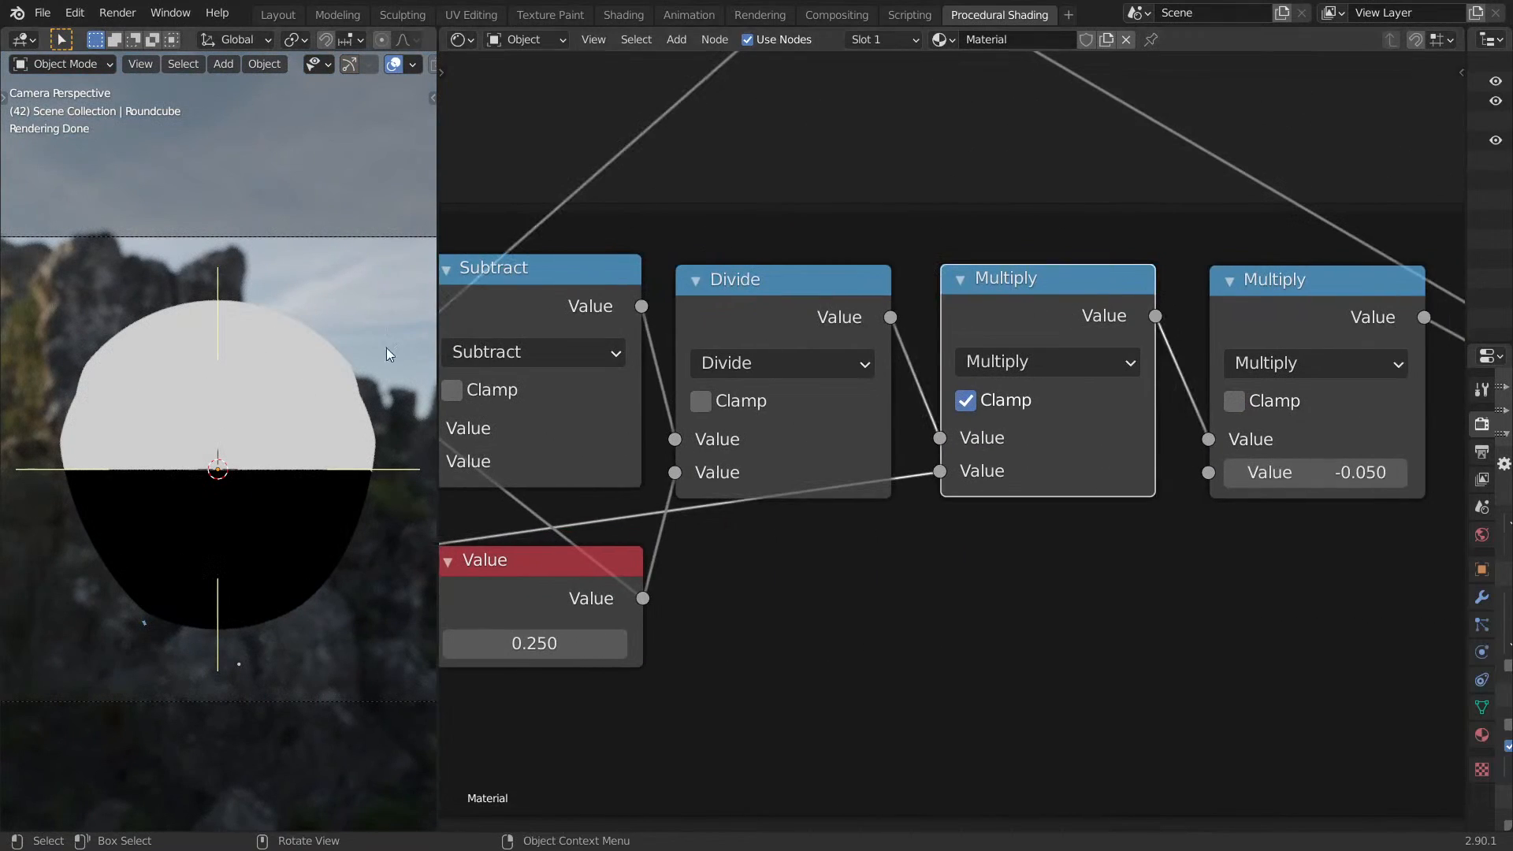
pyautogui.keyDown('ctrl'); pyautogui.keyDown('shift'); pyautogui.click(990, 334); pyautogui.keyUp('shift'); pyautogui.keyUp('ctrl')
pyautogui.moveTo(236, 425); pyautogui.dragTo(304, 490, button='middle')
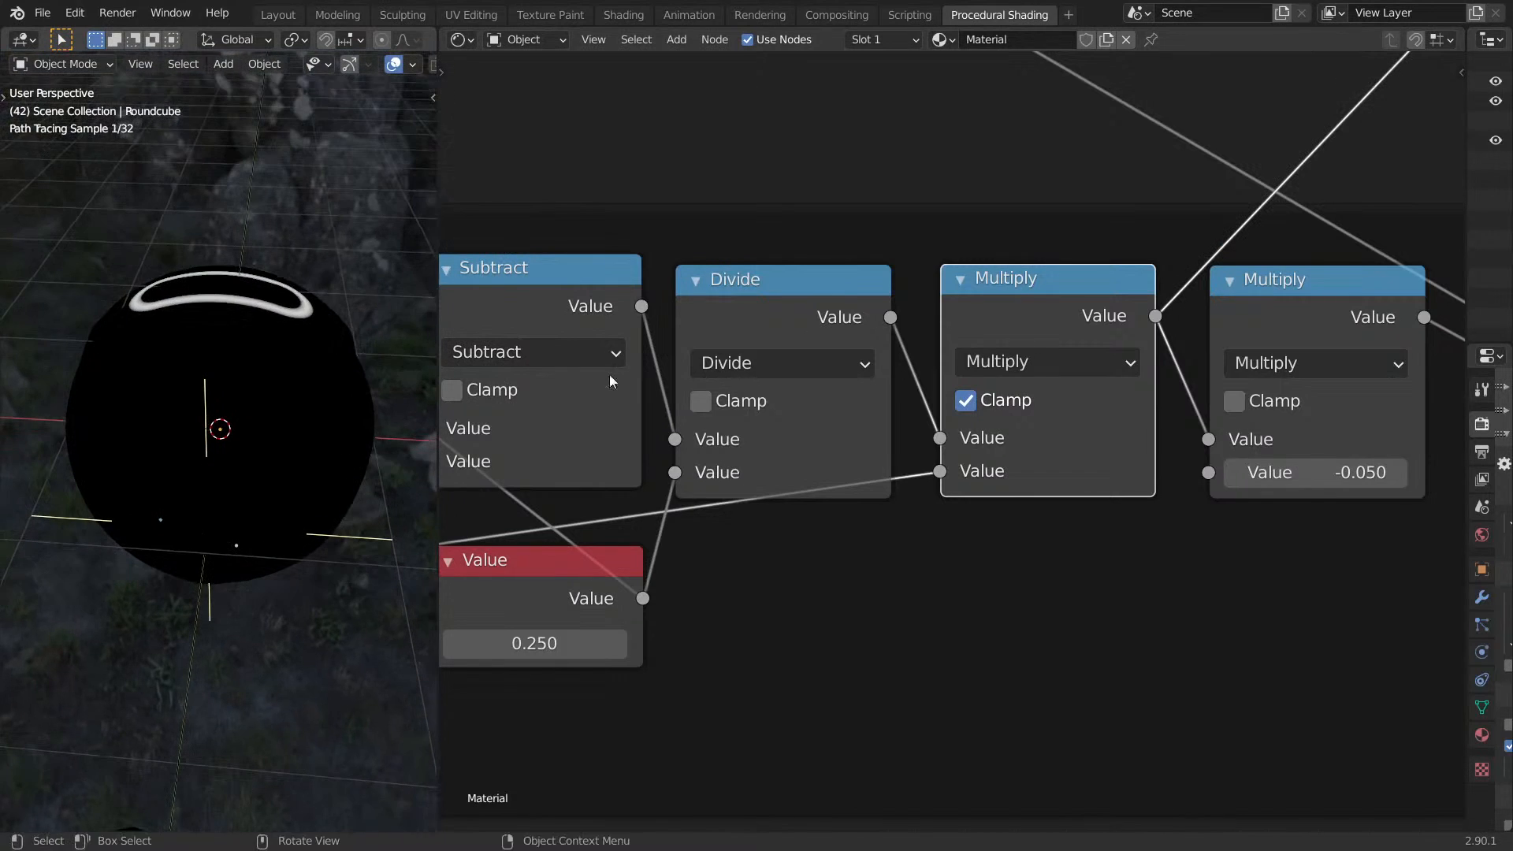
pyautogui.keyDown('ctrl'); pyautogui.keyDown('shift'); pyautogui.click(1354, 339); pyautogui.keyUp('shift'); pyautogui.keyUp('ctrl')
pyautogui.moveTo(386, 294); pyautogui.dragTo(353, 301, button='middle')
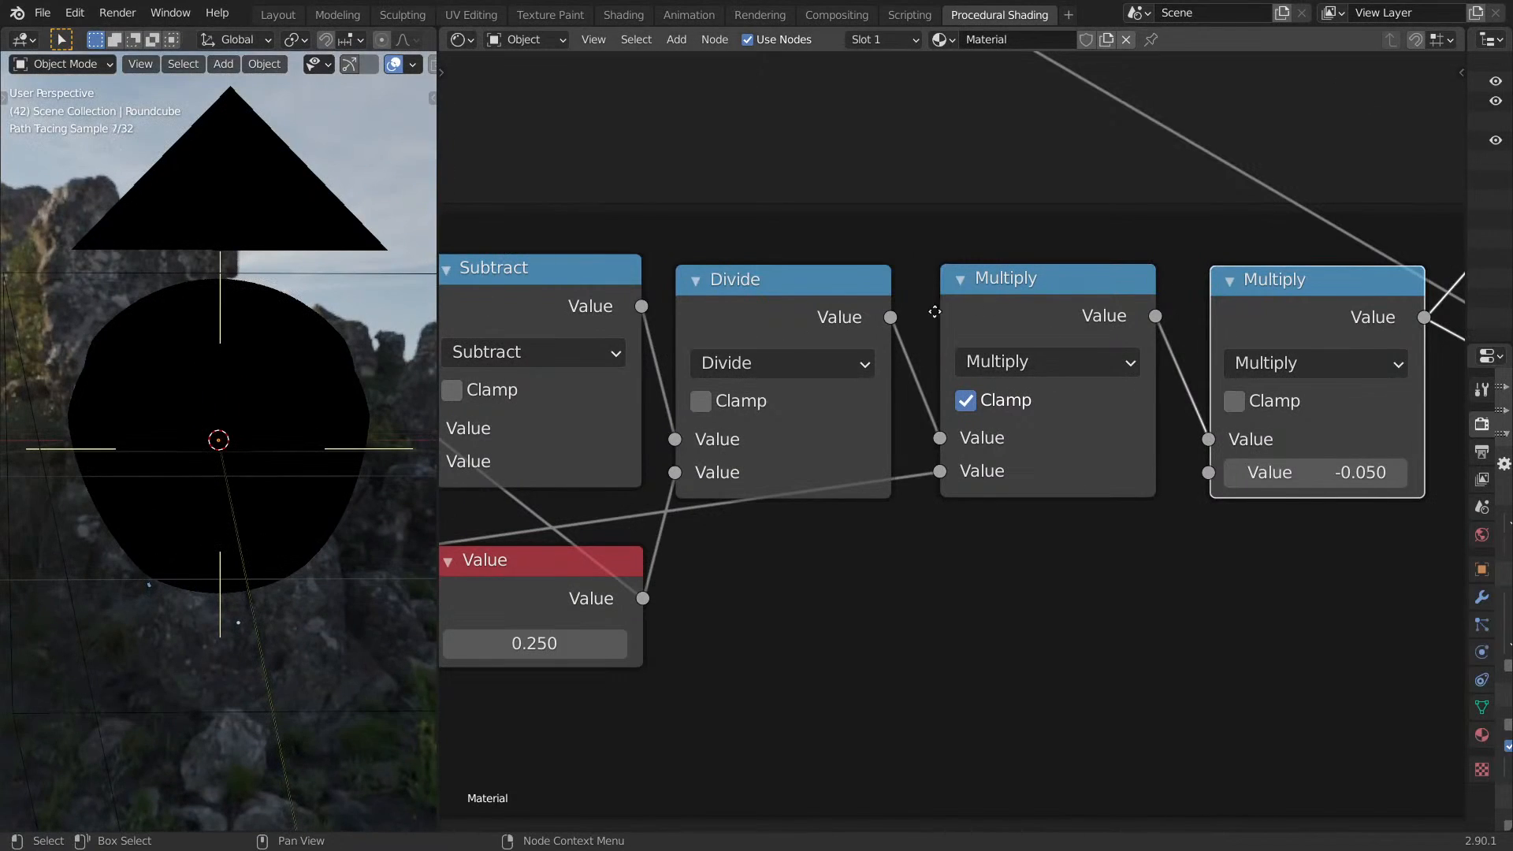
pyautogui.moveTo(1277, 453); pyautogui.dragTo(1124, 465, button='middle')
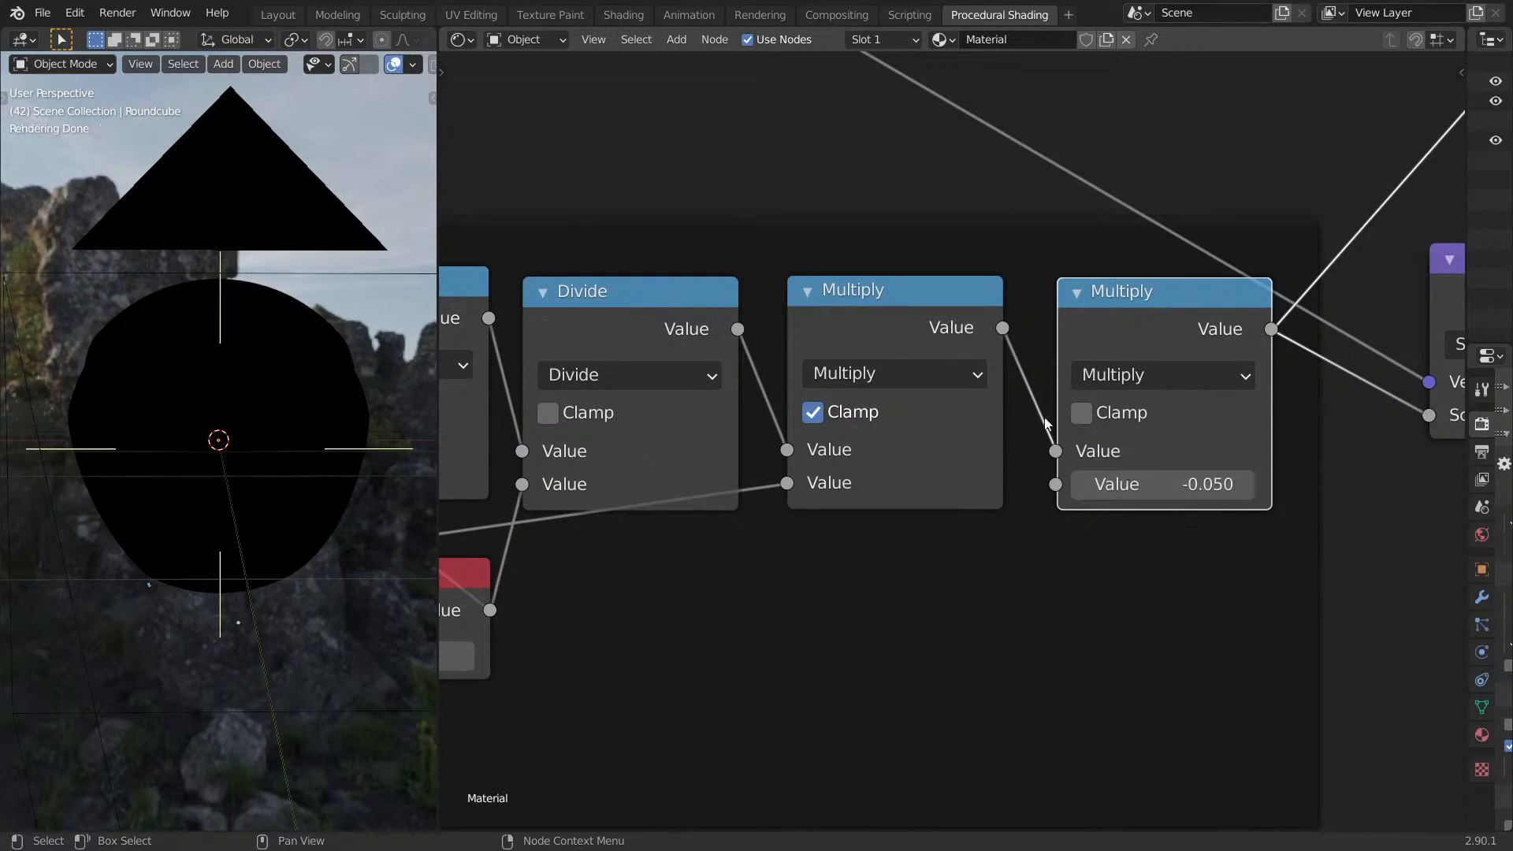
pyautogui.keyDown('ctrl'); pyautogui.keyDown('shift'); pyautogui.click(956, 329); pyautogui.keyUp('shift'); pyautogui.keyUp('ctrl')
# Set the Y component of the duplicated group's vector Add node to 0.870.
pyautogui.moveTo(495, 407); pyautogui.dragTo(984, 345, button='middle')
pyautogui.moveTo(355, 422); pyautogui.dragTo(352, 524, button='middle')
pyautogui.moveTo(868, 436); pyautogui.dragTo(1261, 418, button='middle')
pyautogui.scroll(-1, 1199, 444)
pyautogui.moveTo(796, 452); pyautogui.dragTo(1037, 429, button='middle')
pyautogui.moveTo(762, 447); pyautogui.dragTo(816, 457)
pyautogui.moveTo(339, 402); pyautogui.dragTo(426, 374, button='middle')
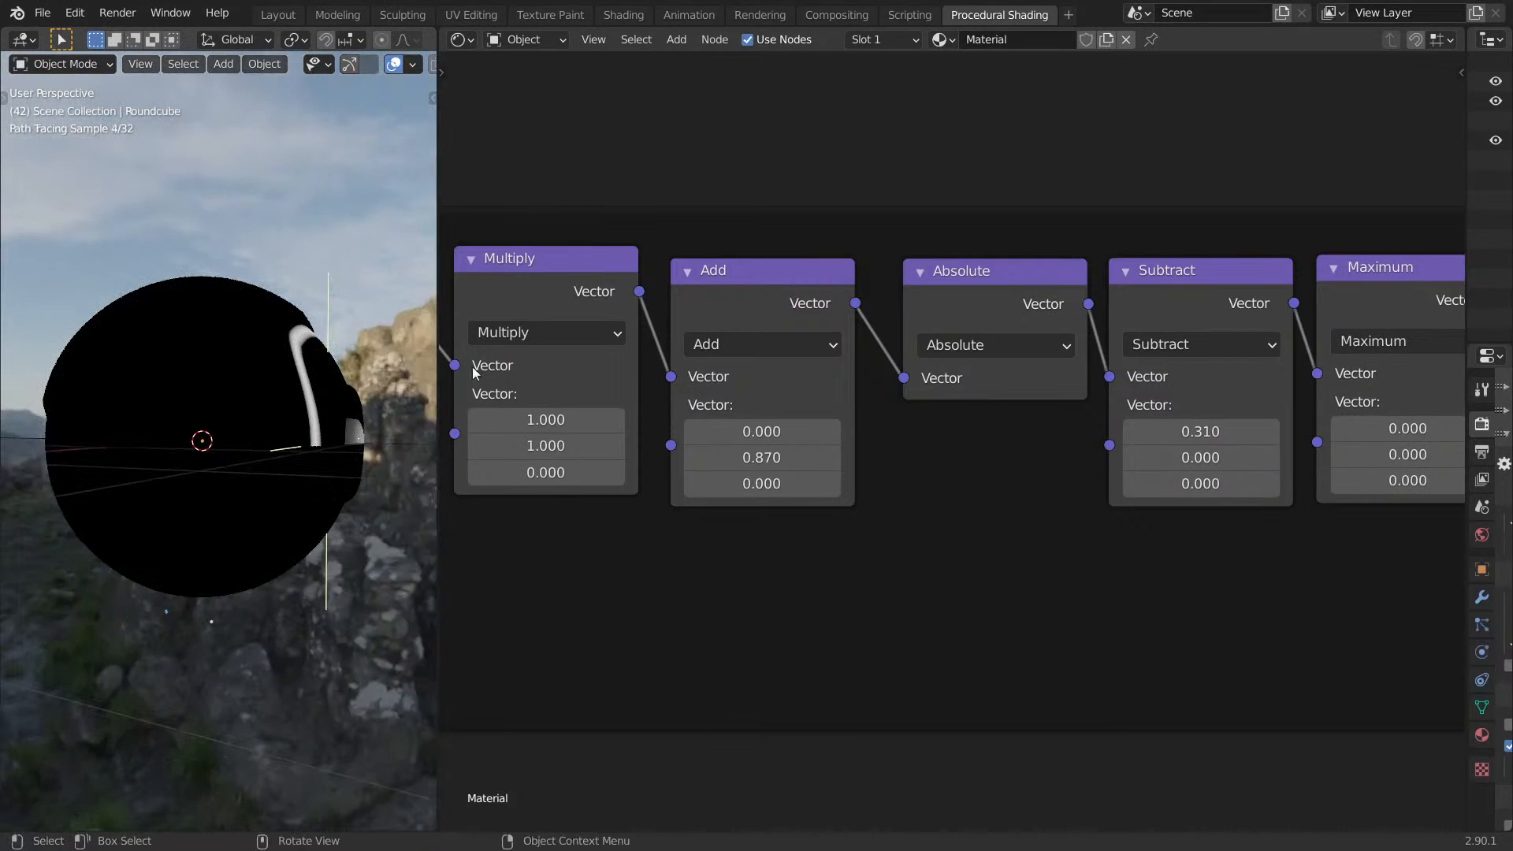
# Duplicate the last vector Add node in the displacement chain and insert the copy just before the Material Output.
pyautogui.scroll(-5, 697, 419)
pyautogui.scroll(8, 697, 419)
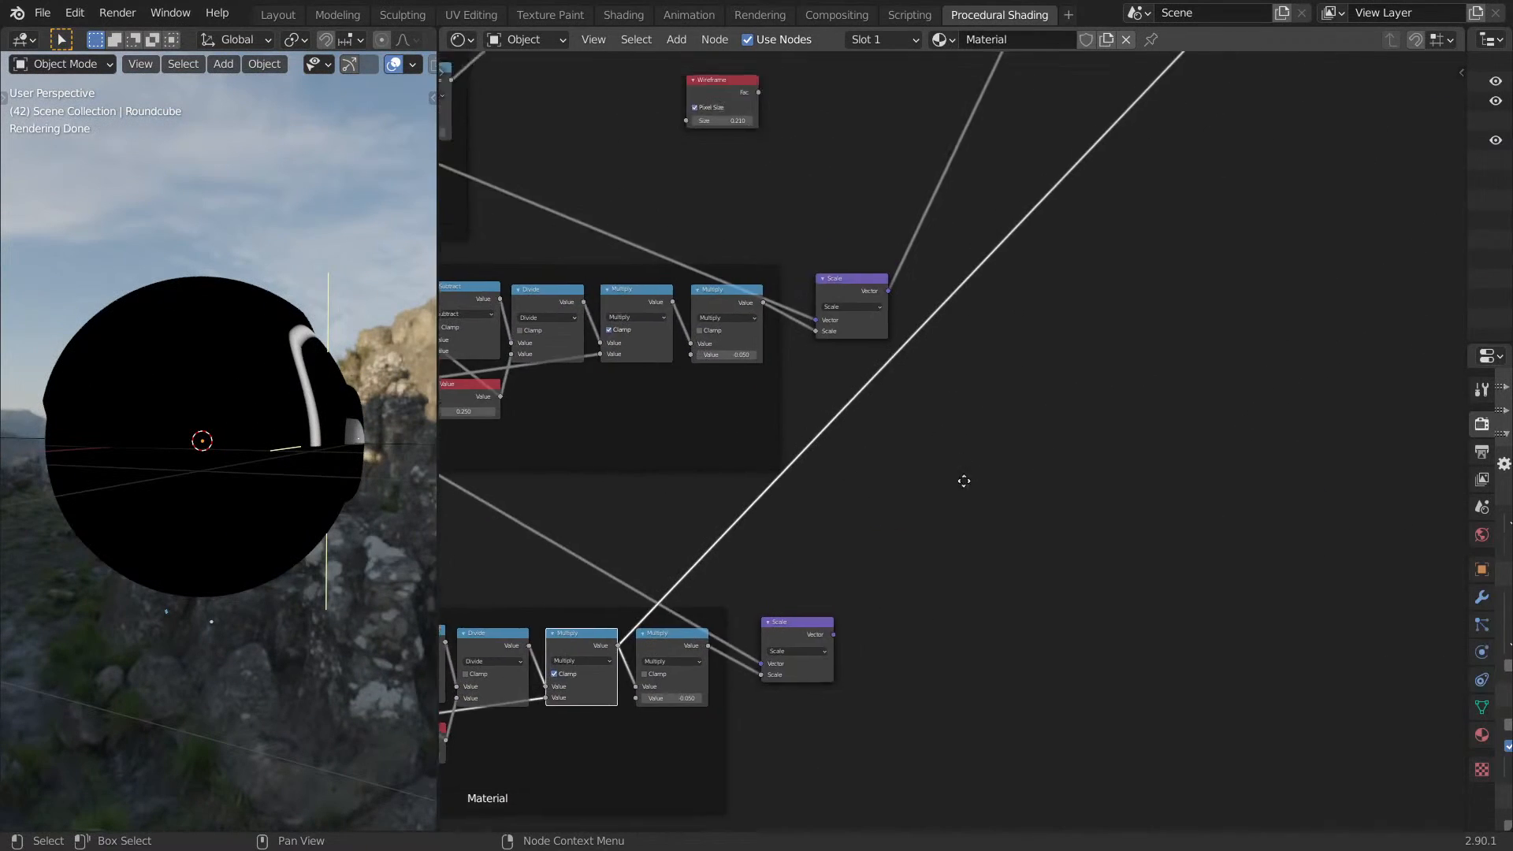
pyautogui.scroll(-2, 999, 435)
pyautogui.click(1031, 235)
pyautogui.hotkey('shift', 'd')
pyautogui.click(1171, 260)
pyautogui.moveTo(854, 610); pyautogui.dragTo(1060, 442, button='middle')
pyautogui.scroll(-3, 1059, 441)
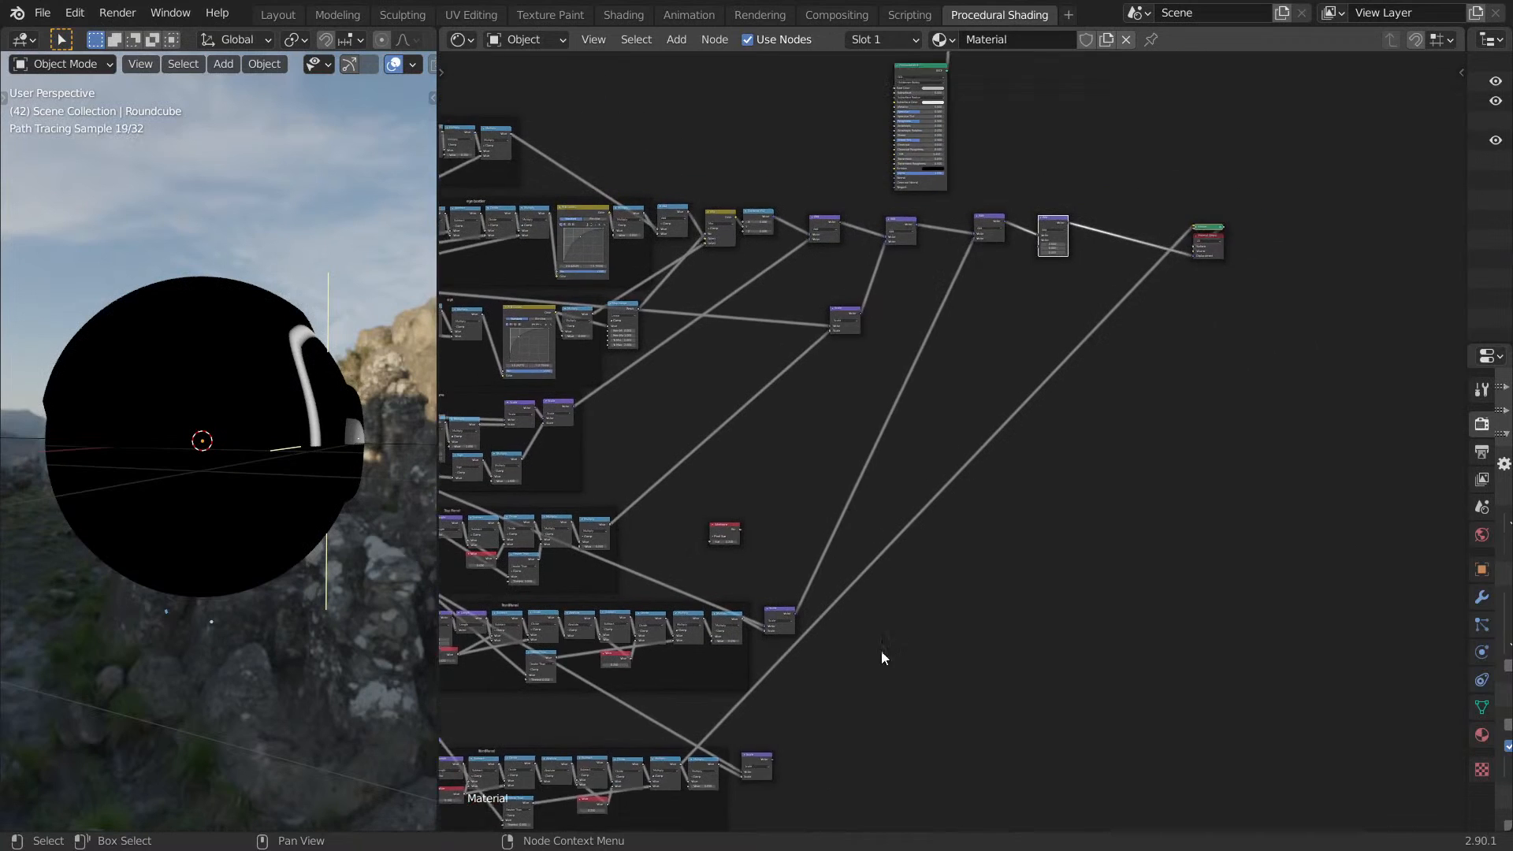
# Connect the duplicated group's Scale node to the new vector Add node and preview the Principled BSDF through the camera.
pyautogui.press('space')
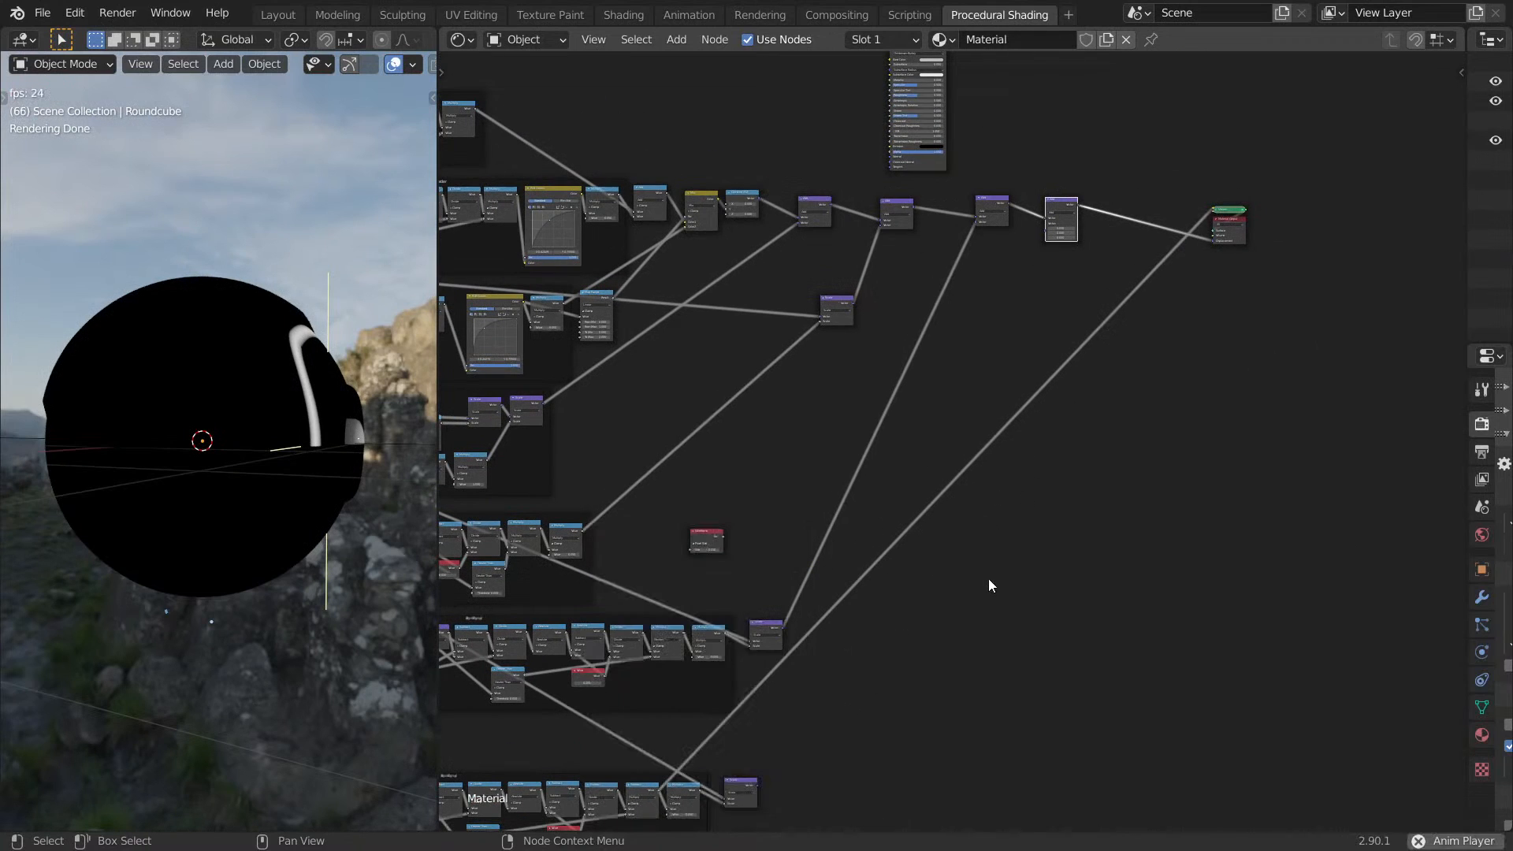
pyautogui.keyDown('alt'); pyautogui.moveTo(752, 783); pyautogui.dragTo(1092, 233, button='right'); pyautogui.keyUp('alt')
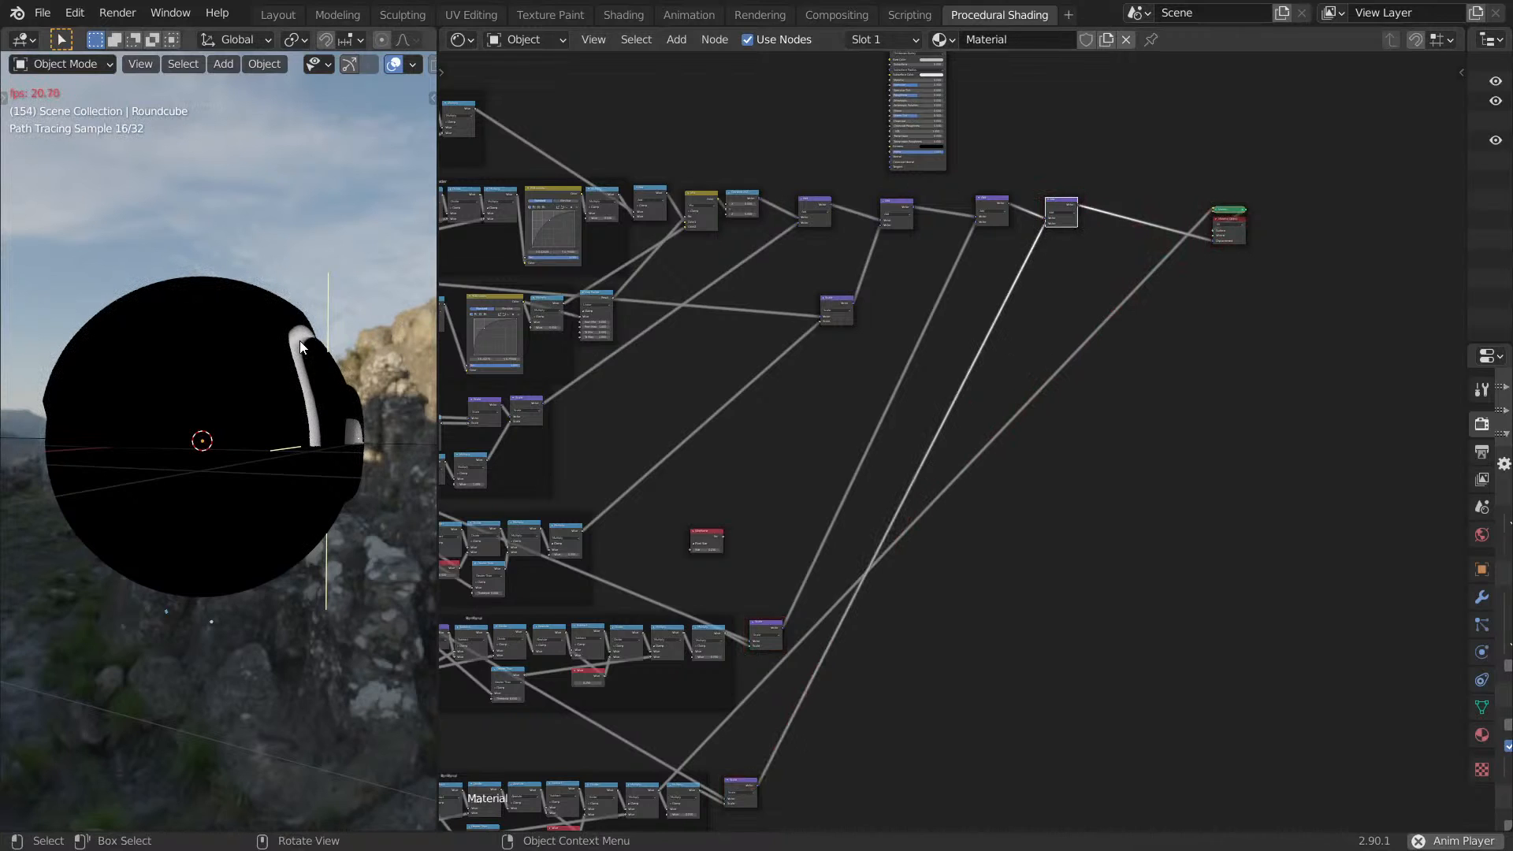
pyautogui.keyDown('ctrl'); pyautogui.keyDown('shift'); pyautogui.click(919, 94); pyautogui.keyUp('shift'); pyautogui.keyUp('ctrl')
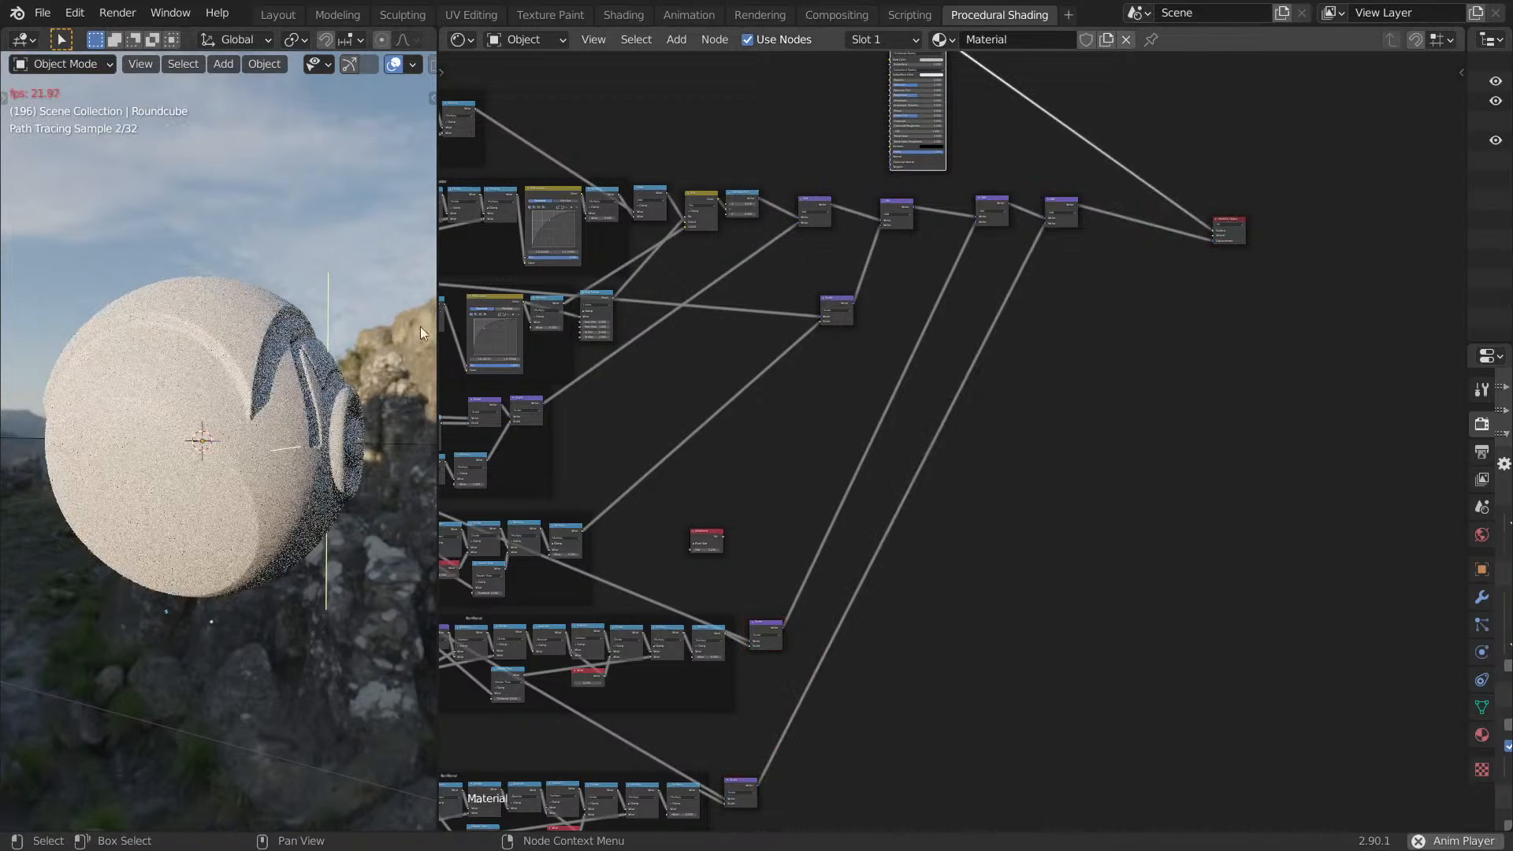
pyautogui.press('KP_0')
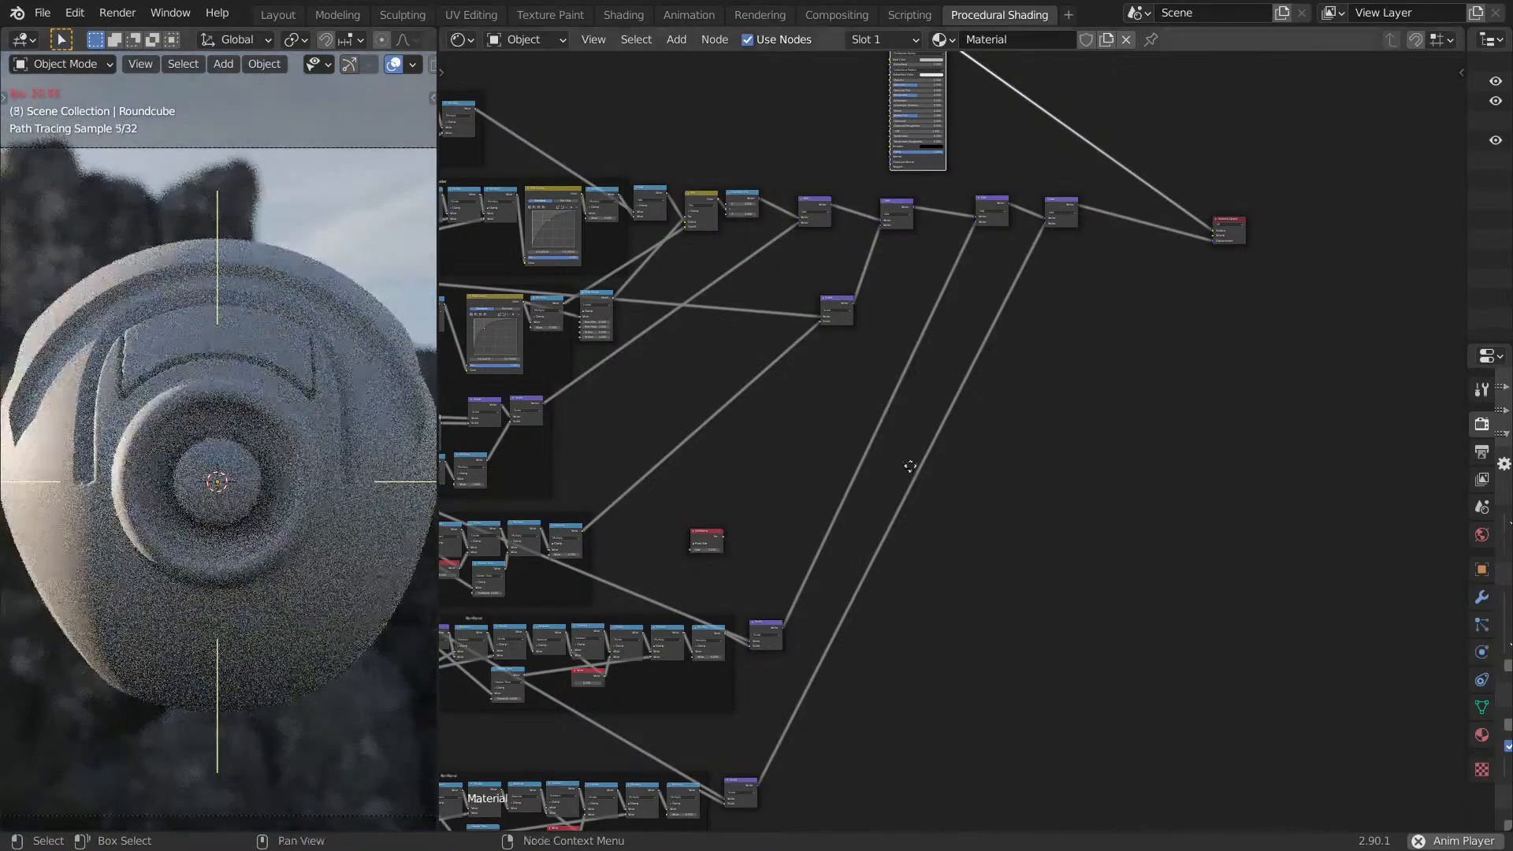
# Set the value of the last Multiply node in the duplicated FrontPanel group to 0.050.
pyautogui.moveTo(904, 471); pyautogui.dragTo(925, 491, button='middle')
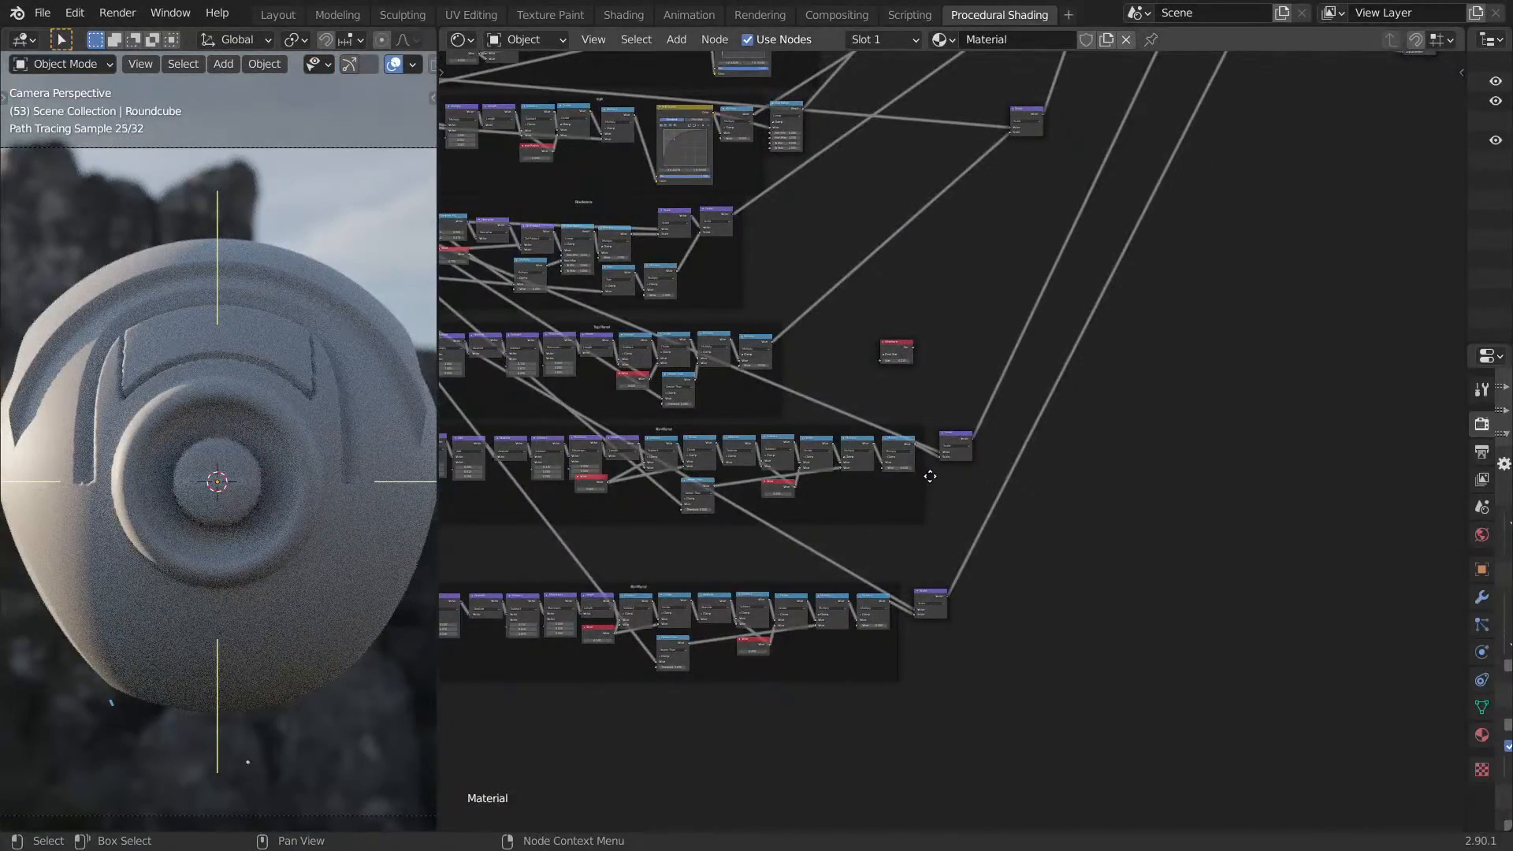
pyautogui.scroll(8, 925, 491)
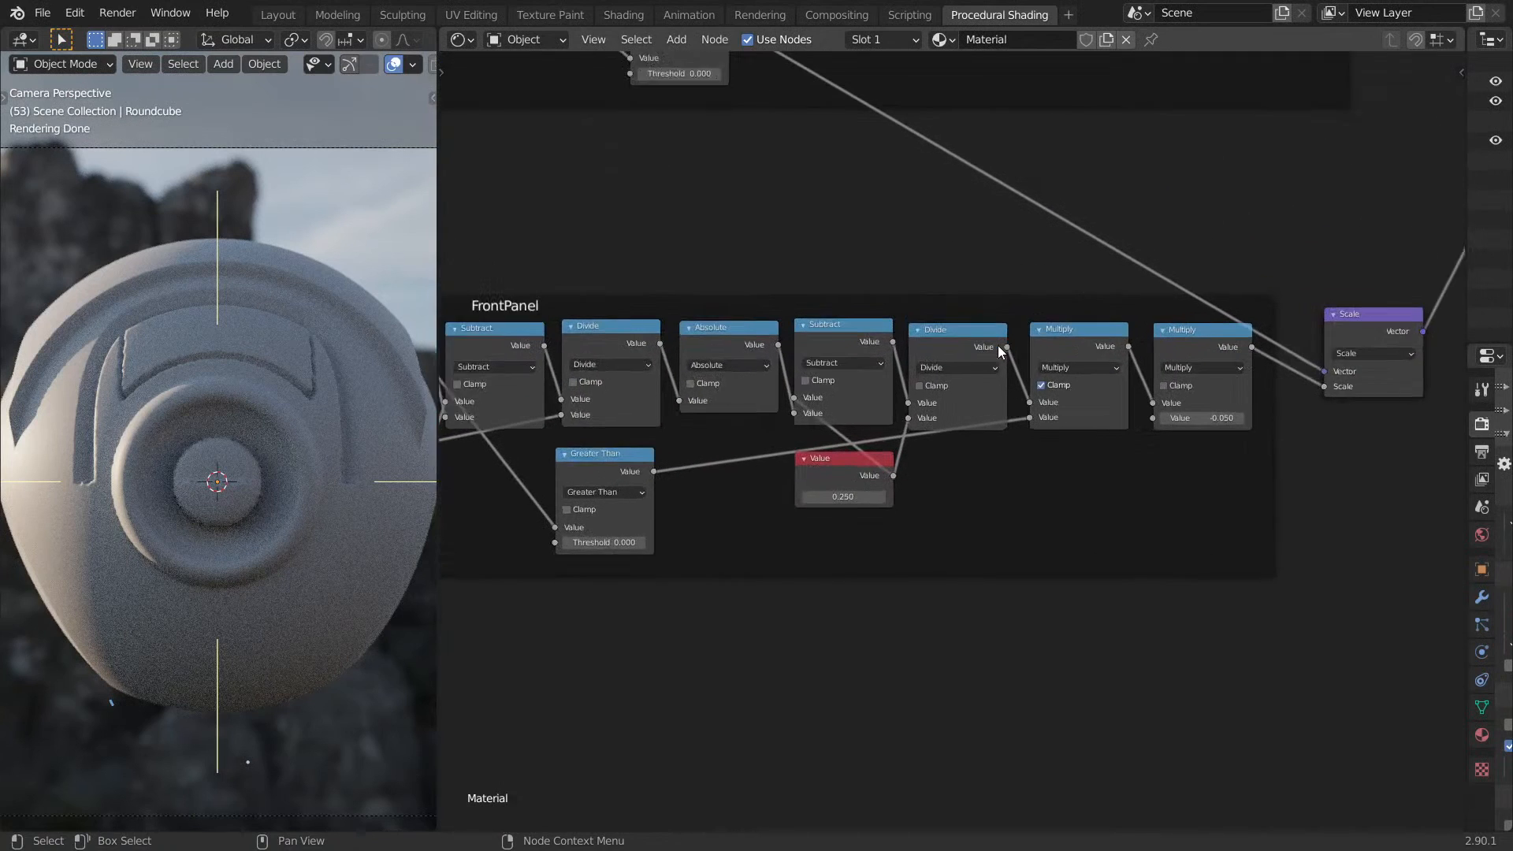
pyautogui.scroll(1, 999, 350)
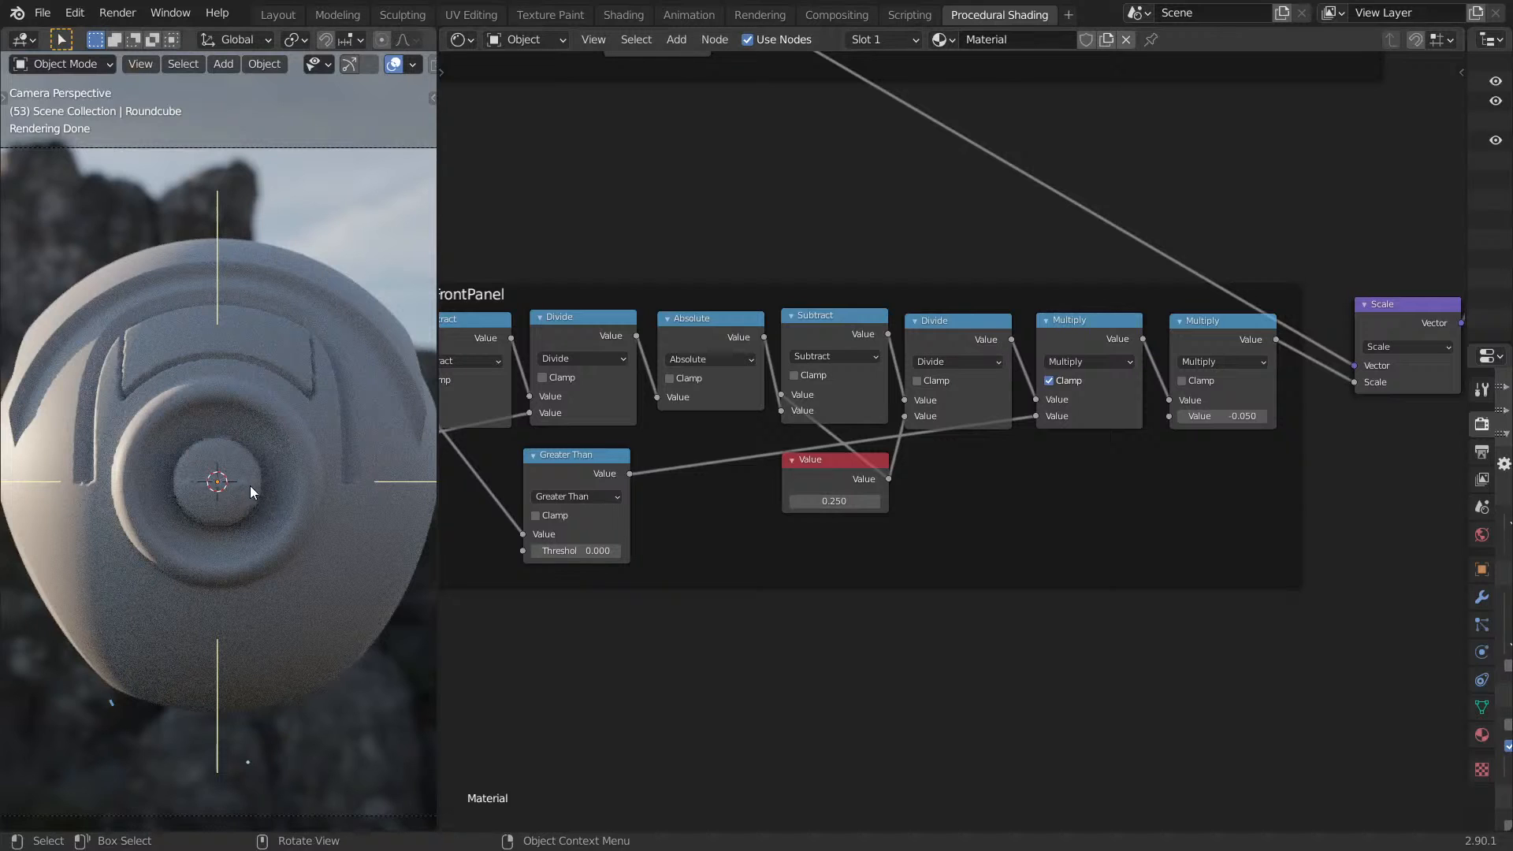
pyautogui.moveTo(1335, 315); pyautogui.dragTo(1043, 377, button='middle')
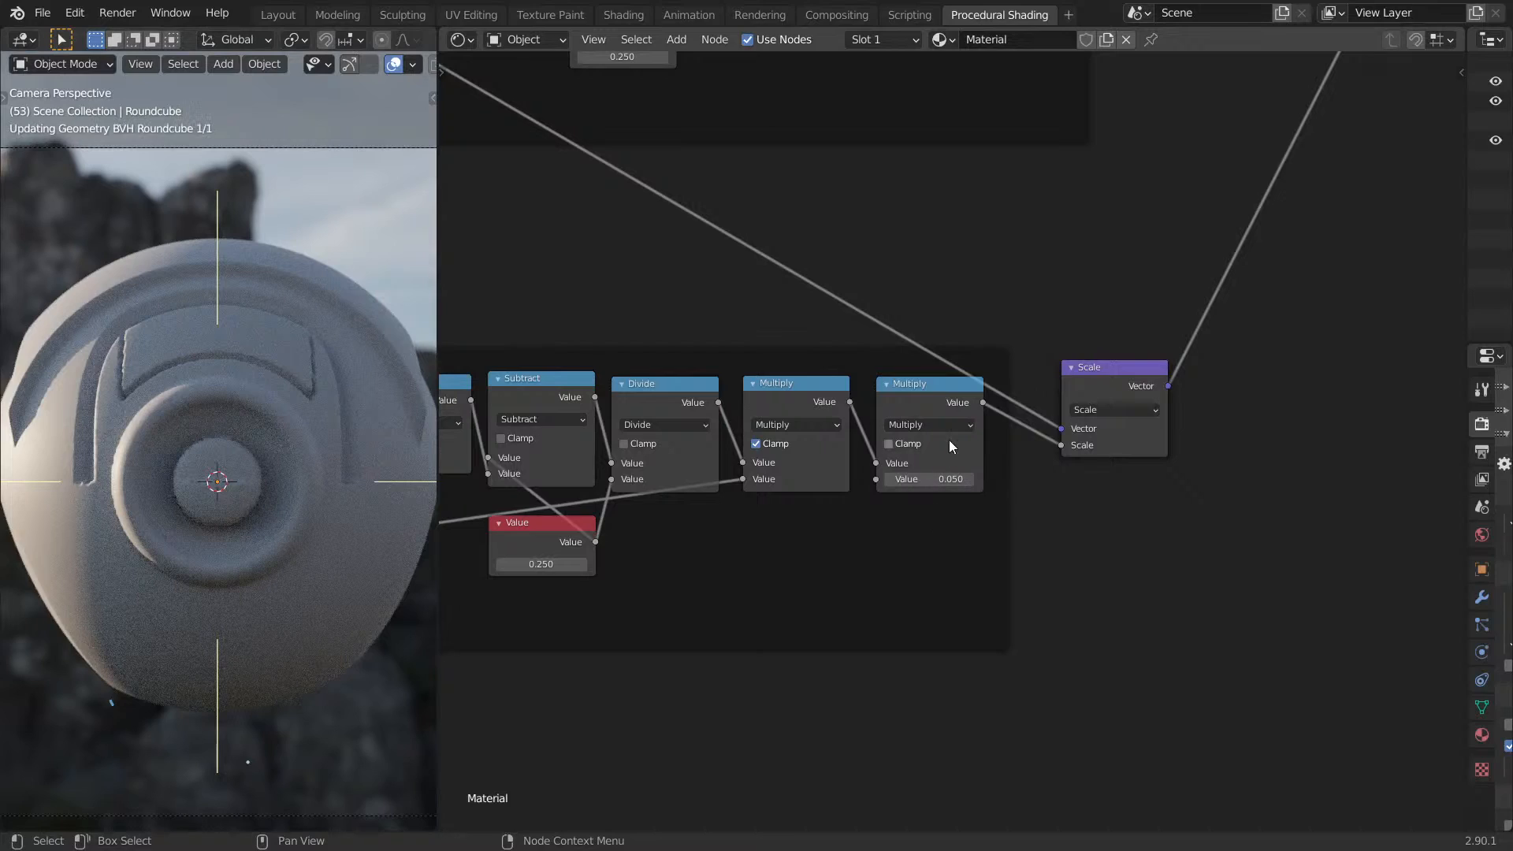
# Try 0.88 and 0.8 as the Y component of the duplicated group's vector Add node.
pyautogui.moveTo(548, 364); pyautogui.dragTo(962, 353, button='middle')
pyautogui.moveTo(716, 455); pyautogui.dragTo(1074, 425, button='middle')
pyautogui.moveTo(671, 444); pyautogui.dragTo(893, 456, button='middle')
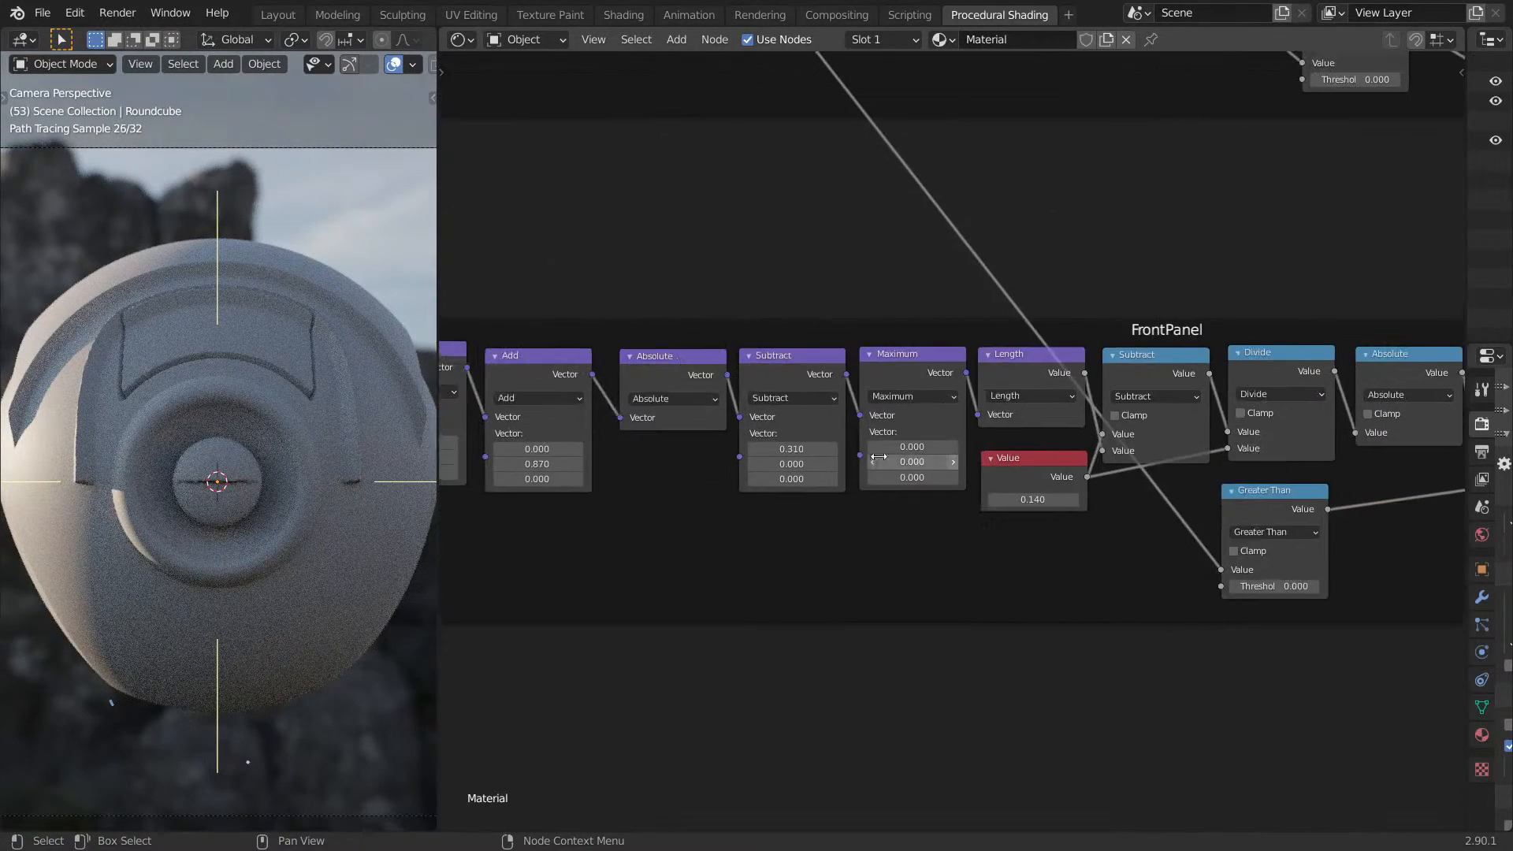
pyautogui.click(791, 450)
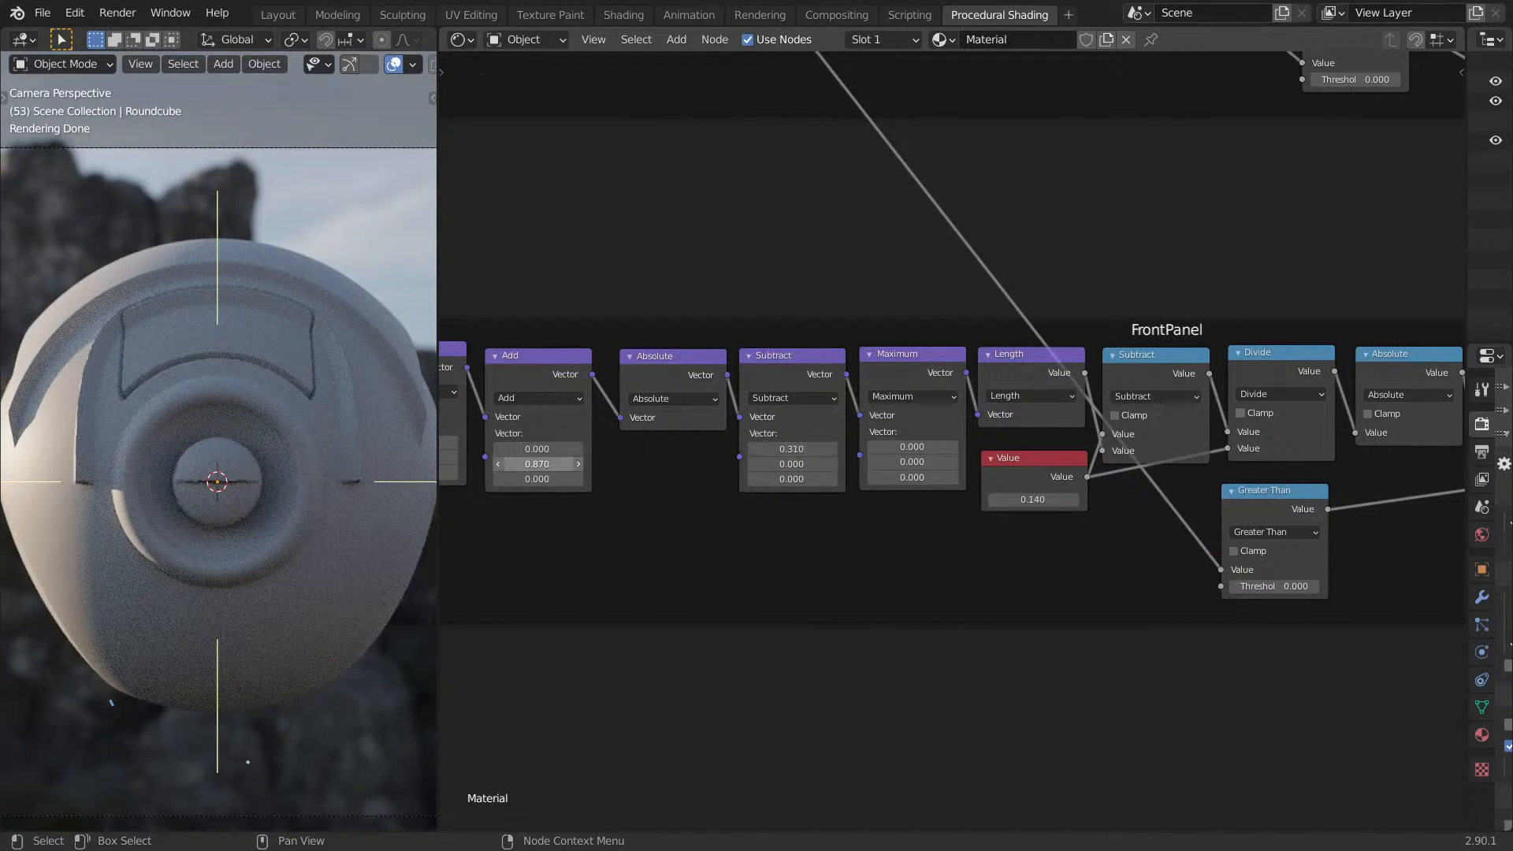
pyautogui.click(557, 469)
pyautogui.write('0.88')
pyautogui.press('Return')
pyautogui.click(558, 466)
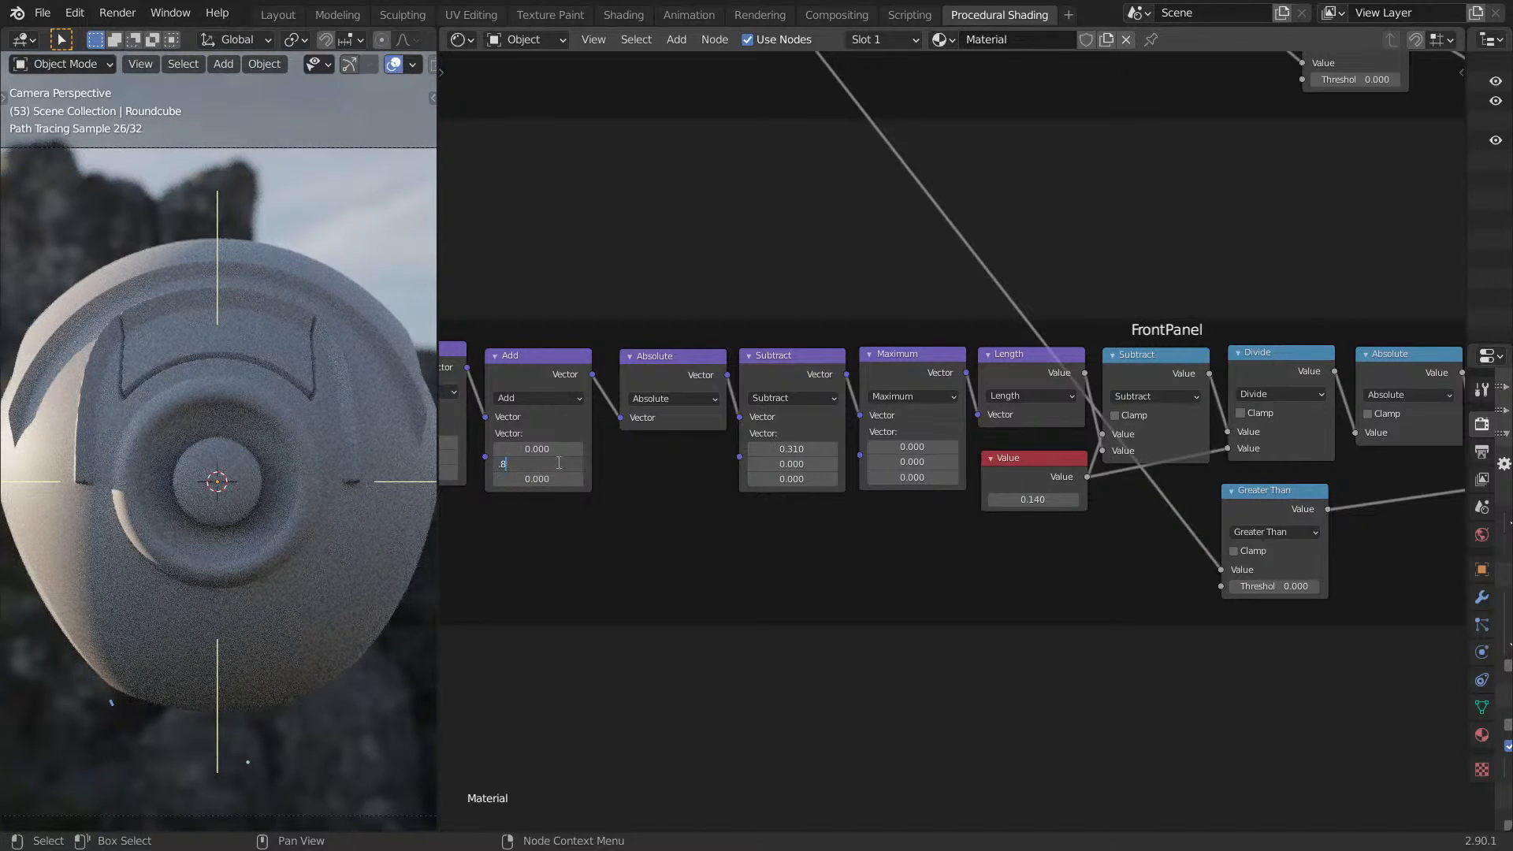
pyautogui.press('Return')
# Try 0.420 as the X component of the duplicated group's vector Subtract node in front view, and cancel the change.
pyautogui.moveTo(205, 442)
pyautogui.mouseDown(button='middle')
pyautogui.moveTo(142, 433)
pyautogui.moveTo(249, 426)
pyautogui.moveTo(233, 433)
pyautogui.mouseUp(button='middle')
pyautogui.scroll(-2, 249, 426)
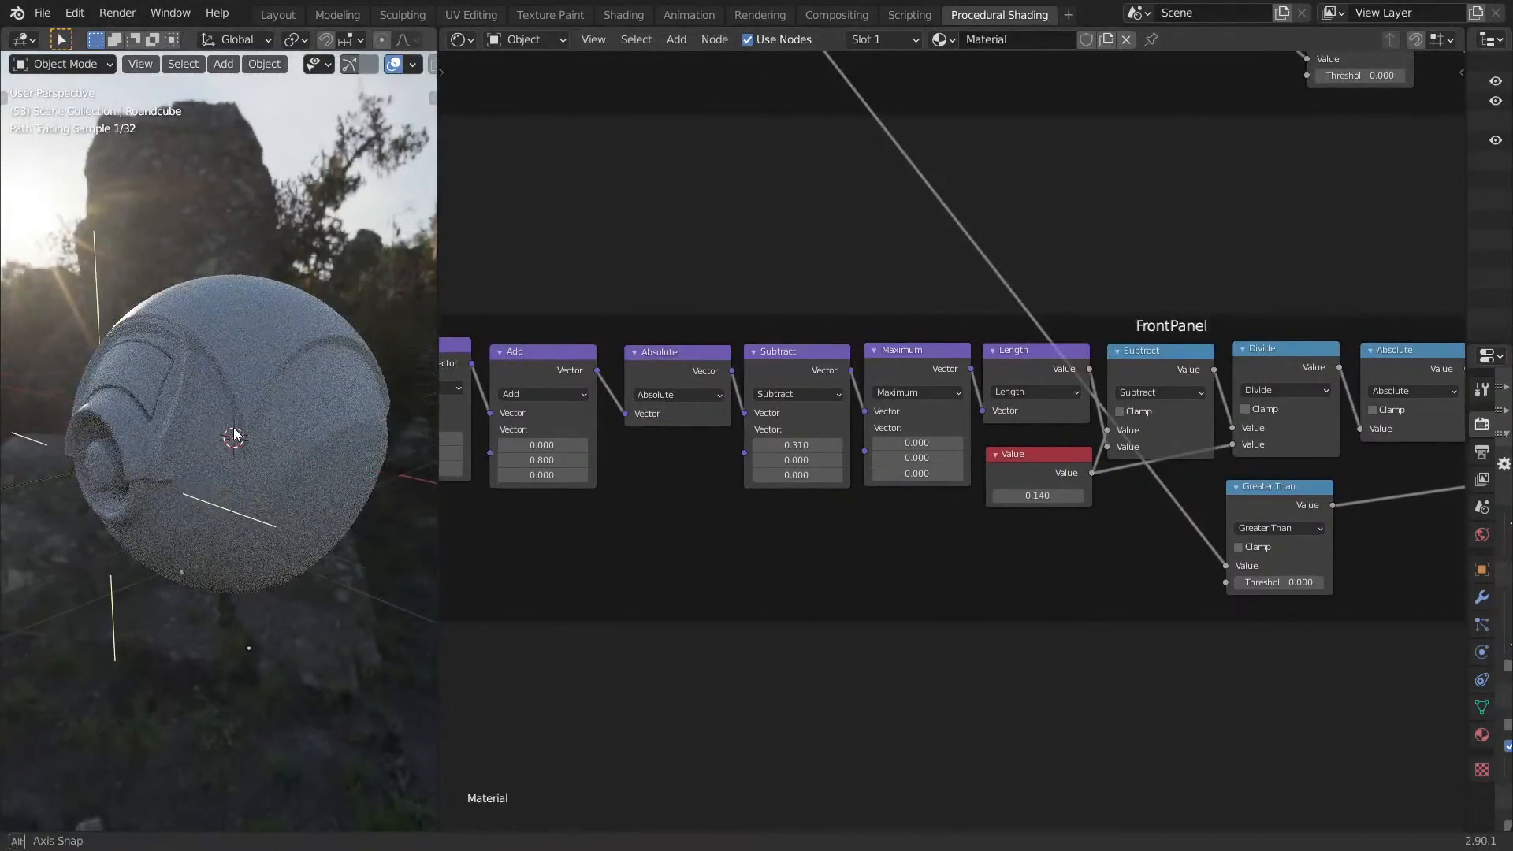
pyautogui.scroll(1, 234, 431)
pyautogui.press('KP_7')
pyautogui.press('KP_1')
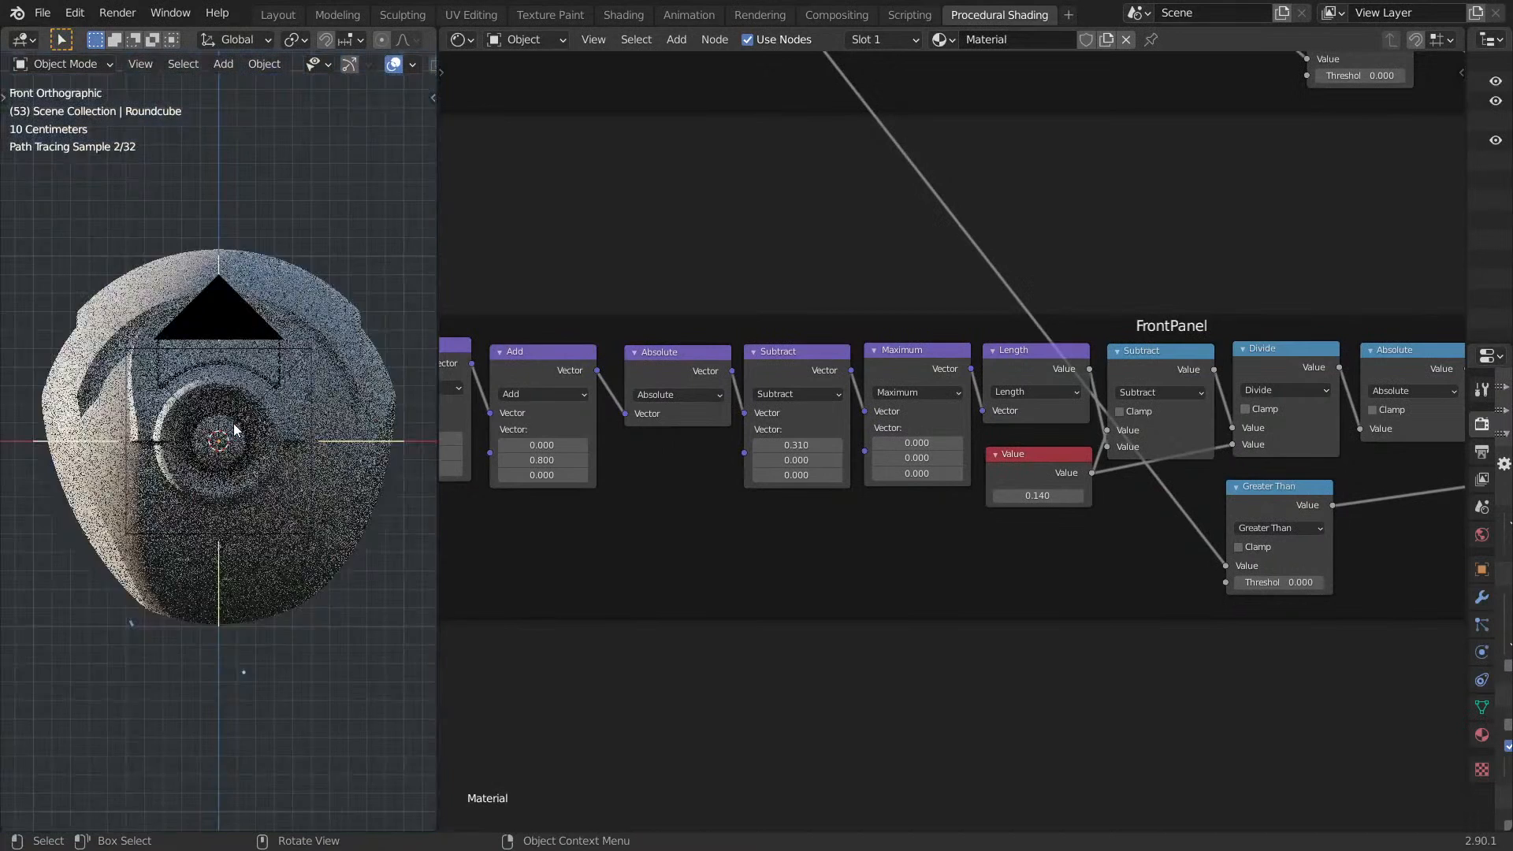
pyautogui.scroll(2, 1076, 428)
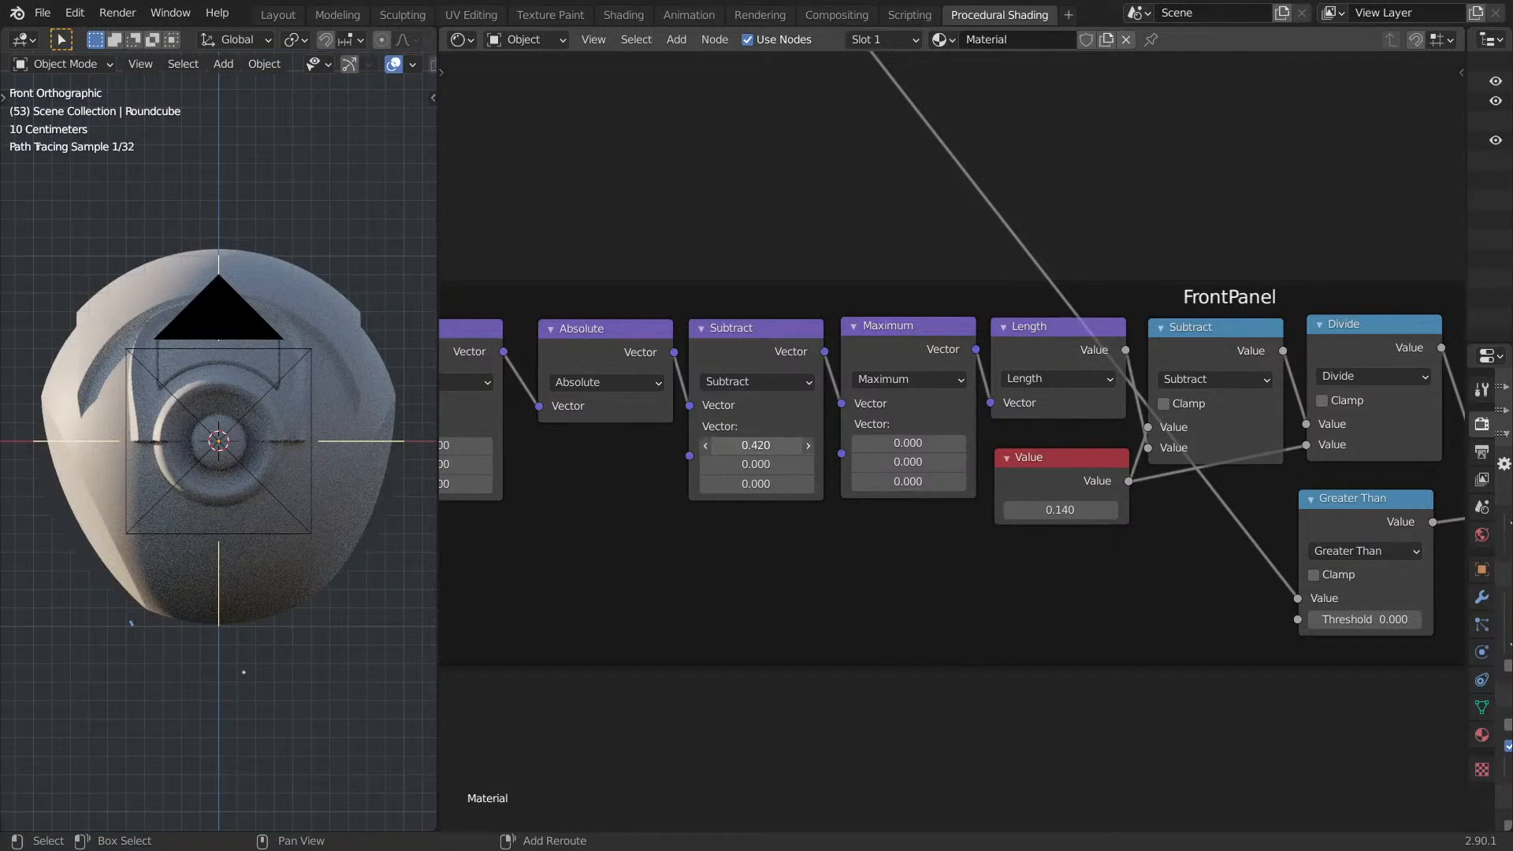
pyautogui.rightClick(754, 445)
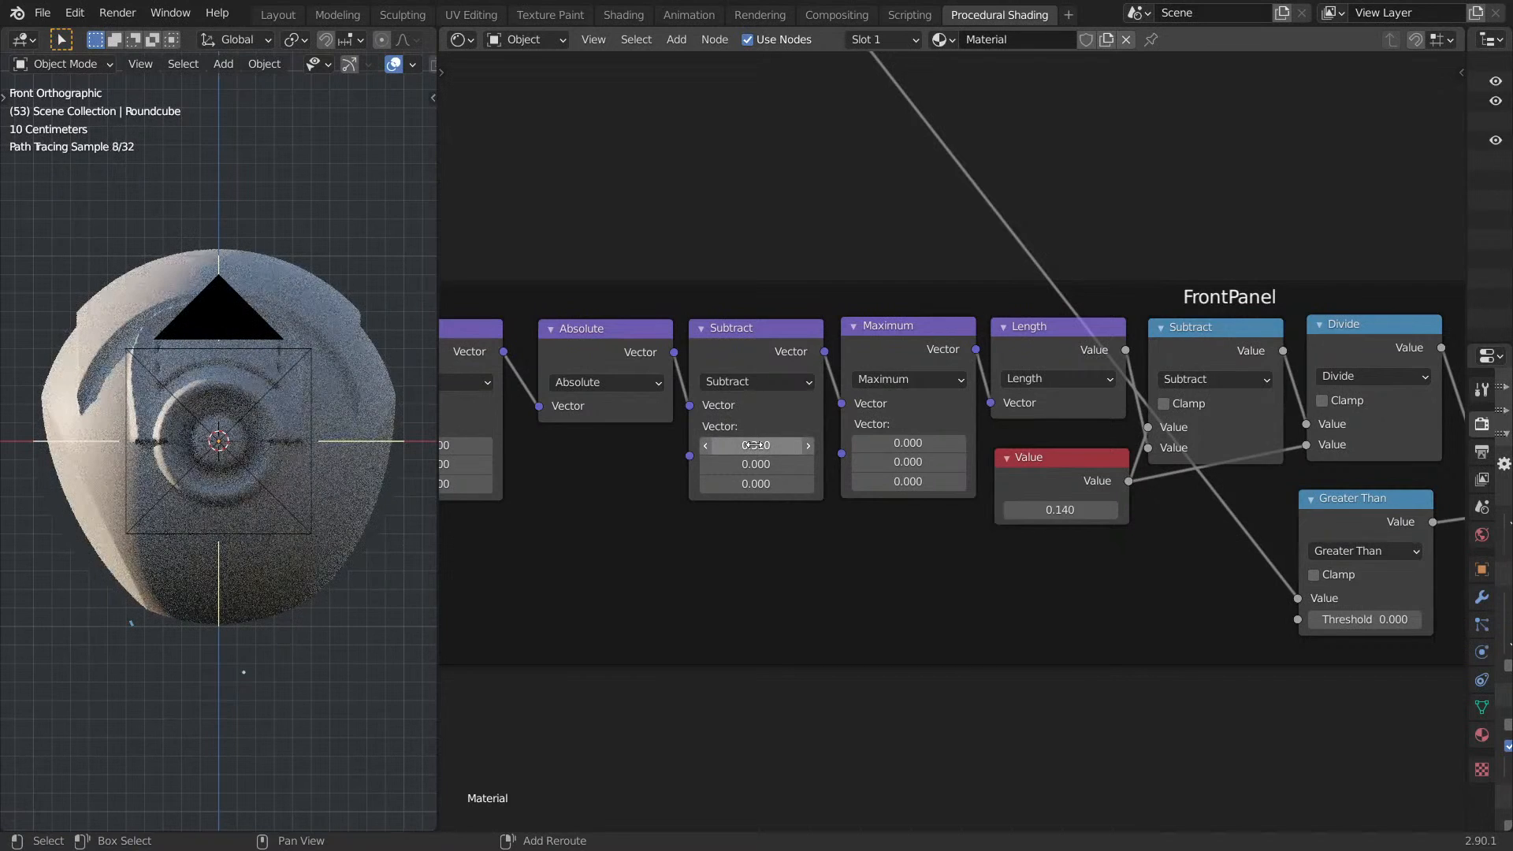
# Set the Y component of the duplicated group's vector Add node to 0.840 and inspect the head through the camera.
pyautogui.moveTo(779, 472); pyautogui.dragTo(952, 432, button='middle')
pyautogui.moveTo(608, 425); pyautogui.dragTo(611, 426)
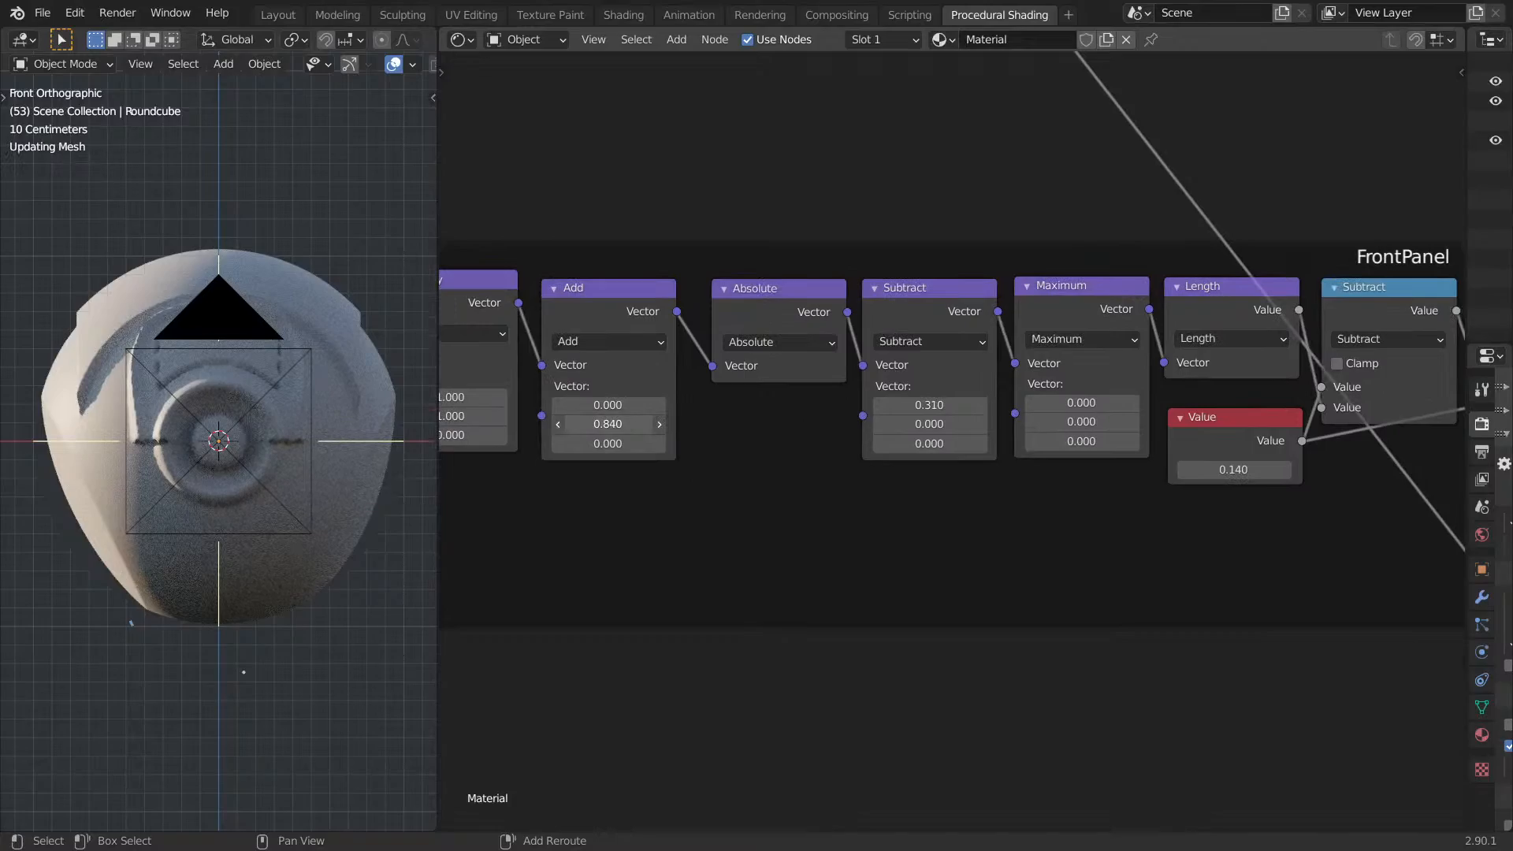
pyautogui.moveTo(185, 425); pyautogui.dragTo(231, 411, button='middle')
pyautogui.scroll(1, 206, 424)
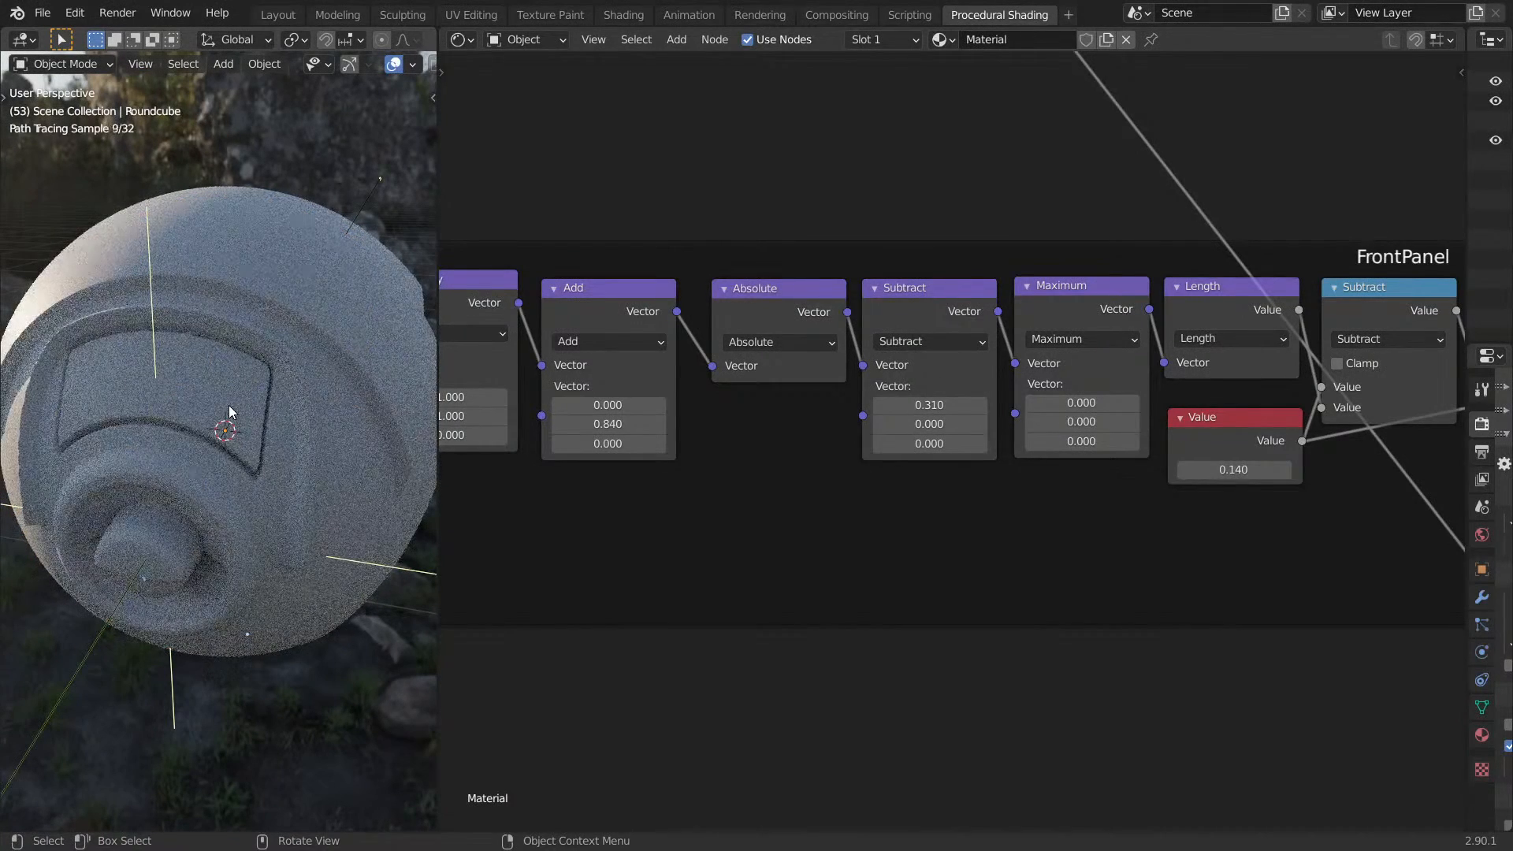
pyautogui.moveTo(229, 405); pyautogui.dragTo(169, 414, button='middle')
pyautogui.press('KP_0')
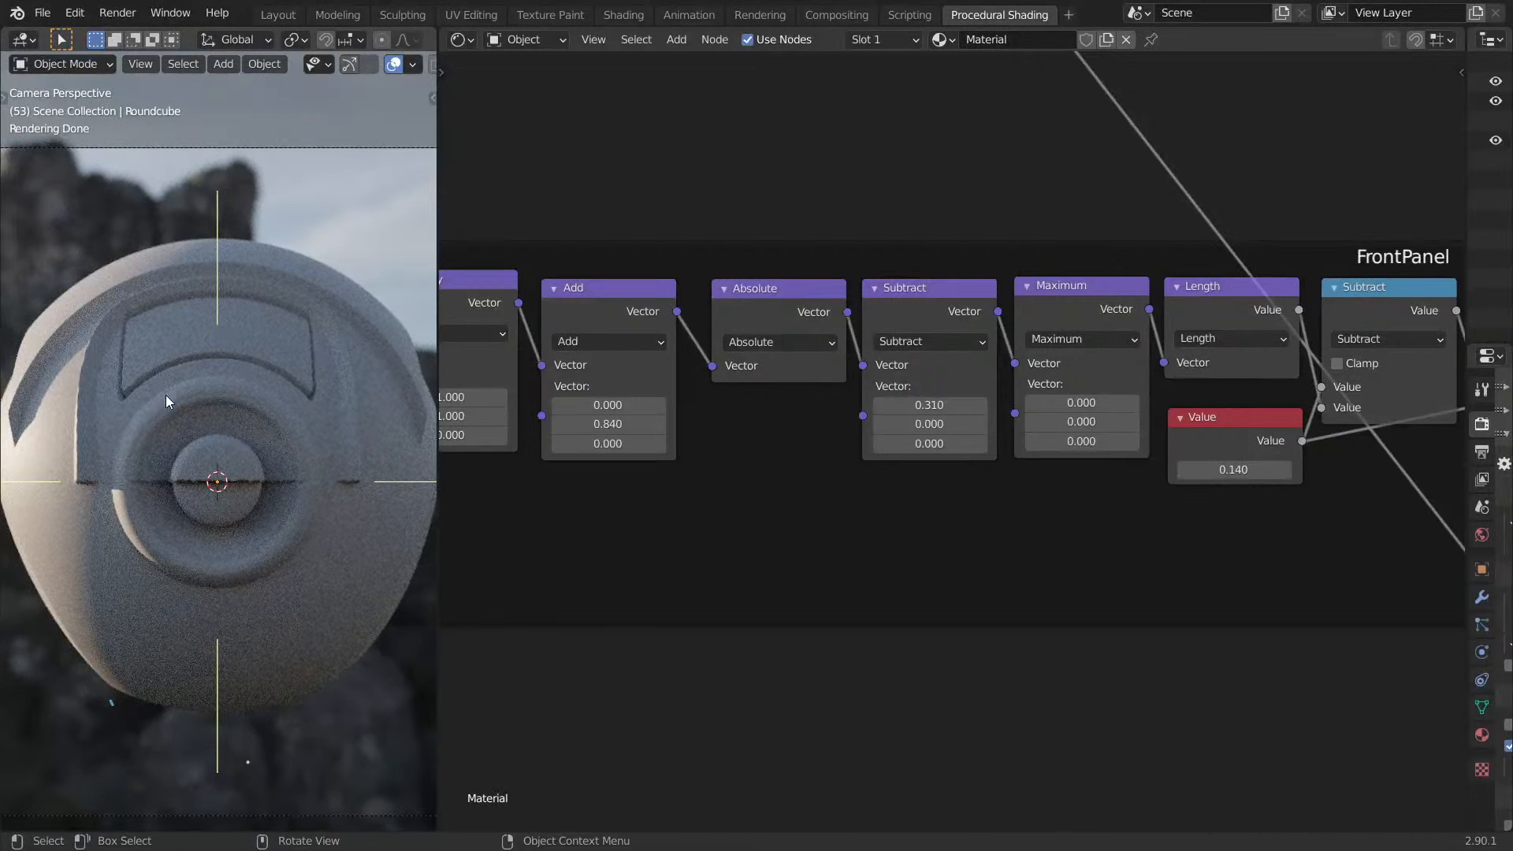
# Preview the duplicated group's Greater Than node and change its operation to Less Than.
pyautogui.moveTo(799, 391); pyautogui.dragTo(207, 387, button='middle')
pyautogui.scroll(-1, 844, 486)
pyautogui.moveTo(844, 486); pyautogui.dragTo(707, 475, button='middle')
pyautogui.keyDown('ctrl'); pyautogui.keyDown('shift'); pyautogui.click(647, 505); pyautogui.keyUp('shift'); pyautogui.keyUp('ctrl')
pyautogui.moveTo(852, 431); pyautogui.dragTo(820, 436, button='middle')
pyautogui.click(569, 536)
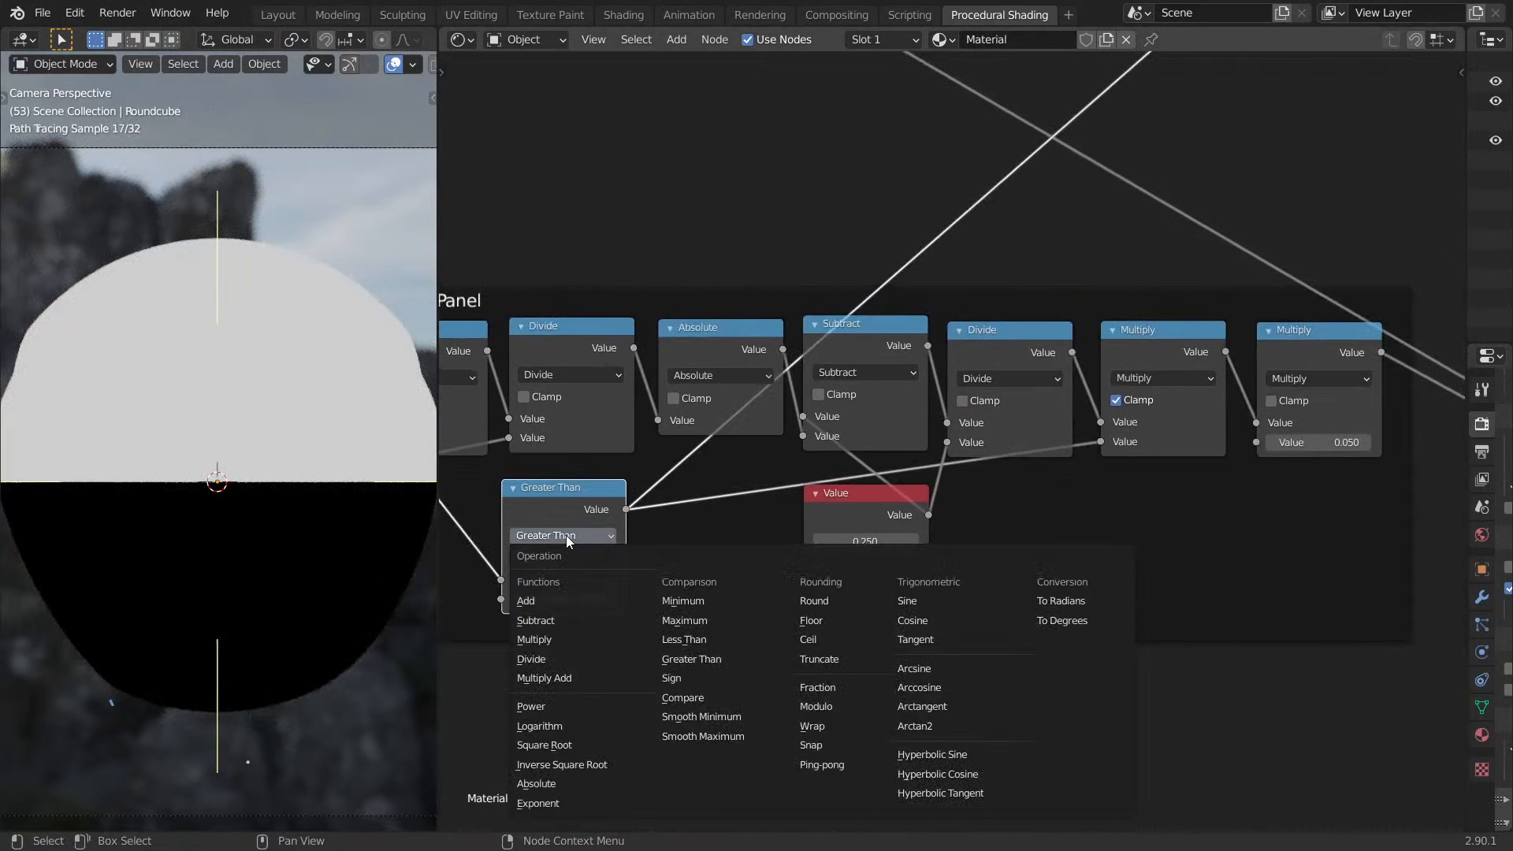
pyautogui.press('t')
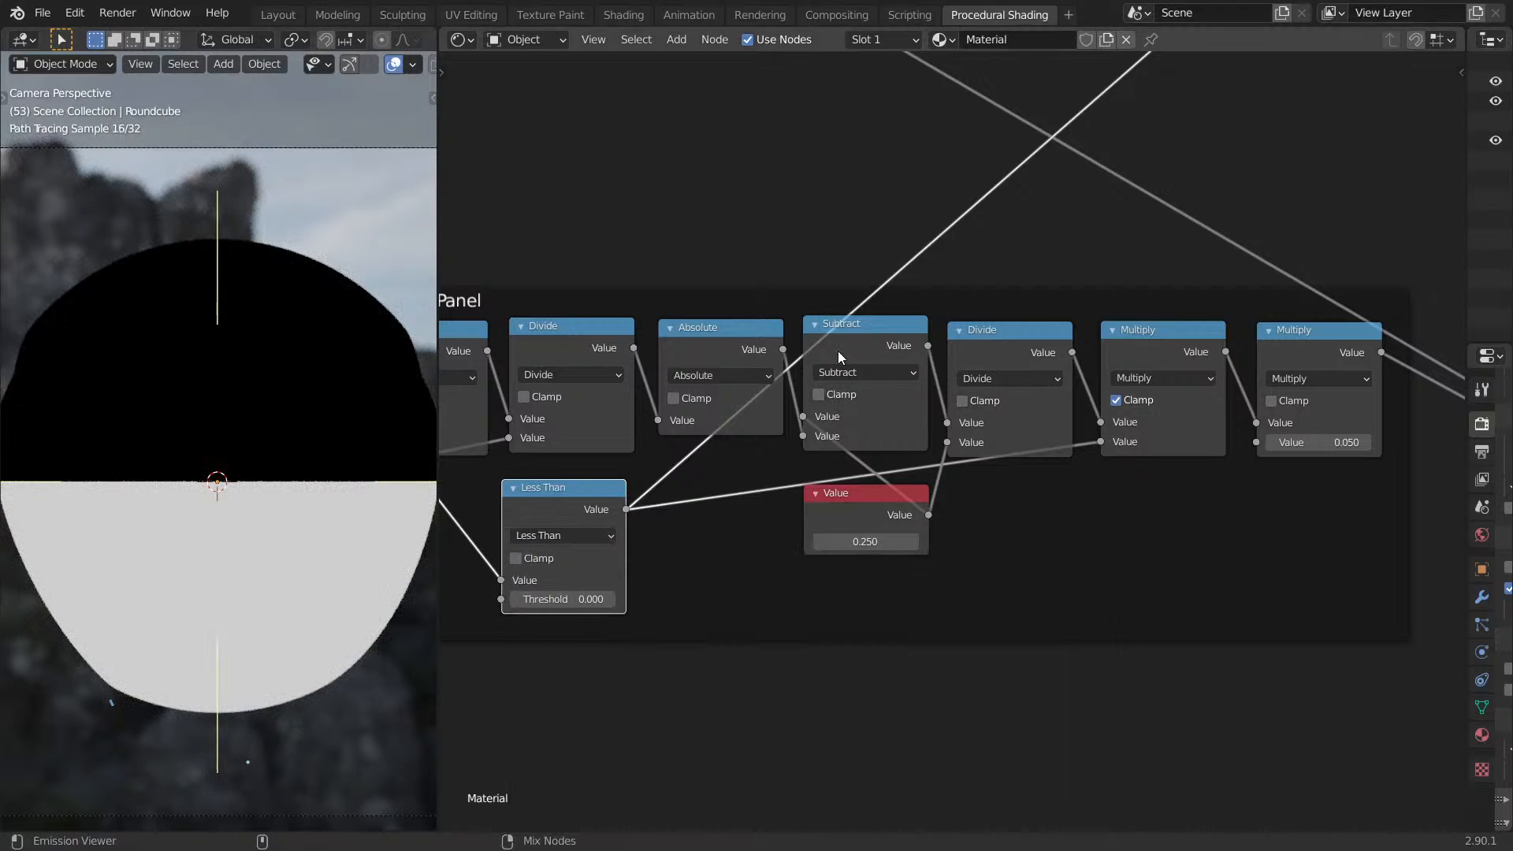
# Preview the duplicated group's second scalar Subtract, the clamped Multiply and the final Multiply node on the head.
pyautogui.keyDown('ctrl'); pyautogui.keyDown('shift'); pyautogui.click(835, 354); pyautogui.keyUp('shift'); pyautogui.keyUp('ctrl')
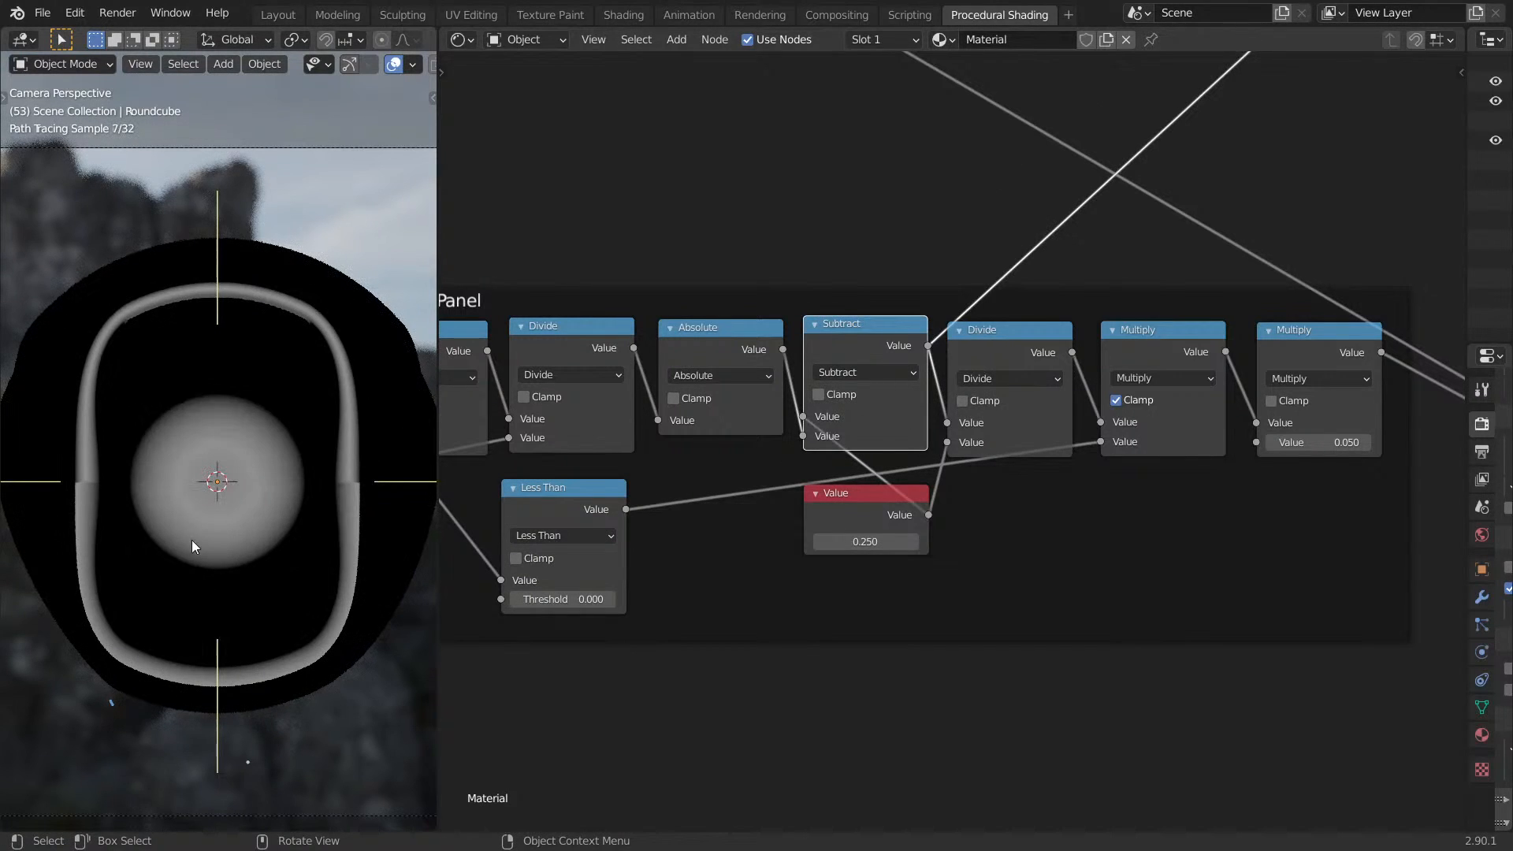
pyautogui.moveTo(1056, 370); pyautogui.dragTo(906, 414, button='middle')
pyautogui.keyDown('ctrl'); pyautogui.keyDown('shift'); pyautogui.click(968, 396); pyautogui.keyUp('shift'); pyautogui.keyUp('ctrl')
pyautogui.keyDown('ctrl'); pyautogui.keyDown('shift'); pyautogui.click(968, 401); pyautogui.keyUp('shift'); pyautogui.keyUp('ctrl')
pyautogui.moveTo(1188, 382); pyautogui.dragTo(995, 416, button='middle')
pyautogui.keyDown('ctrl'); pyautogui.keyDown('shift'); pyautogui.click(995, 415); pyautogui.keyUp('shift'); pyautogui.keyUp('ctrl')
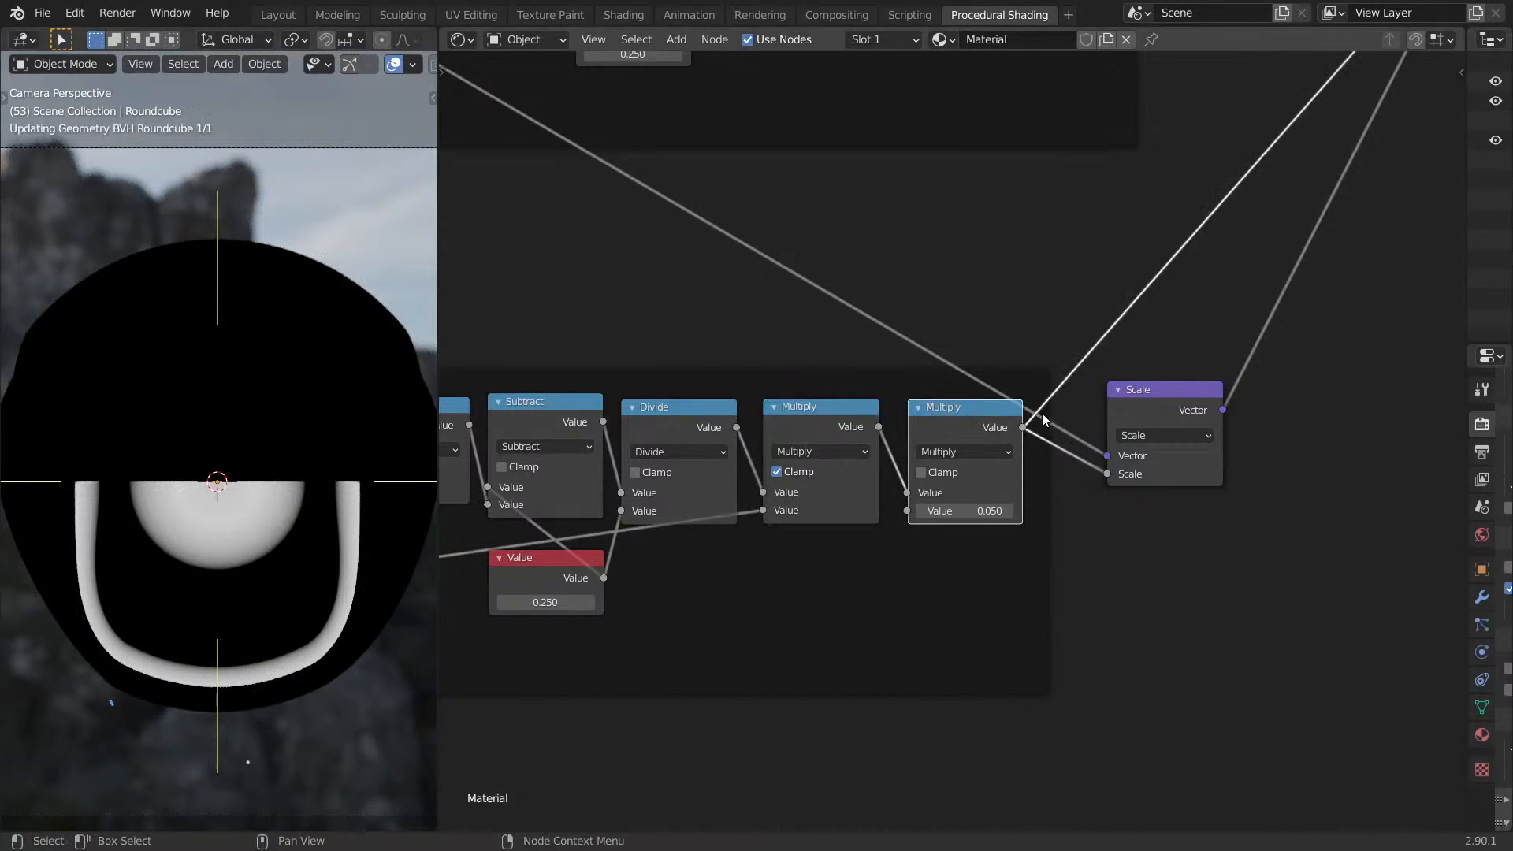
pyautogui.moveTo(309, 480); pyautogui.dragTo(409, 415, button='middle')
pyautogui.scroll(-1, 792, 357)
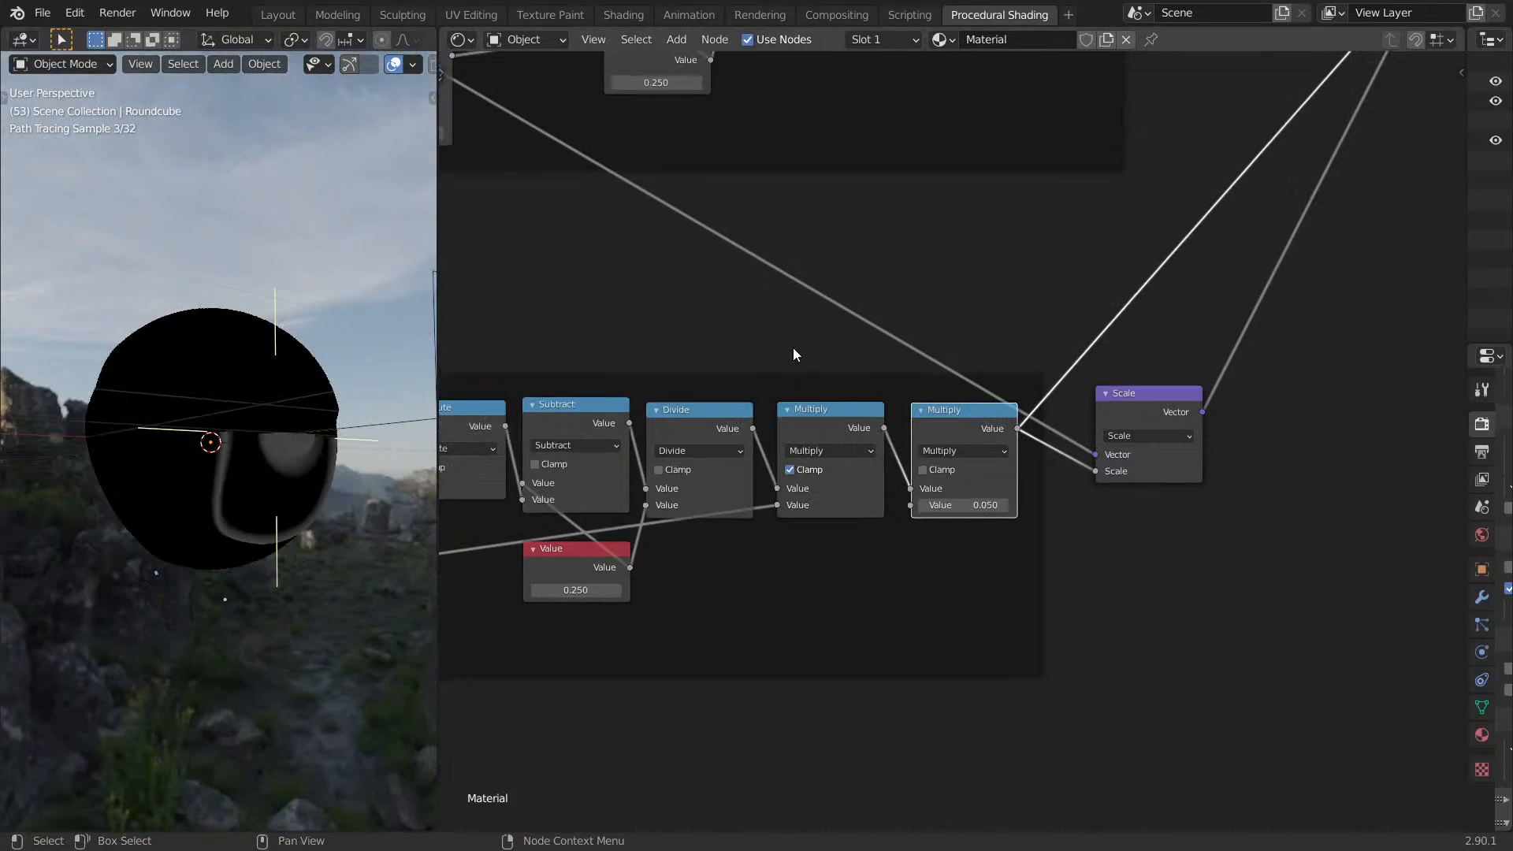
# Compare the two FrontPanel groups and preview the lower group's clamped Multiply node again.
pyautogui.scroll(-1, 792, 358)
pyautogui.moveTo(991, 321); pyautogui.dragTo(959, 456, button='middle')
pyautogui.scroll(-1, 959, 456)
pyautogui.moveTo(1049, 417); pyautogui.dragTo(966, 483, button='middle')
pyautogui.moveTo(1064, 453); pyautogui.dragTo(1366, 417, button='middle')
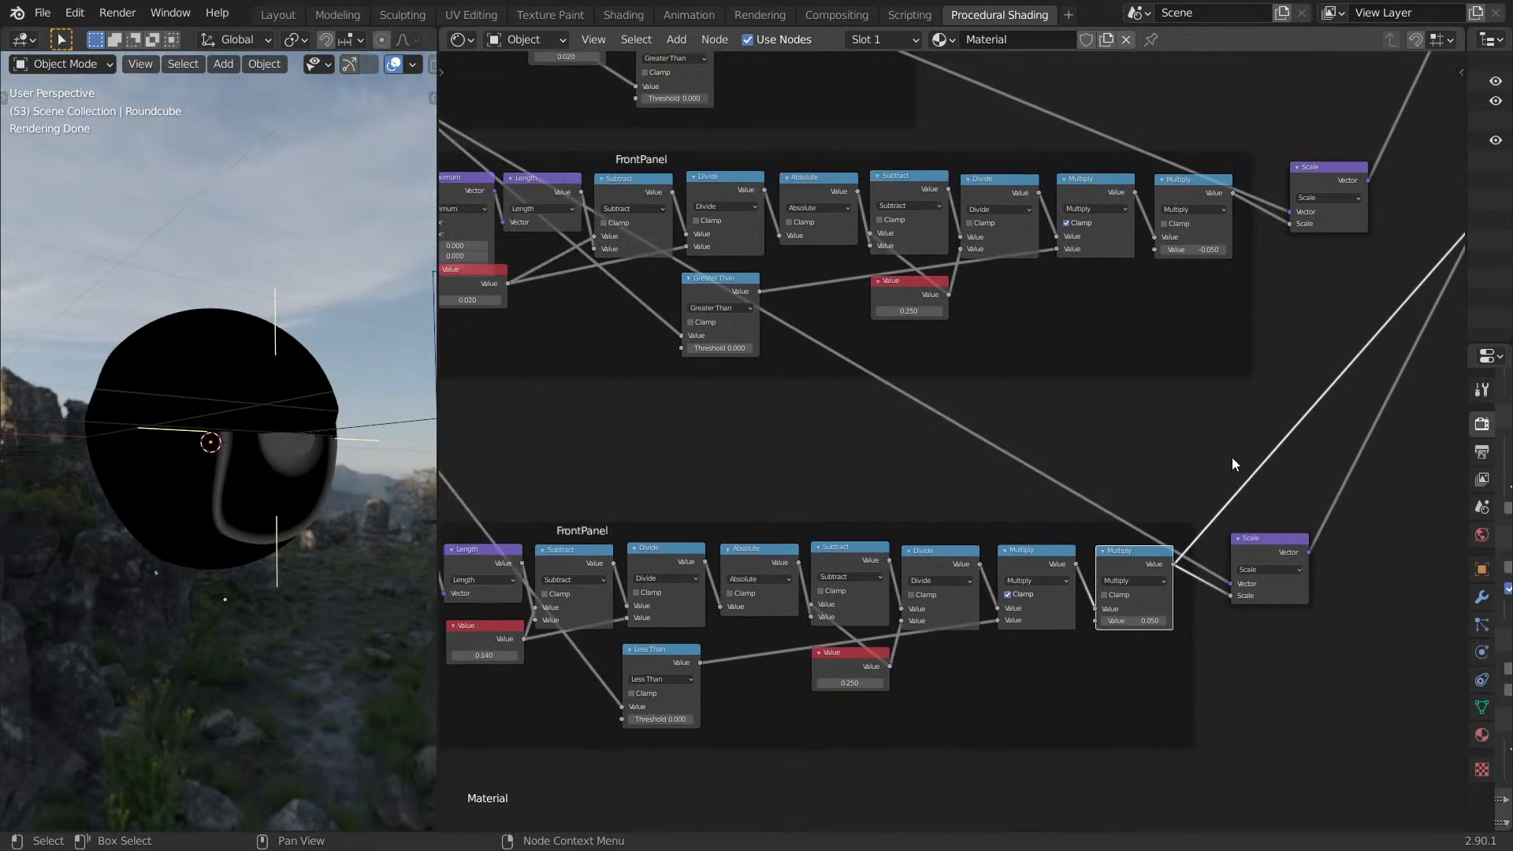
pyautogui.moveTo(1227, 461); pyautogui.dragTo(1049, 465, button='middle')
pyautogui.moveTo(797, 513); pyautogui.dragTo(837, 470, button='middle')
pyautogui.keyDown('ctrl'); pyautogui.keyDown('shift'); pyautogui.click(930, 509); pyautogui.keyUp('shift'); pyautogui.keyUp('ctrl')
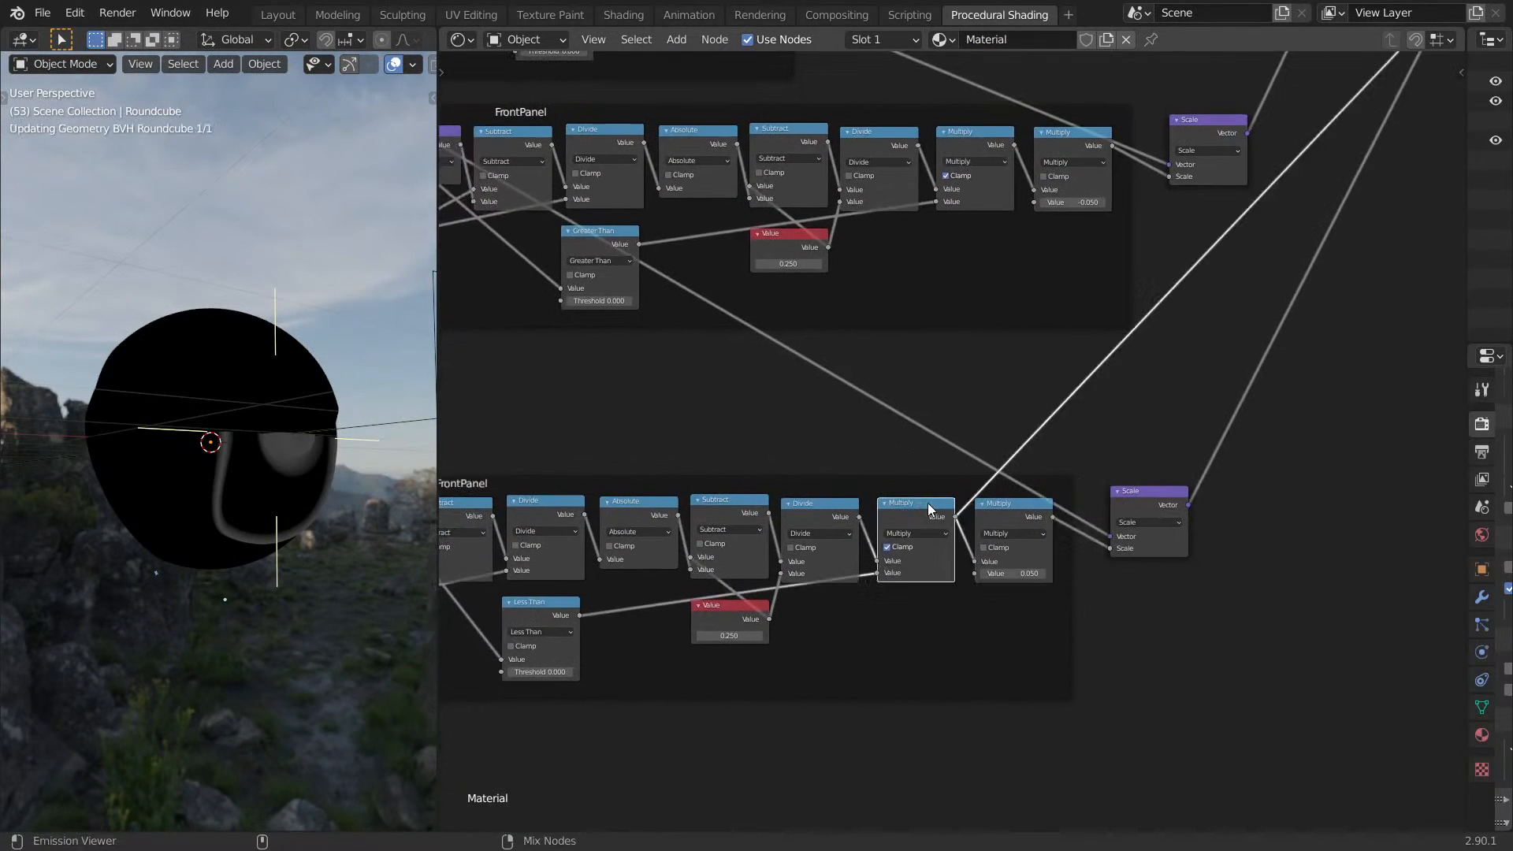
# Preview the lower FrontPanel group's final Multiply node and examine its mask on the head from close up.
pyautogui.keyDown('ctrl'); pyautogui.keyDown('shift'); pyautogui.click(1011, 522); pyautogui.keyUp('shift'); pyautogui.keyUp('ctrl')
pyautogui.moveTo(1103, 348); pyautogui.dragTo(942, 510, button='middle')
pyautogui.scroll(-2, 1119, 470)
pyautogui.scroll(-1, 1169, 469)
pyautogui.moveTo(260, 498); pyautogui.dragTo(201, 476, button='middle')
pyautogui.scroll(4, 229, 467)
pyautogui.moveTo(363, 487); pyautogui.dragTo(325, 456, button='middle')
pyautogui.scroll(-3, 962, 454)
pyautogui.moveTo(1284, 342); pyautogui.dragTo(980, 485, button='middle')
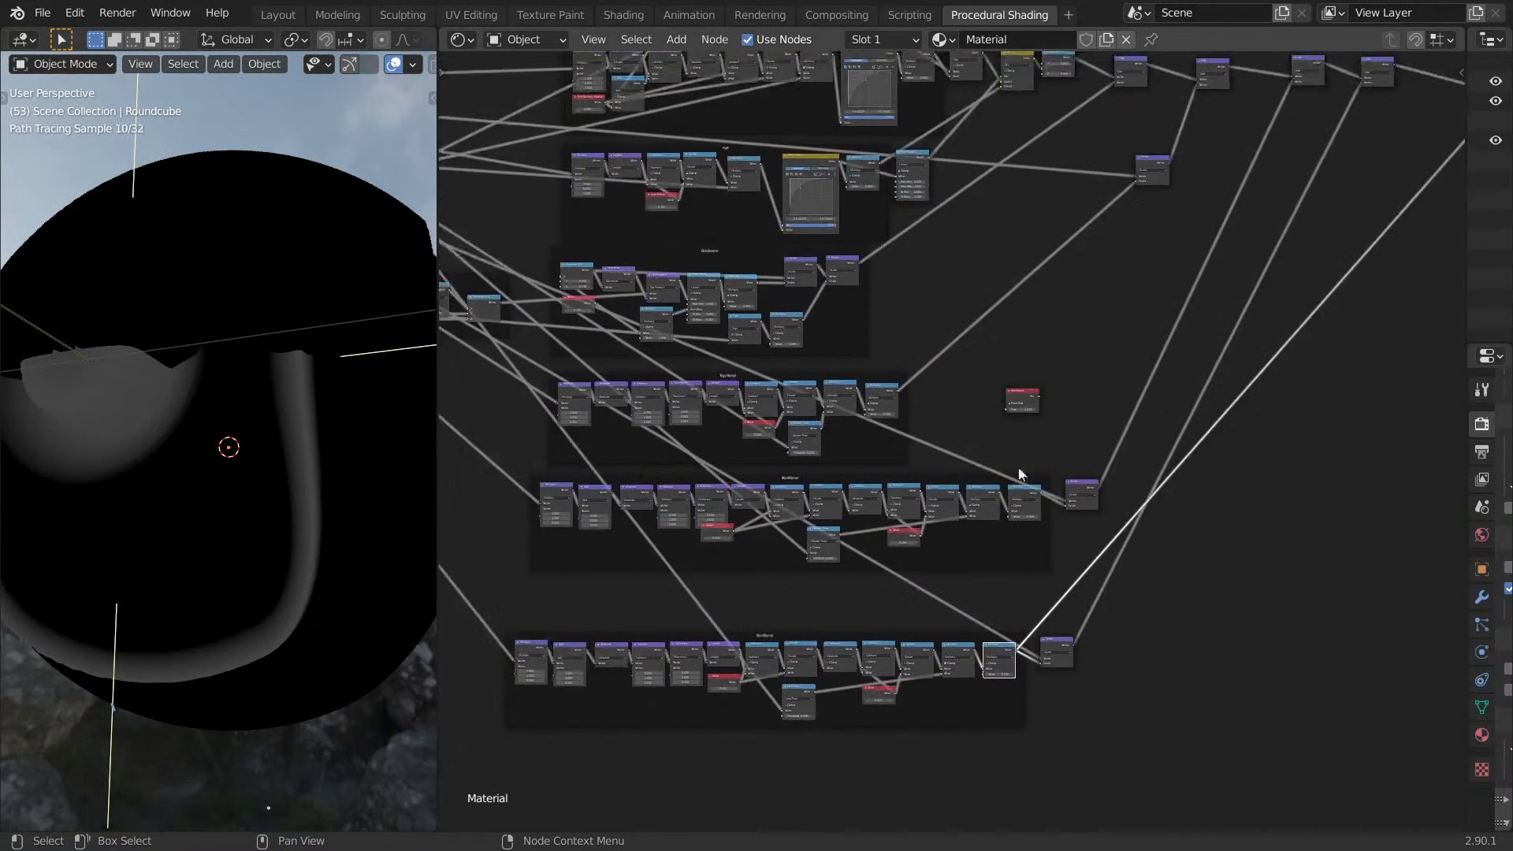
# Preview the main shader node again and inspect the displaced head from the front.
pyautogui.scroll(-2, 980, 486)
pyautogui.moveTo(1096, 408); pyautogui.dragTo(927, 558, button='middle')
pyautogui.keyDown('ctrl'); pyautogui.keyDown('shift'); pyautogui.click(966, 235); pyautogui.keyUp('shift'); pyautogui.keyUp('ctrl')
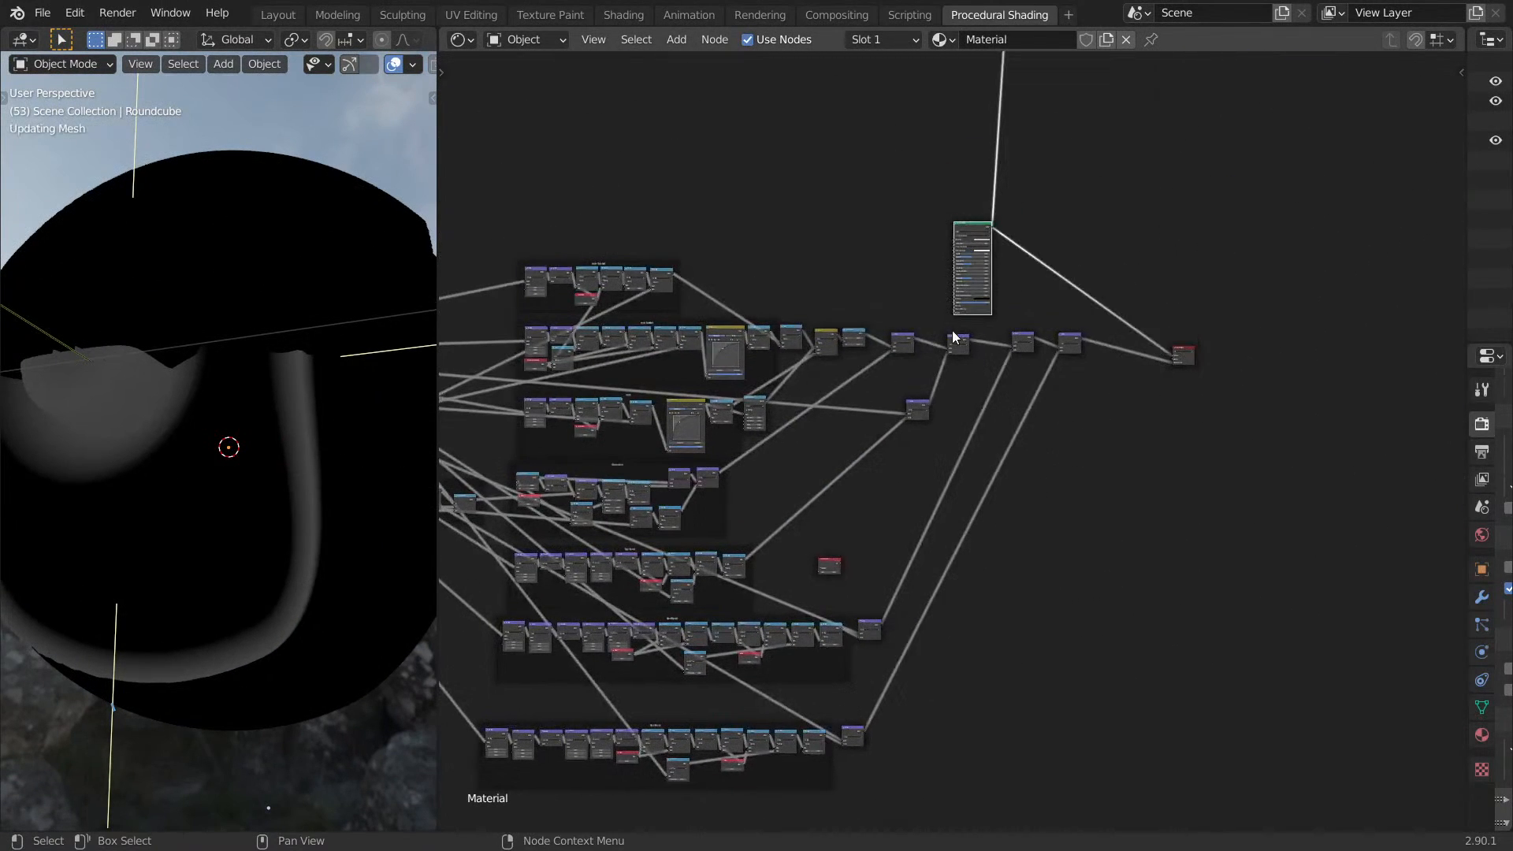
pyautogui.moveTo(990, 471); pyautogui.dragTo(1041, 316, button='middle')
pyautogui.moveTo(349, 416); pyautogui.dragTo(365, 466, button='middle')
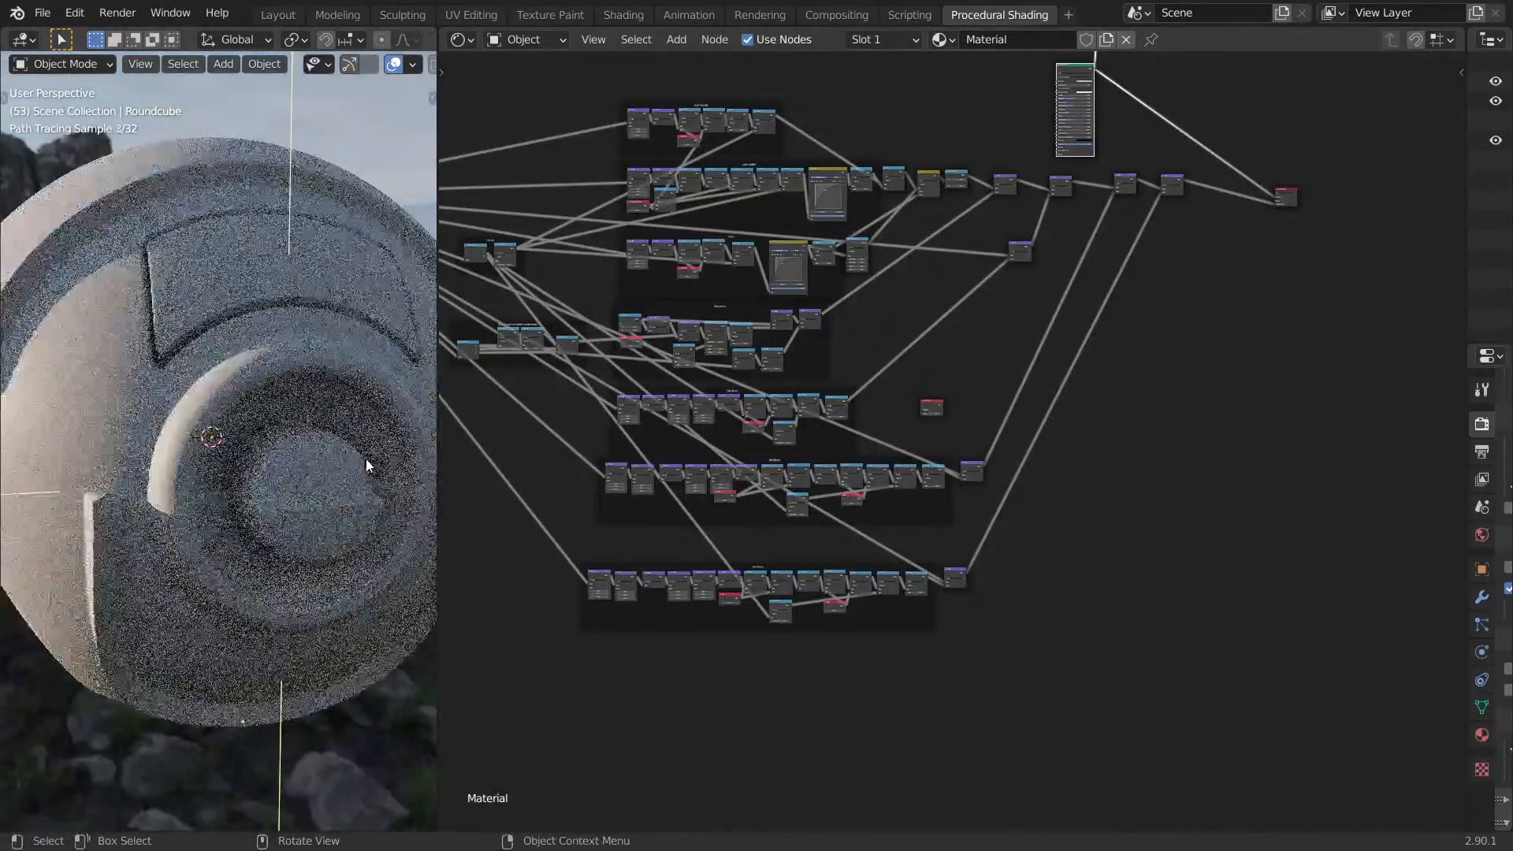
# Preview the lower FrontPanel group's Less Than, clamped Multiply, first Divide and Length nodes on the head.
pyautogui.scroll(6, 905, 476)
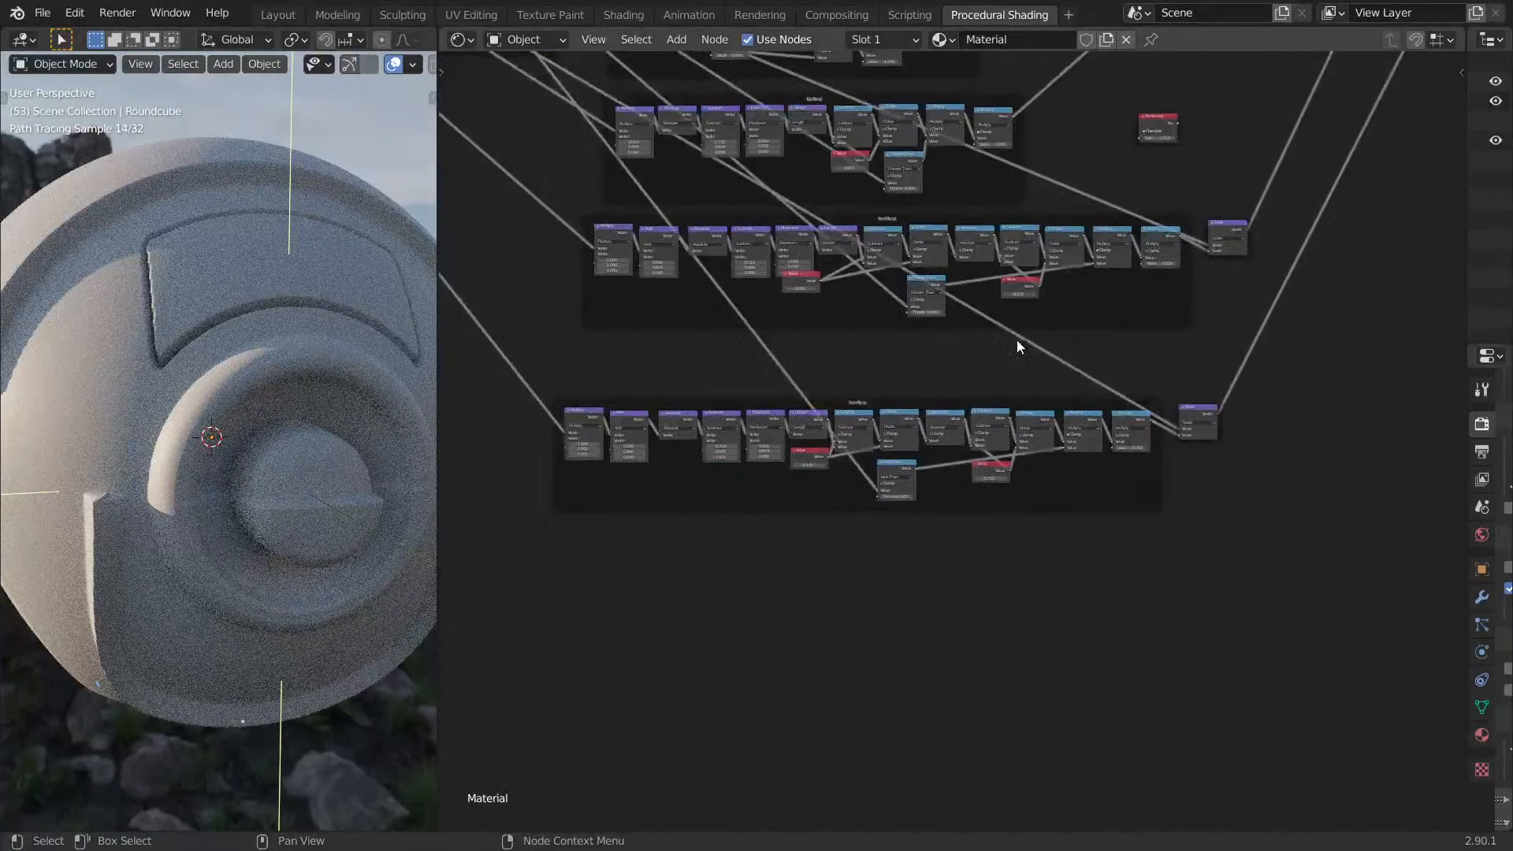
pyautogui.scroll(1, 883, 495)
pyautogui.click(841, 507)
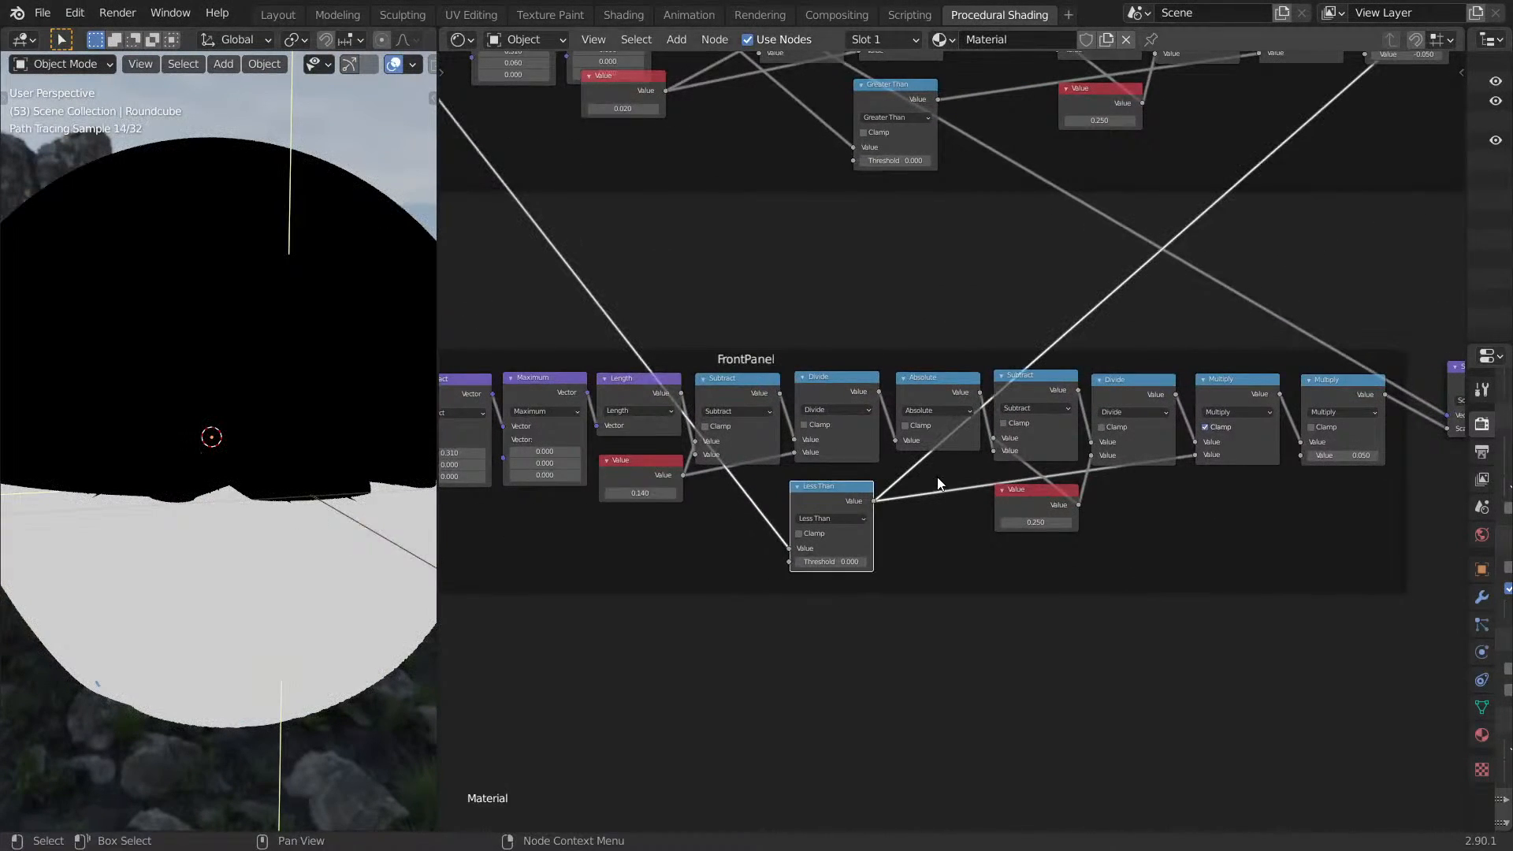
pyautogui.moveTo(1091, 441); pyautogui.dragTo(1001, 489, button='middle')
pyautogui.keyDown('ctrl'); pyautogui.keyDown('shift'); pyautogui.click(1133, 443); pyautogui.keyUp('shift'); pyautogui.keyUp('ctrl')
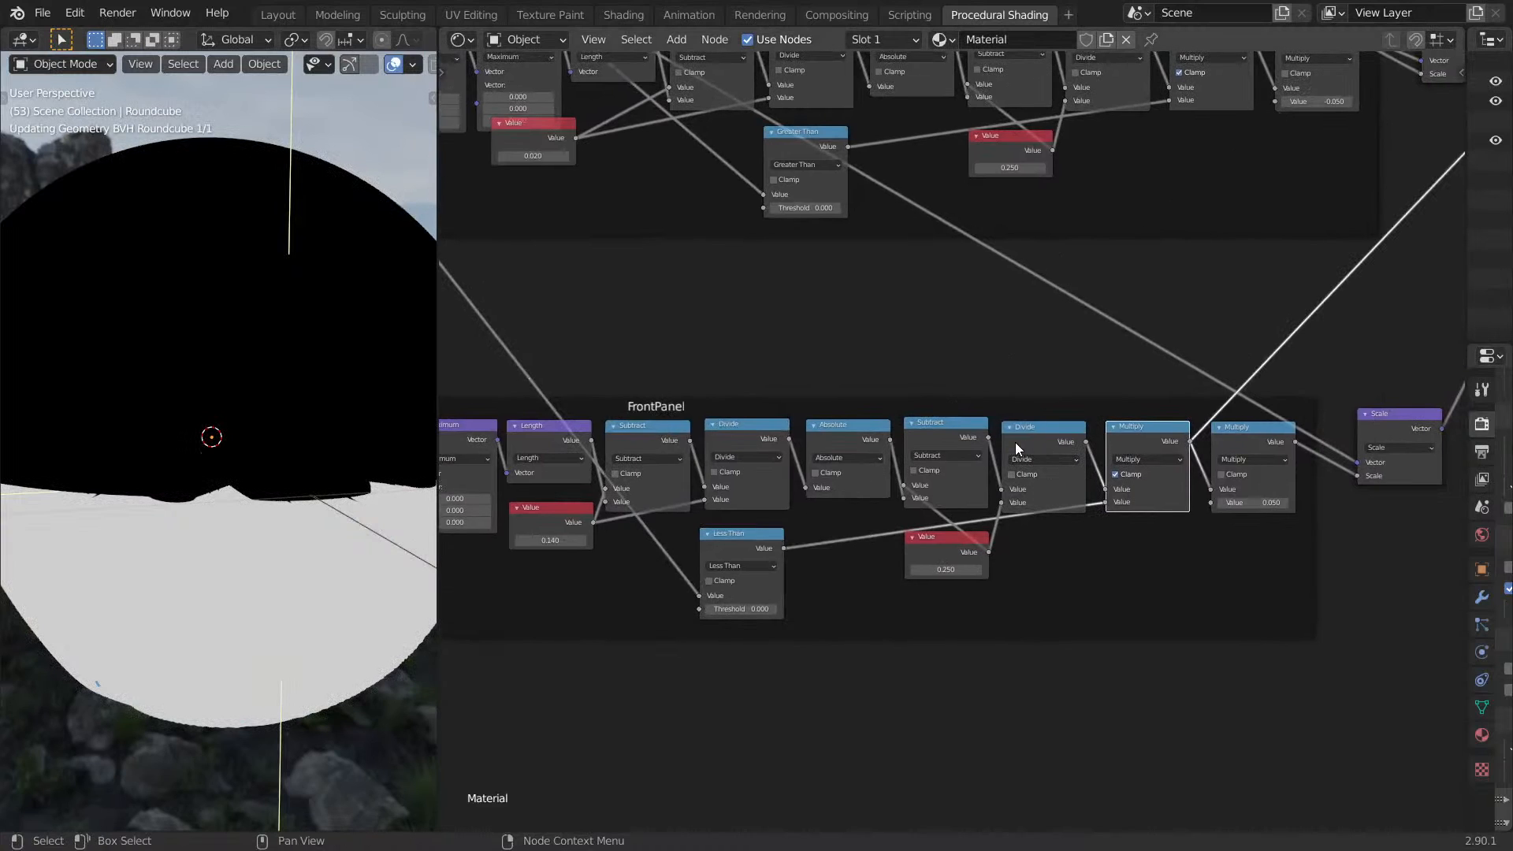
pyautogui.moveTo(938, 428); pyautogui.dragTo(1145, 423, button='middle')
pyautogui.keyDown('ctrl'); pyautogui.keyDown('shift'); pyautogui.click(933, 434); pyautogui.keyUp('shift'); pyautogui.keyUp('ctrl')
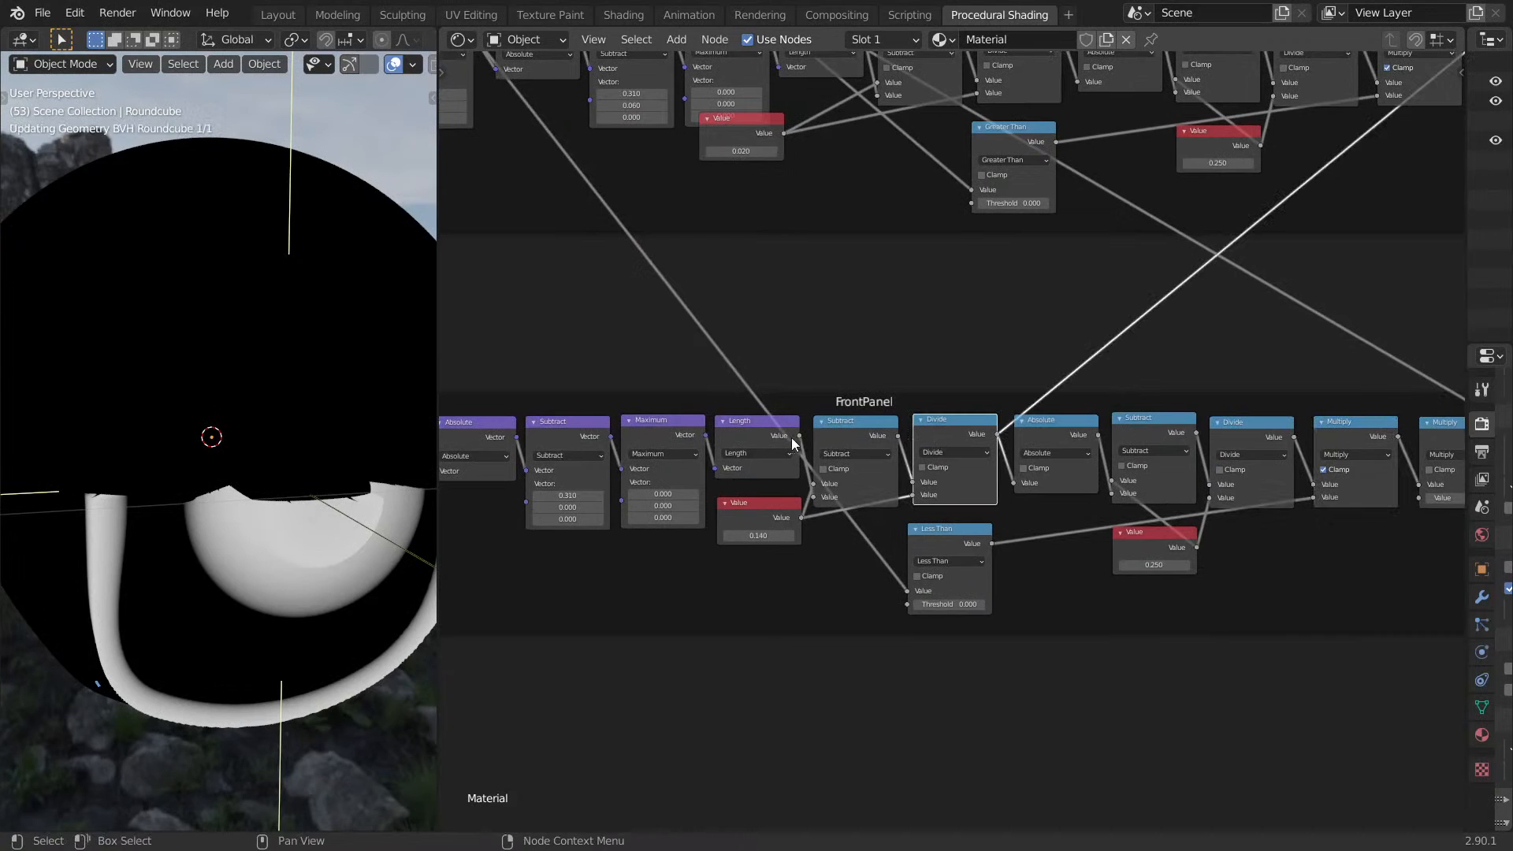
pyautogui.keyDown('ctrl'); pyautogui.keyDown('shift'); pyautogui.click(764, 433); pyautogui.keyUp('shift'); pyautogui.keyUp('ctrl')
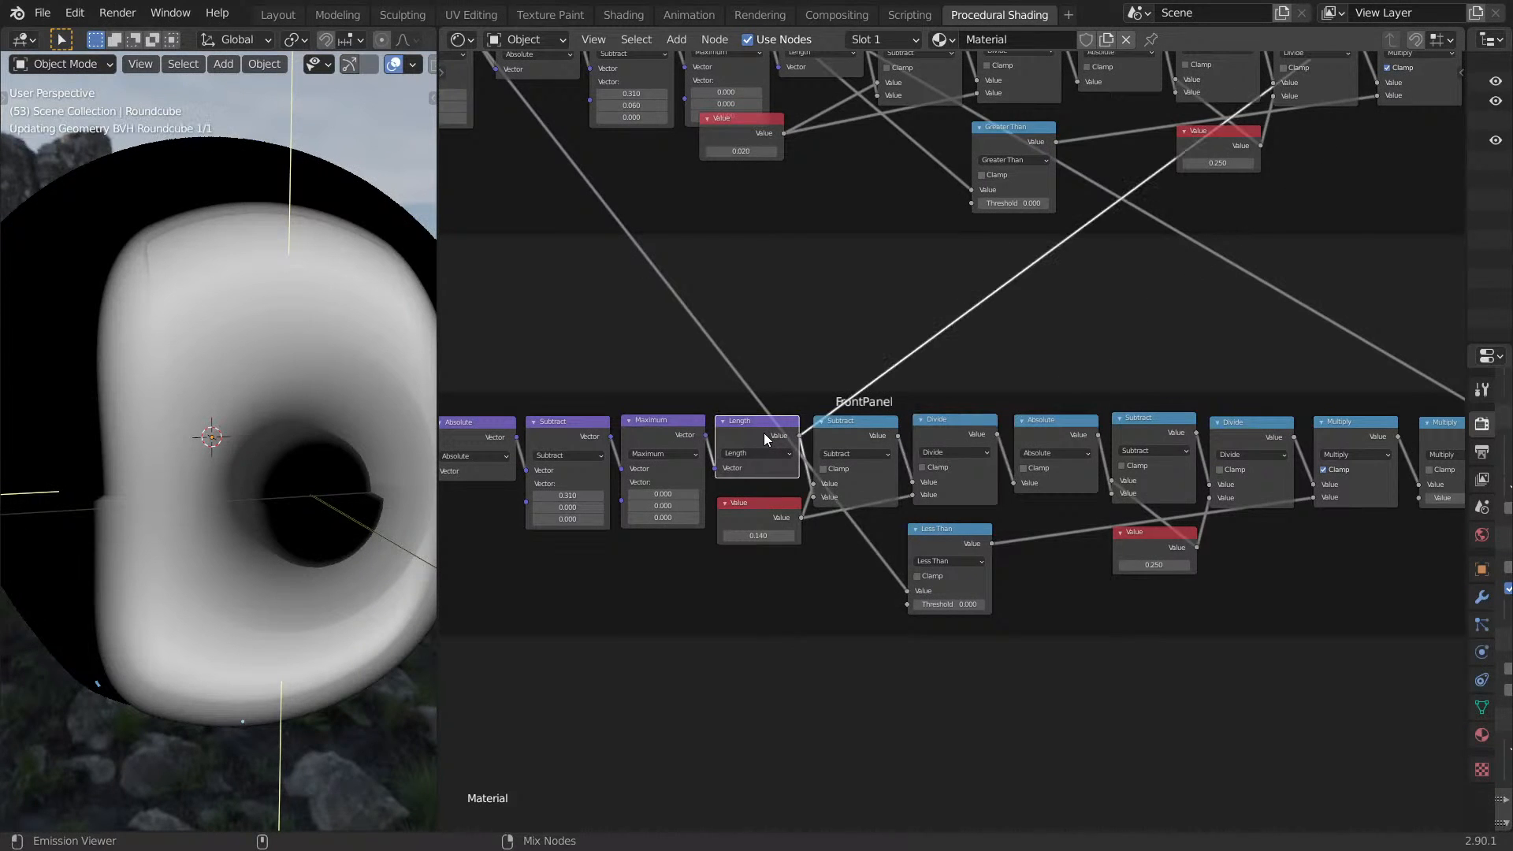
# Preview the lower group's first scalar Subtract, Absolute, second Subtract and second Divide nodes from a different viewing angle.
pyautogui.moveTo(303, 463); pyautogui.dragTo(377, 439, button='middle')
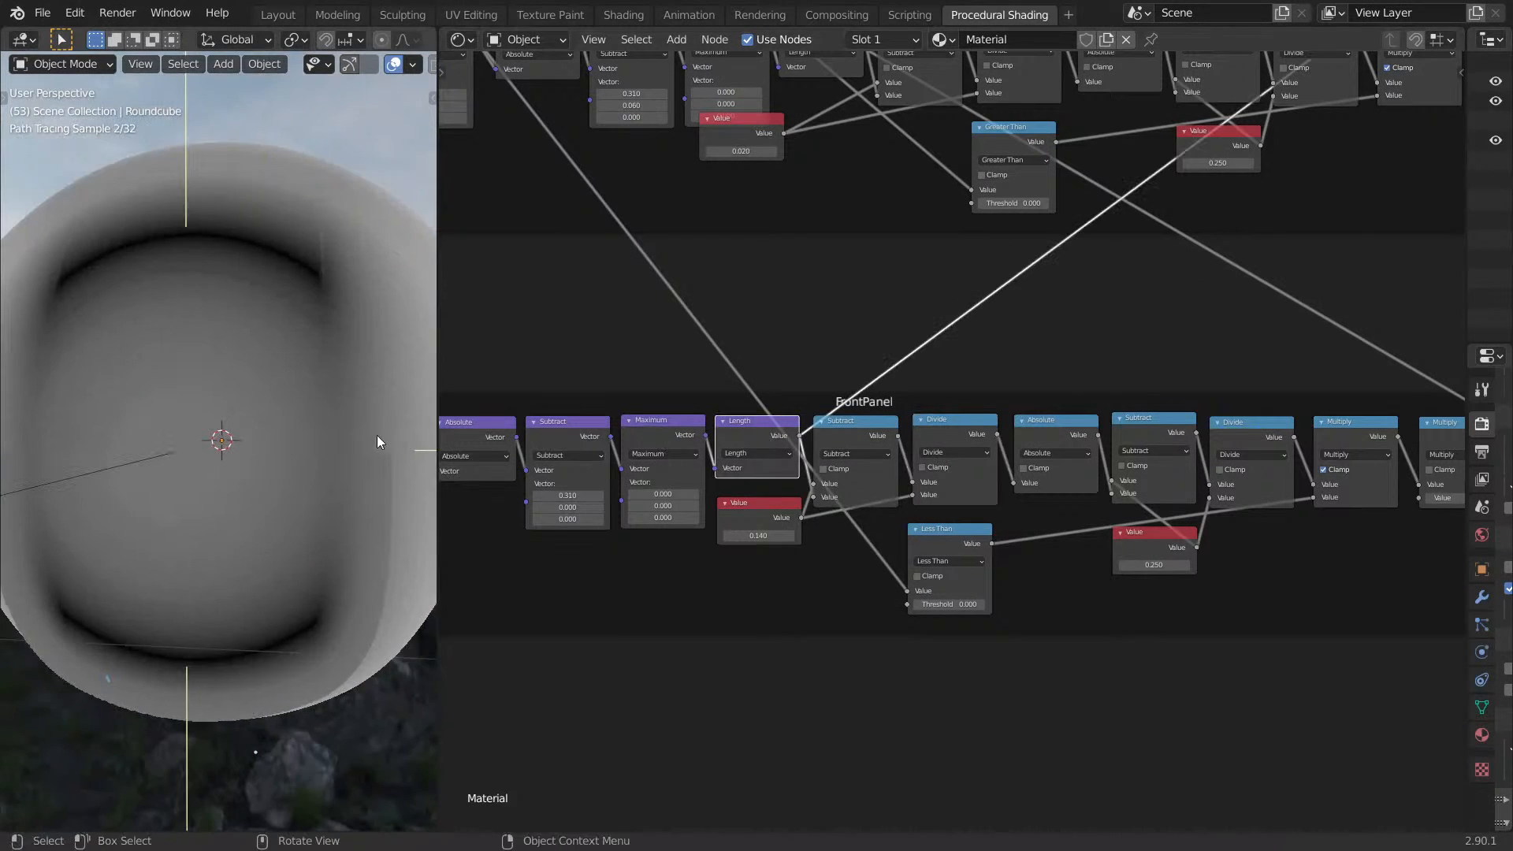
pyautogui.keyDown('ctrl'); pyautogui.keyDown('shift'); pyautogui.click(843, 440); pyautogui.keyUp('shift'); pyautogui.keyUp('ctrl')
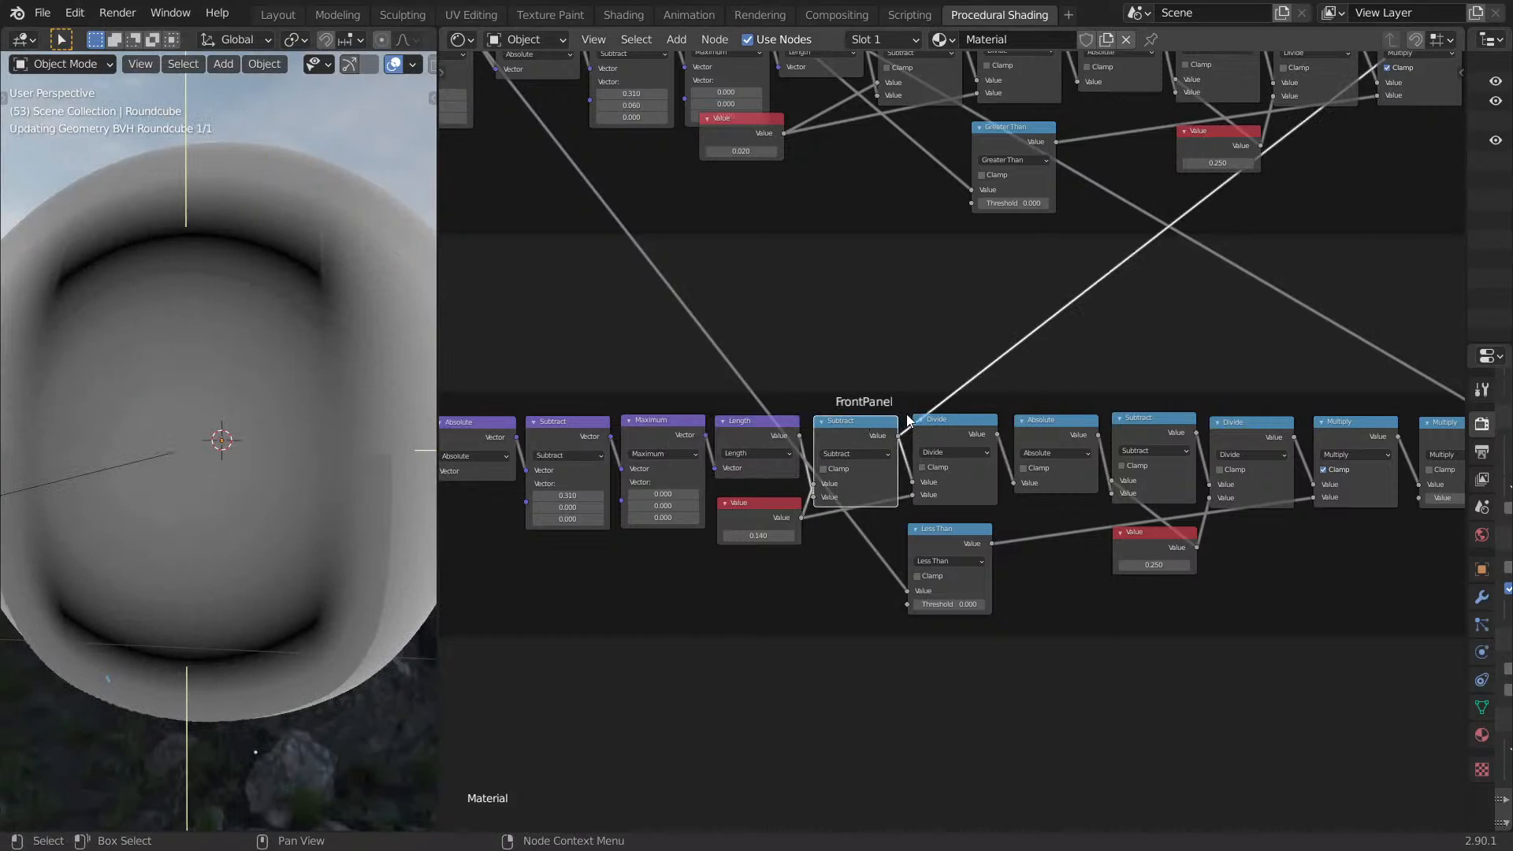
pyautogui.keyDown('ctrl'); pyautogui.keyDown('shift'); pyautogui.click(1048, 440); pyautogui.keyUp('shift'); pyautogui.keyUp('ctrl')
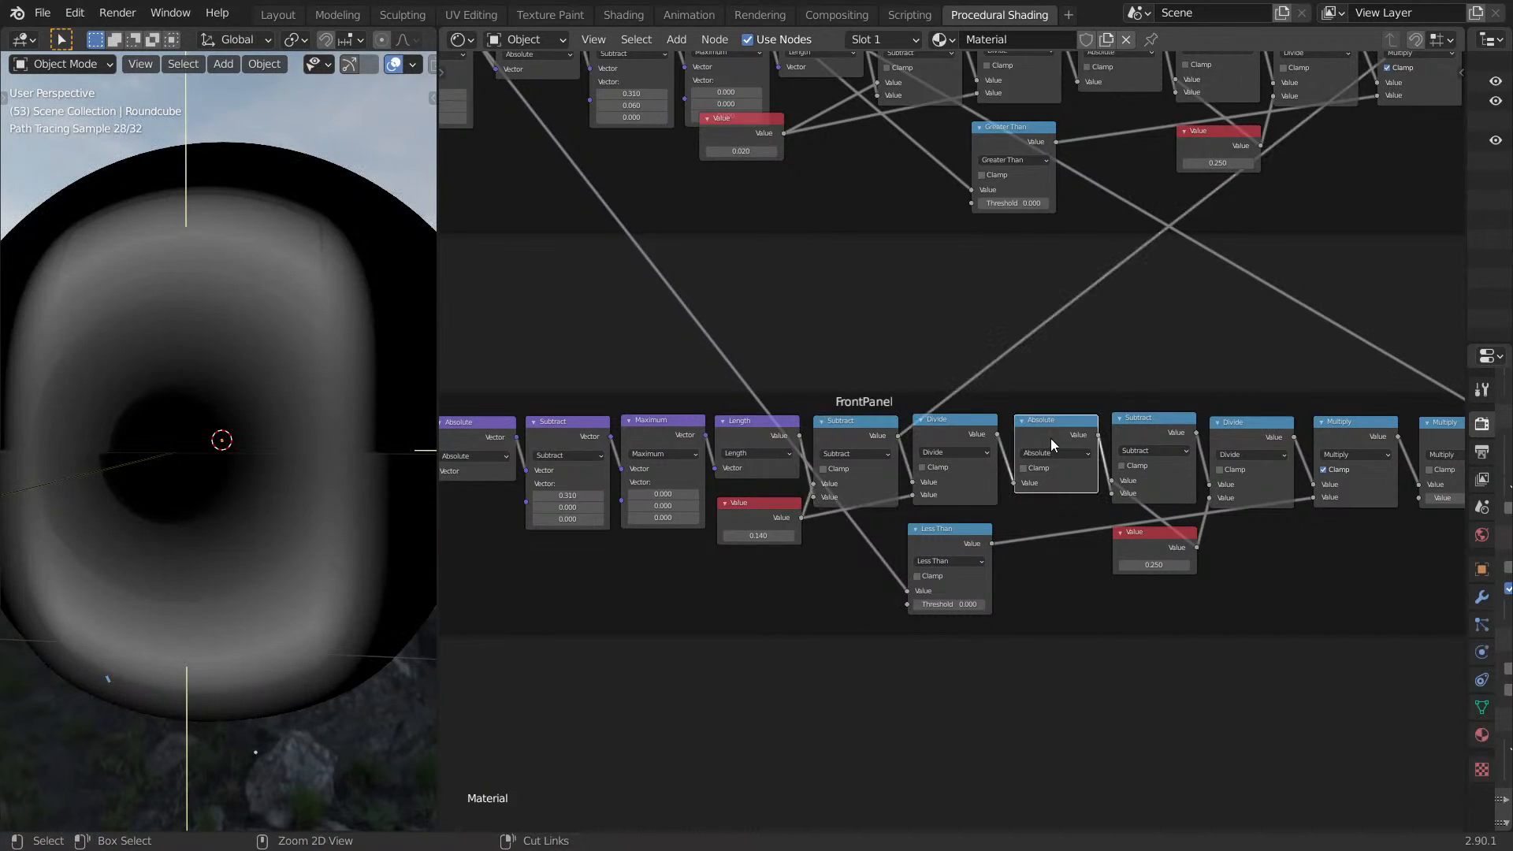
pyautogui.keyDown('ctrl'); pyautogui.keyDown('shift'); pyautogui.click(1052, 435); pyautogui.keyUp('shift'); pyautogui.keyUp('ctrl')
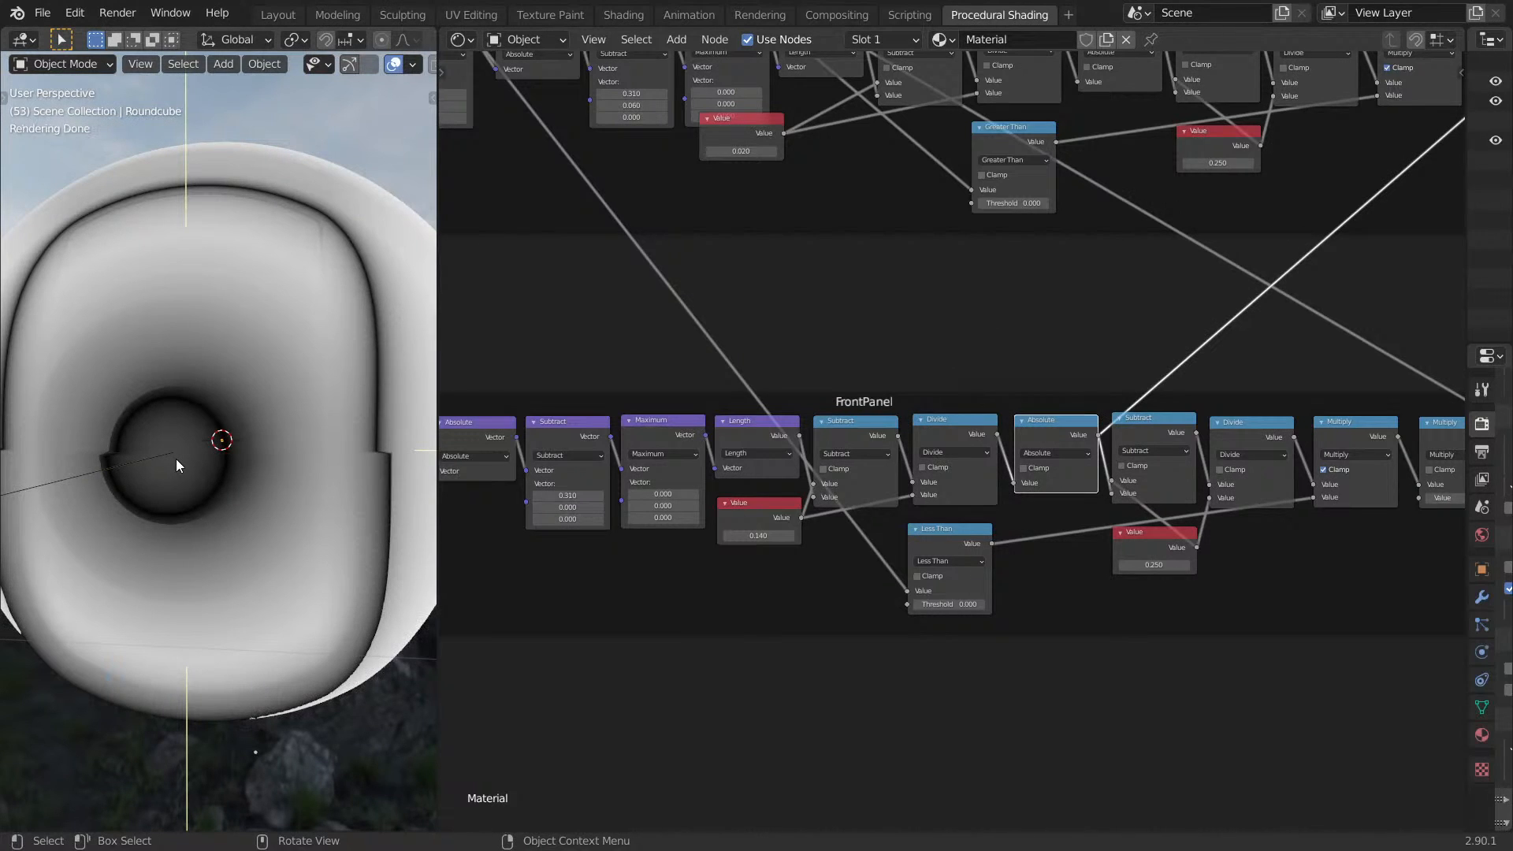
pyautogui.moveTo(1057, 340); pyautogui.dragTo(915, 367, button='middle')
pyautogui.scroll(2, 978, 379)
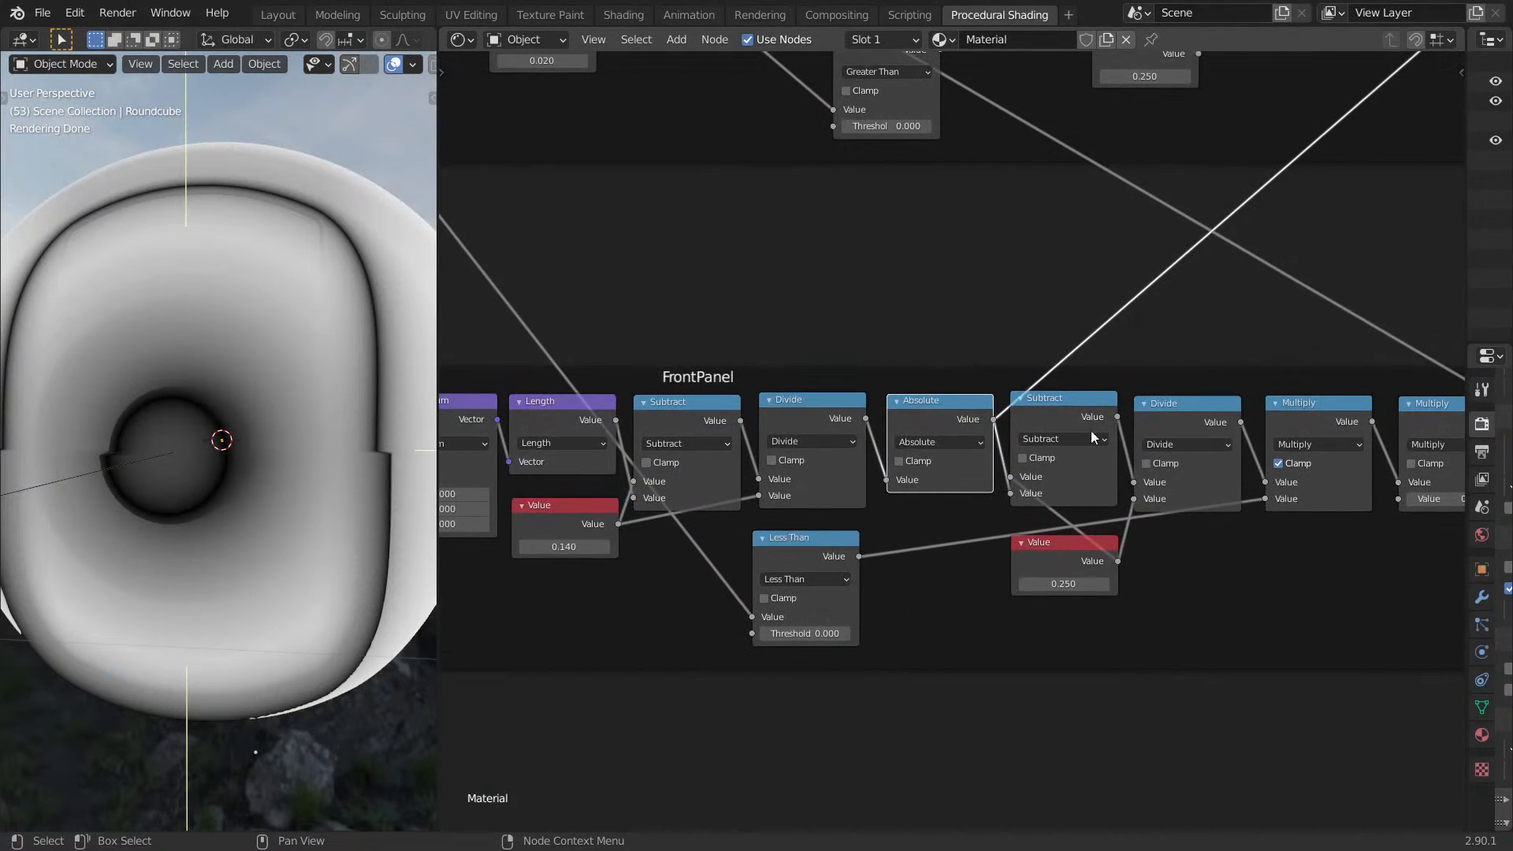
pyautogui.keyDown('ctrl'); pyautogui.keyDown('shift'); pyautogui.click(1061, 425); pyautogui.keyUp('shift'); pyautogui.keyUp('ctrl')
pyautogui.keyDown('ctrl'); pyautogui.keyDown('shift'); pyautogui.click(1173, 421); pyautogui.keyUp('shift'); pyautogui.keyUp('ctrl')
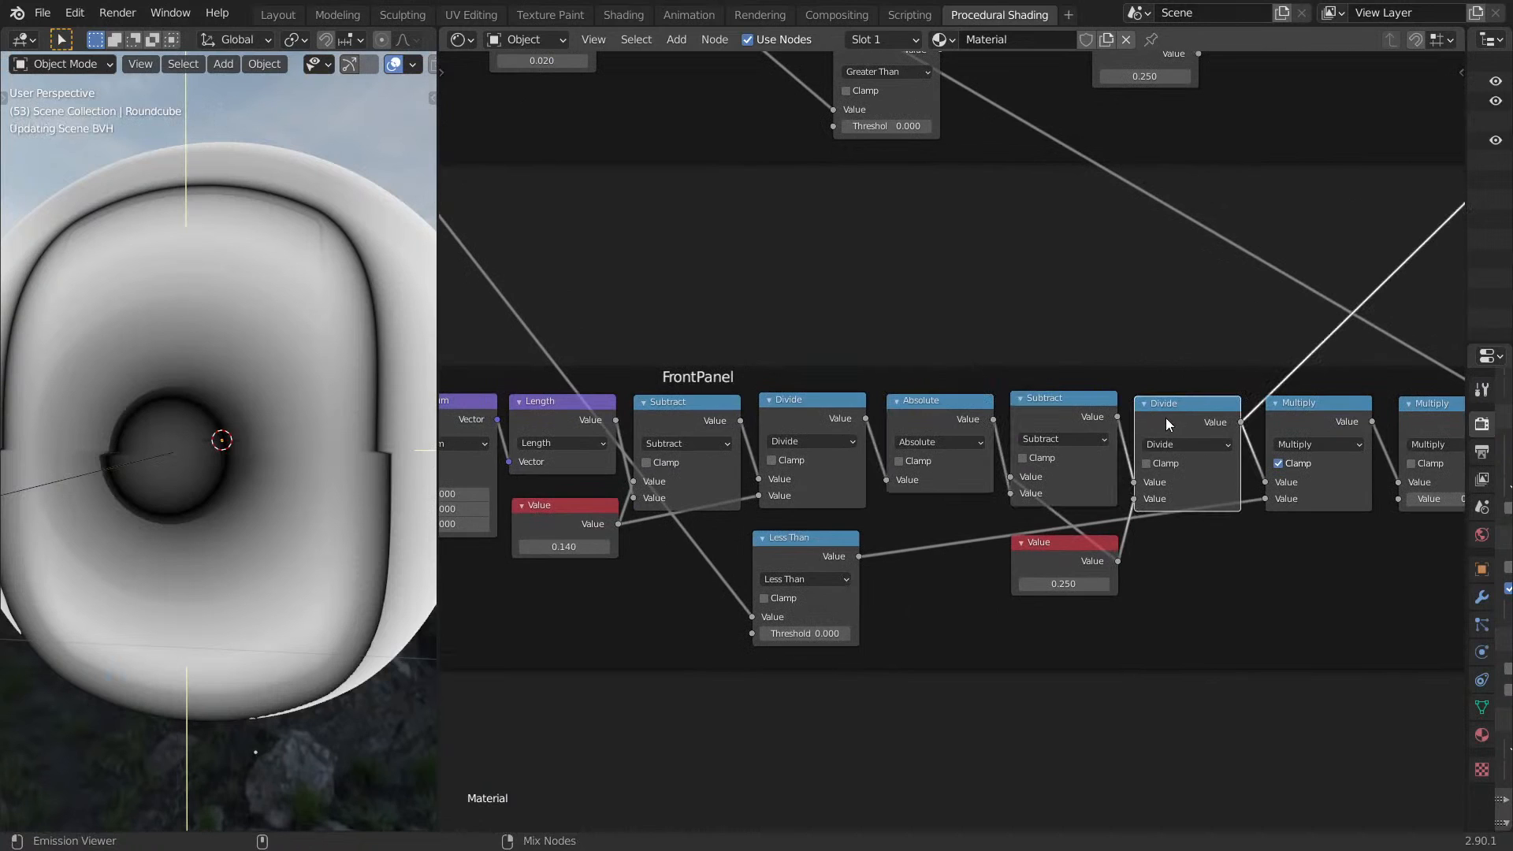
# Remove the lower group's first scalar Subtract and Divide nodes and link the Length output to the Absolute node.
pyautogui.keyDown('ctrl'); pyautogui.keyDown('shift'); pyautogui.click(692, 421); pyautogui.keyUp('shift'); pyautogui.keyUp('ctrl')
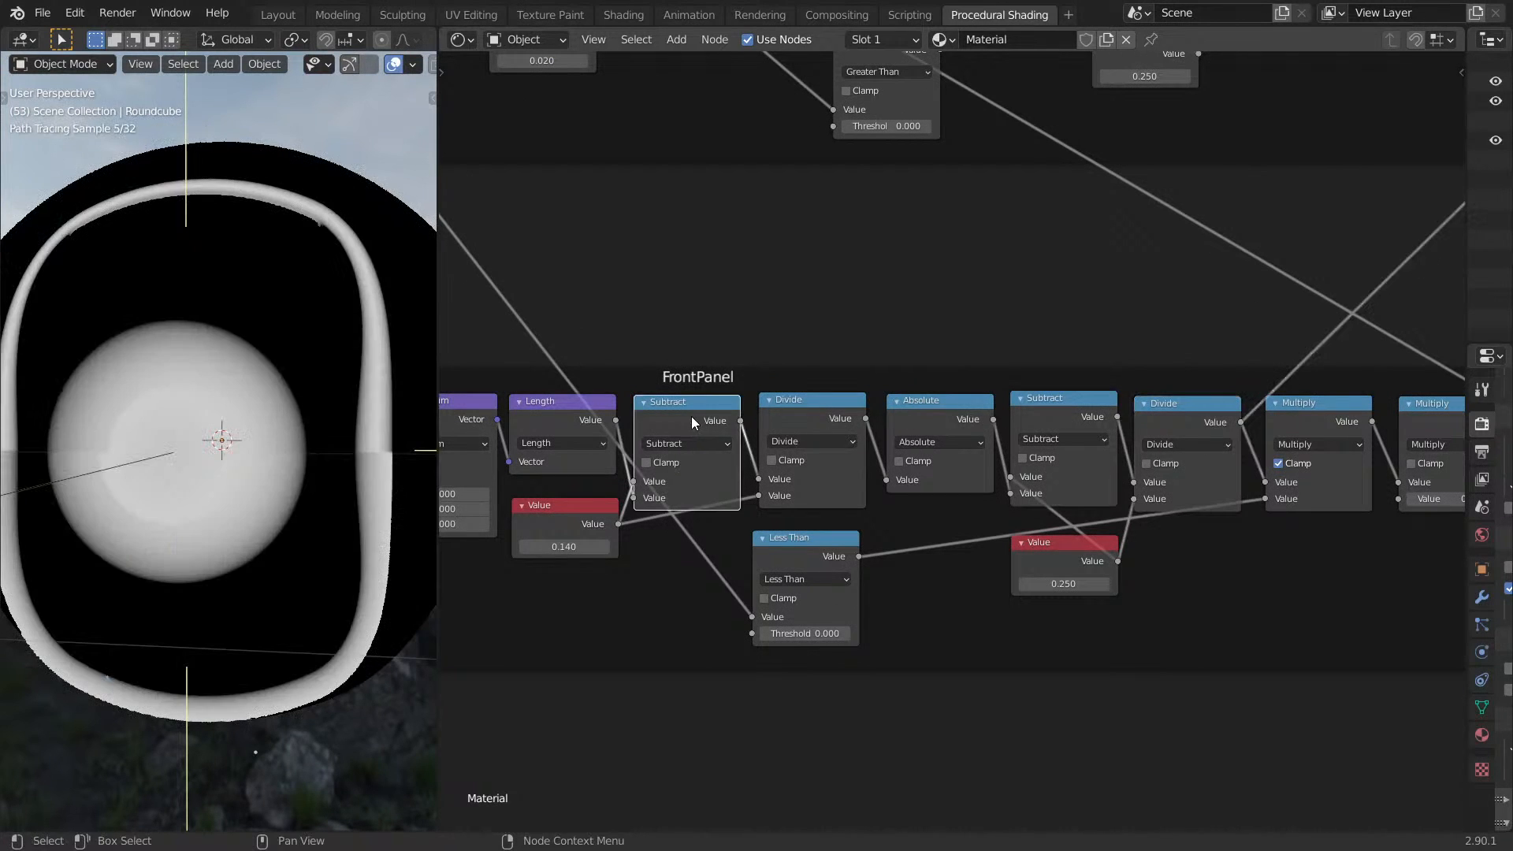
pyautogui.hotkey('ctrl', 'x')
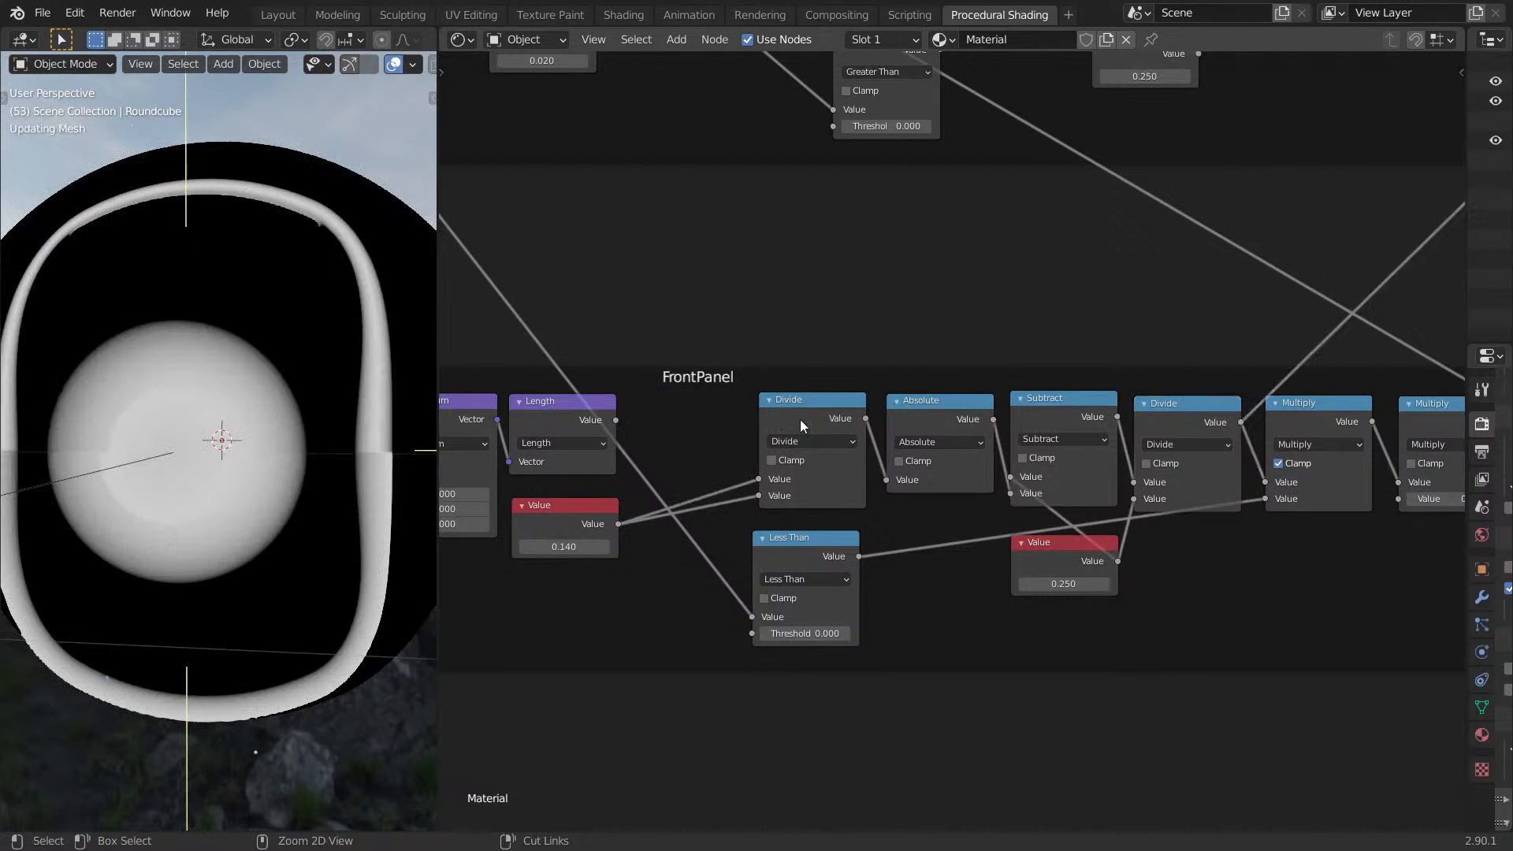
pyautogui.click(795, 419)
pyautogui.hotkey('ctrl', 'x')
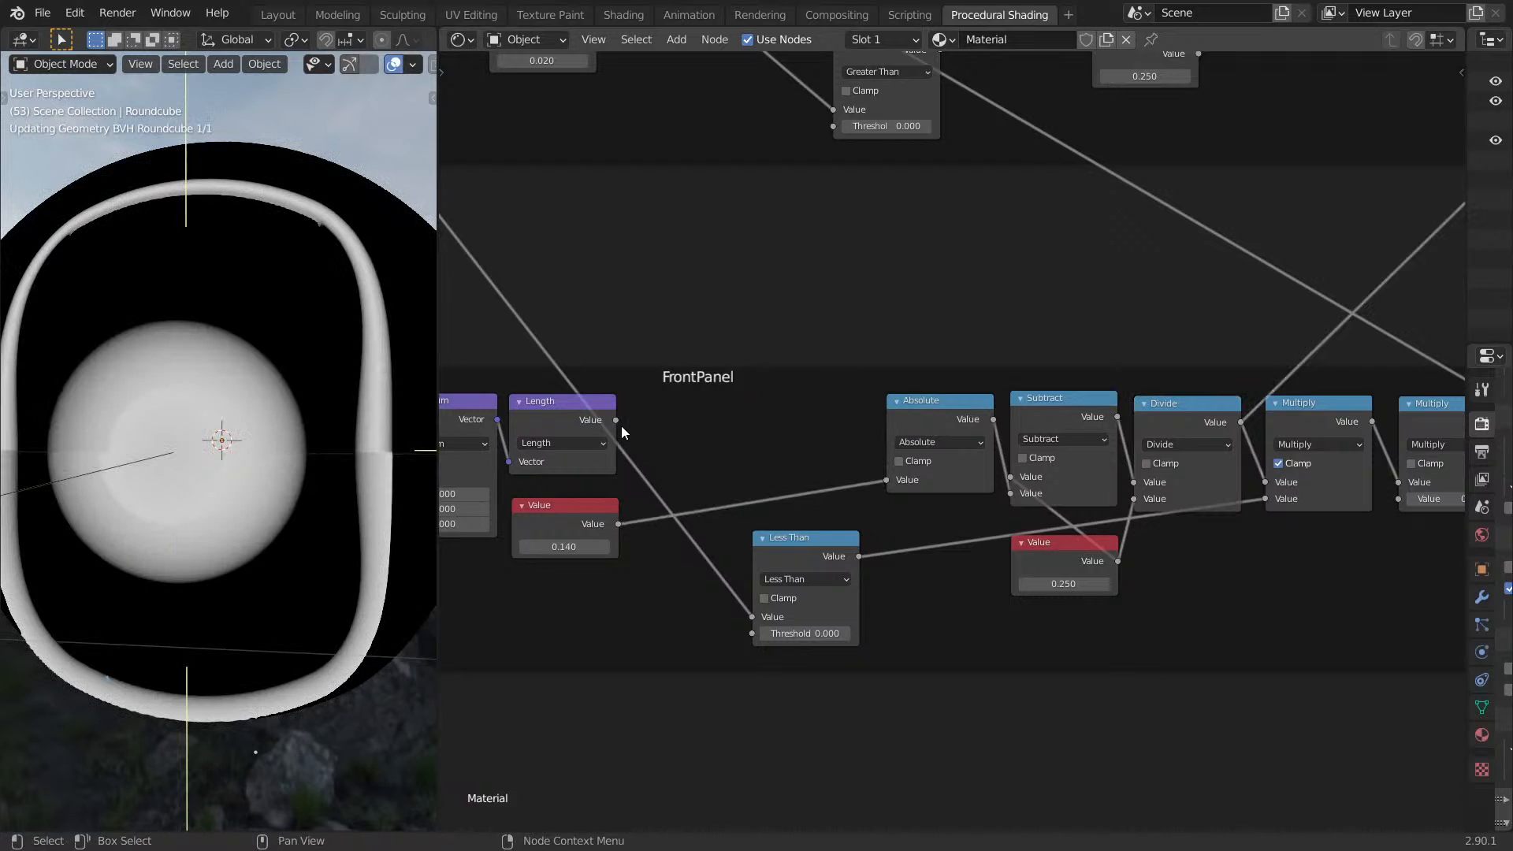
pyautogui.moveTo(615, 419); pyautogui.dragTo(888, 481)
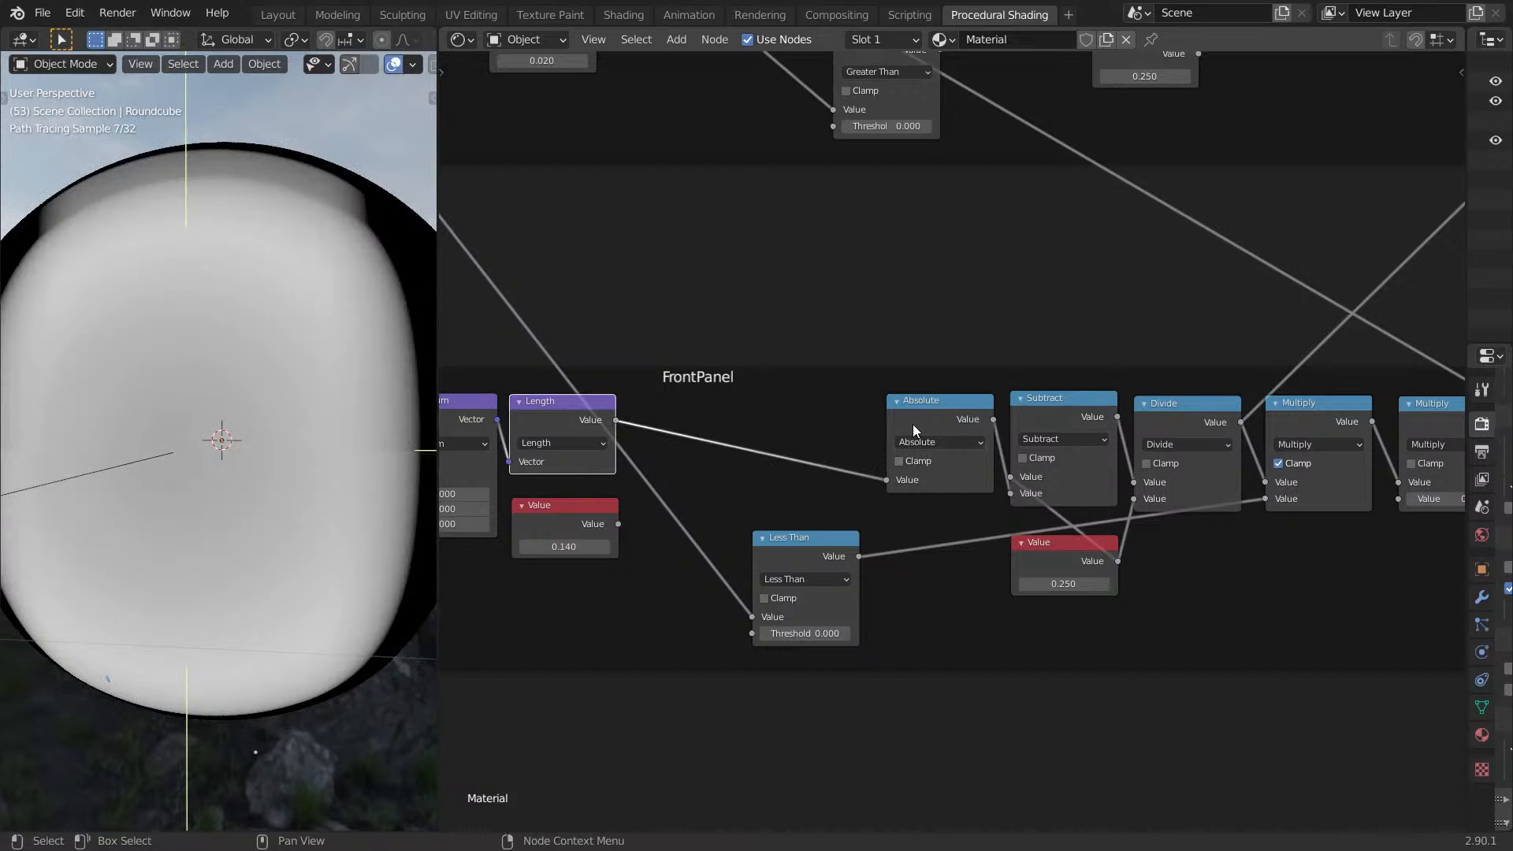
# Preview the relinked Absolute node and the Subtract and Divide nodes after it, inspecting the head from the side.
pyautogui.keyDown('ctrl'); pyautogui.keyDown('shift'); pyautogui.click(955, 418); pyautogui.keyUp('shift'); pyautogui.keyUp('ctrl')
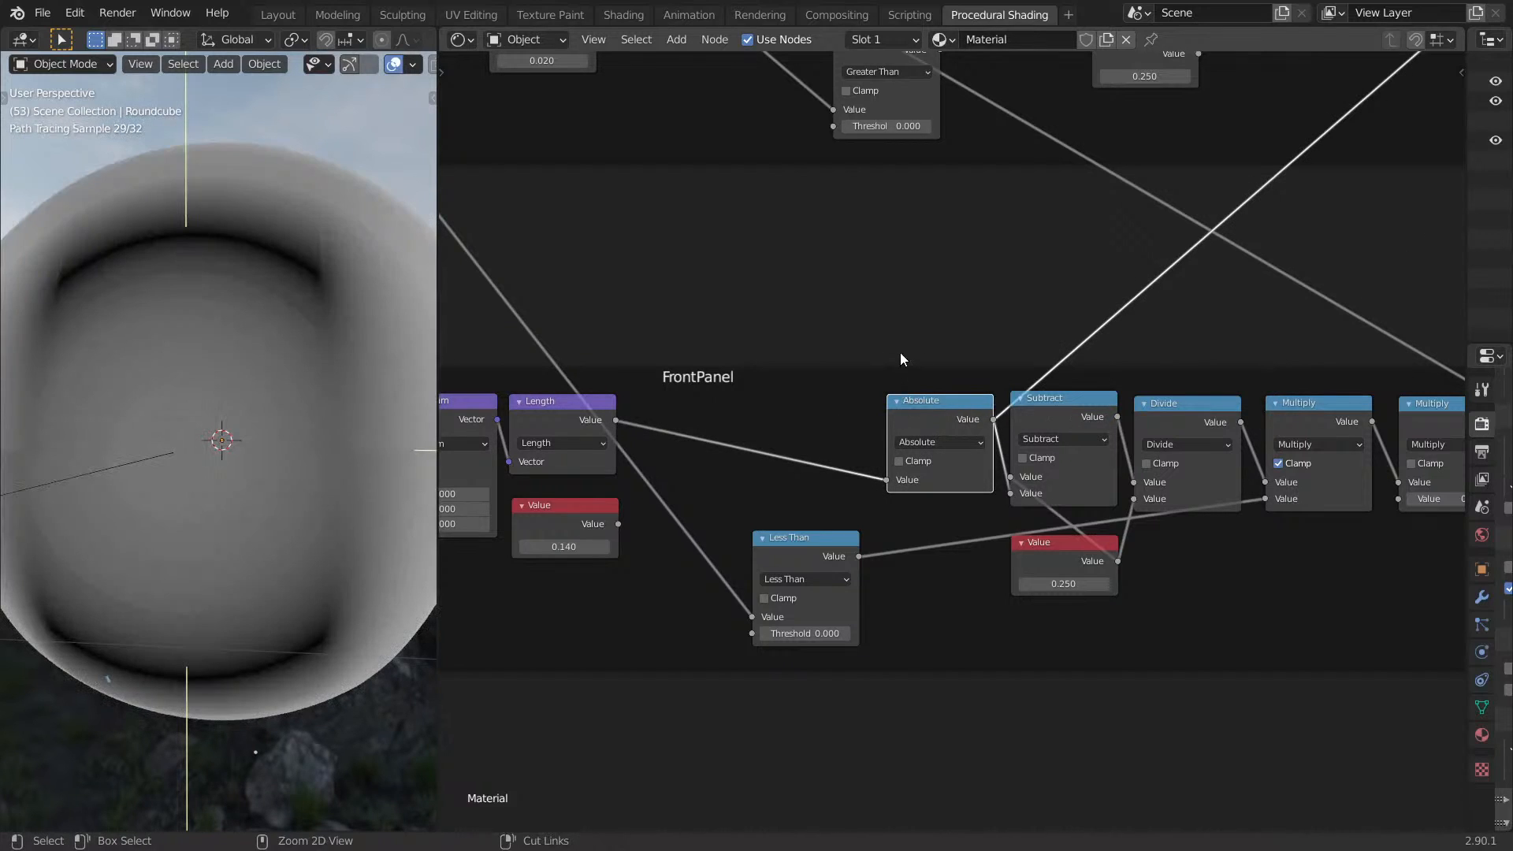
pyautogui.keyDown('ctrl'); pyautogui.keyDown('shift'); pyautogui.click(1064, 397); pyautogui.keyUp('shift'); pyautogui.keyUp('ctrl')
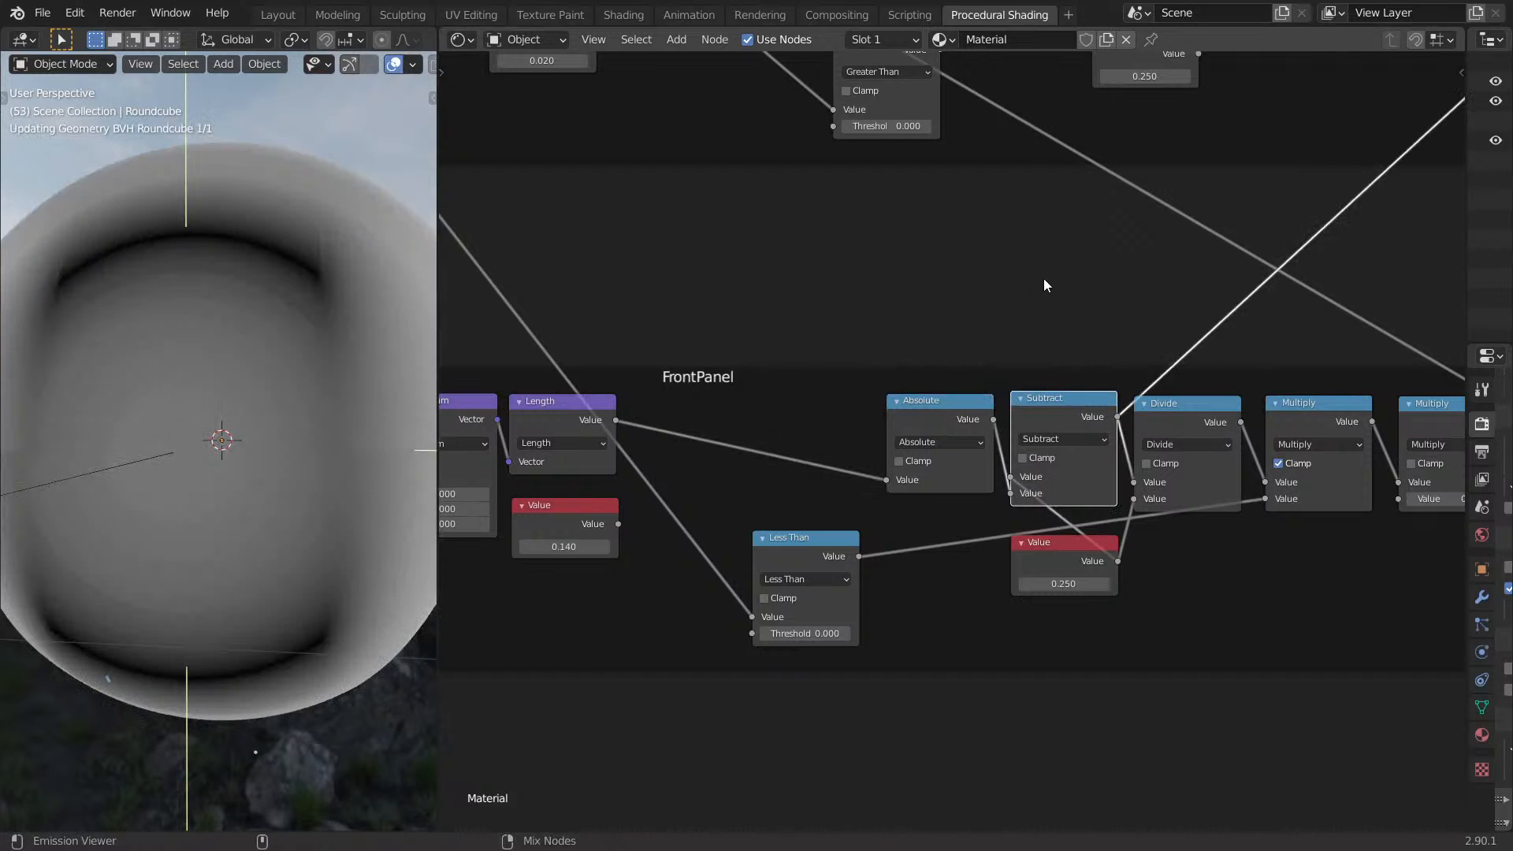
pyautogui.keyDown('ctrl'); pyautogui.keyDown('shift'); pyautogui.click(1192, 418); pyautogui.keyUp('shift'); pyautogui.keyUp('ctrl')
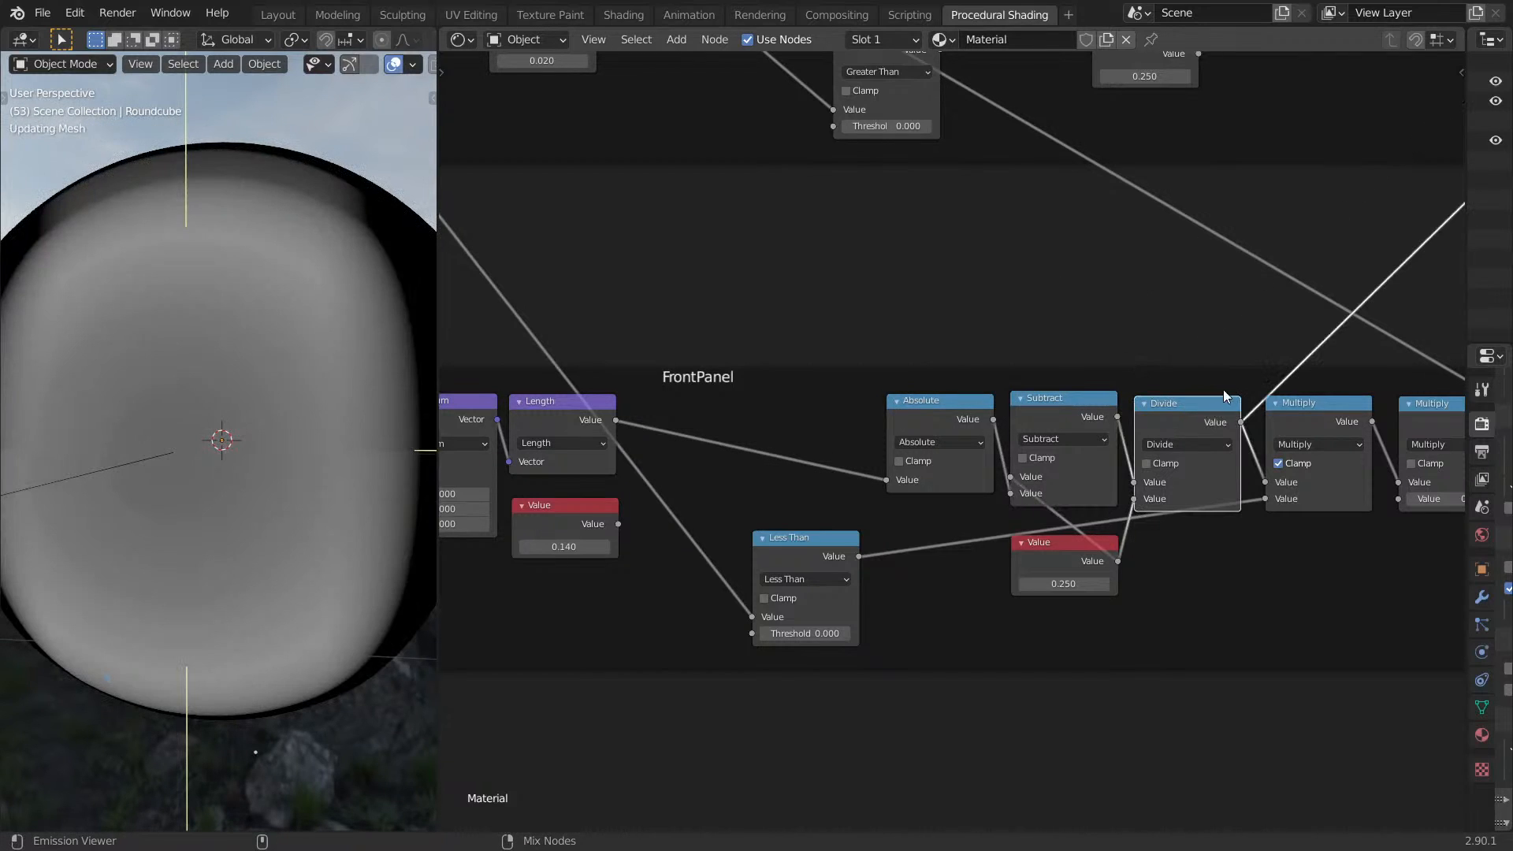
pyautogui.moveTo(1284, 344); pyautogui.dragTo(1166, 338, button='middle')
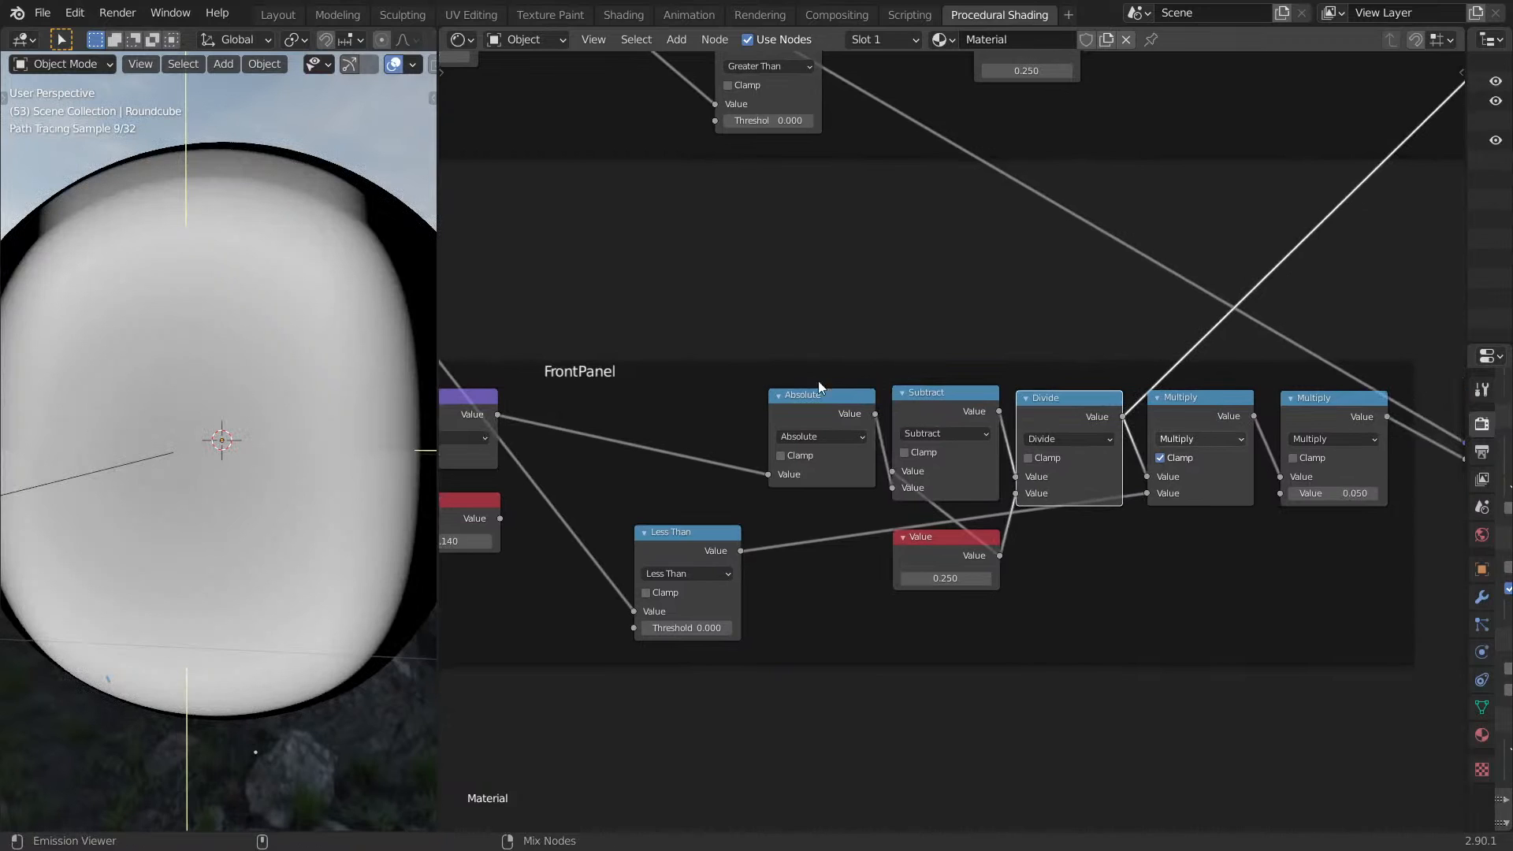
pyautogui.moveTo(287, 321); pyautogui.dragTo(394, 316, button='middle')
pyautogui.moveTo(918, 283); pyautogui.dragTo(1123, 298, button='middle')
pyautogui.scroll(-2, 938, 284)
# Undo the node removals and the relinking in the lower FrontPanel group.
pyautogui.hotkey('ctrl', 'z')
pyautogui.hotkey('ctrl', 'z')
pyautogui.hotkey('ctrl', 'z')
pyautogui.hotkey('ctrl', 'z')
pyautogui.hotkey('ctrl', 'z')
pyautogui.hotkey('ctrl', 'z')
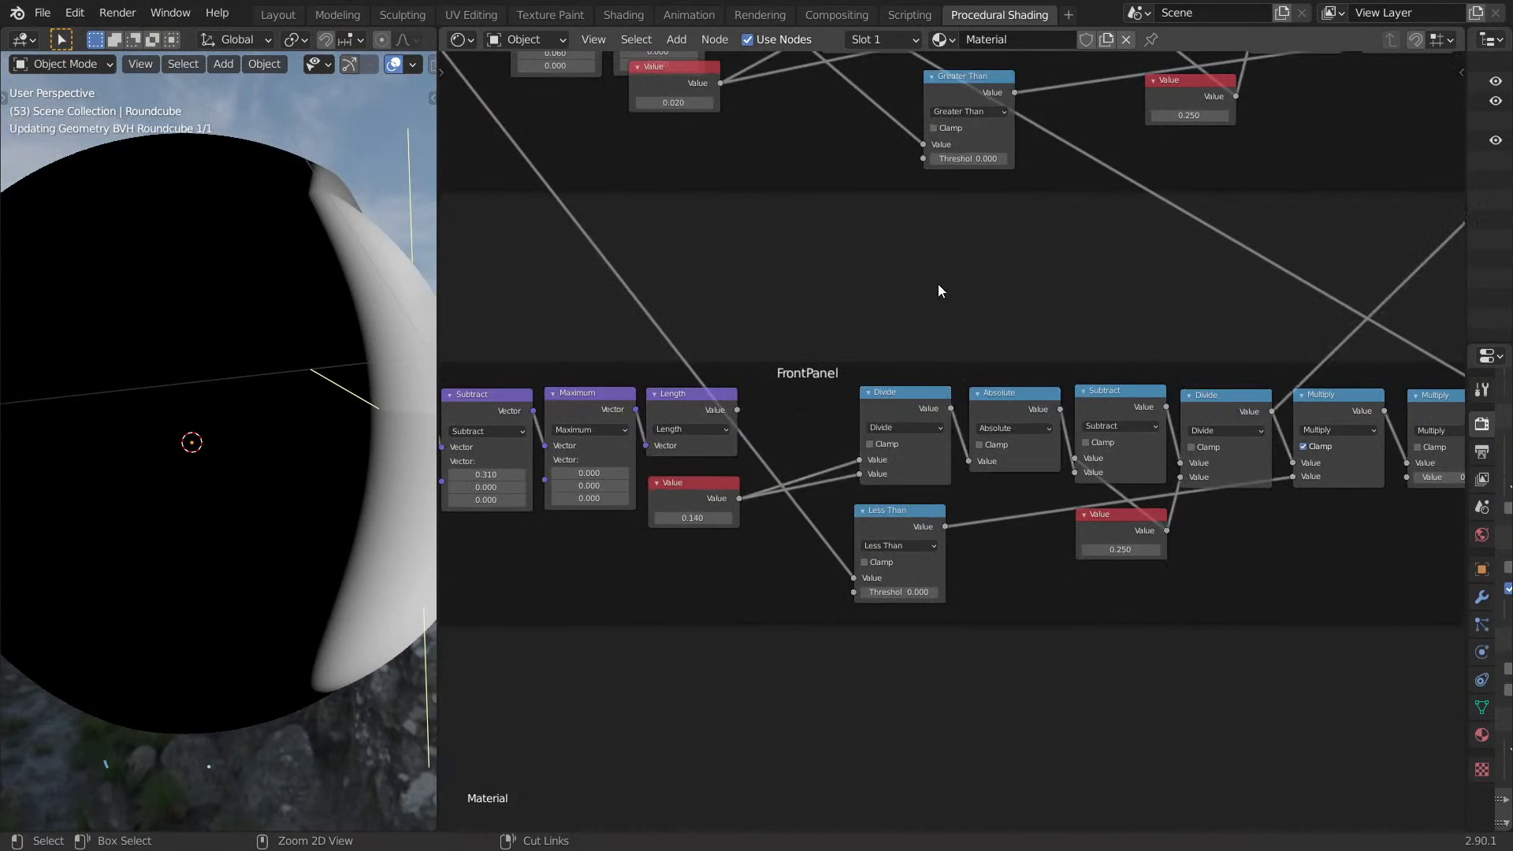
pyautogui.hotkey('ctrl', 'z')
pyautogui.hotkey('ctrl', 'z')
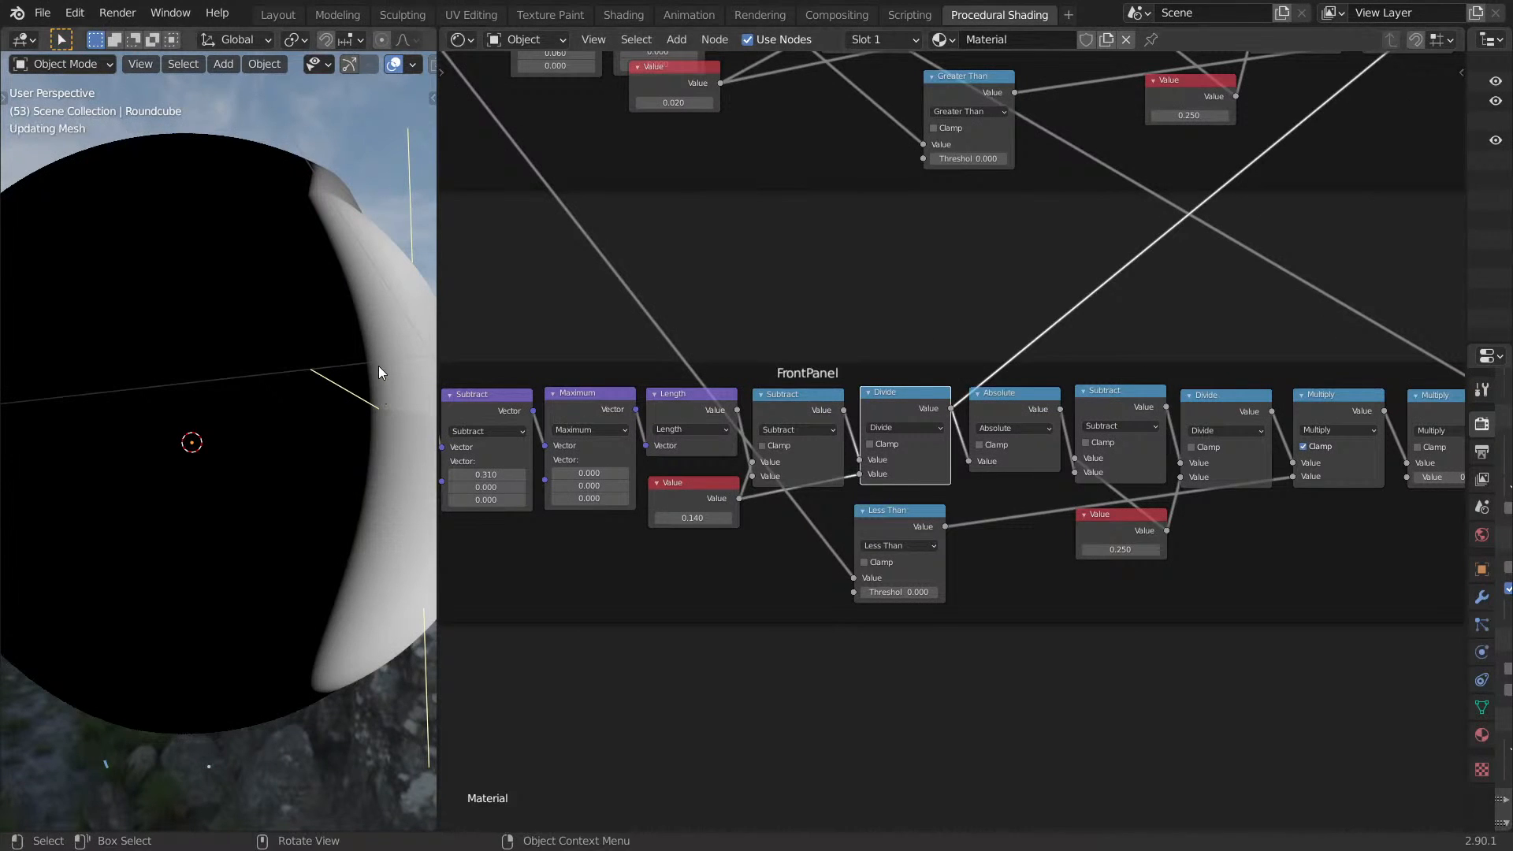
# Check the first Divide preview from the front and switch the viewport shading to Material Preview.
pyautogui.moveTo(324, 343); pyautogui.dragTo(194, 367, button='middle')
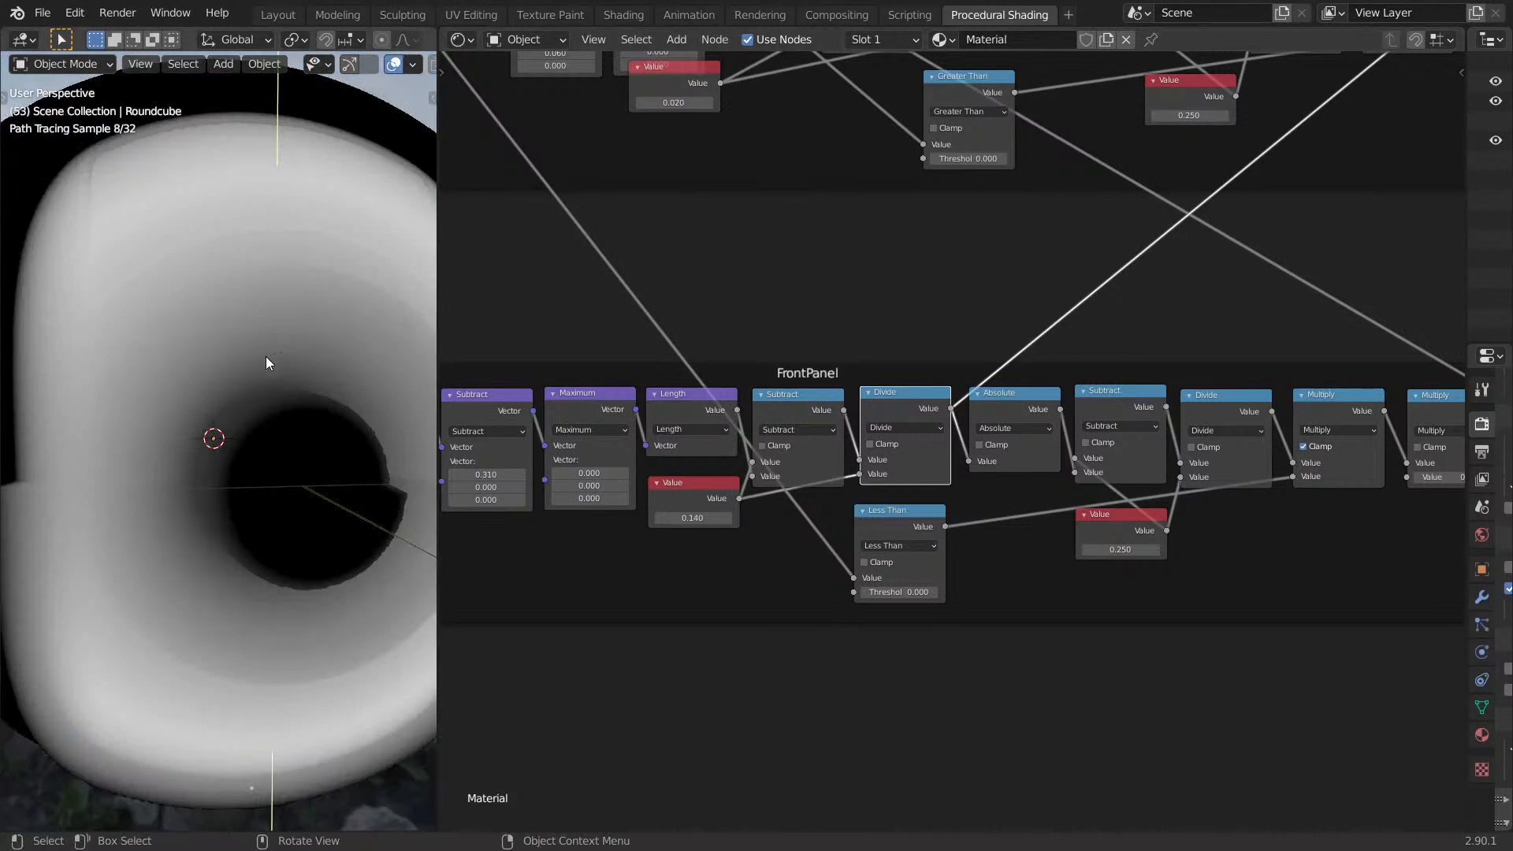
pyautogui.press('KP_1')
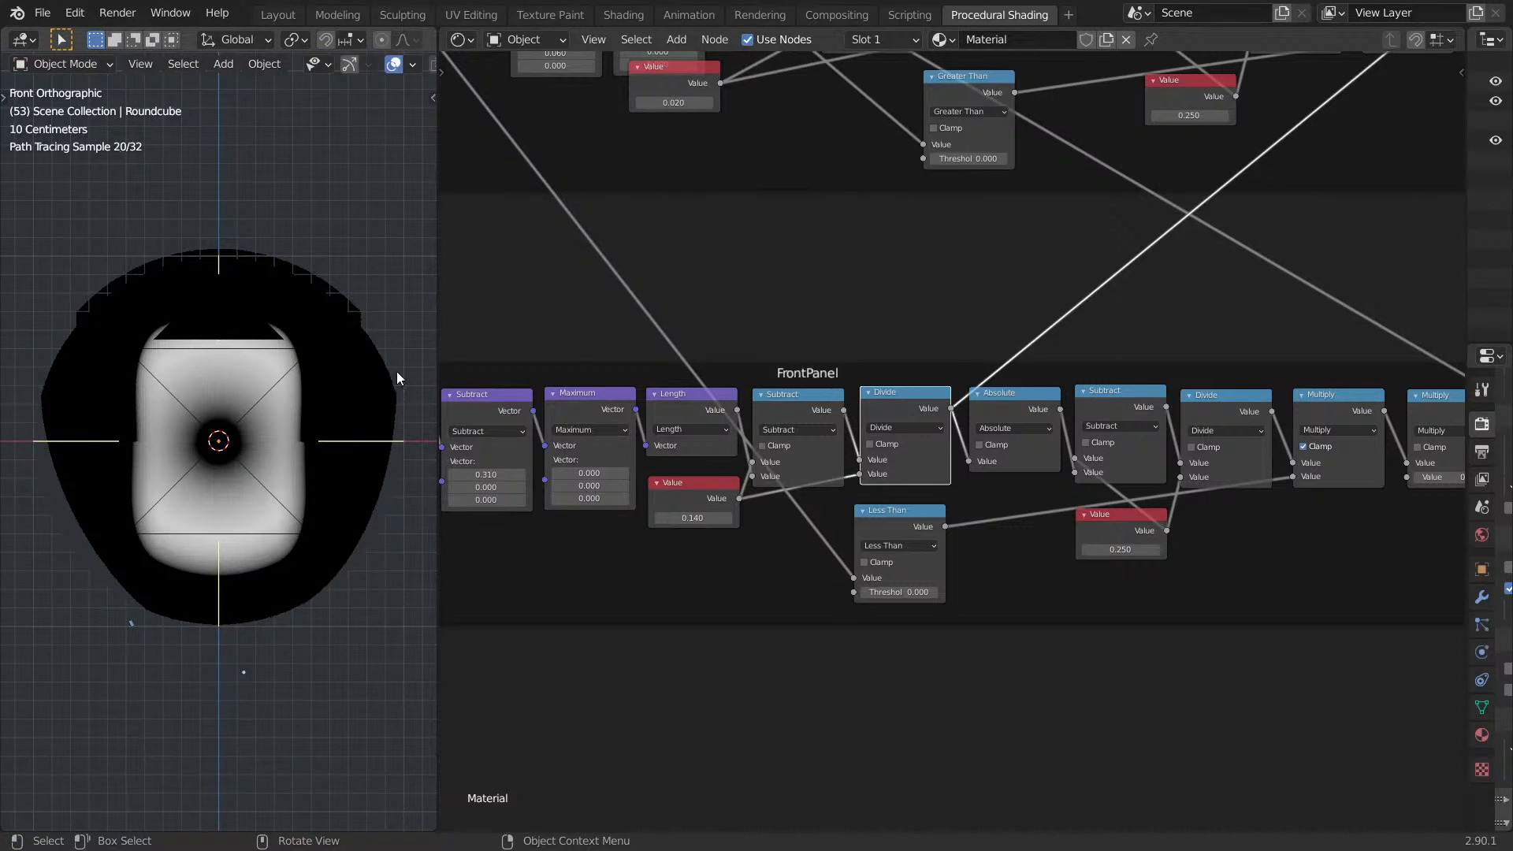
pyautogui.scroll(2, 670, 342)
pyautogui.press('z')
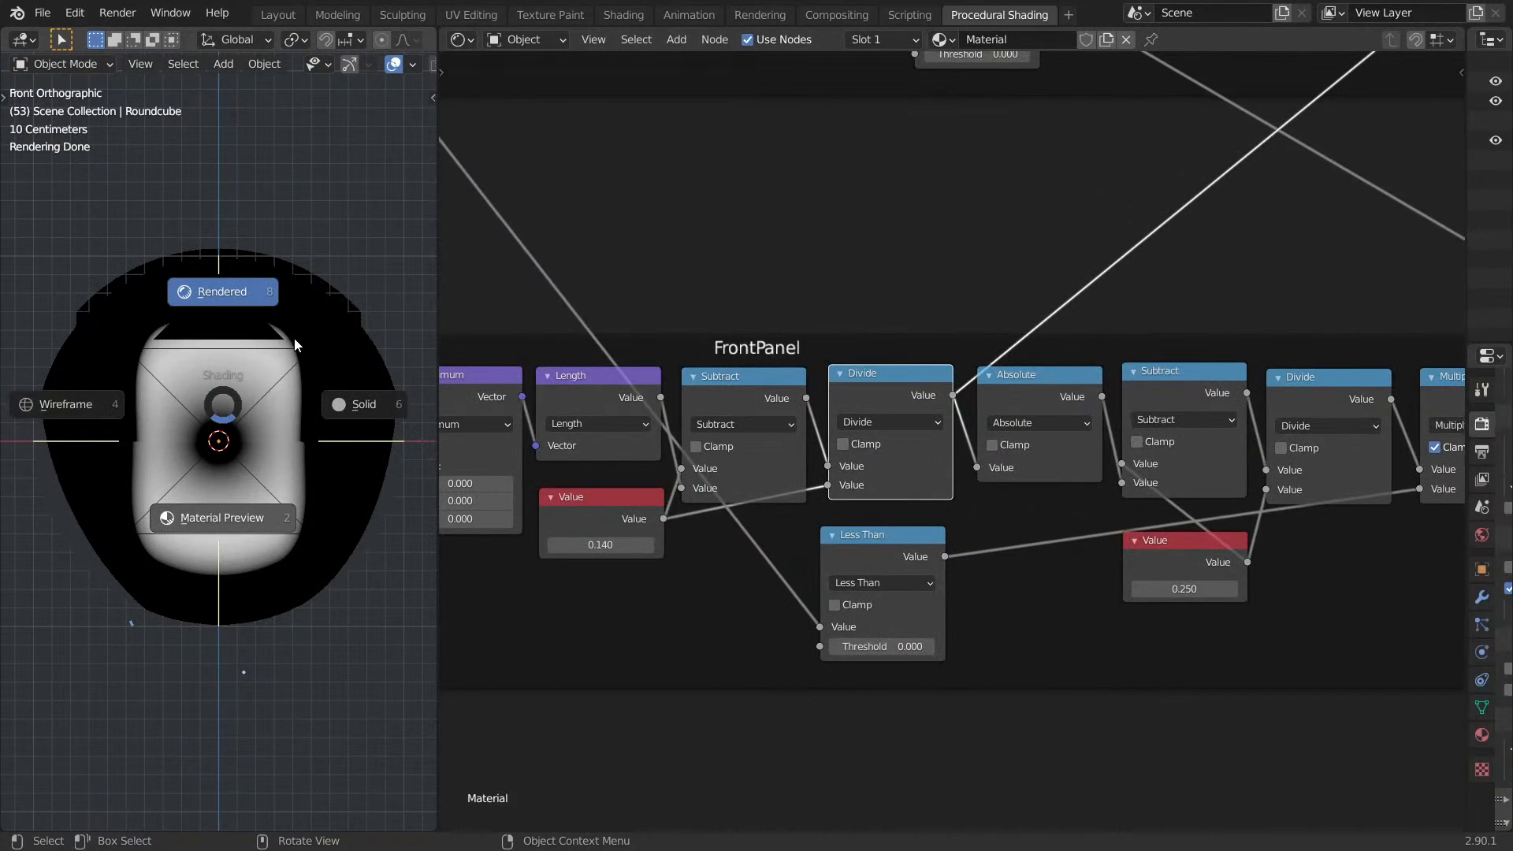
pyautogui.press('2')
pyautogui.scroll(5, 304, 343)
pyautogui.moveTo(305, 342); pyautogui.dragTo(141, 342, button='middle')
pyautogui.moveTo(284, 372); pyautogui.dragTo(285, 374, button='middle')
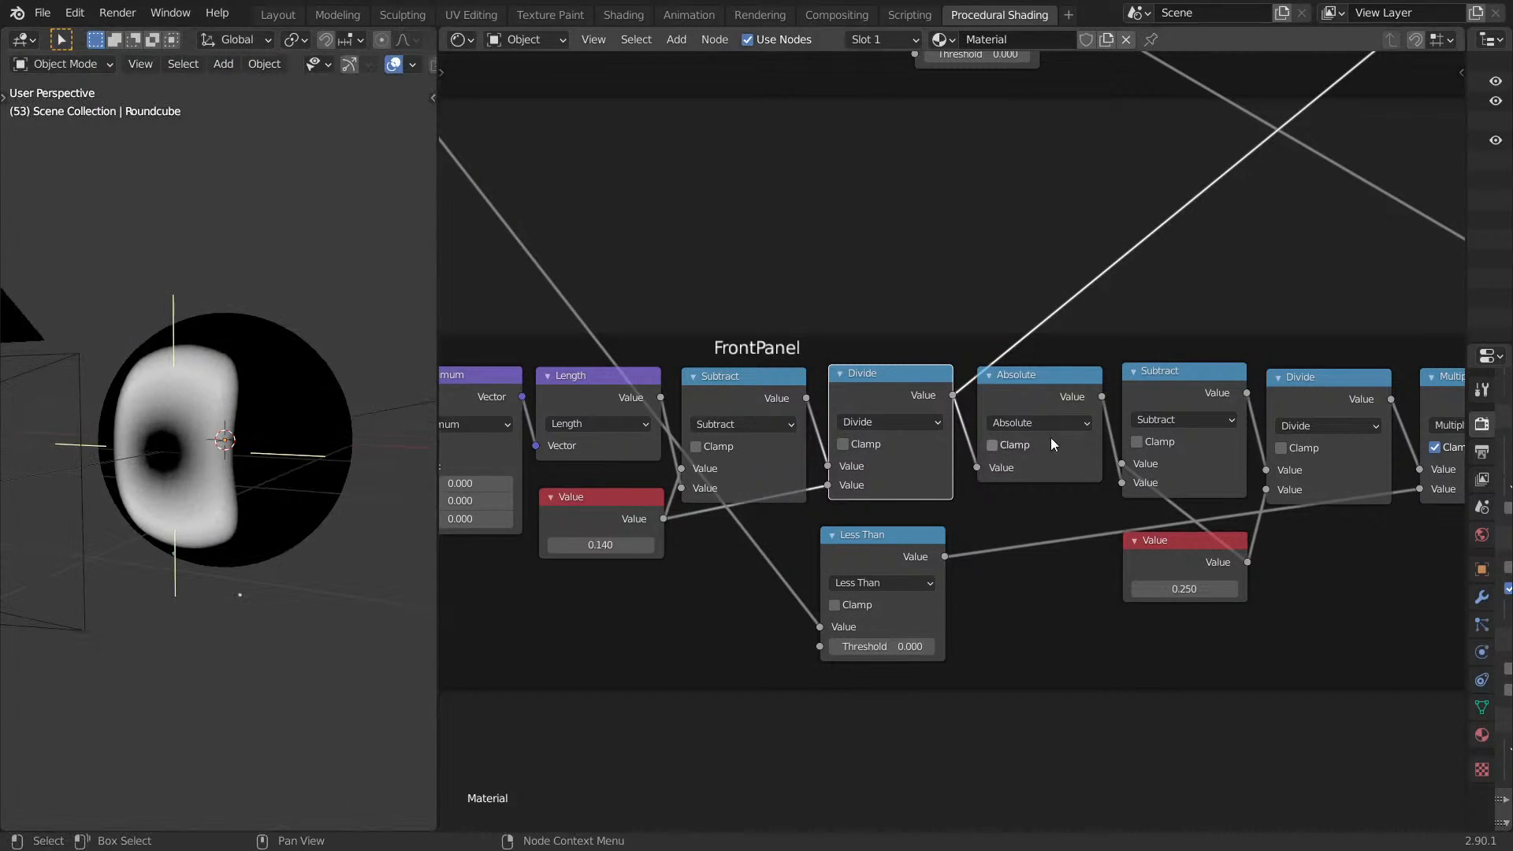
# Try adjusting the Value node feeding the lower group's first Subtract and Divide, and inspect the panel shape from the front.
pyautogui.moveTo(1052, 437); pyautogui.dragTo(1020, 427, button='middle')
pyautogui.moveTo(568, 535)
pyautogui.mouseDown()
pyautogui.moveTo(544, 534)
pyautogui.moveTo(599, 534)
pyautogui.moveTo(564, 534)
pyautogui.moveTo(584, 536)
pyautogui.mouseUp()
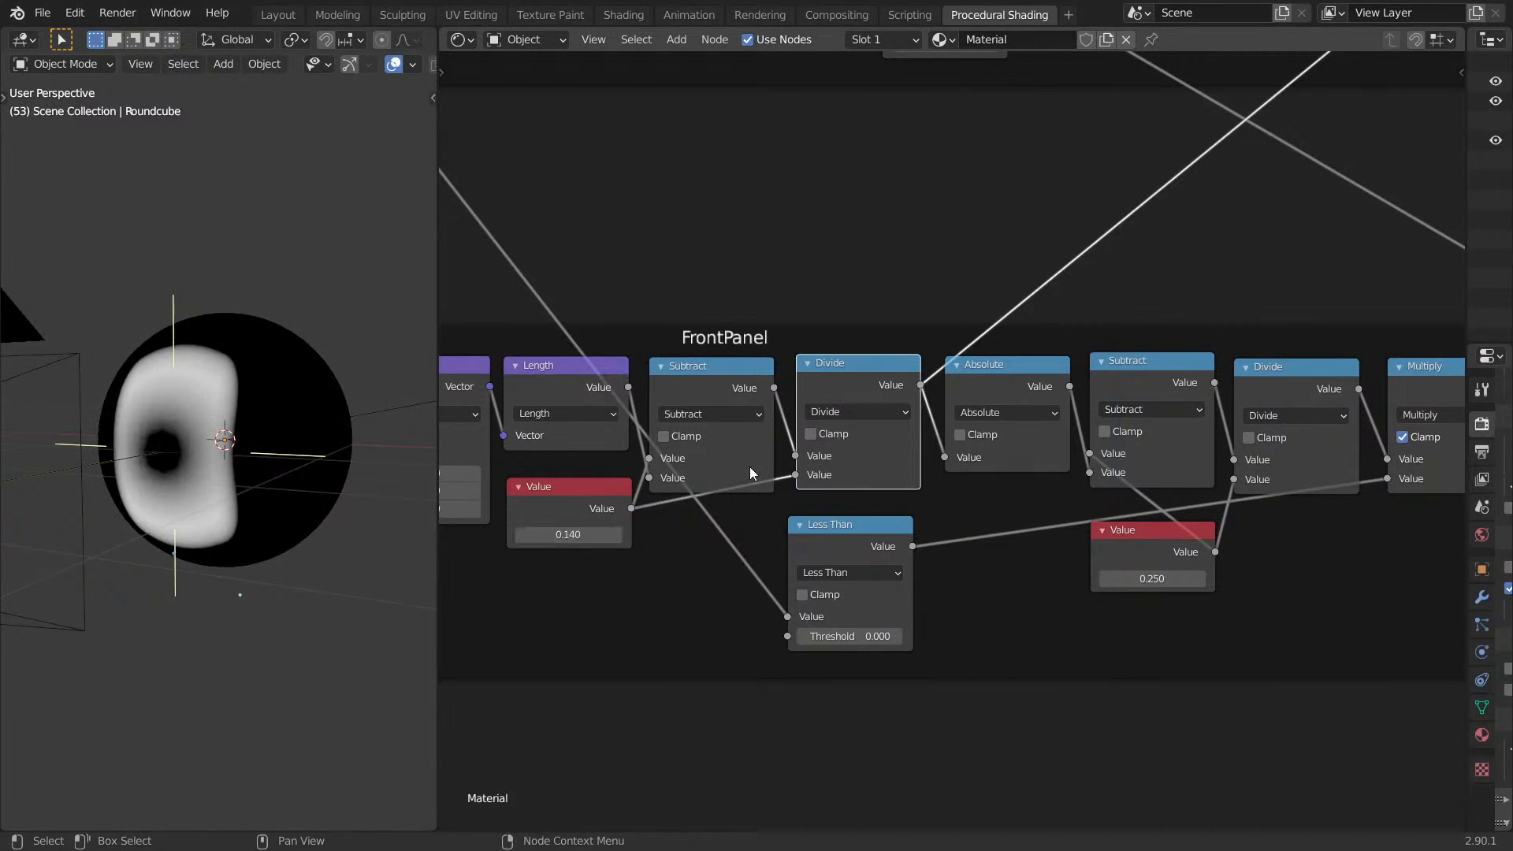
pyautogui.moveTo(750, 466); pyautogui.dragTo(915, 477, button='middle')
pyautogui.scroll(1, 915, 477)
pyautogui.moveTo(320, 463); pyautogui.dragTo(361, 521, button='middle')
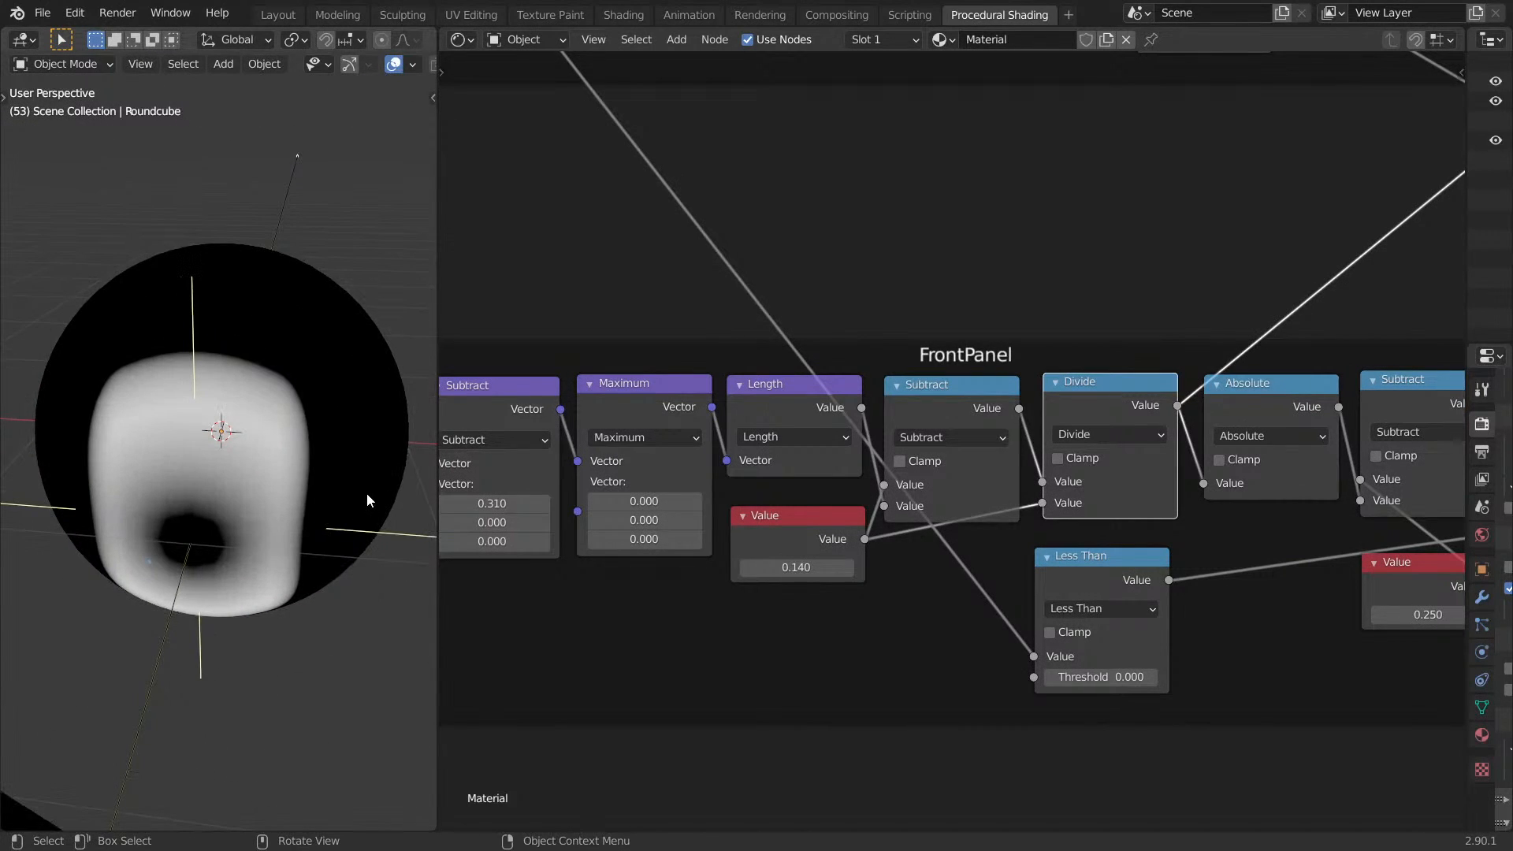
pyautogui.scroll(-2, 367, 495)
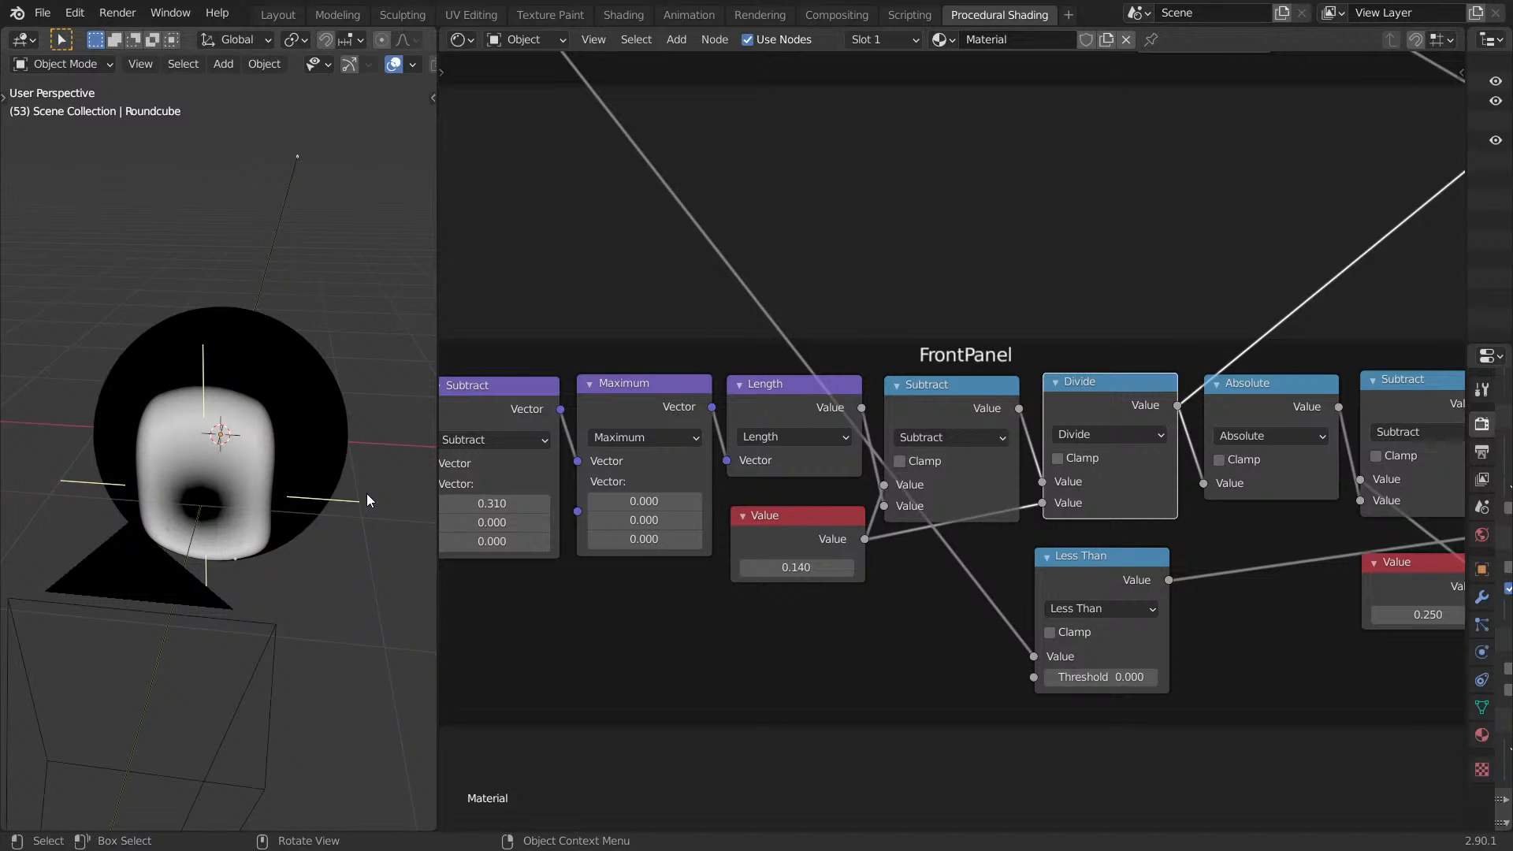
# Set the Y component of the lower FrontPanel group's vector Add node to 0.
pyautogui.scroll(-5, 906, 342)
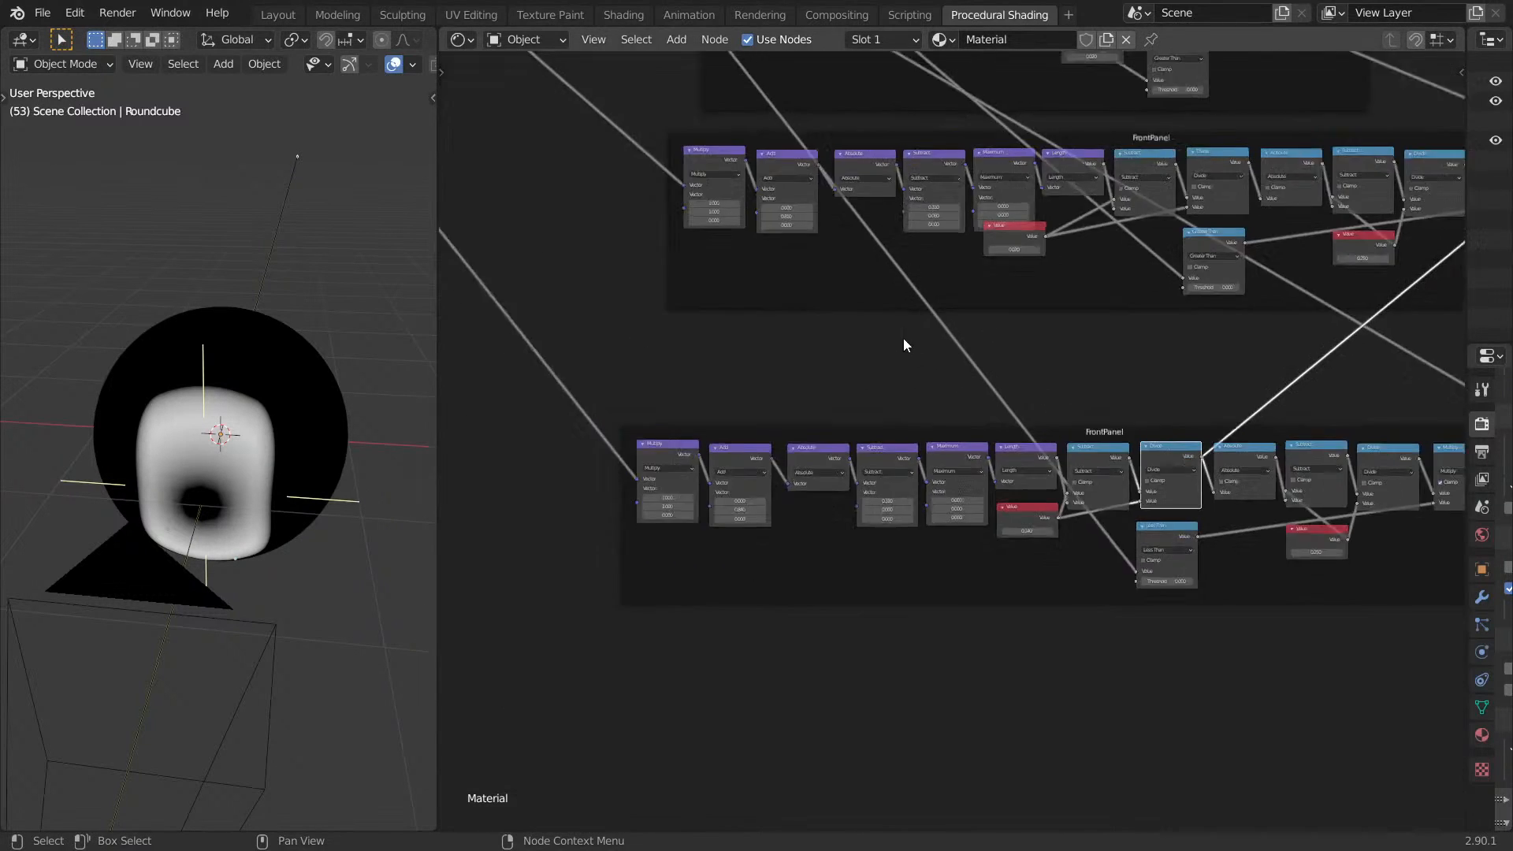
pyautogui.moveTo(740, 275); pyautogui.dragTo(778, 204, button='middle')
pyautogui.moveTo(777, 435); pyautogui.dragTo(650, 137, button='middle')
pyautogui.scroll(5, 767, 294)
pyautogui.moveTo(813, 315); pyautogui.dragTo(838, 266, button='middle')
pyautogui.scroll(4, 907, 307)
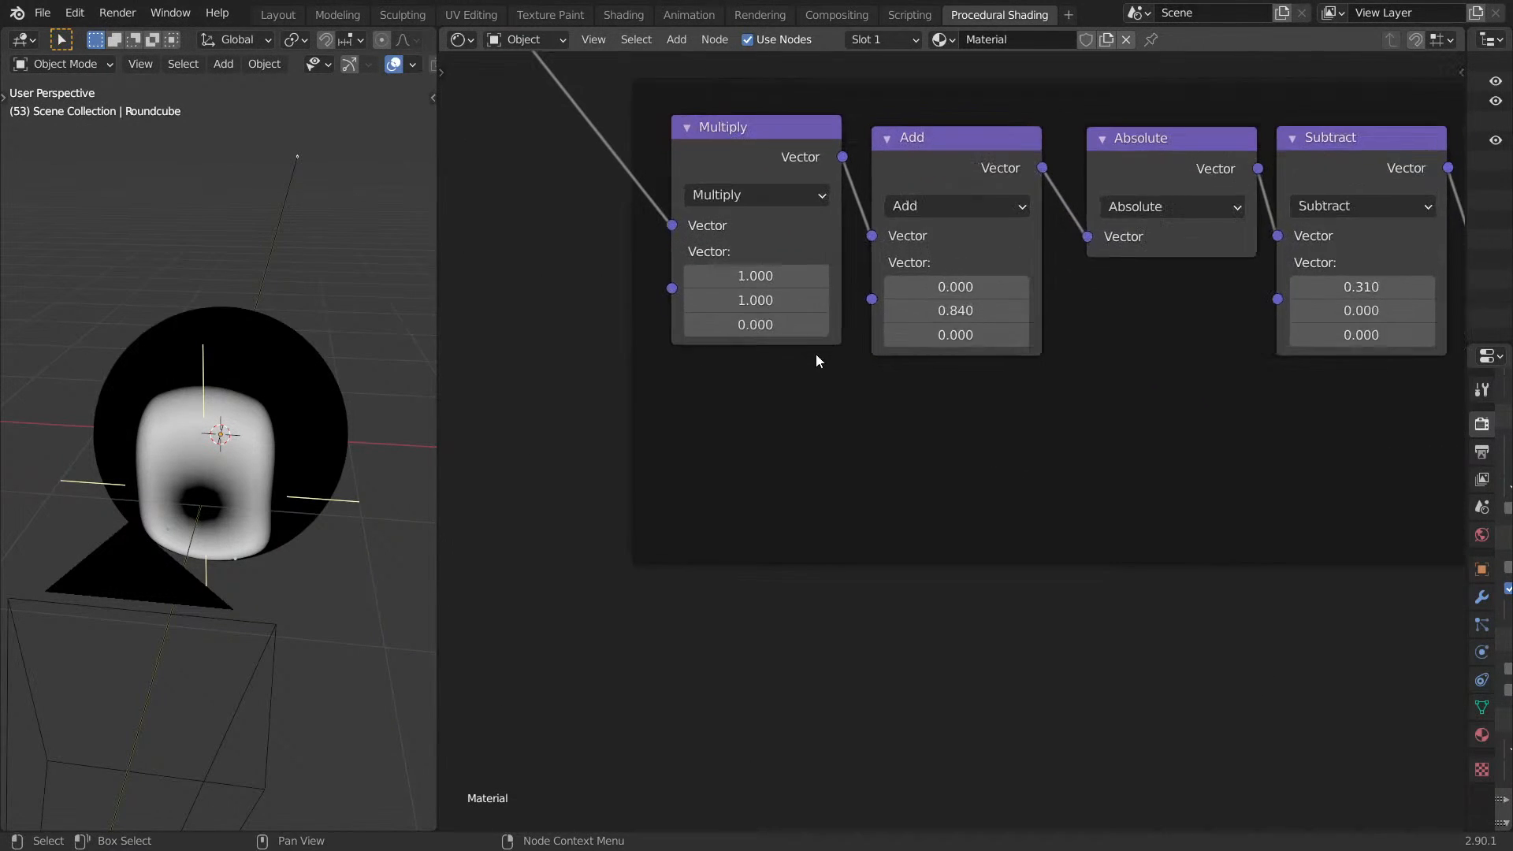
pyautogui.click(756, 324)
pyautogui.click(1007, 308)
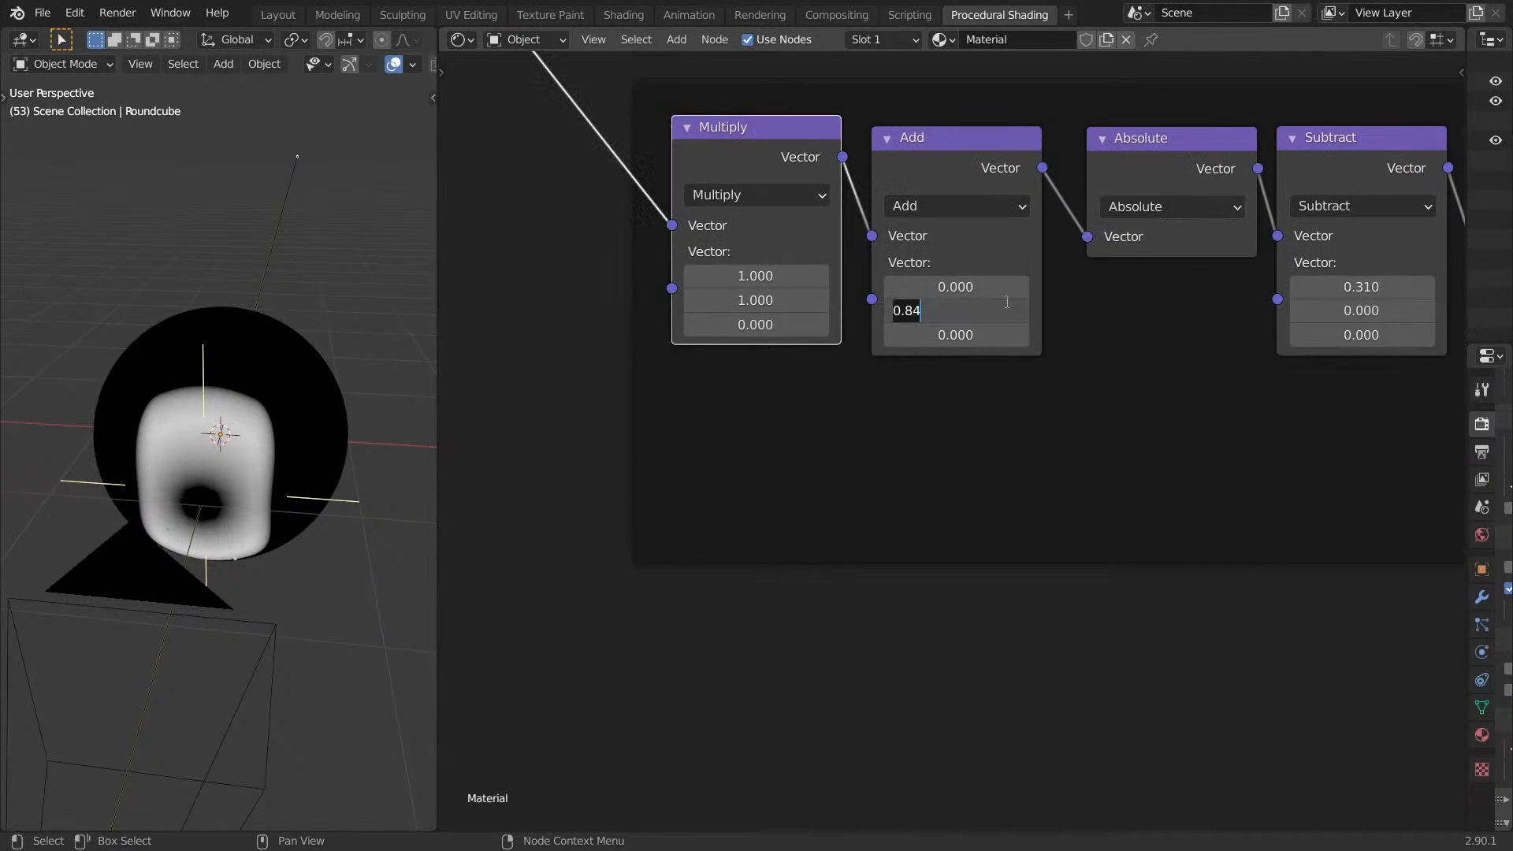
pyautogui.write('0')
pyautogui.press('Return')
# Set the lower FrontPanel group's vector Multiply node to 0 in Y and 1 in Z.
pyautogui.click(765, 335)
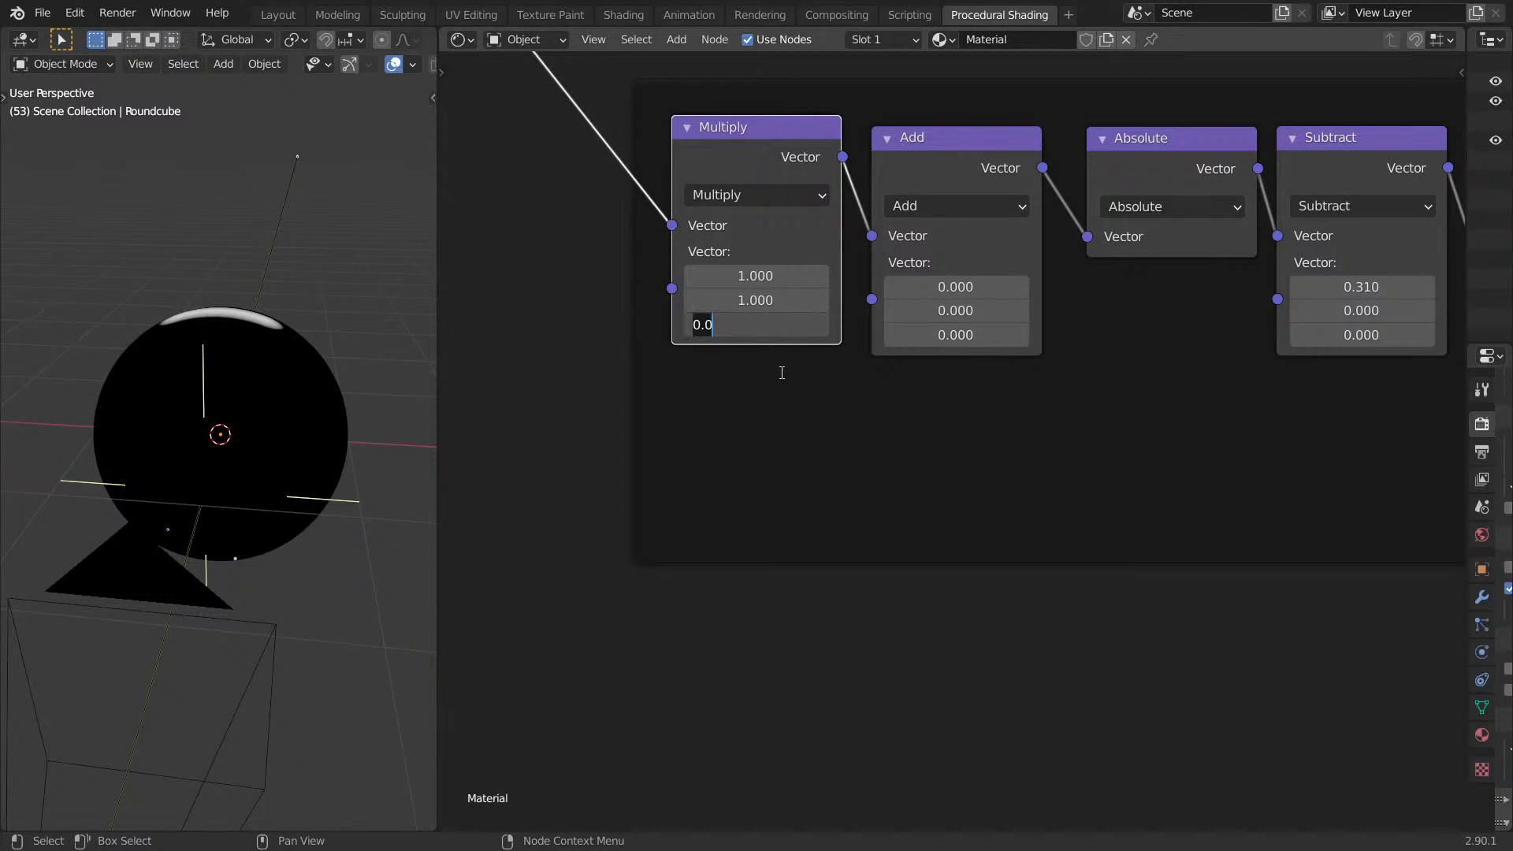
pyautogui.write('1')
pyautogui.press('Return')
pyautogui.click(761, 302)
pyautogui.press('Return')
# Preview the lower FrontPanel group's Less Than mask on the sphere and trace its input back to the Separate XYZ node.
pyautogui.moveTo(387, 423); pyautogui.dragTo(125, 498, button='middle')
pyautogui.moveTo(1115, 410); pyautogui.dragTo(467, 523, button='middle')
pyautogui.scroll(-2, 770, 492)
pyautogui.moveTo(162, 520); pyautogui.dragTo(366, 495, button='middle')
pyautogui.moveTo(1296, 455); pyautogui.dragTo(1135, 490, button='middle')
pyautogui.keyDown('ctrl'); pyautogui.keyDown('shift'); pyautogui.click(1203, 531); pyautogui.keyUp('shift'); pyautogui.keyUp('ctrl')
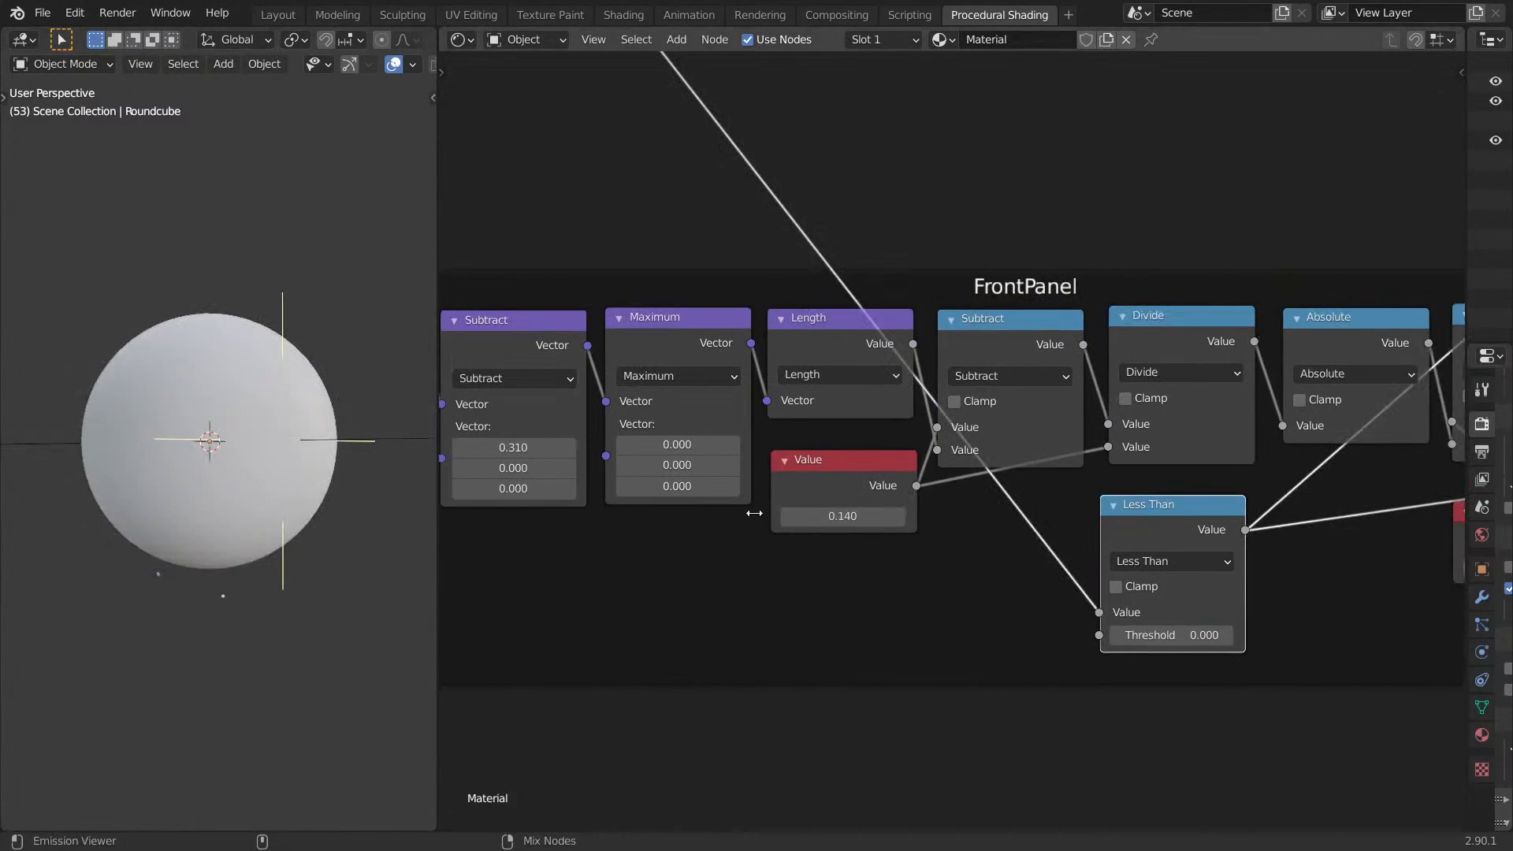
pyautogui.moveTo(103, 504); pyautogui.dragTo(207, 490, button='middle')
pyautogui.moveTo(842, 466); pyautogui.dragTo(1216, 504, button='middle')
pyautogui.moveTo(205, 504); pyautogui.dragTo(300, 497, button='middle')
pyautogui.moveTo(622, 363); pyautogui.dragTo(875, 391, button='middle')
pyautogui.scroll(-6, 938, 339)
pyautogui.rightClick(875, 392)
pyautogui.scroll(4, 948, 500)
pyautogui.scroll(3, 980, 523)
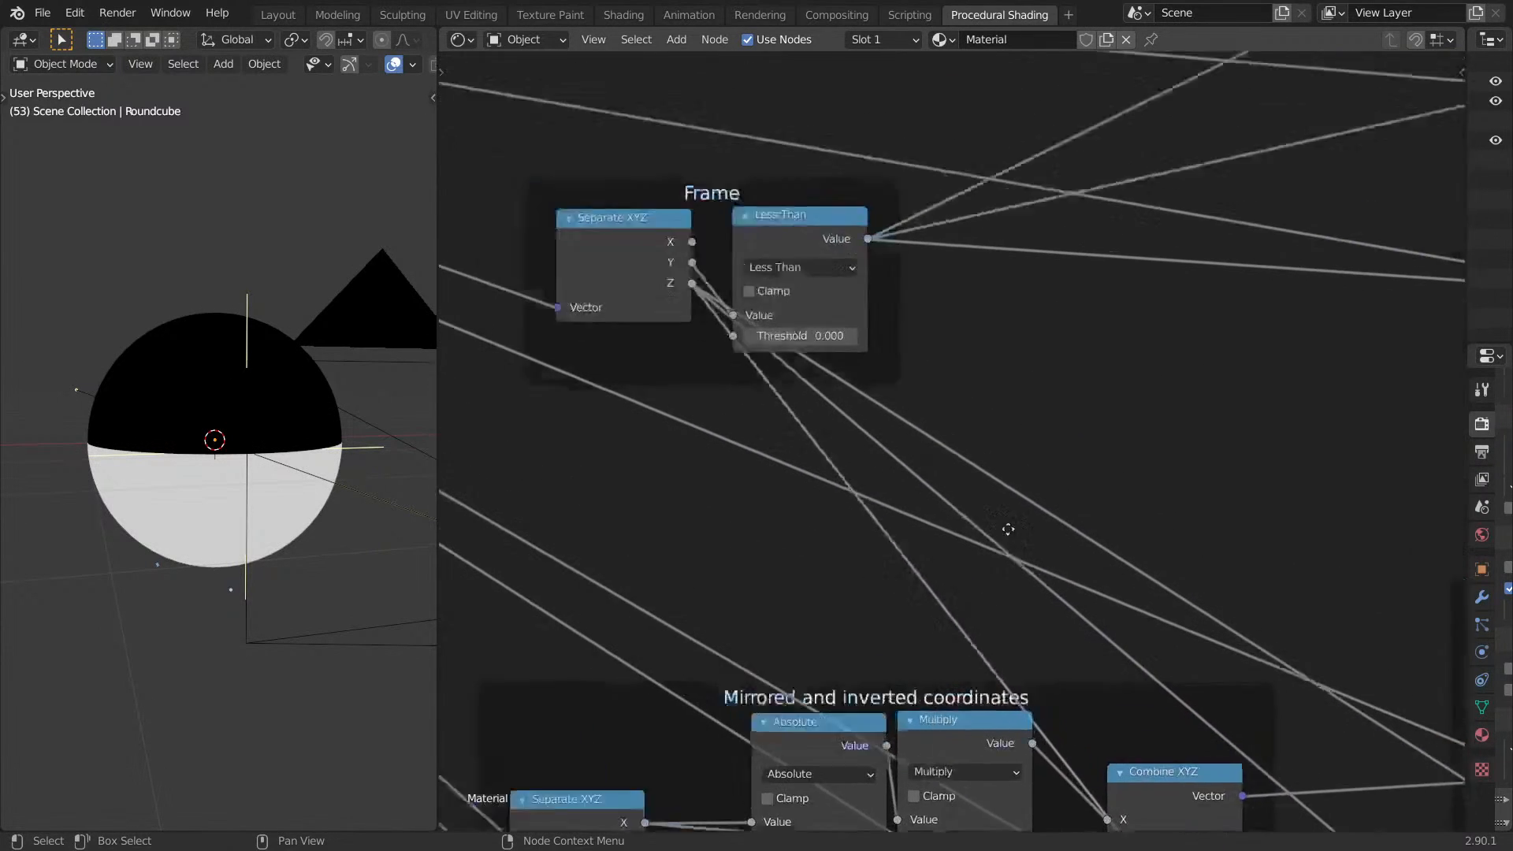
# Add a reroute on the lower Less Than's input link, preview the Separate XYZ outputs, and feed the reroute from Y.
pyautogui.keyDown('shift'); pyautogui.moveTo(888, 463); pyautogui.dragTo(858, 467, button='right'); pyautogui.keyUp('shift')
pyautogui.keyDown('ctrl'); pyautogui.keyDown('shift'); pyautogui.click(745, 295); pyautogui.keyUp('shift'); pyautogui.keyUp('ctrl')
pyautogui.keyDown('ctrl'); pyautogui.keyDown('shift'); pyautogui.click(745, 300); pyautogui.keyUp('shift'); pyautogui.keyUp('ctrl')
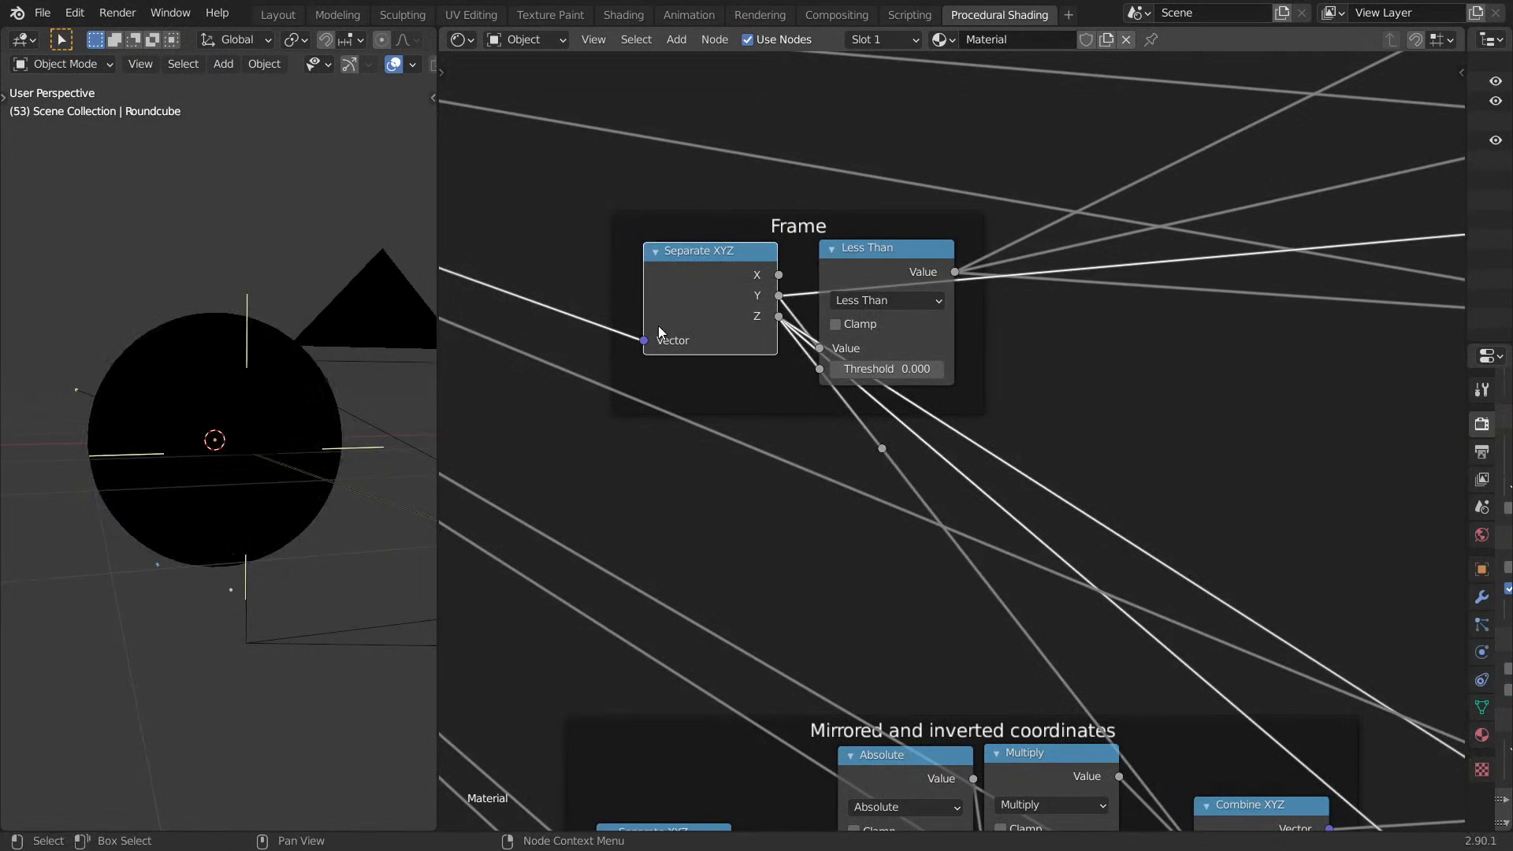
pyautogui.keyDown('ctrl'); pyautogui.keyDown('shift'); pyautogui.click(714, 319); pyautogui.keyUp('shift'); pyautogui.keyUp('ctrl')
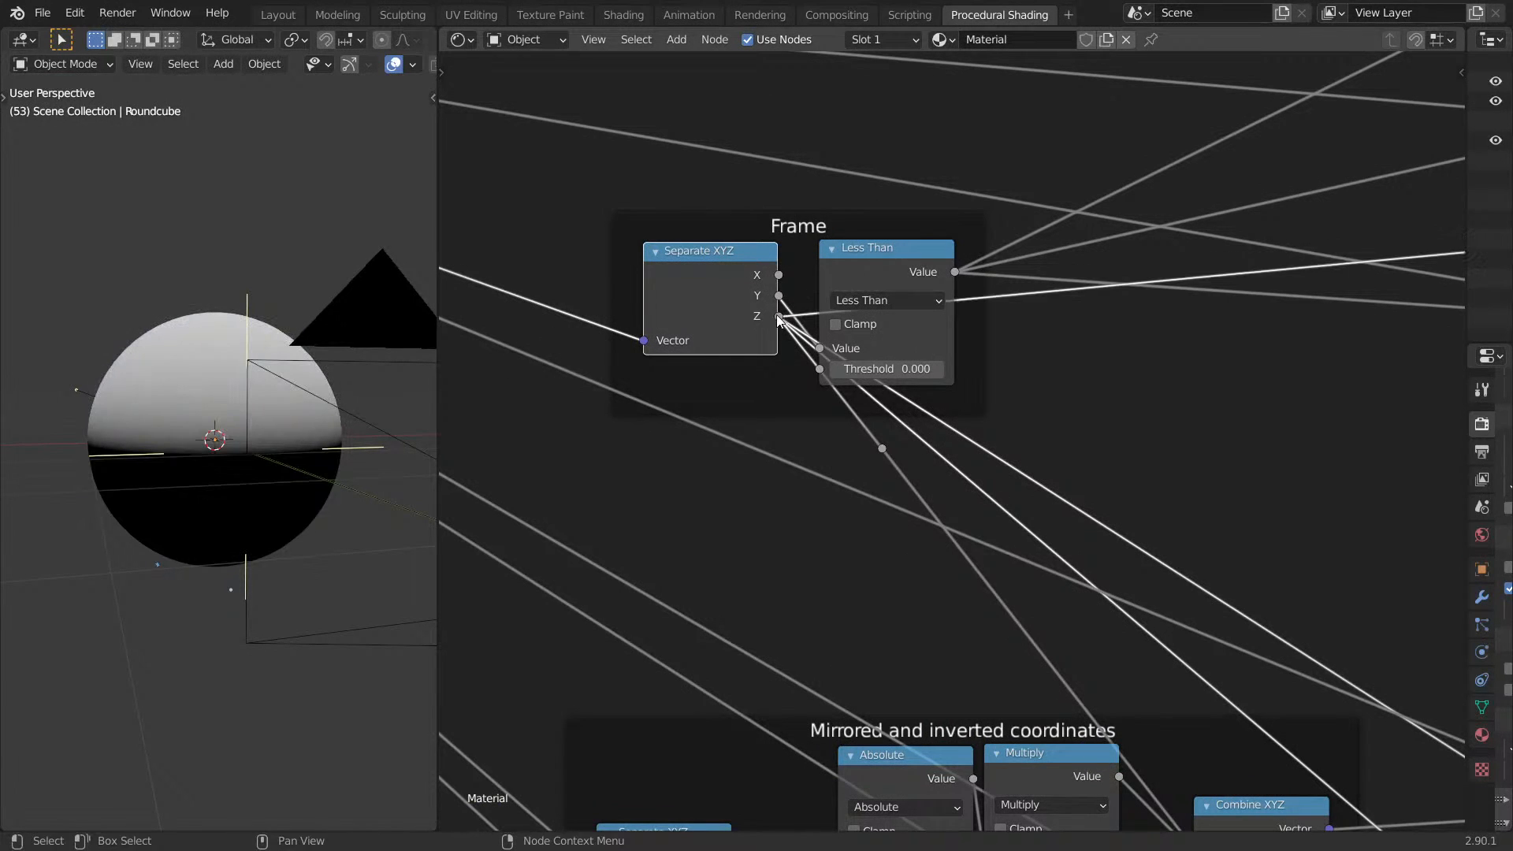
pyautogui.keyDown('ctrl'); pyautogui.keyDown('shift'); pyautogui.click(738, 305); pyautogui.keyUp('shift'); pyautogui.keyUp('ctrl')
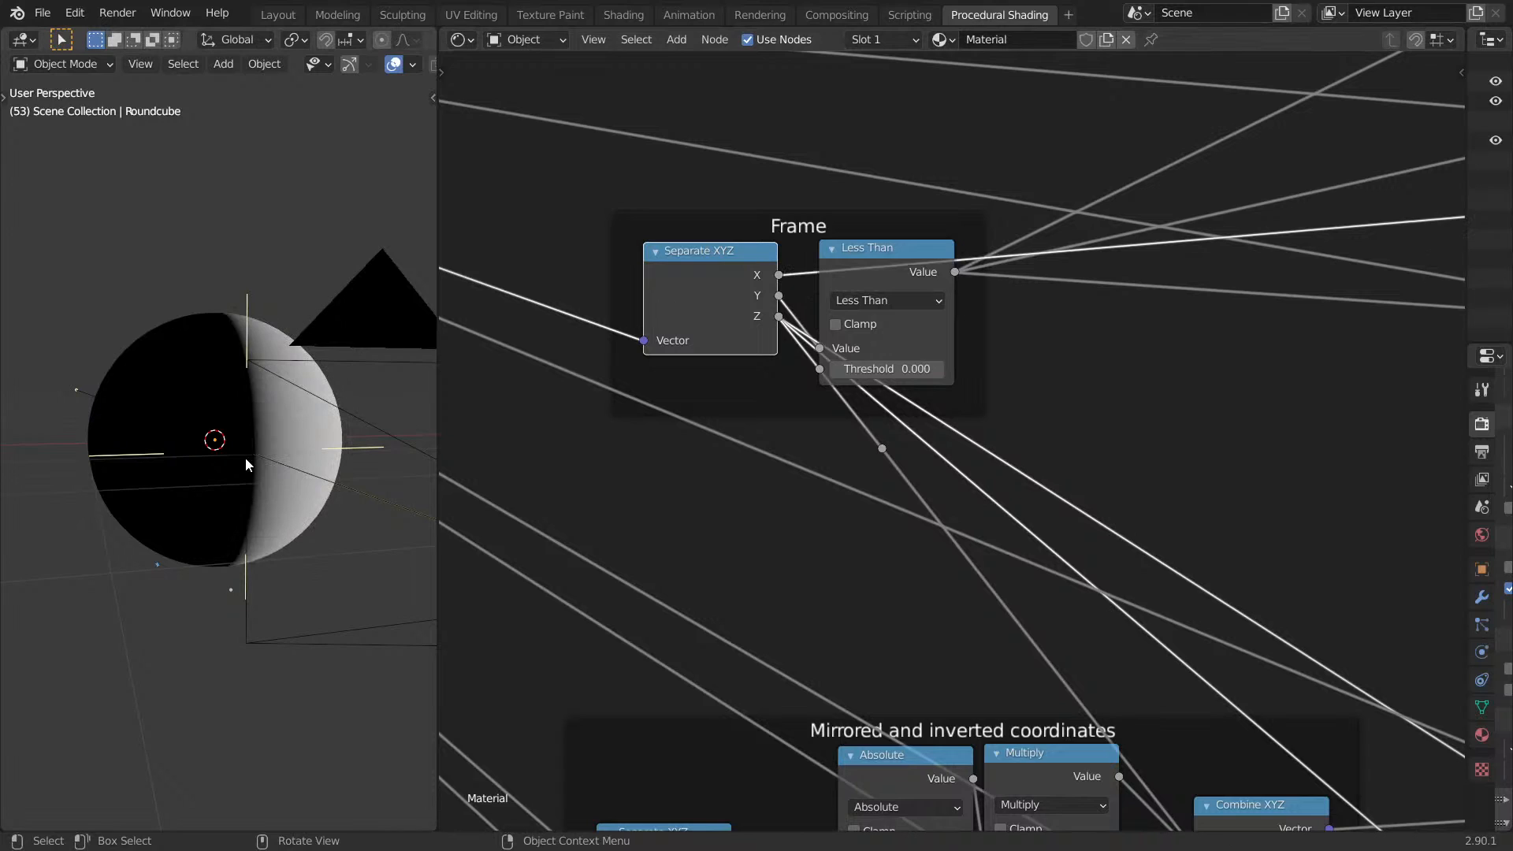
pyautogui.press('KP_1')
pyautogui.keyDown('ctrl'); pyautogui.keyDown('shift'); pyautogui.click(711, 270); pyautogui.keyUp('shift'); pyautogui.keyUp('ctrl')
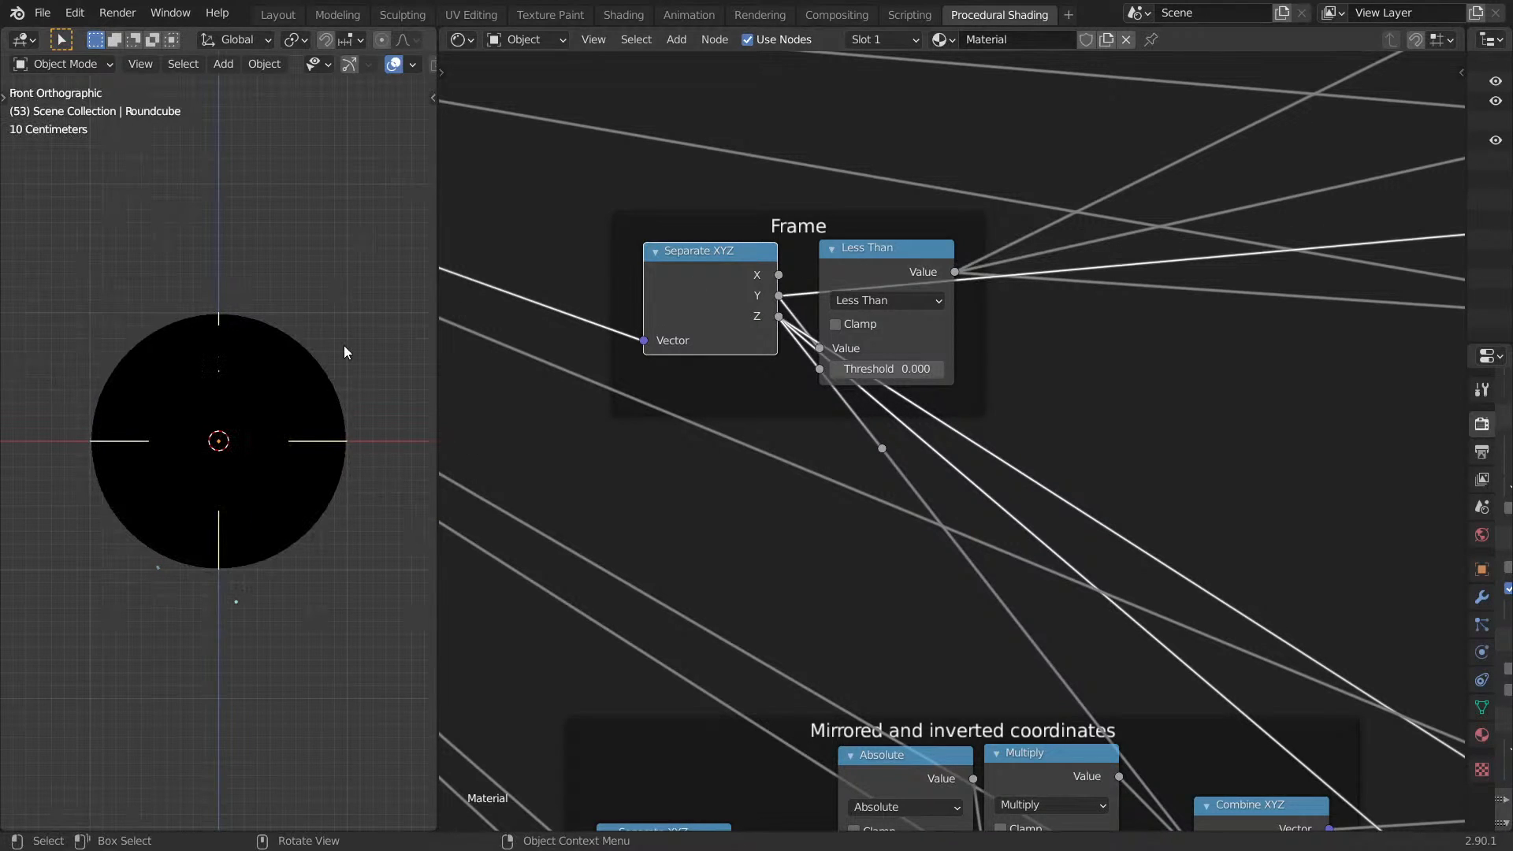
pyautogui.press('KP_7')
pyautogui.moveTo(782, 297); pyautogui.dragTo(887, 448)
# Preview the lower FrontPanel group's Less Than mask and second-to-last Multiply output on the sphere.
pyautogui.moveTo(1066, 557); pyautogui.dragTo(827, 320, button='middle')
pyautogui.scroll(-5, 1008, 572)
pyautogui.moveTo(1080, 601); pyautogui.dragTo(1087, 493, button='middle')
pyautogui.keyDown('ctrl'); pyautogui.keyDown('shift'); pyautogui.click(1090, 457); pyautogui.keyUp('shift'); pyautogui.keyUp('ctrl')
pyautogui.moveTo(243, 487)
pyautogui.mouseDown(button='middle')
pyautogui.moveTo(210, 479)
pyautogui.moveTo(259, 470)
pyautogui.mouseUp(button='middle')
pyautogui.moveTo(1037, 477); pyautogui.dragTo(780, 536, button='middle')
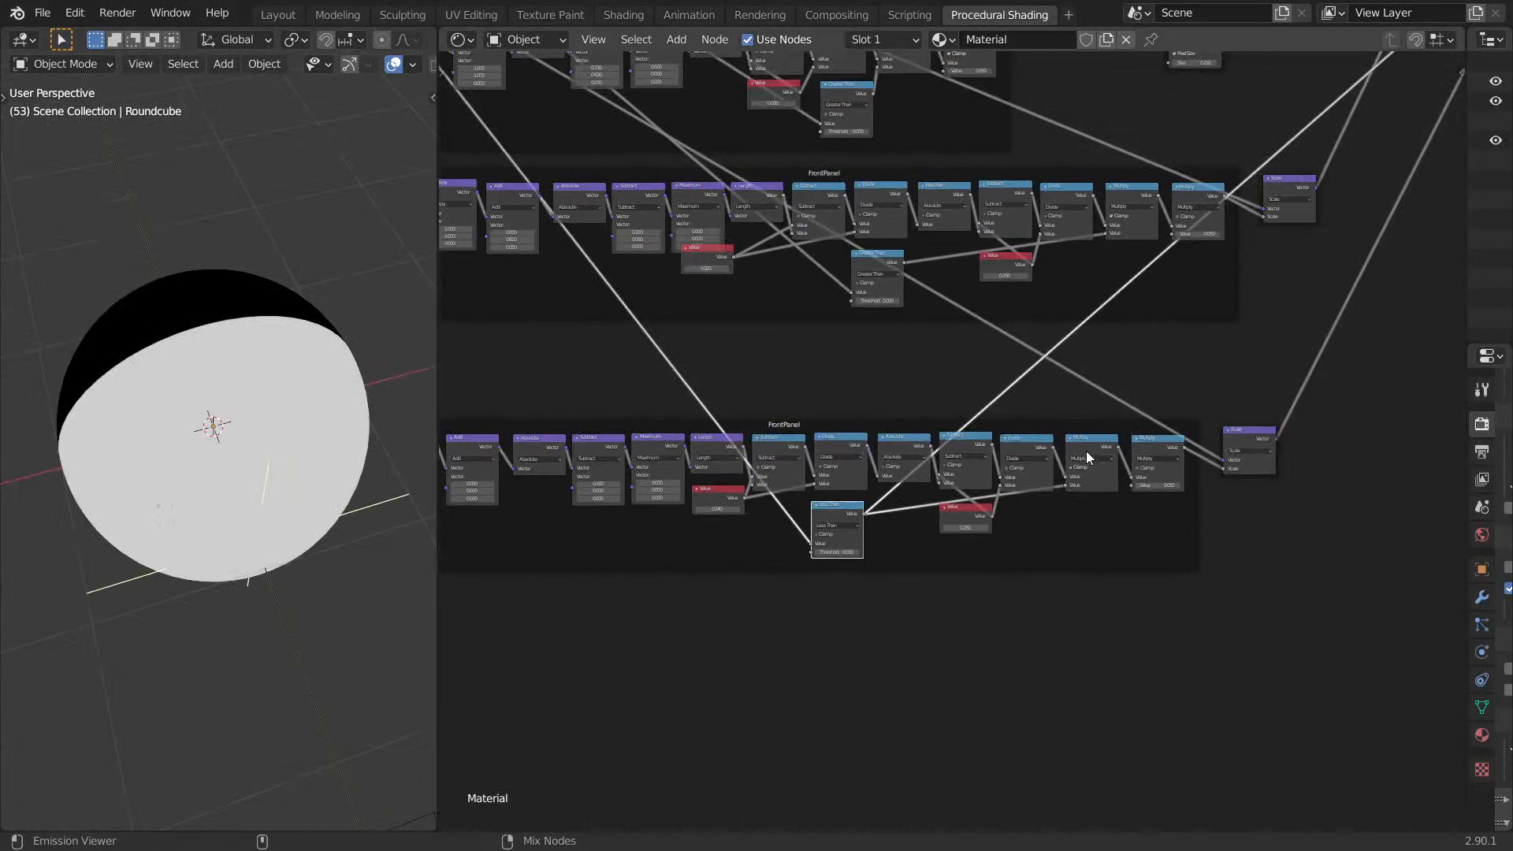
pyautogui.keyDown('ctrl'); pyautogui.keyDown('shift'); pyautogui.click(1091, 457); pyautogui.keyUp('shift'); pyautogui.keyUp('ctrl')
pyautogui.moveTo(311, 541); pyautogui.dragTo(339, 410, button='middle')
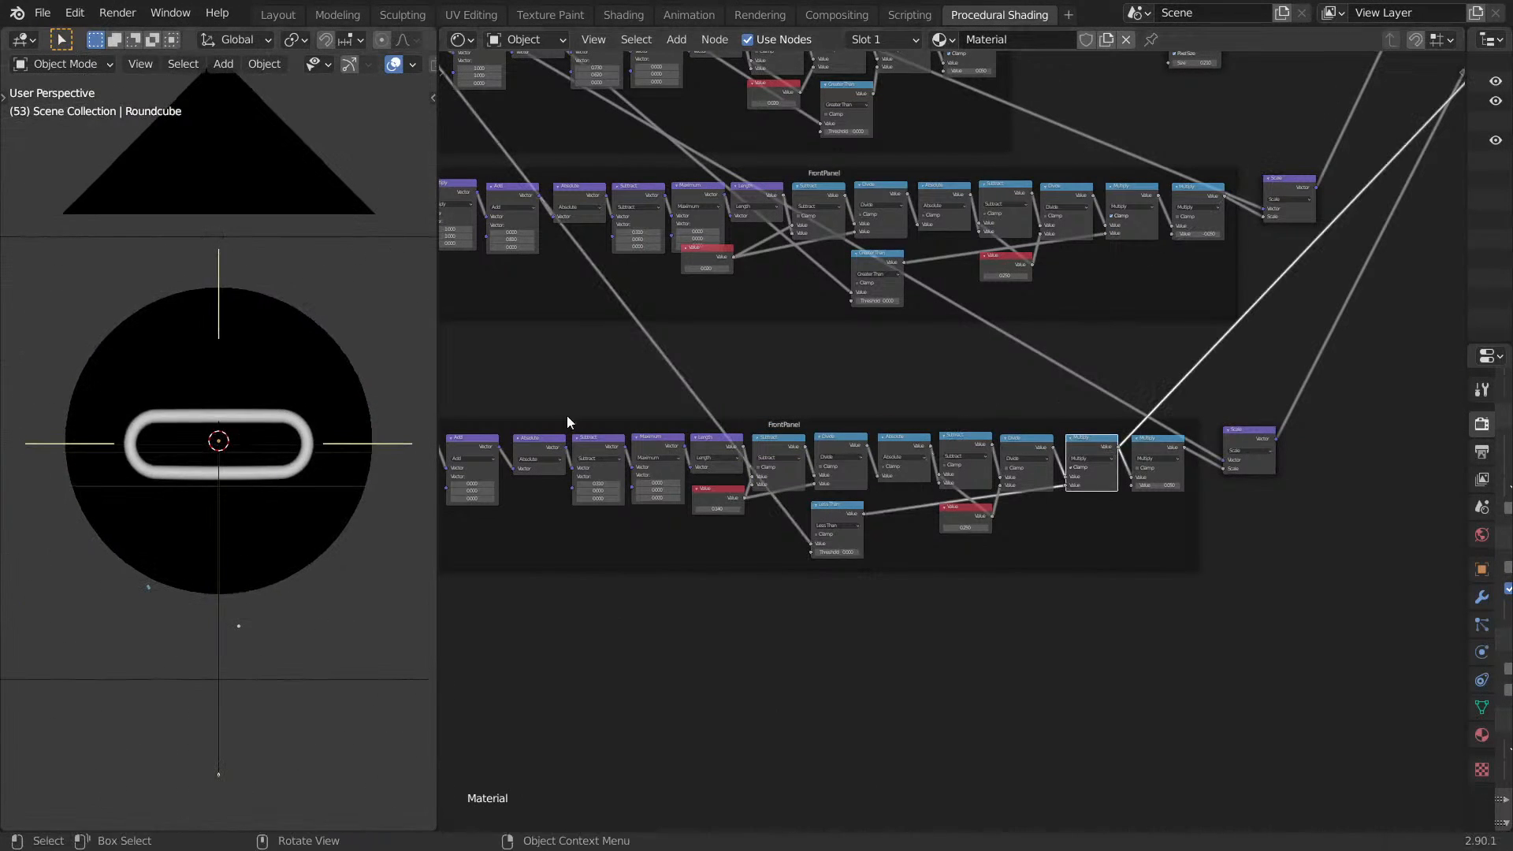
# Preview the lower FrontPanel group's final Multiply node in Rendered shading and check the panel from the side.
pyautogui.keyDown('ctrl'); pyautogui.keyDown('shift'); pyautogui.click(1152, 446); pyautogui.keyUp('shift'); pyautogui.keyUp('ctrl')
pyautogui.press('z')
pyautogui.click(216, 512)
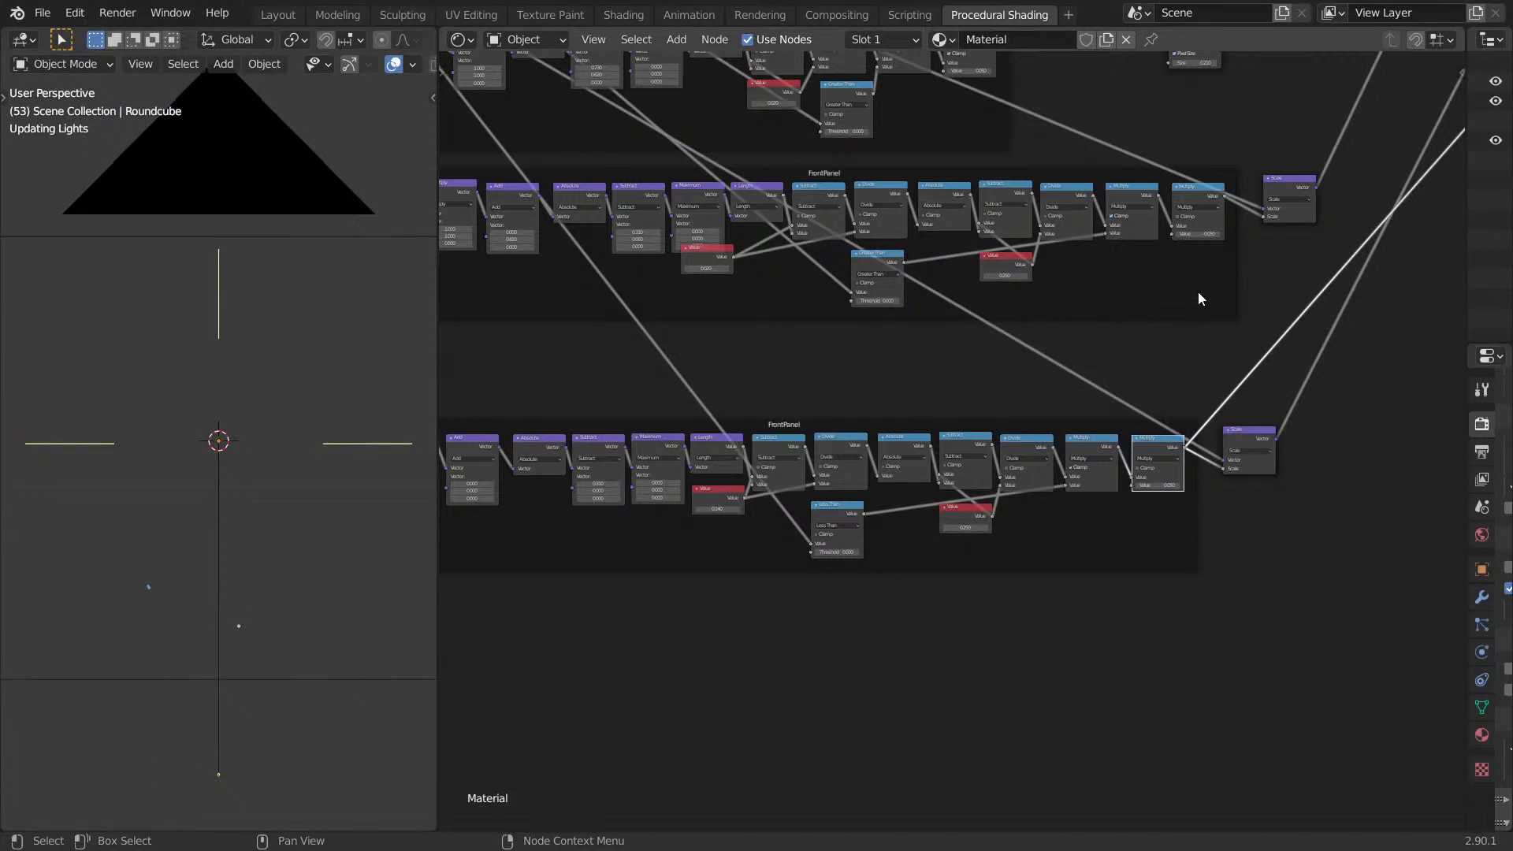
pyautogui.moveTo(315, 466); pyautogui.dragTo(430, 463, button='middle')
pyautogui.moveTo(1430, 262); pyautogui.dragTo(1234, 443, button='middle')
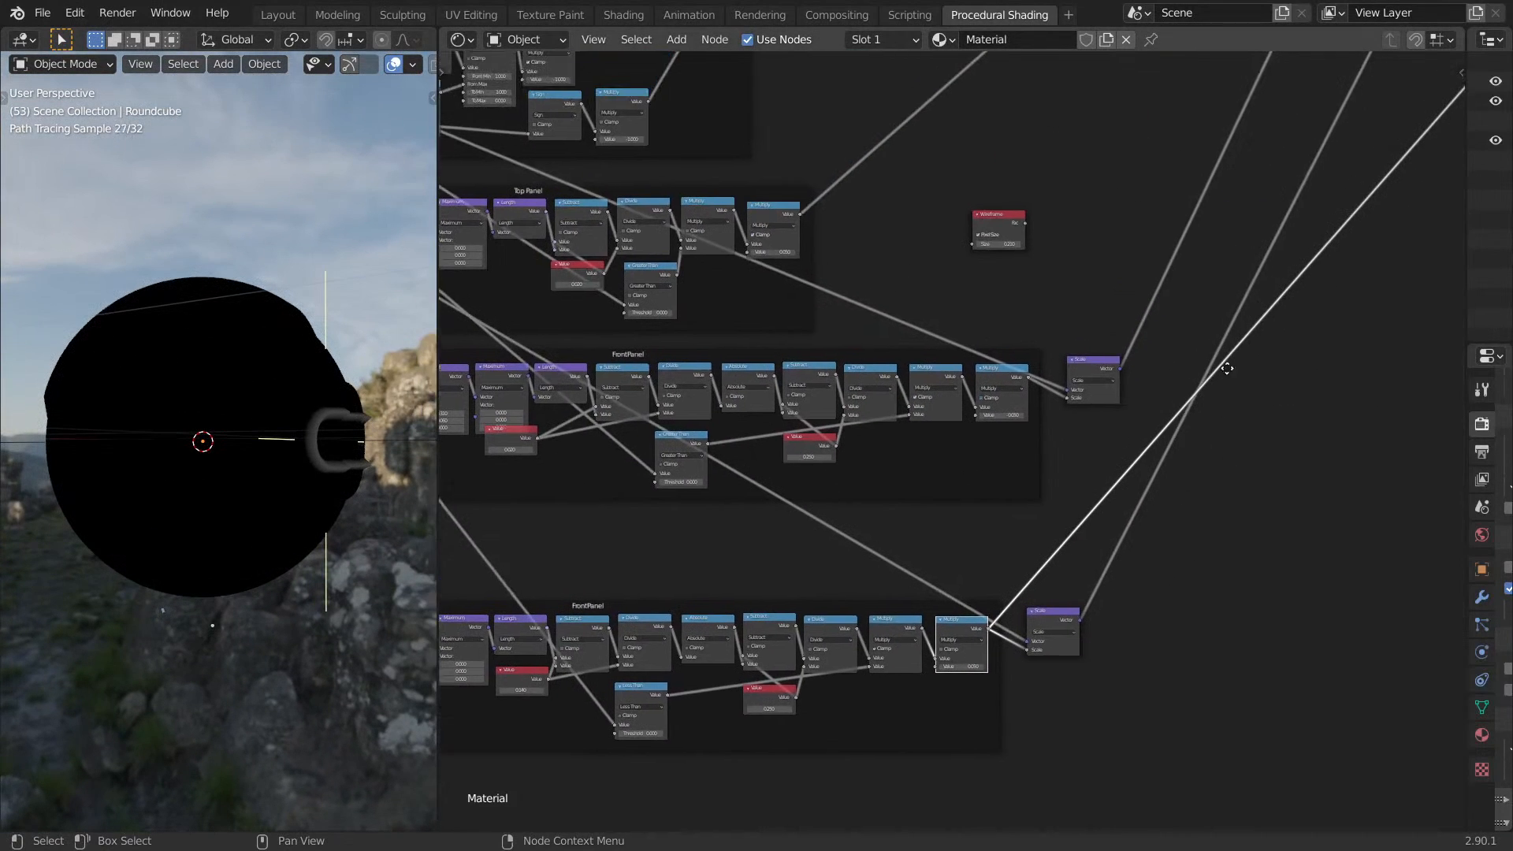
# Set the Z component of the lower FrontPanel group's vector Add node to 0.45.
pyautogui.moveTo(1227, 368); pyautogui.dragTo(1458, 118, button='middle')
pyautogui.scroll(4, 1293, 426)
pyautogui.moveTo(932, 456); pyautogui.dragTo(1365, 454, button='middle')
pyautogui.scroll(3, 849, 463)
pyautogui.press('z')
pyautogui.click(368, 652)
pyautogui.moveTo(869, 521); pyautogui.dragTo(911, 581, button='middle')
pyautogui.moveTo(867, 476); pyautogui.dragTo(894, 476)
# Show the rendered head through the camera and connect the main shader node back to the material output.
pyautogui.press('z')
pyautogui.click(287, 380)
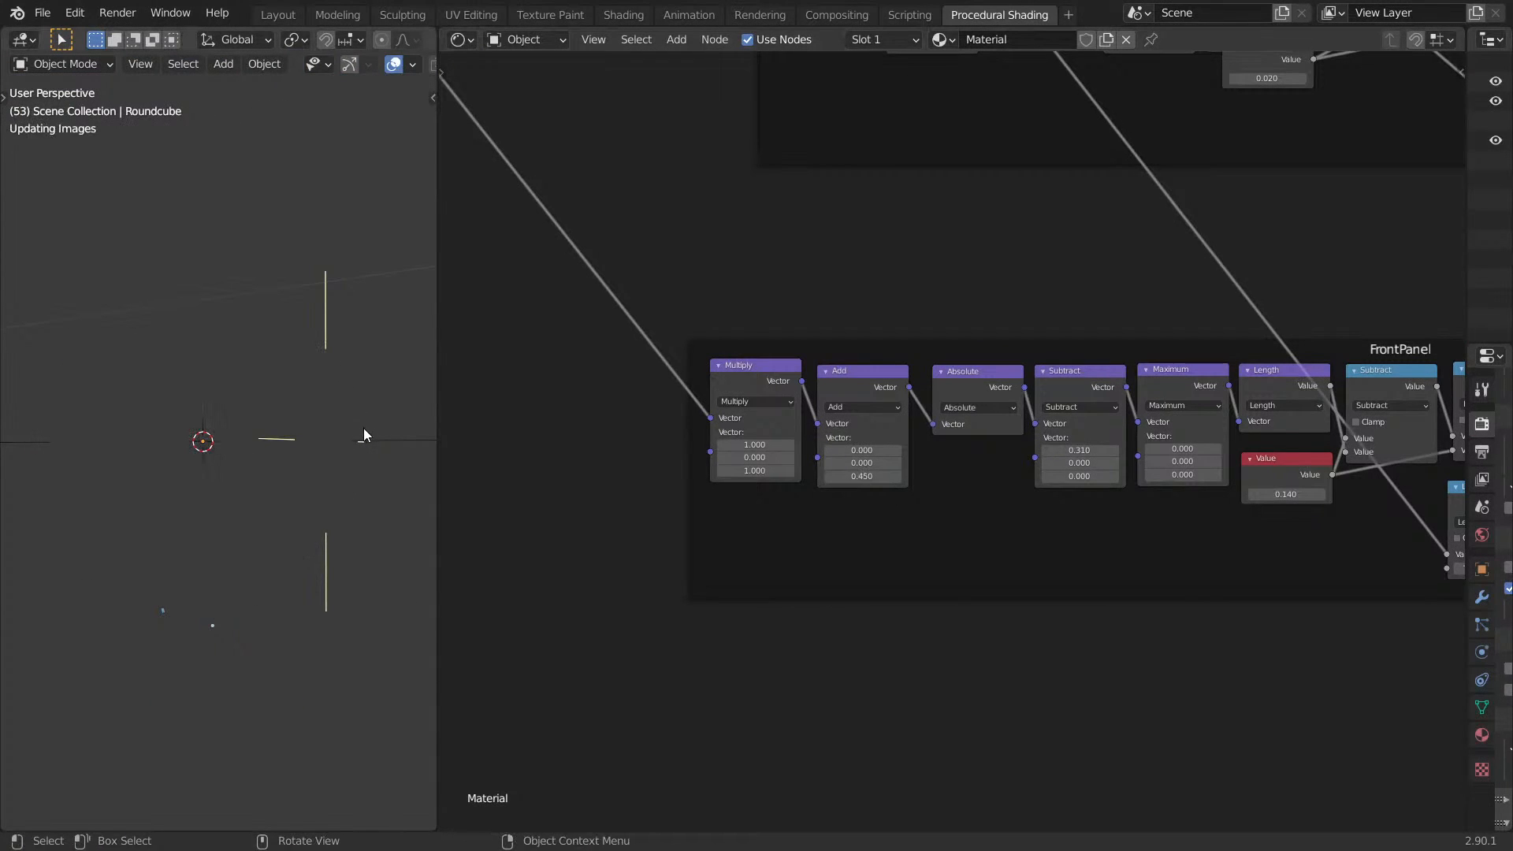
pyautogui.press('KP_0')
pyautogui.scroll(-3, 1126, 643)
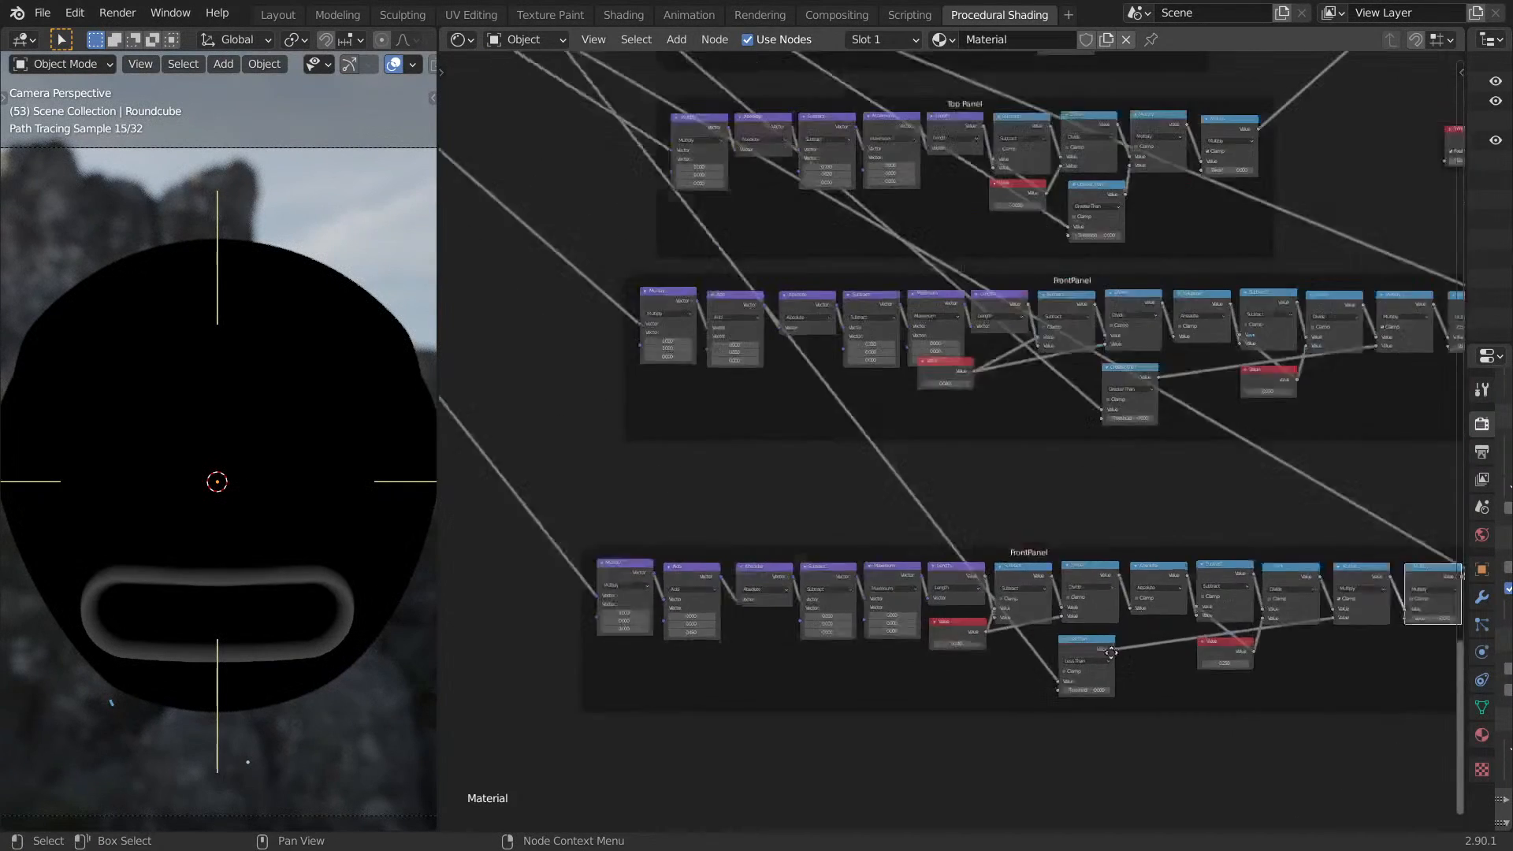
pyautogui.scroll(-5, 1125, 642)
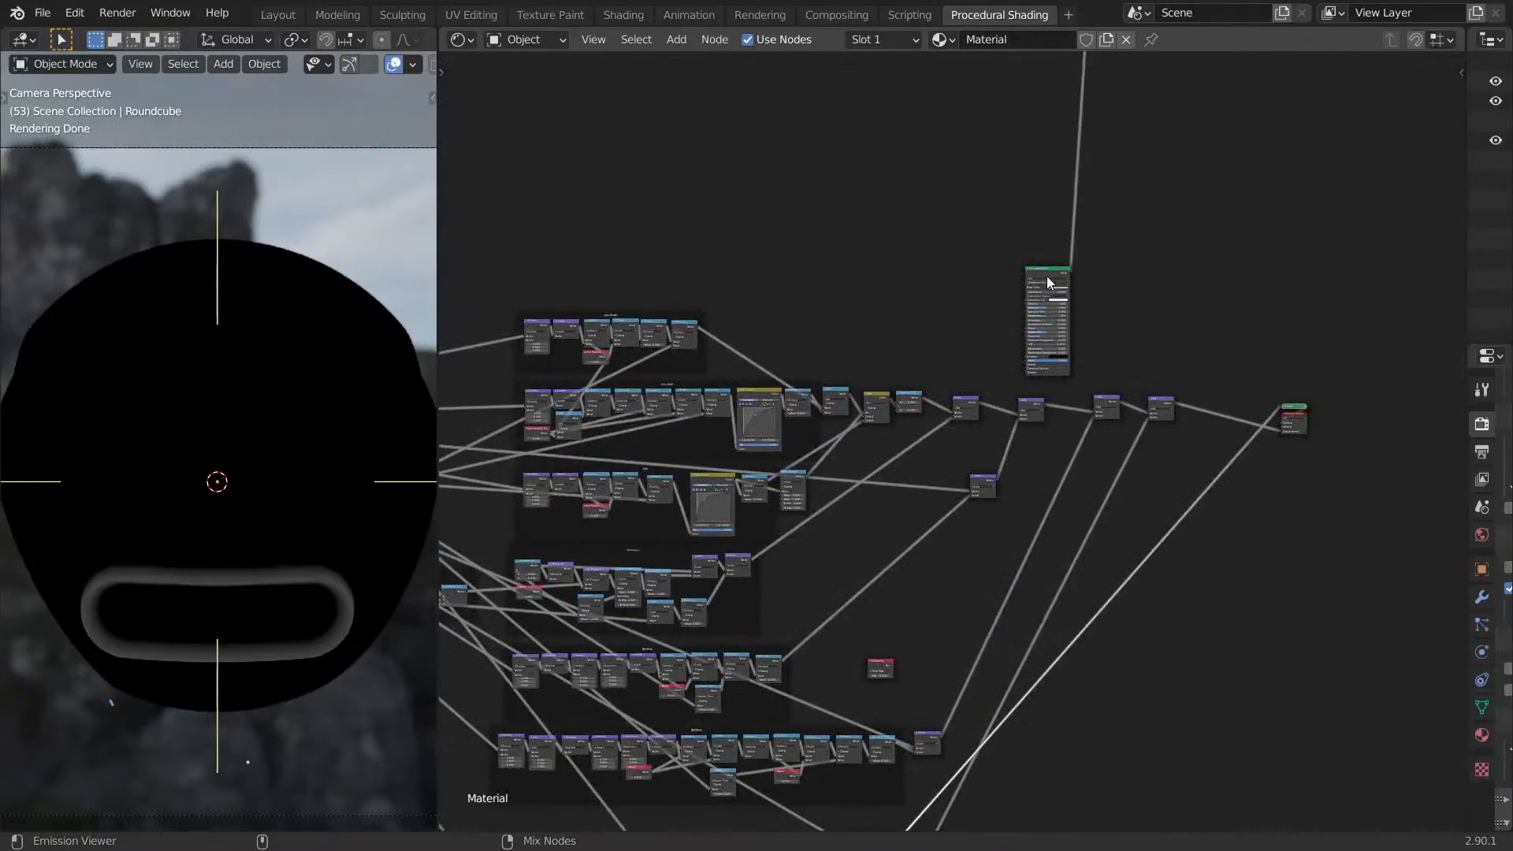
pyautogui.keyDown('ctrl'); pyautogui.keyDown('shift'); pyautogui.click(1047, 279); pyautogui.keyUp('shift'); pyautogui.keyUp('ctrl')
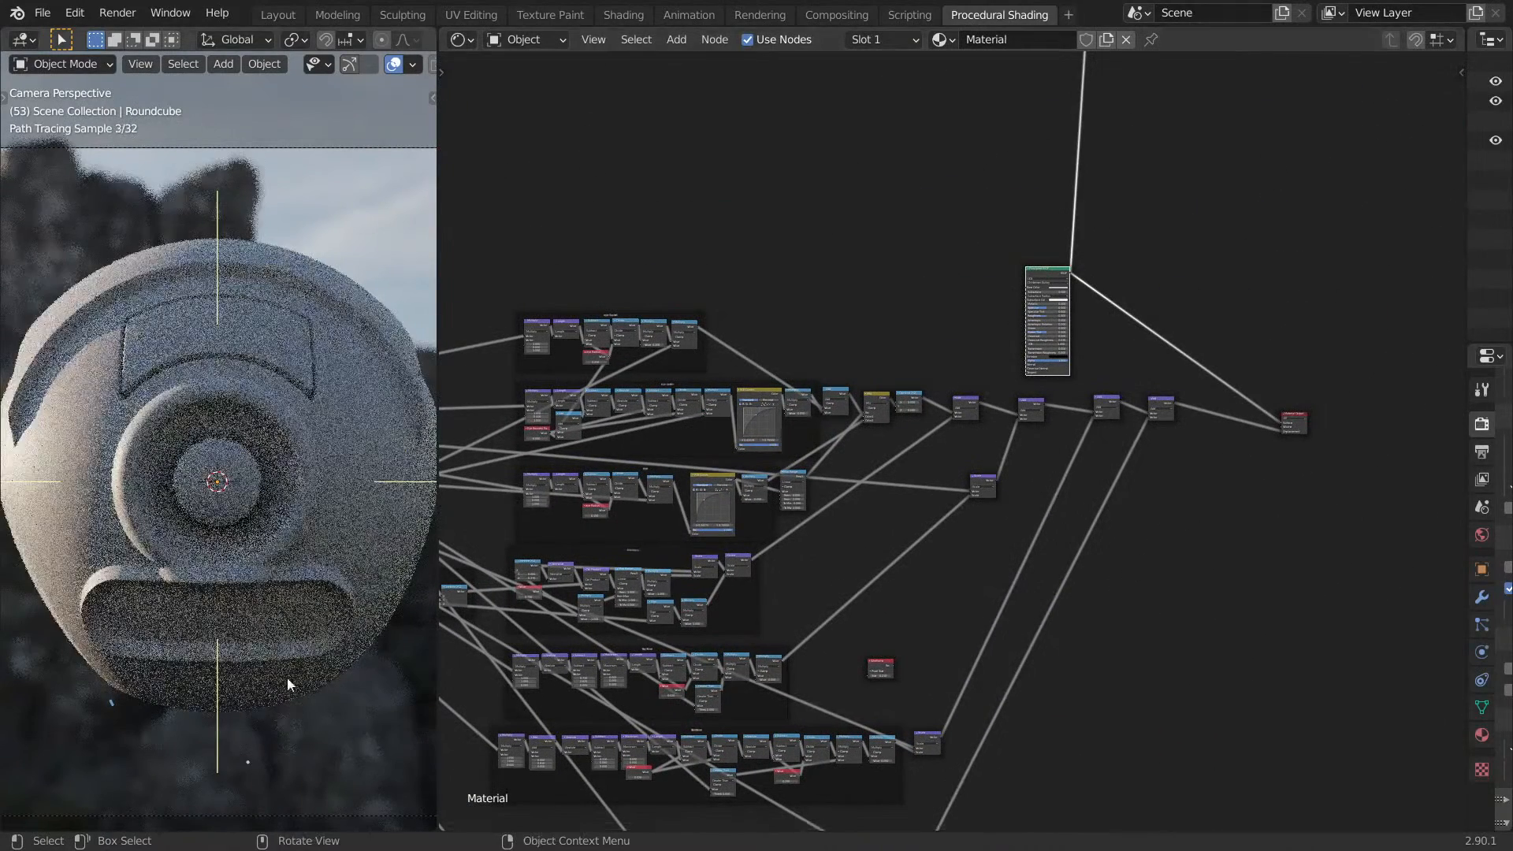
# Set the Z component of the lower FrontPanel group's vector Add node to 0.53 and save the file.
pyautogui.scroll(5, 901, 463)
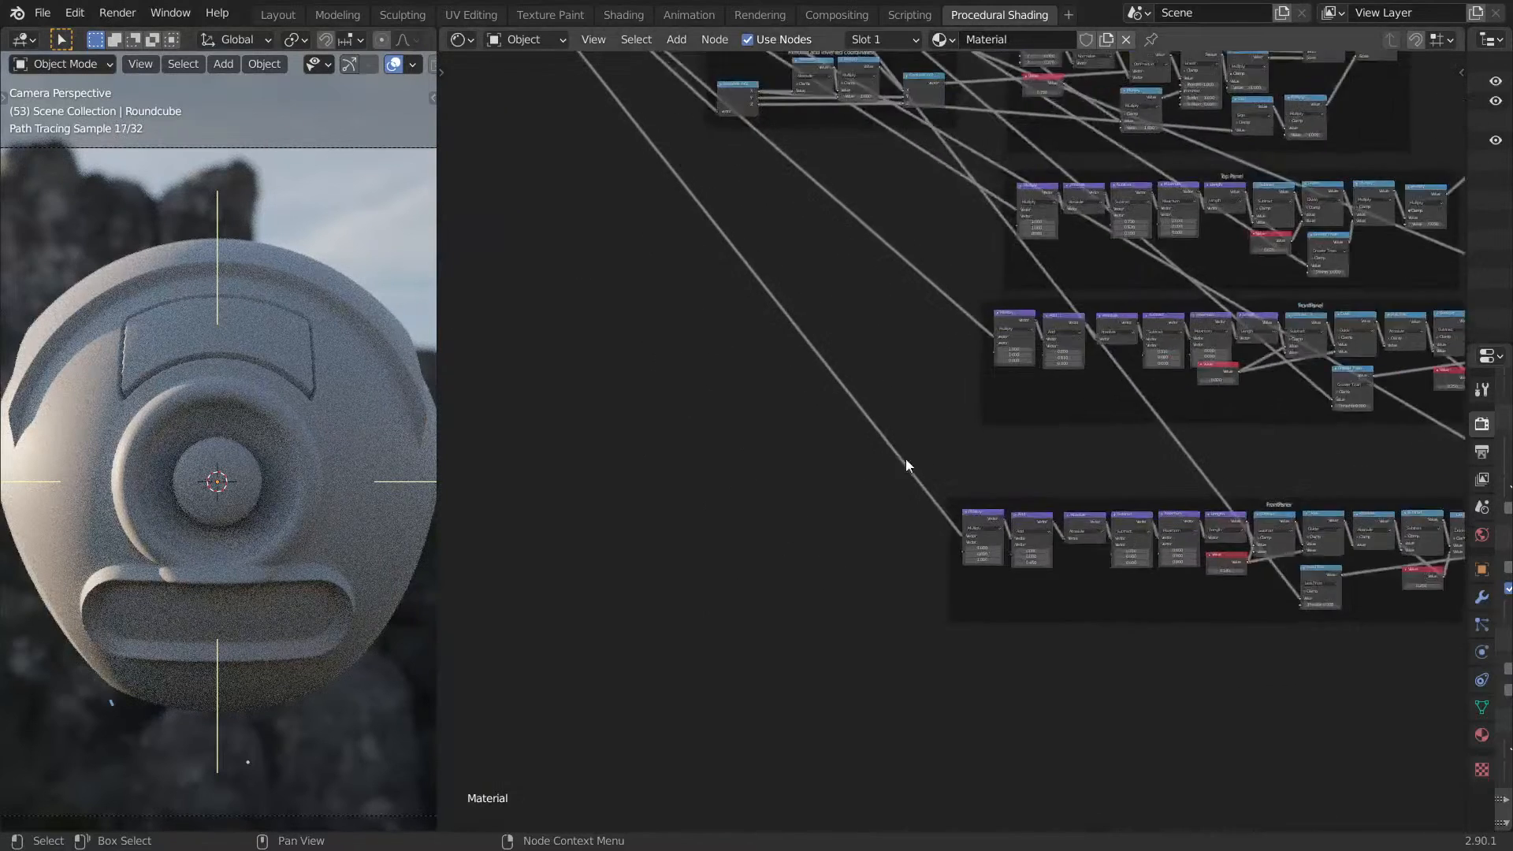
pyautogui.scroll(8, 901, 463)
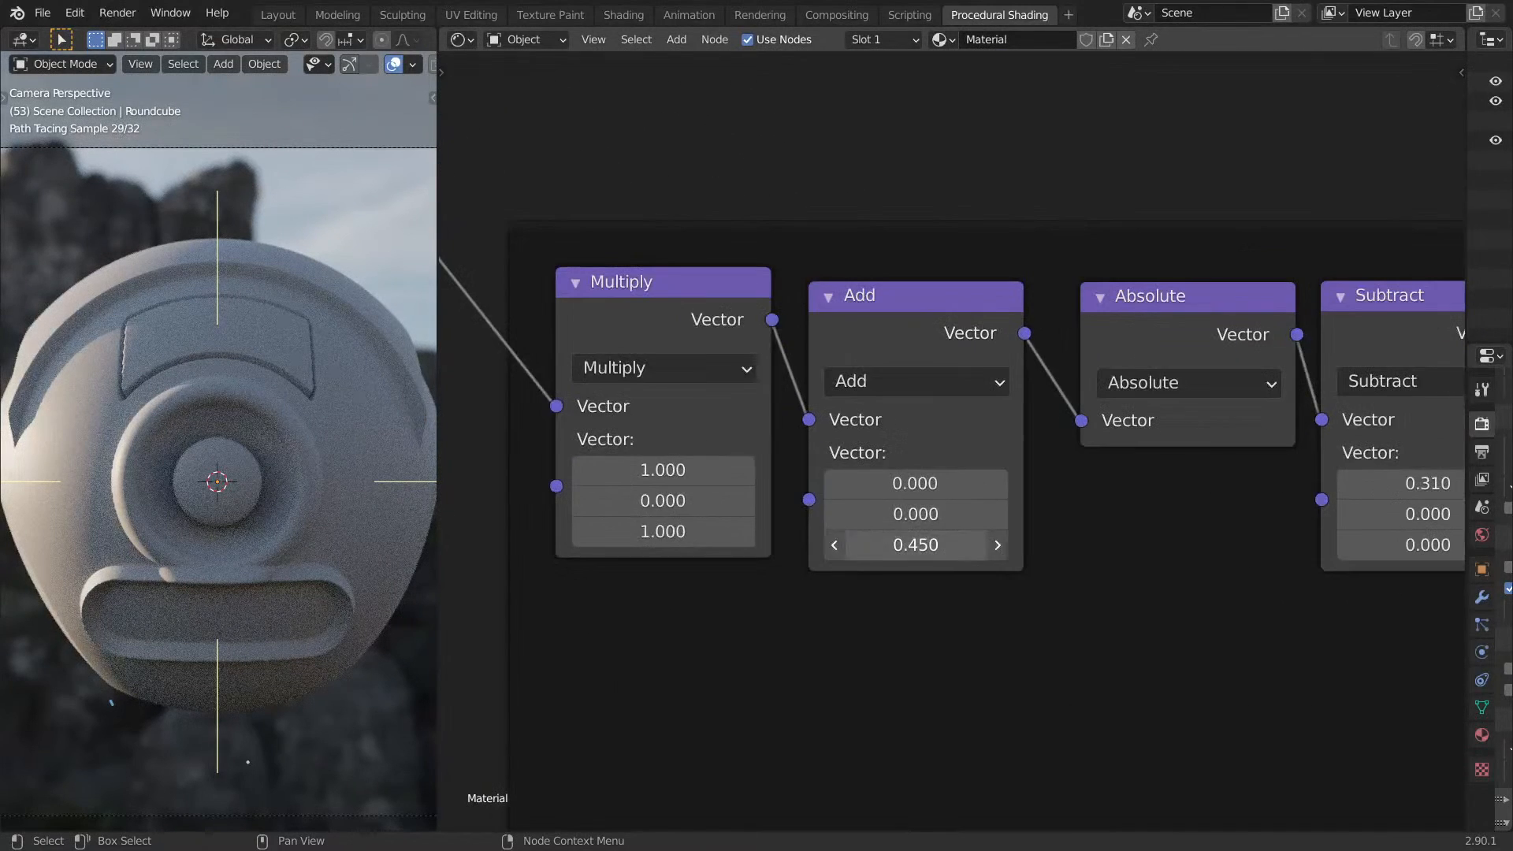
pyautogui.click(943, 559)
pyautogui.write('.5')
pyautogui.press('Return')
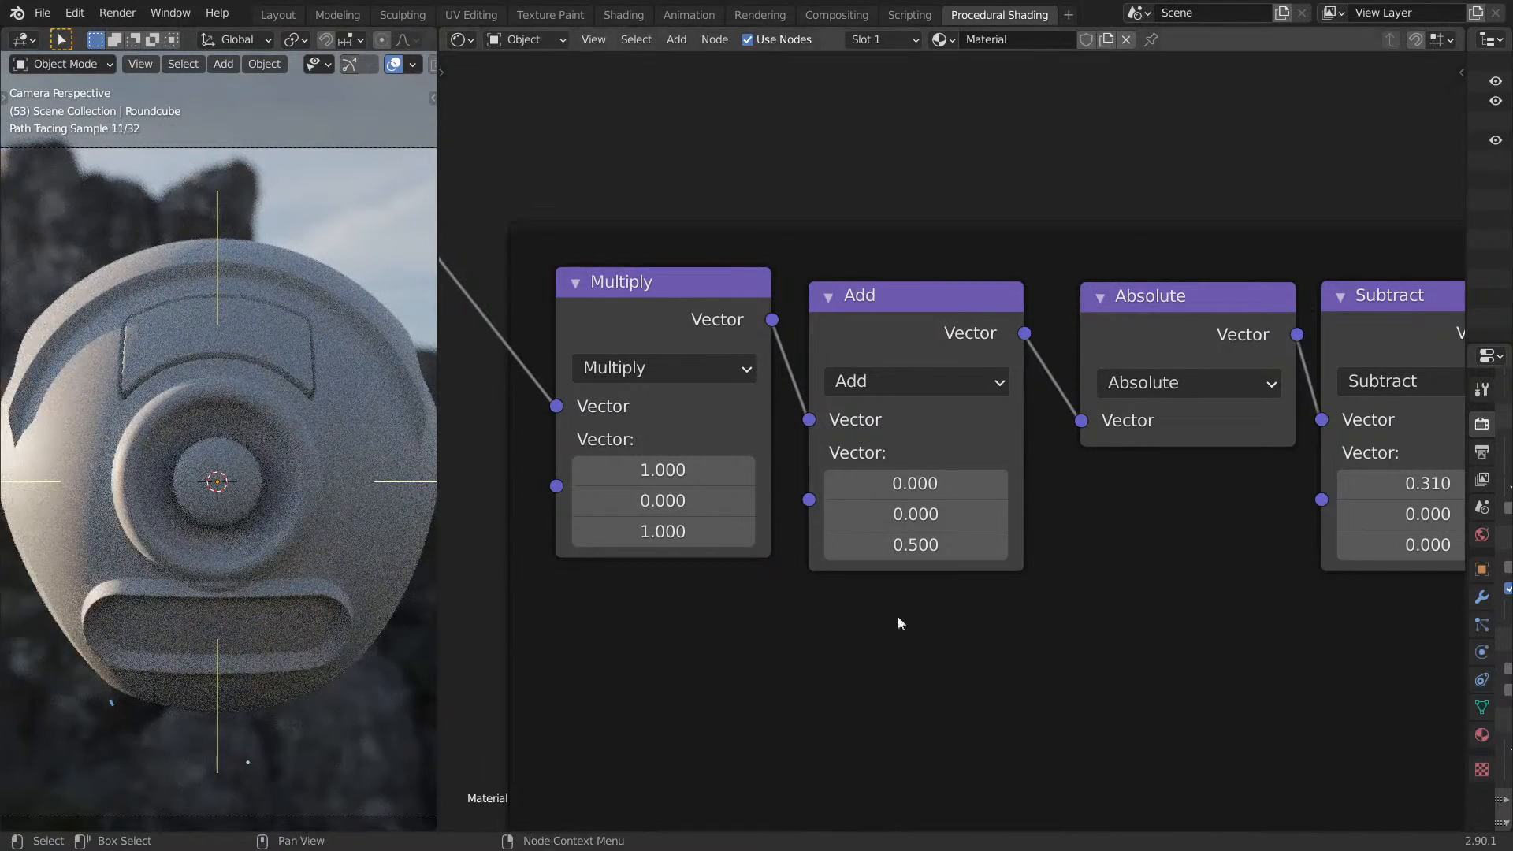
pyautogui.click(916, 549)
pyautogui.write('3')
pyautogui.press('Return')
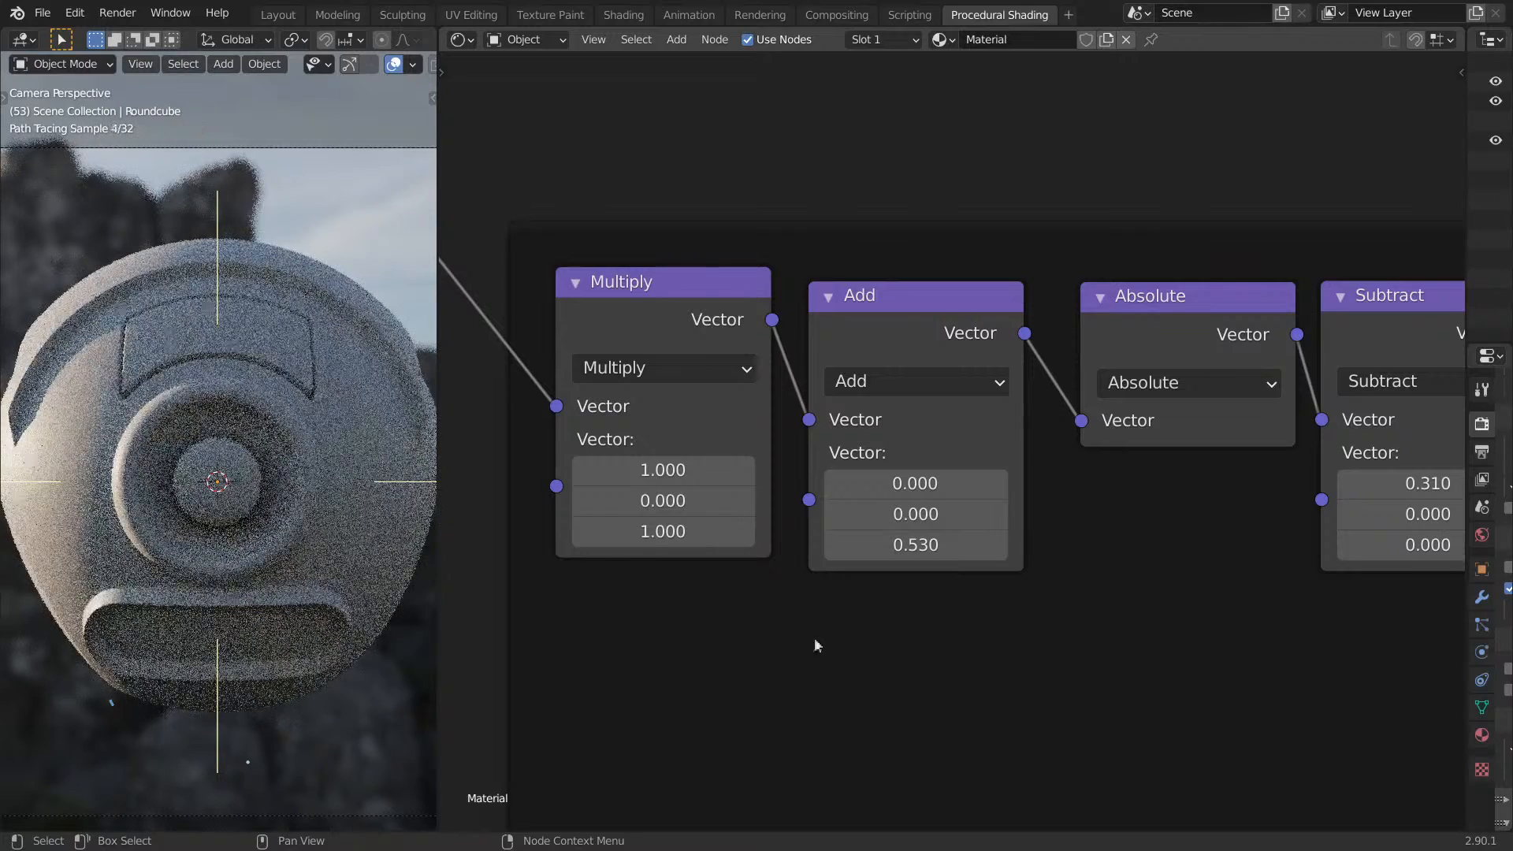
pyautogui.moveTo(362, 686); pyautogui.dragTo(329, 679, button='middle')
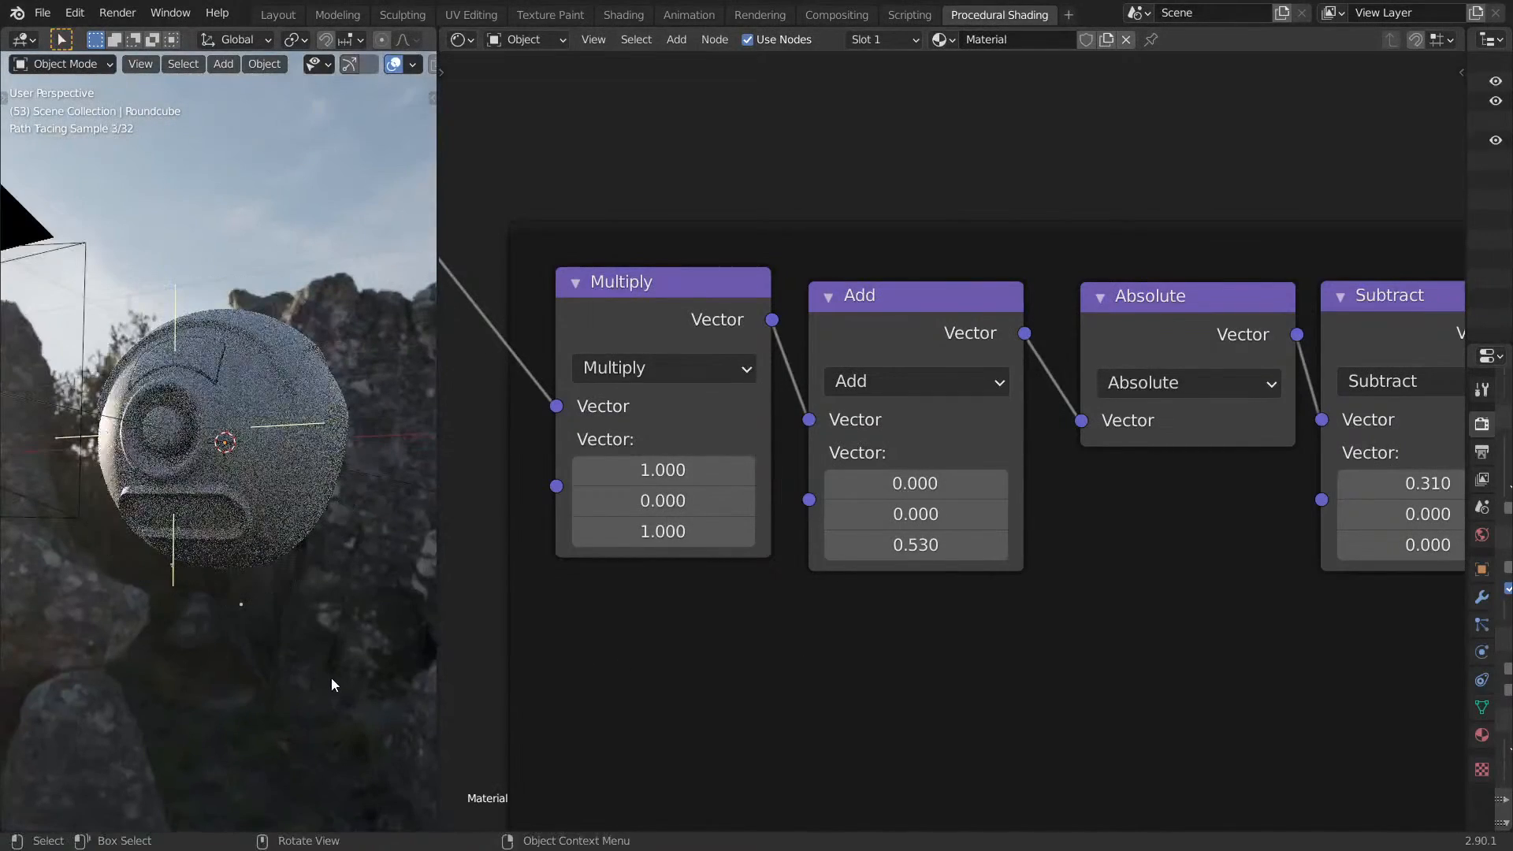
pyautogui.hotkey('ctrl', 's')
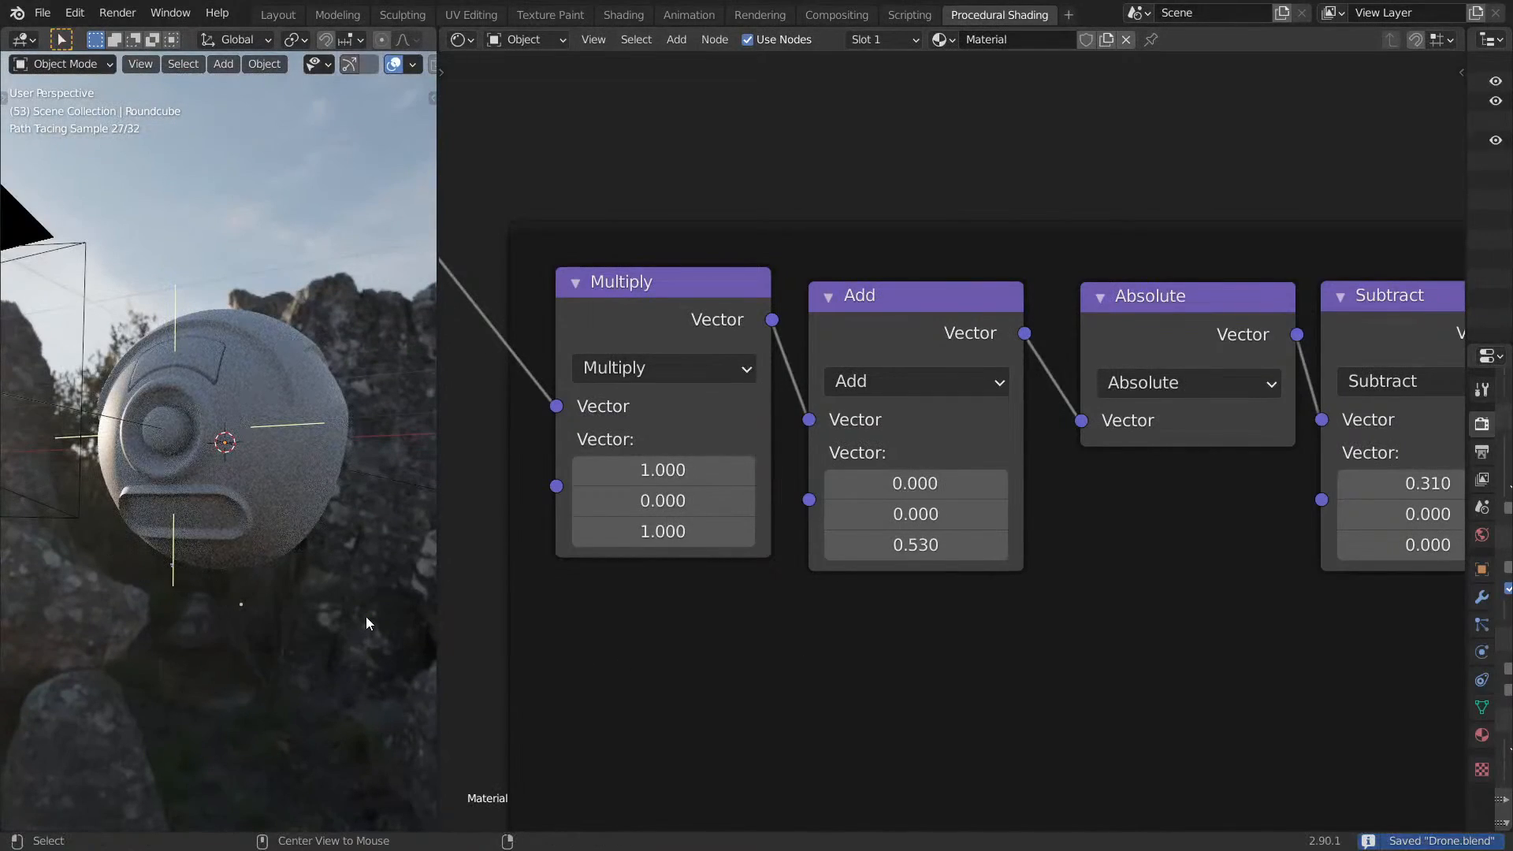
# Move the lower FrontPanel group's final Multiply node and the Scale node away to make room after the clamped Multiply.
pyautogui.moveTo(1060, 493); pyautogui.dragTo(486, 601, button='middle')
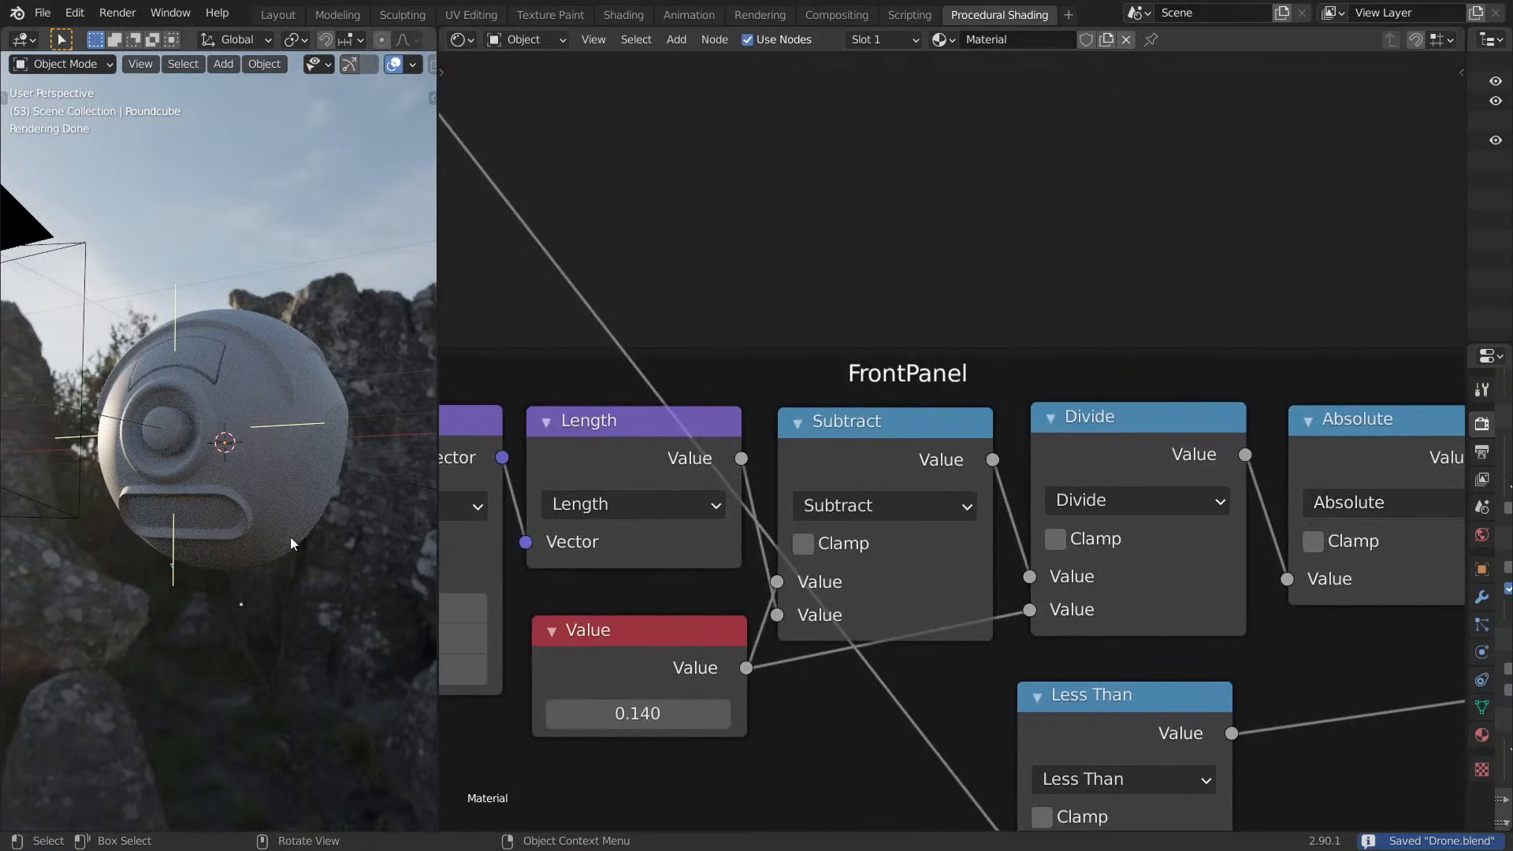
pyautogui.moveTo(1253, 453); pyautogui.dragTo(441, 438, button='middle')
pyautogui.scroll(-1, 1182, 473)
pyautogui.moveTo(1145, 402); pyautogui.dragTo(466, 412, button='middle')
pyautogui.moveTo(801, 433); pyautogui.dragTo(956, 385, button='middle')
pyautogui.moveTo(841, 395); pyautogui.dragTo(963, 396)
pyautogui.moveTo(1159, 365); pyautogui.dragTo(1406, 357)
pyautogui.moveTo(968, 395); pyautogui.dragTo(1113, 396)
pyautogui.hotkey('shift', 'a')
pyautogui.keyDown('shift'); pyautogui.click(895, 393); pyautogui.keyUp('shift')
pyautogui.write('rgb')
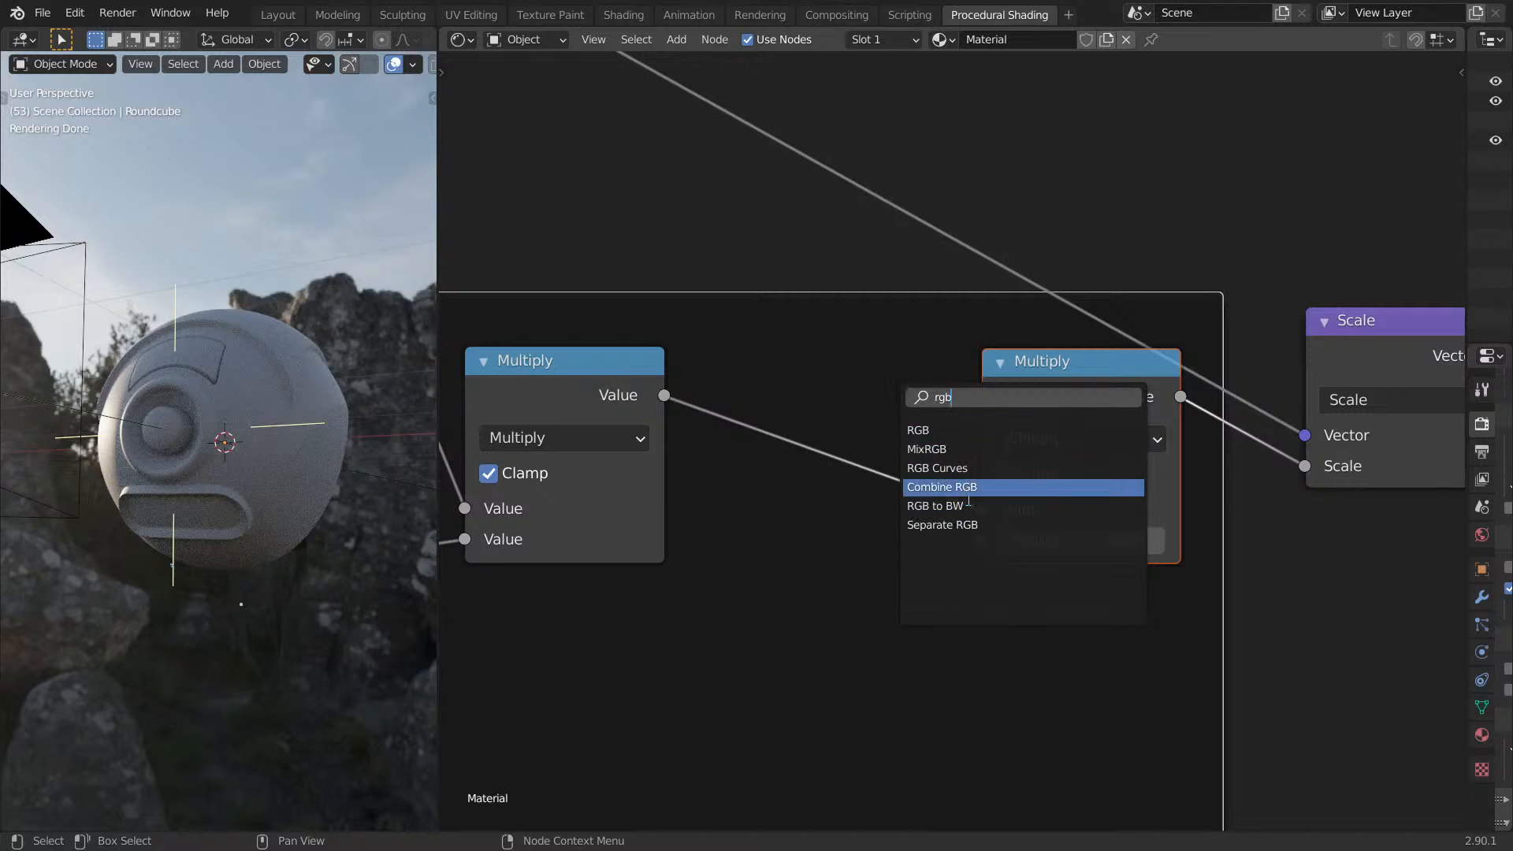
pyautogui.click(962, 450)
pyautogui.click(794, 443)
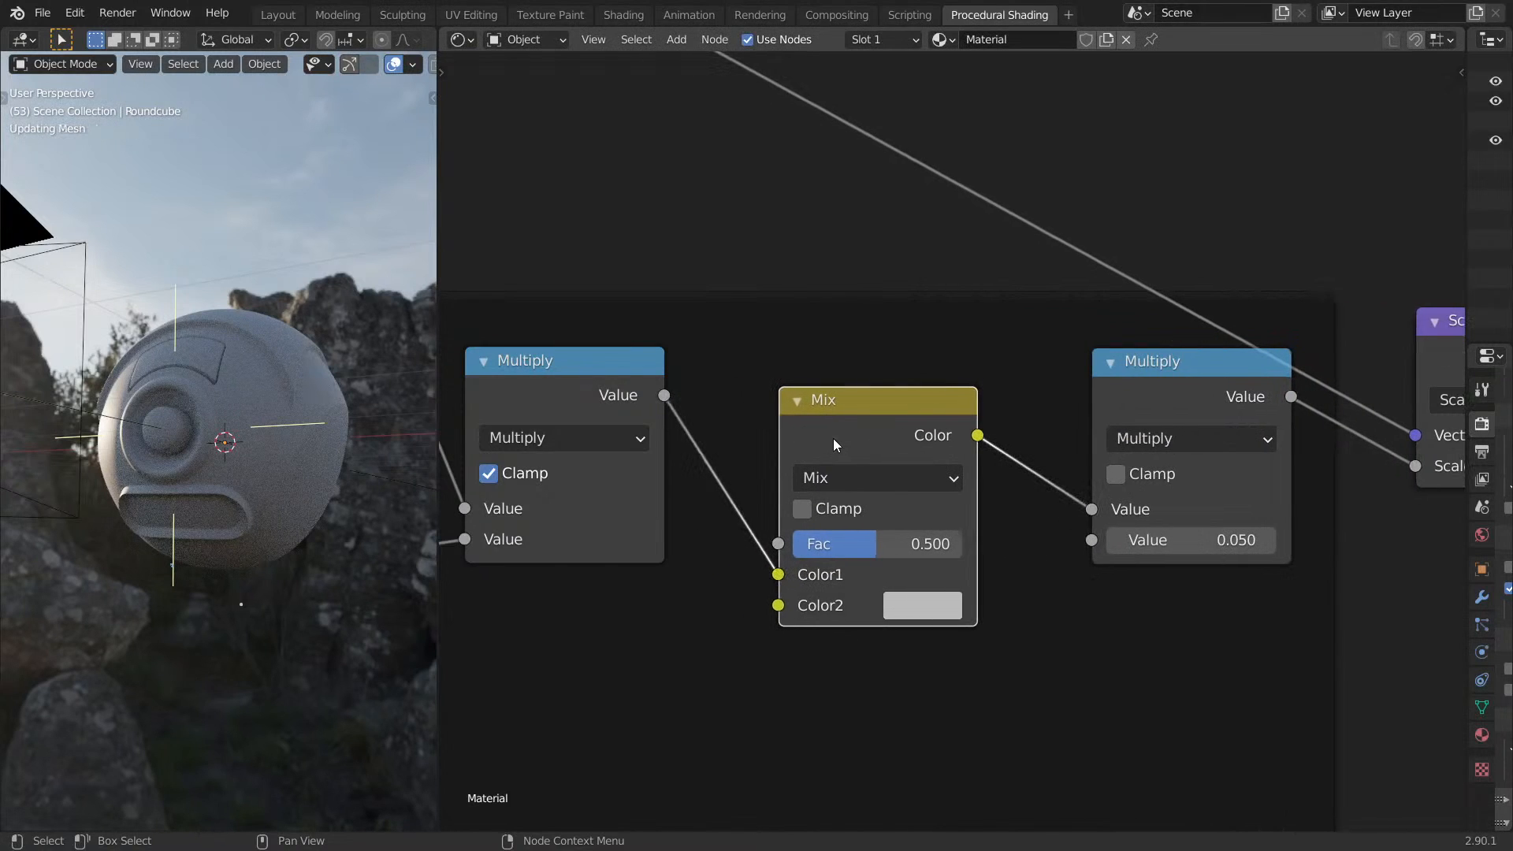
pyautogui.hotkey('ctrl', 'x')
# Insert an RGB Curves node between the last two Multiply nodes and add a curve point at X 0.25, Y 0.74.
pyautogui.hotkey('shift', 'a')
pyautogui.click(836, 432)
pyautogui.write('rgb')
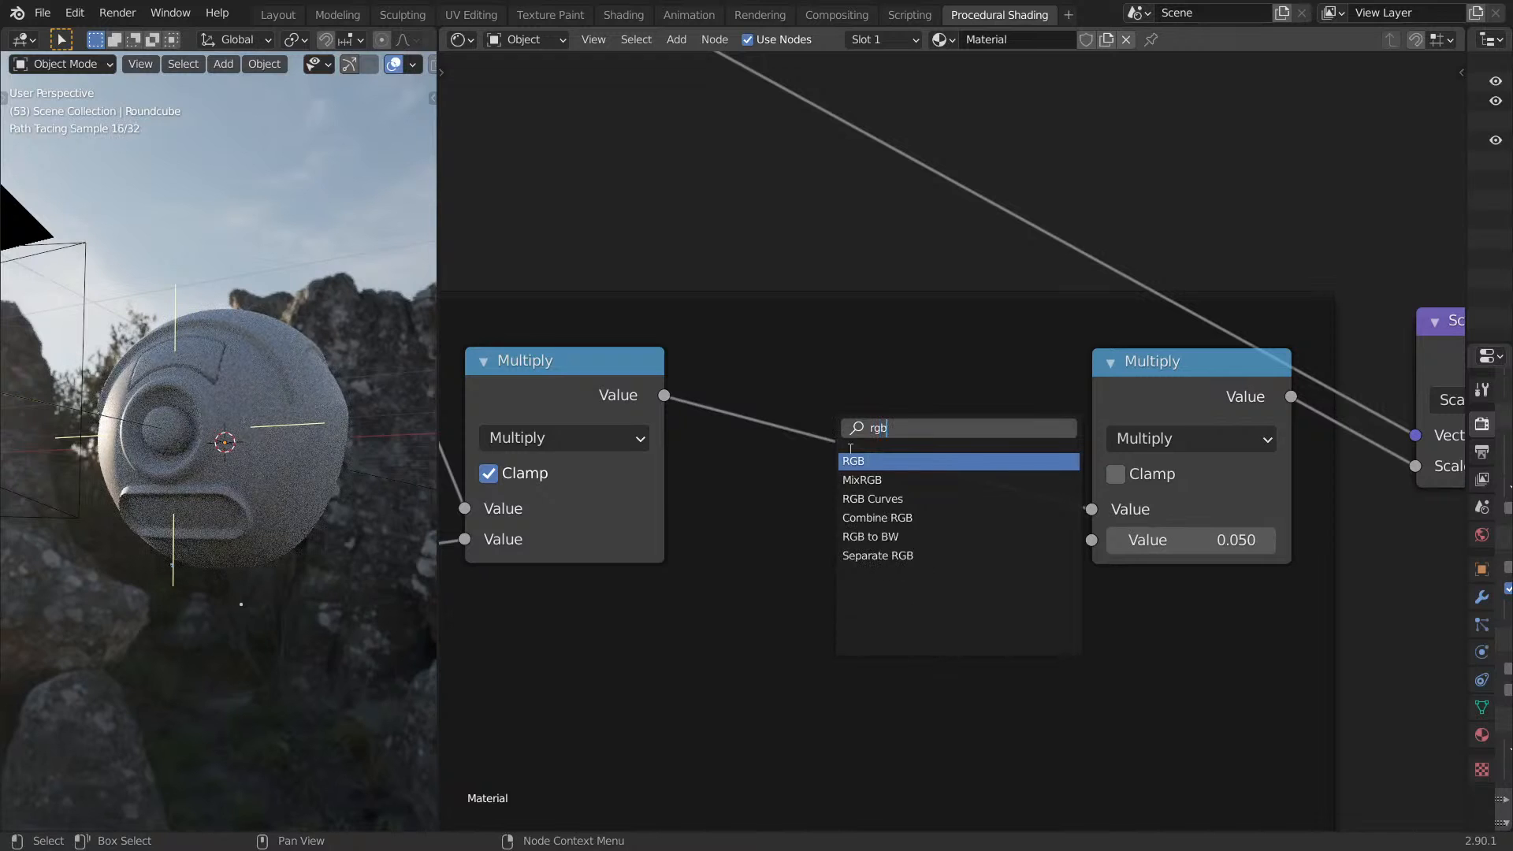
pyautogui.click(949, 499)
pyautogui.click(949, 499)
pyautogui.moveTo(949, 679); pyautogui.dragTo(880, 618)
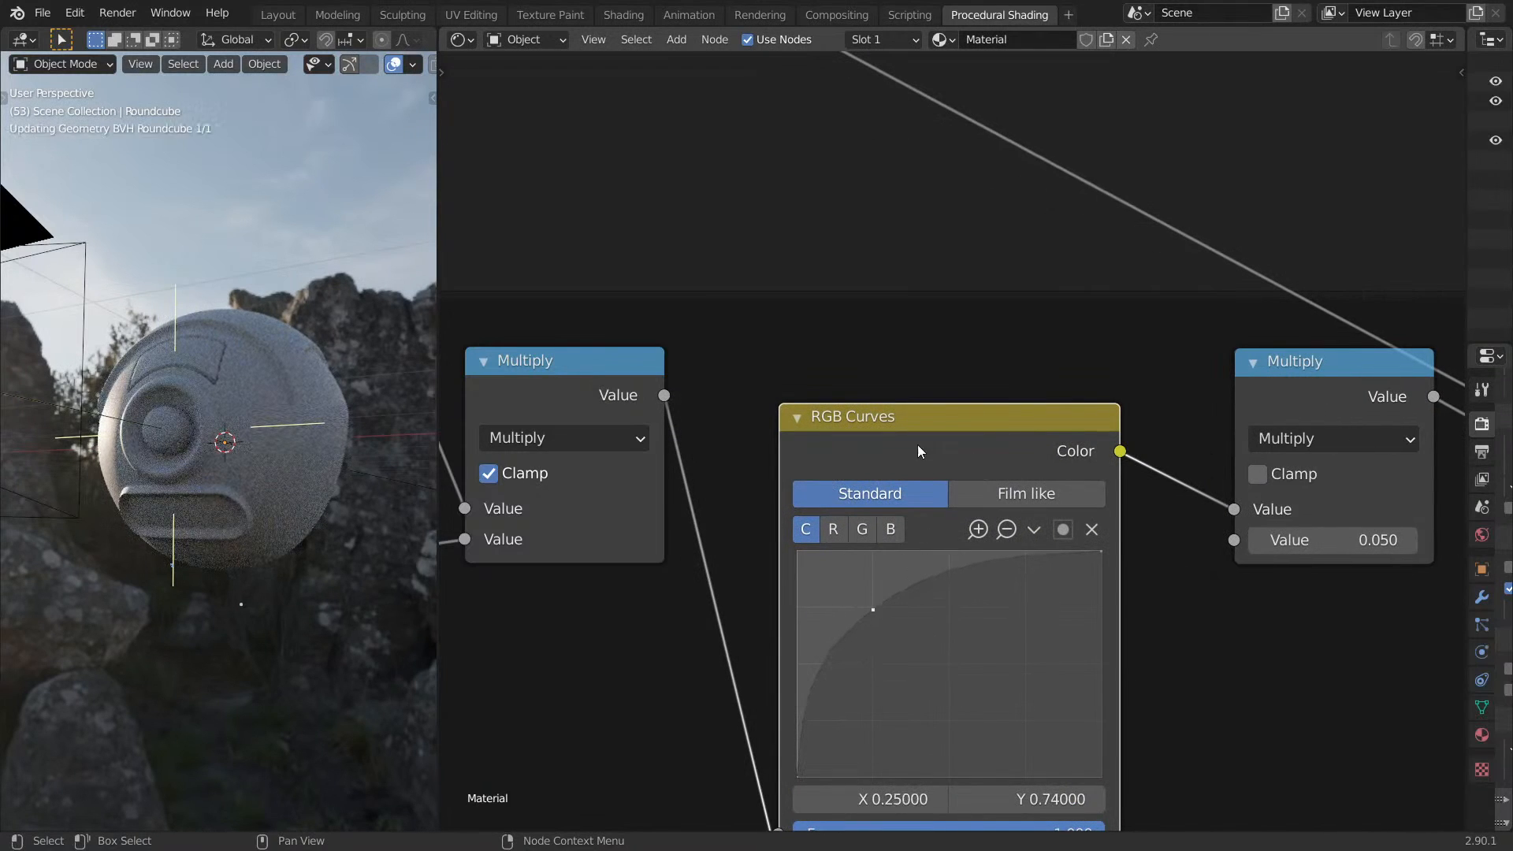
# Maximize the 3D viewport around the rendered head and save the file.
pyautogui.hotkey('ctrl', 'space')
pyautogui.moveTo(769, 539); pyautogui.dragTo(792, 497, button='middle')
pyautogui.hotkey('ctrl', 's')
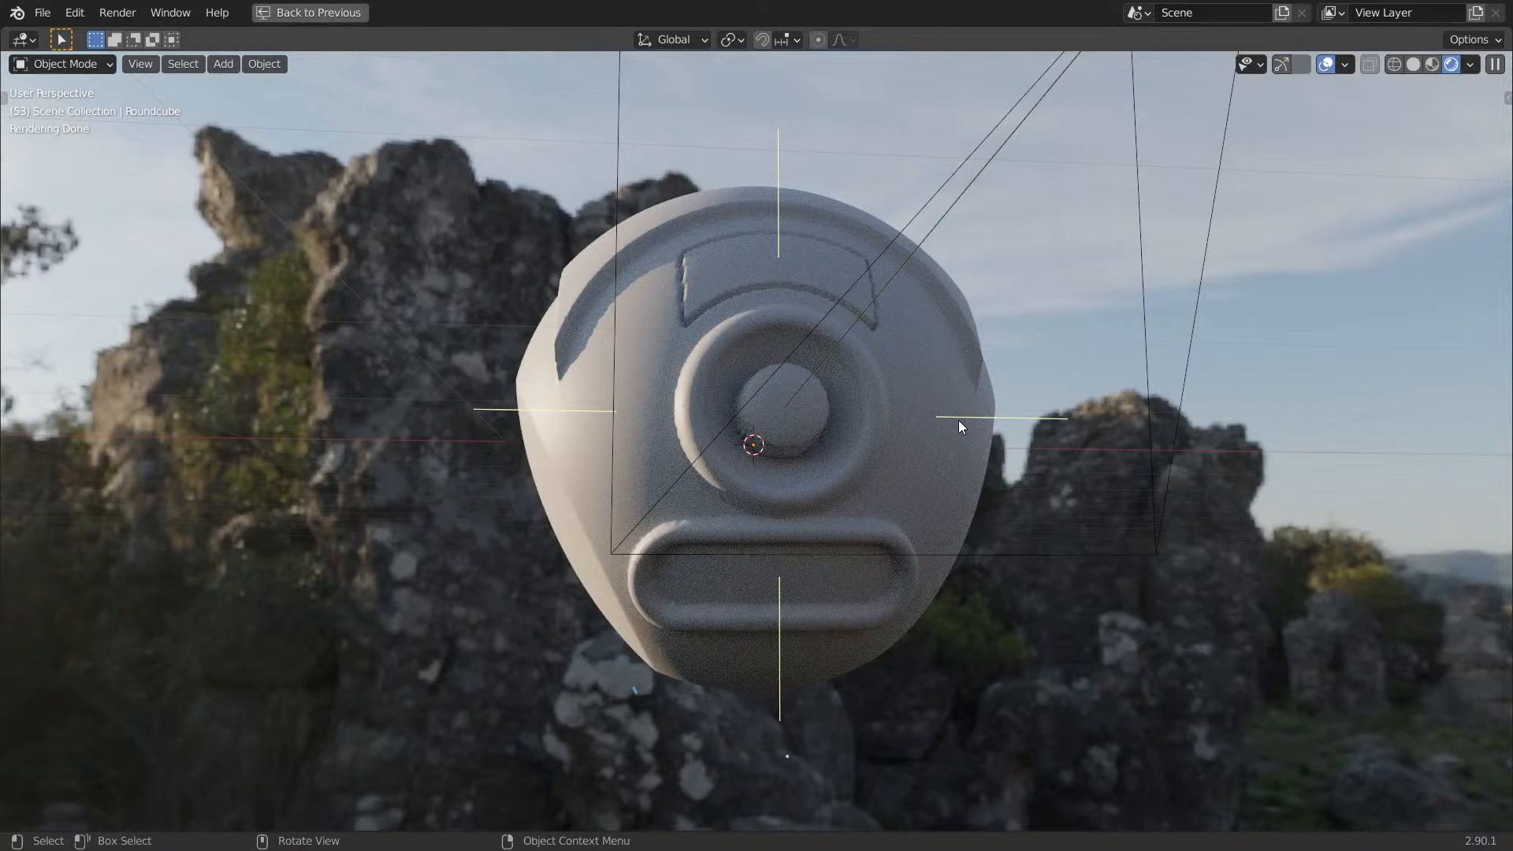
# Examine the rendered head's panels and displacement from the camera, side and front views.
pyautogui.moveTo(990, 395); pyautogui.dragTo(923, 391, button='middle')
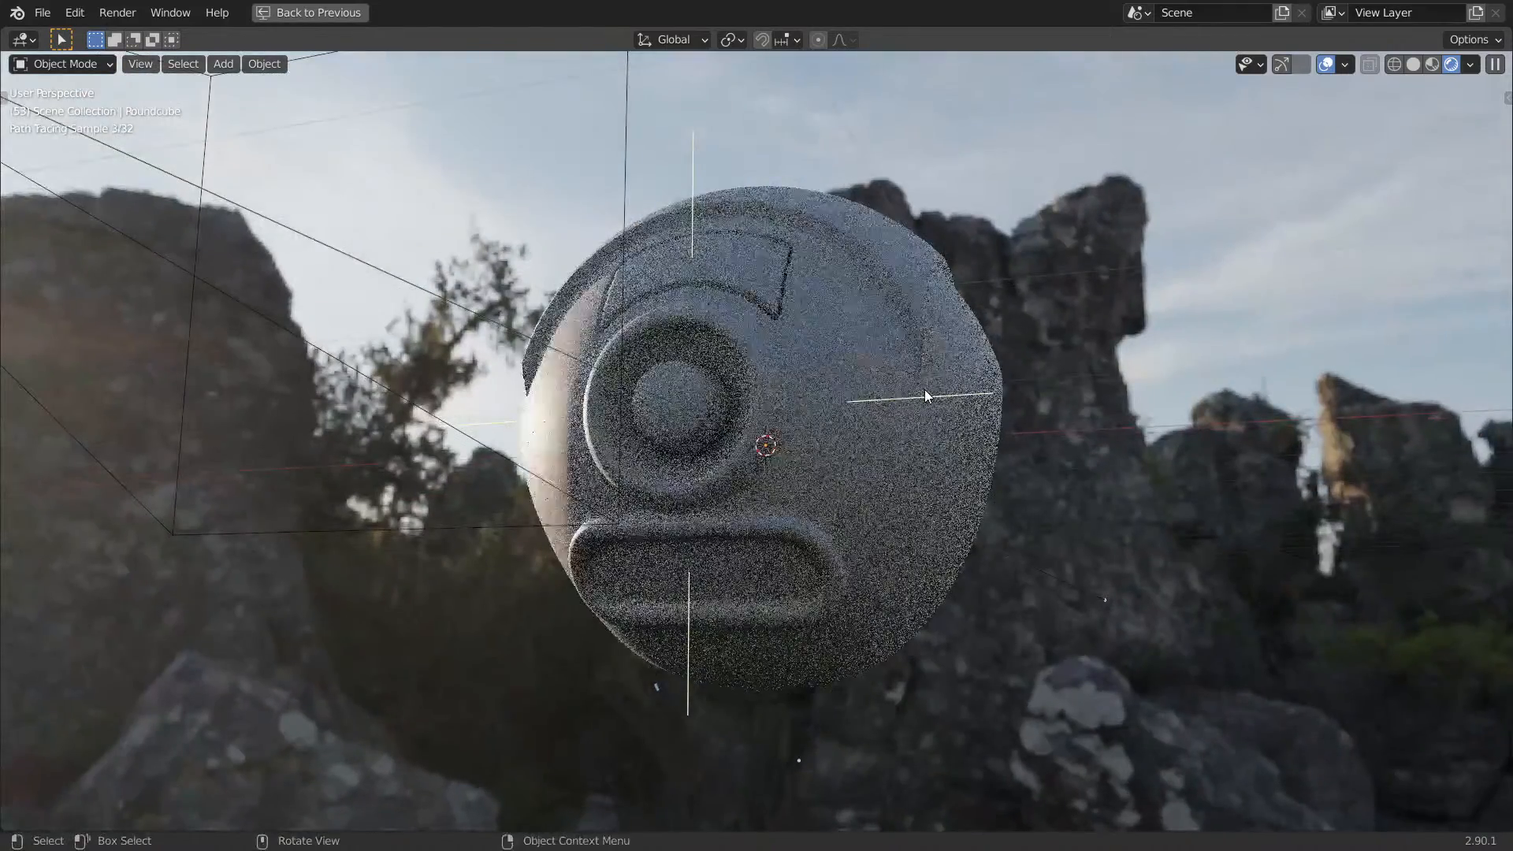
pyautogui.press('Tab')
pyautogui.press('Tab')
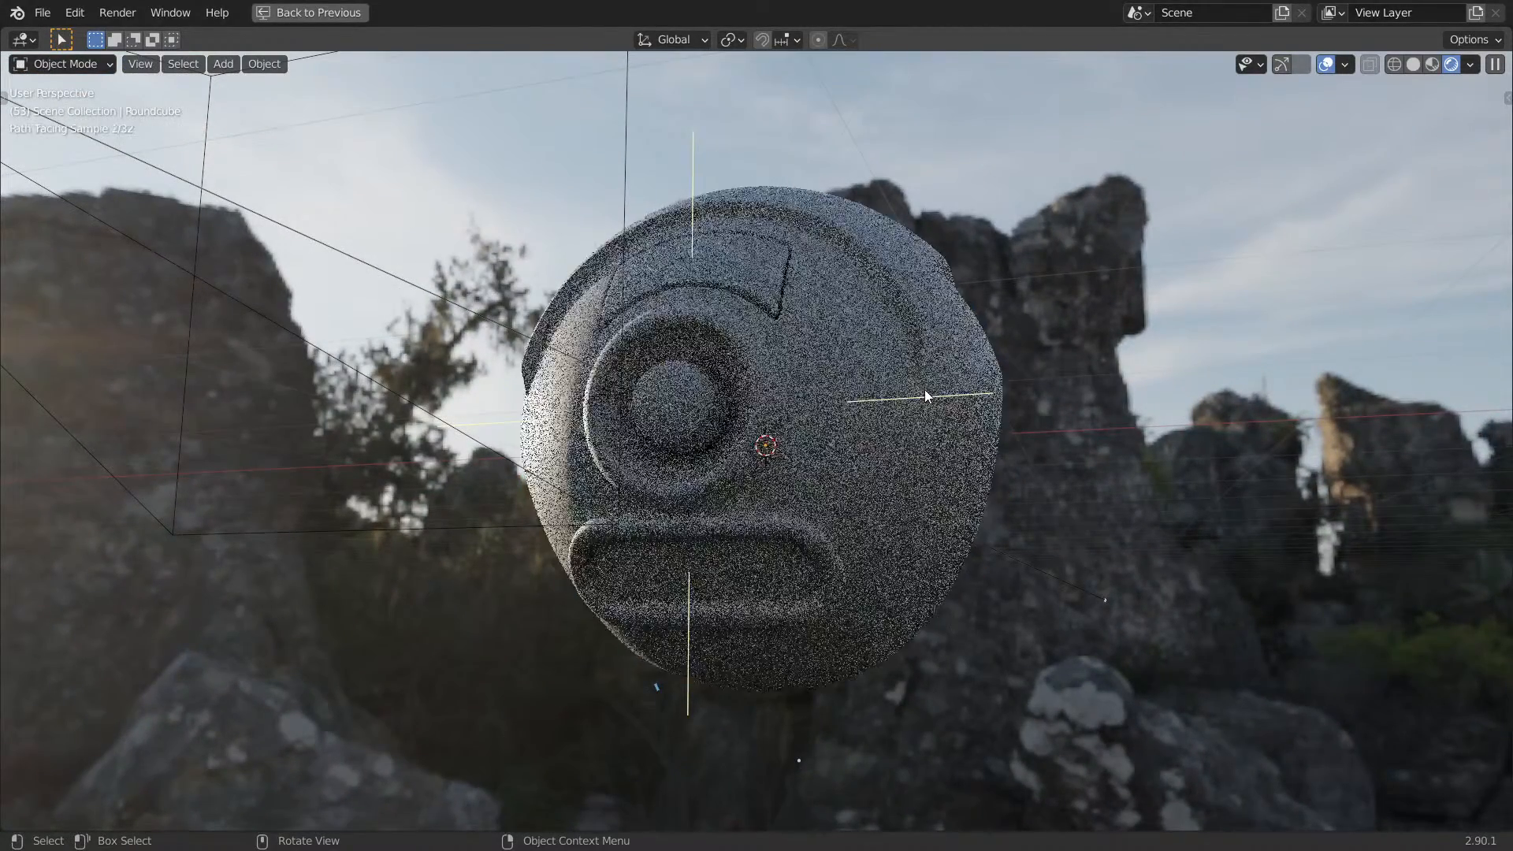
pyautogui.press('KP_0')
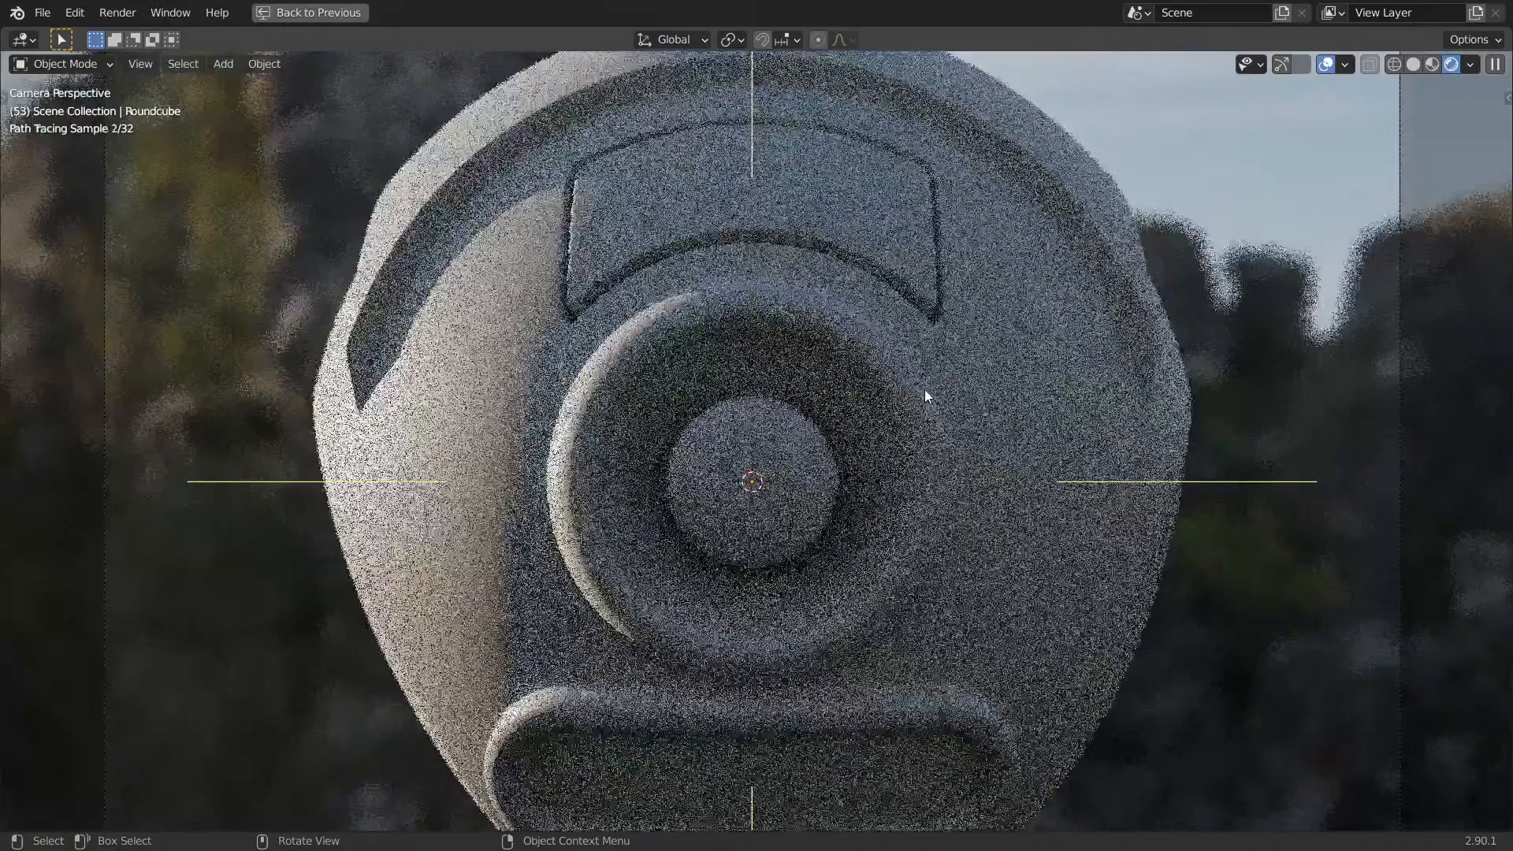
pyautogui.moveTo(1083, 322)
pyautogui.mouseDown(button='middle')
pyautogui.moveTo(1071, 491)
pyautogui.moveTo(938, 351)
pyautogui.mouseUp(button='middle')
pyautogui.moveTo(765, 268)
pyautogui.mouseDown(button='middle')
pyautogui.moveTo(794, 280)
pyautogui.moveTo(840, 413)
pyautogui.mouseUp(button='middle')
pyautogui.press('KP_0')
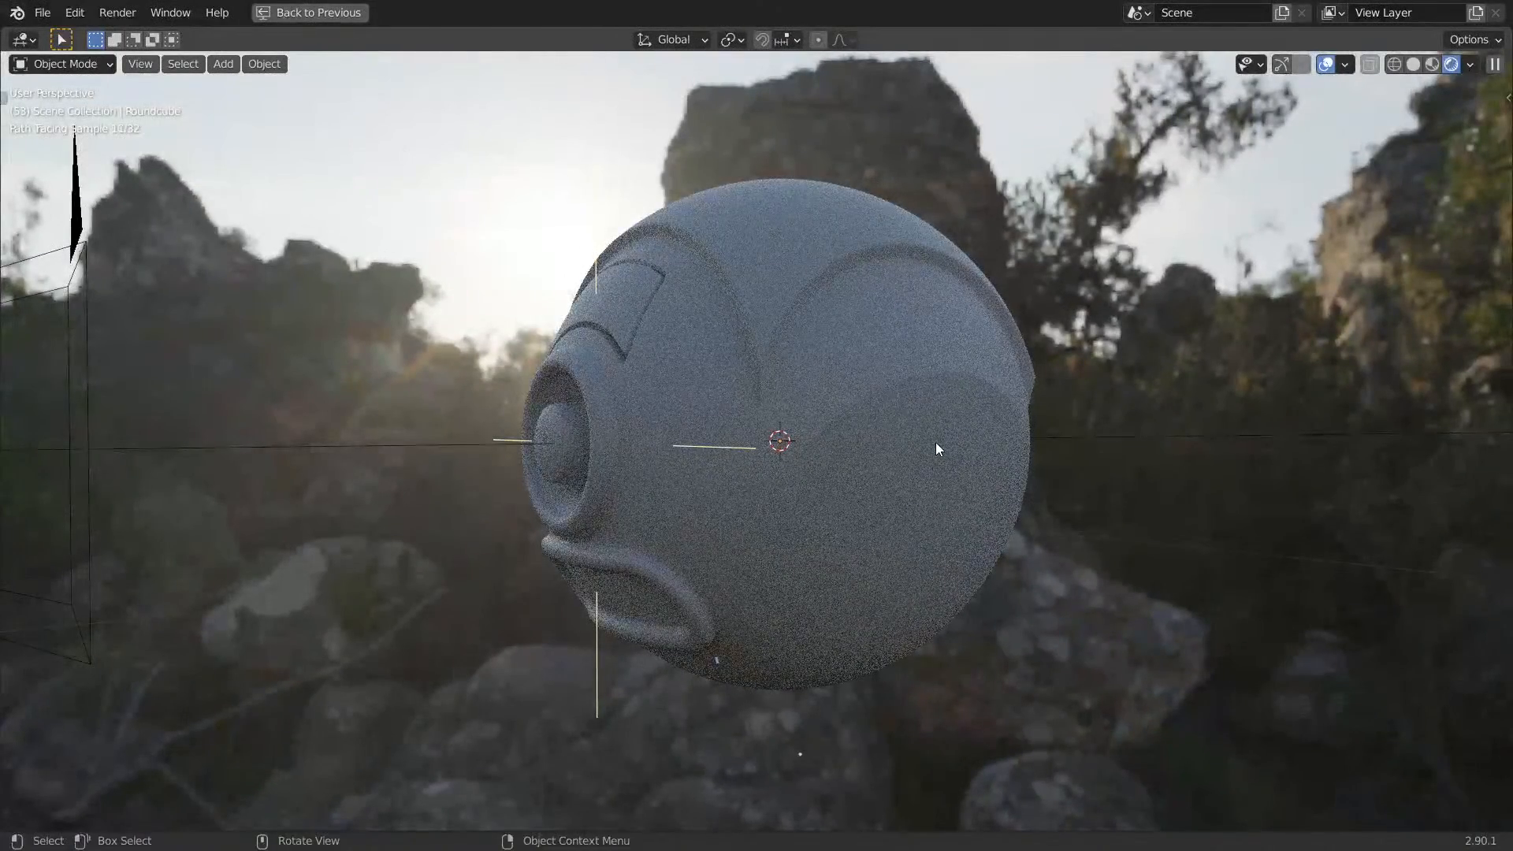
pyautogui.moveTo(936, 444); pyautogui.dragTo(995, 429, button='middle')
pyautogui.press('KP_5')
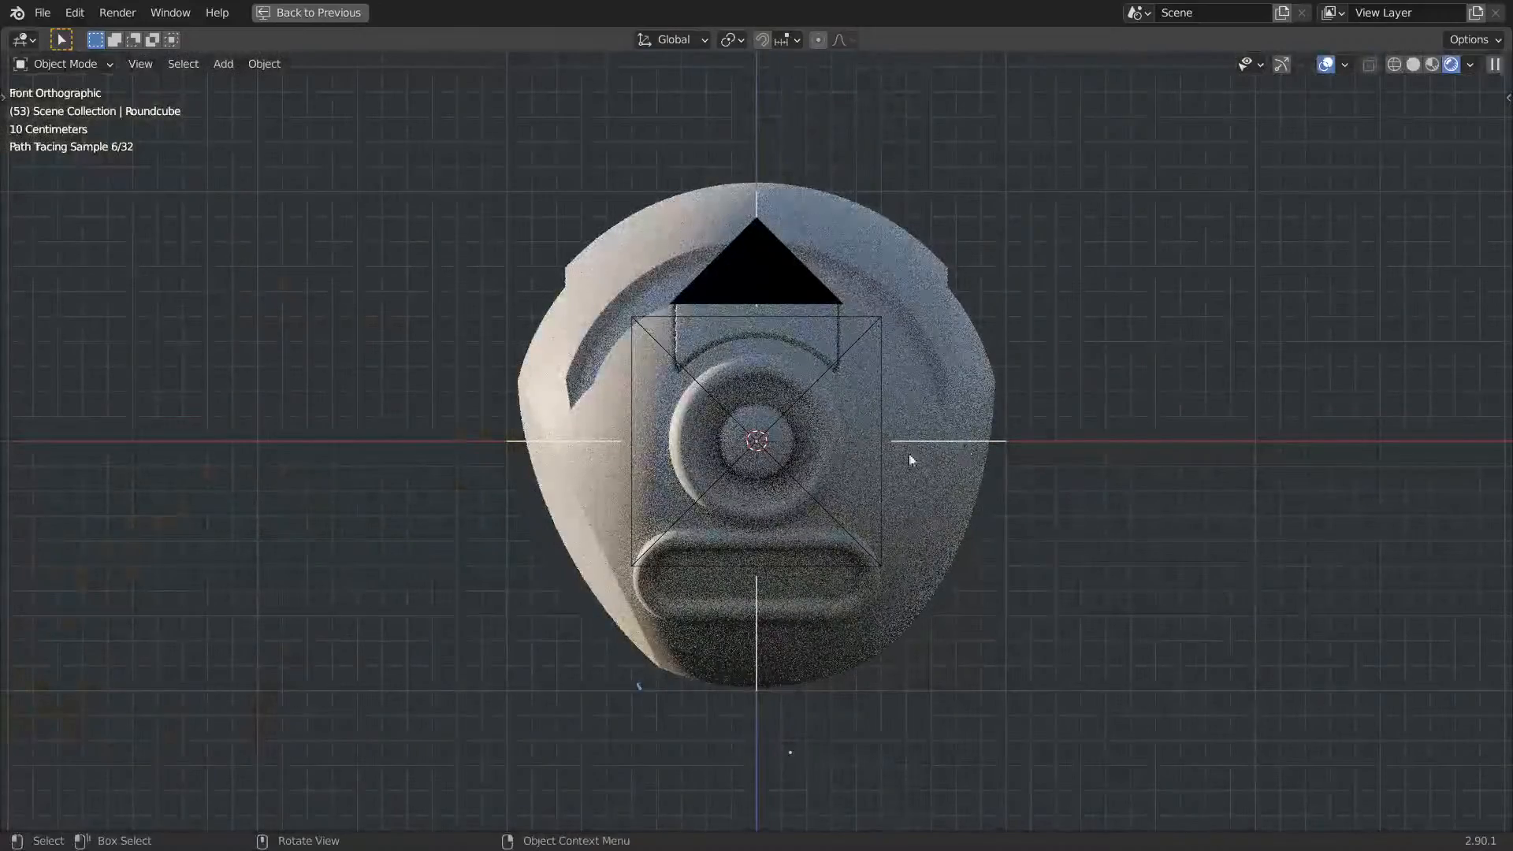
pyautogui.moveTo(1014, 508)
pyautogui.mouseDown(button='middle')
pyautogui.moveTo(928, 480)
pyautogui.moveTo(977, 489)
pyautogui.mouseUp(button='middle')
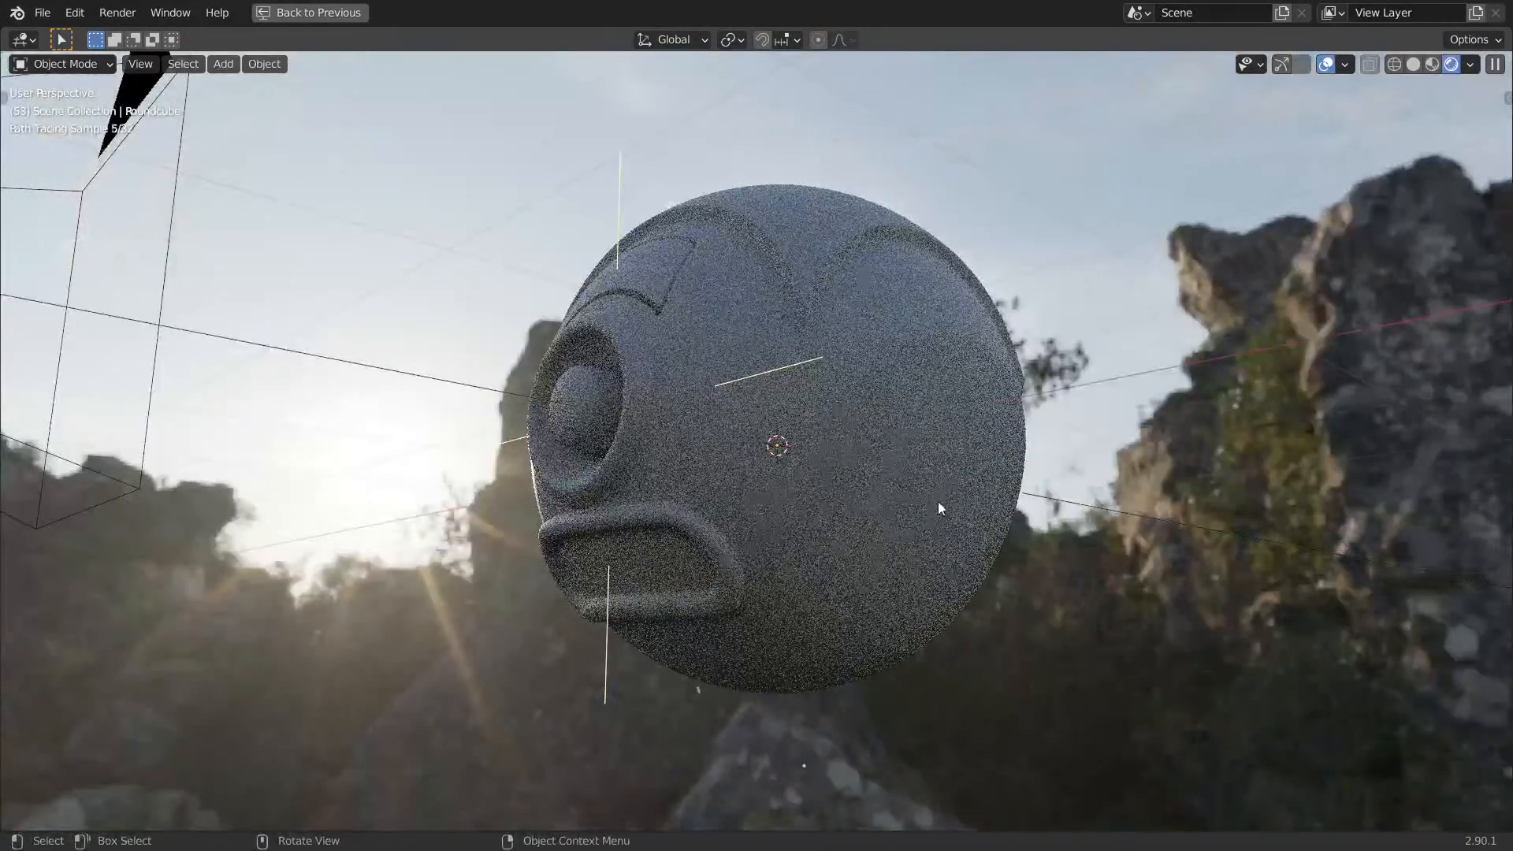
# Save the file with the head in front view and restore the multi-editor layout.
pyautogui.press('KP_1')
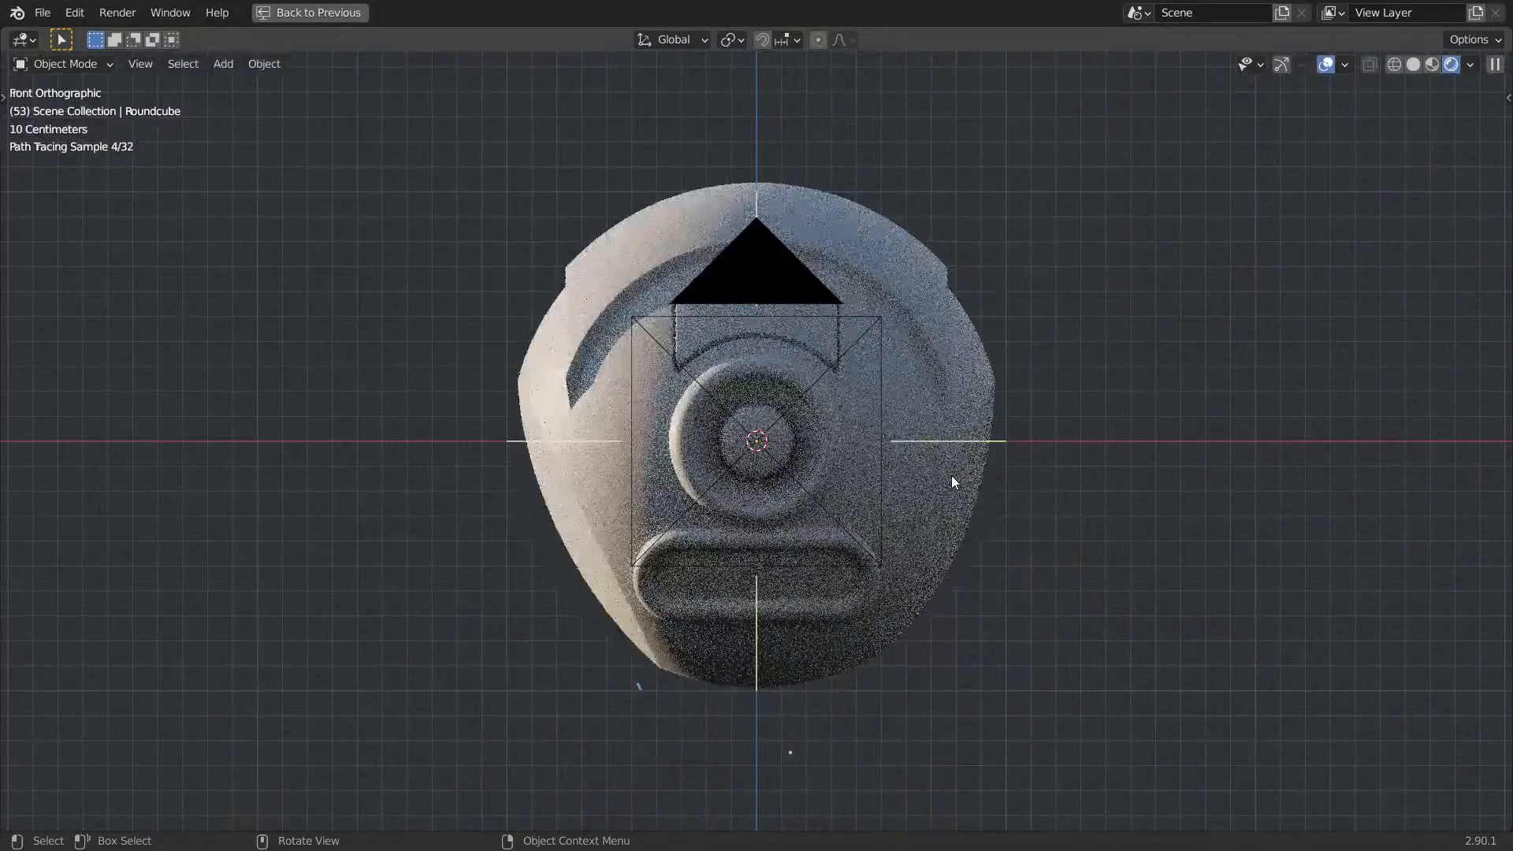
pyautogui.hotkey('ctrl', 's')
pyautogui.hotkey('ctrl', 'space')
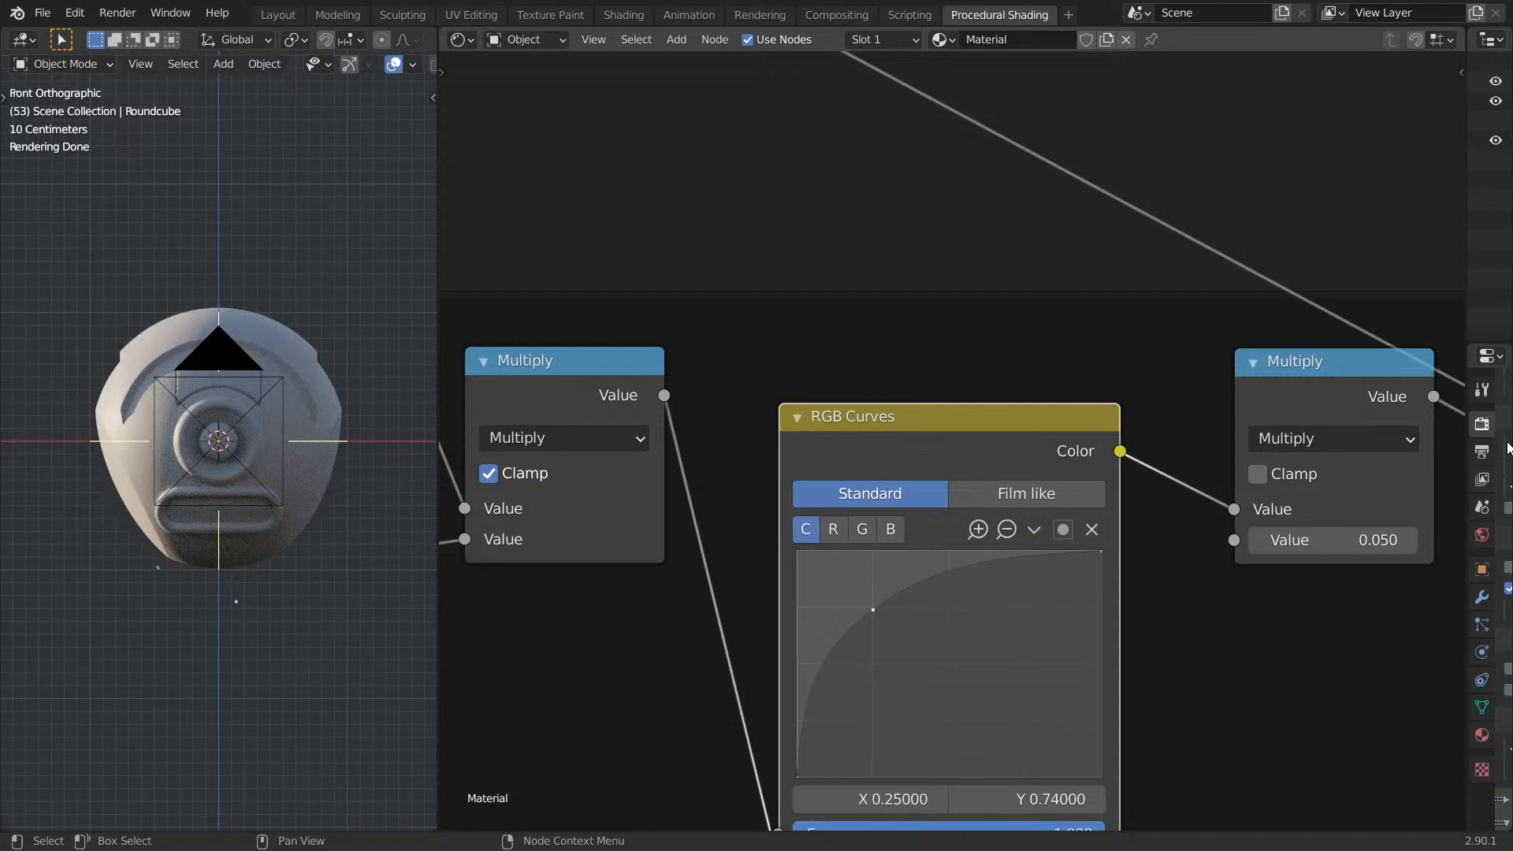
# Move the lower duplicated FrontPanel frame up closer to the original and relabel it Mouth.
pyautogui.keyDown('ctrl'); pyautogui.moveTo(829, 361); pyautogui.dragTo(848, 419, button='middle'); pyautogui.keyUp('ctrl')
pyautogui.moveTo(780, 382); pyautogui.dragTo(1073, 641, button='middle')
pyautogui.scroll(6, 1072, 641)
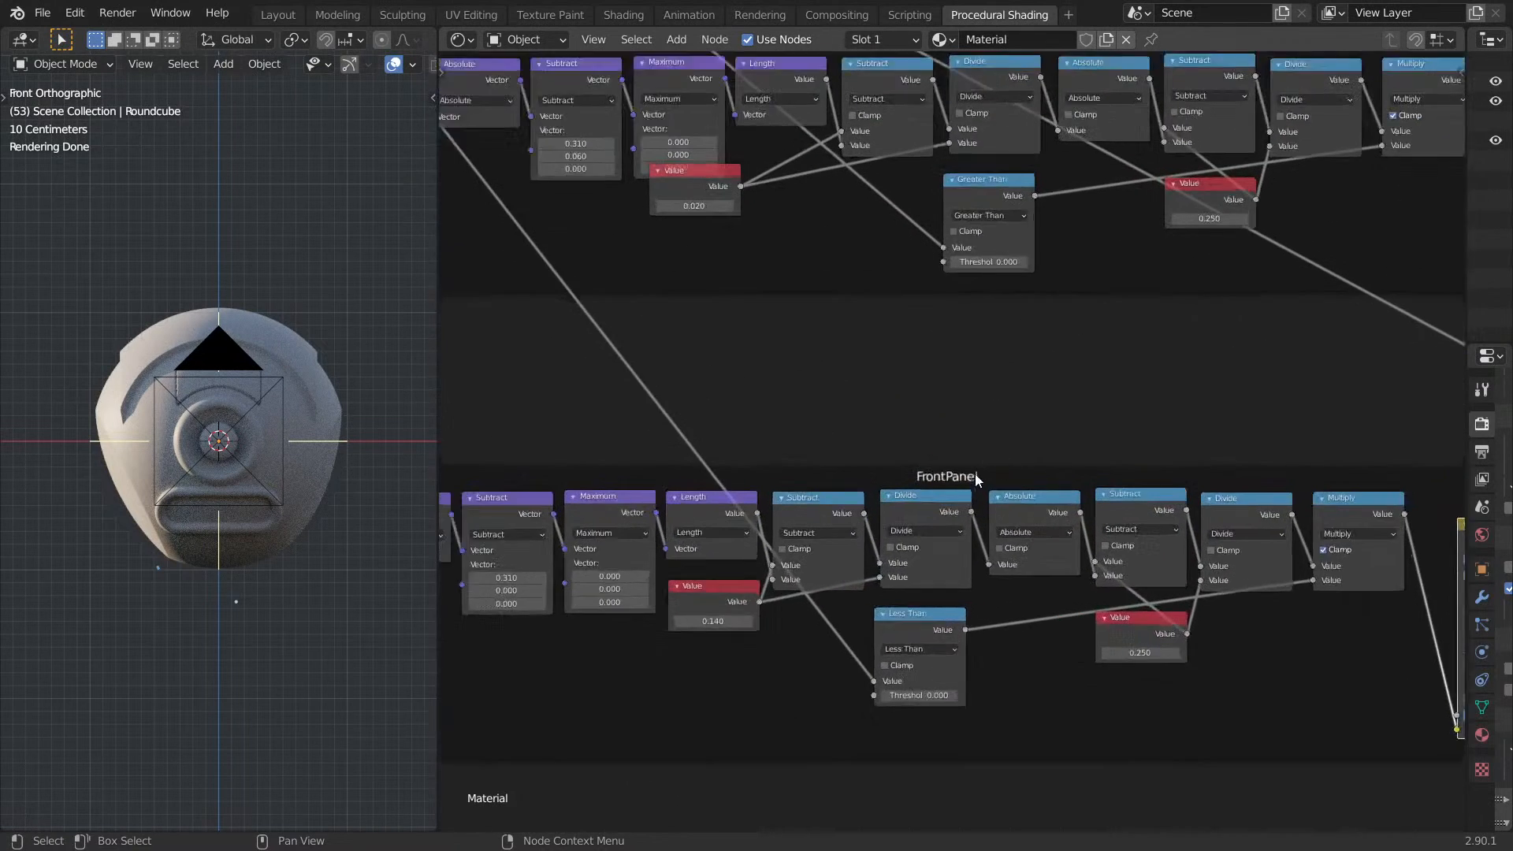
pyautogui.moveTo(975, 475); pyautogui.dragTo(974, 367)
pyautogui.scroll(1, 977, 369)
pyautogui.moveTo(979, 368); pyautogui.dragTo(1096, 482, button='middle')
pyautogui.scroll(-1, 1095, 479)
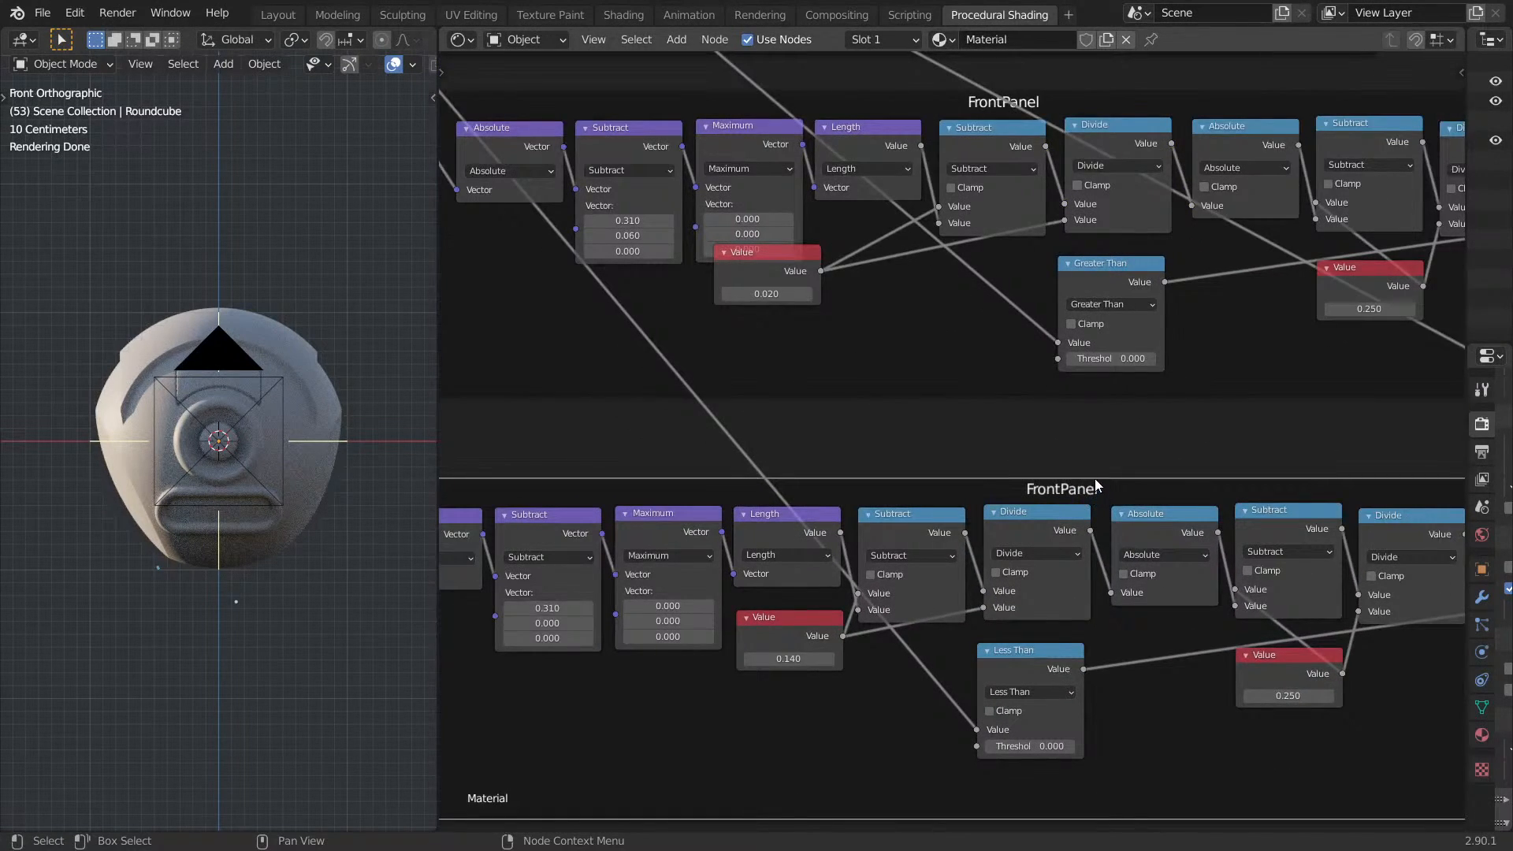
pyautogui.press('F2')
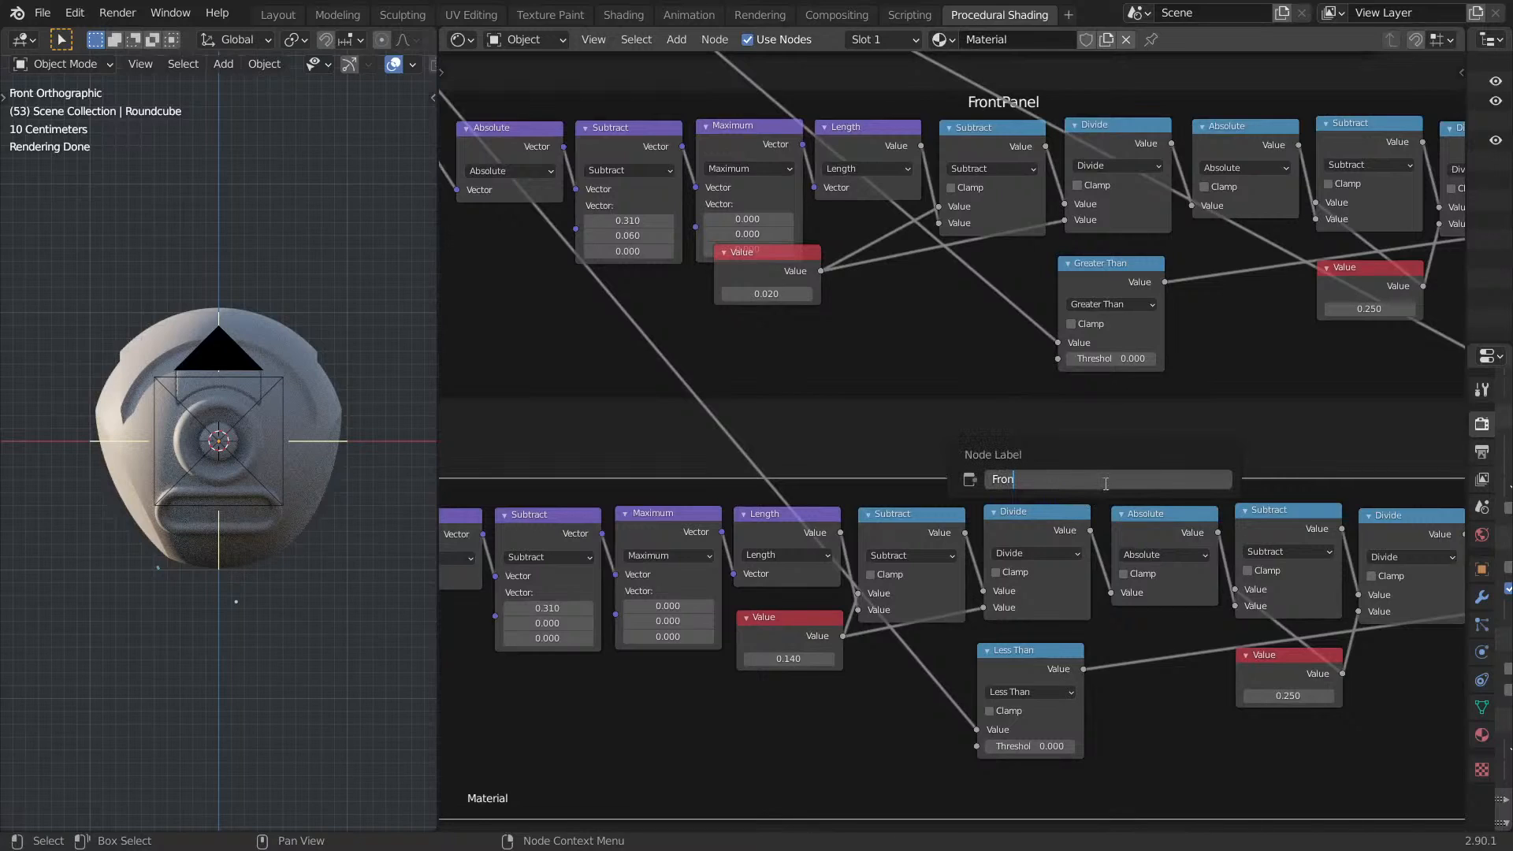
pyautogui.write('Mouth')
pyautogui.press('Return')
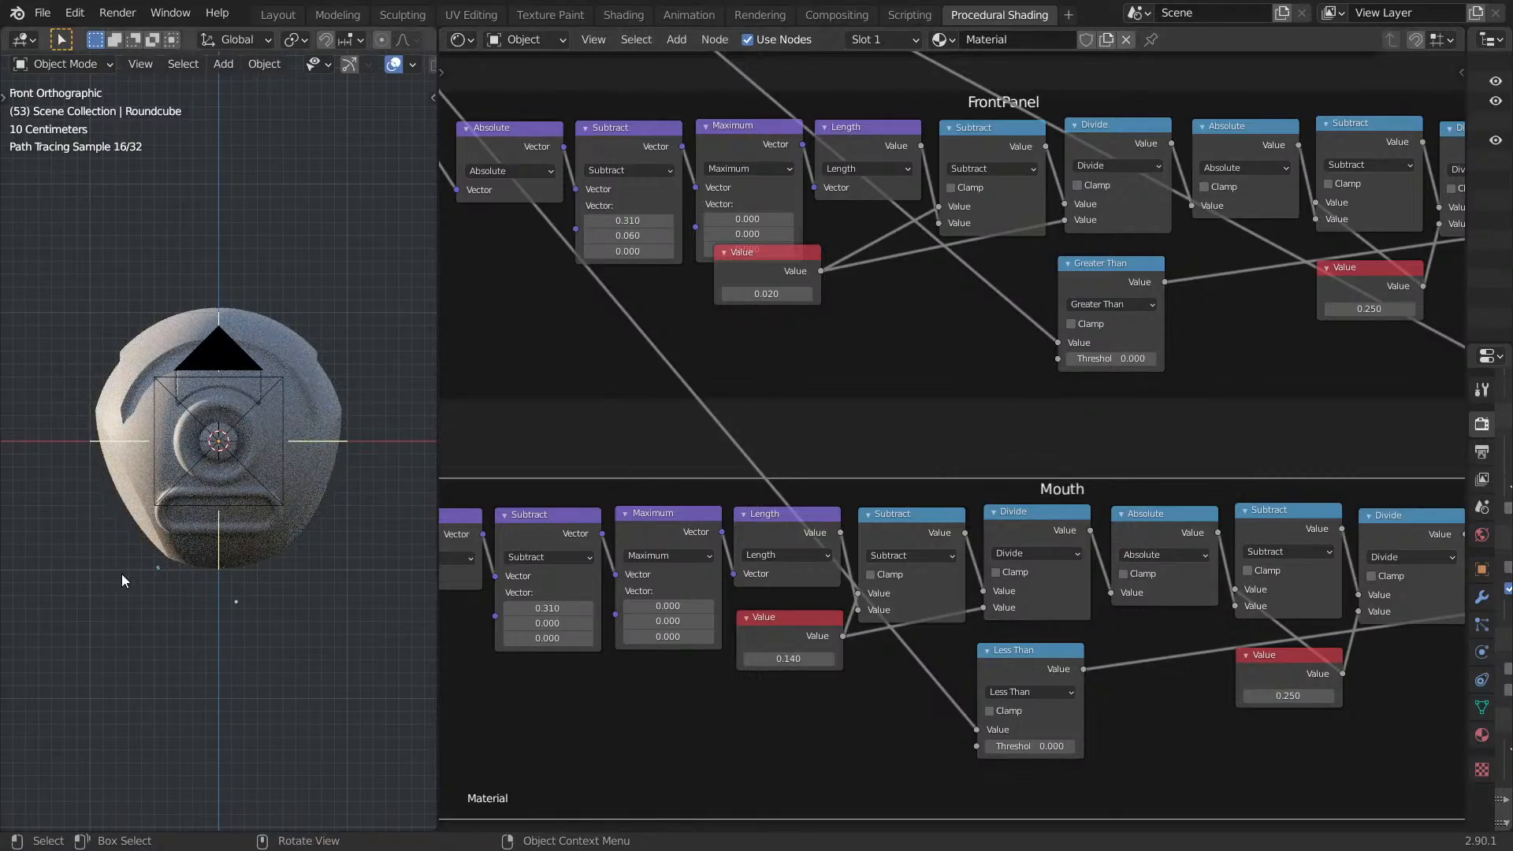
# Inspect the rendered mouth from below in the maximized viewport, save the file, and check it from the side in the multi-editor layout.
pyautogui.hotkey('ctrl', 'space')
pyautogui.moveTo(946, 513); pyautogui.dragTo(712, 544, button='middle')
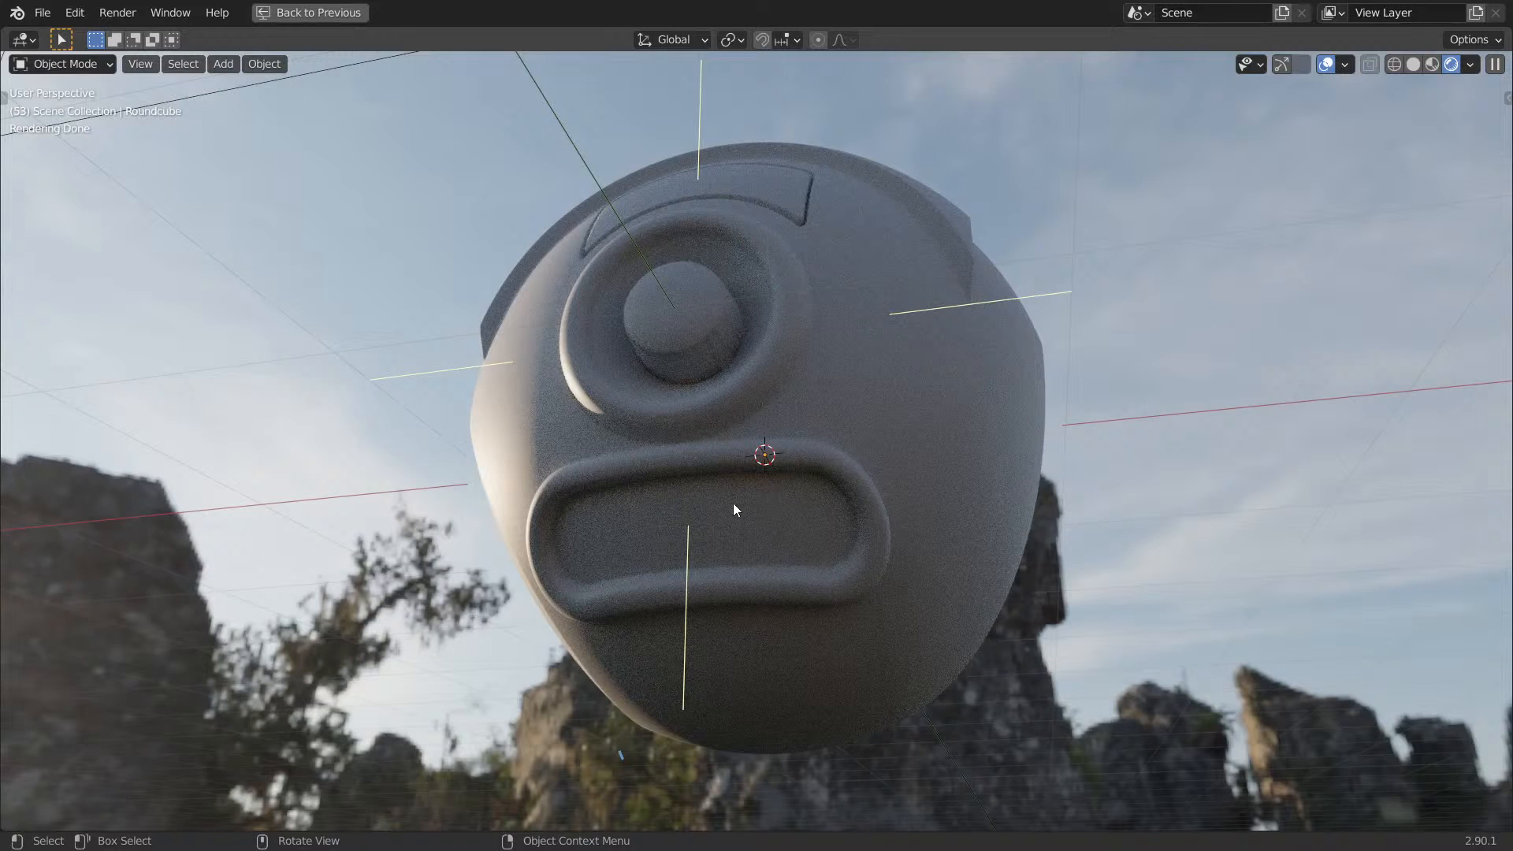
pyautogui.hotkey('ctrl', 's')
pyautogui.hotkey('ctrl', 'space')
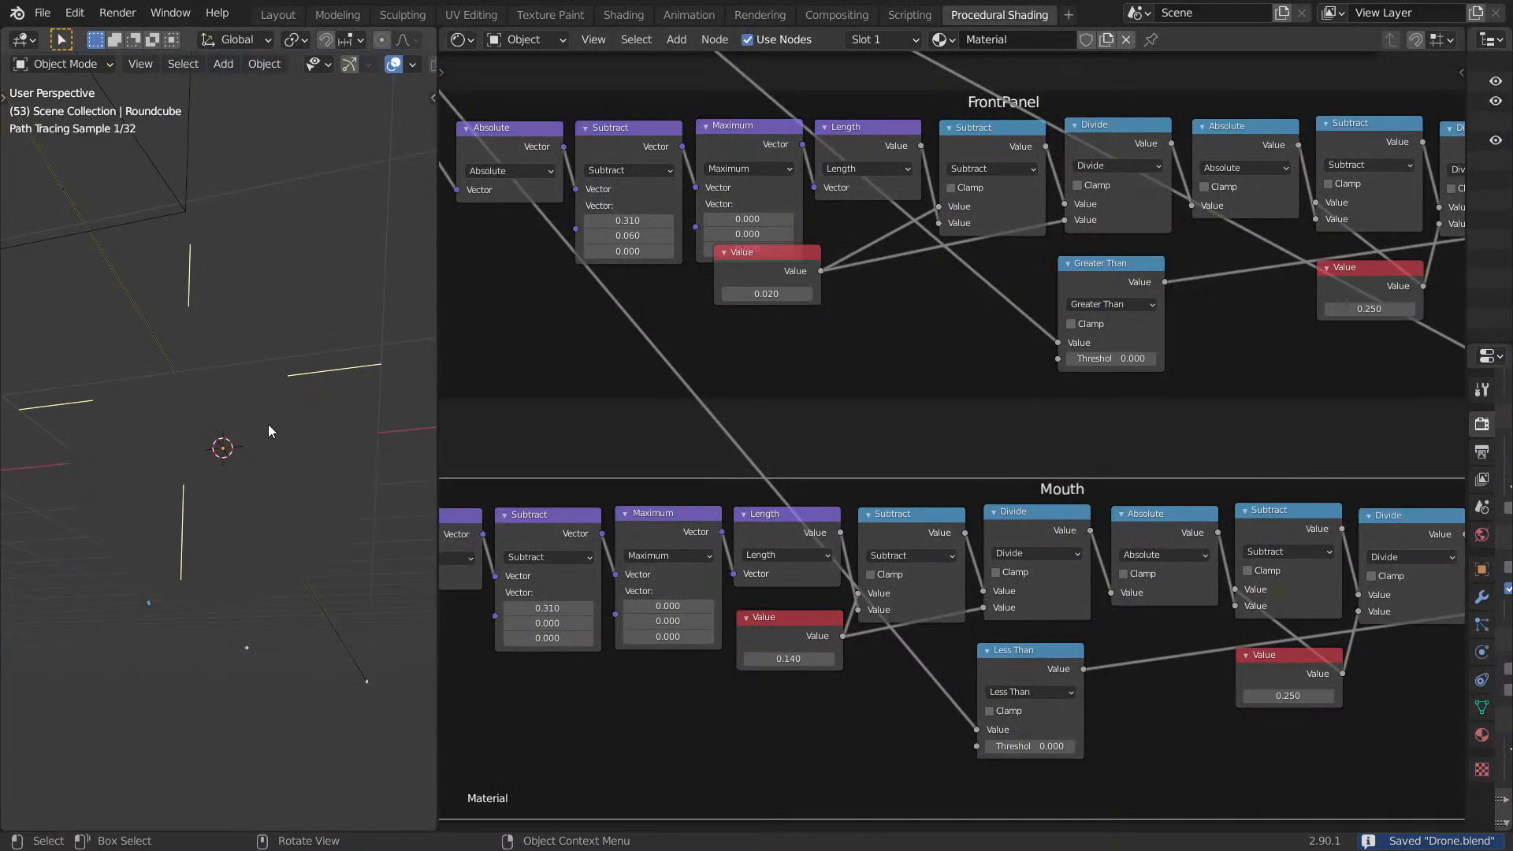
pyautogui.moveTo(343, 512); pyautogui.dragTo(279, 570, button='middle')
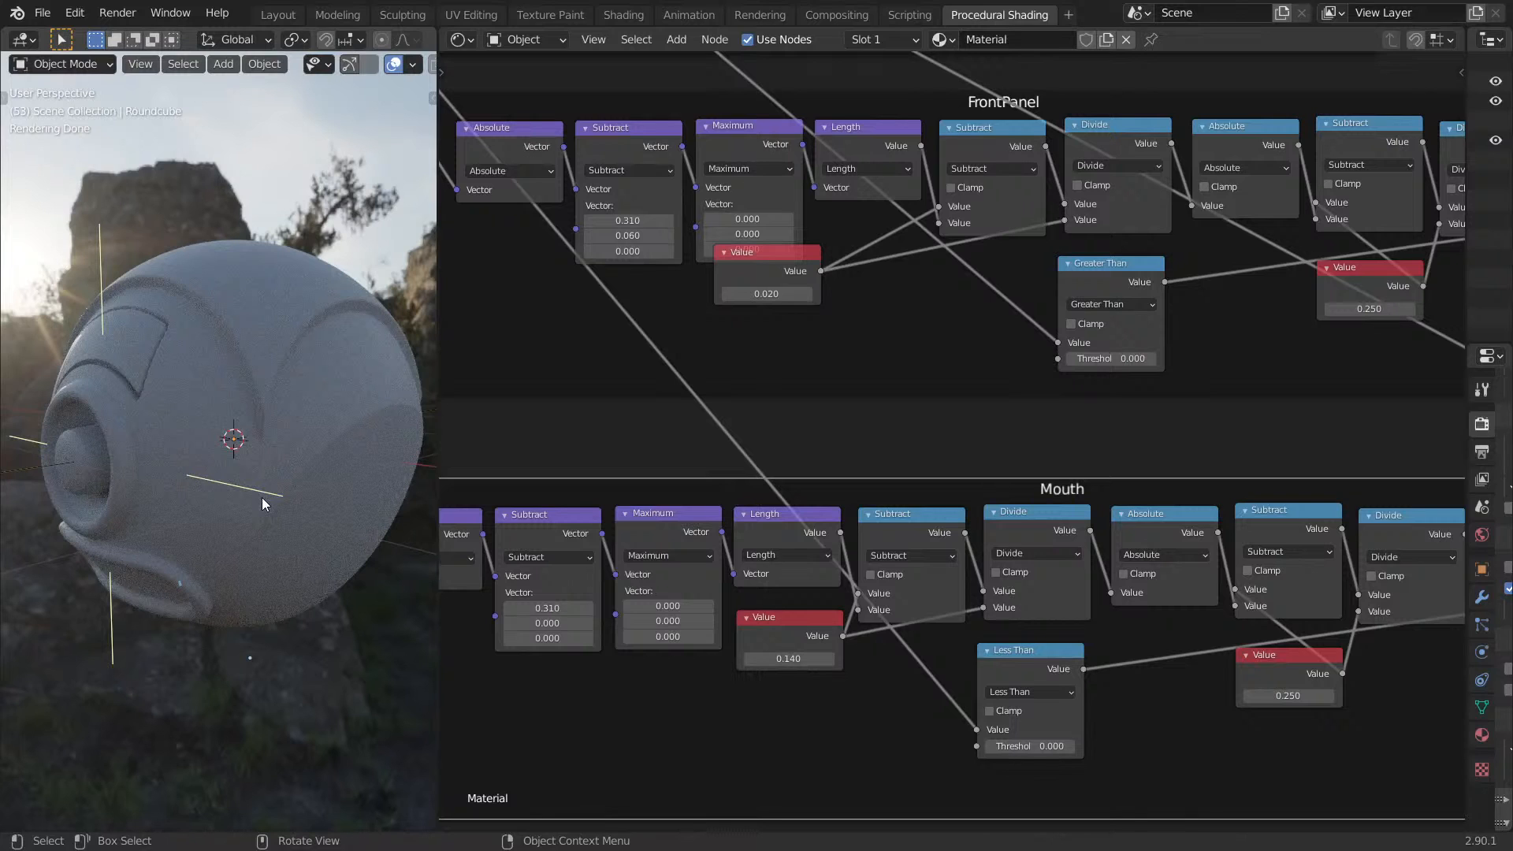
pyautogui.moveTo(262, 504); pyautogui.dragTo(35, 679, button='middle')
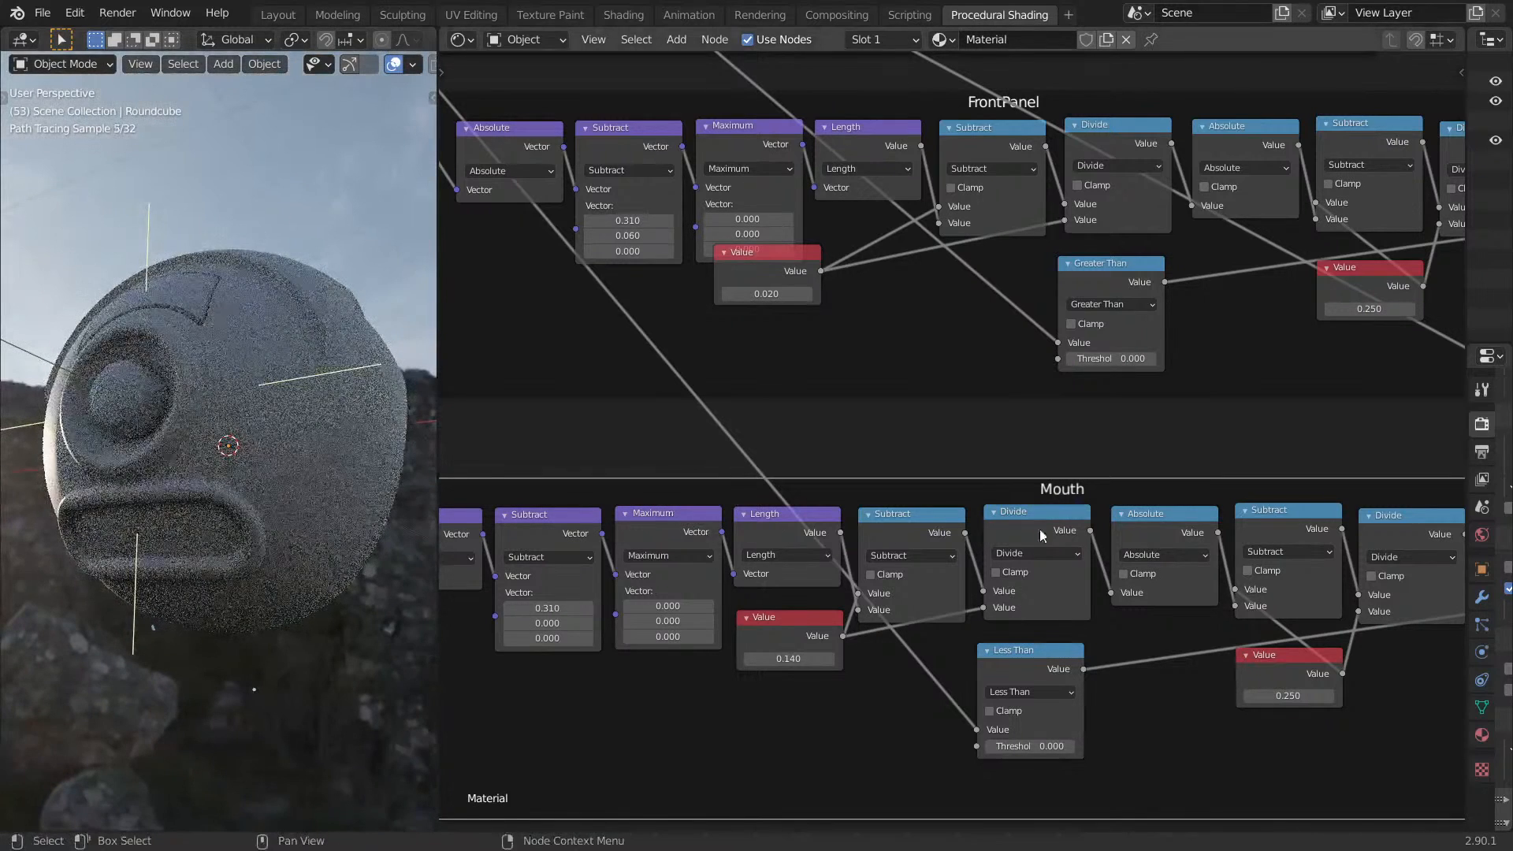
pyautogui.moveTo(131, 613); pyautogui.dragTo(214, 589, button='middle')
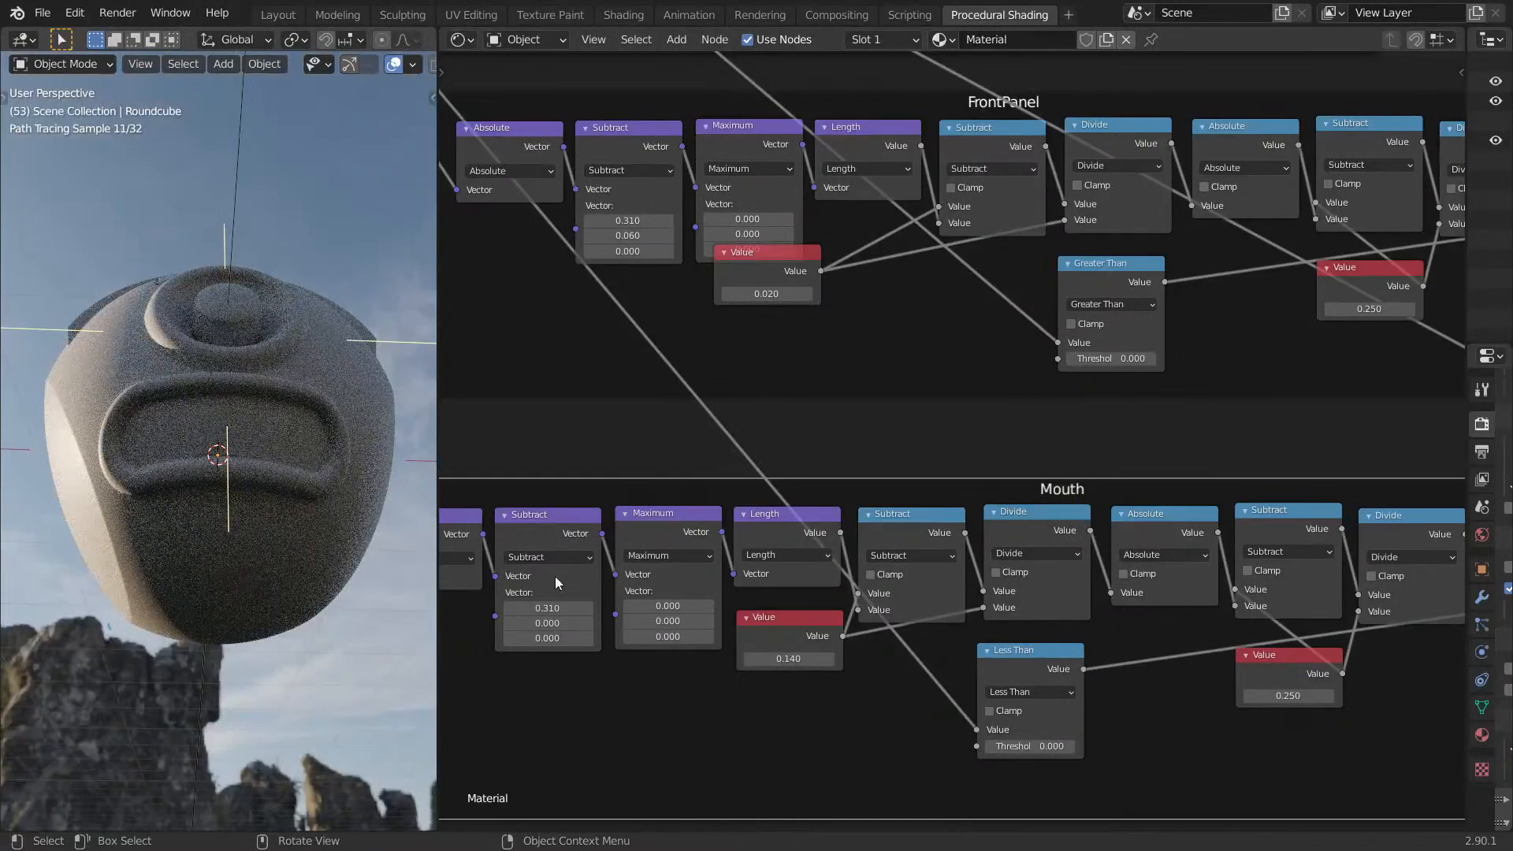
# Move the 0.020 Value node in the FrontPanel frame so it sits directly below the Length node.
pyautogui.scroll(-8, 835, 608)
pyautogui.moveTo(825, 643); pyautogui.dragTo(840, 563, button='middle')
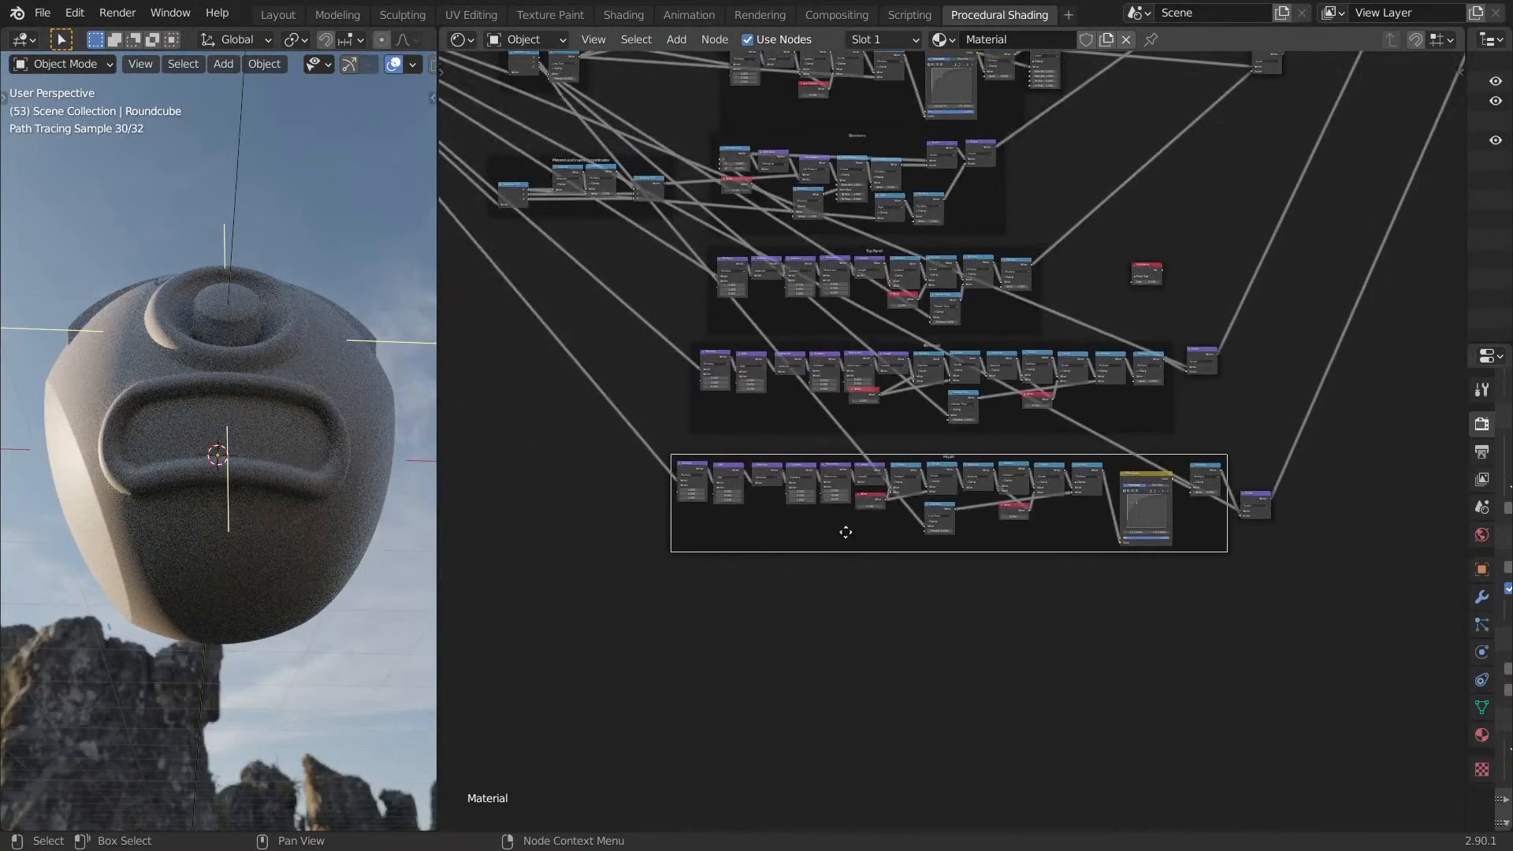
pyautogui.scroll(10, 836, 512)
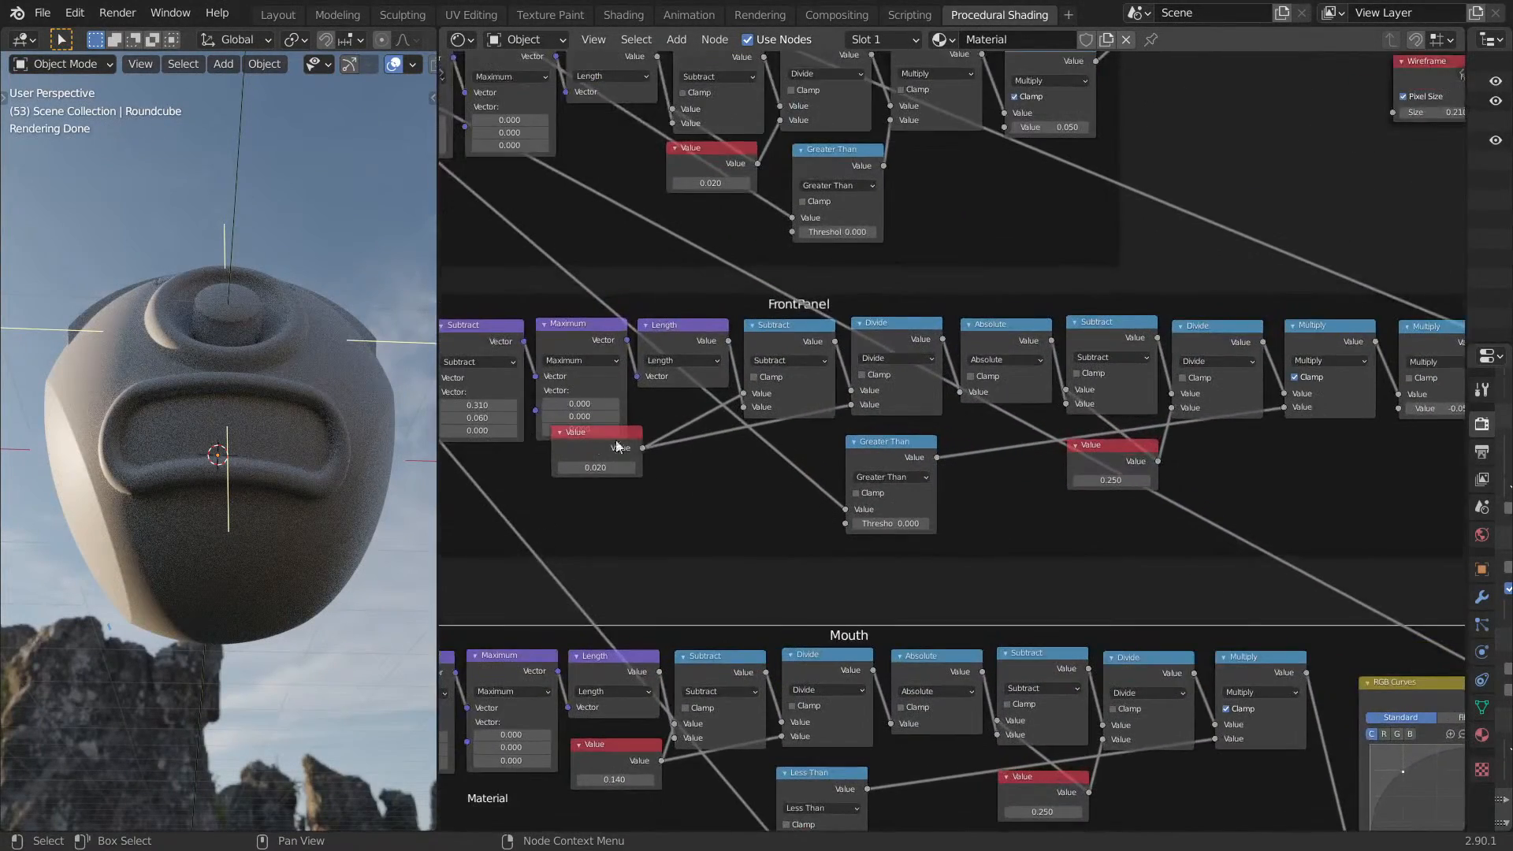
pyautogui.moveTo(599, 447); pyautogui.dragTo(686, 420)
# Set the Value node below Length in the Mouth frame to 0.110.
pyautogui.scroll(-5, 702, 449)
pyautogui.scroll(6, 906, 496)
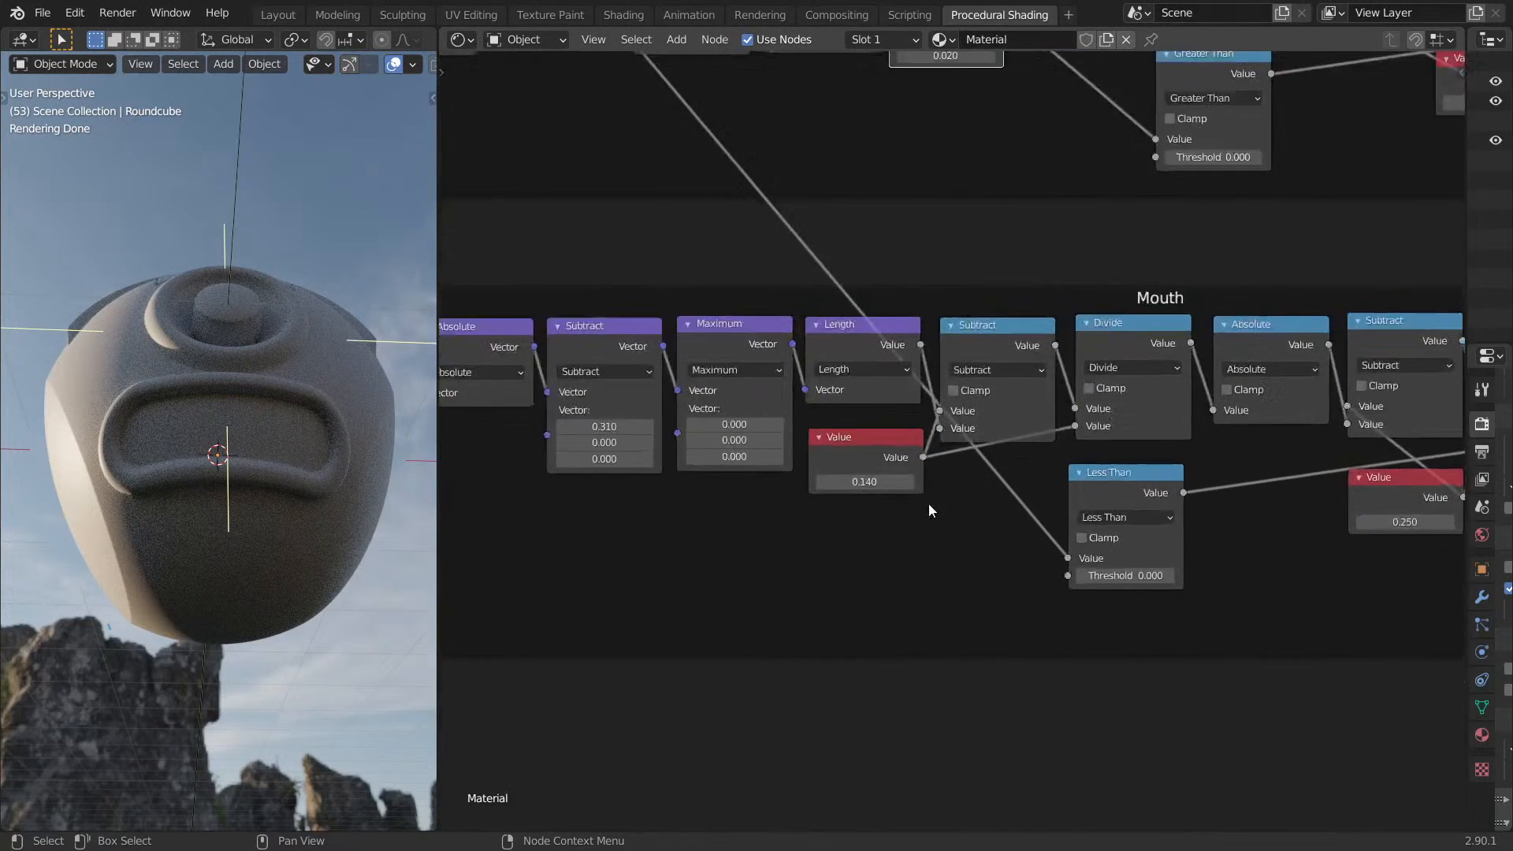
pyautogui.scroll(4, 941, 499)
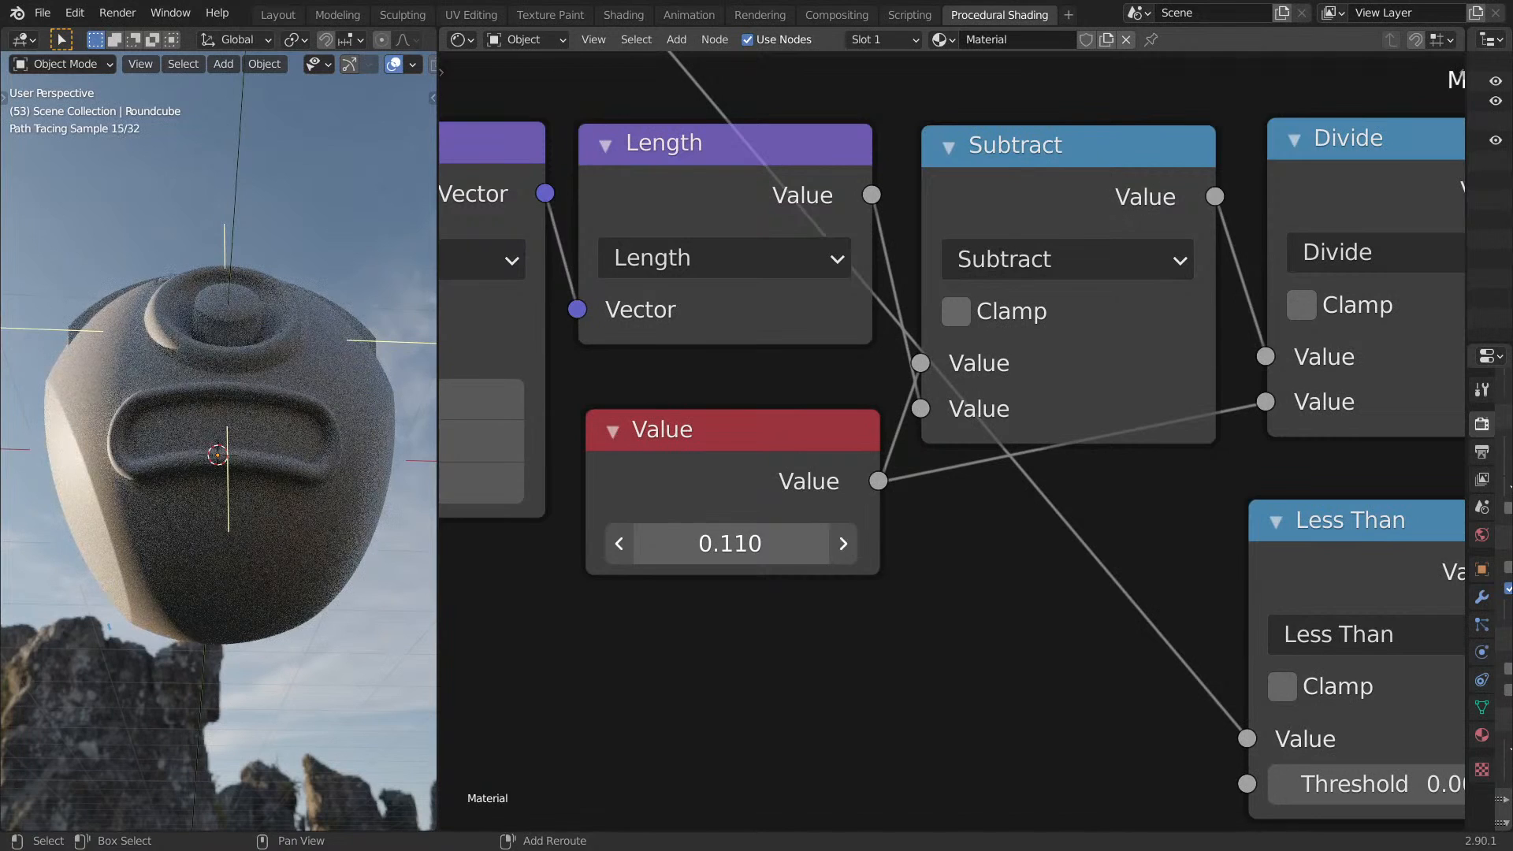
# Add a reroute on the Mouth Value node's output links and move the node down to free space beside it.
pyautogui.moveTo(726, 631); pyautogui.dragTo(1015, 595, button='middle')
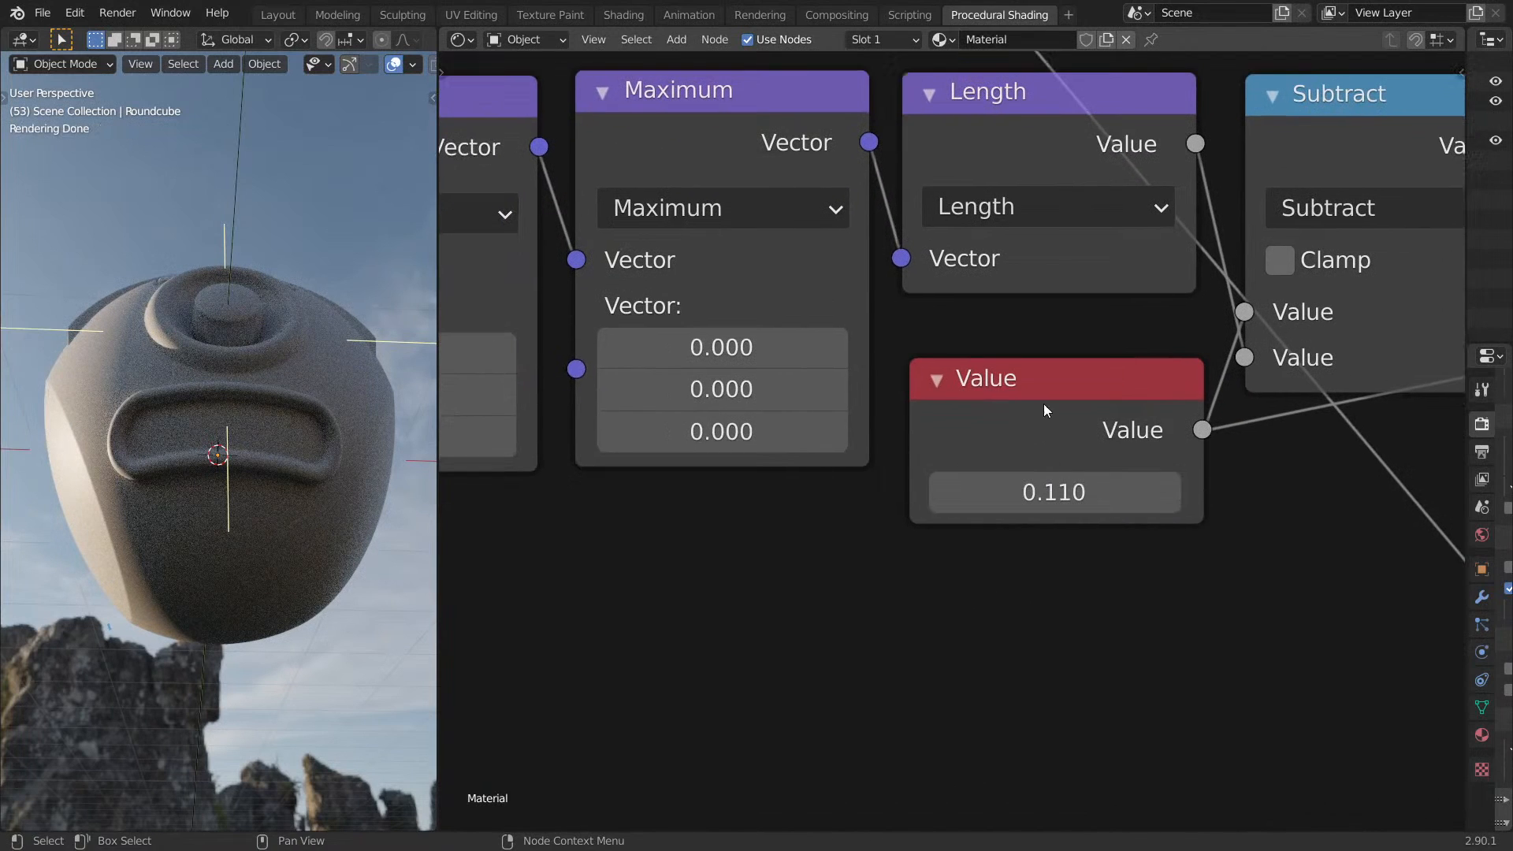
pyautogui.moveTo(1045, 410); pyautogui.dragTo(886, 565)
pyautogui.hscroll(-6, 1167, 627)
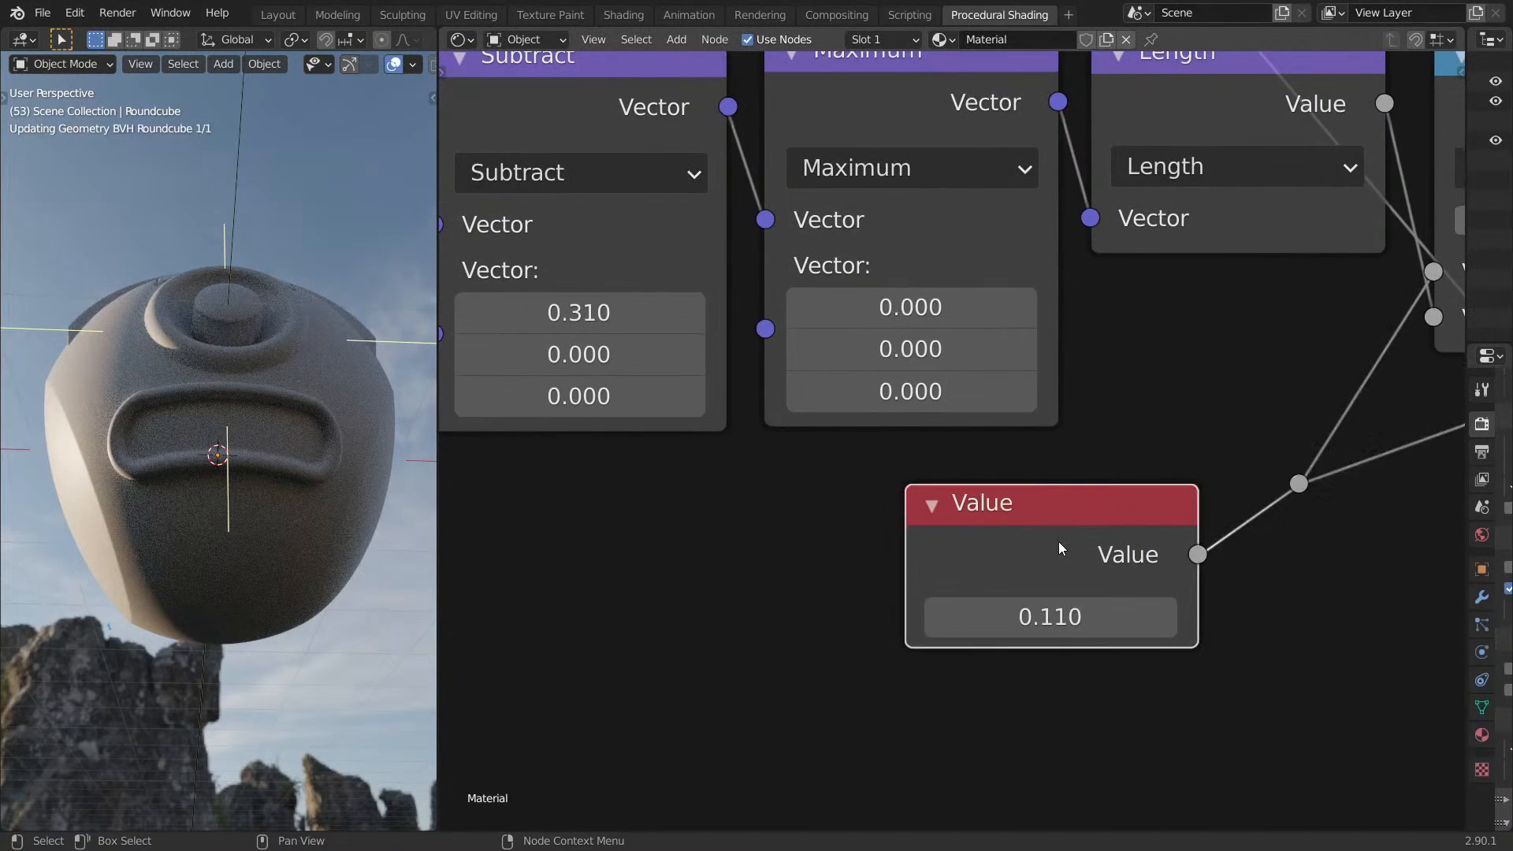
# Add a Noise Texture node below the vector Subtract node in the Mouth frame.
pyautogui.hotkey('shift', 'a')
pyautogui.click(1004, 603)
pyautogui.write('noi')
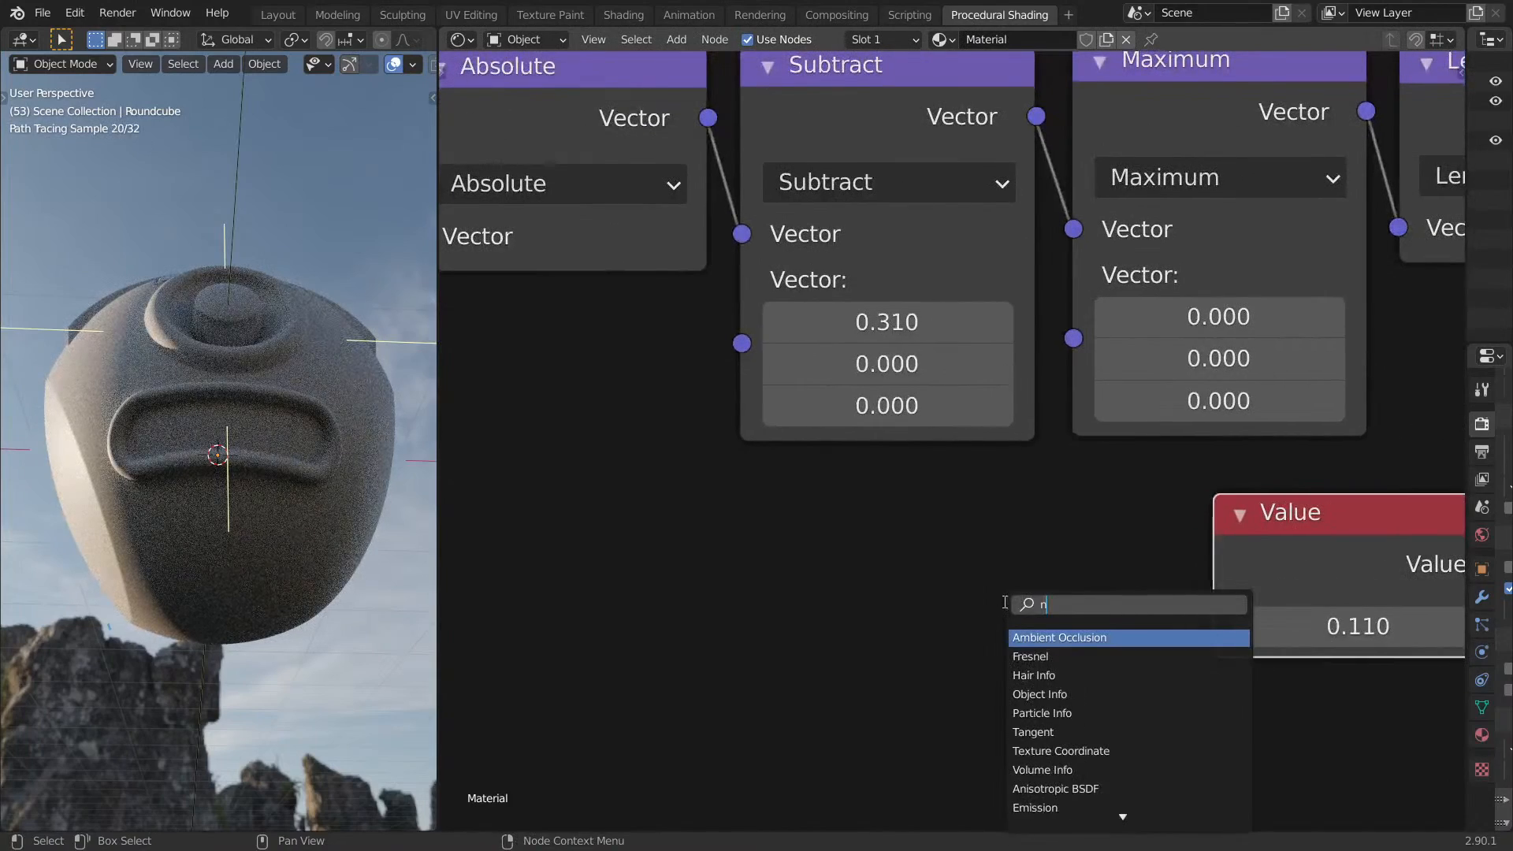
pyautogui.press('Return')
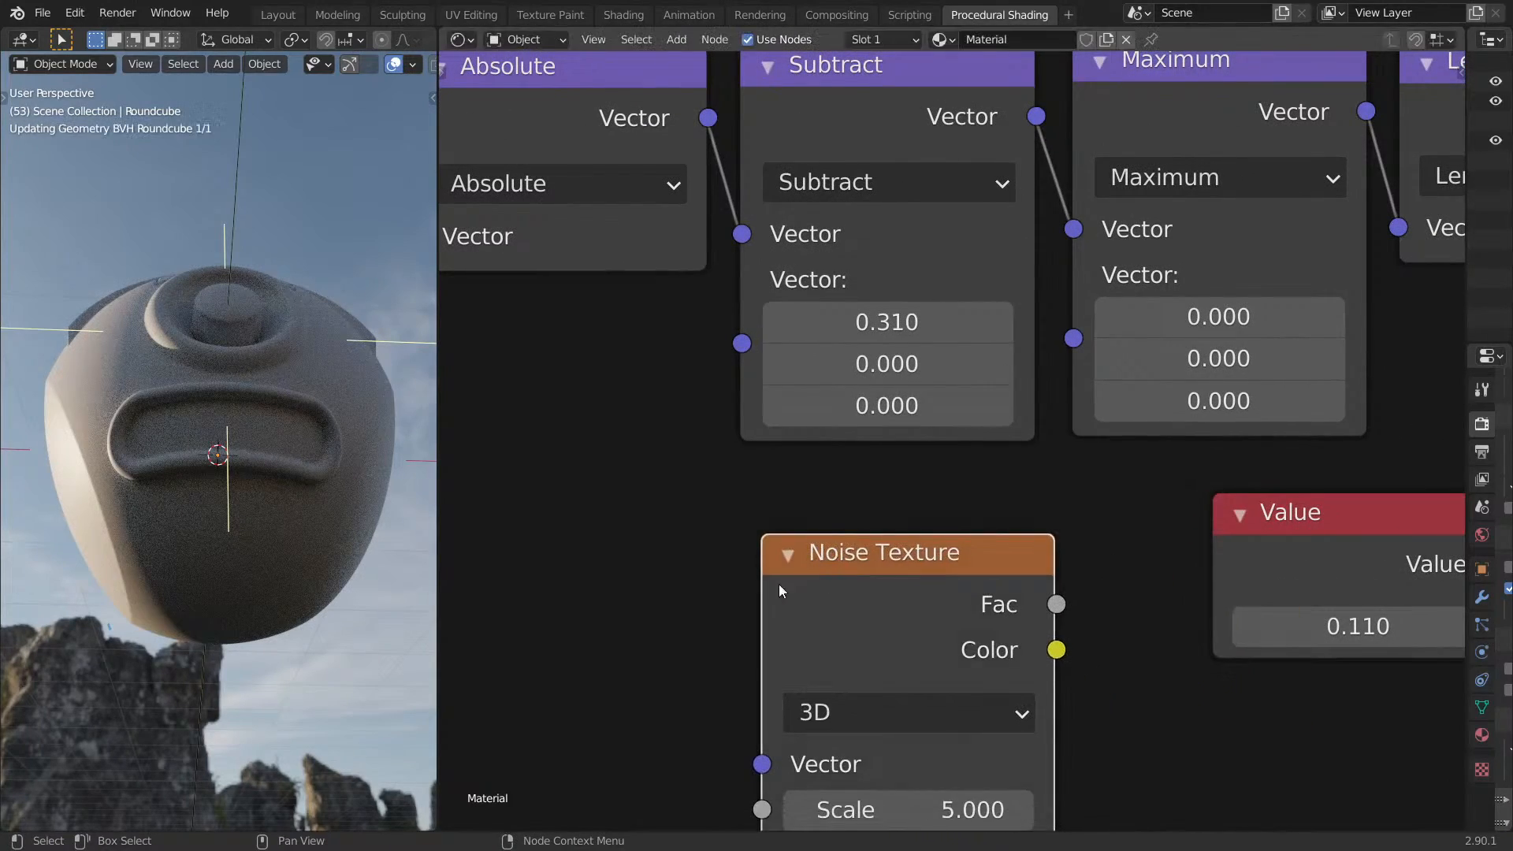
pyautogui.click(787, 582)
# Connect the shared source coordinates frame's last node to the Noise Texture's Vector input.
pyautogui.scroll(-8, 787, 581)
pyautogui.scroll(-1, 767, 562)
pyautogui.moveTo(764, 544); pyautogui.dragTo(906, 733, button='middle')
pyautogui.scroll(4, 820, 596)
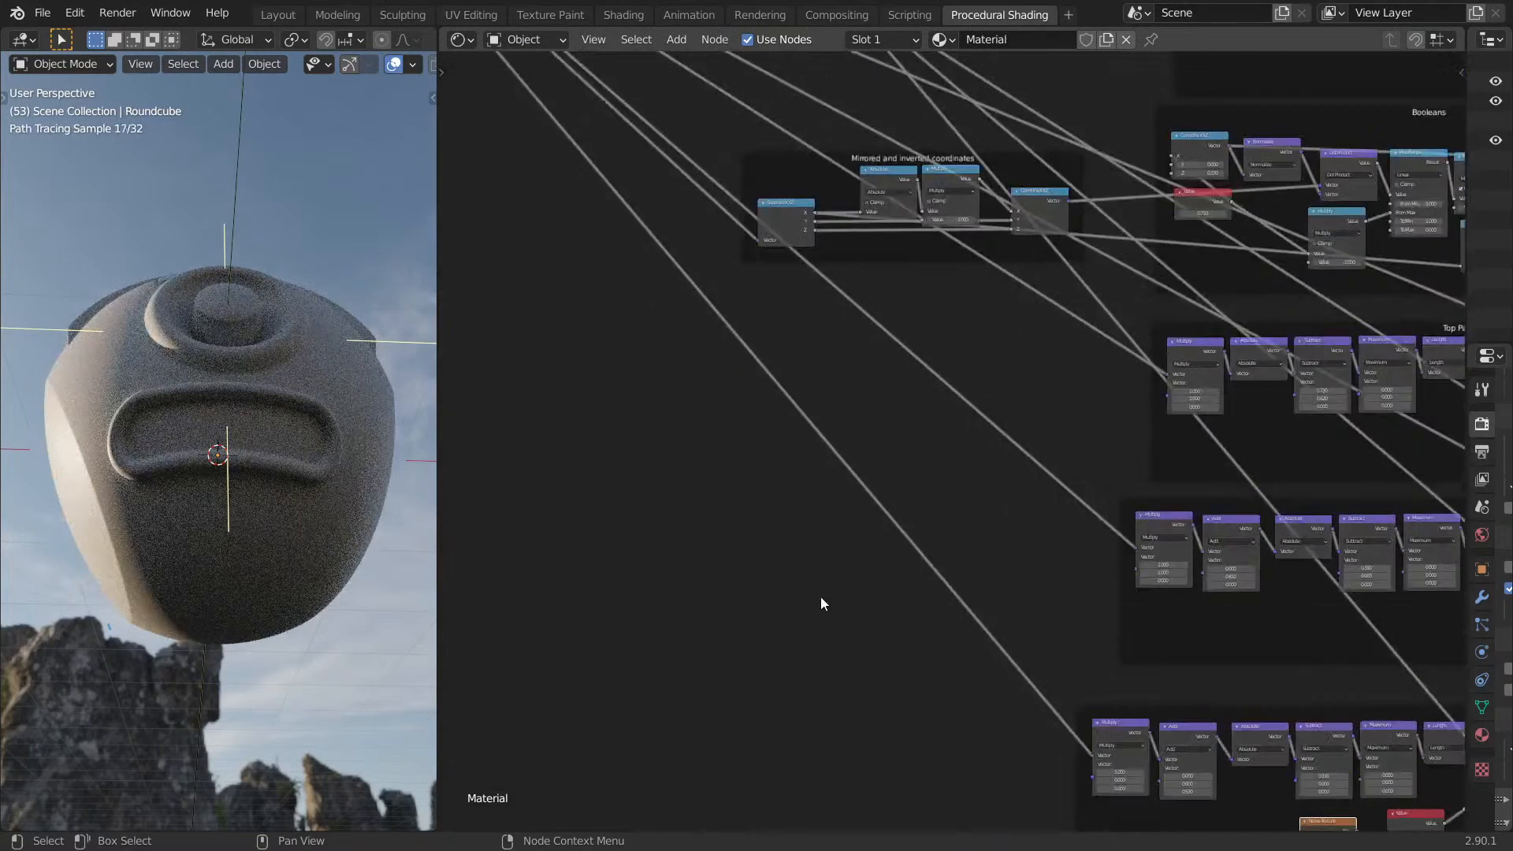
pyautogui.scroll(-11, 803, 616)
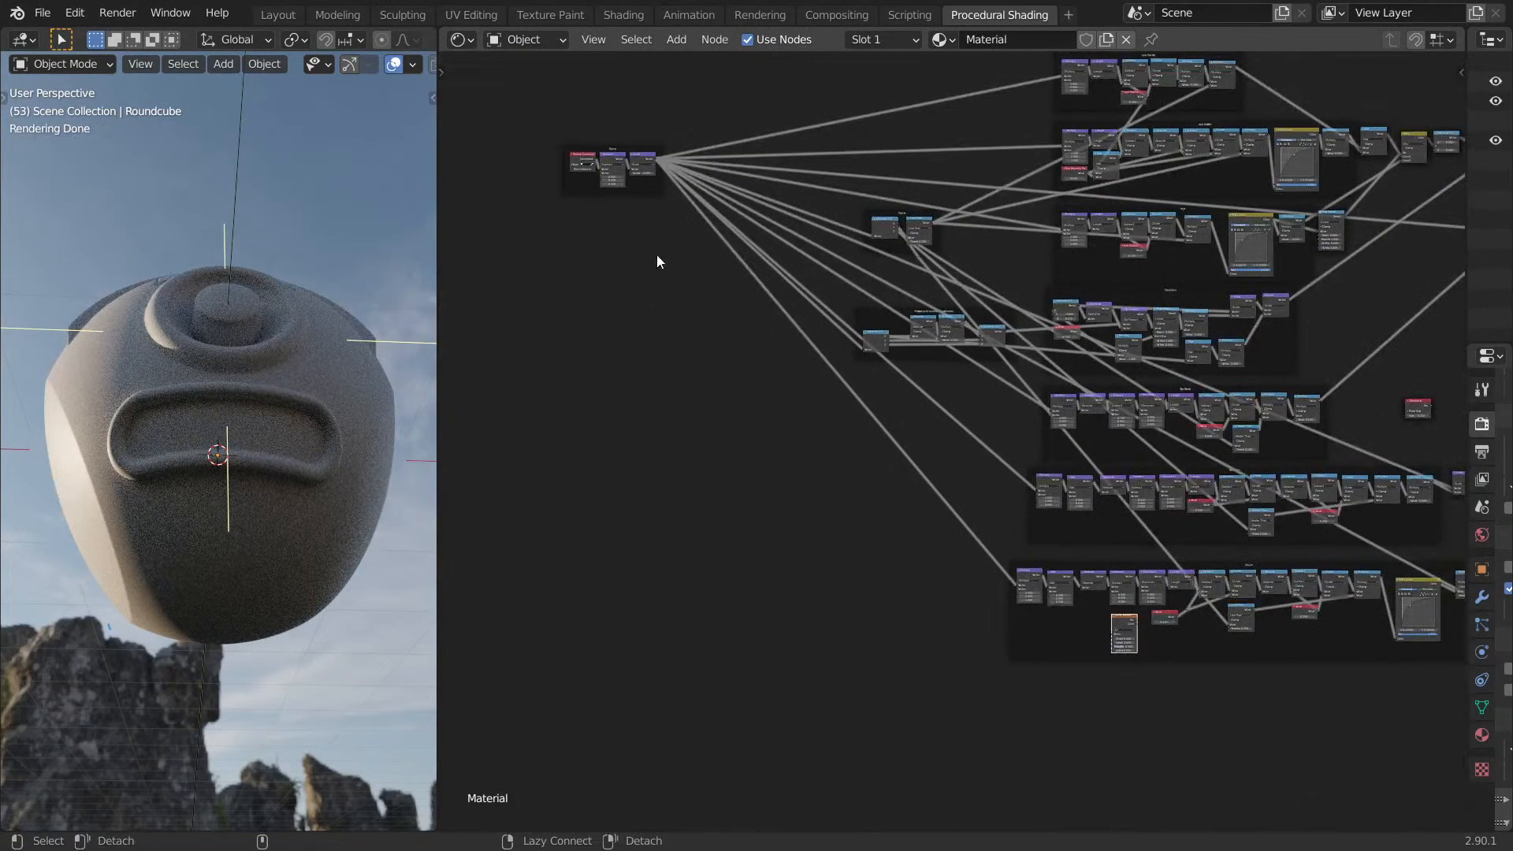
pyautogui.keyDown('alt'); pyautogui.moveTo(634, 160); pyautogui.dragTo(1119, 629, button='right'); pyautogui.keyUp('alt')
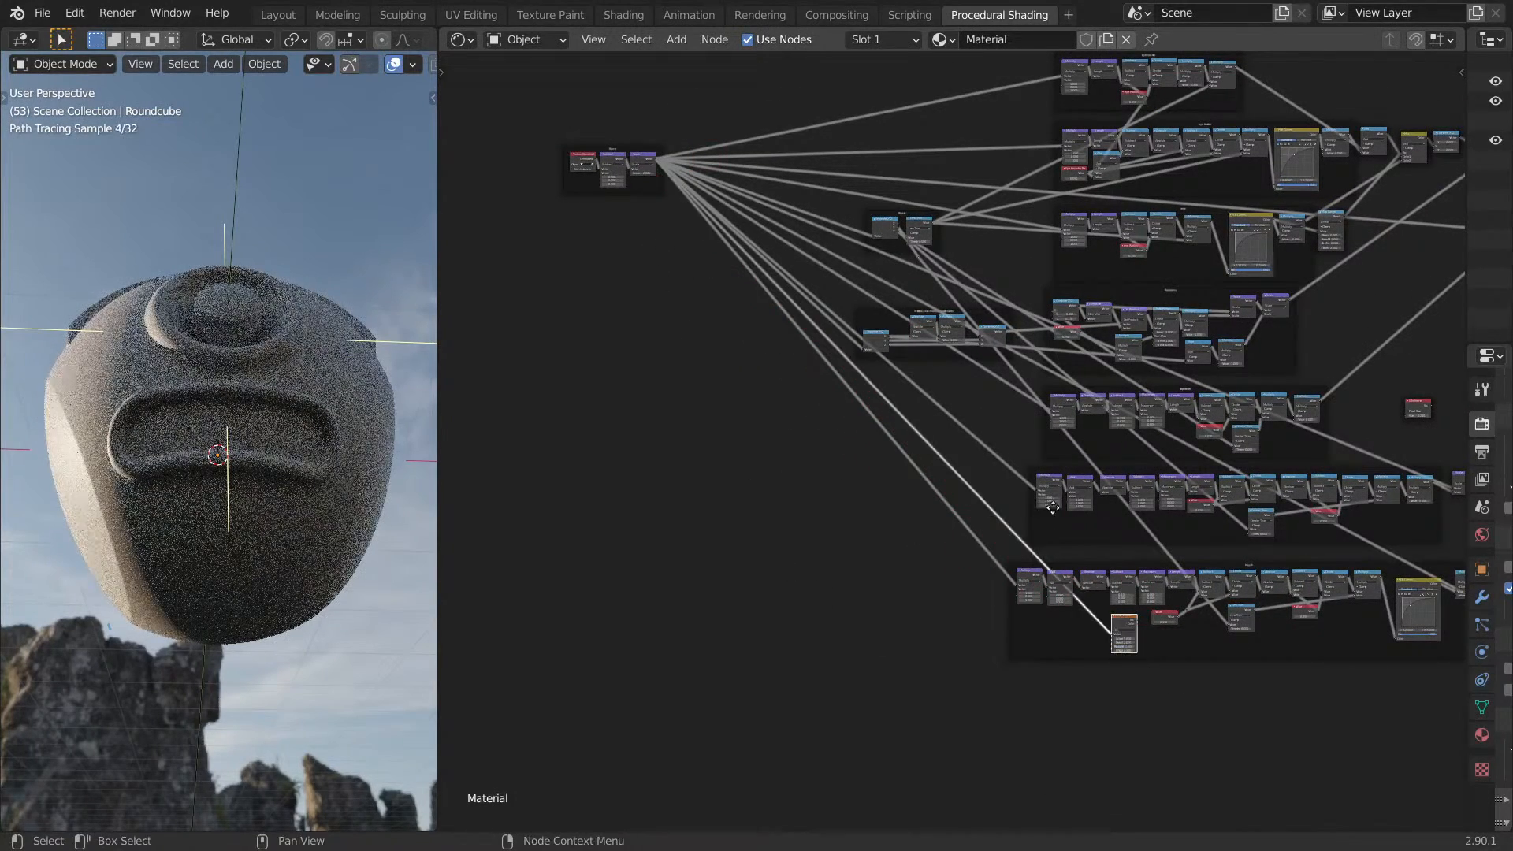
# Preview the Noise Texture's Fac output on the head and spread the noise and Value nodes apart.
pyautogui.scroll(8, 1053, 508)
pyautogui.keyDown('ctrl'); pyautogui.keyDown('shift'); pyautogui.click(987, 389); pyautogui.keyUp('shift'); pyautogui.keyUp('ctrl')
pyautogui.moveTo(1048, 356); pyautogui.dragTo(849, 472, button='middle')
pyautogui.moveTo(1080, 453); pyautogui.dragTo(1033, 566)
pyautogui.moveTo(1061, 558); pyautogui.dragTo(986, 513, button='middle')
pyautogui.scroll(1, 983, 516)
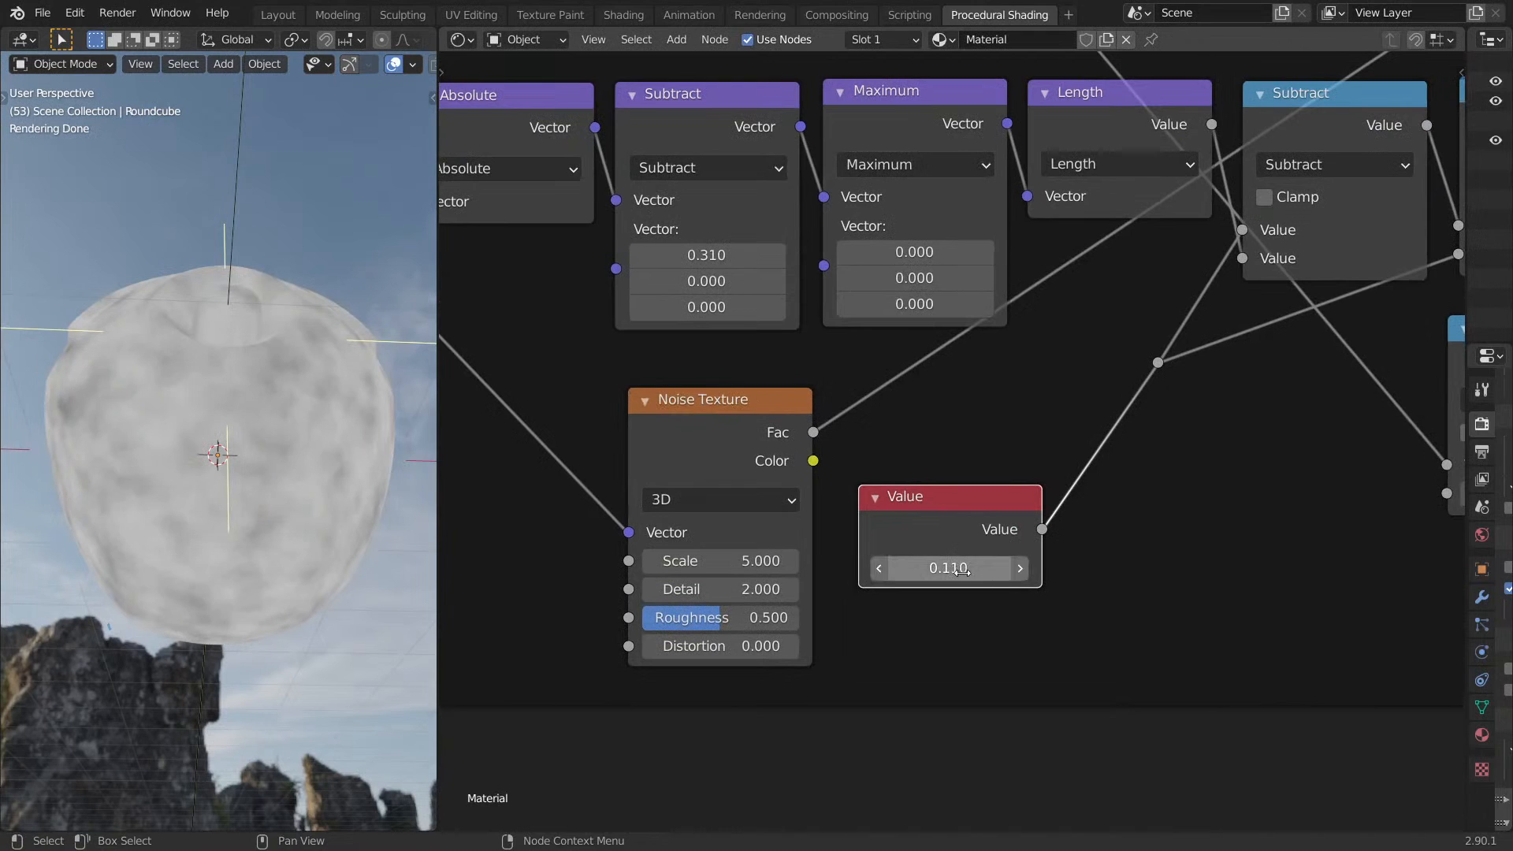
pyautogui.moveTo(910, 485); pyautogui.dragTo(1067, 470, button='middle')
pyautogui.moveTo(935, 416); pyautogui.dragTo(605, 437)
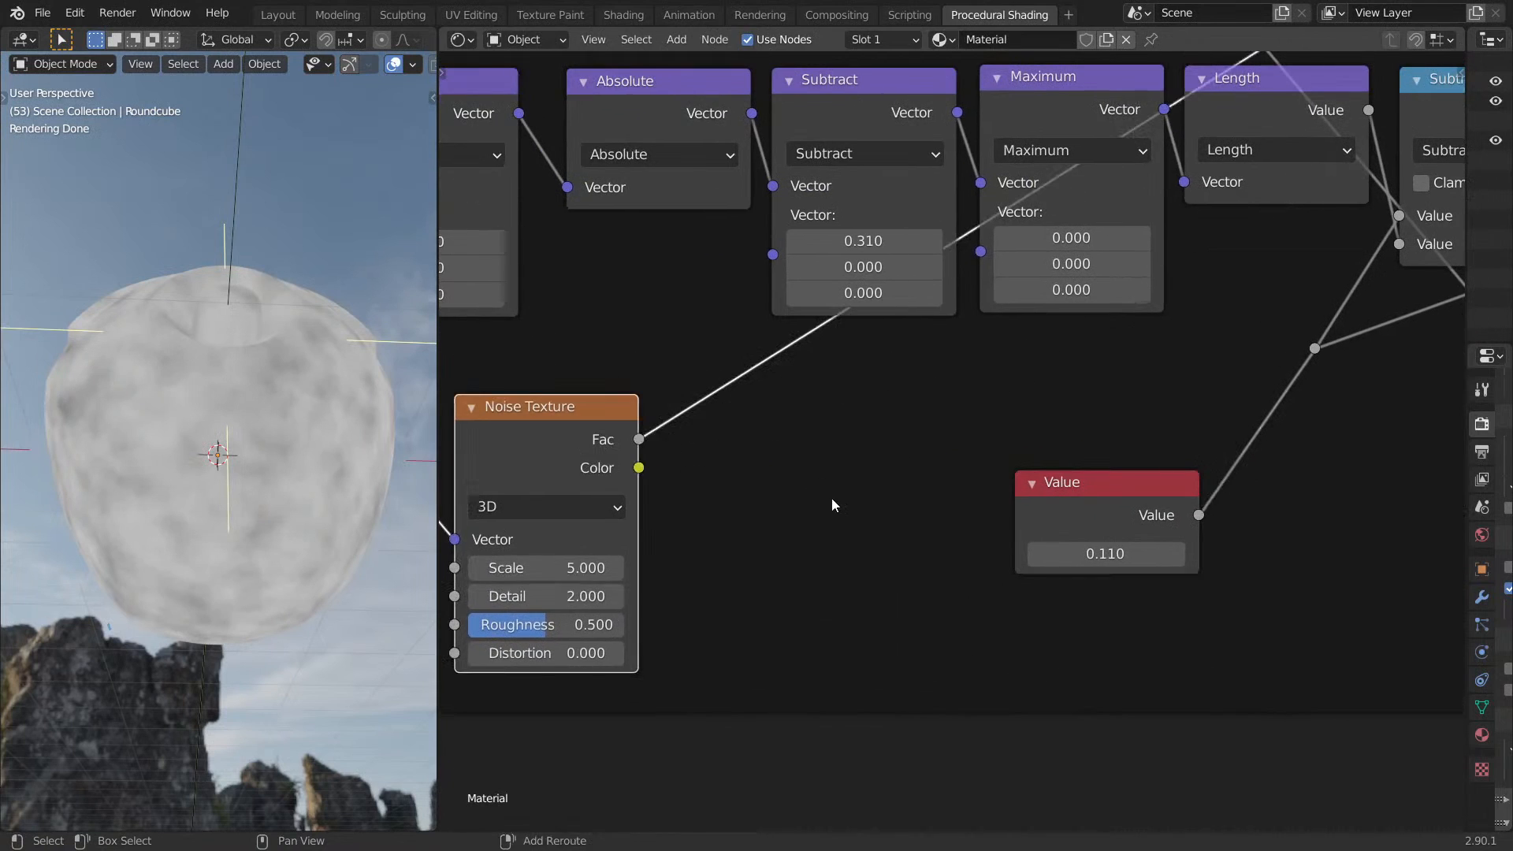
# Add a Map Range node between the Noise Texture and Value nodes, and set its Value to 0.
pyautogui.hotkey('shift', 'a')
pyautogui.write('smap')
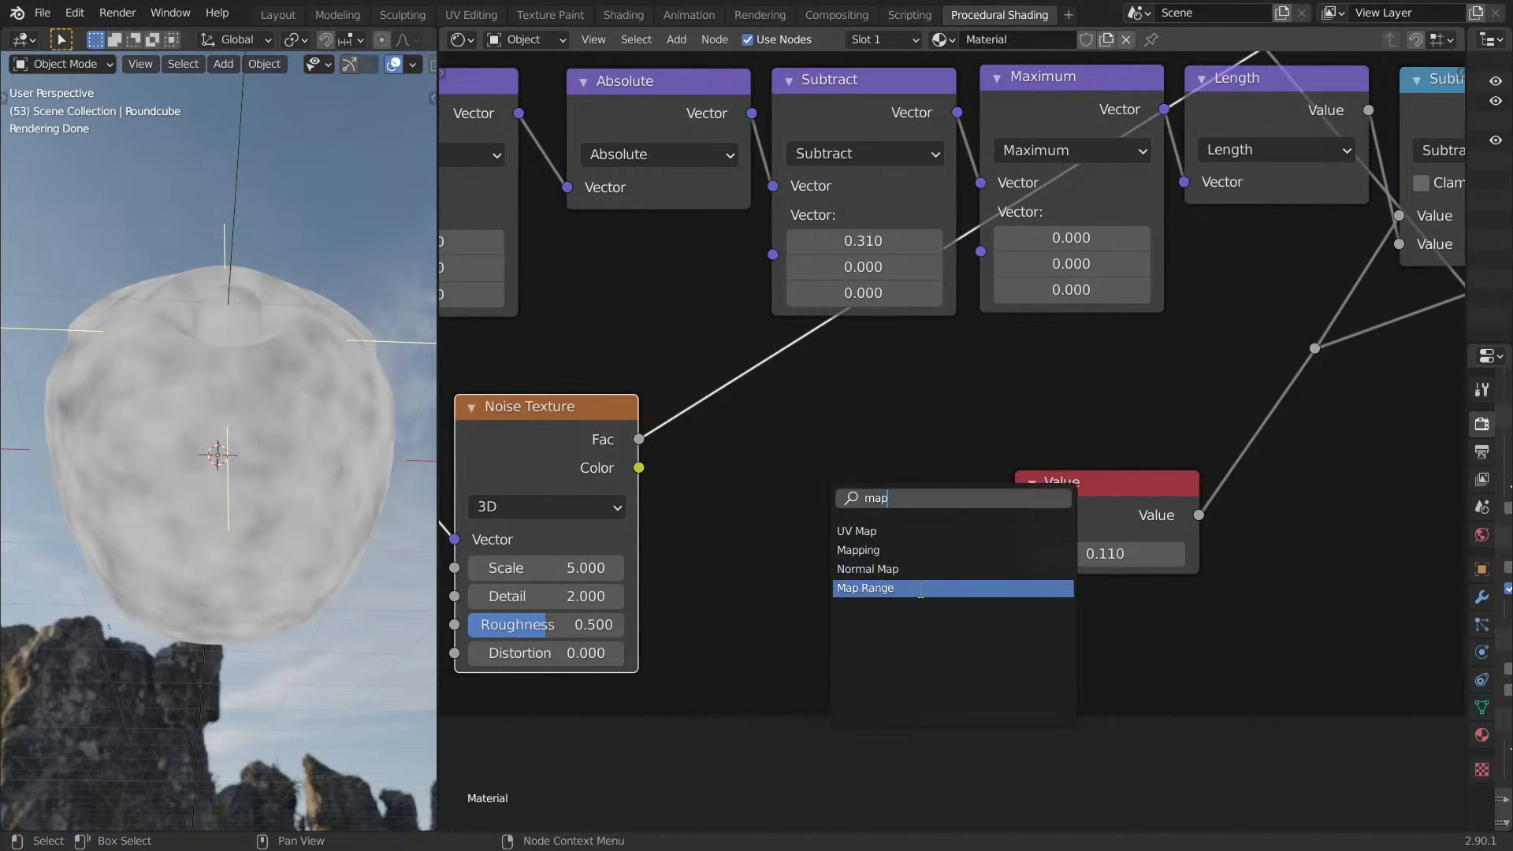
pyautogui.click(906, 589)
pyautogui.click(848, 509)
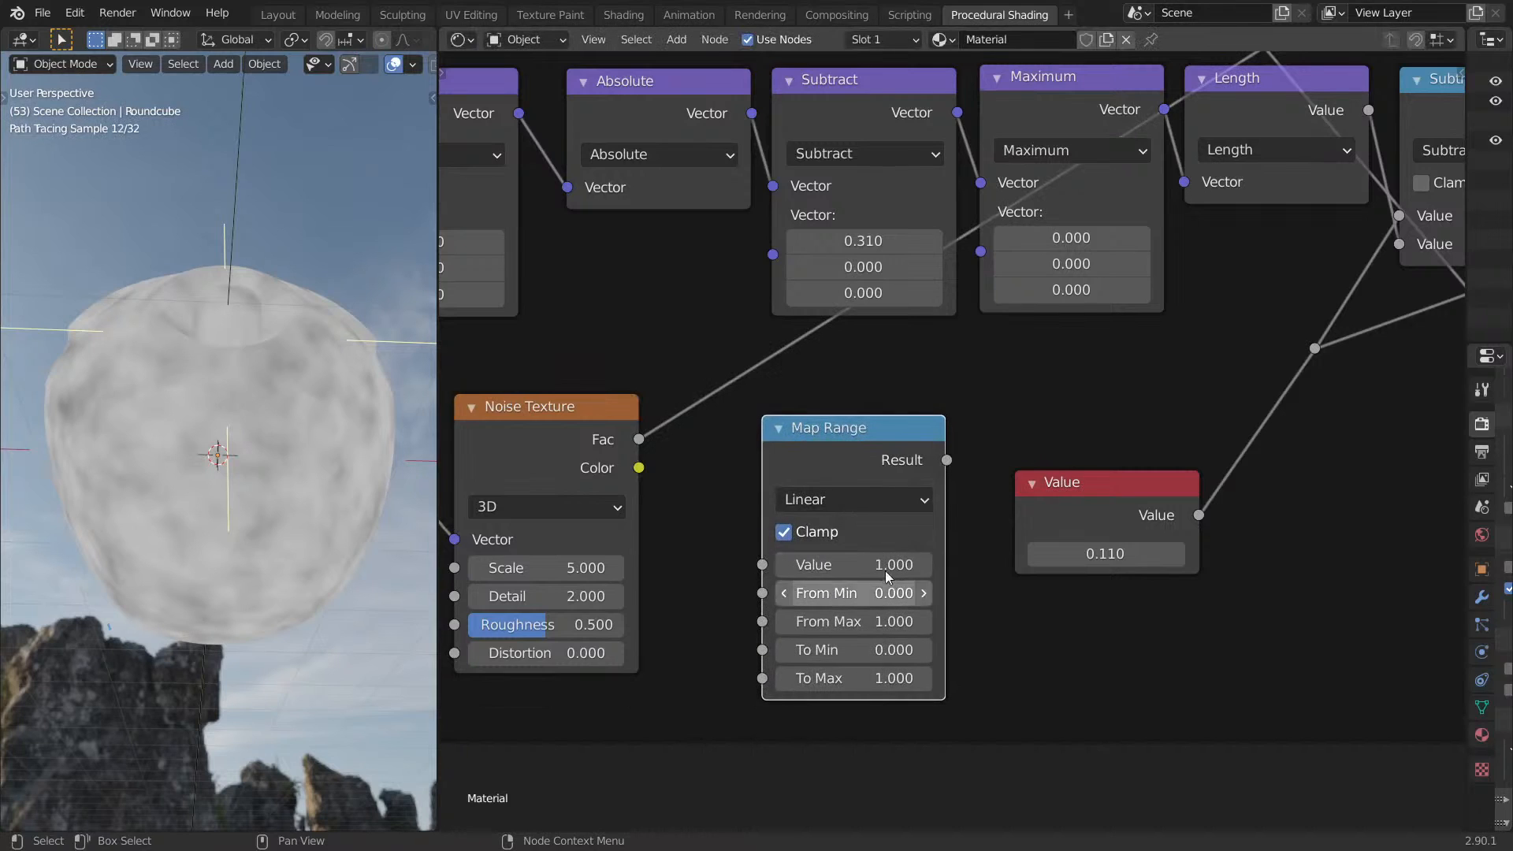
pyautogui.click(930, 573)
pyautogui.write('0')
pyautogui.press('Return')
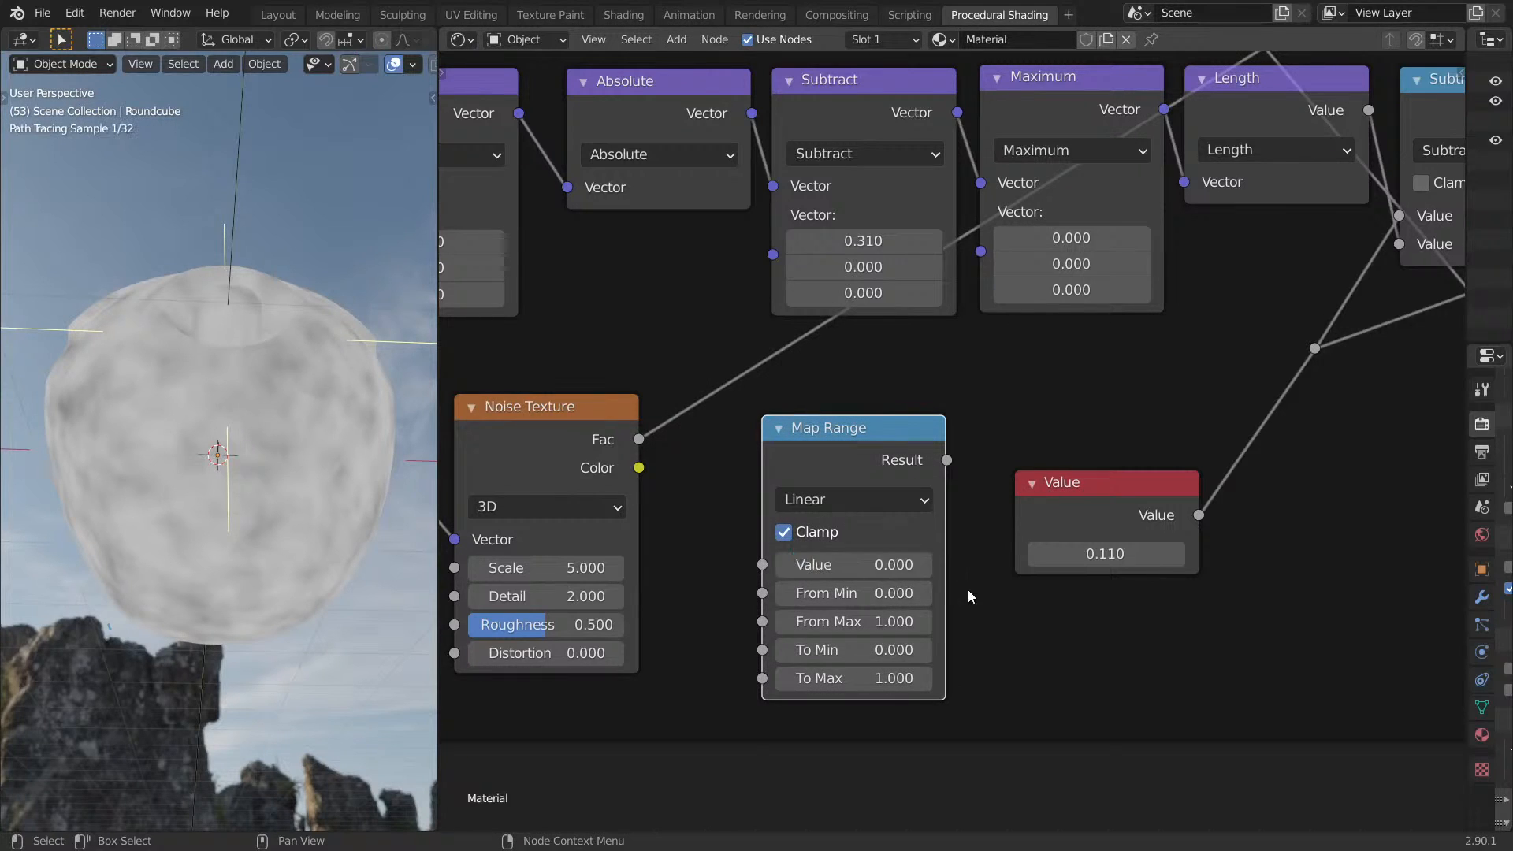
pyautogui.click(908, 586)
pyautogui.press('Return')
# Connect the Noise Texture's Fac to the Map Range Value input and set To Max to 0.110.
pyautogui.moveTo(639, 439); pyautogui.dragTo(762, 564)
pyautogui.moveTo(936, 671); pyautogui.dragTo(884, 599, button='middle')
pyautogui.click(847, 611)
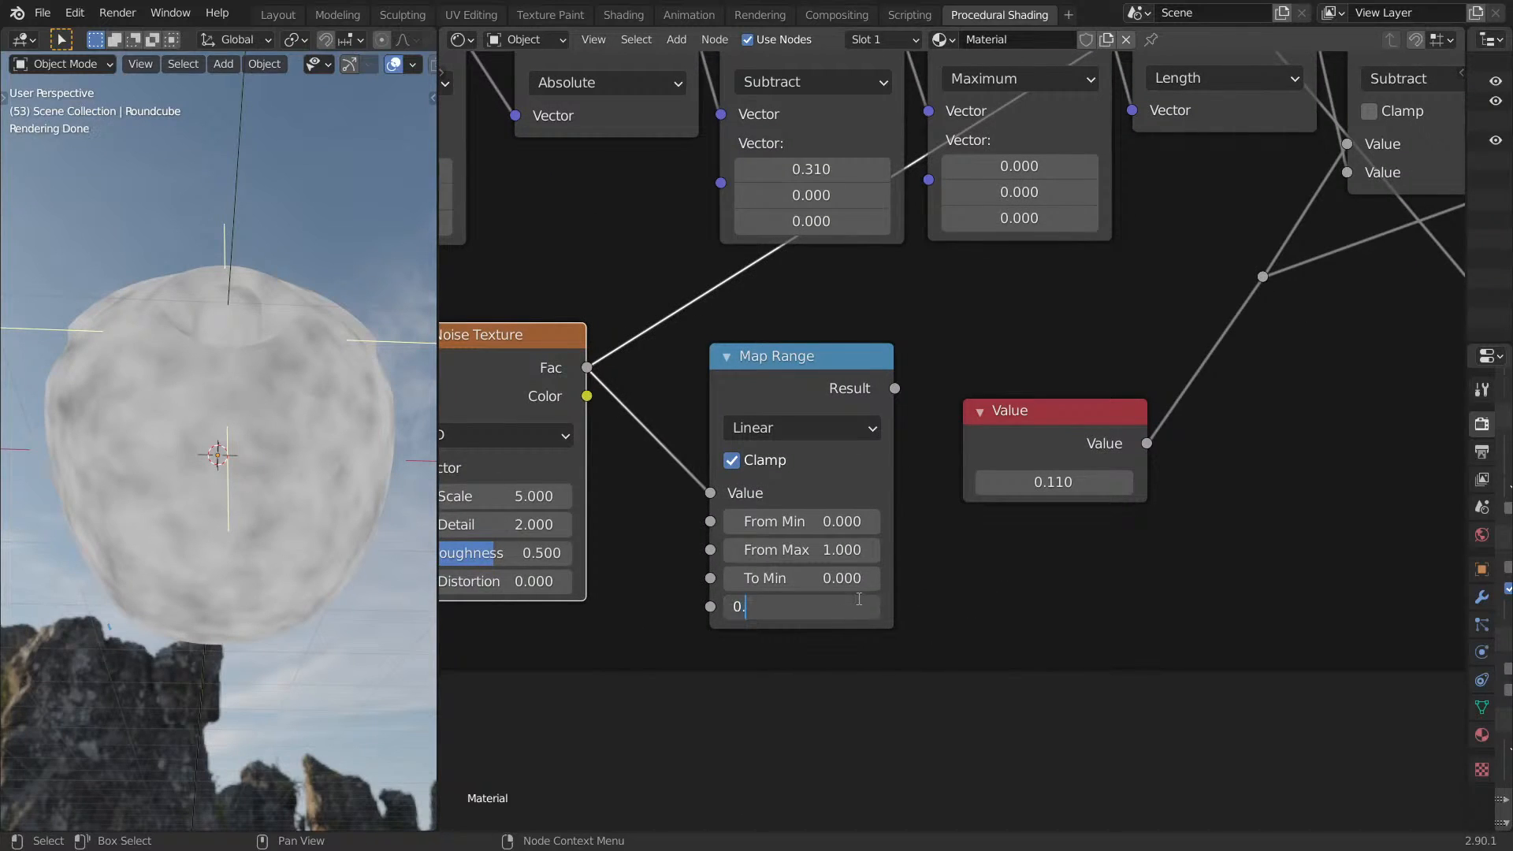
pyautogui.press('Return')
# Connect the Map Range Result to the reroute feeding Mouth's Subtract and Divide nodes, replacing the Value node's link.
pyautogui.moveTo(940, 584); pyautogui.dragTo(852, 670, button='middle')
pyautogui.moveTo(812, 475); pyautogui.dragTo(1177, 374)
pyautogui.scroll(-4, 1170, 384)
pyautogui.scroll(-3, 1170, 385)
pyautogui.moveTo(1171, 385); pyautogui.dragTo(1205, 464, button='middle')
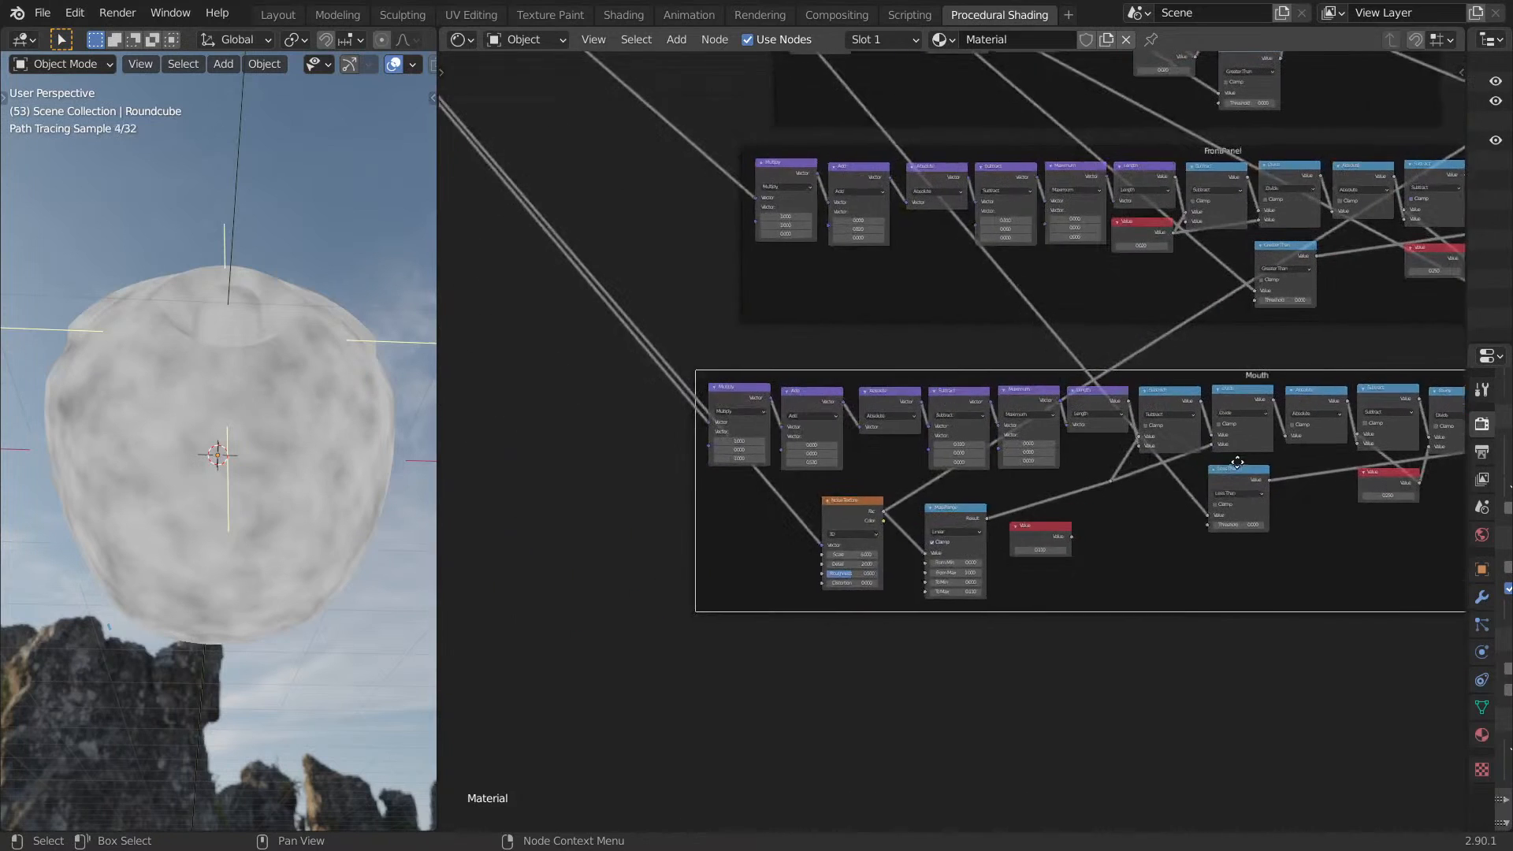
# Preview the output of the Mouth frame's Subtract node that follows Length.
pyautogui.scroll(17, 926, 517)
pyautogui.moveTo(810, 553); pyautogui.dragTo(970, 527, button='middle')
pyautogui.scroll(4, 976, 593)
pyautogui.moveTo(977, 603); pyautogui.dragTo(1075, 406, button='middle')
pyautogui.click(1032, 517)
pyautogui.click(1209, 500)
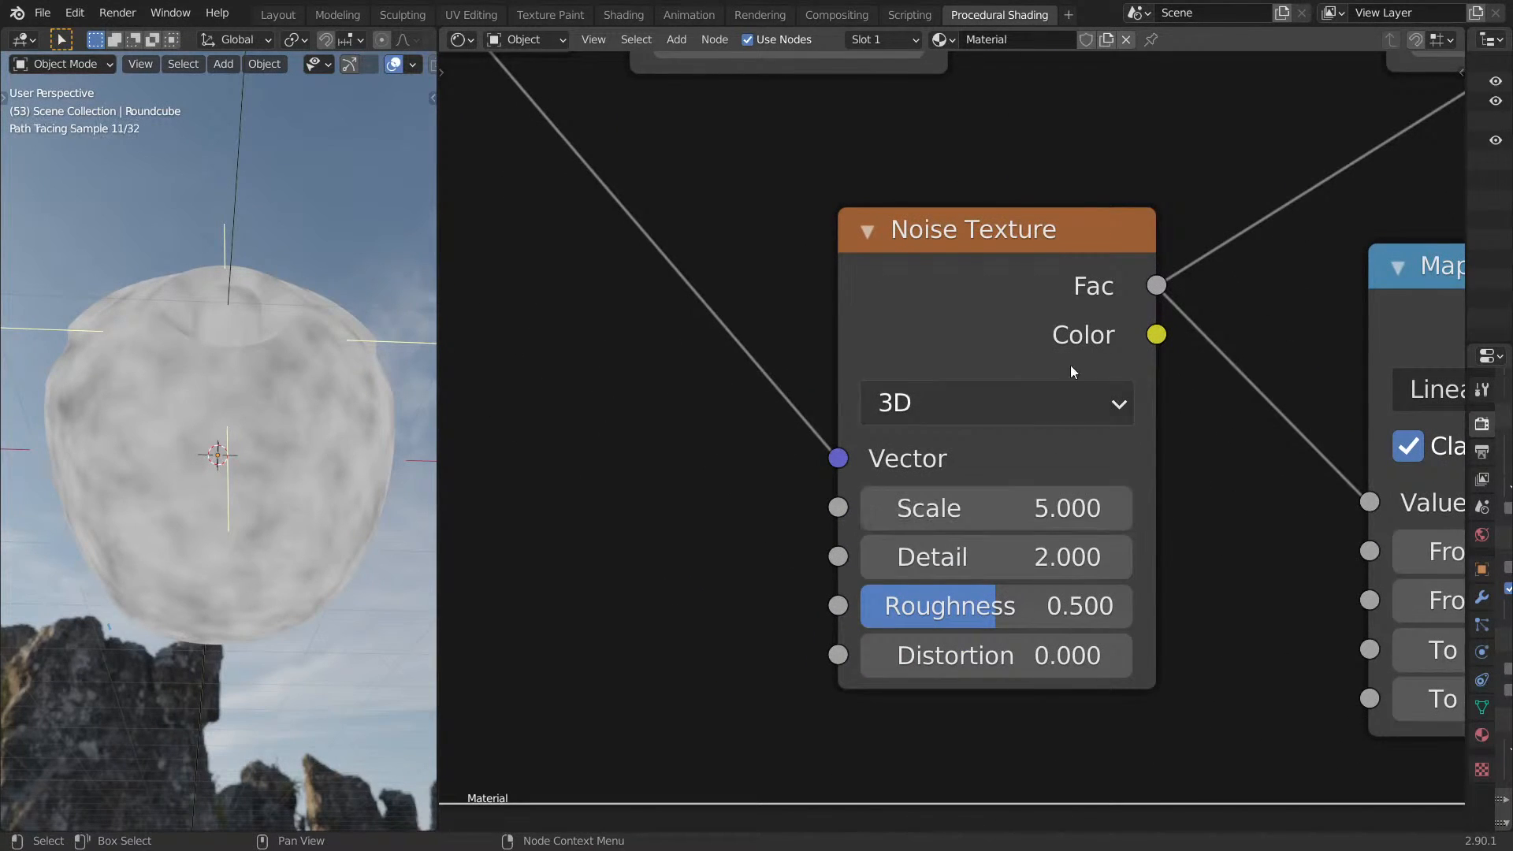
pyautogui.moveTo(1239, 435); pyautogui.dragTo(703, 563, button='middle')
pyautogui.scroll(-11, 967, 410)
pyautogui.moveTo(1056, 402); pyautogui.dragTo(842, 543, button='middle')
pyautogui.keyDown('ctrl'); pyautogui.keyDown('shift'); pyautogui.click(1234, 307); pyautogui.keyUp('shift'); pyautogui.keyUp('ctrl')
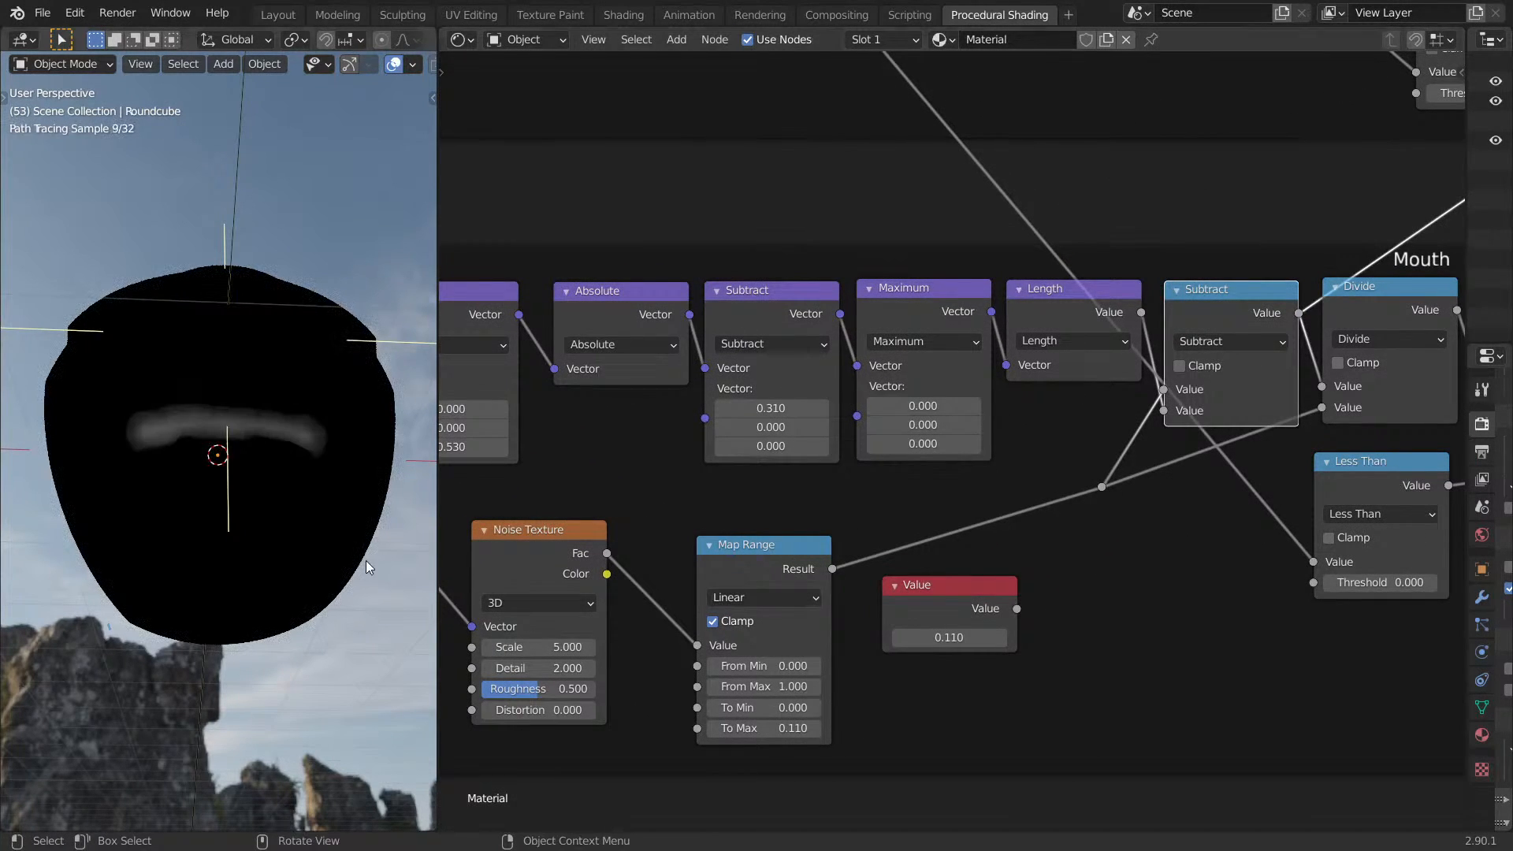
# Set the Mouth Noise Texture's Detail and Roughness both to 0.
pyautogui.scroll(2, 725, 543)
pyautogui.moveTo(725, 542); pyautogui.dragTo(1069, 467, button='middle')
pyautogui.scroll(4, 941, 449)
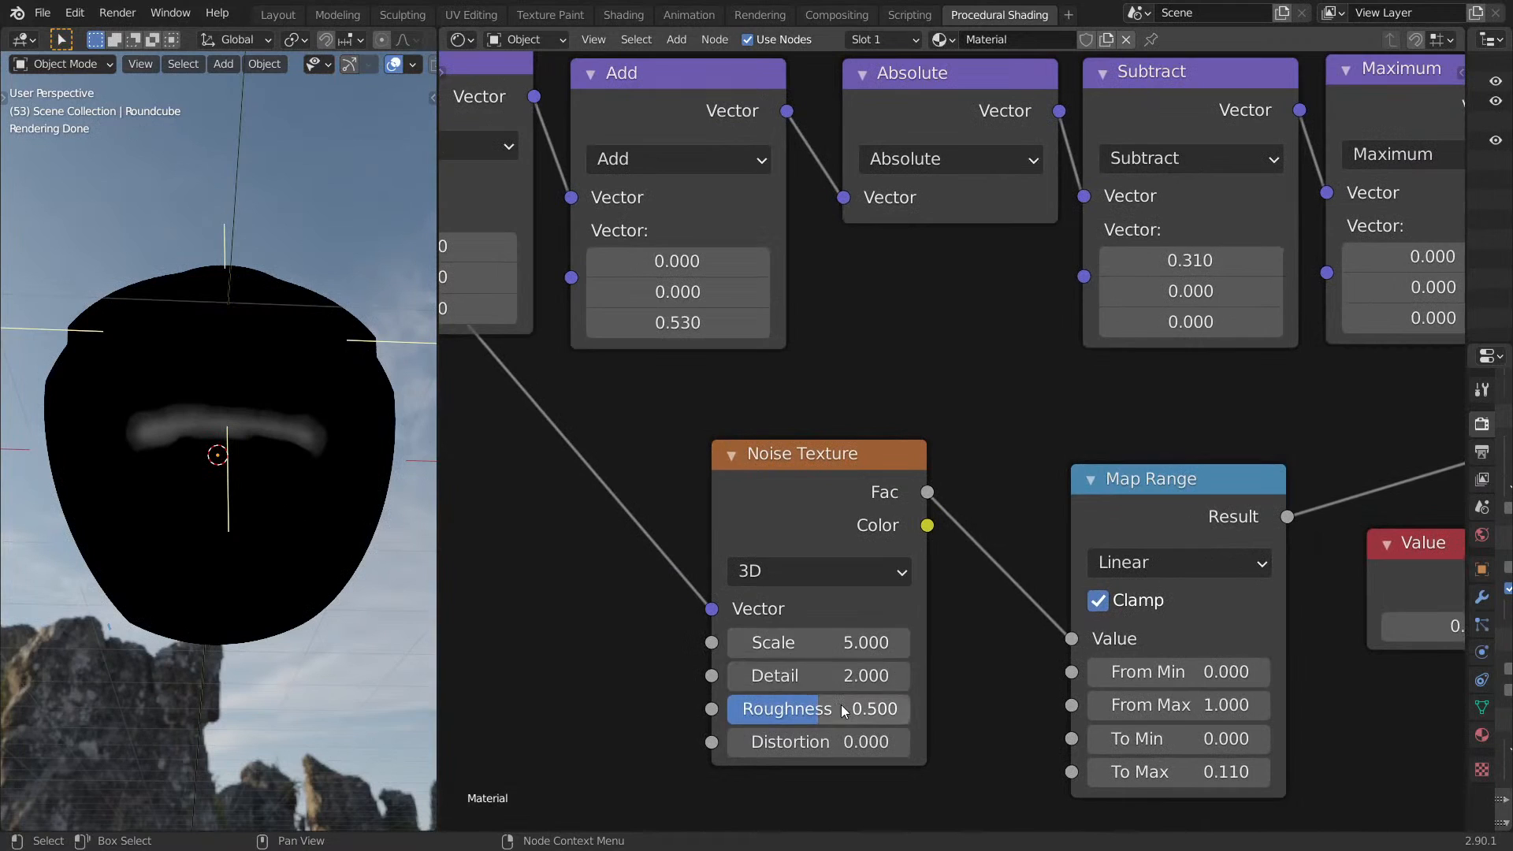
pyautogui.moveTo(840, 678); pyautogui.dragTo(776, 678)
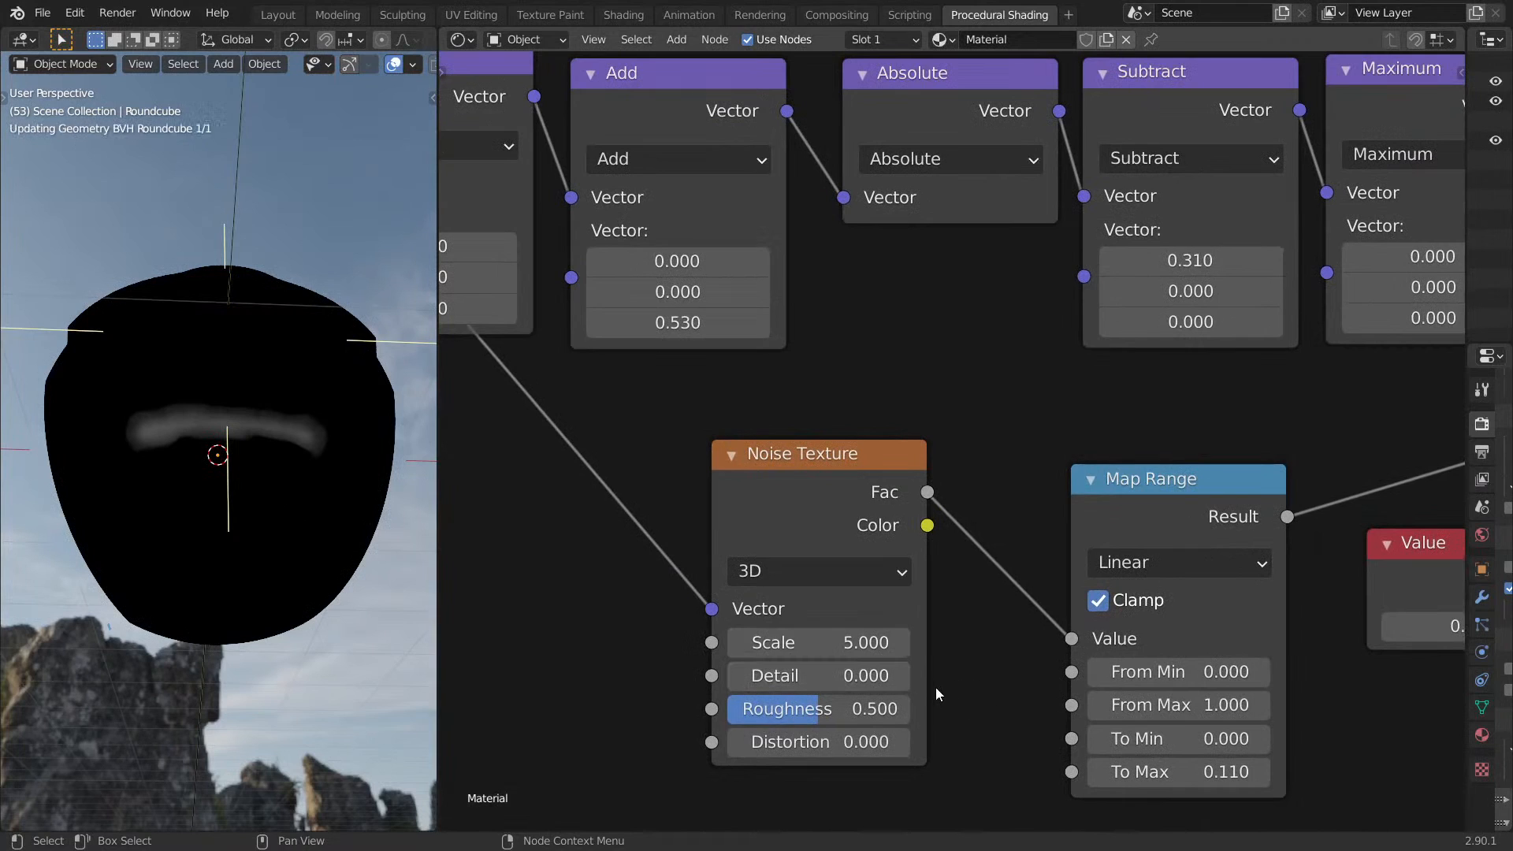
pyautogui.moveTo(827, 709); pyautogui.dragTo(729, 711)
# Preview the outputs of the Mouth frame's scalar Absolute node and the Subtract node following it.
pyautogui.scroll(-8, 1240, 507)
pyautogui.moveTo(1239, 506); pyautogui.dragTo(668, 637, button='middle')
pyautogui.keyDown('ctrl'); pyautogui.keyDown('shift'); pyautogui.click(1198, 456); pyautogui.keyUp('shift'); pyautogui.keyUp('ctrl')
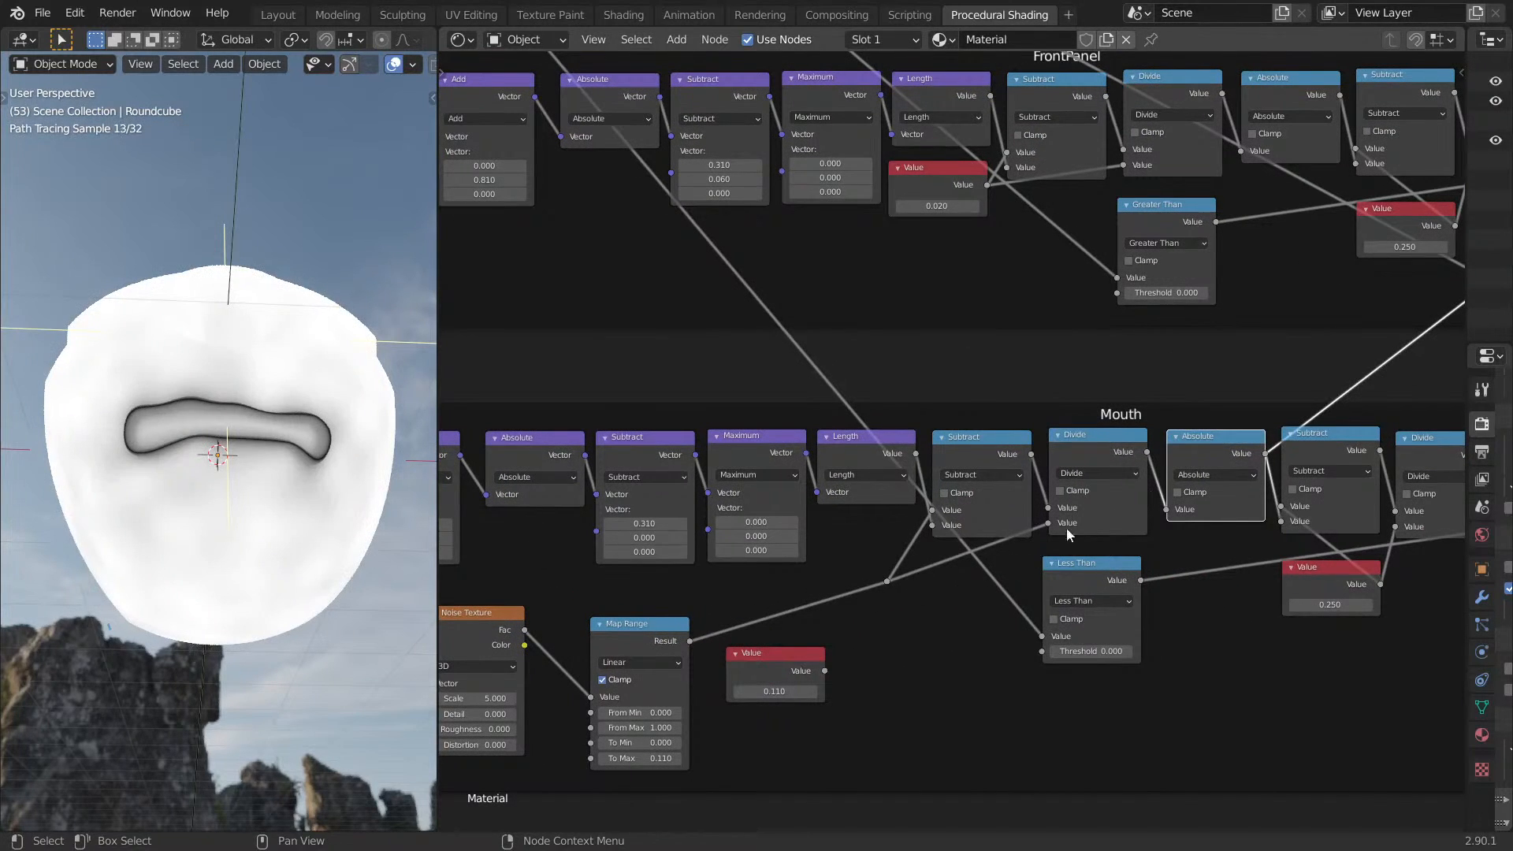
pyautogui.keyDown('ctrl'); pyautogui.keyDown('shift'); pyautogui.click(1314, 457); pyautogui.keyUp('shift'); pyautogui.keyUp('ctrl')
# Switch the Mouth Noise Texture's dimensions to 4D.
pyautogui.scroll(1, 930, 614)
pyautogui.moveTo(931, 612); pyautogui.dragTo(1290, 396, button='middle')
pyautogui.scroll(4, 883, 501)
pyautogui.moveTo(872, 510); pyautogui.dragTo(969, 494, button='middle')
pyautogui.scroll(1, 897, 495)
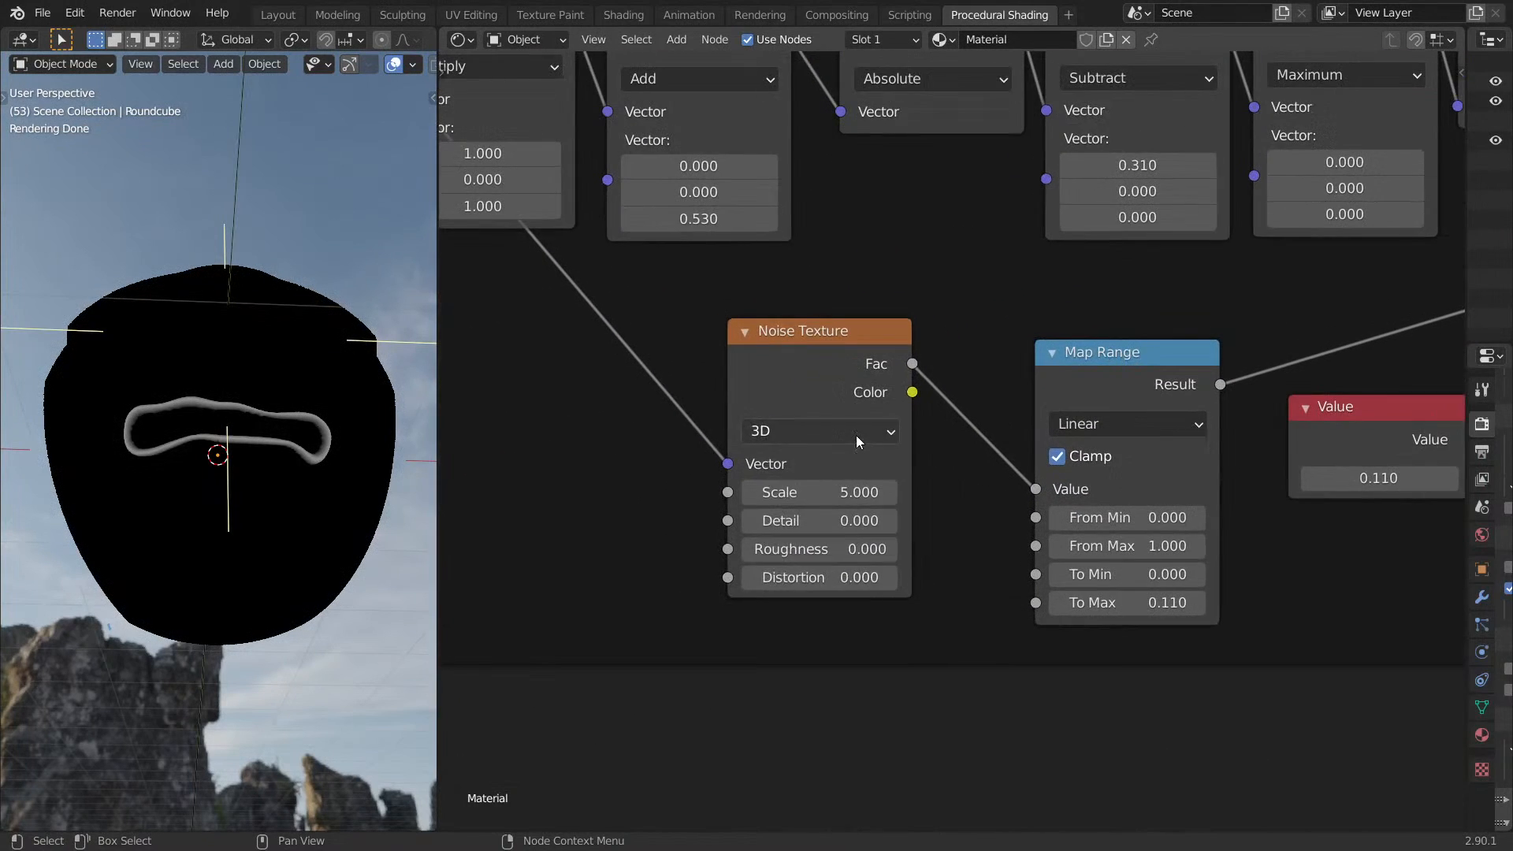
pyautogui.click(856, 435)
pyautogui.click(806, 536)
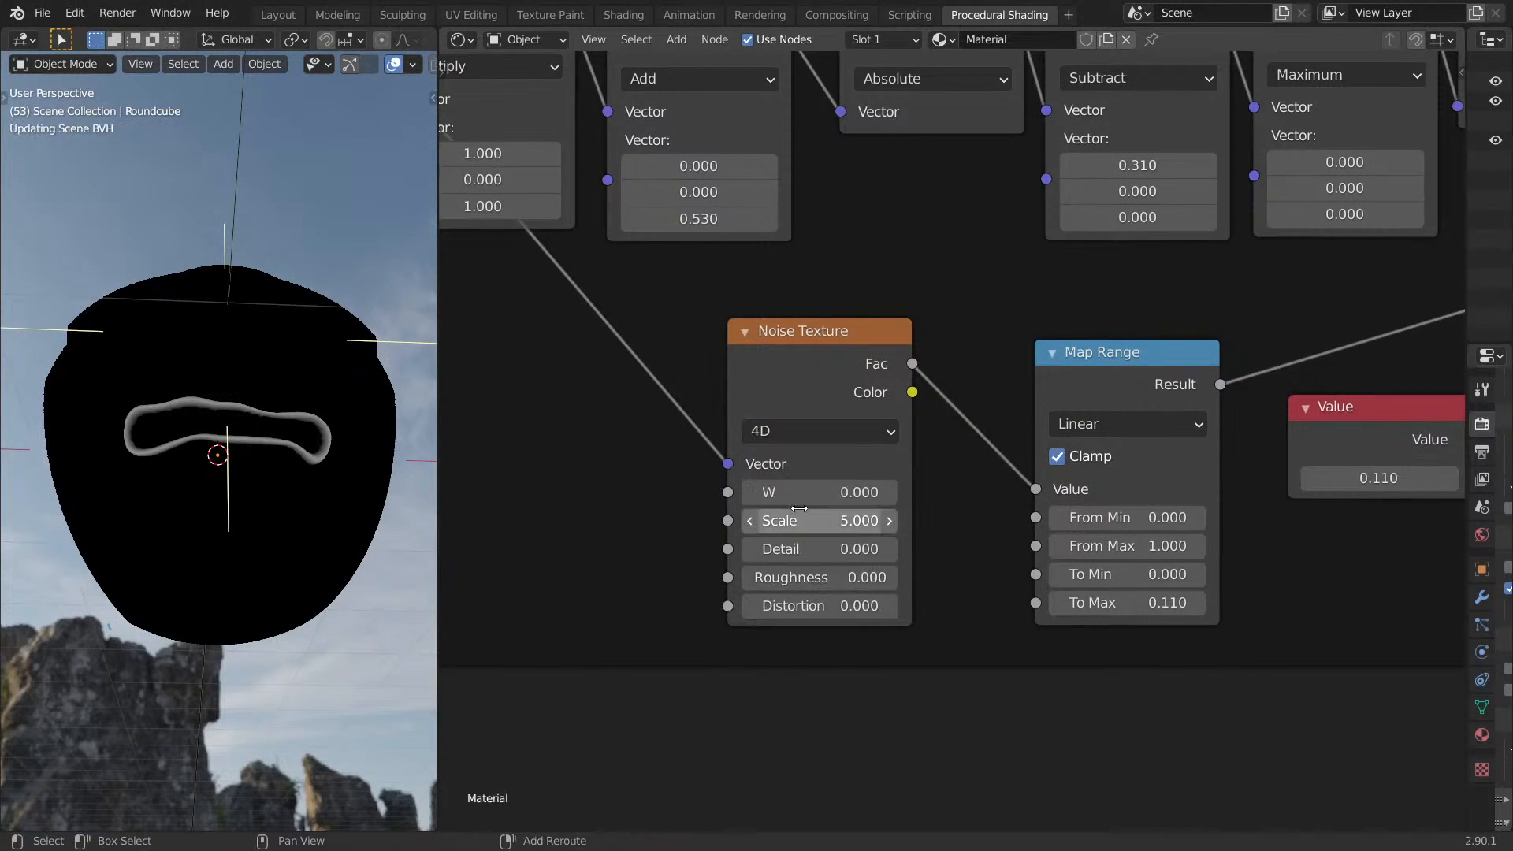
# Switch the viewport to Material Preview and try the Mouth Noise Texture's W at 3.730.
pyautogui.press('z')
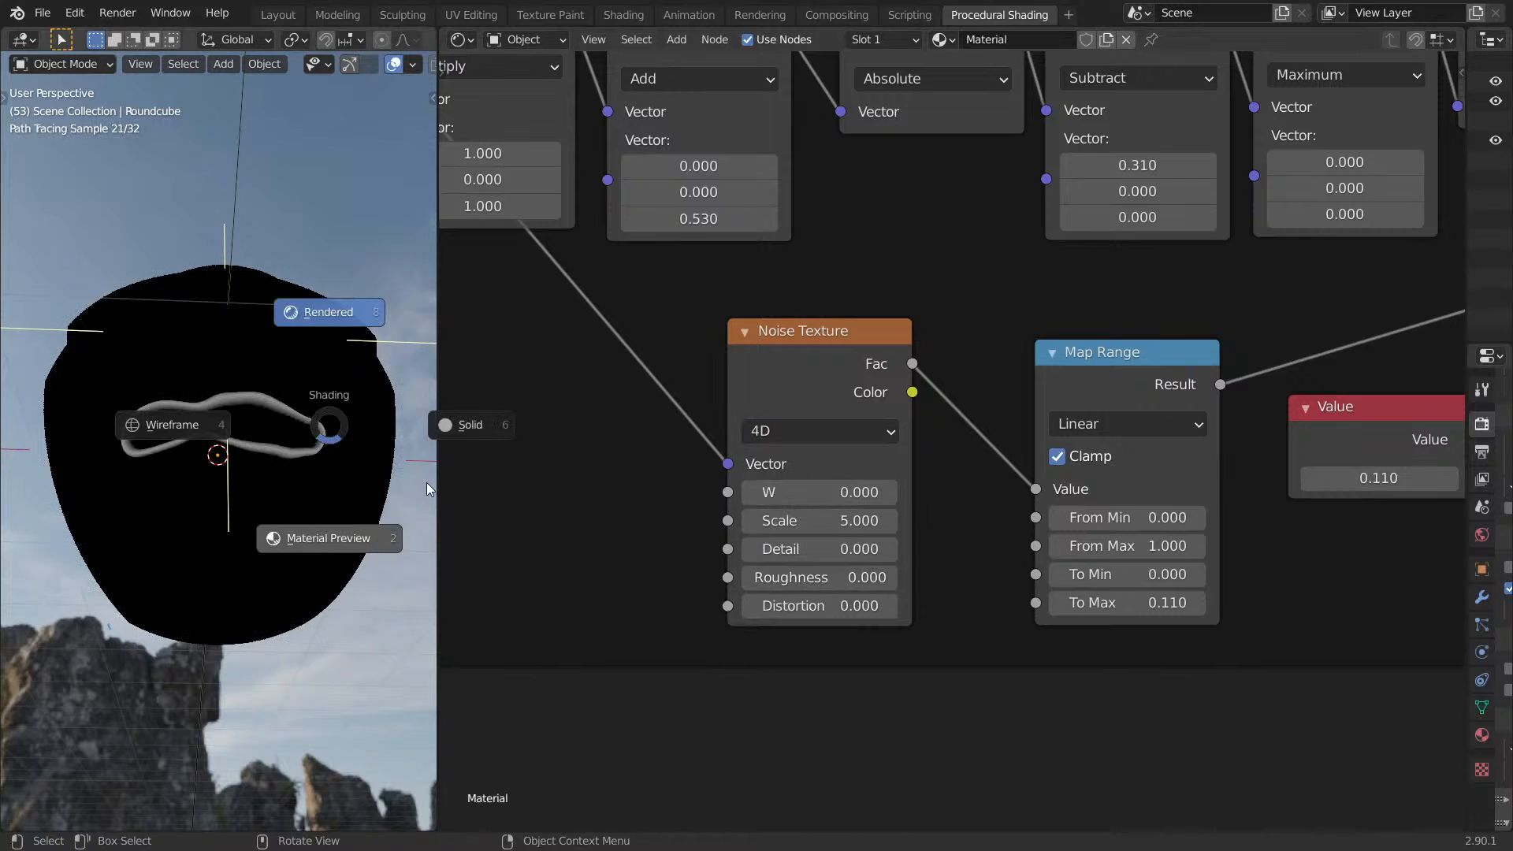
pyautogui.click(330, 539)
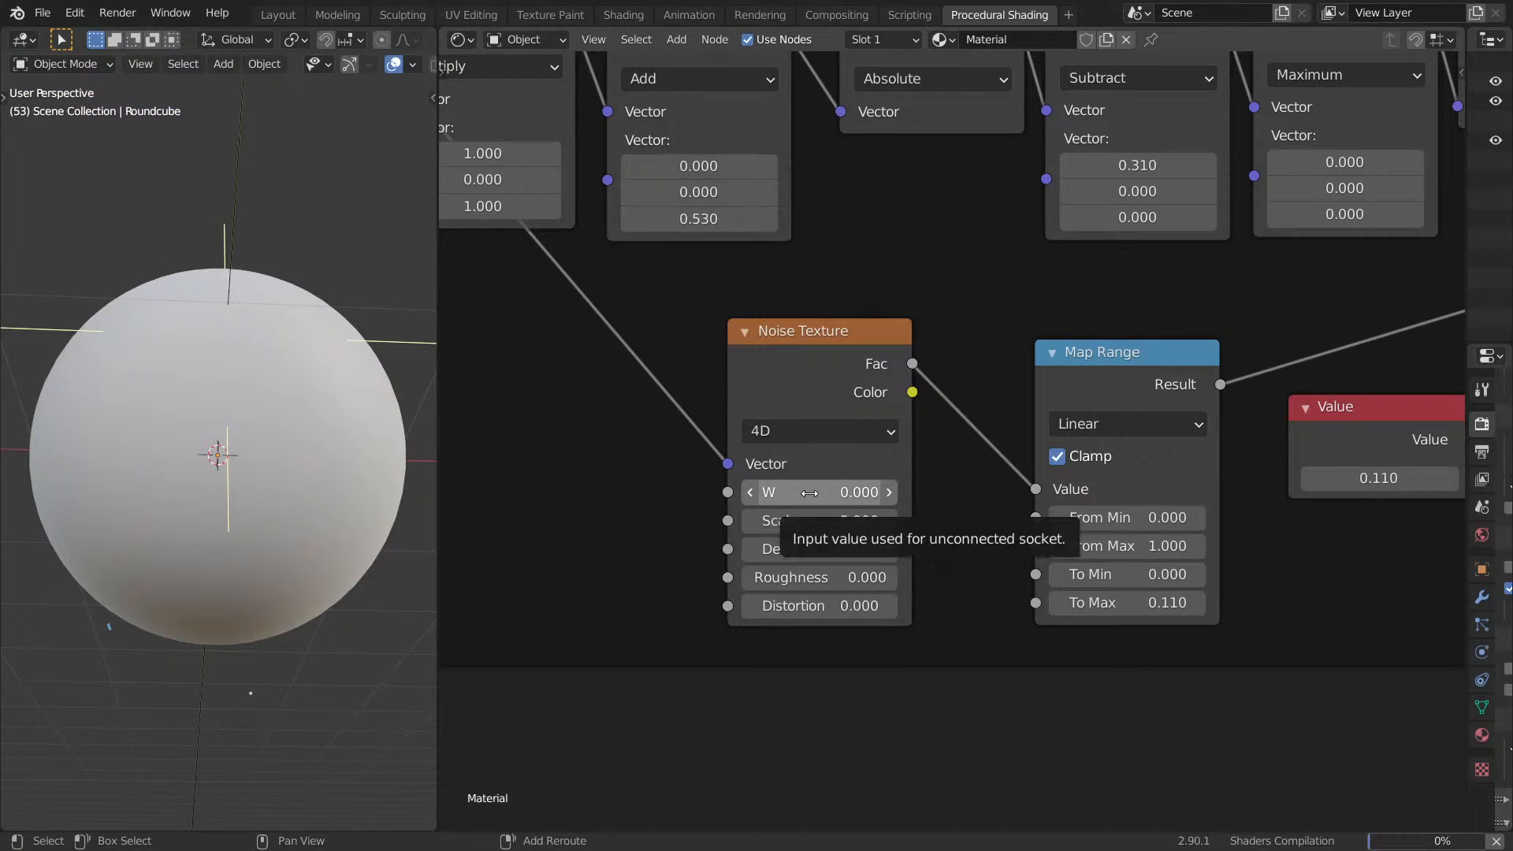
pyautogui.moveTo(827, 493); pyautogui.dragTo(935, 451)
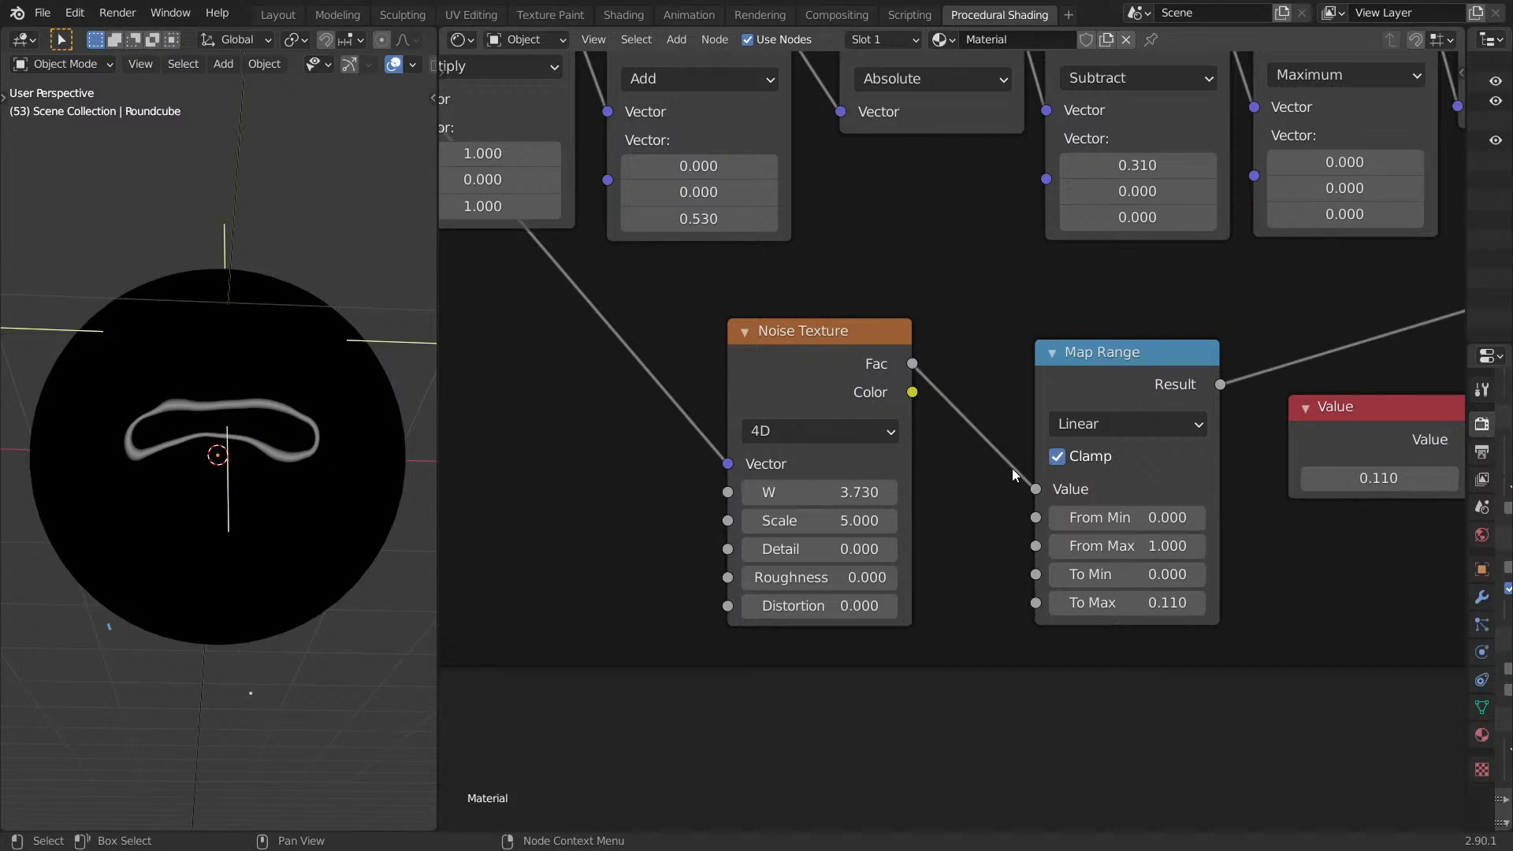
pyautogui.click(819, 492)
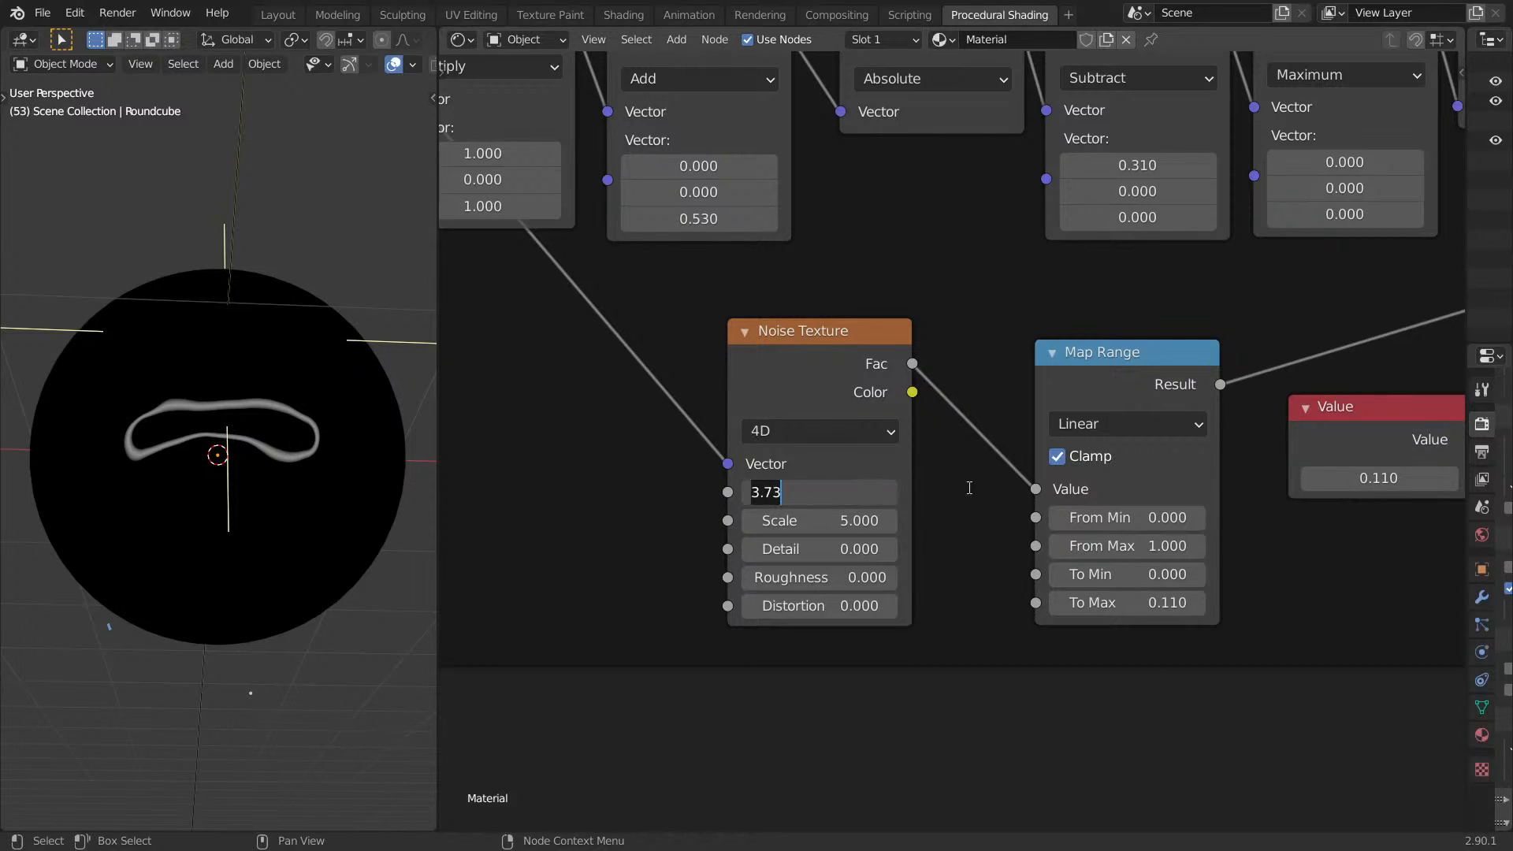
# Switch the Mouth Noise Texture's dimensions to 2D and try out different Scale values.
pyautogui.click(761, 431)
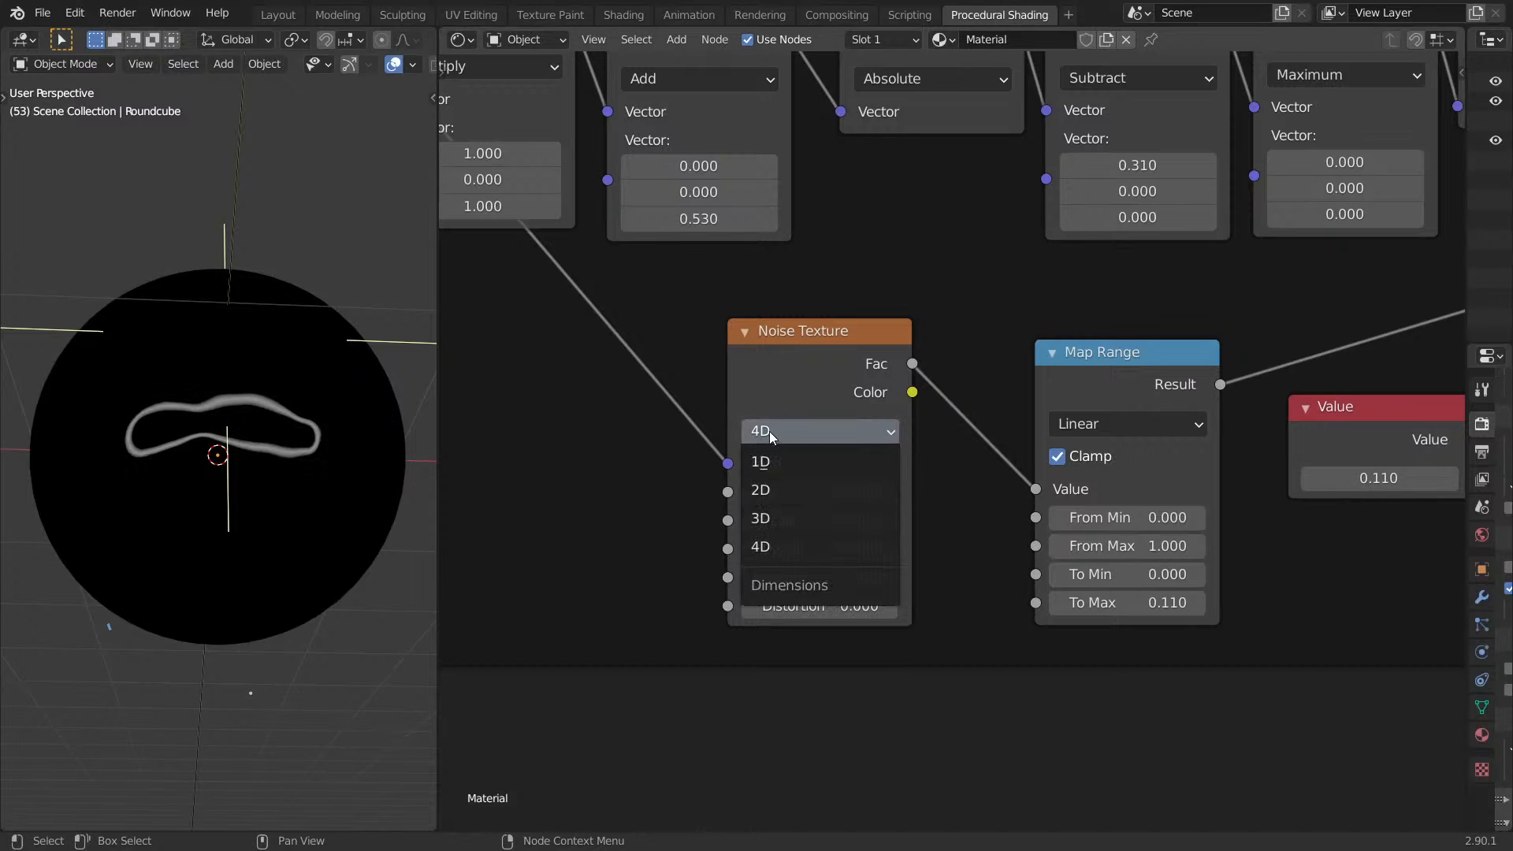
pyautogui.click(772, 483)
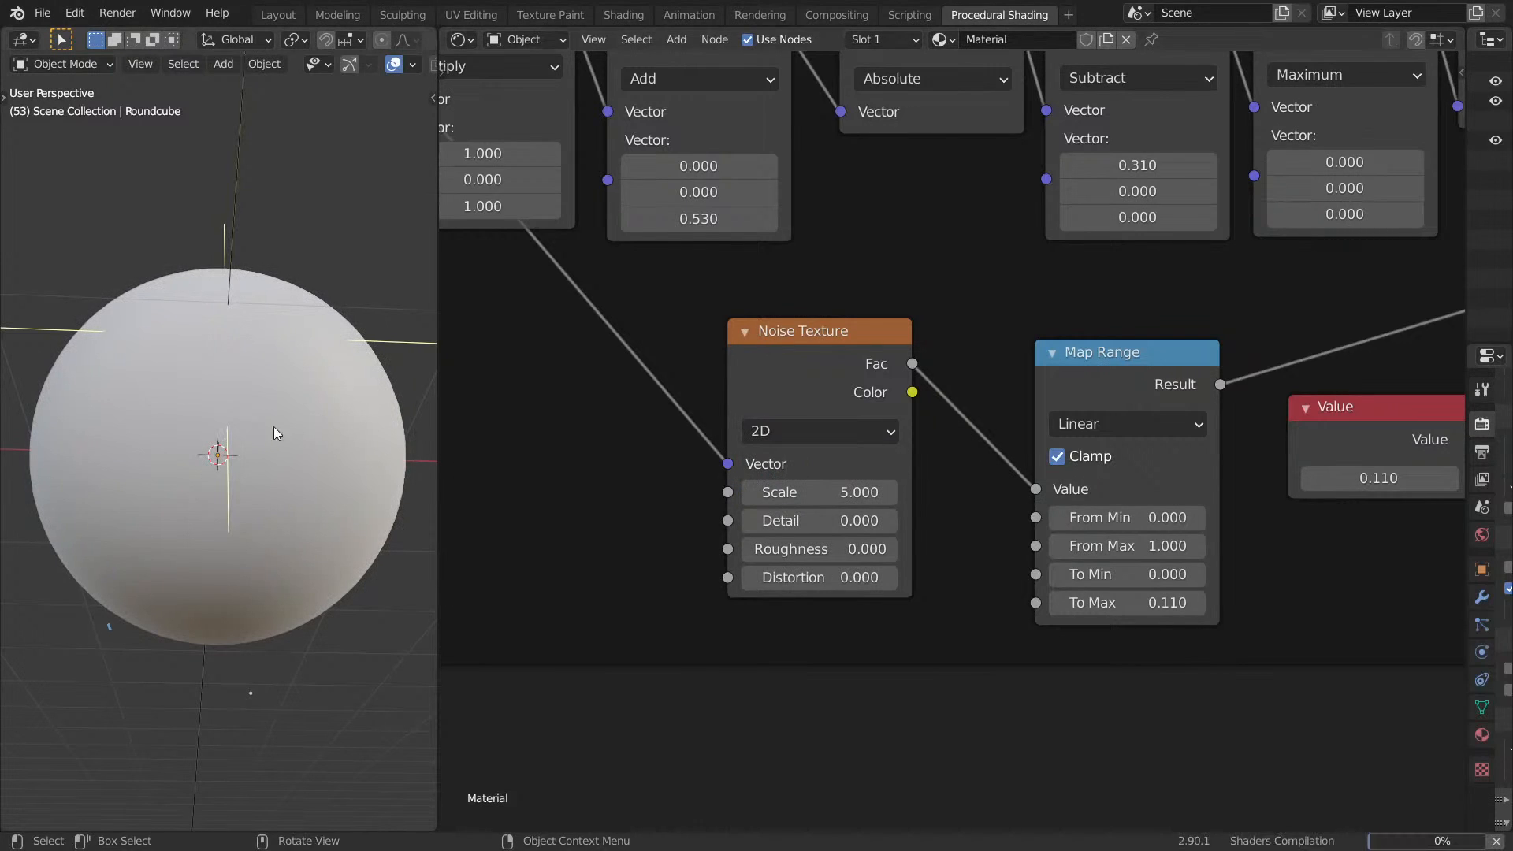
pyautogui.moveTo(810, 492); pyautogui.dragTo(823, 492)
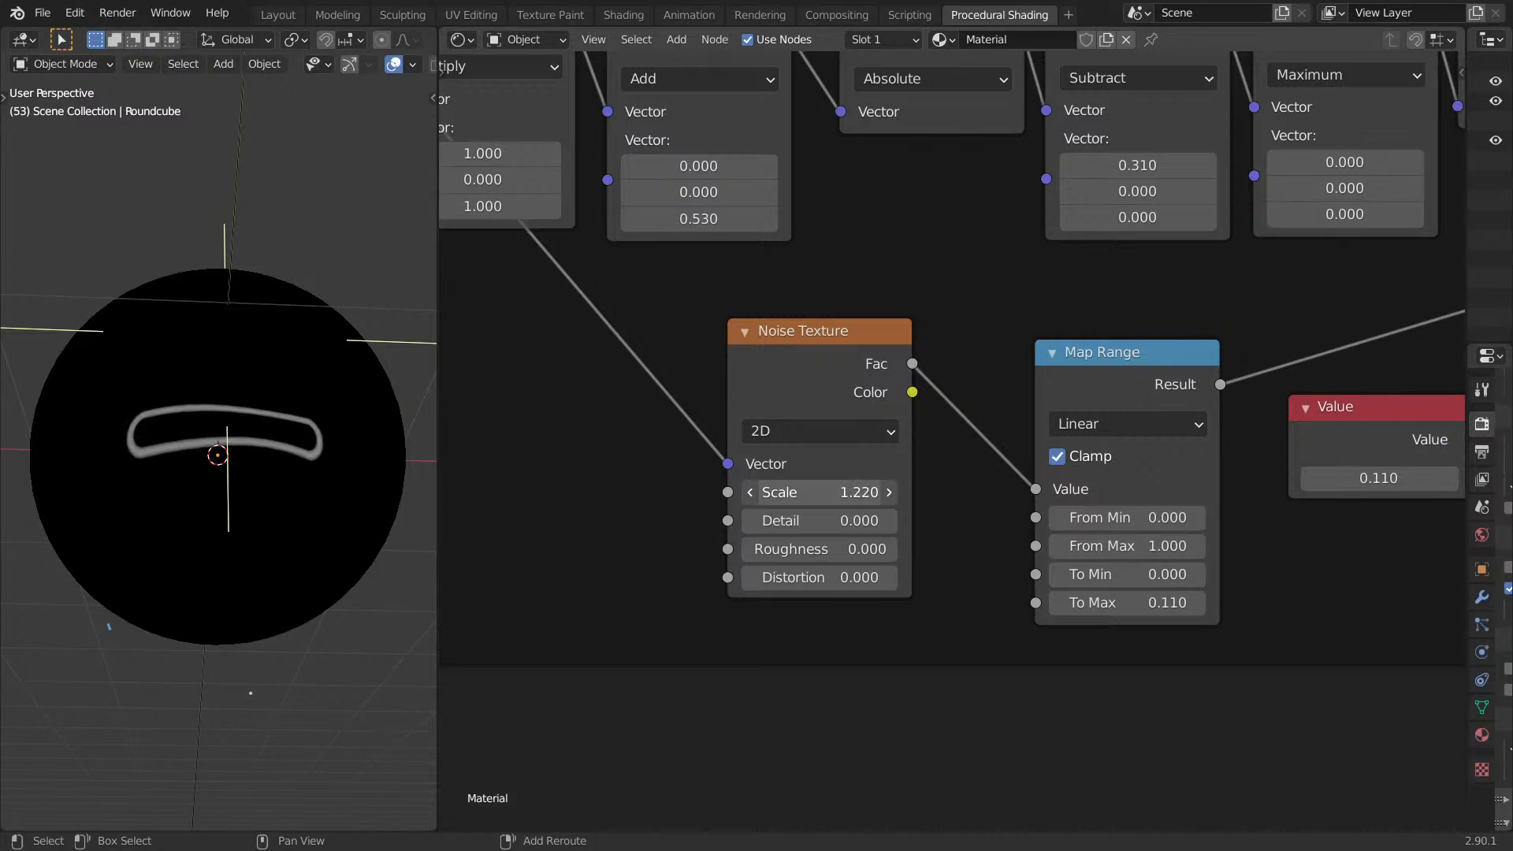
pyautogui.moveTo(823, 492); pyautogui.dragTo(1275, 491)
pyautogui.press('Escape')
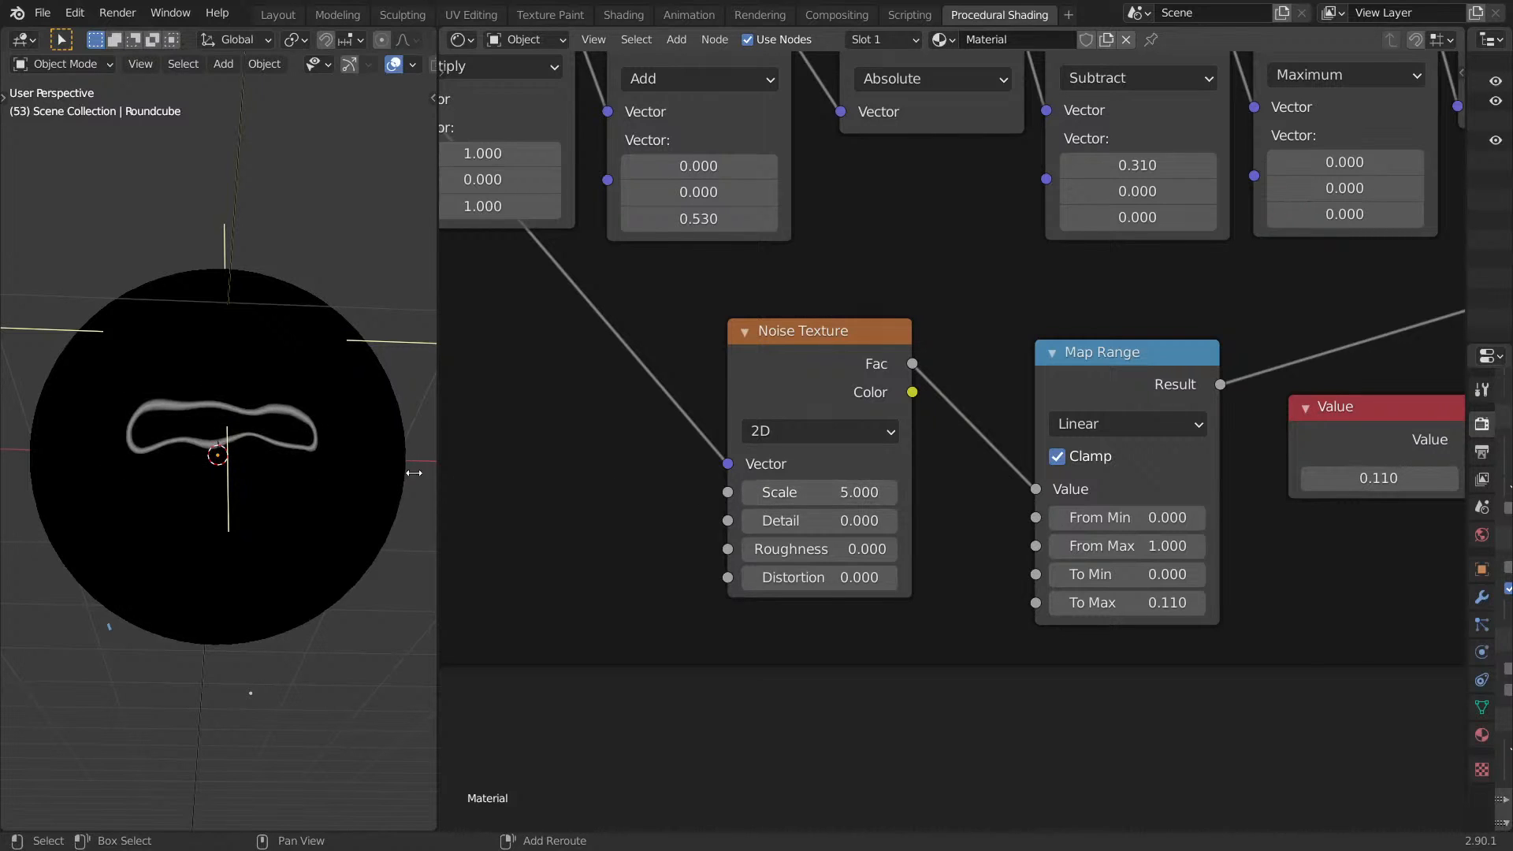
# Link the Mouth frame's 0.110 Value node to the radius reroute in place of the Map Range result.
pyautogui.moveTo(1332, 359); pyautogui.dragTo(1088, 406, button='middle')
pyautogui.scroll(-1, 1088, 406)
pyautogui.moveTo(1272, 400); pyautogui.dragTo(889, 522, button='middle')
pyautogui.scroll(-6, 888, 521)
pyautogui.moveTo(851, 574); pyautogui.dragTo(925, 476)
pyautogui.scroll(-3, 951, 441)
pyautogui.moveTo(343, 499); pyautogui.dragTo(224, 588, button='middle')
pyautogui.scroll(7, 804, 505)
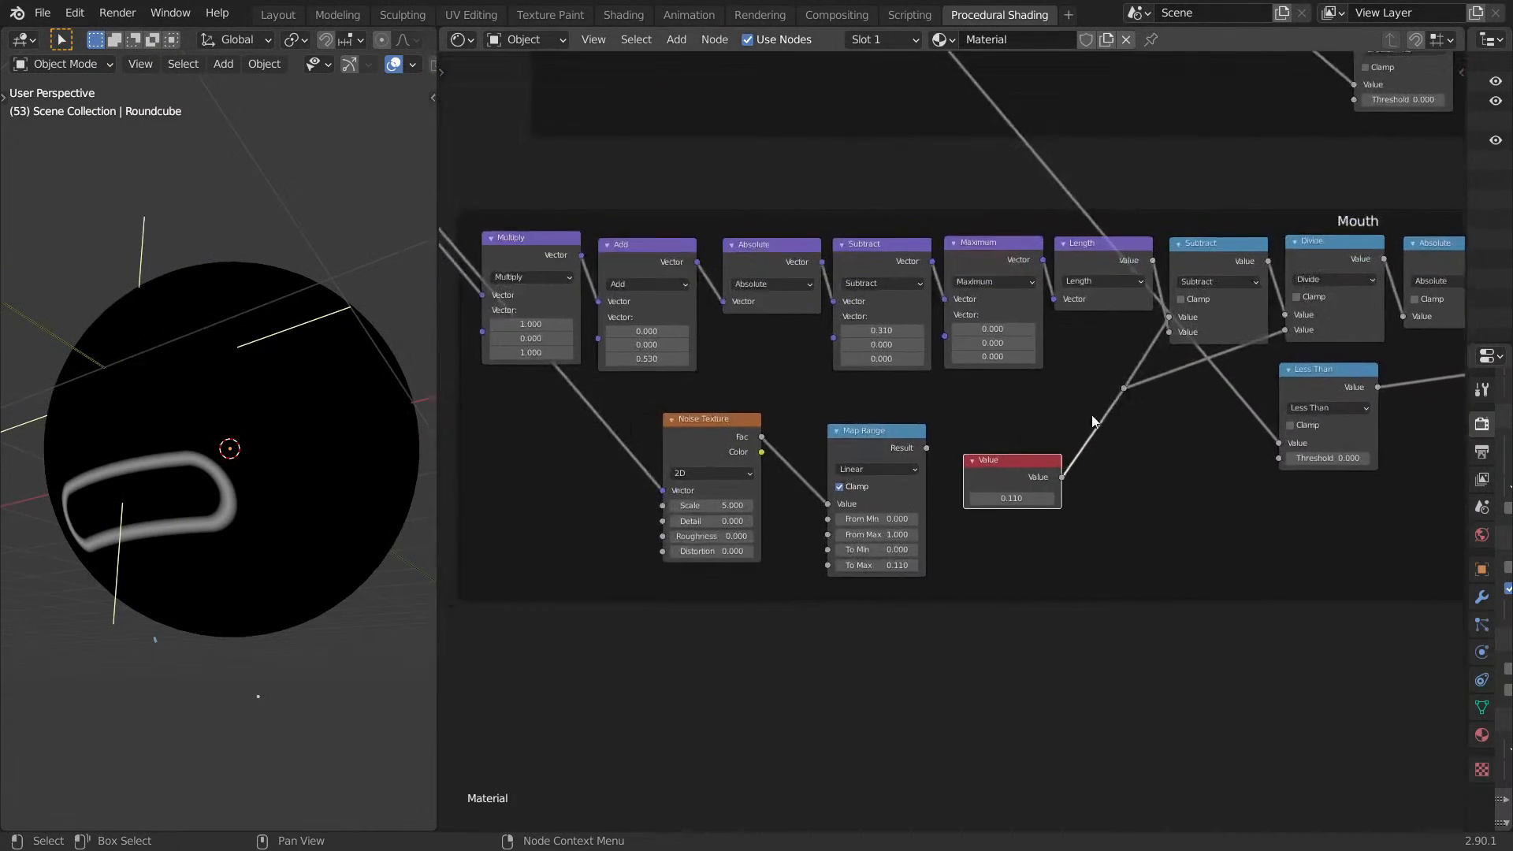
pyautogui.moveTo(1122, 594)
pyautogui.mouseDown()
pyautogui.moveTo(1082, 595)
pyautogui.moveTo(1145, 594)
pyautogui.moveTo(1074, 594)
pyautogui.moveTo(1160, 594)
pyautogui.moveTo(1050, 594)
pyautogui.moveTo(1374, 594)
pyautogui.moveTo(924, 594)
pyautogui.moveTo(1122, 594)
pyautogui.mouseUp()
pyautogui.scroll(-5, 1138, 523)
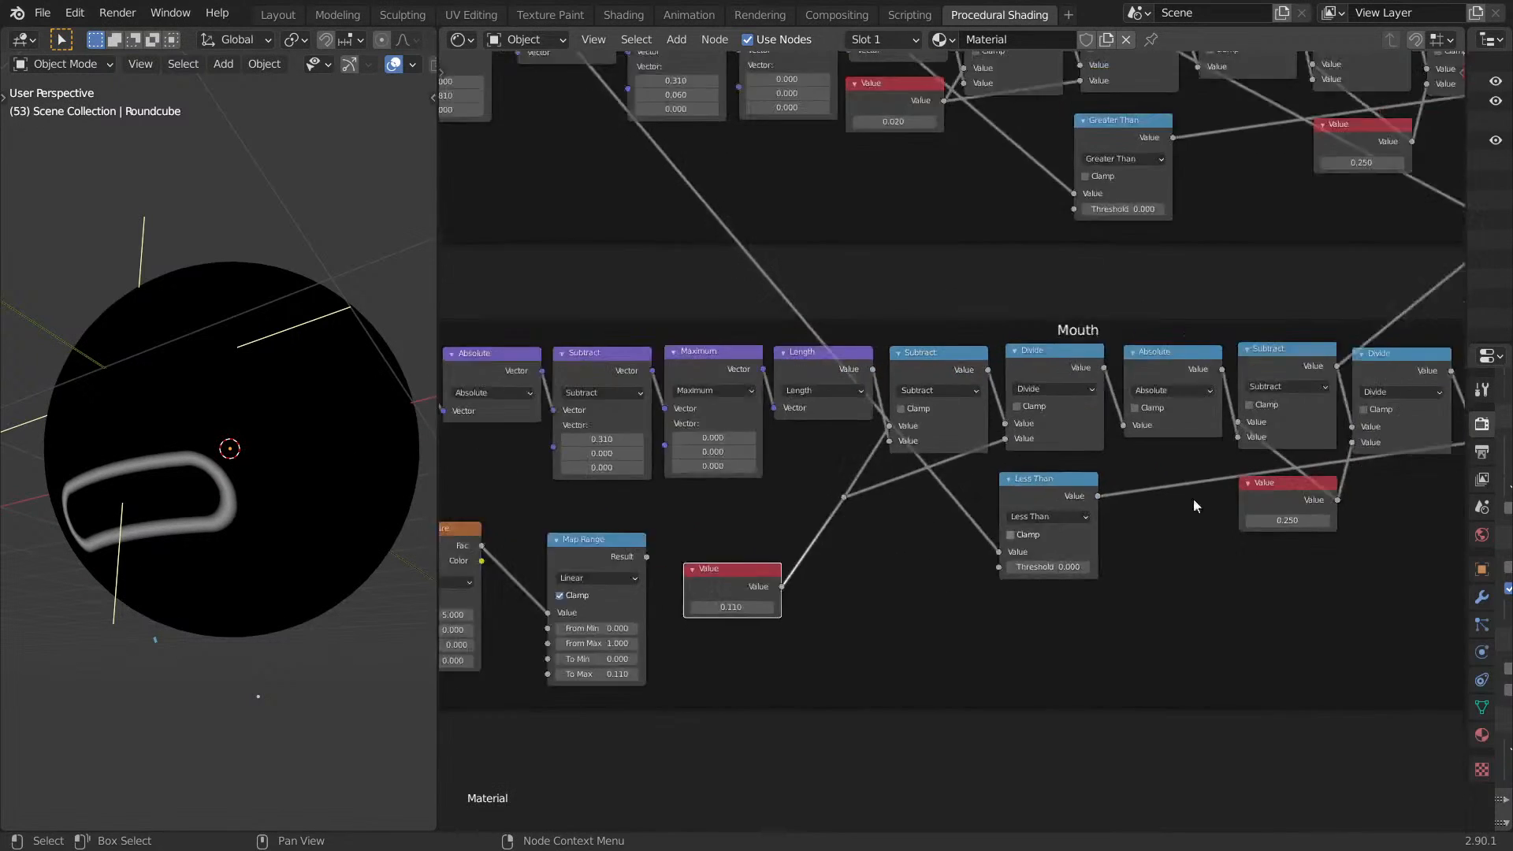
pyautogui.scroll(-8, 1138, 522)
# Switch the viewport to Rendered shading and preview the main surface shader on the displaced head.
pyautogui.press('z')
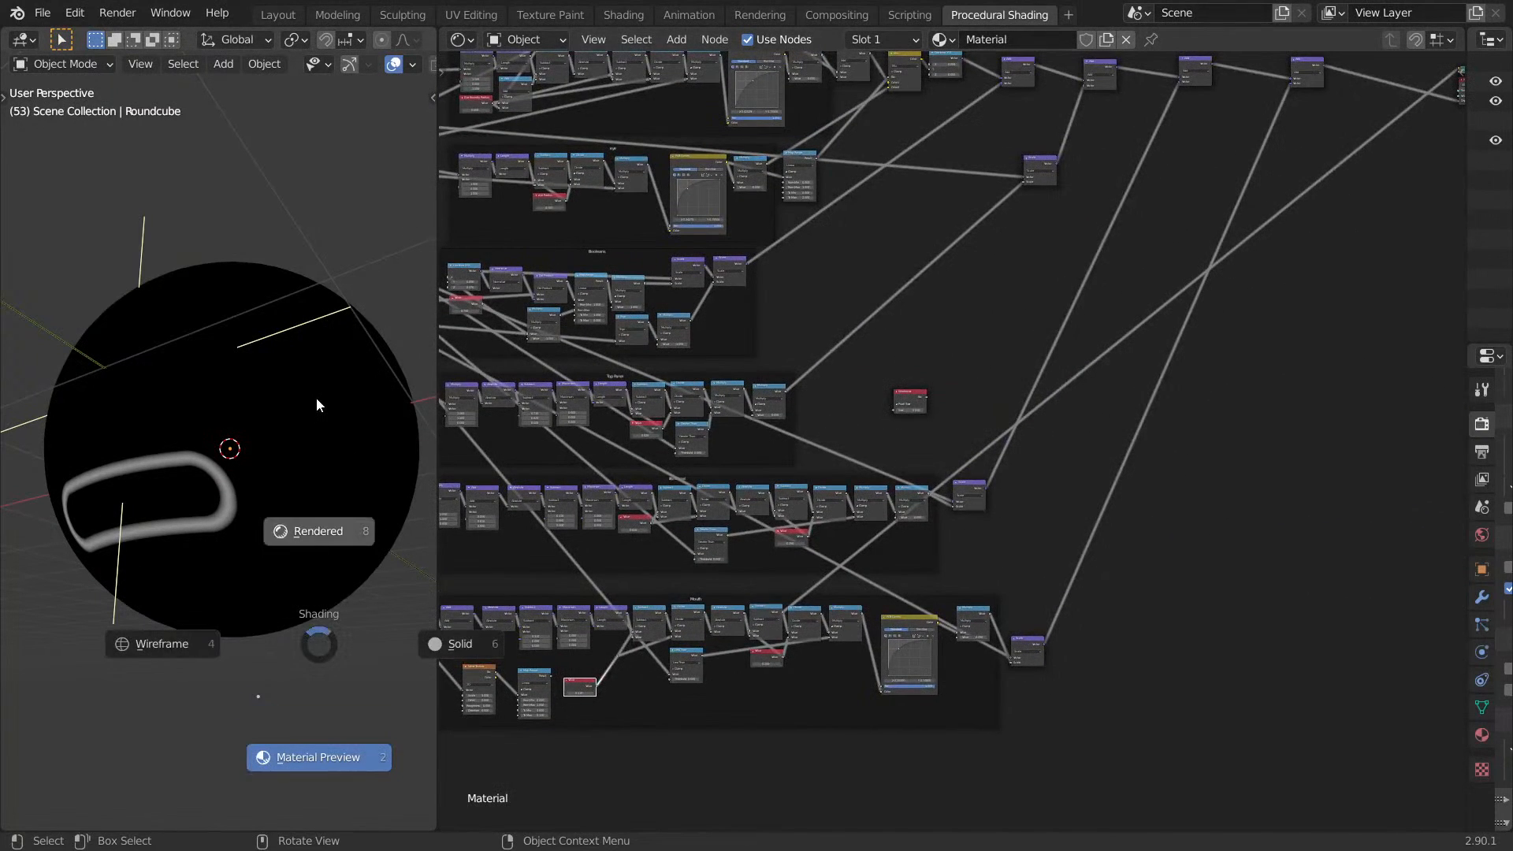
pyautogui.click(329, 447)
pyautogui.moveTo(1164, 331); pyautogui.dragTo(1144, 399, button='middle')
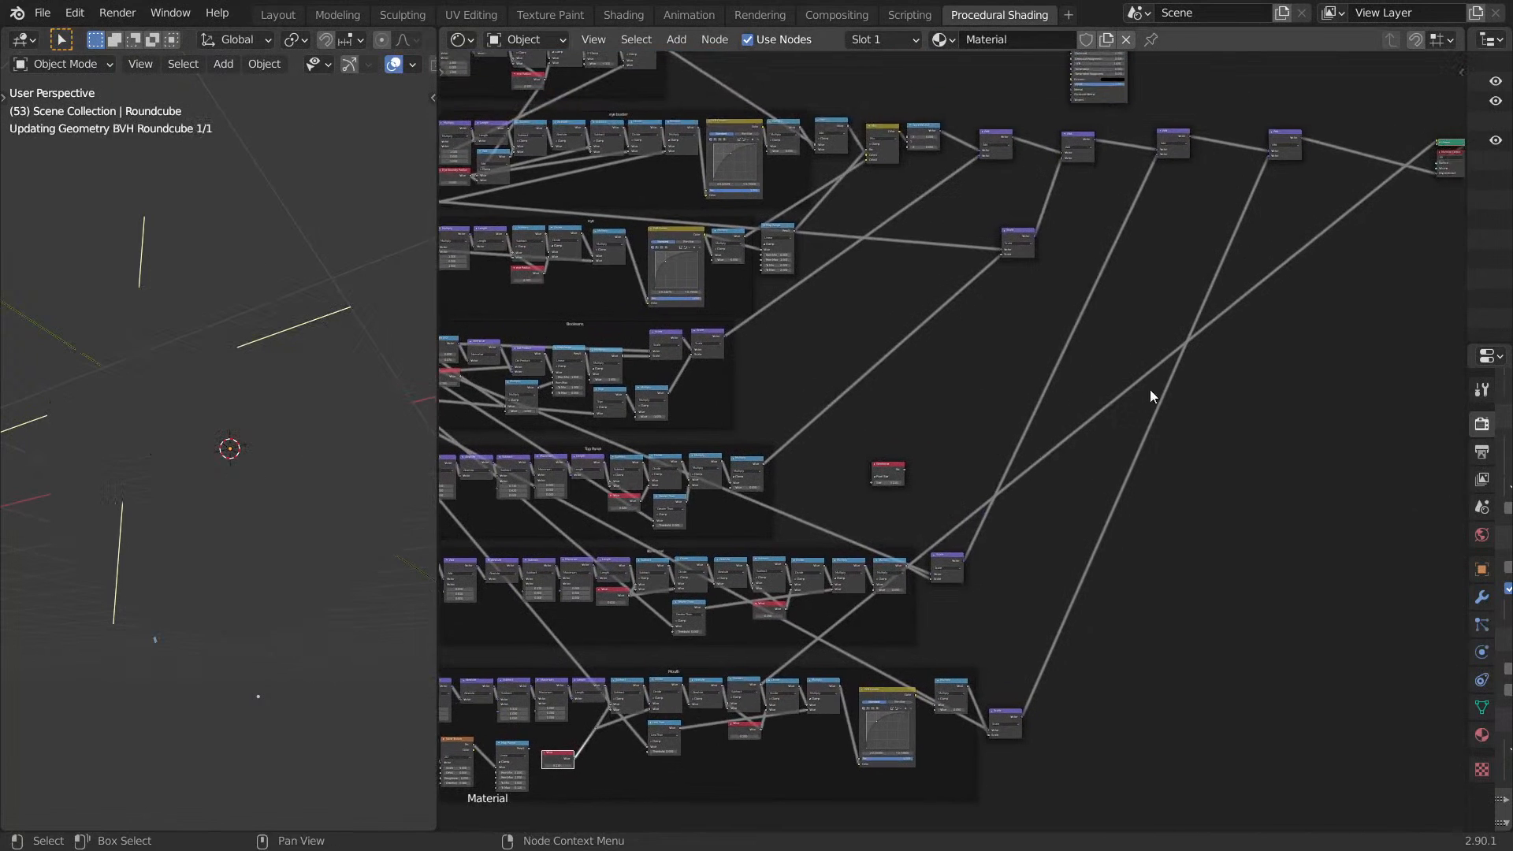
pyautogui.moveTo(1022, 433); pyautogui.dragTo(1033, 434, button='middle')
pyautogui.scroll(1, 1102, 348)
pyautogui.moveTo(1102, 348)
pyautogui.mouseDown(button='middle')
pyautogui.moveTo(991, 567)
pyautogui.moveTo(1095, 371)
pyautogui.mouseUp(button='middle')
pyautogui.keyDown('ctrl'); pyautogui.keyDown('shift'); pyautogui.click(1019, 167); pyautogui.keyUp('shift'); pyautogui.keyUp('ctrl')
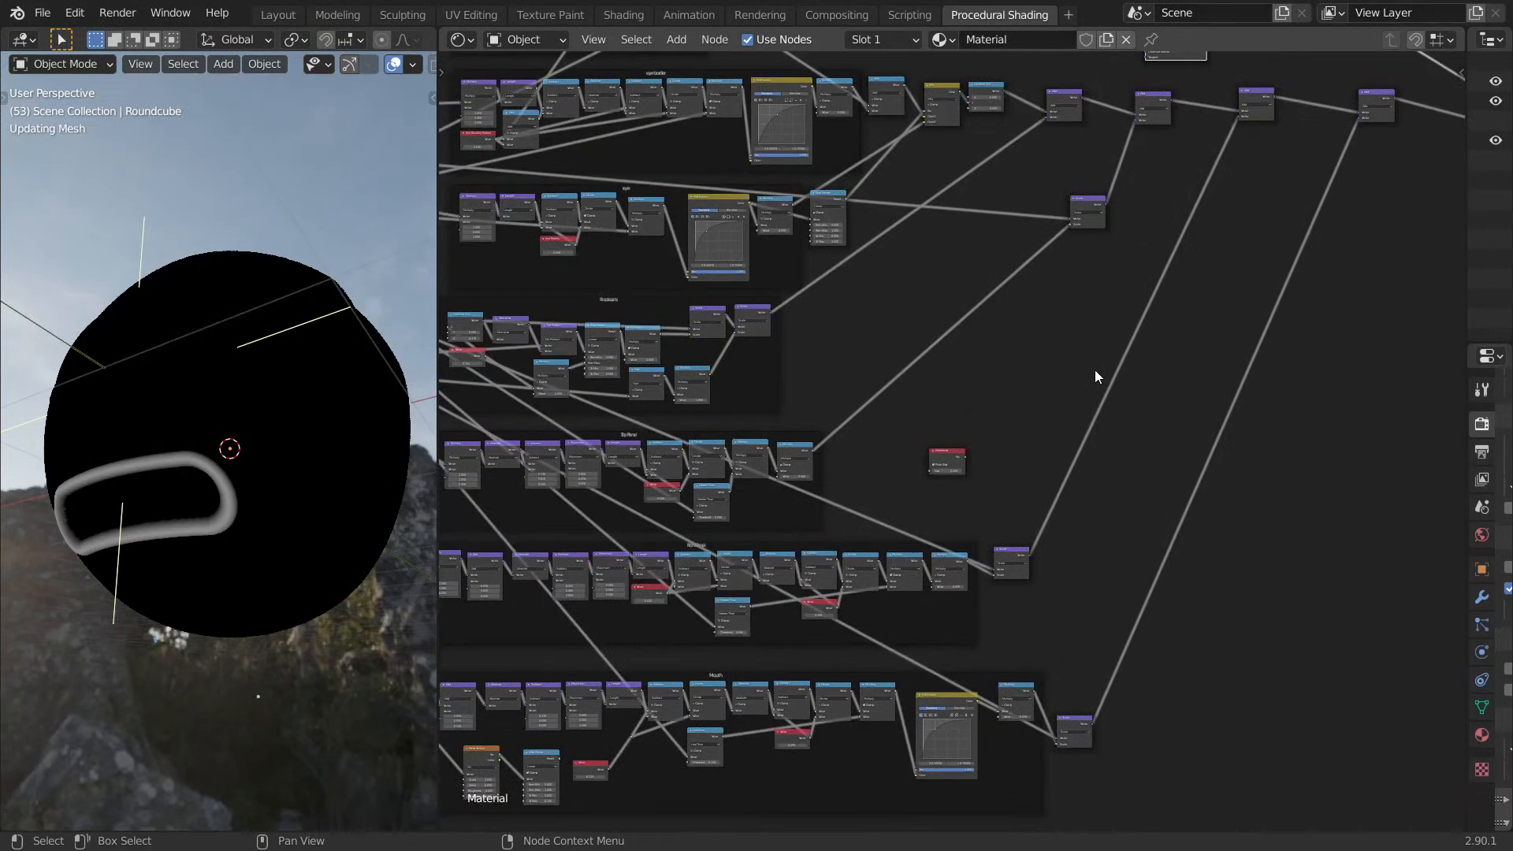
pyautogui.moveTo(1147, 428); pyautogui.dragTo(1418, 235, button='middle')
pyautogui.scroll(1, 645, 317)
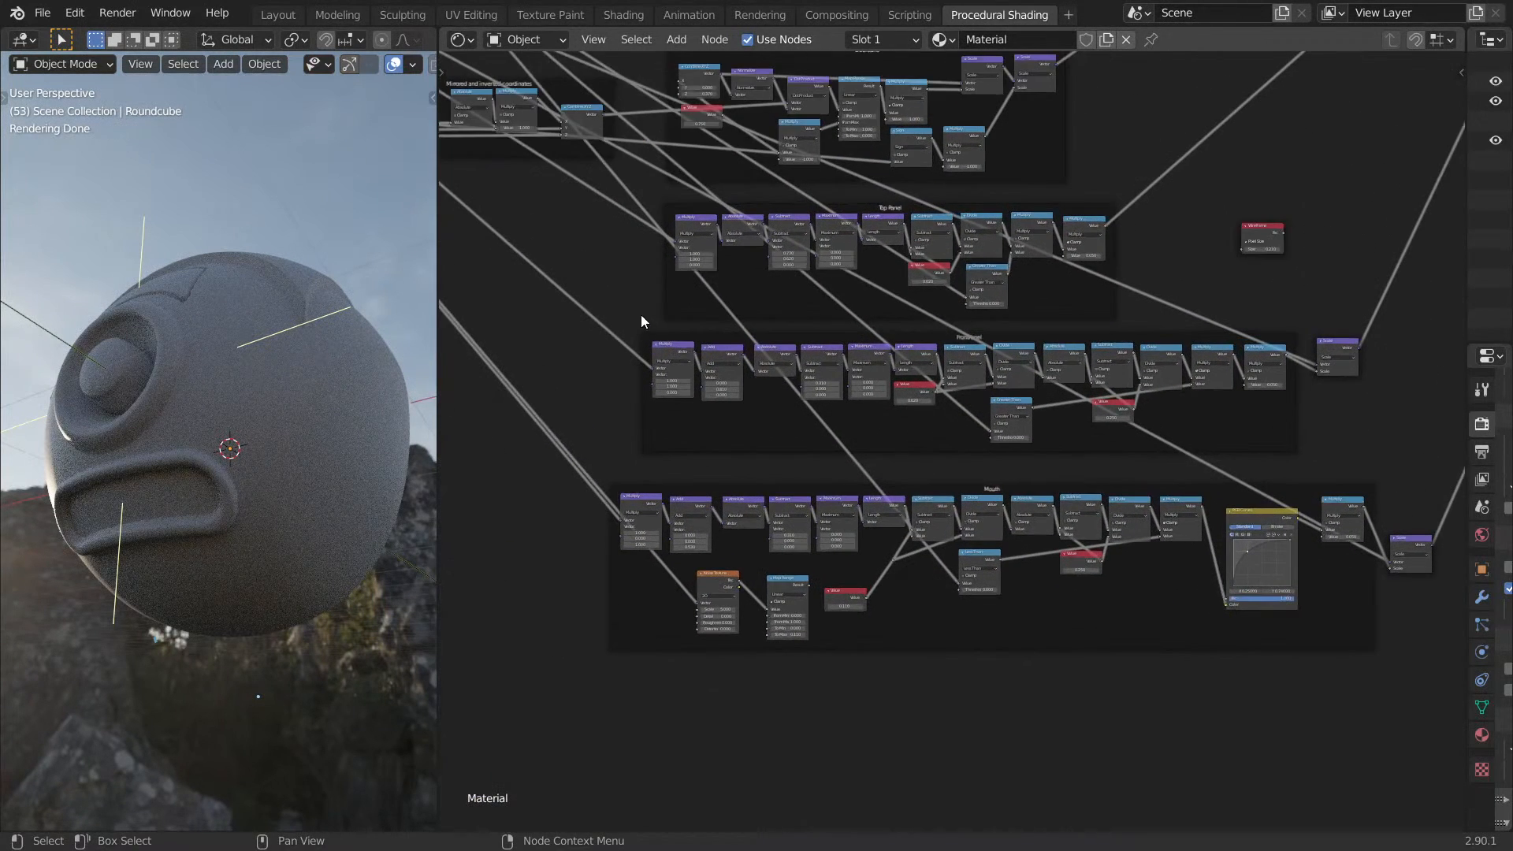
# Duplicate the FrontPanel frame with its Scale node, place the copy below the Mouth frame, and preview the copied Scale node.
pyautogui.moveTo(608, 324); pyautogui.dragTo(1375, 463)
pyautogui.moveTo(1303, 463); pyautogui.dragTo(1275, 298, button='middle')
pyautogui.hotkey('shift', 'd')
pyautogui.click(1269, 669)
pyautogui.click(1277, 556)
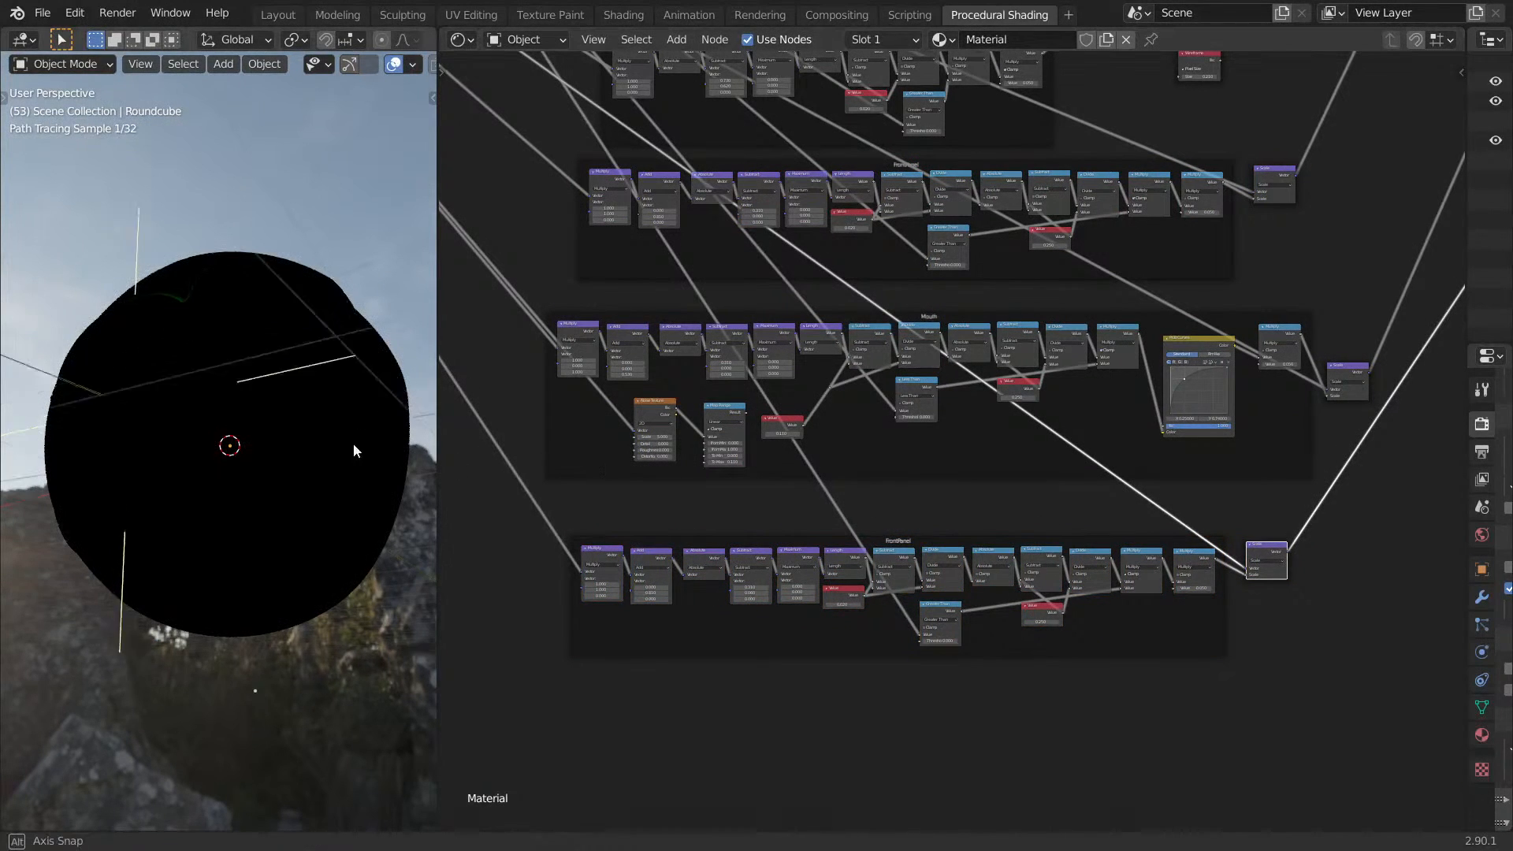
# Switch the viewport to Material Preview and preview the duplicated FrontPanel frame's Subtract node that follows the scalar Absolute node.
pyautogui.moveTo(353, 443); pyautogui.dragTo(219, 358, button='middle')
pyautogui.press('z')
pyautogui.click(273, 594)
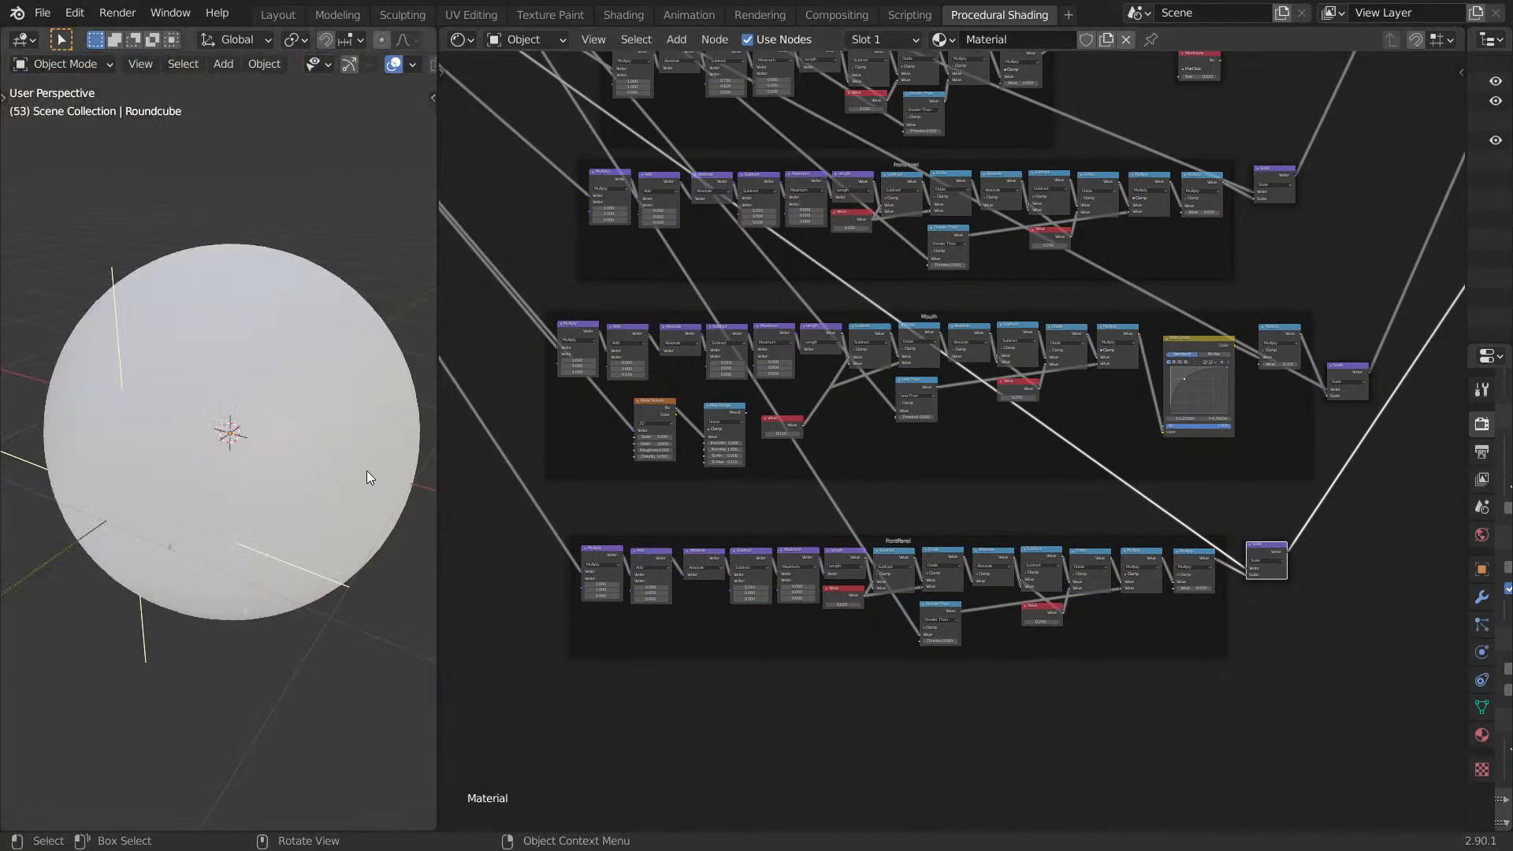
pyautogui.moveTo(302, 442); pyautogui.dragTo(317, 494, button='middle')
pyautogui.moveTo(713, 537); pyautogui.dragTo(1009, 406, button='middle')
pyautogui.scroll(3, 707, 485)
pyautogui.scroll(3, 958, 438)
pyautogui.moveTo(1321, 384); pyautogui.dragTo(715, 387, button='middle')
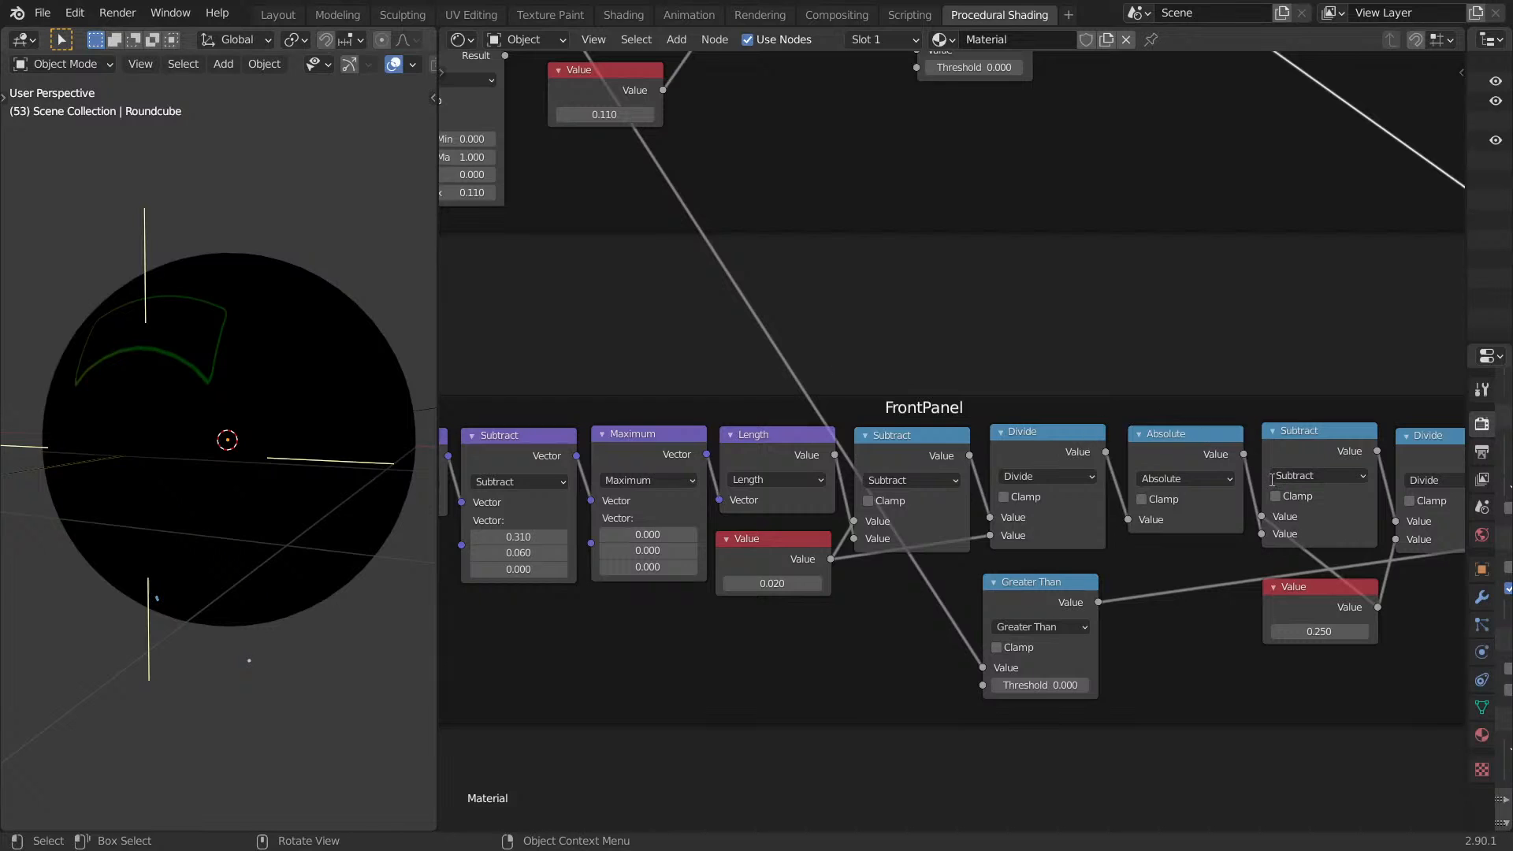
pyautogui.moveTo(1229, 408); pyautogui.dragTo(716, 386, button='middle')
pyautogui.keyDown('ctrl'); pyautogui.keyDown('shift'); pyautogui.click(1072, 449); pyautogui.keyUp('shift'); pyautogui.keyUp('ctrl')
pyautogui.moveTo(315, 481); pyautogui.dragTo(686, 472, button='middle')
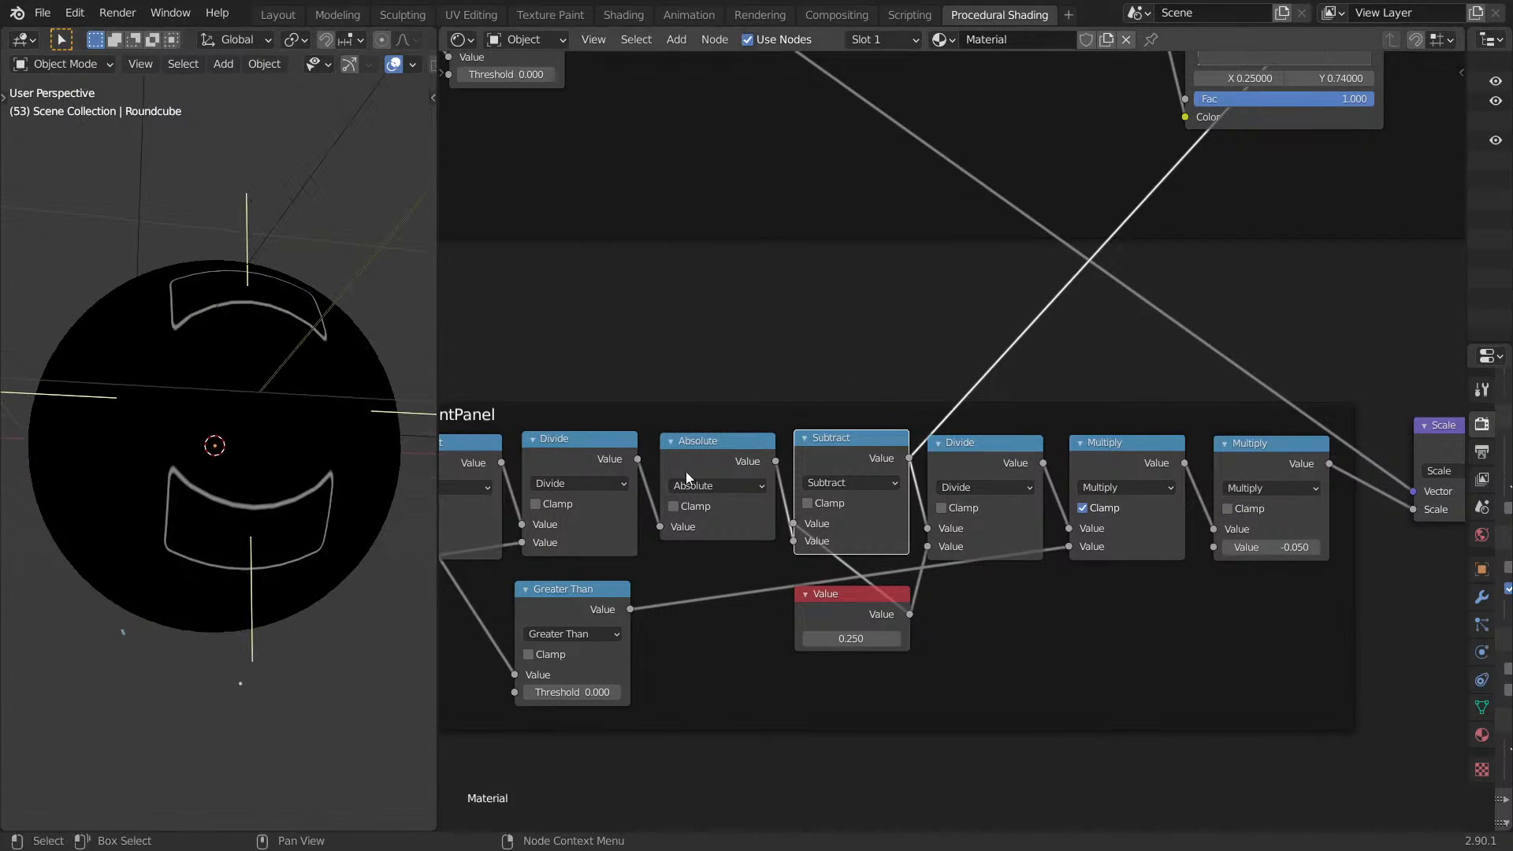
# Preview the duplicated FrontPanel frame's last Divide, final Multiply and Scale nodes, ending on the clamped Multiply.
pyautogui.keyDown('ctrl'); pyautogui.keyDown('shift'); pyautogui.click(990, 470); pyautogui.keyUp('shift'); pyautogui.keyUp('ctrl')
pyautogui.moveTo(1300, 463); pyautogui.dragTo(1019, 471, button='middle')
pyautogui.keyDown('ctrl'); pyautogui.keyDown('shift'); pyautogui.click(1019, 470); pyautogui.keyUp('shift'); pyautogui.keyUp('ctrl')
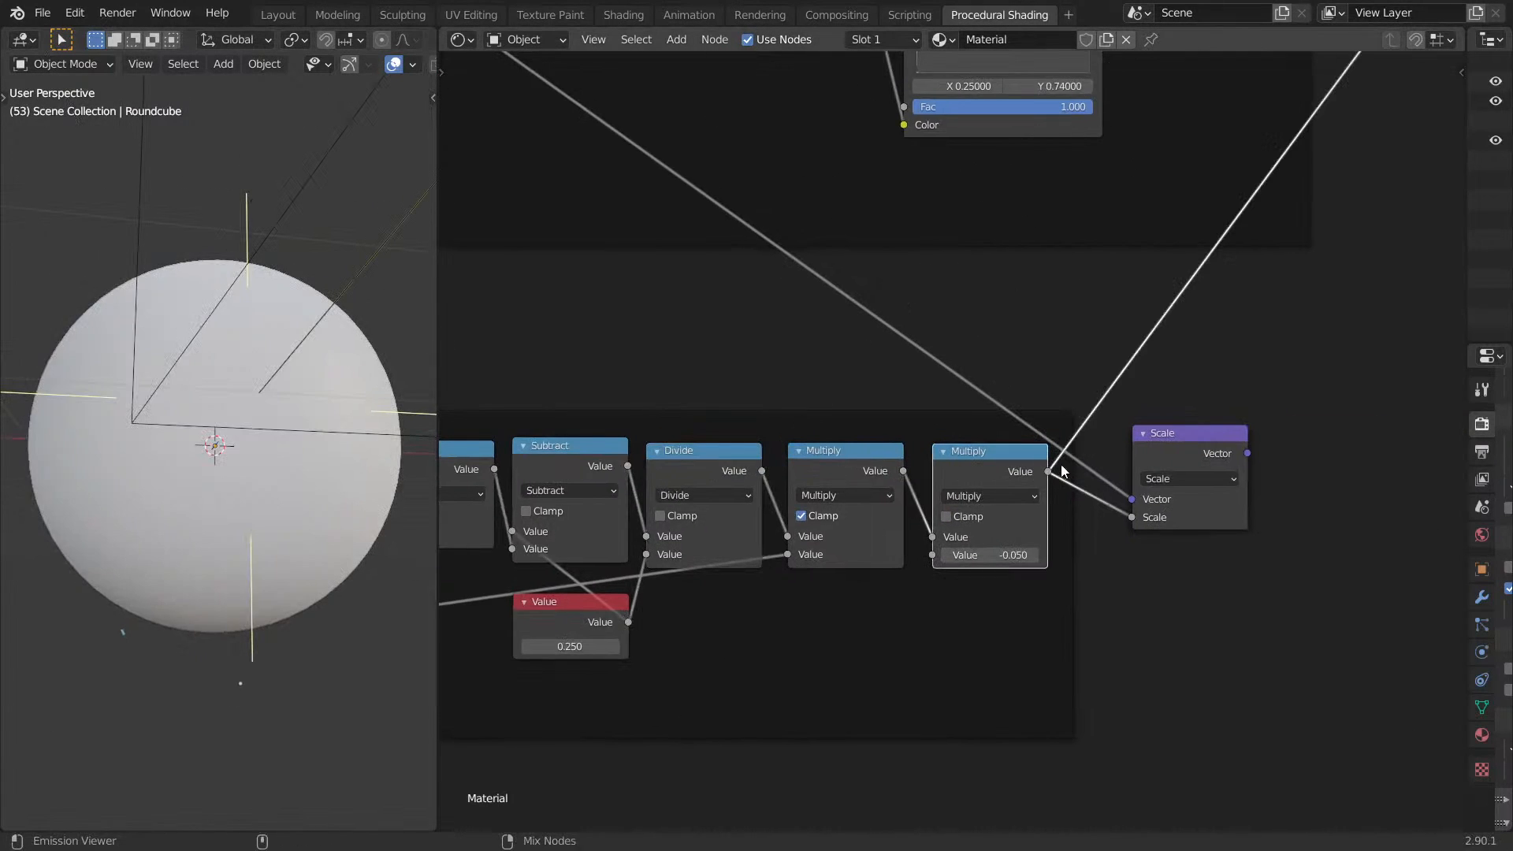
pyautogui.keyDown('ctrl'); pyautogui.keyDown('shift'); pyautogui.click(1178, 451); pyautogui.keyUp('shift'); pyautogui.keyUp('ctrl')
pyautogui.keyDown('ctrl'); pyautogui.keyDown('shift'); pyautogui.click(834, 453); pyautogui.keyUp('shift'); pyautogui.keyUp('ctrl')
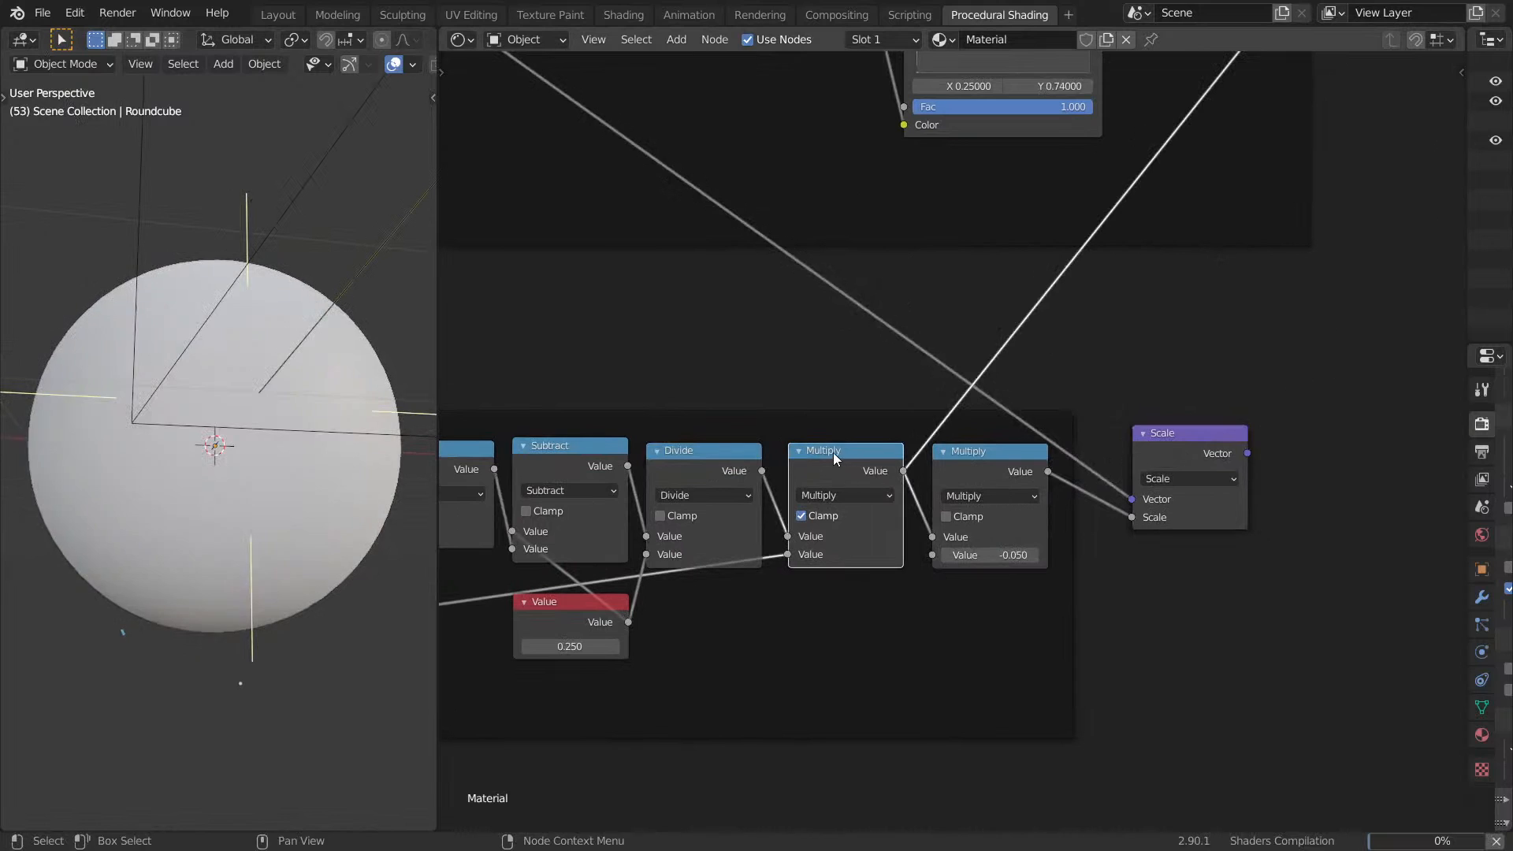
pyautogui.moveTo(680, 415); pyautogui.dragTo(890, 407, button='middle')
pyautogui.keyDown('ctrl'); pyautogui.hscroll(-10, 677, 462); pyautogui.keyUp('ctrl')
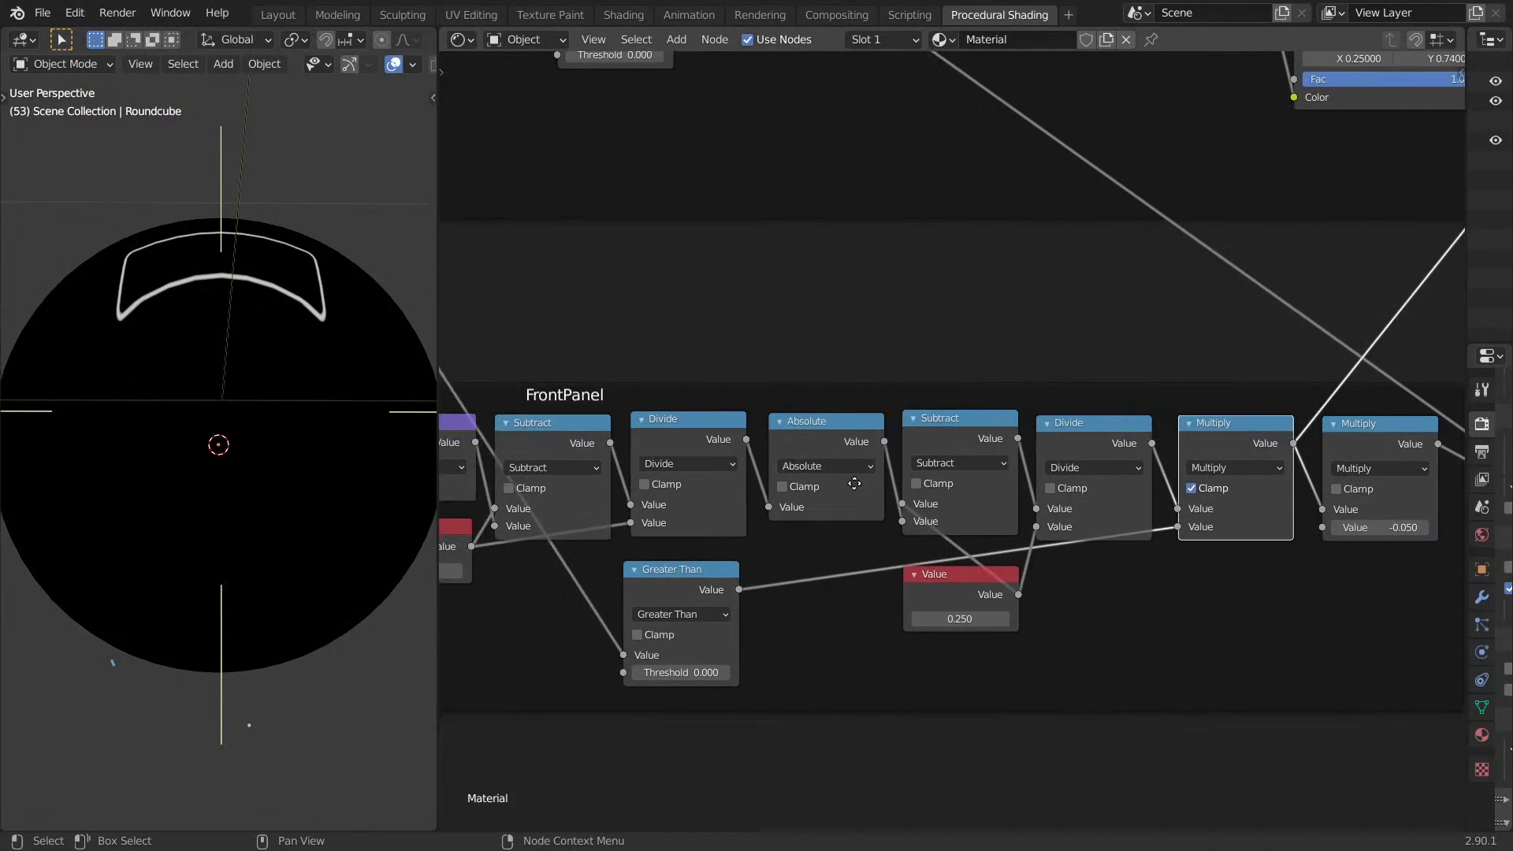
pyautogui.moveTo(626, 532)
pyautogui.mouseDown()
pyautogui.moveTo(599, 532)
pyautogui.moveTo(627, 532)
pyautogui.mouseUp()
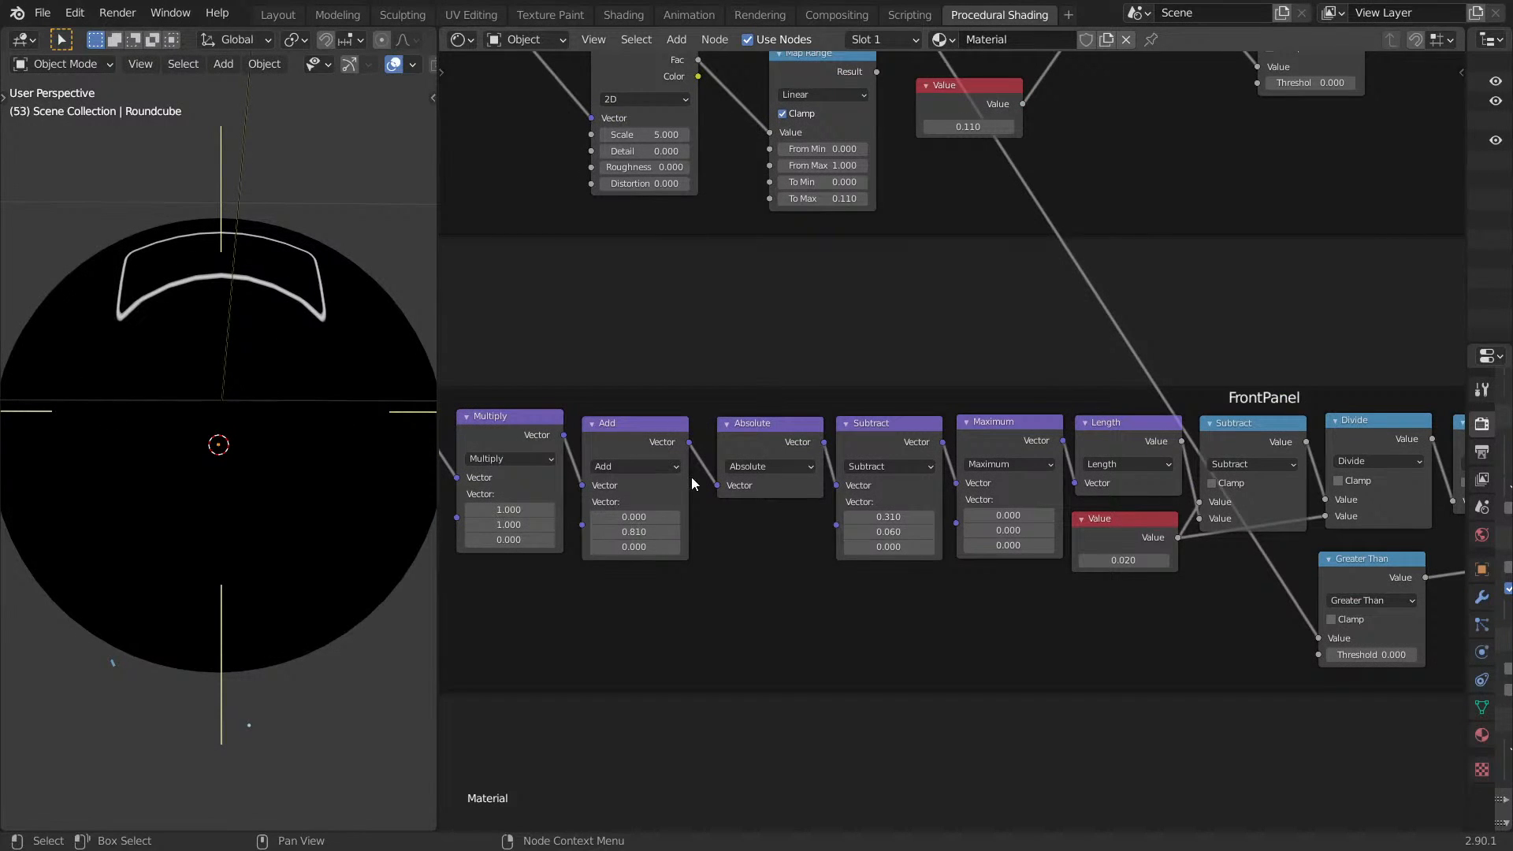
# Add a reroute on the link entering the duplicated FrontPanel frame's first Multiply node and preview its output.
pyautogui.scroll(-4, 692, 483)
pyautogui.keyDown('shift'); pyautogui.scroll(-3, 825, 505); pyautogui.keyUp('shift')
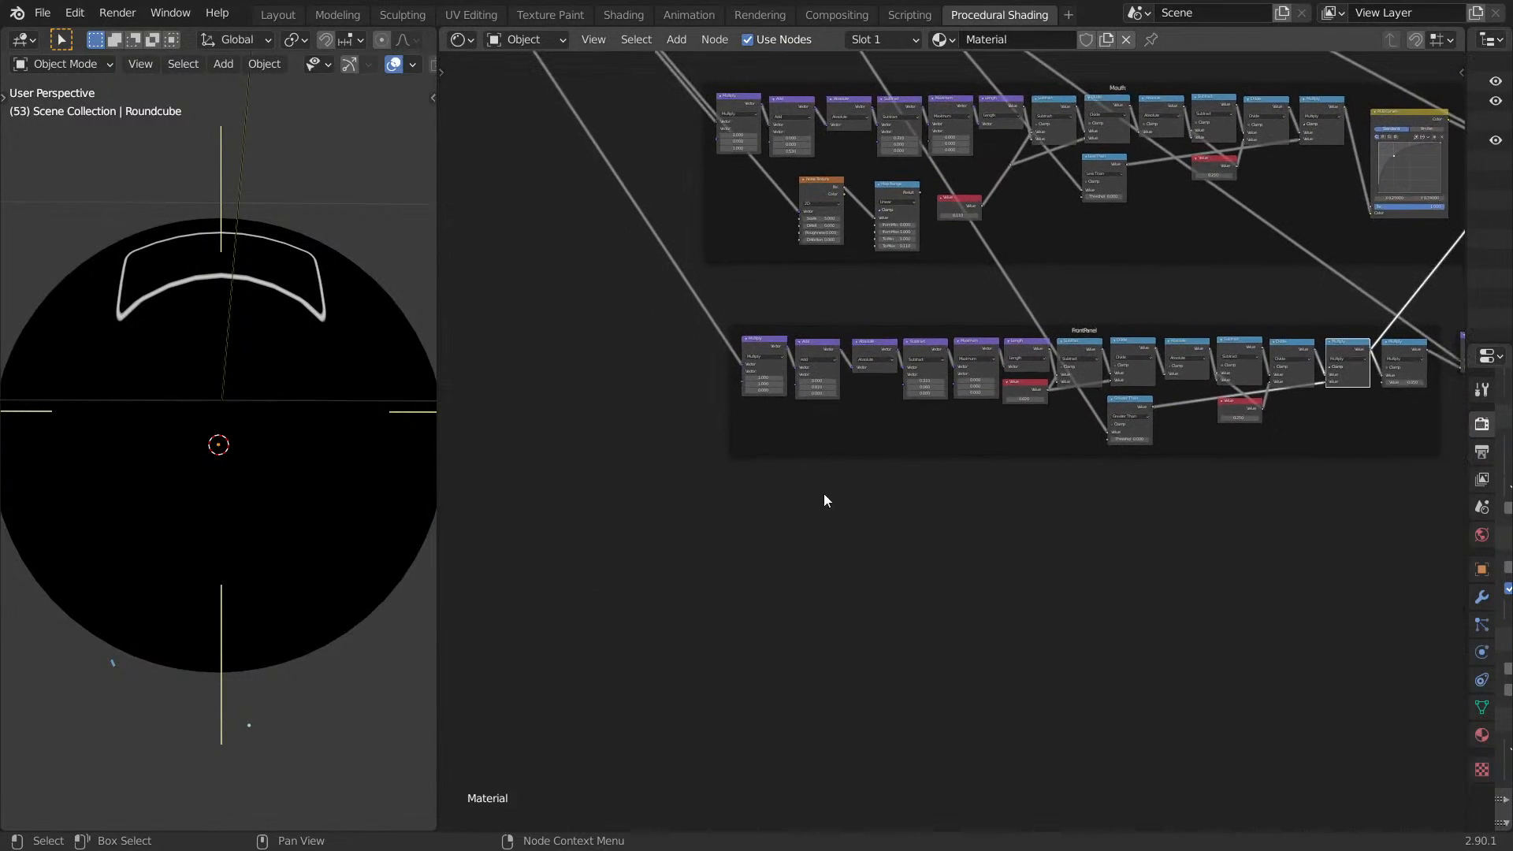
pyautogui.keyDown('shift'); pyautogui.moveTo(694, 286); pyautogui.dragTo(699, 349, button='right'); pyautogui.keyUp('shift')
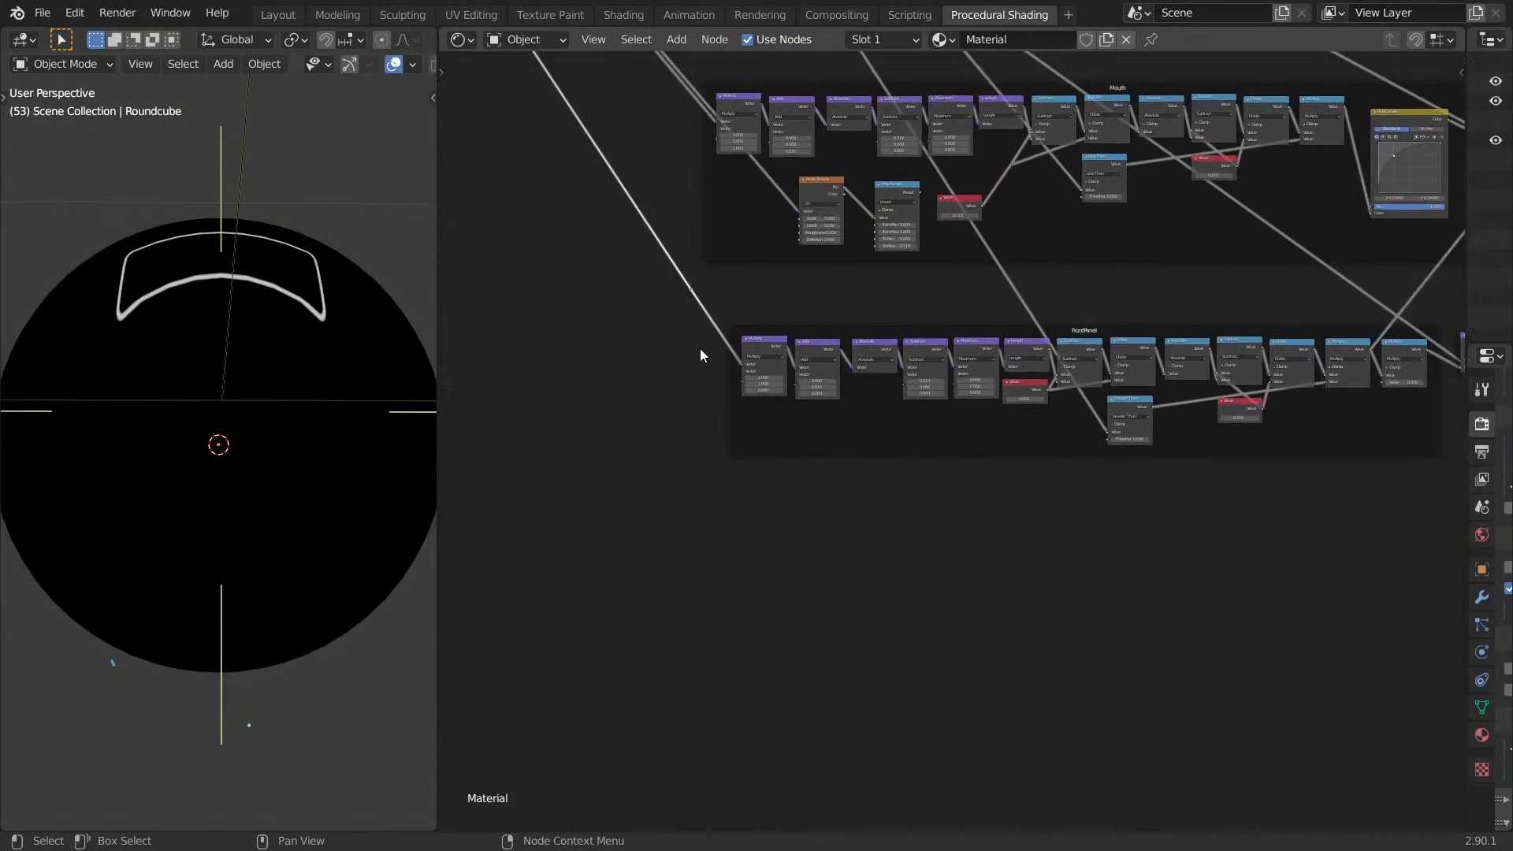
pyautogui.keyDown('ctrl'); pyautogui.keyDown('shift'); pyautogui.click(694, 293); pyautogui.keyUp('shift'); pyautogui.keyUp('ctrl')
pyautogui.moveTo(734, 373); pyautogui.dragTo(871, 407, button='middle')
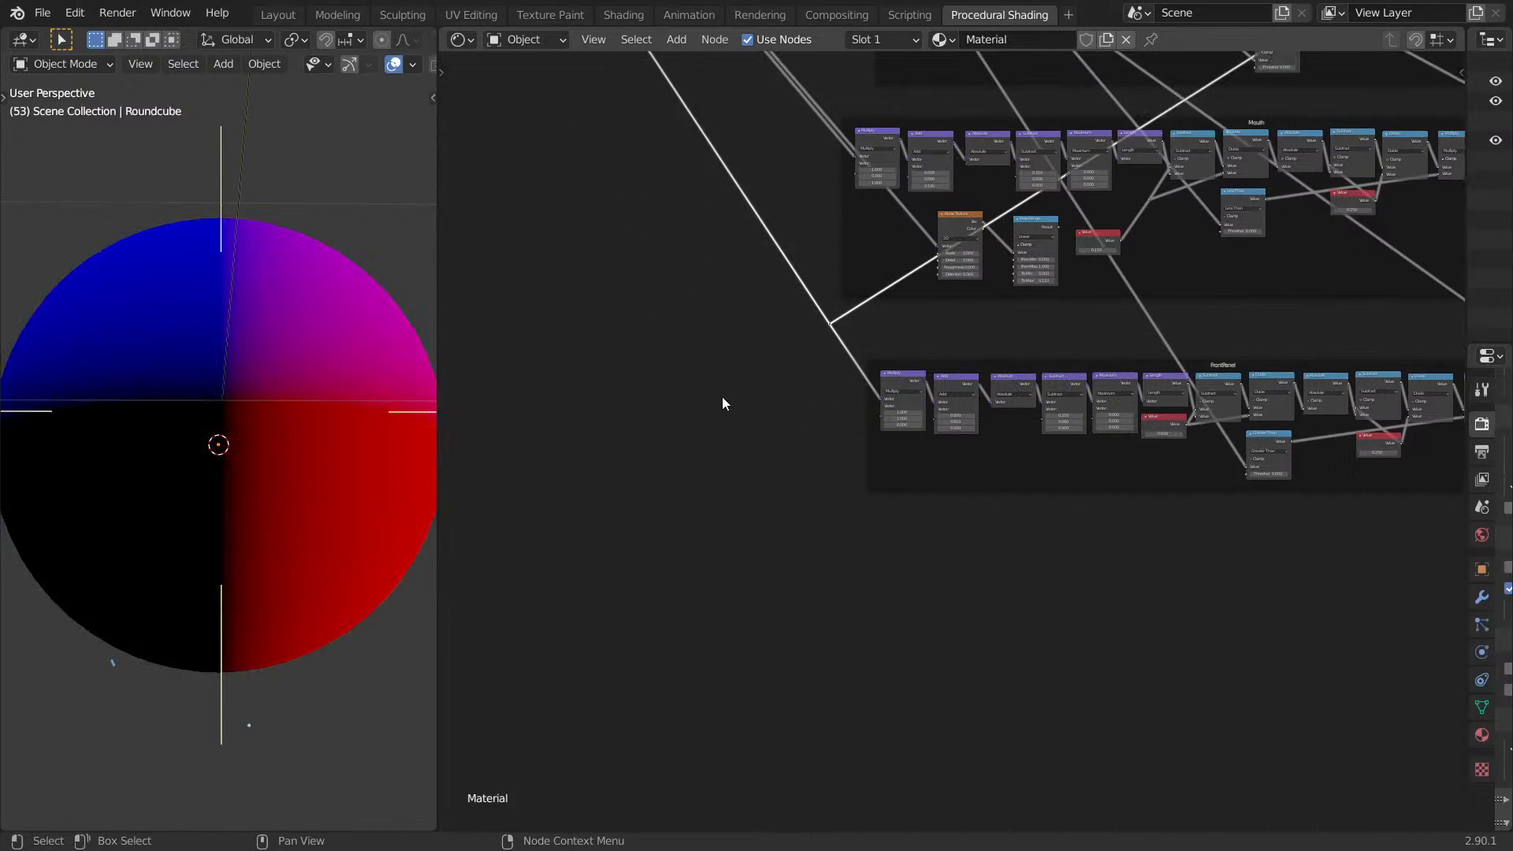
# Add a Vector Math node below the duplicated FrontPanel frame, feed it from the new reroute, and preview it.
pyautogui.moveTo(798, 301); pyautogui.dragTo(844, 344)
pyautogui.hotkey('shift', 'a')
pyautogui.click(797, 559)
pyautogui.write('vec')
pyautogui.click(875, 678)
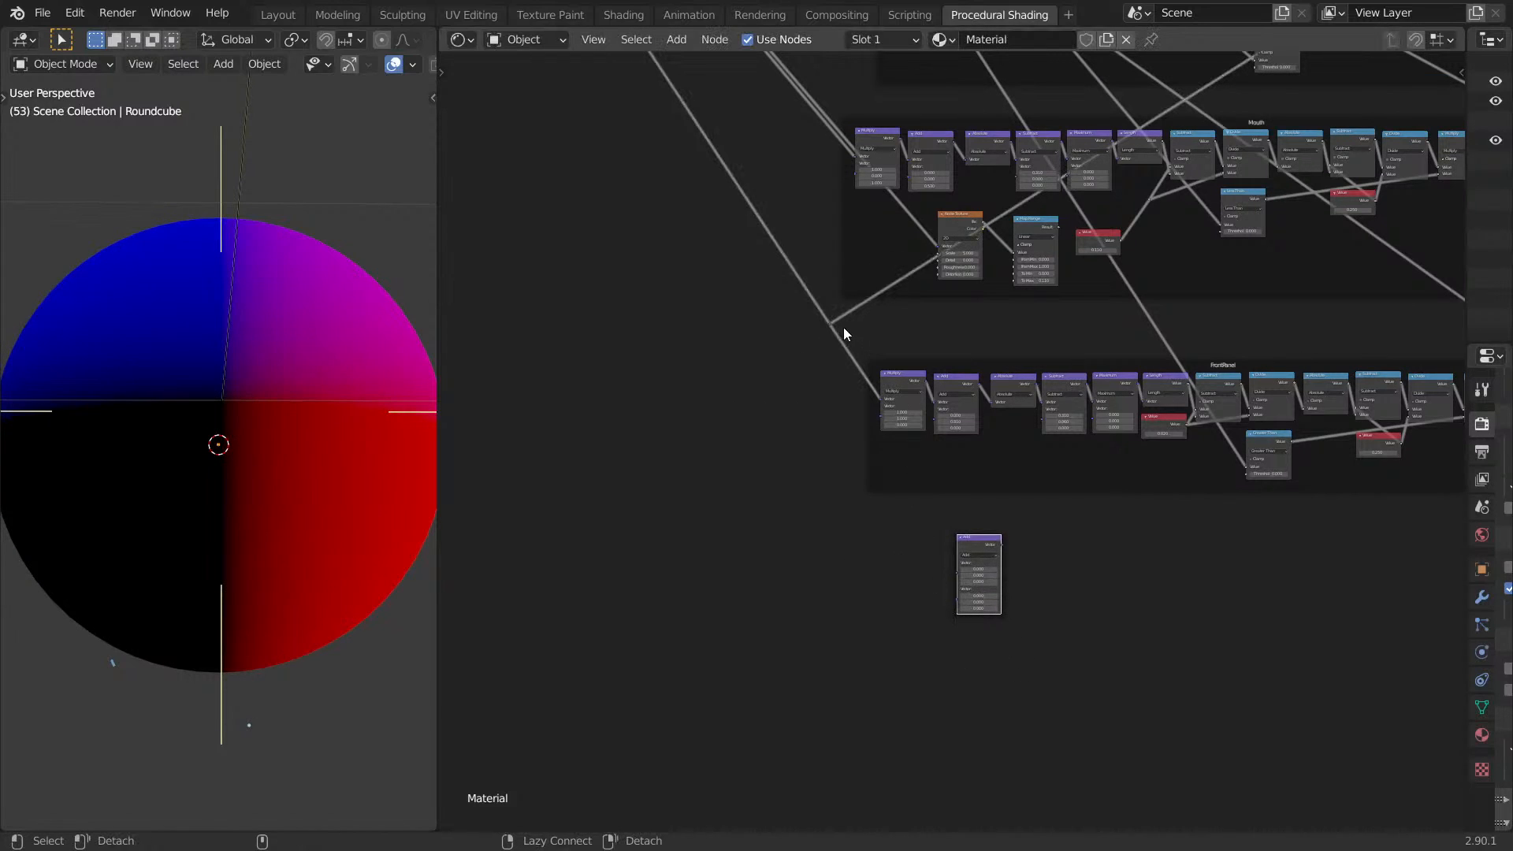
pyautogui.moveTo(834, 327); pyautogui.dragTo(958, 562)
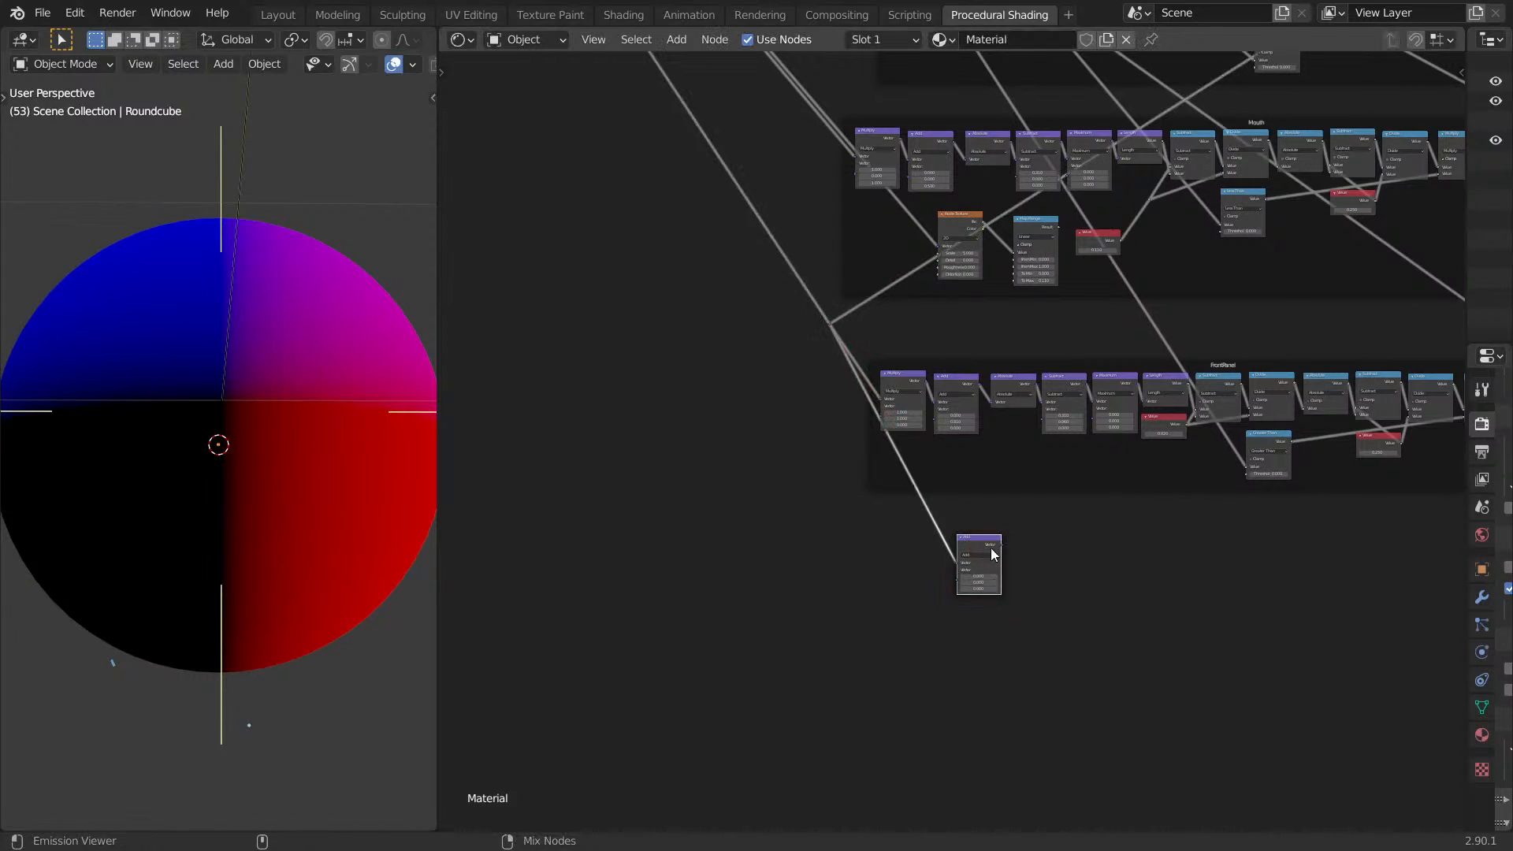
pyautogui.keyDown('ctrl'); pyautogui.keyDown('shift'); pyautogui.click(985, 551); pyautogui.keyUp('shift'); pyautogui.keyUp('ctrl')
# Set the new Vector Math node's operation to Absolute and move the node farther below the frame.
pyautogui.moveTo(1003, 542); pyautogui.dragTo(922, 416, button='middle')
pyautogui.scroll(5, 922, 416)
pyautogui.click(807, 399)
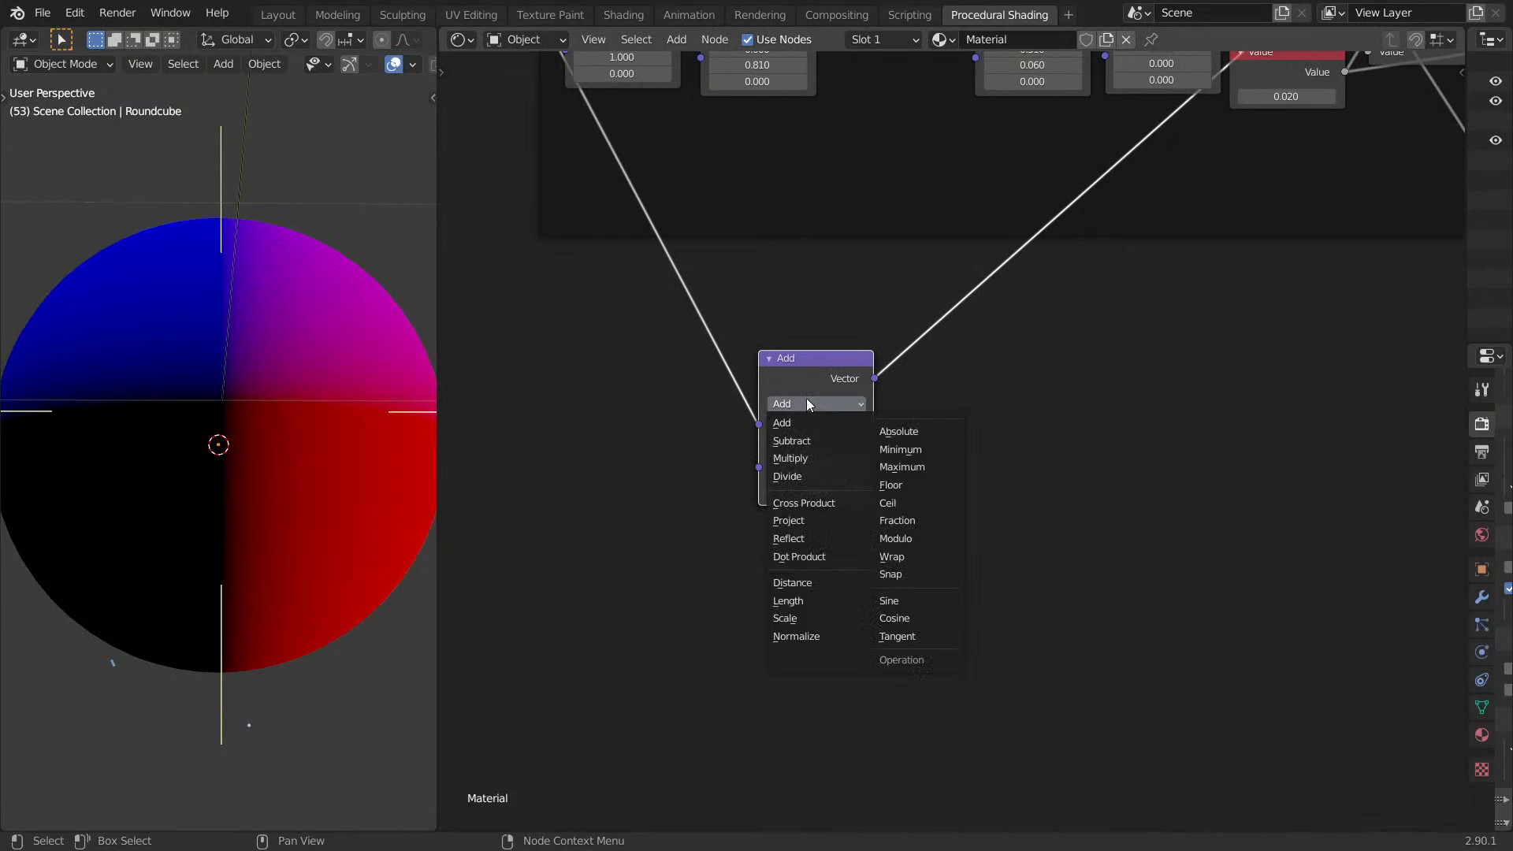
pyautogui.click(907, 431)
pyautogui.moveTo(806, 376); pyautogui.dragTo(761, 494)
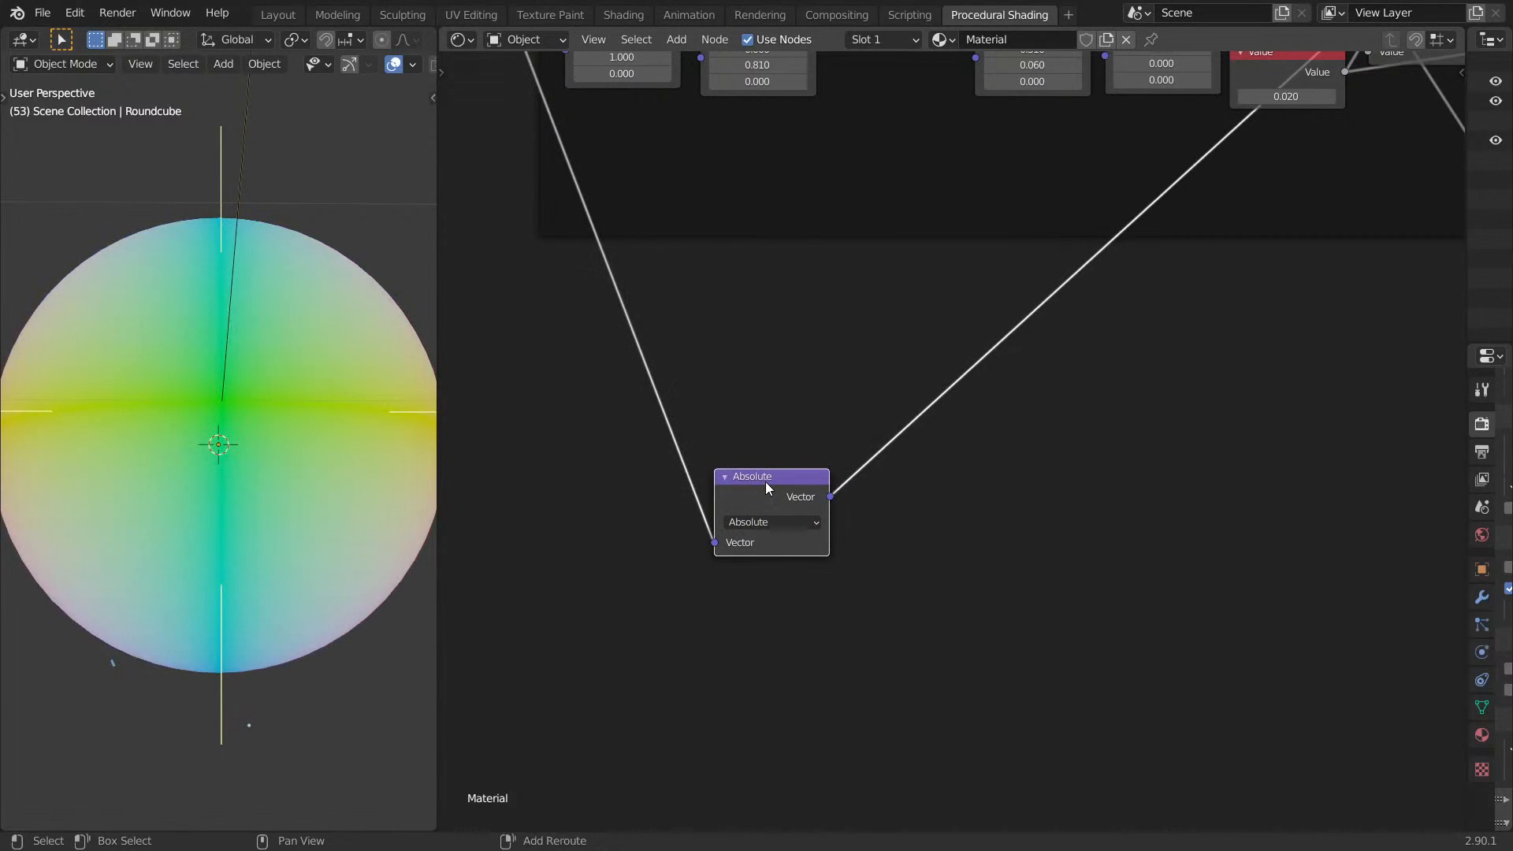
# Duplicate the new Absolute node, chain the copy after it, and change the copy's operation to Dot Product.
pyautogui.hotkey('shift', 'd')
pyautogui.click(949, 447)
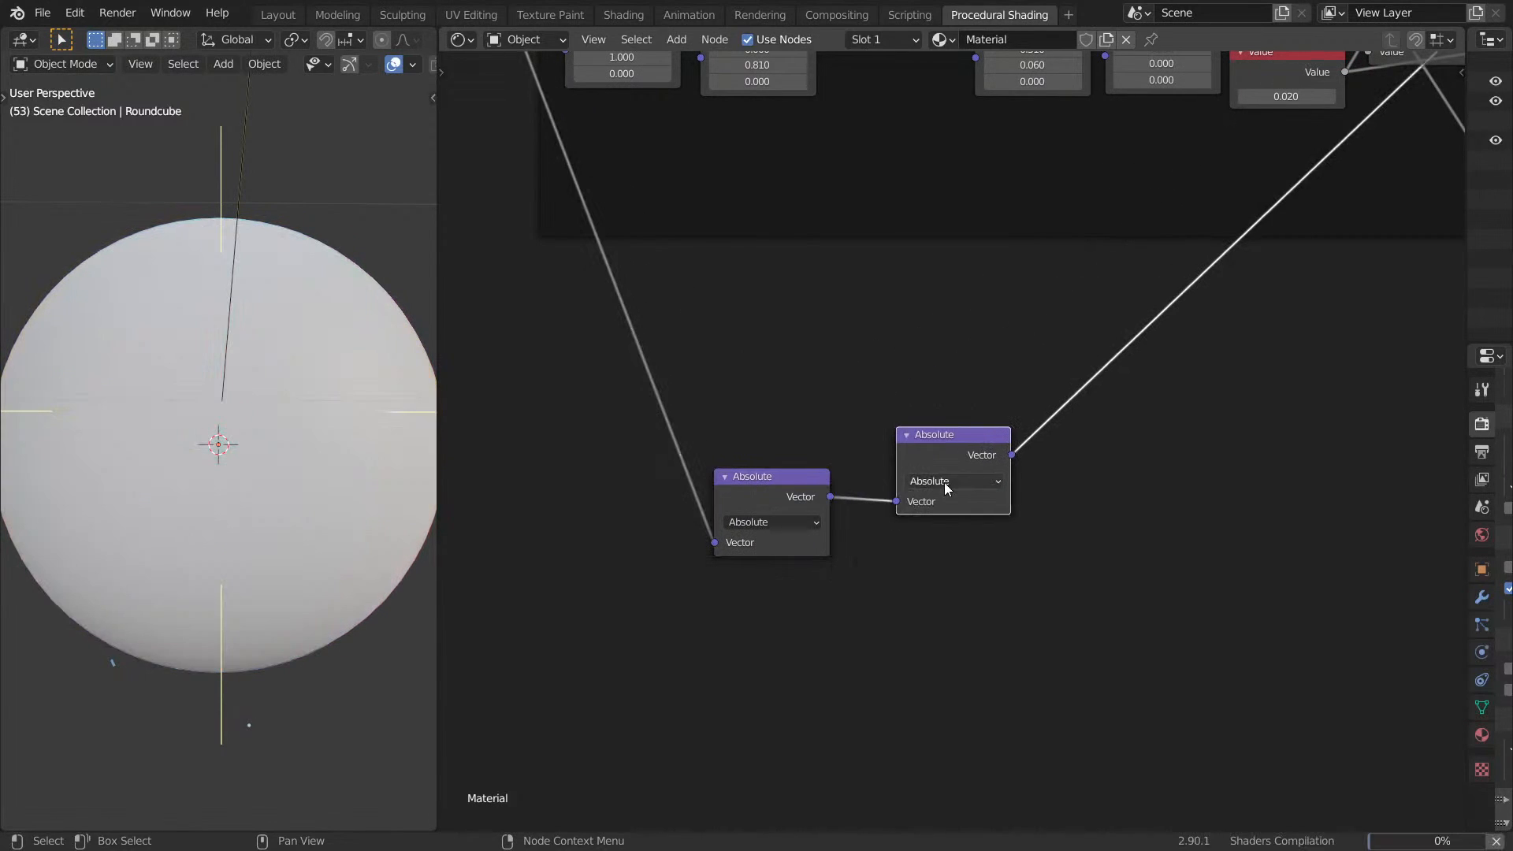
pyautogui.click(949, 481)
pyautogui.click(945, 638)
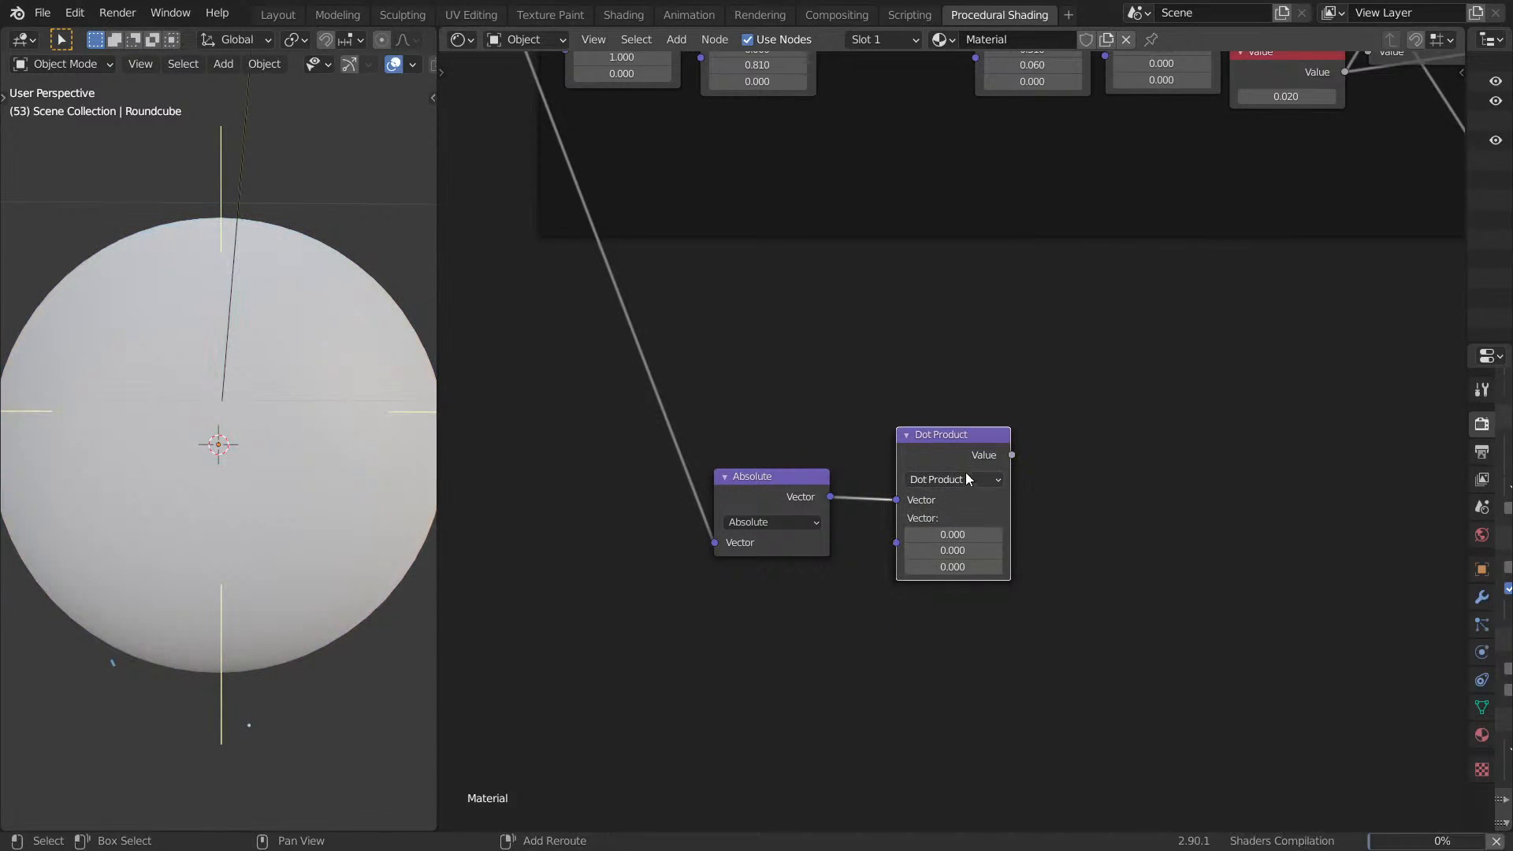
# Set the Dot Product node's second vector to X 0.5 and Y sqrt(3)/2.
pyautogui.click(945, 534)
pyautogui.write('0.0')
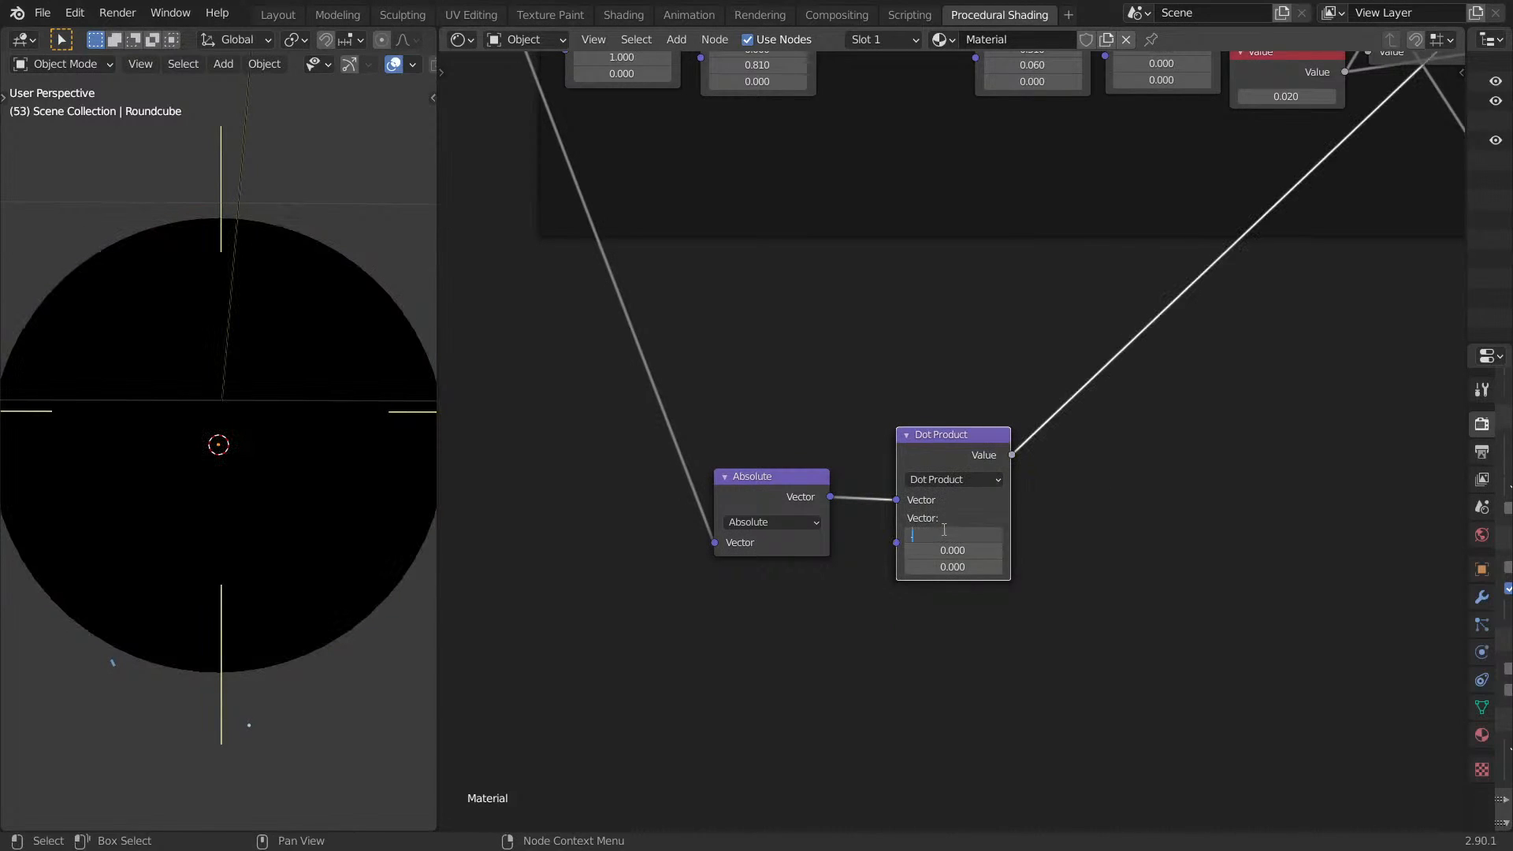
pyautogui.press('Return')
pyautogui.click(953, 551)
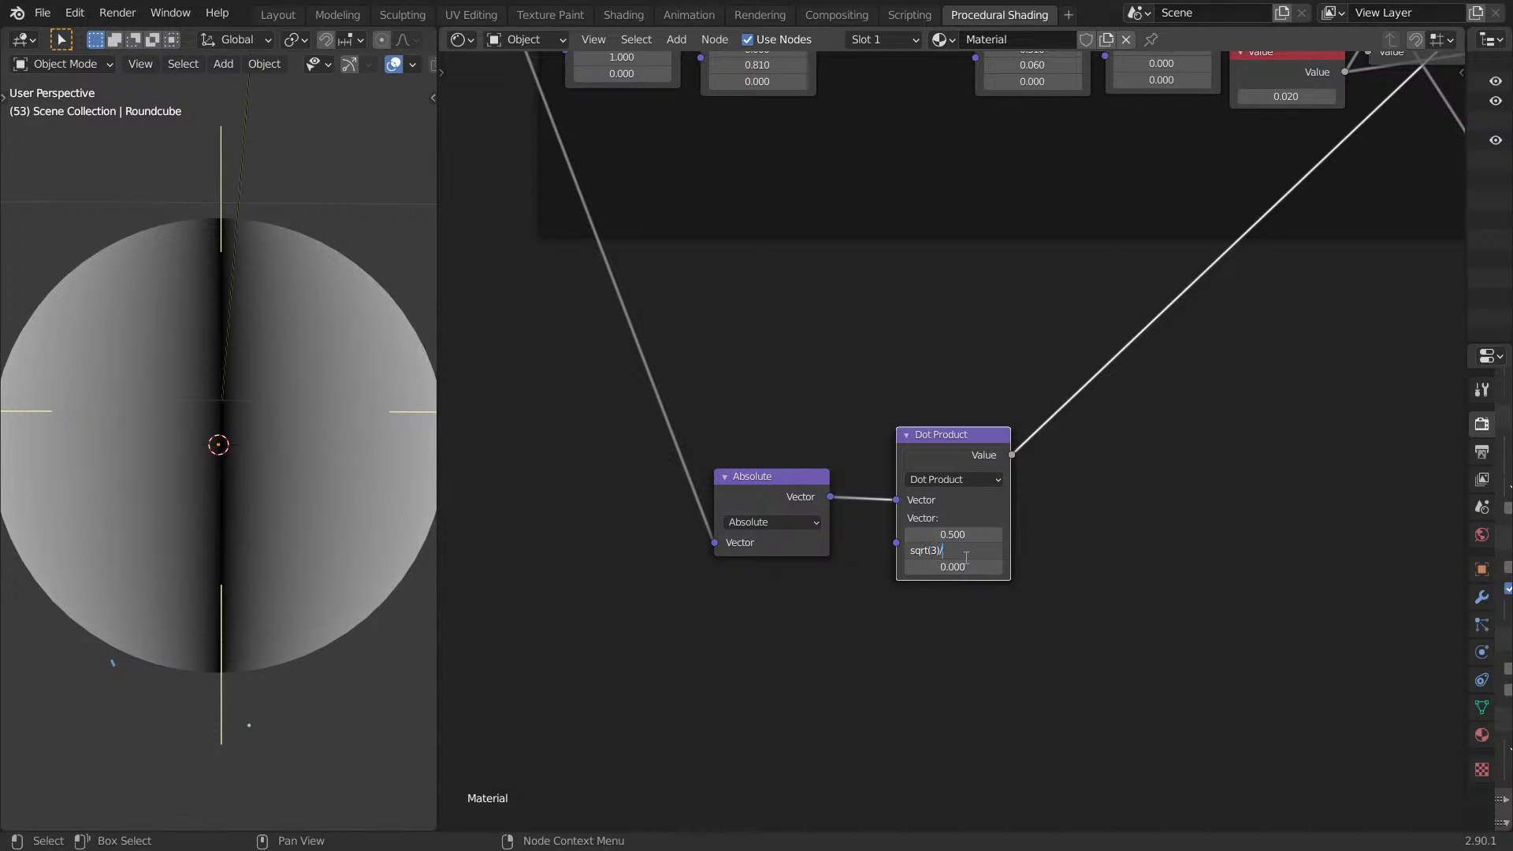
pyautogui.press('Return')
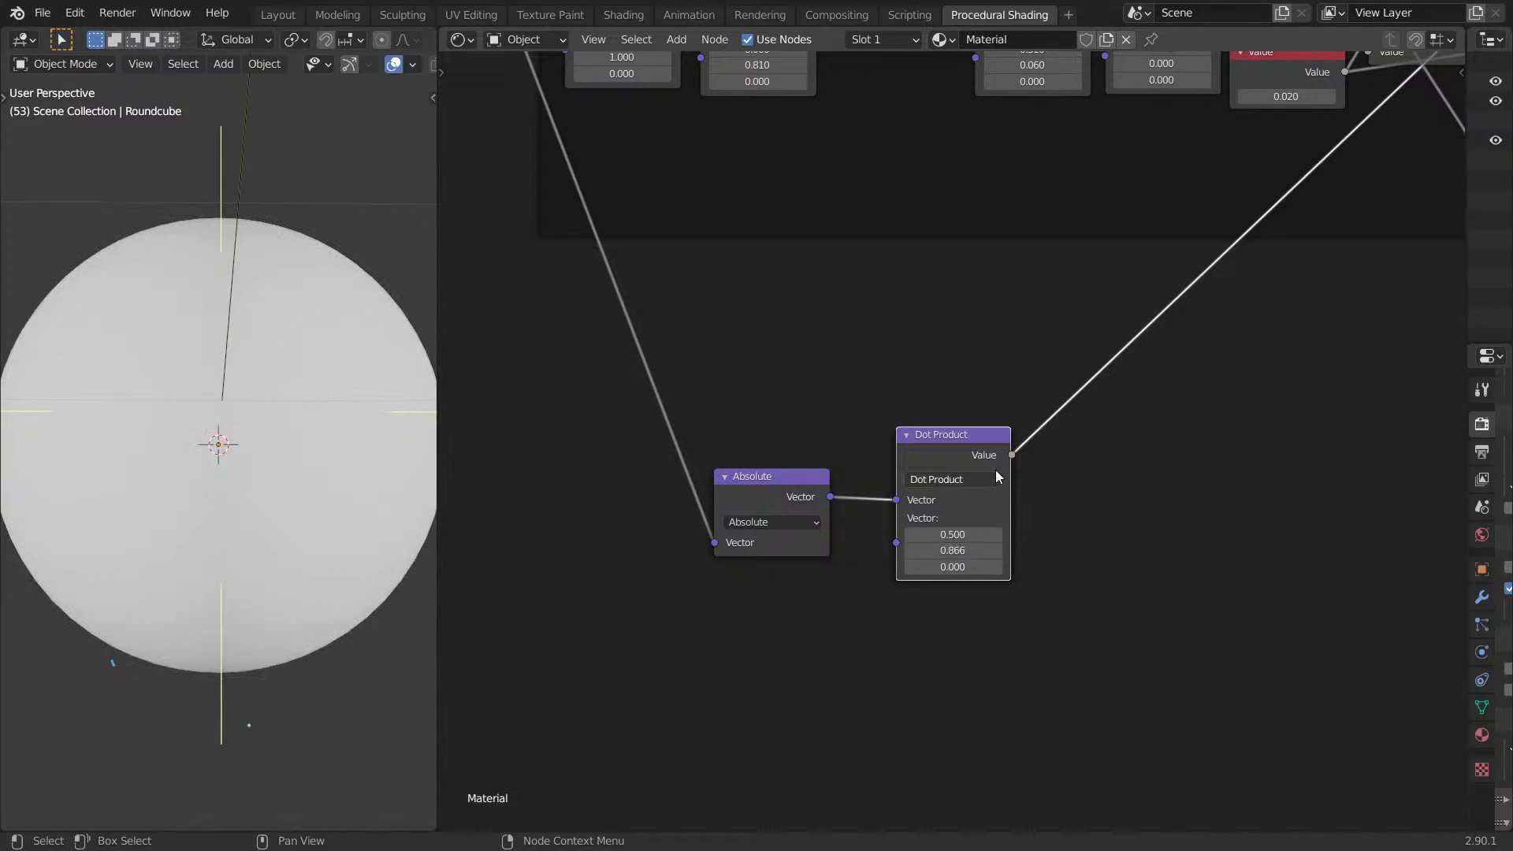
# Duplicate the Absolute vector node, insert the copy ahead of it, and change the copy's operation to Multiply.
pyautogui.moveTo(409, 478)
pyautogui.mouseDown(button='middle')
pyautogui.moveTo(140, 498)
pyautogui.moveTo(269, 512)
pyautogui.mouseUp(button='middle')
pyautogui.hotkey('shift', 'd')
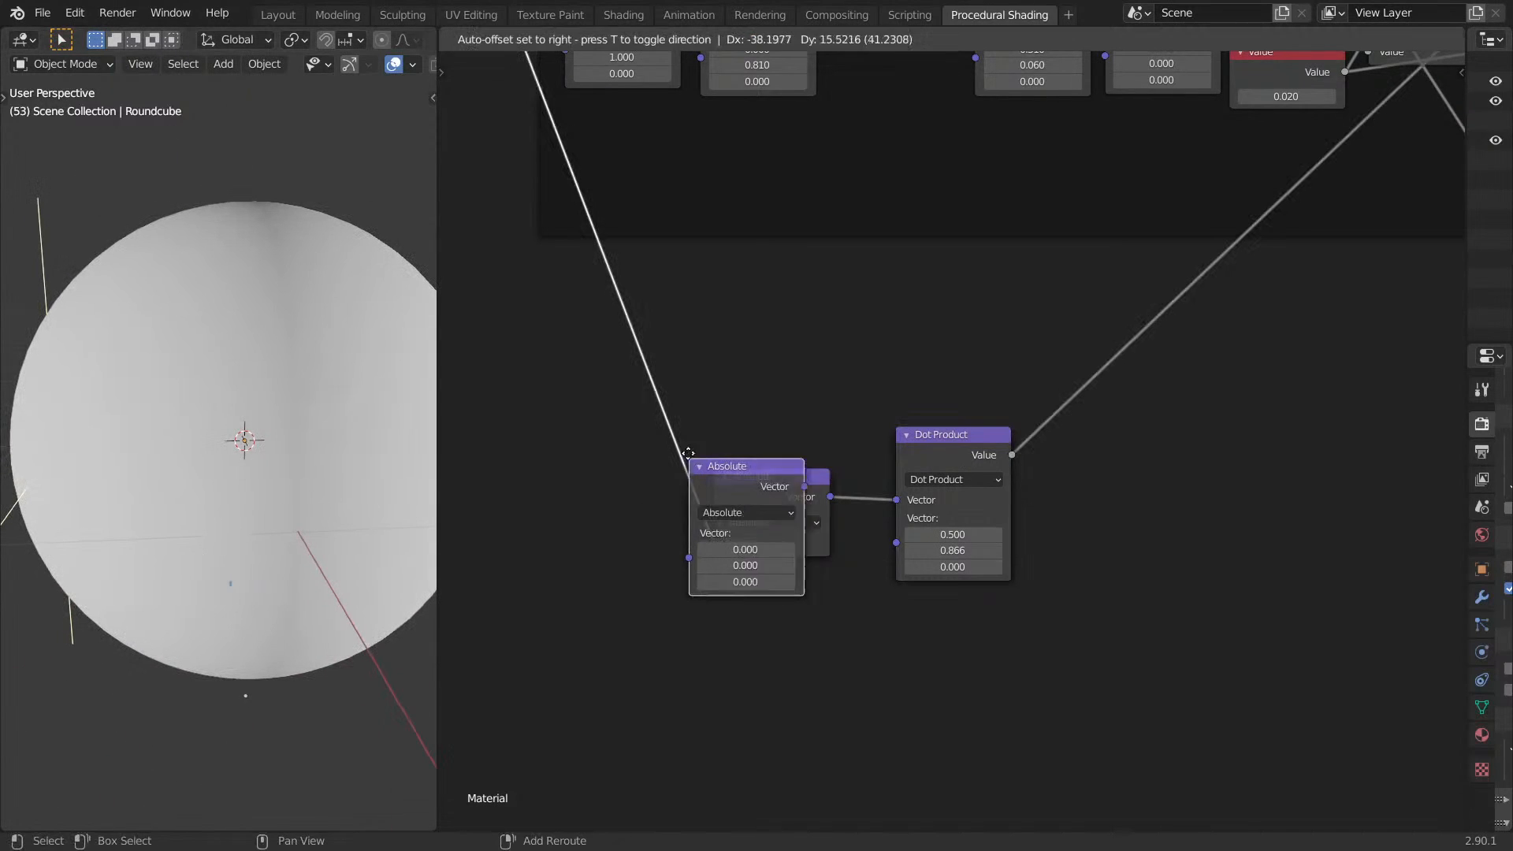
pyautogui.click(585, 451)
pyautogui.click(564, 493)
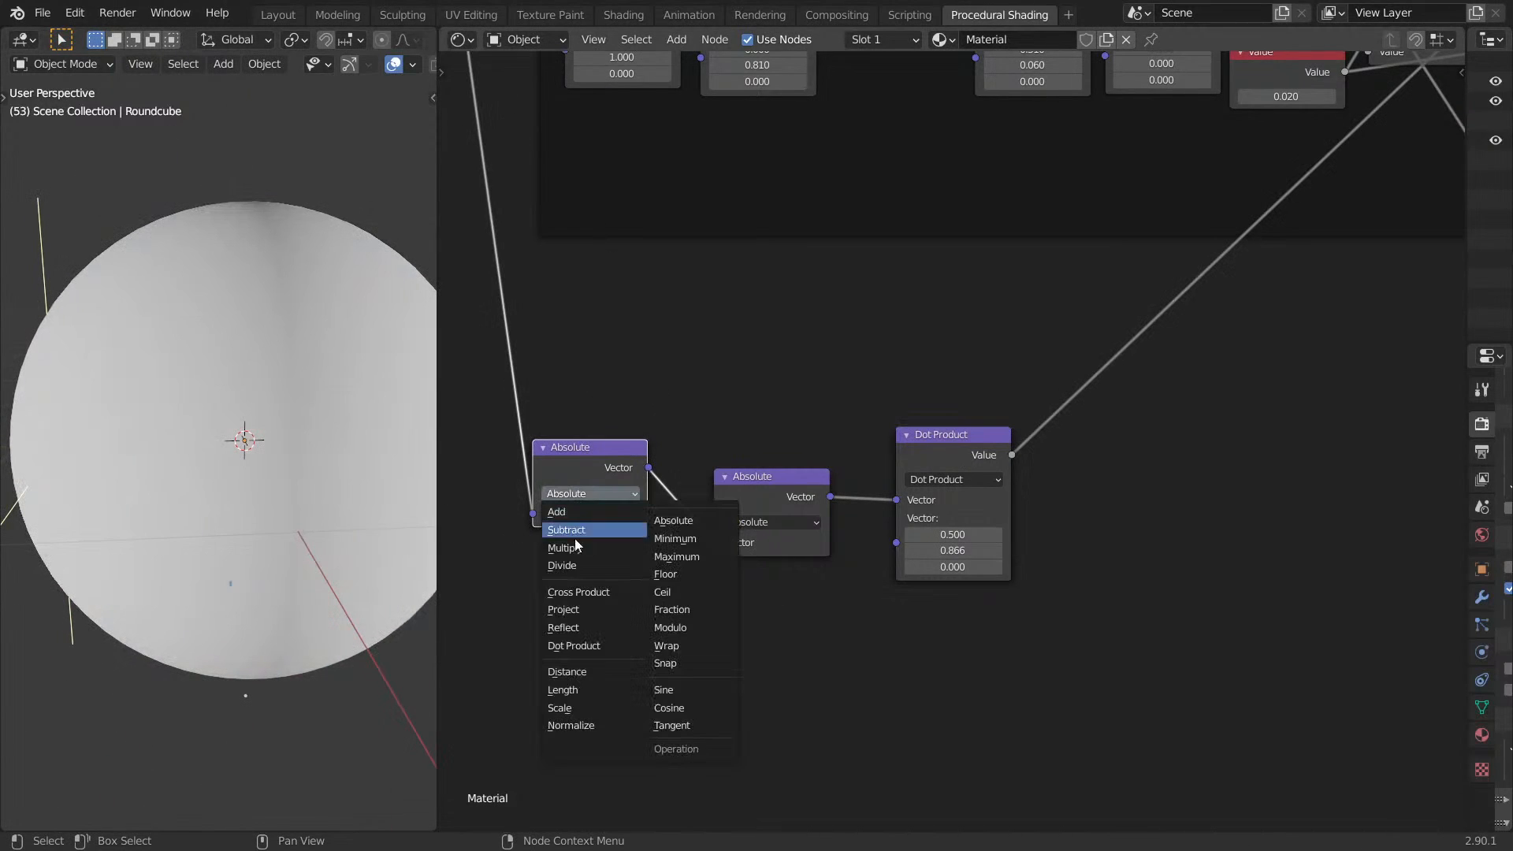
pyautogui.click(591, 496)
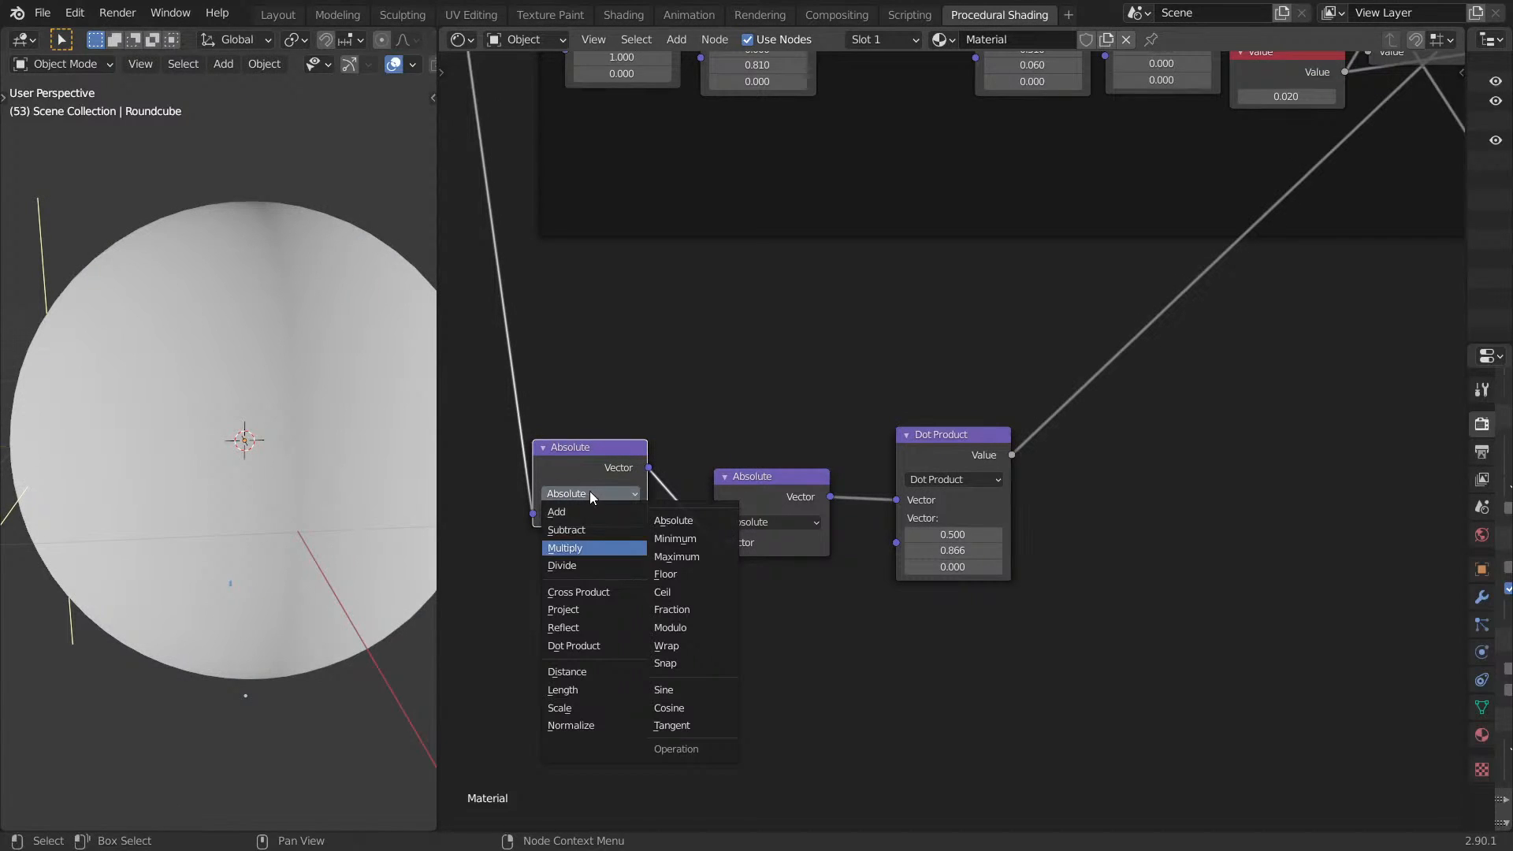
pyautogui.click(565, 548)
# Set the new Multiply node's vector to X 1, Y 1, Z 0 and view the sphere from the top.
pyautogui.click(589, 548)
pyautogui.write('0.0')
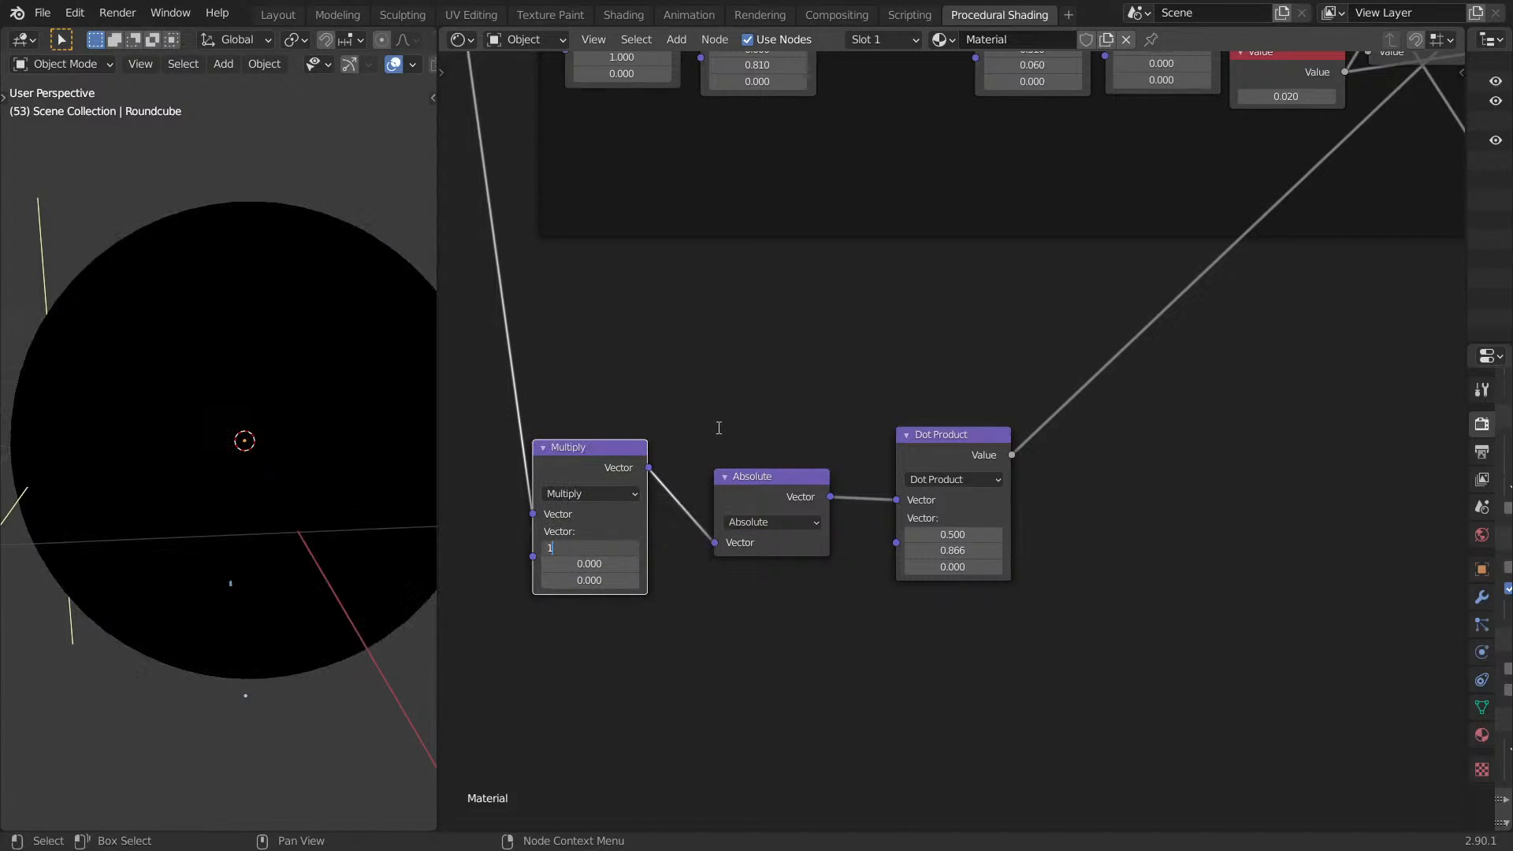
pyautogui.write('1')
pyautogui.press('Return')
pyautogui.press('Return')
pyautogui.moveTo(295, 459); pyautogui.dragTo(319, 524, button='middle')
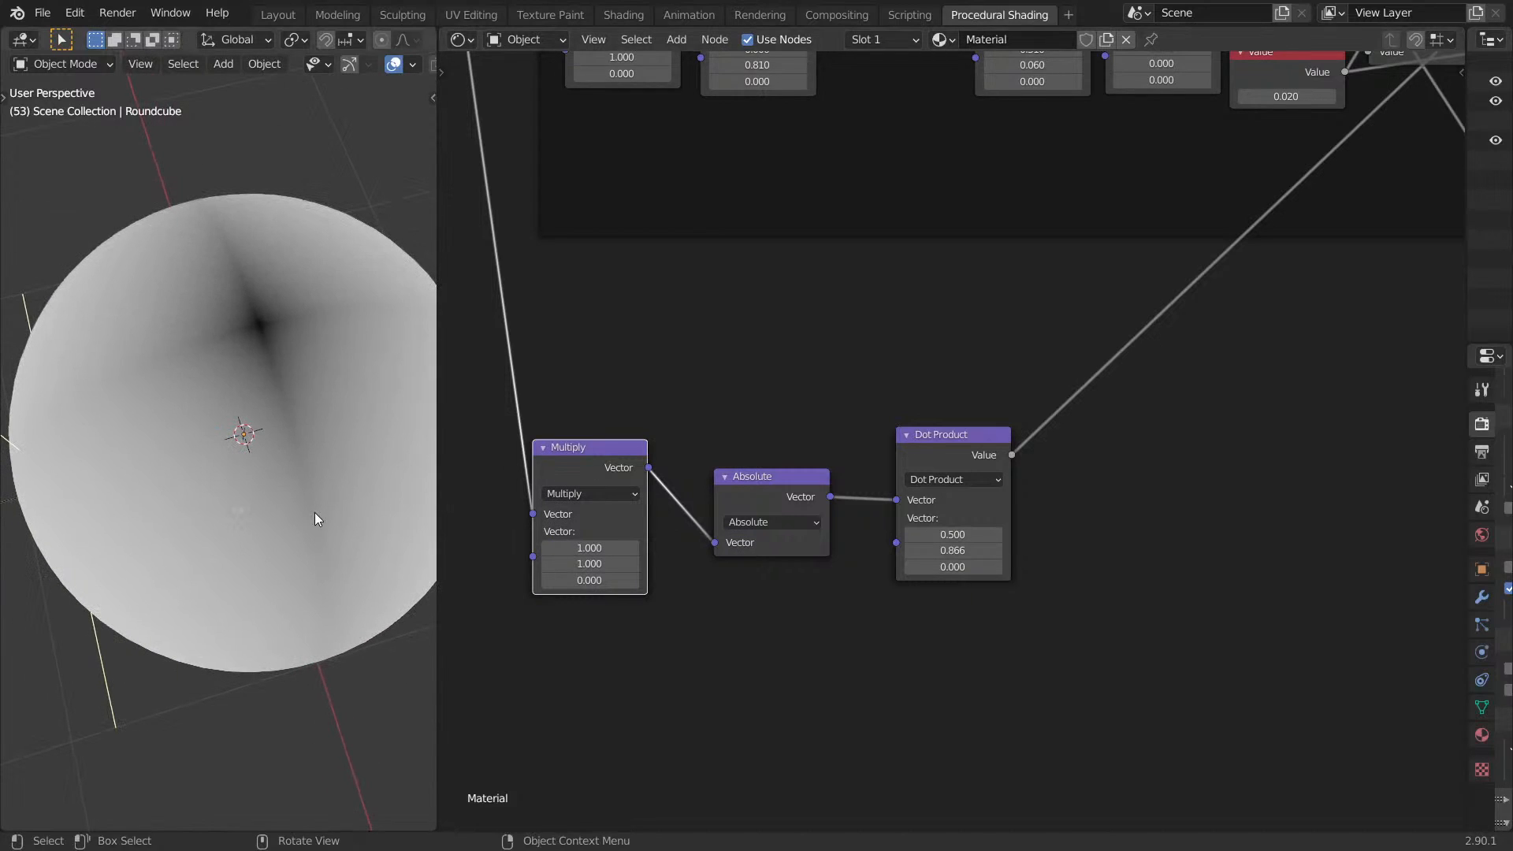
pyautogui.press('KP_7')
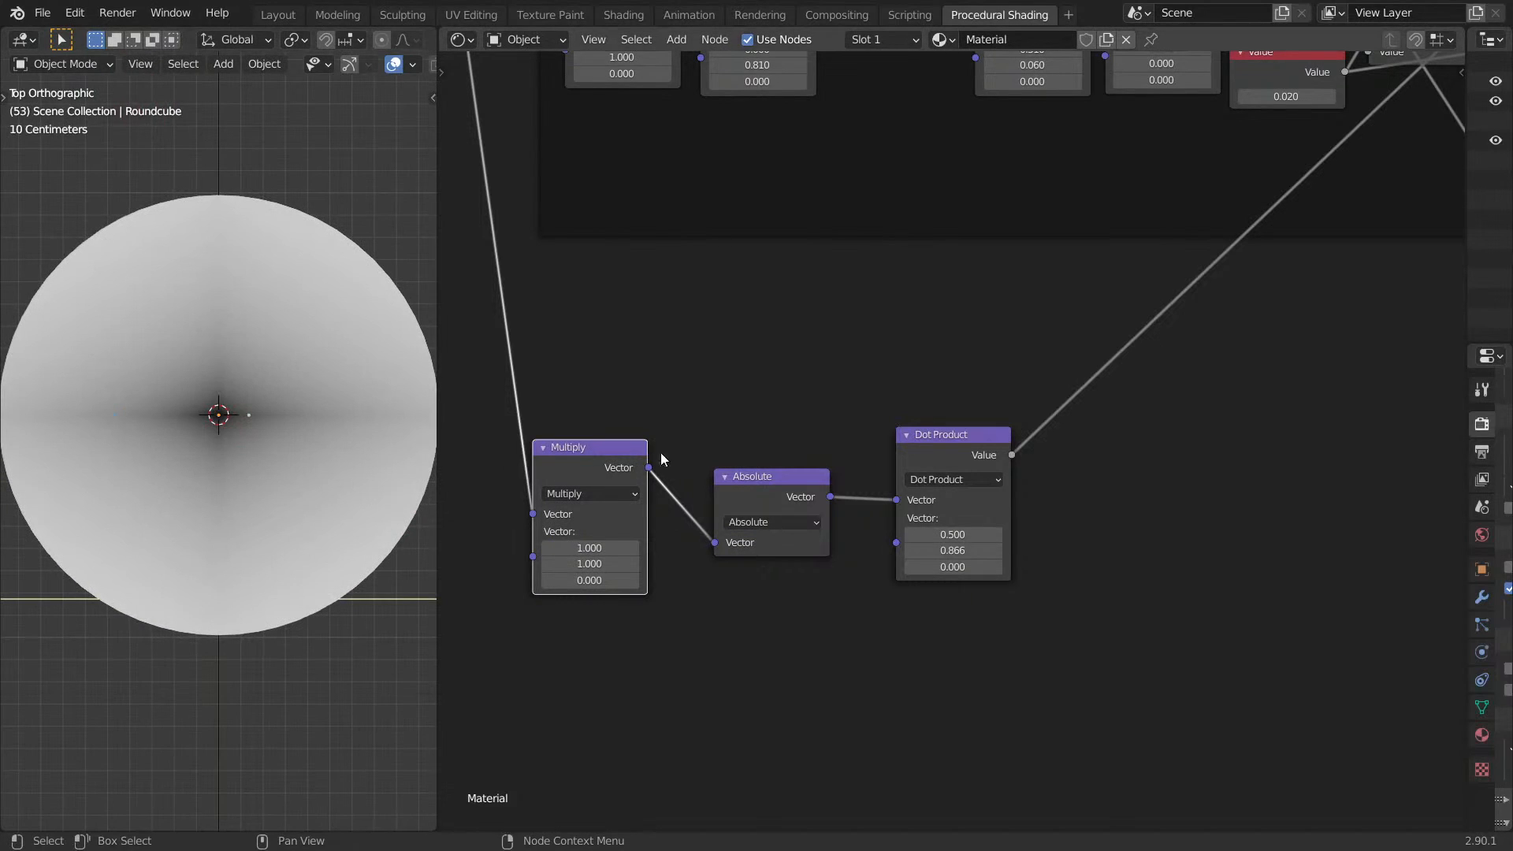
# Add a reroute on the link into Multiply, add a Separate XYZ node fed from it, and preview the X output.
pyautogui.moveTo(657, 460); pyautogui.dragTo(849, 545, button='middle')
pyautogui.keyDown('shift'); pyautogui.moveTo(769, 469); pyautogui.dragTo(693, 462, button='right'); pyautogui.keyUp('shift')
pyautogui.hotkey('shift', 'a')
pyautogui.write('sse')
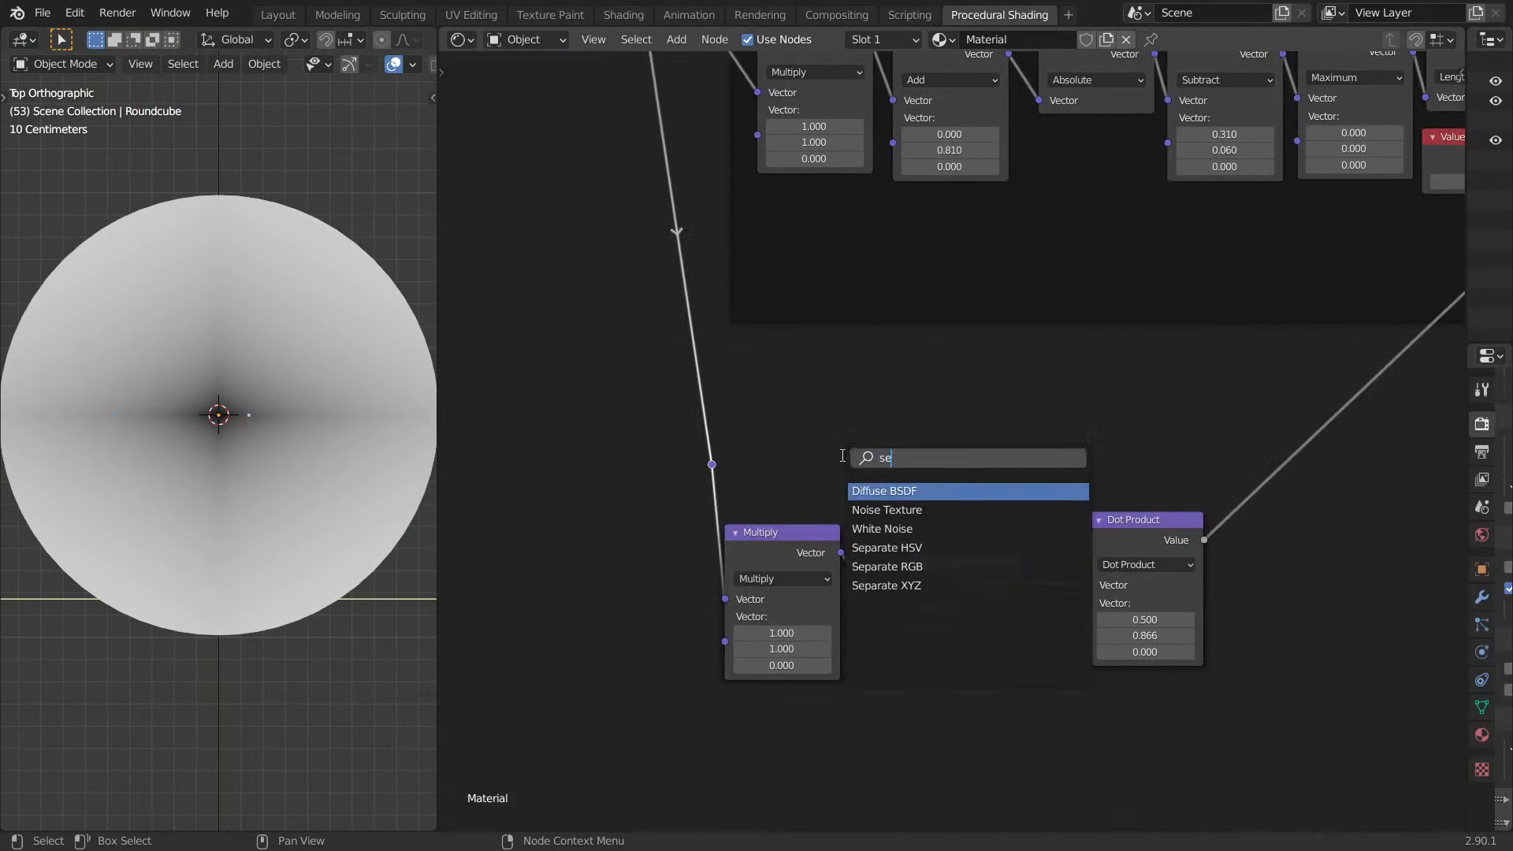
pyautogui.write('p')
pyautogui.press('Down')
pyautogui.press('Down')
pyautogui.press('Return')
pyautogui.click(817, 409)
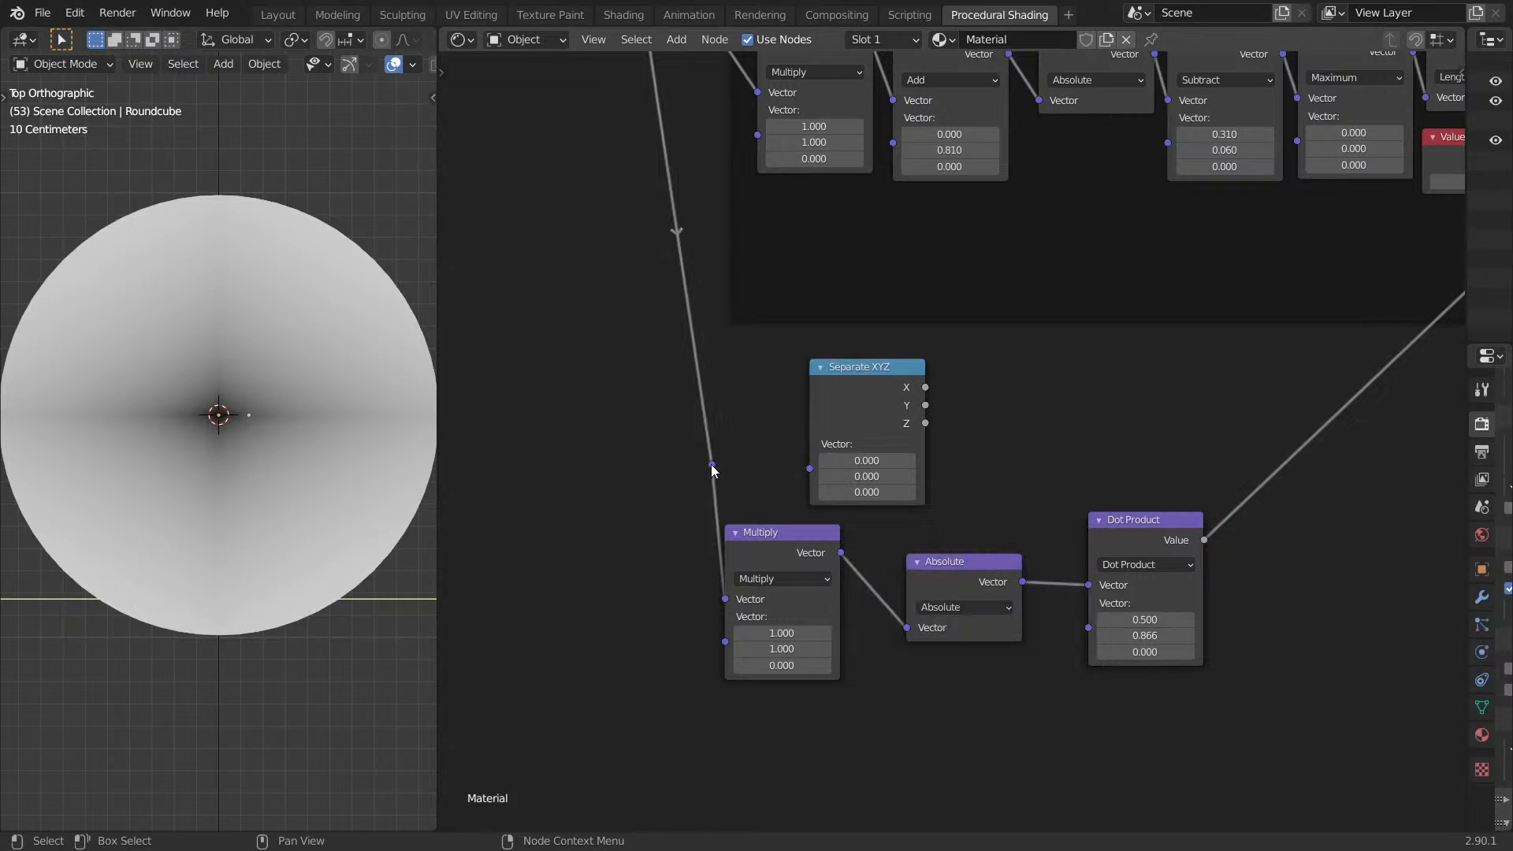
pyautogui.moveTo(713, 465); pyautogui.dragTo(810, 468)
pyautogui.keyDown('ctrl'); pyautogui.keyDown('shift'); pyautogui.click(867, 422); pyautogui.keyUp('shift'); pyautogui.keyUp('ctrl')
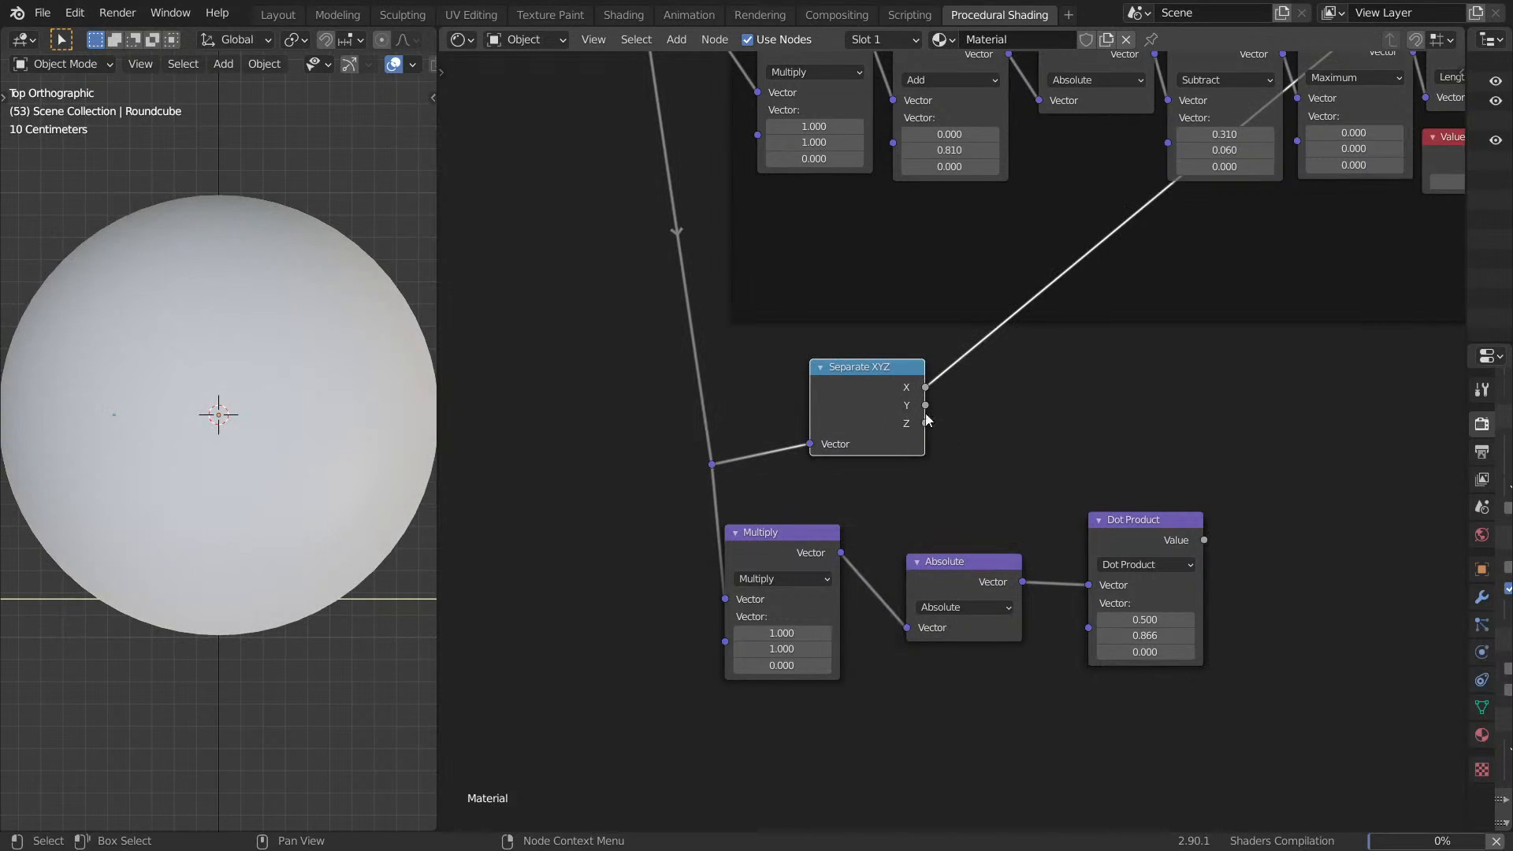
# Preview the Dot Product and Maximum nodes in turn, and try Minimum as the combining node's operation.
pyautogui.moveTo(1087, 416); pyautogui.dragTo(910, 504, button='middle')
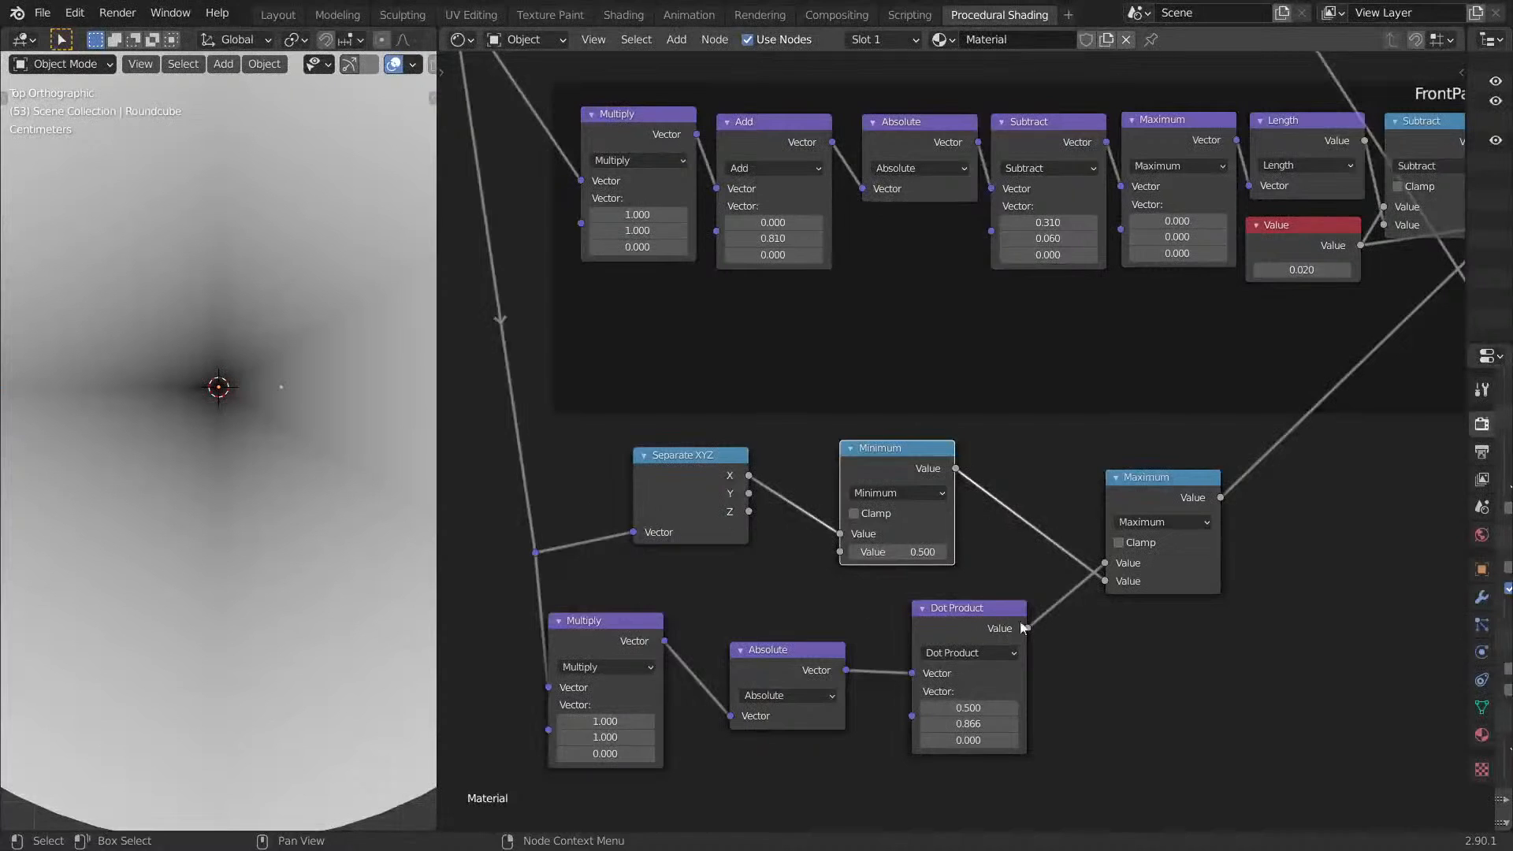
pyautogui.keyDown('ctrl'); pyautogui.keyDown('shift'); pyautogui.click(979, 617); pyautogui.keyUp('shift'); pyautogui.keyUp('ctrl')
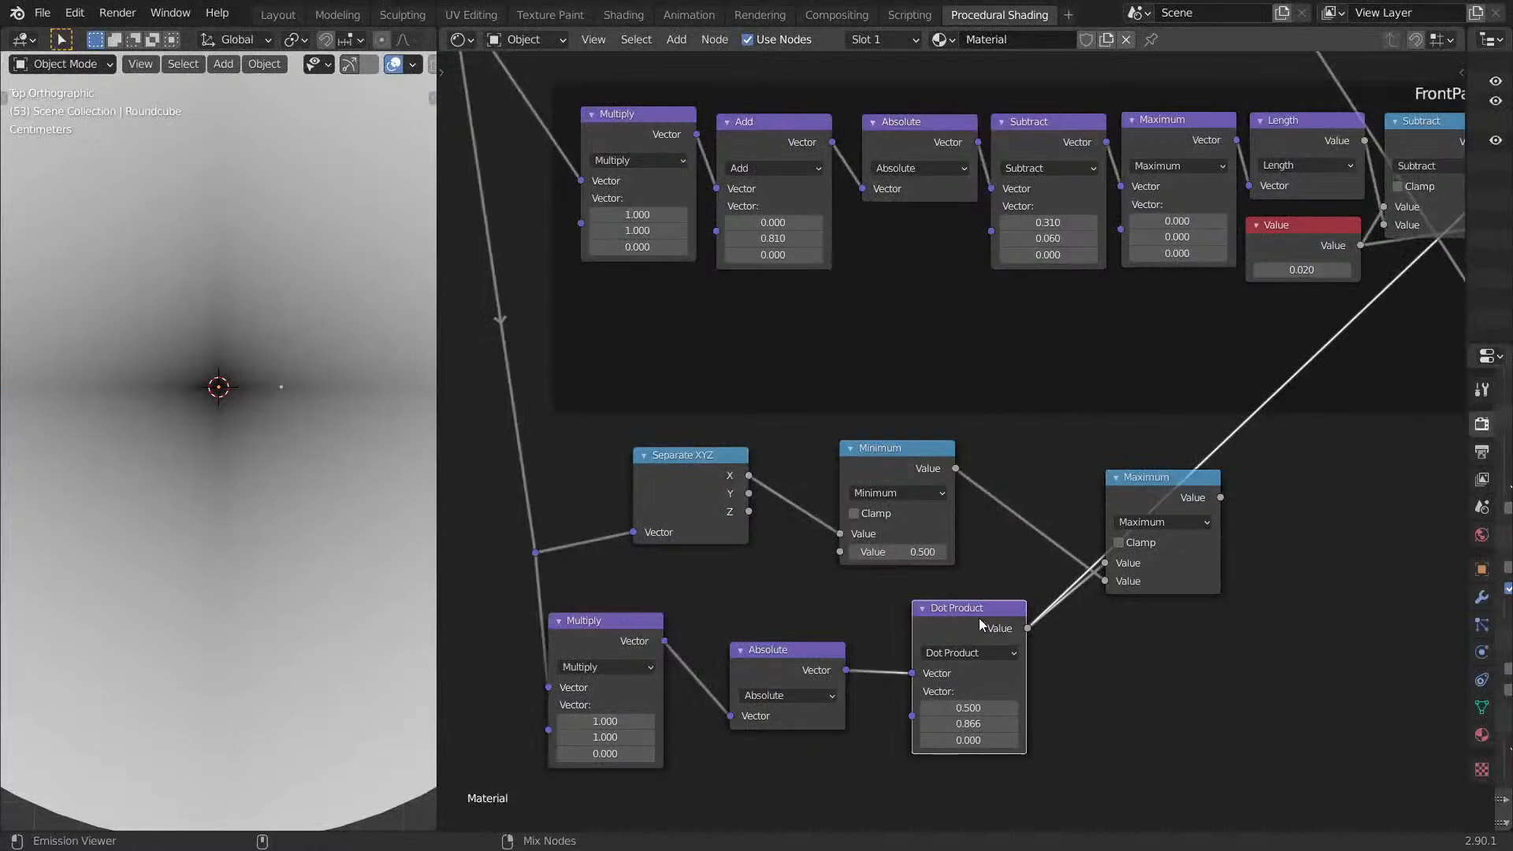
pyautogui.keyDown('ctrl'); pyautogui.keyDown('shift'); pyautogui.click(1170, 496); pyautogui.keyUp('shift'); pyautogui.keyUp('ctrl')
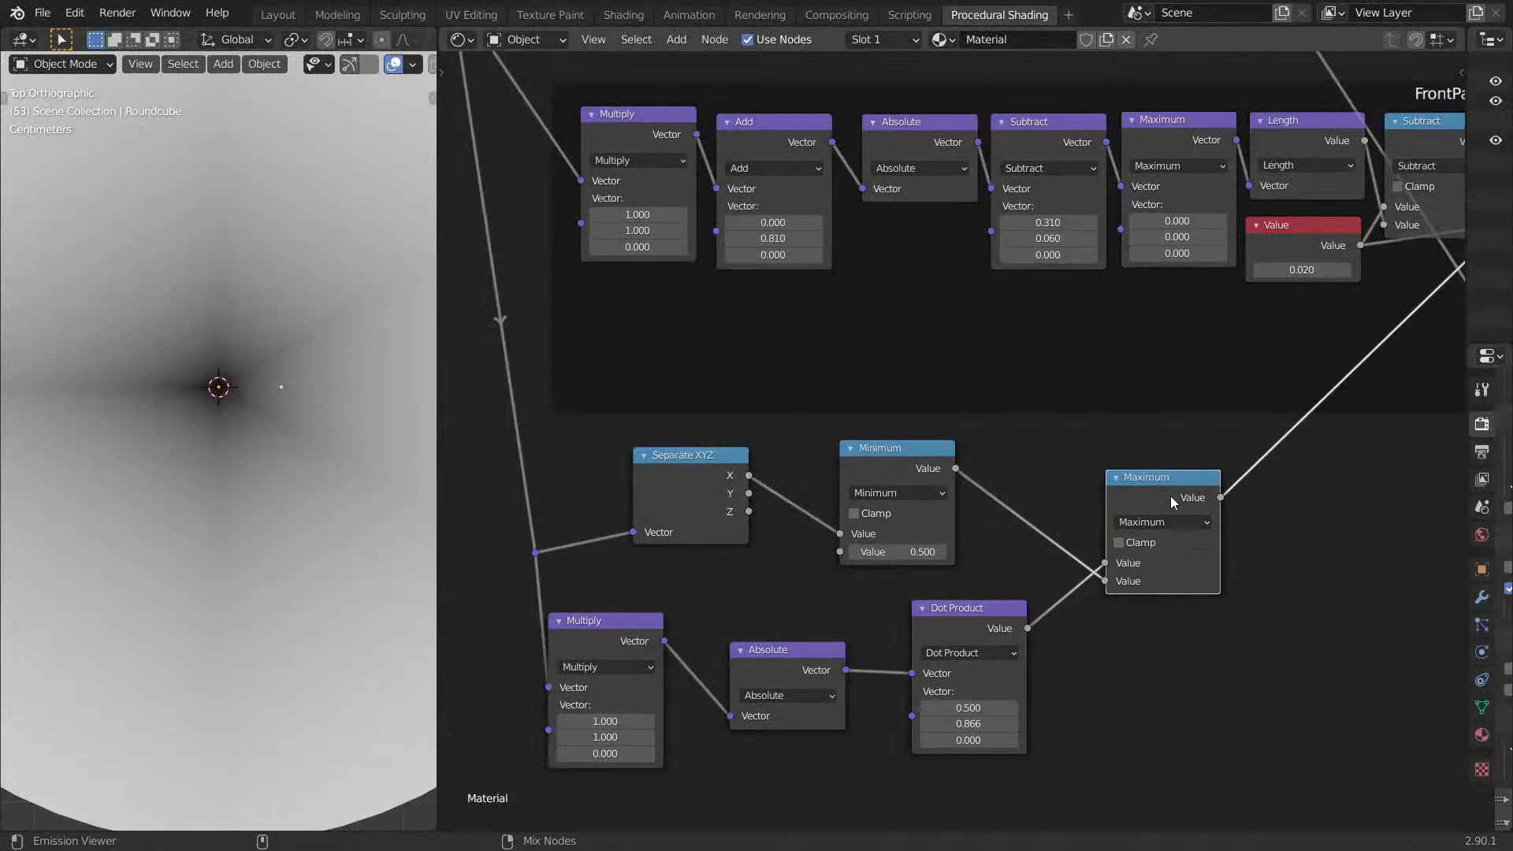
pyautogui.click(1156, 522)
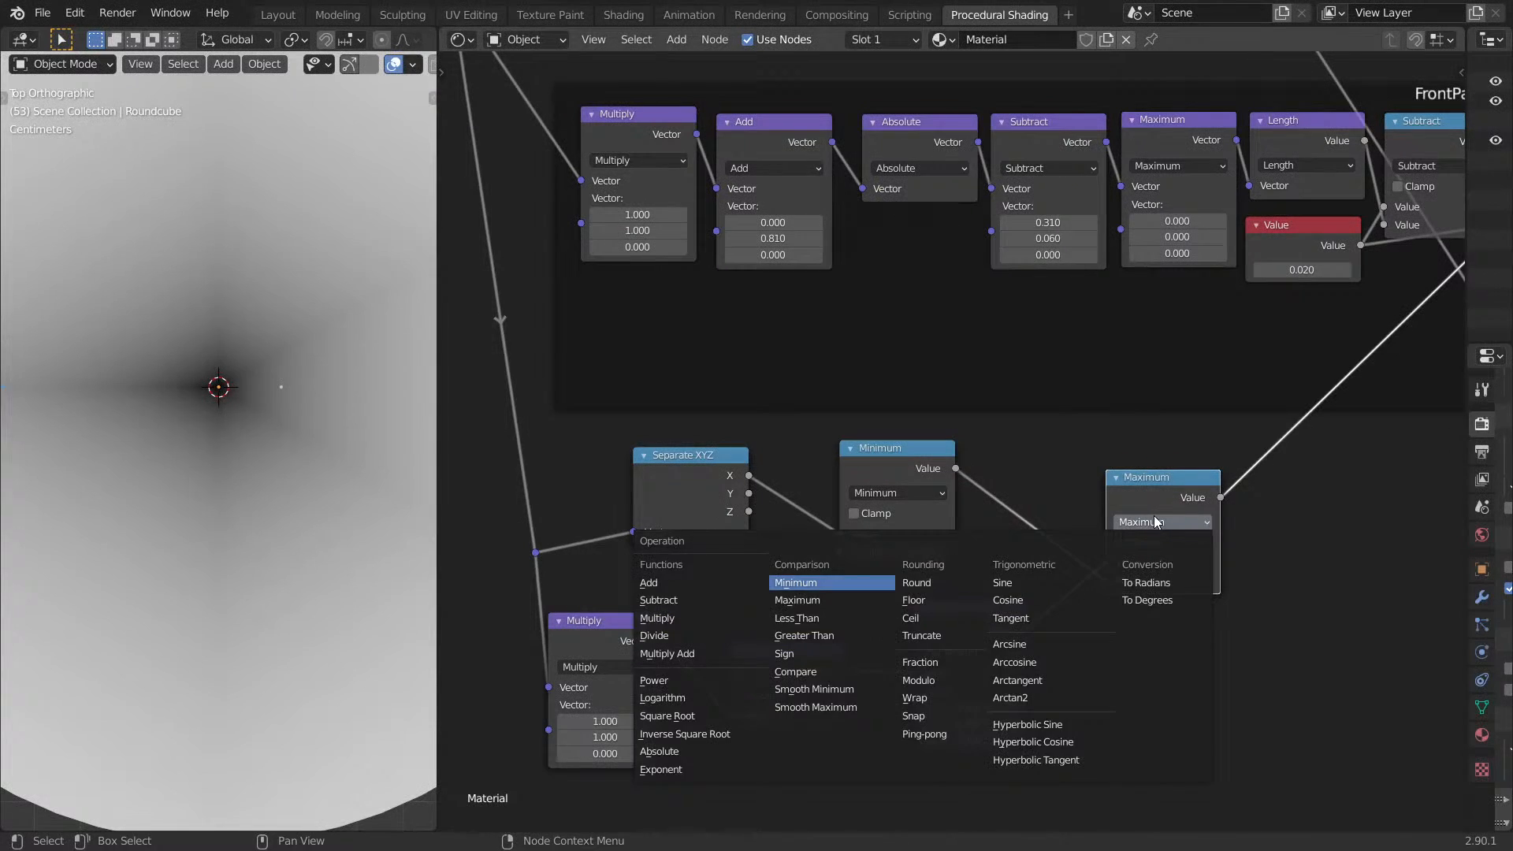
pyautogui.click(833, 583)
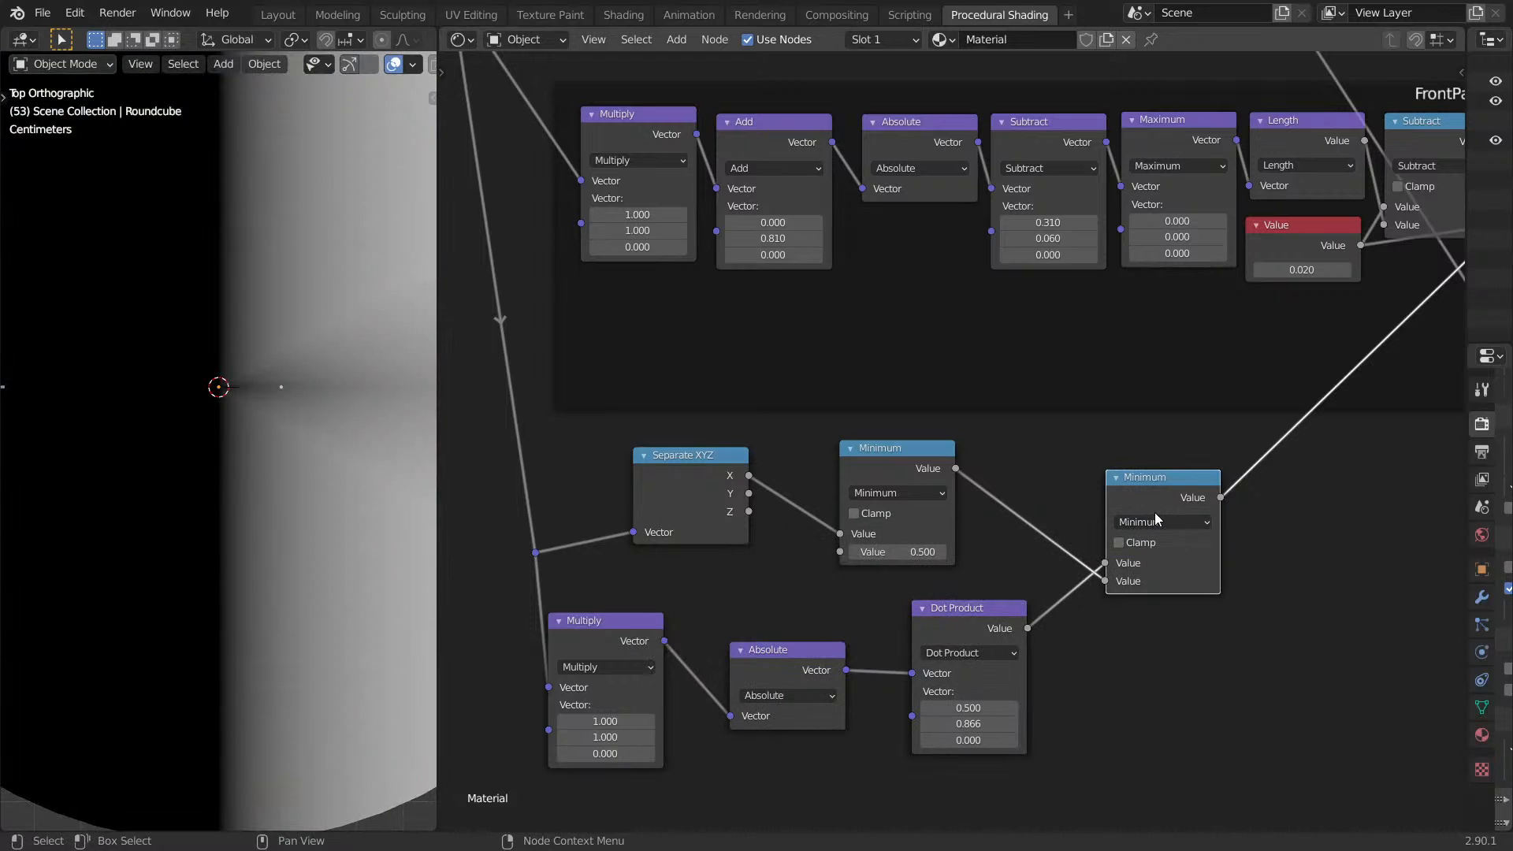
pyautogui.click(1156, 520)
# Change the Math node fed by the X output to Absolute and set the combining node's operation to Maximum.
pyautogui.click(938, 494)
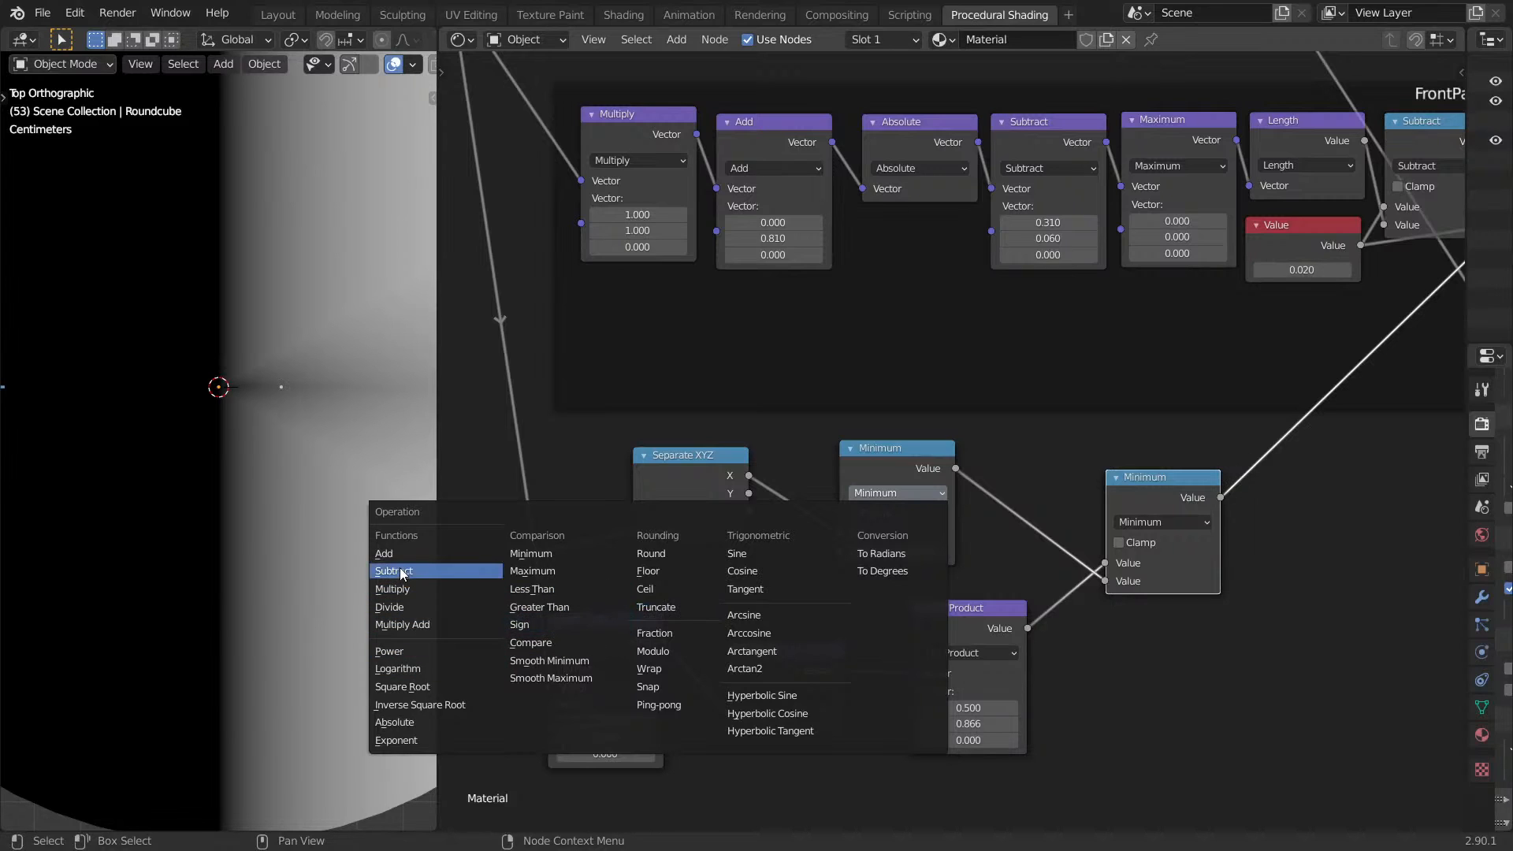
pyautogui.click(401, 720)
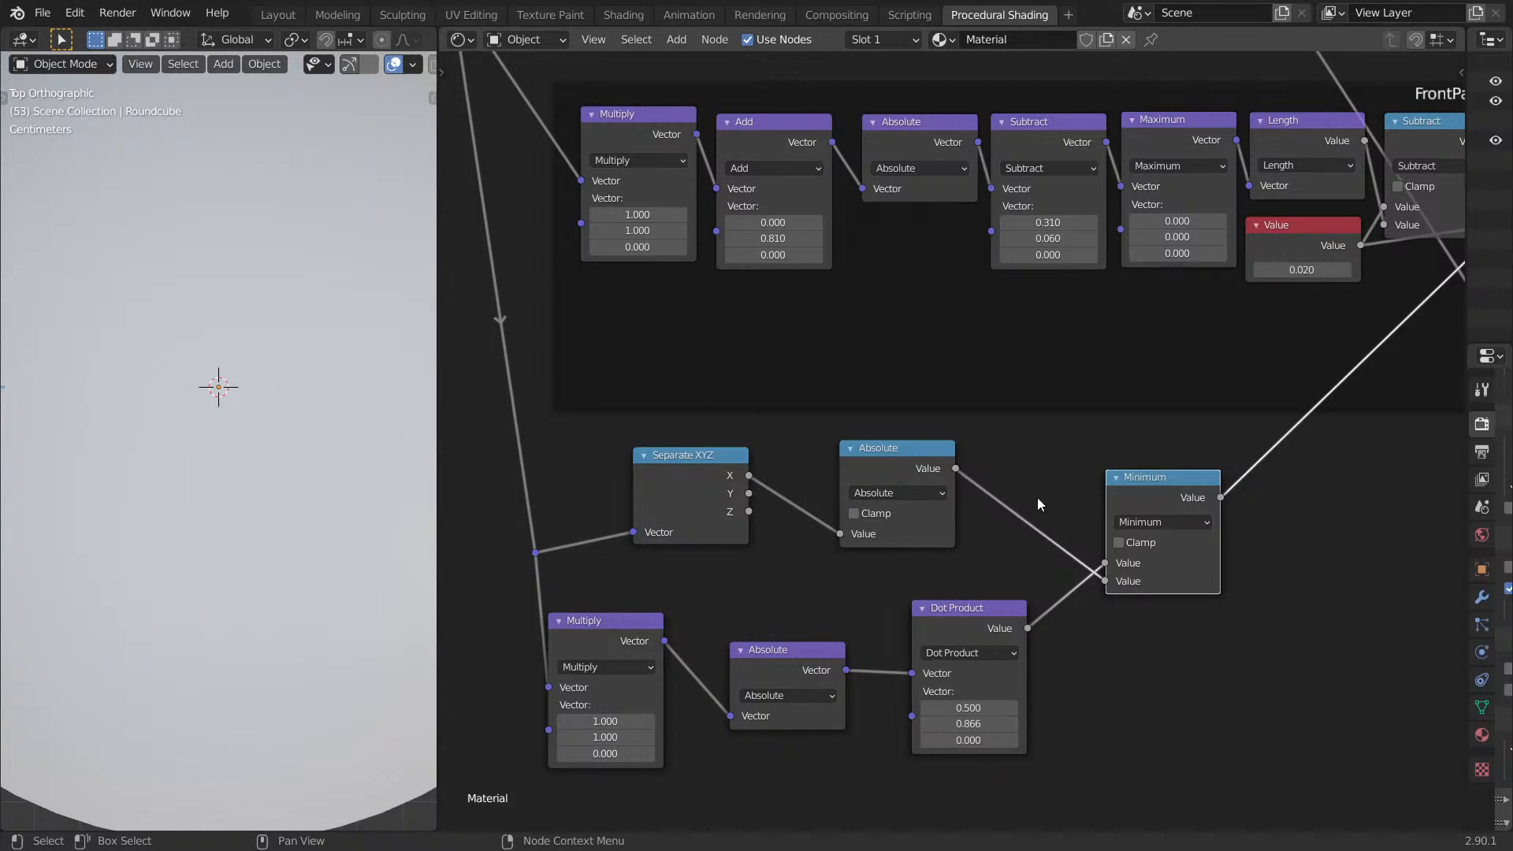
pyautogui.click(1147, 522)
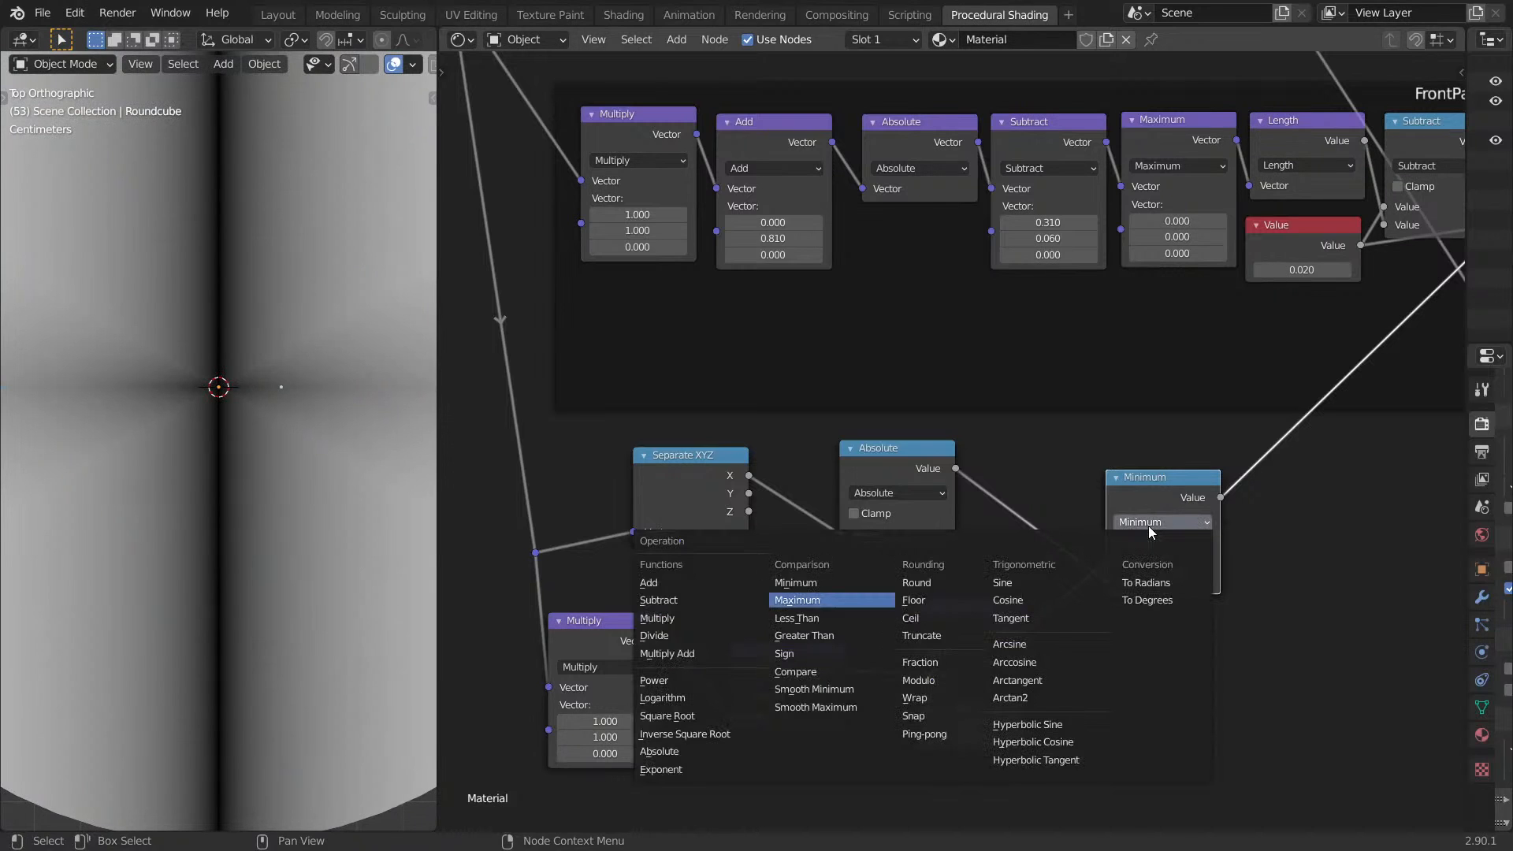
pyautogui.click(789, 561)
pyautogui.moveTo(249, 536)
pyautogui.mouseDown(button='middle')
pyautogui.moveTo(239, 459)
pyautogui.moveTo(260, 566)
pyautogui.moveTo(263, 475)
pyautogui.moveTo(220, 332)
pyautogui.moveTo(258, 342)
pyautogui.mouseUp(button='middle')
pyautogui.scroll(-5, 224, 478)
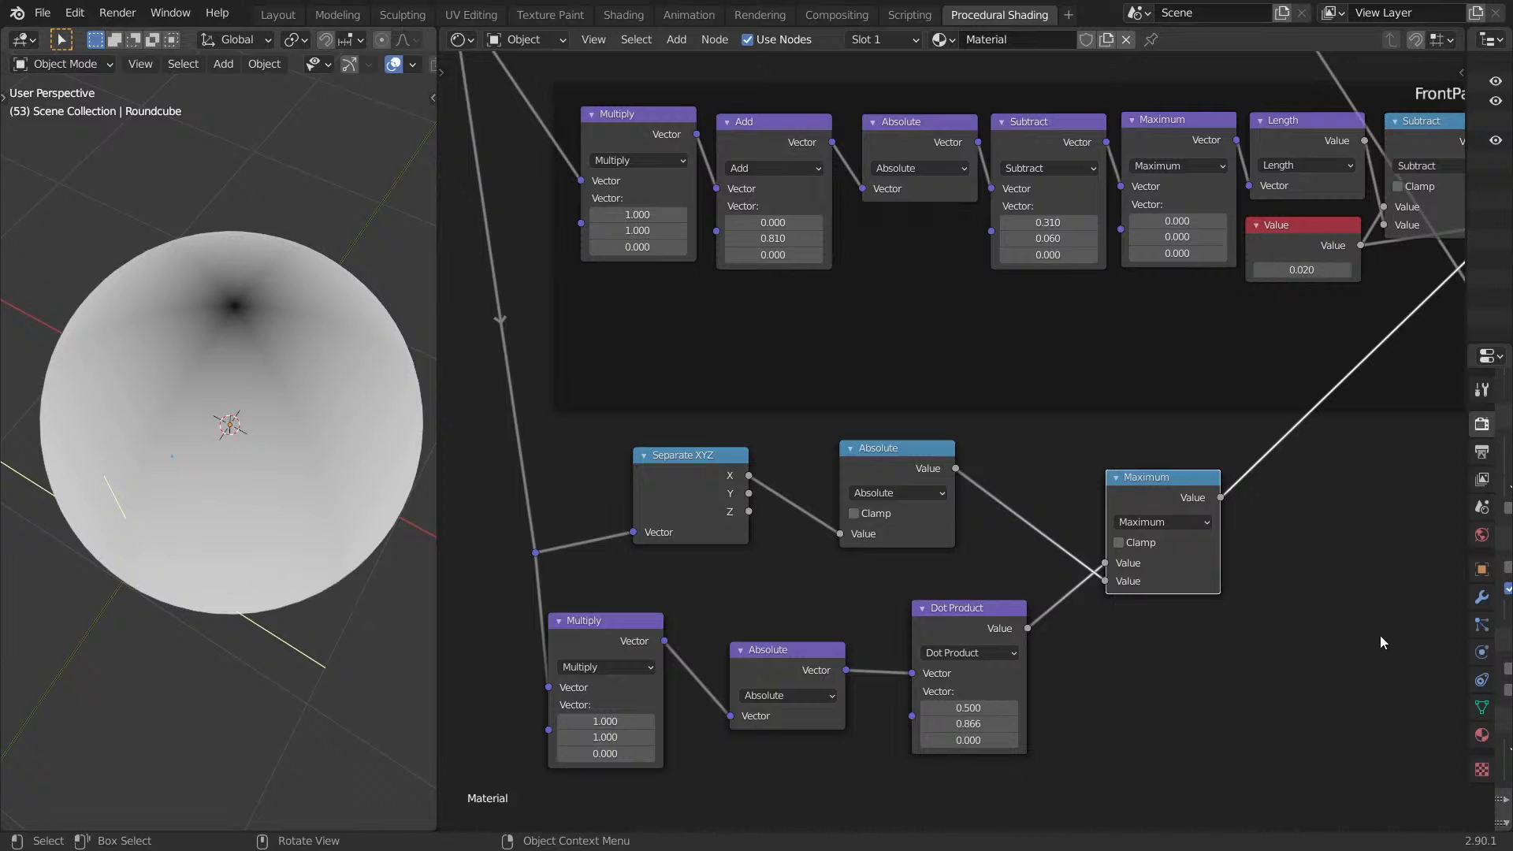
# Move the combining Maximum node slightly down toward the Dot Product node.
pyautogui.moveTo(1236, 527); pyautogui.dragTo(1104, 556, button='middle')
pyautogui.moveTo(1027, 532); pyautogui.dragTo(983, 584)
pyautogui.hotkey('shift', 'a')
pyautogui.click(1119, 582)
pyautogui.write('math')
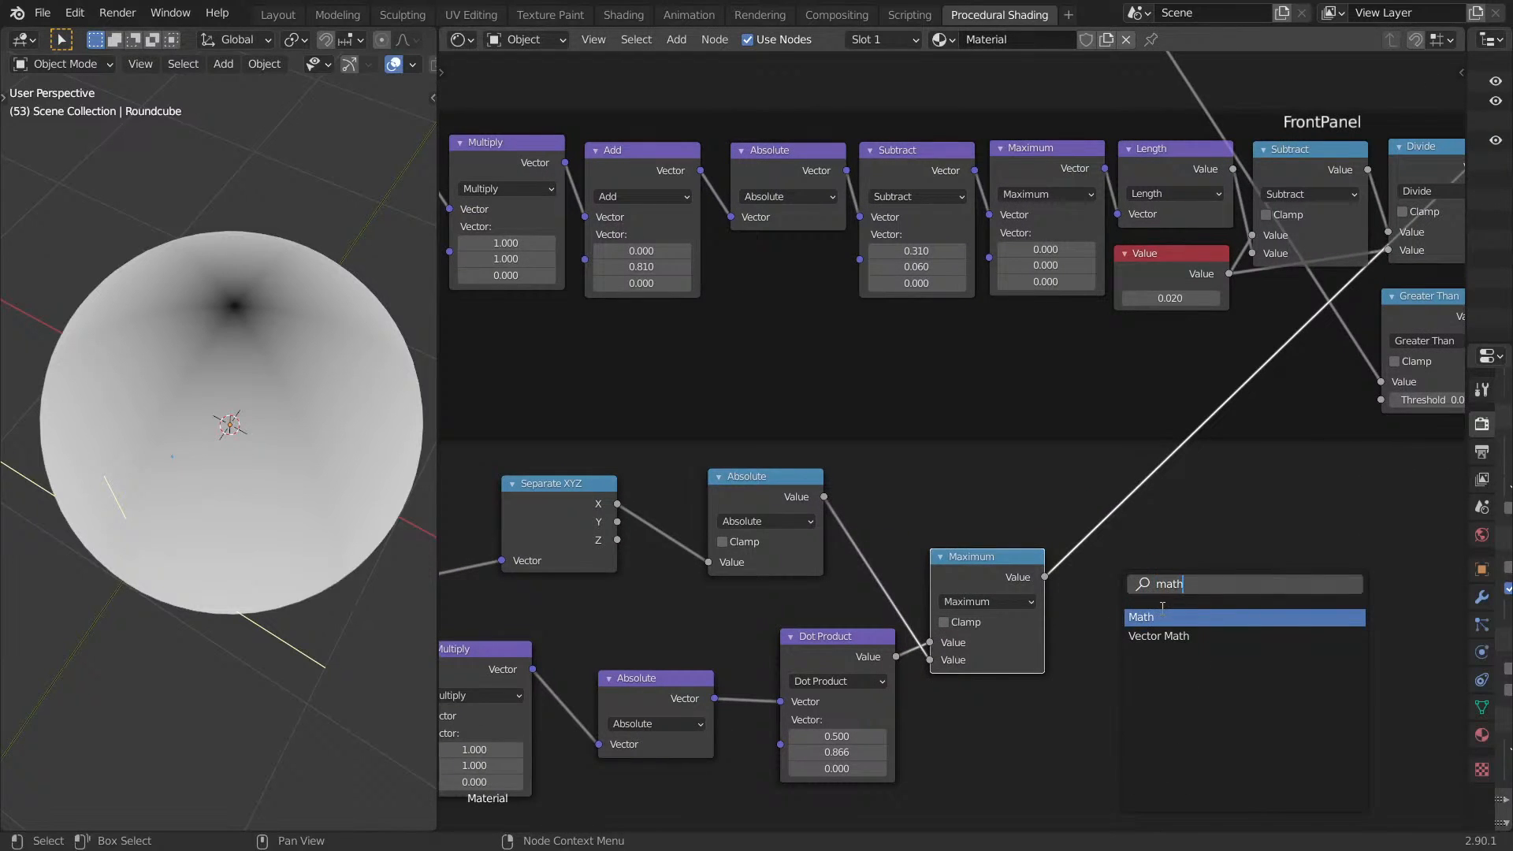
pyautogui.click(1162, 636)
pyautogui.click(1206, 619)
pyautogui.press('x')
# Duplicate the Absolute math node after Maximum, change the copy to Subtract, and make it subtract the Maximum result from 0.170.
pyautogui.click(795, 493)
pyautogui.hotkey('shift', 'd')
pyautogui.click(1198, 496)
pyautogui.click(1175, 529)
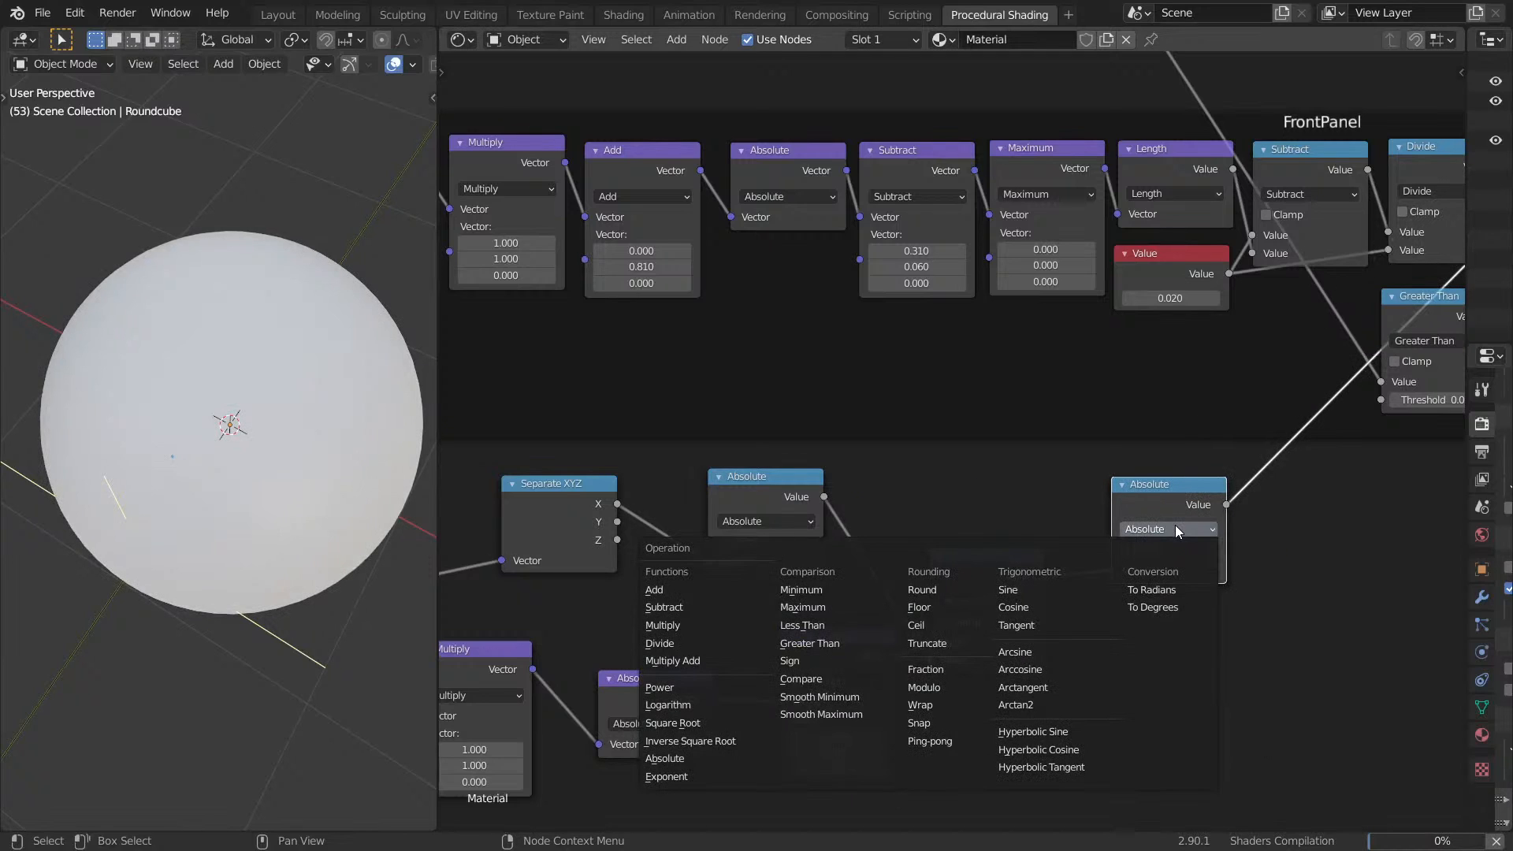
pyautogui.click(659, 643)
pyautogui.moveTo(1111, 570); pyautogui.dragTo(1150, 569)
pyautogui.click(1152, 529)
pyautogui.press('s')
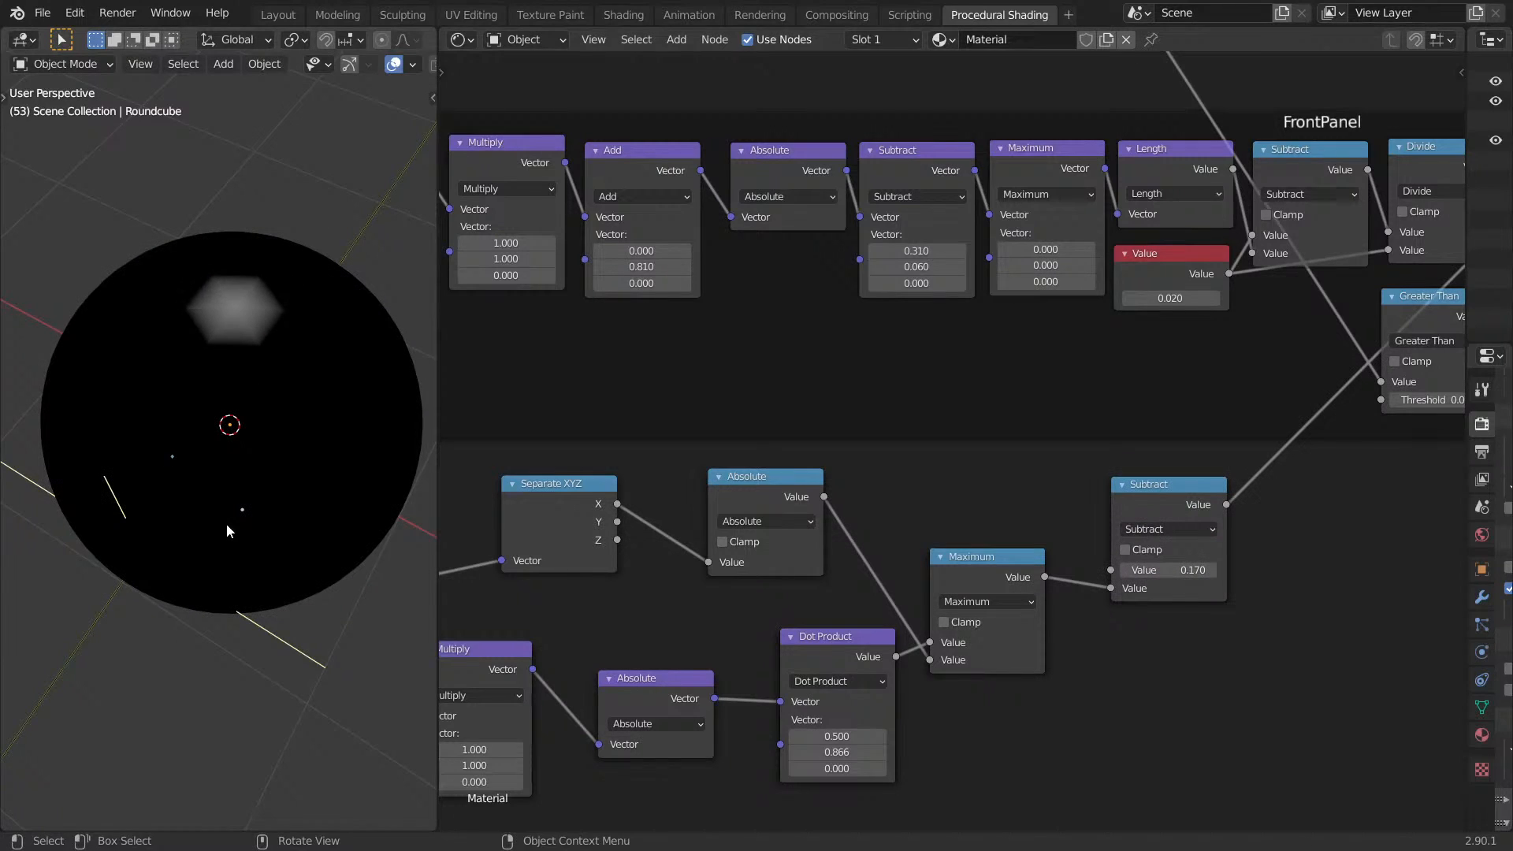
# Examine the hexagon mask on the sphere in a maximized viewport, from above and at an angle.
pyautogui.hotkey('ctrl', 'space')
pyautogui.moveTo(461, 474); pyautogui.dragTo(677, 529, button='middle')
pyautogui.press('KP_7')
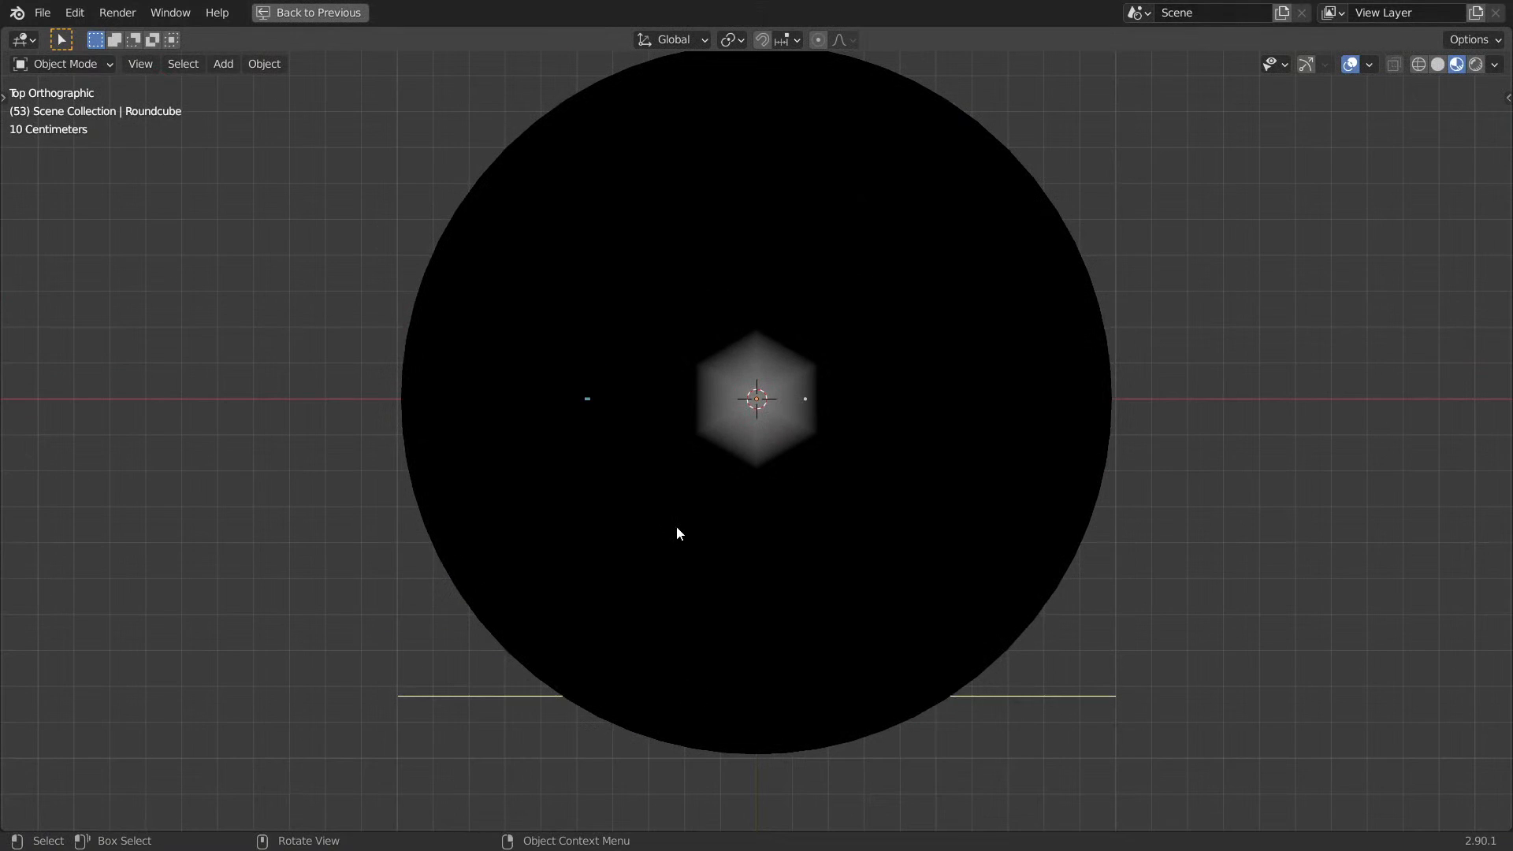
pyautogui.scroll(5, 676, 534)
pyautogui.moveTo(763, 483)
pyautogui.keyDown('shift'); pyautogui.mouseDown(button='middle')
pyautogui.moveTo(689, 612)
pyautogui.moveTo(699, 564)
pyautogui.moveTo(707, 621)
pyautogui.moveTo(746, 239)
pyautogui.moveTo(738, 476)
pyautogui.mouseUp(button='middle'); pyautogui.keyUp('shift')
pyautogui.scroll(-5, 711, 612)
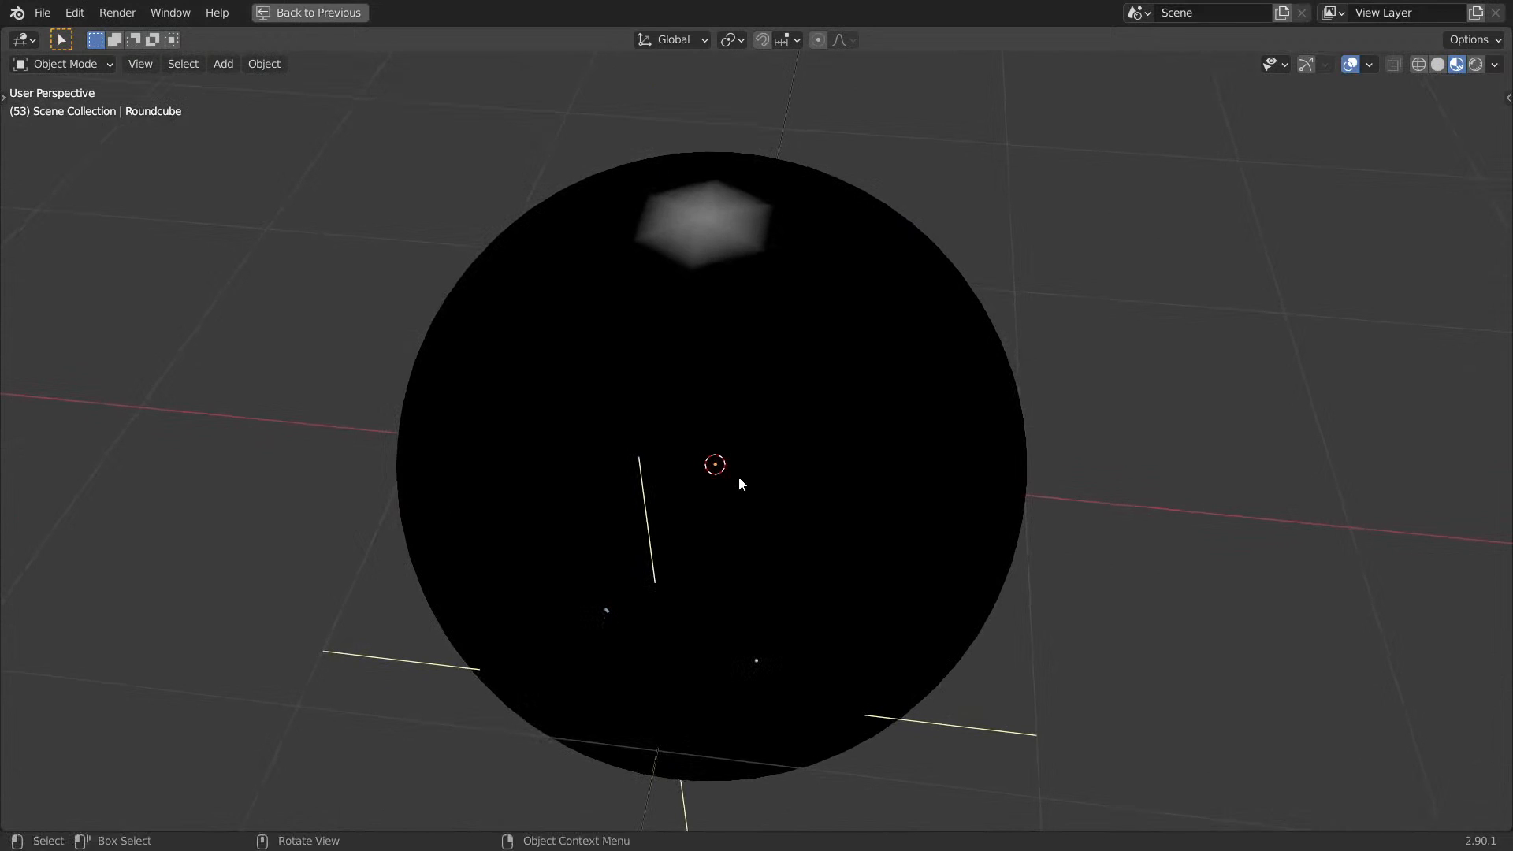
pyautogui.press('KP_7')
pyautogui.hotkey('ctrl', 'space')
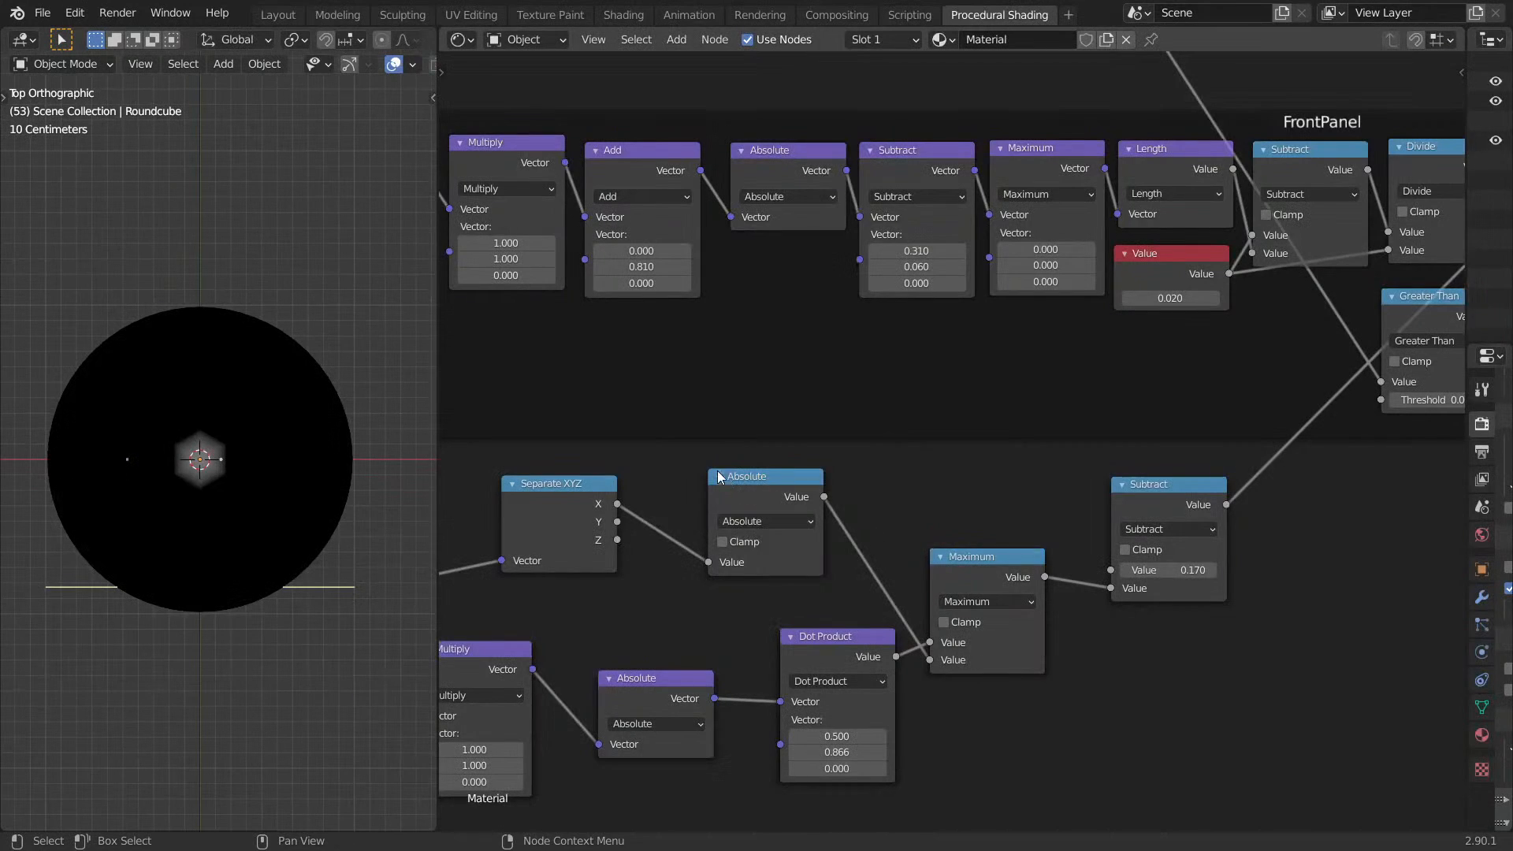
# Save the file and move the new Subtract node closer to the Maximum node.
pyautogui.hotkey('ctrl', 's')
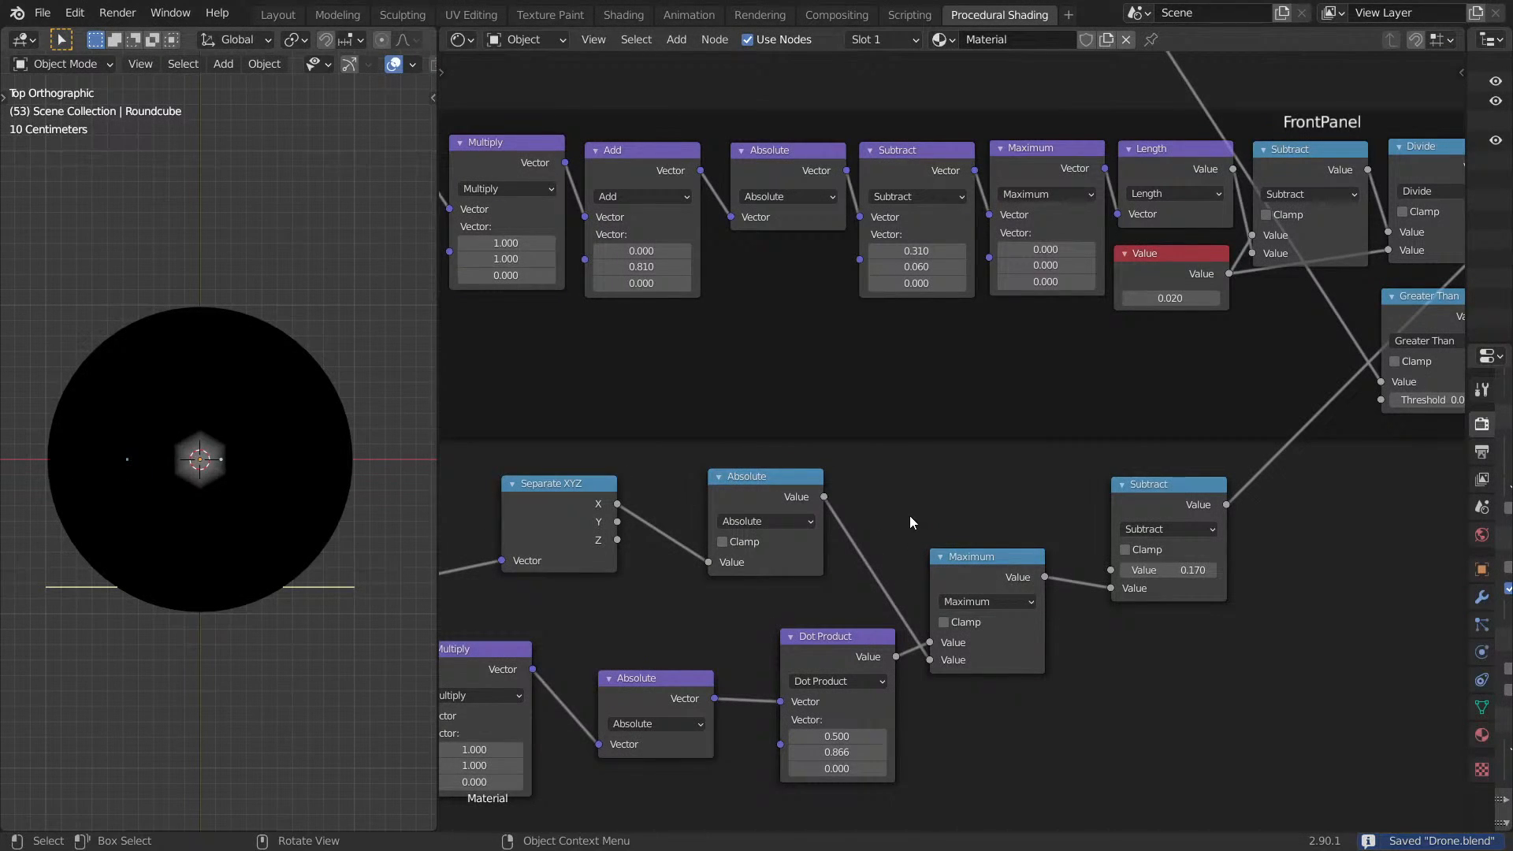
pyautogui.moveTo(1024, 536); pyautogui.dragTo(970, 595, button='middle')
pyautogui.moveTo(717, 592); pyautogui.dragTo(1172, 400, button='middle')
pyautogui.scroll(3, 973, 367)
pyautogui.moveTo(972, 368); pyautogui.dragTo(878, 424)
pyautogui.moveTo(1226, 339); pyautogui.dragTo(1067, 402)
pyautogui.moveTo(1162, 413); pyautogui.dragTo(804, 456, button='middle')
pyautogui.moveTo(1267, 432); pyautogui.dragTo(965, 453, button='middle')
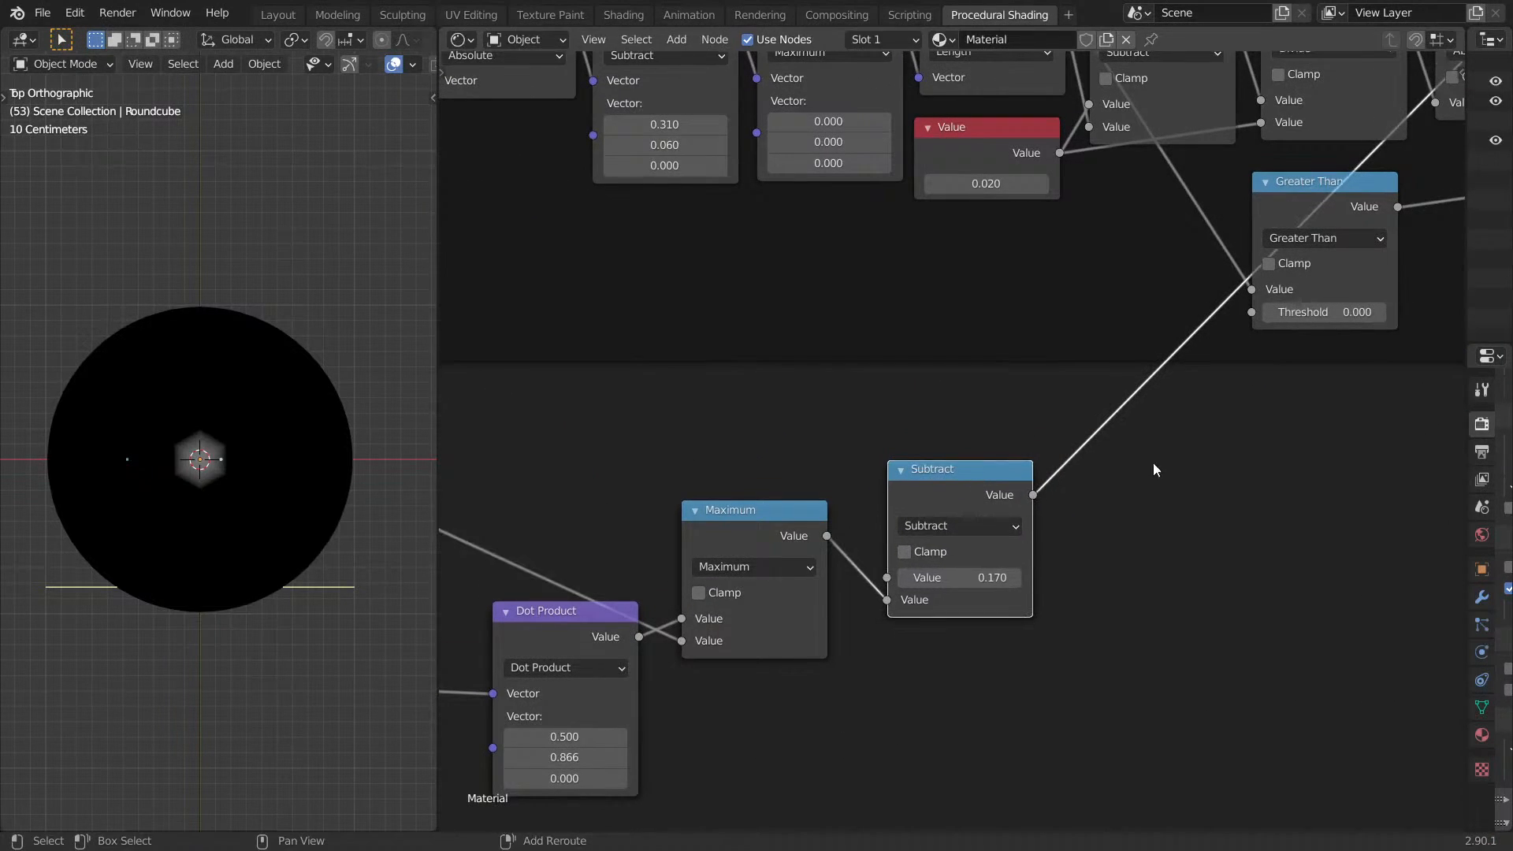
# Duplicate the Subtract math node, chain the copy after it, and change the copy's operation to Divide.
pyautogui.hotkey('shift', 'd')
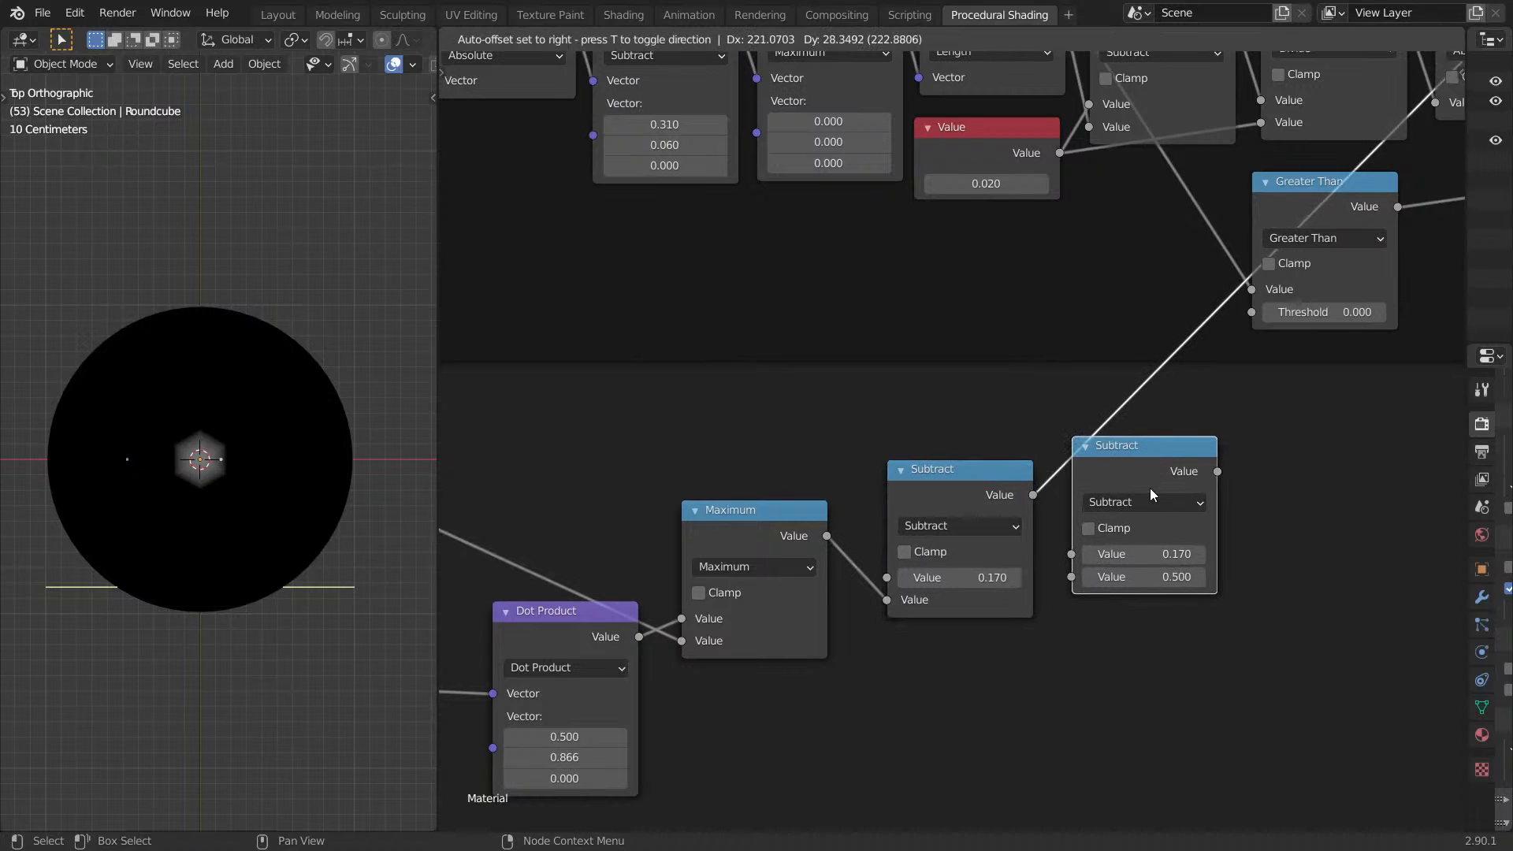
pyautogui.click(1137, 485)
pyautogui.click(1137, 490)
pyautogui.click(551, 631)
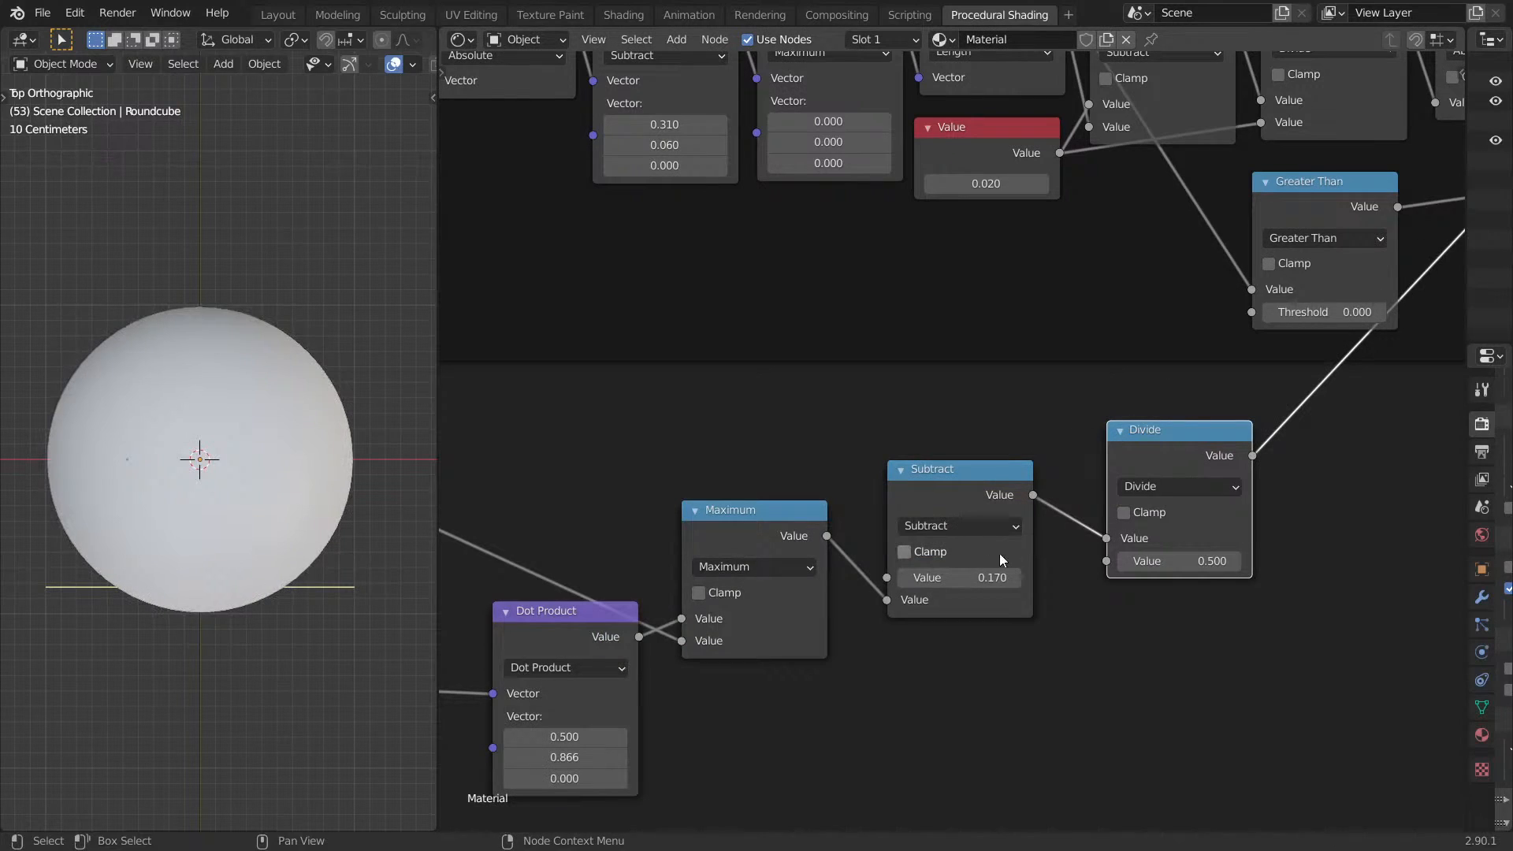
# Add a Value node, connect it to Subtract's first value and Divide's second value, and lower its value.
pyautogui.hotkey('shift', 'a')
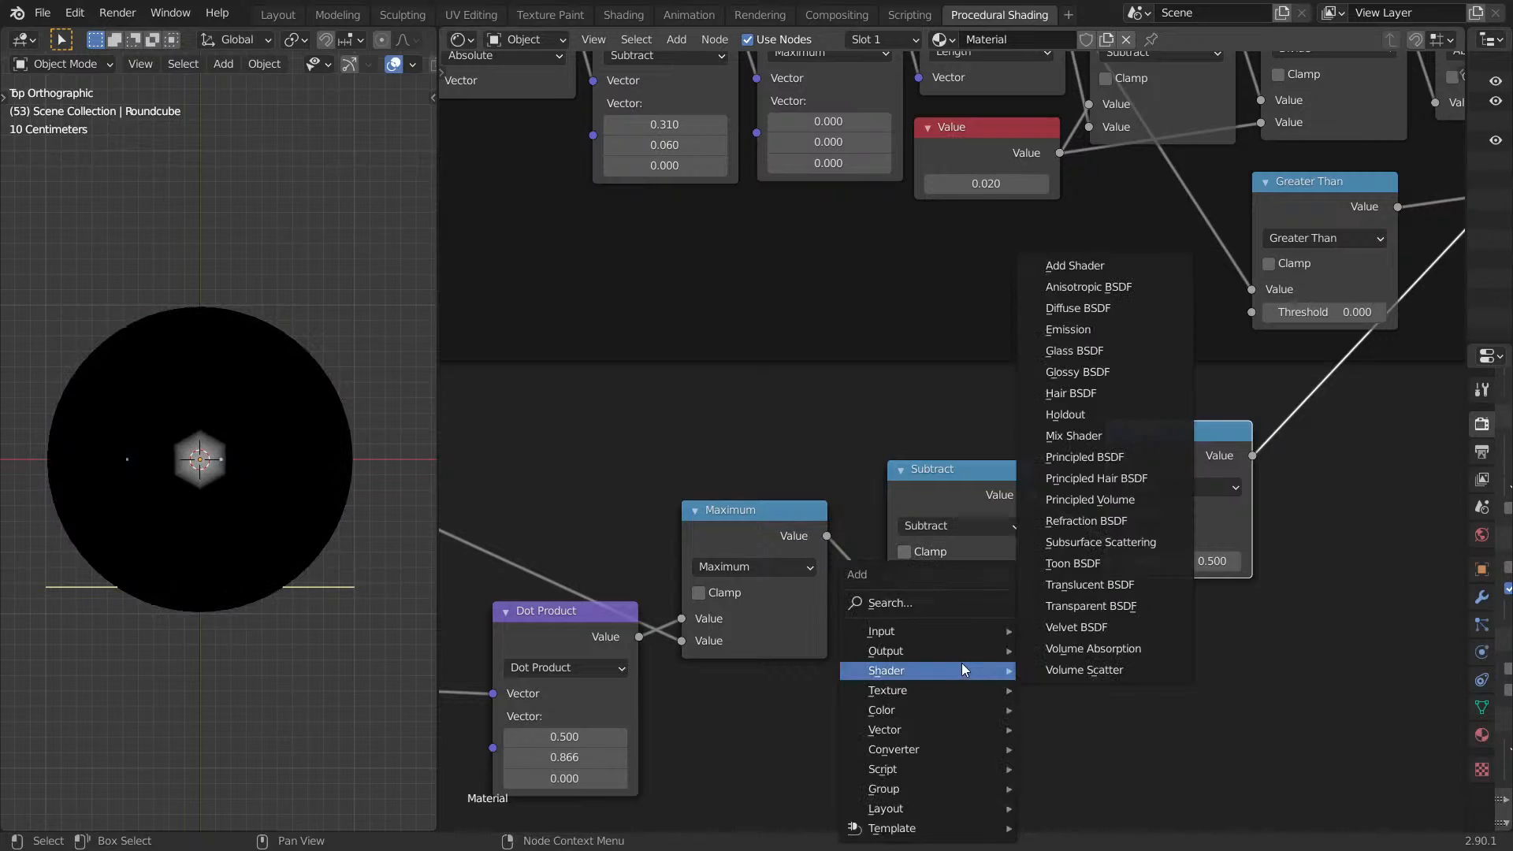
pyautogui.click(930, 607)
pyautogui.write('va')
pyautogui.press('Return')
pyautogui.click(973, 681)
pyautogui.moveTo(1060, 672); pyautogui.dragTo(888, 578)
pyautogui.moveTo(1060, 672); pyautogui.dragTo(1106, 561)
pyautogui.moveTo(987, 702); pyautogui.dragTo(894, 703)
# Insert a Vector Math node on the link ahead of the Separate XYZ reroute and set its operation to Subtract.
pyautogui.moveTo(1196, 607); pyautogui.dragTo(1451, 560, button='middle')
pyautogui.moveTo(1084, 622); pyautogui.dragTo(1388, 571, button='middle')
pyautogui.moveTo(1142, 531); pyautogui.dragTo(1402, 508, button='middle')
pyautogui.scroll(1, 988, 554)
pyautogui.moveTo(988, 555); pyautogui.dragTo(1187, 642, button='middle')
pyautogui.hotkey('shift', 'a')
pyautogui.click(869, 560)
pyautogui.write('vec')
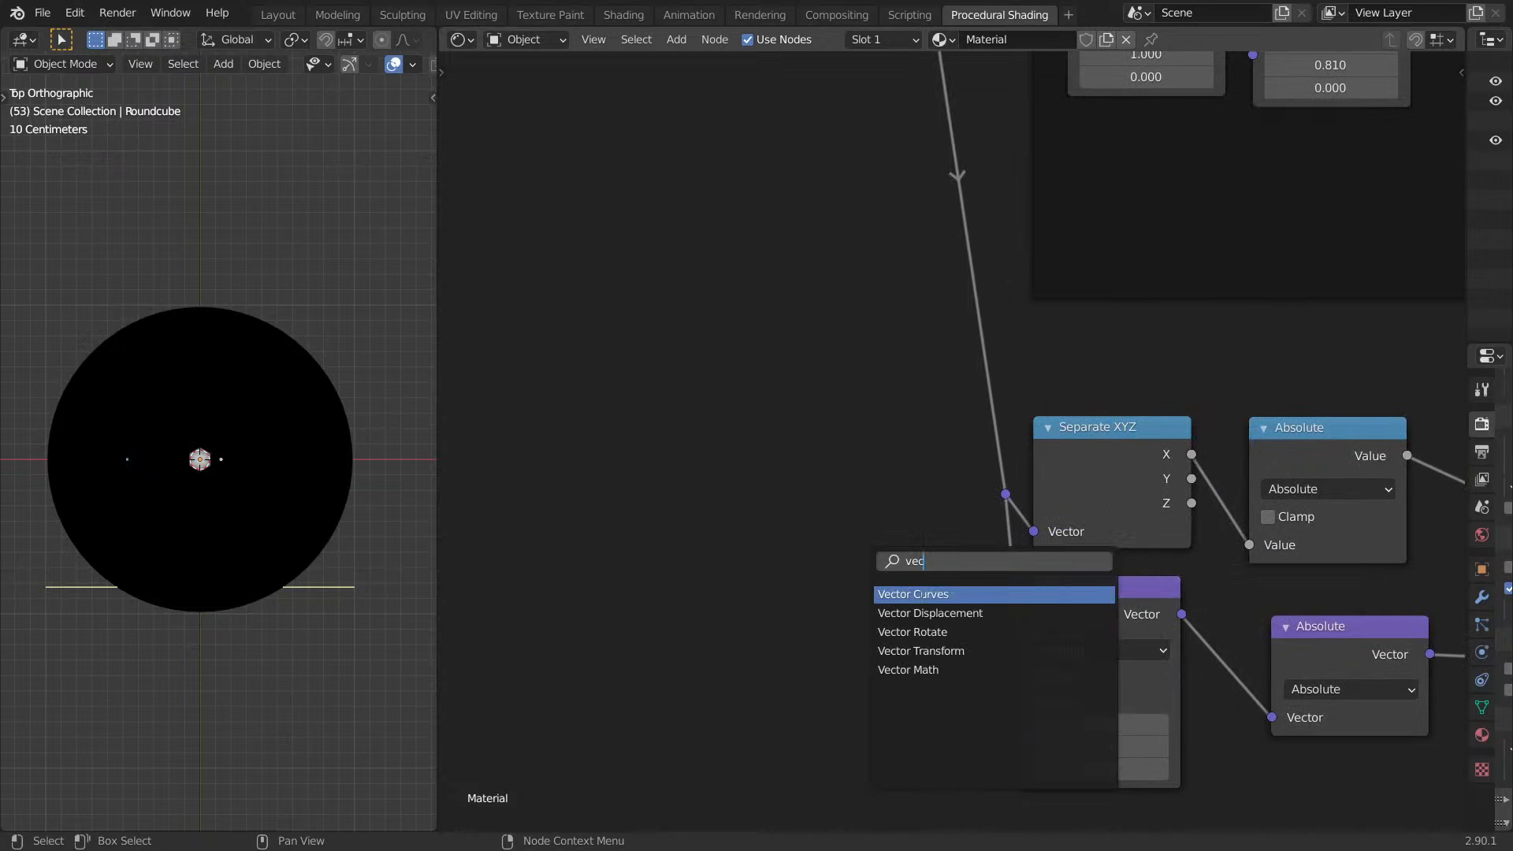
pyautogui.click(908, 670)
pyautogui.click(976, 485)
pyautogui.click(1027, 490)
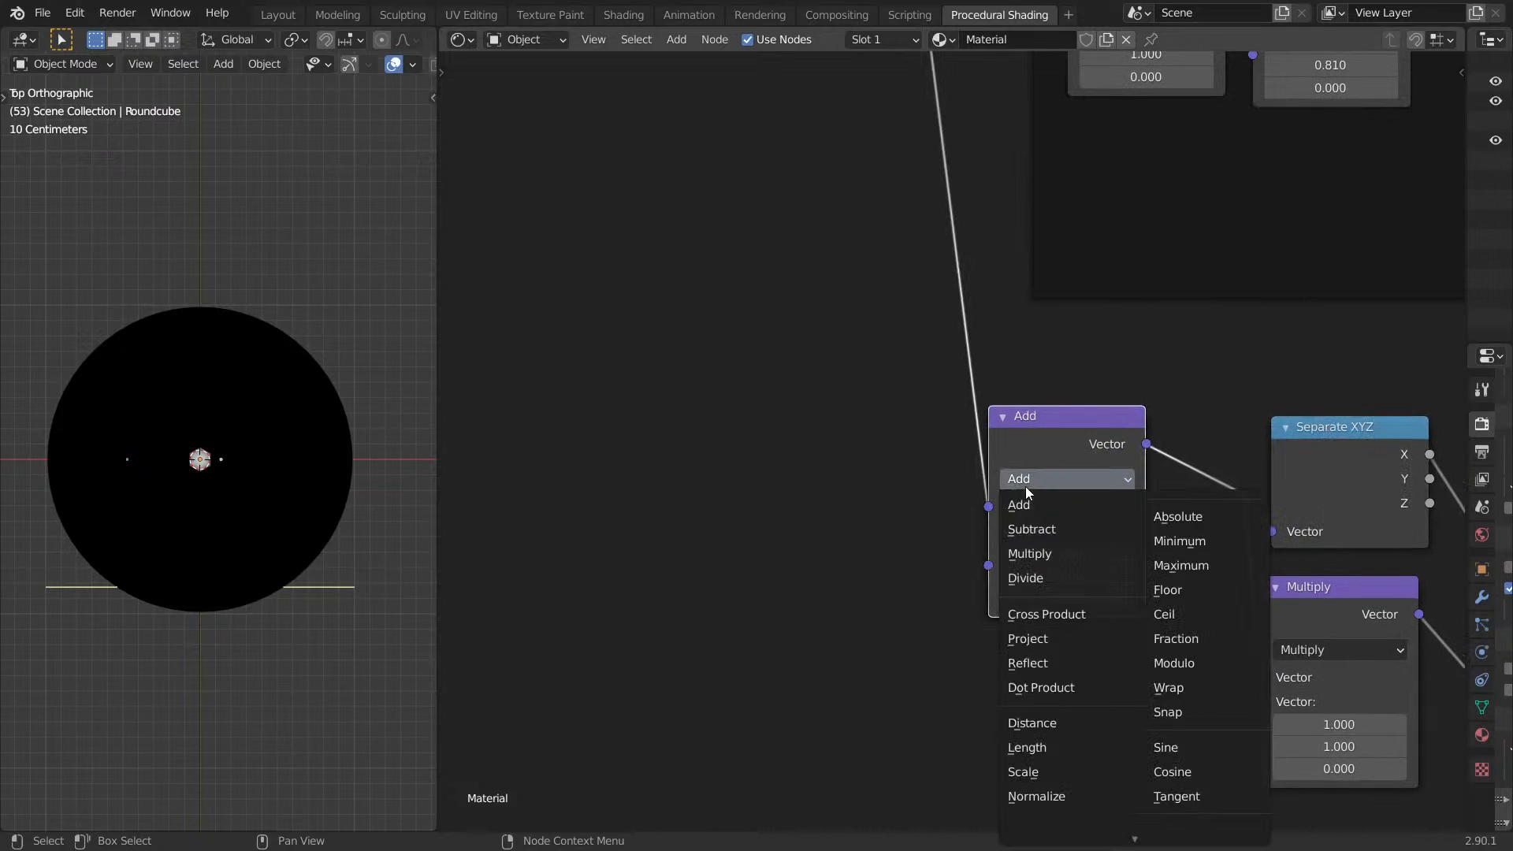
pyautogui.click(1028, 527)
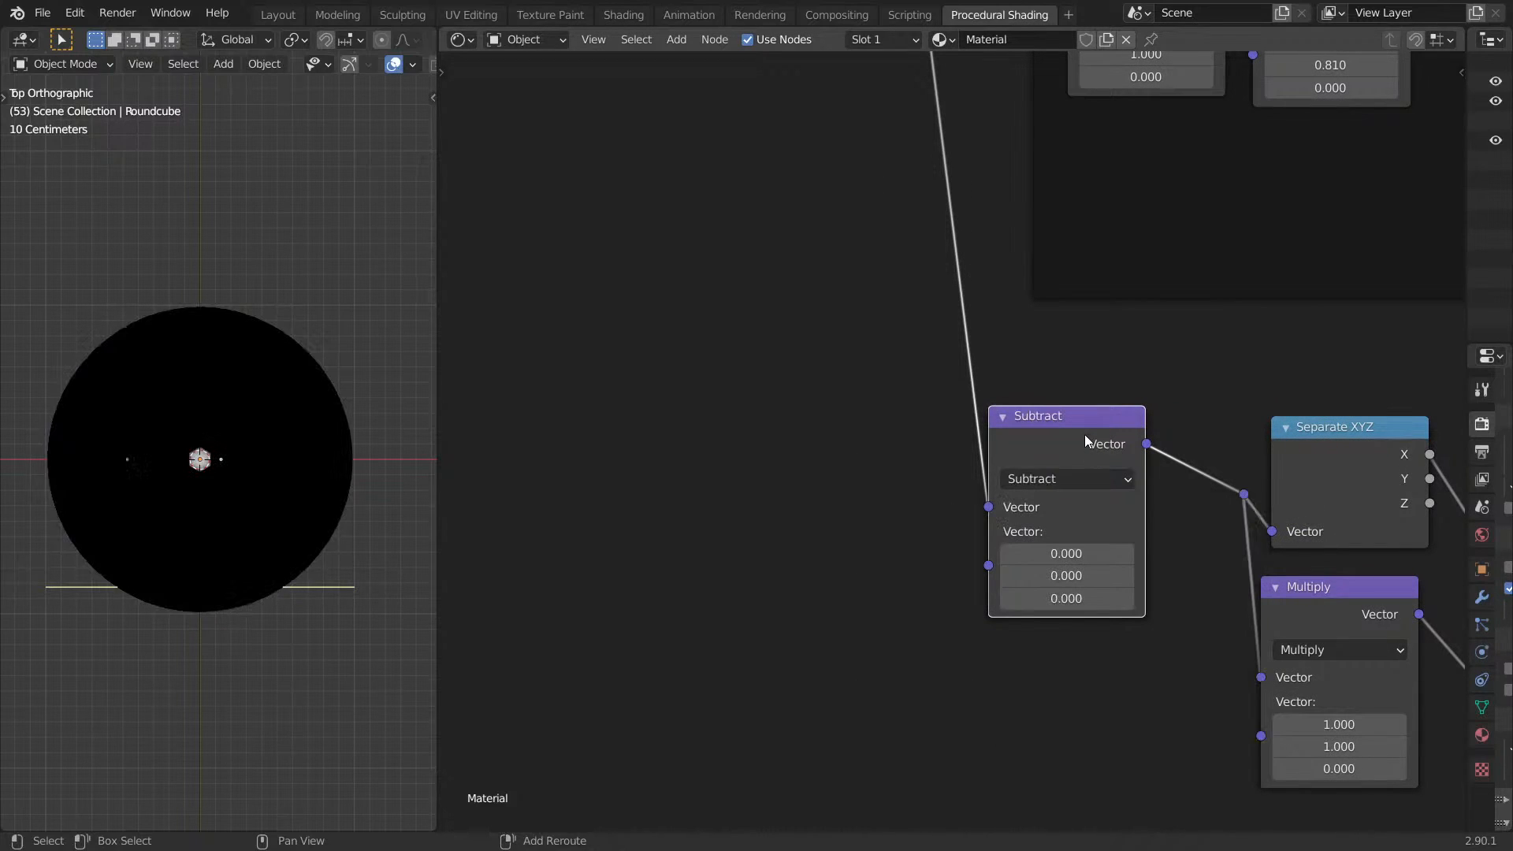
# Duplicate the Subtract vector node, insert the copy ahead of it, and change the copy's operation to Absolute.
pyautogui.hotkey('shift', 'd')
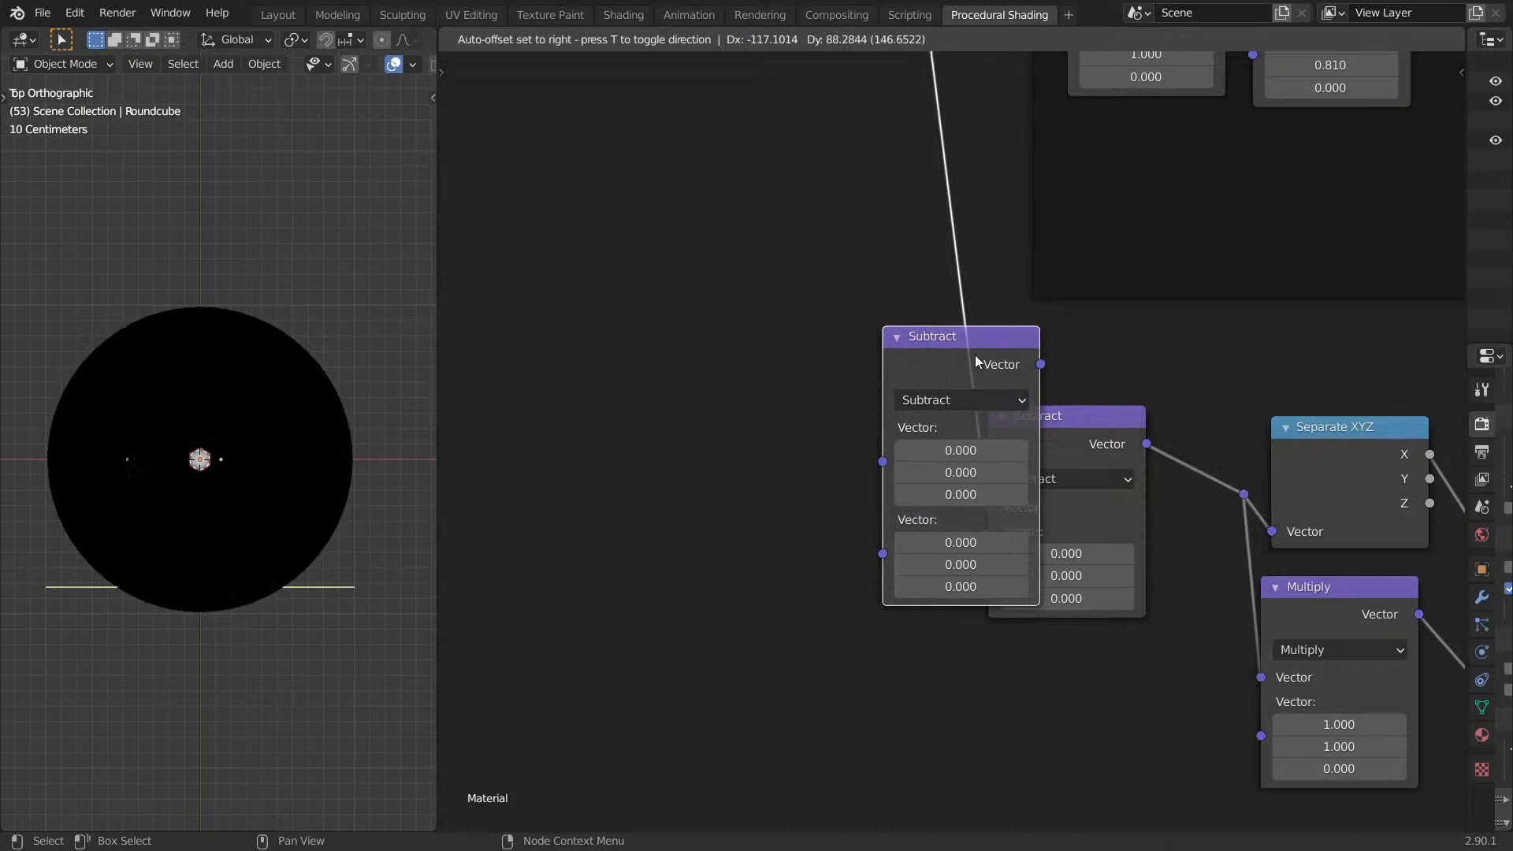
pyautogui.click(1081, 354)
pyautogui.click(1024, 401)
pyautogui.click(1178, 437)
# Set the Subtract vector node's second vector to X 0.290 and Y 0.340.
pyautogui.moveTo(1354, 555); pyautogui.dragTo(1009, 575, button='middle')
pyautogui.moveTo(1009, 575); pyautogui.dragTo(1064, 597)
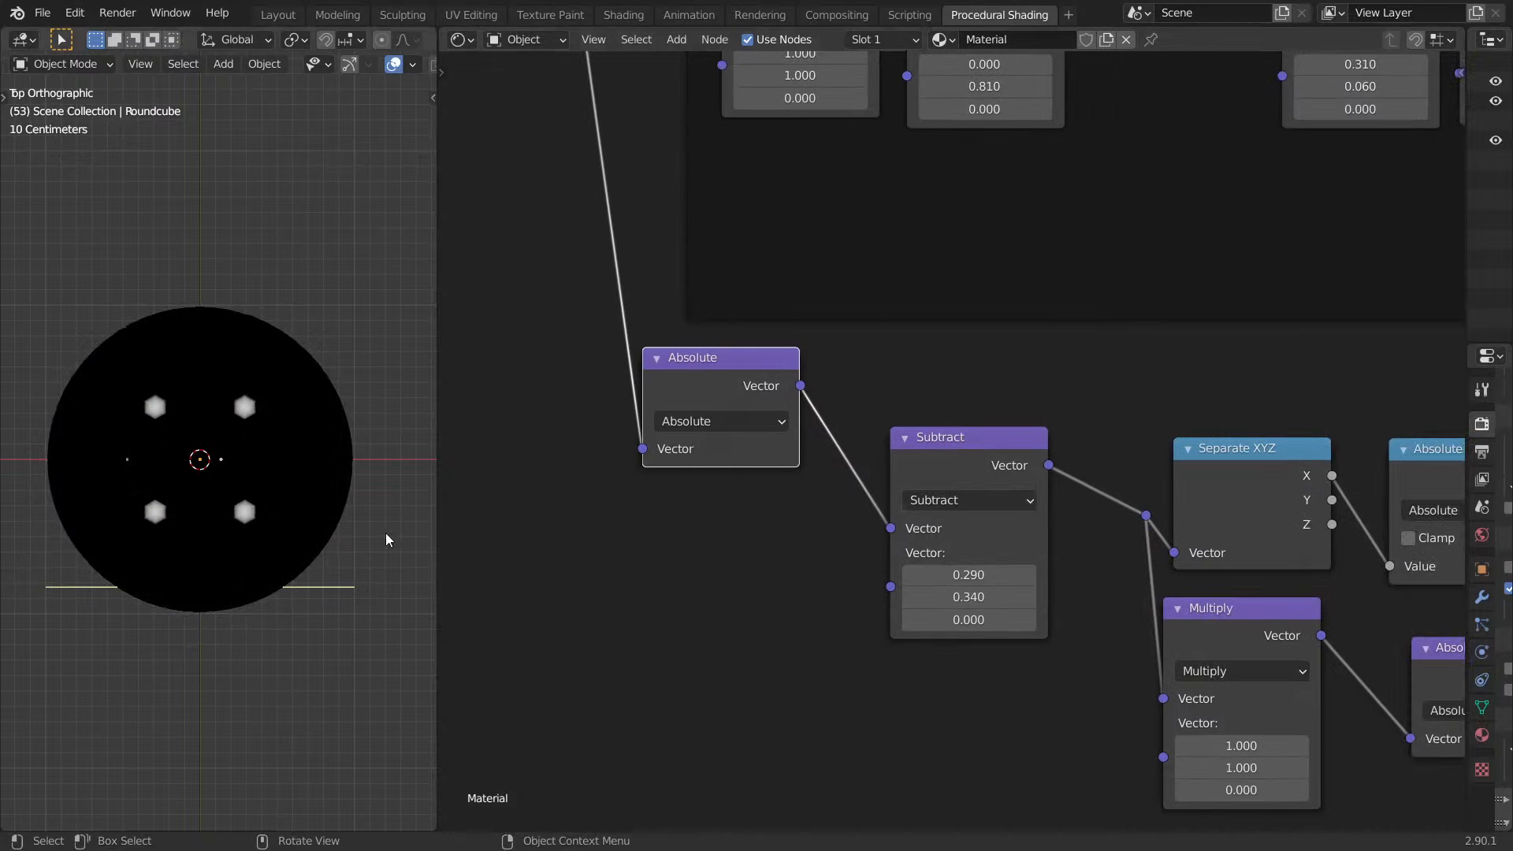
# Switch the viewport to Rendered shading and orbit around the sphere in a perspective view.
pyautogui.moveTo(361, 612)
pyautogui.mouseDown(button='middle')
pyautogui.moveTo(312, 496)
pyautogui.moveTo(334, 452)
pyautogui.moveTo(323, 446)
pyautogui.mouseUp(button='middle')
pyautogui.press('z')
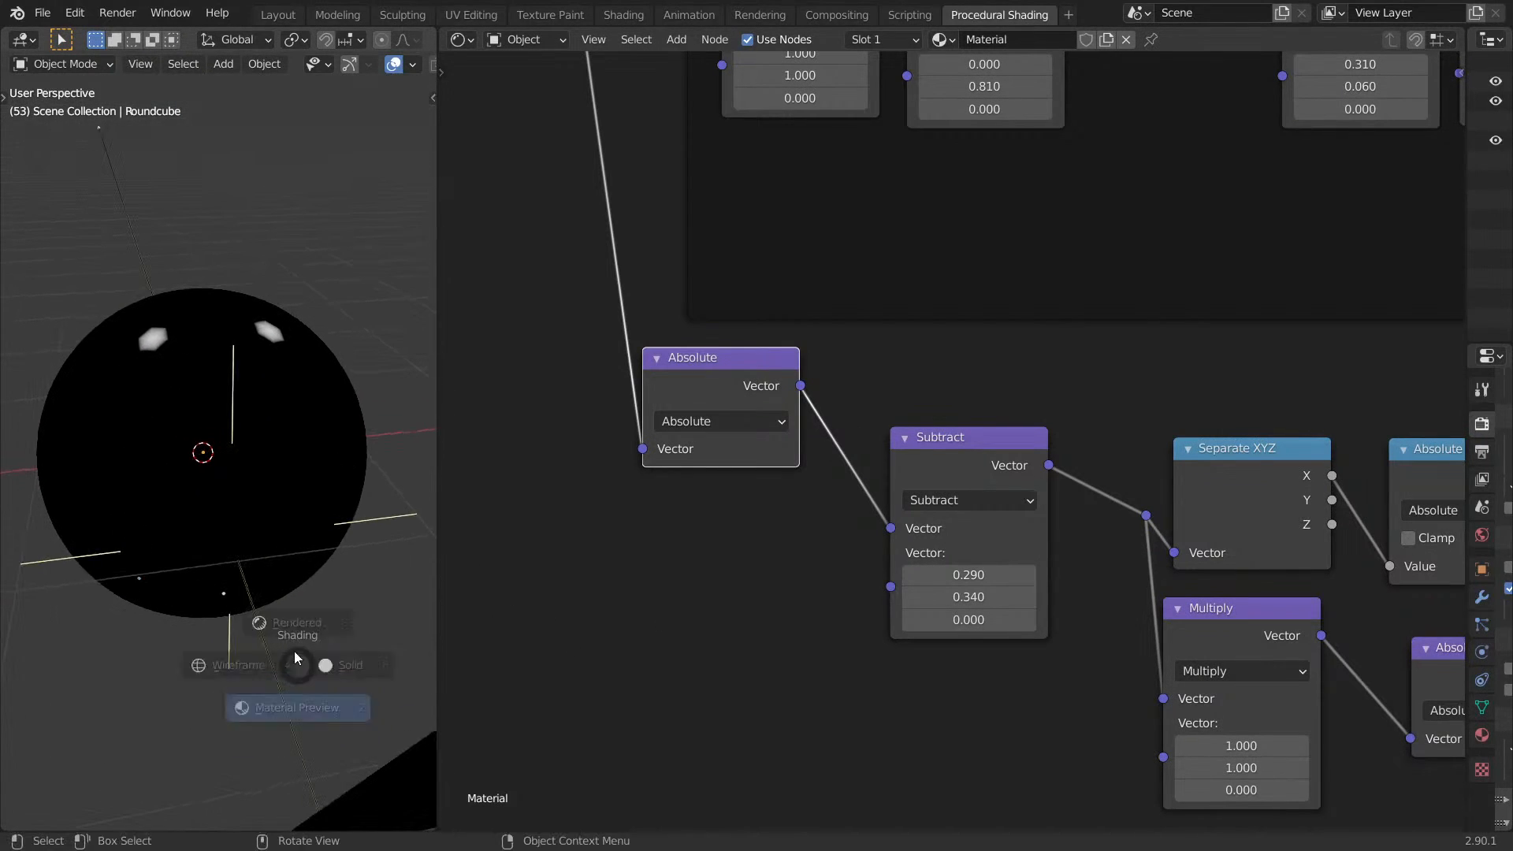
pyautogui.click(323, 469)
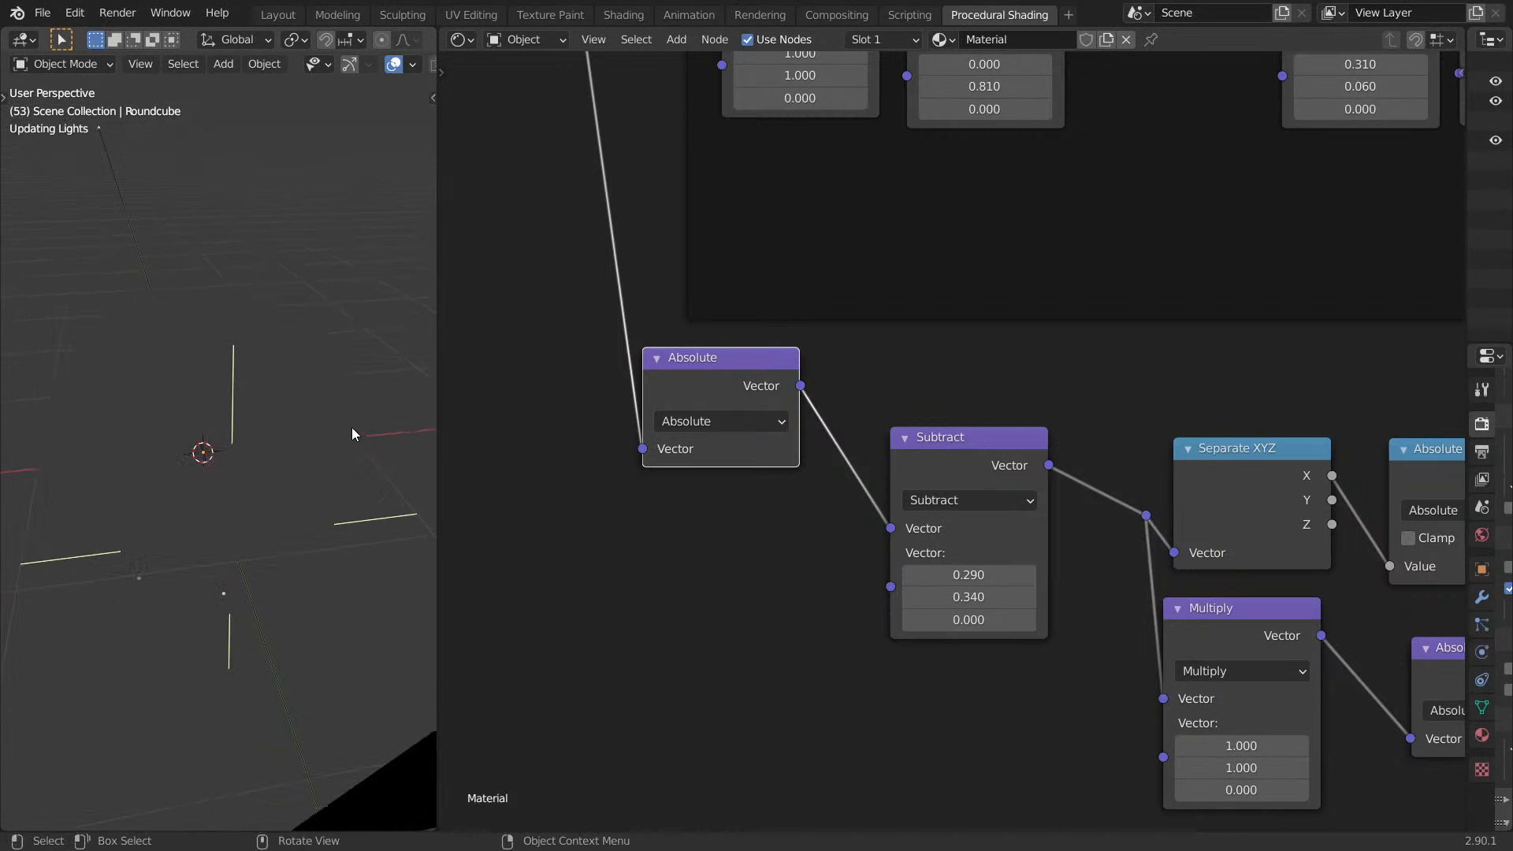
pyautogui.moveTo(344, 441); pyautogui.dragTo(229, 425, button='middle')
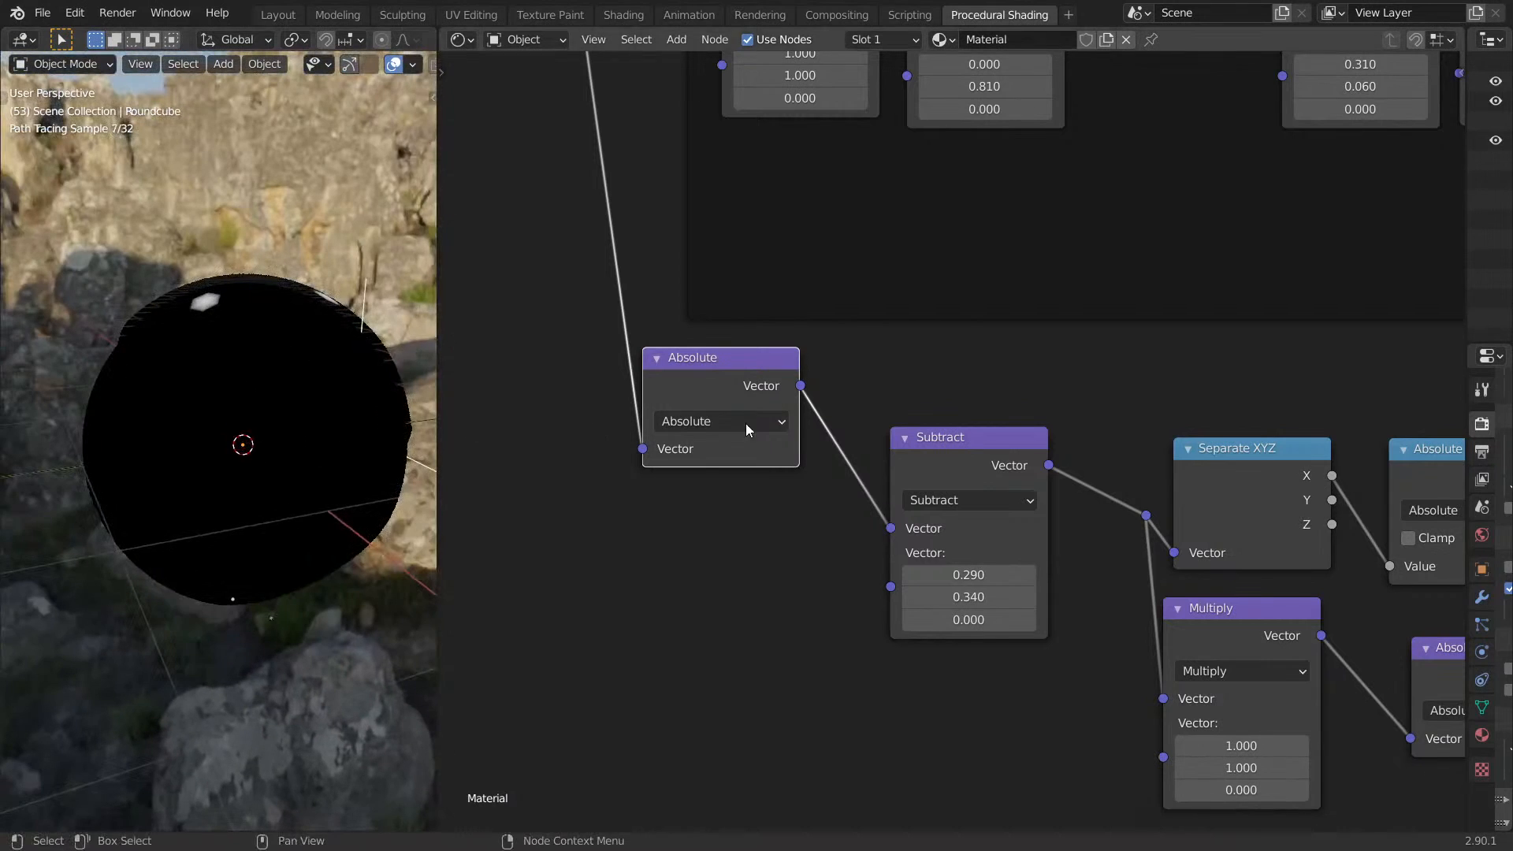
# Duplicate the Divide node after the hexagon Subtract, insert the copy behind it, and make it a Multiply with Clamp enabled.
pyautogui.moveTo(882, 449); pyautogui.dragTo(820, 492, button='middle')
pyautogui.scroll(-5, 954, 518)
pyautogui.moveTo(944, 535); pyautogui.dragTo(763, 544, button='middle')
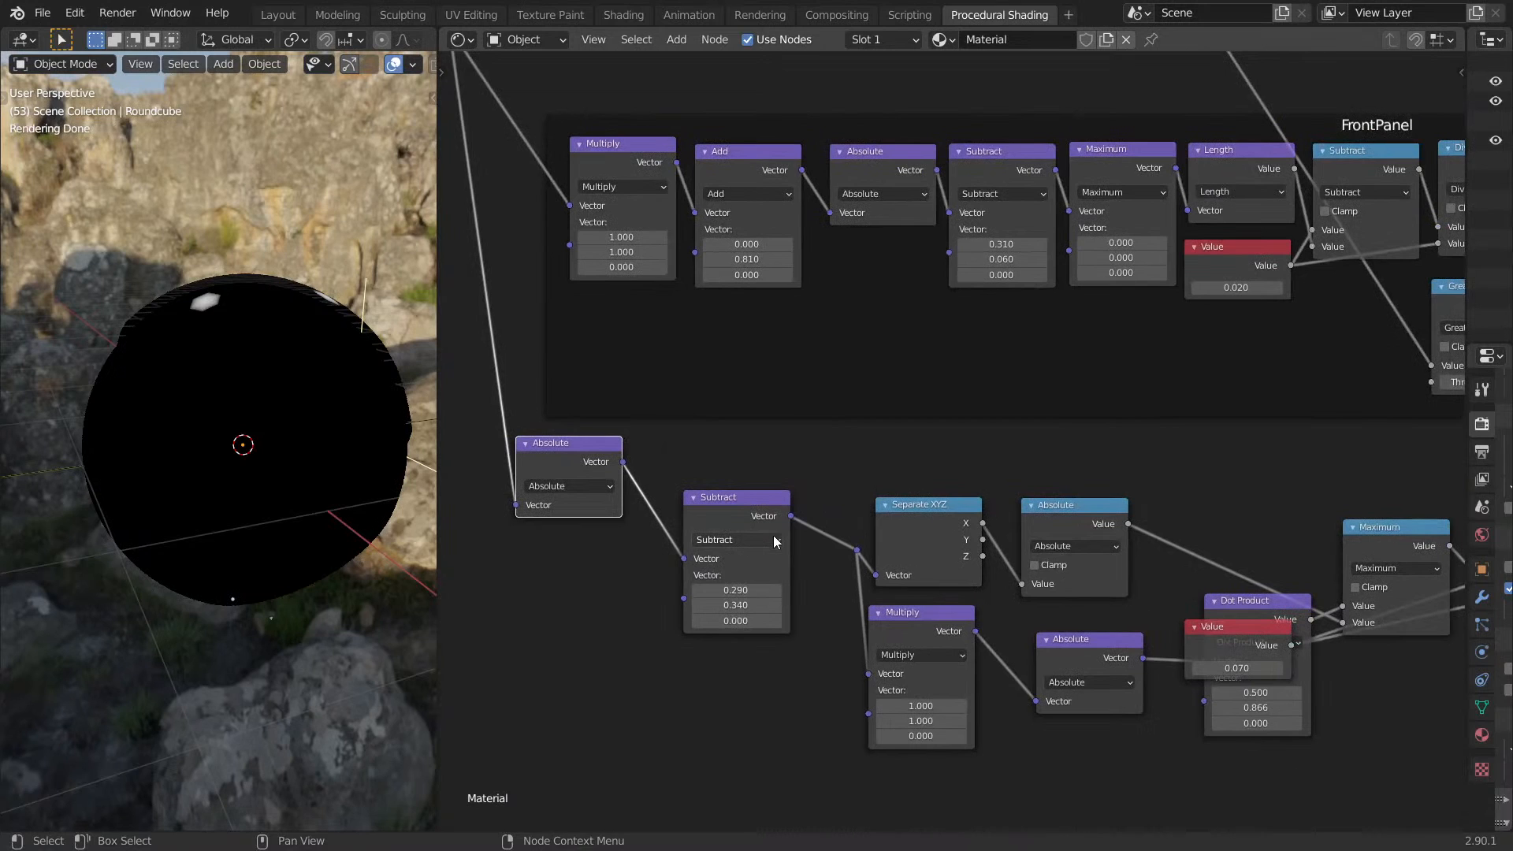
pyautogui.moveTo(1250, 562); pyautogui.dragTo(579, 550, button='middle')
pyautogui.scroll(5, 945, 457)
pyautogui.click(1093, 479)
pyautogui.hotkey('shift', 'd')
pyautogui.click(1301, 470)
pyautogui.click(1381, 513)
pyautogui.press('m')
pyautogui.click(1265, 543)
# Set the clamped Multiply node's value to 3.200 and check the hexagons from the top view and in perspective.
pyautogui.moveTo(1332, 594); pyautogui.dragTo(1387, 594)
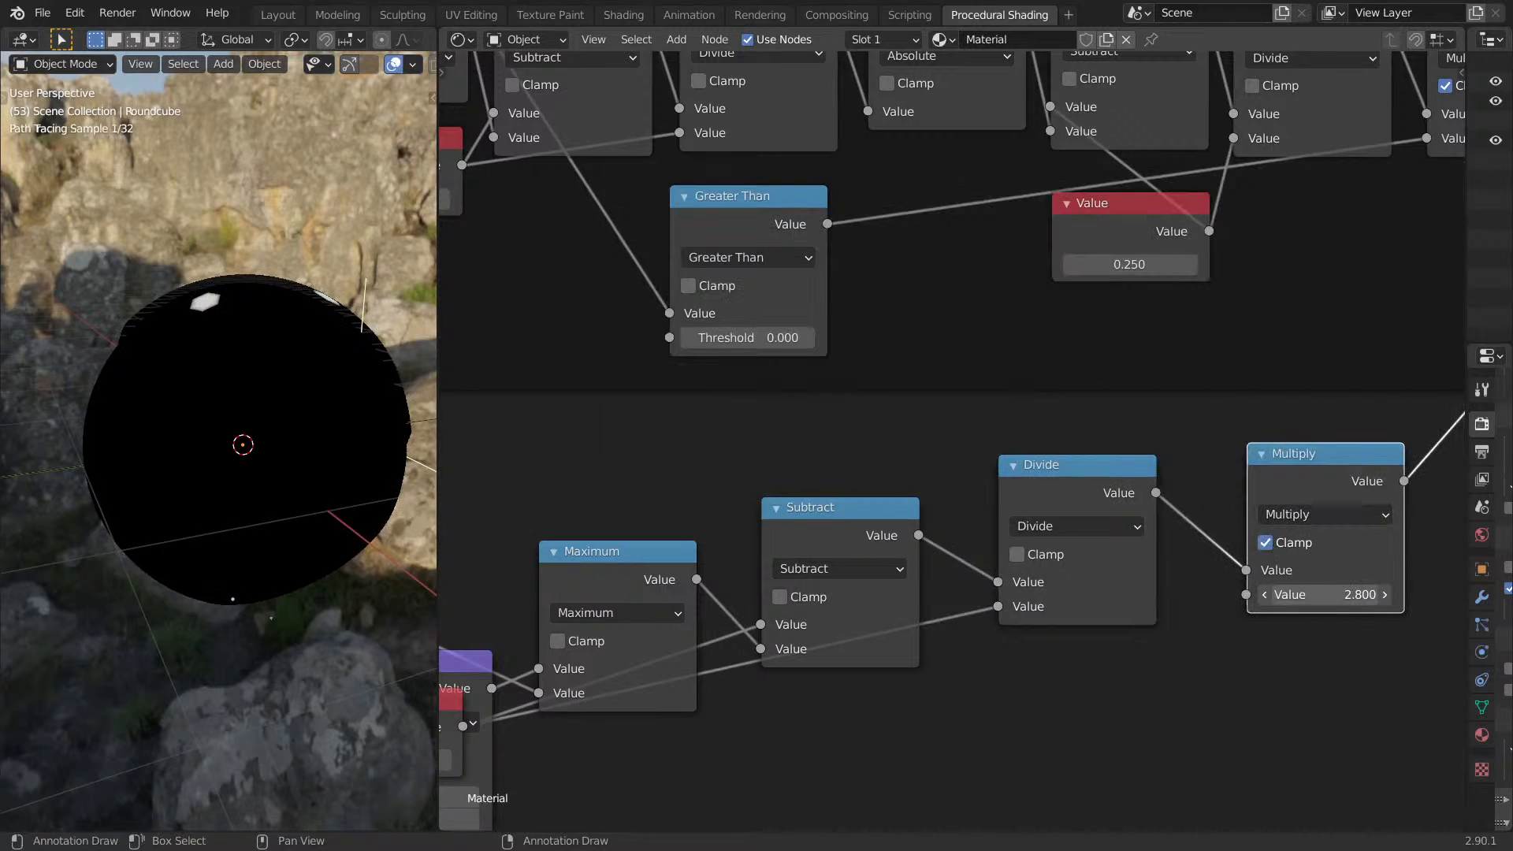
pyautogui.press('KP_7')
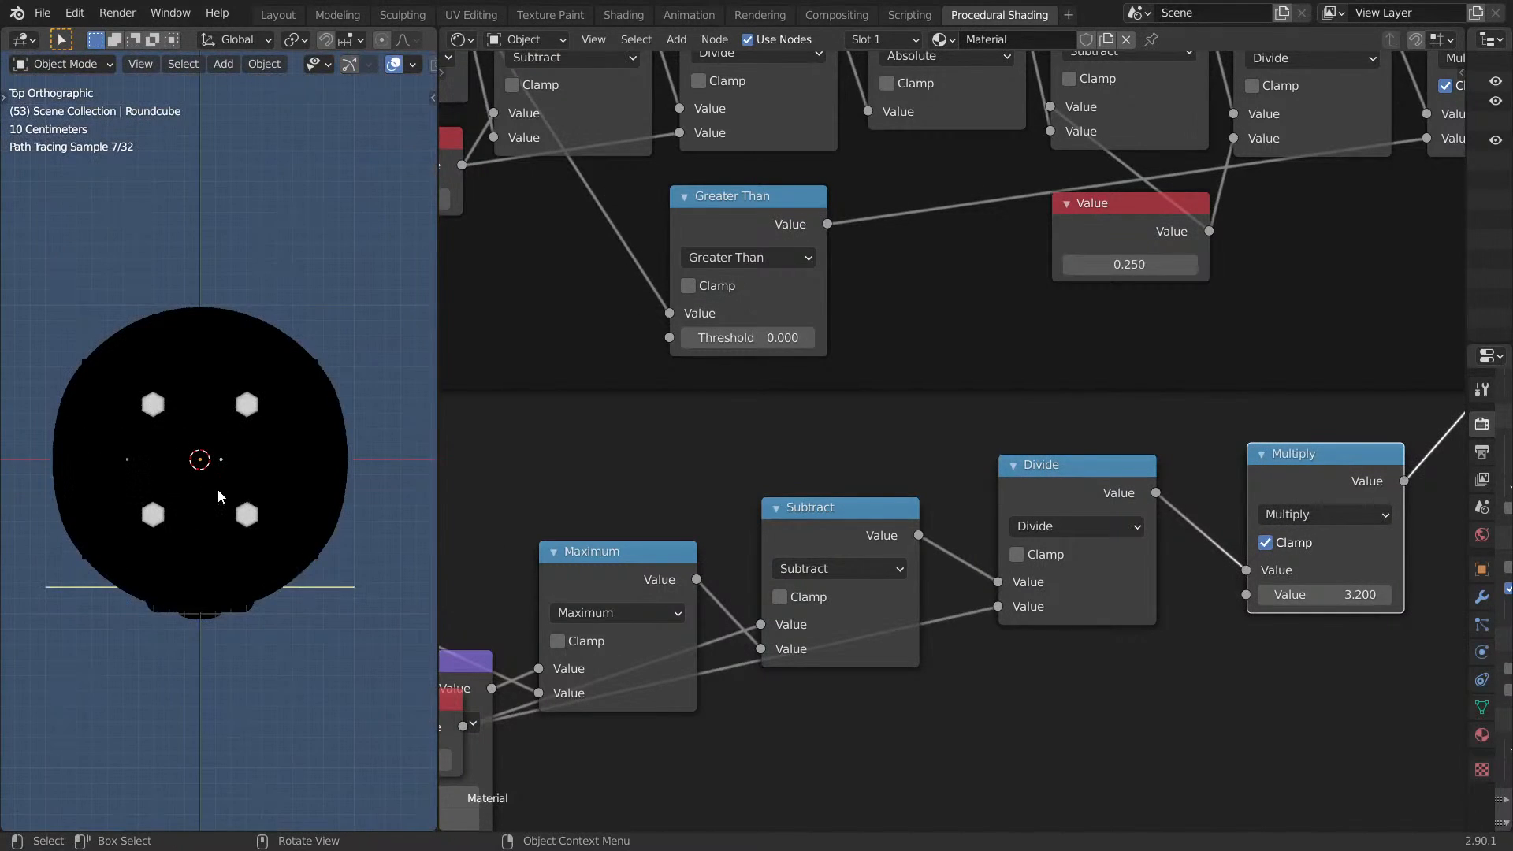
pyautogui.scroll(3, 225, 477)
pyautogui.moveTo(296, 432); pyautogui.dragTo(243, 497, button='middle')
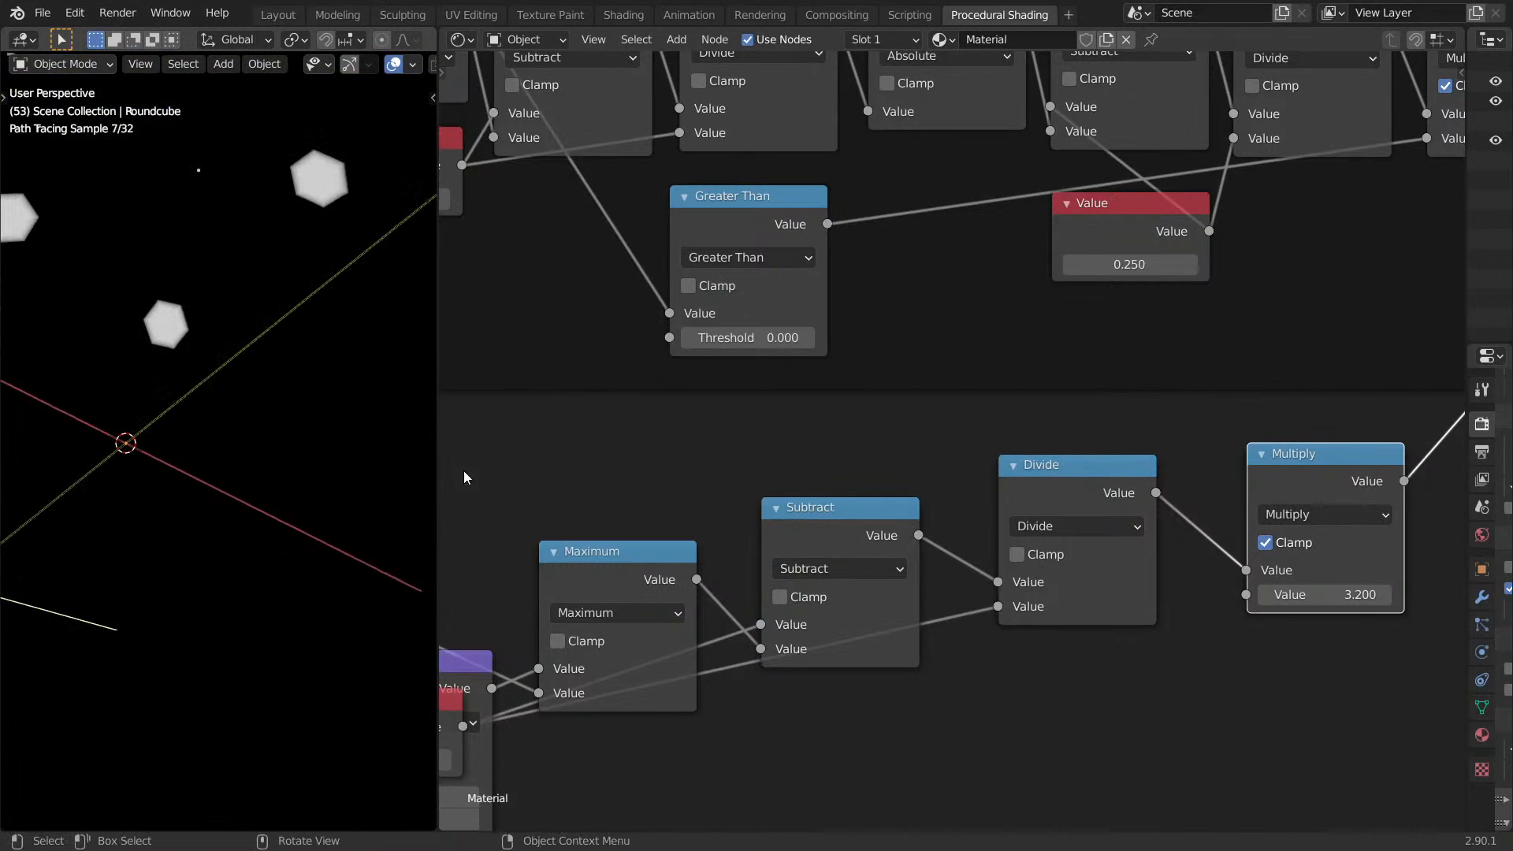
# Duplicate the FrontPanel Scale node, move its incoming Vector link to the copy, and feed the hexagon Multiply output into the copy's Scale.
pyautogui.scroll(-8, 709, 579)
pyautogui.moveTo(833, 643); pyautogui.dragTo(799, 666, button='middle')
pyautogui.scroll(-4, 800, 667)
pyautogui.scroll(3, 841, 540)
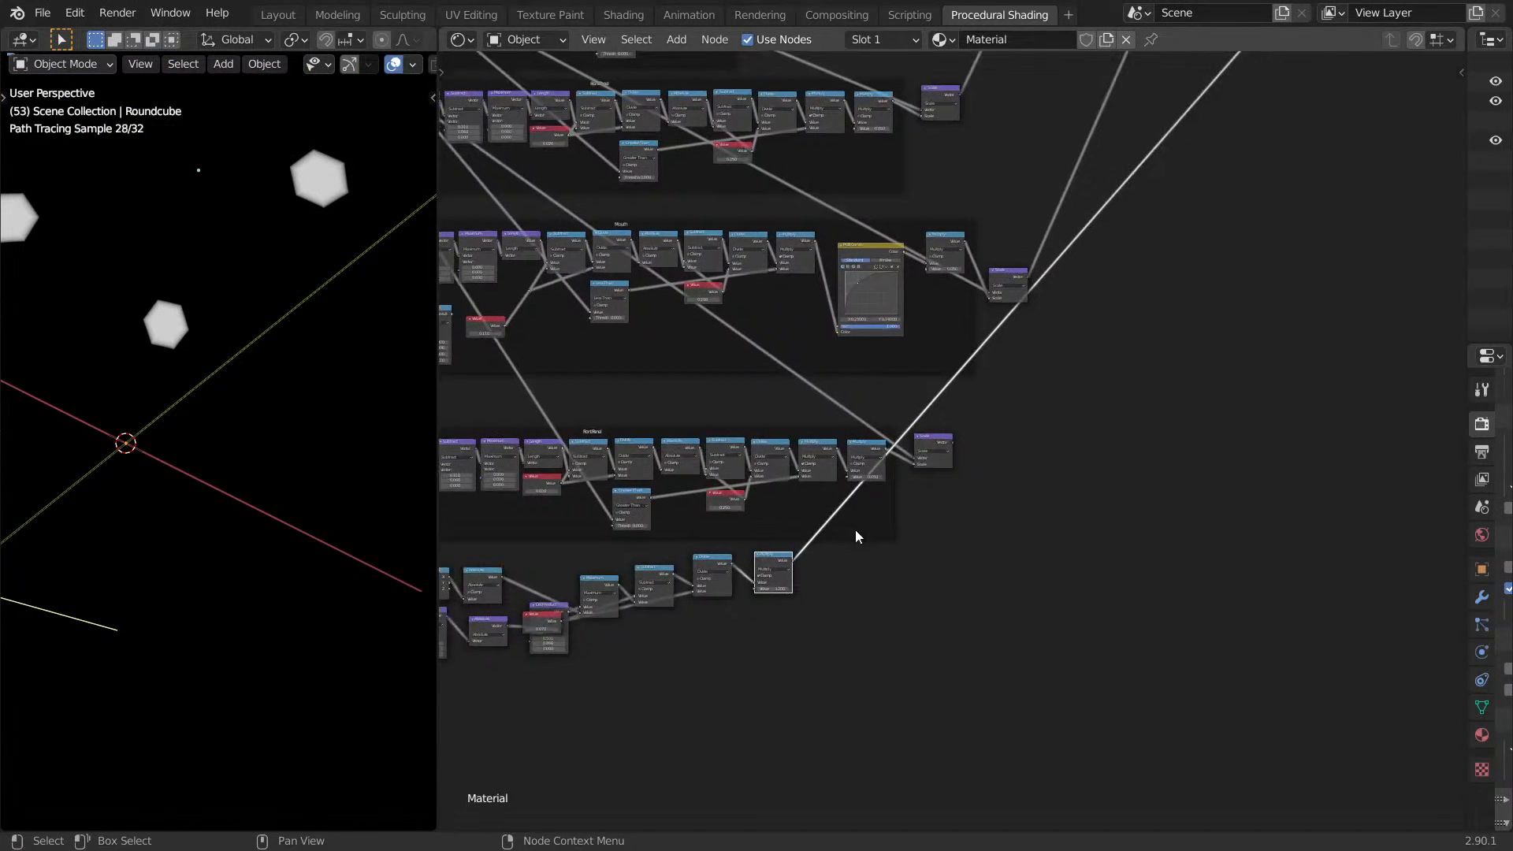
pyautogui.click(979, 440)
pyautogui.hotkey('shift', 'd')
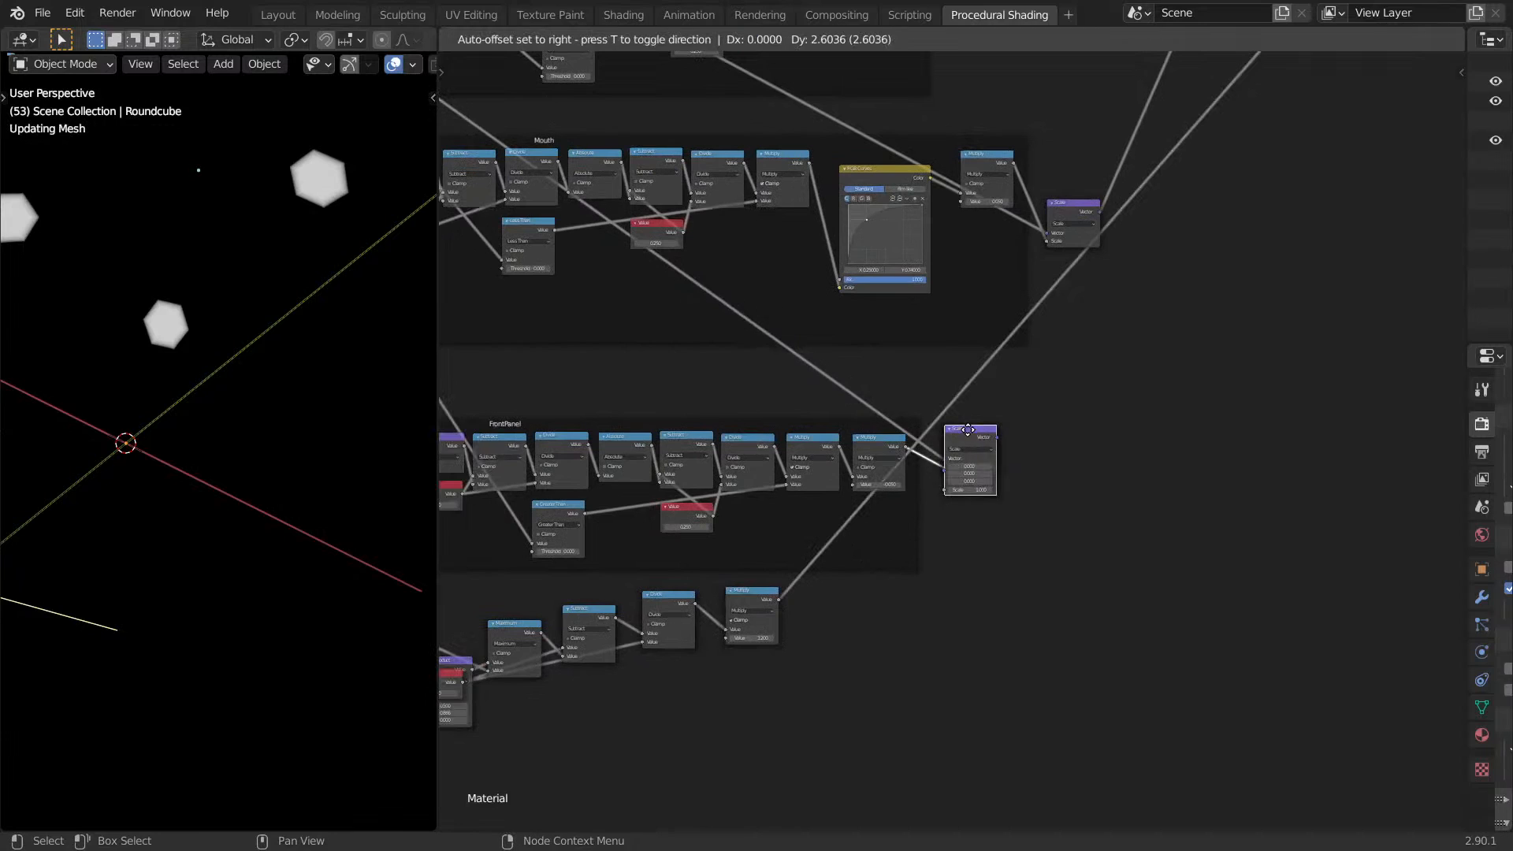
pyautogui.click(1098, 536)
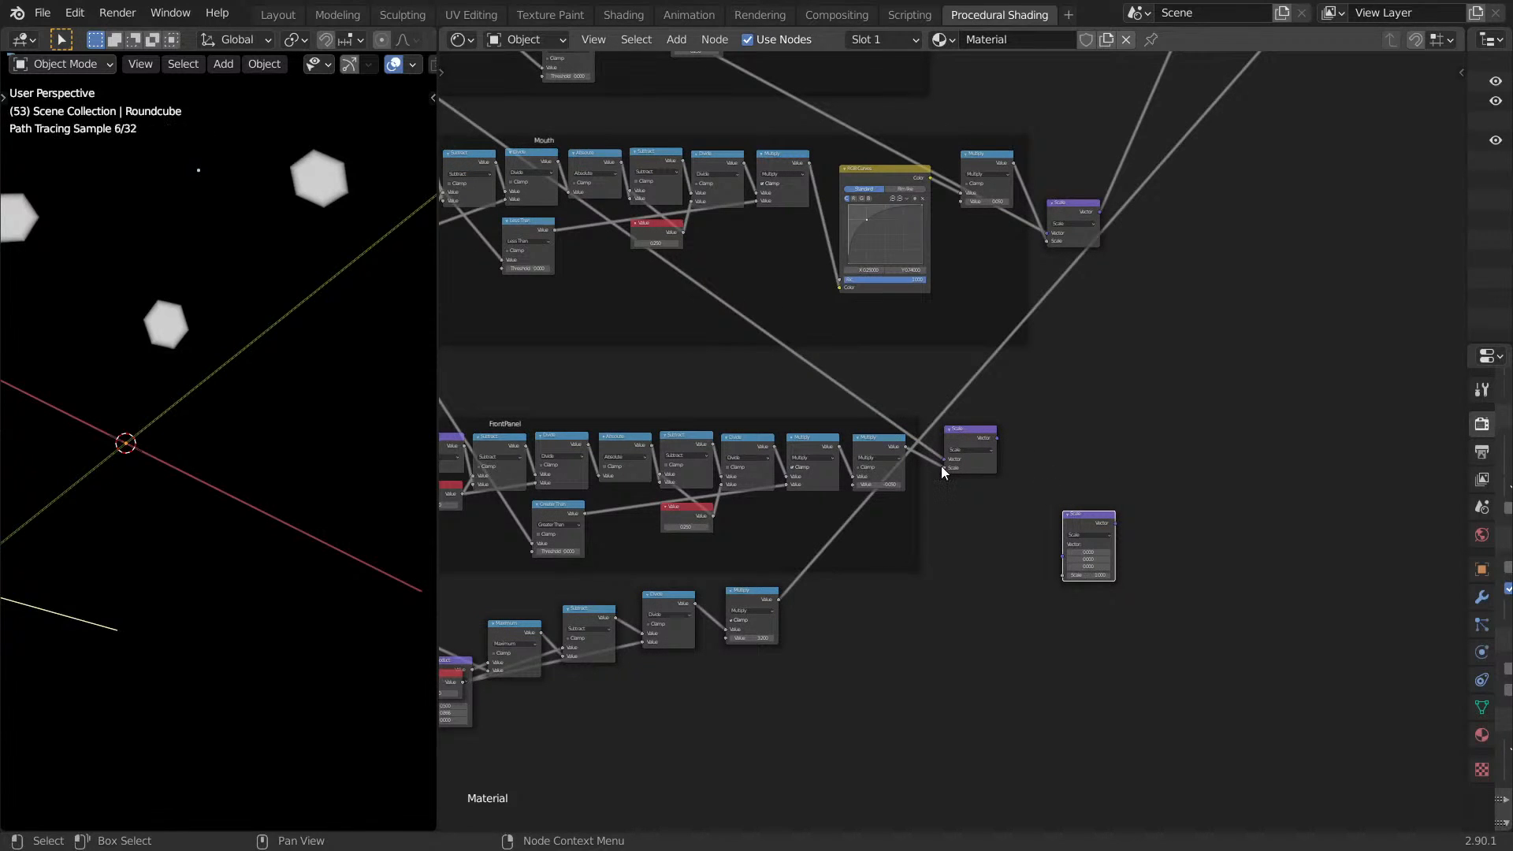
pyautogui.moveTo(943, 465); pyautogui.dragTo(1064, 544)
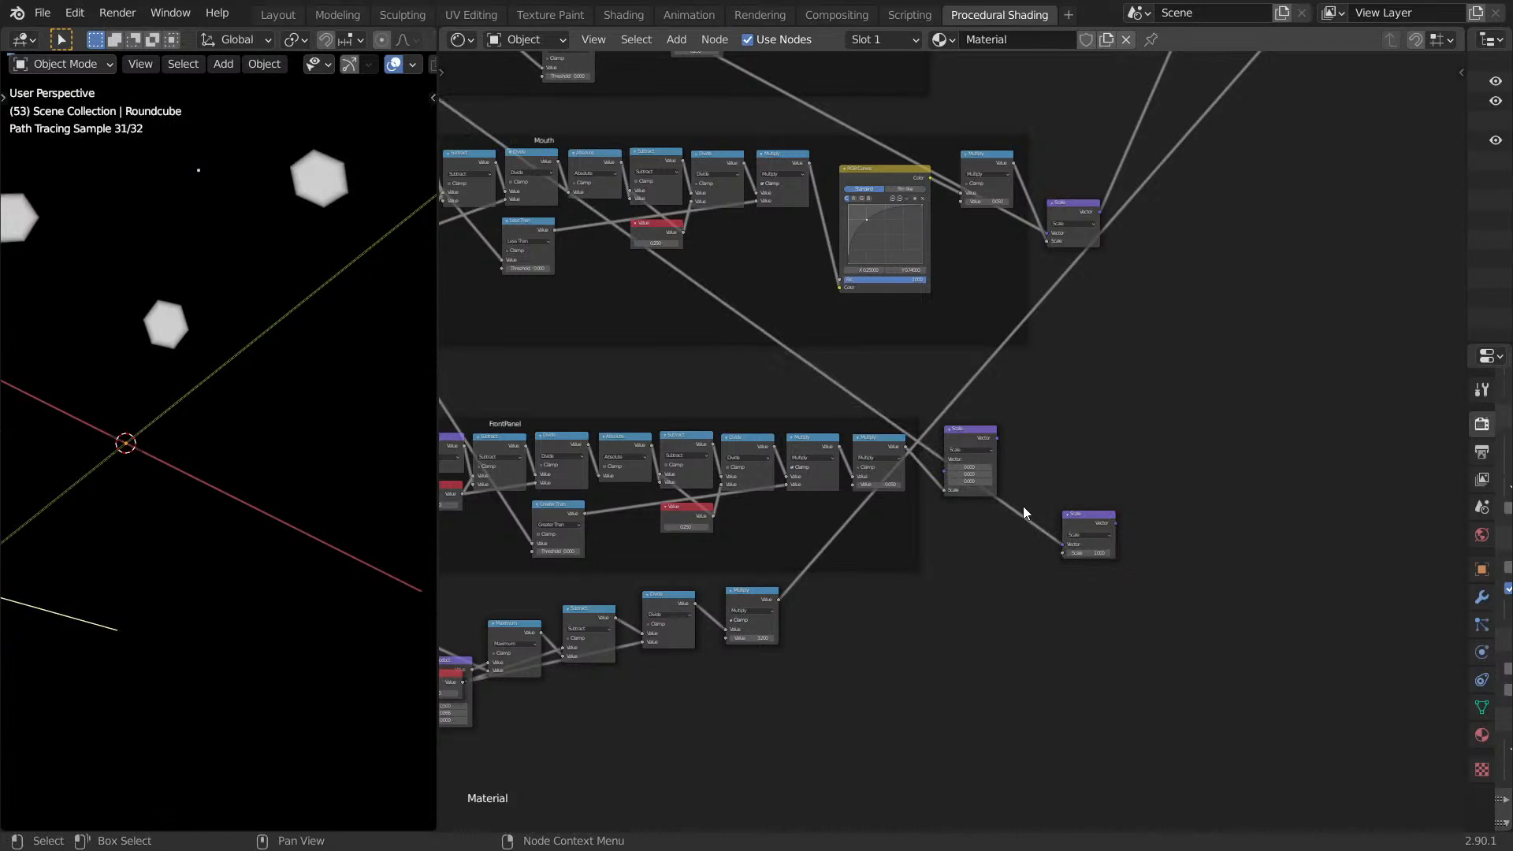
pyautogui.moveTo(776, 601); pyautogui.dragTo(1064, 554)
# Duplicate the last vector node of the displacement chain, insert the copy ahead of the material output, and connect the new Scale node to it.
pyautogui.press('Home')
pyautogui.moveTo(1054, 568); pyautogui.dragTo(861, 742, button='middle')
pyautogui.scroll(1, 949, 532)
pyautogui.scroll(-7, 949, 530)
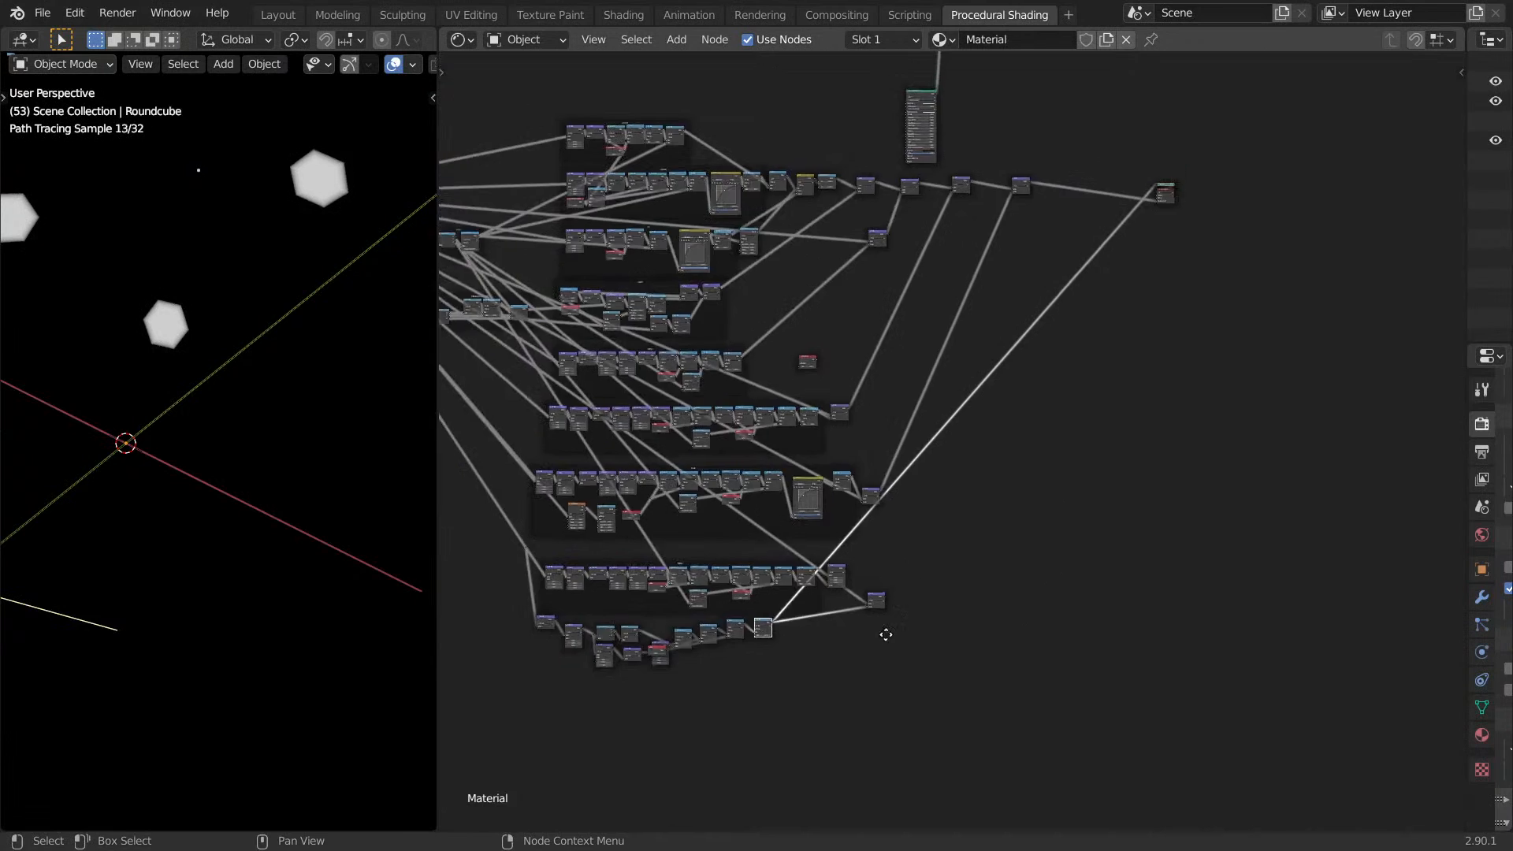
pyautogui.moveTo(885, 634); pyautogui.dragTo(784, 800, button='middle')
pyautogui.click(918, 352)
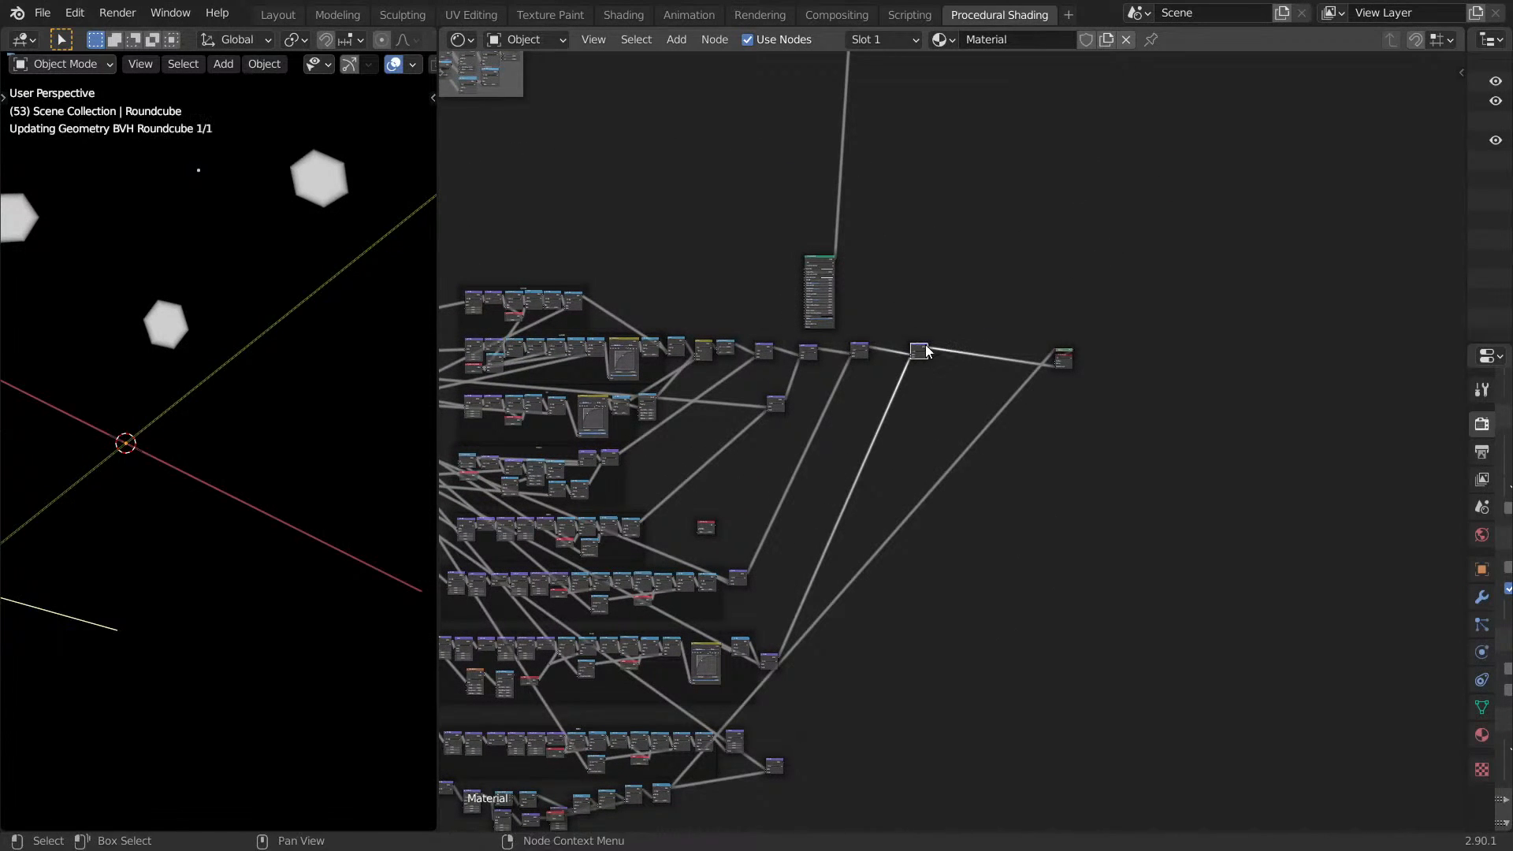
pyautogui.hotkey('shift', 'd')
pyautogui.click(987, 359)
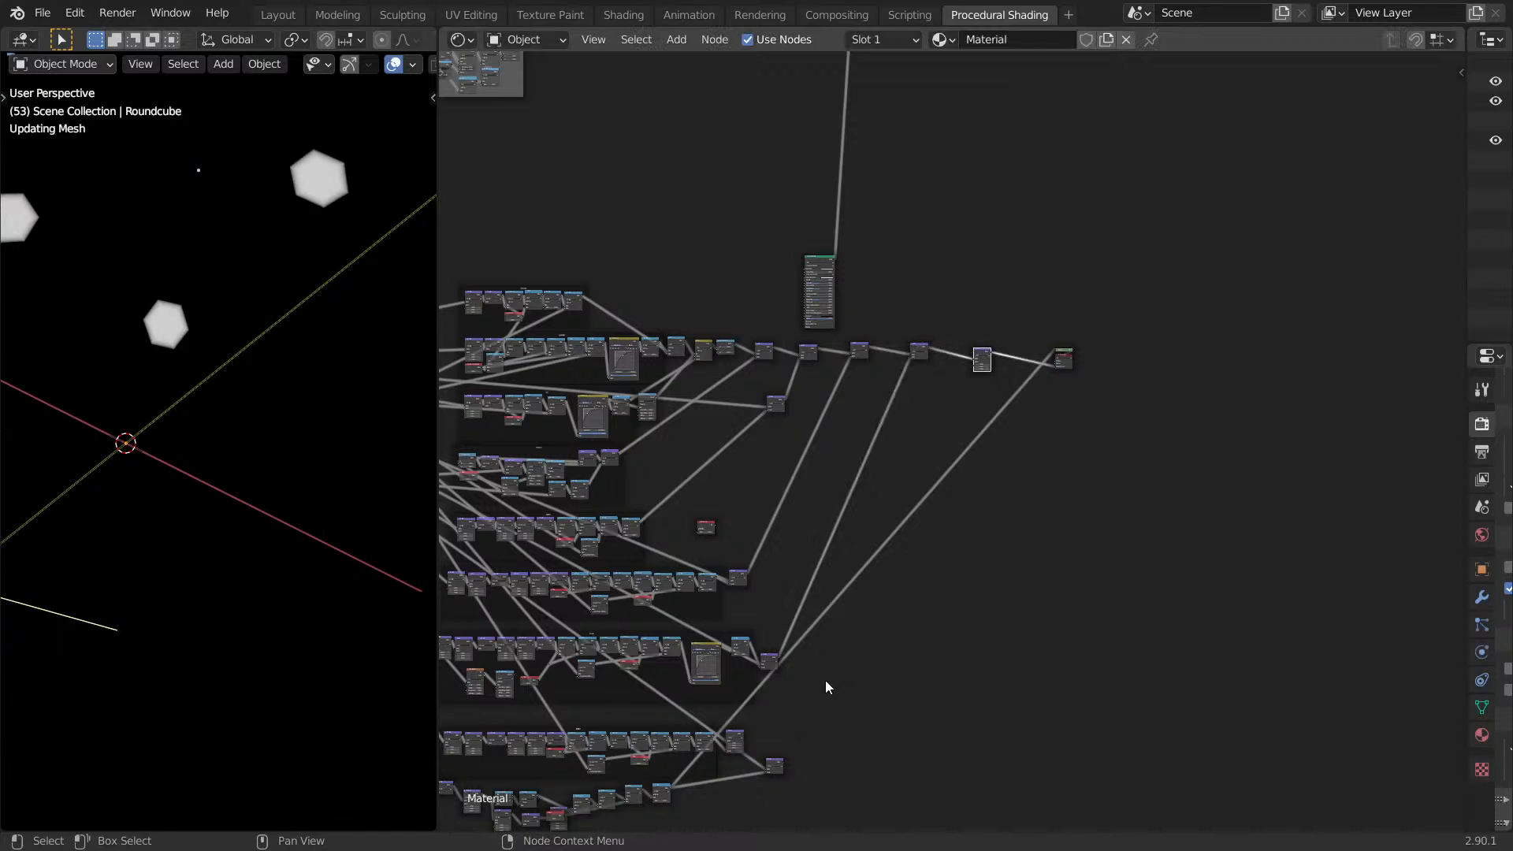
pyautogui.keyDown('alt'); pyautogui.moveTo(777, 753); pyautogui.dragTo(981, 371, button='right'); pyautogui.keyUp('alt')
pyautogui.moveTo(981, 396); pyautogui.dragTo(946, 396, button='middle')
# Switch the viewport to Solid and back to Rendered shading, and connect the Principled BSDF to the material output.
pyautogui.moveTo(174, 446); pyautogui.dragTo(172, 369, button='middle')
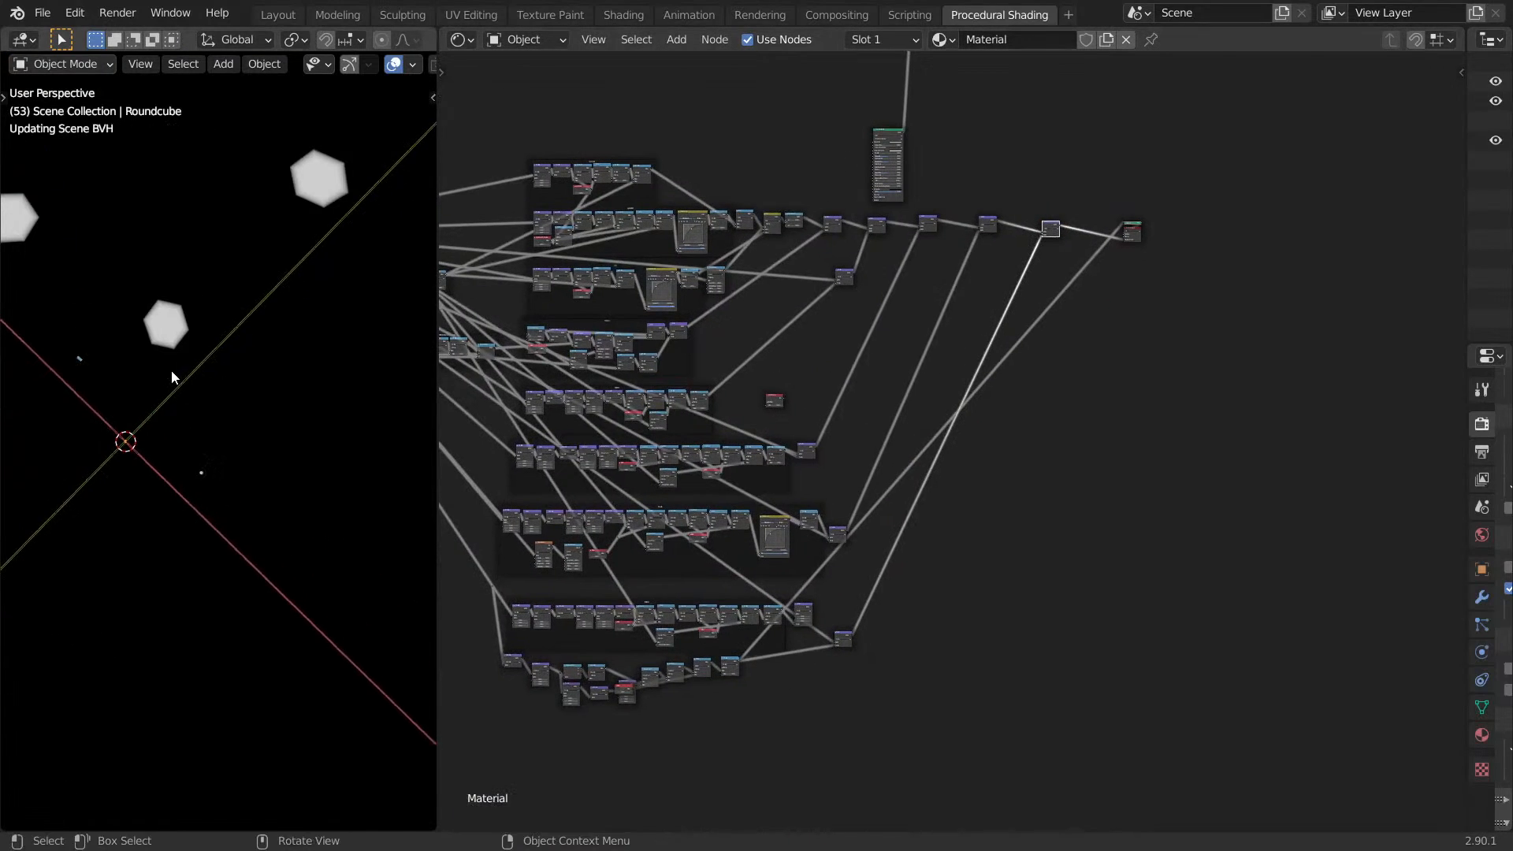
pyautogui.press('z')
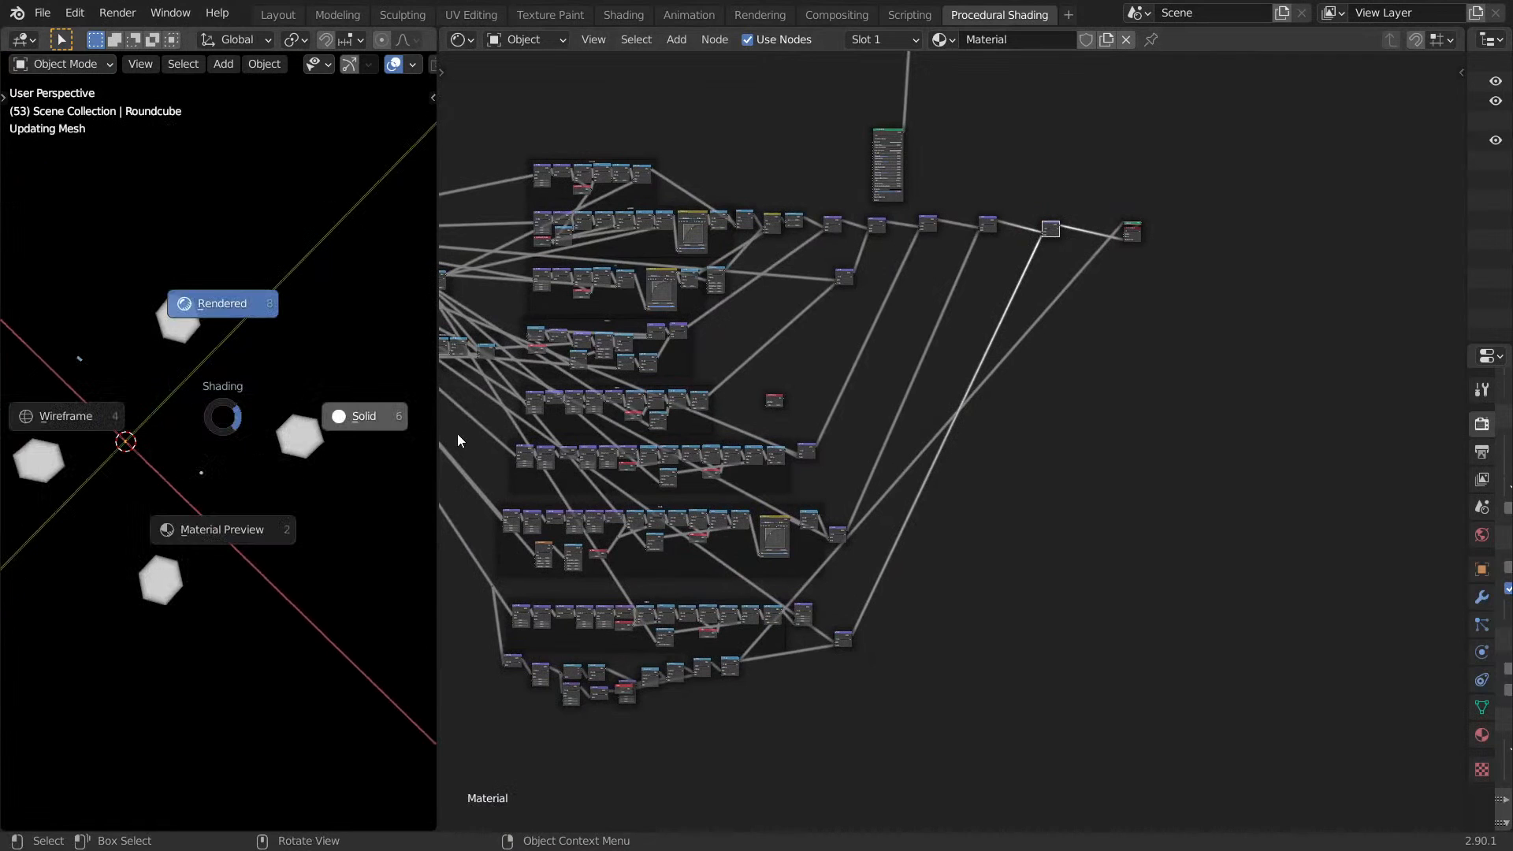
pyautogui.click(406, 426)
pyautogui.press('z')
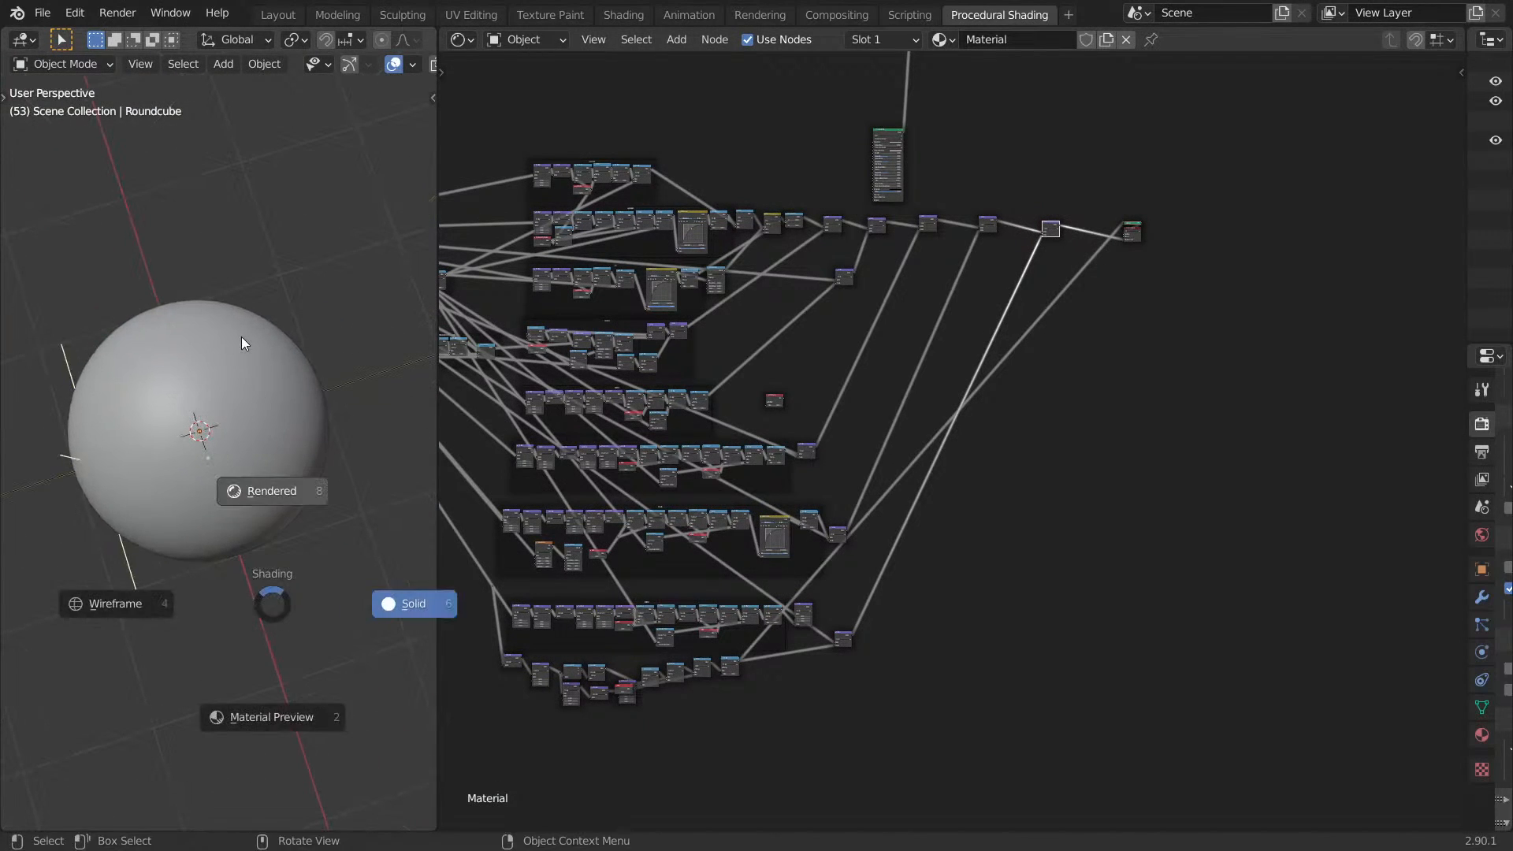
pyautogui.click(242, 343)
pyautogui.moveTo(880, 137); pyautogui.dragTo(906, 376, button='middle')
pyautogui.keyDown('ctrl'); pyautogui.keyDown('shift'); pyautogui.click(908, 367); pyautogui.keyUp('shift'); pyautogui.keyUp('ctrl')
# Refresh the head's displacement by entering and leaving Edit Mode, and examine it in the maximized viewport.
pyautogui.hotkey('ctrl', 'space')
pyautogui.moveTo(442, 506); pyautogui.dragTo(711, 463, button='middle')
pyautogui.press('Tab')
pyautogui.press('Tab')
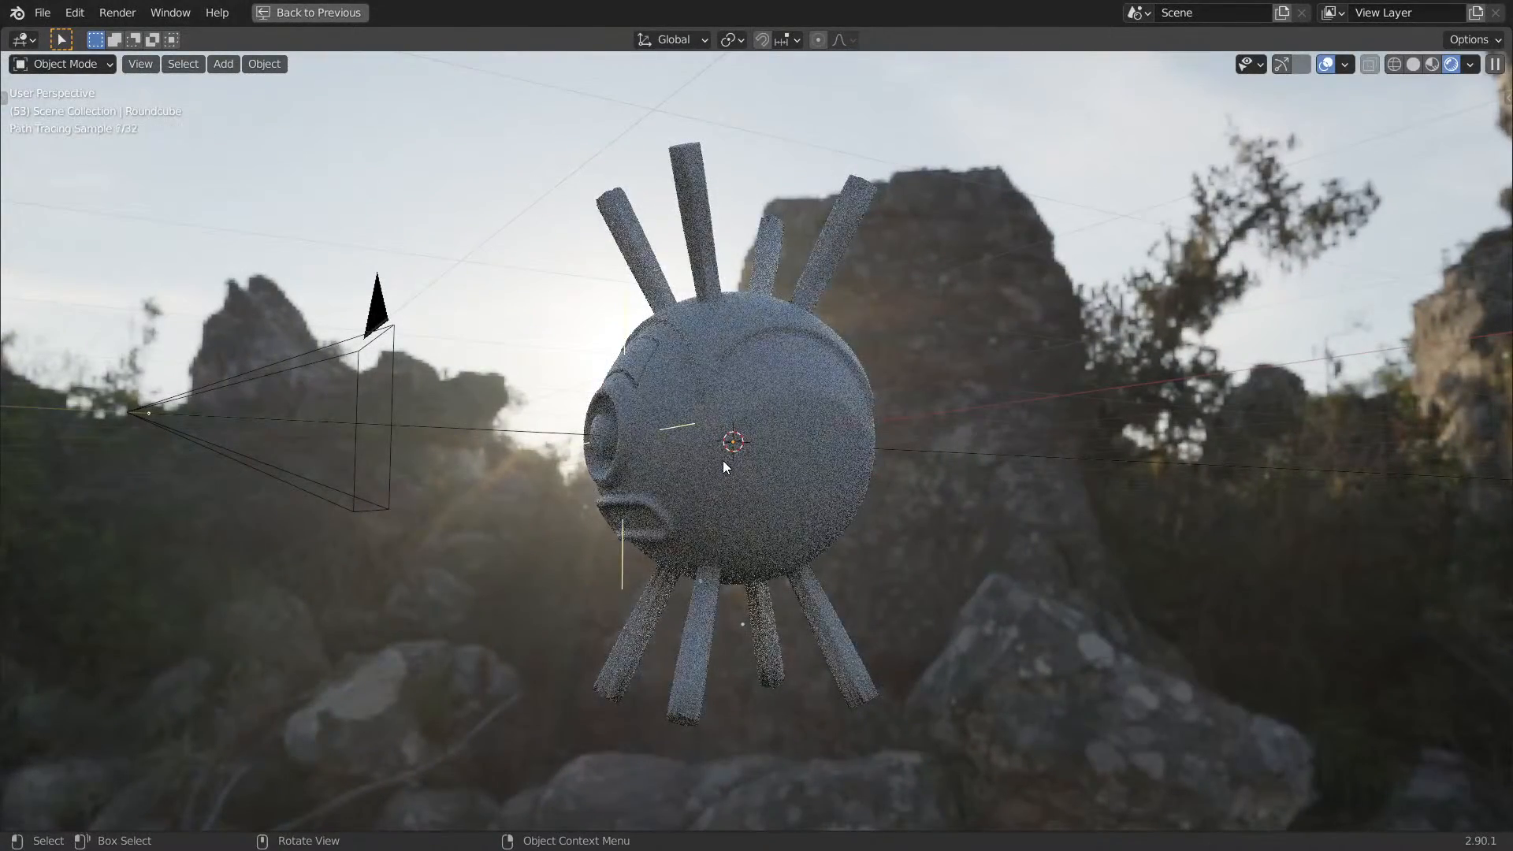
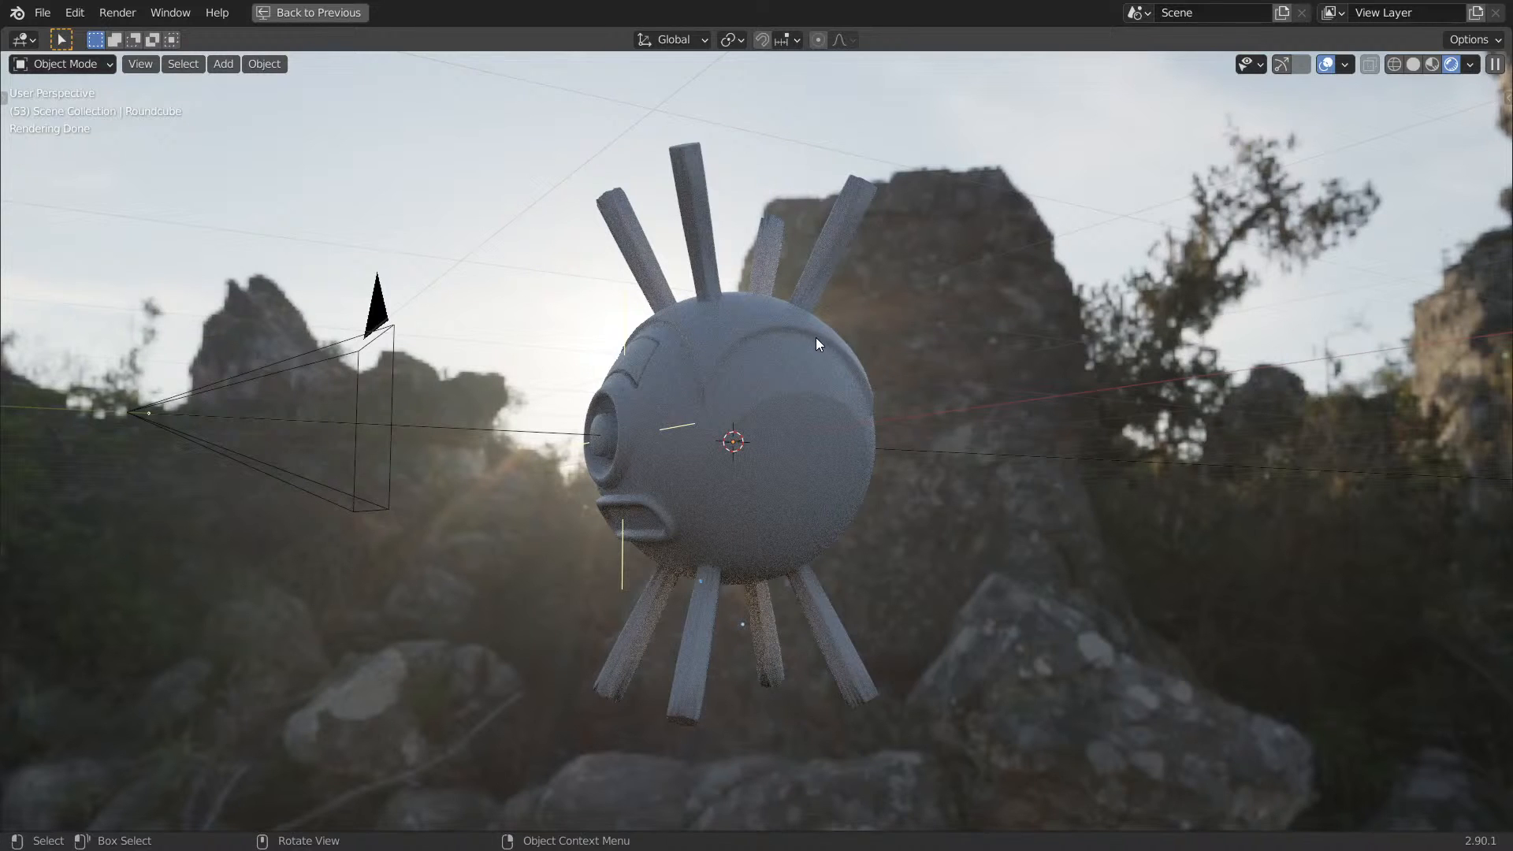
pyautogui.hotkey('ctrl', 'space')
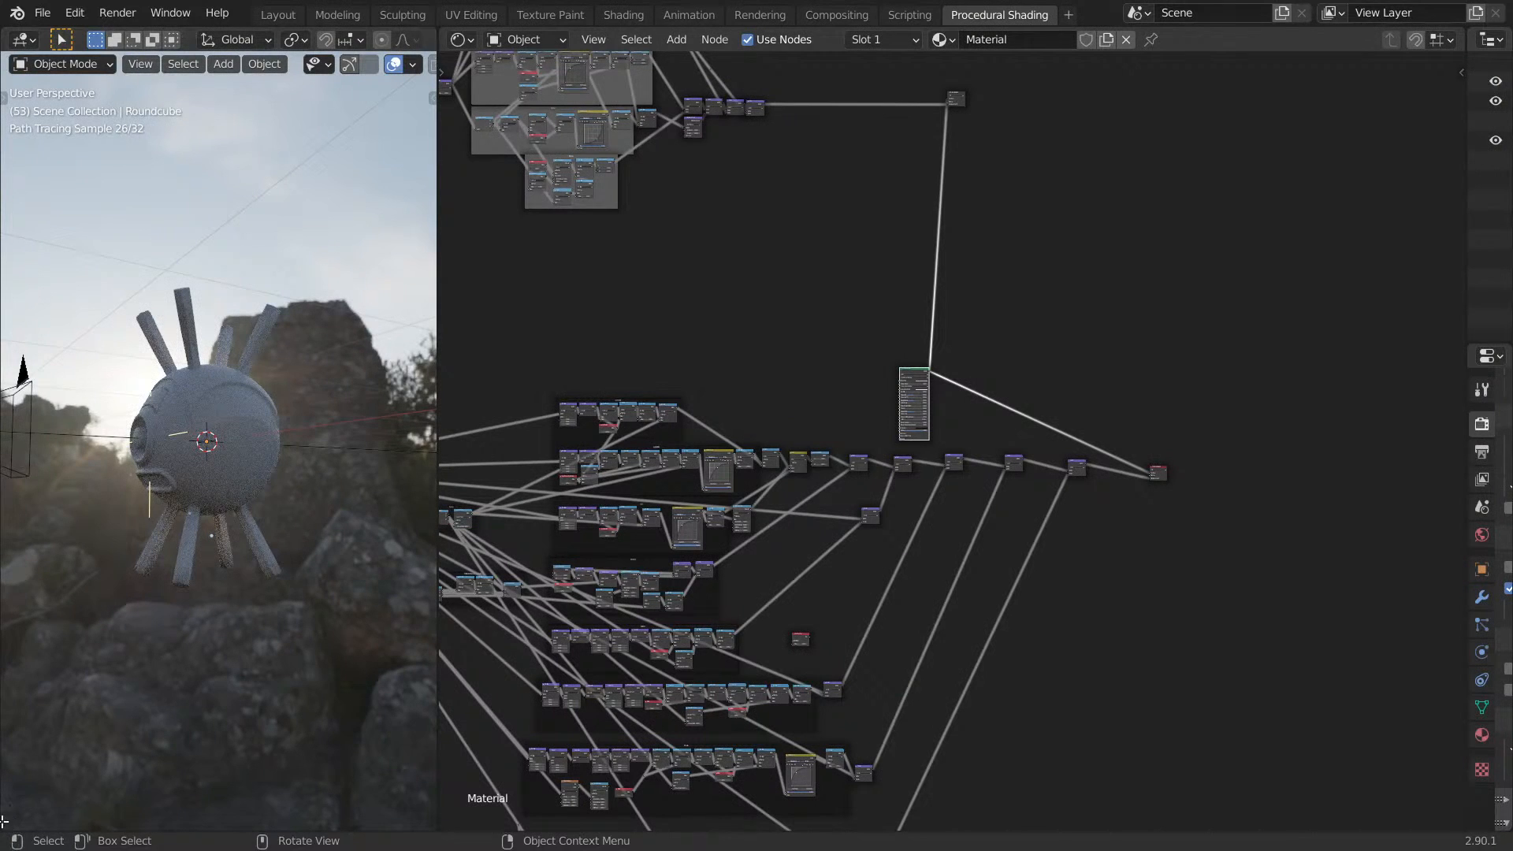
# Split off an area below the viewport, make it an Image Editor, and load wheatley14.jpg as the reference.
pyautogui.moveTo(7, 829); pyautogui.dragTo(24, 463)
pyautogui.click(25, 462)
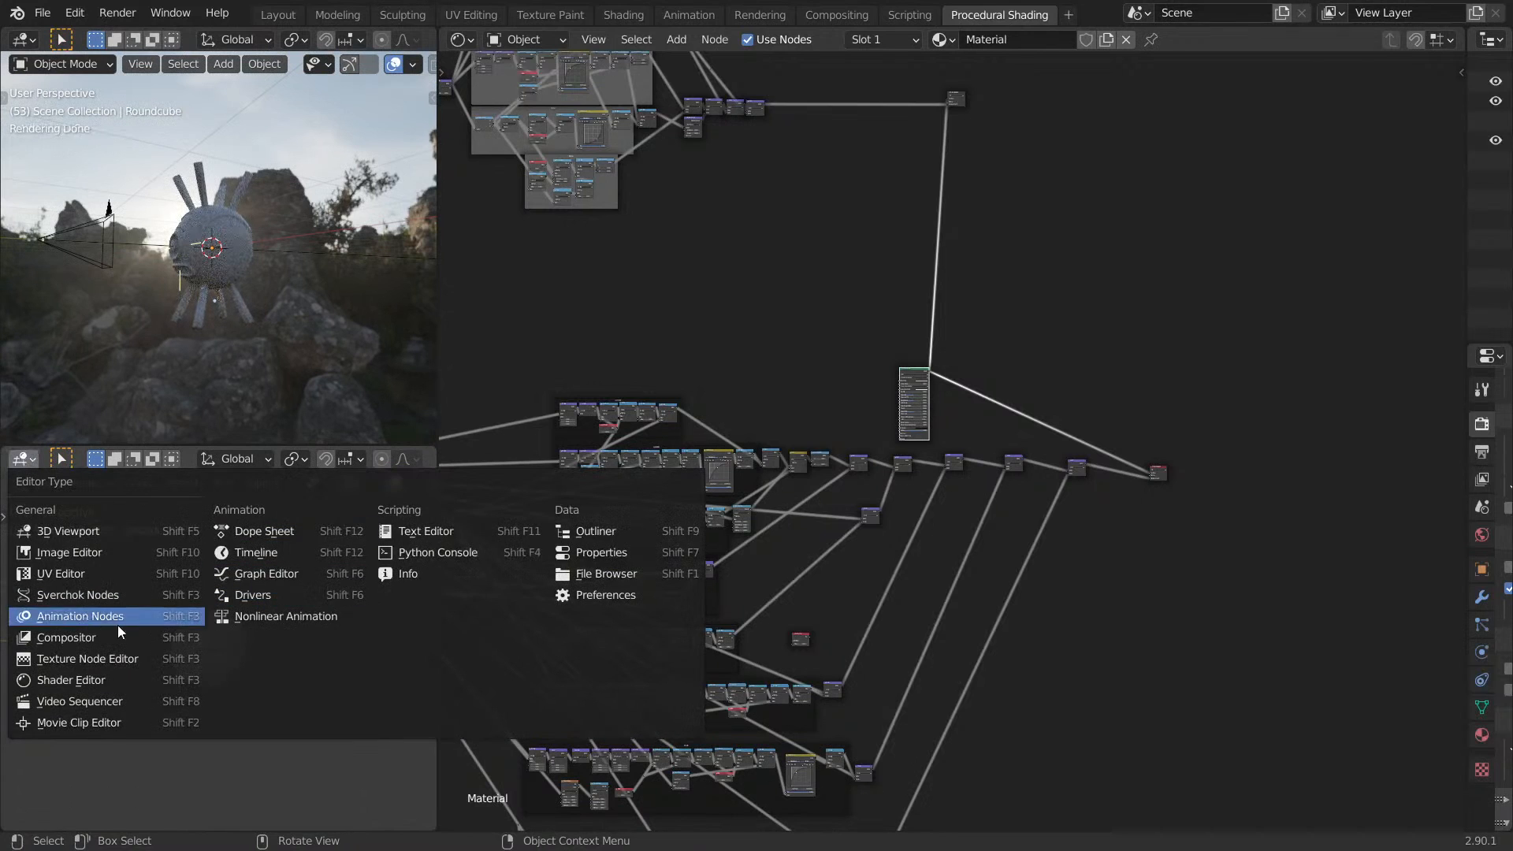
pyautogui.click(81, 561)
pyautogui.click(28, 462)
pyautogui.click(80, 554)
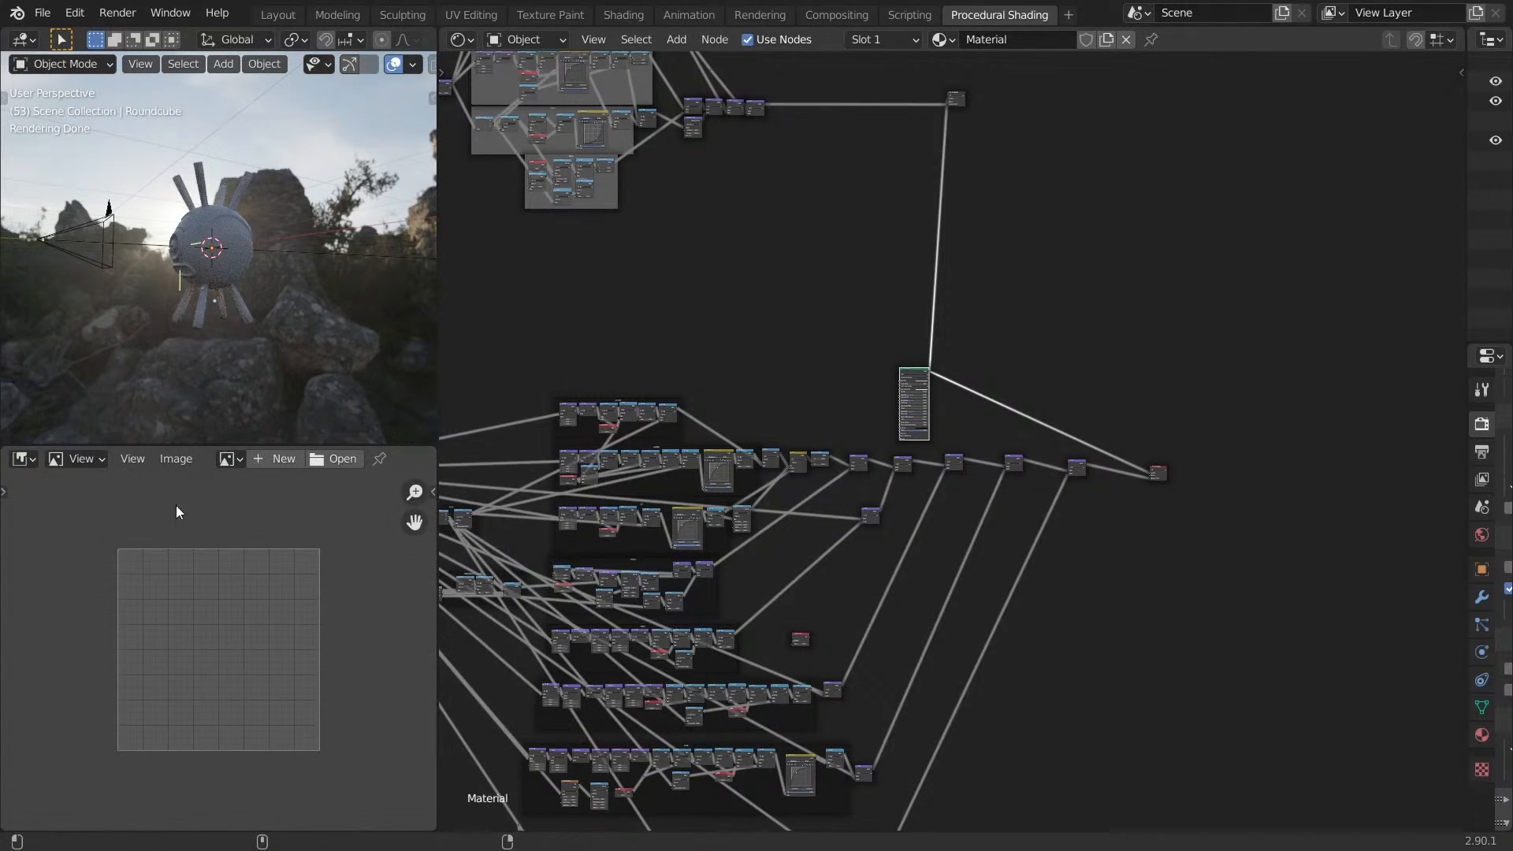
pyautogui.moveTo(181, 612); pyautogui.dragTo(182, 609)
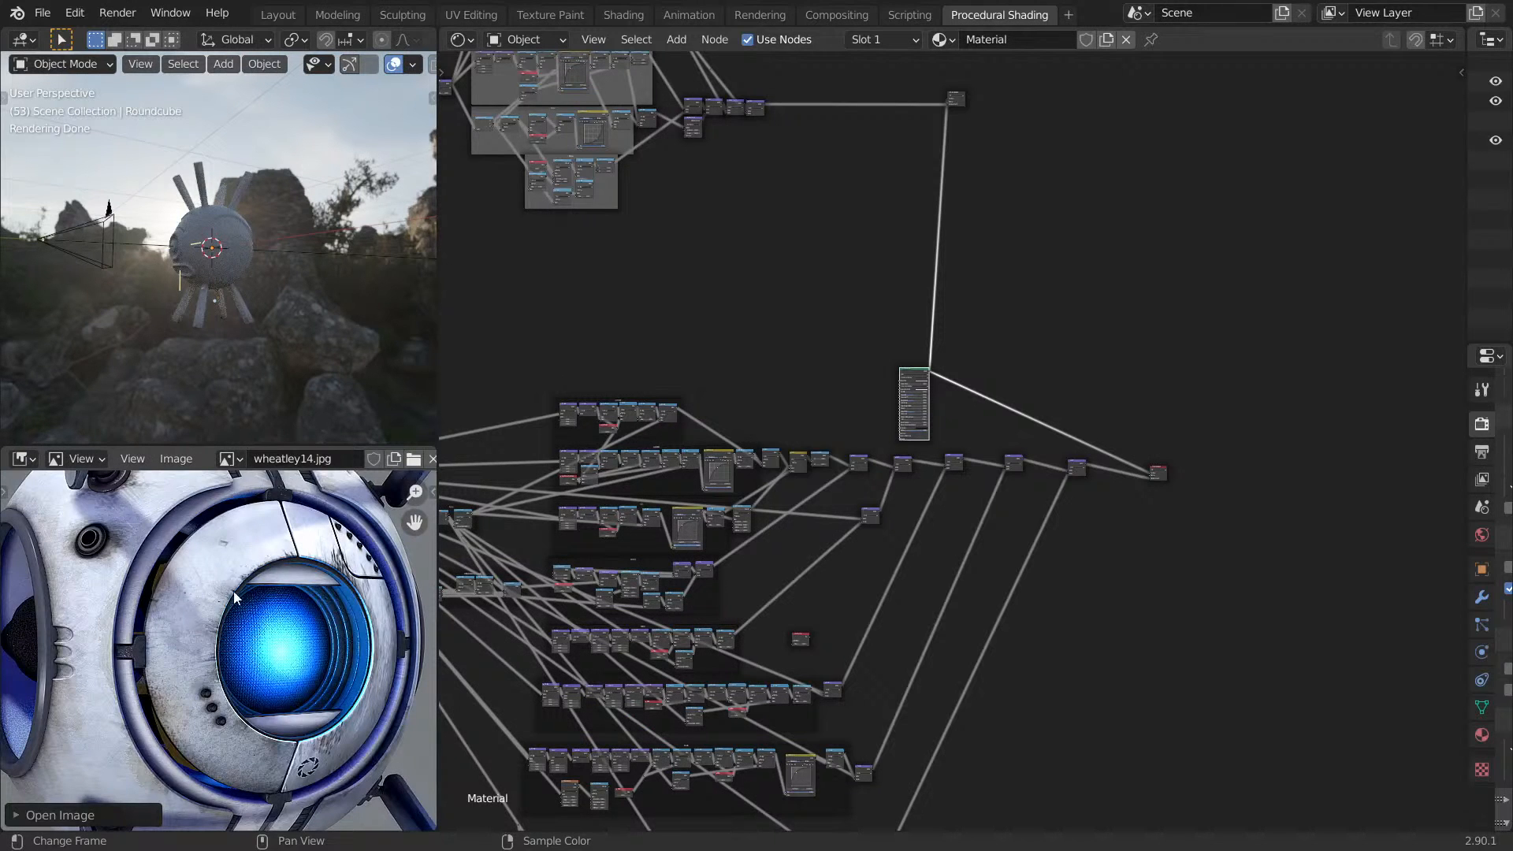
# Examine the eye, panel and bolt details of the reference image in the maximized Image Editor.
pyautogui.scroll(-3, 241, 588)
pyautogui.hotkey('ctrl', 'space')
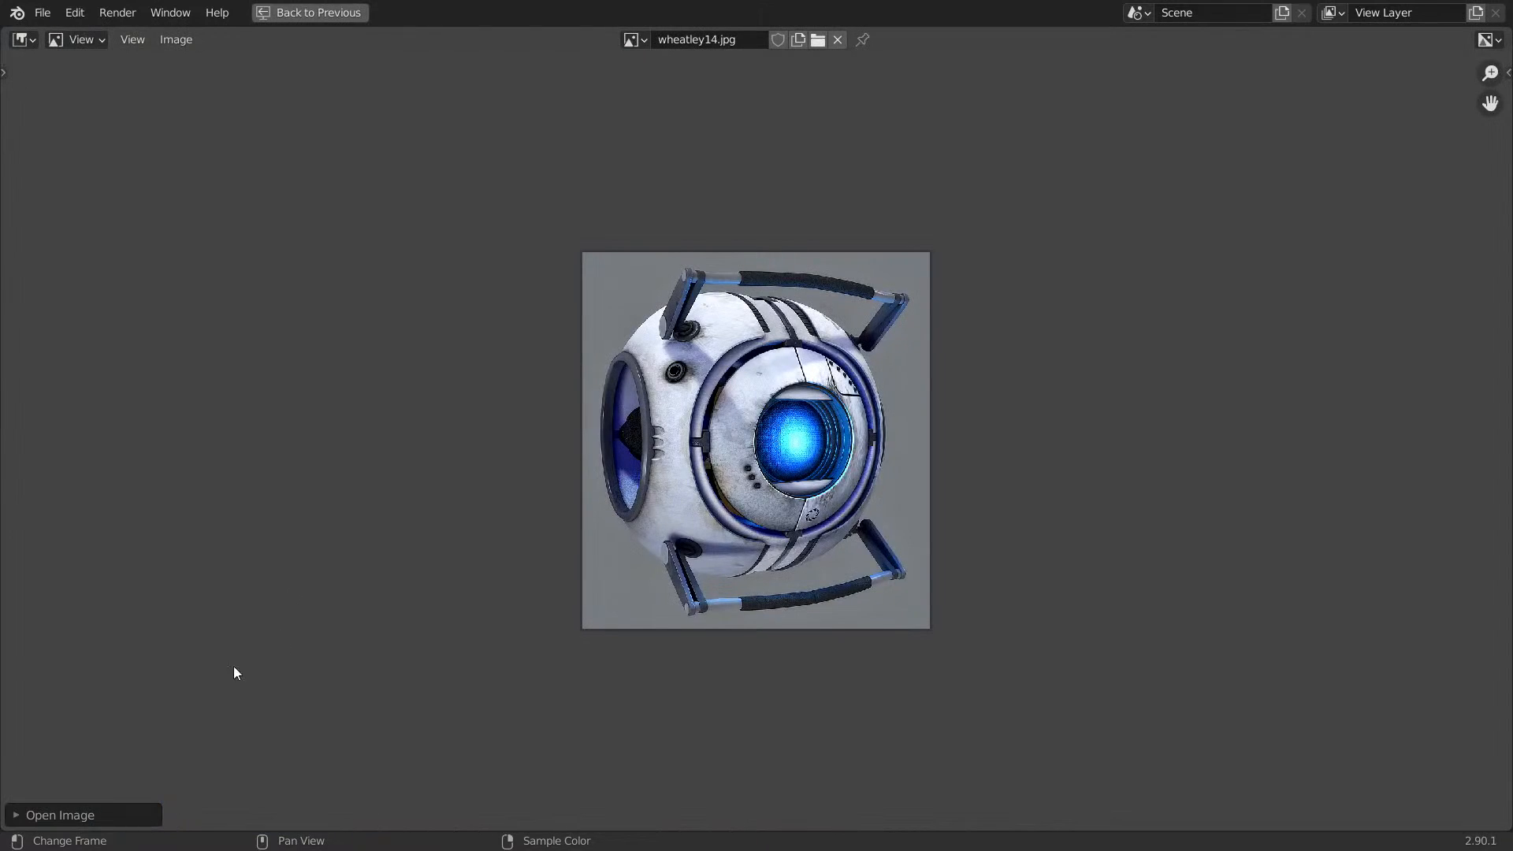
pyautogui.scroll(4, 237, 668)
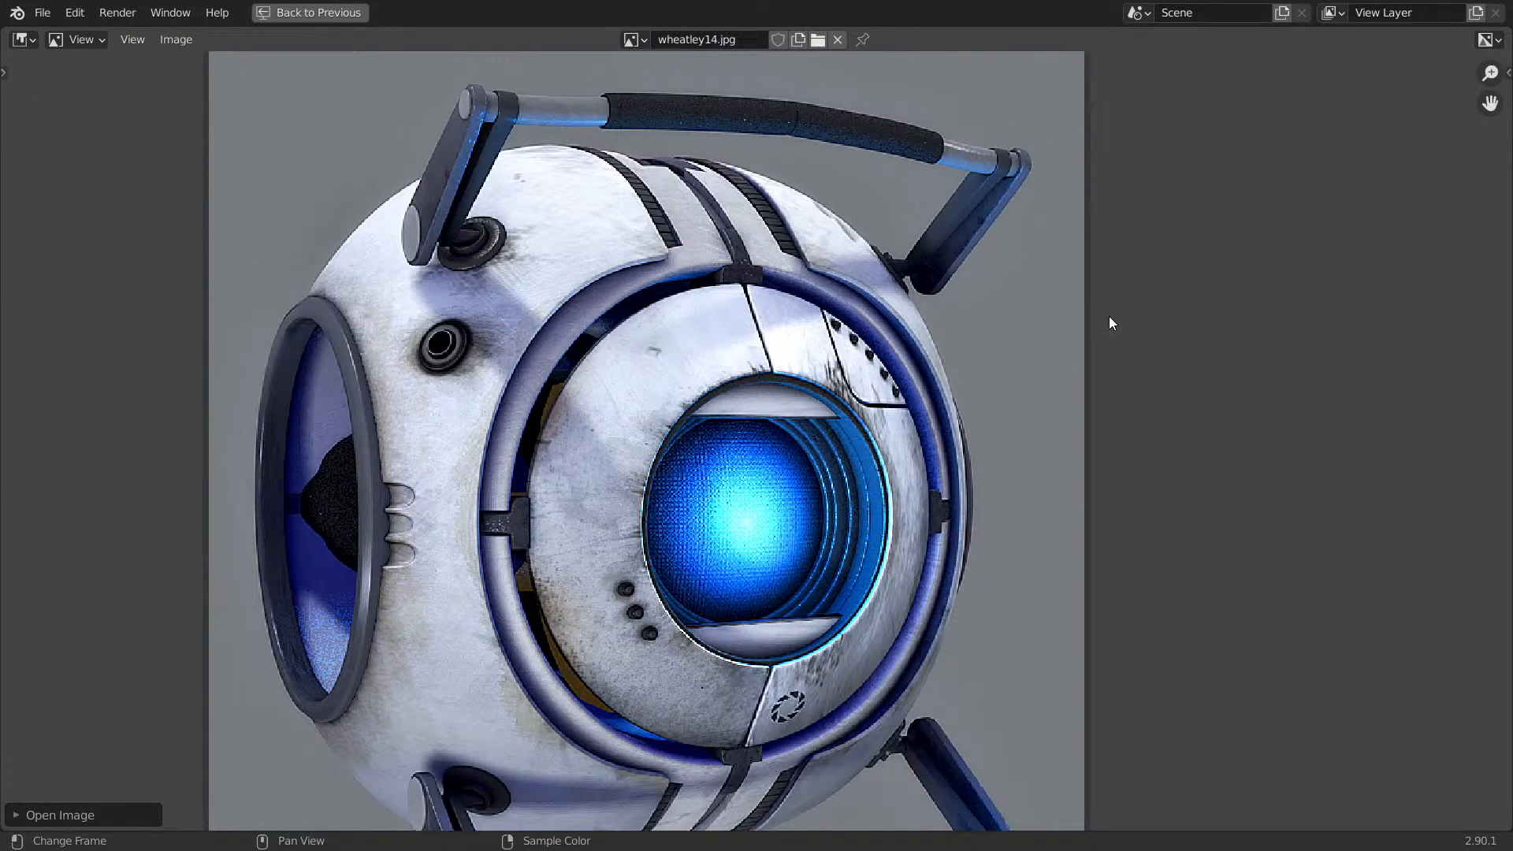
pyautogui.moveTo(774, 373); pyautogui.dragTo(733, 290, button='middle')
pyautogui.scroll(1, 939, 175)
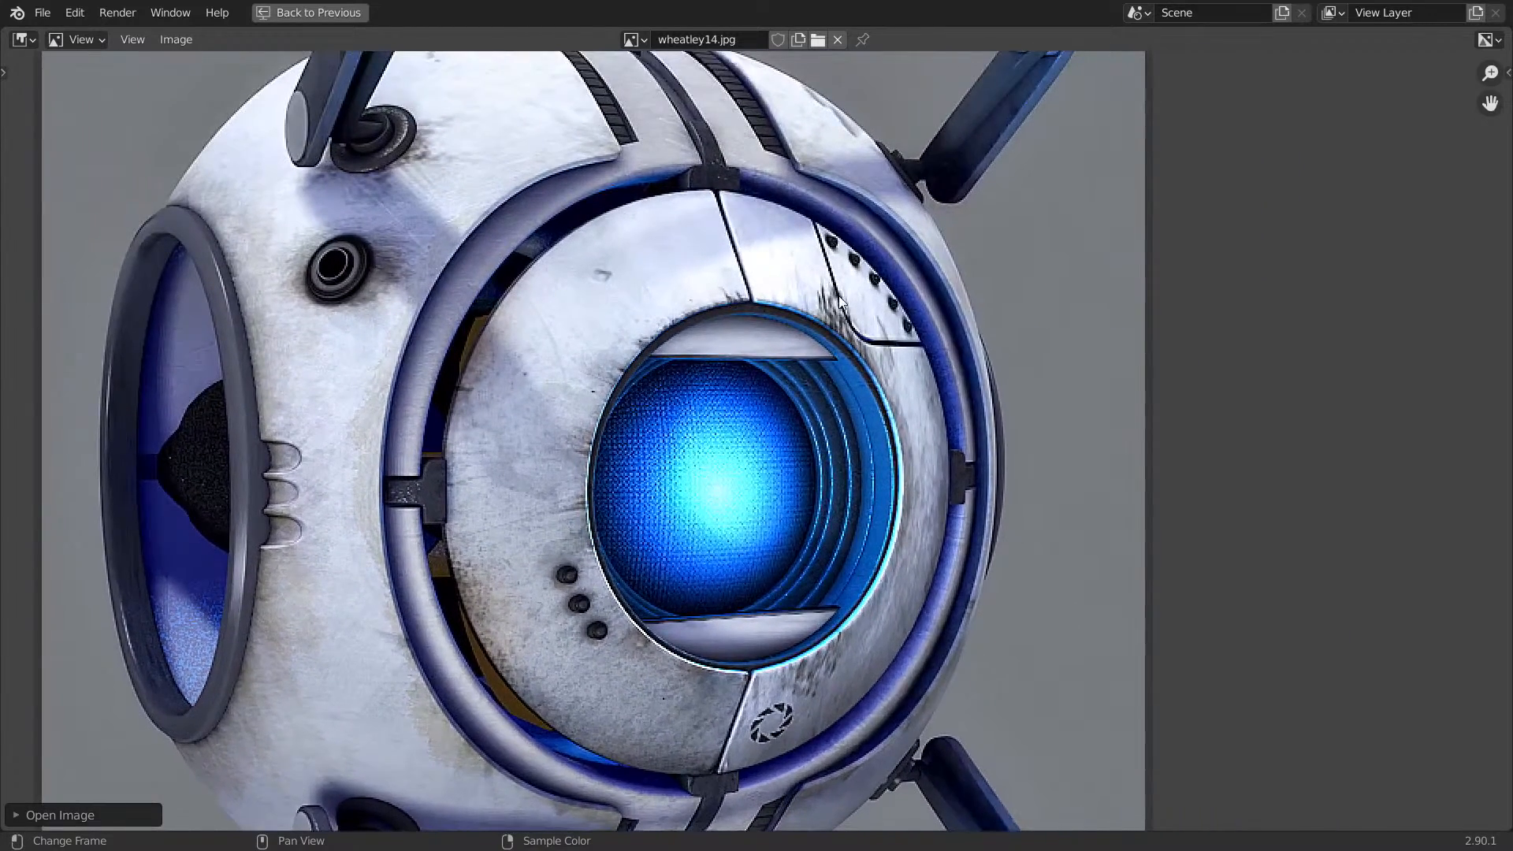
pyautogui.scroll(2, 722, 293)
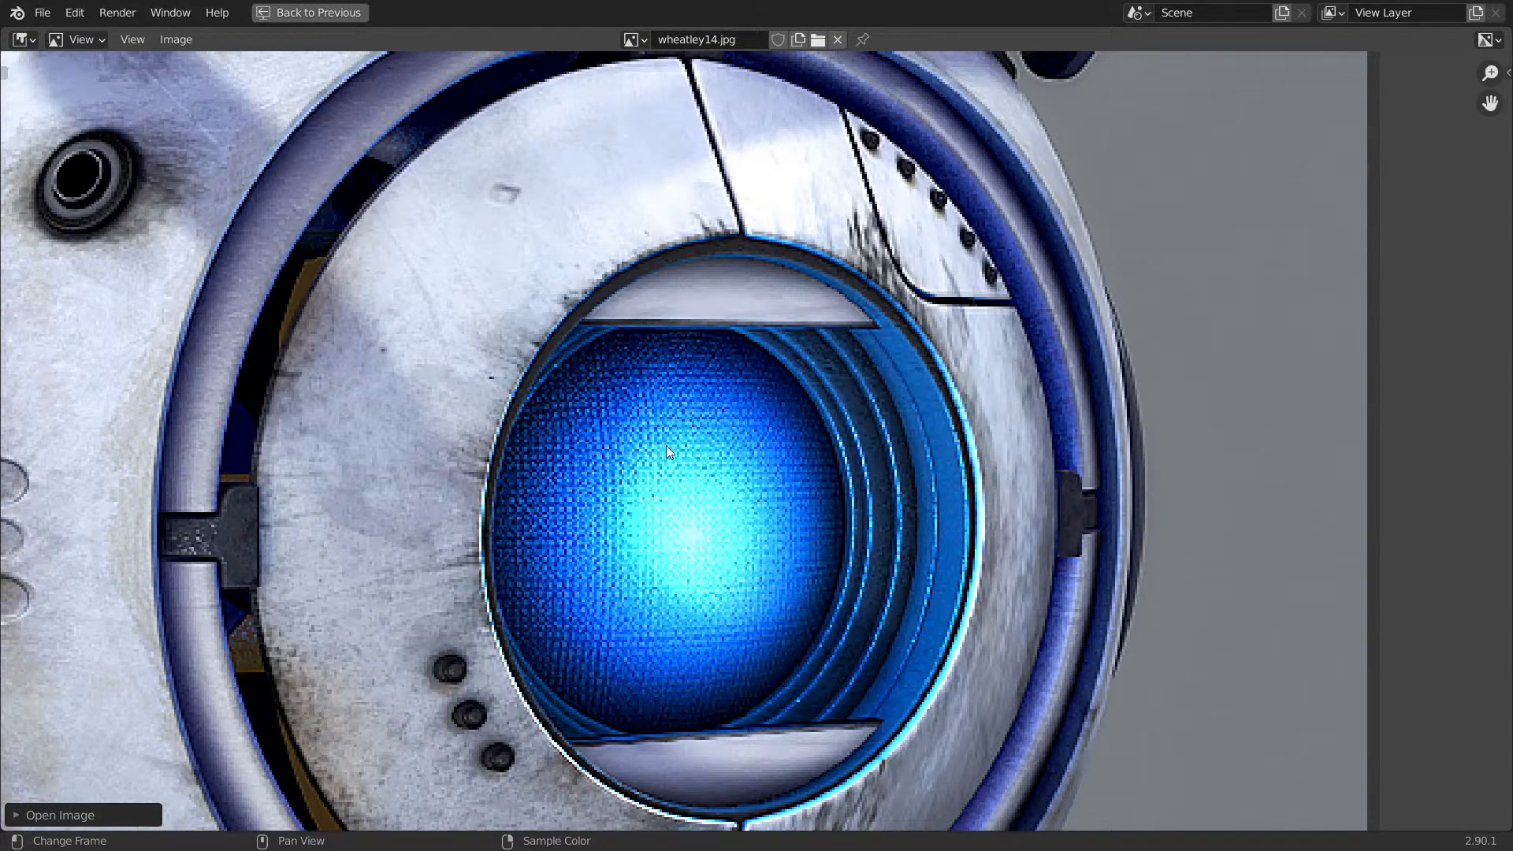
pyautogui.press('Home')
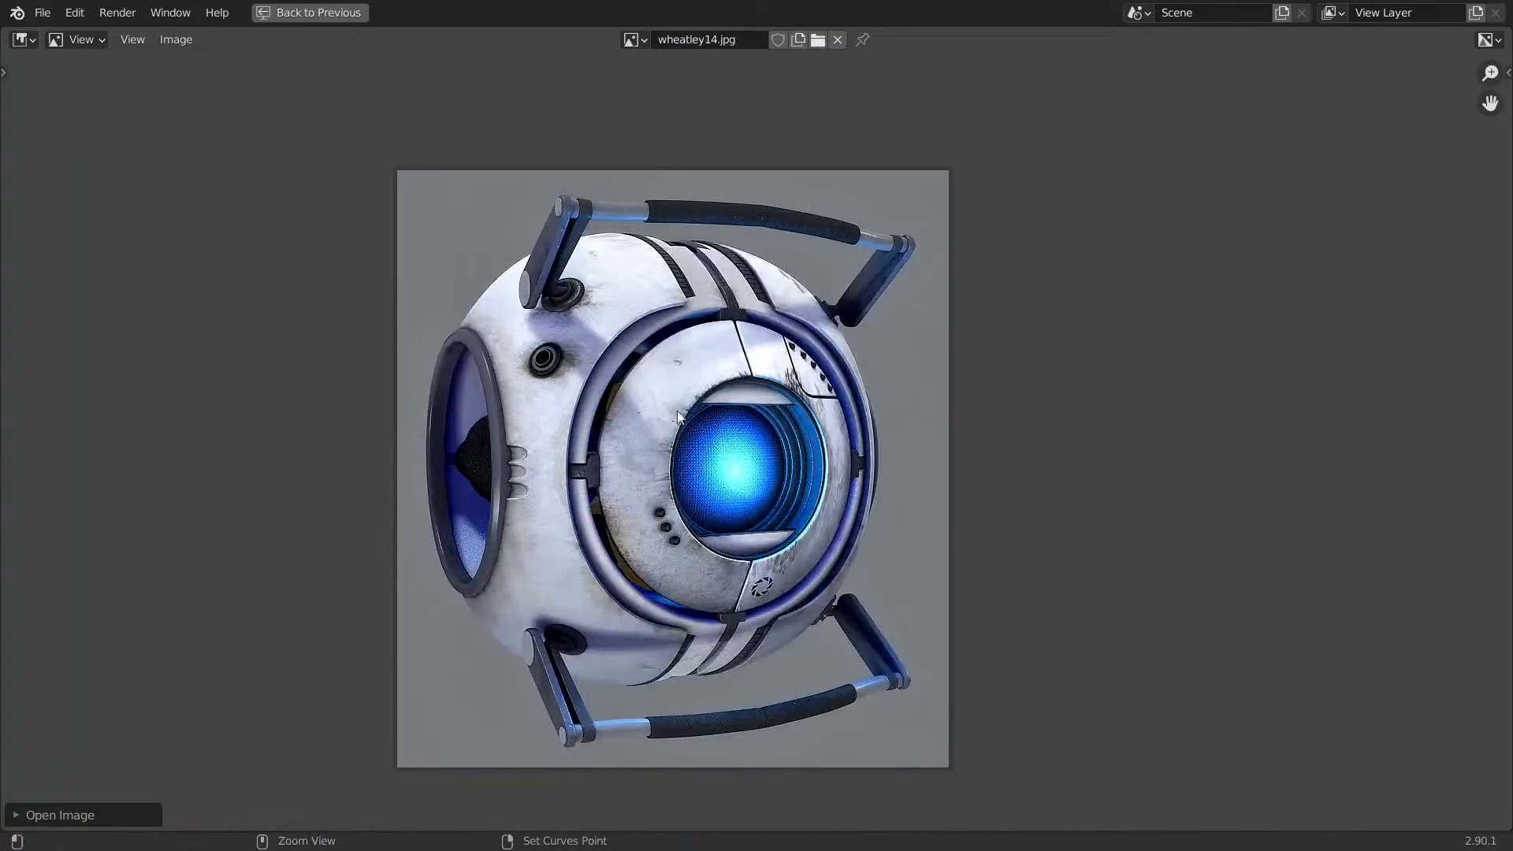
pyautogui.hotkey('ctrl', 'space')
# Examine the displaced head from a different angle in the maximized viewport.
pyautogui.hotkey('ctrl', 'space')
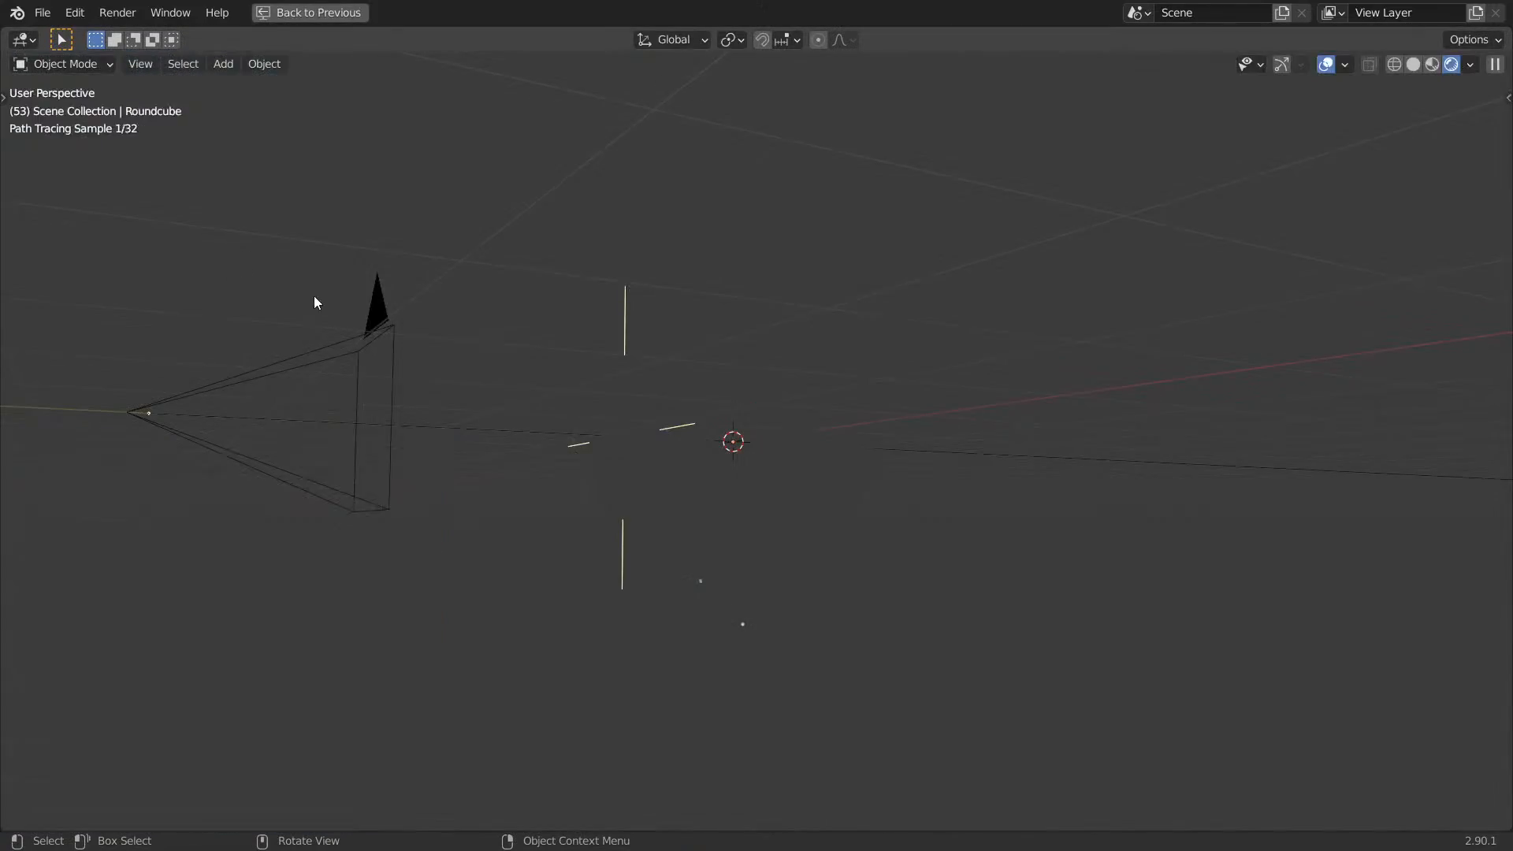
pyautogui.scroll(2, 697, 367)
pyautogui.moveTo(650, 414)
pyautogui.mouseDown(button='middle')
pyautogui.moveTo(755, 397)
pyautogui.moveTo(989, 432)
pyautogui.mouseUp(button='middle')
pyautogui.hotkey('ctrl', 'space')
# Duplicate the clamped Multiply node below the FrontPanel frame and insert the copy between it and the new Scale node.
pyautogui.moveTo(1061, 489); pyautogui.dragTo(950, 442, button='middle')
pyautogui.scroll(7, 957, 457)
pyautogui.moveTo(982, 557); pyautogui.dragTo(1147, 150, button='middle')
pyautogui.moveTo(932, 580); pyautogui.dragTo(935, 566, button='middle')
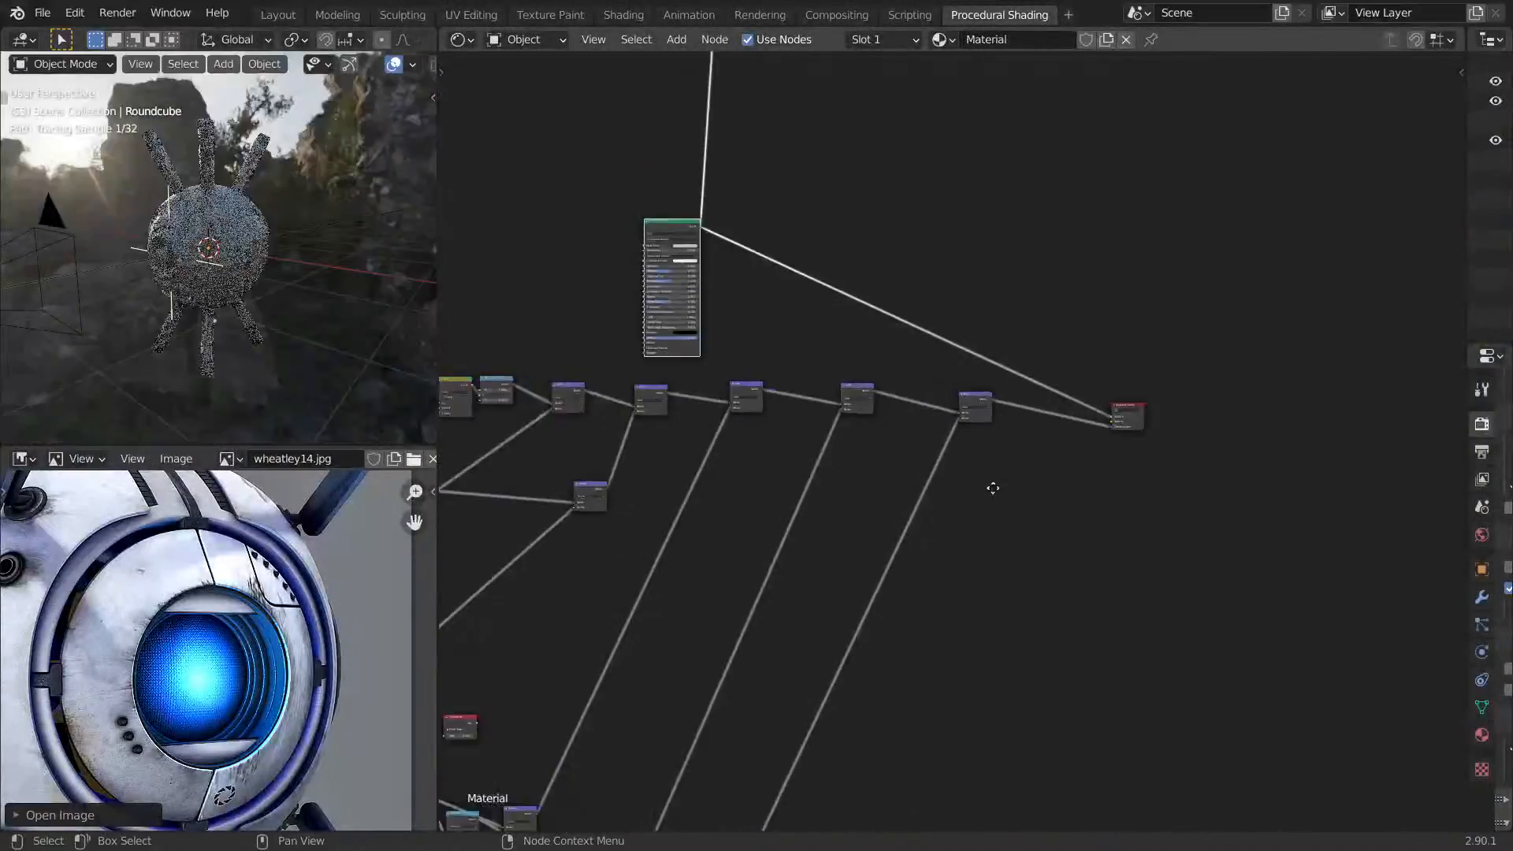
pyautogui.scroll(6, 983, 469)
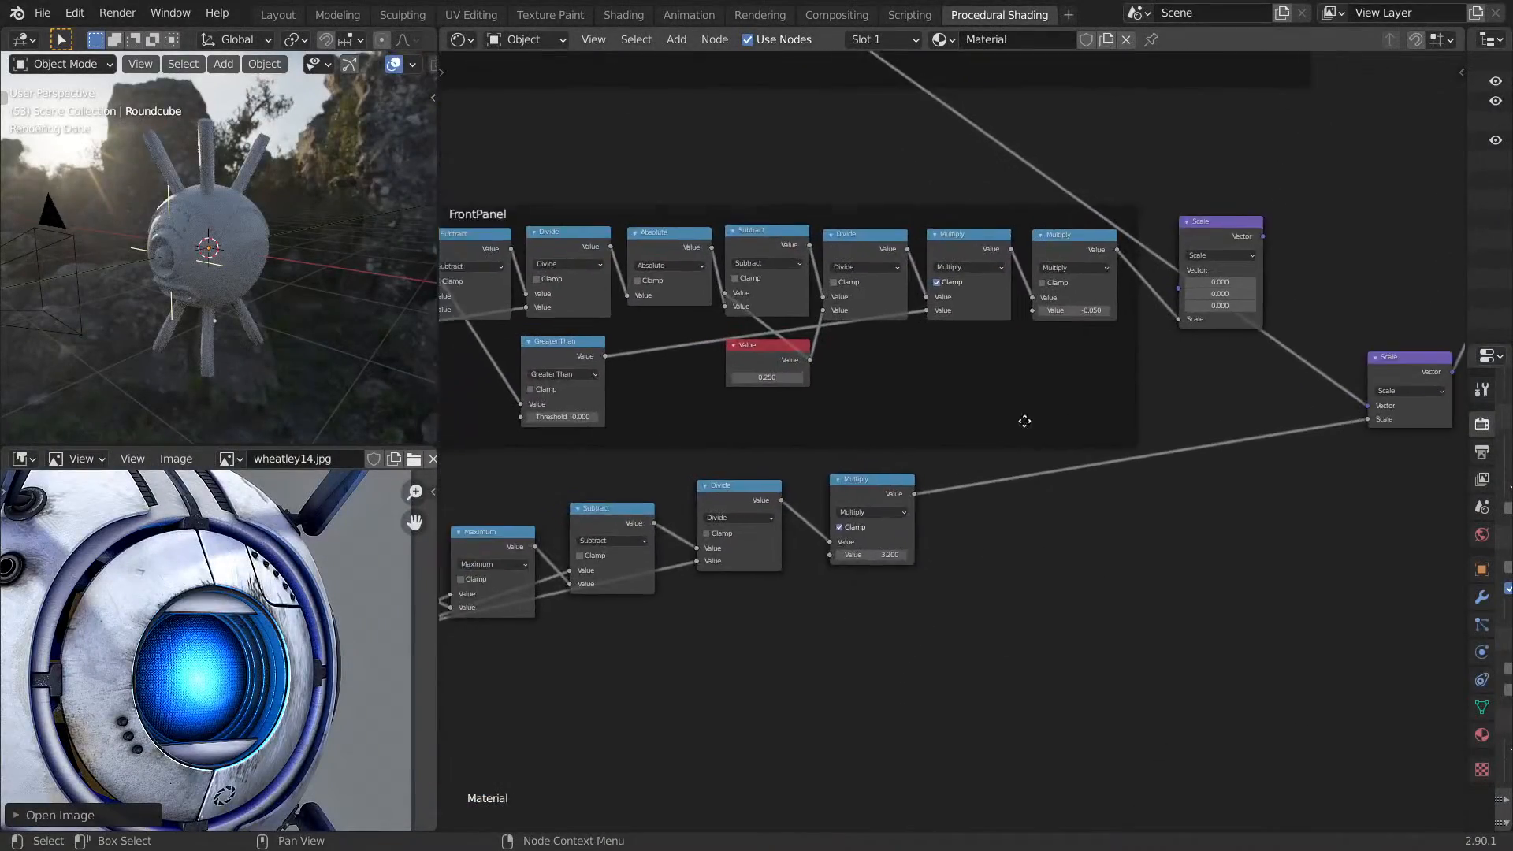
pyautogui.click(819, 516)
pyautogui.hotkey('shift', 'd')
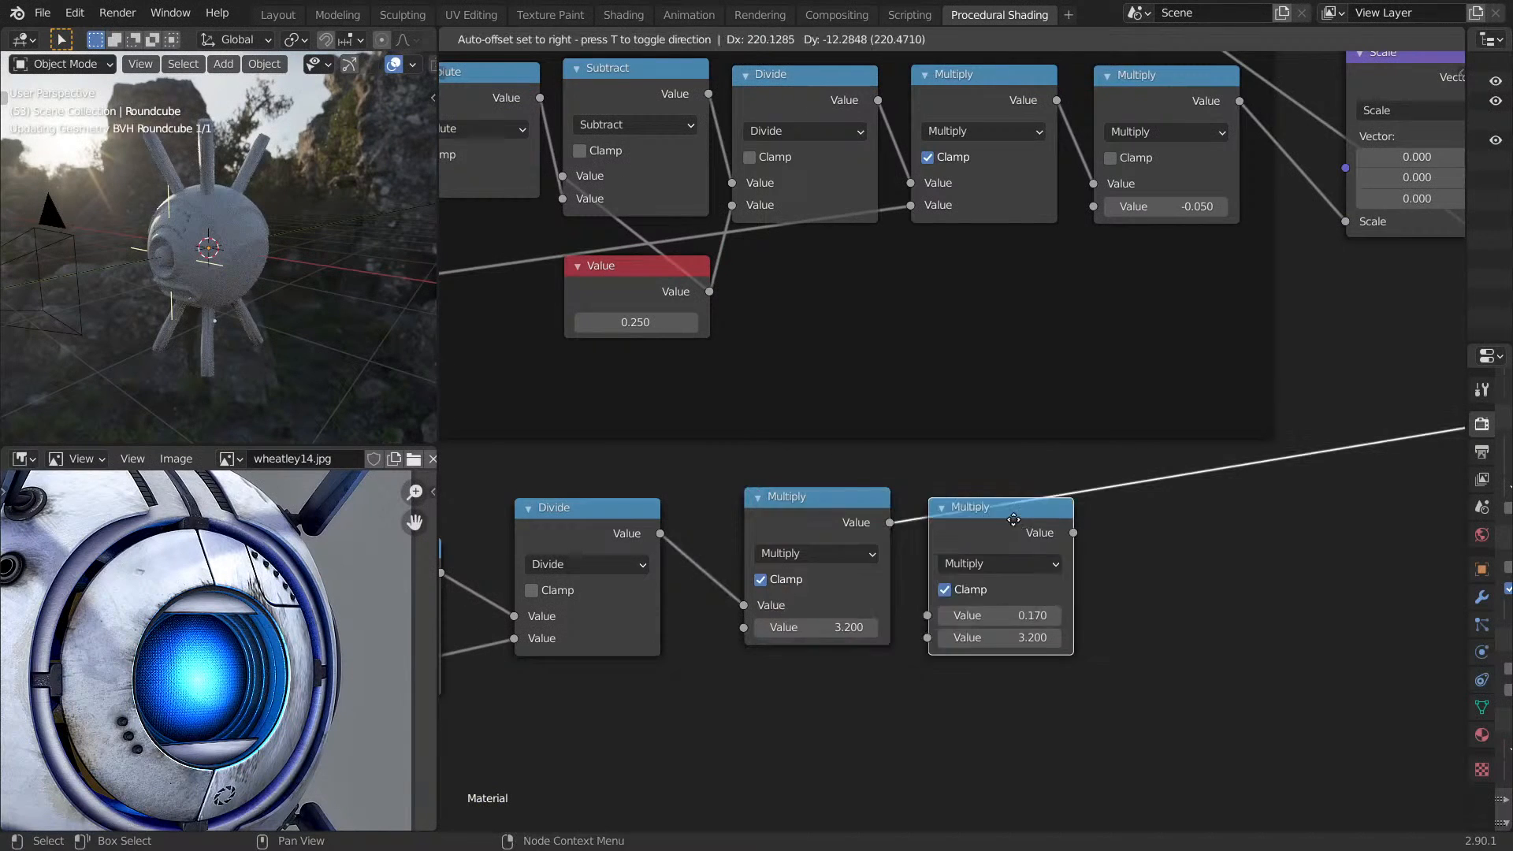
pyautogui.click(1029, 569)
pyautogui.click(1030, 558)
pyautogui.click(1028, 556)
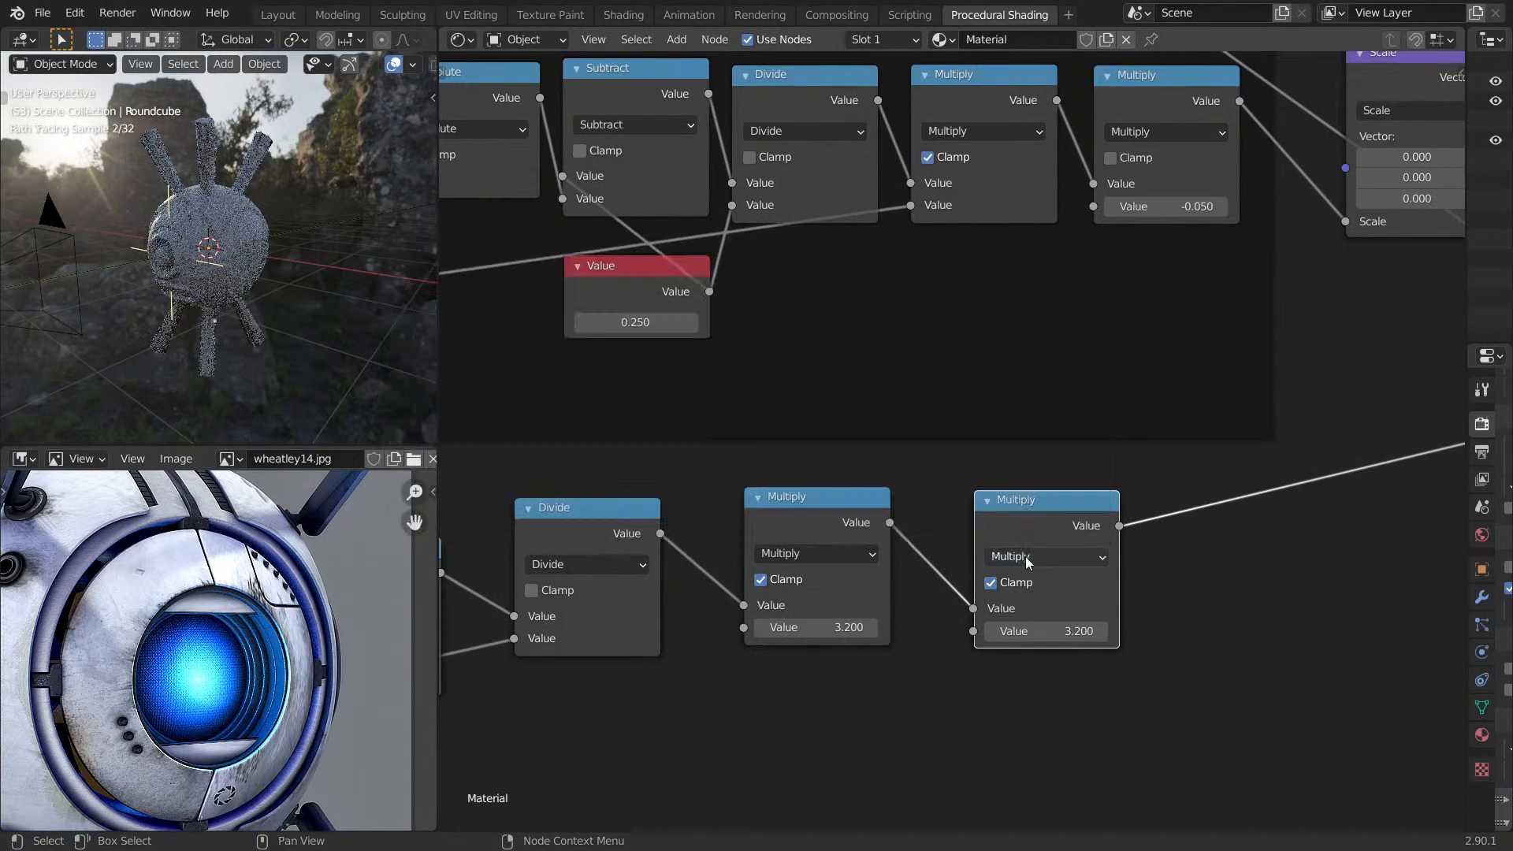
# Disable Clamp on the new Multiply node, set its value to 0.070, and view the head in the maximized viewport.
pyautogui.click(990, 583)
pyautogui.moveTo(1048, 631)
pyautogui.mouseDown()
pyautogui.moveTo(1009, 631)
pyautogui.moveTo(1067, 631)
pyautogui.mouseUp()
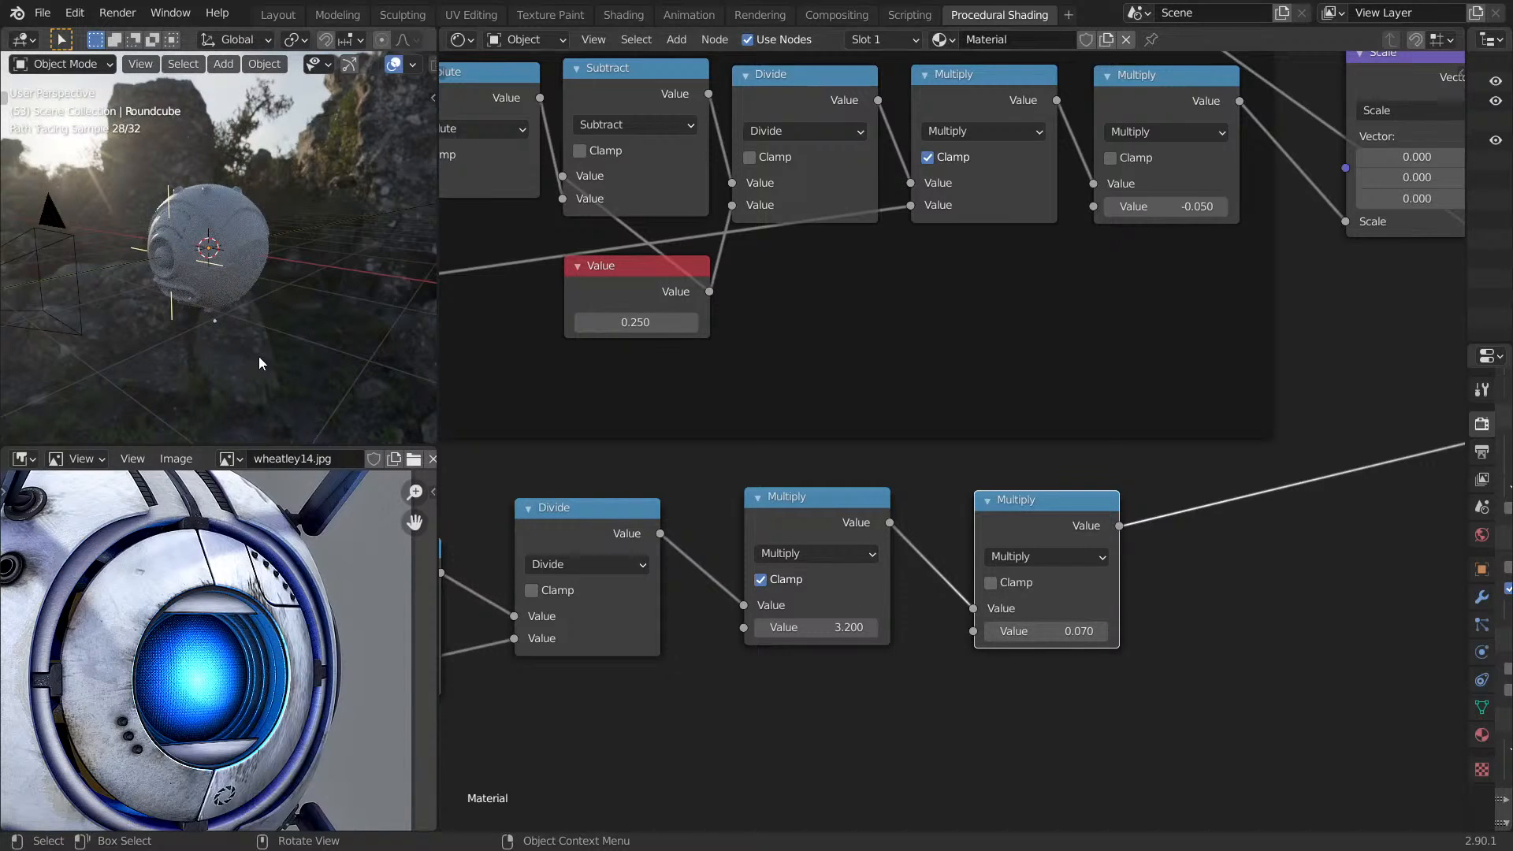
pyautogui.hotkey('ctrl', 'space')
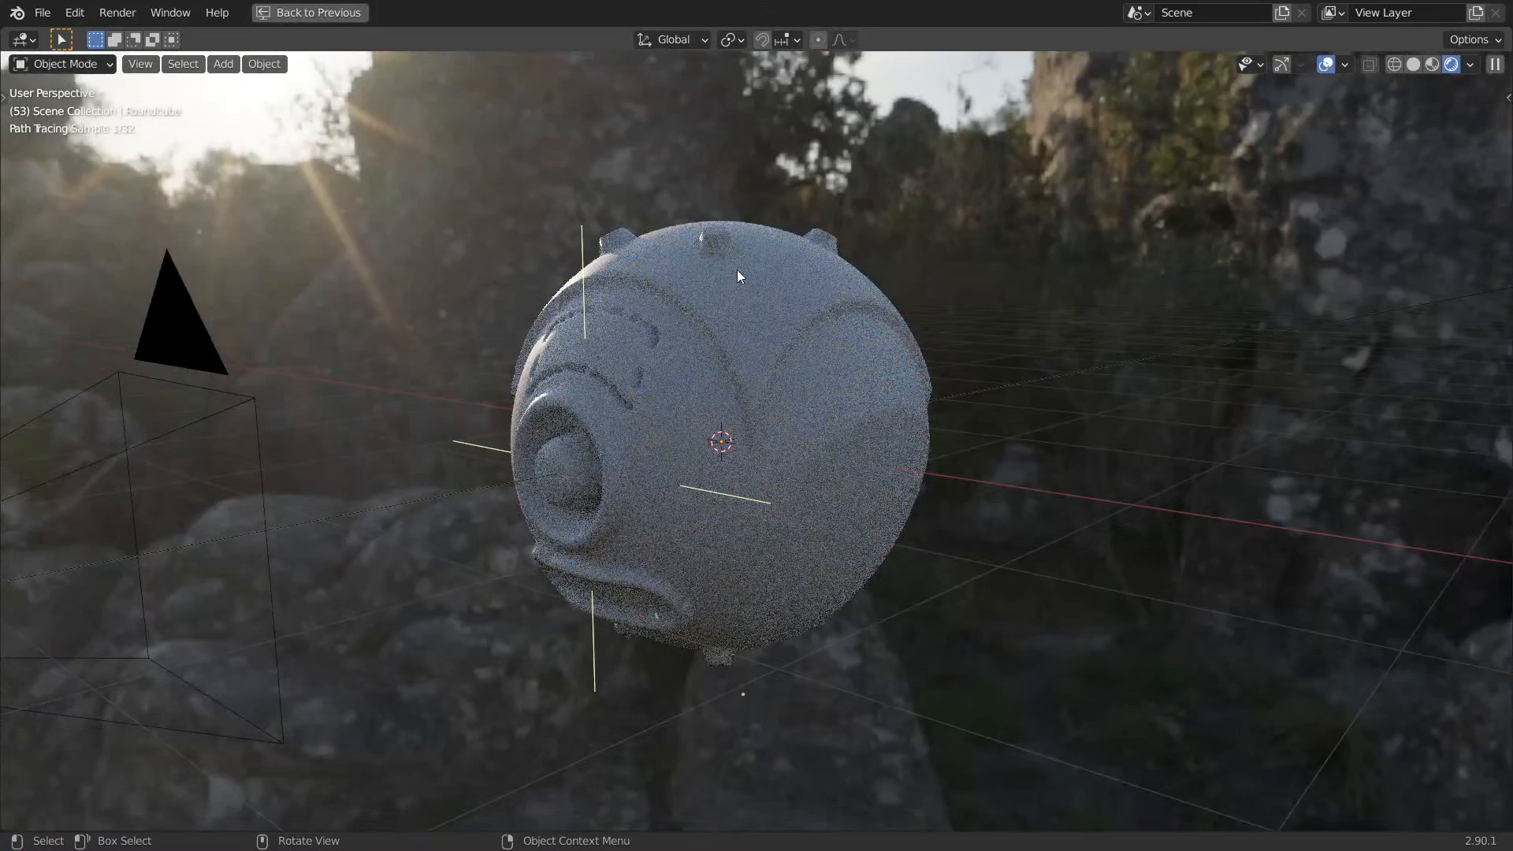
# Move the Value node below Maximum and shift the Dot Product node aside so that they no longer overlap.
pyautogui.moveTo(745, 246)
pyautogui.mouseDown(button='middle')
pyautogui.moveTo(715, 319)
pyautogui.moveTo(786, 304)
pyautogui.moveTo(772, 289)
pyautogui.moveTo(725, 338)
pyautogui.mouseUp(button='middle')
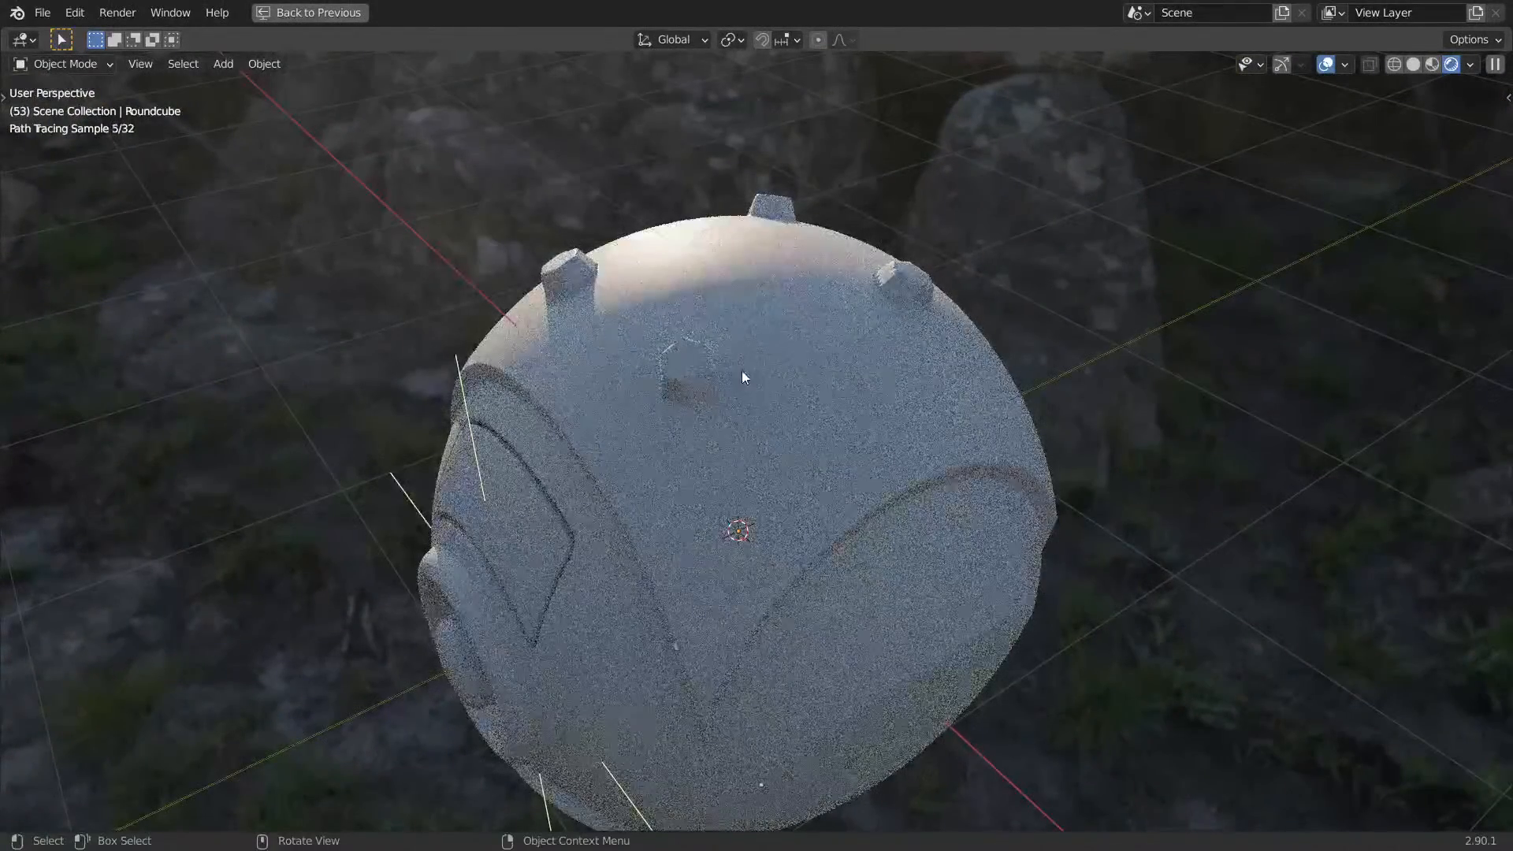
pyautogui.hotkey('ctrl', 'space')
pyautogui.moveTo(1050, 471); pyautogui.dragTo(1233, 377, button='middle')
pyautogui.scroll(4, 1232, 377)
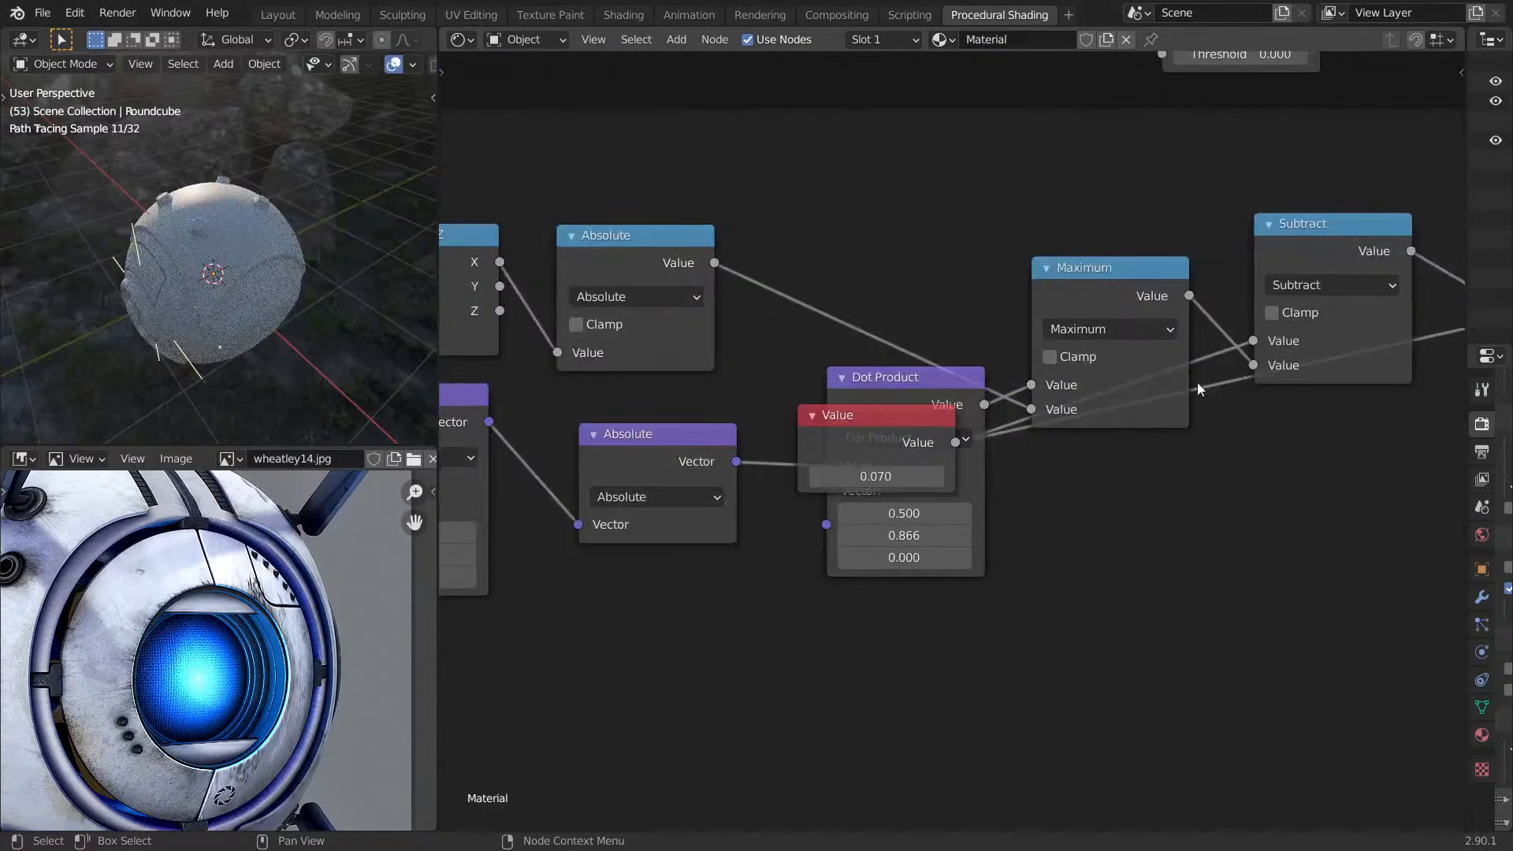
pyautogui.moveTo(845, 431); pyautogui.dragTo(1085, 473)
pyautogui.scroll(2, 1127, 536)
pyautogui.moveTo(827, 391); pyautogui.dragTo(745, 438)
pyautogui.scroll(-1, 1140, 374)
pyautogui.moveTo(1140, 374); pyautogui.dragTo(746, 373, button='middle')
pyautogui.moveTo(731, 540)
pyautogui.mouseDown()
pyautogui.moveTo(661, 540)
pyautogui.moveTo(739, 540)
pyautogui.mouseUp()
pyautogui.hotkey('ctrl', 'z')
# Set the Value node feeding Subtract and Divide below the FrontPanel frame to 0.030.
pyautogui.moveTo(1169, 346); pyautogui.dragTo(448, 423, button='middle')
pyautogui.moveTo(1267, 254); pyautogui.dragTo(889, 361, button='middle')
pyautogui.click(900, 381)
pyautogui.click(900, 382)
pyautogui.moveTo(1042, 357); pyautogui.dragTo(837, 507, button='middle')
pyautogui.scroll(-10, 837, 507)
pyautogui.scroll(2, 1135, 436)
pyautogui.moveTo(1202, 357); pyautogui.dragTo(1319, 295, button='middle')
pyautogui.click(863, 485)
pyautogui.moveTo(688, 629); pyautogui.dragTo(985, 503, button='middle')
pyautogui.moveTo(737, 526); pyautogui.dragTo(954, 443, button='middle')
pyautogui.moveTo(759, 448)
pyautogui.mouseDown()
pyautogui.moveTo(847, 448)
pyautogui.moveTo(738, 445)
pyautogui.mouseUp()
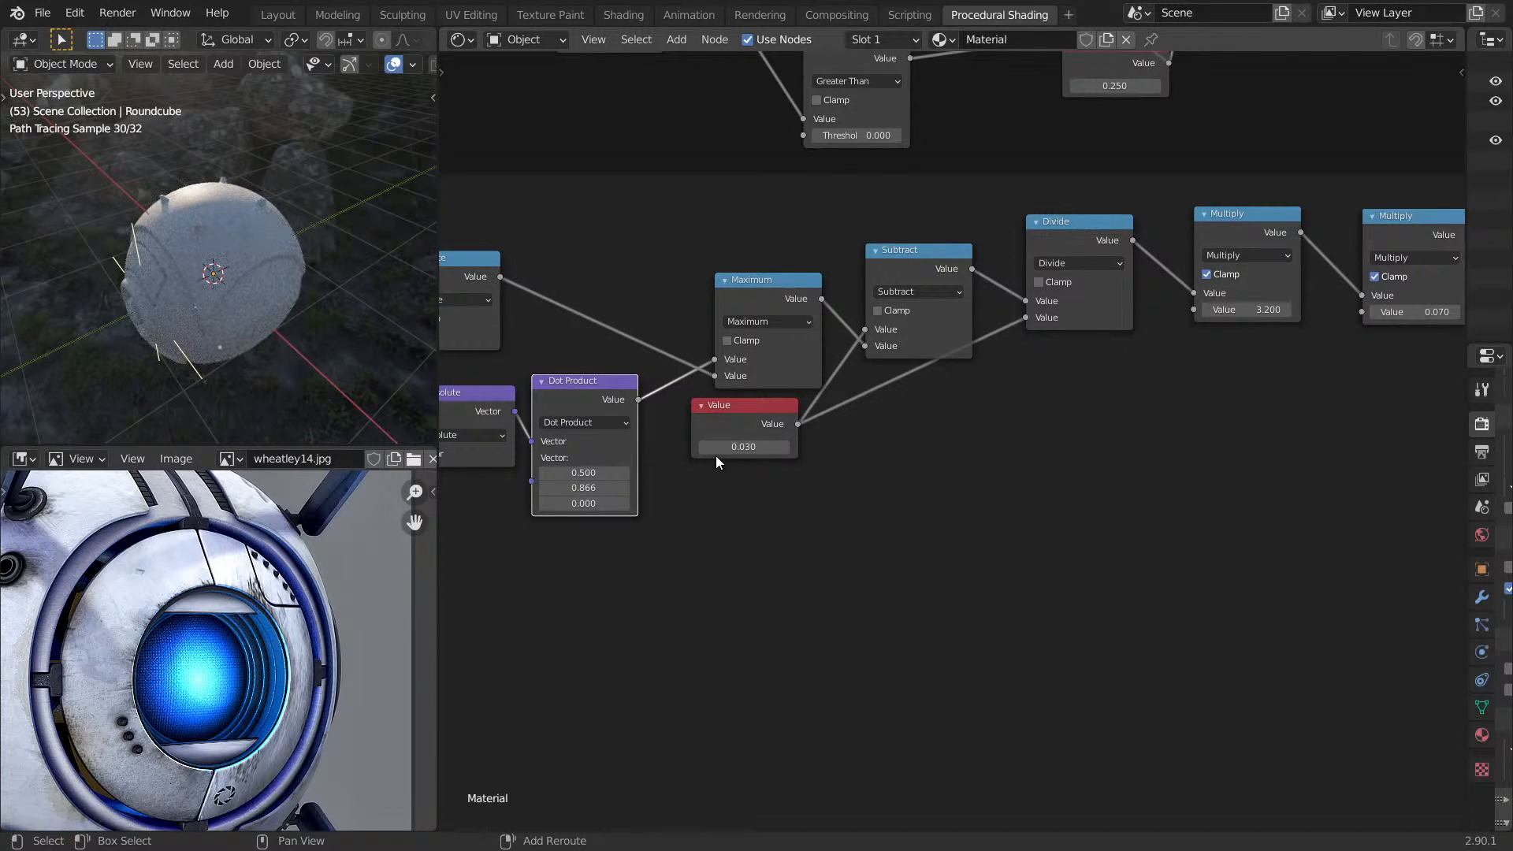
pyautogui.moveTo(743, 446); pyautogui.dragTo(745, 447)
# Set the first Multiply after Divide to 9.100 and the last to 0.010, and check the hexagons on the head.
pyautogui.moveTo(1313, 290); pyautogui.dragTo(1029, 361, button='middle')
pyautogui.scroll(5, 1028, 361)
pyautogui.moveTo(954, 392); pyautogui.dragTo(922, 389)
pyautogui.moveTo(1214, 390); pyautogui.dragTo(1206, 394)
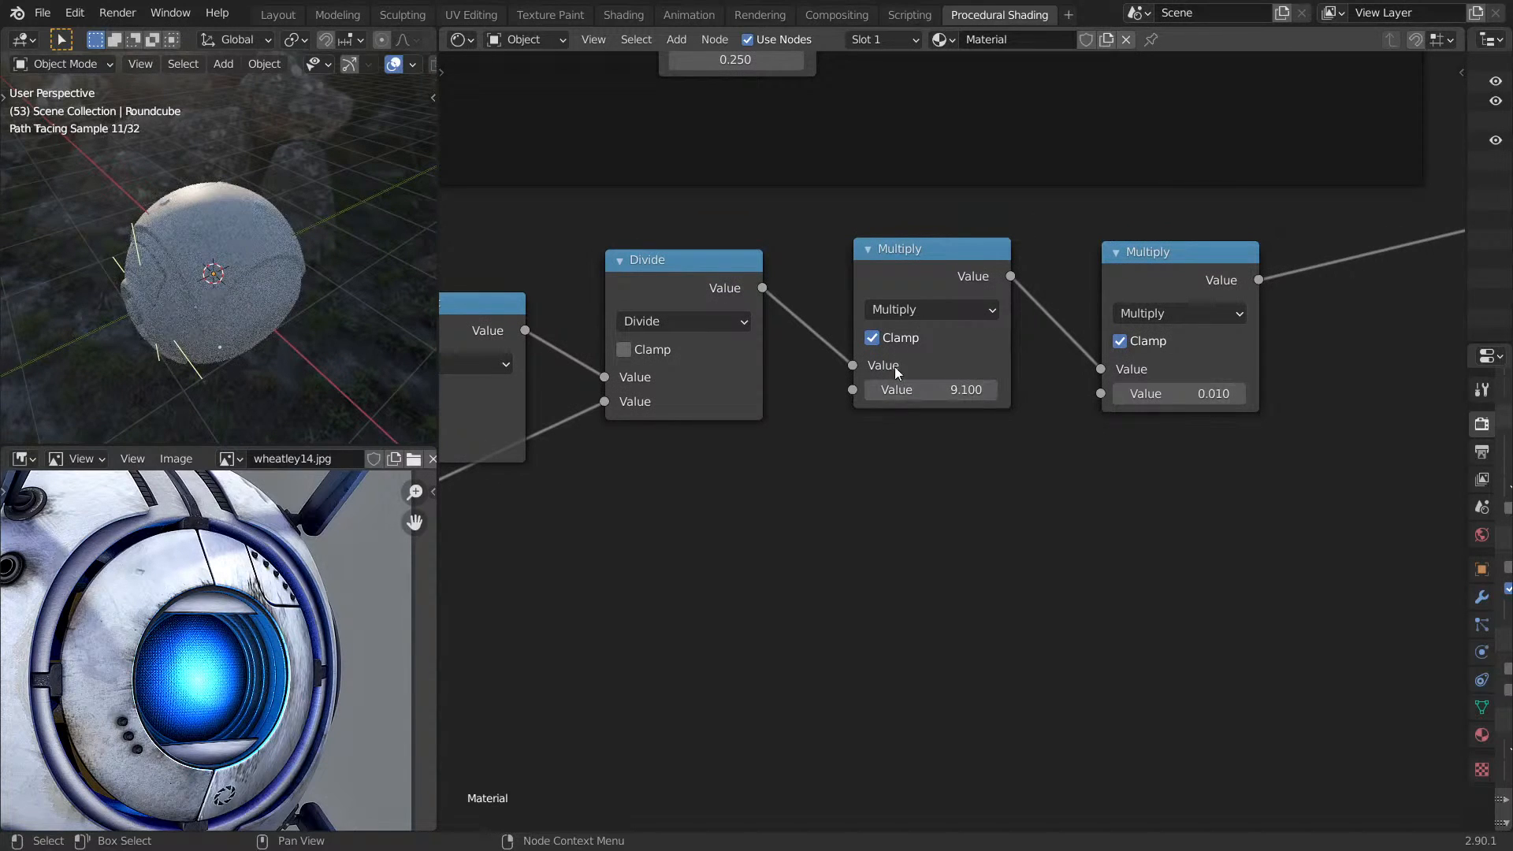
pyautogui.hotkey('ctrl', 'space')
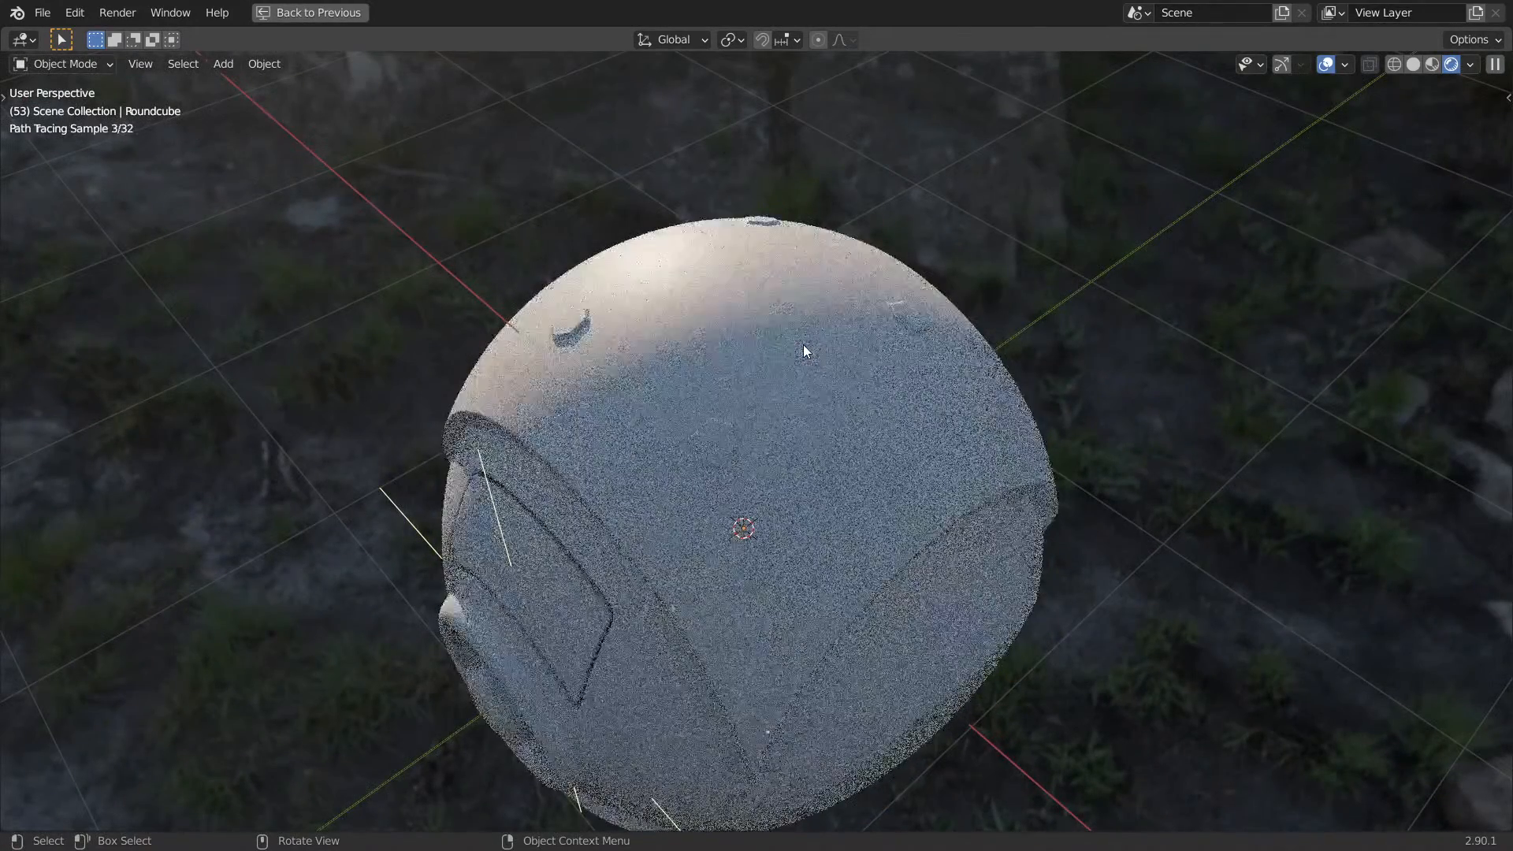
pyautogui.moveTo(802, 344); pyautogui.dragTo(896, 313, button='middle')
pyautogui.hotkey('ctrl', 'space')
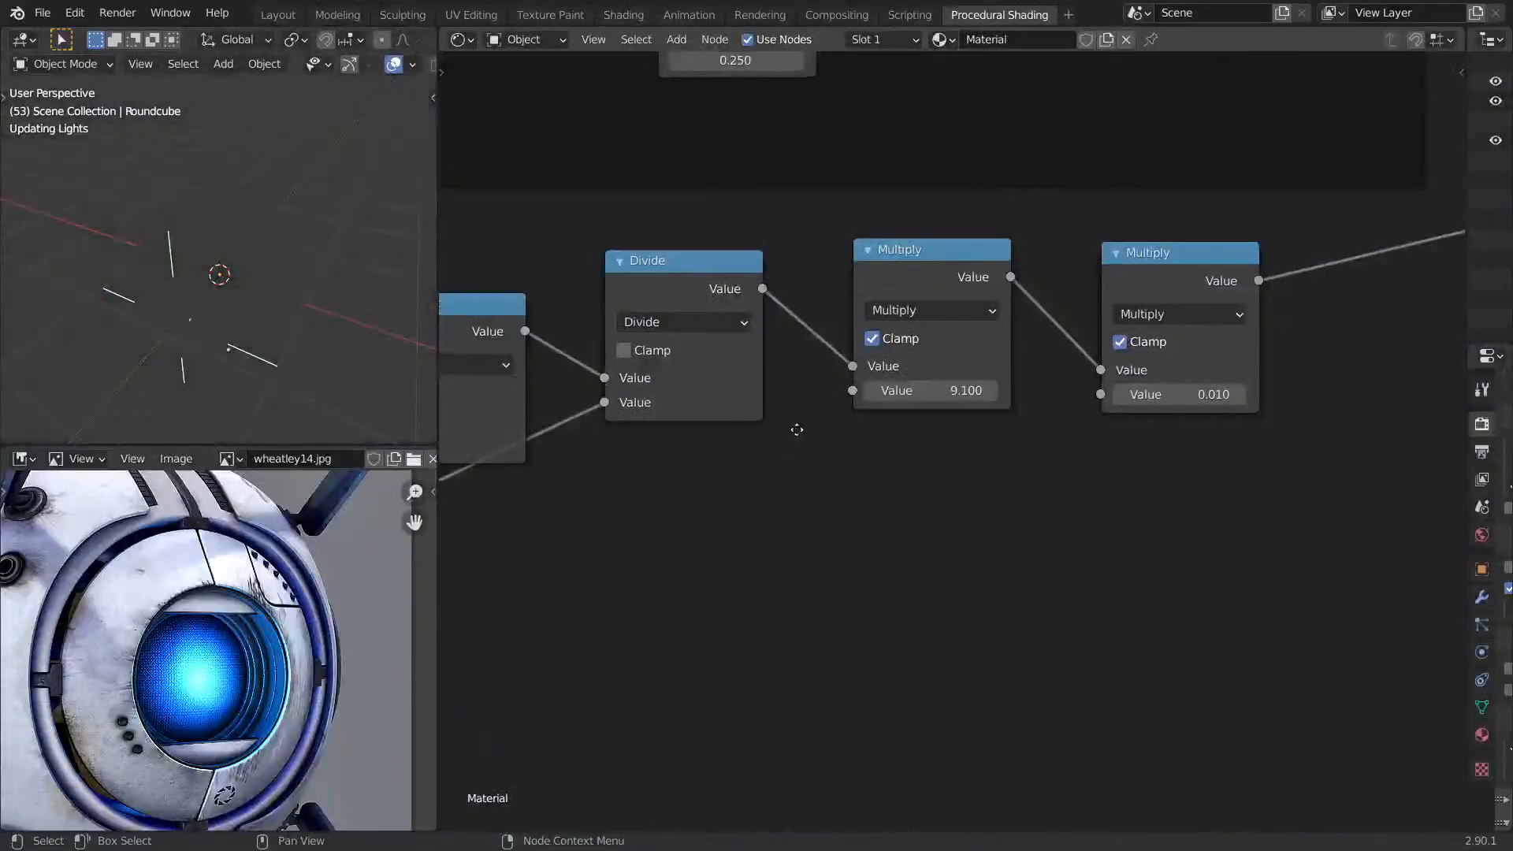
# Set the hexagon chain's vector Subtract X value to 0.520 in top view and refresh the displaced head.
pyautogui.moveTo(783, 439); pyautogui.dragTo(1230, 256, button='middle')
pyautogui.scroll(-8, 945, 402)
pyautogui.moveTo(946, 402); pyautogui.dragTo(1170, 403, button='middle')
pyautogui.press('KP_7')
pyautogui.moveTo(611, 300); pyautogui.dragTo(848, 338, button='middle')
pyautogui.scroll(6, 1044, 327)
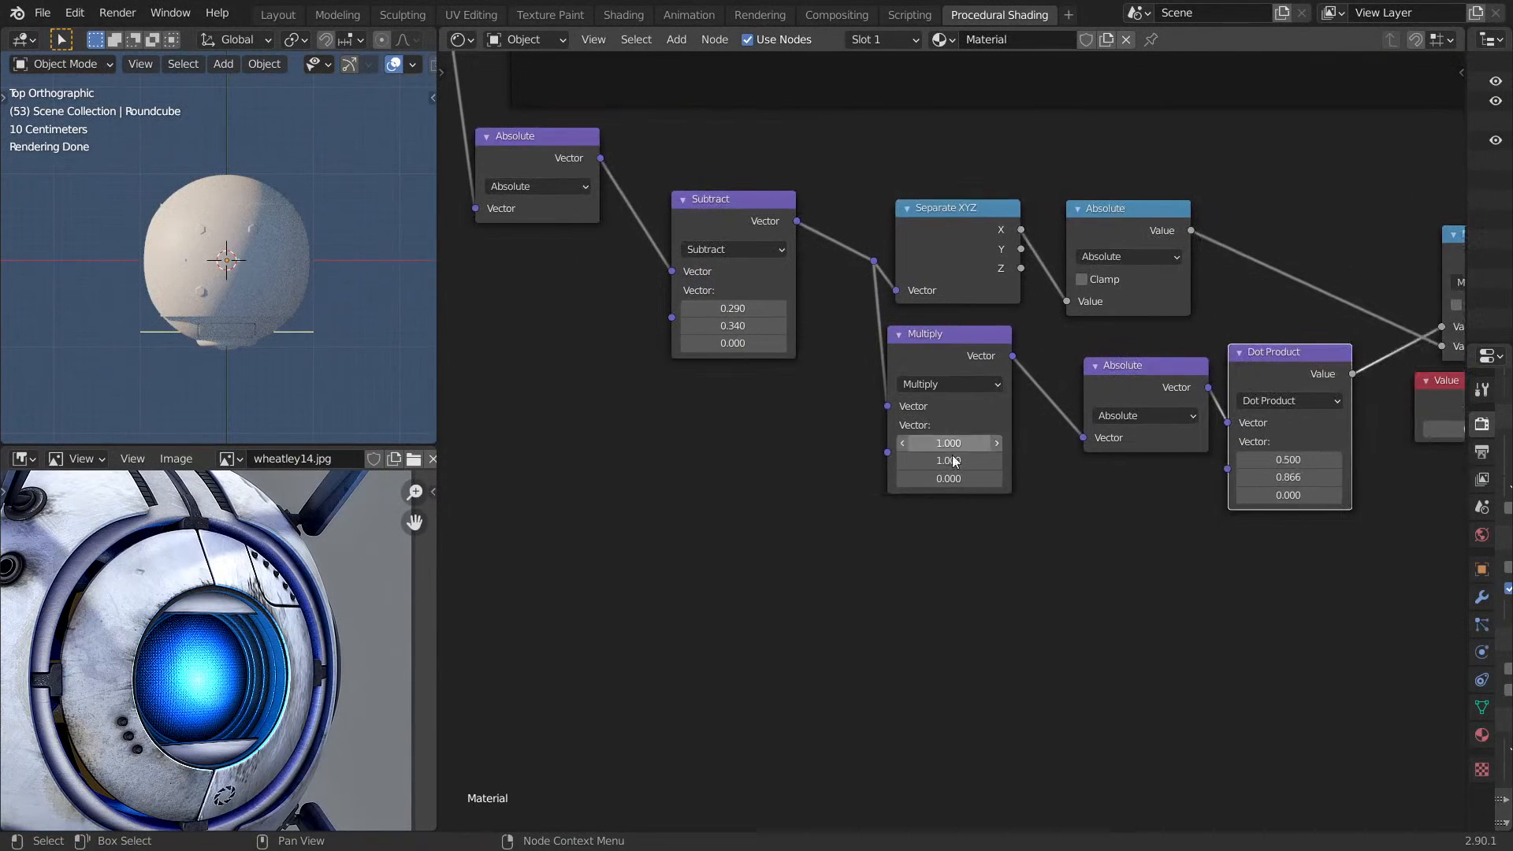
pyautogui.moveTo(733, 325)
pyautogui.mouseDown()
pyautogui.moveTo(796, 325)
pyautogui.moveTo(733, 326)
pyautogui.moveTo(736, 308)
pyautogui.moveTo(766, 308)
pyautogui.mouseUp()
pyautogui.press('Tab')
pyautogui.press('Tab')
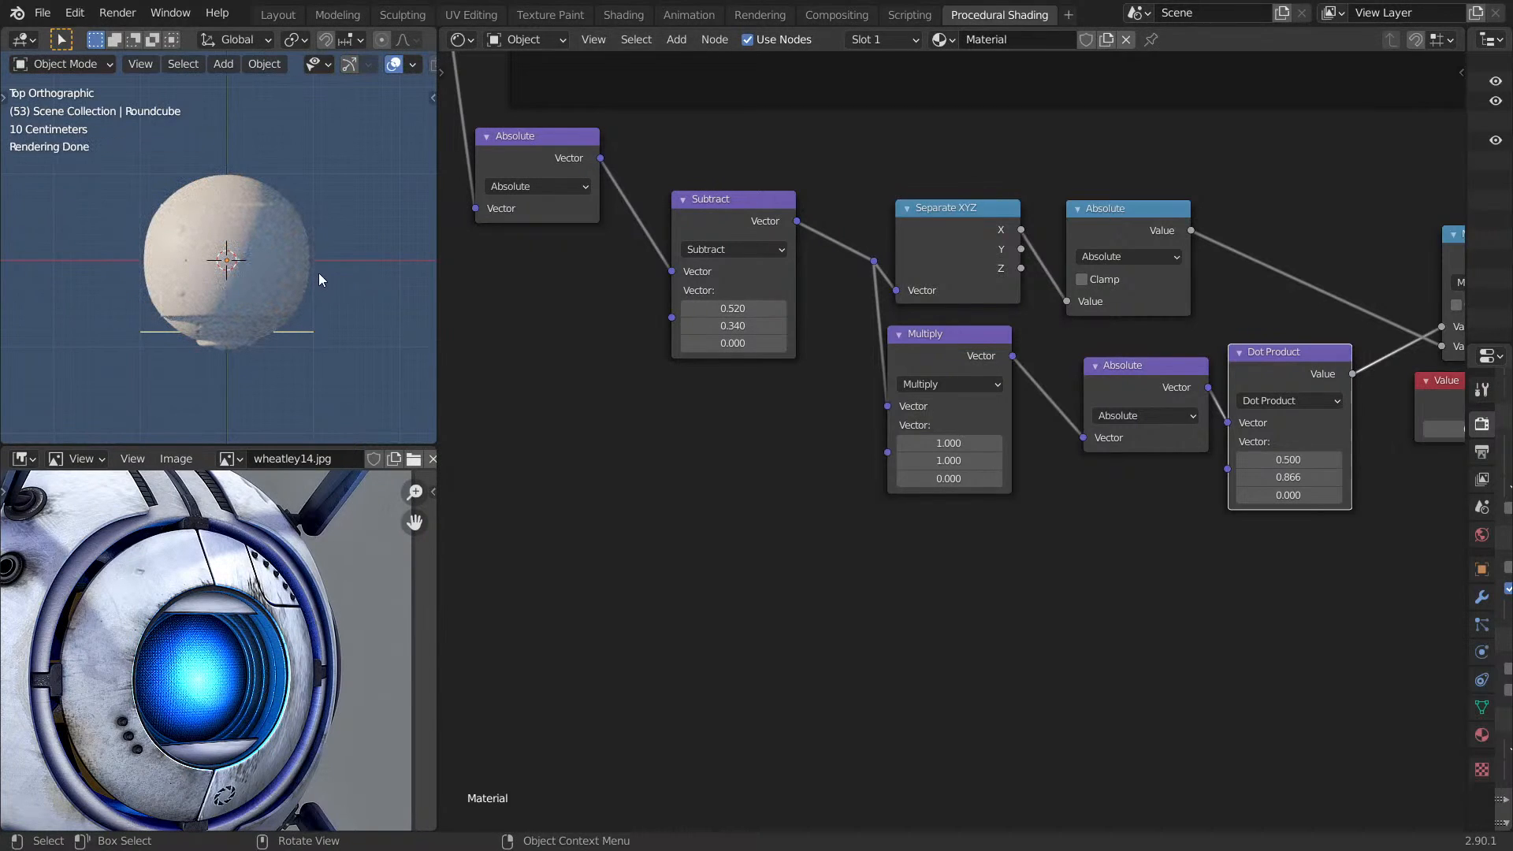
pyautogui.press('Tab')
pyautogui.press('Tab')
# Inspect the displaced head from above, through the camera and from the side, and save the file.
pyautogui.hotkey('ctrl', 'space')
pyautogui.moveTo(838, 352)
pyautogui.mouseDown(button='middle')
pyautogui.moveTo(763, 291)
pyautogui.moveTo(780, 305)
pyautogui.mouseUp(button='middle')
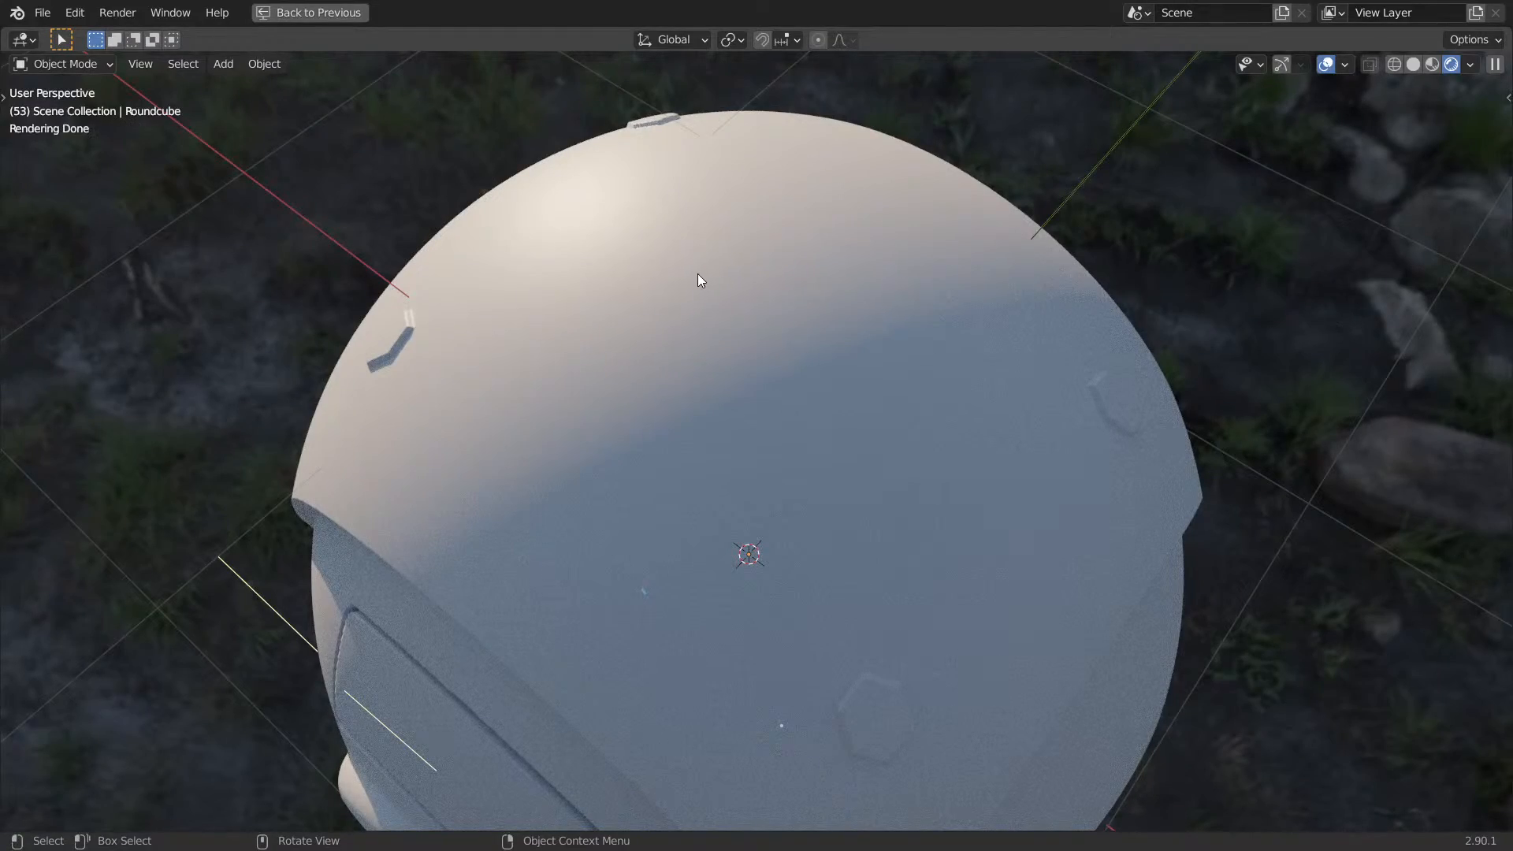
pyautogui.moveTo(660, 289)
pyautogui.mouseDown(button='middle')
pyautogui.moveTo(844, 274)
pyautogui.moveTo(865, 292)
pyautogui.mouseUp(button='middle')
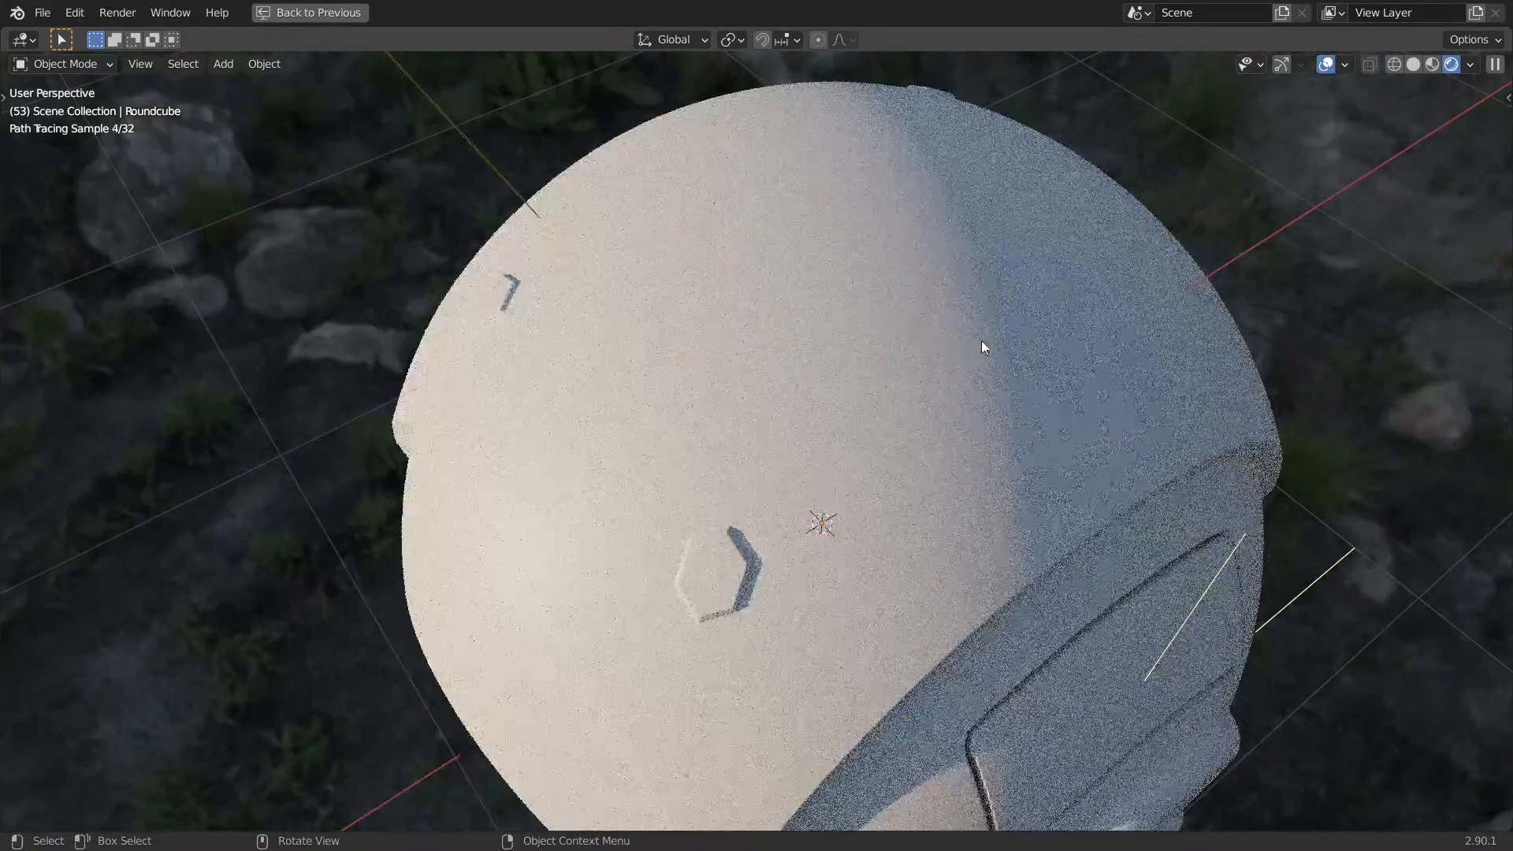
pyautogui.moveTo(1007, 338); pyautogui.dragTo(979, 334, button='middle')
pyautogui.press('KP_0')
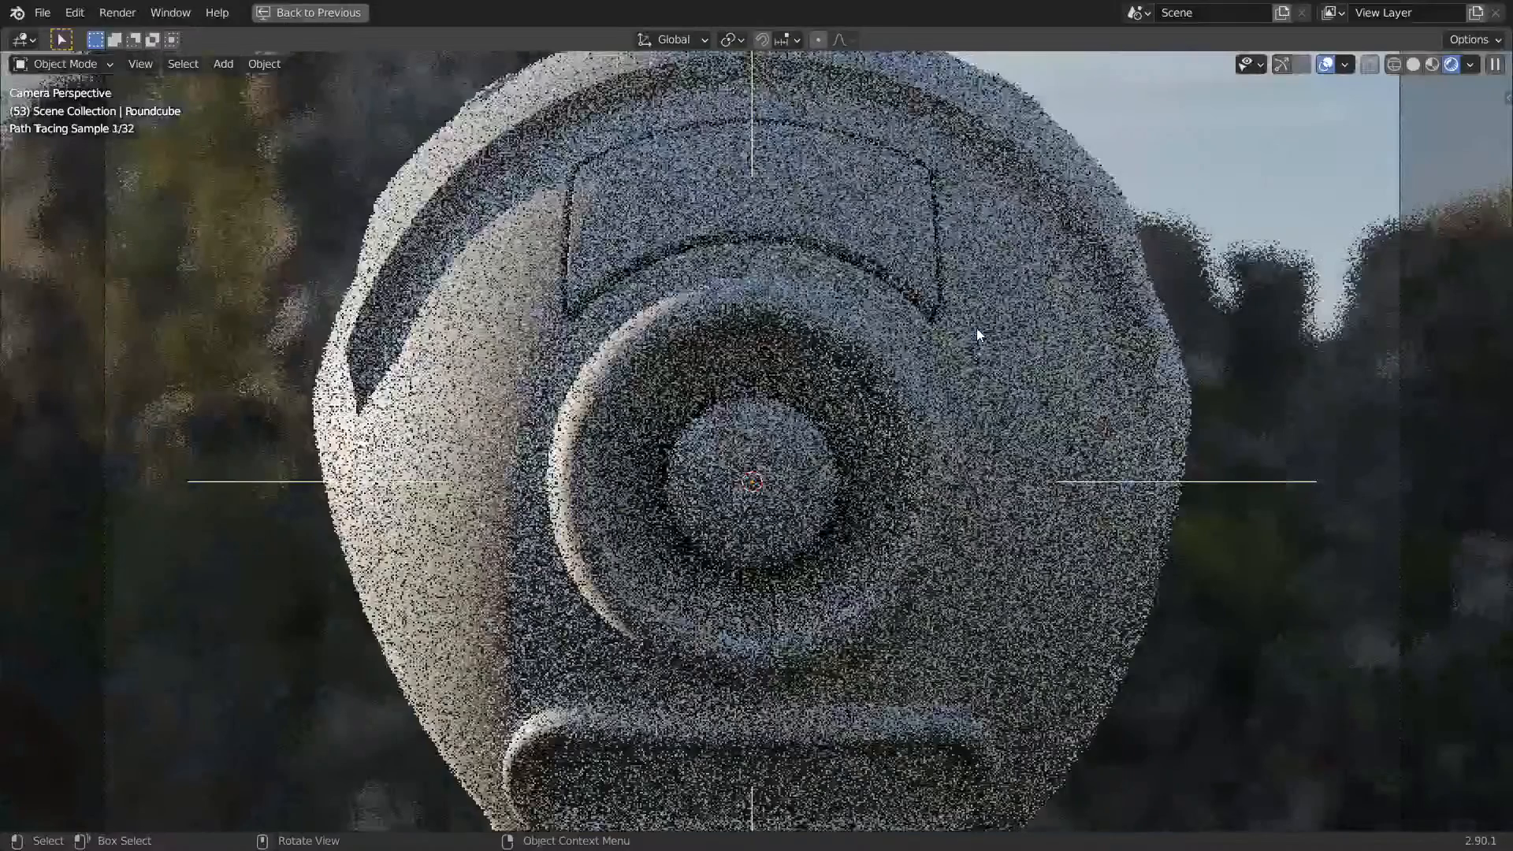
pyautogui.scroll(-3, 981, 328)
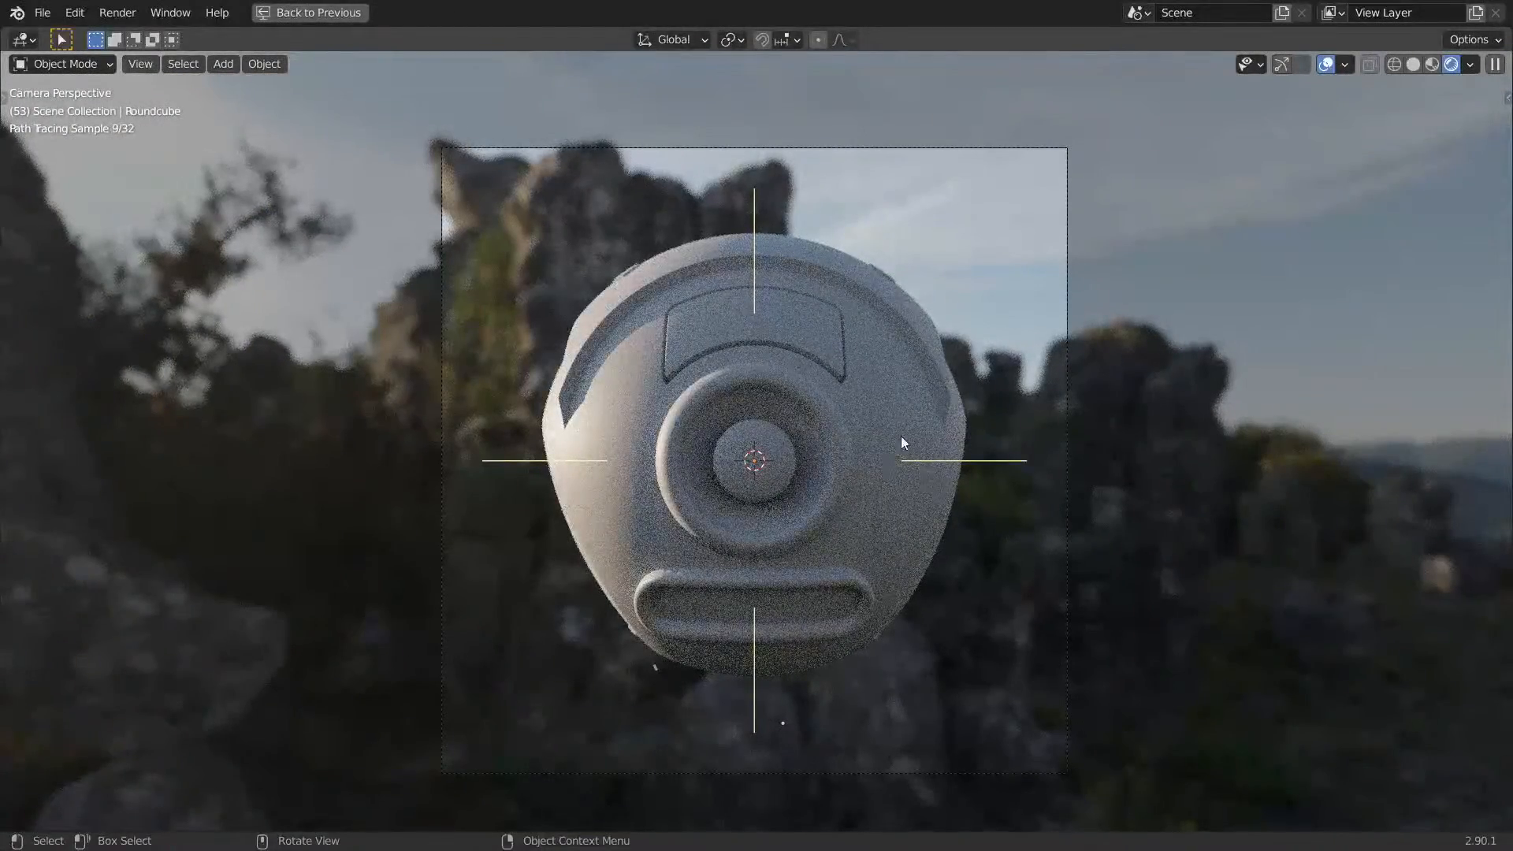
pyautogui.moveTo(612, 539); pyautogui.dragTo(757, 406, button='middle')
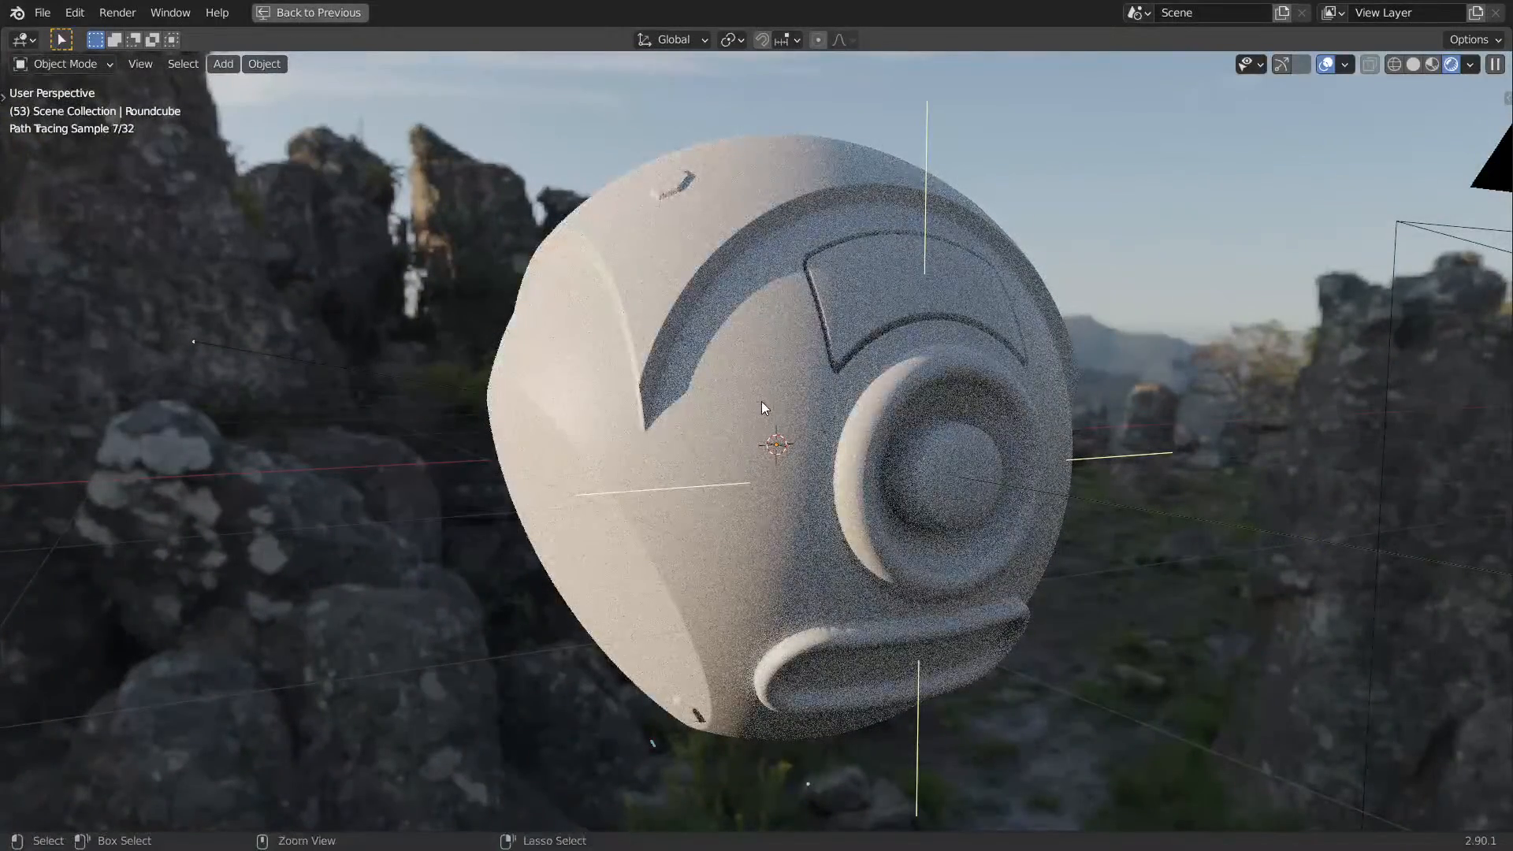
pyautogui.hotkey('ctrl', 's')
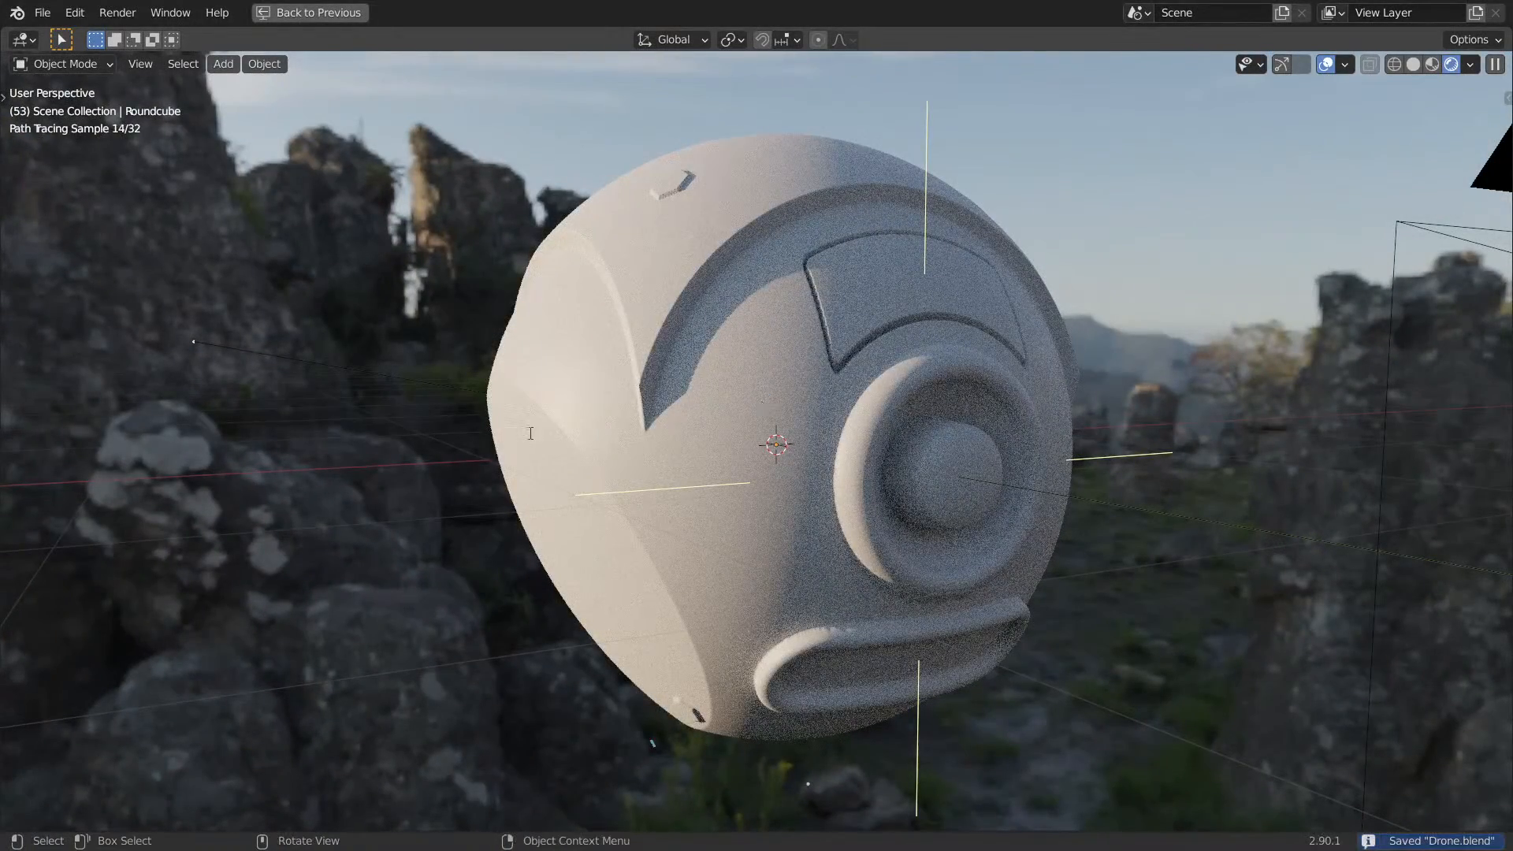
pyautogui.hotkey('ctrl', 'space')
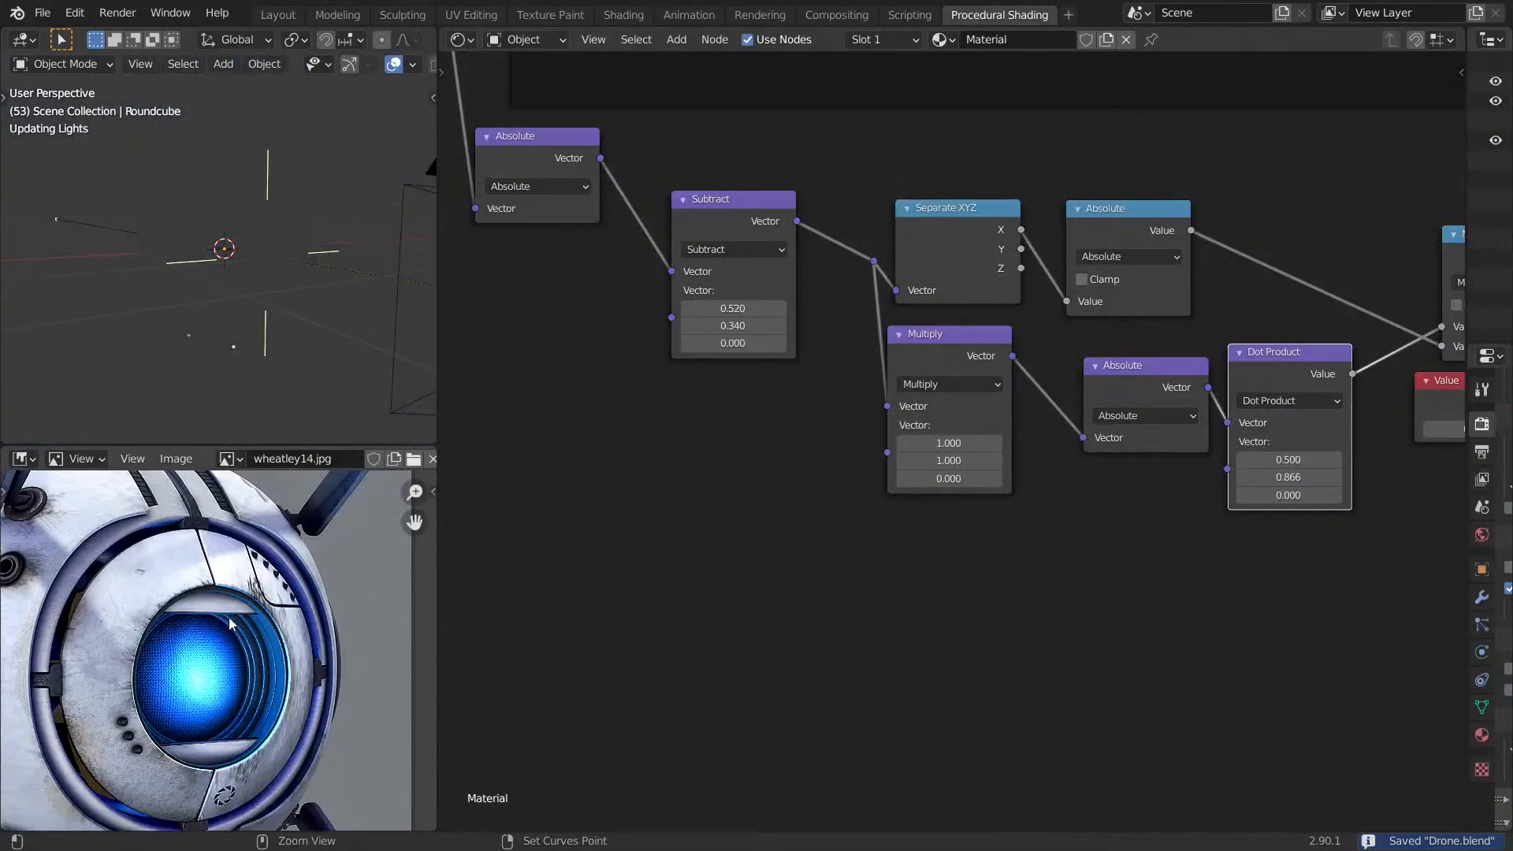
# Examine the handles, side ring and eye panel details of the wheatley14.jpg reference in the maximized Image Editor.
pyautogui.hotkey('ctrl', 'space')
pyautogui.scroll(1, 631, 461)
pyautogui.scroll(2, 705, 429)
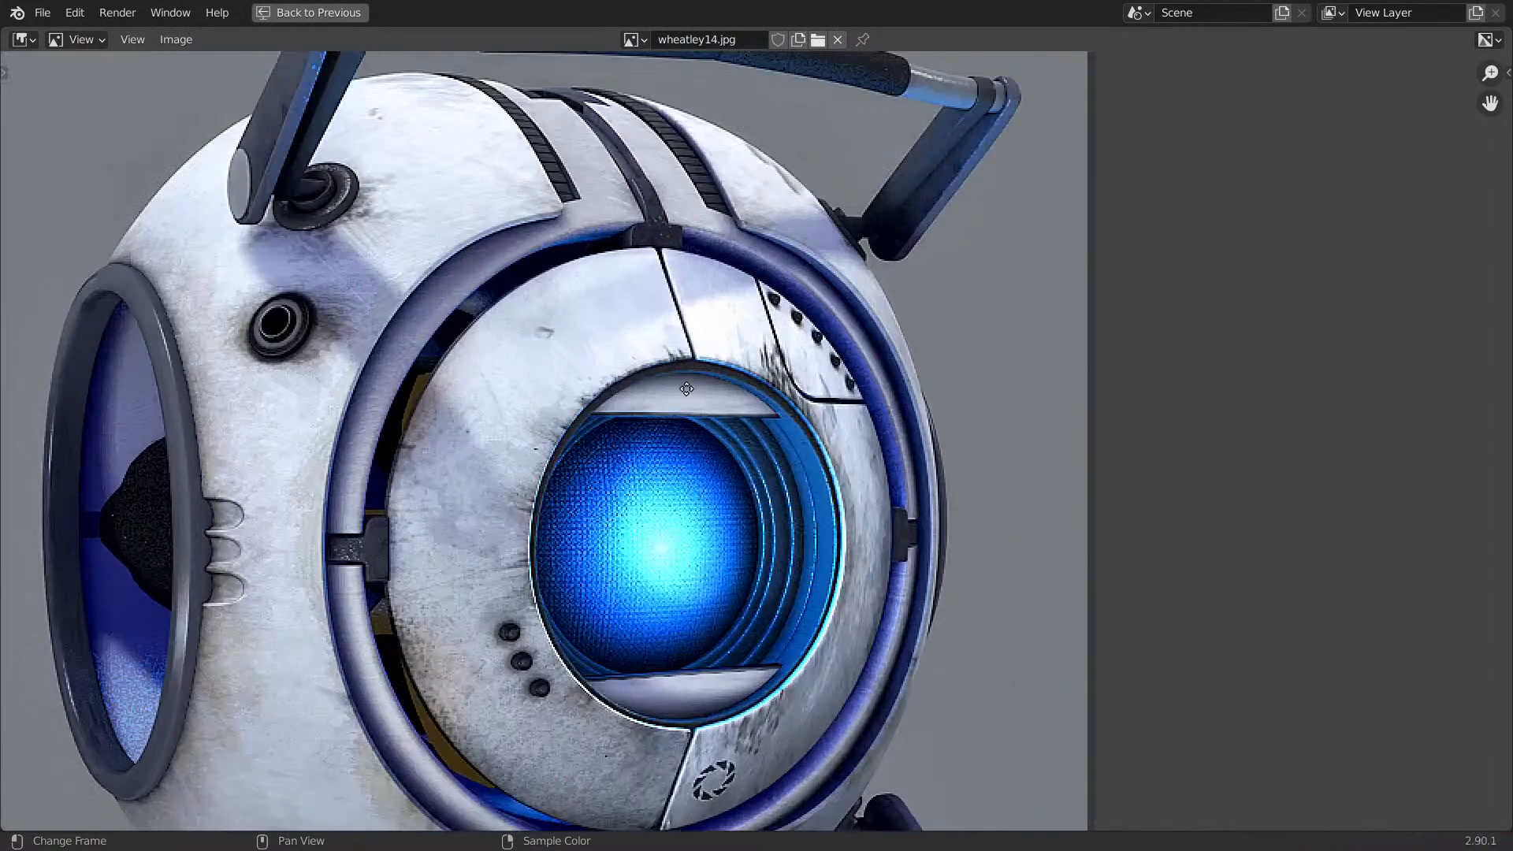
pyautogui.scroll(-5, 485, 300)
pyautogui.scroll(2, 585, 402)
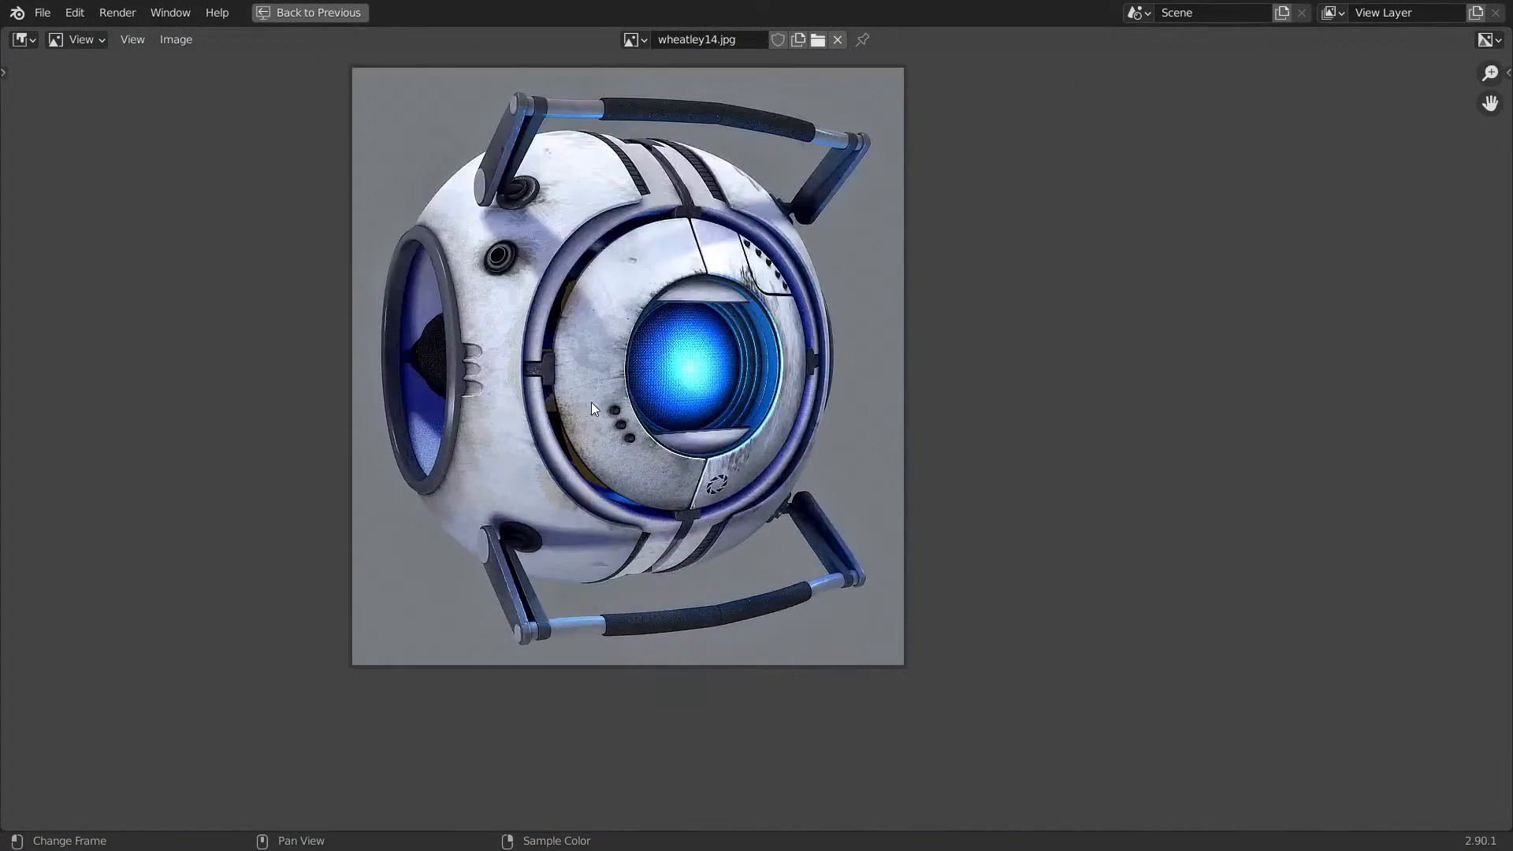
pyautogui.scroll(2, 580, 393)
pyautogui.moveTo(606, 411); pyautogui.dragTo(630, 673, button='middle')
pyautogui.scroll(-1, 593, 423)
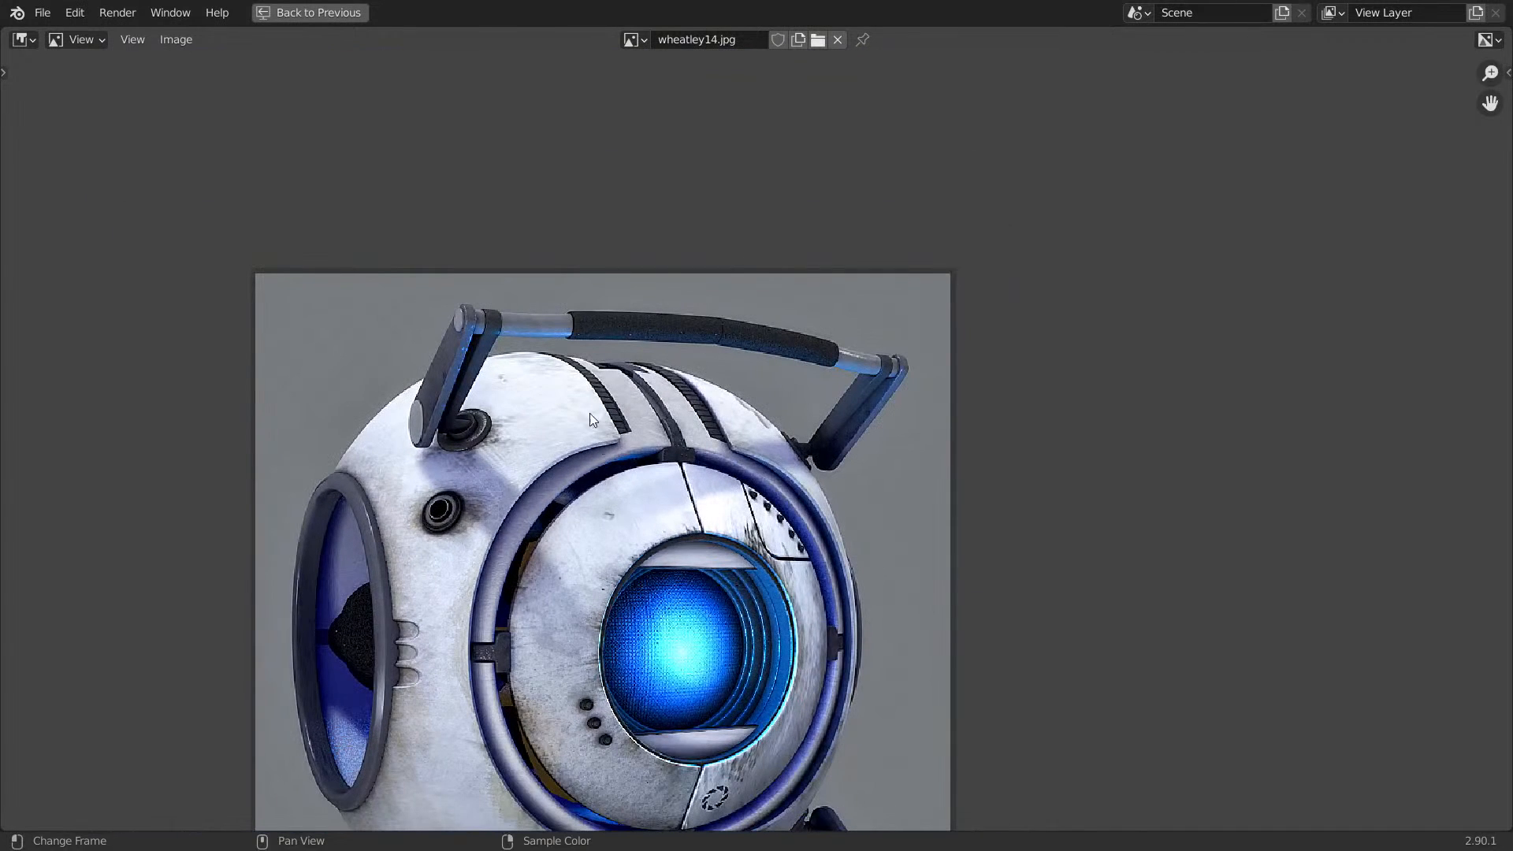
pyautogui.moveTo(686, 374); pyautogui.dragTo(697, 408, button='middle')
pyautogui.press('space')
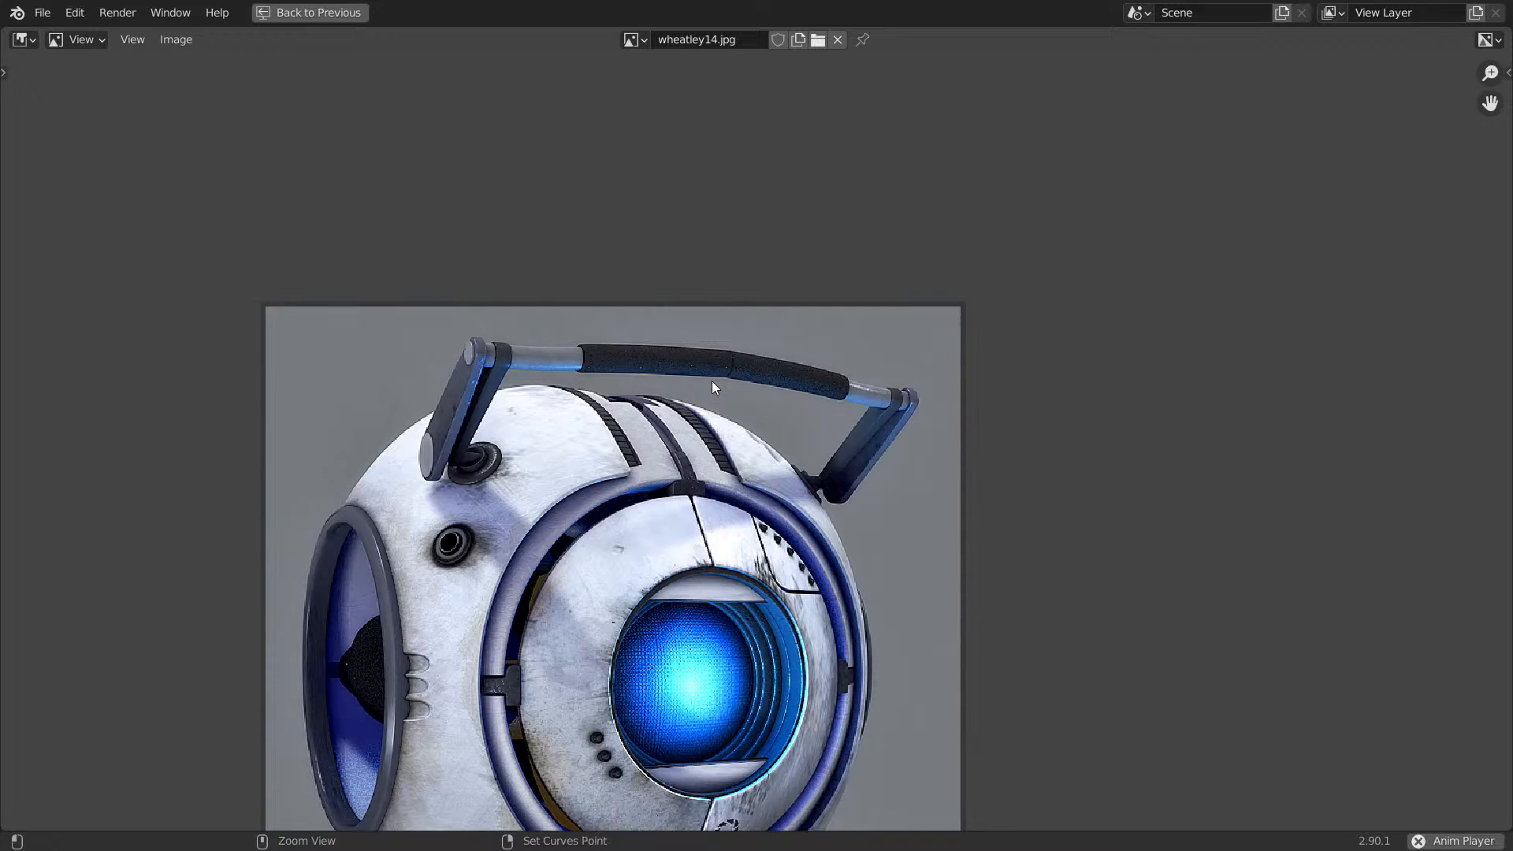
pyautogui.hotkey('ctrl', 'space')
# Switch the 3D viewport to the camera view and frame the whole head.
pyautogui.press('`')
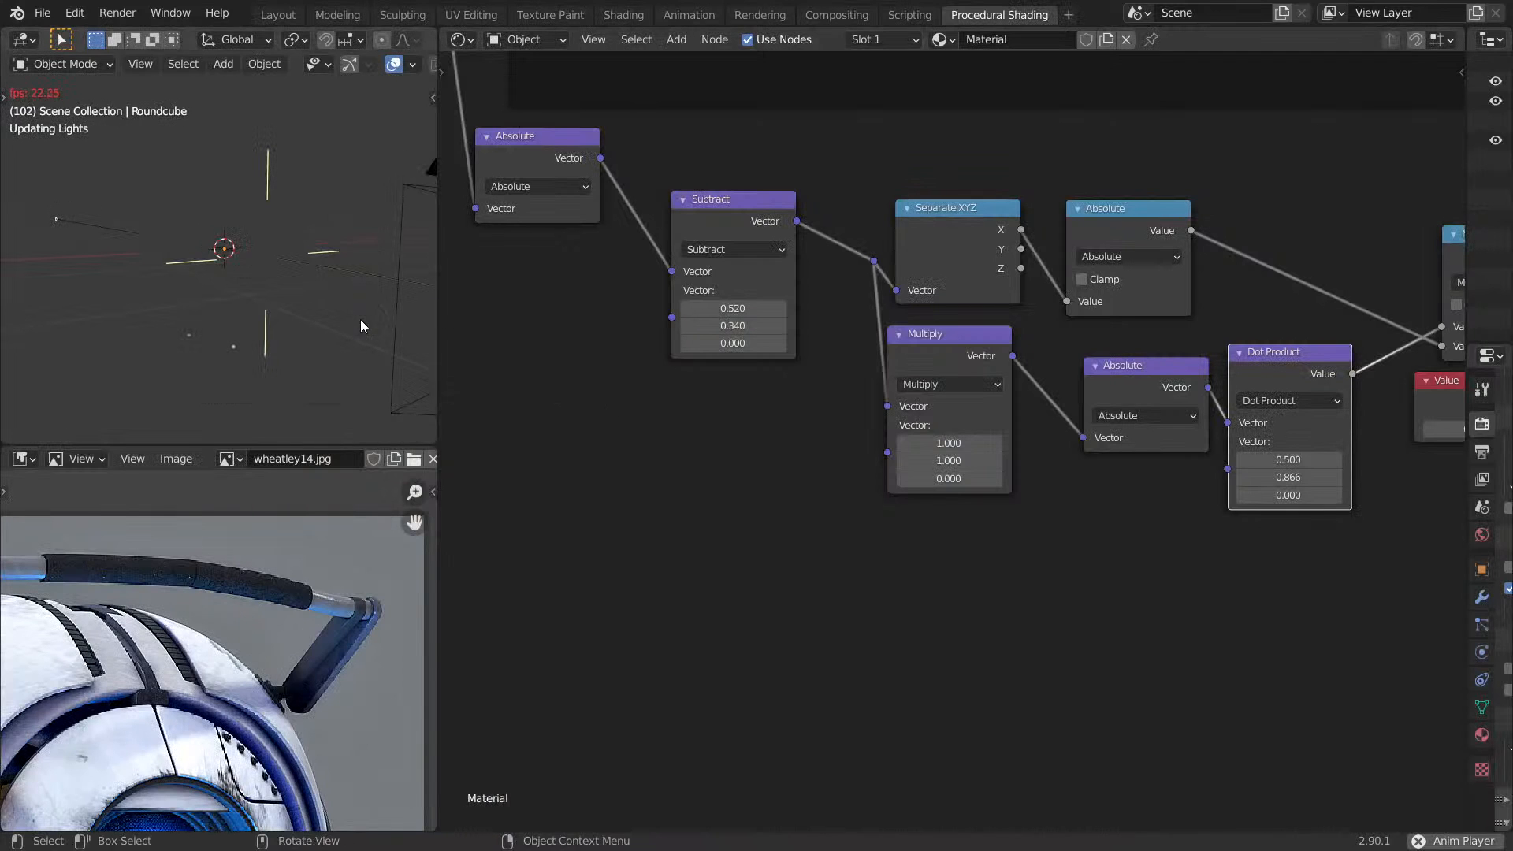
pyautogui.press('1')
pyautogui.scroll(-2, 361, 319)
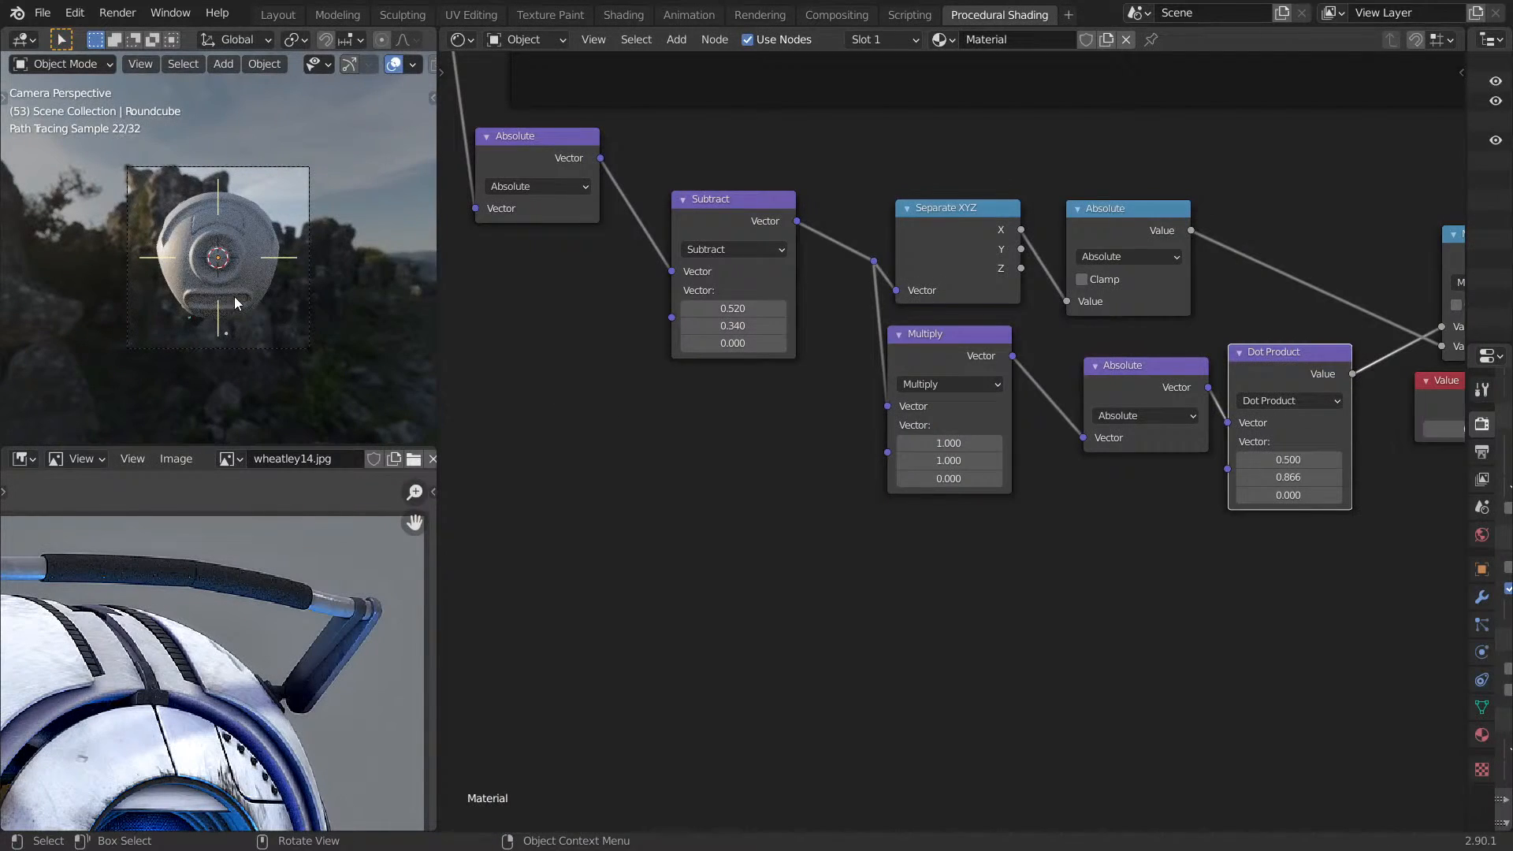
pyautogui.scroll(2, 226, 300)
# Duplicate the first Absolute node with its input link, place the copy below the hexagon chain, and dissolve the reroute above it.
pyautogui.moveTo(638, 591); pyautogui.dragTo(781, 394, button='middle')
pyautogui.scroll(-10, 828, 418)
pyautogui.moveTo(746, 310); pyautogui.dragTo(840, 442, button='middle')
pyautogui.moveTo(866, 542); pyautogui.dragTo(822, 523, button='middle')
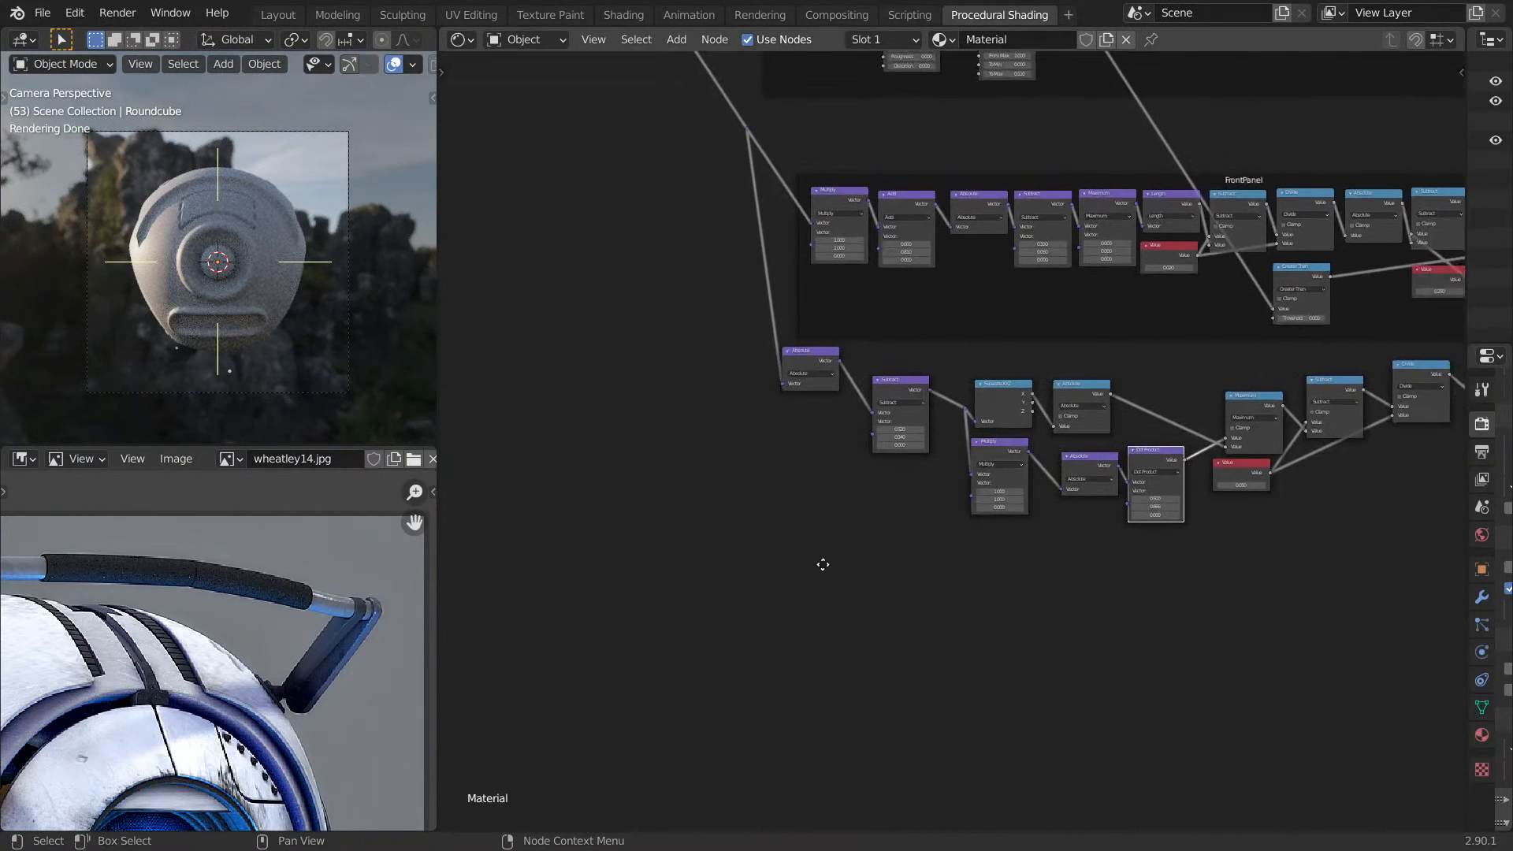
pyautogui.scroll(1, 820, 442)
pyautogui.click(811, 265)
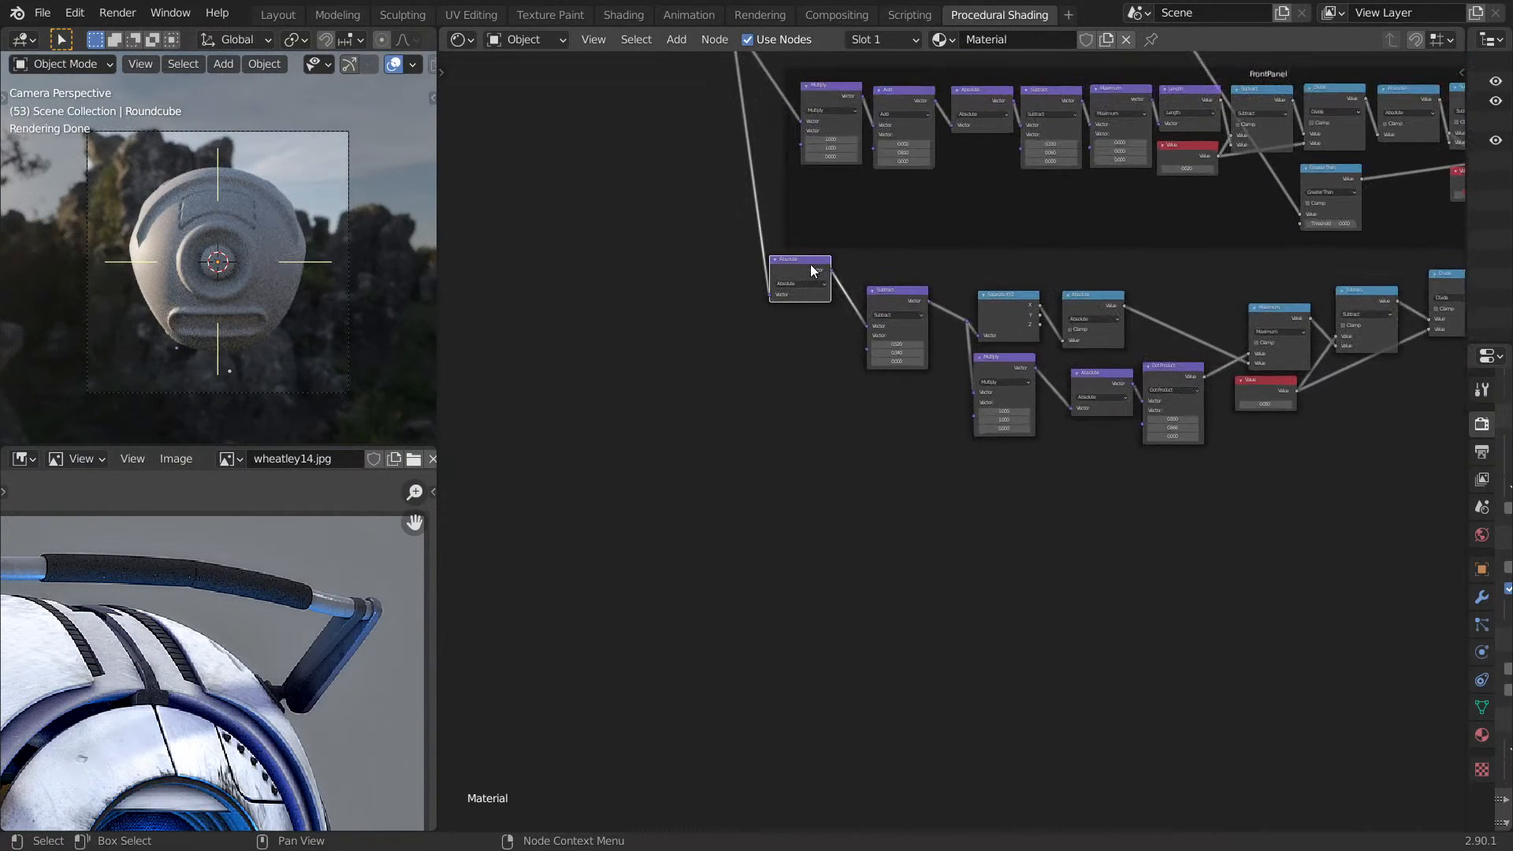
pyautogui.hotkey('ctrl', 'shift', 'd')
pyautogui.click(792, 588)
pyautogui.moveTo(766, 385); pyautogui.dragTo(864, 643, button='middle')
pyautogui.moveTo(797, 273); pyautogui.dragTo(855, 284)
pyautogui.hotkey('ctrl', 'x')
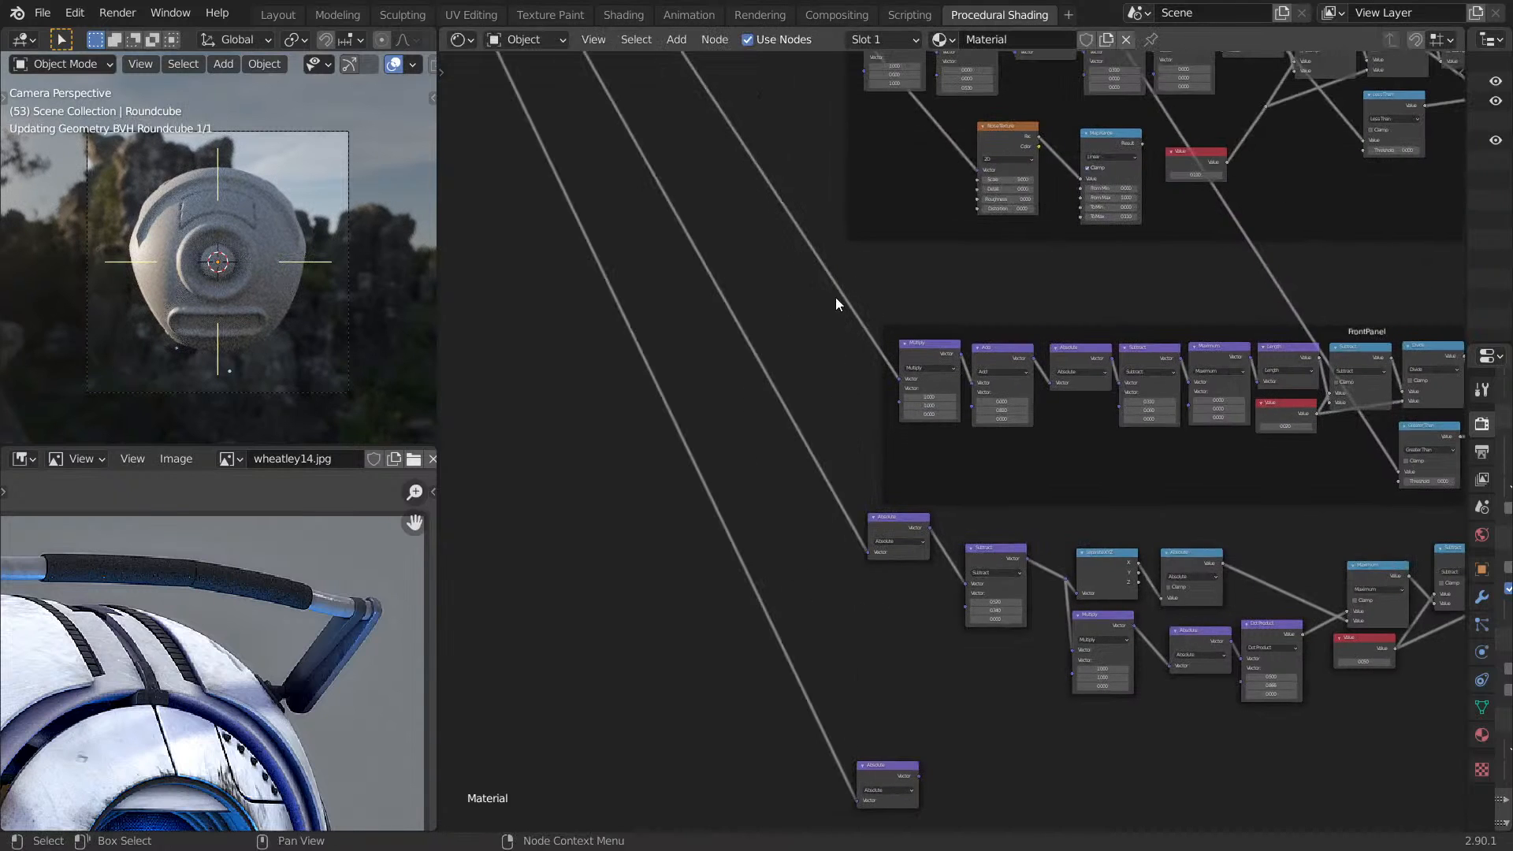
# Move the first Absolute node next to the vector Subtract and dissolve the reroute behind Subtract.
pyautogui.scroll(-2, 742, 297)
pyautogui.moveTo(742, 297); pyautogui.dragTo(797, 415, button='middle')
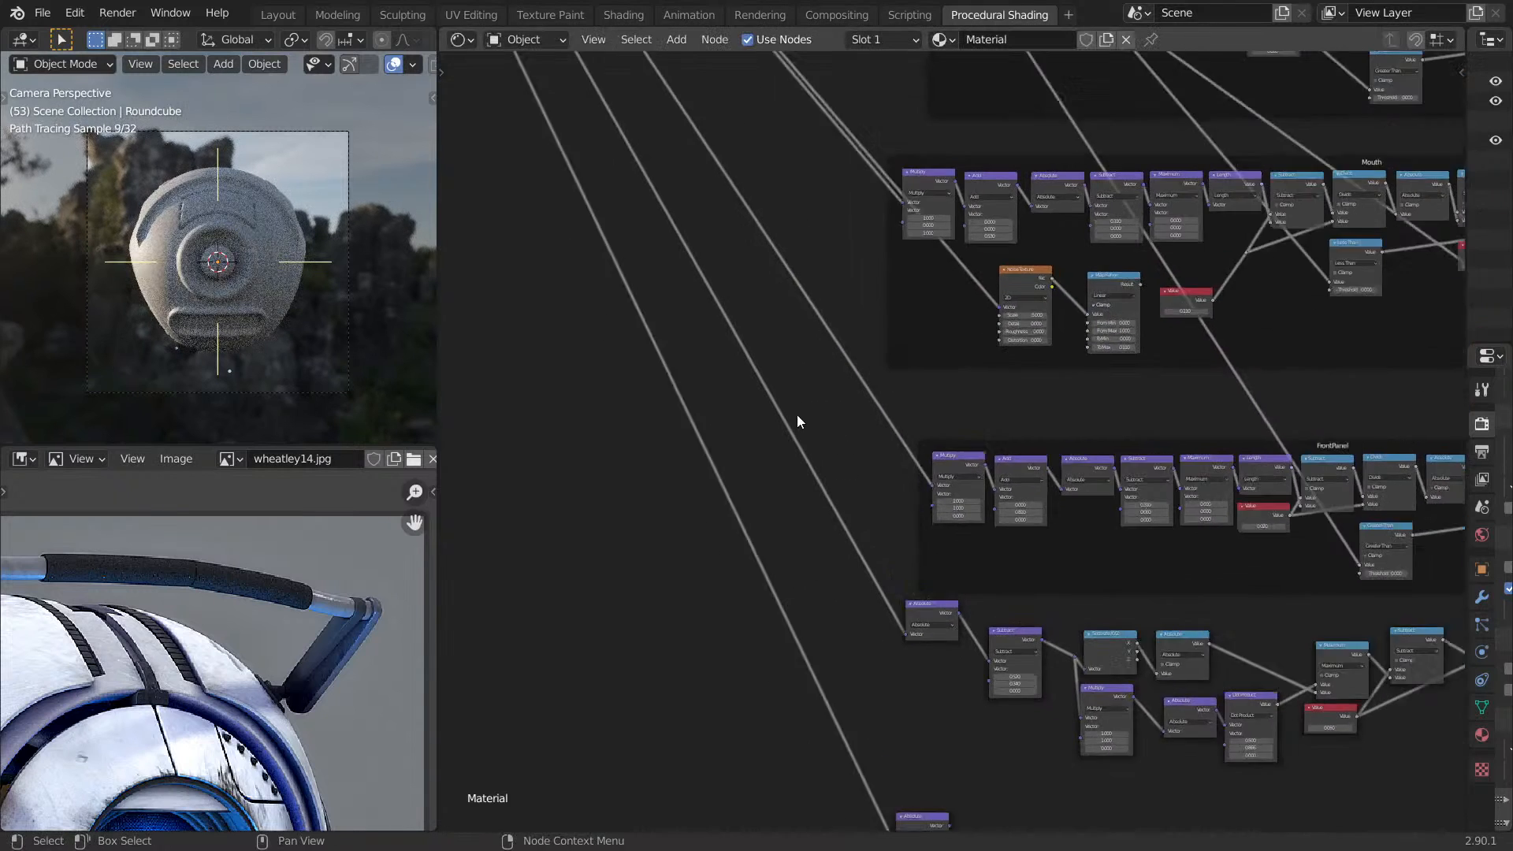
pyautogui.scroll(-4, 796, 416)
pyautogui.moveTo(801, 581); pyautogui.dragTo(718, 266, button='middle')
pyautogui.scroll(6, 687, 314)
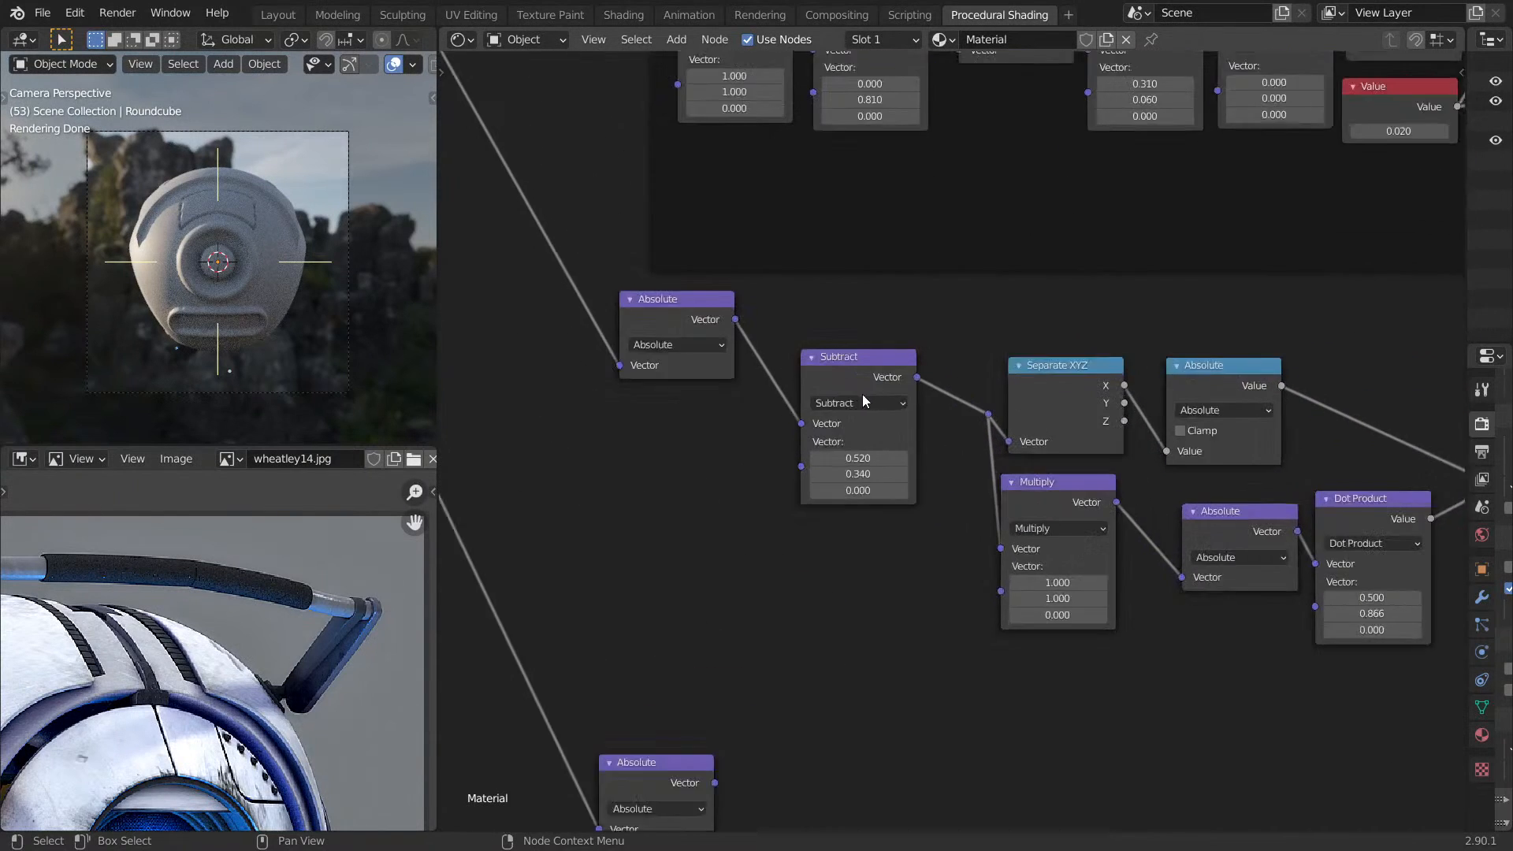
pyautogui.scroll(1, 687, 315)
pyautogui.moveTo(687, 314); pyautogui.dragTo(744, 387)
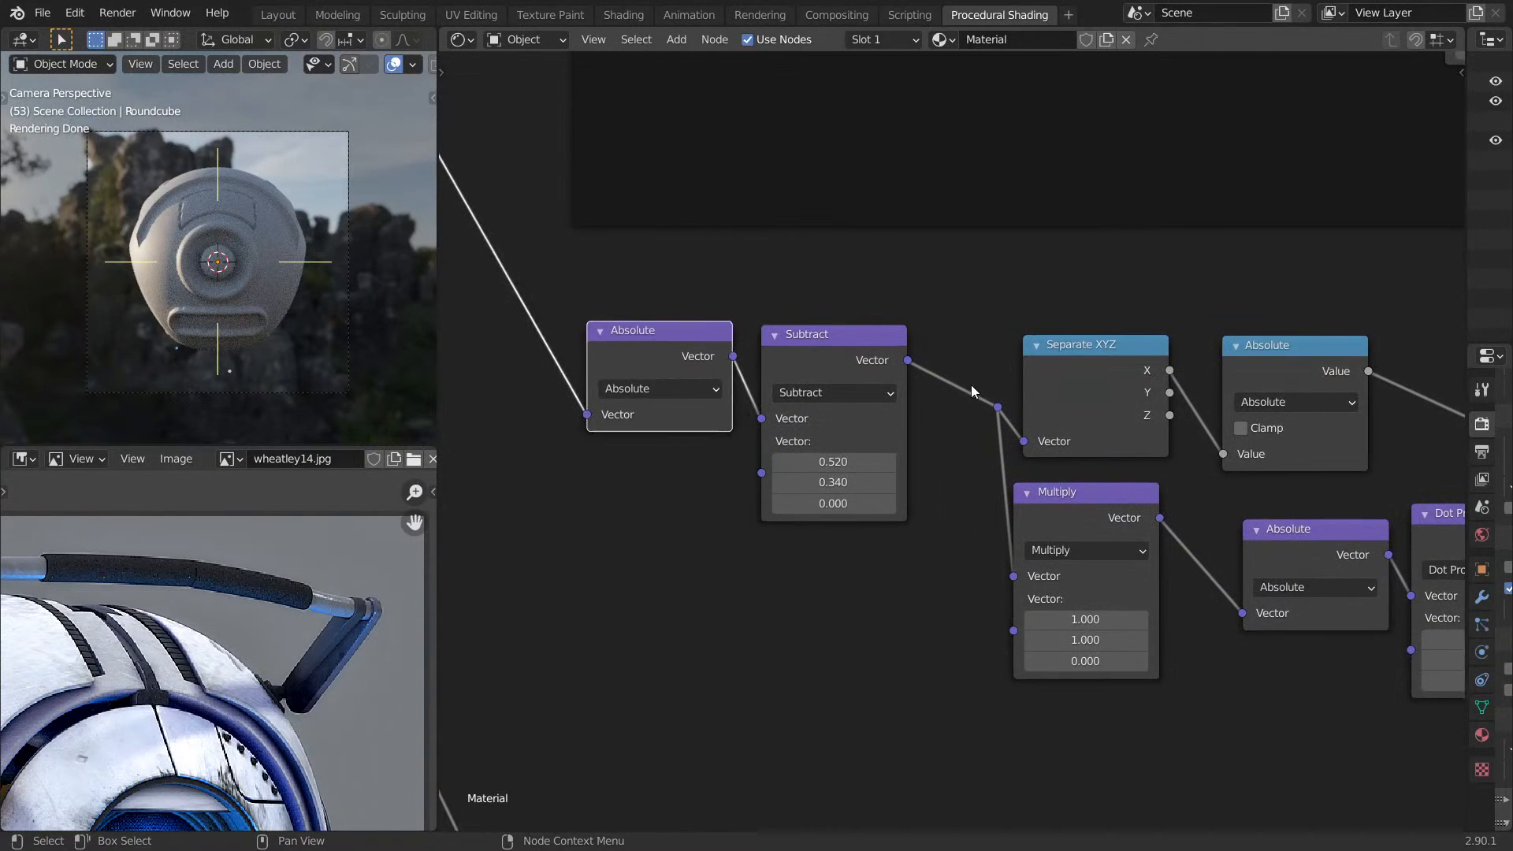
pyautogui.click(998, 407)
pyautogui.hotkey('ctrl', 'x')
# Move the Separate XYZ, Multiply, both following Absolute nodes and the Dot Product closer together behind Subtract.
pyautogui.moveTo(1089, 391); pyautogui.dragTo(1043, 376)
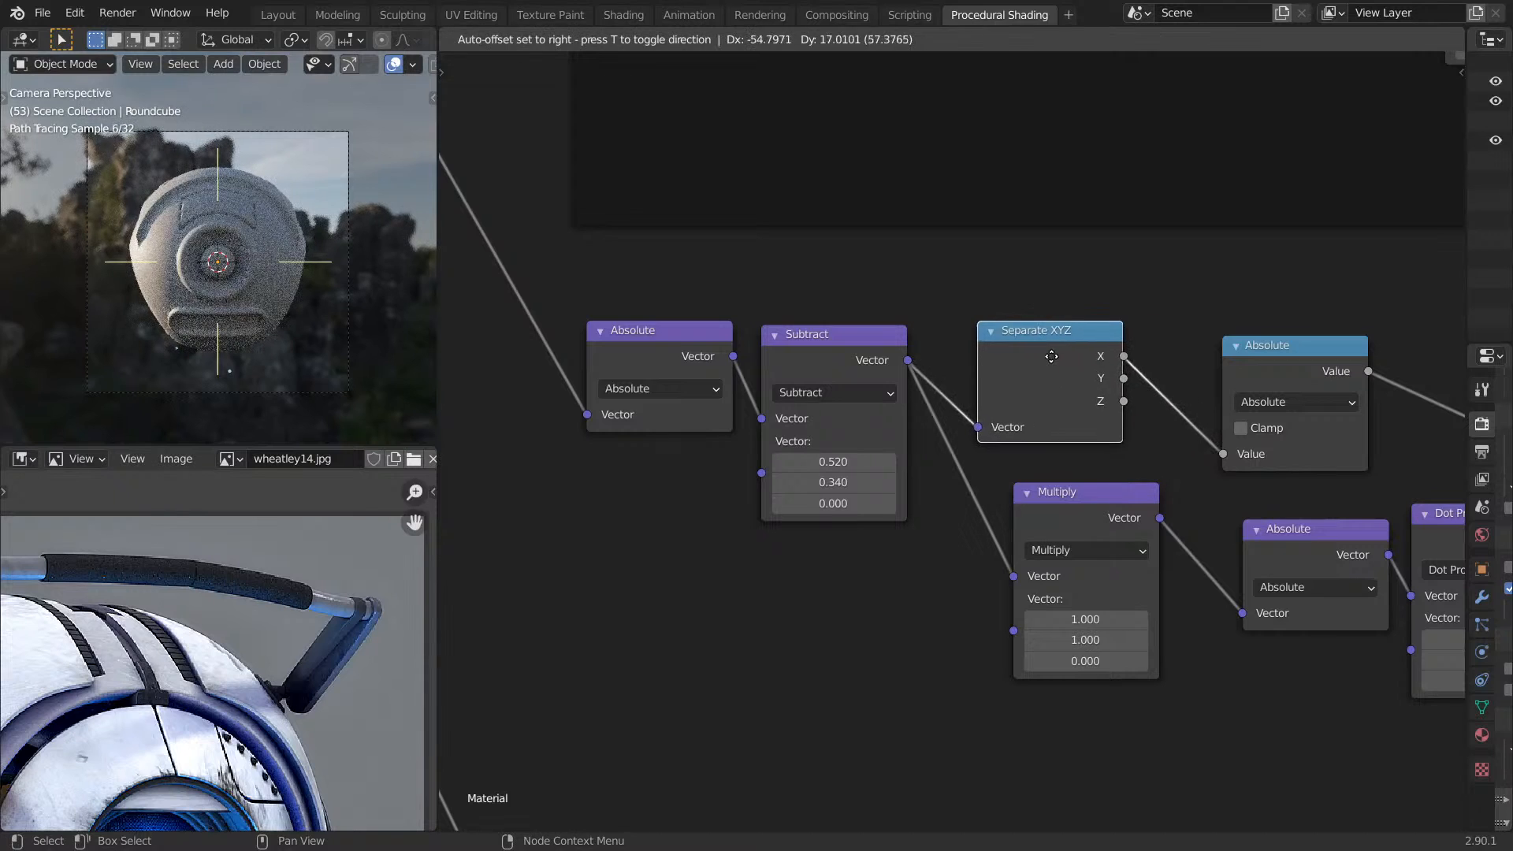
pyautogui.moveTo(1305, 367); pyautogui.dragTo(1232, 343)
pyautogui.moveTo(1088, 492); pyautogui.dragTo(1053, 482)
pyautogui.moveTo(1283, 536); pyautogui.dragTo(1188, 497)
pyautogui.moveTo(1406, 519); pyautogui.dragTo(1155, 470, button='middle')
pyautogui.moveTo(1248, 479); pyautogui.dragTo(1148, 459)
# Pack the Maximum, Value, Subtract, Divide and Multiply nodes closer together at the end of the hexagon chain.
pyautogui.moveTo(1253, 418); pyautogui.dragTo(980, 474, button='middle')
pyautogui.moveTo(1196, 401); pyautogui.dragTo(1032, 344)
pyautogui.moveTo(1156, 549); pyautogui.dragTo(1025, 546)
pyautogui.moveTo(1350, 365); pyautogui.dragTo(1172, 342)
pyautogui.moveTo(1172, 343); pyautogui.dragTo(762, 375, button='middle')
pyautogui.moveTo(1236, 353); pyautogui.dragTo(1020, 361)
pyautogui.moveTo(1401, 343); pyautogui.dragTo(984, 454)
# Dissolve the leftover Scale node beside the FrontPanel frame and delete the FrontPanel frame with all its nodes.
pyautogui.scroll(-4, 1245, 326)
pyautogui.scroll(1, 1235, 461)
pyautogui.scroll(-4, 1025, 496)
pyautogui.scroll(2, 1032, 508)
pyautogui.scroll(1, 1035, 507)
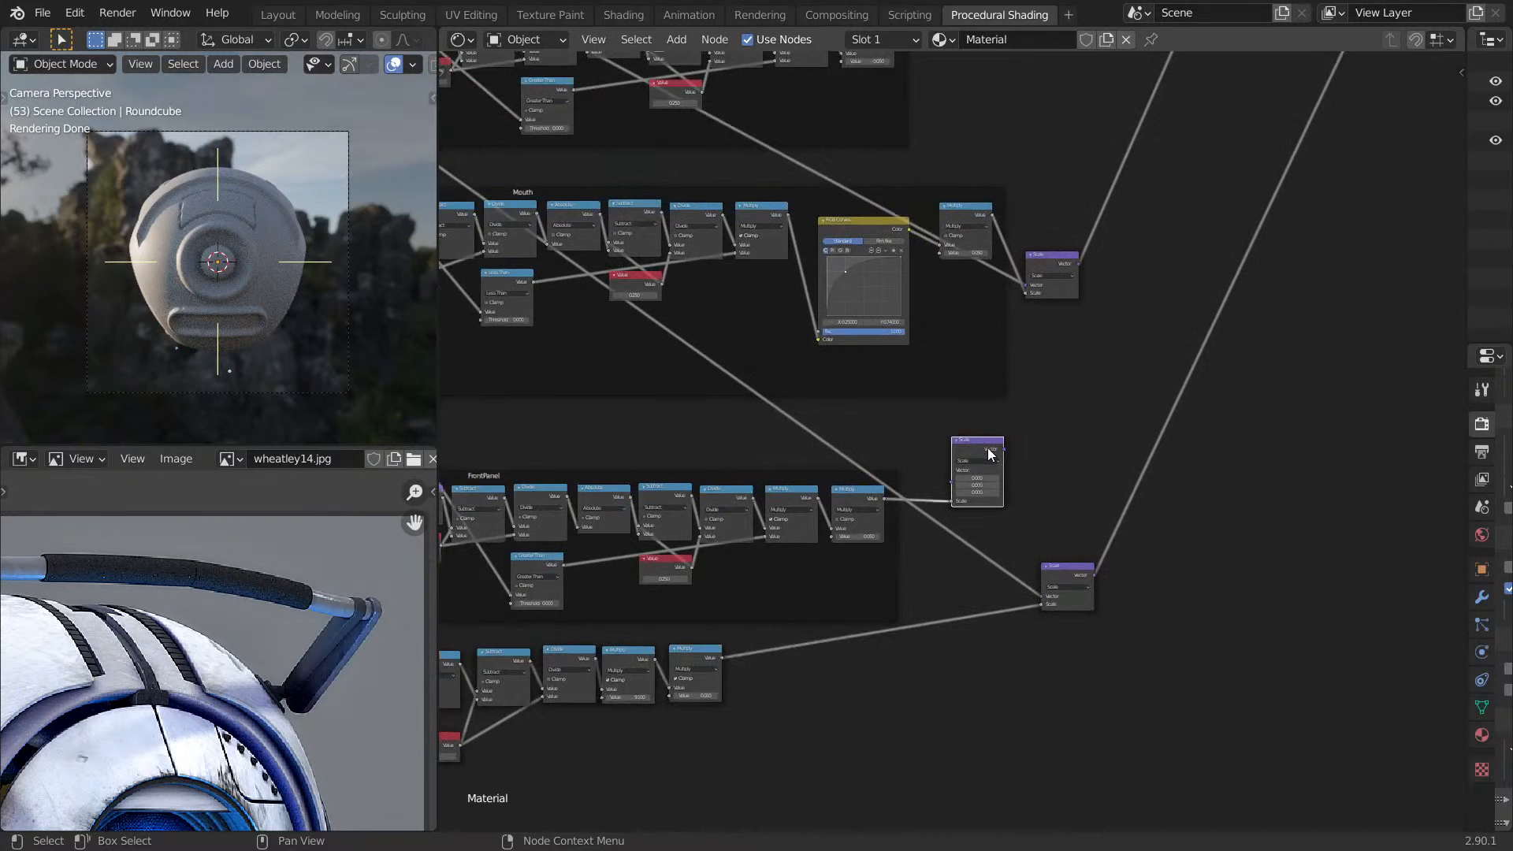
pyautogui.hotkey('ctrl', 'x')
pyautogui.moveTo(974, 471); pyautogui.dragTo(1275, 385, button='middle')
pyautogui.moveTo(1071, 425); pyautogui.dragTo(1203, 412, button='middle')
pyautogui.moveTo(716, 490); pyautogui.dragTo(755, 468)
pyautogui.moveTo(535, 320); pyautogui.dragTo(1403, 512)
pyautogui.press('x')
# Join all nodes of the hexagon chain in a new frame and label it Bolts.
pyautogui.moveTo(500, 514); pyautogui.dragTo(1142, 683)
pyautogui.hotkey('ctrl', 'j')
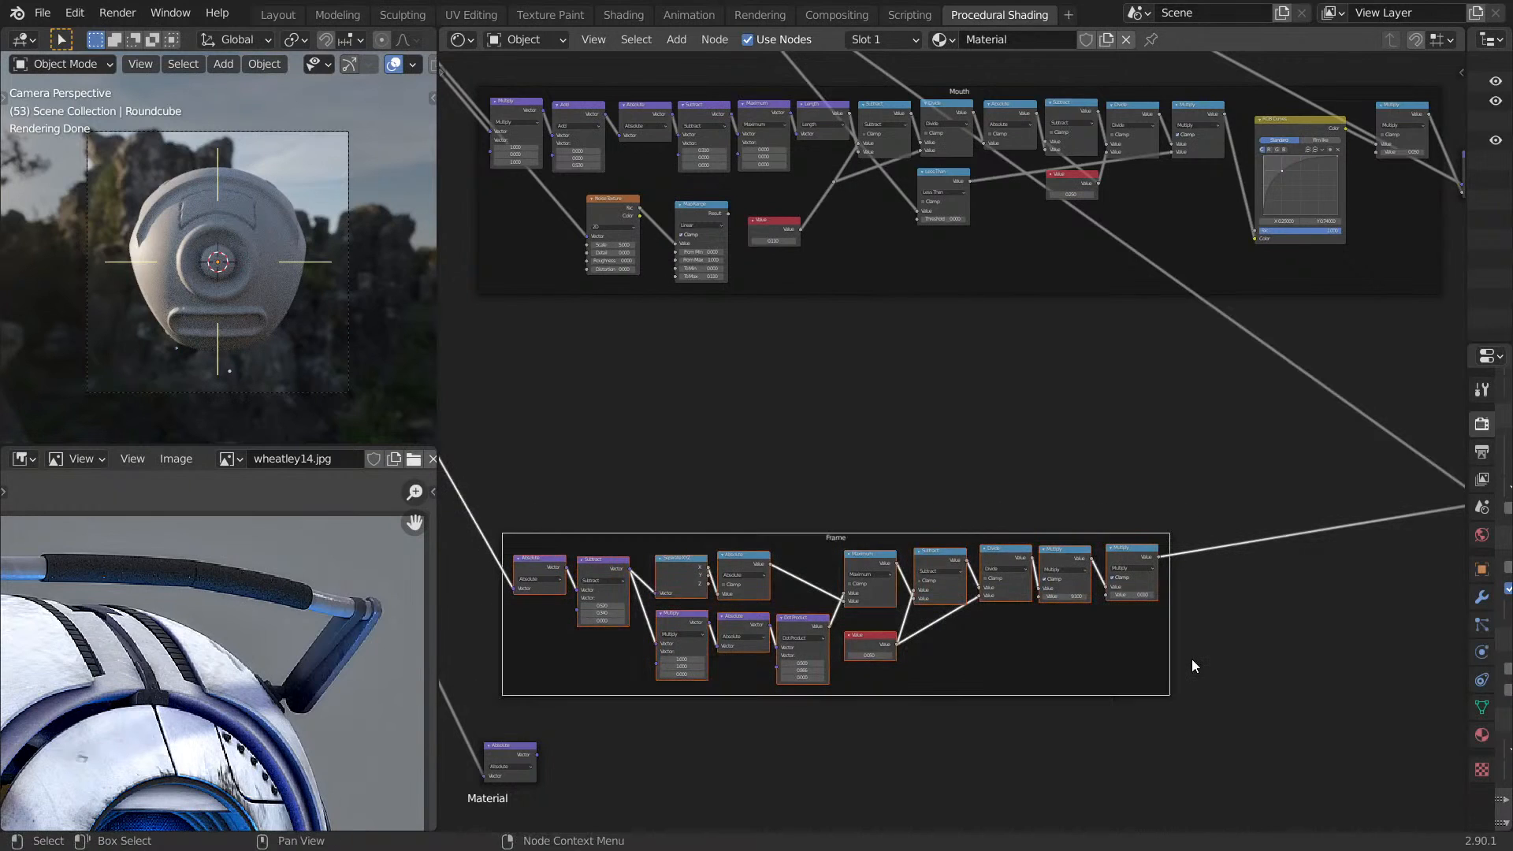
pyautogui.click(981, 627)
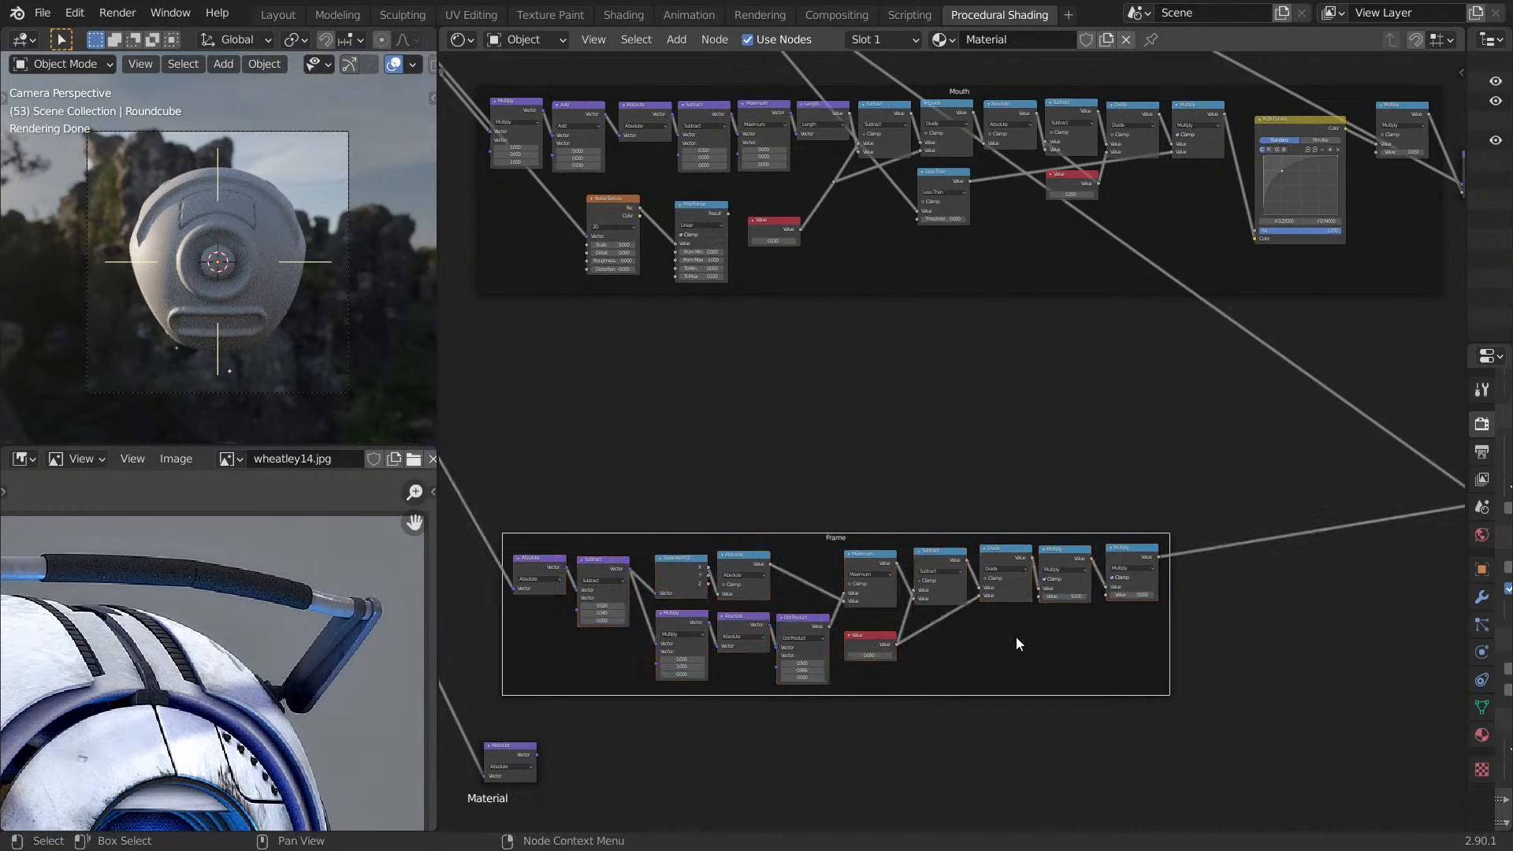
pyautogui.press('F2')
pyautogui.write('Bolt')
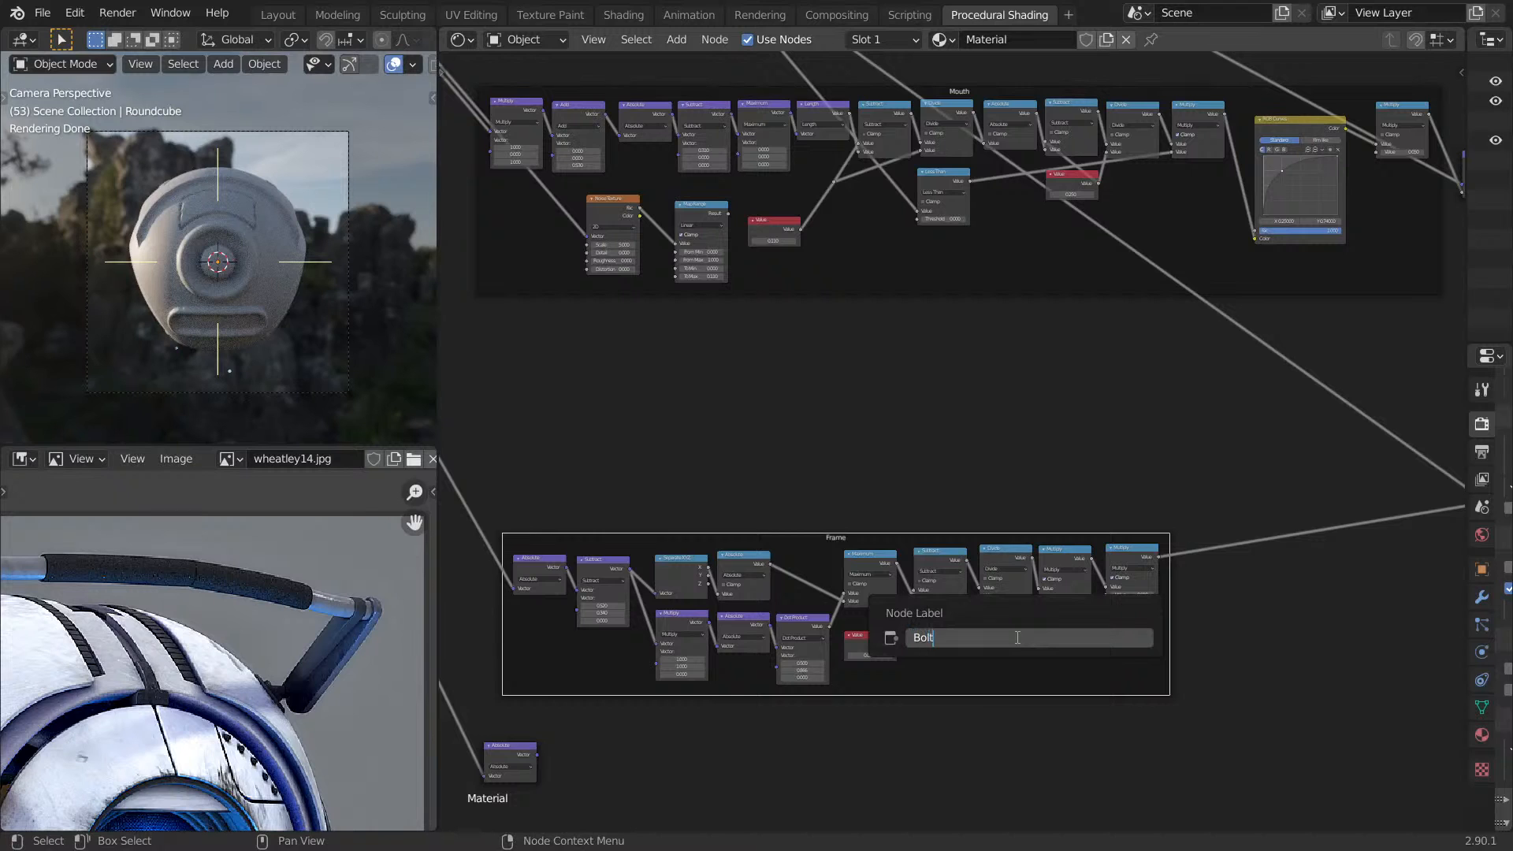
pyautogui.write('s')
pyautogui.press('Return')
# Place the Bolts frame below the Mouth frame, set its Scale node beside it, and save the file.
pyautogui.moveTo(1043, 648); pyautogui.dragTo(1149, 466)
pyautogui.moveTo(1185, 483); pyautogui.dragTo(725, 582, button='middle')
pyautogui.moveTo(1046, 560); pyautogui.dragTo(876, 470)
pyautogui.scroll(-5, 1008, 417)
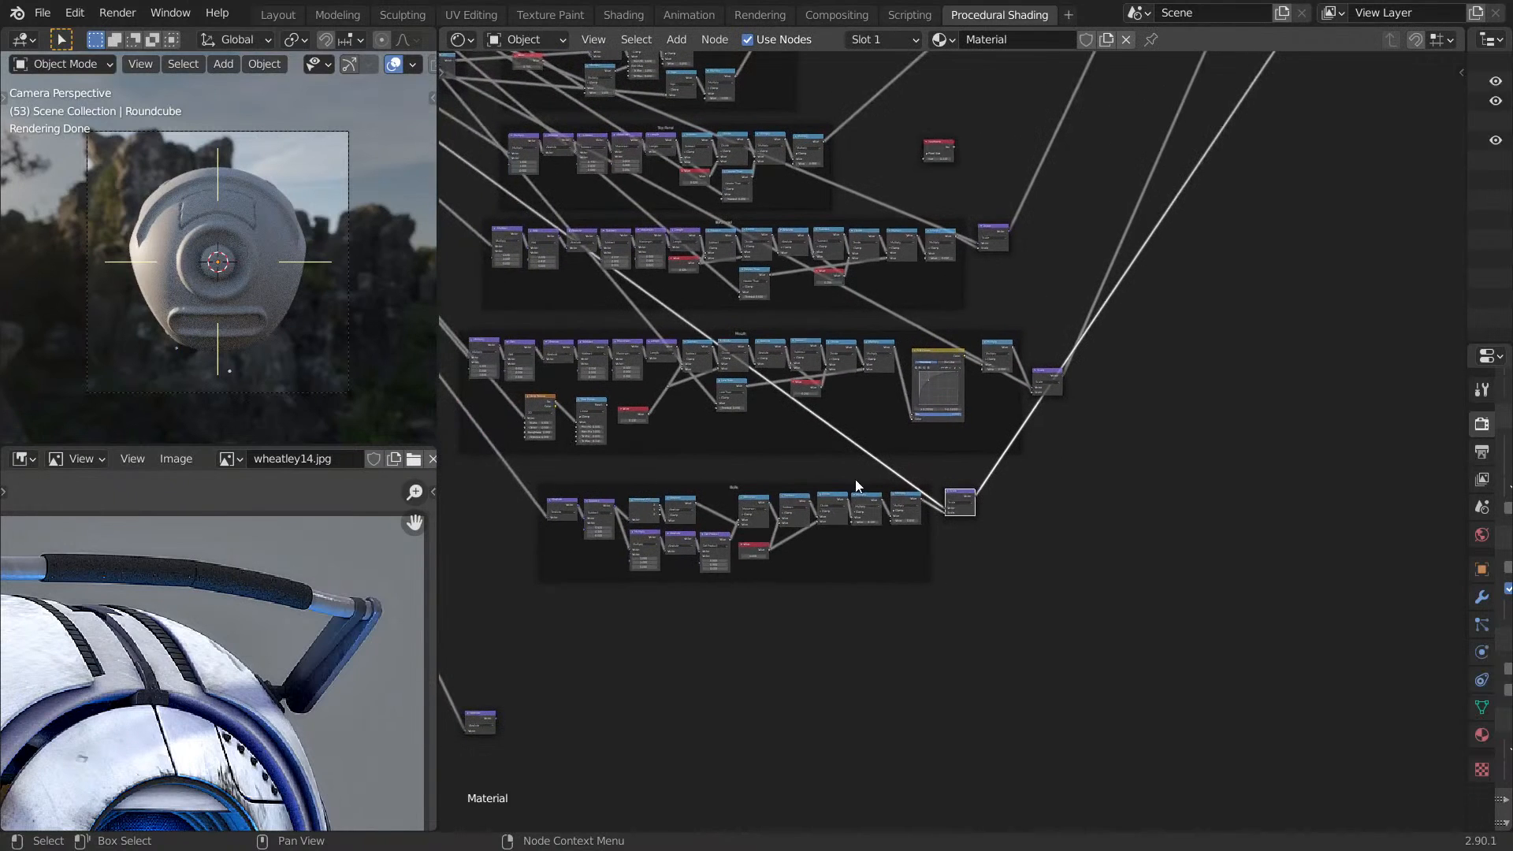
pyautogui.hotkey('ctrl', 's')
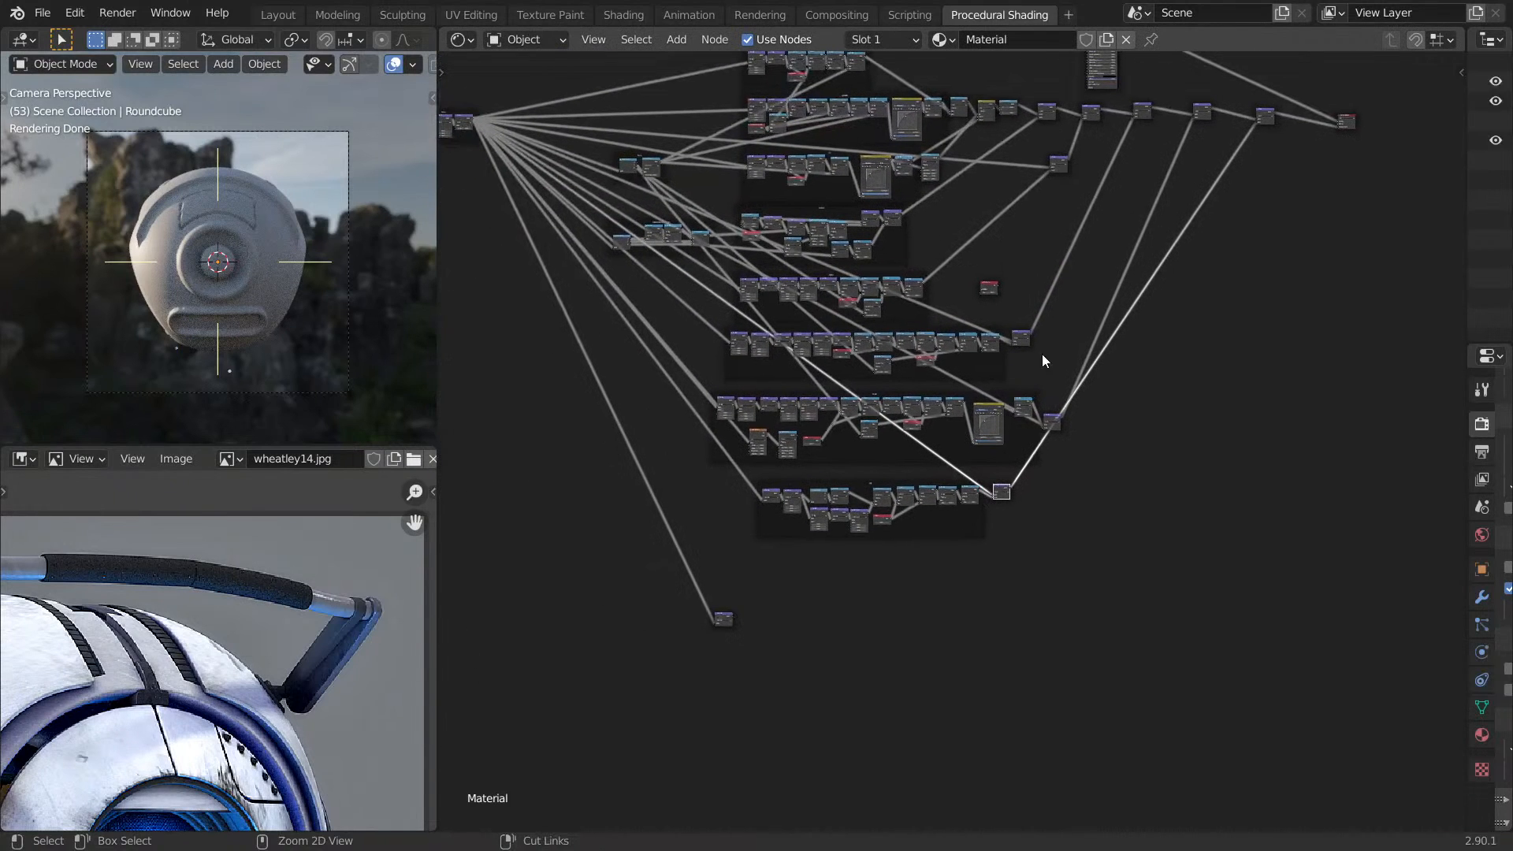
pyautogui.moveTo(1049, 328); pyautogui.dragTo(1101, 540, button='middle')
pyautogui.scroll(-3, 1078, 524)
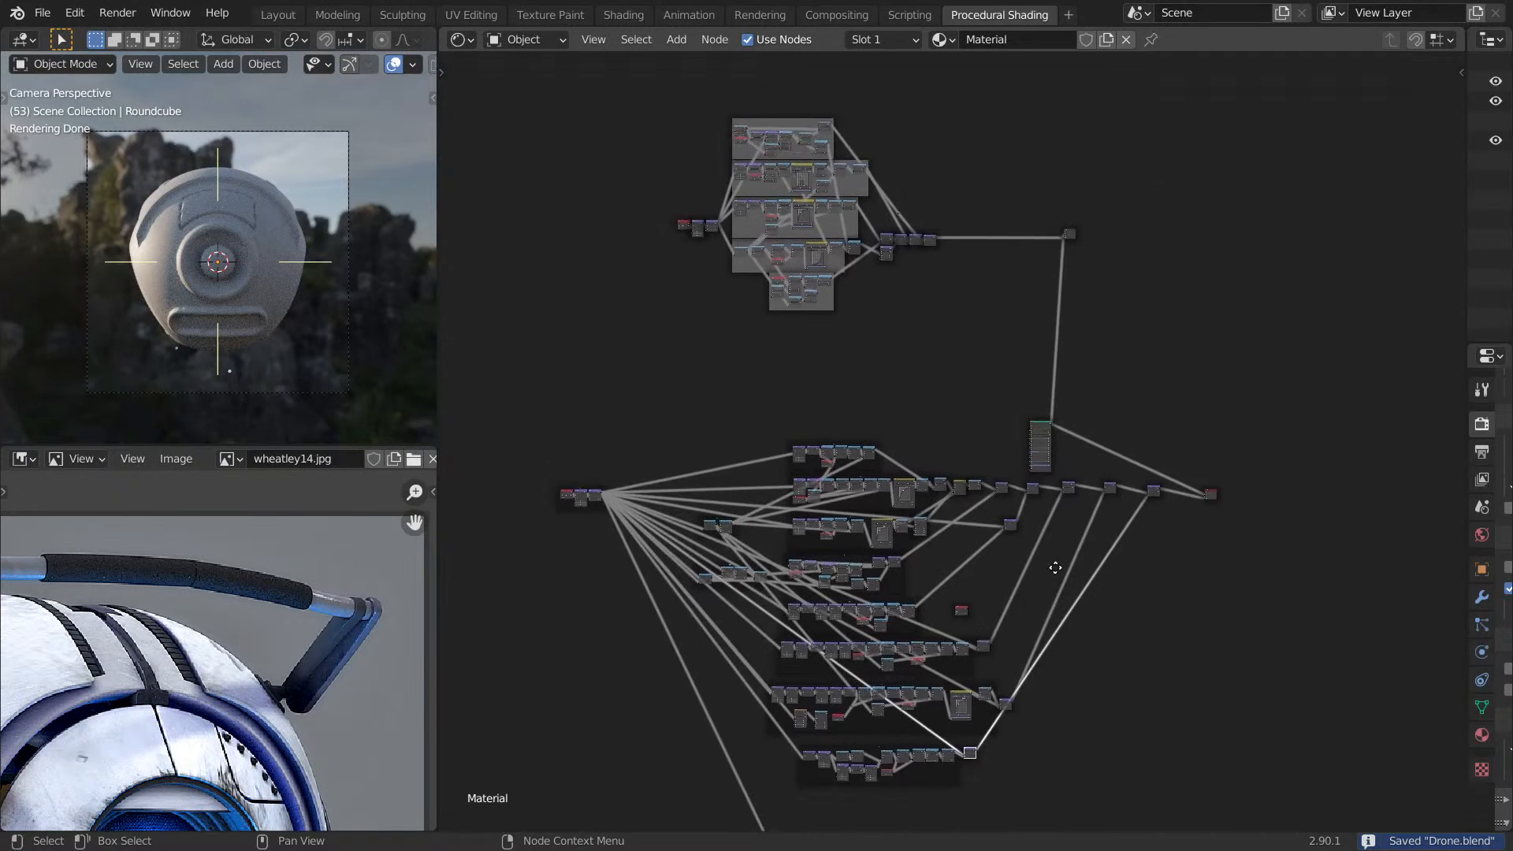
# Search the node tree for "eye" and jump to the eye Socket frame.
pyautogui.scroll(1, 1076, 527)
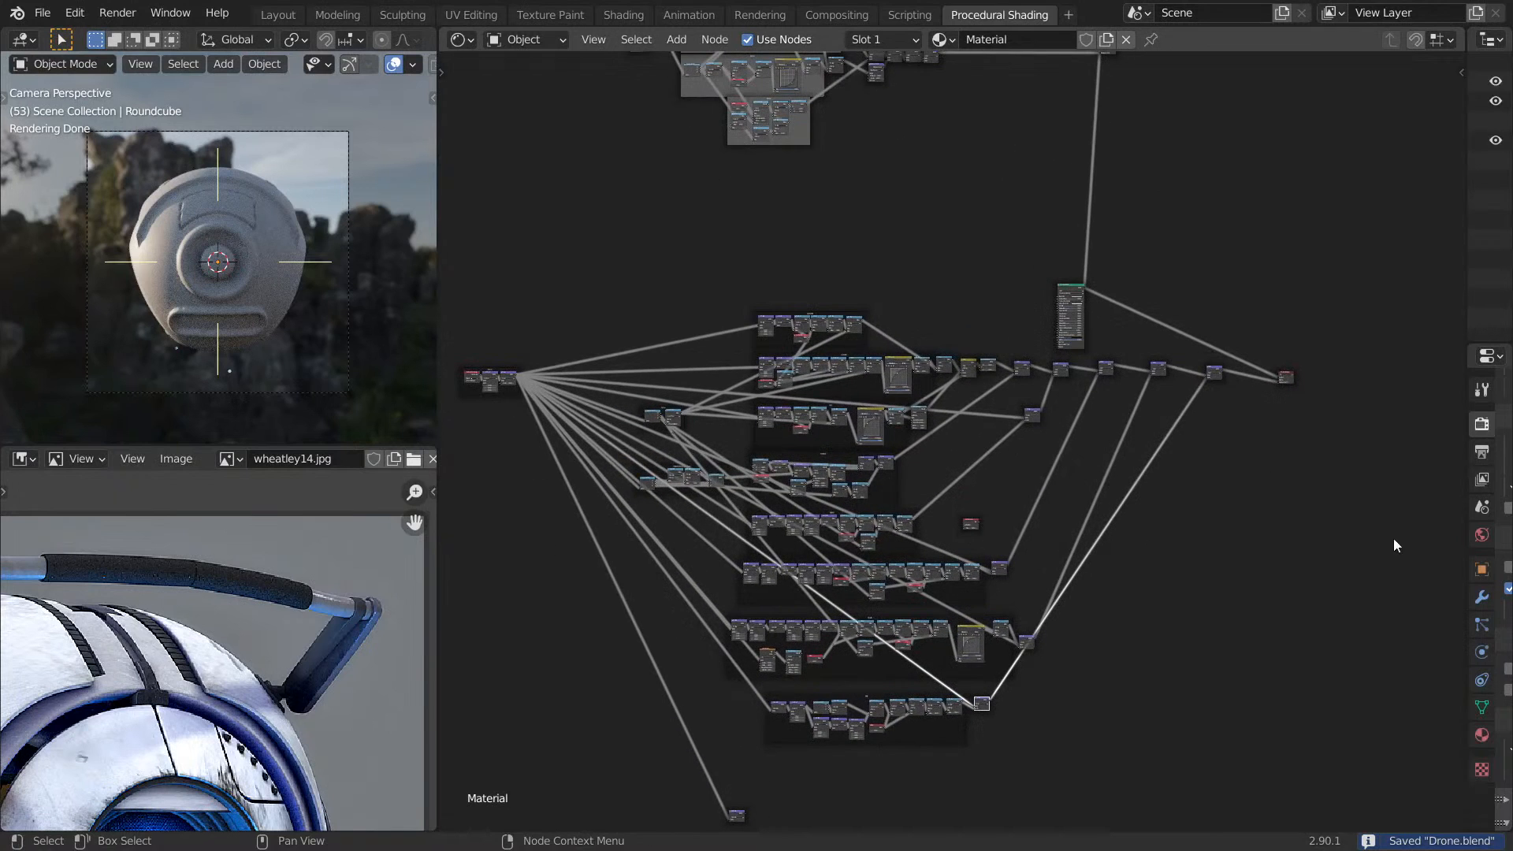
pyautogui.scroll(4, 1182, 544)
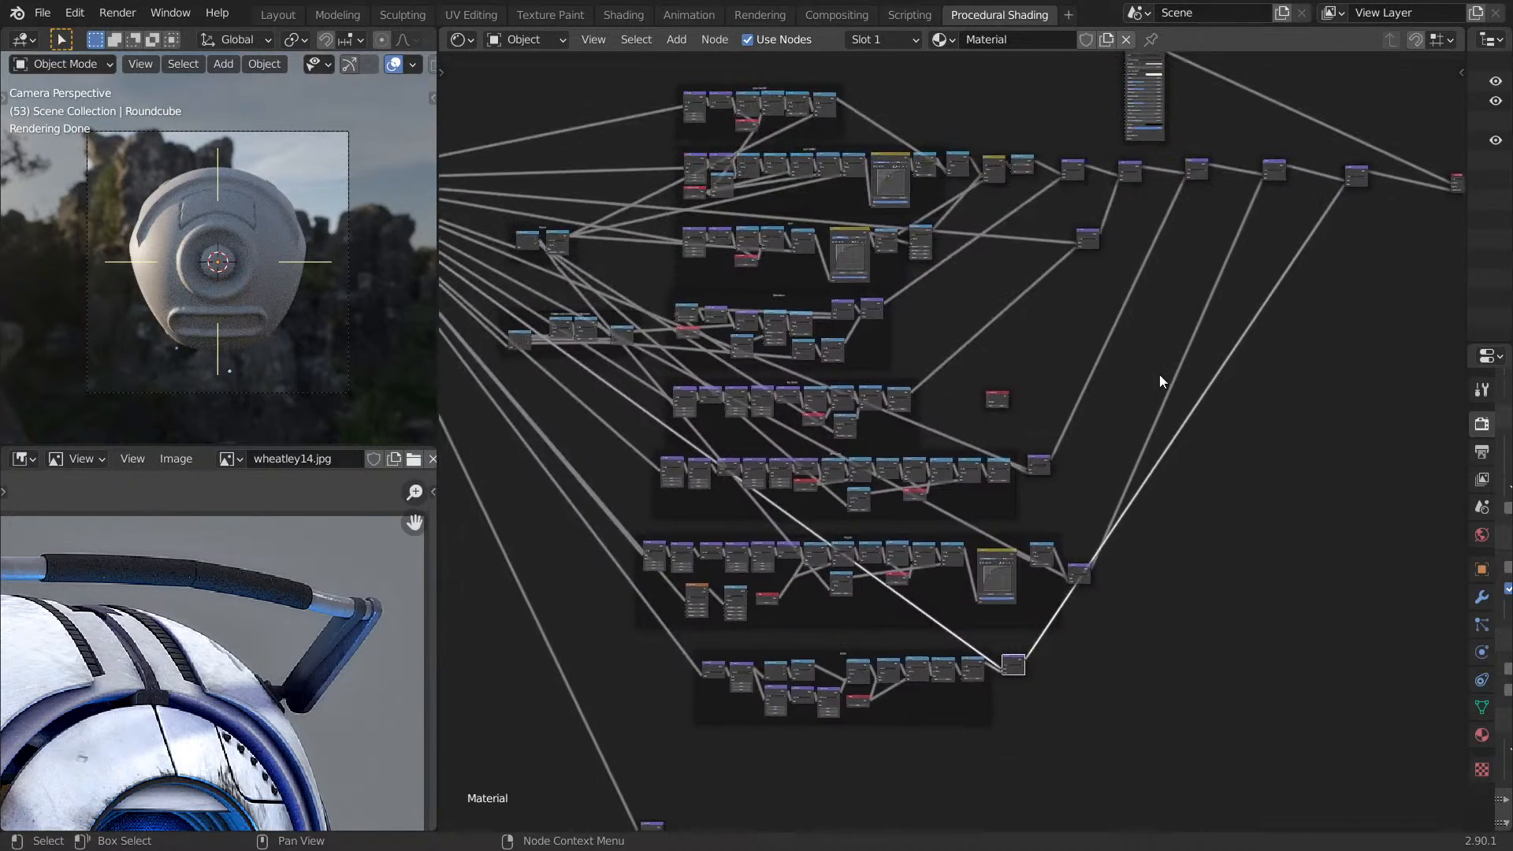
pyautogui.scroll(1, 1143, 448)
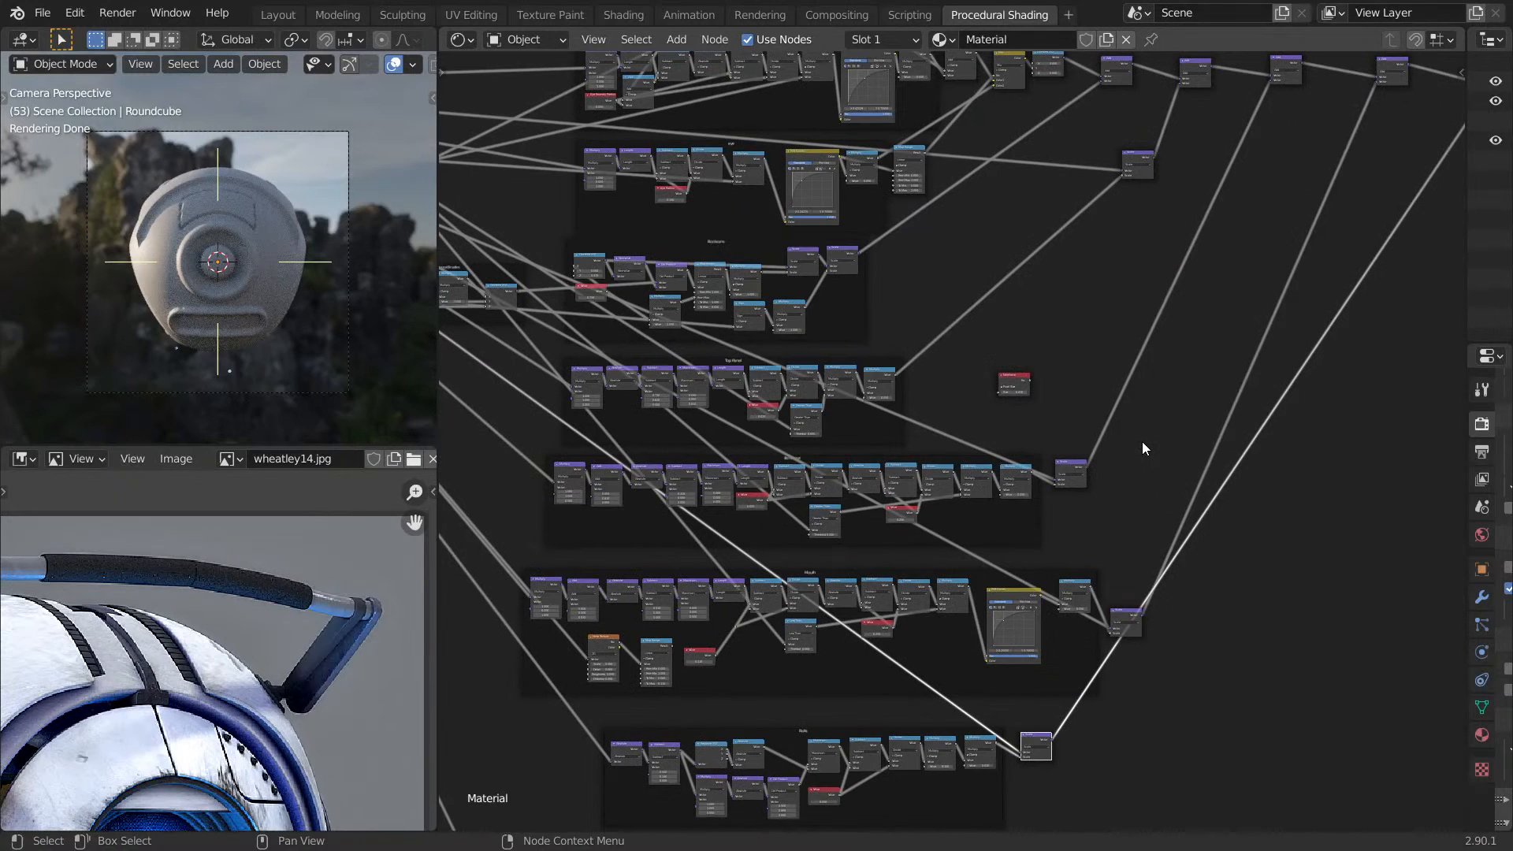
pyautogui.hotkey('ctrl', 'f')
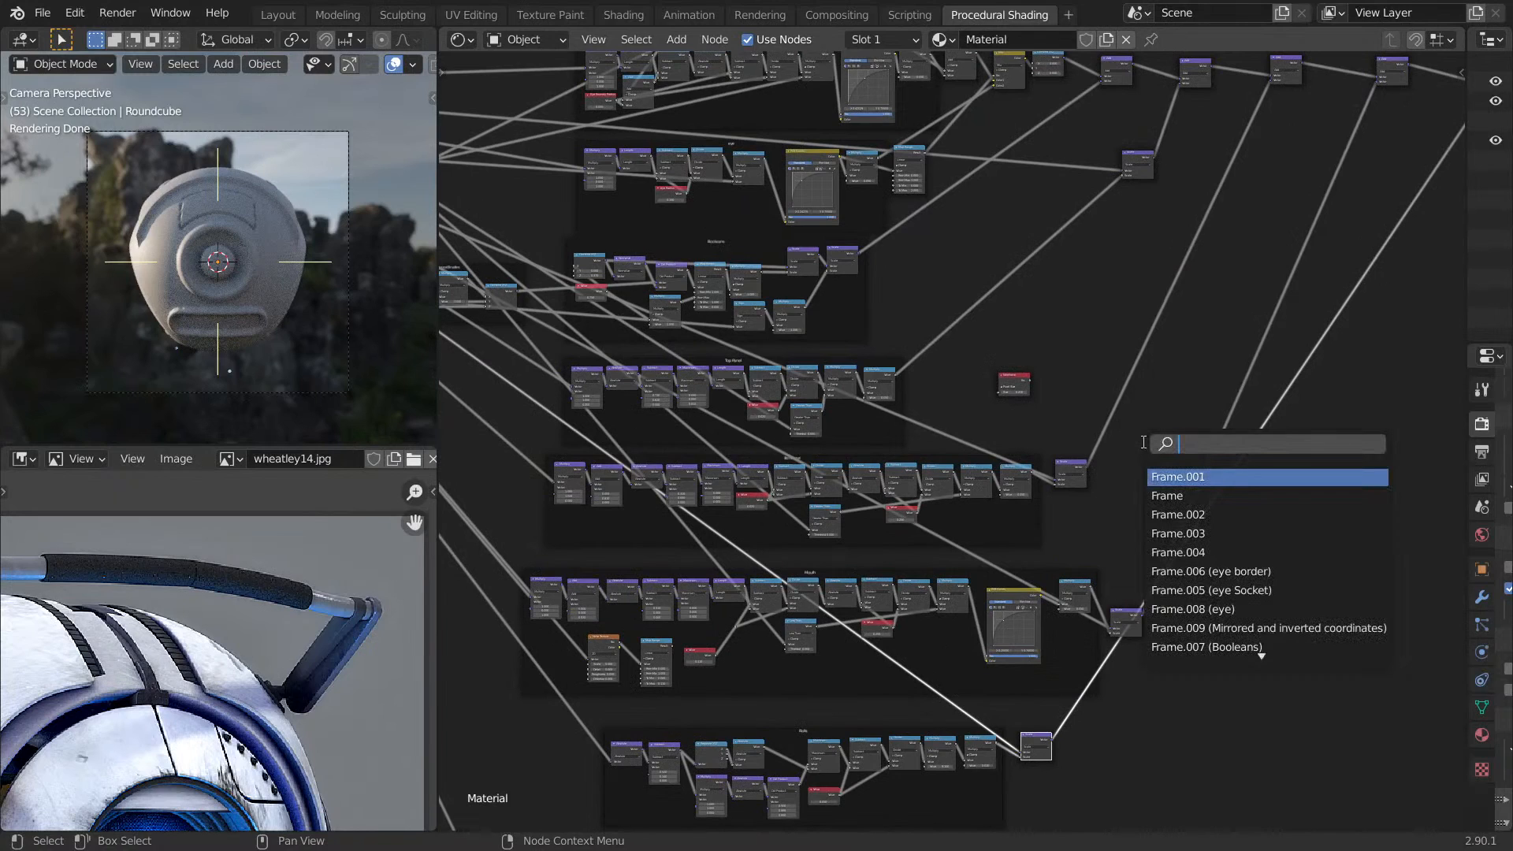
pyautogui.write('eye')
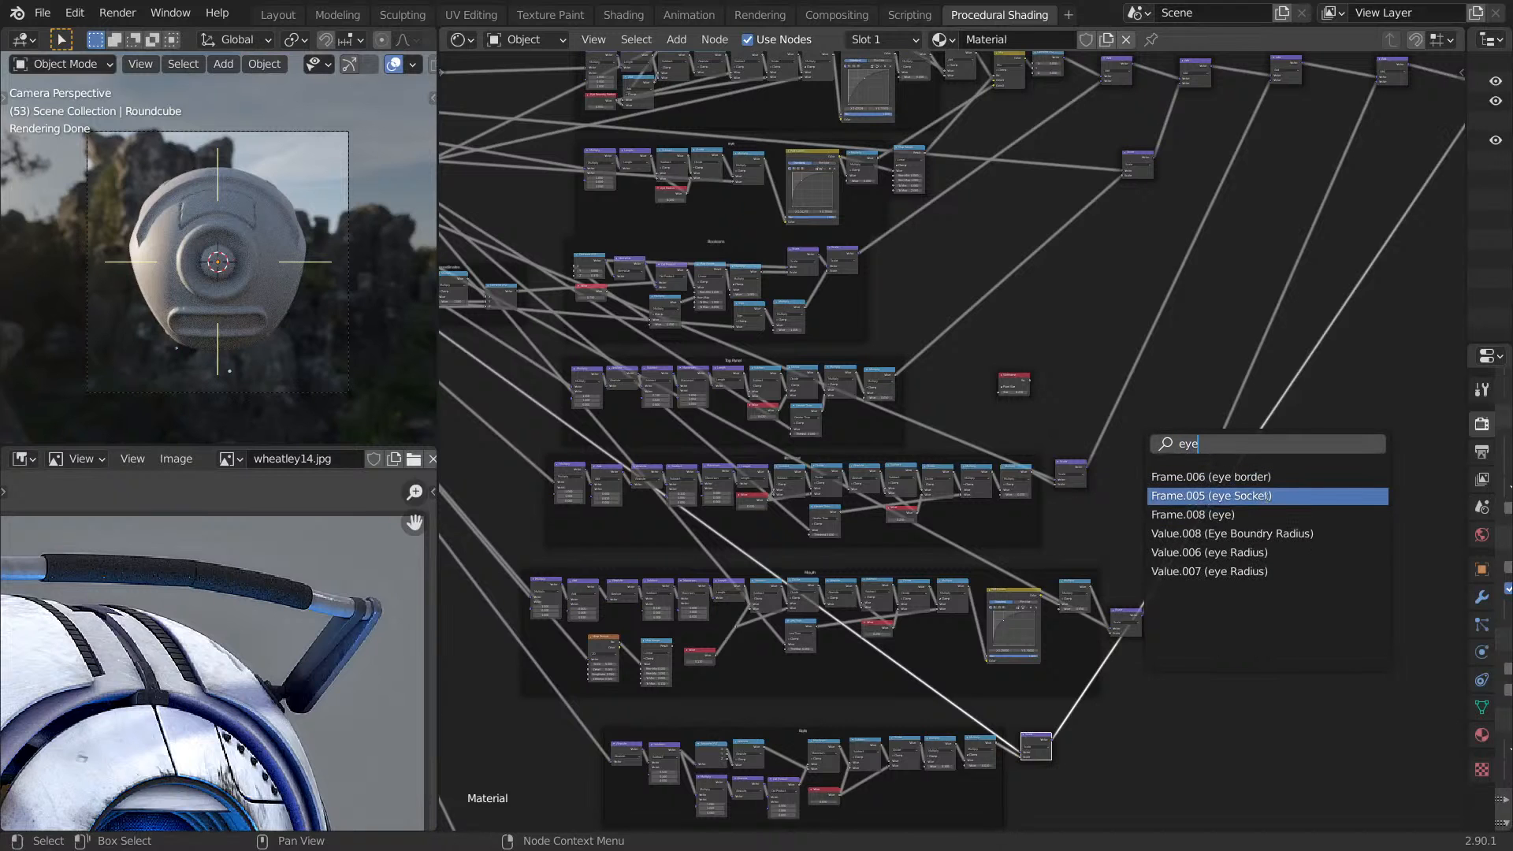
pyautogui.click(1265, 495)
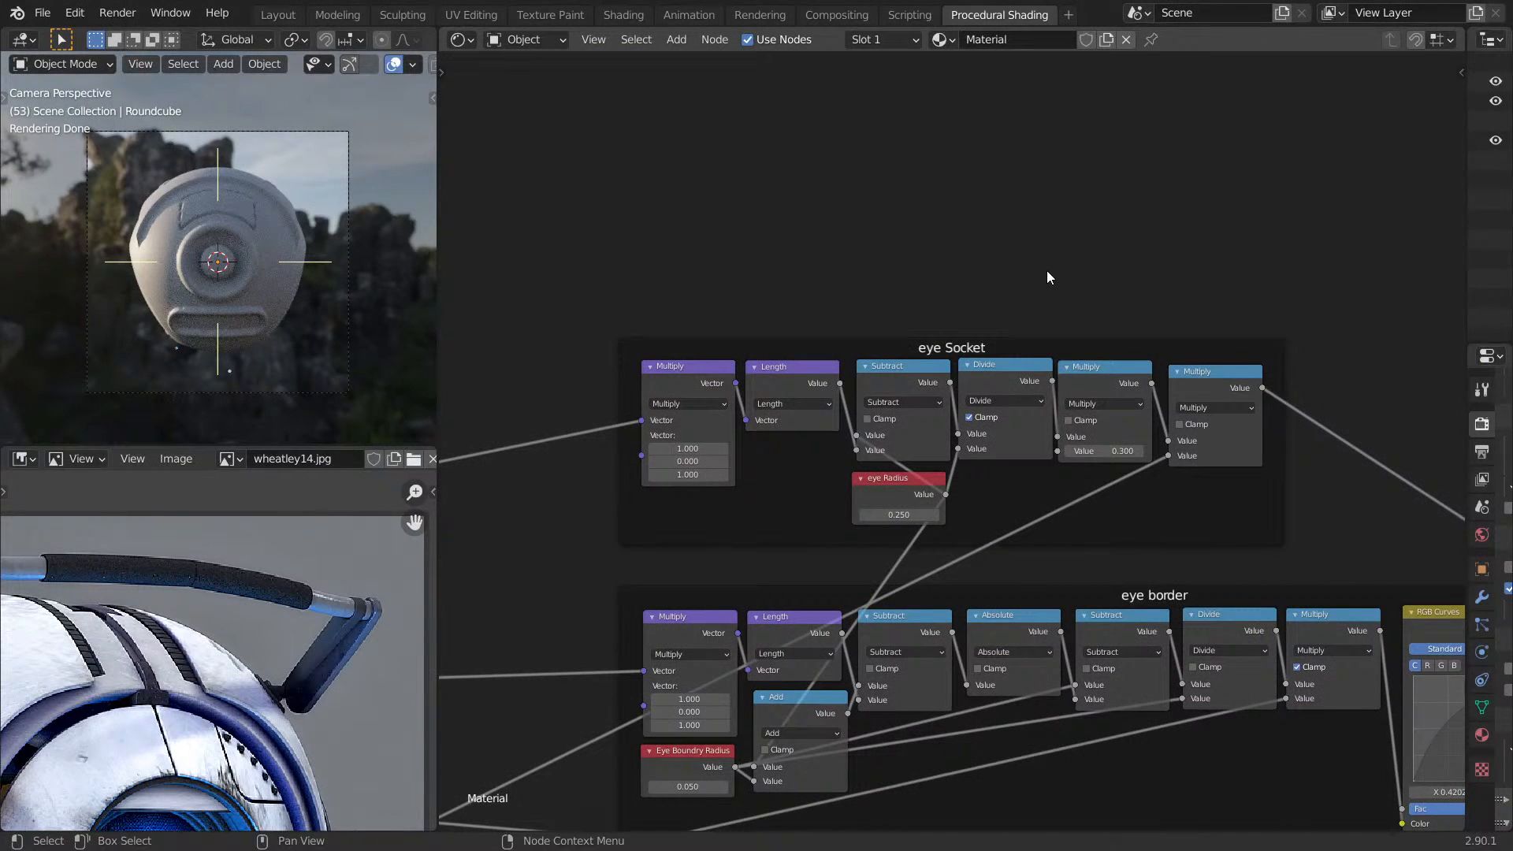
# Search the node tree for "bol" and jump to the Bolts frame.
pyautogui.scroll(-10, 1119, 335)
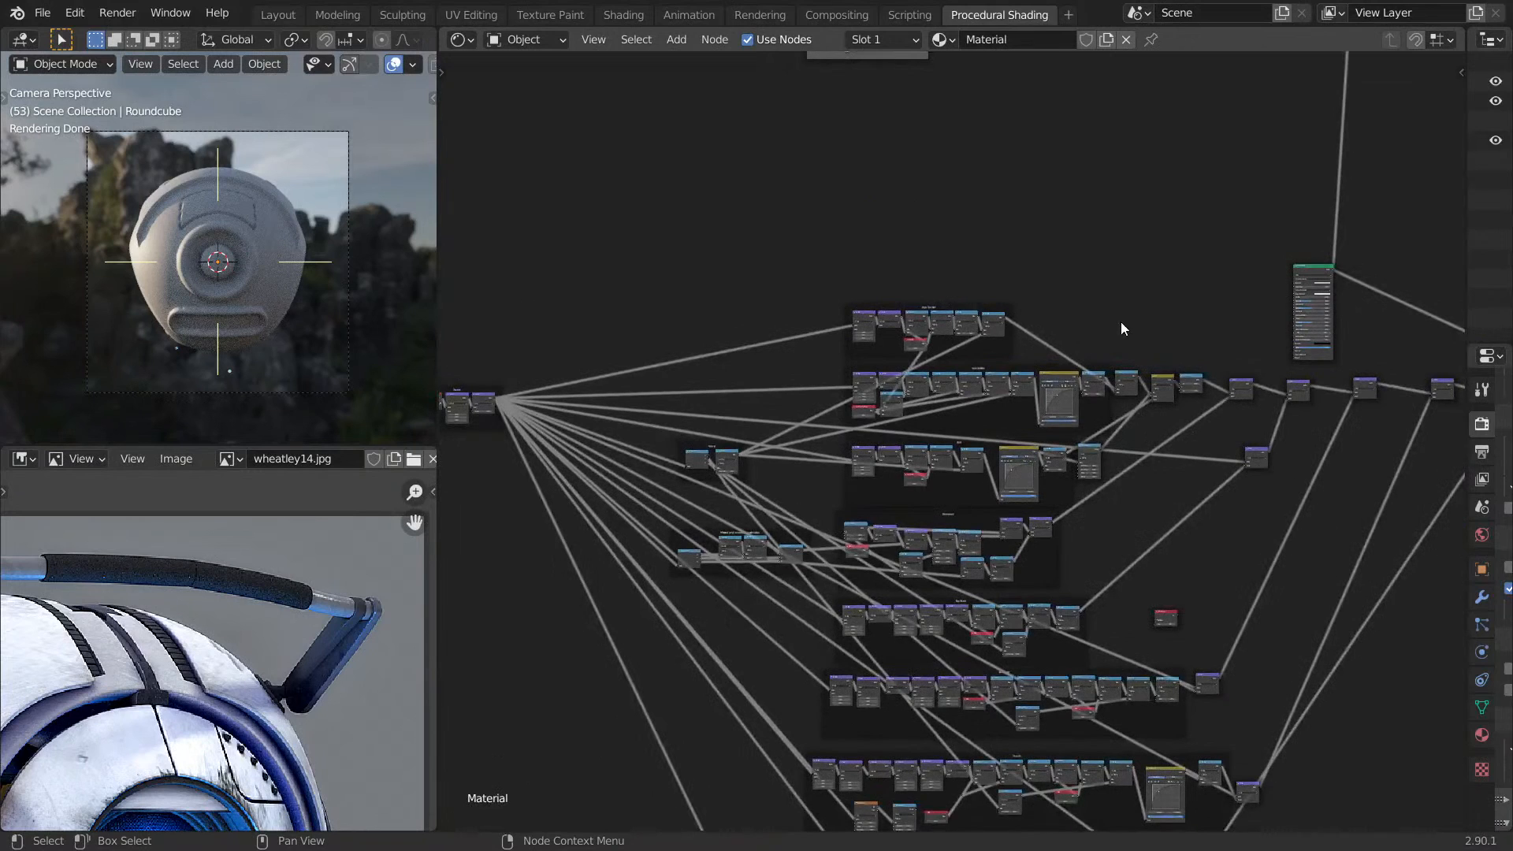
pyautogui.hotkey('ctrl', 'f')
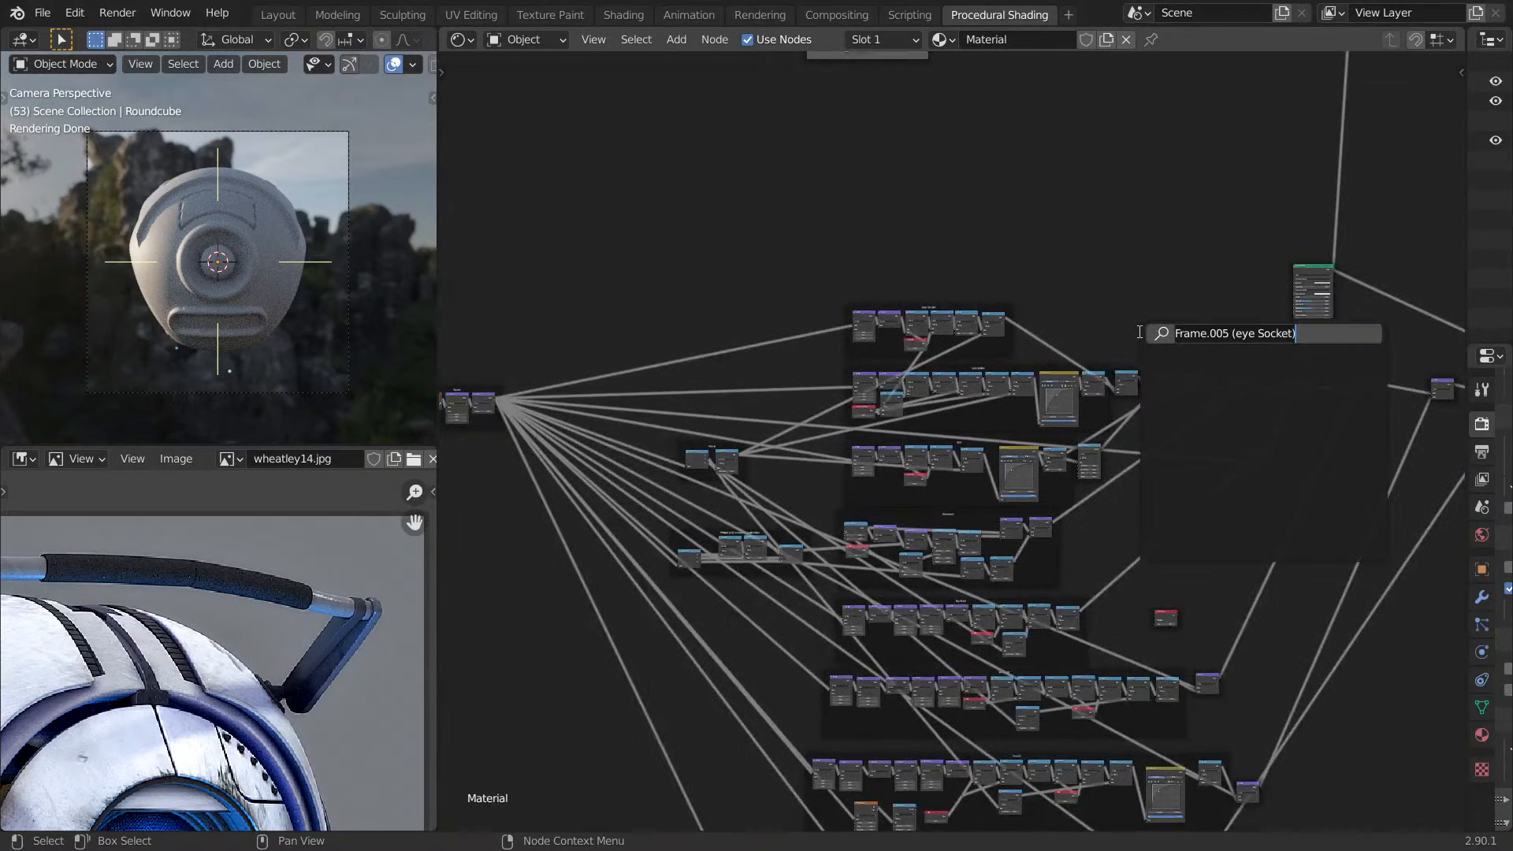
pyautogui.press('BackSpace')
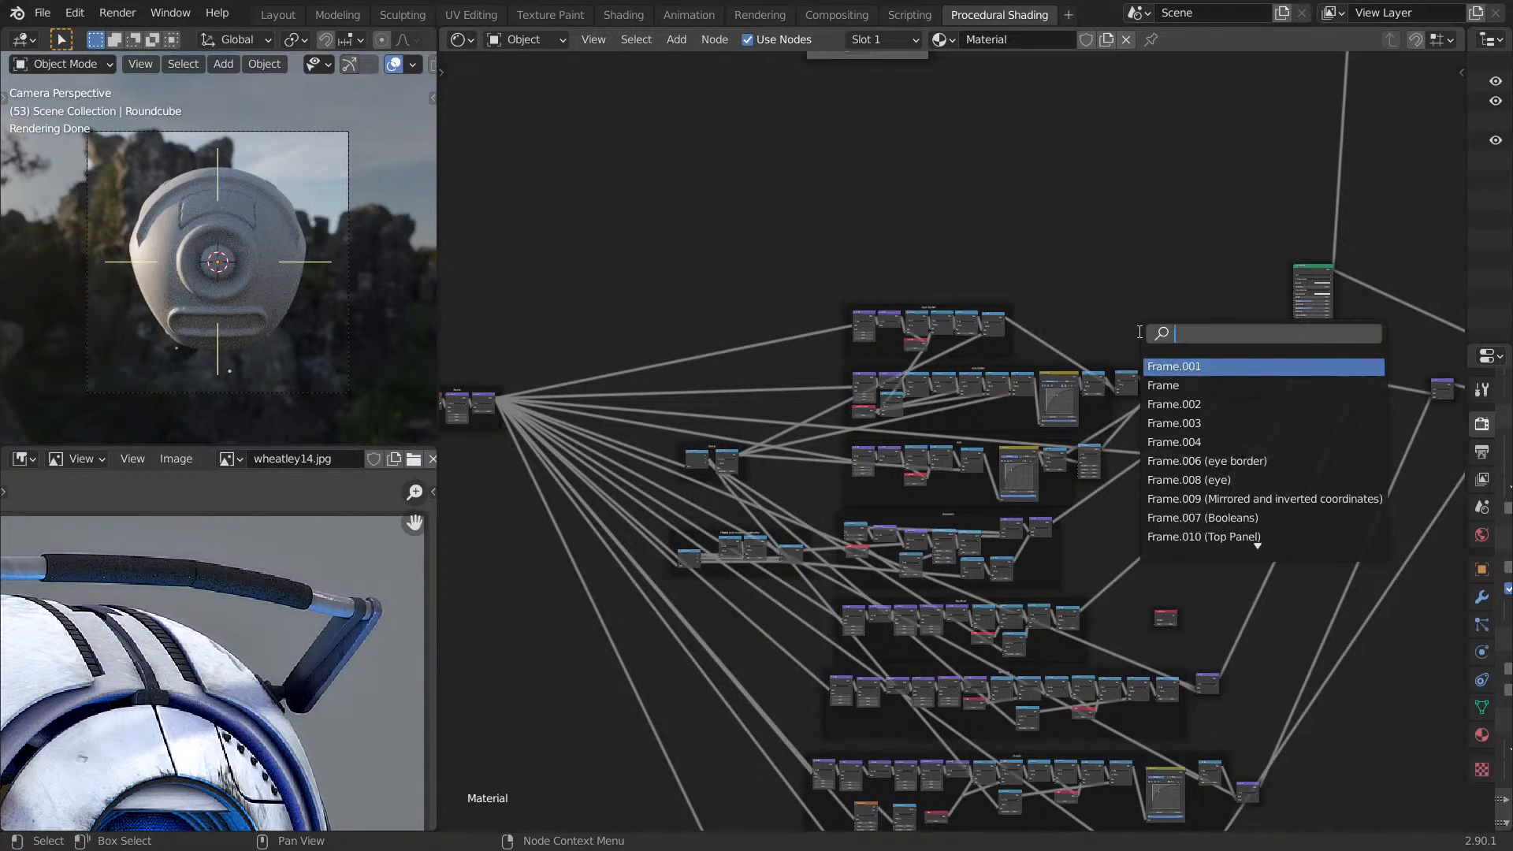
pyautogui.write('eye')
pyautogui.press('BackSpace')
pyautogui.press('BackSpace')
pyautogui.write('bol')
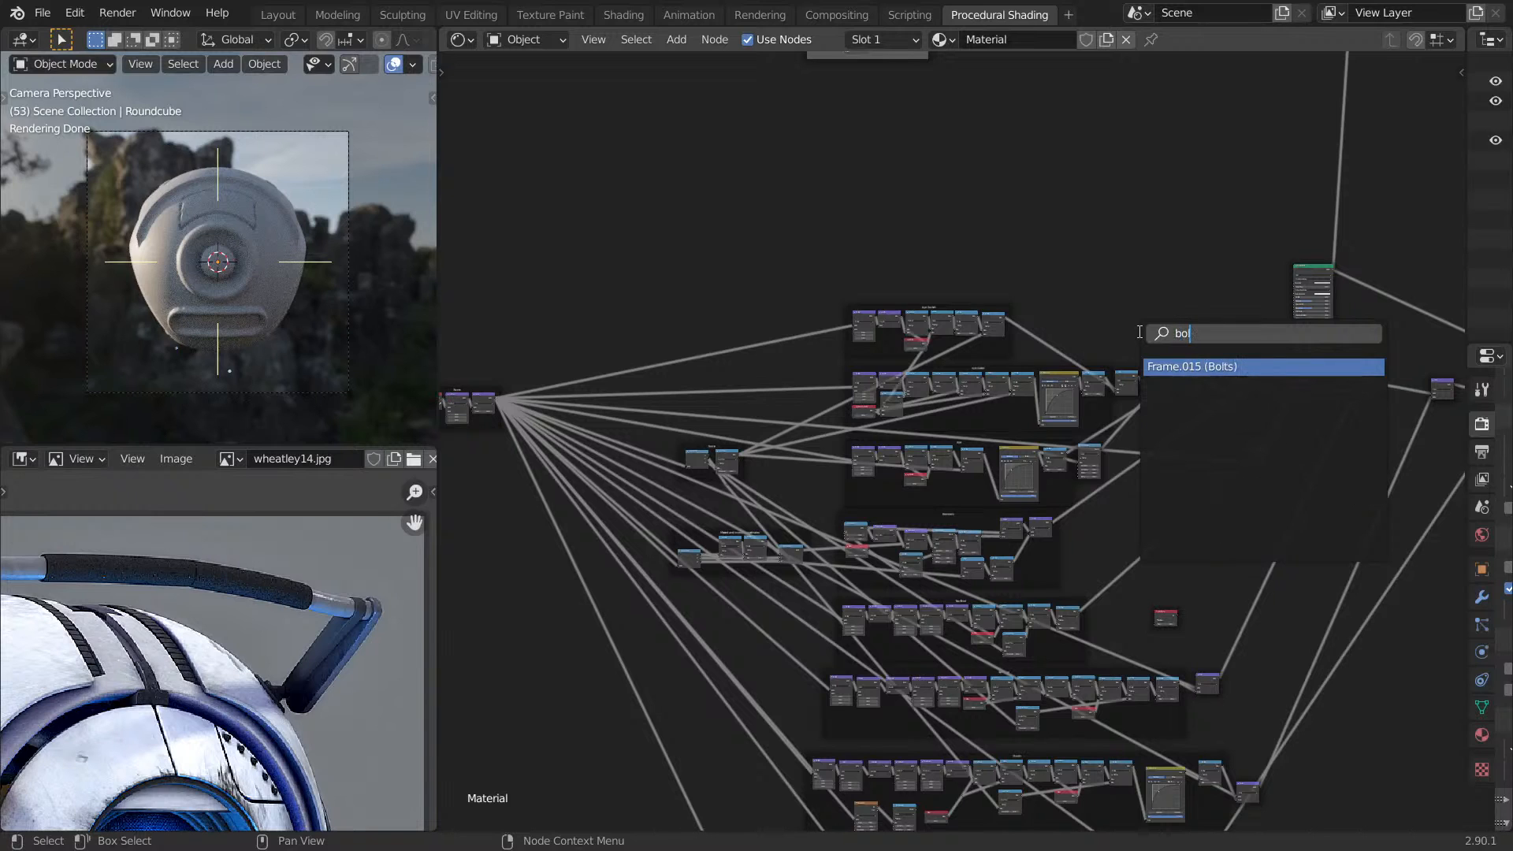
pyautogui.press('Return')
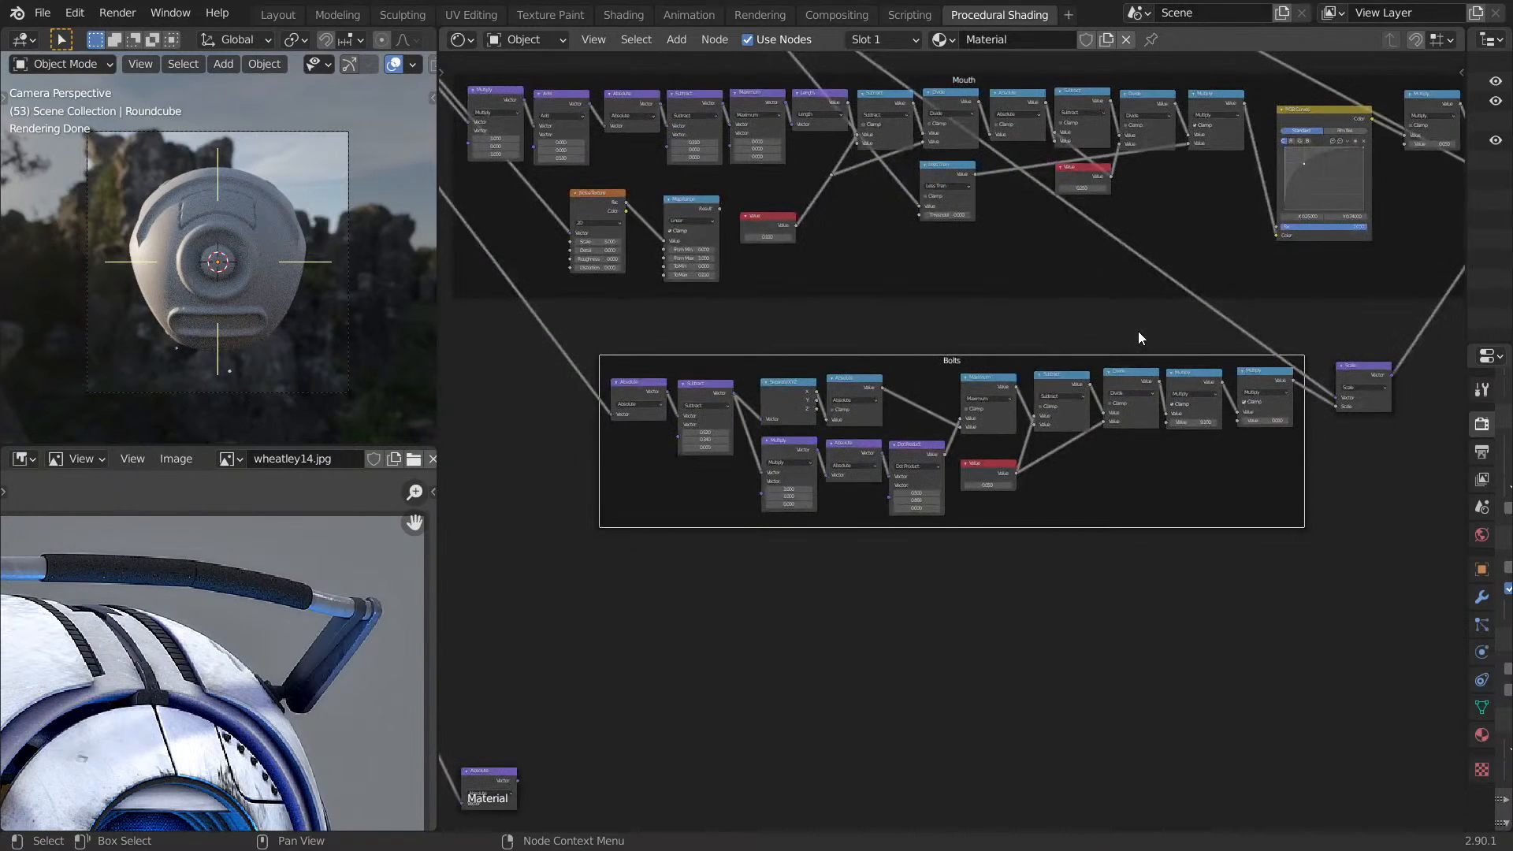
# Look over the framed detail chains and how they connect to the displacement output.
pyautogui.moveTo(1077, 319); pyautogui.dragTo(1109, 468, button='middle')
pyautogui.click(1110, 469)
pyautogui.scroll(-5, 1352, 495)
pyautogui.moveTo(1378, 498); pyautogui.dragTo(1160, 472, button='middle')
pyautogui.scroll(3, 1139, 458)
pyautogui.scroll(-8, 1290, 507)
pyautogui.moveTo(1422, 433); pyautogui.dragTo(1243, 442, button='middle')
pyautogui.scroll(1, 950, 164)
pyautogui.moveTo(949, 164); pyautogui.dragTo(955, 427, button='middle')
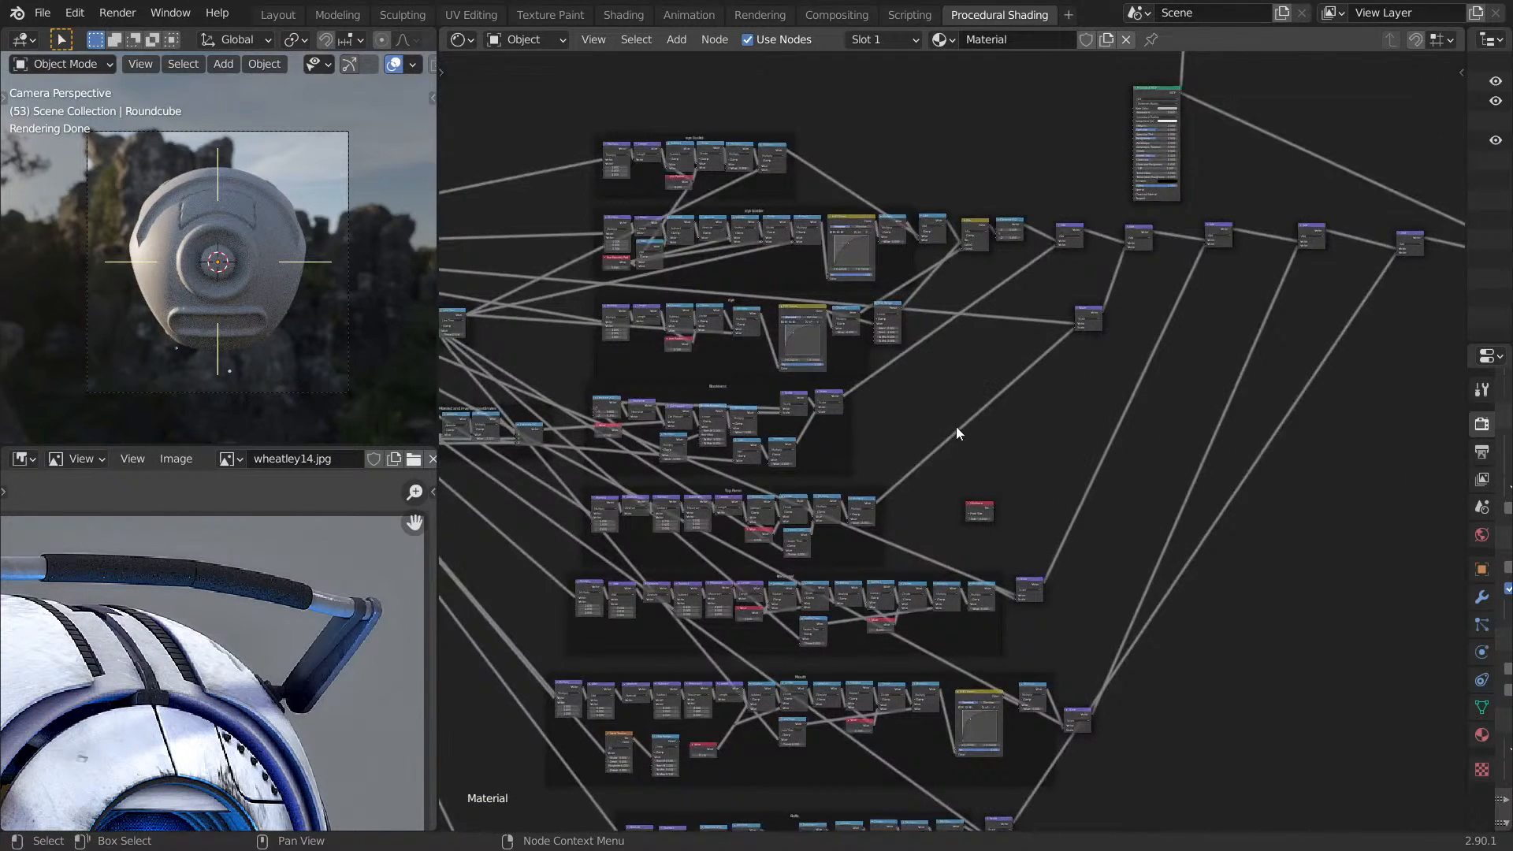
pyautogui.moveTo(1045, 474); pyautogui.dragTo(1084, 507, button='middle')
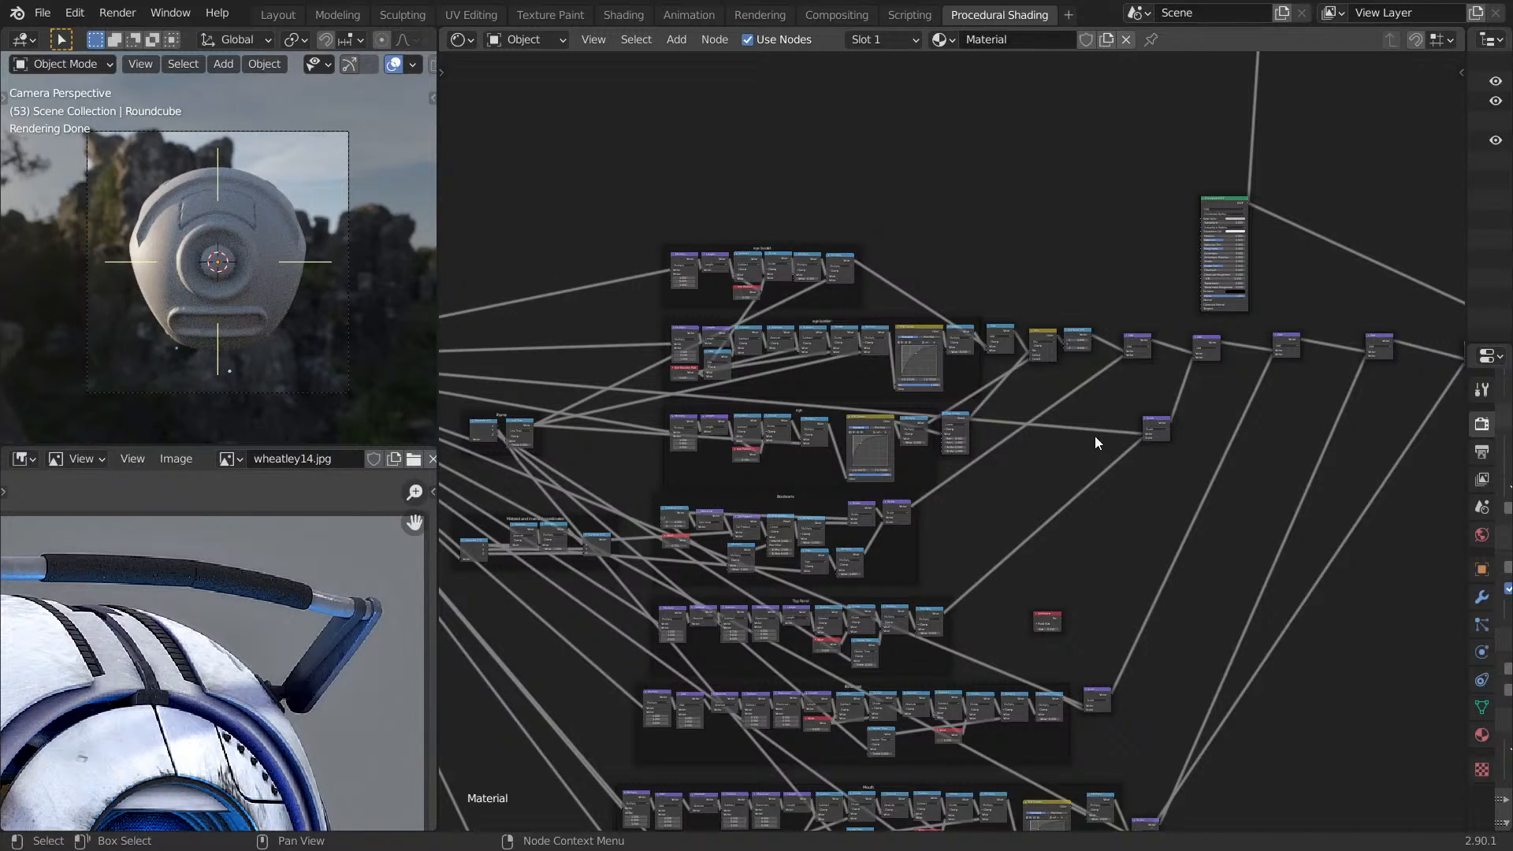
pyautogui.scroll(-4, 1109, 448)
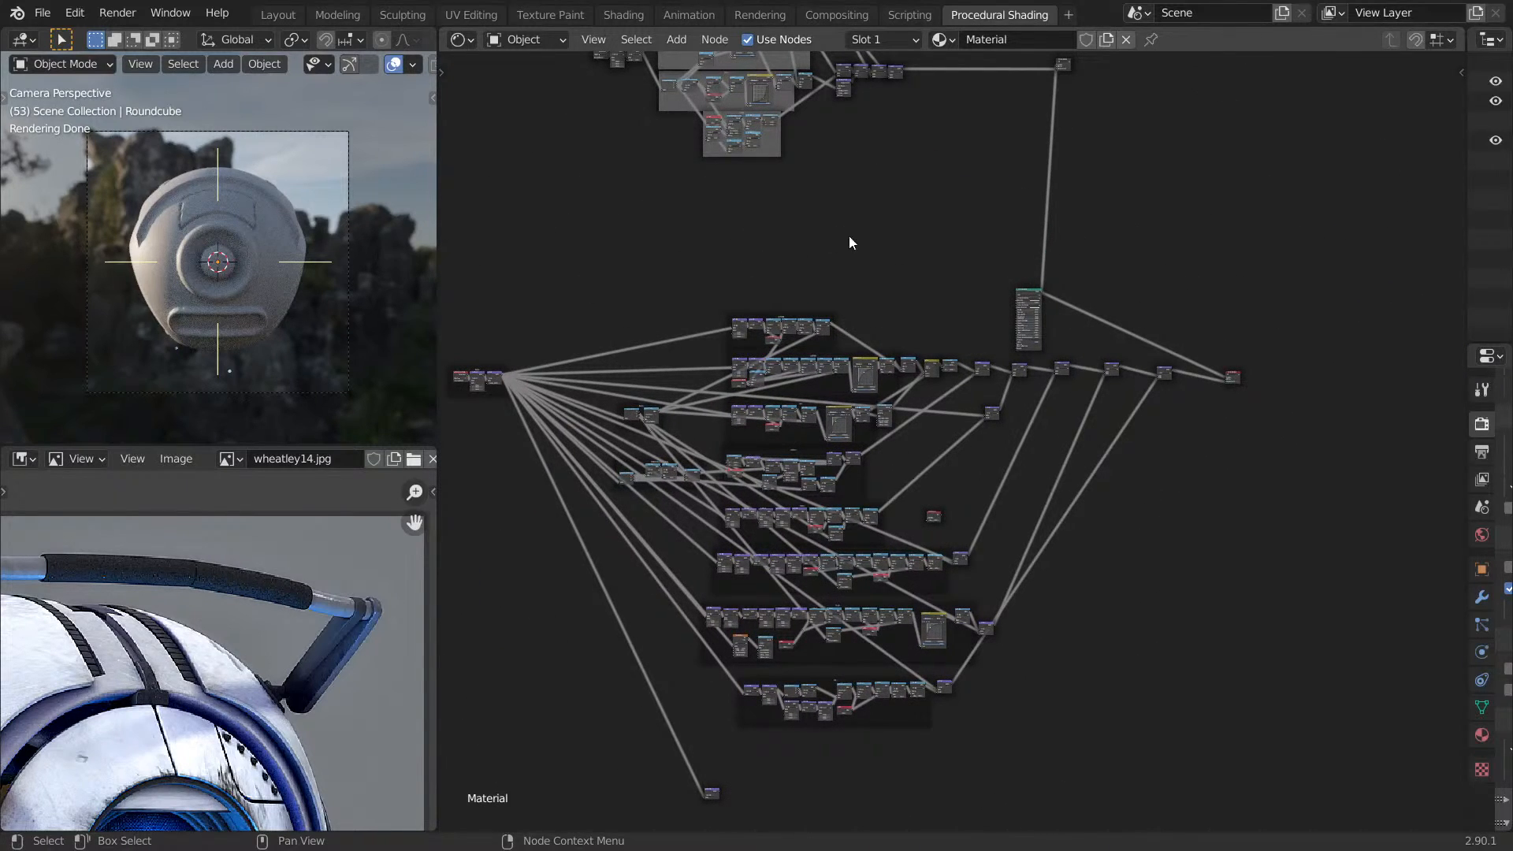
# Preview the loose Absolute vector node below the Bolts frame on the robot head and view the head outside the camera.
pyautogui.moveTo(1023, 304); pyautogui.dragTo(1064, 175, button='middle')
pyautogui.moveTo(904, 387); pyautogui.dragTo(962, 304, button='middle')
pyautogui.scroll(1, 908, 425)
pyautogui.moveTo(901, 530); pyautogui.dragTo(924, 349, button='middle')
pyautogui.scroll(7, 925, 348)
pyautogui.moveTo(843, 420); pyautogui.dragTo(907, 465, button='middle')
pyautogui.scroll(2, 807, 443)
pyautogui.scroll(2, 804, 442)
pyautogui.moveTo(756, 424); pyautogui.dragTo(836, 351)
pyautogui.scroll(1, 829, 352)
pyautogui.scroll(3, 828, 353)
pyautogui.moveTo(830, 354); pyautogui.dragTo(949, 438, button='middle')
pyautogui.keyDown('ctrl'); pyautogui.keyDown('shift'); pyautogui.click(949, 433); pyautogui.keyUp('shift'); pyautogui.keyUp('ctrl')
pyautogui.moveTo(1052, 423); pyautogui.dragTo(948, 480, button='middle')
pyautogui.moveTo(380, 347)
pyautogui.mouseDown(button='middle')
pyautogui.moveTo(352, 336)
pyautogui.moveTo(249, 357)
pyautogui.moveTo(386, 363)
pyautogui.mouseUp(button='middle')
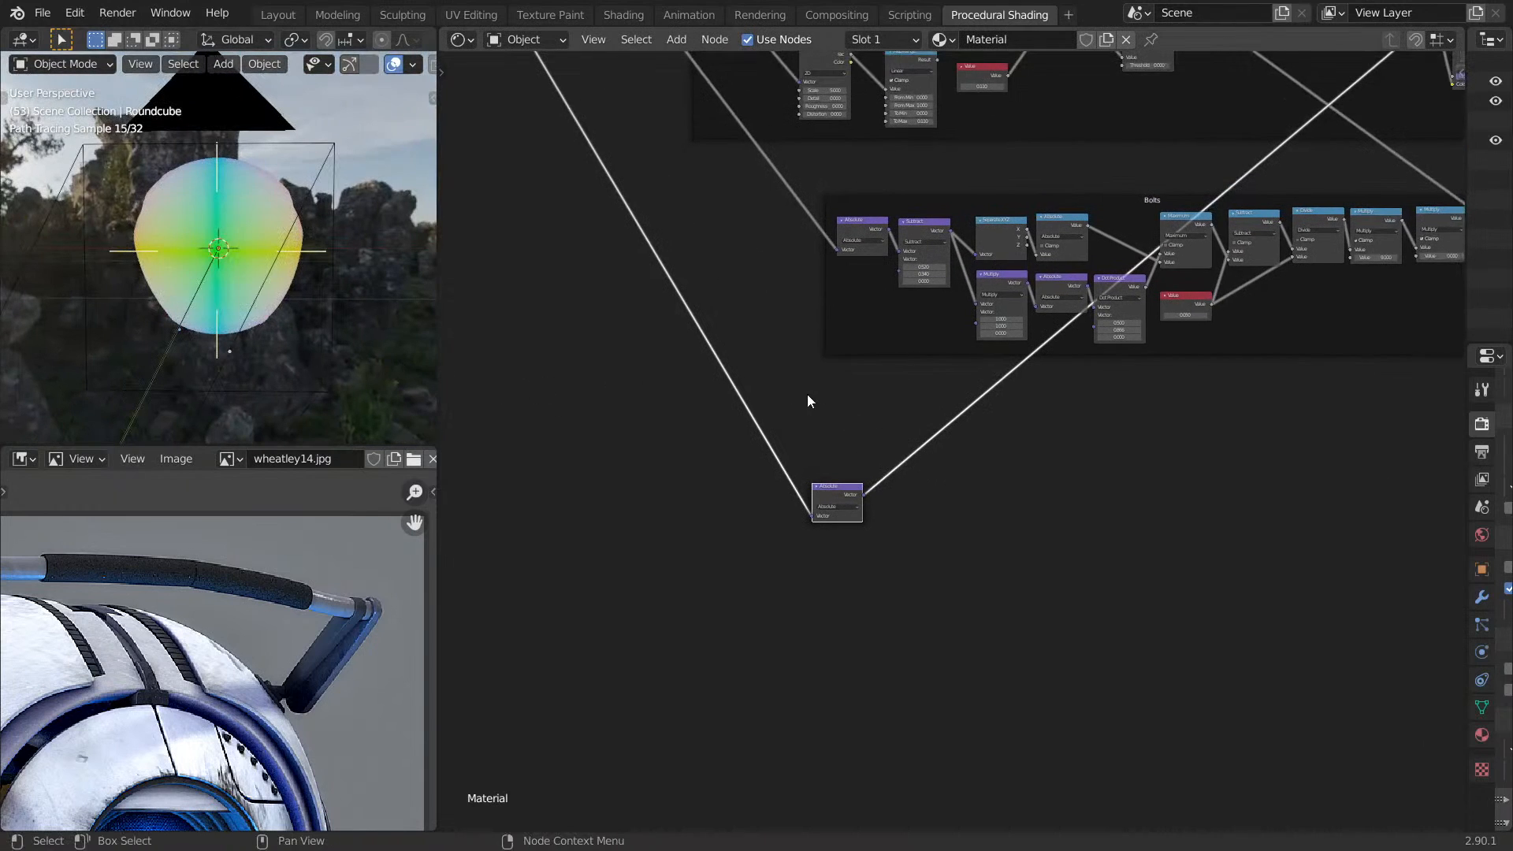
pyautogui.scroll(1, 882, 434)
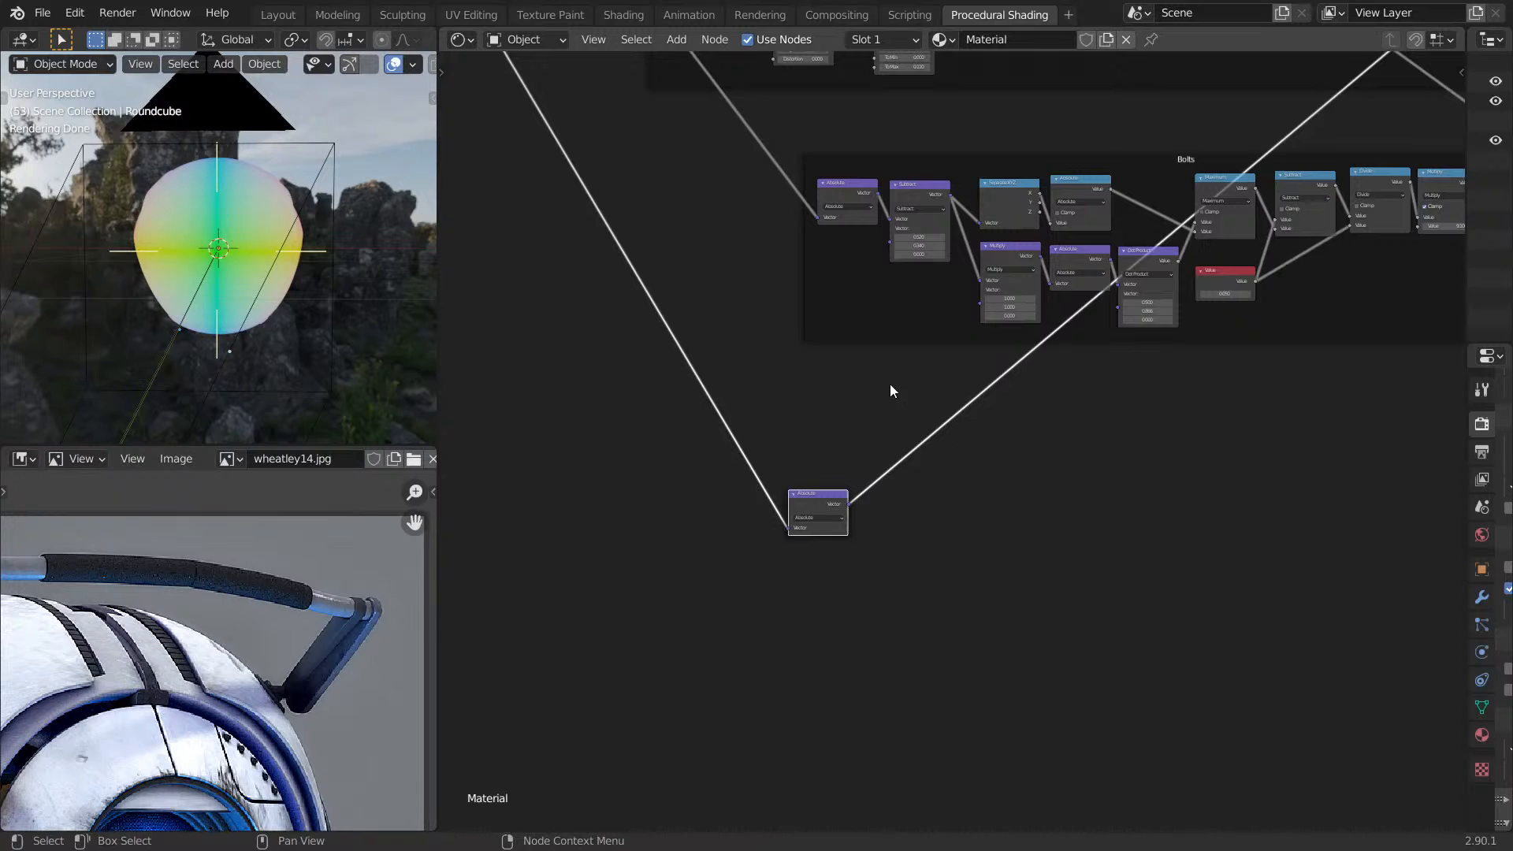
pyautogui.moveTo(829, 501); pyautogui.dragTo(978, 529)
pyautogui.hotkey('shift', 'a')
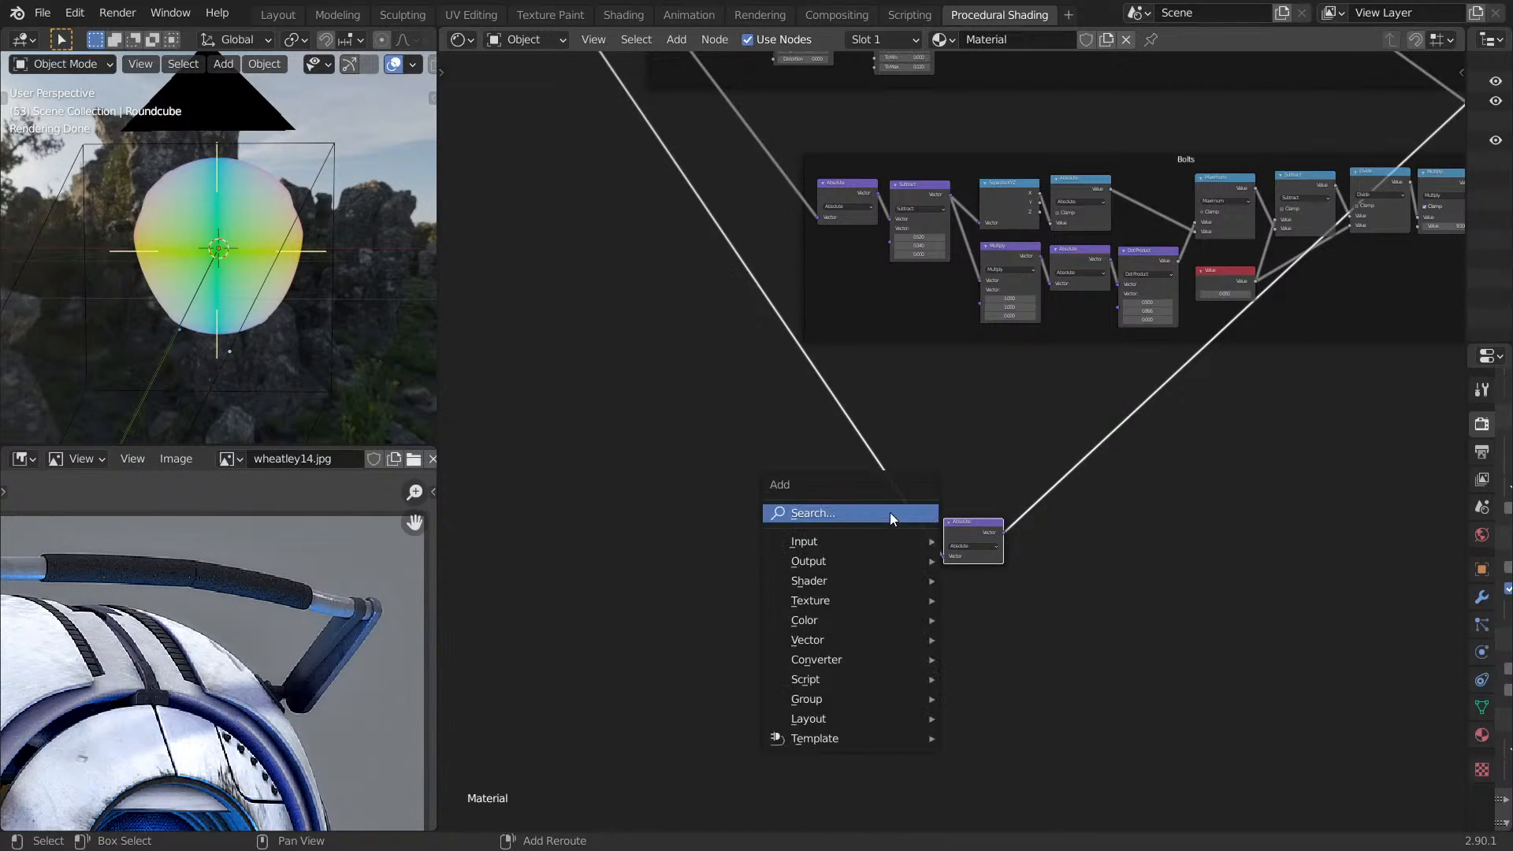
pyautogui.click(891, 512)
pyautogui.write('ma')
pyautogui.press('Escape')
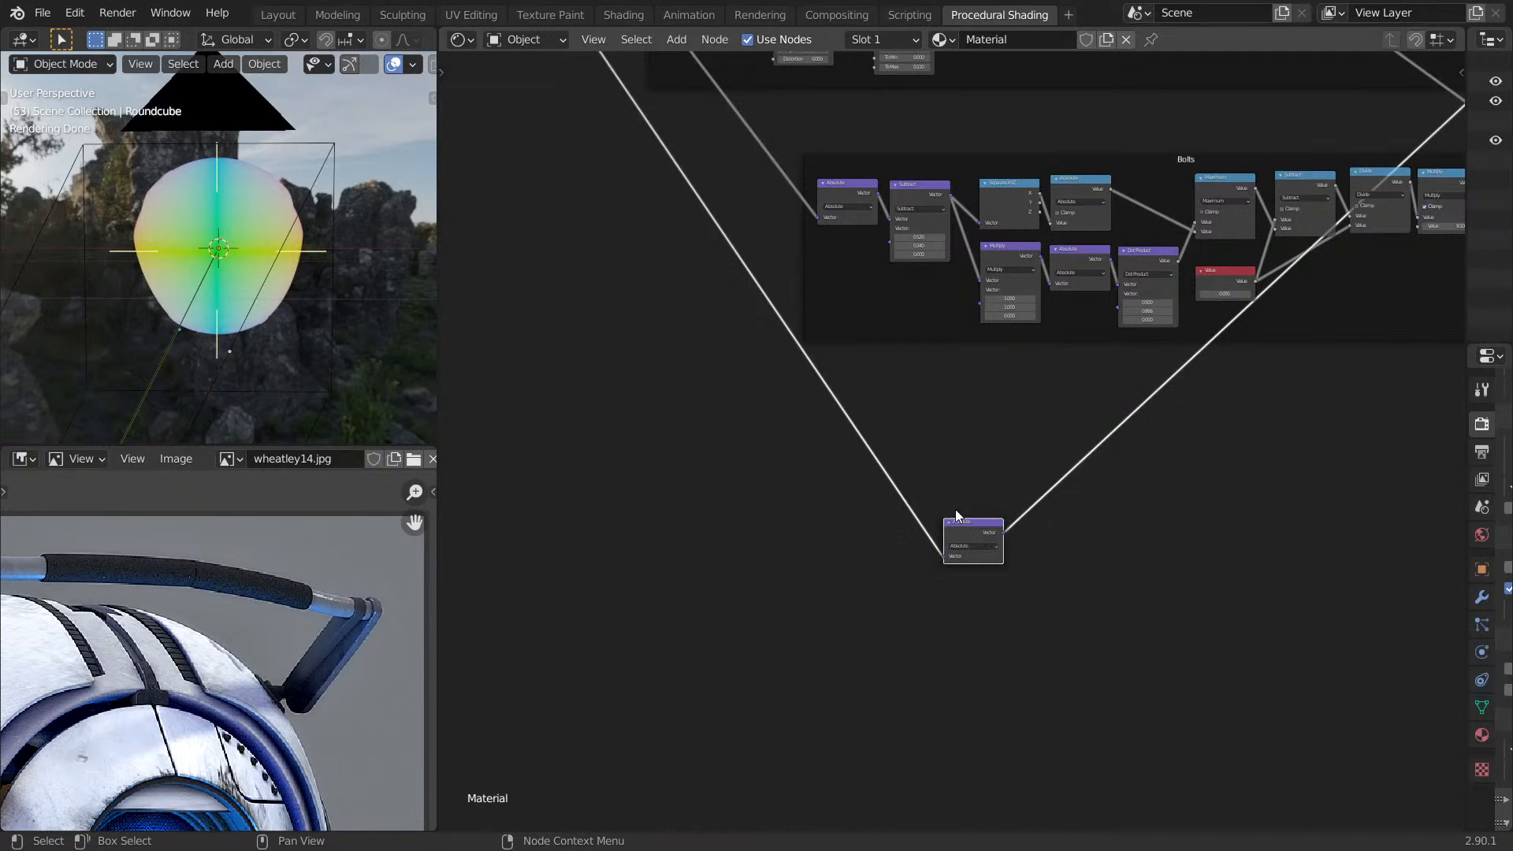
# Insert a Separate XYZ node before the loose Absolute node, then dissolve the Absolute node and preview the X output.
pyautogui.hotkey('shift', 'a')
pyautogui.click(851, 495)
pyautogui.write('sep')
pyautogui.press('Down')
pyautogui.press('Down')
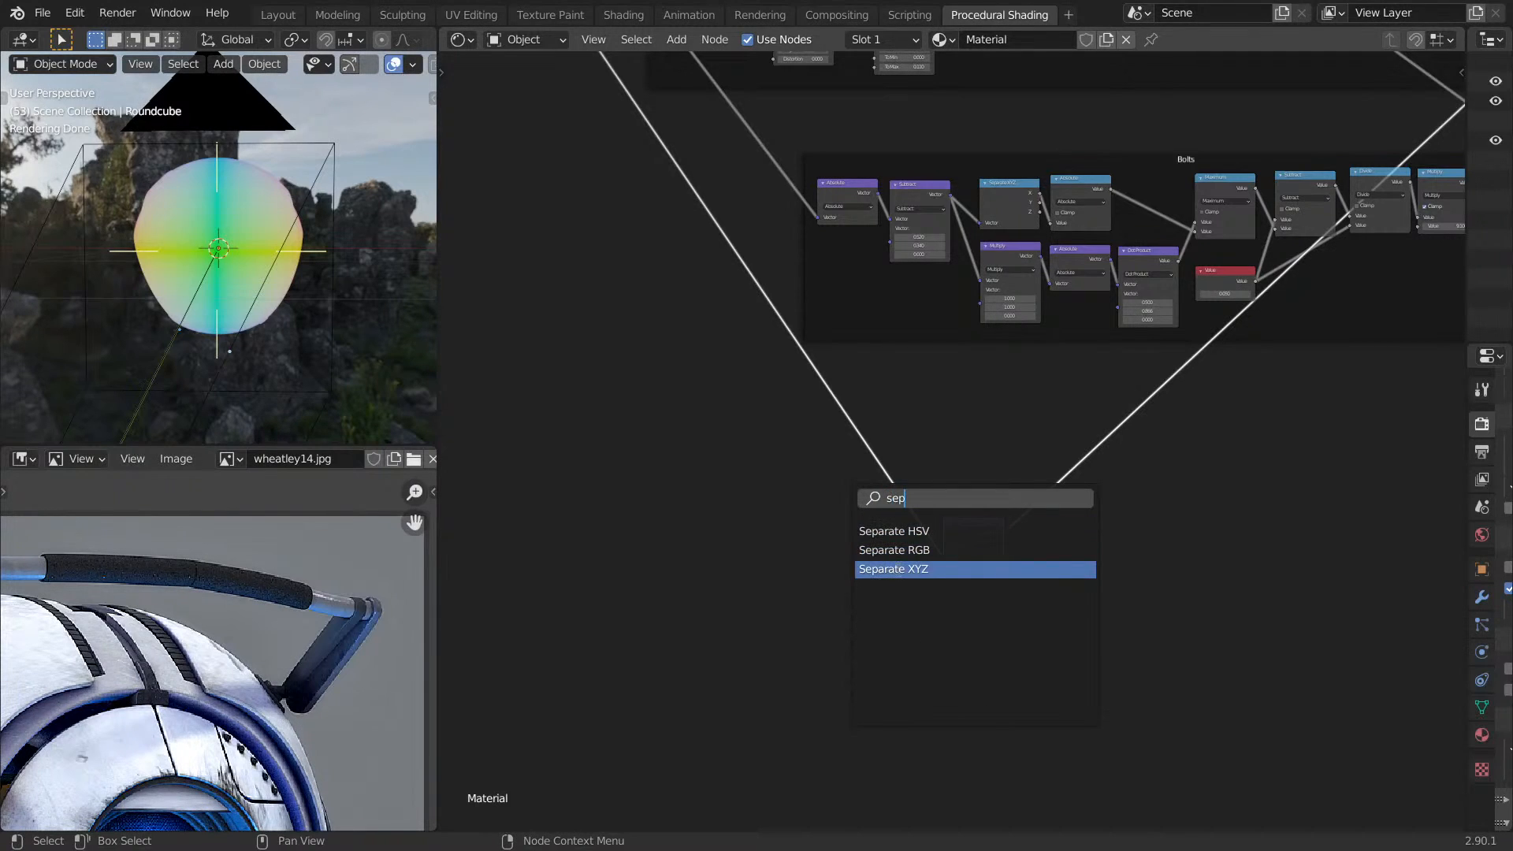
pyautogui.press('Return')
pyautogui.press('g')
pyautogui.click(972, 512)
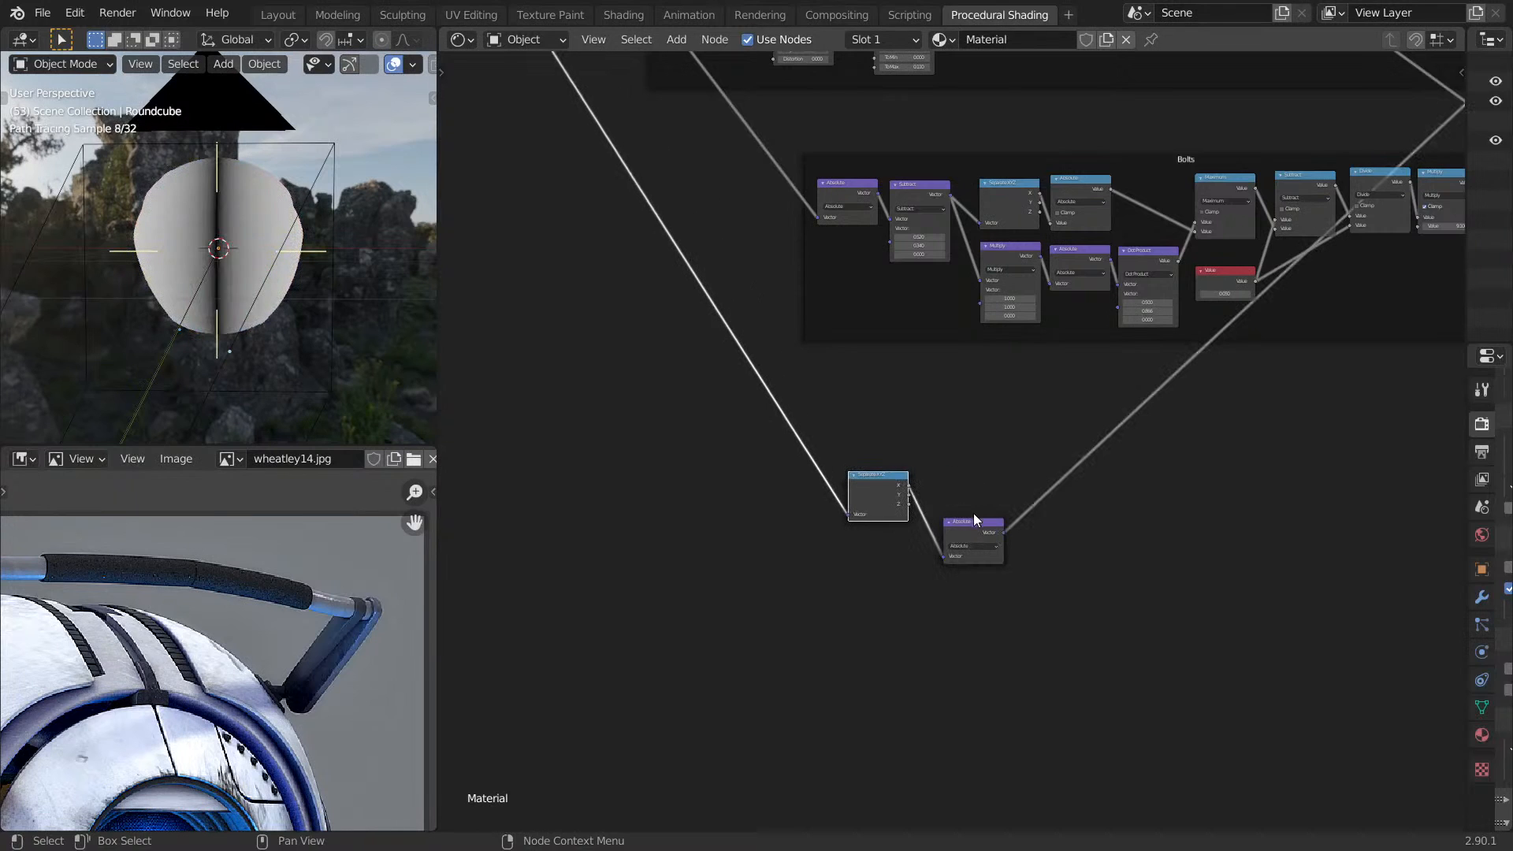
pyautogui.hotkey('ctrl', 'x')
pyautogui.scroll(3, 907, 528)
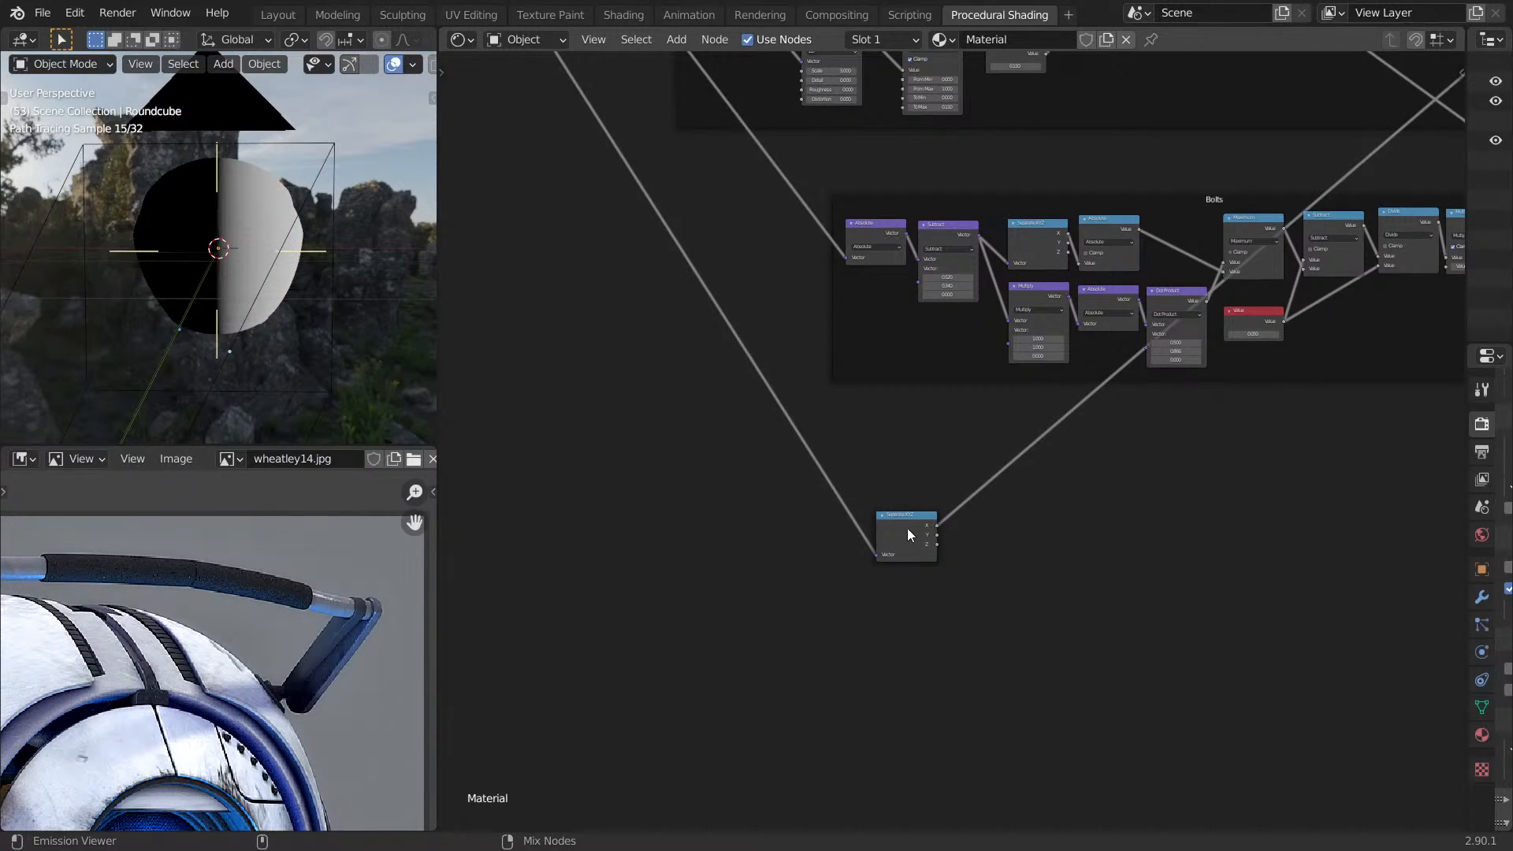
# Insert a Math node after the X output of the loose Separate XYZ node and set it to Ping-pong.
pyautogui.scroll(1, 978, 537)
pyautogui.moveTo(1055, 577); pyautogui.dragTo(949, 517, button='middle')
pyautogui.hotkey('shift', 'a')
pyautogui.click(949, 517)
pyautogui.write('math')
pyautogui.press('Return')
pyautogui.click(914, 477)
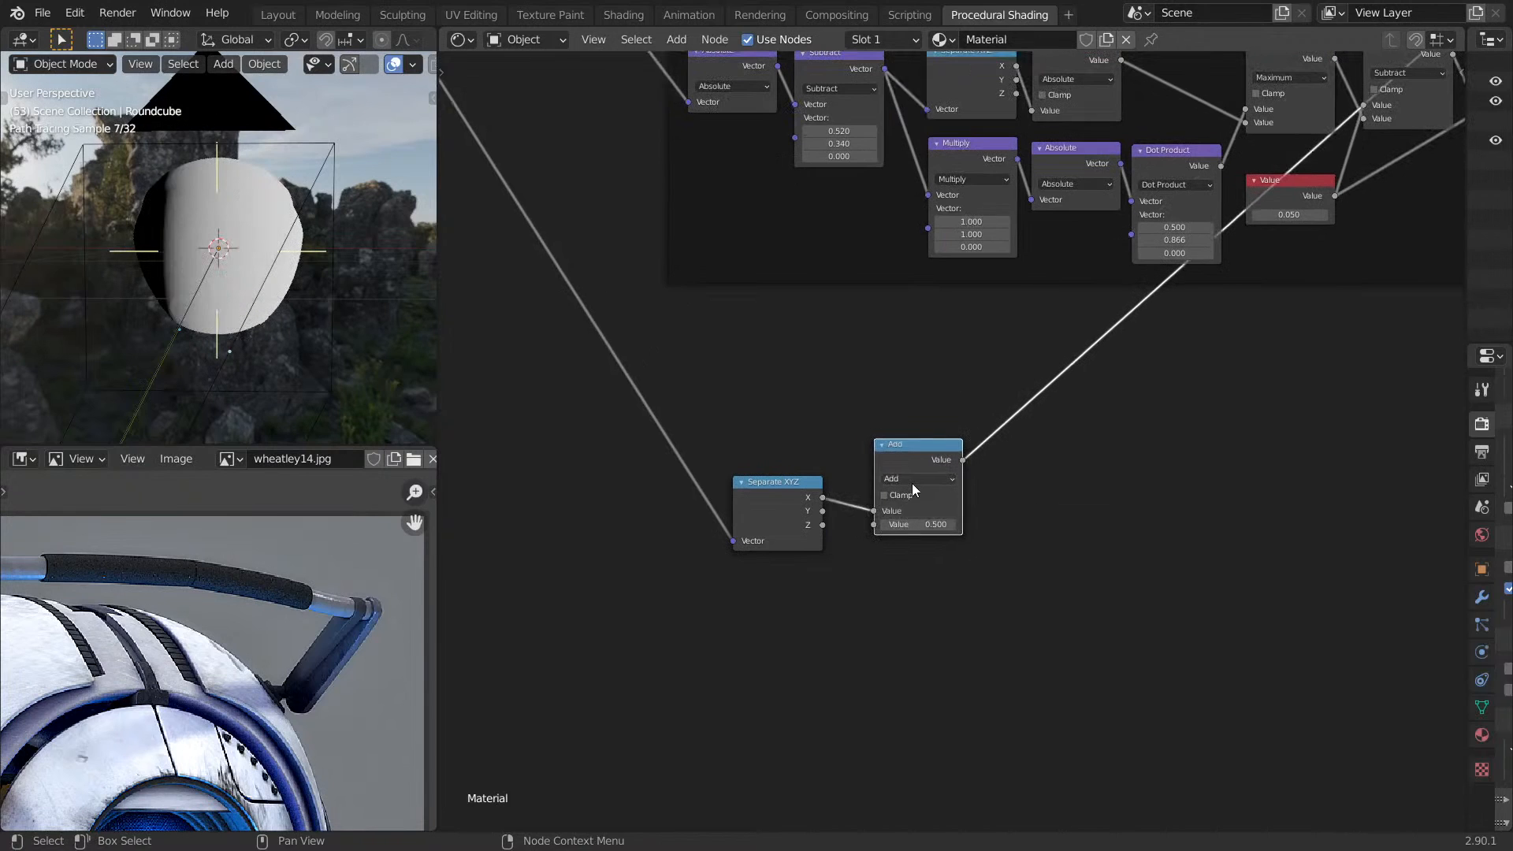
pyautogui.click(914, 477)
pyautogui.click(1105, 642)
pyautogui.scroll(2, 927, 496)
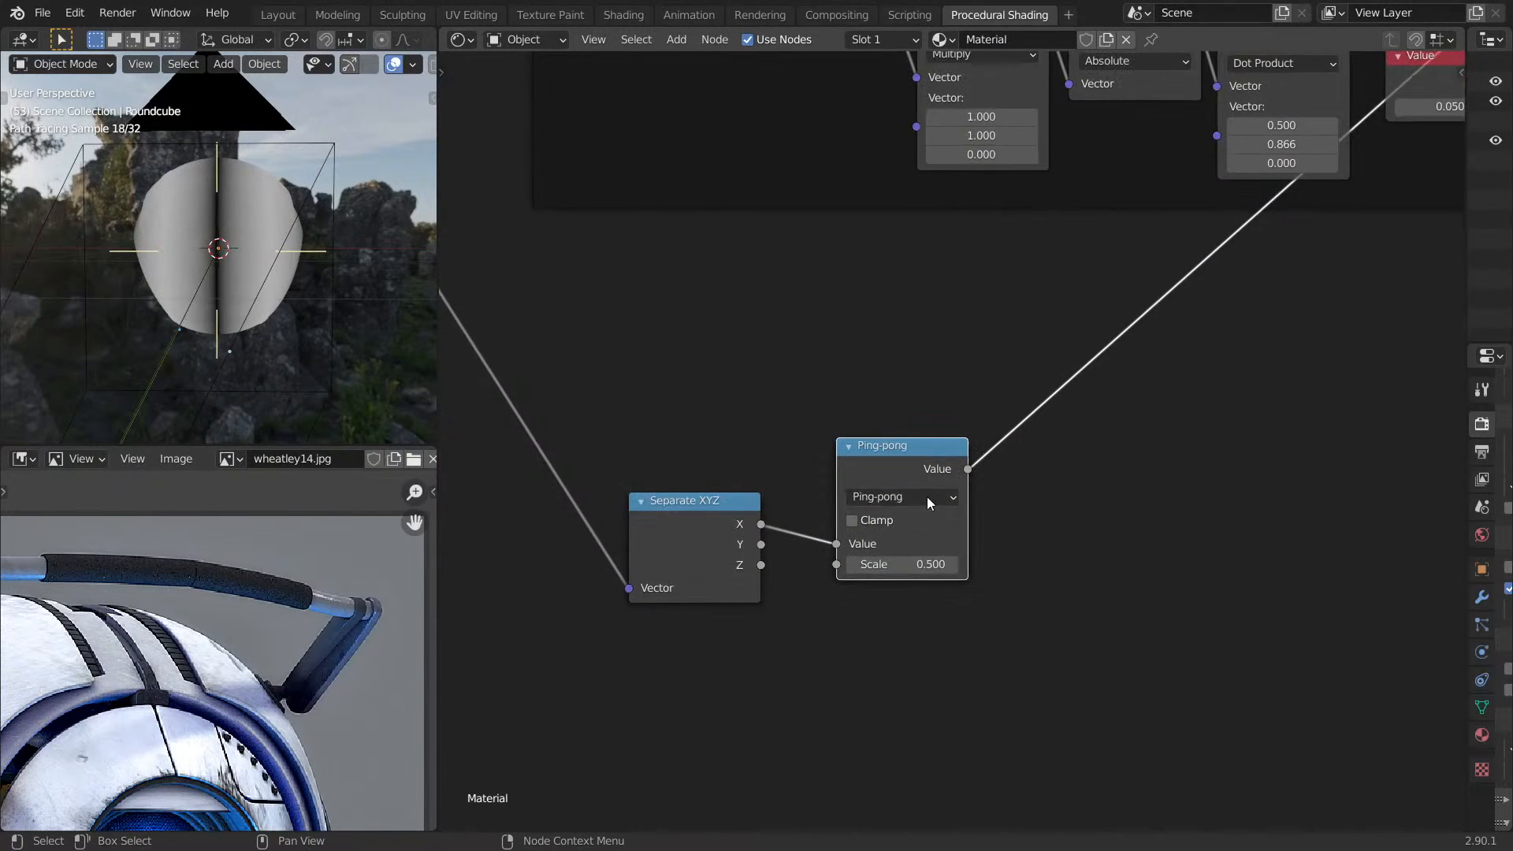
# Set the Ping-pong node's Scale to -3.1.
pyautogui.moveTo(940, 556); pyautogui.dragTo(788, 556)
pyautogui.click(946, 565)
pyautogui.write('-3.1')
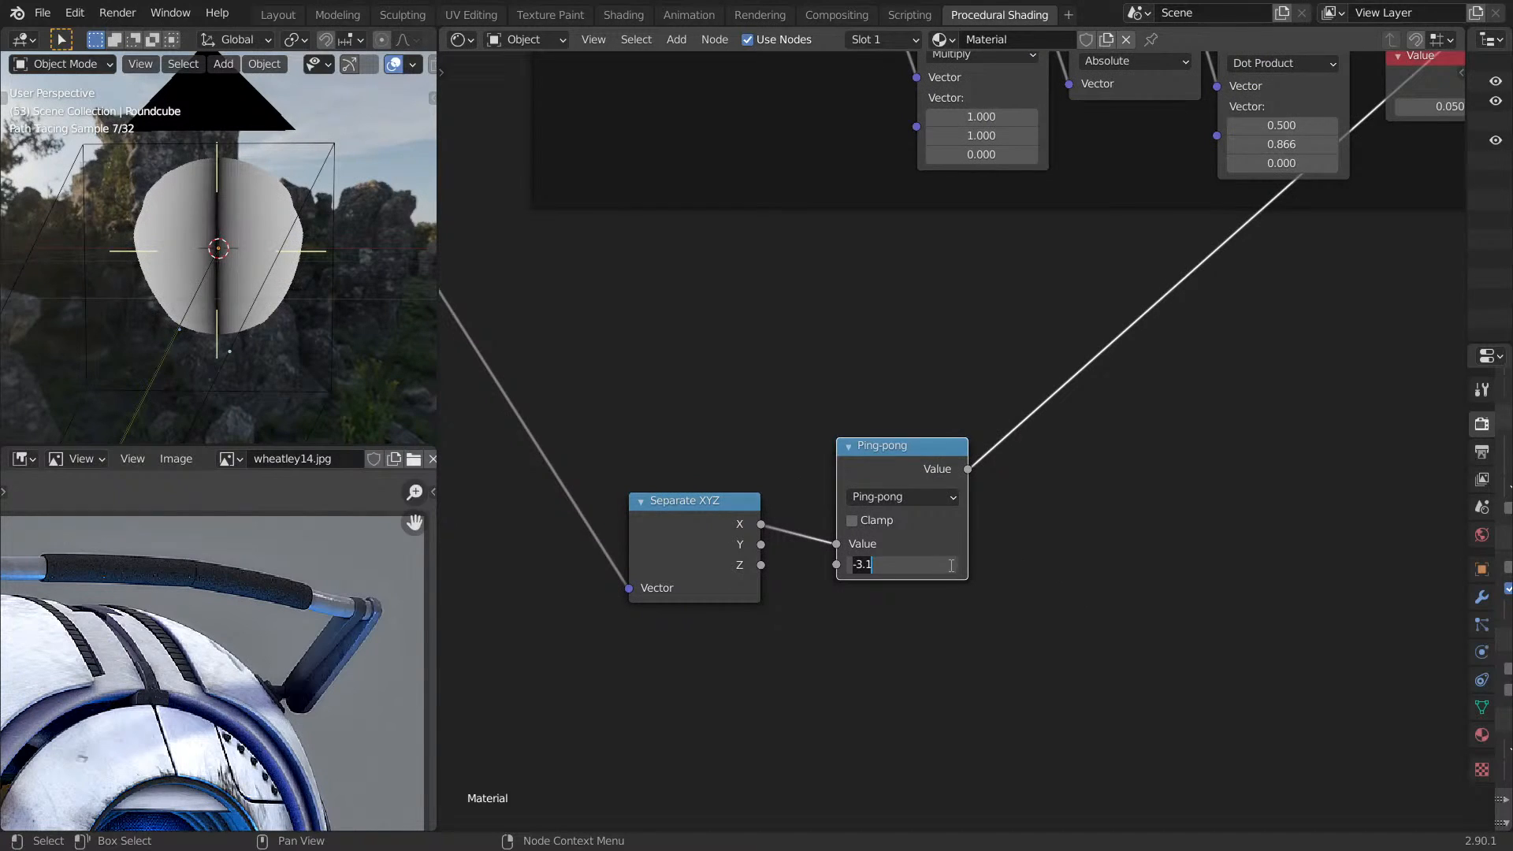
pyautogui.press('Return')
# Add a Value node of 0.5 just below the Ping-pong node.
pyautogui.hotkey('shift', 'a')
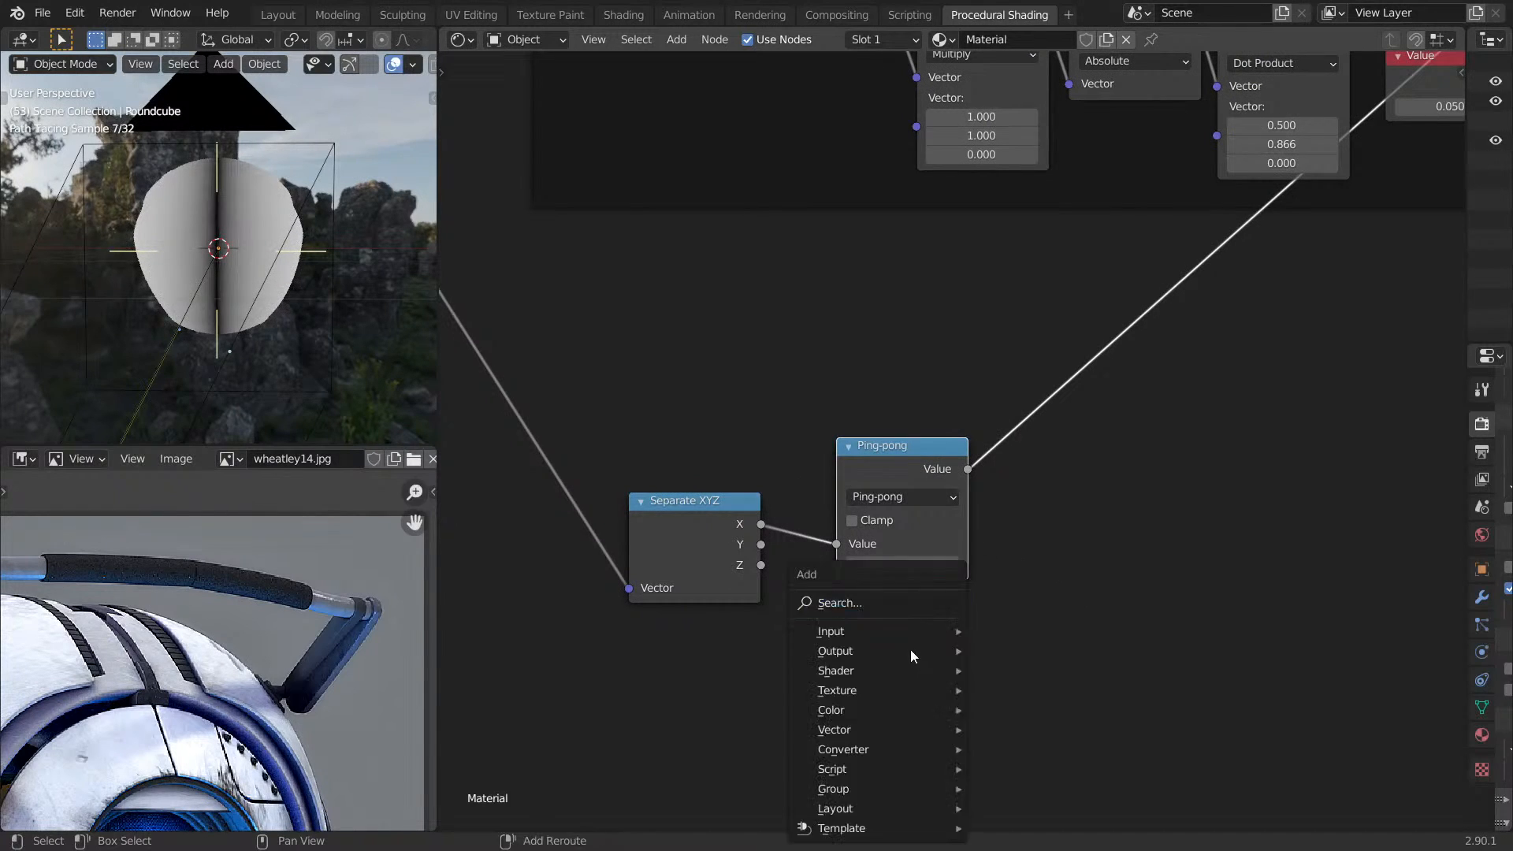
pyautogui.click(900, 602)
pyautogui.write('value')
pyautogui.press('Return')
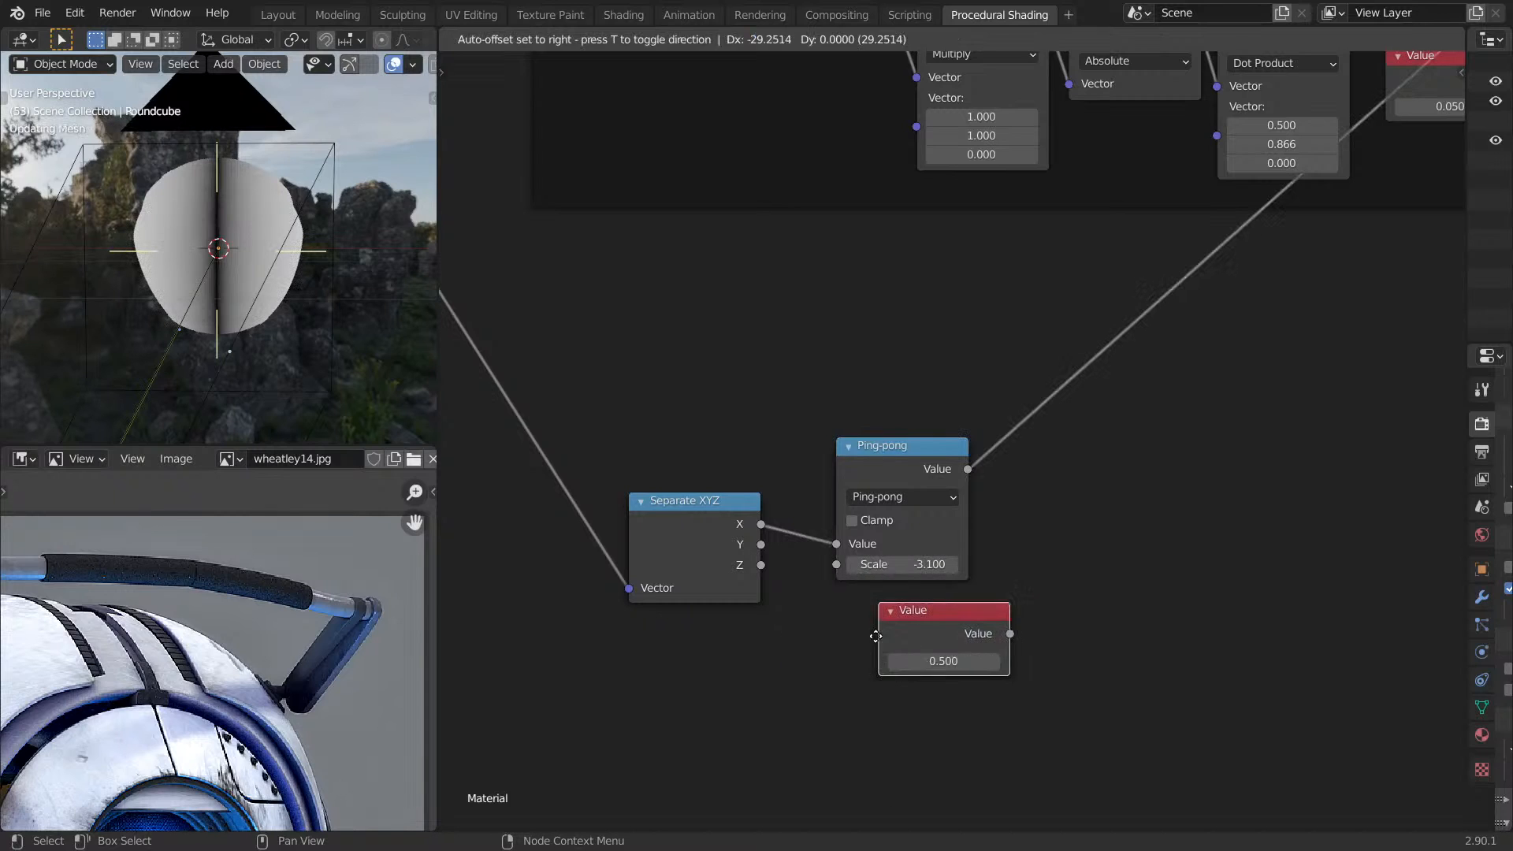
pyautogui.click(914, 472)
# Replace the Ping-pong node with a duplicate of it set to Fraction.
pyautogui.hotkey('shift', 'd')
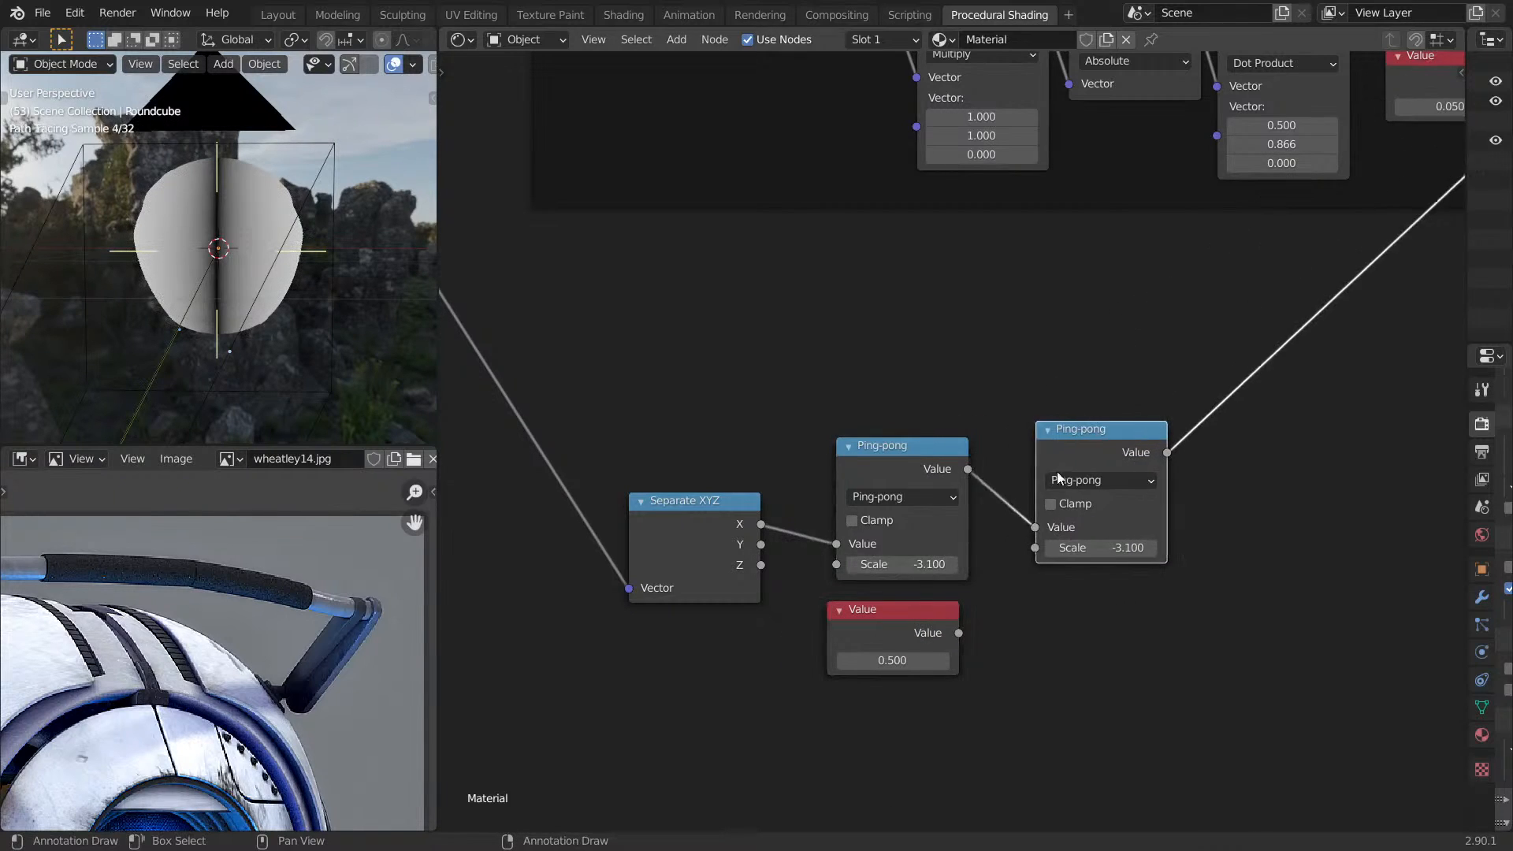
pyautogui.click(1062, 461)
pyautogui.click(1067, 481)
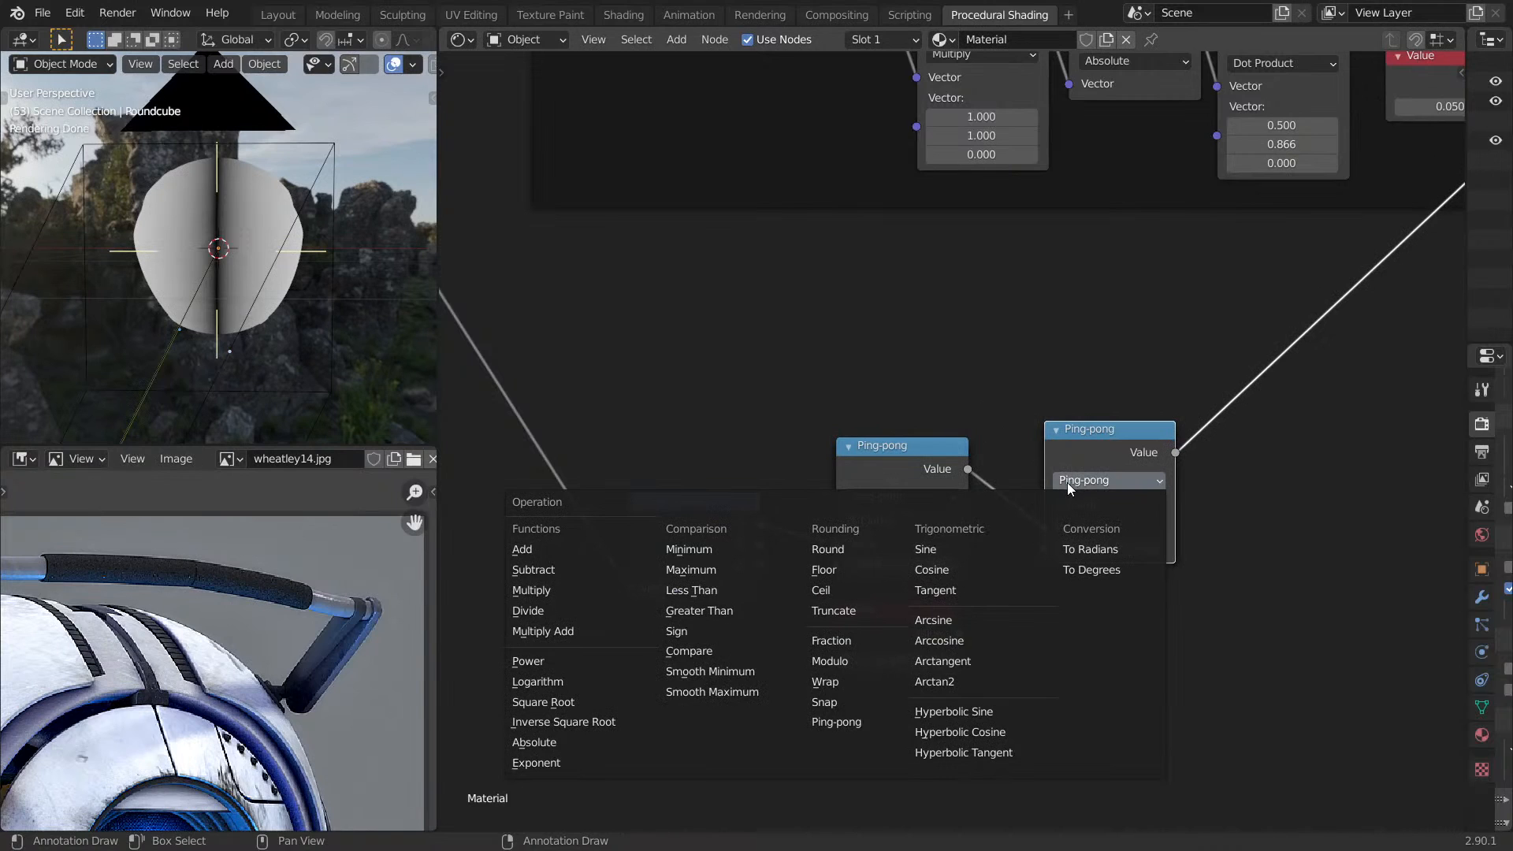
pyautogui.click(943, 462)
pyautogui.hotkey('ctrl', 'x')
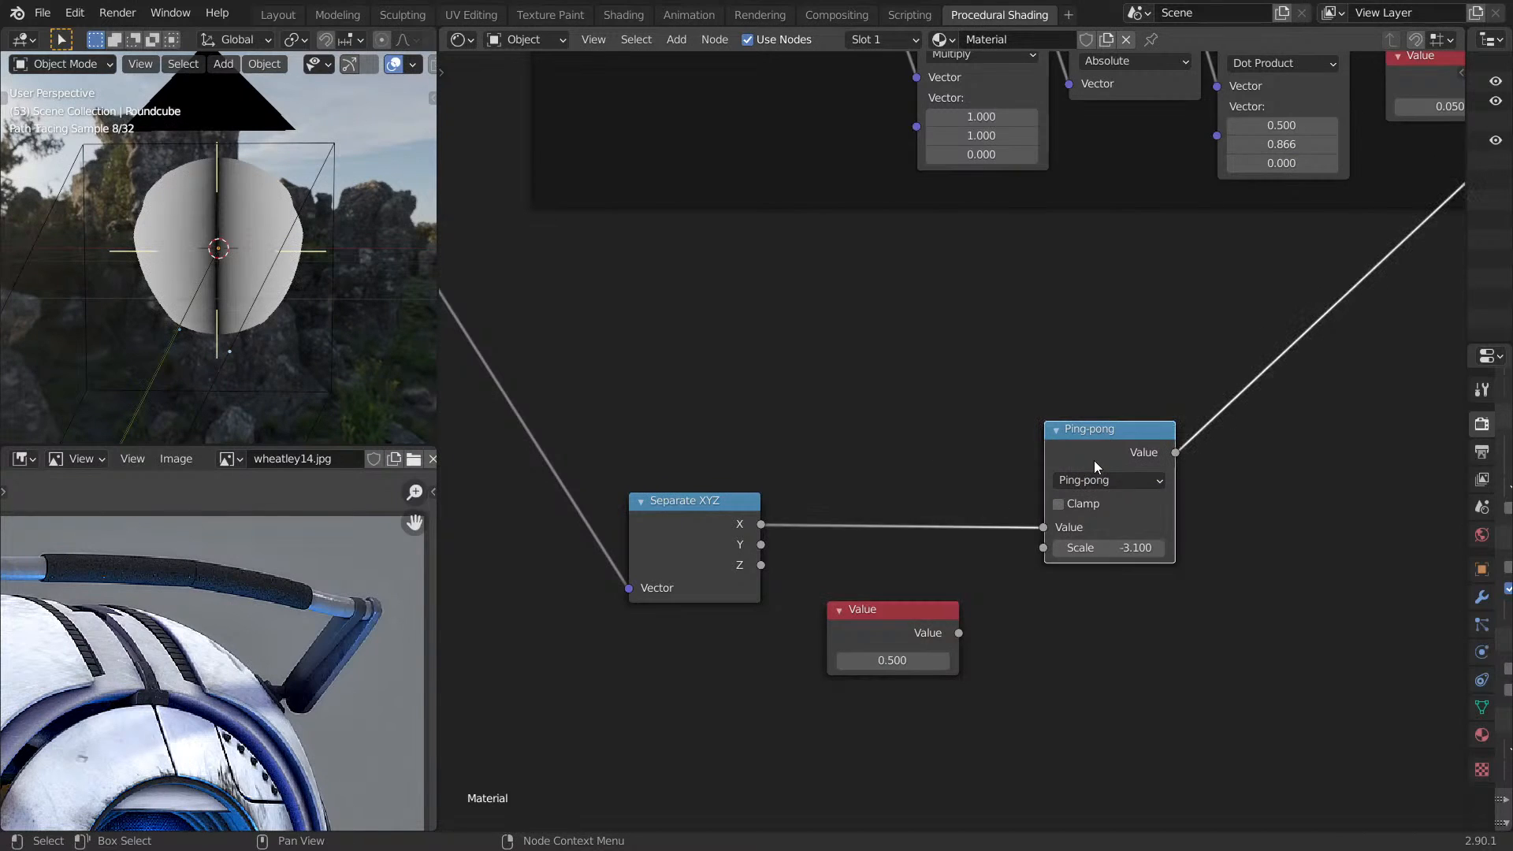
pyautogui.click(1096, 479)
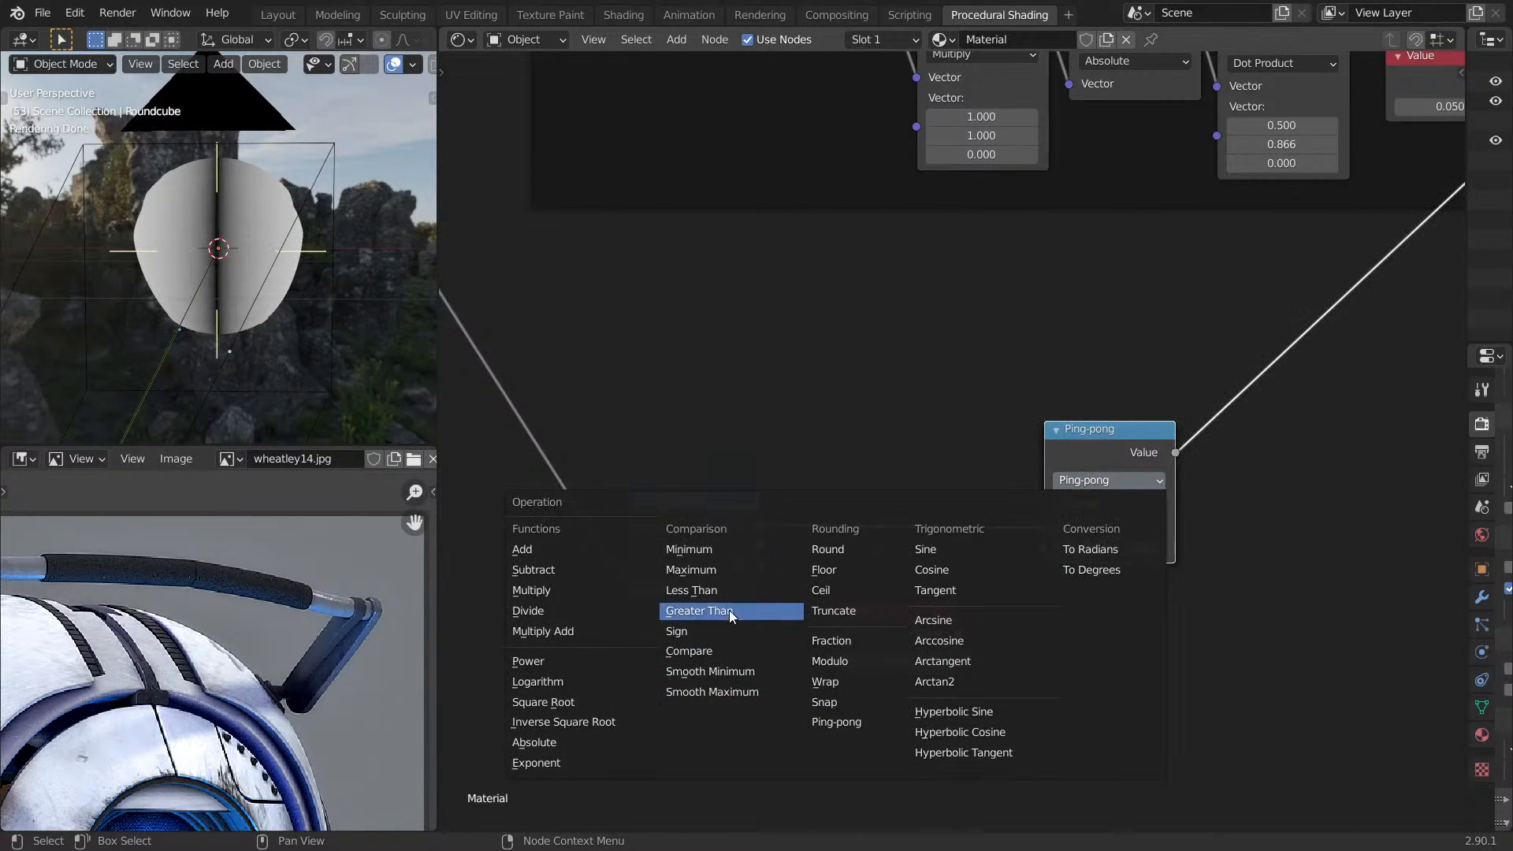
pyautogui.click(827, 641)
# Insert a copy of the Fraction node before it as Multiply with value 13.2, and inspect the stripes in an enlarged 3D view.
pyautogui.moveTo(1075, 445); pyautogui.dragTo(858, 488)
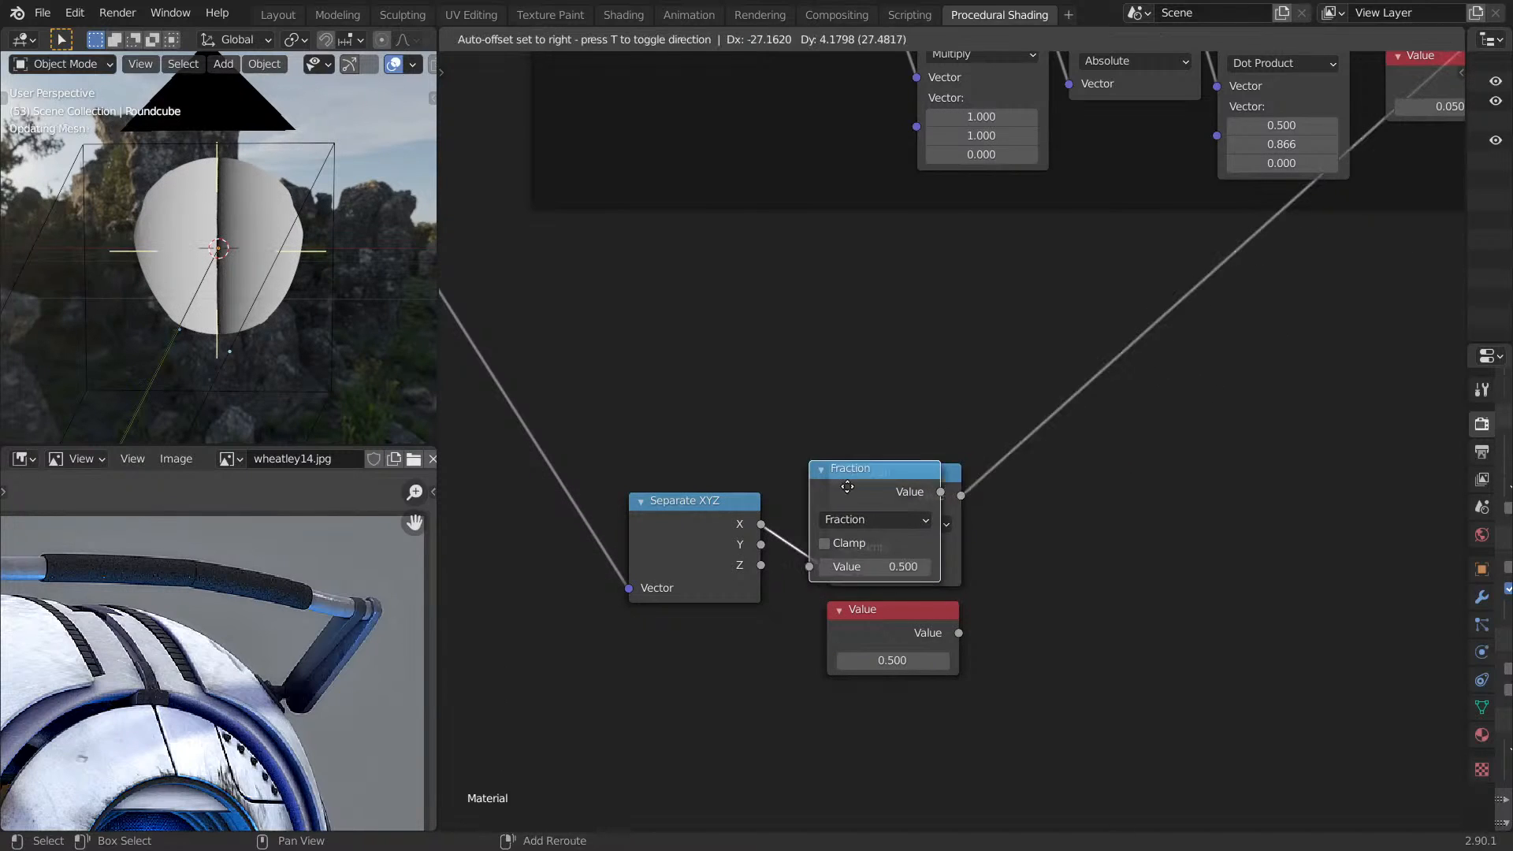
pyautogui.click(867, 482)
pyautogui.click(878, 517)
pyautogui.press('m')
pyautogui.moveTo(880, 584); pyautogui.dragTo(797, 561)
pyautogui.hotkey('ctrl', 'space')
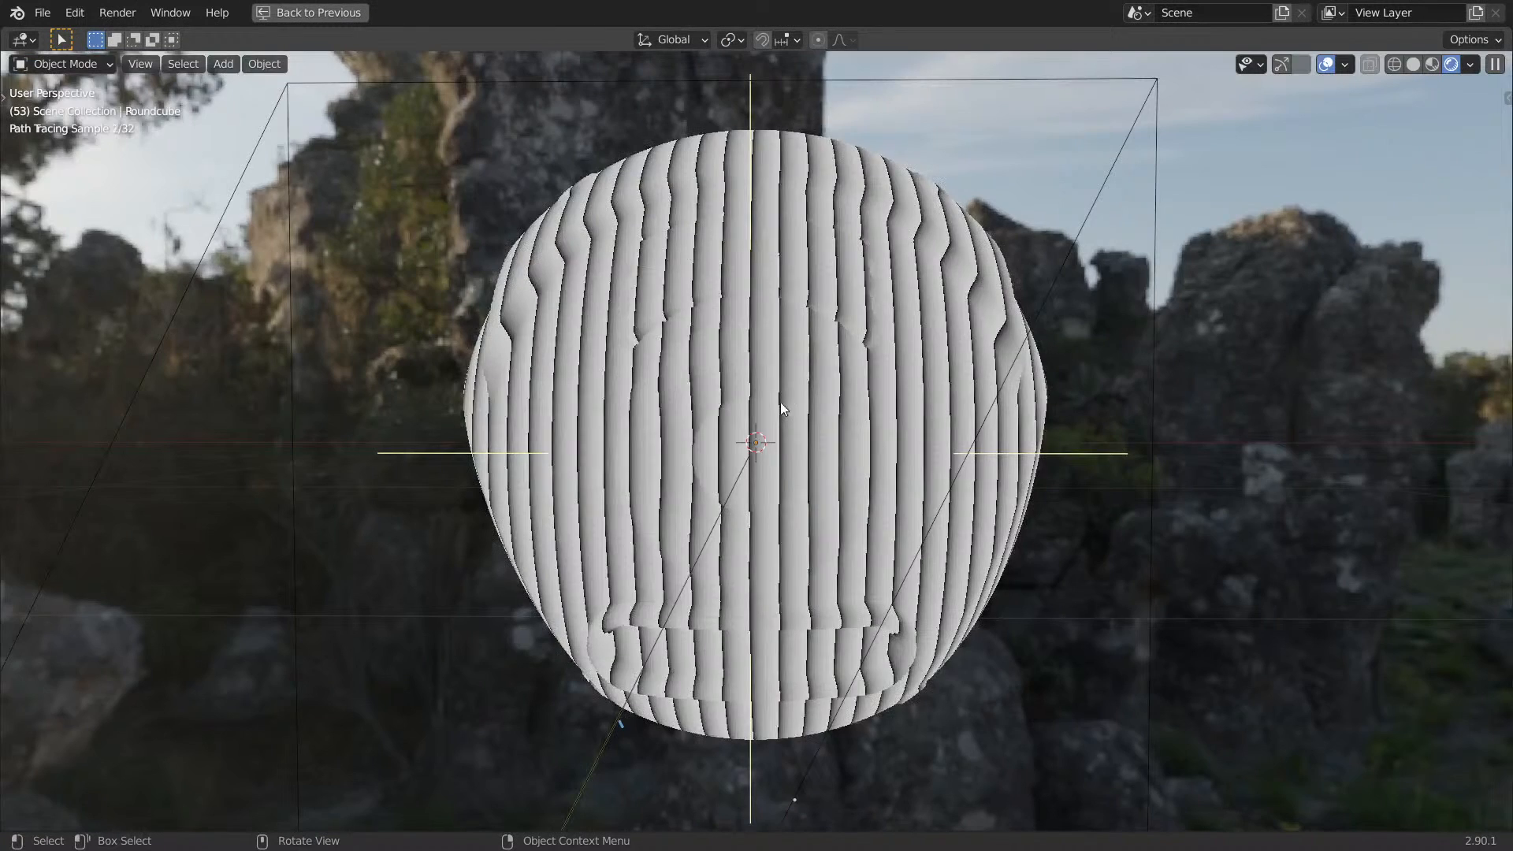
pyautogui.hotkey('ctrl', 'space')
# Space out the Multiply and Fraction nodes and append a duplicated Math node set to Subtract with value 0.5.
pyautogui.click(810, 456)
pyautogui.moveTo(1110, 490); pyautogui.dragTo(1018, 469)
pyautogui.hotkey('shift', 'd')
pyautogui.click(1194, 490)
pyautogui.click(1212, 494)
pyautogui.click(639, 587)
pyautogui.click(1240, 563)
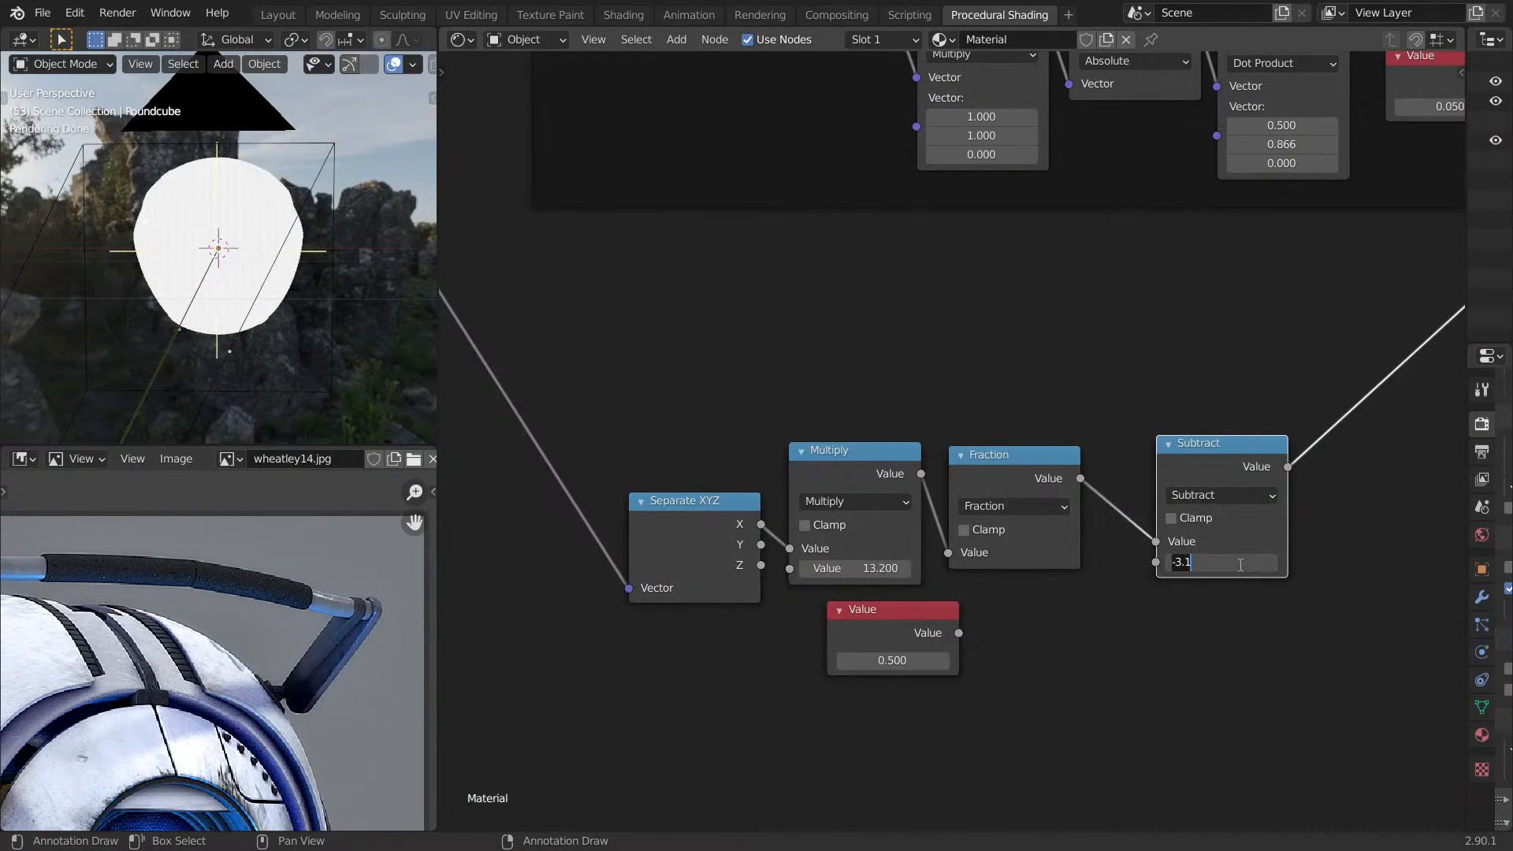
pyautogui.press('Return')
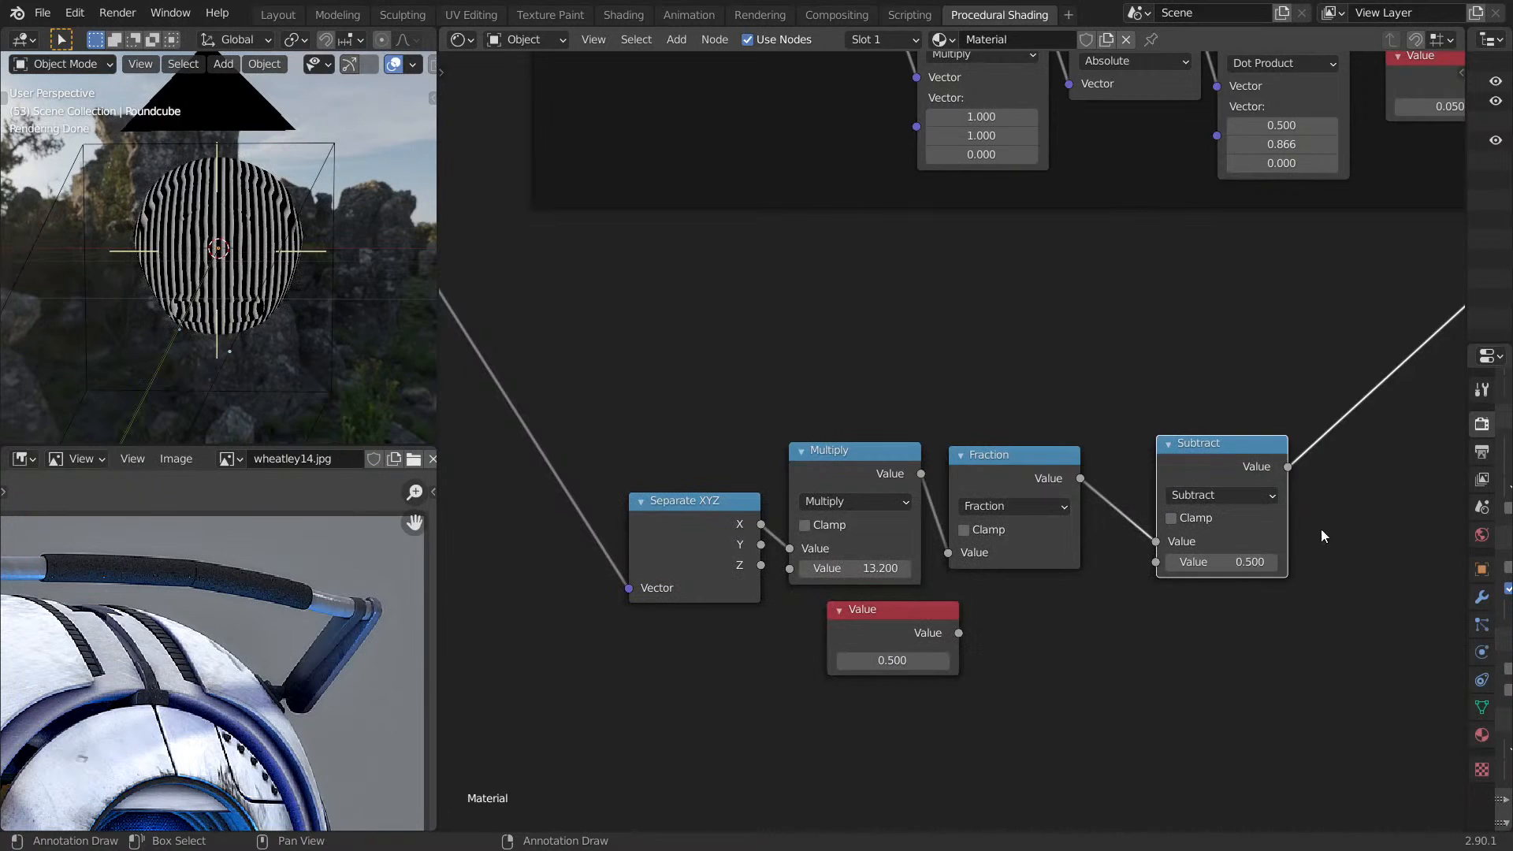
# Append a duplicate of the Subtract node set to Absolute, close up the chain's spacing, and inspect the stripes in an enlarged 3D view.
pyautogui.moveTo(1219, 471); pyautogui.dragTo(1073, 461, button='middle')
pyautogui.hotkey('shift', 'd')
pyautogui.click(1279, 454)
pyautogui.click(1255, 482)
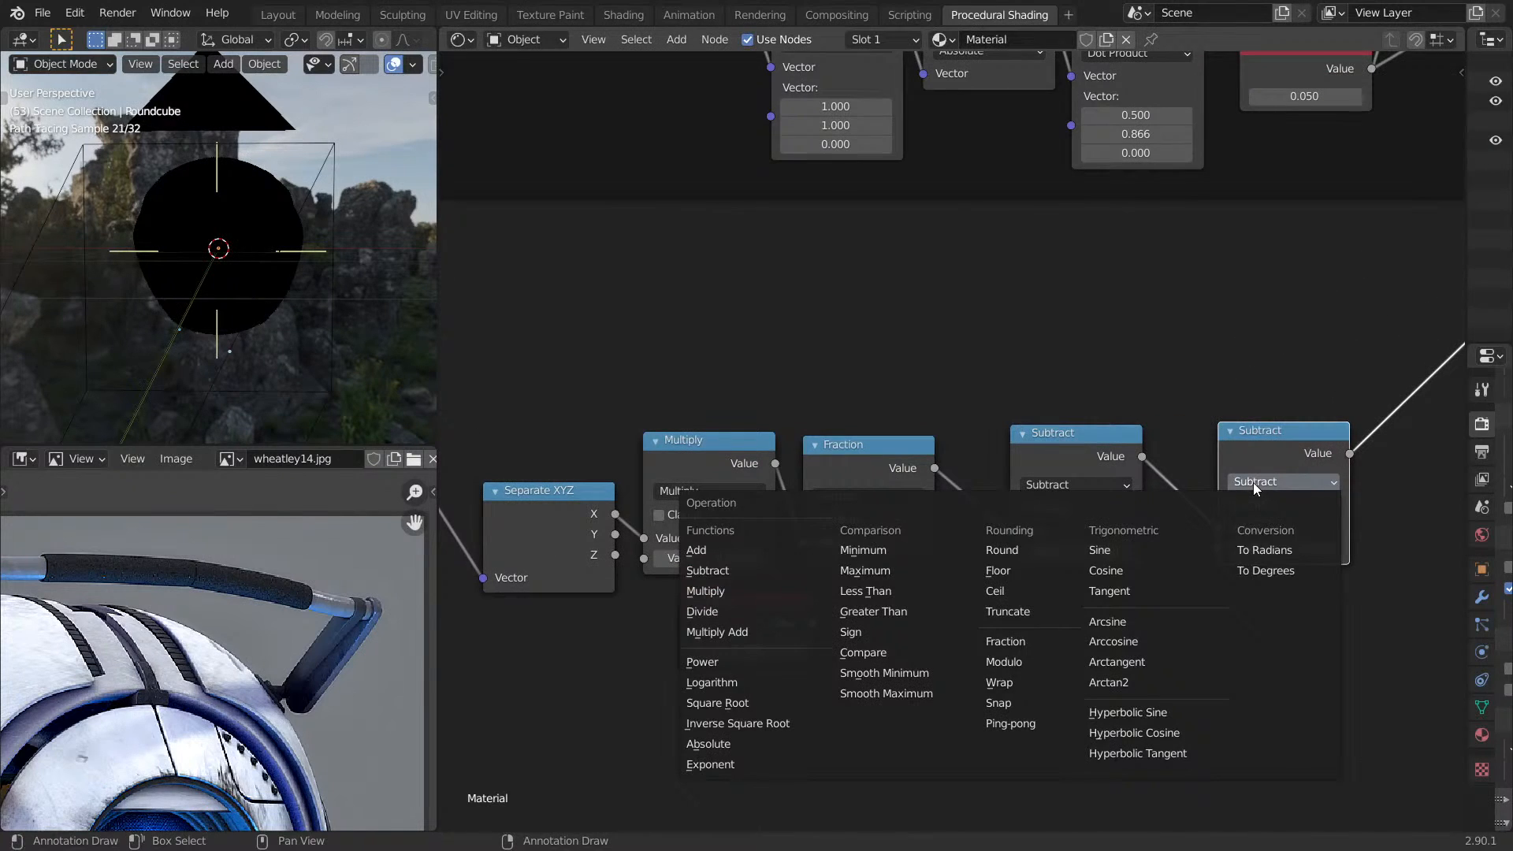
pyautogui.press('b')
pyautogui.moveTo(1256, 460); pyautogui.dragTo(1203, 460)
pyautogui.moveTo(1110, 462); pyautogui.dragTo(1038, 462)
pyautogui.moveTo(1166, 460); pyautogui.dragTo(1073, 461)
pyautogui.hotkey('ctrl', 'space')
pyautogui.moveTo(951, 394)
pyautogui.mouseDown(button='middle')
pyautogui.moveTo(987, 362)
pyautogui.moveTo(737, 410)
pyautogui.moveTo(642, 406)
pyautogui.moveTo(950, 354)
pyautogui.mouseUp(button='middle')
pyautogui.hotkey('ctrl', 'space')
# Add a Wave Texture node below the Separate XYZ node and preview its bands on the head from the front.
pyautogui.scroll(1, 1206, 382)
pyautogui.moveTo(824, 365); pyautogui.dragTo(1037, 382, button='middle')
pyautogui.hotkey('shift', 'a')
pyautogui.click(904, 364)
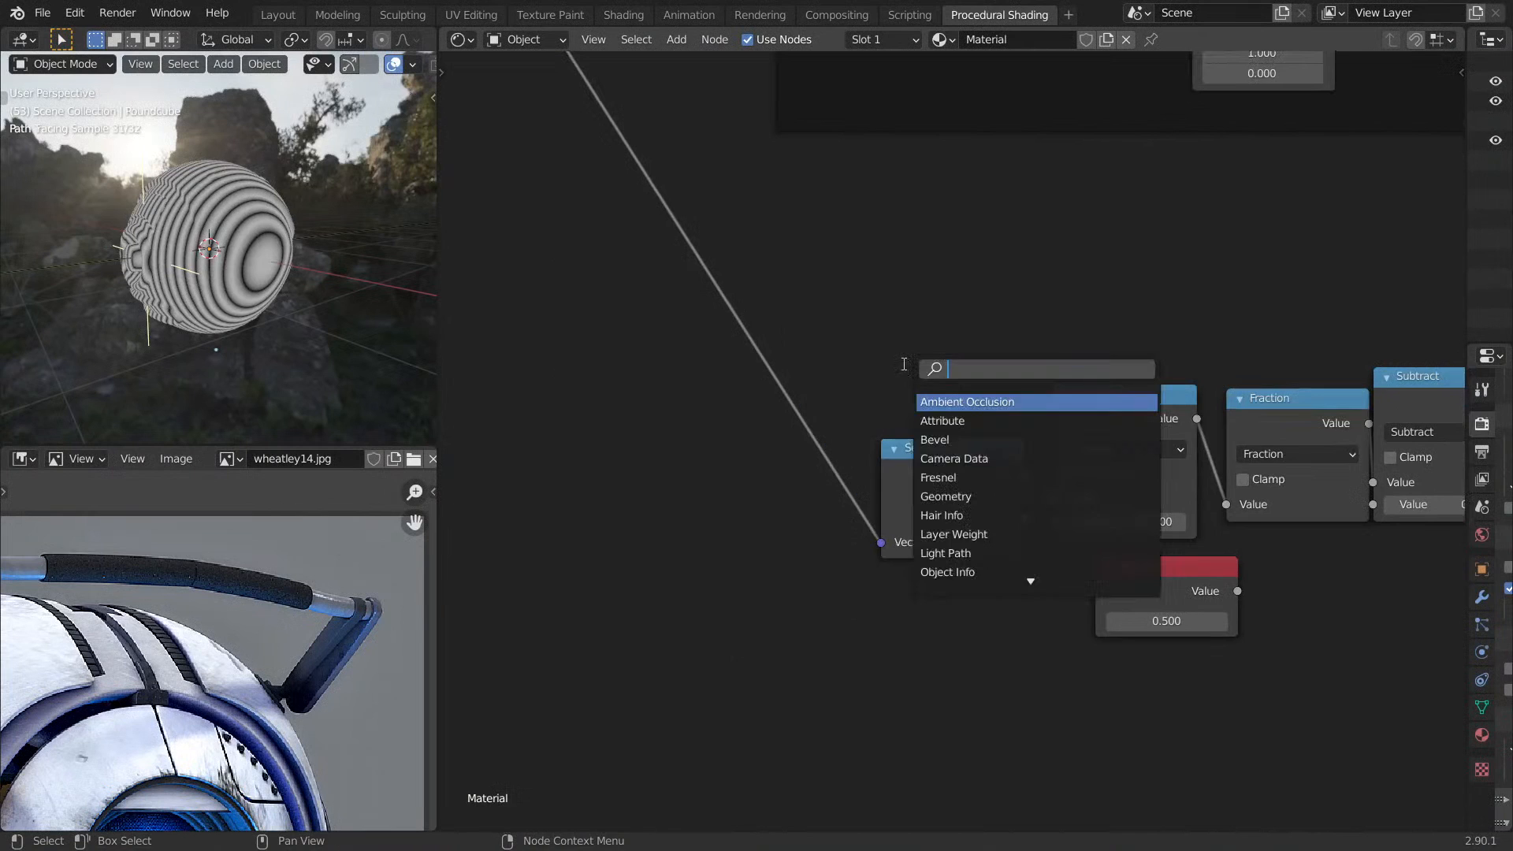
pyautogui.write('wav')
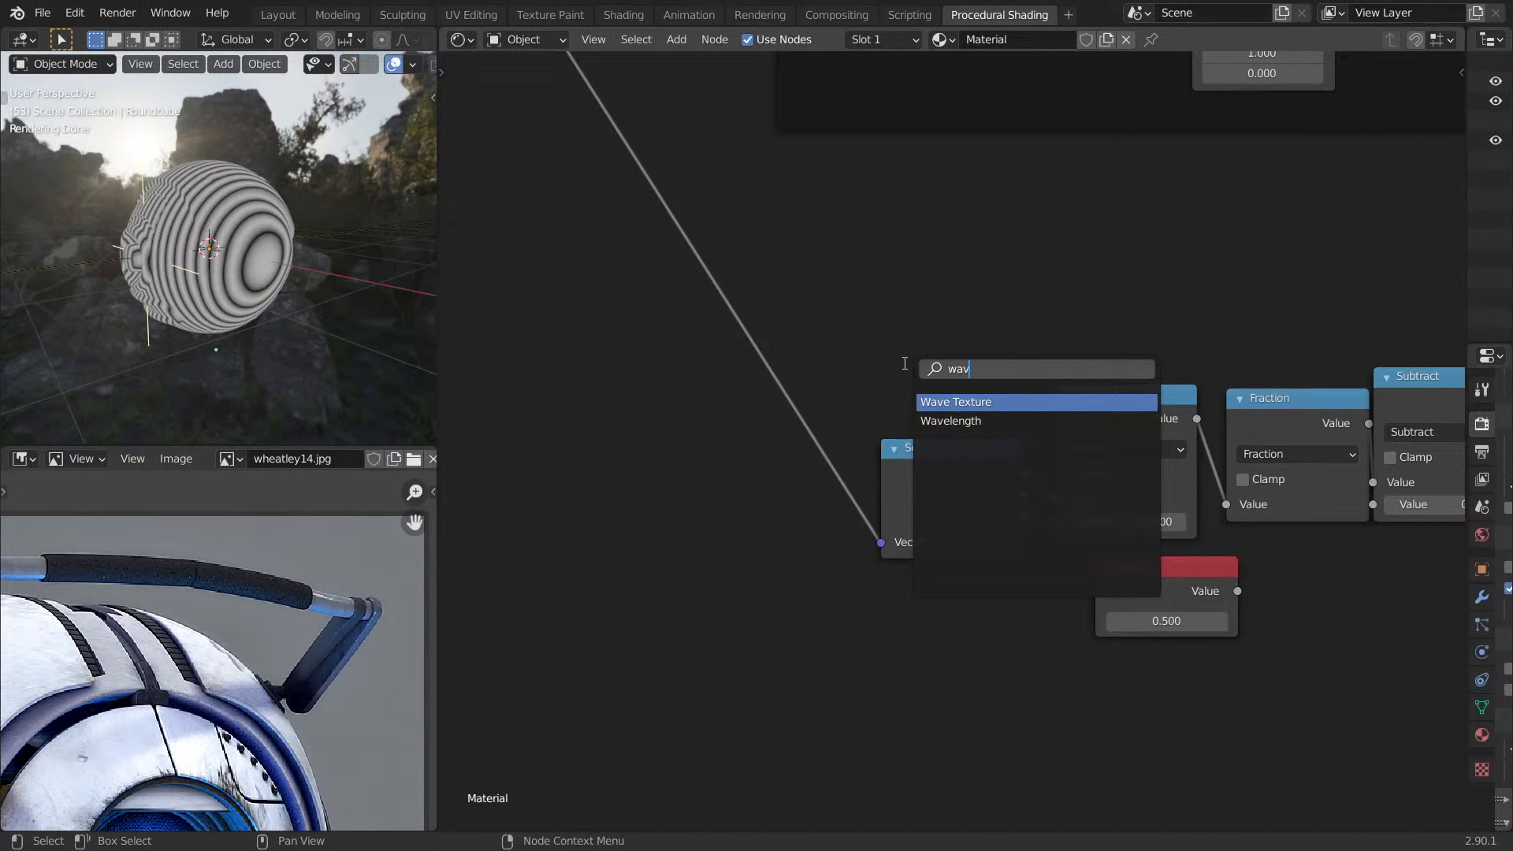
pyautogui.write('e')
pyautogui.click(957, 402)
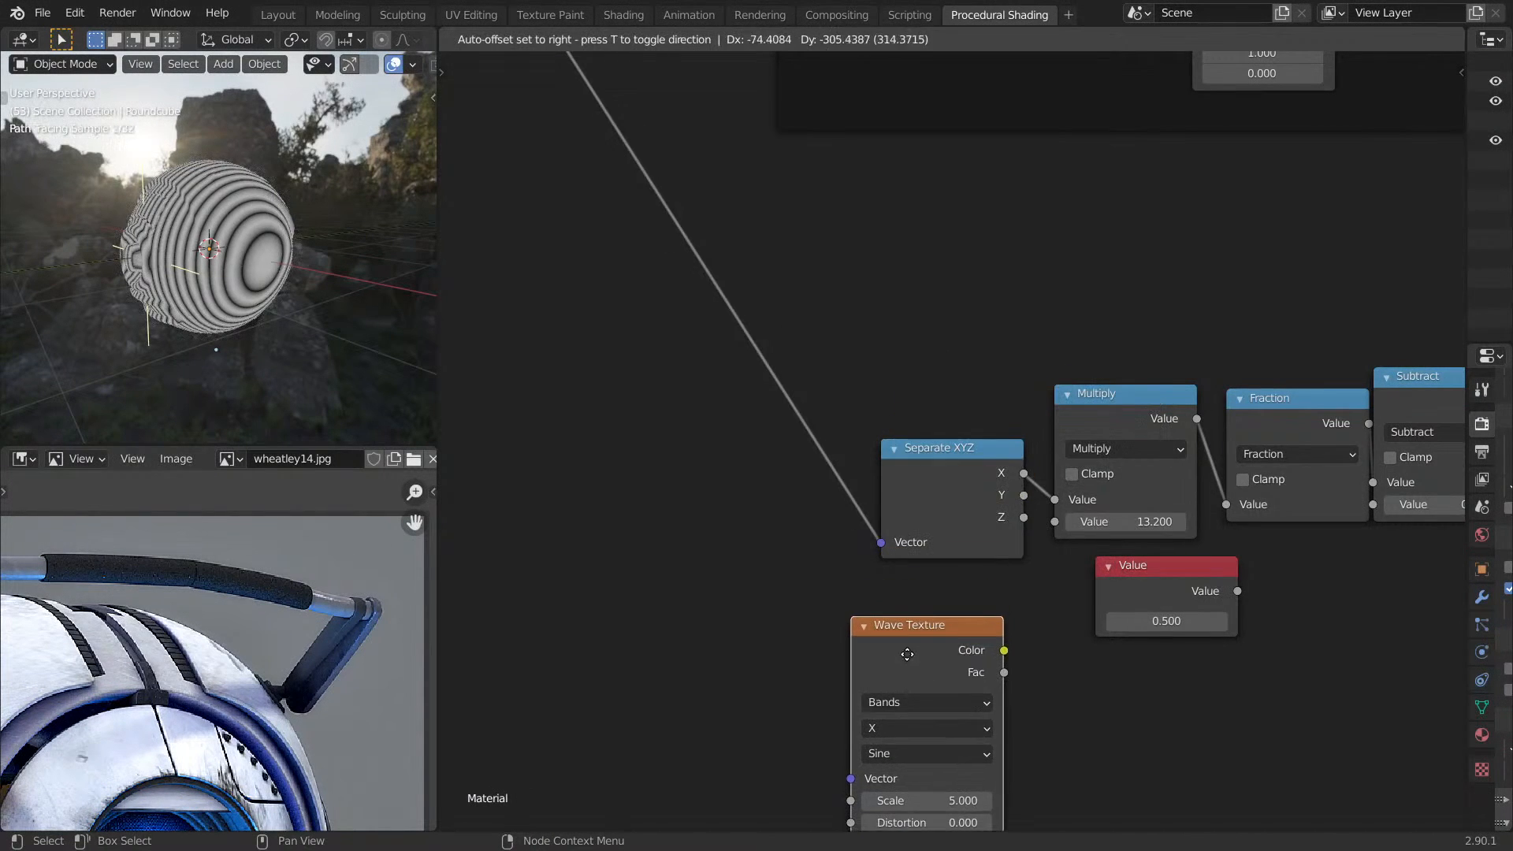
pyautogui.click(927, 619)
pyautogui.keyDown('ctrl'); pyautogui.keyDown('shift'); pyautogui.click(927, 556); pyautogui.keyUp('shift'); pyautogui.keyUp('ctrl')
pyautogui.moveTo(197, 354); pyautogui.dragTo(11, 369, button='middle')
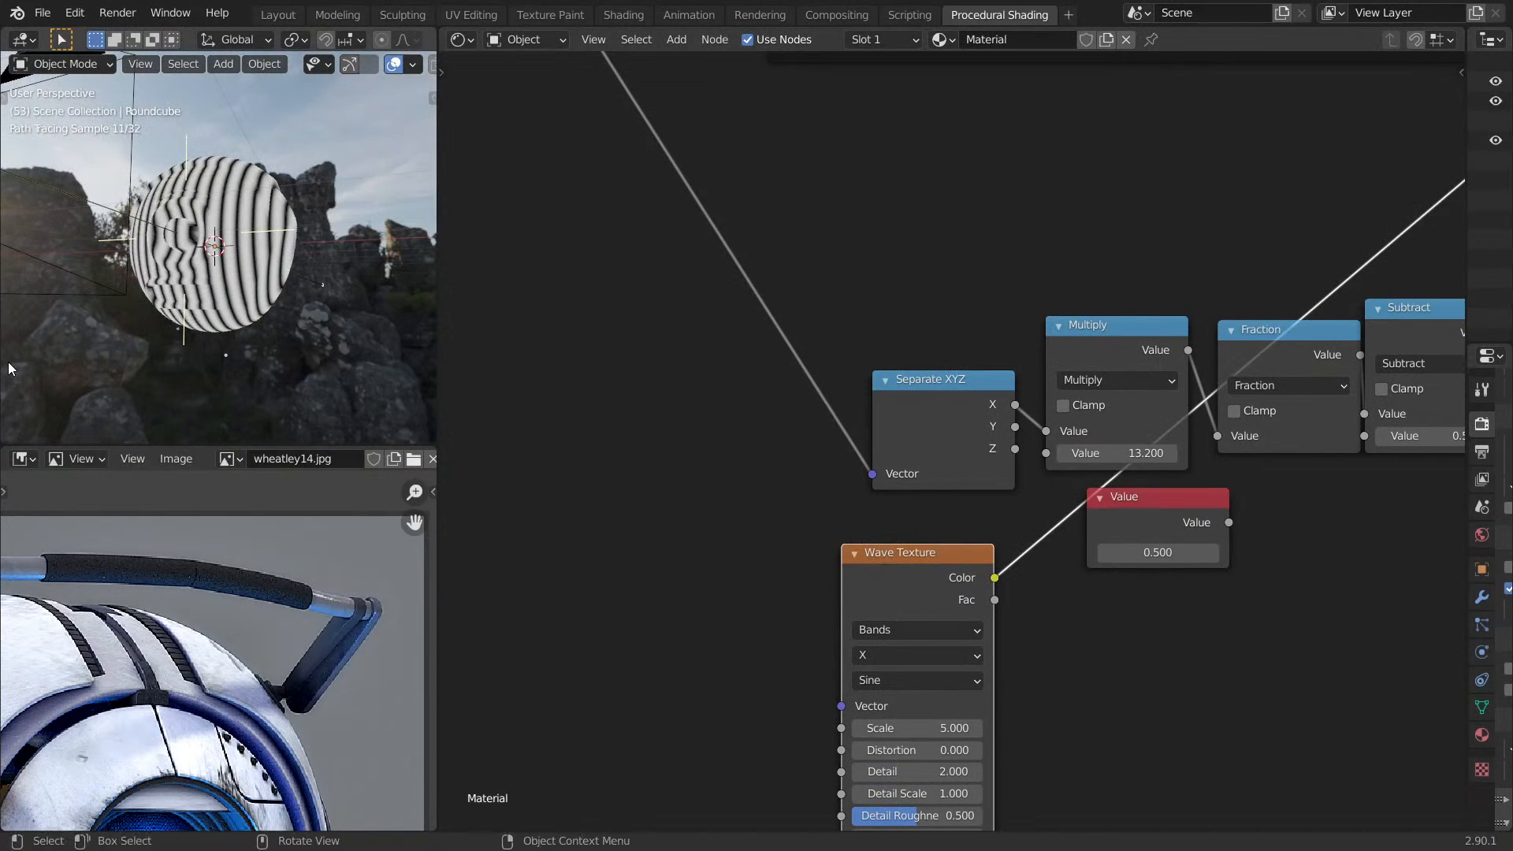
pyautogui.press('KP_1')
# Append a duplicate of the Absolute node set to Divide and link the 0.5 Value node to its second input.
pyautogui.moveTo(1044, 336); pyautogui.dragTo(638, 351, button='middle')
pyautogui.moveTo(1223, 344); pyautogui.dragTo(1280, 345)
pyautogui.moveTo(1082, 325); pyautogui.dragTo(1091, 333)
pyautogui.keyDown('ctrl'); pyautogui.keyDown('shift'); pyautogui.click(1219, 346); pyautogui.keyUp('shift'); pyautogui.keyUp('ctrl')
pyautogui.moveTo(1219, 345); pyautogui.dragTo(1029, 348, button='middle')
pyautogui.hotkey('shift', 'd')
pyautogui.click(1186, 314)
pyautogui.click(1197, 335)
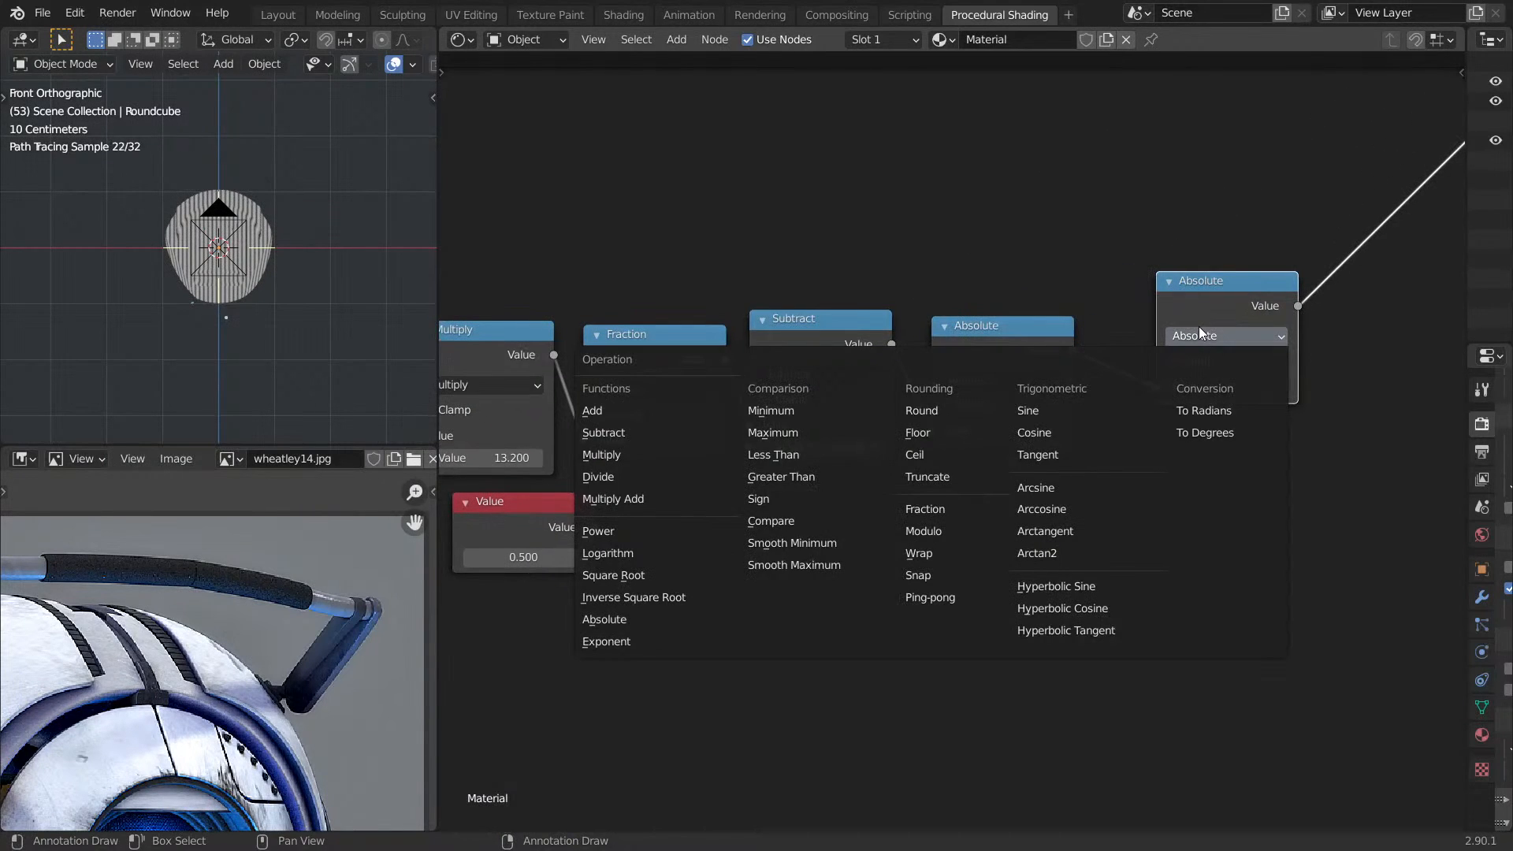
pyautogui.click(523, 381)
pyautogui.moveTo(594, 527); pyautogui.dragTo(1155, 408)
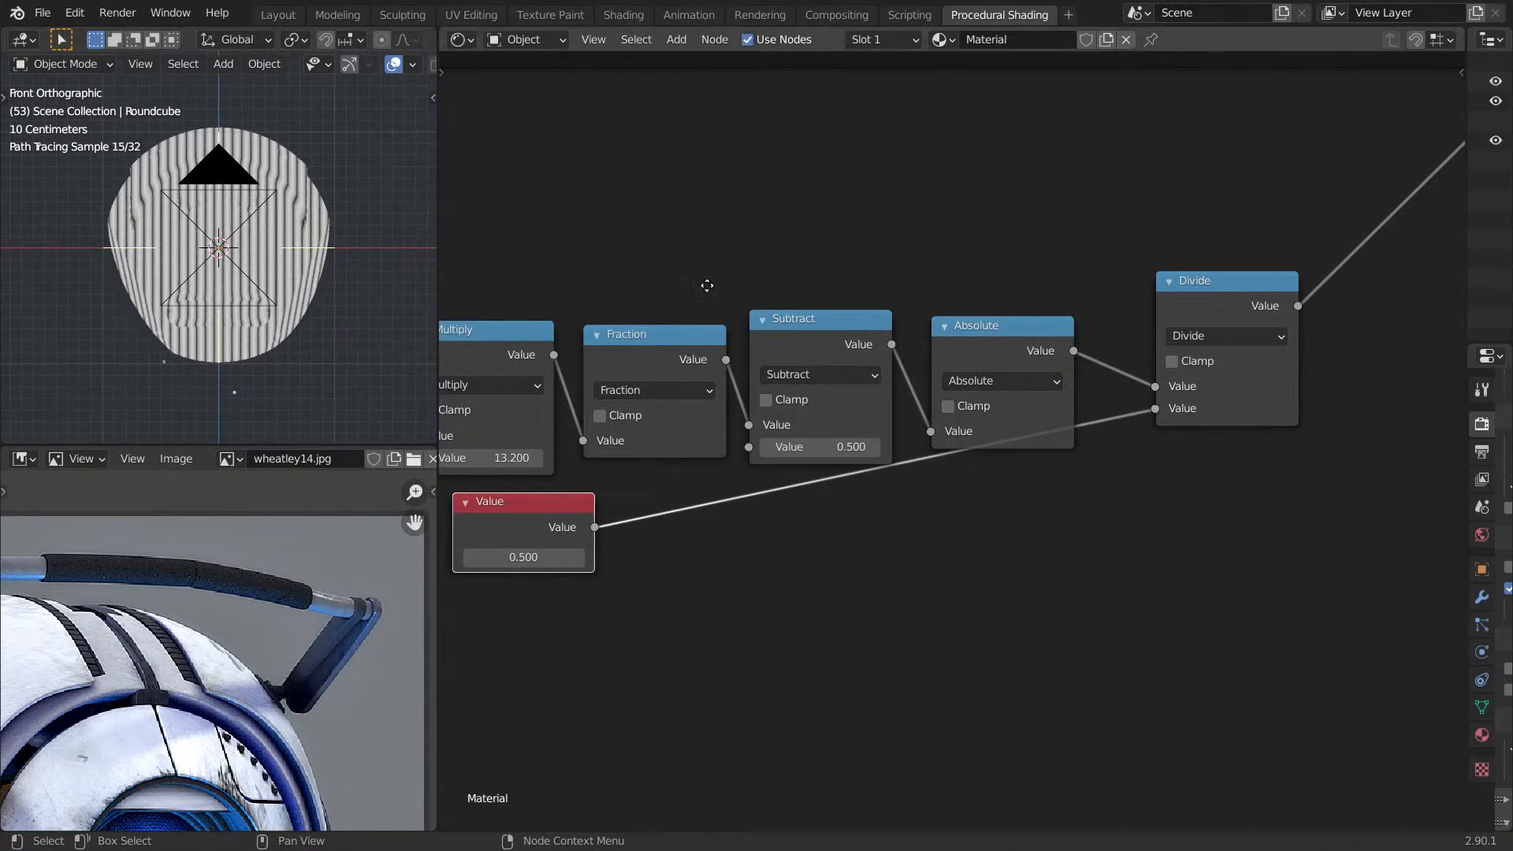
# Frame the head in the 3D view and set the Multiply node's value to 5.
pyautogui.press('KP_Decimal')
pyautogui.rightClick(875, 554)
pyautogui.press('Escape')
pyautogui.keyDown('shift'); pyautogui.moveTo(917, 457); pyautogui.dragTo(885, 457); pyautogui.keyUp('shift')
pyautogui.rightClick(917, 458)
pyautogui.moveTo(897, 361); pyautogui.dragTo(883, 362)
pyautogui.press('Return')
# Compare the Wave Texture preview with the Divide node's output and examine the stripe node chain.
pyautogui.keyDown('ctrl'); pyautogui.keyDown('shift'); pyautogui.click(660, 495); pyautogui.keyUp('shift'); pyautogui.keyUp('ctrl')
pyautogui.moveTo(956, 384); pyautogui.dragTo(720, 392, button='middle')
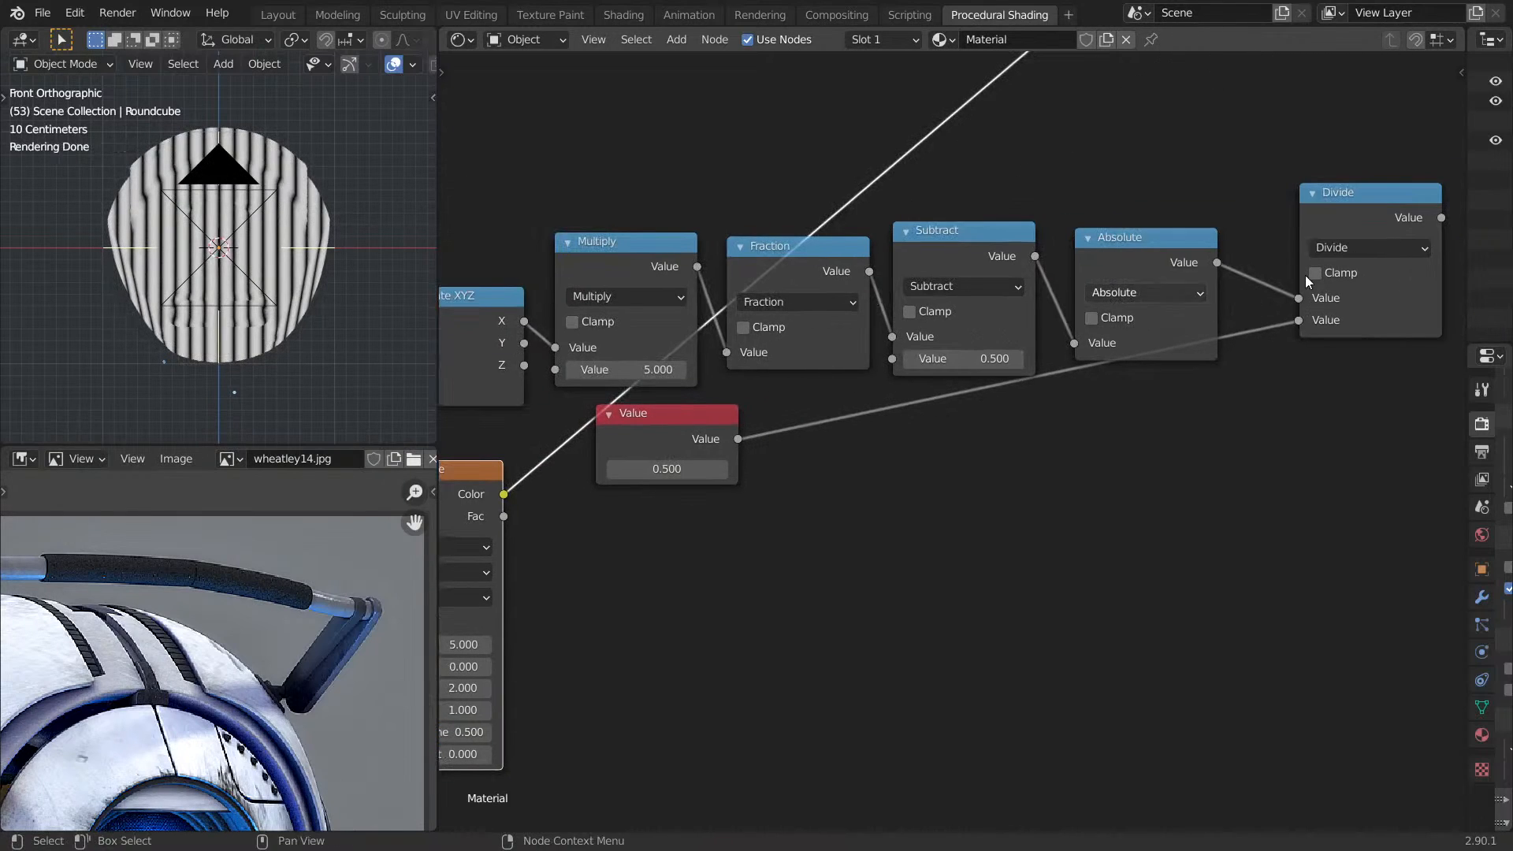
pyautogui.keyDown('ctrl'); pyautogui.keyDown('shift'); pyautogui.click(1367, 234); pyautogui.keyUp('shift'); pyautogui.keyUp('ctrl')
pyautogui.moveTo(442, 462); pyautogui.dragTo(707, 459, button='middle')
pyautogui.scroll(1, 868, 463)
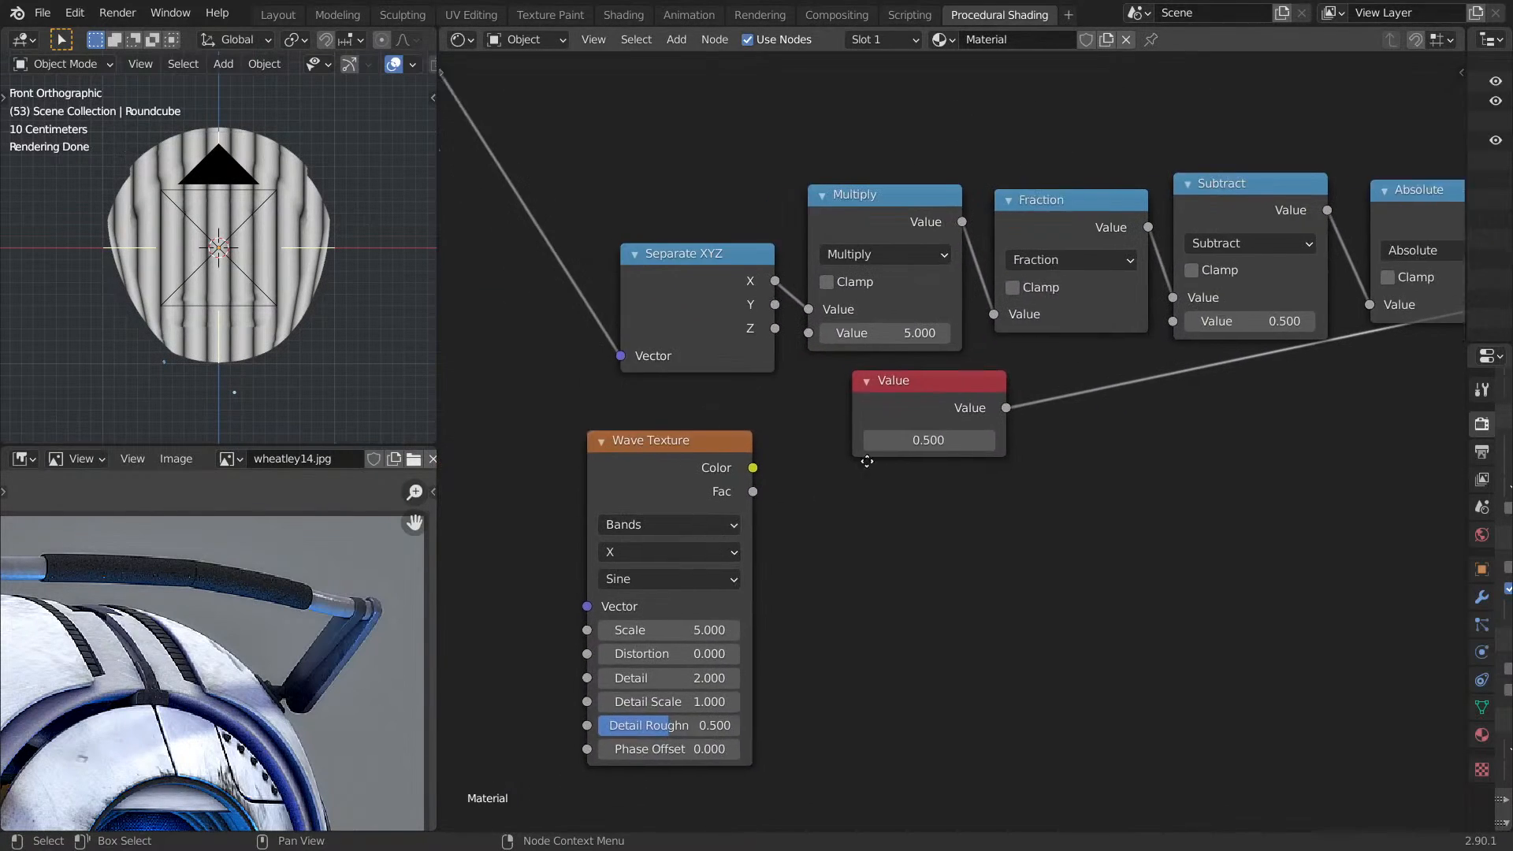
pyautogui.moveTo(603, 587); pyautogui.dragTo(735, 523, button='middle')
pyautogui.moveTo(993, 384); pyautogui.dragTo(684, 518, button='middle')
pyautogui.moveTo(988, 451); pyautogui.dragTo(780, 517, button='middle')
pyautogui.scroll(3, 785, 516)
pyautogui.moveTo(1073, 463); pyautogui.dragTo(930, 512, button='middle')
pyautogui.moveTo(981, 461); pyautogui.dragTo(987, 446, button='middle')
pyautogui.scroll(1, 987, 446)
pyautogui.scroll(-1, 870, 344)
pyautogui.moveTo(758, 295); pyautogui.dragTo(1298, 294, button='middle')
# Try a duplicate of the Fraction node set to Sine, fed by Multiply, with the Multiply value raised to 59.2.
pyautogui.keyDown('ctrl'); pyautogui.keyDown('shift'); pyautogui.click(872, 330); pyautogui.keyUp('shift'); pyautogui.keyUp('ctrl')
pyautogui.moveTo(970, 324); pyautogui.dragTo(976, 431, button='middle')
pyautogui.click(976, 432)
pyautogui.hotkey('shift', 'd')
pyautogui.click(1104, 220)
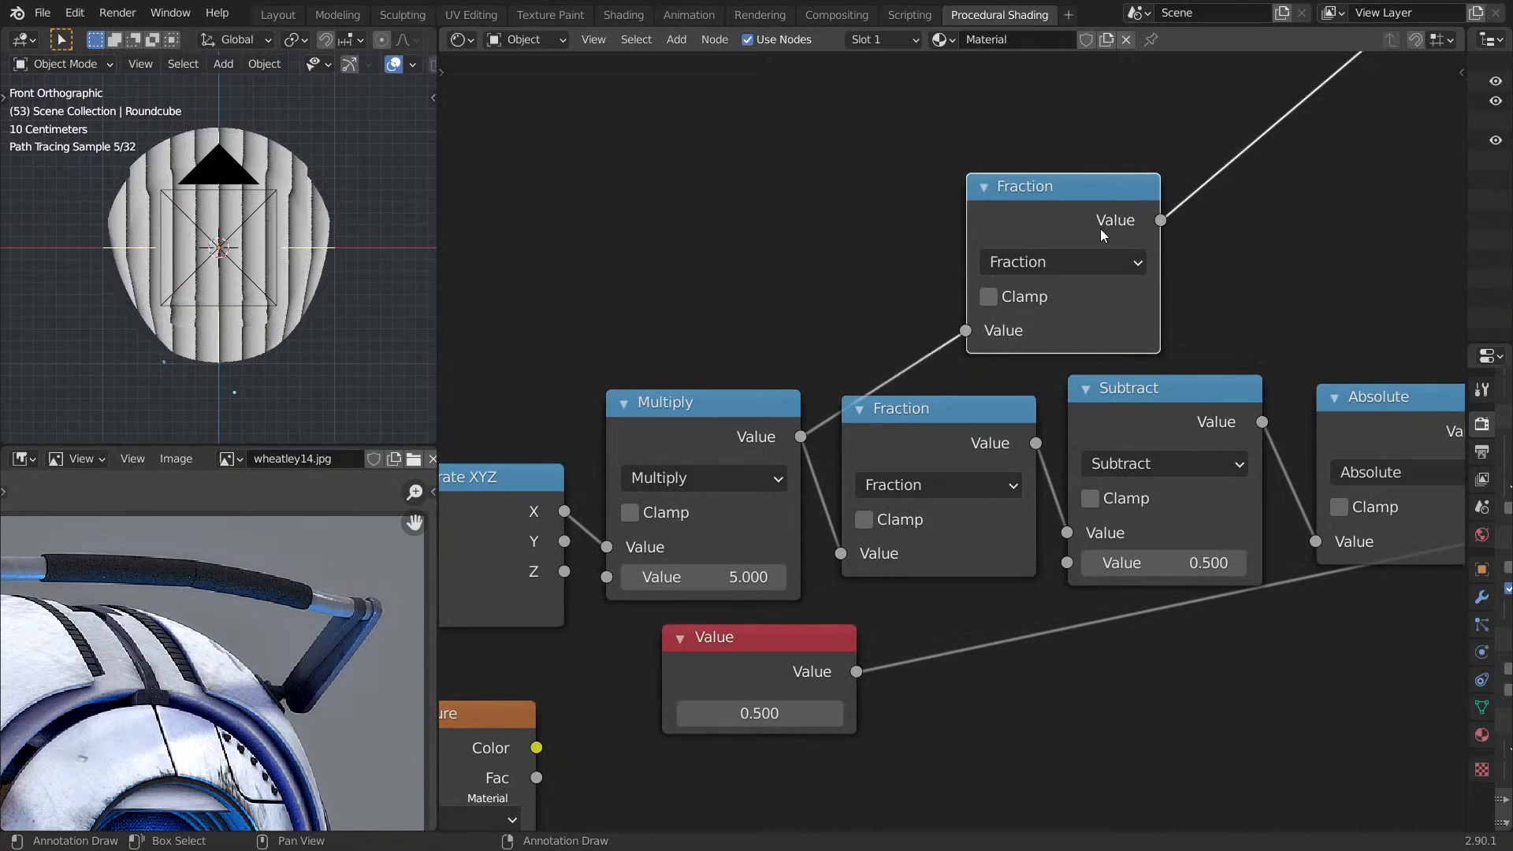
pyautogui.click(1039, 267)
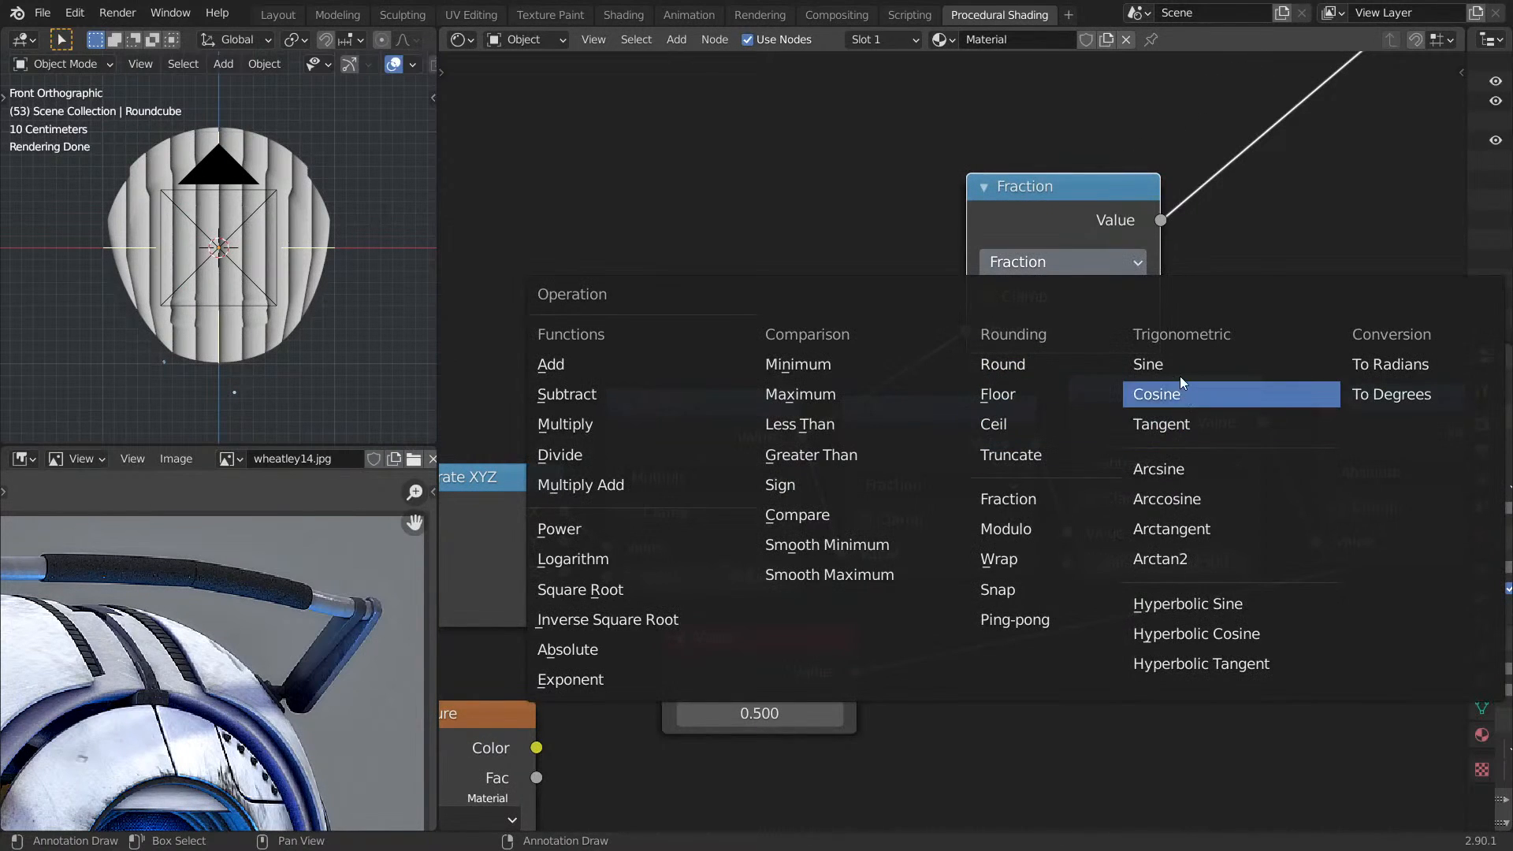
pyautogui.click(1158, 364)
pyautogui.scroll(1, 953, 389)
pyautogui.moveTo(954, 389); pyautogui.dragTo(1150, 279, button='middle')
pyautogui.moveTo(879, 482); pyautogui.dragTo(1306, 482)
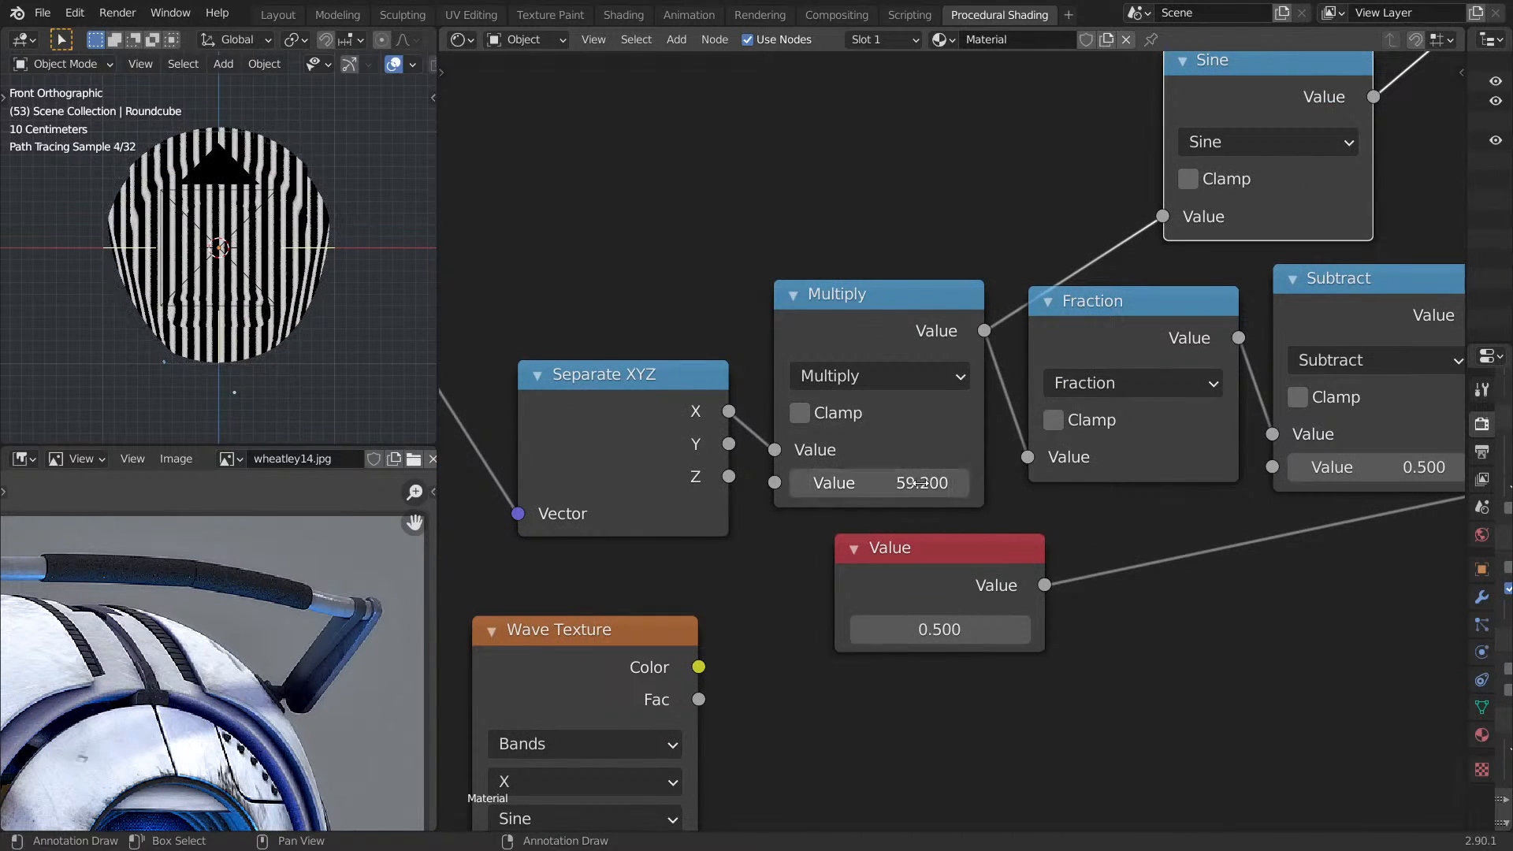
# Remove the Sine node after checking the Wave Texture, and restore the Multiply value to 5 while previewing Divide.
pyautogui.scroll(-3, 915, 482)
pyautogui.moveTo(836, 570); pyautogui.dragTo(817, 531, button='middle')
pyautogui.keyDown('ctrl'); pyautogui.keyDown('shift'); pyautogui.click(764, 506); pyautogui.keyUp('shift'); pyautogui.keyUp('ctrl')
pyautogui.moveTo(983, 399); pyautogui.dragTo(790, 484, button='middle')
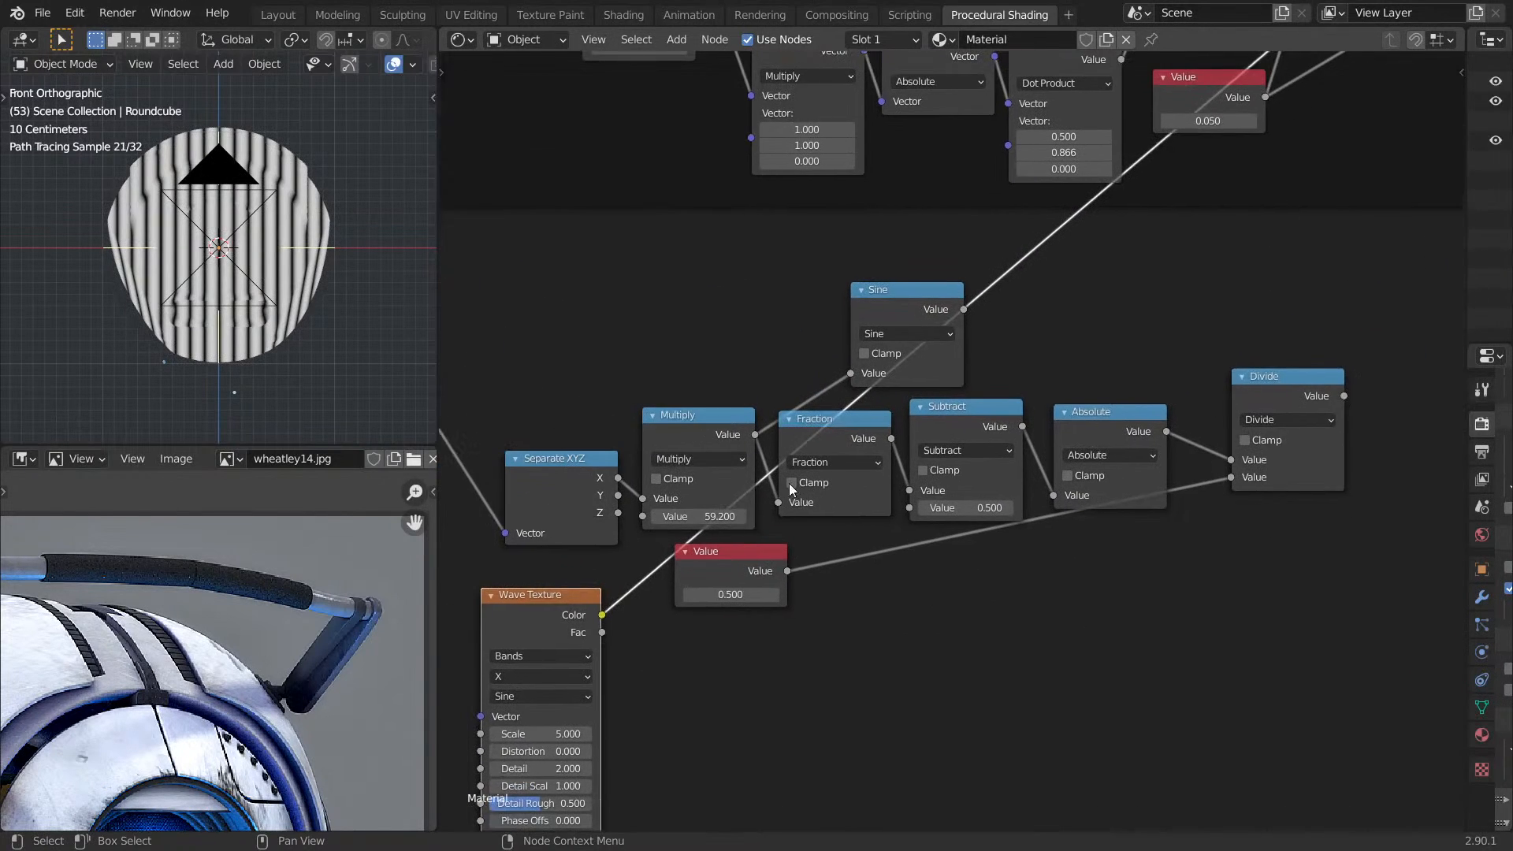
pyautogui.hotkey('ctrl', 'x')
pyautogui.keyDown('ctrl'); pyautogui.keyDown('shift'); pyautogui.click(1240, 396); pyautogui.keyUp('shift'); pyautogui.keyUp('ctrl')
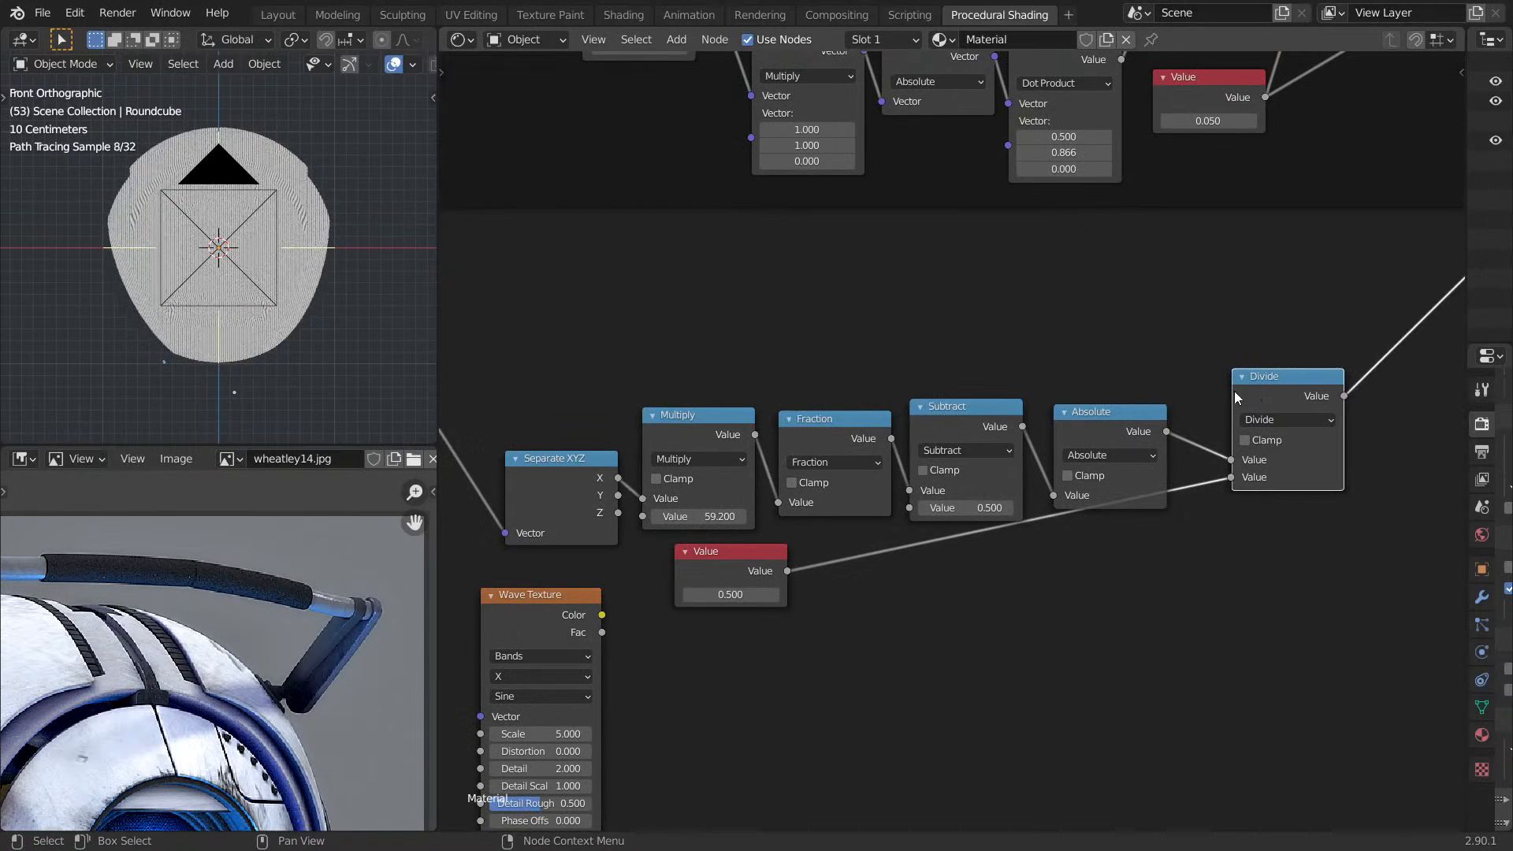
pyautogui.press('Return')
# Move the Divide node beside Absolute and append a duplicate of it set to Subtract with value 0.38.
pyautogui.scroll(2, 319, 348)
pyautogui.scroll(1, 879, 375)
pyautogui.moveTo(879, 375); pyautogui.dragTo(589, 394, button='middle')
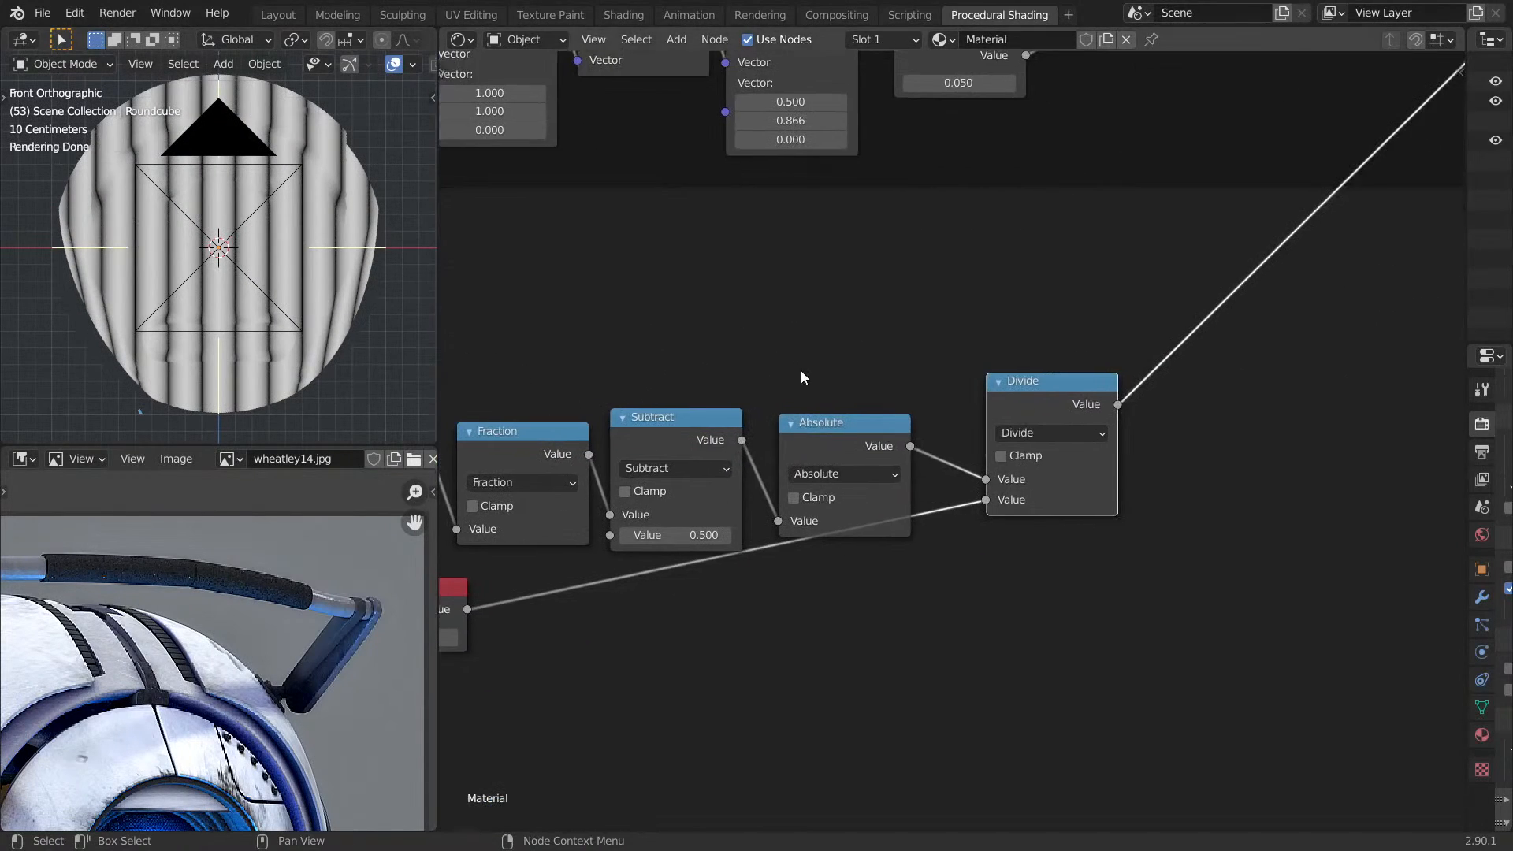
pyautogui.moveTo(966, 361); pyautogui.dragTo(785, 380, button='middle')
pyautogui.moveTo(884, 422); pyautogui.dragTo(844, 462)
pyautogui.click(969, 434)
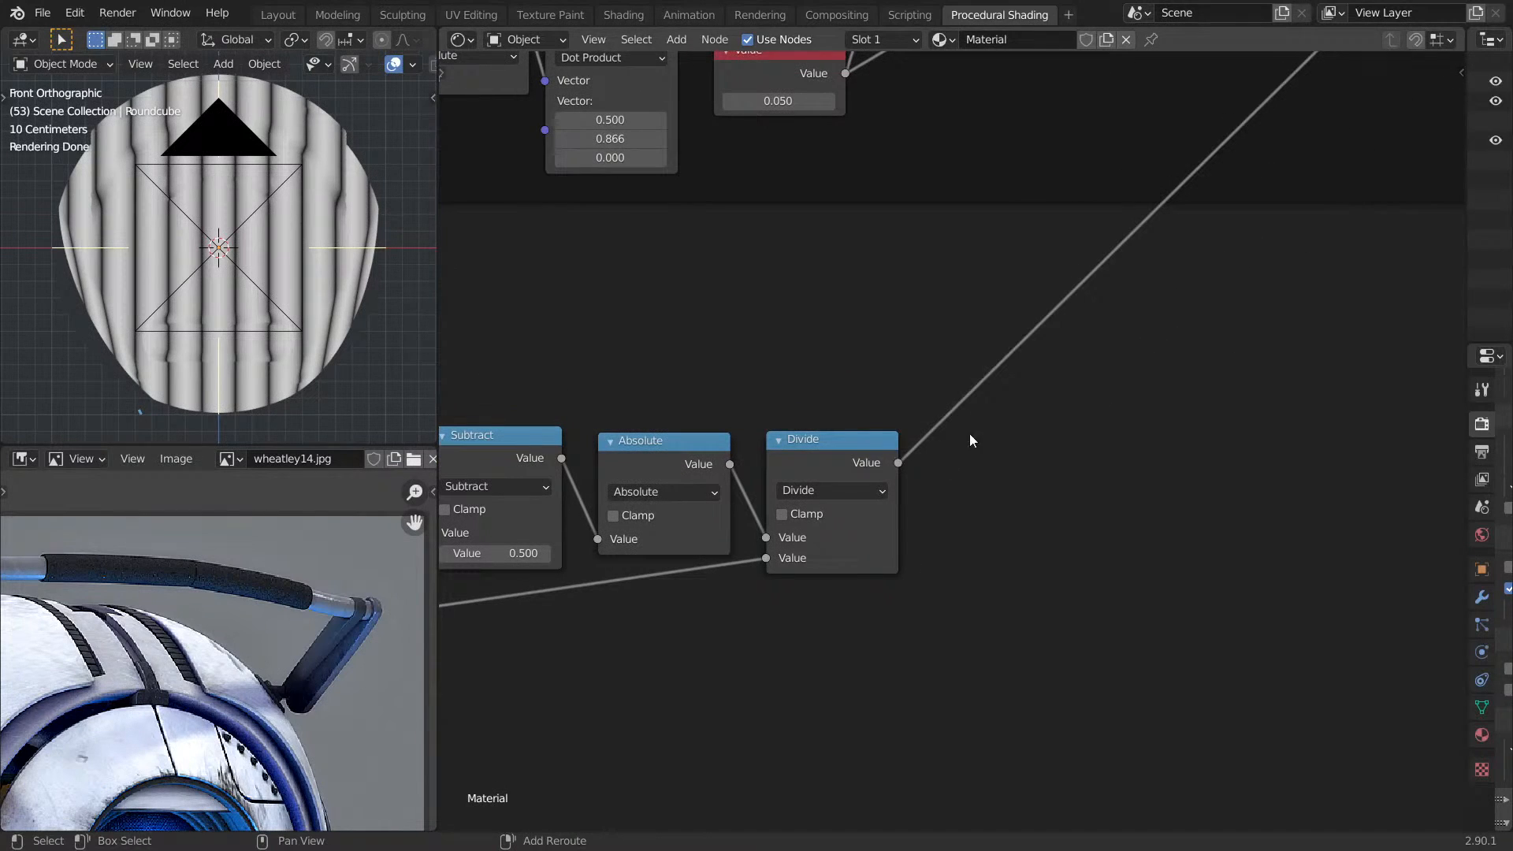
pyautogui.click(840, 463)
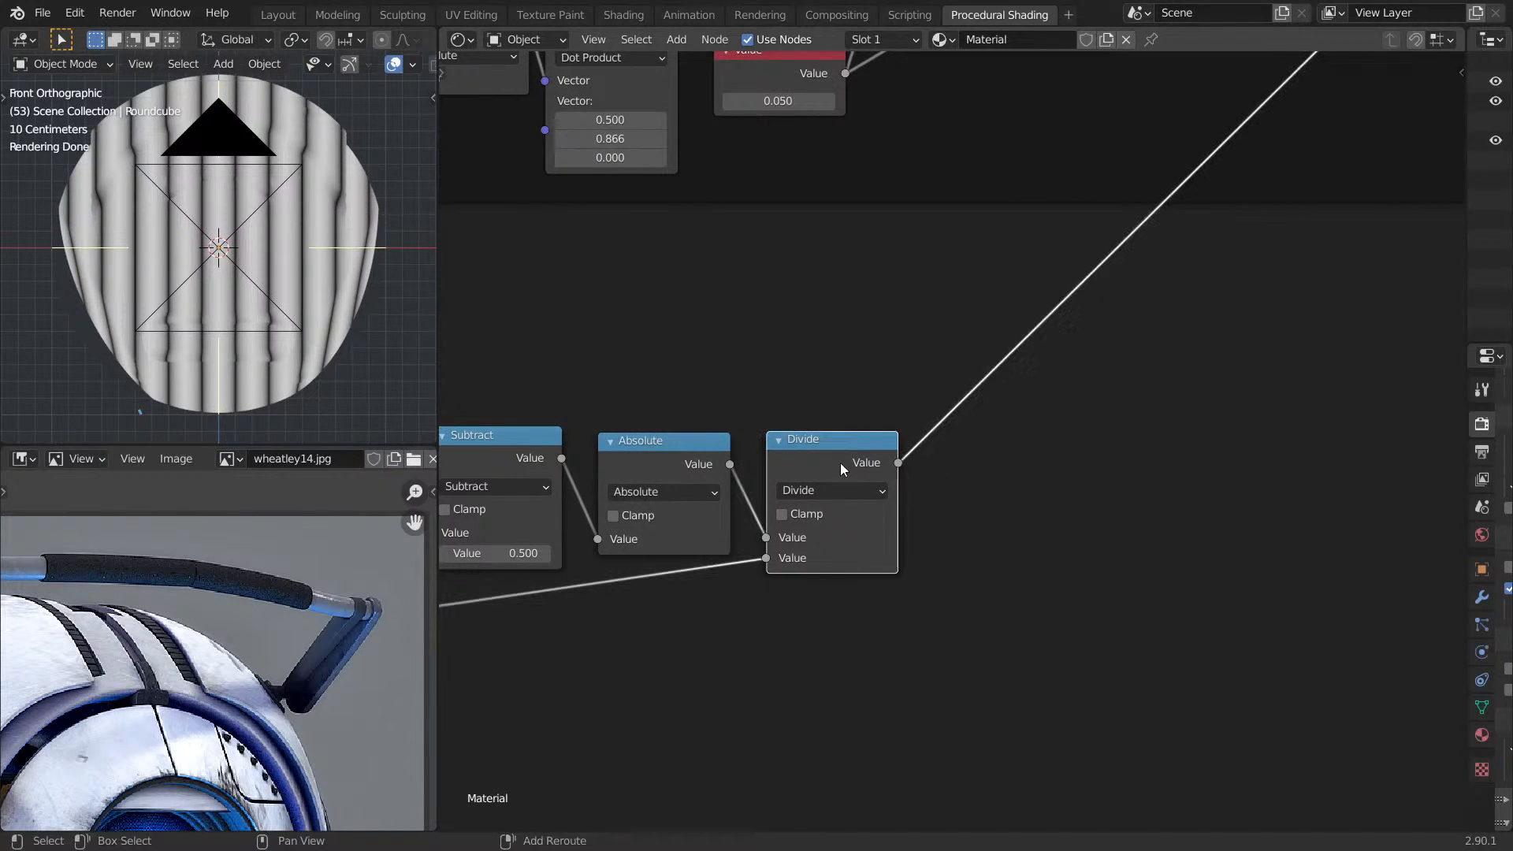
pyautogui.hotkey('shift', 'd')
pyautogui.click(1033, 421)
pyautogui.click(991, 447)
pyautogui.click(464, 535)
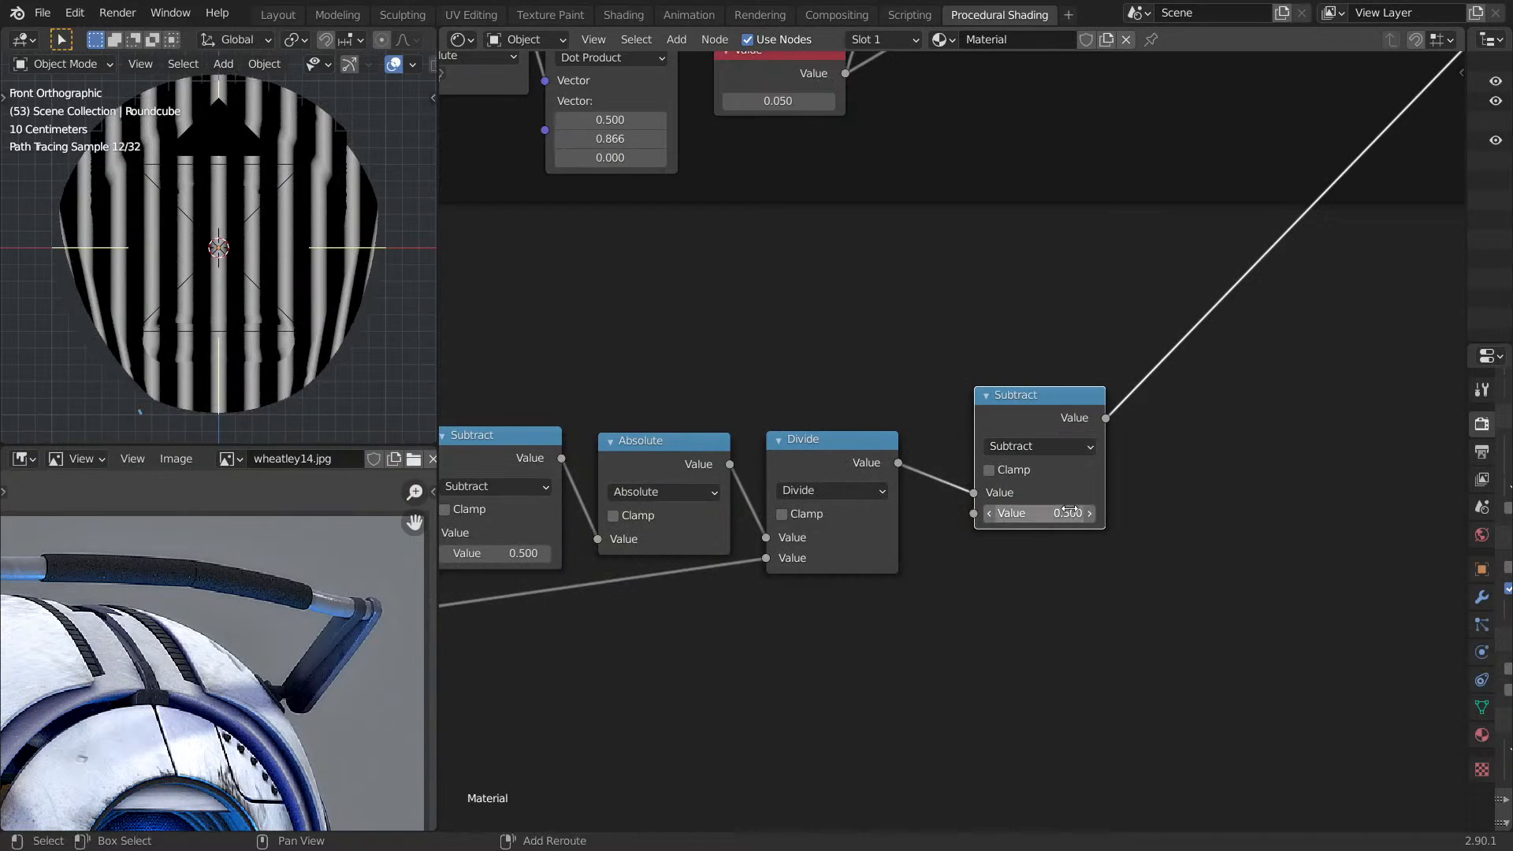
pyautogui.moveTo(1040, 513)
pyautogui.mouseDown()
pyautogui.moveTo(1052, 513)
pyautogui.moveTo(1025, 513)
pyautogui.moveTo(1040, 513)
pyautogui.mouseUp()
pyautogui.moveTo(386, 293); pyautogui.dragTo(41, 307, button='middle')
# Delete the Wave Texture node and enclose the tidied stripe nodes, from Separate XYZ to the last Subtract, in a frame.
pyautogui.scroll(-10, 702, 442)
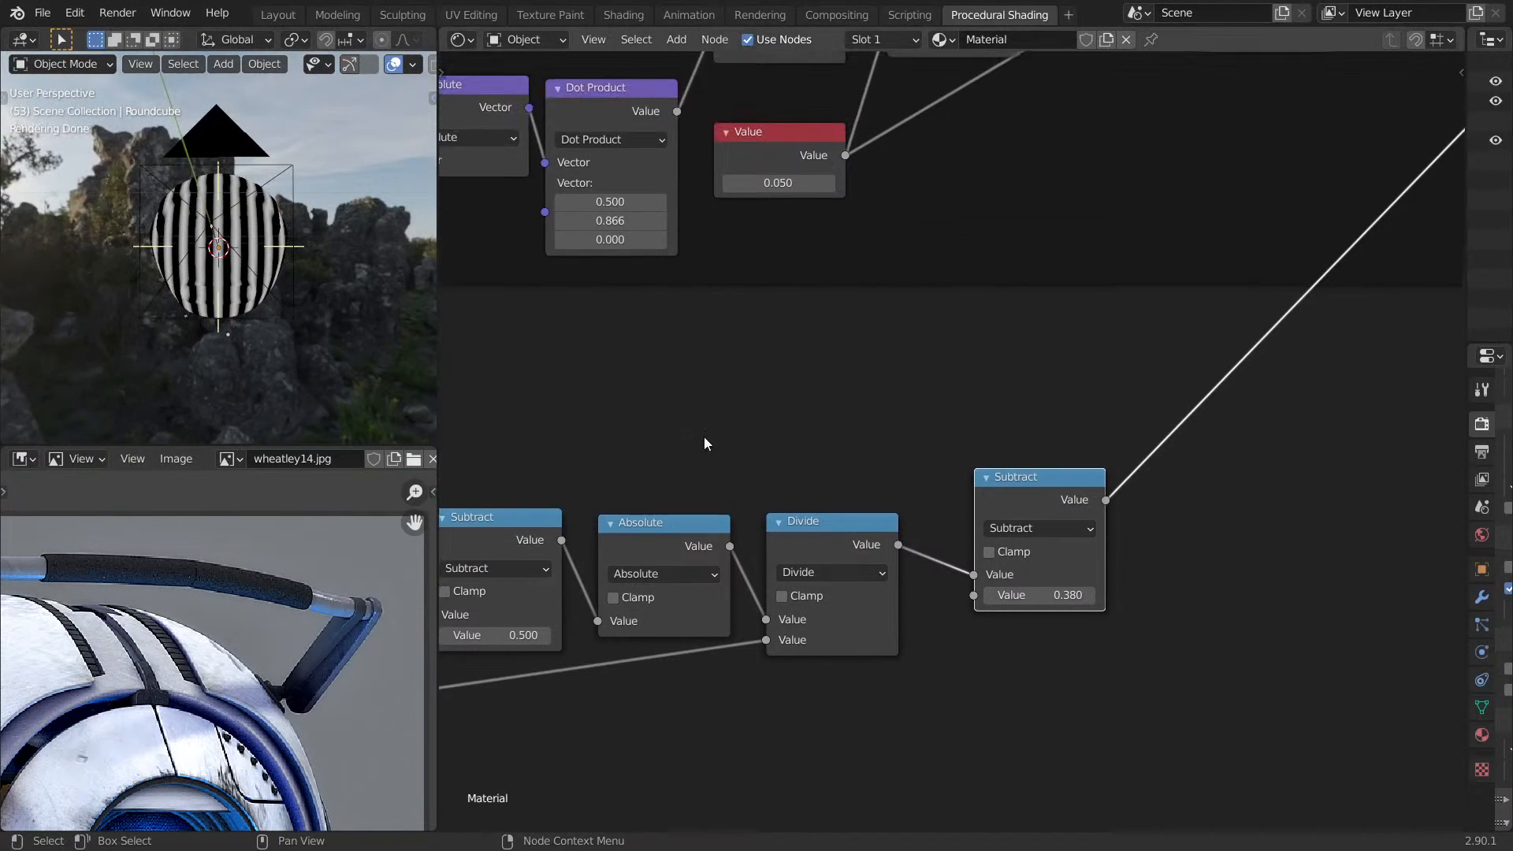
pyautogui.scroll(3, 823, 509)
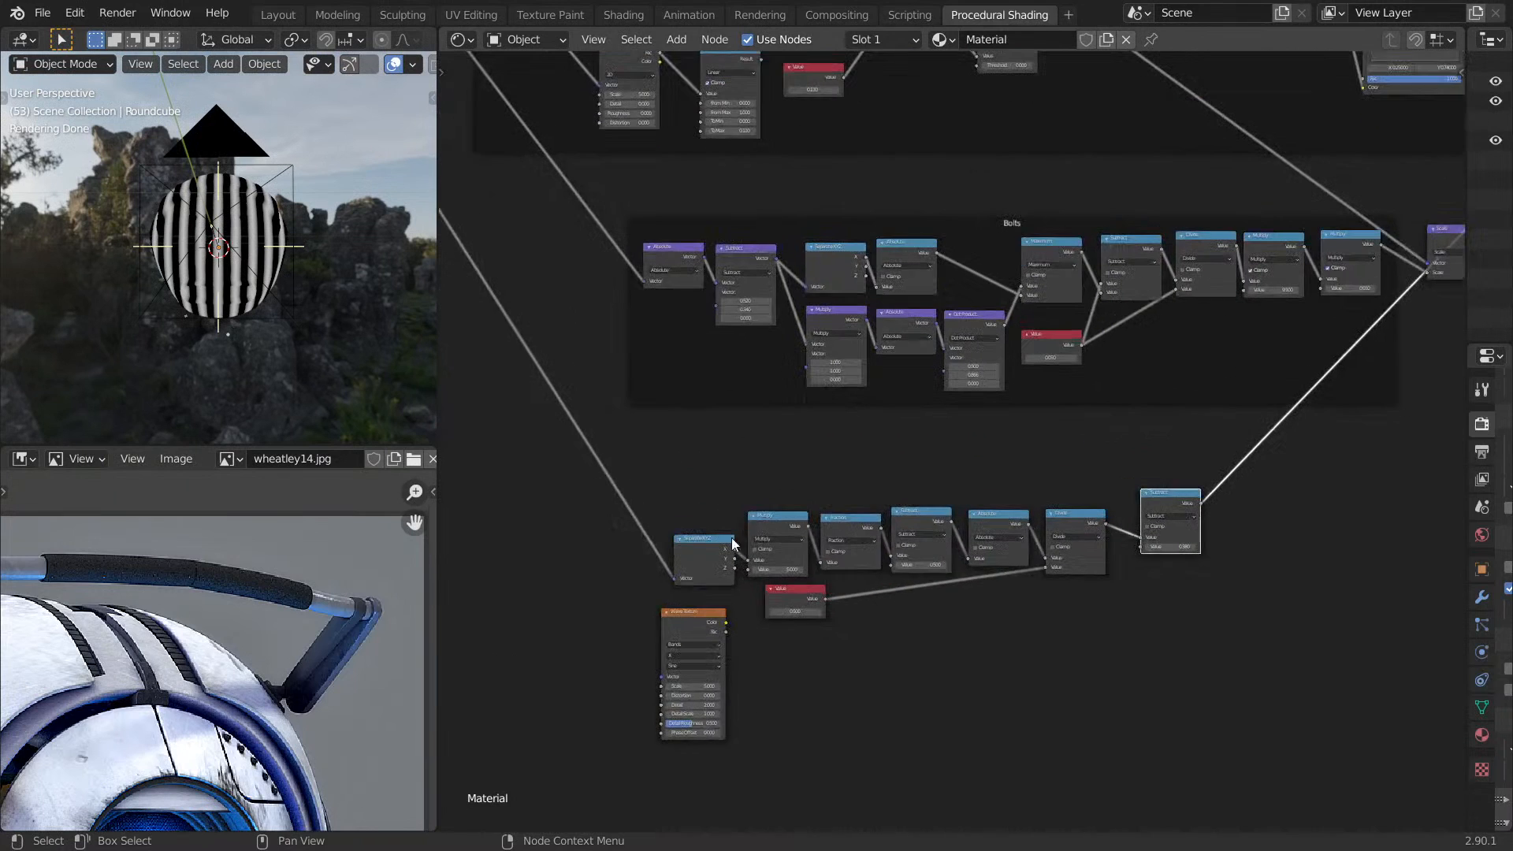
pyautogui.press('x')
pyautogui.moveTo(706, 551); pyautogui.dragTo(854, 523)
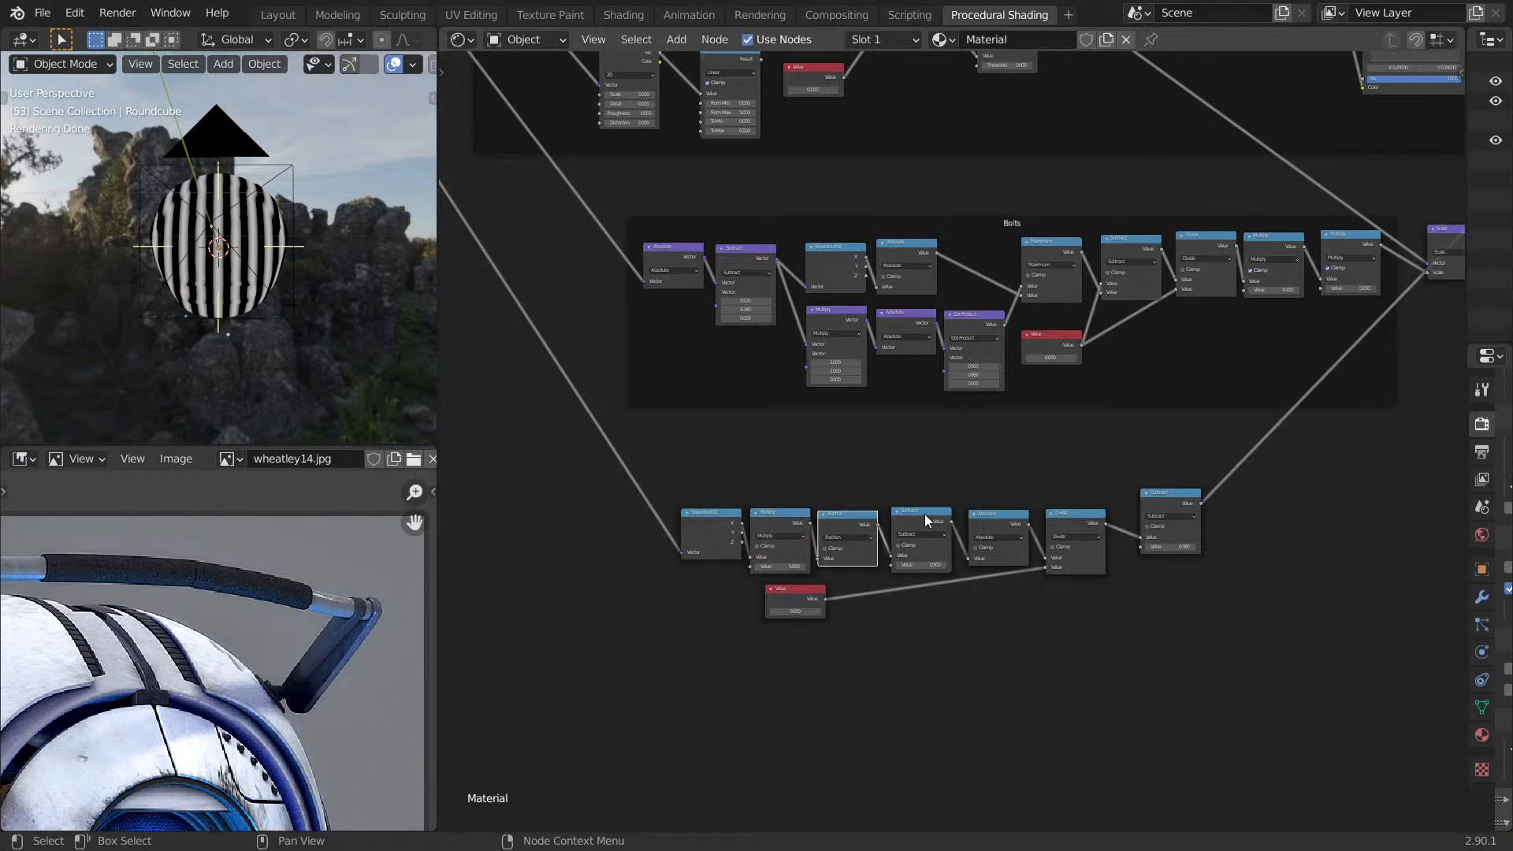
pyautogui.moveTo(651, 474); pyautogui.dragTo(1226, 642)
pyautogui.hotkey('ctrl', 'j')
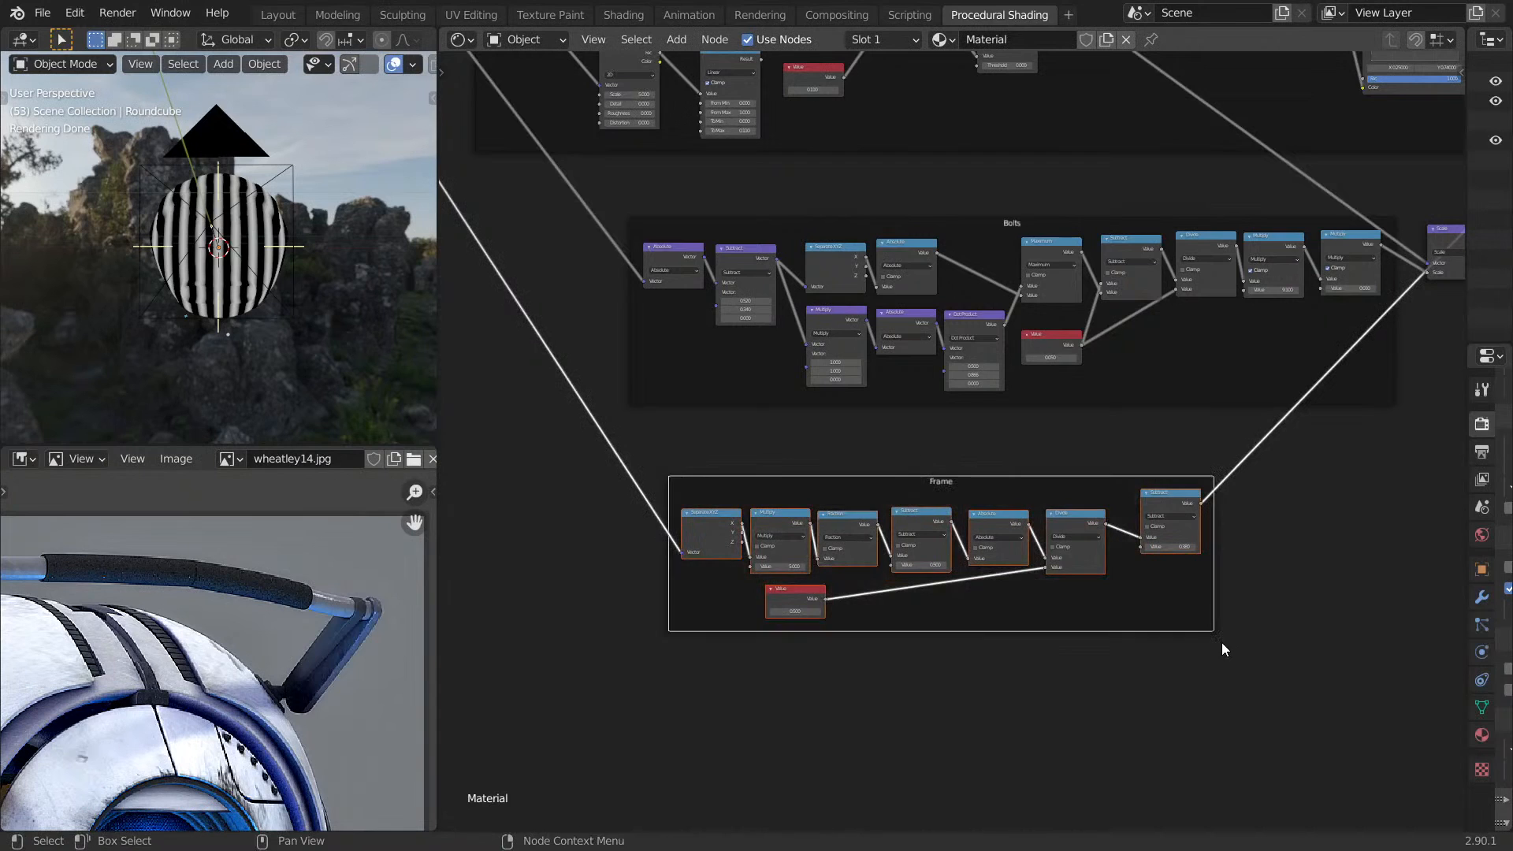
# Try driving the first Subtract node's second input from the 0.5 Value node, and preview the Subtract and Fraction outputs.
pyautogui.click(933, 613)
pyautogui.click(815, 600)
pyautogui.scroll(3, 840, 604)
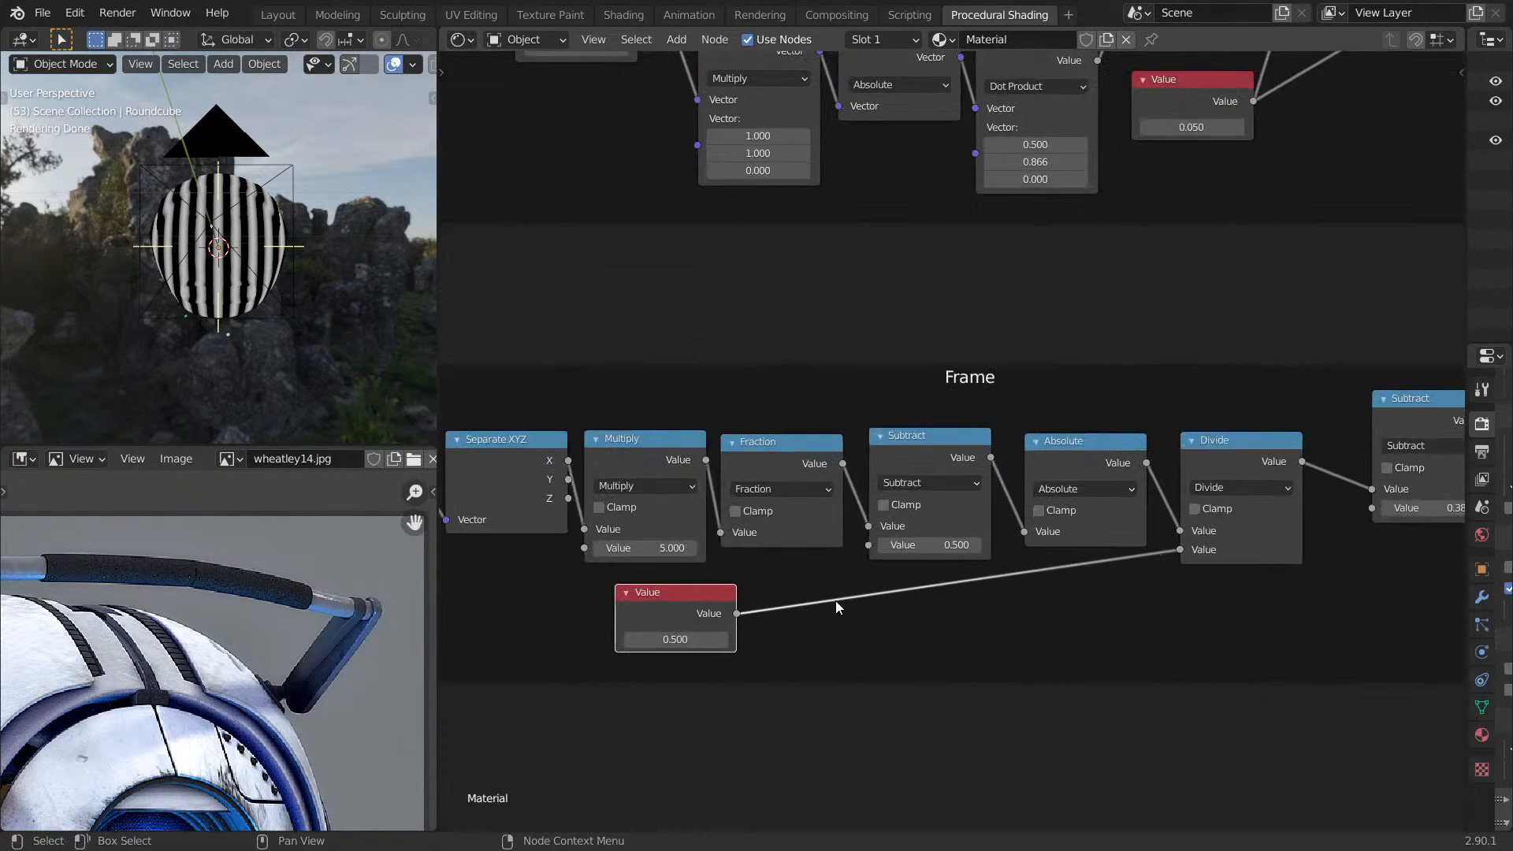
pyautogui.moveTo(737, 613); pyautogui.dragTo(868, 544)
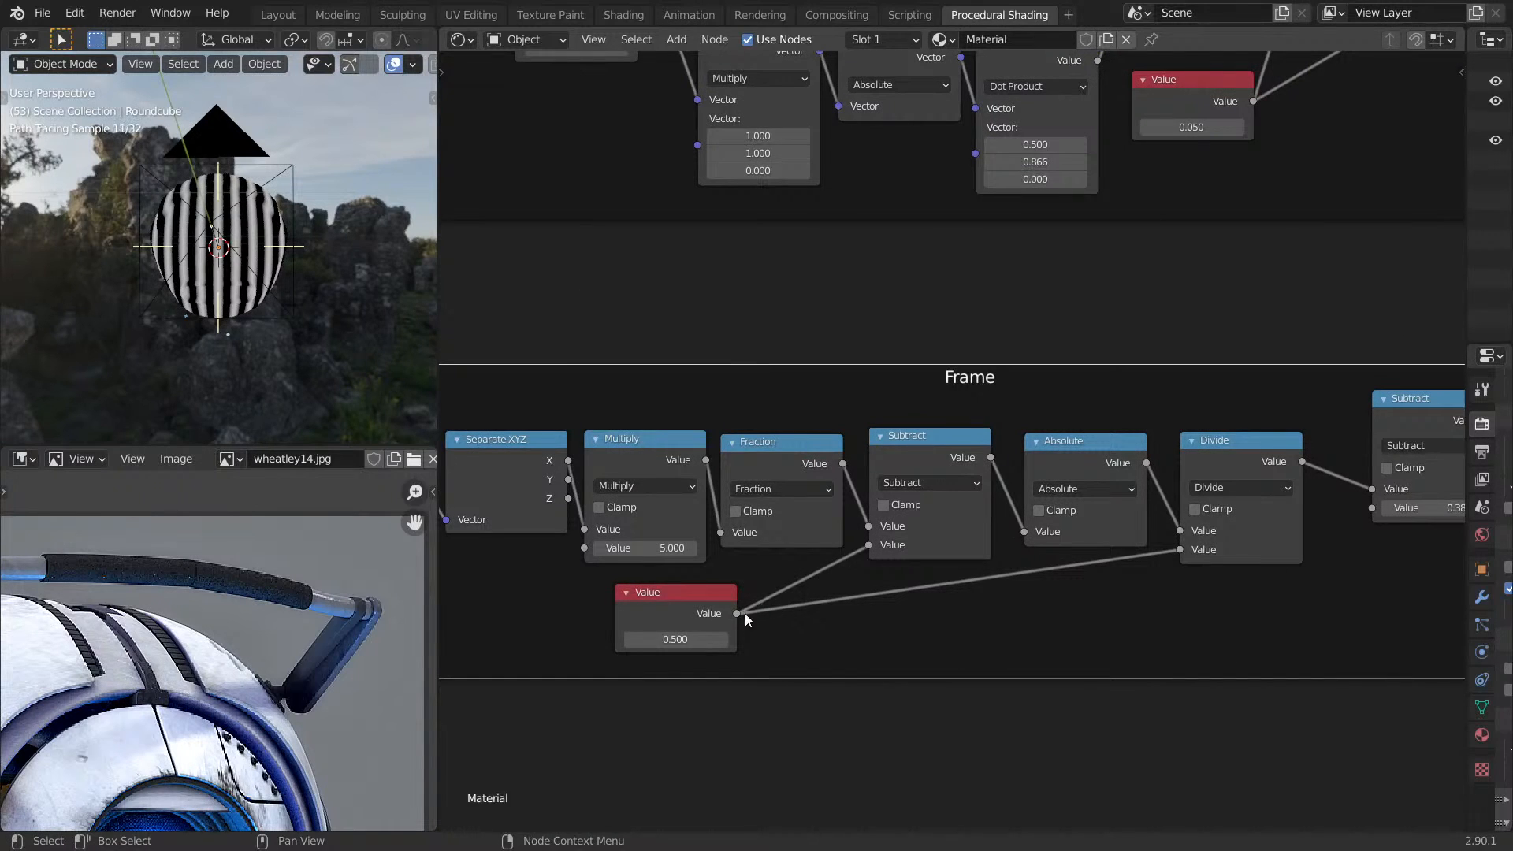
pyautogui.moveTo(689, 639); pyautogui.dragTo(658, 640)
pyautogui.rightClick(694, 639)
pyautogui.keyDown('ctrl'); pyautogui.keyDown('shift'); pyautogui.click(907, 446); pyautogui.keyUp('shift'); pyautogui.keyUp('ctrl')
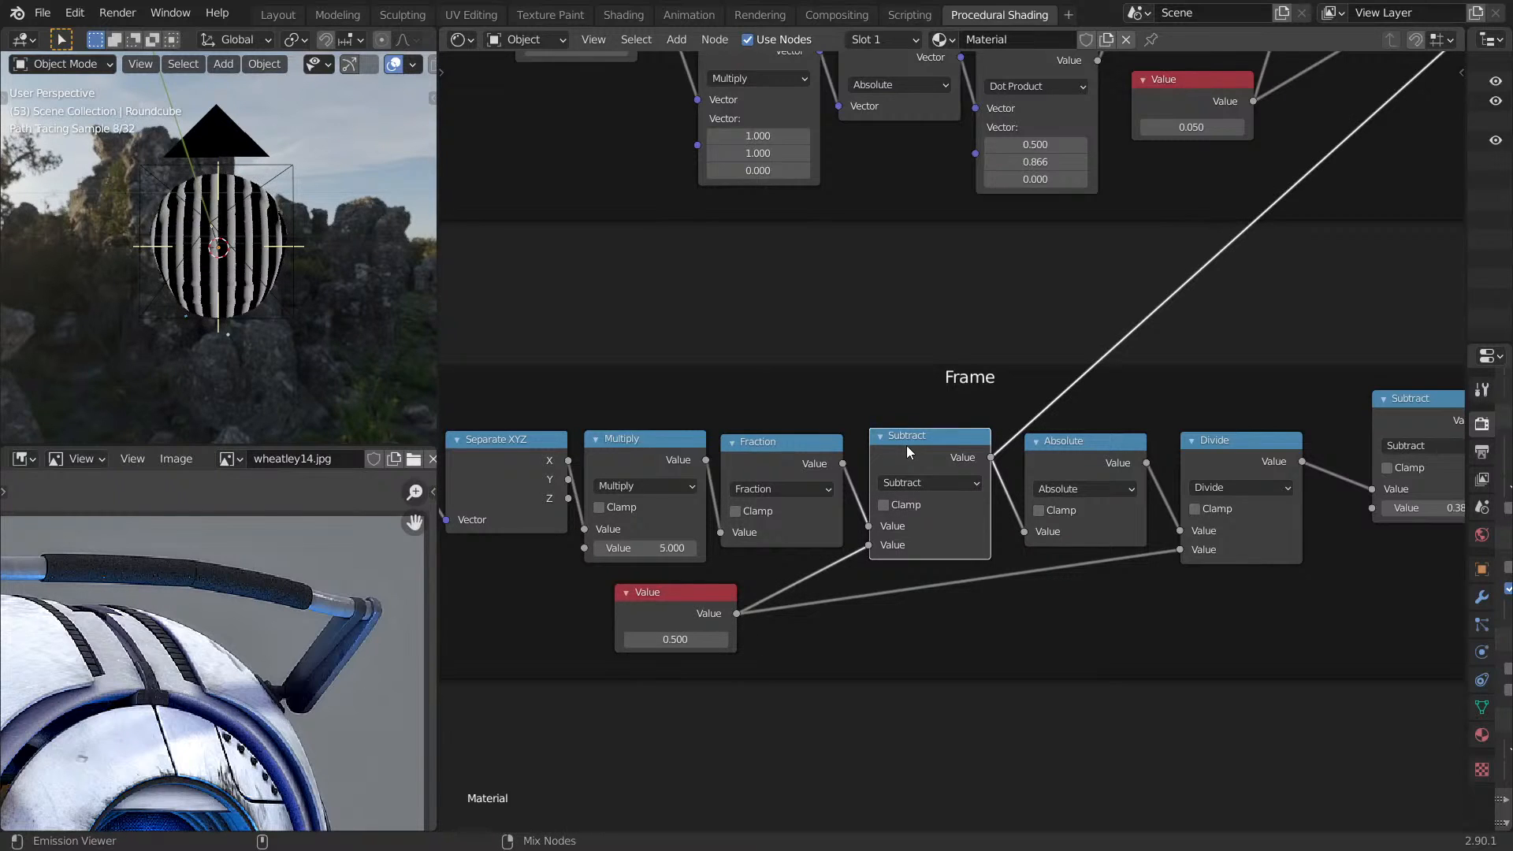
pyautogui.keyDown('ctrl'); pyautogui.keyDown('shift'); pyautogui.click(791, 460); pyautogui.keyUp('shift'); pyautogui.keyUp('ctrl')
# Delete the stripe chain's 0.5 Value node and preview the Divide and final Subtract nodes, keeping the subtracted value at 0.38.
pyautogui.click(689, 602)
pyautogui.press('x')
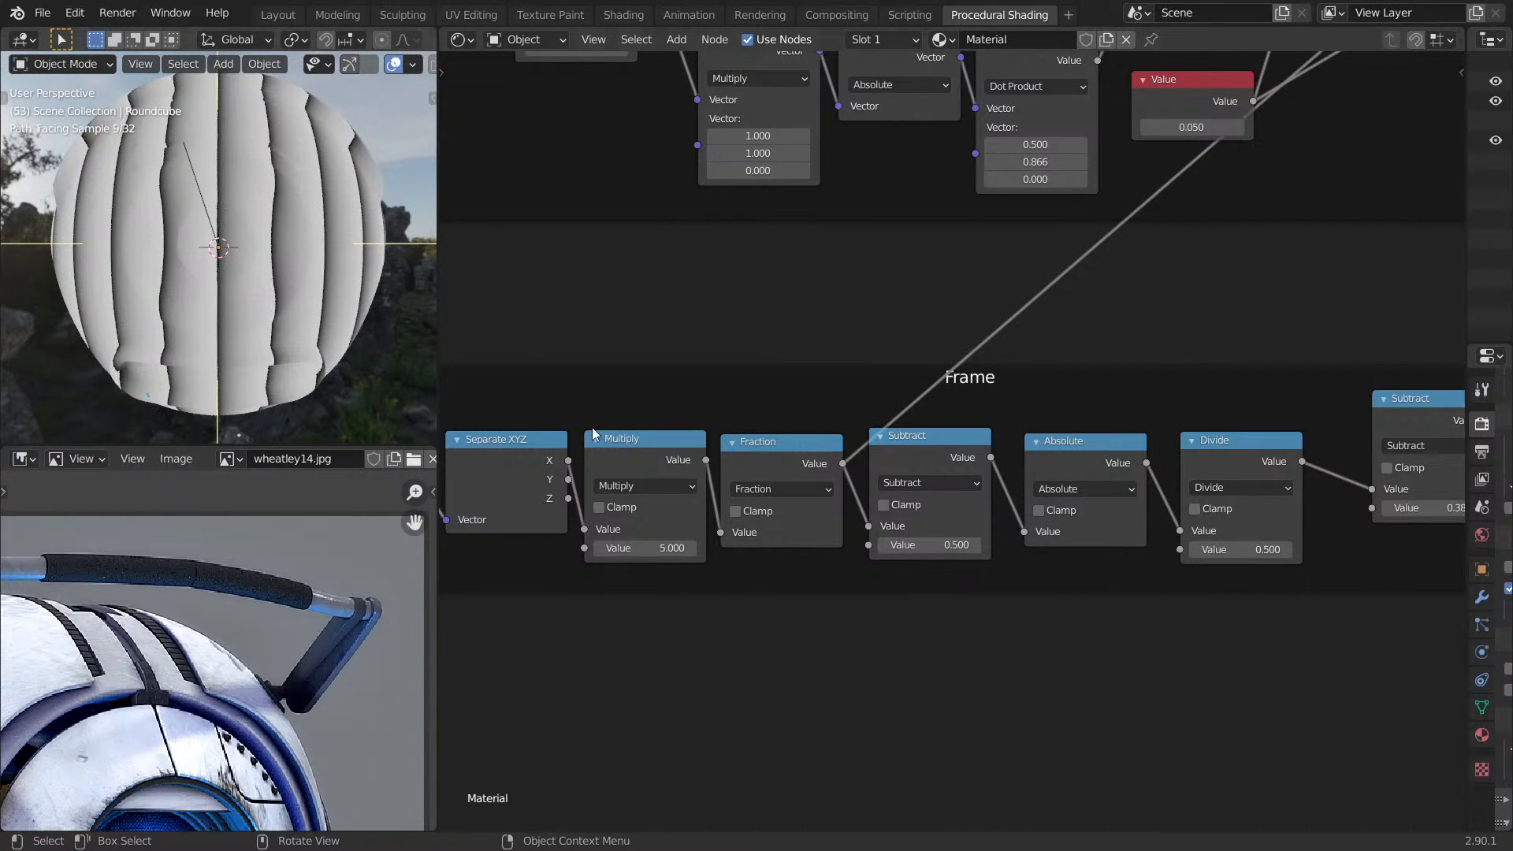
pyautogui.keyDown('ctrl'); pyautogui.keyDown('shift'); pyautogui.click(1273, 512); pyautogui.keyUp('shift'); pyautogui.keyUp('ctrl')
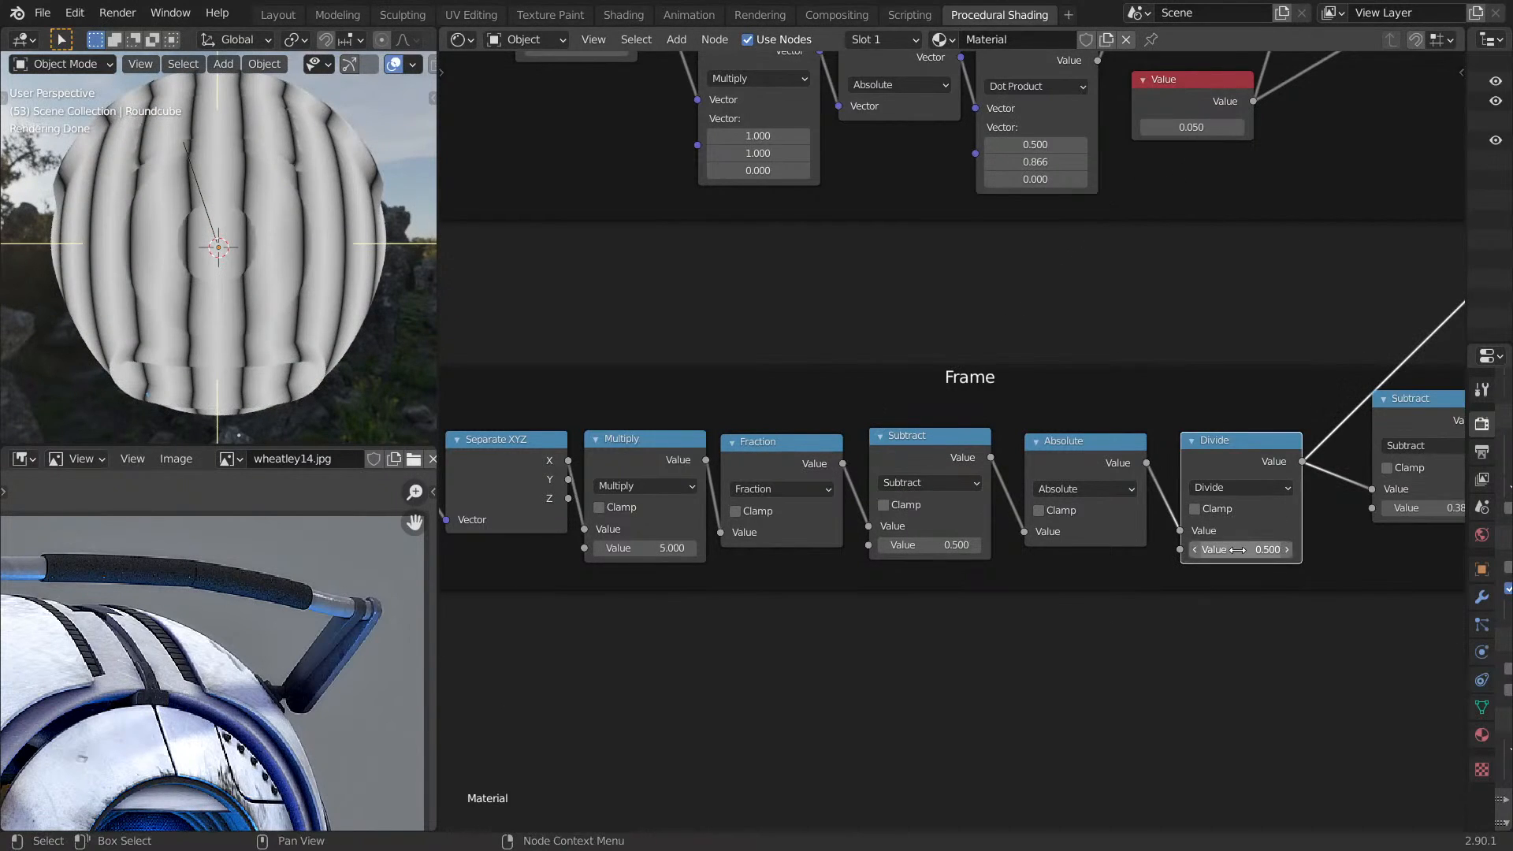
pyautogui.moveTo(1348, 552); pyautogui.dragTo(1079, 588, button='middle')
pyautogui.keyDown('ctrl'); pyautogui.keyDown('shift'); pyautogui.click(1143, 461); pyautogui.keyUp('shift'); pyautogui.keyUp('ctrl')
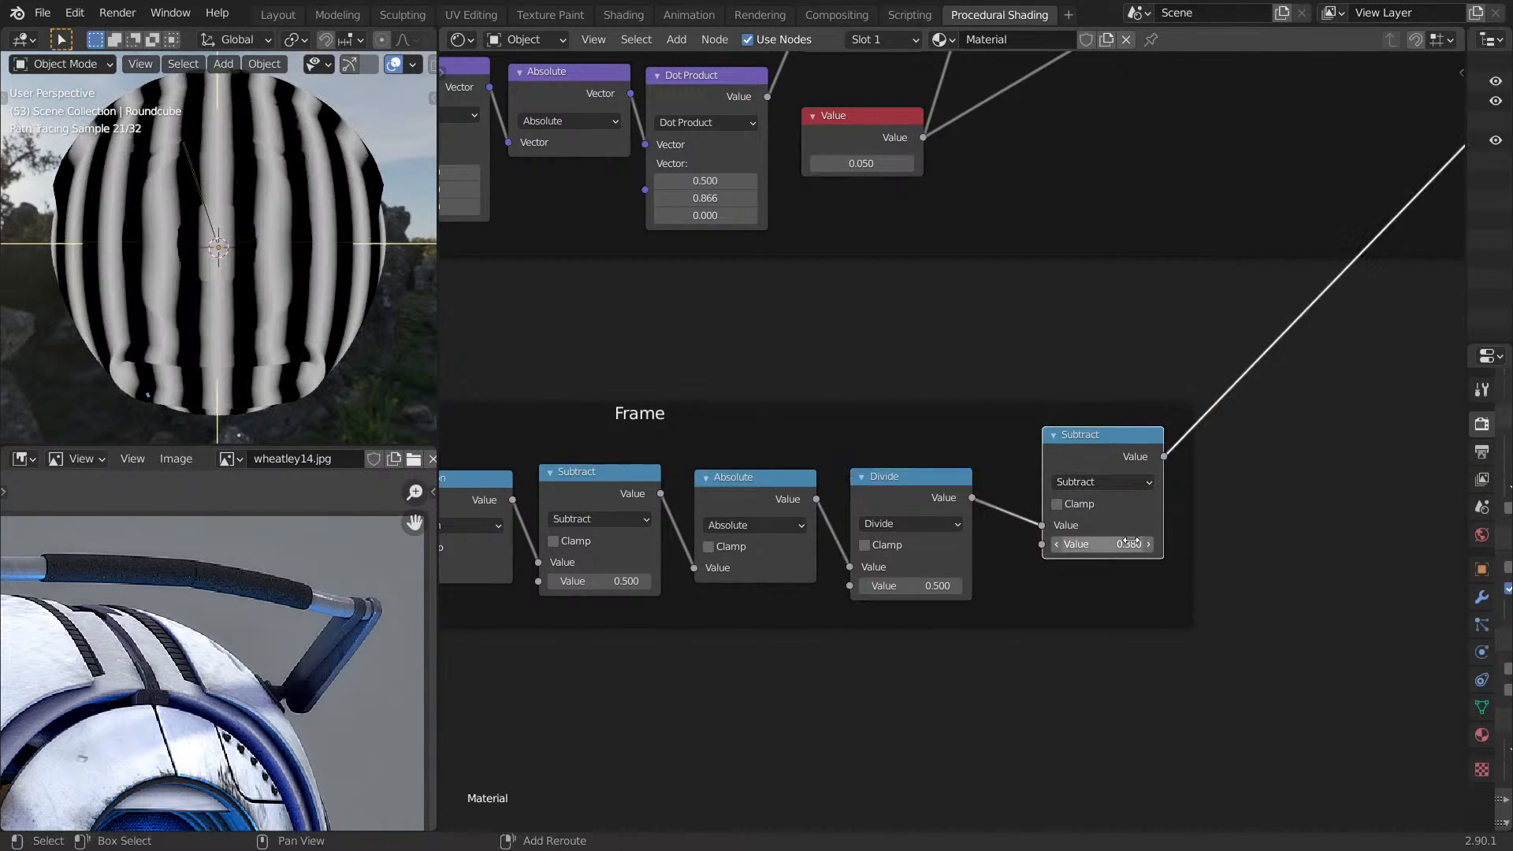
pyautogui.moveTo(1104, 544); pyautogui.dragTo(1132, 542)
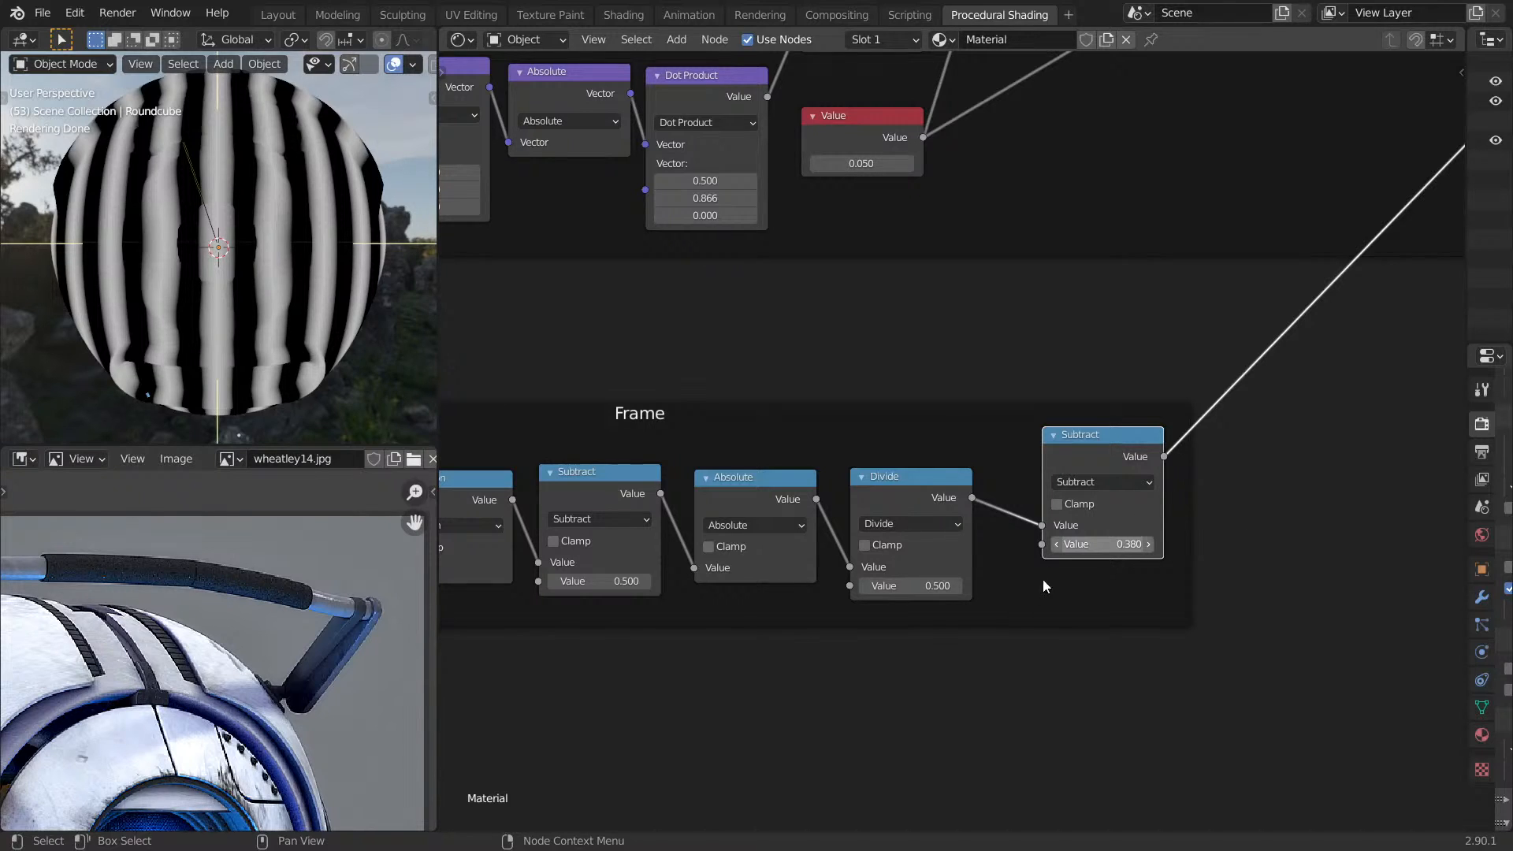
# Duplicate the framed stripe nodes with their input link below the original frame and preview the copy's final Subtract node.
pyautogui.scroll(-3, 999, 373)
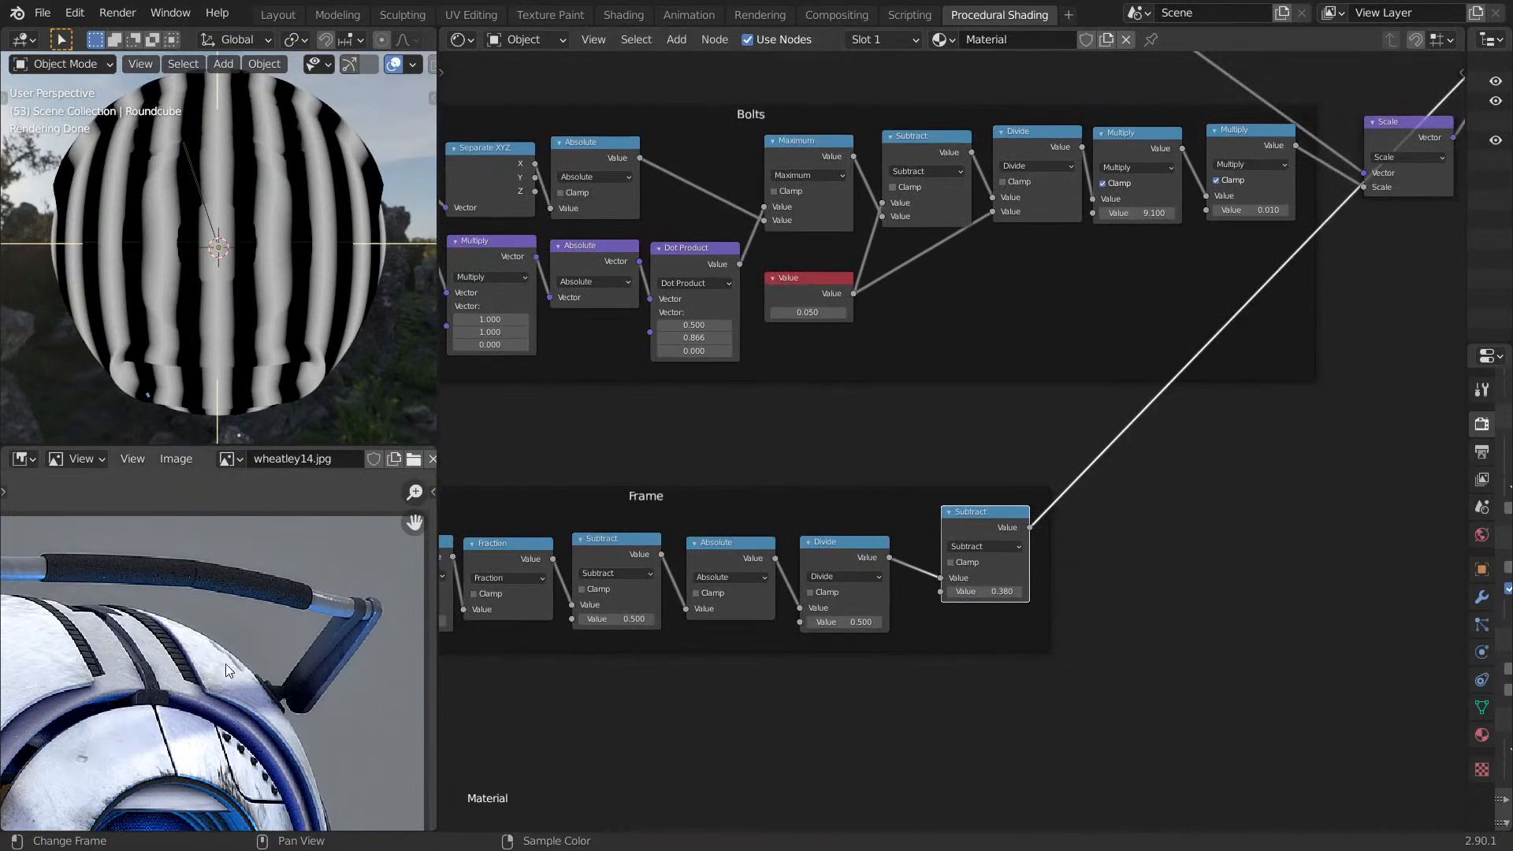
pyautogui.scroll(-2, 187, 720)
pyautogui.scroll(-2, 187, 719)
pyautogui.scroll(10, 205, 709)
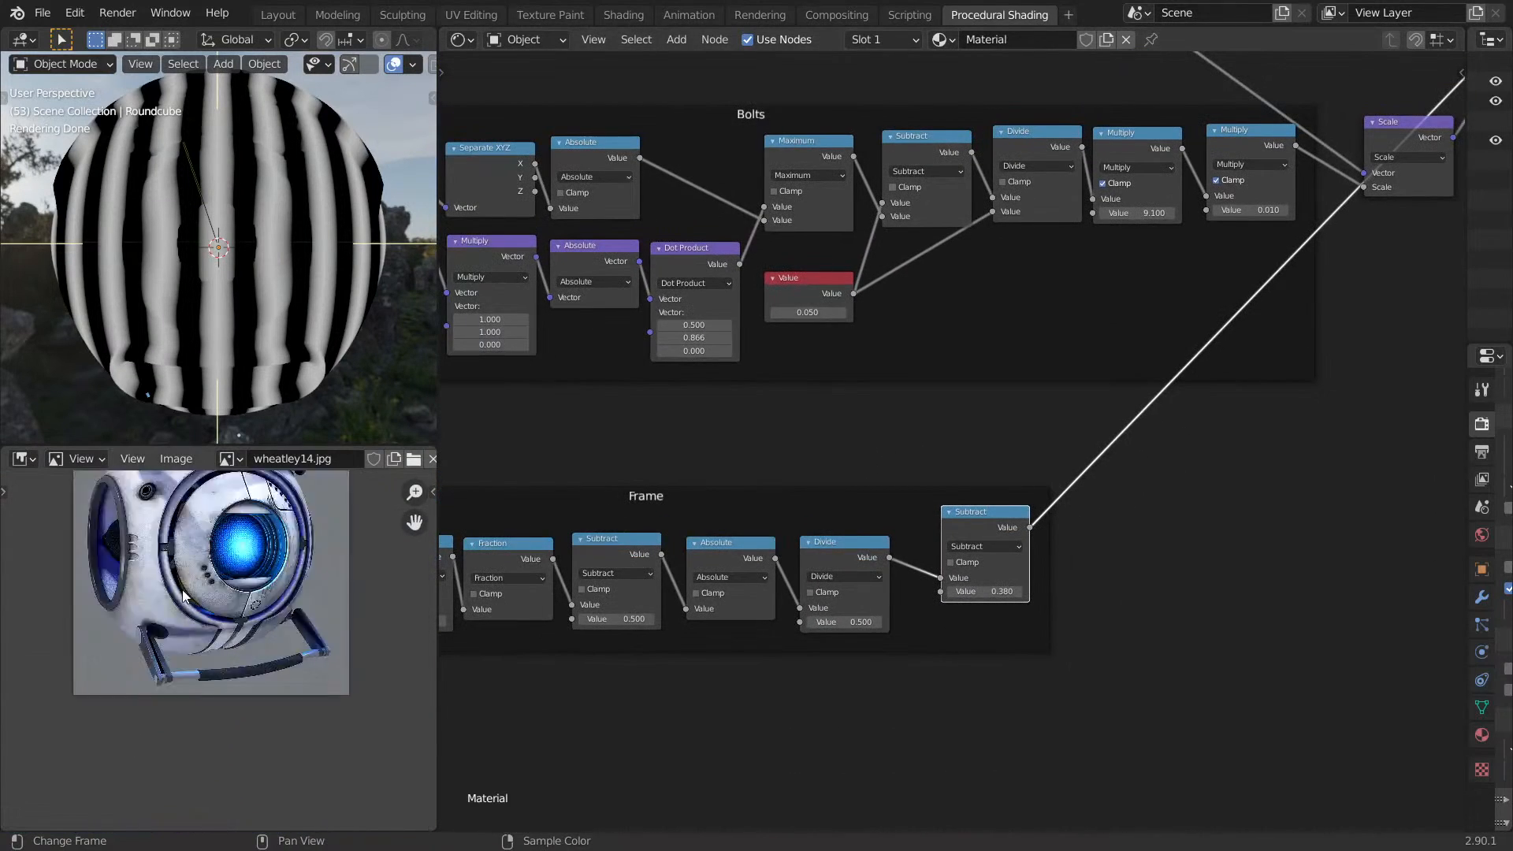
pyautogui.moveTo(572, 421); pyautogui.dragTo(1138, 484, button='middle')
pyautogui.scroll(-3, 1000, 483)
pyautogui.scroll(1, 857, 444)
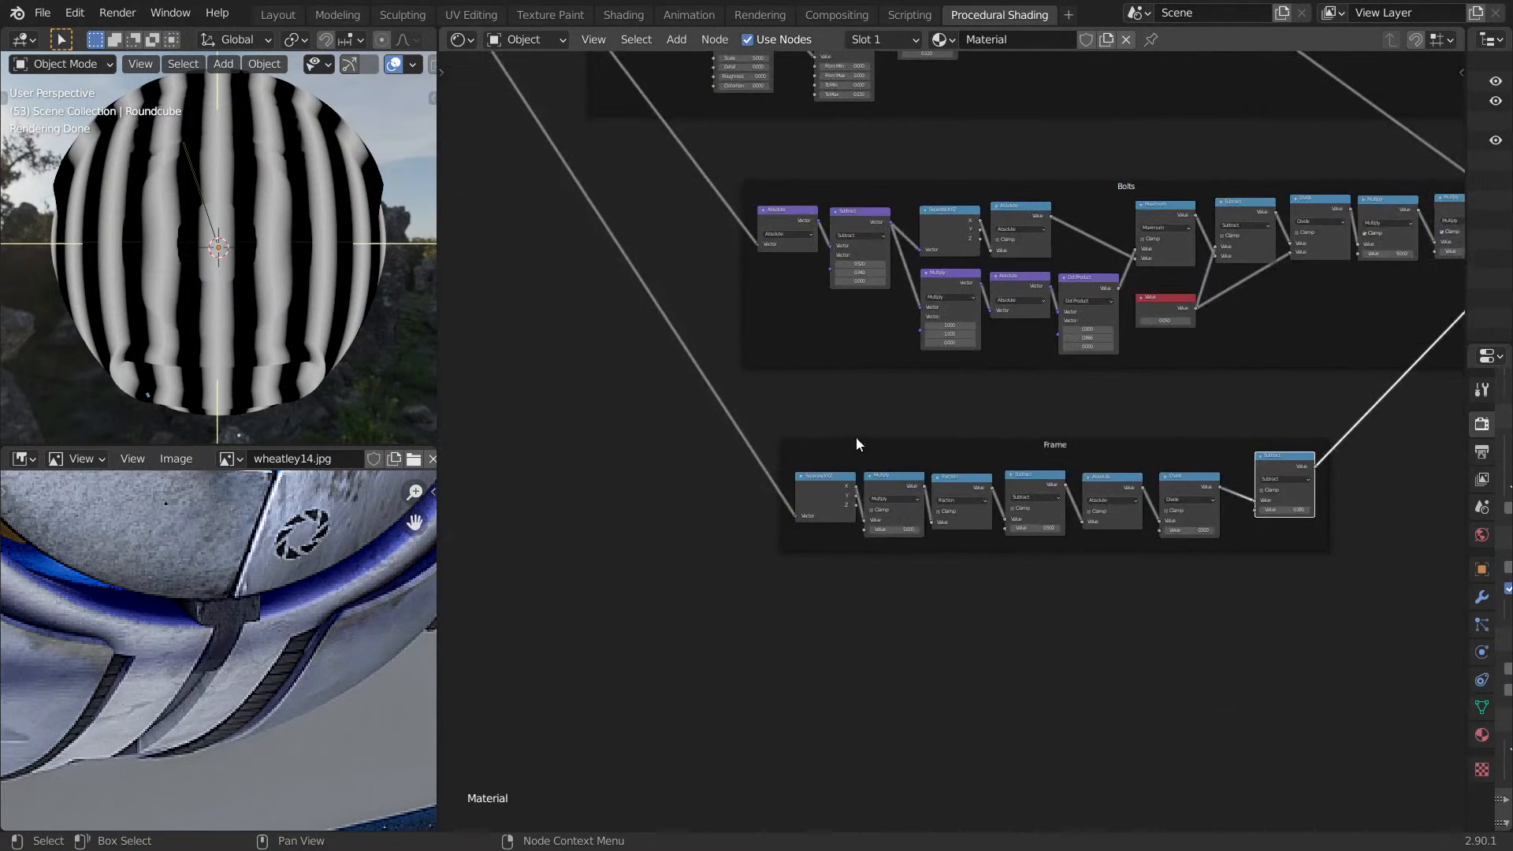
pyautogui.moveTo(754, 410); pyautogui.dragTo(1351, 634)
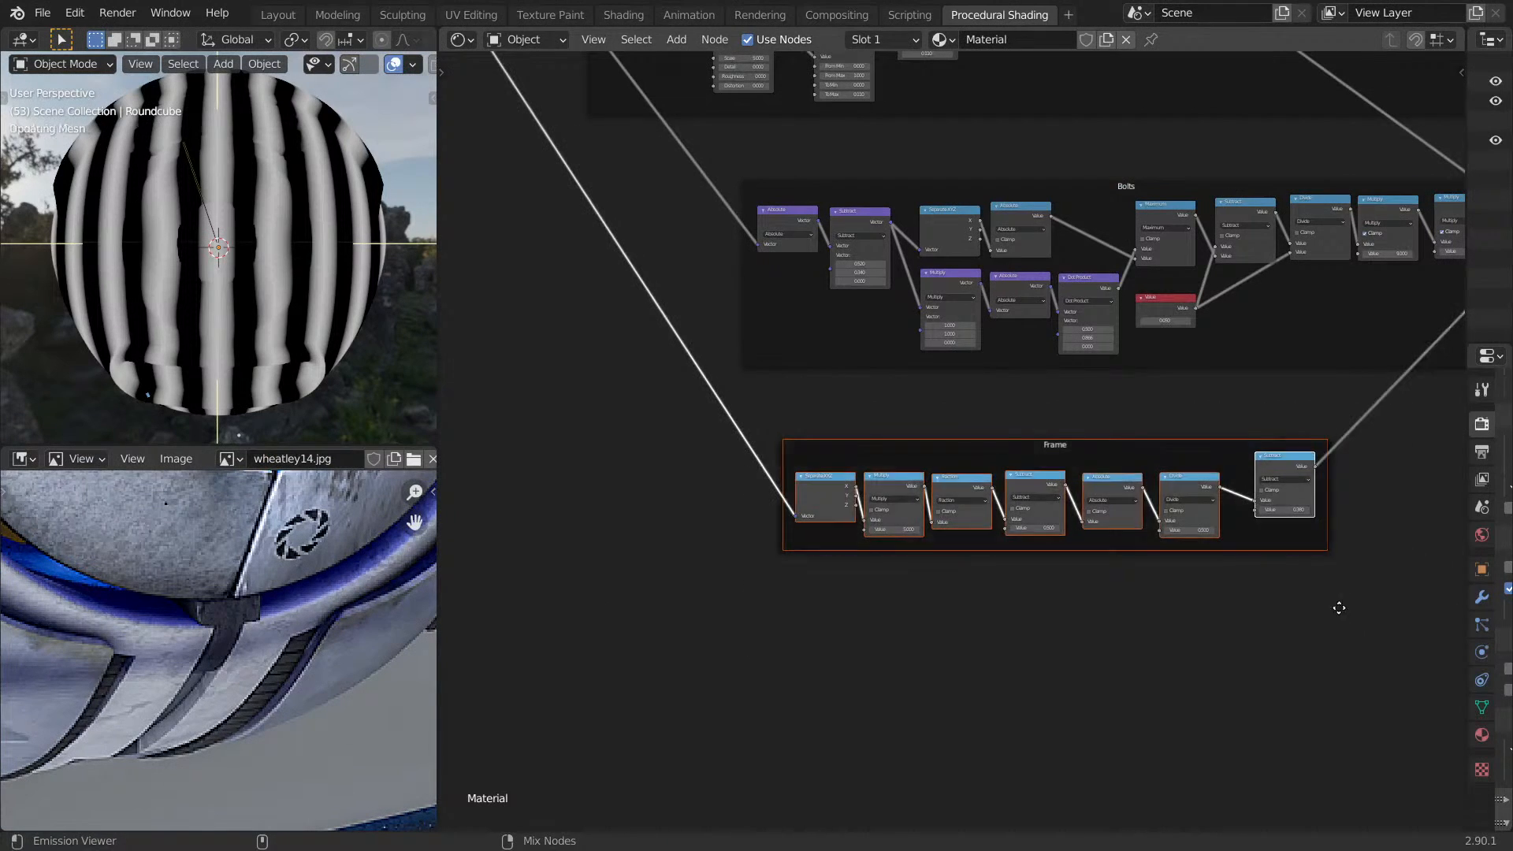
pyautogui.hotkey('ctrl', 'shift', 'd')
pyautogui.click(1315, 799)
pyautogui.keyDown('ctrl'); pyautogui.keyDown('shift'); pyautogui.click(1261, 659); pyautogui.keyUp('shift'); pyautogui.keyUp('ctrl')
# Move the duplicated frame's Separate XYZ node away from its Multiply node and drive that Multiply from the Y output instead of X.
pyautogui.scroll(1, 819, 693)
pyautogui.moveTo(819, 692); pyautogui.dragTo(1032, 607, button='middle')
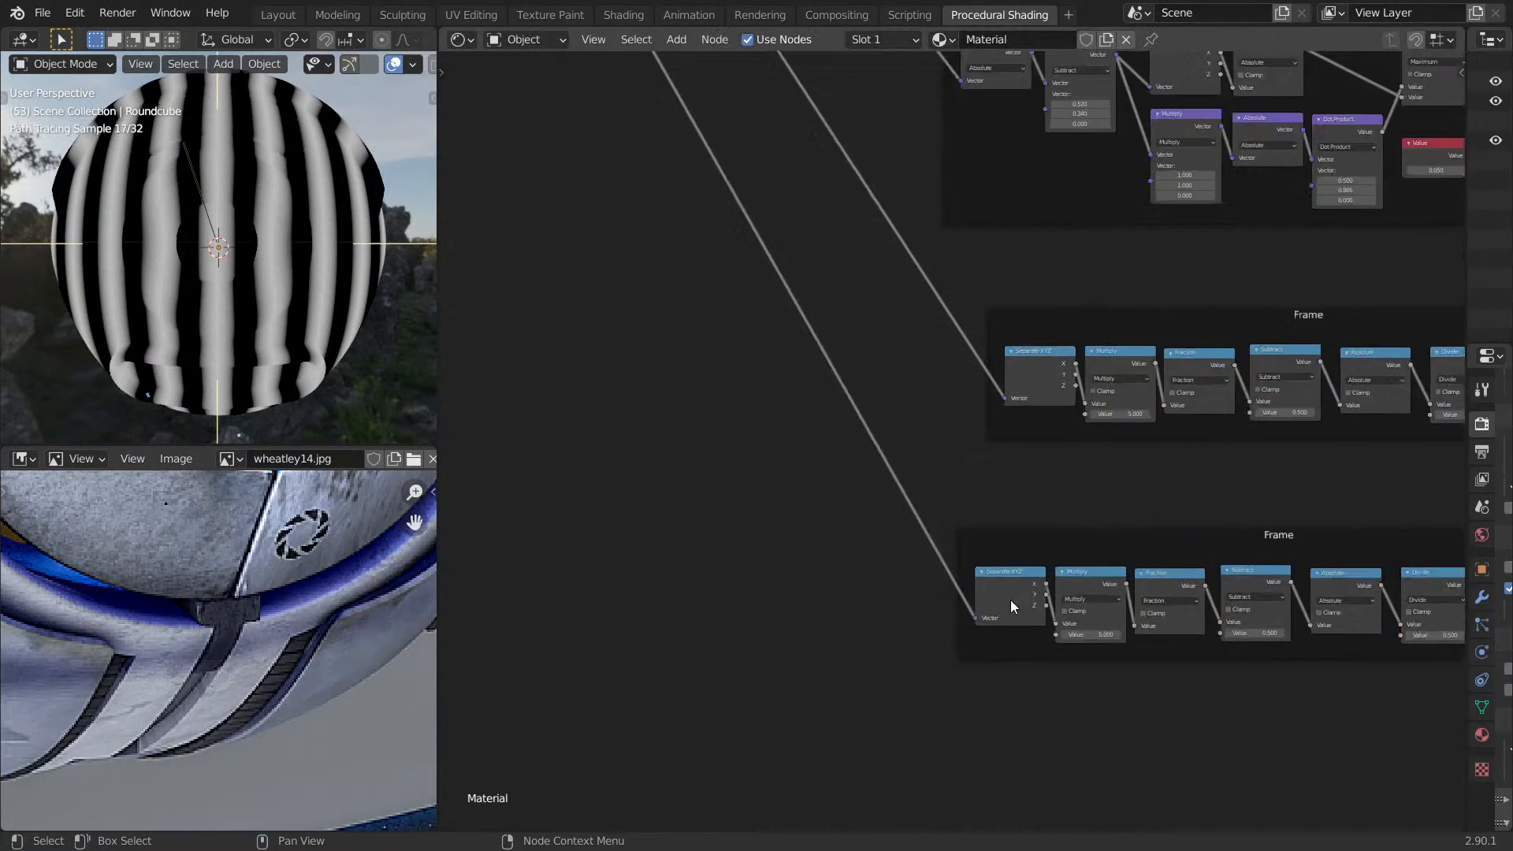
pyautogui.scroll(2, 1033, 606)
pyautogui.moveTo(1054, 651); pyautogui.dragTo(1013, 669)
pyautogui.moveTo(1101, 710); pyautogui.dragTo(1106, 711)
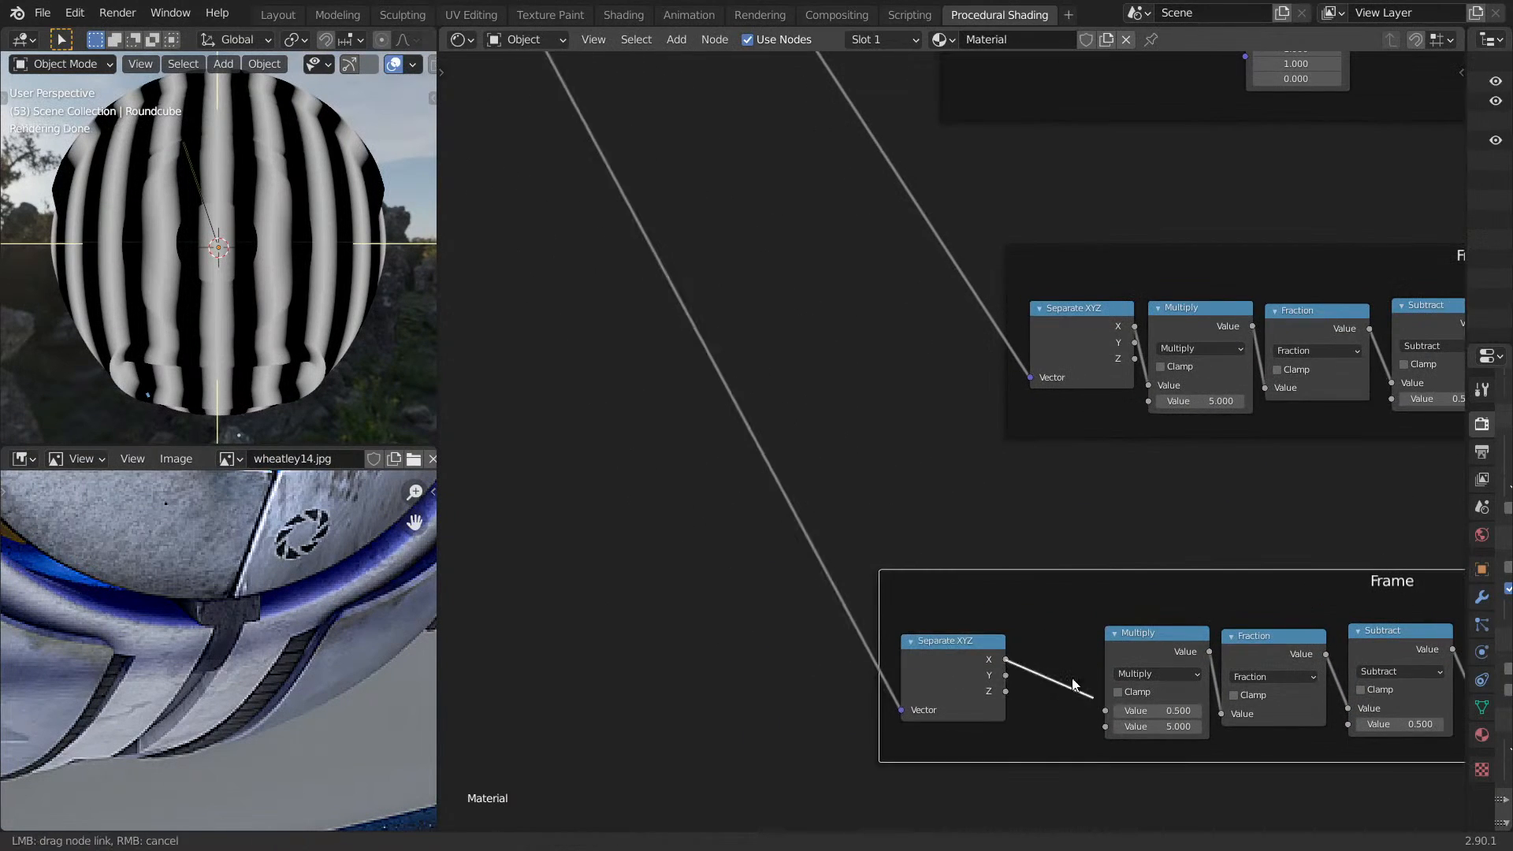
pyautogui.moveTo(1006, 676); pyautogui.dragTo(1107, 712)
pyautogui.scroll(-2, 570, 496)
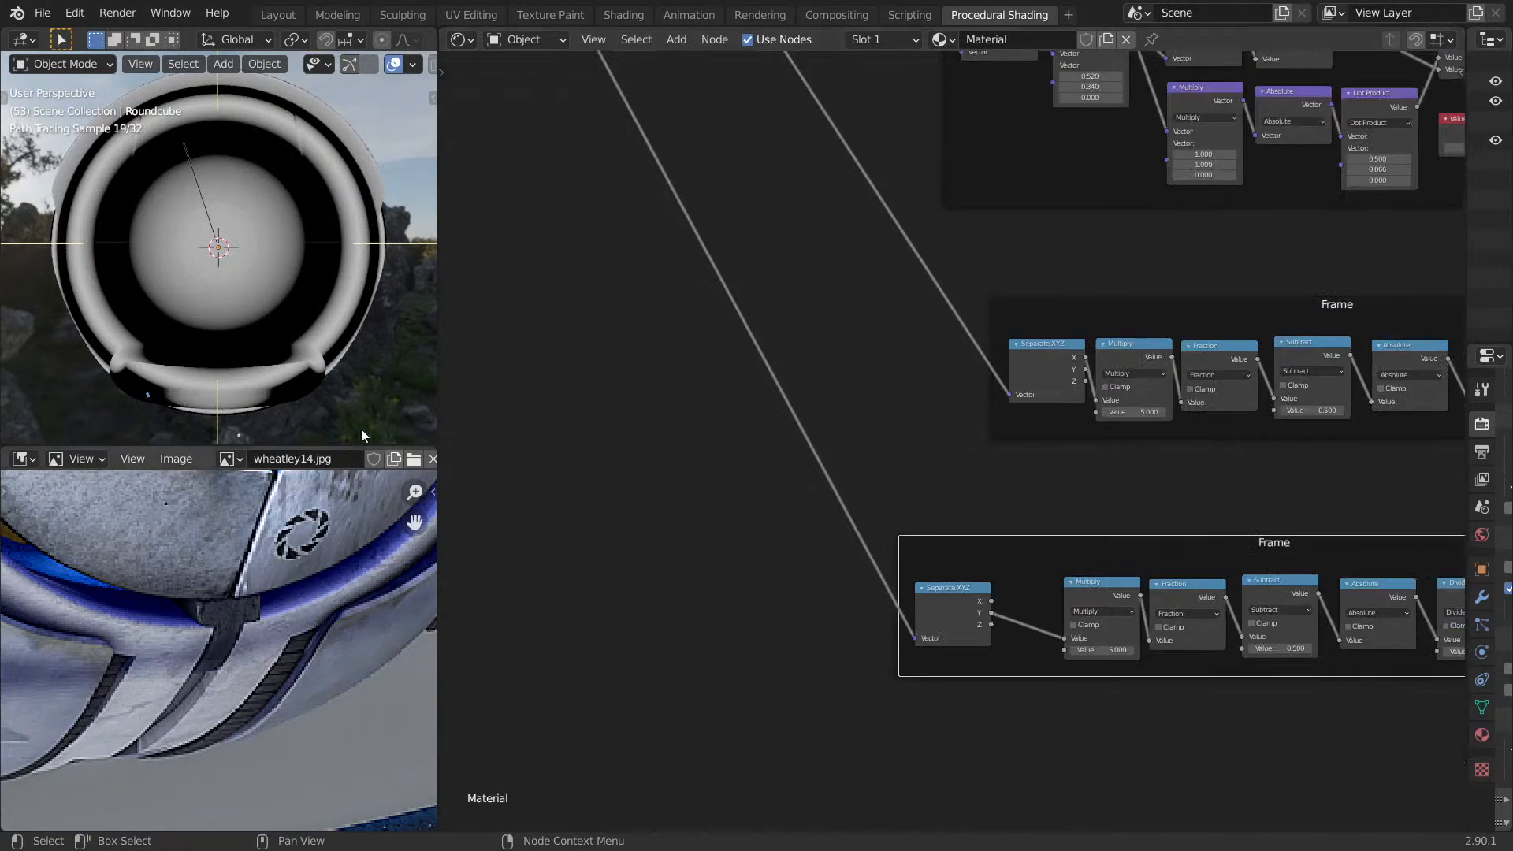
# Examine the Y-axis stripes around the head and compare them with the panel and emblem details in the reference image.
pyautogui.moveTo(314, 394); pyautogui.dragTo(414, 390, button='middle')
pyautogui.moveTo(384, 333); pyautogui.dragTo(3, 270, button='middle')
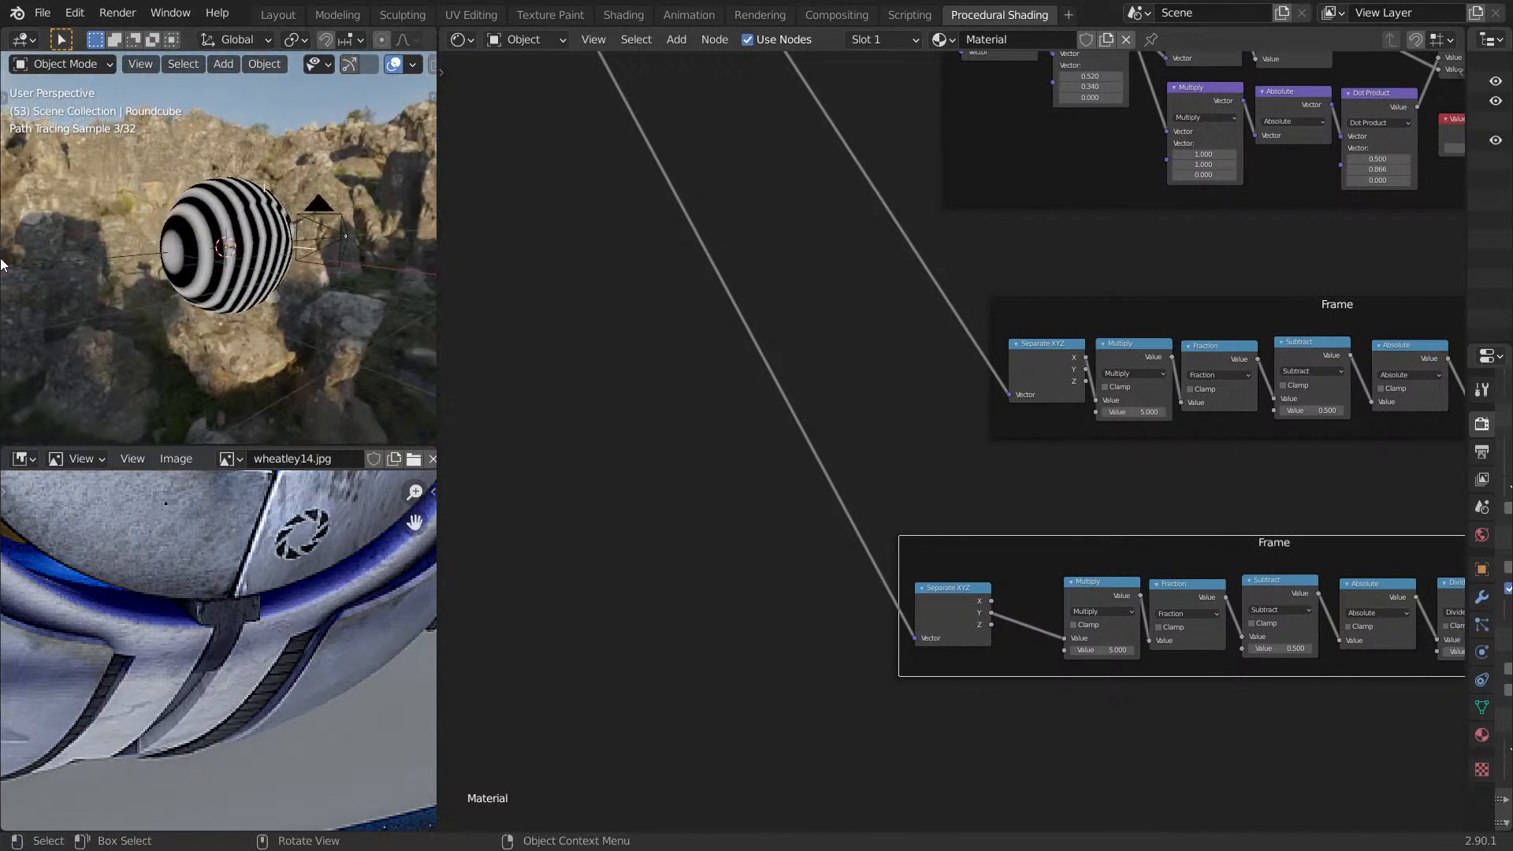
pyautogui.scroll(2, 258, 259)
pyautogui.scroll(-4, 929, 381)
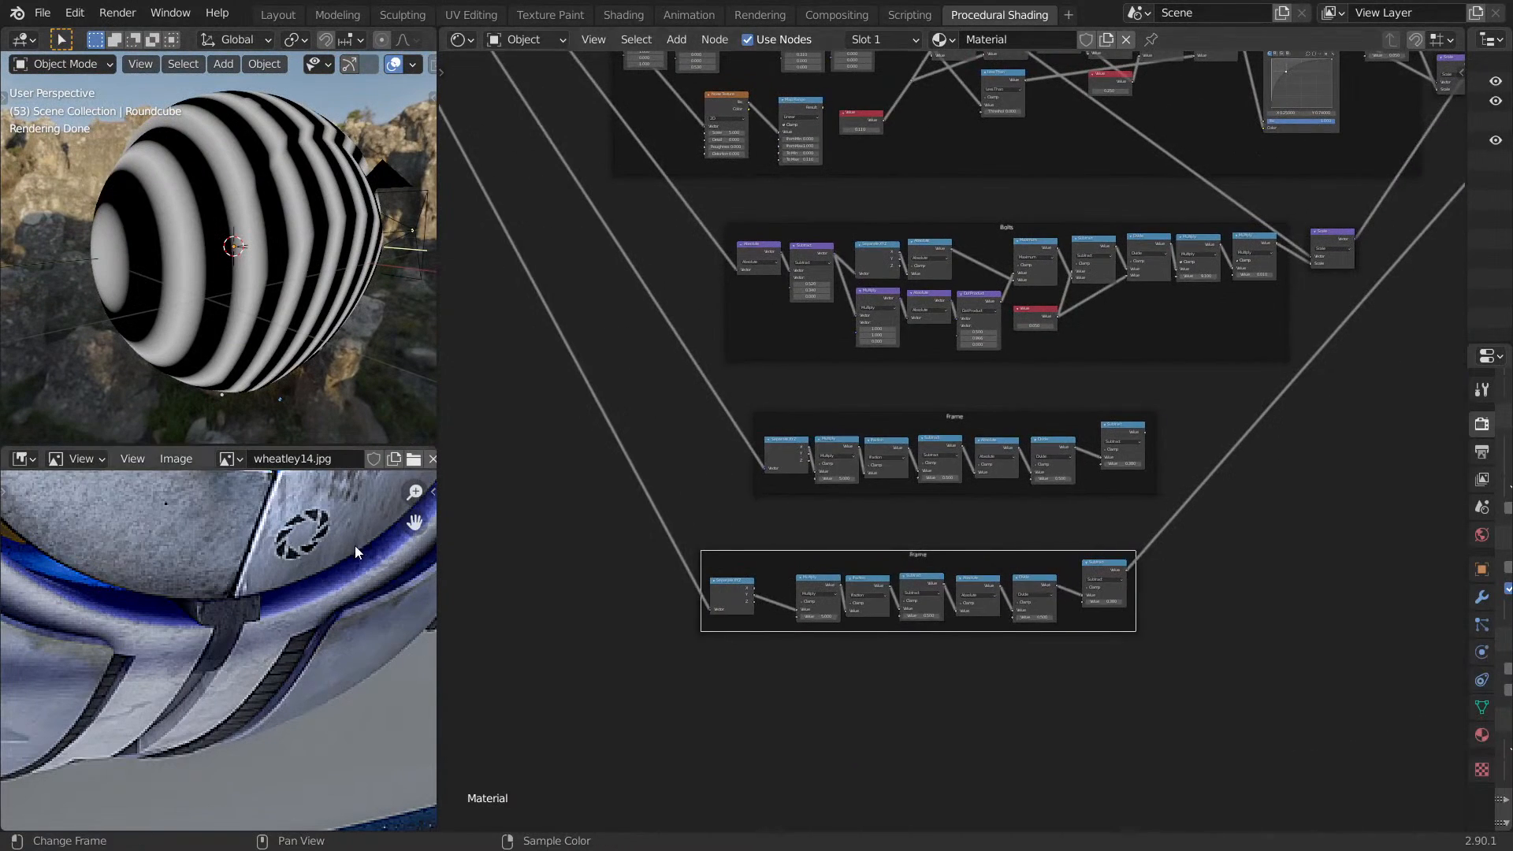
pyautogui.scroll(2, 207, 697)
pyautogui.moveTo(207, 697); pyautogui.dragTo(166, 788, button='middle')
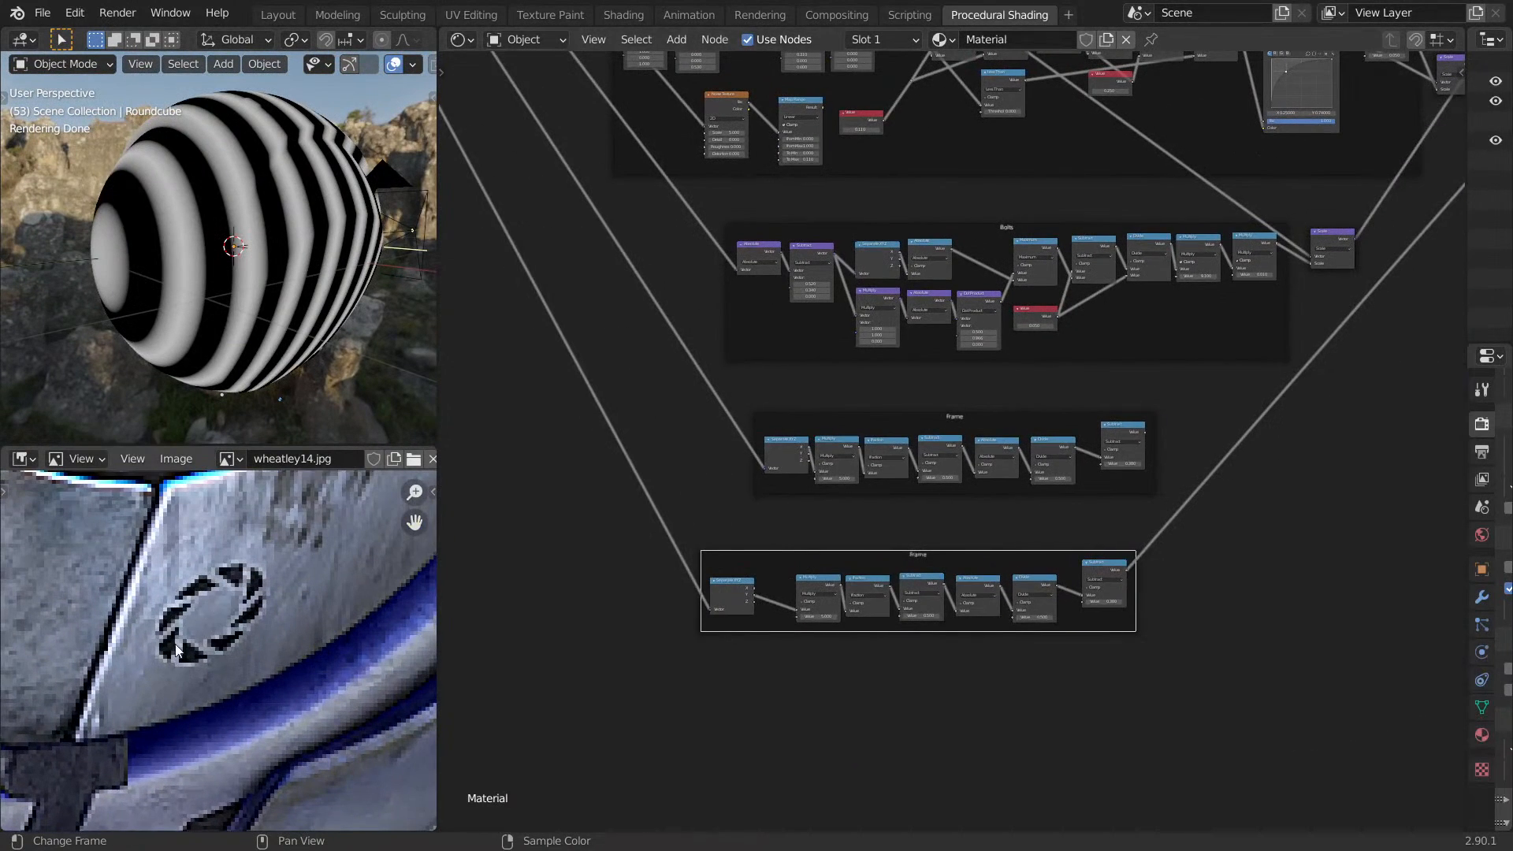
pyautogui.scroll(-5, 496, 544)
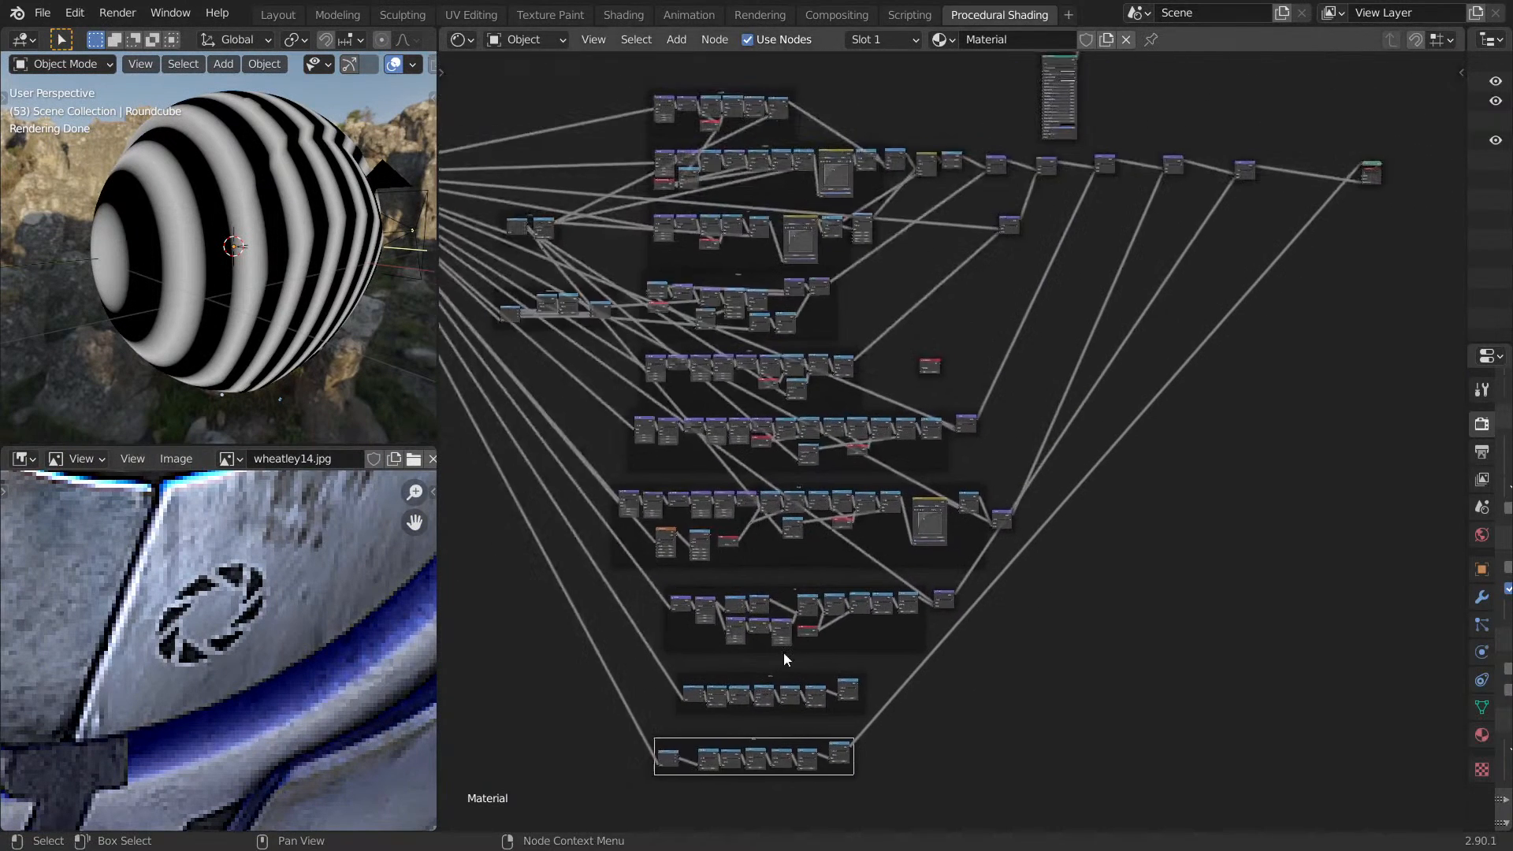
pyautogui.scroll(4, 800, 542)
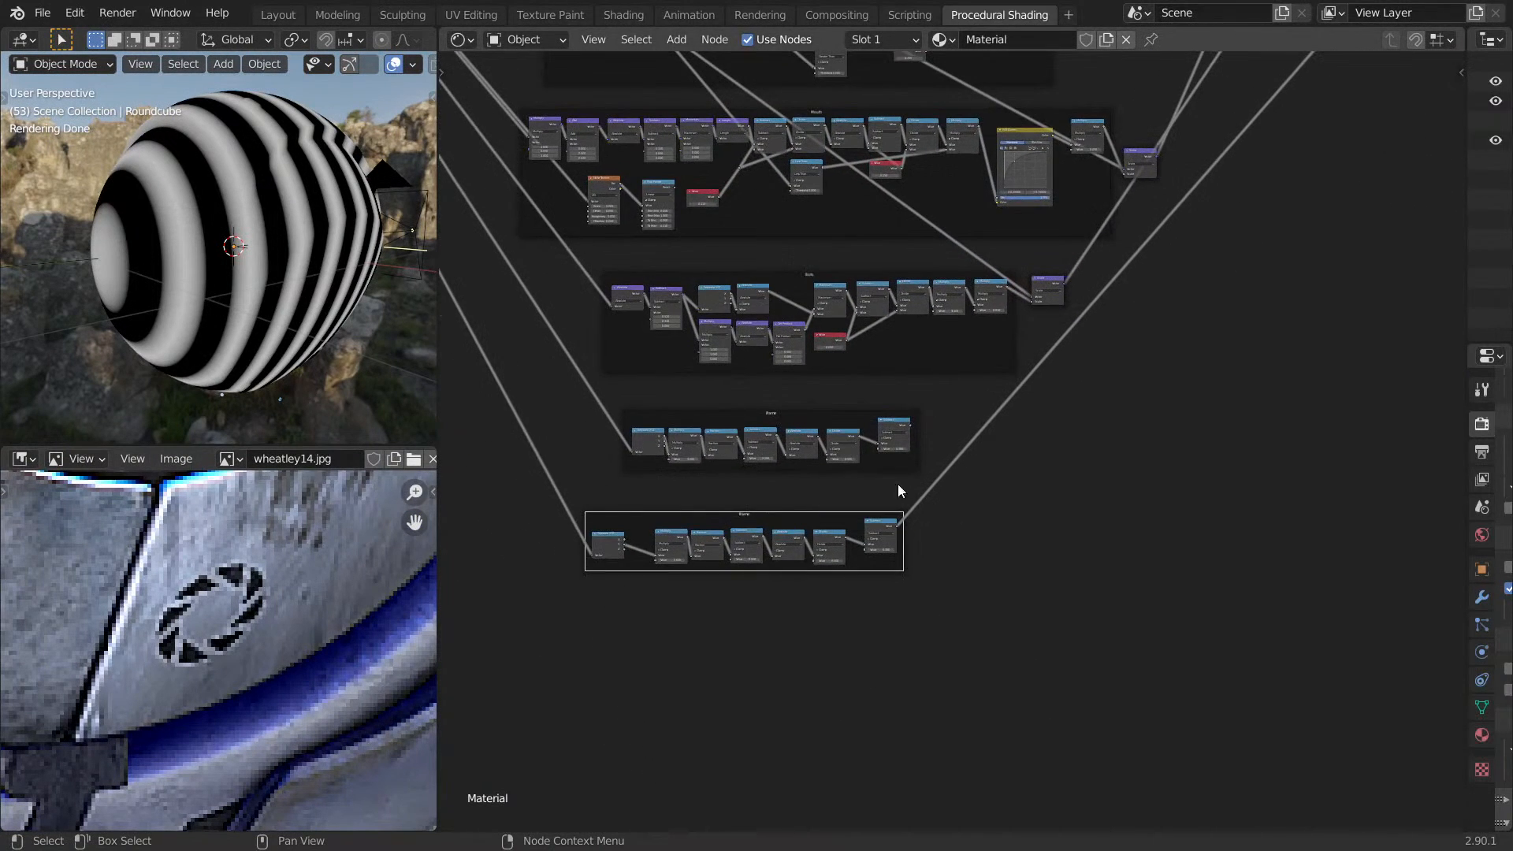
pyautogui.moveTo(364, 305); pyautogui.dragTo(275, 276, button='middle')
pyautogui.moveTo(952, 404); pyautogui.dragTo(977, 587, button='middle')
pyautogui.scroll(1, 977, 587)
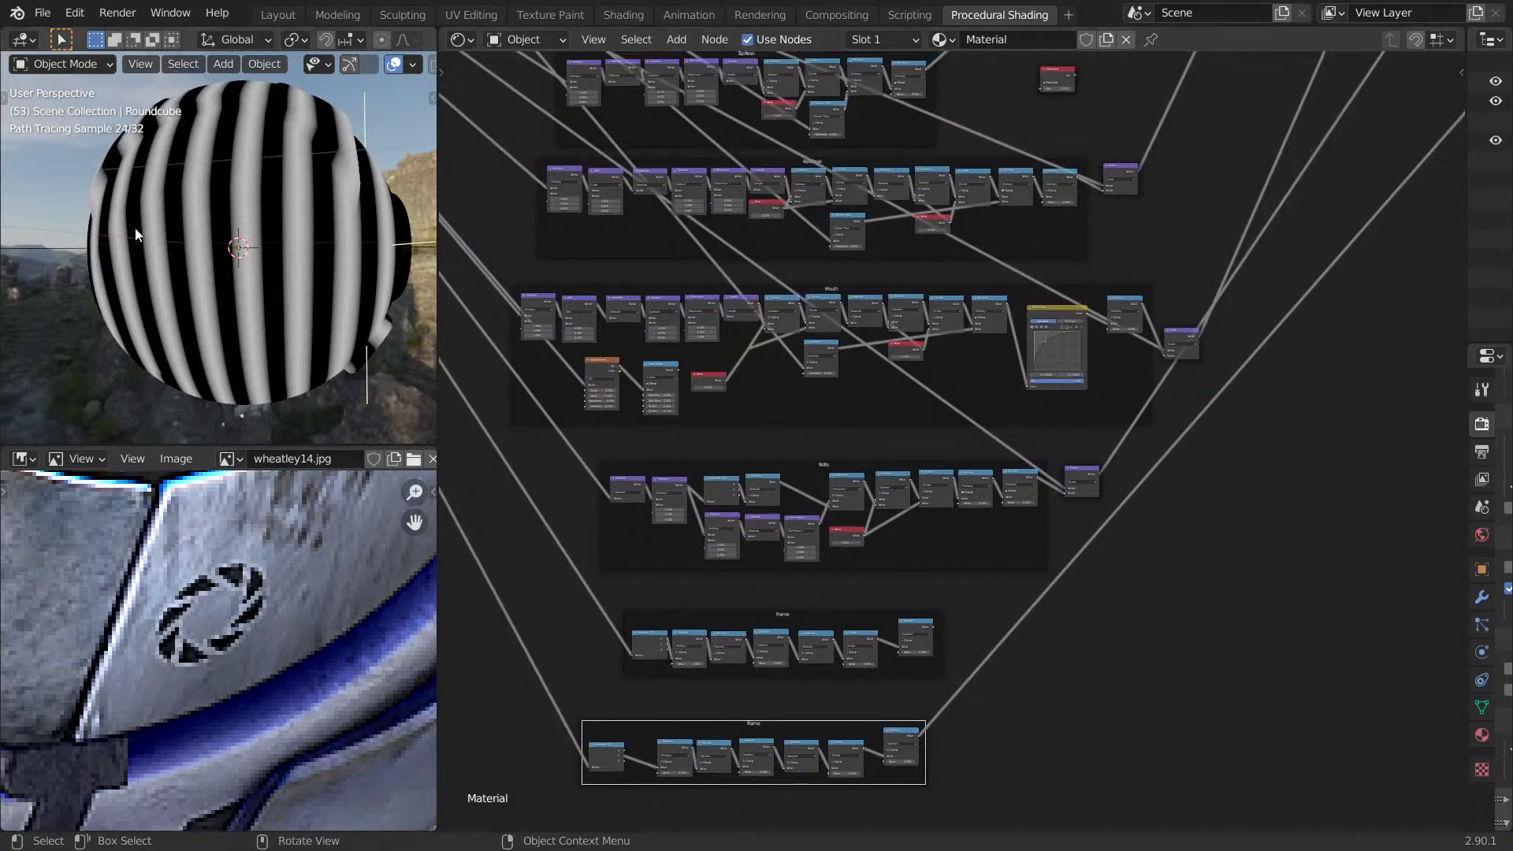
# Preview the last Multiply node of the eye socket frame on the head and inspect the result up close.
pyautogui.moveTo(754, 205); pyautogui.dragTo(749, 484, button='middle')
pyautogui.moveTo(820, 197); pyautogui.dragTo(861, 525, button='middle')
pyautogui.moveTo(908, 267); pyautogui.dragTo(905, 436, button='middle')
pyautogui.scroll(6, 905, 436)
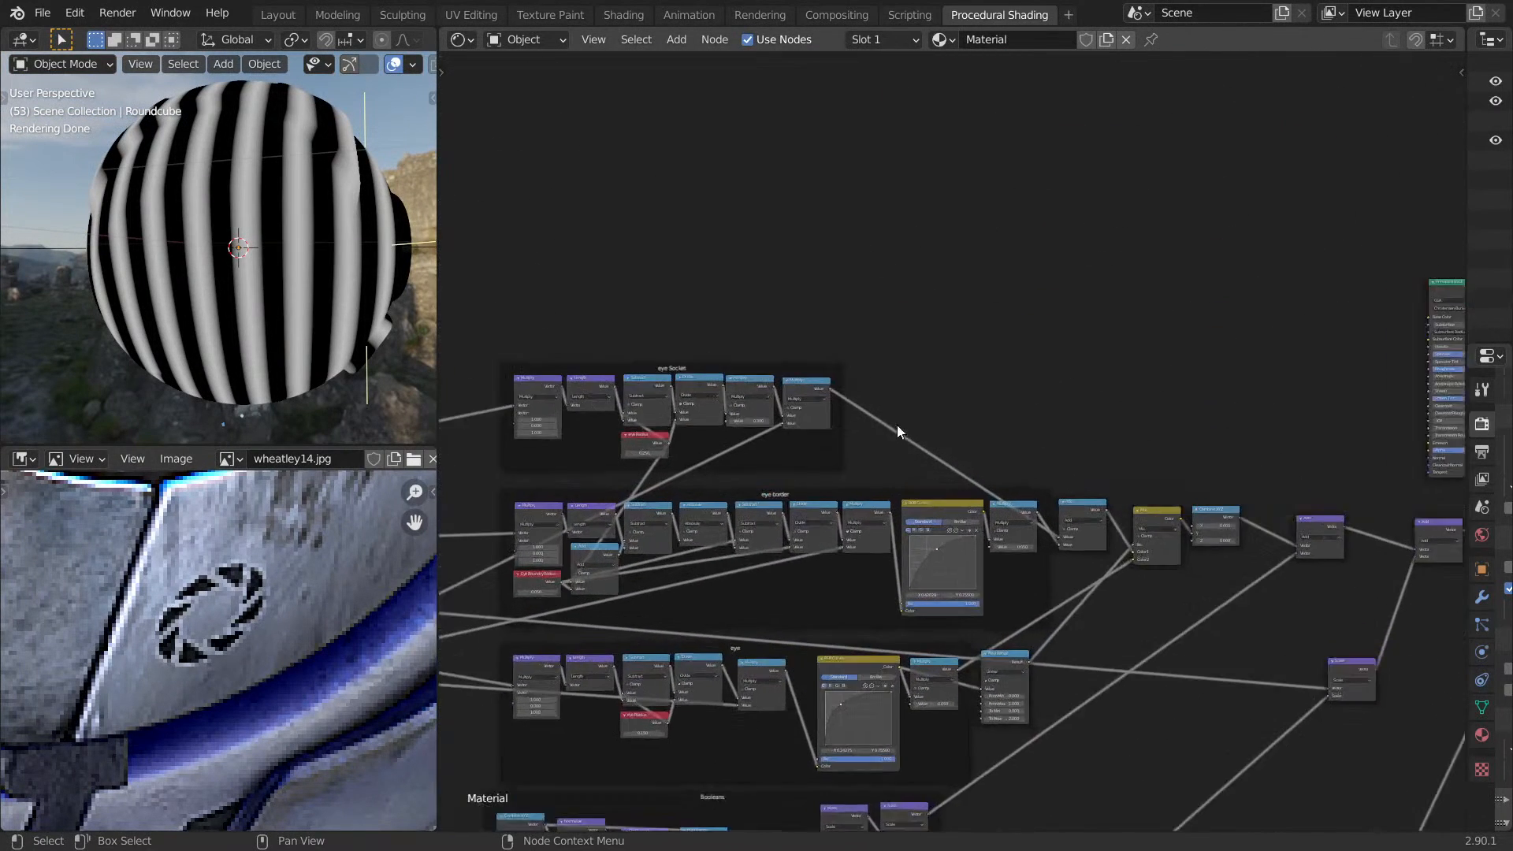
pyautogui.keyDown('ctrl'); pyautogui.keyDown('shift'); pyautogui.click(796, 389); pyautogui.keyUp('shift'); pyautogui.keyUp('ctrl')
pyautogui.moveTo(831, 372); pyautogui.dragTo(814, 392, button='middle')
pyautogui.moveTo(313, 273); pyautogui.dragTo(197, 285, button='middle')
pyautogui.moveTo(1051, 425); pyautogui.dragTo(938, 426, button='middle')
pyautogui.scroll(1, 952, 408)
pyautogui.moveTo(312, 339); pyautogui.dragTo(201, 304, button='middle')
pyautogui.scroll(4, 201, 304)
pyautogui.scroll(3, 797, 362)
pyautogui.moveTo(797, 362); pyautogui.dragTo(944, 372, button='middle')
pyautogui.scroll(6, 848, 329)
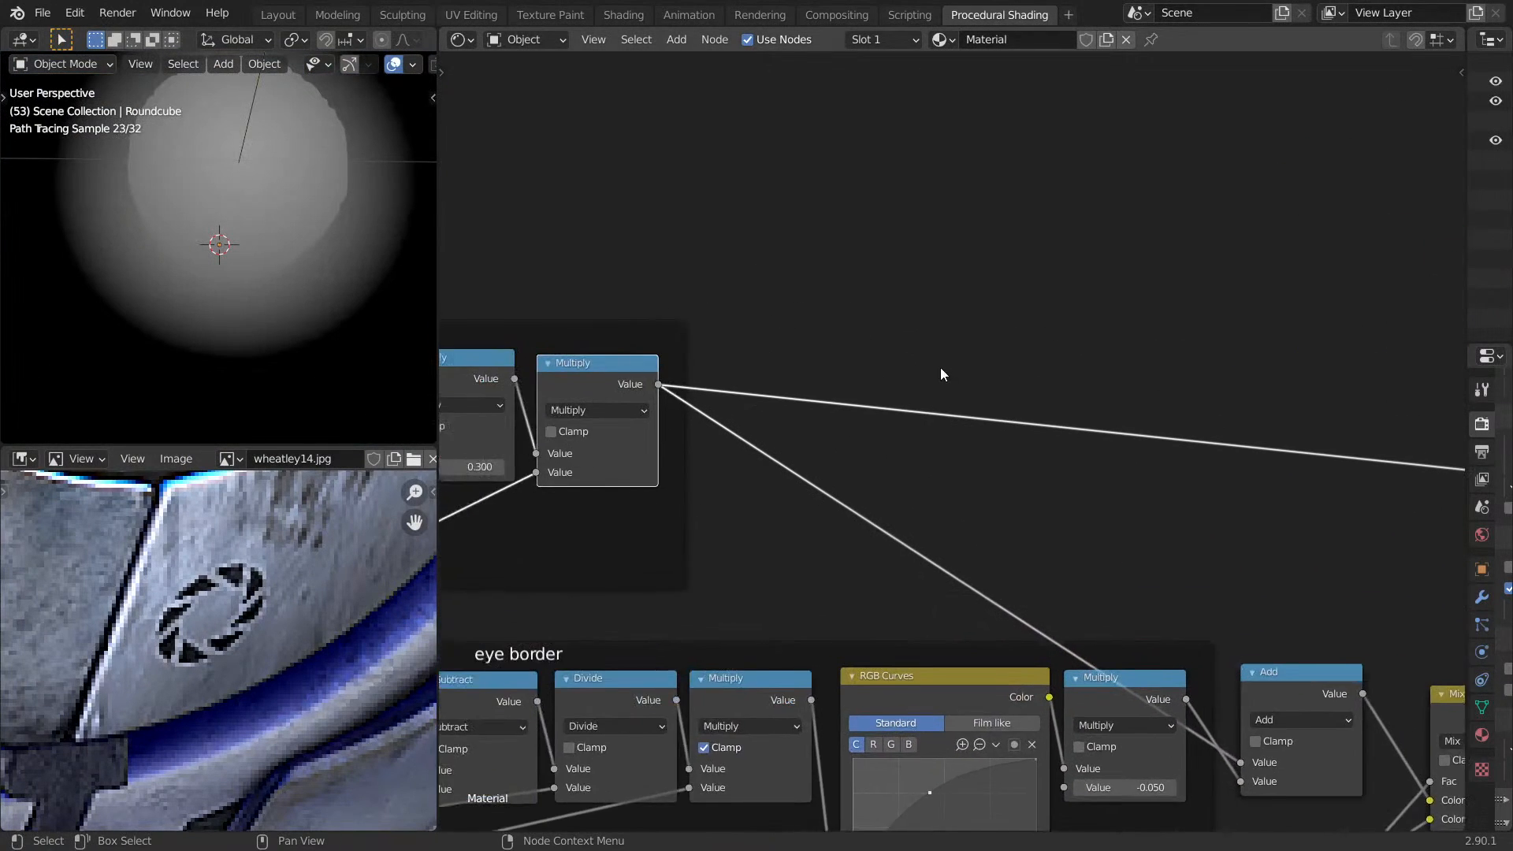
# Add a Math node beside the eye socket frame's last Multiply node.
pyautogui.hotkey('shift', 'a')
pyautogui.click(930, 349)
pyautogui.write('math')
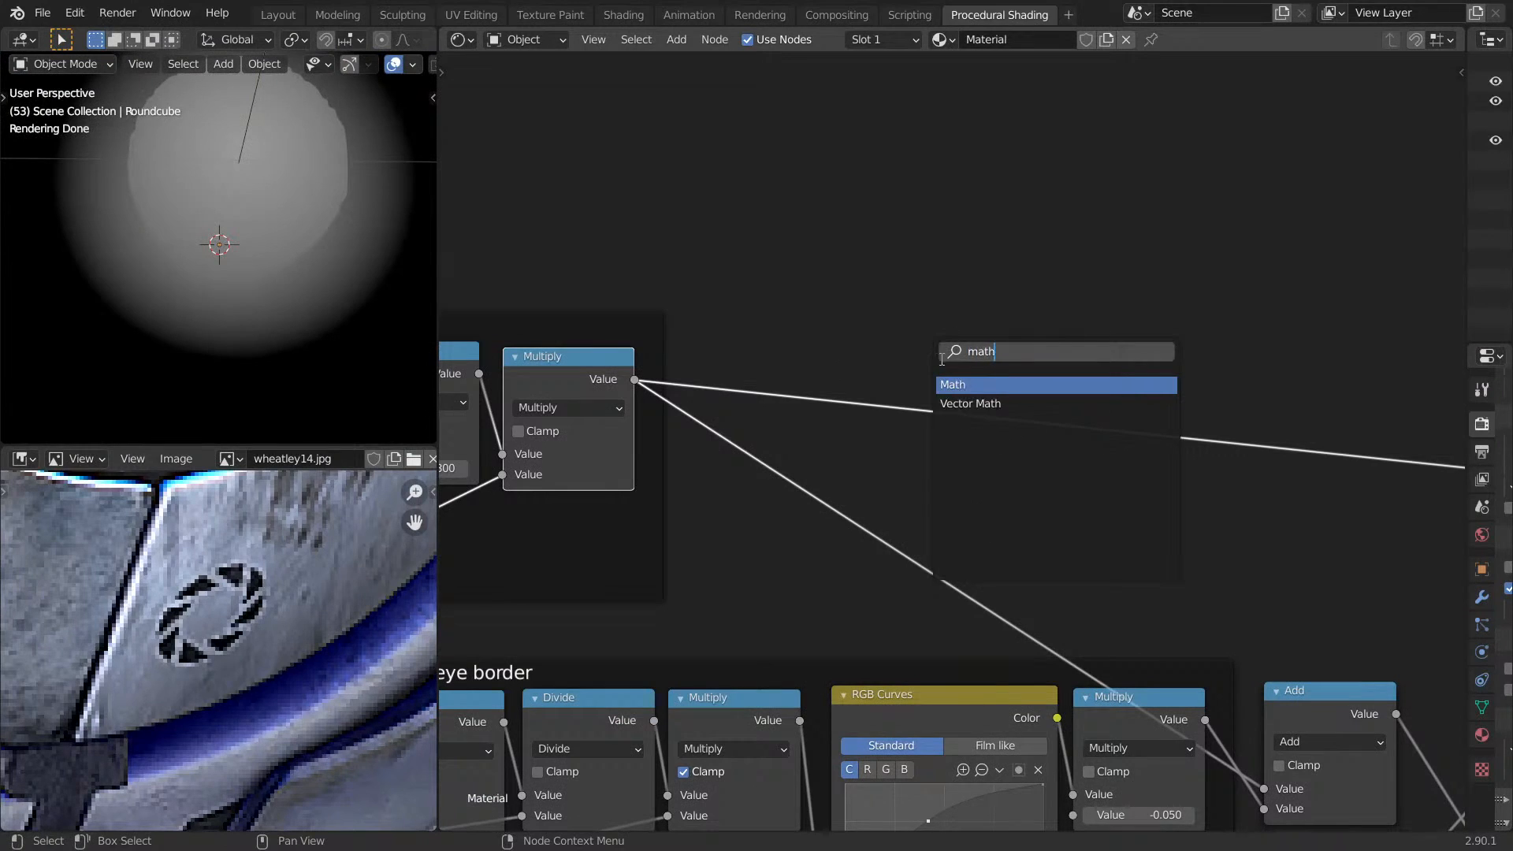
# Add a Math node after the Eye Socket frame's last Multiply, set to Greater Than with a threshold of 0.
pyautogui.press('Return')
pyautogui.click(941, 411)
pyautogui.click(942, 407)
pyautogui.press('g')
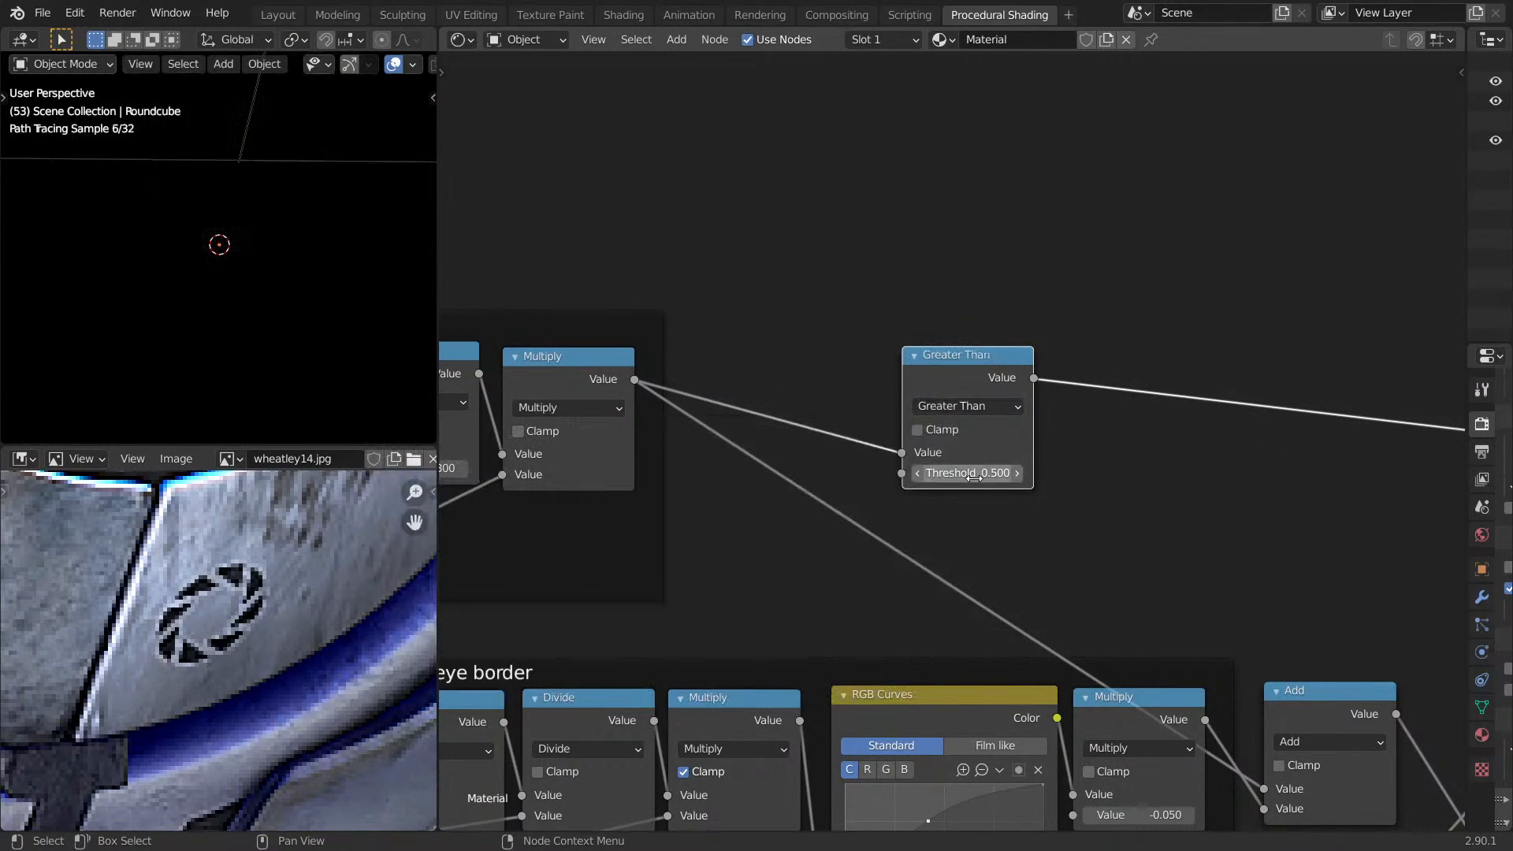
pyautogui.write('0')
pyautogui.press('Return')
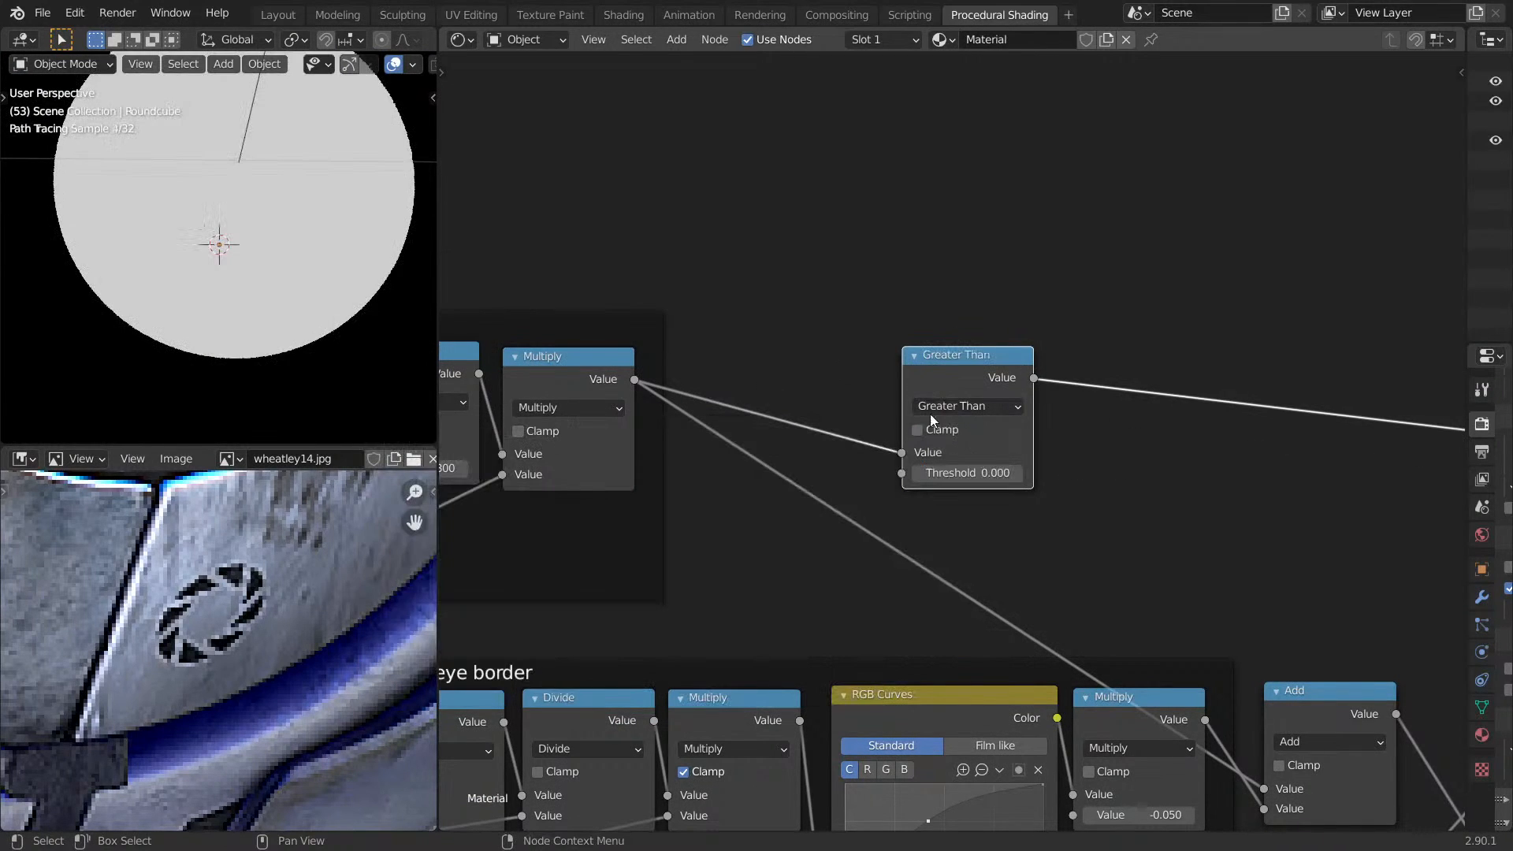
pyautogui.scroll(-5, 313, 297)
pyautogui.moveTo(314, 297); pyautogui.dragTo(429, 287, button='middle')
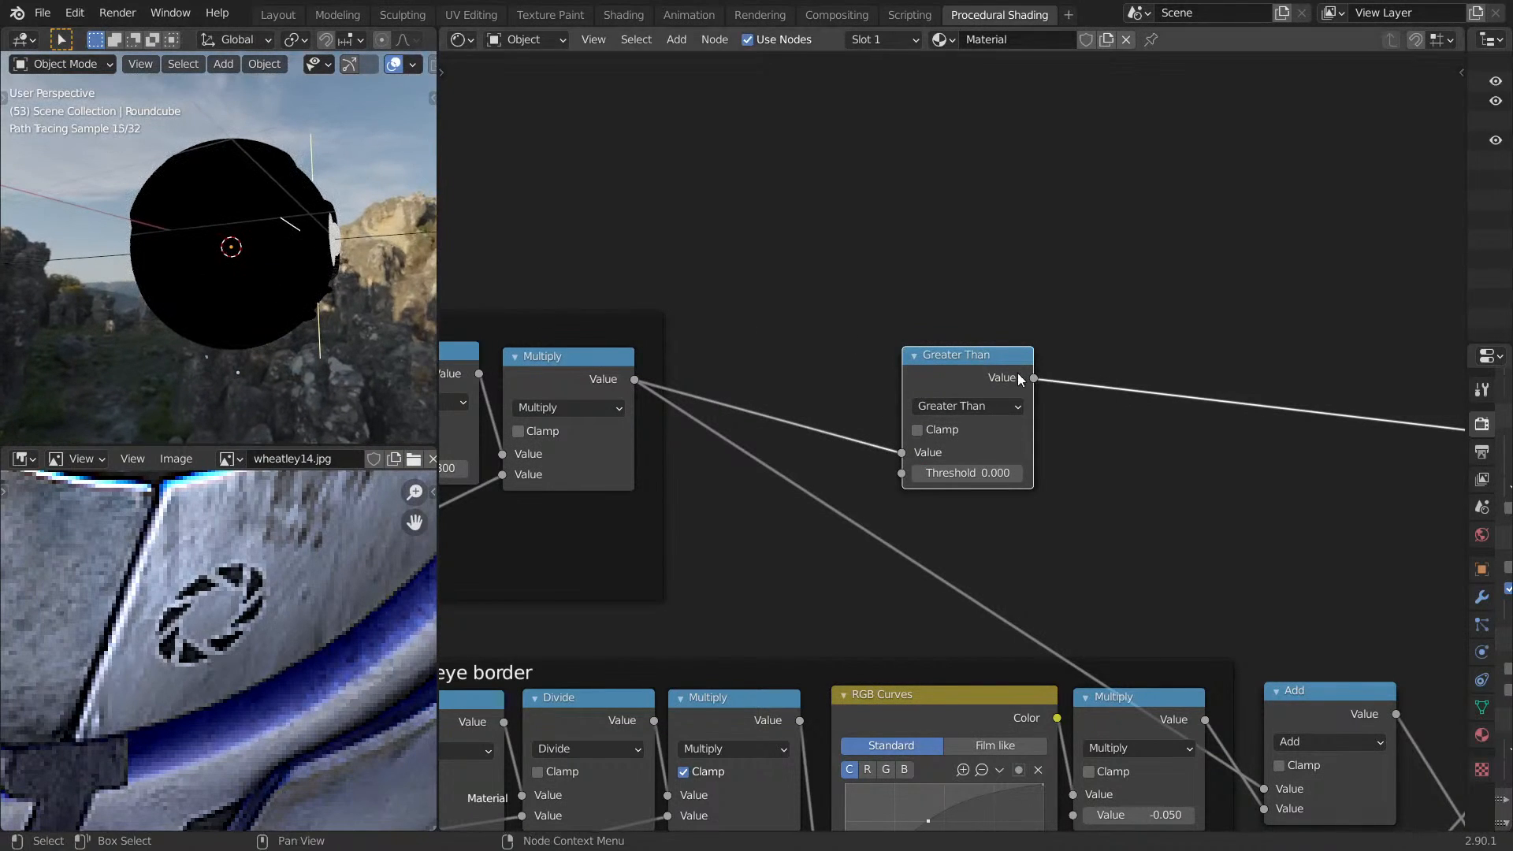
pyautogui.scroll(-7, 1032, 398)
pyautogui.moveTo(1044, 414); pyautogui.dragTo(851, 415, button='middle')
pyautogui.moveTo(759, 396); pyautogui.dragTo(701, 378)
pyautogui.scroll(-6, 785, 419)
pyautogui.scroll(-1, 785, 419)
pyautogui.moveTo(864, 417); pyautogui.dragTo(1025, 429, button='middle')
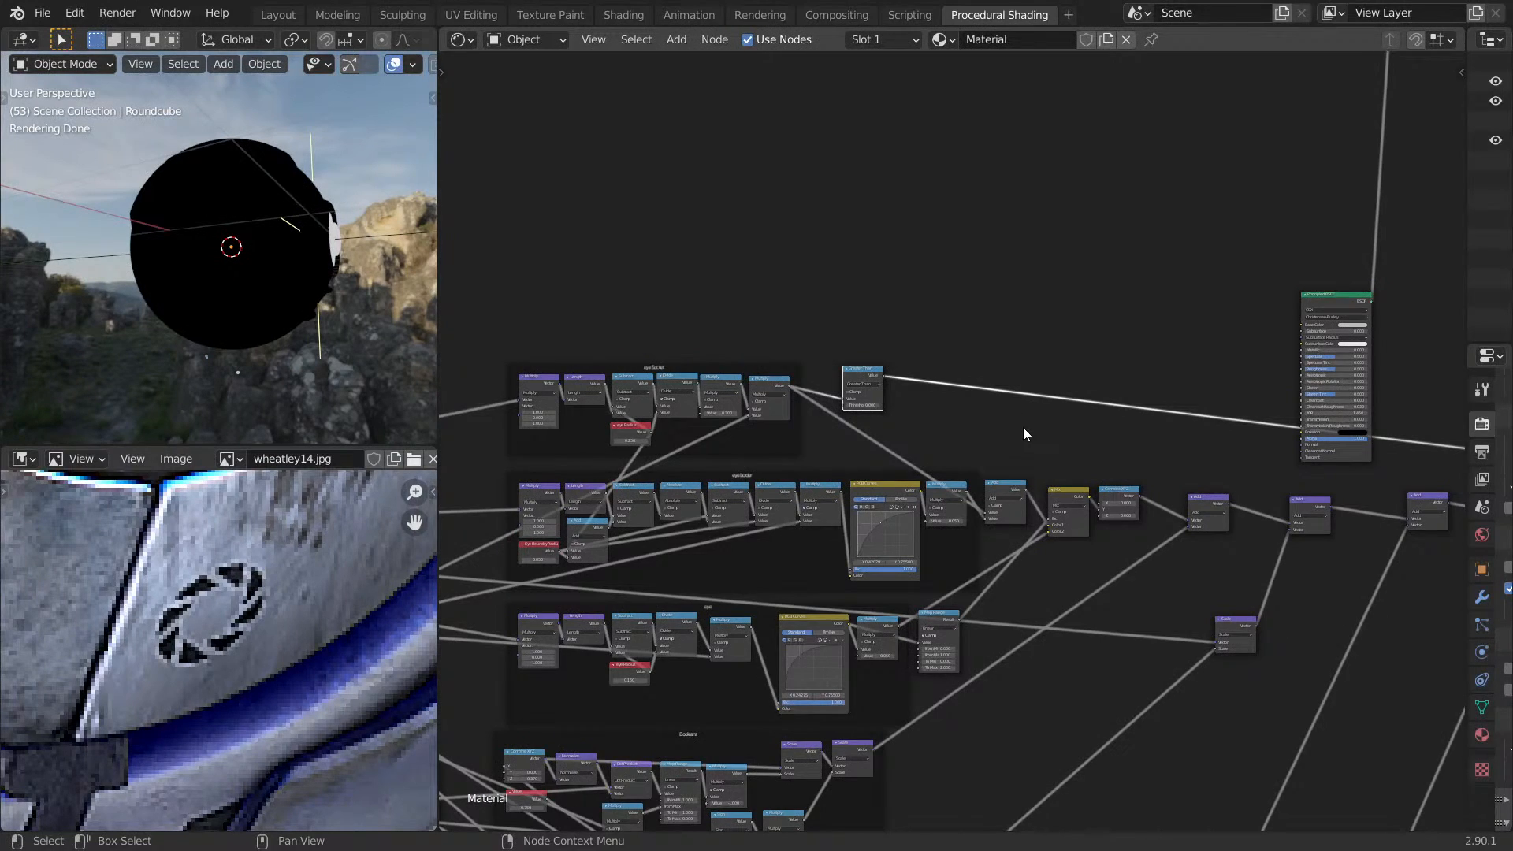
pyautogui.scroll(3, 963, 331)
pyautogui.scroll(2, 980, 483)
pyautogui.moveTo(979, 483); pyautogui.dragTo(920, 430)
pyautogui.hotkey('ctrl', 'j')
pyautogui.press('F2')
pyautogui.click(967, 378)
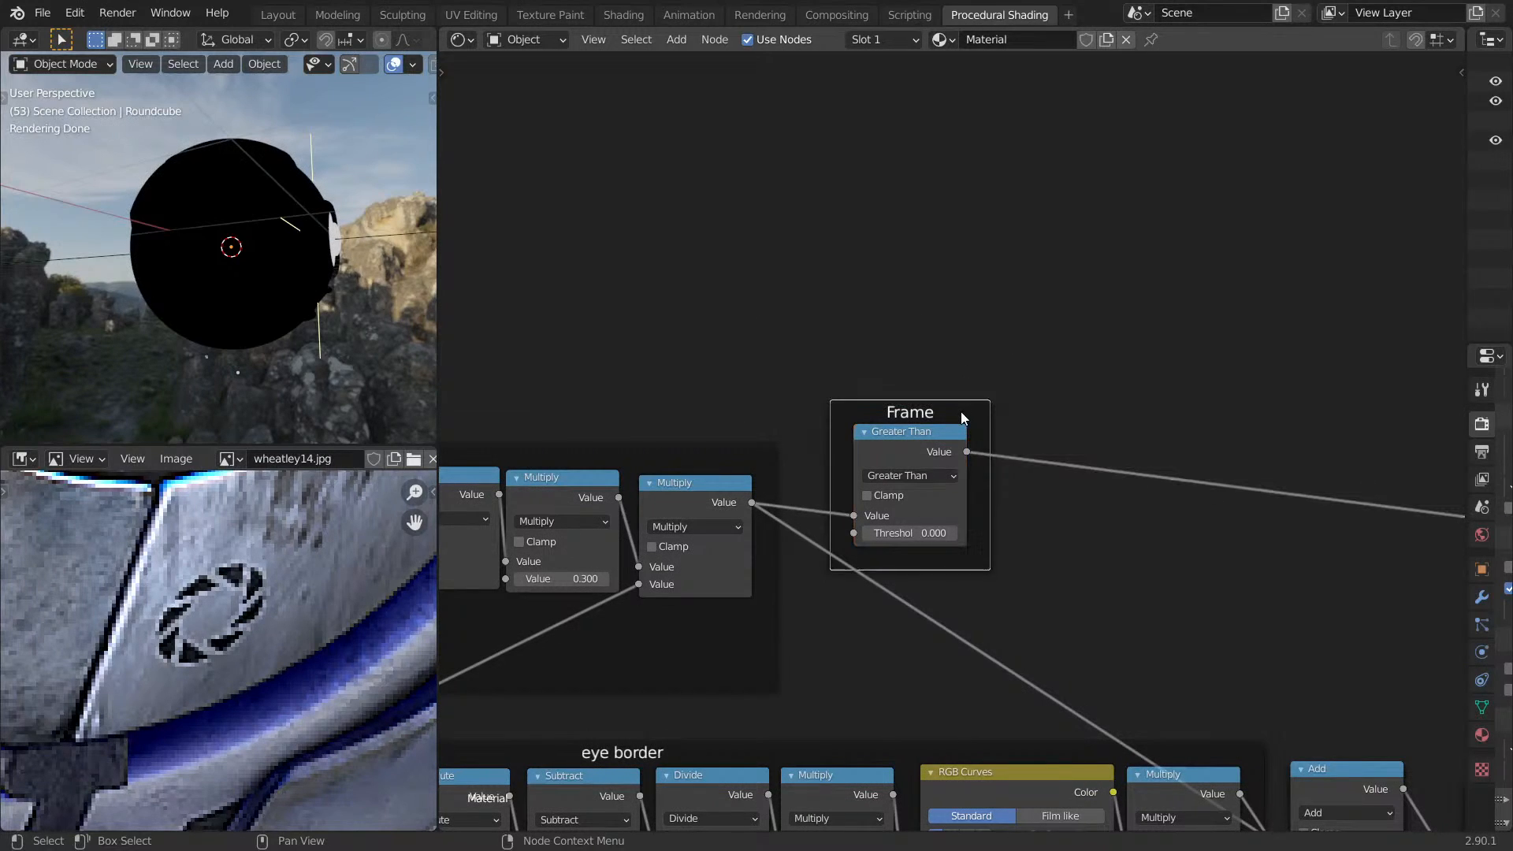
pyautogui.click(961, 408)
pyautogui.press('x')
# Move the Greater Than node into the Eye Socket frame and colour it with the Blue Mask preset.
pyautogui.moveTo(926, 446); pyautogui.dragTo(870, 495)
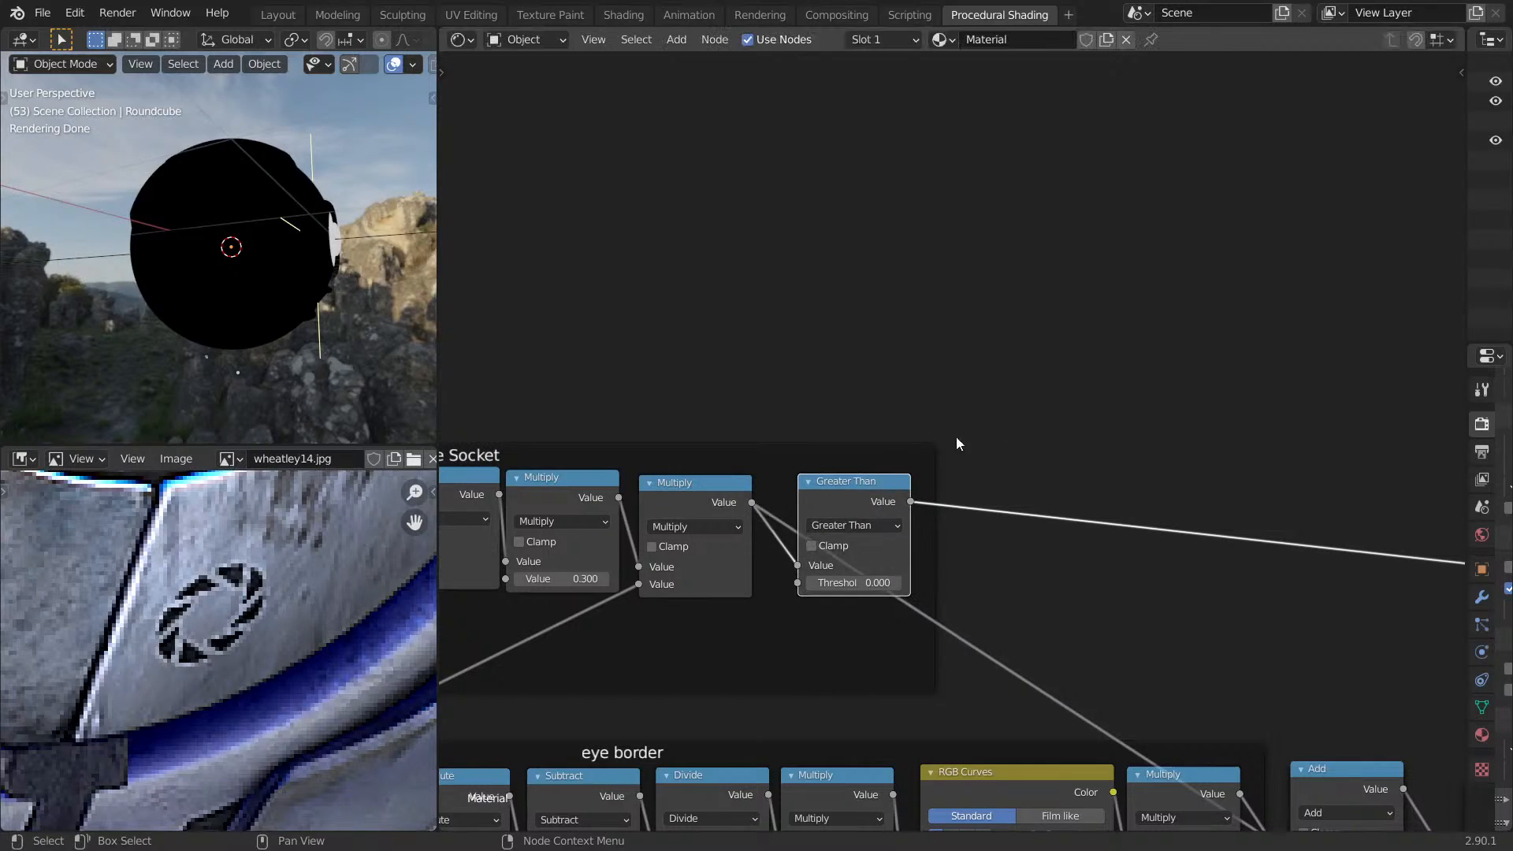
pyautogui.press('n')
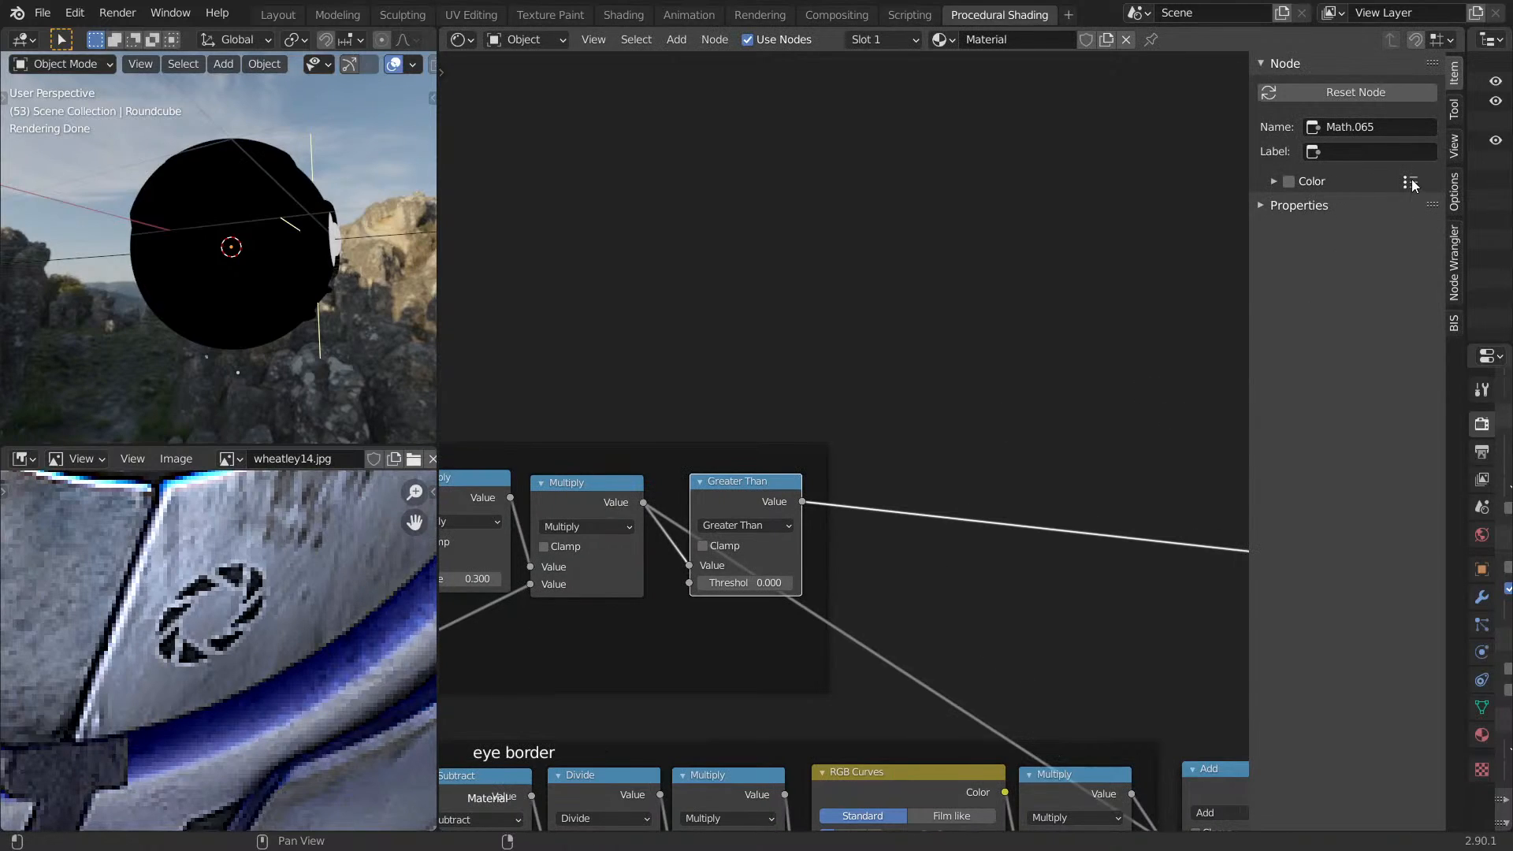
pyautogui.click(1410, 182)
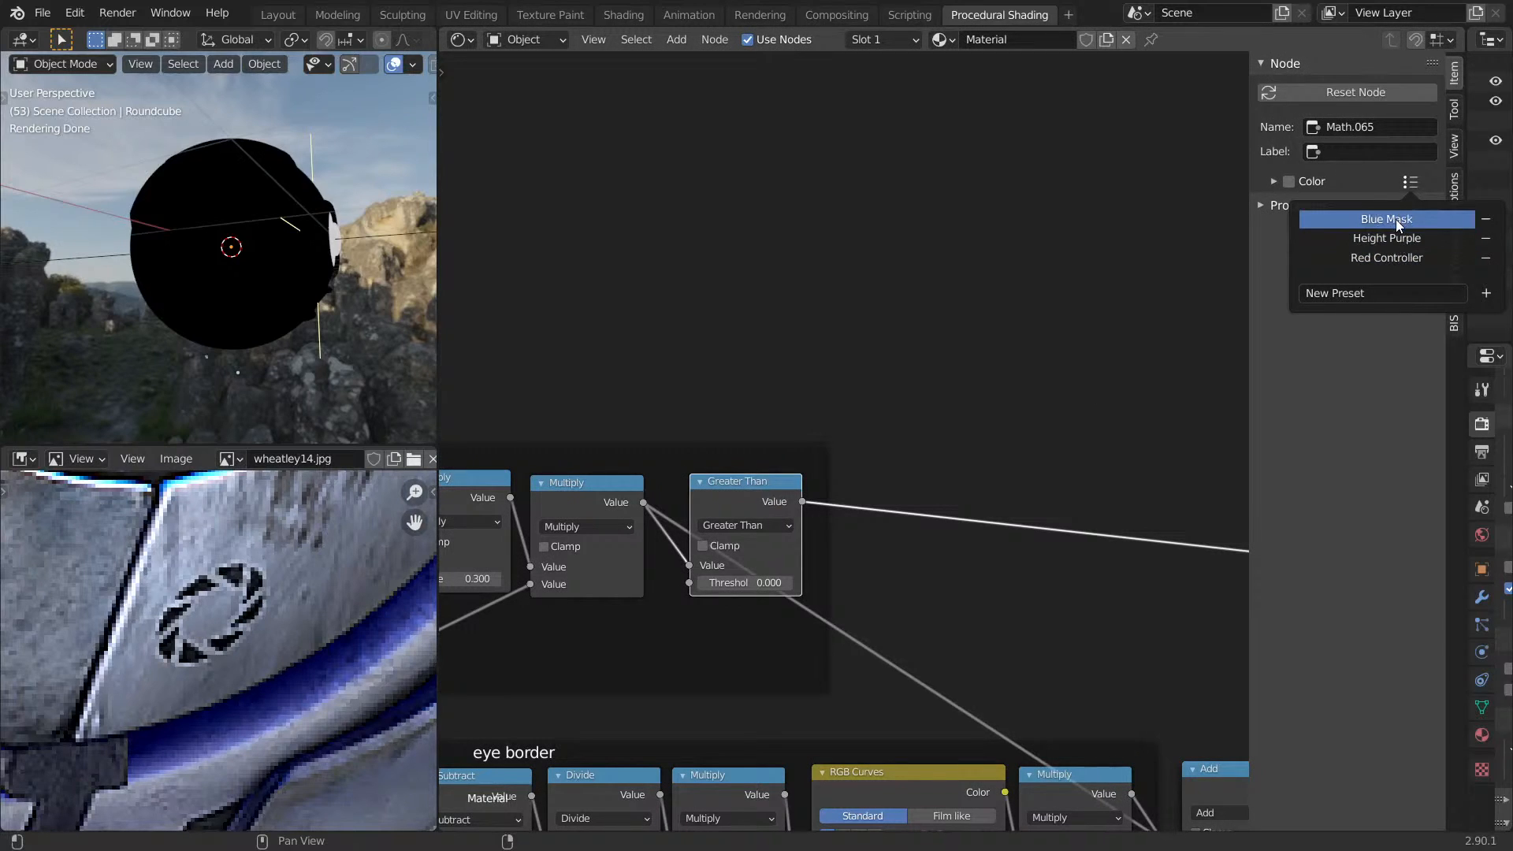
pyautogui.click(1400, 219)
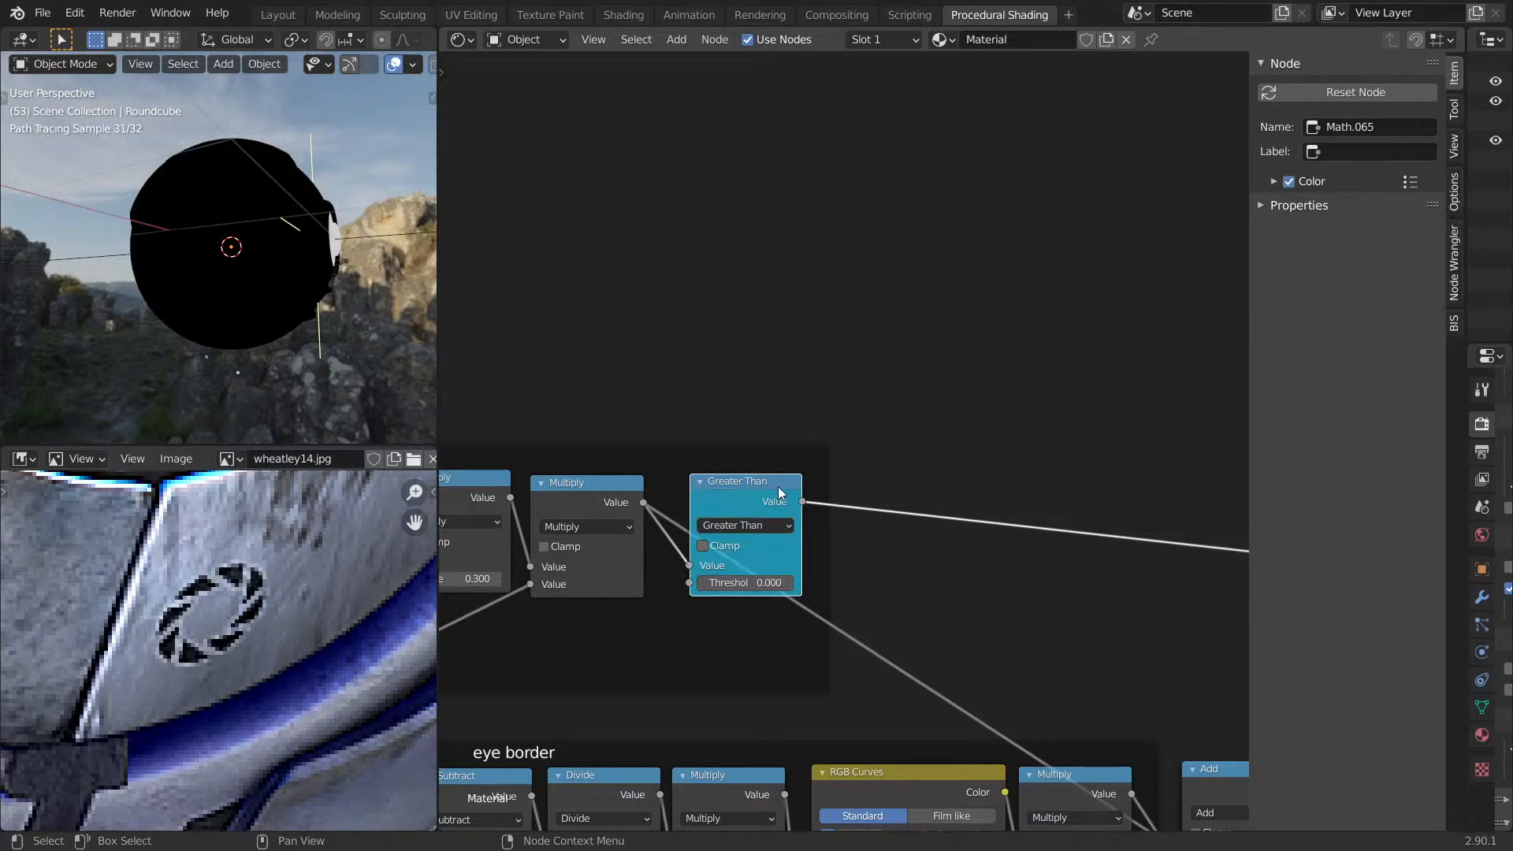
# Preview the output of the eye border frame's RGB Curves node on the sphere's eye side.
pyautogui.moveTo(1102, 394); pyautogui.dragTo(930, 297, button='middle')
pyautogui.scroll(-9, 961, 441)
pyautogui.moveTo(1009, 488); pyautogui.dragTo(929, 245, button='middle')
pyautogui.scroll(4, 935, 305)
pyautogui.moveTo(935, 305); pyautogui.dragTo(749, 380, button='middle')
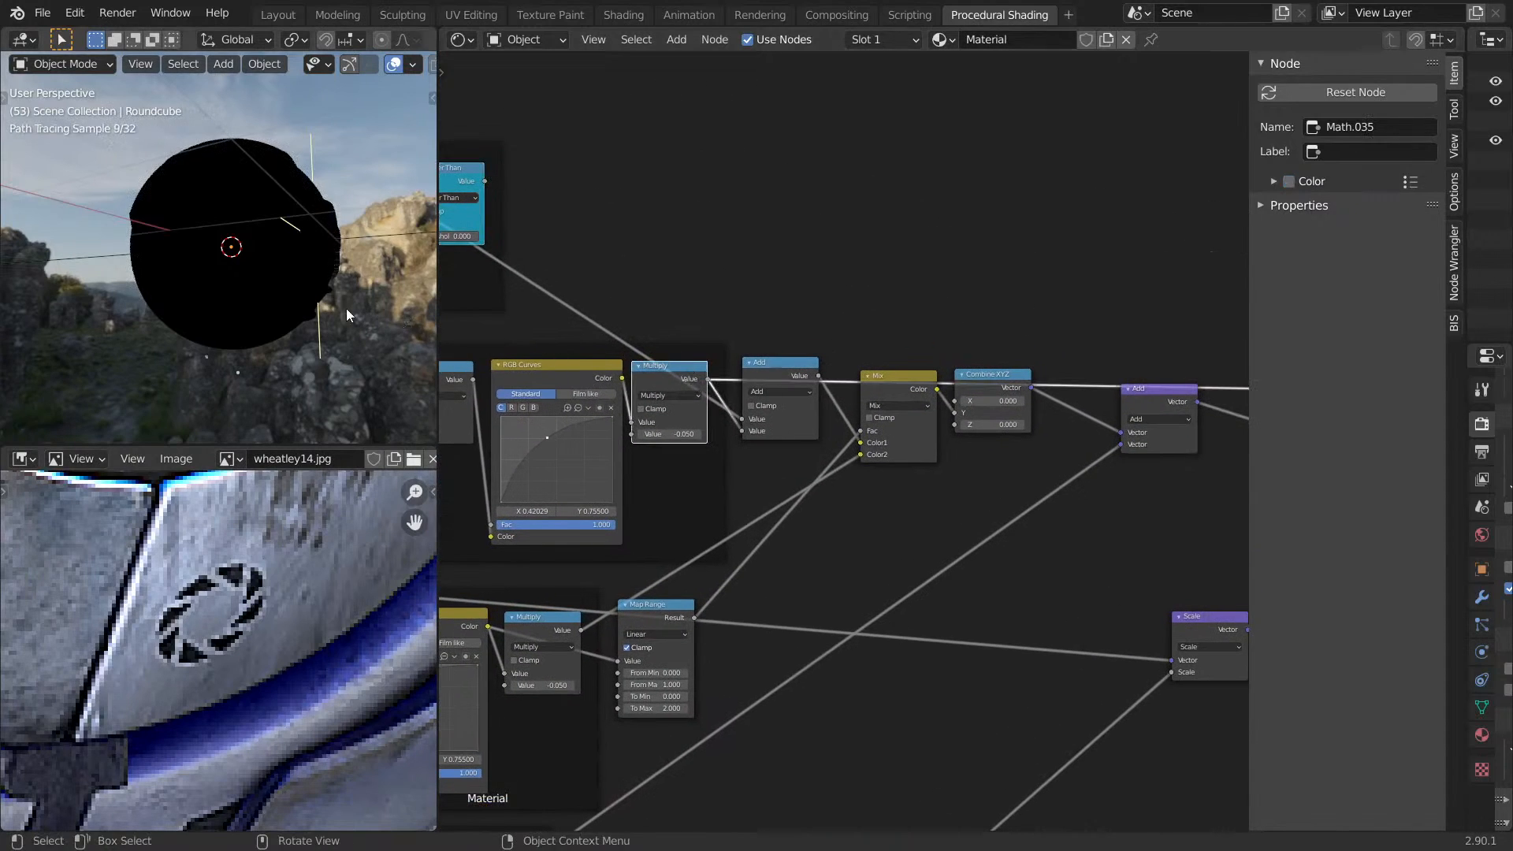
pyautogui.moveTo(353, 310); pyautogui.dragTo(332, 327, button='middle')
pyautogui.click(783, 360)
pyautogui.keyDown('ctrl'); pyautogui.keyDown('shift'); pyautogui.click(573, 390); pyautogui.keyUp('shift'); pyautogui.keyUp('ctrl')
pyautogui.scroll(1, 840, 337)
pyautogui.press('KP_Decimal')
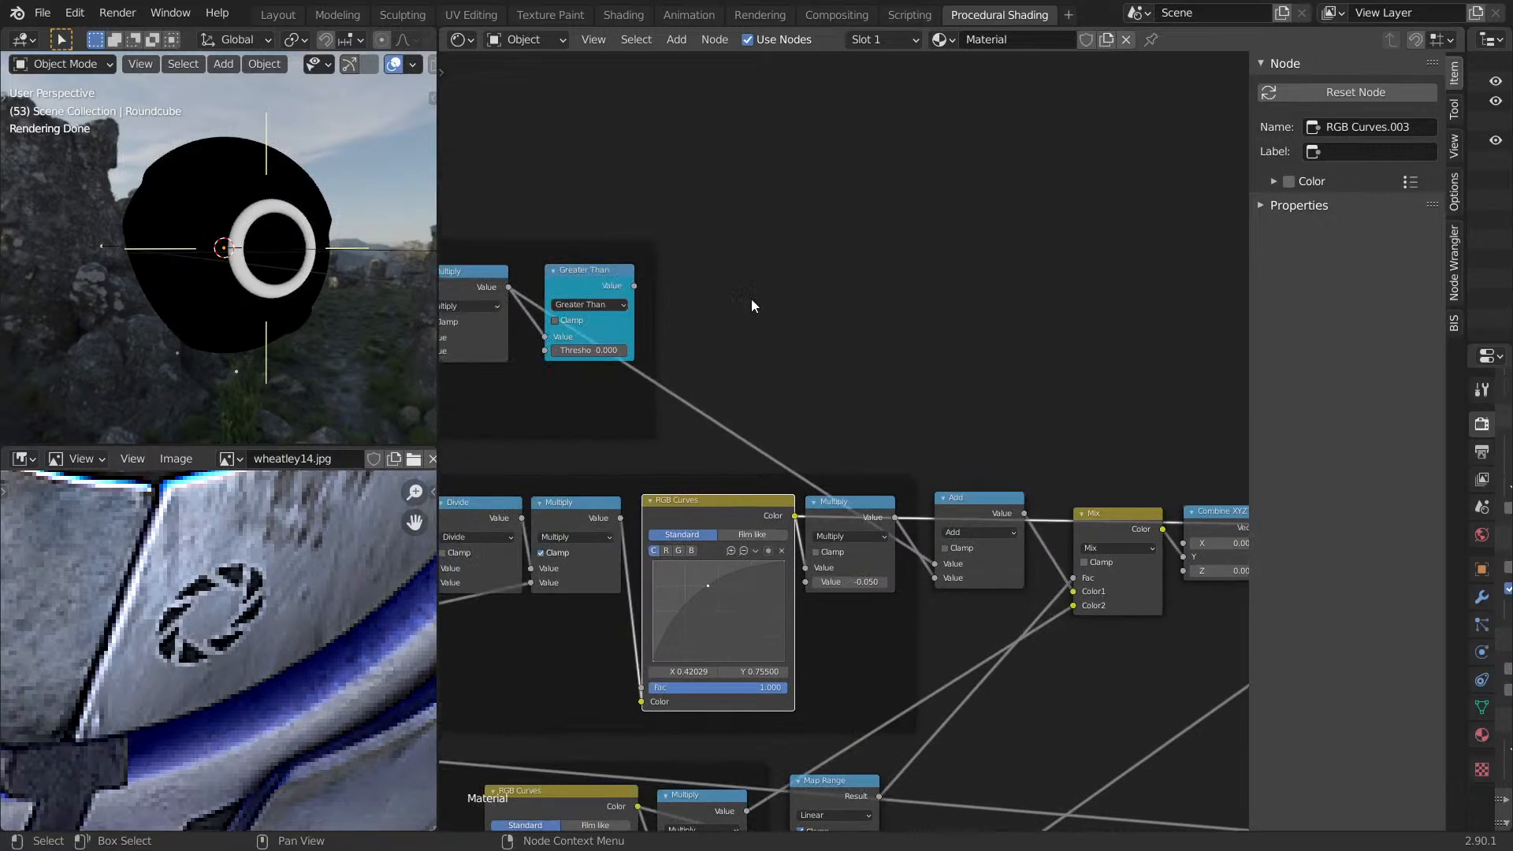
# Insert a Math node on the RGB Curves preview link, set to Greater Than with a threshold of 0.
pyautogui.hotkey('shift', 'a')
pyautogui.click(914, 344)
pyautogui.write('math')
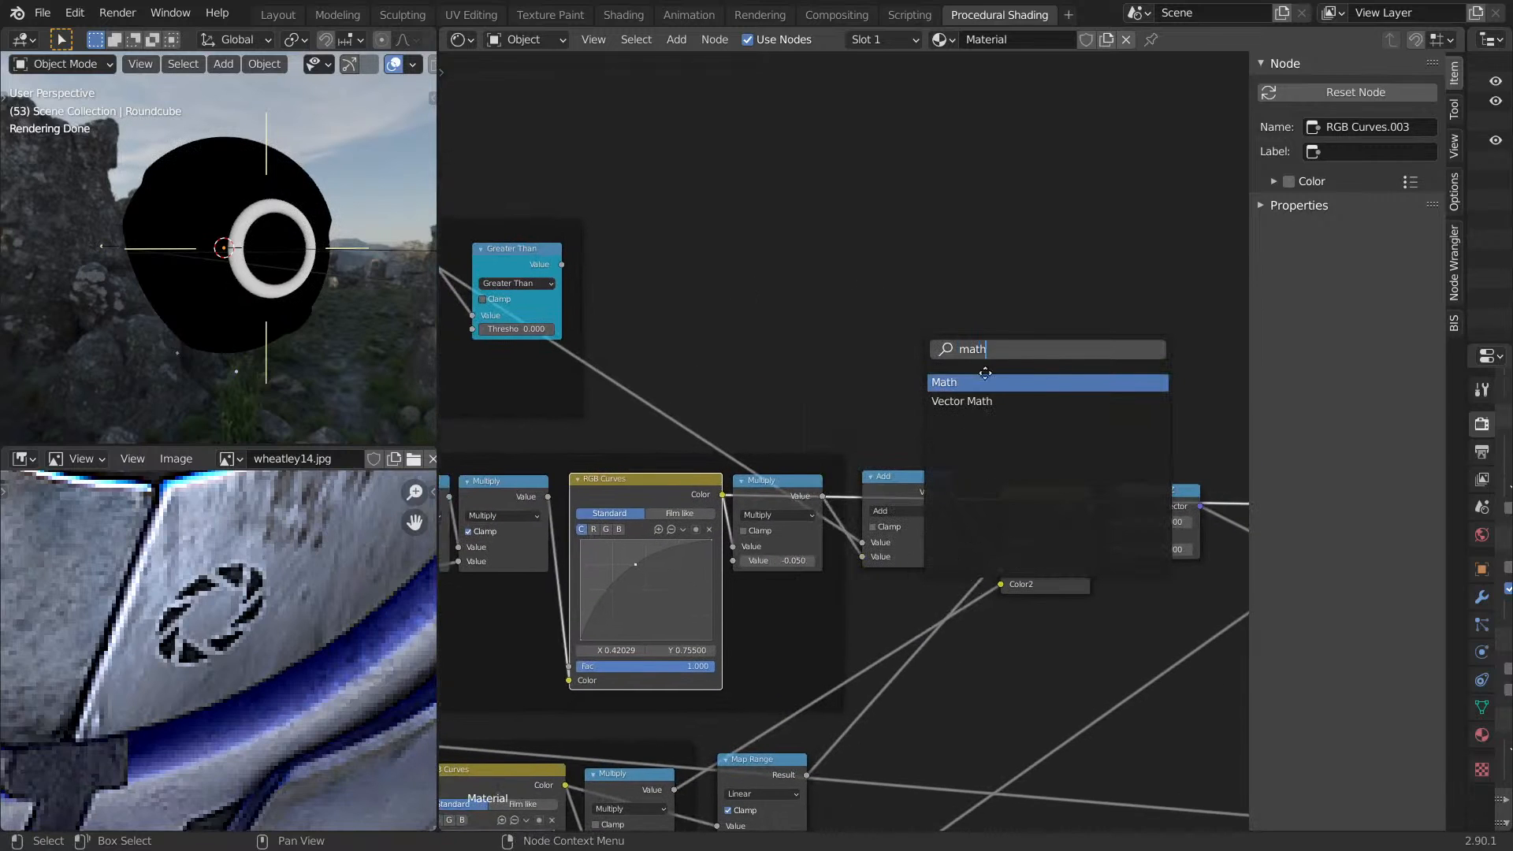
pyautogui.press('Return')
pyautogui.click(1031, 451)
pyautogui.moveTo(1031, 450); pyautogui.dragTo(918, 352)
pyautogui.click(927, 364)
pyautogui.click(924, 361)
pyautogui.click(924, 361)
pyautogui.click(993, 439)
pyautogui.click(899, 408)
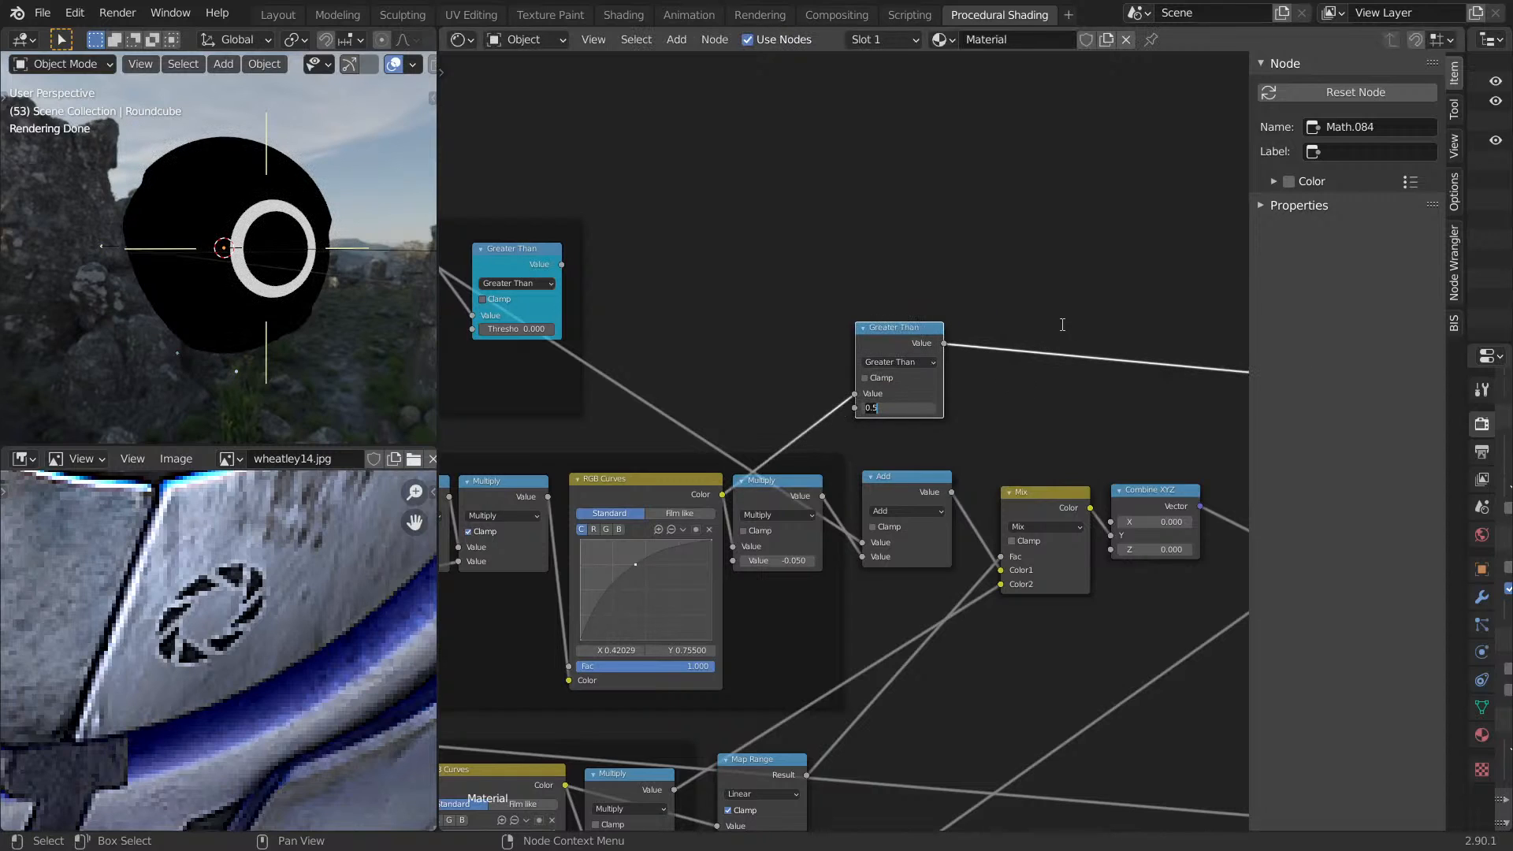
# Colour the eye border's Greater Than node with the Blue Mask preset.
pyautogui.click(1285, 185)
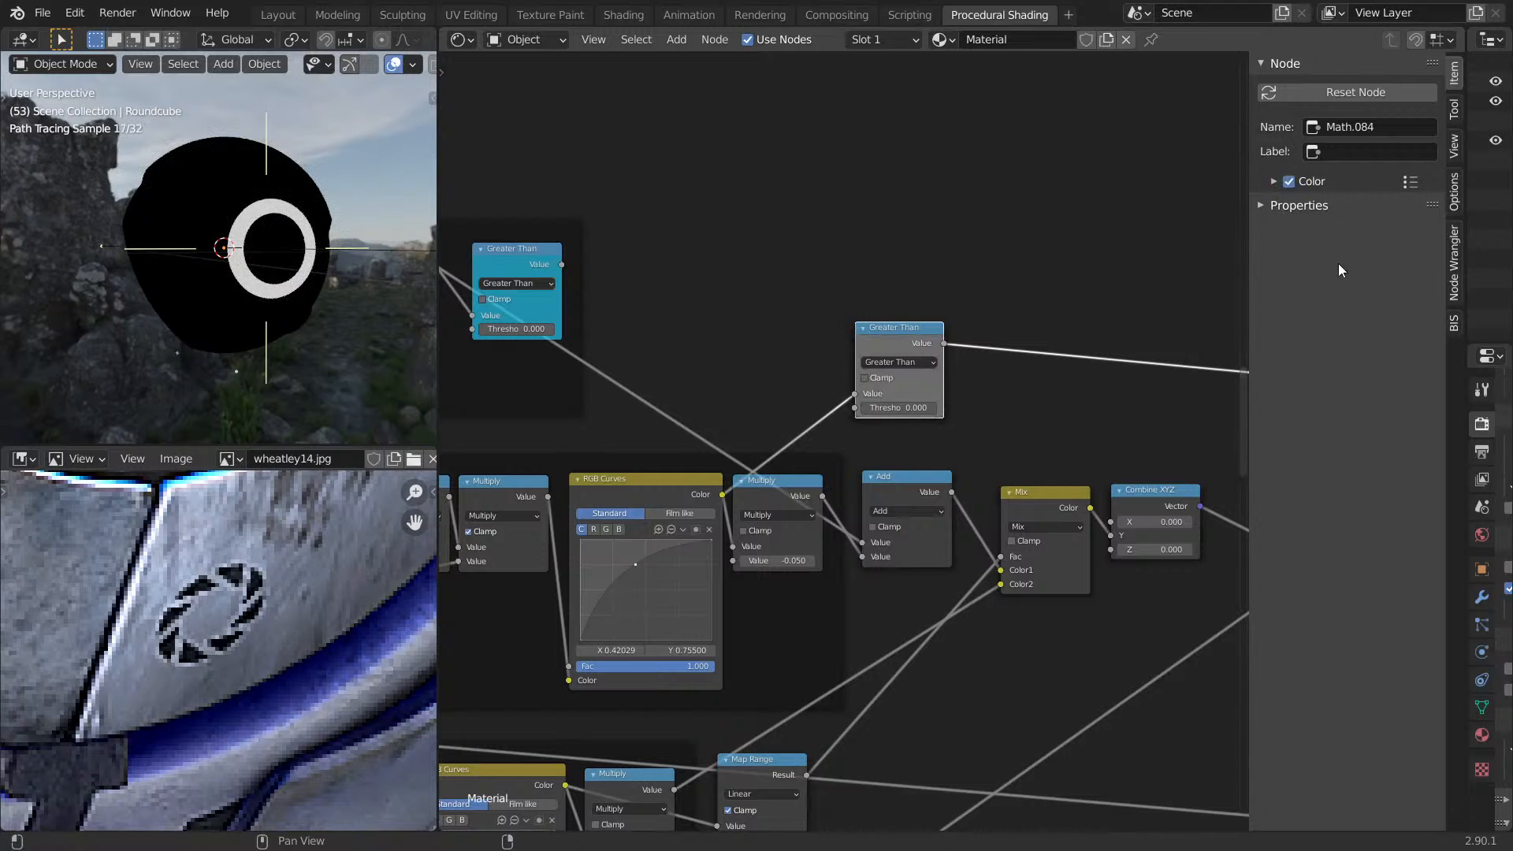
pyautogui.click(1410, 183)
pyautogui.click(1405, 219)
# Duplicate the blue Greater Than node onto the eye frame's RGB Curves output, and move the original into the eye border frame.
pyautogui.scroll(-4, 911, 315)
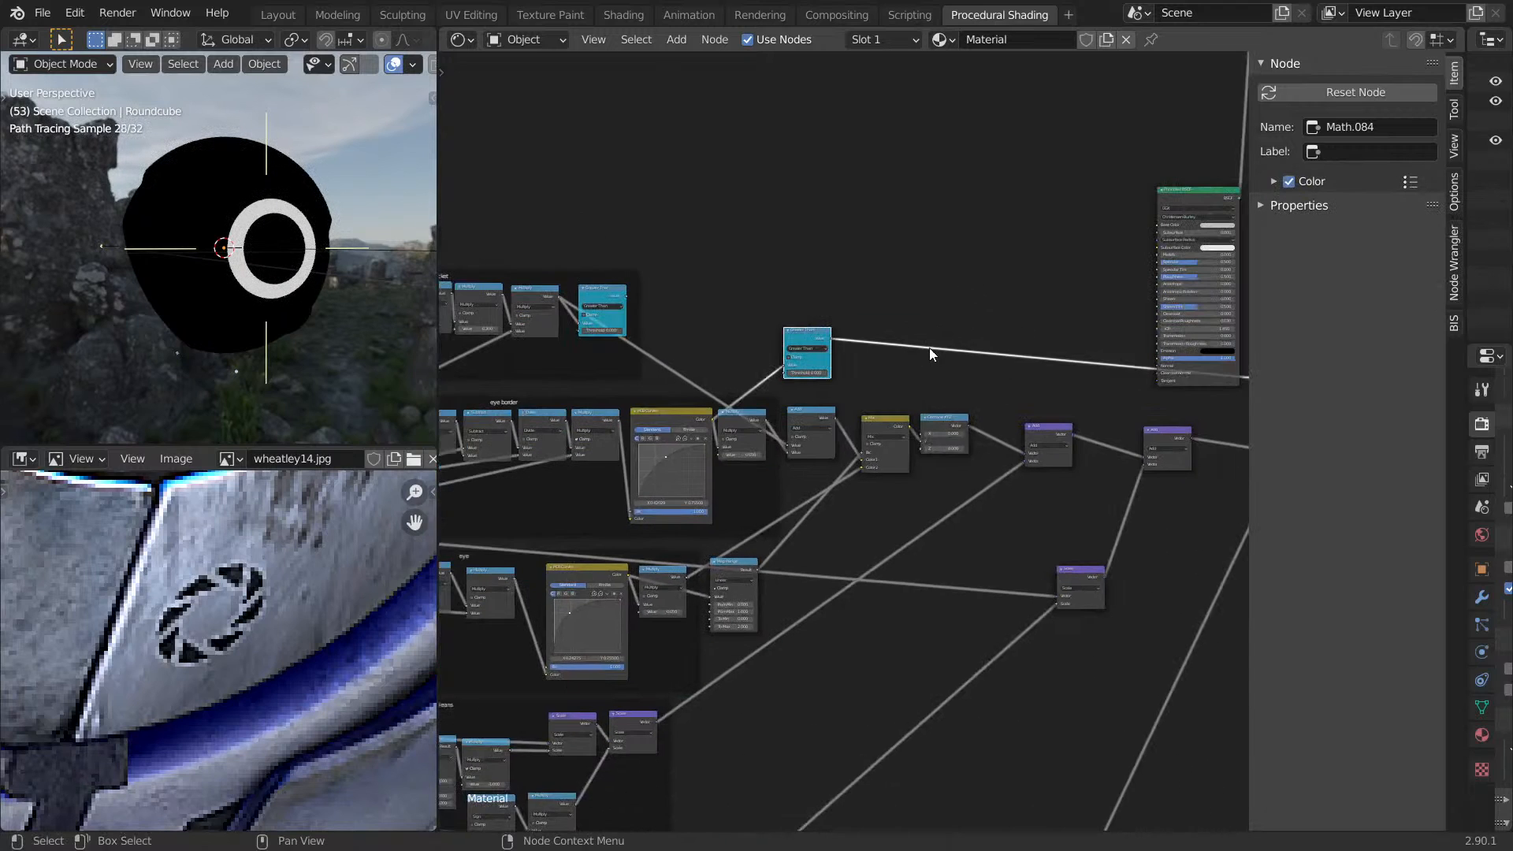
pyautogui.hotkey('shift', 'd')
pyautogui.click(948, 682)
pyautogui.scroll(3, 788, 631)
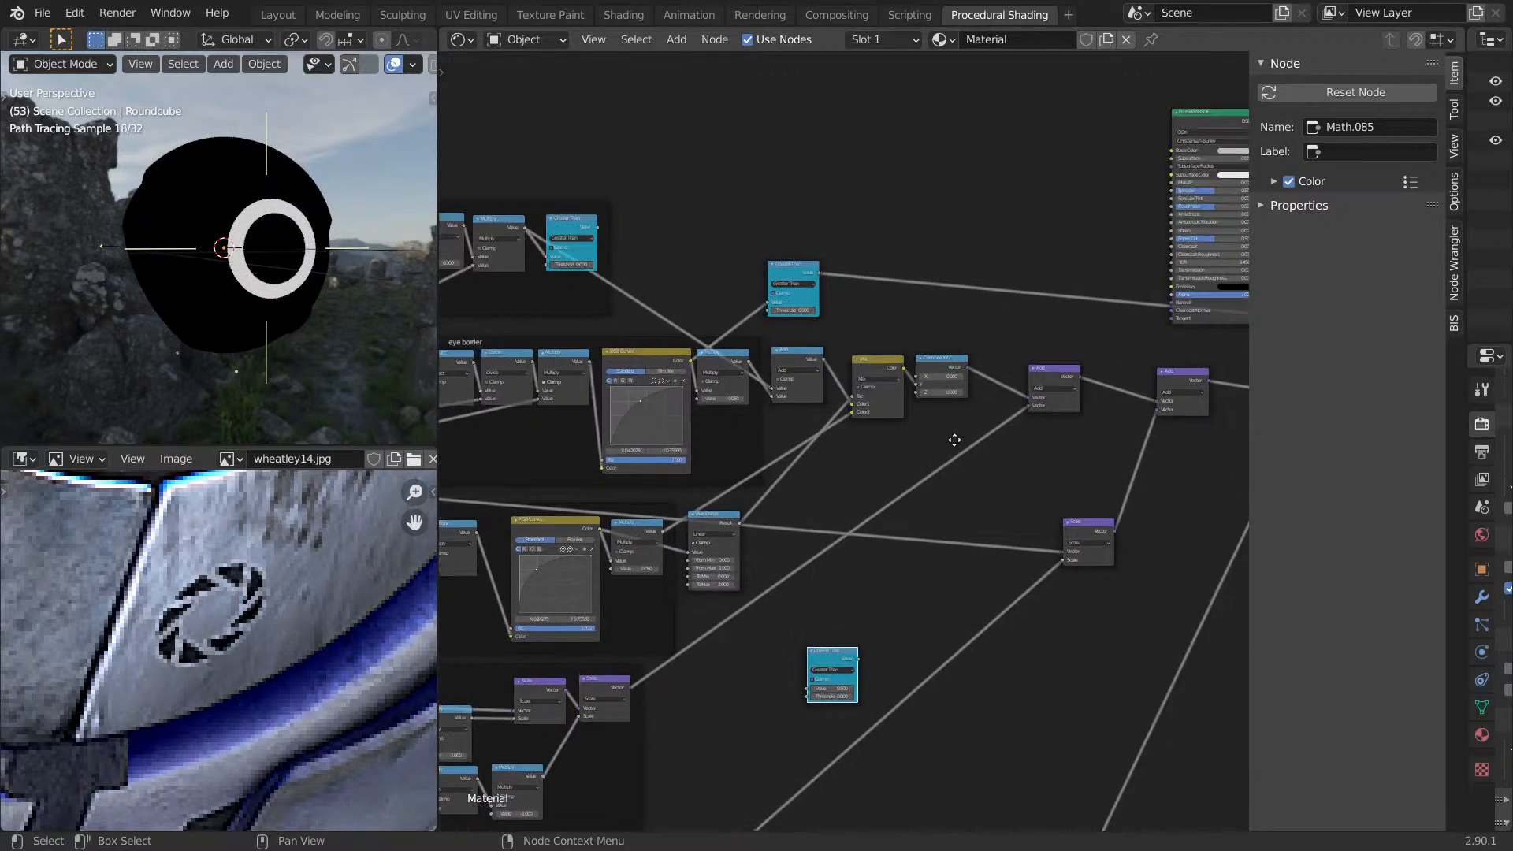
pyautogui.keyDown('alt'); pyautogui.moveTo(566, 404); pyautogui.dragTo(937, 593, button='right'); pyautogui.keyUp('alt')
pyautogui.moveTo(942, 592); pyautogui.dragTo(662, 512)
pyautogui.moveTo(846, 139); pyautogui.dragTo(850, 225, button='middle')
pyautogui.moveTo(883, 101); pyautogui.dragTo(780, 323)
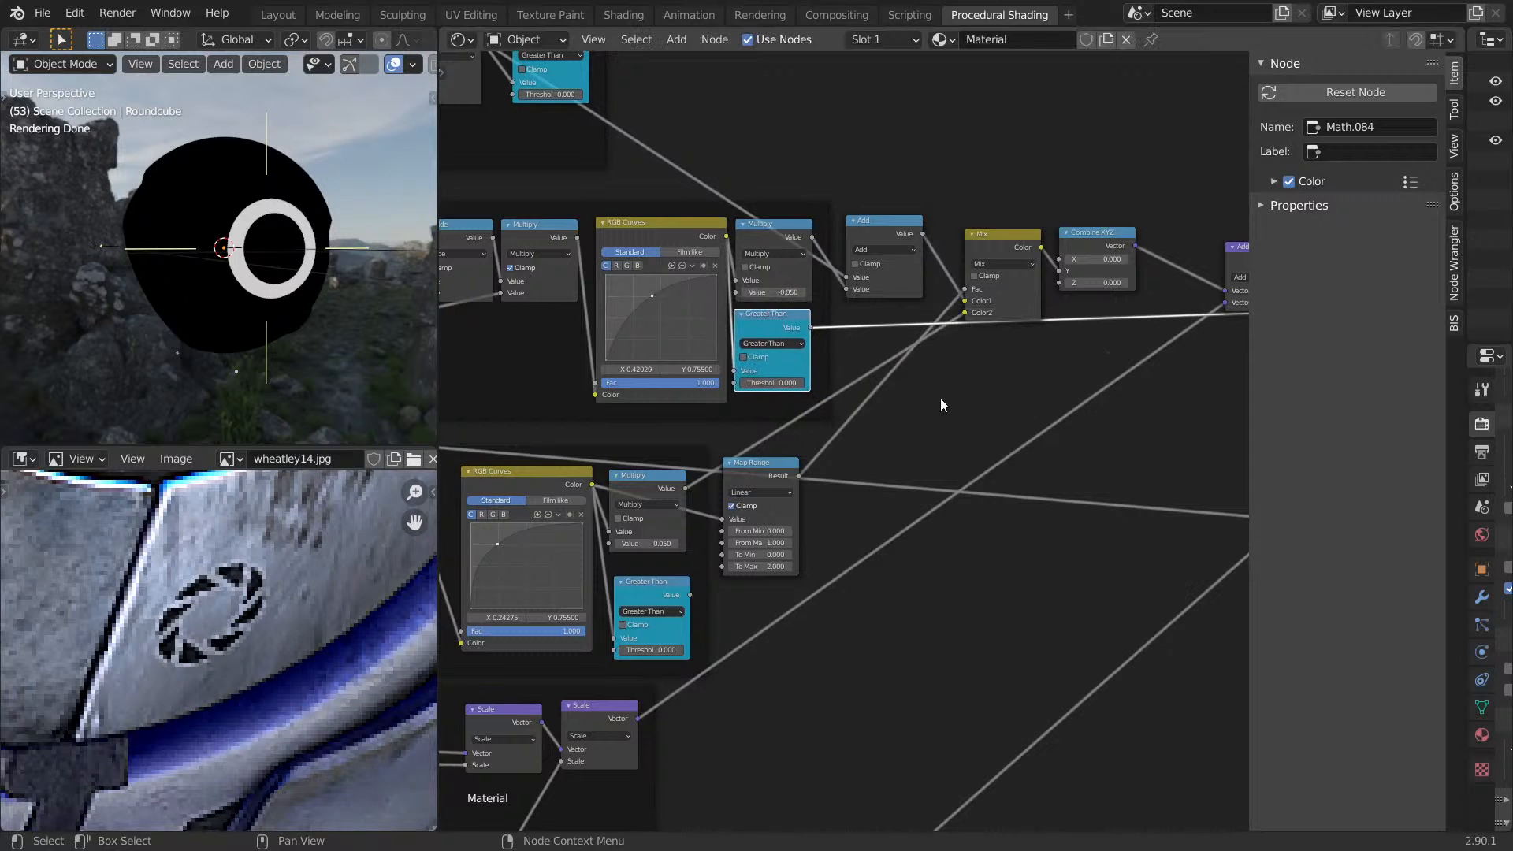
# Add a Math node near the Booleans frame, set it to Greater Than and colour it with the Blue Mask preset.
pyautogui.keyDown('shift'); pyautogui.scroll(-10, 940, 403); pyautogui.keyUp('shift')
pyautogui.hotkey('shift', 'a')
pyautogui.click(977, 407)
pyautogui.write('add')
pyautogui.press('Return')
pyautogui.click(943, 398)
pyautogui.click(944, 394)
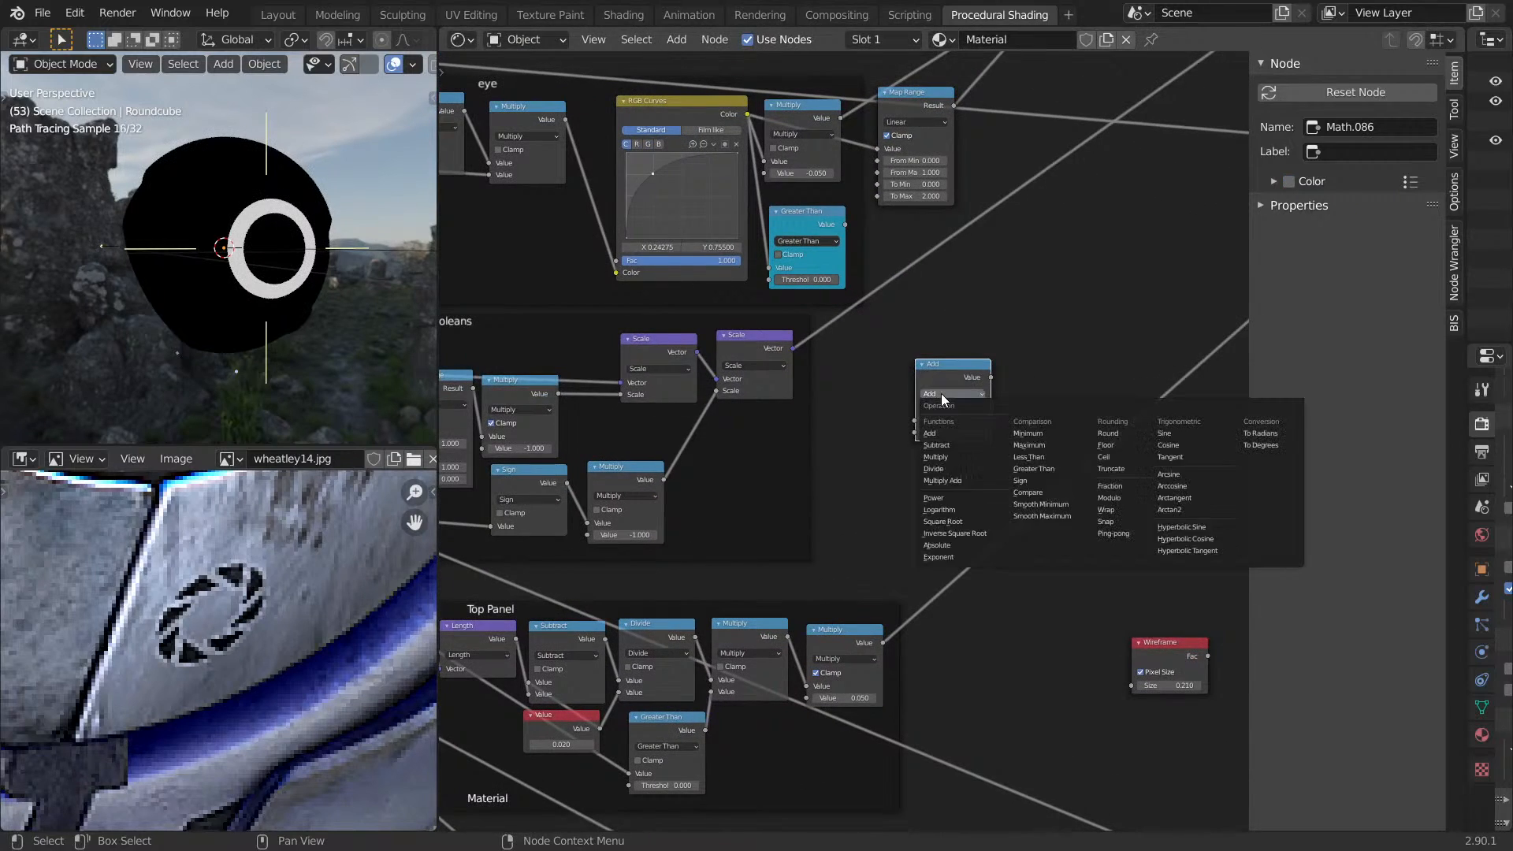
pyautogui.click(1034, 469)
pyautogui.click(1410, 182)
pyautogui.click(1387, 221)
# Place the new Greater Than node in the Top Panel frame, fed by the second-to-last Multiply, and preview its mask.
pyautogui.scroll(-3, 980, 371)
pyautogui.moveTo(905, 377); pyautogui.dragTo(961, 566)
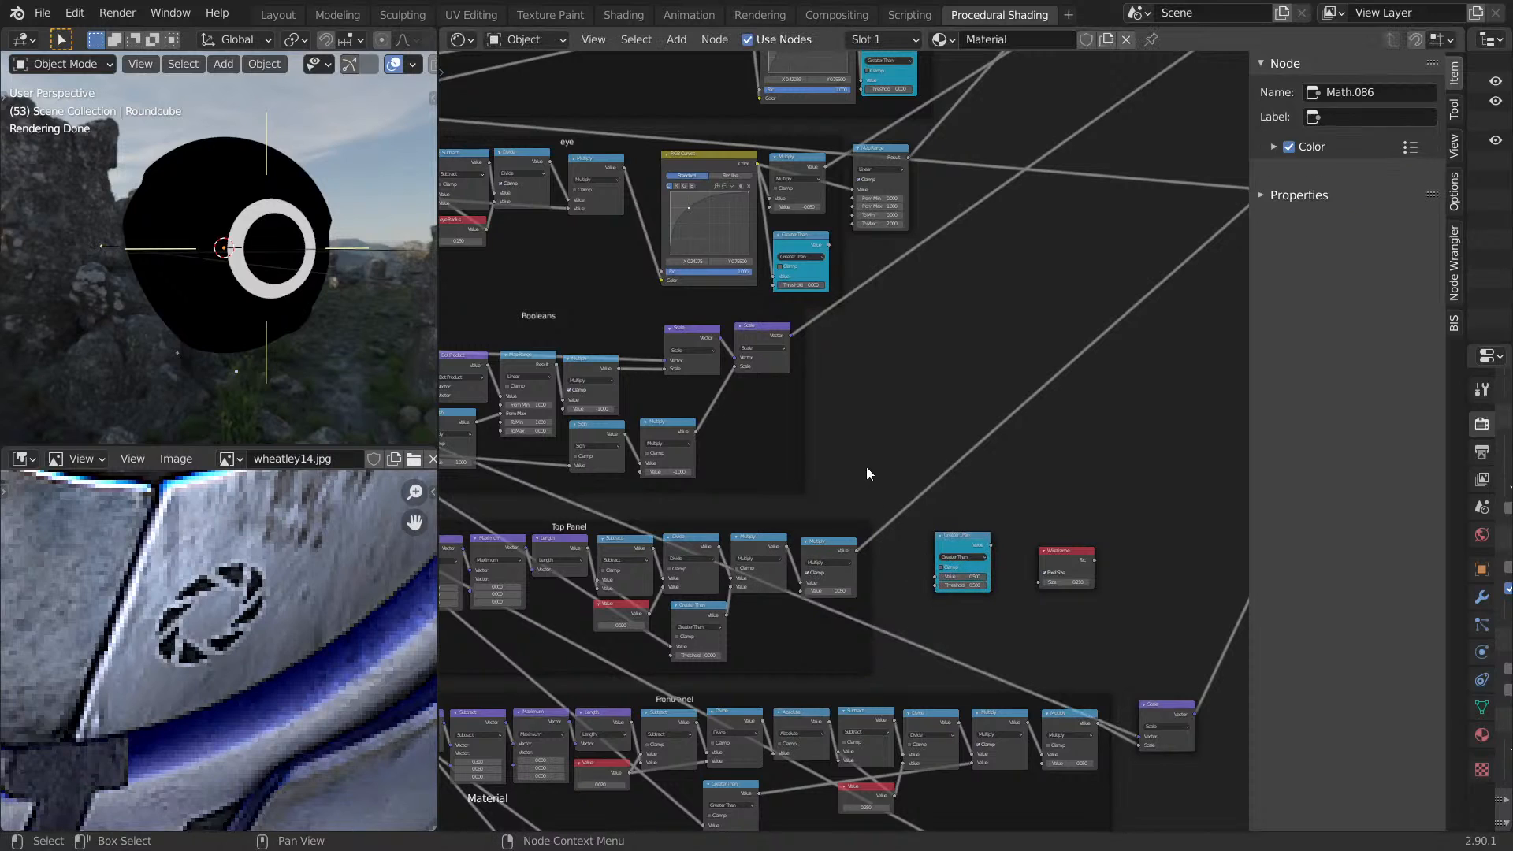
pyautogui.moveTo(977, 550); pyautogui.dragTo(839, 628)
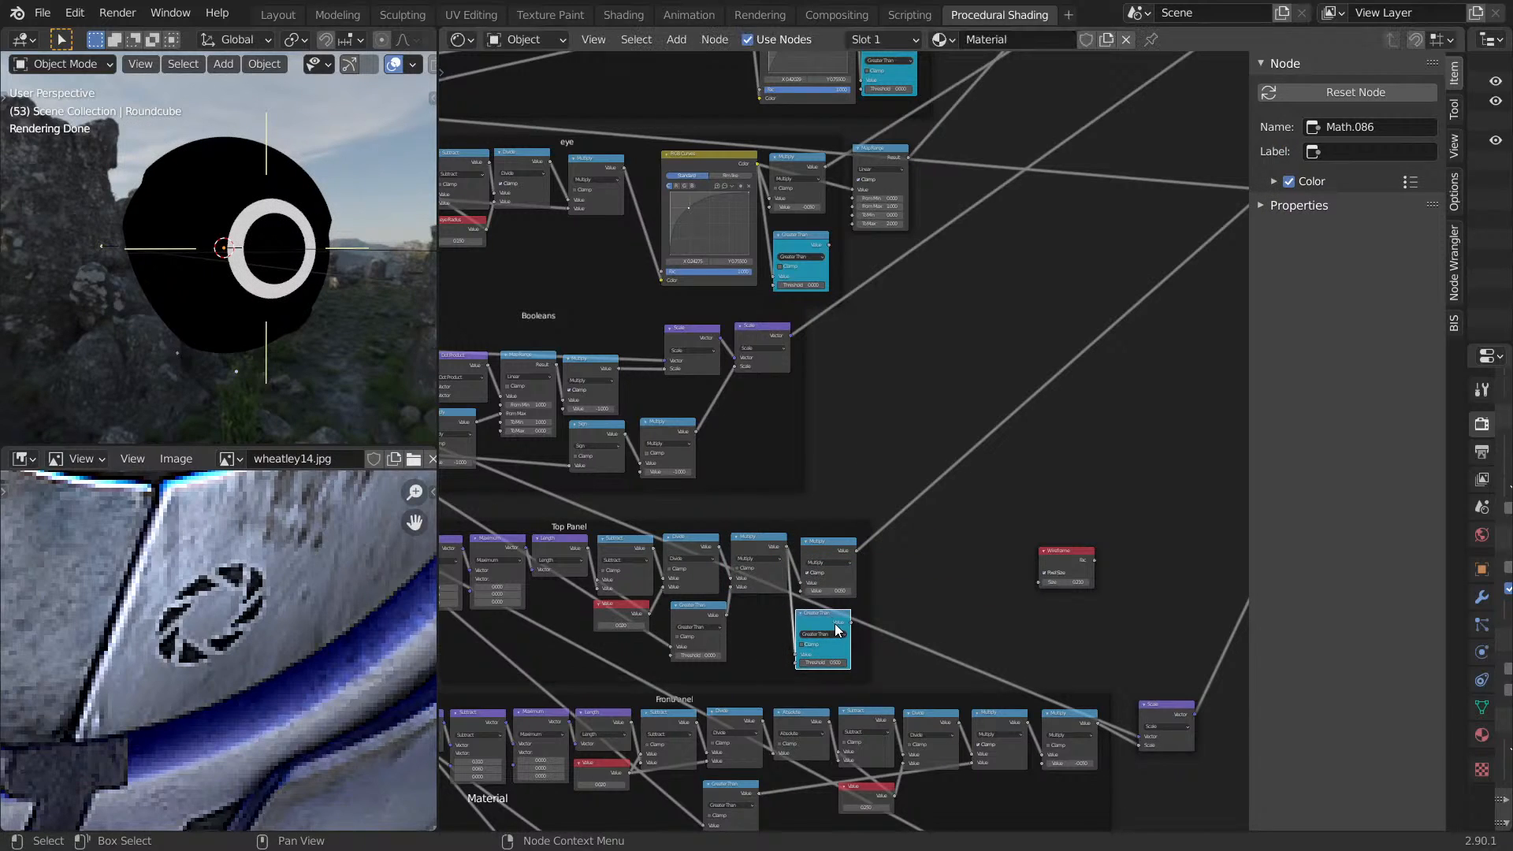
pyautogui.moveTo(306, 244); pyautogui.dragTo(361, 252, button='middle')
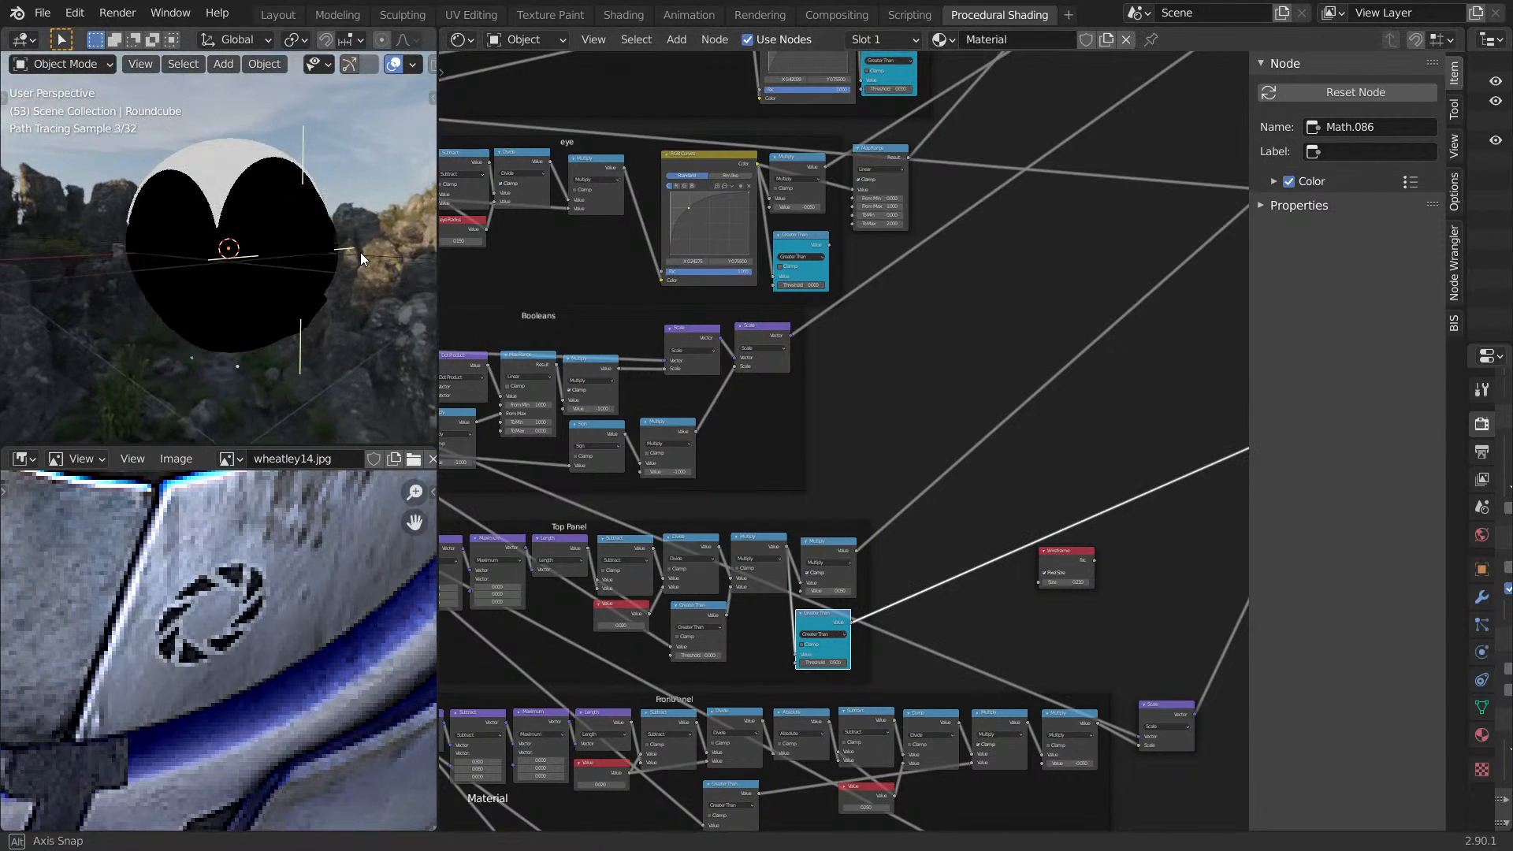
# Duplicate the final Multiply in the frame below Top Panel with its input link, as Greater Than with a threshold of 0.
pyautogui.moveTo(989, 395); pyautogui.dragTo(881, 319, button='middle')
pyautogui.scroll(4, 881, 320)
pyautogui.click(870, 246)
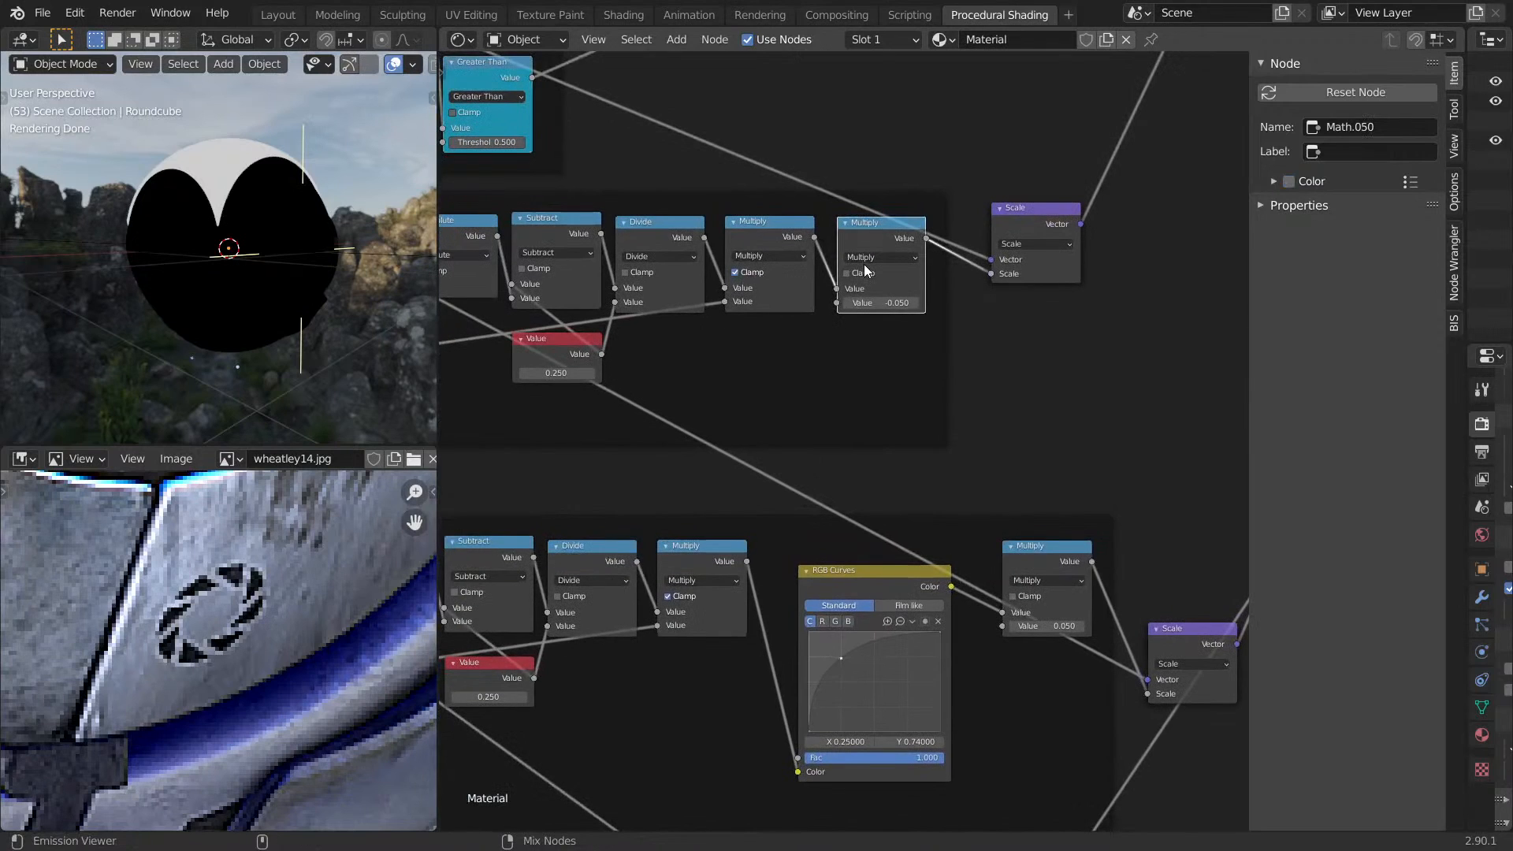
pyautogui.hotkey('shift', 'd')
pyautogui.click(867, 408)
pyautogui.click(866, 397)
pyautogui.press('g')
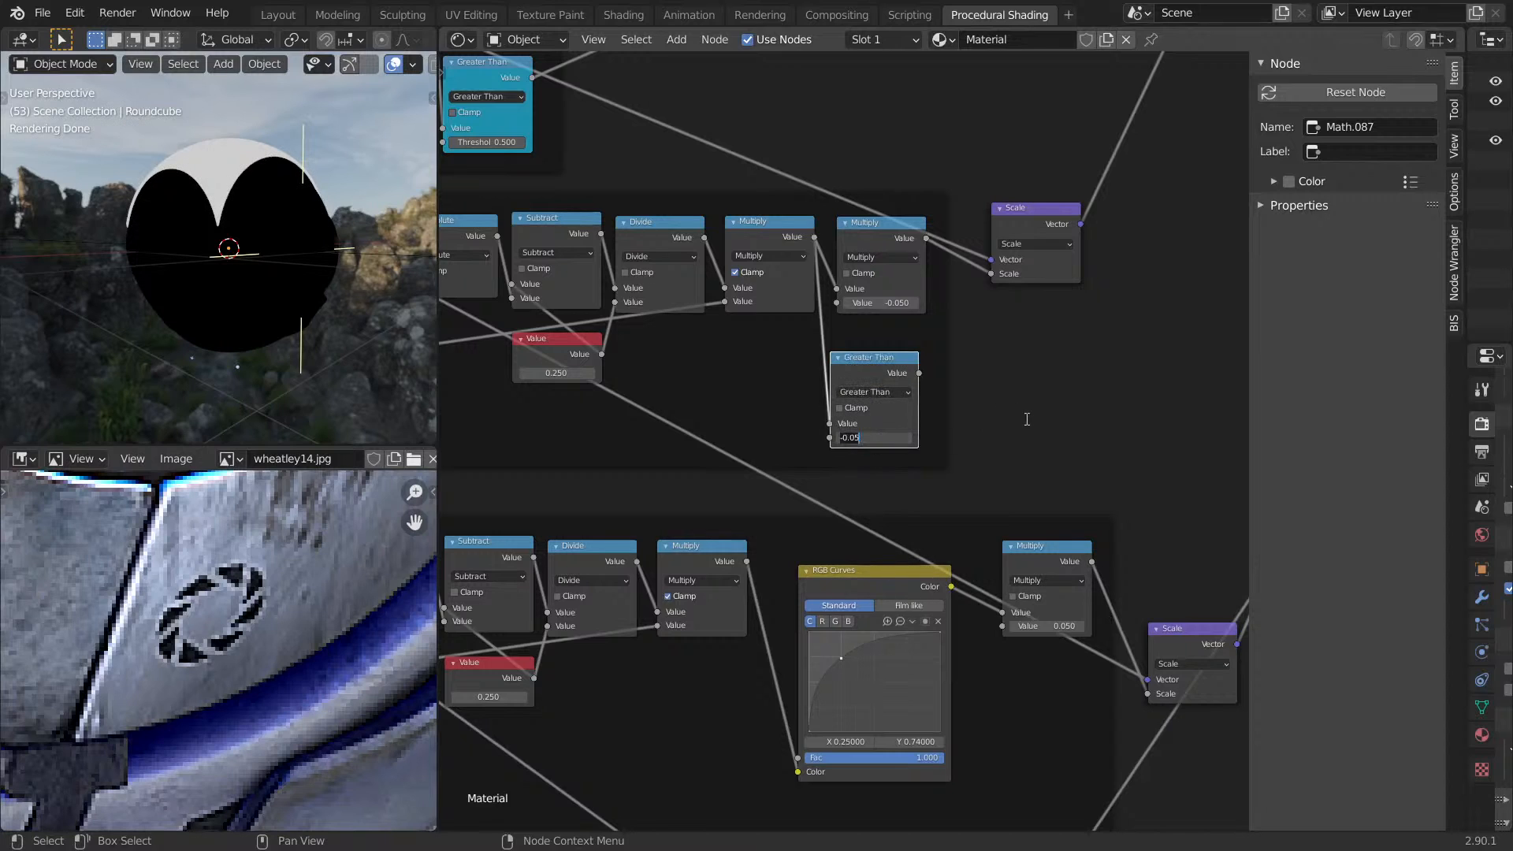
# Preview this panel's mask on the sphere and colour its Greater Than node with the Blue Mask preset.
pyautogui.keyDown('ctrl'); pyautogui.keyDown('shift'); pyautogui.click(896, 372); pyautogui.keyUp('shift'); pyautogui.keyUp('ctrl')
pyautogui.moveTo(284, 266); pyautogui.dragTo(271, 260, button='middle')
pyautogui.scroll(3, 272, 252)
pyautogui.moveTo(1158, 372); pyautogui.dragTo(1029, 316, button='middle')
pyautogui.scroll(-1, 954, 323)
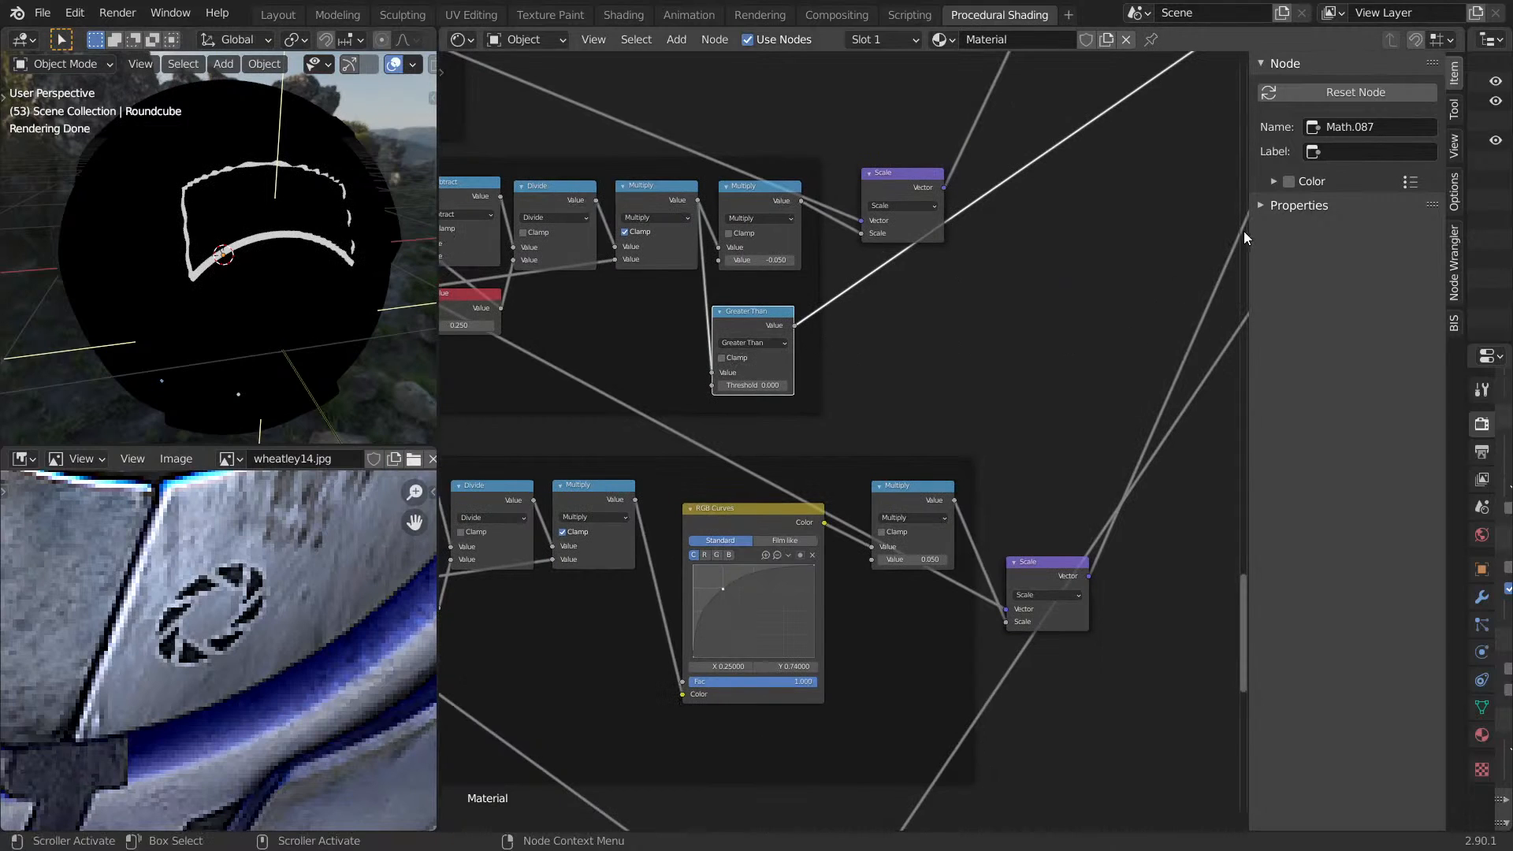
pyautogui.click(1410, 181)
pyautogui.click(1384, 220)
# Duplicate the Mouth frame's final Multiply with its RGB Curves input, as Greater Than with a threshold of 0.
pyautogui.scroll(-3, 936, 376)
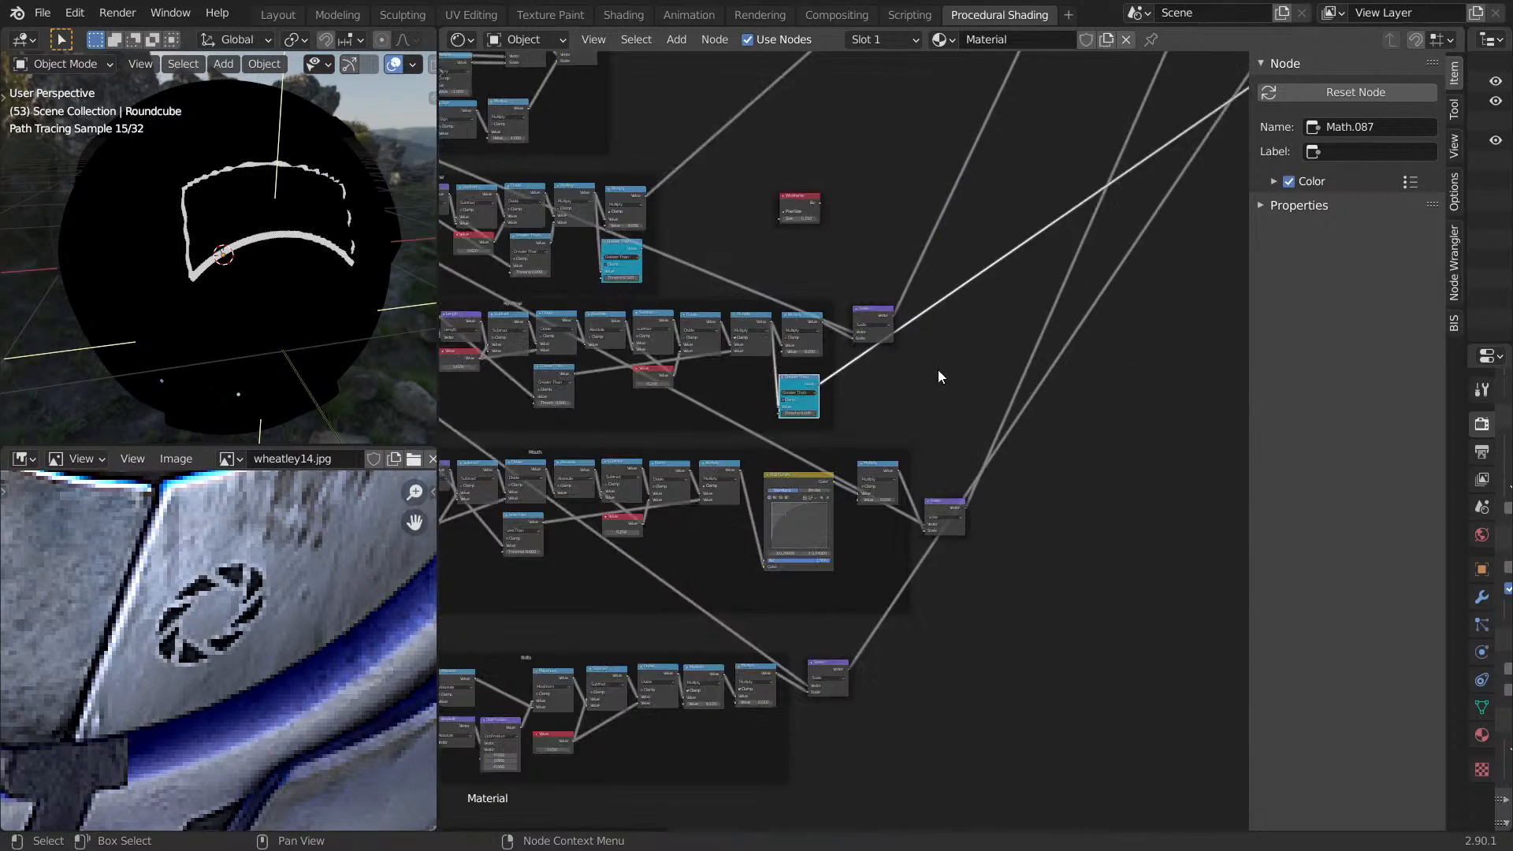
pyautogui.scroll(-4, 937, 376)
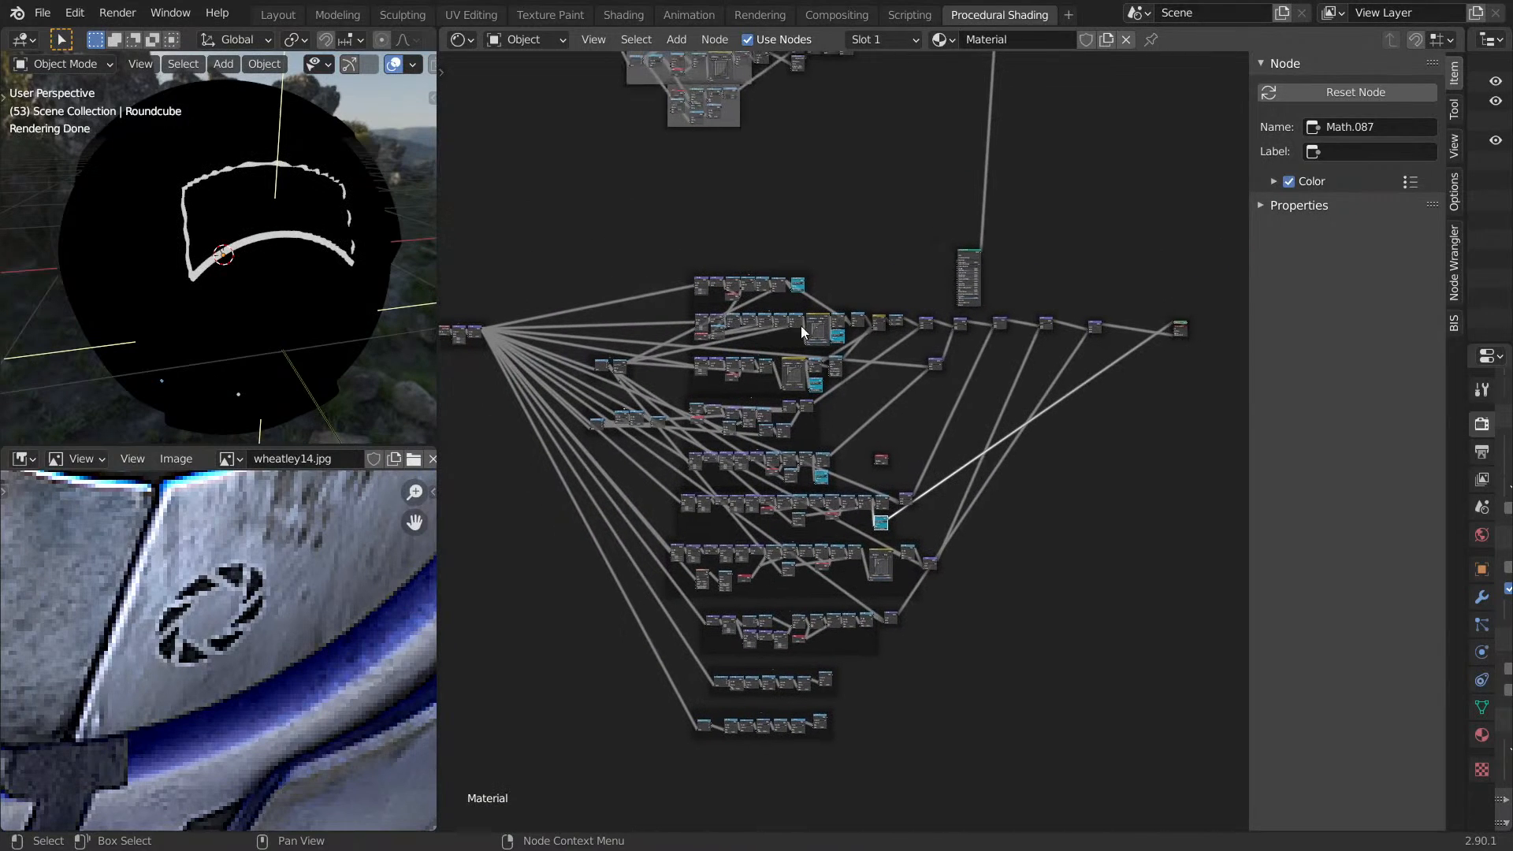
pyautogui.scroll(8, 1001, 409)
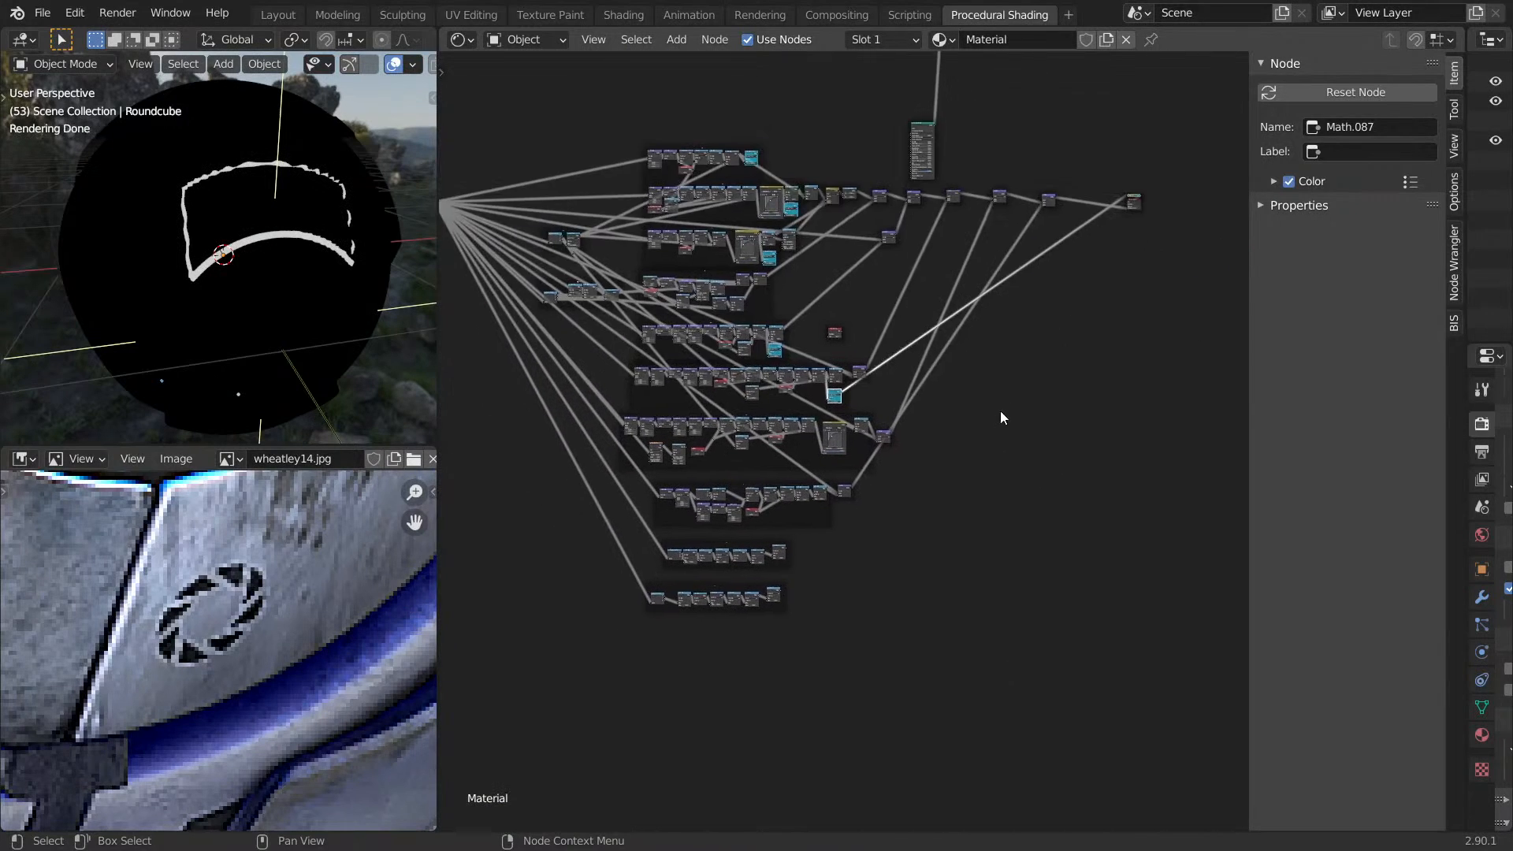
pyautogui.scroll(2, 966, 372)
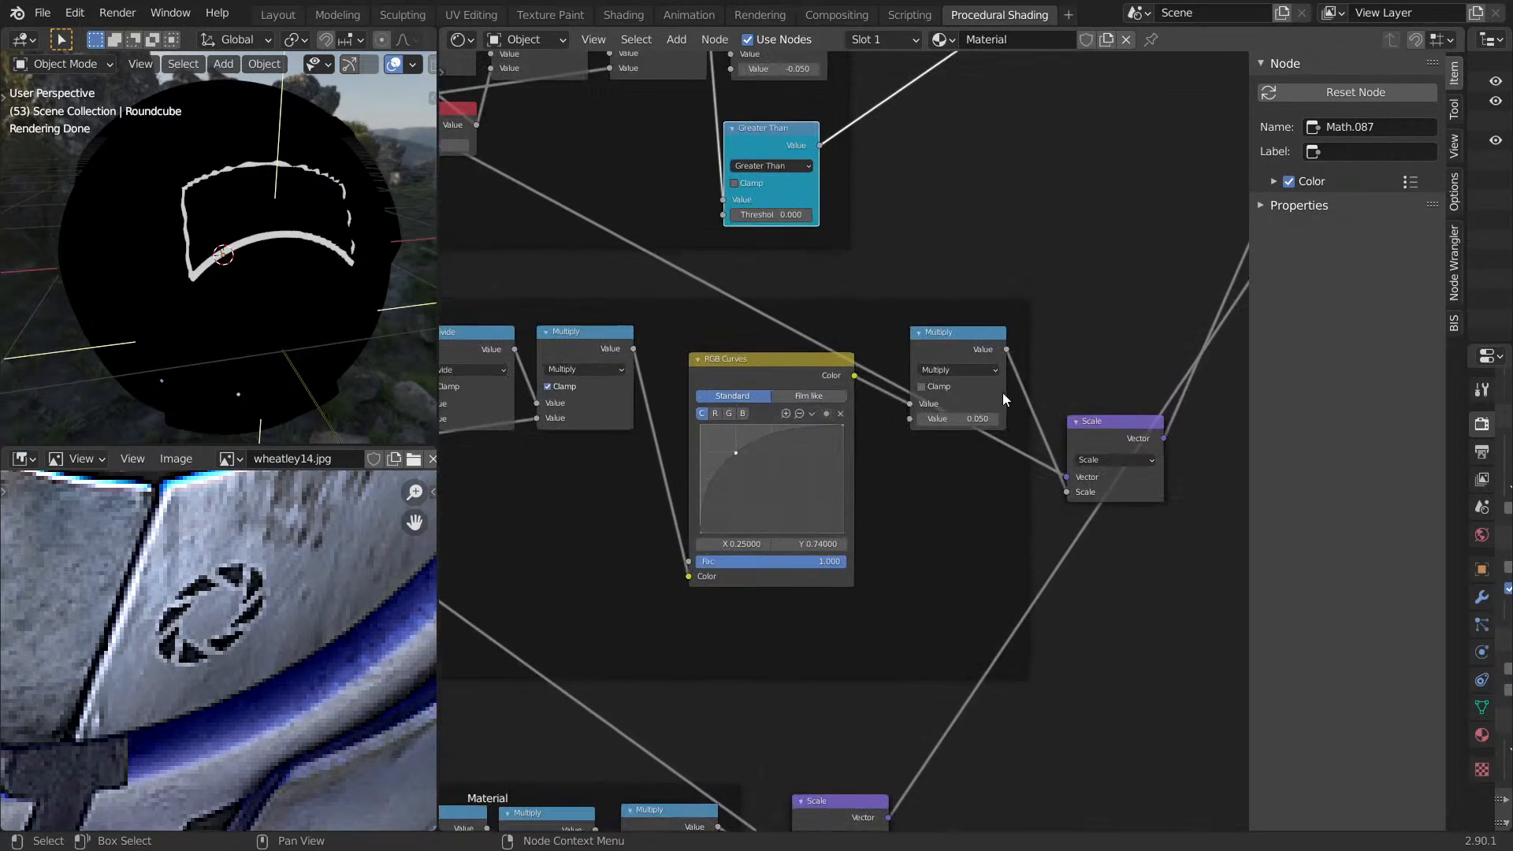
pyautogui.hotkey('ctrl', 'shift', 'd')
pyautogui.click(927, 529)
pyautogui.click(923, 561)
pyautogui.click(1044, 655)
pyautogui.click(942, 608)
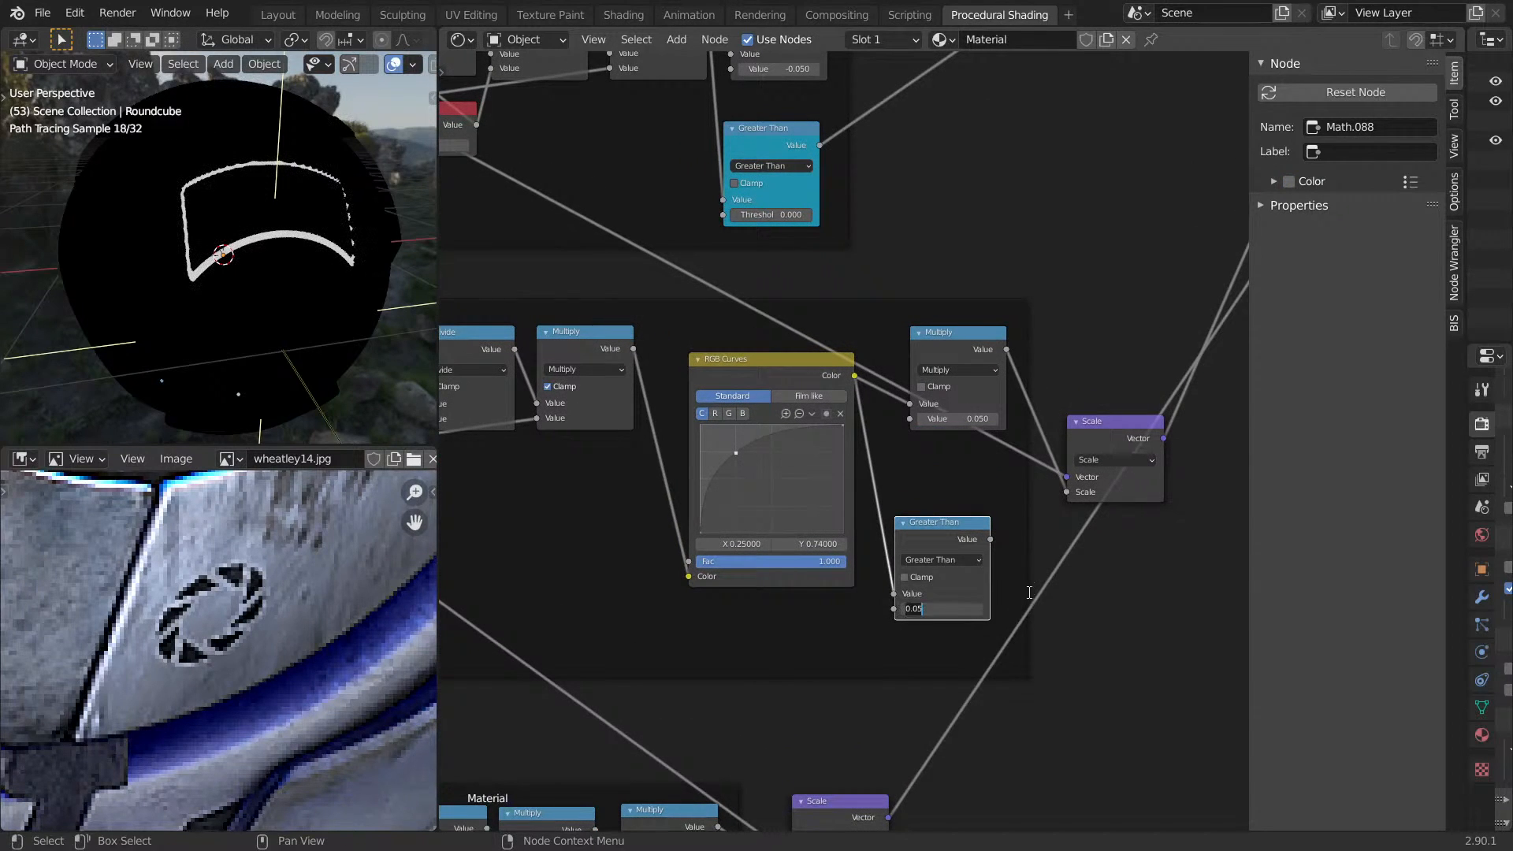
# Preview the mouth mask, apply the Blue Mask colour to its Greater Than node and move the node closer to the Multiply.
pyautogui.keyDown('ctrl'); pyautogui.keyDown('shift'); pyautogui.click(963, 540); pyautogui.keyUp('shift'); pyautogui.keyUp('ctrl')
pyautogui.moveTo(394, 252); pyautogui.dragTo(247, 315, button='middle')
pyautogui.click(1289, 182)
pyautogui.click(1410, 182)
pyautogui.moveTo(921, 536); pyautogui.dragTo(930, 496)
# Duplicate the Bolts frame's final Multiply with its input link and set the copy to Greater Than.
pyautogui.scroll(-8, 1003, 597)
pyautogui.moveTo(946, 609); pyautogui.dragTo(1036, 520, button='middle')
pyautogui.scroll(-4, 1034, 465)
pyautogui.moveTo(753, 451); pyautogui.dragTo(711, 433, button='middle')
pyautogui.scroll(-1, 1029, 444)
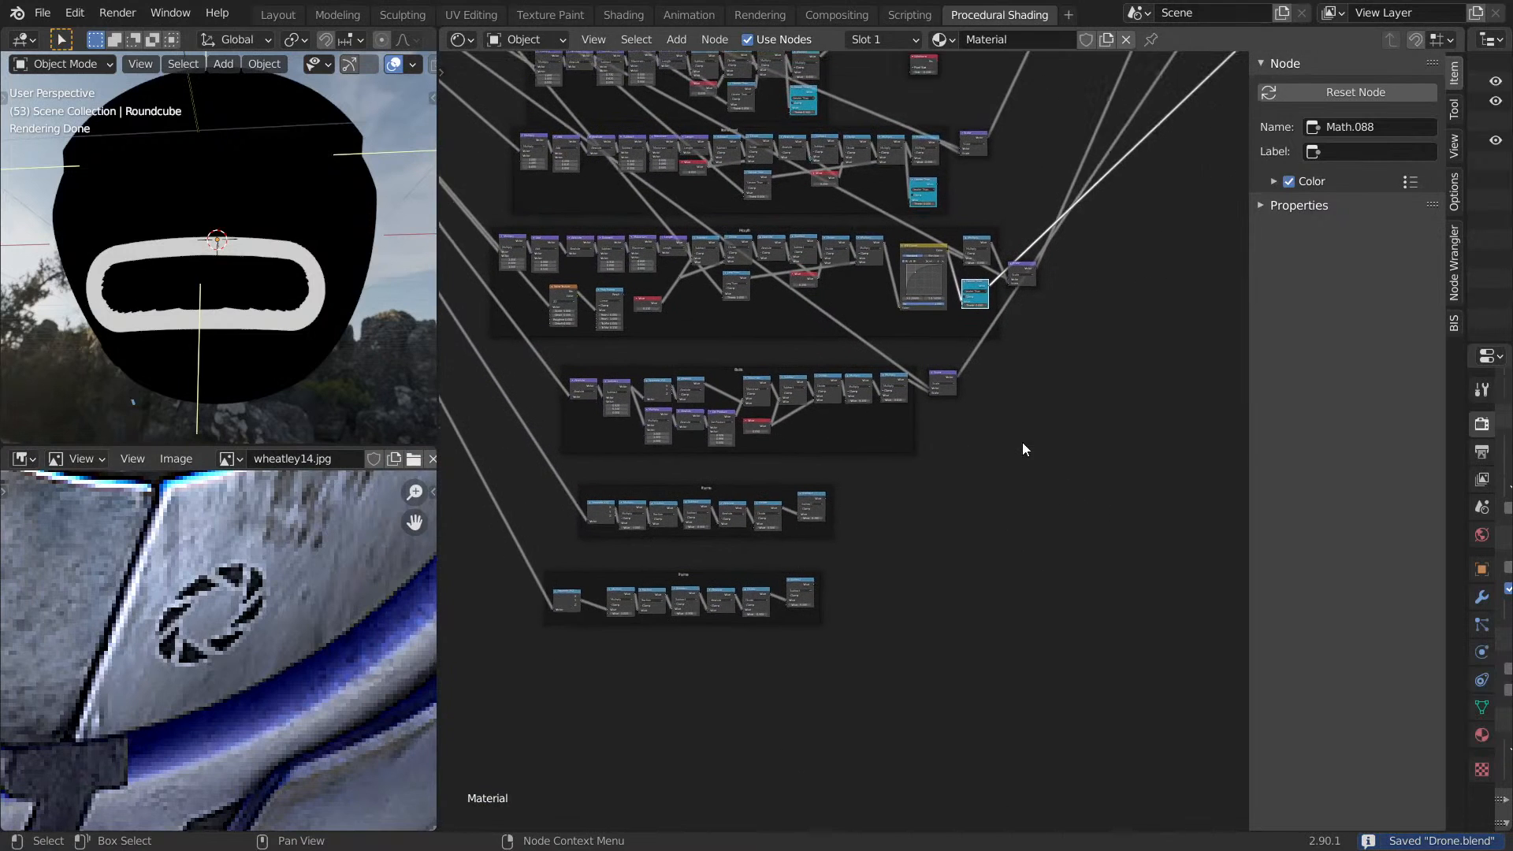
pyautogui.scroll(10, 984, 349)
pyautogui.moveTo(982, 349); pyautogui.dragTo(967, 355, button='middle')
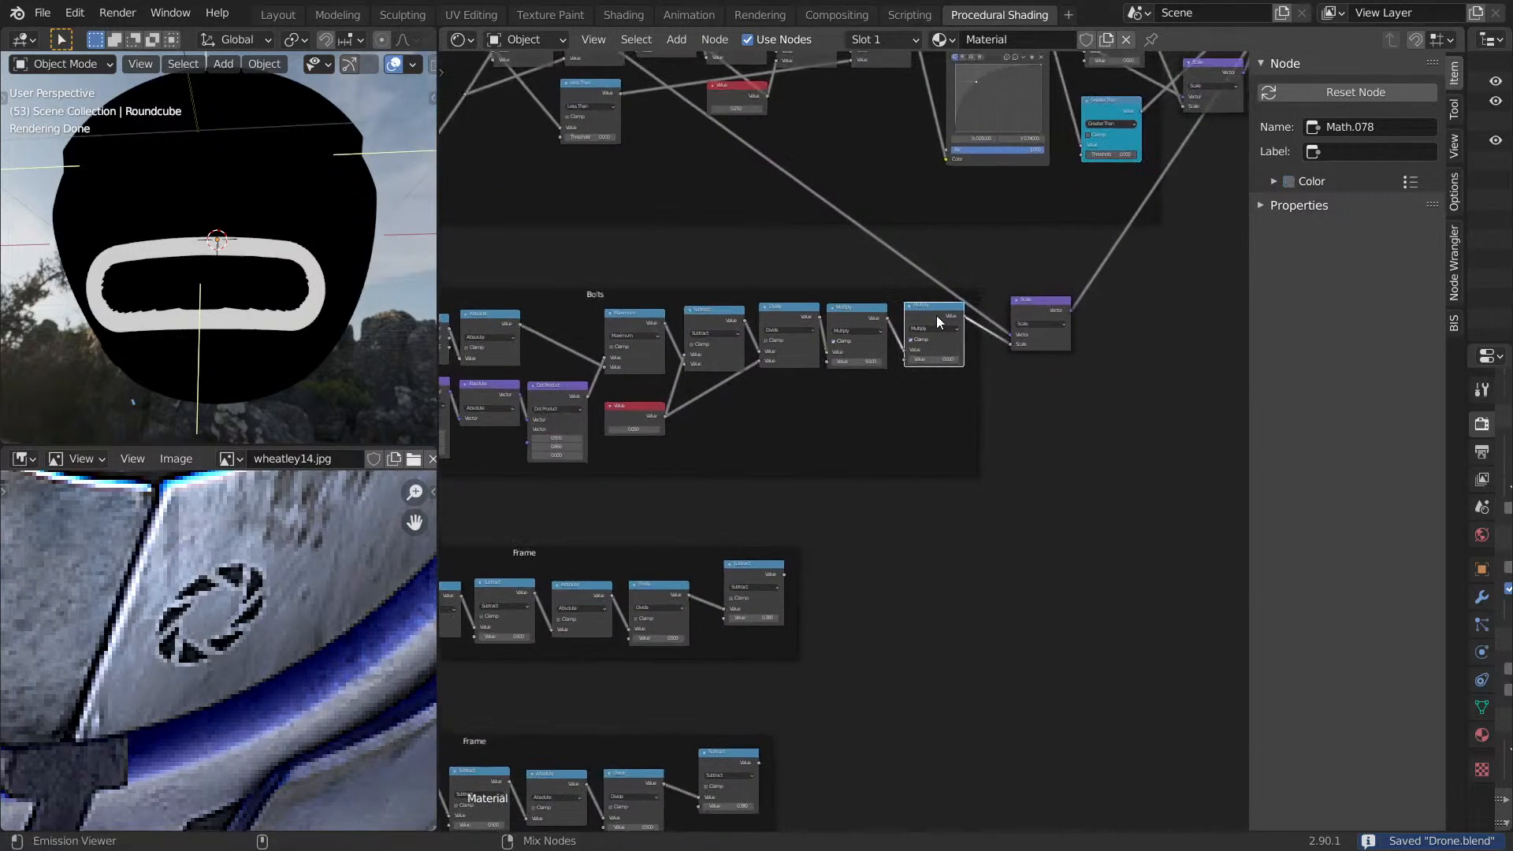
pyautogui.hotkey('shift', 'd')
pyautogui.click(935, 428)
pyautogui.scroll(5, 935, 429)
pyautogui.click(1047, 456)
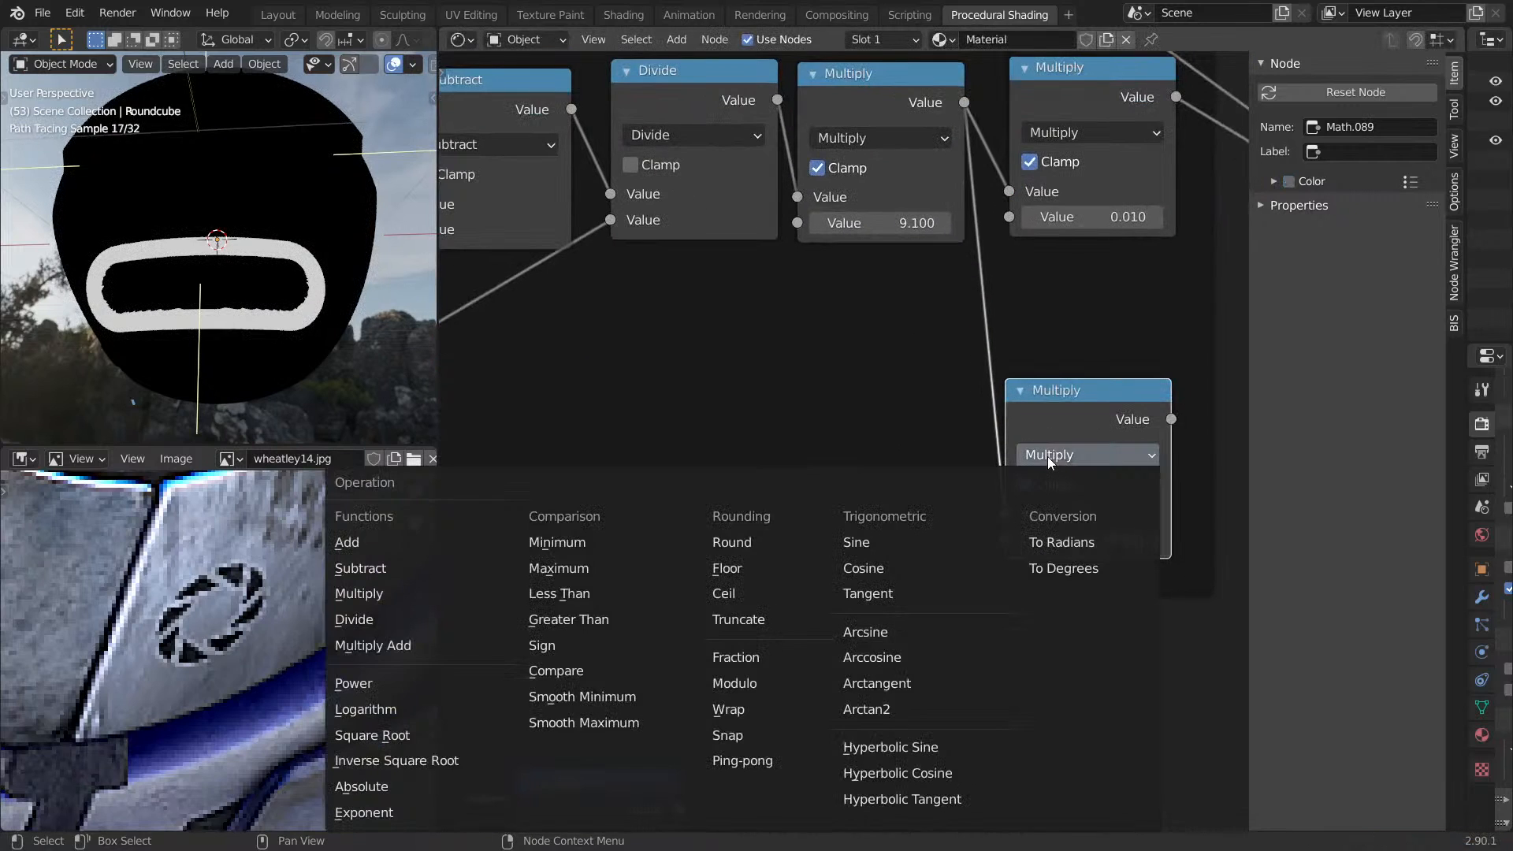
pyautogui.click(569, 619)
# Give the Bolts Greater Than node the Blue Mask colour, turn off its clamping and set its threshold to 0.
pyautogui.click(1410, 182)
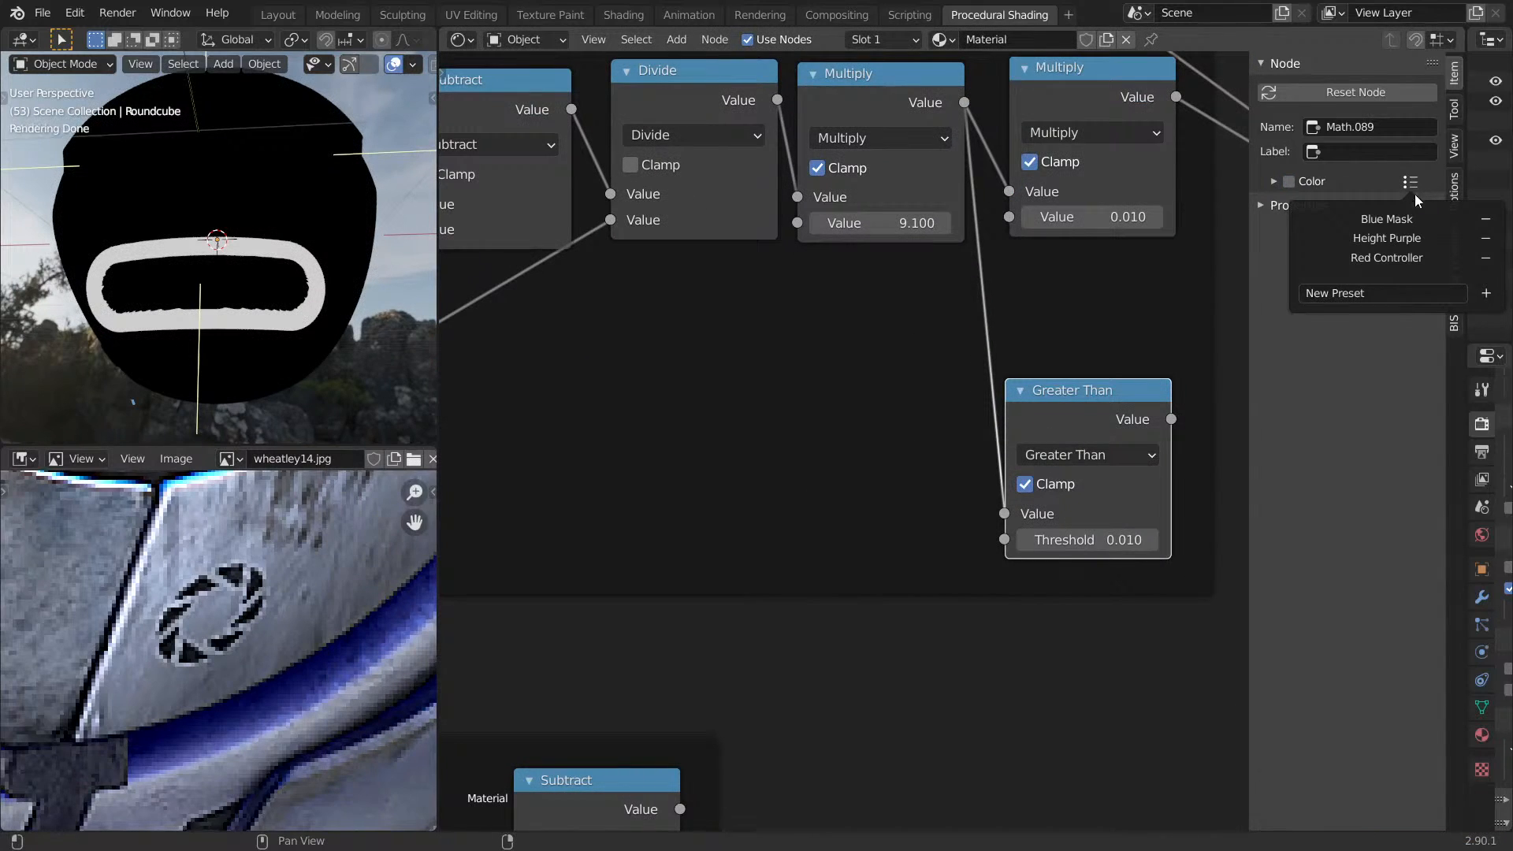
pyautogui.click(1344, 219)
pyautogui.click(1025, 484)
pyautogui.moveTo(1045, 420); pyautogui.dragTo(1074, 318)
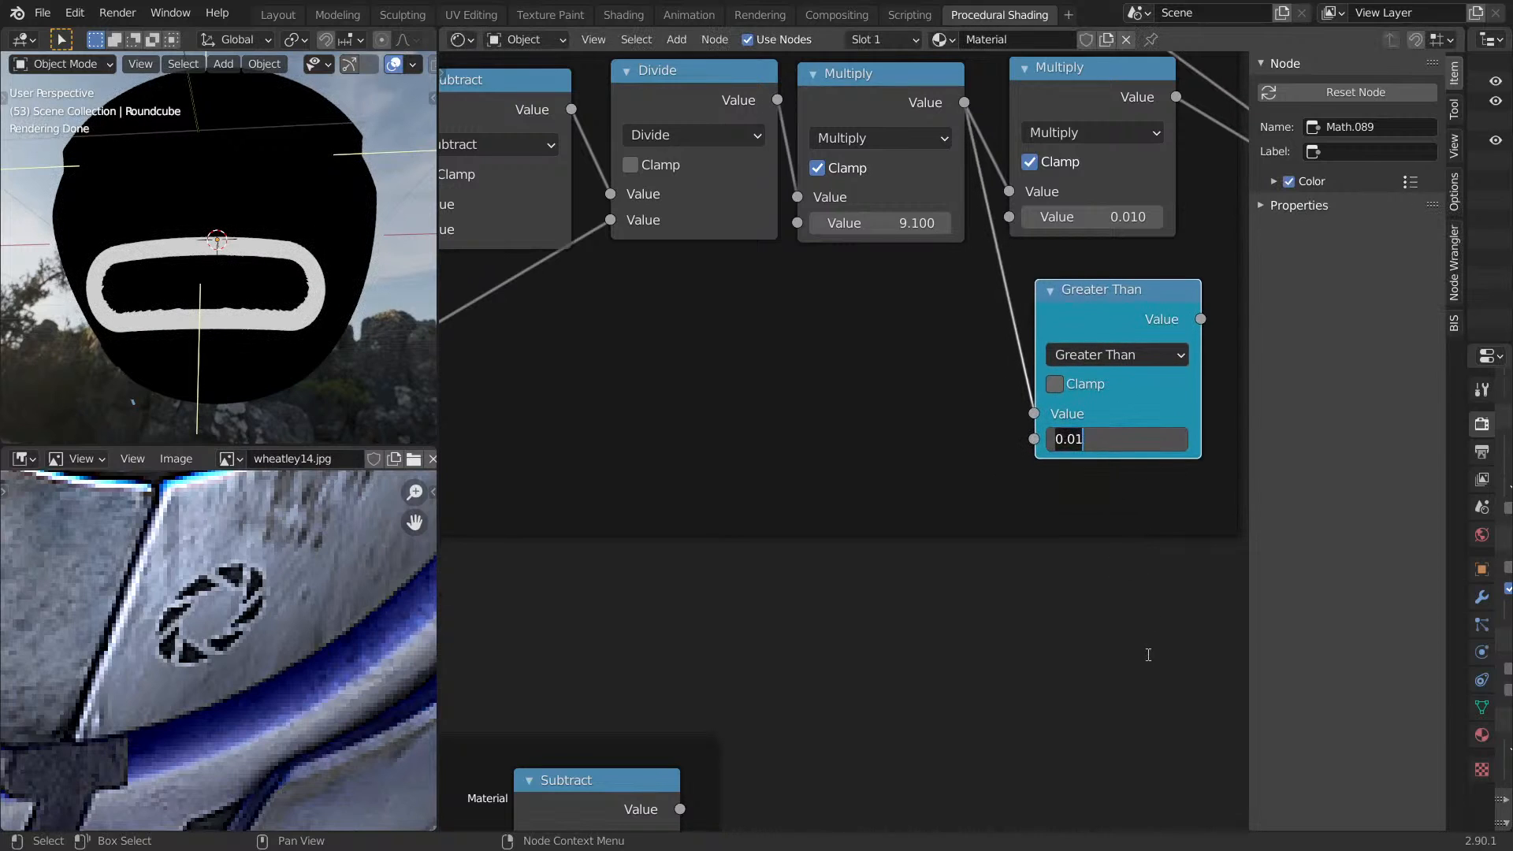
# Preview the Bolts mask on the sphere and inspect it from the side showing the bolts.
pyautogui.moveTo(1109, 556); pyautogui.dragTo(950, 602, button='middle')
pyautogui.keyDown('ctrl'); pyautogui.keyDown('shift'); pyautogui.click(1001, 355); pyautogui.keyUp('shift'); pyautogui.keyUp('ctrl')
pyautogui.moveTo(272, 319); pyautogui.dragTo(306, 276, button='middle')
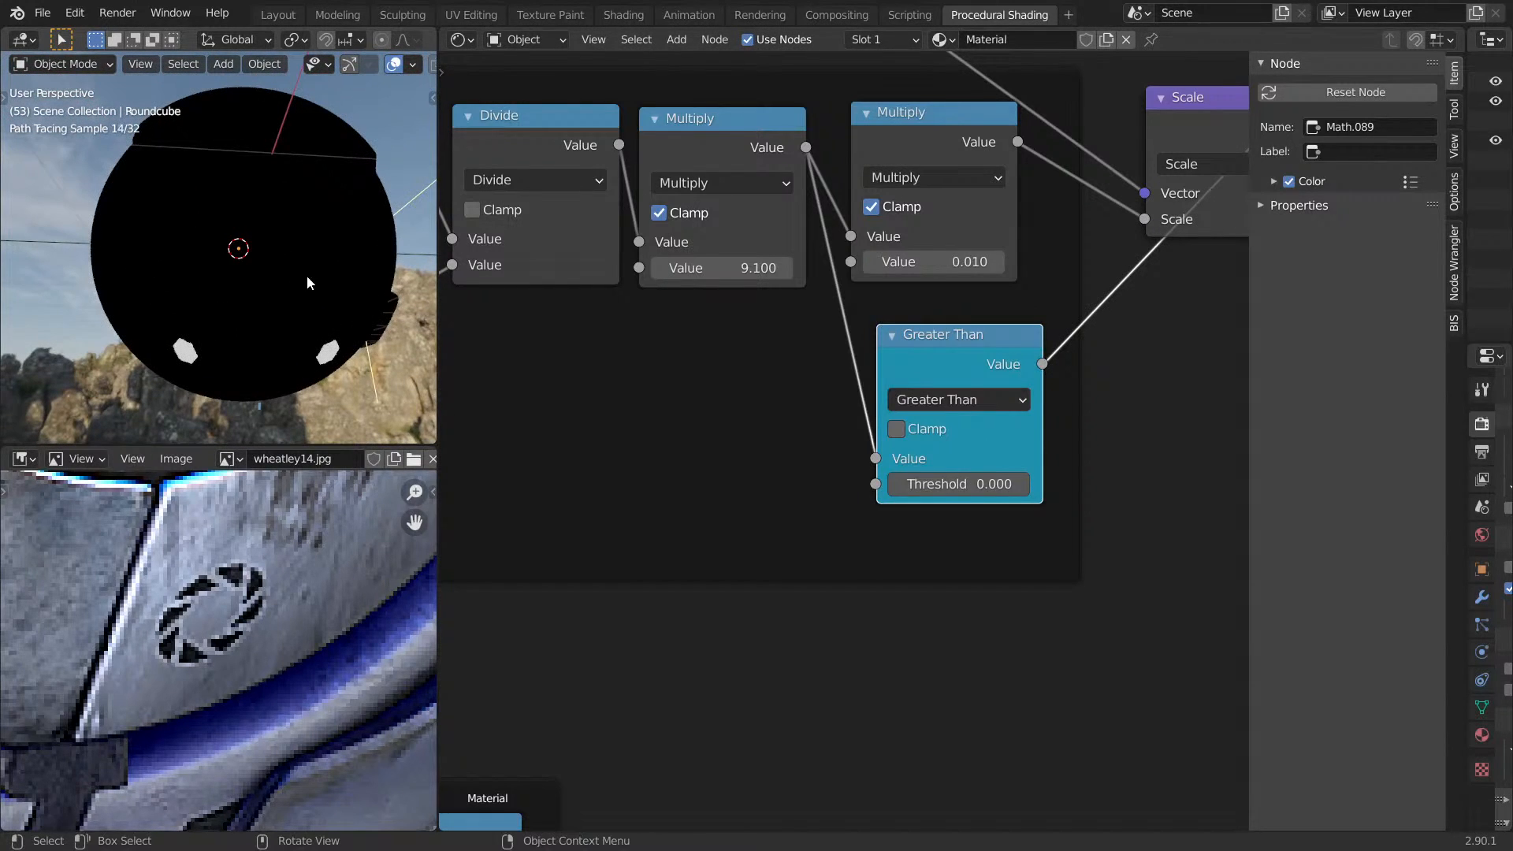
# Preview the Front Panel frame's grey Greater Than node on the sphere to check which area it covers.
pyautogui.moveTo(802, 489); pyautogui.dragTo(783, 621, button='middle')
pyautogui.moveTo(875, 431); pyautogui.dragTo(873, 489, button='middle')
pyautogui.scroll(-3, 938, 441)
pyautogui.scroll(-4, 804, 509)
pyautogui.click(1119, 451)
pyautogui.moveTo(679, 436); pyautogui.dragTo(871, 409, button='middle')
pyautogui.scroll(5, 838, 449)
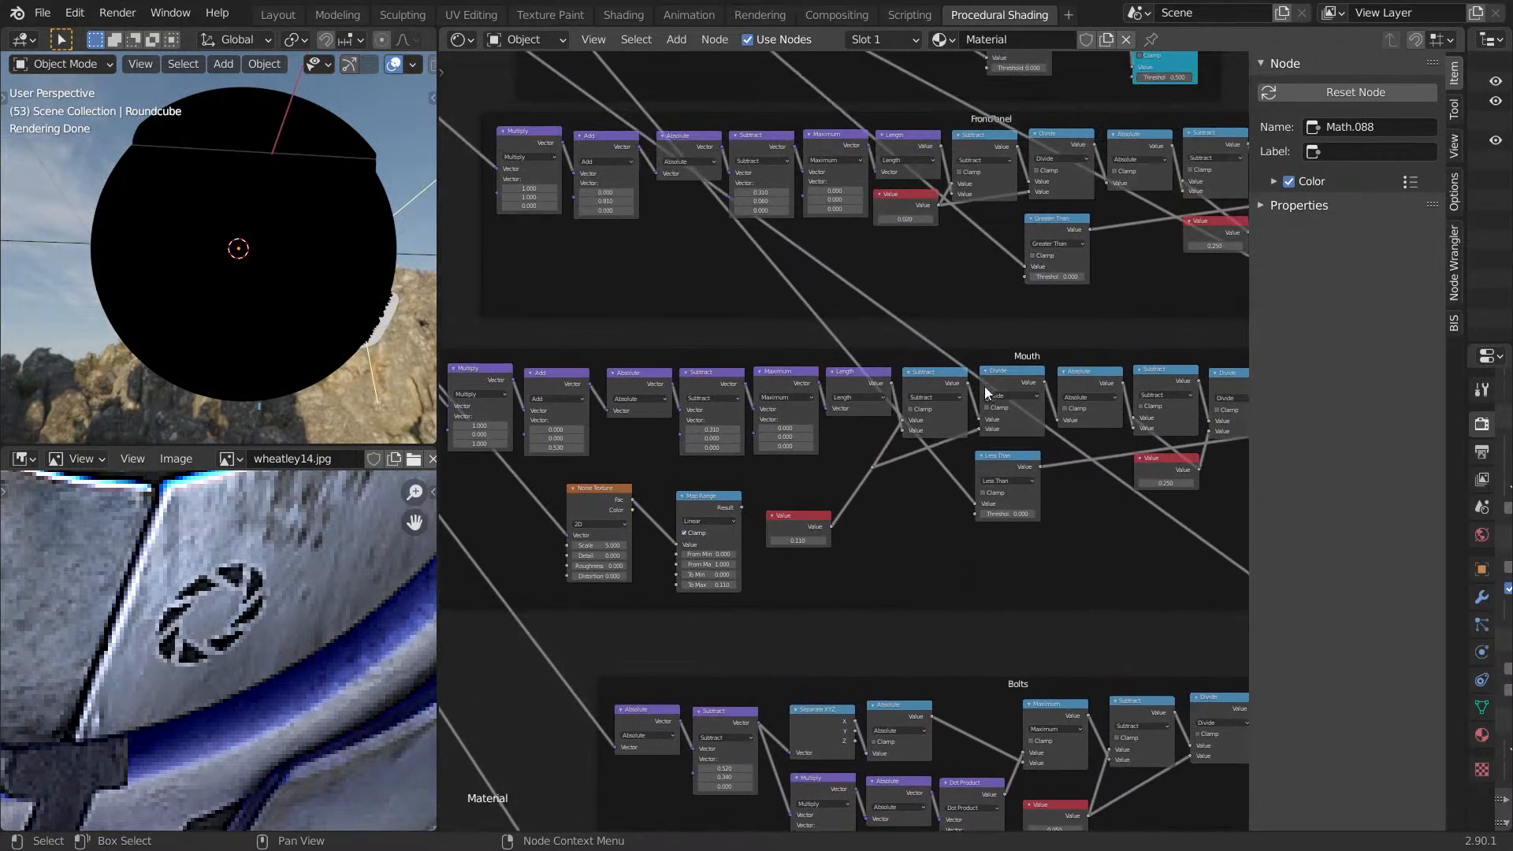
pyautogui.moveTo(985, 386); pyautogui.dragTo(884, 443, button='middle')
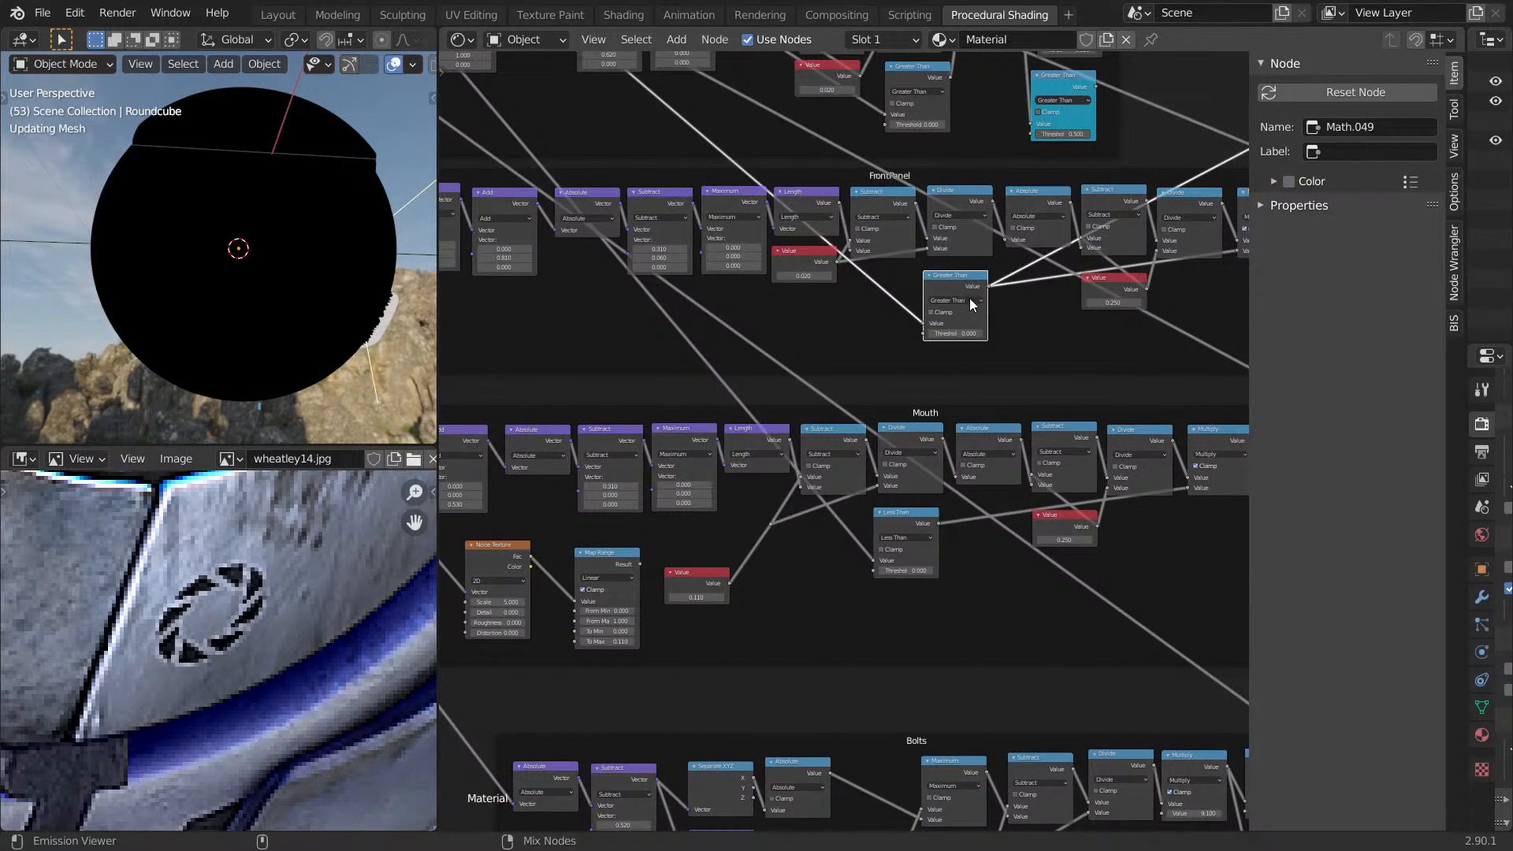
pyautogui.moveTo(1131, 546); pyautogui.dragTo(895, 434, button='middle')
pyautogui.moveTo(984, 492); pyautogui.dragTo(839, 323, button='middle')
pyautogui.scroll(6, 897, 469)
# Make room by shifting the Scale and final Bolts Multiply nodes, and insert a copy of the 9.100 Multiply before the final one.
pyautogui.click(922, 496)
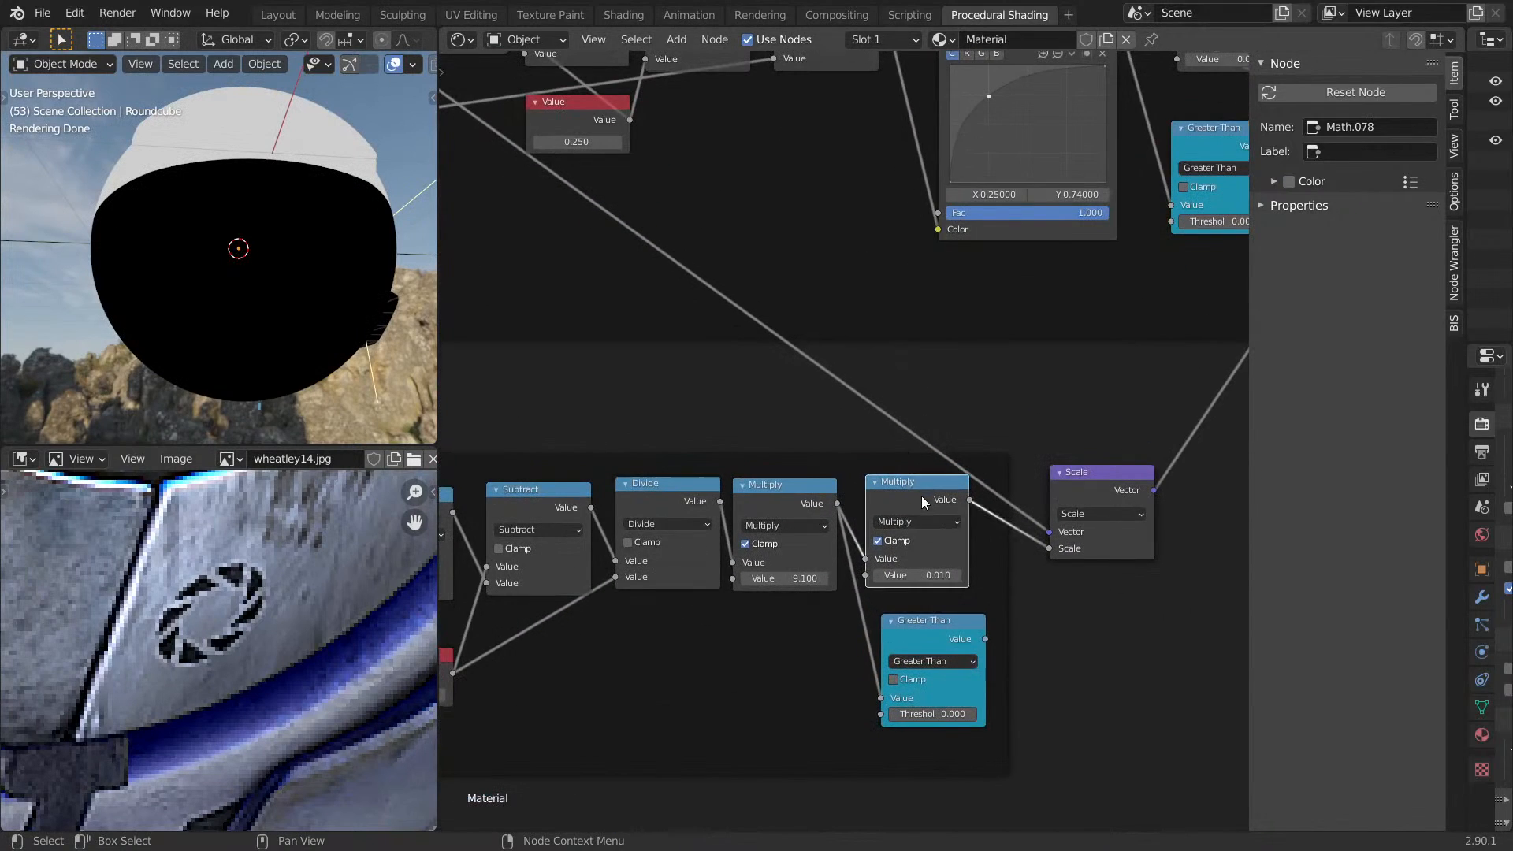
pyautogui.moveTo(1110, 474); pyautogui.dragTo(1250, 432)
pyautogui.click(915, 491)
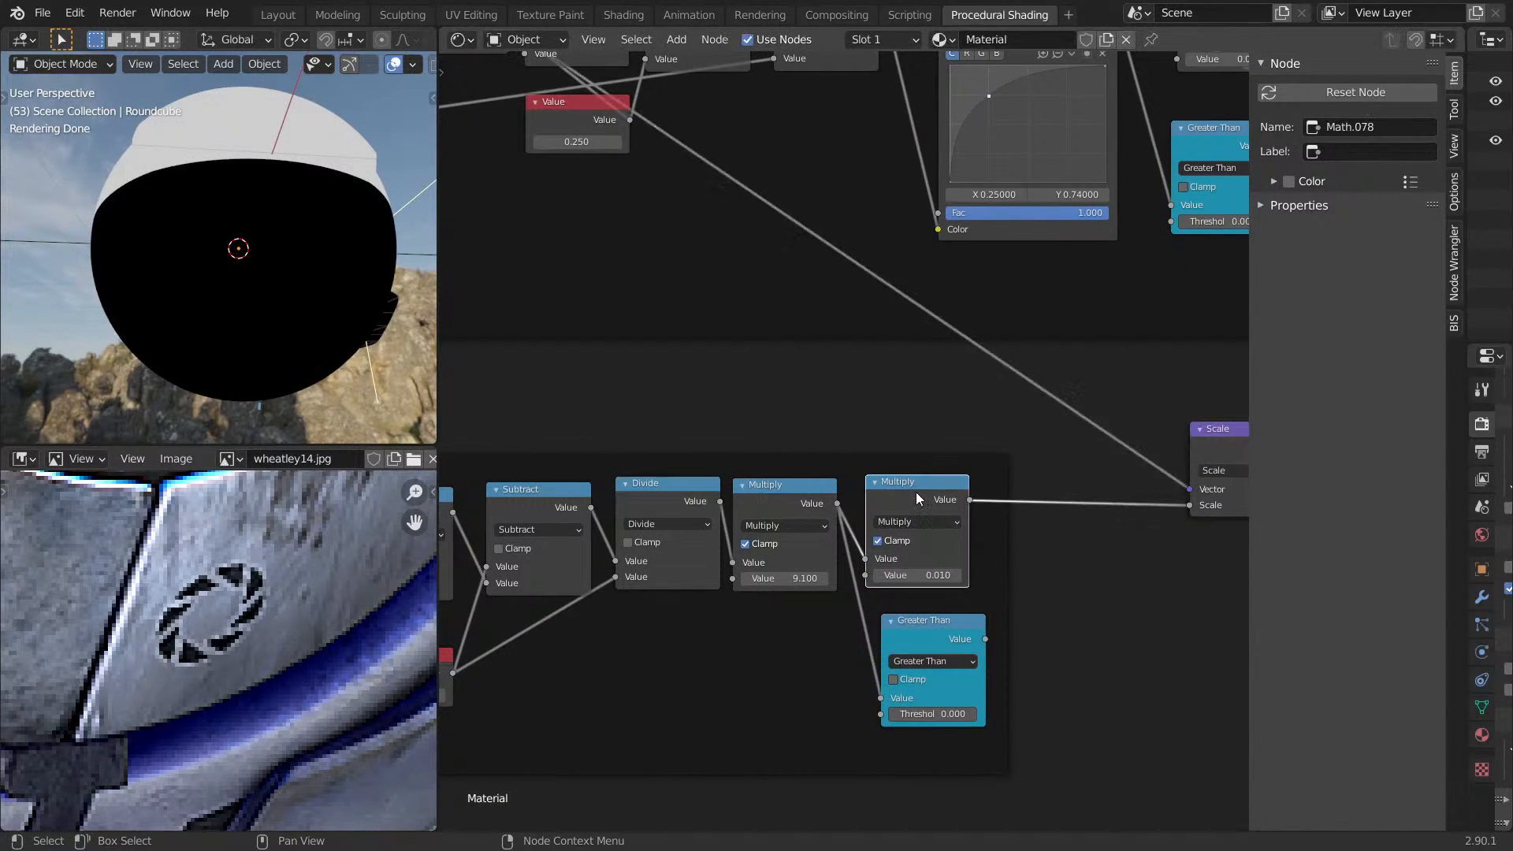
pyautogui.moveTo(915, 492); pyautogui.dragTo(939, 491)
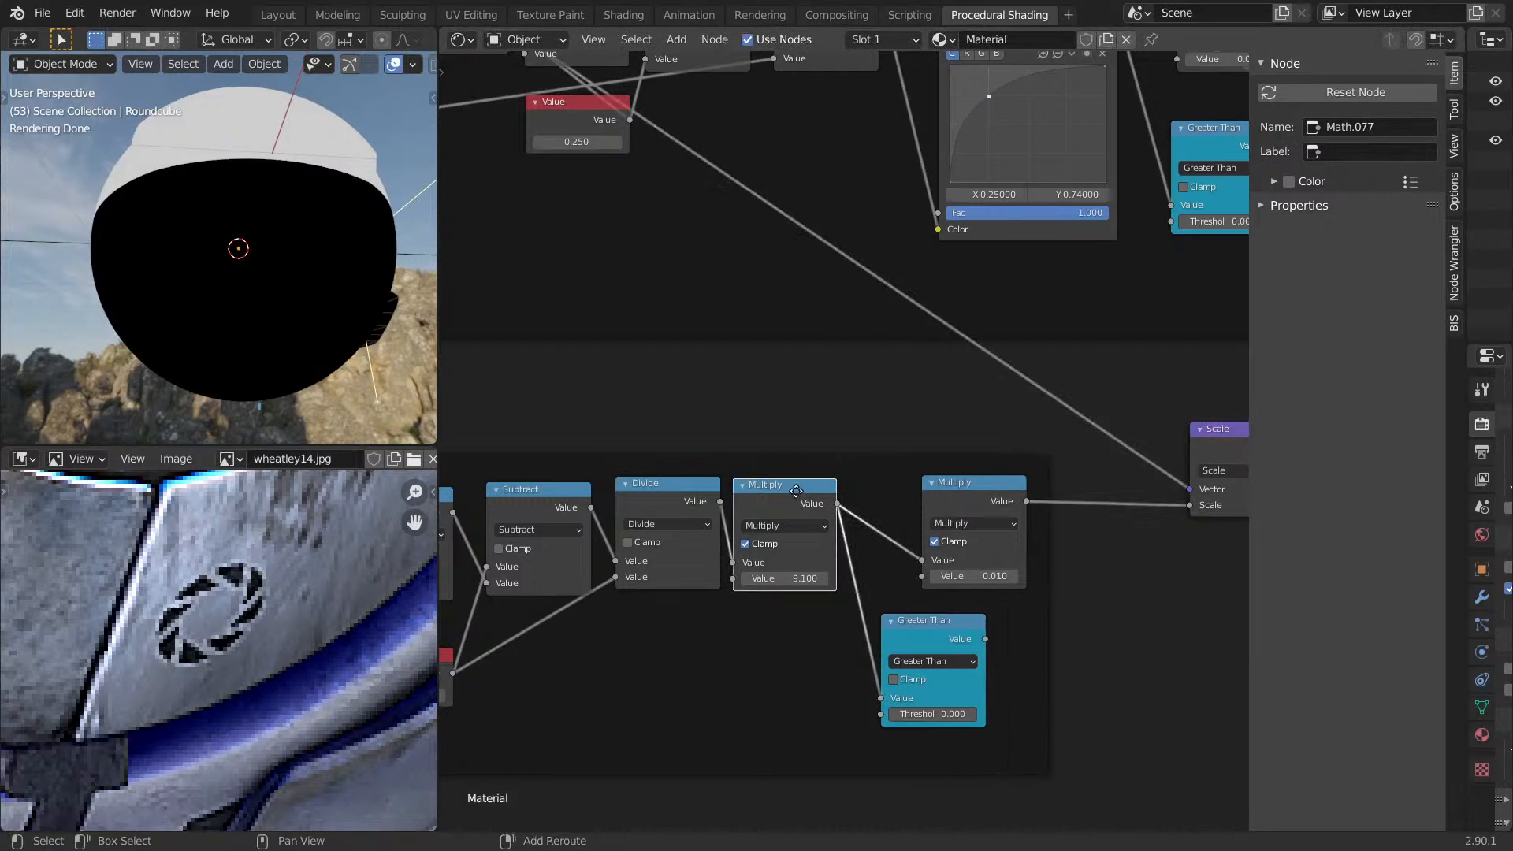
pyautogui.hotkey('shift', 'd')
pyautogui.click(953, 496)
pyautogui.click(944, 523)
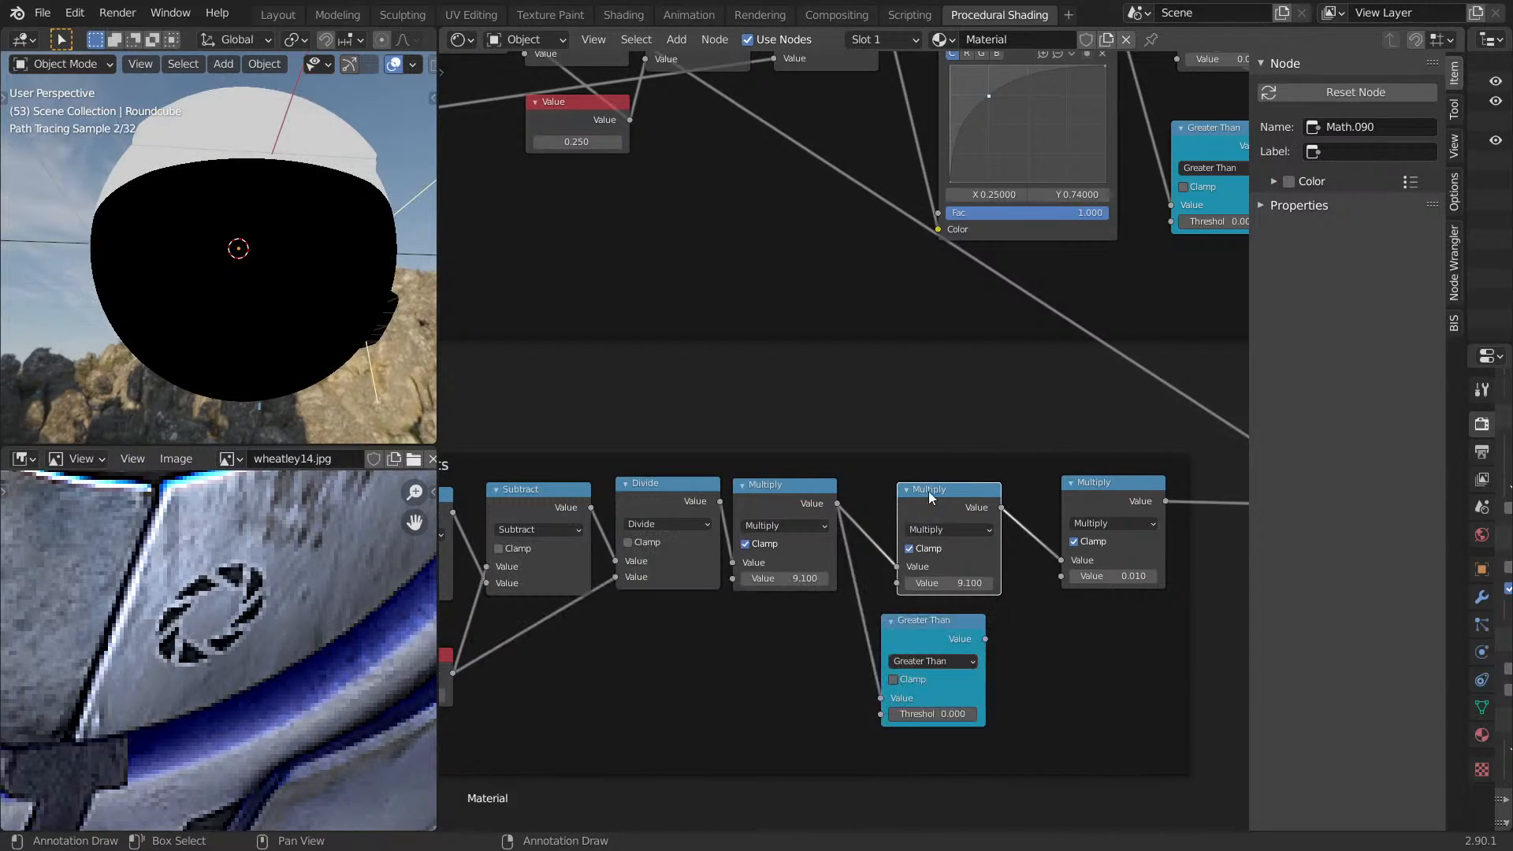
# Link the Top Panel's grey Greater Than to the second value of the copied Bolts Multiply, and preview both Multiply nodes.
pyautogui.scroll(-5, 938, 494)
pyautogui.moveTo(841, 479); pyautogui.dragTo(816, 463, button='middle')
pyautogui.scroll(1, 792, 448)
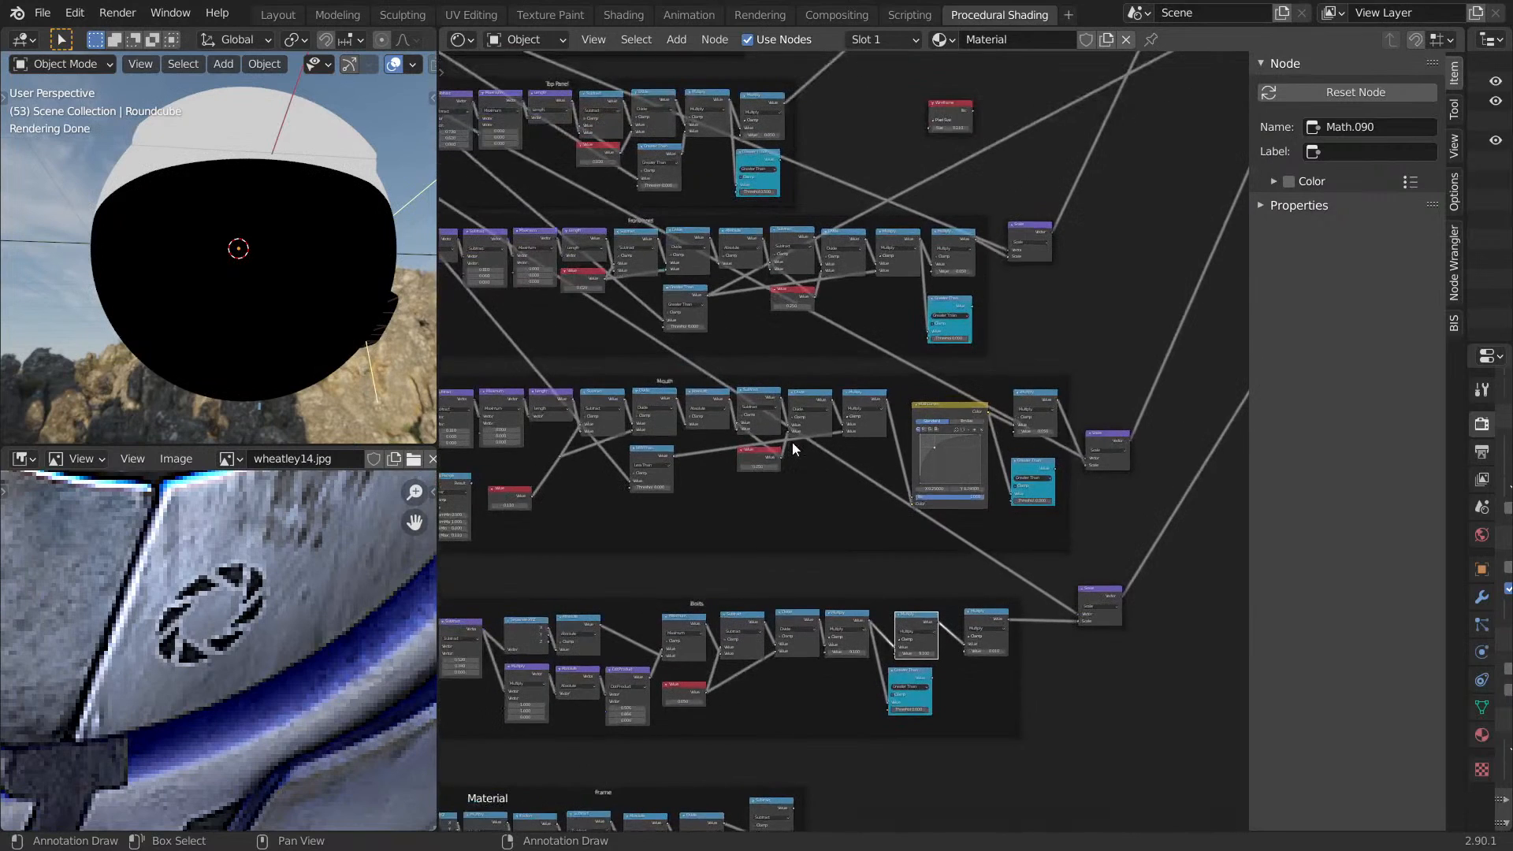
pyautogui.keyDown('alt'); pyautogui.moveTo(911, 633); pyautogui.dragTo(924, 632, button='right'); pyautogui.keyUp('alt')
pyautogui.keyDown('ctrl'); pyautogui.keyDown('shift'); pyautogui.click(922, 621); pyautogui.keyUp('shift'); pyautogui.keyUp('ctrl')
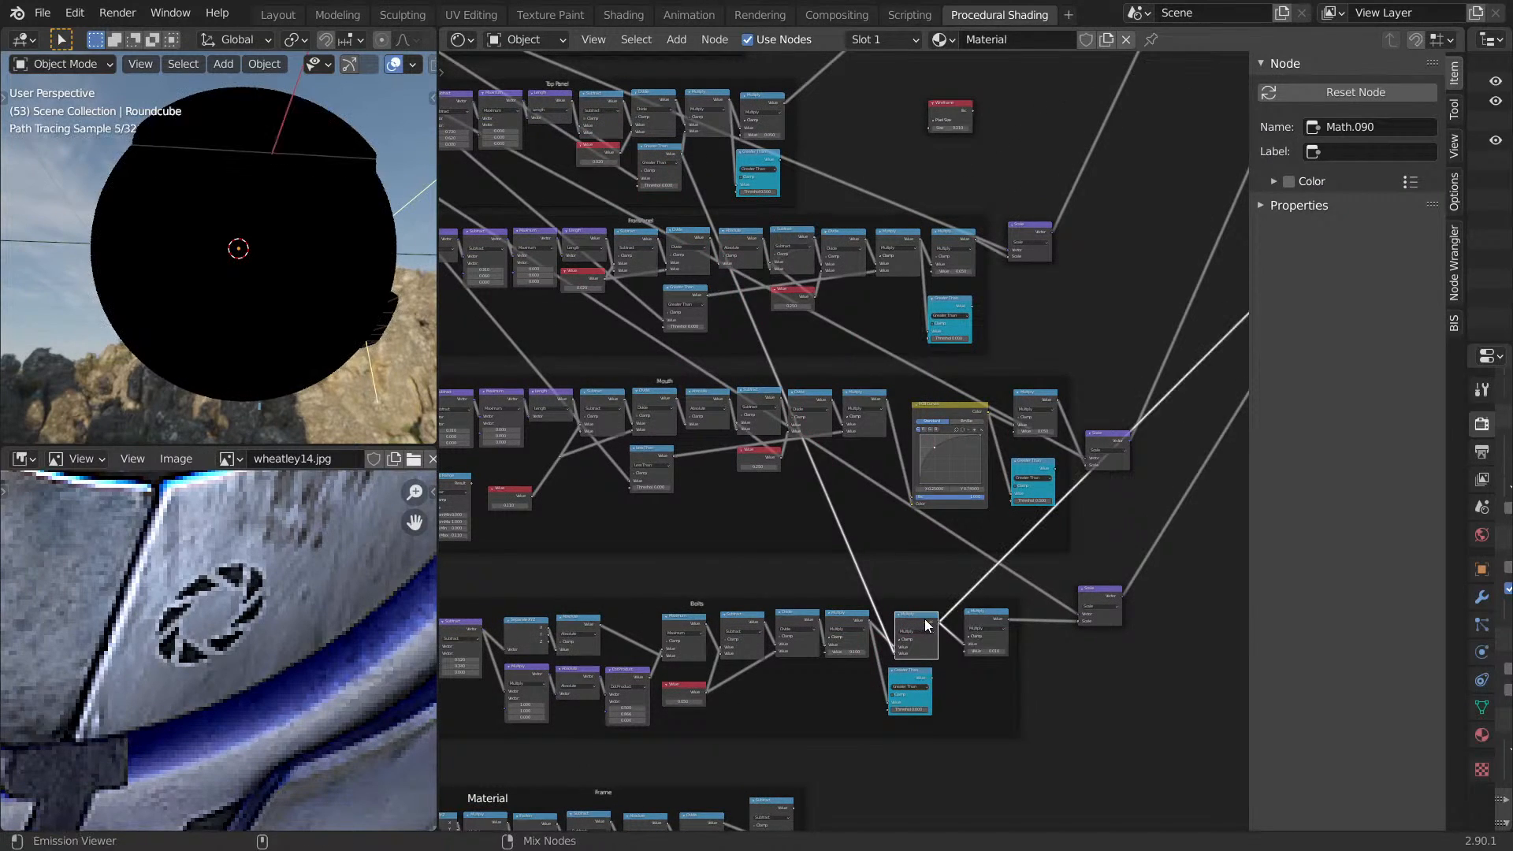
pyautogui.keyDown('ctrl'); pyautogui.keyDown('shift'); pyautogui.click(983, 630); pyautogui.keyUp('shift'); pyautogui.keyUp('ctrl')
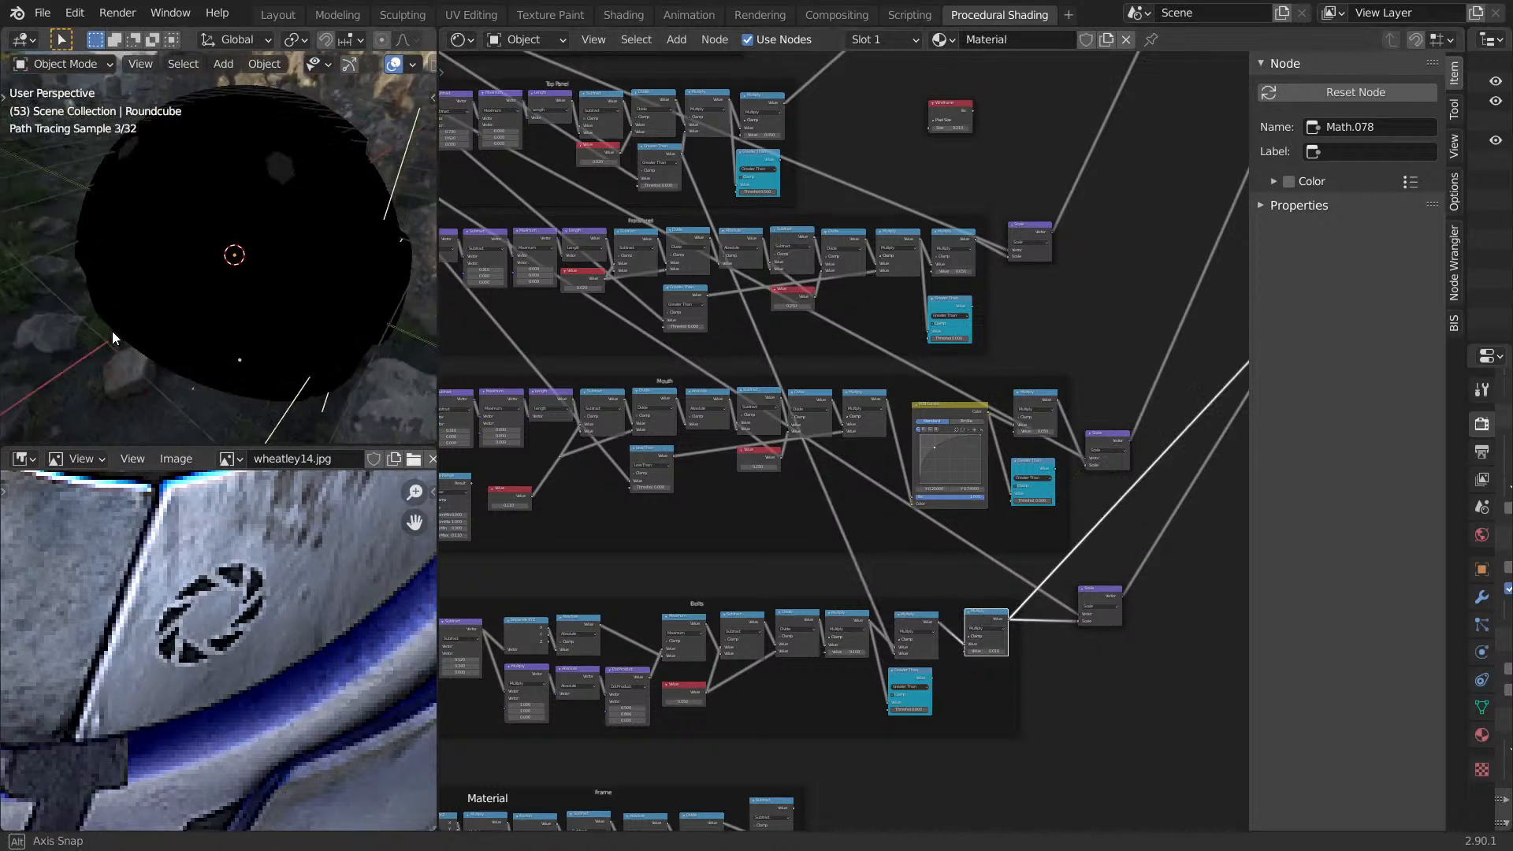
# Preview the Bolts Greater Than mask on the sphere and reposition its node beneath the final Multiply.
pyautogui.keyDown('ctrl'); pyautogui.keyDown('shift'); pyautogui.click(910, 688); pyautogui.keyUp('shift'); pyautogui.keyUp('ctrl')
pyautogui.moveTo(909, 688); pyautogui.dragTo(971, 691)
pyautogui.scroll(1, 905, 622)
pyautogui.scroll(-2, 883, 599)
pyautogui.moveTo(848, 586); pyautogui.dragTo(807, 453, button='middle')
pyautogui.moveTo(201, 256); pyautogui.dragTo(194, 102, button='middle')
# Connect the copied Bolts Multiply's output to the value input of the Bolts Greater Than node.
pyautogui.moveTo(890, 478); pyautogui.dragTo(896, 525)
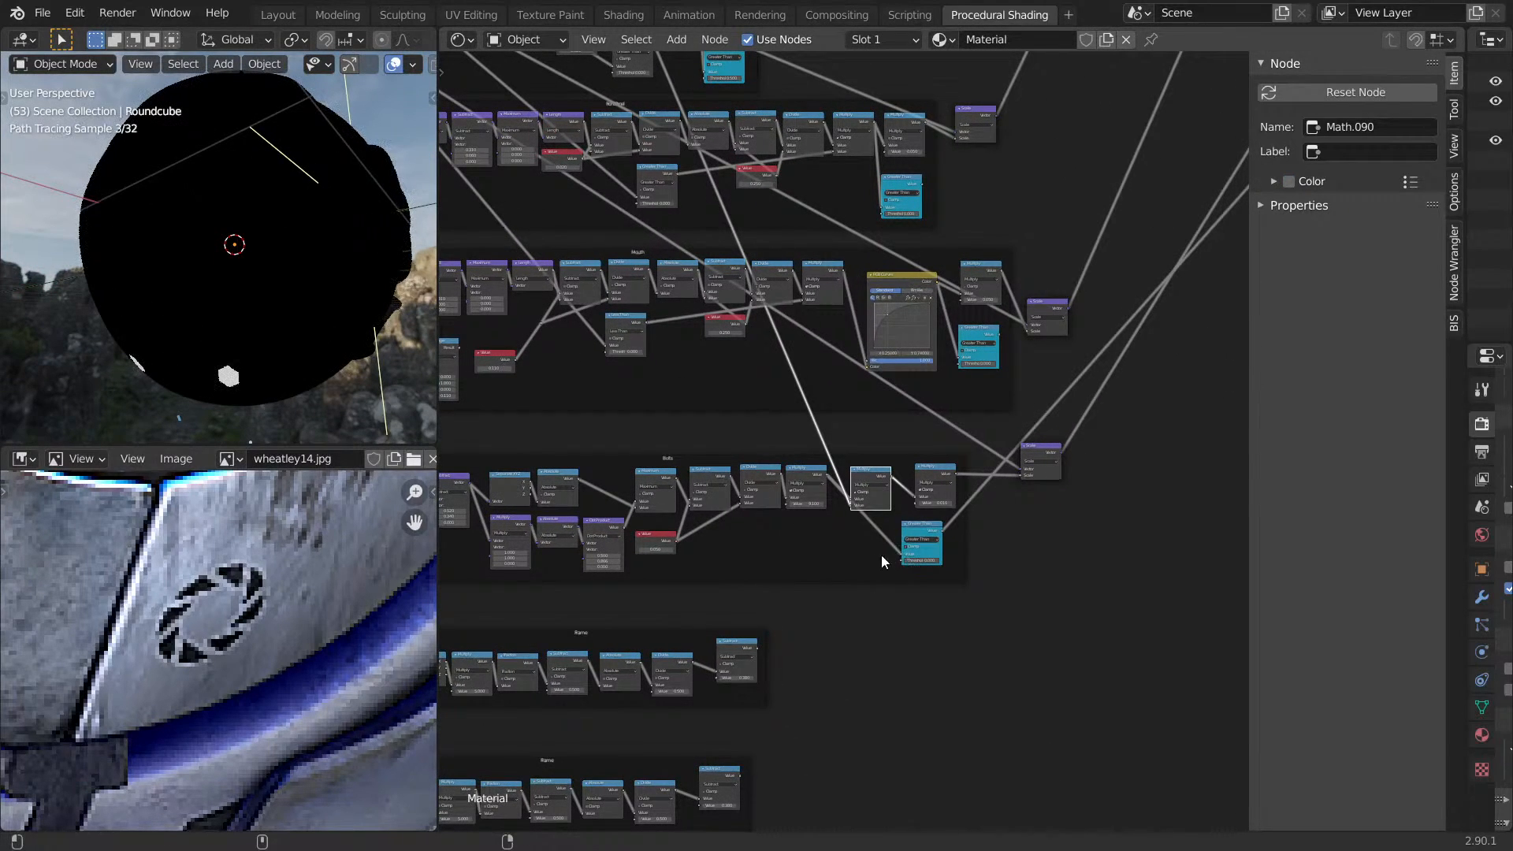
pyautogui.click(898, 520)
pyautogui.scroll(7, 900, 523)
pyautogui.moveTo(922, 532); pyautogui.dragTo(875, 258, button='middle')
pyautogui.scroll(12, 935, 355)
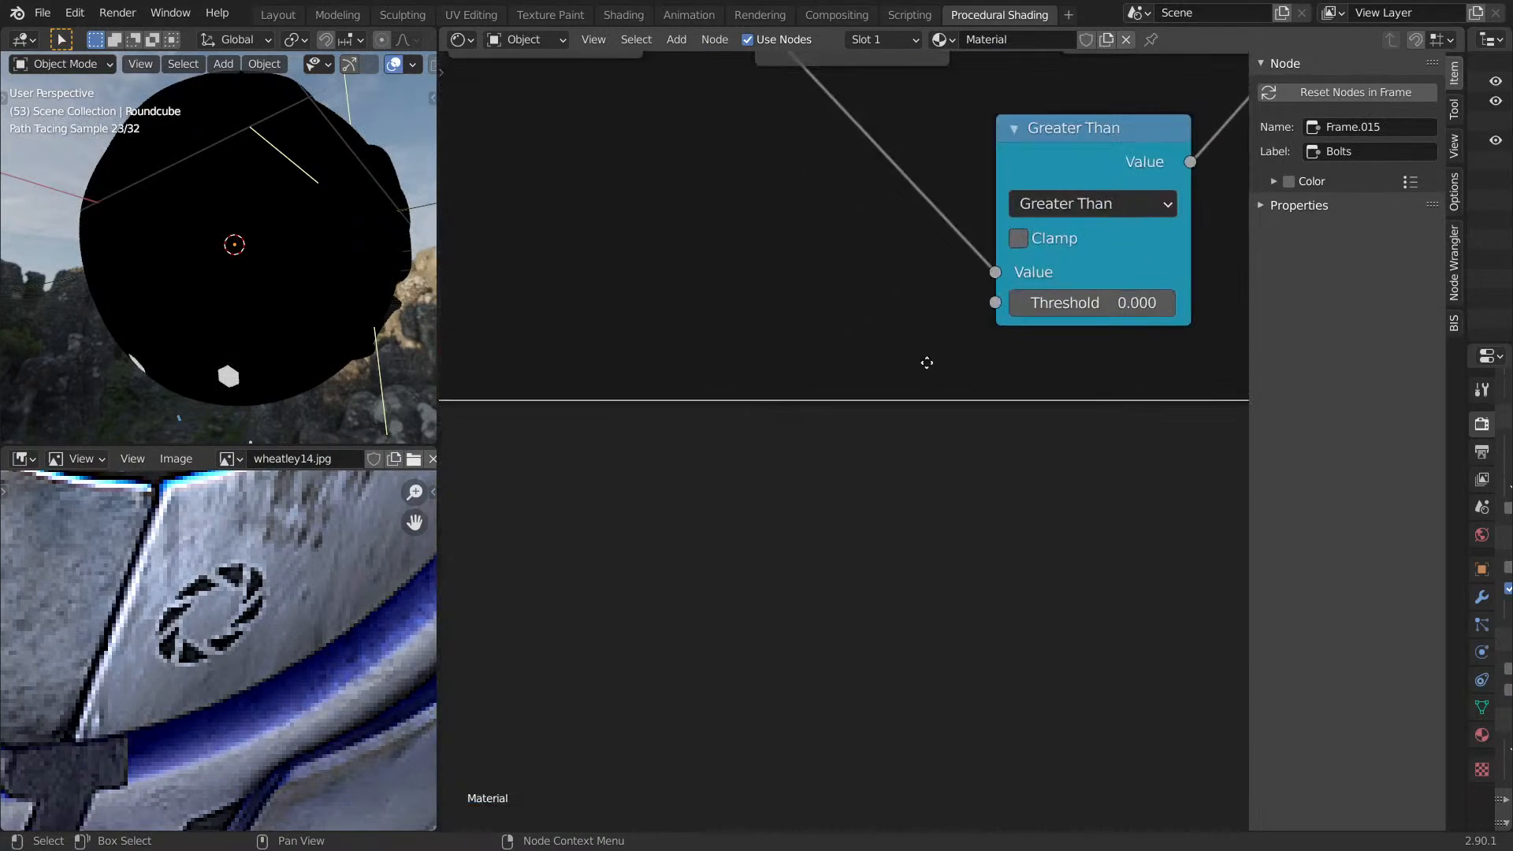
pyautogui.moveTo(985, 285); pyautogui.dragTo(927, 566, button='middle')
pyautogui.moveTo(931, 559); pyautogui.dragTo(891, 508)
pyautogui.keyDown('alt'); pyautogui.moveTo(827, 272); pyautogui.dragTo(1004, 486, button='right'); pyautogui.keyUp('alt')
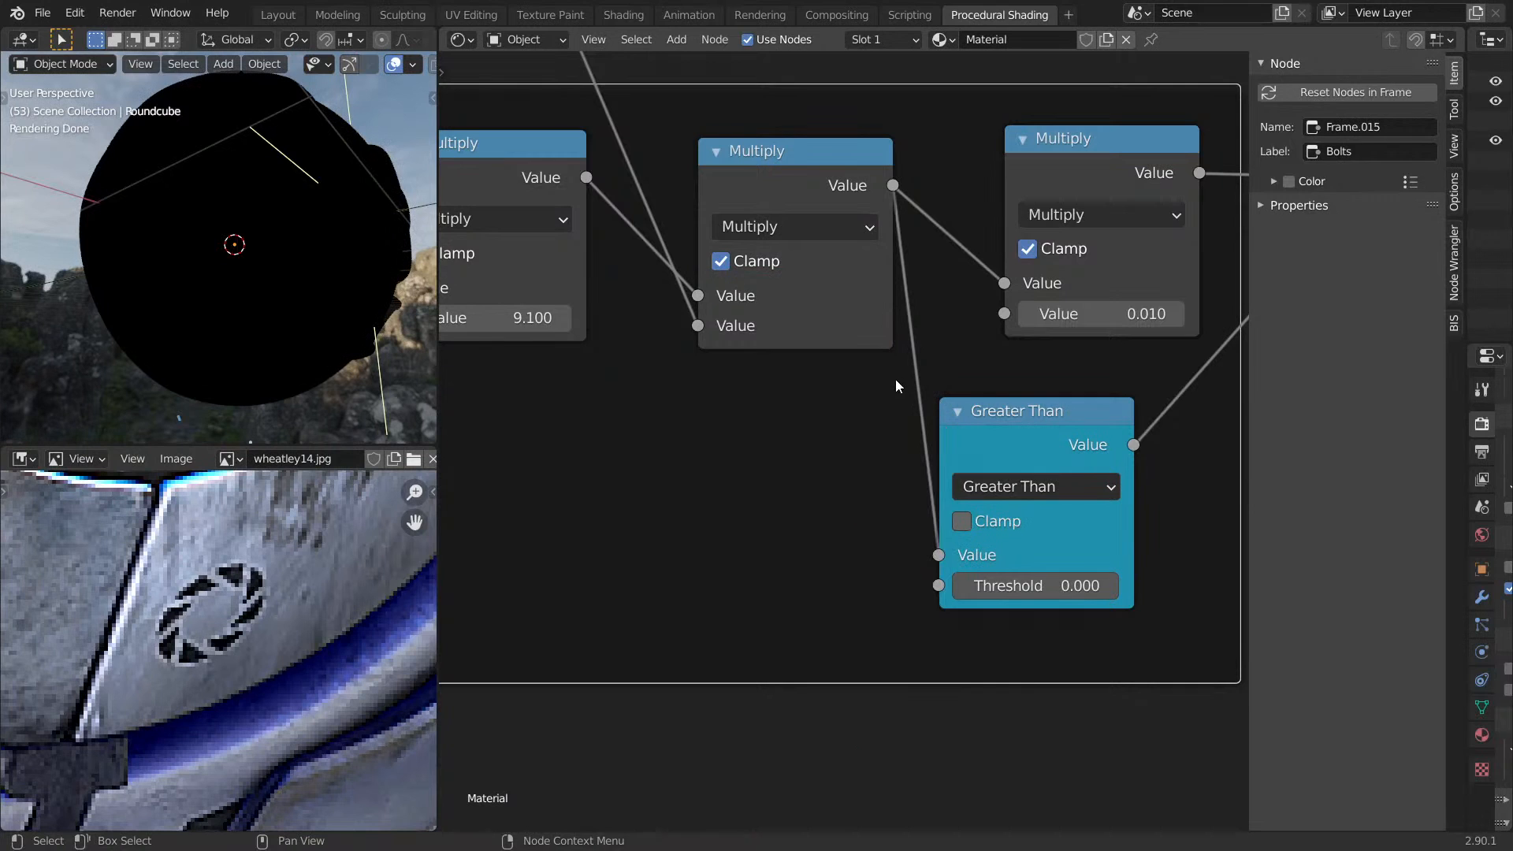
# Check the rewired Bolts mask from another angle, and preview the Principled BSDF shading on the sphere.
pyautogui.scroll(-5, 1086, 456)
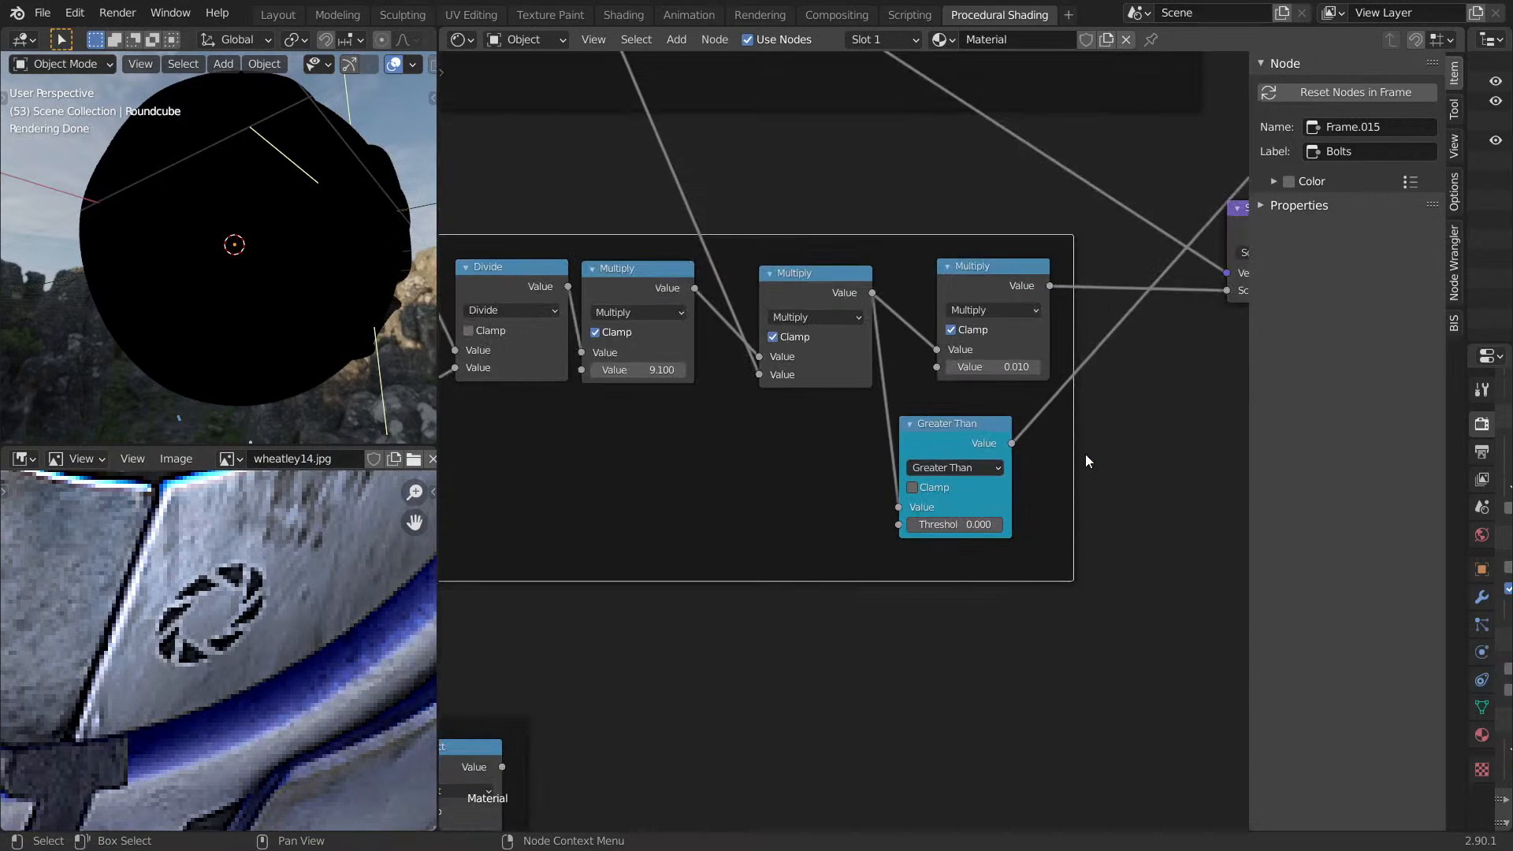
pyautogui.scroll(-5, 839, 324)
pyautogui.moveTo(253, 308); pyautogui.dragTo(304, 300, button='middle')
pyautogui.scroll(-12, 828, 308)
pyautogui.moveTo(881, 351); pyautogui.dragTo(831, 622, button='middle')
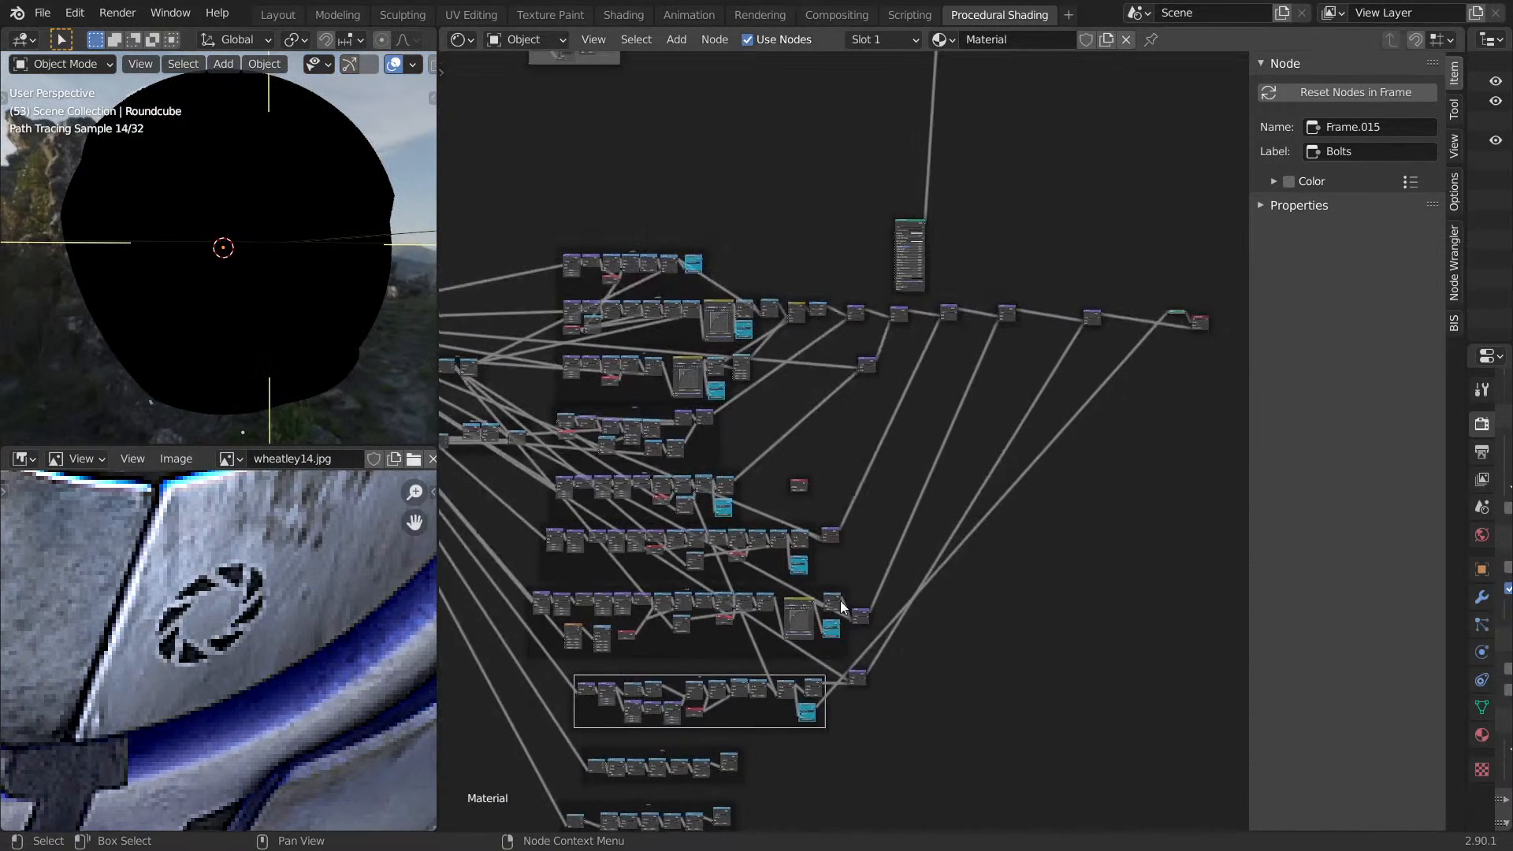
pyautogui.scroll(-5, 930, 473)
pyautogui.moveTo(976, 412); pyautogui.dragTo(982, 515, button='middle')
pyautogui.scroll(1, 982, 515)
pyautogui.keyDown('ctrl'); pyautogui.keyDown('shift'); pyautogui.click(901, 391); pyautogui.keyUp('shift'); pyautogui.keyUp('ctrl')
pyautogui.moveTo(929, 392); pyautogui.dragTo(948, 300, button='middle')
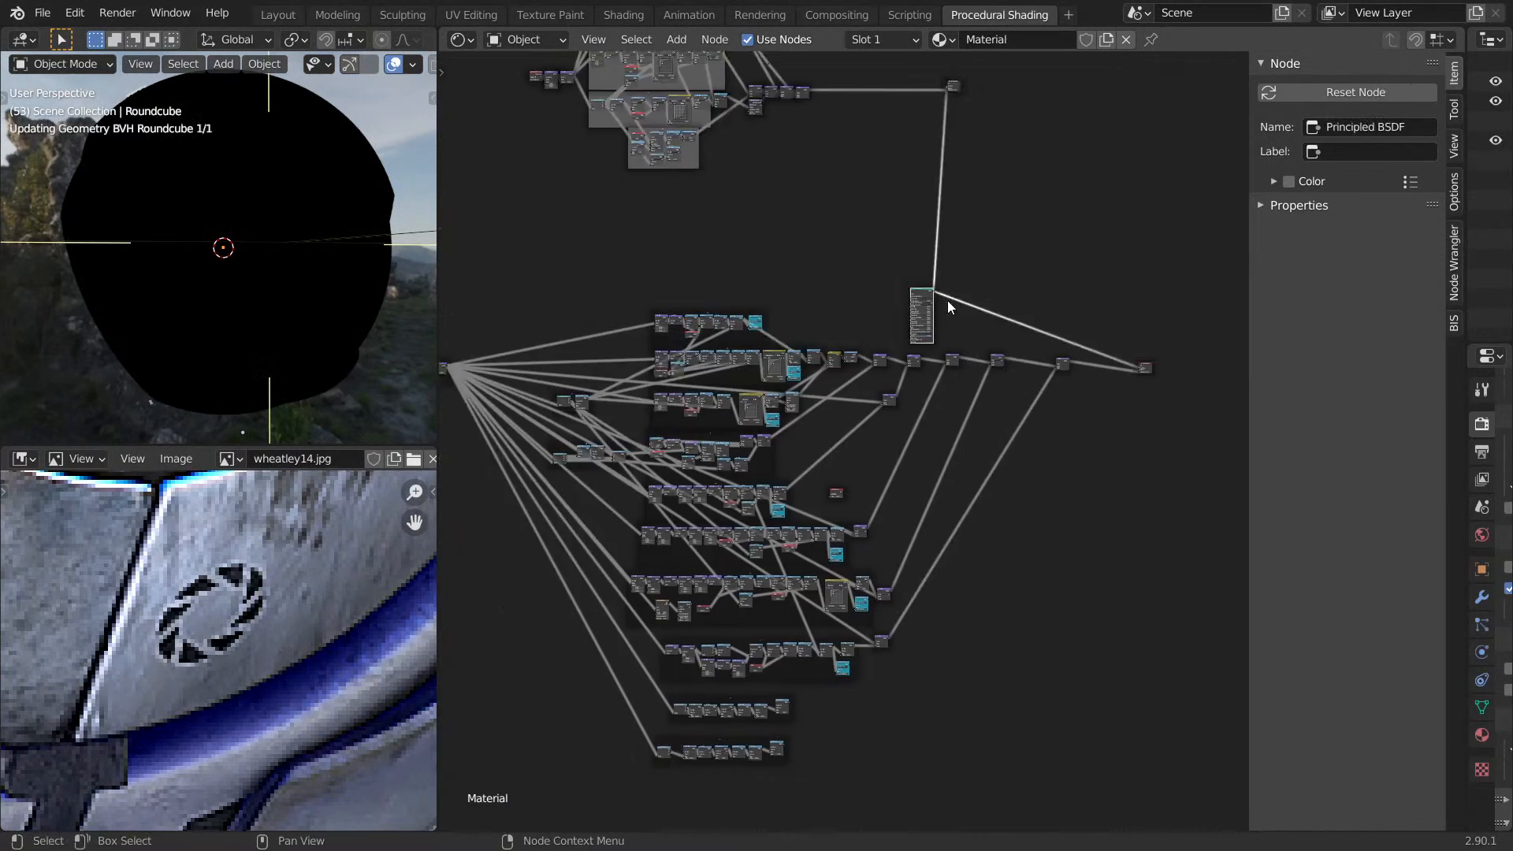
# Preview the Bolts Greater Than mask again, and the final Subtract node of the frame directly below Bolts.
pyautogui.moveTo(886, 661); pyautogui.dragTo(960, 404, button='middle')
pyautogui.scroll(10, 960, 405)
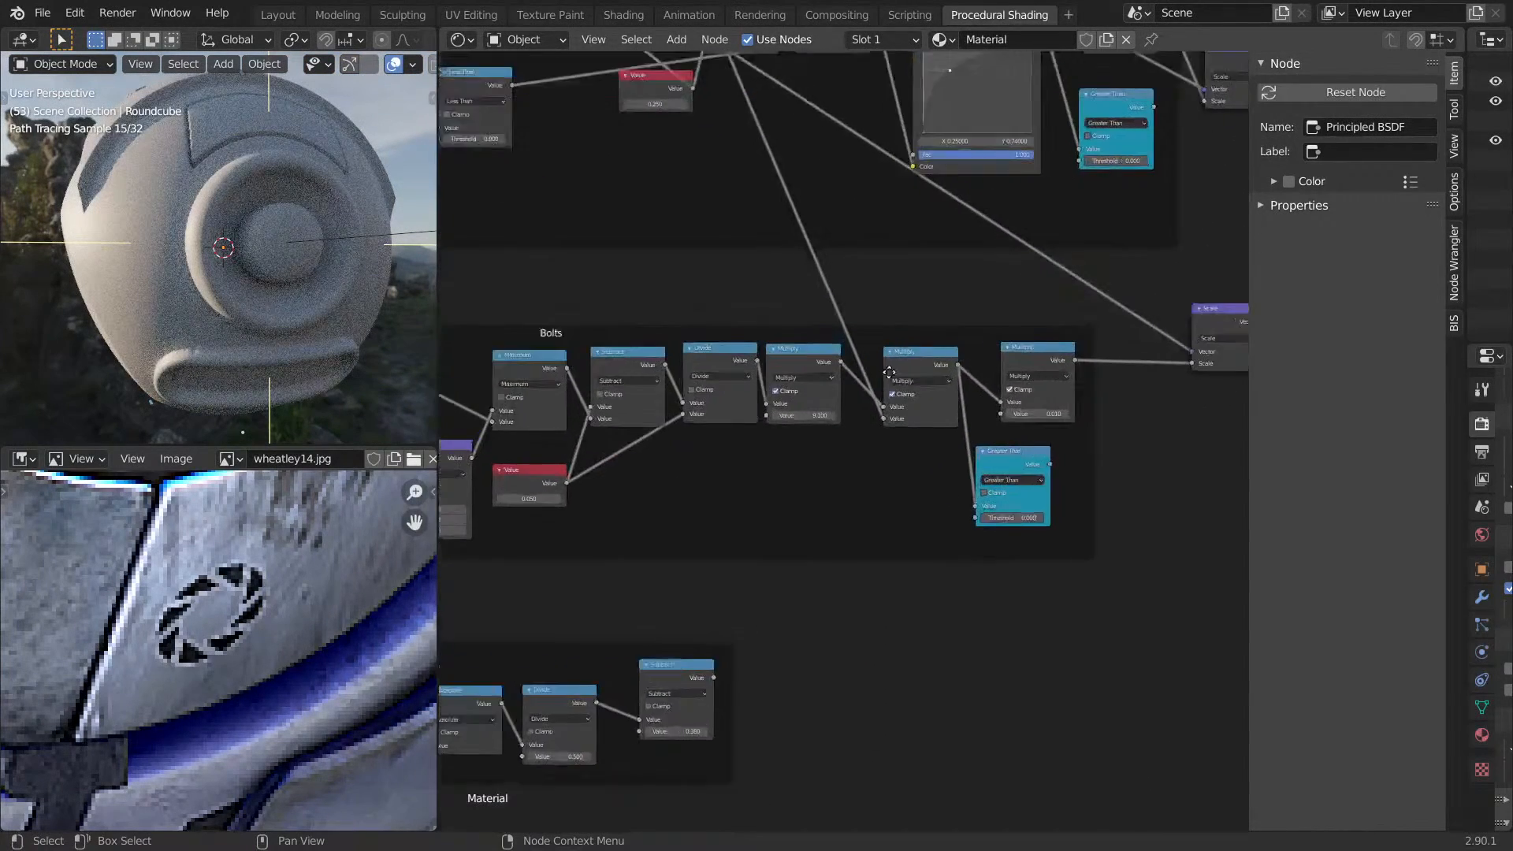
pyautogui.keyDown('ctrl'); pyautogui.keyDown('shift'); pyautogui.click(924, 427); pyautogui.keyUp('shift'); pyautogui.keyUp('ctrl')
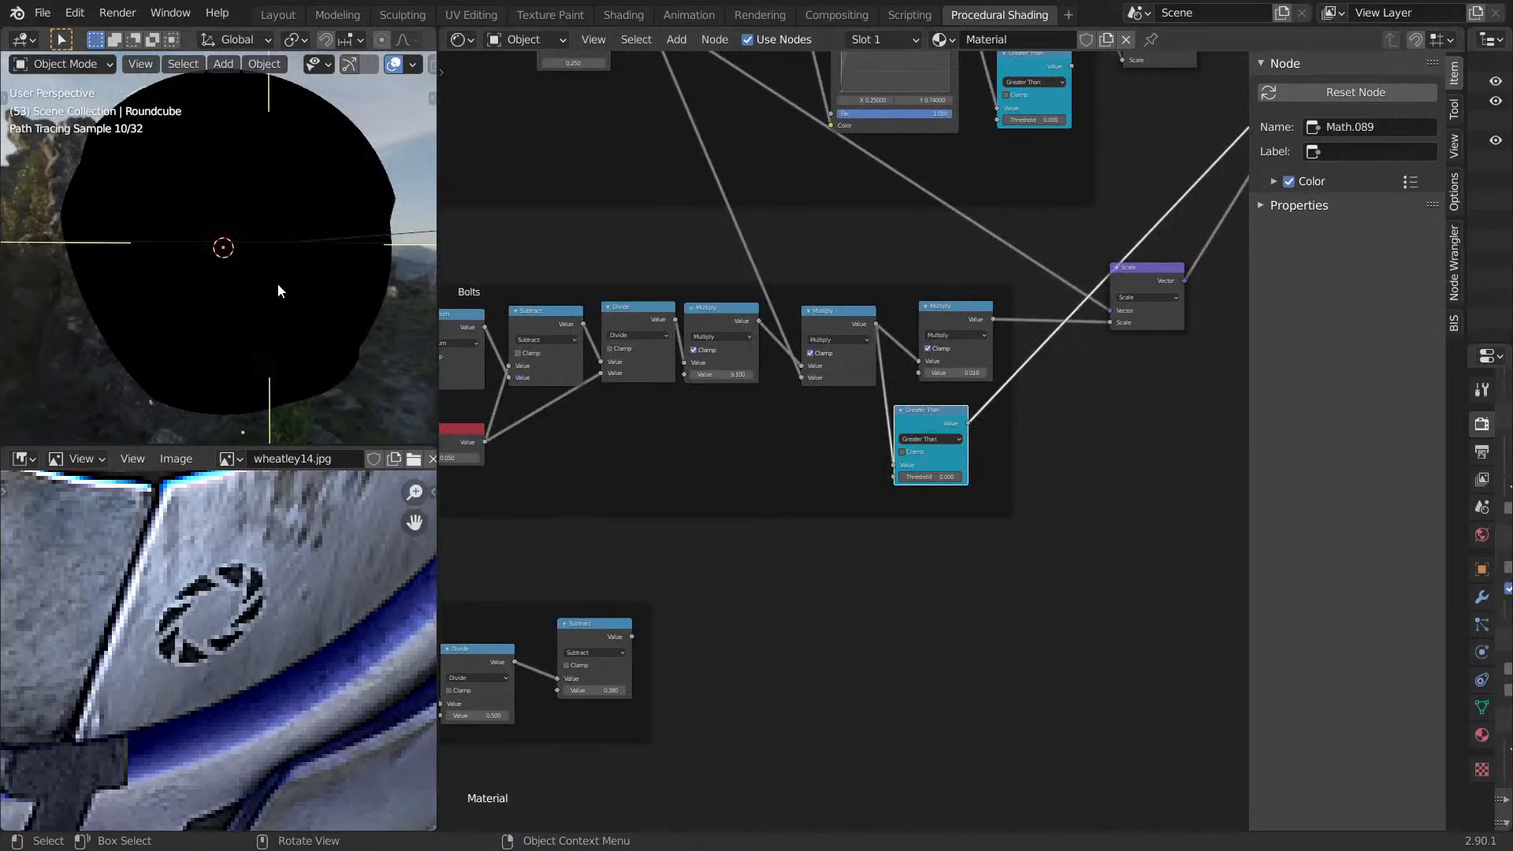
pyautogui.moveTo(272, 272); pyautogui.dragTo(301, 357, button='middle')
pyautogui.moveTo(805, 458); pyautogui.dragTo(1062, 221, button='middle')
pyautogui.scroll(1, 875, 413)
pyautogui.keyDown('ctrl'); pyautogui.keyDown('shift'); pyautogui.click(856, 397); pyautogui.keyUp('shift'); pyautogui.keyUp('ctrl')
pyautogui.moveTo(882, 391); pyautogui.dragTo(850, 444, button='middle')
pyautogui.moveTo(971, 411); pyautogui.dragTo(898, 493, button='middle')
# Select the blue Greater Than nodes in all the frames and merge them with Math Add nodes.
pyautogui.scroll(-5, 905, 459)
pyautogui.scroll(-7, 899, 493)
pyautogui.moveTo(985, 539); pyautogui.dragTo(878, 736, button='middle')
pyautogui.scroll(-5, 878, 736)
pyautogui.moveTo(1013, 763); pyautogui.dragTo(1006, 672, button='middle')
pyautogui.moveTo(845, 285); pyautogui.dragTo(918, 550, button='middle')
pyautogui.scroll(5, 918, 550)
pyautogui.moveTo(978, 395); pyautogui.dragTo(1077, 521, button='middle')
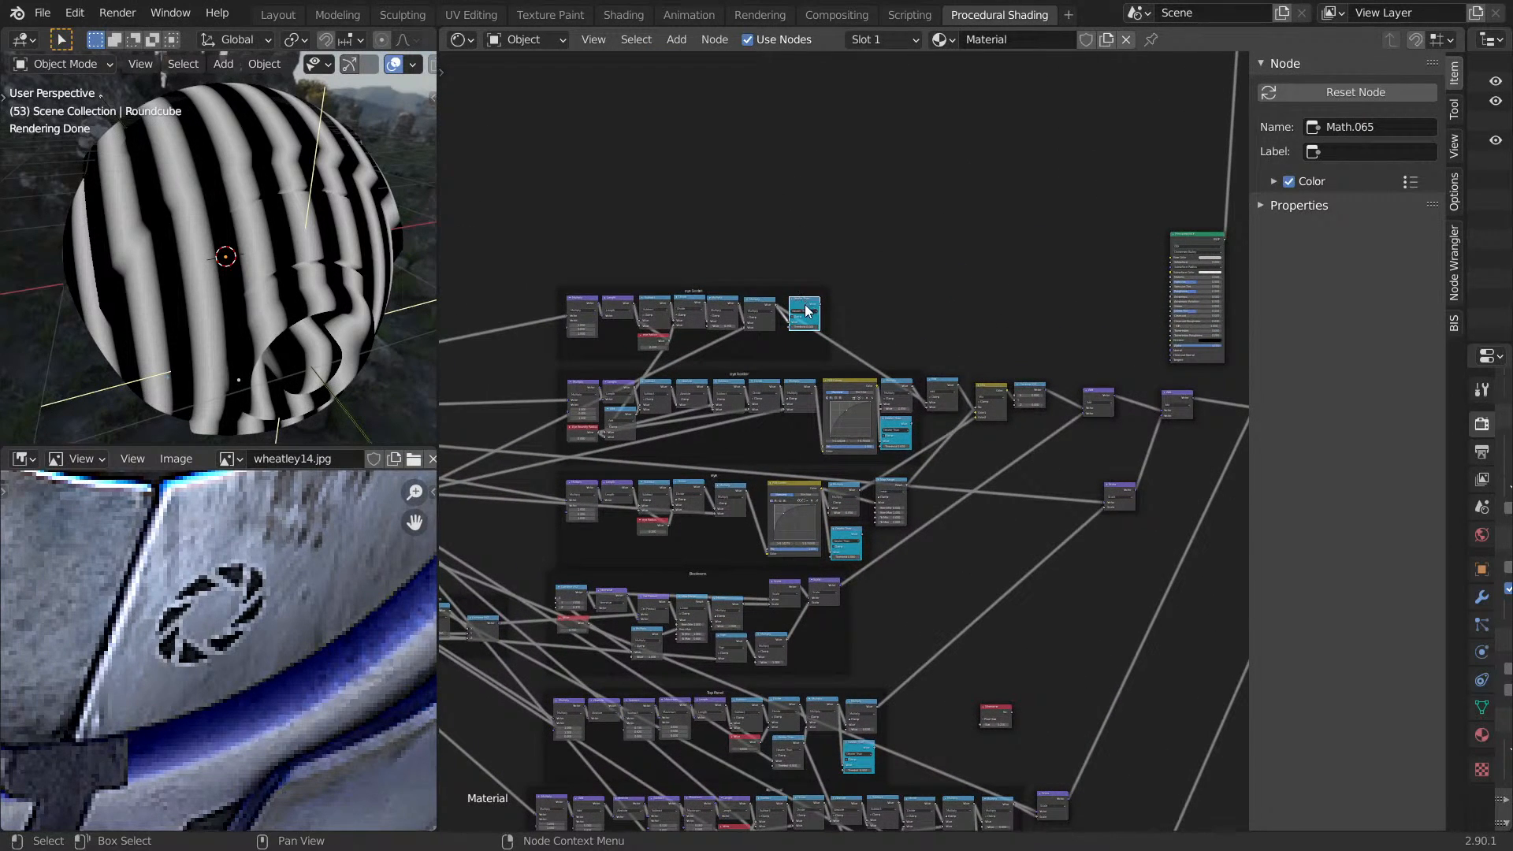
pyautogui.click(889, 426)
pyautogui.moveTo(903, 705); pyautogui.dragTo(923, 477, button='middle')
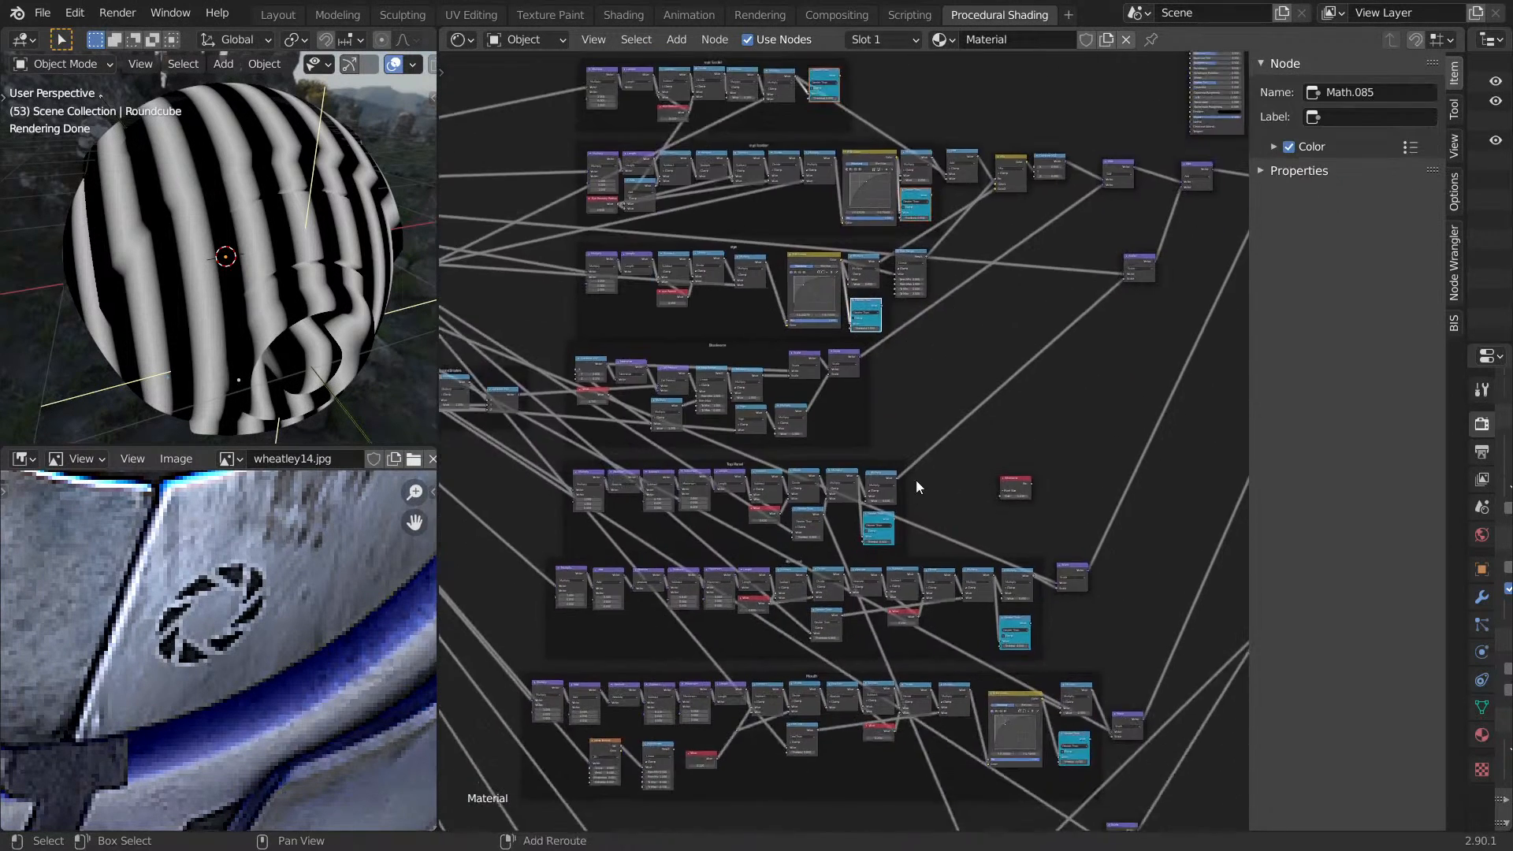
pyautogui.keyDown('shift'); pyautogui.click(883, 517); pyautogui.keyUp('shift')
pyautogui.moveTo(1040, 532); pyautogui.dragTo(981, 406, button='middle')
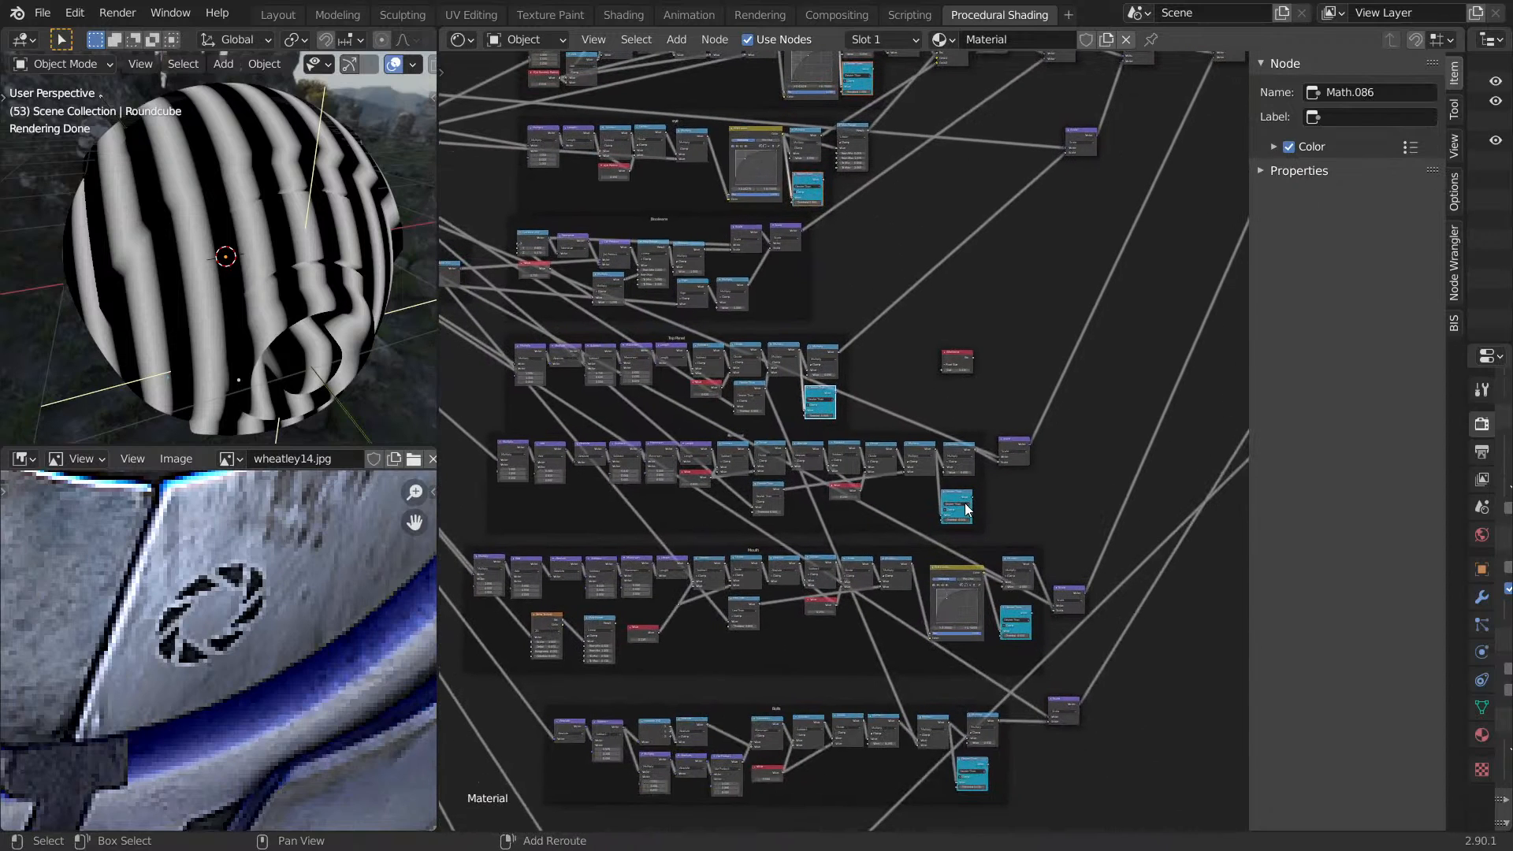
pyautogui.click(977, 530)
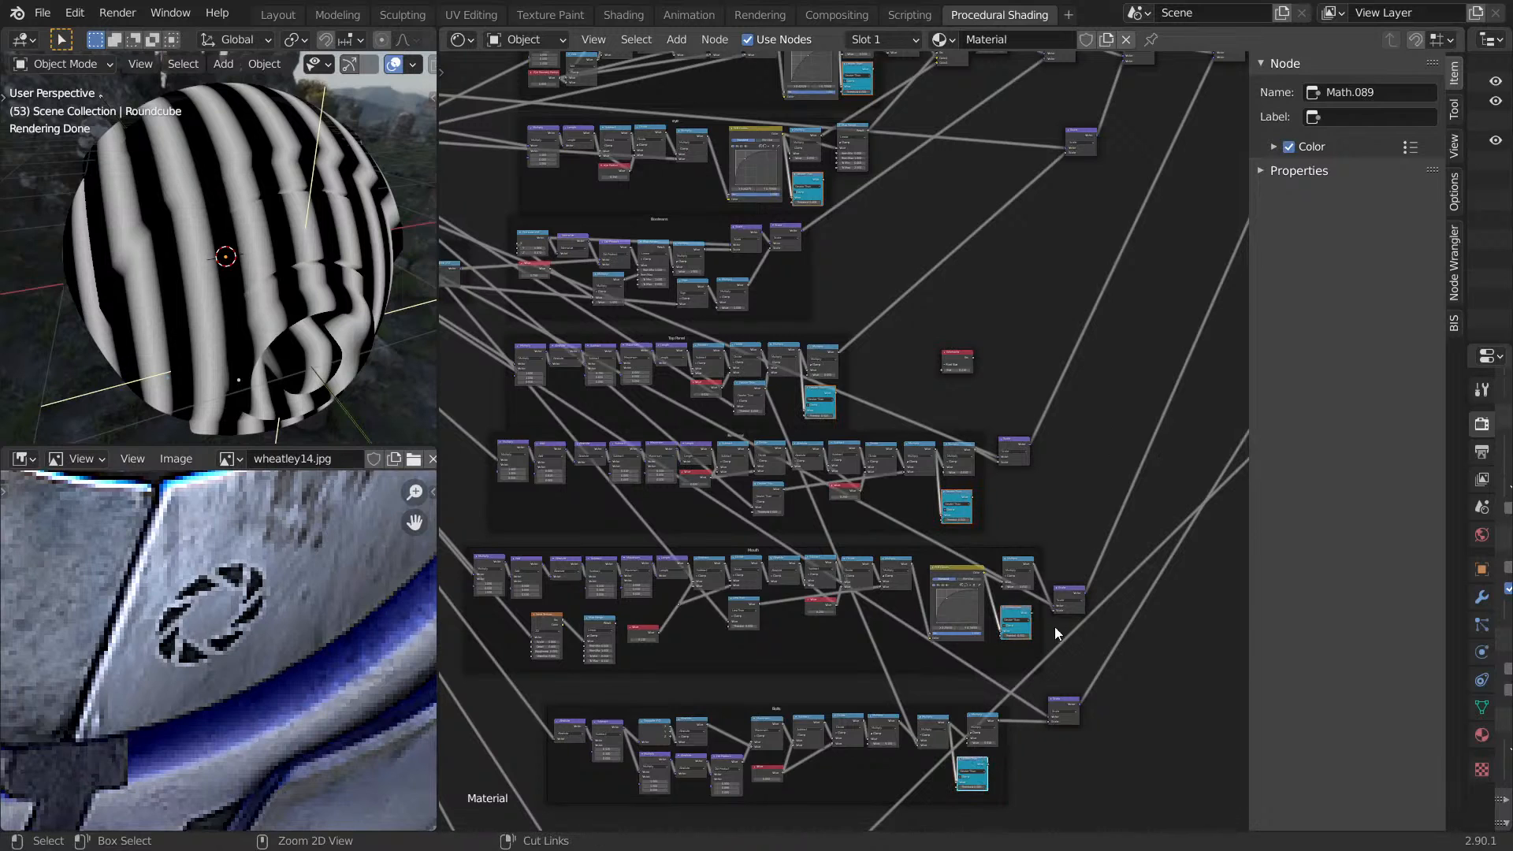
pyautogui.press('ctrl+KP_Add')
# Move the stack of merged Add nodes out into the empty space beyond the frames.
pyautogui.scroll(-9, 1118, 550)
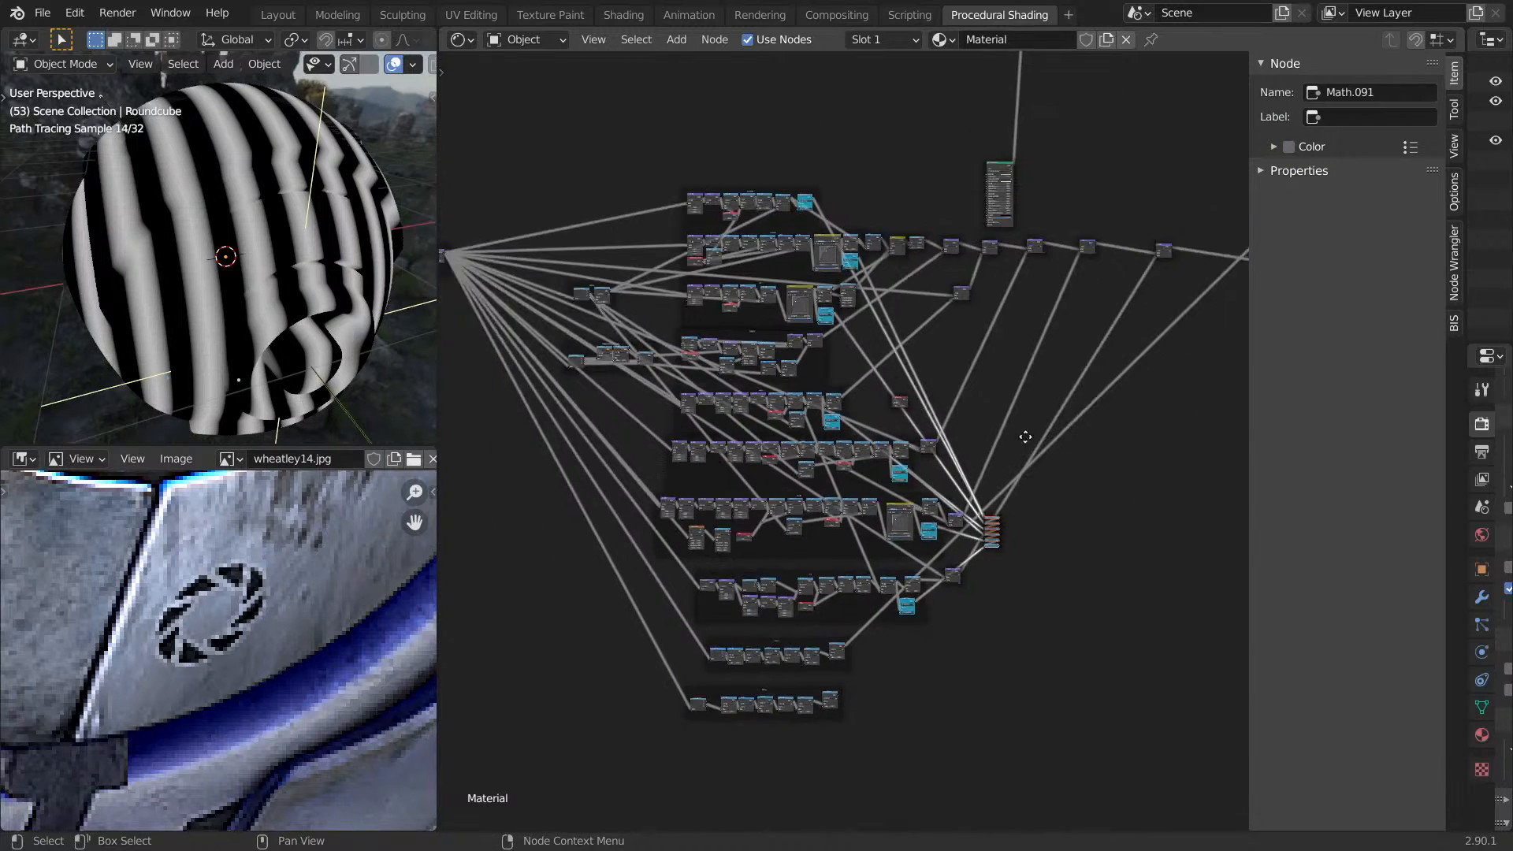
pyautogui.scroll(-1, 1053, 446)
pyautogui.moveTo(1052, 447); pyautogui.dragTo(928, 417, button='middle')
pyautogui.press('g')
pyautogui.click(1172, 488)
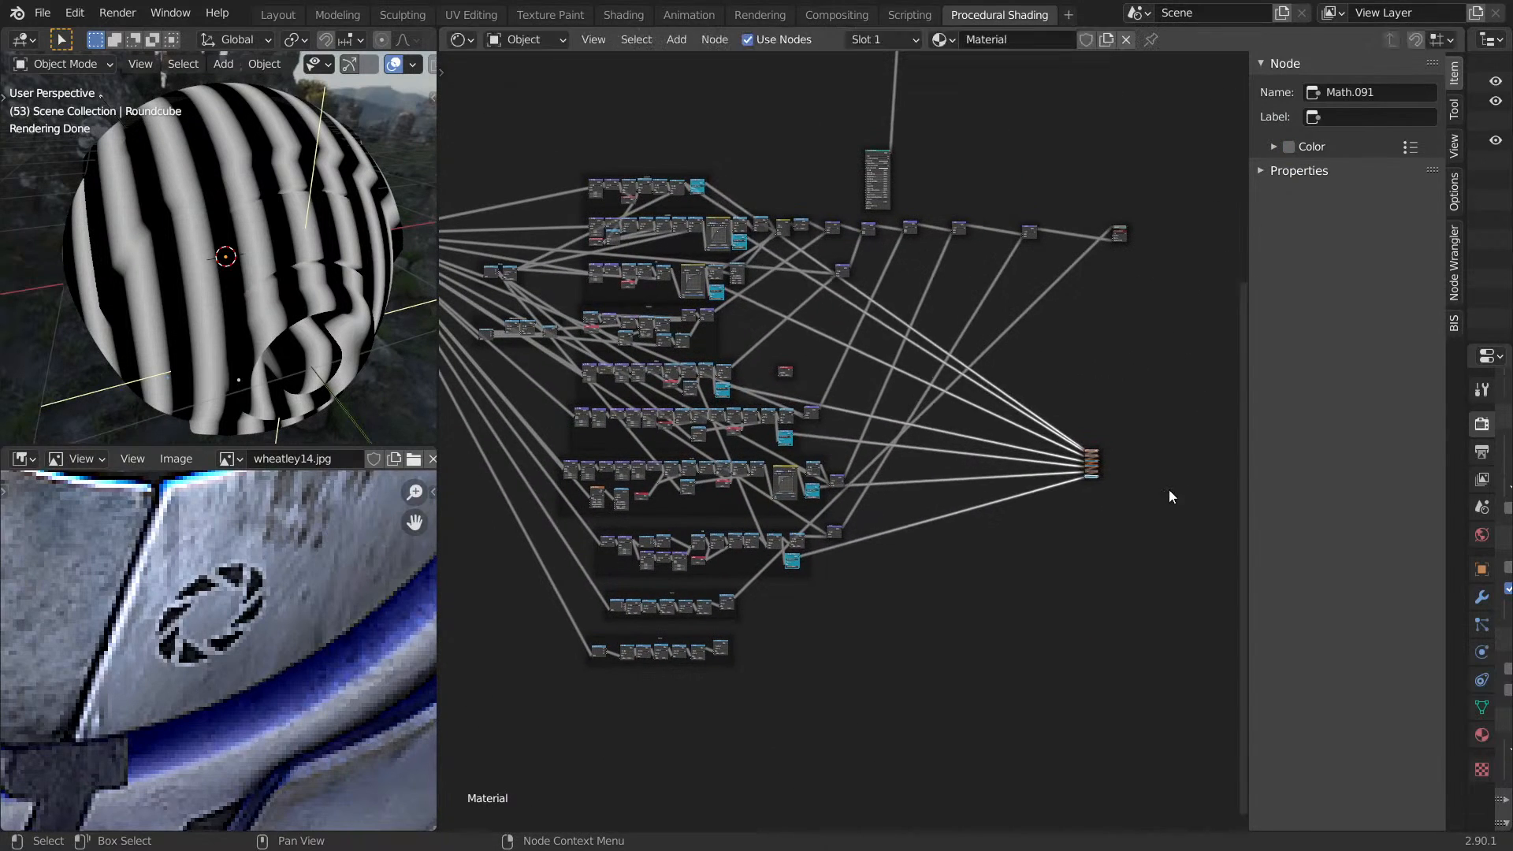
# Preview the last Add node of the merged stack and inspect the combined mask on the sphere's front.
pyautogui.moveTo(1106, 465); pyautogui.dragTo(991, 411, button='middle')
pyautogui.scroll(5, 990, 412)
pyautogui.moveTo(835, 468); pyautogui.dragTo(590, 422, button='middle')
pyautogui.scroll(10, 779, 409)
pyautogui.moveTo(779, 409); pyautogui.dragTo(950, 492, button='middle')
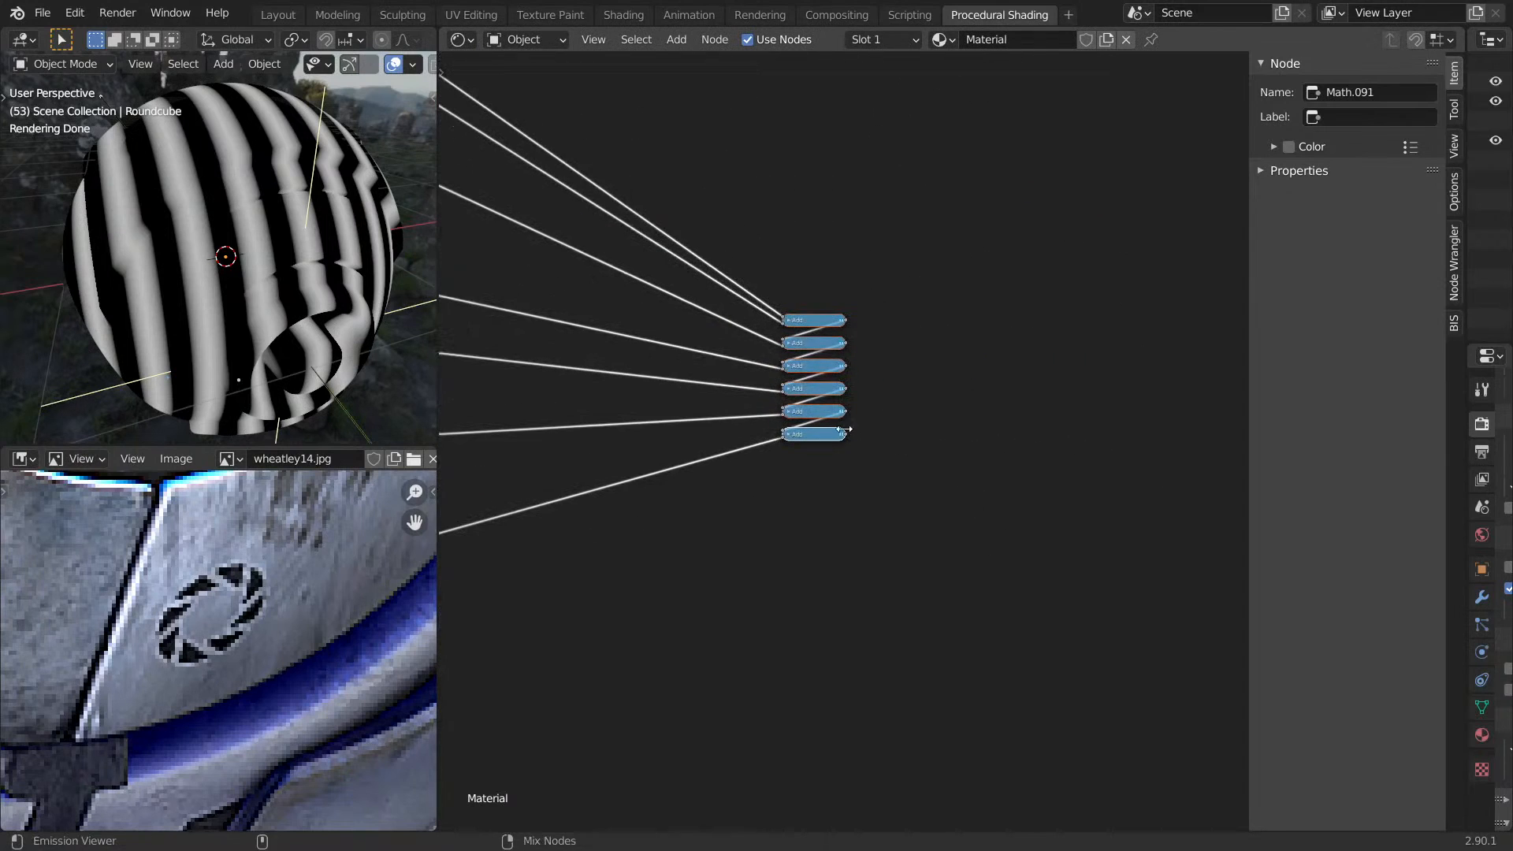
pyautogui.keyDown('ctrl'); pyautogui.keyDown('shift'); pyautogui.click(838, 432); pyautogui.keyUp('shift'); pyautogui.keyUp('ctrl')
pyautogui.moveTo(219, 317); pyautogui.dragTo(410, 241, button='middle')
pyautogui.scroll(2, 749, 304)
pyautogui.scroll(3, 768, 386)
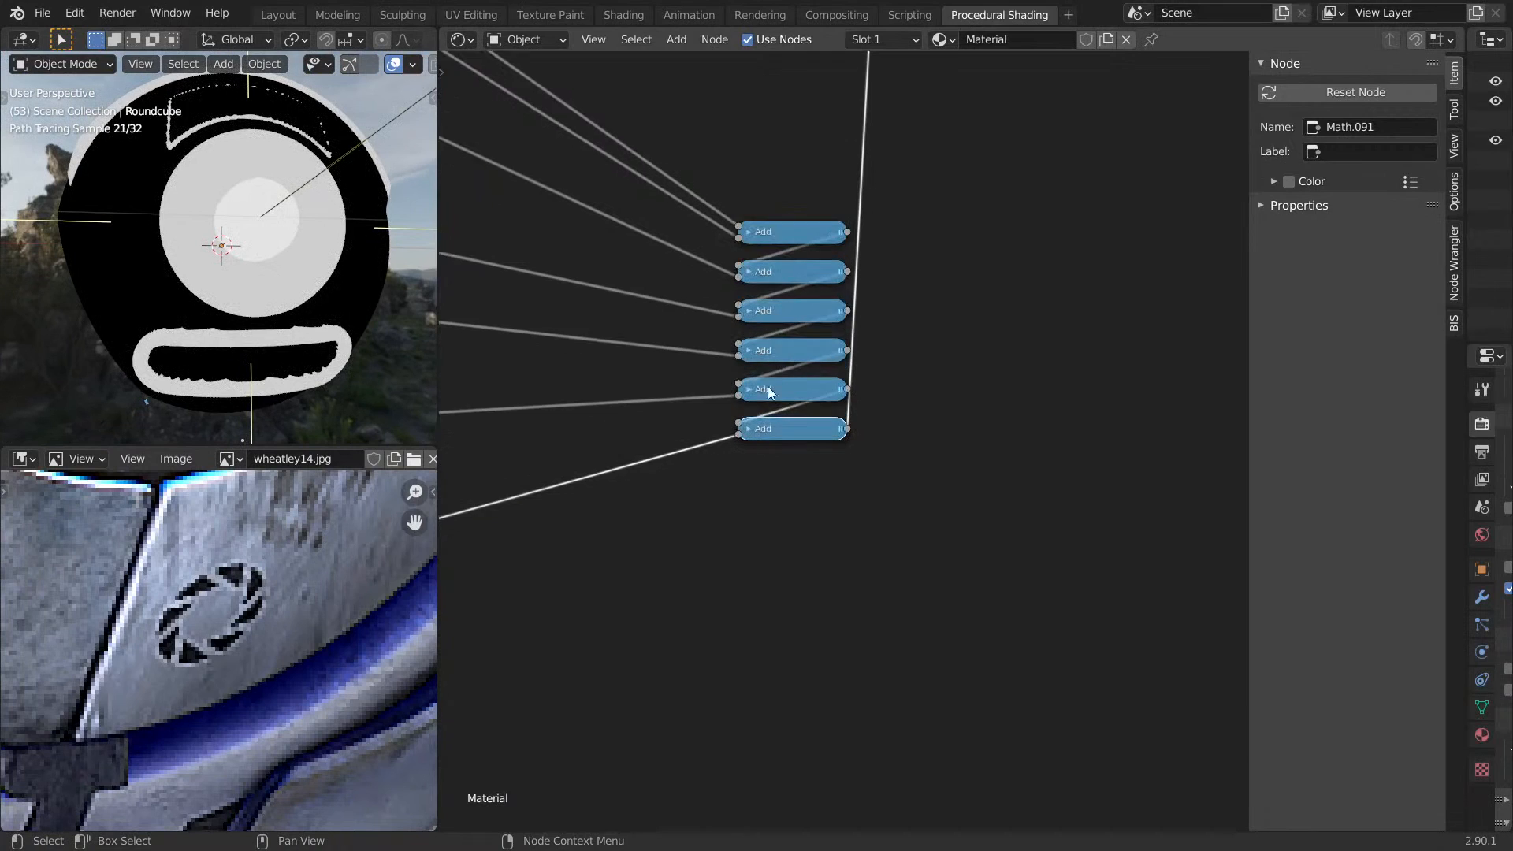
# Turn on clamping for the last Add node of the merged stack and collapse the node again.
pyautogui.click(742, 431)
pyautogui.click(748, 492)
pyautogui.click(741, 428)
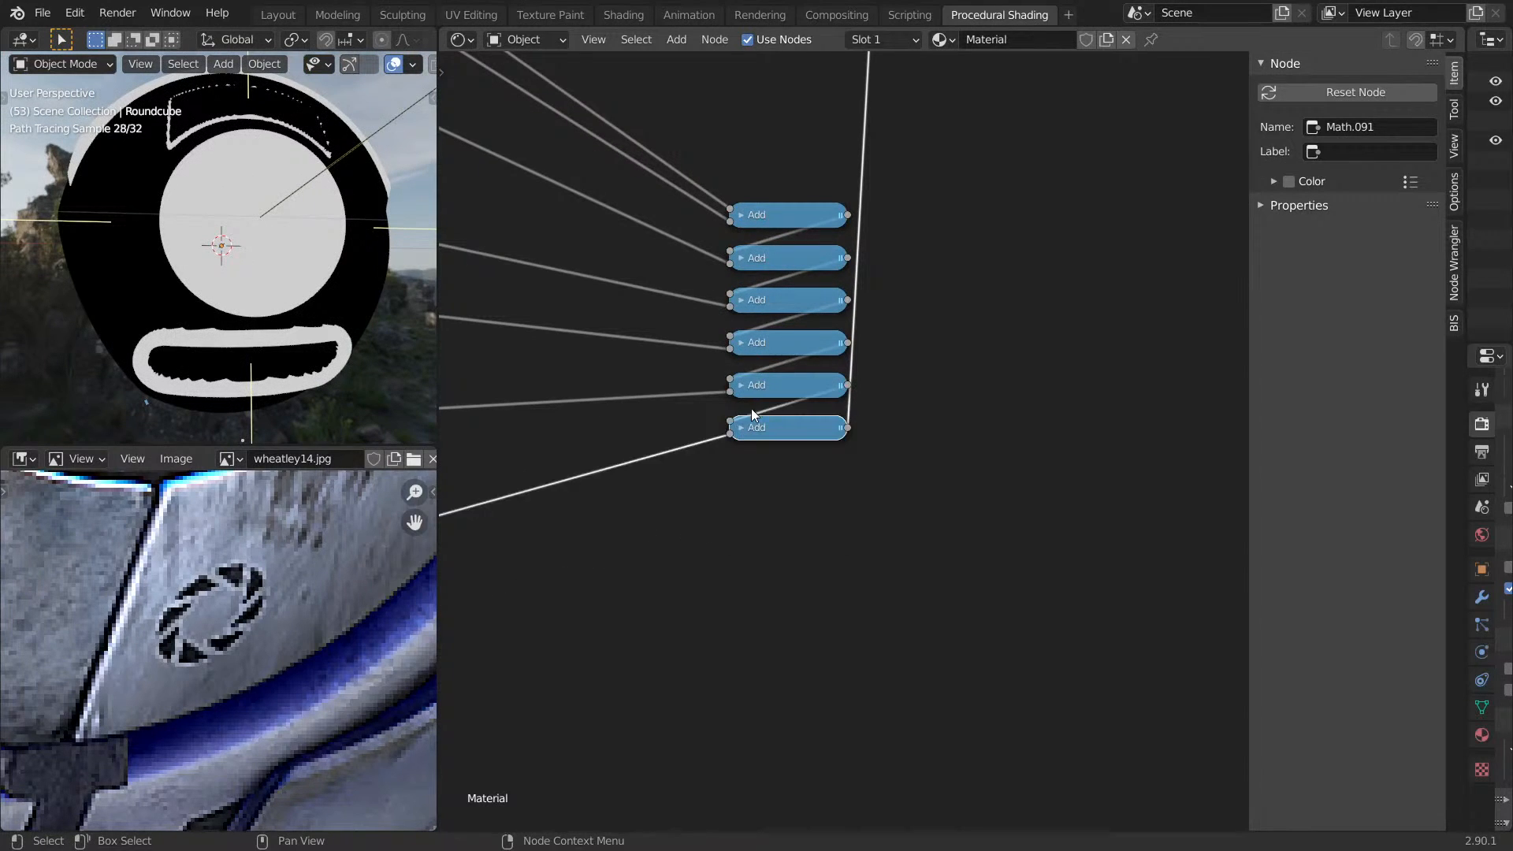
pyautogui.scroll(-5, 922, 477)
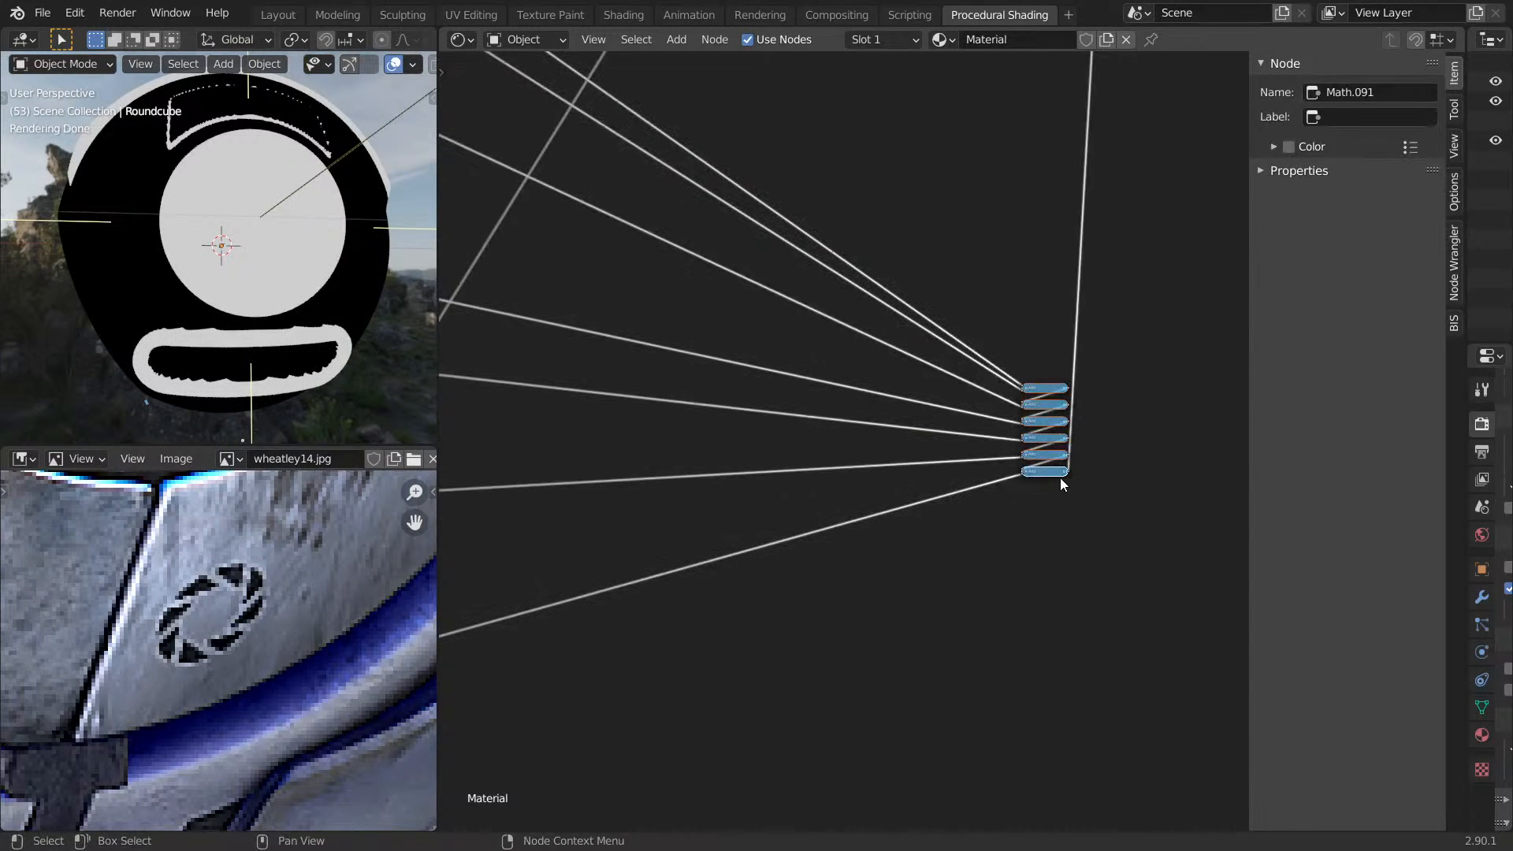
pyautogui.press('r')
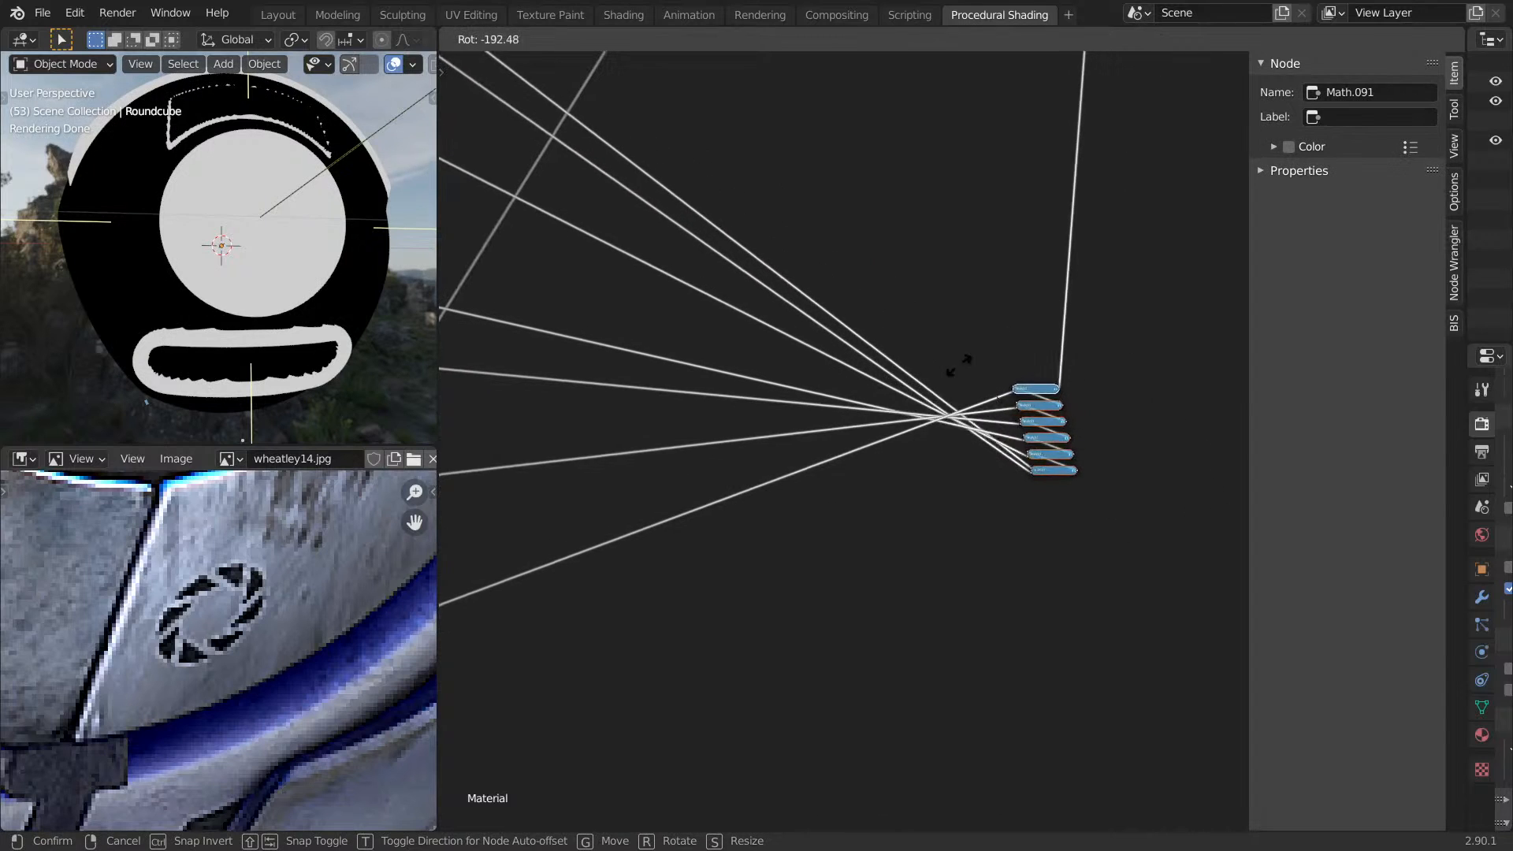
pyautogui.rightClick(903, 436)
# Move the stack of Add nodes closer to the part frames.
pyautogui.moveTo(872, 544); pyautogui.dragTo(1157, 466, button='middle')
pyautogui.scroll(-8, 1025, 489)
pyautogui.moveTo(981, 531); pyautogui.dragTo(890, 458, button='middle')
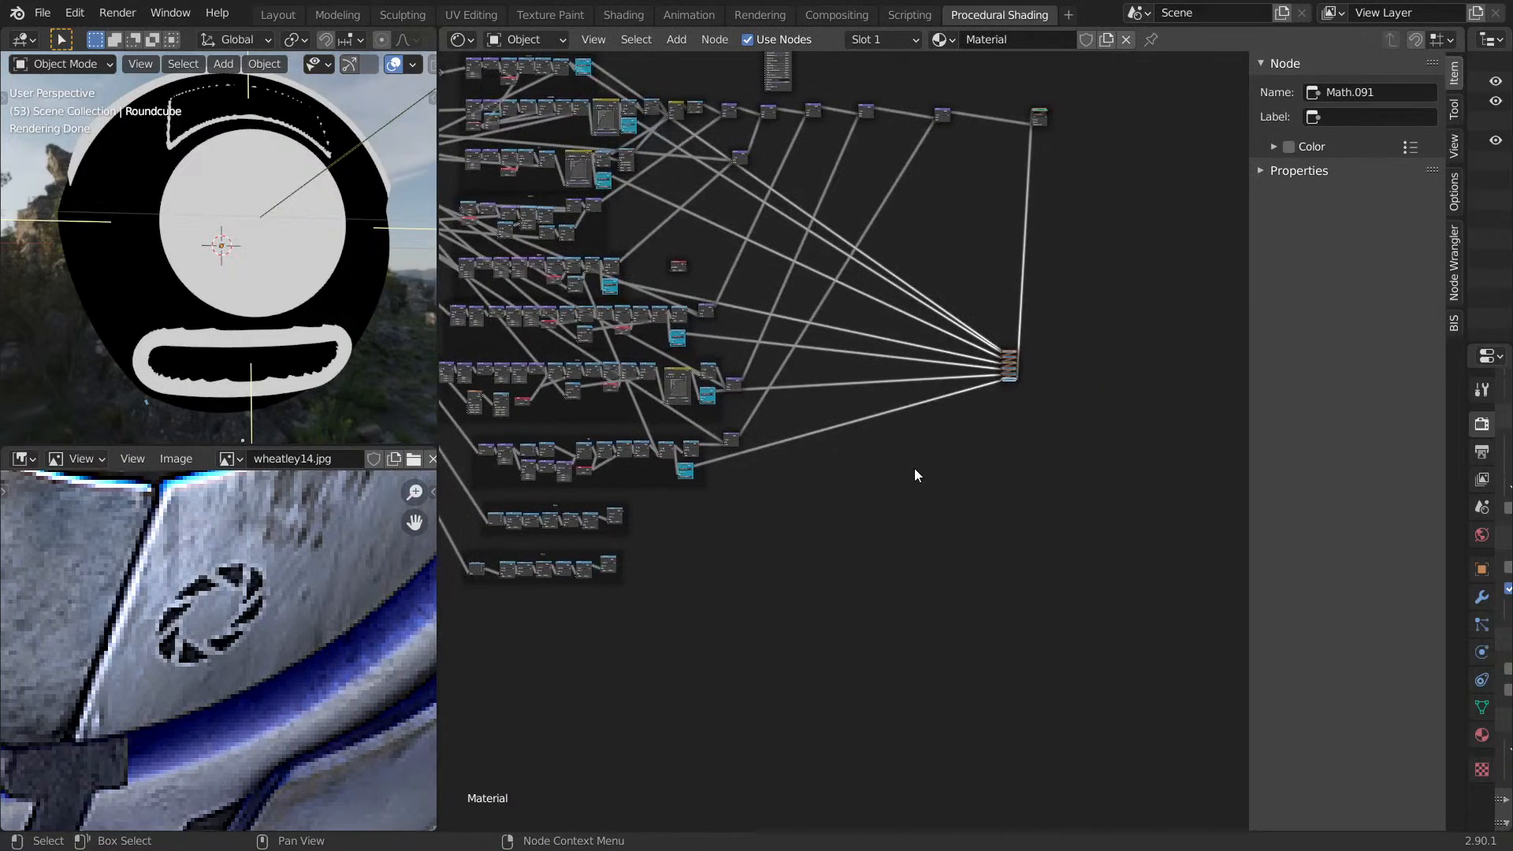
pyautogui.press('g')
pyautogui.click(773, 477)
# Preview the final Subtract of the frame below Bolts, and add a Math node beside the Add stack set to Subtract.
pyautogui.keyDown('ctrl'); pyautogui.keyDown('shift'); pyautogui.click(617, 523); pyautogui.keyUp('shift'); pyautogui.keyUp('ctrl')
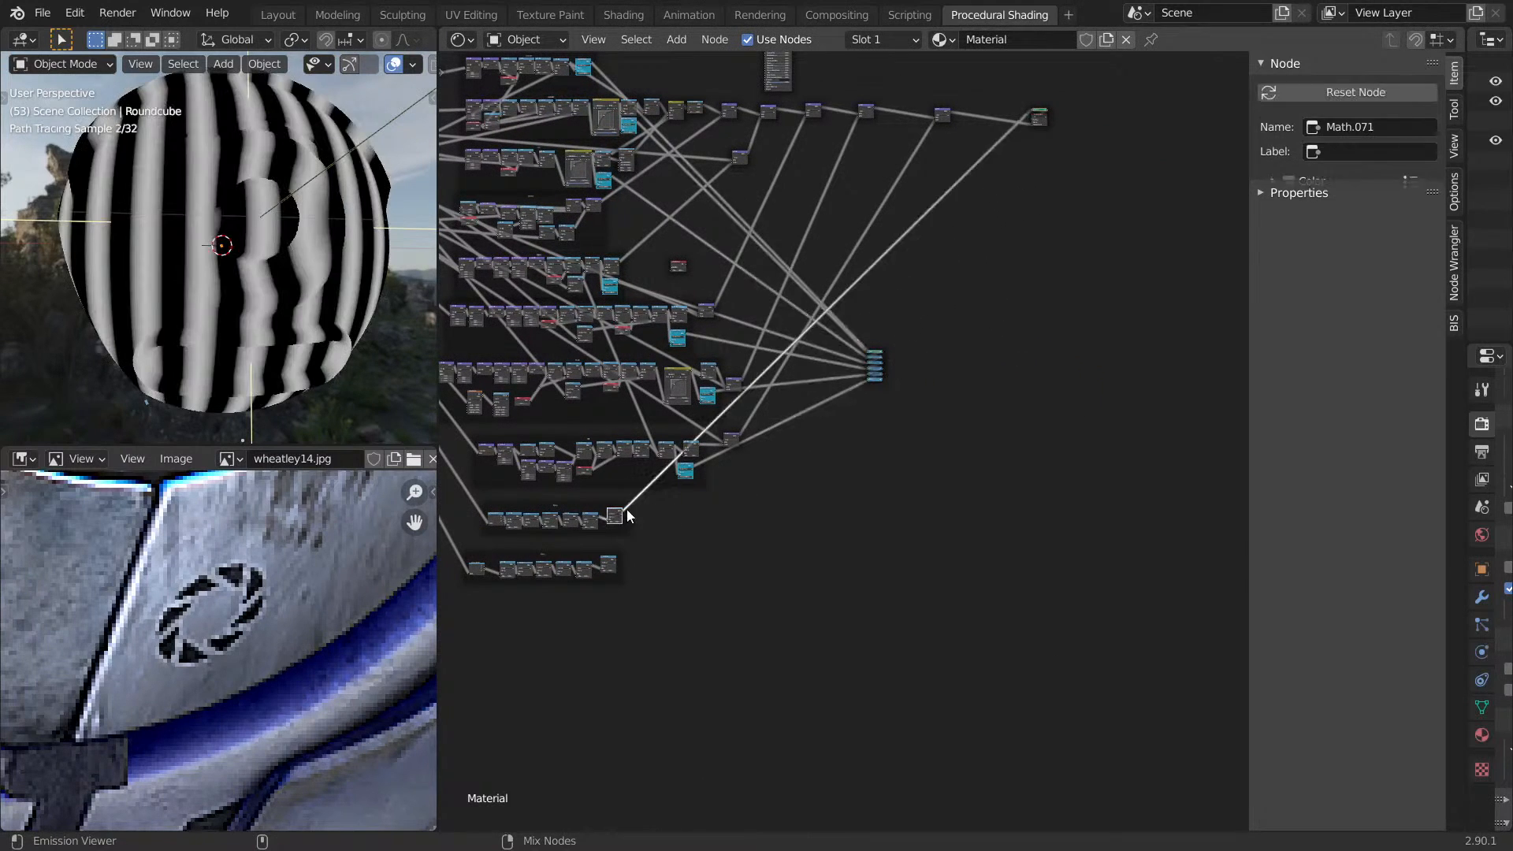
pyautogui.scroll(5, 748, 456)
pyautogui.hotkey('shift', 'a')
pyautogui.click(849, 422)
pyautogui.write('MAT')
pyautogui.click(875, 454)
pyautogui.click(730, 571)
pyautogui.moveTo(773, 468); pyautogui.dragTo(877, 268, button='middle')
pyautogui.scroll(10, 841, 390)
pyautogui.moveTo(841, 389); pyautogui.dragTo(907, 480, button='middle')
pyautogui.click(859, 360)
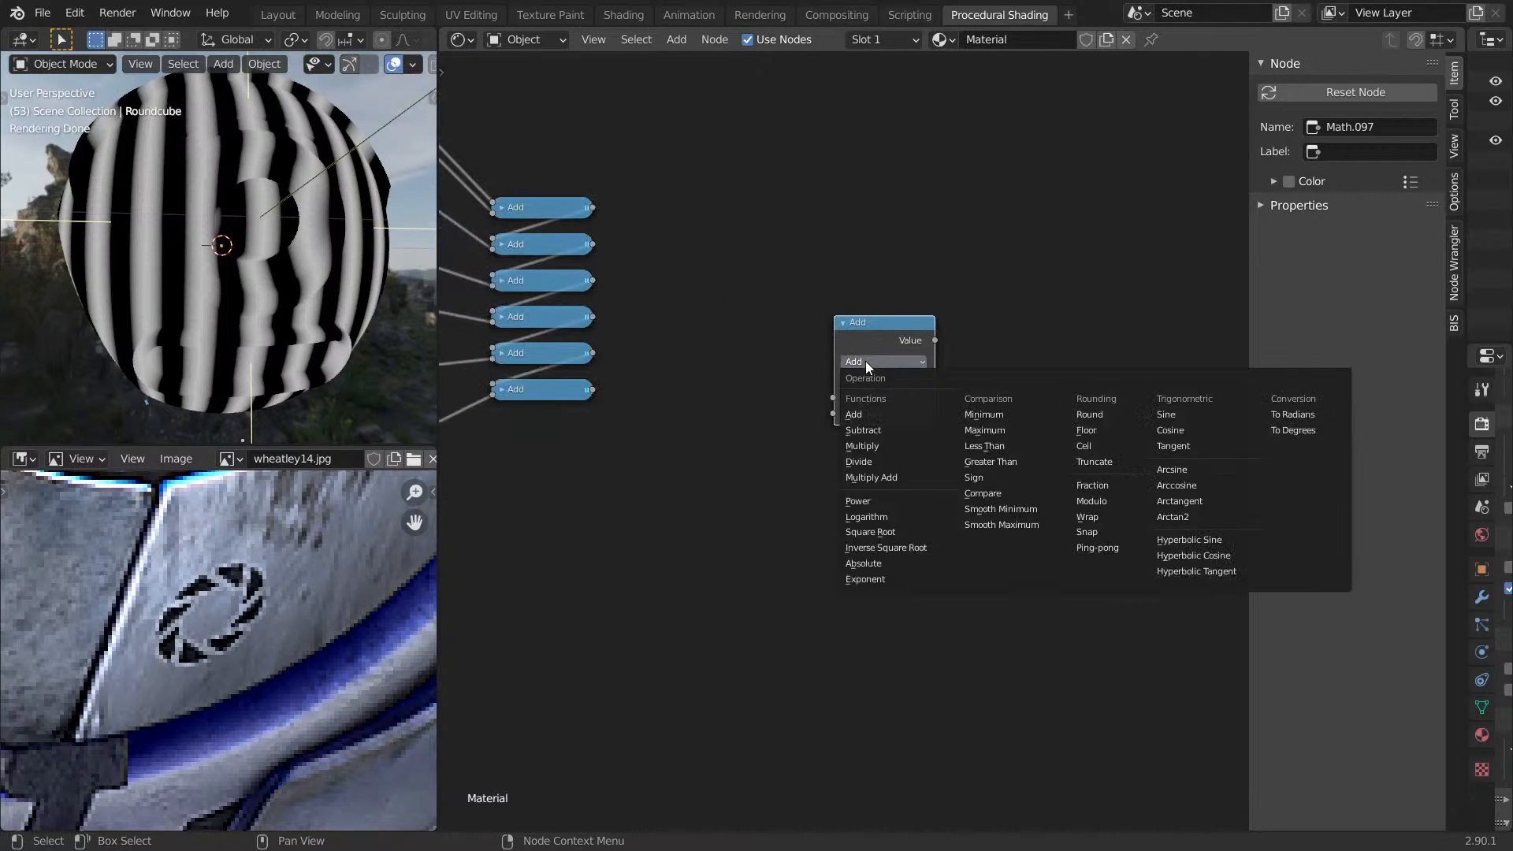
pyautogui.click(850, 432)
# Connect the last Add node and the final Subtract of the frame below Bolts to the new Subtract node.
pyautogui.keyDown('alt'); pyautogui.moveTo(554, 389); pyautogui.dragTo(857, 369, button='right'); pyautogui.keyUp('alt')
pyautogui.scroll(-10, 820, 409)
pyautogui.moveTo(850, 436); pyautogui.dragTo(1236, 365, button='middle')
pyautogui.scroll(-4, 676, 503)
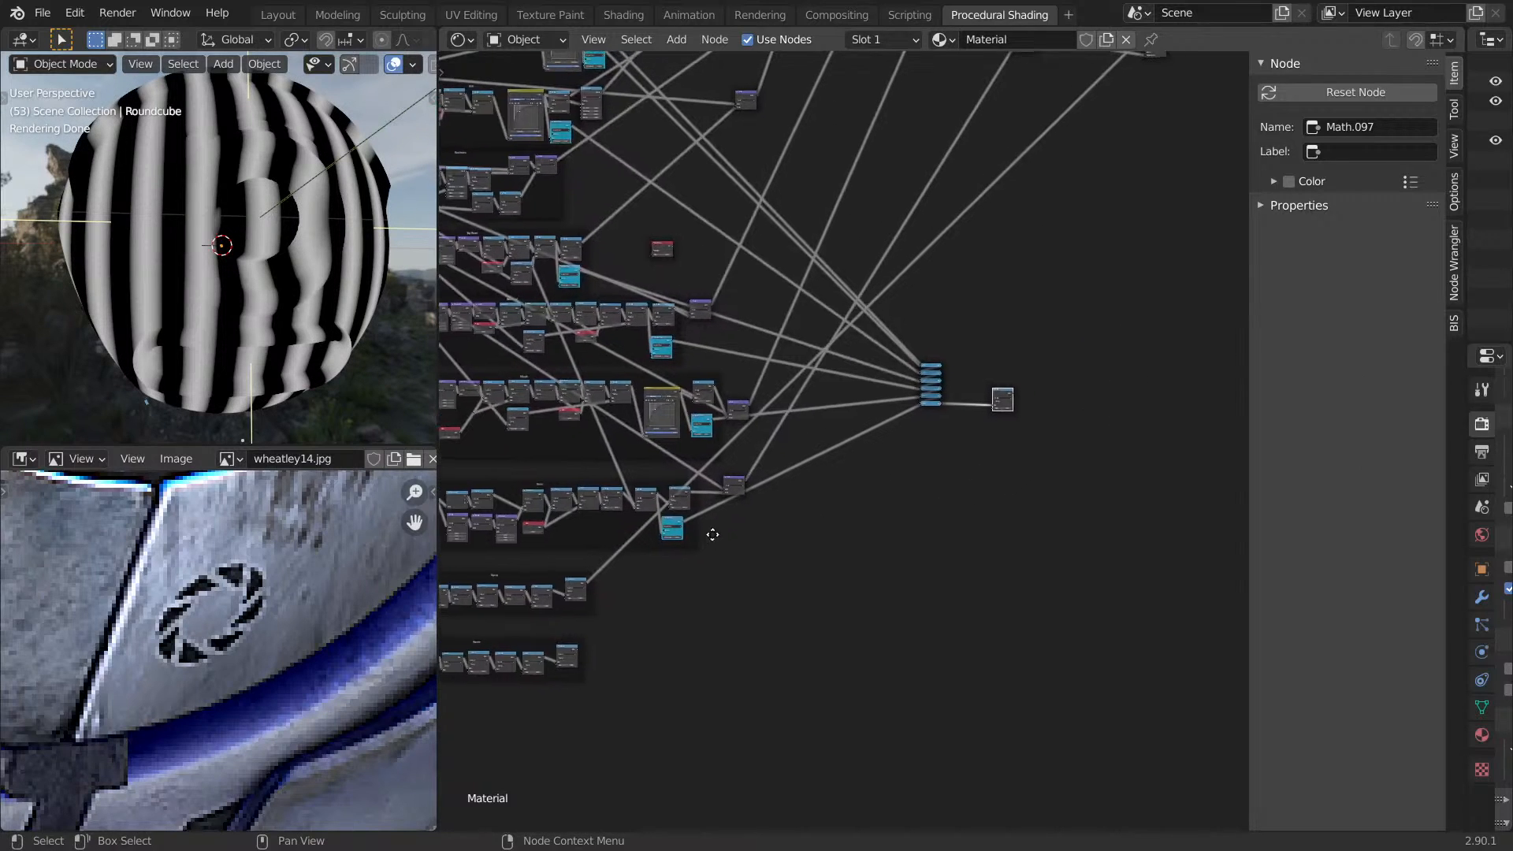
pyautogui.keyDown('alt'); pyautogui.moveTo(1055, 409); pyautogui.dragTo(1026, 403, button='right'); pyautogui.keyUp('alt')
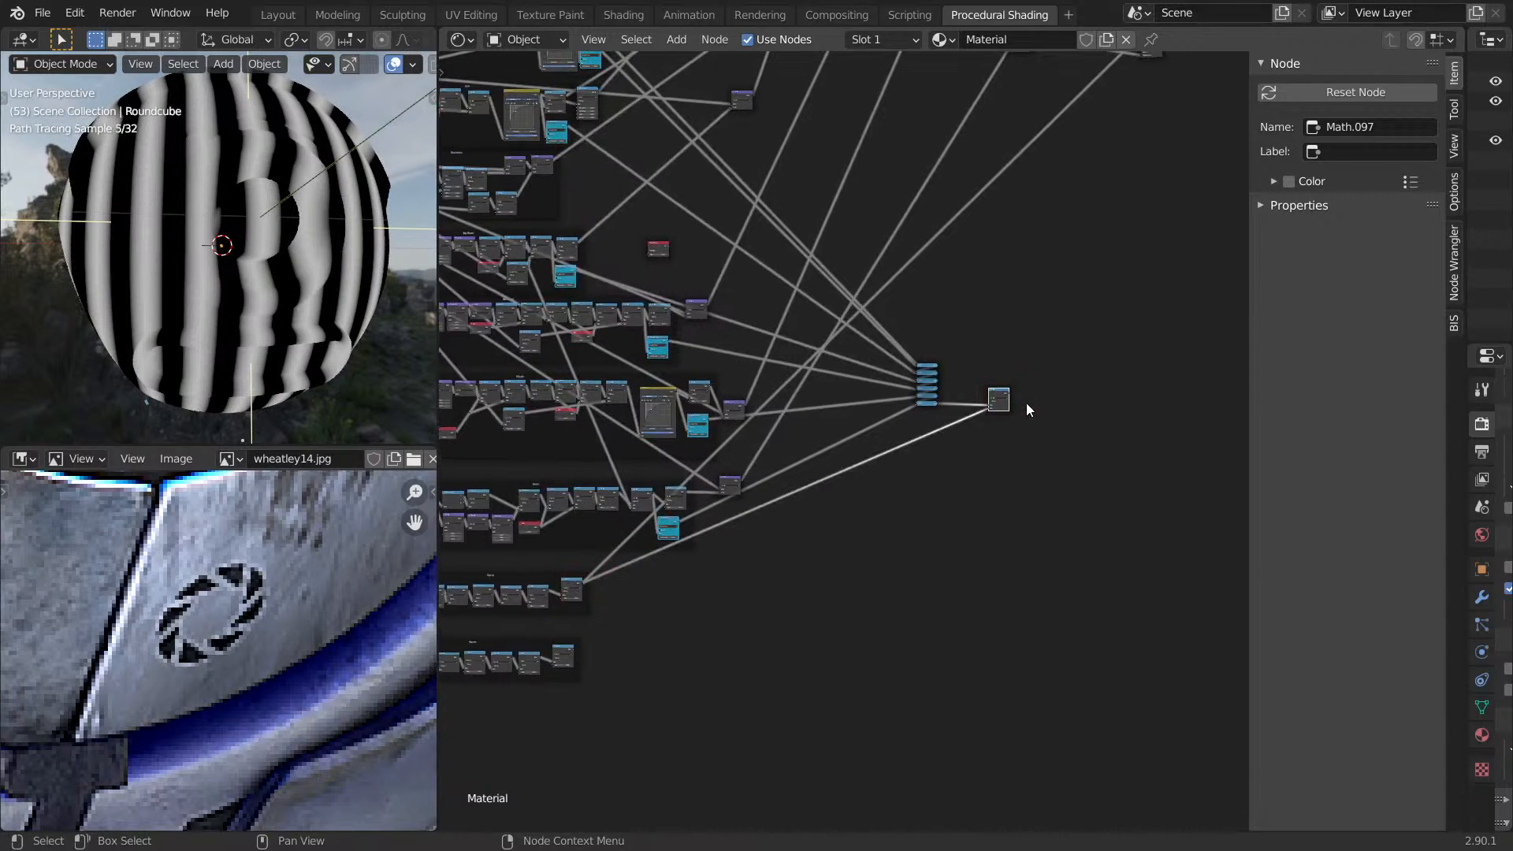
# Preview the new Subtract result in a maximised viewport, orbit and zoom in on the sphere, and restore the layout.
pyautogui.hotkey('ctrl', 'space')
pyautogui.moveTo(288, 325); pyautogui.dragTo(946, 339, button='middle')
pyautogui.scroll(6, 1188, 383)
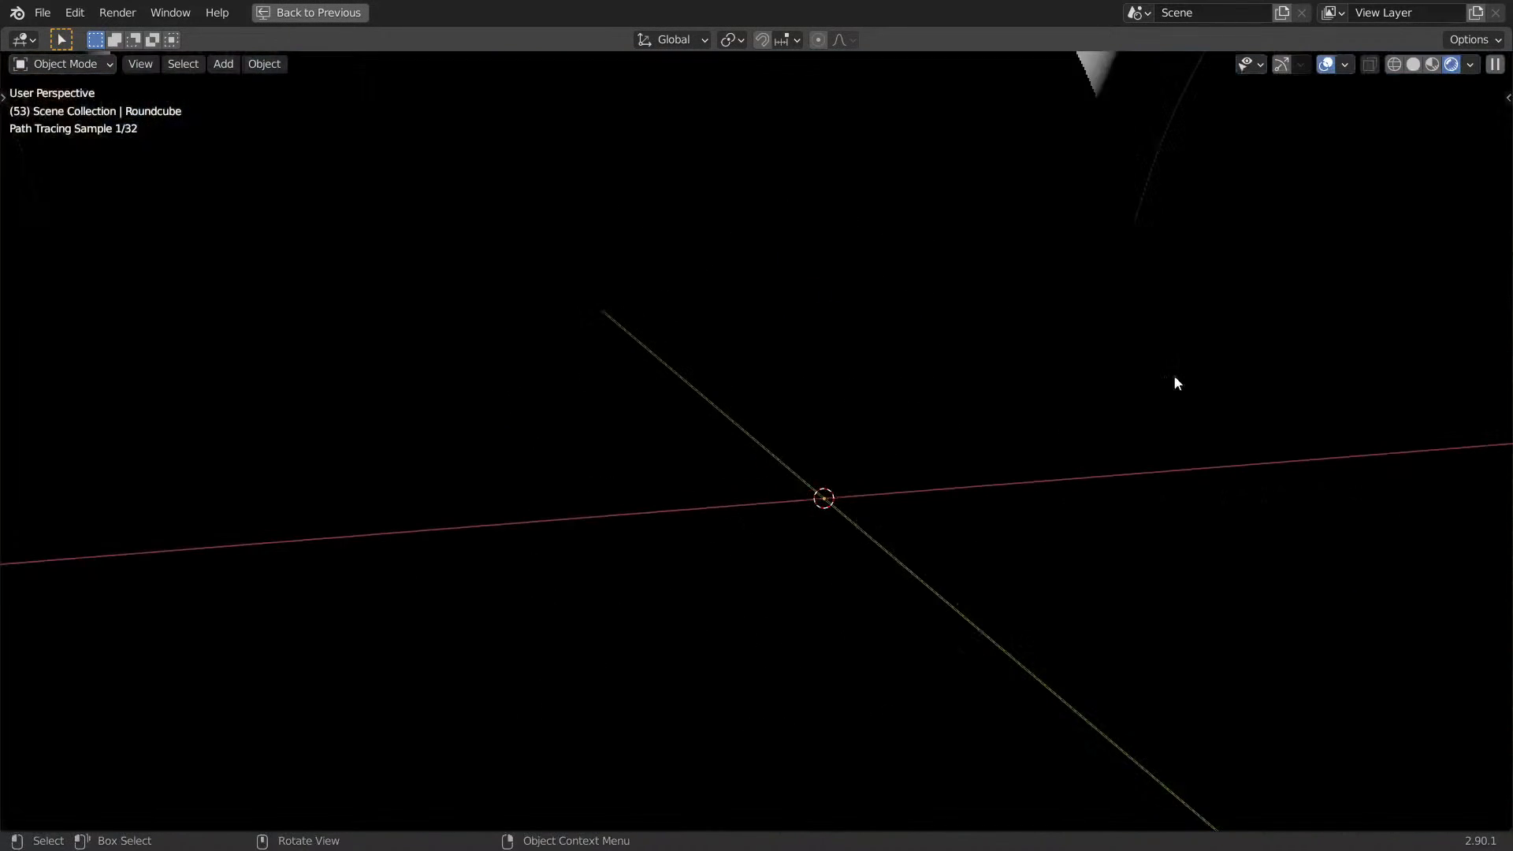
pyautogui.hotkey('ctrl', 'space')
pyautogui.scroll(-2, 897, 418)
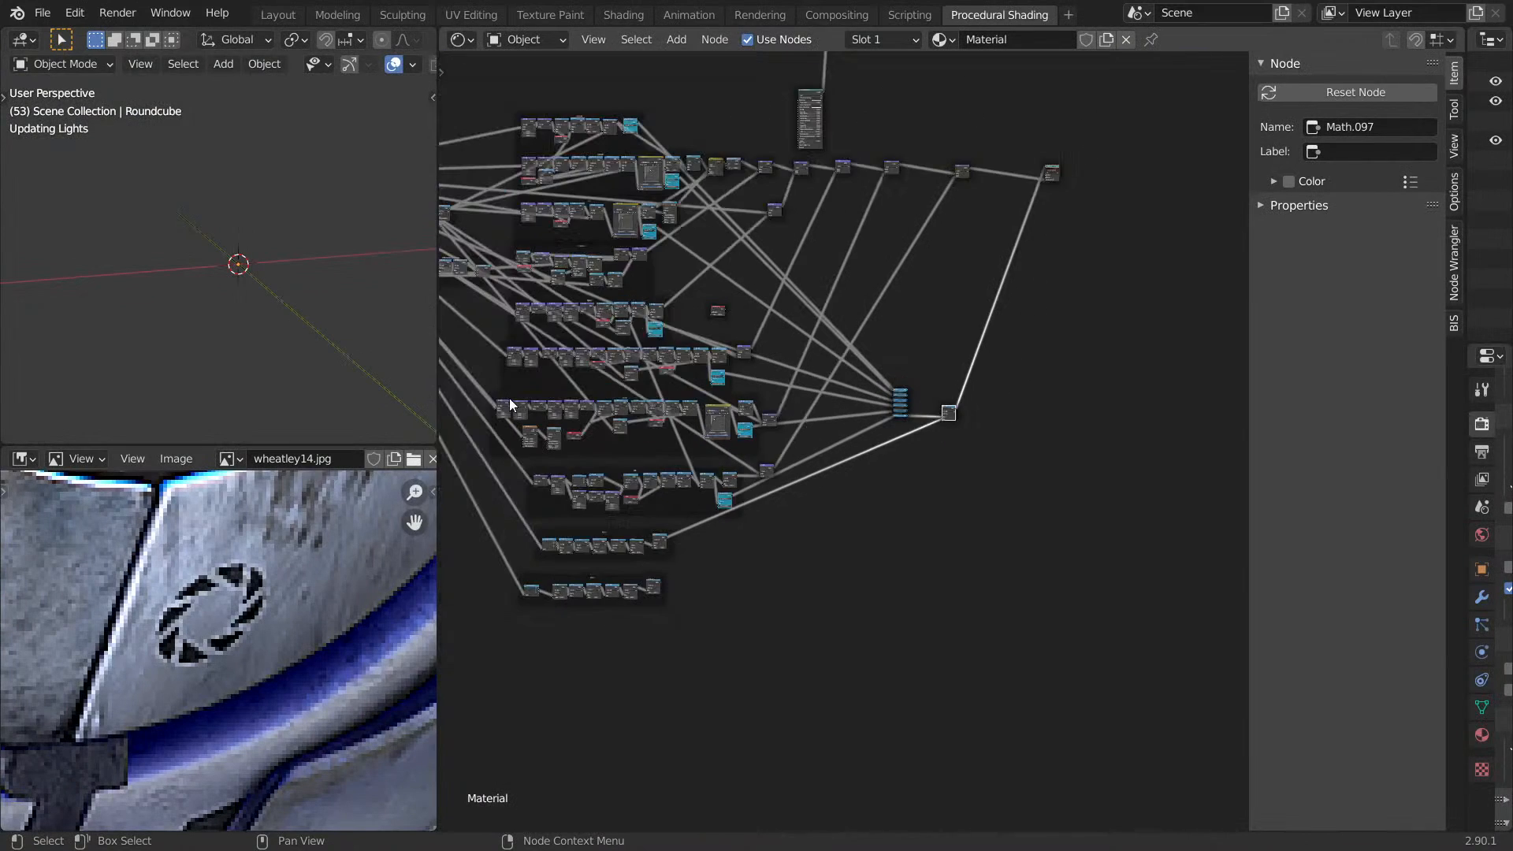
# Insert a duplicate of the last Add node between the Add stack and the Multiply node, and set it to Subtract.
pyautogui.scroll(-5, 253, 283)
pyautogui.scroll(11, 915, 321)
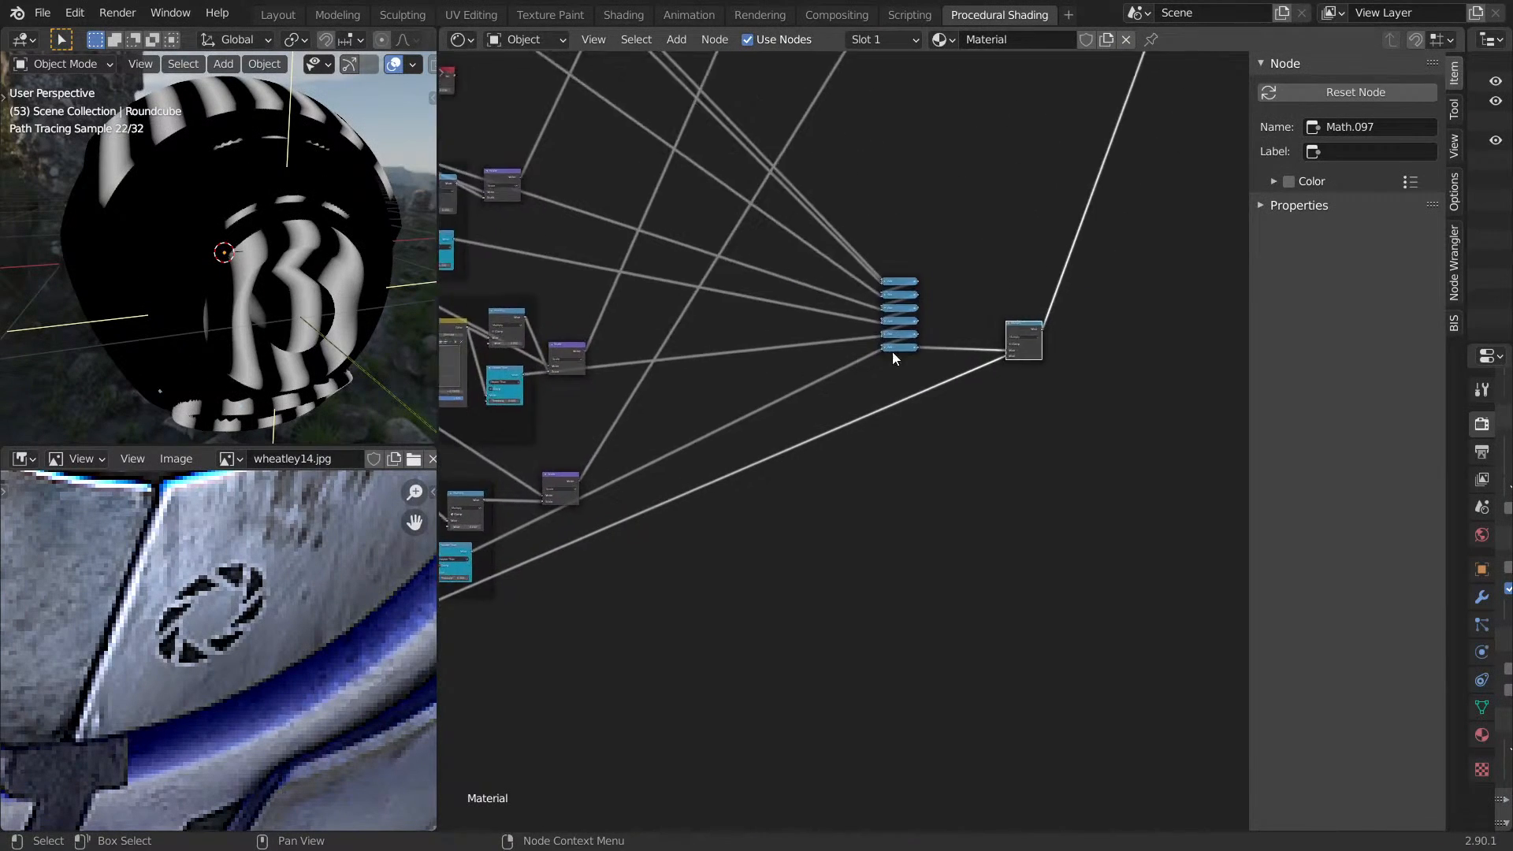
pyautogui.click(581, 376)
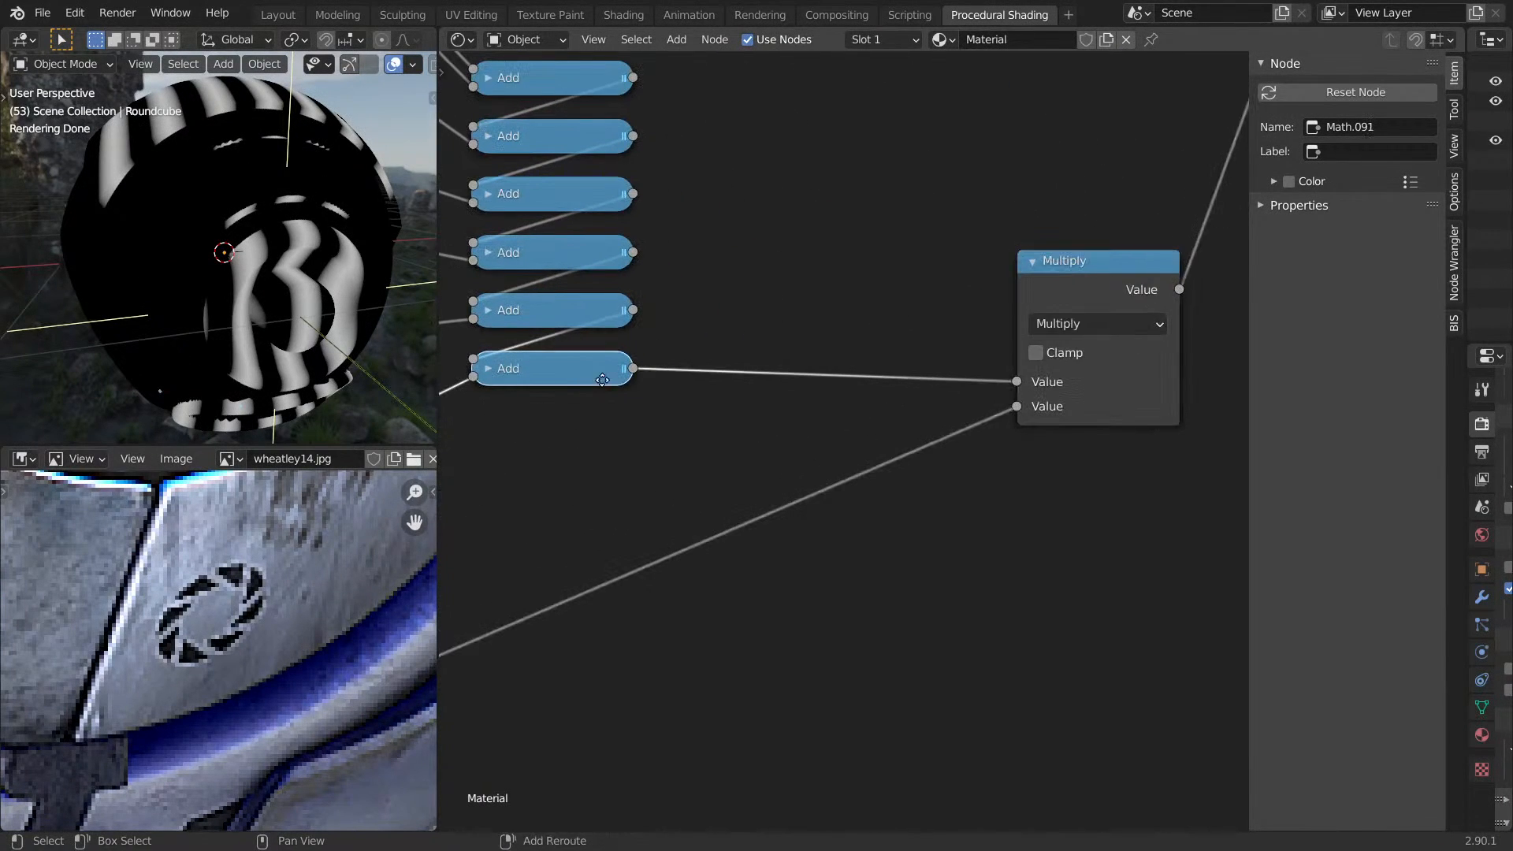
pyautogui.hotkey('shift', 'd')
pyautogui.click(749, 356)
pyautogui.click(744, 361)
pyautogui.click(788, 418)
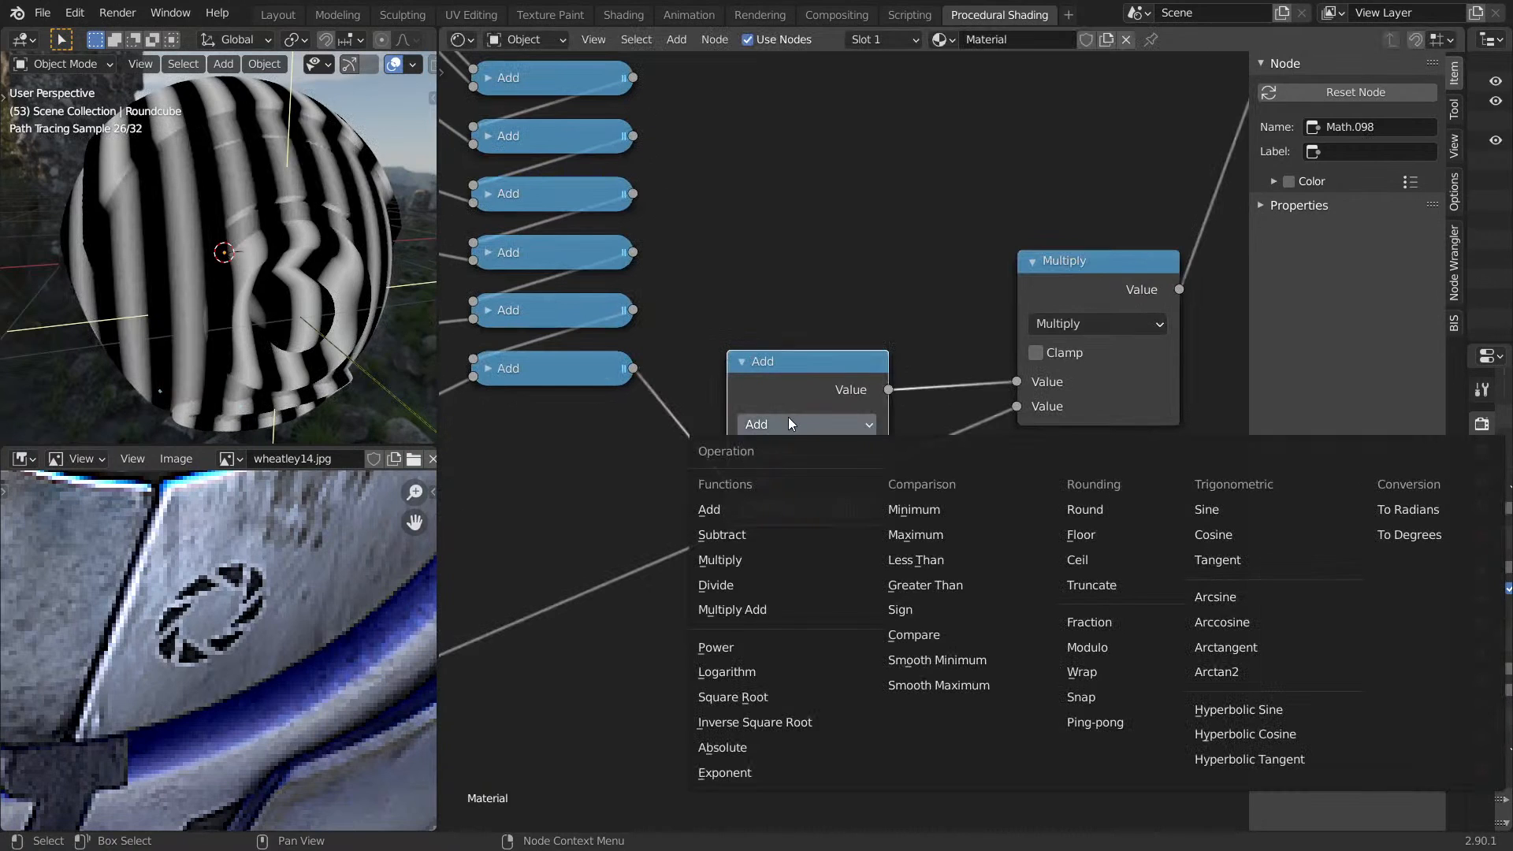
pyautogui.click(733, 534)
# Move the Add stack's link to the new Subtract's second value, set its first value to 1, and reposition the node beside the stack.
pyautogui.moveTo(737, 486); pyautogui.dragTo(726, 507)
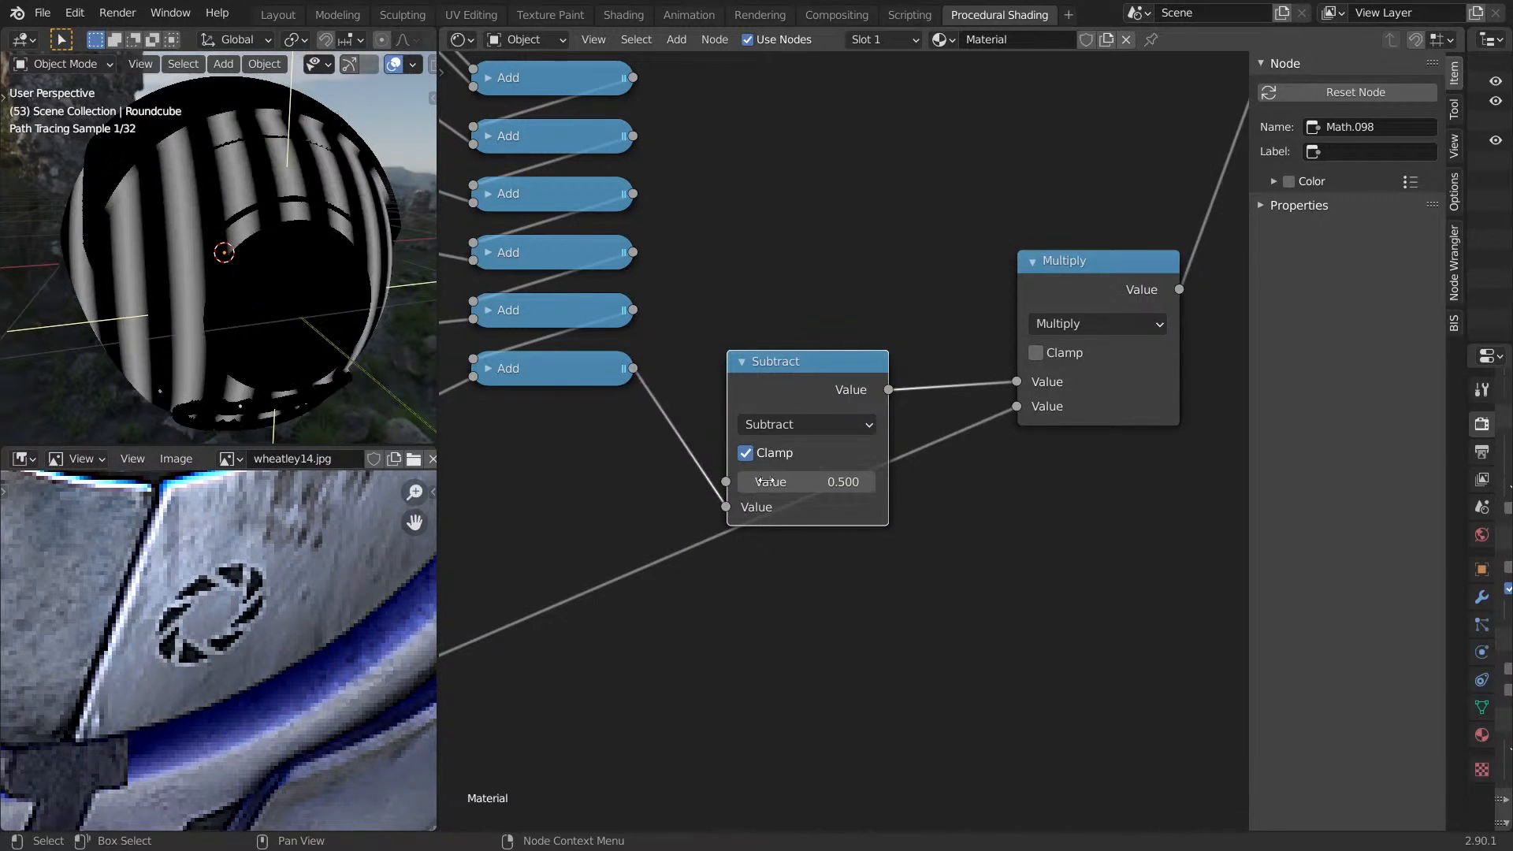
pyautogui.write('1')
pyautogui.press('Return')
pyautogui.moveTo(784, 361); pyautogui.dragTo(760, 277)
pyautogui.moveTo(255, 308); pyautogui.dragTo(403, 247, button='middle')
pyautogui.scroll(-7, 225, 290)
pyautogui.scroll(4, 220, 248)
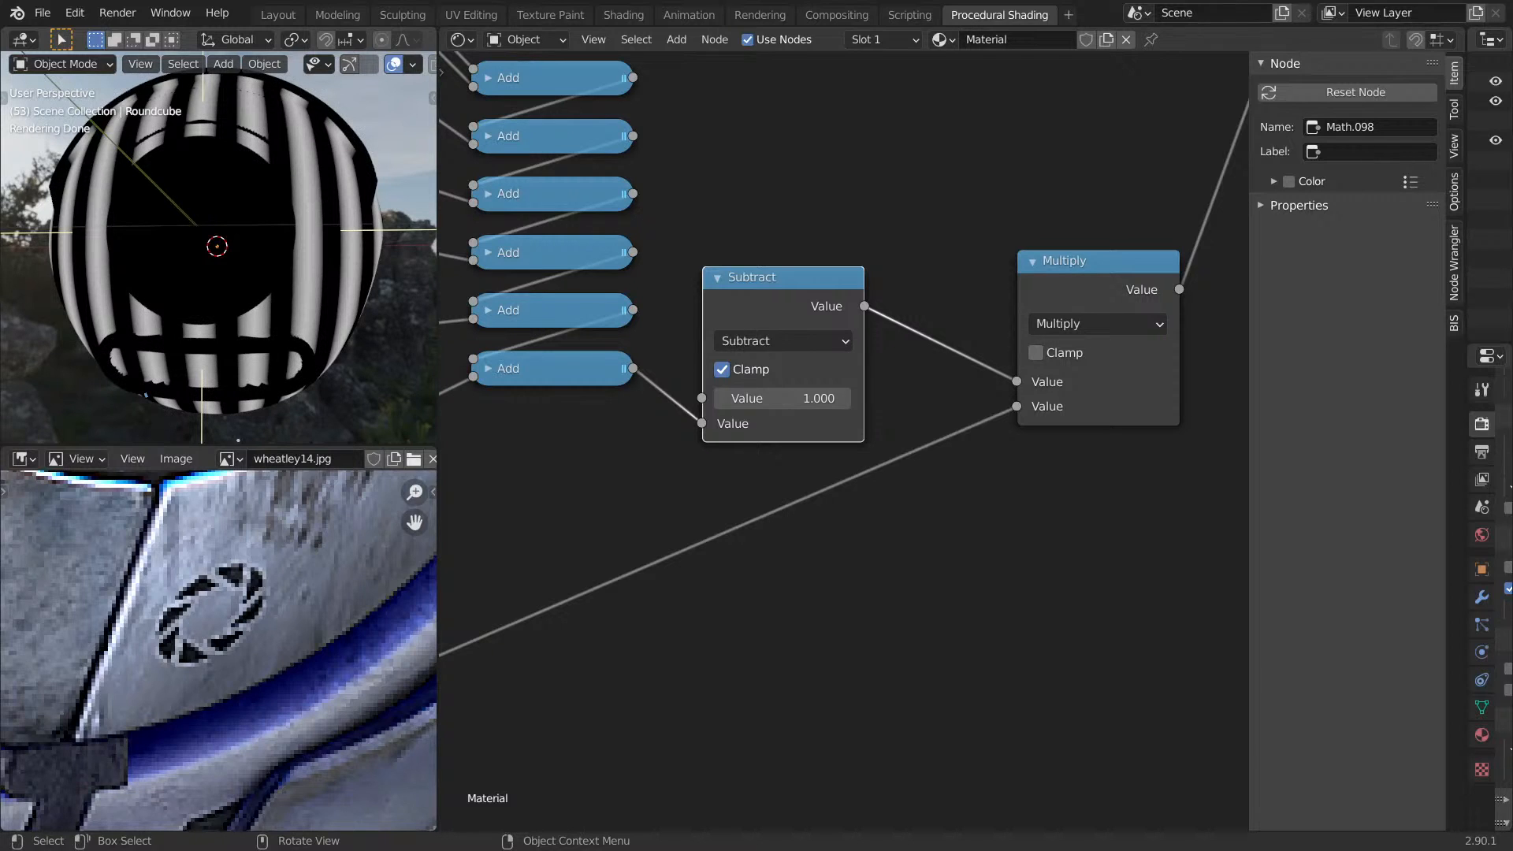
pyautogui.scroll(-6, 374, 276)
pyautogui.moveTo(338, 297); pyautogui.dragTo(276, 291, button='middle')
# Preview the final Subtract of the frame below Bolts and inspect its stripes on the sphere, including from the top view.
pyautogui.moveTo(741, 170); pyautogui.dragTo(1019, 128, button='middle')
pyautogui.scroll(-18, 757, 284)
pyautogui.moveTo(714, 402); pyautogui.dragTo(989, 284, button='middle')
pyautogui.scroll(-8, 991, 228)
pyautogui.scroll(2, 962, 260)
pyautogui.moveTo(925, 230); pyautogui.dragTo(1123, 135, button='middle')
pyautogui.scroll(-8, 1105, 211)
pyautogui.scroll(10, 1087, 150)
pyautogui.moveTo(1048, 165); pyautogui.dragTo(957, 241, button='middle')
pyautogui.scroll(2, 268, 295)
pyautogui.scroll(1, 530, 300)
pyautogui.moveTo(307, 307); pyautogui.dragTo(282, 306, button='middle')
pyautogui.moveTo(785, 435); pyautogui.dragTo(826, 339, button='middle')
pyautogui.scroll(4, 826, 339)
pyautogui.scroll(2, 826, 345)
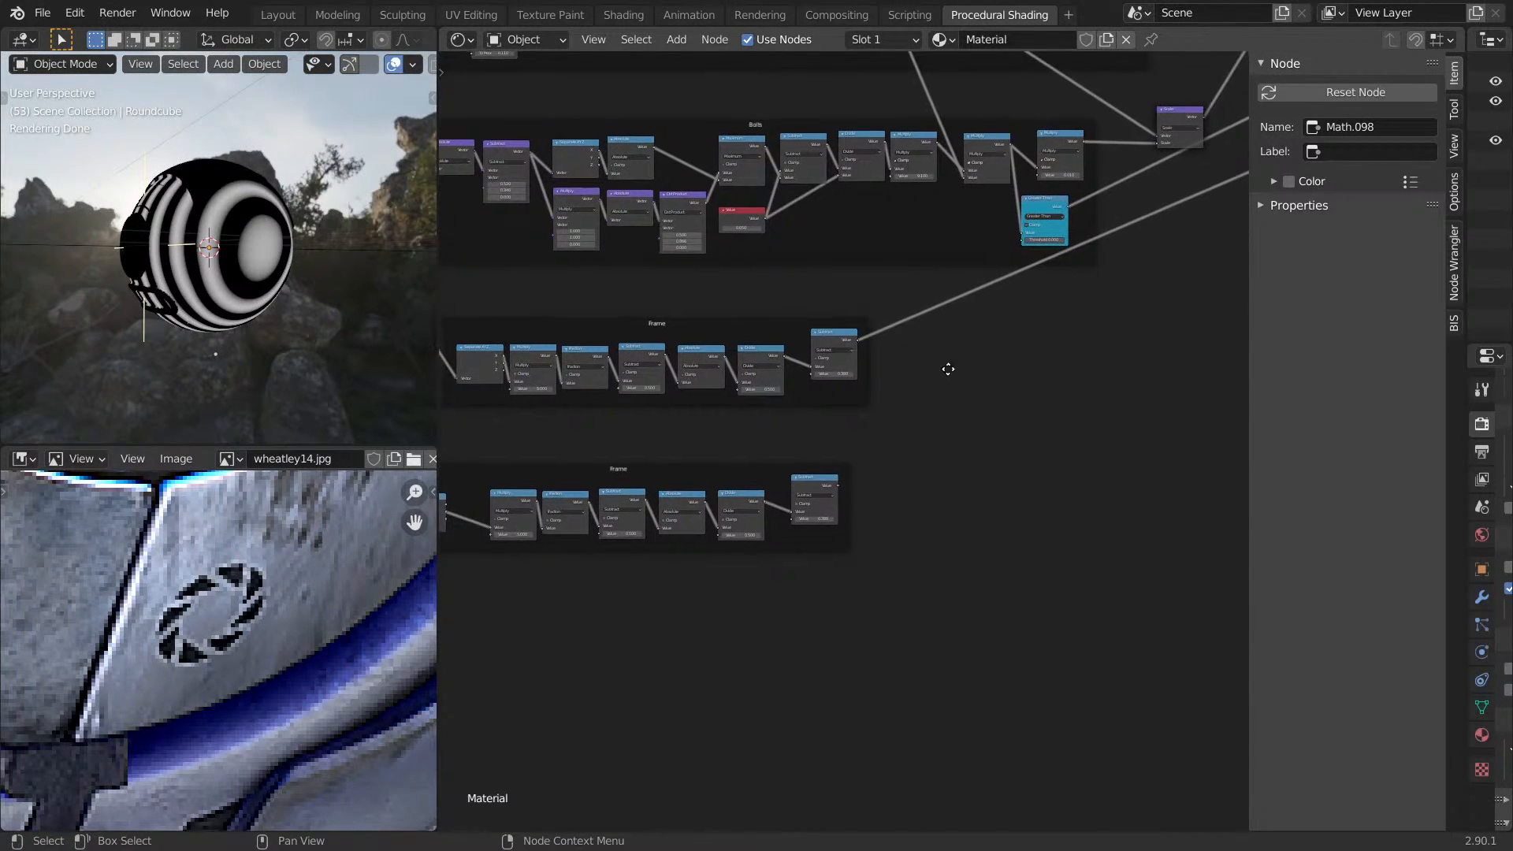
pyautogui.moveTo(930, 361); pyautogui.dragTo(1020, 347, button='middle')
pyautogui.click(986, 335)
pyautogui.moveTo(281, 338); pyautogui.dragTo(281, 410, button='middle')
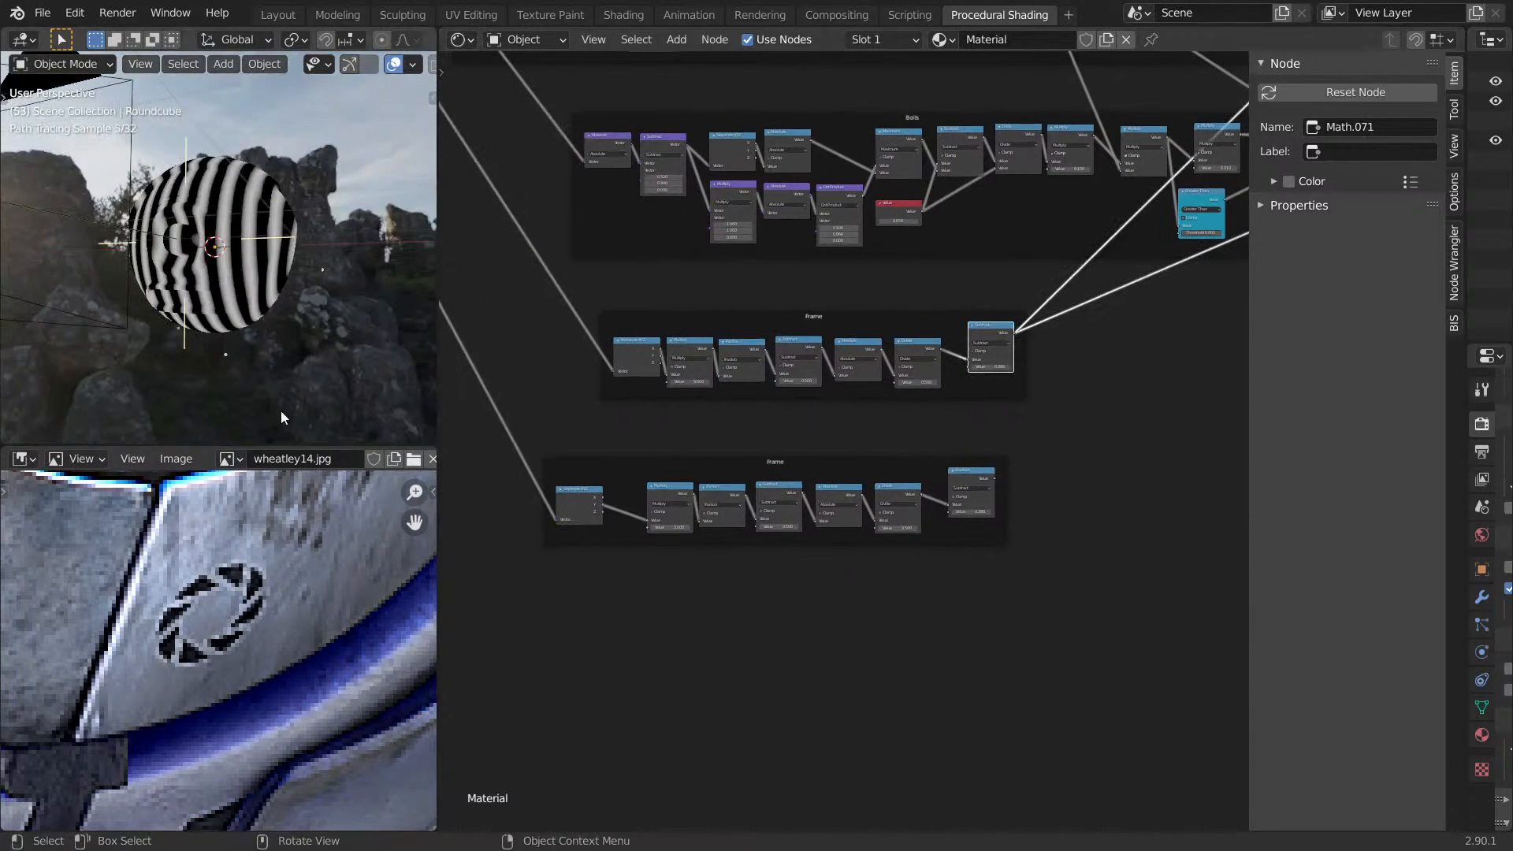
pyautogui.press('KP_7')
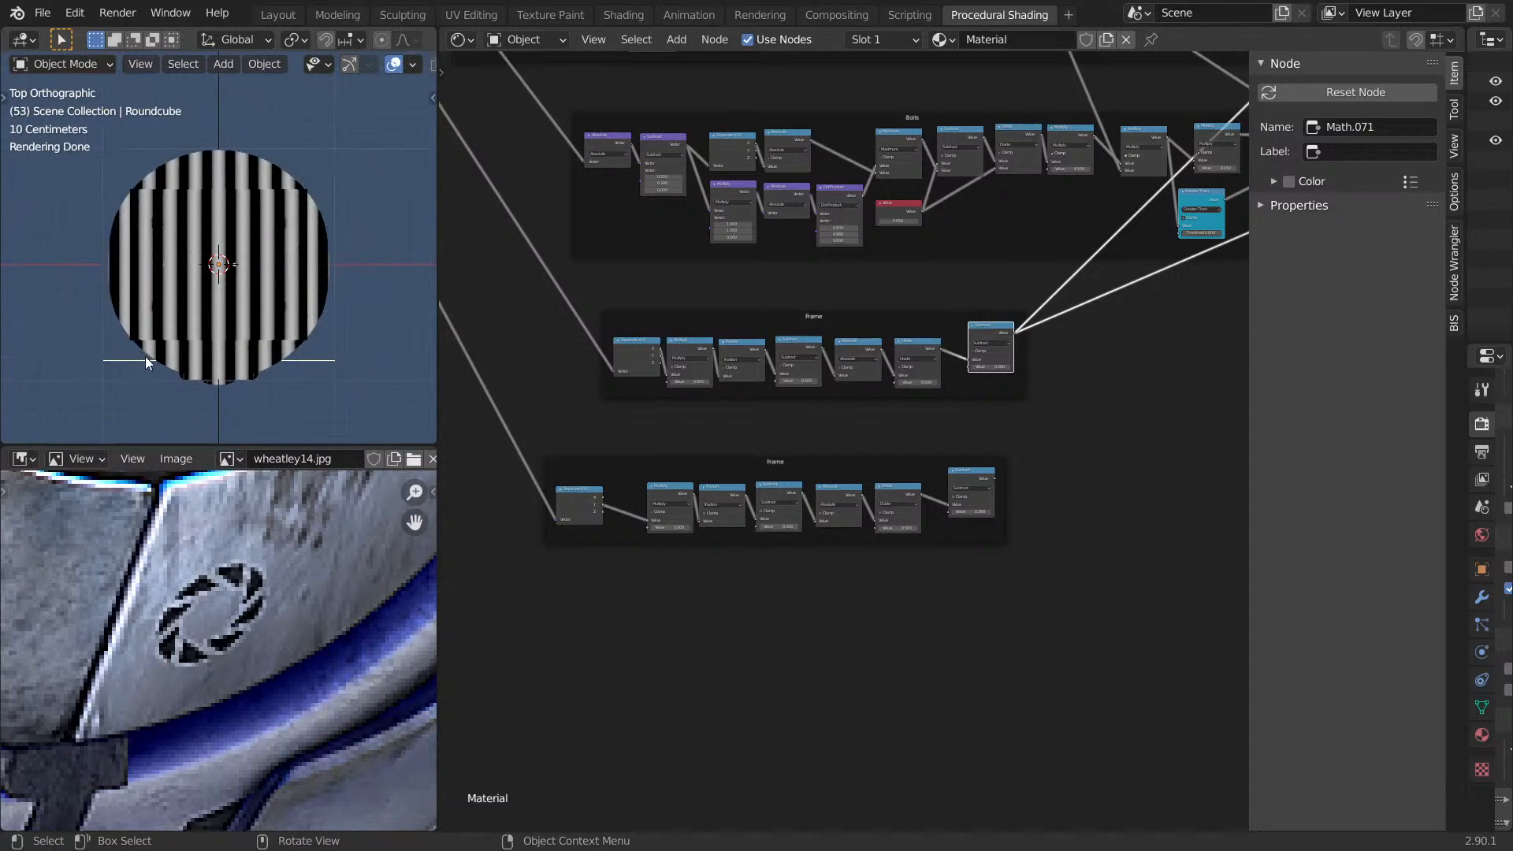
pyautogui.moveTo(229, 202); pyautogui.dragTo(362, 257, button='middle')
# Preview the final Subtract of the lowest frame and compare its stripes with the whole reference image.
pyautogui.keyDown('ctrl'); pyautogui.keyDown('shift'); pyautogui.click(987, 491); pyautogui.keyUp('shift'); pyautogui.keyUp('ctrl')
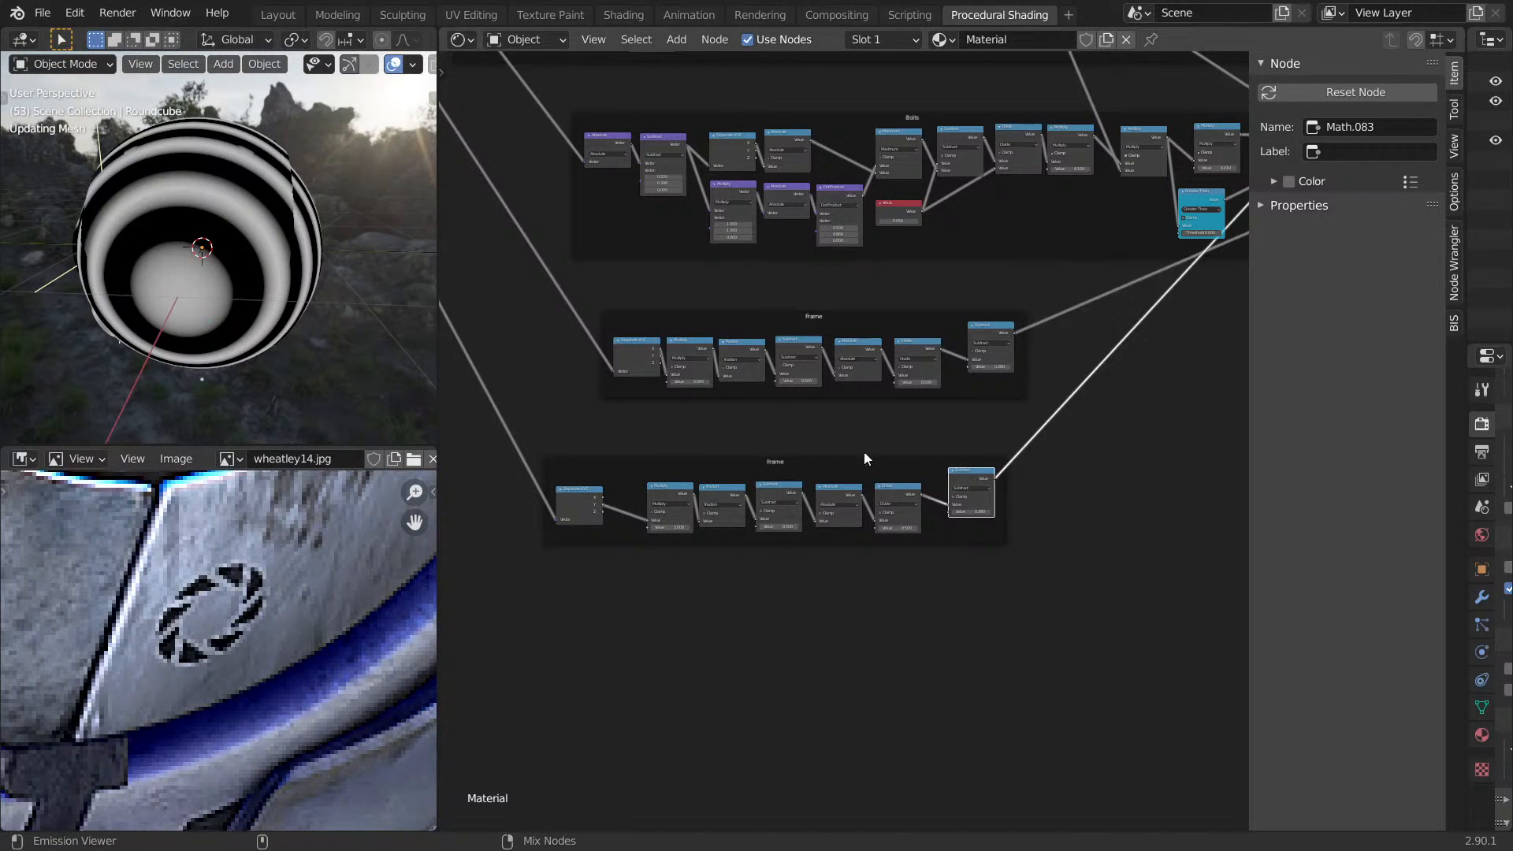
pyautogui.moveTo(253, 316); pyautogui.dragTo(148, 315, button='middle')
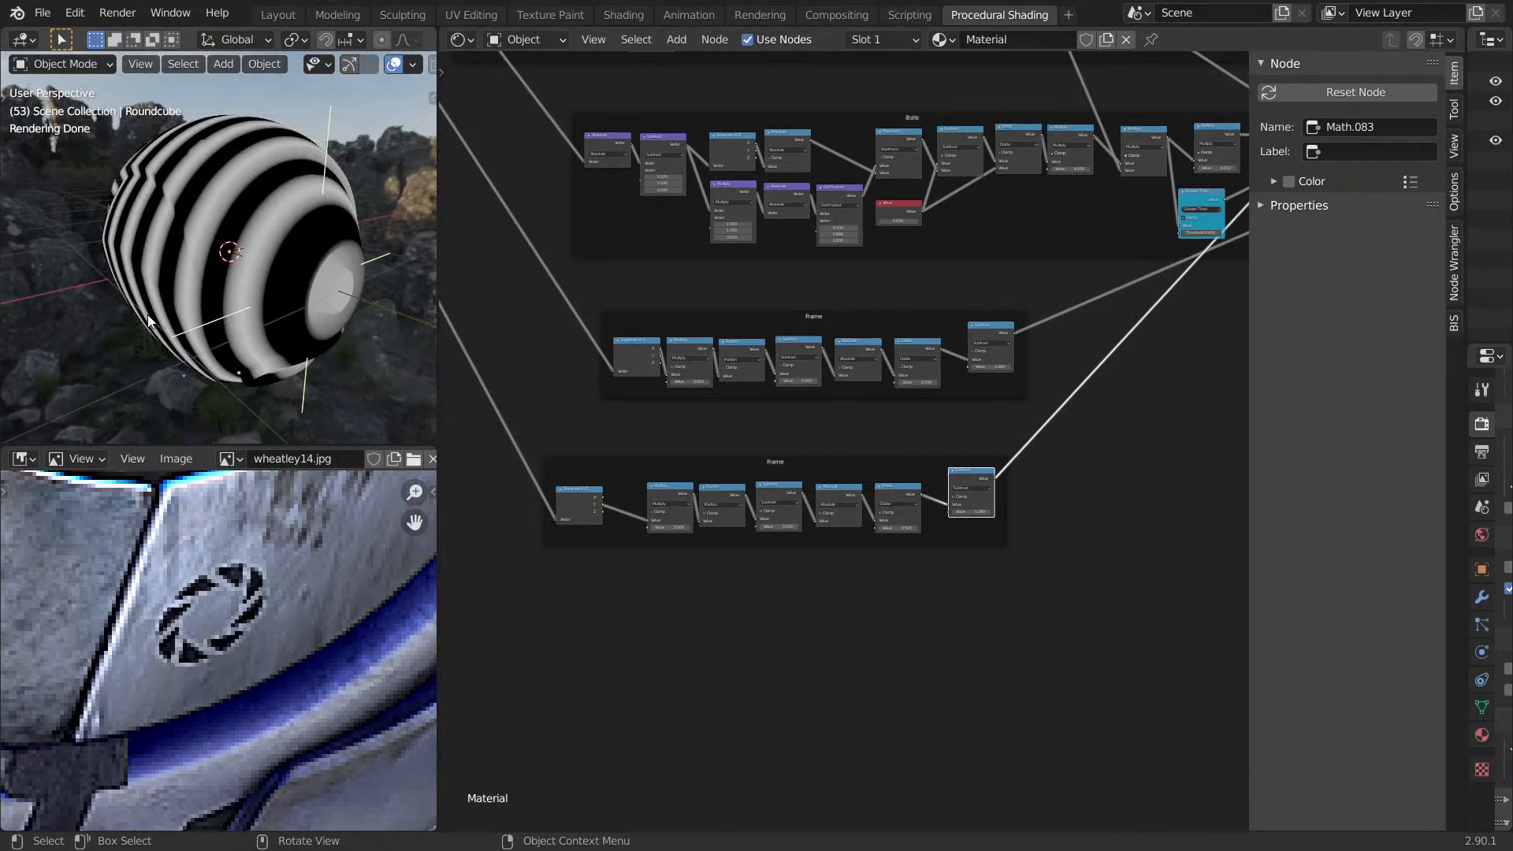
pyautogui.scroll(-5, 152, 542)
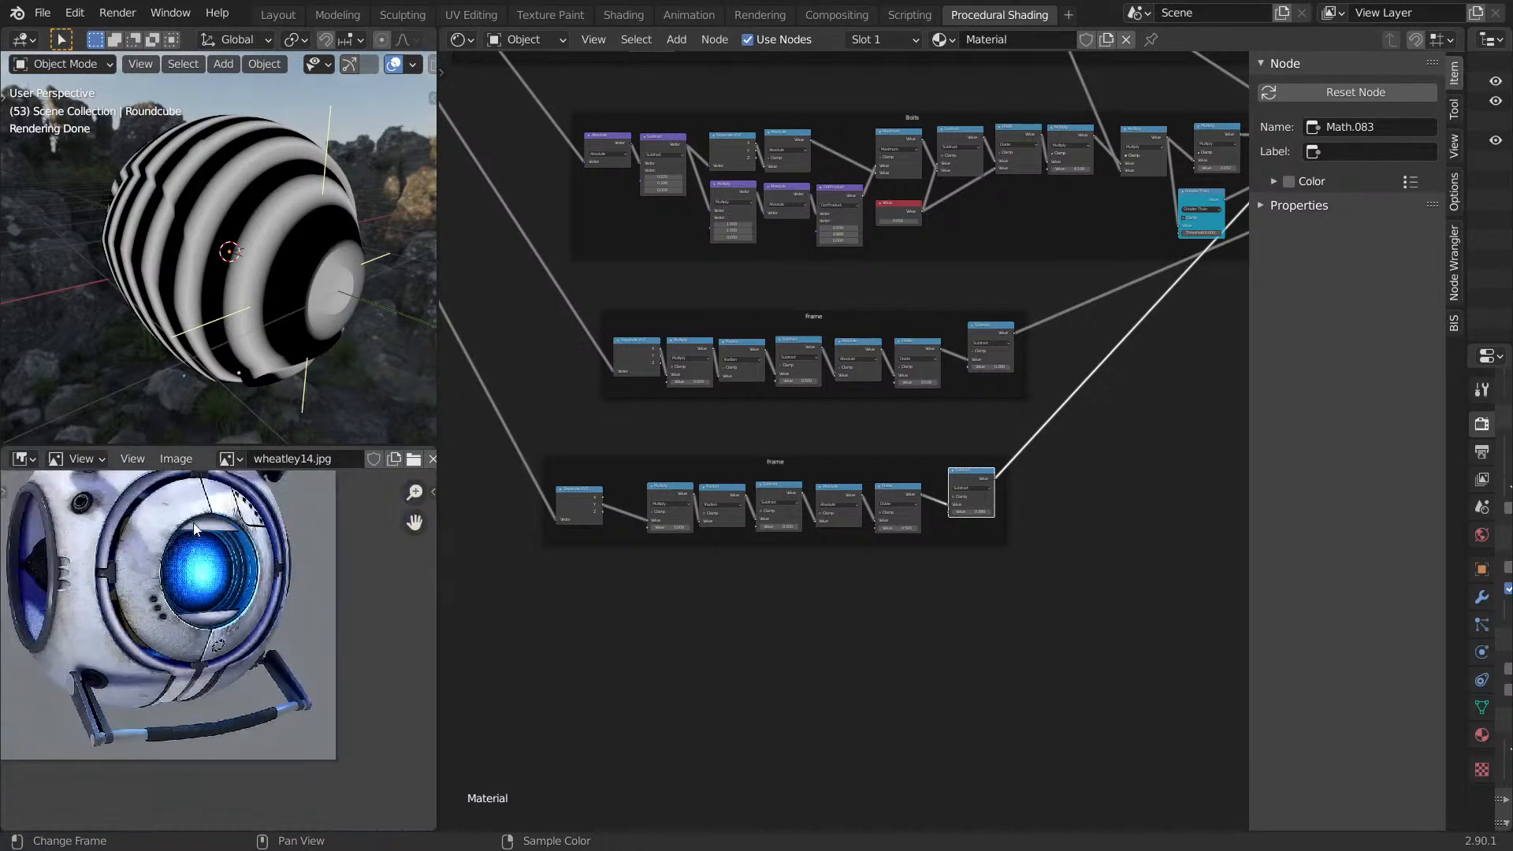
pyautogui.moveTo(805, 530); pyautogui.dragTo(796, 527, button='middle')
pyautogui.moveTo(777, 468); pyautogui.dragTo(838, 476, button='middle')
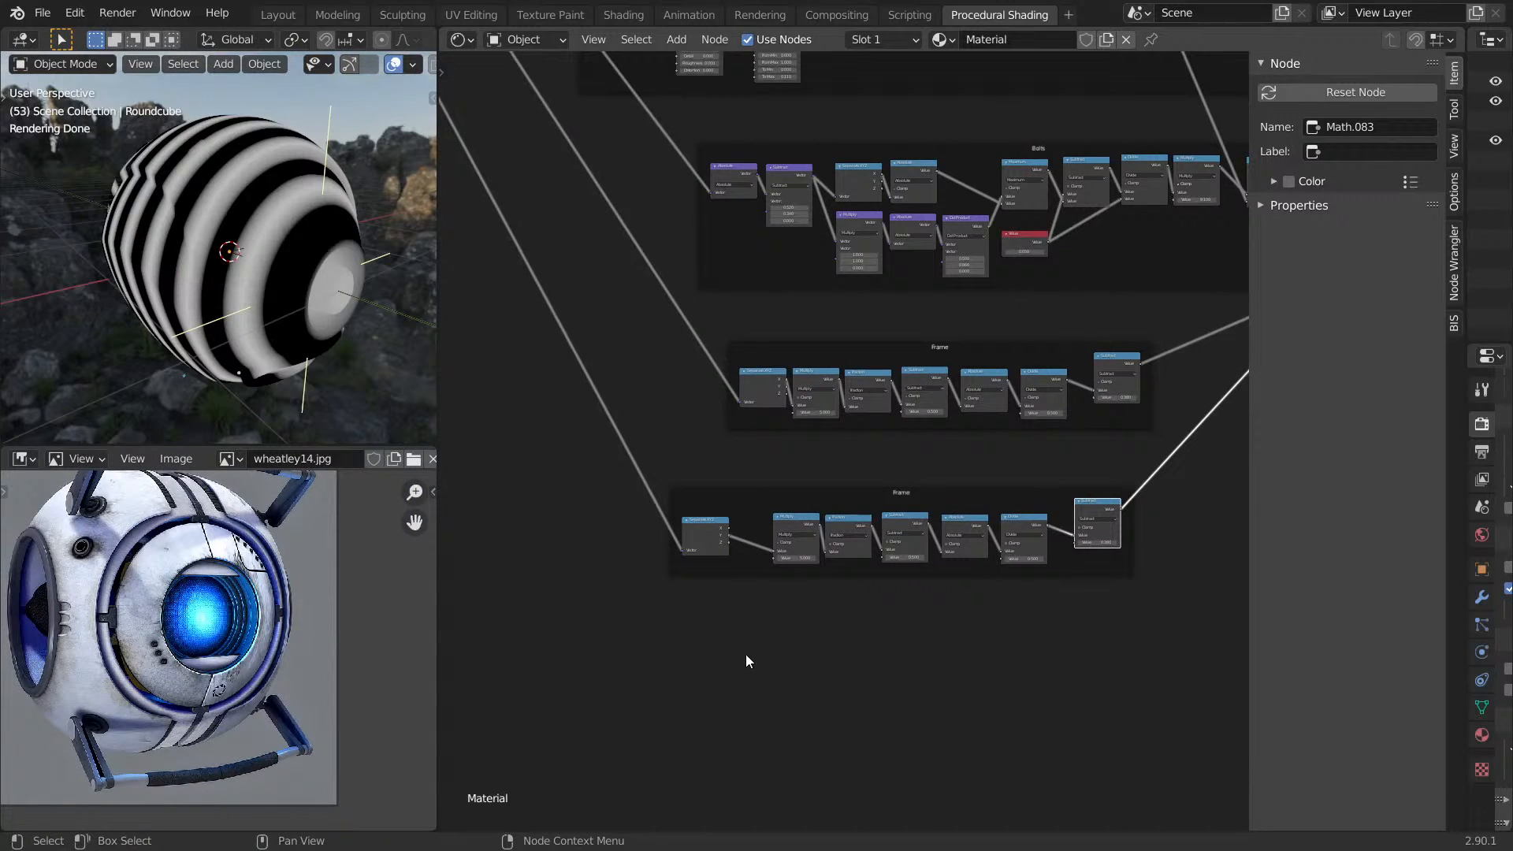
# Add a Vector Math node below the lowest frame and link it through a reroute on that frame's incoming connection.
pyautogui.hotkey('shift', 'a')
pyautogui.write('s')
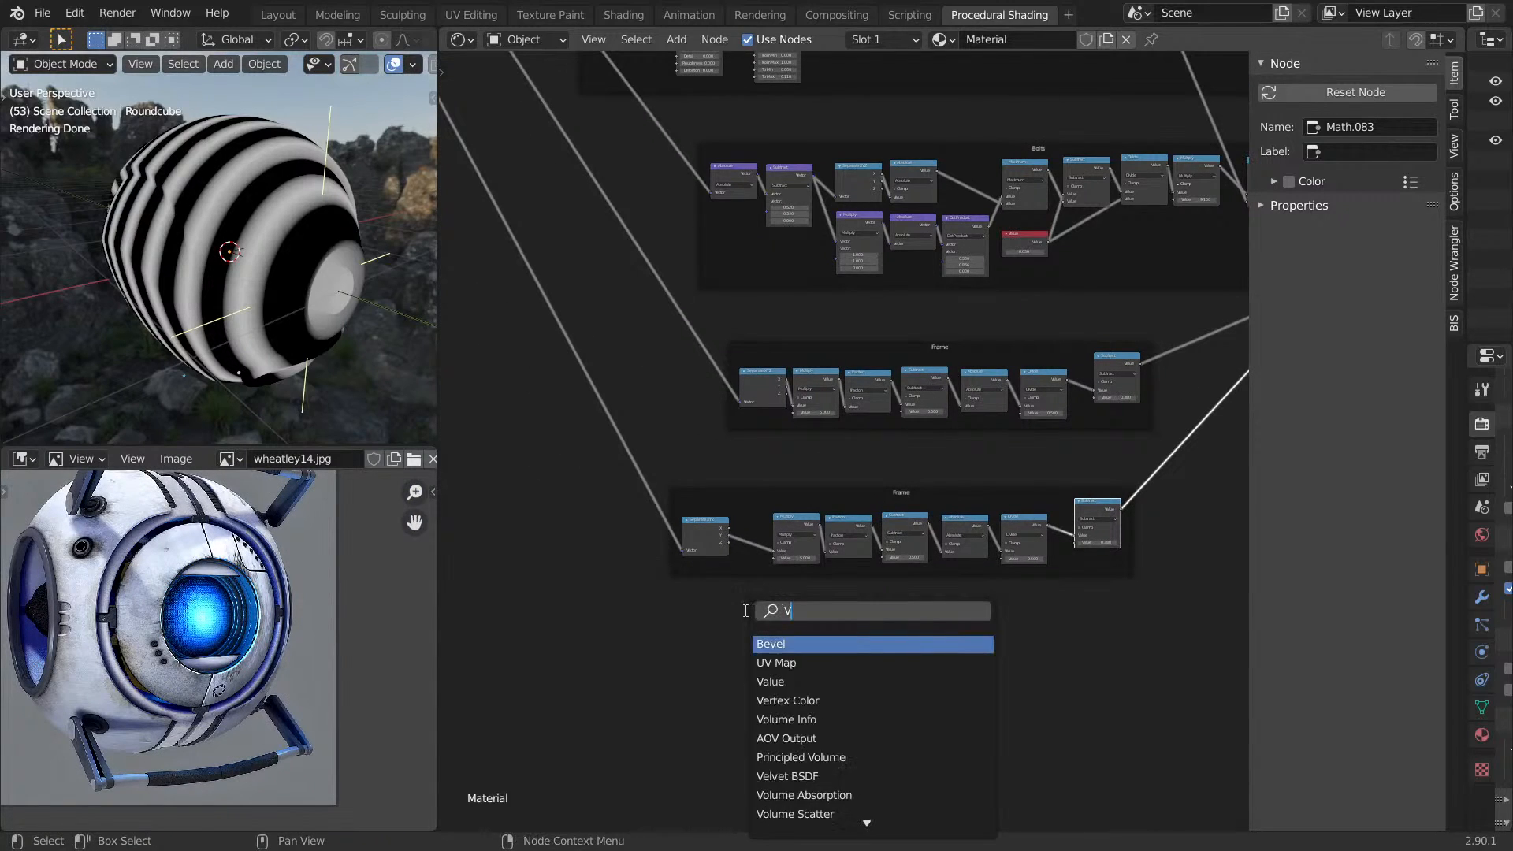
pyautogui.write('vec')
pyautogui.click(773, 717)
pyautogui.moveTo(634, 441)
pyautogui.keyDown('shift'); pyautogui.mouseDown(button='right')
pyautogui.moveTo(615, 476)
pyautogui.moveTo(773, 634)
pyautogui.mouseUp(button='right'); pyautogui.keyUp('shift')
pyautogui.moveTo(780, 532); pyautogui.dragTo(818, 662, button='middle')
pyautogui.scroll(-8, 808, 480)
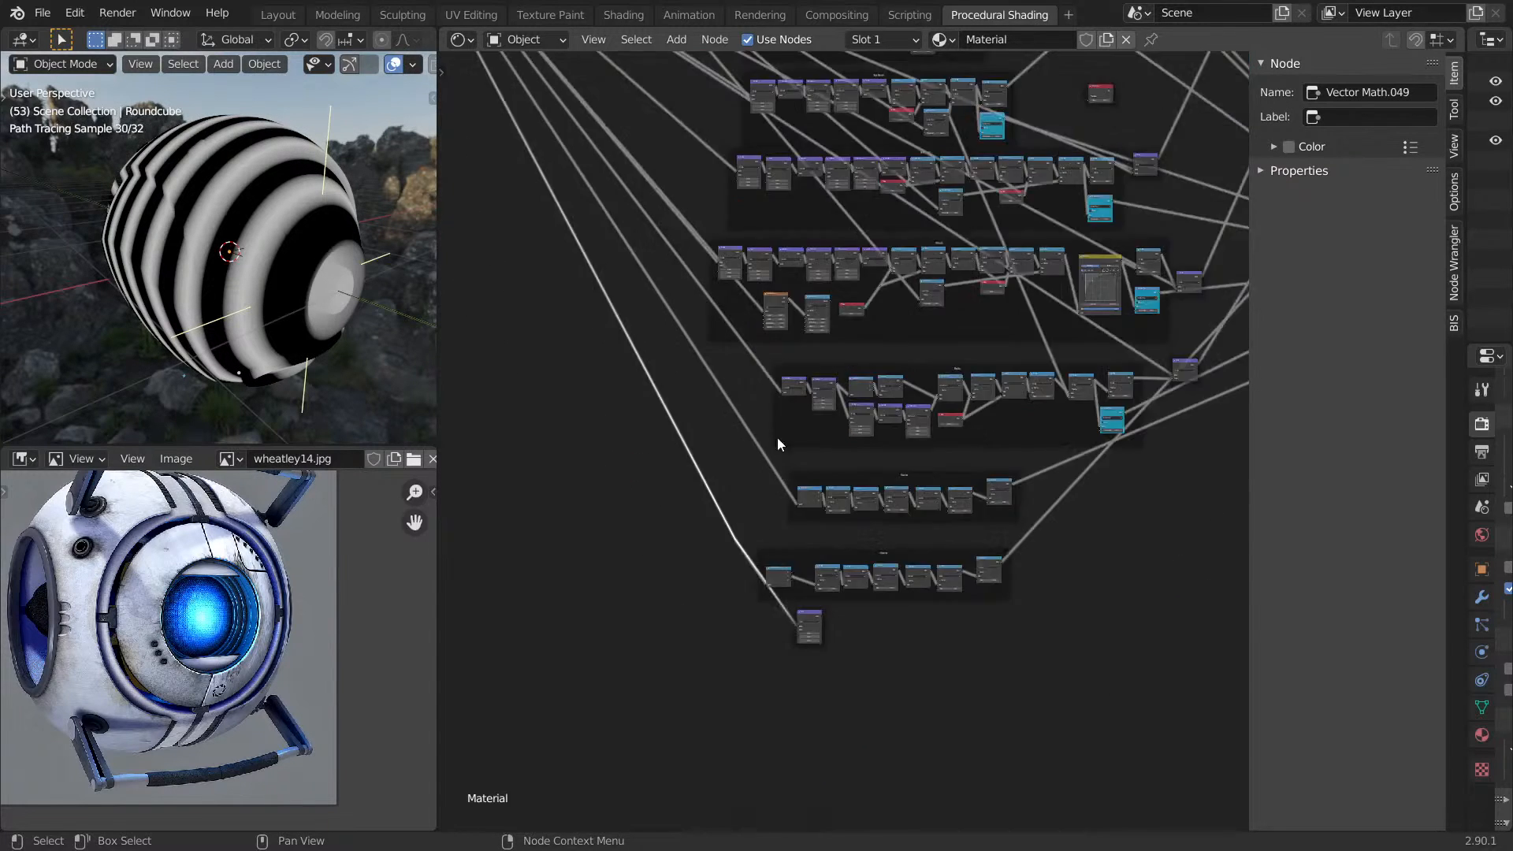
# Preview the Add node after the eye border frame and the two Multiply nodes of the eye frame.
pyautogui.moveTo(899, 150); pyautogui.dragTo(827, 544, button='middle')
pyautogui.scroll(5, 835, 532)
pyautogui.moveTo(954, 255); pyautogui.dragTo(903, 359, button='middle')
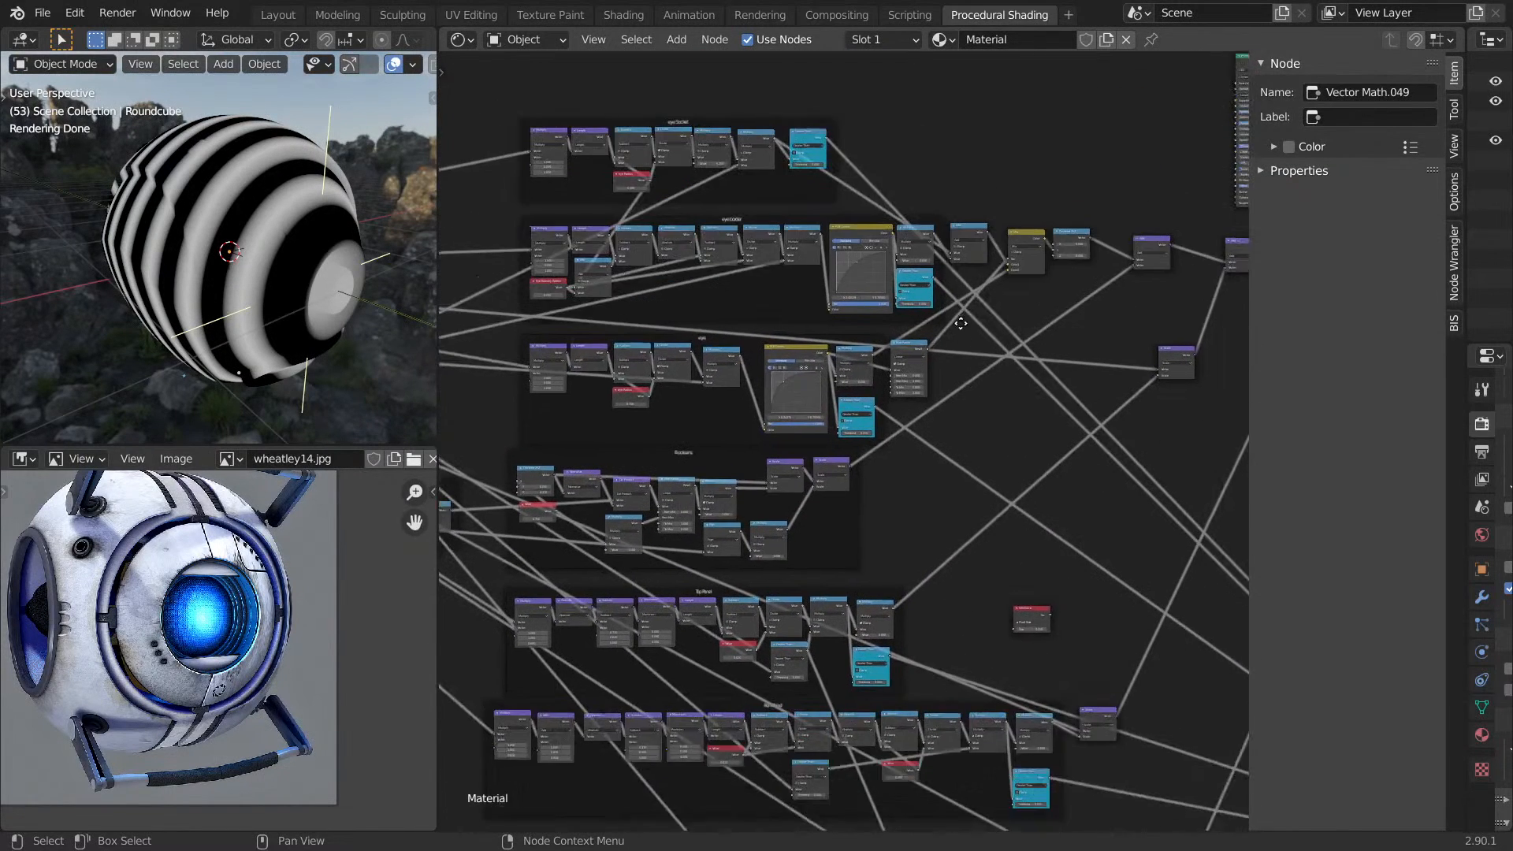
pyautogui.keyDown('ctrl'); pyautogui.keyDown('shift'); pyautogui.click(971, 240); pyautogui.keyUp('shift'); pyautogui.keyUp('ctrl')
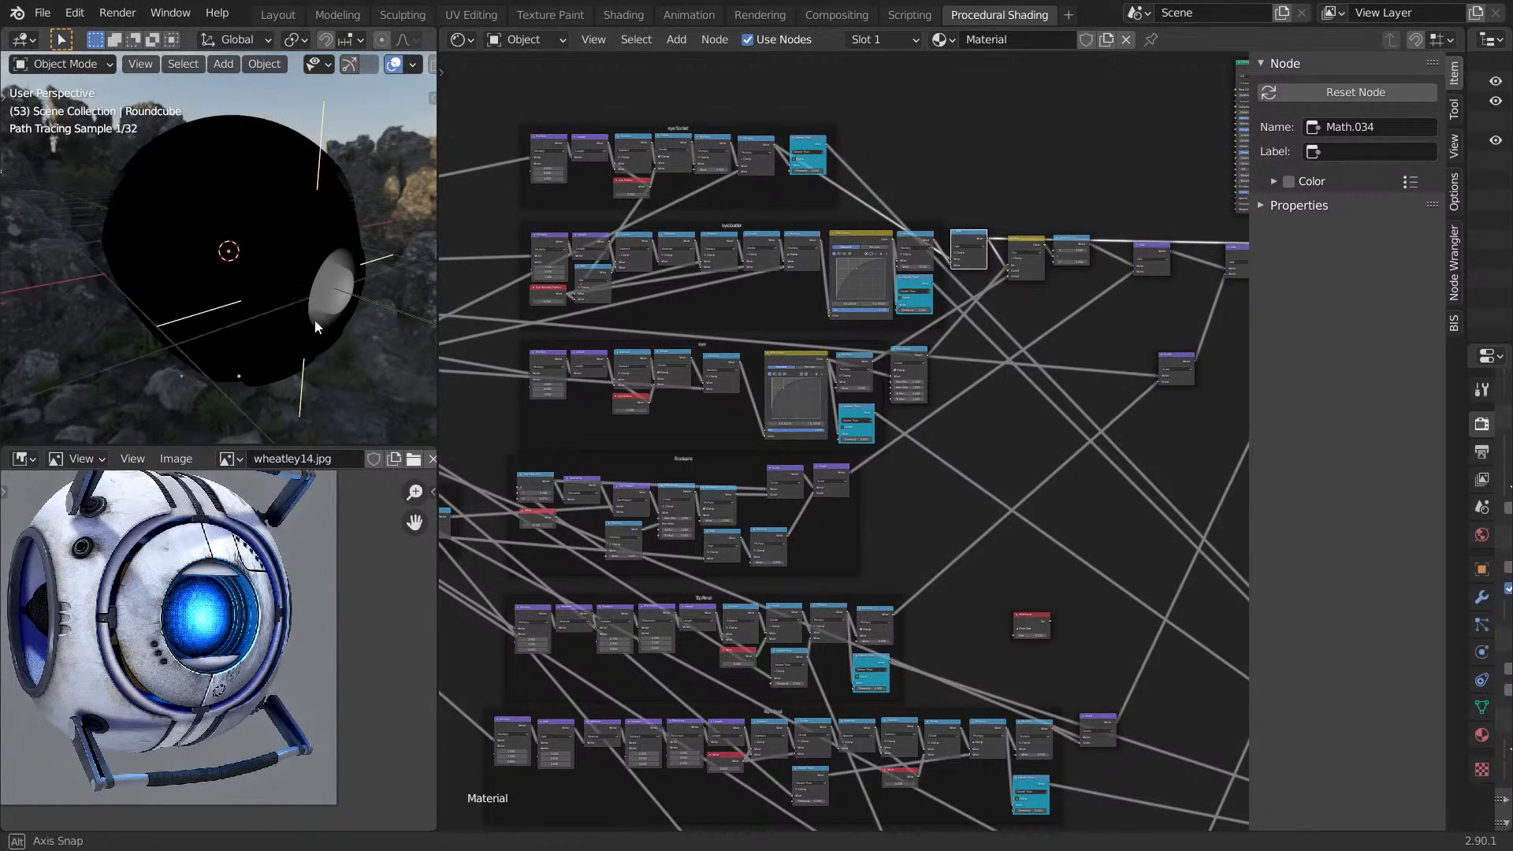
pyautogui.moveTo(853, 182); pyautogui.dragTo(862, 327, button='middle')
pyautogui.keyDown('ctrl'); pyautogui.keyDown('shift'); pyautogui.click(871, 514); pyautogui.keyUp('shift'); pyautogui.keyUp('ctrl')
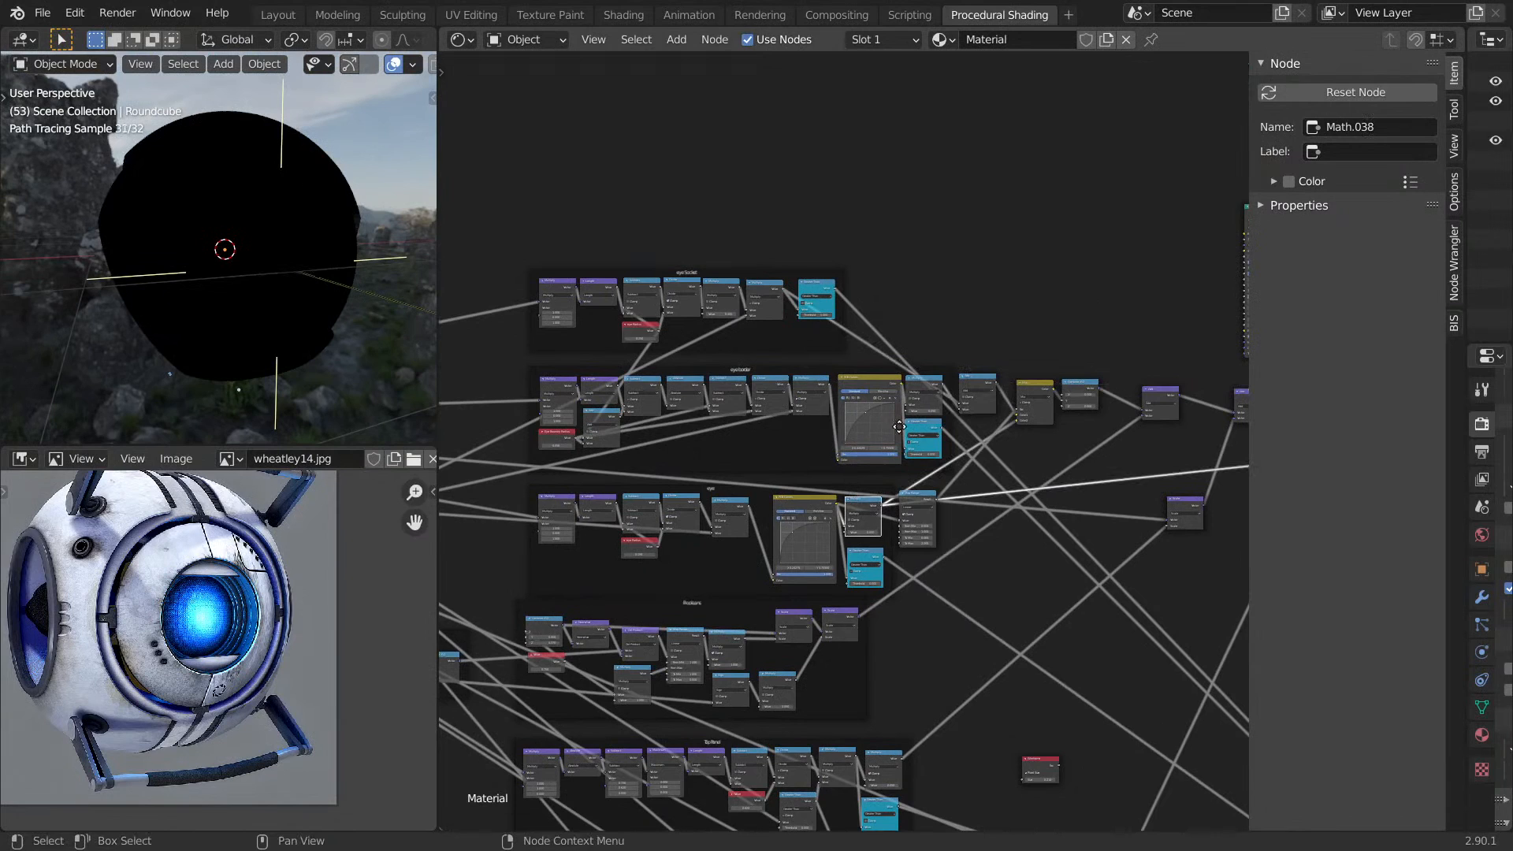
pyautogui.moveTo(899, 442); pyautogui.dragTo(901, 342, button='middle')
pyautogui.keyDown('ctrl'); pyautogui.keyDown('shift'); pyautogui.click(745, 417); pyautogui.keyUp('shift'); pyautogui.keyUp('ctrl')
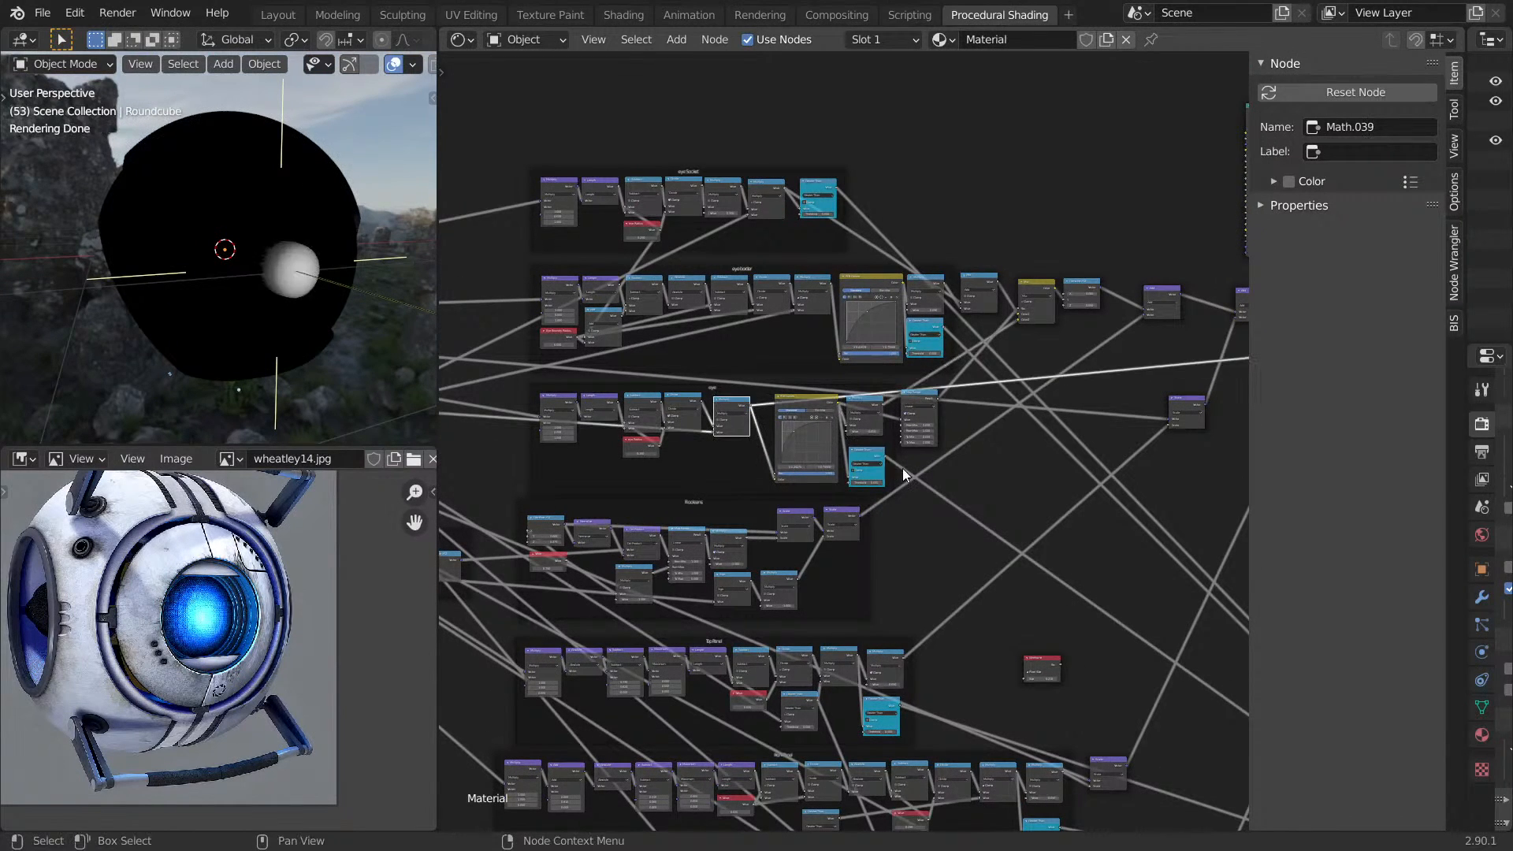
# Preview the last Multiply of the eye Socket frame and the clamped Multiply of the eye border frame.
pyautogui.moveTo(832, 218); pyautogui.dragTo(816, 372, button='middle')
pyautogui.keyDown('ctrl'); pyautogui.keyDown('shift'); pyautogui.click(746, 344); pyautogui.keyUp('shift'); pyautogui.keyUp('ctrl')
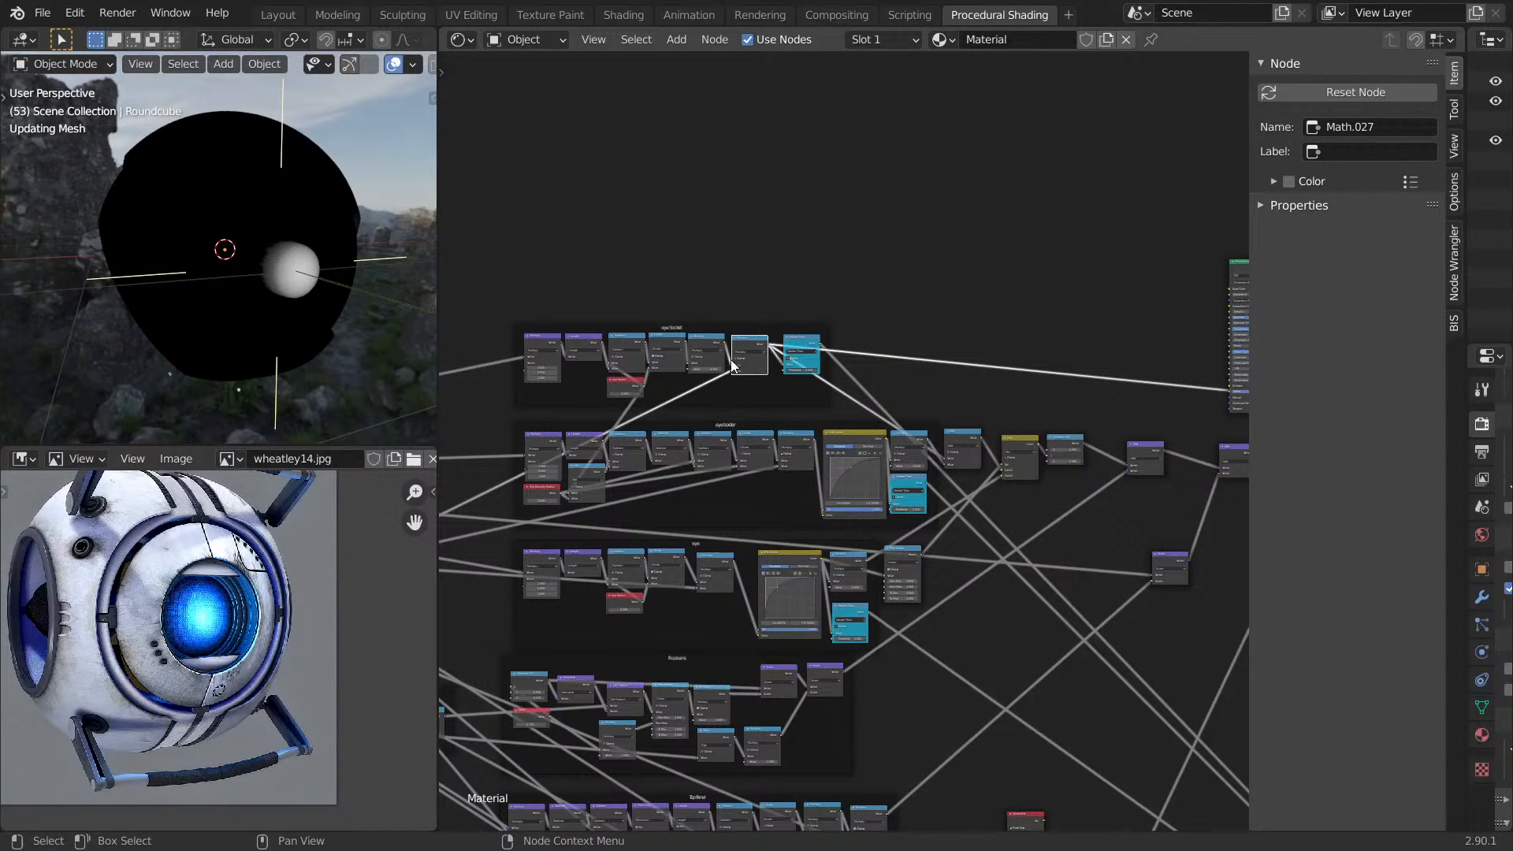
pyautogui.scroll(1, 805, 392)
pyautogui.scroll(5, 277, 313)
pyautogui.moveTo(277, 314); pyautogui.dragTo(180, 286, button='middle')
pyautogui.moveTo(591, 292); pyautogui.dragTo(642, 376, button='middle')
pyautogui.scroll(4, 802, 422)
pyautogui.moveTo(887, 540); pyautogui.dragTo(848, 357, button='middle')
pyautogui.keyDown('ctrl'); pyautogui.keyDown('shift'); pyautogui.click(820, 398); pyautogui.keyUp('shift'); pyautogui.keyUp('ctrl')
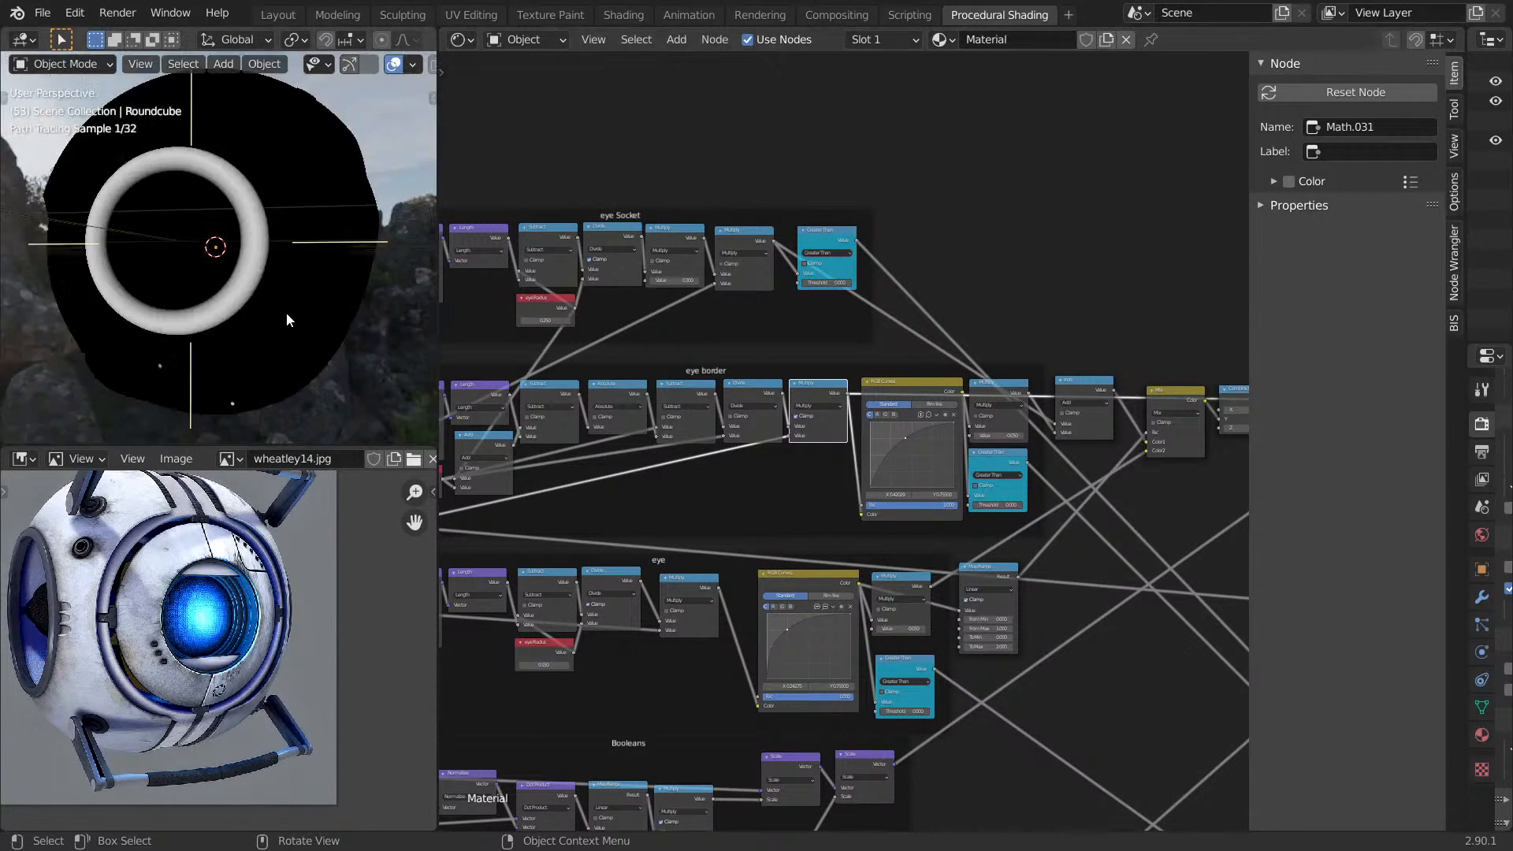
pyautogui.scroll(-4, 865, 359)
pyautogui.scroll(3, 816, 400)
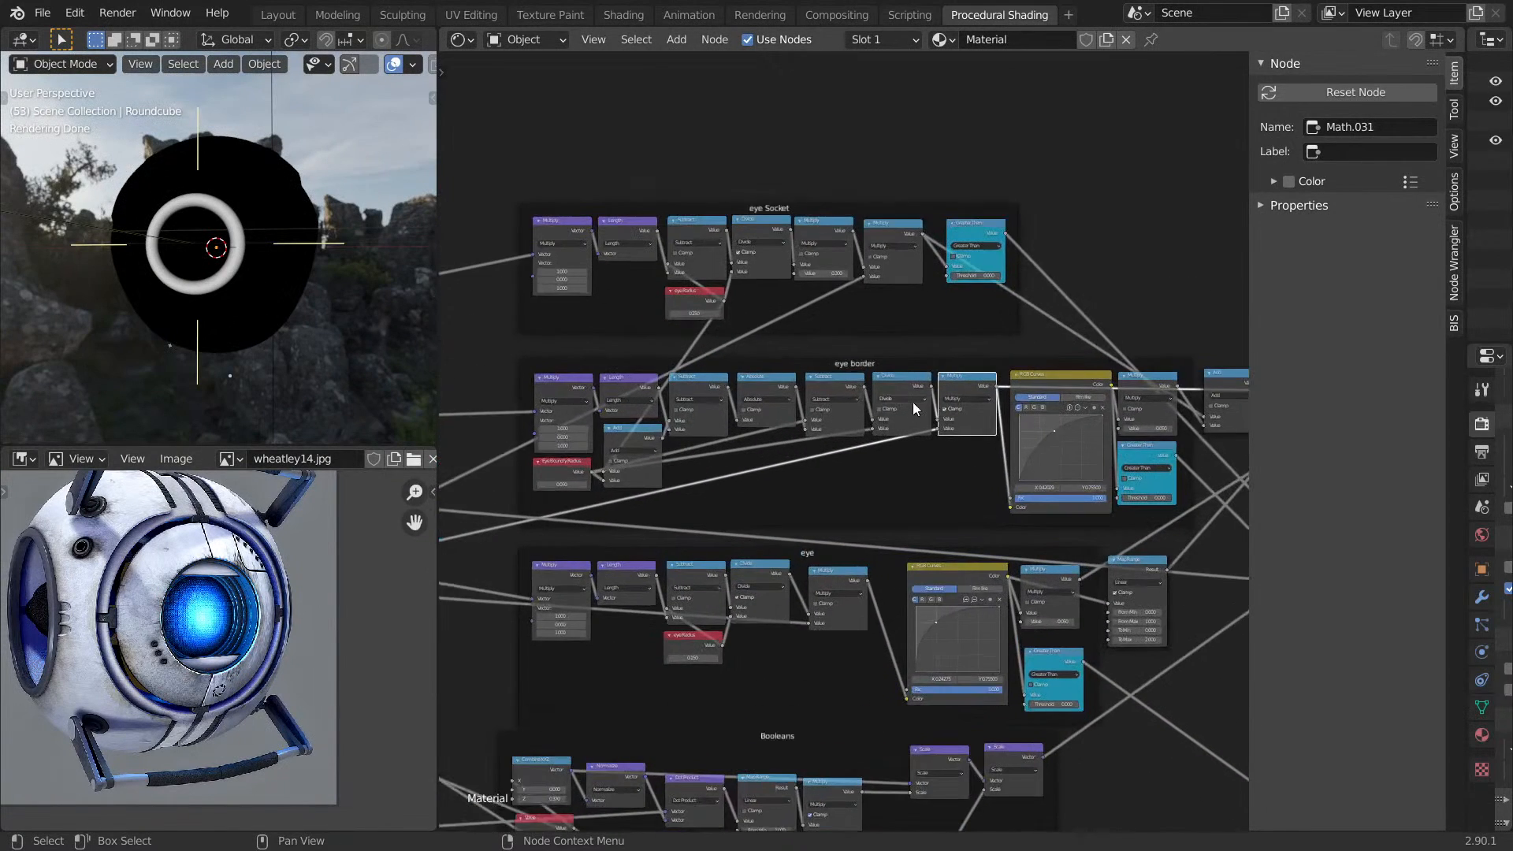
# Duplicate the whole eye border frame with its incoming links and place the copy above the eye Socket frame.
pyautogui.moveTo(491, 368); pyautogui.dragTo(1173, 536)
pyautogui.scroll(-3, 1117, 542)
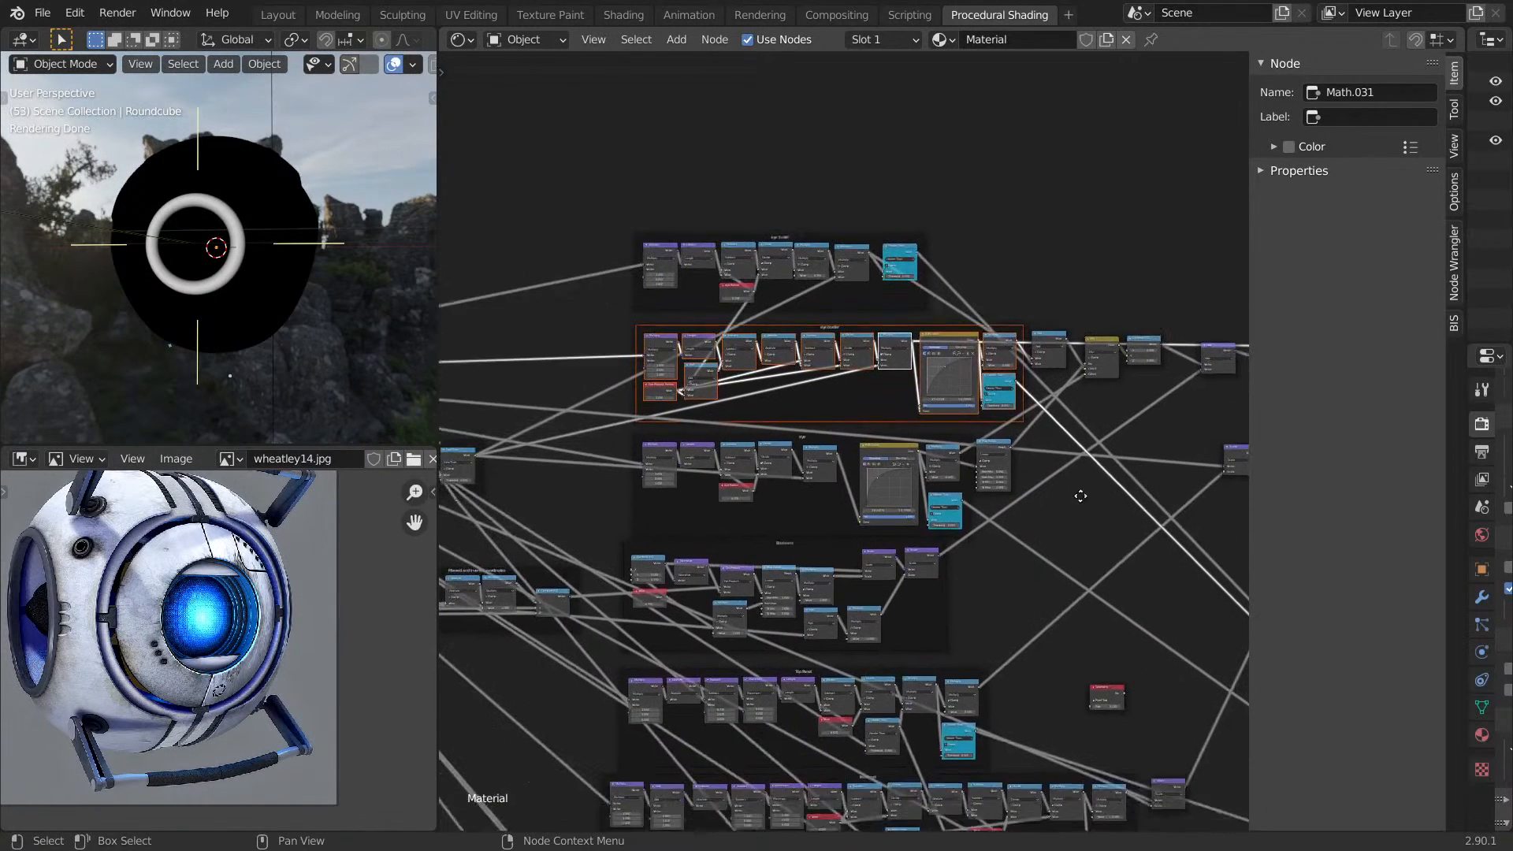
pyautogui.press('g')
pyautogui.click(1037, 210)
pyautogui.moveTo(1037, 210); pyautogui.dragTo(1142, 459, button='middle')
pyautogui.scroll(2, 1024, 354)
pyautogui.moveTo(1009, 348); pyautogui.dragTo(1162, 396, button='middle')
pyautogui.scroll(9, 853, 480)
# Dissolve the Add node in the copied eye border frame and move Eye Boundry Radius below its first Subtract.
pyautogui.click(859, 445)
pyautogui.hotkey('ctrl', 'x')
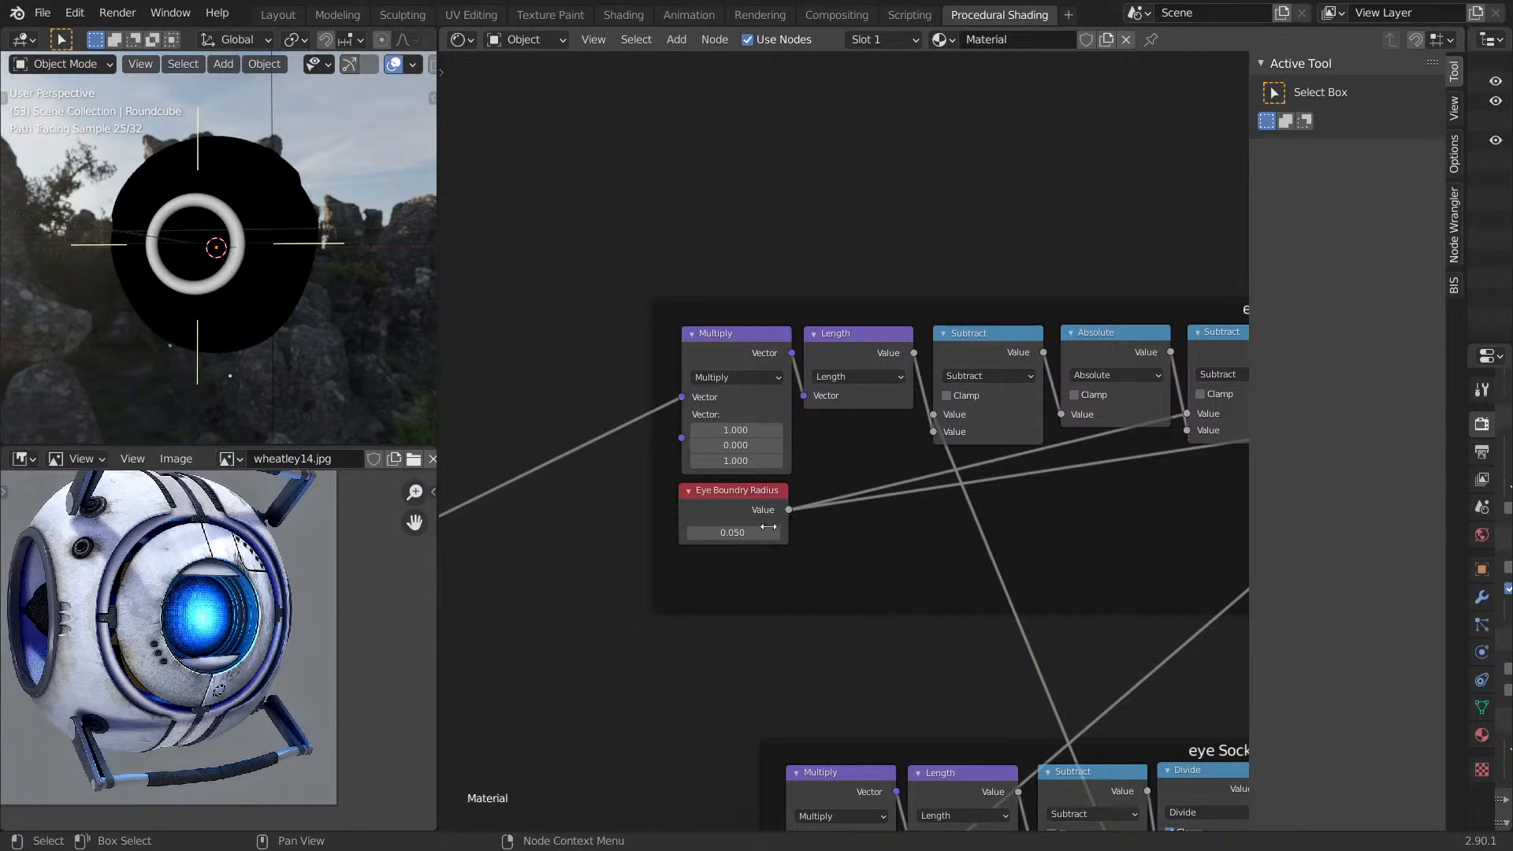
pyautogui.moveTo(752, 503); pyautogui.dragTo(993, 489)
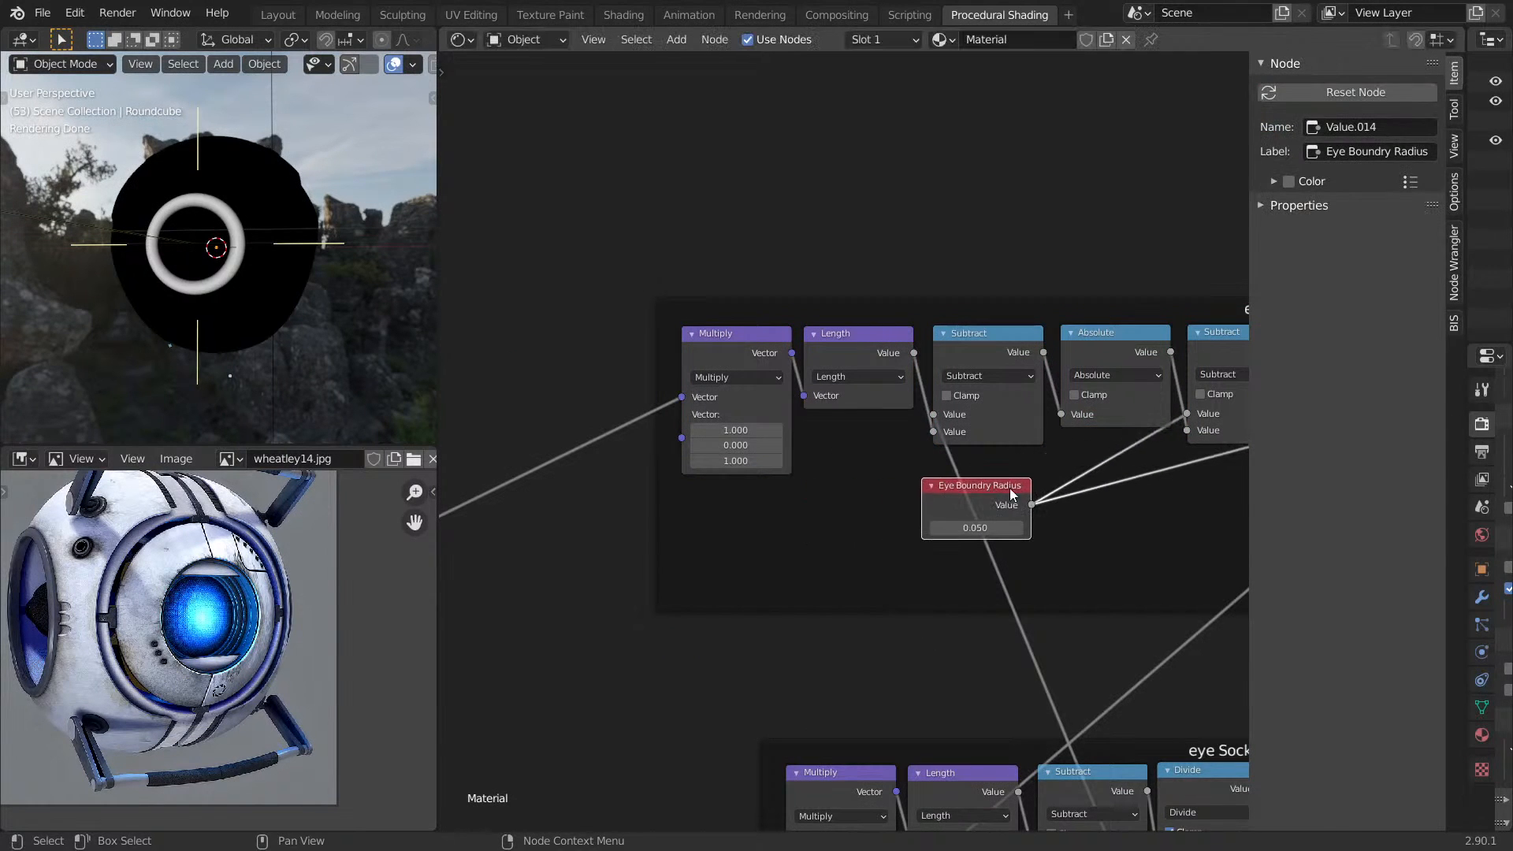
# Disconnect eye Radius from the copied frame's first Subtract, keep Length in the second value, and move Eye Boundry Radius below the second Subtract.
pyautogui.scroll(-4, 1054, 519)
pyautogui.moveTo(1054, 519); pyautogui.dragTo(972, 390, button='middle')
pyautogui.scroll(8, 972, 389)
pyautogui.moveTo(857, 428); pyautogui.dragTo(985, 446, button='middle')
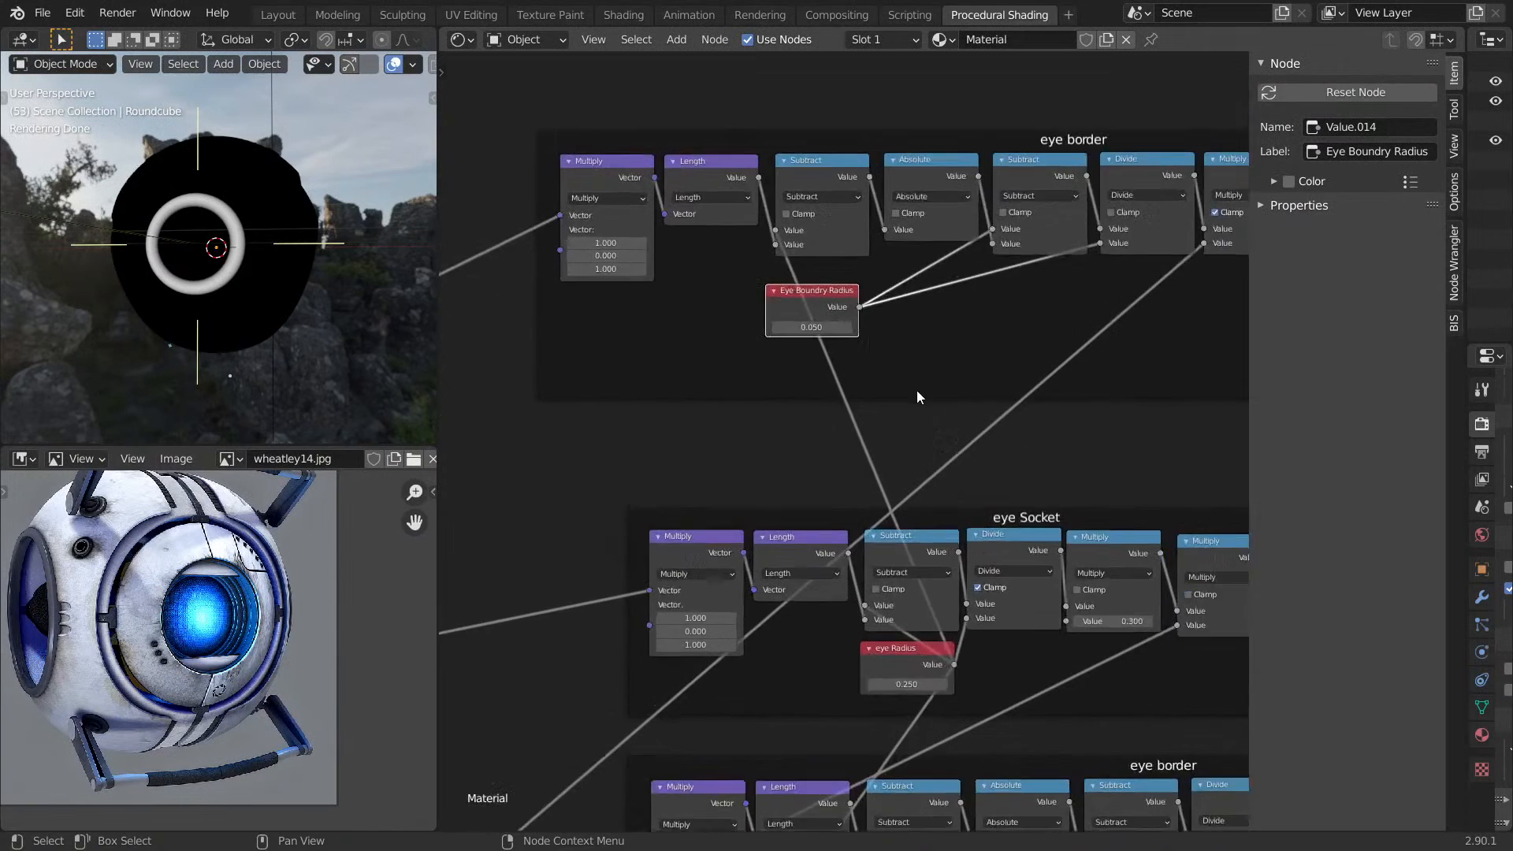
pyautogui.scroll(3, 919, 394)
pyautogui.moveTo(830, 277); pyautogui.dragTo(924, 503, button='middle')
pyautogui.moveTo(837, 430); pyautogui.dragTo(836, 448)
pyautogui.moveTo(867, 502); pyautogui.dragTo(832, 510)
pyautogui.moveTo(894, 520); pyautogui.dragTo(983, 615, button='middle')
pyautogui.moveTo(893, 633); pyautogui.dragTo(1205, 601)
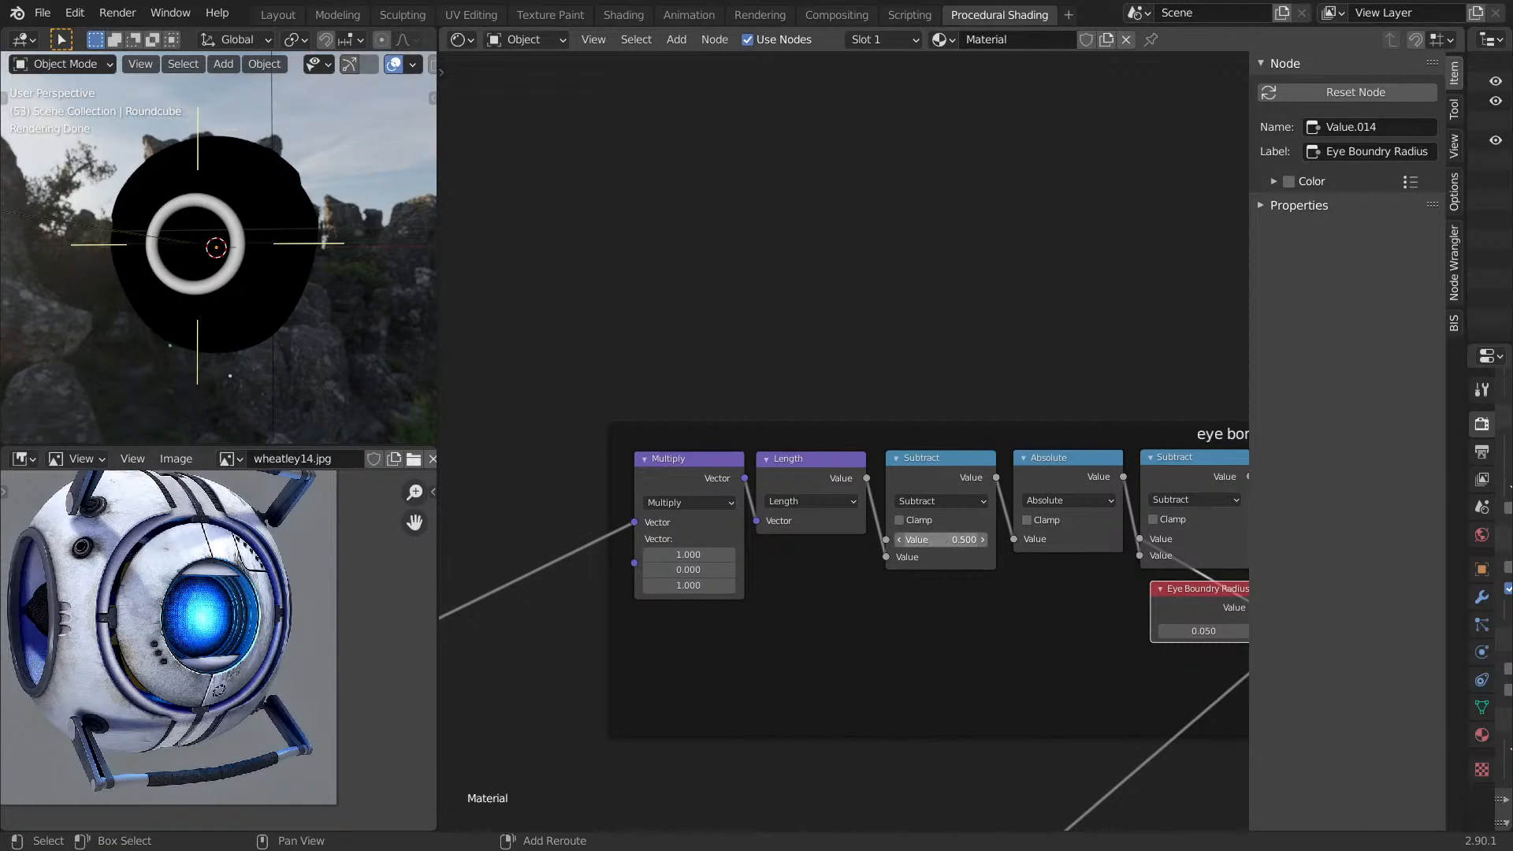
# Preview the copied eye border's nodes and set the first Subtract's value to 0.600.
pyautogui.scroll(-12, 960, 518)
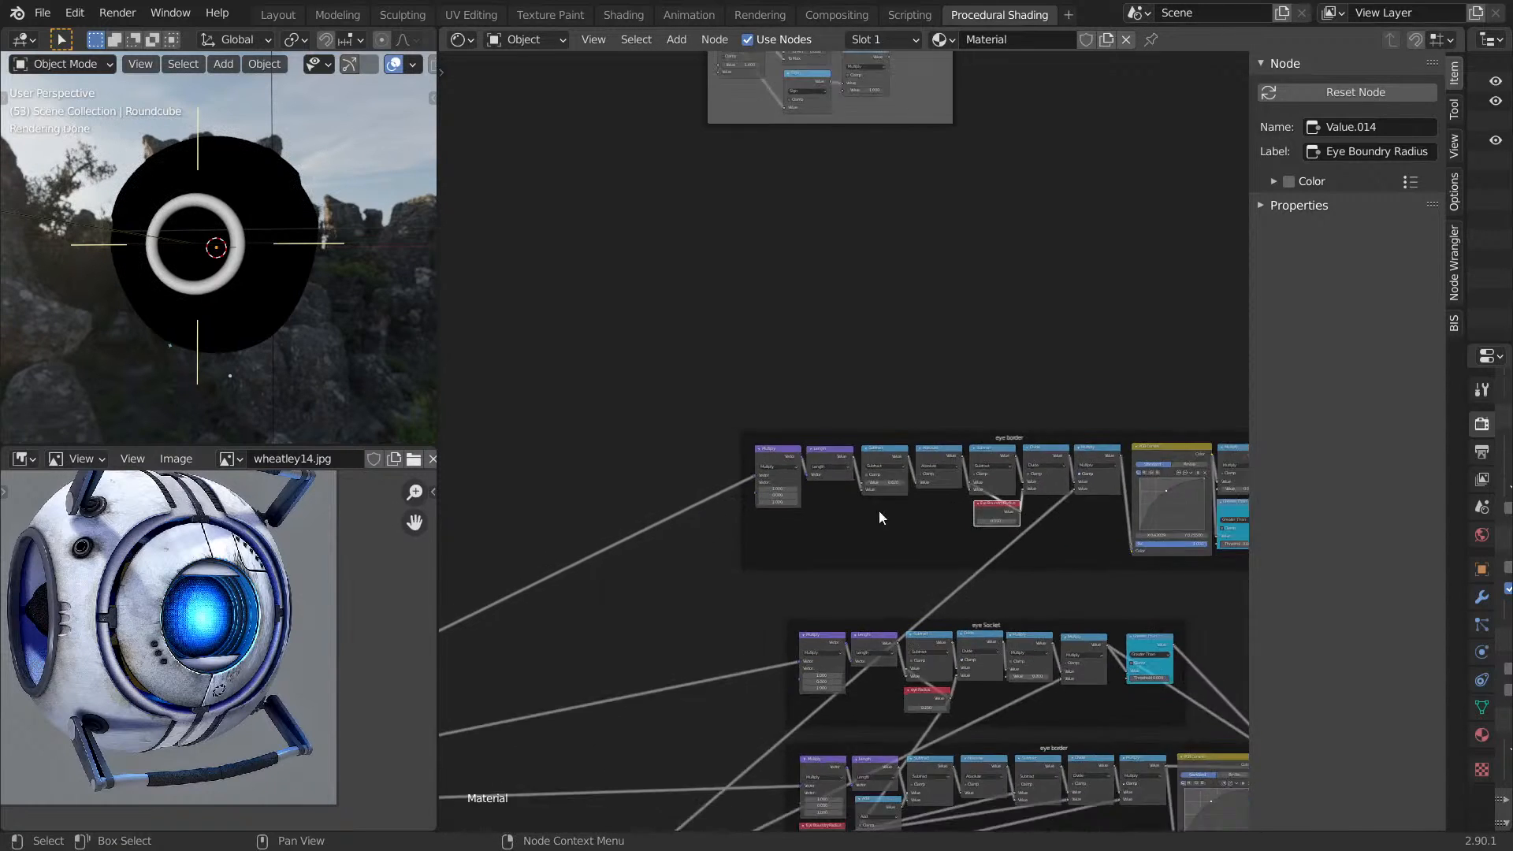
pyautogui.moveTo(908, 517); pyautogui.dragTo(526, 512, button='middle')
pyautogui.keyDown('ctrl'); pyautogui.keyDown('shift'); pyautogui.click(820, 455); pyautogui.keyUp('shift'); pyautogui.keyUp('ctrl')
pyautogui.moveTo(558, 448); pyautogui.dragTo(905, 466, button='middle')
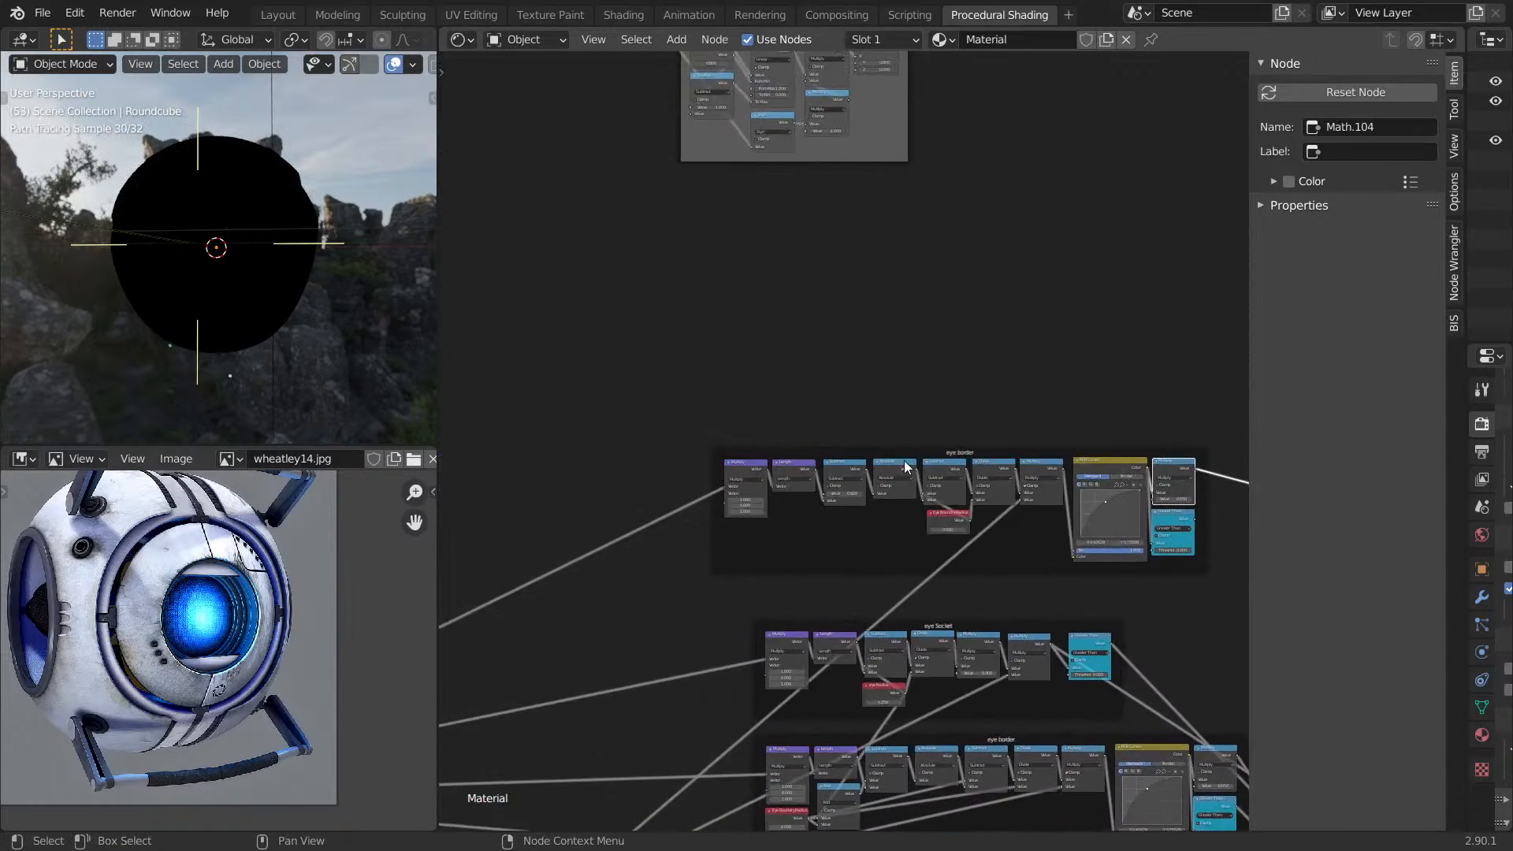
pyautogui.scroll(15, 866, 480)
pyautogui.moveTo(842, 542); pyautogui.dragTo(917, 505, button='middle')
pyautogui.moveTo(917, 593); pyautogui.dragTo(986, 602)
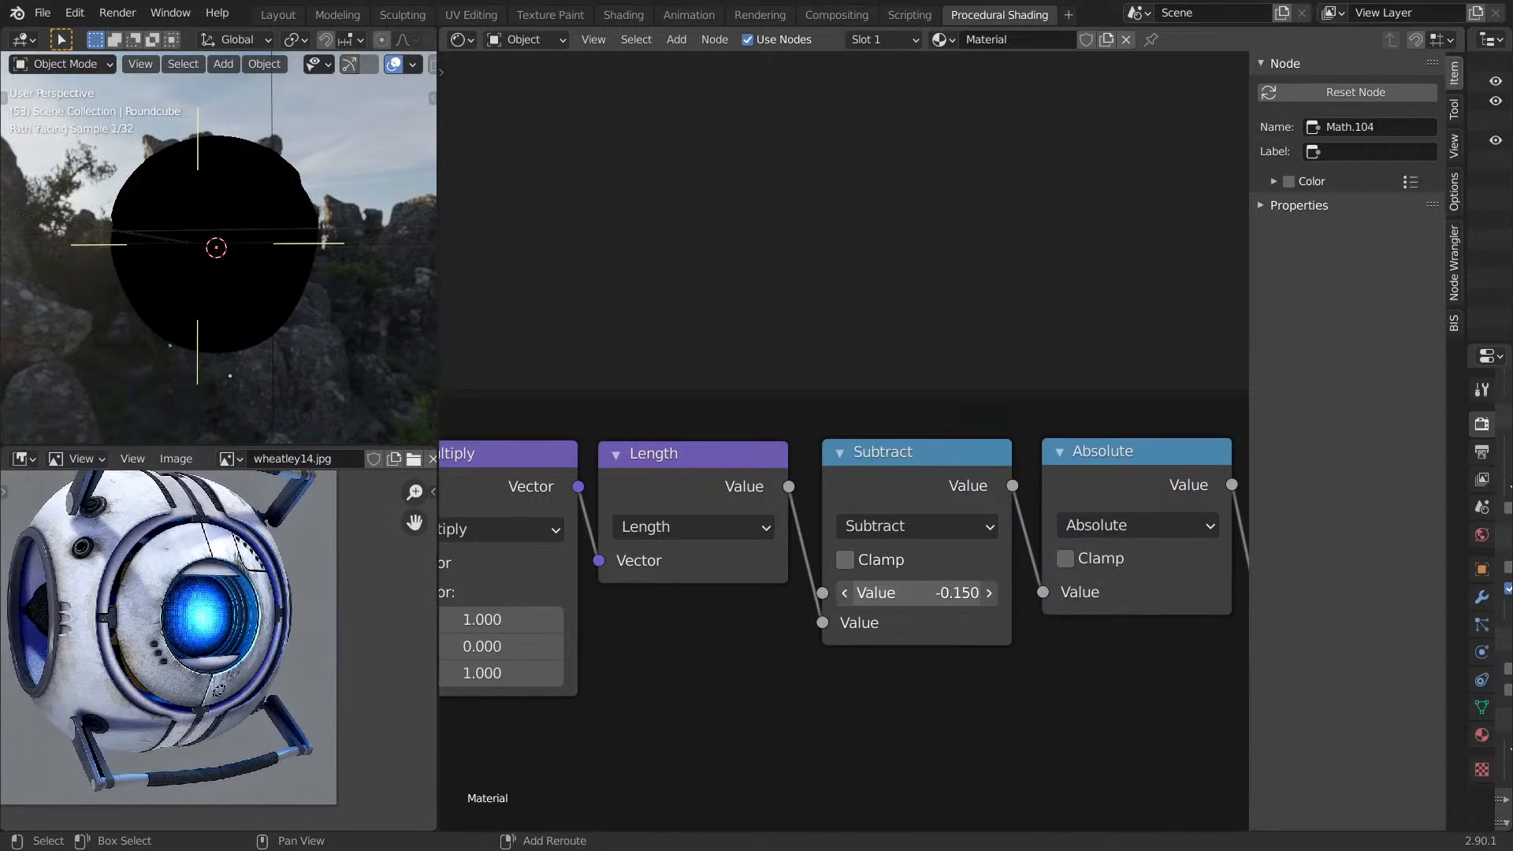
pyautogui.rightClick(956, 595)
pyautogui.keyDown('ctrl'); pyautogui.keyDown('shift'); pyautogui.click(975, 497); pyautogui.keyUp('shift'); pyautogui.keyUp('ctrl')
pyautogui.moveTo(982, 594)
pyautogui.mouseDown()
pyautogui.moveTo(958, 593)
pyautogui.moveTo(981, 593)
pyautogui.mouseUp()
# Preview the copied eye border's nodes one after another up to RGB Curves, and examine the ring from the side.
pyautogui.moveTo(944, 552); pyautogui.dragTo(779, 550, button='middle')
pyautogui.keyDown('ctrl'); pyautogui.keyDown('shift'); pyautogui.click(981, 483); pyautogui.keyUp('shift'); pyautogui.keyUp('ctrl')
pyautogui.moveTo(1195, 461); pyautogui.dragTo(970, 460, button='middle')
pyautogui.keyDown('ctrl'); pyautogui.keyDown('shift'); pyautogui.click(970, 460); pyautogui.keyUp('shift'); pyautogui.keyUp('ctrl')
pyautogui.moveTo(1114, 461); pyautogui.dragTo(893, 474, button='middle')
pyautogui.keyDown('ctrl'); pyautogui.keyDown('shift'); pyautogui.click(956, 486); pyautogui.keyUp('shift'); pyautogui.keyUp('ctrl')
pyautogui.moveTo(1170, 496); pyautogui.dragTo(821, 426, button='middle')
pyautogui.keyDown('ctrl'); pyautogui.keyDown('shift'); pyautogui.click(954, 453); pyautogui.keyUp('shift'); pyautogui.keyUp('ctrl')
pyautogui.keyDown('ctrl'); pyautogui.keyDown('shift'); pyautogui.click(980, 429); pyautogui.keyUp('shift'); pyautogui.keyUp('ctrl')
pyautogui.moveTo(945, 453); pyautogui.dragTo(1048, 443, button='middle')
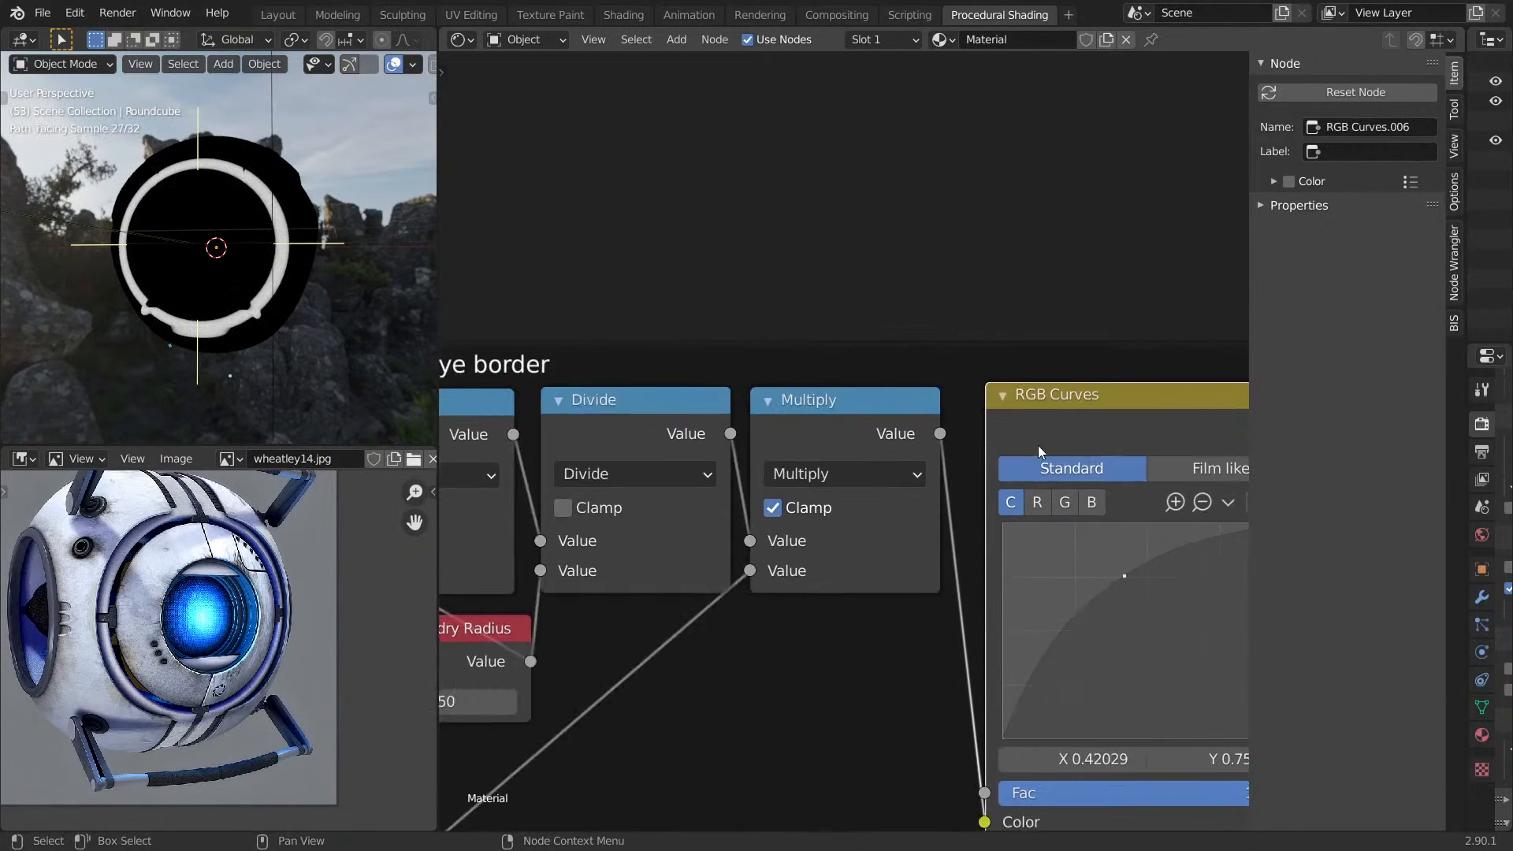
pyautogui.scroll(-8, 1041, 449)
pyautogui.moveTo(281, 331); pyautogui.dragTo(32, 291, button='middle')
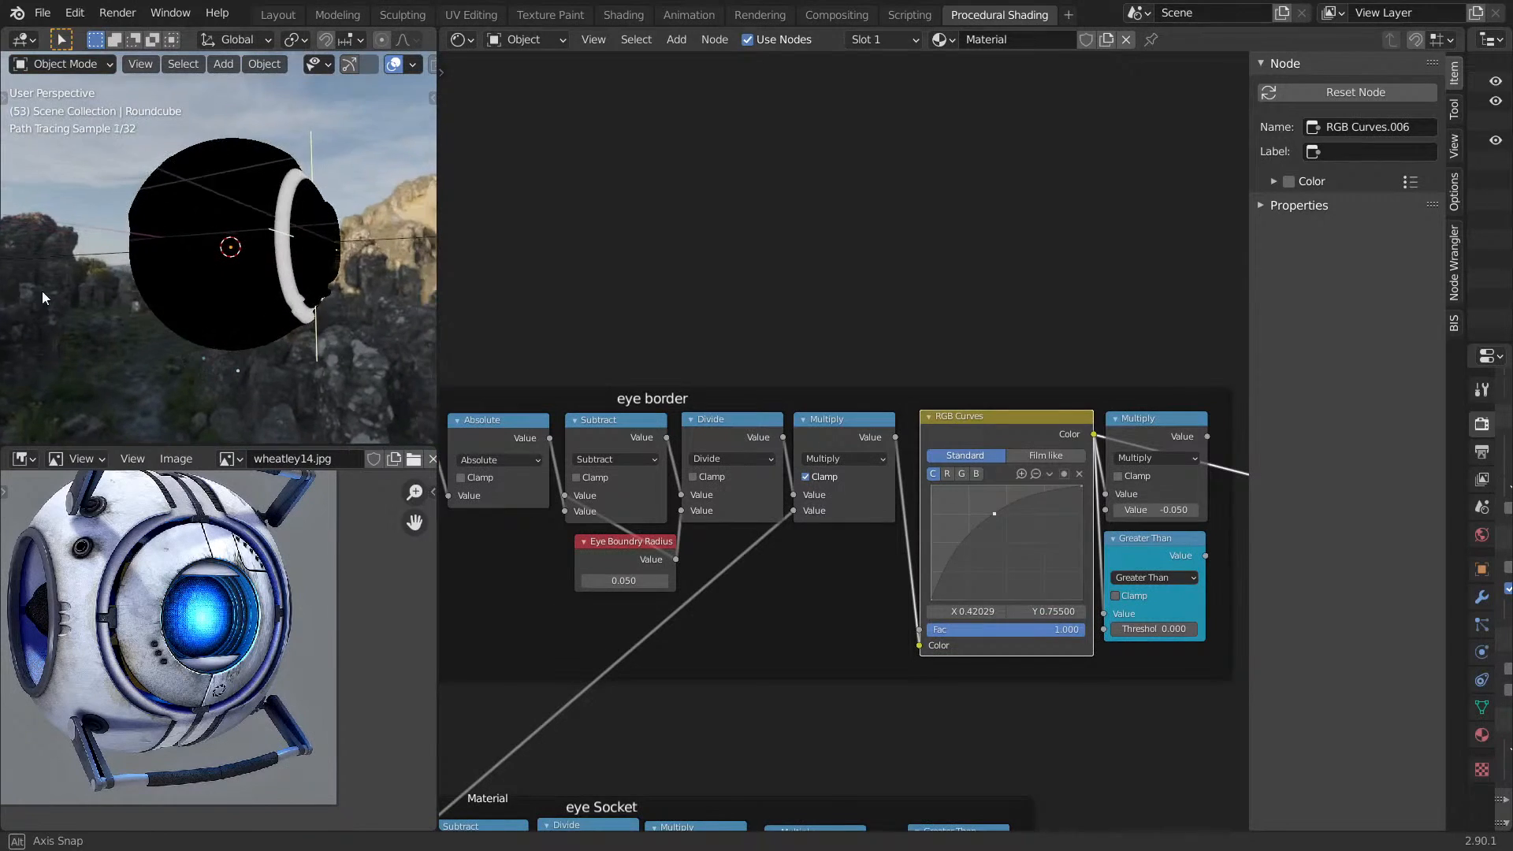
# Set Eye Boundry Radius in the copied eye border frame to 0.010.
pyautogui.scroll(4, 611, 375)
pyautogui.moveTo(779, 568); pyautogui.dragTo(684, 567)
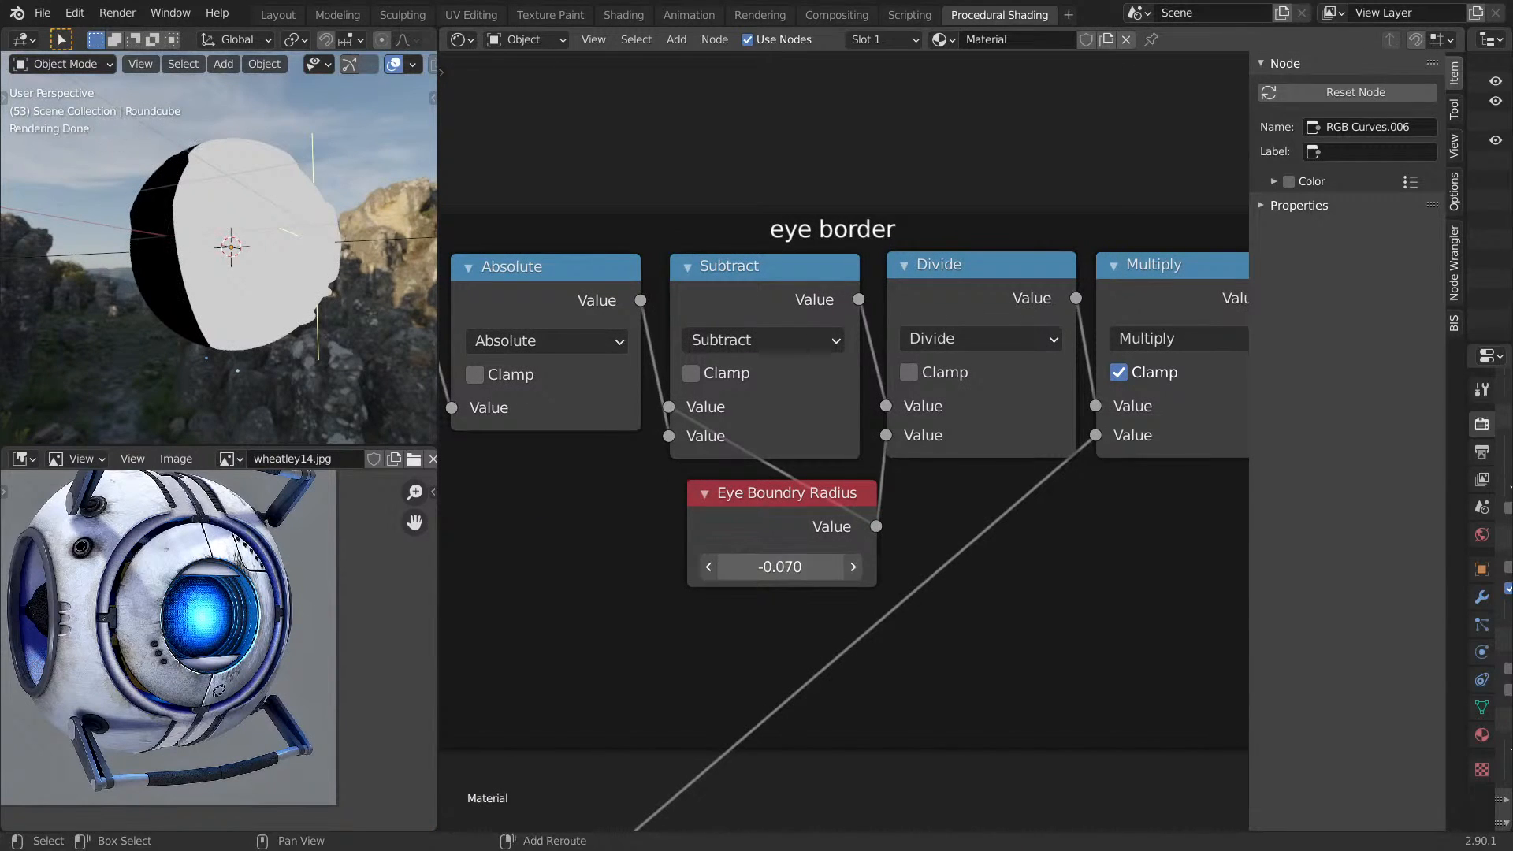
pyautogui.moveTo(780, 567); pyautogui.dragTo(788, 567)
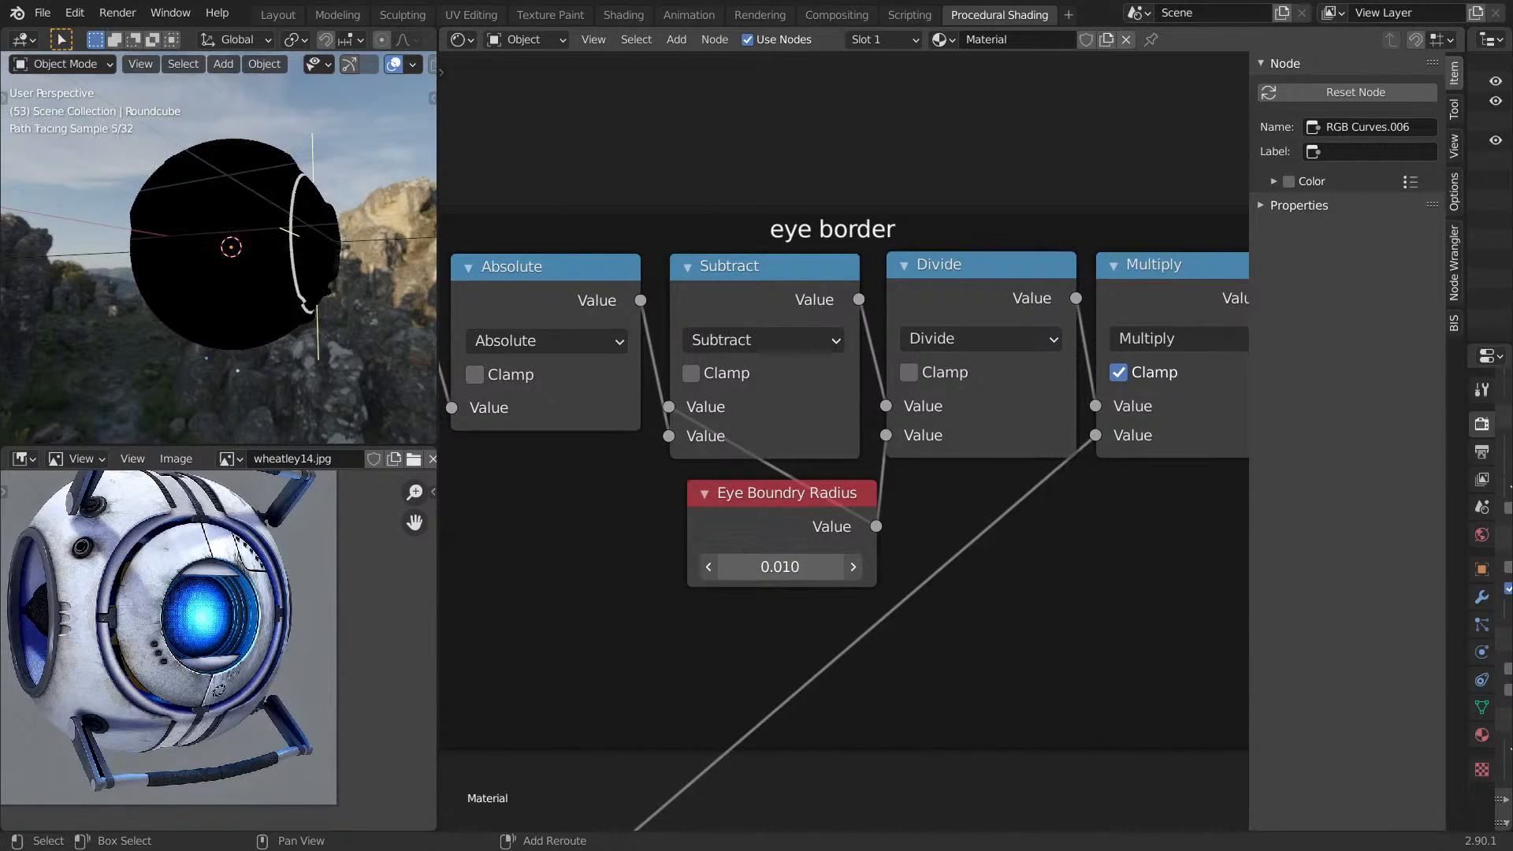
pyautogui.moveTo(324, 321); pyautogui.dragTo(167, 373, button='middle')
# Set the value of the copied eye border's first Subtract to 0.660.
pyautogui.moveTo(744, 358); pyautogui.dragTo(1044, 287, button='middle')
pyautogui.moveTo(831, 354); pyautogui.dragTo(909, 324, button='middle')
pyautogui.moveTo(259, 346); pyautogui.dragTo(134, 290, button='middle')
pyautogui.moveTo(546, 392); pyautogui.dragTo(858, 486, button='middle')
pyautogui.scroll(-1, 798, 449)
pyautogui.moveTo(623, 450); pyautogui.dragTo(780, 437, button='middle')
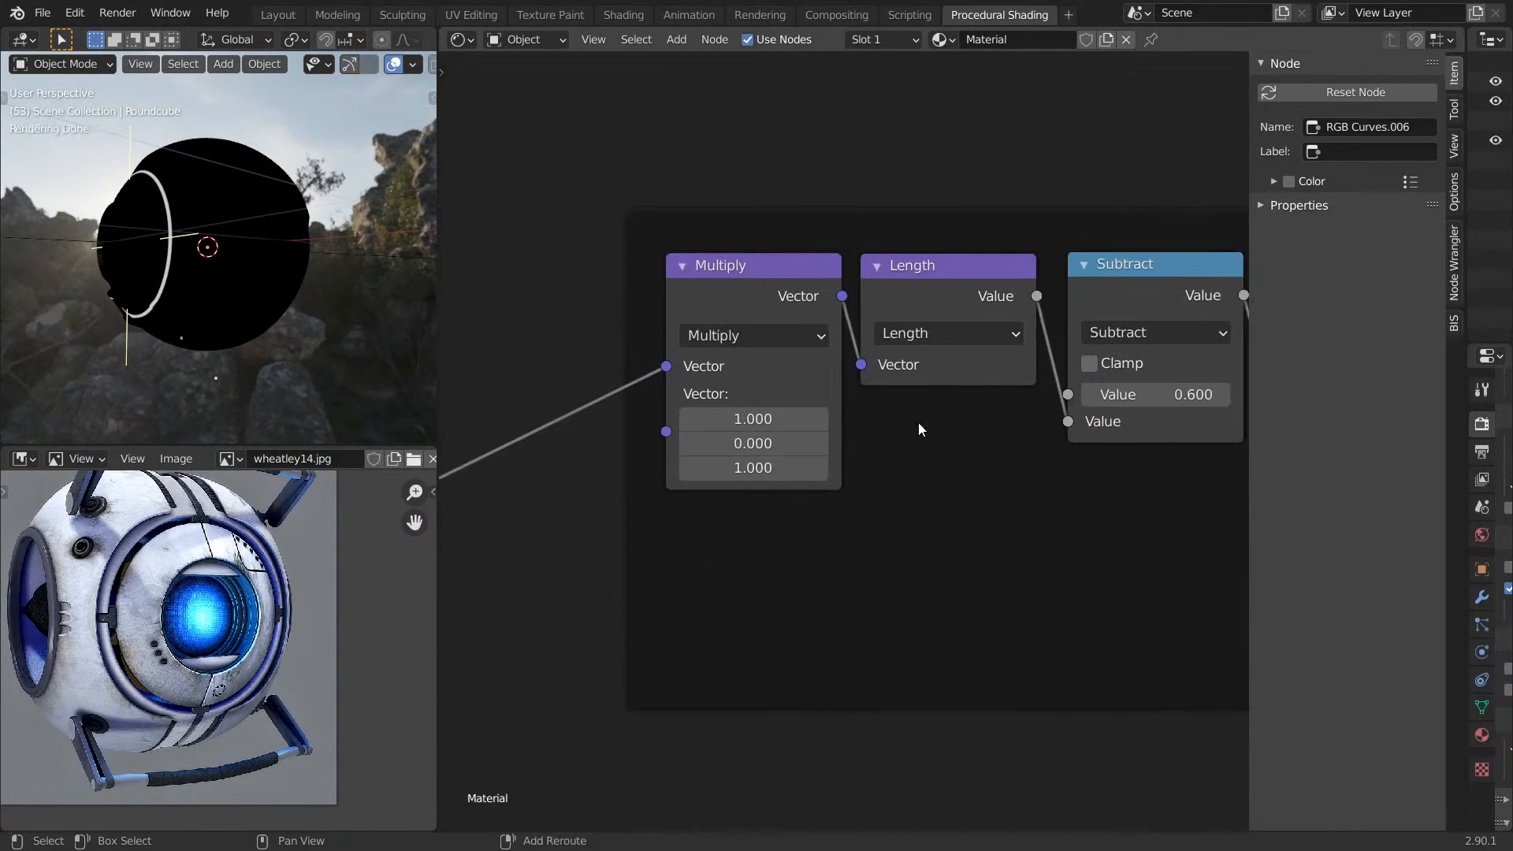
pyautogui.keyDown('shift'); pyautogui.moveTo(934, 429); pyautogui.dragTo(564, 441, button='middle'); pyautogui.keyUp('shift')
pyautogui.moveTo(790, 403); pyautogui.dragTo(815, 404)
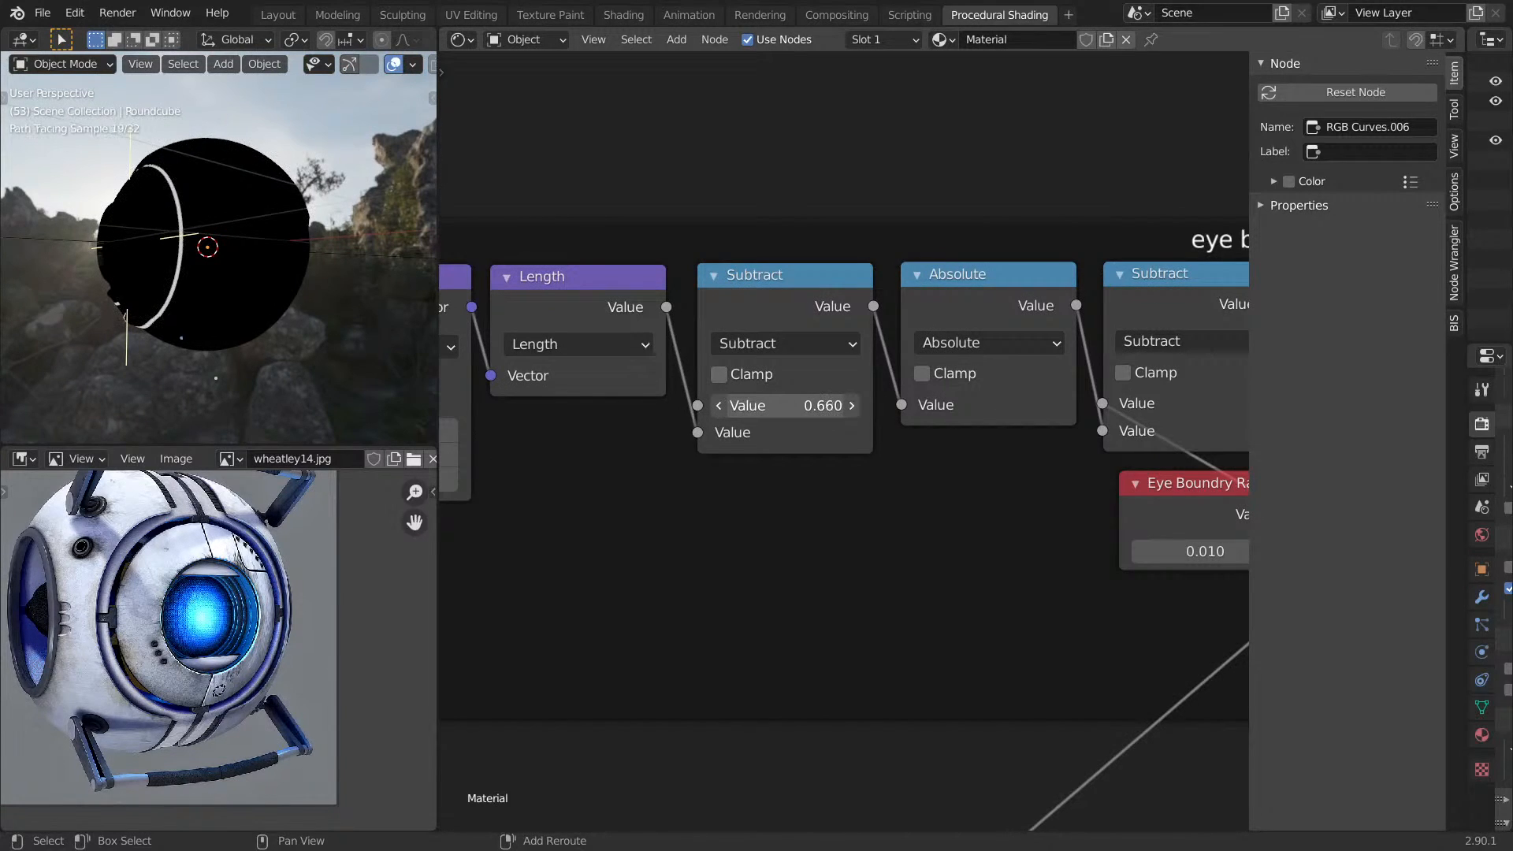
# Set the value of the copied eye border's first Subtract to 0.800 and enlarge the 3D viewport over the reference image.
pyautogui.moveTo(824, 404); pyautogui.dragTo(859, 403)
pyautogui.moveTo(320, 281)
pyautogui.mouseDown(button='middle')
pyautogui.moveTo(30, 324)
pyautogui.moveTo(126, 314)
pyautogui.moveTo(174, 282)
pyautogui.moveTo(111, 232)
pyautogui.moveTo(59, 239)
pyautogui.moveTo(405, 285)
pyautogui.moveTo(233, 278)
pyautogui.moveTo(187, 258)
pyautogui.mouseUp(button='middle')
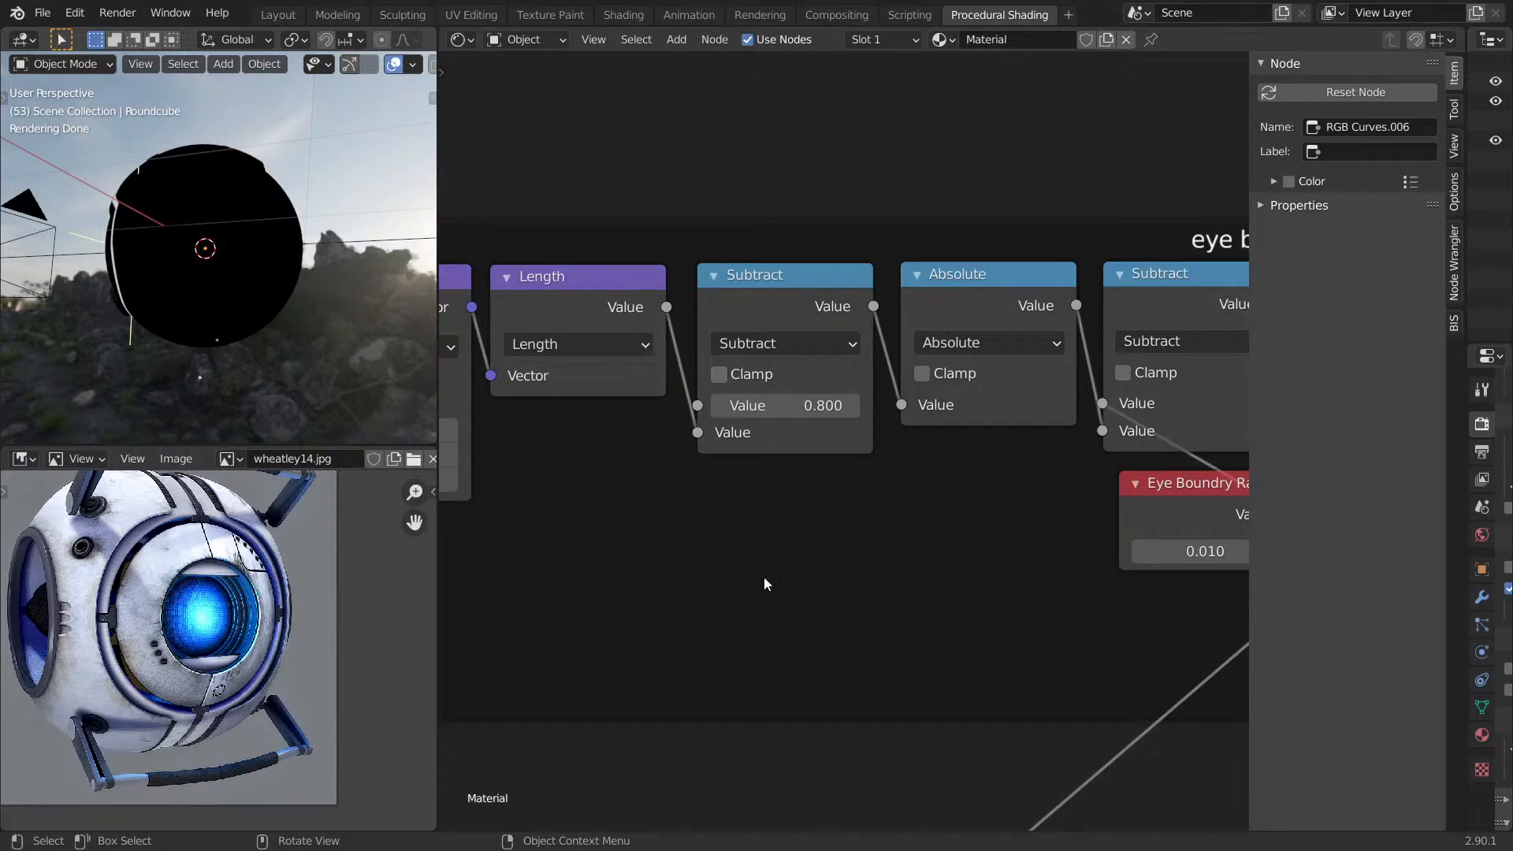
pyautogui.moveTo(6, 447); pyautogui.dragTo(191, 509)
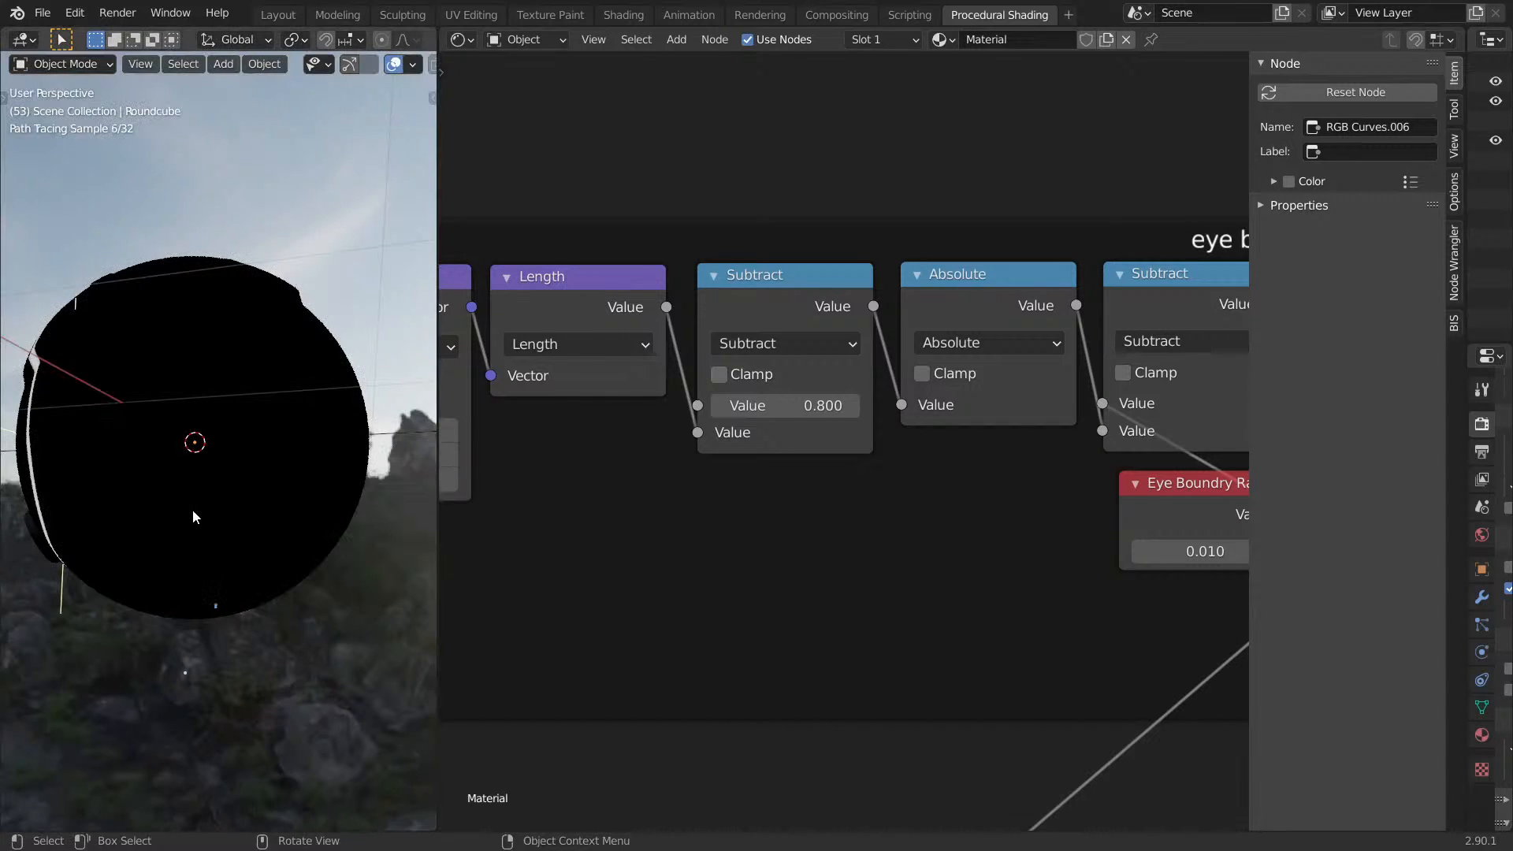
# Preview the Principled BSDF and examine the drone's face from the camera view.
pyautogui.scroll(-10, 954, 573)
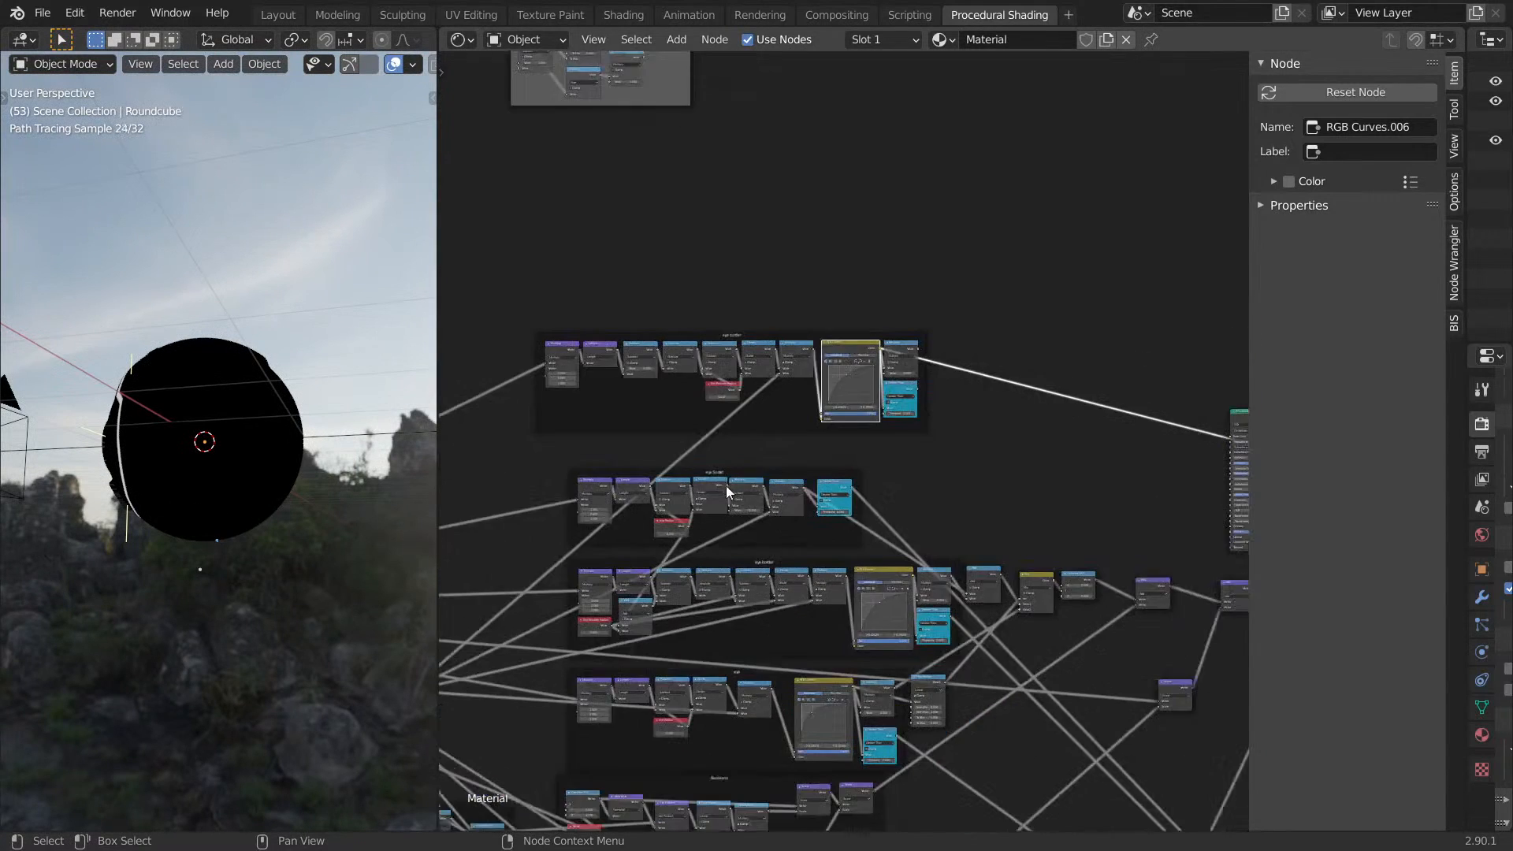
pyautogui.keyDown('ctrl'); pyautogui.keyDown('shift'); pyautogui.click(896, 299); pyautogui.keyUp('shift'); pyautogui.keyUp('ctrl')
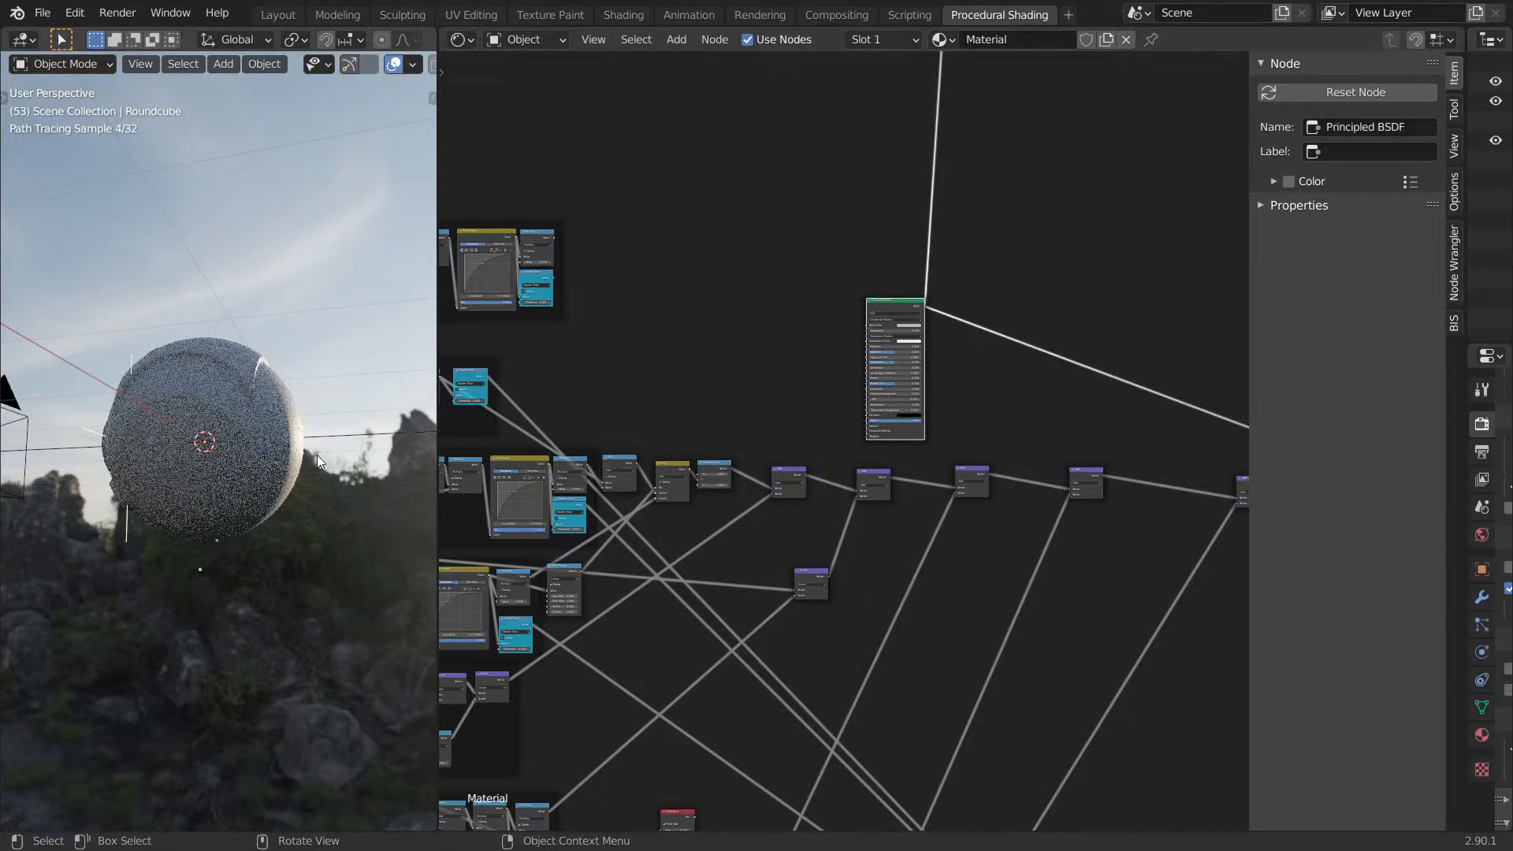
pyautogui.moveTo(354, 456); pyautogui.dragTo(318, 446, button='middle')
pyautogui.press('Tab')
pyautogui.press('Tab')
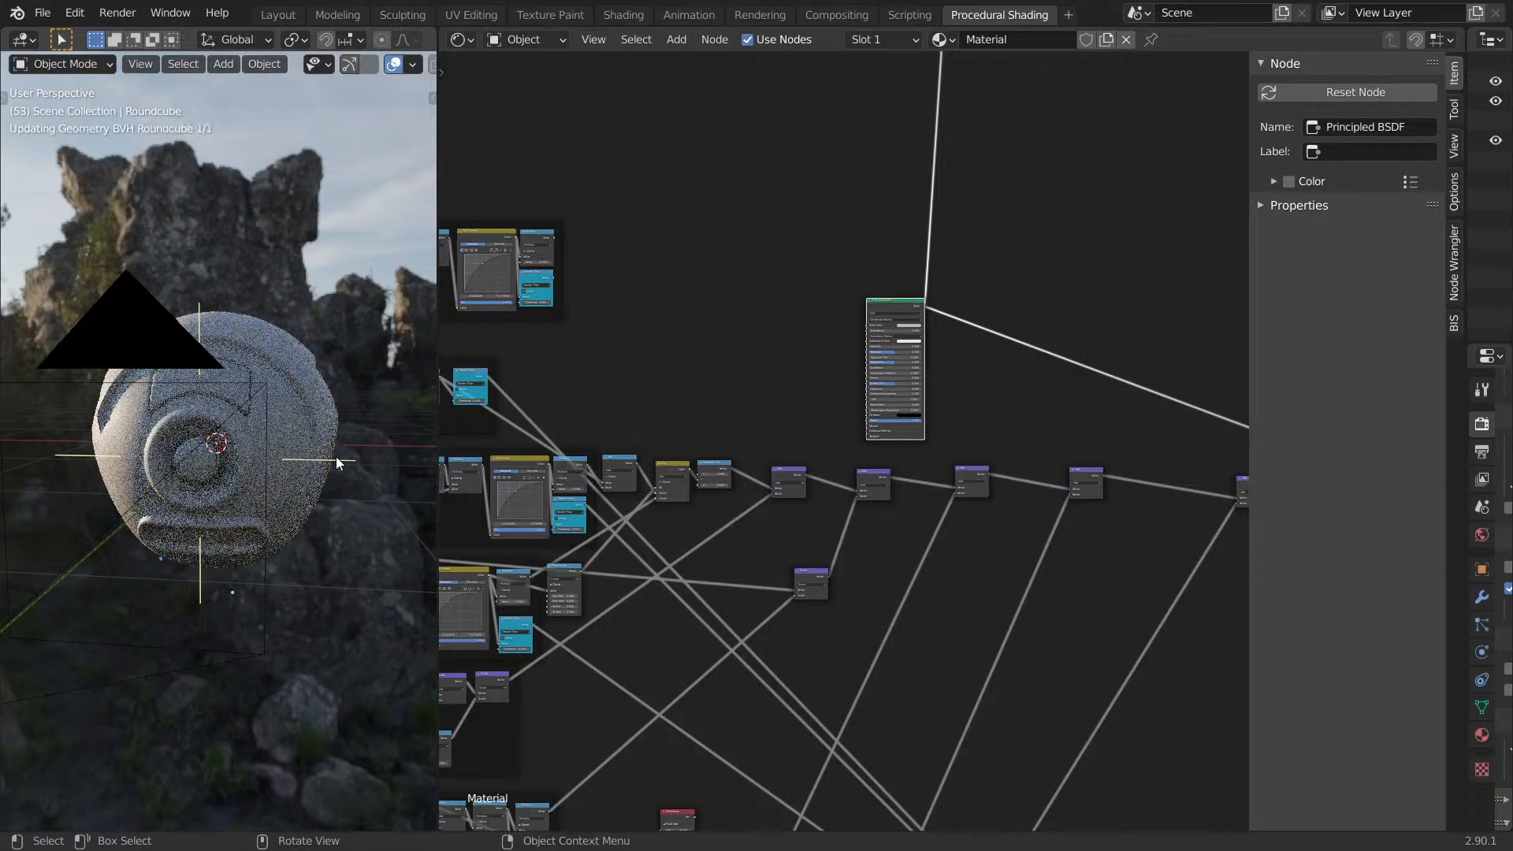
pyautogui.moveTo(829, 646); pyautogui.dragTo(903, 456, button='middle')
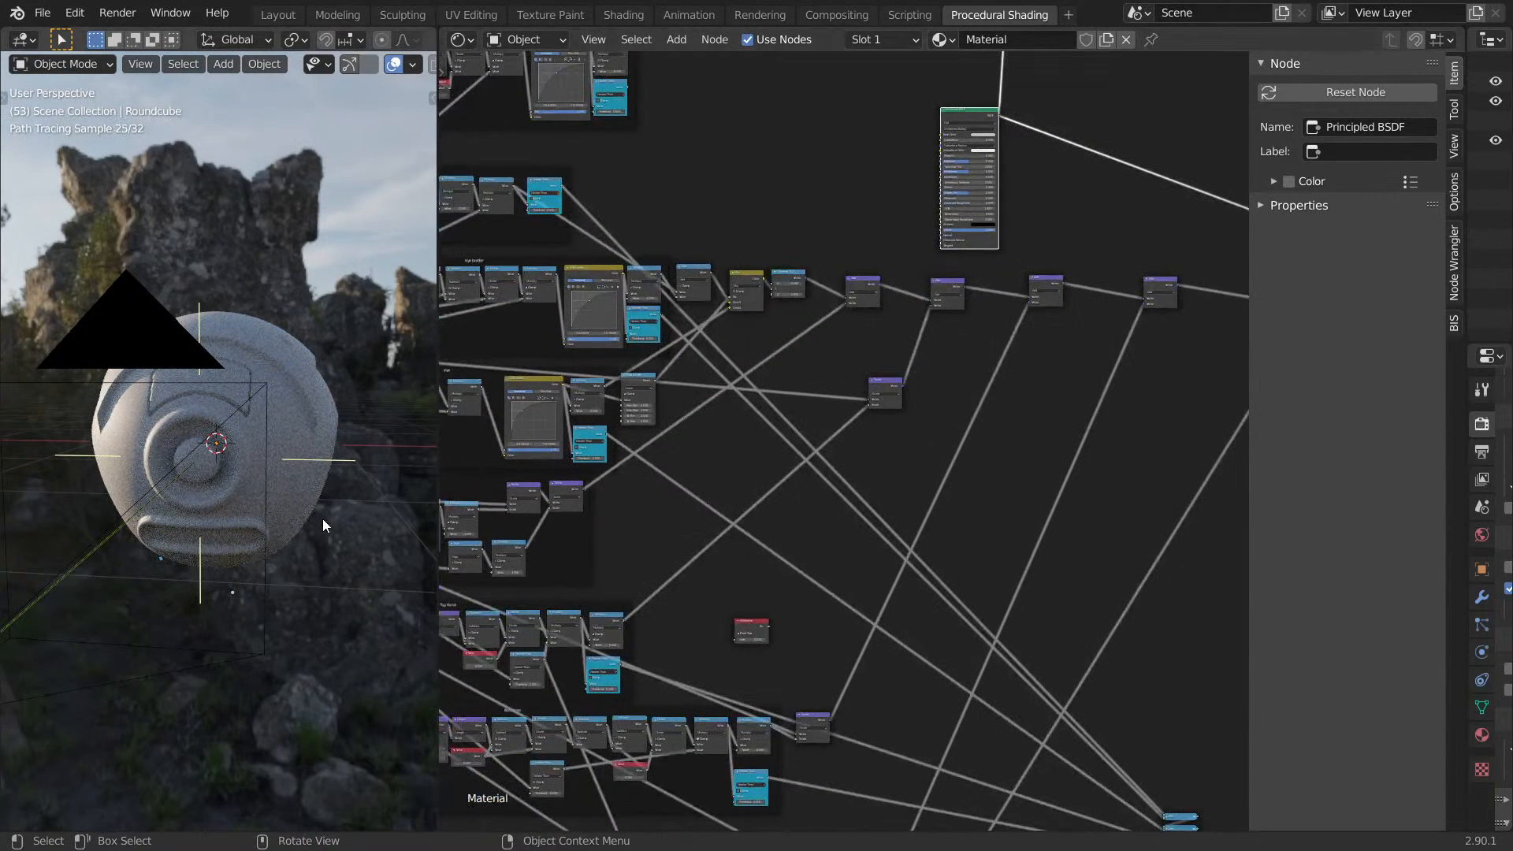
pyautogui.press('KP_0')
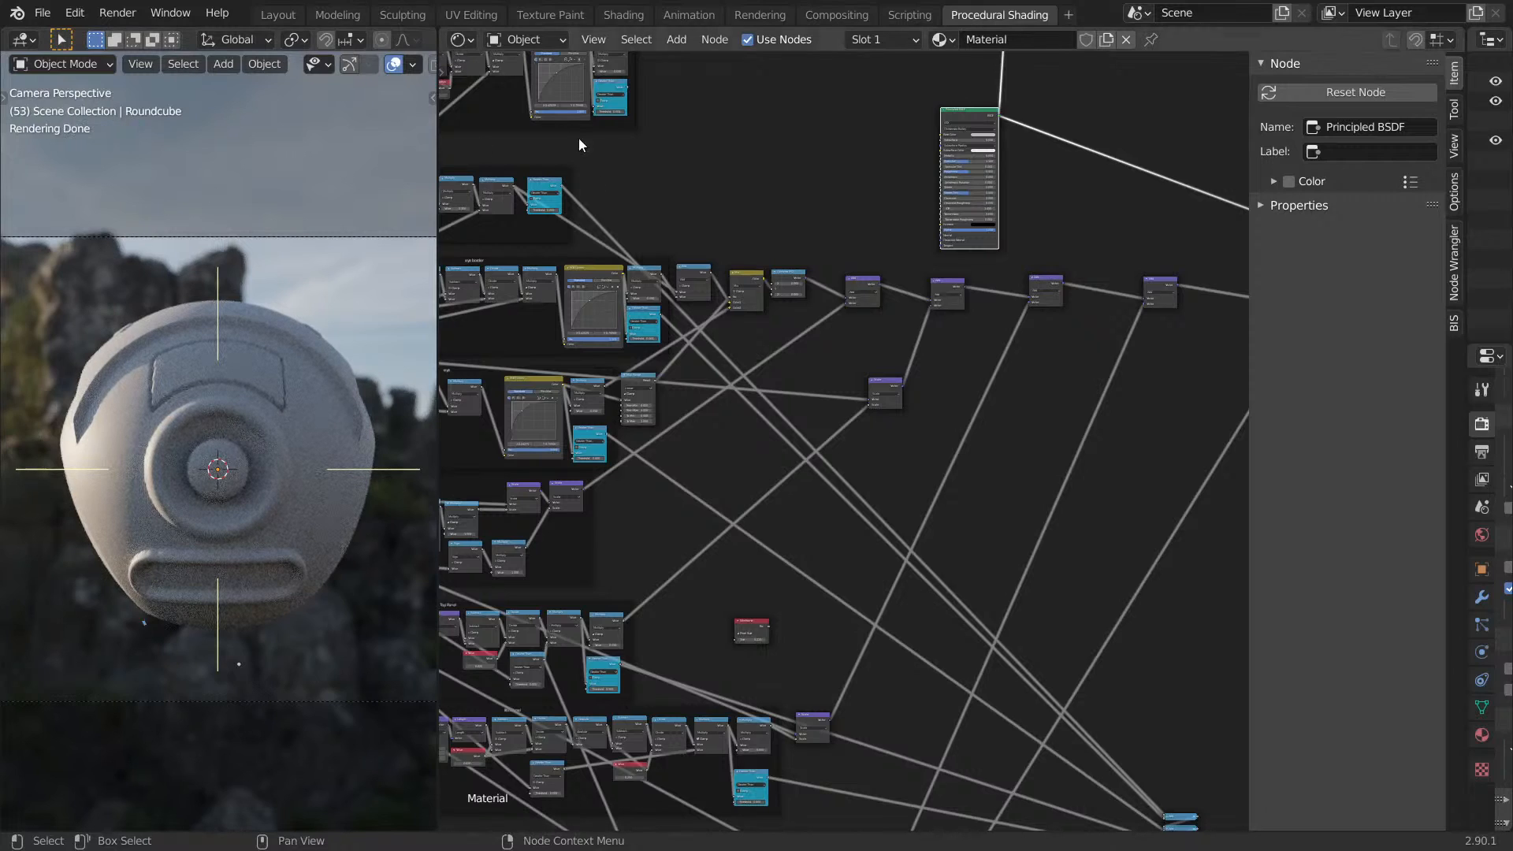
# Show wheatley14.jpg in the UV Editing workspace and examine the round details on the drone's shell.
pyautogui.click(471, 15)
pyautogui.click(231, 64)
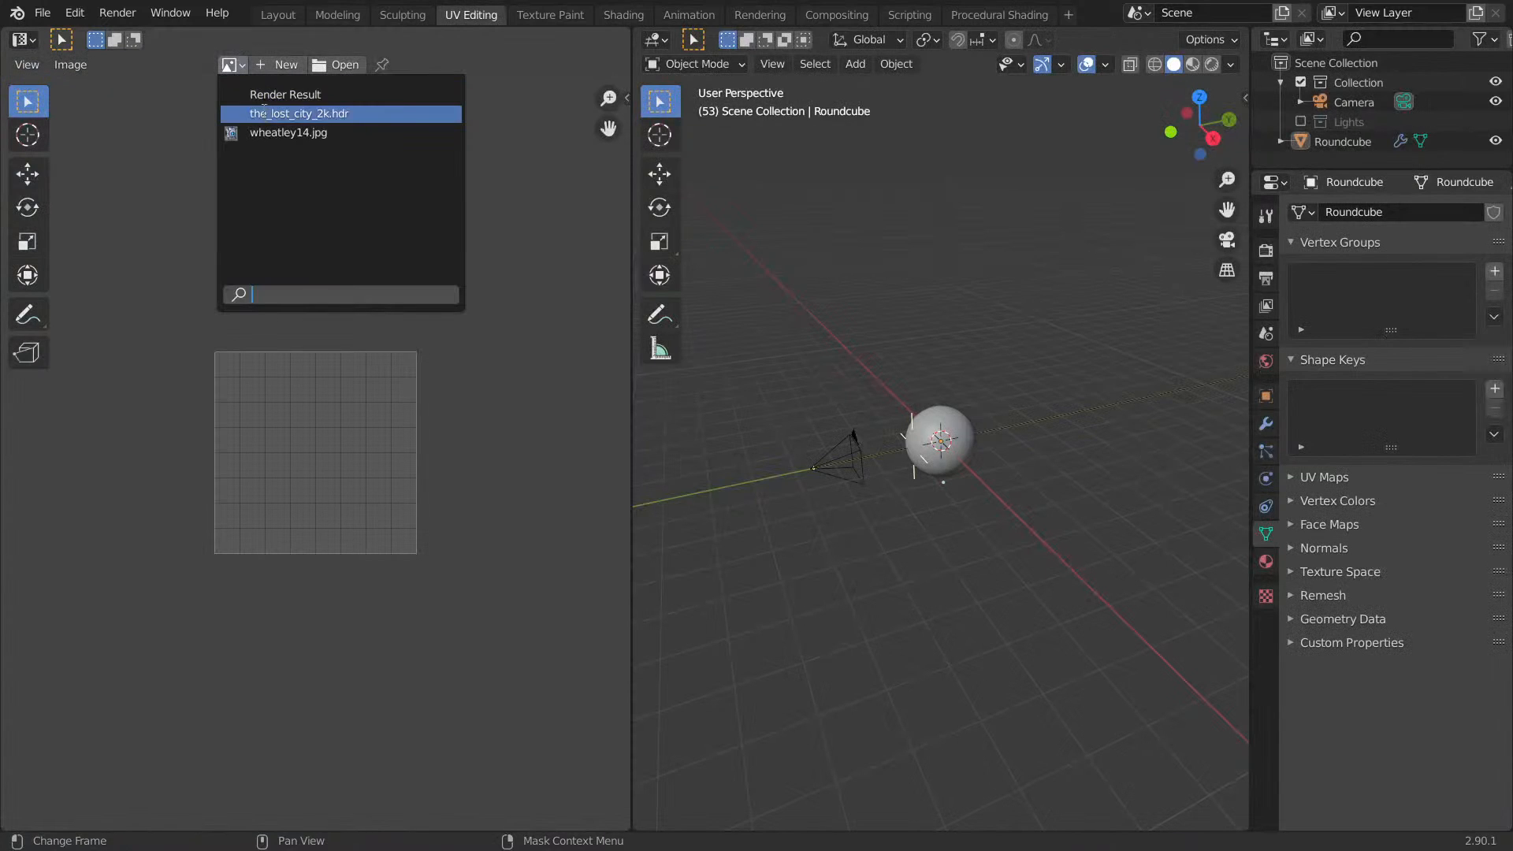
pyautogui.click(289, 133)
pyautogui.scroll(6, 431, 423)
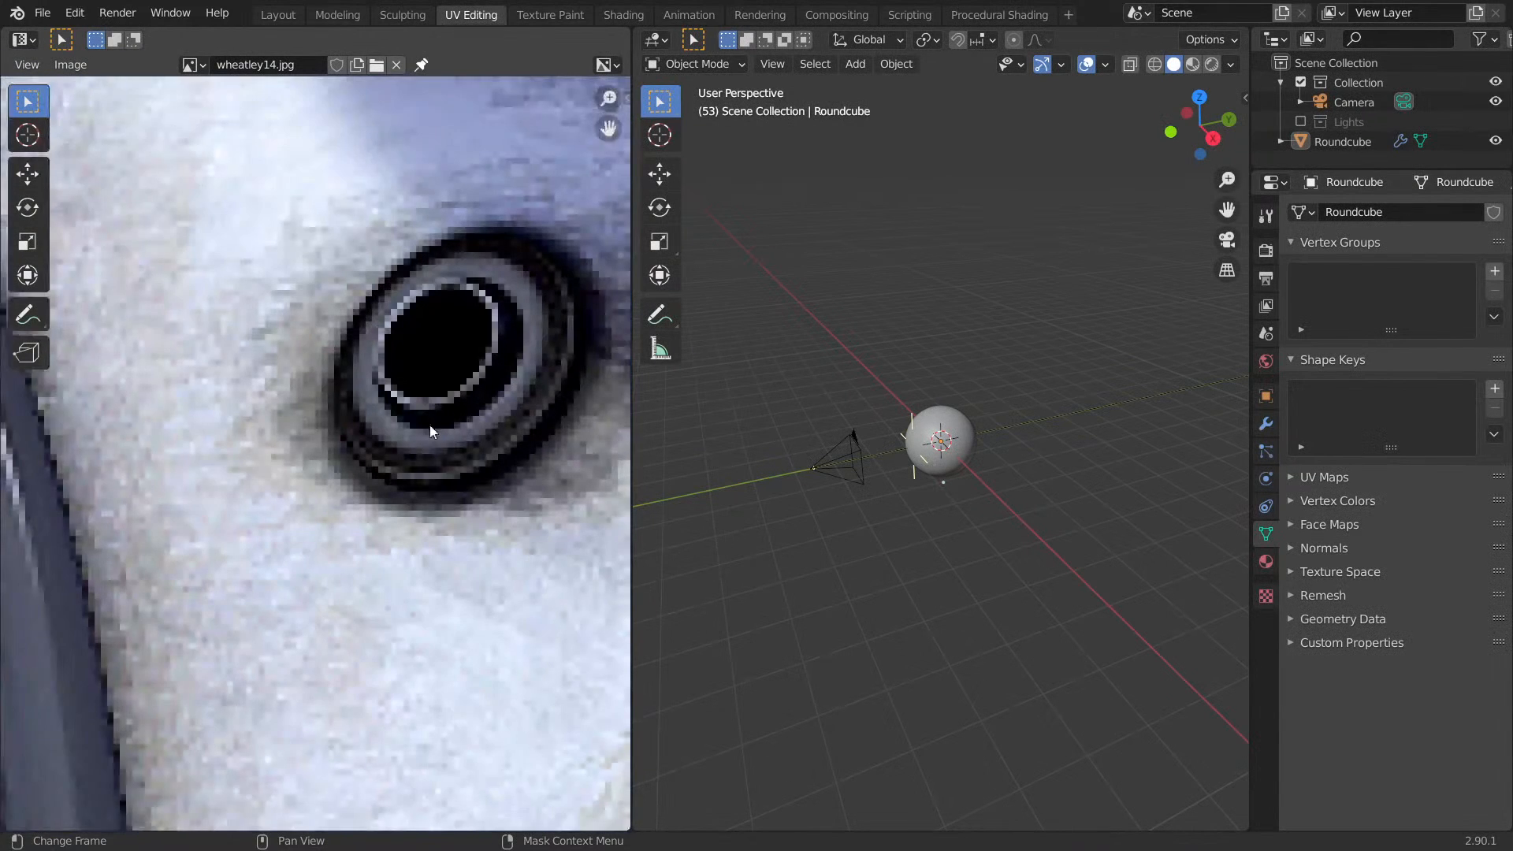
pyautogui.moveTo(430, 423); pyautogui.dragTo(355, 524, button='middle')
pyautogui.press('Home')
pyautogui.scroll(6, 293, 400)
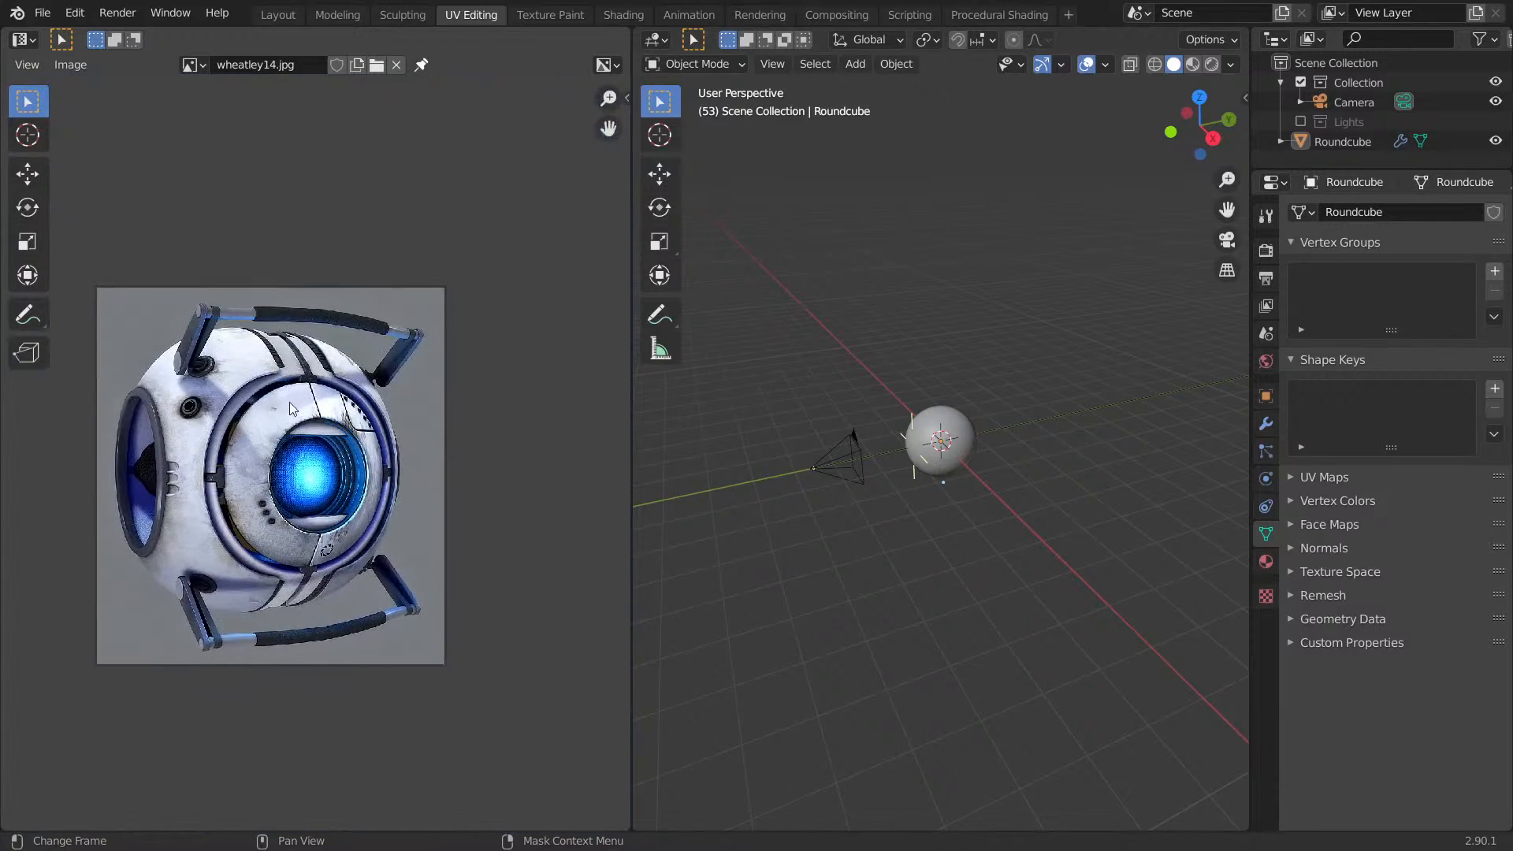
pyautogui.scroll(-6, 175, 357)
pyautogui.moveTo(166, 360); pyautogui.dragTo(202, 365, button='middle')
pyautogui.scroll(5, 323, 453)
pyautogui.moveTo(323, 453); pyautogui.dragTo(433, 419, button='middle')
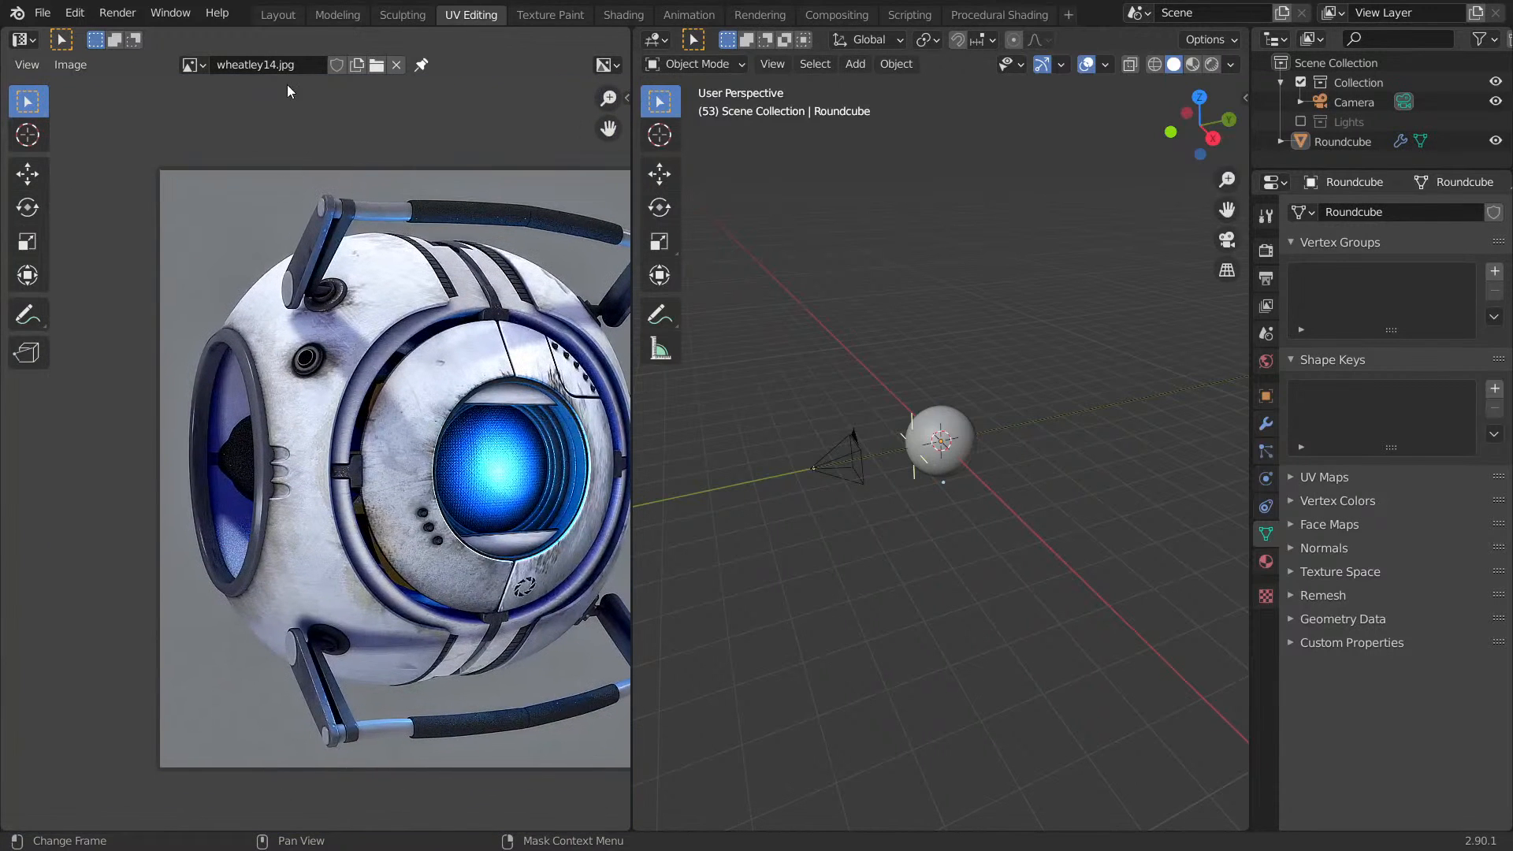
# Back in the Procedural Shading workspace, set the loose Vector Math node below the frame to Multiply by 1, 0, 1 and preview it.
pyautogui.click(998, 16)
pyautogui.scroll(-2, 830, 486)
pyautogui.scroll(8, 808, 282)
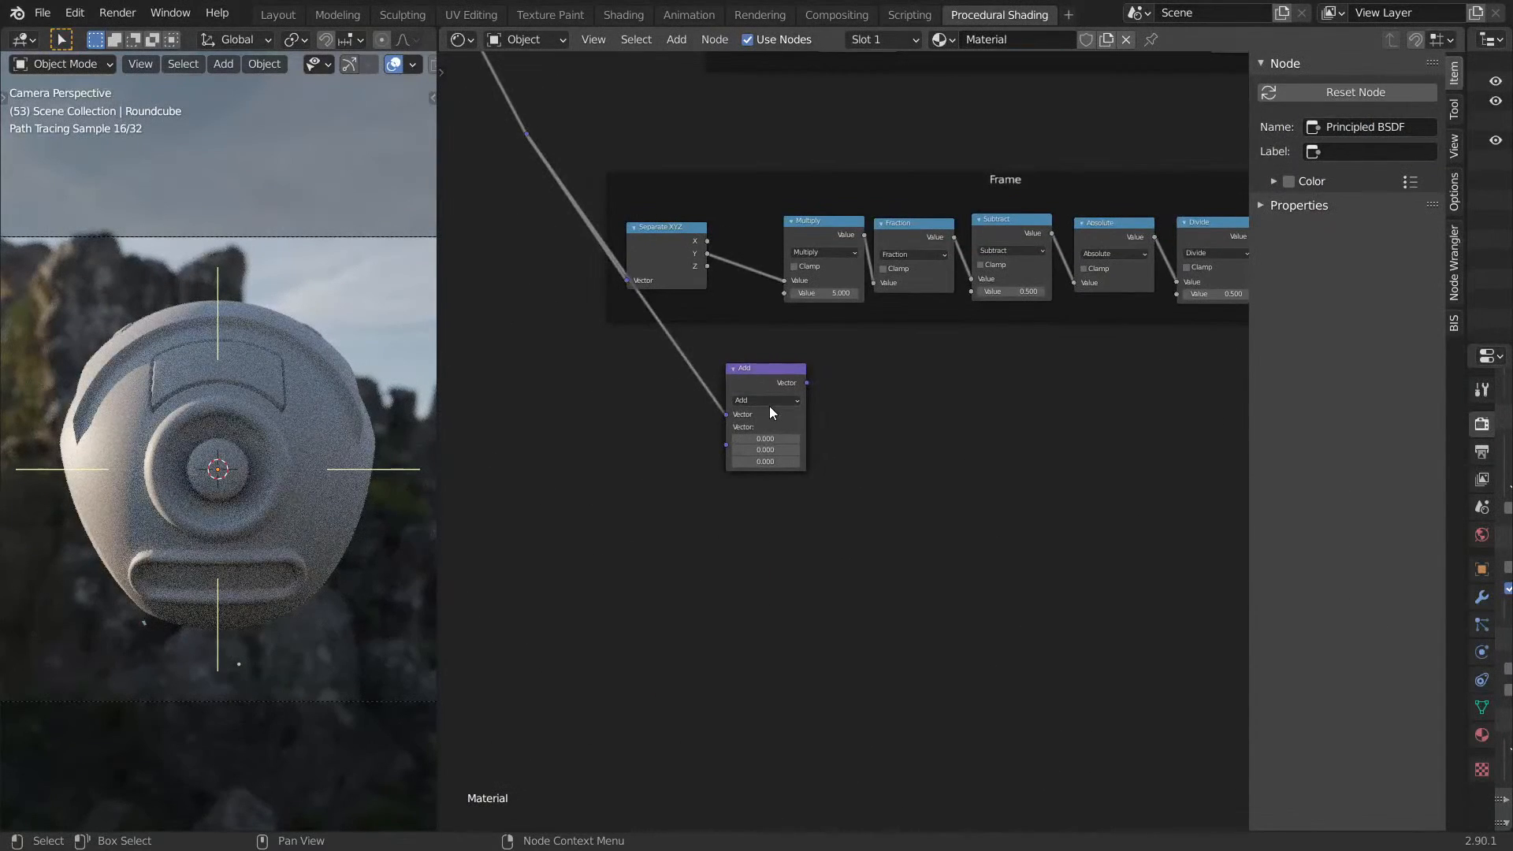
pyautogui.click(763, 401)
pyautogui.click(769, 437)
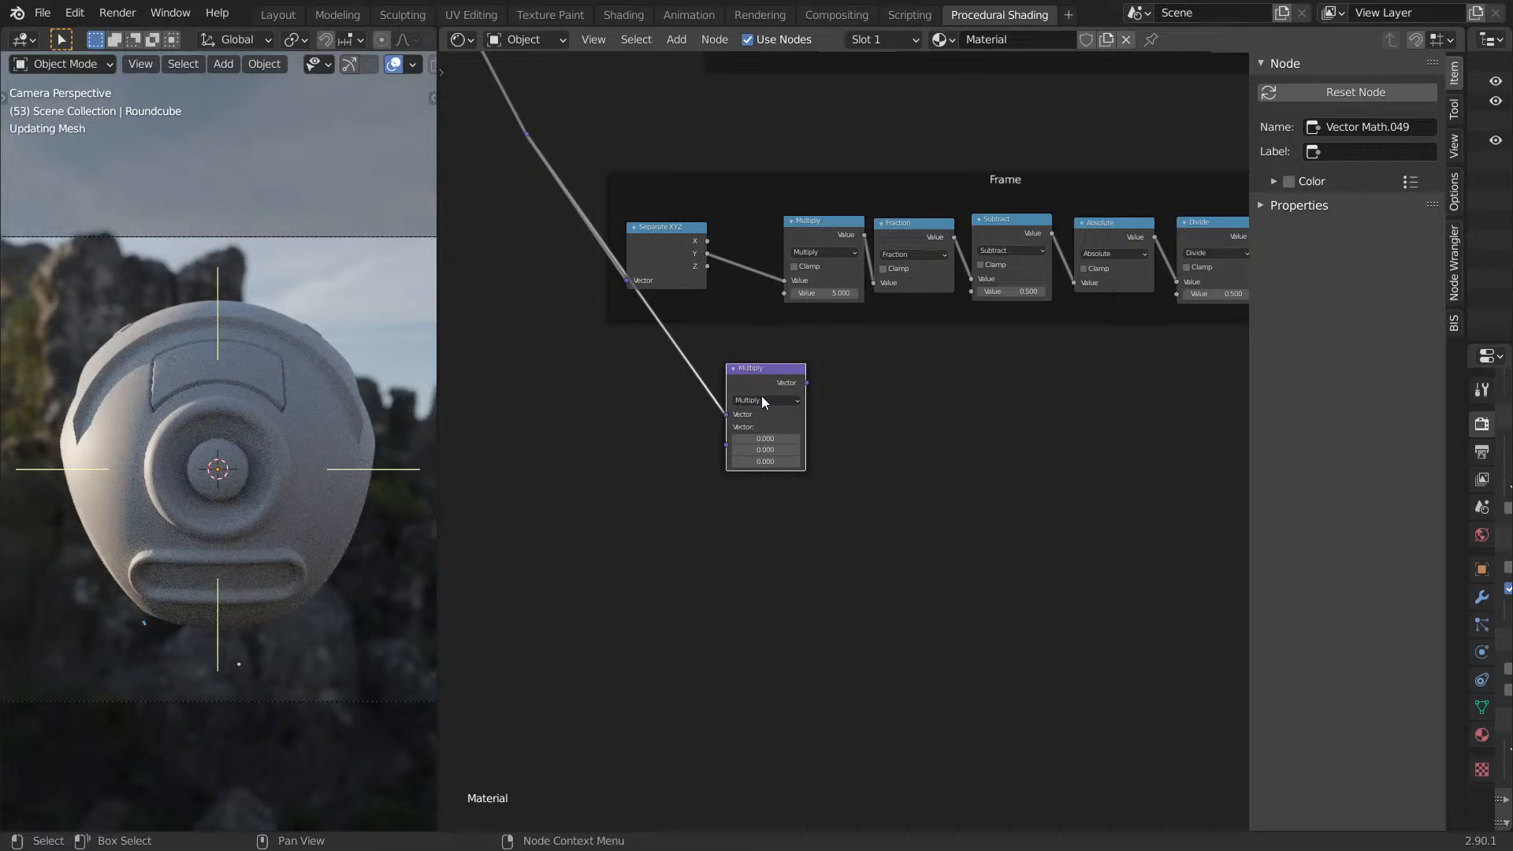
pyautogui.press('q')
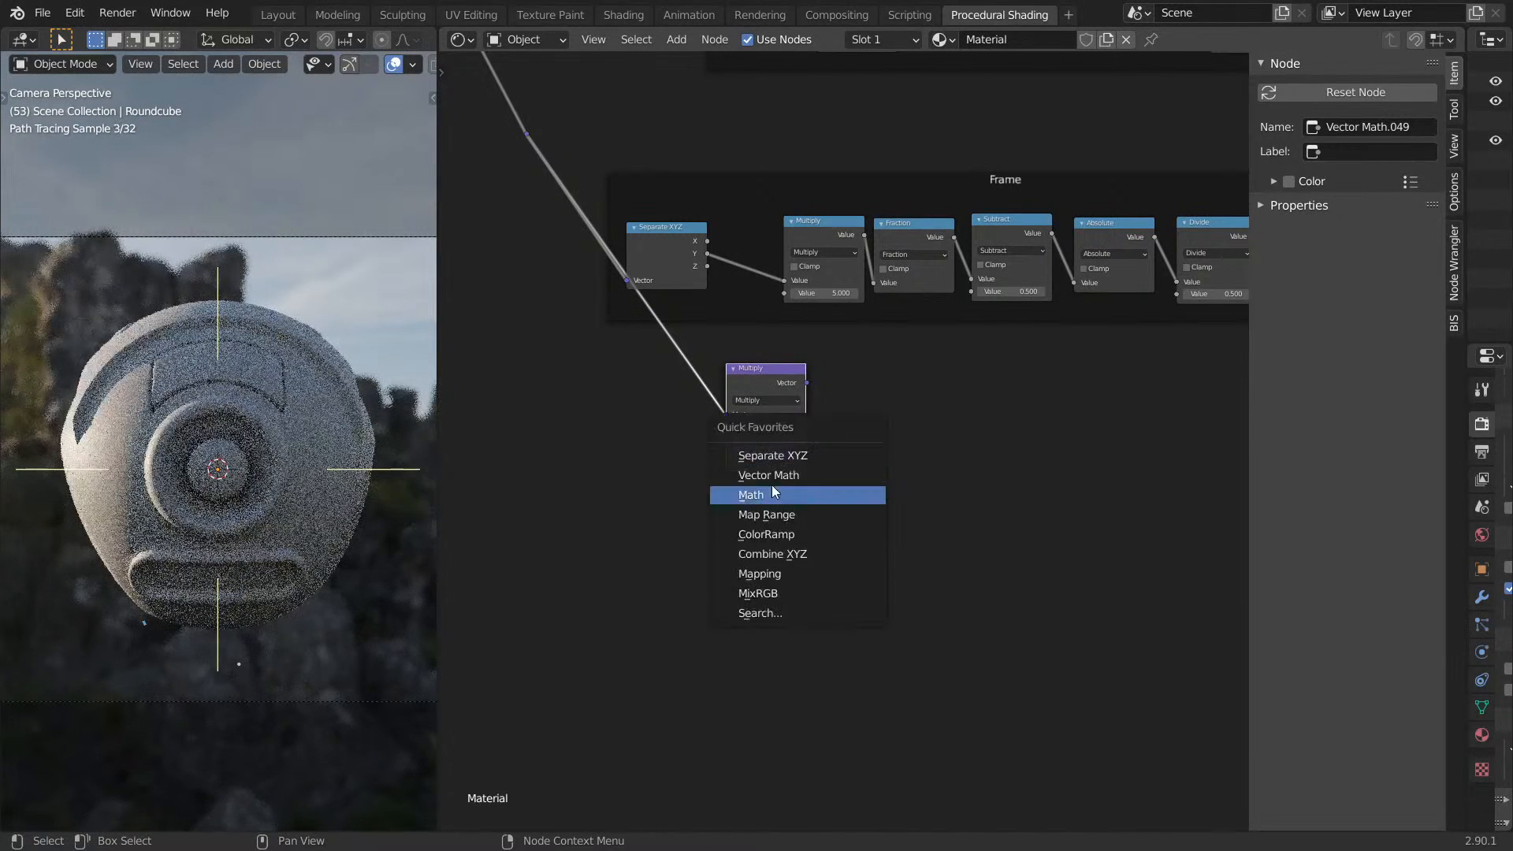
pyautogui.write('1')
pyautogui.press('Return')
pyautogui.hotkey('ctrl', 'v')
pyautogui.keyDown('ctrl'); pyautogui.keyDown('shift'); pyautogui.click(771, 379); pyautogui.keyUp('shift'); pyautogui.keyUp('ctrl')
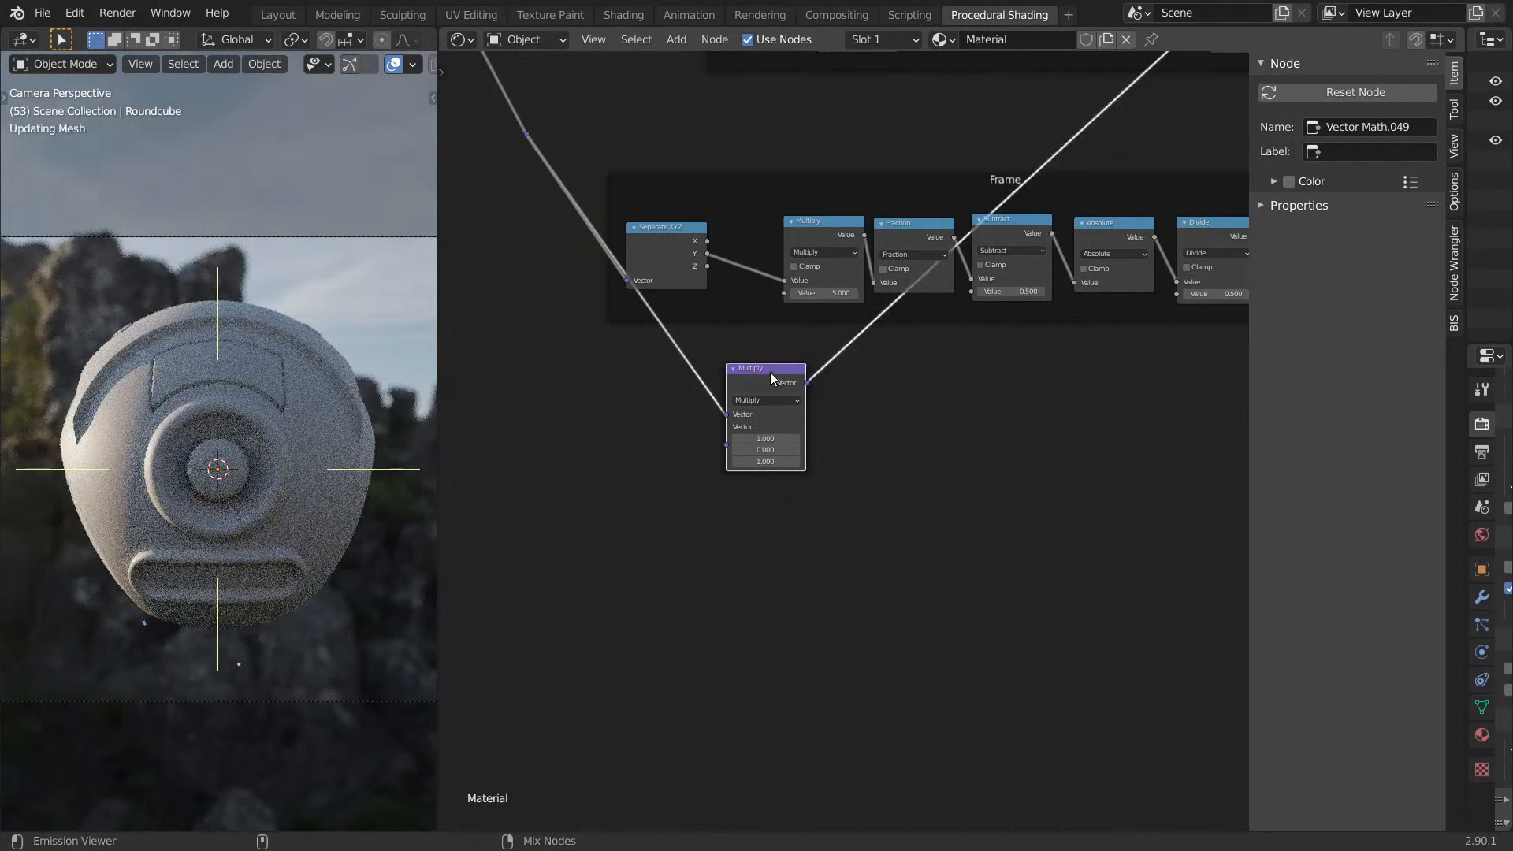
# Duplicate the vector Multiply node, place the copy after it and change its operation to Absolute.
pyautogui.scroll(2, 711, 395)
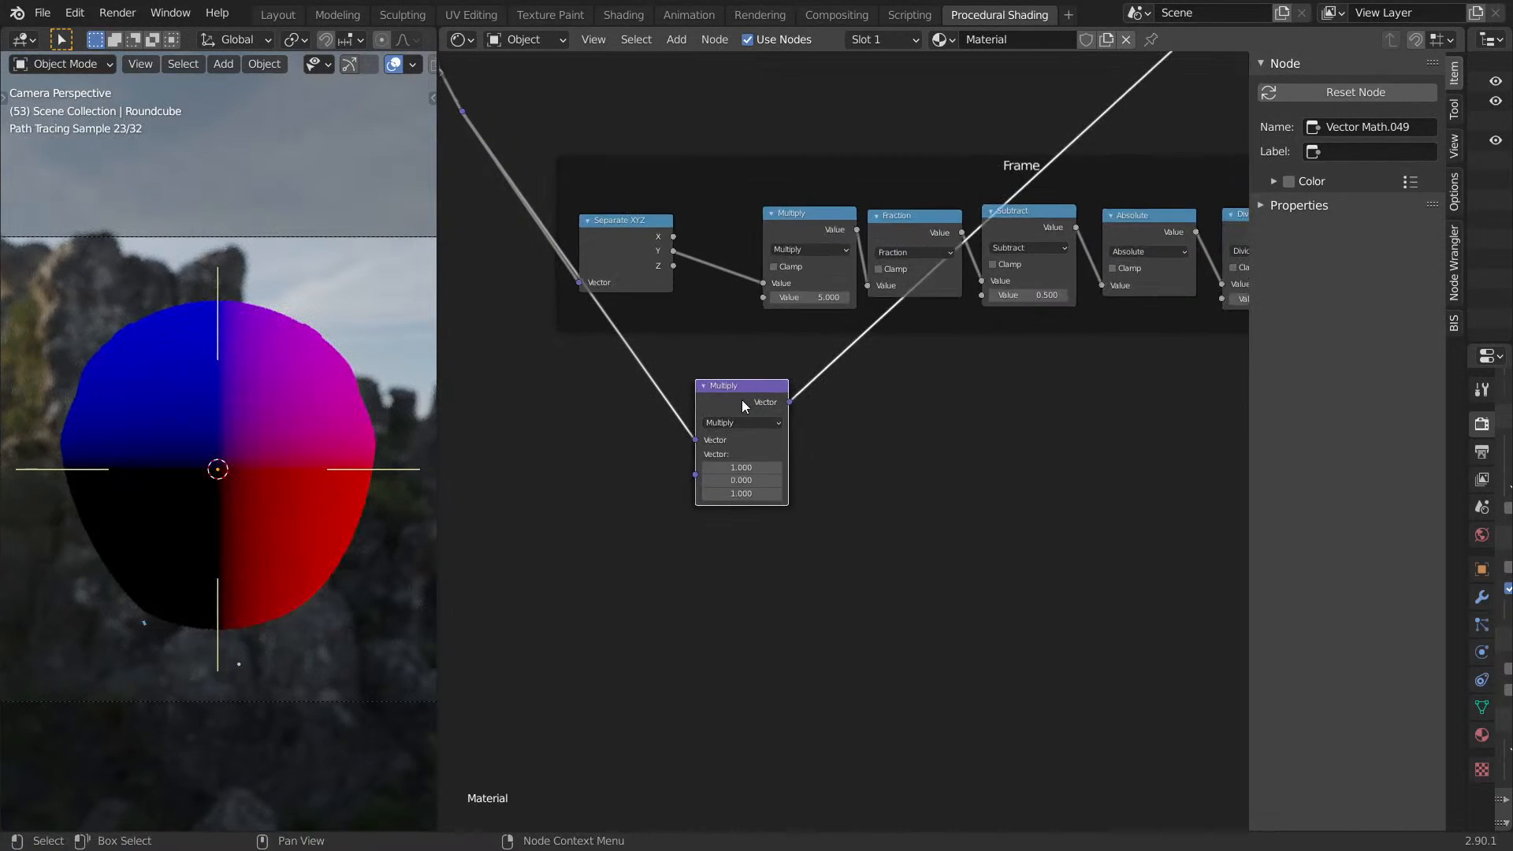
pyautogui.moveTo(747, 399); pyautogui.dragTo(662, 441)
pyautogui.hotkey('shift', 'd')
pyautogui.click(763, 445)
pyautogui.click(771, 450)
pyautogui.click(865, 473)
pyautogui.moveTo(769, 428); pyautogui.dragTo(747, 479)
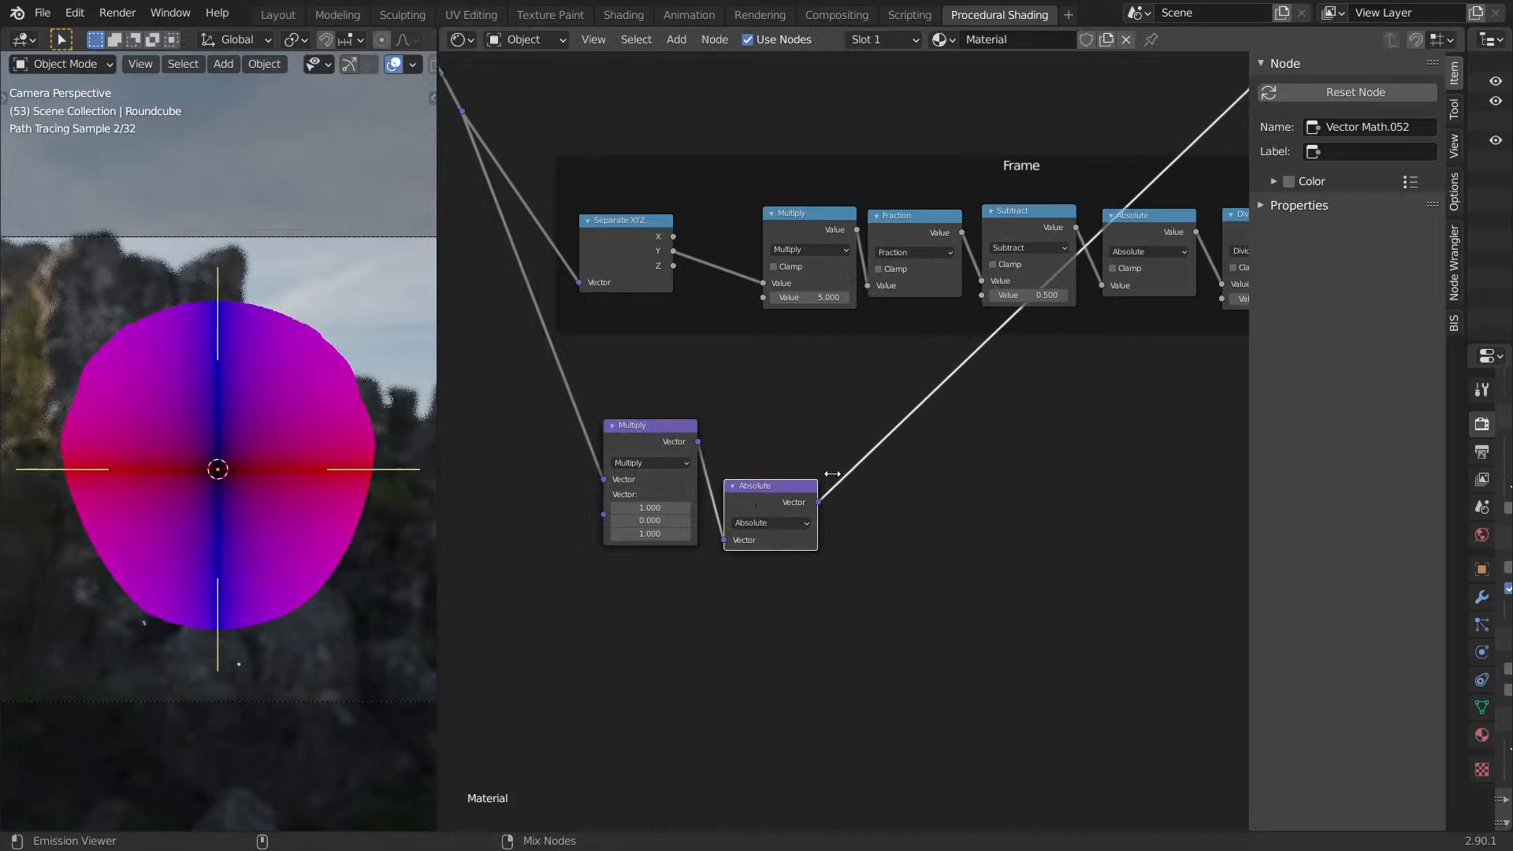
# Add a Vector Math node after the vector Absolute and set its operation to Subtract.
pyautogui.scroll(3, 783, 484)
pyautogui.hotkey('shift', 'a')
pyautogui.click(818, 508)
pyautogui.write('VEC')
pyautogui.press('BackSpace')
pyautogui.press('BackSpace')
pyautogui.press('BackSpace')
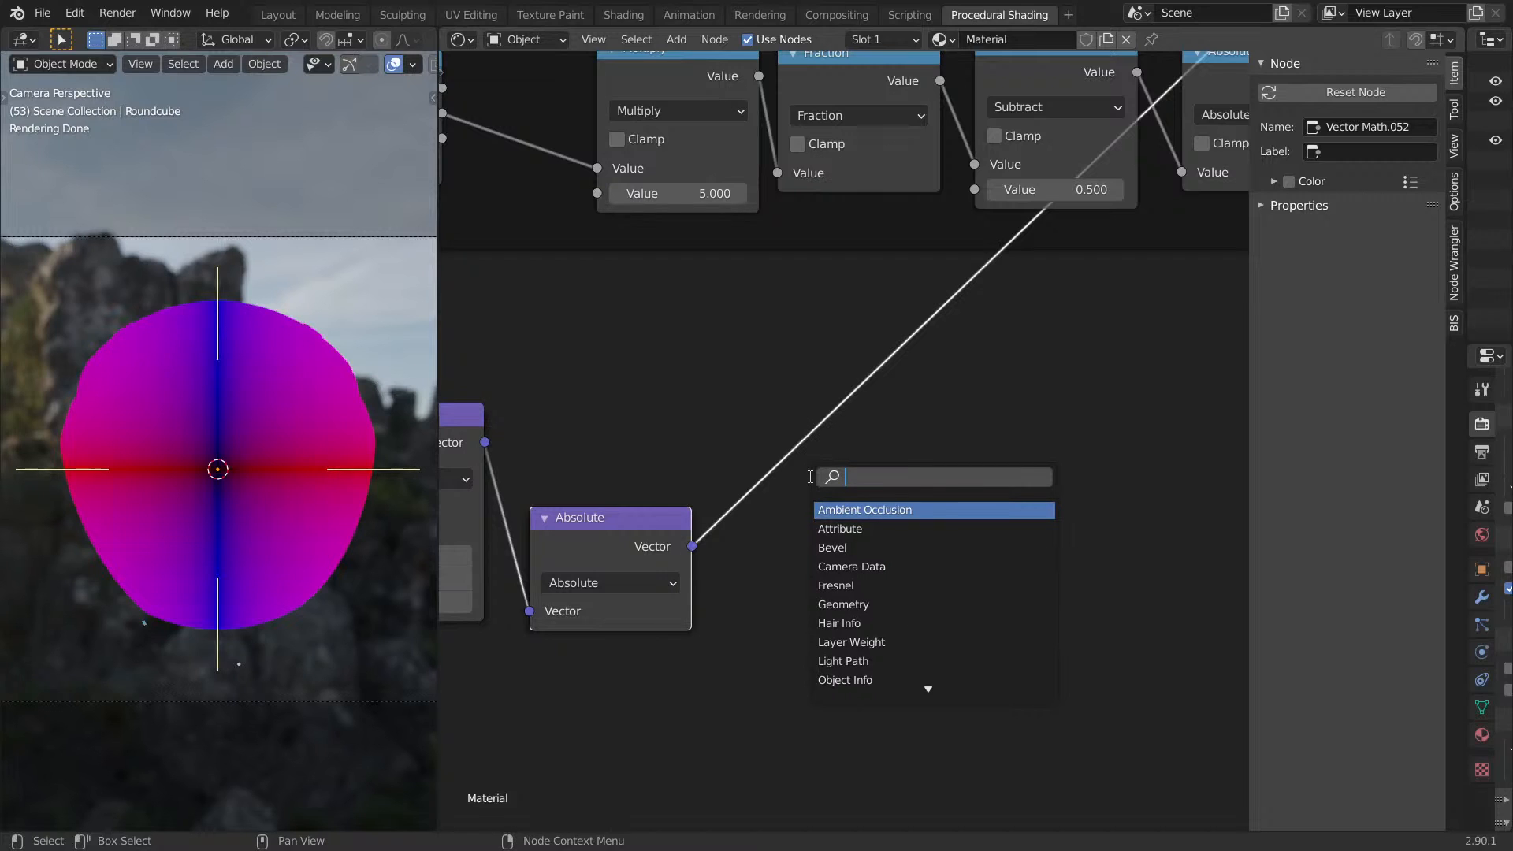
pyautogui.write('vec')
pyautogui.press('Return')
pyautogui.click(801, 517)
pyautogui.click(812, 506)
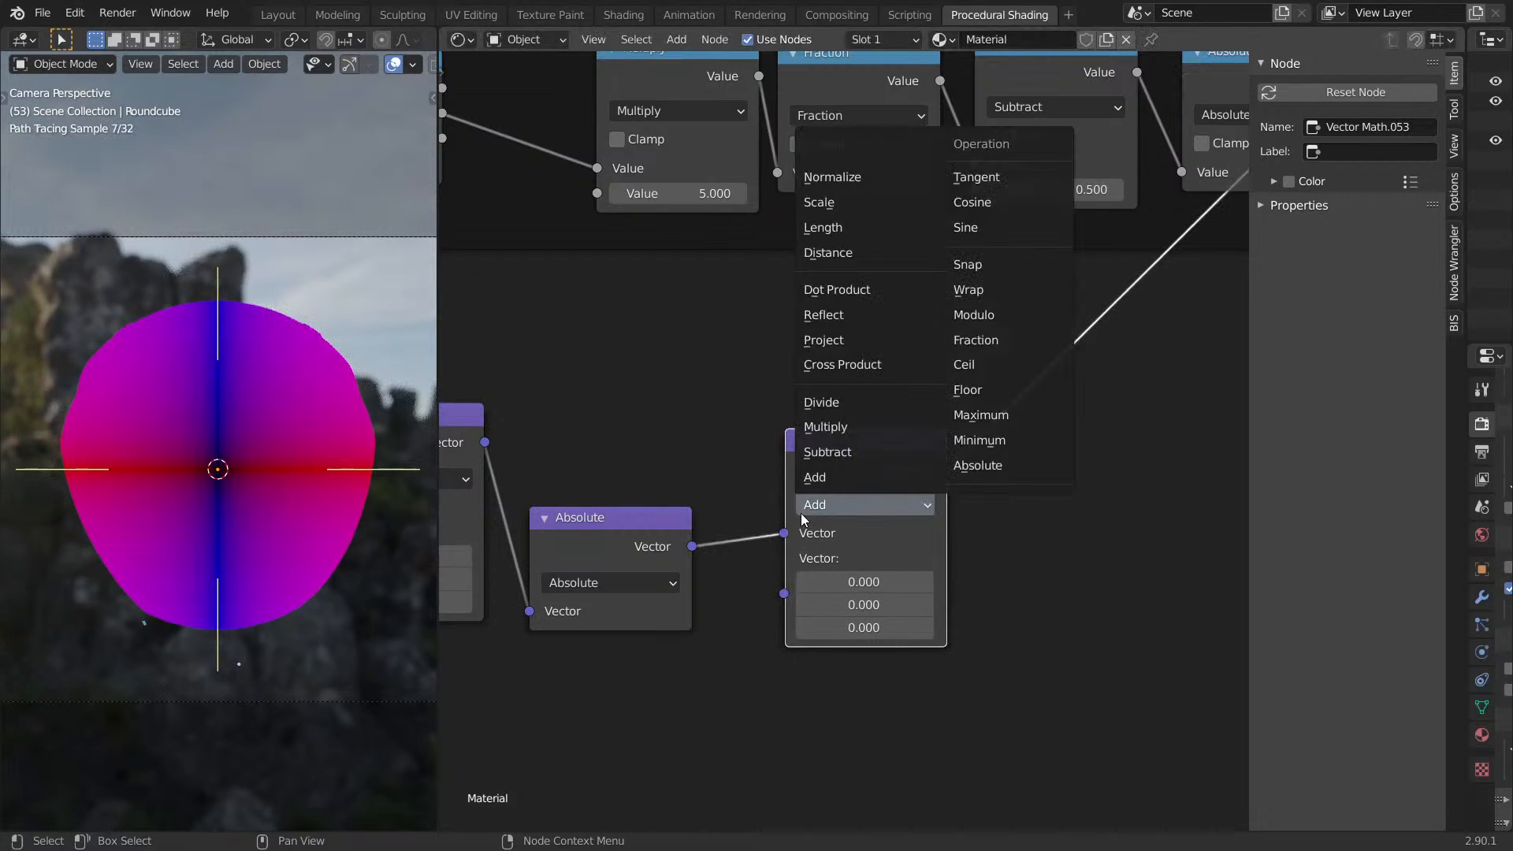
pyautogui.click(827, 451)
# Set the vector Subtract's X to 0.420 and Z to 0.300.
pyautogui.moveTo(869, 596); pyautogui.dragTo(898, 584)
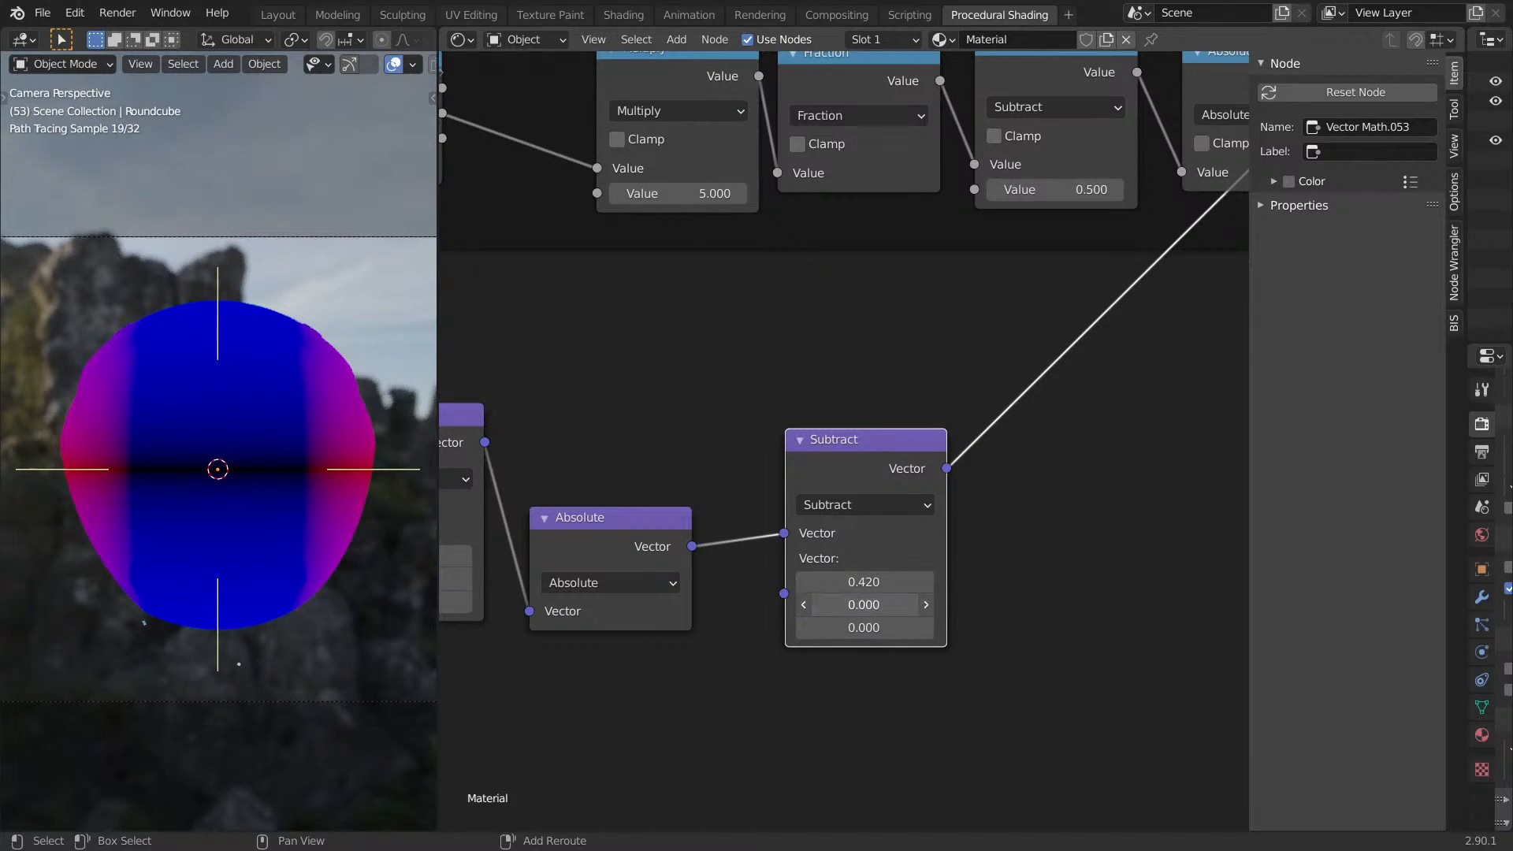
pyautogui.moveTo(865, 605); pyautogui.dragTo(898, 628)
pyautogui.press('BackSpace')
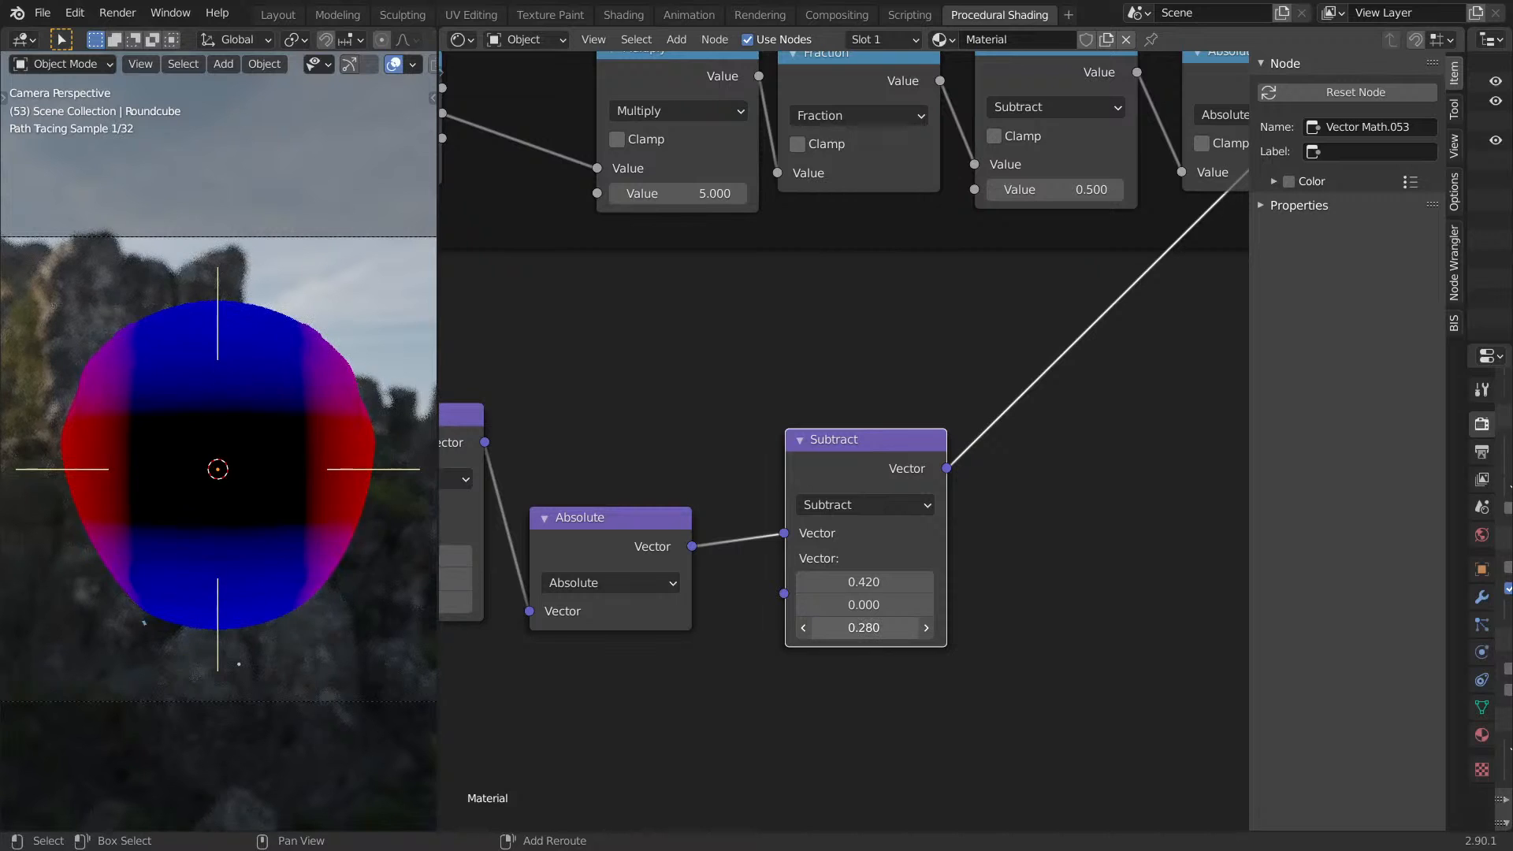
# Add a Vector Math node after the vector Subtract, set it to Length and line it up beside the Subtract.
pyautogui.scroll(-2, 968, 471)
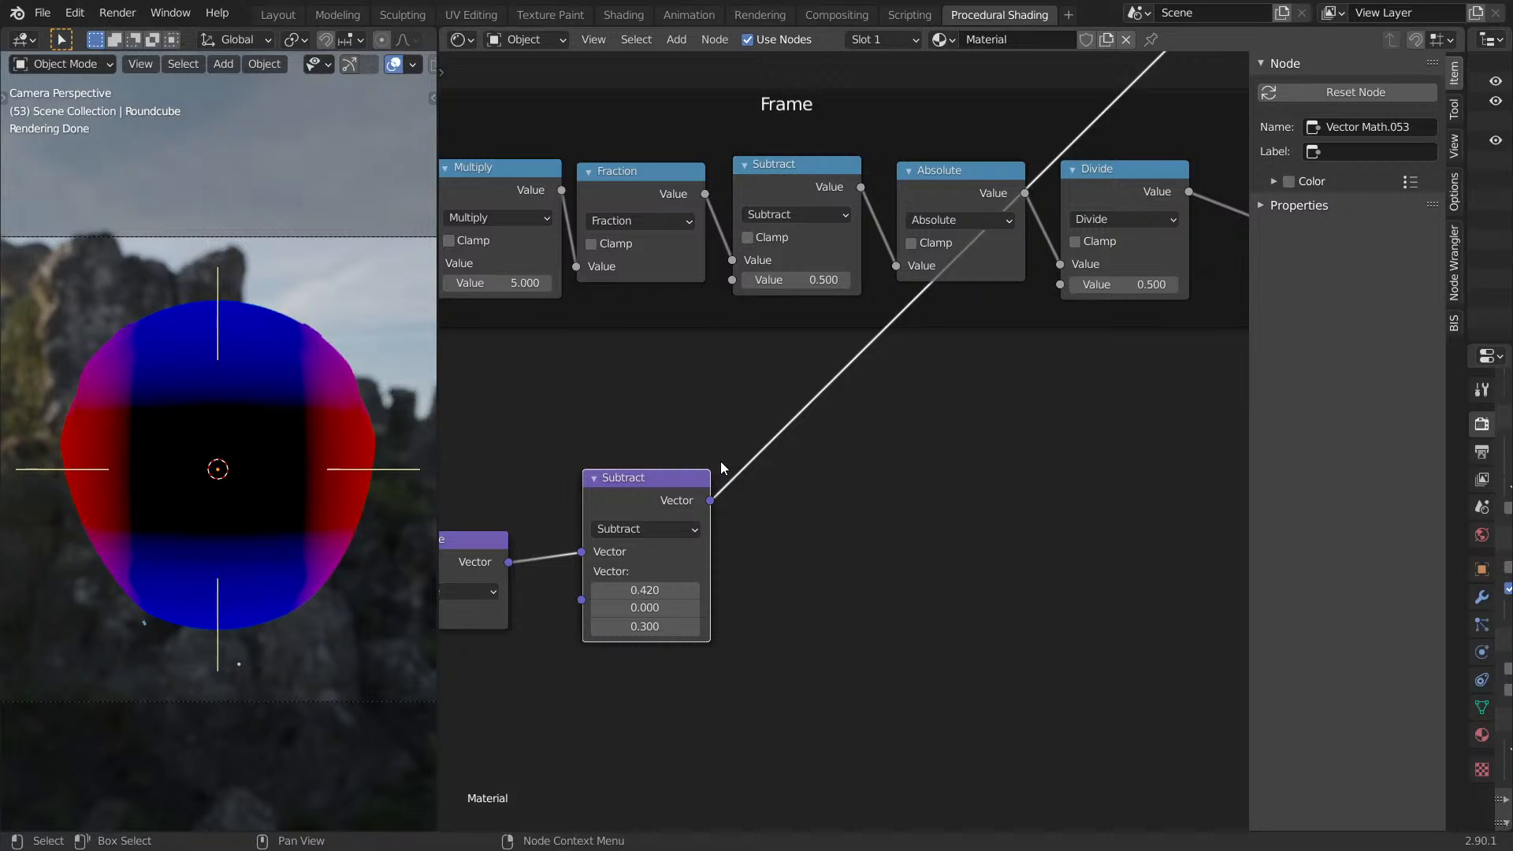
pyautogui.hotkey('shift', 'a')
pyautogui.click(890, 490)
pyautogui.write('vec')
pyautogui.press('Return')
pyautogui.click(853, 547)
pyautogui.click(844, 485)
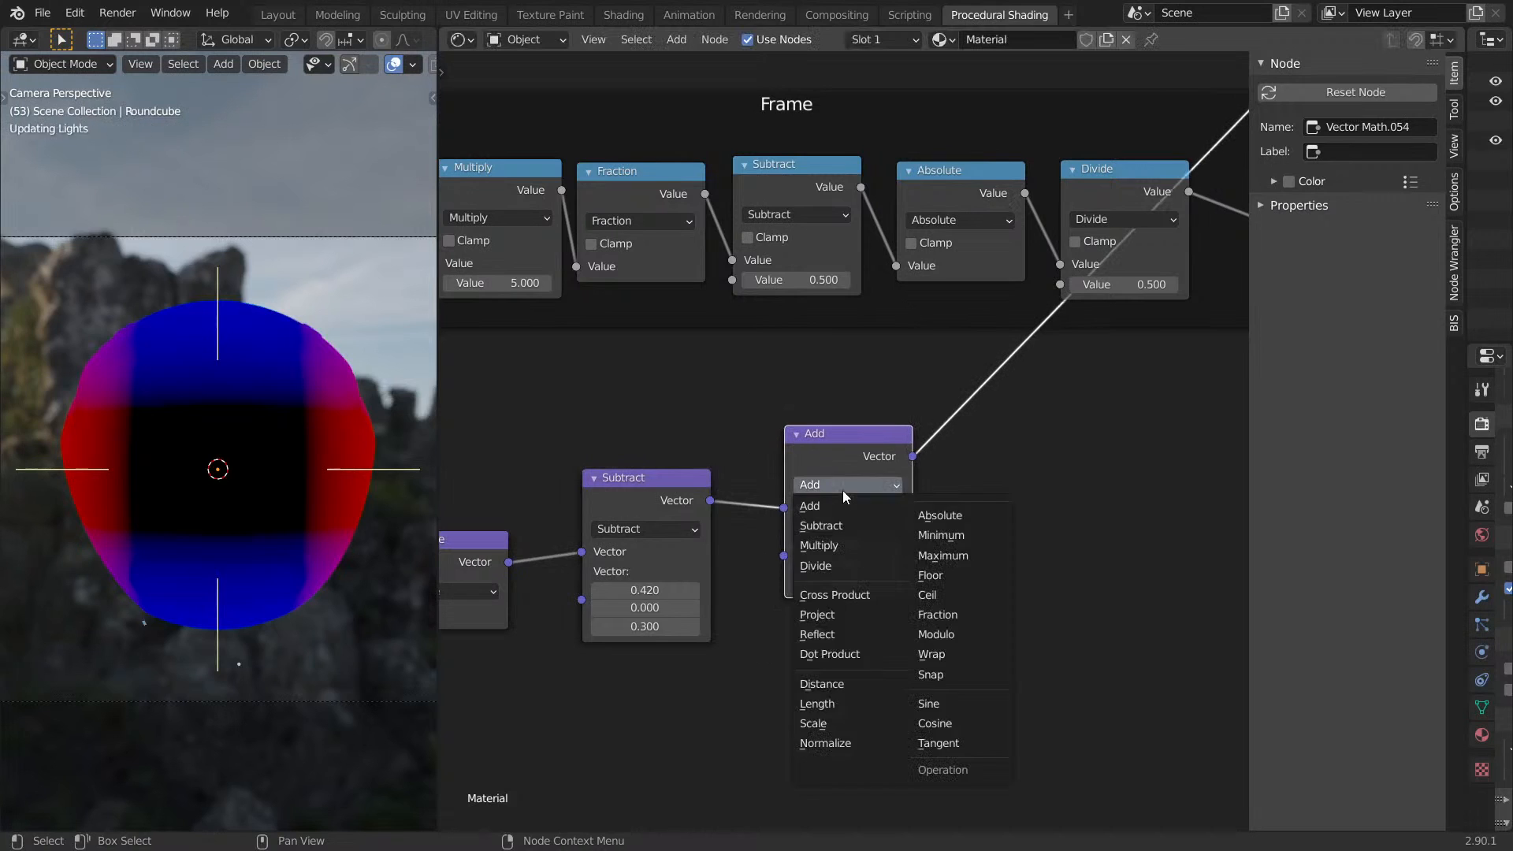
pyautogui.press('l')
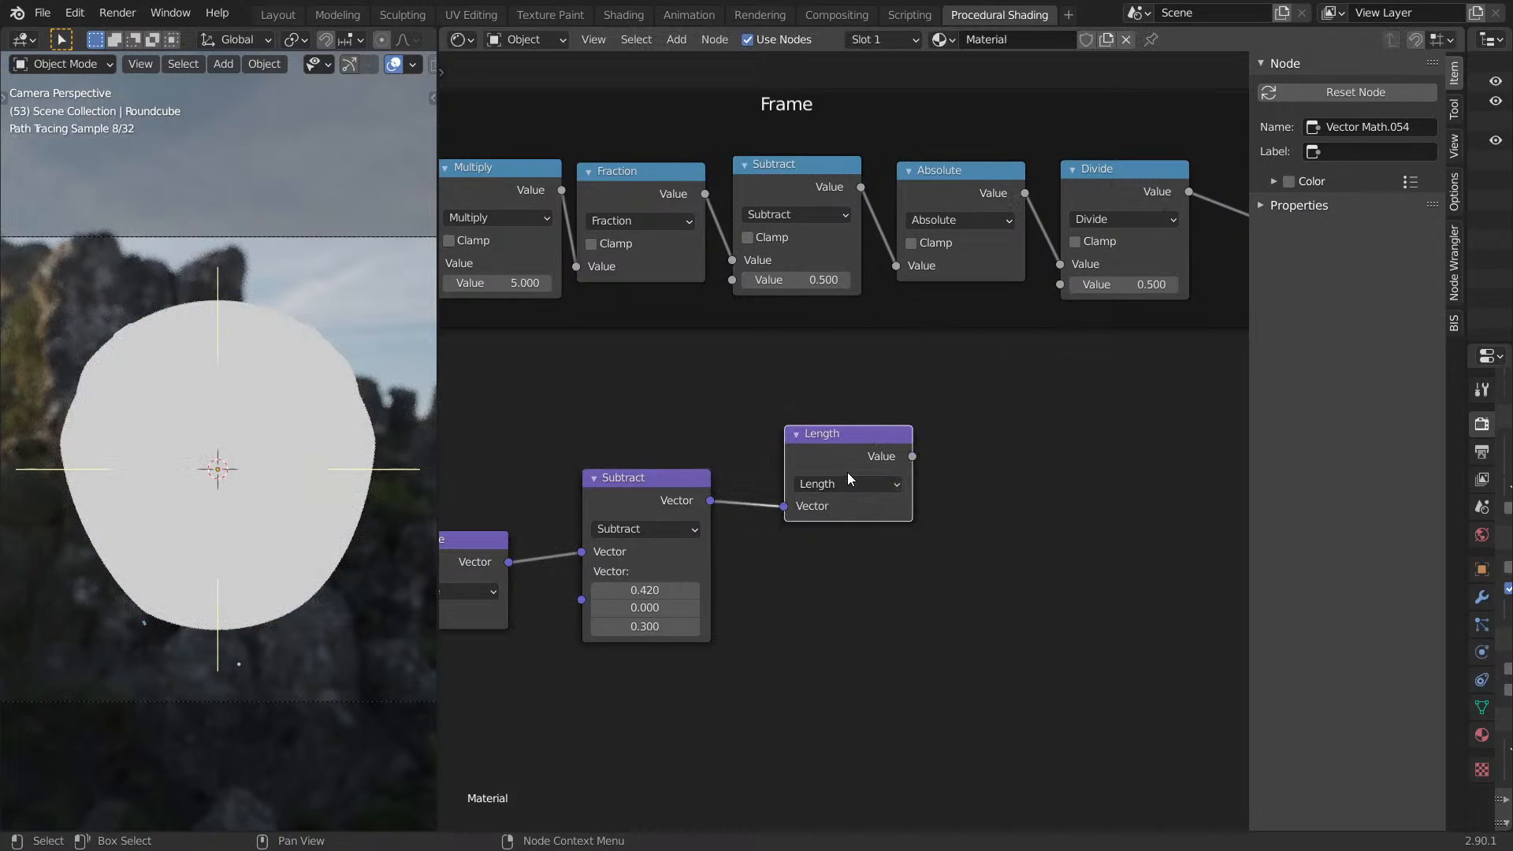
pyautogui.moveTo(850, 447); pyautogui.dragTo(832, 522)
pyautogui.hotkey('shift', 'd')
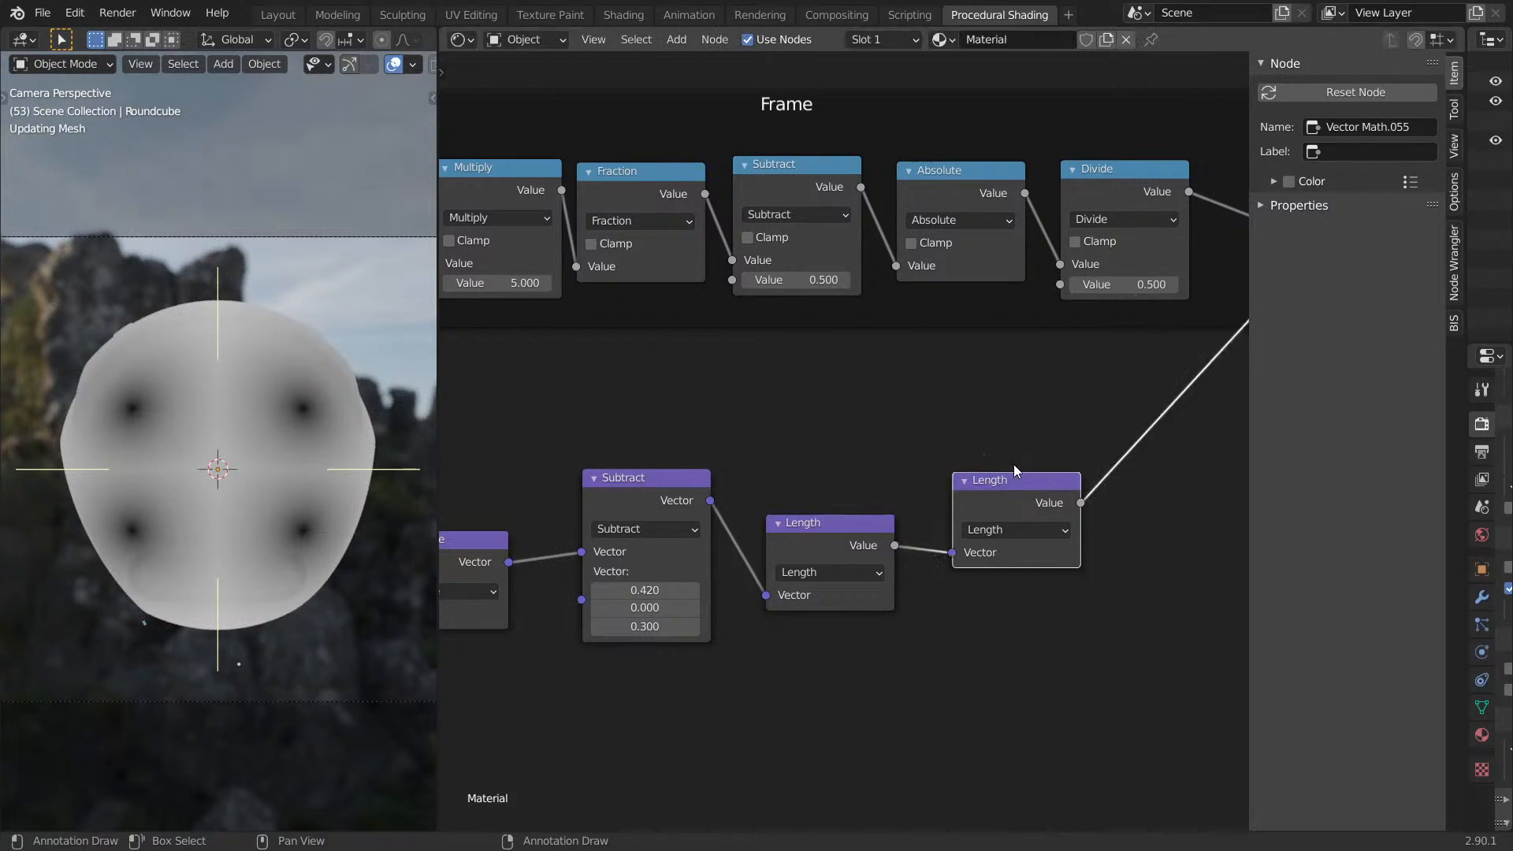
pyautogui.click(1015, 516)
pyautogui.hotkey('ctrl', 'x')
# Add a Math node after Length and set its operation to Absolute.
pyautogui.hotkey('shift', 'a')
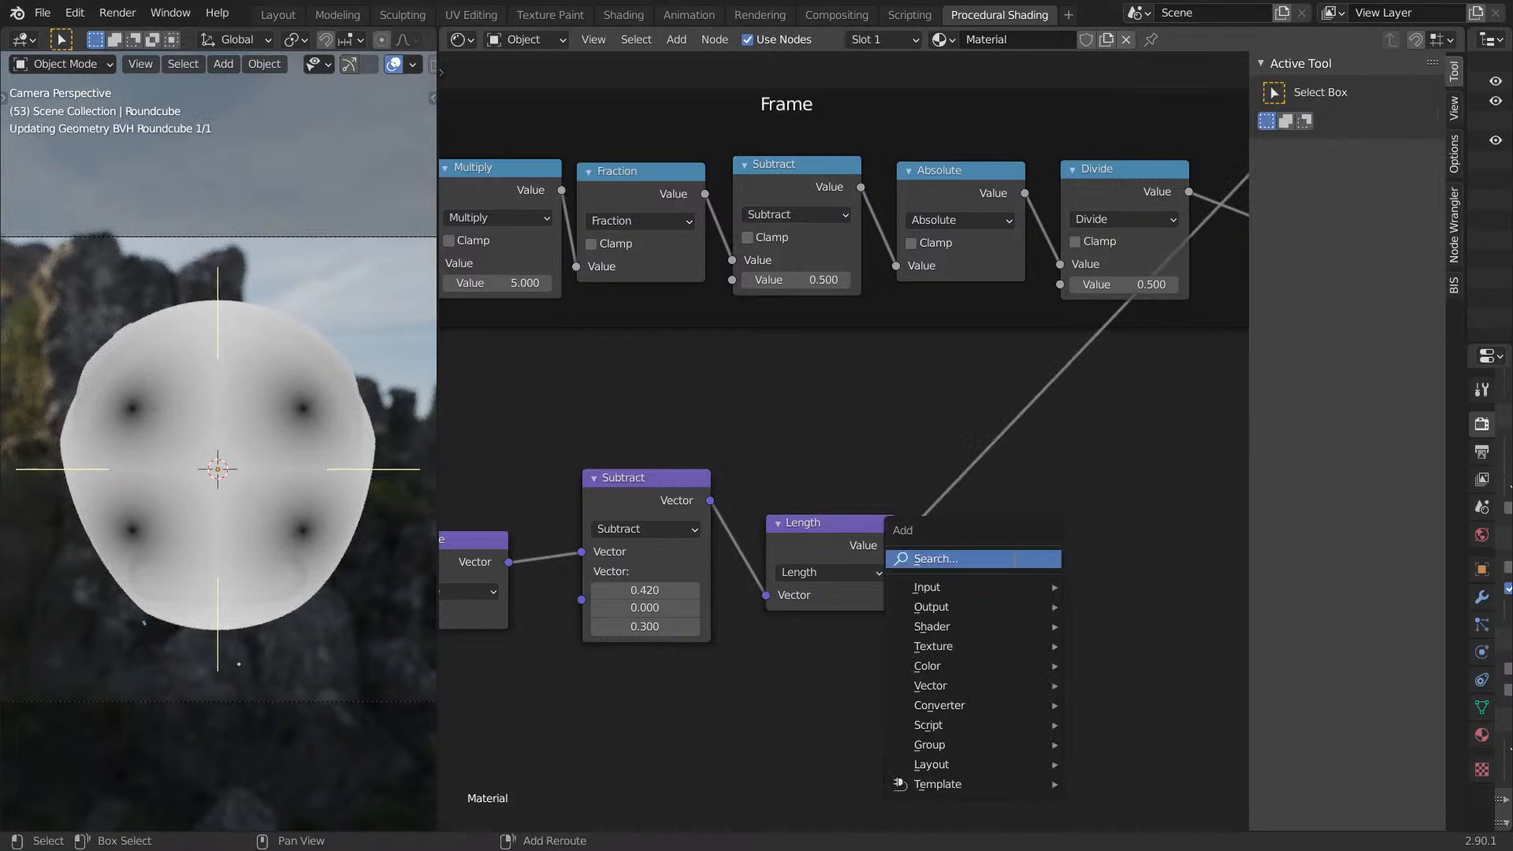
pyautogui.write('MATH')
pyautogui.press('Return')
pyautogui.click(1000, 529)
pyautogui.click(1005, 539)
pyautogui.press('b')
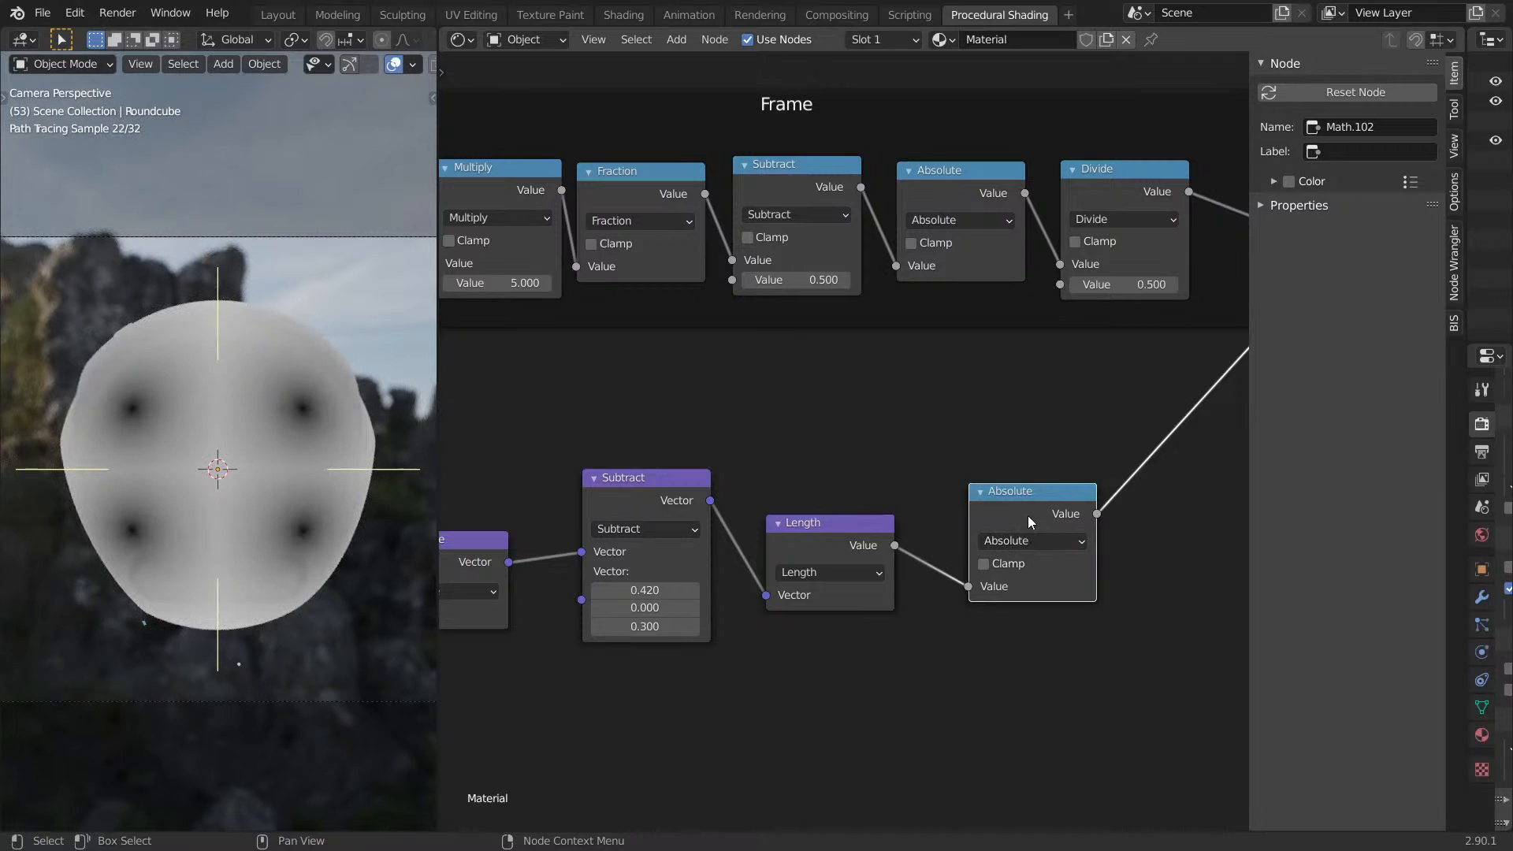
# Insert a copy of the Absolute node between Length and Absolute, change it to Subtract and set its value to 0.080.
pyautogui.hotkey('shift', 'd')
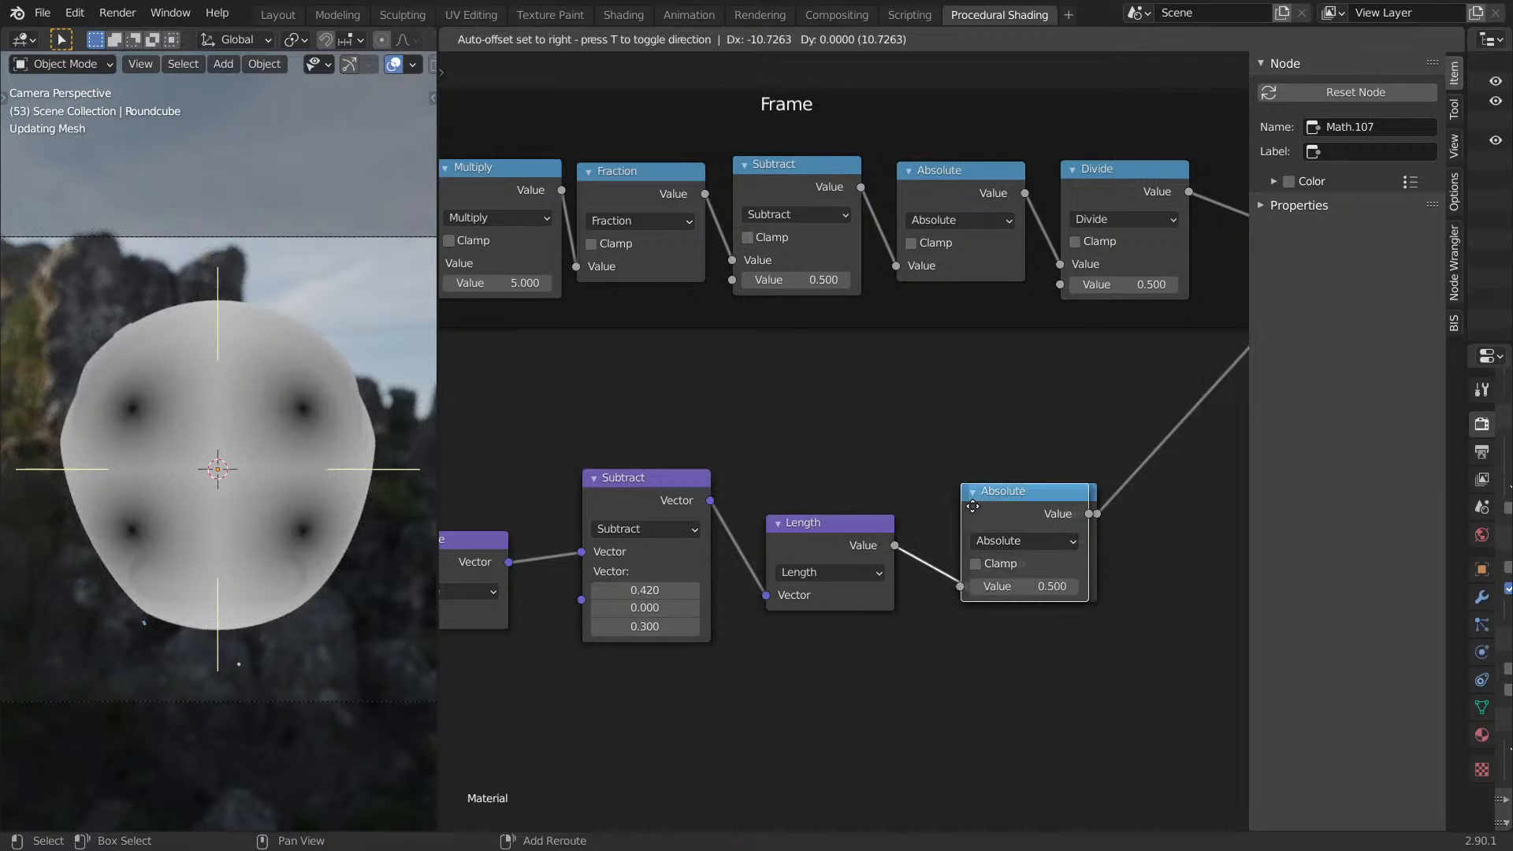
pyautogui.click(1008, 515)
pyautogui.click(1006, 536)
pyautogui.press('s')
pyautogui.moveTo(1038, 600); pyautogui.dragTo(1013, 601)
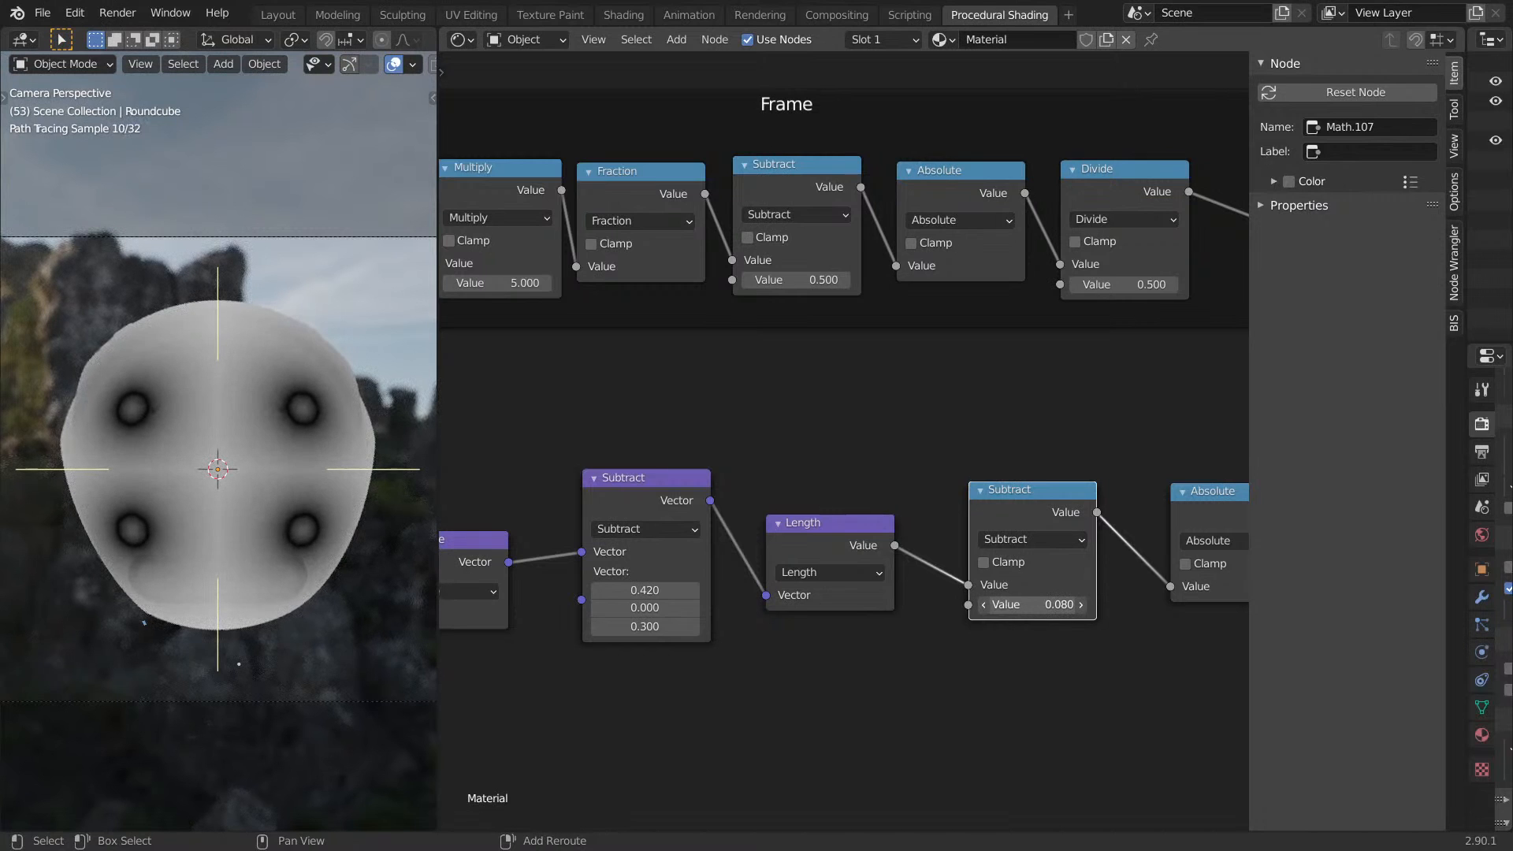
# Set the vector Subtract's X to 0.520 and fine-tune its Z around 0.170 while checking the rings from the side and front.
pyautogui.moveTo(379, 490); pyautogui.dragTo(325, 442, button='middle')
pyautogui.moveTo(959, 513); pyautogui.dragTo(1178, 512, button='middle')
pyautogui.moveTo(842, 620)
pyautogui.mouseDown()
pyautogui.moveTo(812, 620)
pyautogui.moveTo(846, 620)
pyautogui.moveTo(840, 584)
pyautogui.moveTo(851, 620)
pyautogui.moveTo(834, 620)
pyautogui.mouseUp()
pyautogui.moveTo(320, 550); pyautogui.dragTo(317, 546, button='middle')
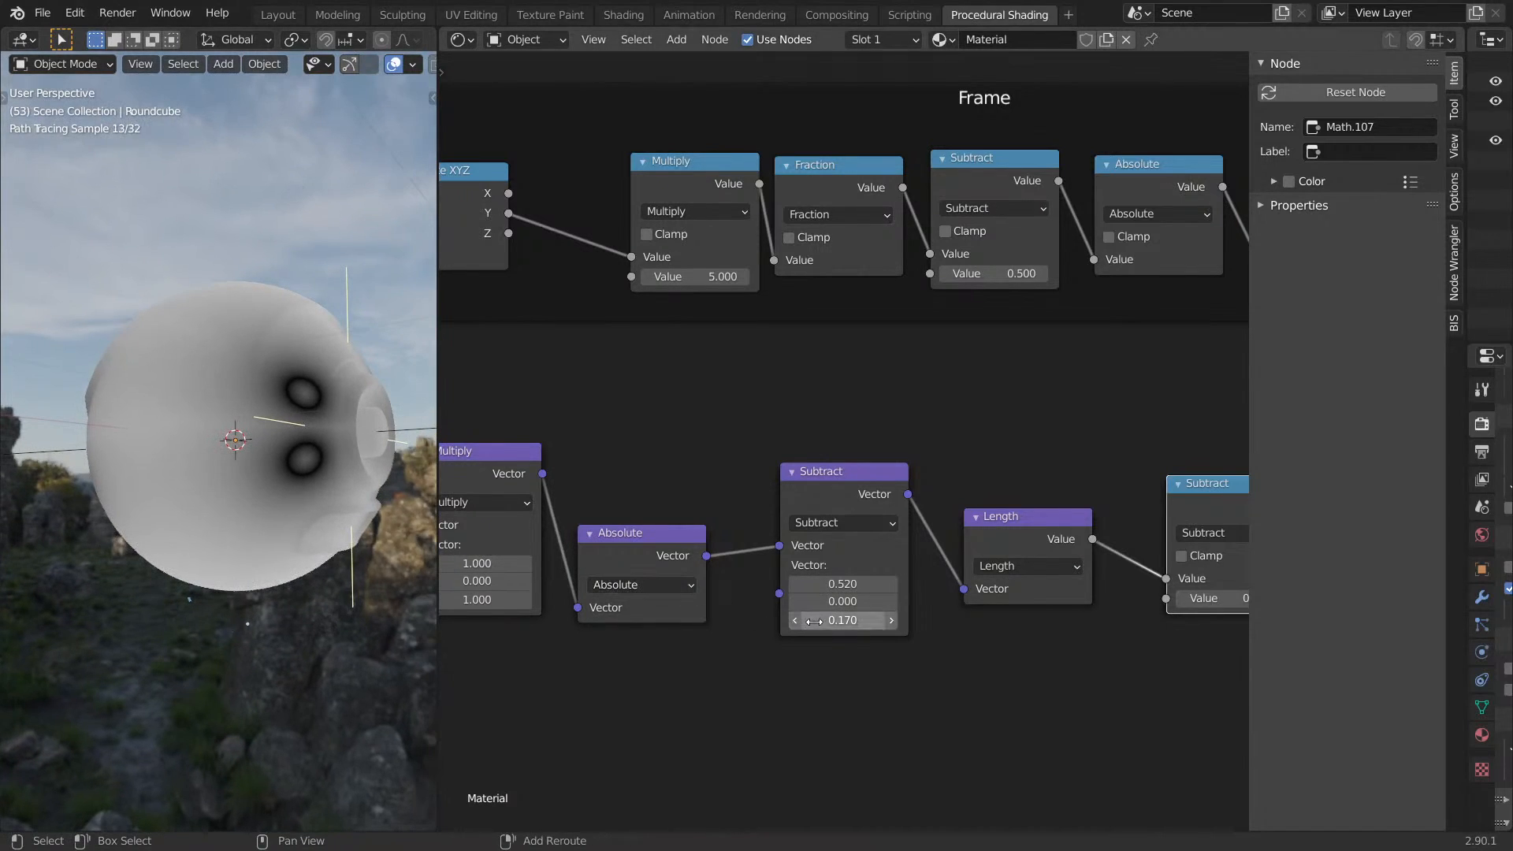
pyautogui.moveTo(842, 620); pyautogui.dragTo(848, 620)
pyautogui.moveTo(343, 549); pyautogui.dragTo(207, 528, button='middle')
# Delete the Absolute node after the Subtract, move the Length link to the Subtract's second input and set its first value to 0.170.
pyautogui.moveTo(1114, 430); pyautogui.dragTo(911, 489, button='middle')
pyautogui.click(933, 482)
pyautogui.hotkey('ctrl', 'x')
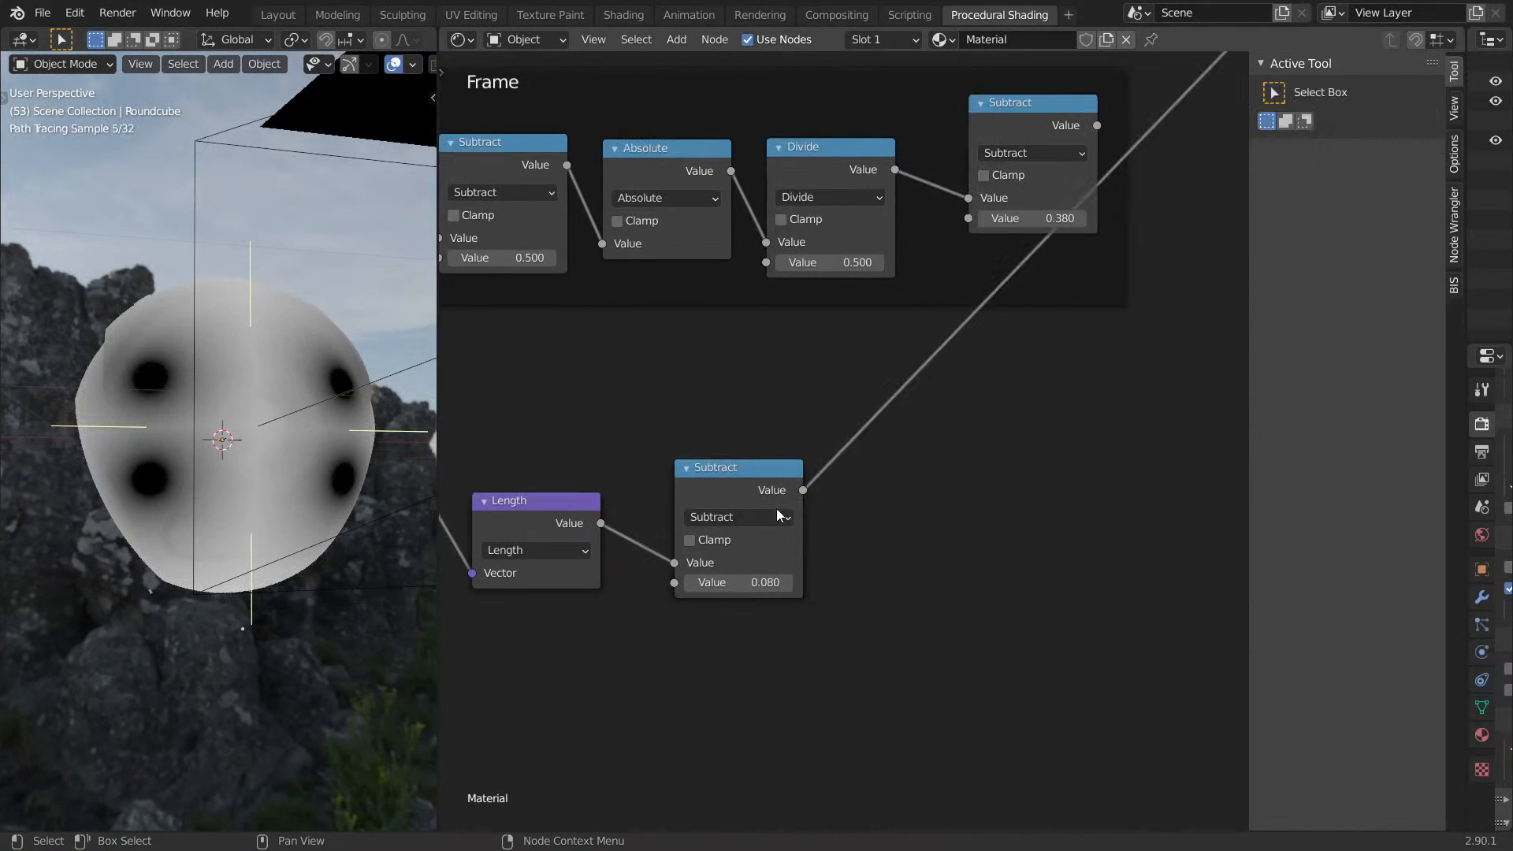
pyautogui.moveTo(675, 565); pyautogui.dragTo(709, 562)
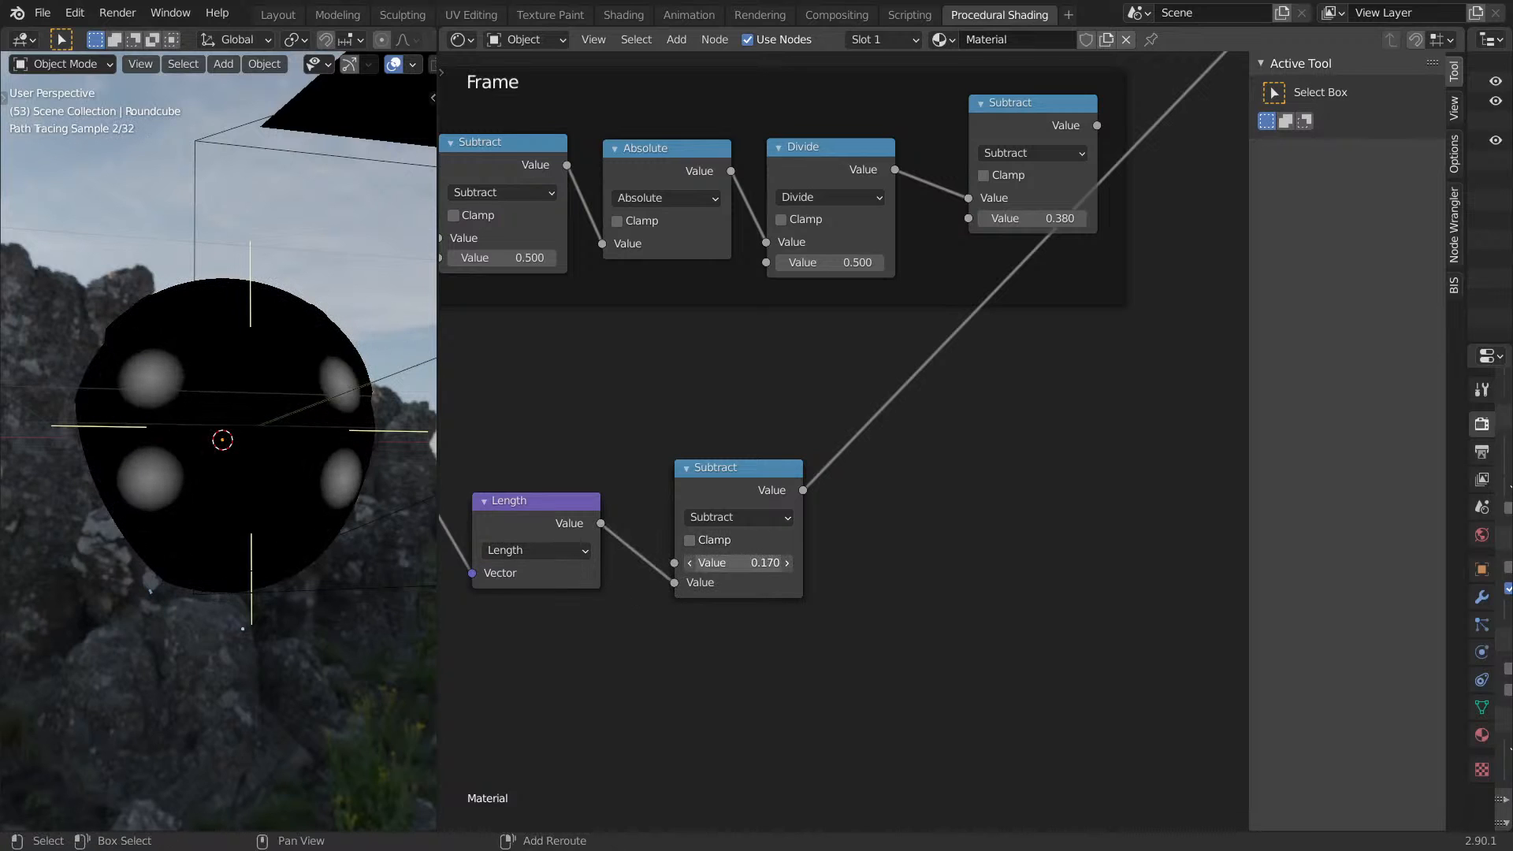
# Add an RGB Curves node to the output of the Subtract that follows Length.
pyautogui.moveTo(381, 511)
pyautogui.mouseDown(button='middle')
pyautogui.moveTo(36, 501)
pyautogui.moveTo(404, 509)
pyautogui.moveTo(369, 514)
pyautogui.mouseUp(button='middle')
pyautogui.moveTo(902, 540); pyautogui.dragTo(876, 543, button='middle')
pyautogui.hotkey('shift', 'a')
pyautogui.click(876, 530)
pyautogui.write('RGB')
pyautogui.click(936, 606)
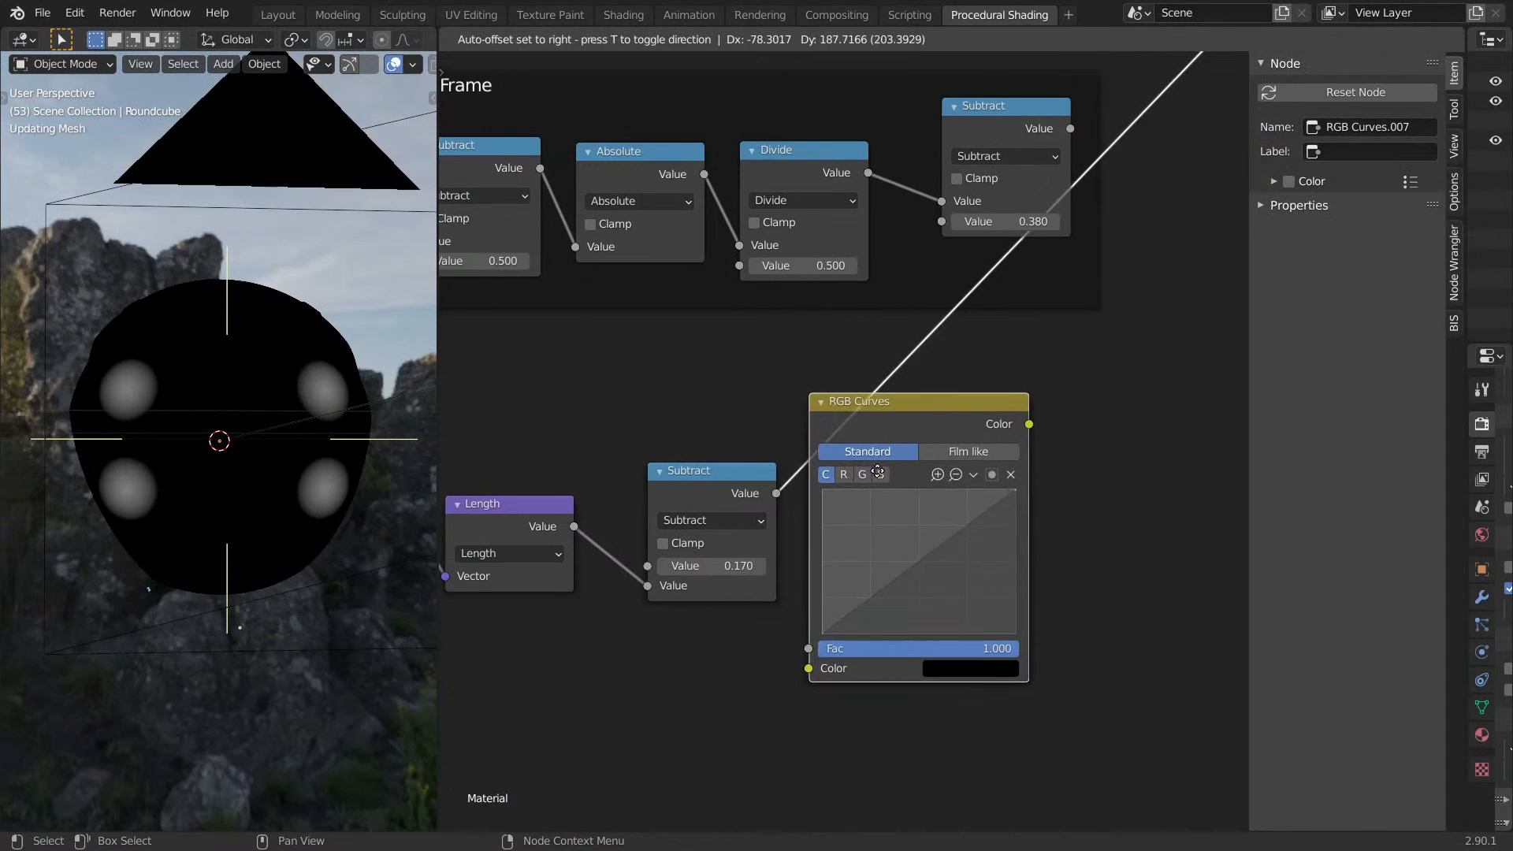
pyautogui.click(869, 468)
# Insert a copy of the Subtract node before RGB Curves and change its operation to Divide.
pyautogui.click(698, 484)
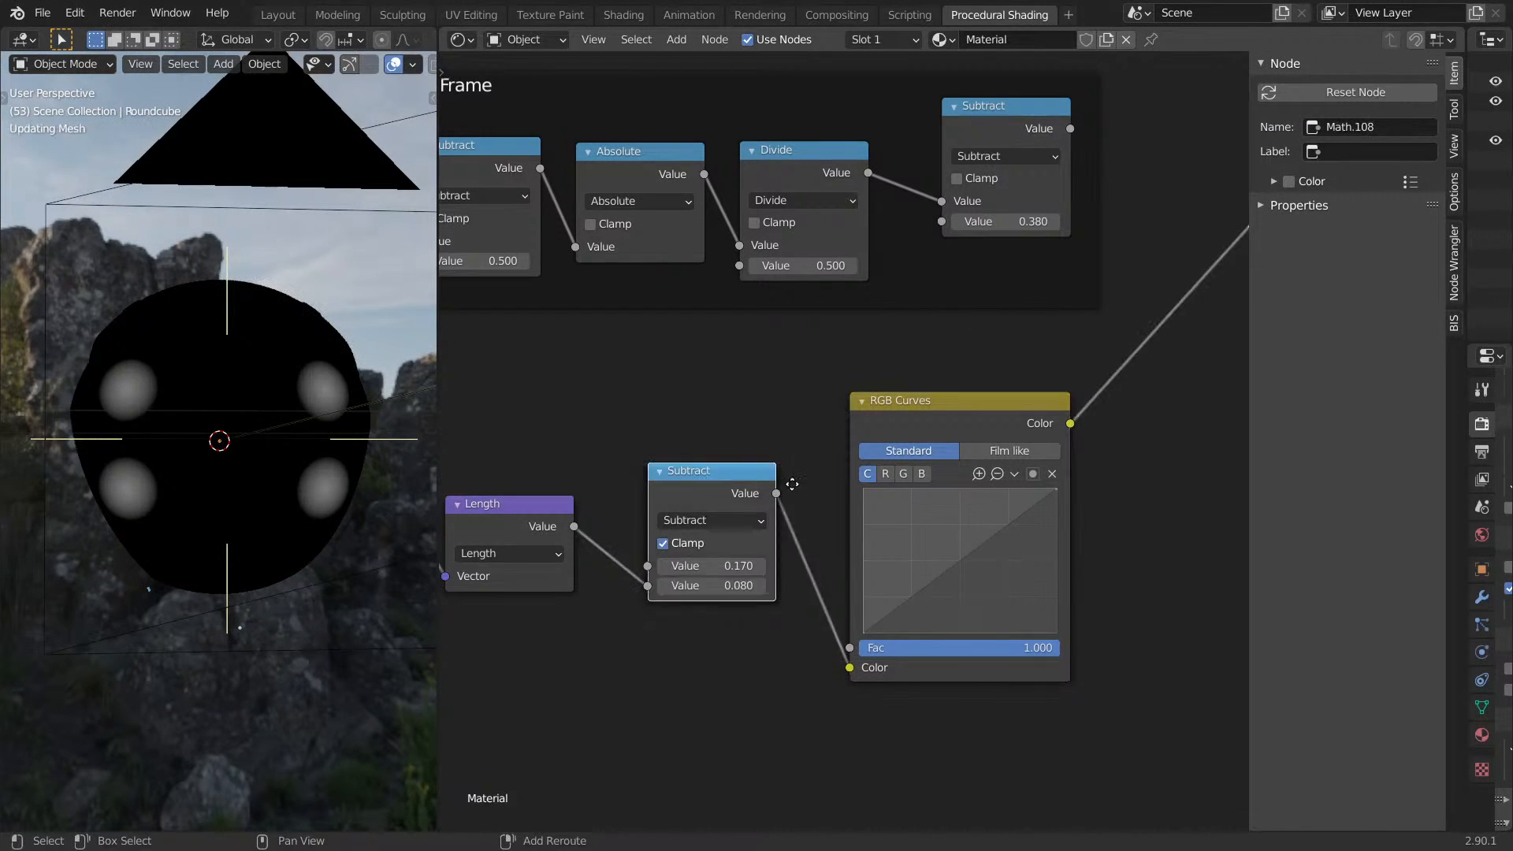
pyautogui.hotkey('shift', 'd')
pyautogui.click(901, 493)
pyautogui.click(902, 528)
pyautogui.click(348, 657)
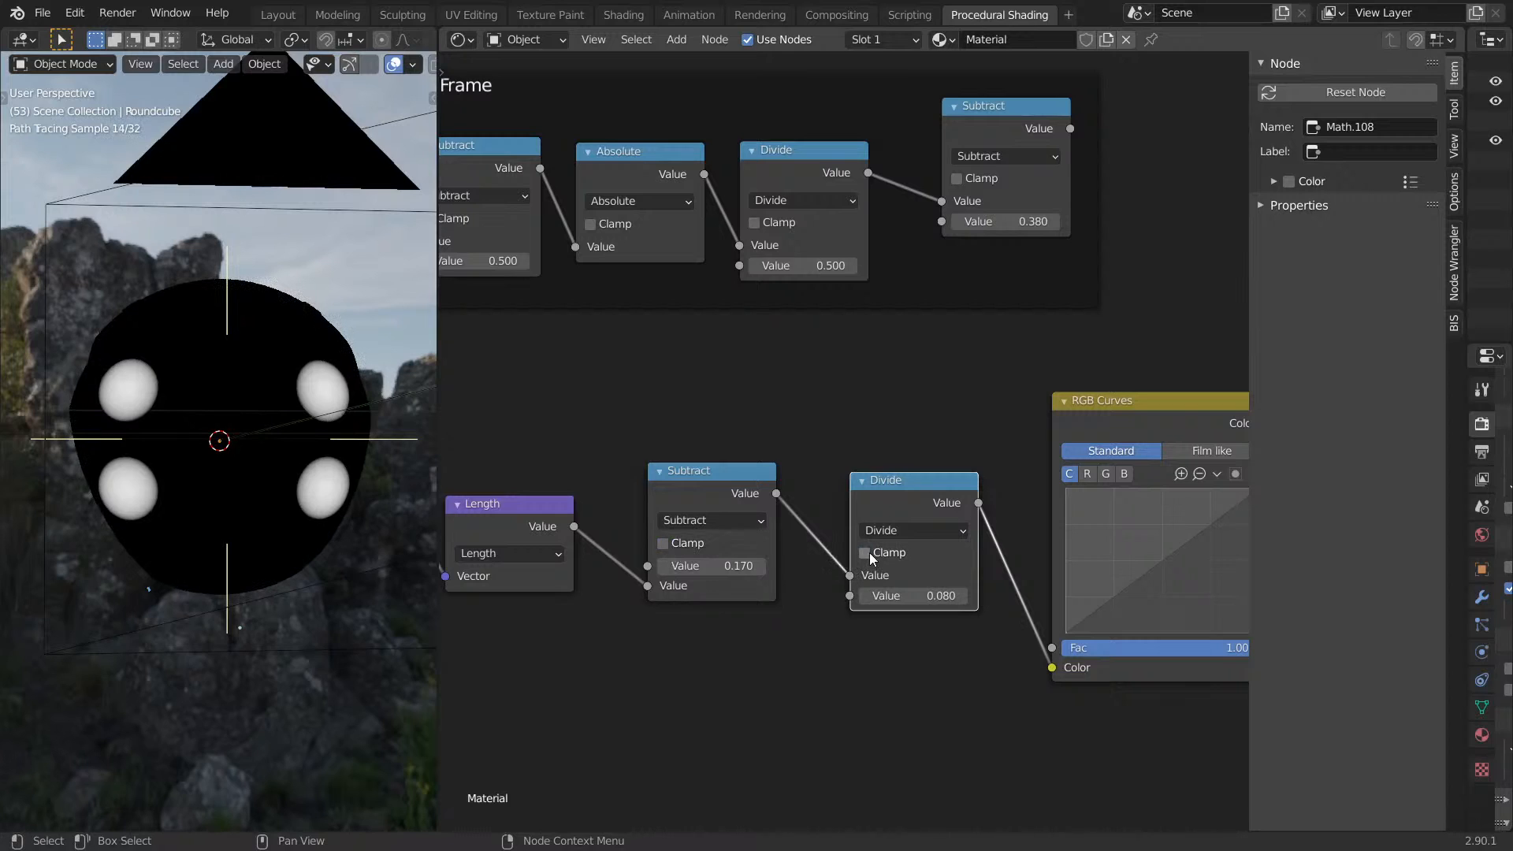
# Enable Clamp on the Divide and add a Value node of 0.150 feeding the Subtract's first input and the Divide's second.
pyautogui.hotkey('shift', 'a')
pyautogui.click(712, 606)
pyautogui.write('VA')
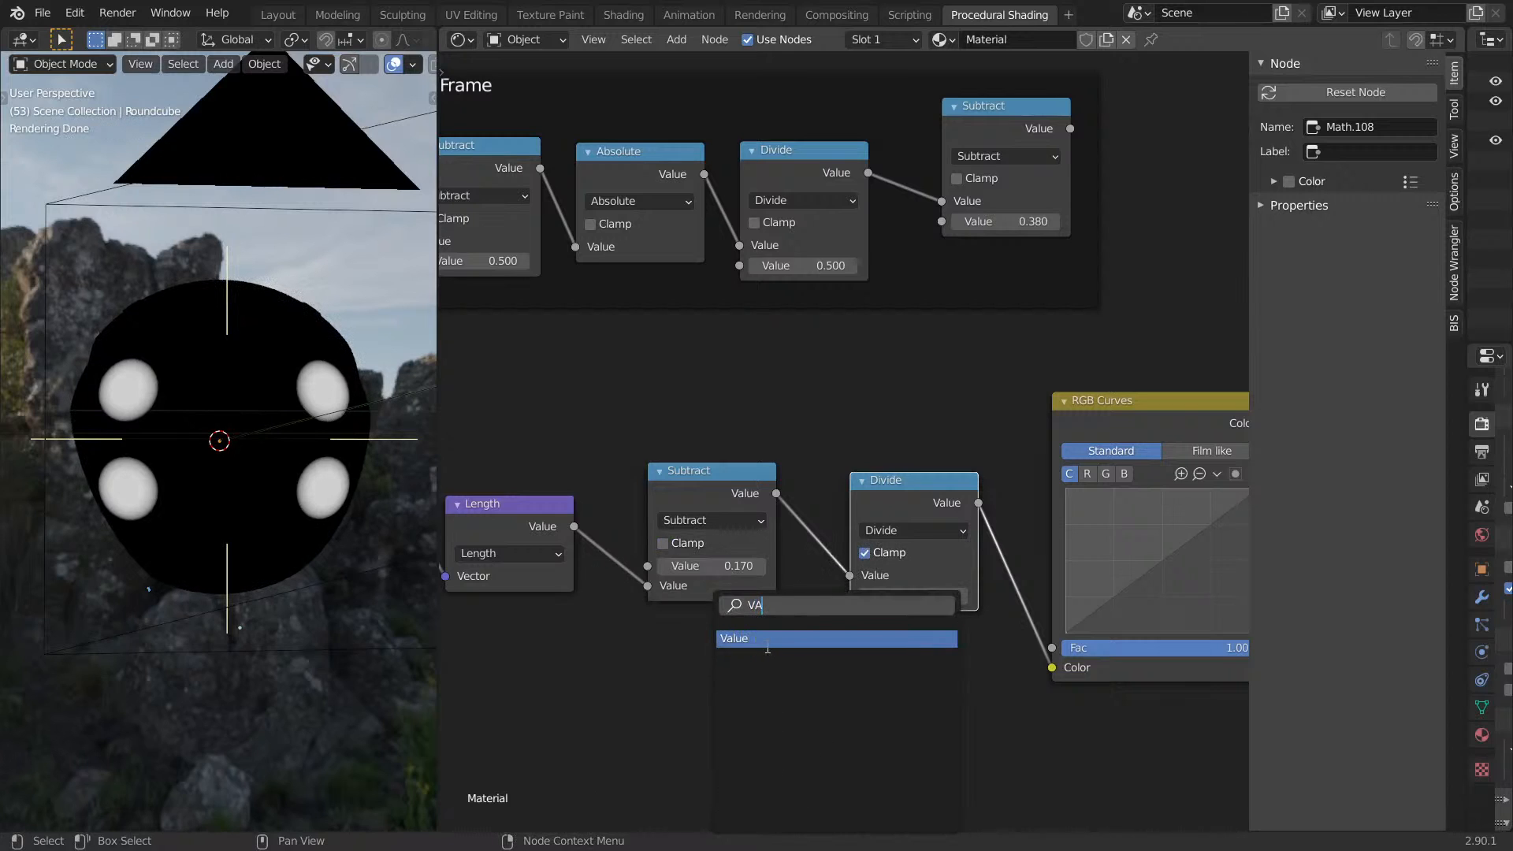
pyautogui.press('Return')
pyautogui.moveTo(761, 630); pyautogui.dragTo(655, 569)
pyautogui.moveTo(760, 630); pyautogui.dragTo(836, 598)
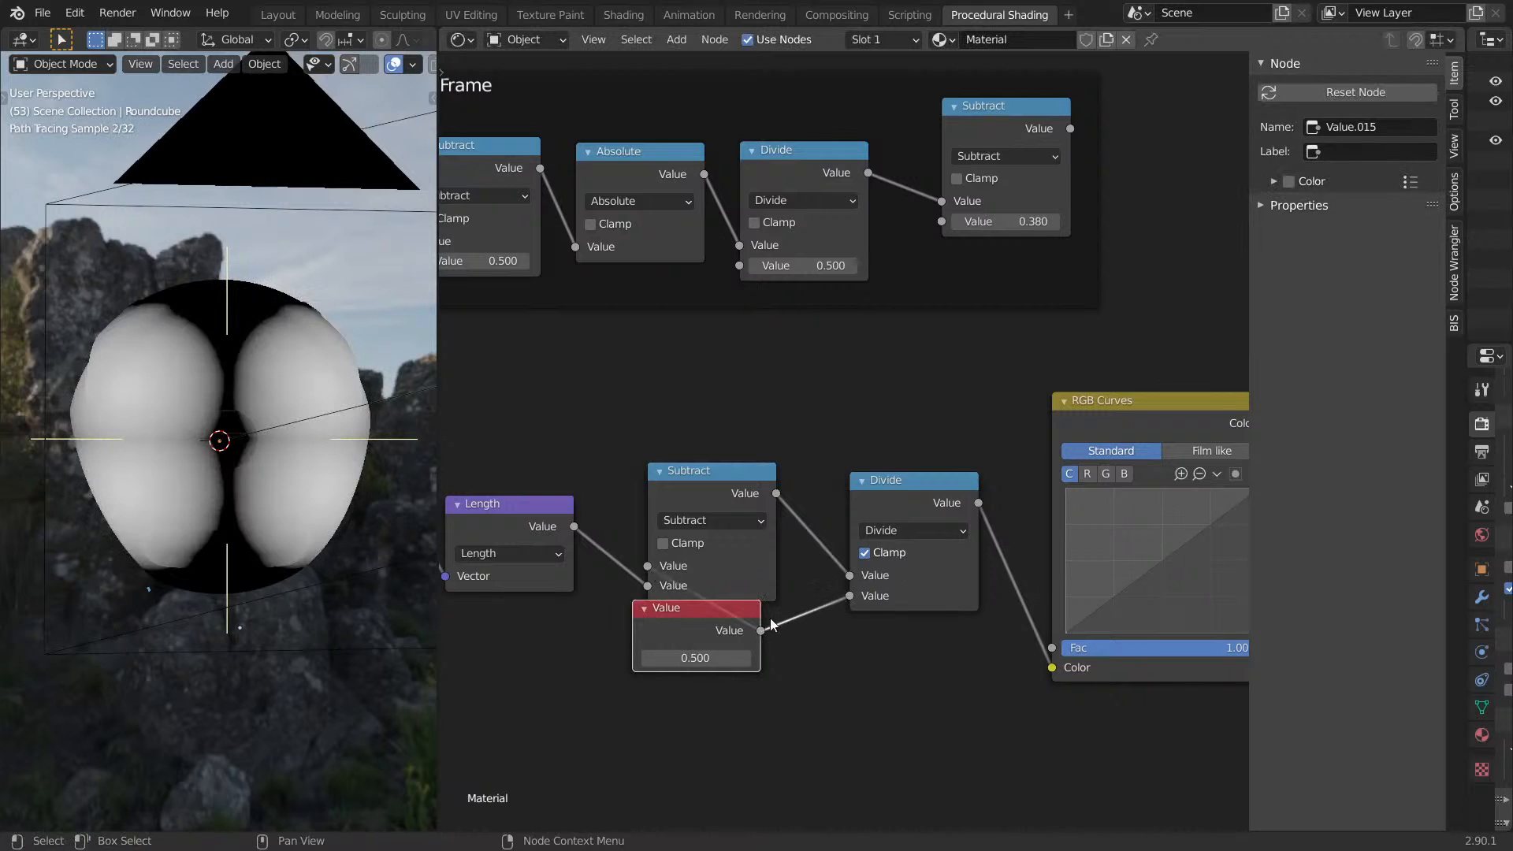
pyautogui.moveTo(747, 659); pyautogui.dragTo(744, 657)
pyautogui.moveTo(727, 638); pyautogui.dragTo(713, 684)
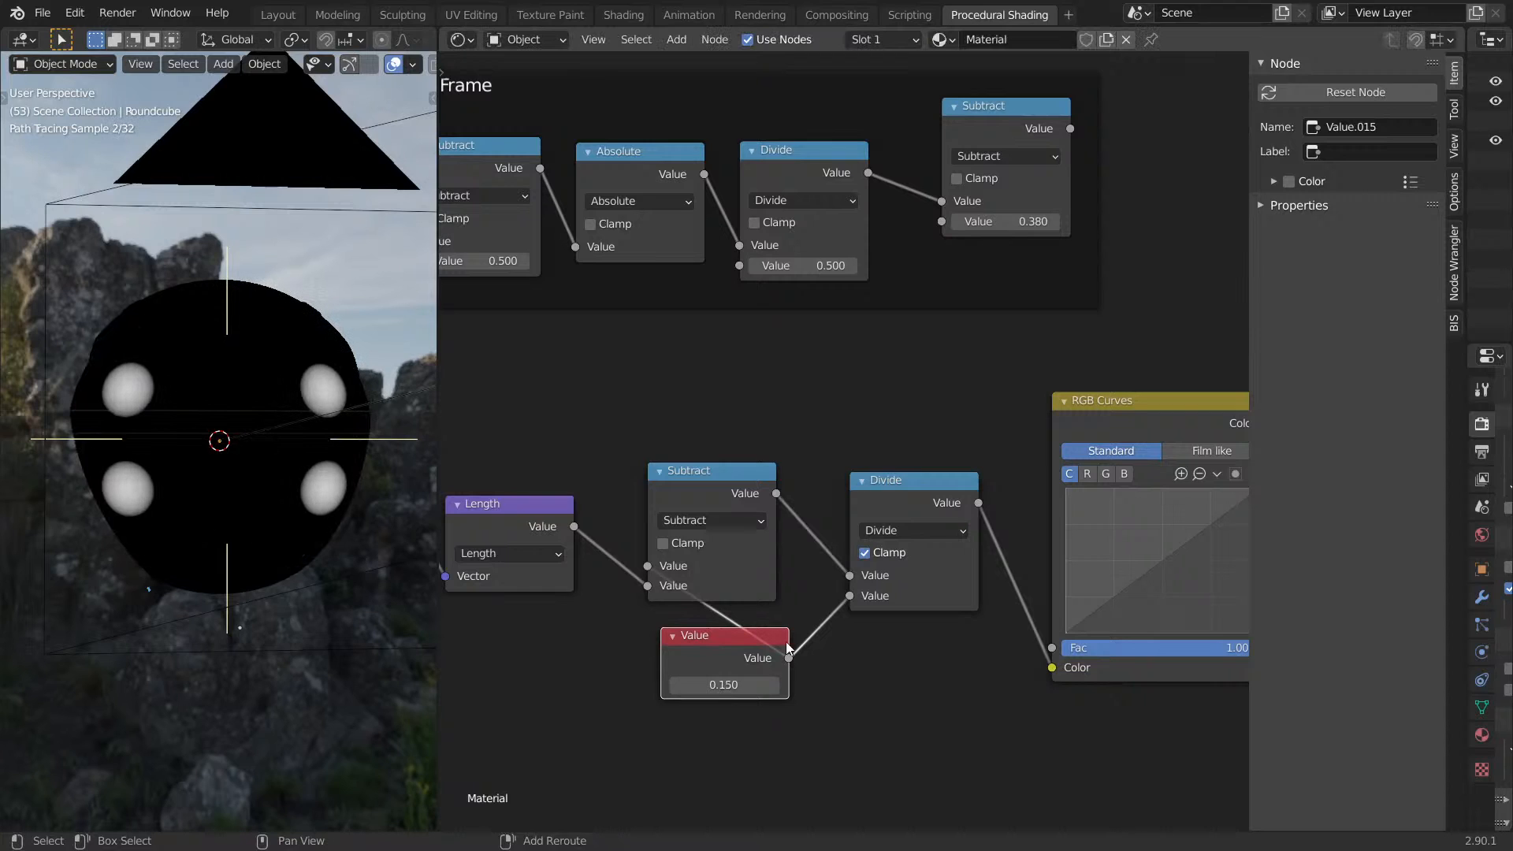
# Lower the RGB Curves end point to X 1.0, Y 0.0.
pyautogui.moveTo(992, 504); pyautogui.dragTo(654, 521, button='middle')
pyautogui.moveTo(920, 510); pyautogui.dragTo(919, 654)
pyautogui.moveTo(747, 656); pyautogui.dragTo(750, 641)
# Place a copy of the vector Scale node beside the RGB Curves and link the curves' Color to its Scale input.
pyautogui.scroll(-6, 779, 529)
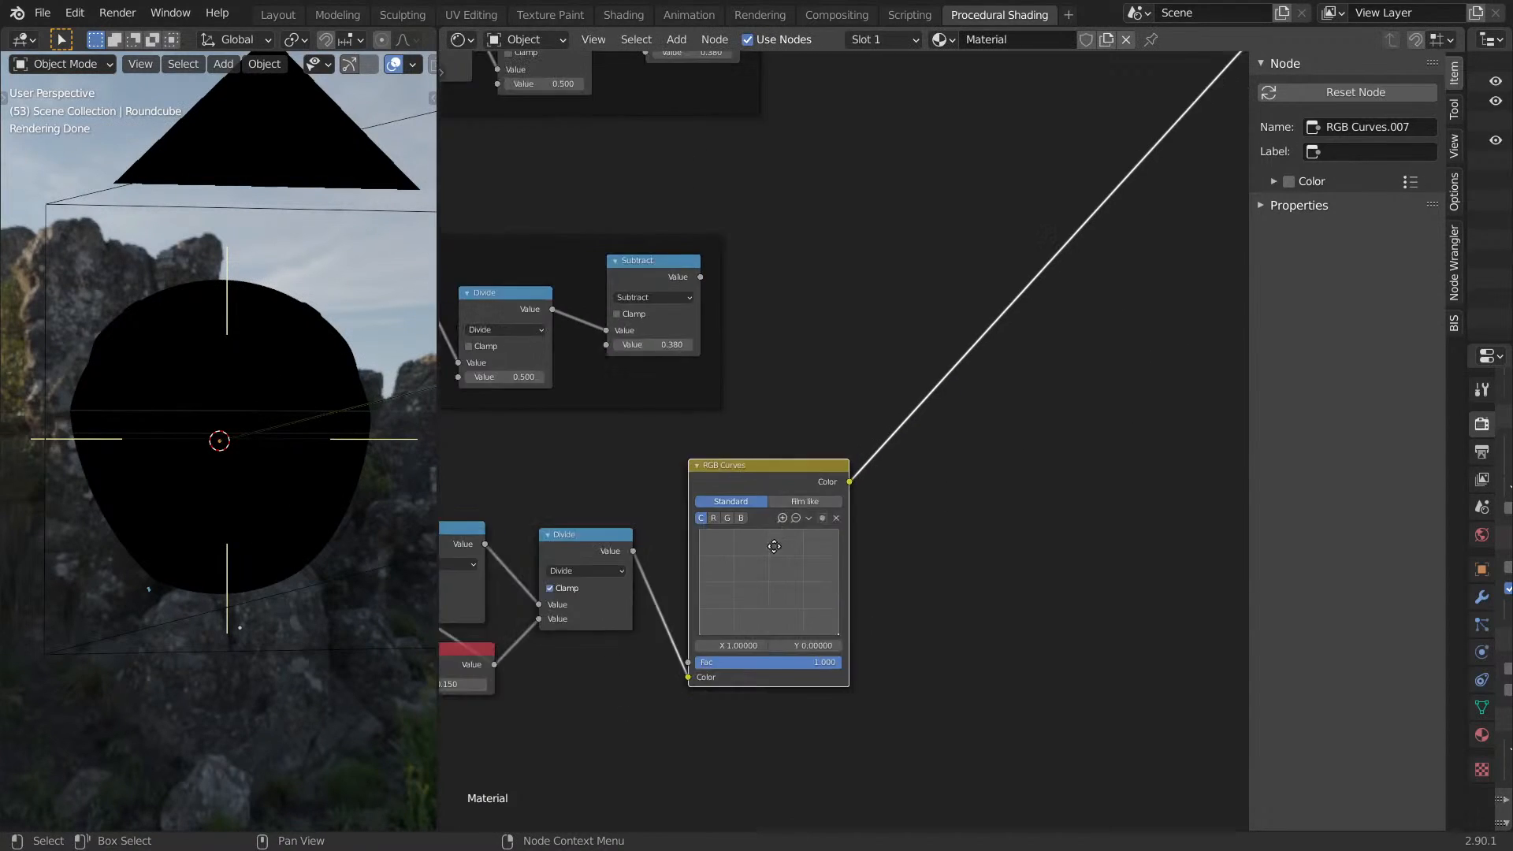
pyautogui.scroll(-2, 913, 504)
pyautogui.moveTo(999, 280); pyautogui.dragTo(907, 332, button='middle')
pyautogui.moveTo(901, 271); pyautogui.dragTo(880, 634)
pyautogui.scroll(3, 785, 557)
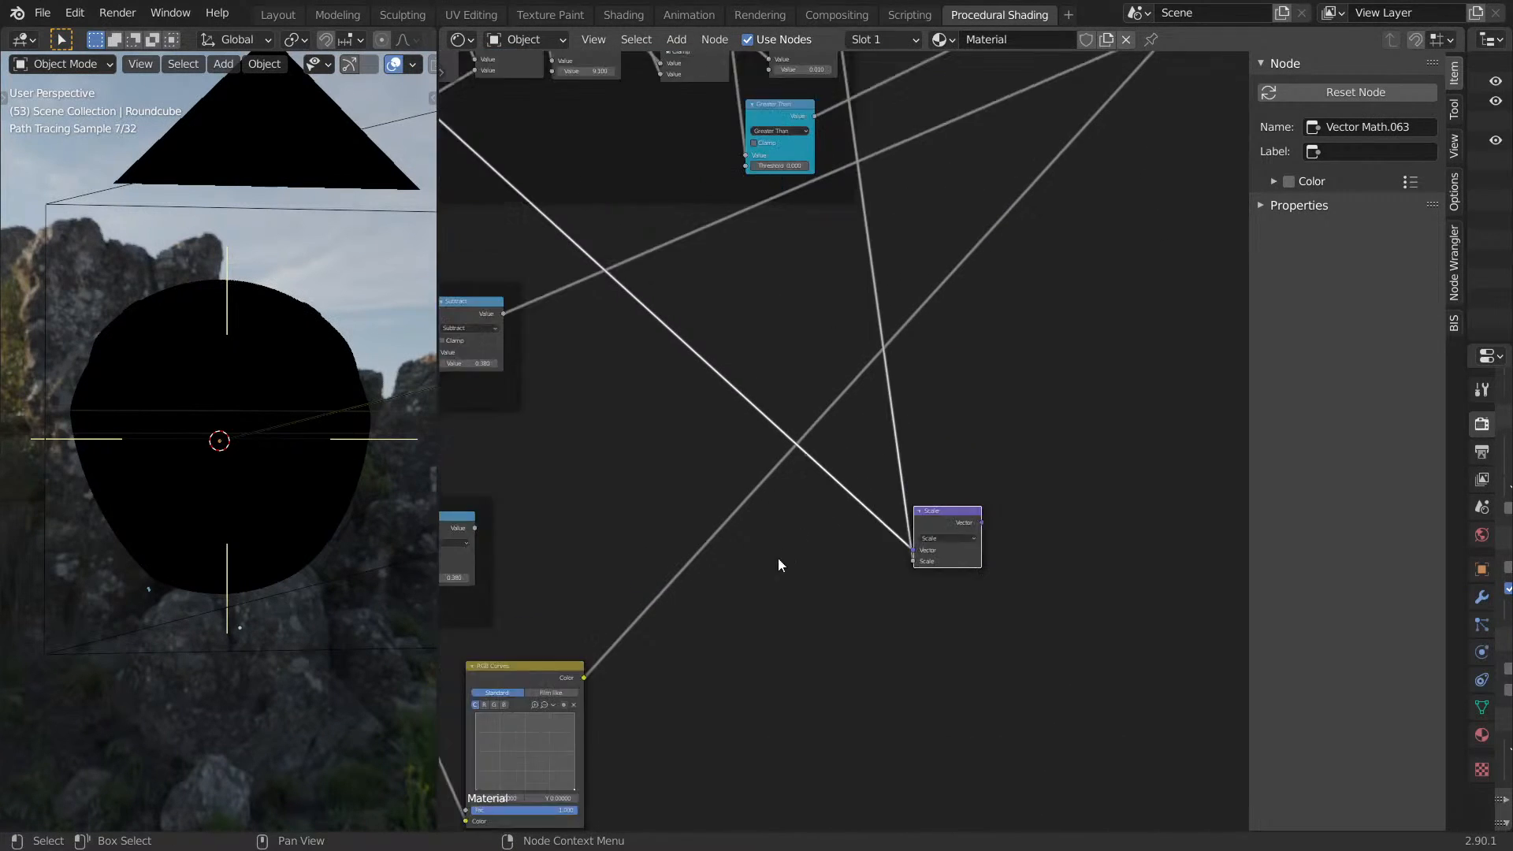
pyautogui.scroll(2, 785, 557)
pyautogui.moveTo(515, 740); pyautogui.dragTo(945, 592)
# Duplicate the last vector math node before the material output into the chain and connect the new Scale node to it.
pyautogui.scroll(-6, 861, 631)
pyautogui.moveTo(805, 469); pyautogui.dragTo(739, 607, button='middle')
pyautogui.click(969, 116)
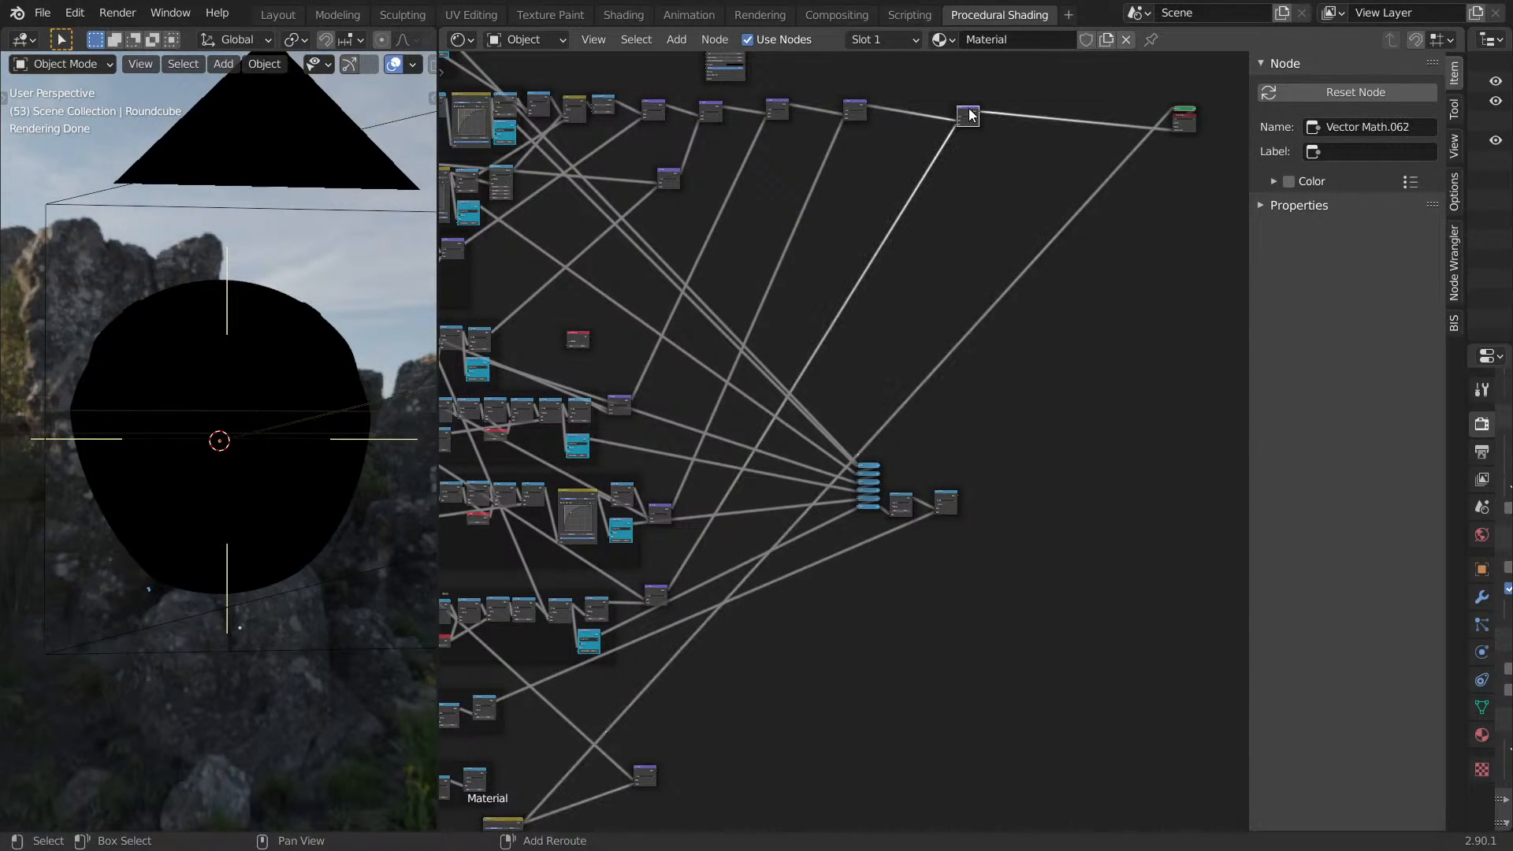
pyautogui.hotkey('shift', 'd')
pyautogui.moveTo(655, 762)
pyautogui.keyDown('alt'); pyautogui.mouseDown(button='right')
pyautogui.moveTo(1026, 314)
pyautogui.moveTo(1055, 146)
pyautogui.mouseUp(button='right'); pyautogui.keyUp('alt')
# Preview the Principled BSDF so the drone renders with its full shading and displacement.
pyautogui.moveTo(621, 368); pyautogui.dragTo(668, 328, button='middle')
pyautogui.moveTo(770, 240); pyautogui.dragTo(896, 496, button='middle')
pyautogui.scroll(-4, 863, 461)
pyautogui.keyDown('ctrl'); pyautogui.keyDown('shift'); pyautogui.click(887, 270); pyautogui.keyUp('shift'); pyautogui.keyUp('ctrl')
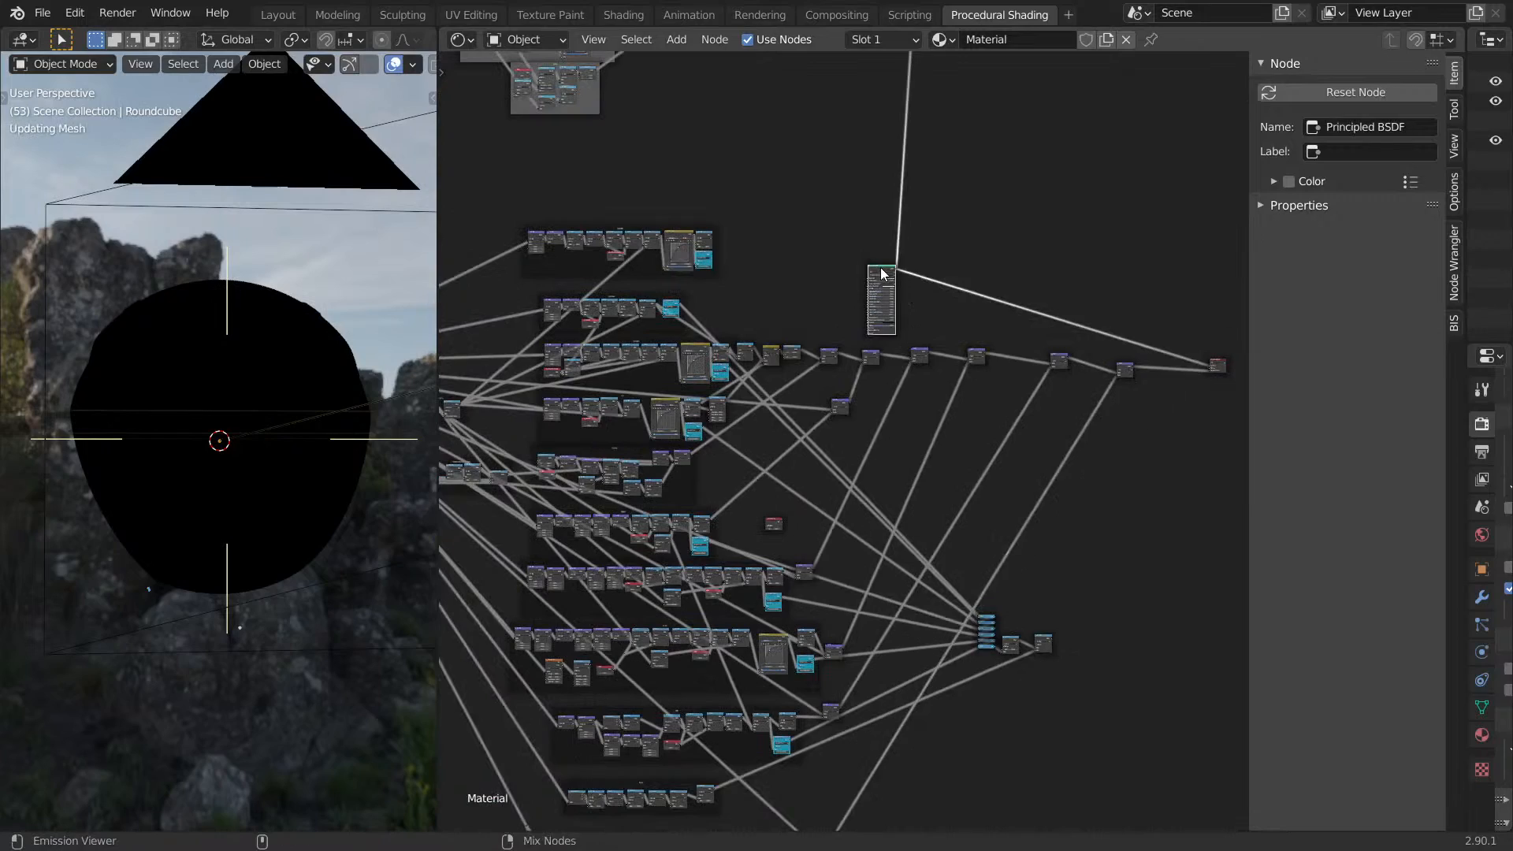
# Add a middle point to the RGB Curves at about X 0.47, Y 0.175 and inspect the spots around the eye from several angles.
pyautogui.moveTo(604, 701); pyautogui.dragTo(696, 395, button='middle')
pyautogui.scroll(10, 856, 498)
pyautogui.moveTo(836, 498); pyautogui.dragTo(899, 276, button='middle')
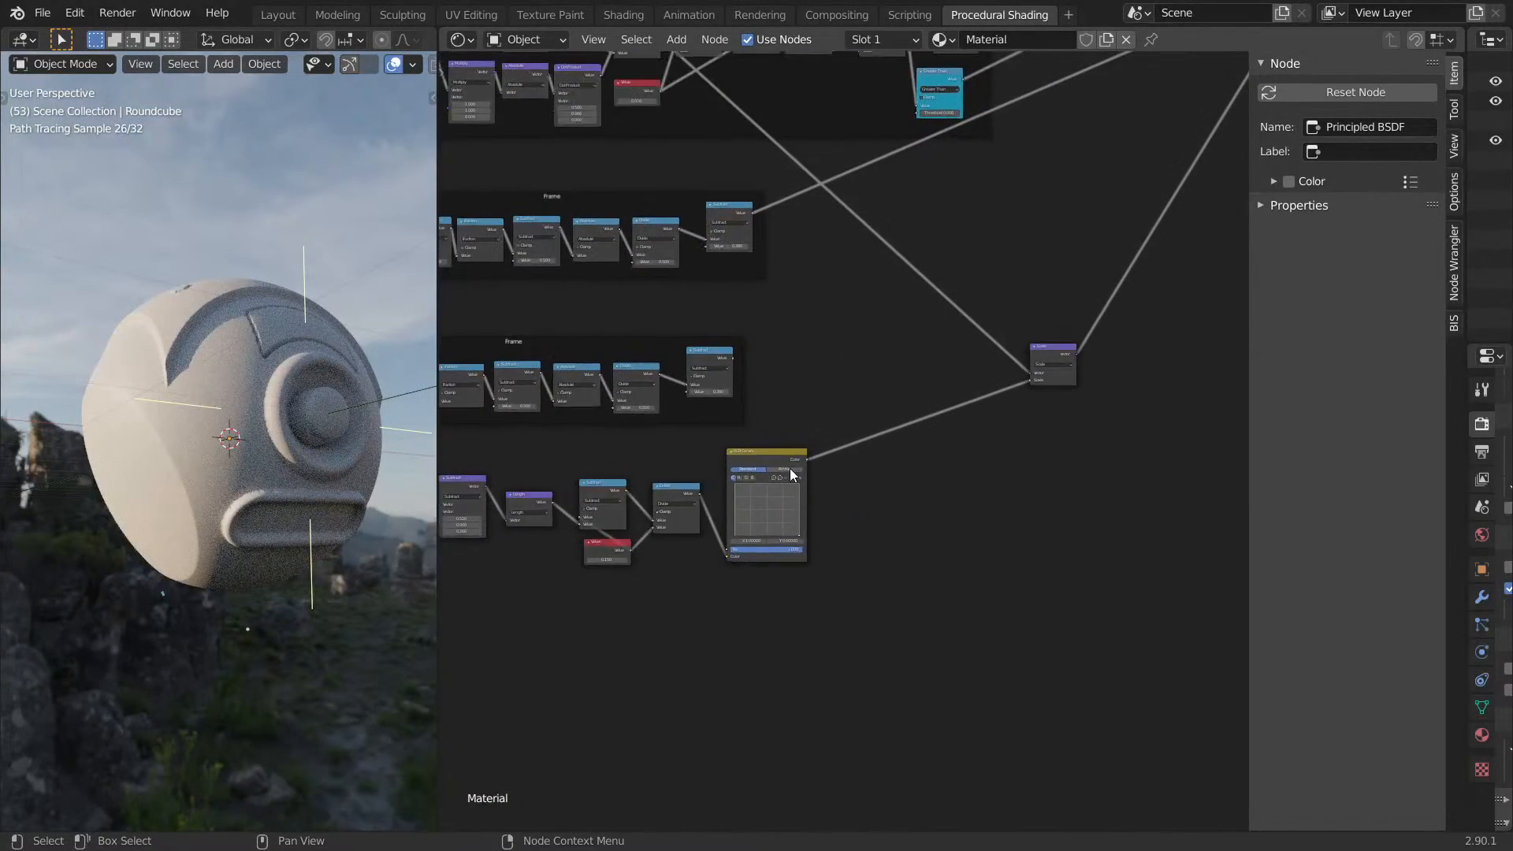
pyautogui.scroll(7, 807, 457)
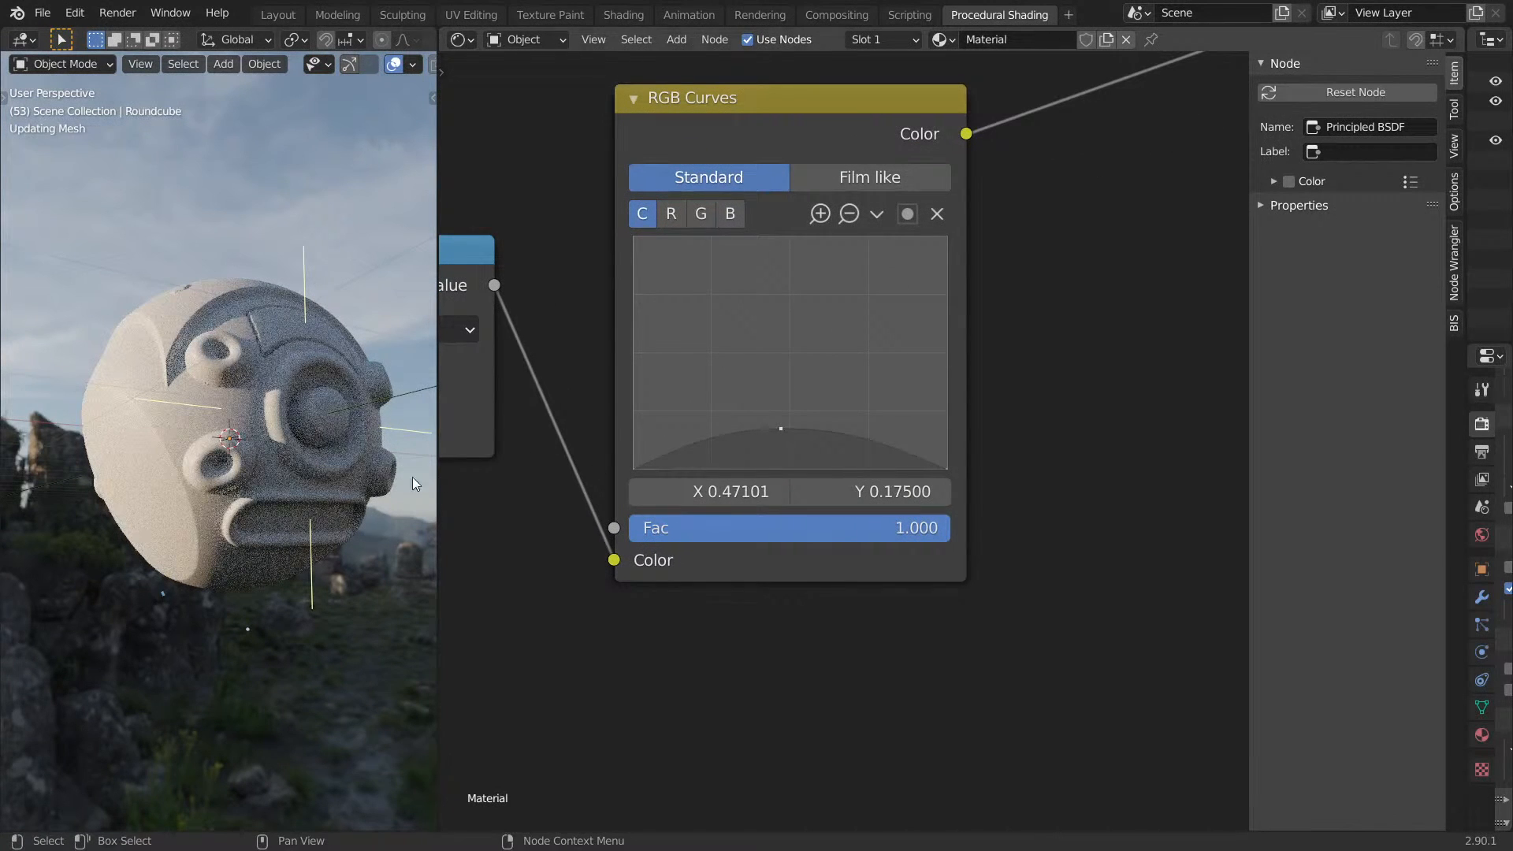
pyautogui.moveTo(426, 451); pyautogui.dragTo(292, 420, button='middle')
pyautogui.hotkey('ctrl', 'space')
pyautogui.moveTo(426, 435); pyautogui.dragTo(633, 403, button='middle')
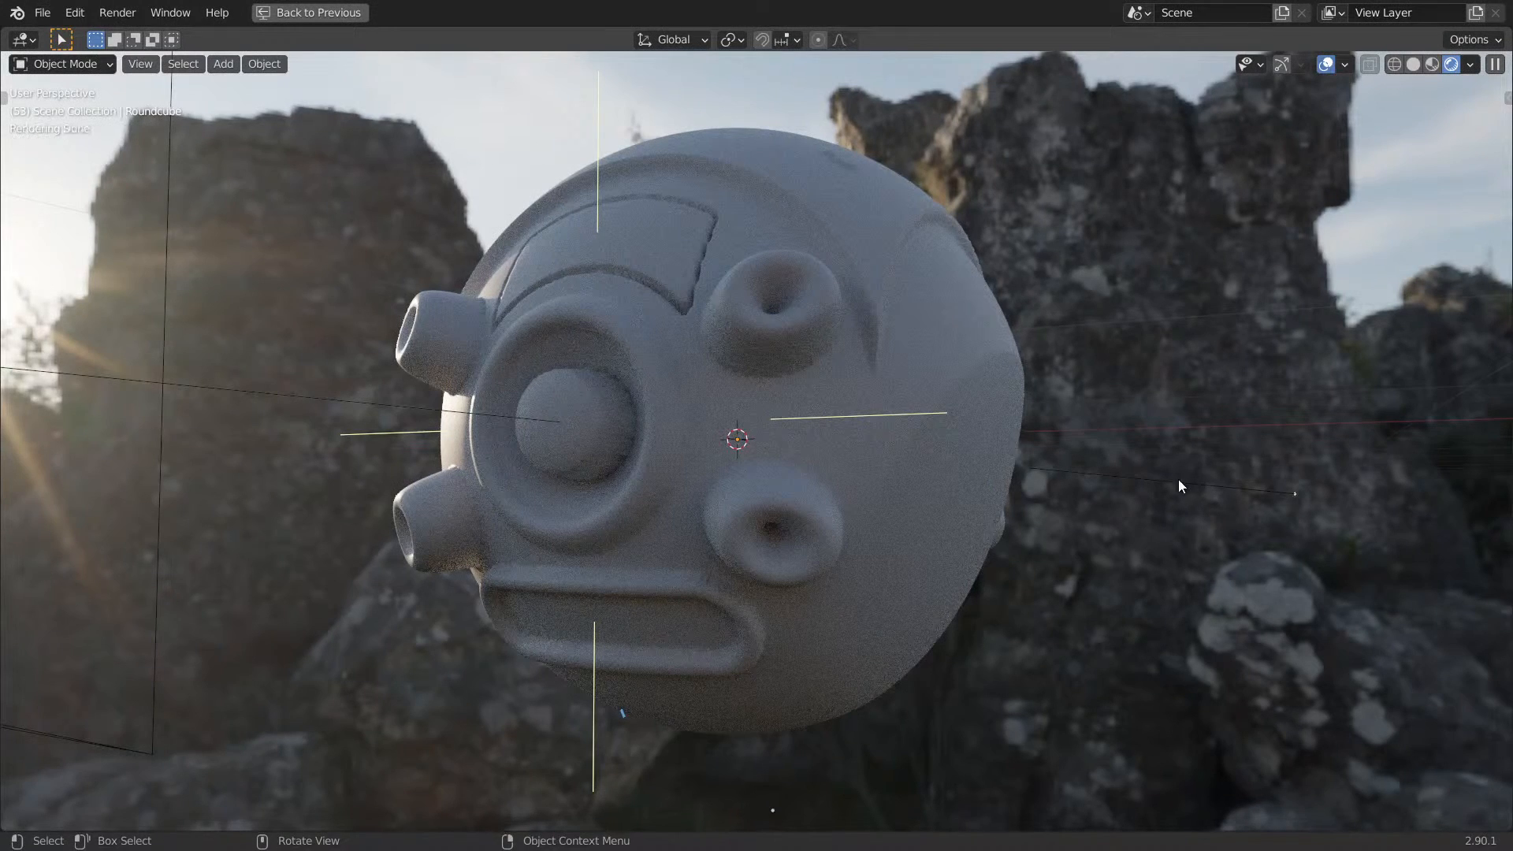
pyautogui.moveTo(883, 441); pyautogui.dragTo(777, 438, button='middle')
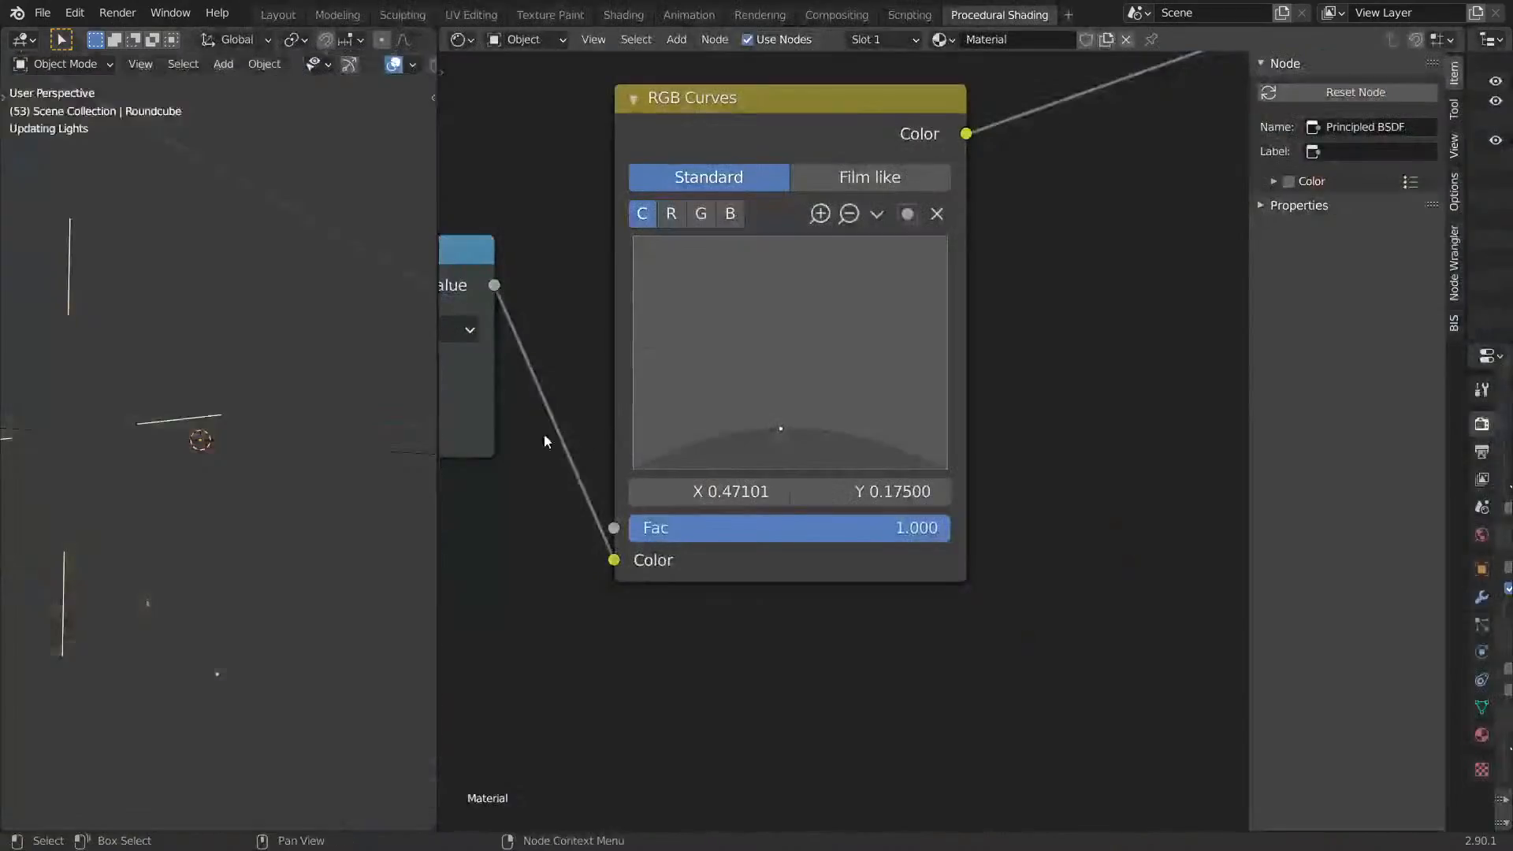
pyautogui.moveTo(328, 431); pyautogui.dragTo(321, 399, button='middle')
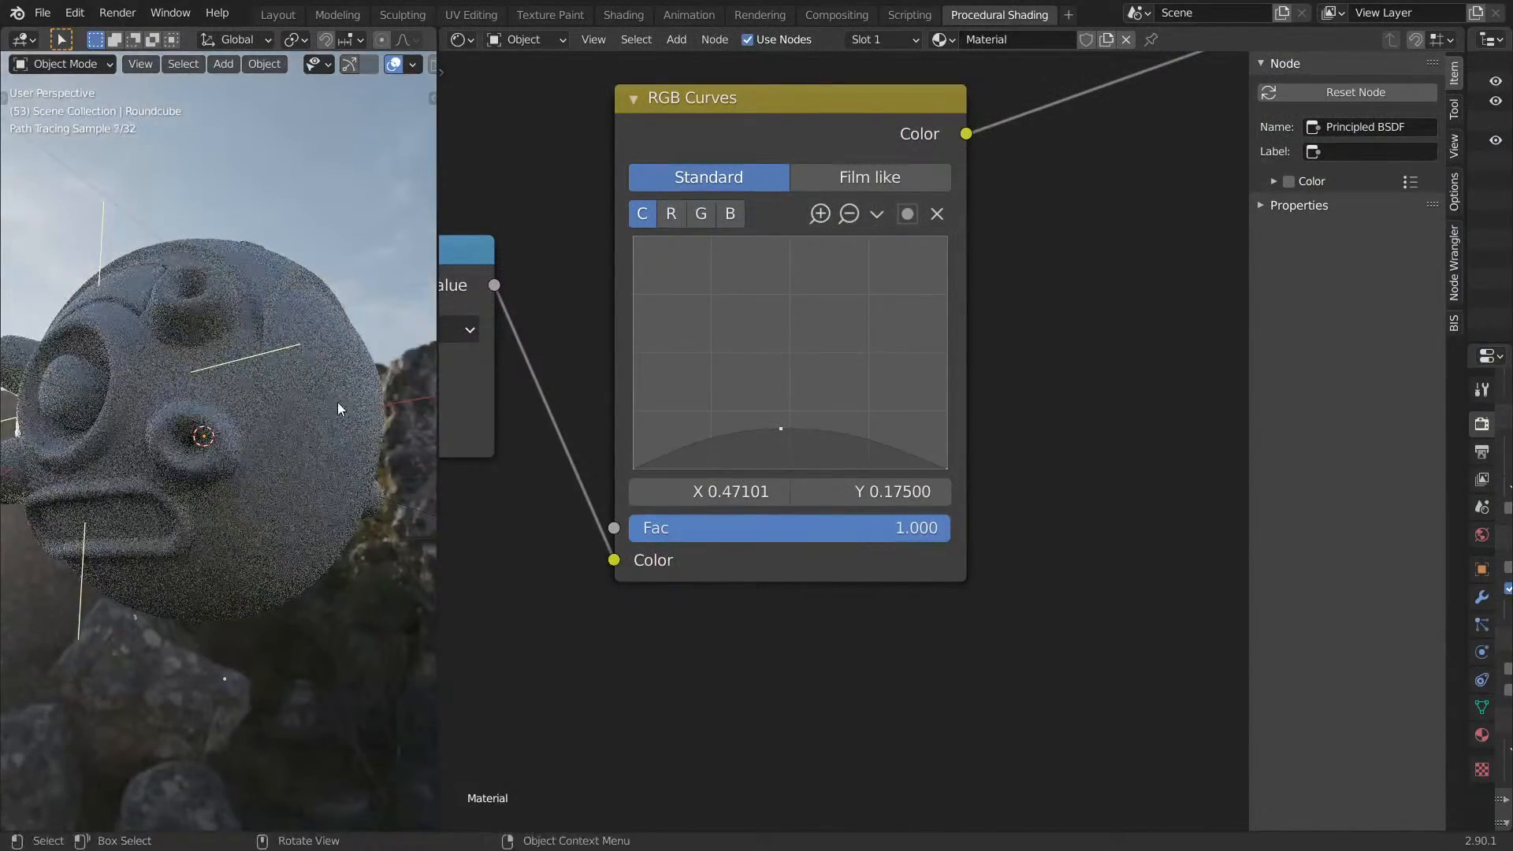
# Reshape the RGB Curves into three low bumps, ending with a point at about X 0.76, Y 0.04.
pyautogui.scroll(1, 810, 416)
pyautogui.scroll(2, 810, 411)
pyautogui.moveTo(745, 421); pyautogui.dragTo(887, 471)
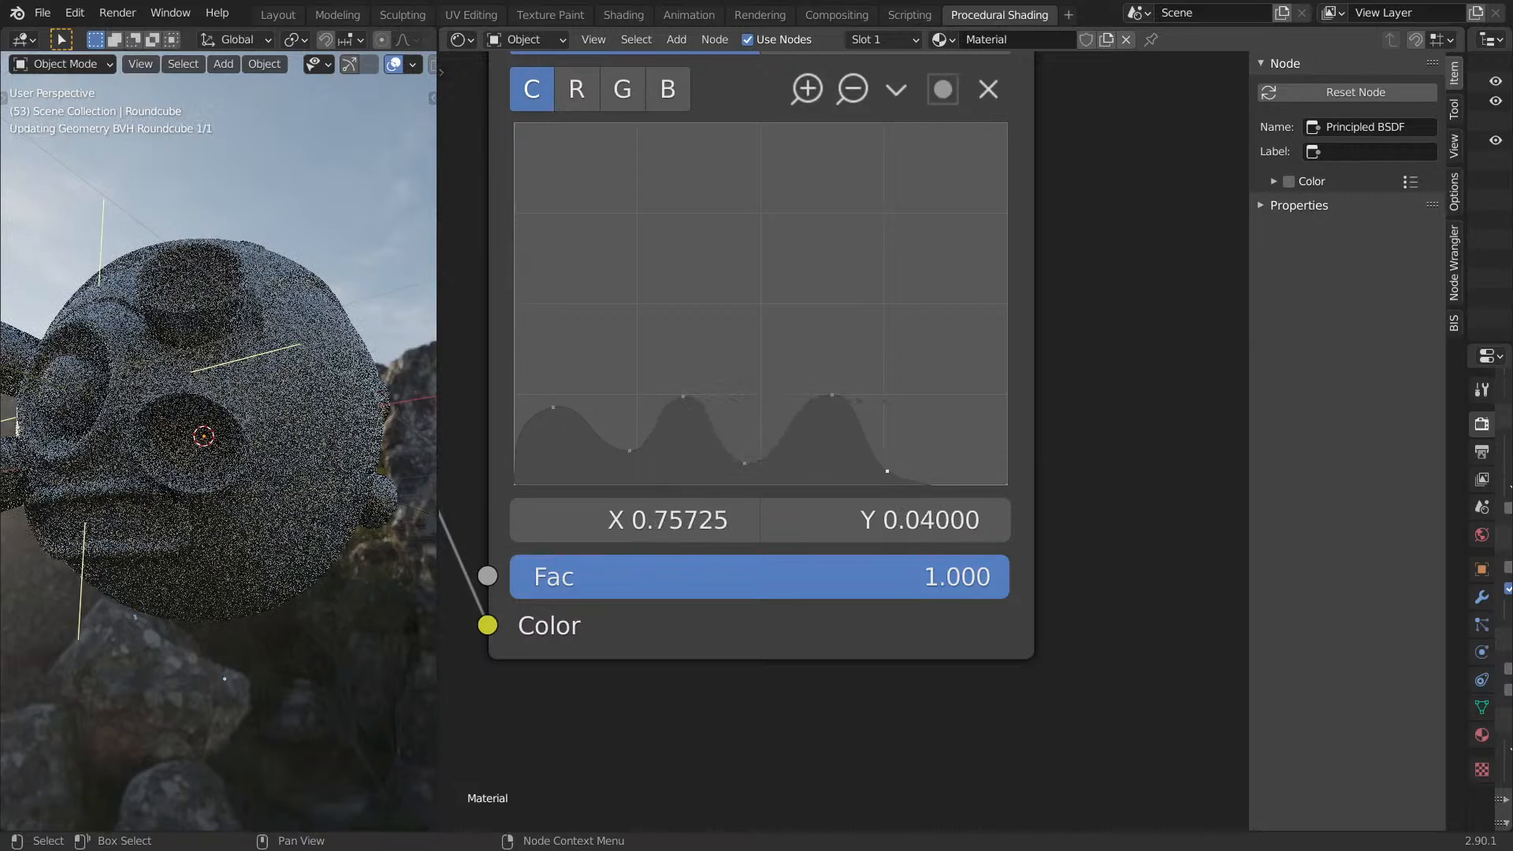
pyautogui.moveTo(292, 363); pyautogui.dragTo(356, 361, button='middle')
# Insert a copy of the Divide node after the RGB Curves, change it to Multiply with value 0.080, and check the spots from the front.
pyautogui.moveTo(828, 347); pyautogui.dragTo(800, 525, button='middle')
pyautogui.scroll(-4, 817, 494)
pyautogui.scroll(-1, 801, 525)
pyautogui.moveTo(601, 496); pyautogui.dragTo(734, 473, button='middle')
pyautogui.hotkey('shift', 'd')
pyautogui.click(1100, 351)
pyautogui.moveTo(1119, 378); pyautogui.dragTo(930, 402, button='middle')
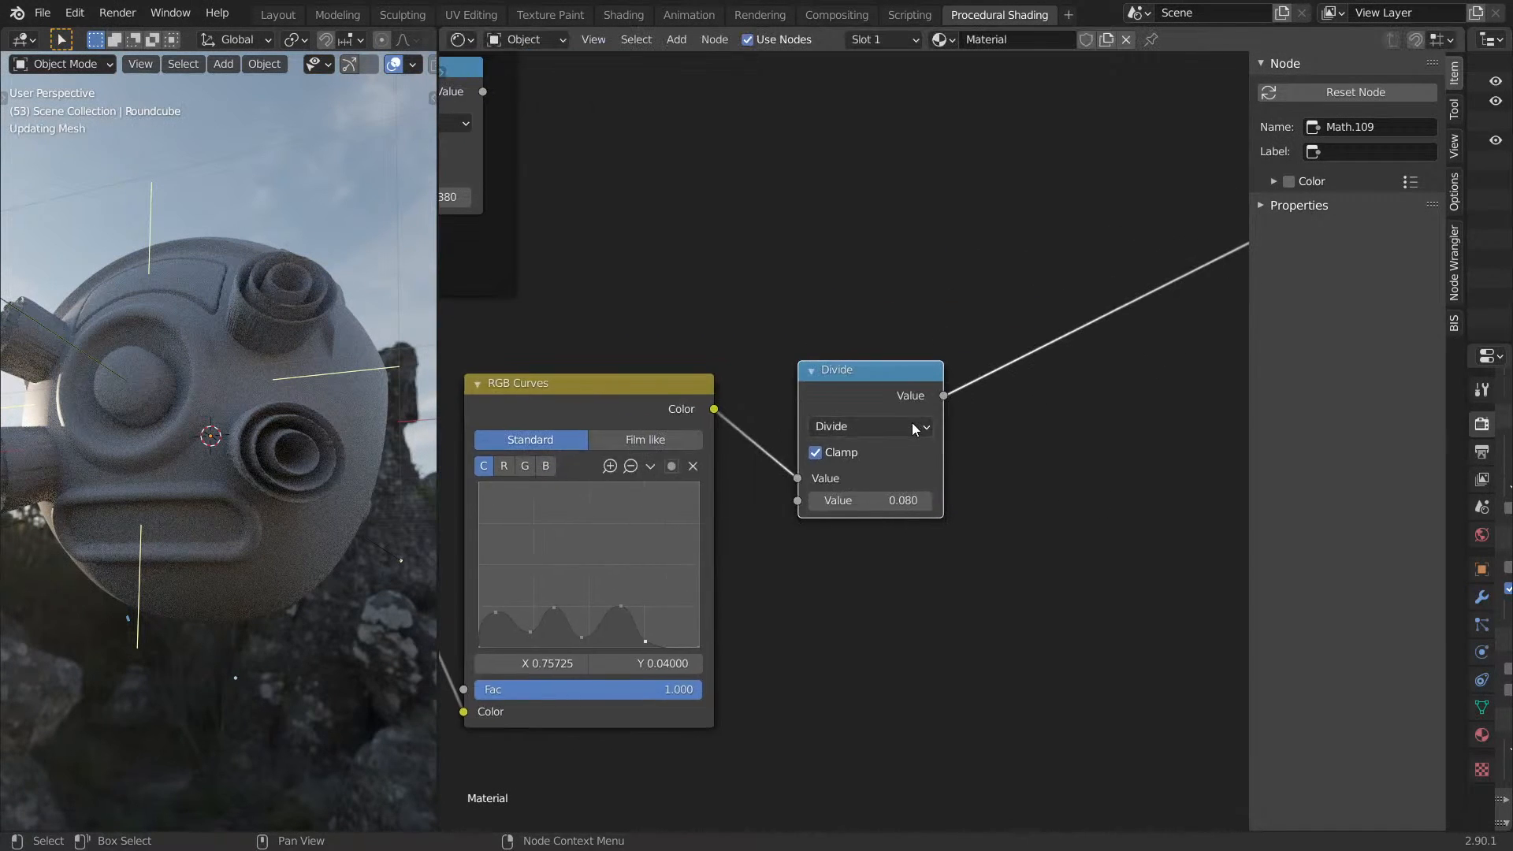
pyautogui.click(912, 425)
pyautogui.press('m')
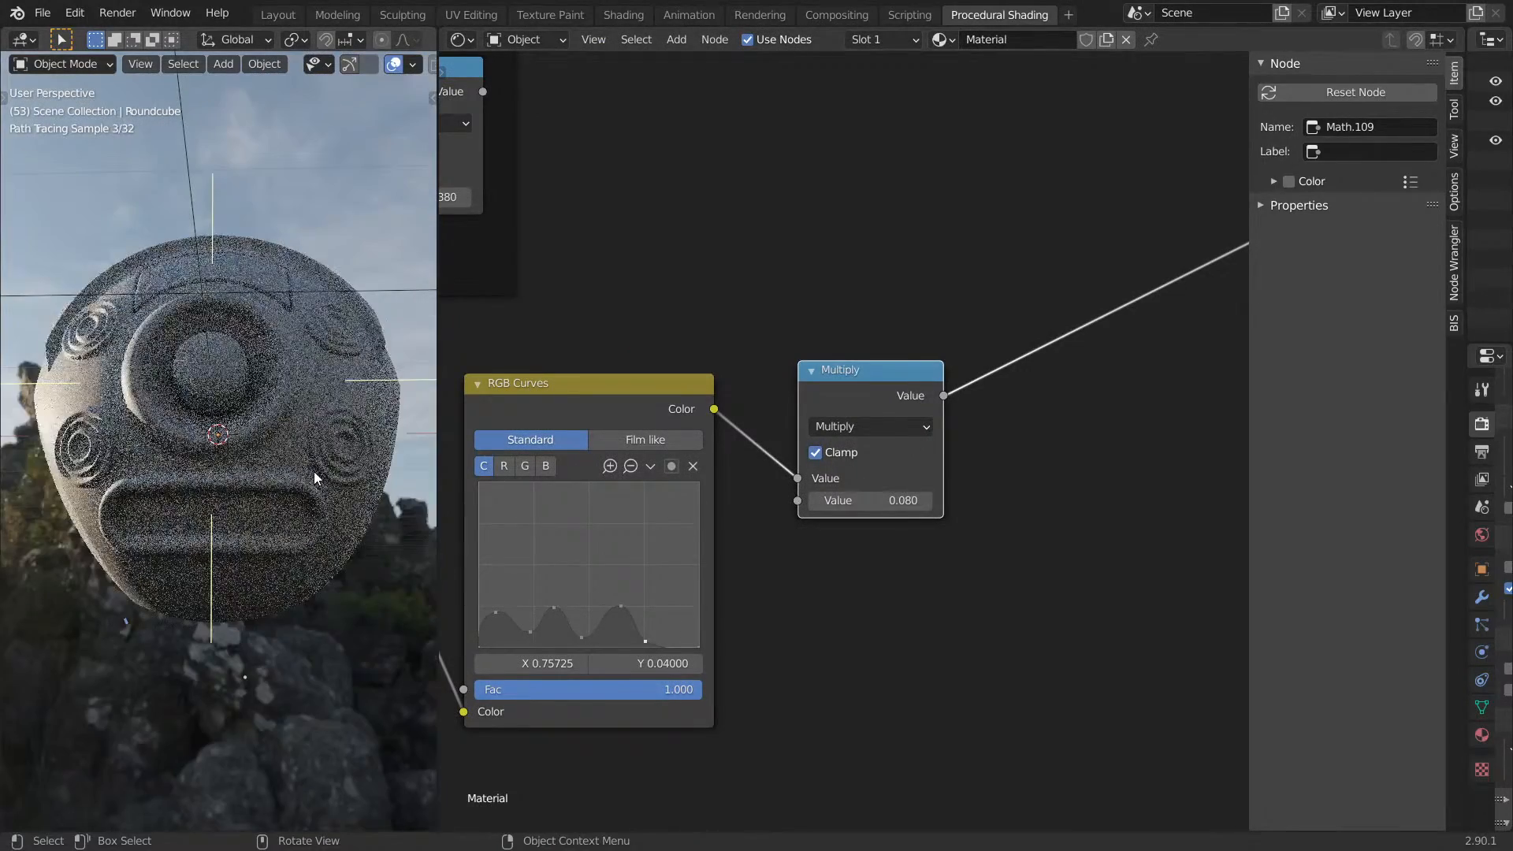
pyautogui.moveTo(313, 465); pyautogui.dragTo(346, 462, button='middle')
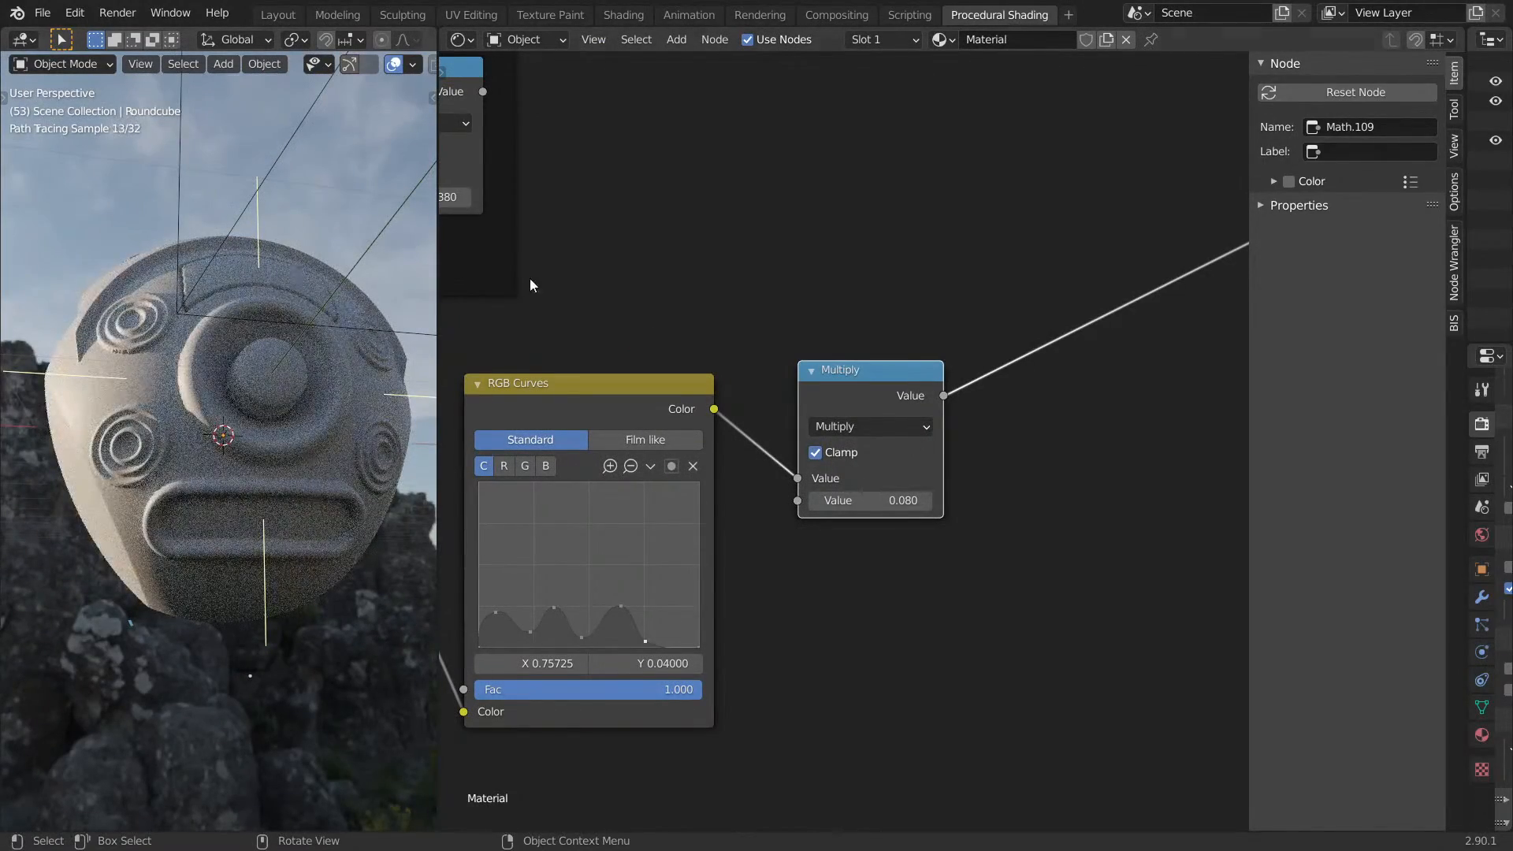
# Flatten the start of the curve by lowering its start point to 0 and the first bump's point to about X 0.11, Y 0.
pyautogui.moveTo(648, 542); pyautogui.dragTo(1062, 301, button='middle')
pyautogui.scroll(10, 962, 340)
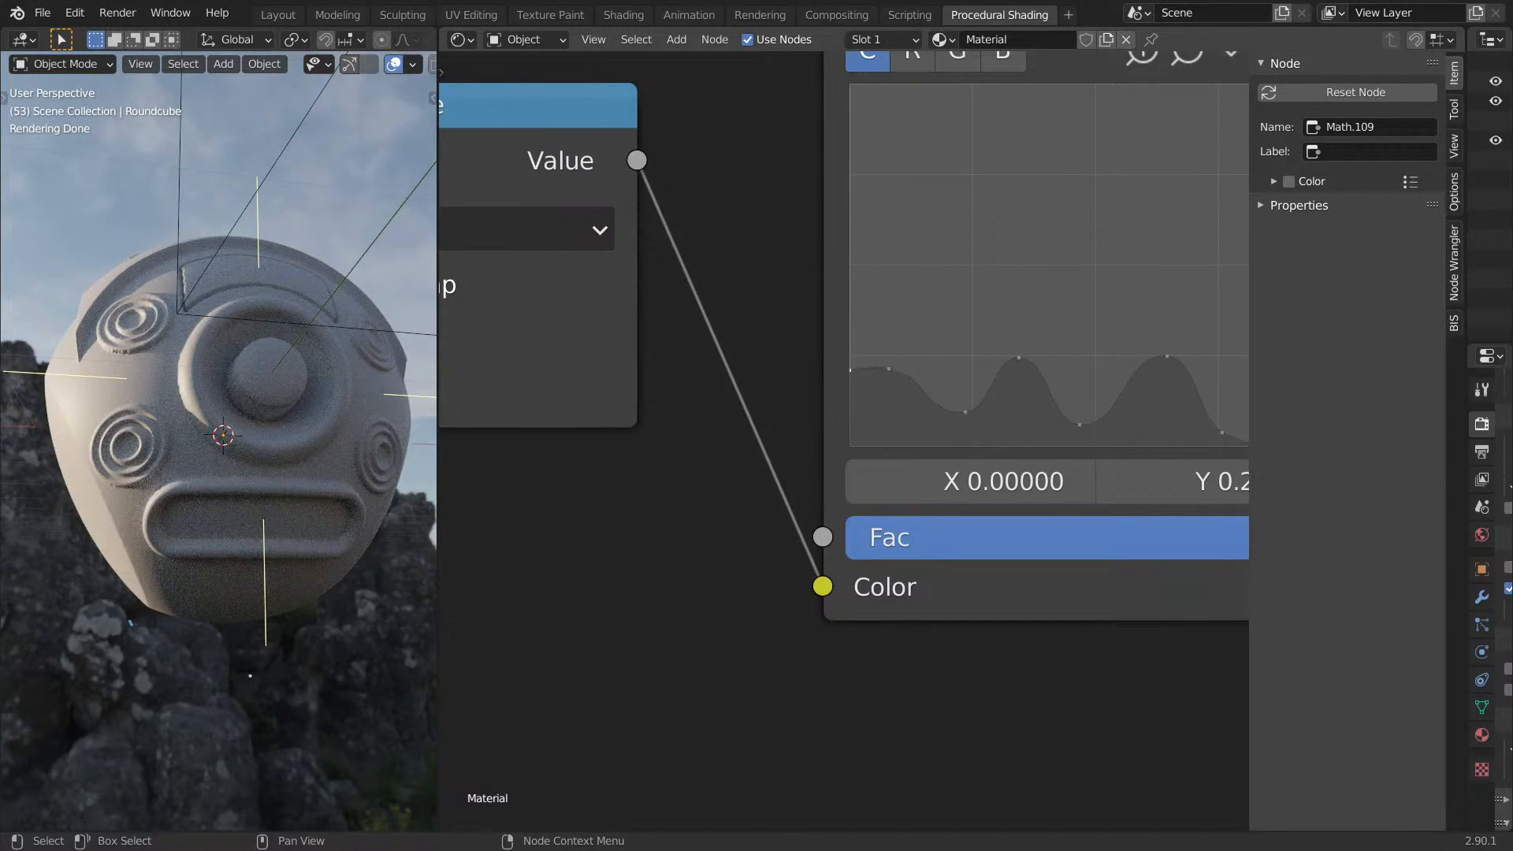
pyautogui.moveTo(1010, 339); pyautogui.dragTo(787, 399, button='middle')
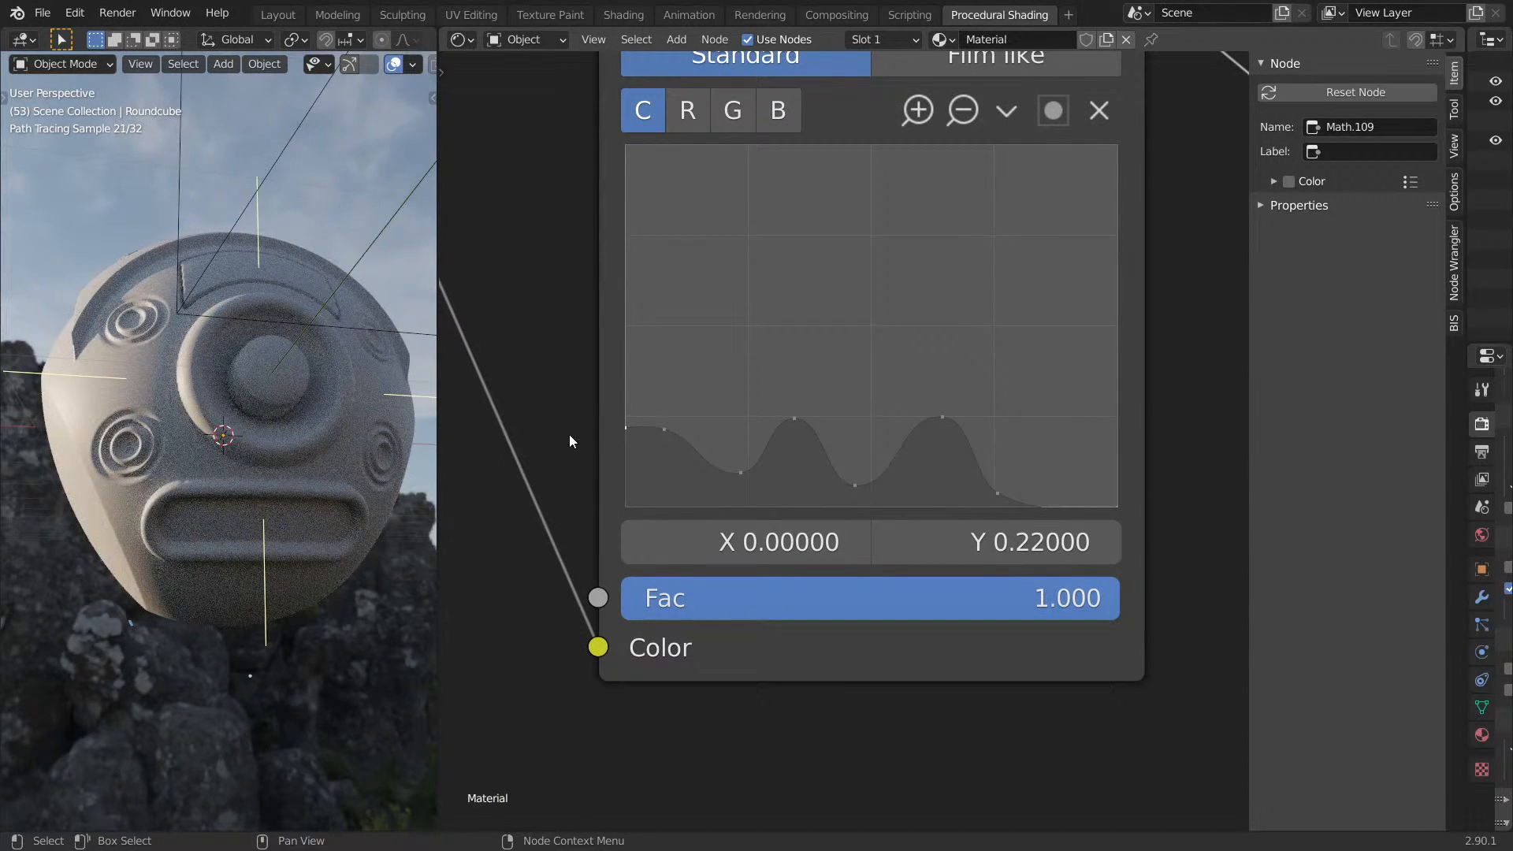
pyautogui.moveTo(625, 427); pyautogui.dragTo(626, 490)
pyautogui.moveTo(672, 427); pyautogui.dragTo(667, 511)
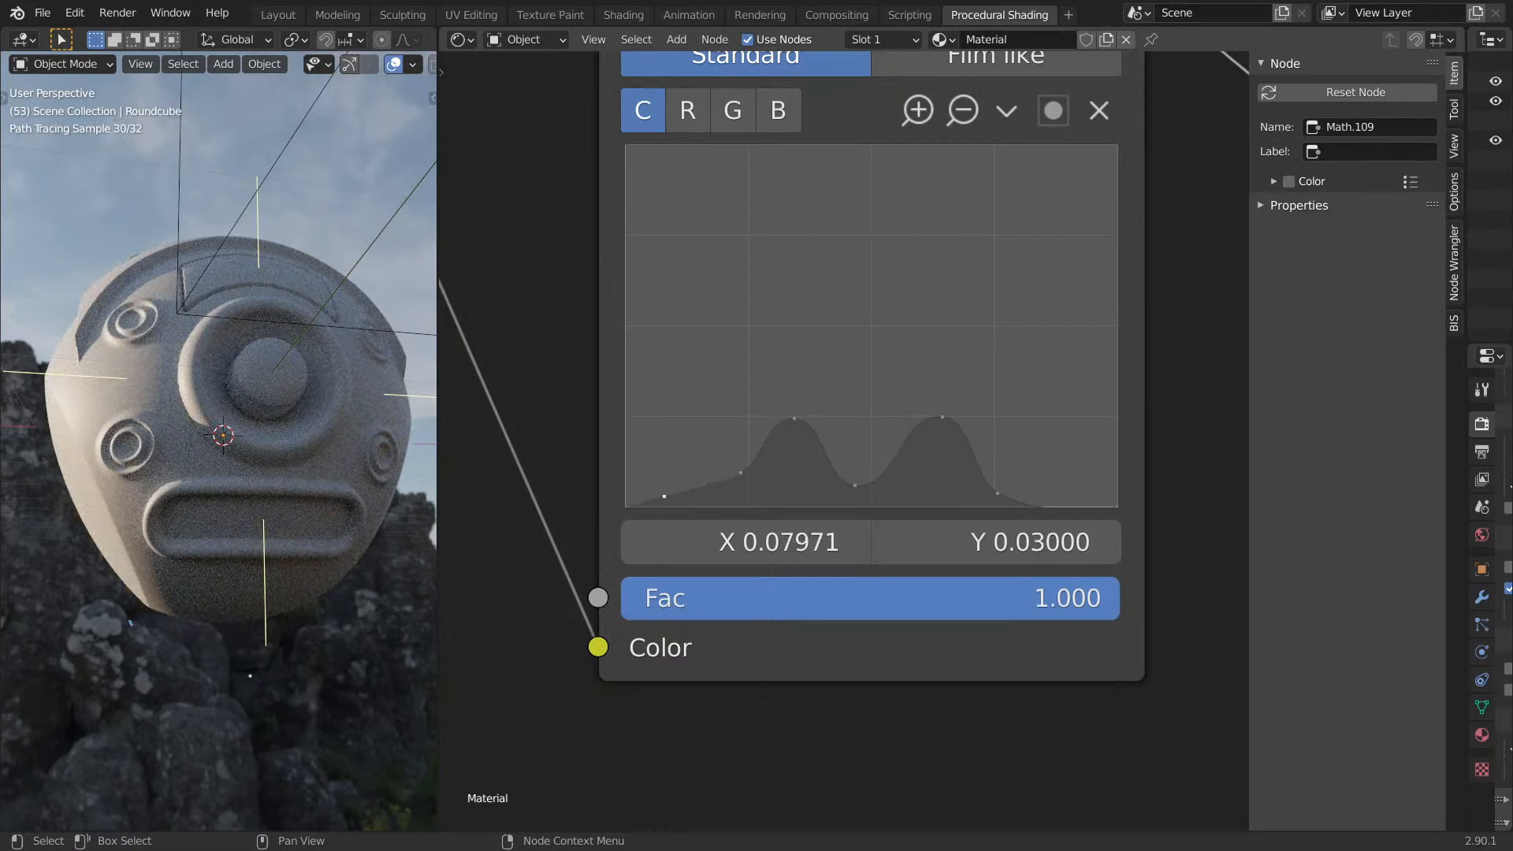
pyautogui.moveTo(657, 465); pyautogui.dragTo(679, 506)
# Set the value of the Multiply after the RGB Curves to -0.080.
pyautogui.scroll(-2, 1038, 369)
pyautogui.scroll(-2, 1038, 369)
pyautogui.moveTo(1220, 222); pyautogui.dragTo(867, 334, button='middle')
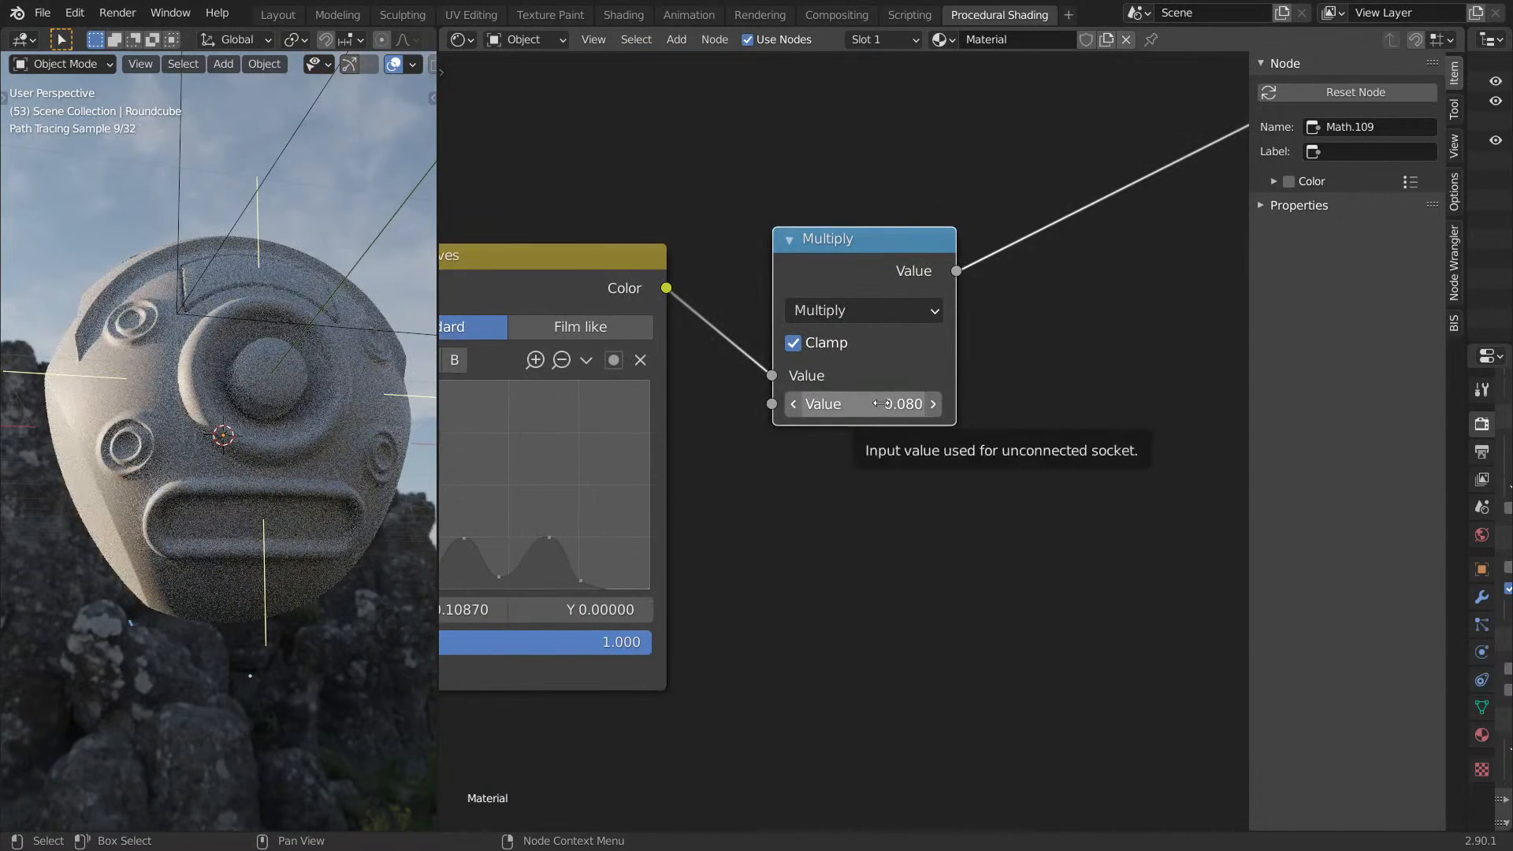
pyautogui.moveTo(641, 451); pyautogui.dragTo(730, 391, button='middle')
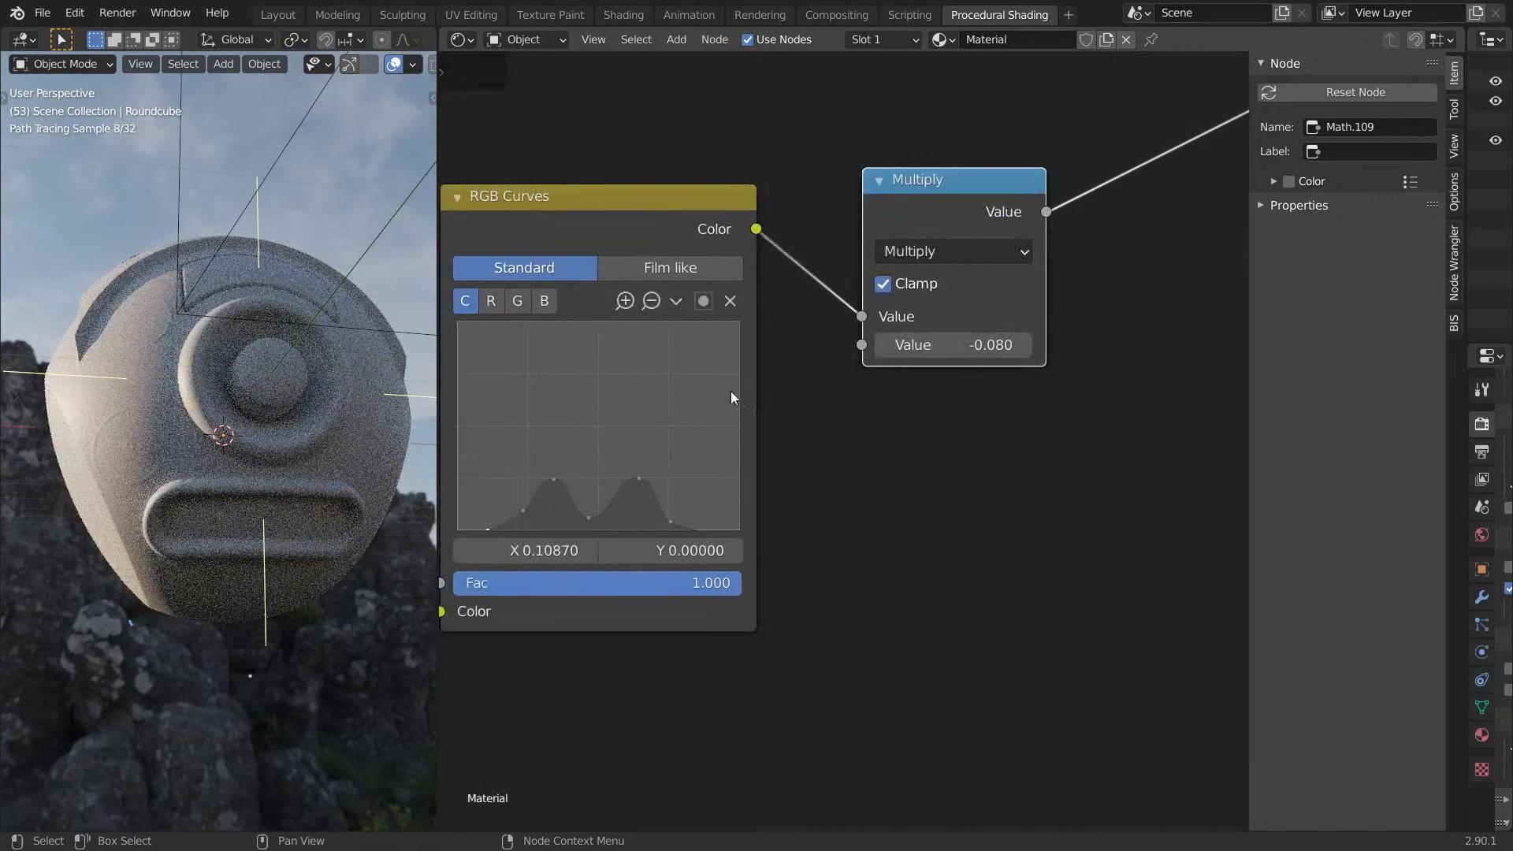
# Raise the curve's first bump to about X 0.09, Y 0.17 and push the second bump up to Y 1.0.
pyautogui.scroll(3, 703, 405)
pyautogui.moveTo(844, 367); pyautogui.dragTo(835, 399, button='middle')
pyautogui.scroll(-2, 834, 398)
pyautogui.scroll(4, 797, 438)
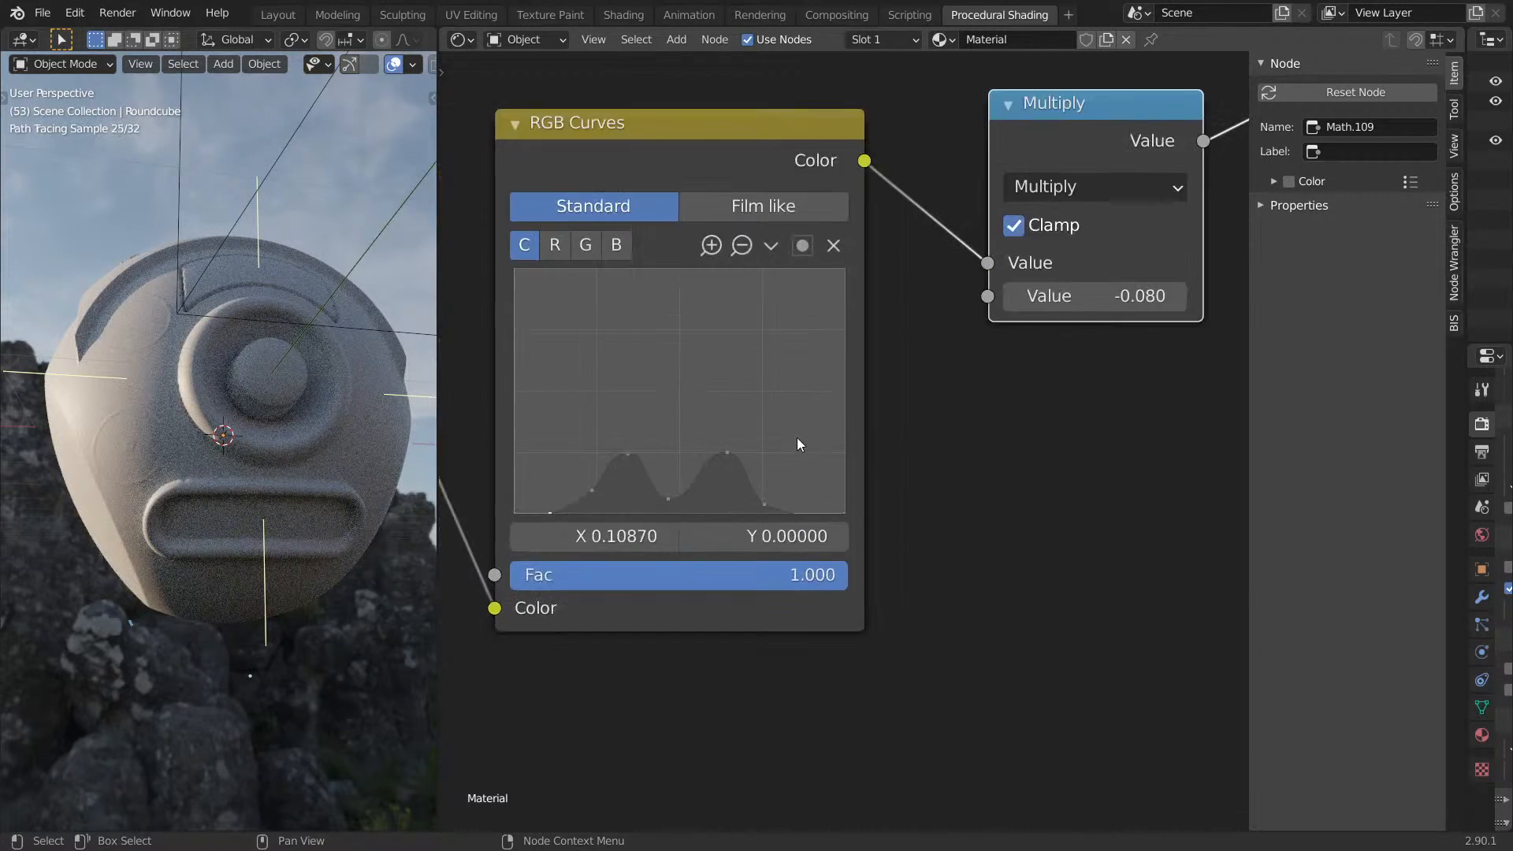
pyautogui.moveTo(567, 446); pyautogui.dragTo(561, 416)
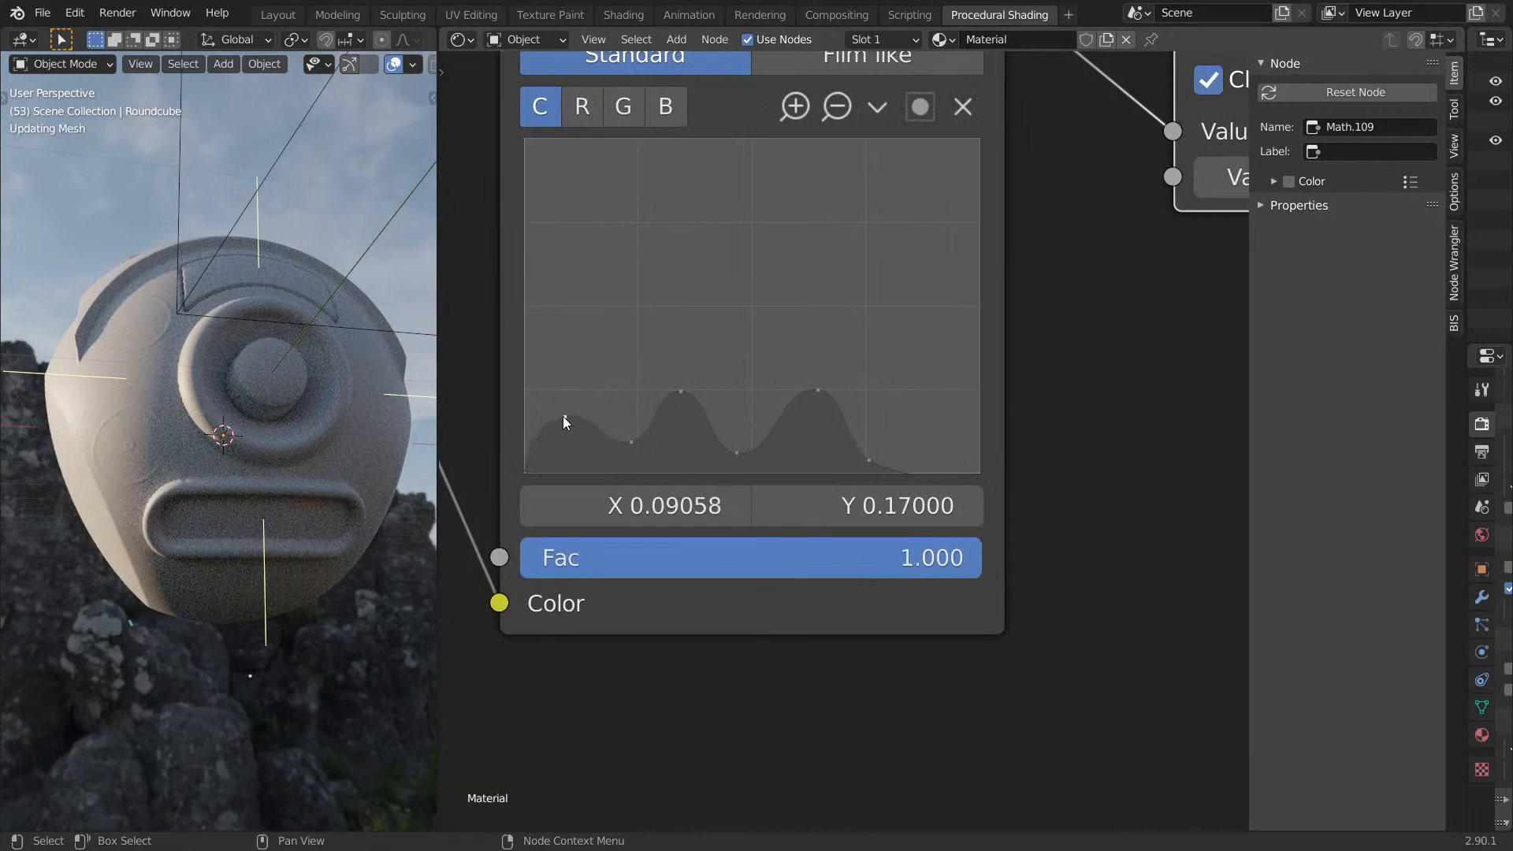
pyautogui.moveTo(721, 441); pyautogui.dragTo(722, 131)
# Disable Clamp on the Multiply node after the RGB Curves.
pyautogui.moveTo(1199, 93); pyautogui.dragTo(981, 238, button='middle')
pyautogui.click(981, 239)
pyautogui.hscroll(-4, 811, 318)
pyautogui.scroll(-2, 812, 319)
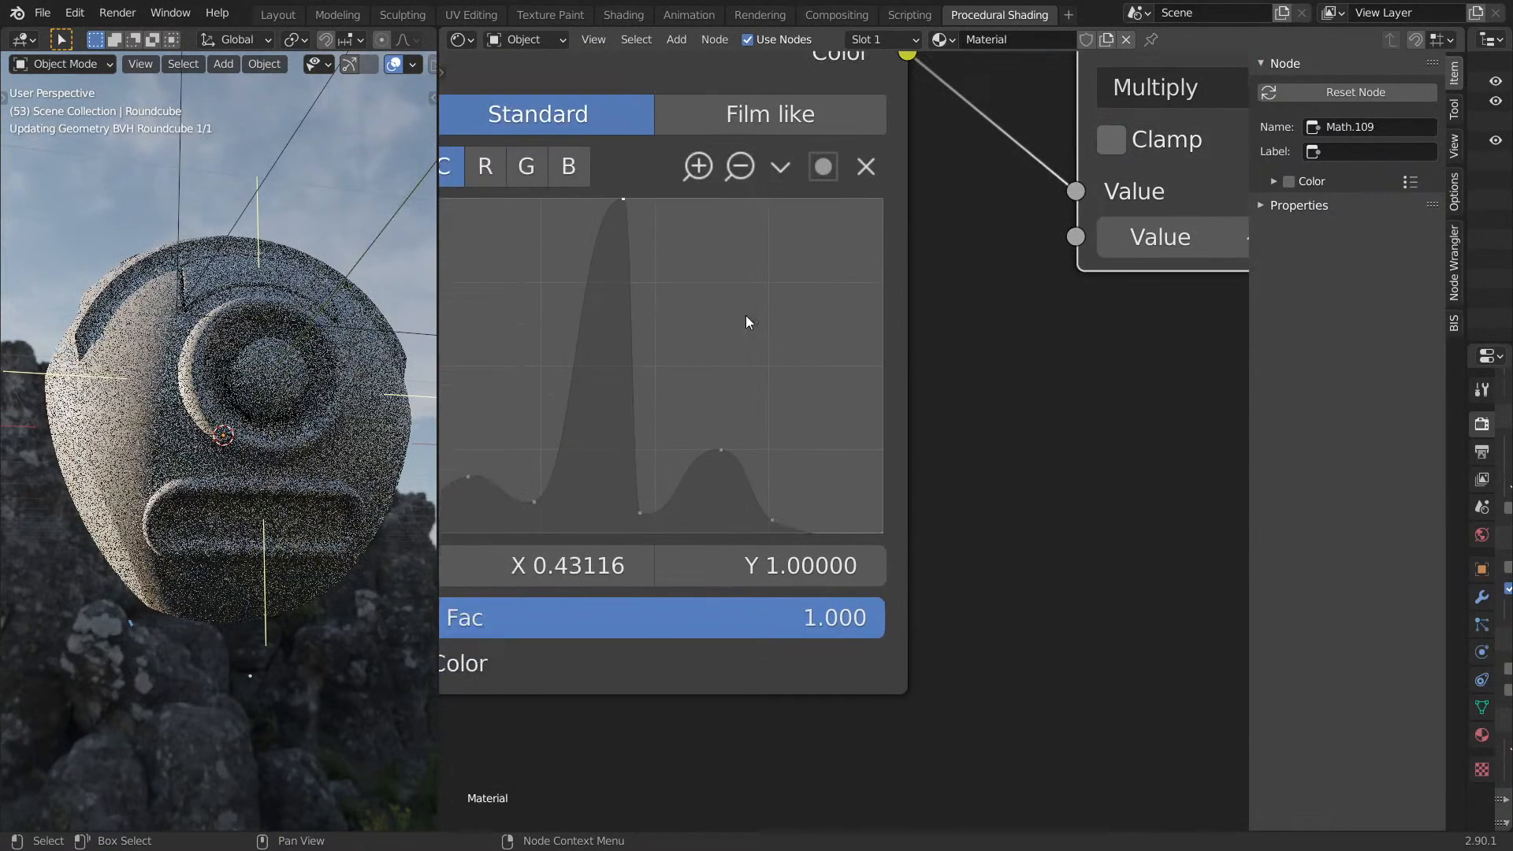
# Lower the curve's second bump, move the first peak to about X 0.06, Y 0.26 and raise the dip between them.
pyautogui.moveTo(674, 193); pyautogui.dragTo(617, 478)
pyautogui.moveTo(517, 461); pyautogui.dragTo(481, 431)
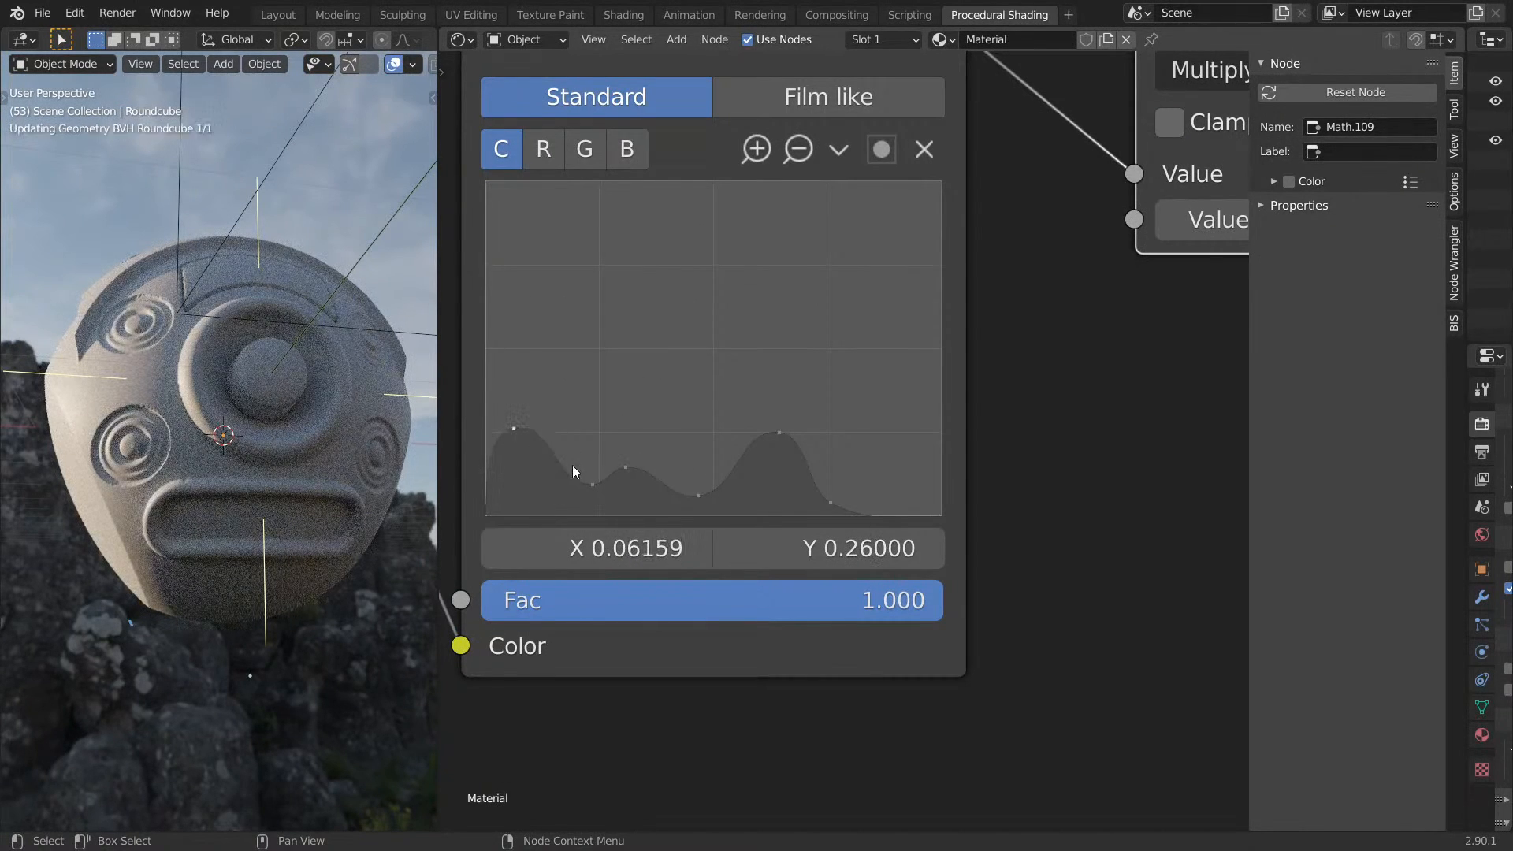
pyautogui.moveTo(590, 483); pyautogui.dragTo(591, 459)
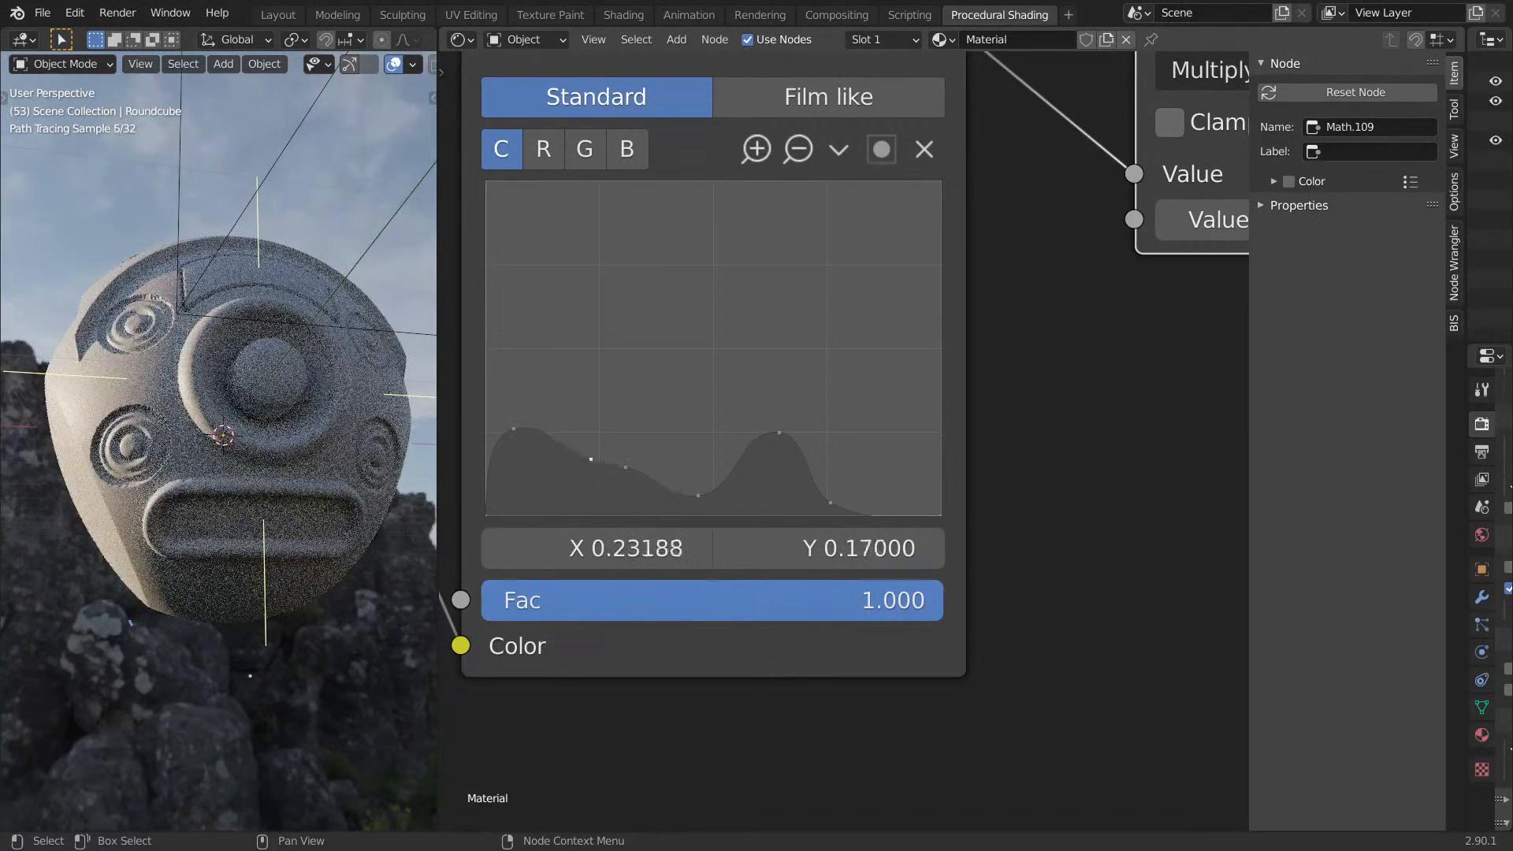
# Adjust the curve's far end, lowering the third peak to about X 0.66, Y 0.115 and moving the last points to form an outer bump.
pyautogui.moveTo(835, 503); pyautogui.dragTo(918, 463)
pyautogui.click(861, 512)
pyautogui.click(925, 150)
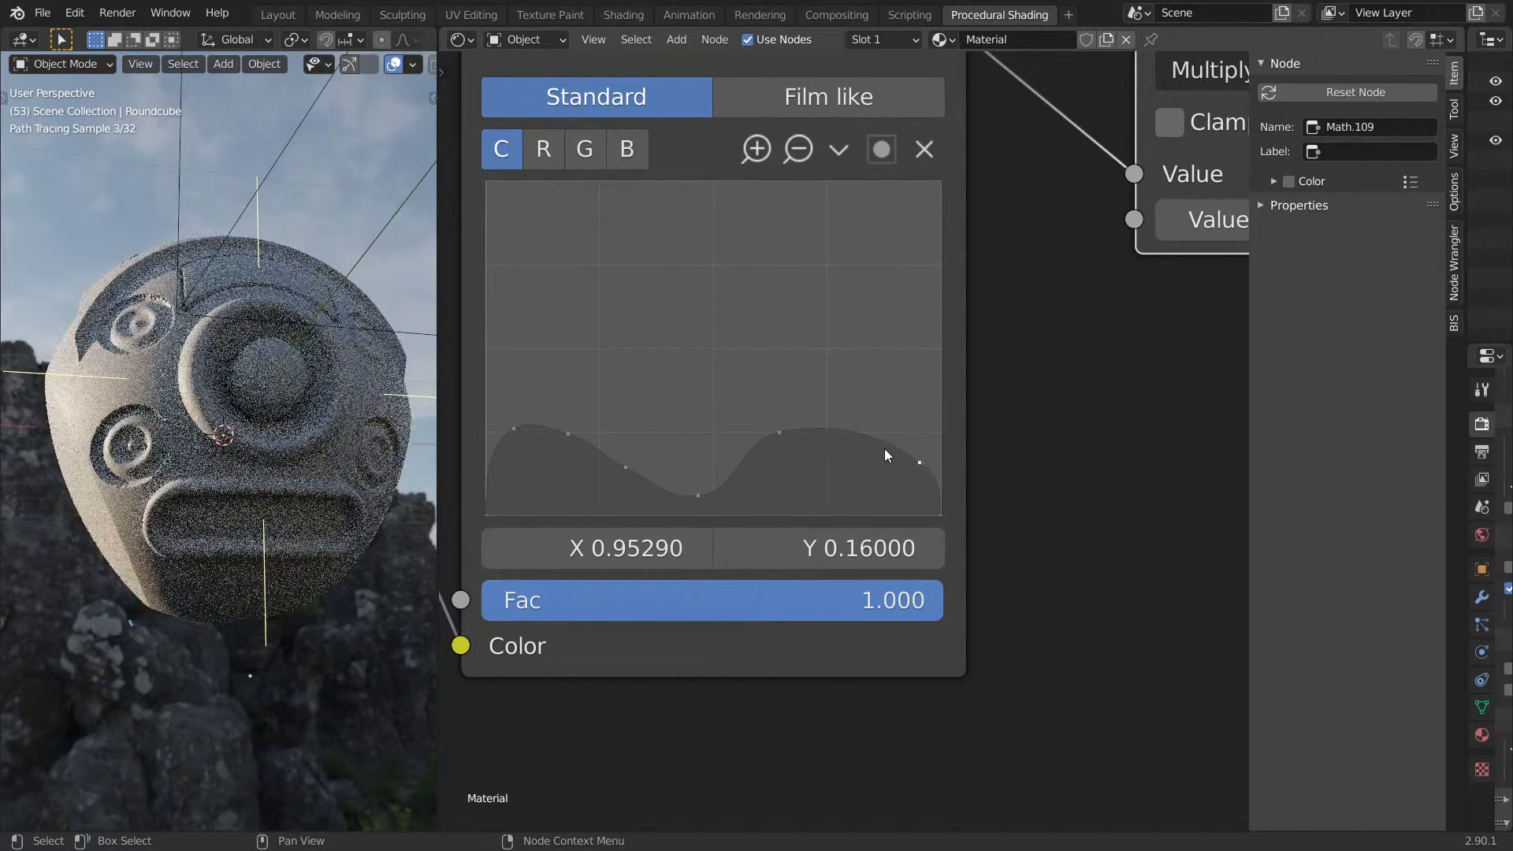
pyautogui.moveTo(781, 434); pyautogui.dragTo(783, 477)
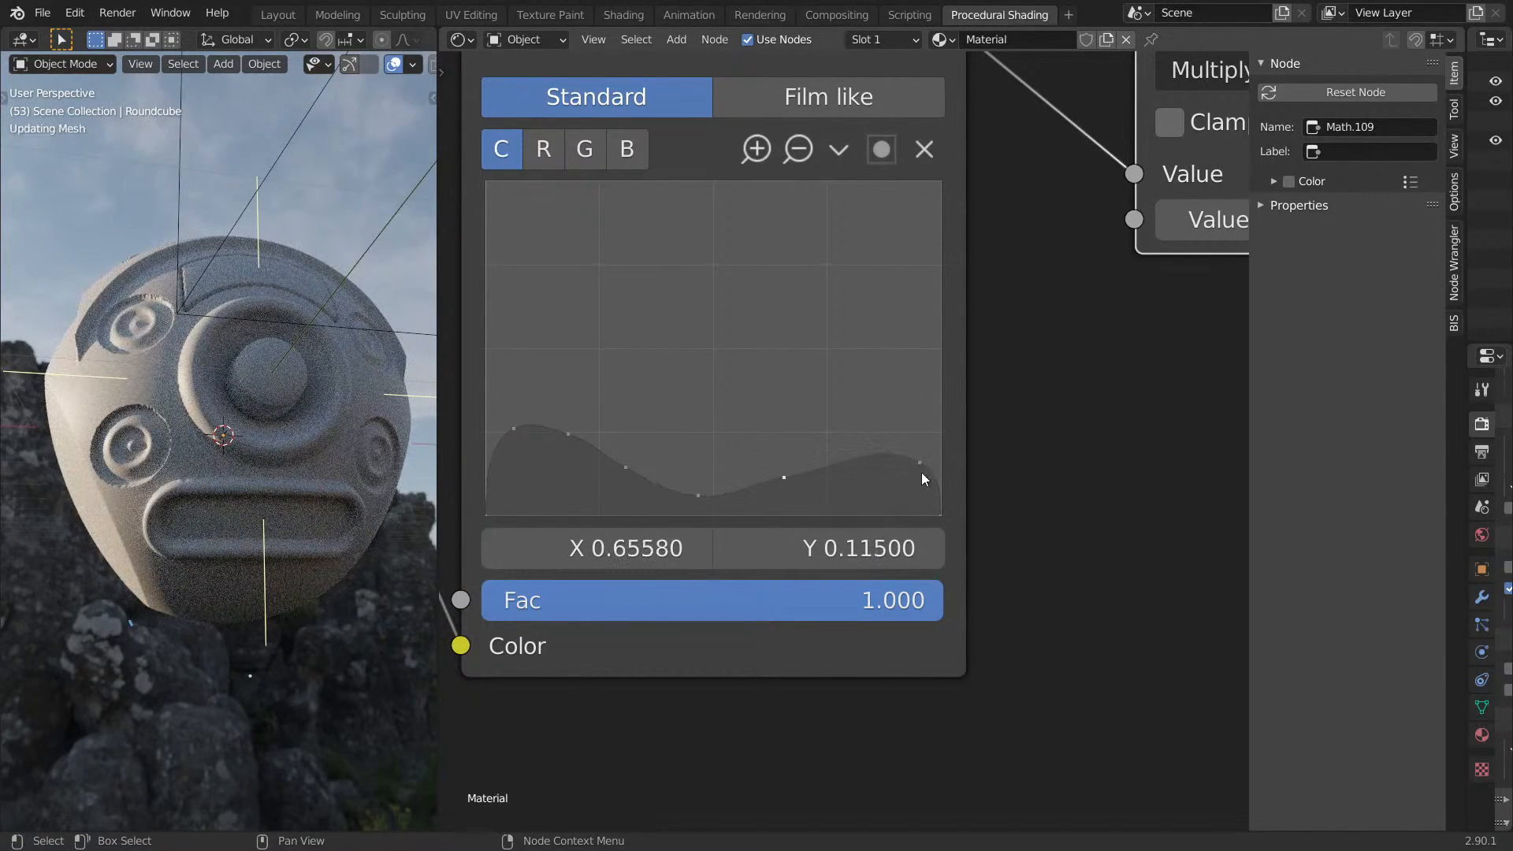
pyautogui.moveTo(918, 463); pyautogui.dragTo(892, 499)
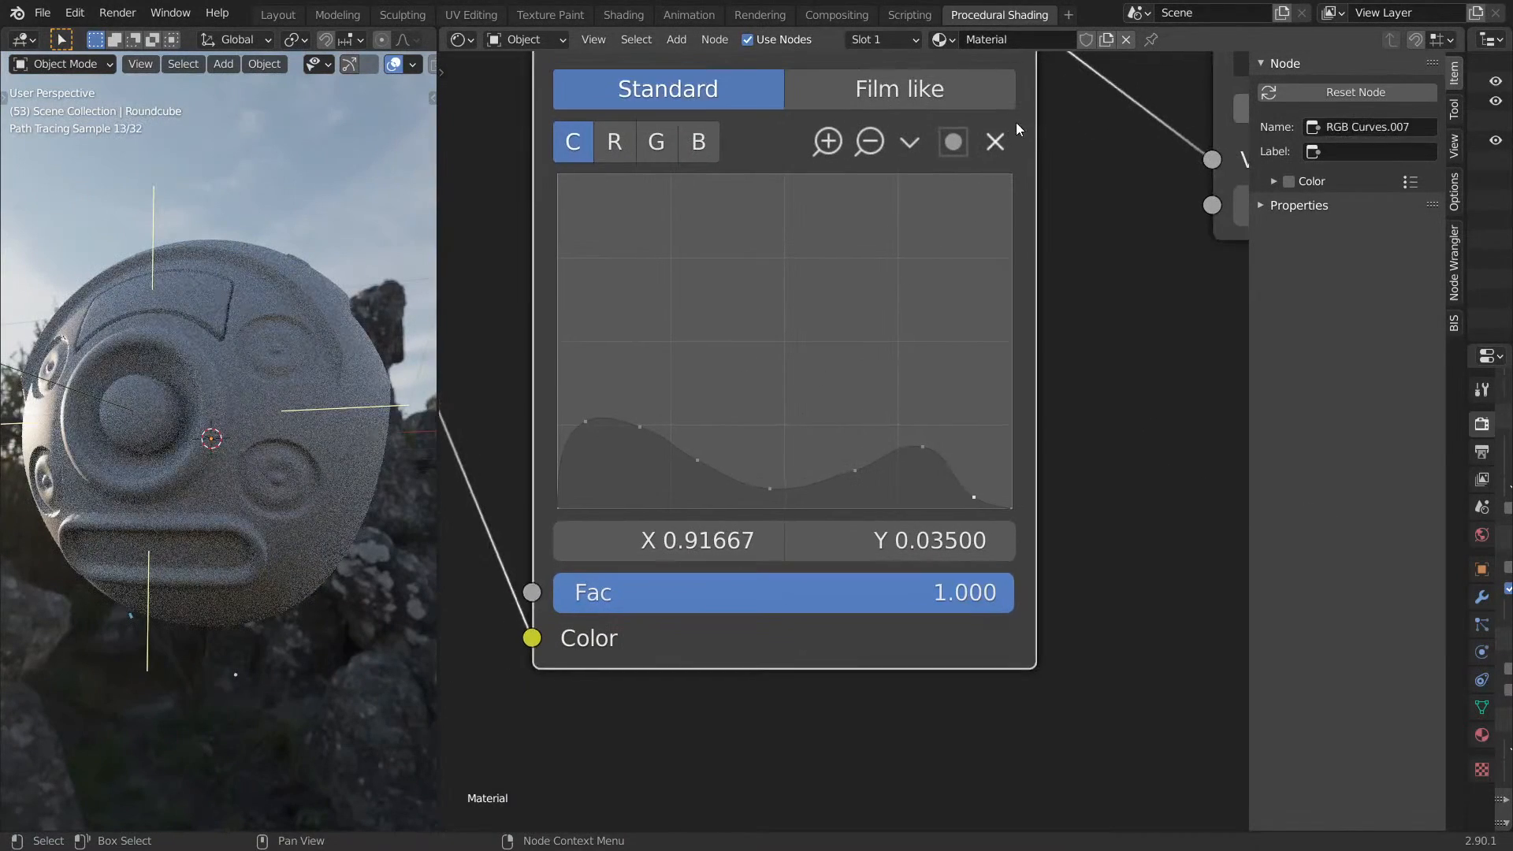
# Delete several points from the RGB Curves and reset the curve to its straight default.
pyautogui.click(1004, 140)
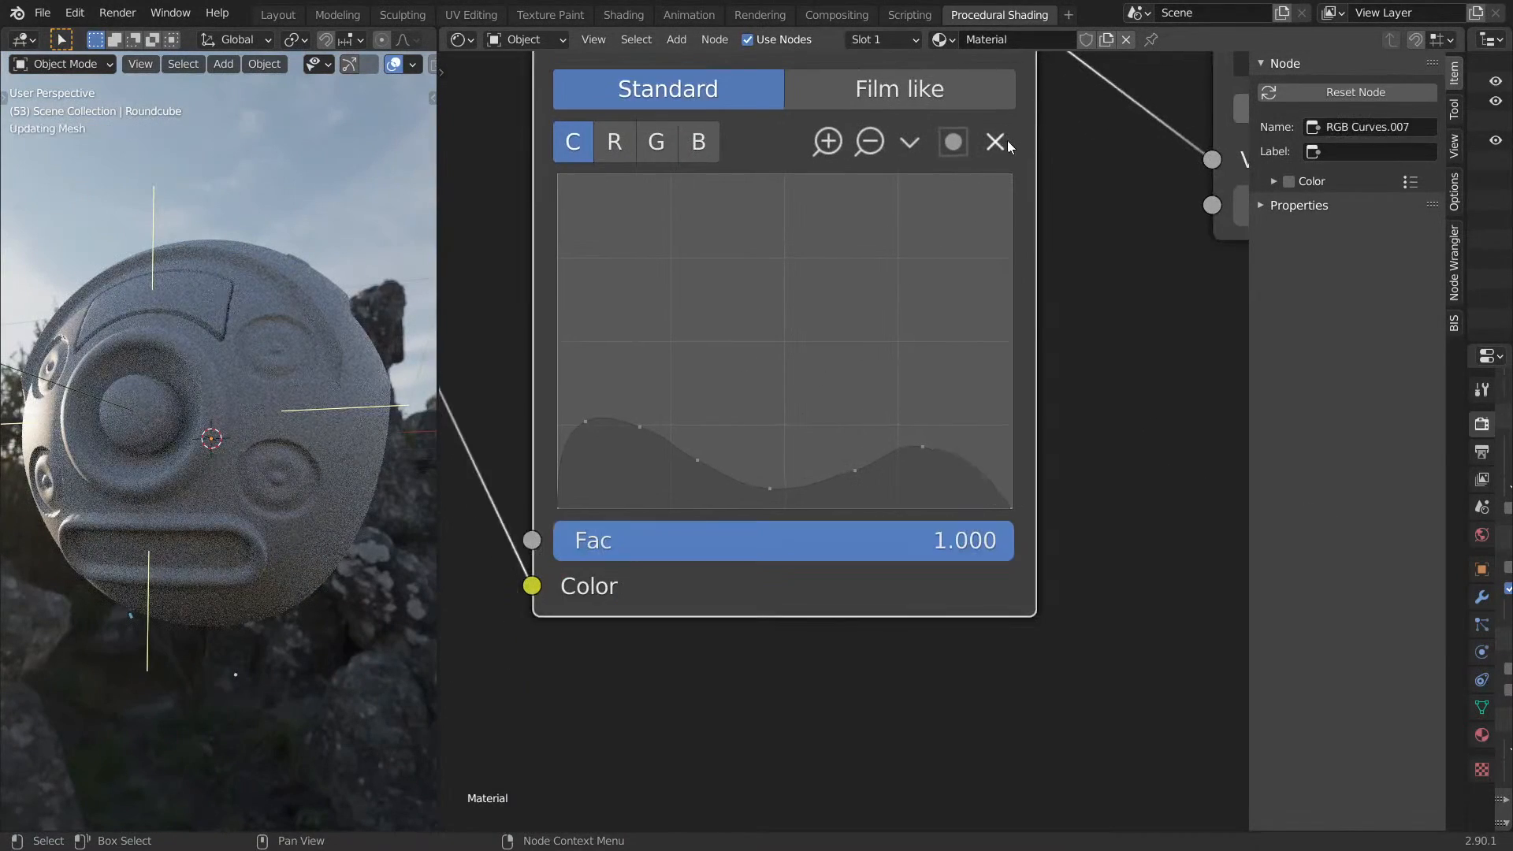
pyautogui.click(585, 423)
pyautogui.click(995, 141)
pyautogui.click(642, 428)
pyautogui.click(998, 145)
pyautogui.click(697, 460)
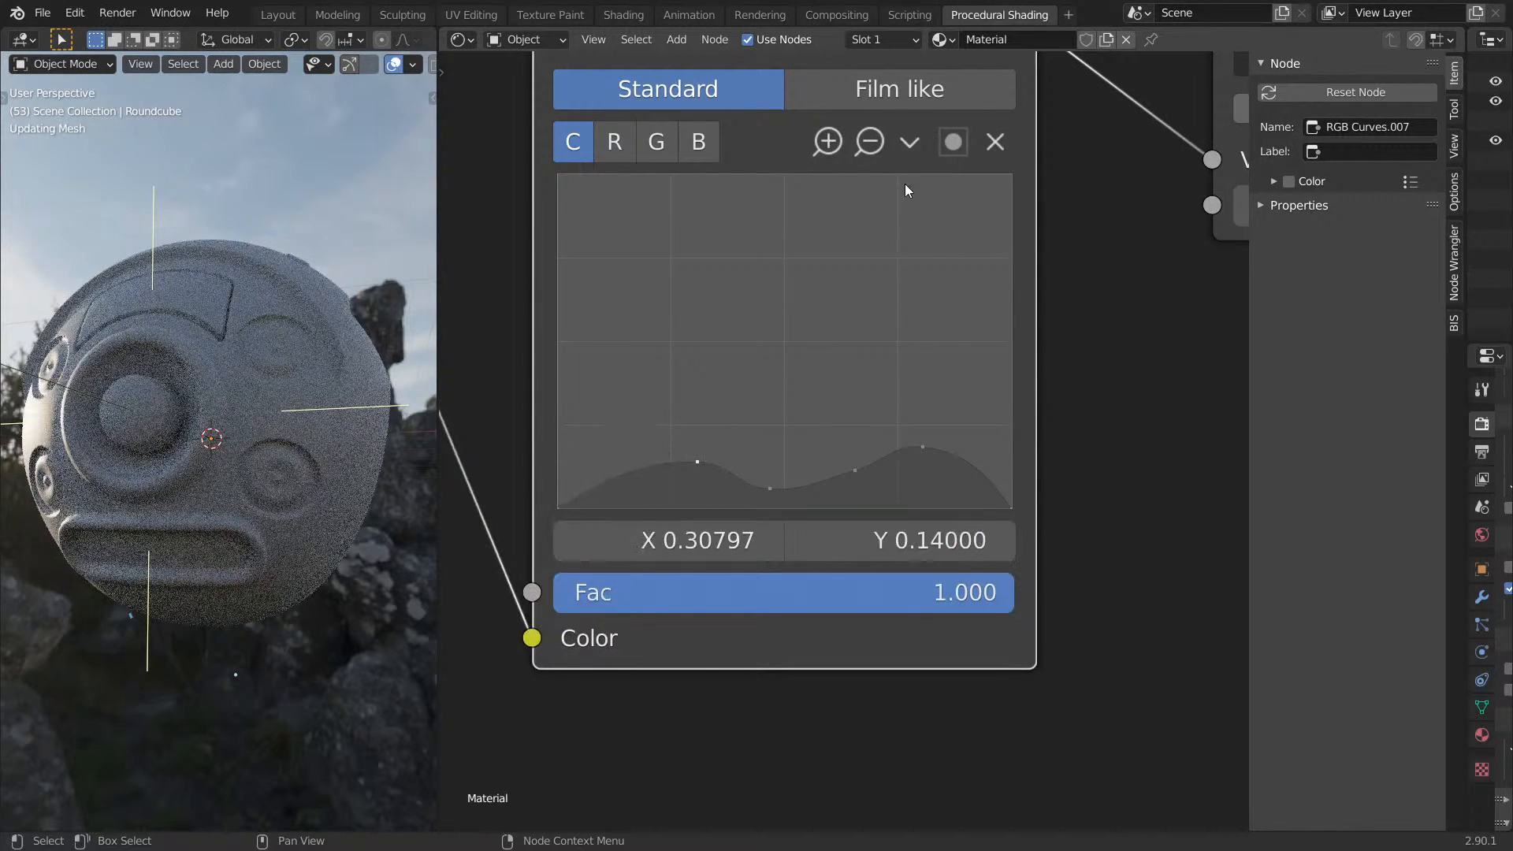
pyautogui.click(908, 142)
pyautogui.click(914, 432)
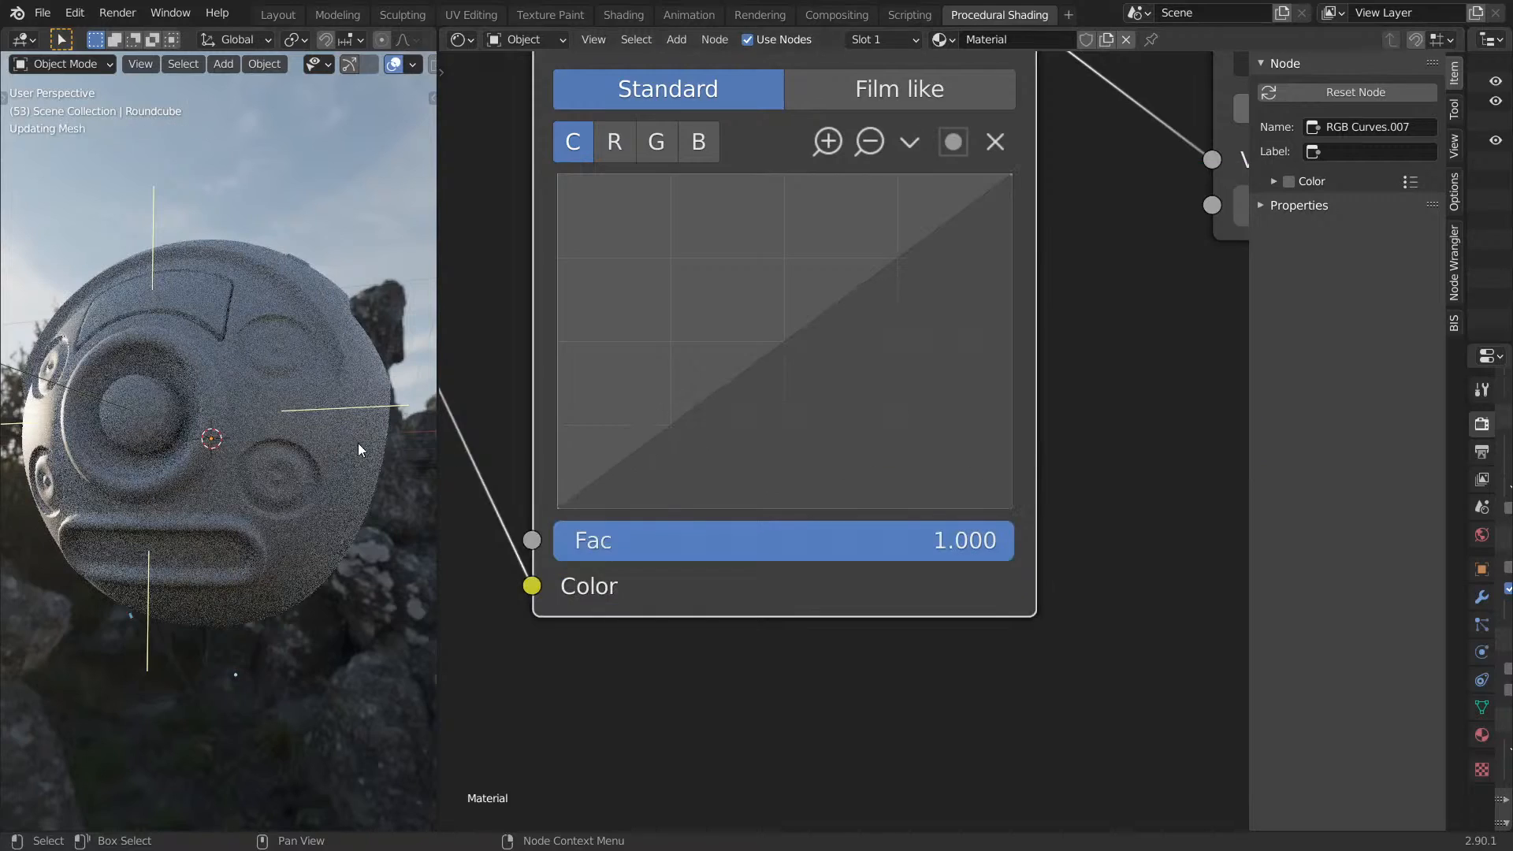
# Shape the RGB Curves into an S-curve with points at about X 0.77, Y 0.95 and X 0.09, Y 0.03.
pyautogui.moveTo(308, 414); pyautogui.dragTo(198, 432, button='middle')
pyautogui.moveTo(781, 331); pyautogui.dragTo(653, 484, button='middle')
pyautogui.moveTo(745, 465); pyautogui.dragTo(718, 543, button='middle')
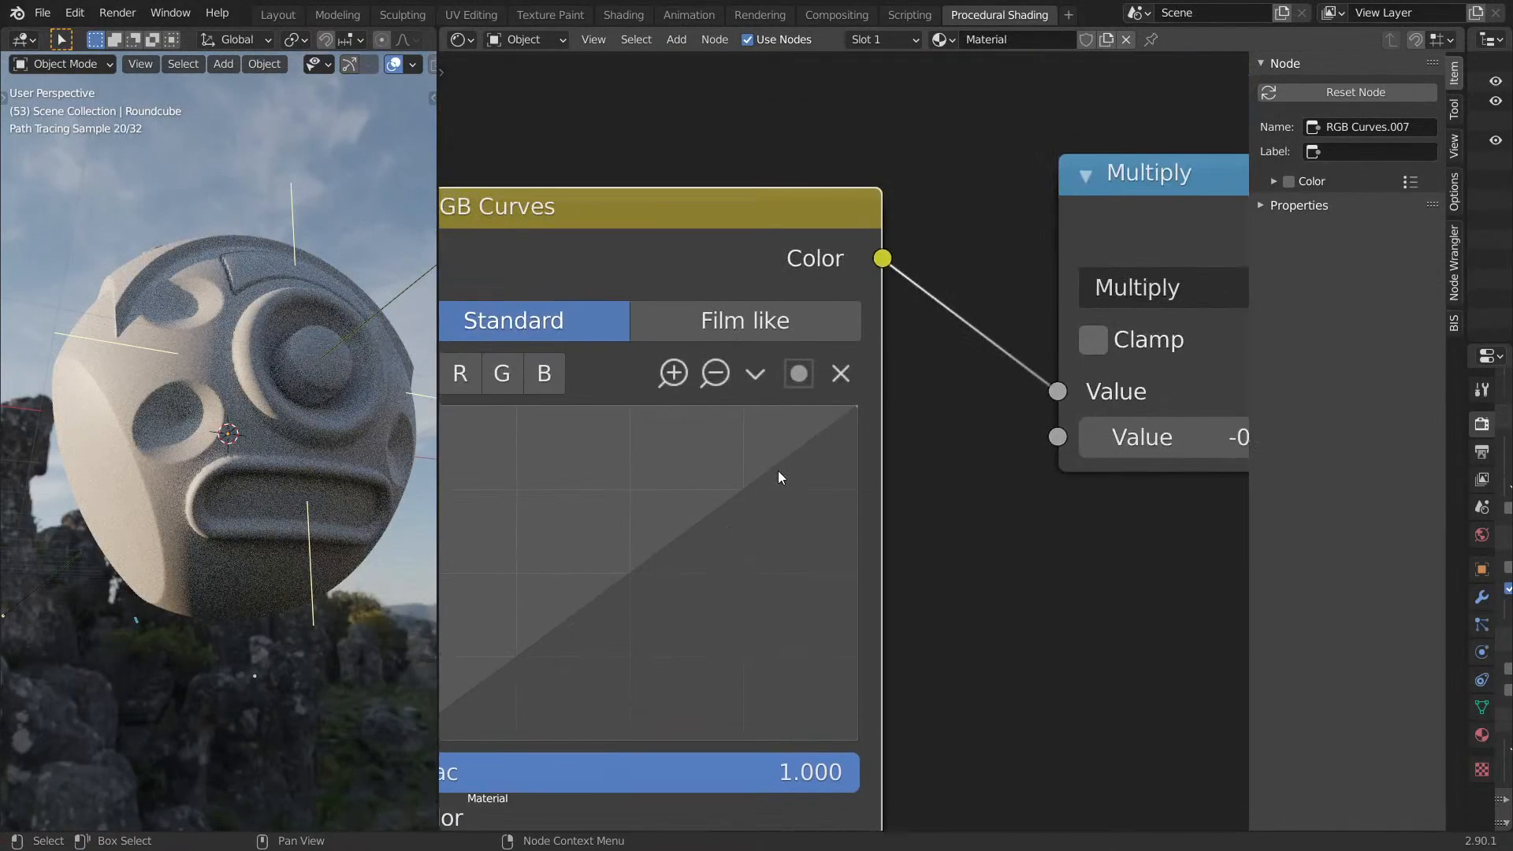
pyautogui.moveTo(784, 464); pyautogui.dragTo(753, 423)
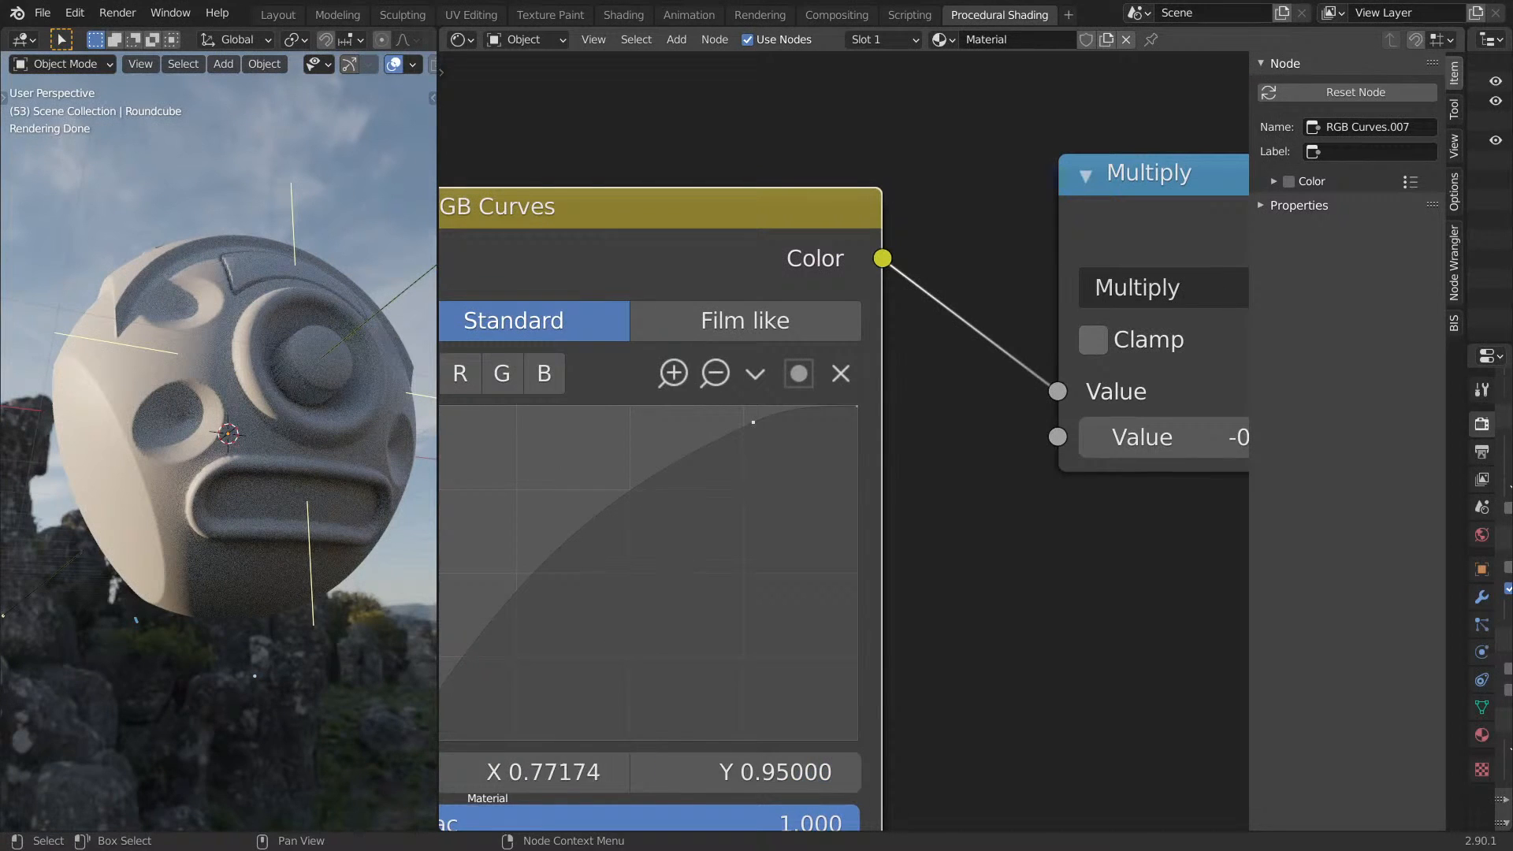
pyautogui.moveTo(674, 471); pyautogui.dragTo(770, 402, button='middle')
pyautogui.moveTo(579, 579); pyautogui.dragTo(551, 647)
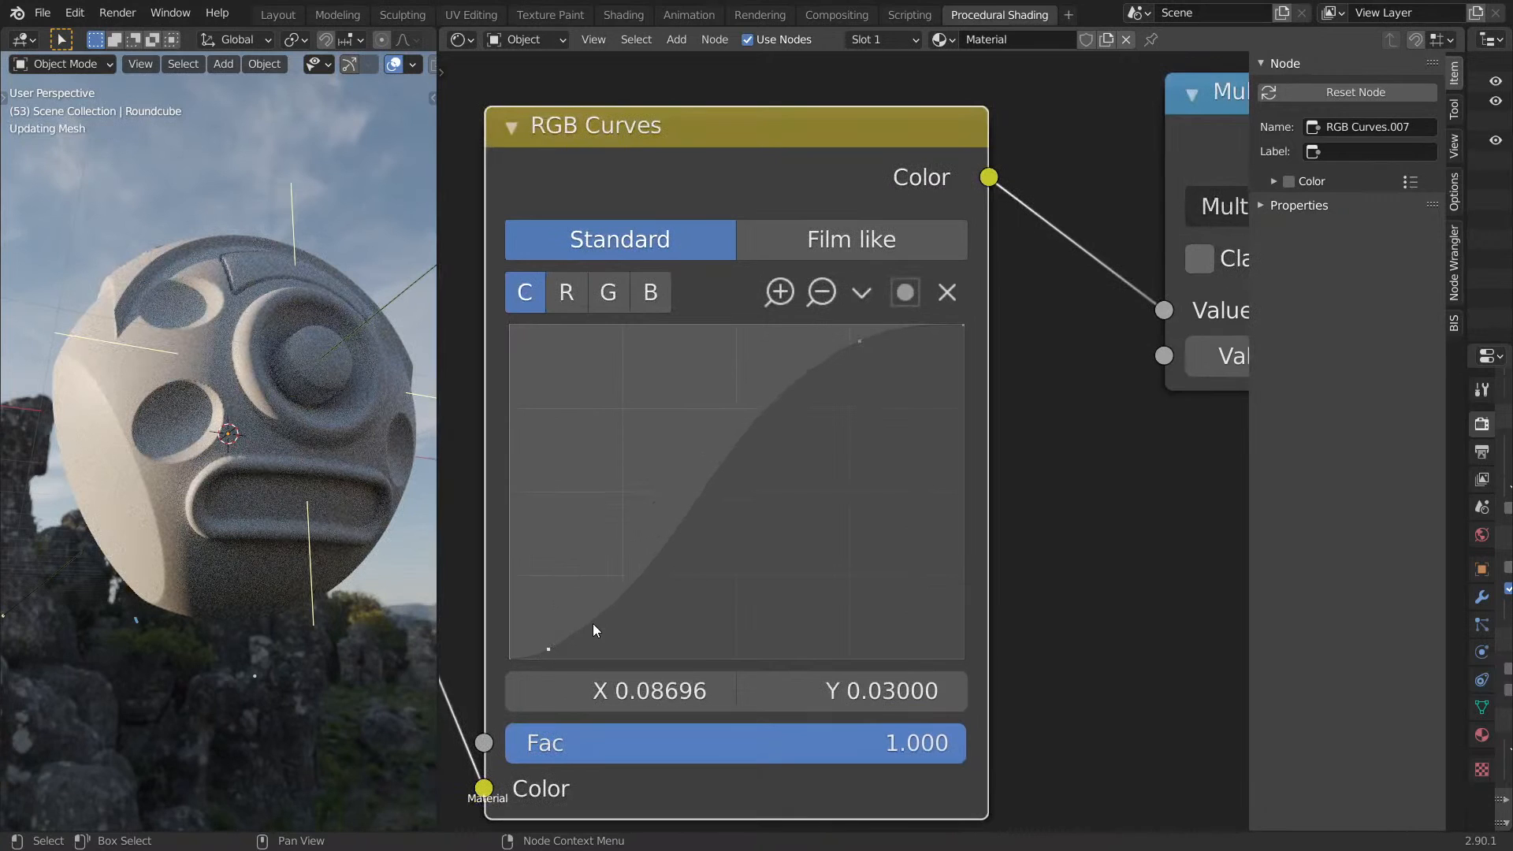
# Shape two plateaus in the RGB Curves, the first ending at about X 0.29, Y 0.27 and the second at about X 0.53, Y 0.55.
pyautogui.moveTo(612, 612); pyautogui.dragTo(561, 571)
pyautogui.moveTo(631, 489); pyautogui.dragTo(638, 568)
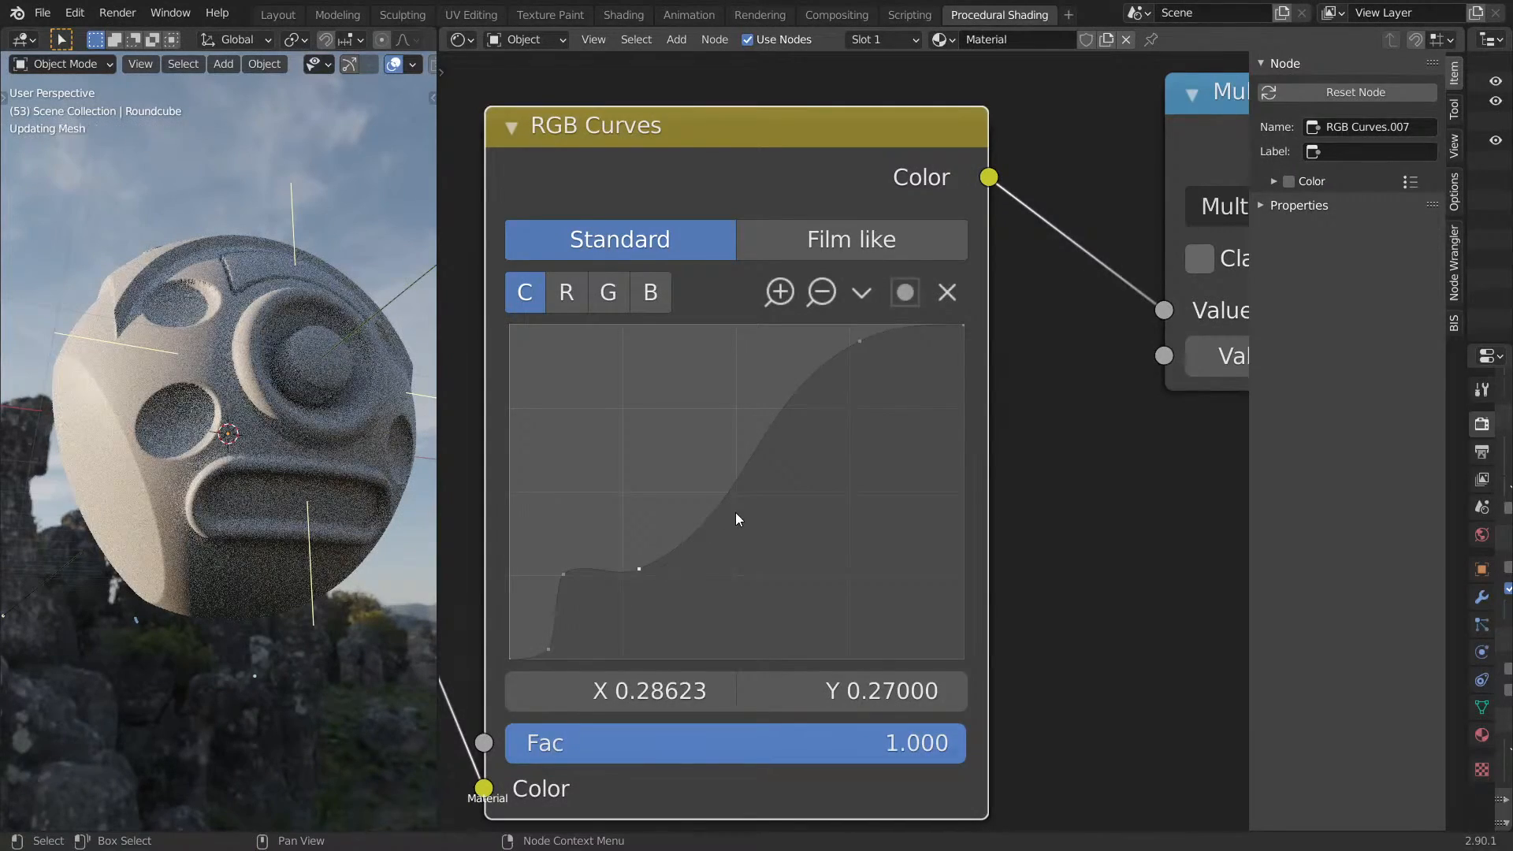
pyautogui.moveTo(725, 513); pyautogui.dragTo(671, 486)
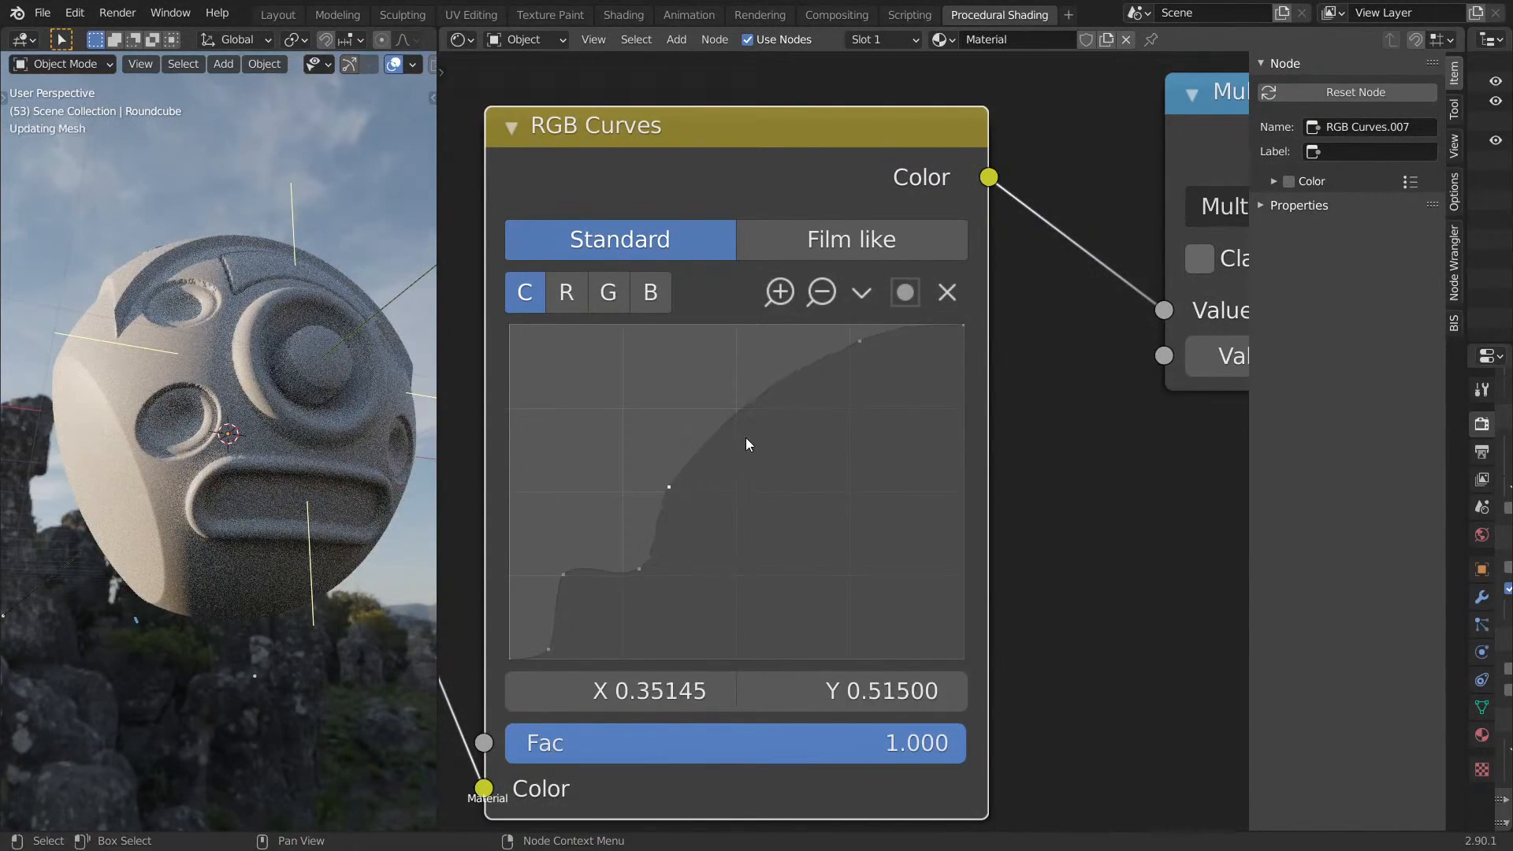
pyautogui.moveTo(783, 399); pyautogui.dragTo(744, 469)
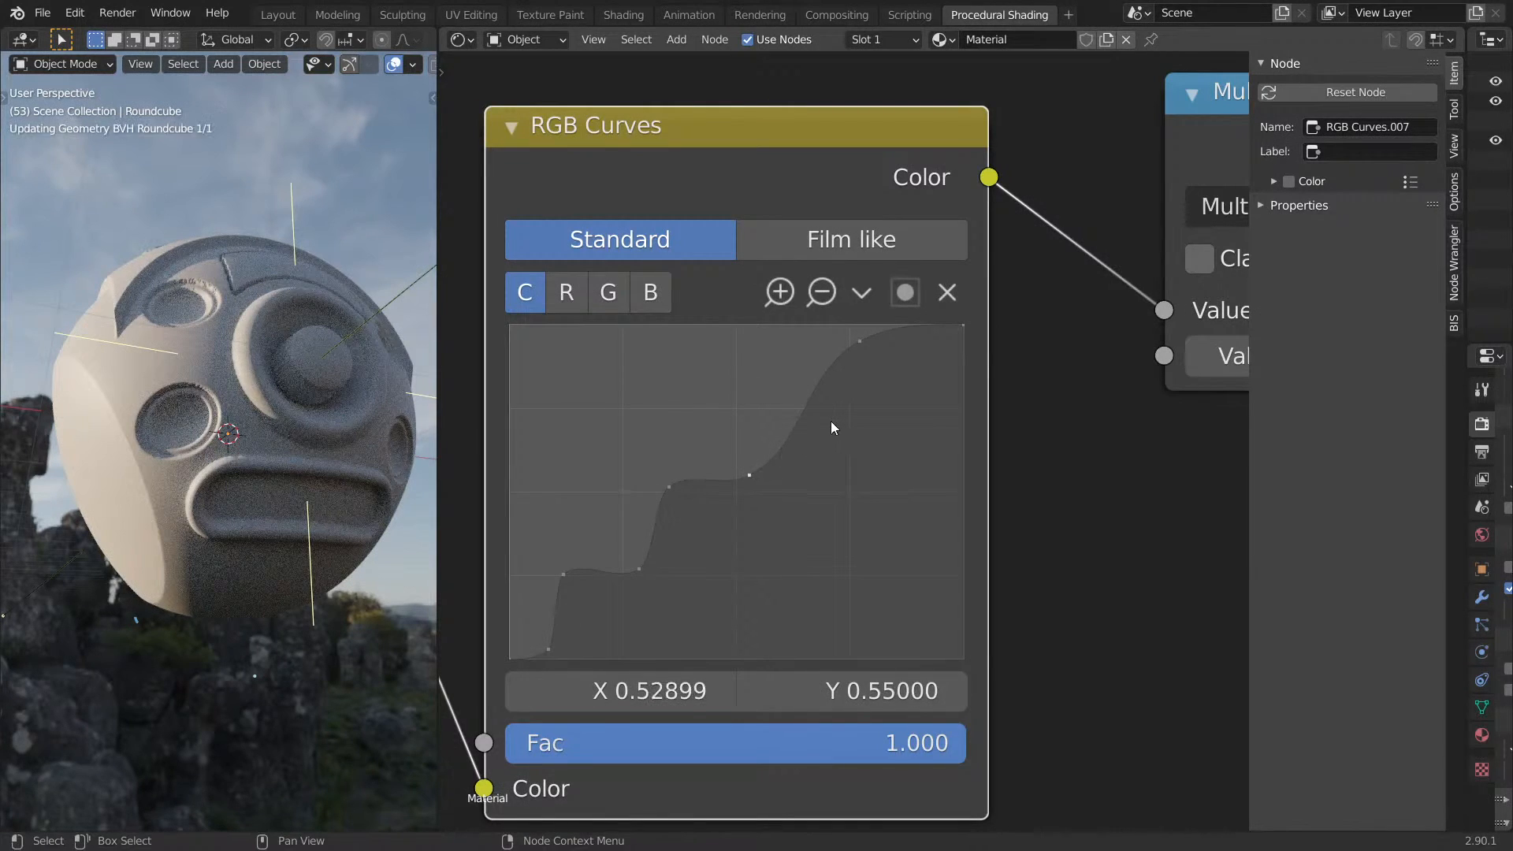
pyautogui.moveTo(265, 418); pyautogui.dragTo(429, 401, button='middle')
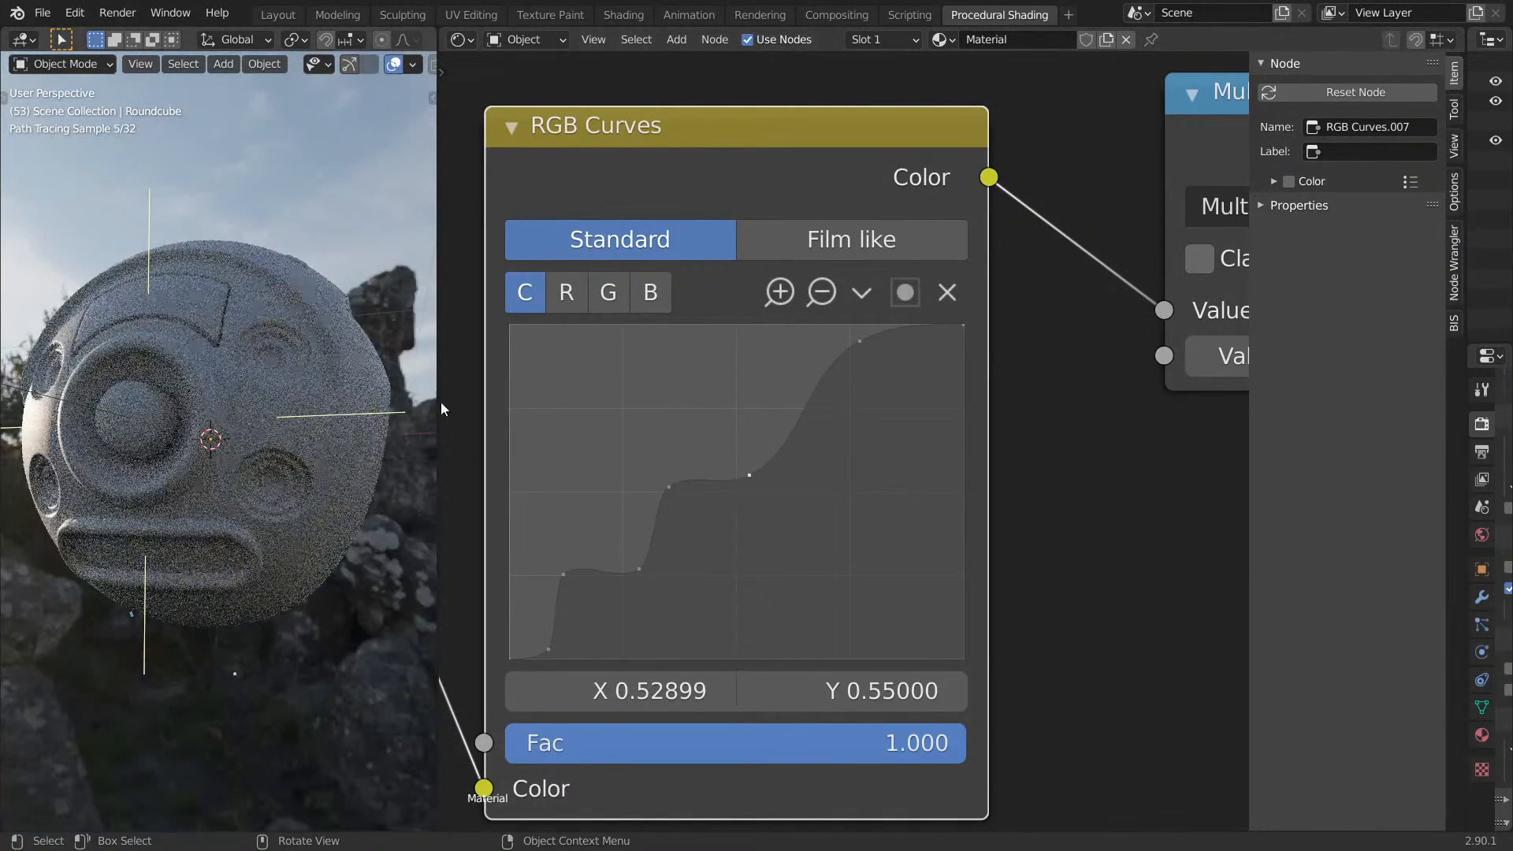
# Form a dip after the second plateau ending at about X 0.74, Y 0.34, and move the upper curve point to about X 0.82, Y 0.94.
pyautogui.moveTo(870, 347); pyautogui.dragTo(767, 547)
pyautogui.moveTo(926, 447); pyautogui.dragTo(877, 350)
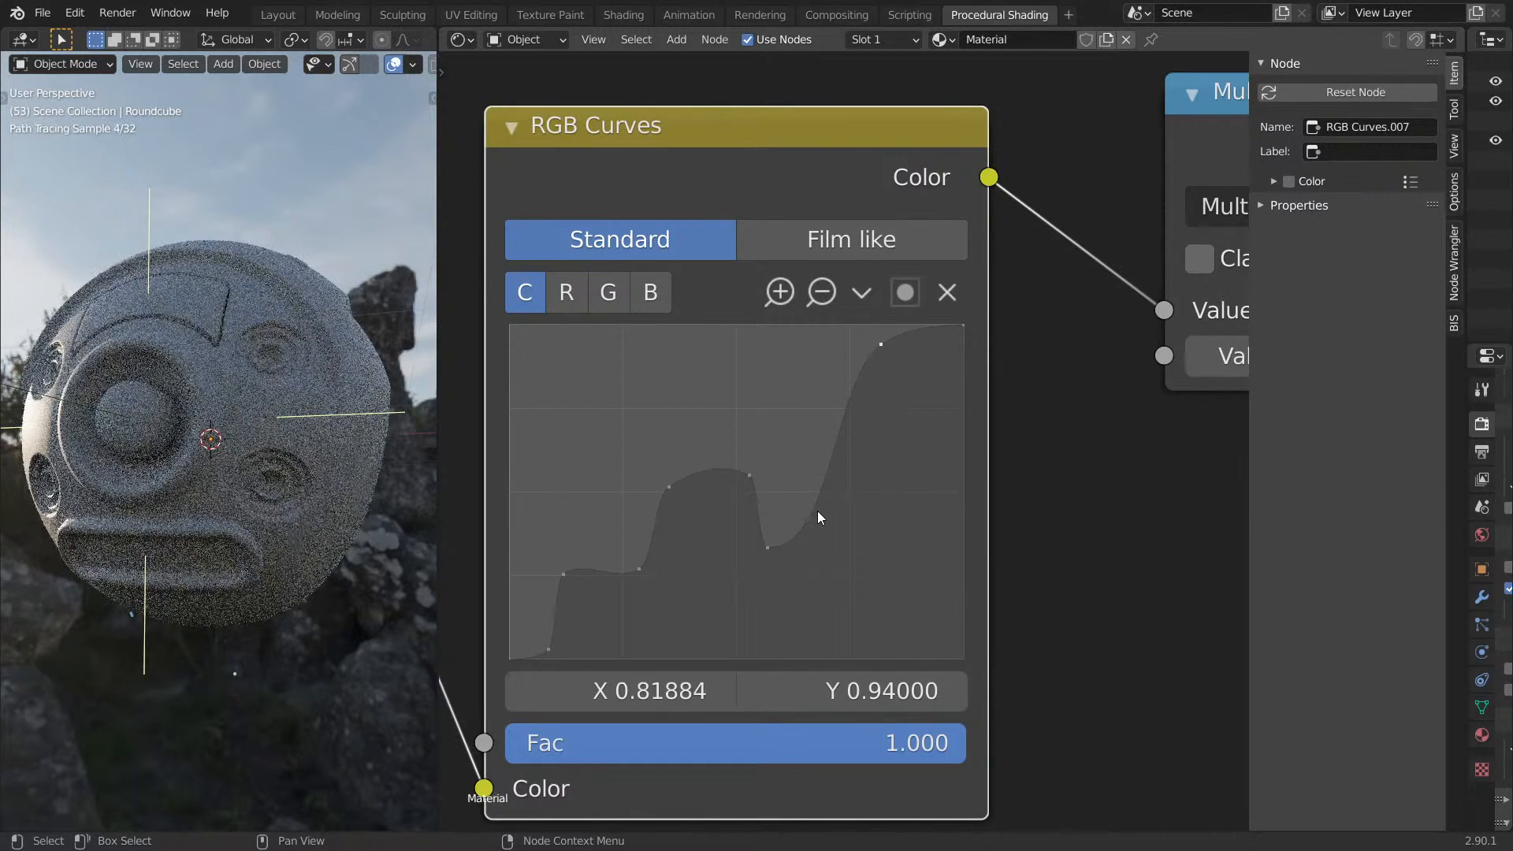
pyautogui.moveTo(840, 443); pyautogui.dragTo(847, 544)
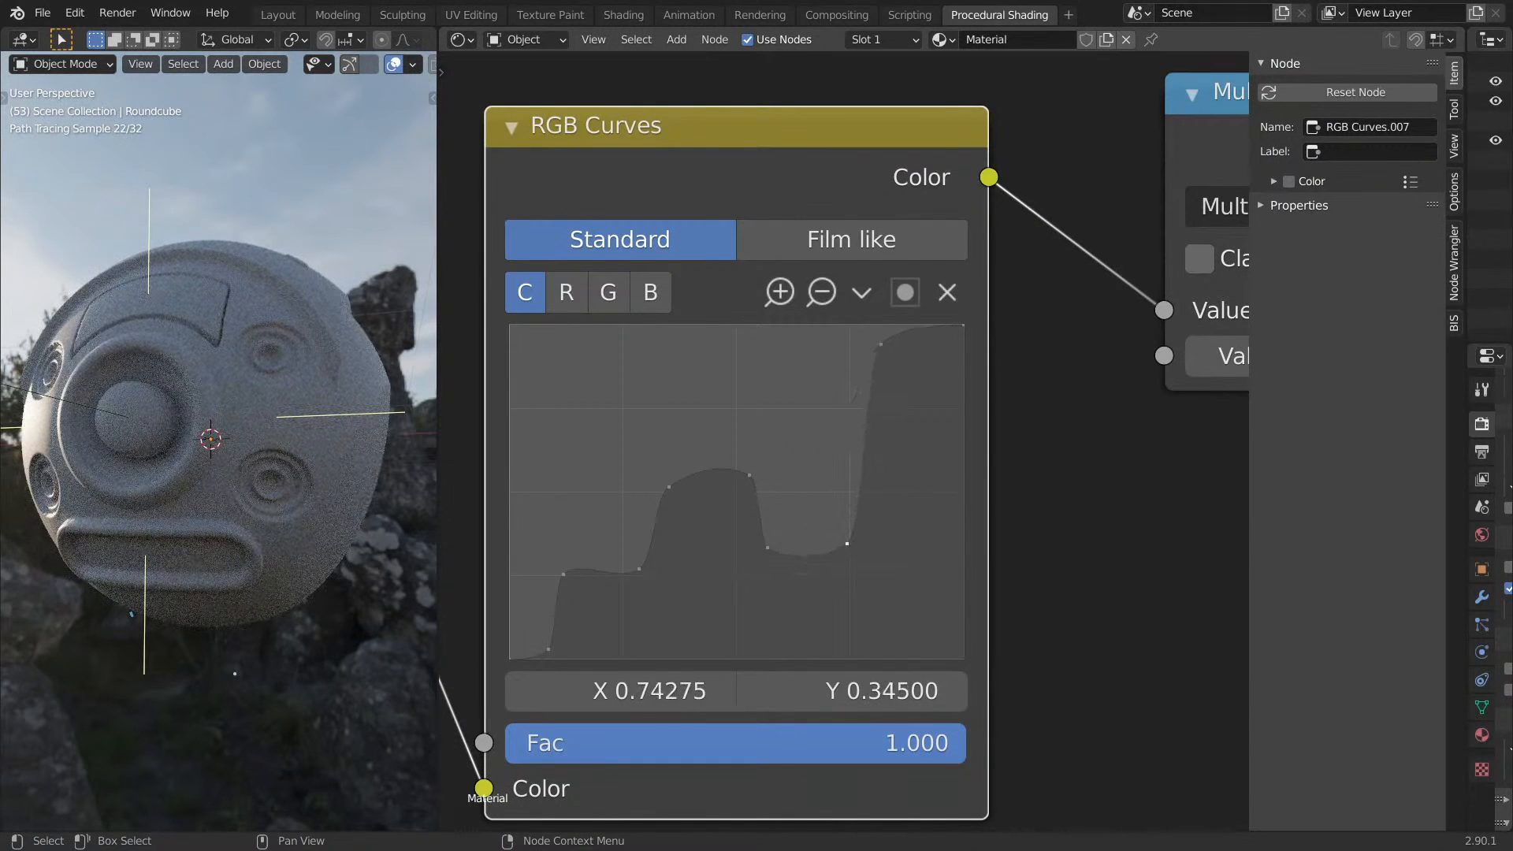
pyautogui.moveTo(295, 461); pyautogui.dragTo(178, 418, button='middle')
# Set the Value node feeding the spots' Subtract and Divide nodes to 0.060.
pyautogui.moveTo(517, 390); pyautogui.dragTo(729, 376, button='middle')
pyautogui.scroll(-6, 646, 414)
pyautogui.moveTo(607, 435); pyautogui.dragTo(957, 369, button='middle')
pyautogui.scroll(2, 837, 436)
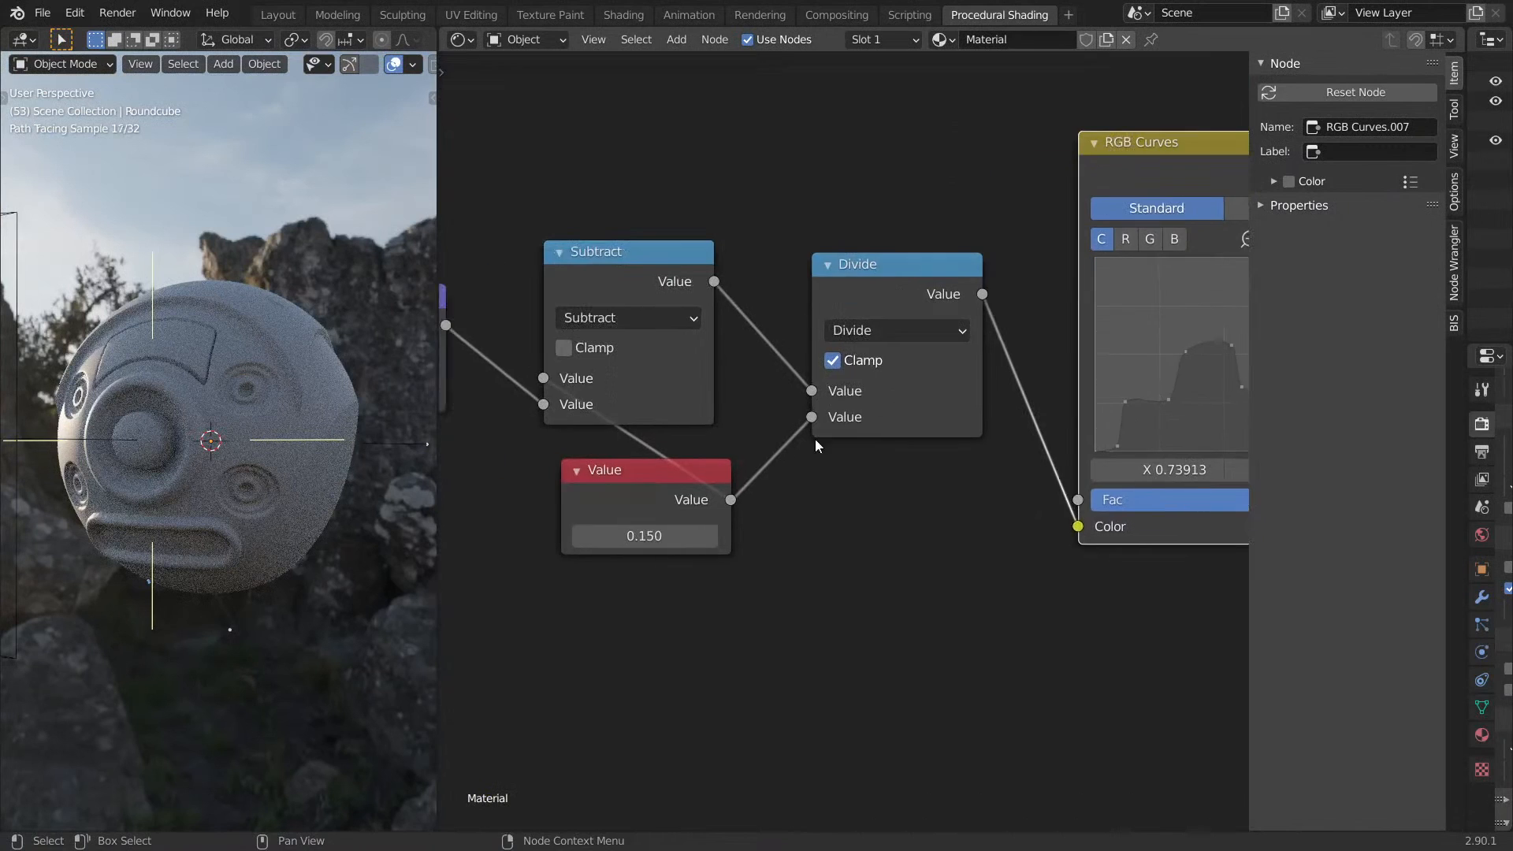
pyautogui.keyDown('shift'); pyautogui.moveTo(660, 538); pyautogui.dragTo(630, 537); pyautogui.keyUp('shift')
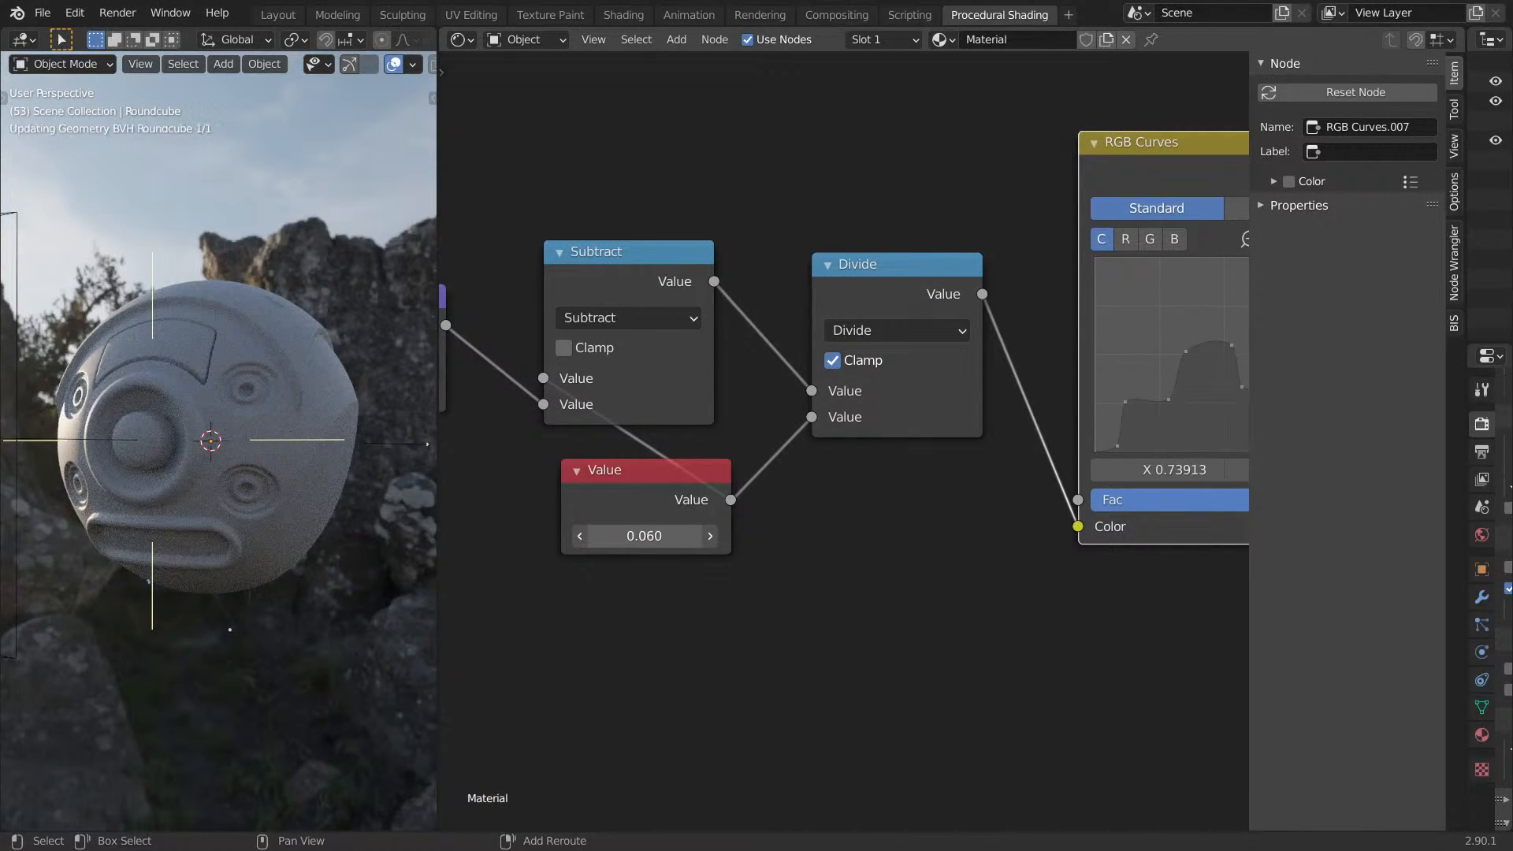
pyautogui.click(622, 535)
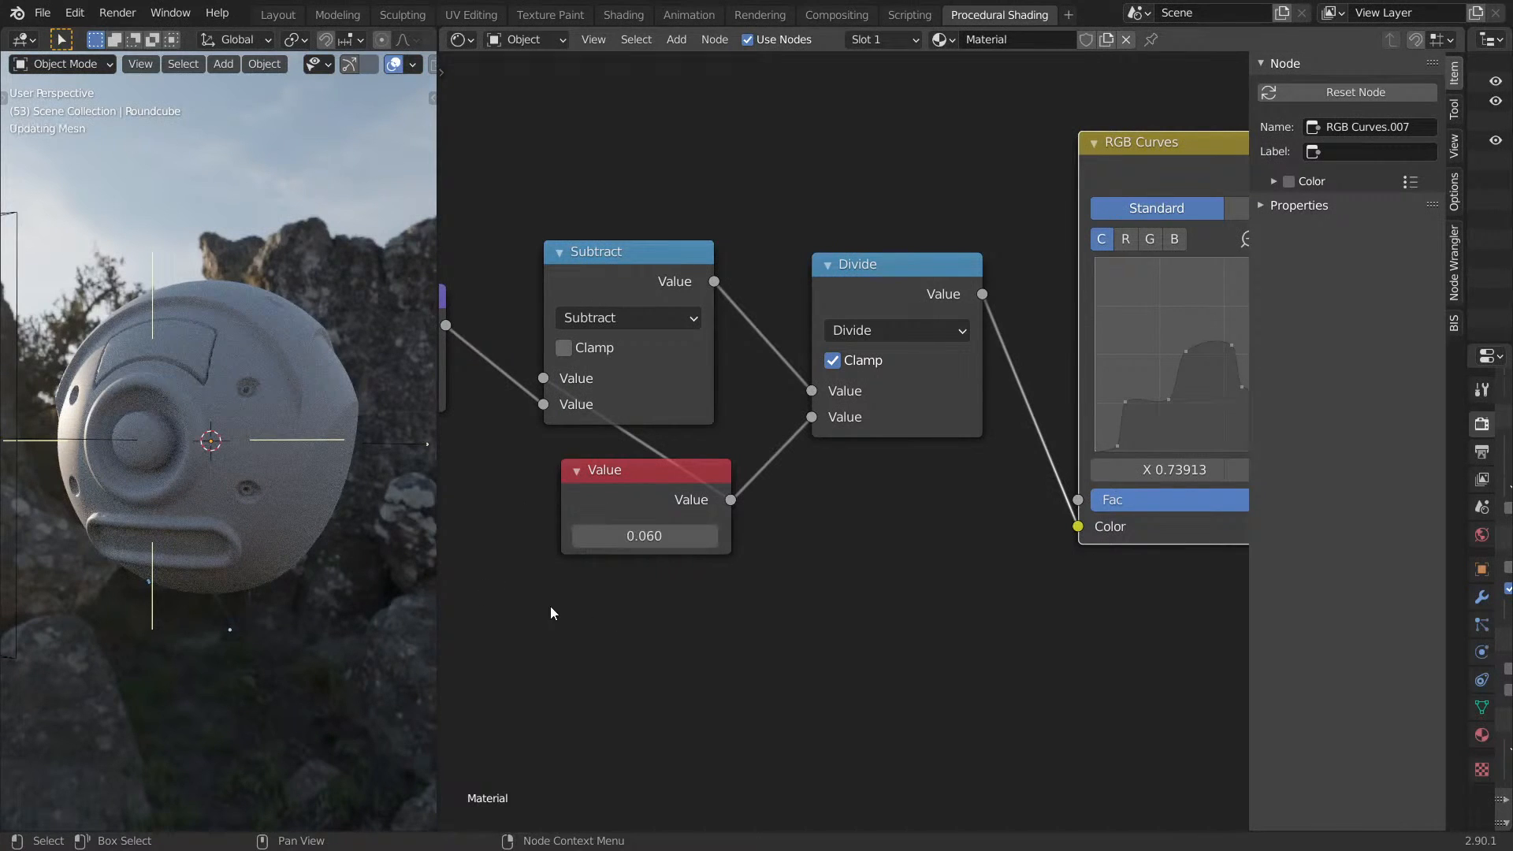
pyautogui.moveTo(241, 510); pyautogui.dragTo(243, 489, button='middle')
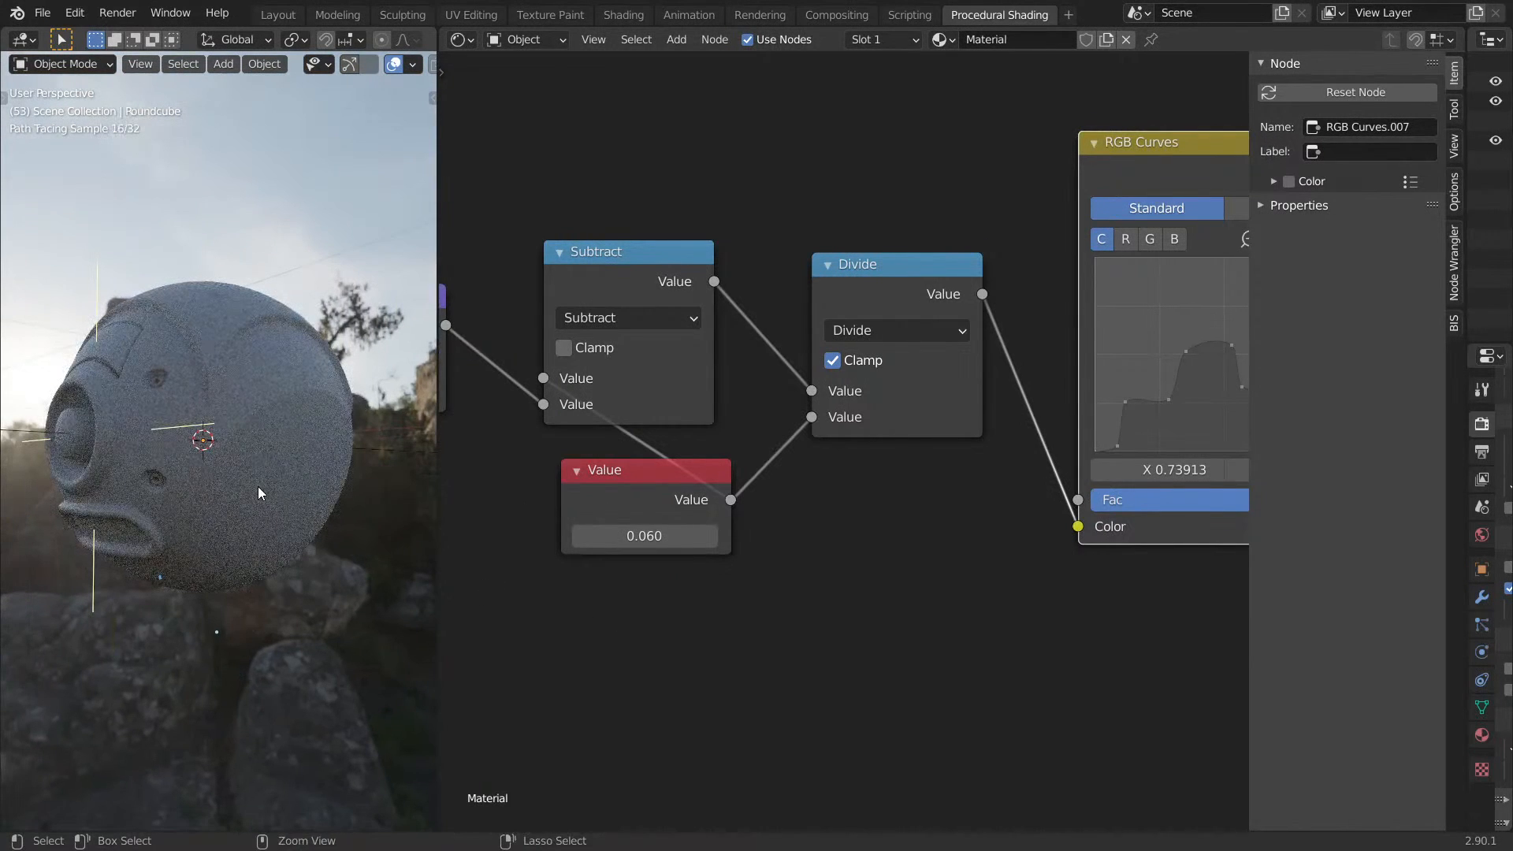
# Save the file and inspect the recessed spots from several angles in a maximized 3D viewport.
pyautogui.hotkey('ctrl', 's')
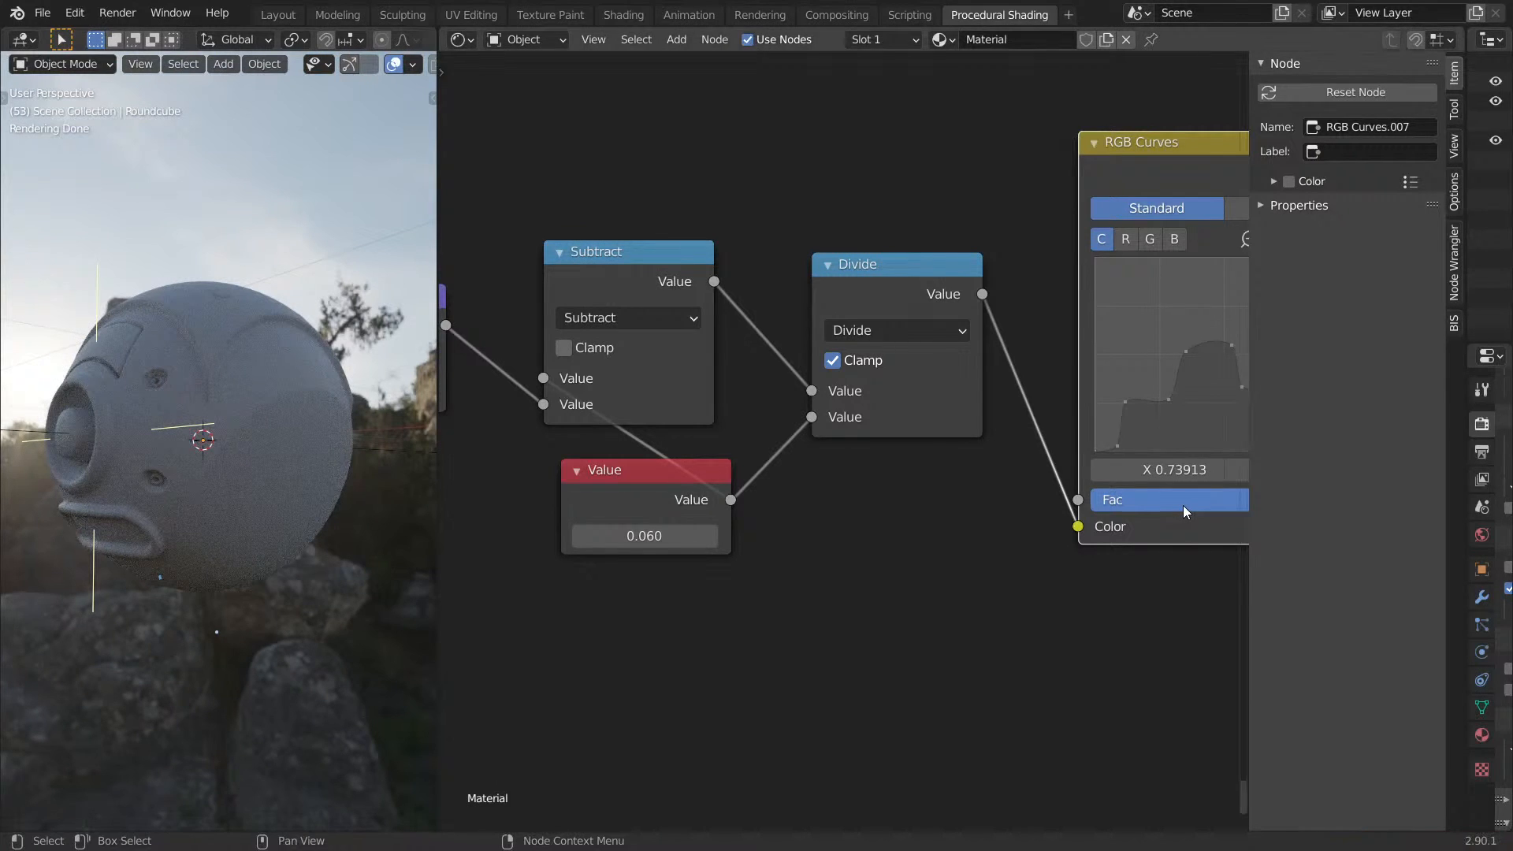
pyautogui.hotkey('ctrl', 'alt', 'space')
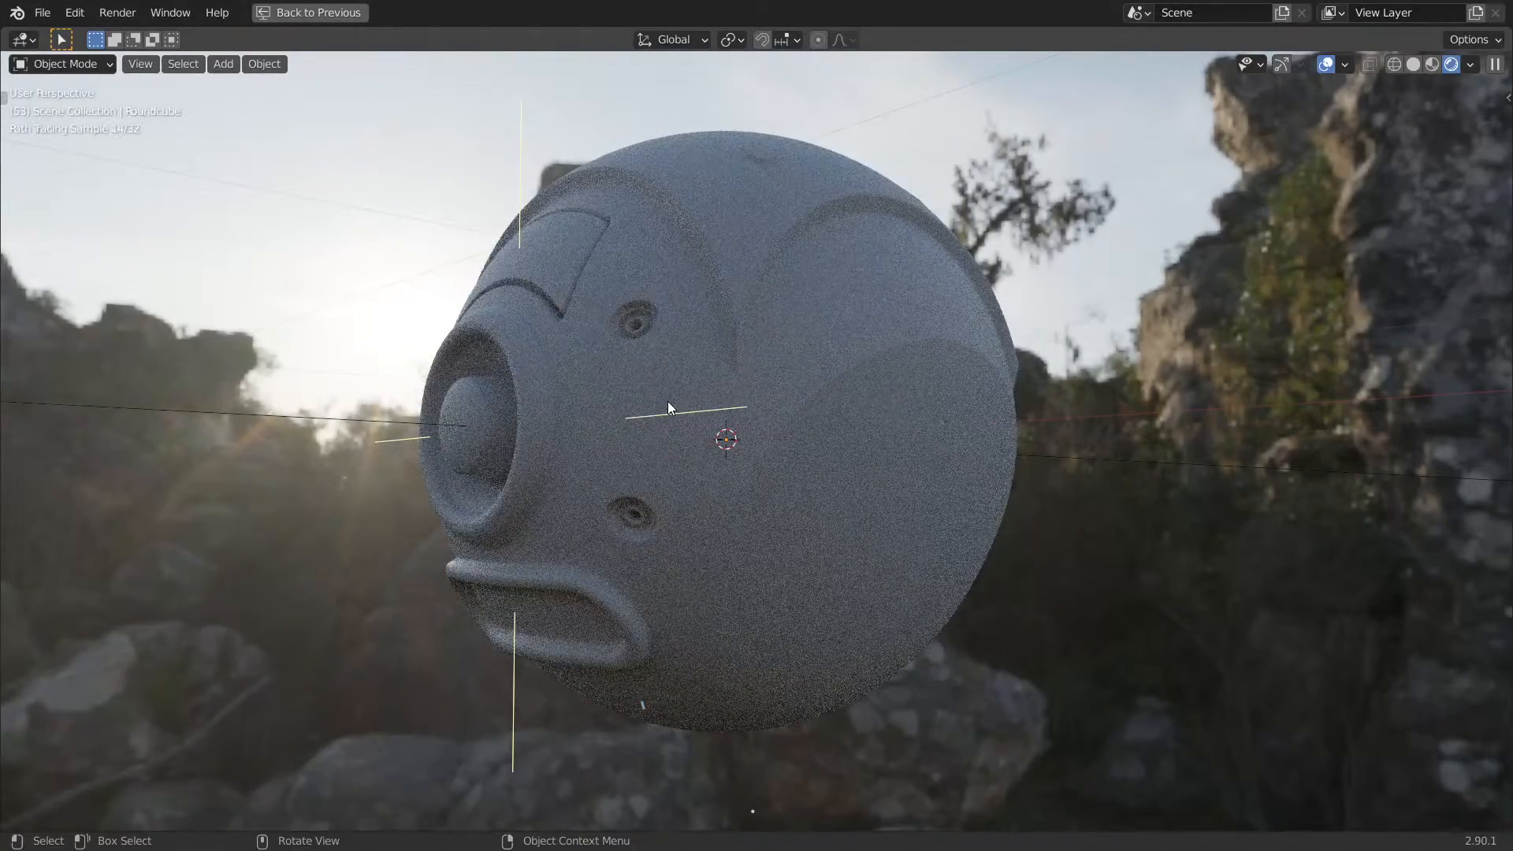
pyautogui.moveTo(487, 314); pyautogui.dragTo(717, 347, button='middle')
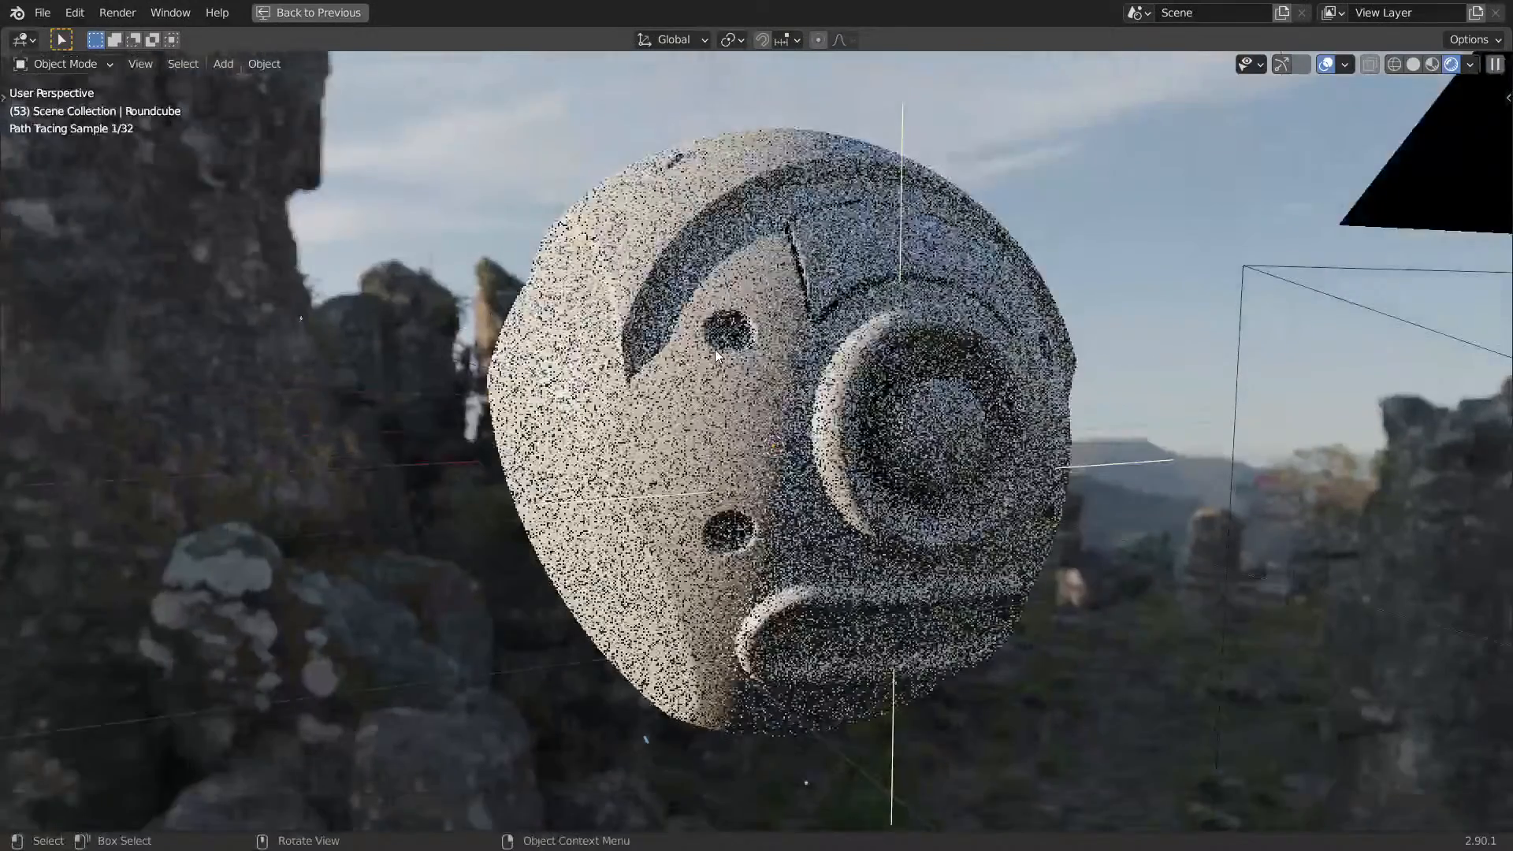
pyautogui.hotkey('ctrl', 's')
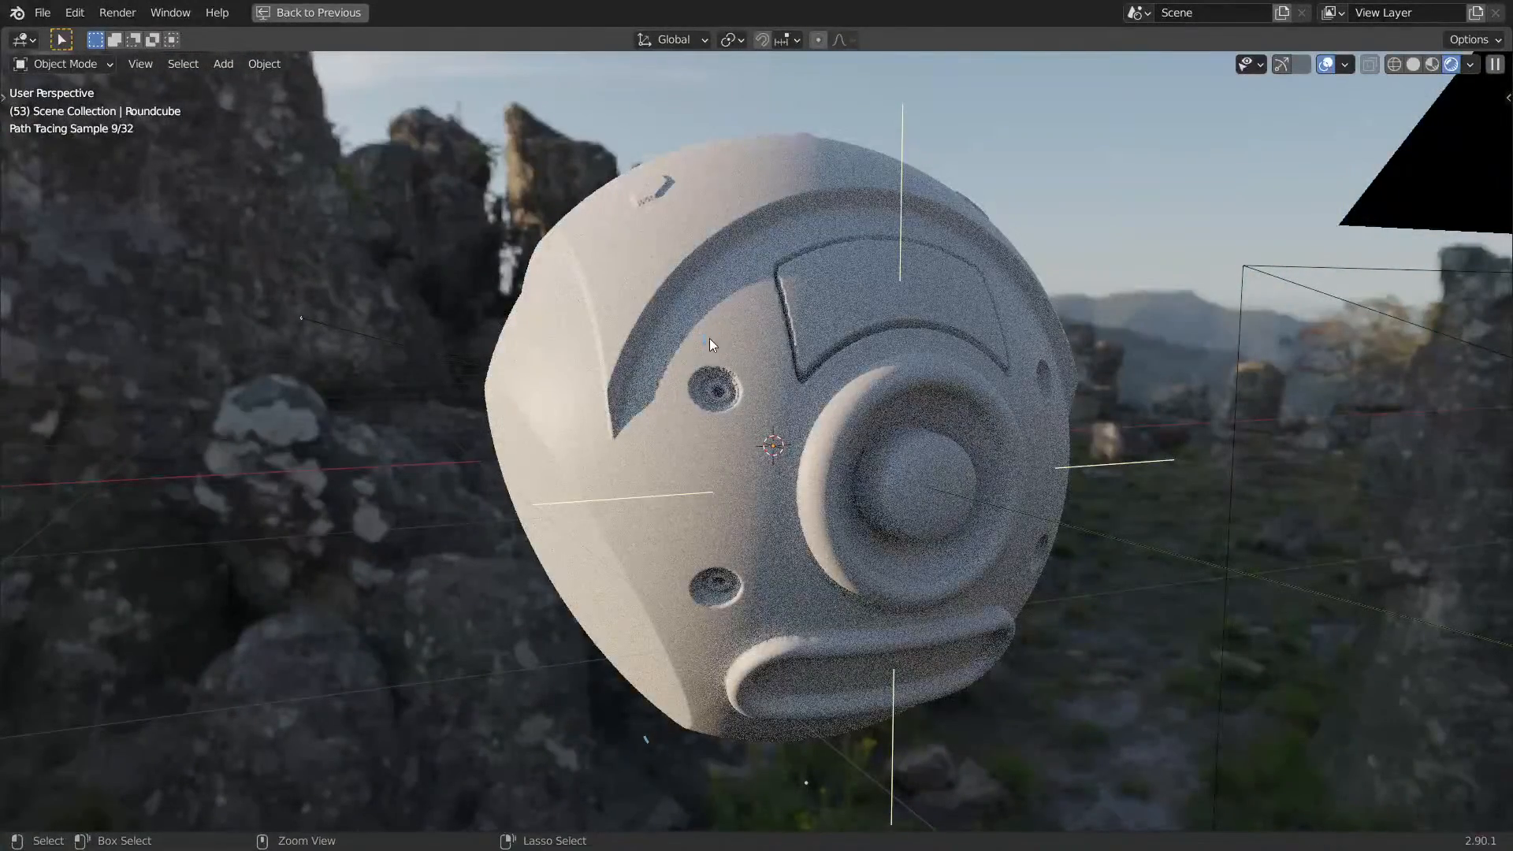
pyautogui.hotkey('ctrl', 'space')
pyautogui.moveTo(304, 333); pyautogui.dragTo(208, 400, button='middle')
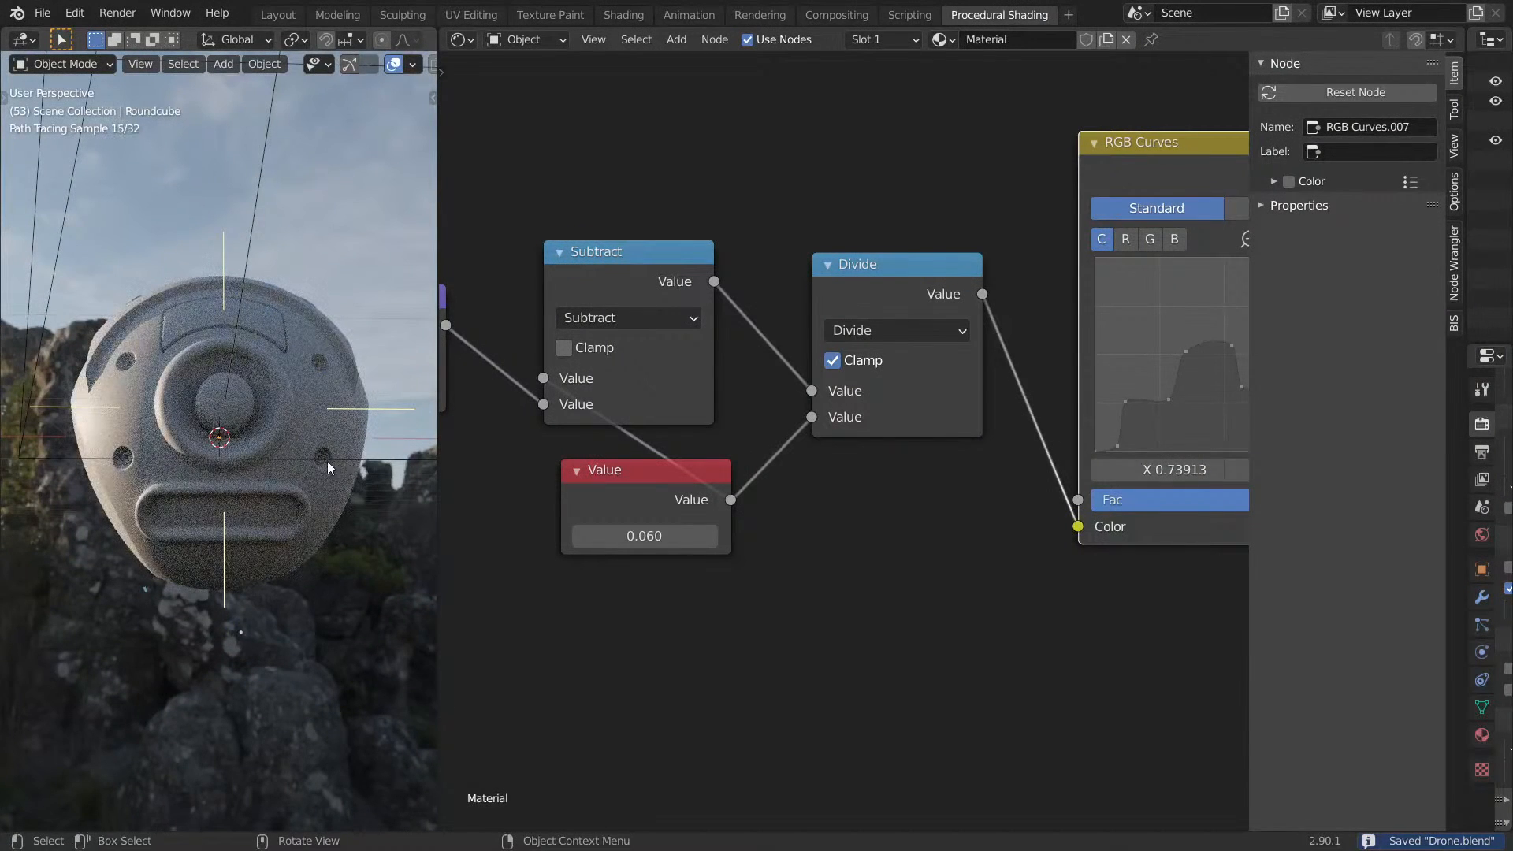
# Examine the spots' node chain from the vector Multiply to the Scale node, along with their placement on the drone.
pyautogui.moveTo(770, 472); pyautogui.dragTo(1083, 504, button='middle')
pyautogui.moveTo(631, 461); pyautogui.dragTo(884, 488, button='middle')
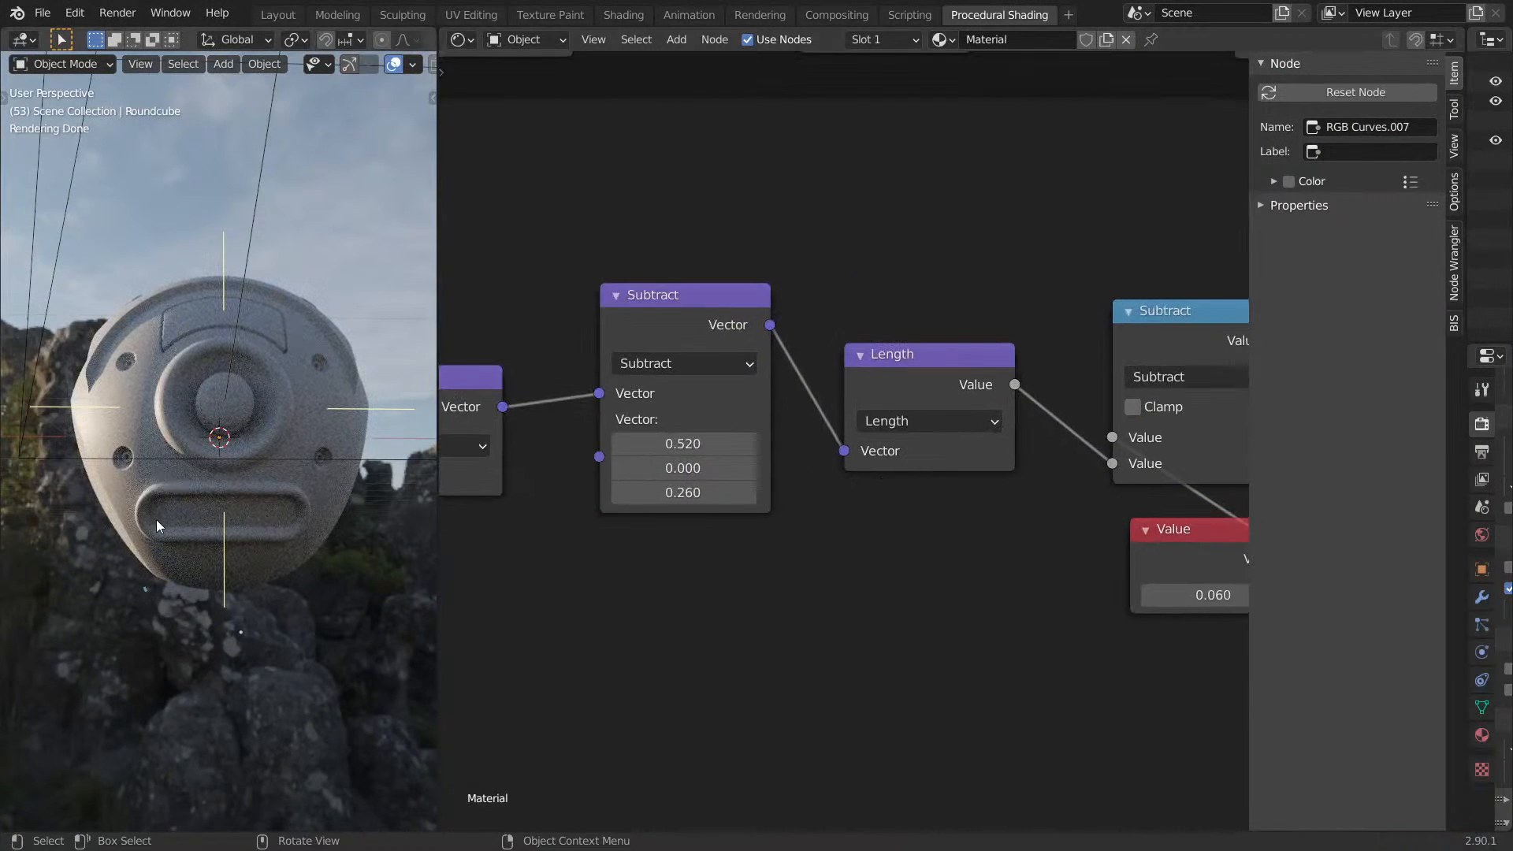
pyautogui.scroll(-5, 672, 601)
pyautogui.moveTo(672, 601); pyautogui.dragTo(710, 528, button='middle')
pyautogui.scroll(2, 848, 526)
pyautogui.moveTo(827, 526); pyautogui.dragTo(696, 511, button='middle')
pyautogui.scroll(-6, 697, 510)
pyautogui.moveTo(764, 426); pyautogui.dragTo(556, 451, button='middle')
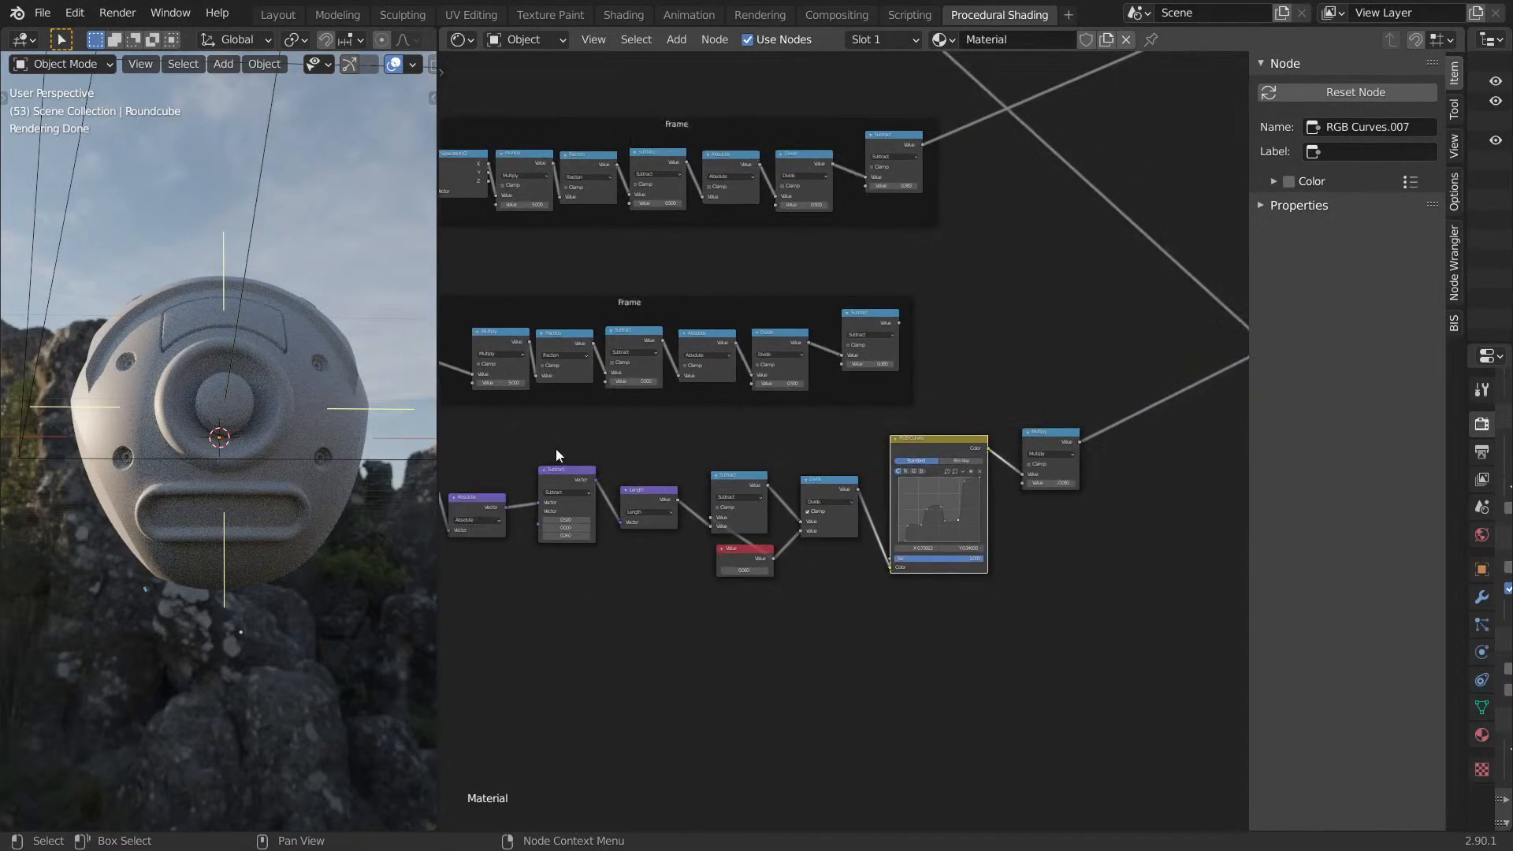
pyautogui.scroll(-4, 555, 451)
pyautogui.moveTo(271, 489)
pyautogui.mouseDown(button='middle')
pyautogui.moveTo(253, 486)
pyautogui.moveTo(263, 466)
pyautogui.mouseUp(button='middle')
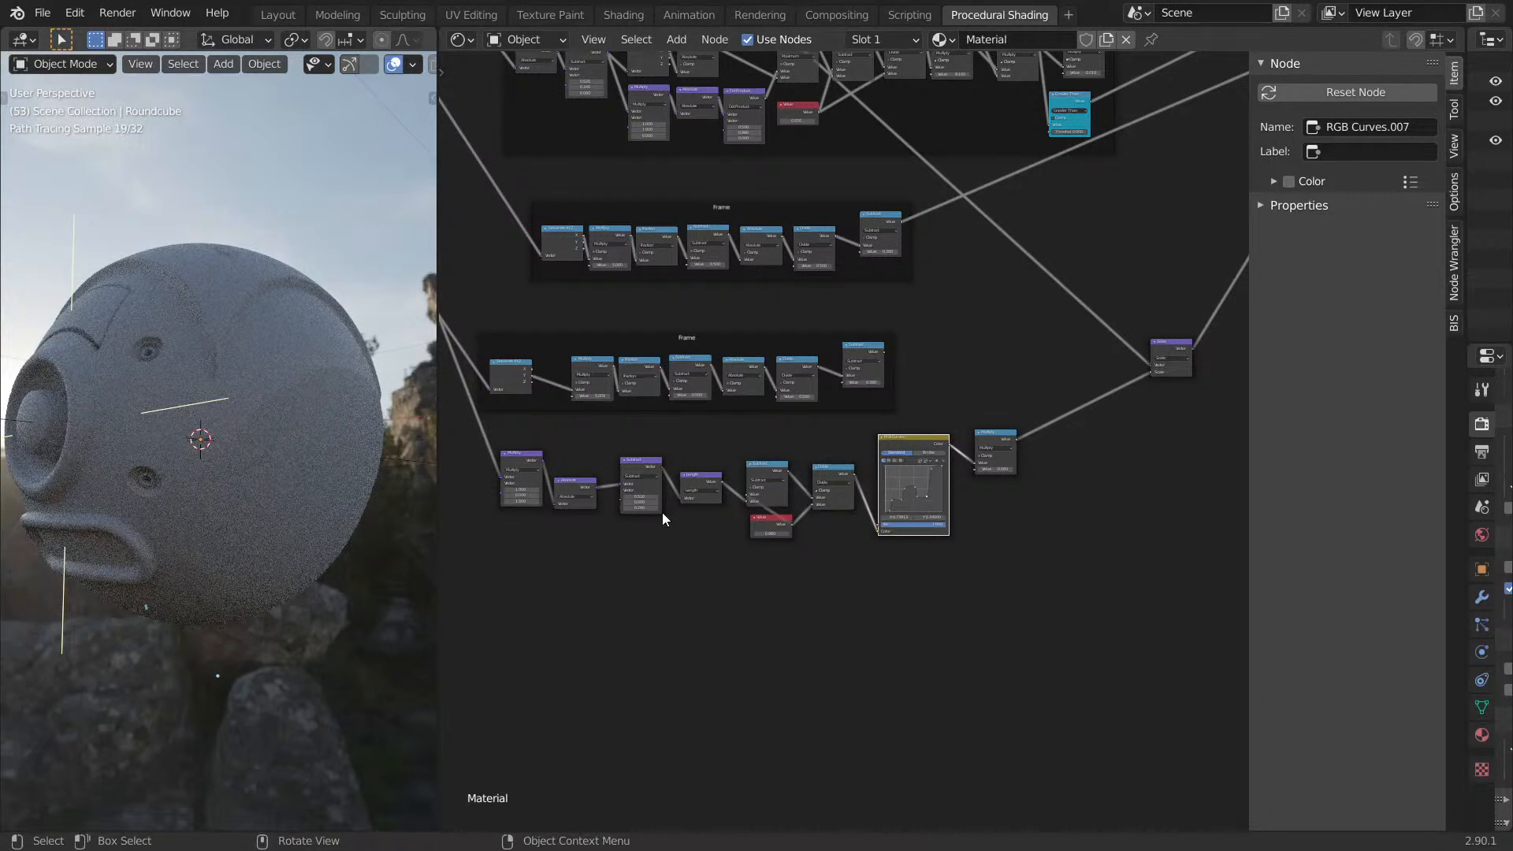
pyautogui.moveTo(838, 435); pyautogui.dragTo(1031, 471, button='middle')
pyautogui.moveTo(889, 451); pyautogui.dragTo(866, 500, button='middle')
pyautogui.moveTo(314, 444)
pyautogui.mouseDown(button='middle')
pyautogui.moveTo(347, 433)
pyautogui.moveTo(367, 490)
pyautogui.moveTo(338, 456)
pyautogui.moveTo(302, 463)
pyautogui.moveTo(280, 402)
pyautogui.mouseUp(button='middle')
pyautogui.scroll(2, 1088, 480)
pyautogui.moveTo(1087, 481); pyautogui.dragTo(878, 475, button='middle')
pyautogui.scroll(4, 878, 479)
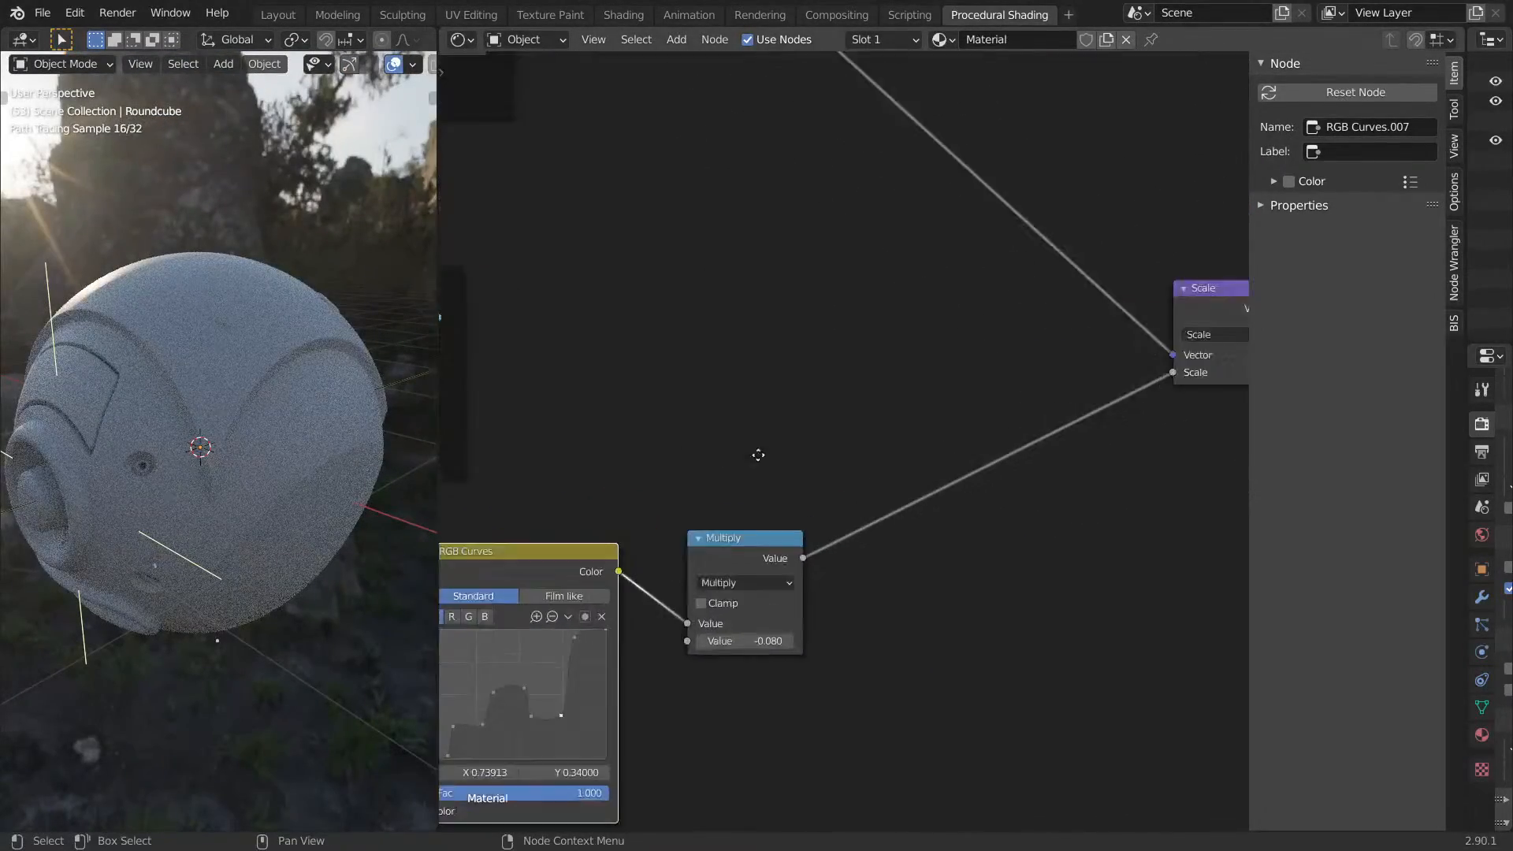
# Duplicate the Multiply node after the RGB Curves below the original and feed it from the Divide node's output.
pyautogui.click(704, 537)
pyautogui.moveTo(681, 521); pyautogui.dragTo(854, 487, button='middle')
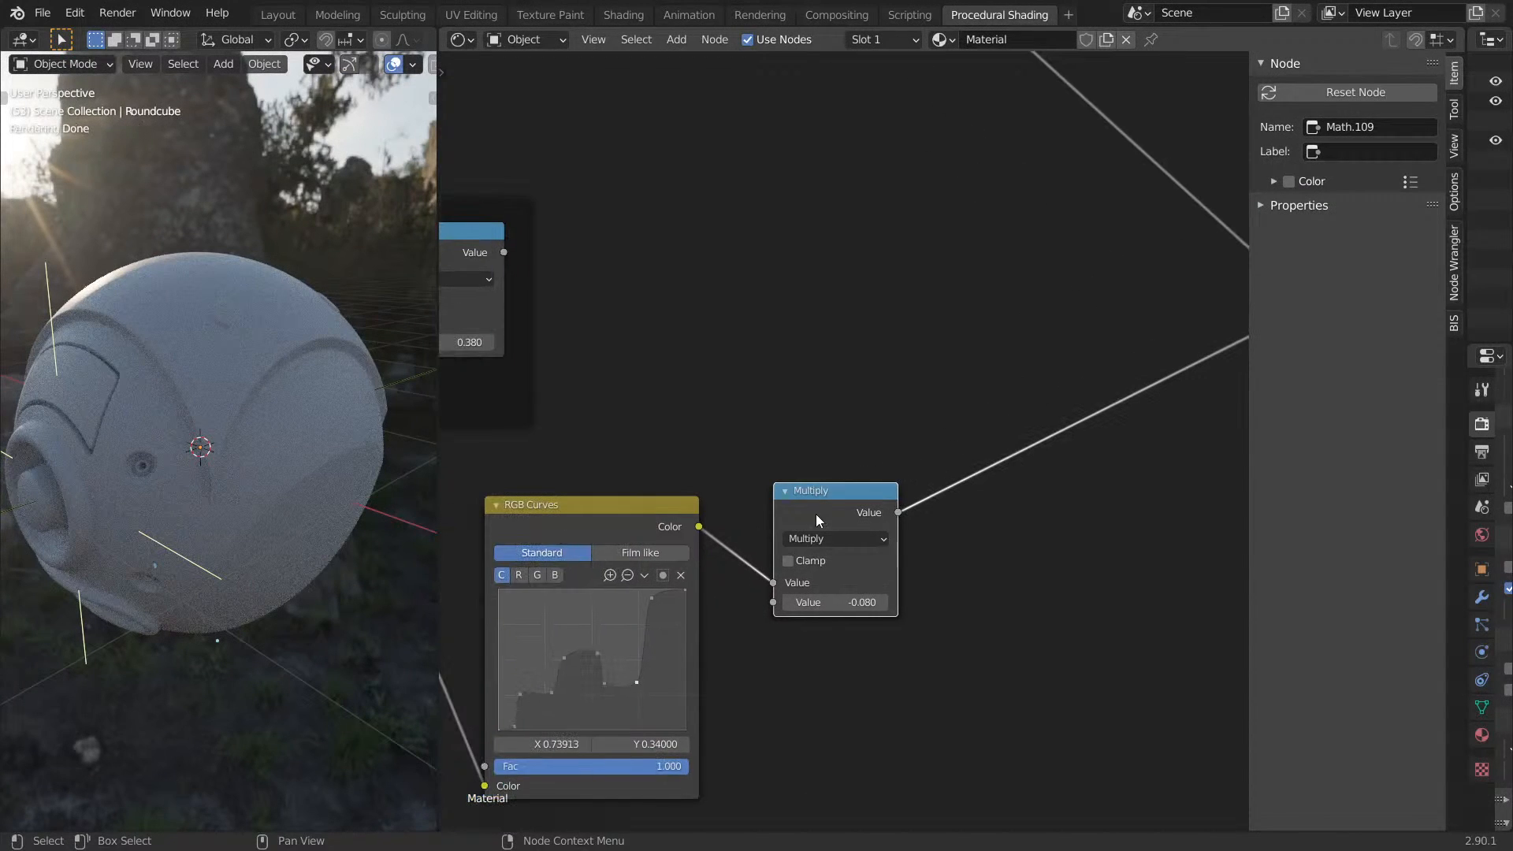
pyautogui.hotkey('shift', 'd')
pyautogui.click(797, 628)
pyautogui.moveTo(797, 628); pyautogui.dragTo(961, 502, button='middle')
pyautogui.moveTo(580, 490); pyautogui.dragTo(994, 618)
pyautogui.moveTo(1030, 575); pyautogui.dragTo(775, 535, button='middle')
# Preview the duplicated node, make it a Greater Than with threshold 0.000, and apply the cyan node color preset.
pyautogui.keyDown('ctrl'); pyautogui.keyDown('shift'); pyautogui.click(776, 536); pyautogui.keyUp('shift'); pyautogui.keyUp('ctrl')
pyautogui.click(762, 557)
pyautogui.click(885, 676)
pyautogui.click(757, 616)
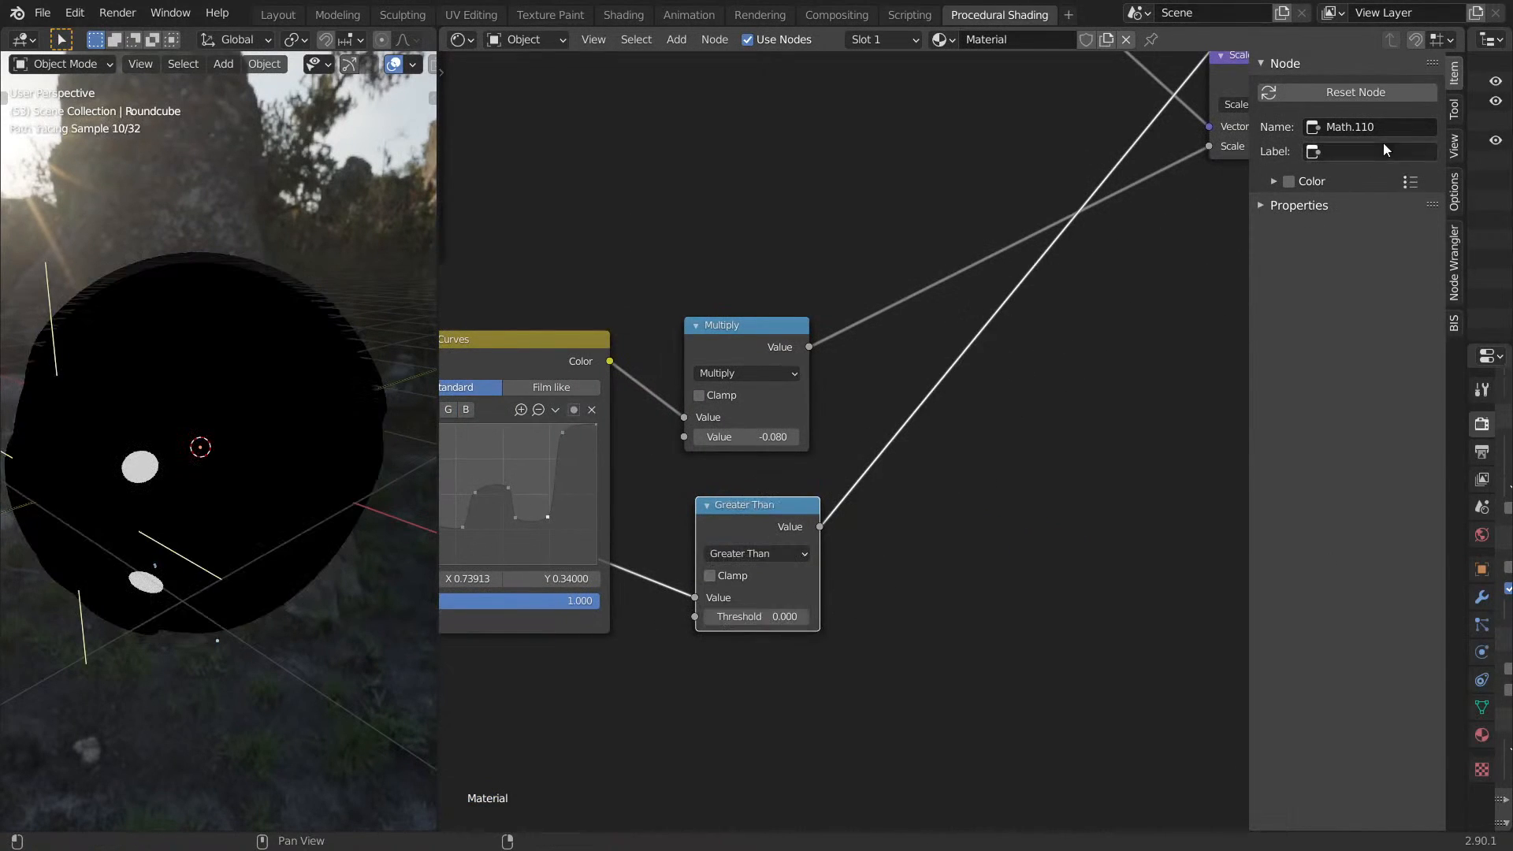
pyautogui.click(1410, 184)
pyautogui.click(1387, 219)
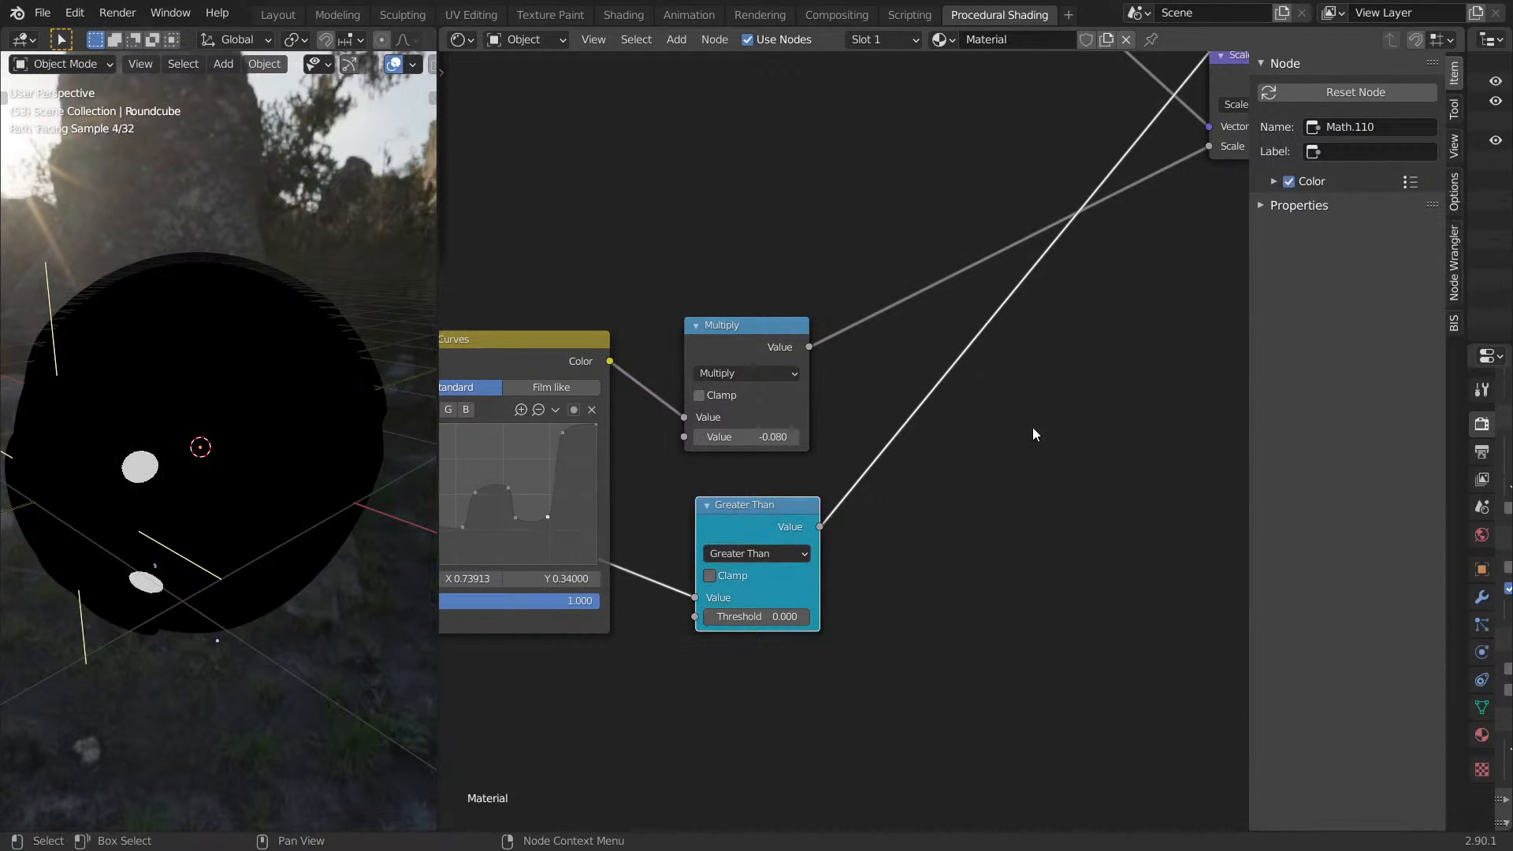
# Arrange the spots' vector Multiply, Absolute, Subtract and Length nodes closer together and bring the following math nodes up to them.
pyautogui.scroll(-4, 1033, 433)
pyautogui.moveTo(963, 436); pyautogui.dragTo(1316, 434, button='middle')
pyautogui.scroll(7, 843, 424)
pyautogui.moveTo(838, 400); pyautogui.dragTo(829, 331)
pyautogui.moveTo(954, 350); pyautogui.dragTo(902, 341)
pyautogui.moveTo(1103, 376); pyautogui.dragTo(1016, 331)
pyautogui.scroll(-1, 885, 328)
pyautogui.moveTo(885, 329); pyautogui.dragTo(512, 316, button='middle')
pyautogui.scroll(1, 512, 316)
pyautogui.moveTo(891, 324); pyautogui.dragTo(1086, 510)
pyautogui.press('g')
pyautogui.click(946, 473)
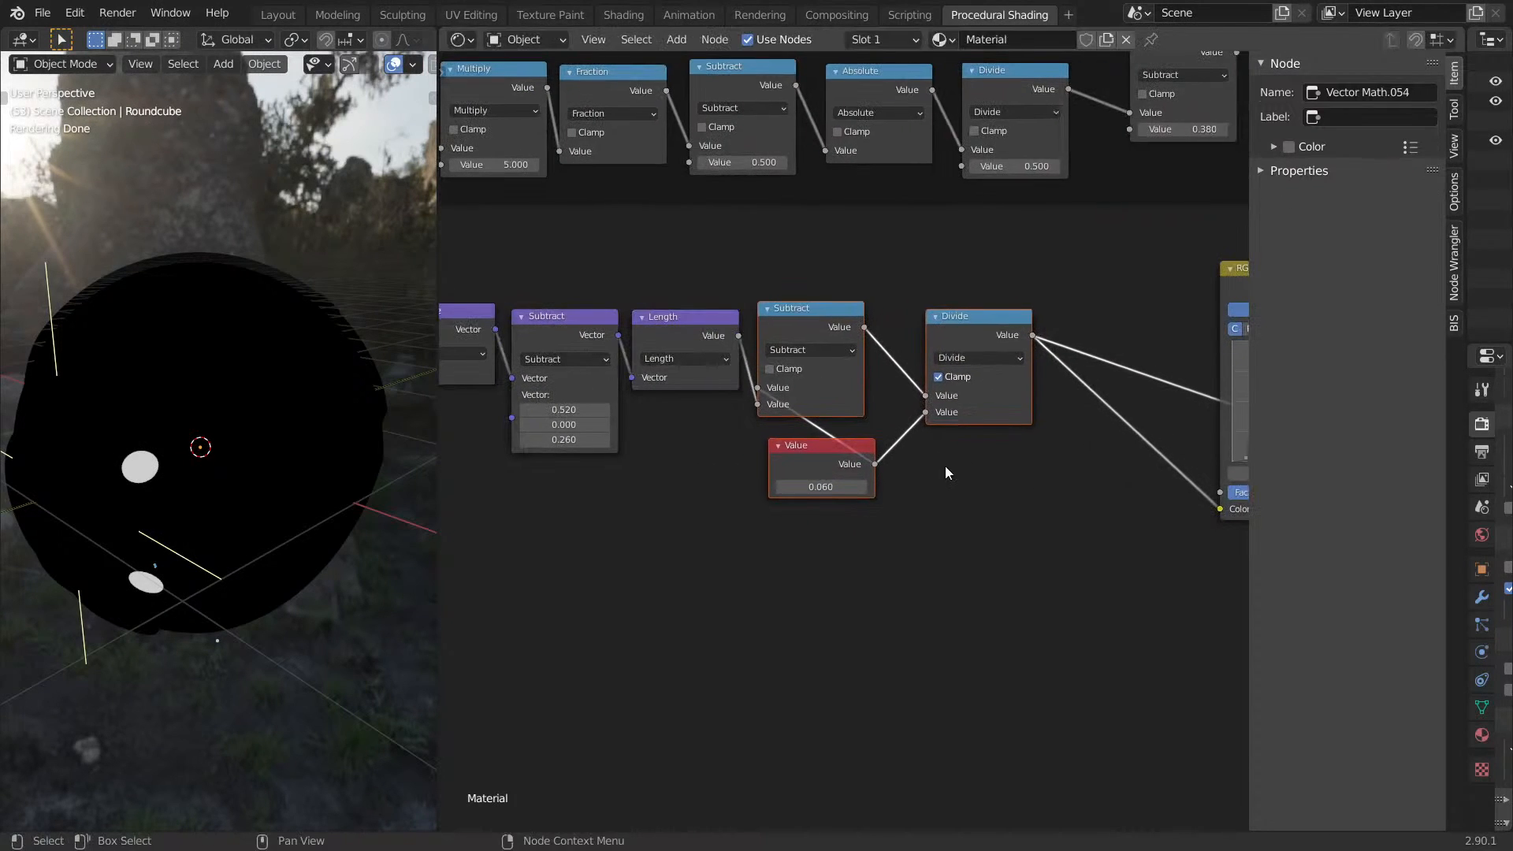
# Move the Divide, RGB Curves, Multiply and Greater Than nodes closer together to compact the end of the spots' chain.
pyautogui.moveTo(960, 334); pyautogui.dragTo(914, 319)
pyautogui.moveTo(1148, 306); pyautogui.dragTo(930, 323, button='middle')
pyautogui.moveTo(1037, 301); pyautogui.dragTo(837, 328)
pyautogui.moveTo(1062, 357); pyautogui.dragTo(792, 339, button='middle')
pyautogui.moveTo(1035, 413); pyautogui.dragTo(795, 375)
pyautogui.moveTo(1043, 284); pyautogui.dragTo(812, 271)
# Join all nodes of the recessed-spot chain into a new frame.
pyautogui.scroll(-4, 812, 271)
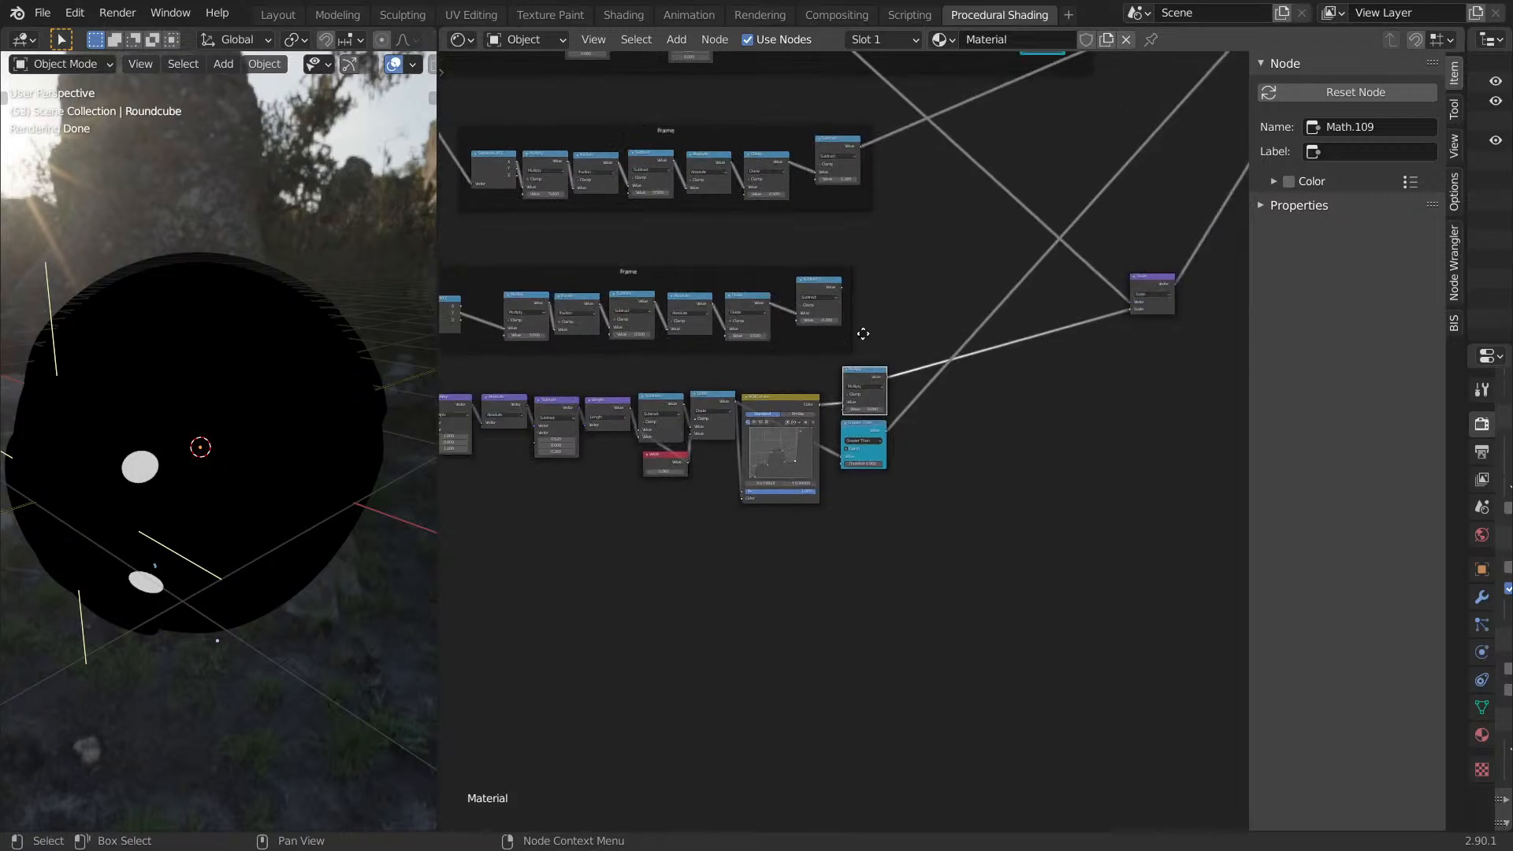
pyautogui.moveTo(580, 390); pyautogui.dragTo(1052, 512)
pyautogui.hotkey('ctrl', 'j')
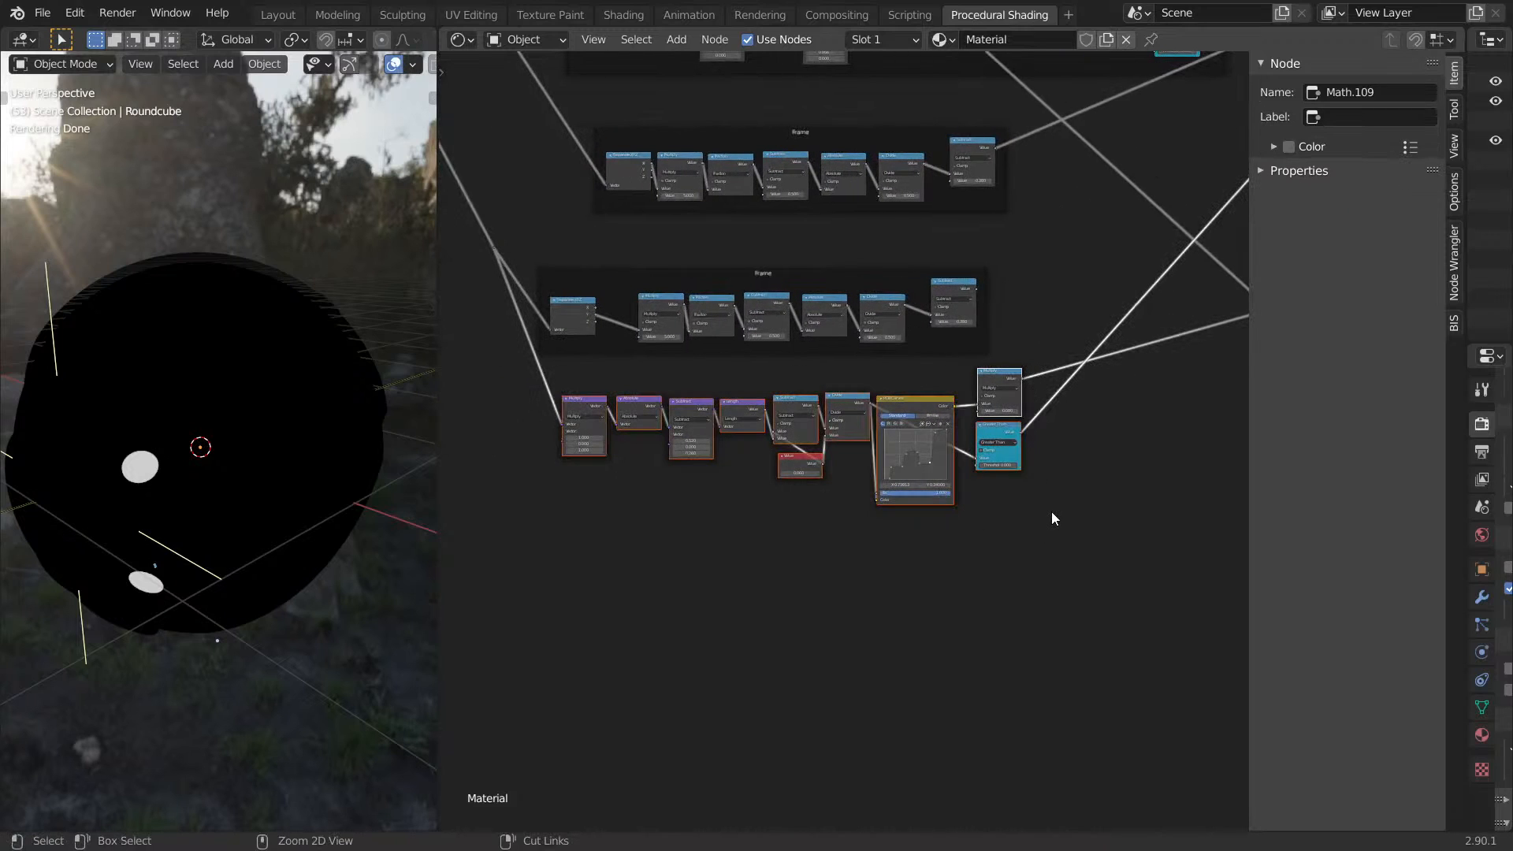
pyautogui.scroll(-6, 788, 389)
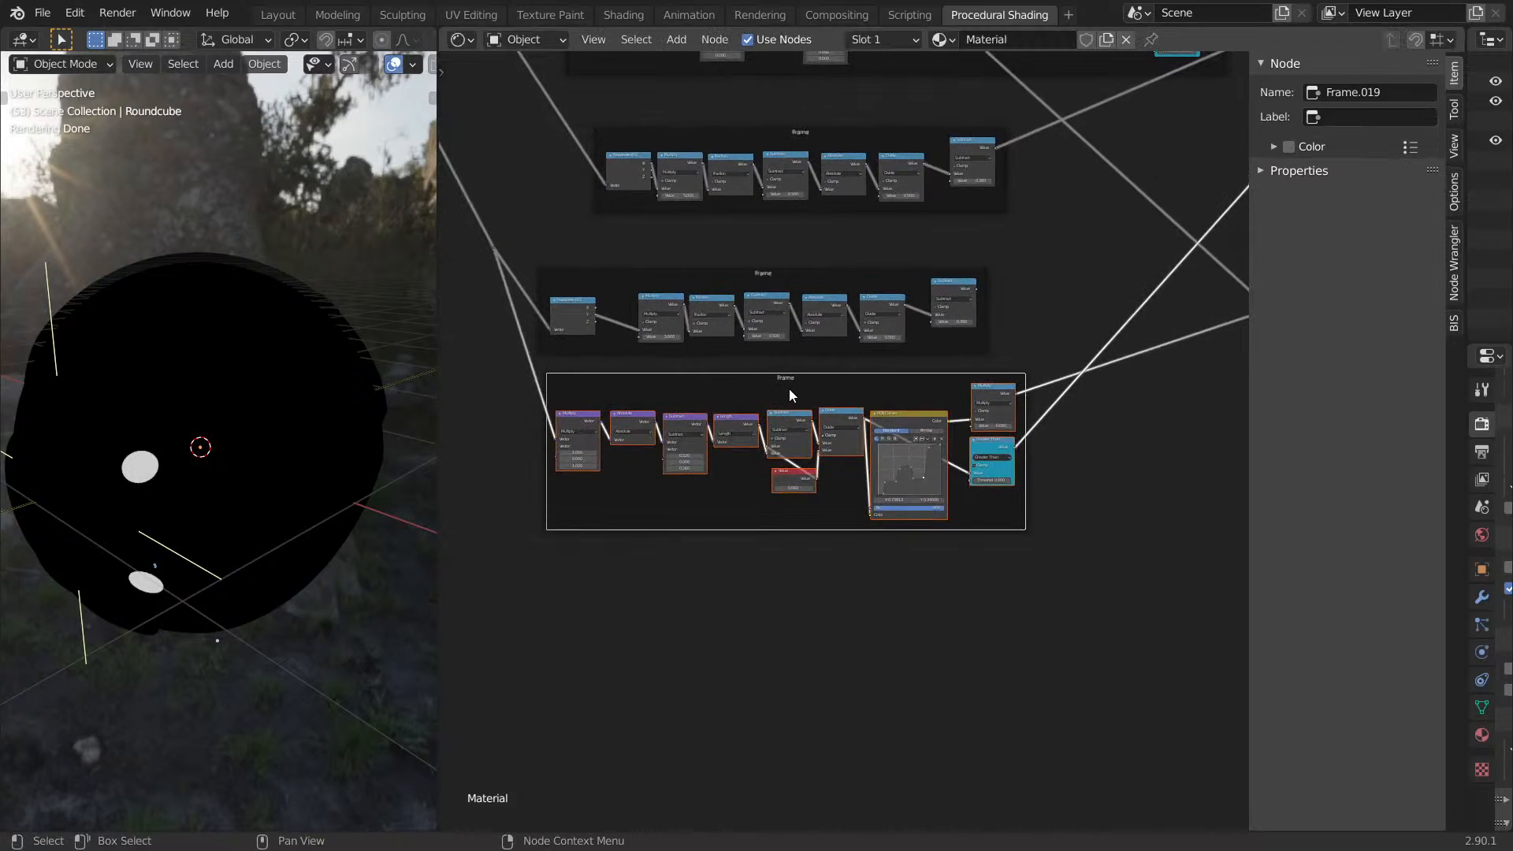
pyautogui.moveTo(937, 402)
pyautogui.mouseDown(button='middle')
pyautogui.moveTo(960, 434)
pyautogui.moveTo(925, 406)
pyautogui.mouseUp(button='middle')
# Restore the Principled BSDF as the material's previewed surface and move that node closer to the Material Output.
pyautogui.scroll(7, 976, 402)
pyautogui.scroll(-4, 864, 389)
pyautogui.scroll(3, 873, 411)
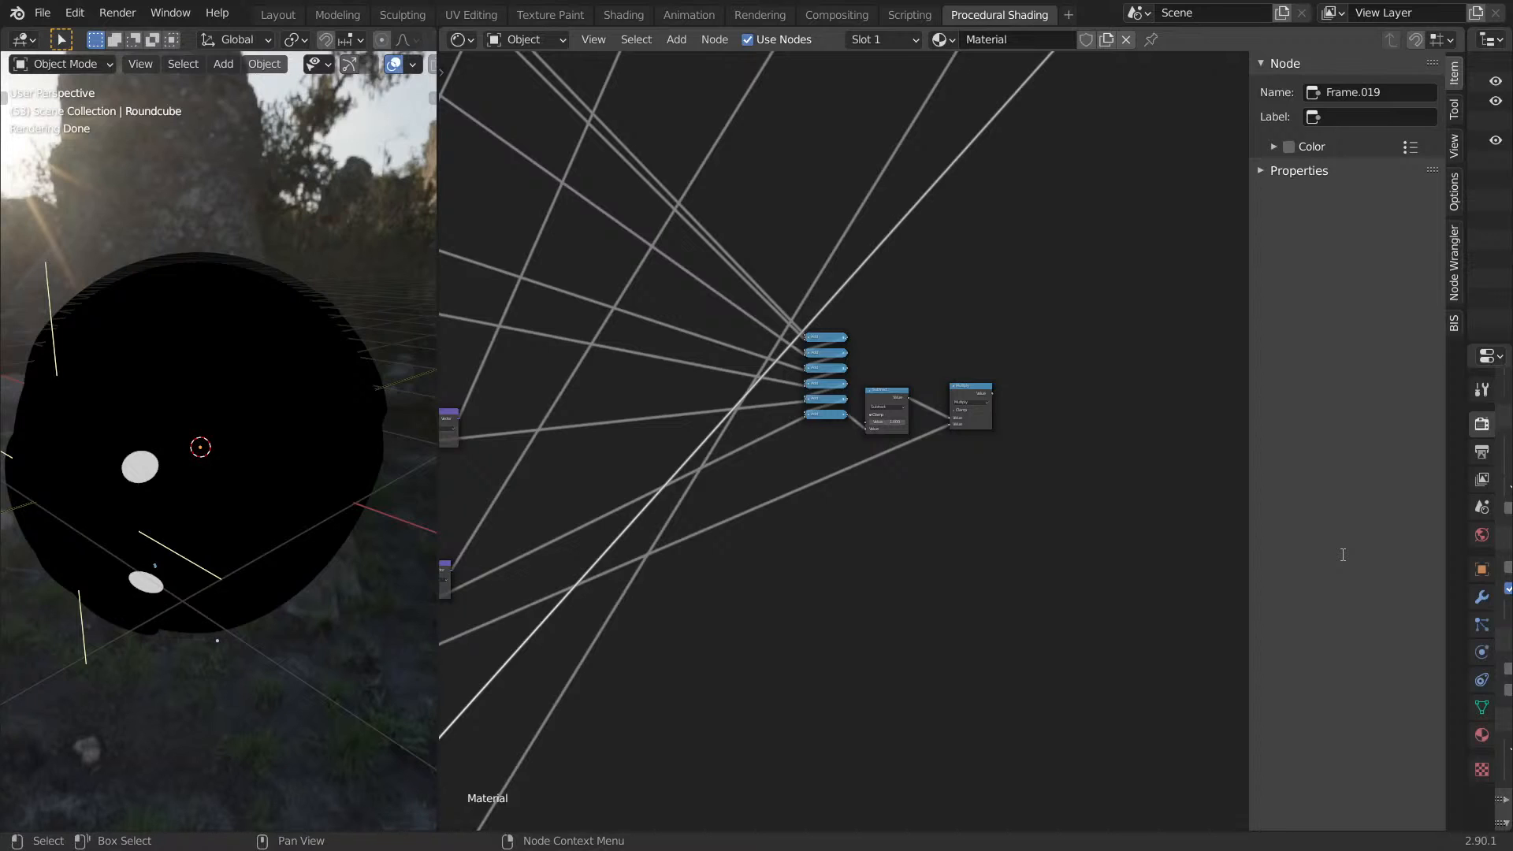
pyautogui.moveTo(1067, 343); pyautogui.dragTo(885, 490, button='middle')
pyautogui.scroll(-5, 885, 490)
pyautogui.moveTo(929, 433); pyautogui.dragTo(814, 632, button='middle')
pyautogui.keyDown('ctrl'); pyautogui.keyDown('shift'); pyautogui.click(515, 257); pyautogui.keyUp('shift'); pyautogui.keyUp('ctrl')
pyautogui.moveTo(518, 253); pyautogui.dragTo(652, 240)
pyautogui.moveTo(680, 254); pyautogui.dragTo(885, 239, button='middle')
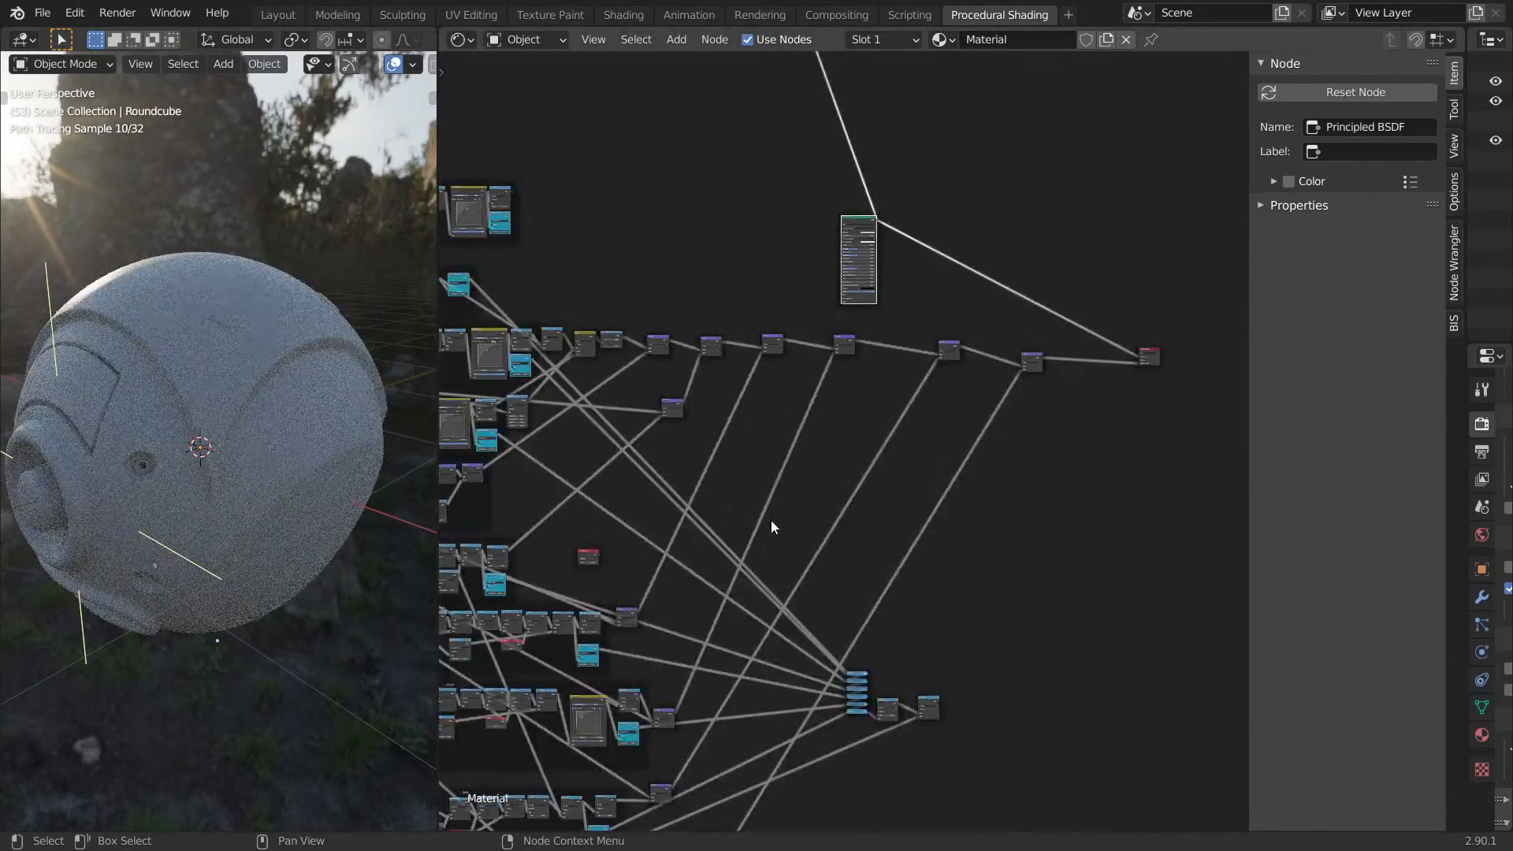
# Show the whole node tree and save the file.
pyautogui.moveTo(772, 528); pyautogui.dragTo(923, 331, button='middle')
pyautogui.moveTo(325, 506); pyautogui.dragTo(420, 441, button='middle')
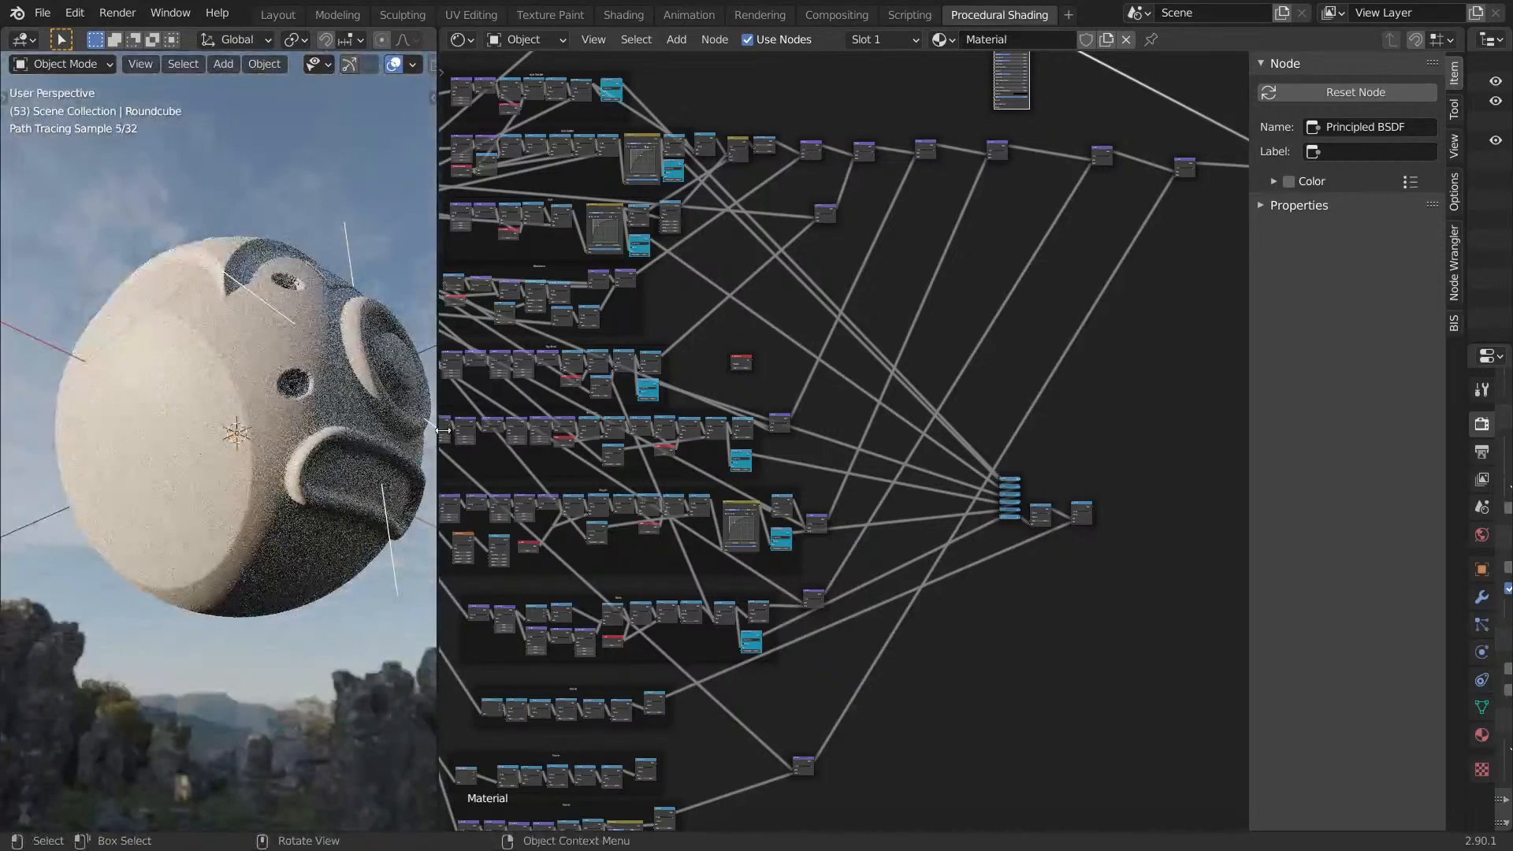
pyautogui.press('Home')
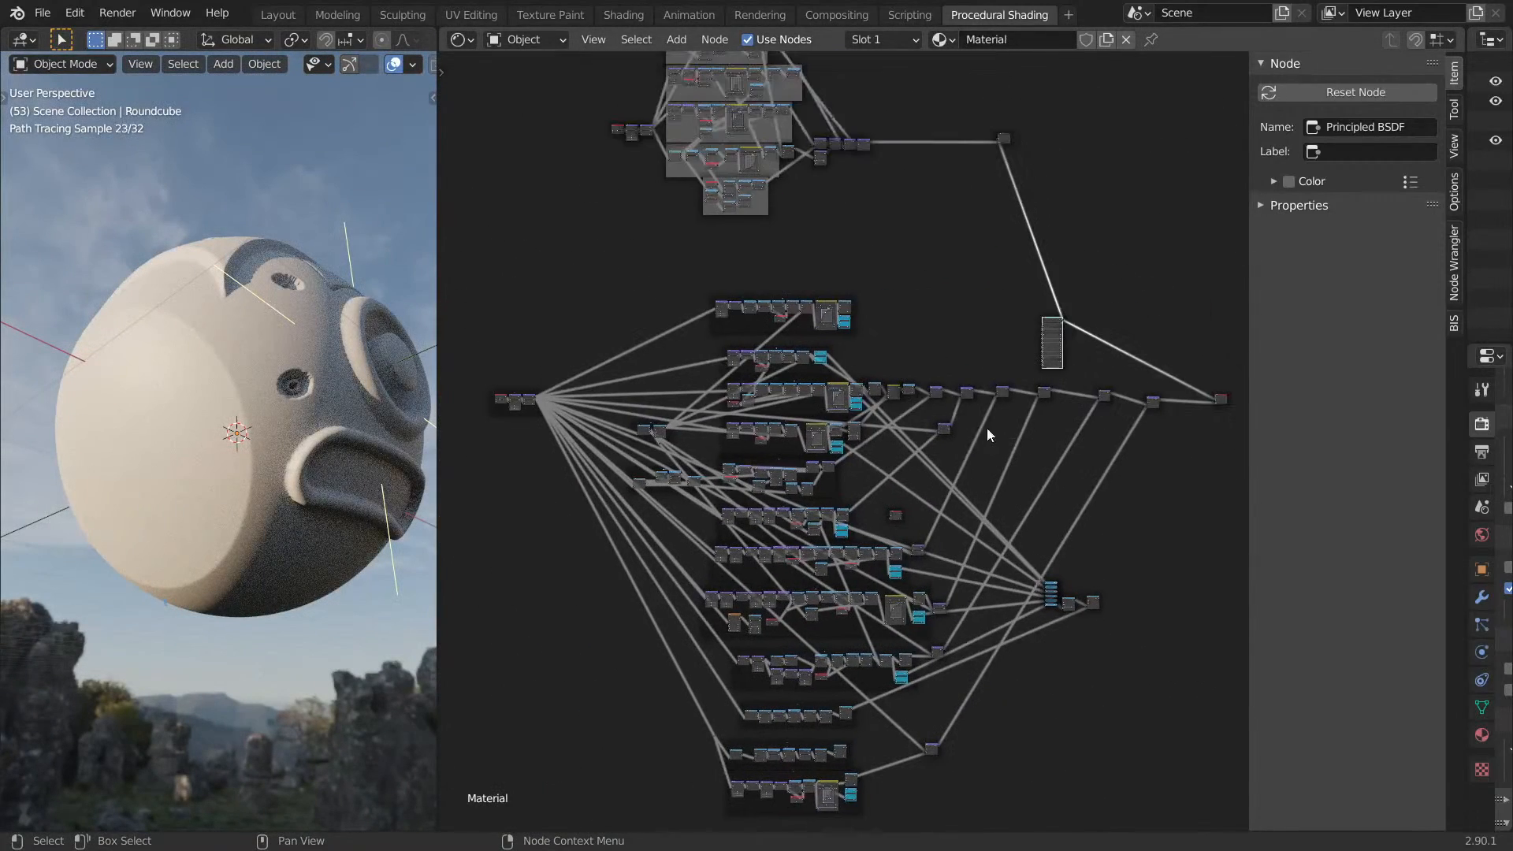
pyautogui.moveTo(987, 433); pyautogui.dragTo(984, 417, button='middle')
pyautogui.hotkey('ctrl', 's')
# Examine the Multiply output of the uppermost dark mask frame on the drone from several angles.
pyautogui.moveTo(908, 334); pyautogui.dragTo(913, 450, button='middle')
pyautogui.scroll(8, 873, 398)
pyautogui.click(886, 358)
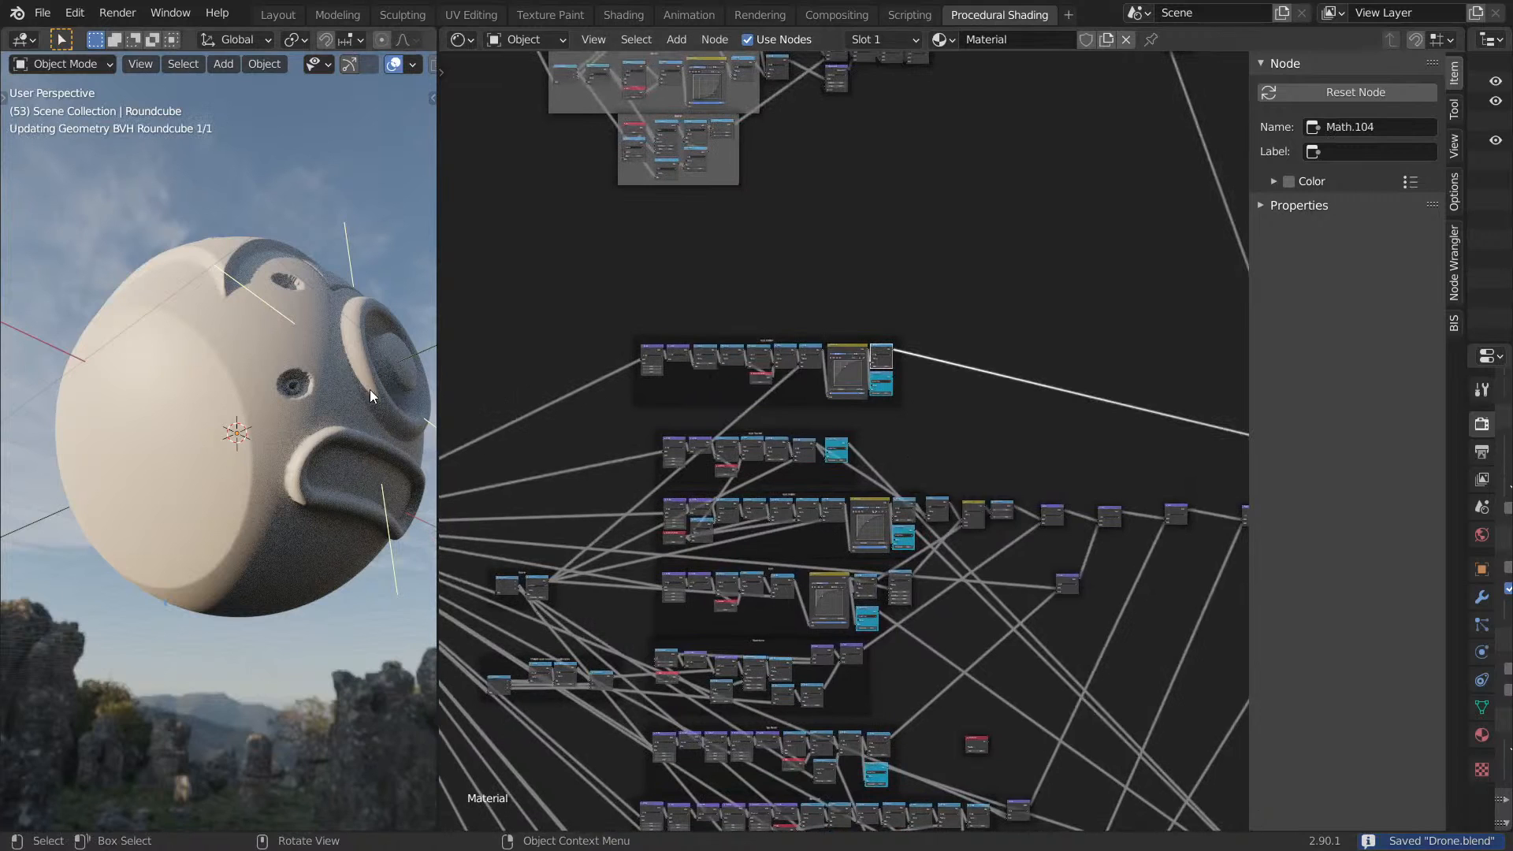
pyautogui.moveTo(282, 483)
pyautogui.mouseDown(button='middle')
pyautogui.moveTo(203, 493)
pyautogui.moveTo(256, 500)
pyautogui.mouseUp(button='middle')
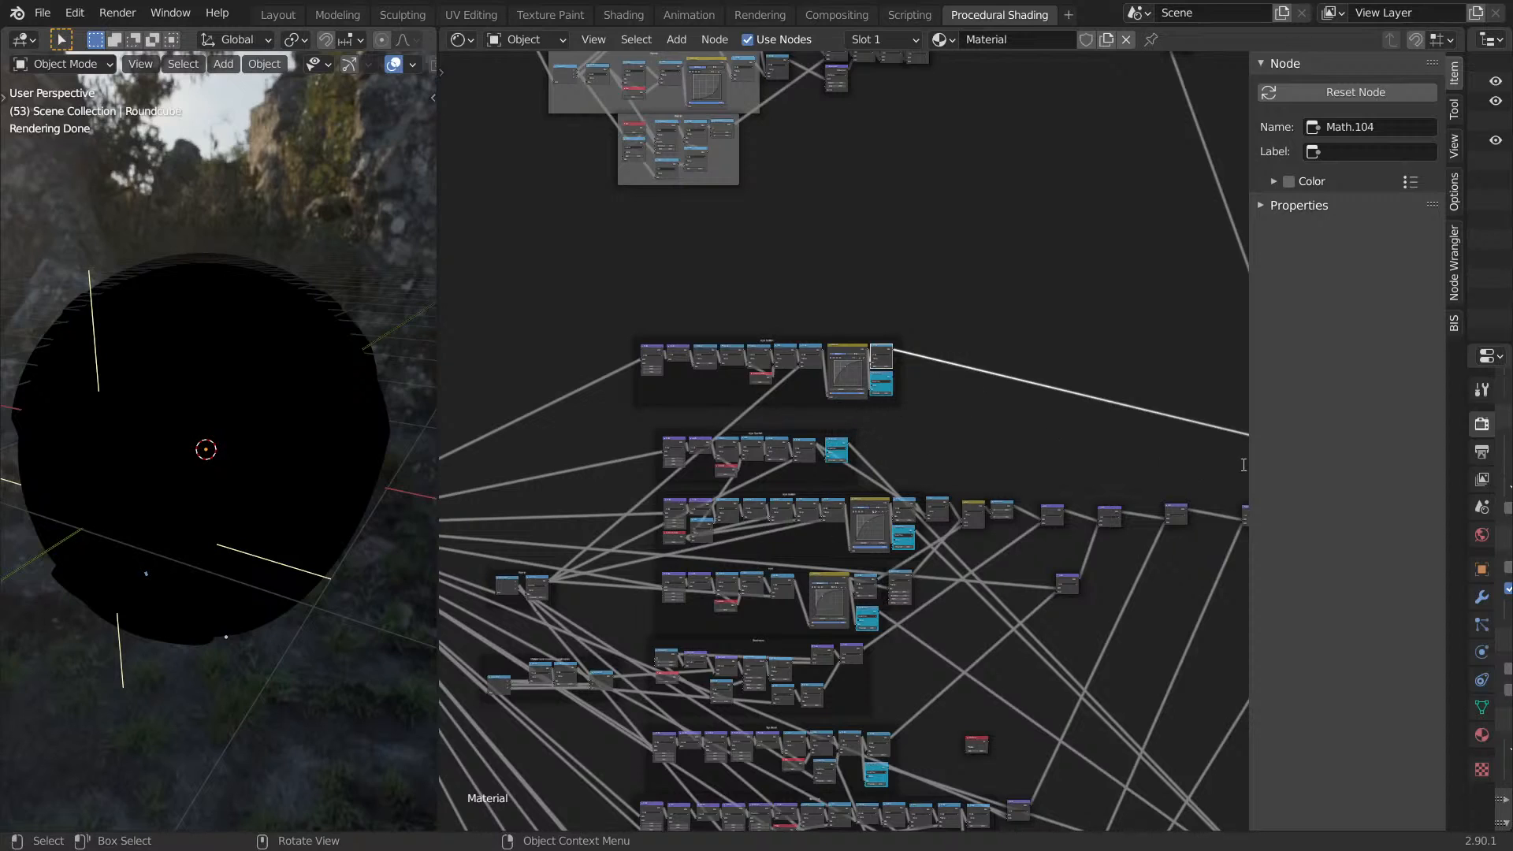
pyautogui.moveTo(403, 356)
pyautogui.mouseDown(button='middle')
pyautogui.moveTo(215, 320)
pyautogui.moveTo(430, 402)
pyautogui.moveTo(368, 497)
pyautogui.mouseUp(button='middle')
pyautogui.scroll(-2, 967, 344)
pyautogui.scroll(3, 618, 382)
pyautogui.click(873, 349)
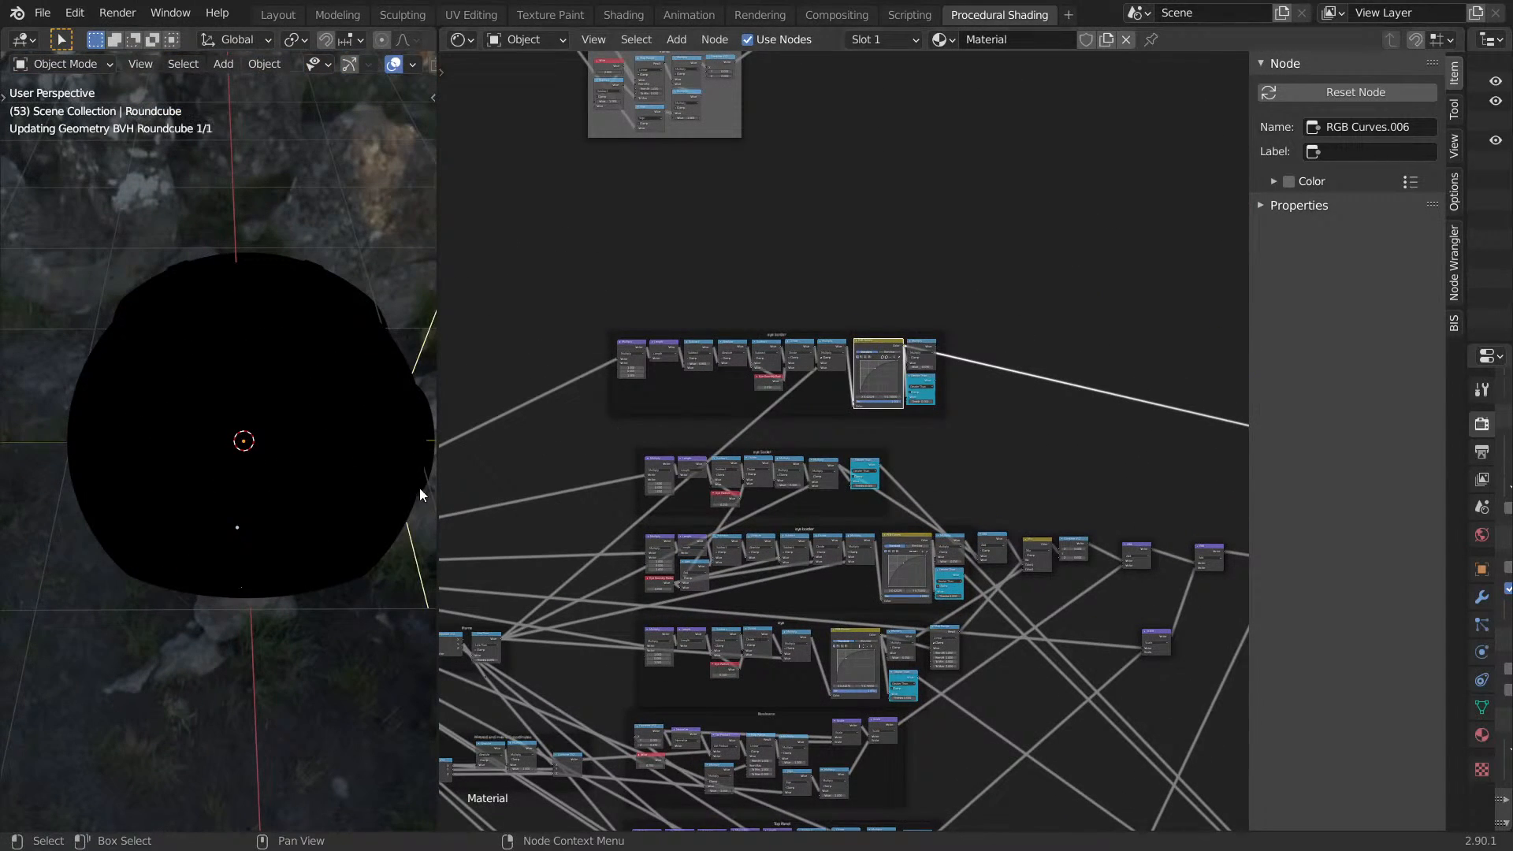
pyautogui.moveTo(262, 503); pyautogui.dragTo(104, 347, button='middle')
# Examine the Multiply output of the fourth light displacement frame on the drone from several angles.
pyautogui.scroll(-3, 946, 315)
pyautogui.moveTo(946, 314); pyautogui.dragTo(946, 31, button='middle')
pyautogui.moveTo(1076, 421); pyautogui.dragTo(994, 697, button='middle')
pyautogui.scroll(-1, 919, 453)
pyautogui.moveTo(895, 317); pyautogui.dragTo(986, 602, button='middle')
pyautogui.scroll(1, 986, 601)
pyautogui.scroll(5, 880, 438)
pyautogui.moveTo(880, 438); pyautogui.dragTo(869, 496, button='middle')
pyautogui.scroll(2, 869, 496)
pyautogui.moveTo(240, 423); pyautogui.dragTo(299, 567, button='middle')
pyautogui.moveTo(889, 484); pyautogui.dragTo(910, 637, button='middle')
pyautogui.scroll(2, 790, 421)
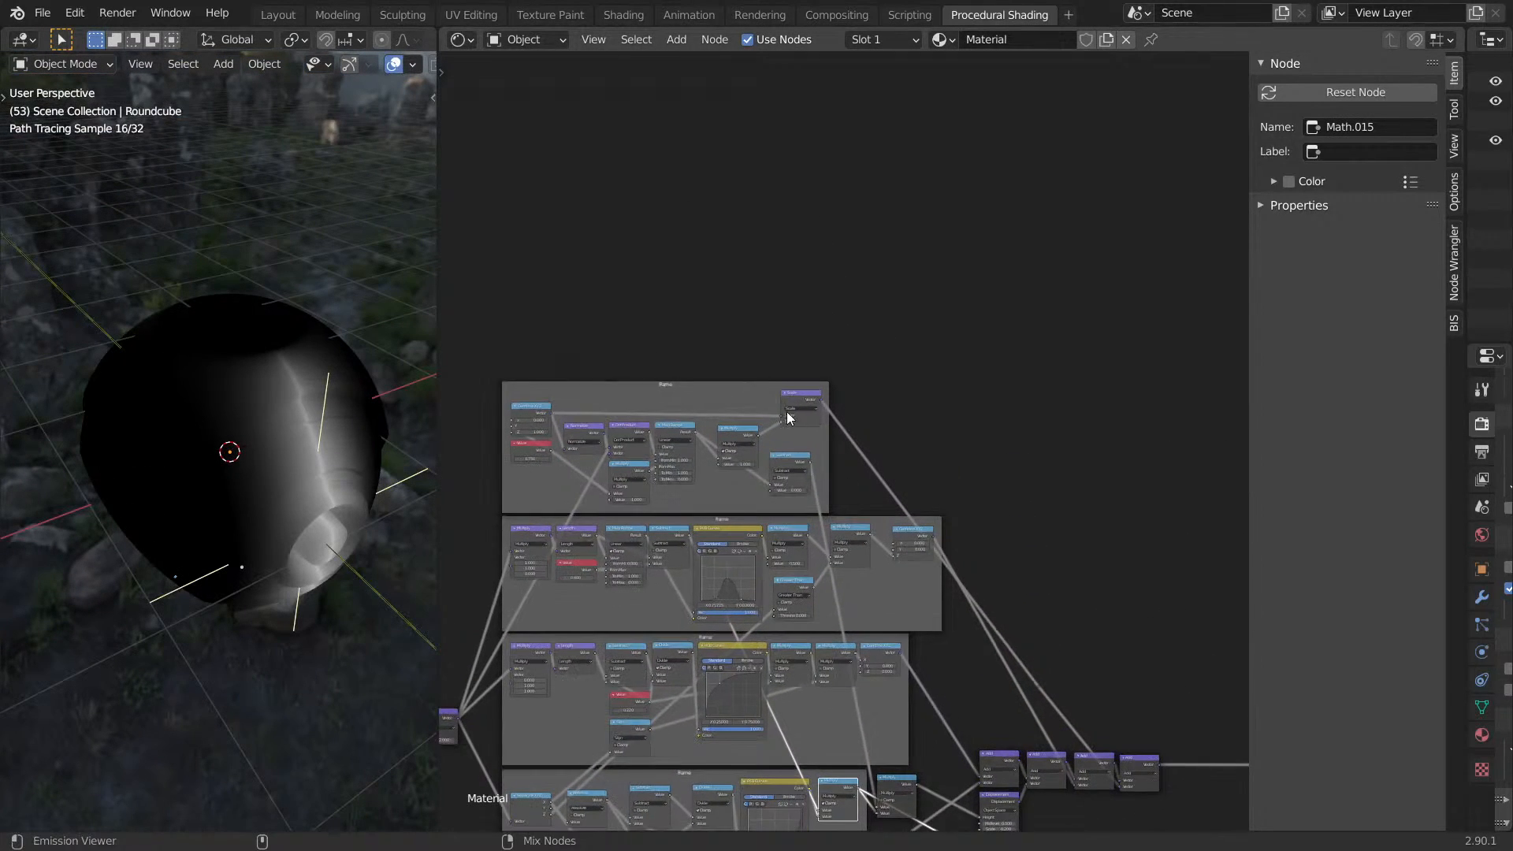
# Preview the top light frame's Scale output and several node outputs of the frame below it on the drone.
pyautogui.keyDown('ctrl'); pyautogui.keyDown('shift'); pyautogui.click(794, 403); pyautogui.keyUp('shift'); pyautogui.keyUp('ctrl')
pyautogui.moveTo(281, 539); pyautogui.dragTo(63, 418, button='middle')
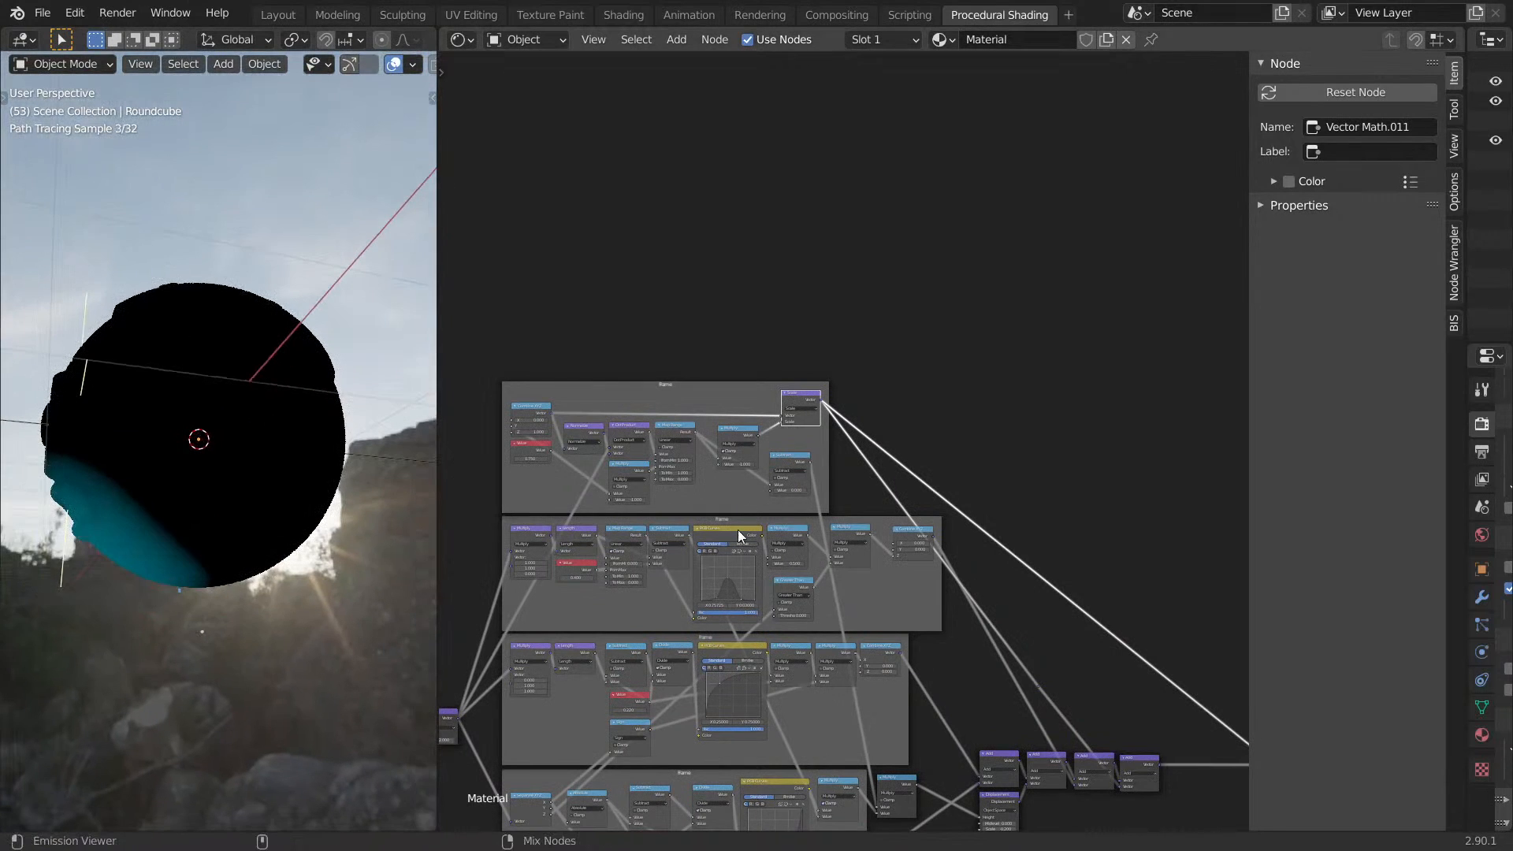
pyautogui.keyDown('ctrl'); pyautogui.keyDown('shift'); pyautogui.click(840, 542); pyautogui.keyUp('shift'); pyautogui.keyUp('ctrl')
pyautogui.moveTo(192, 573); pyautogui.dragTo(189, 693, button='middle')
pyautogui.keyDown('ctrl'); pyautogui.keyDown('shift'); pyautogui.click(745, 537); pyautogui.keyUp('shift'); pyautogui.keyUp('ctrl')
pyautogui.moveTo(744, 528); pyautogui.dragTo(624, 389, button='middle')
pyautogui.keyDown('ctrl'); pyautogui.keyDown('shift'); pyautogui.click(715, 521); pyautogui.keyUp('shift'); pyautogui.keyUp('ctrl')
pyautogui.moveTo(378, 505); pyautogui.dragTo(158, 323, button='middle')
# Preview the RGB Curves output of the lowest frame's recessed spots and inspect it on the drone's front.
pyautogui.moveTo(741, 592); pyautogui.dragTo(742, 337, button='middle')
pyautogui.scroll(-6, 849, 434)
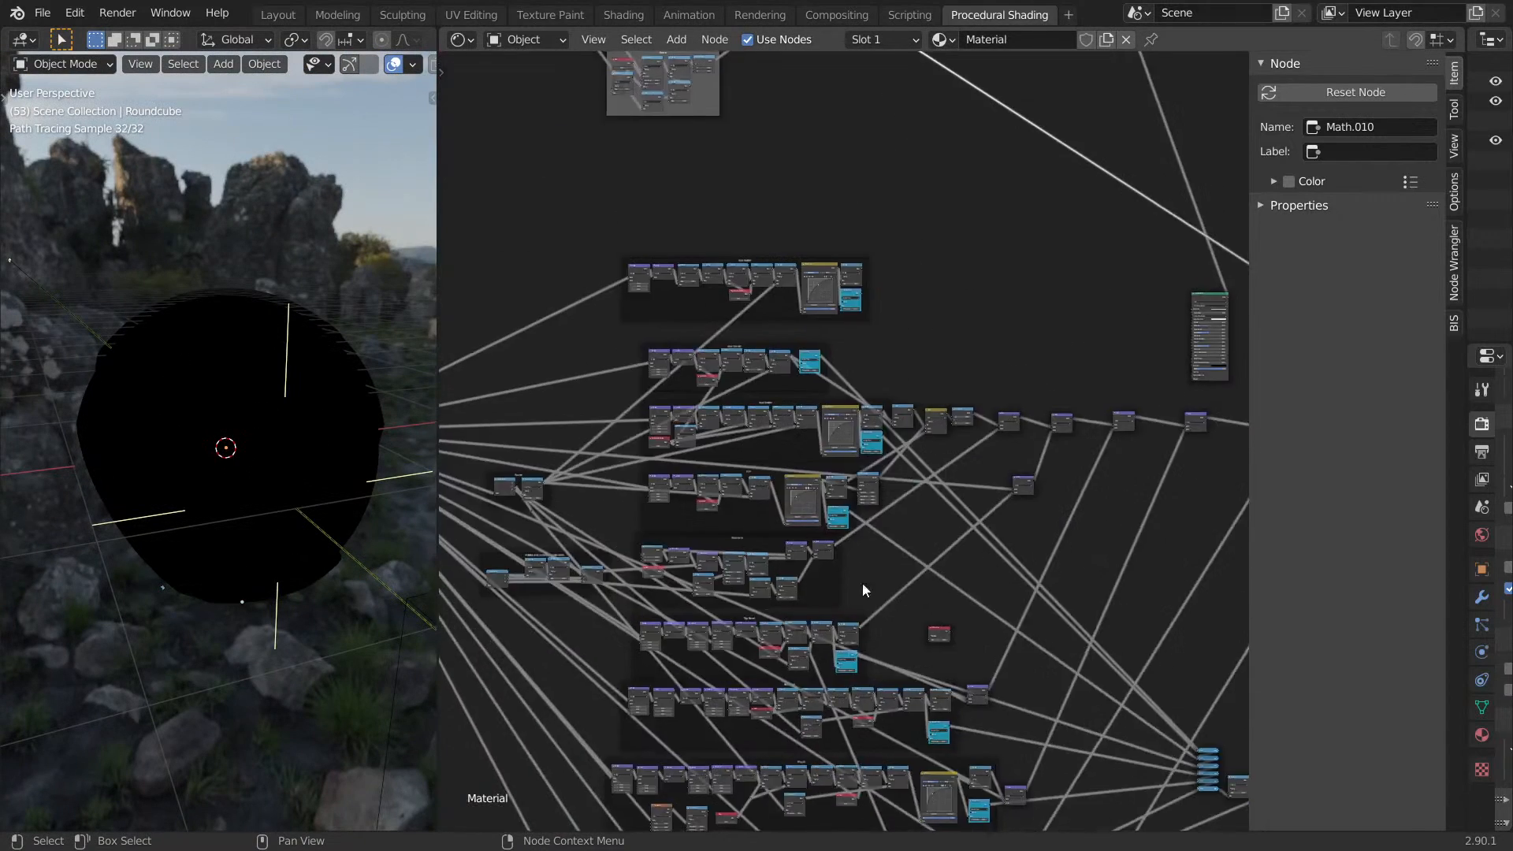
pyautogui.scroll(-2, 849, 543)
pyautogui.scroll(10, 848, 452)
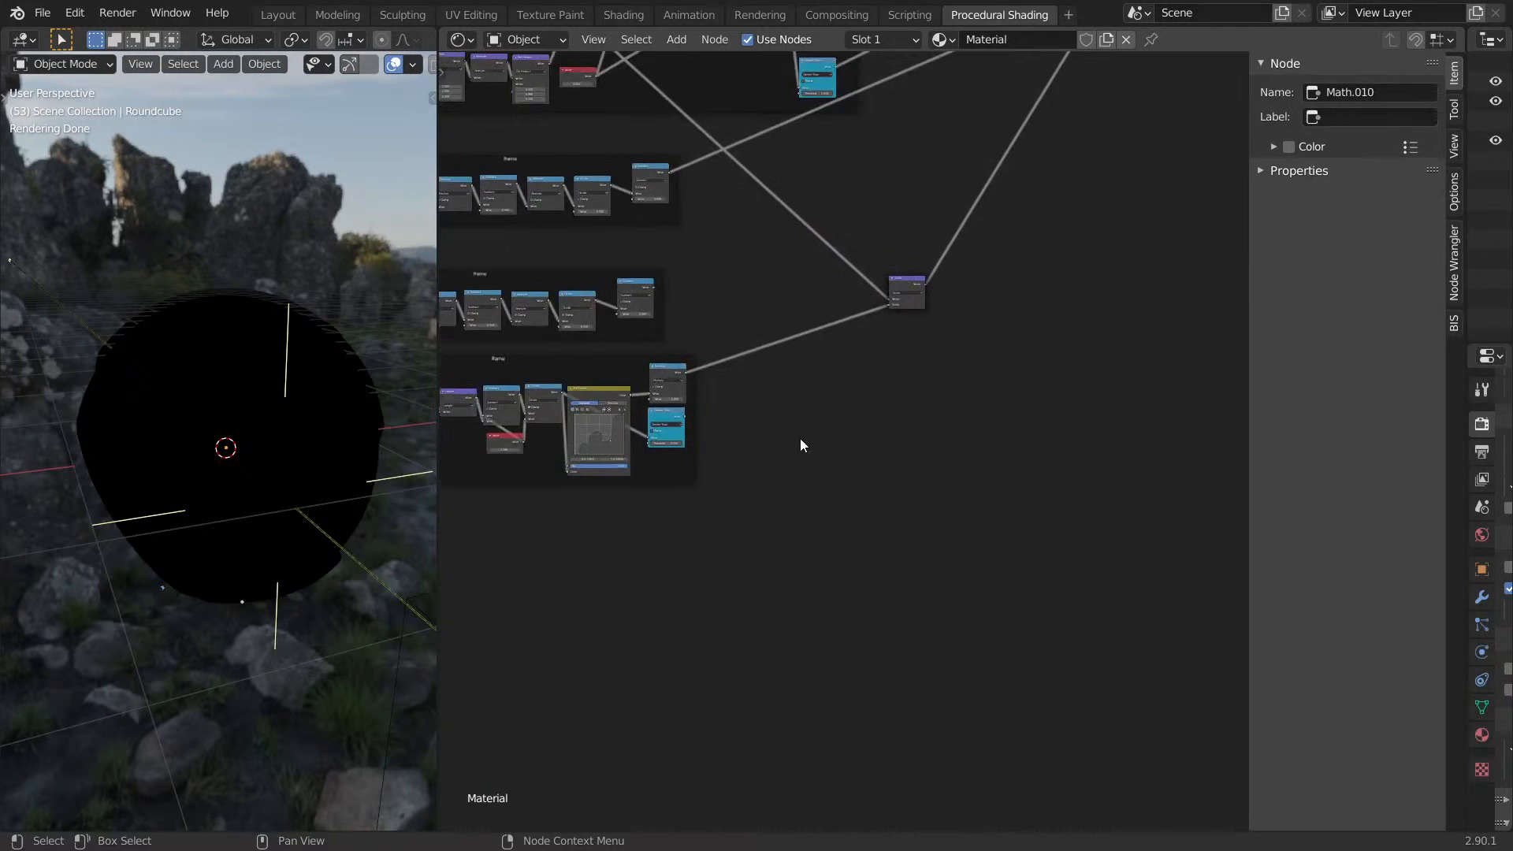
pyautogui.moveTo(694, 414); pyautogui.dragTo(967, 461, button='middle')
pyautogui.keyDown('ctrl'); pyautogui.keyDown('shift'); pyautogui.click(884, 444); pyautogui.keyUp('shift'); pyautogui.keyUp('ctrl')
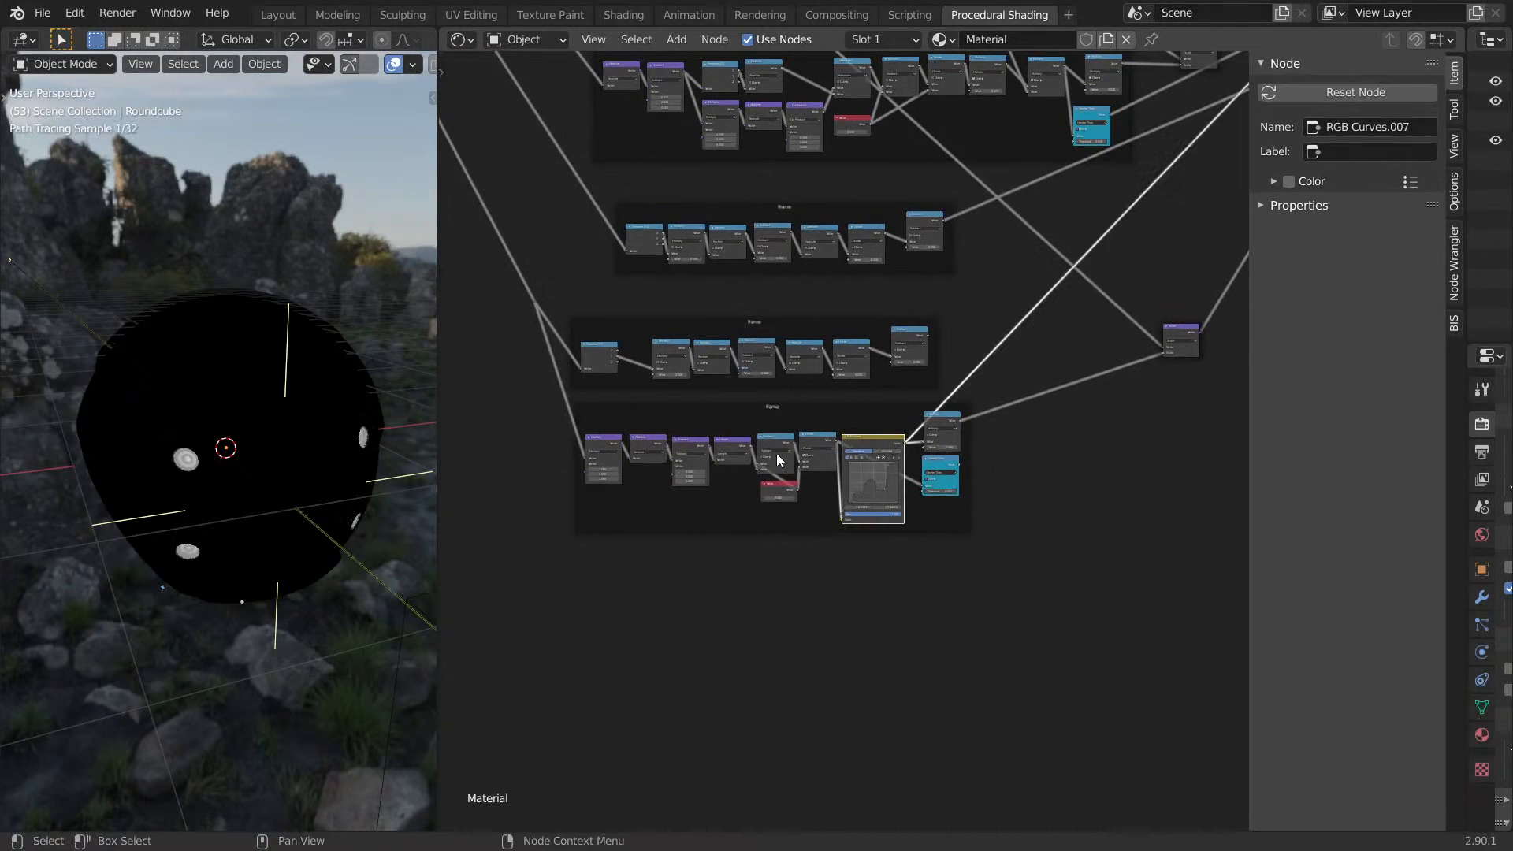
pyautogui.moveTo(777, 453); pyautogui.dragTo(894, 422, button='middle')
pyautogui.moveTo(177, 457); pyautogui.dragTo(272, 390, button='middle')
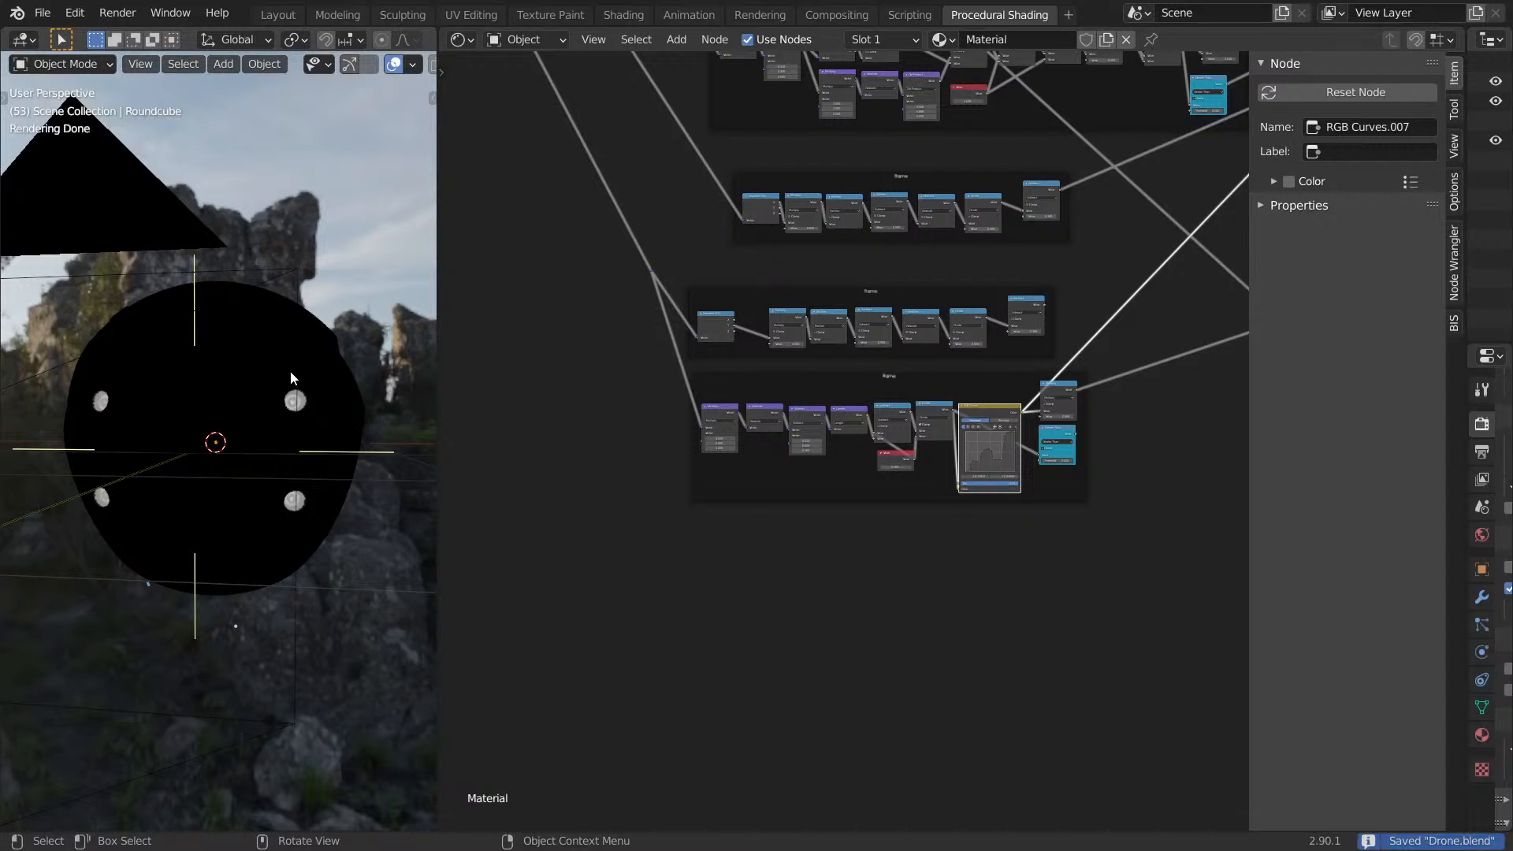
# Restore the Principled BSDF as the material's previewed surface.
pyautogui.moveTo(753, 271); pyautogui.dragTo(686, 412, button='middle')
pyautogui.scroll(-5, 685, 412)
pyautogui.moveTo(907, 350); pyautogui.dragTo(669, 612, button='middle')
pyautogui.scroll(-6, 674, 603)
pyautogui.moveTo(837, 356); pyautogui.dragTo(768, 490, button='middle')
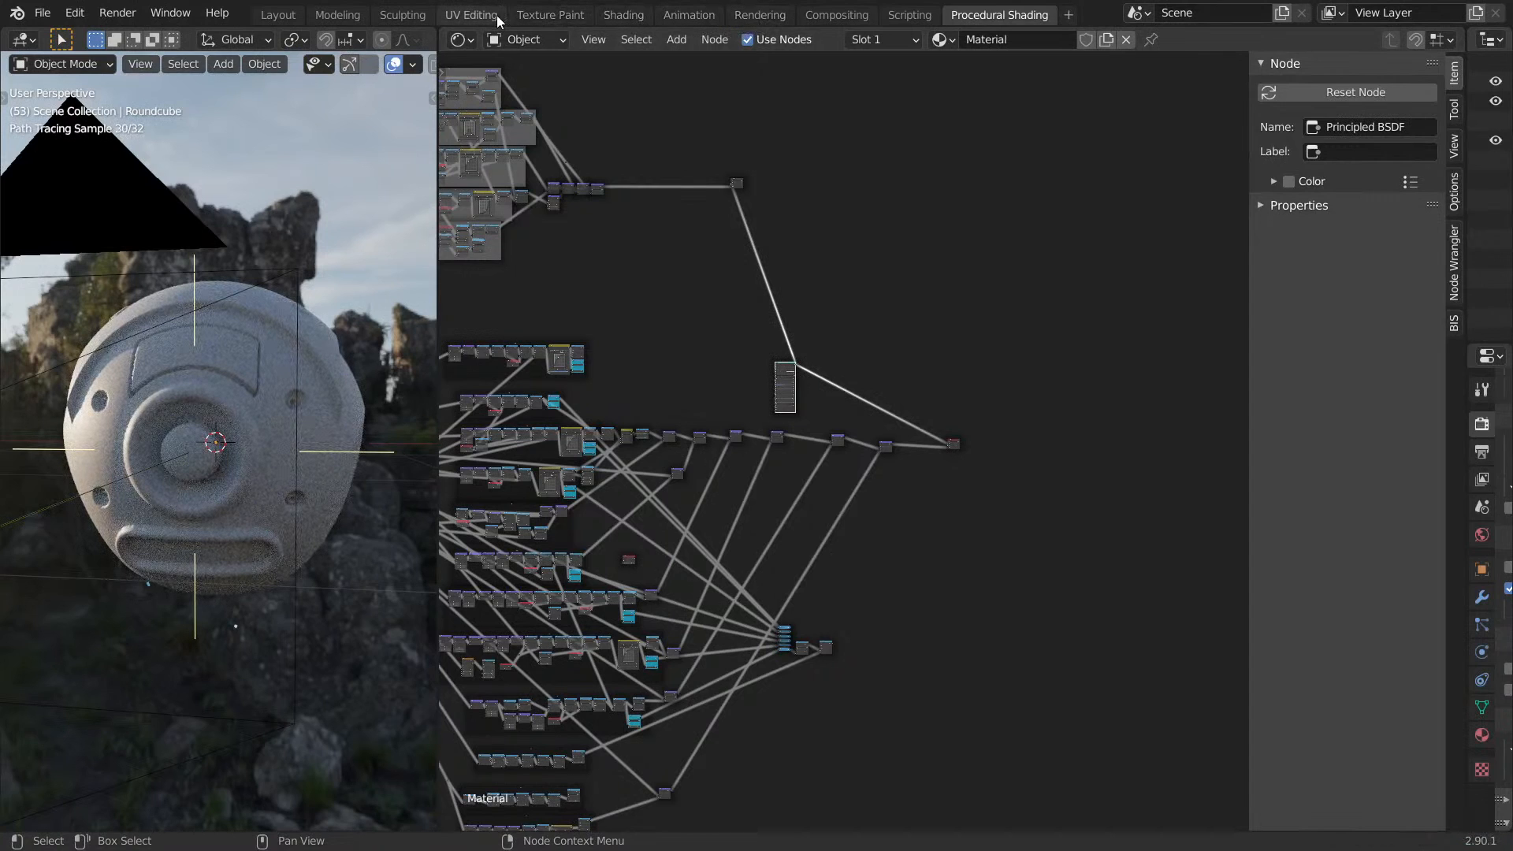
# Examine the reference image wheatley14.jpg enlarged, including its eye, side ring and panel details.
pyautogui.click(473, 15)
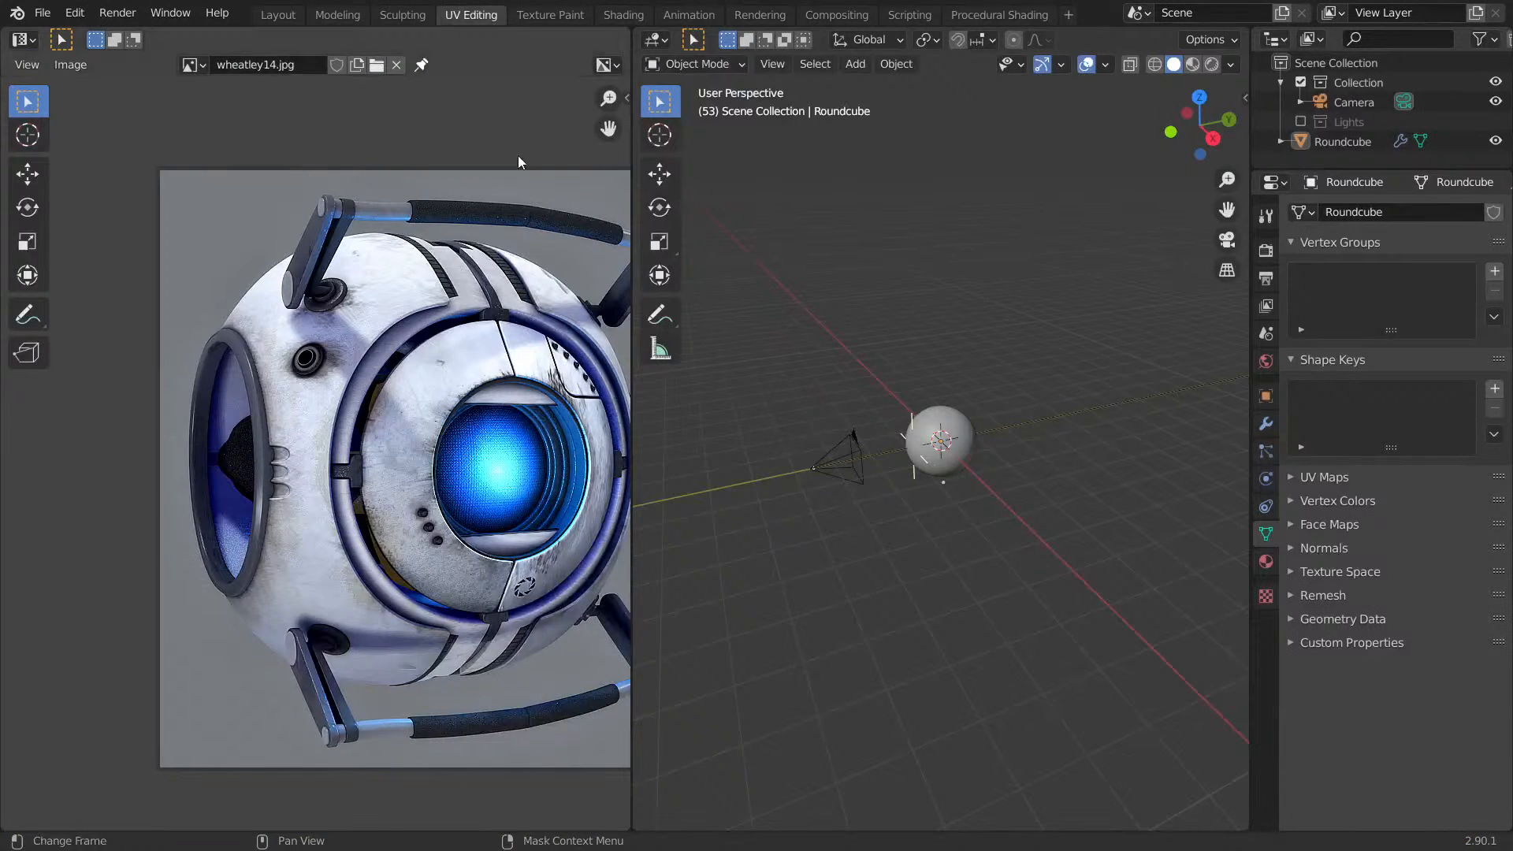
pyautogui.hotkey('ctrl', 'space')
pyautogui.scroll(4, 754, 428)
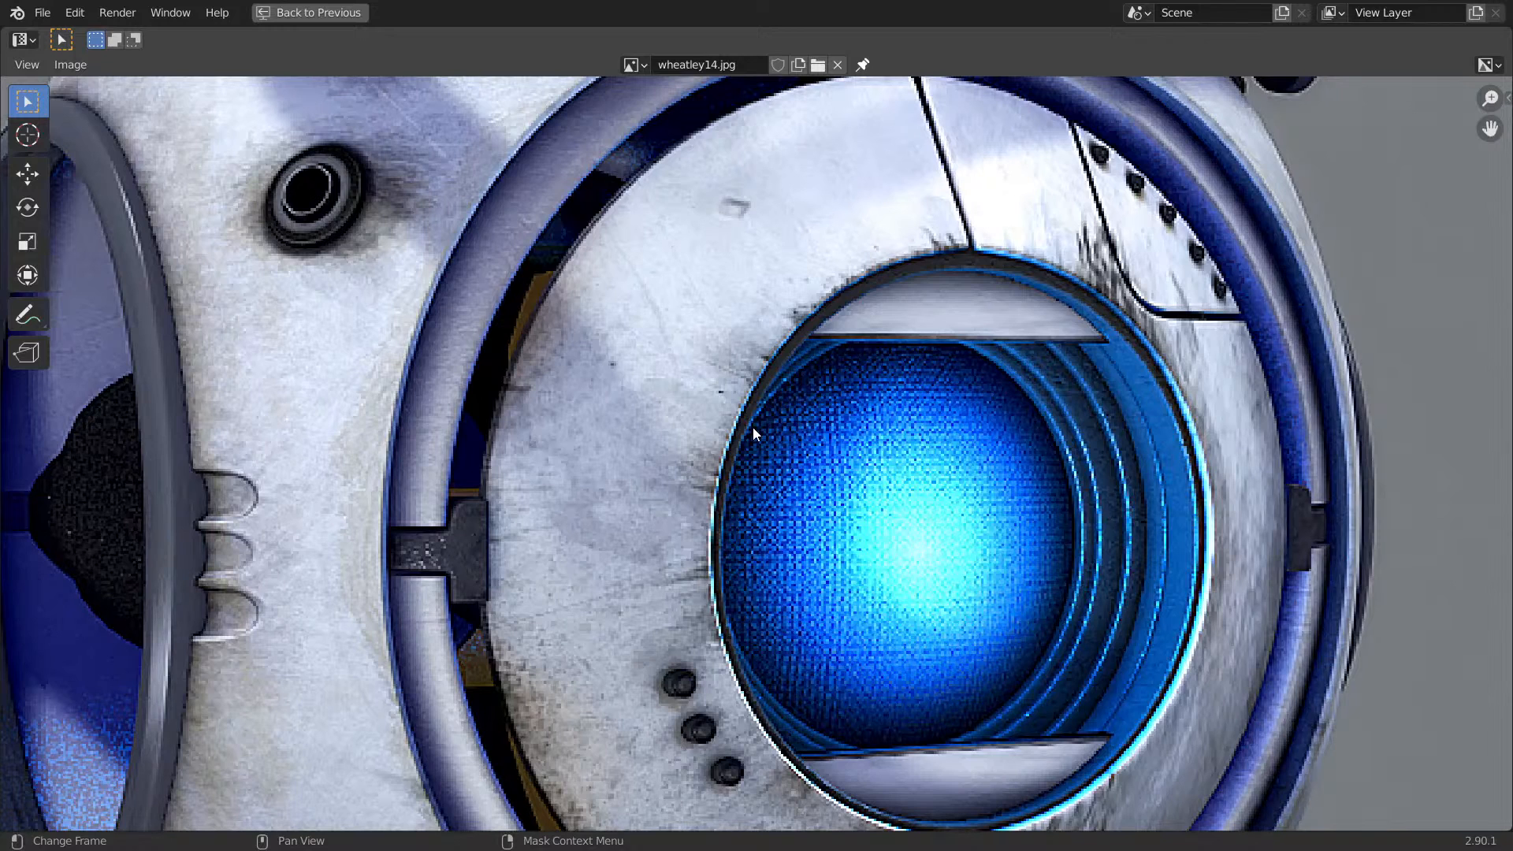
pyautogui.scroll(-5, 714, 366)
pyautogui.moveTo(831, 381); pyautogui.dragTo(858, 223, button='middle')
pyautogui.moveTo(896, 291); pyautogui.dragTo(871, 465, button='middle')
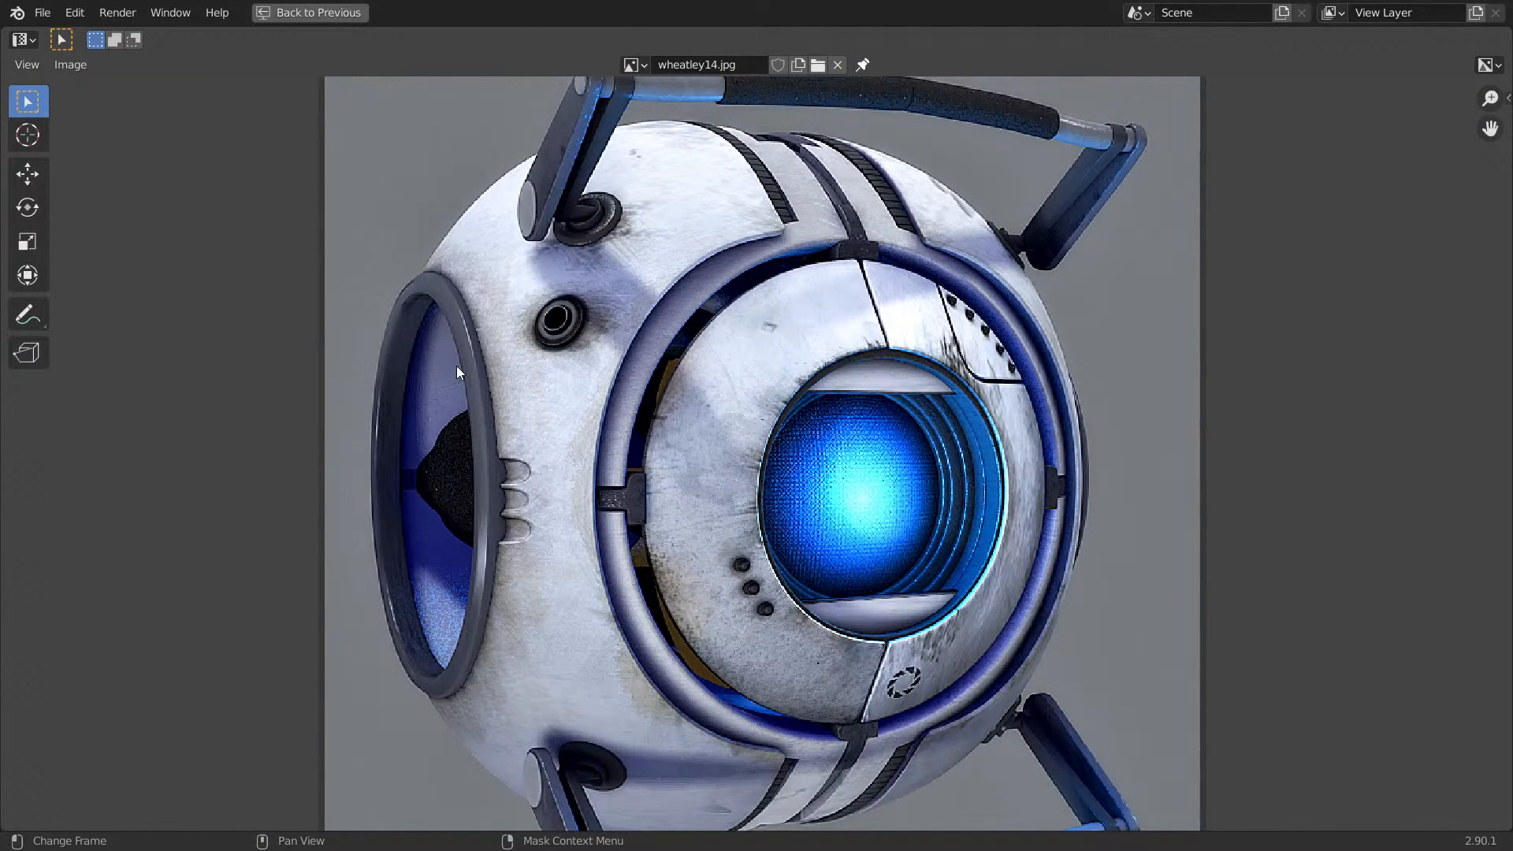
pyautogui.hotkey('ctrl', 'space')
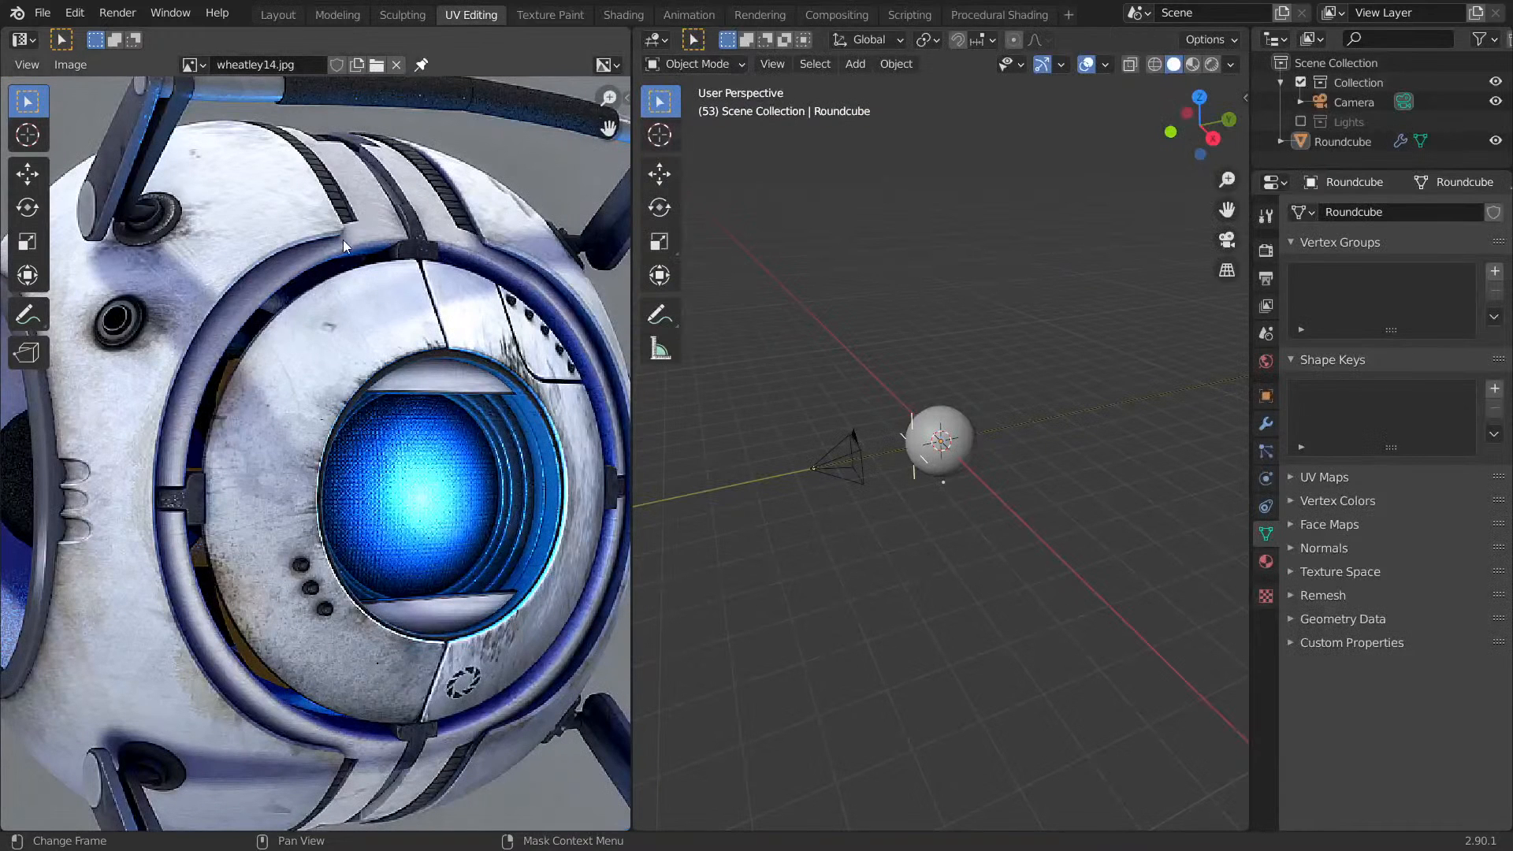
# Return to the Procedural Shading workspace and inspect the side of the rendered drone in an enlarged viewport.
pyautogui.click(909, 15)
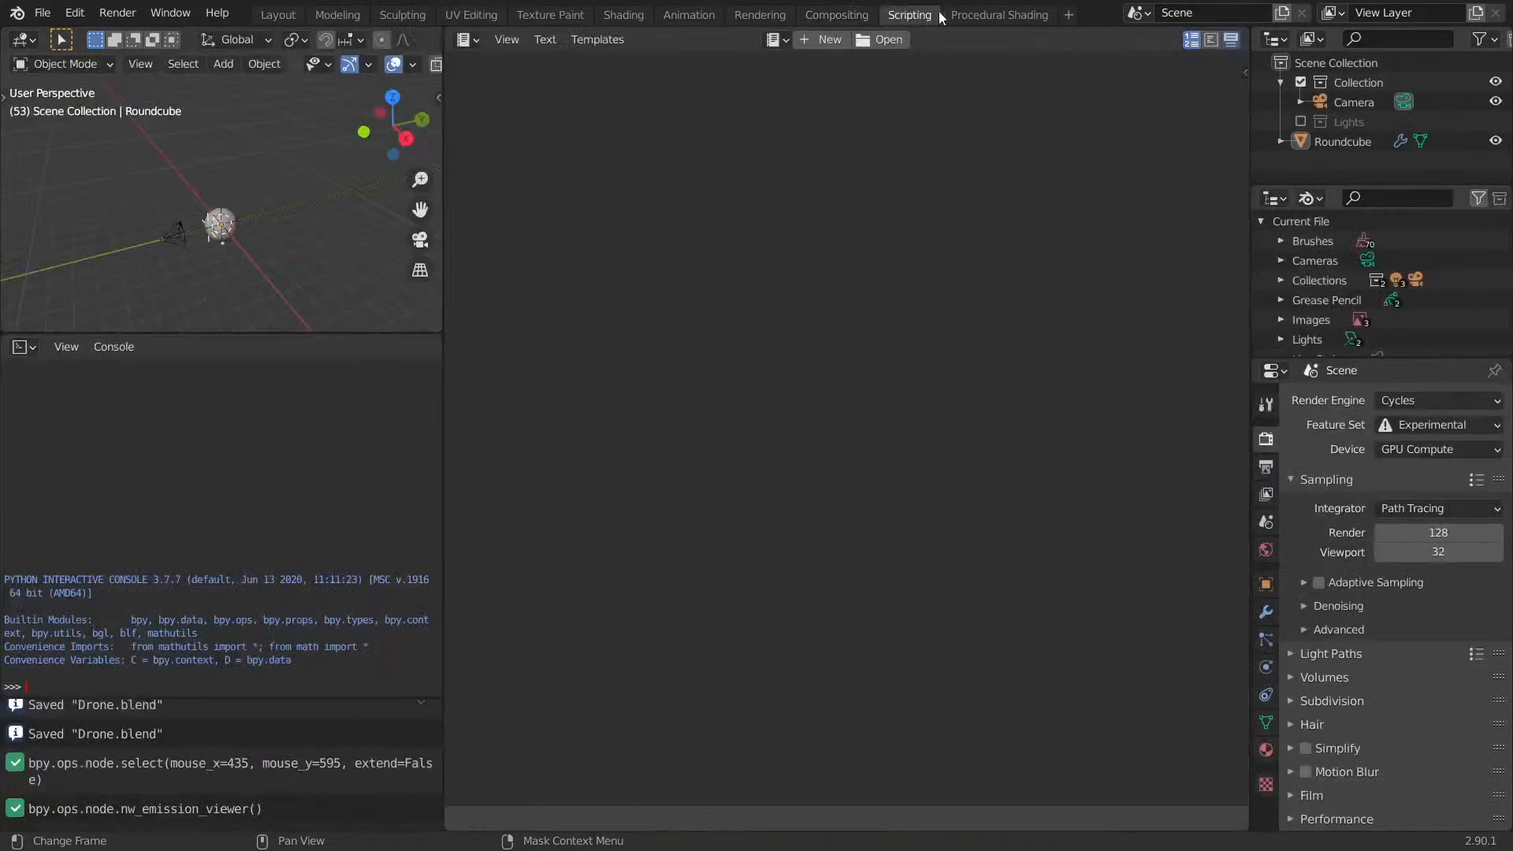
pyautogui.click(981, 16)
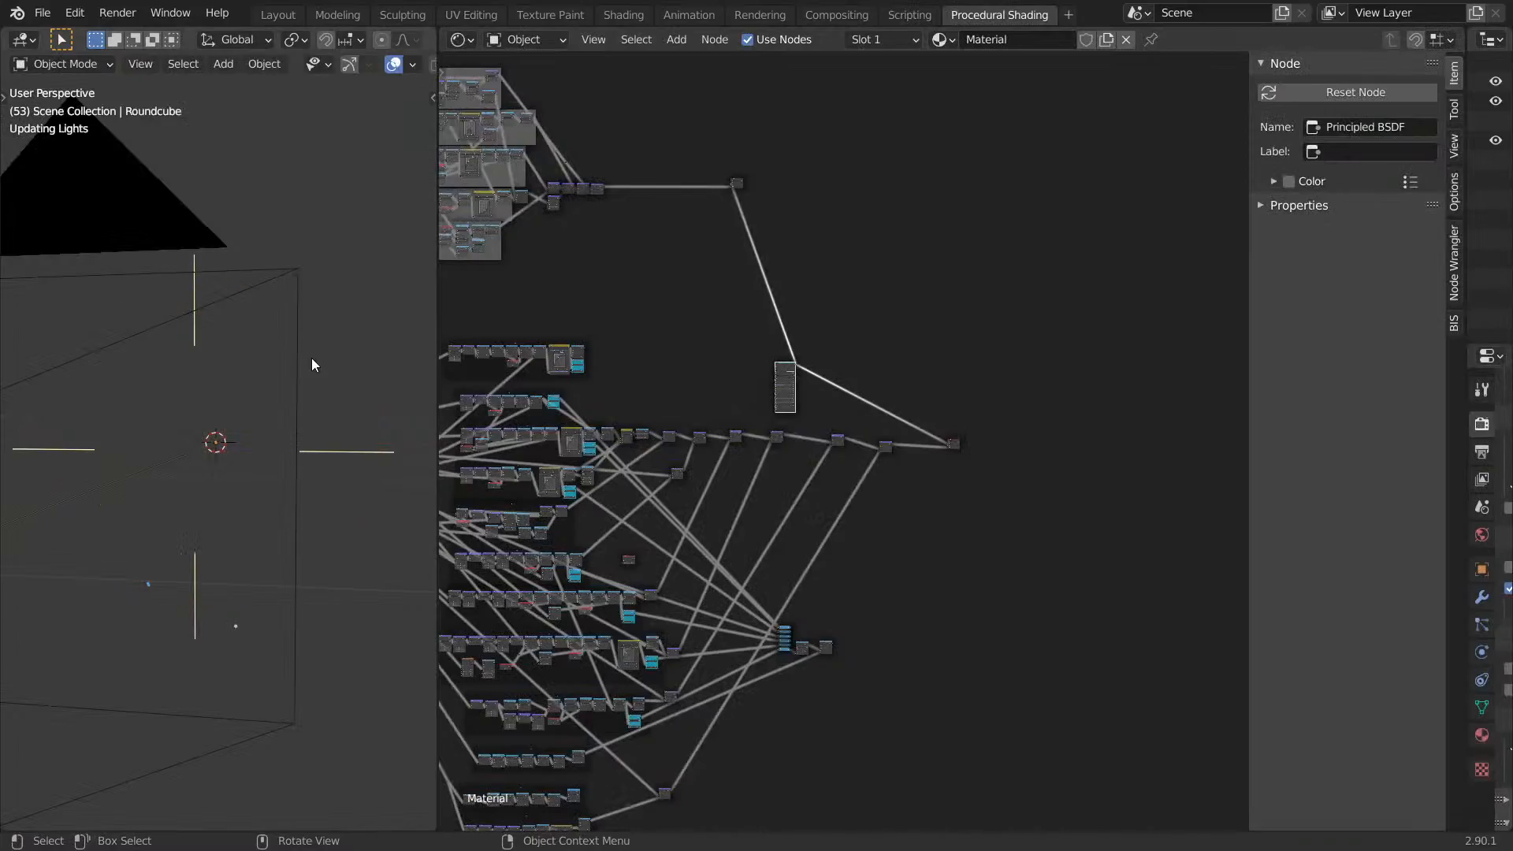
pyautogui.hotkey('ctrl', 'space')
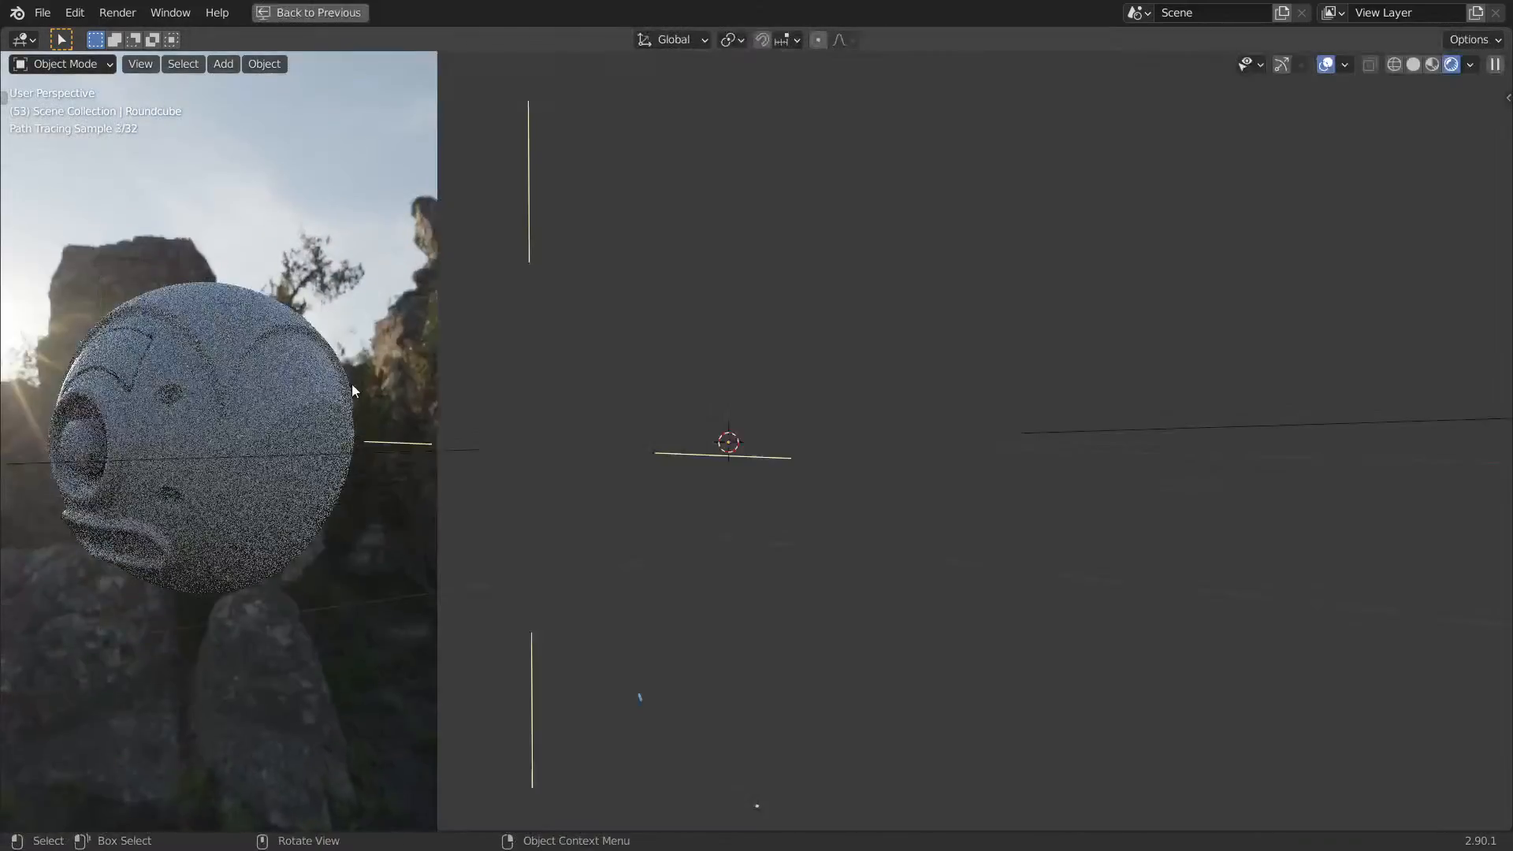
pyautogui.moveTo(352, 391); pyautogui.dragTo(620, 329, button='middle')
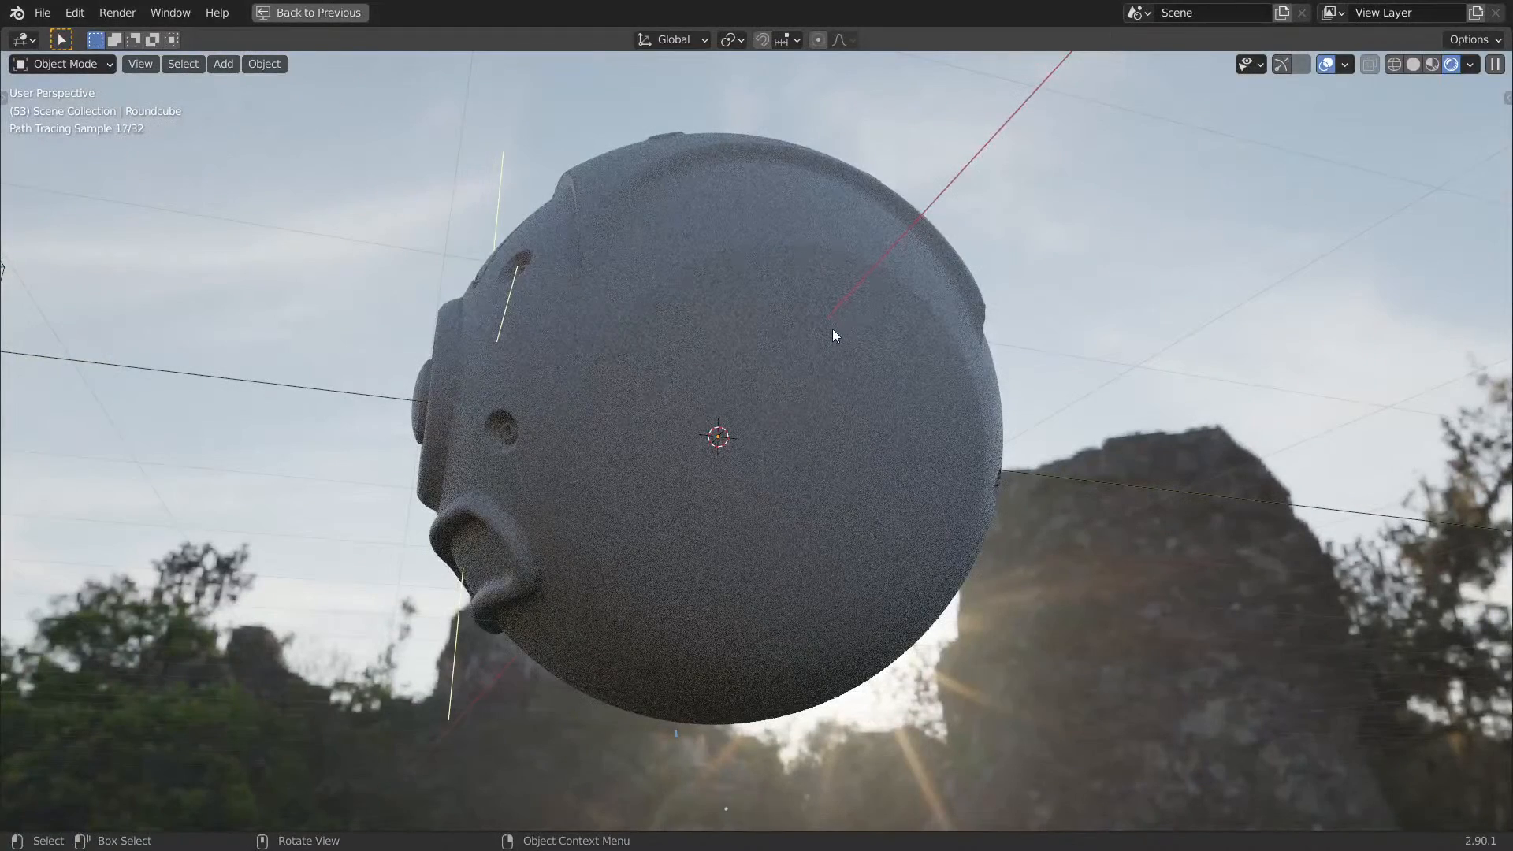
pyautogui.hotkey('ctrl', 'space')
# Preview two Math node outputs of the frame directly below the Mouth frame on the drone.
pyautogui.moveTo(609, 293); pyautogui.dragTo(828, 351, button='middle')
pyautogui.moveTo(879, 551)
pyautogui.mouseDown(button='middle')
pyautogui.moveTo(891, 297)
pyautogui.moveTo(910, 306)
pyautogui.mouseUp(button='middle')
pyautogui.scroll(3, 840, 223)
pyautogui.moveTo(840, 223); pyautogui.dragTo(918, 314, button='middle')
pyautogui.scroll(3, 764, 348)
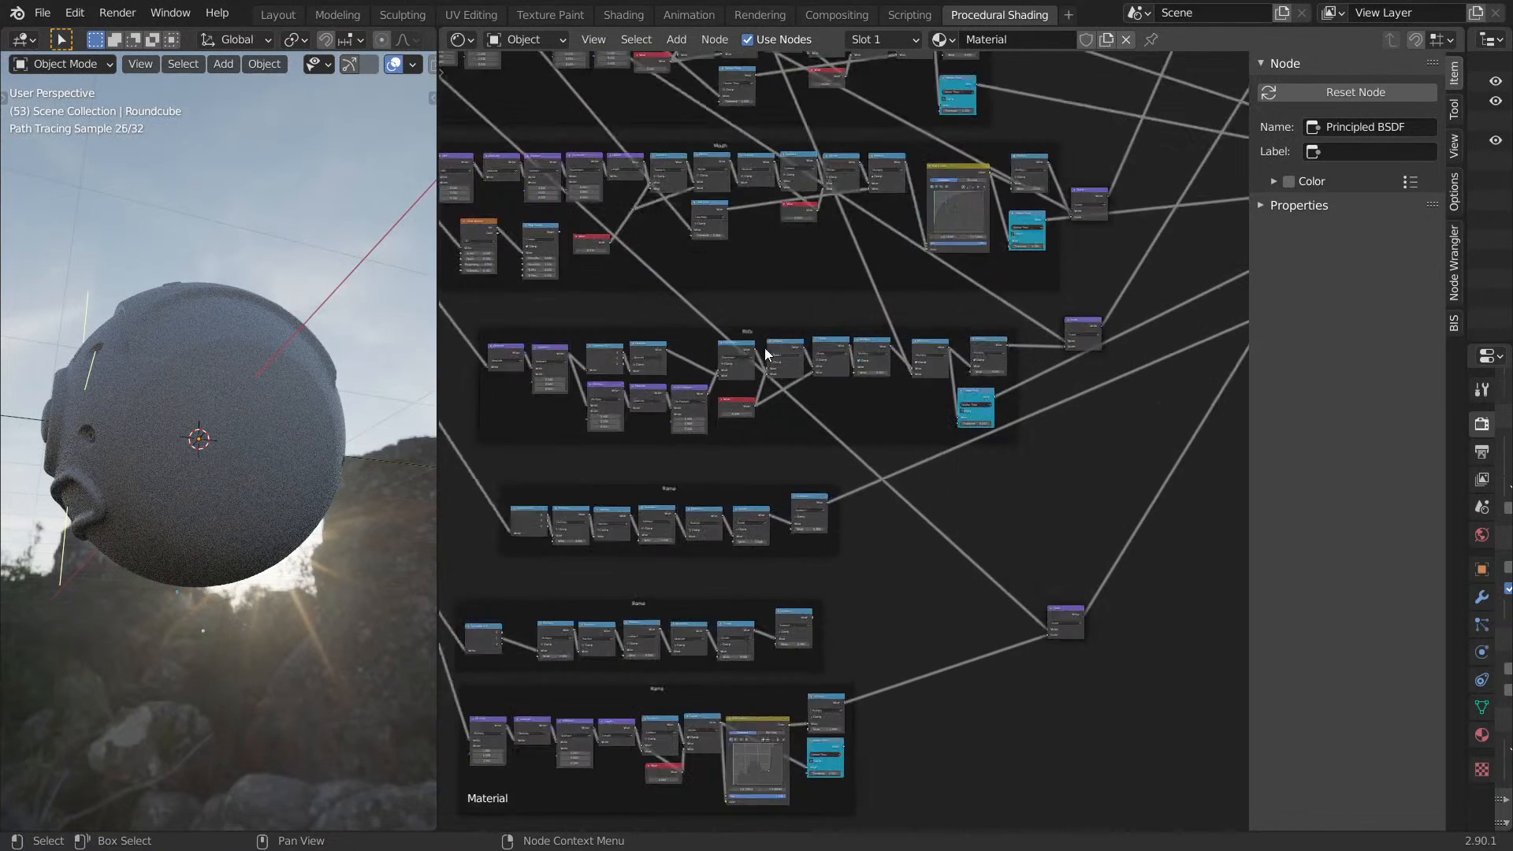
pyautogui.moveTo(699, 313); pyautogui.dragTo(655, 343, button='middle')
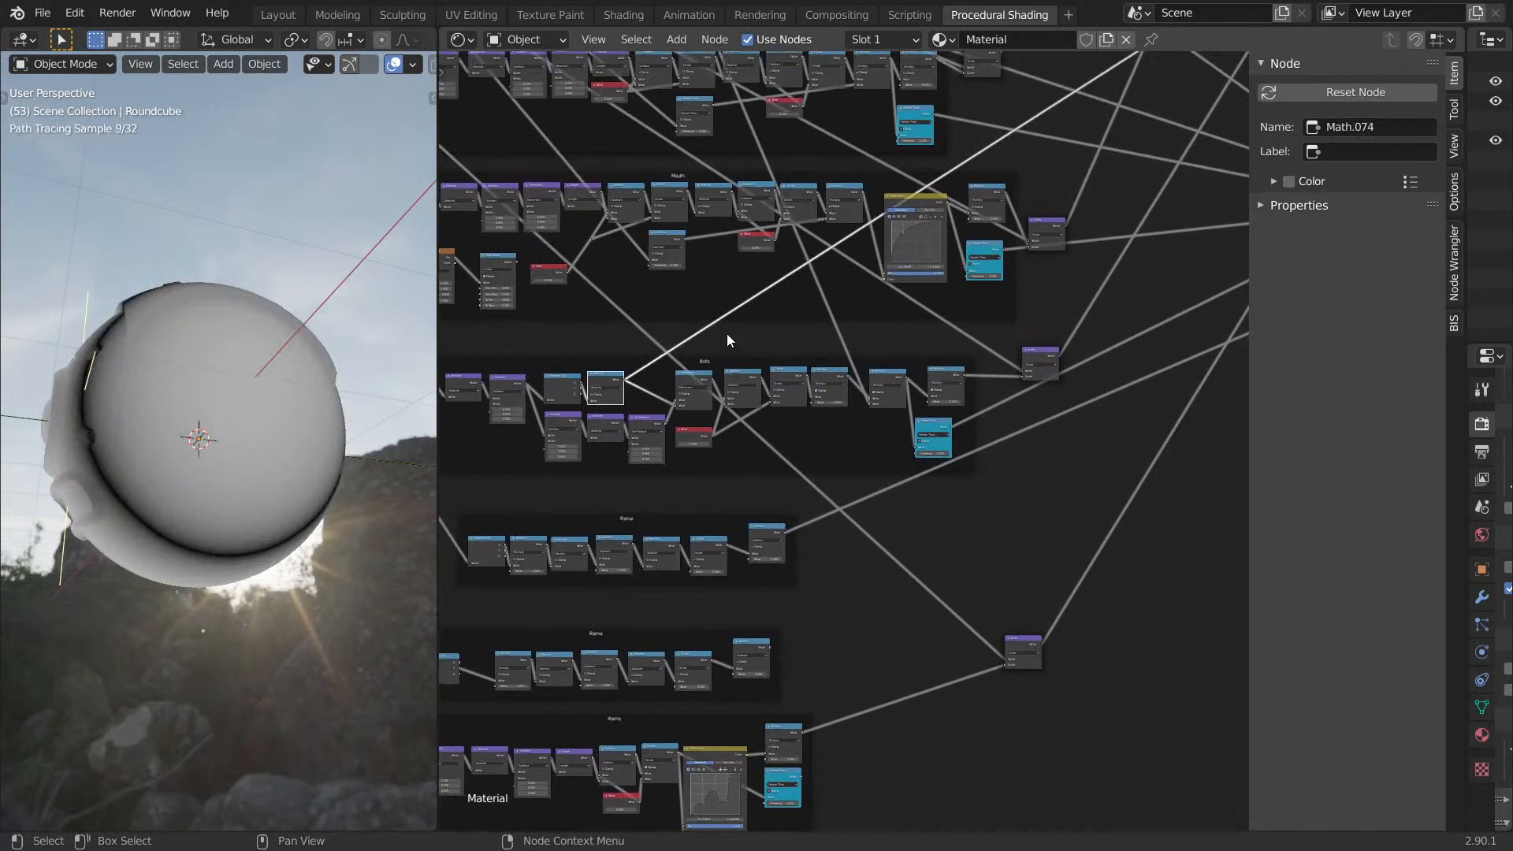
pyautogui.moveTo(169, 365); pyautogui.dragTo(416, 369, button='middle')
pyautogui.moveTo(839, 382); pyautogui.dragTo(825, 453, button='middle')
pyautogui.keyDown('ctrl'); pyautogui.keyDown('shift'); pyautogui.click(821, 447); pyautogui.keyUp('shift'); pyautogui.keyUp('ctrl')
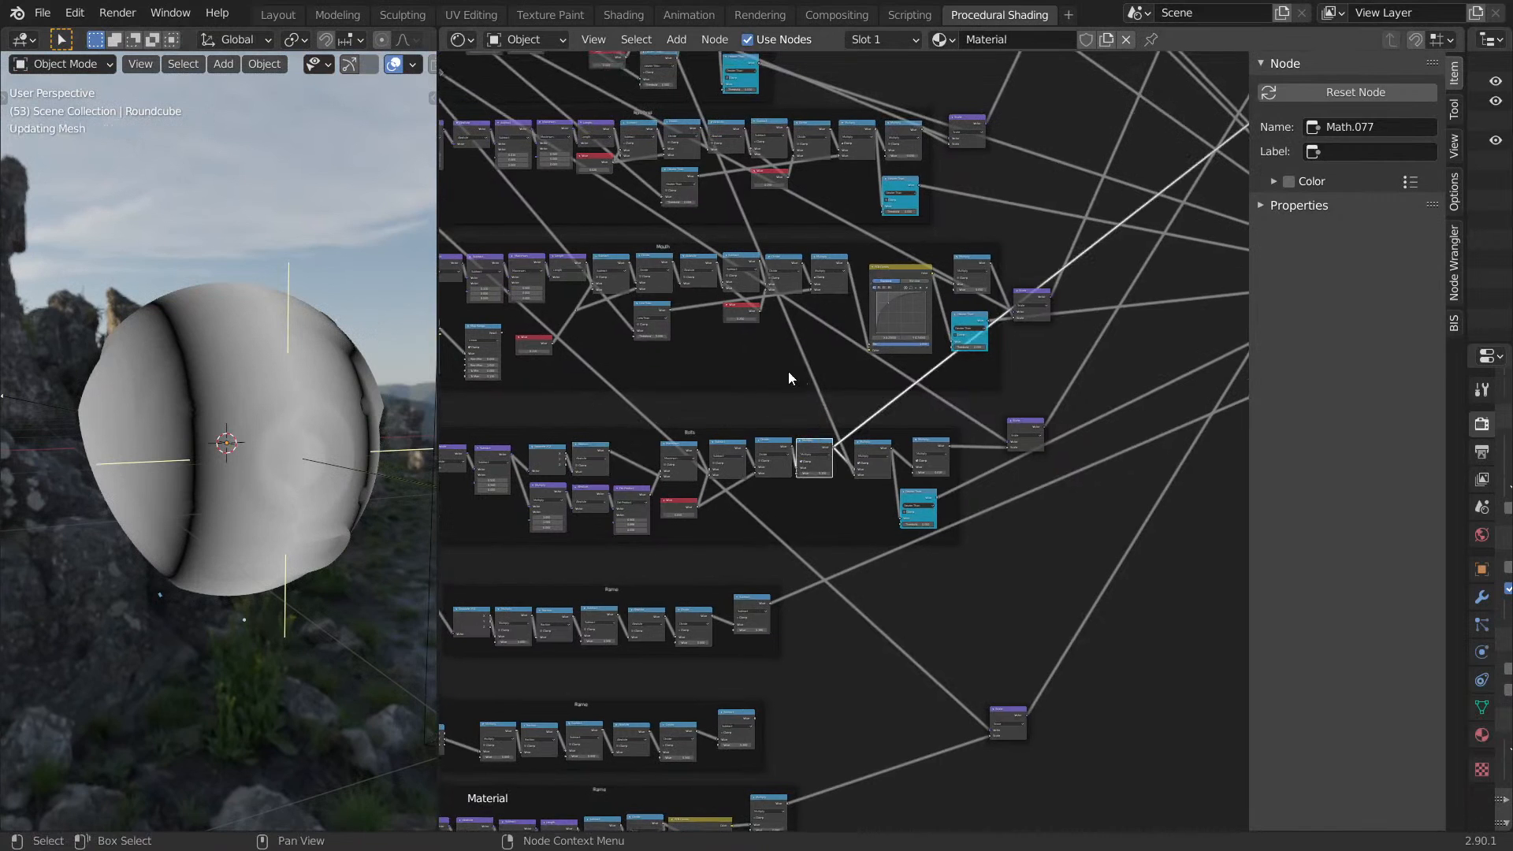
# Preview the outputs of the Mouth frame and the frames above it up to the Booleans frame's final Scale node.
pyautogui.moveTo(829, 381); pyautogui.dragTo(919, 533, button='middle')
pyautogui.keyDown('ctrl'); pyautogui.keyDown('shift'); pyautogui.click(915, 414); pyautogui.keyUp('shift'); pyautogui.keyUp('ctrl')
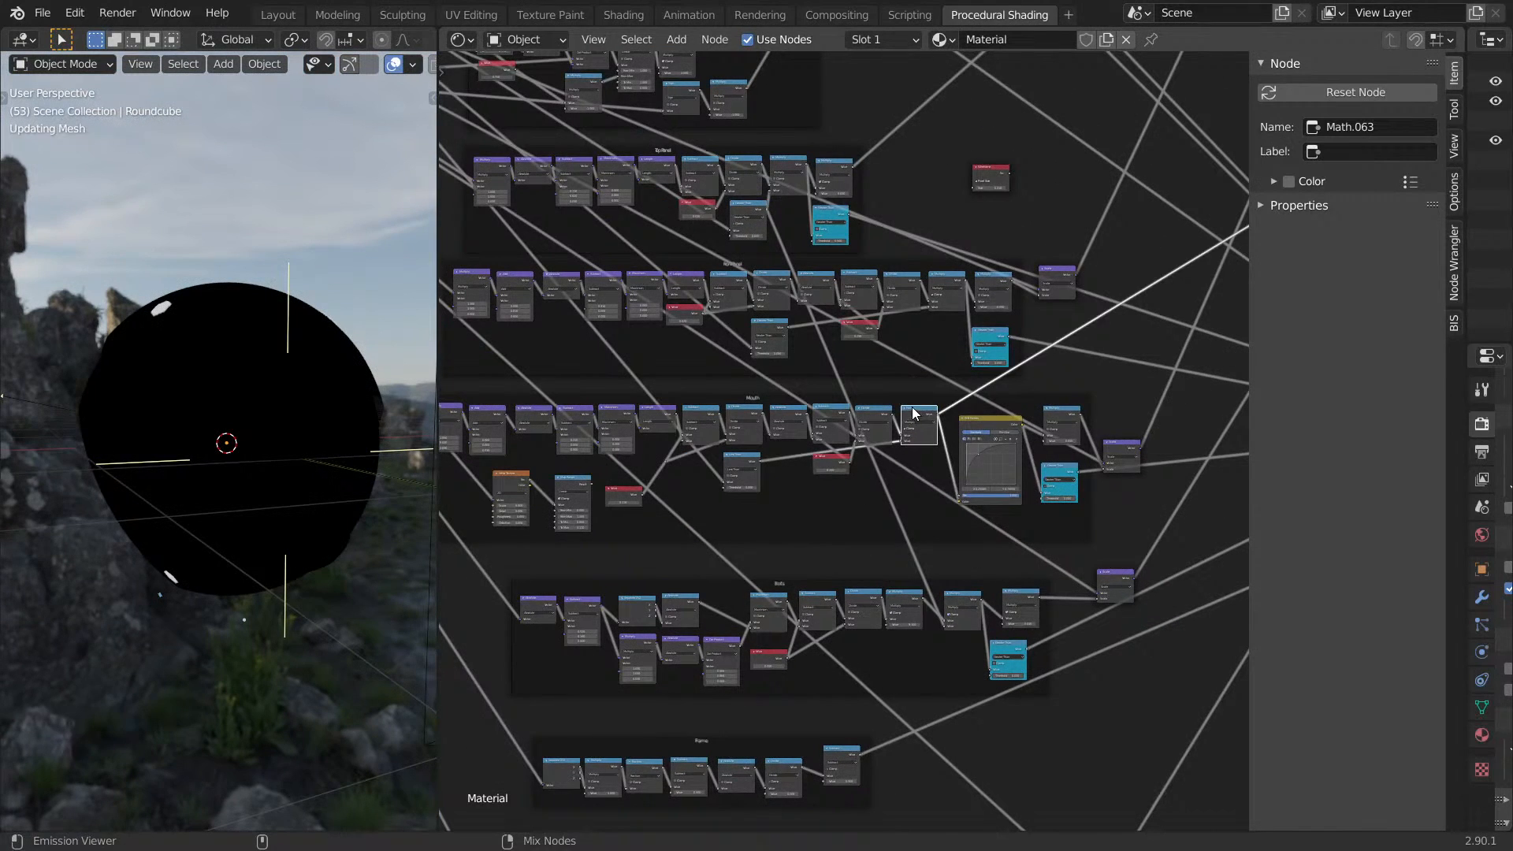
pyautogui.moveTo(840, 373); pyautogui.dragTo(861, 488, button='middle')
pyautogui.moveTo(912, 431); pyautogui.dragTo(961, 537, button='middle')
pyautogui.moveTo(865, 440); pyautogui.dragTo(897, 540, button='middle')
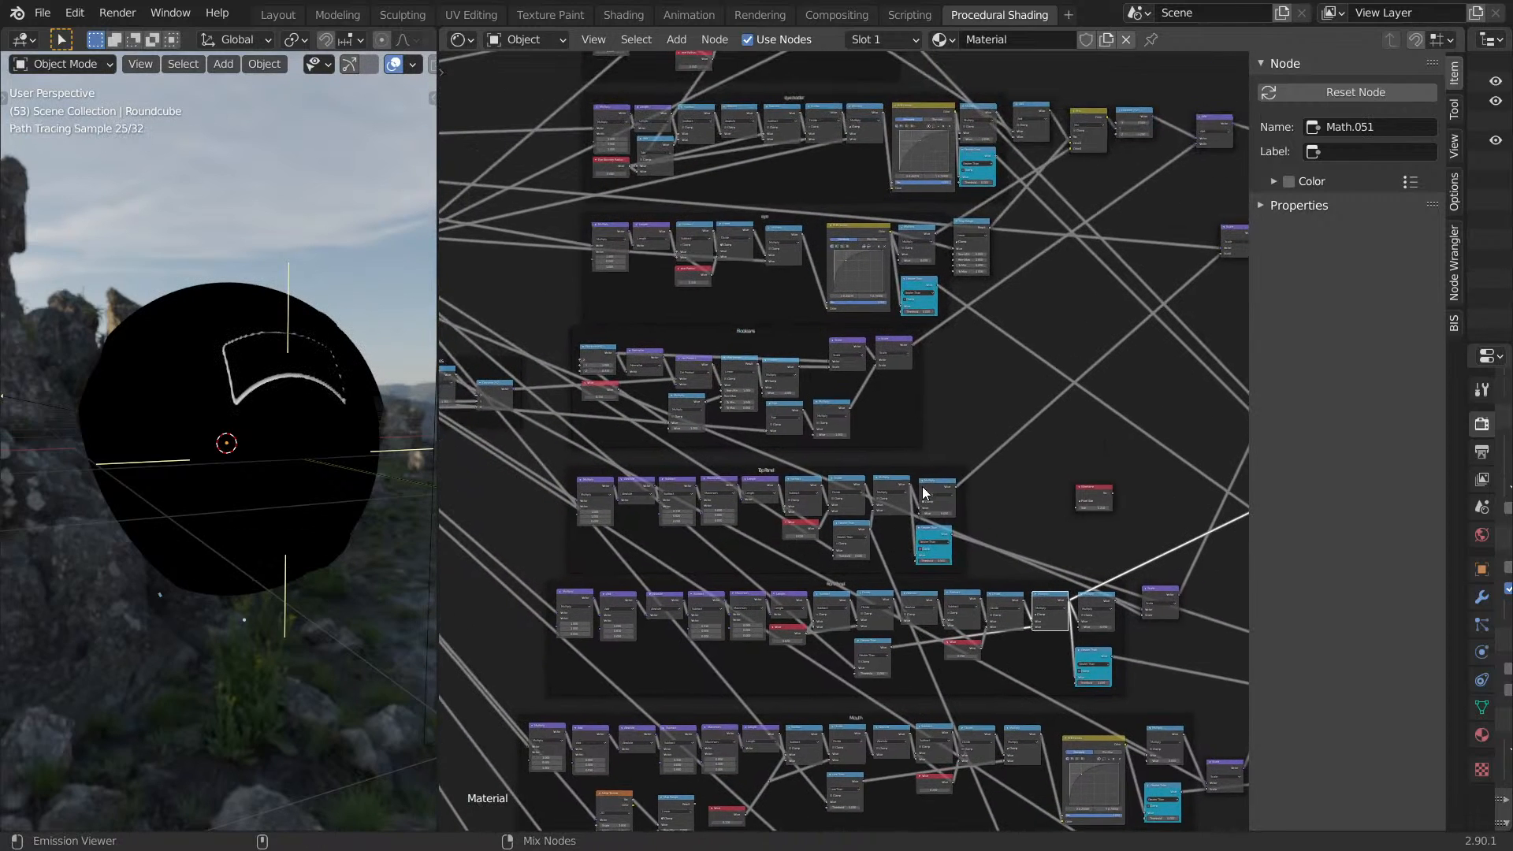
pyautogui.moveTo(858, 445); pyautogui.dragTo(886, 594, button='middle')
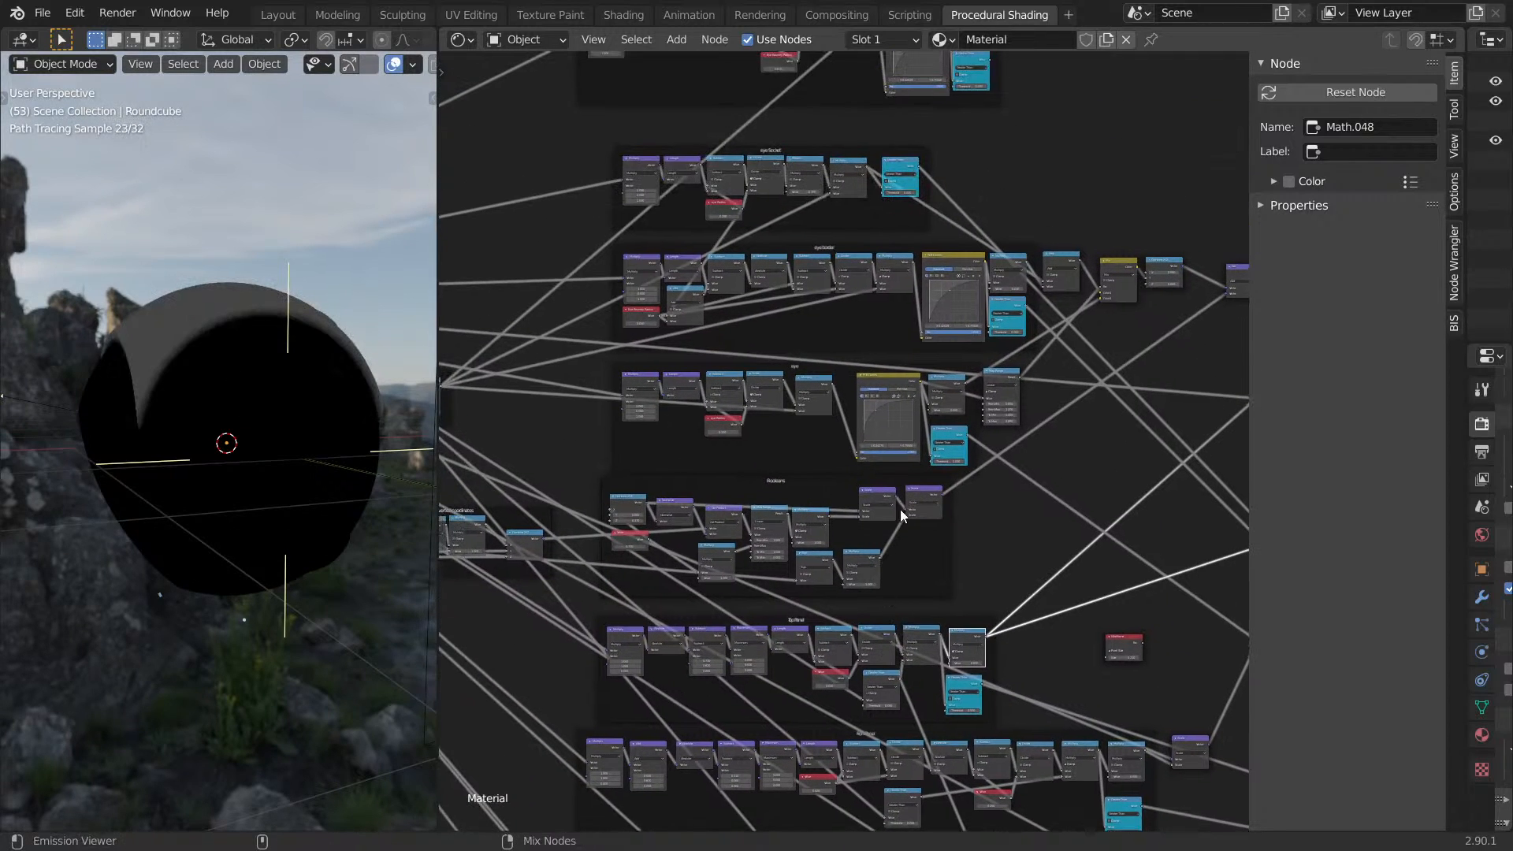
pyautogui.keyDown('ctrl'); pyautogui.keyDown('shift'); pyautogui.click(920, 486); pyautogui.keyUp('shift'); pyautogui.keyUp('ctrl')
pyautogui.moveTo(150, 426); pyautogui.dragTo(415, 402, button='middle')
pyautogui.scroll(-5, 675, 366)
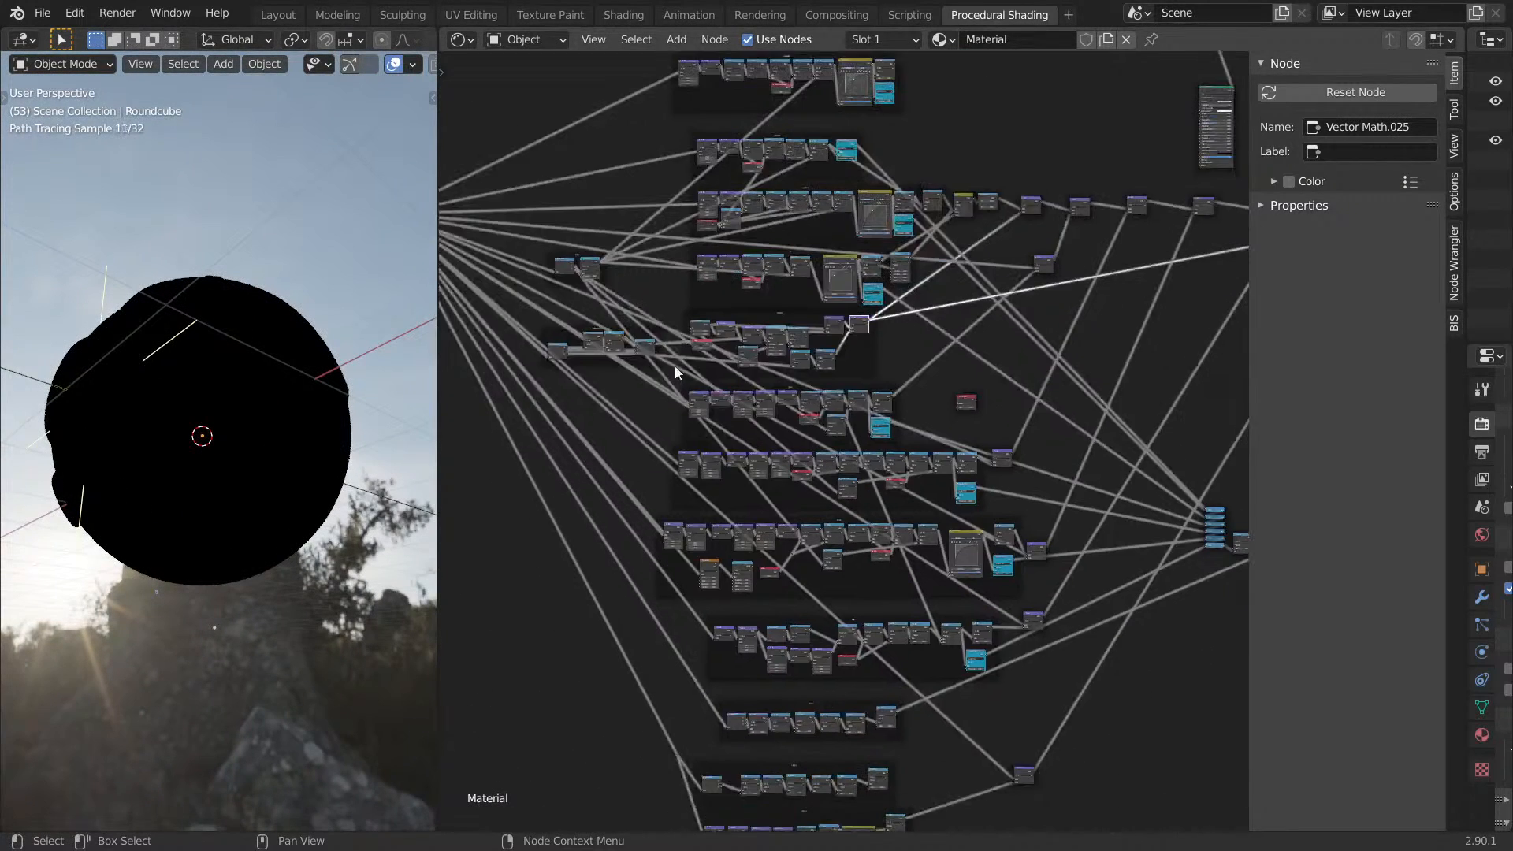
# Move all frames and nodes below the Booleans frame further down to open a gap beneath it.
pyautogui.moveTo(713, 390); pyautogui.dragTo(1158, 803)
pyautogui.moveTo(1158, 804); pyautogui.dragTo(1075, 643, button='middle')
pyautogui.press('g')
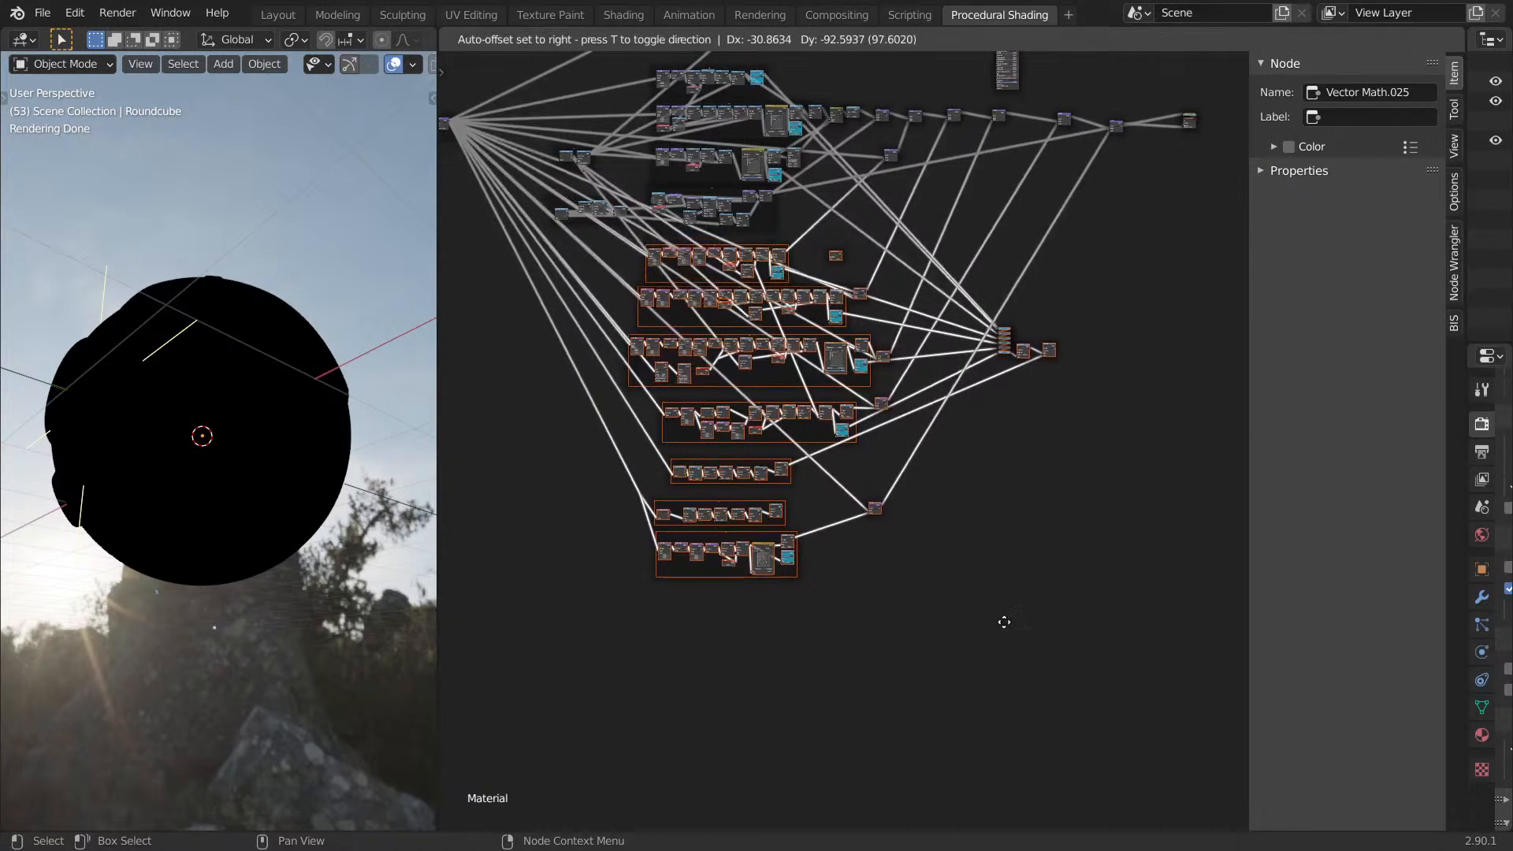
pyautogui.click(997, 617)
pyautogui.scroll(7, 875, 490)
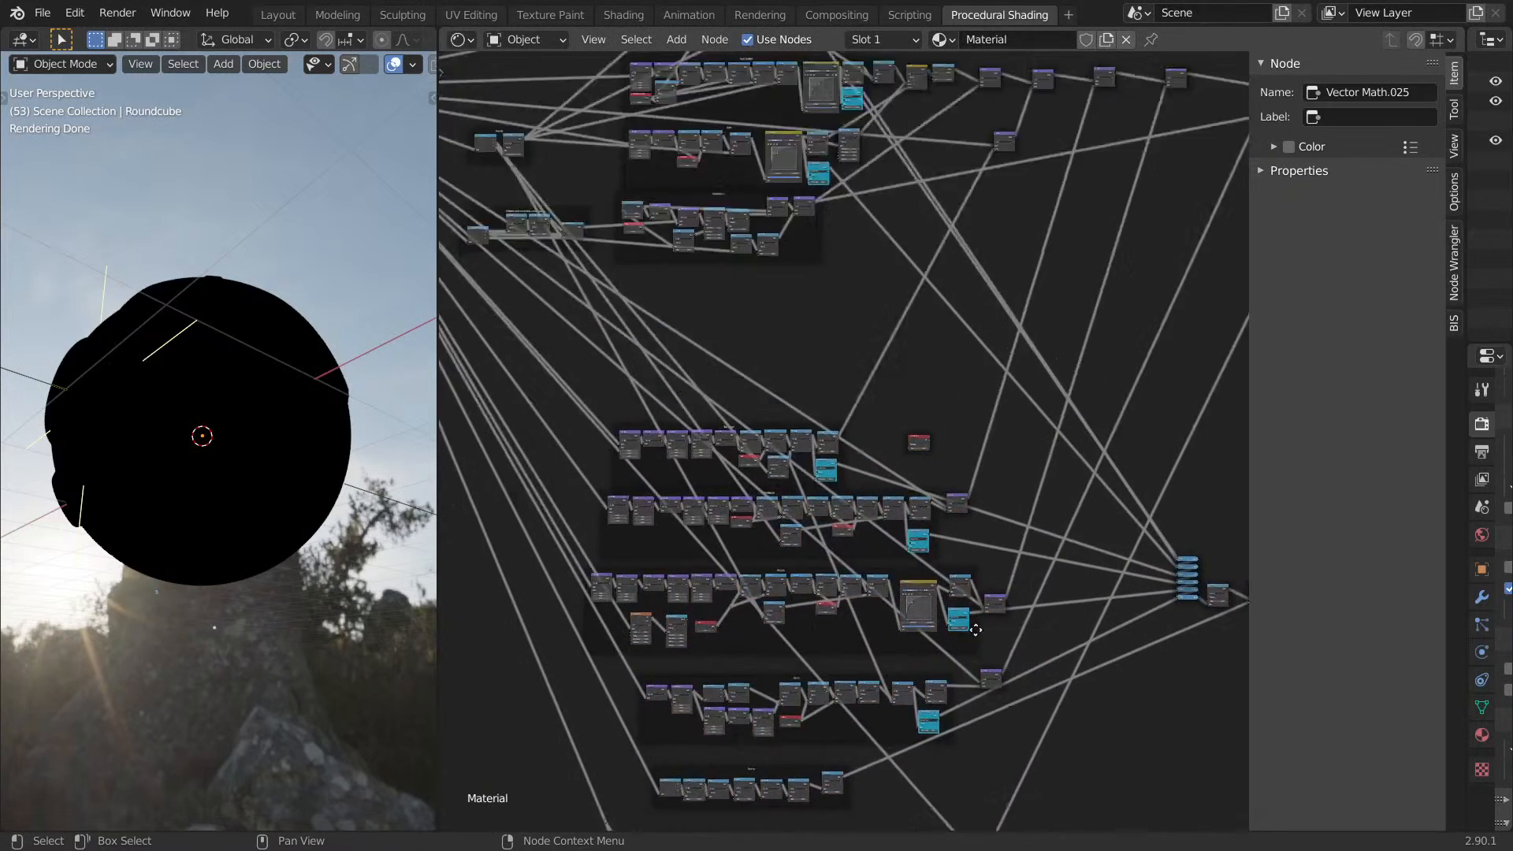
# Duplicate the Booleans frame with all its nodes directly below the original and preview the copy's final Scale node.
pyautogui.moveTo(185, 504); pyautogui.dragTo(339, 469, button='middle')
pyautogui.moveTo(670, 355); pyautogui.dragTo(822, 383, button='middle')
pyautogui.click(851, 345)
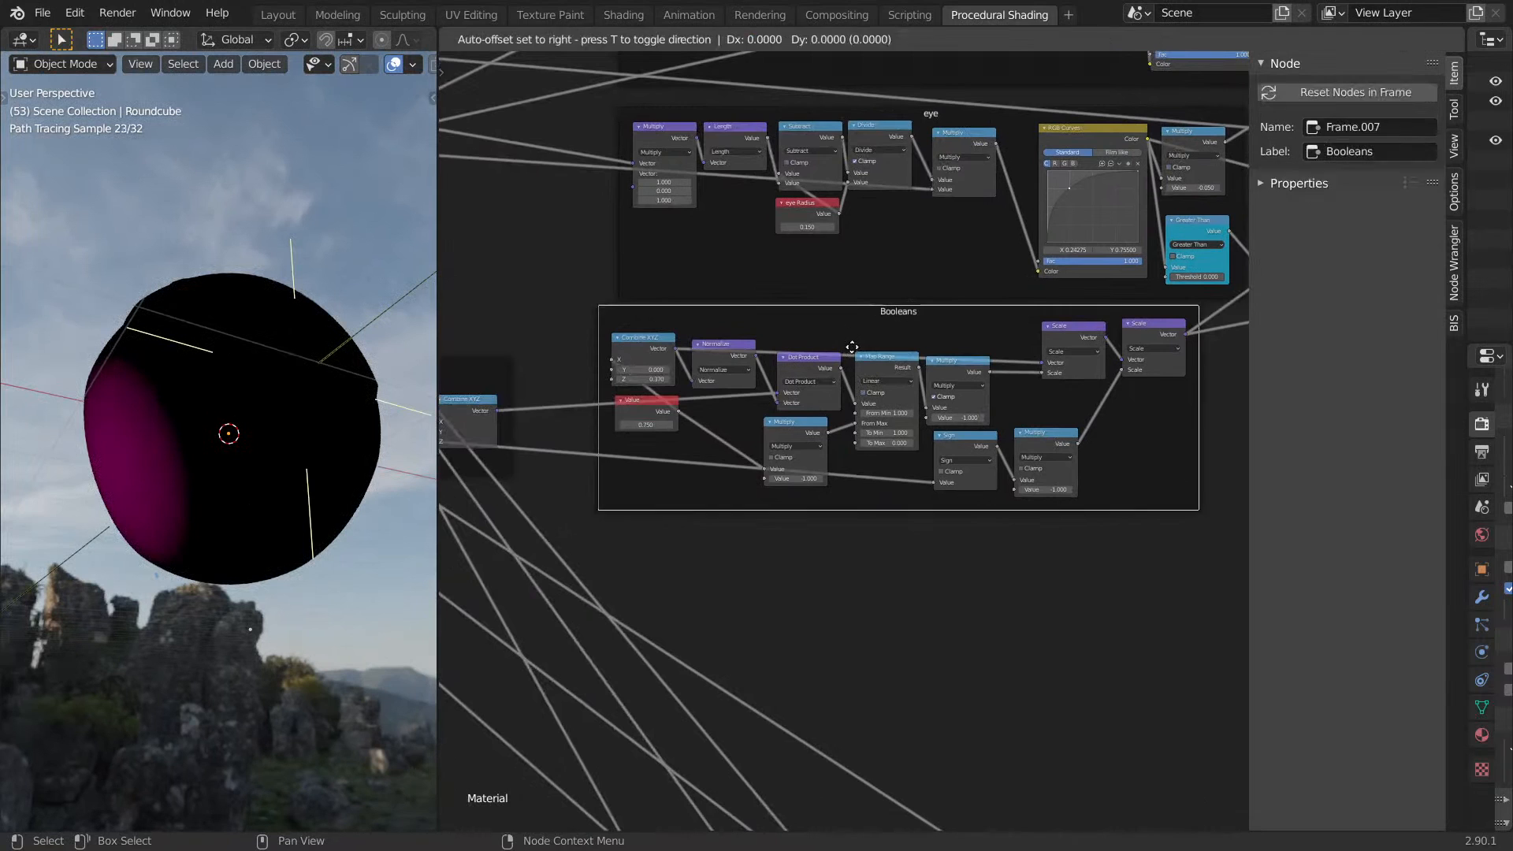
pyautogui.moveTo(852, 344); pyautogui.dragTo(857, 361)
pyautogui.moveTo(591, 306)
pyautogui.mouseDown()
pyautogui.moveTo(780, 517)
pyautogui.moveTo(1213, 627)
pyautogui.mouseUp()
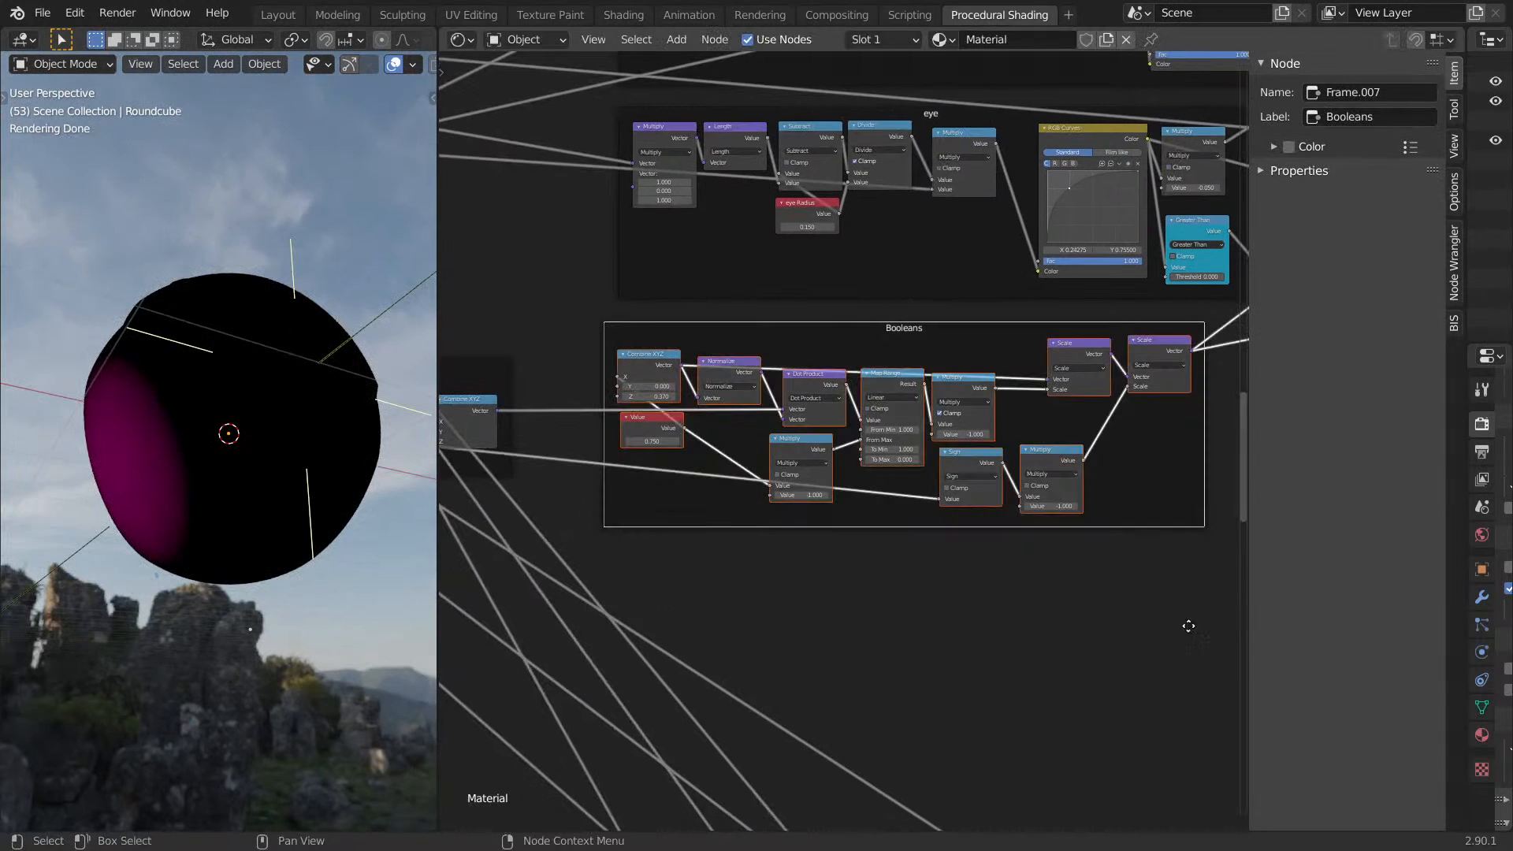
pyautogui.moveTo(1206, 641); pyautogui.dragTo(1097, 546, button='middle')
pyautogui.hotkey('shift', 'd')
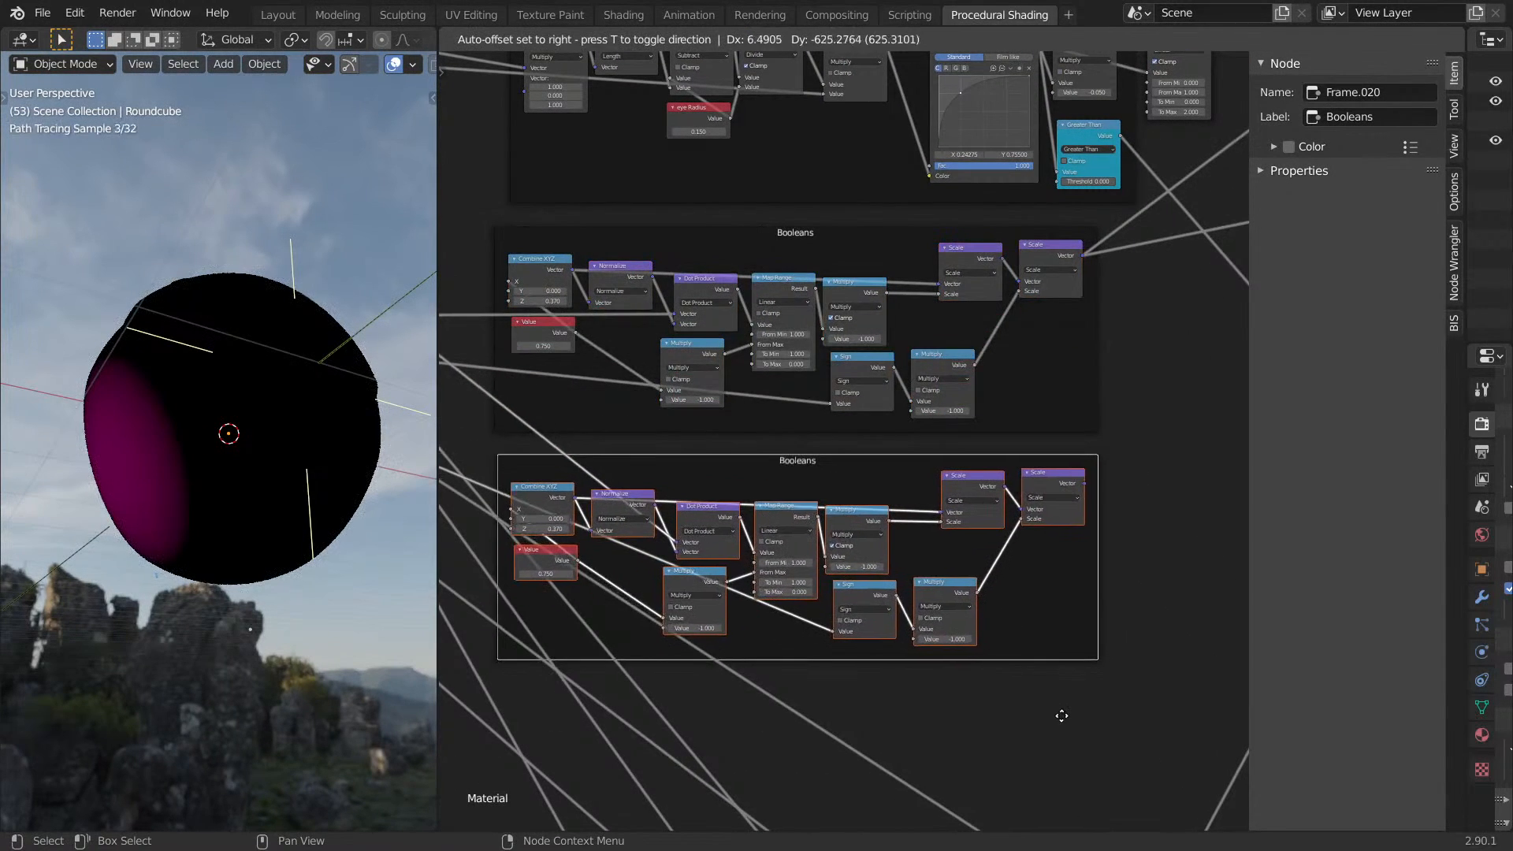
pyautogui.click(1057, 504)
pyautogui.click(1054, 479)
pyautogui.scroll(3, 877, 457)
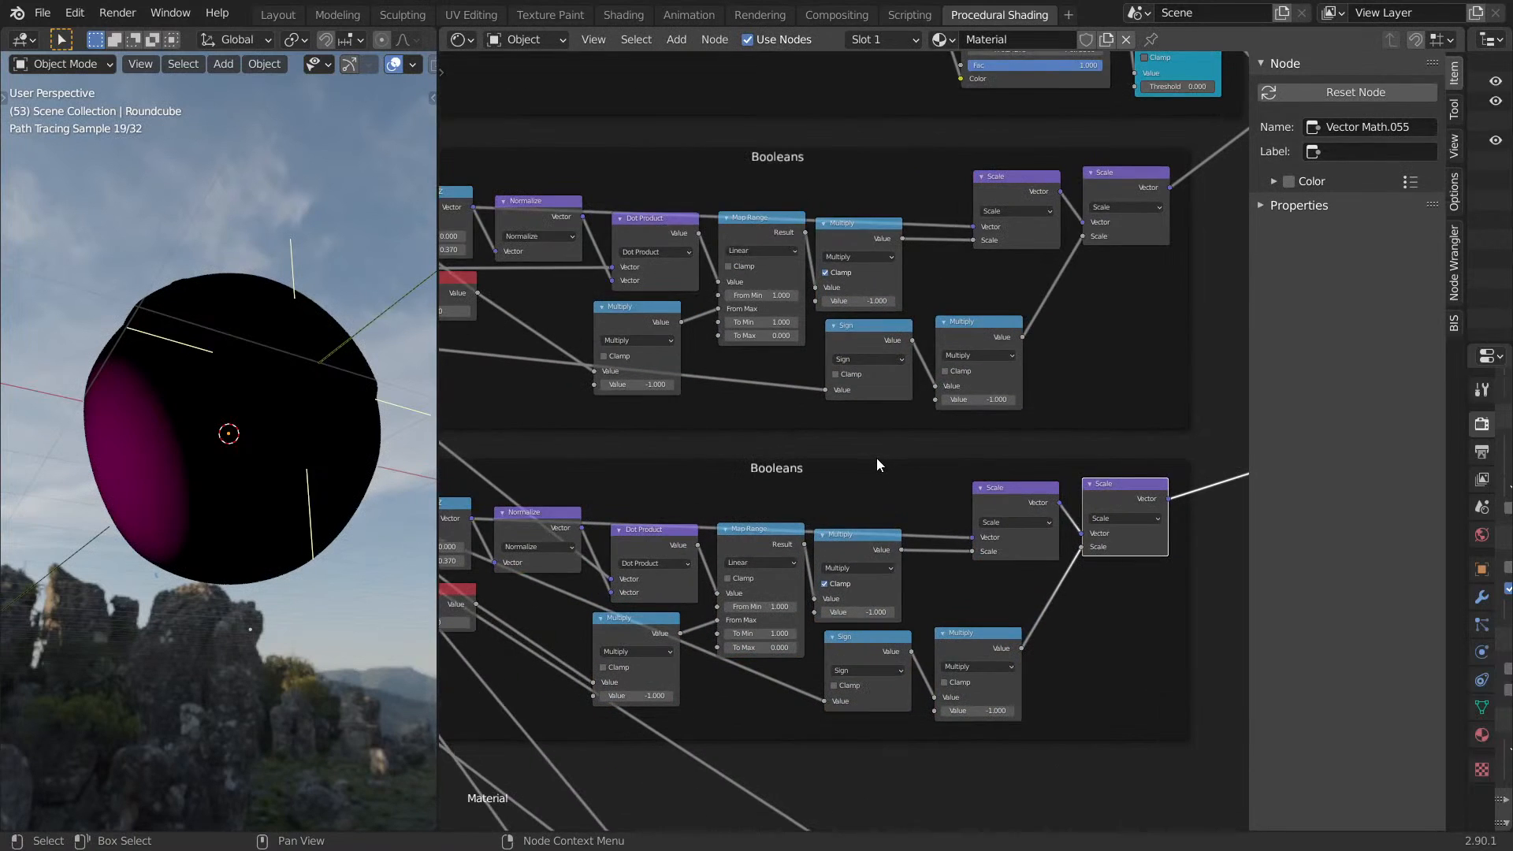
# Delete the Value node from the duplicated Booleans frame.
pyautogui.scroll(2, 763, 421)
pyautogui.moveTo(752, 433); pyautogui.dragTo(899, 384, button='middle')
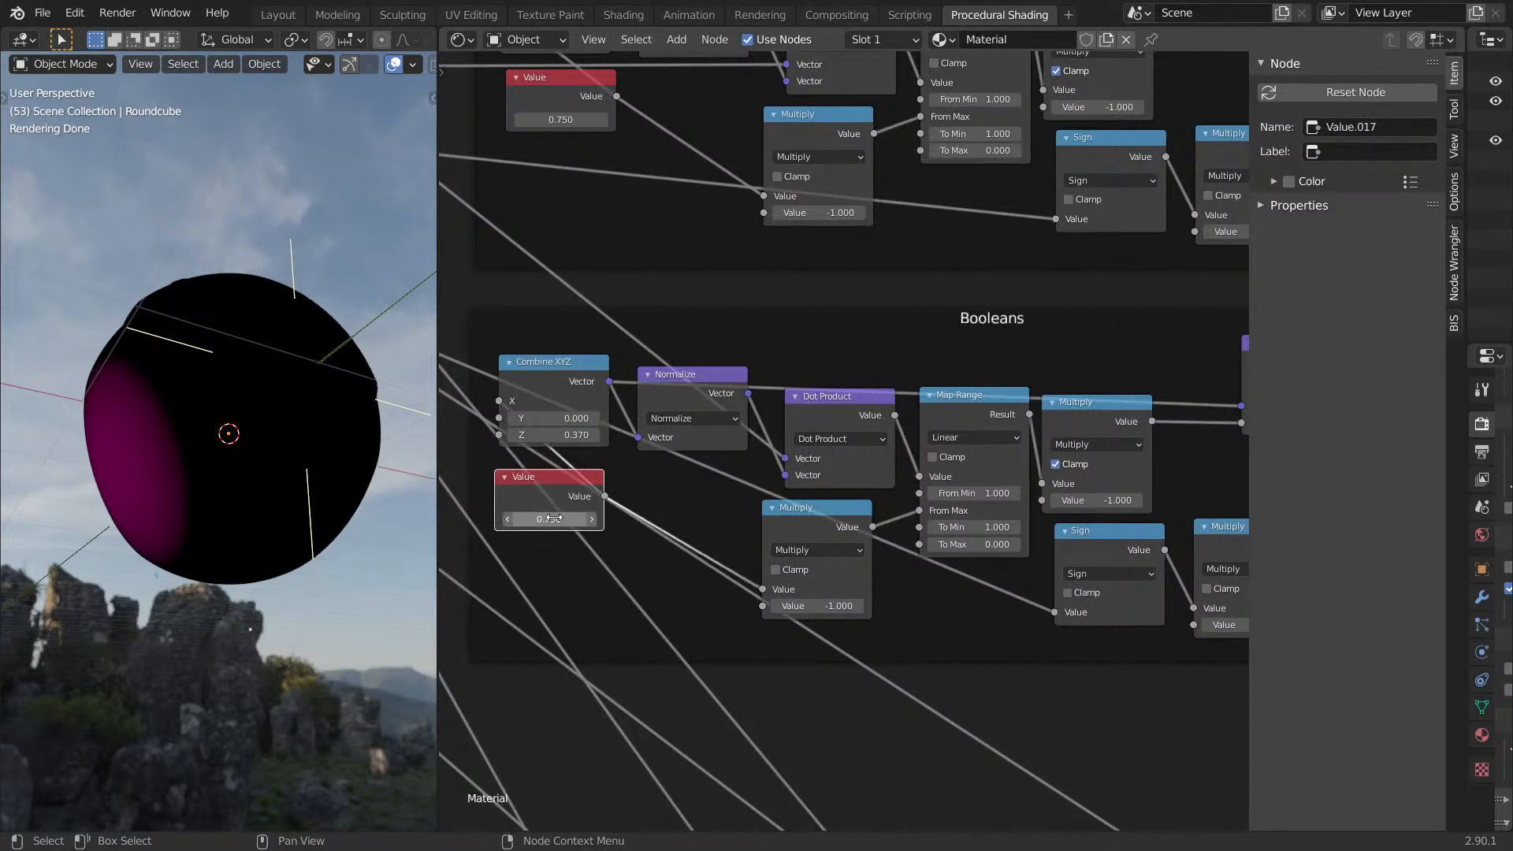
pyautogui.scroll(-6, 732, 542)
pyautogui.moveTo(733, 613); pyautogui.dragTo(835, 374, button='middle')
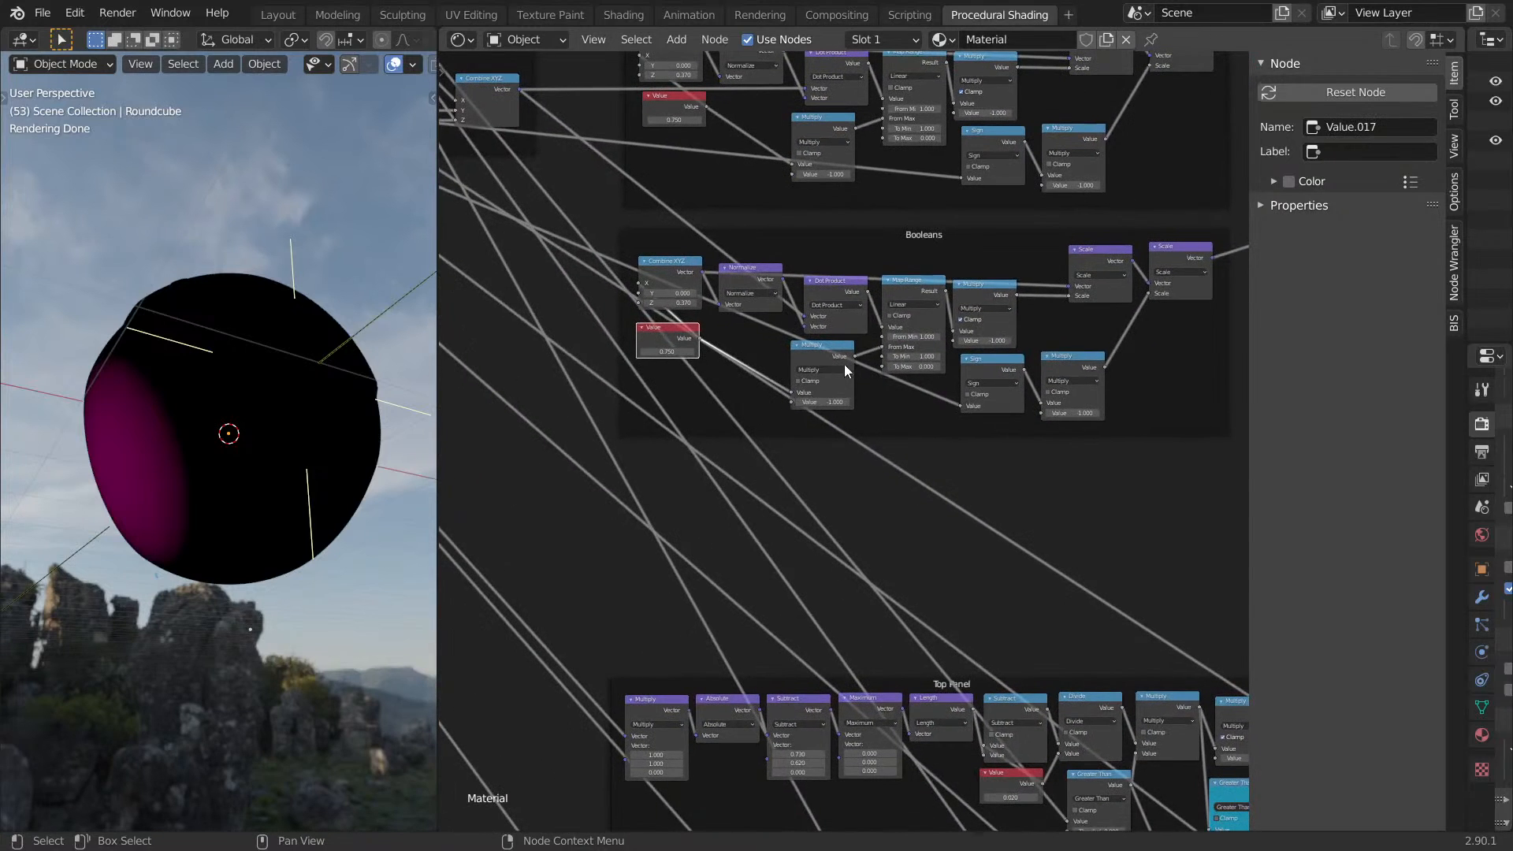
pyautogui.press('Delete')
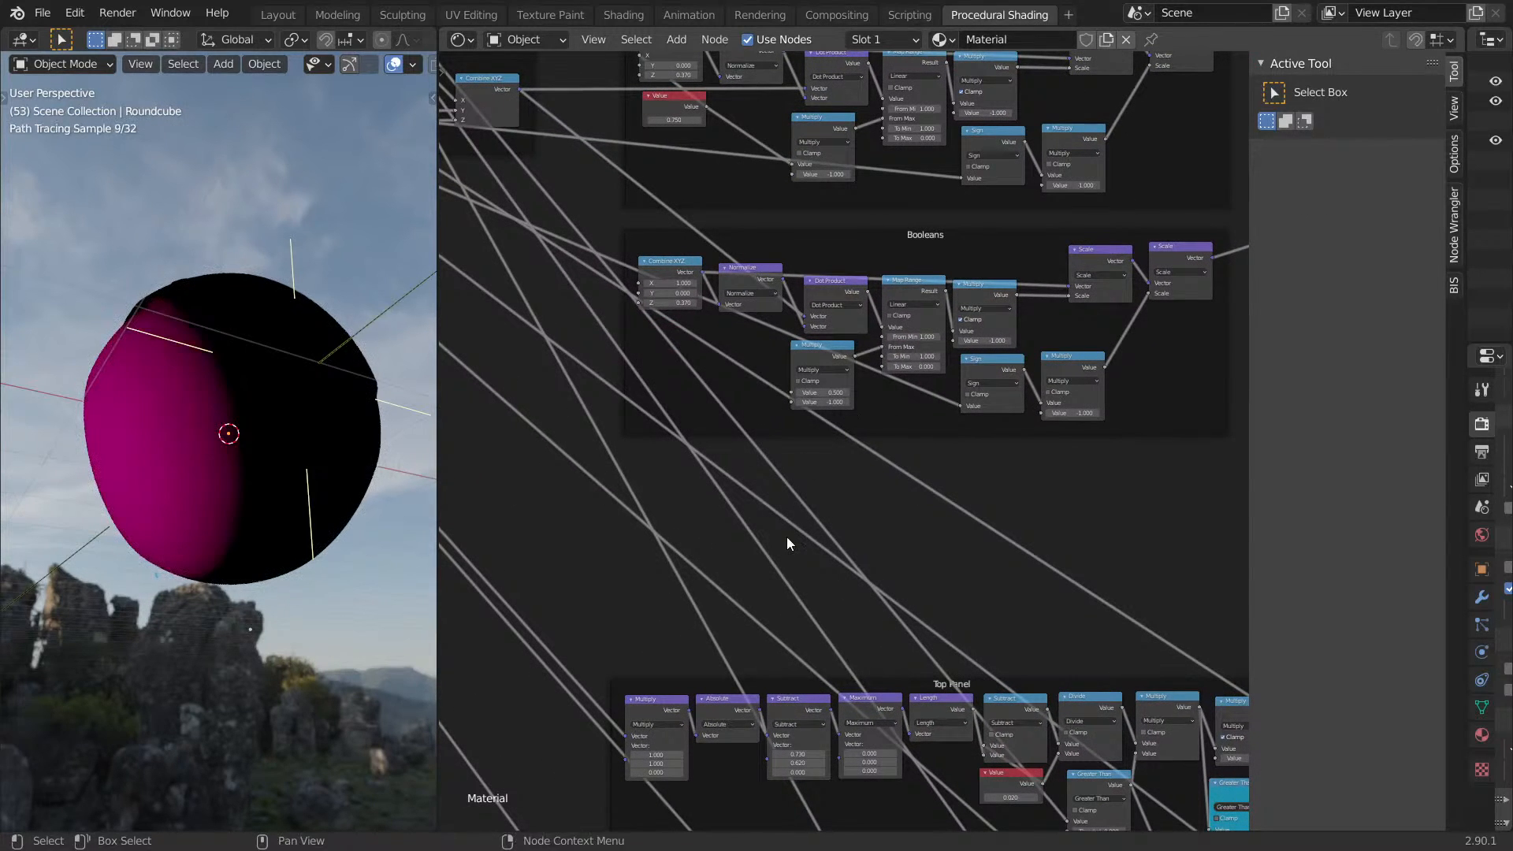
# Undo the Value node deletion, the Booleans frame duplication and the original frame's move.
pyautogui.hotkey('ctrl', 'z')
pyautogui.hotkey('ctrl', 'z')
pyautogui.hotkey('ctrl', 'z')
pyautogui.hotkey('ctrl', 'z')
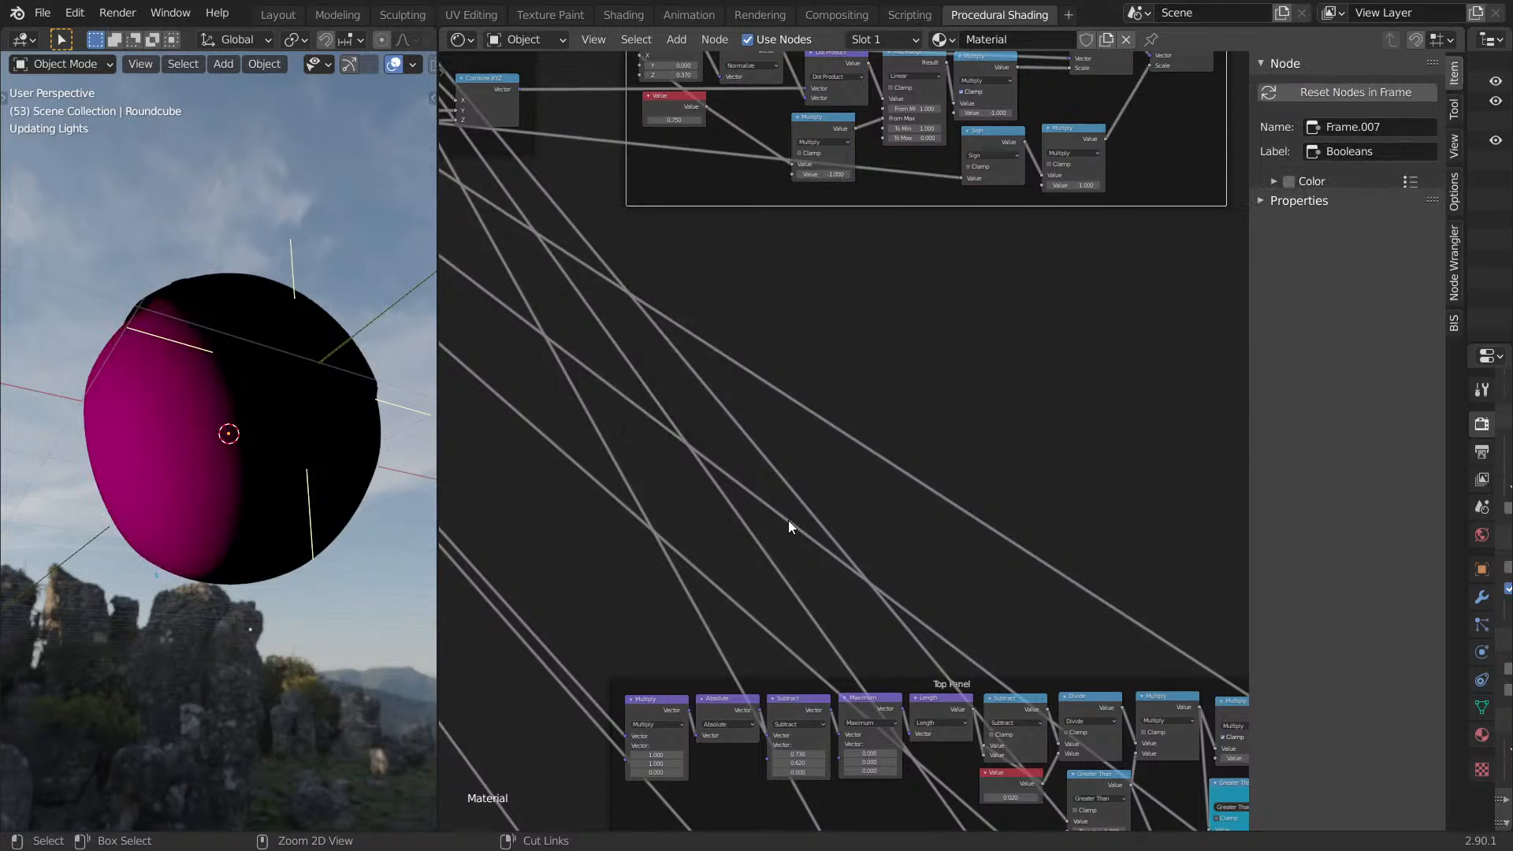
pyautogui.hotkey('ctrl', 'z')
pyautogui.moveTo(857, 436); pyautogui.dragTo(824, 510, button='middle')
pyautogui.hotkey('shift', 'a')
pyautogui.write('s')
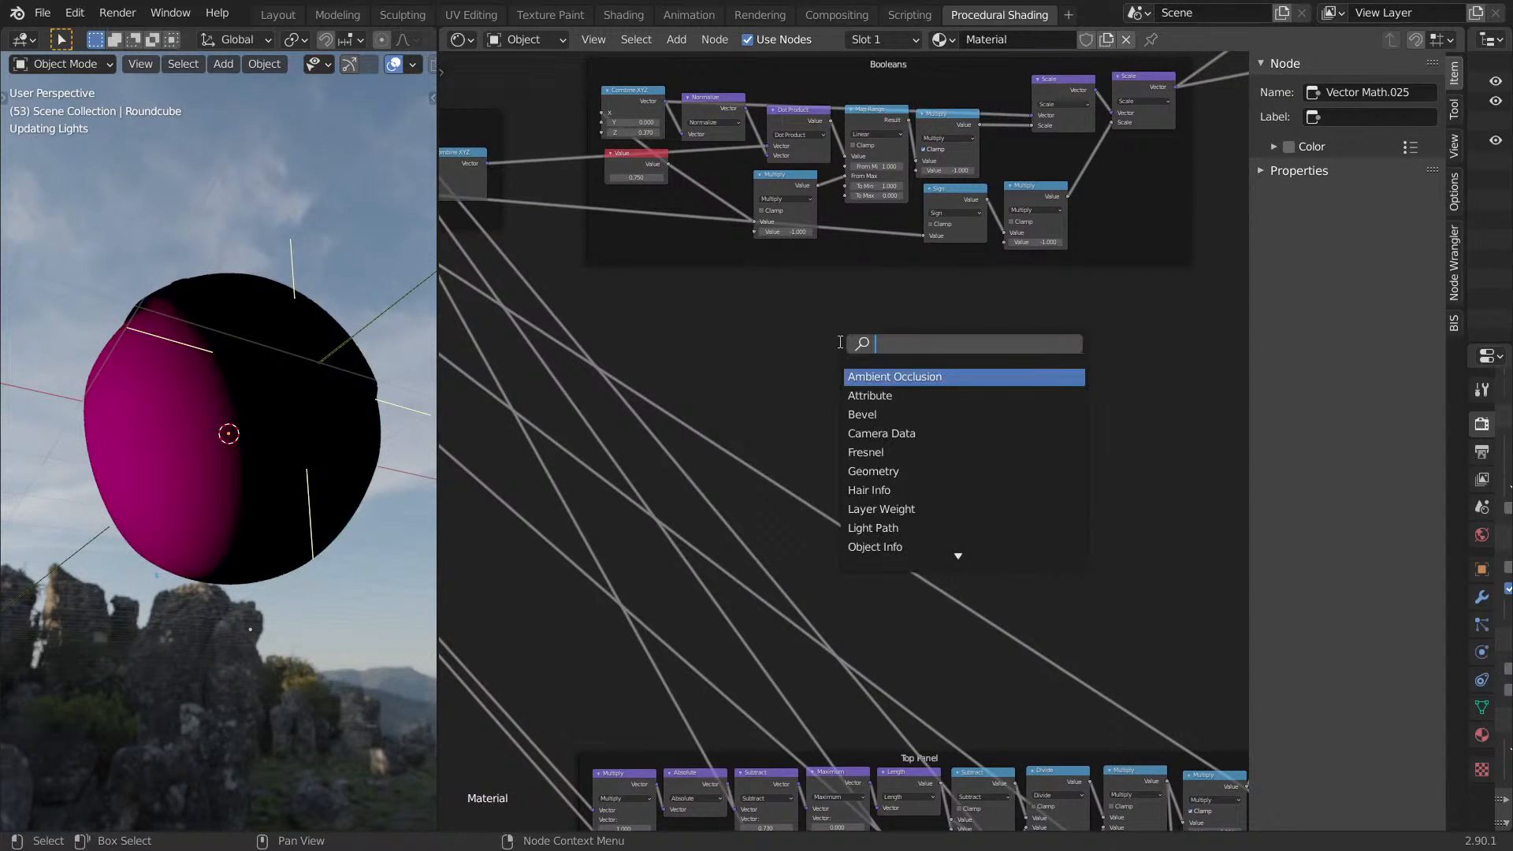
pyautogui.write('ve')
pyautogui.press('Escape')
pyautogui.hotkey('shift', 'a')
pyautogui.write('s')
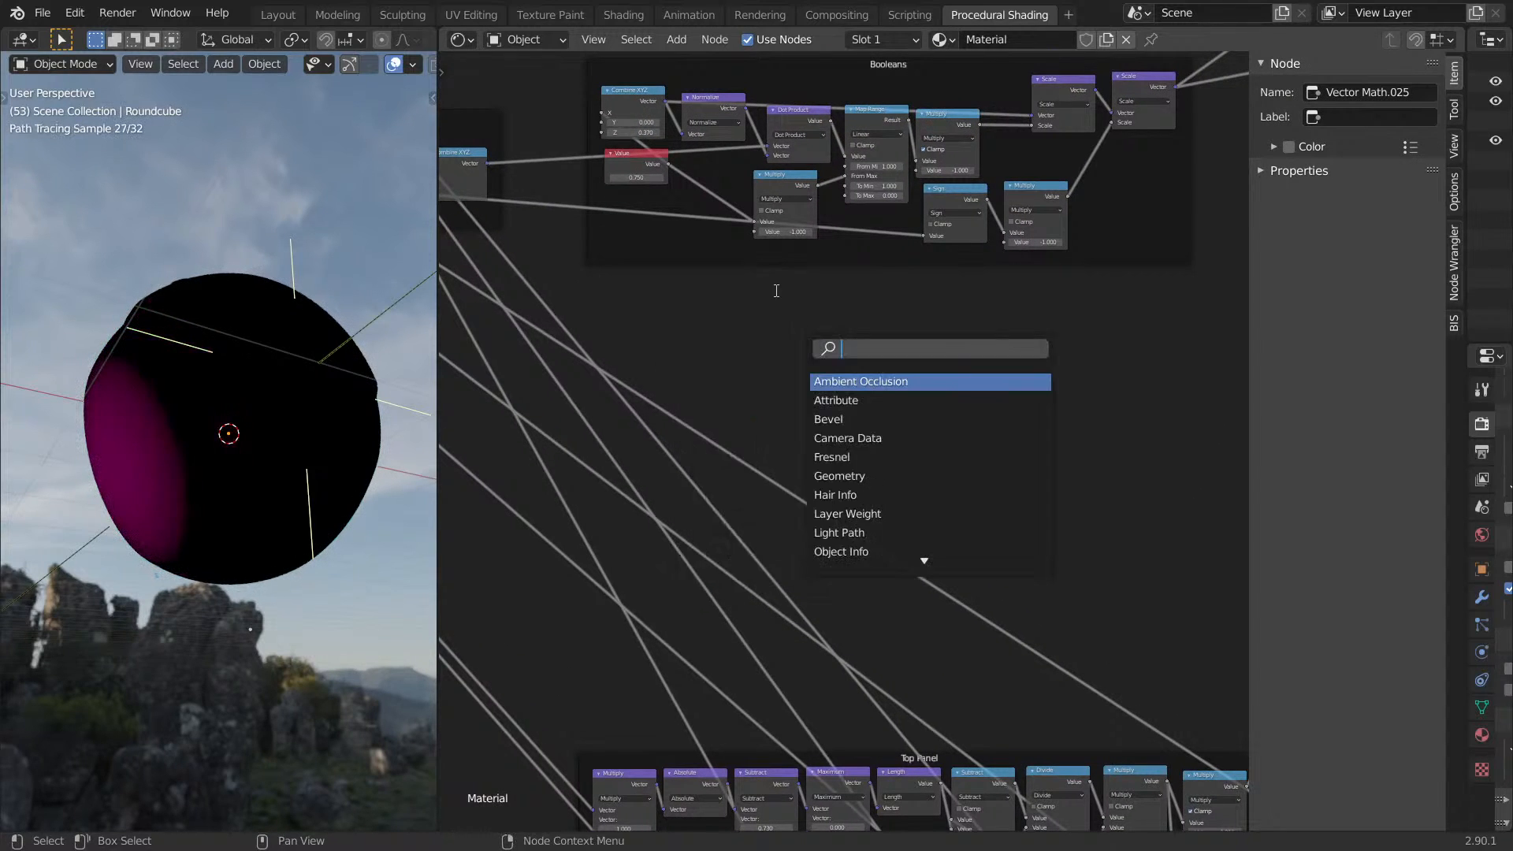
pyautogui.write('Vrc')
pyautogui.press('Escape')
# Add a Vector Math node below the Booleans frame and set its operation to Distance.
pyautogui.hotkey('shift', 'a')
pyautogui.write('s')
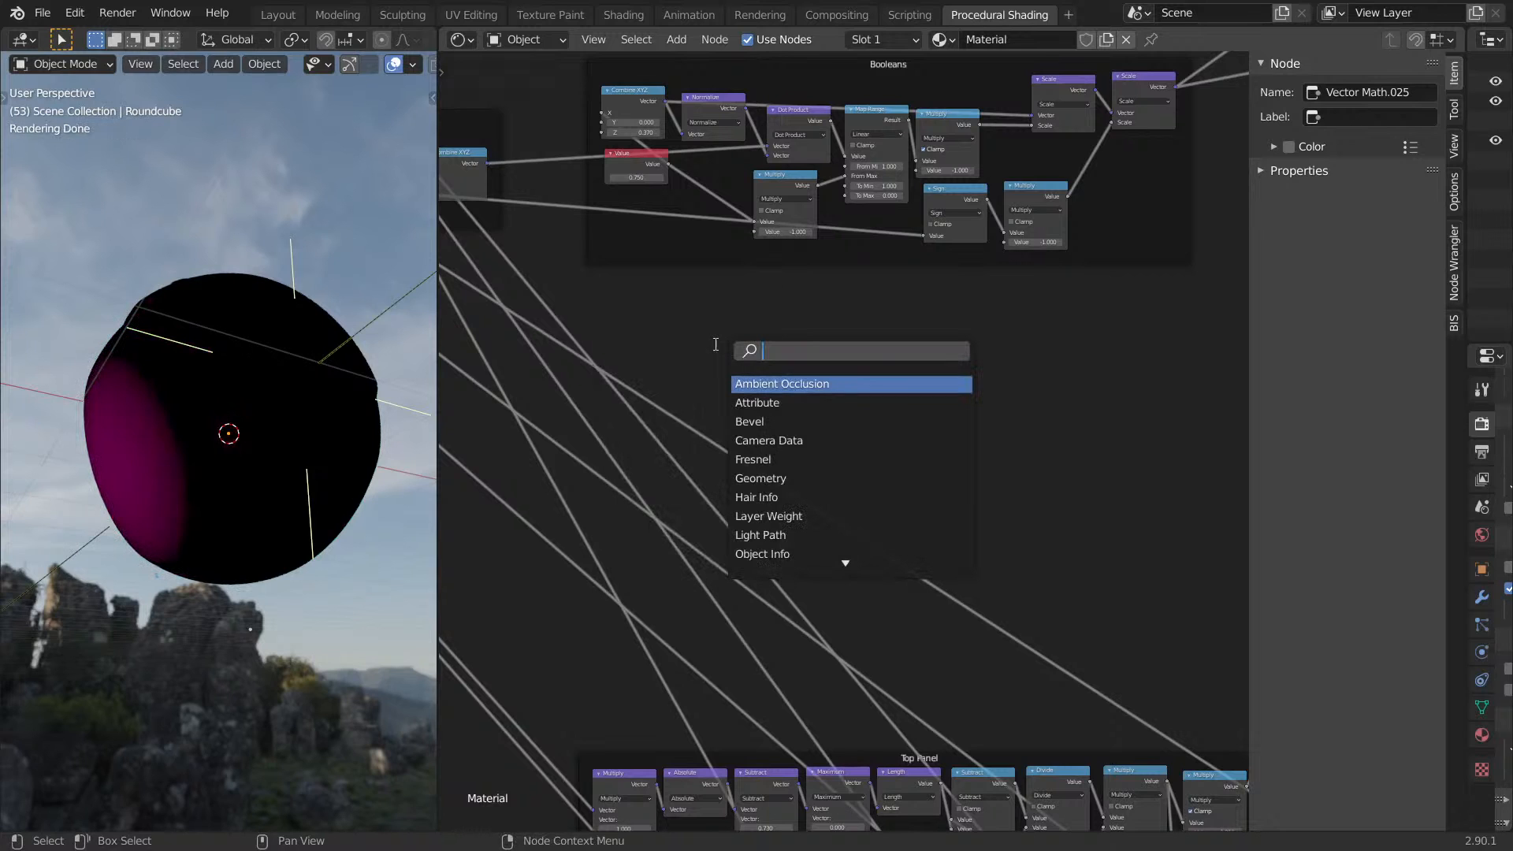
pyautogui.write('vec')
pyautogui.click(800, 458)
pyautogui.click(881, 403)
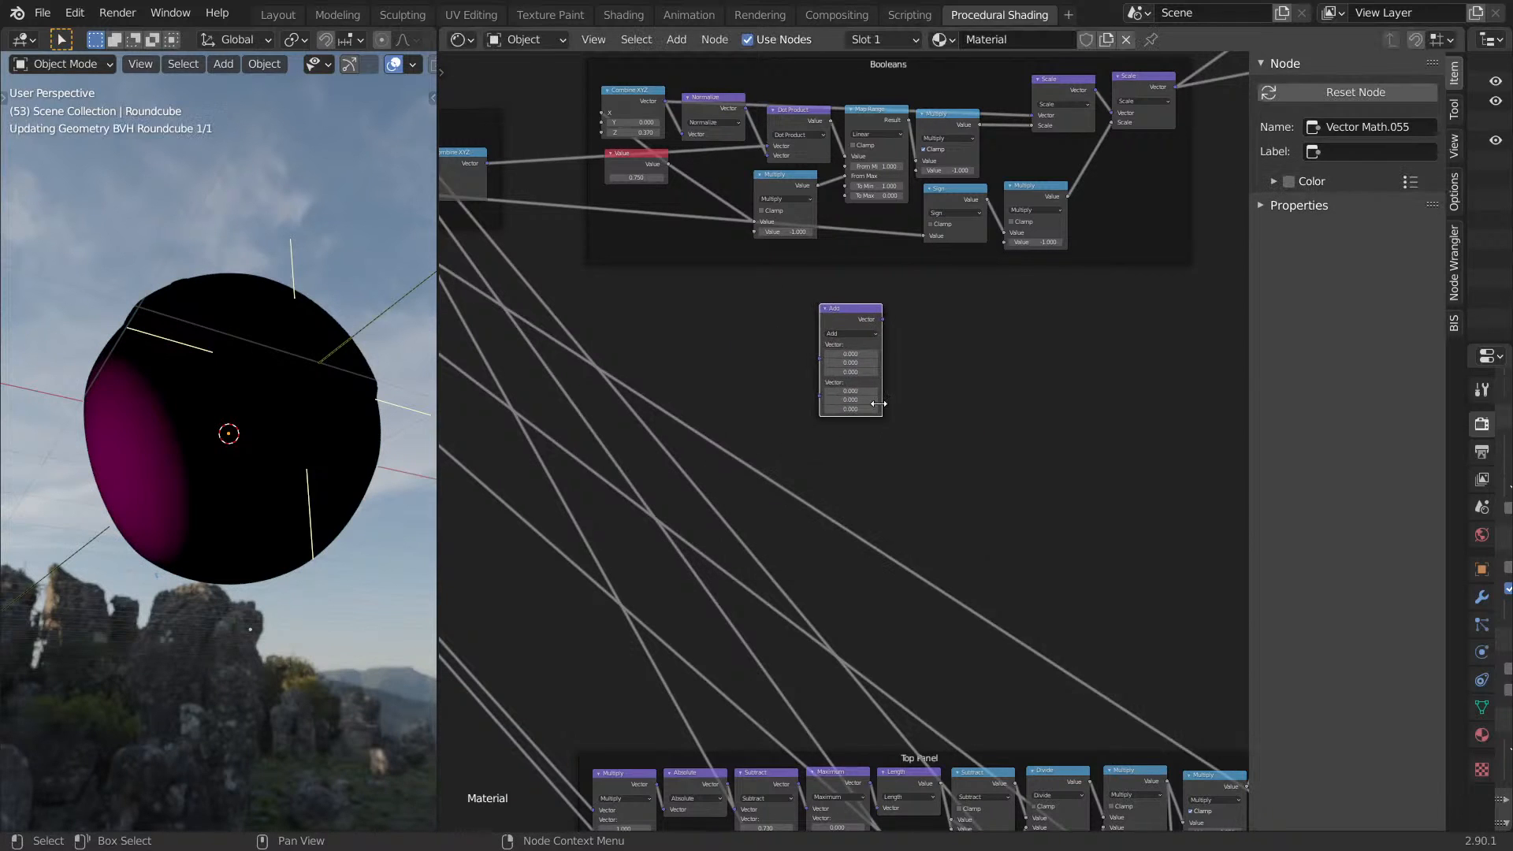
pyautogui.moveTo(773, 334); pyautogui.dragTo(839, 498, button='middle')
pyautogui.scroll(2, 838, 498)
pyautogui.click(914, 497)
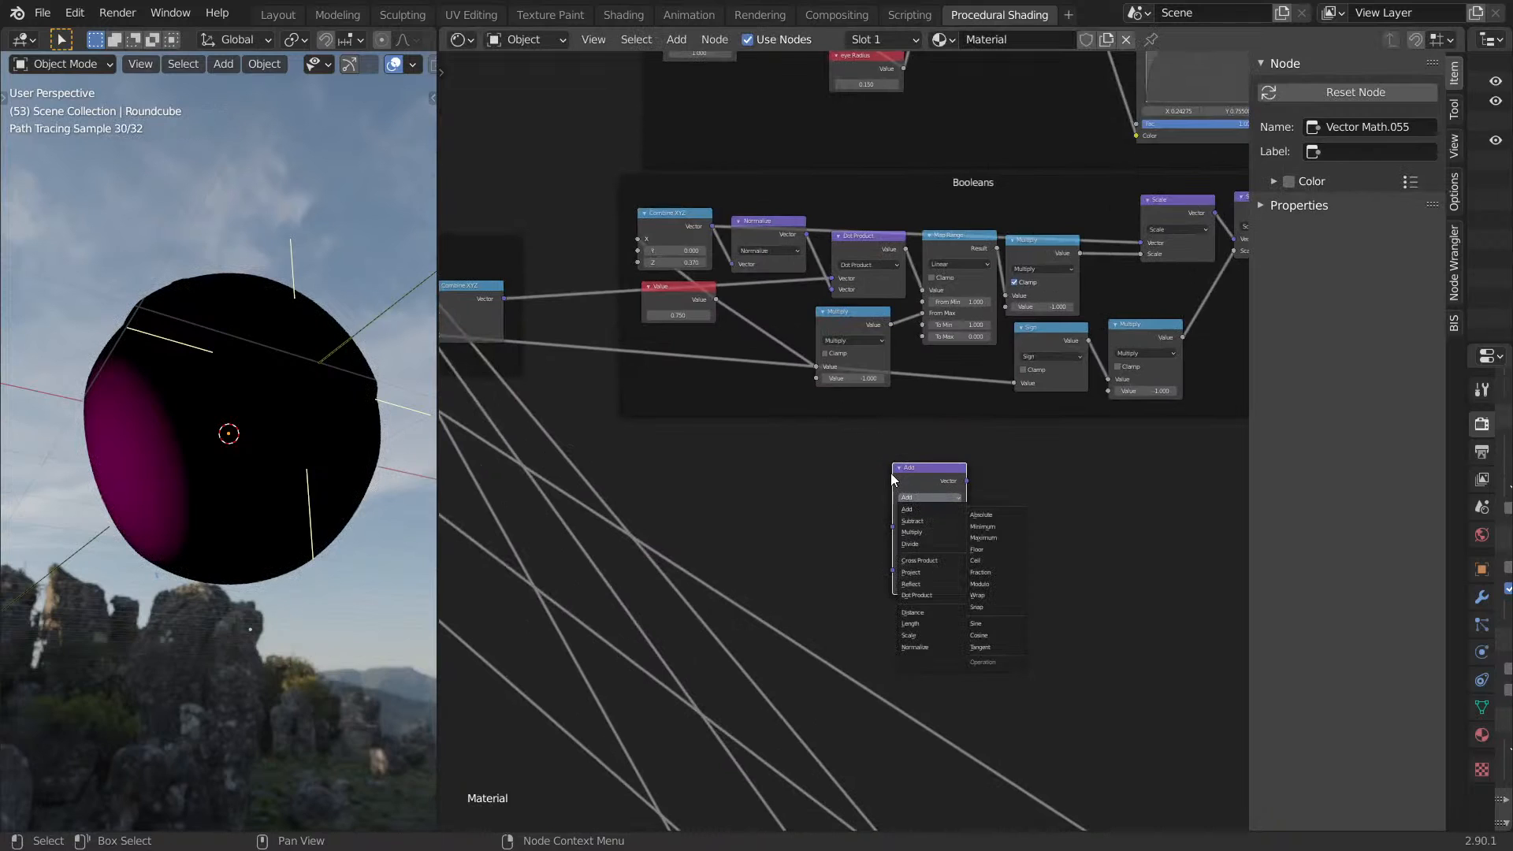
pyautogui.click(910, 543)
pyautogui.moveTo(745, 436); pyautogui.dragTo(864, 423, button='middle')
pyautogui.click(1059, 488)
pyautogui.click(1053, 599)
# Connect the mirrored coordinates' Combine XYZ and the Booleans frame's Normalize output to the Distance node's two inputs and preview it.
pyautogui.moveTo(599, 371); pyautogui.dragTo(764, 399, button='middle')
pyautogui.scroll(-7, 764, 400)
pyautogui.scroll(6, 631, 153)
pyautogui.scroll(-8, 694, 237)
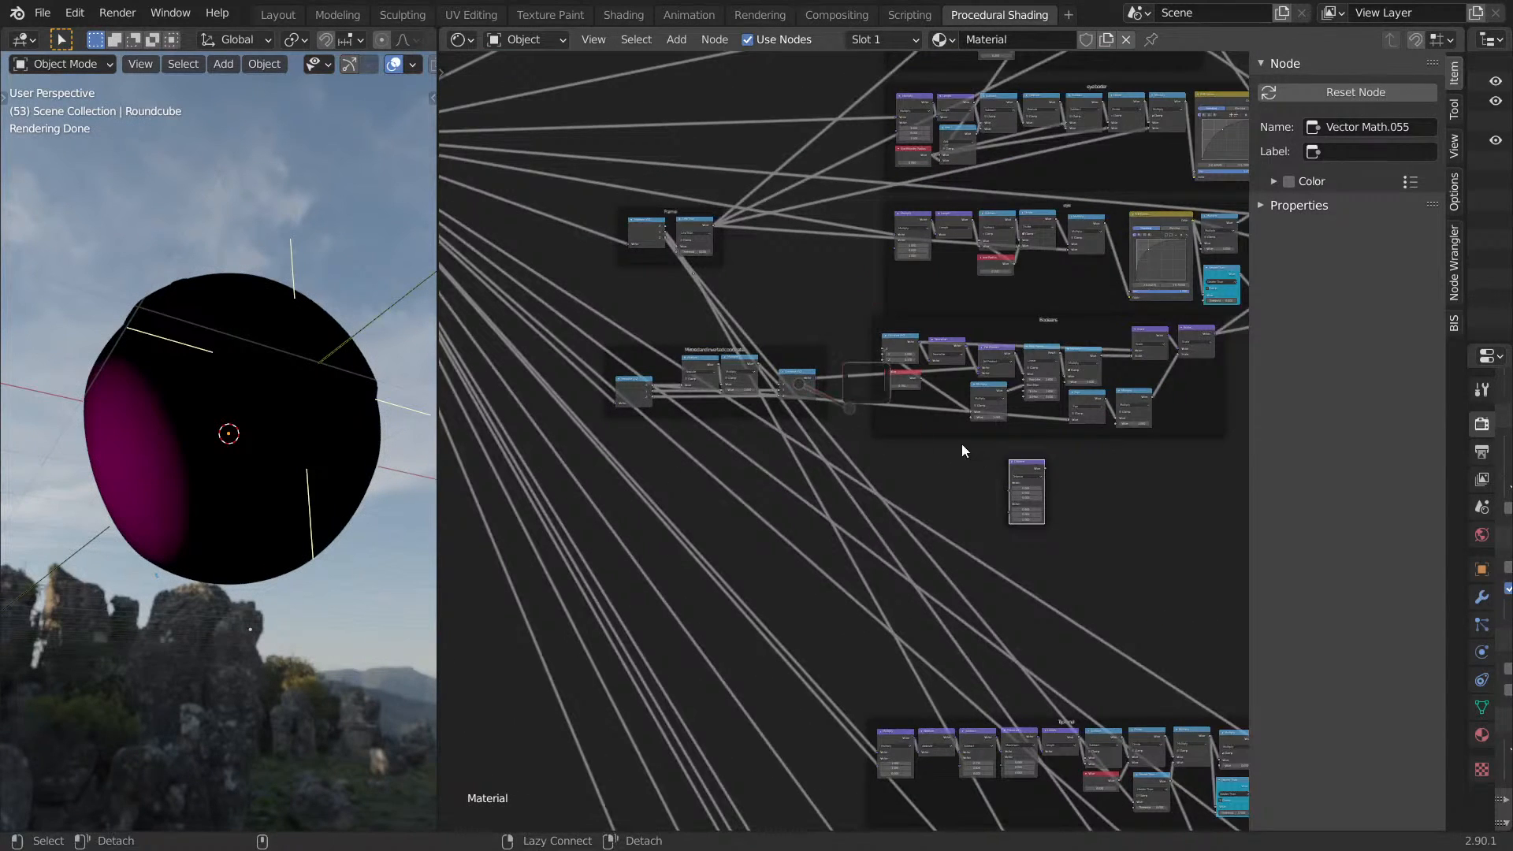
pyautogui.scroll(3, 1016, 450)
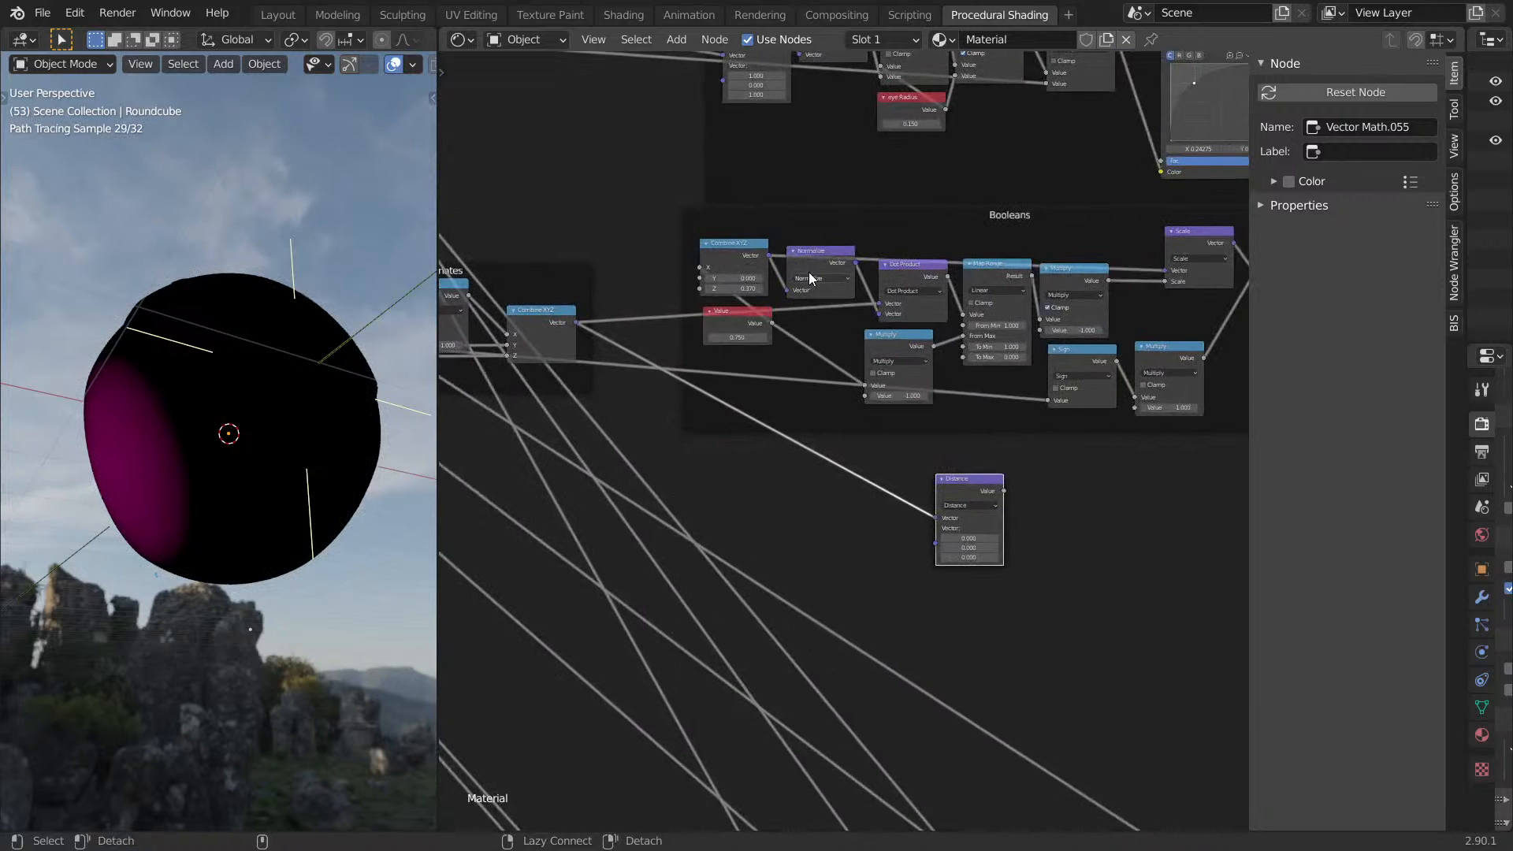
pyautogui.keyDown('ctrl'); pyautogui.keyDown('shift'); pyautogui.click(971, 490); pyautogui.keyUp('shift'); pyautogui.keyUp('ctrl')
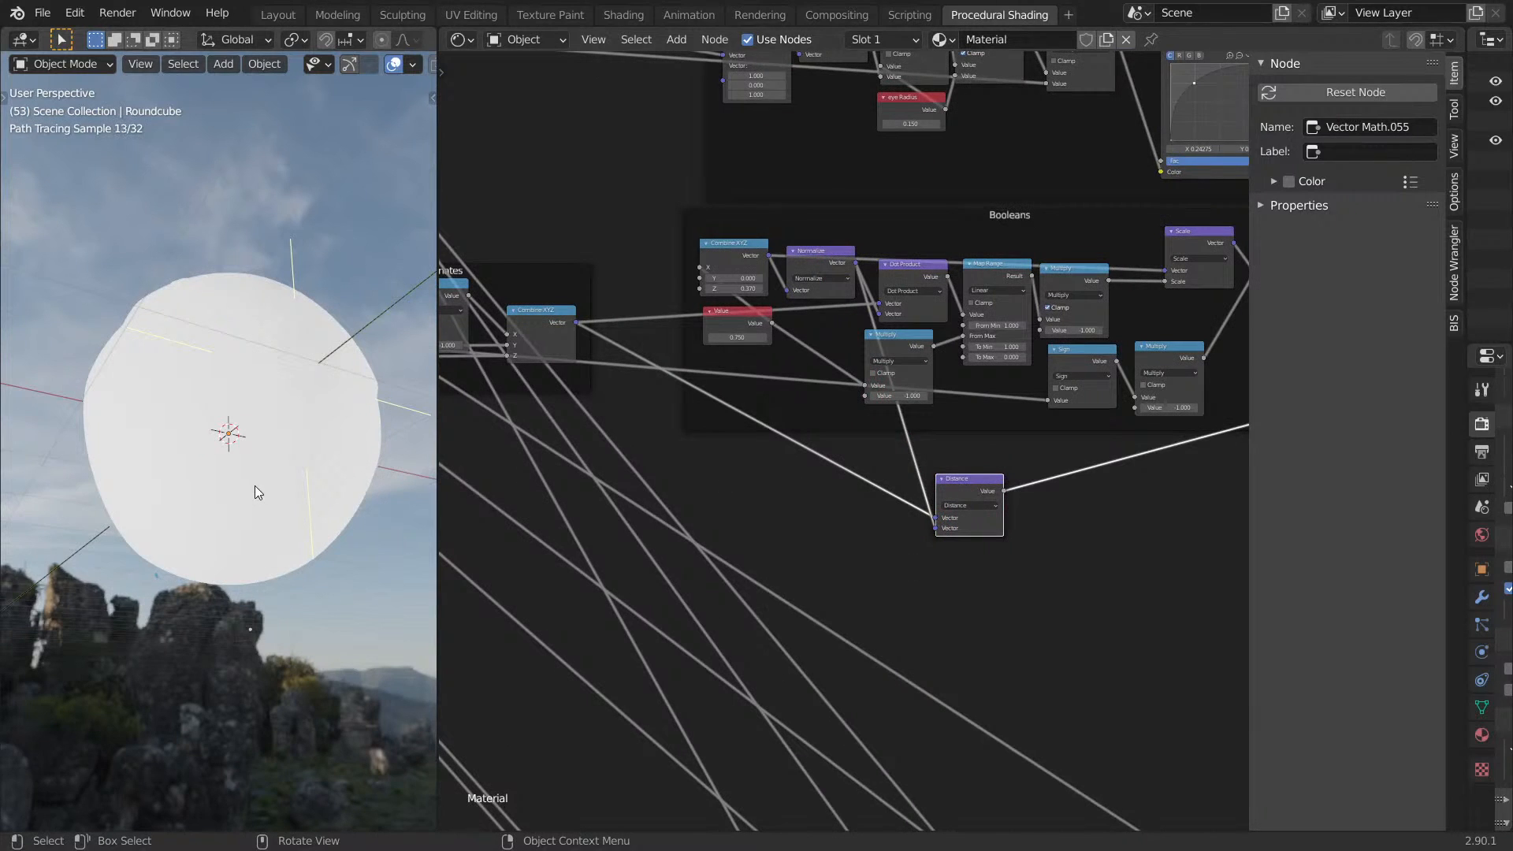
# Compare the previews of the Booleans frame's Combine XYZ and Normalize nodes with the Distance node on the sphere.
pyautogui.moveTo(221, 489); pyautogui.dragTo(260, 401, button='middle')
pyautogui.scroll(3, 886, 480)
pyautogui.moveTo(941, 481); pyautogui.dragTo(904, 494, button='middle')
pyautogui.keyDown('ctrl'); pyautogui.keyDown('shift'); pyautogui.click(613, 145); pyautogui.keyUp('shift'); pyautogui.keyUp('ctrl')
pyautogui.moveTo(351, 331); pyautogui.dragTo(260, 547, button='middle')
pyautogui.keyDown('ctrl'); pyautogui.keyDown('shift'); pyautogui.click(740, 130); pyautogui.keyUp('shift'); pyautogui.keyUp('ctrl')
pyautogui.keyDown('ctrl'); pyautogui.keyDown('shift'); pyautogui.click(1030, 561); pyautogui.keyUp('shift'); pyautogui.keyUp('ctrl')
# Replace the Distance node's first vector input with the output of the leftmost coordinates node.
pyautogui.moveTo(326, 481); pyautogui.dragTo(71, 394, button='middle')
pyautogui.moveTo(956, 561); pyautogui.dragTo(1007, 568, button='middle')
pyautogui.moveTo(991, 621); pyautogui.dragTo(902, 583)
pyautogui.scroll(-10, 838, 432)
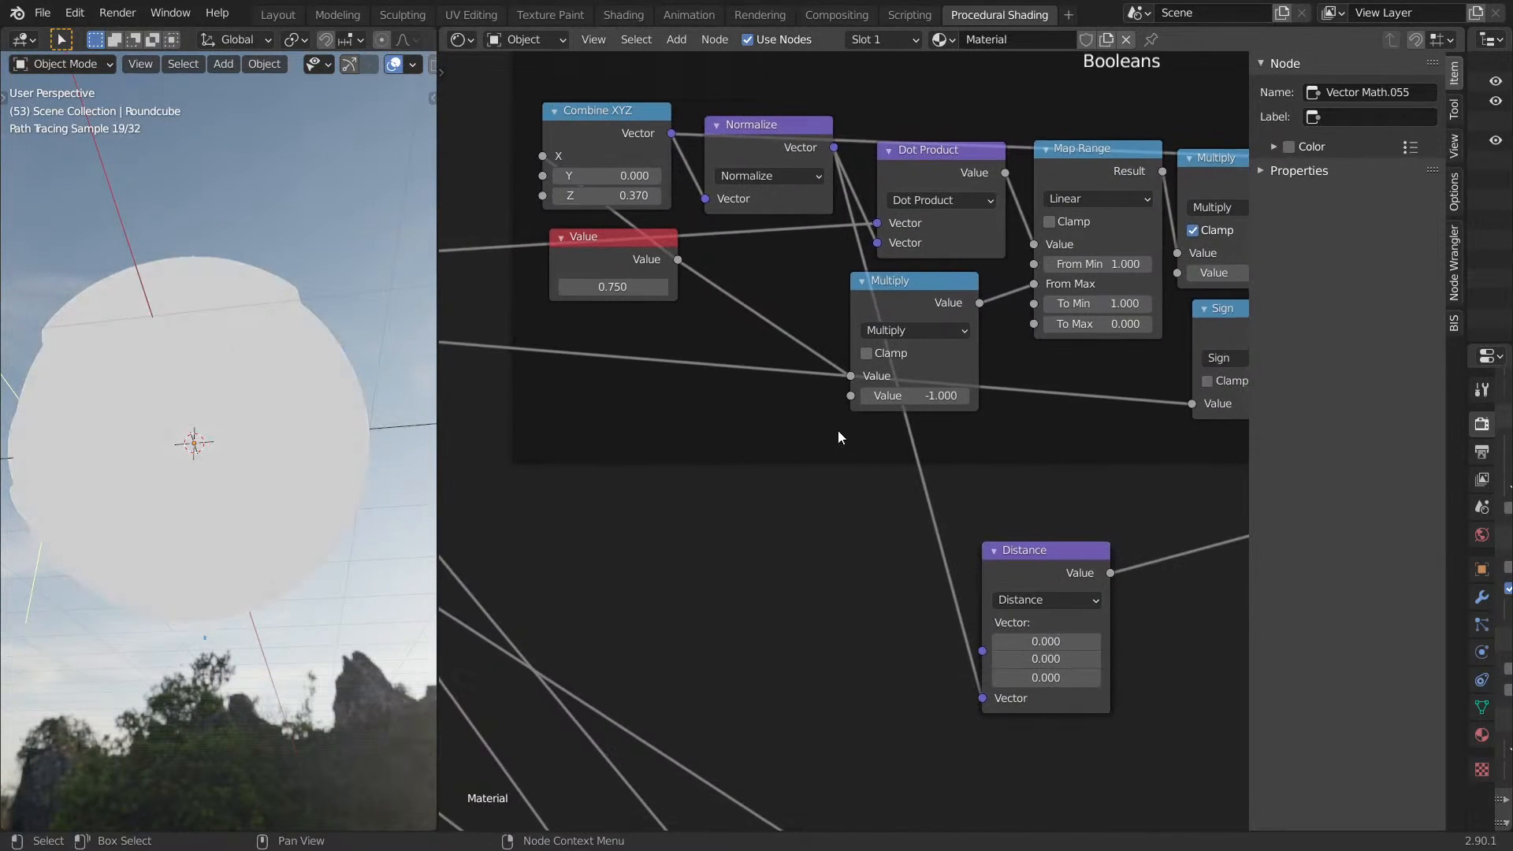
pyautogui.scroll(2, 797, 347)
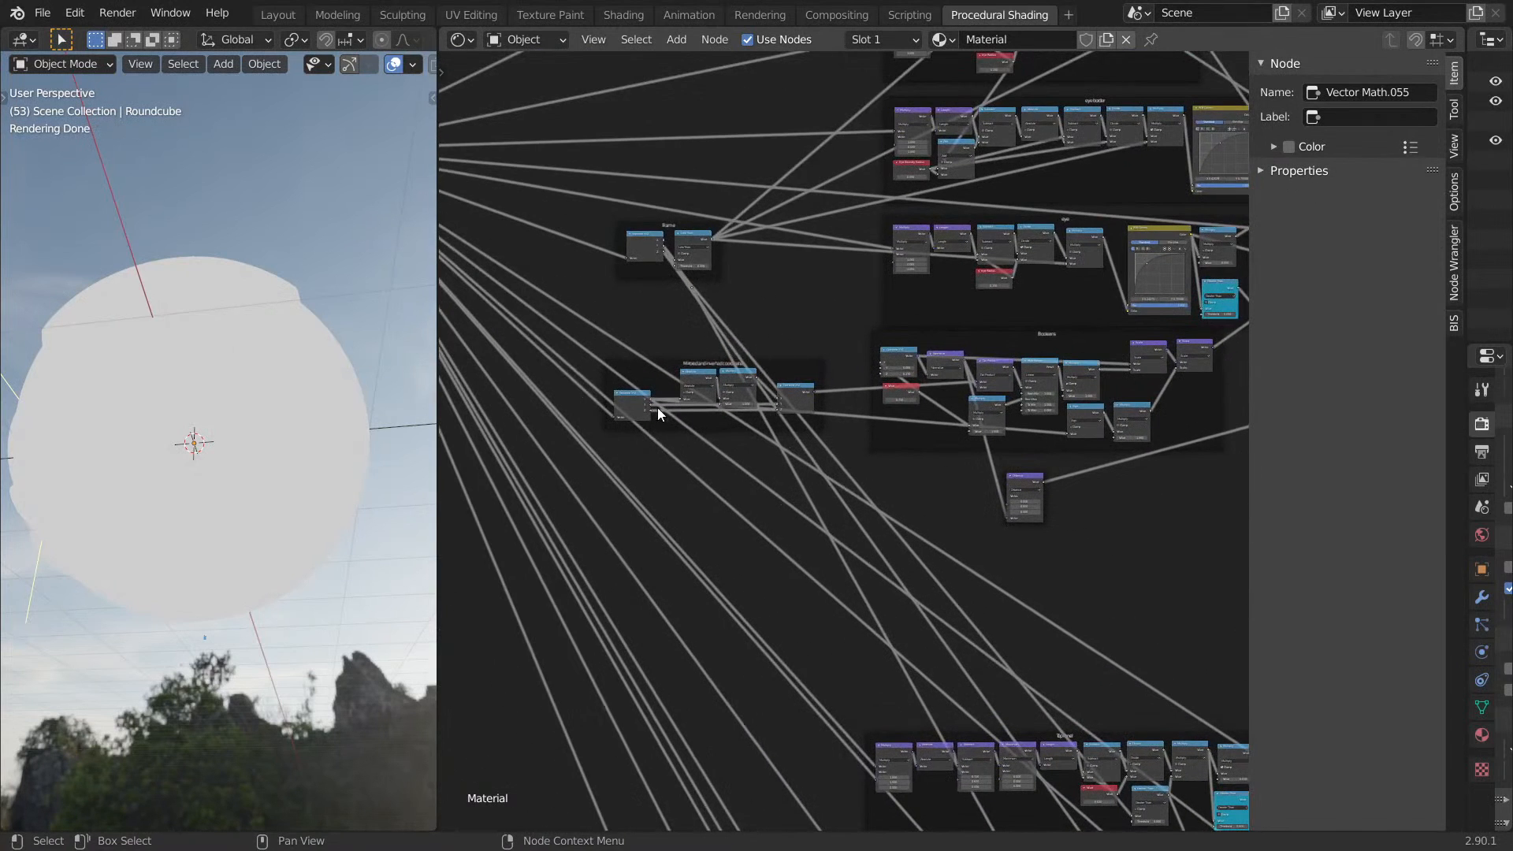
pyautogui.scroll(-3, 669, 446)
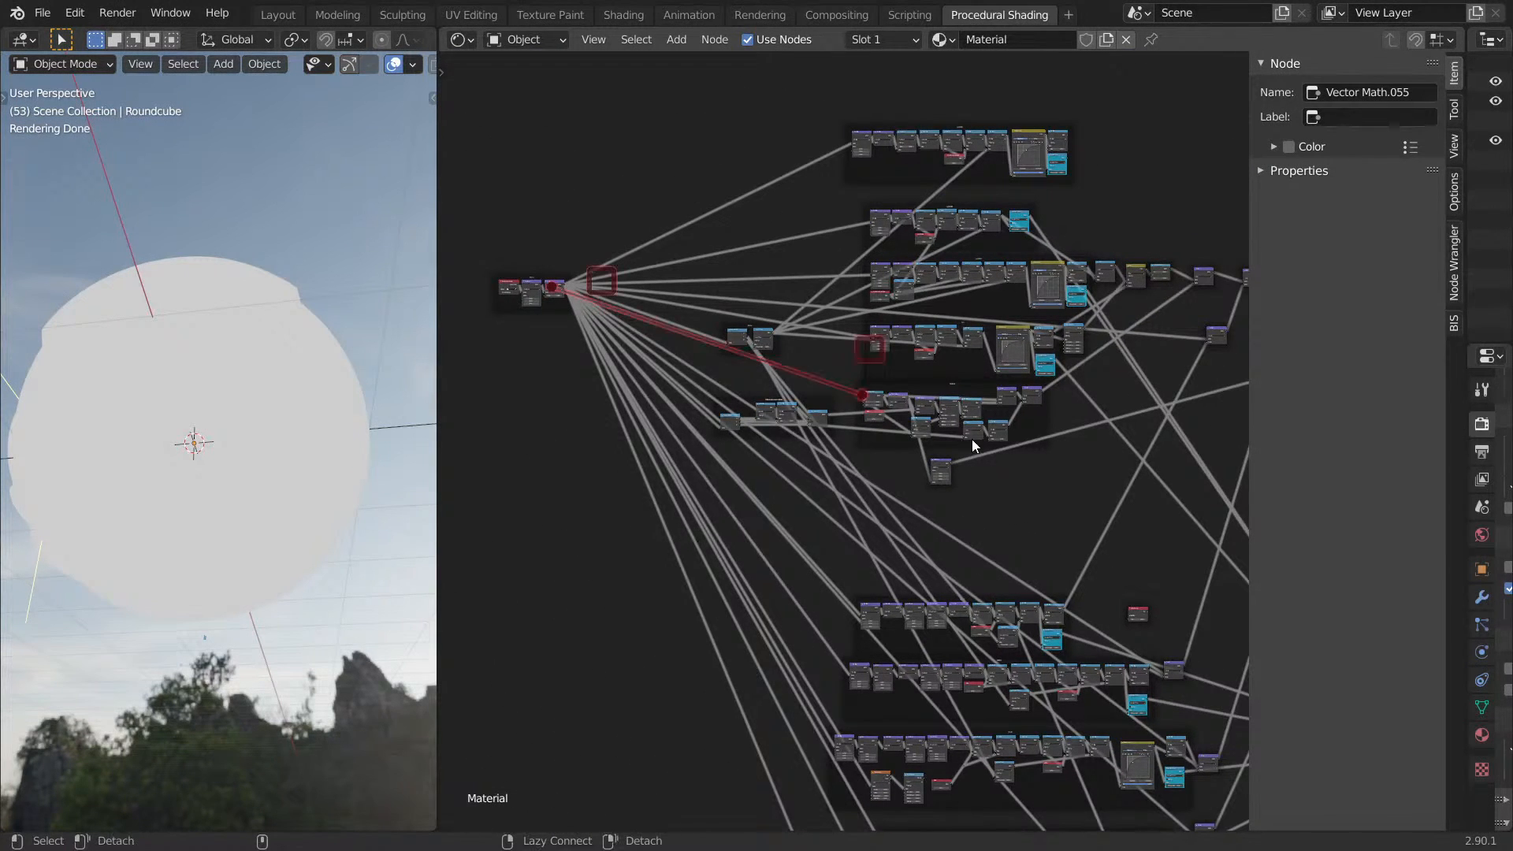
pyautogui.keyDown('alt'); pyautogui.moveTo(933, 475); pyautogui.dragTo(938, 476, button='right'); pyautogui.keyUp('alt')
pyautogui.scroll(6, 890, 413)
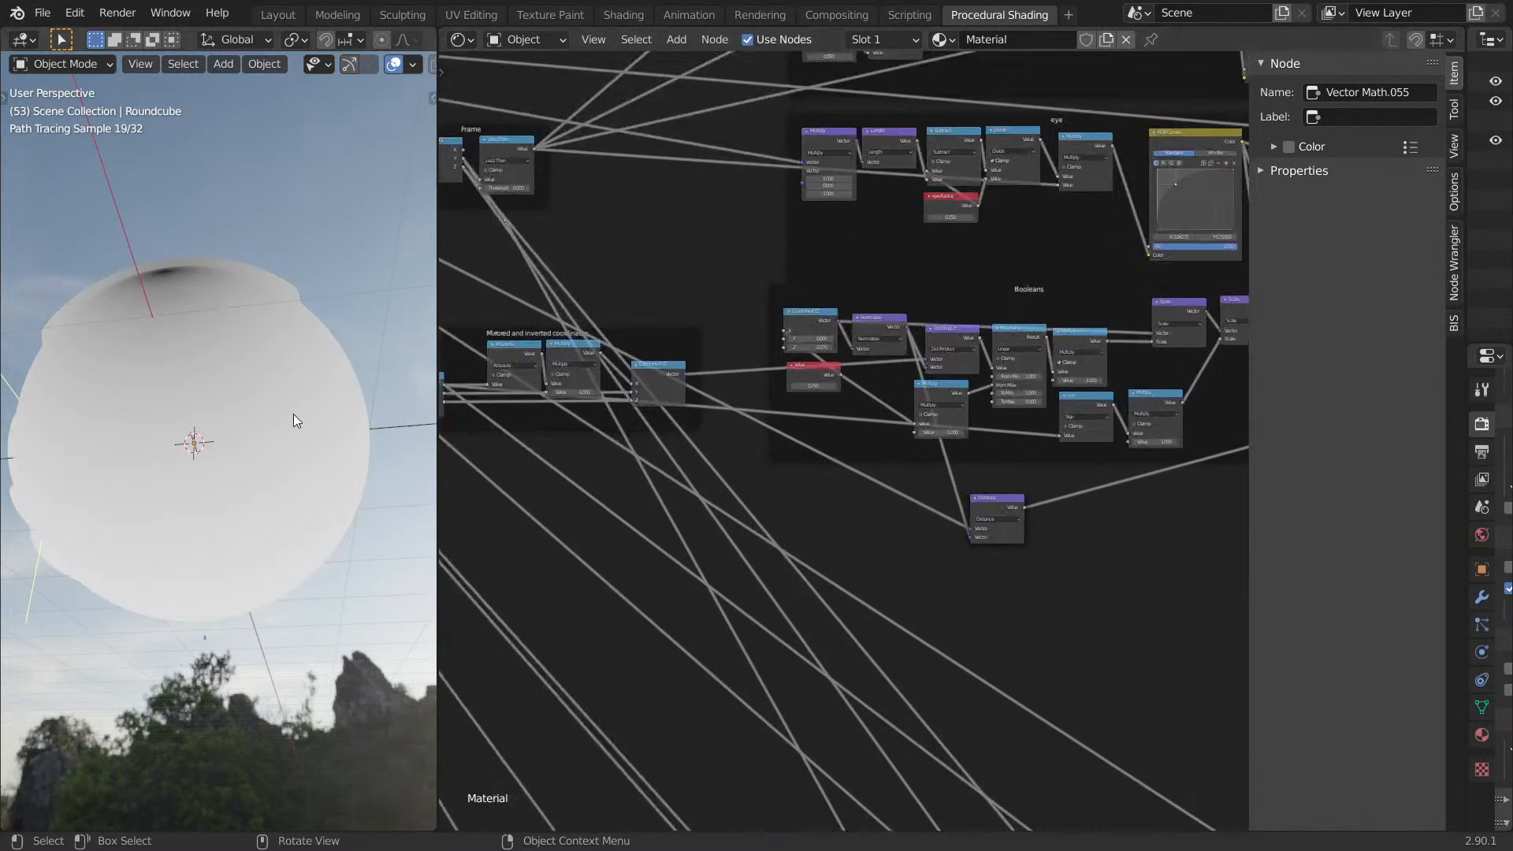
# Inspect the distance gradient around the sphere and switch the Distance node's second input to the Booleans frame's Combine XYZ vector.
pyautogui.moveTo(405, 500); pyautogui.dragTo(98, 567, button='middle')
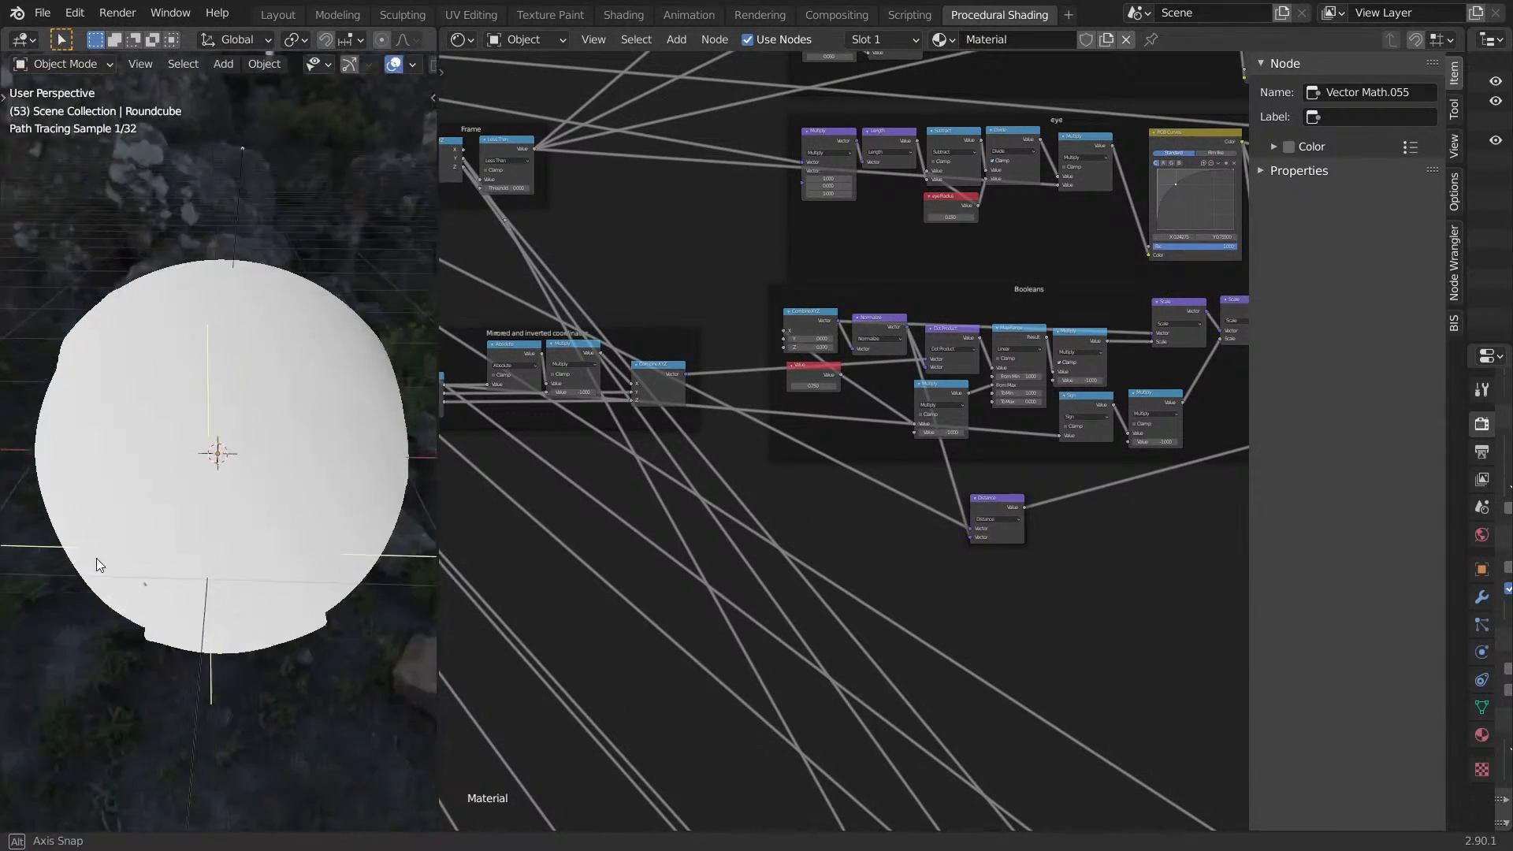
pyautogui.scroll(1, 853, 455)
pyautogui.scroll(1, 1079, 473)
pyautogui.moveTo(252, 531); pyautogui.dragTo(209, 441, button='middle')
pyautogui.scroll(1, 859, 352)
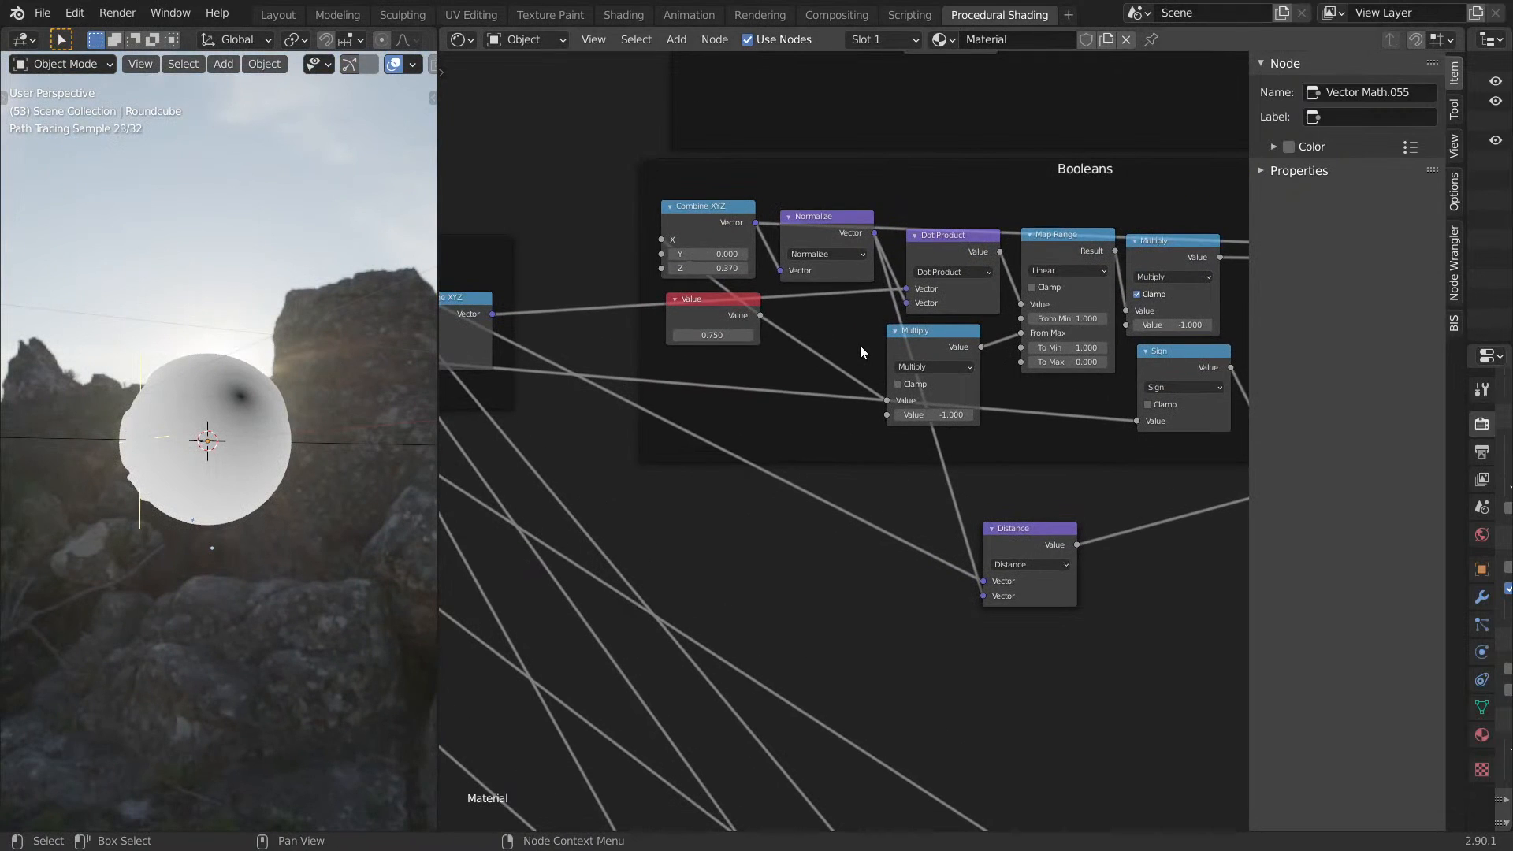
pyautogui.moveTo(418, 447)
pyautogui.mouseDown(button='middle')
pyautogui.moveTo(372, 455)
pyautogui.moveTo(406, 419)
pyautogui.mouseUp(button='middle')
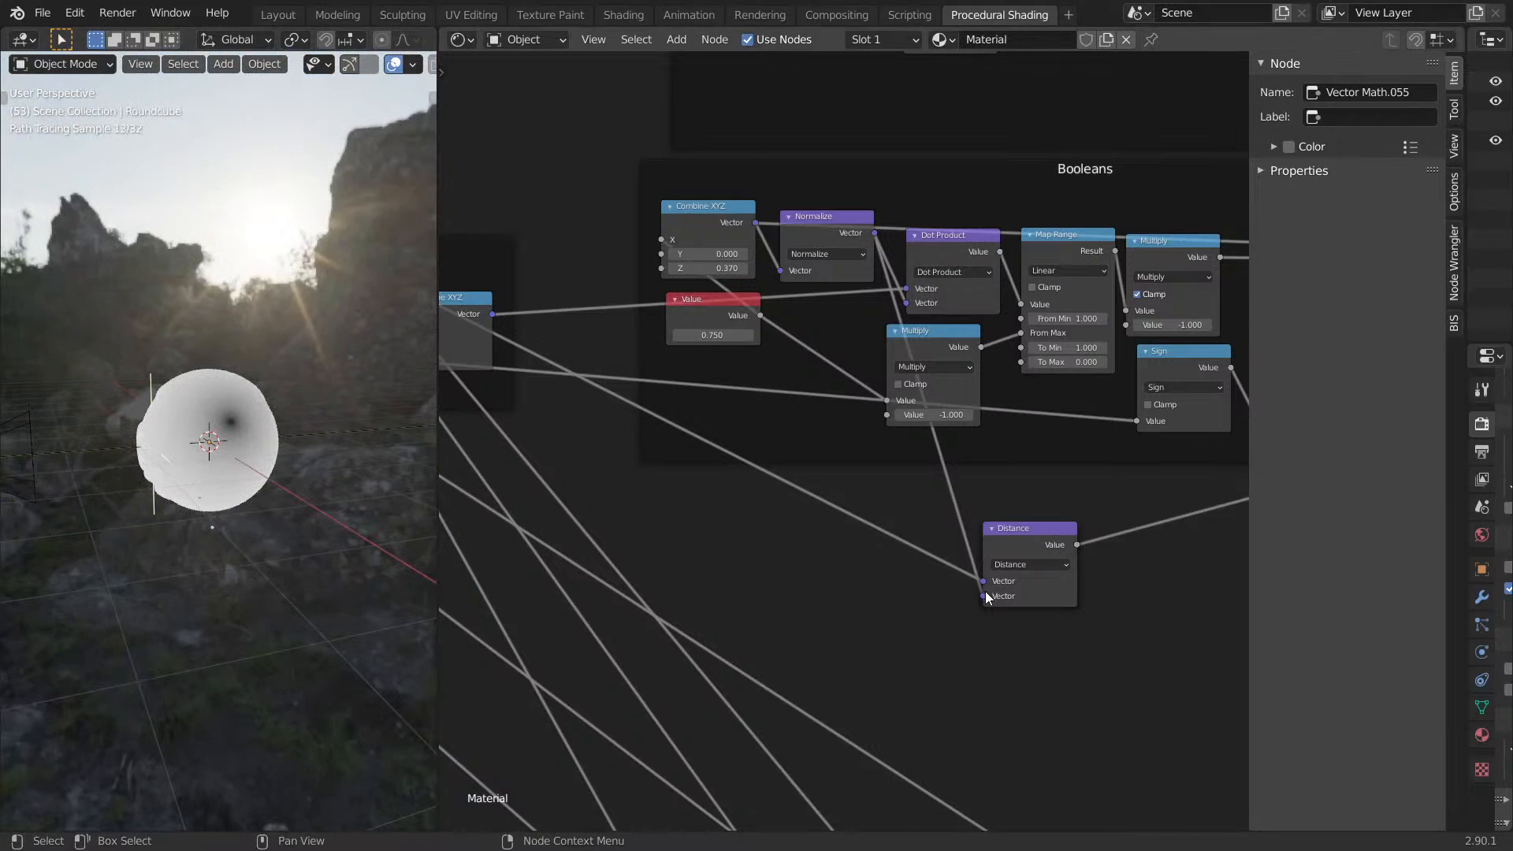
pyautogui.moveTo(984, 596); pyautogui.dragTo(905, 556)
pyautogui.moveTo(867, 510); pyautogui.dragTo(748, 517, button='middle')
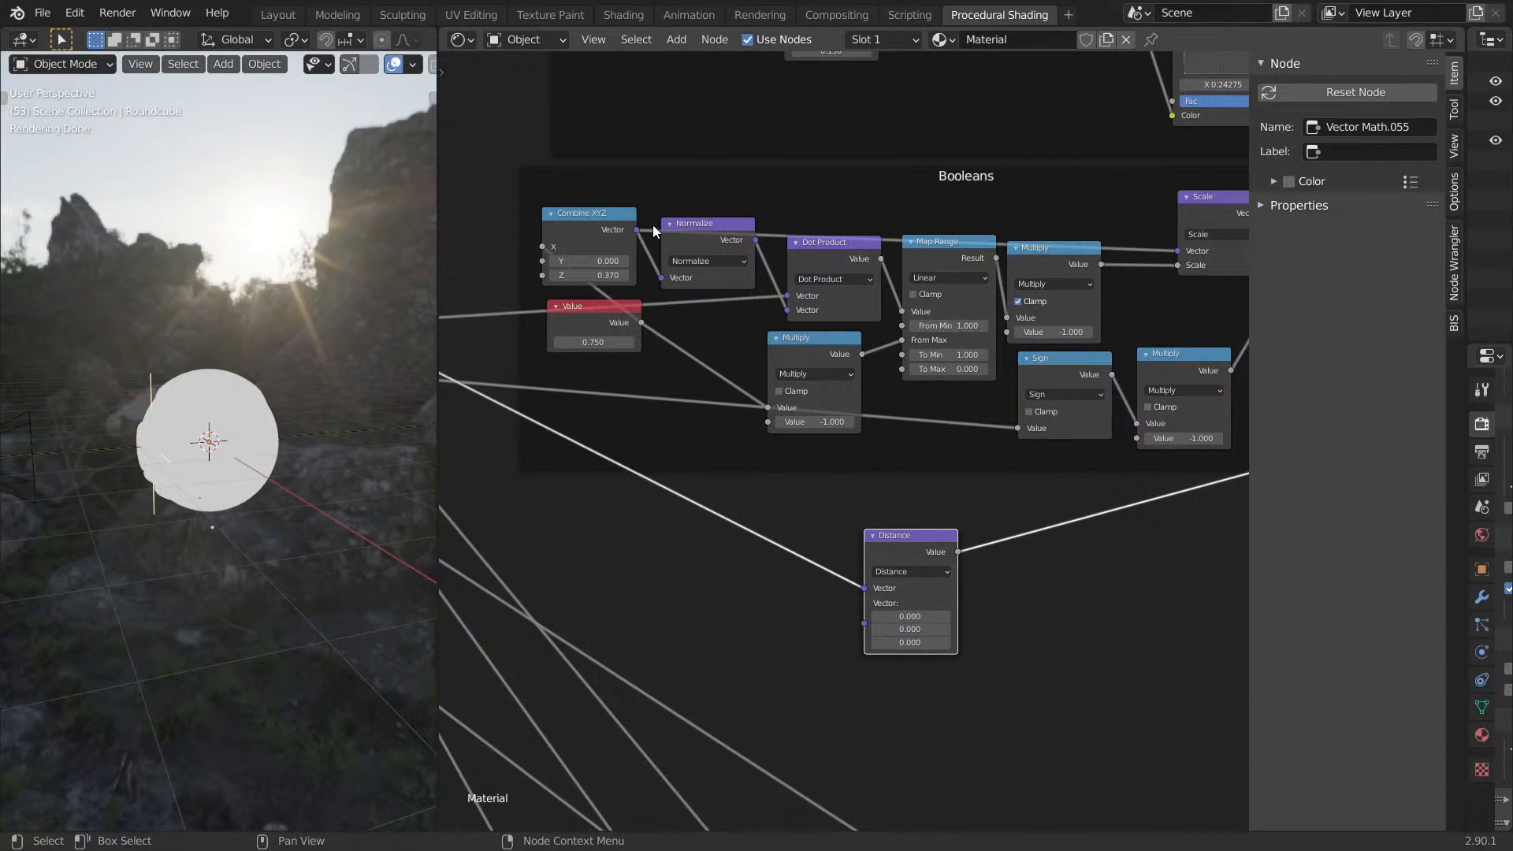
pyautogui.moveTo(755, 223); pyautogui.dragTo(865, 622)
# Reconnect the mirrored Combine XYZ to the Distance node's first input and the Booleans frame's Normalize output to its second.
pyautogui.moveTo(197, 492); pyautogui.dragTo(503, 376, button='middle')
pyautogui.scroll(-3, 765, 279)
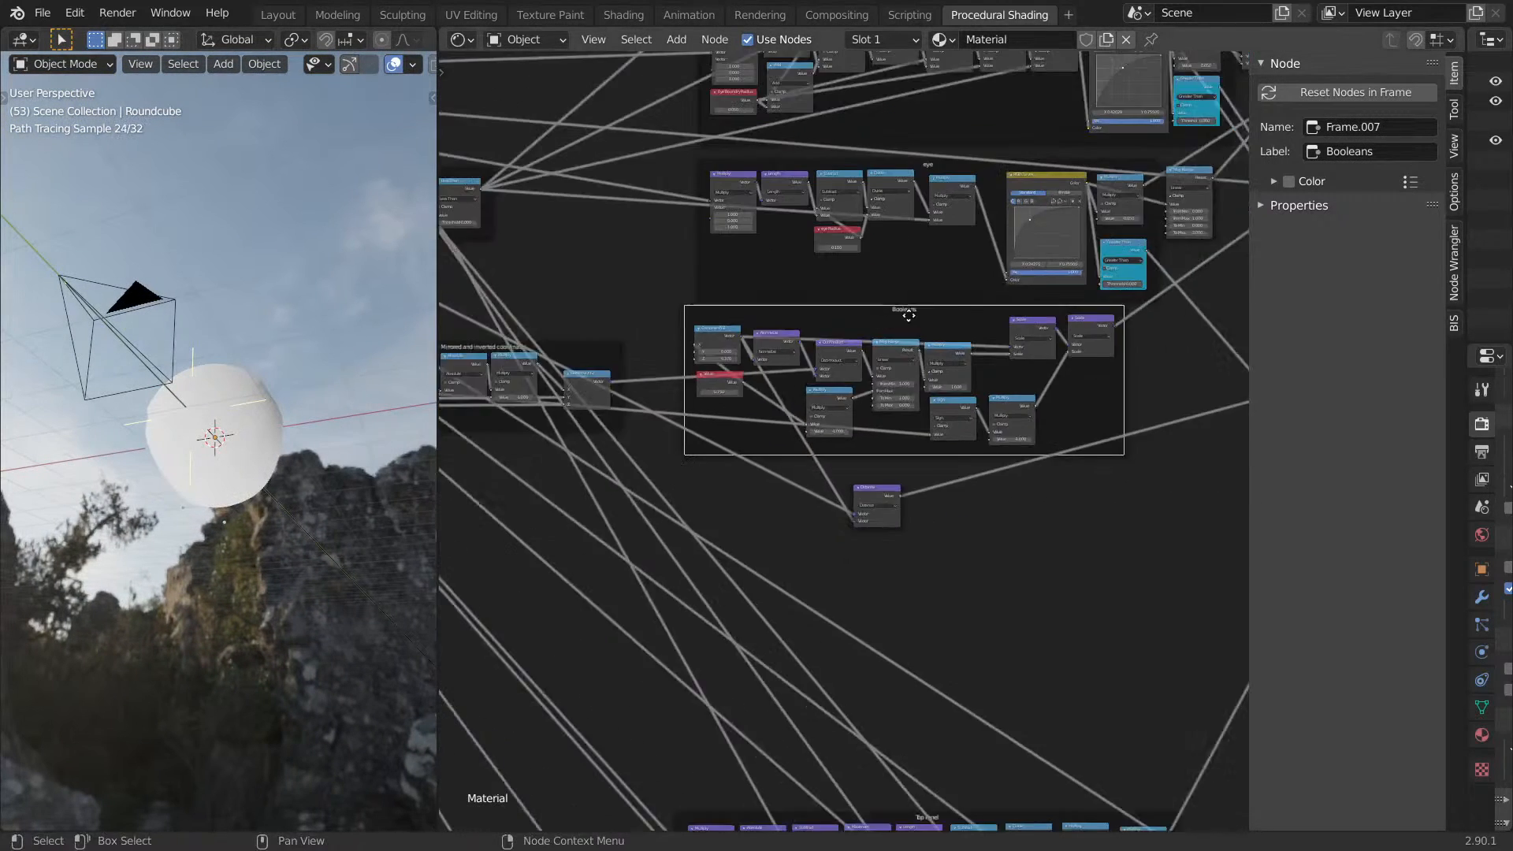
pyautogui.scroll(1, 688, 347)
pyautogui.moveTo(662, 336); pyautogui.dragTo(1002, 517)
pyautogui.moveTo(288, 451); pyautogui.dragTo(150, 441, button='middle')
pyautogui.moveTo(919, 280); pyautogui.dragTo(996, 523)
pyautogui.moveTo(397, 447); pyautogui.dragTo(228, 456, button='middle')
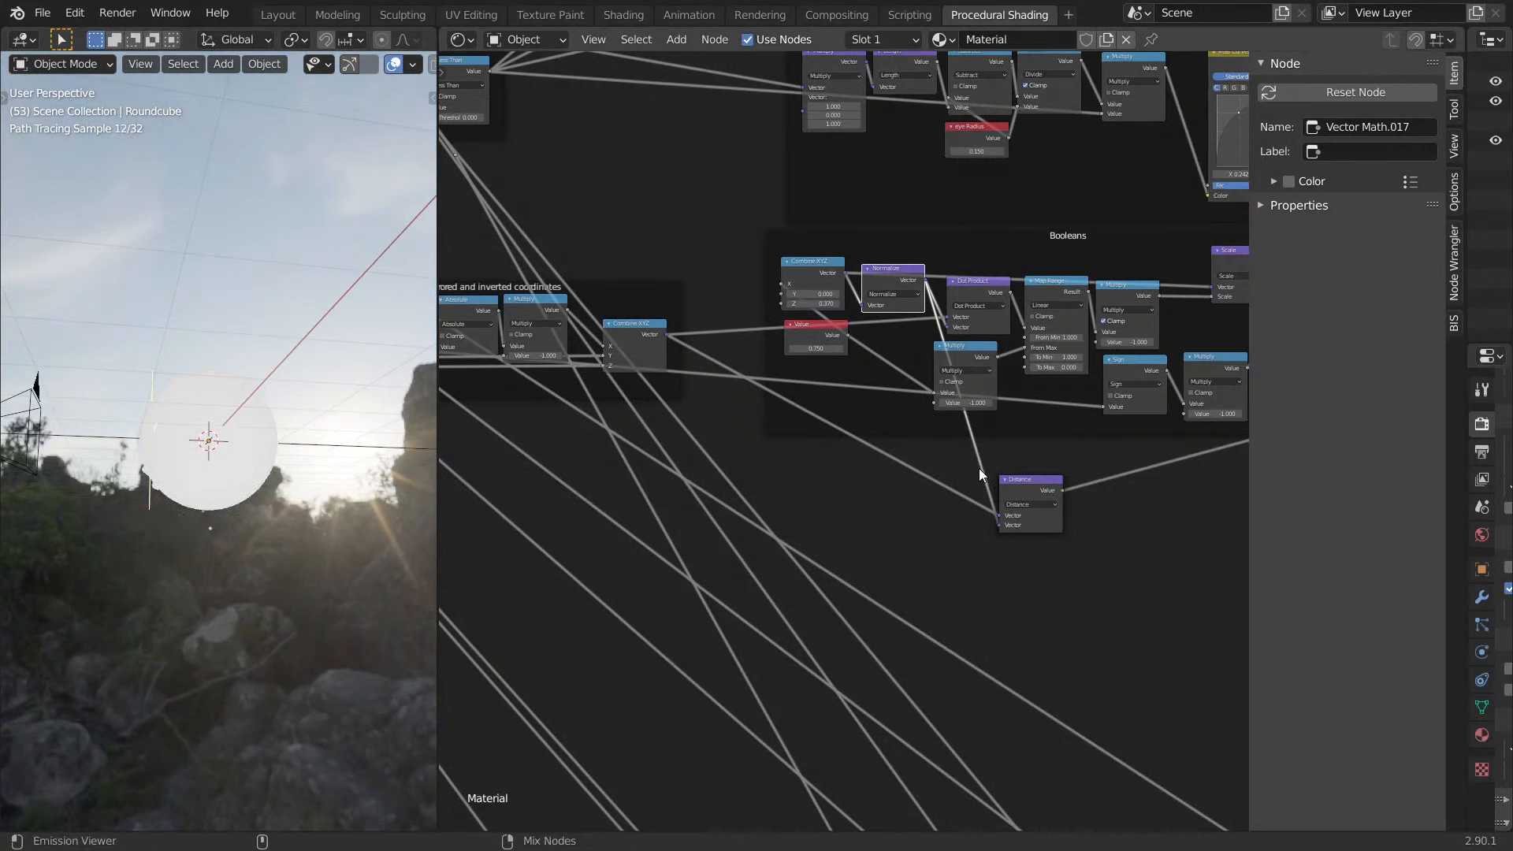
# Insert a Vector Math node set to Normalize between the mirrored Combine XYZ and the Distance node.
pyautogui.hotkey('shift', 'a')
pyautogui.click(886, 490)
pyautogui.write('vec')
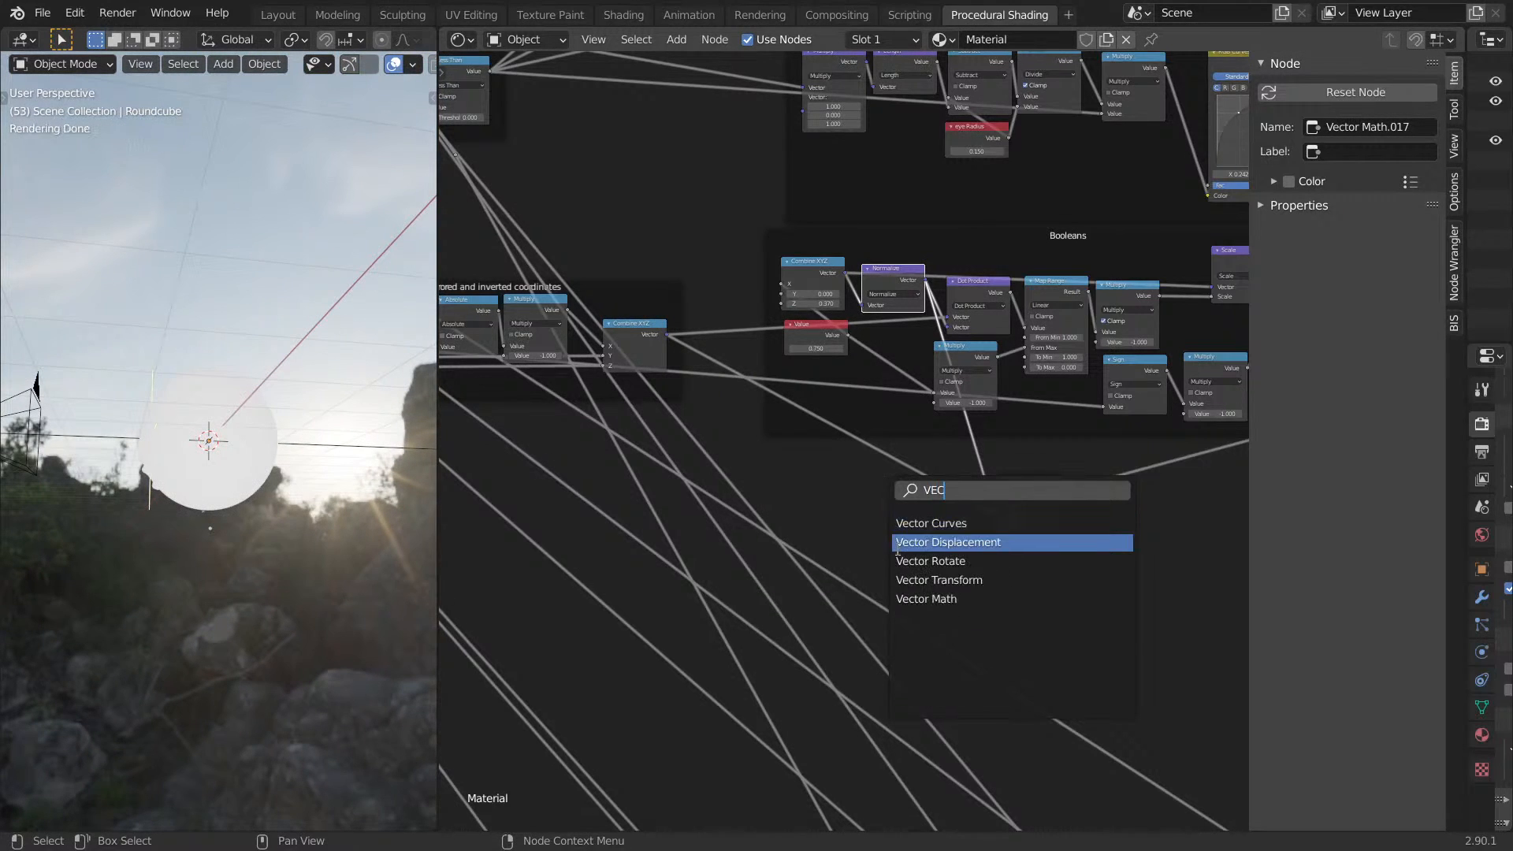
pyautogui.press('Escape')
pyautogui.hotkey('shift', 'a')
pyautogui.click(837, 497)
pyautogui.write('vect')
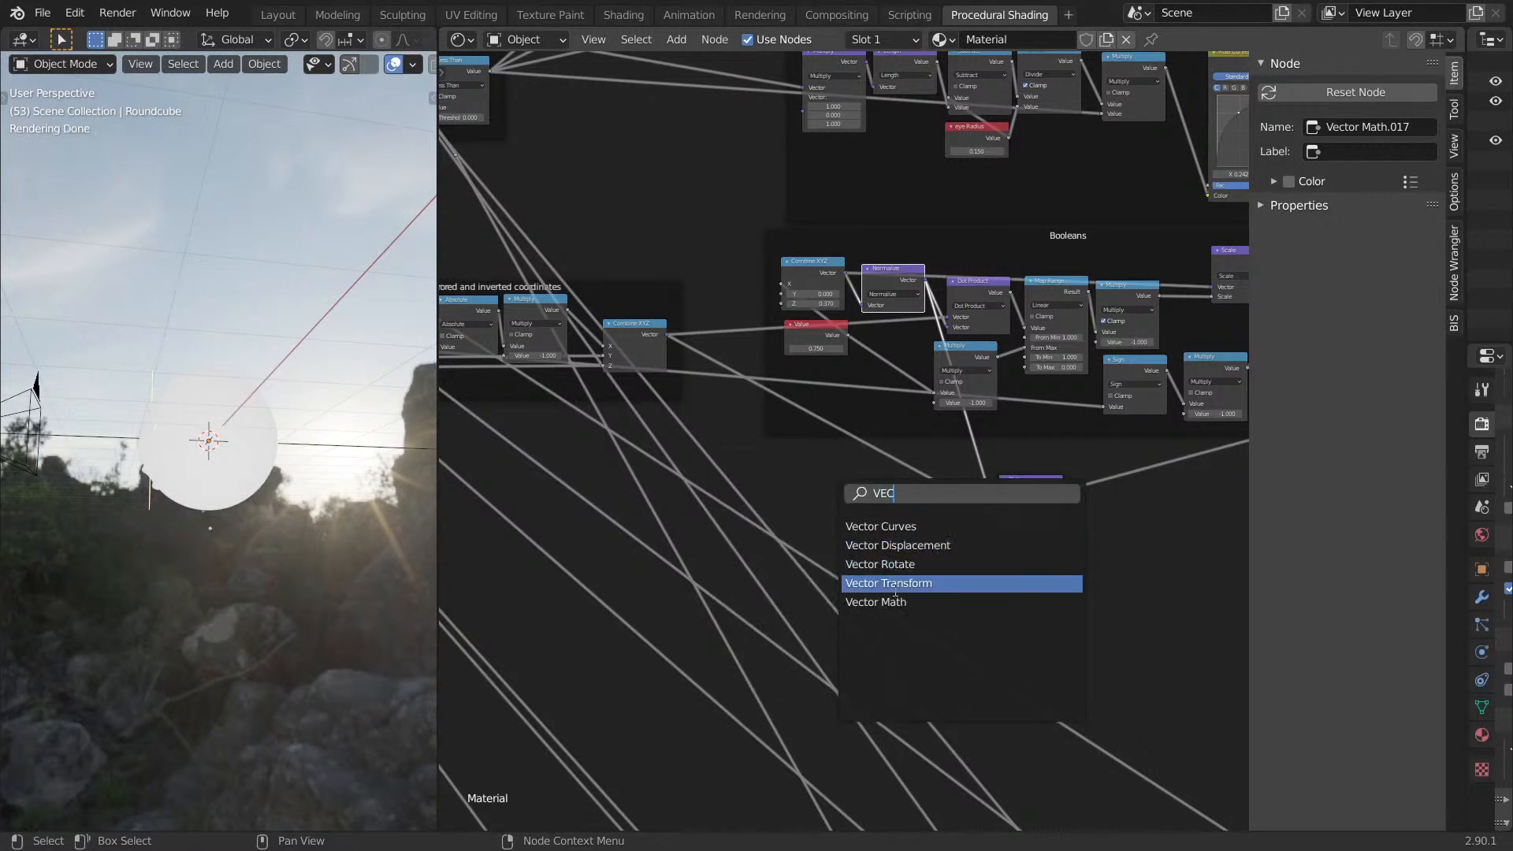
pyautogui.click(894, 587)
pyautogui.click(892, 485)
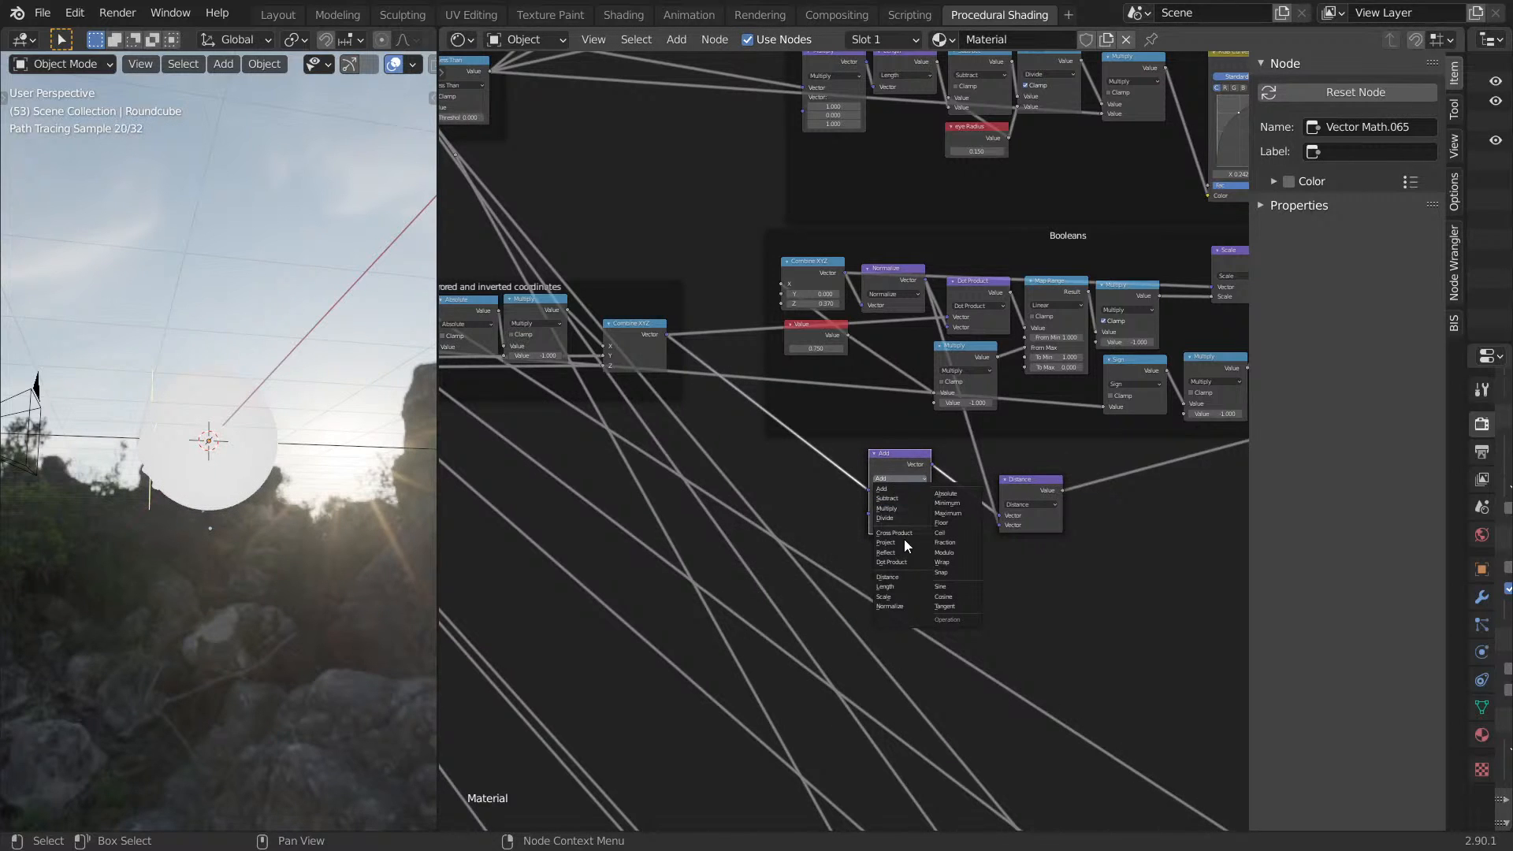
pyautogui.click(897, 607)
# Compare the previews of the inserted Normalize, the Booleans frame's Normalize and the Distance node around the sphere.
pyautogui.moveTo(238, 514); pyautogui.dragTo(425, 449, button='middle')
pyautogui.keyDown('ctrl'); pyautogui.keyDown('shift'); pyautogui.click(923, 467); pyautogui.keyUp('shift'); pyautogui.keyUp('ctrl')
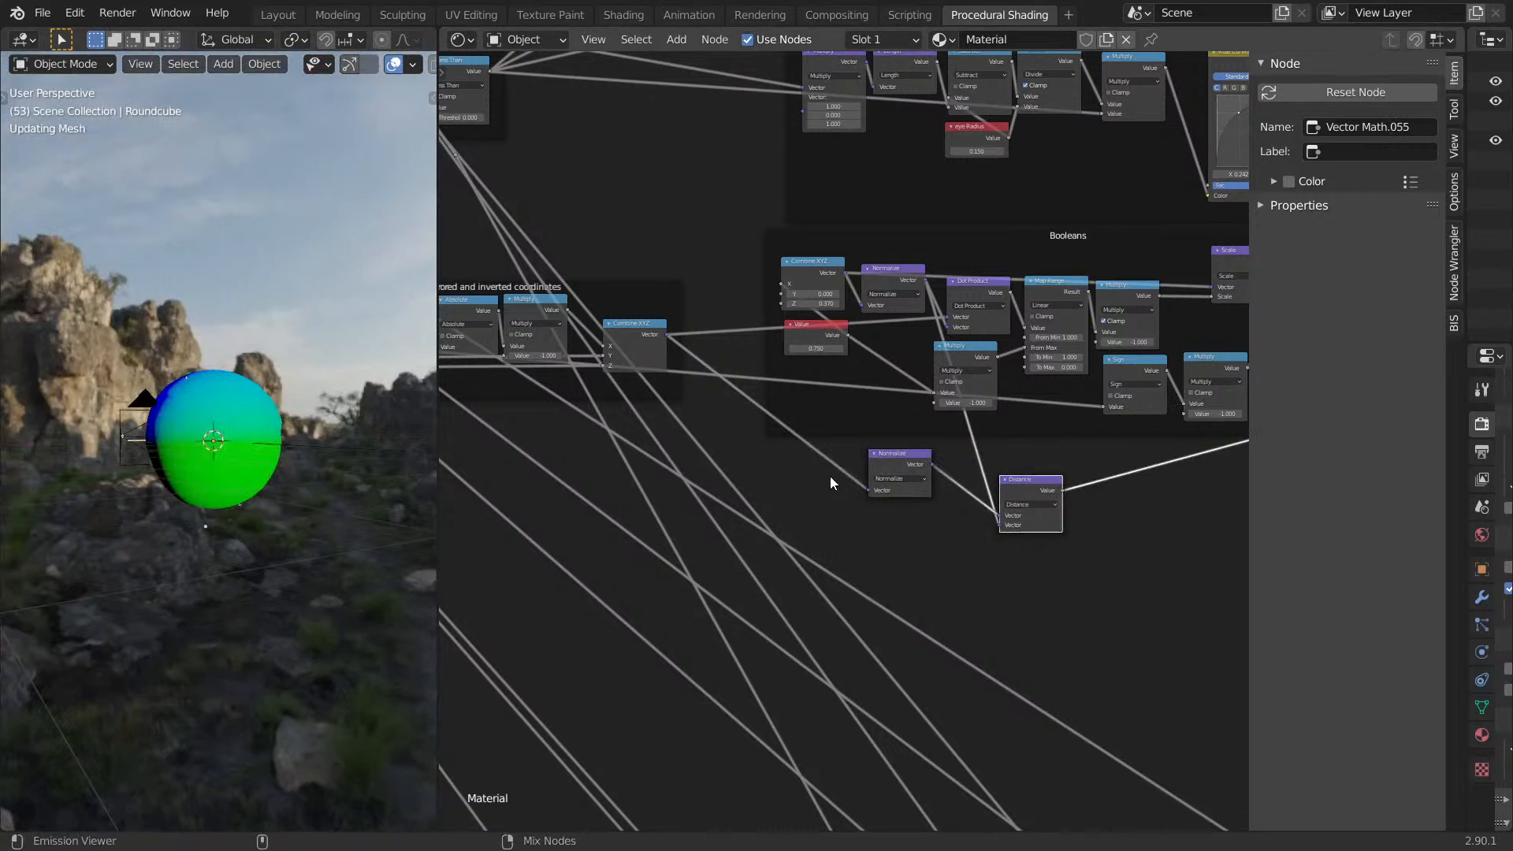
pyautogui.moveTo(230, 471); pyautogui.dragTo(608, 432, button='middle')
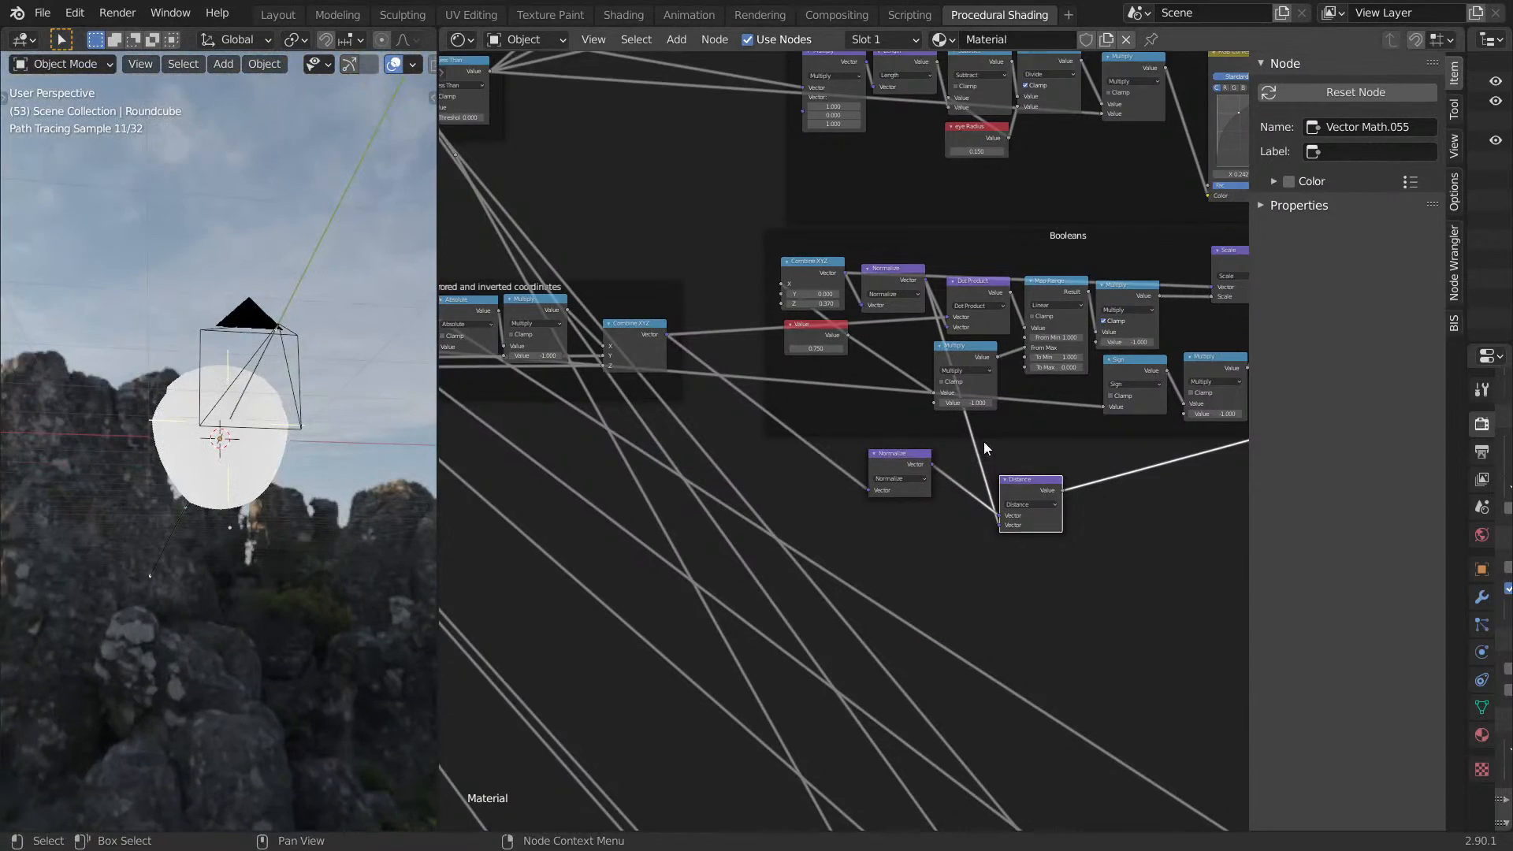
pyautogui.scroll(3, 980, 443)
pyautogui.keyDown('ctrl'); pyautogui.keyDown('shift'); pyautogui.click(764, 193); pyautogui.keyUp('shift'); pyautogui.keyUp('ctrl')
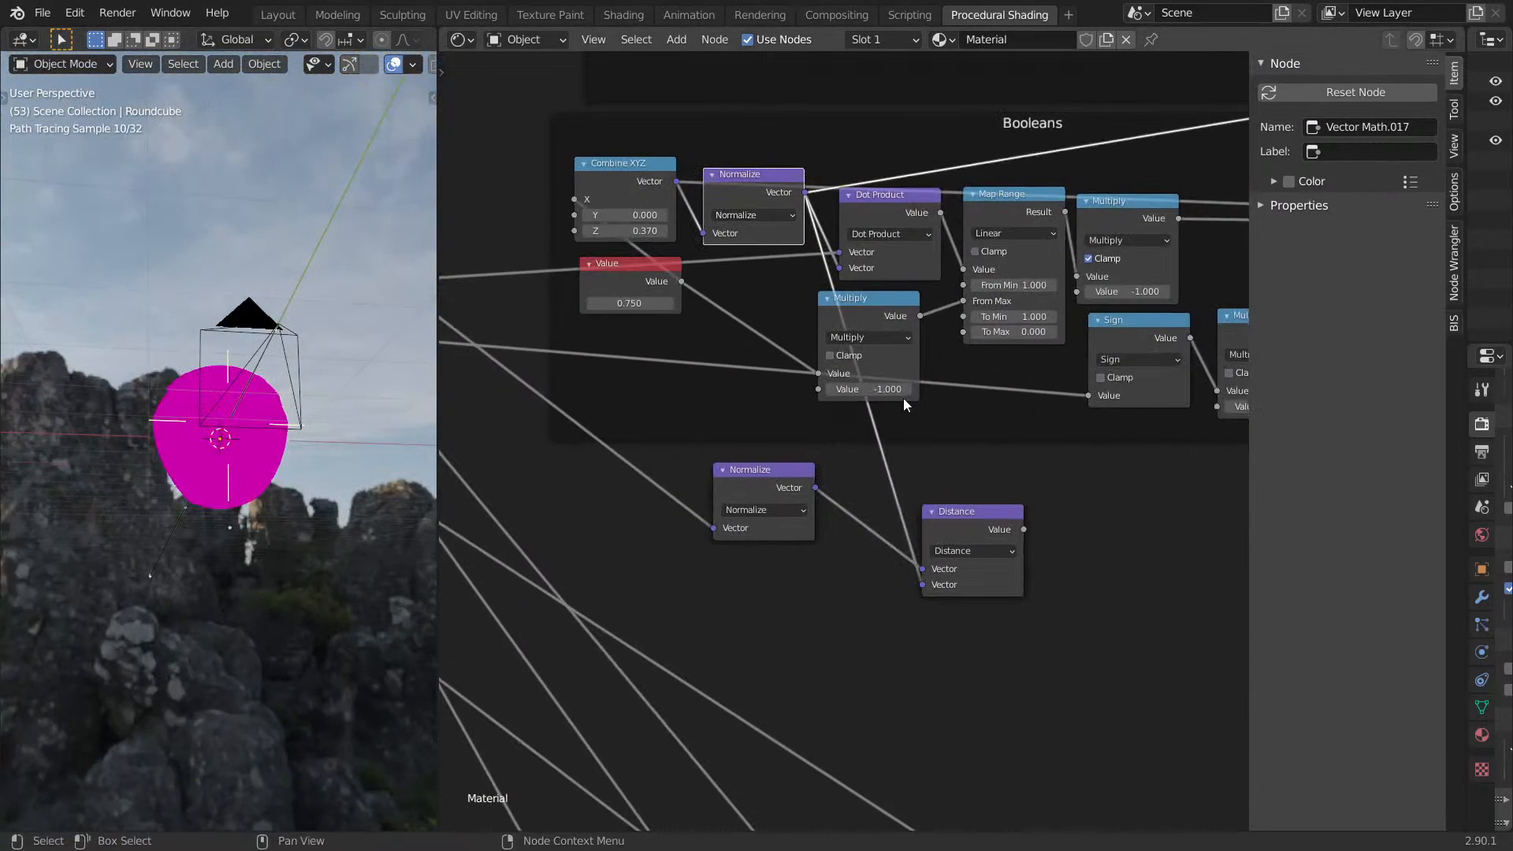
pyautogui.keyDown('ctrl'); pyautogui.keyDown('shift'); pyautogui.click(966, 527); pyautogui.keyUp('shift'); pyautogui.keyUp('ctrl')
# Feed the Booleans frame's Combine XYZ into the Distance node's second input, and delete the Distance and inserted Normalize nodes.
pyautogui.moveTo(675, 181); pyautogui.dragTo(927, 593)
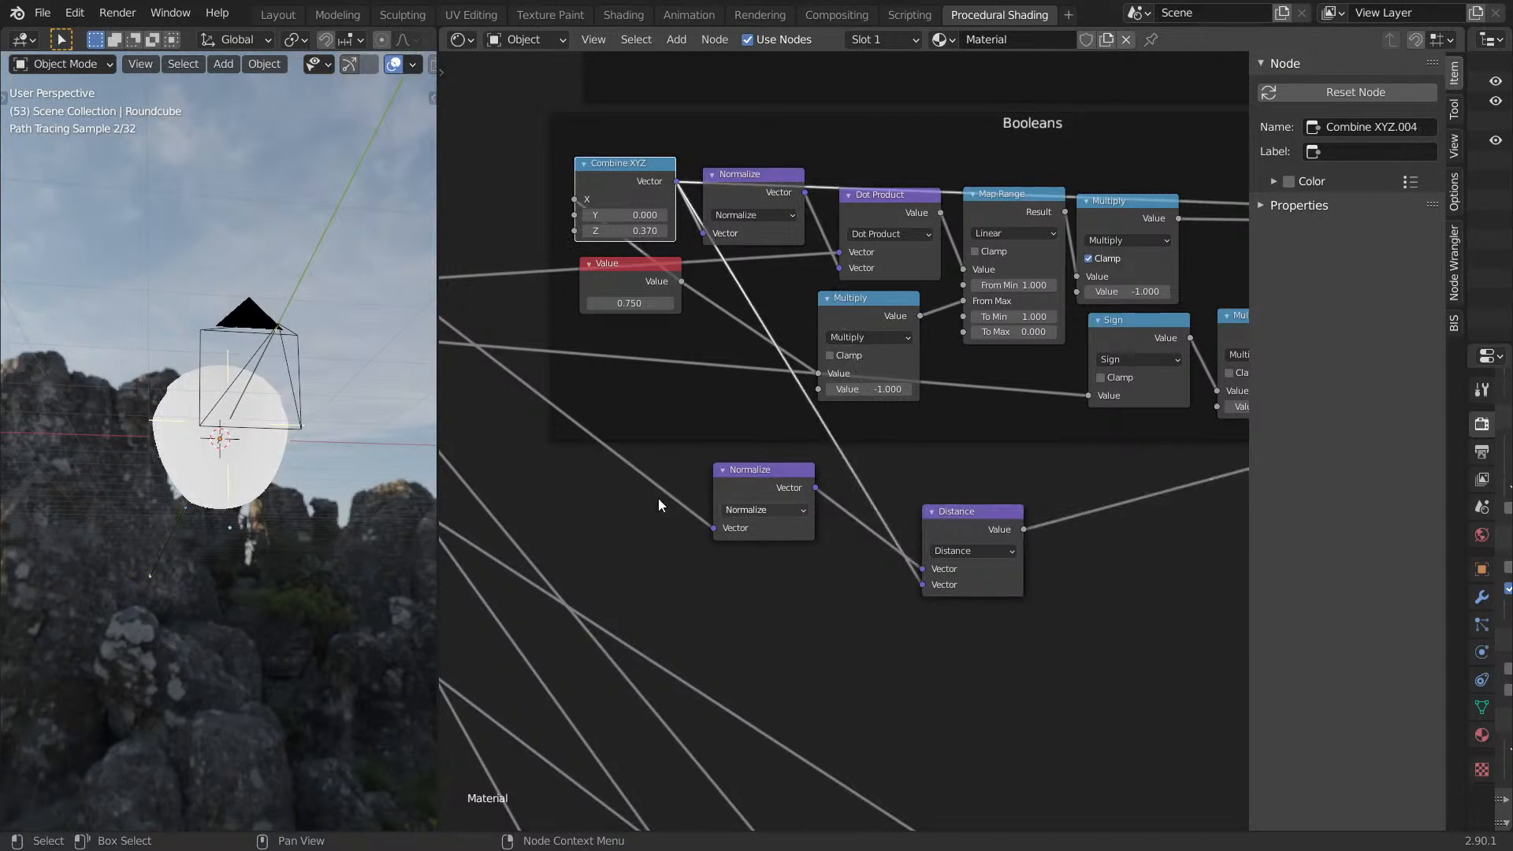
pyautogui.moveTo(331, 441)
pyautogui.mouseDown(button='middle')
pyautogui.moveTo(370, 339)
pyautogui.moveTo(418, 441)
pyautogui.mouseUp(button='middle')
pyautogui.press('x')
pyautogui.keyDown('ctrl'); pyautogui.keyDown('shift'); pyautogui.click(755, 478); pyautogui.keyUp('shift'); pyautogui.keyUp('ctrl')
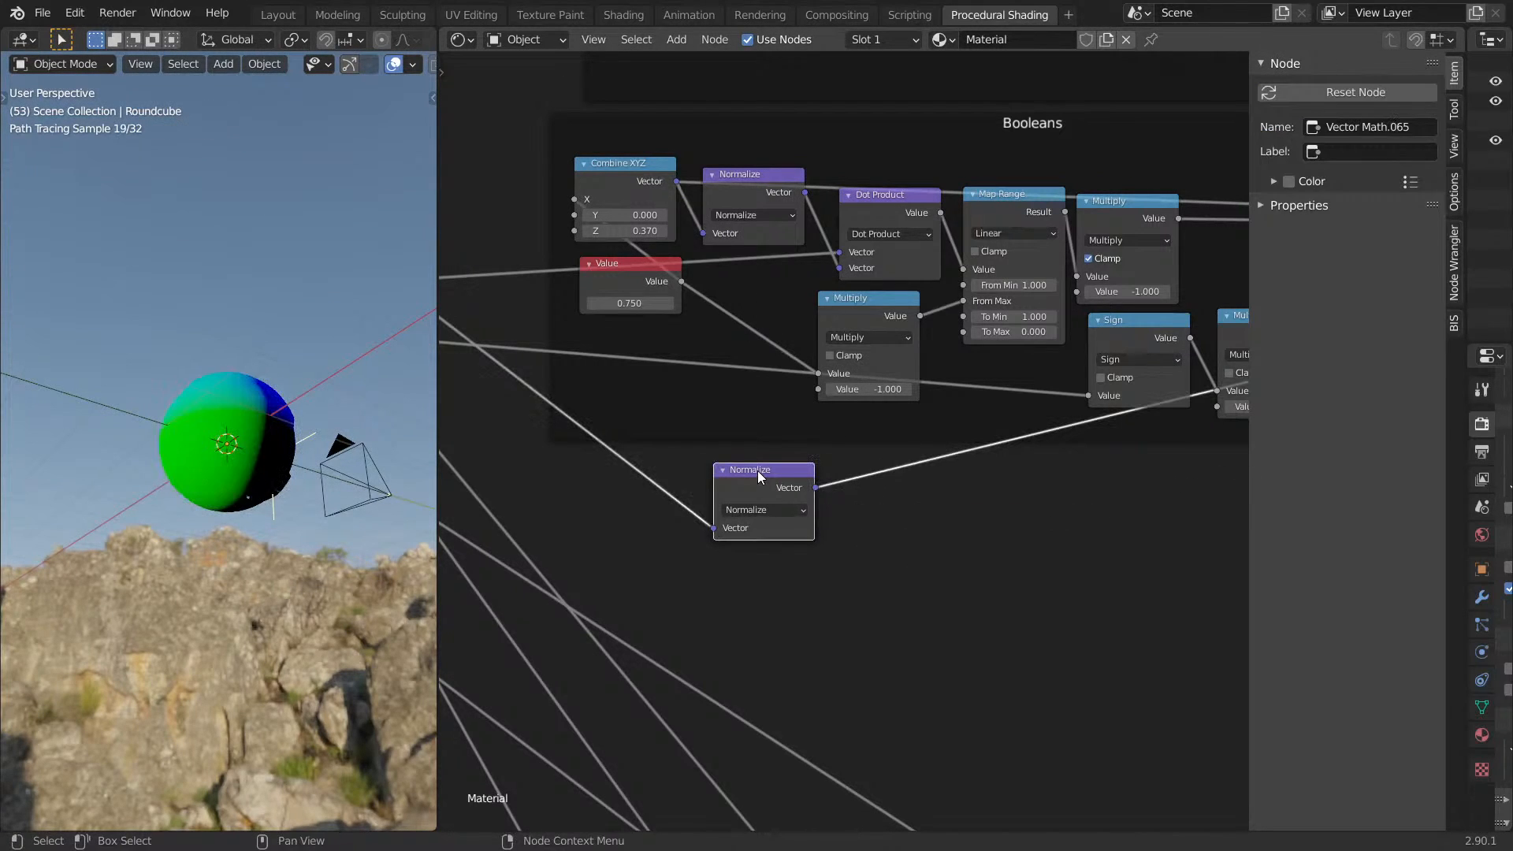
pyautogui.press('x')
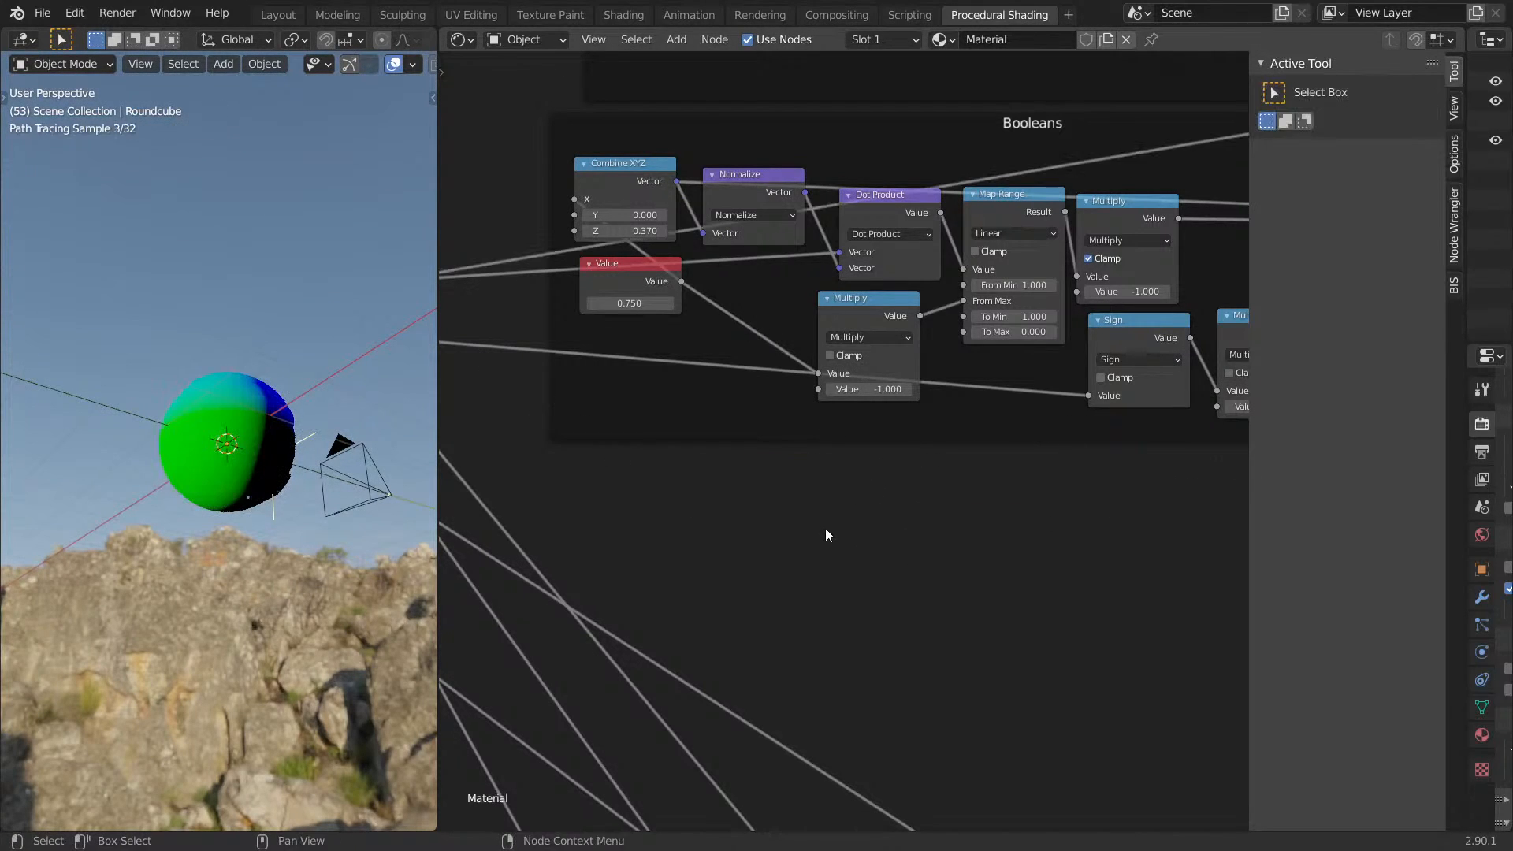
# Add a Vector Math node below the Booleans frame and set its operation to Length.
pyautogui.hotkey('shift', 'a')
pyautogui.click(818, 492)
pyautogui.write('VEC')
pyautogui.press('Return')
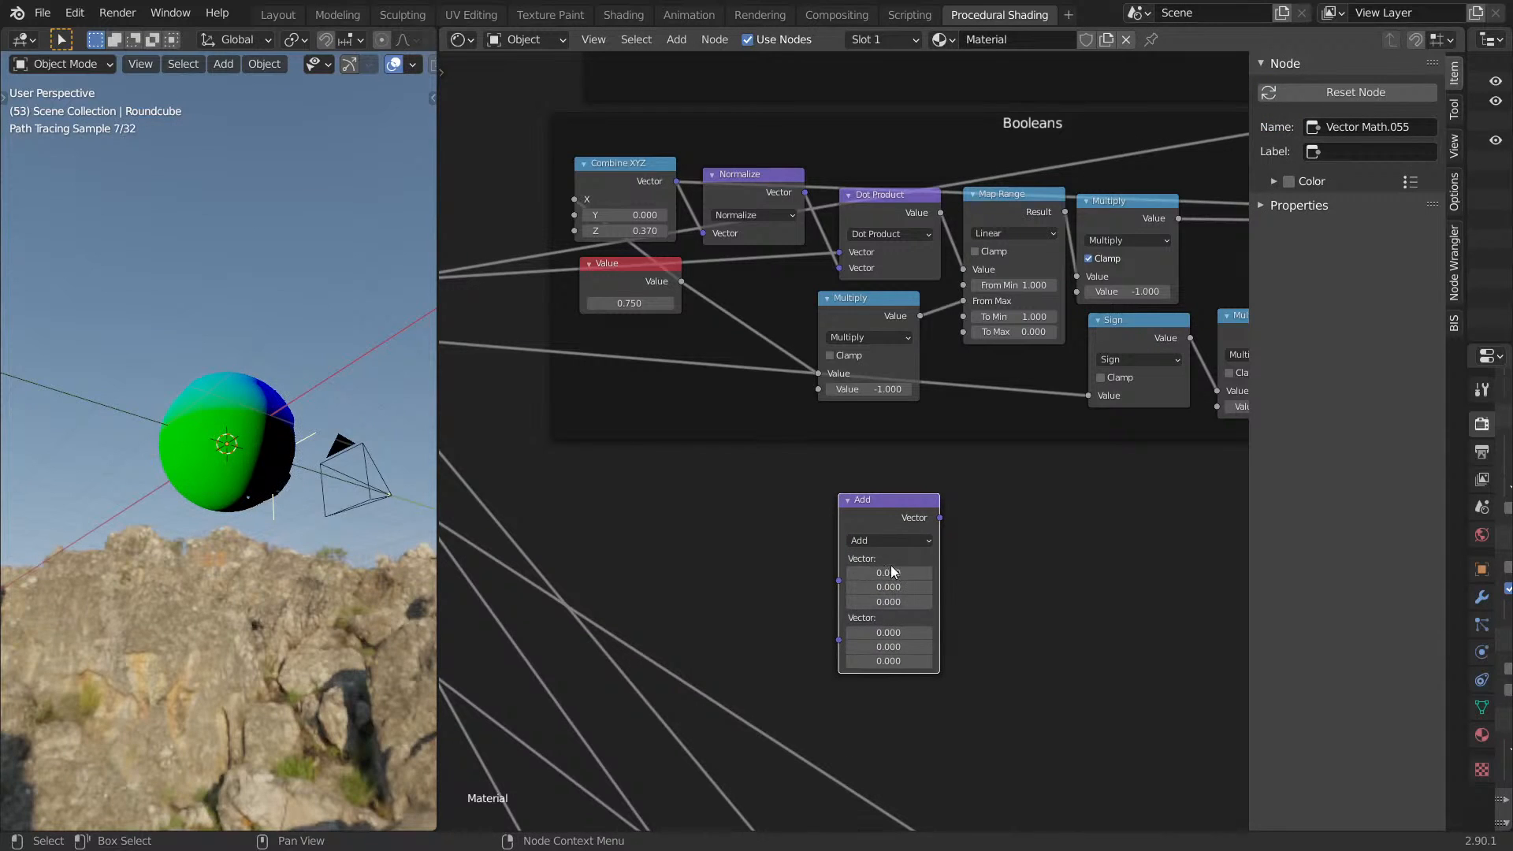
pyautogui.click(892, 543)
pyautogui.click(865, 713)
# Connect the mirrored coordinates' Combine XYZ vector to the Length node and preview it on the sphere.
pyautogui.keyDown('ctrl'); pyautogui.scroll(3, 736, 459); pyautogui.keyUp('ctrl')
pyautogui.scroll(-2, 709, 386)
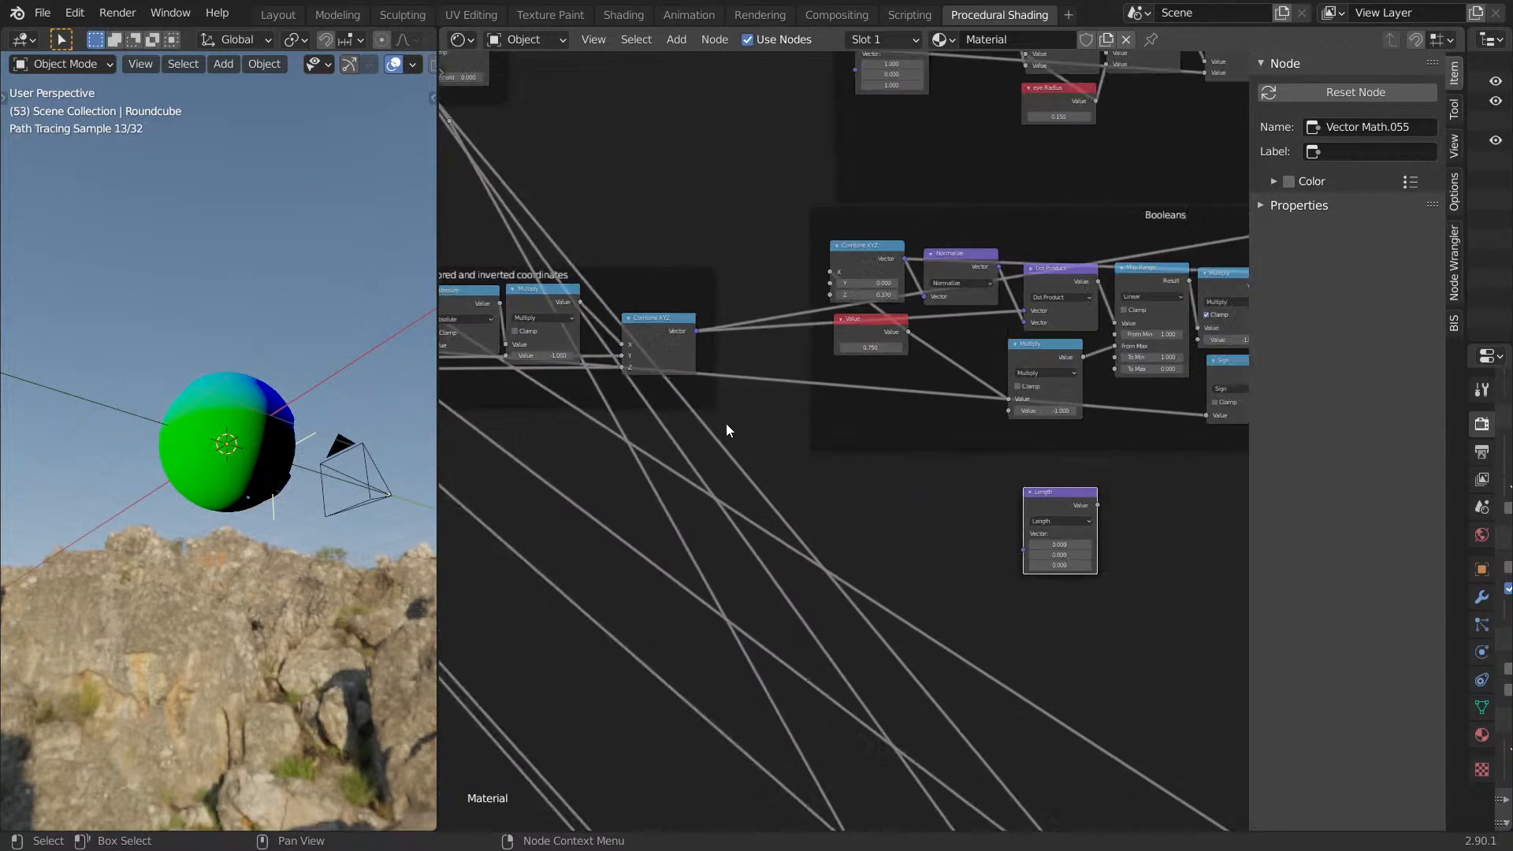
pyautogui.moveTo(1050, 521); pyautogui.dragTo(1060, 506)
pyautogui.moveTo(387, 451); pyautogui.dragTo(285, 593, button='middle')
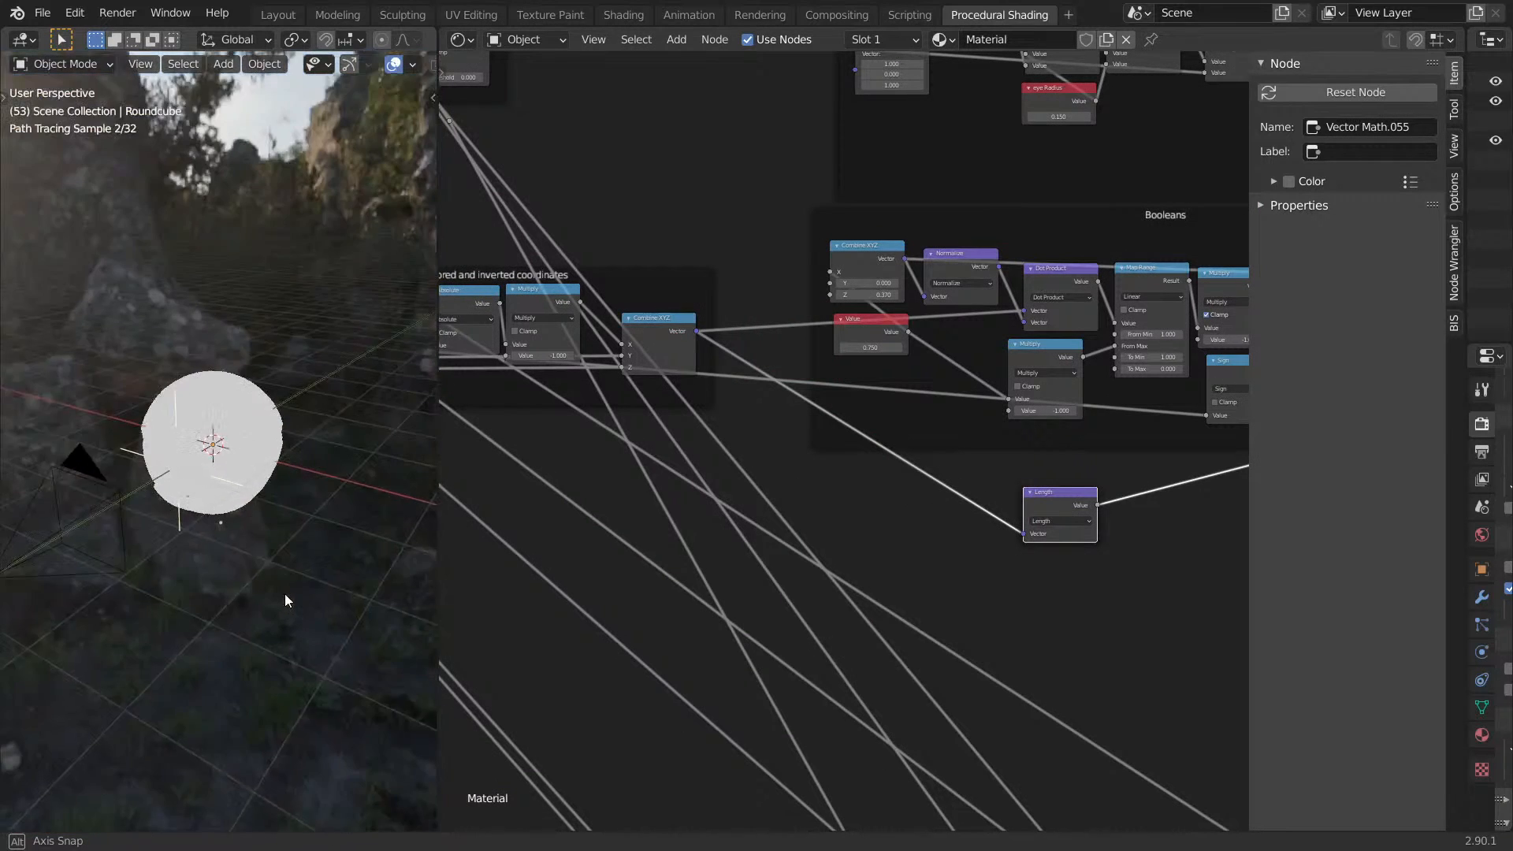
pyautogui.scroll(5, 297, 466)
pyautogui.moveTo(797, 449)
pyautogui.mouseDown(button='middle')
pyautogui.moveTo(1000, 429)
pyautogui.moveTo(814, 456)
pyautogui.moveTo(777, 447)
pyautogui.mouseUp(button='middle')
# Try inserting a Math node set to Add between the mirrored Combine XYZ and the Length node.
pyautogui.hotkey('shift', 'a')
pyautogui.click(884, 513)
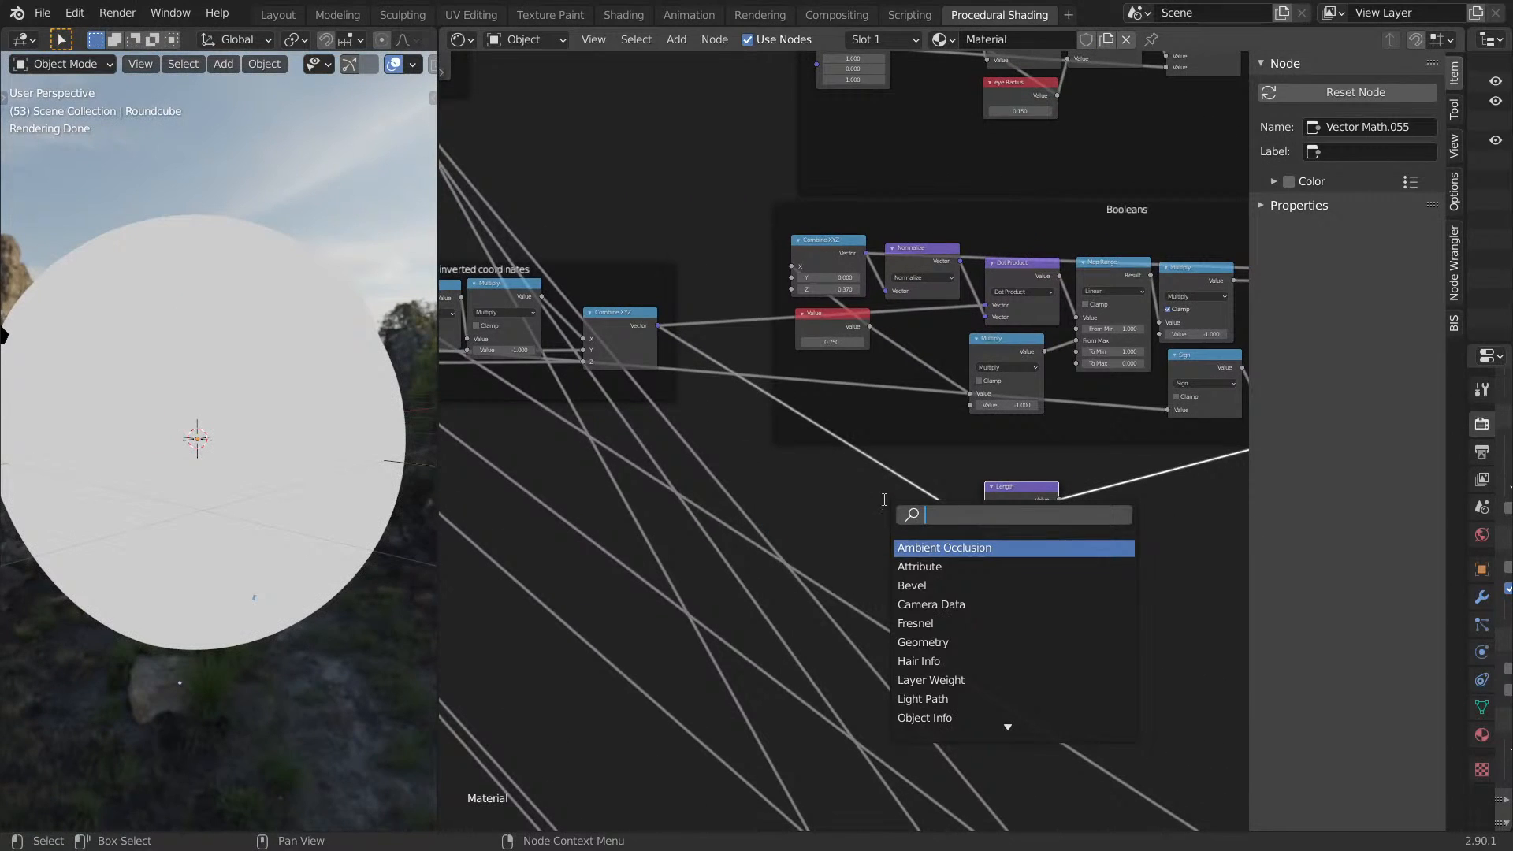
pyautogui.click(944, 547)
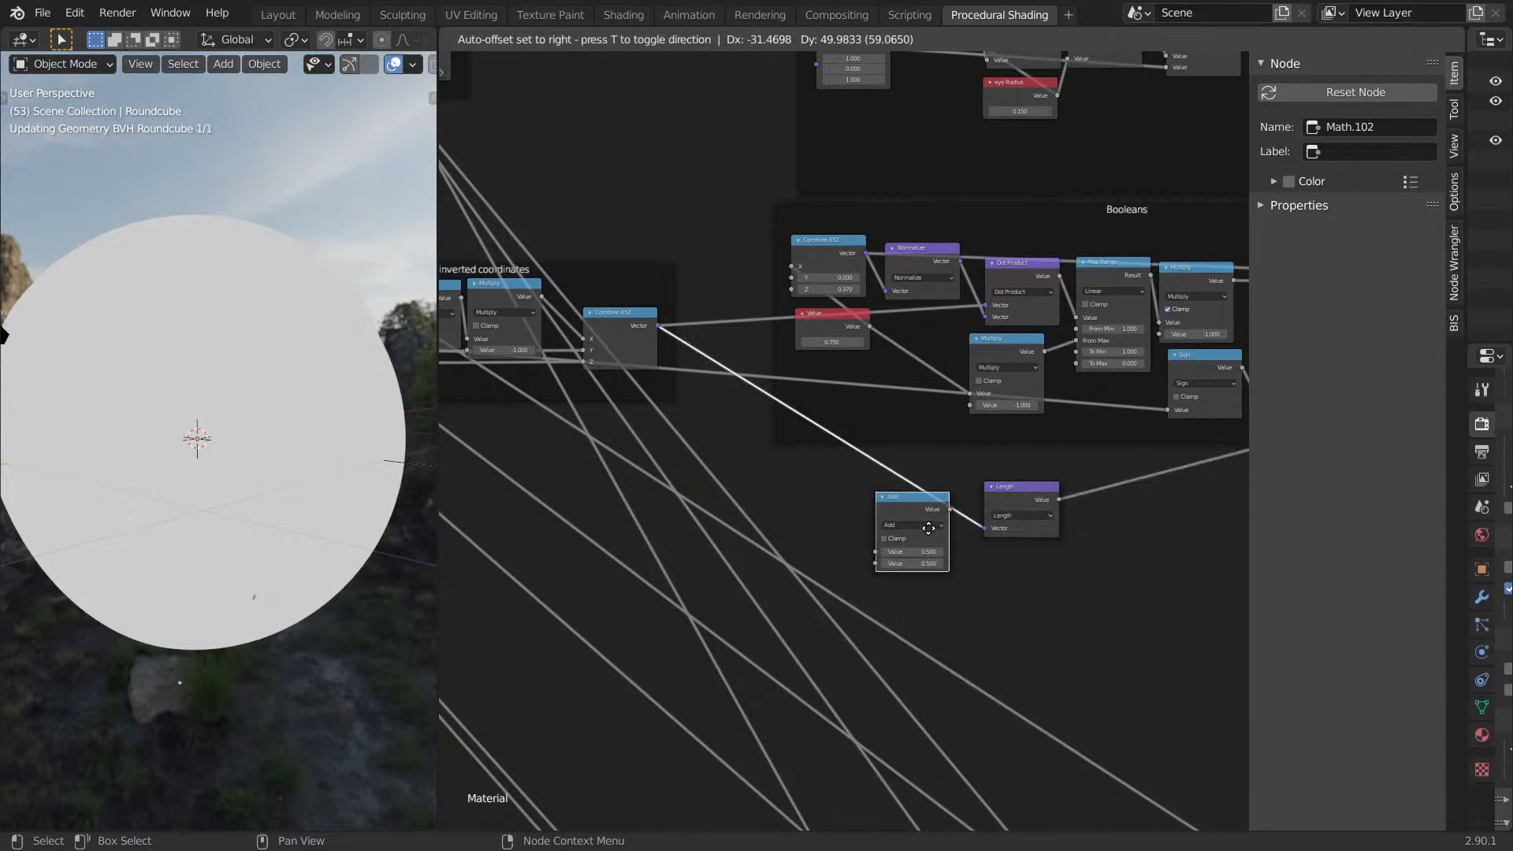
pyautogui.click(924, 488)
pyautogui.hotkey('ctrl', 'x')
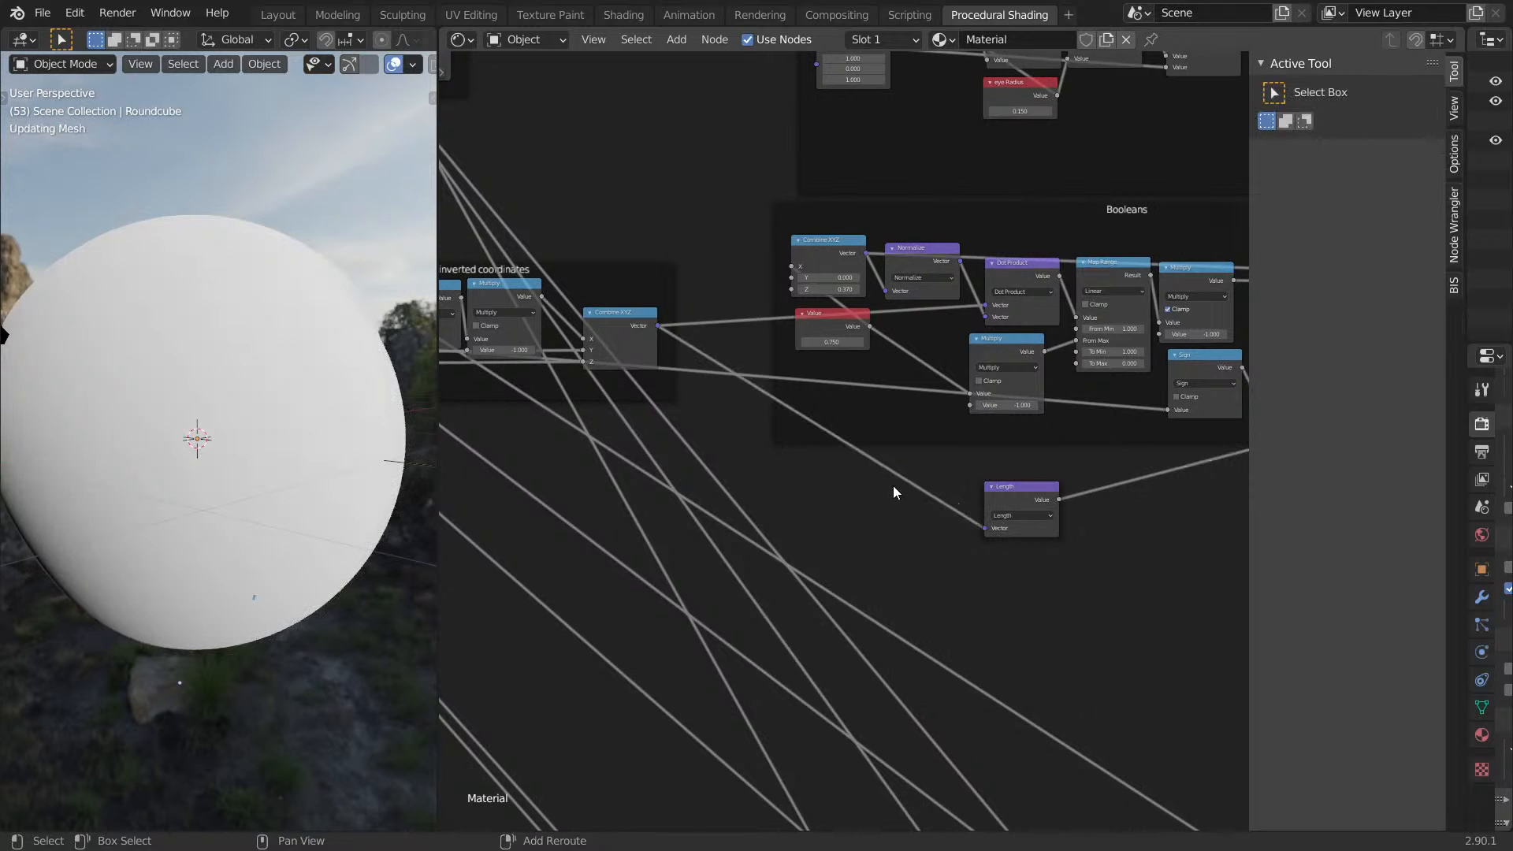
pyautogui.hotkey('shift', 'a')
pyautogui.click(892, 485)
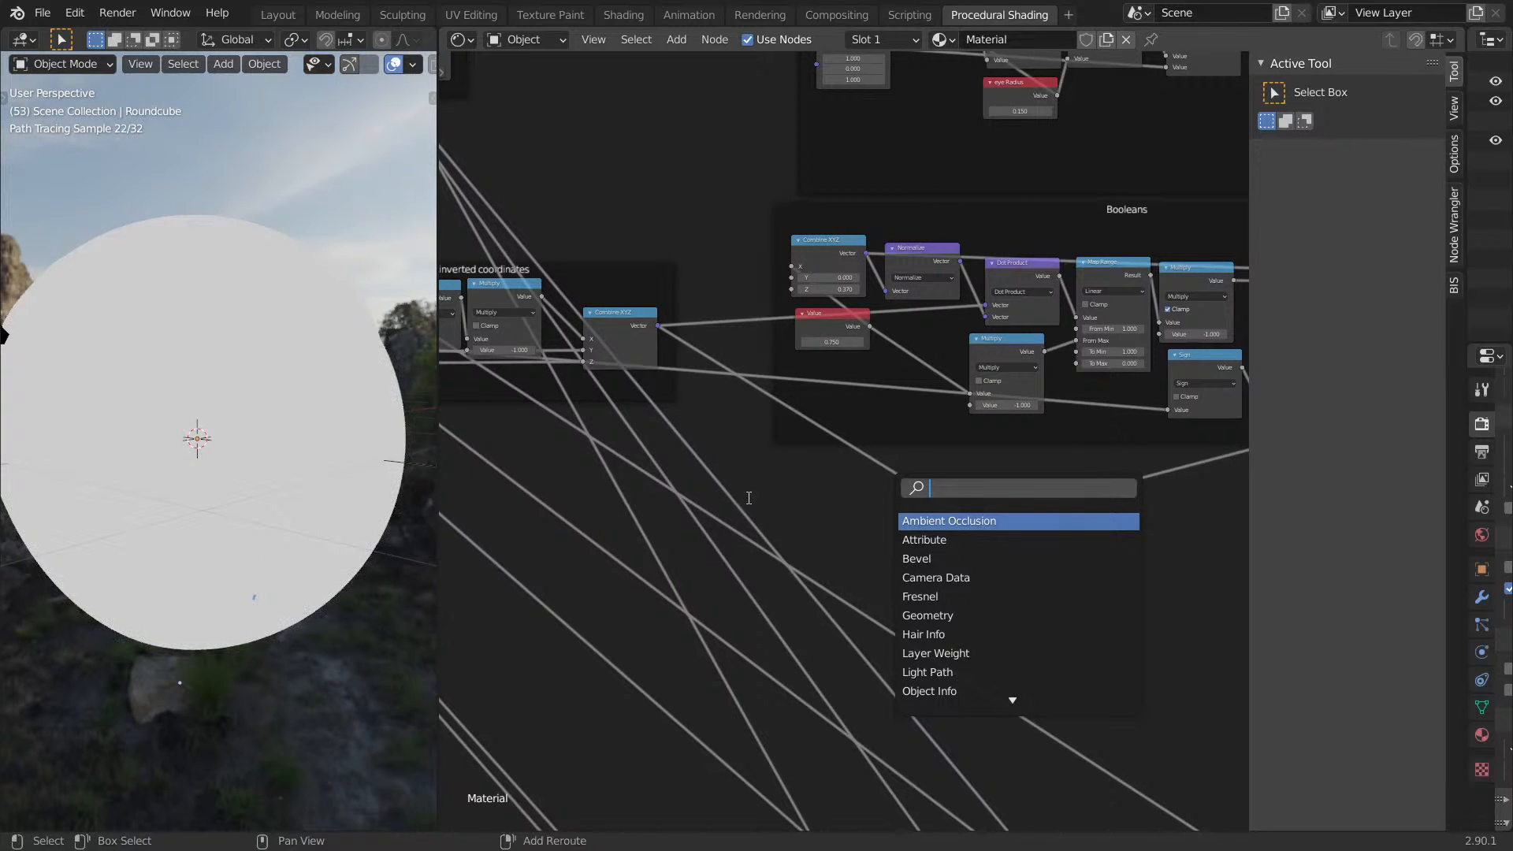
pyautogui.press('Escape')
pyautogui.press('a')
pyautogui.press('h')
pyautogui.press('t')
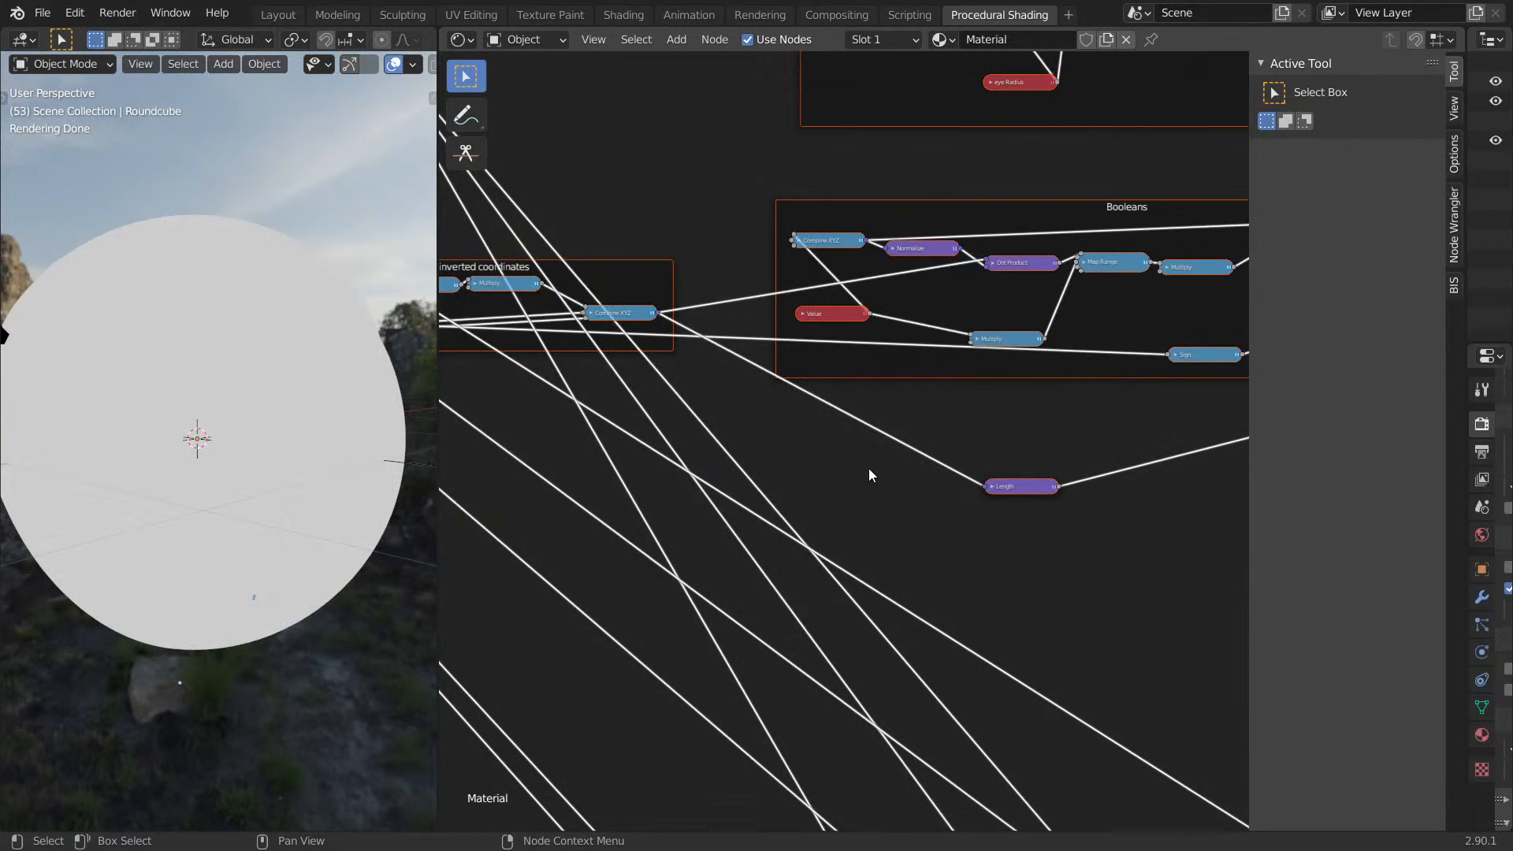
pyautogui.hotkey('ctrl', 'z')
pyautogui.hotkey('ctrl', 'z')
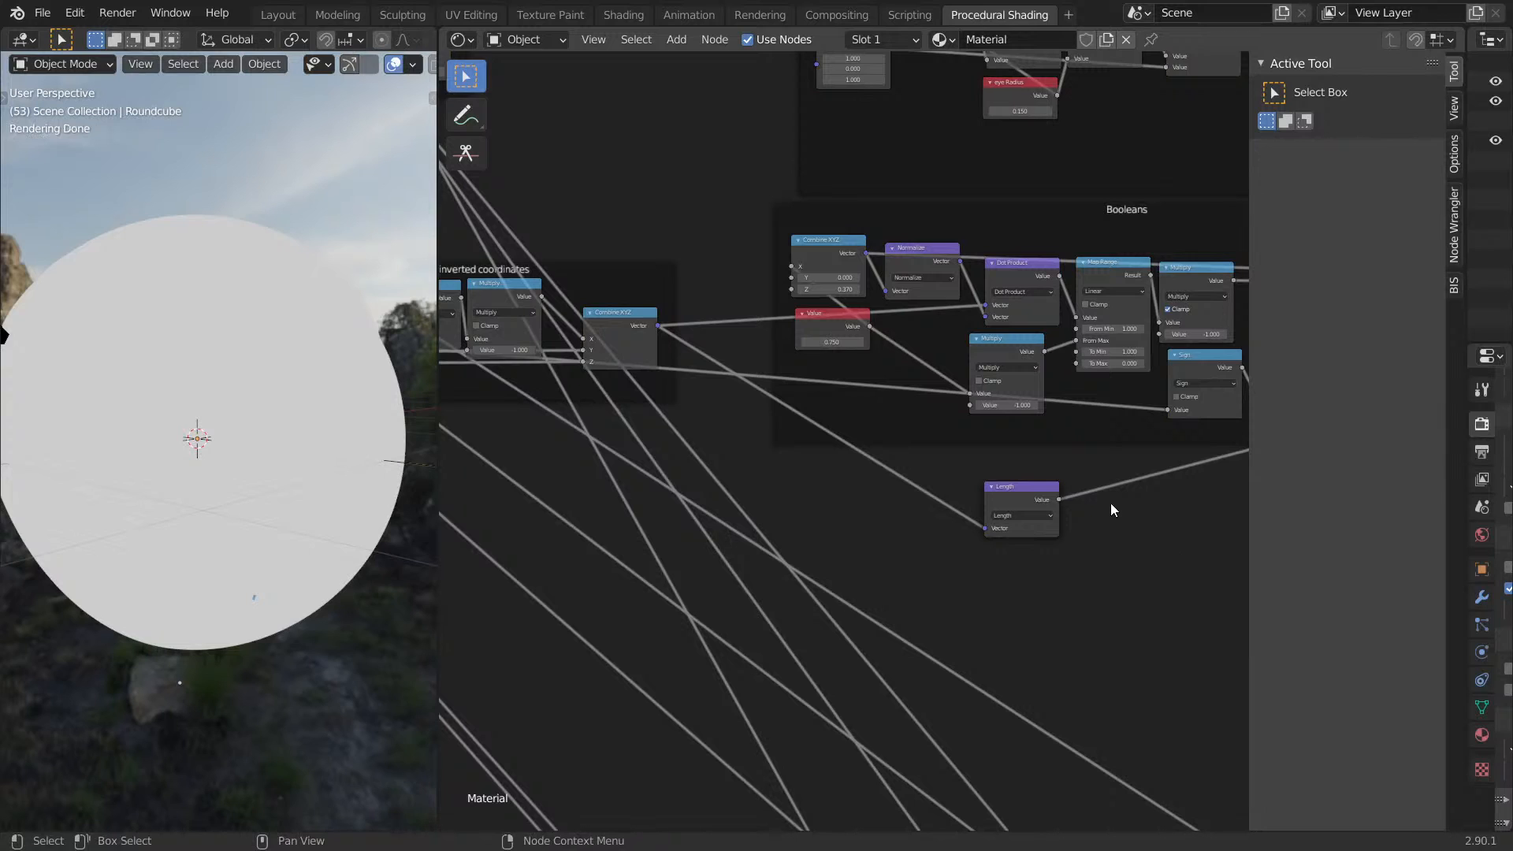
# Hide the node editor's sidebar and bring the Length node below the Booleans frame into view.
pyautogui.press('n')
pyautogui.keyDown('ctrl'); pyautogui.moveTo(1099, 476); pyautogui.dragTo(940, 412, button='middle'); pyautogui.keyUp('ctrl')
pyautogui.moveTo(151, 484); pyautogui.dragTo(410, 476, button='middle')
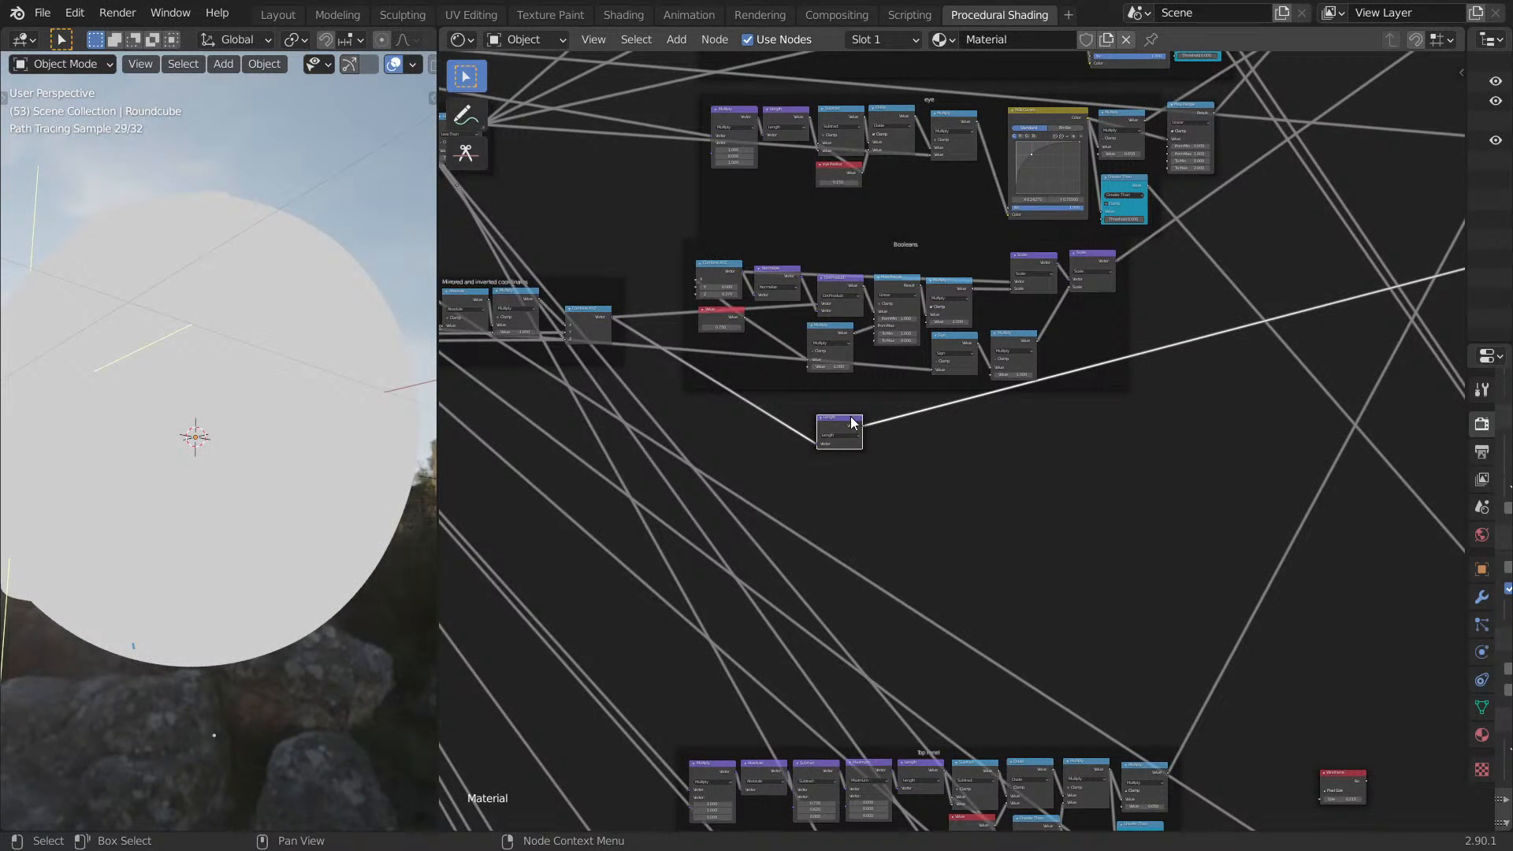
# Delete the Length node below the Booleans frame and preview the Booleans' Dot Product and Map Range outputs.
pyautogui.hotkey('ctrl', 'x')
pyautogui.moveTo(849, 421); pyautogui.dragTo(860, 532, button='middle')
pyautogui.keyDown('ctrl'); pyautogui.keyDown('shift'); pyautogui.click(846, 390); pyautogui.keyUp('shift'); pyautogui.keyUp('ctrl')
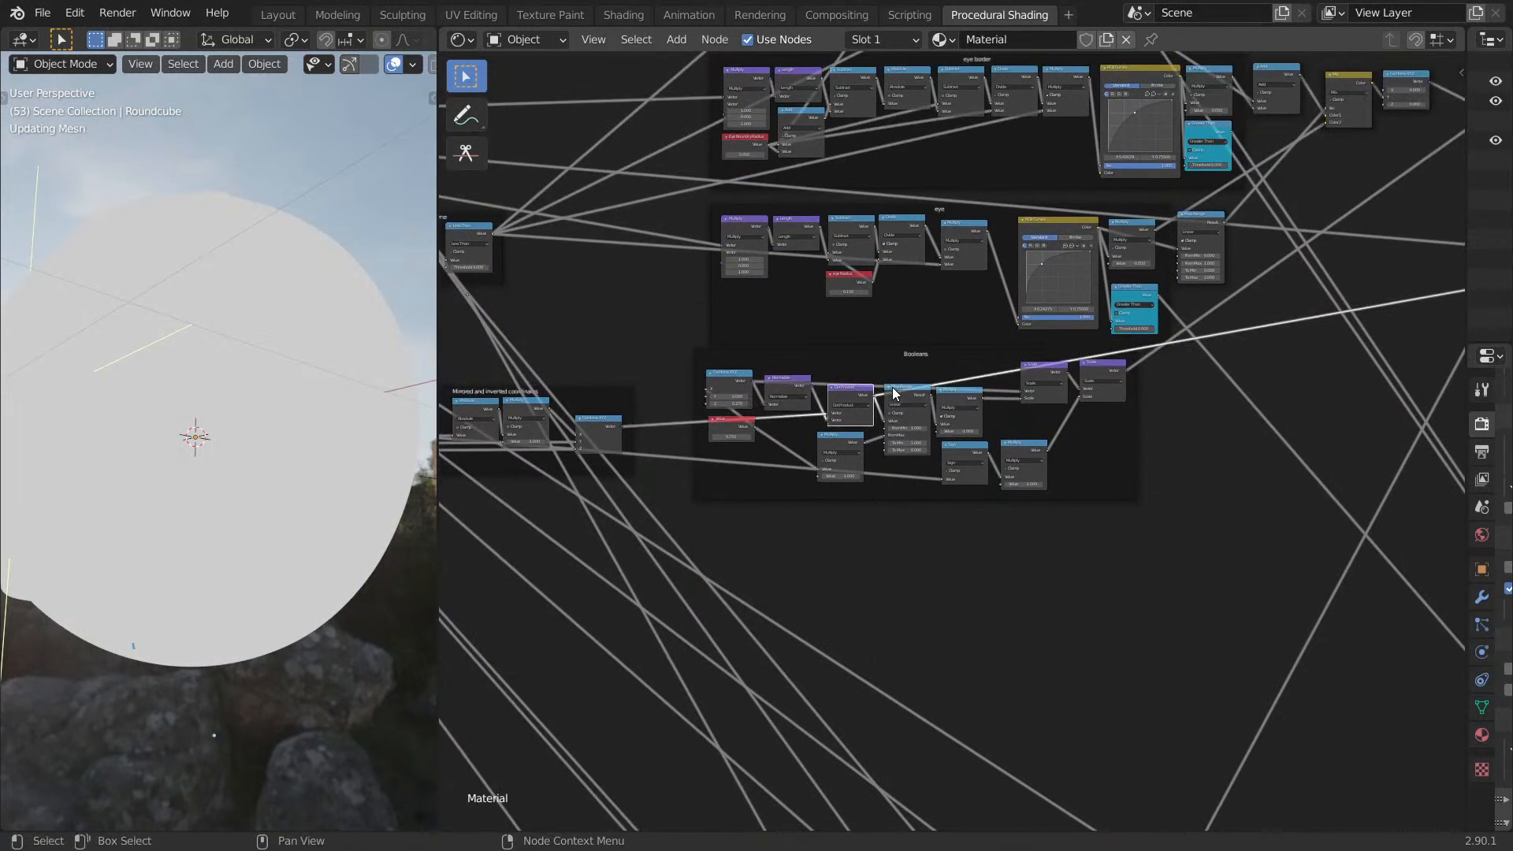
pyautogui.moveTo(409, 421)
pyautogui.mouseDown(button='middle')
pyautogui.moveTo(348, 419)
pyautogui.moveTo(226, 535)
pyautogui.moveTo(201, 511)
pyautogui.moveTo(115, 518)
pyautogui.moveTo(357, 410)
pyautogui.moveTo(272, 376)
pyautogui.moveTo(273, 420)
pyautogui.moveTo(157, 379)
pyautogui.mouseUp(button='middle')
pyautogui.scroll(2, 265, 409)
pyautogui.scroll(2, 1127, 381)
pyautogui.keyDown('ctrl'); pyautogui.keyDown('shift'); pyautogui.click(901, 394); pyautogui.keyUp('shift'); pyautogui.keyUp('ctrl')
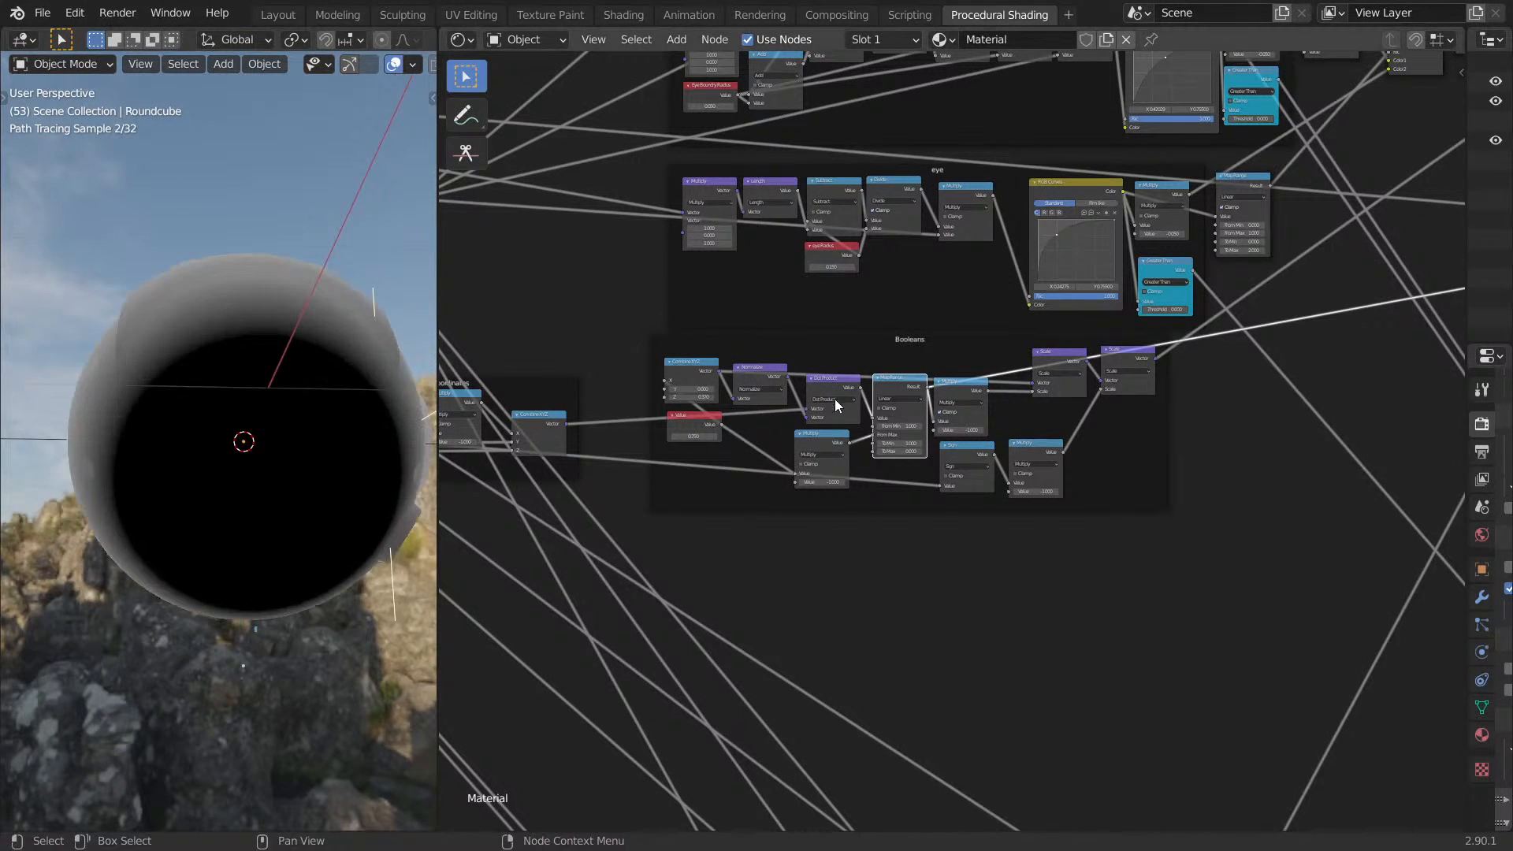
# Add a Math node below the Booleans frame, feed it the Map Range result, set it to Absolute and preview it.
pyautogui.hotkey('shift', 'a')
pyautogui.press('s')
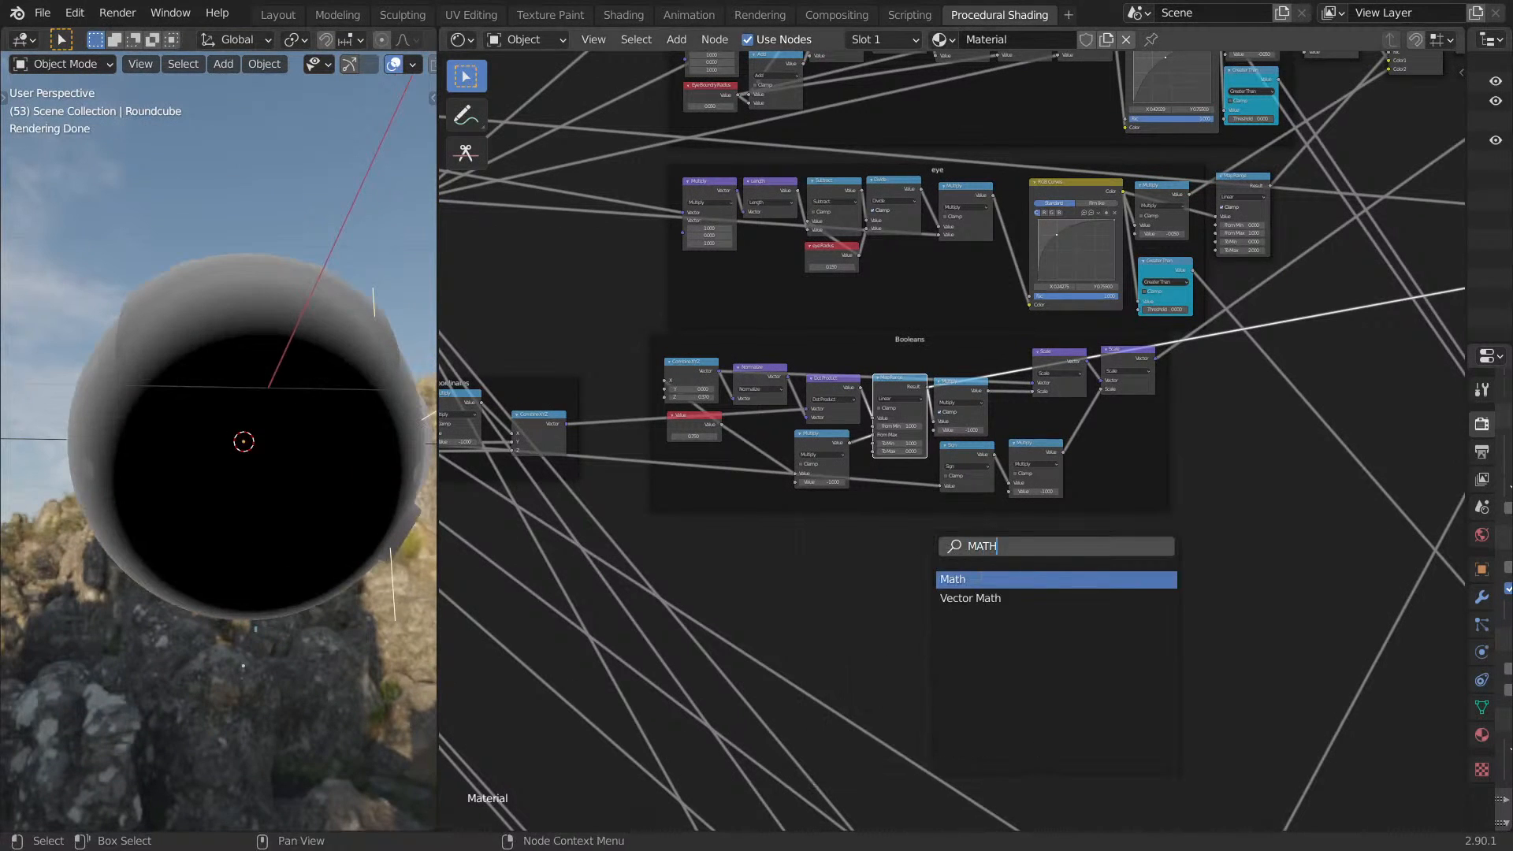
pyautogui.write('MATH')
pyautogui.press('Return')
pyautogui.click(1053, 573)
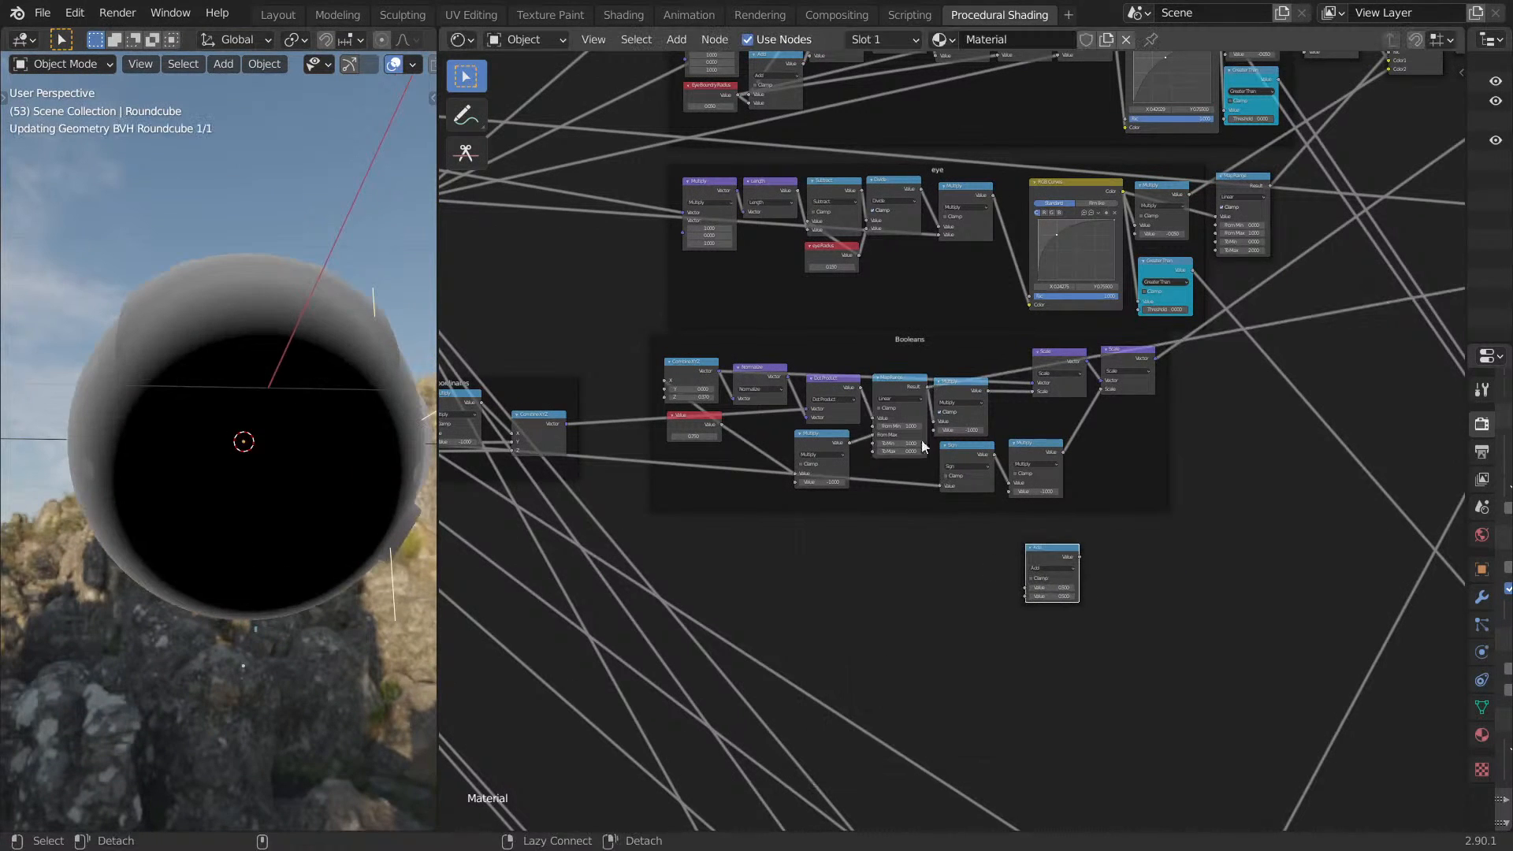
pyautogui.keyDown('ctrl'); pyautogui.keyDown('shift'); pyautogui.click(1054, 562); pyautogui.keyUp('shift'); pyautogui.keyUp('ctrl')
pyautogui.scroll(6, 1009, 471)
pyautogui.click(929, 572)
pyautogui.press('b')
pyautogui.scroll(-1, 929, 556)
pyautogui.moveTo(255, 518); pyautogui.dragTo(195, 498, button='middle')
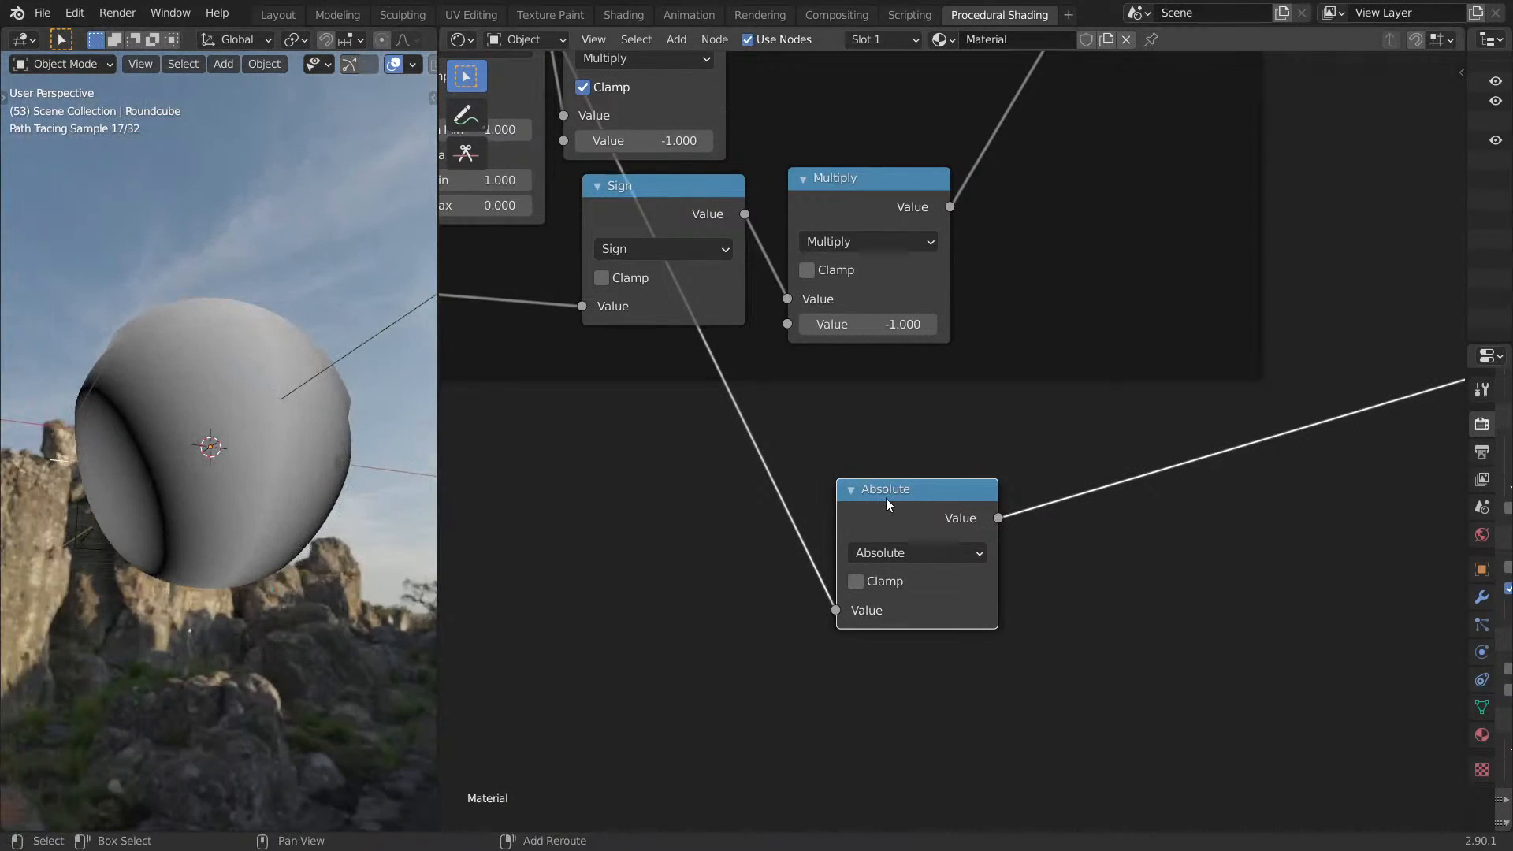
pyautogui.hotkey('shift', 'd')
pyautogui.click(793, 484)
pyautogui.click(795, 530)
pyautogui.click(721, 240)
pyautogui.moveTo(827, 612); pyautogui.dragTo(808, 613)
pyautogui.rightClick(827, 612)
pyautogui.click(838, 499)
pyautogui.hotkey('ctrl', 'x')
pyautogui.moveTo(988, 512); pyautogui.dragTo(881, 521, button='middle')
pyautogui.scroll(-3, 881, 521)
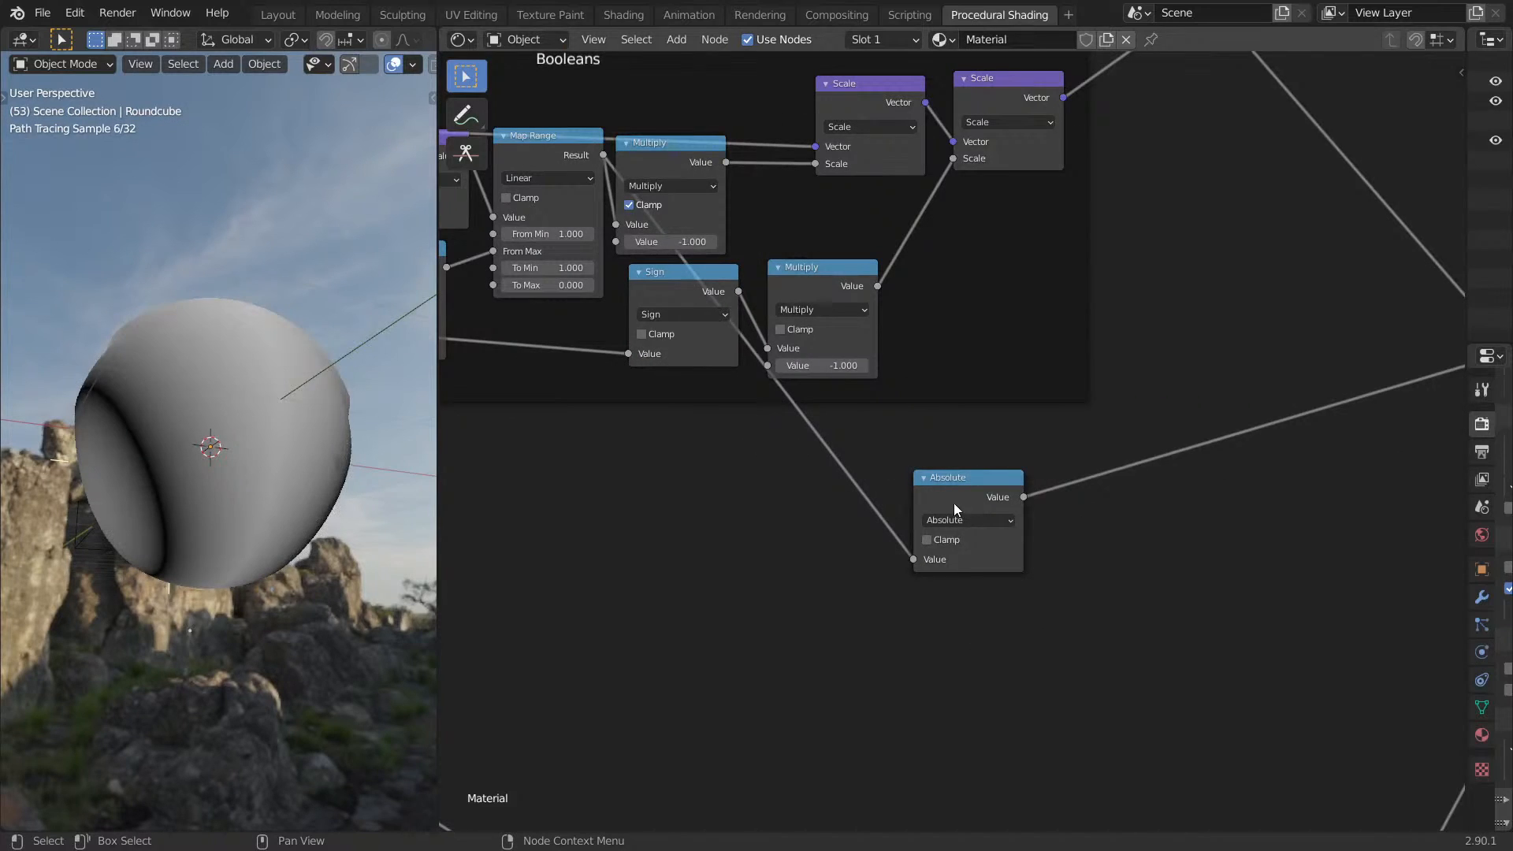
# Duplicate the Absolute node after itself as a Subtract node, with the absolute value linked to its second input.
pyautogui.moveTo(955, 503); pyautogui.dragTo(878, 503)
pyautogui.hotkey('shift', 'd')
pyautogui.click(1024, 493)
pyautogui.click(1014, 522)
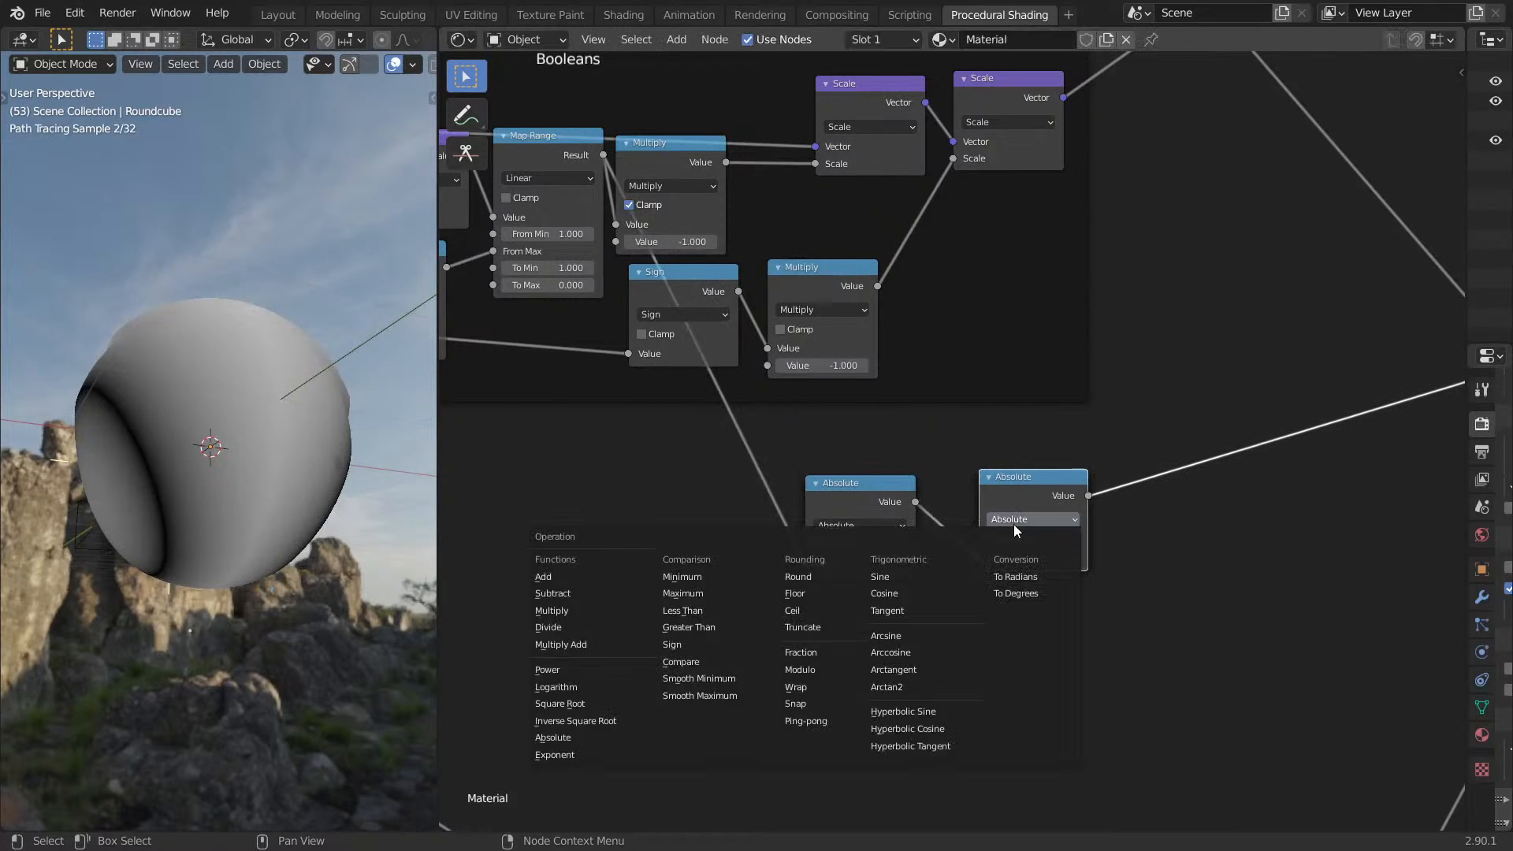
pyautogui.press('s')
pyautogui.moveTo(977, 560); pyautogui.dragTo(982, 574)
# Add a Value node below the Subtract node and connect it to the Subtract's first input.
pyautogui.hotkey('shift', 'a')
pyautogui.press('s')
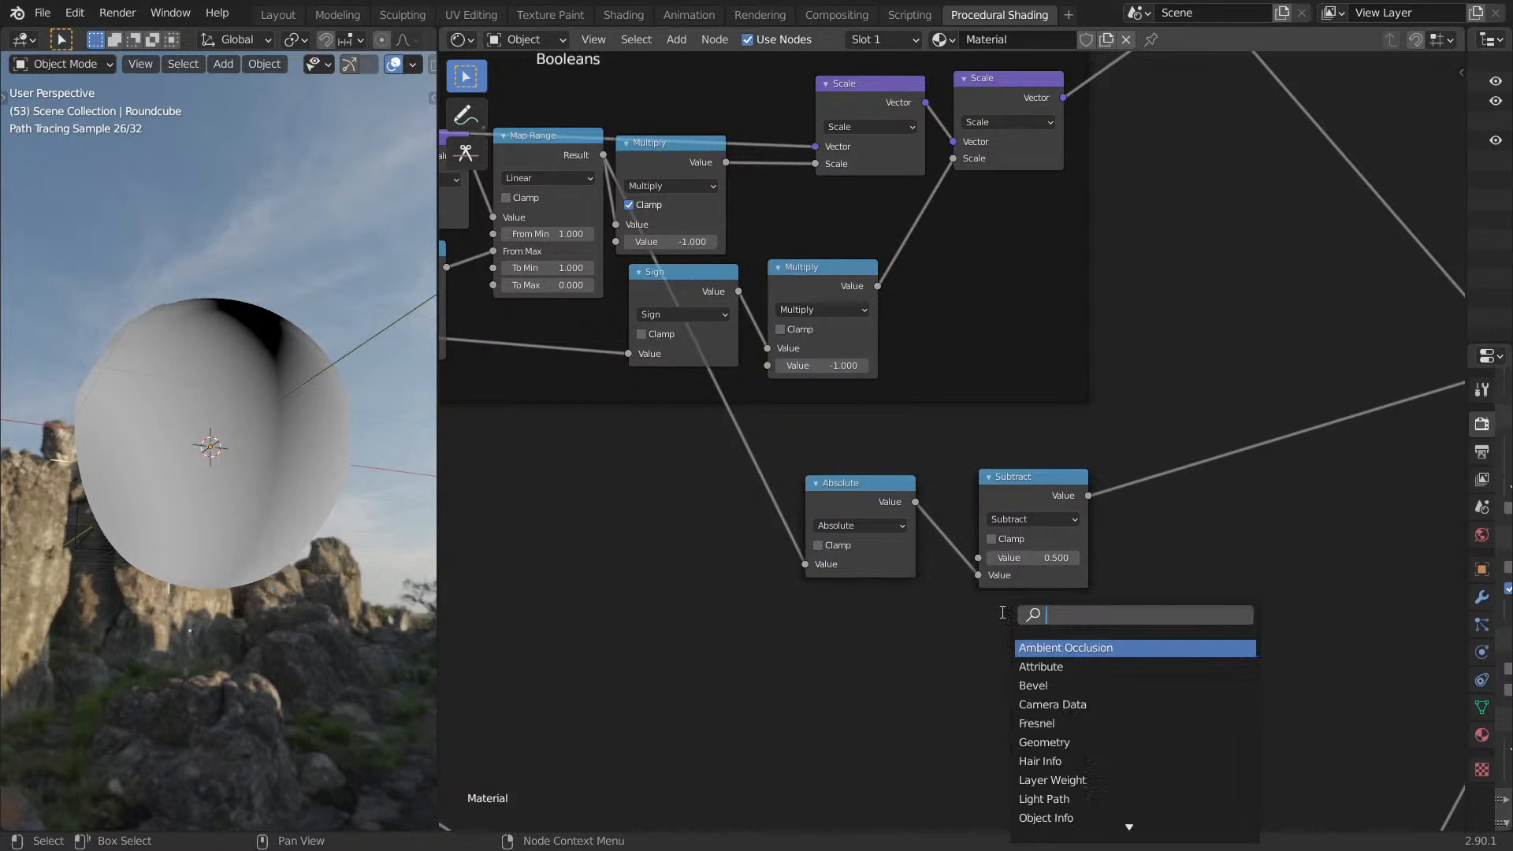
pyautogui.press('Return')
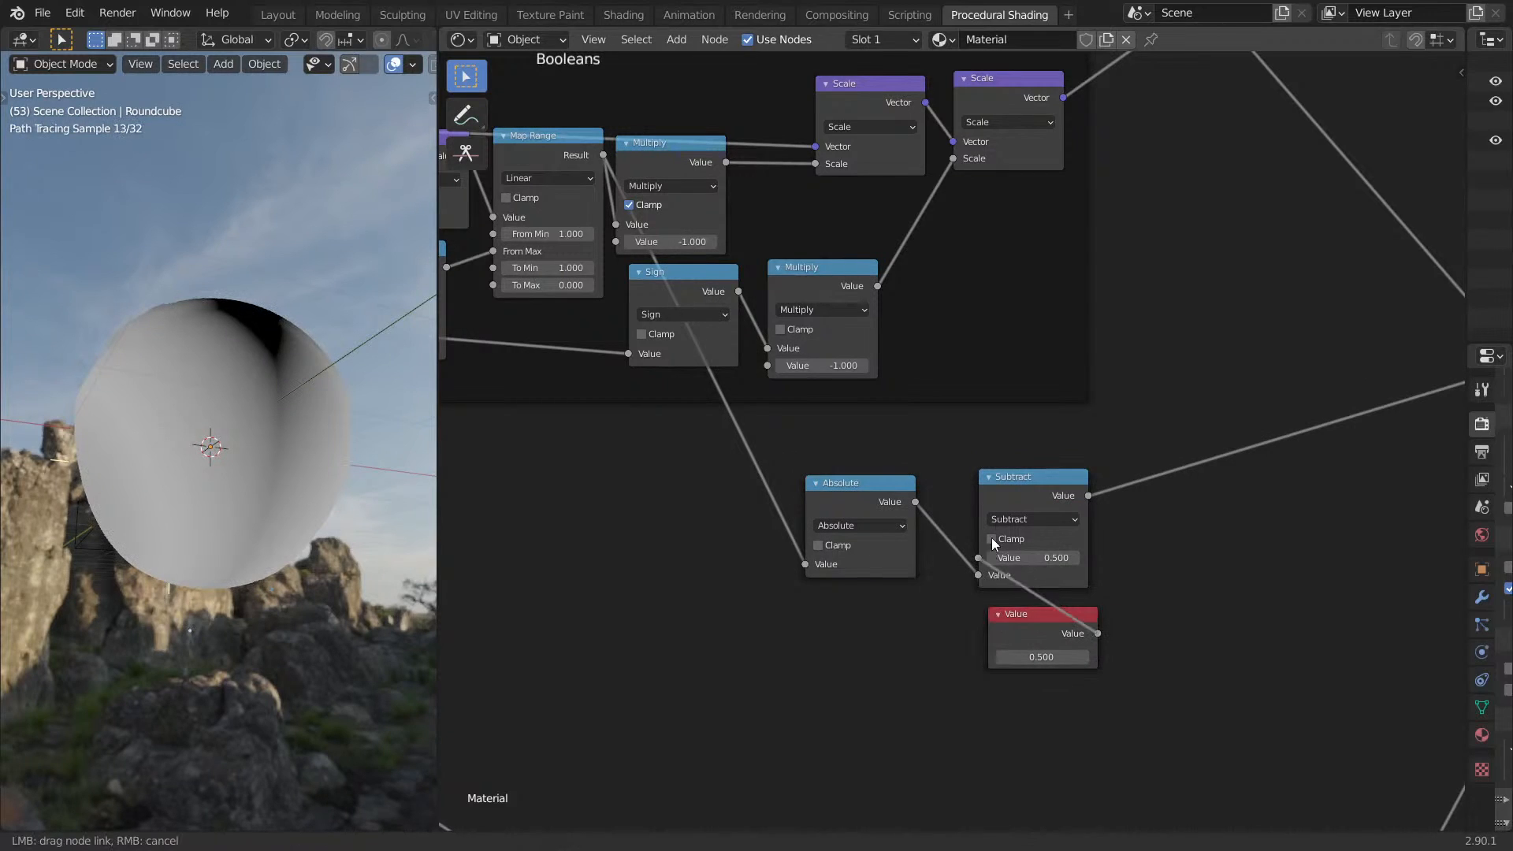
pyautogui.moveTo(988, 545); pyautogui.dragTo(989, 544)
# Duplicate the Subtract node after itself and set the copy's operation to Divide.
pyautogui.click(1009, 494)
pyautogui.hotkey('shift', 'd')
pyautogui.click(1141, 479)
pyautogui.click(1170, 503)
pyautogui.press('d')
pyautogui.press('Return')
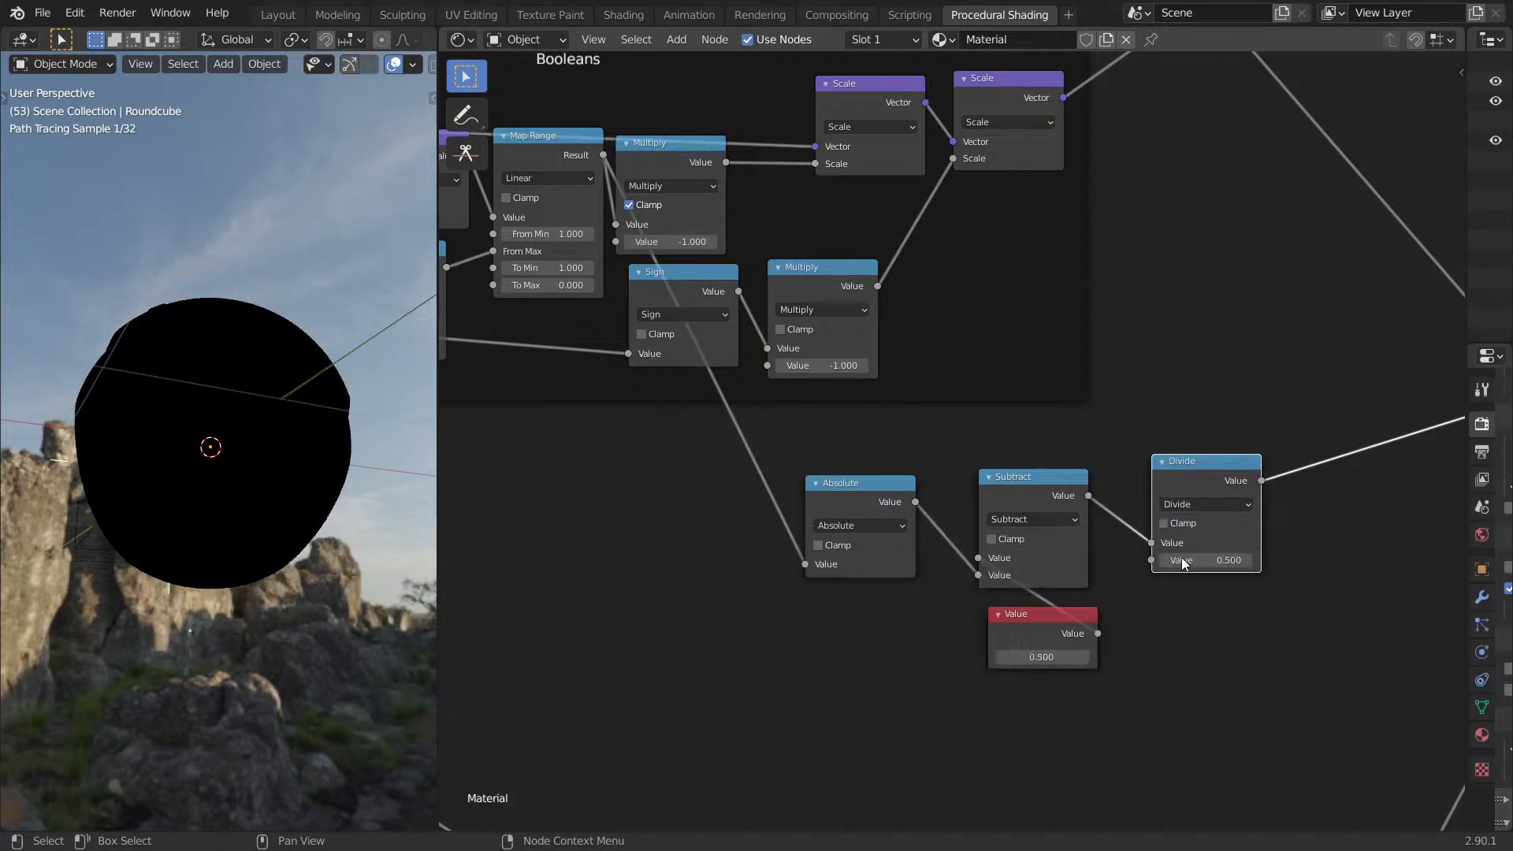
# Set the Value node to 0.030 and connect it to the Divide node's second input.
pyautogui.moveTo(1041, 657); pyautogui.dragTo(1010, 657)
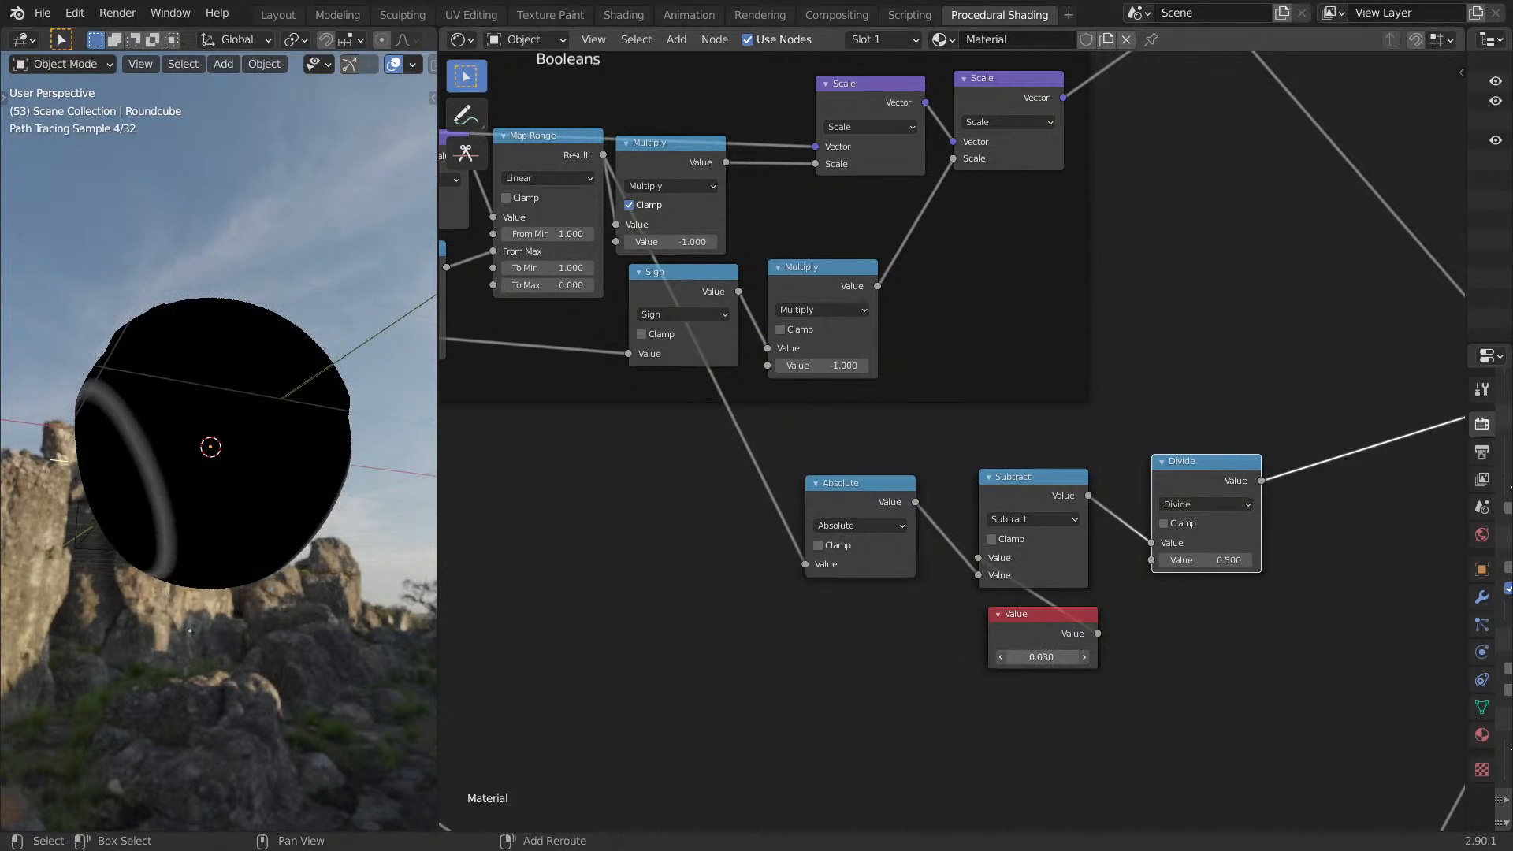
pyautogui.moveTo(1266, 609); pyautogui.dragTo(1054, 608, button='middle')
pyautogui.scroll(1, 1057, 544)
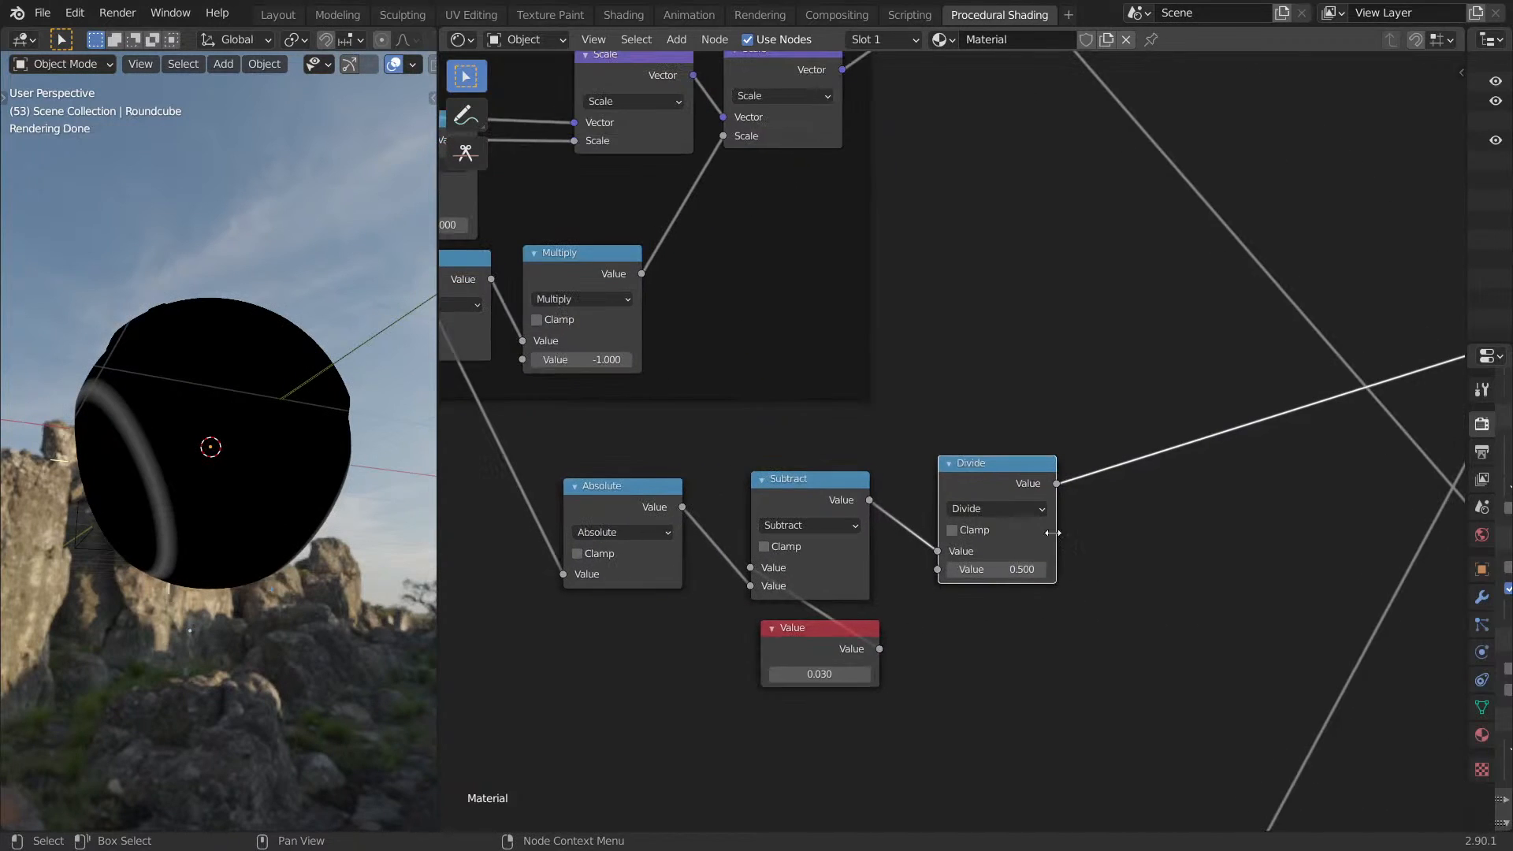
pyautogui.moveTo(932, 577); pyautogui.dragTo(937, 571)
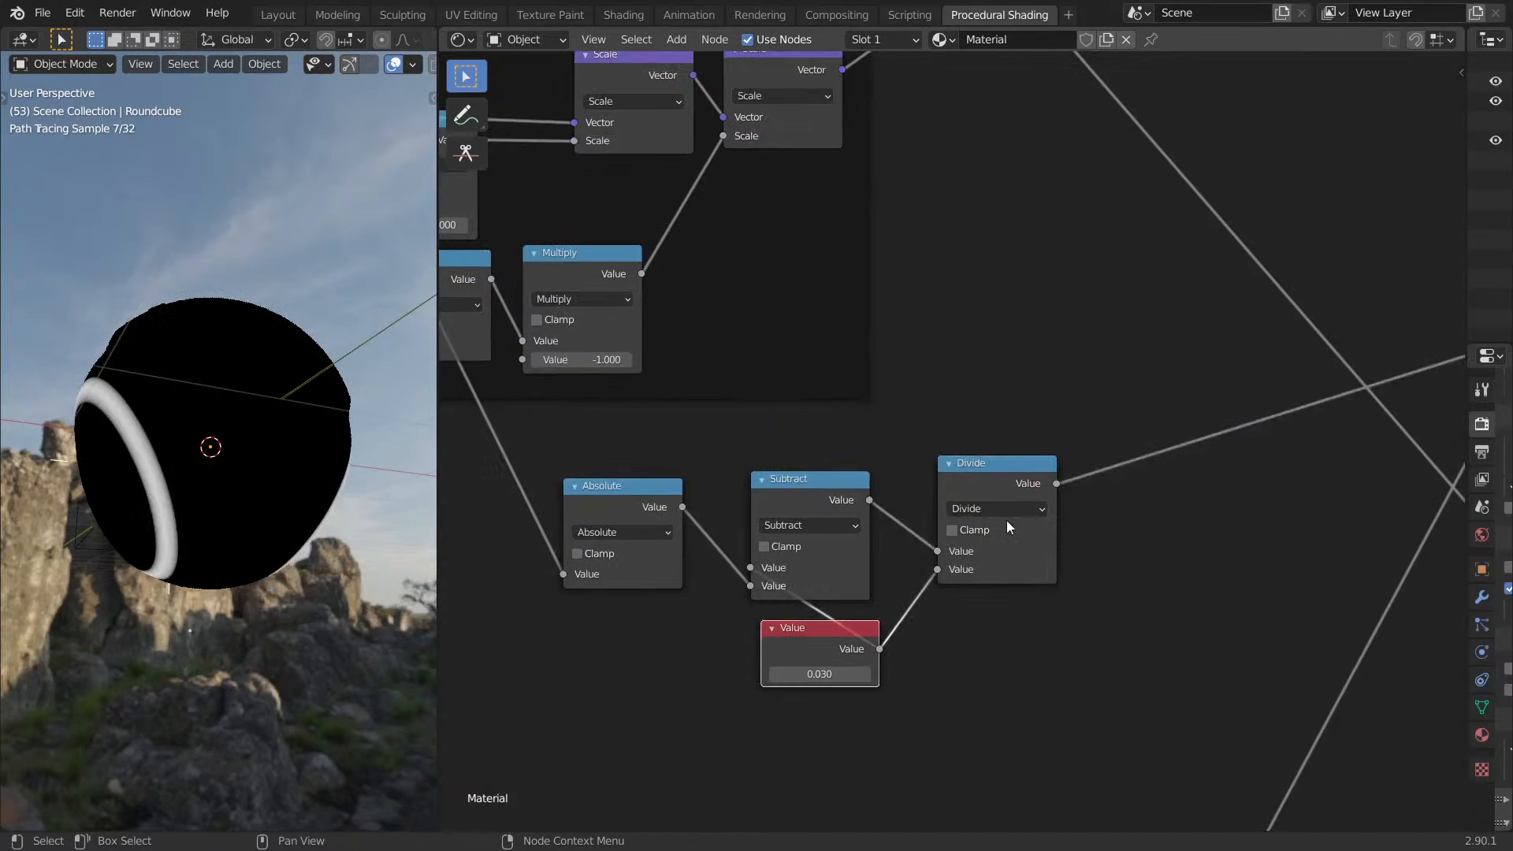
# Insert an RGB Curves node after Divide and bend its curve upward through about X 0.214, Y 0.685, removing the extra point.
pyautogui.hotkey('shift', 'a')
pyautogui.write('s')
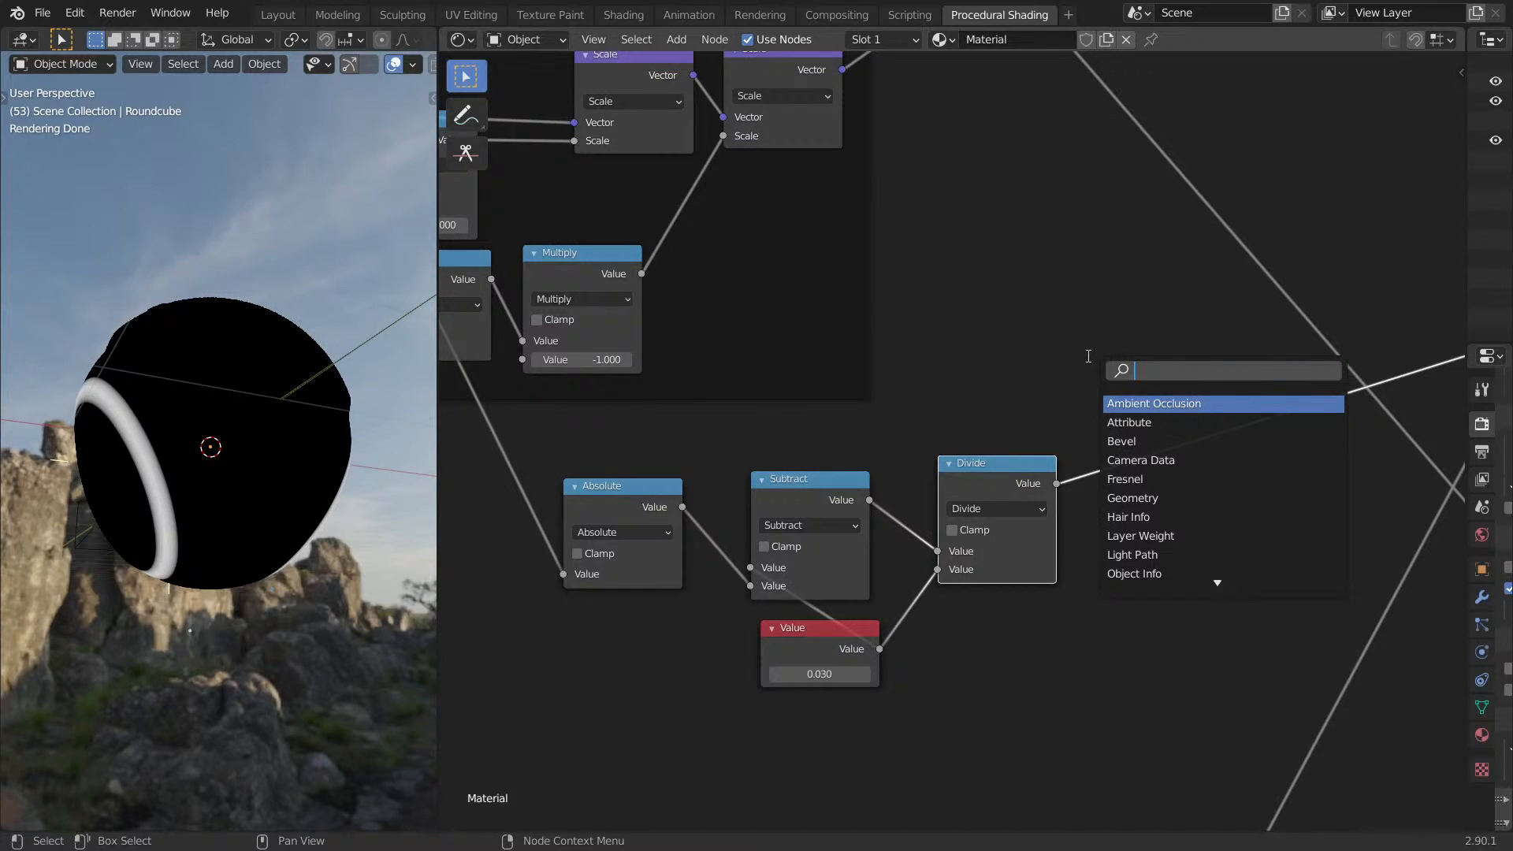
pyautogui.write('RGB')
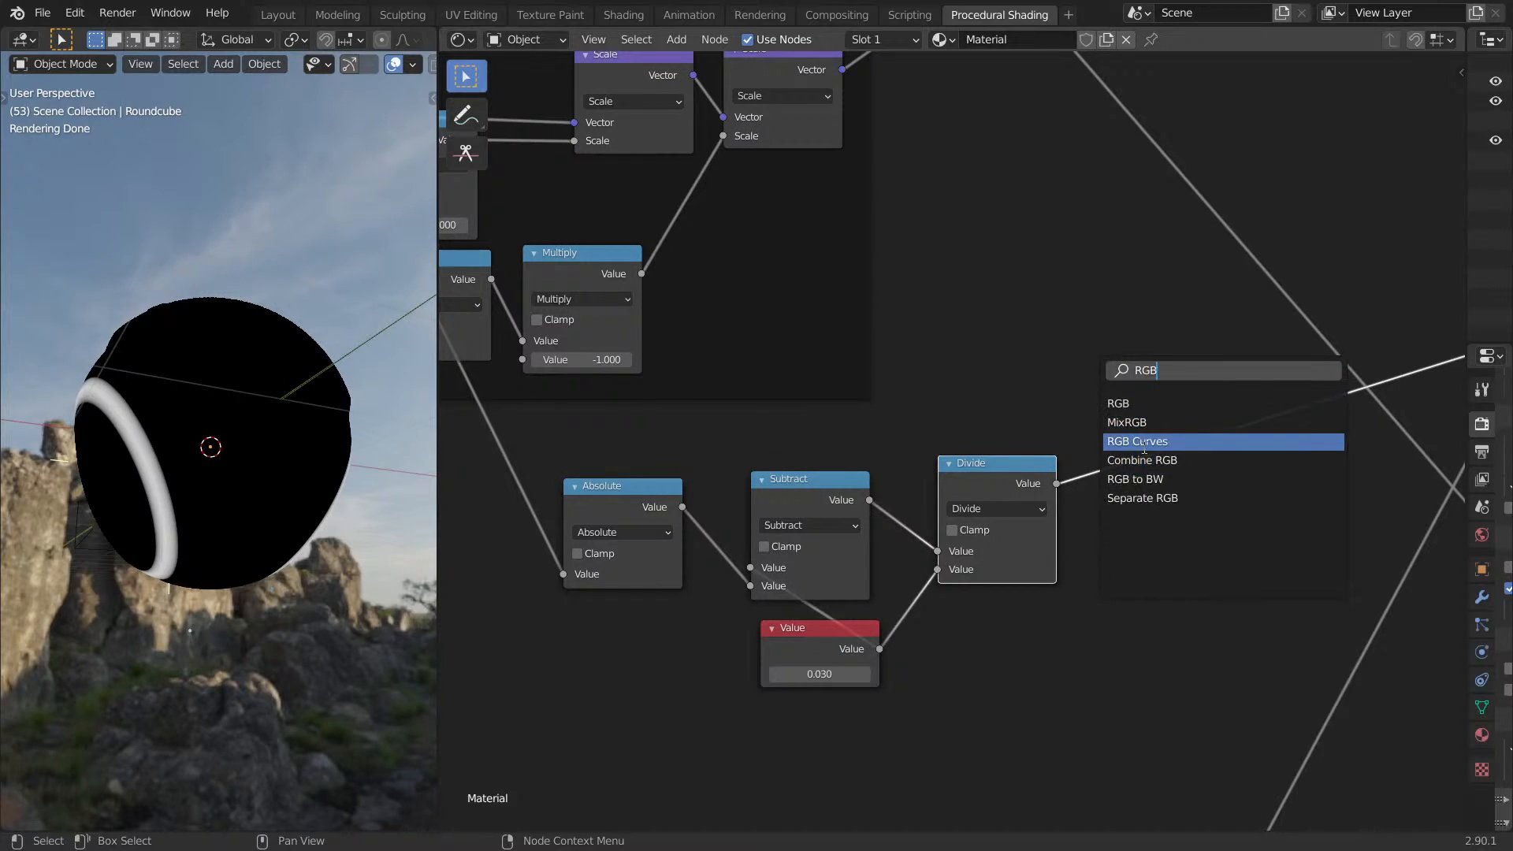
pyautogui.click(1143, 439)
pyautogui.click(1244, 559)
pyautogui.moveTo(1203, 543); pyautogui.dragTo(1202, 481)
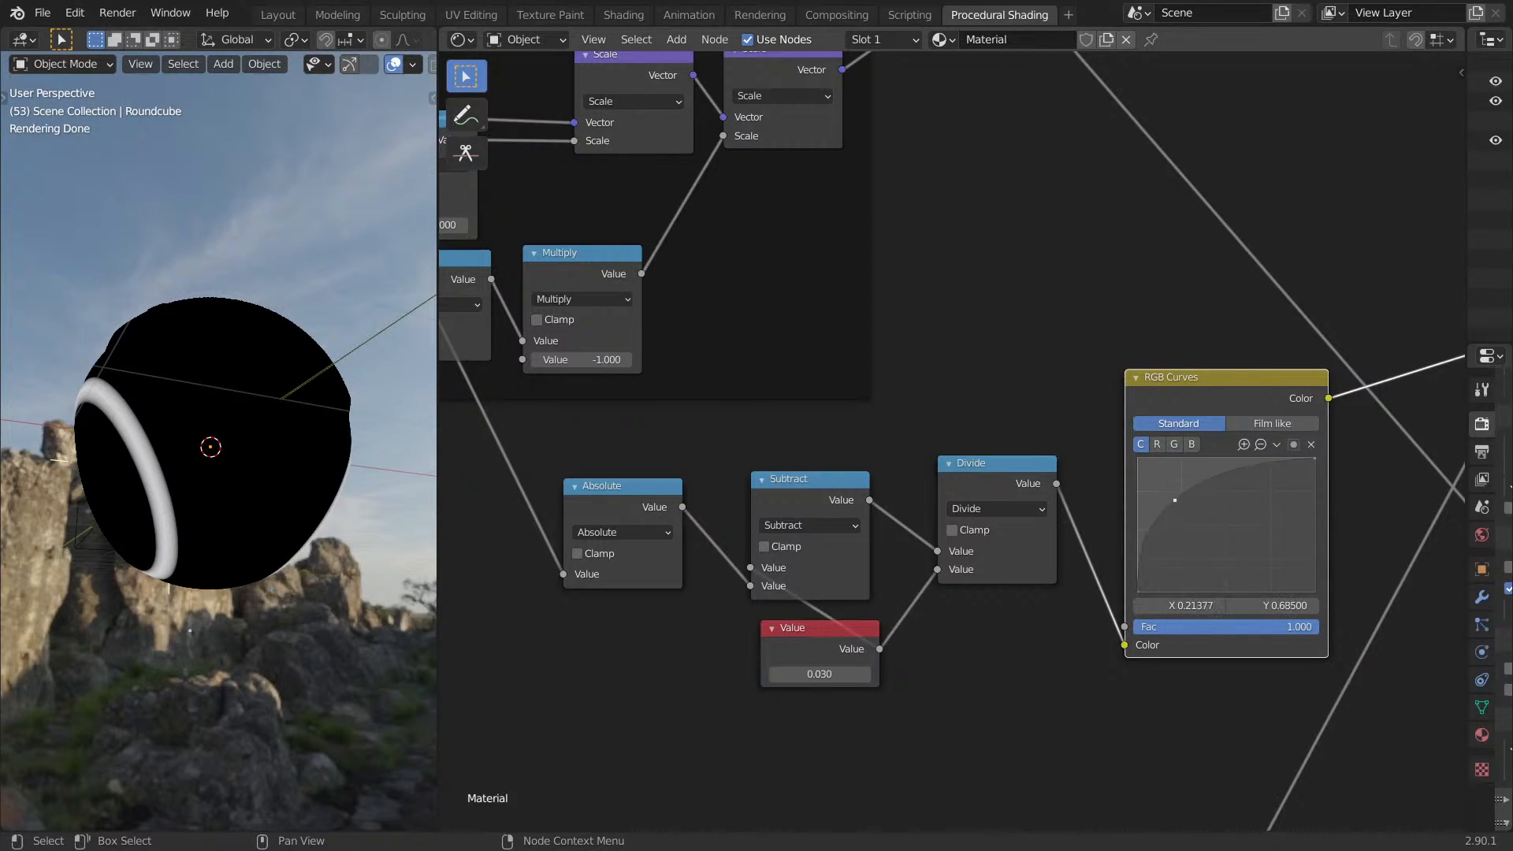
pyautogui.moveTo(1179, 492); pyautogui.dragTo(958, 525, button='middle')
pyautogui.scroll(-2, 957, 476)
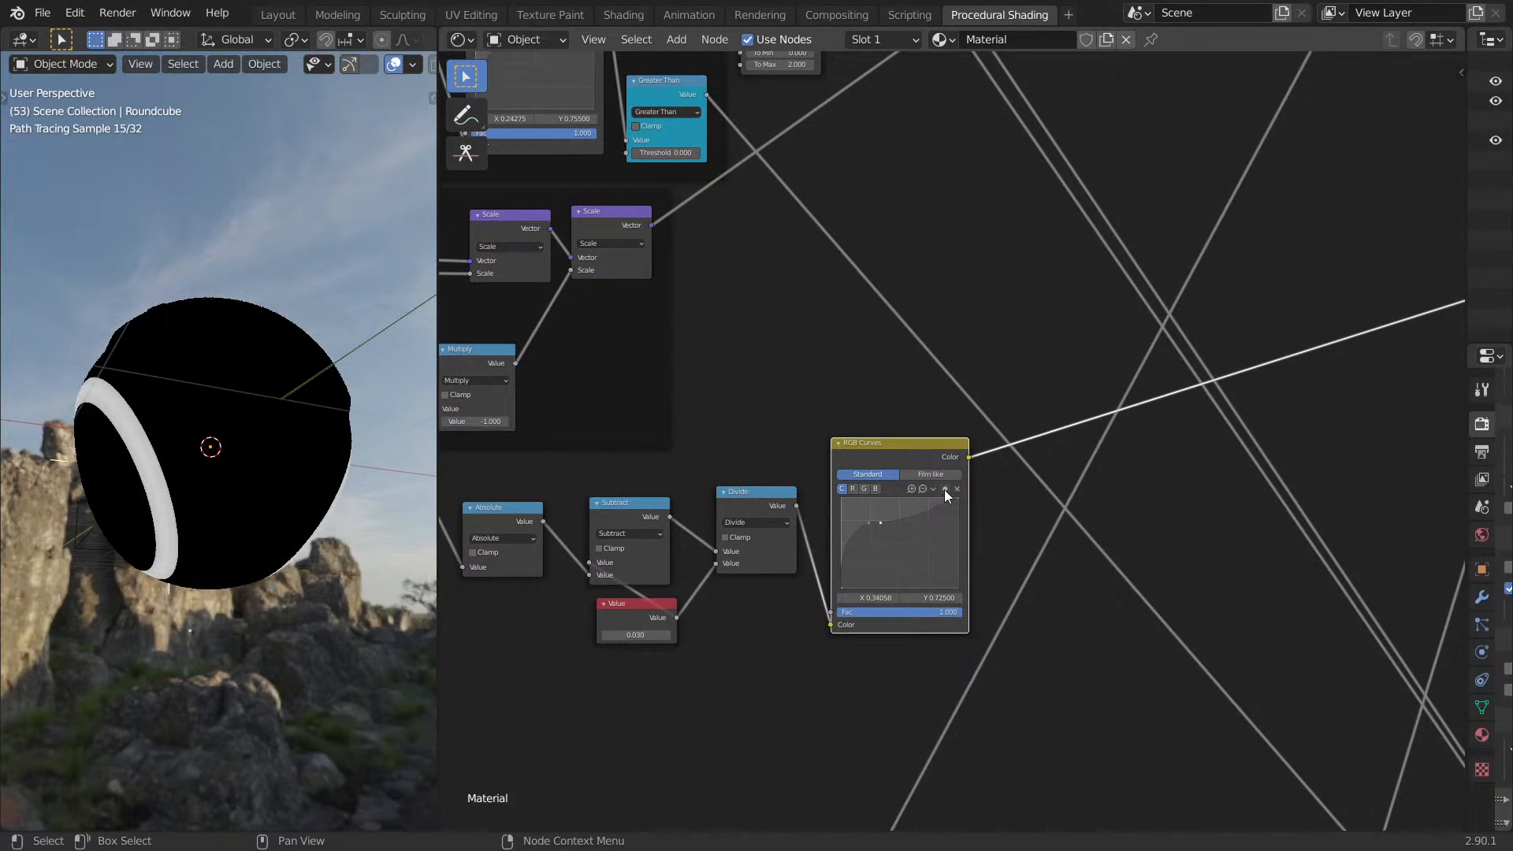
pyautogui.click(955, 490)
# Arrange the Absolute, Subtract, Divide, Value and RGB Curves nodes in a compact row below the Booleans frame.
pyautogui.moveTo(944, 442); pyautogui.dragTo(933, 486)
pyautogui.moveTo(932, 484); pyautogui.dragTo(1227, 440, button='middle')
pyautogui.scroll(1, 912, 462)
pyautogui.moveTo(777, 465); pyautogui.dragTo(665, 478)
pyautogui.moveTo(900, 469); pyautogui.dragTo(766, 481)
pyautogui.moveTo(1048, 460); pyautogui.dragTo(899, 477)
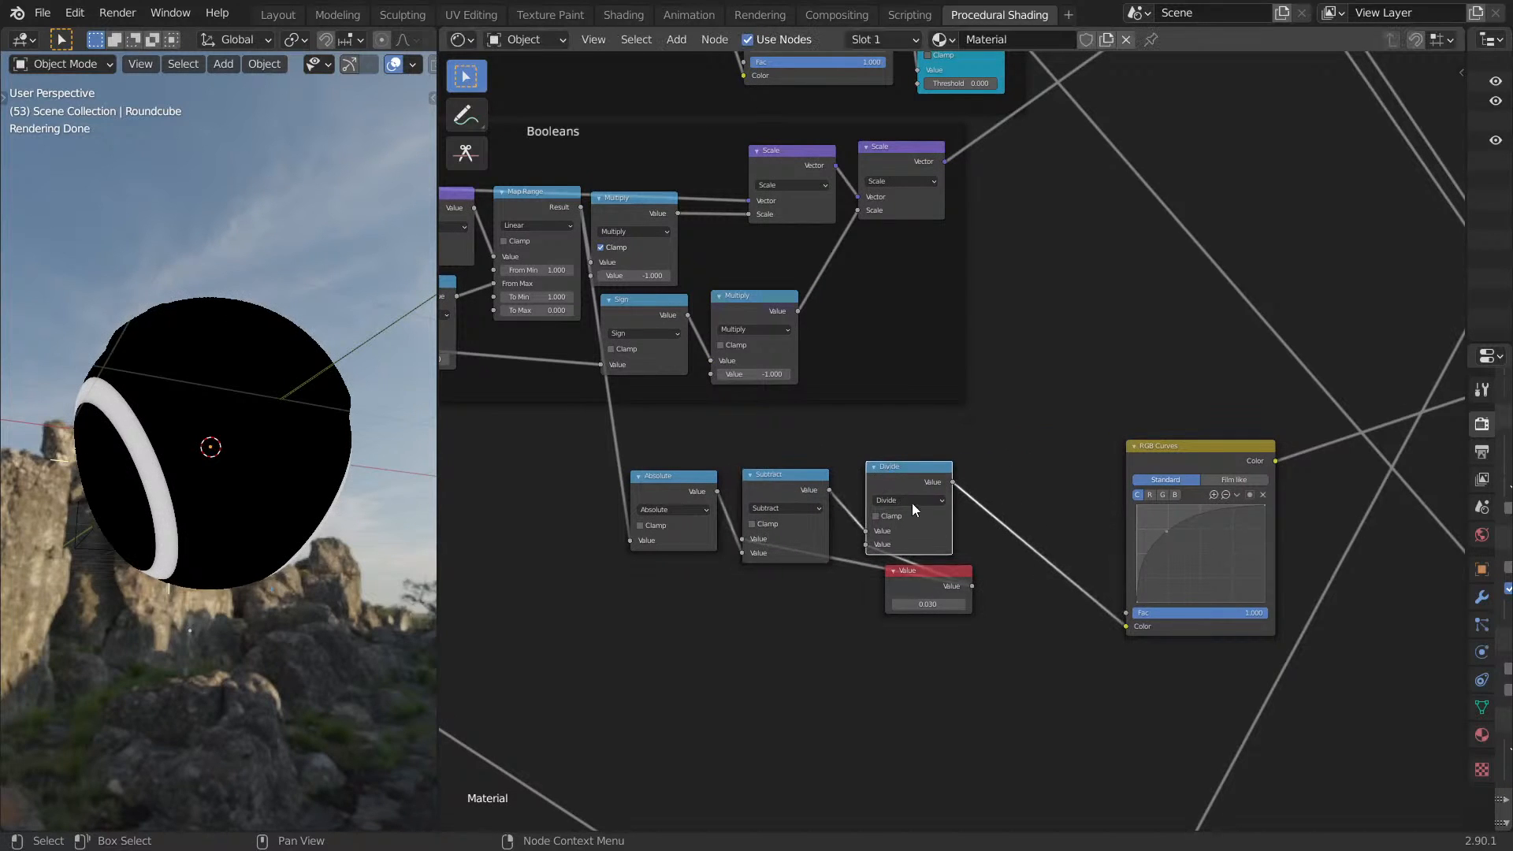
pyautogui.moveTo(923, 579); pyautogui.dragTo(821, 594)
pyautogui.moveTo(394, 575)
pyautogui.mouseDown(button='middle')
pyautogui.moveTo(316, 564)
pyautogui.moveTo(79, 580)
pyautogui.moveTo(150, 580)
pyautogui.mouseUp(button='middle')
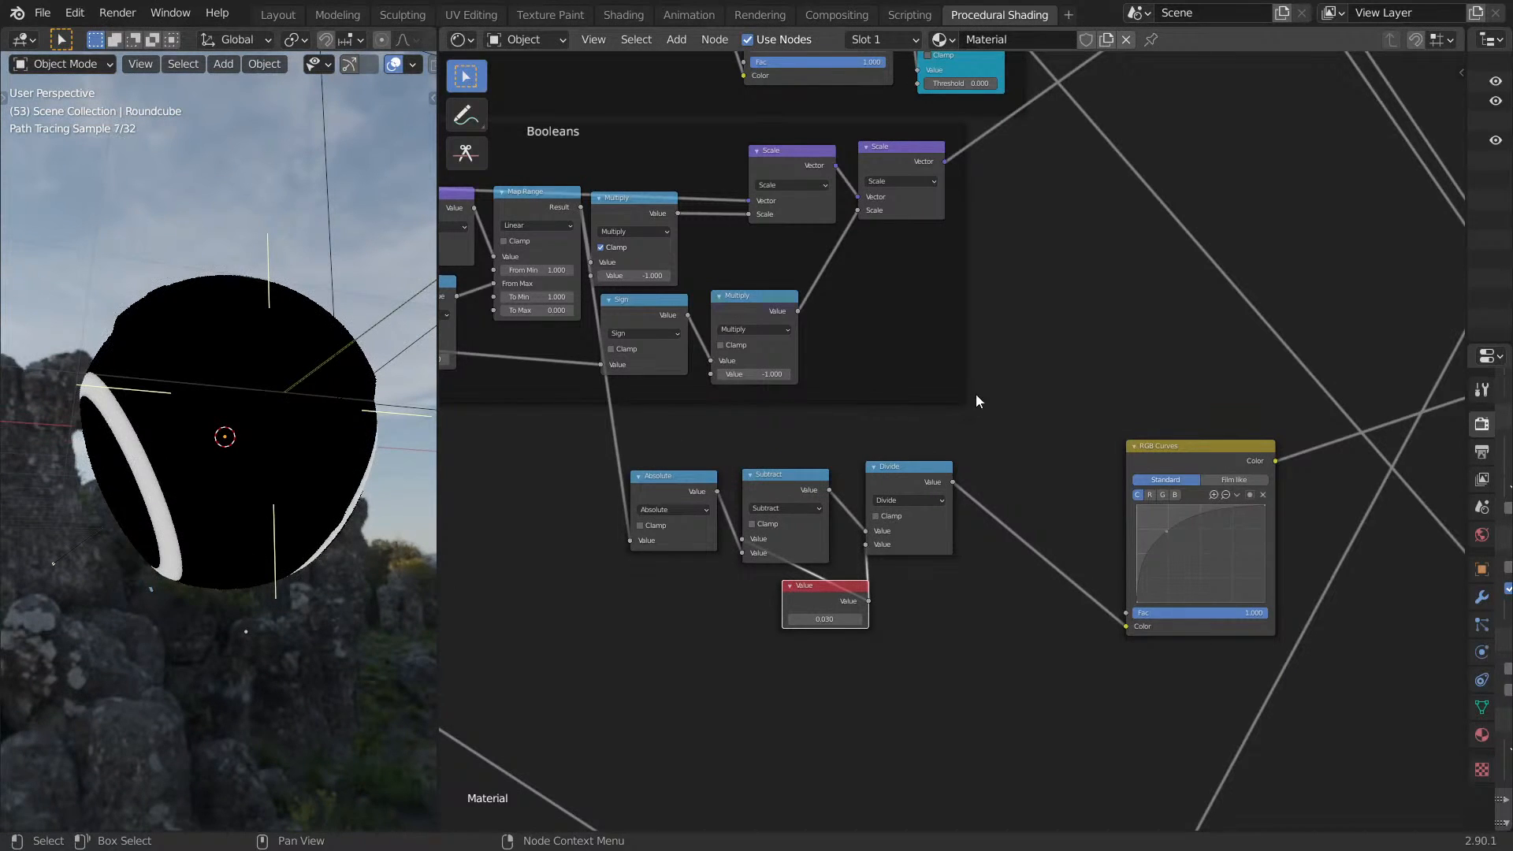
pyautogui.scroll(-3, 1212, 429)
pyautogui.moveTo(1253, 404); pyautogui.dragTo(1150, 484, button='middle')
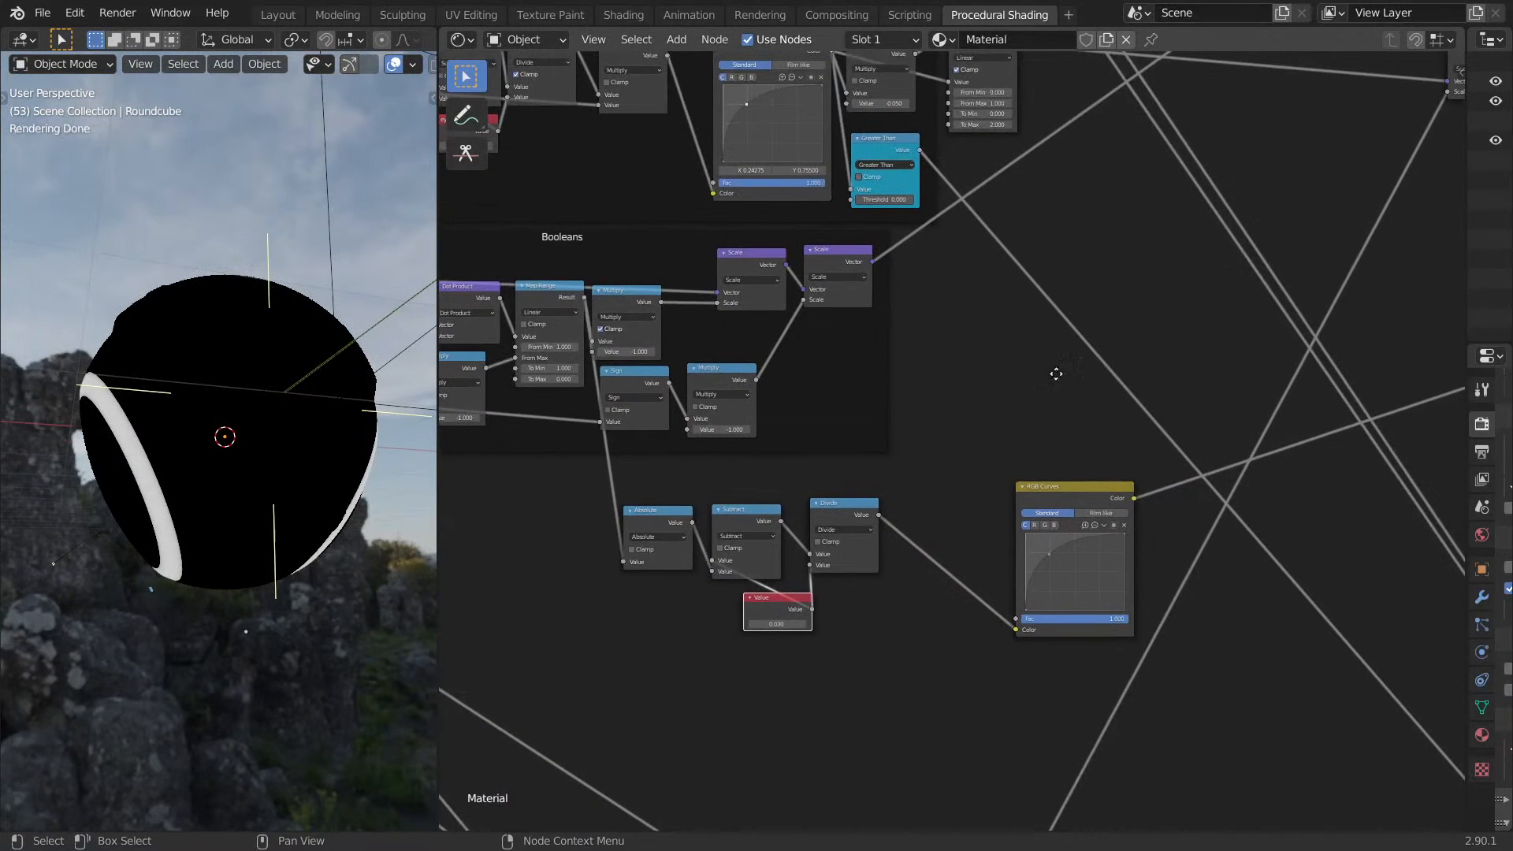
pyautogui.moveTo(1060, 370); pyautogui.dragTo(899, 413, button='middle')
pyautogui.moveTo(928, 522); pyautogui.dragTo(813, 528)
# Preview the RGB Curves output and shift the whole selected node chain below the Booleans frame.
pyautogui.moveTo(815, 465); pyautogui.dragTo(857, 410, button='middle')
pyautogui.keyDown('ctrl'); pyautogui.keyDown('shift'); pyautogui.click(646, 406); pyautogui.keyUp('shift'); pyautogui.keyUp('ctrl')
pyautogui.scroll(-1, 883, 473)
pyautogui.keyDown('ctrl'); pyautogui.keyDown('shift'); pyautogui.click(891, 510); pyautogui.keyUp('shift'); pyautogui.keyUp('ctrl')
pyautogui.moveTo(1089, 456); pyautogui.dragTo(1249, 407, button='middle')
pyautogui.moveTo(703, 461); pyautogui.dragTo(1051, 571)
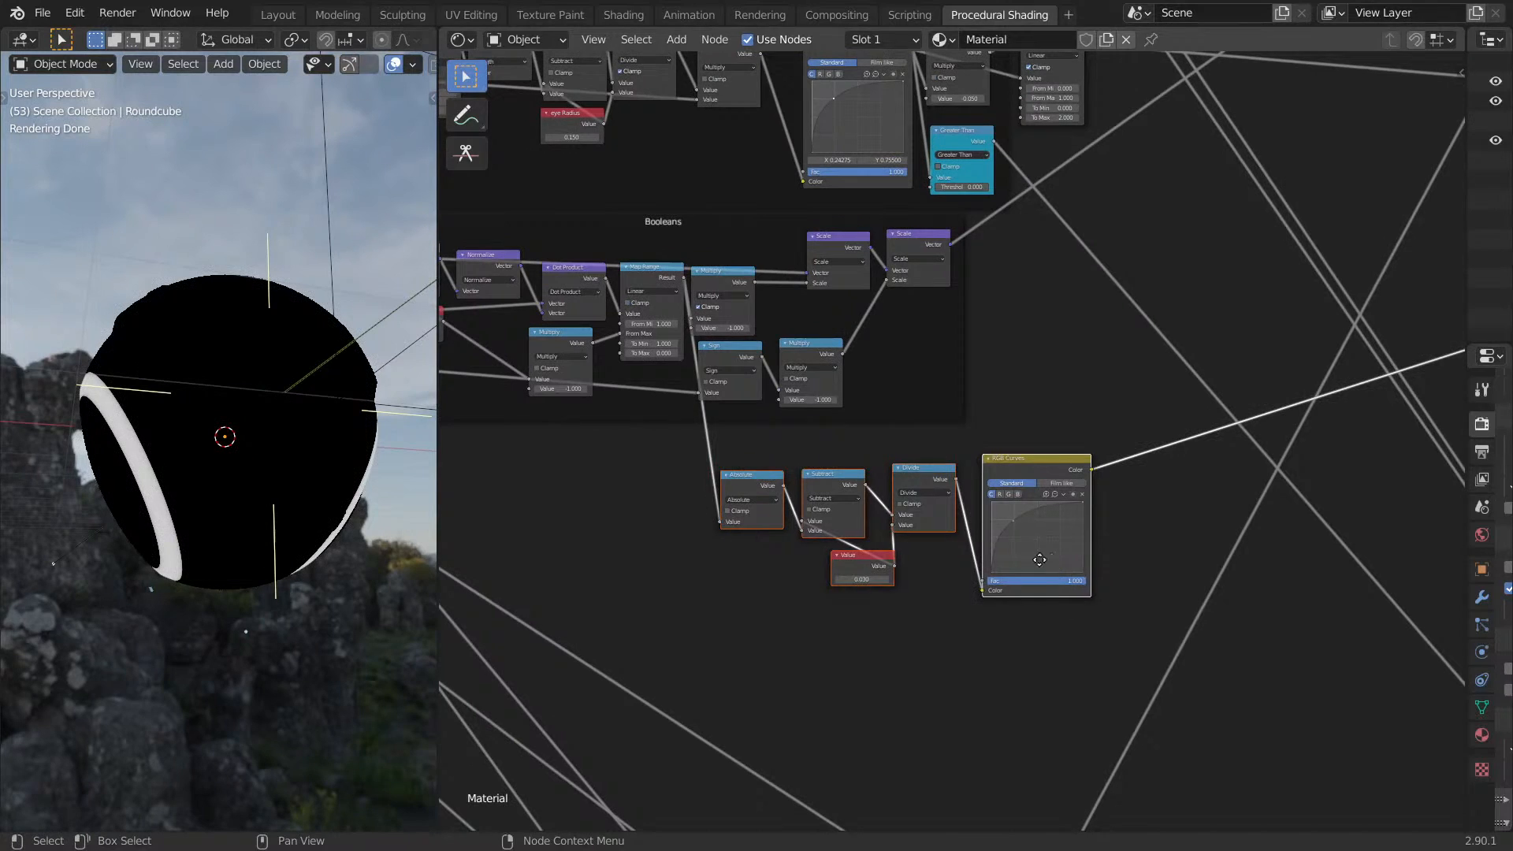
pyautogui.press('g')
pyautogui.click(942, 576)
# Insert a Math node set to Multiply after the RGB Curves node.
pyautogui.moveTo(1071, 473); pyautogui.dragTo(970, 500, button='middle')
pyautogui.scroll(4, 969, 500)
pyautogui.click(968, 492)
pyautogui.hotkey('shift', 'a')
pyautogui.click(959, 460)
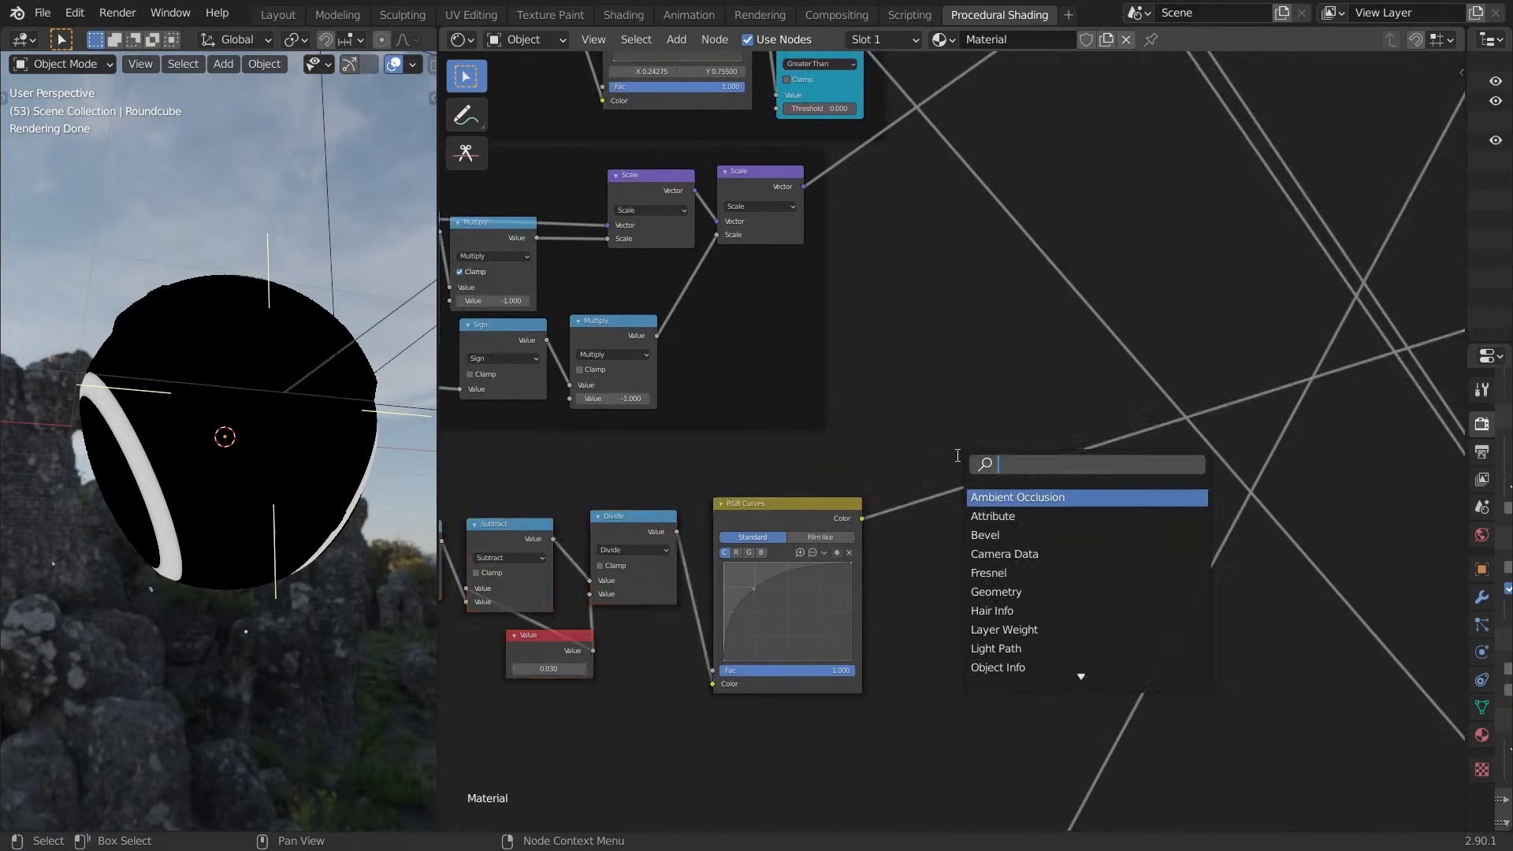
pyautogui.write('MATH')
pyautogui.click(1011, 498)
pyautogui.click(1000, 499)
pyautogui.click(998, 496)
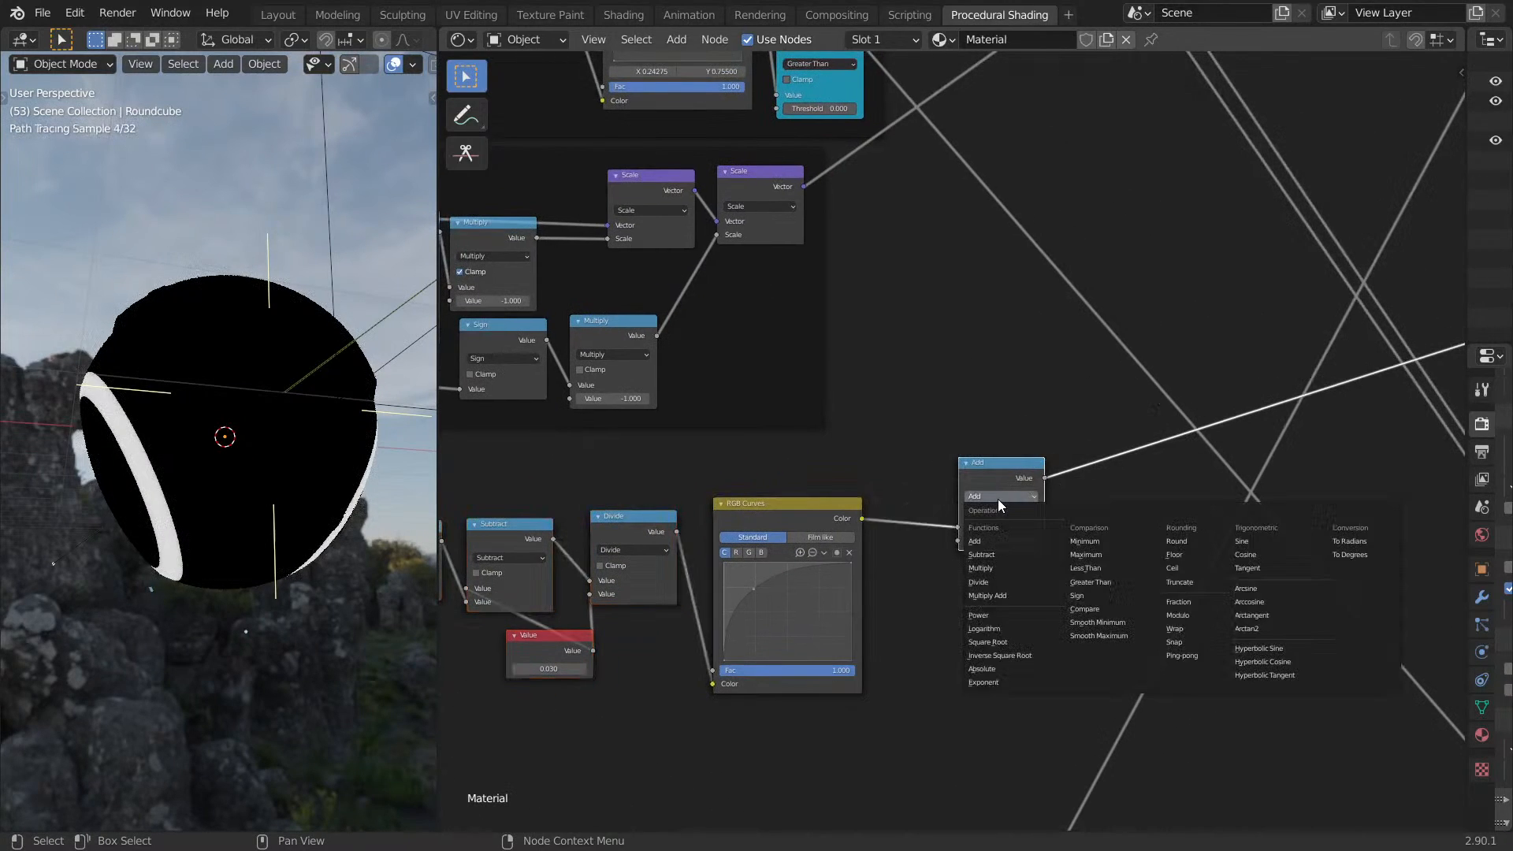
pyautogui.press('m')
# Set the new Multiply node's value to 0.020 and move the node farther from RGB Curves.
pyautogui.keyDown('shift'); pyautogui.moveTo(1001, 540); pyautogui.dragTo(978, 541); pyautogui.keyUp('shift')
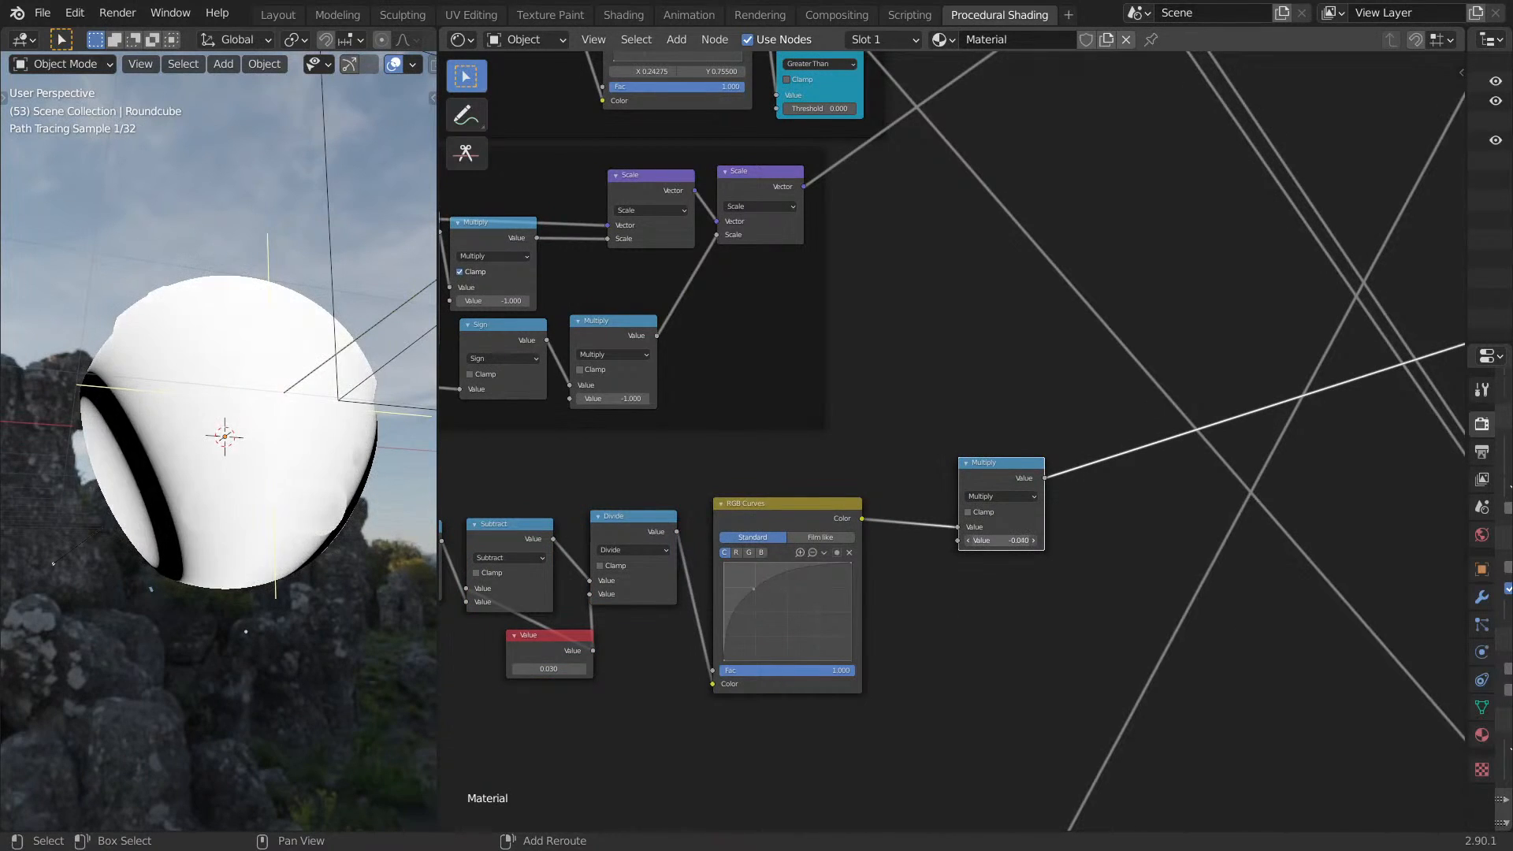
pyautogui.keyDown('shift'); pyautogui.moveTo(1001, 541); pyautogui.dragTo(1006, 540); pyautogui.keyUp('shift')
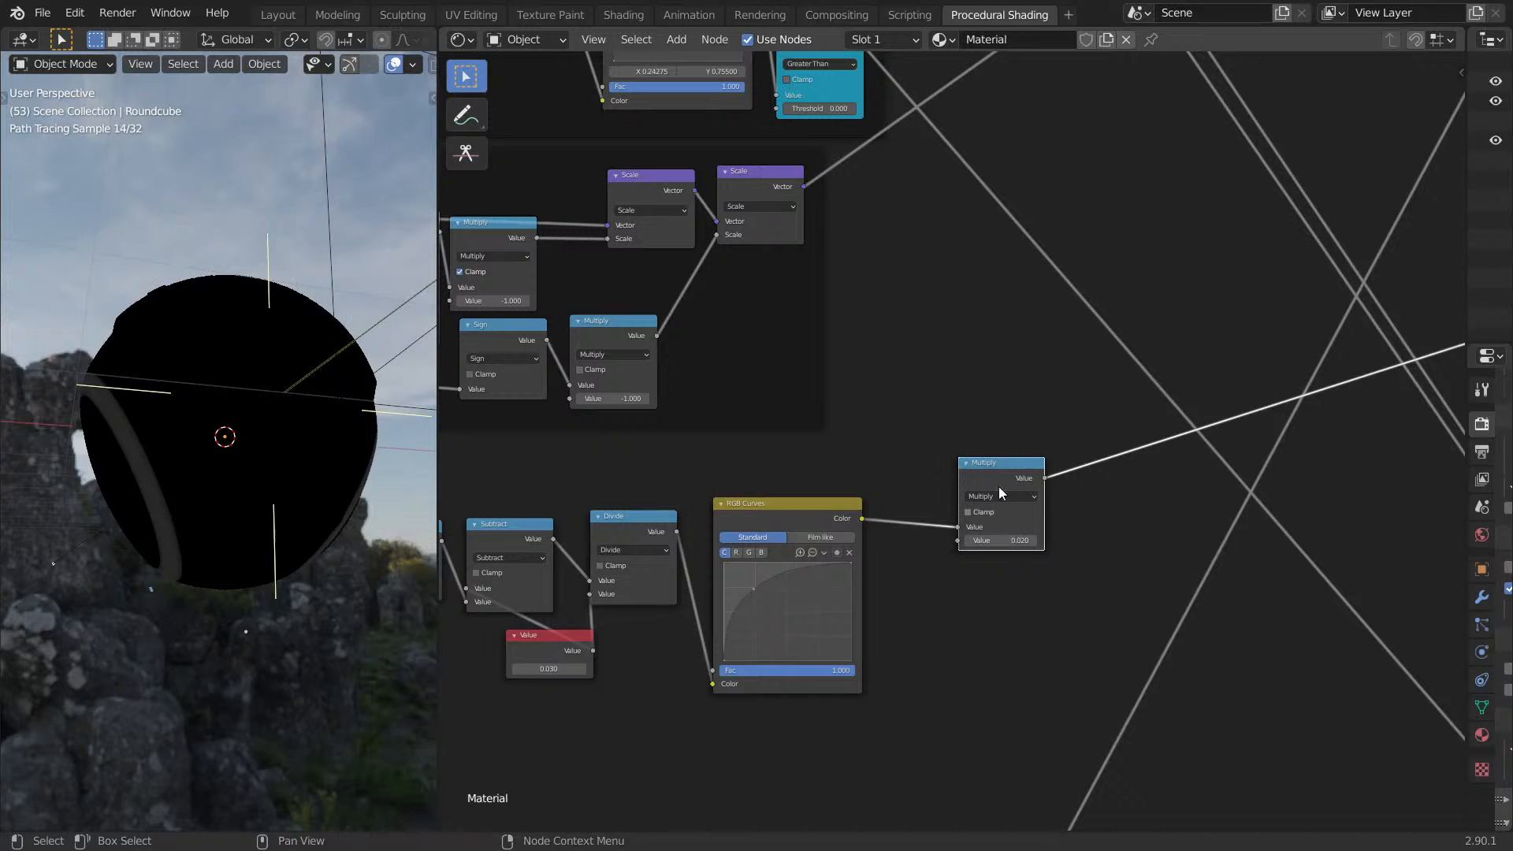
pyautogui.moveTo(999, 473); pyautogui.dragTo(1058, 473)
# Insert a Vector Math node set to Scale after Multiply and link the Multiply value to its Scale input.
pyautogui.hotkey('shift', 'a')
pyautogui.write('sVEC')
pyautogui.click(1075, 487)
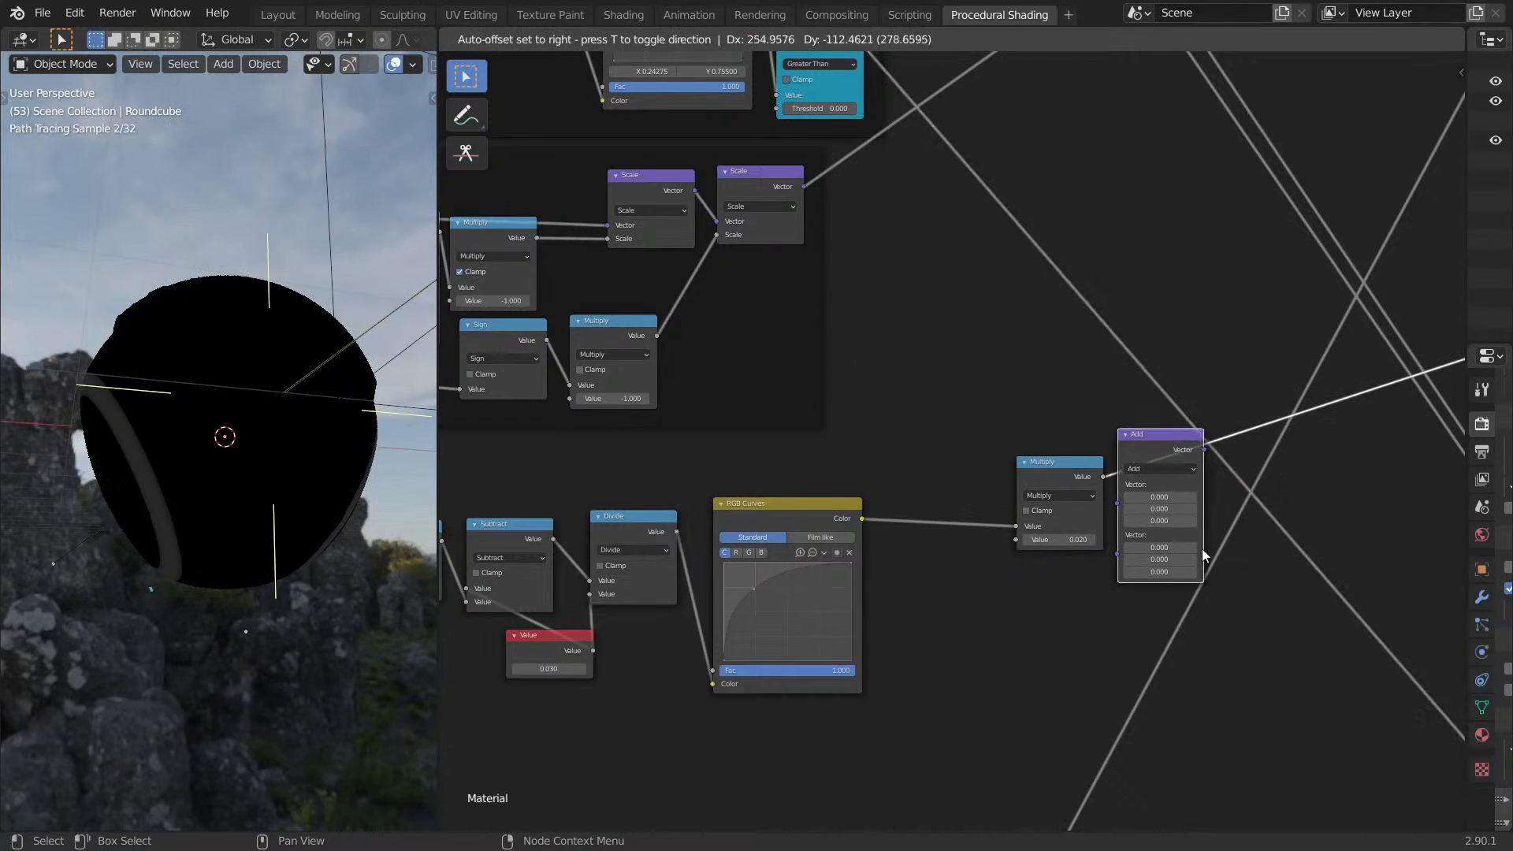
pyautogui.click(1199, 550)
pyautogui.click(1190, 471)
pyautogui.click(1186, 464)
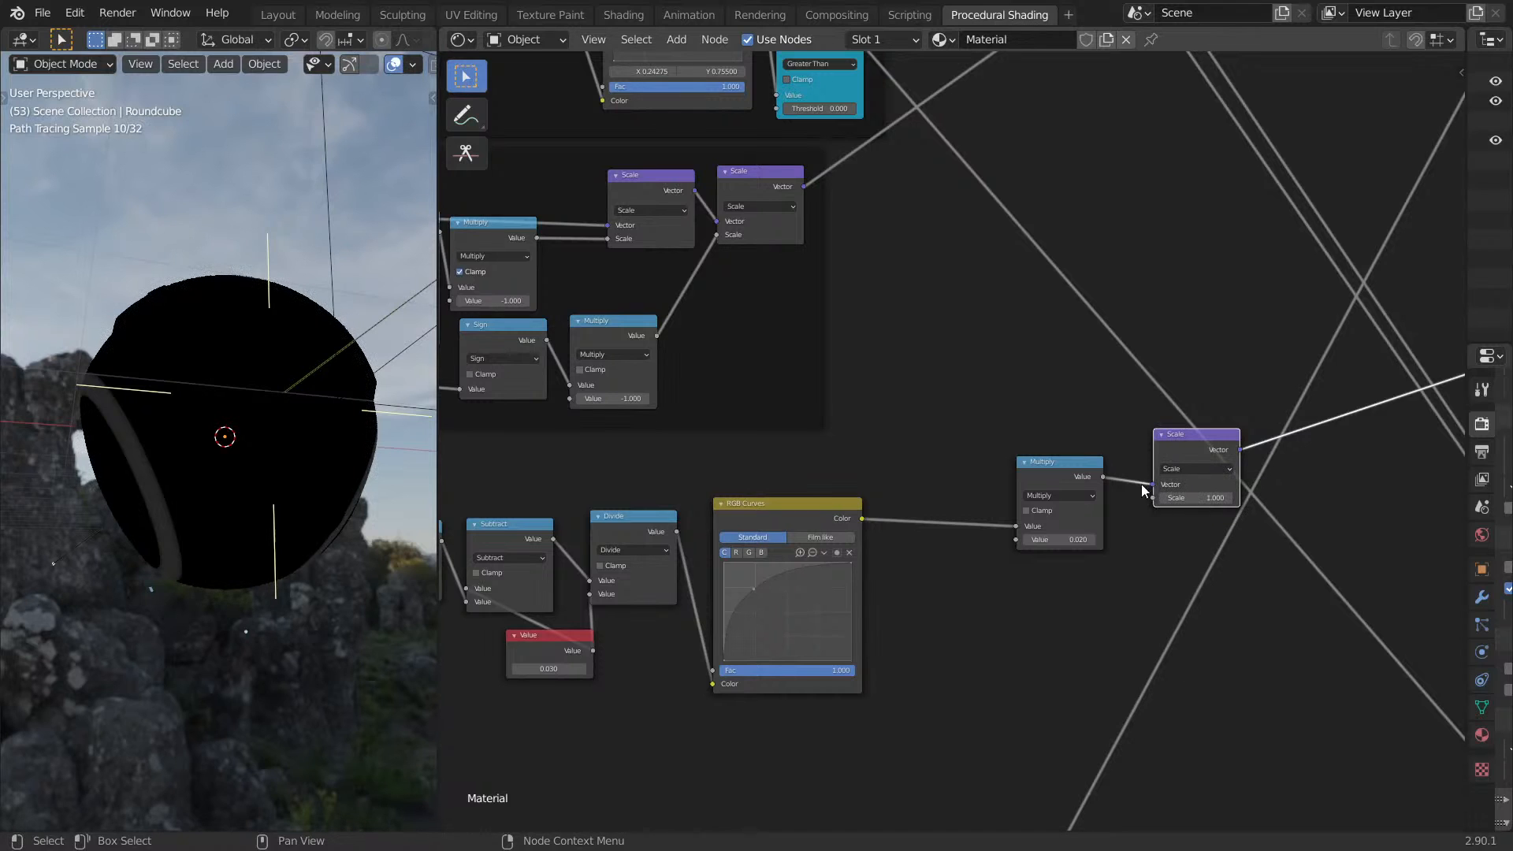
pyautogui.moveTo(1157, 527); pyautogui.dragTo(1155, 536)
# Try feeding the Booleans frame's first Scale vector into the new Scale node's Vector input, and disconnect it again.
pyautogui.scroll(-4, 959, 424)
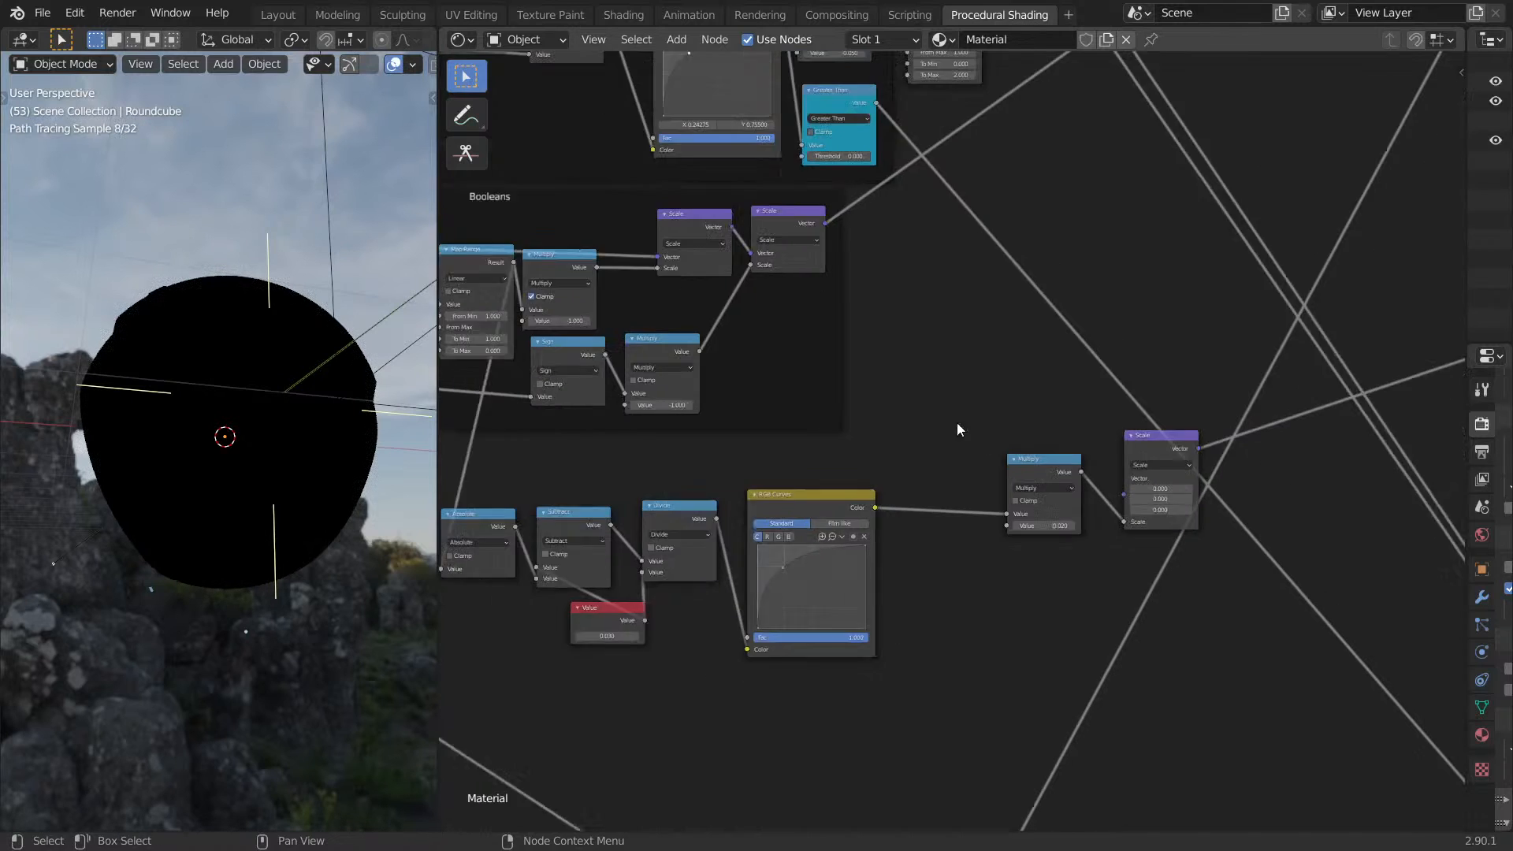
pyautogui.scroll(5, 1051, 323)
pyautogui.moveTo(1051, 324); pyautogui.dragTo(943, 339, button='middle')
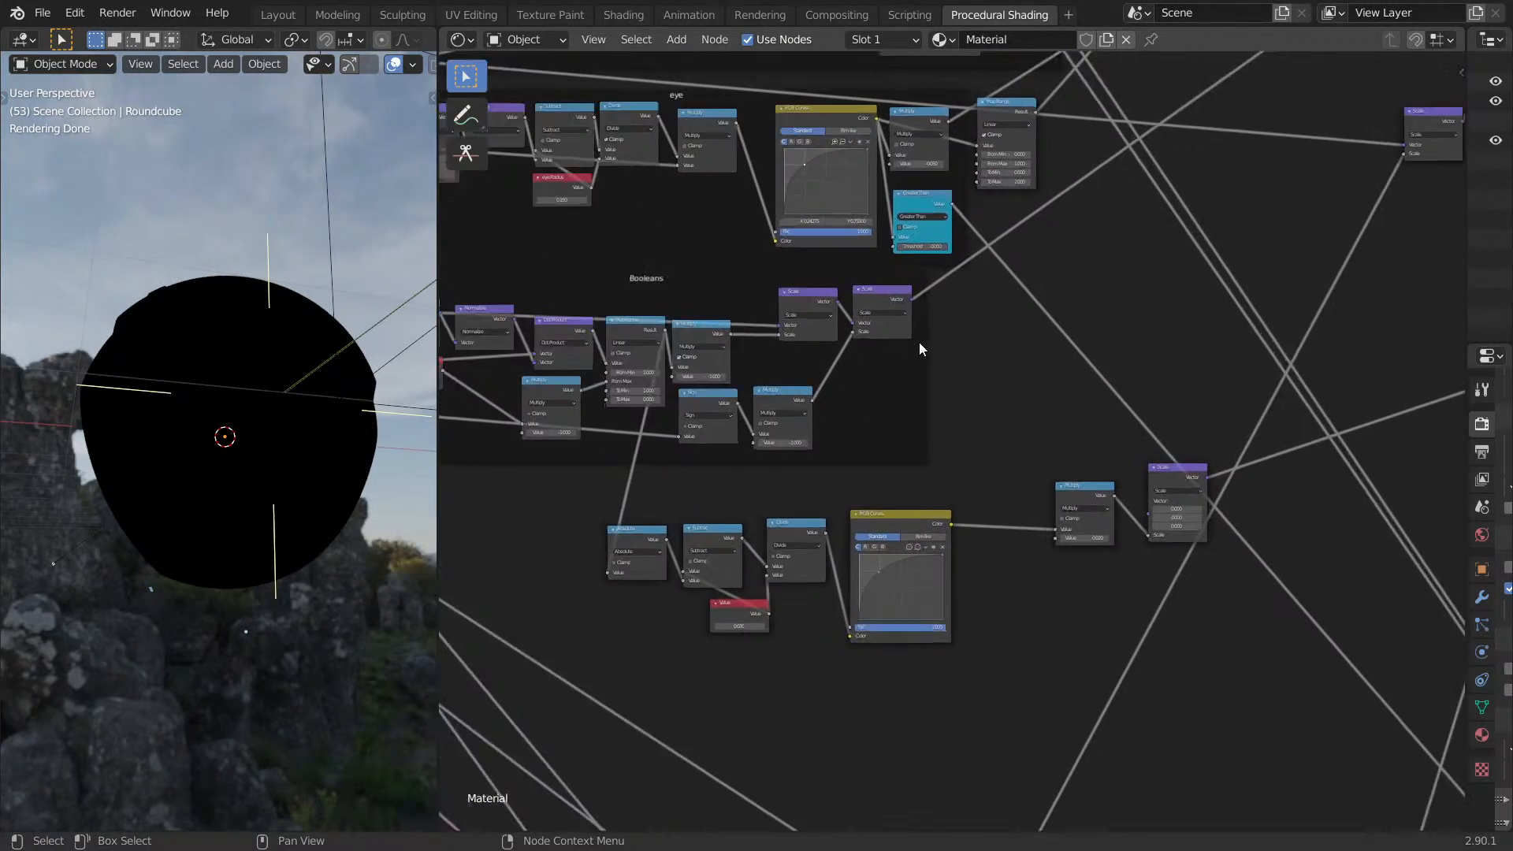
pyautogui.scroll(1, 914, 341)
pyautogui.keyDown('alt'); pyautogui.moveTo(793, 296); pyautogui.dragTo(1205, 488, button='right'); pyautogui.keyUp('alt')
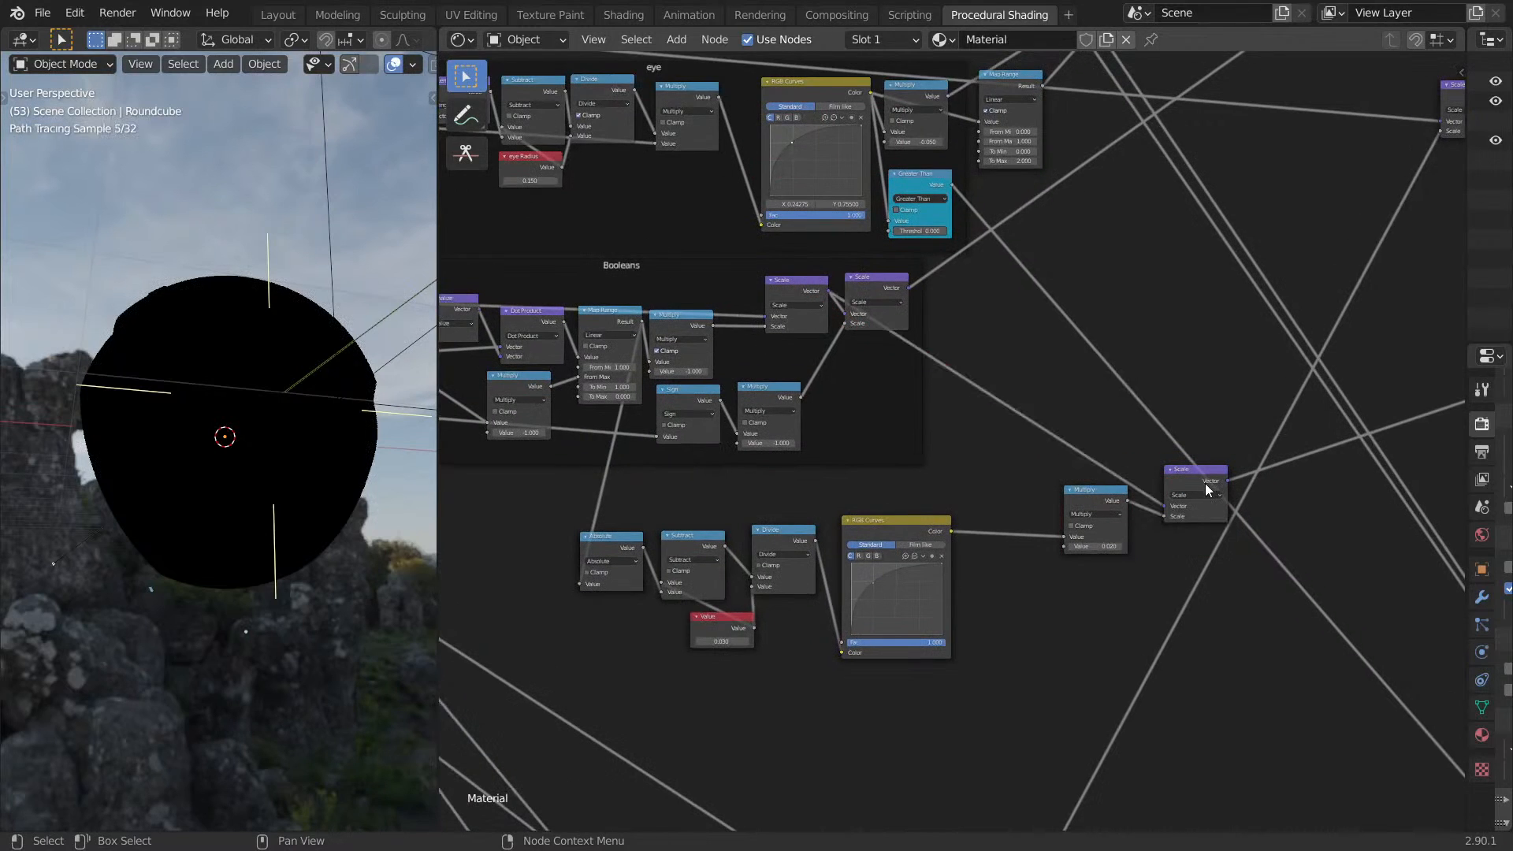
pyautogui.moveTo(1055, 415); pyautogui.dragTo(1143, 422, button='middle')
pyautogui.scroll(-2, 1144, 422)
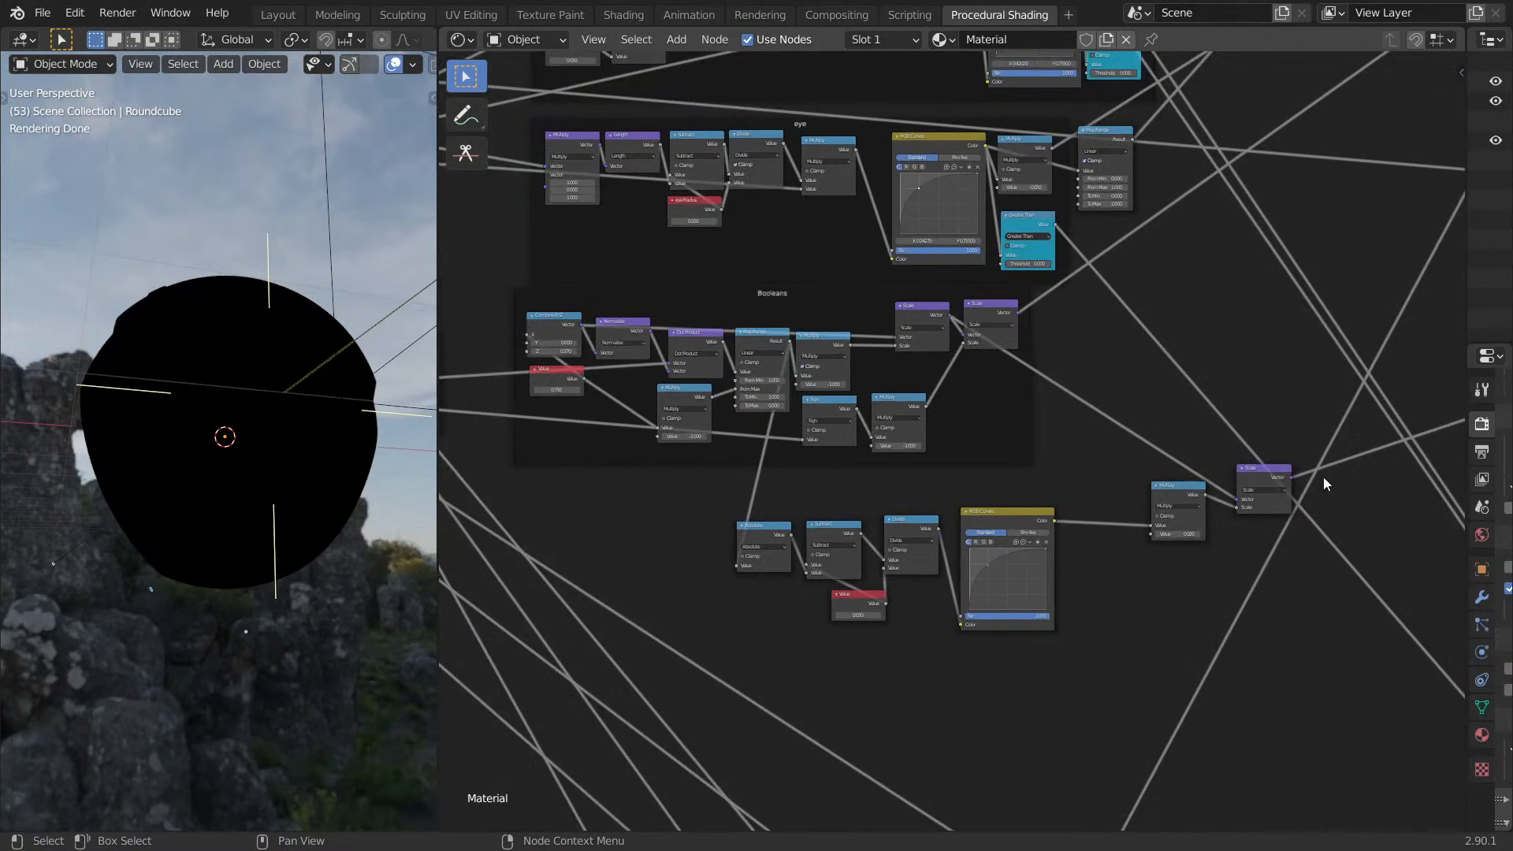
pyautogui.moveTo(1239, 500); pyautogui.dragTo(991, 430)
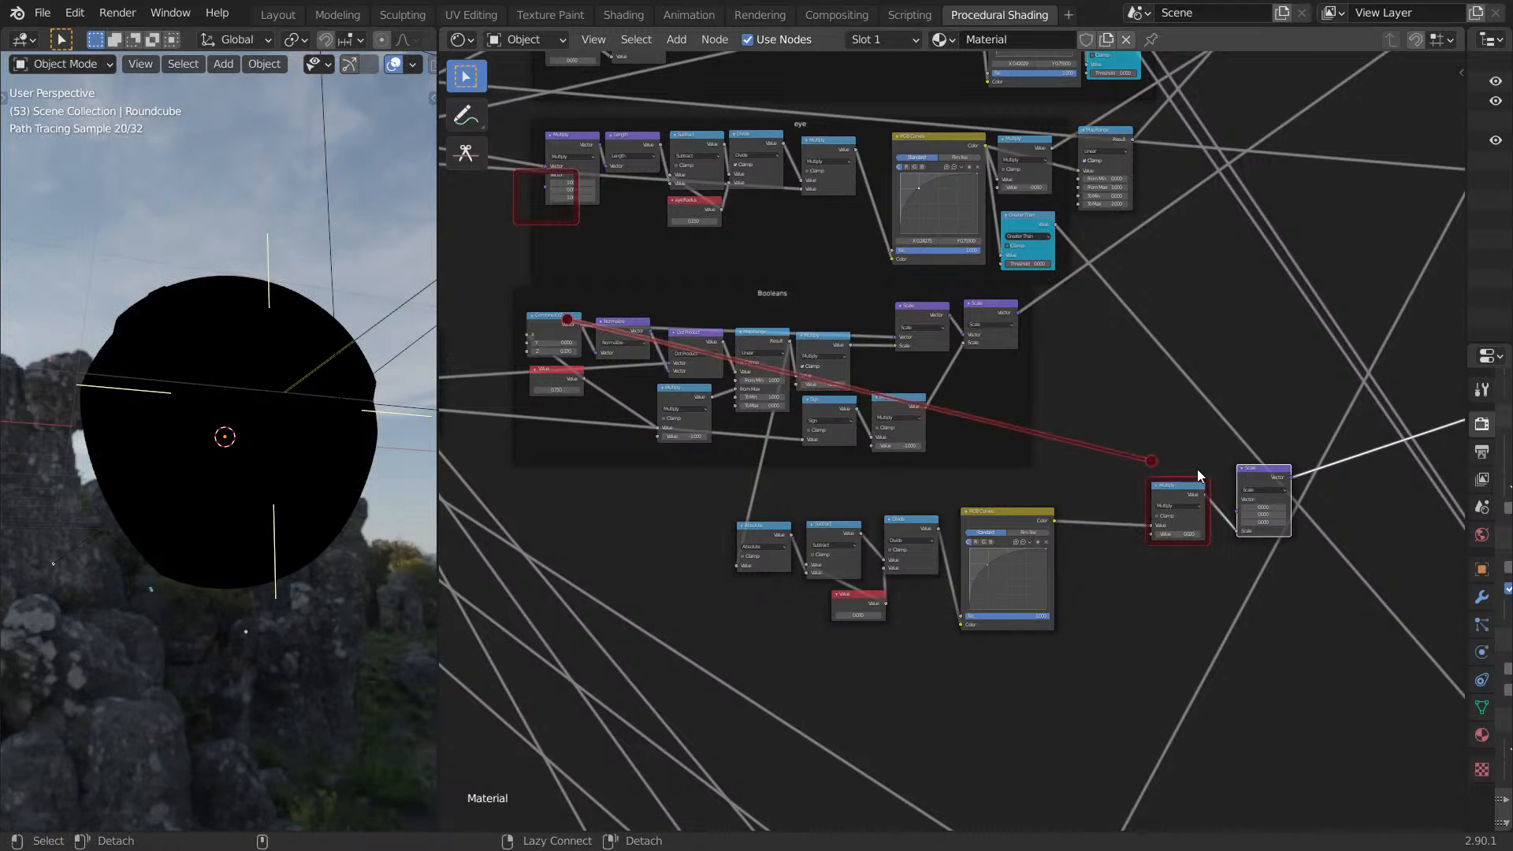
# Connect the Booleans' Combine XYZ vector to the new Scale node's Vector input and space out the Multiply and Scale nodes.
pyautogui.keyDown('alt'); pyautogui.moveTo(1198, 477); pyautogui.dragTo(1263, 484, button='right'); pyautogui.keyUp('alt')
pyautogui.moveTo(1263, 483); pyautogui.dragTo(1218, 484)
pyautogui.scroll(8, 1220, 486)
pyautogui.moveTo(1153, 467); pyautogui.dragTo(950, 400, button='middle')
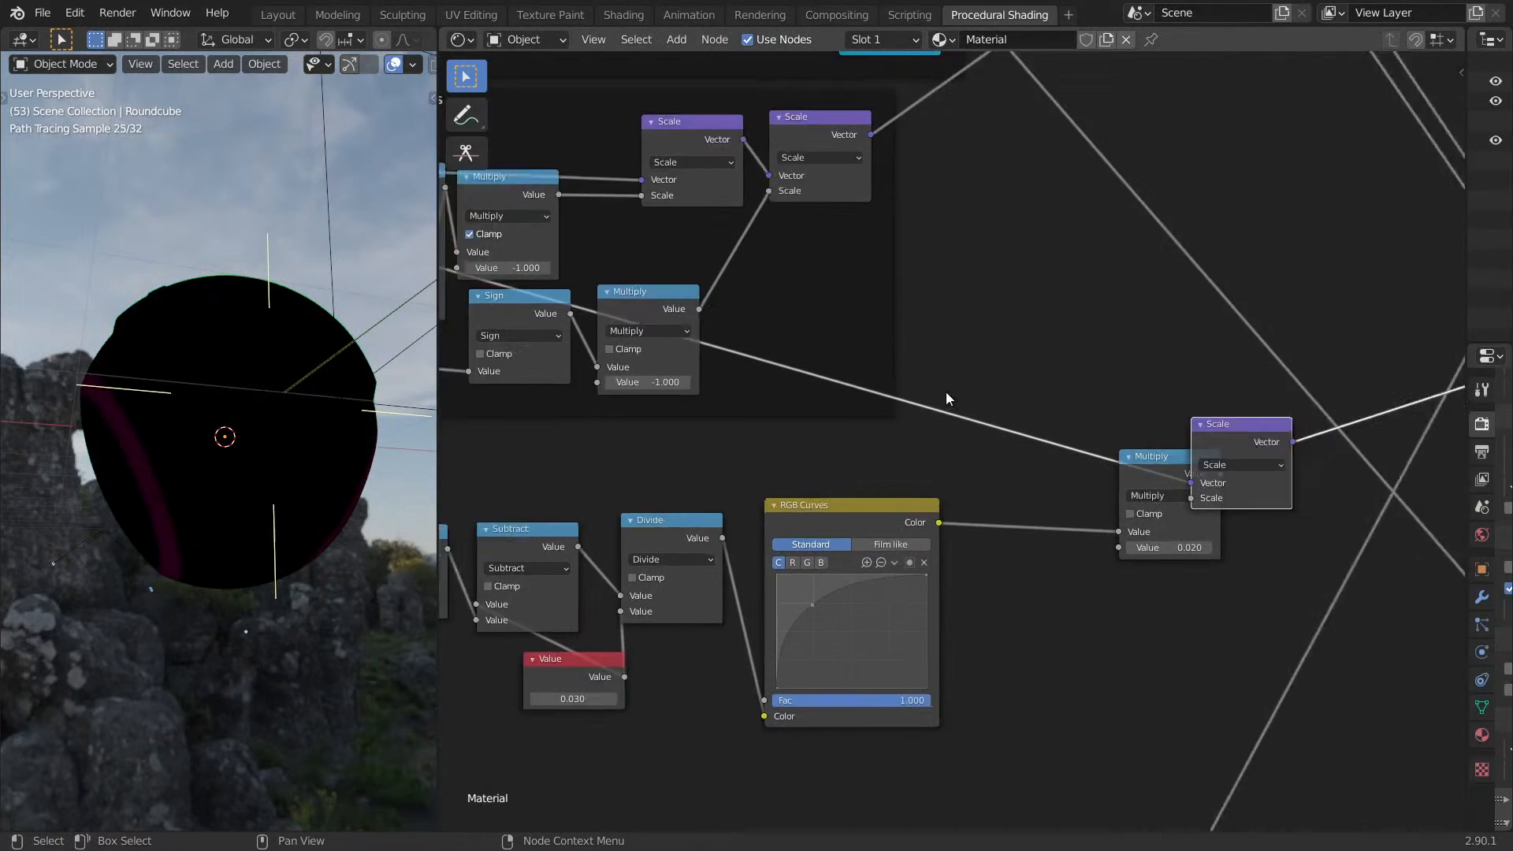
pyautogui.scroll(6, 1041, 450)
pyautogui.moveTo(1187, 482); pyautogui.dragTo(966, 540)
pyautogui.moveTo(1334, 450); pyautogui.dragTo(1279, 449)
pyautogui.moveTo(1374, 487); pyautogui.dragTo(1024, 476, button='middle')
pyautogui.moveTo(1025, 476); pyautogui.dragTo(992, 542)
# Duplicate the Scale node after itself and connect the Booleans' sign Multiply value to the copy's Scale input.
pyautogui.hotkey('shift', 'd')
pyautogui.click(1247, 538)
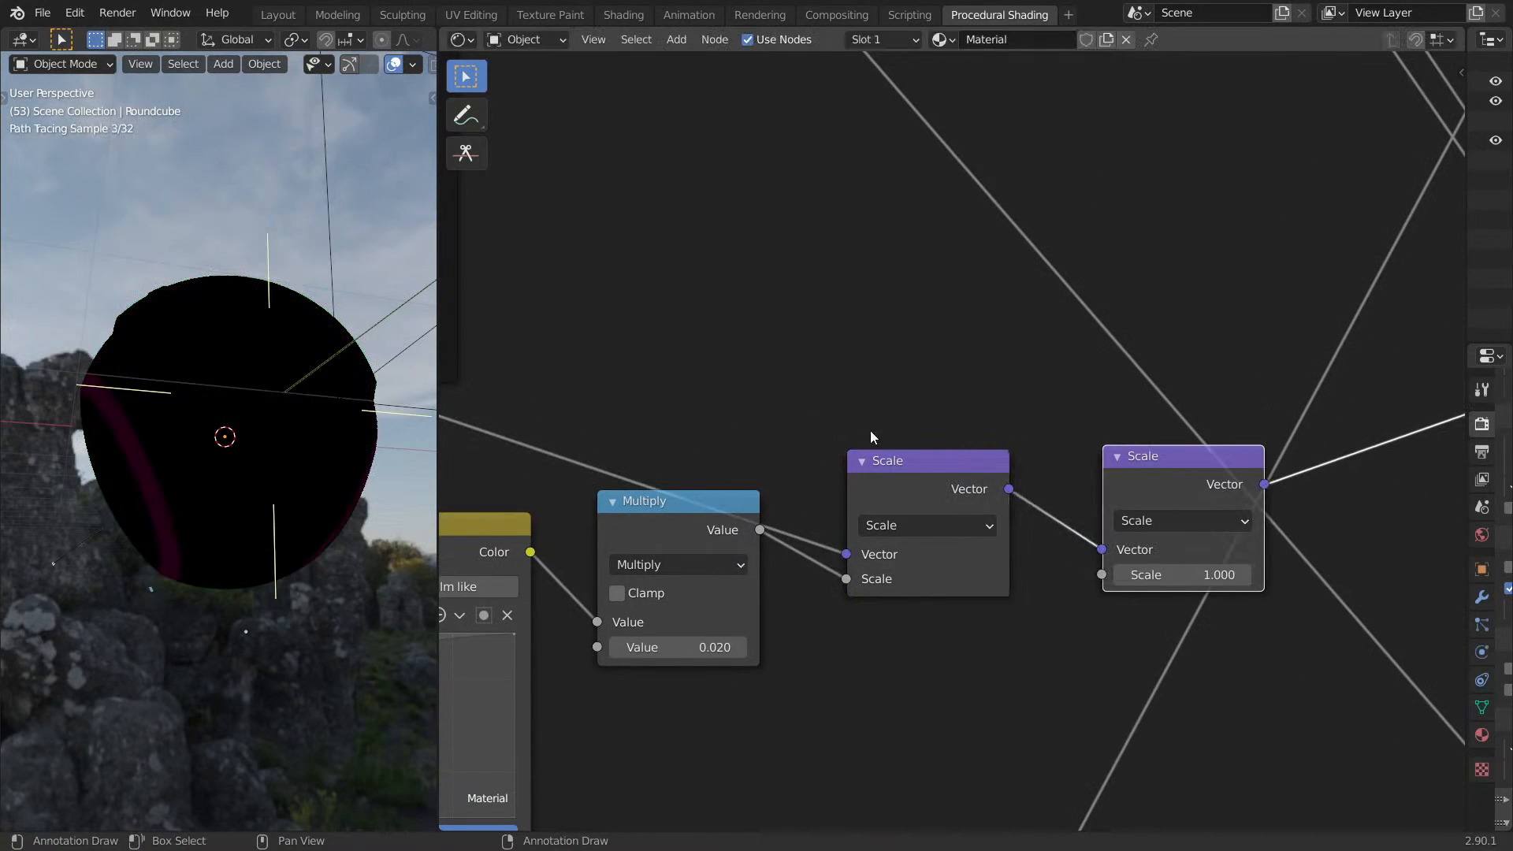
pyautogui.scroll(-3, 871, 436)
pyautogui.keyDown('alt'); pyautogui.moveTo(1010, 427); pyautogui.dragTo(1009, 426, button='right'); pyautogui.keyUp('alt')
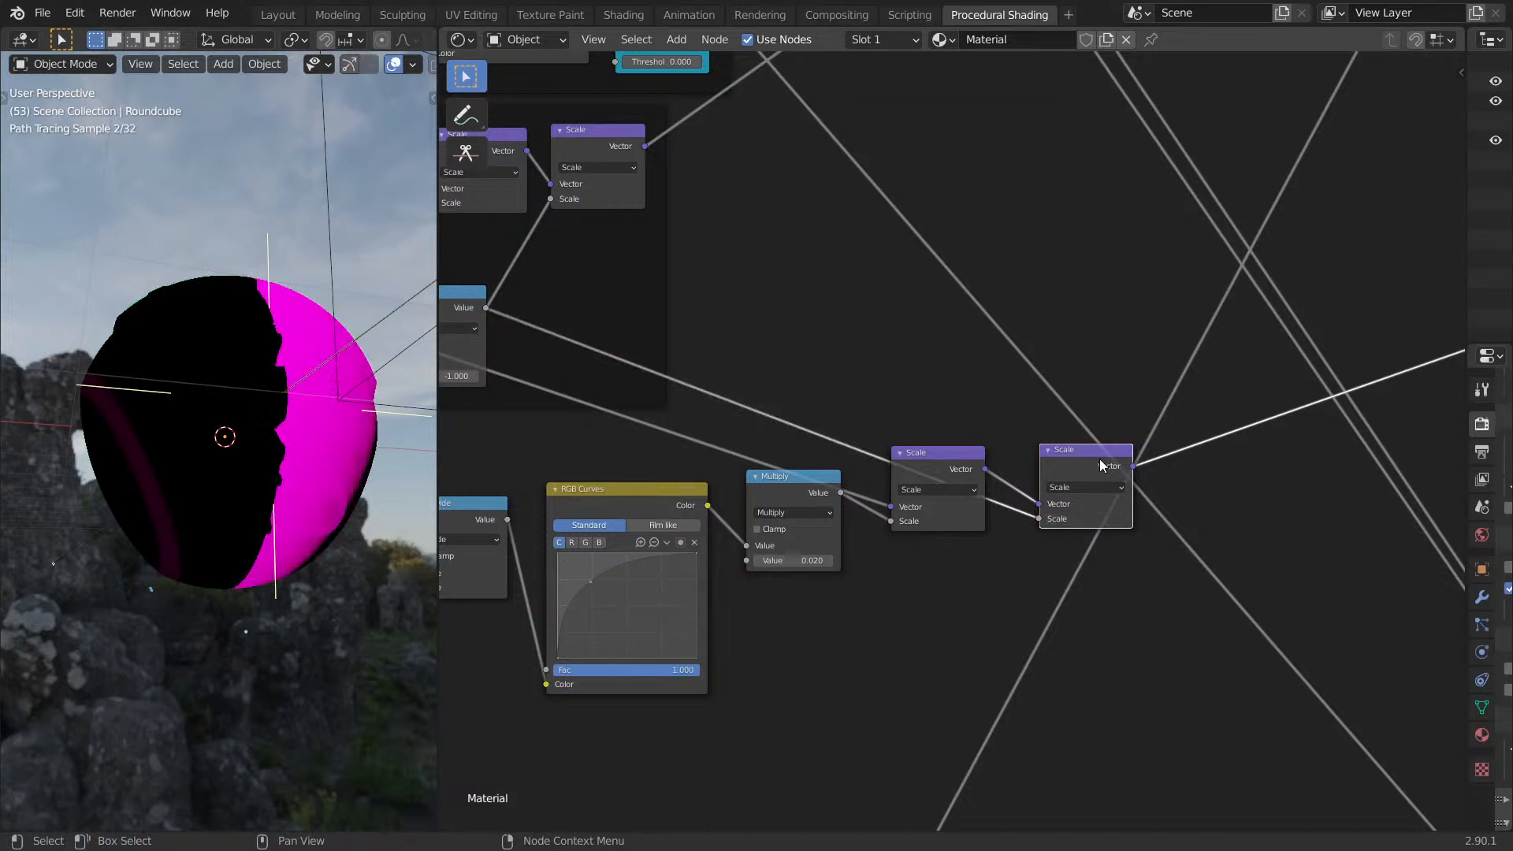
# Duplicate the last Add node before the Material Output and connect the ring's second Scale vector to the copy.
pyautogui.scroll(-7, 1087, 434)
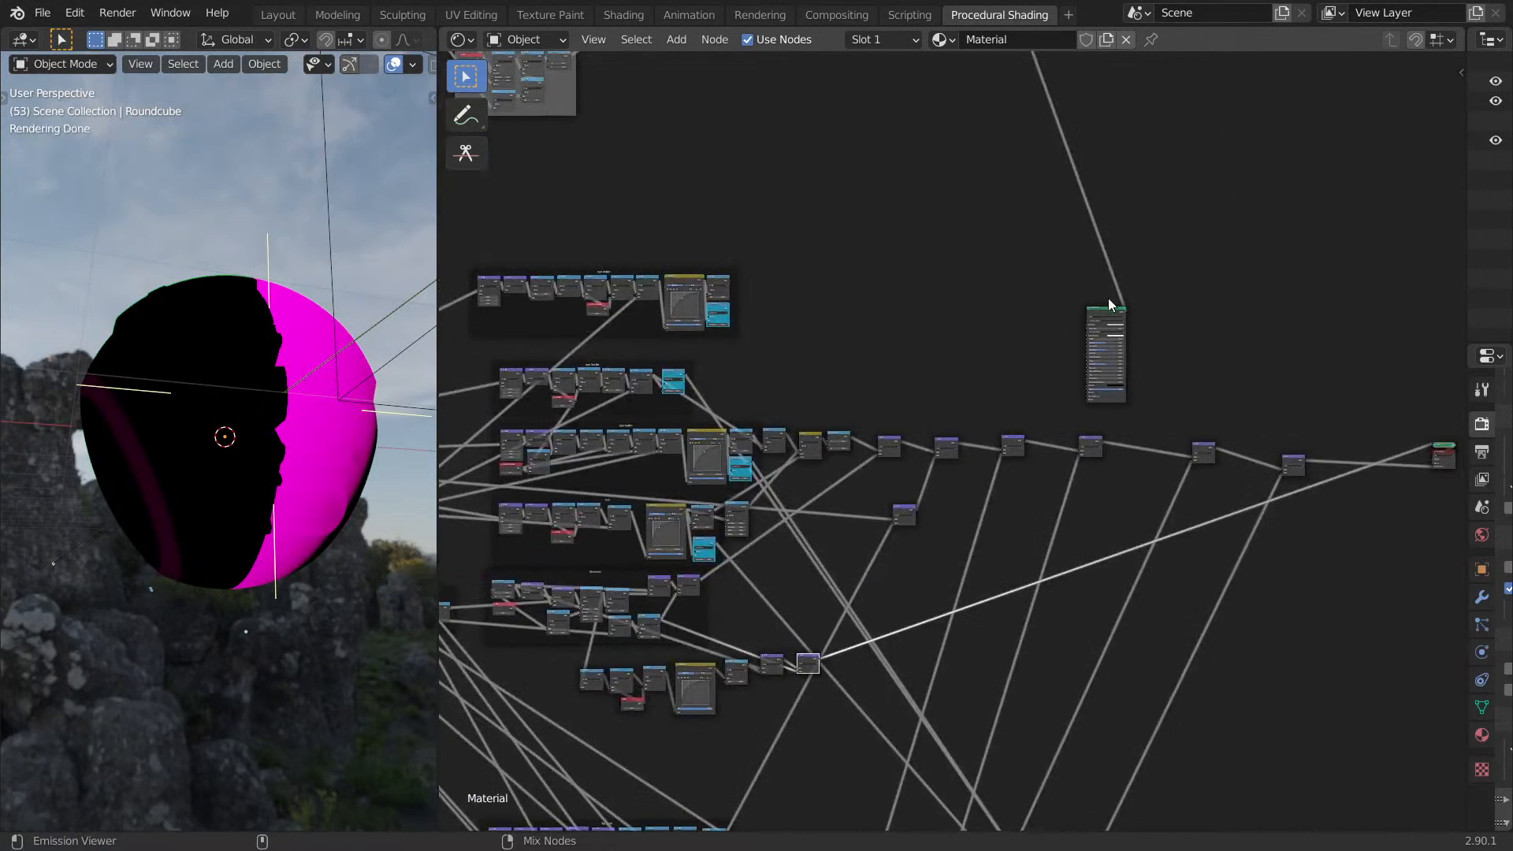
pyautogui.moveTo(1262, 462); pyautogui.dragTo(1184, 377, button='middle')
pyautogui.scroll(2, 1334, 375)
pyautogui.hotkey('shift', 'd')
pyautogui.click(1195, 371)
pyautogui.keyDown('alt'); pyautogui.moveTo(1200, 430); pyautogui.dragTo(1195, 409, button='right'); pyautogui.keyUp('alt')
pyautogui.moveTo(1129, 408); pyautogui.dragTo(1137, 435, button='middle')
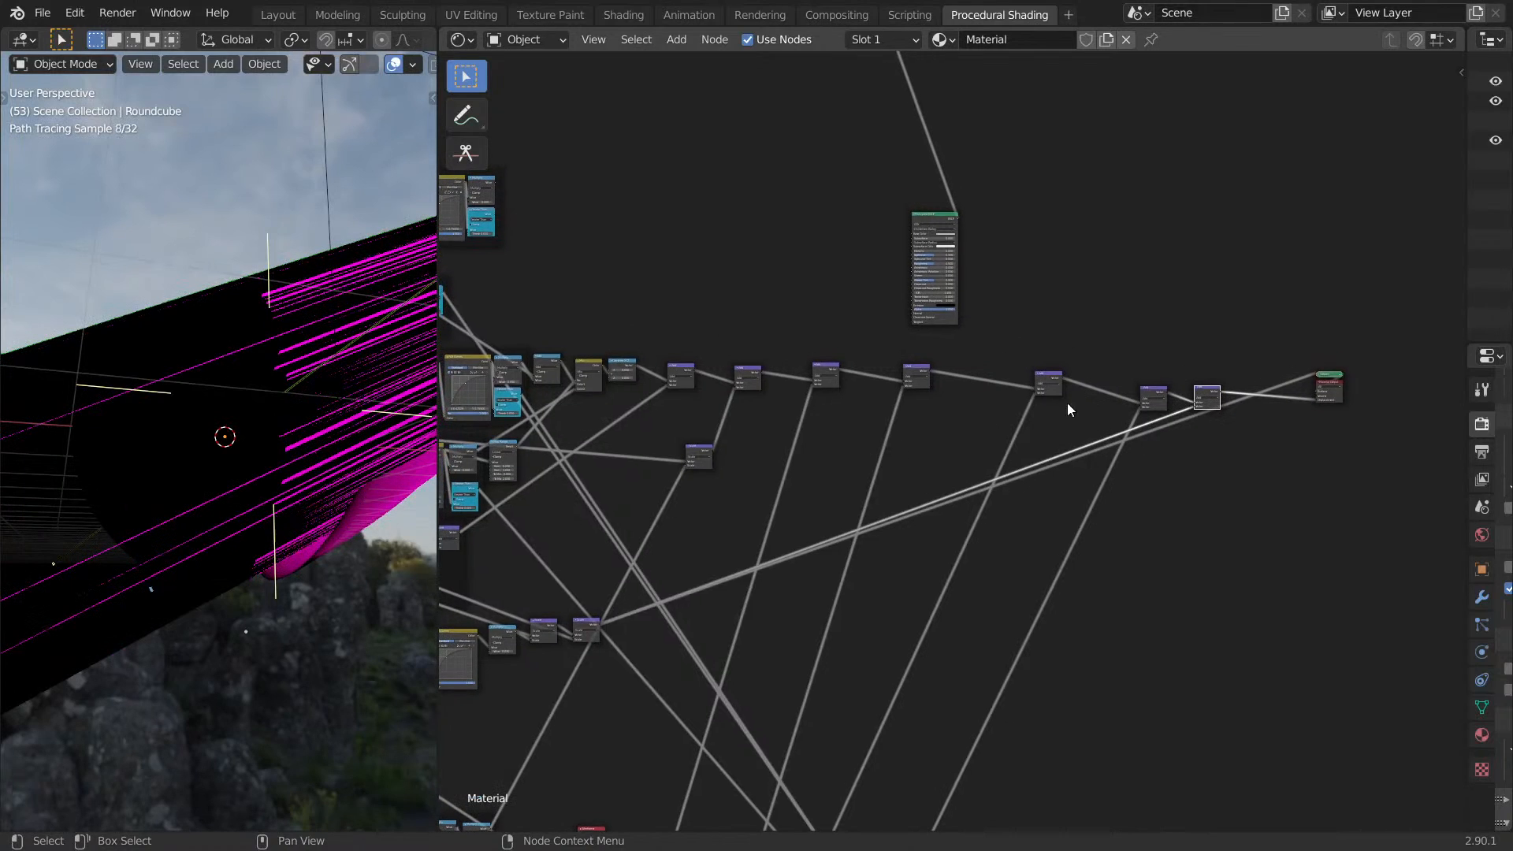
# Preview the ring's 0.020 Multiply node on the model.
pyautogui.moveTo(847, 510); pyautogui.dragTo(1128, 310, button='middle')
pyautogui.scroll(-7, 162, 518)
pyautogui.moveTo(162, 517); pyautogui.dragTo(73, 509, button='middle')
pyautogui.scroll(1, 705, 504)
pyautogui.scroll(9, 705, 504)
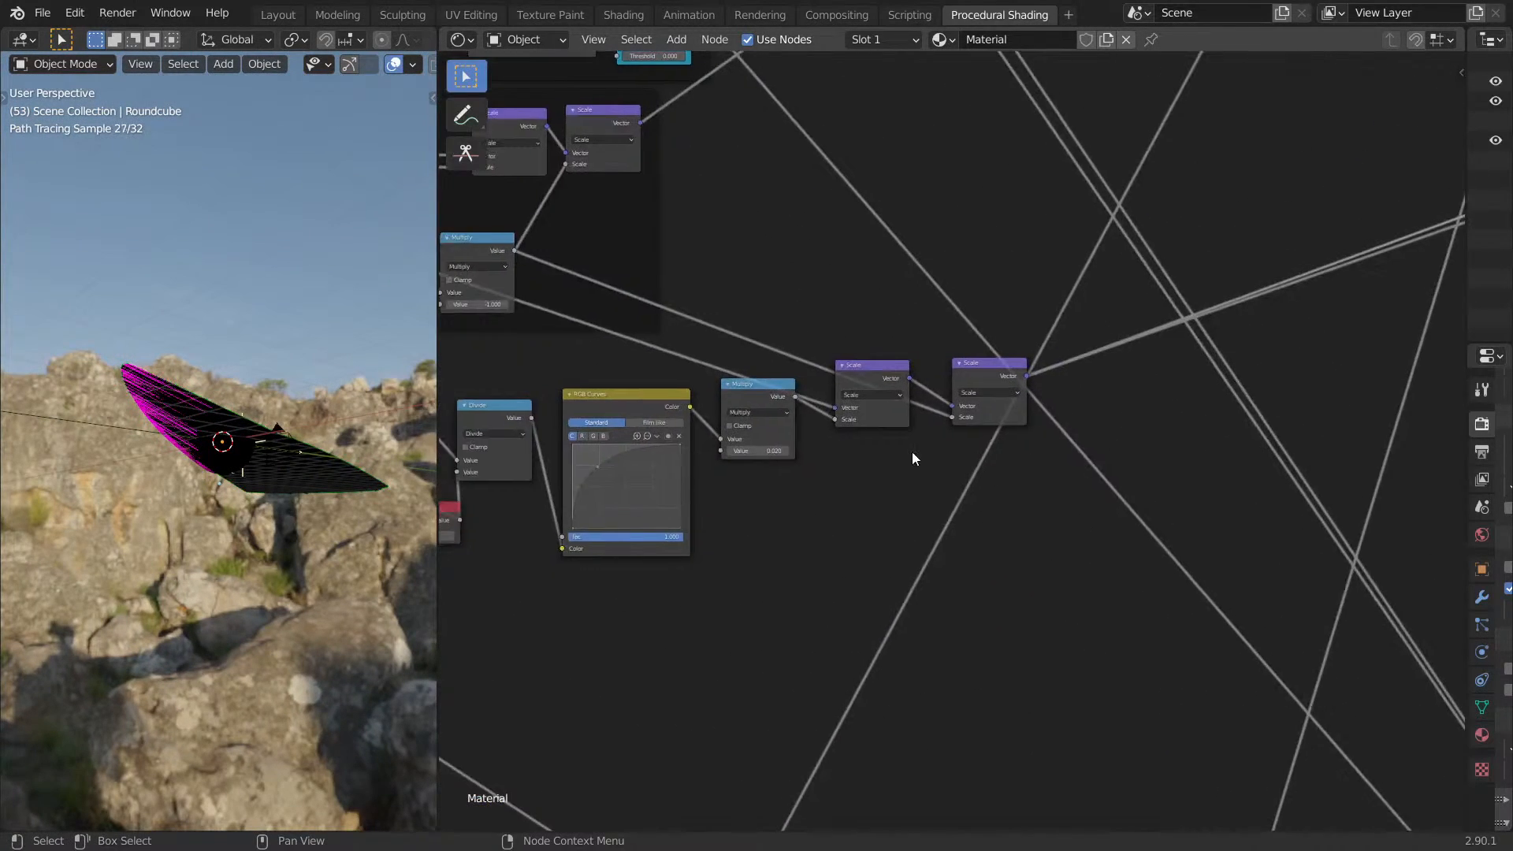
pyautogui.click(582, 358)
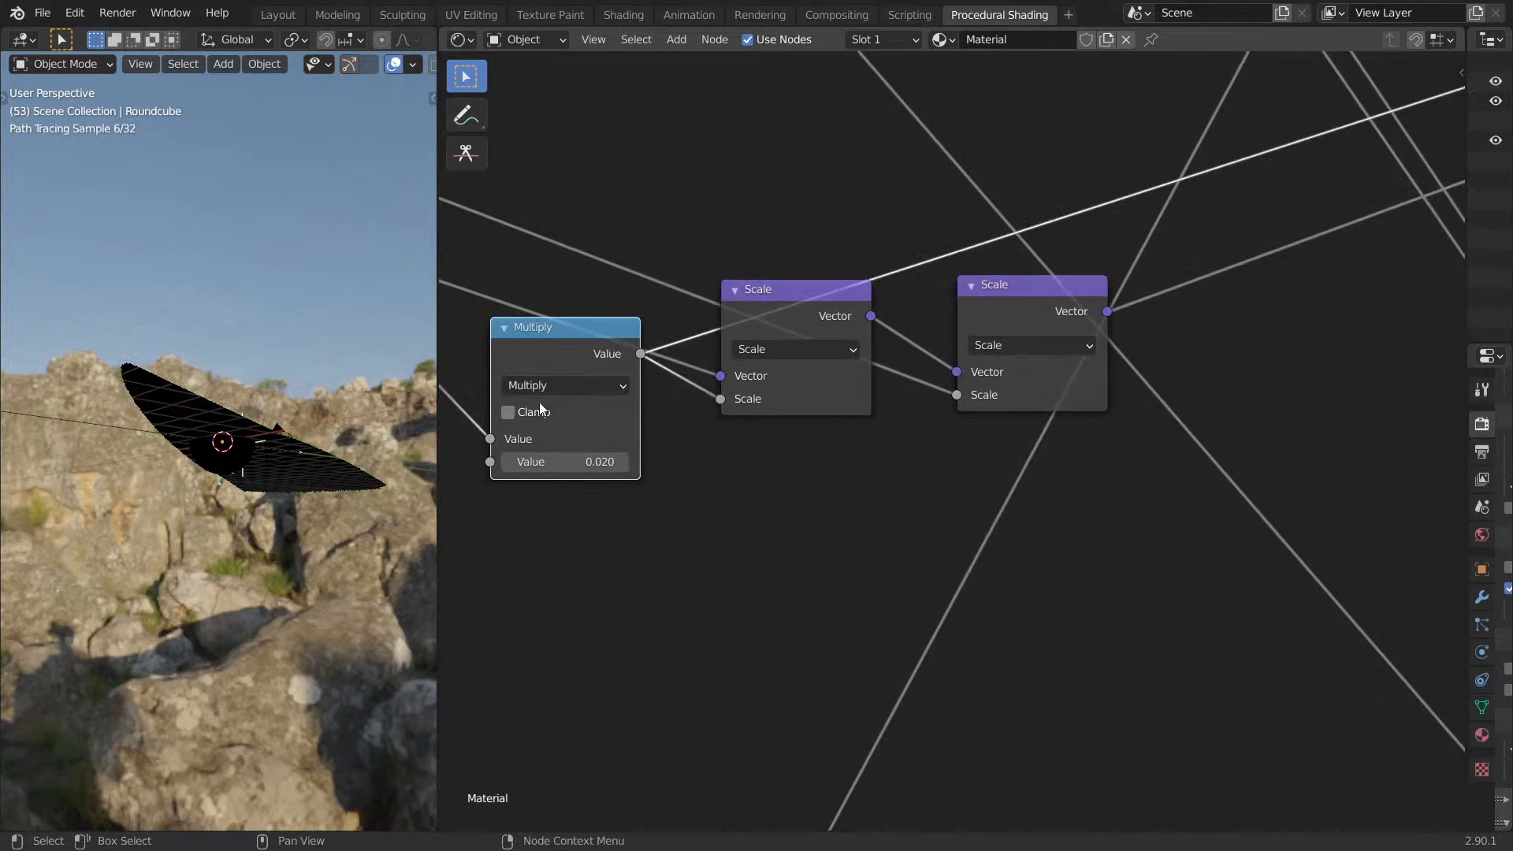
# Enable Clamp on the ring's Multiply node and inspect the previewed ring around the model.
pyautogui.moveTo(244, 476)
pyautogui.mouseDown(button='middle')
pyautogui.moveTo(320, 441)
pyautogui.moveTo(427, 443)
pyautogui.mouseUp(button='middle')
pyautogui.scroll(3, 385, 461)
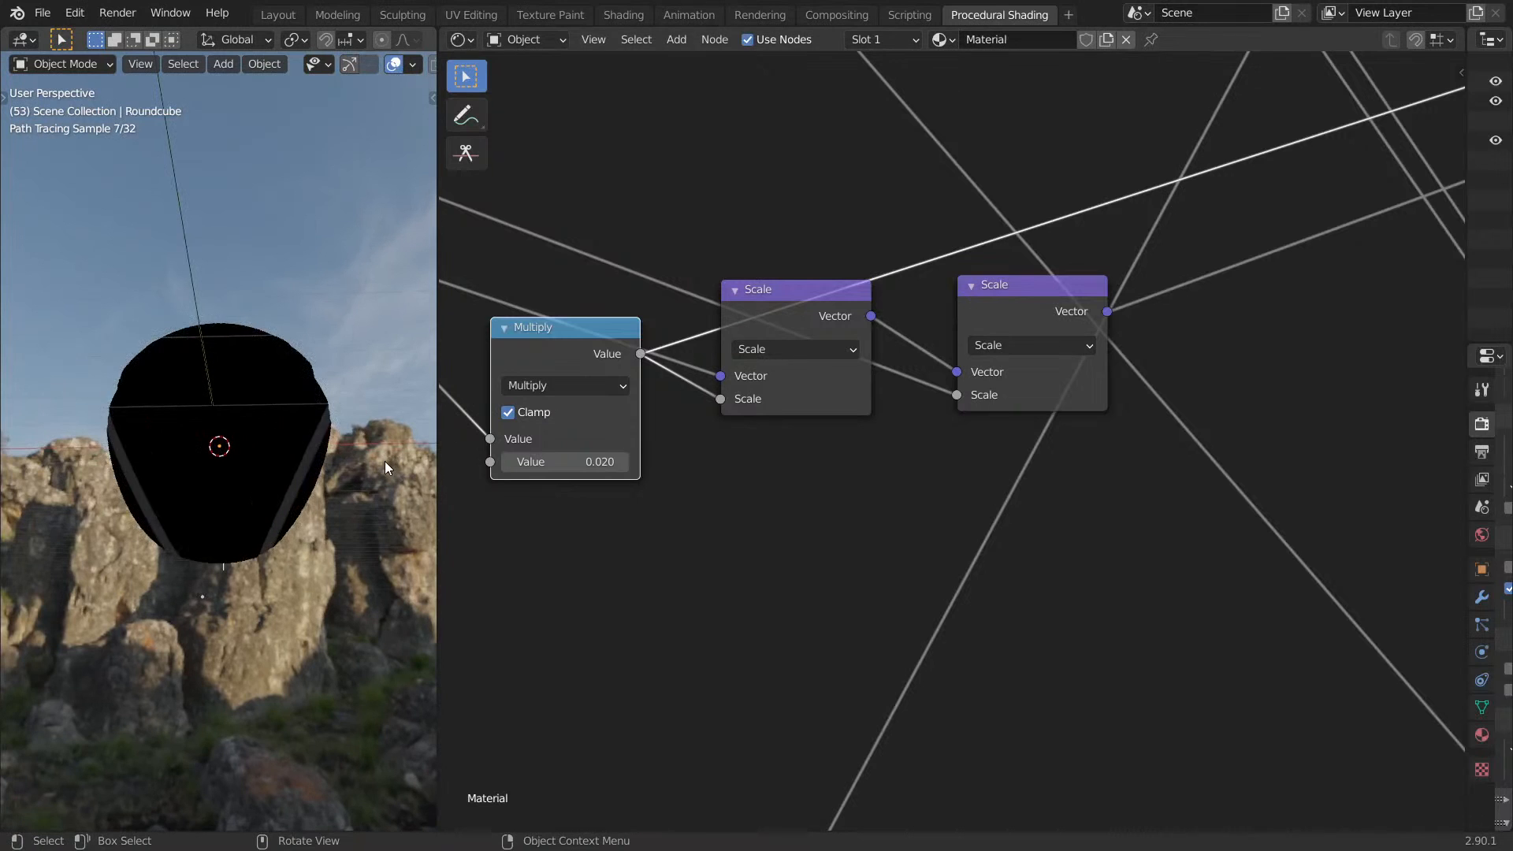
pyautogui.moveTo(506, 510); pyautogui.dragTo(511, 543, button='middle')
pyautogui.scroll(4, 554, 408)
pyautogui.moveTo(531, 430); pyautogui.dragTo(763, 435, button='middle')
pyautogui.scroll(-1, 763, 435)
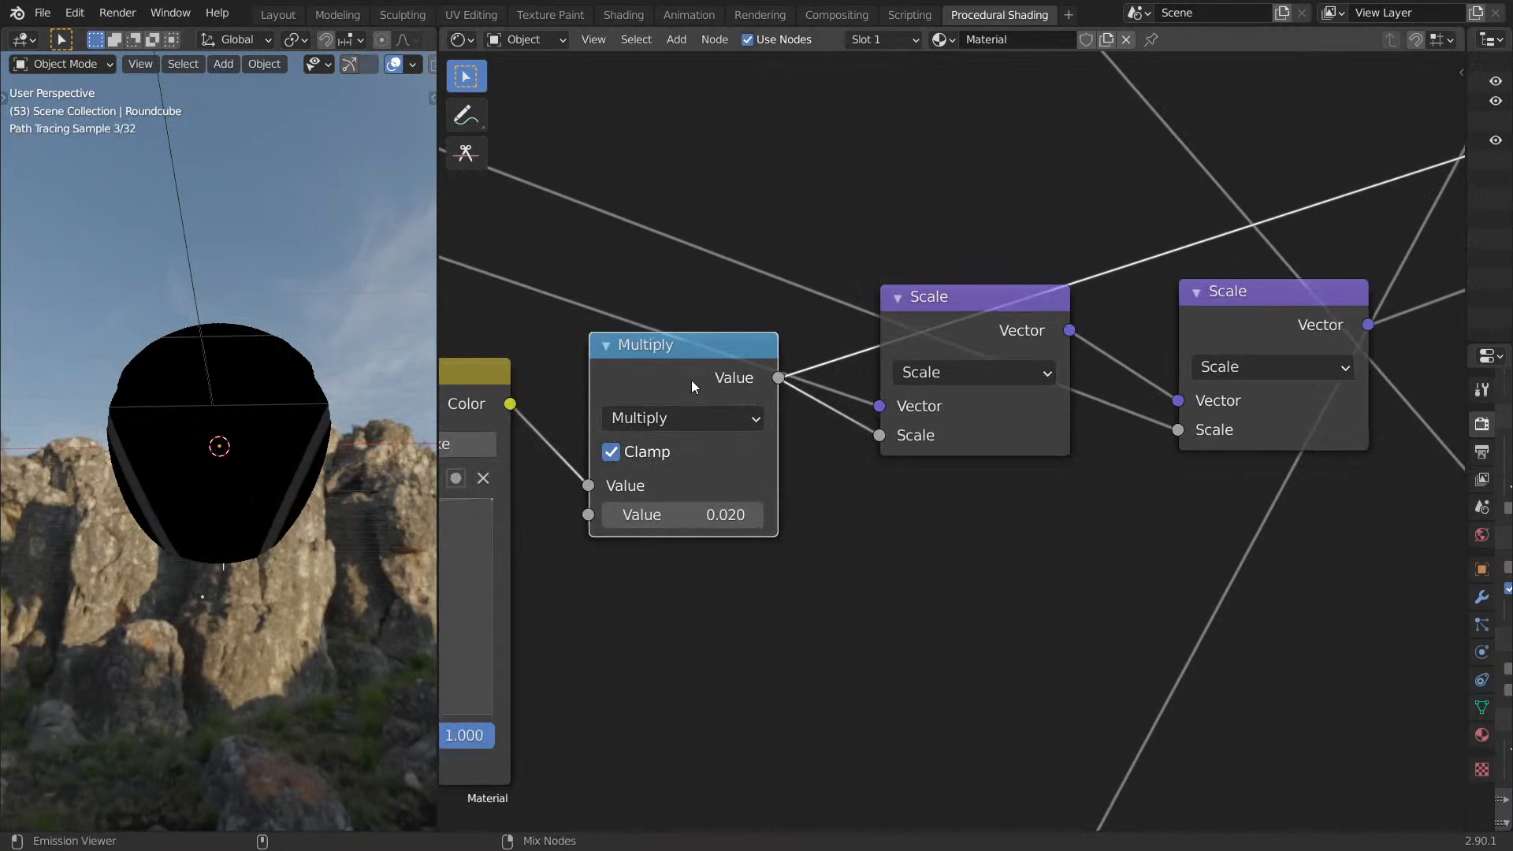
pyautogui.moveTo(236, 453)
pyautogui.mouseDown(button='middle')
pyautogui.moveTo(49, 443)
pyautogui.moveTo(363, 465)
pyautogui.mouseUp(button='middle')
pyautogui.scroll(-9, 1067, 473)
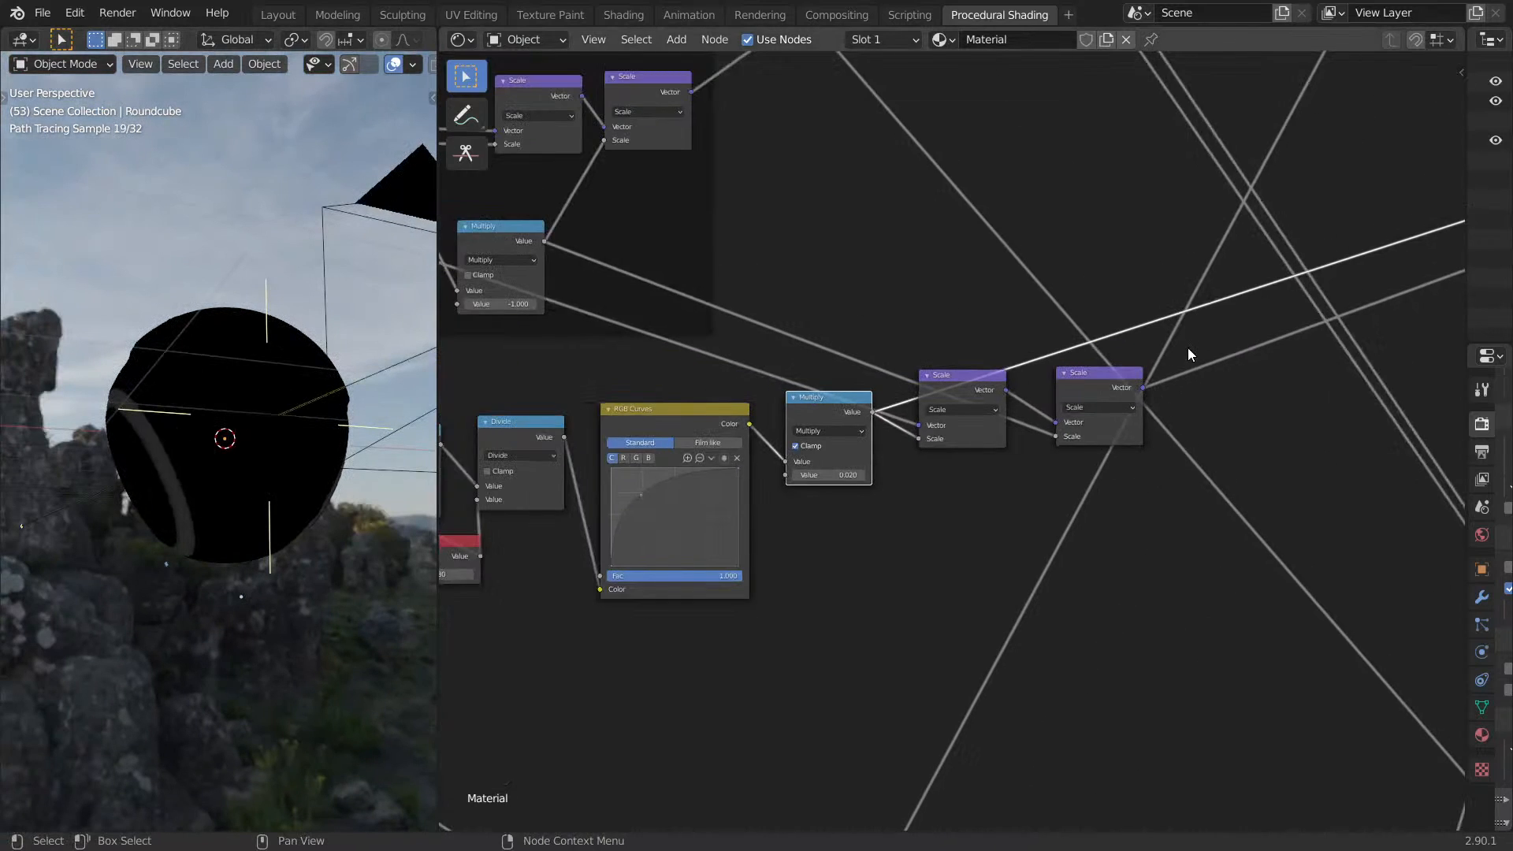
# Preview the Principled BSDF and try a value of -0.020 on the ring's Multiply node while toggling Clamp.
pyautogui.keyDown('ctrl'); pyautogui.keyDown('shift'); pyautogui.click(1163, 282); pyautogui.keyUp('shift'); pyautogui.keyUp('ctrl')
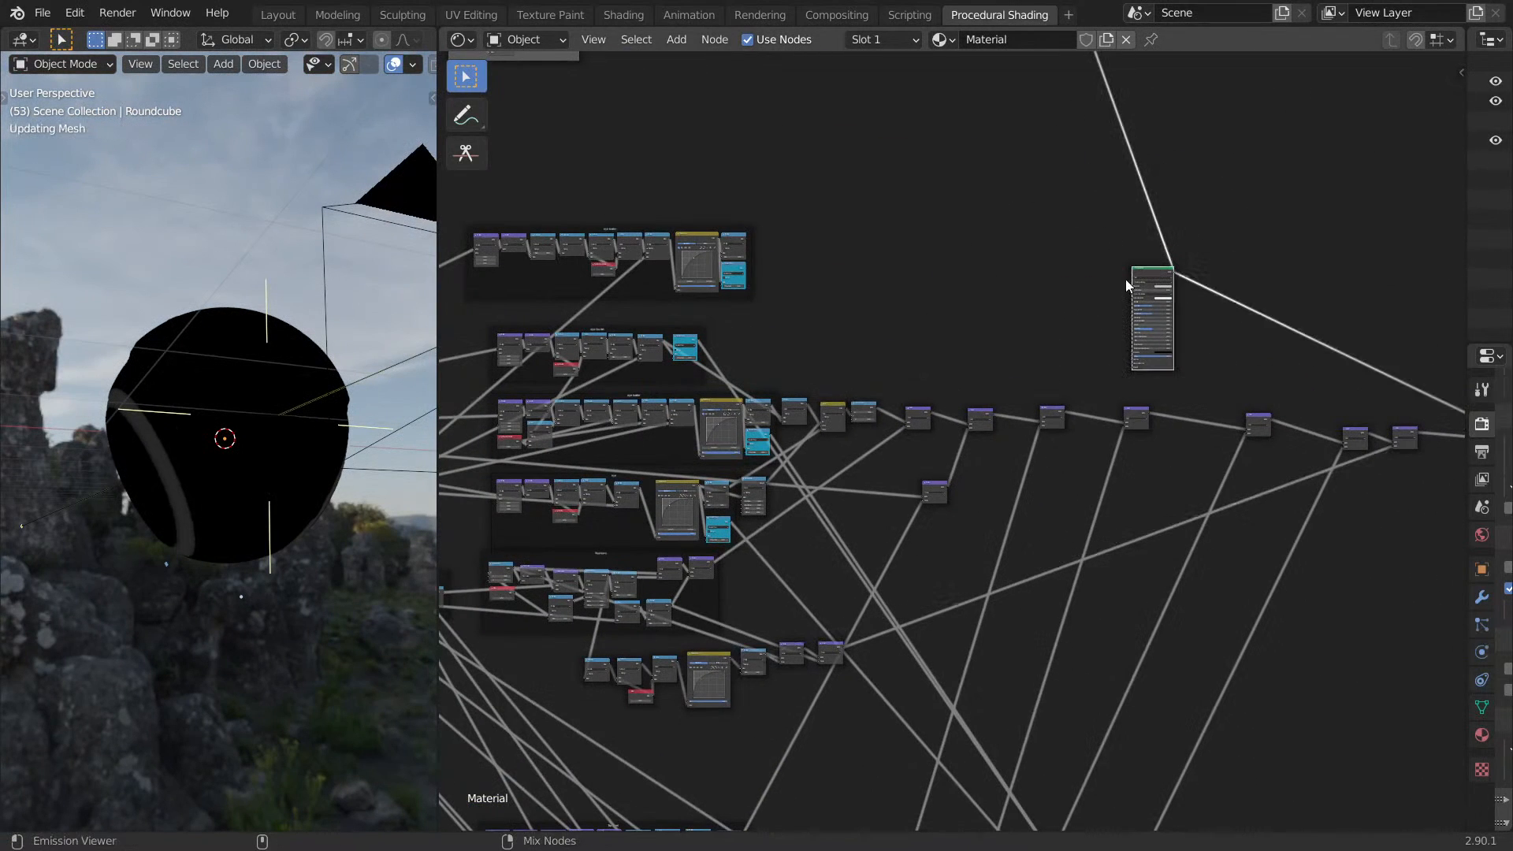
pyautogui.scroll(10, 818, 473)
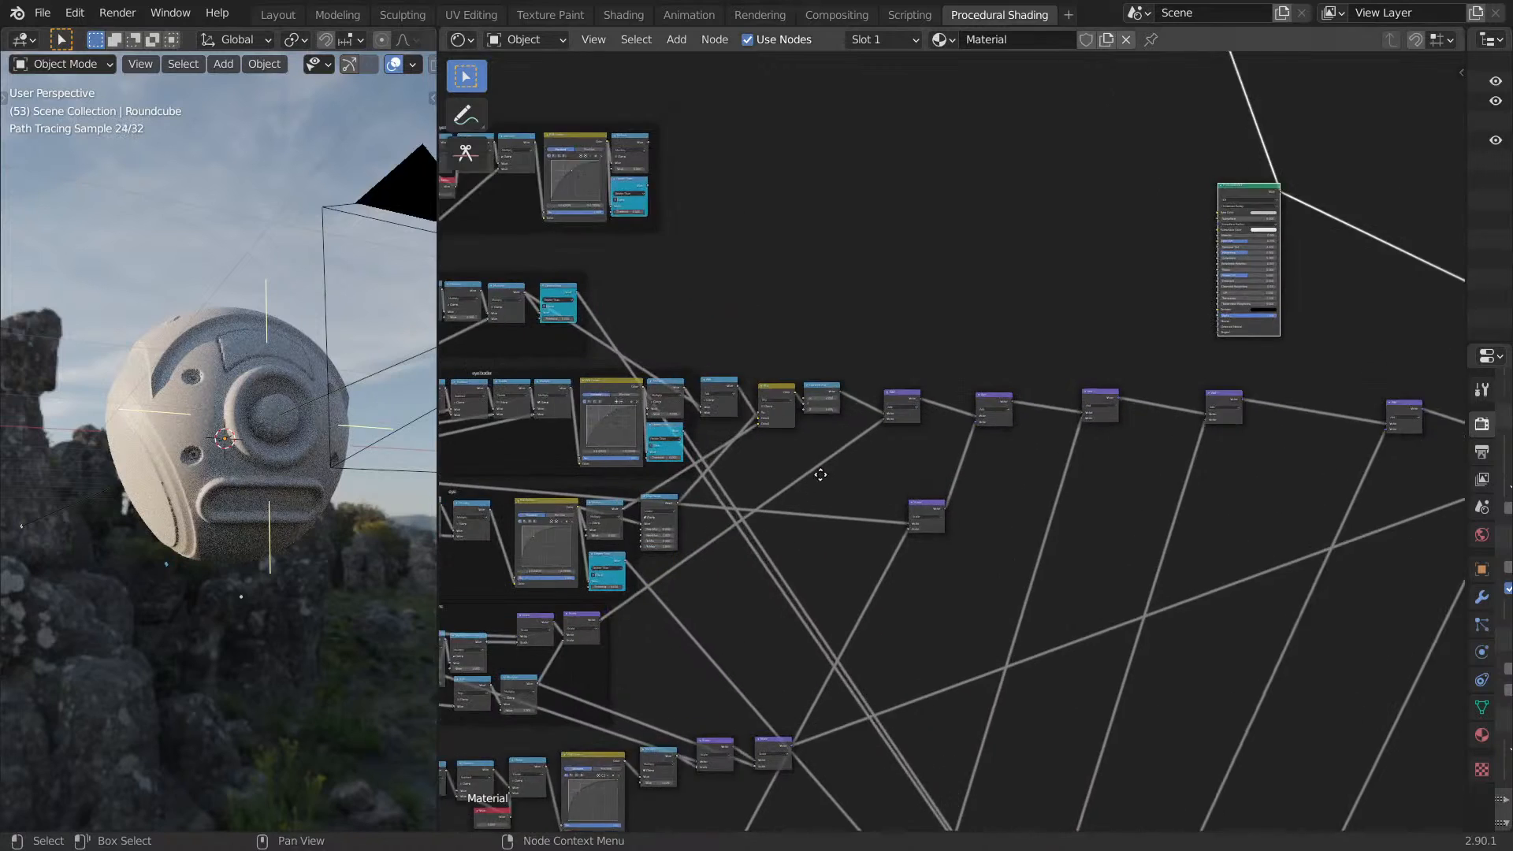
pyautogui.scroll(3, 891, 552)
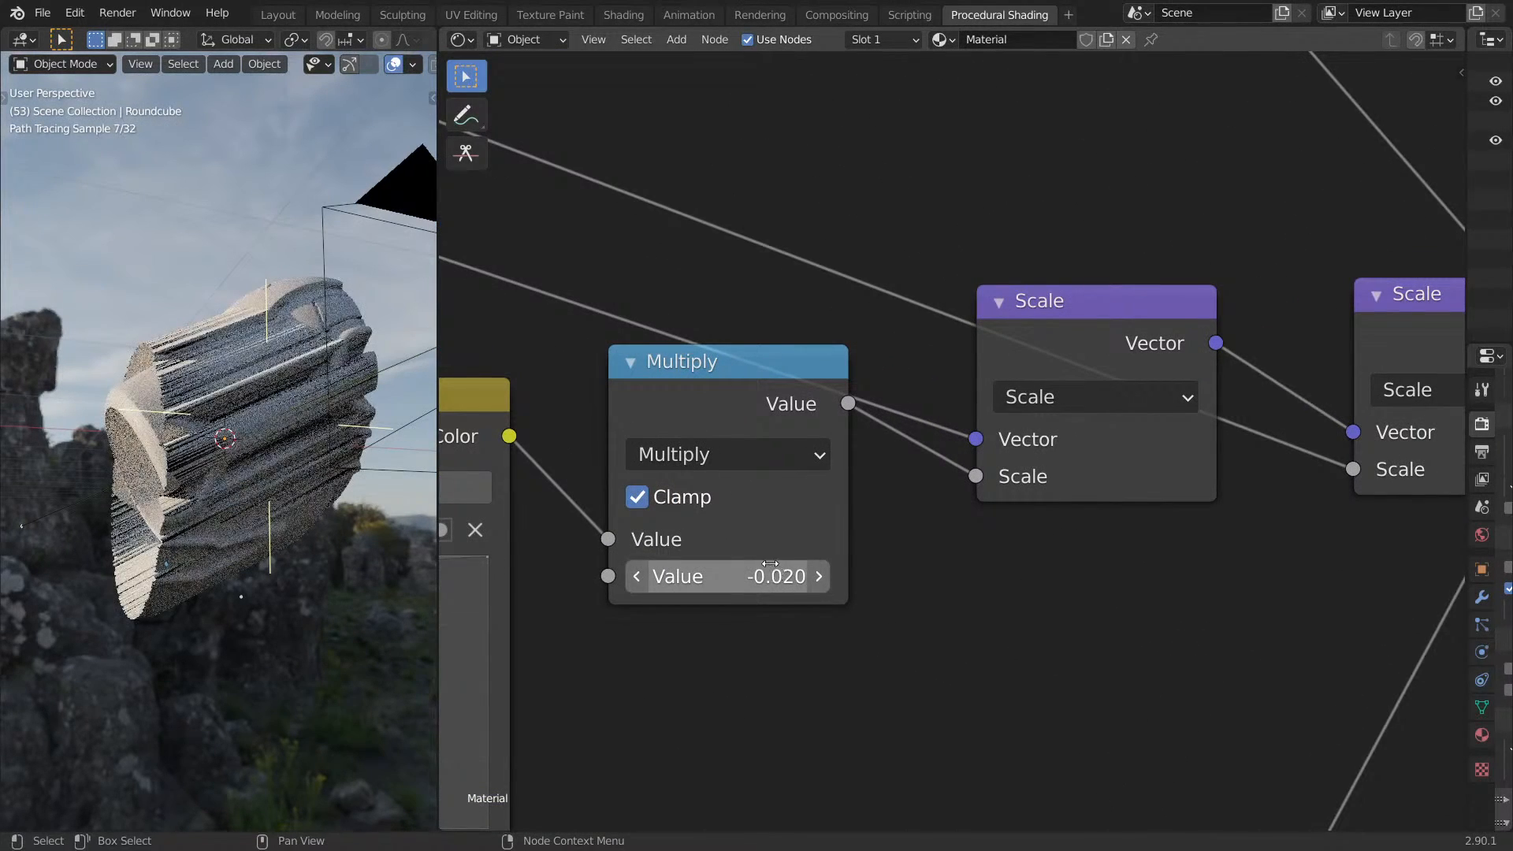
pyautogui.click(637, 498)
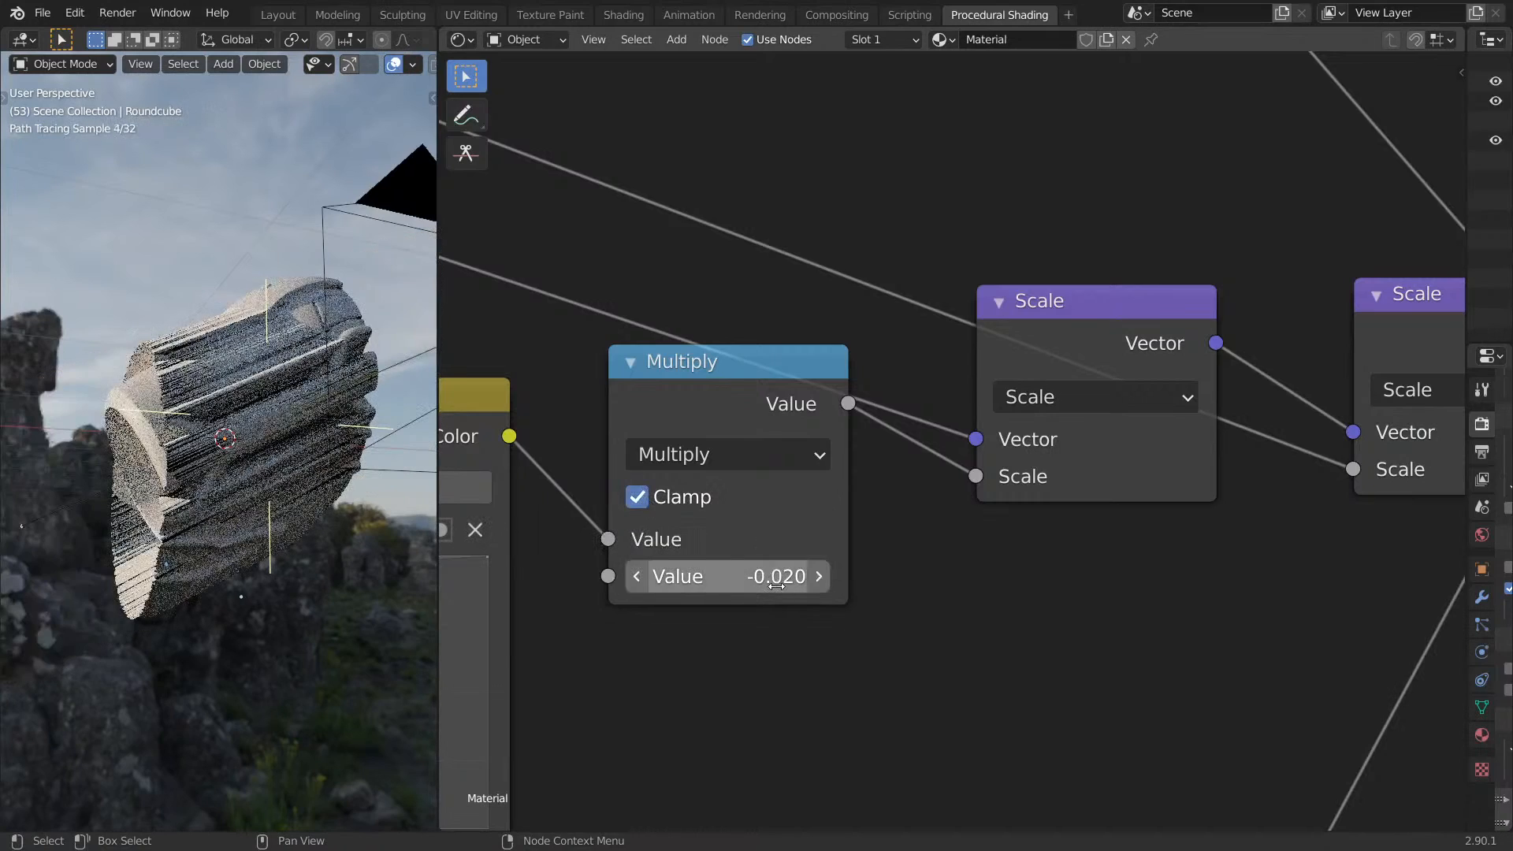
pyautogui.press('-')
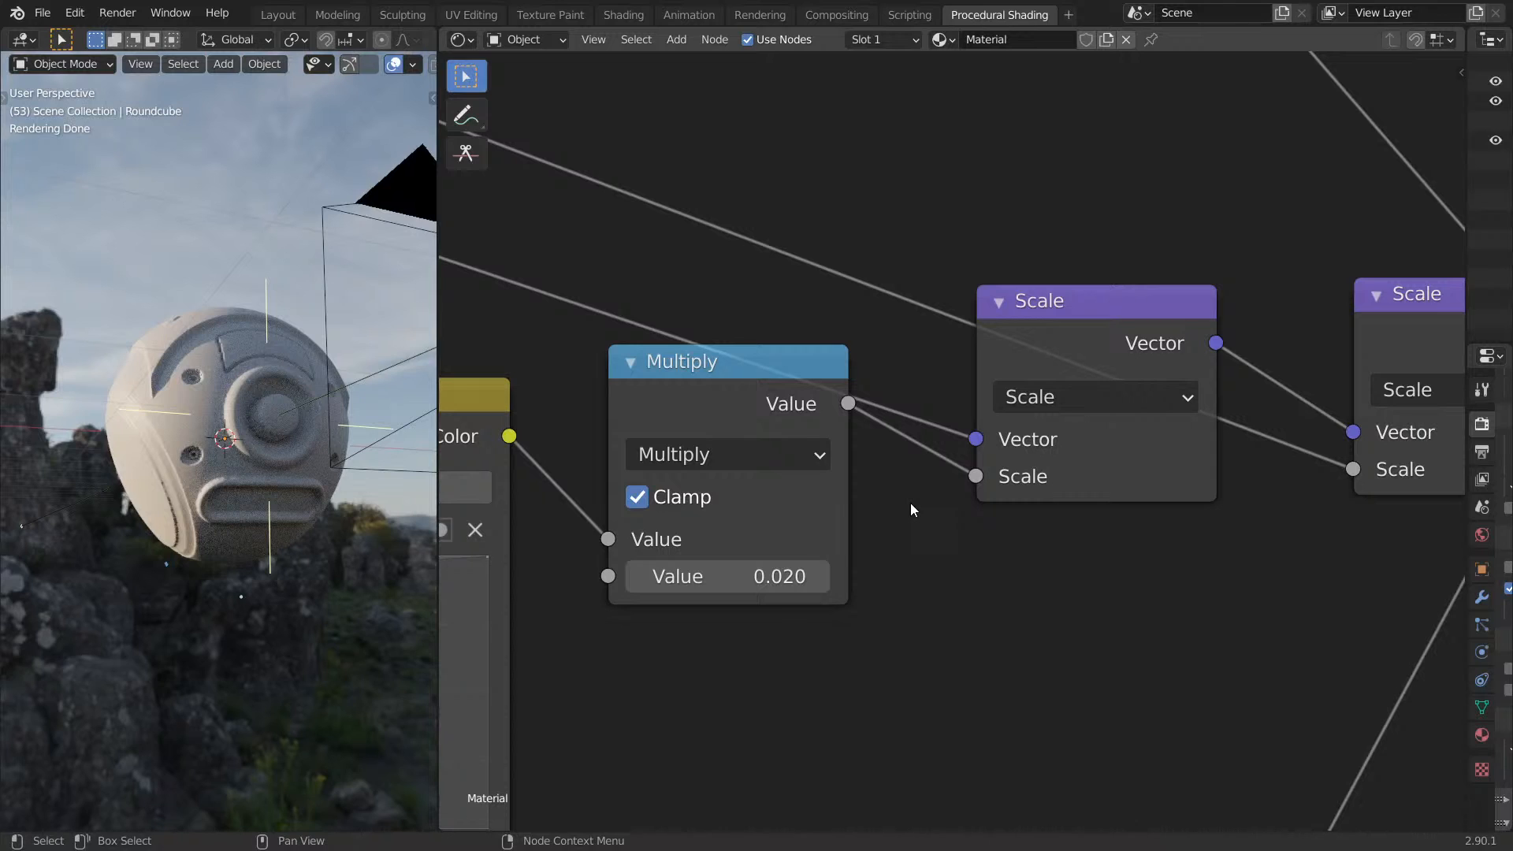
# Duplicate the ring's Multiply node and insert the copy between RGB Curves and the original Multiply.
pyautogui.click(818, 387)
pyautogui.moveTo(818, 387); pyautogui.dragTo(925, 335, button='middle')
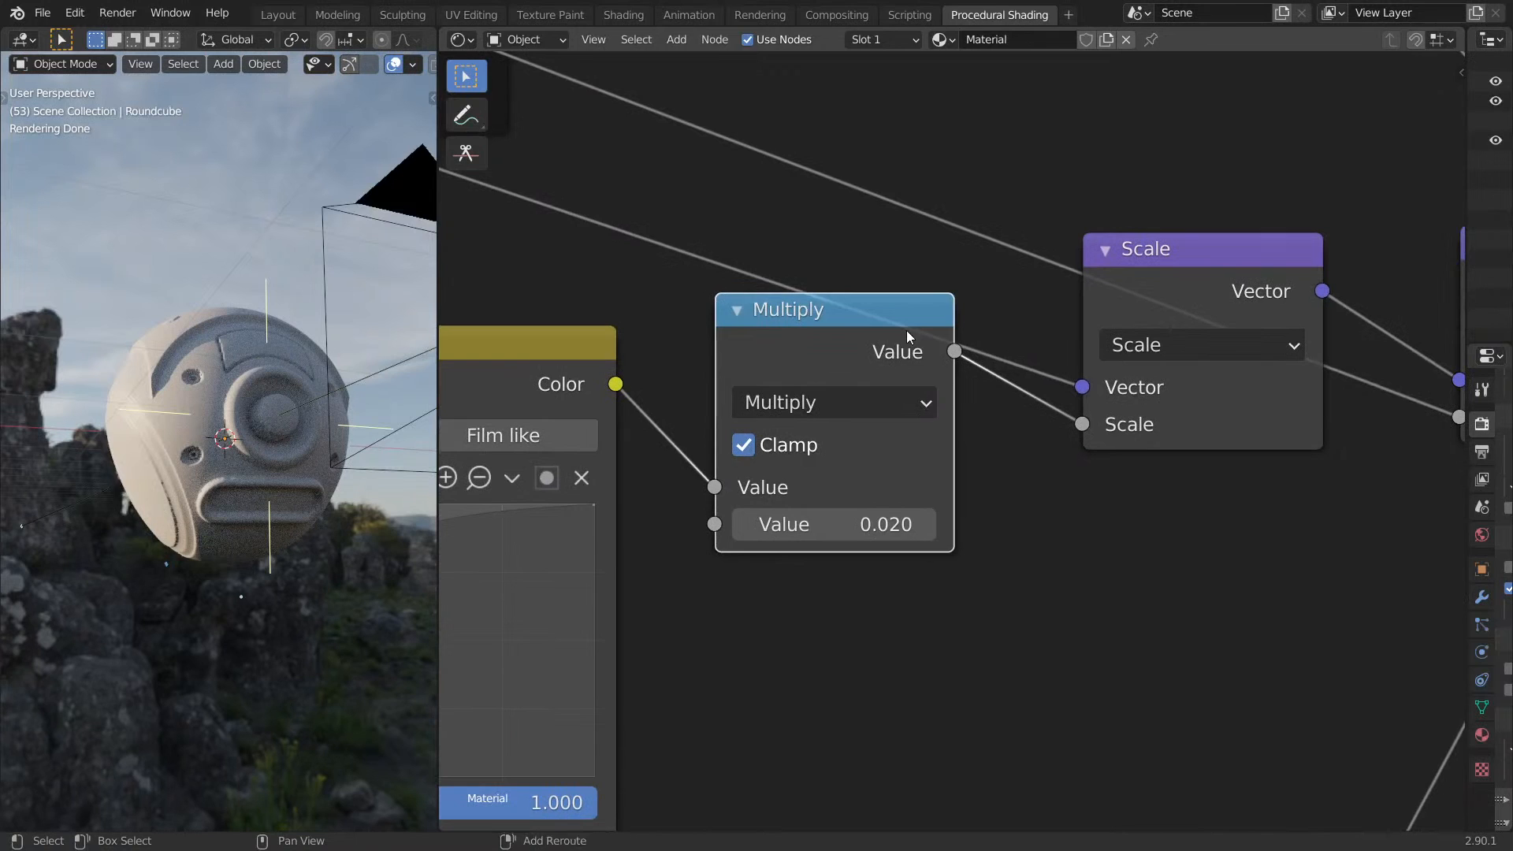
pyautogui.hotkey('shift', 'd')
pyautogui.click(946, 393)
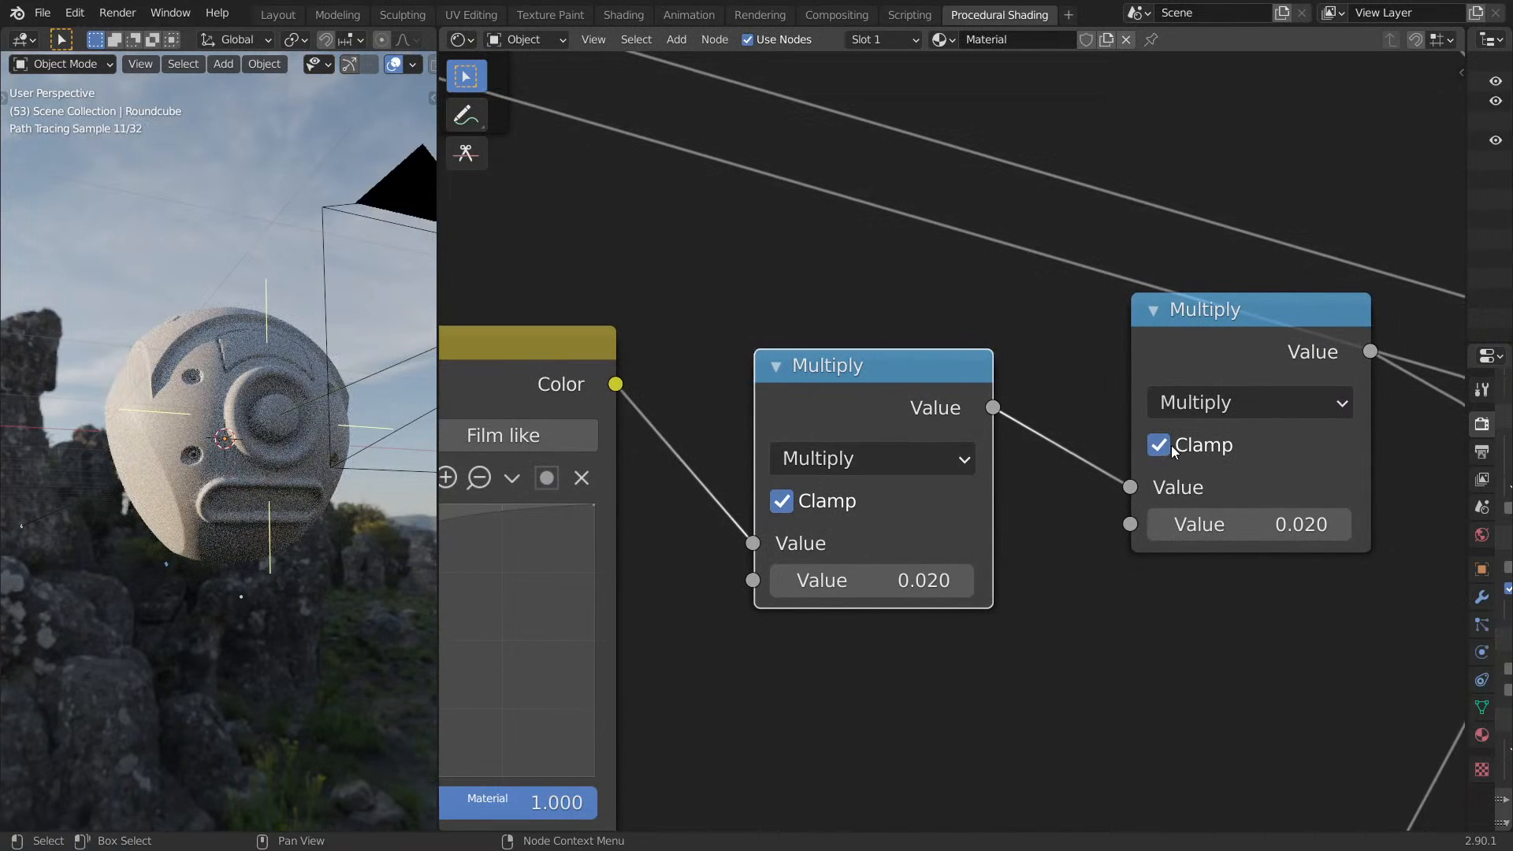
# Turn off Clamp on the first Multiply and set its value to -0.020, and set the second Multiply's value to 1.
pyautogui.moveTo(1227, 433); pyautogui.dragTo(1066, 436, button='middle')
pyautogui.scroll(1, 930, 457)
pyautogui.click(531, 523)
pyautogui.click(1009, 452)
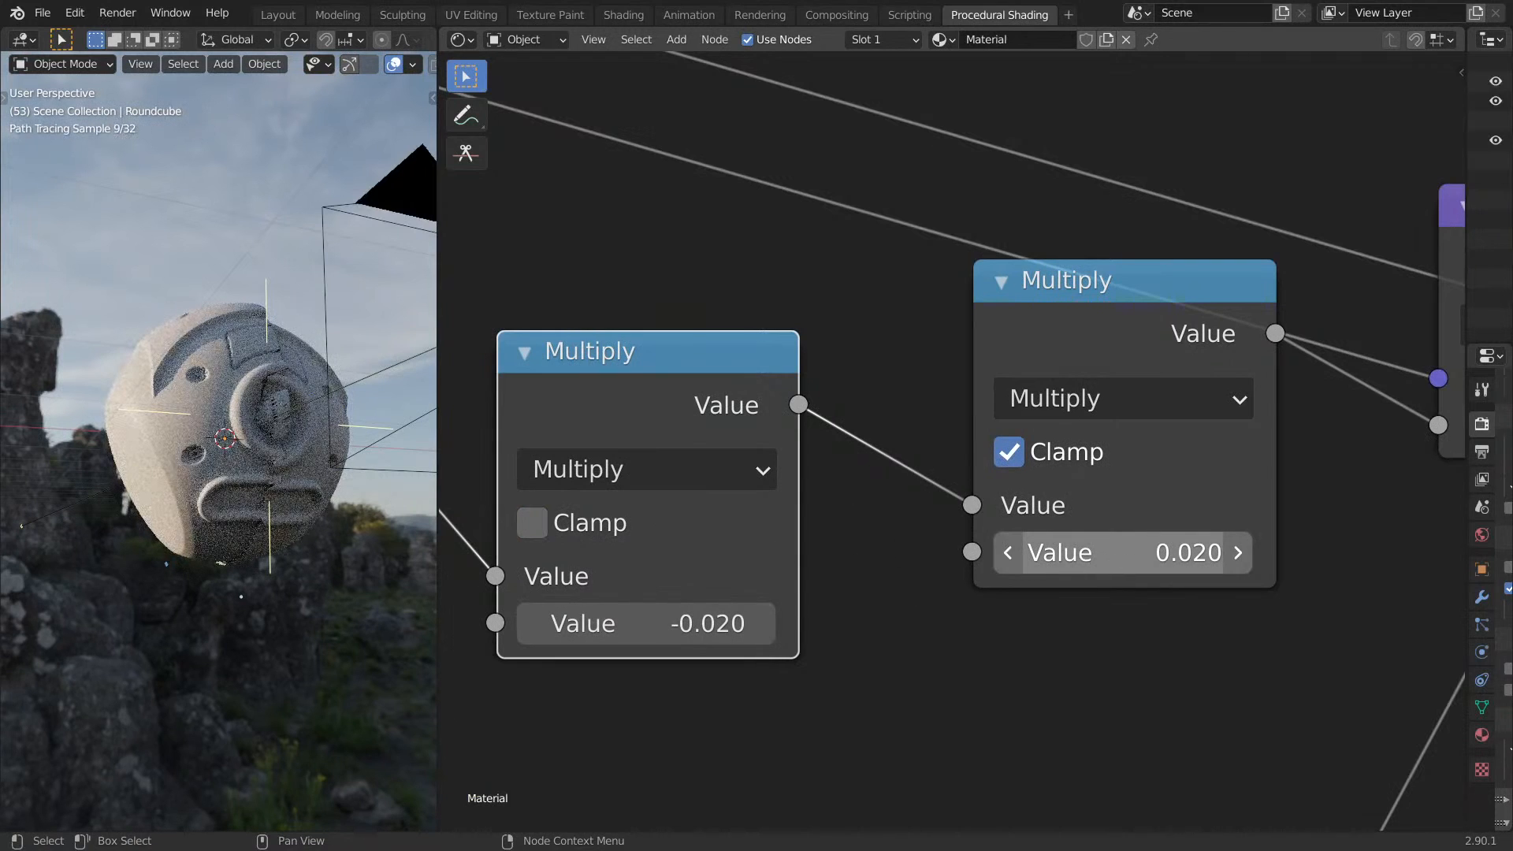
pyautogui.click(1119, 553)
pyautogui.write('1')
pyautogui.press('Return')
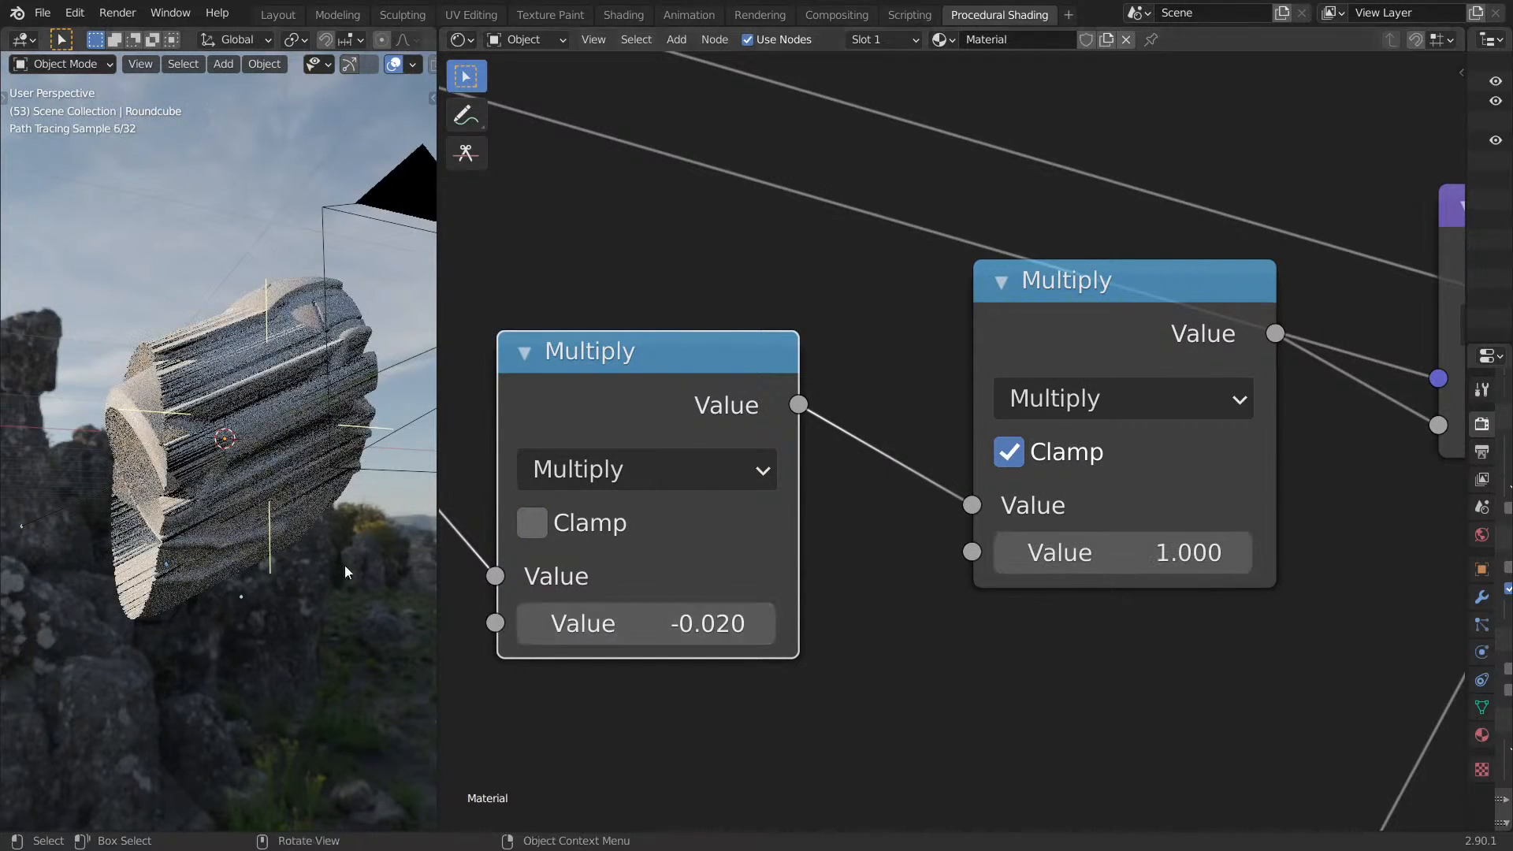
# Disable Clamp on the second Multiply, enable it on the first, and preview the first Multiply on the model.
pyautogui.moveTo(339, 425); pyautogui.dragTo(295, 416, button='middle')
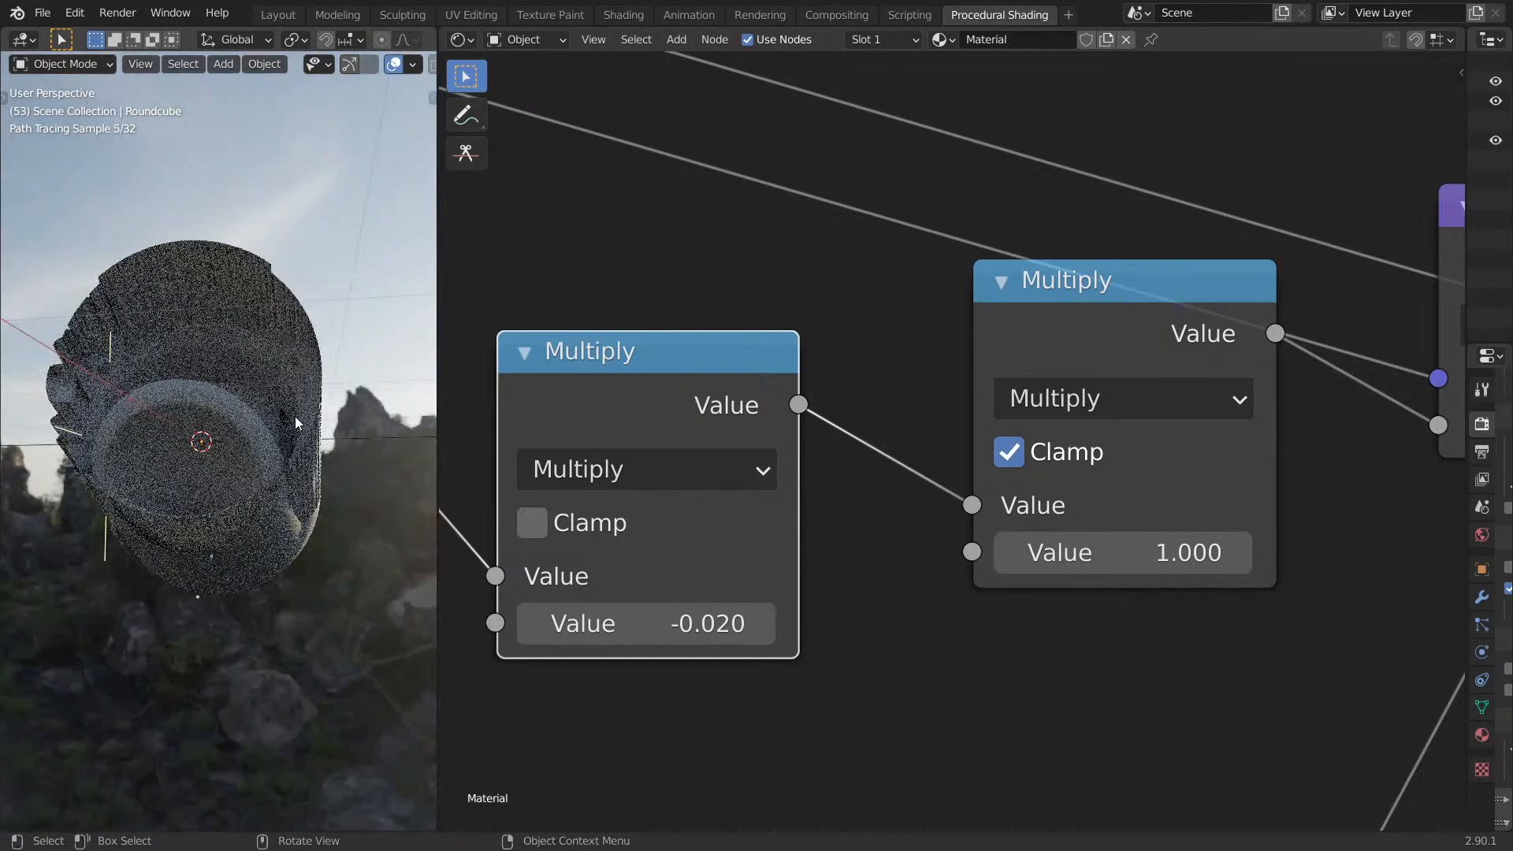
pyautogui.click(1085, 540)
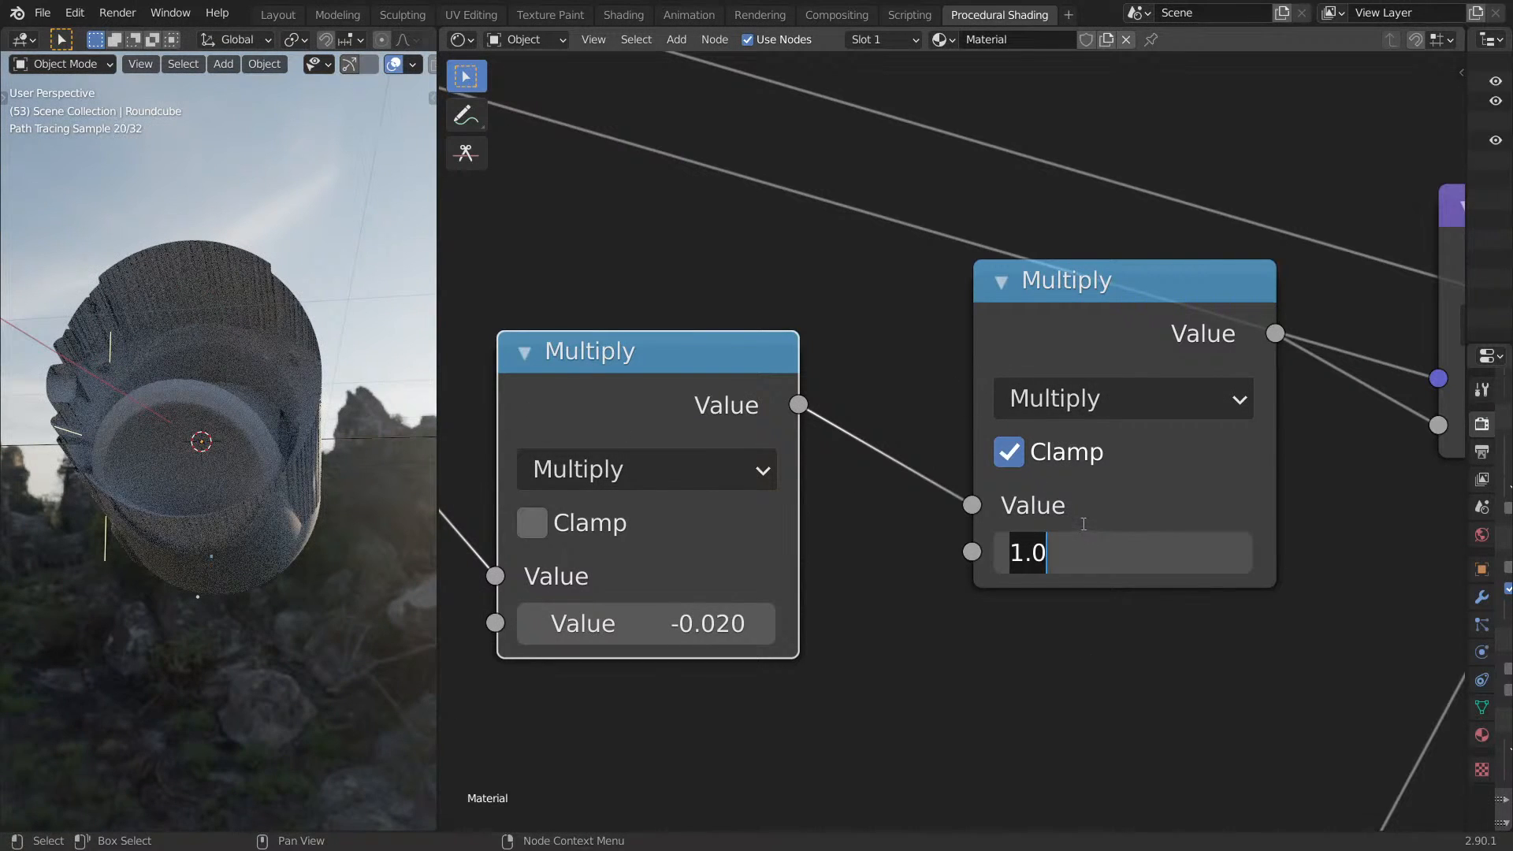
pyautogui.click(1087, 335)
pyautogui.click(1086, 323)
pyautogui.keyDown('ctrl'); pyautogui.keyDown('shift'); pyautogui.click(597, 391); pyautogui.keyUp('shift'); pyautogui.keyUp('ctrl')
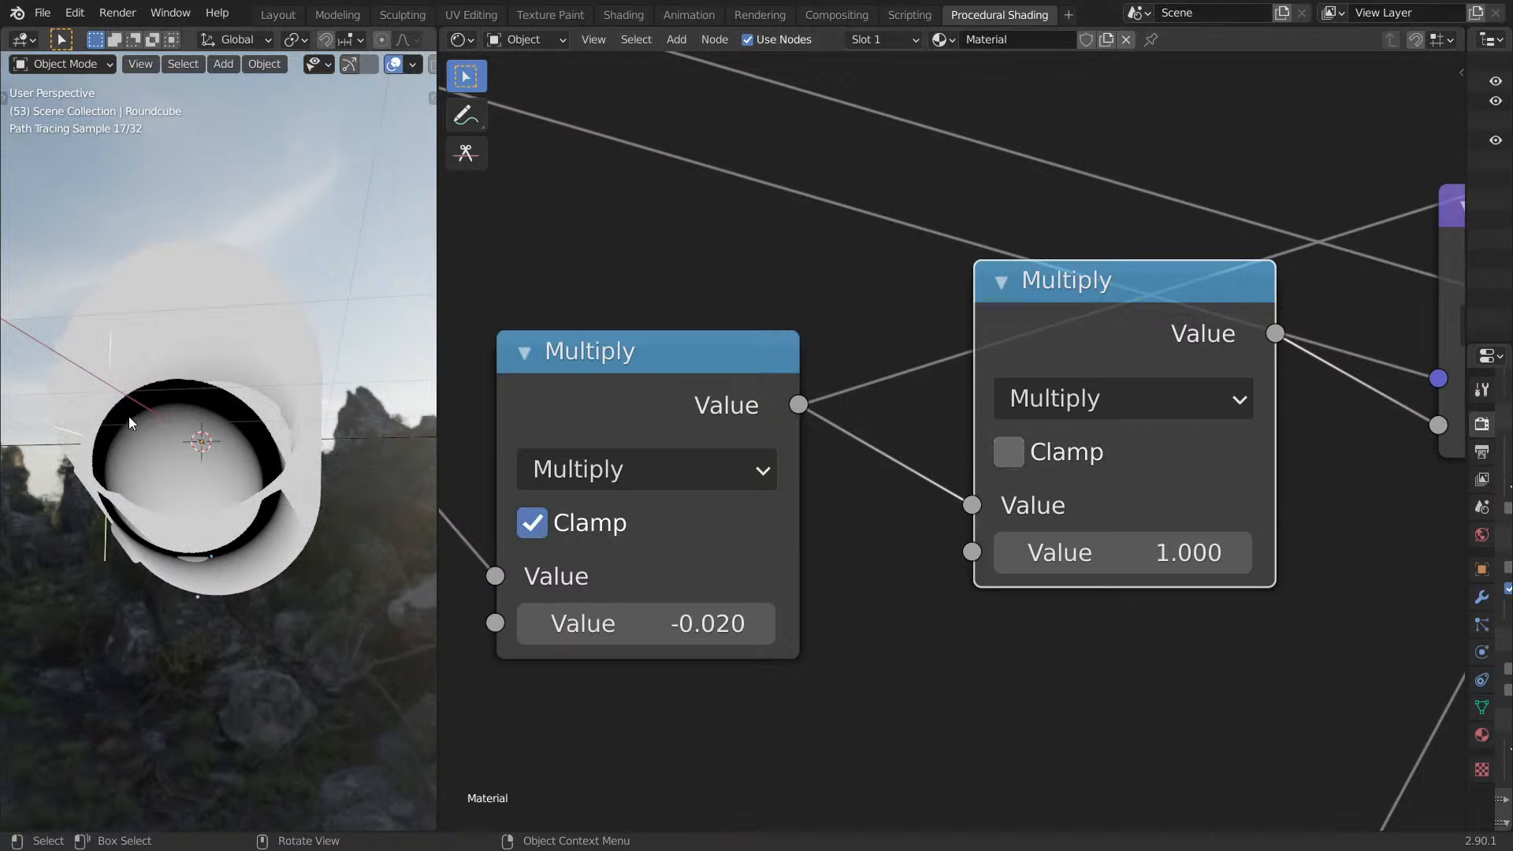
pyautogui.moveTo(127, 414); pyautogui.dragTo(410, 406, button='middle')
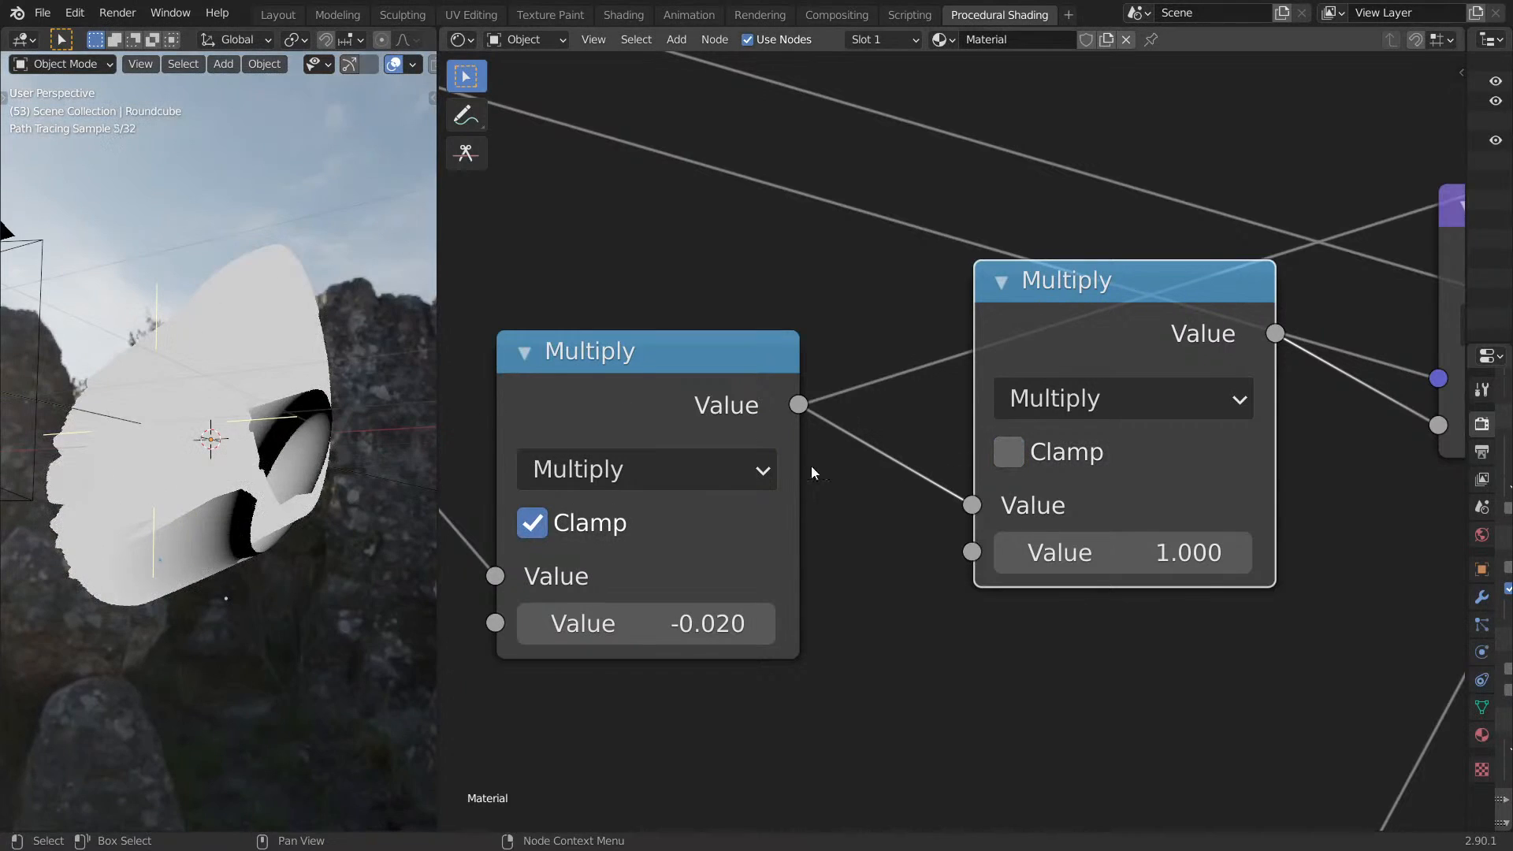
# Preview the second Multiply, set its value to -1, and set the first Multiply to 0.020 with Clamp enabled.
pyautogui.click(1081, 554)
pyautogui.click(668, 625)
pyautogui.scroll(1, 1123, 457)
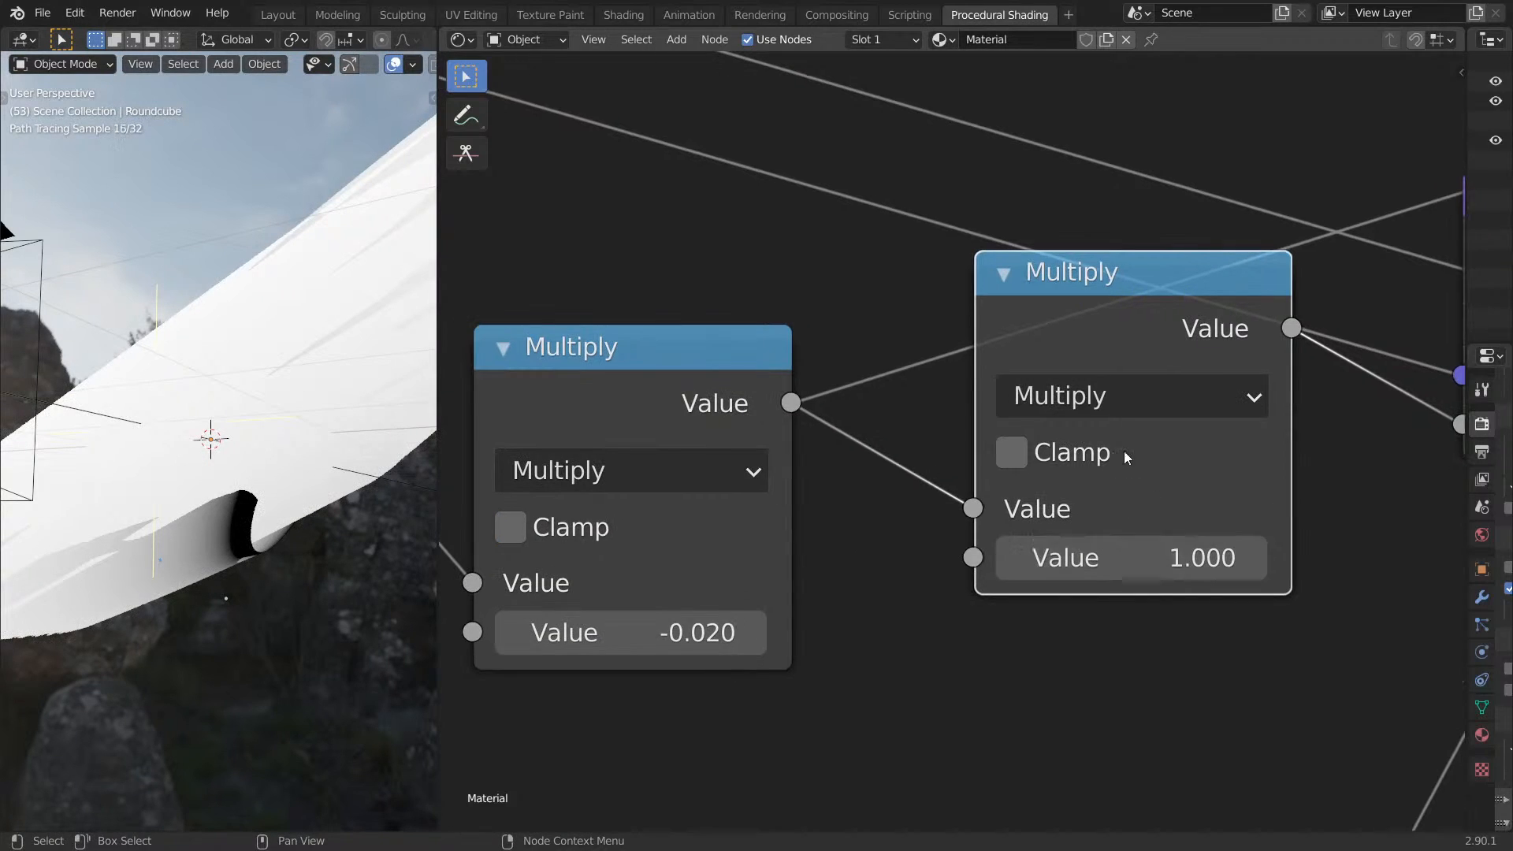
pyautogui.keyDown('ctrl'); pyautogui.keyDown('shift'); pyautogui.click(1071, 362); pyautogui.keyUp('shift'); pyautogui.keyUp('ctrl')
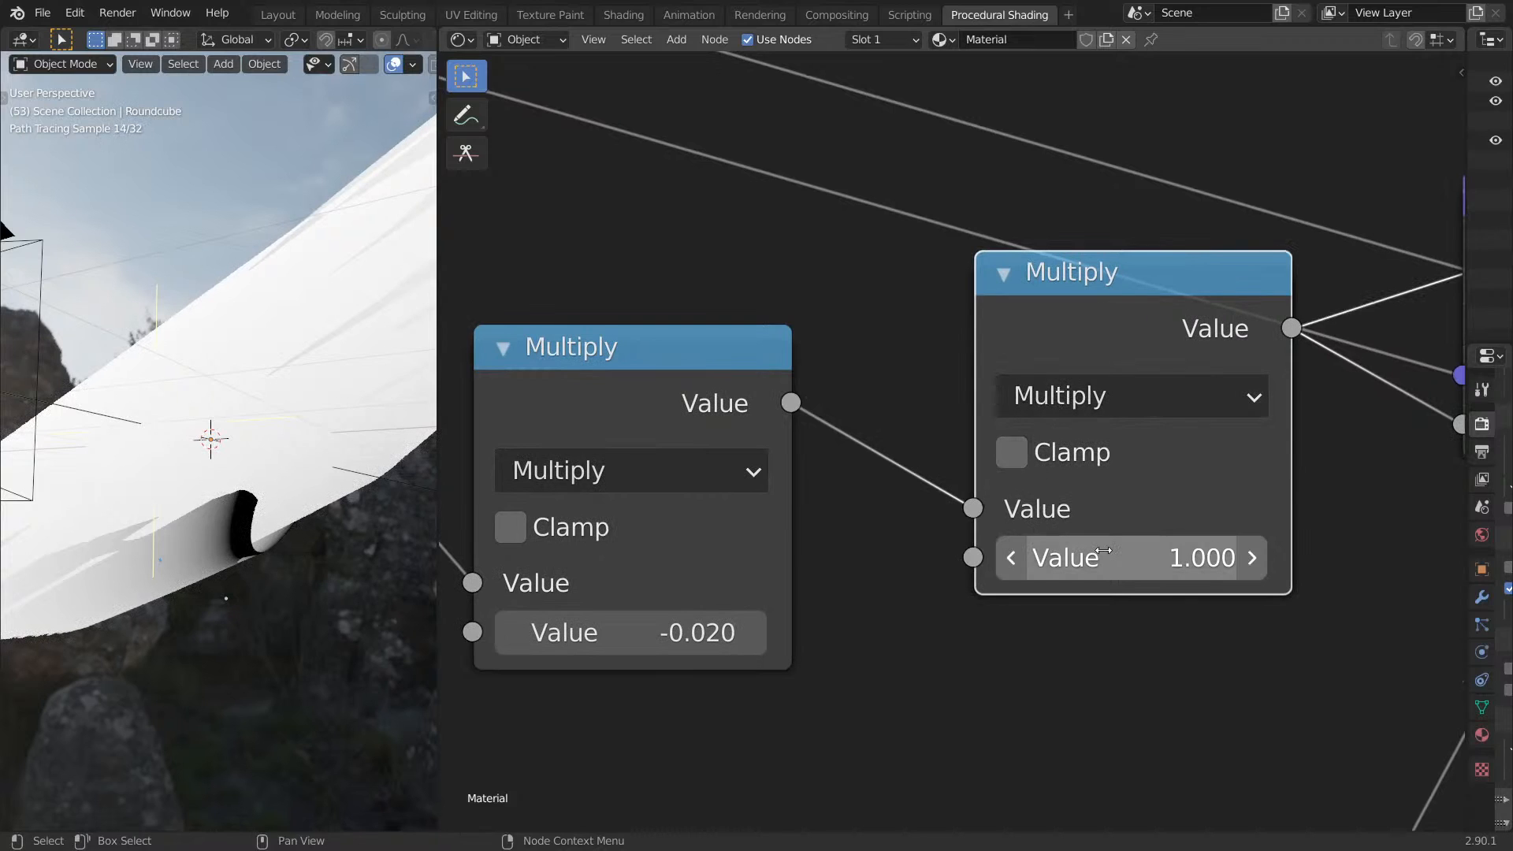
pyautogui.press('-')
pyautogui.press('-')
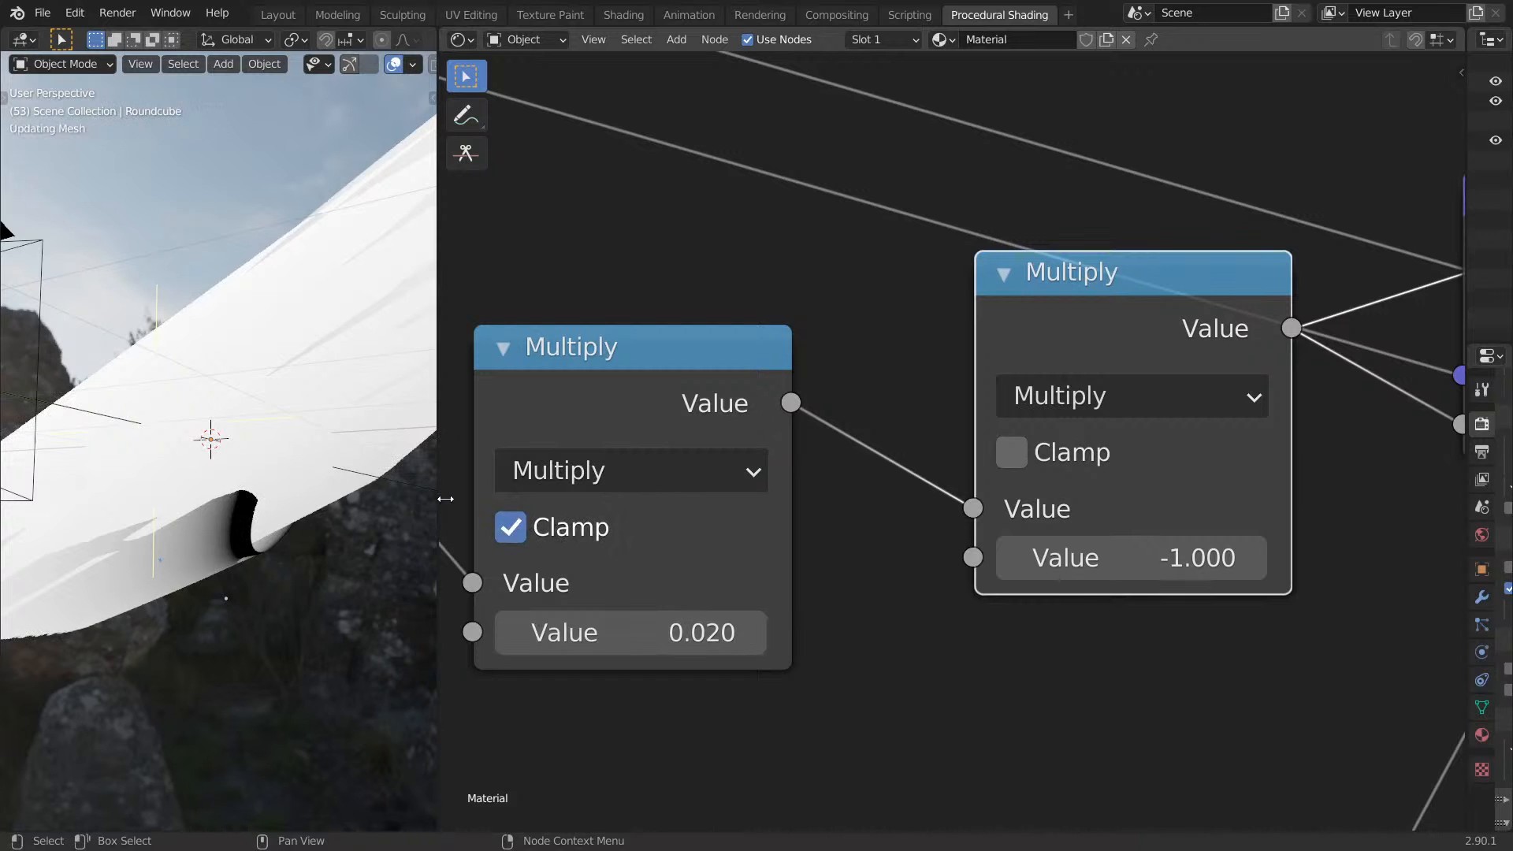
pyautogui.scroll(-3, 300, 408)
pyautogui.moveTo(299, 408); pyautogui.dragTo(394, 413, button='middle')
pyautogui.scroll(-9, 914, 422)
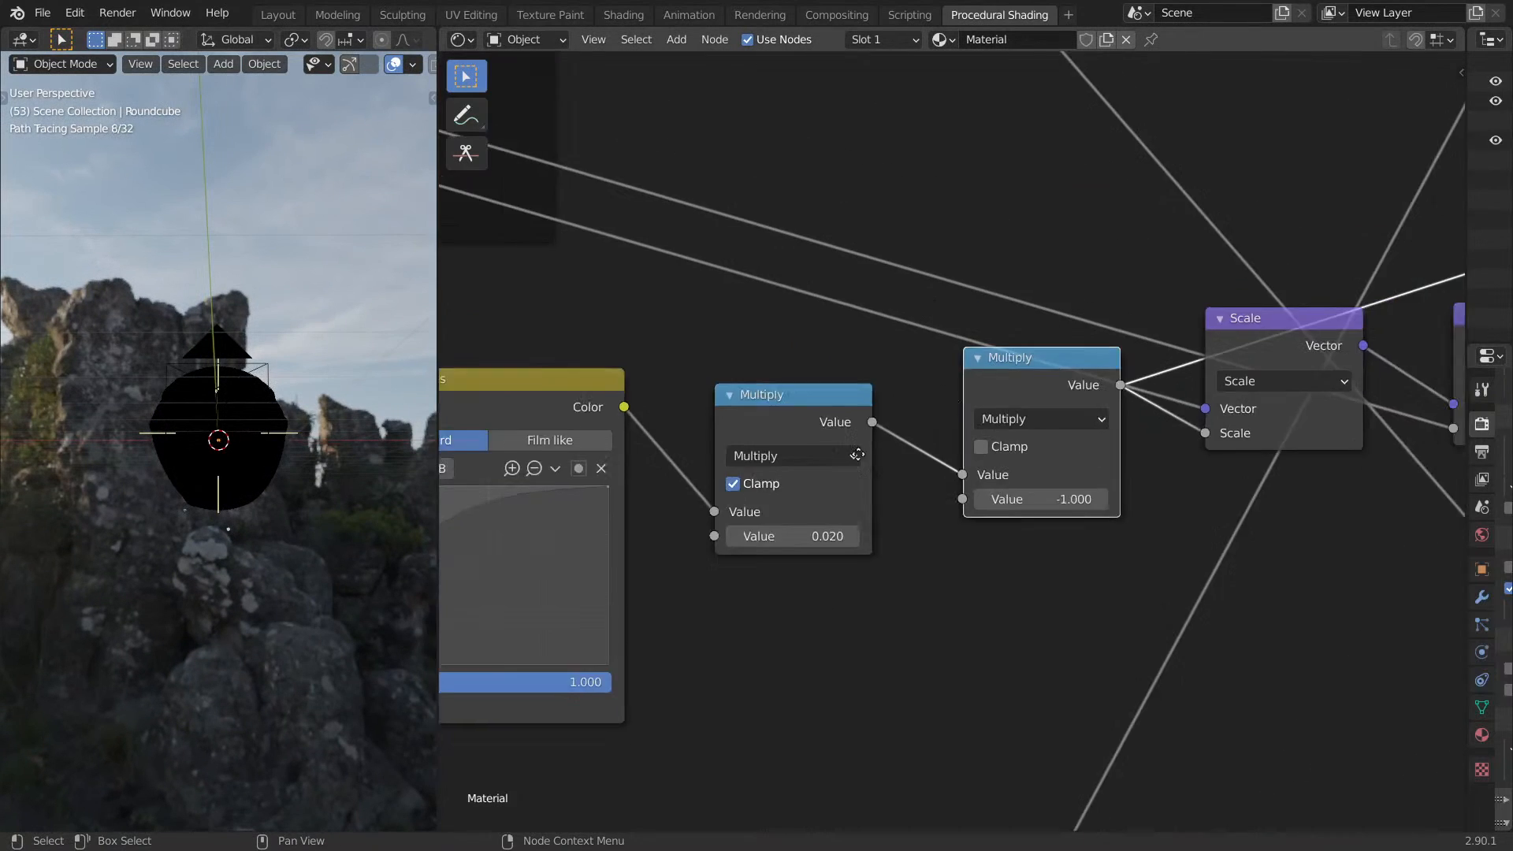
# Switch the material preview back to the Principled BSDF.
pyautogui.moveTo(915, 422); pyautogui.dragTo(749, 560, button='middle')
pyautogui.scroll(-9, 748, 560)
pyautogui.moveTo(1343, 103); pyautogui.dragTo(1080, 413, button='middle')
pyautogui.moveTo(1458, 260); pyautogui.dragTo(1069, 489, button='middle')
pyautogui.keyDown('ctrl'); pyautogui.keyDown('shift'); pyautogui.click(1266, 202); pyautogui.keyUp('shift'); pyautogui.keyUp('ctrl')
# Inspect the ring displacement from the front and side of the drone in a maximized viewport.
pyautogui.moveTo(305, 502); pyautogui.dragTo(575, 490, button='middle')
pyautogui.hotkey('ctrl', 'space')
pyautogui.scroll(3, 434, 487)
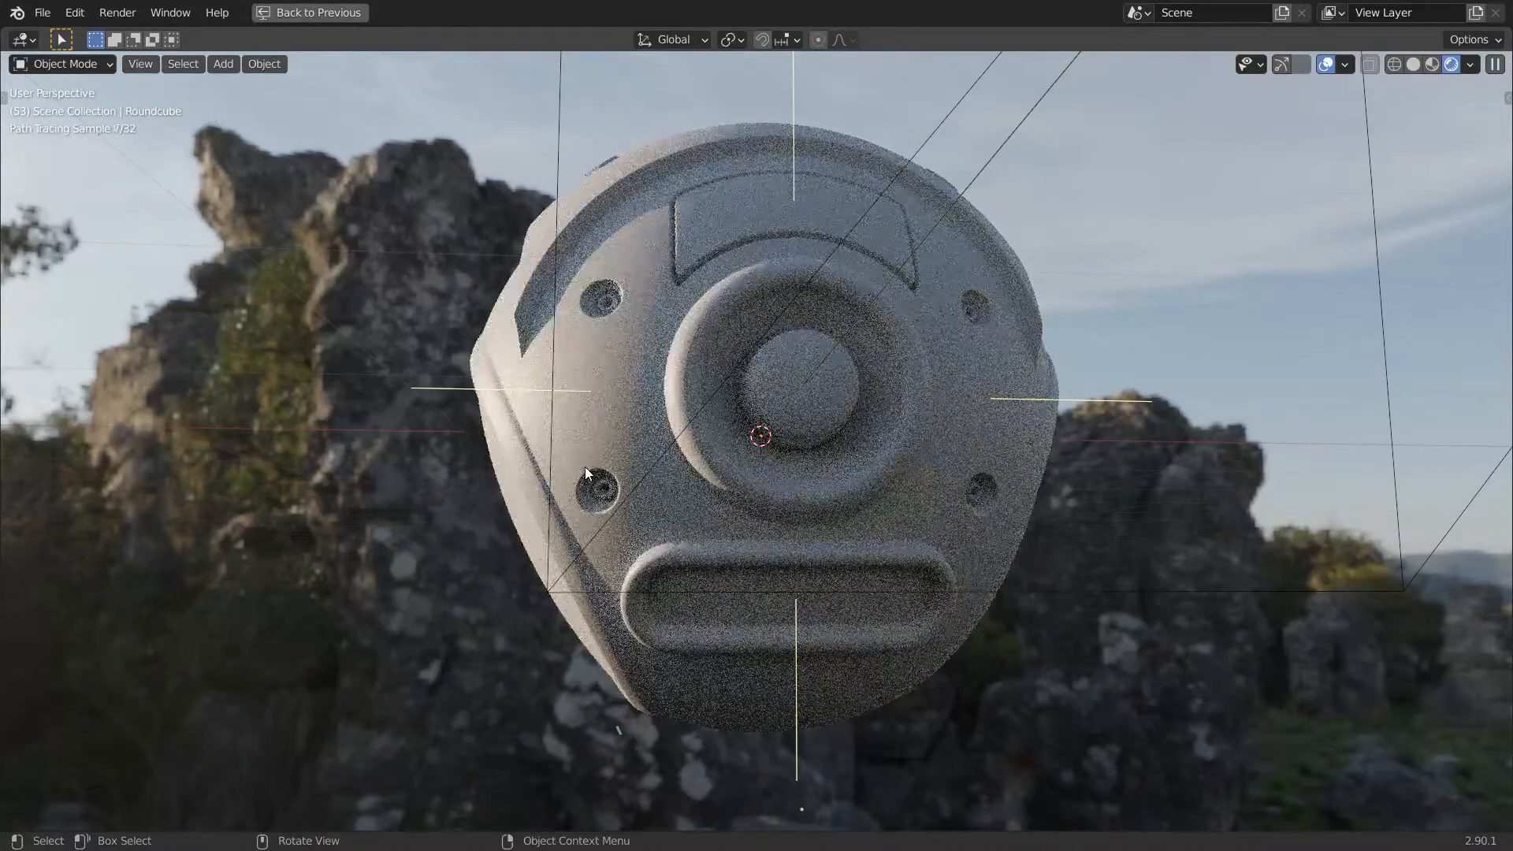
pyautogui.moveTo(713, 442); pyautogui.dragTo(815, 503, button='middle')
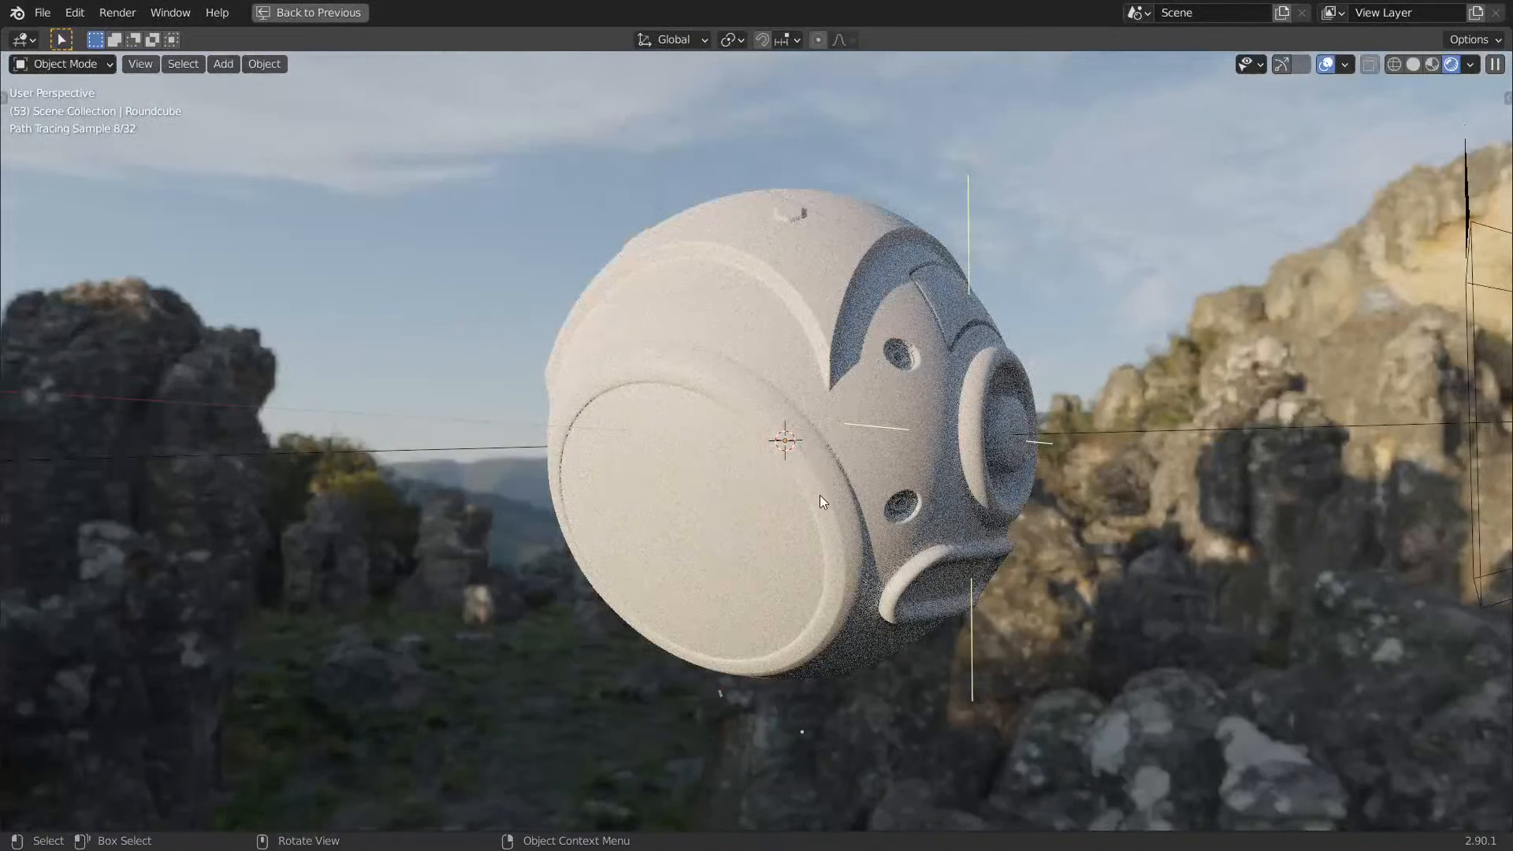
pyautogui.hotkey('ctrl', 'space')
# Reshape the ring's RGB Curves profile by moving its control point to X 0.25725, Y 0.75500.
pyautogui.moveTo(754, 664); pyautogui.dragTo(892, 512, button='middle')
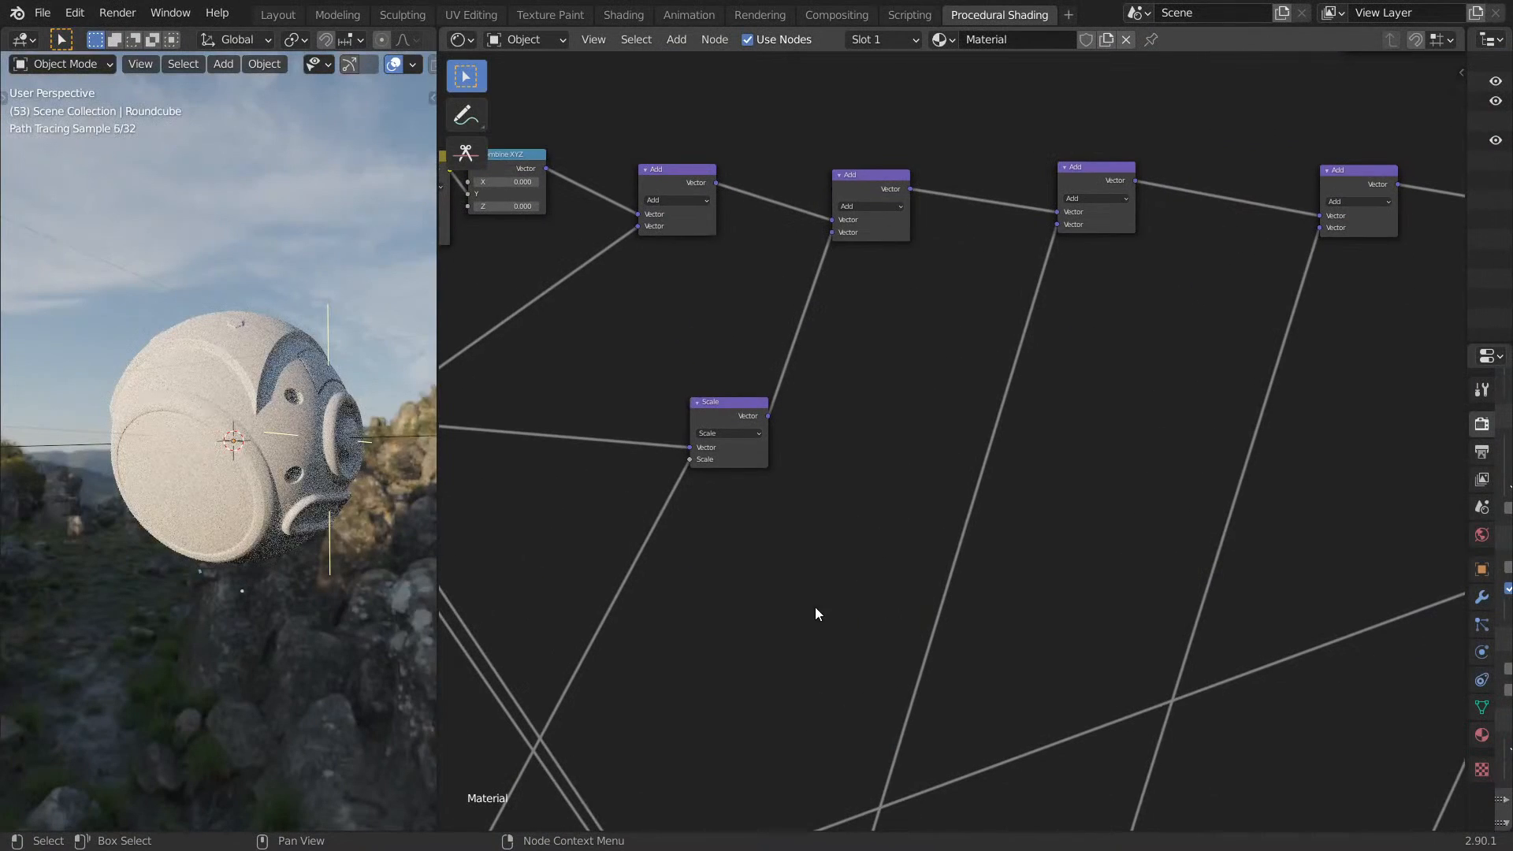
pyautogui.moveTo(791, 590); pyautogui.dragTo(1007, 361, button='middle')
pyautogui.scroll(-1, 1007, 361)
pyautogui.moveTo(745, 637); pyautogui.dragTo(1053, 347, button='middle')
pyautogui.scroll(3, 853, 475)
pyautogui.hotkey('alt', 'Tab')
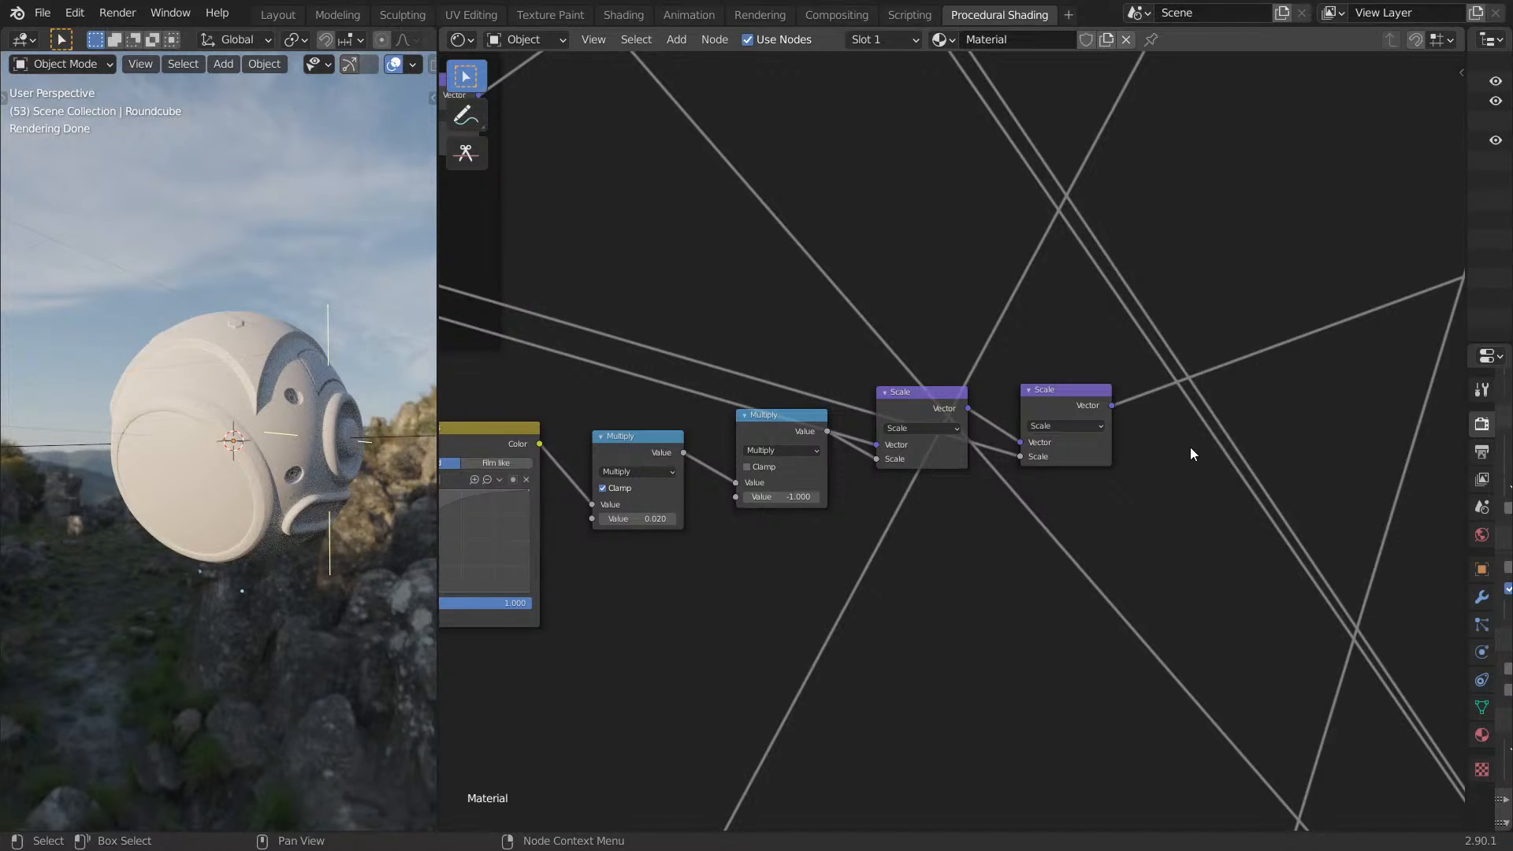
pyautogui.moveTo(814, 469); pyautogui.dragTo(1230, 353, button='middle')
pyautogui.scroll(4, 1105, 419)
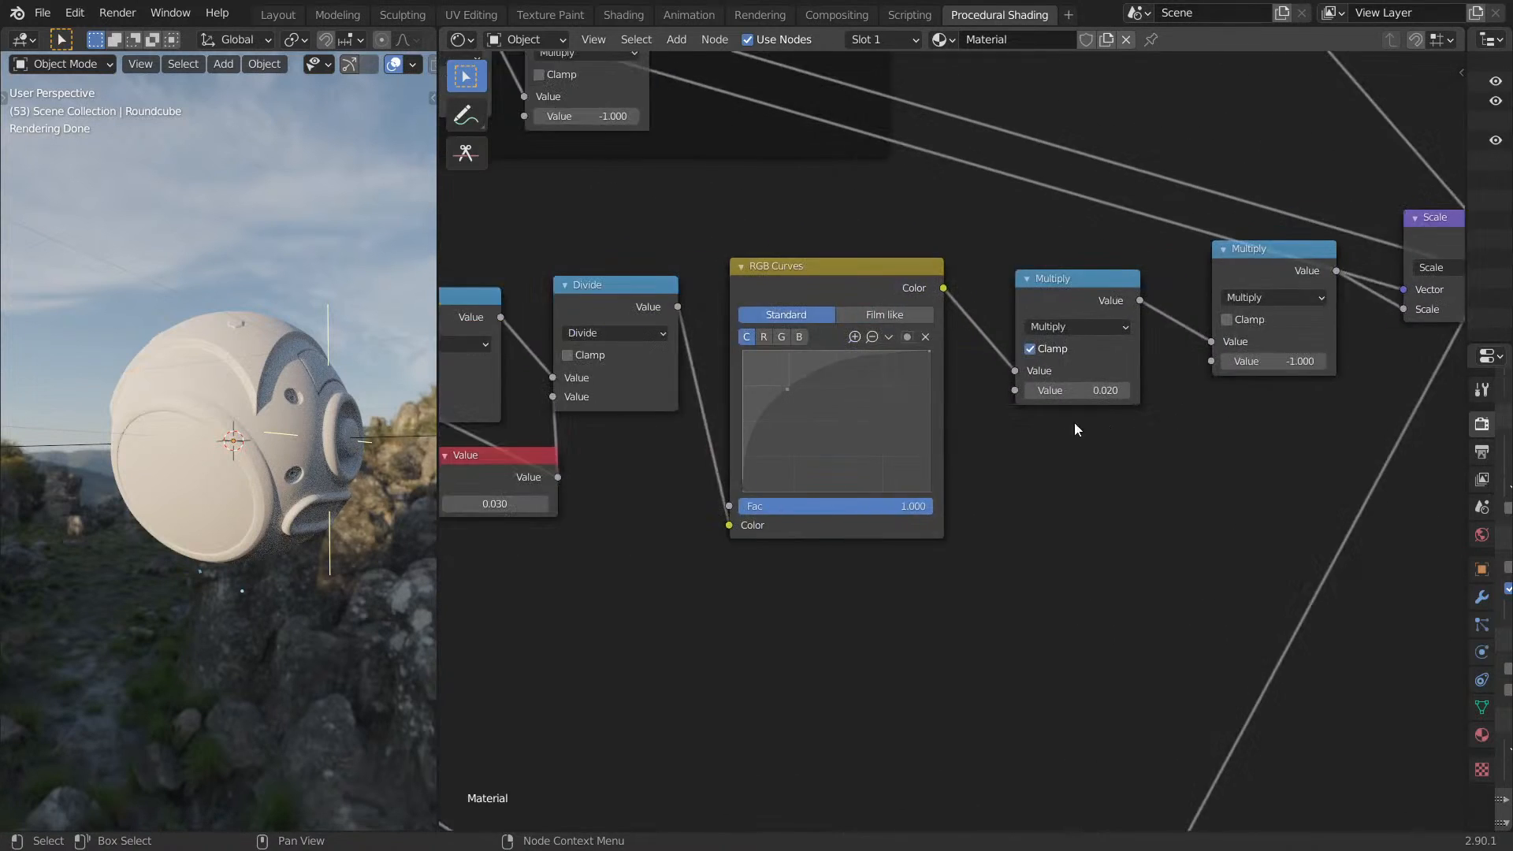
pyautogui.moveTo(945, 407); pyautogui.dragTo(995, 492, button='middle')
pyautogui.scroll(9, 994, 491)
pyautogui.moveTo(709, 465); pyautogui.dragTo(707, 449)
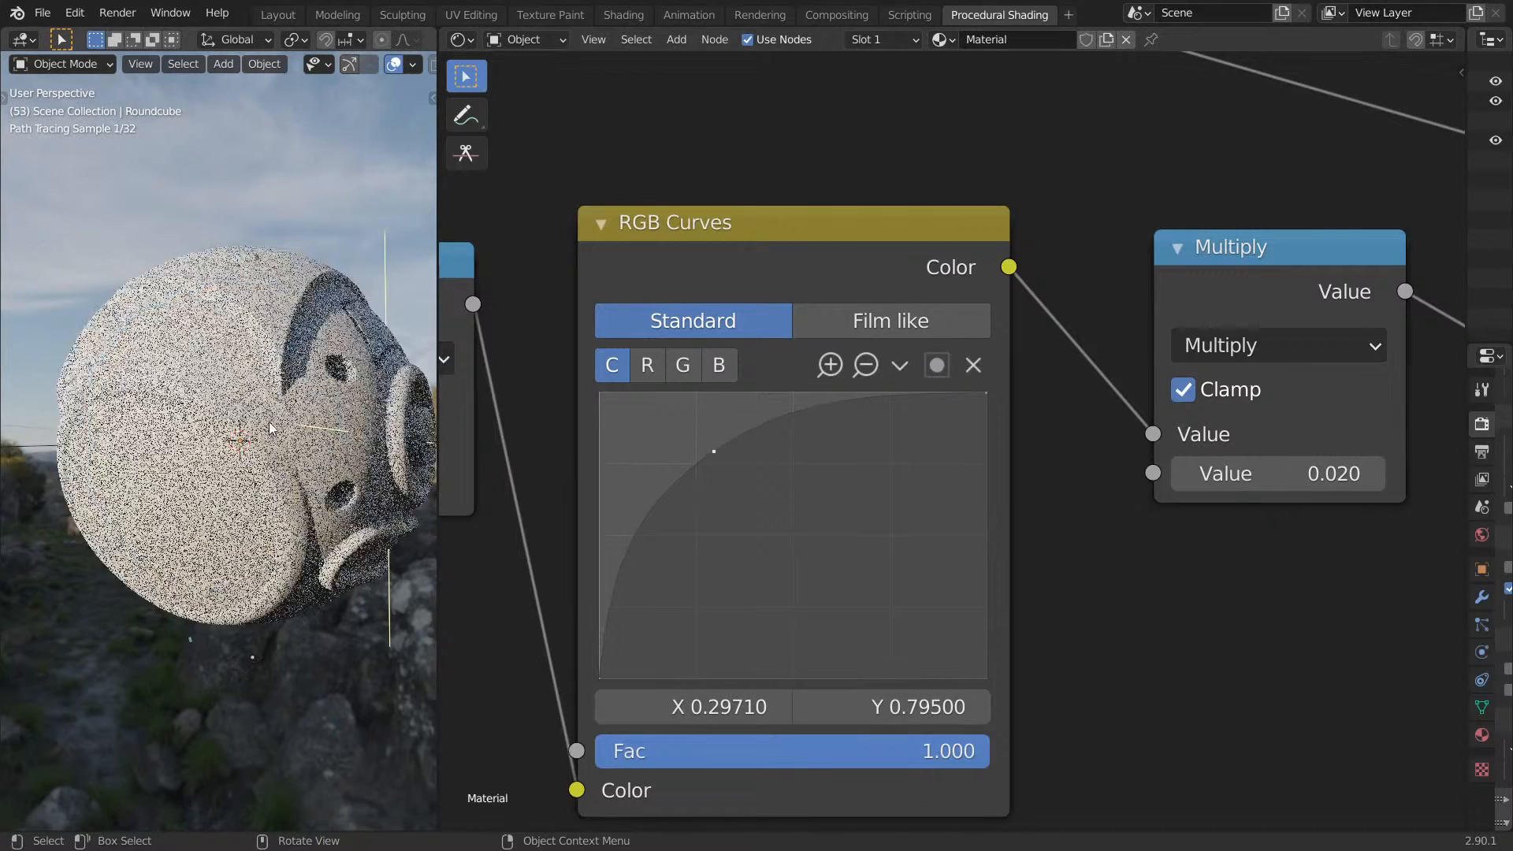
pyautogui.moveTo(714, 451); pyautogui.dragTo(699, 457)
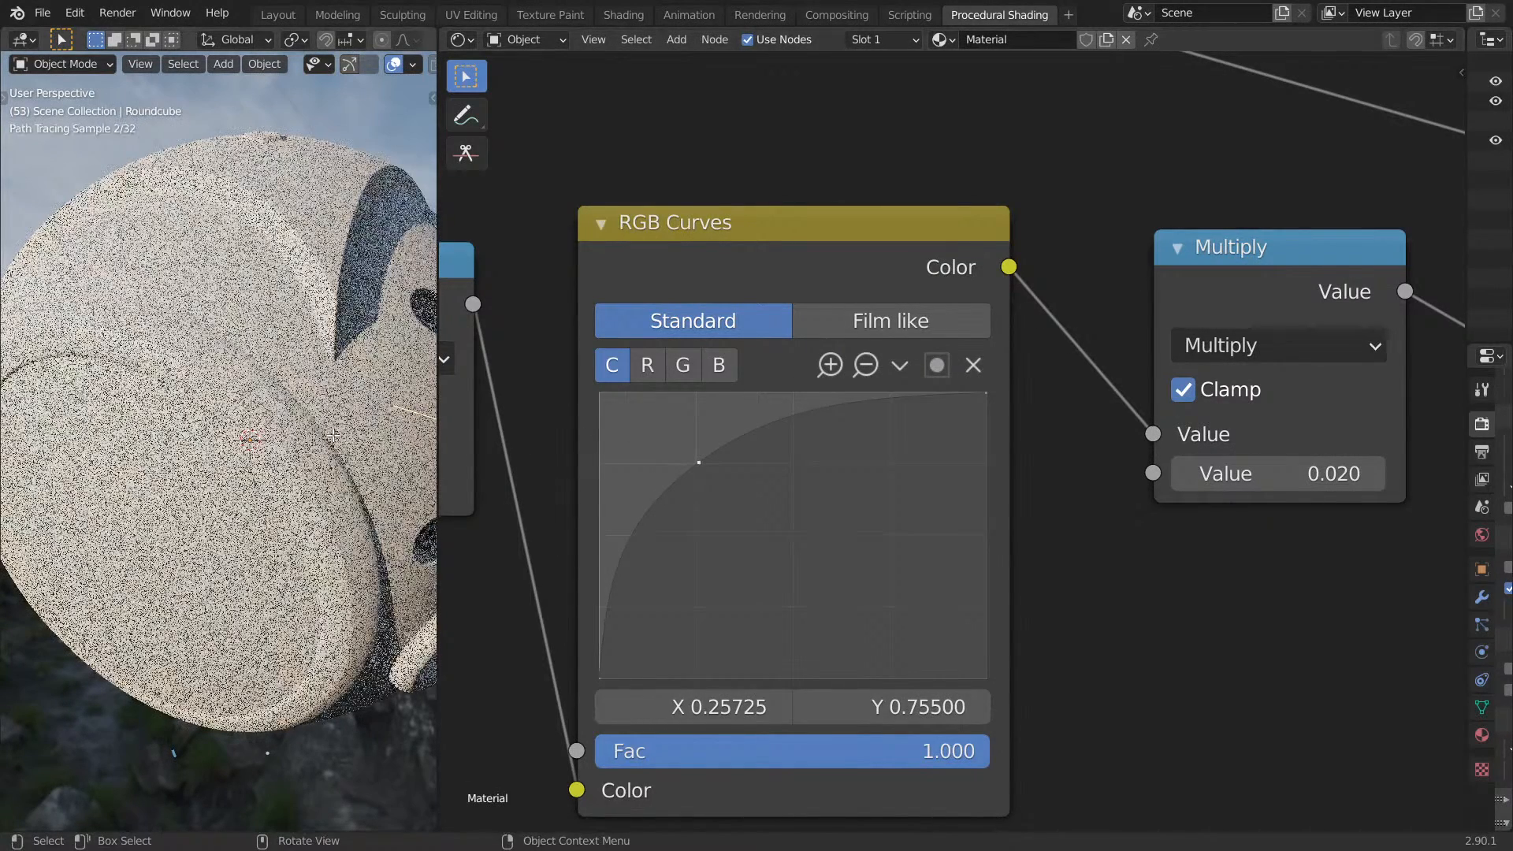
# Check the ring profile from the camera view and the drone's other side, and save the file.
pyautogui.press('KP_0')
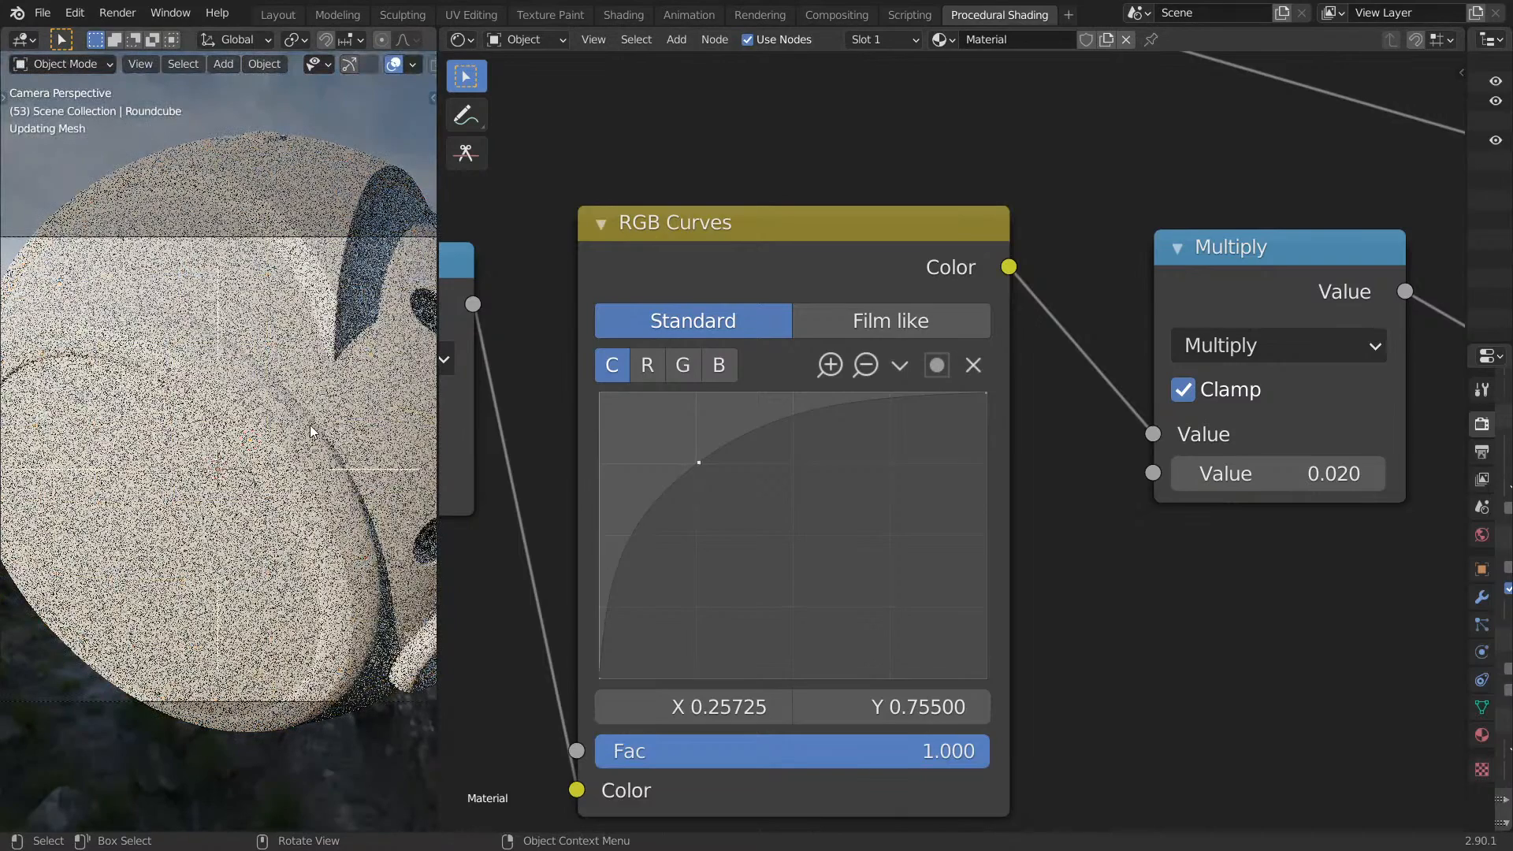
pyautogui.moveTo(334, 415); pyautogui.dragTo(298, 439, button='middle')
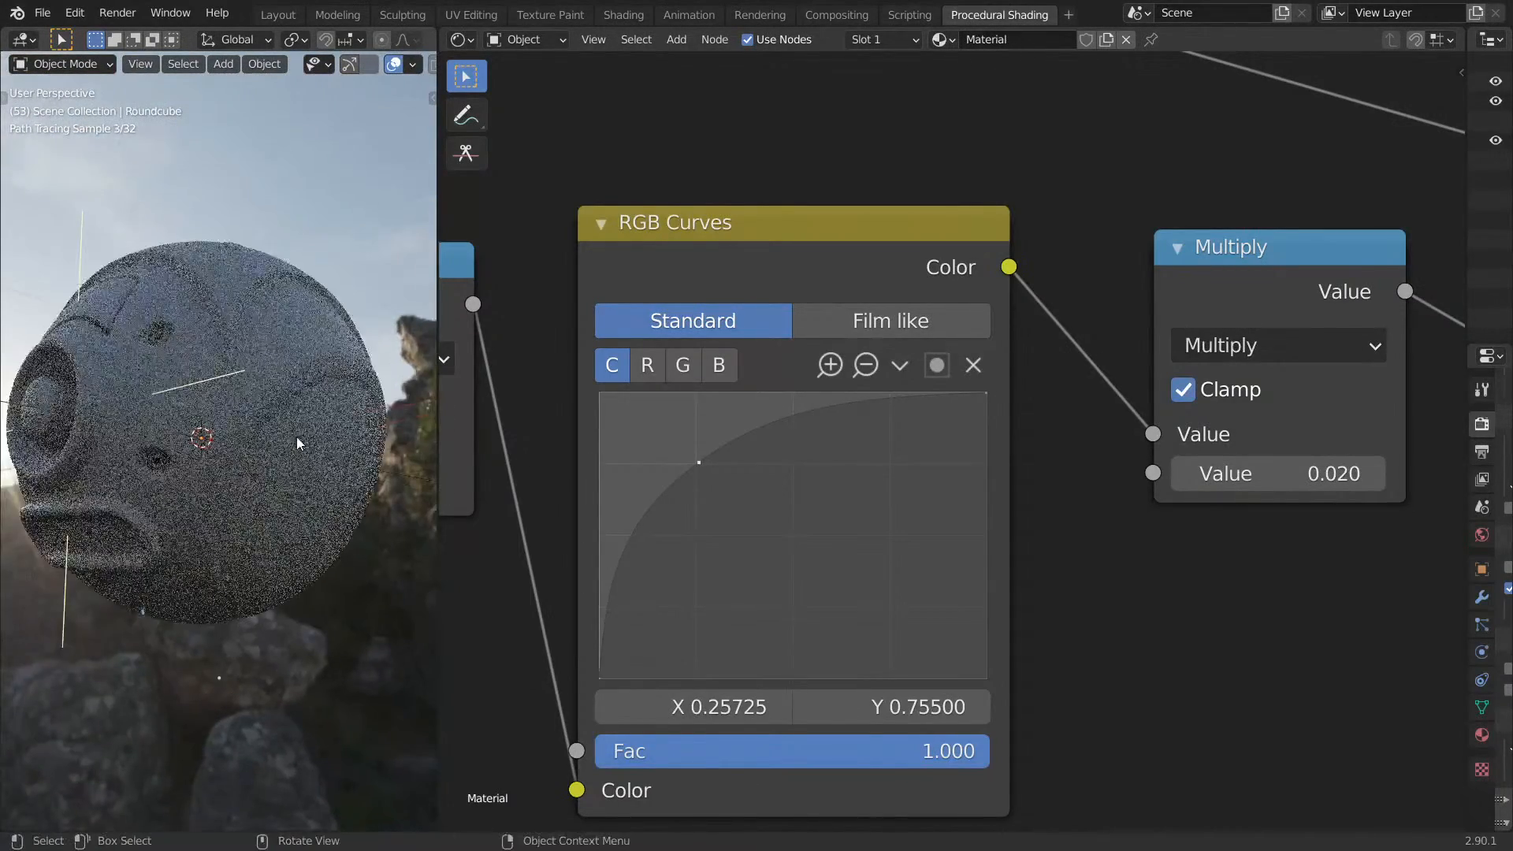
pyautogui.hotkey('ctrl', 's')
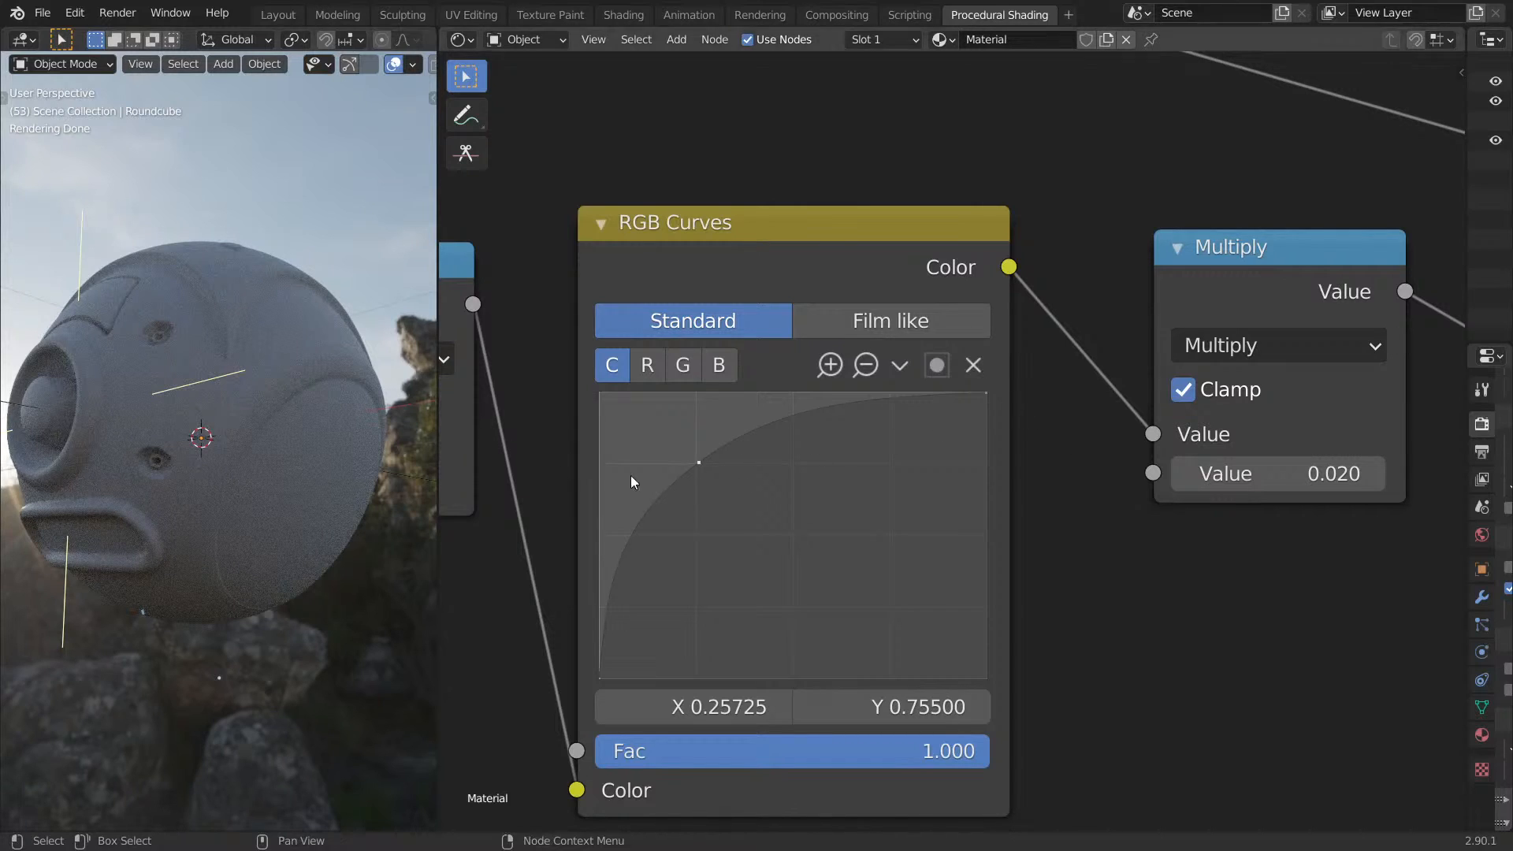
pyautogui.moveTo(297, 460)
pyautogui.mouseDown(button='middle')
pyautogui.moveTo(285, 487)
pyautogui.moveTo(224, 472)
pyautogui.moveTo(253, 490)
pyautogui.moveTo(284, 455)
pyautogui.moveTo(268, 470)
pyautogui.moveTo(378, 452)
pyautogui.moveTo(323, 475)
pyautogui.moveTo(237, 445)
pyautogui.mouseUp(button='middle')
pyautogui.hotkey('ctrl', 's')
pyautogui.scroll(-5, 863, 480)
pyautogui.scroll(-5, 770, 470)
pyautogui.scroll(5, 800, 451)
pyautogui.scroll(5, 697, 483)
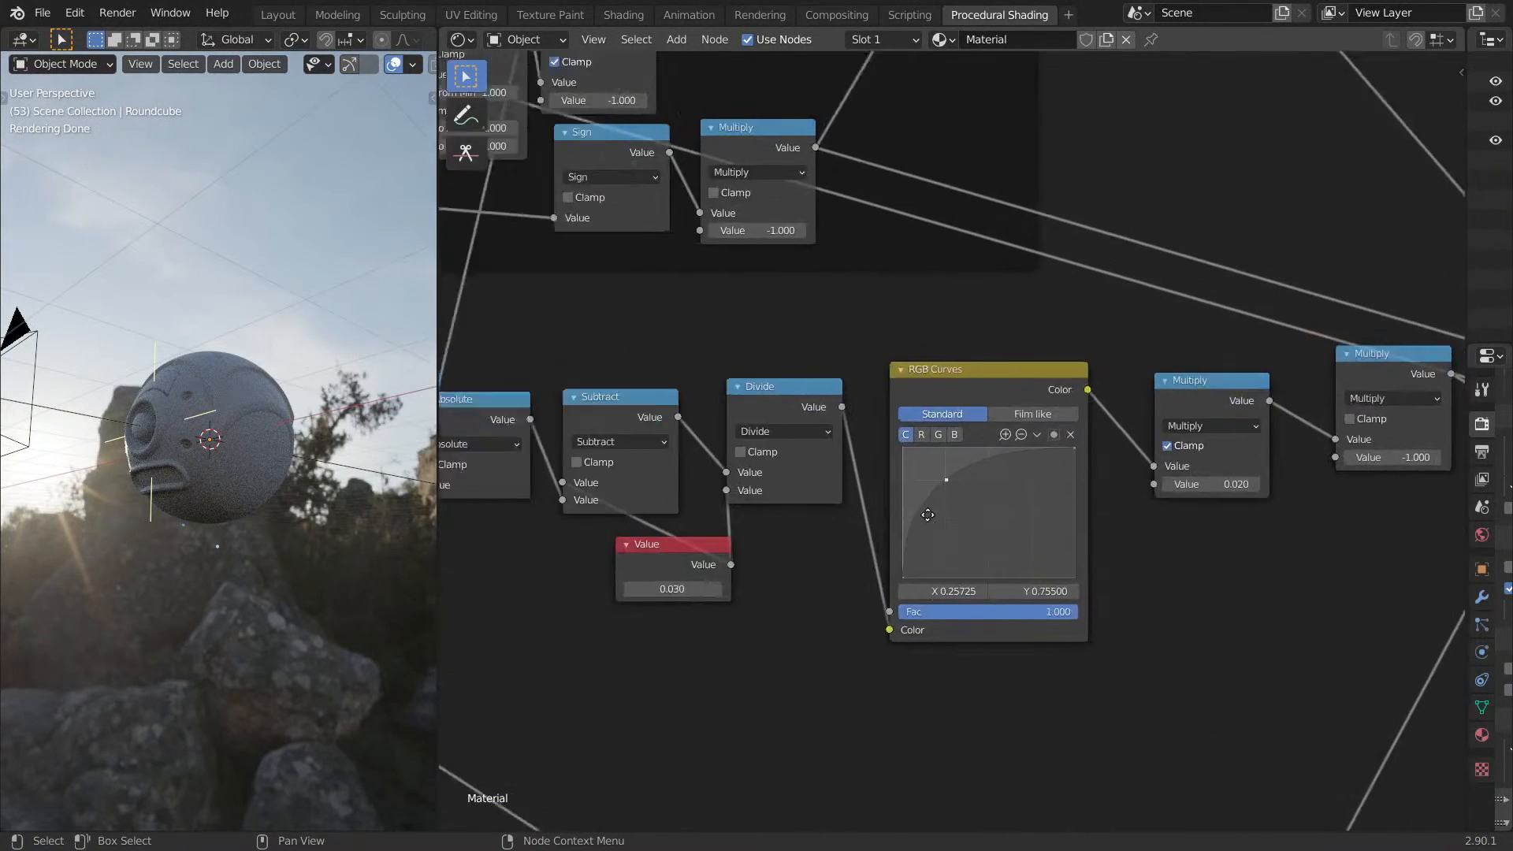
# Tighten the spacing of the ring's Subtract, Divide, Value and RGB Curves nodes into a compact row.
pyautogui.moveTo(884, 450); pyautogui.dragTo(841, 455)
pyautogui.moveTo(1307, 403); pyautogui.dragTo(1189, 437)
pyautogui.moveTo(1093, 687); pyautogui.dragTo(1153, 579, button='middle')
pyautogui.moveTo(1135, 647); pyautogui.dragTo(979, 621)
pyautogui.scroll(-3, 1104, 583)
pyautogui.scroll(-3, 1226, 540)
pyautogui.moveTo(1287, 451); pyautogui.dragTo(1037, 442, button='middle')
pyautogui.scroll(3, 1041, 418)
pyautogui.moveTo(1053, 331); pyautogui.dragTo(942, 374)
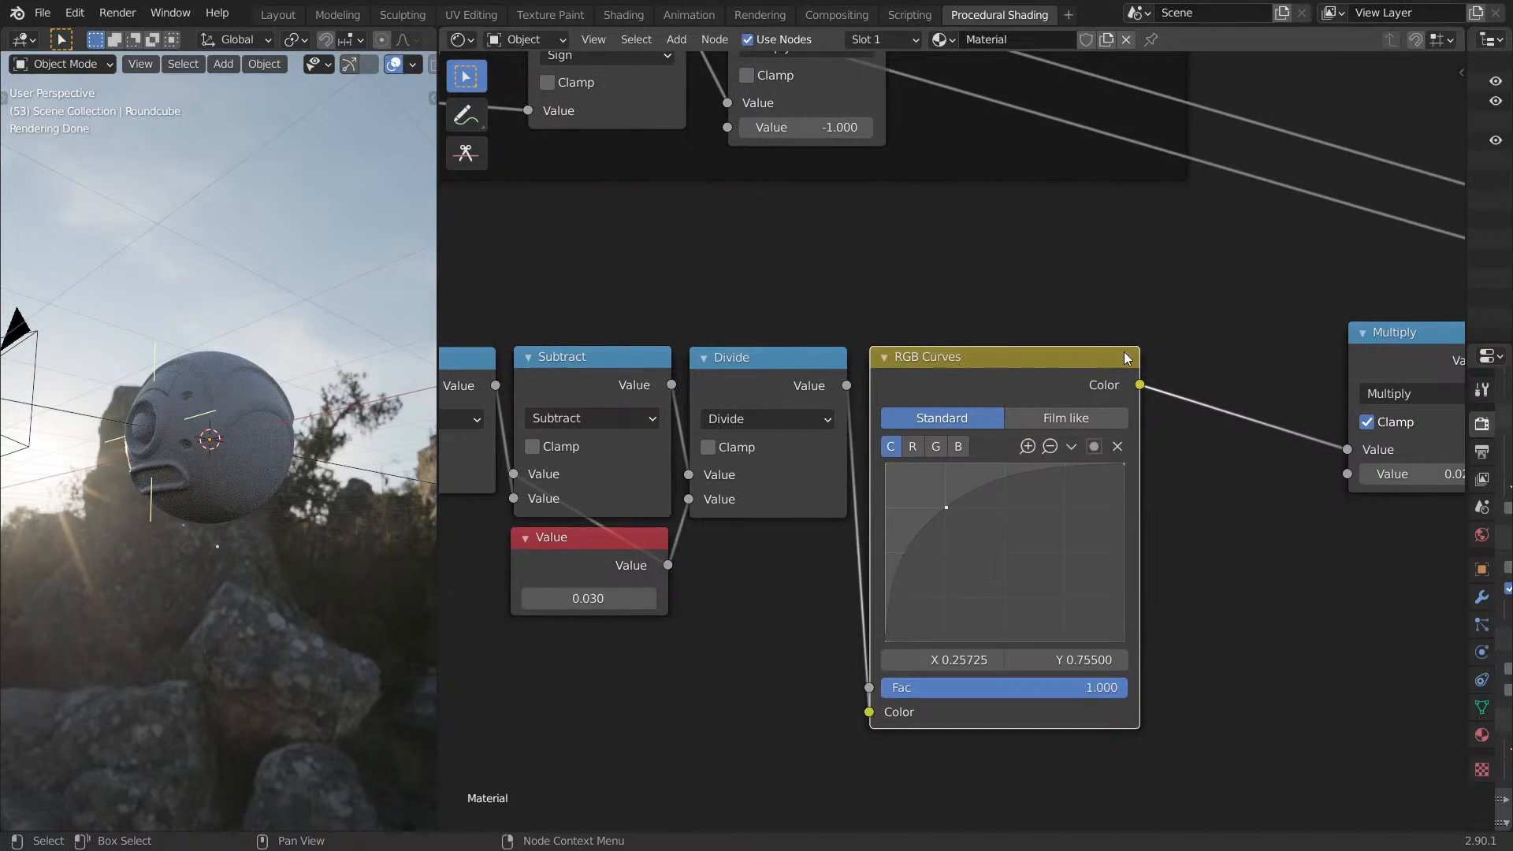
# Move the ring's two Multiply and two Scale nodes up beside the RGB Curves node.
pyautogui.moveTo(942, 374); pyautogui.dragTo(691, 422, button='middle')
pyautogui.moveTo(1162, 392); pyautogui.dragTo(980, 415)
pyautogui.moveTo(1216, 409); pyautogui.dragTo(913, 419, button='middle')
pyautogui.moveTo(1083, 368); pyautogui.dragTo(840, 425)
pyautogui.moveTo(904, 435); pyautogui.dragTo(687, 453, button='middle')
pyautogui.moveTo(1169, 361); pyautogui.dragTo(851, 450)
pyautogui.moveTo(1119, 434); pyautogui.dragTo(903, 456, button='middle')
pyautogui.moveTo(1191, 390); pyautogui.dragTo(807, 489)
pyautogui.scroll(-5, 907, 457)
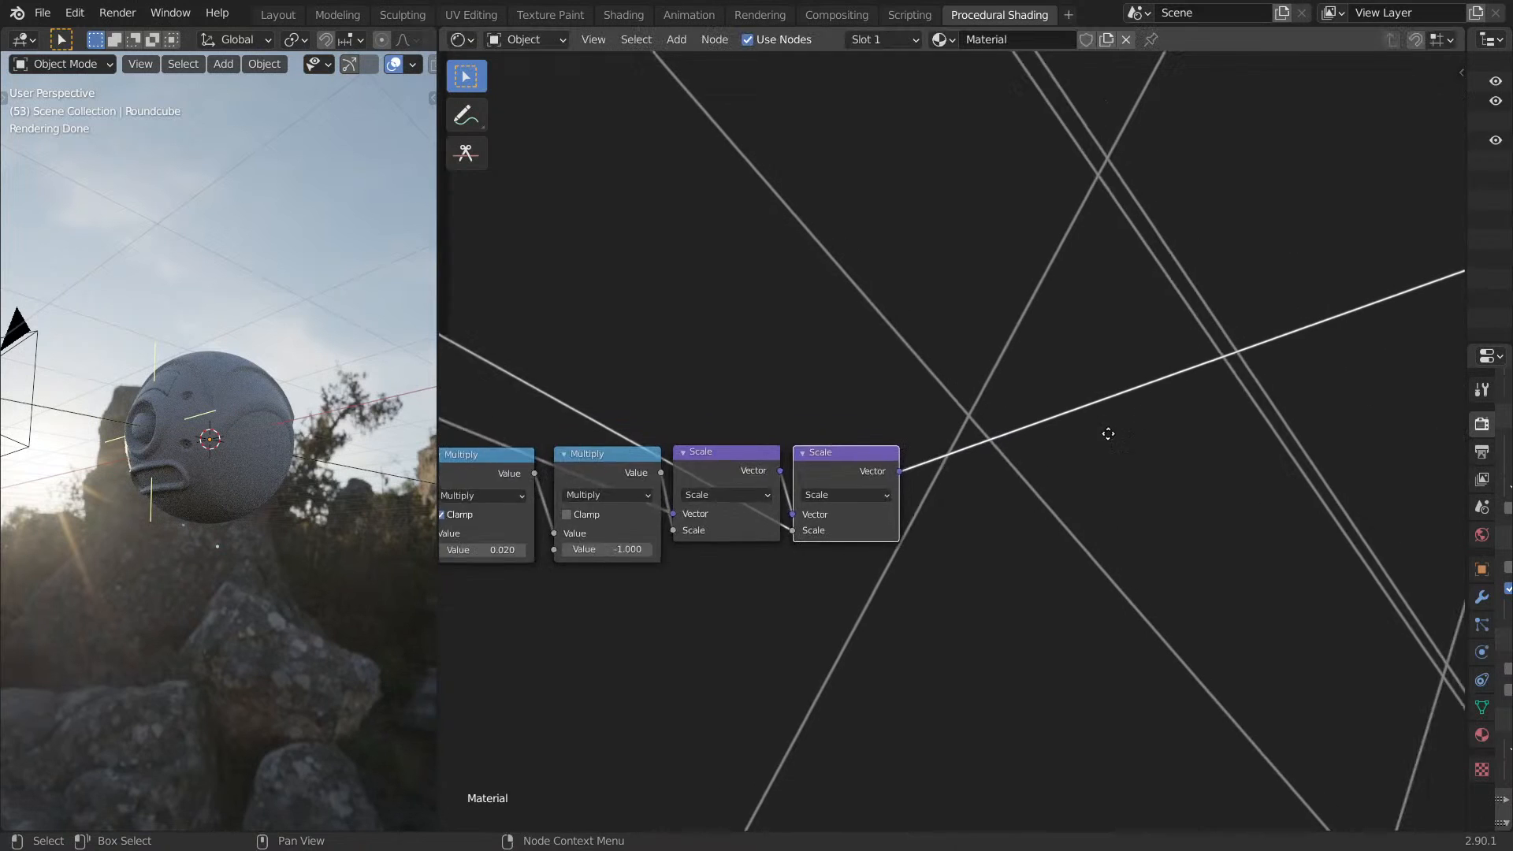
# Join all of the ring displacement nodes into a new frame and position it below the Booleans frame.
pyautogui.moveTo(551, 435); pyautogui.dragTo(1248, 650)
pyautogui.hotkey('ctrl', 'j')
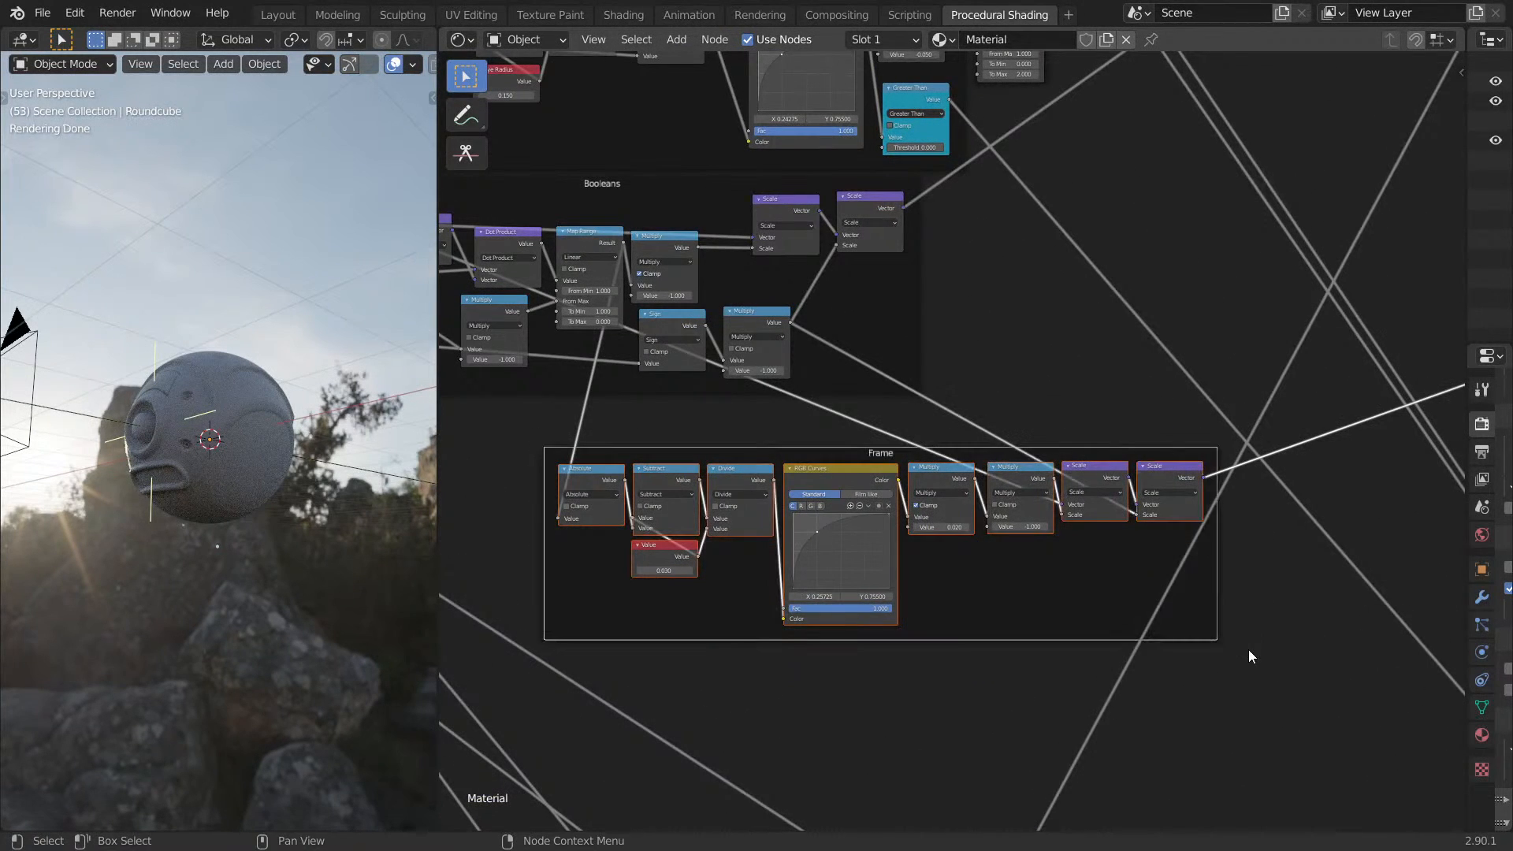
pyautogui.moveTo(1076, 601); pyautogui.dragTo(1169, 579)
pyautogui.scroll(-6, 1174, 674)
pyautogui.moveTo(1165, 590); pyautogui.dragTo(1174, 446, button='middle')
pyautogui.scroll(1, 1103, 371)
pyautogui.moveTo(1150, 339); pyautogui.dragTo(1173, 495, button='middle')
pyautogui.scroll(8, 1116, 427)
pyautogui.scroll(9, 1173, 495)
pyautogui.scroll(2, 1162, 547)
pyautogui.scroll(1, 1161, 544)
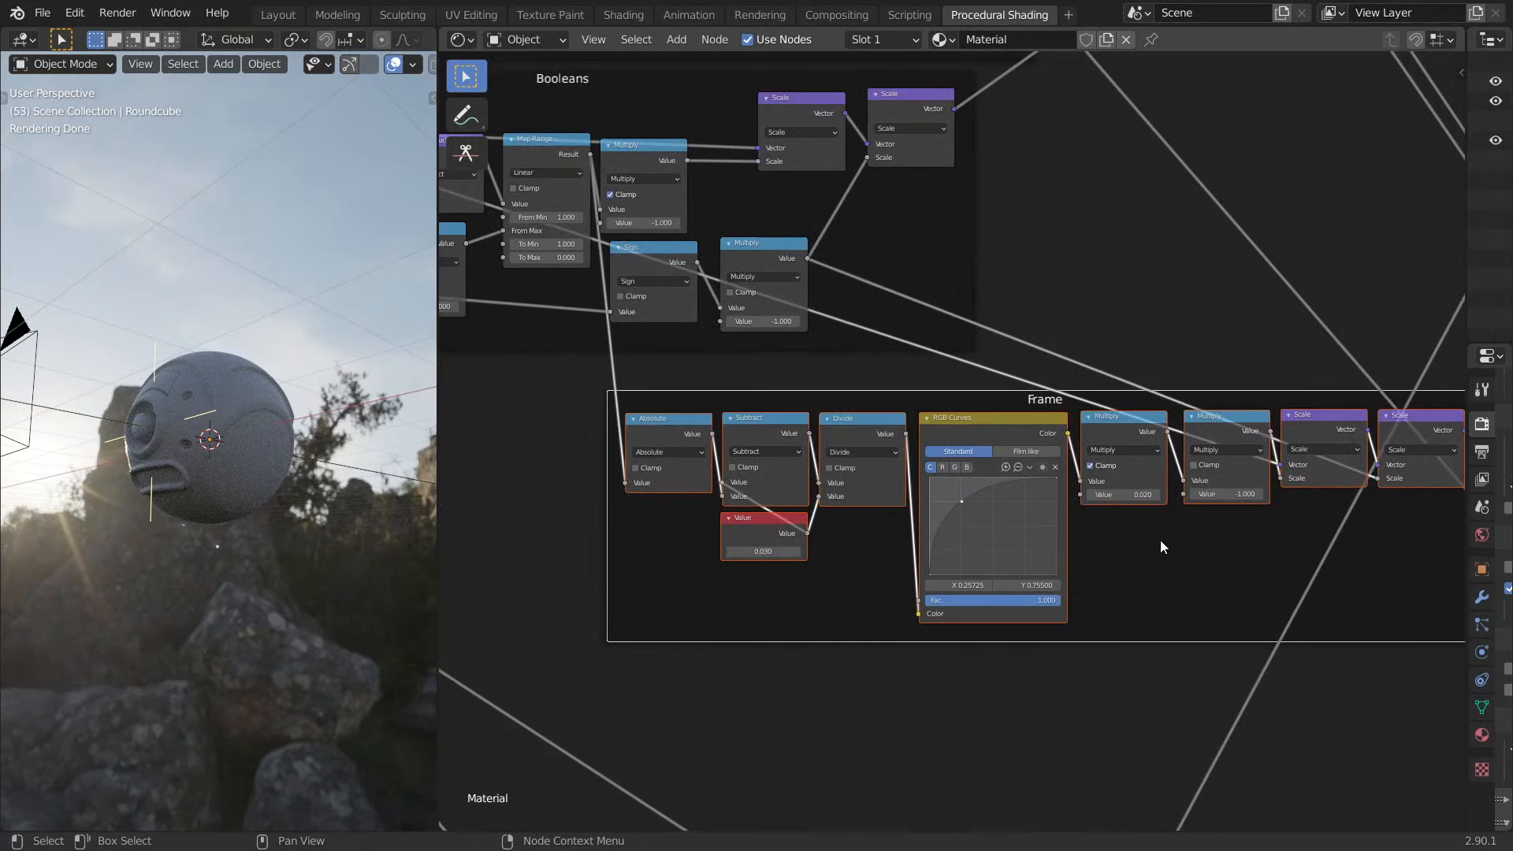
# Label the new frame Bool Border.
pyautogui.press('F2')
pyautogui.write('bO')
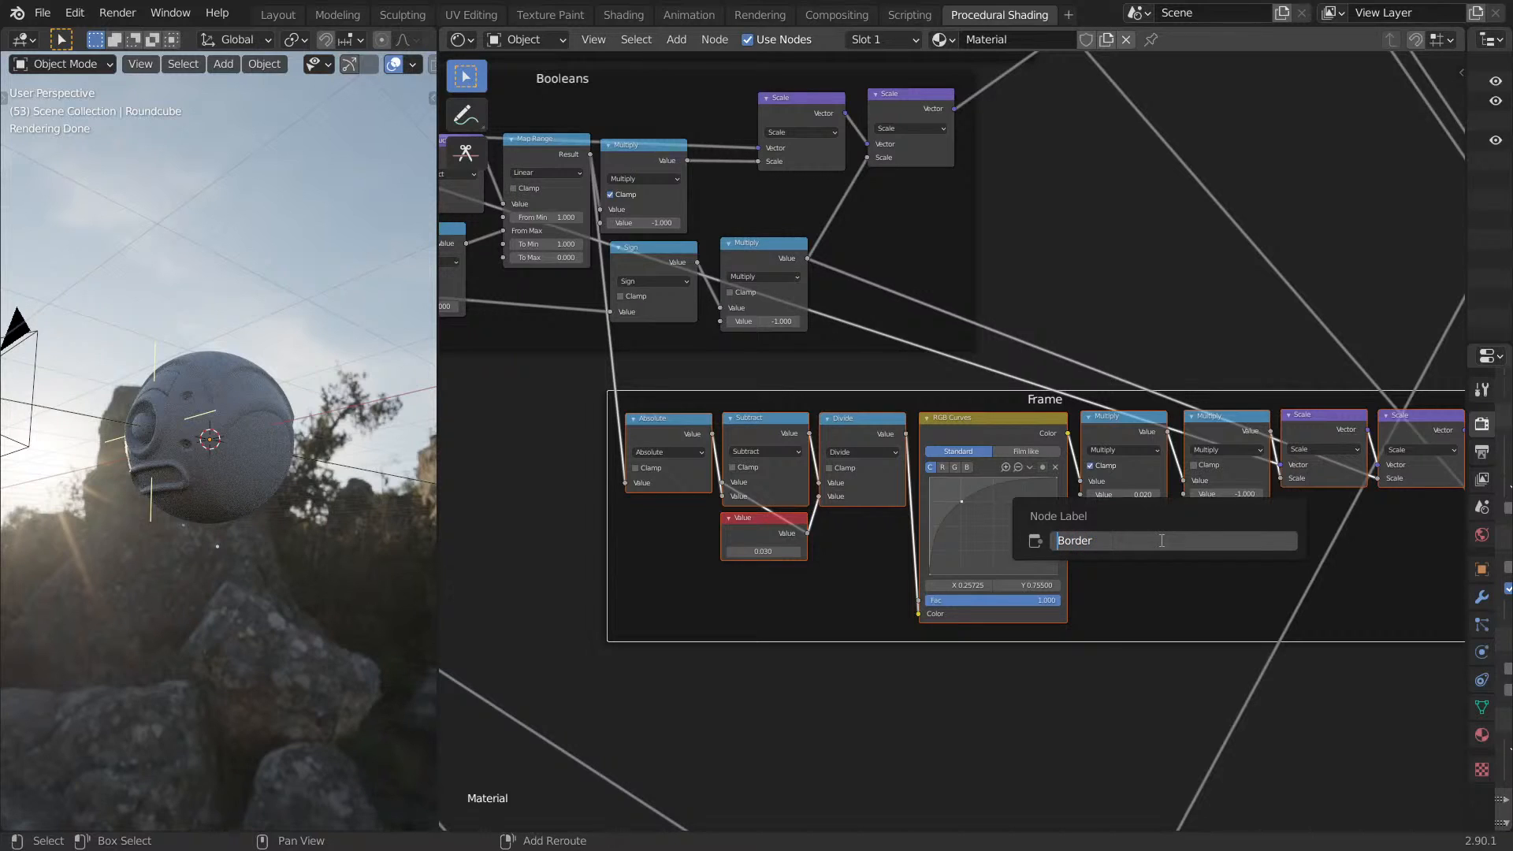
pyautogui.write('Bool')
pyautogui.press('Return')
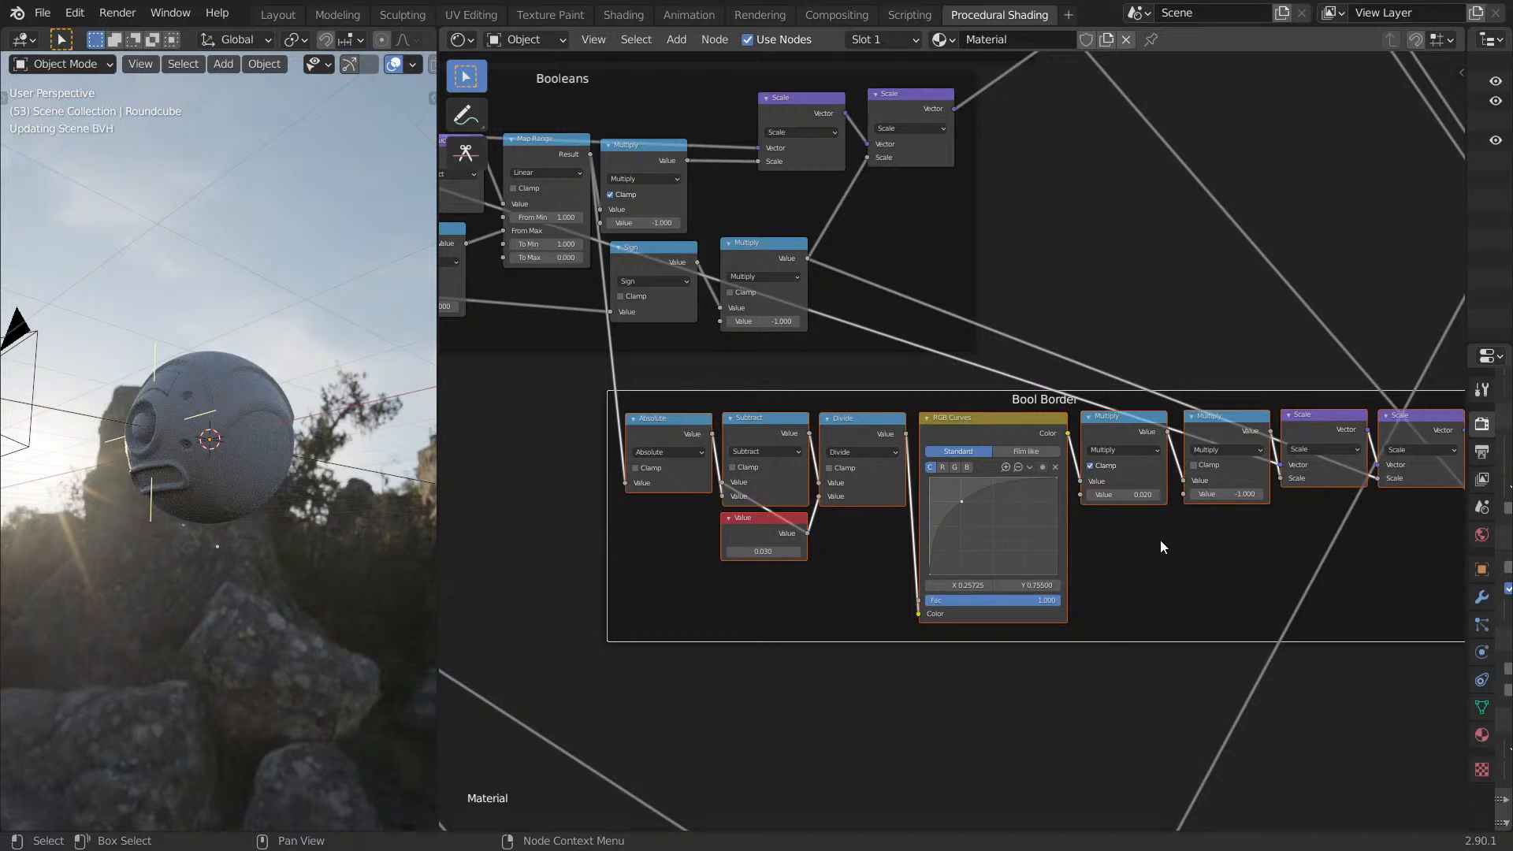
# Move the Top Panel frame and all frames and nodes below it closer under the Bool Border frame.
pyautogui.scroll(-7, 1160, 541)
pyautogui.keyDown('ctrl'); pyautogui.scroll(-1, 1190, 470); pyautogui.keyUp('ctrl')
pyautogui.scroll(-3, 1135, 556)
pyautogui.scroll(3, 1135, 582)
pyautogui.moveTo(1236, 561); pyautogui.dragTo(1249, 405, button='middle')
pyautogui.scroll(2, 1050, 416)
pyautogui.scroll(6, 1051, 417)
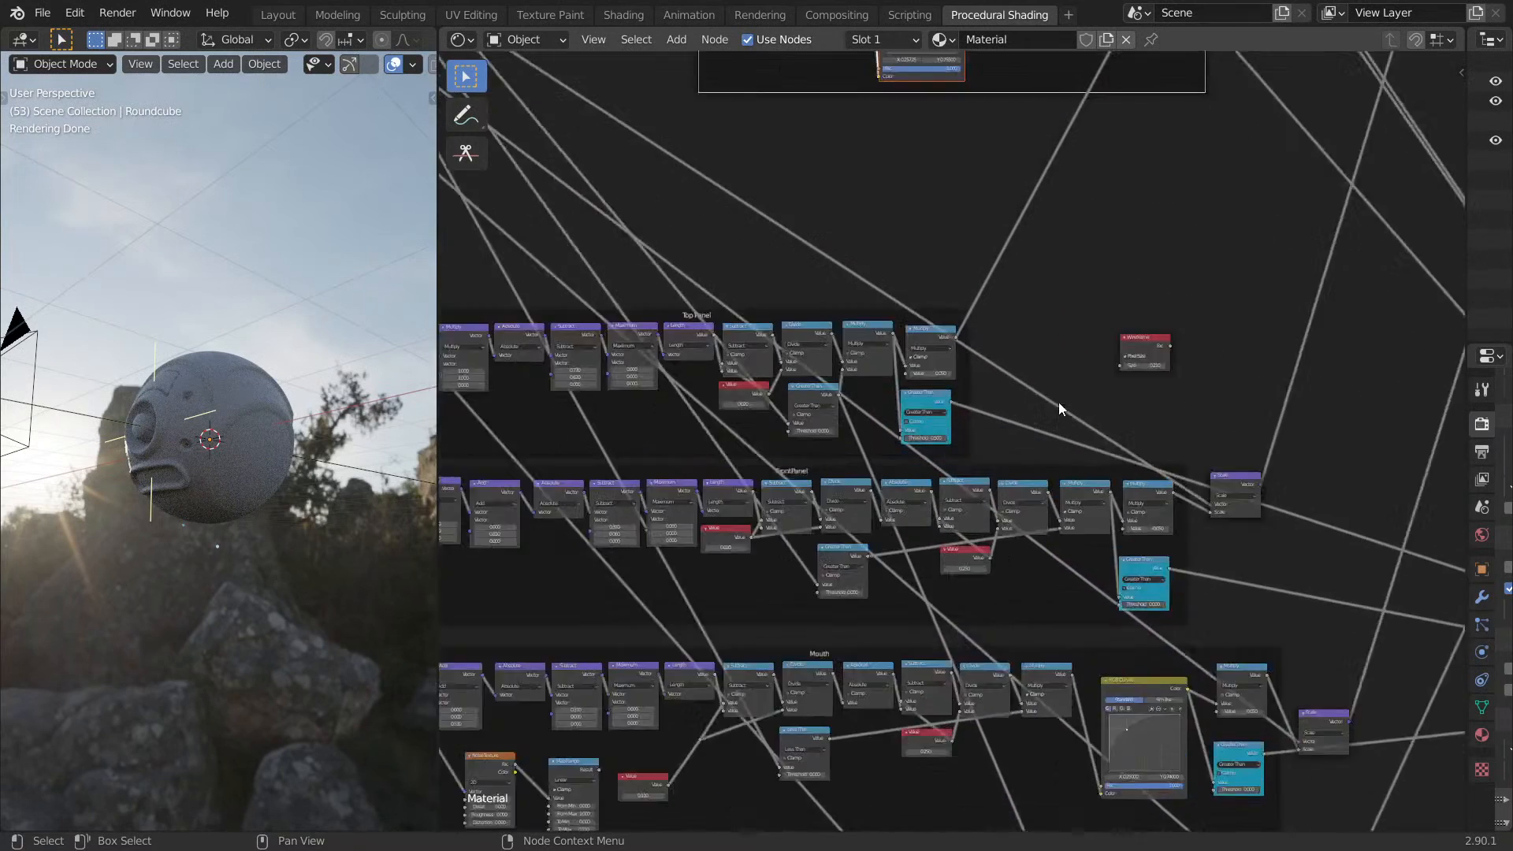
pyautogui.scroll(-8, 1202, 355)
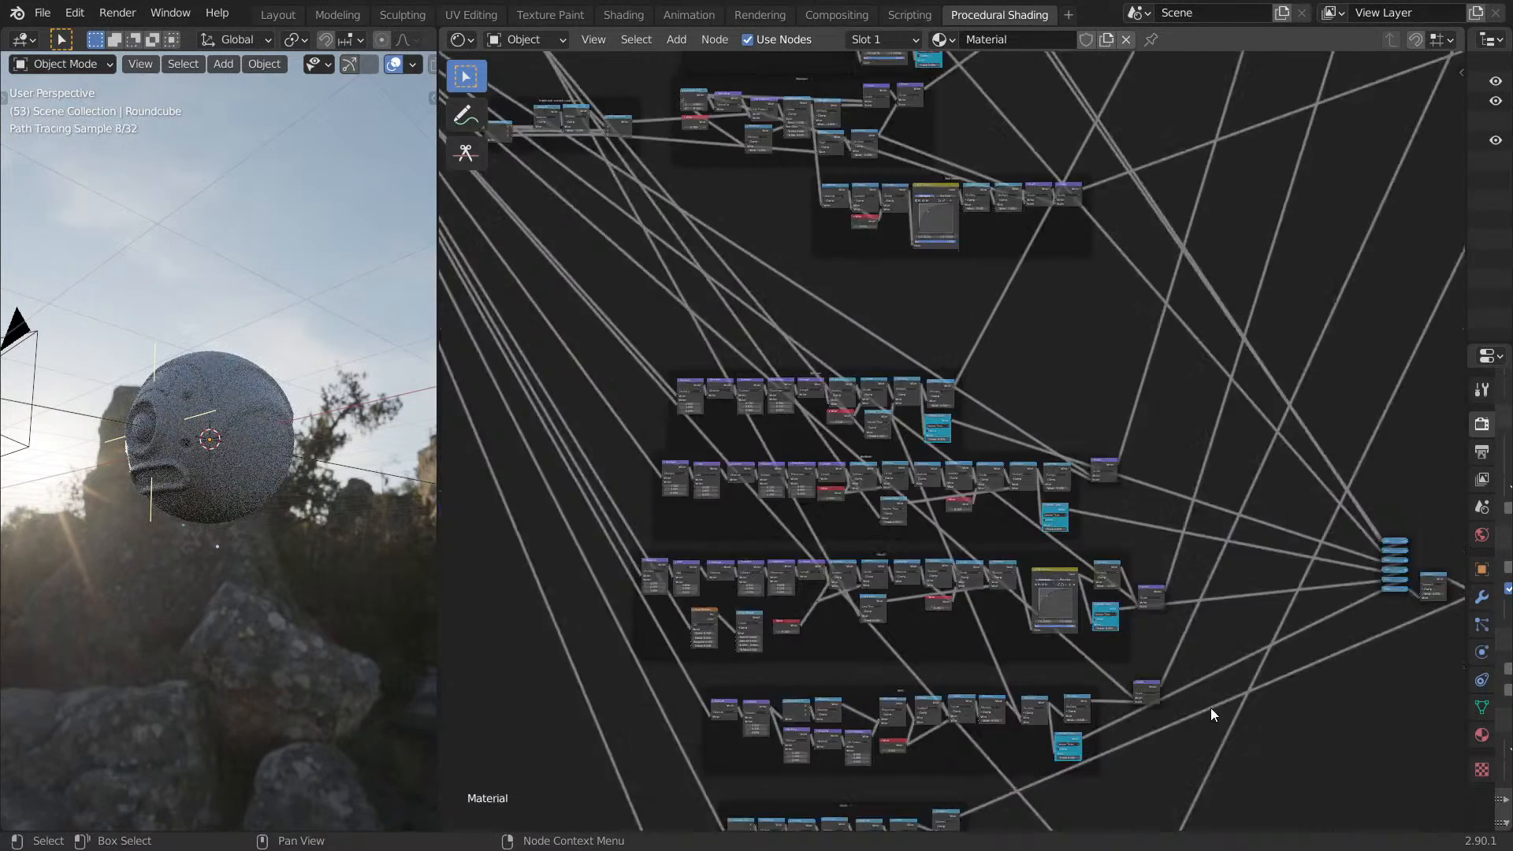
pyautogui.moveTo(1128, 511); pyautogui.dragTo(1093, 428, button='middle')
pyautogui.scroll(1, 1092, 428)
pyautogui.moveTo(658, 238); pyautogui.dragTo(1223, 734)
pyautogui.moveTo(1071, 673); pyautogui.dragTo(1115, 784, button='middle')
pyautogui.press('g')
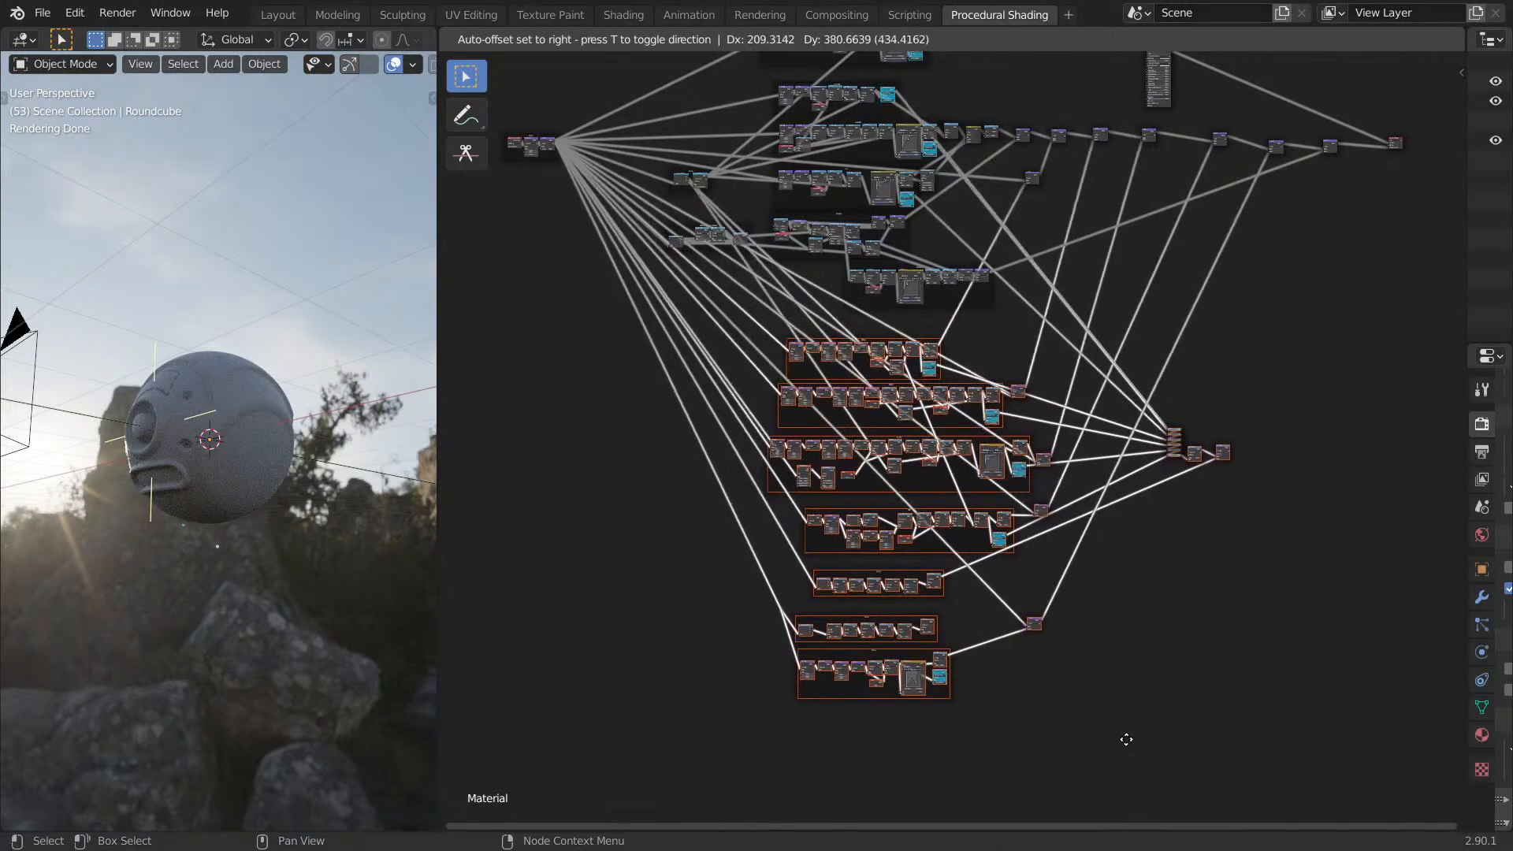
pyautogui.click(1154, 683)
# Try to dissolve the stacked Add nodes and the Subtract node that combine the masks.
pyautogui.scroll(8, 1253, 520)
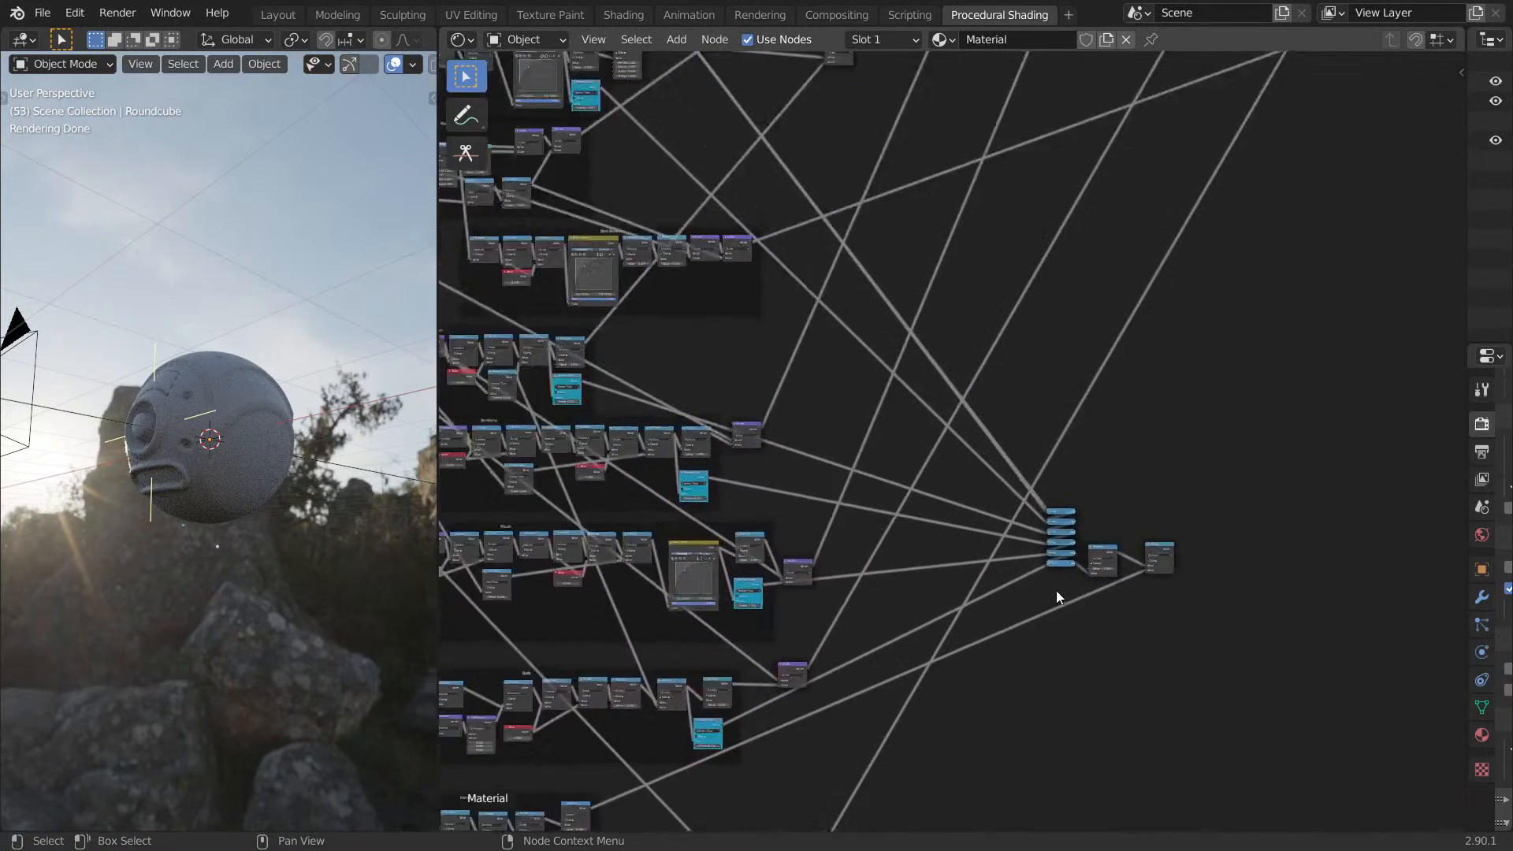
pyautogui.moveTo(1171, 551); pyautogui.dragTo(1048, 543, button='middle')
pyautogui.moveTo(992, 532); pyautogui.dragTo(1031, 657)
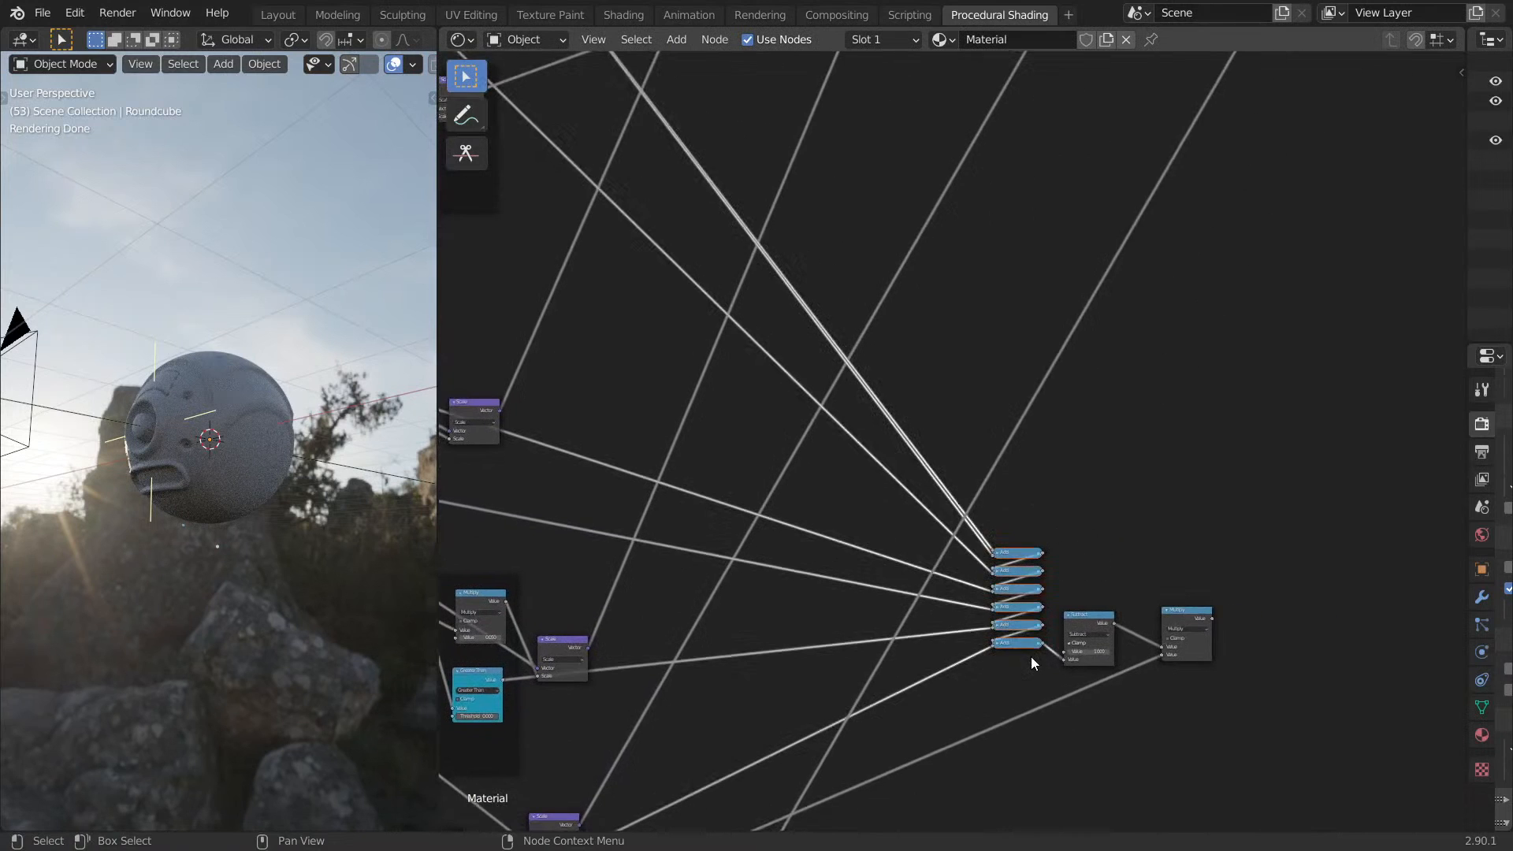
pyautogui.hotkey('ctrl', 'x')
pyautogui.click(1087, 629)
pyautogui.hotkey('ctrl', 'x')
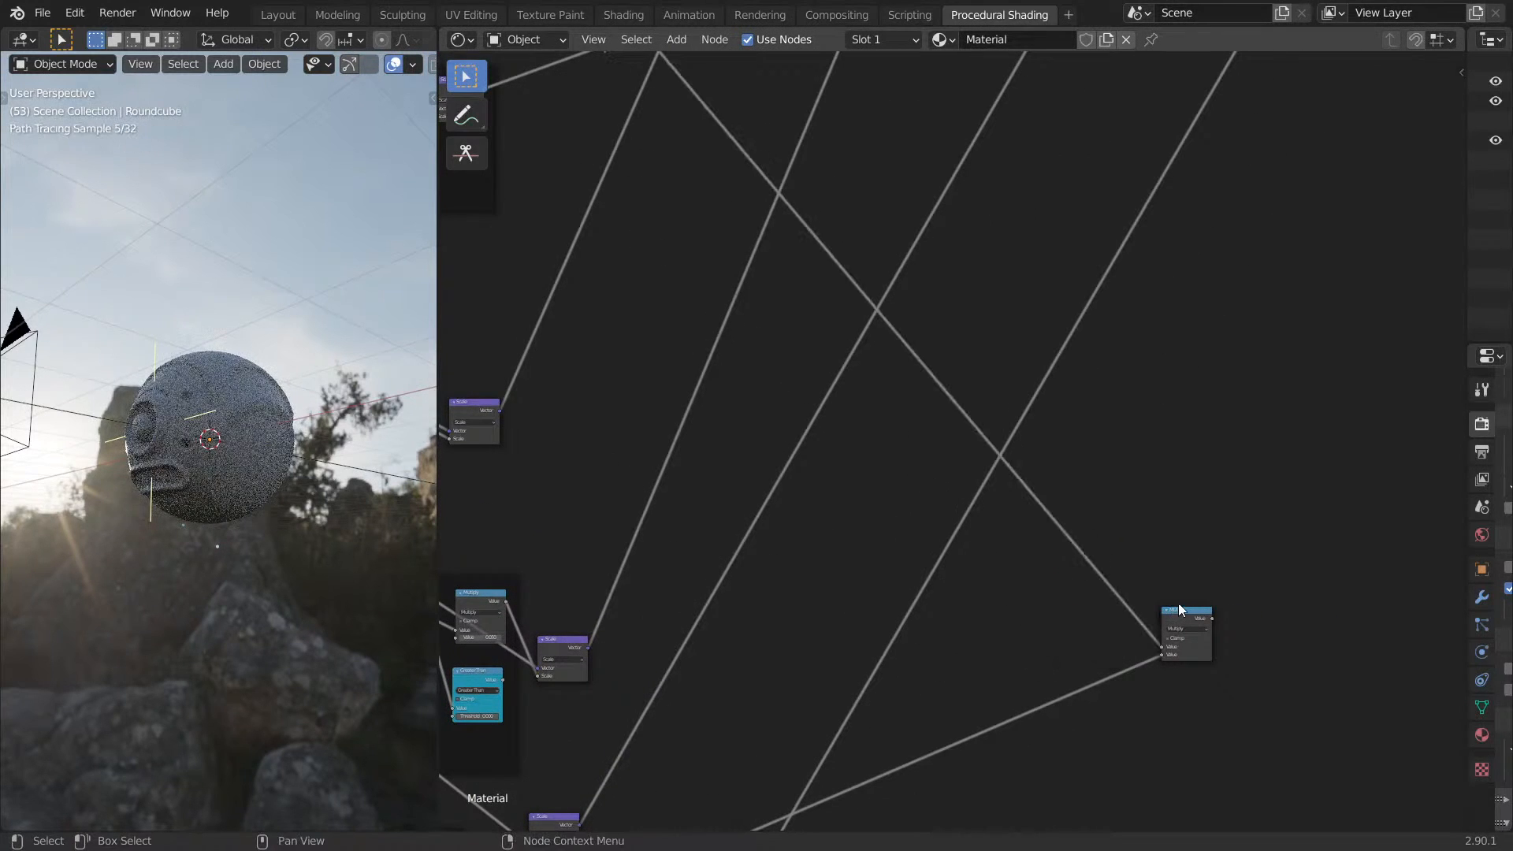
pyautogui.scroll(-5, 1097, 490)
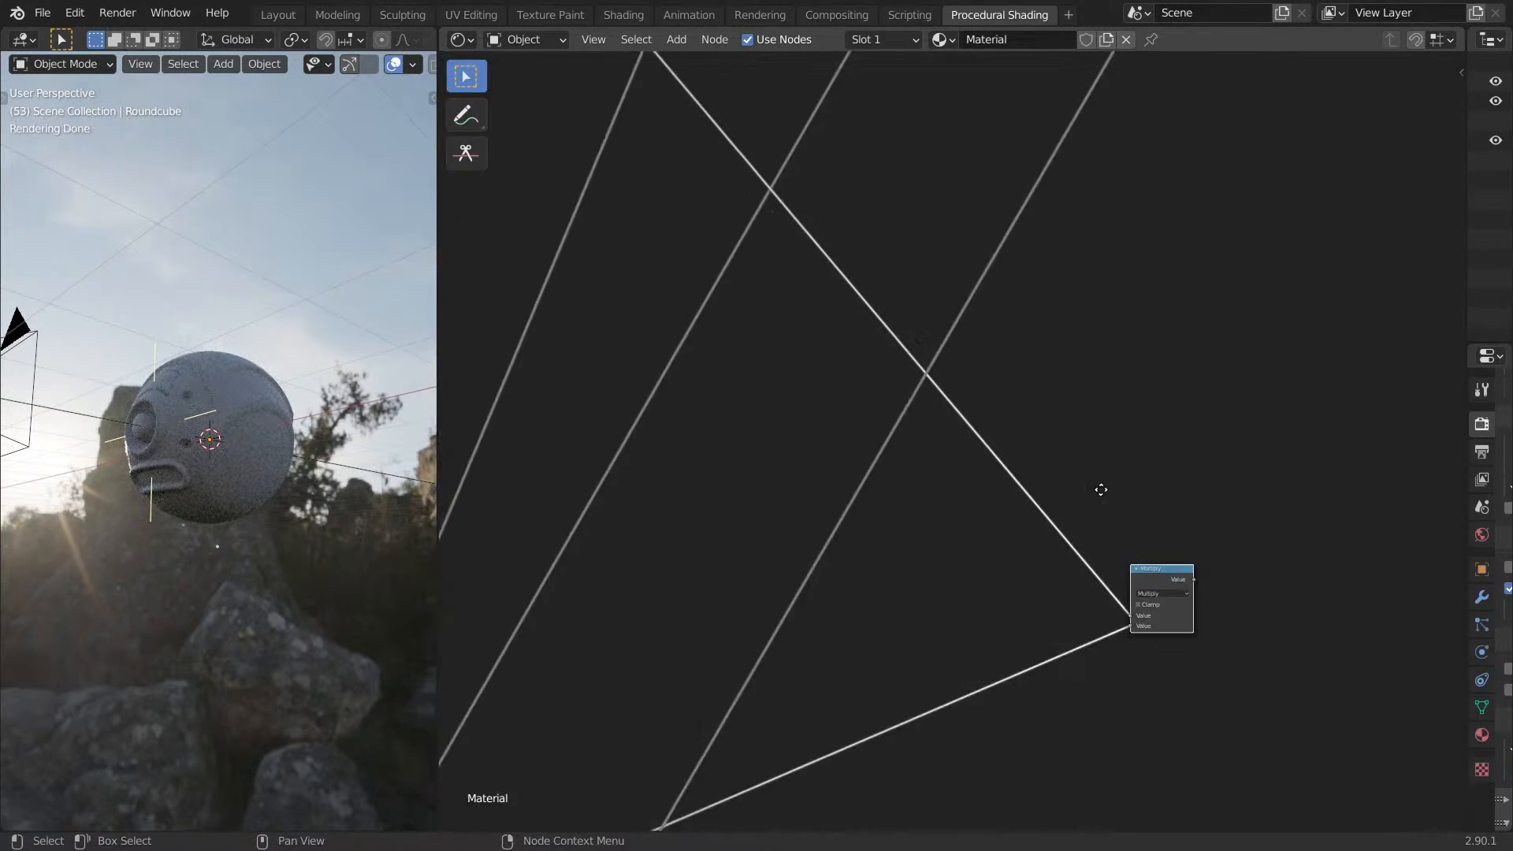
pyautogui.moveTo(1163, 521); pyautogui.dragTo(1175, 511, button='middle')
pyautogui.hotkey('ctrl', 'z')
pyautogui.hotkey('ctrl', 'z')
pyautogui.click(1160, 459)
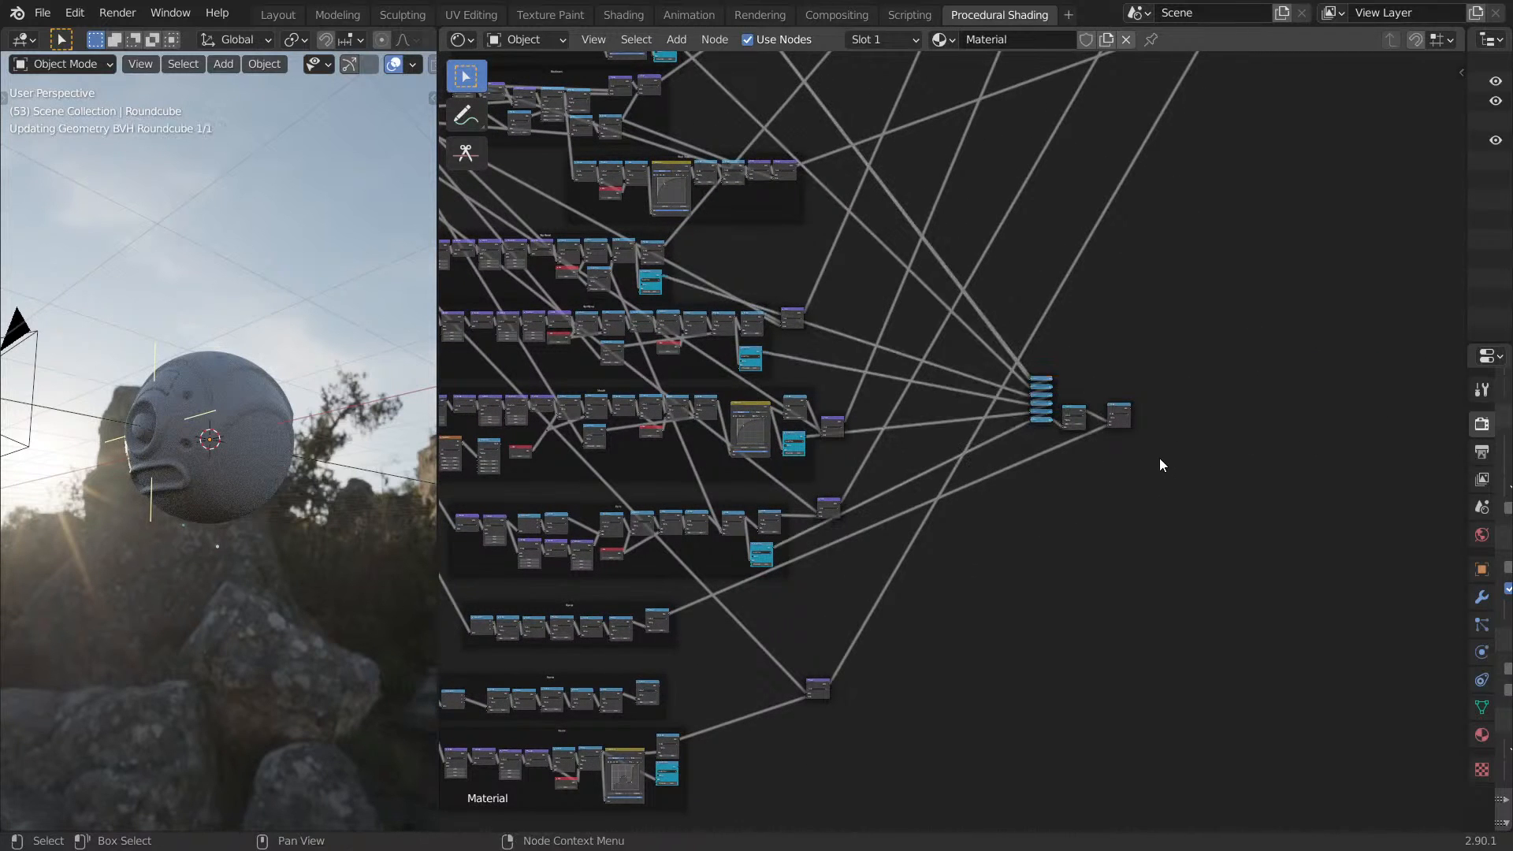
# Delete the two small node frames between the Bolts frame and the bottommost frame.
pyautogui.scroll(-3, 1119, 438)
pyautogui.moveTo(961, 494); pyautogui.dragTo(1030, 419, button='middle')
pyautogui.scroll(5, 895, 499)
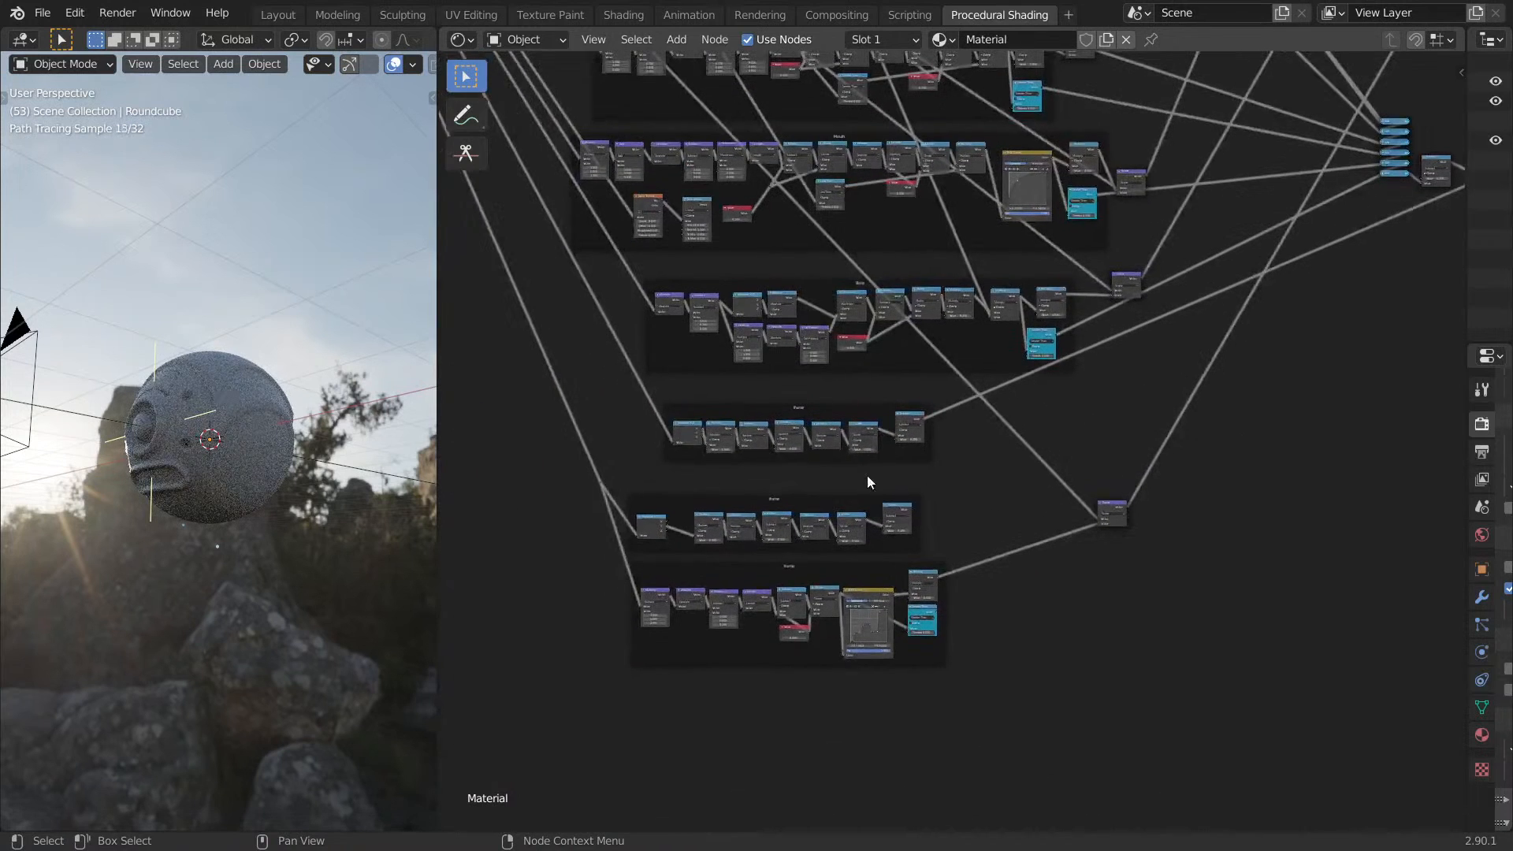
pyautogui.moveTo(611, 399); pyautogui.dragTo(930, 465)
pyautogui.hotkey('ctrl', 'x')
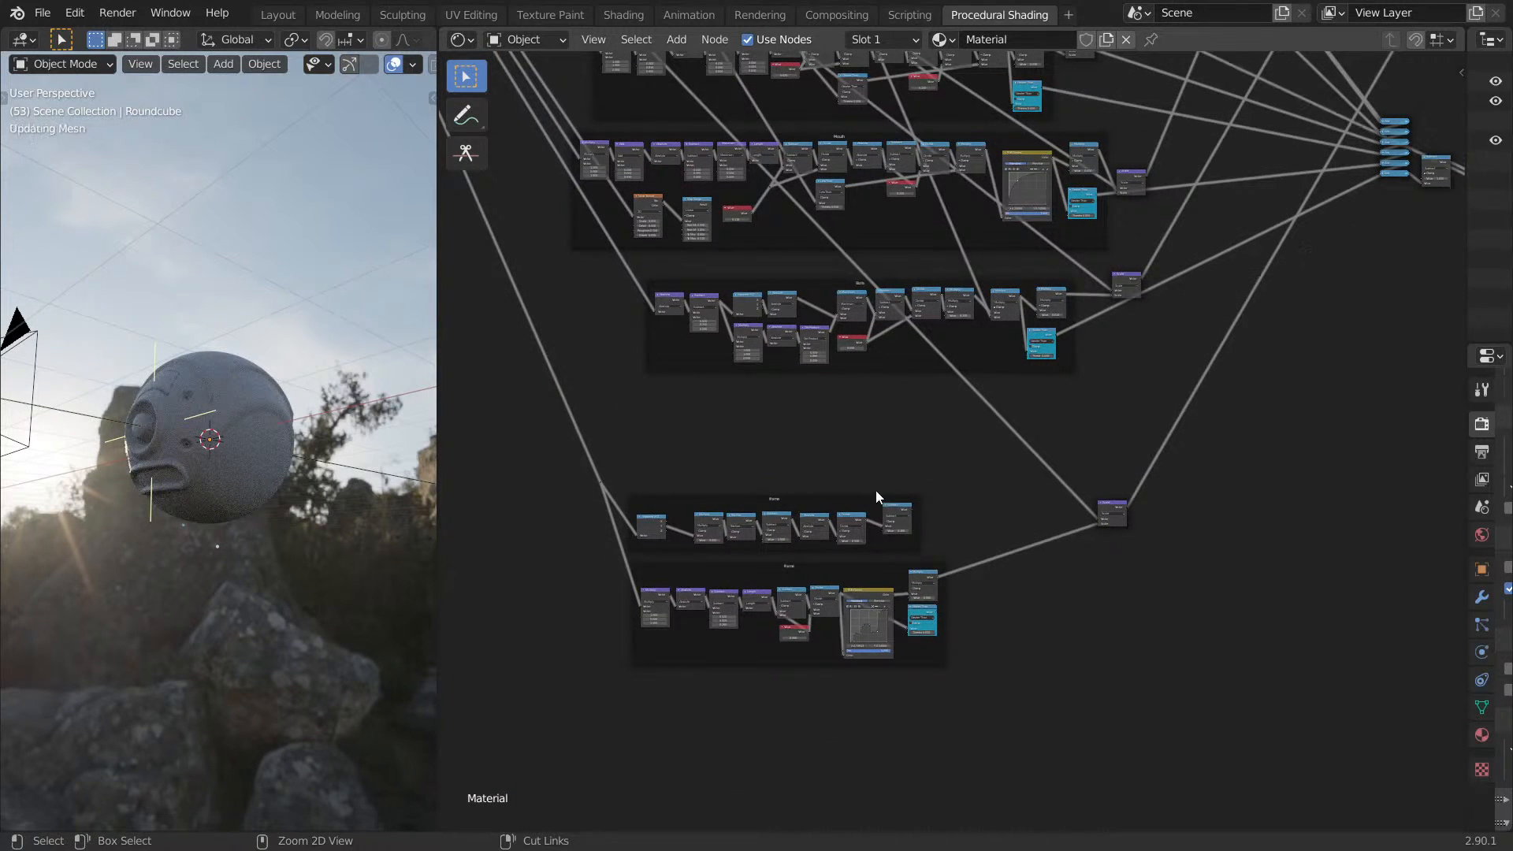
pyautogui.moveTo(549, 487); pyautogui.dragTo(967, 544)
pyautogui.press('b')
pyautogui.moveTo(573, 447); pyautogui.dragTo(949, 537)
pyautogui.hotkey('ctrl', 'x')
# Remove the stacked Add nodes together with the Subtract and Multiply nodes that combine the masks.
pyautogui.moveTo(1127, 389); pyautogui.dragTo(865, 582, button='middle')
pyautogui.moveTo(1229, 422); pyautogui.dragTo(1107, 518, button='middle')
pyautogui.moveTo(1096, 517); pyautogui.dragTo(1190, 520)
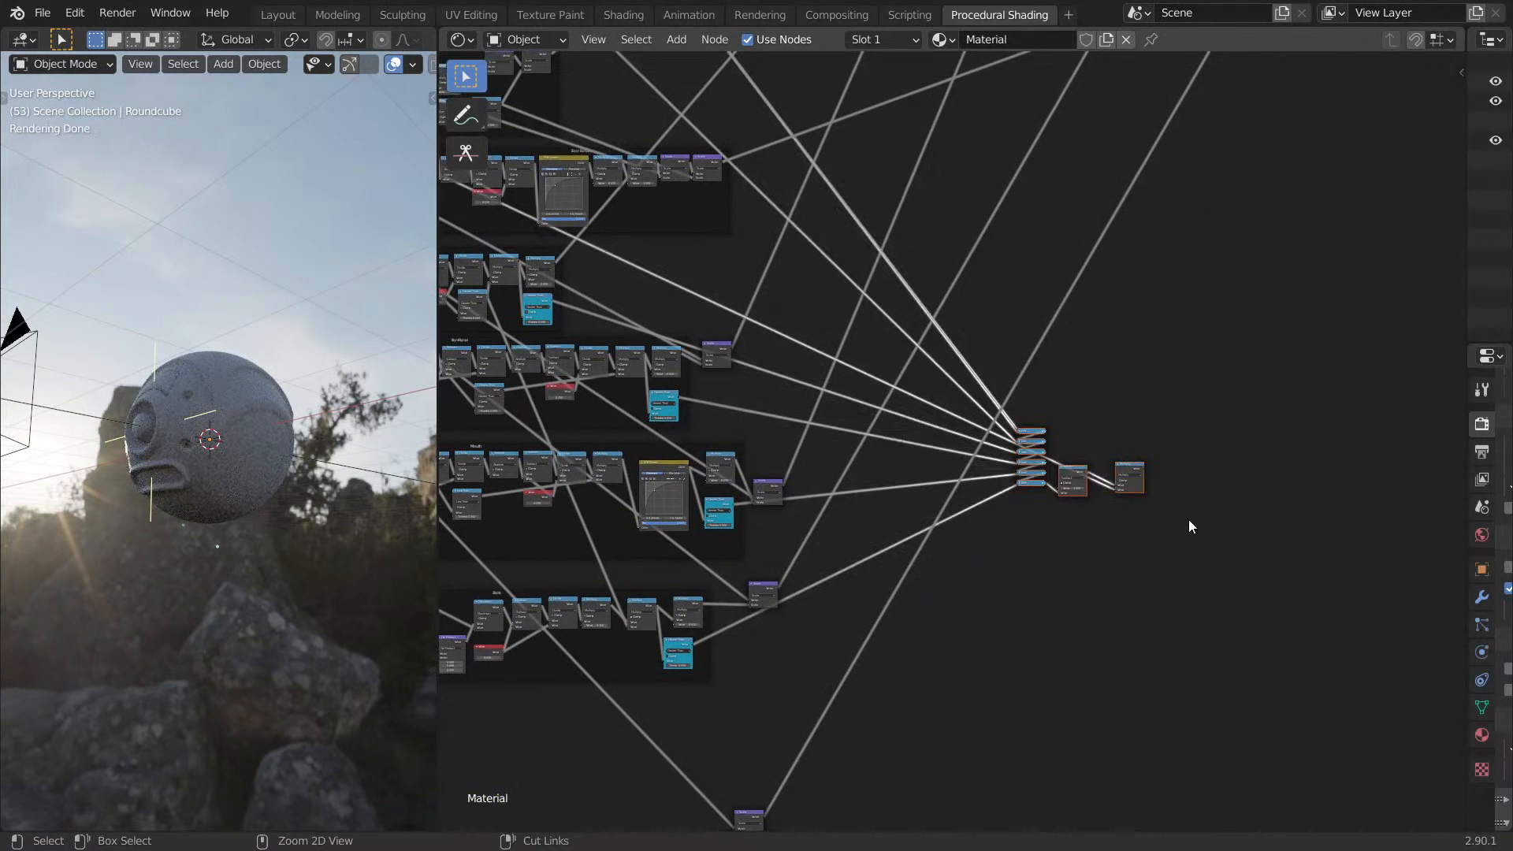
pyautogui.hotkey('ctrl', 'x')
pyautogui.moveTo(1010, 504); pyautogui.dragTo(1240, 429, button='middle')
pyautogui.scroll(-3, 1320, 457)
pyautogui.scroll(4, 1240, 430)
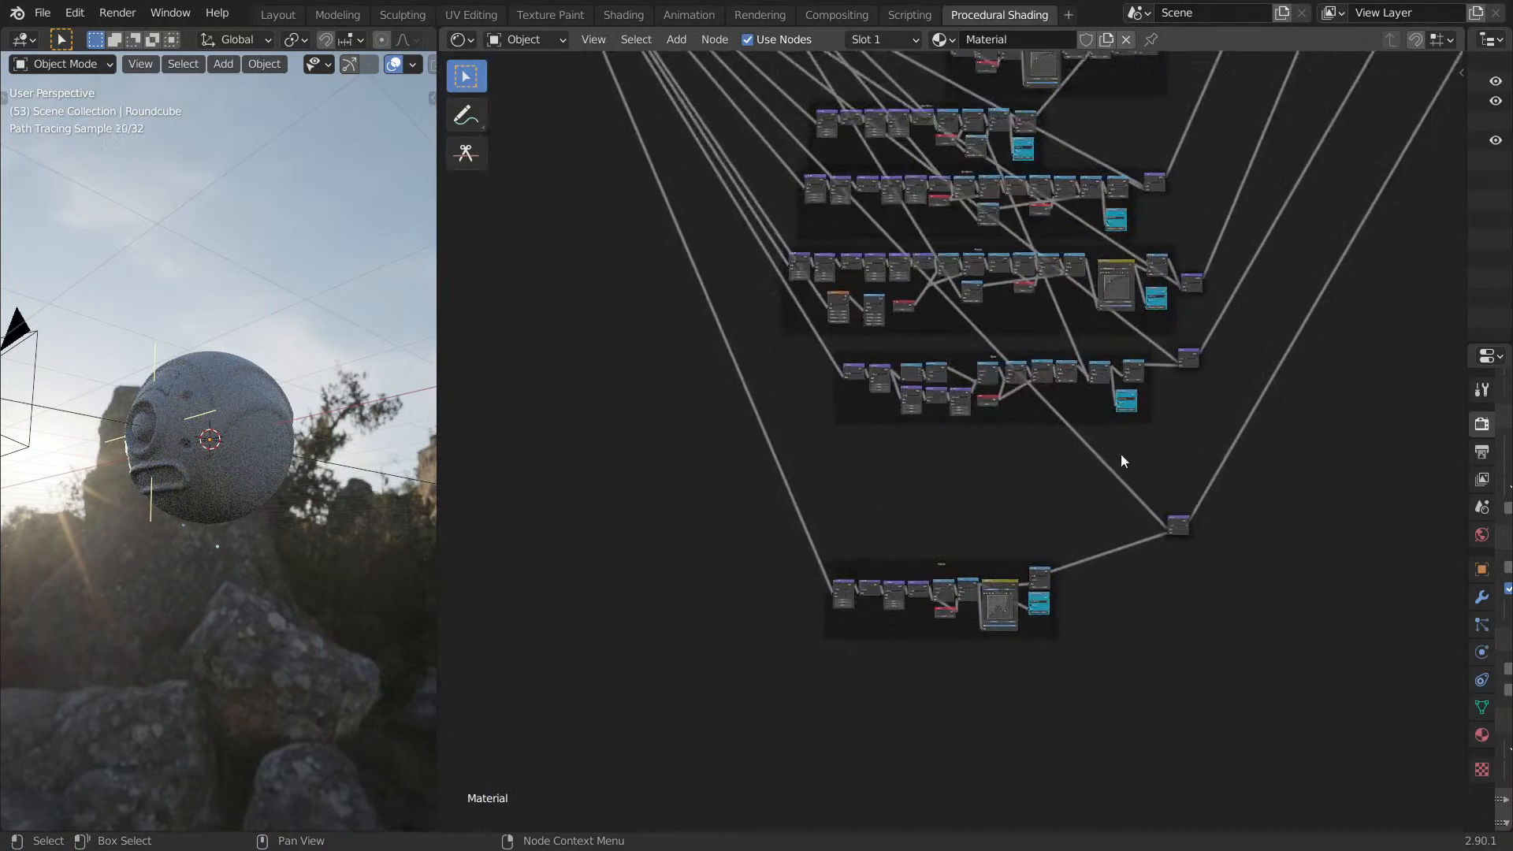
# Move the bottommost frame up under the Bolts frame and place its Scale node beside its last Multiply node.
pyautogui.moveTo(993, 422); pyautogui.dragTo(926, 388, button='middle')
pyautogui.moveTo(809, 484); pyautogui.dragTo(918, 347)
pyautogui.scroll(5, 1009, 446)
pyautogui.moveTo(1003, 443); pyautogui.dragTo(767, 261)
pyautogui.moveTo(788, 293); pyautogui.dragTo(857, 241)
pyautogui.scroll(-6, 855, 244)
pyautogui.moveTo(736, 185); pyautogui.dragTo(1096, 478, button='middle')
pyautogui.scroll(-7, 1061, 350)
# Bring the Bolts Scale node into its frame and tighten the last Multiply and Scale nodes together.
pyautogui.moveTo(985, 501); pyautogui.dragTo(922, 447)
pyautogui.moveTo(1251, 317); pyautogui.dragTo(1136, 433, button='middle')
pyautogui.scroll(6, 1136, 433)
pyautogui.moveTo(1102, 426); pyautogui.dragTo(1024, 459)
pyautogui.scroll(3, 956, 488)
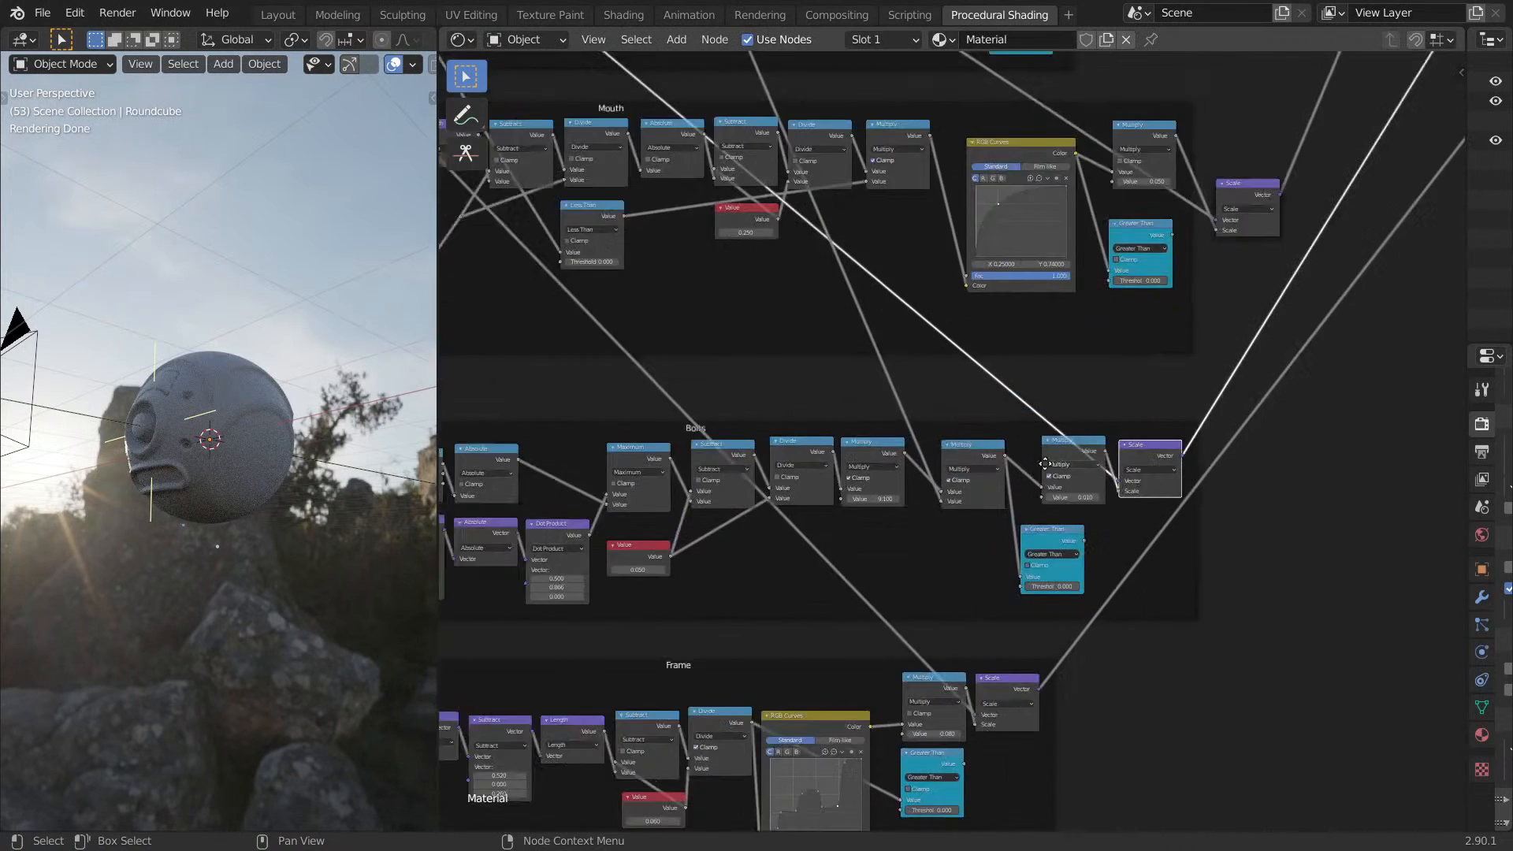
pyautogui.moveTo(898, 431); pyautogui.dragTo(831, 428)
pyautogui.moveTo(1021, 437); pyautogui.dragTo(961, 439)
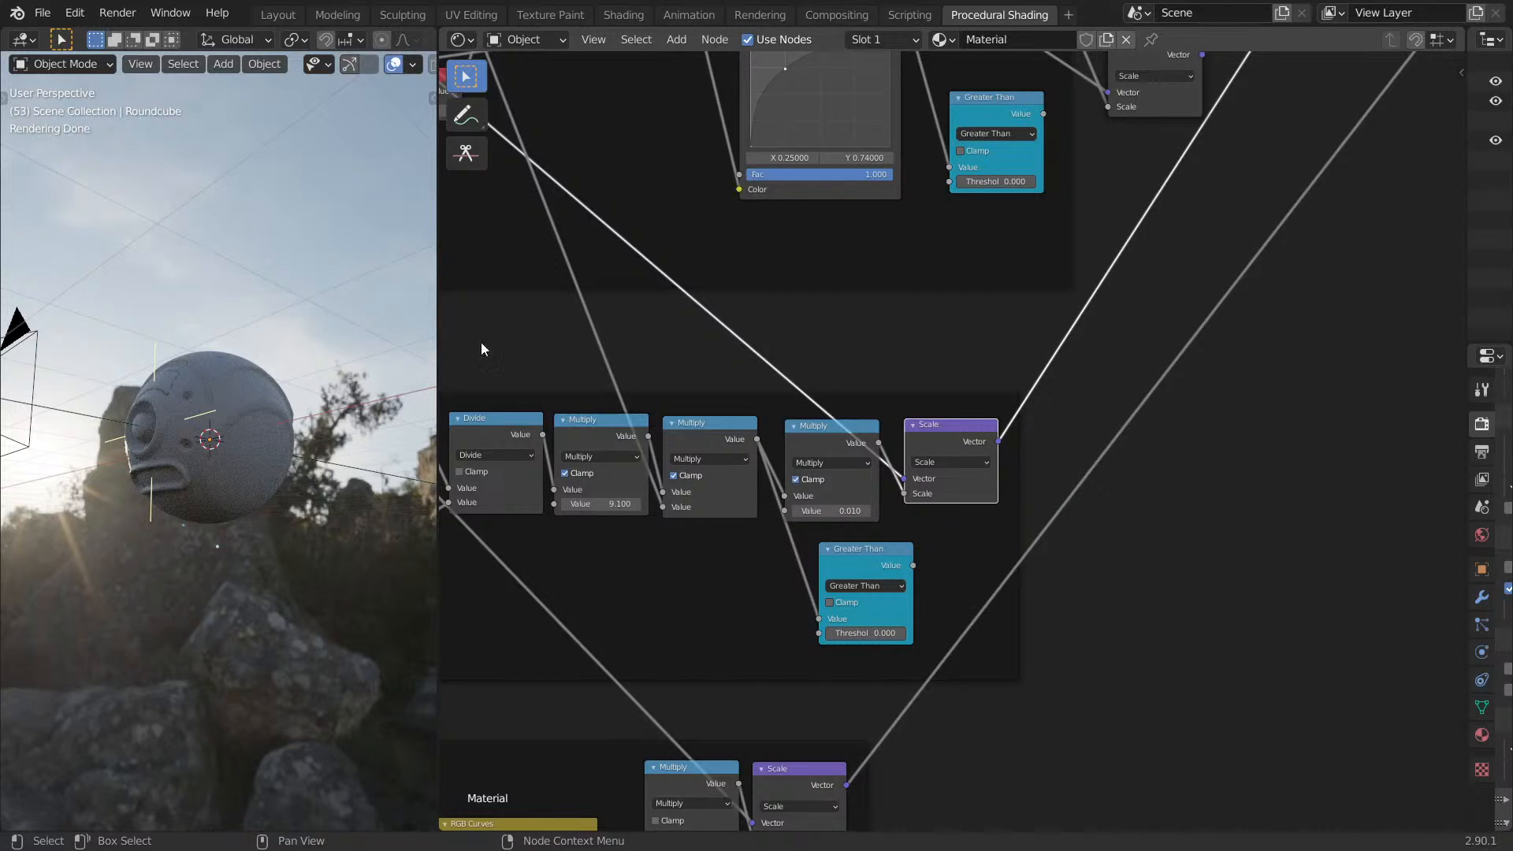
# Align the Greater Than nodes under the Scale nodes in the Bolts frame and the frame below it.
pyautogui.scroll(-9, 868, 449)
pyautogui.moveTo(868, 449); pyautogui.dragTo(945, 269, button='middle')
pyautogui.scroll(8, 1044, 418)
pyautogui.moveTo(920, 229); pyautogui.dragTo(998, 215)
pyautogui.scroll(-5, 945, 256)
pyautogui.moveTo(942, 258); pyautogui.dragTo(1052, 177, button='middle')
pyautogui.scroll(5, 993, 276)
pyautogui.moveTo(931, 407); pyautogui.dragTo(1029, 400)
pyautogui.scroll(-6, 1017, 379)
# Line up the Mouth frame's Multiply and Scale nodes beside the RGB Curves, with the Greater Than node beneath.
pyautogui.moveTo(860, 142); pyautogui.dragTo(932, 439, button='middle')
pyautogui.moveTo(1079, 396); pyautogui.dragTo(818, 504, button='middle')
pyautogui.scroll(7, 924, 488)
pyautogui.moveTo(970, 417); pyautogui.dragTo(947, 345)
pyautogui.moveTo(844, 353)
pyautogui.mouseDown(button='middle')
pyautogui.moveTo(945, 341)
pyautogui.moveTo(864, 335)
pyautogui.mouseUp(button='middle')
pyautogui.moveTo(723, 348); pyautogui.dragTo(868, 368, button='middle')
pyautogui.moveTo(858, 361); pyautogui.dragTo(837, 339)
pyautogui.moveTo(1016, 334); pyautogui.dragTo(982, 328)
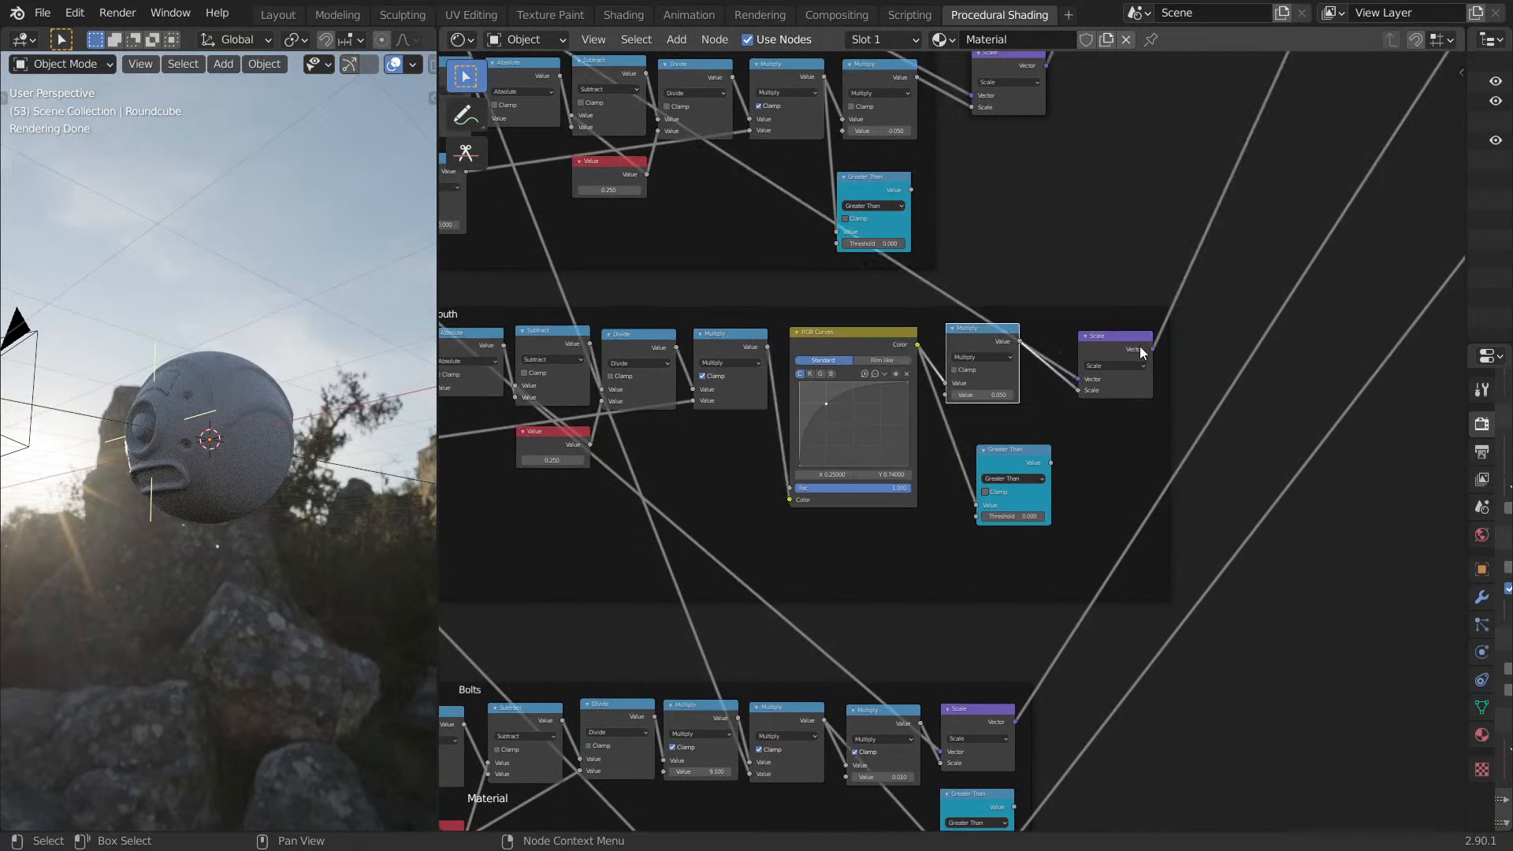
pyautogui.moveTo(1141, 351); pyautogui.dragTo(1097, 345)
pyautogui.moveTo(1024, 461); pyautogui.dragTo(1003, 434)
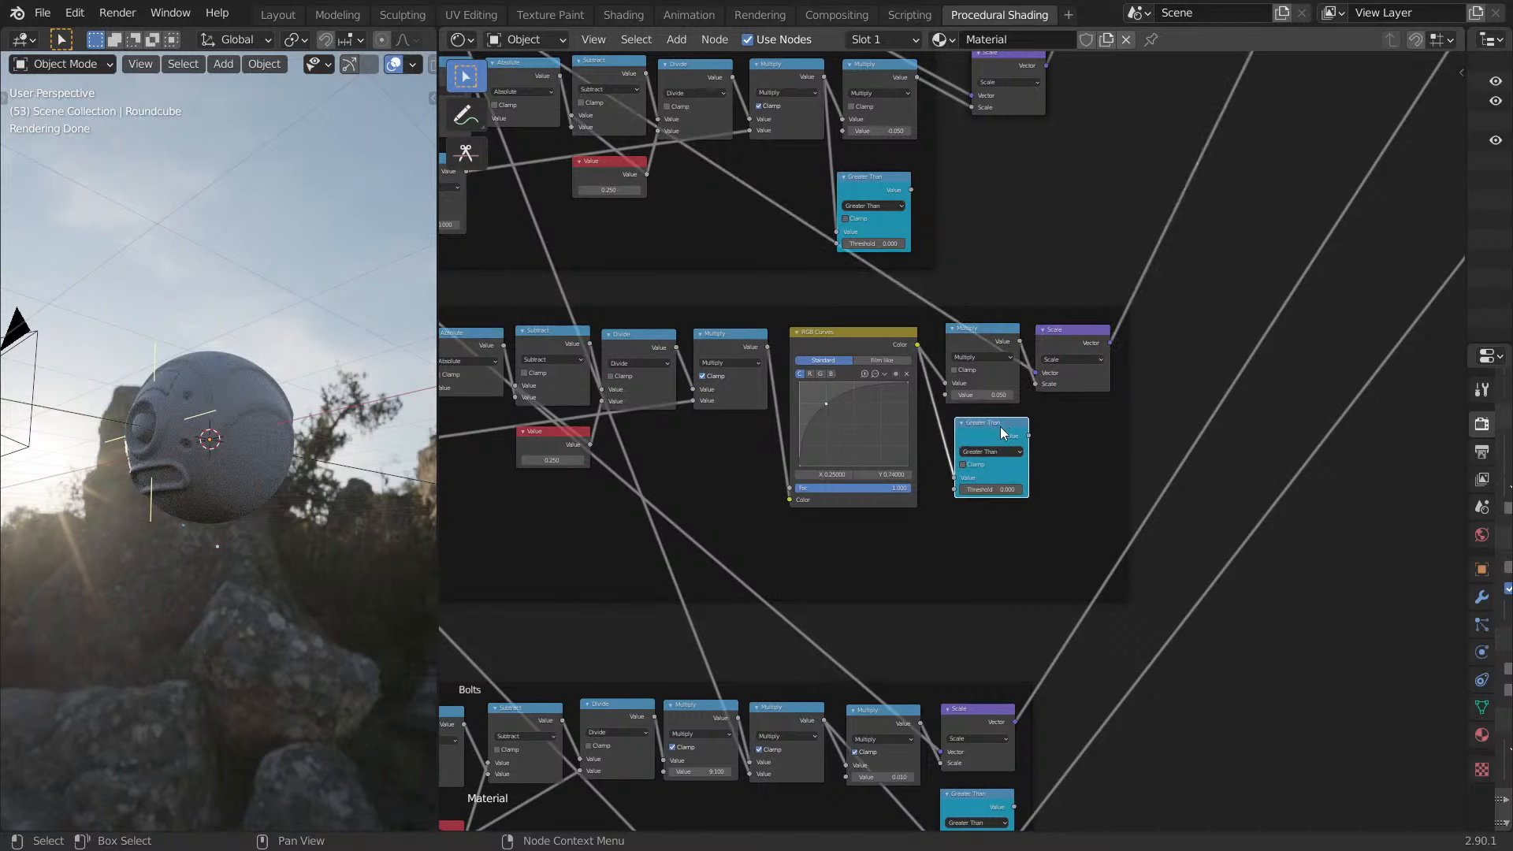
# Place the Scale node of the frame below Top Panel directly beside that frame's last Multiply node.
pyautogui.moveTo(1002, 434); pyautogui.dragTo(1156, 456, button='middle')
pyautogui.scroll(-6, 1156, 456)
pyautogui.moveTo(988, 391); pyautogui.dragTo(1155, 530, button='middle')
pyautogui.moveTo(1250, 442); pyautogui.dragTo(1057, 486, button='middle')
pyautogui.scroll(7, 1057, 486)
pyautogui.moveTo(1157, 409); pyautogui.dragTo(1011, 475, button='middle')
pyautogui.scroll(3, 1011, 474)
pyautogui.moveTo(1011, 474); pyautogui.dragTo(930, 466)
# Shift the Top Panel frame slightly up toward the Bool Border frame.
pyautogui.scroll(-8, 930, 466)
pyautogui.moveTo(948, 426); pyautogui.dragTo(1294, 517, button='middle')
pyautogui.moveTo(1119, 389); pyautogui.dragTo(914, 469, button='middle')
pyautogui.scroll(1, 930, 516)
pyautogui.scroll(-7, 932, 521)
pyautogui.moveTo(1061, 524); pyautogui.dragTo(953, 584, button='middle')
pyautogui.moveTo(1040, 367); pyautogui.dragTo(983, 483, button='middle')
pyautogui.scroll(9, 974, 413)
pyautogui.moveTo(974, 413); pyautogui.dragTo(979, 484, button='middle')
pyautogui.scroll(-8, 966, 443)
pyautogui.moveTo(875, 510); pyautogui.dragTo(1020, 352, button='middle')
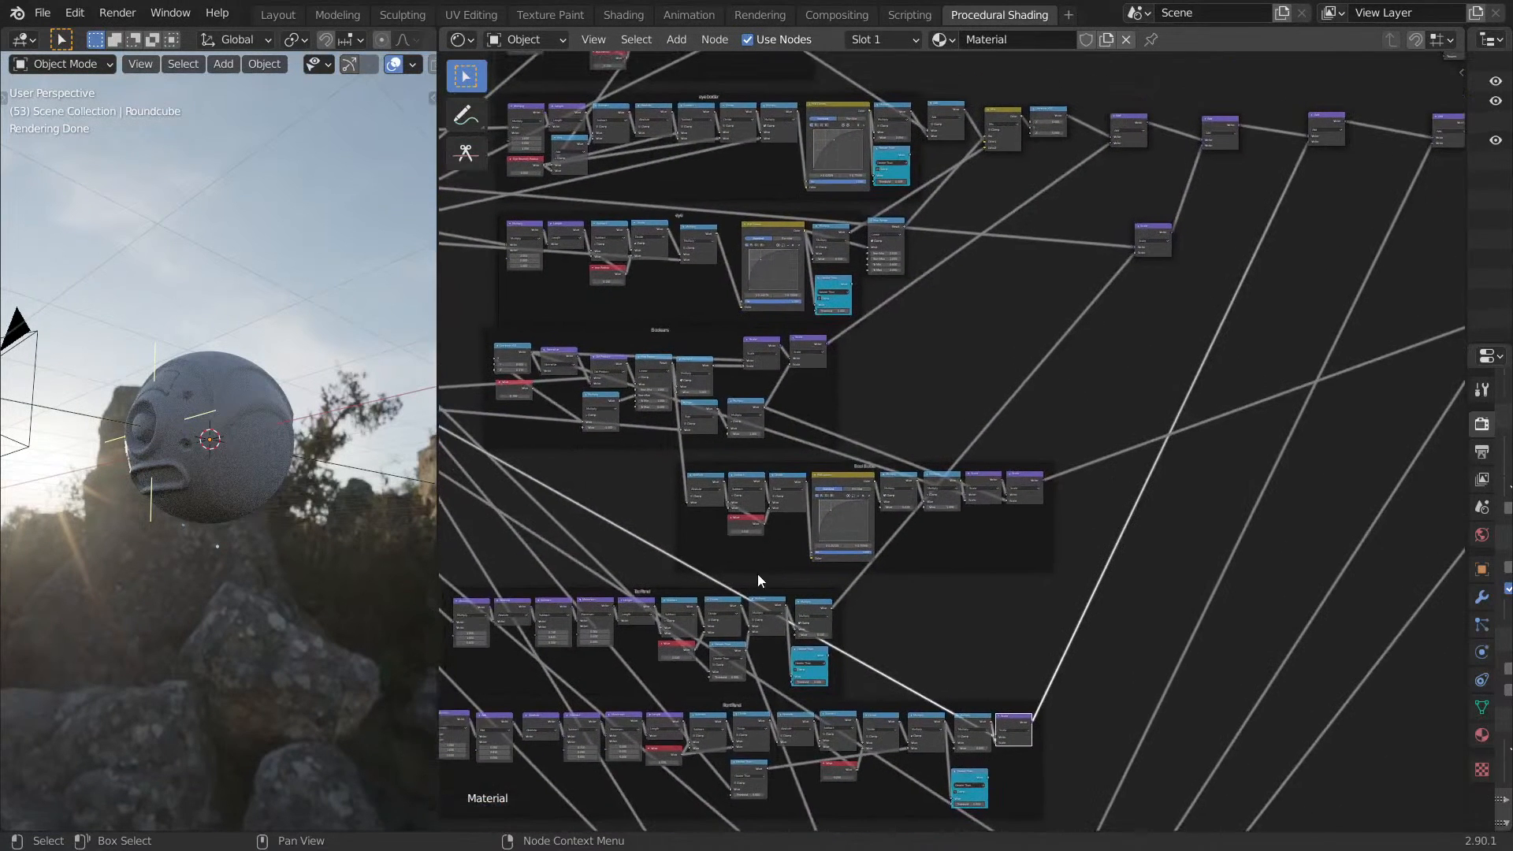
pyautogui.moveTo(644, 592); pyautogui.dragTo(650, 569)
pyautogui.moveTo(915, 289); pyautogui.dragTo(1093, 388, button='middle')
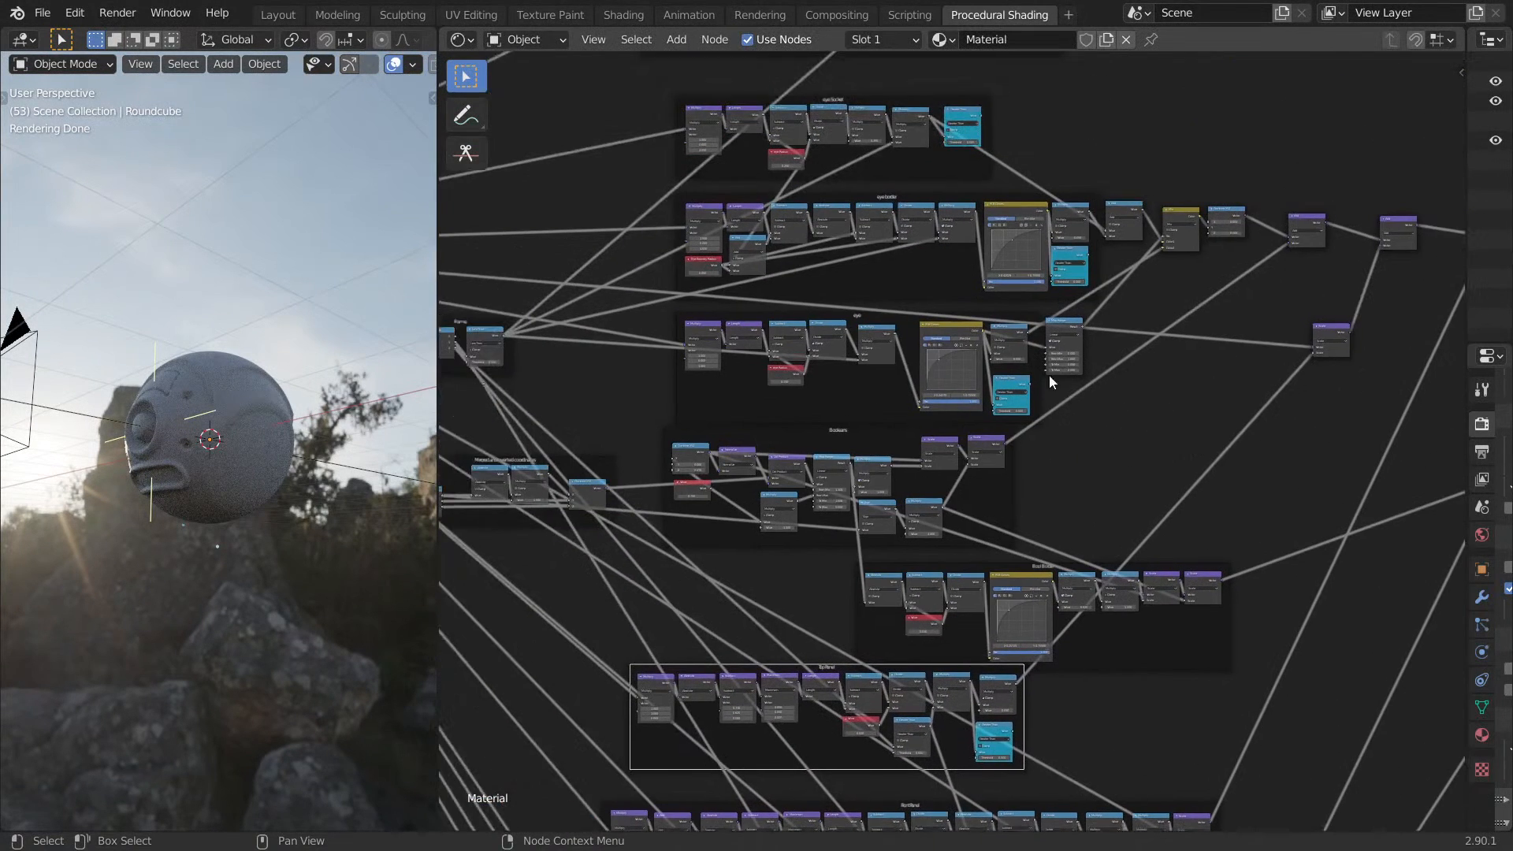
# Place the Top Panel's Scale node at the end of its frame and shift the Bool Border frame closer under Booleans.
pyautogui.moveTo(1130, 340); pyautogui.dragTo(980, 285, button='middle')
pyautogui.moveTo(1180, 275); pyautogui.dragTo(895, 629)
pyautogui.moveTo(1056, 602); pyautogui.dragTo(920, 592, button='middle')
pyautogui.scroll(4, 922, 555)
pyautogui.moveTo(907, 584); pyautogui.dragTo(870, 569)
pyautogui.scroll(-3, 983, 530)
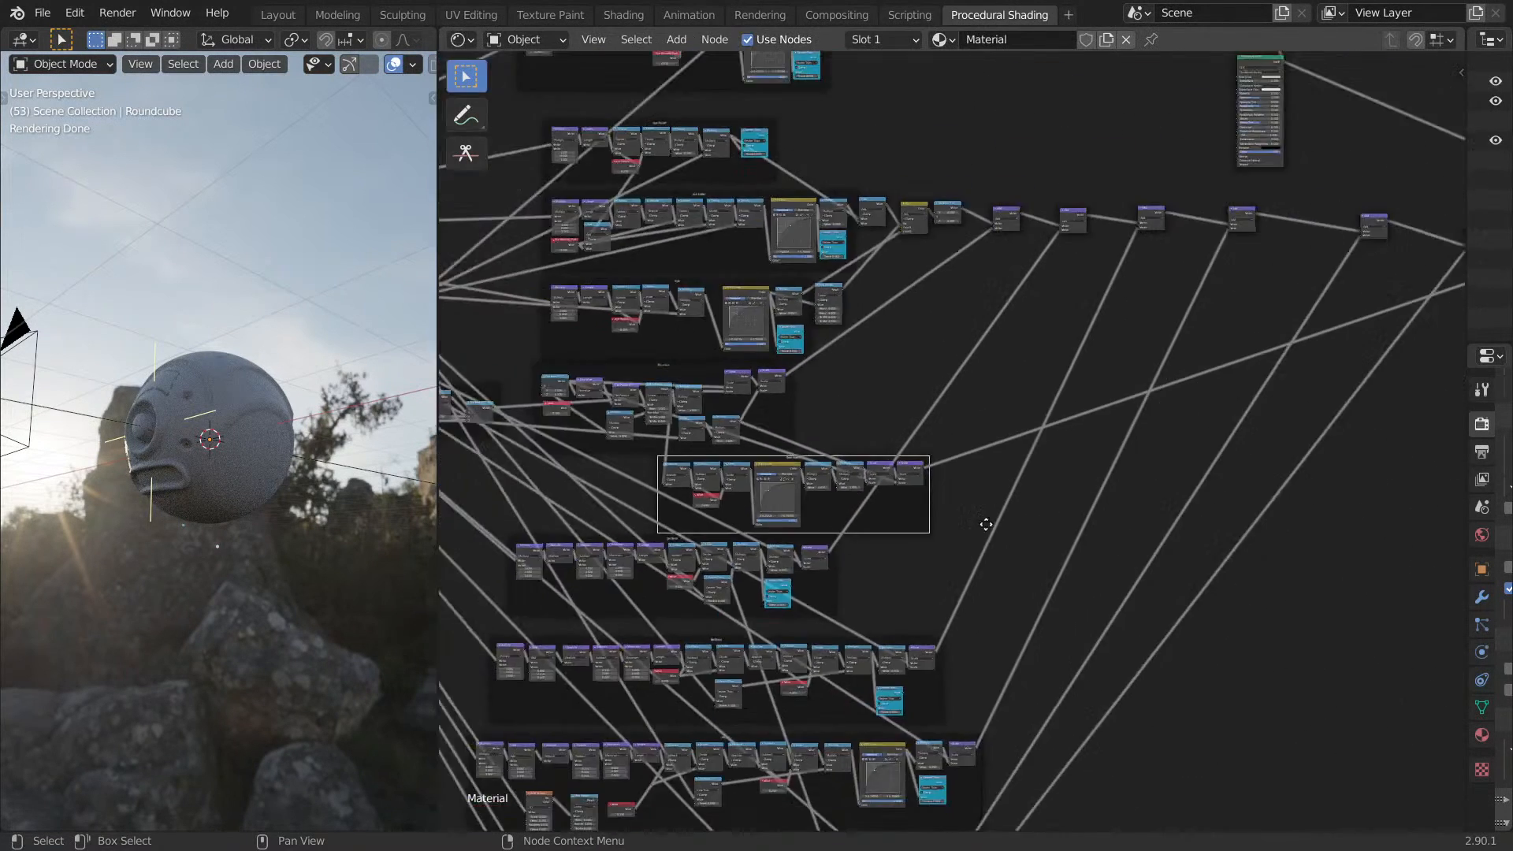
# Check the tidied lower node frames and save the file.
pyautogui.scroll(-2, 1159, 581)
pyautogui.moveTo(1158, 581)
pyautogui.mouseDown(button='middle')
pyautogui.moveTo(1125, 368)
pyautogui.moveTo(1131, 349)
pyautogui.moveTo(1158, 356)
pyautogui.mouseUp(button='middle')
pyautogui.scroll(5, 1125, 370)
pyautogui.scroll(1, 1127, 431)
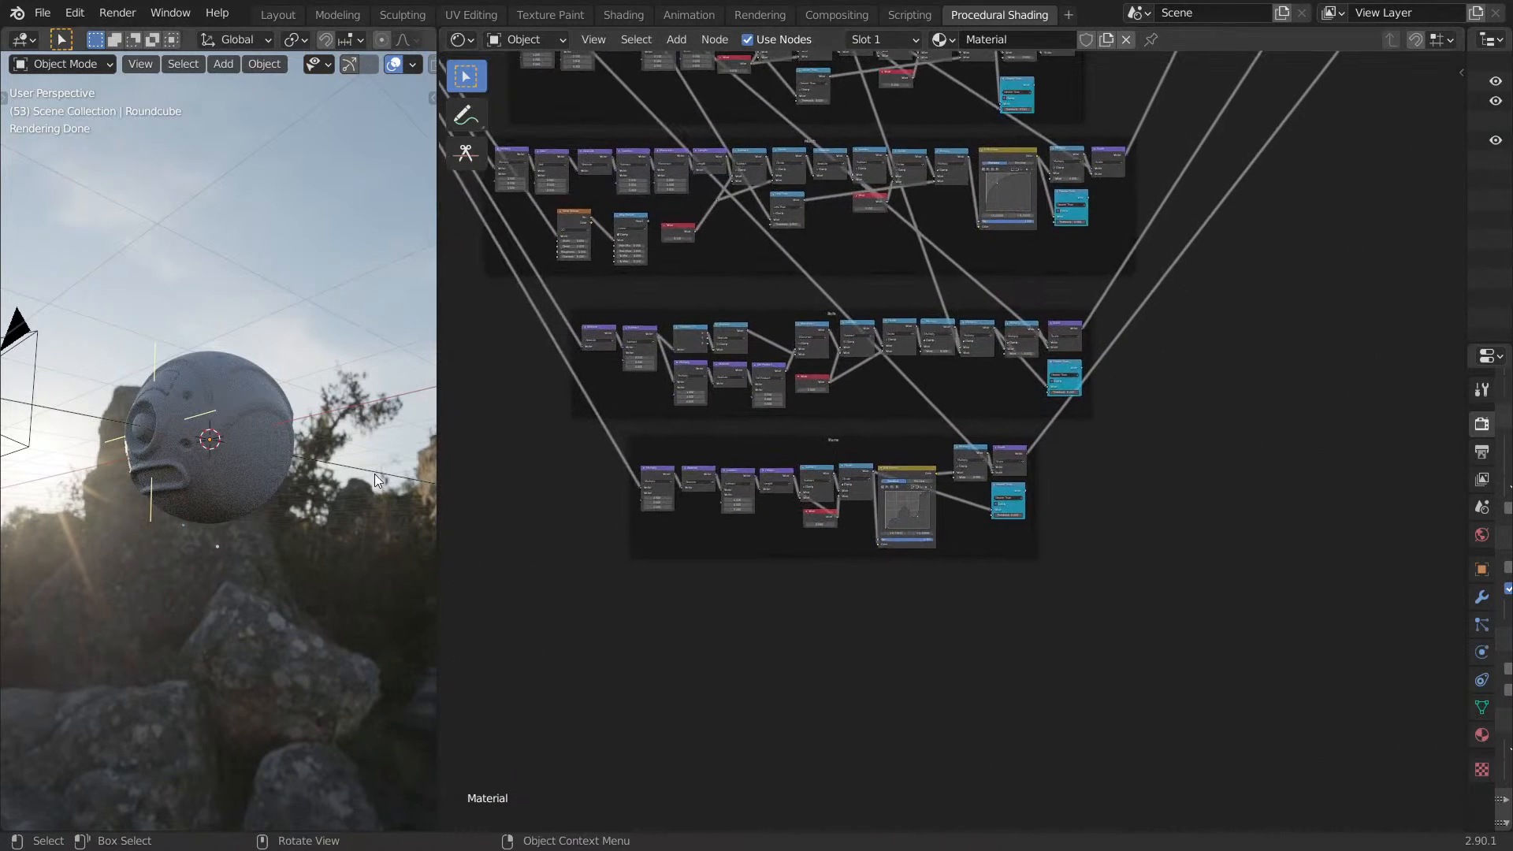
pyautogui.hotkey('ctrl', 's')
pyautogui.rightClick(874, 420)
# Set the Bool Border frame's clamped Multiply value to 0.4 and inspect the ring from the drone's front.
pyautogui.moveTo(281, 489); pyautogui.dragTo(396, 497, button='middle')
pyautogui.scroll(3, 395, 497)
pyautogui.moveTo(868, 516); pyautogui.dragTo(910, 699, button='middle')
pyautogui.moveTo(1018, 354); pyautogui.dragTo(1045, 523, button='middle')
pyautogui.scroll(10, 1046, 523)
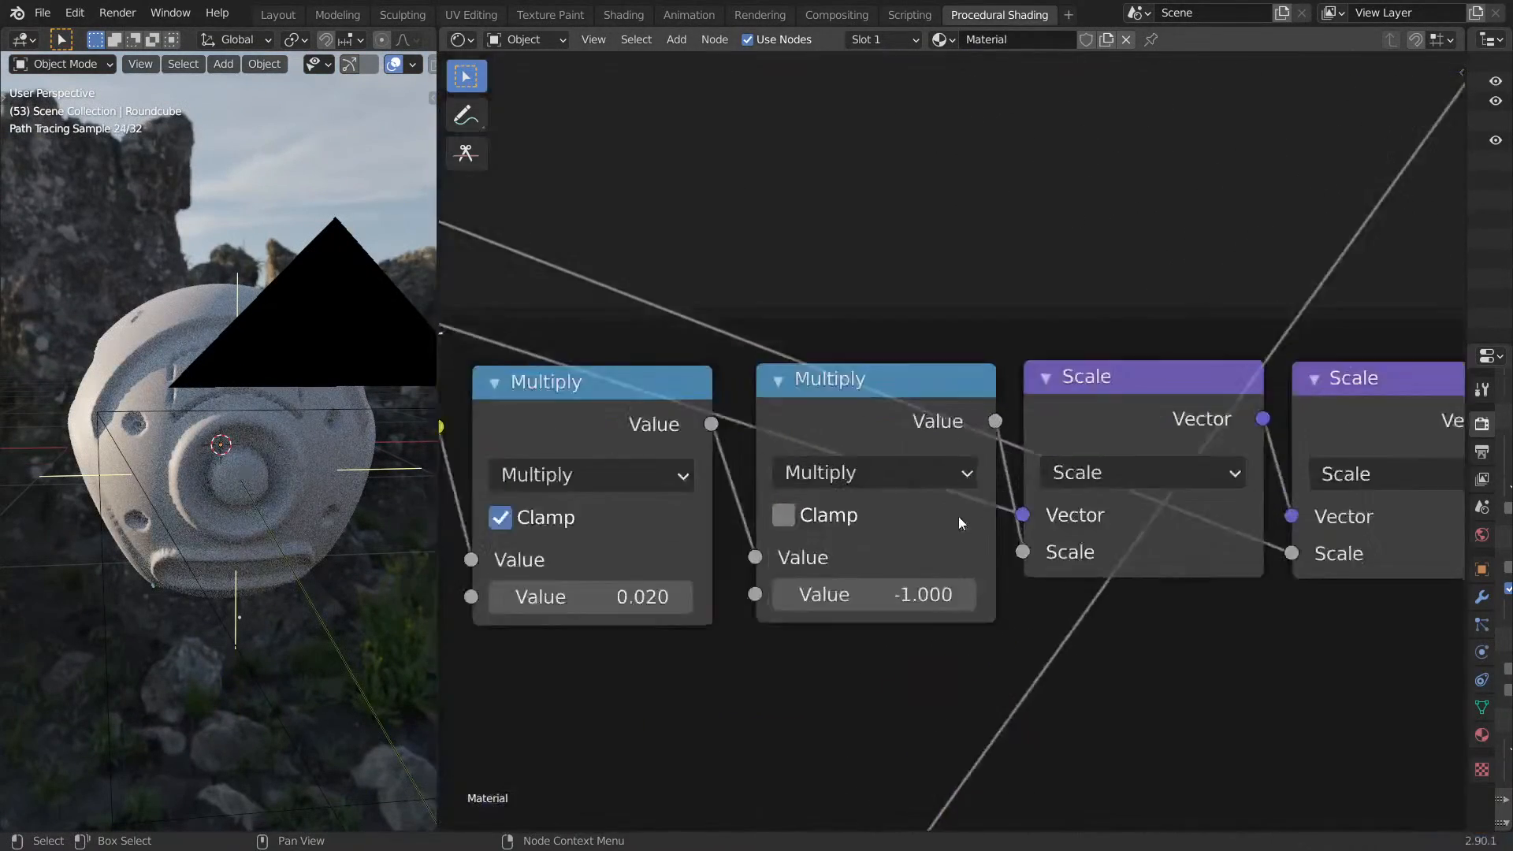
pyautogui.click(570, 652)
pyautogui.press('BackSpace')
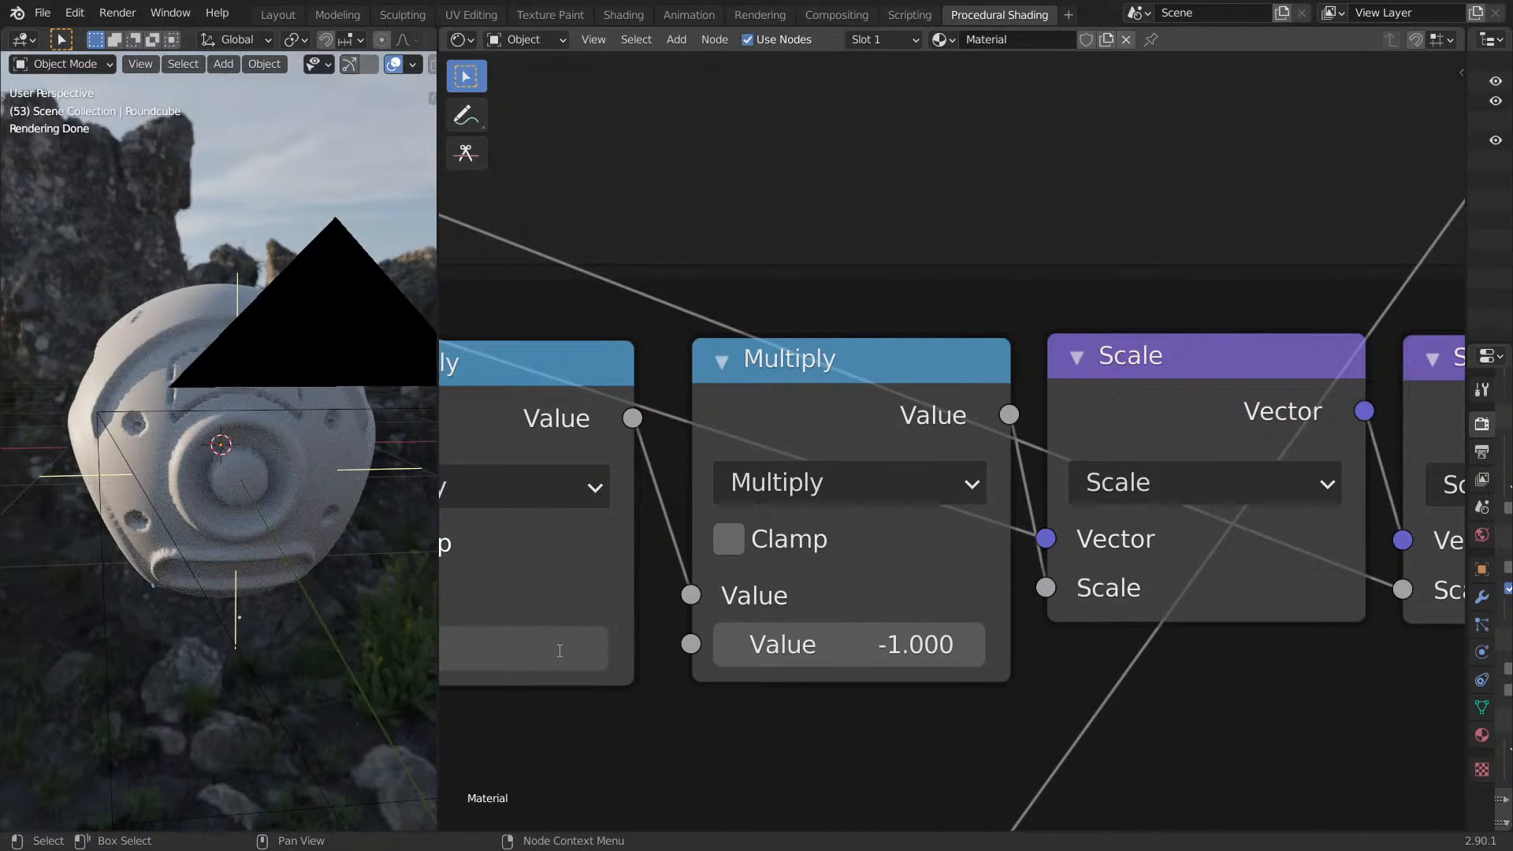
pyautogui.write('0.4')
pyautogui.press('Return')
pyautogui.moveTo(410, 599); pyautogui.dragTo(252, 453, button='middle')
pyautogui.moveTo(312, 514); pyautogui.dragTo(402, 524, button='middle')
# Try 0.2 as the Bool Border frame's clamped Multiply value, followed by another trial value.
pyautogui.moveTo(510, 619); pyautogui.dragTo(754, 492, button='middle')
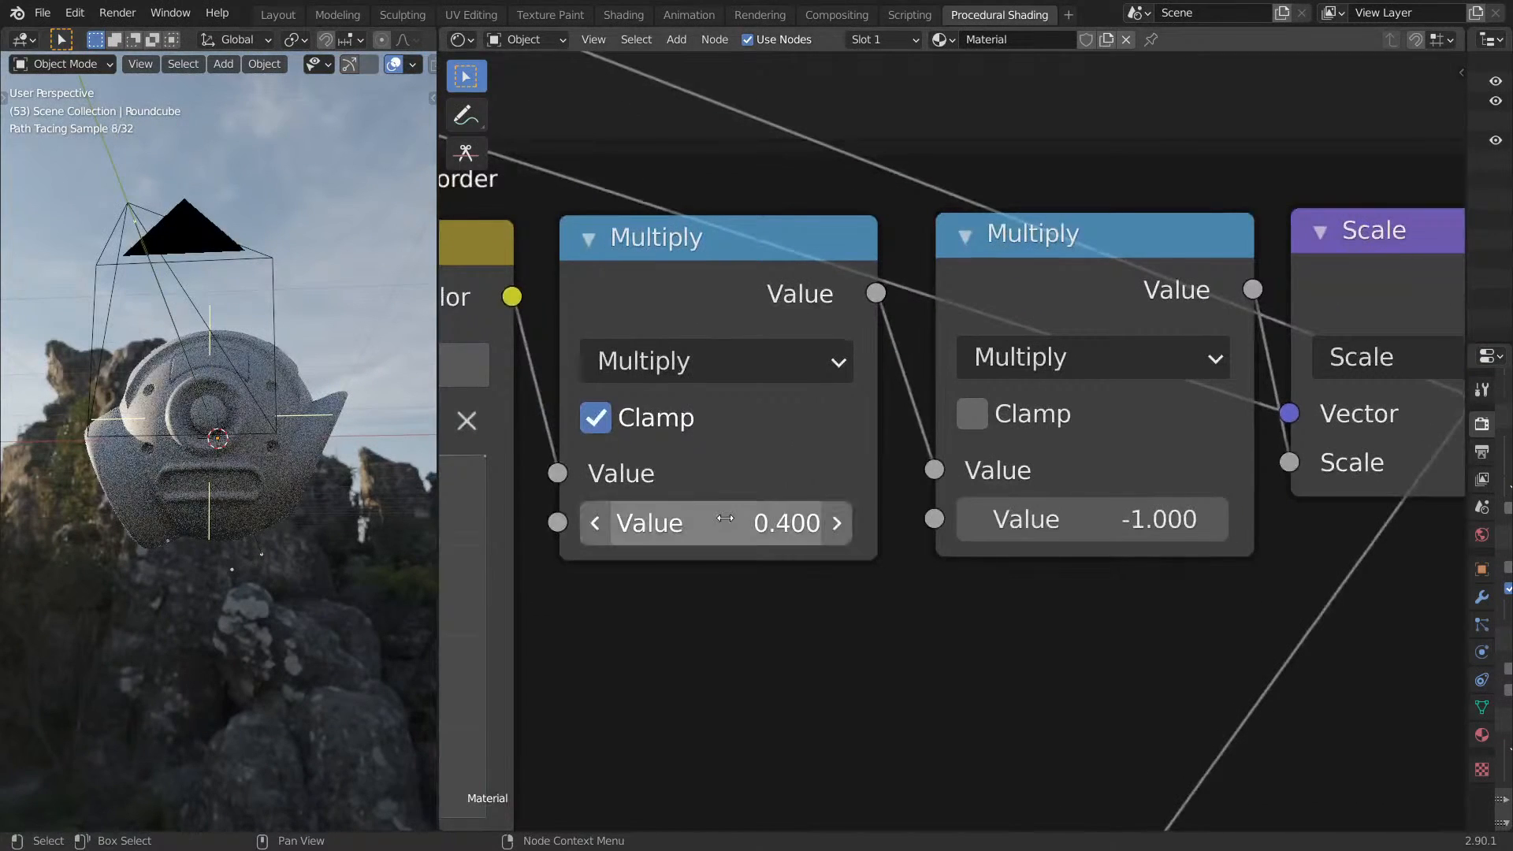
pyautogui.click(732, 534)
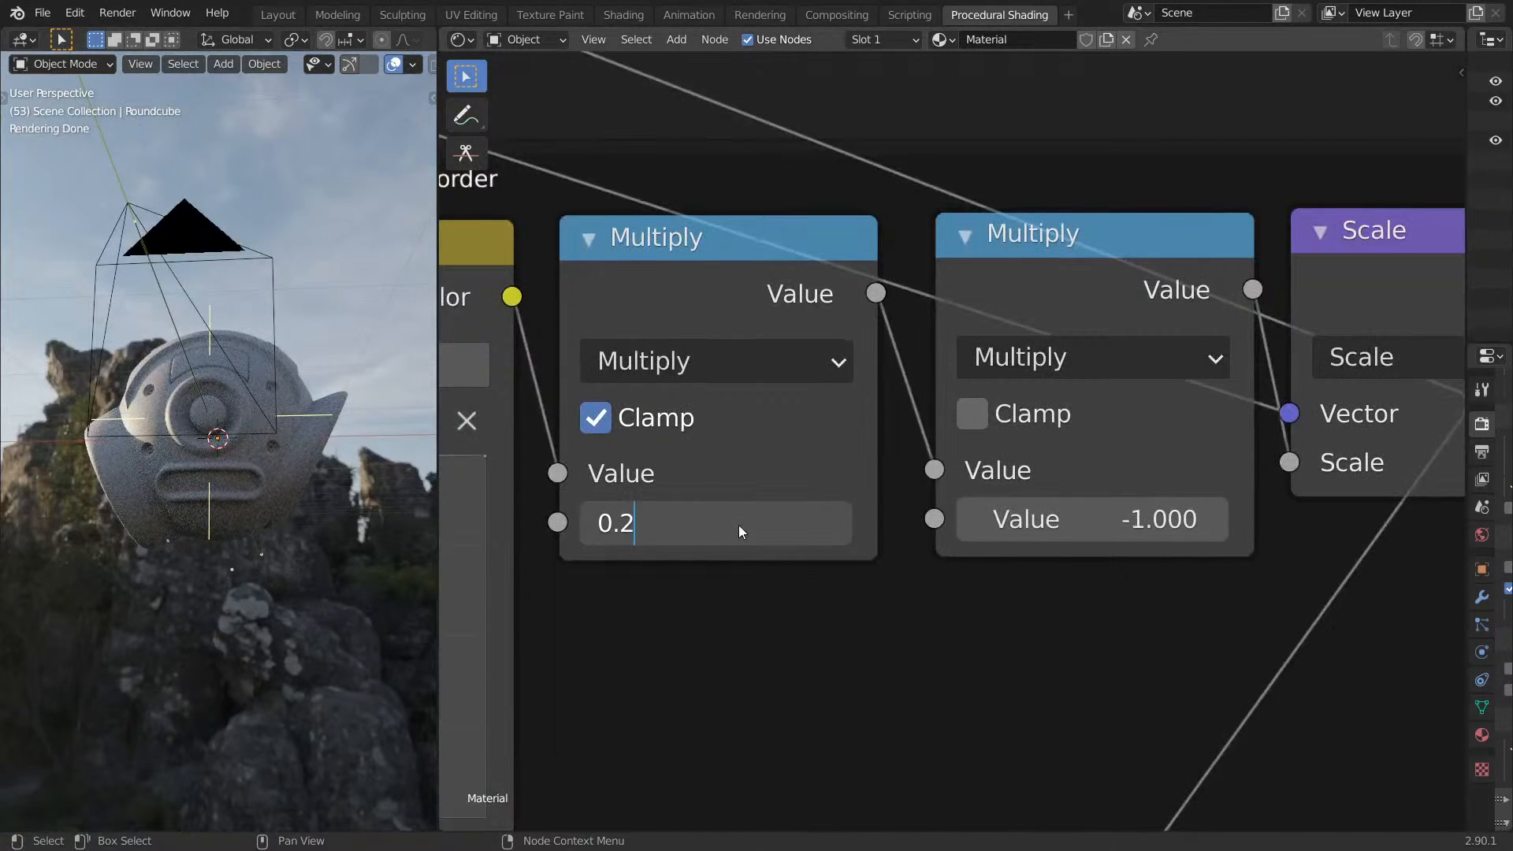
pyautogui.press('Return')
pyautogui.click(740, 525)
pyautogui.write('1')
pyautogui.press('Return')
# Set the Bool Border frame's clamped Multiply value to 0.02 and inspect the ring on the drone's side up close.
pyautogui.click(749, 518)
pyautogui.click(749, 519)
pyautogui.write('02')
pyautogui.press('Return')
pyautogui.moveTo(378, 506); pyautogui.dragTo(264, 457, button='middle')
pyautogui.scroll(4, 264, 457)
# Preview the outputs of the Bool Border frame's clamped Multiply node and its two Scale nodes on the drone.
pyautogui.click(767, 287)
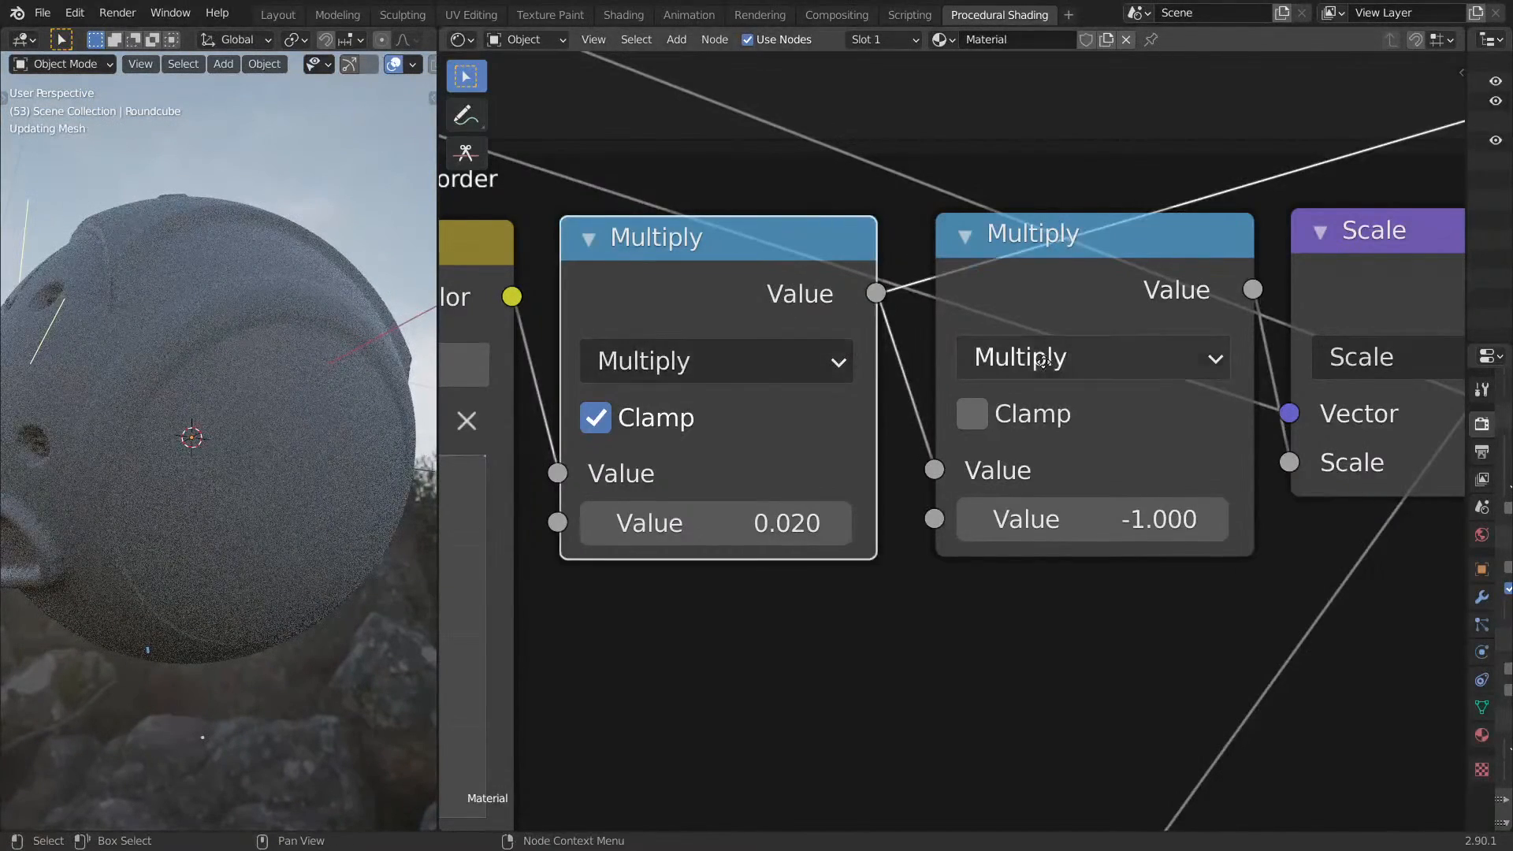
pyautogui.scroll(-2, 1034, 385)
pyautogui.scroll(-2, 1034, 384)
pyautogui.keyDown('ctrl'); pyautogui.keyDown('shift'); pyautogui.click(1036, 394); pyautogui.keyUp('shift'); pyautogui.keyUp('ctrl')
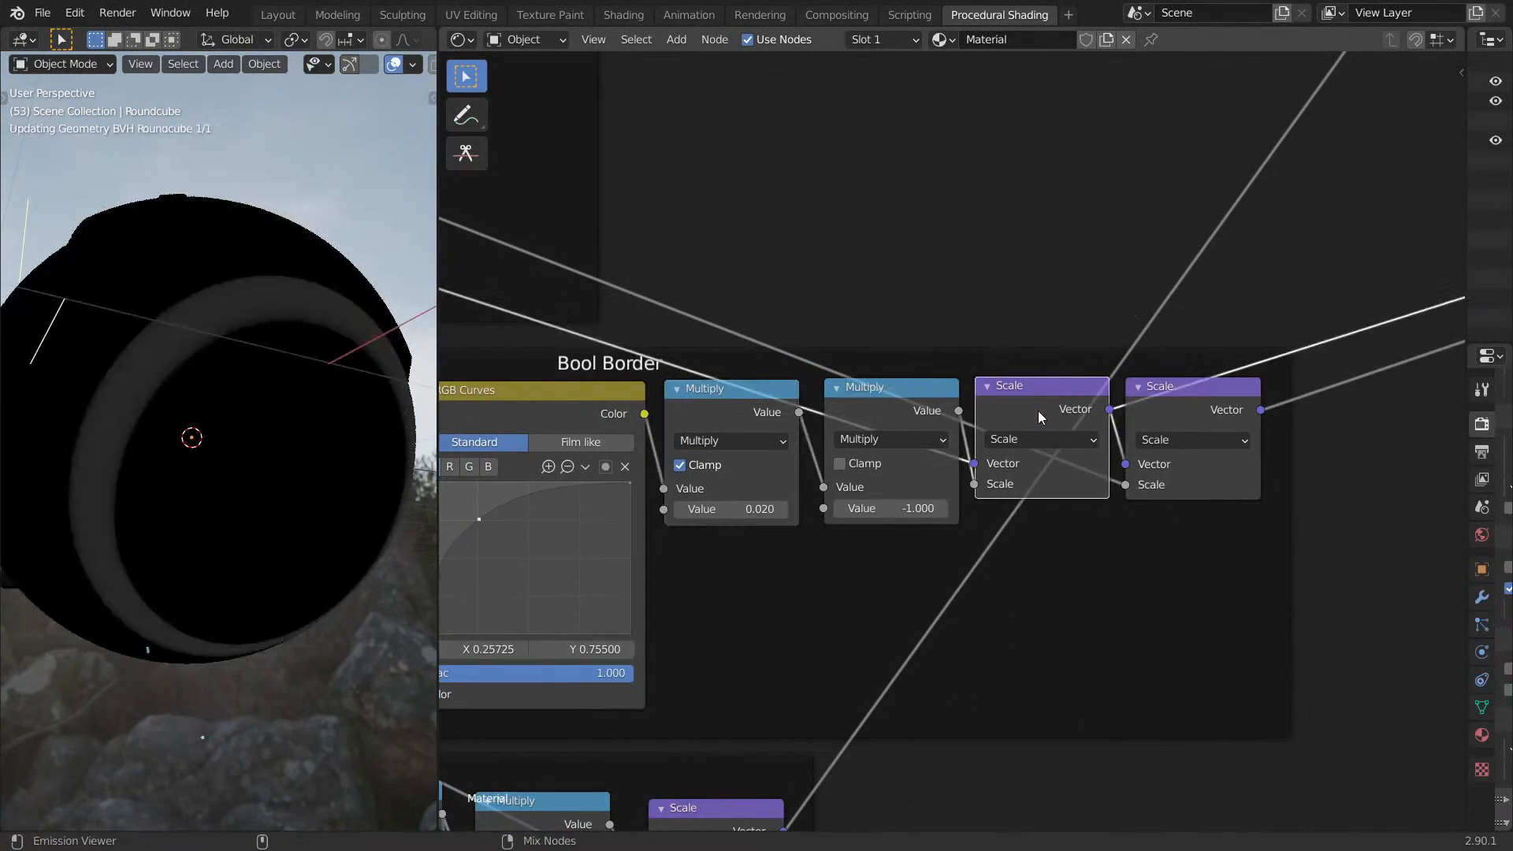
pyautogui.keyDown('ctrl'); pyautogui.keyDown('shift'); pyautogui.click(1234, 420); pyautogui.keyUp('shift'); pyautogui.keyUp('ctrl')
pyautogui.scroll(-3, 1230, 422)
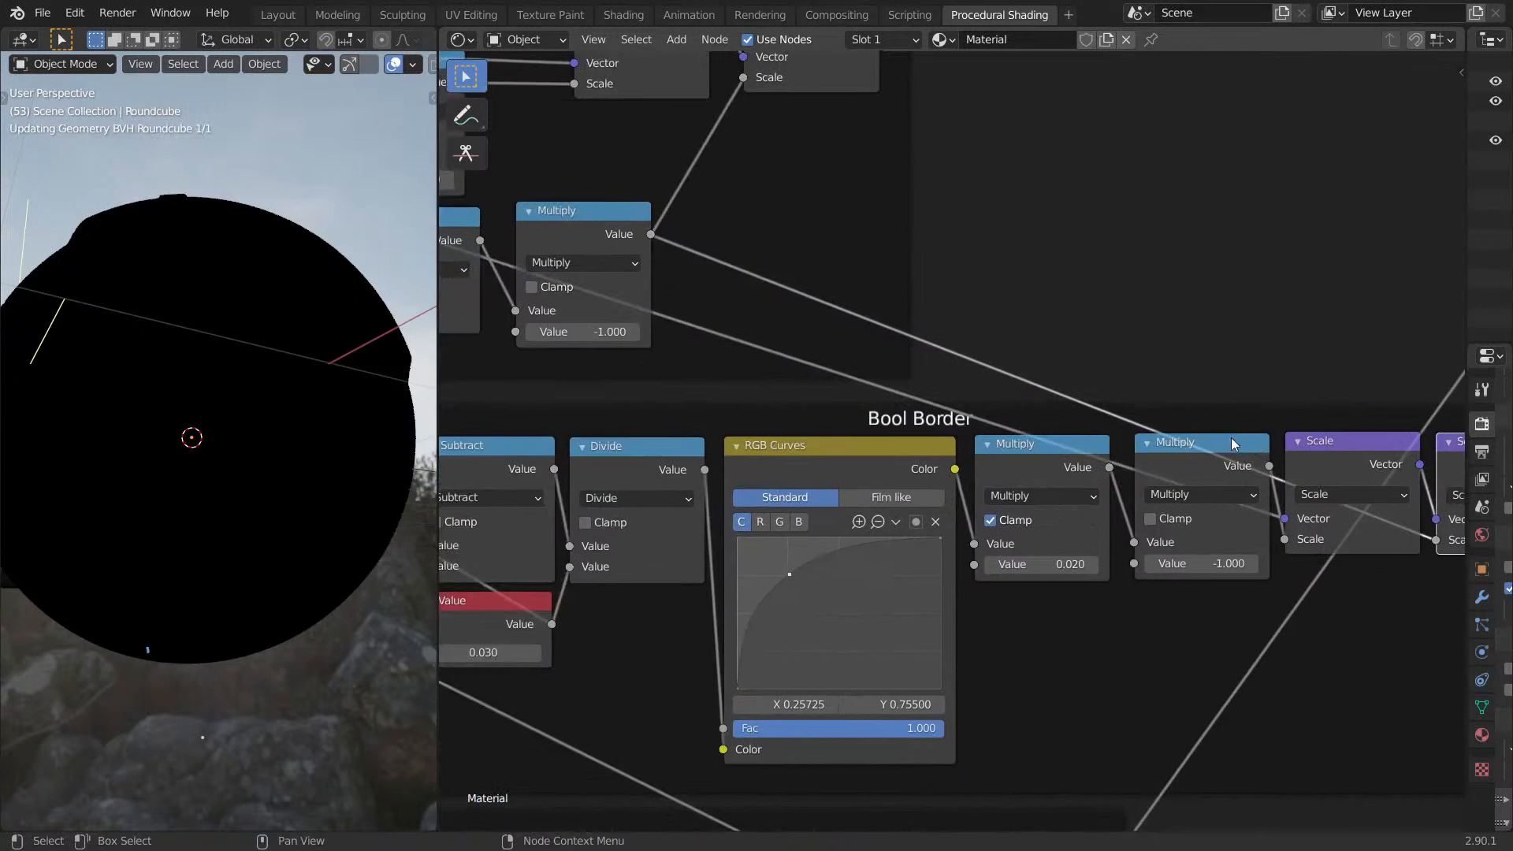
# Preview the Booleans frame's Sign node and the Multiply node after it, and compare them with Bool Border's last Scale node.
pyautogui.keyDown('ctrl'); pyautogui.keyDown('shift'); pyautogui.click(786, 331); pyautogui.keyUp('shift'); pyautogui.keyUp('ctrl')
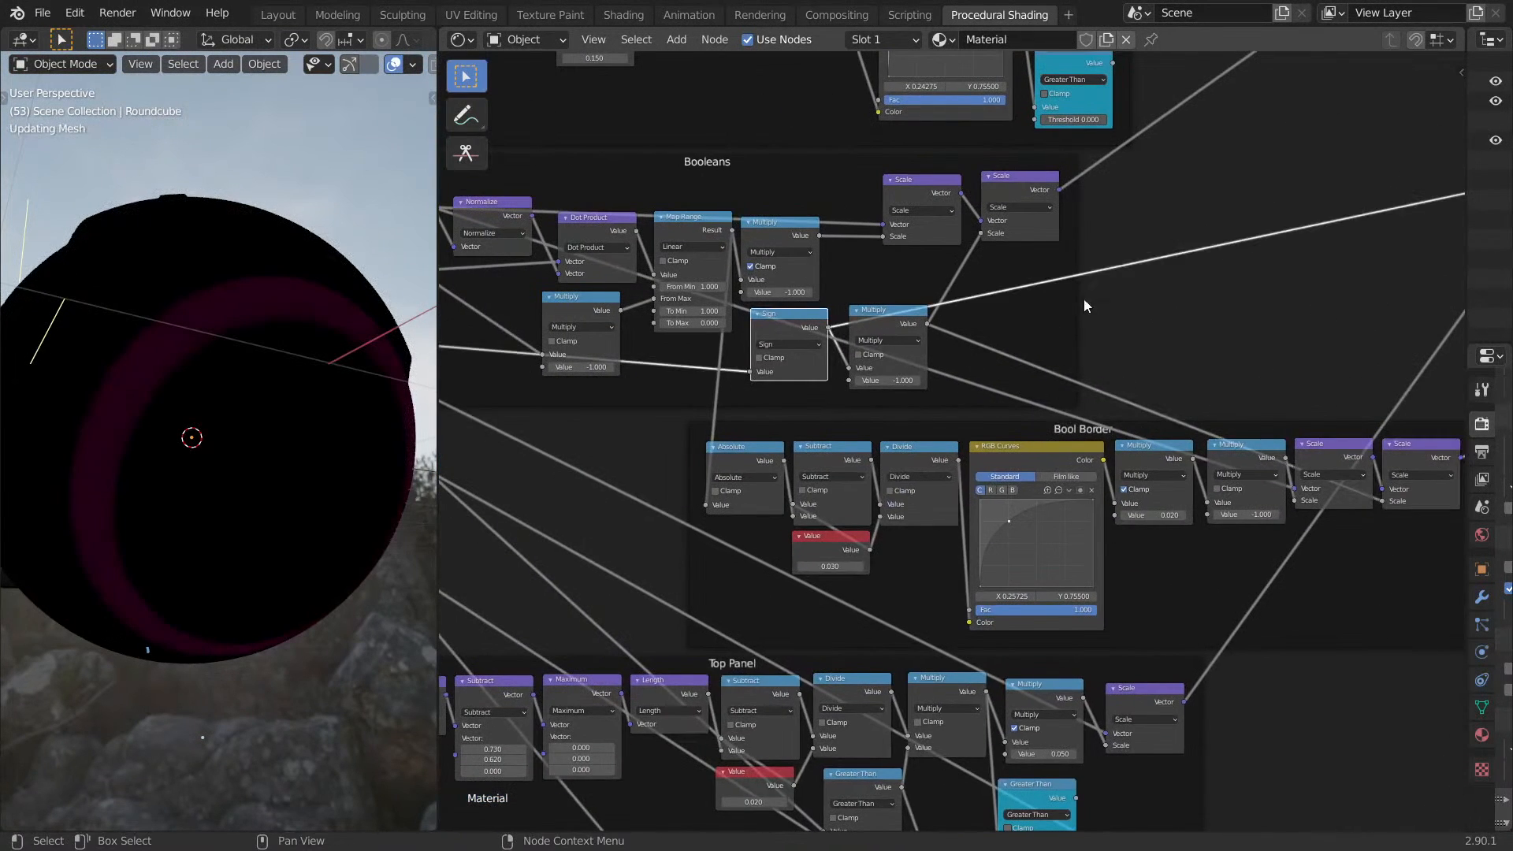
pyautogui.moveTo(1081, 308); pyautogui.dragTo(818, 315, button='middle')
pyautogui.moveTo(277, 435); pyautogui.dragTo(106, 402, button='middle')
pyautogui.scroll(-4, 108, 402)
pyautogui.moveTo(810, 327); pyautogui.dragTo(559, 361, button='middle')
pyautogui.keyDown('ctrl'); pyautogui.keyDown('shift'); pyautogui.click(520, 361); pyautogui.keyUp('shift'); pyautogui.keyUp('ctrl')
pyautogui.moveTo(777, 405); pyautogui.dragTo(732, 411, button='middle')
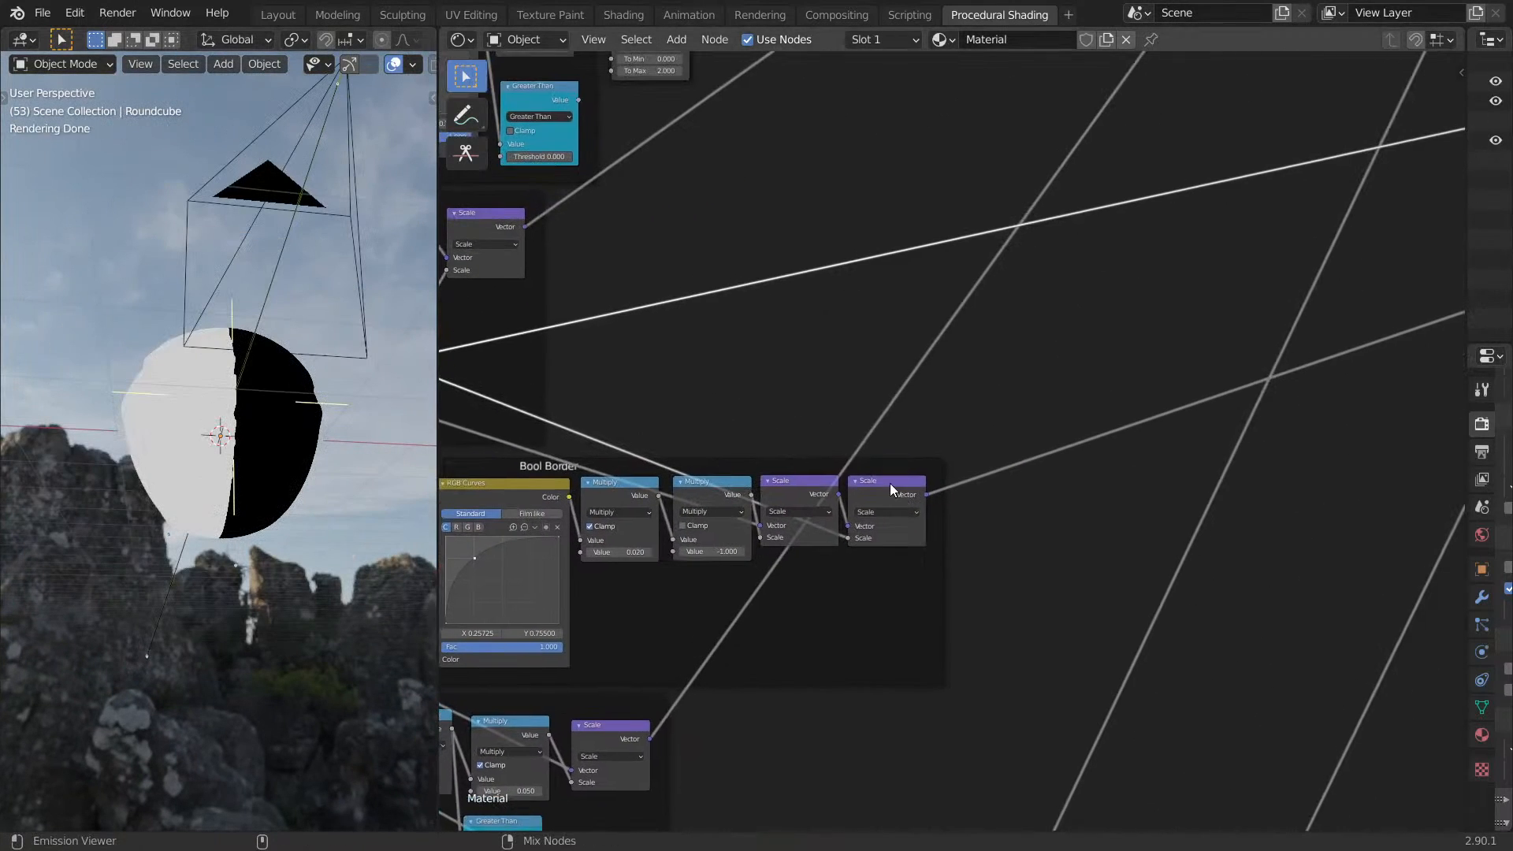
pyautogui.keyDown('ctrl'); pyautogui.keyDown('shift'); pyautogui.click(896, 490); pyautogui.keyUp('shift'); pyautogui.keyUp('ctrl')
# Reconnect the main Principled shader to the material output to restore the shaded render.
pyautogui.moveTo(987, 345); pyautogui.dragTo(930, 398, button='middle')
pyautogui.scroll(-4, 930, 398)
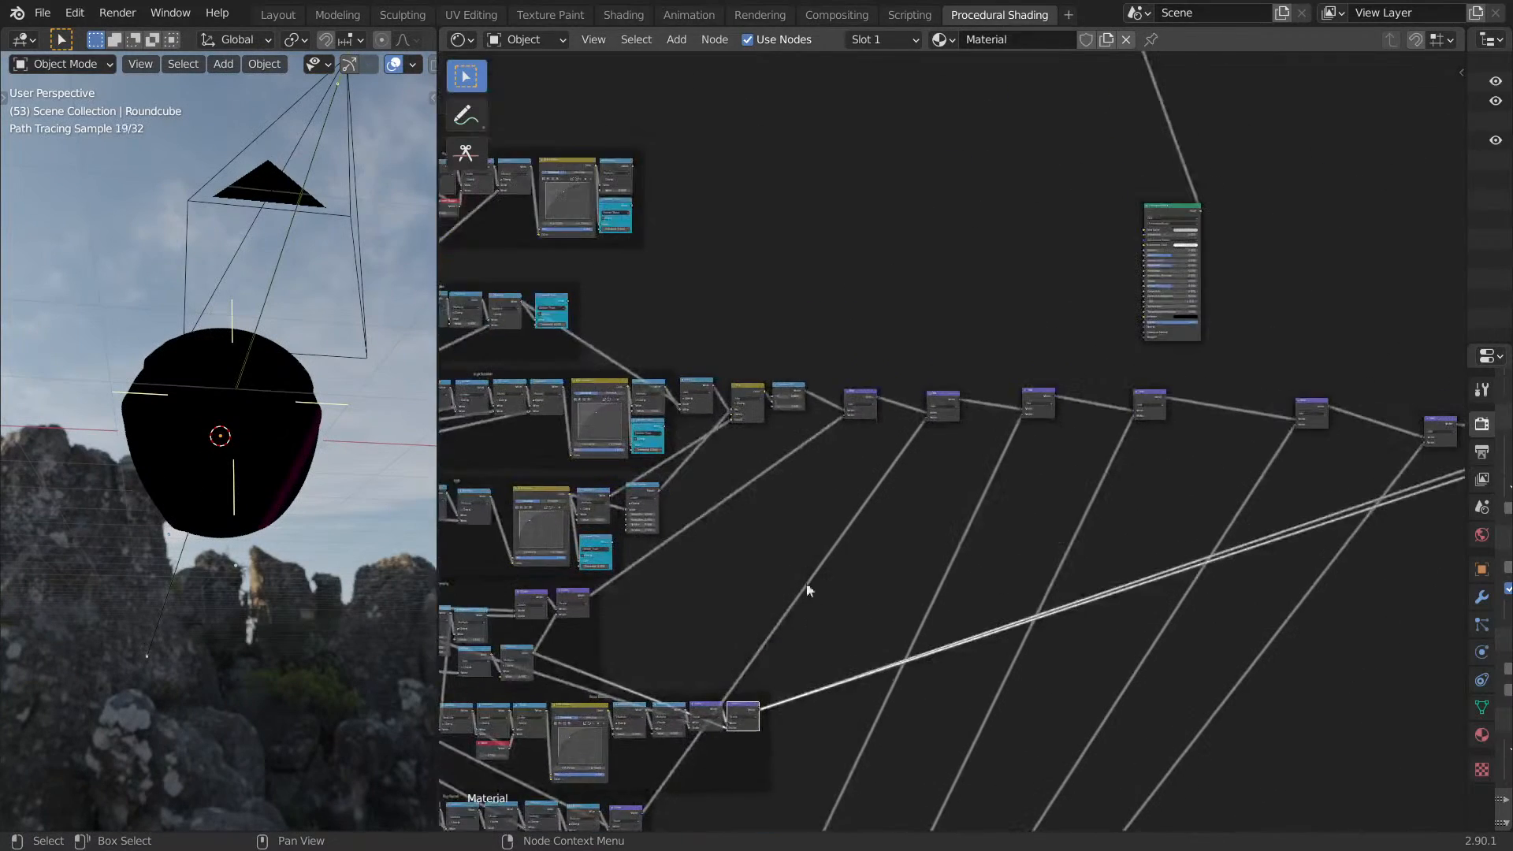
pyautogui.keyDown('ctrl'); pyautogui.keyDown('shift'); pyautogui.click(1184, 212); pyautogui.keyUp('shift'); pyautogui.keyUp('ctrl')
# Inspect the rendered drone in a maximized viewport, including the top view, save the file, and return to the split layout.
pyautogui.moveTo(331, 449); pyautogui.dragTo(115, 484, button='middle')
pyautogui.hotkey('ctrl', 'space')
pyautogui.moveTo(740, 476)
pyautogui.mouseDown(button='middle')
pyautogui.moveTo(722, 513)
pyautogui.moveTo(646, 496)
pyautogui.moveTo(626, 454)
pyautogui.moveTo(573, 461)
pyautogui.moveTo(640, 575)
pyautogui.moveTo(726, 433)
pyautogui.moveTo(885, 530)
pyautogui.moveTo(886, 512)
pyautogui.mouseUp(button='middle')
pyautogui.scroll(3, 645, 497)
pyautogui.press('KP_7')
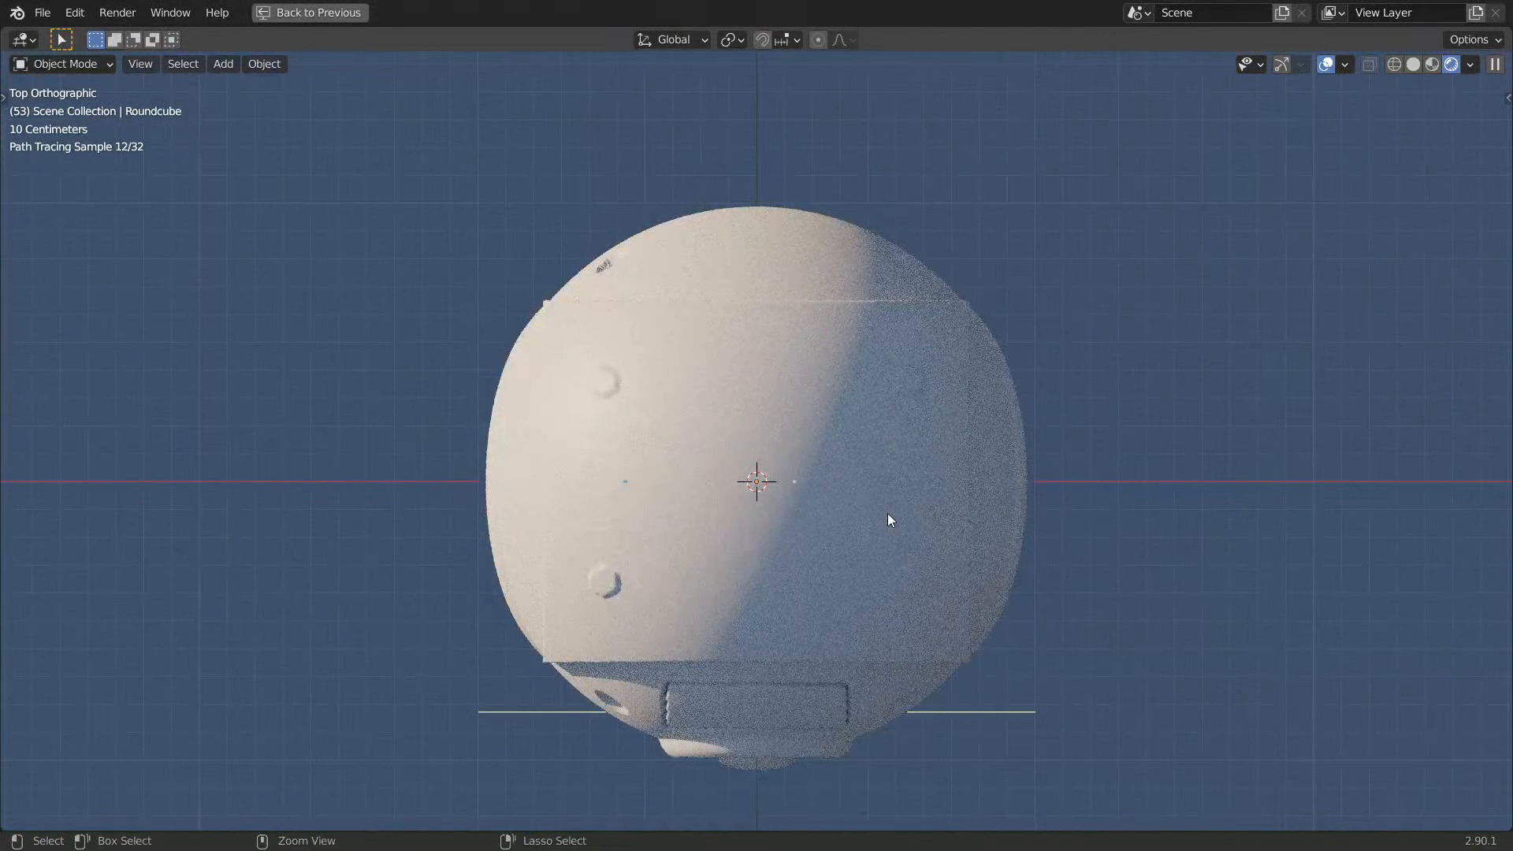
pyautogui.hotkey('ctrl', 's')
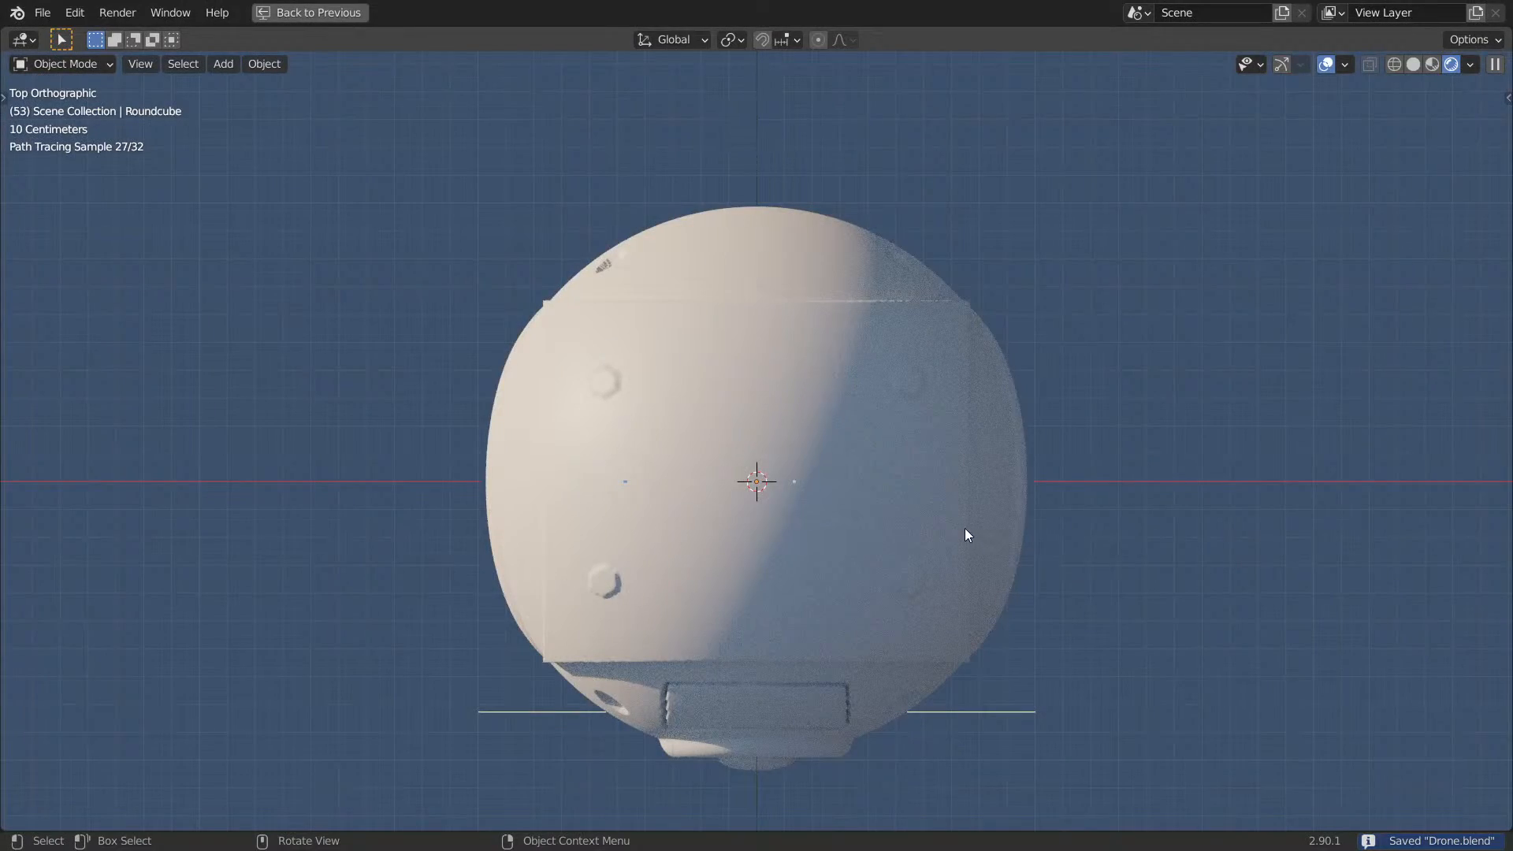
pyautogui.moveTo(835, 499)
pyautogui.mouseDown(button='middle')
pyautogui.moveTo(853, 380)
pyautogui.moveTo(932, 527)
pyautogui.moveTo(860, 414)
pyautogui.moveTo(858, 428)
pyautogui.moveTo(811, 433)
pyautogui.mouseUp(button='middle')
pyautogui.hotkey('ctrl', 'space')
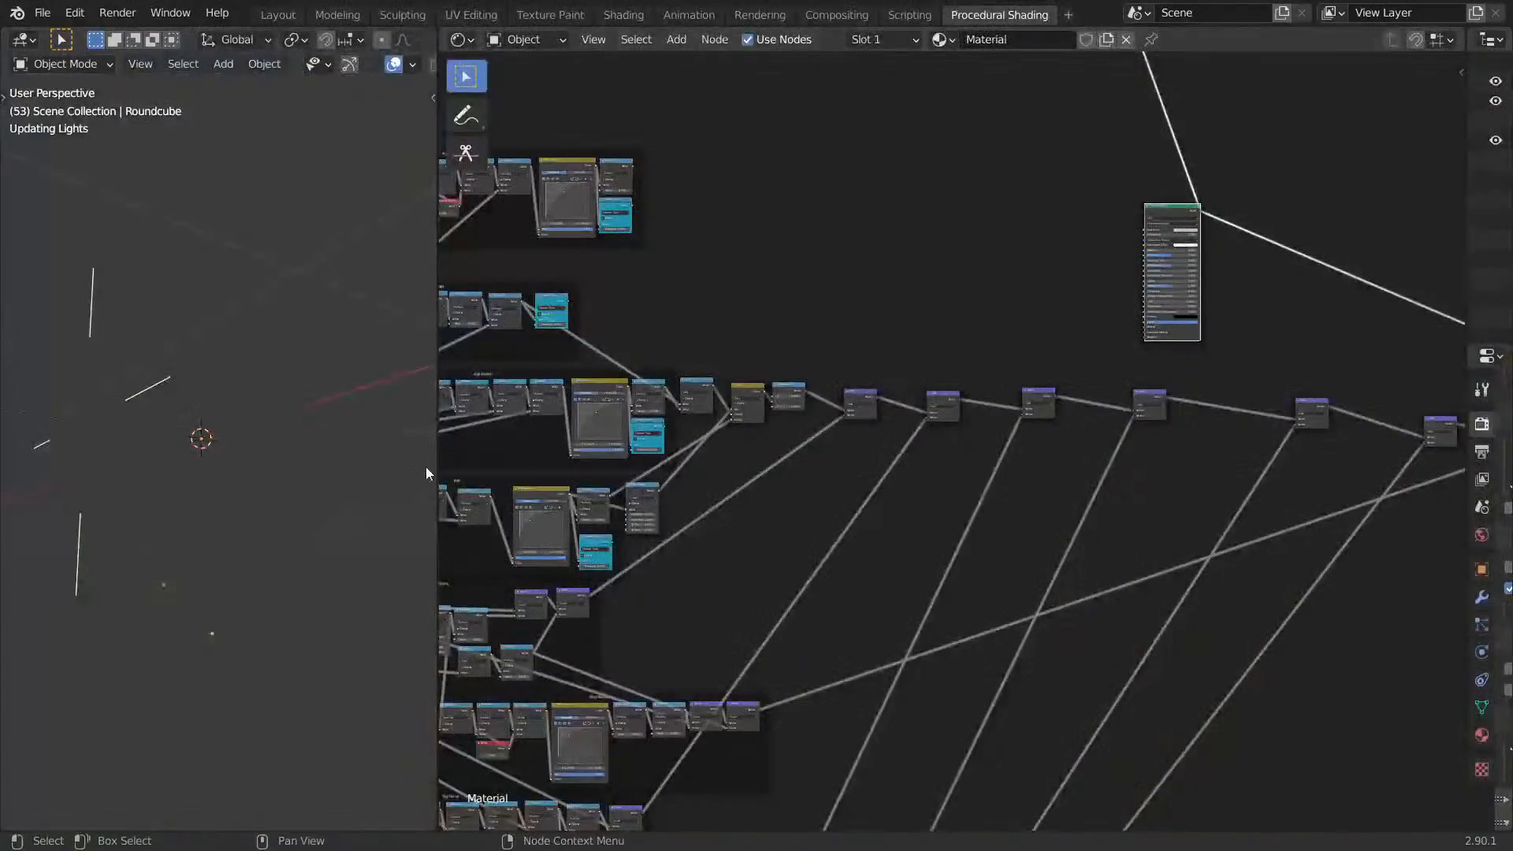
pyautogui.moveTo(291, 462)
pyautogui.mouseDown(button='middle')
pyautogui.moveTo(283, 421)
pyautogui.moveTo(291, 456)
pyautogui.moveTo(343, 451)
pyautogui.moveTo(254, 431)
pyautogui.moveTo(293, 461)
pyautogui.mouseUp(button='middle')
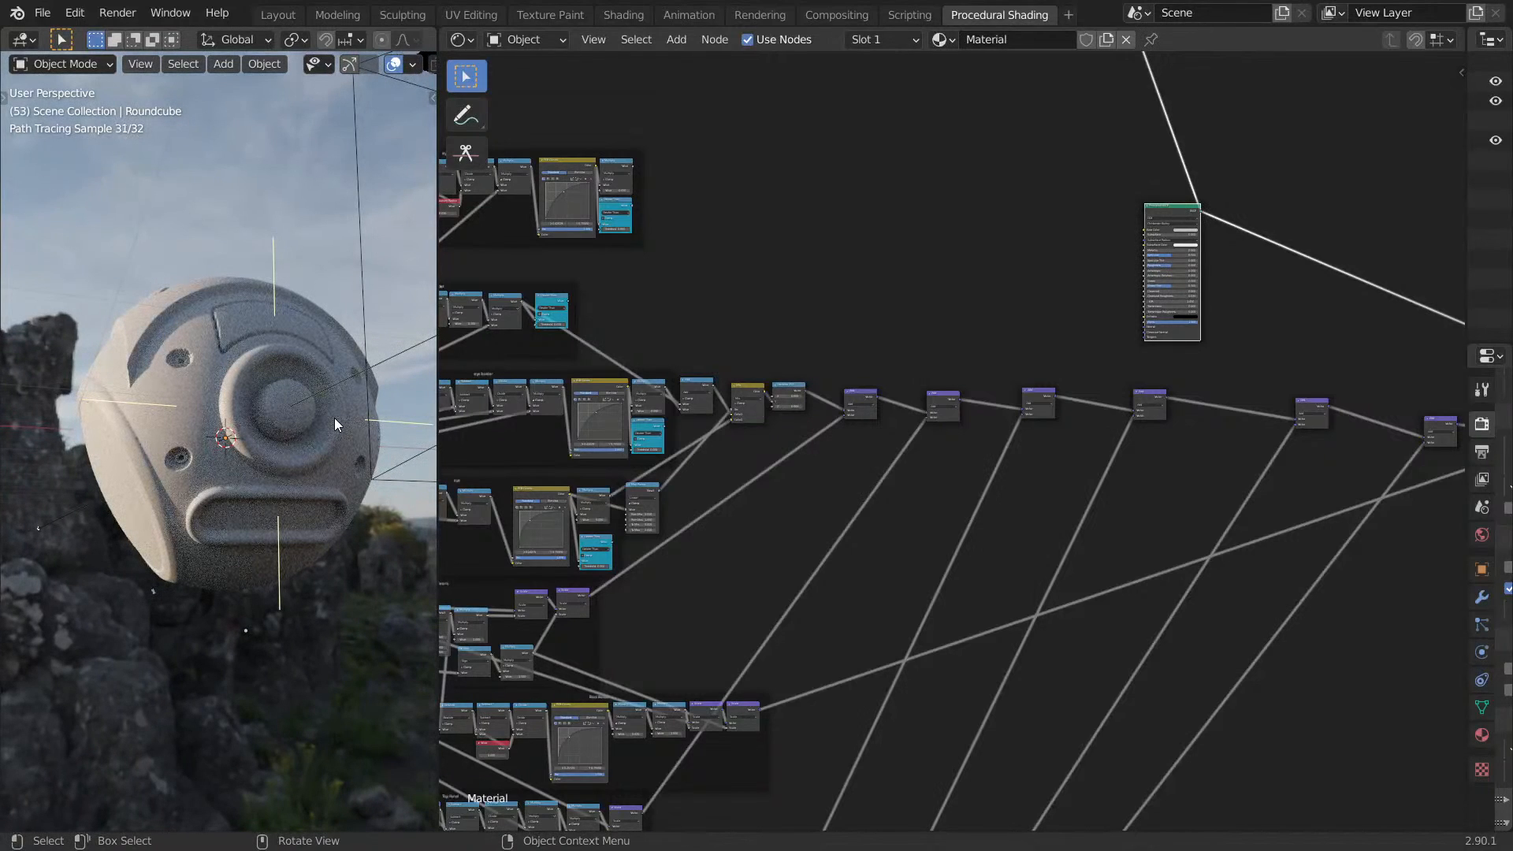
# Review the overall node tree layout from the mask frames through to the material output.
pyautogui.scroll(-9, 780, 299)
pyautogui.moveTo(757, 310); pyautogui.dragTo(971, 328, button='middle')
pyautogui.scroll(1, 893, 323)
pyautogui.moveTo(898, 264)
pyautogui.mouseDown(button='middle')
pyautogui.moveTo(847, 378)
pyautogui.moveTo(849, 429)
pyautogui.mouseUp(button='middle')
pyautogui.moveTo(1003, 429); pyautogui.dragTo(903, 415, button='middle')
pyautogui.moveTo(961, 366)
pyautogui.mouseDown(button='middle')
pyautogui.moveTo(841, 239)
pyautogui.moveTo(936, 262)
pyautogui.mouseUp(button='middle')
pyautogui.scroll(-5, 949, 426)
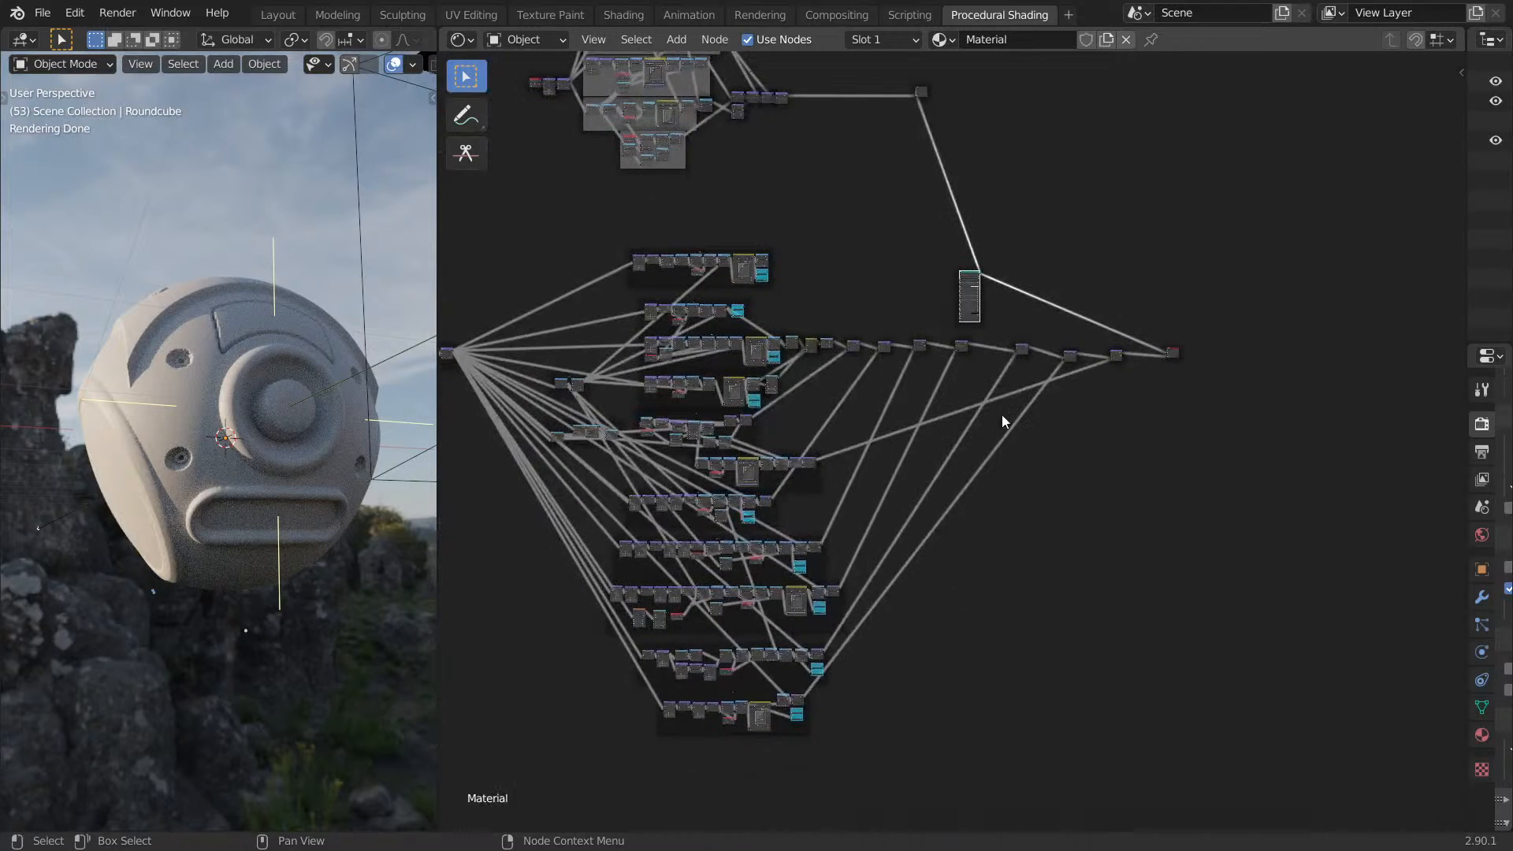
# Move the shared coordinate frame at the start of the node tree slightly farther from the mask frames and save the file.
pyautogui.moveTo(1032, 490); pyautogui.dragTo(1117, 462, button='middle')
pyautogui.moveTo(689, 448); pyautogui.dragTo(940, 474, button='middle')
pyautogui.scroll(5, 837, 391)
pyautogui.moveTo(719, 382); pyautogui.dragTo(864, 516, button='middle')
pyautogui.scroll(9, 863, 517)
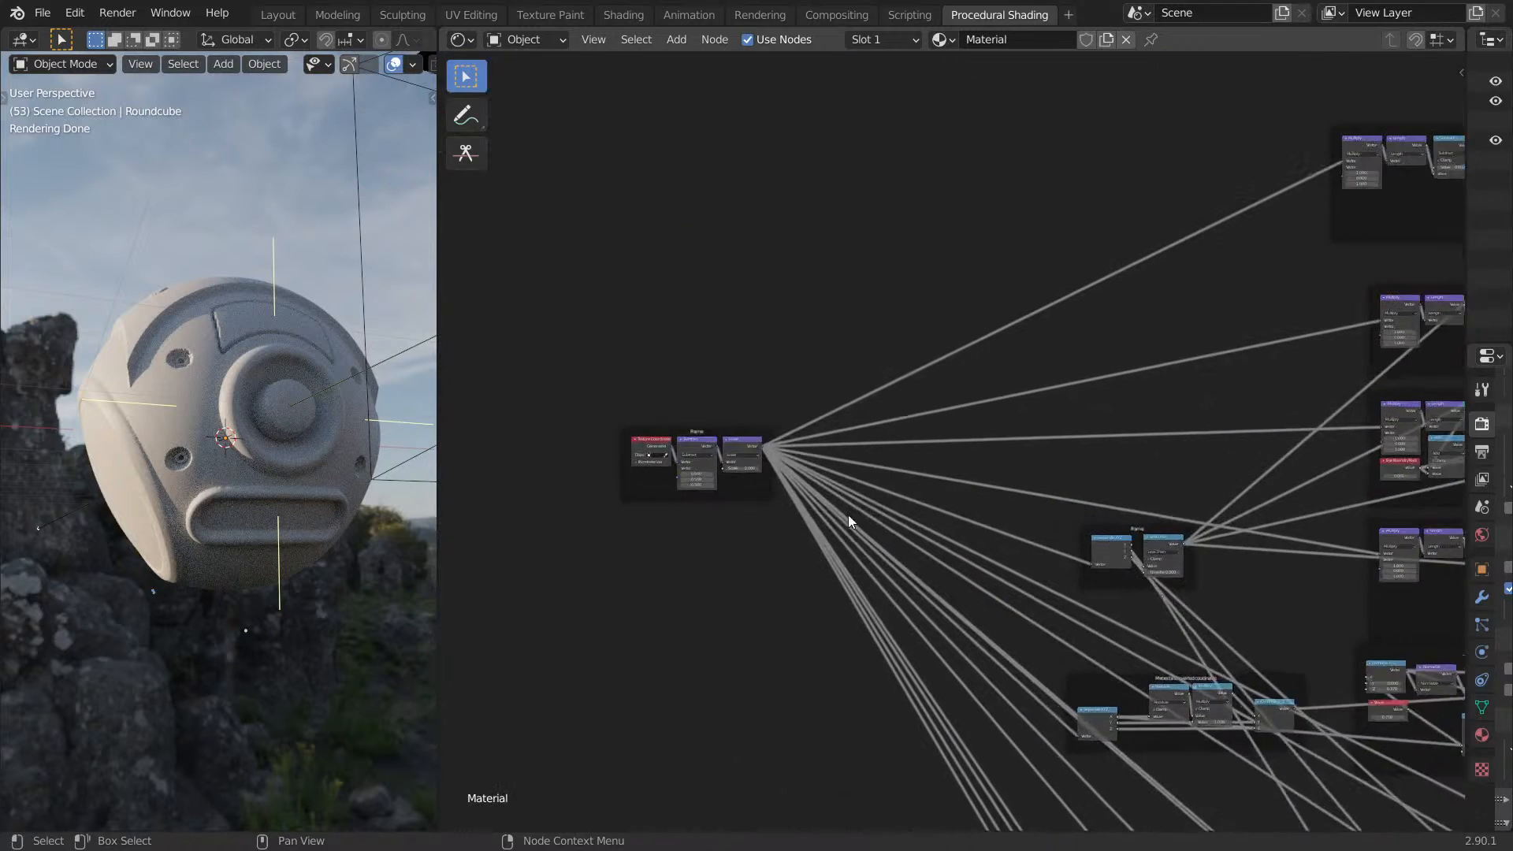
pyautogui.scroll(1, 864, 516)
pyautogui.moveTo(718, 505); pyautogui.dragTo(651, 521)
pyautogui.scroll(-4, 882, 475)
pyautogui.moveTo(932, 467); pyautogui.dragTo(915, 479, button='middle')
pyautogui.scroll(2, 921, 417)
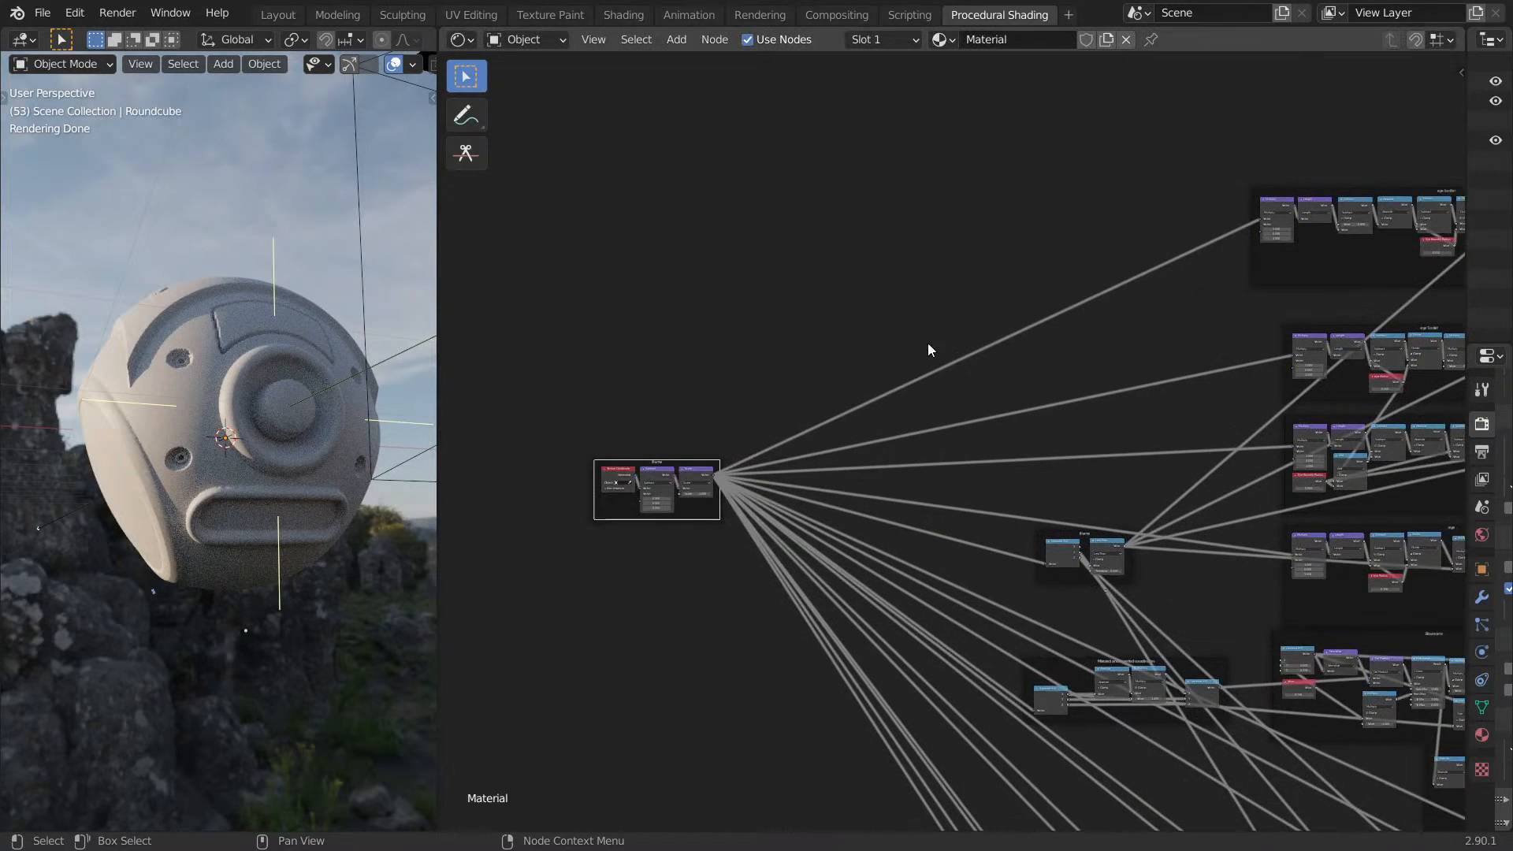
pyautogui.moveTo(925, 347); pyautogui.dragTo(765, 371, button='middle')
pyautogui.hotkey('ctrl', 's')
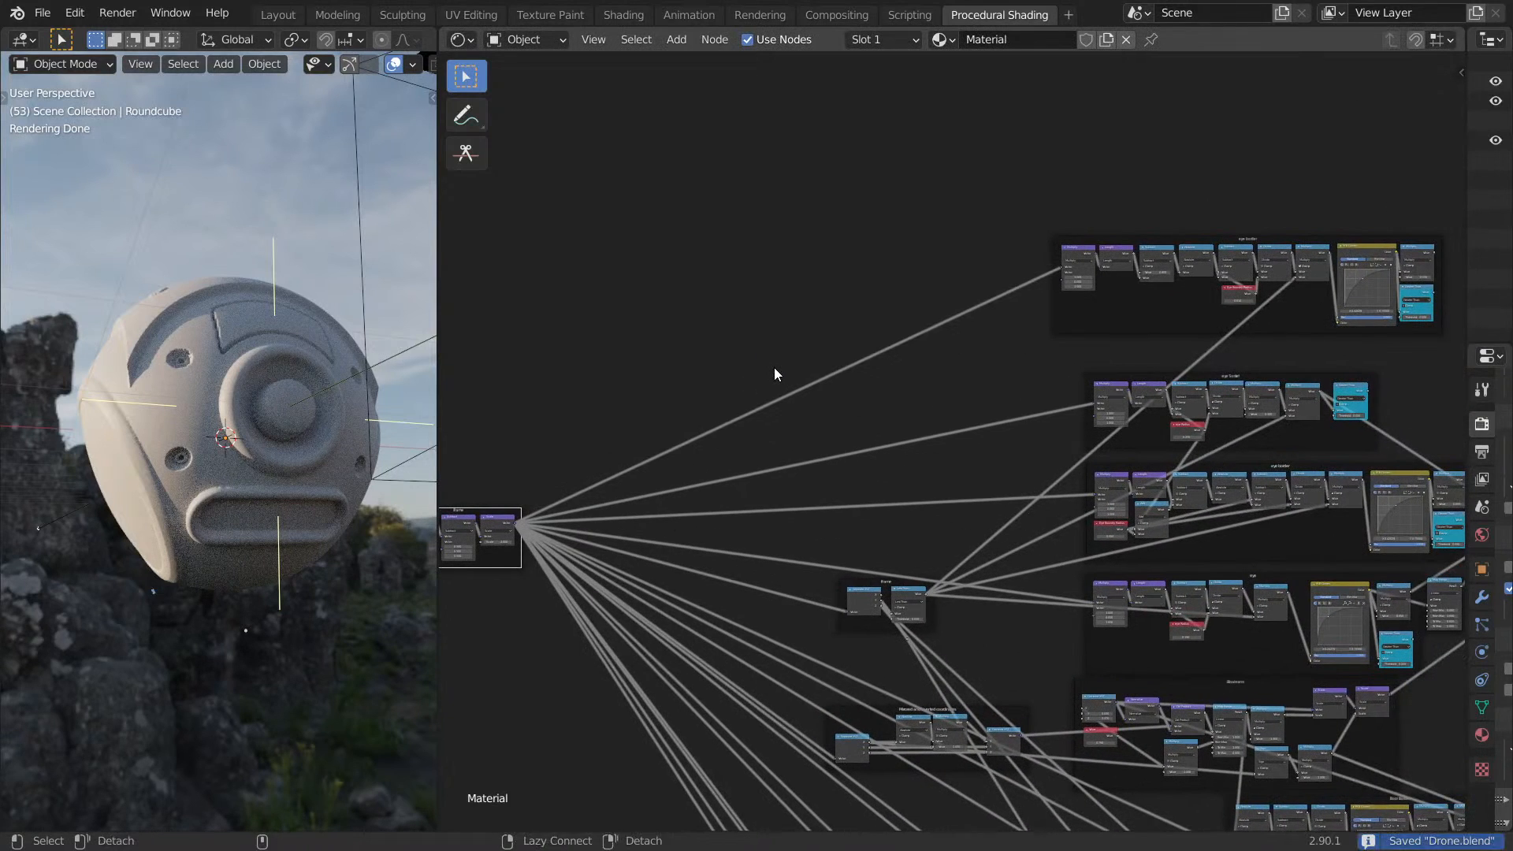